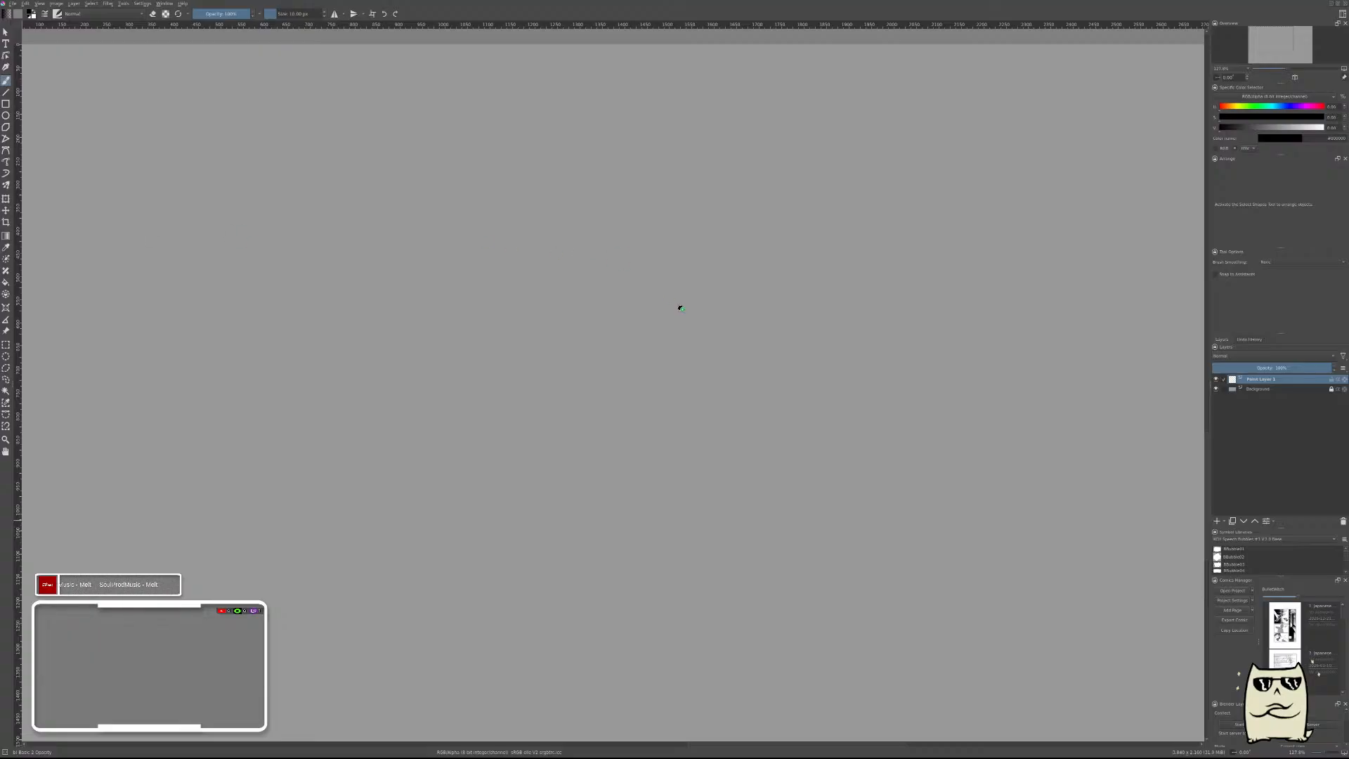
Paste the two-pose figure photo as a reference image and place it outside the canvas, below the box and cylinder studies.
key(ctrl+shift+r)
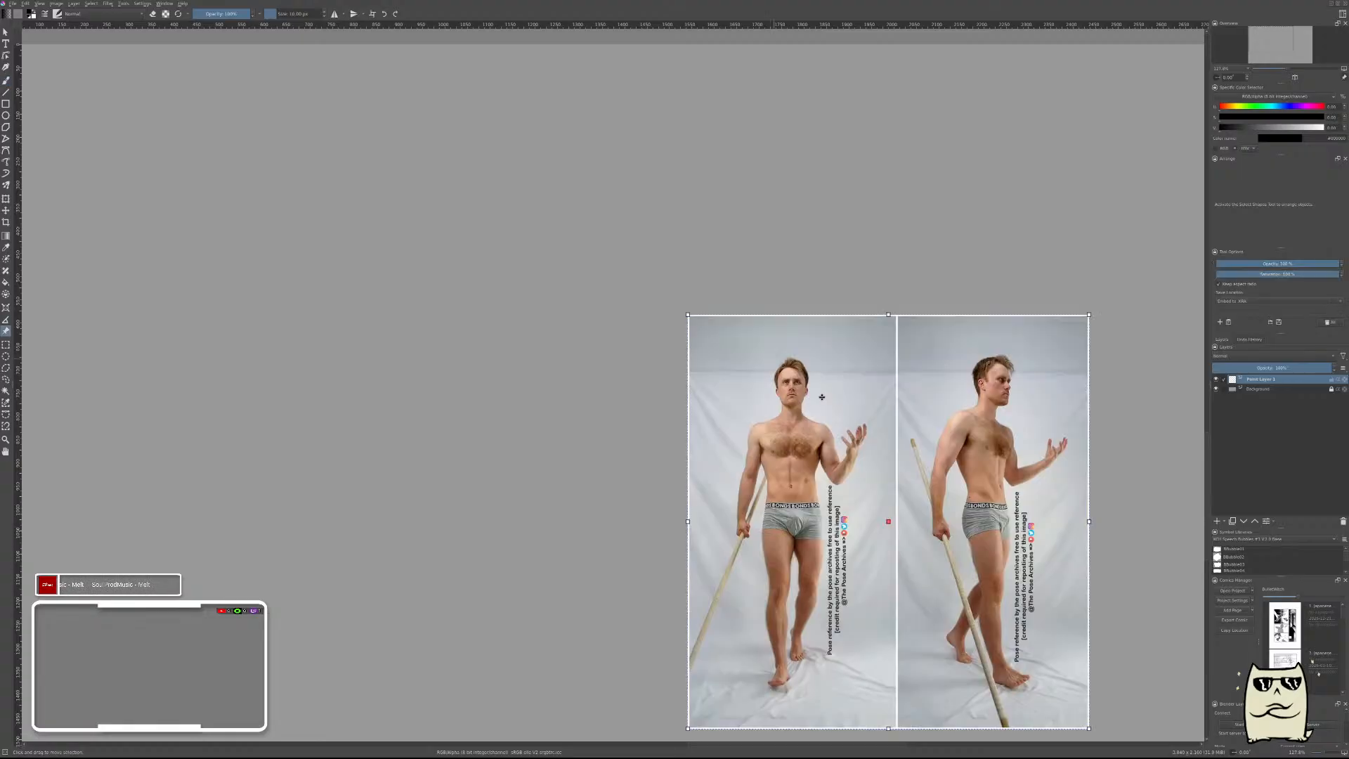
scroll(855, 396, down, 6)
scroll(855, 396, down, 1)
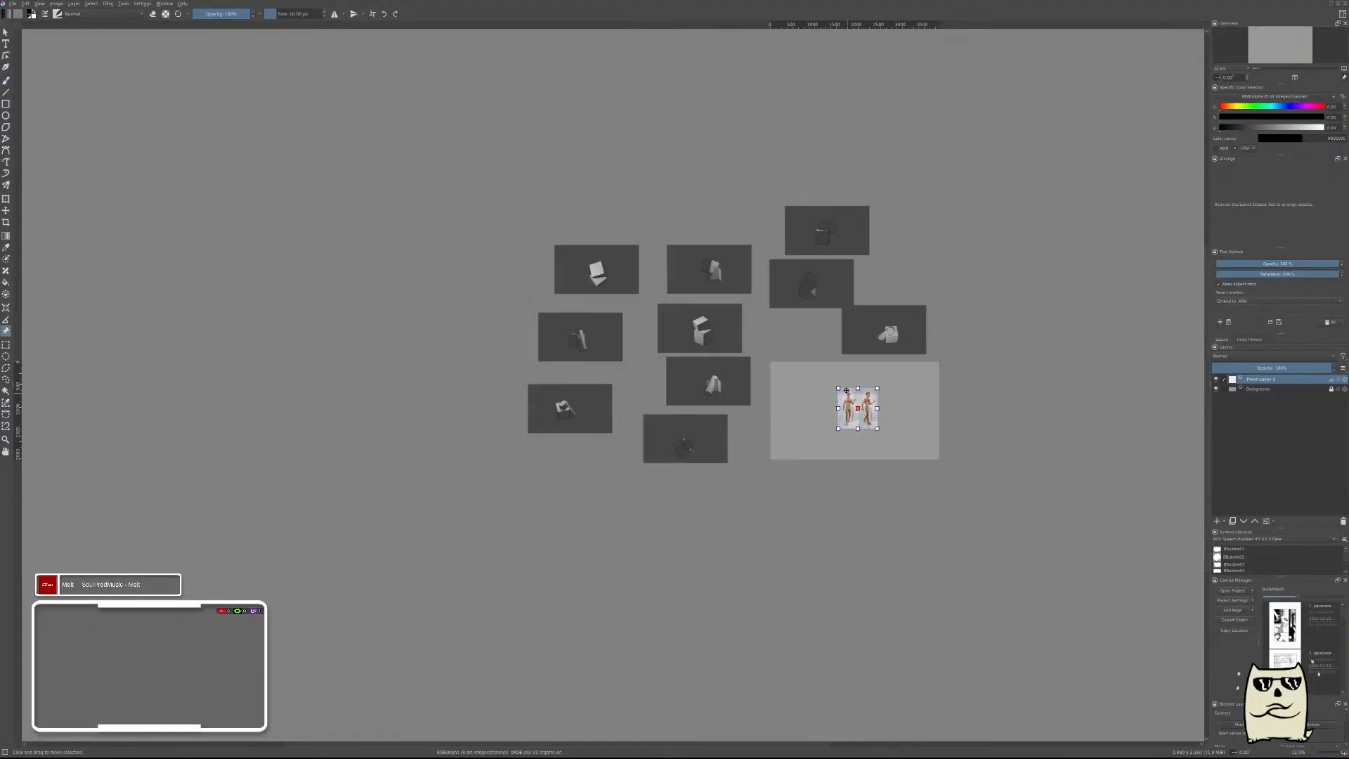
drag(843, 391, 575, 451)
scroll(801, 394, up, 3)
scroll(719, 302, down, 1)
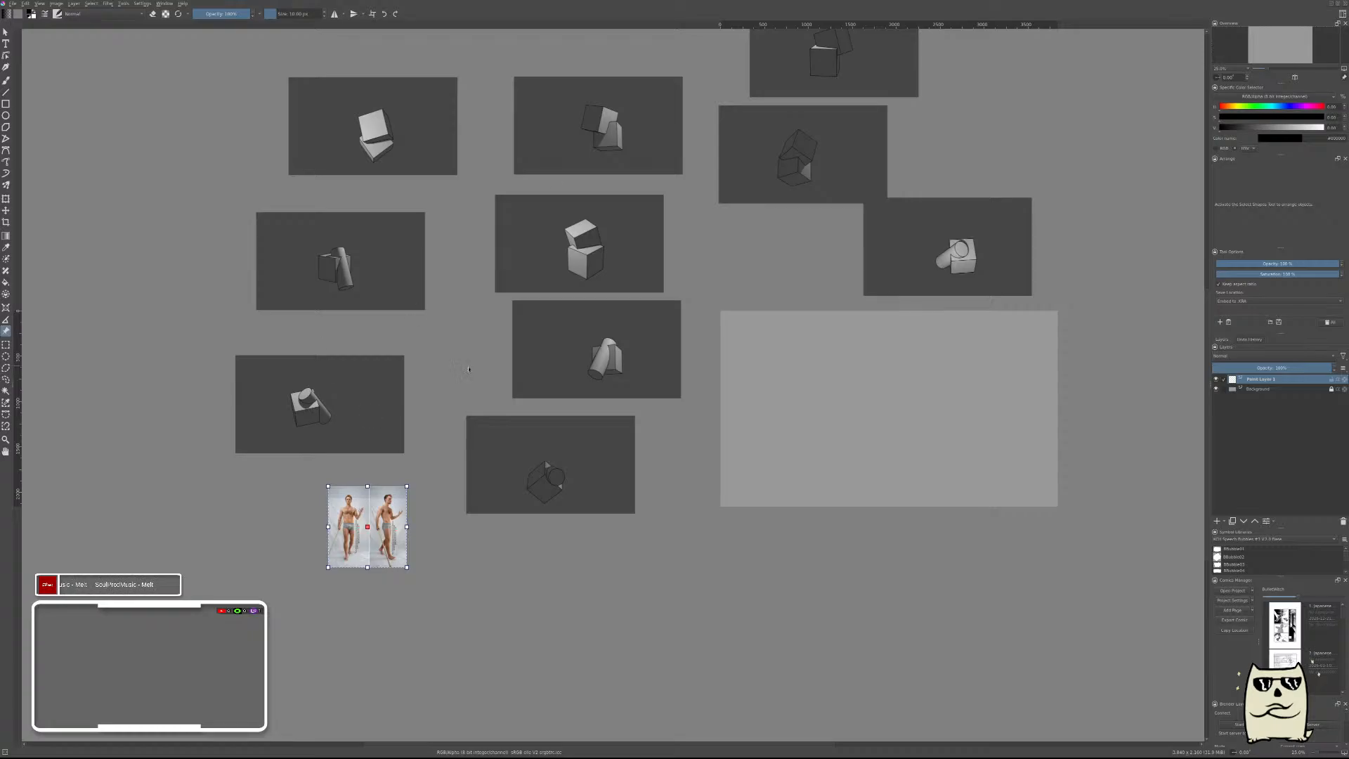
scroll(668, 287, up, 1)
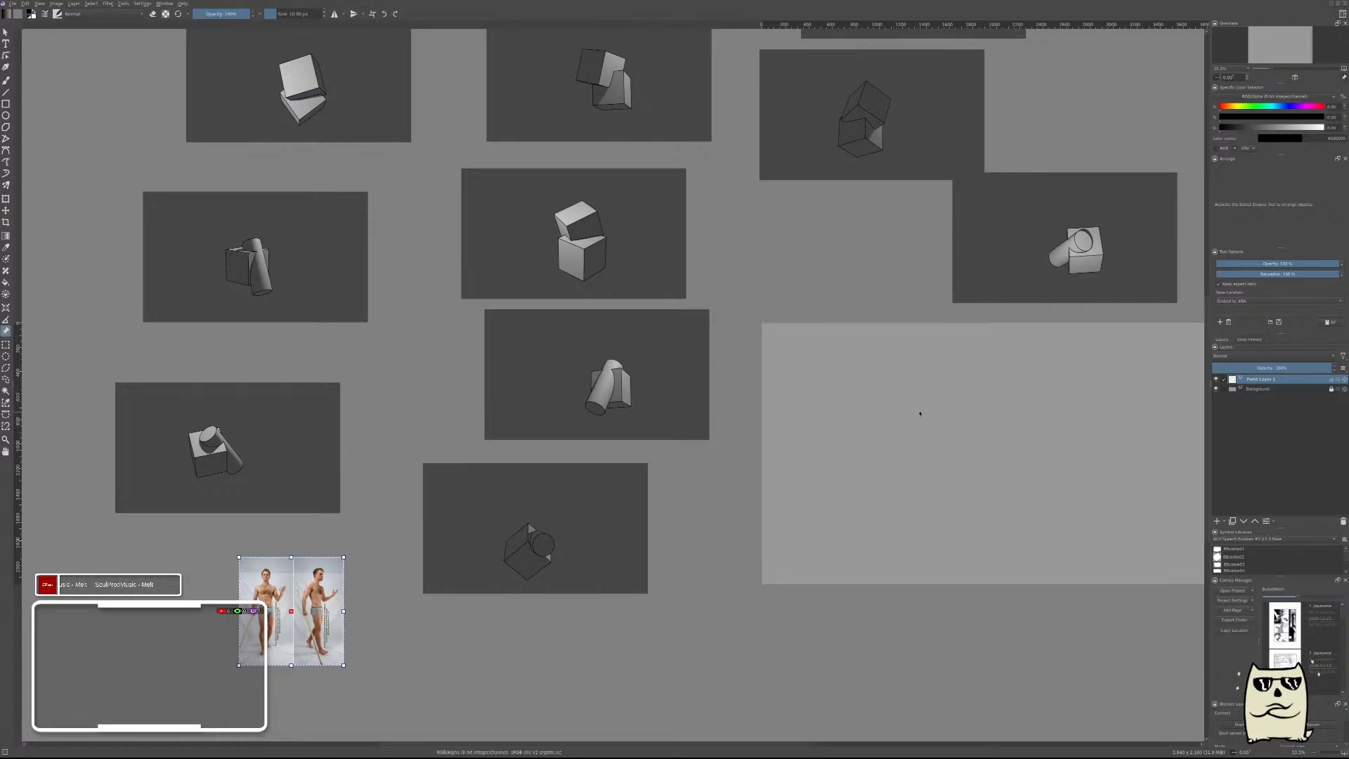
key(b)
drag(896, 413, 873, 439)
key(ctrl+z)
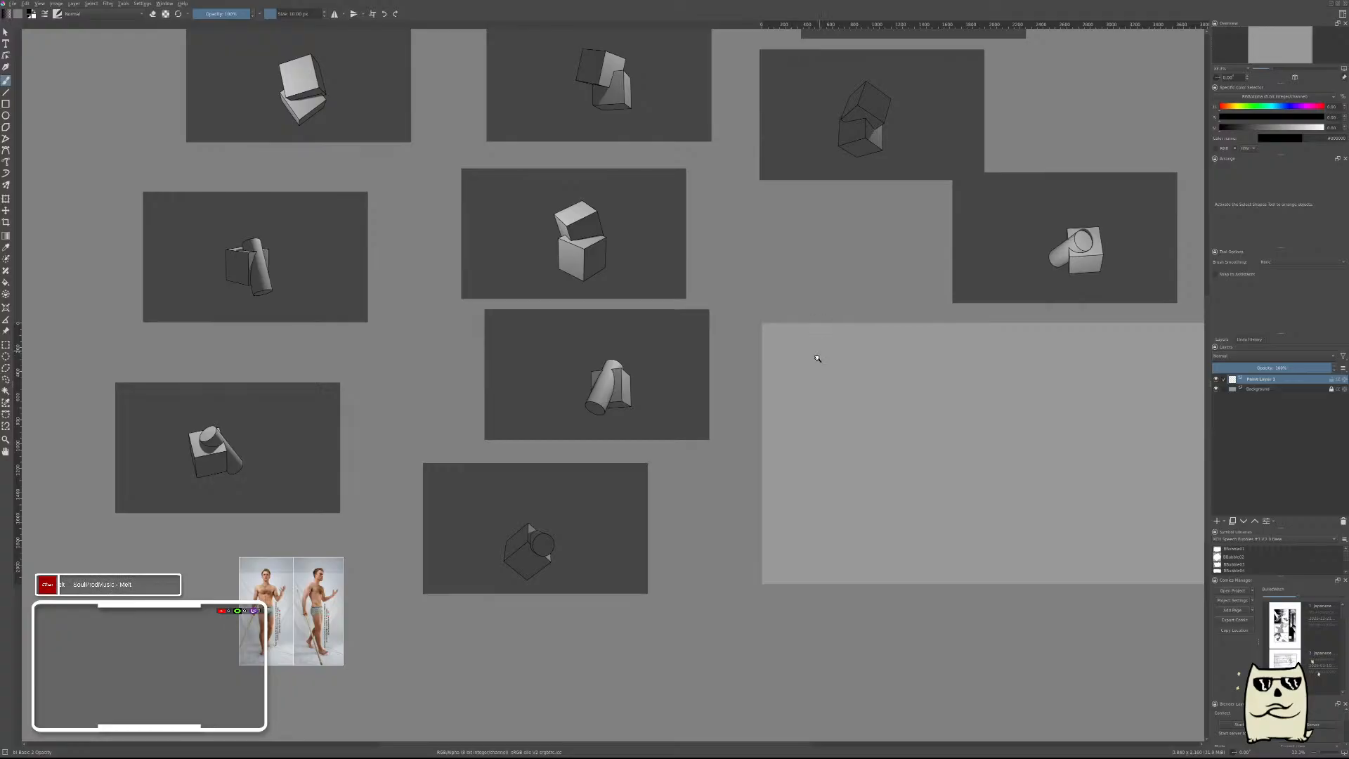
Draw a long straight horizontal line across the upper part of the blank canvas with the Line tool.
drag(818, 358, 873, 308)
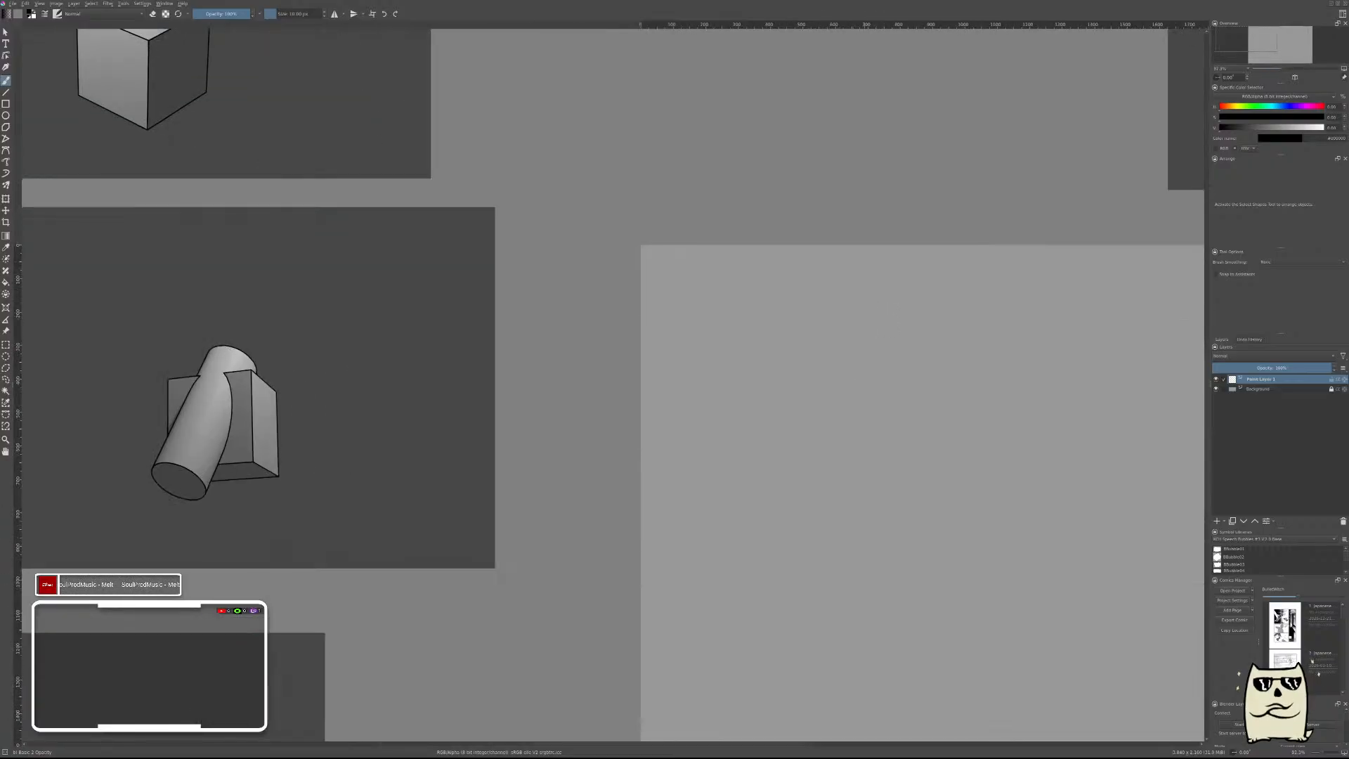
drag(837, 357, 642, 273)
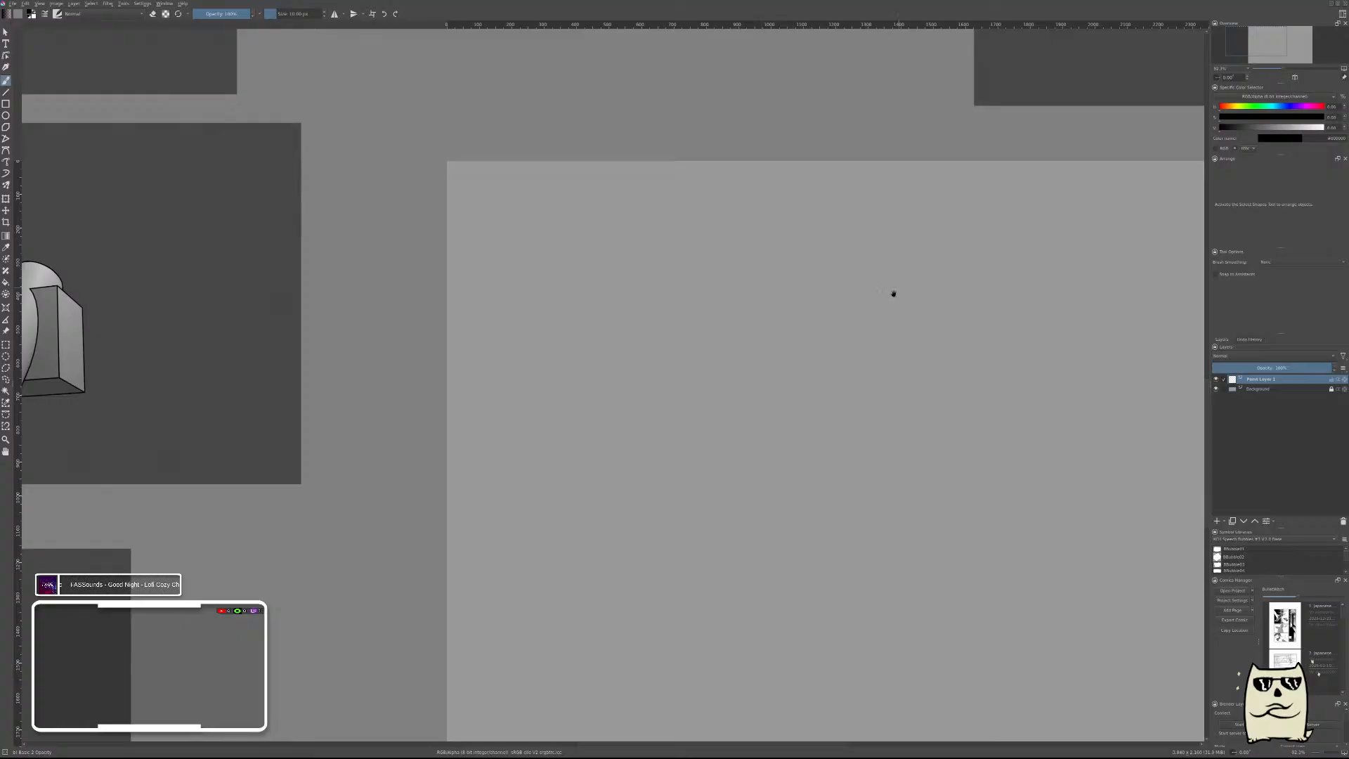
drag(893, 293, 681, 313)
key(v)
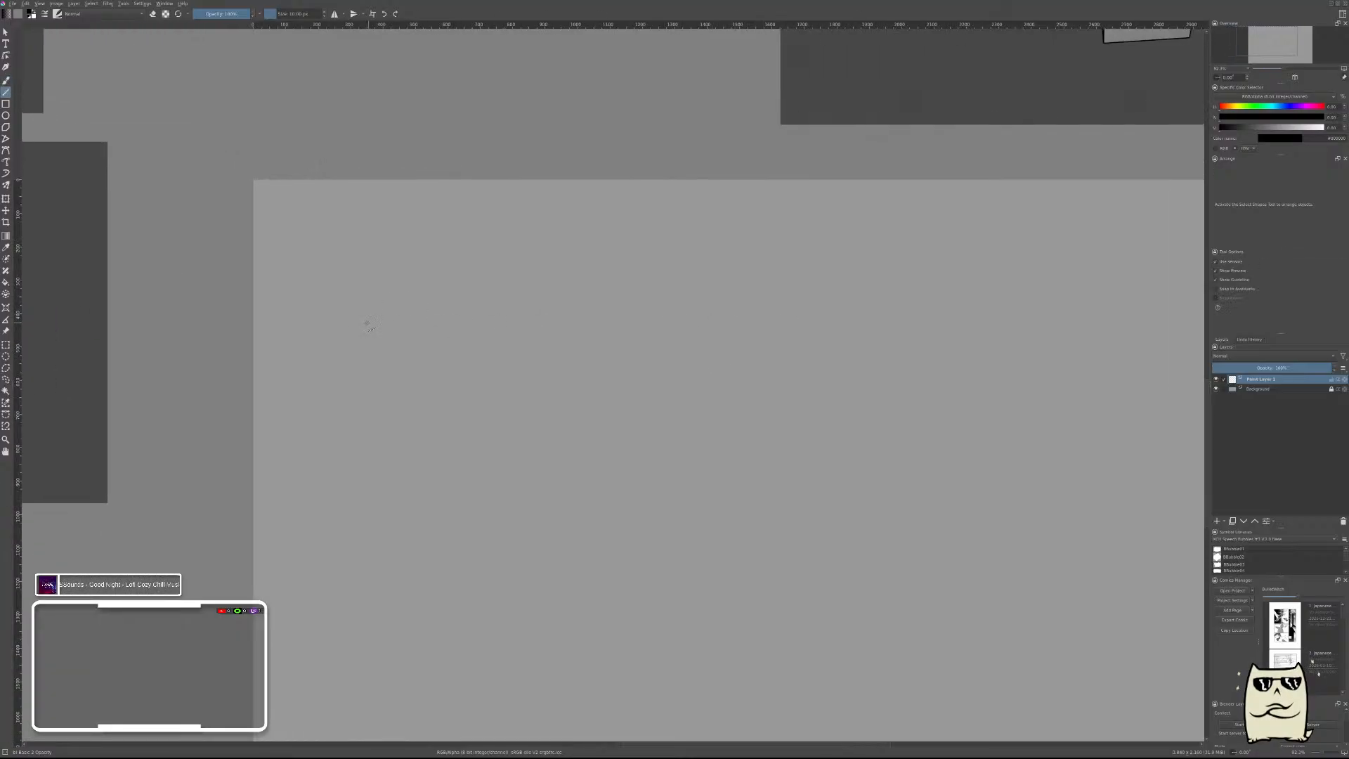
drag(317, 325, 1062, 326)
key(b)
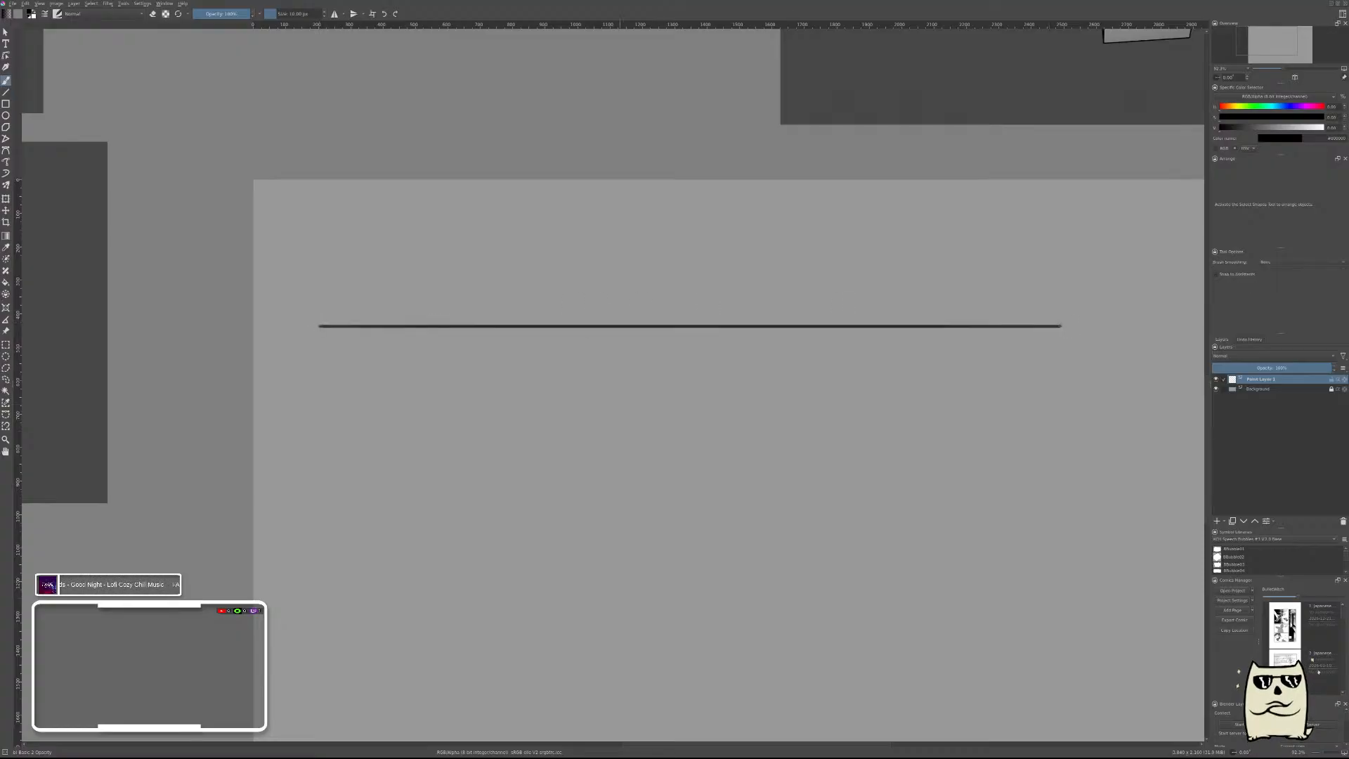
Brush a vertical stroke across the line's left end, followed by a row of five upright ellipses that grow steadily wider.
drag(553, 359, 588, 361)
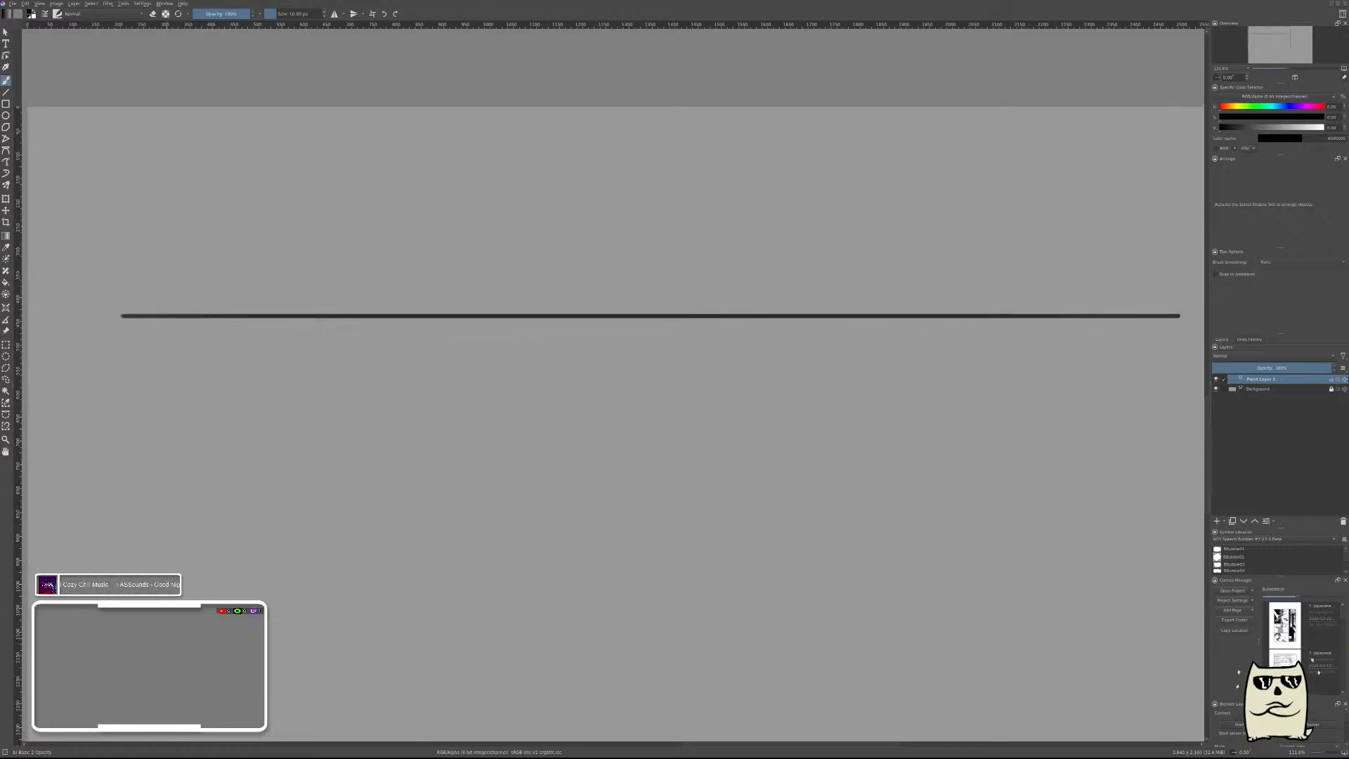
drag(150, 223, 160, 401)
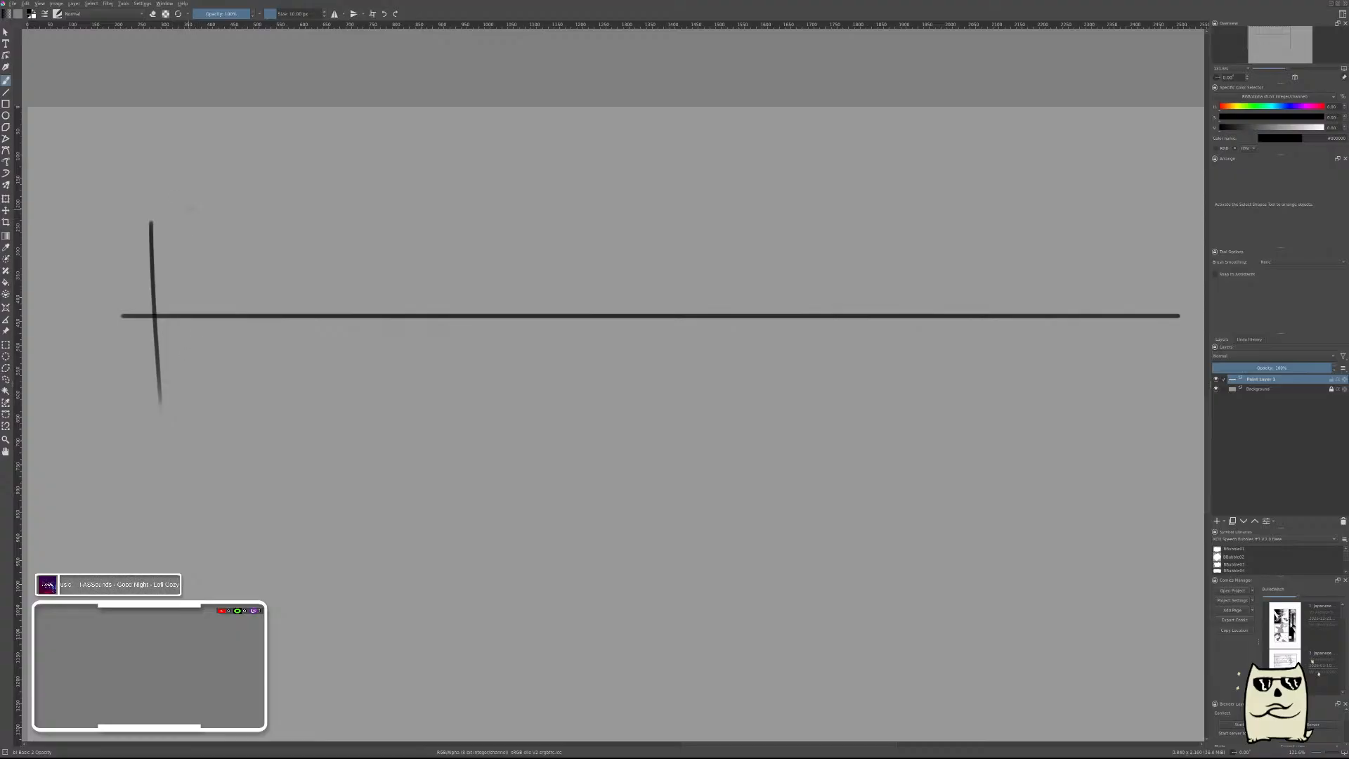
mouse_move(189, 217)
mouse_down()
mouse_move(163, 257)
mouse_move(191, 281)
mouse_up()
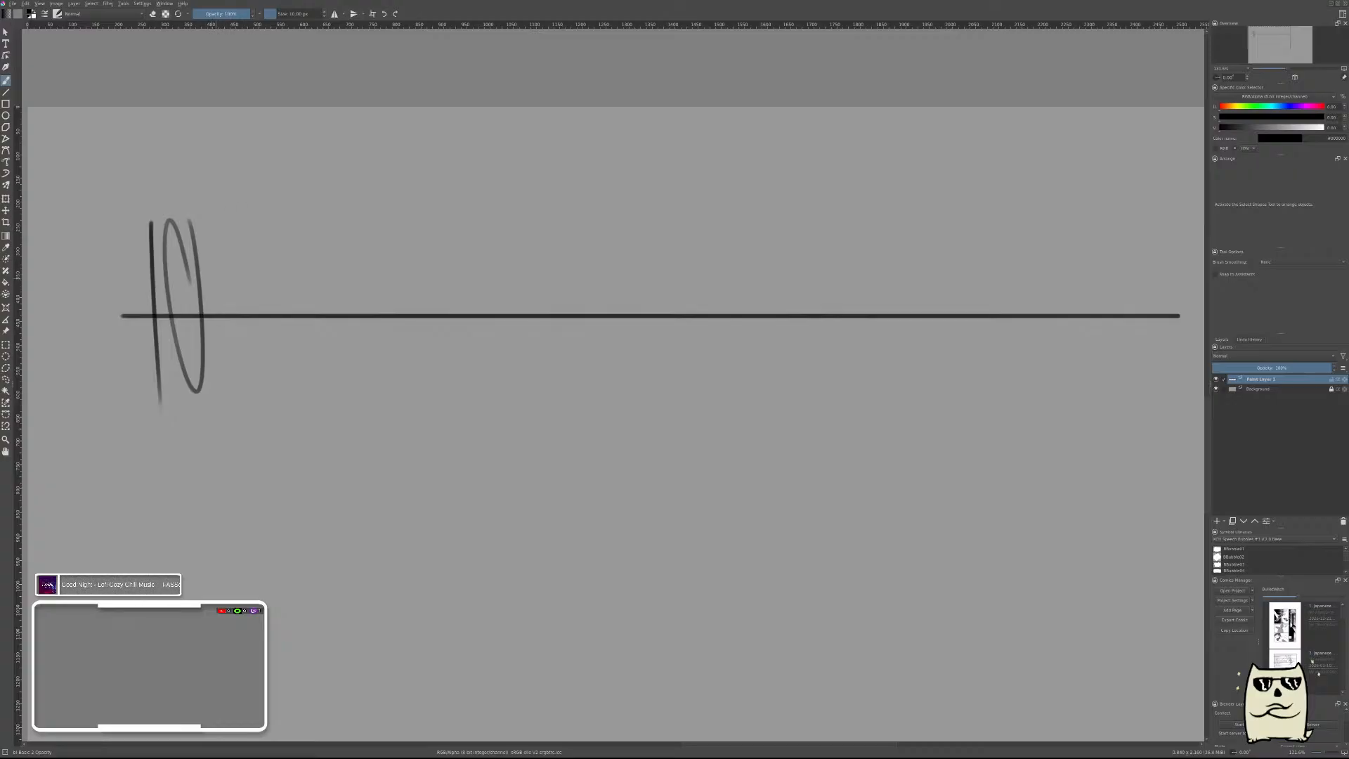
drag(253, 213, 267, 252)
mouse_move(261, 364)
mouse_down()
mouse_move(222, 312)
mouse_move(247, 367)
mouse_up()
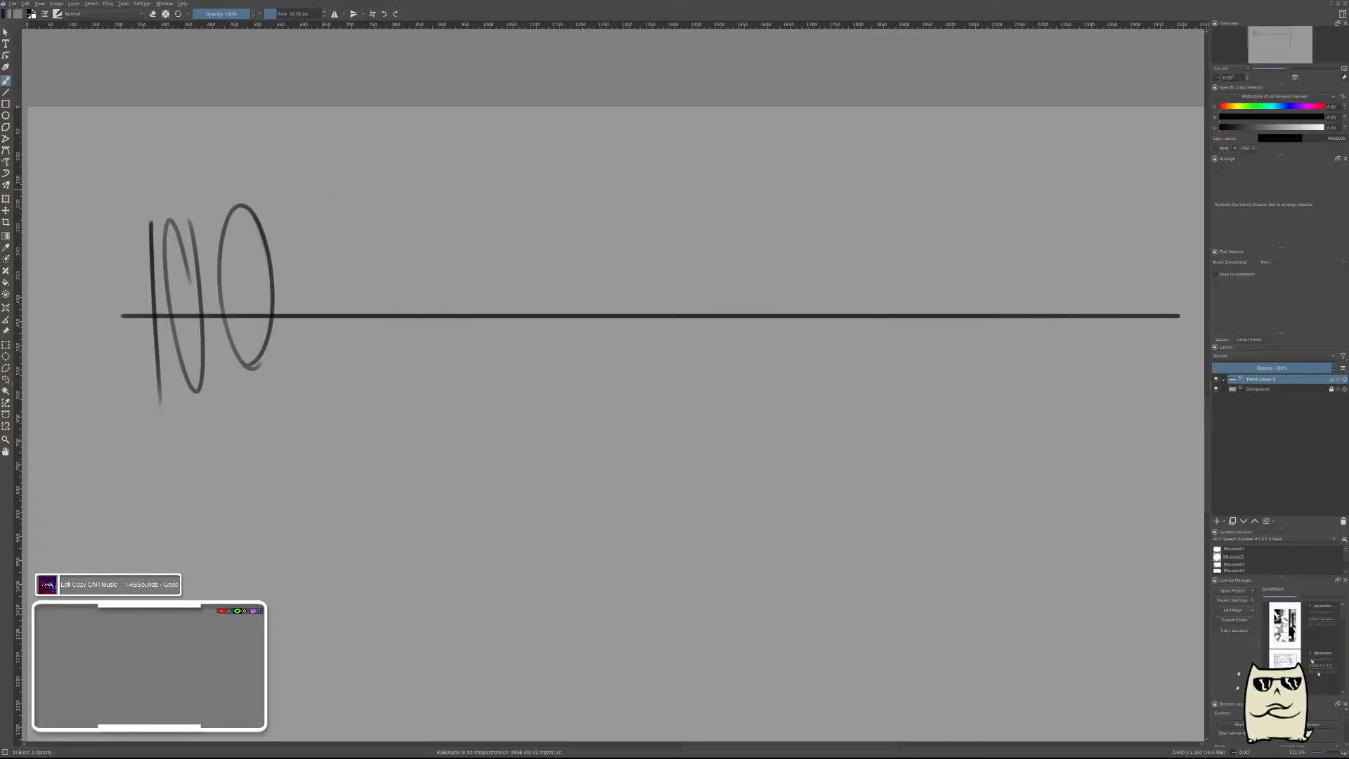
mouse_move(355, 224)
mouse_down()
mouse_move(360, 275)
mouse_move(348, 211)
mouse_move(356, 295)
mouse_up()
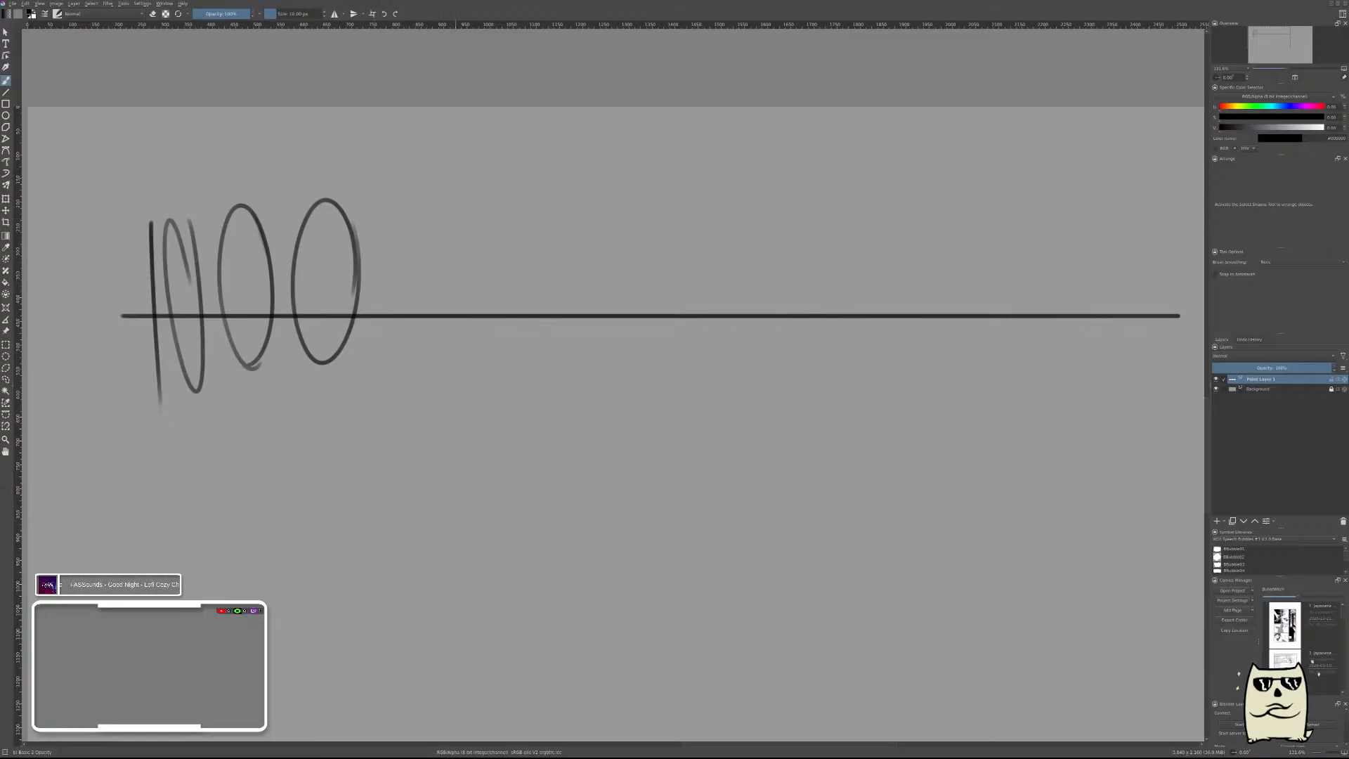
mouse_move(421, 358)
mouse_down()
mouse_move(377, 267)
mouse_move(430, 360)
mouse_up()
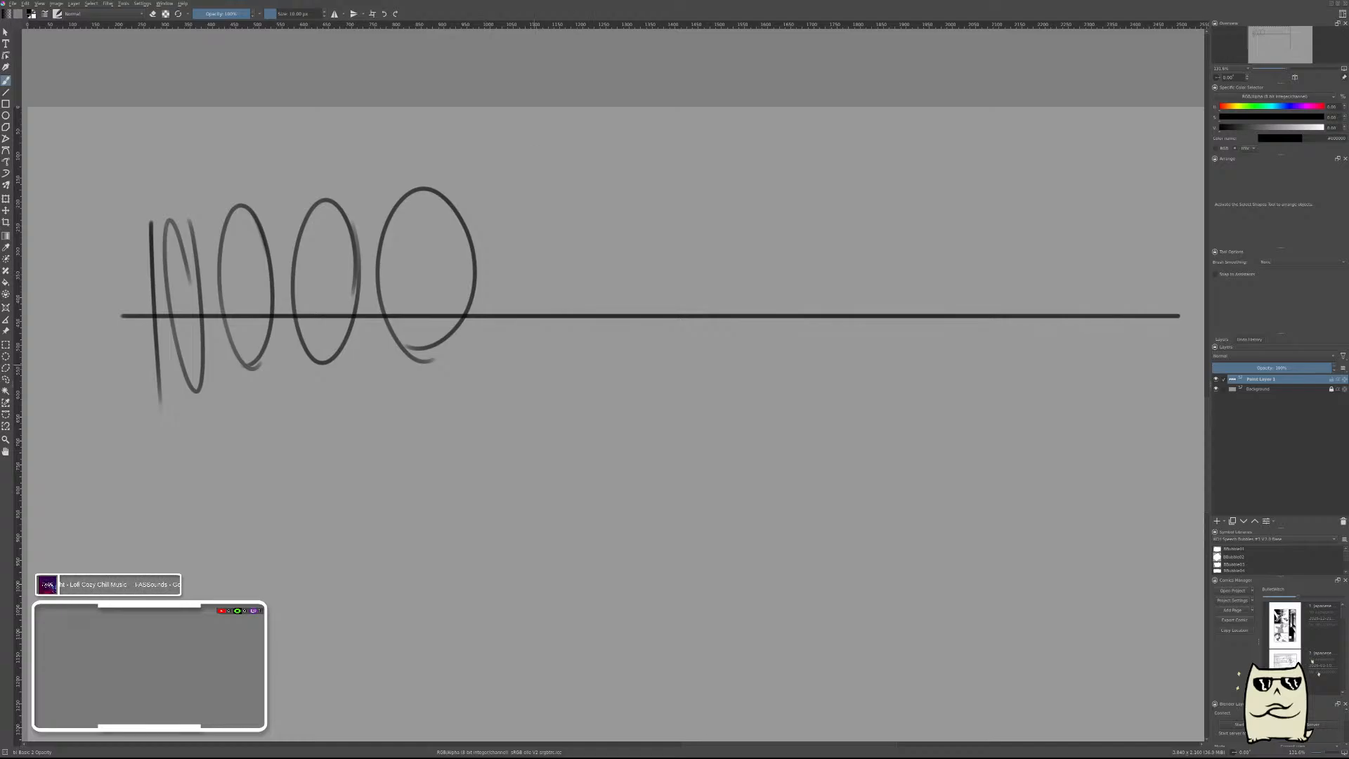
mouse_move(569, 339)
mouse_down()
mouse_move(537, 197)
mouse_move(534, 332)
mouse_up()
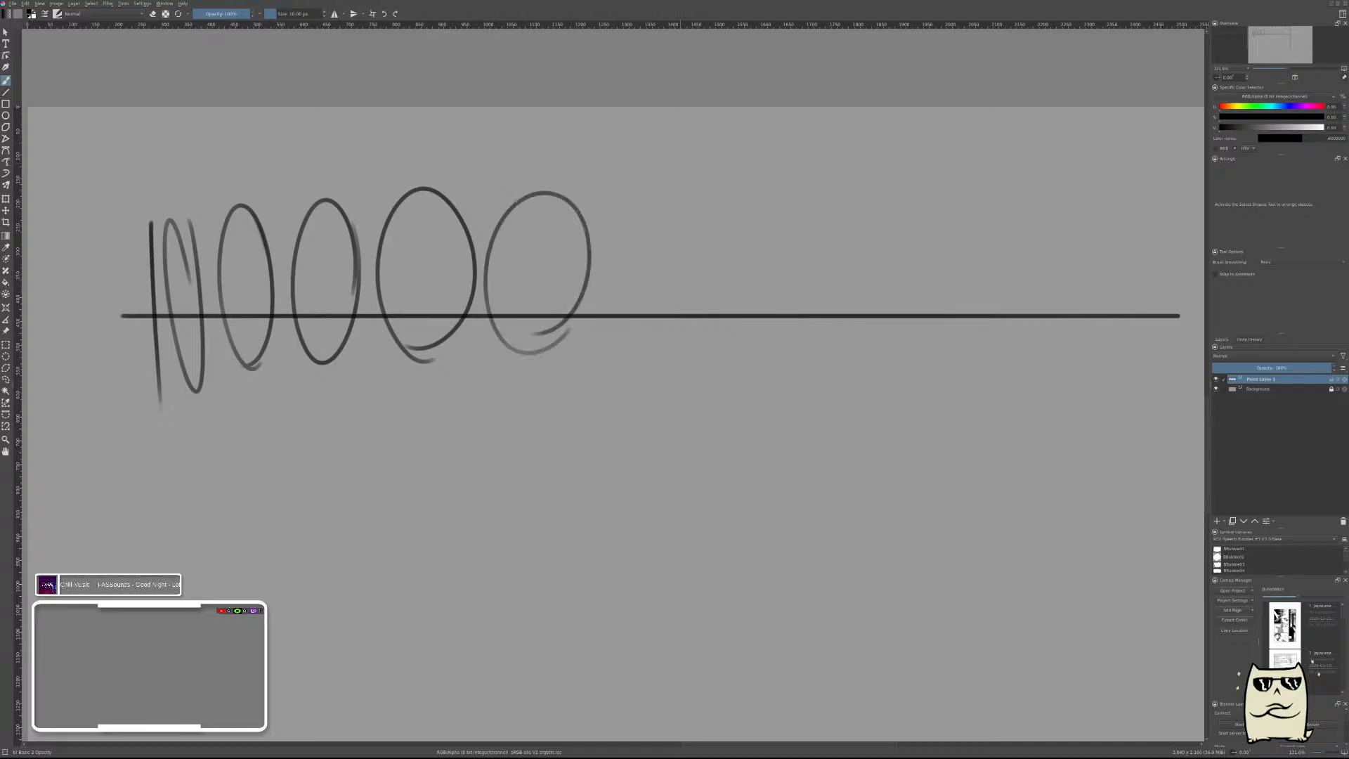
Continue the row with eight upright ellipses that narrow toward the line's right end, and close it with a vertical stroke.
mouse_move(591, 329)
mouse_down()
mouse_move(653, 366)
mouse_move(582, 291)
mouse_up()
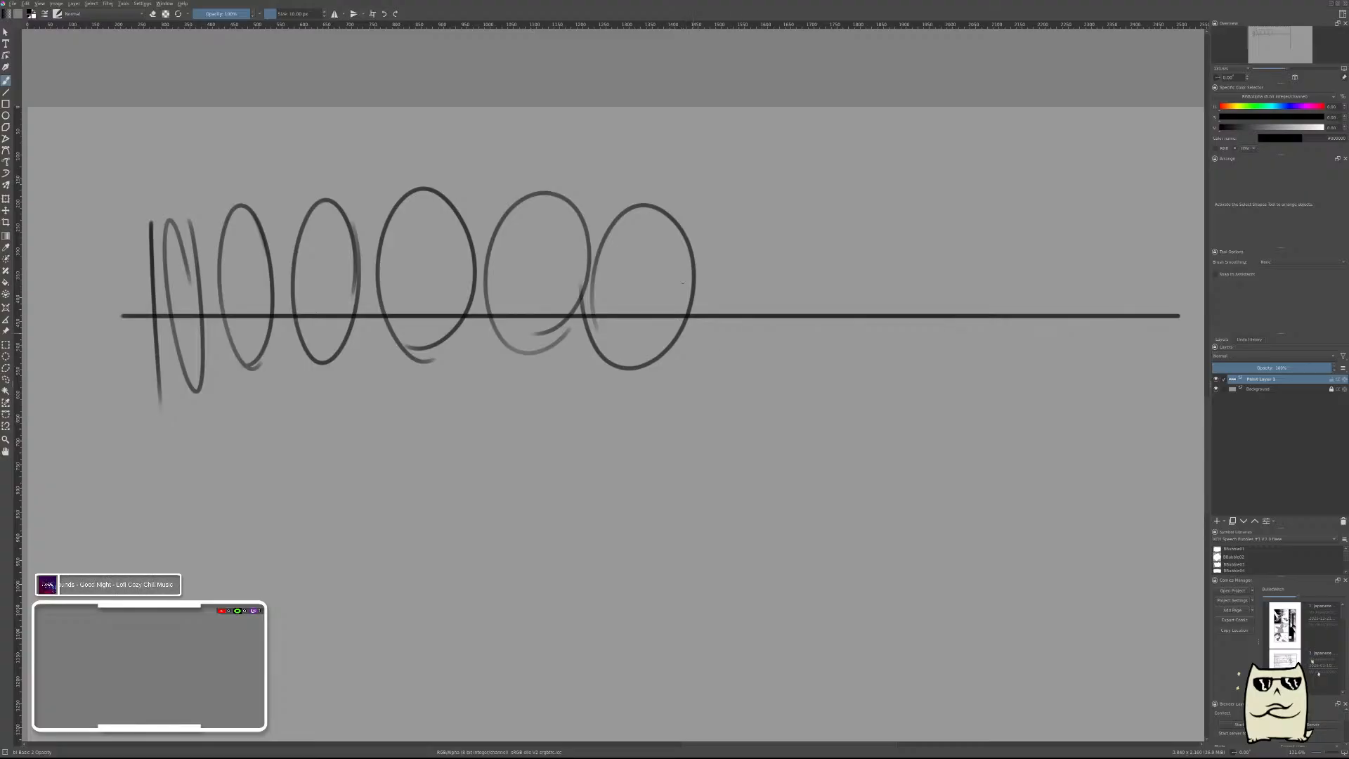
mouse_move(773, 223)
mouse_down()
mouse_move(778, 316)
mouse_move(792, 299)
mouse_up()
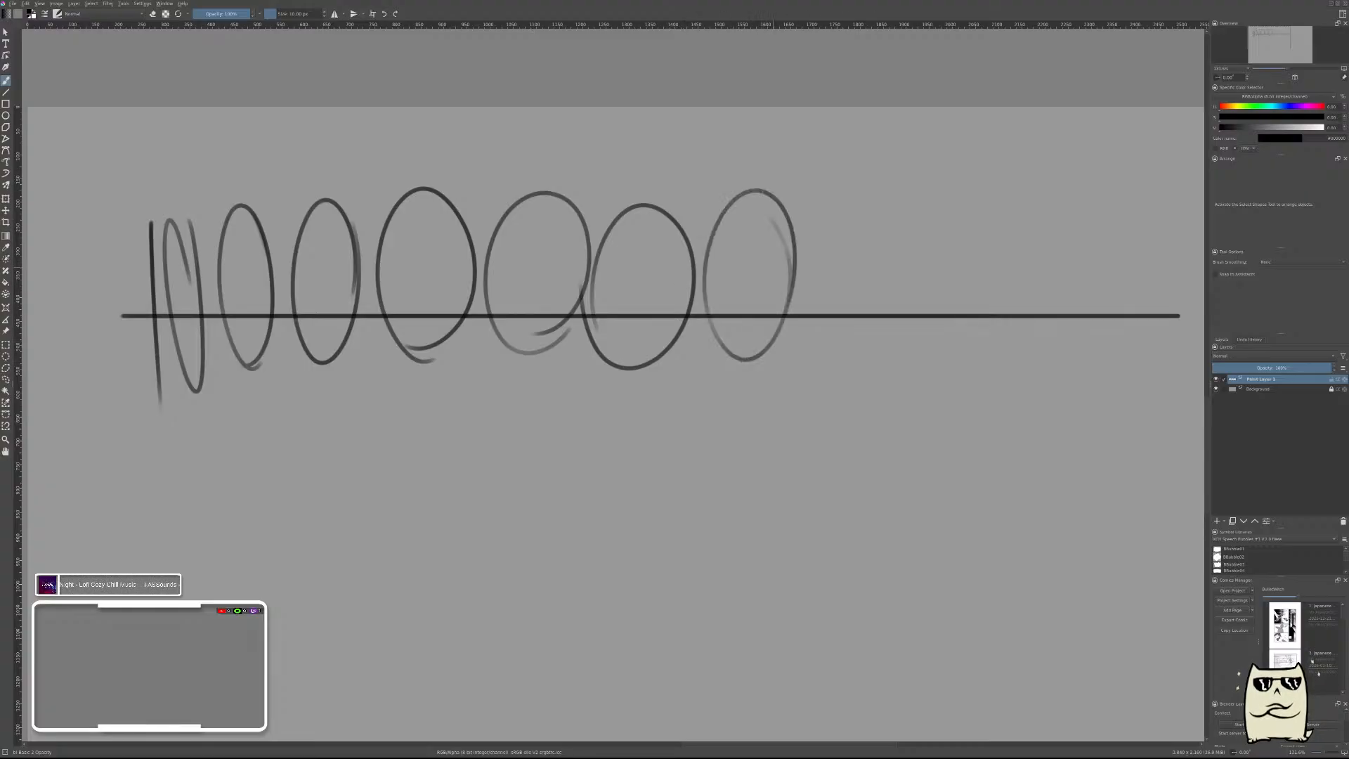
mouse_move(851, 306)
mouse_down()
mouse_move(836, 343)
mouse_move(849, 281)
mouse_up()
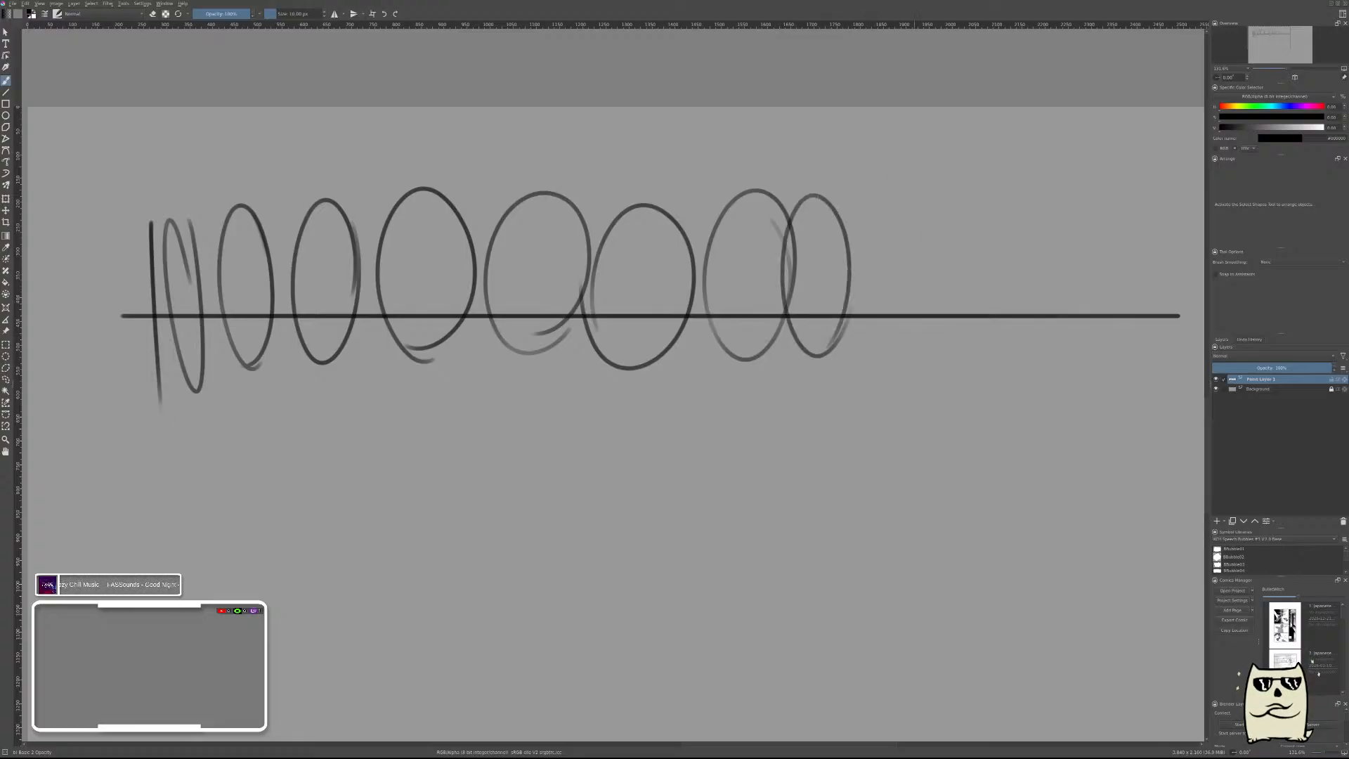
drag(884, 258, 796, 255)
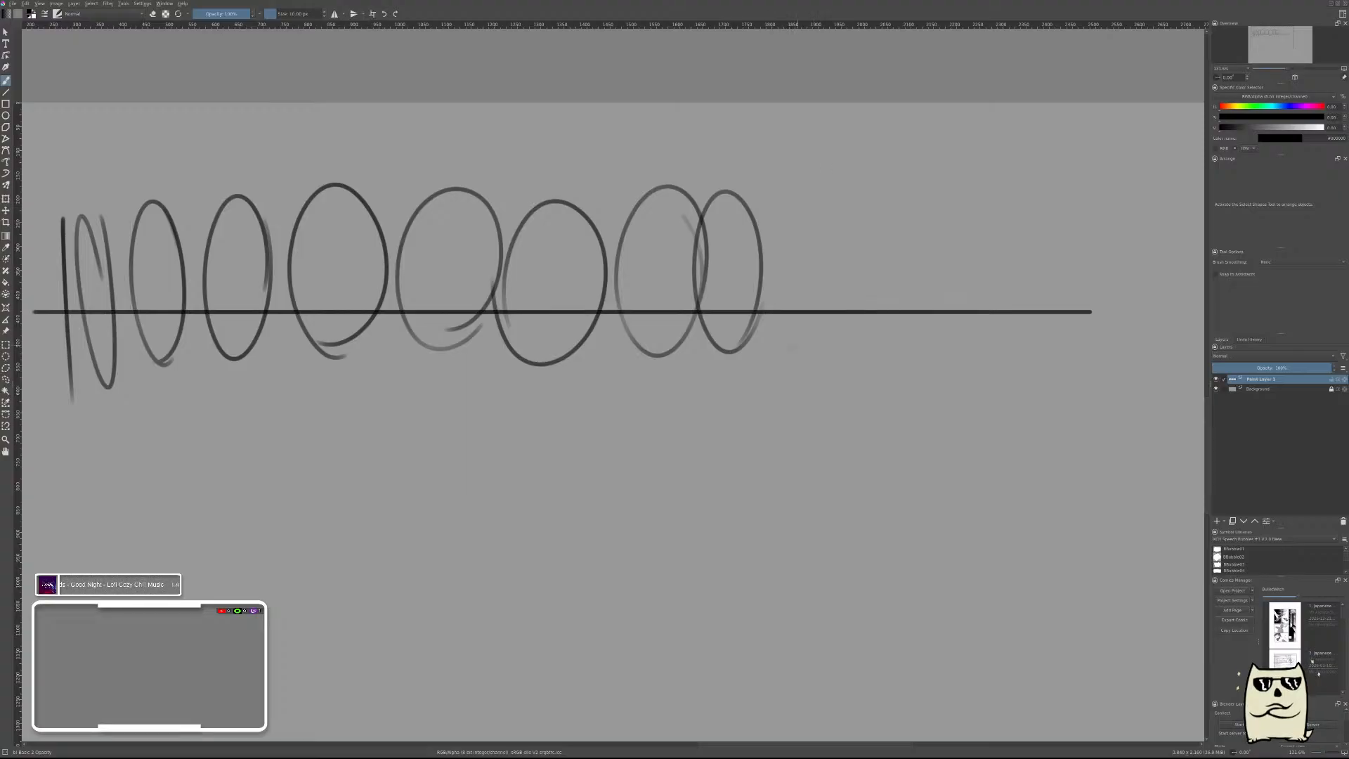
drag(815, 191, 808, 321)
drag(778, 204, 791, 185)
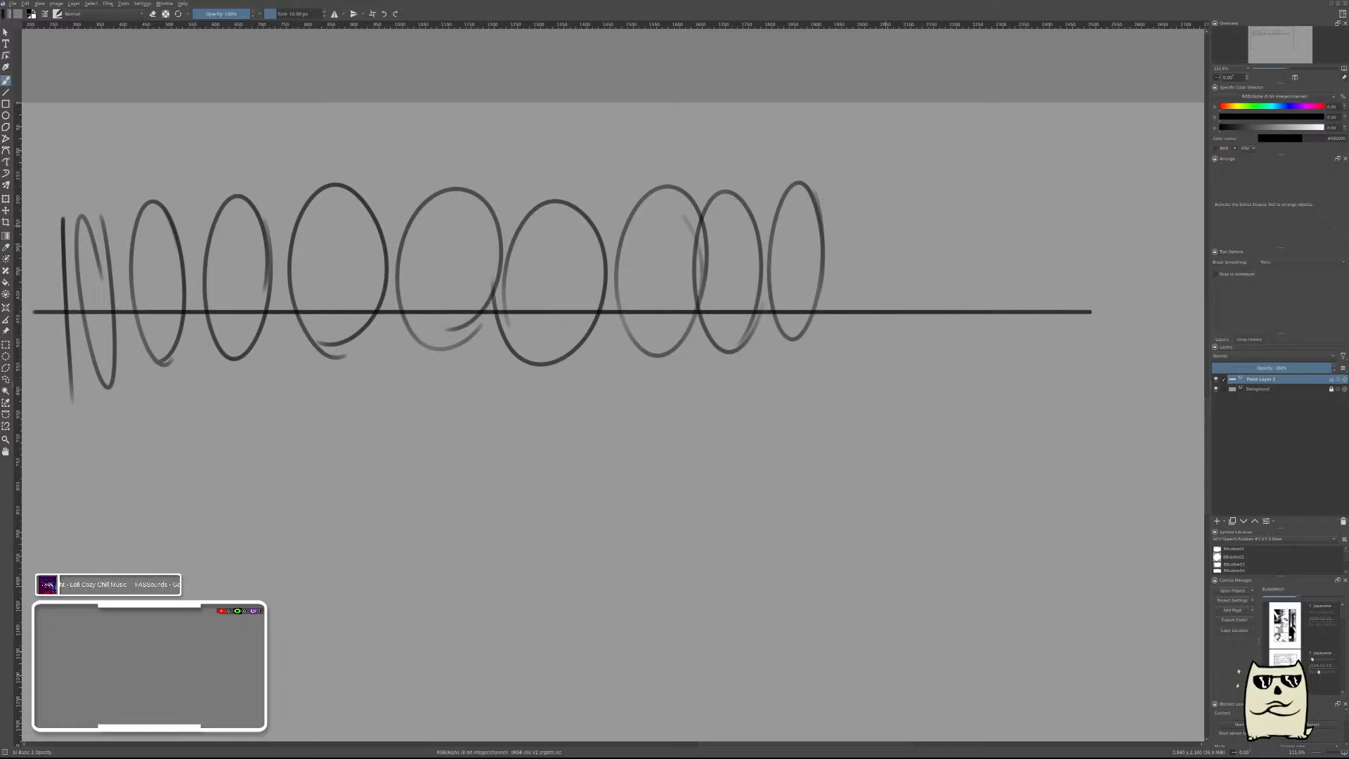
mouse_move(891, 246)
mouse_down()
mouse_move(852, 313)
mouse_move(892, 245)
mouse_up()
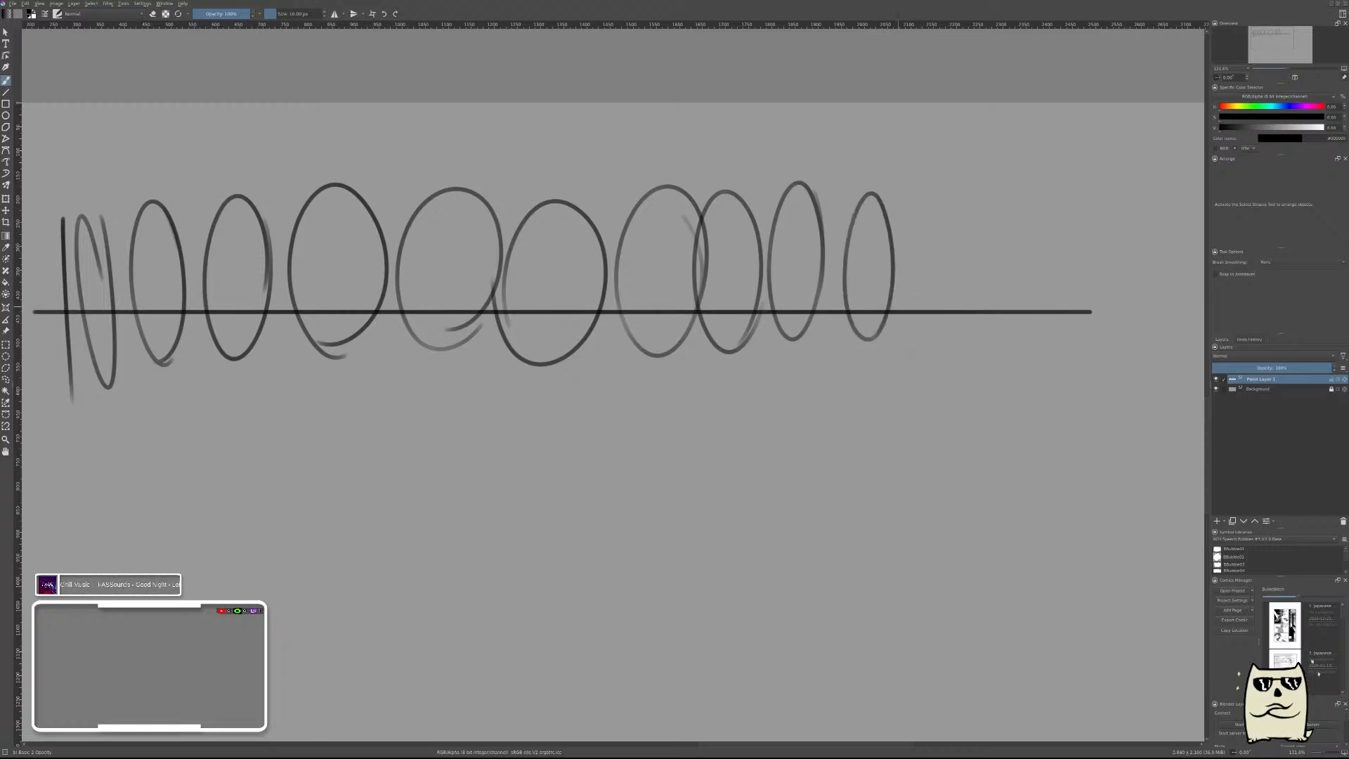
mouse_move(912, 358)
mouse_down()
mouse_move(902, 330)
mouse_move(929, 348)
mouse_move(916, 216)
mouse_up()
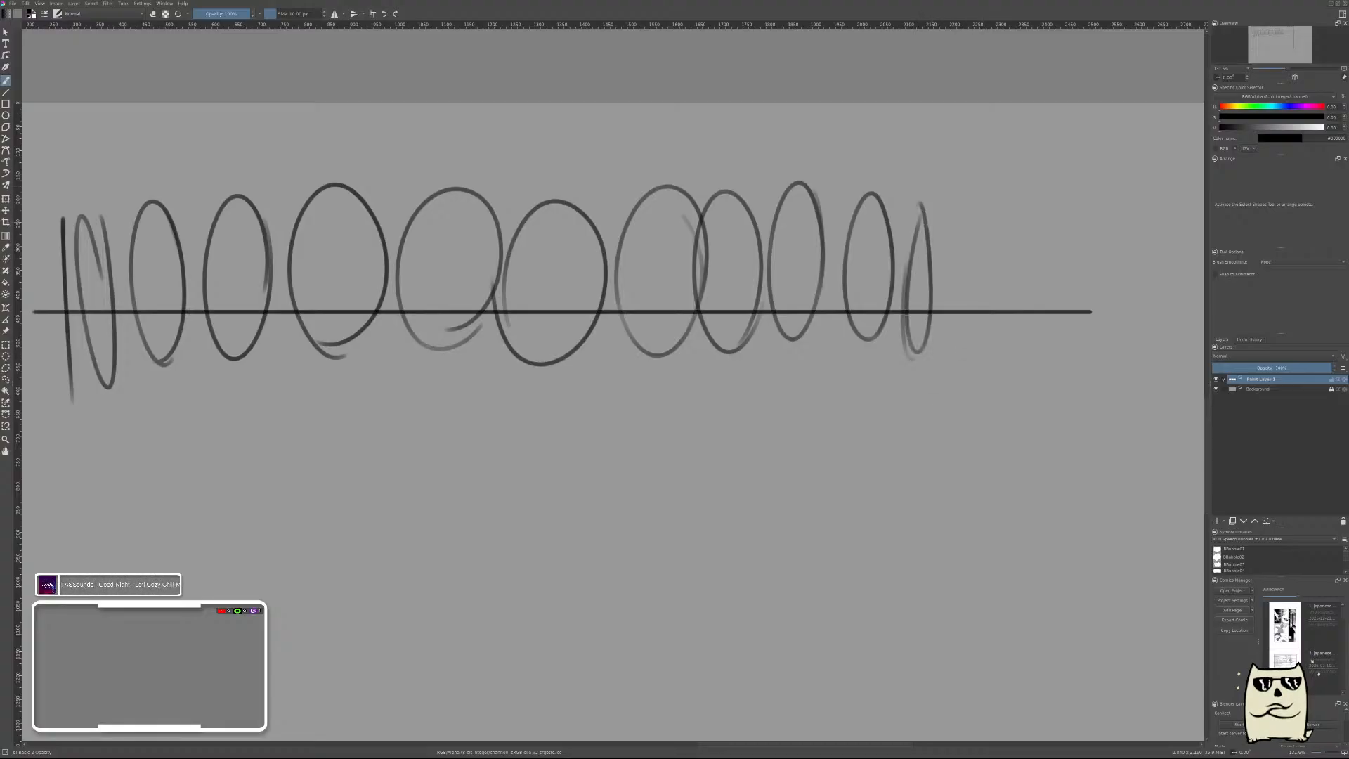
mouse_move(967, 269)
mouse_down()
mouse_move(959, 189)
mouse_move(966, 333)
mouse_up()
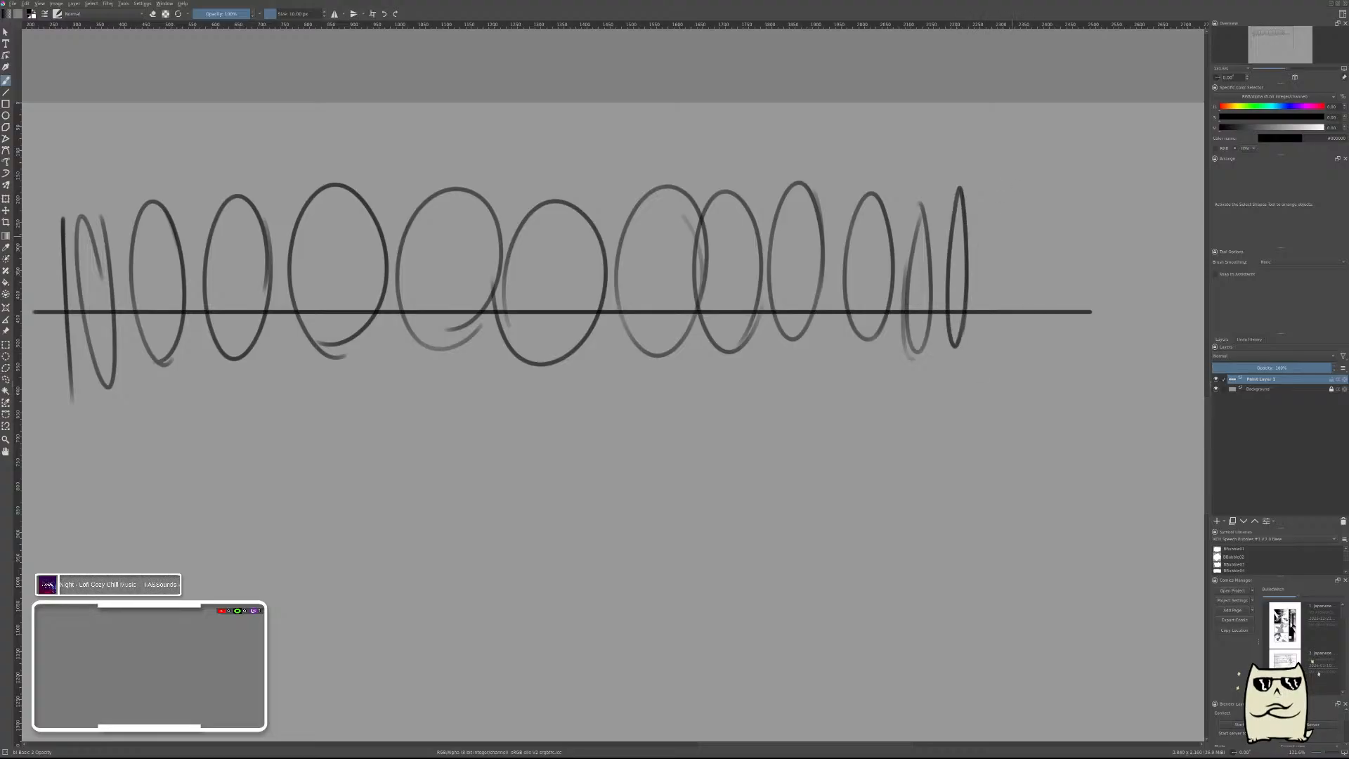
mouse_move(983, 295)
mouse_down()
mouse_move(1001, 186)
mouse_move(980, 246)
mouse_up()
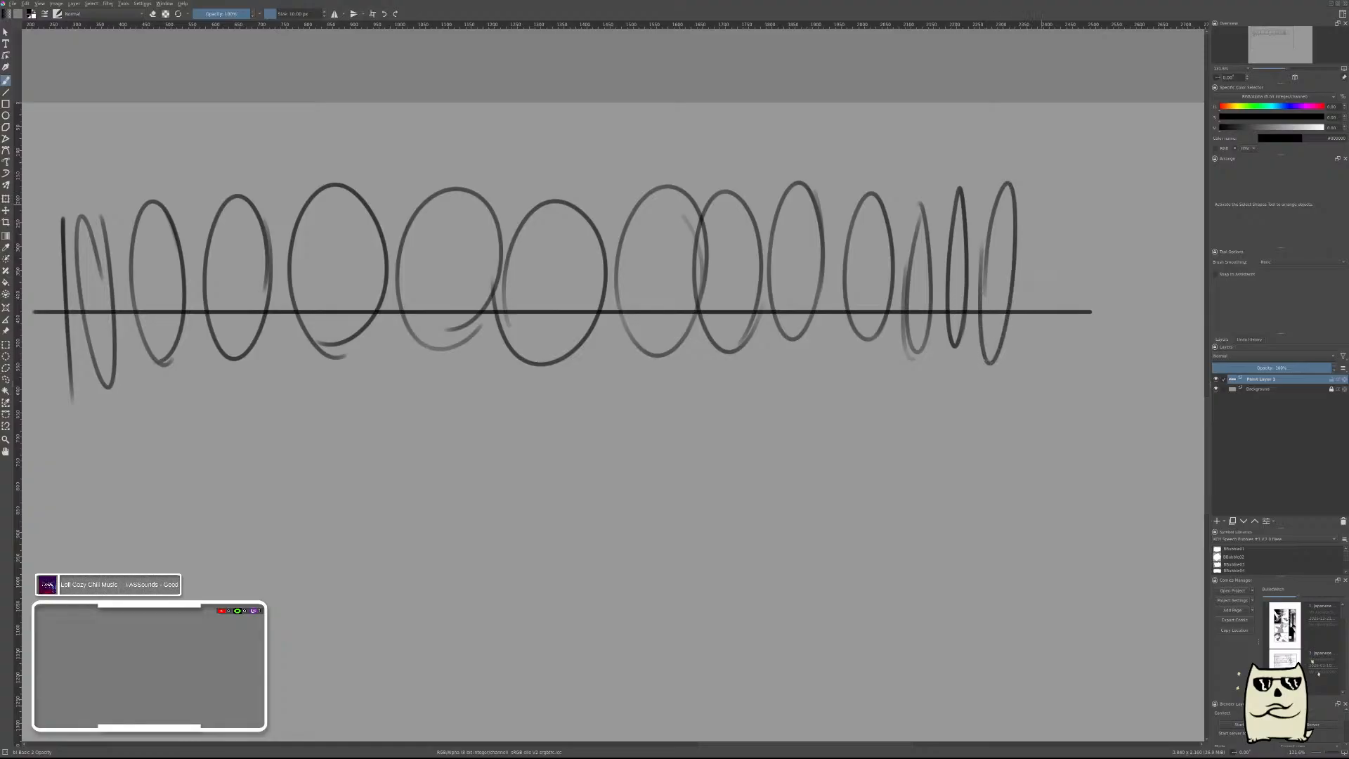
drag(1052, 204, 1047, 394)
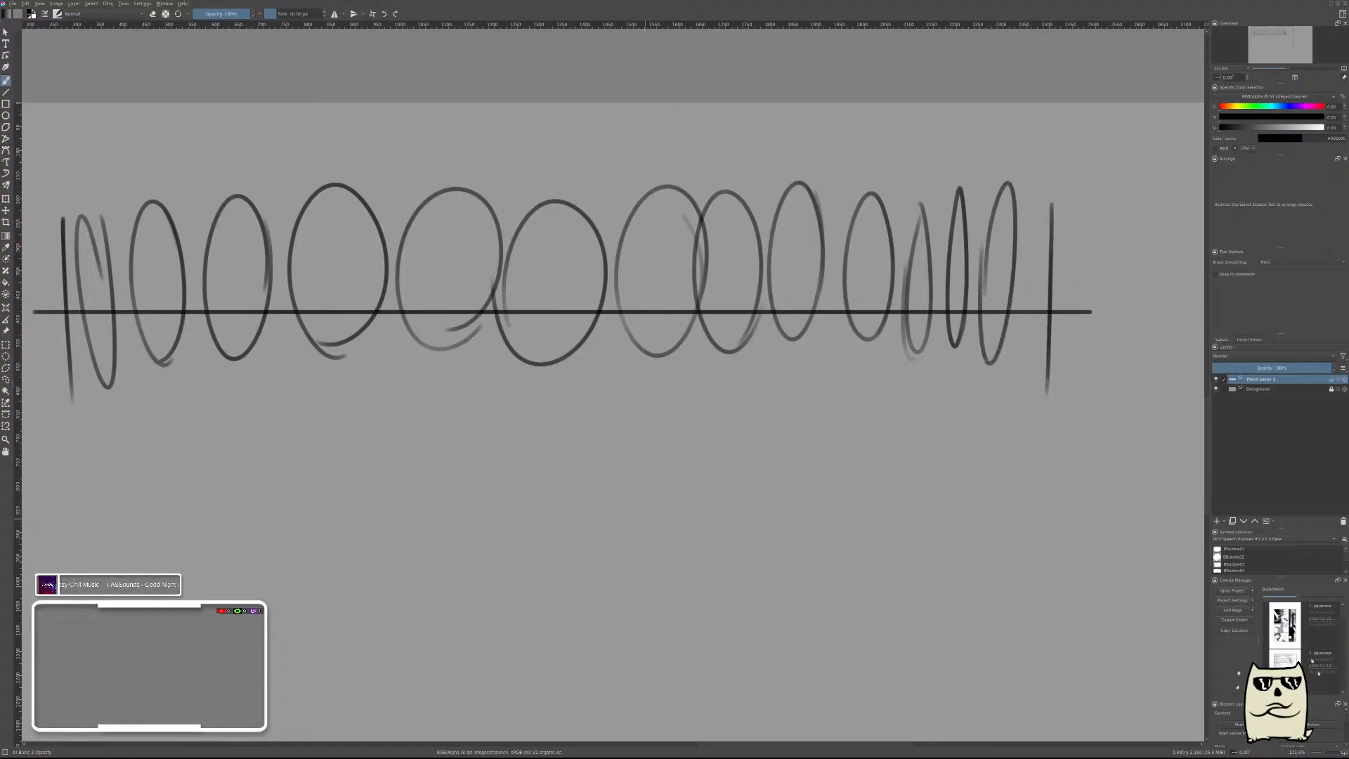
Draw a second, shorter straight horizontal line below the row of ellipses with the Line tool.
mouse_move(654, 479)
mouse_down()
mouse_move(774, 449)
mouse_move(756, 467)
mouse_move(959, 372)
mouse_up()
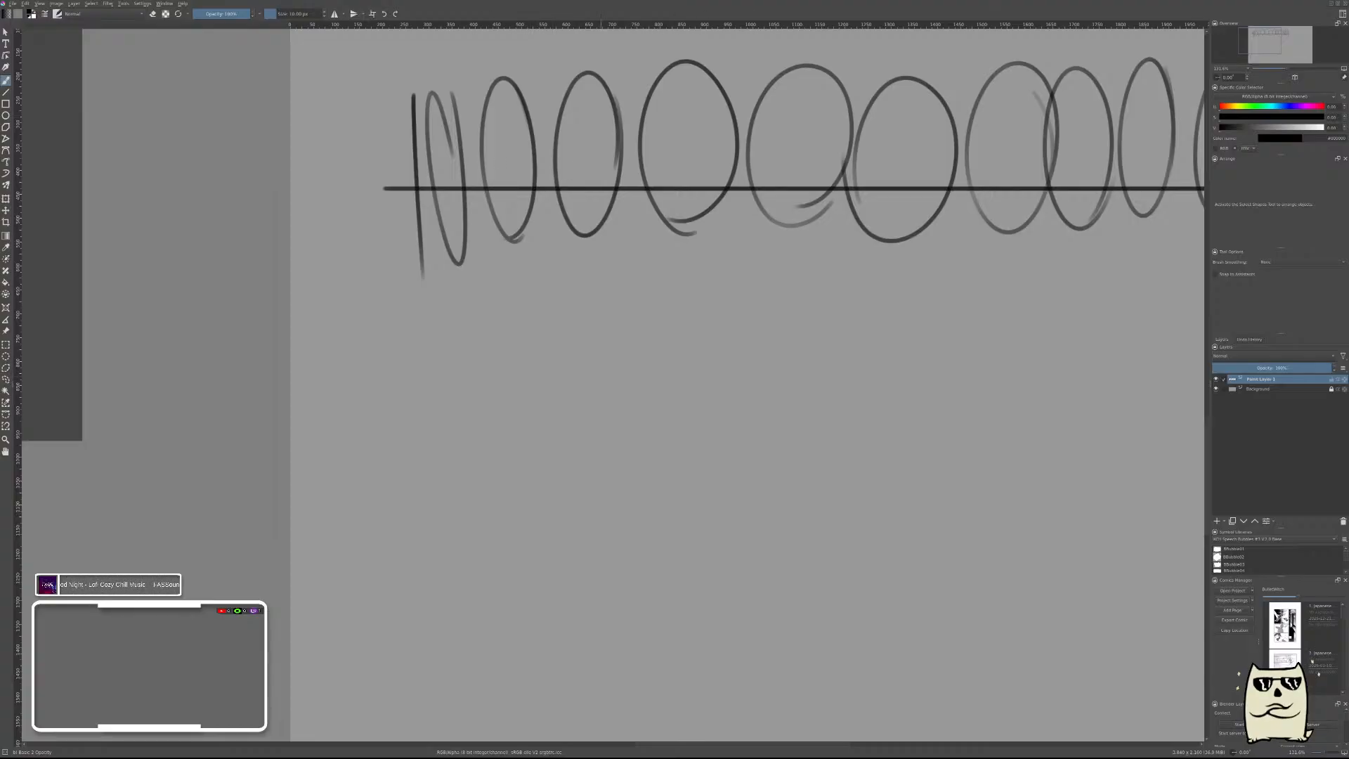
drag(648, 463, 594, 421)
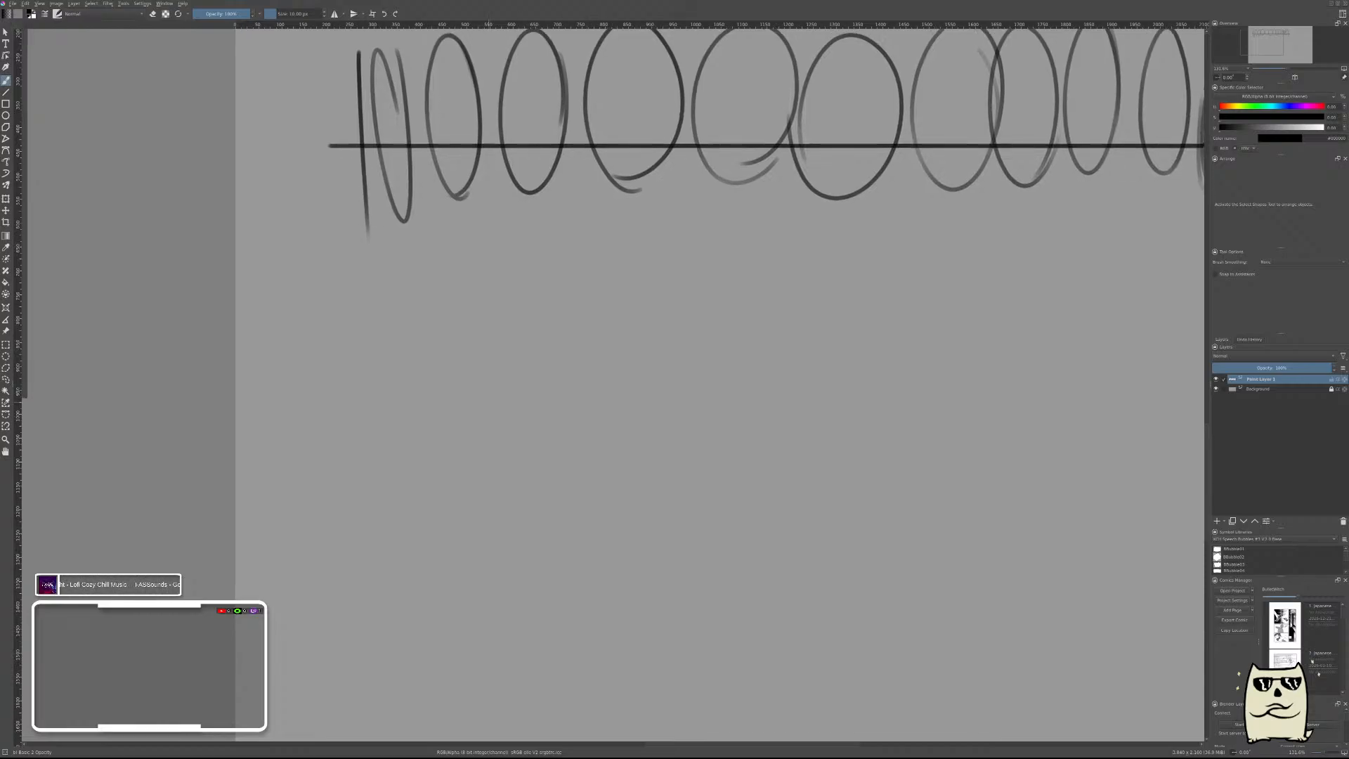
key(v)
drag(339, 385, 1011, 385)
key(b)
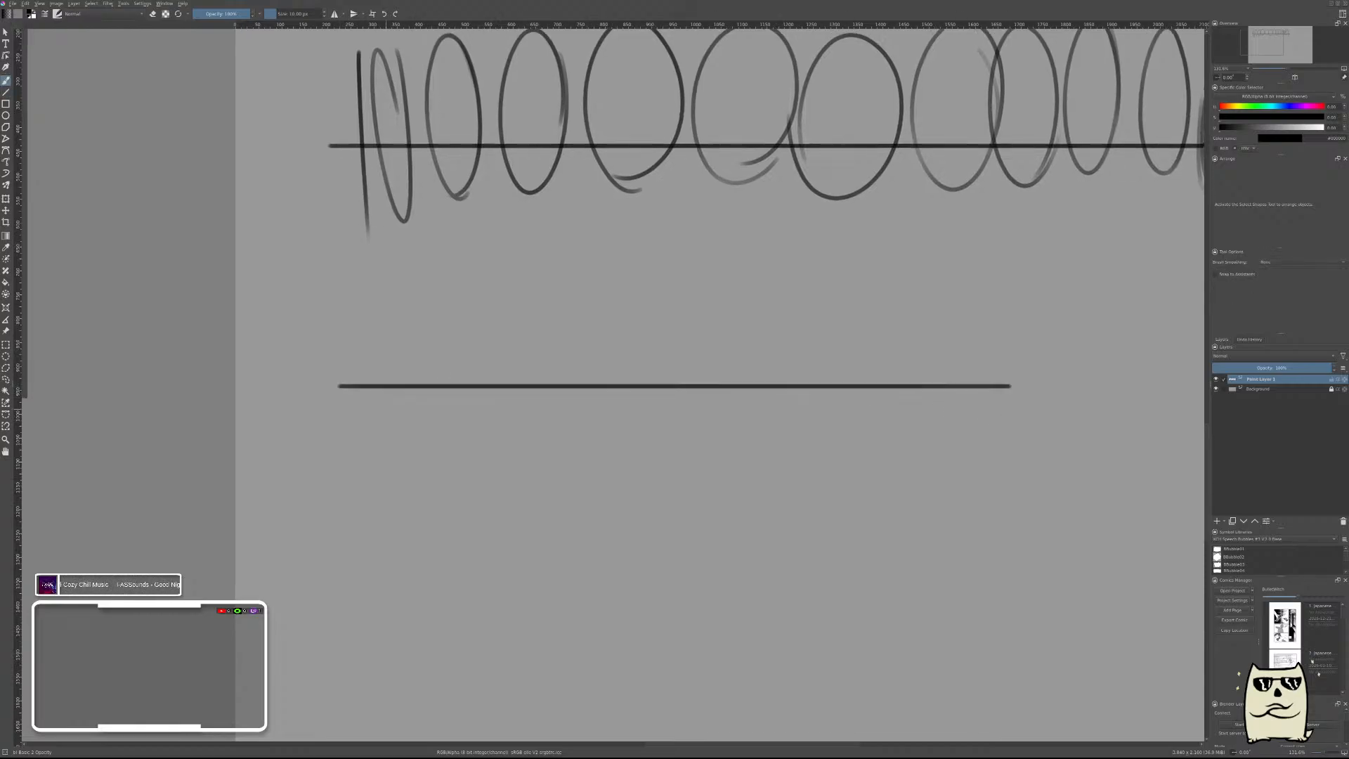
Brush a vertical stroke across the second line's left end, followed by four upright ellipses that grow steadily wider.
drag(356, 304, 362, 471)
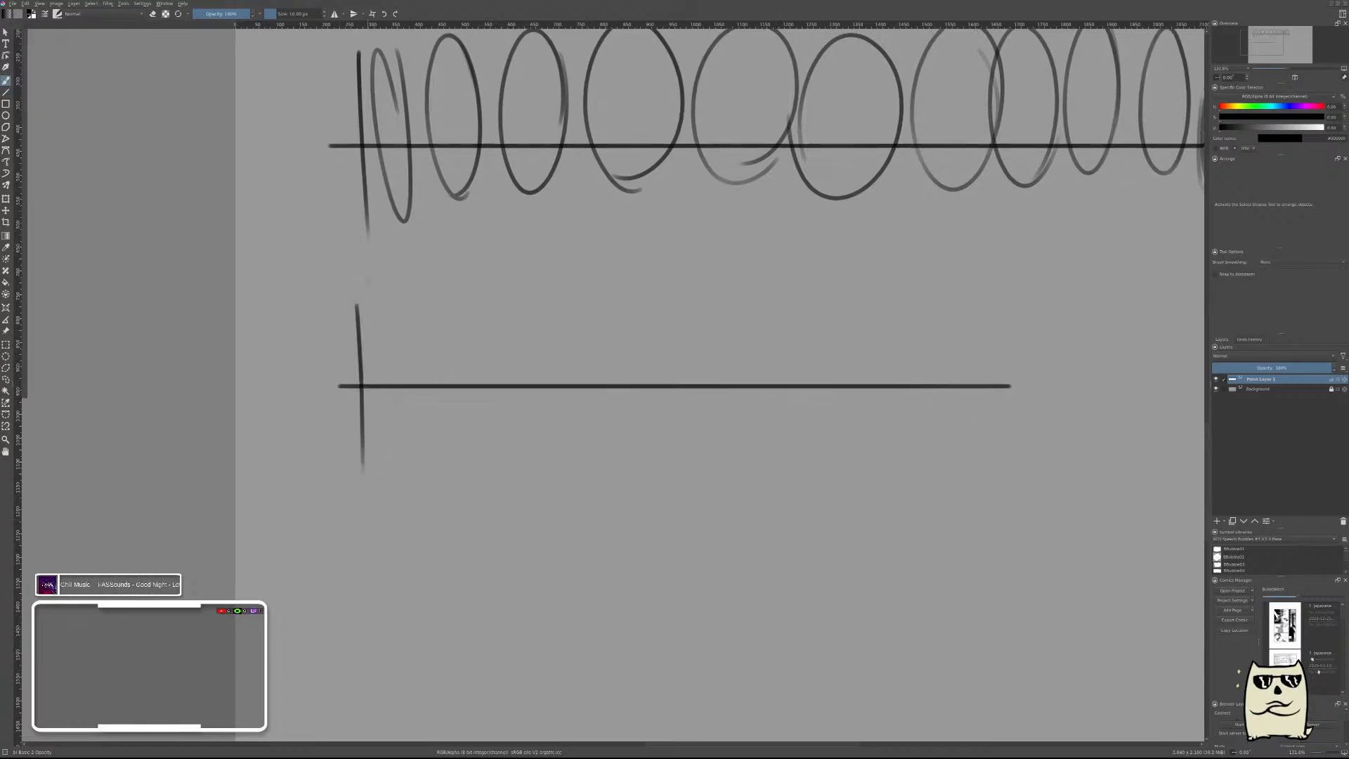
mouse_move(392, 300)
mouse_down()
mouse_move(409, 385)
mouse_move(383, 309)
mouse_move(404, 373)
mouse_up()
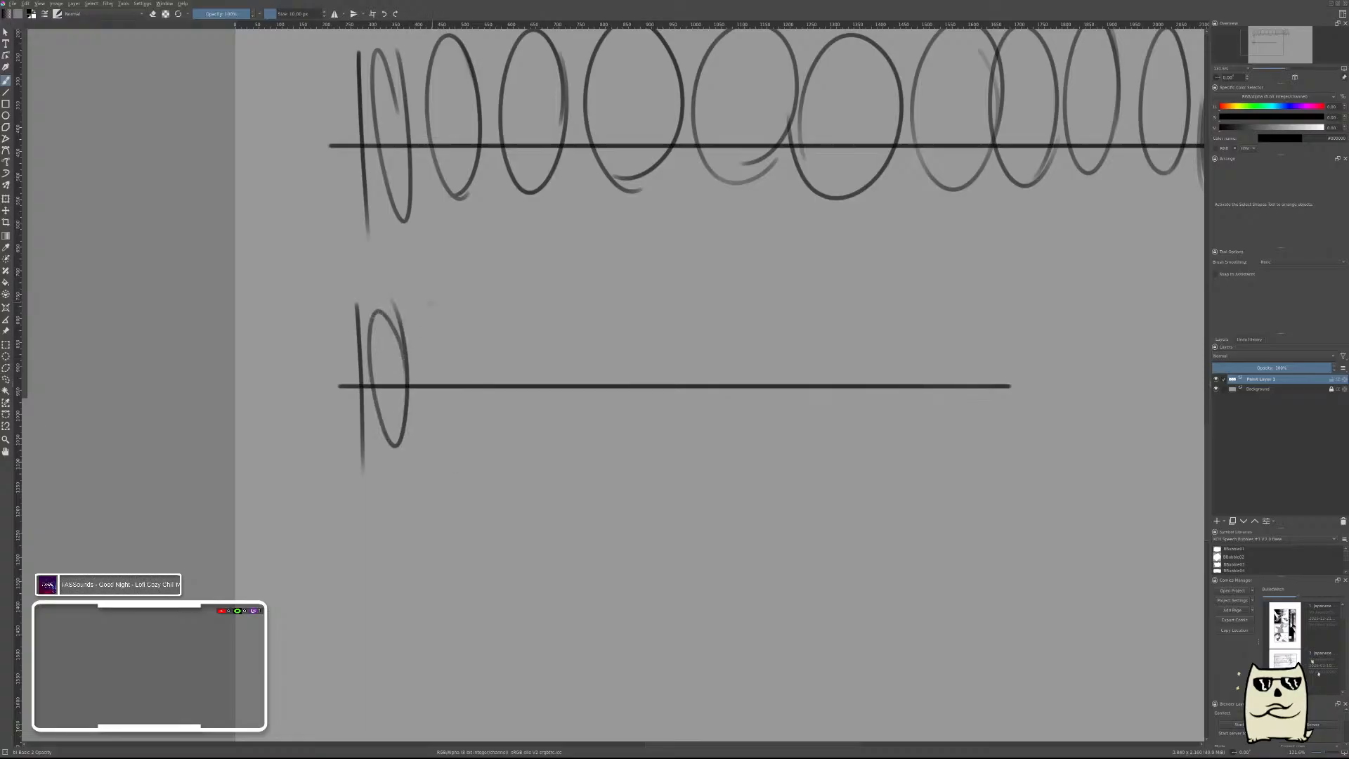
mouse_move(437, 444)
mouse_down()
mouse_move(421, 387)
mouse_move(443, 441)
mouse_up()
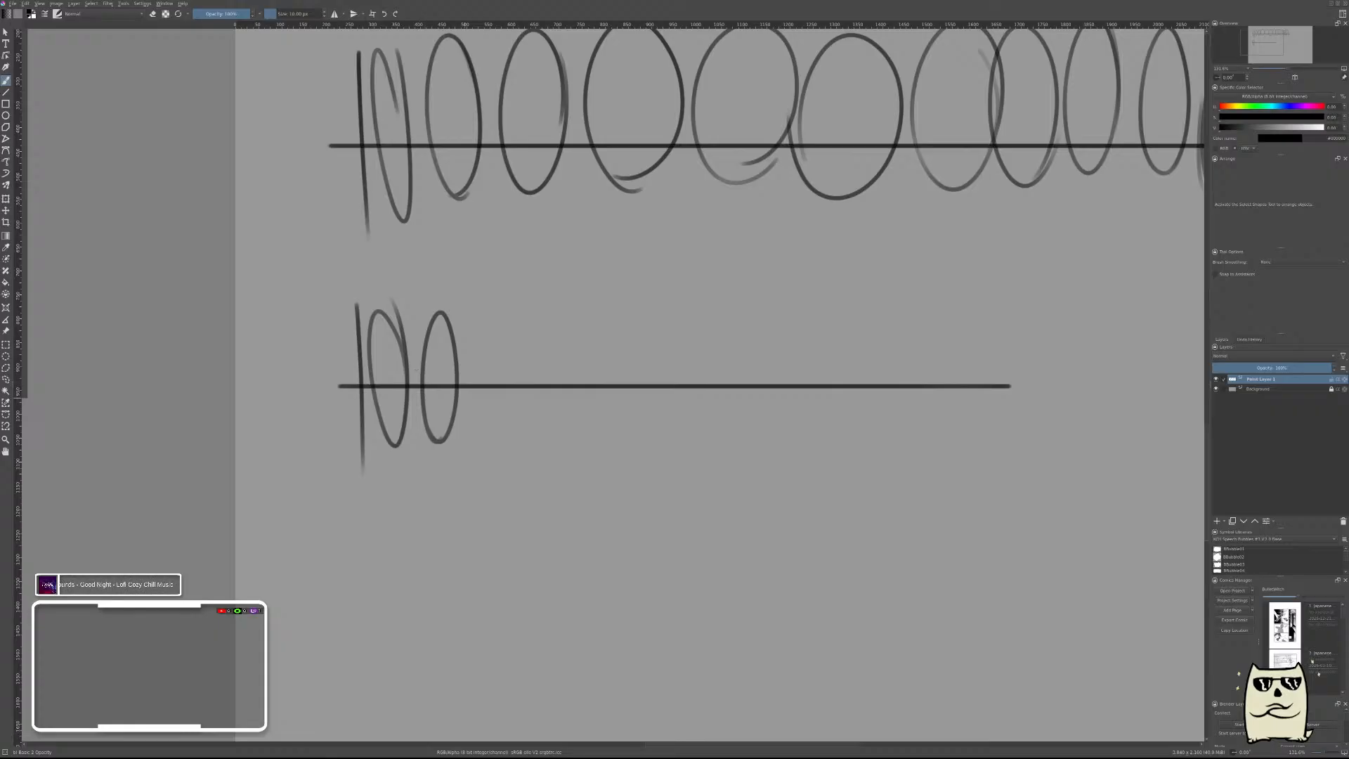
mouse_move(496, 312)
mouse_down()
mouse_move(475, 418)
mouse_move(465, 364)
mouse_up()
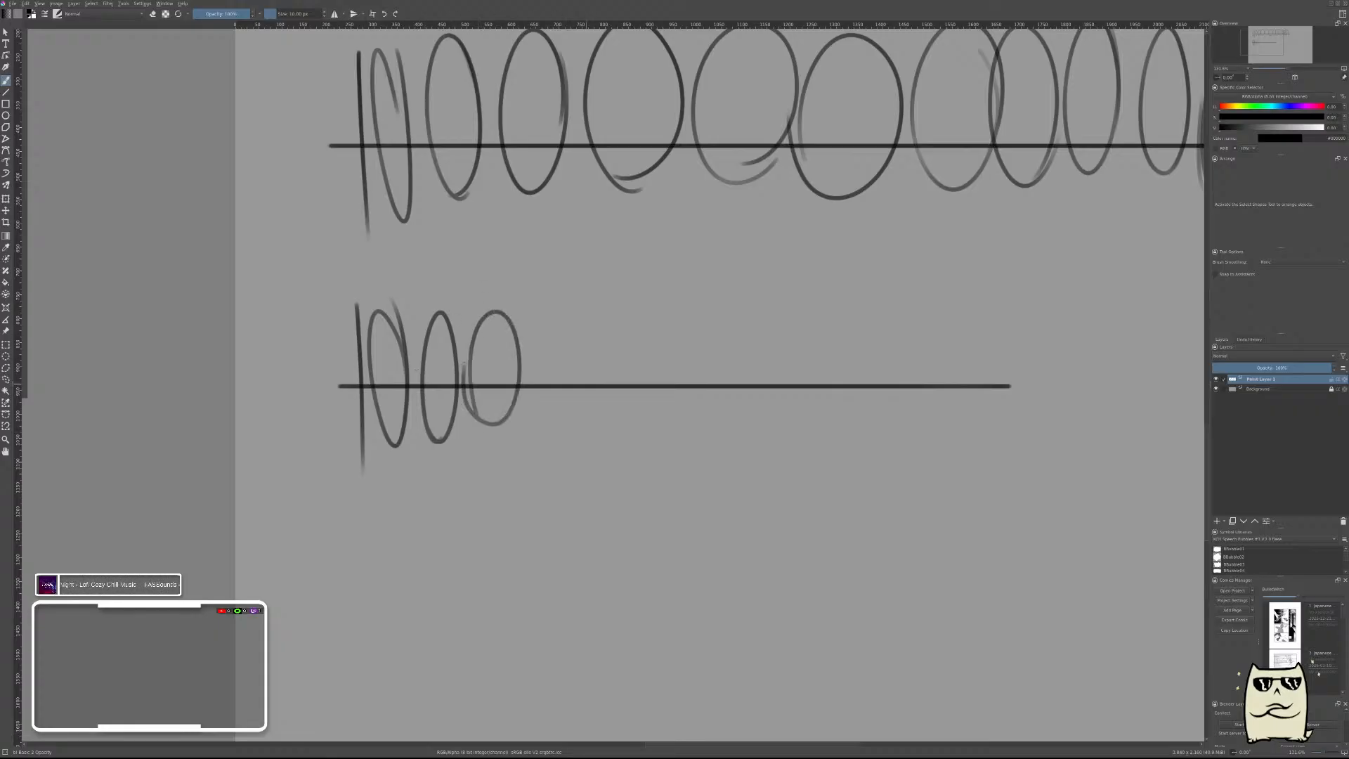
mouse_move(542, 421)
mouse_down()
mouse_move(565, 304)
mouse_move(553, 432)
mouse_up()
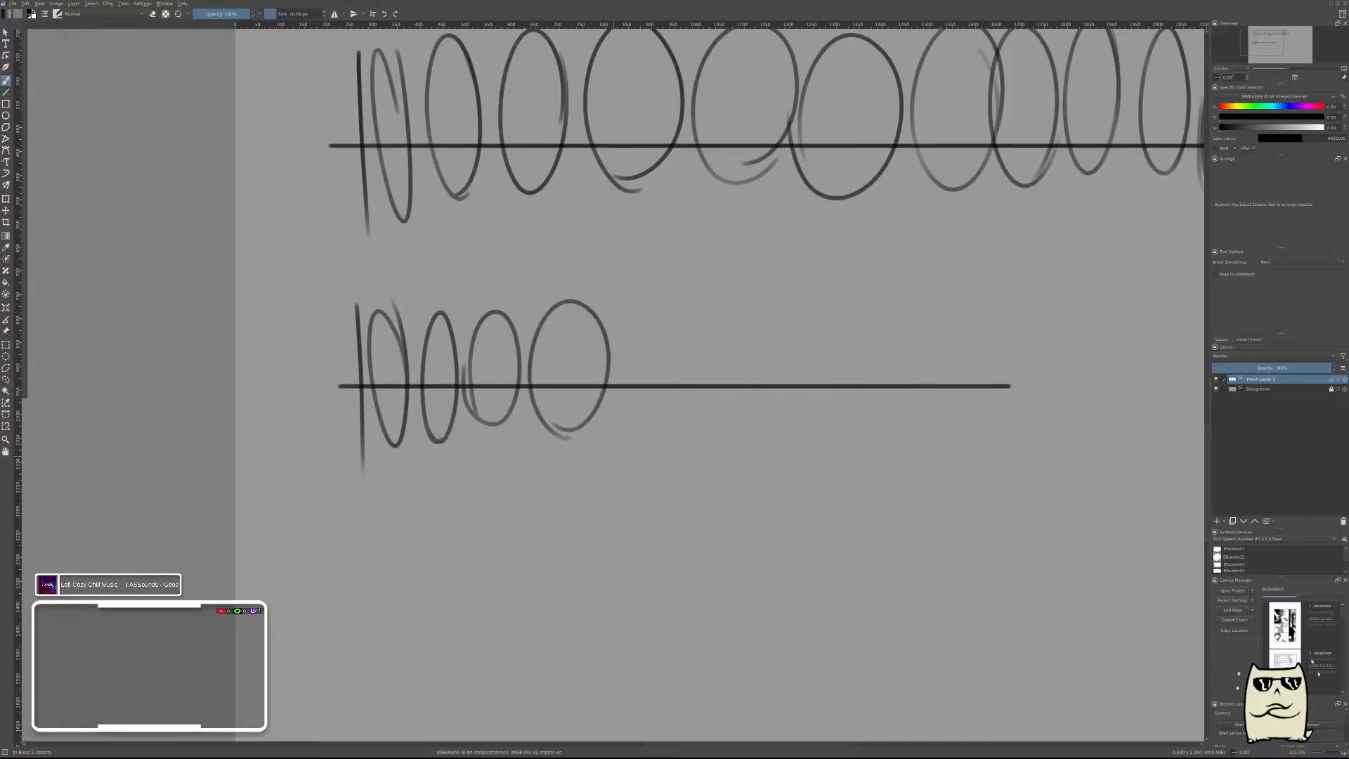
Continue the second row with upright ellipses that get steadily narrower up to the line's right end.
mouse_move(683, 426)
mouse_down()
mouse_move(643, 318)
mouse_move(704, 354)
mouse_move(657, 424)
mouse_up()
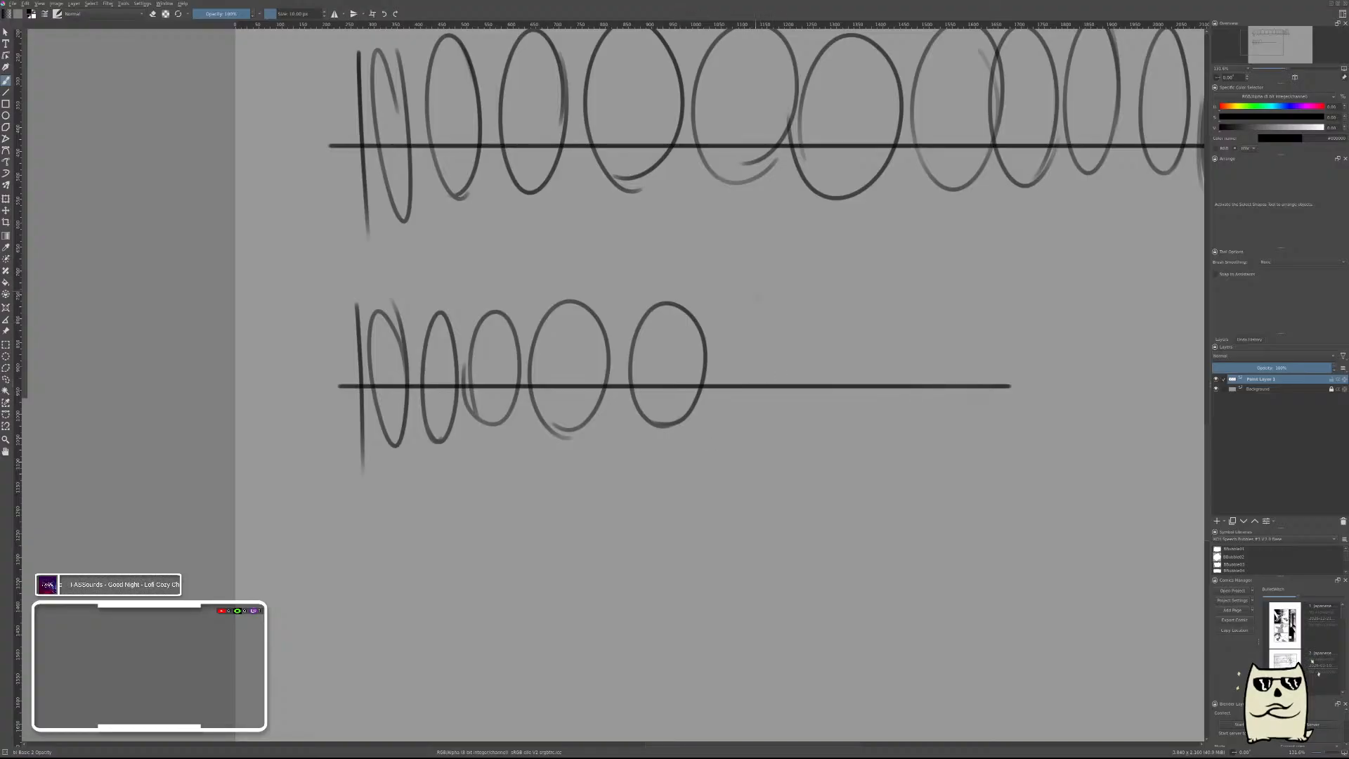
mouse_move(763, 307)
mouse_down()
mouse_move(727, 416)
mouse_move(776, 318)
mouse_up()
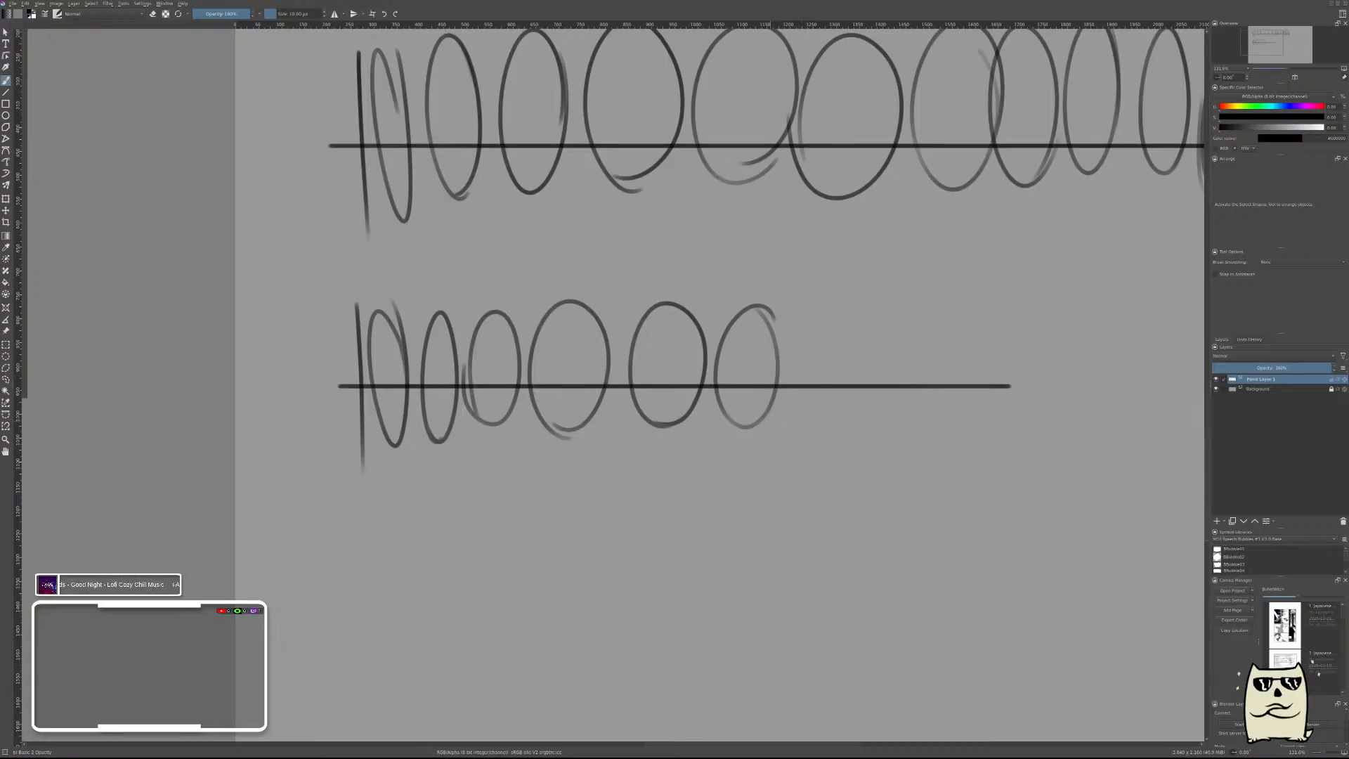
mouse_move(804, 437)
mouse_down()
mouse_move(817, 301)
mouse_move(797, 422)
mouse_up()
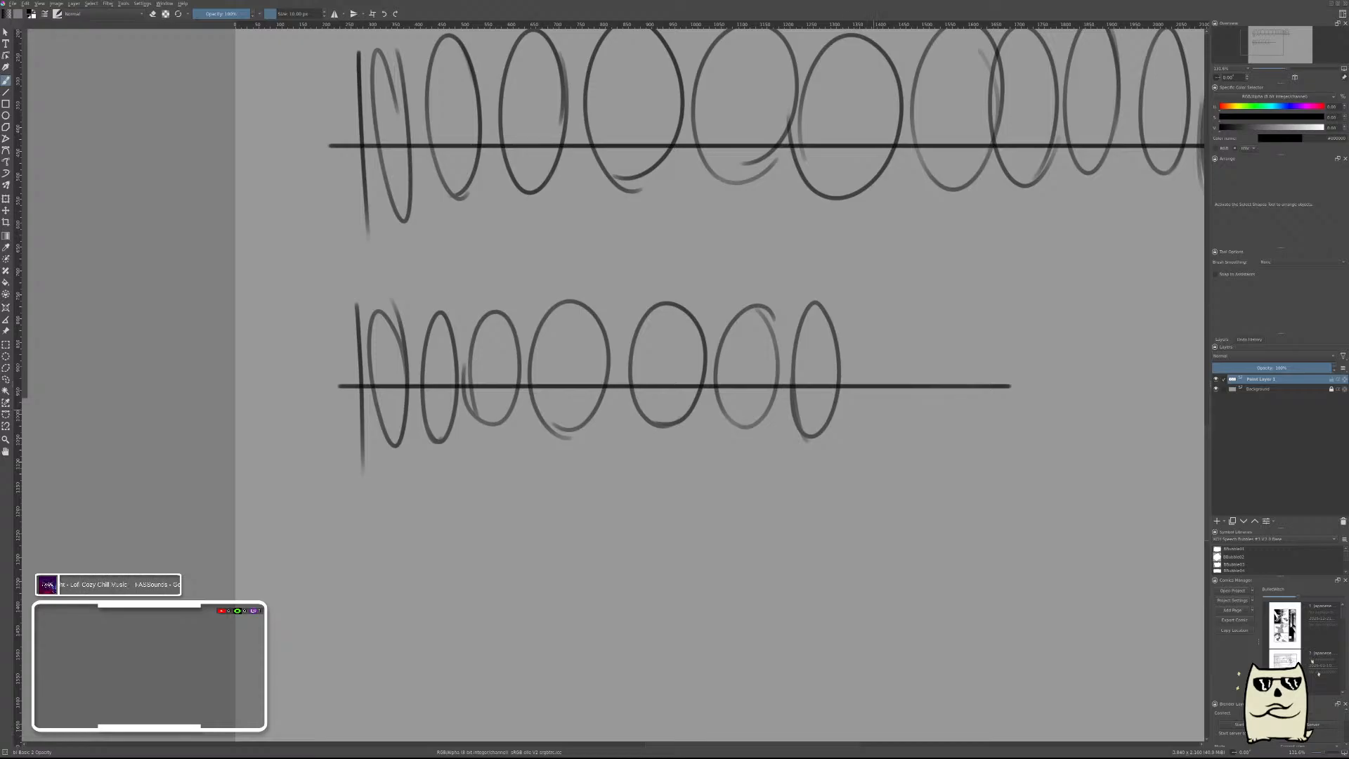
mouse_move(863, 303)
mouse_down()
mouse_move(846, 393)
mouse_move(874, 393)
mouse_up()
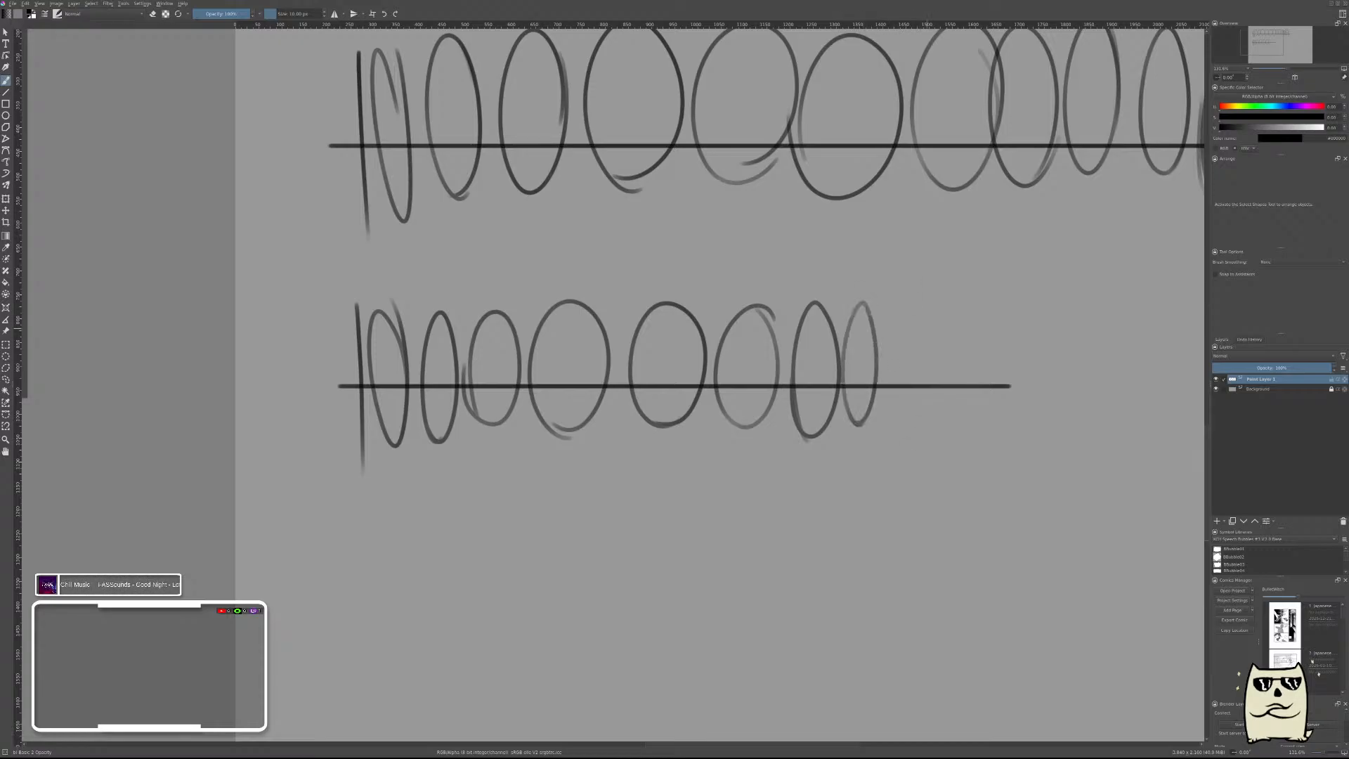
mouse_move(914, 305)
mouse_down()
mouse_move(890, 422)
mouse_move(903, 425)
mouse_up()
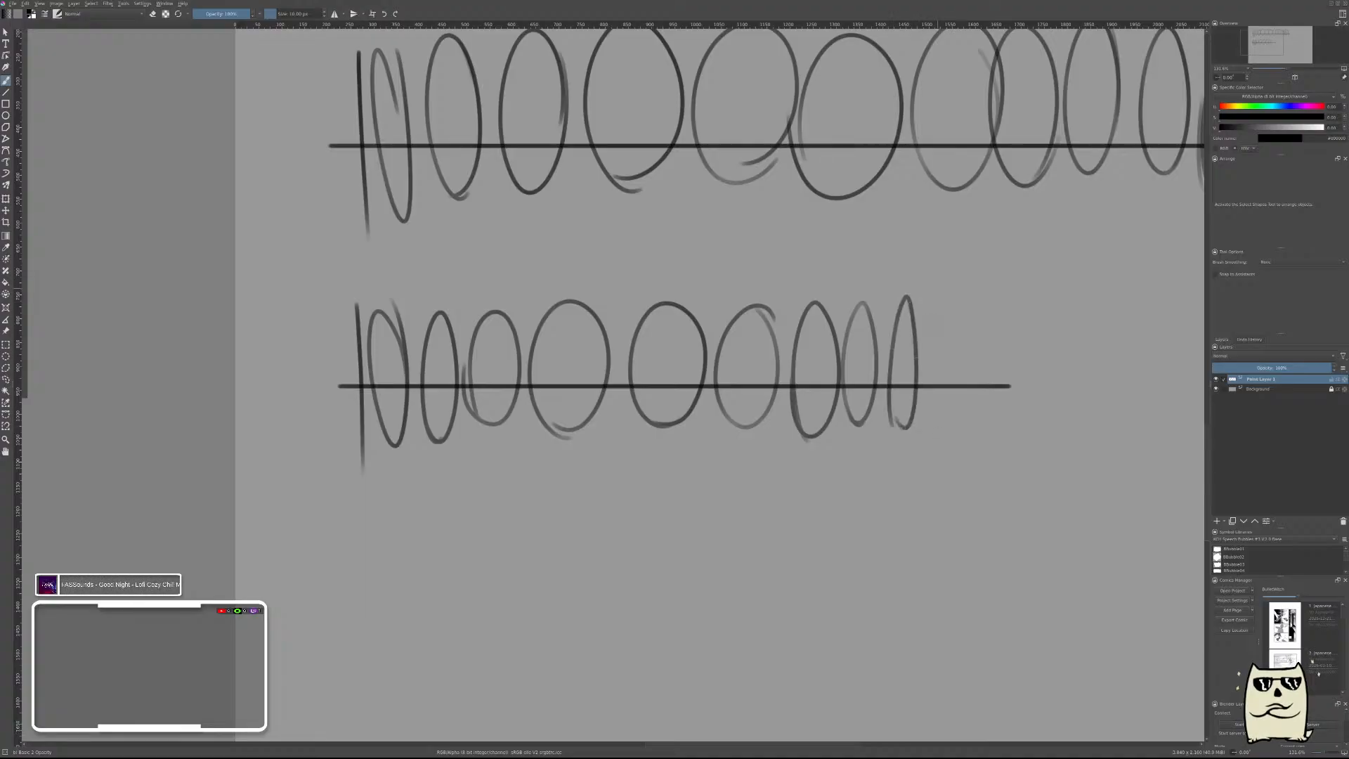
mouse_move(934, 324)
mouse_down()
mouse_move(931, 311)
mouse_move(943, 394)
mouse_up()
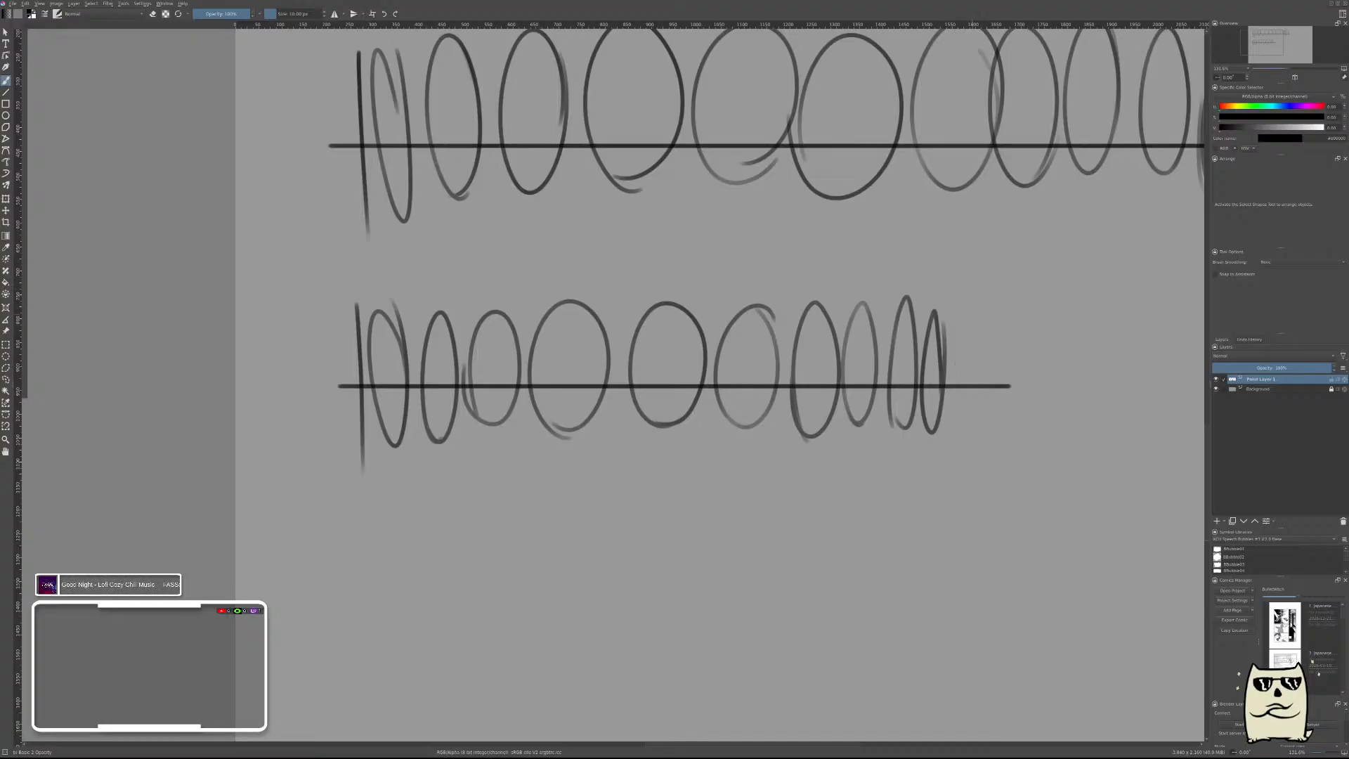
mouse_move(978, 311)
mouse_down()
mouse_move(965, 345)
mouse_move(981, 301)
mouse_move(1011, 375)
mouse_move(993, 344)
mouse_up()
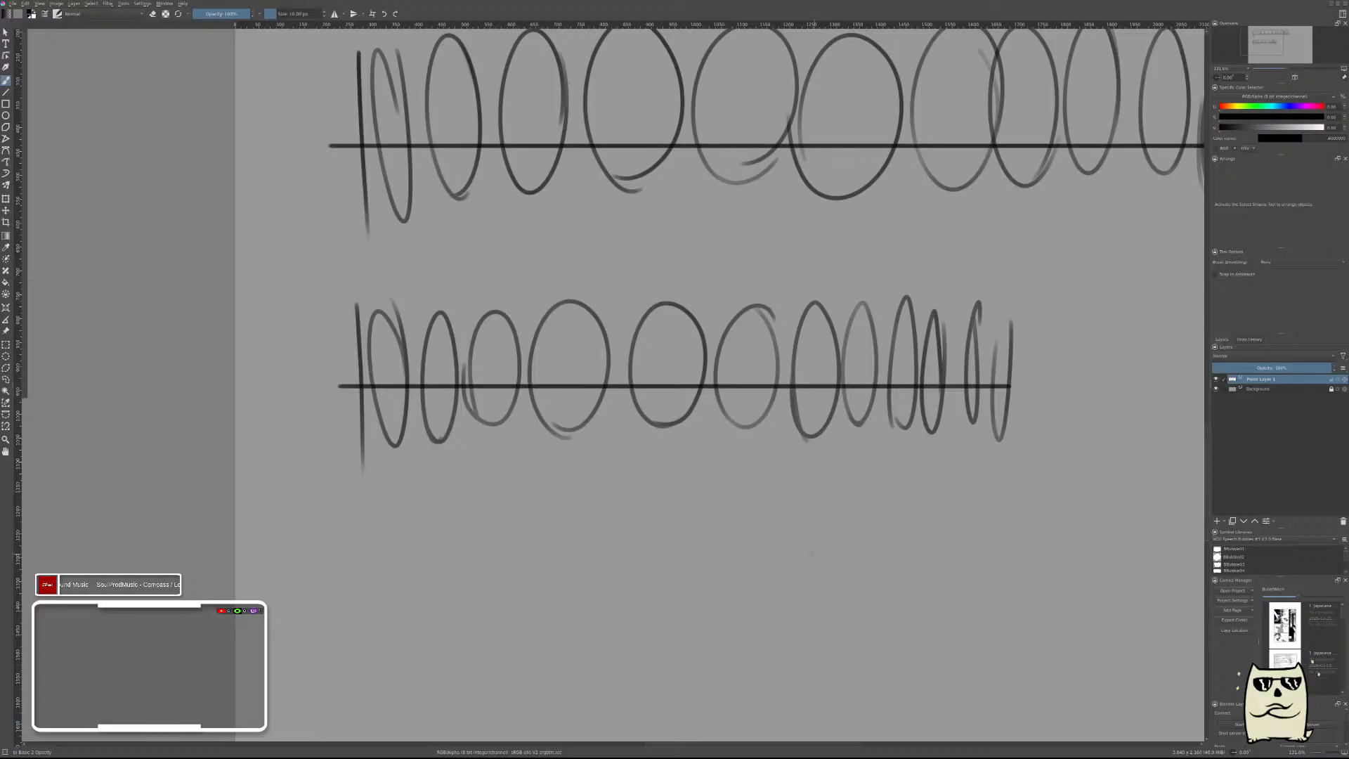
Draw a long straight diagonal line sloping down to the right below the second row with the Line tool.
drag(812, 552, 768, 229)
key(v)
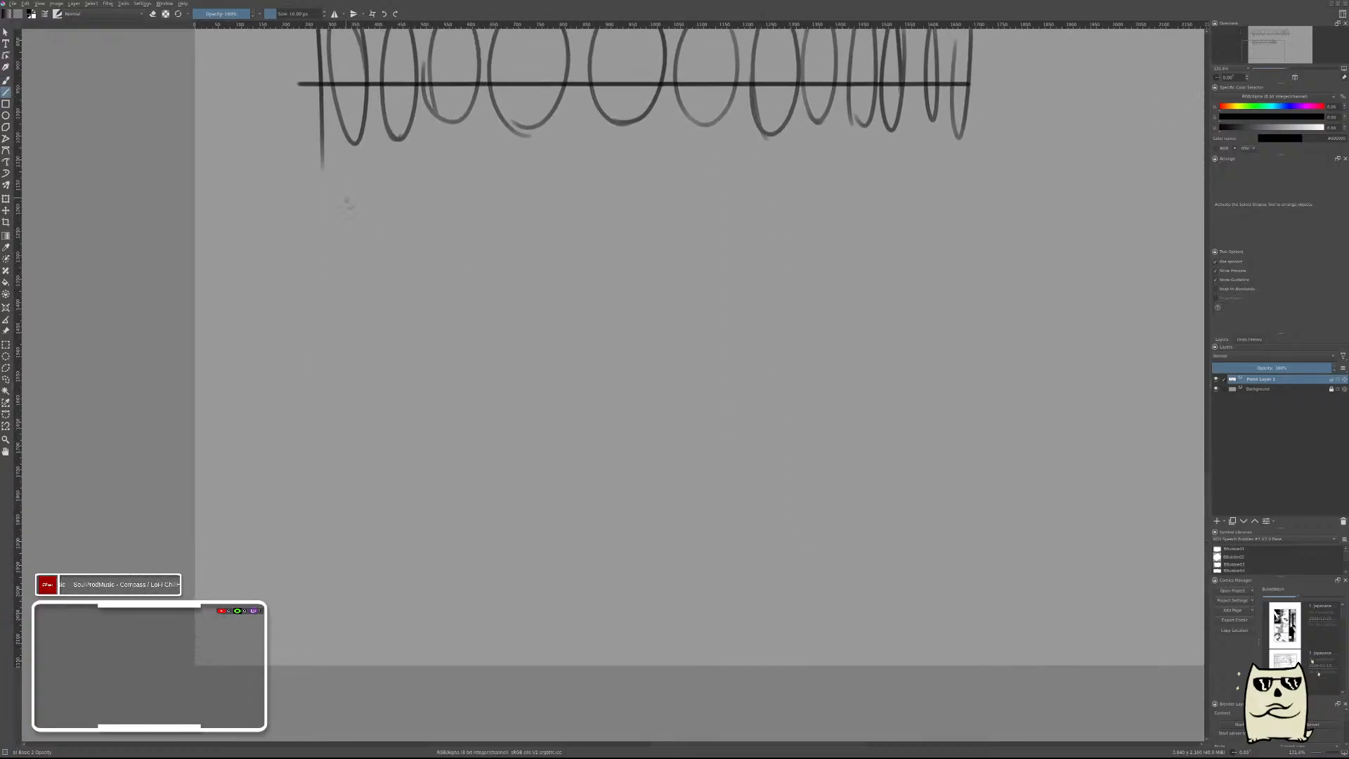
drag(669, 364, 928, 556)
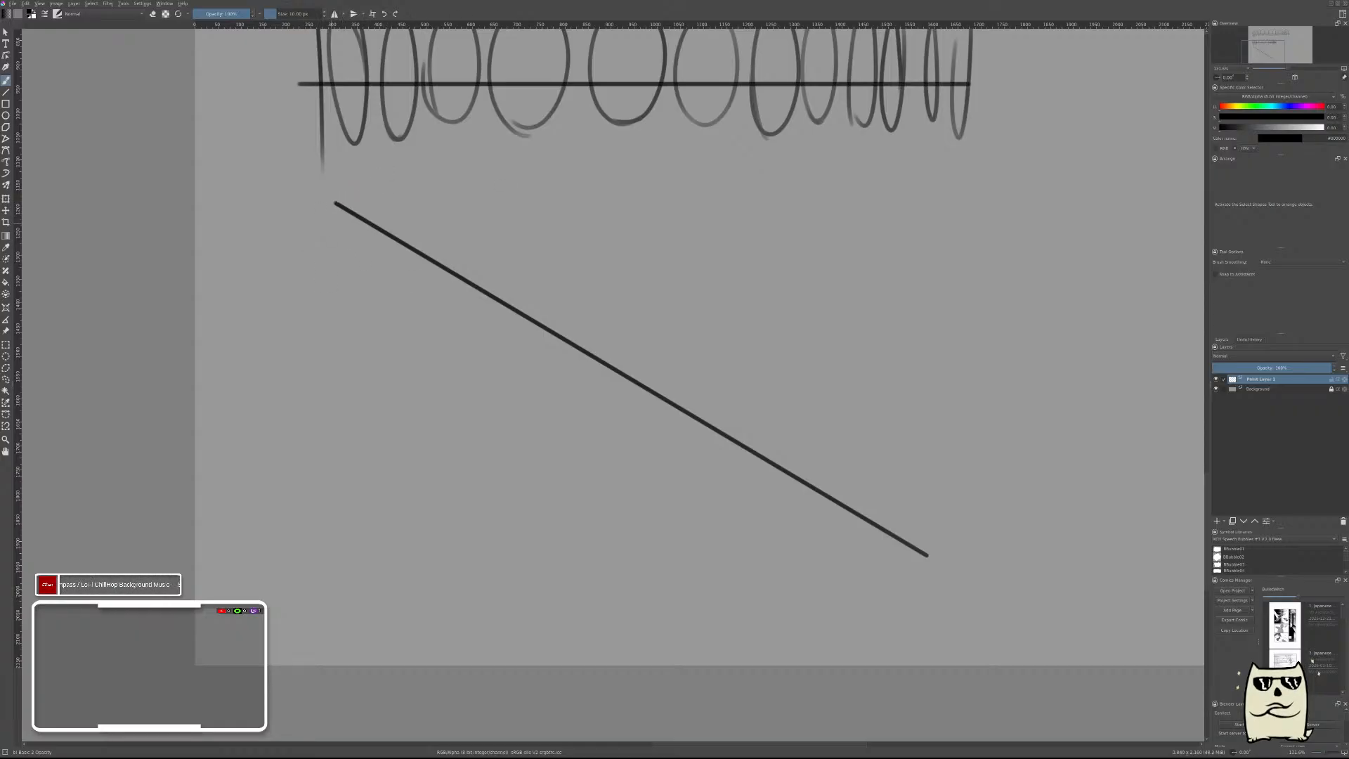
Brush a short stroke across the diagonal line's upper end, followed by six tilted ellipses along it that widen and begin to narrow.
drag(307, 262, 399, 166)
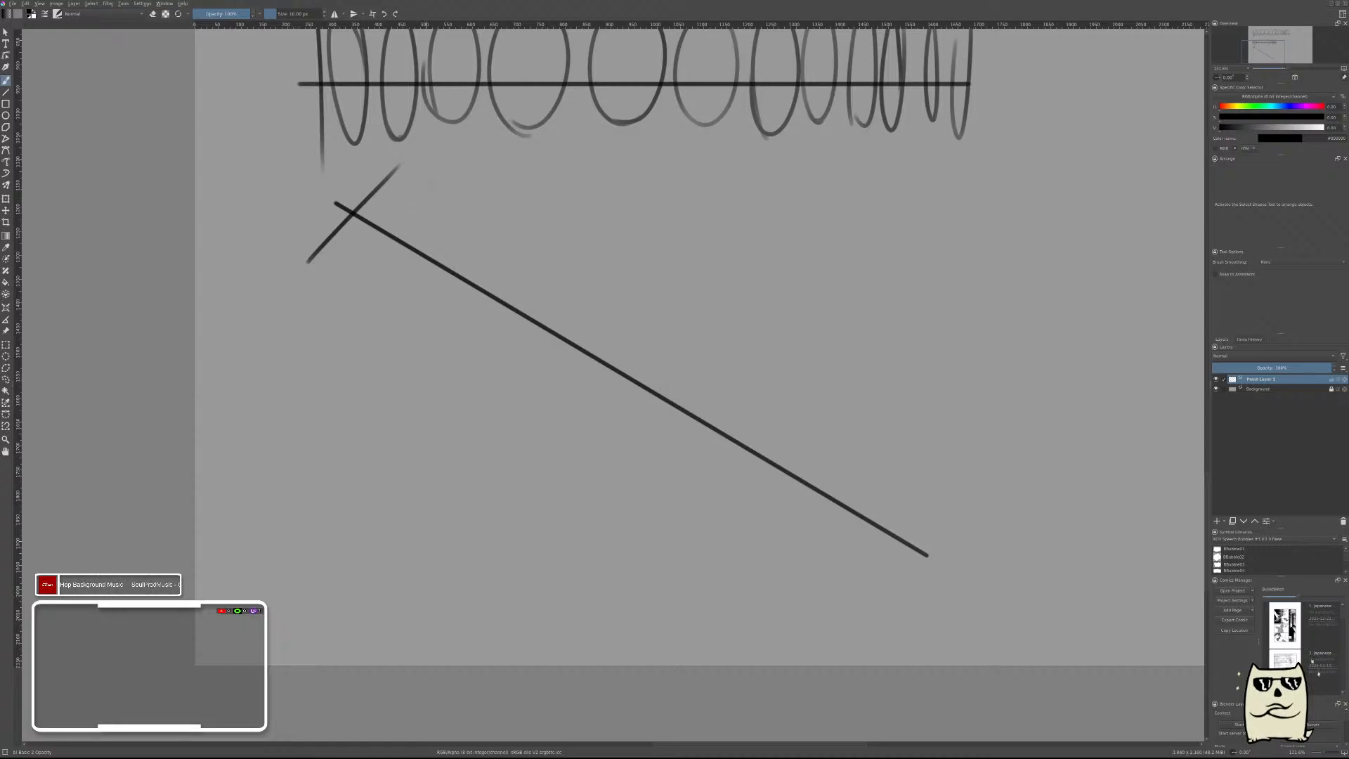
mouse_move(418, 201)
mouse_down()
mouse_move(367, 245)
mouse_move(395, 237)
mouse_up()
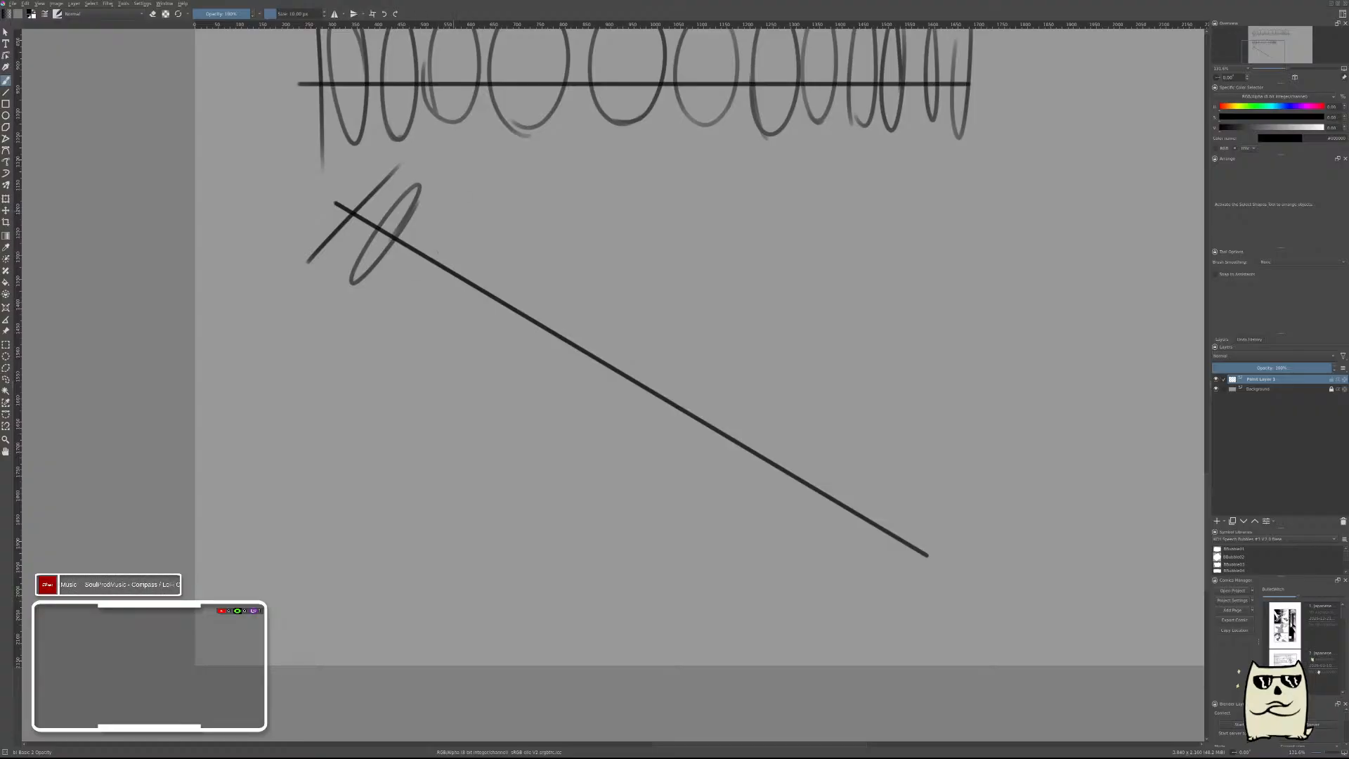
mouse_move(461, 212)
mouse_down()
mouse_move(427, 292)
mouse_move(464, 235)
mouse_up()
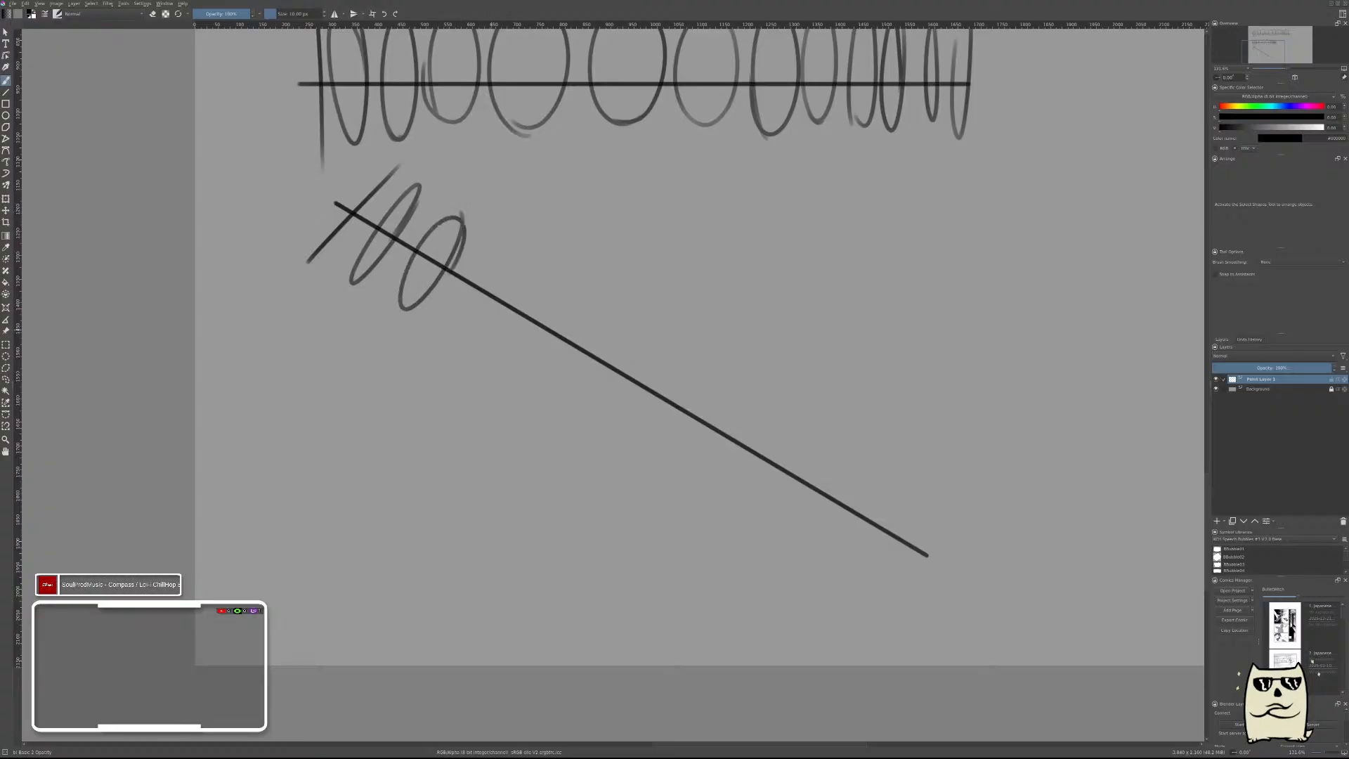
drag(501, 318, 444, 340)
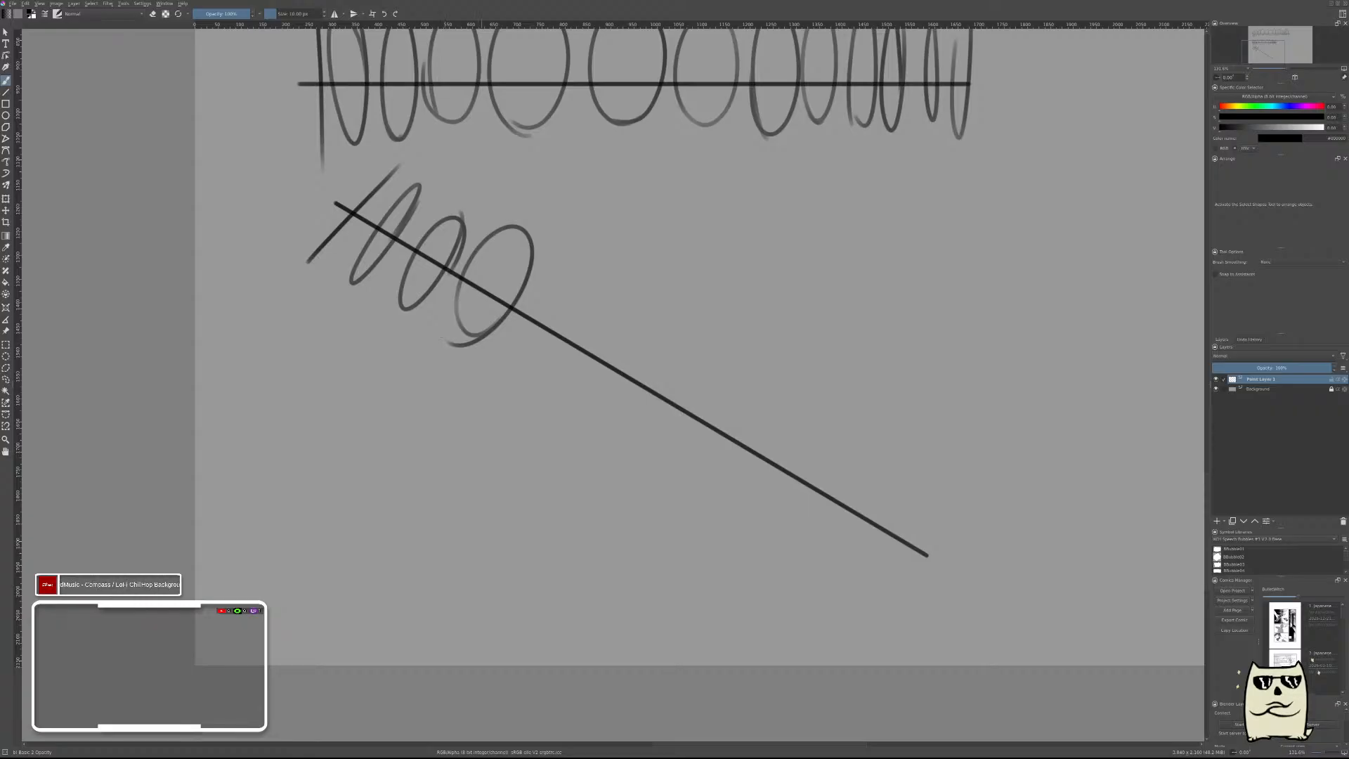
mouse_move(588, 282)
mouse_down()
mouse_move(527, 383)
mouse_move(593, 284)
mouse_up()
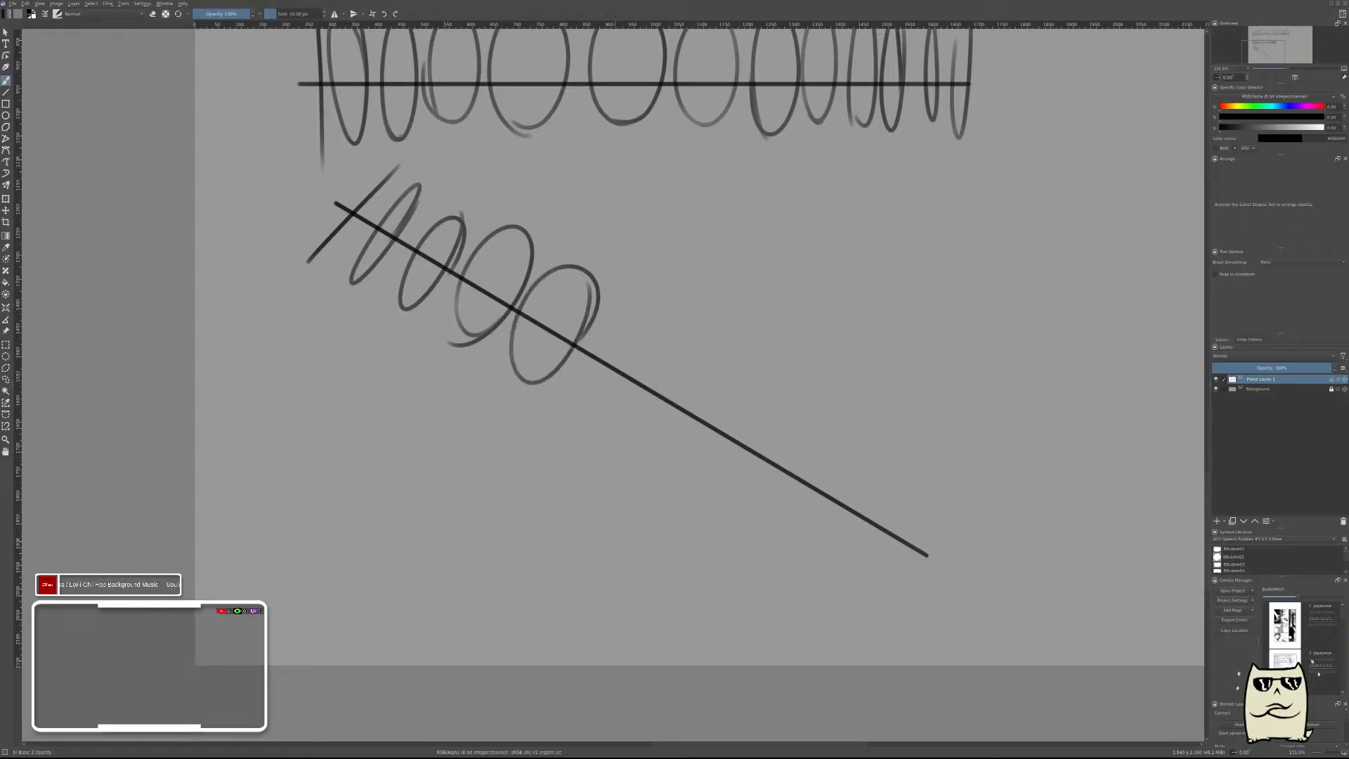
mouse_move(632, 416)
mouse_down()
mouse_move(641, 309)
mouse_move(606, 424)
mouse_up()
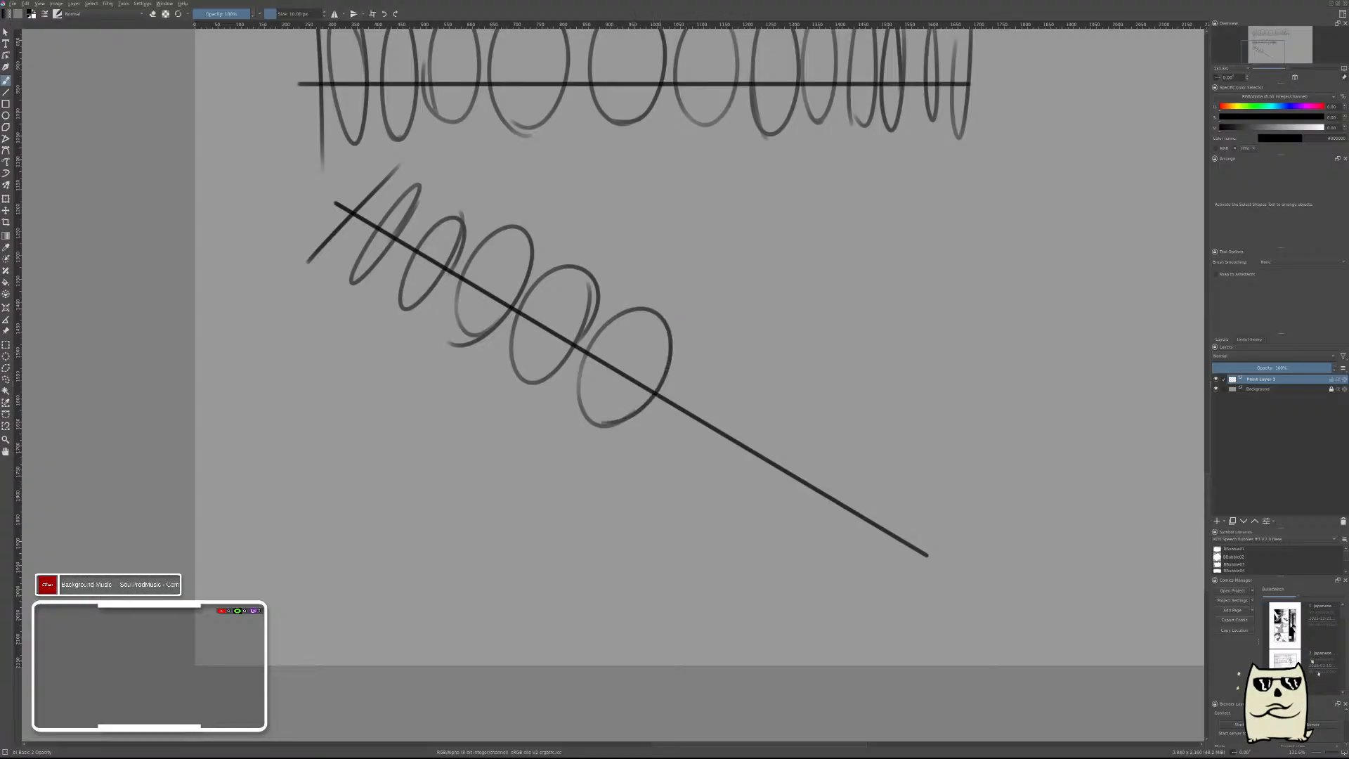
mouse_move(703, 349)
mouse_down()
mouse_move(727, 436)
mouse_move(689, 469)
mouse_up()
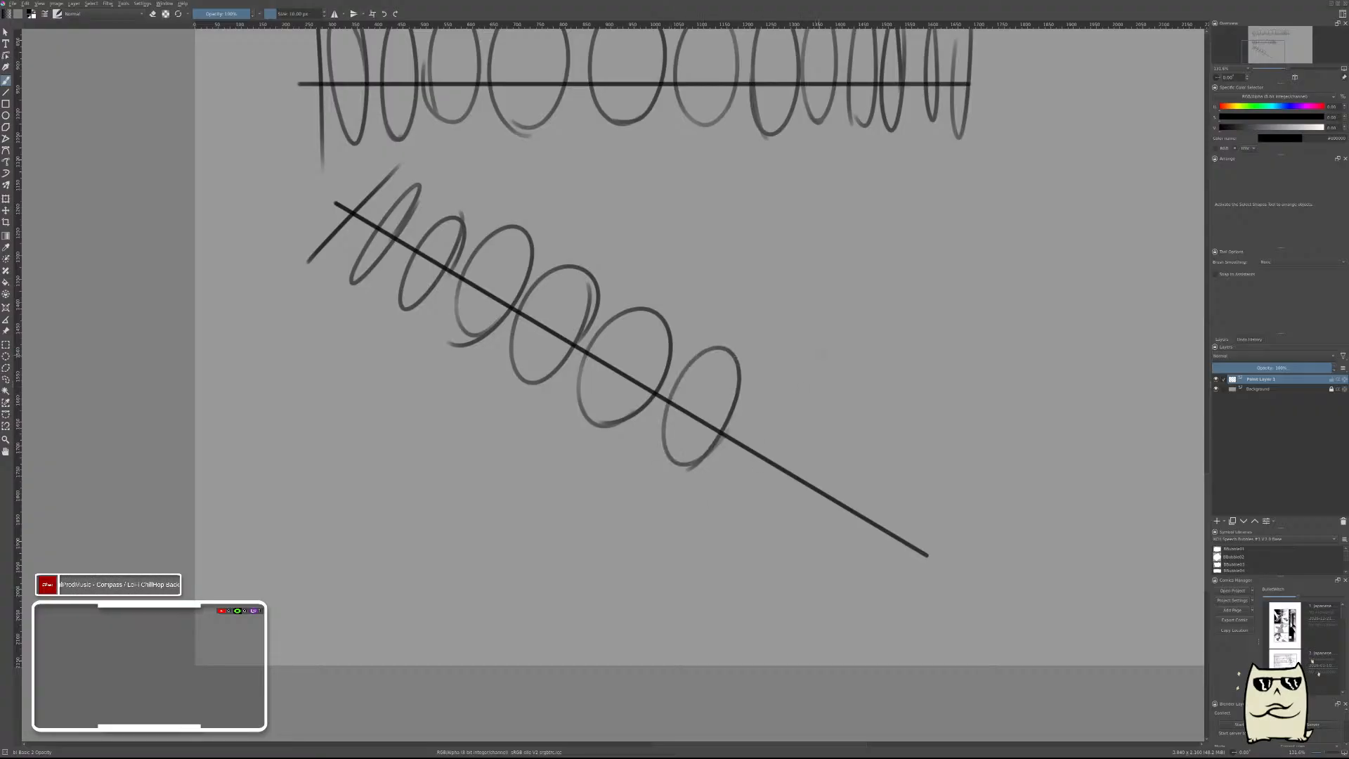
Add a new paint layer and hide the layer that holds the ellipse exercises.
scroll(857, 441, down, 3)
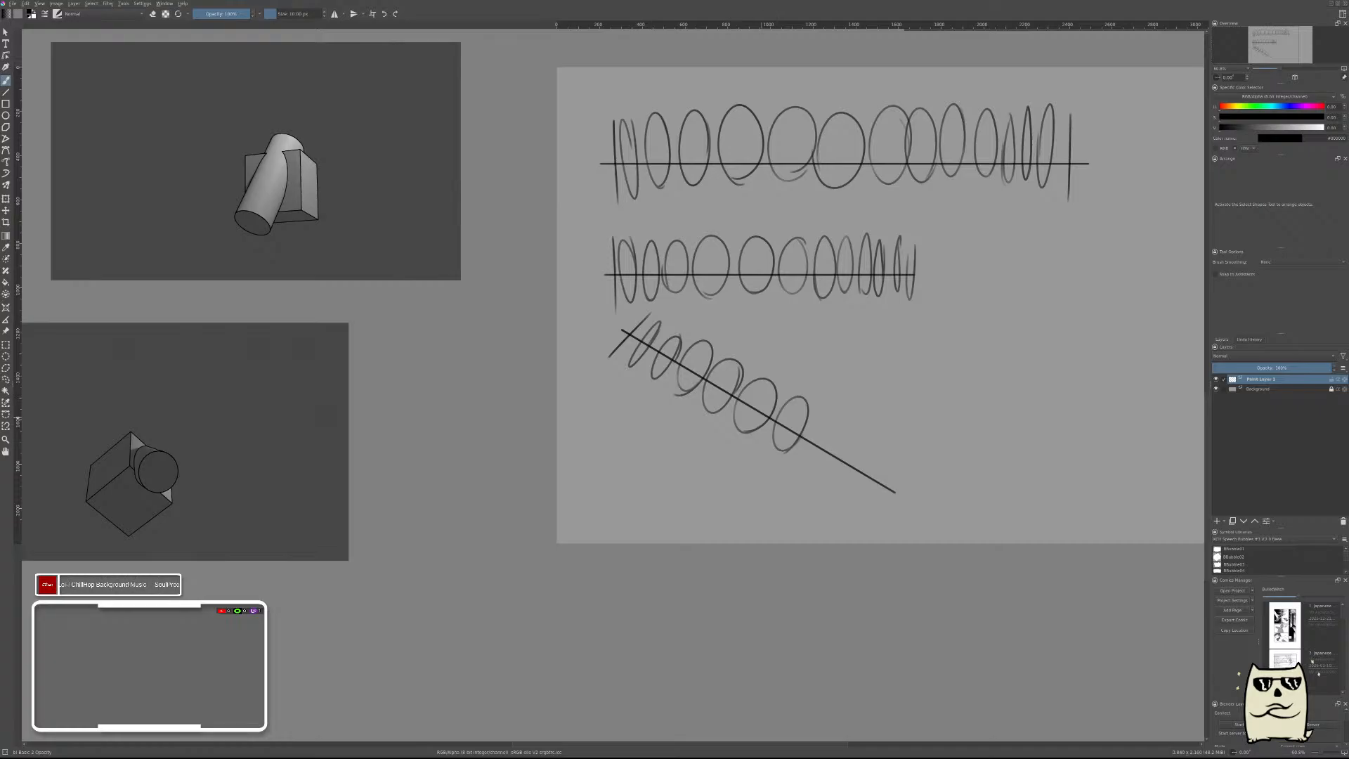
drag(747, 397, 739, 362)
drag(822, 305, 563, 364)
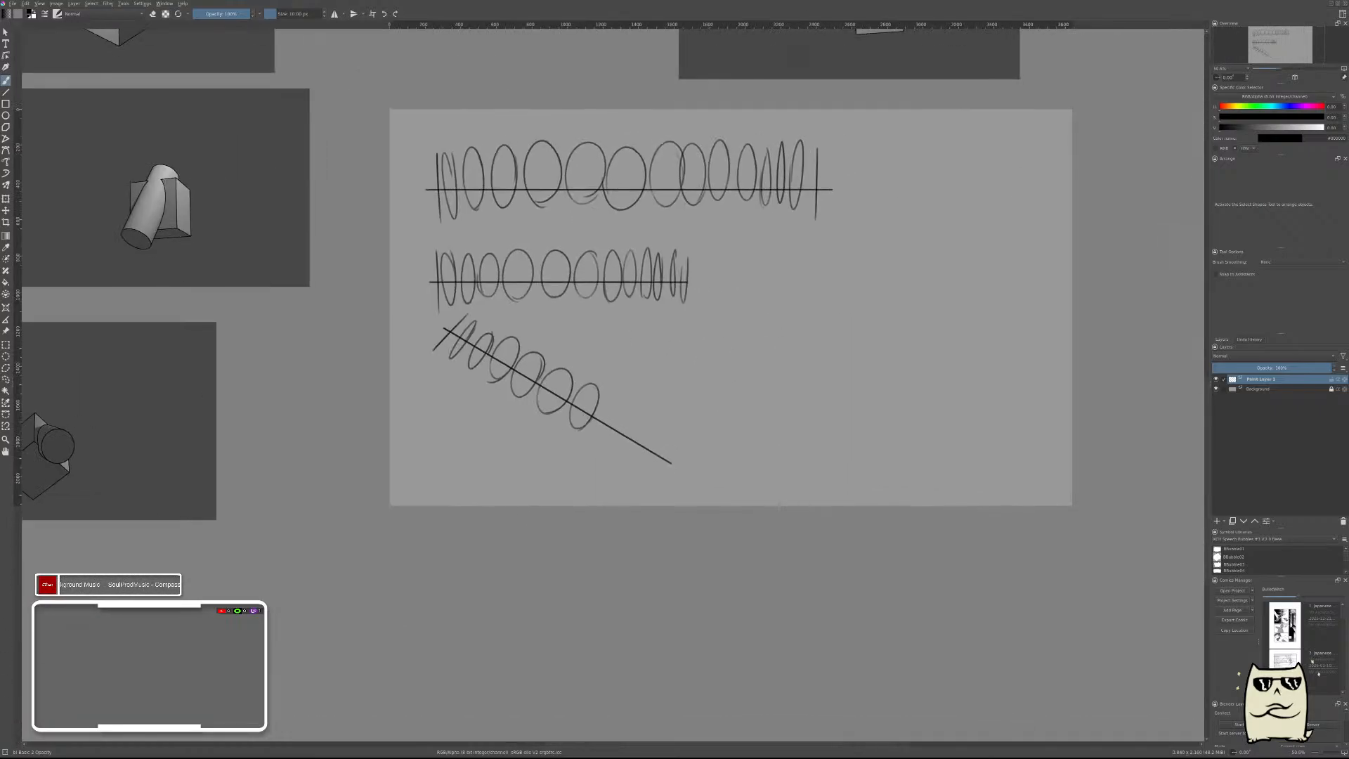
click(1216, 521)
click(1216, 389)
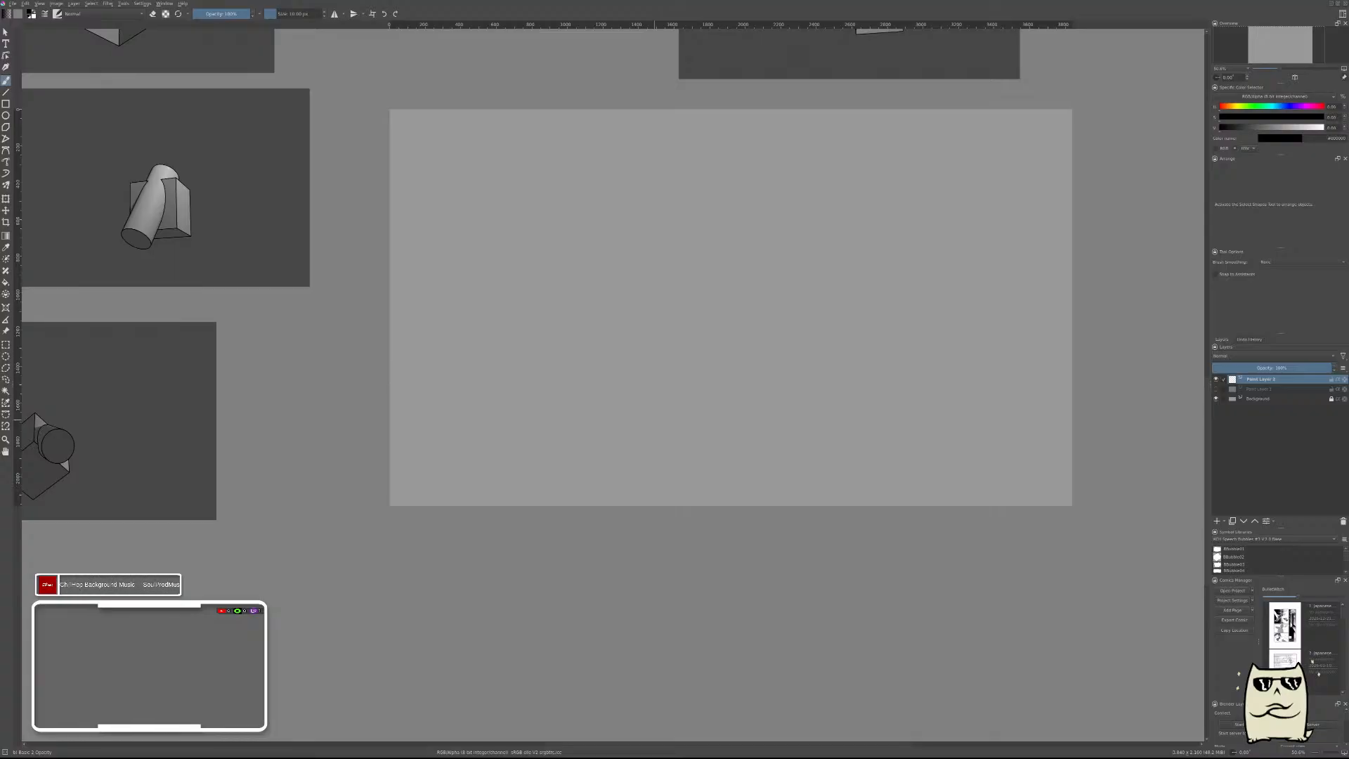
Brush a row of ten long, evenly spaced, nearly vertical strokes in the canvas's upper-left area on the new layer.
drag(760, 444, 822, 568)
drag(506, 321, 547, 274)
drag(686, 316, 778, 521)
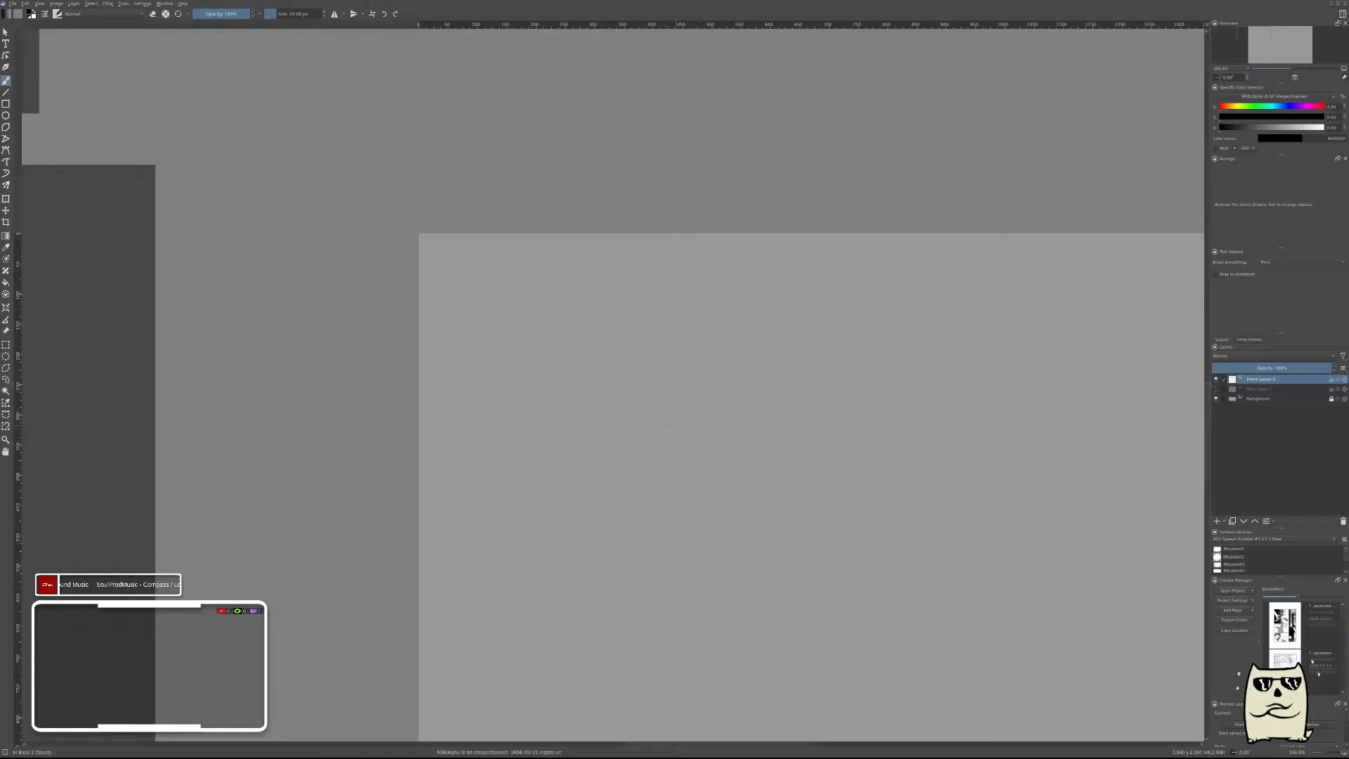
drag(707, 428, 708, 409)
drag(843, 439, 700, 268)
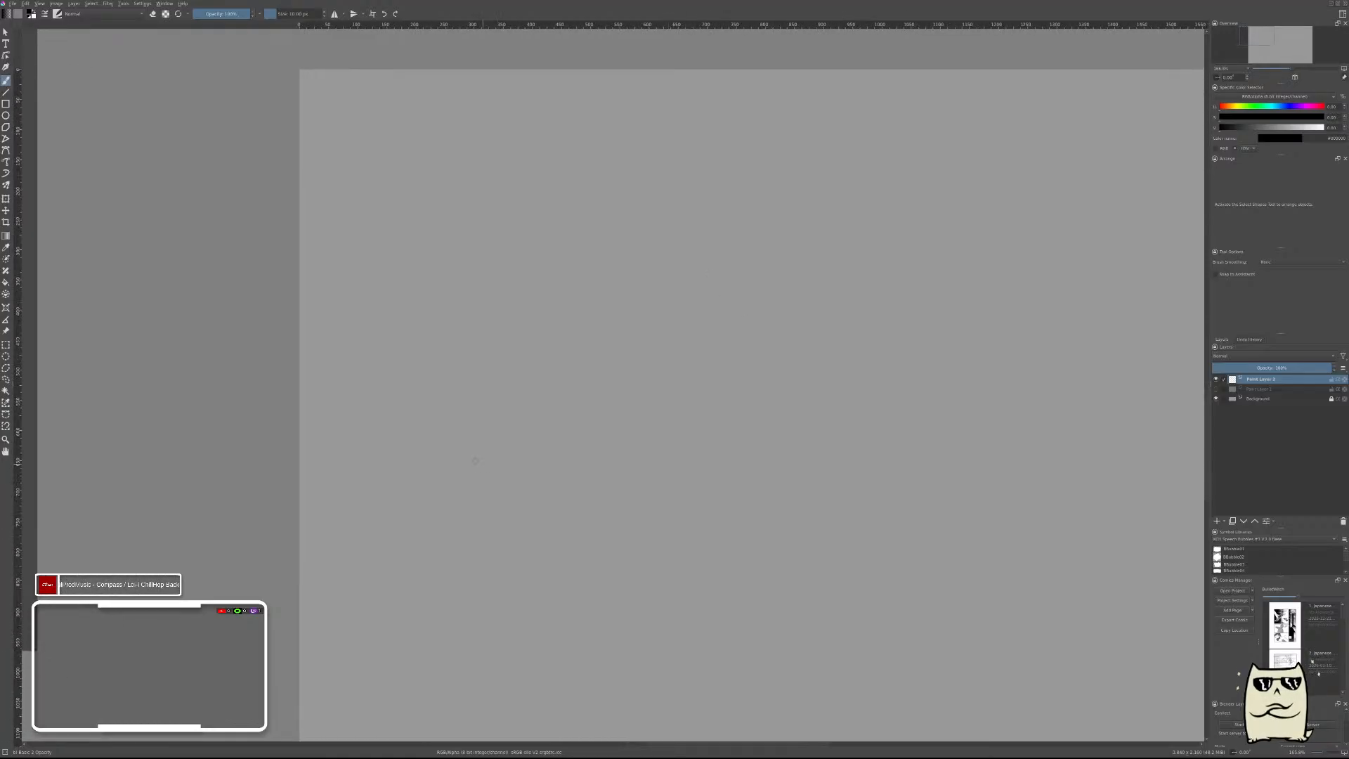
drag(383, 108, 393, 446)
drag(399, 104, 422, 391)
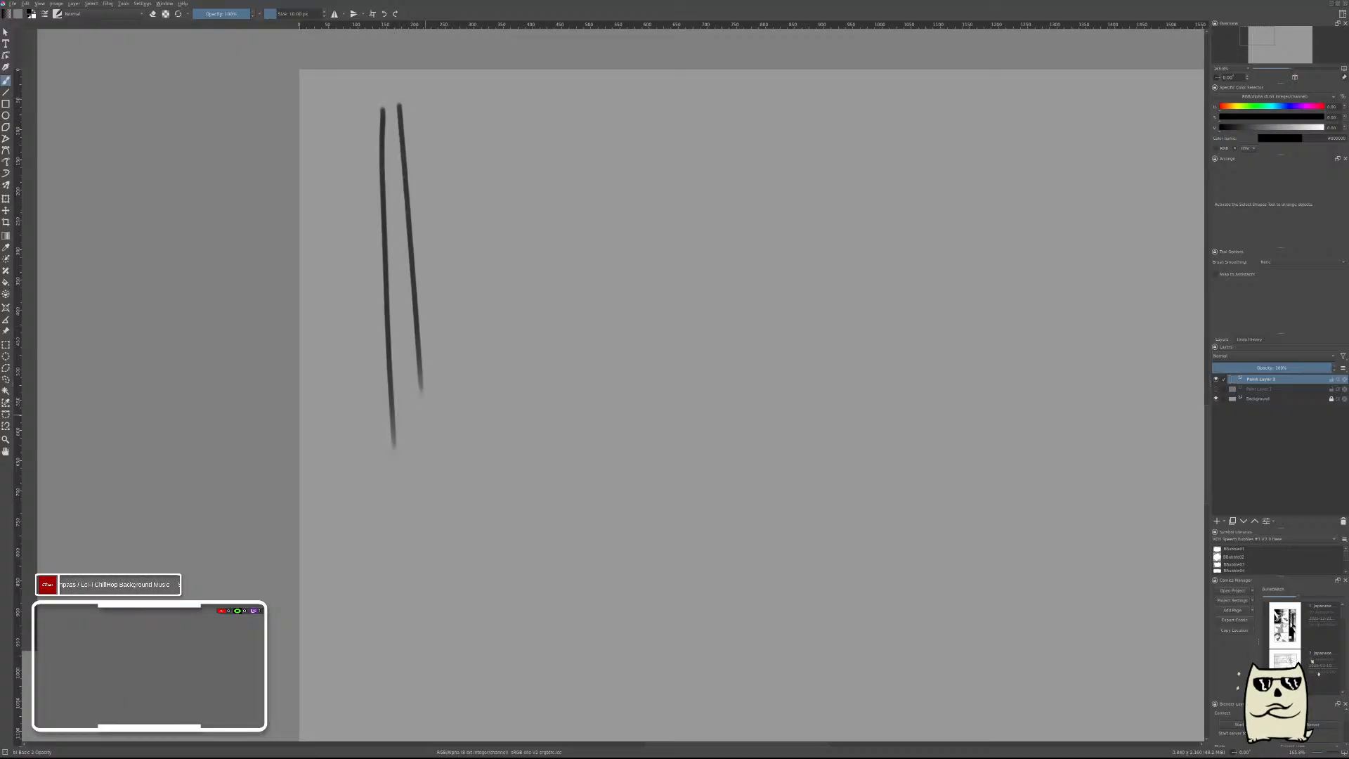
drag(420, 101, 455, 432)
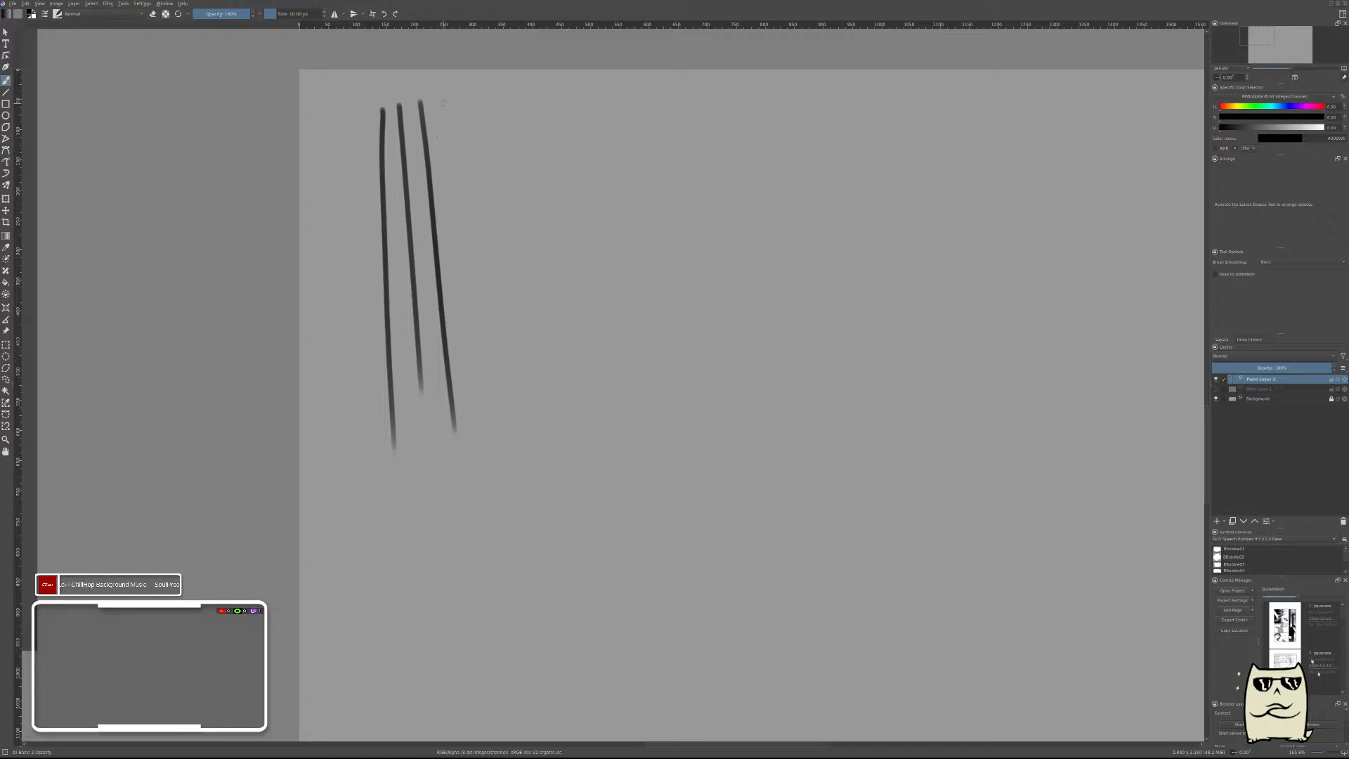
drag(444, 104, 472, 431)
drag(470, 105, 496, 421)
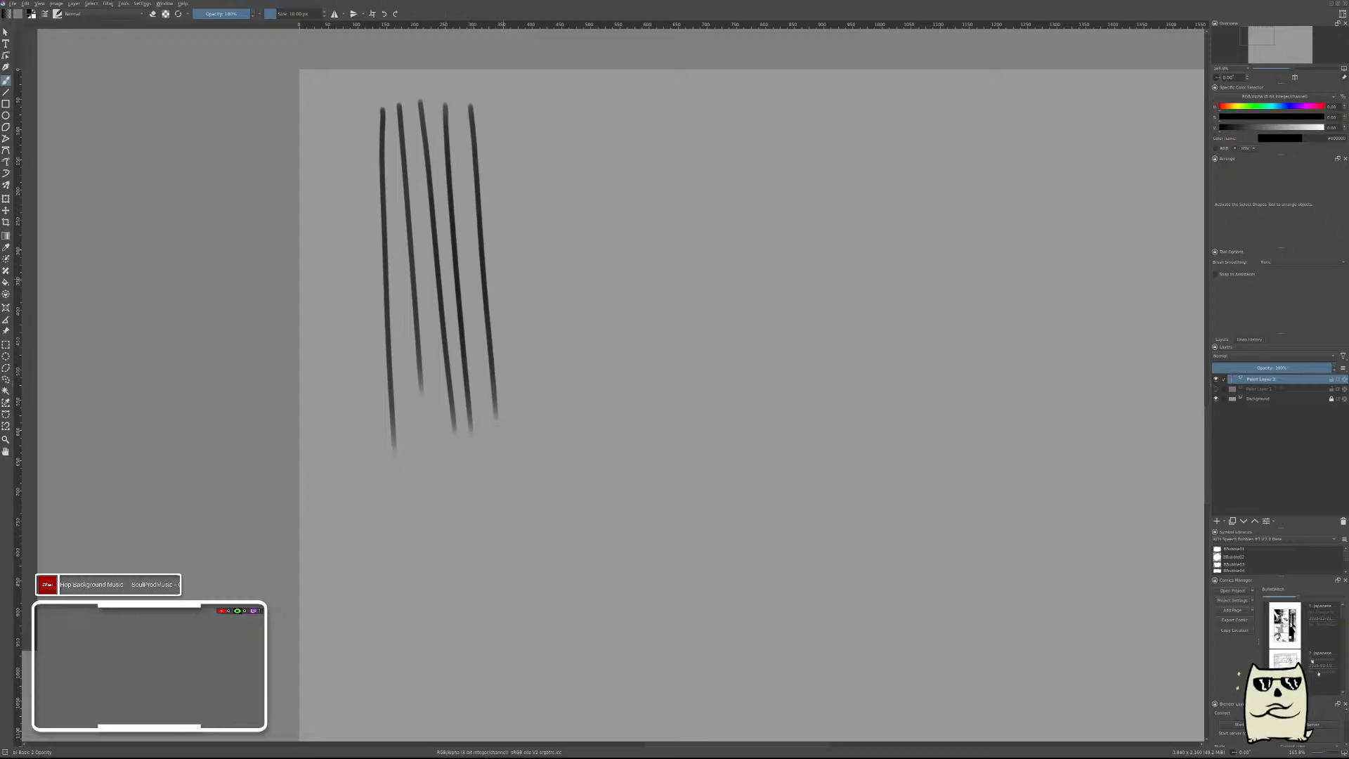
drag(488, 104, 526, 443)
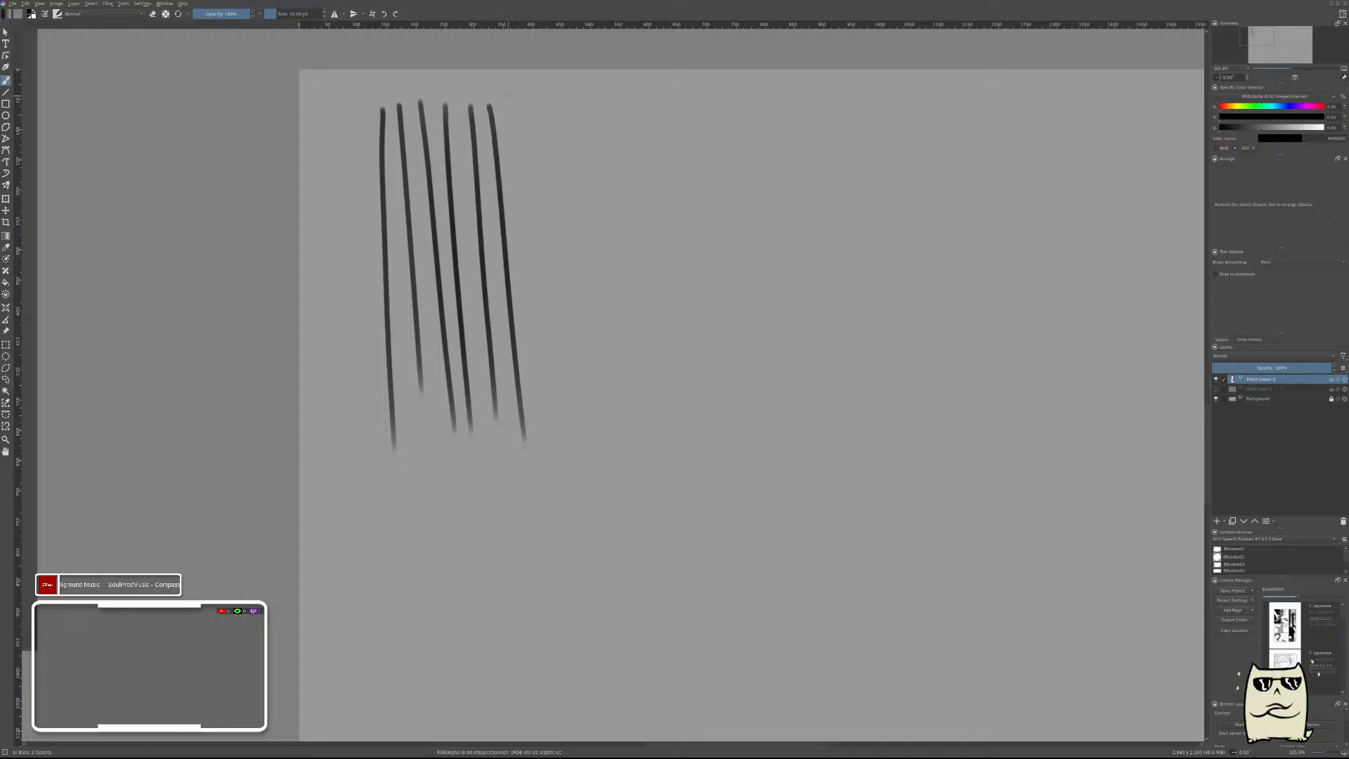
drag(509, 97, 554, 460)
mouse_move(538, 98)
mouse_down()
mouse_move(574, 448)
mouse_move(563, 96)
mouse_move(592, 430)
mouse_up()
drag(587, 90, 611, 443)
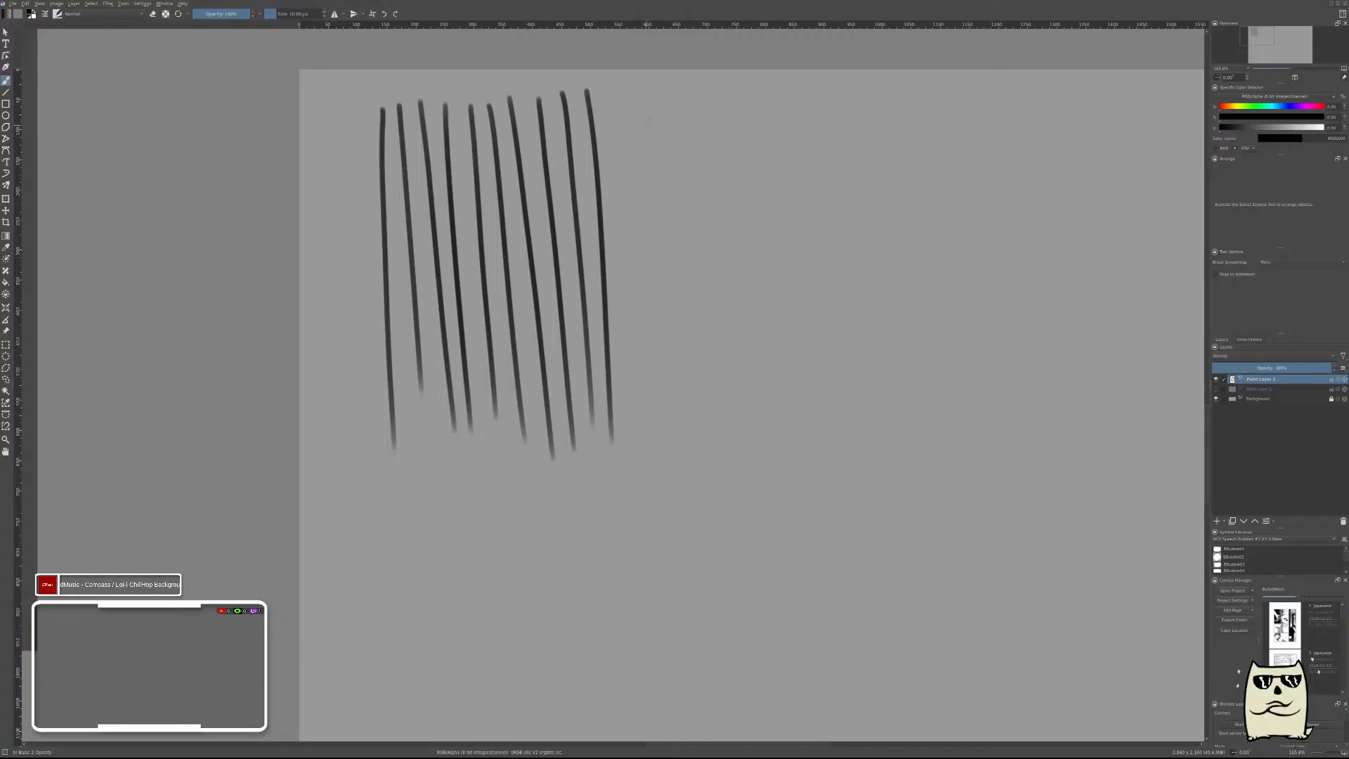
Brush seven parallel diagonal strokes beside the vertical ones, rising to the right up to the canvas's top edge and growing longer.
drag(631, 132, 737, 69)
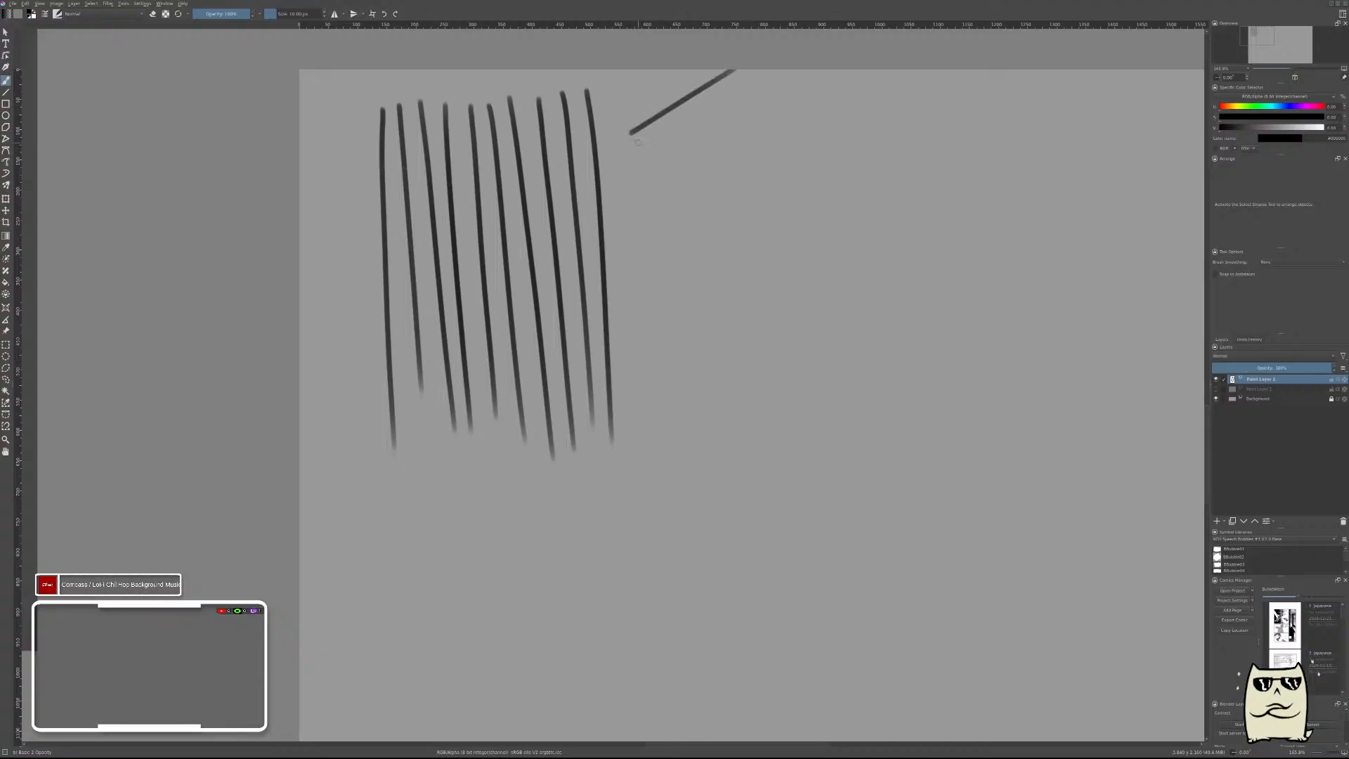
drag(638, 143, 765, 70)
drag(647, 159, 802, 70)
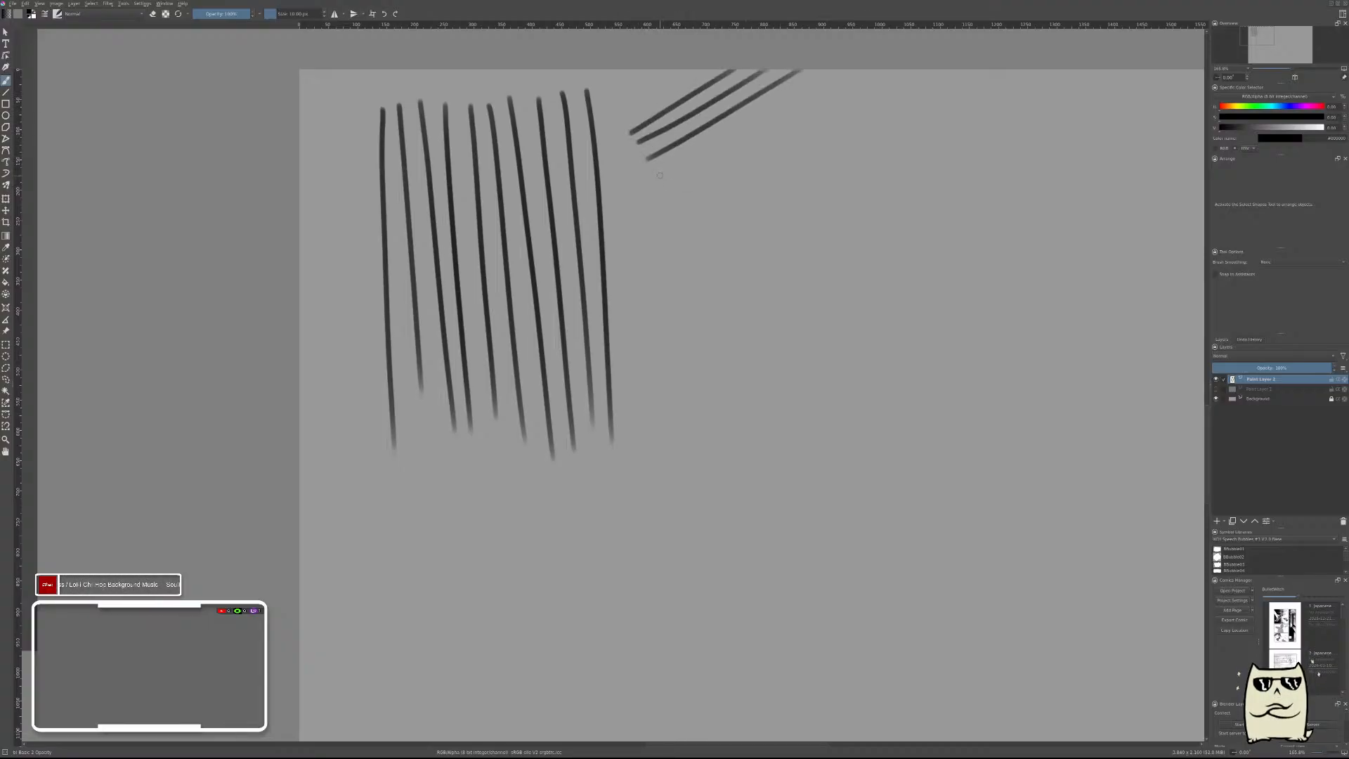
drag(659, 175, 833, 70)
drag(677, 189, 869, 69)
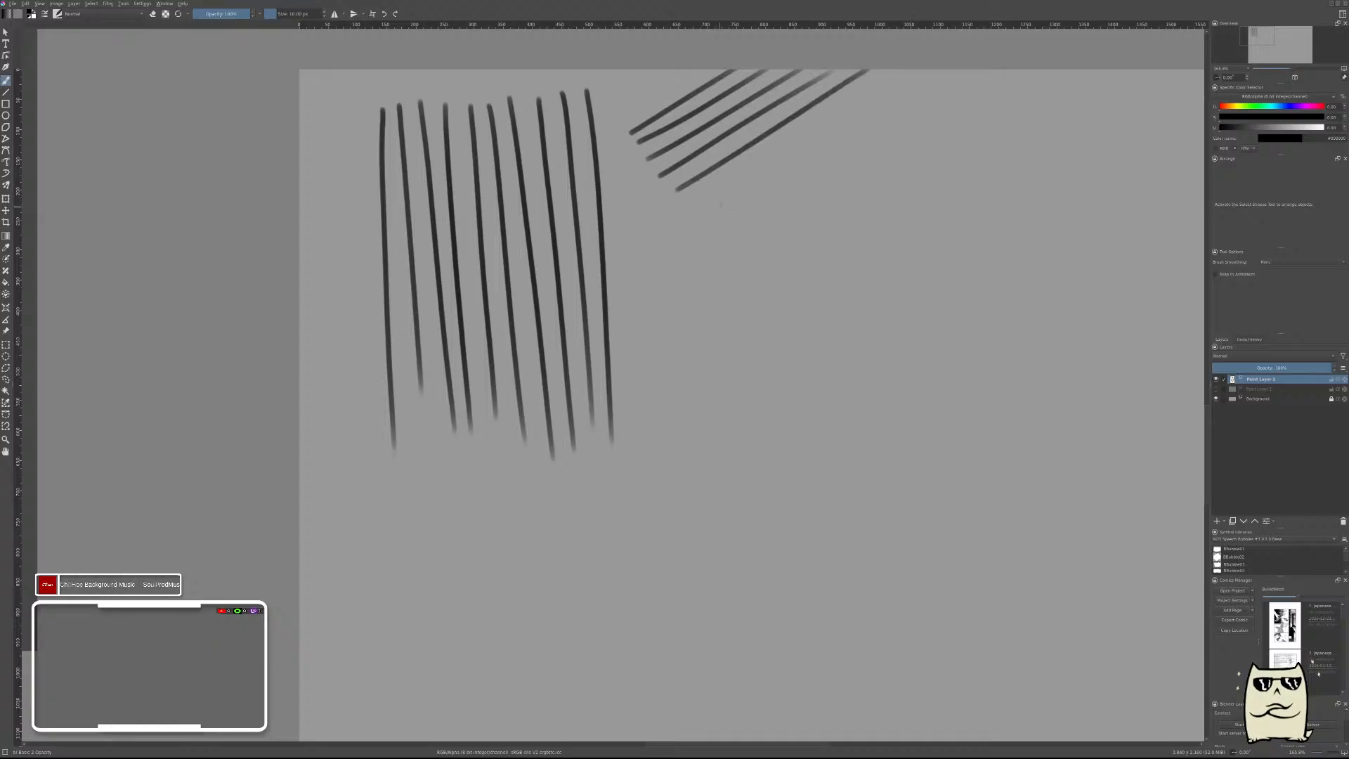
drag(688, 204, 906, 70)
drag(704, 220, 941, 69)
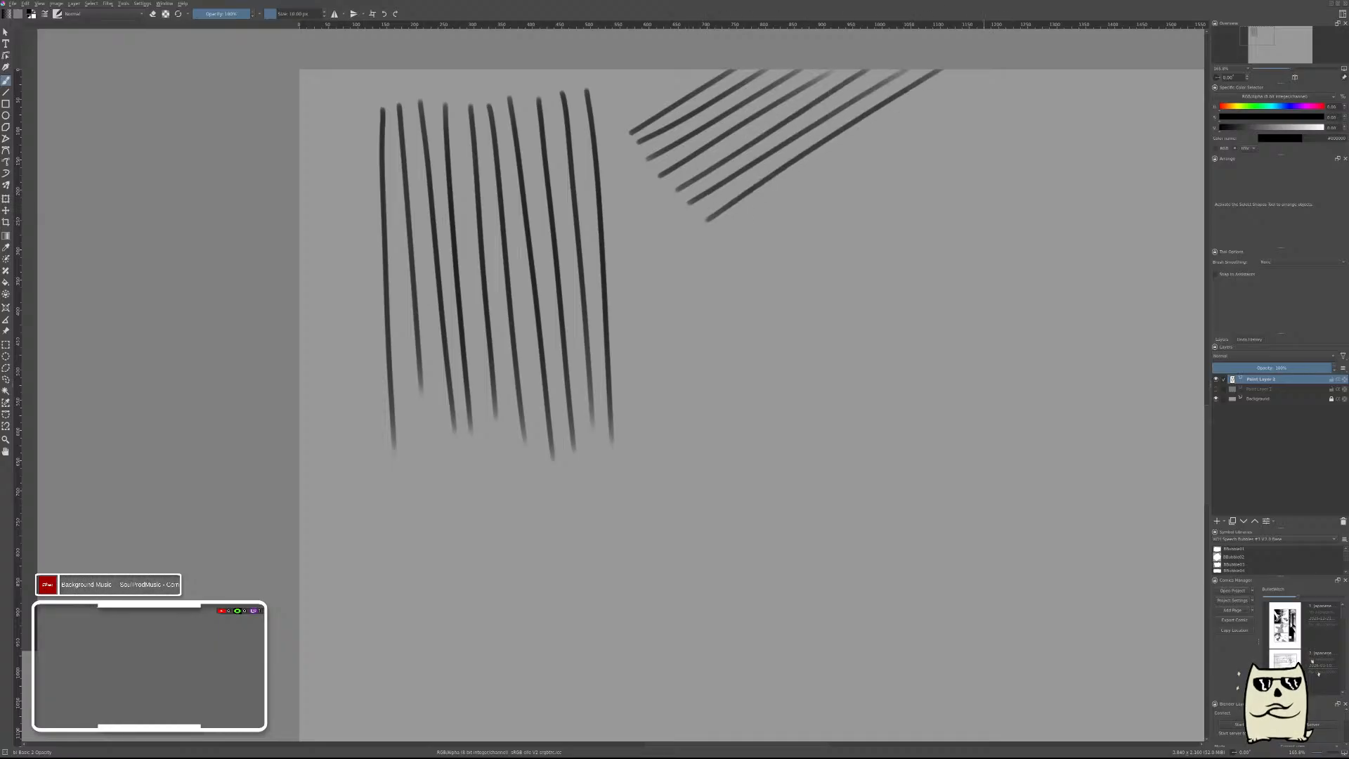
Extend the diagonal group with four more parallel strokes rising to the canvas's top edge, each longer than the one before.
drag(731, 233, 997, 69)
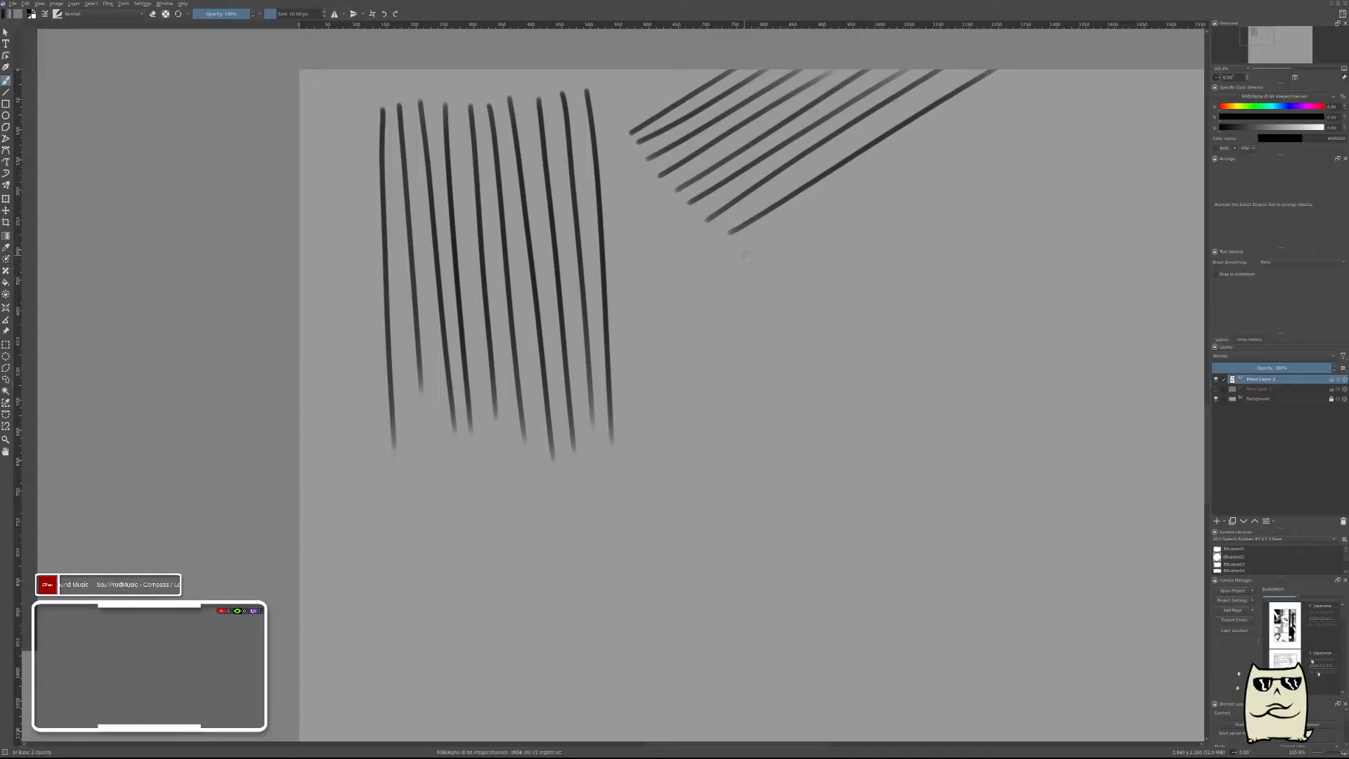
drag(743, 255, 1029, 69)
drag(761, 267, 1077, 70)
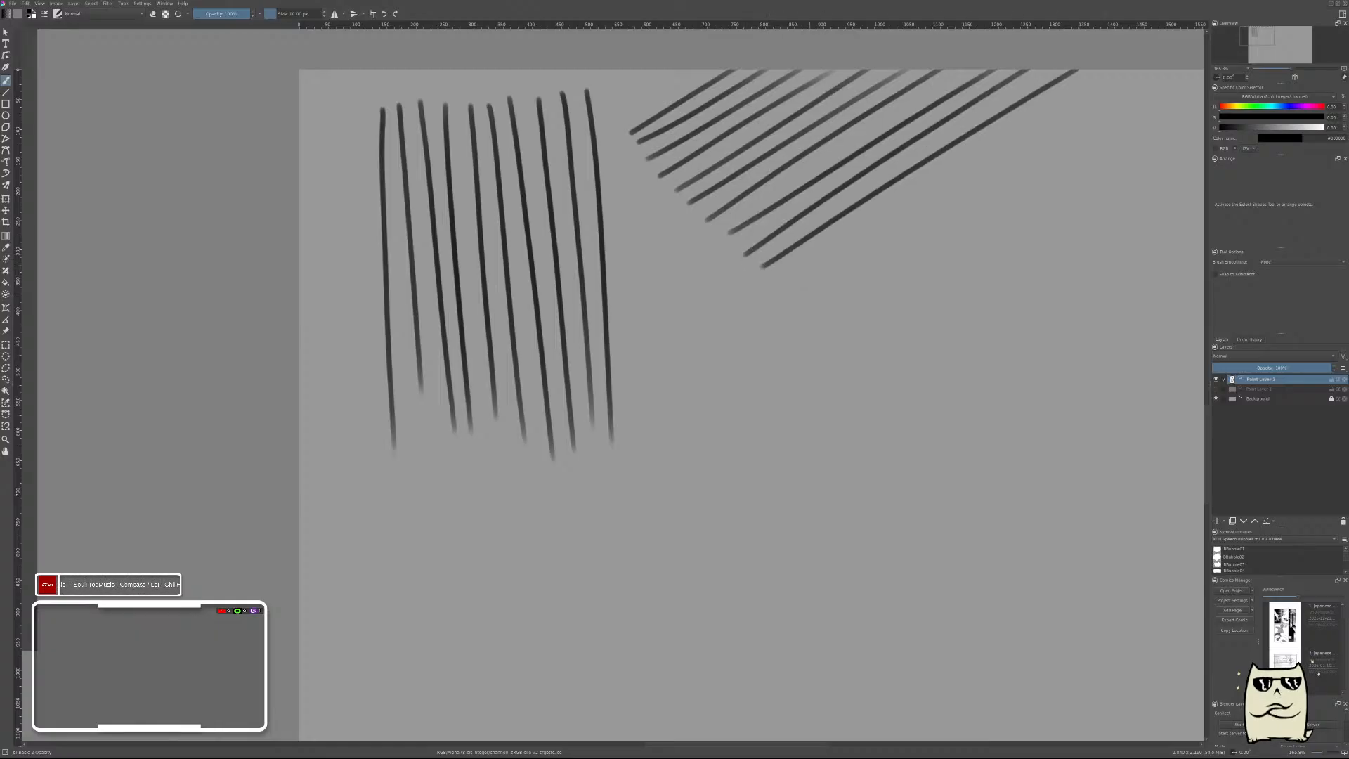
drag(785, 276, 1121, 70)
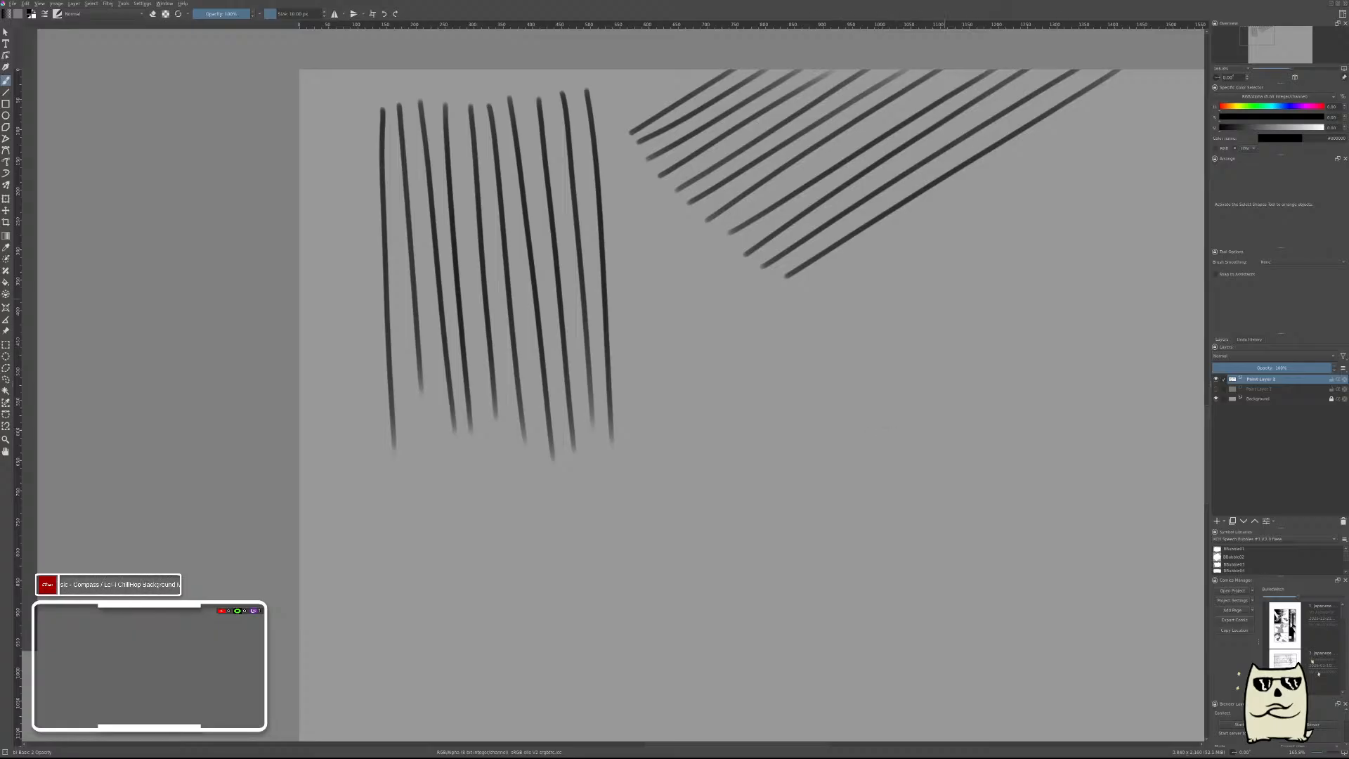
Brush ten long, closely spaced, nearly horizontal strokes one below another under the diagonal group.
drag(933, 345, 785, 340)
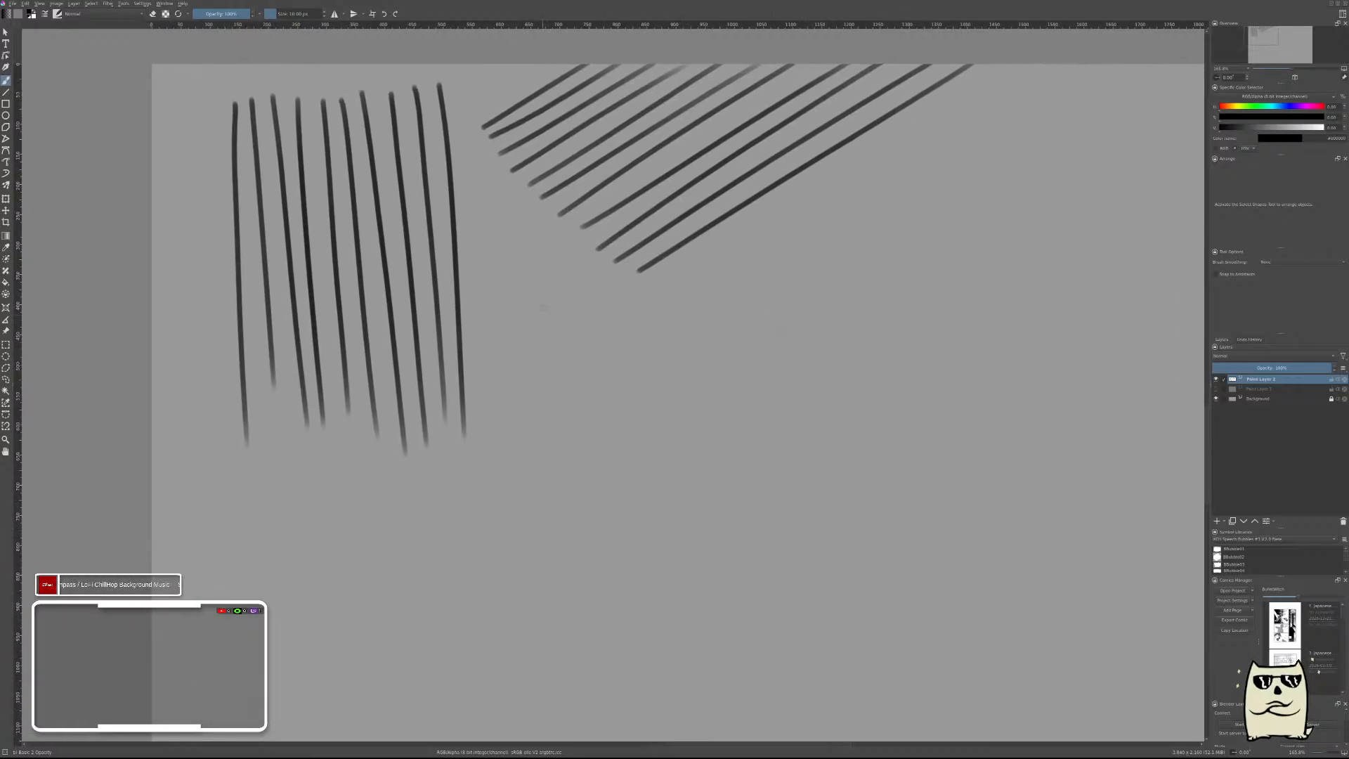
drag(531, 307, 953, 295)
drag(533, 321, 1016, 304)
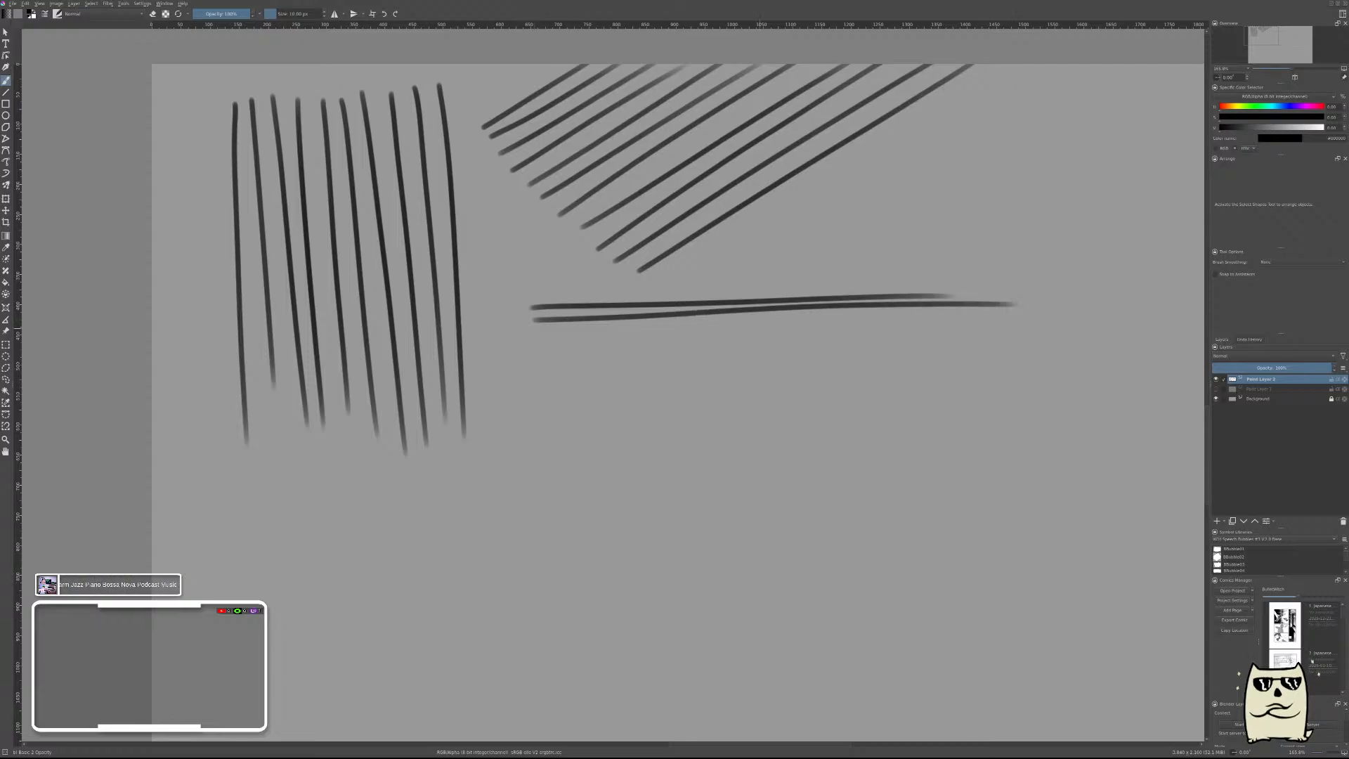
drag(524, 332, 1026, 314)
mouse_move(523, 344)
mouse_down()
mouse_move(1018, 328)
mouse_move(608, 356)
mouse_move(1050, 344)
mouse_up()
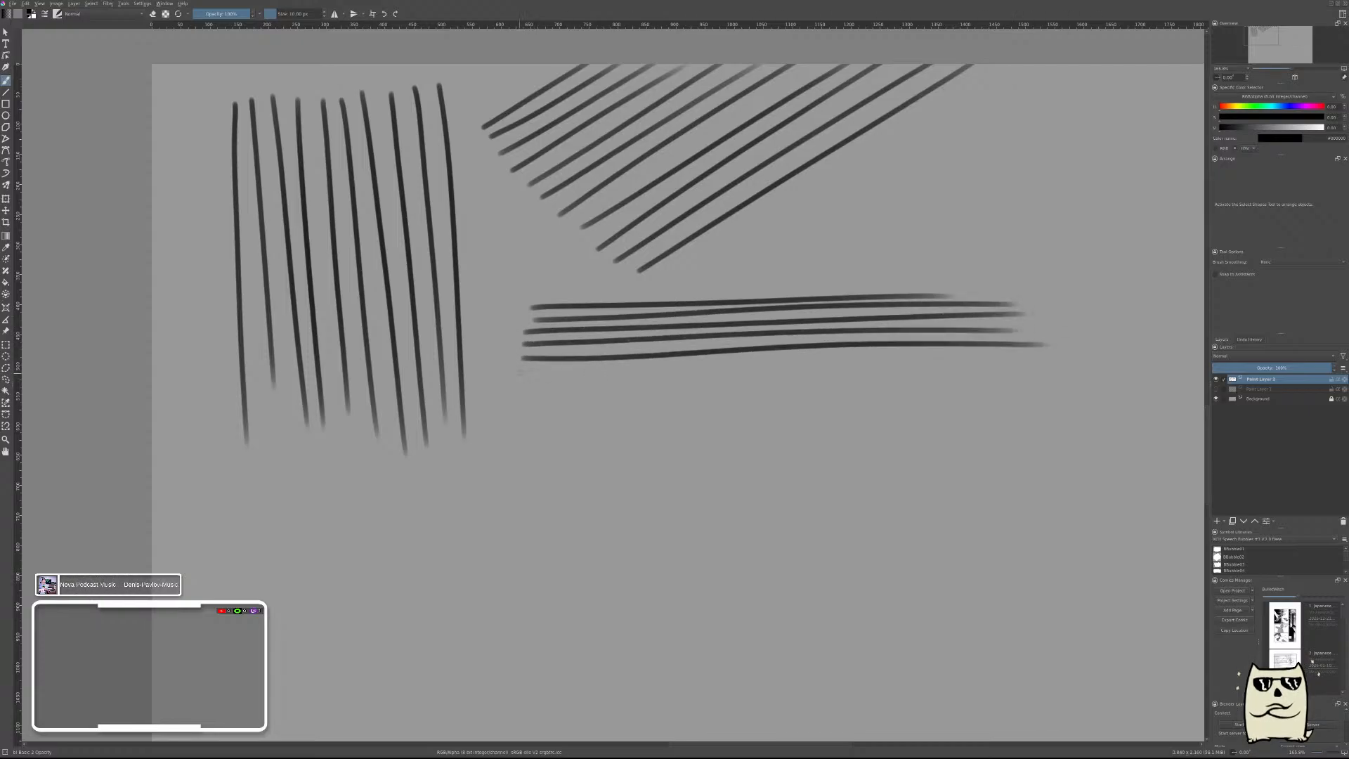
drag(521, 372, 1088, 357)
drag(507, 389, 1054, 367)
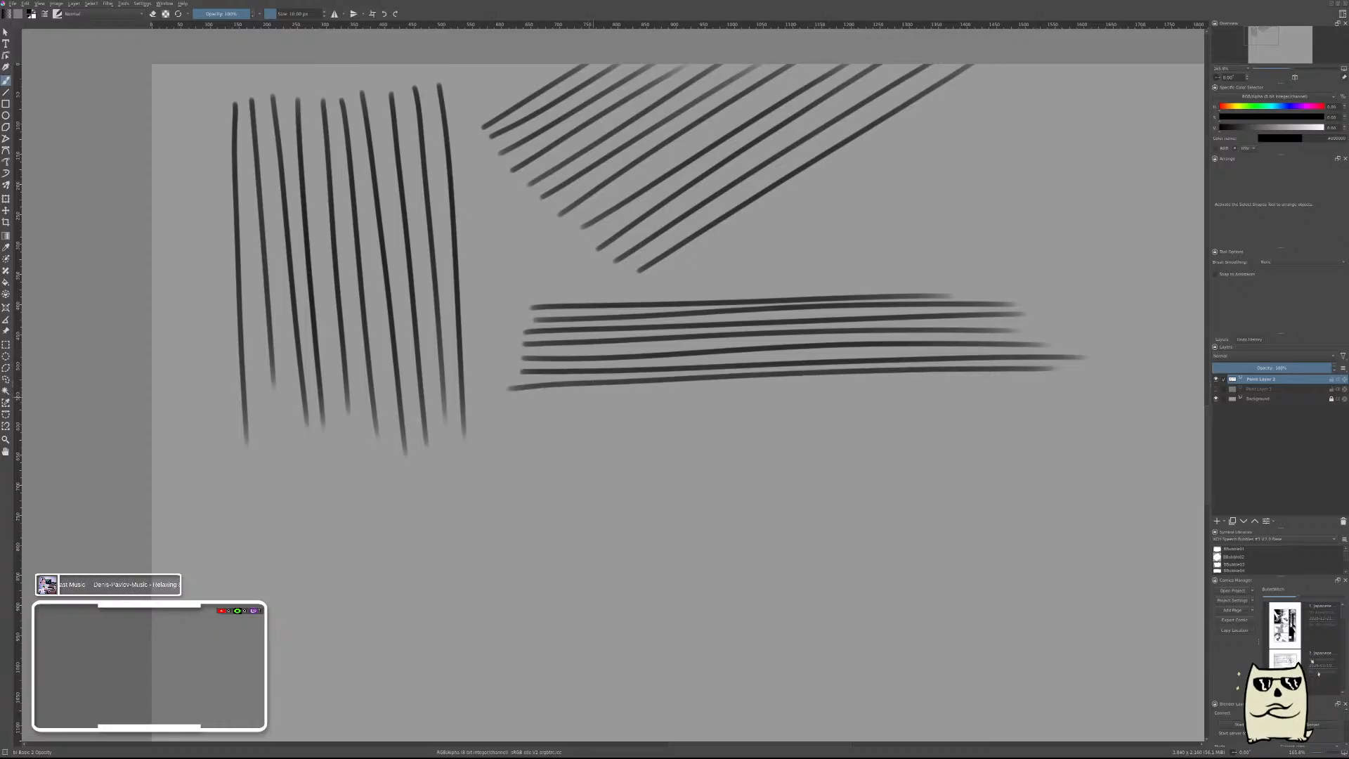
drag(512, 400, 1052, 383)
mouse_move(517, 415)
mouse_down()
mouse_move(1051, 390)
mouse_move(569, 425)
mouse_move(1010, 413)
mouse_up()
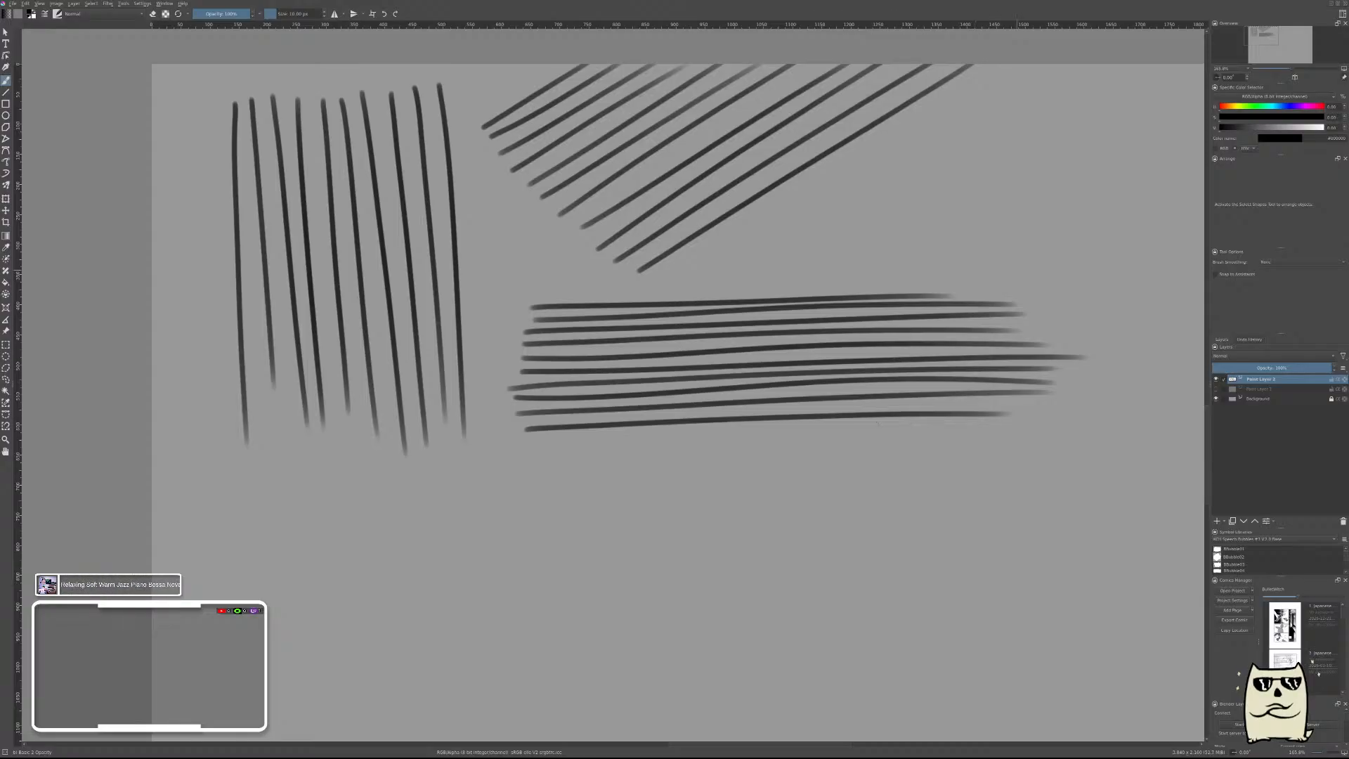
Brush seven parallel, gently S-shaped strokes in the empty area beyond the horizontal group's right ends, sweeping from upper right to lower left.
drag(921, 294, 422, 367)
drag(840, 350, 647, 322)
mouse_move(751, 327)
mouse_down()
mouse_move(765, 291)
mouse_move(733, 253)
mouse_up()
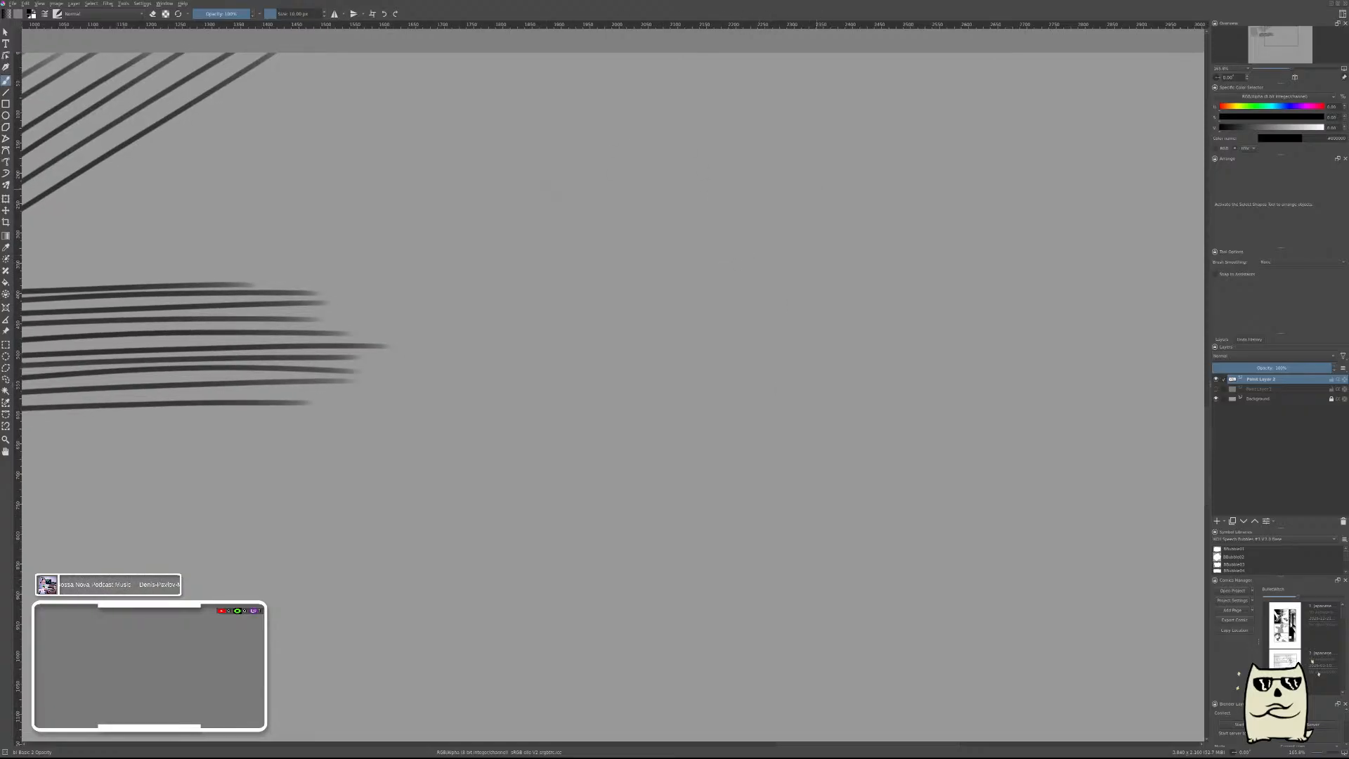
drag(903, 131, 466, 358)
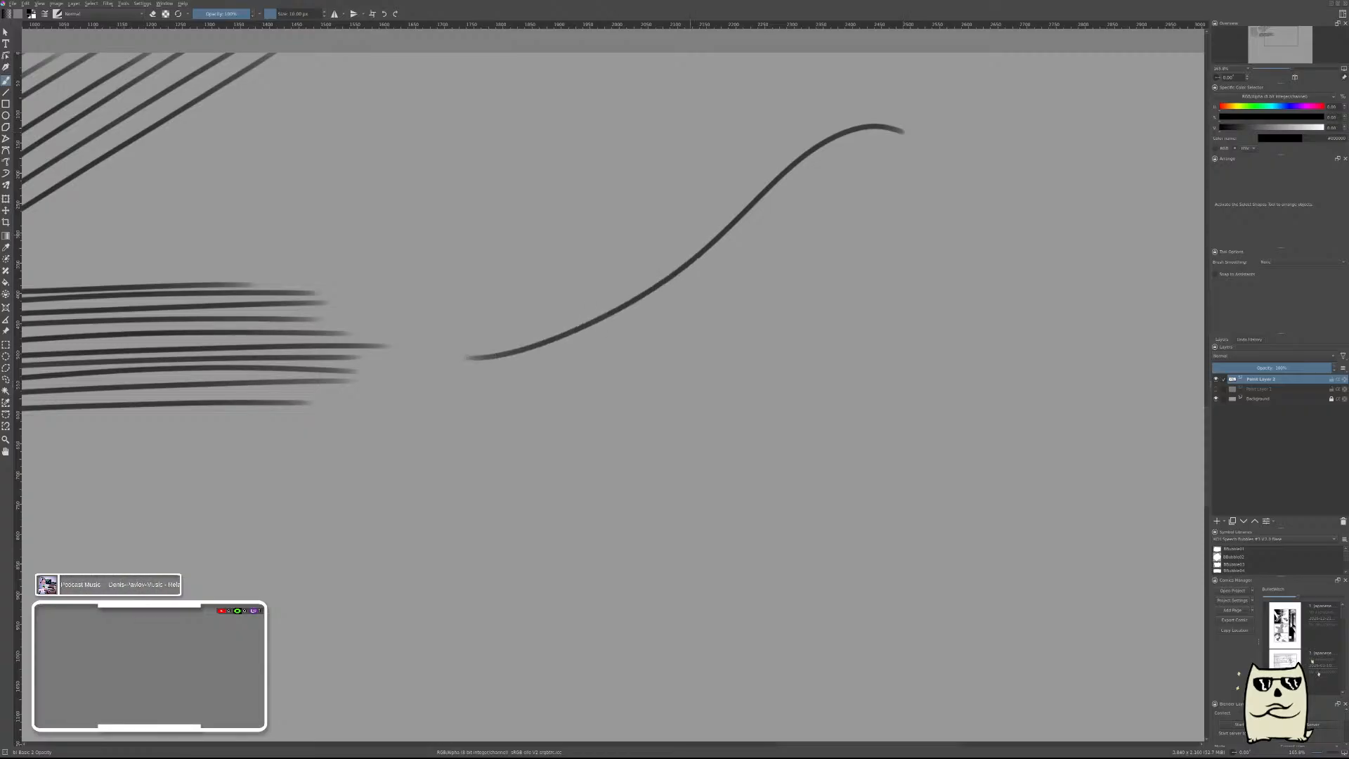
mouse_move(914, 151)
mouse_down()
mouse_move(889, 144)
mouse_move(645, 309)
mouse_move(482, 364)
mouse_up()
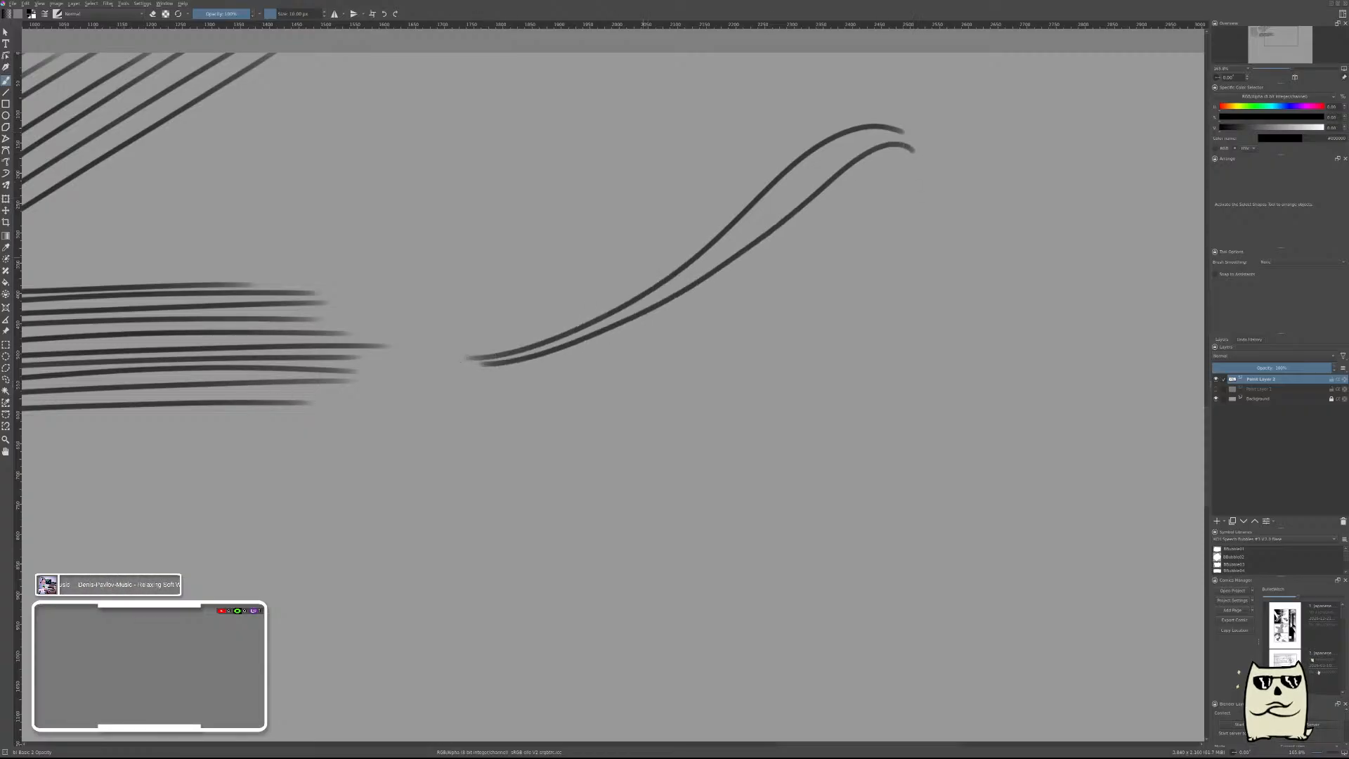
mouse_move(923, 176)
mouse_down()
mouse_move(788, 224)
mouse_move(522, 367)
mouse_up()
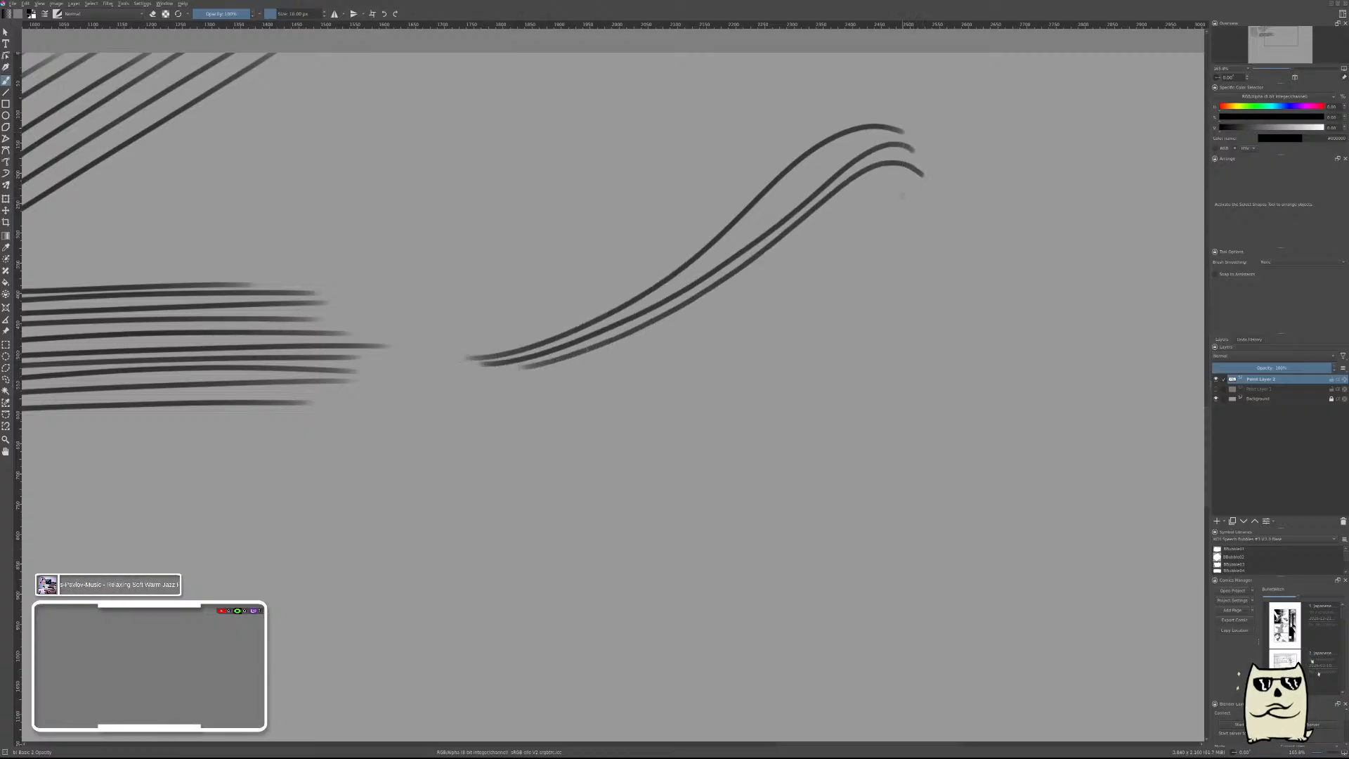
mouse_move(917, 184)
mouse_down()
mouse_move(879, 189)
mouse_move(612, 366)
mouse_move(523, 379)
mouse_up()
mouse_move(945, 202)
mouse_down()
mouse_move(708, 339)
mouse_move(563, 385)
mouse_up()
mouse_move(935, 210)
mouse_down()
mouse_move(722, 344)
mouse_move(583, 396)
mouse_move(911, 232)
mouse_move(611, 397)
mouse_up()
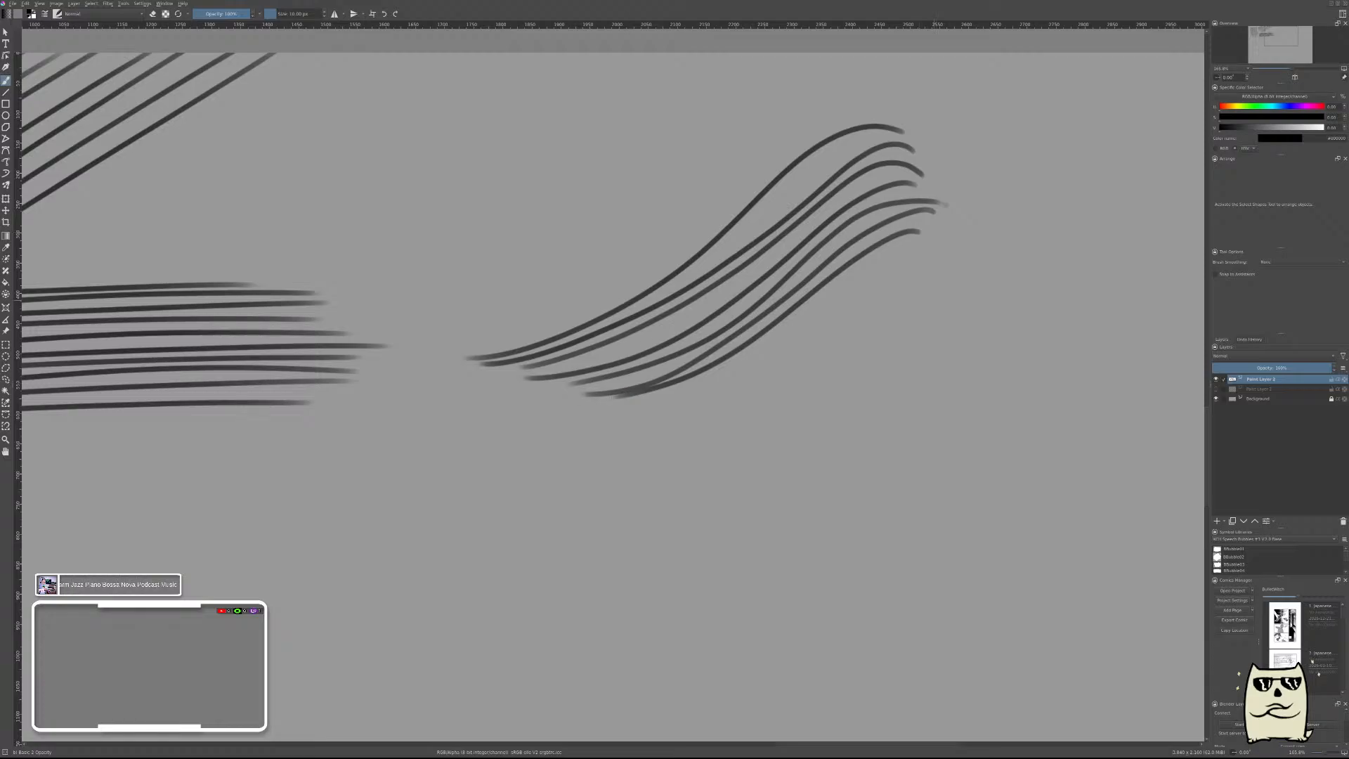
Brush seven parallel concave arcs to the right of the S-shaped group, each curving down and out to the right.
drag(952, 335, 560, 392)
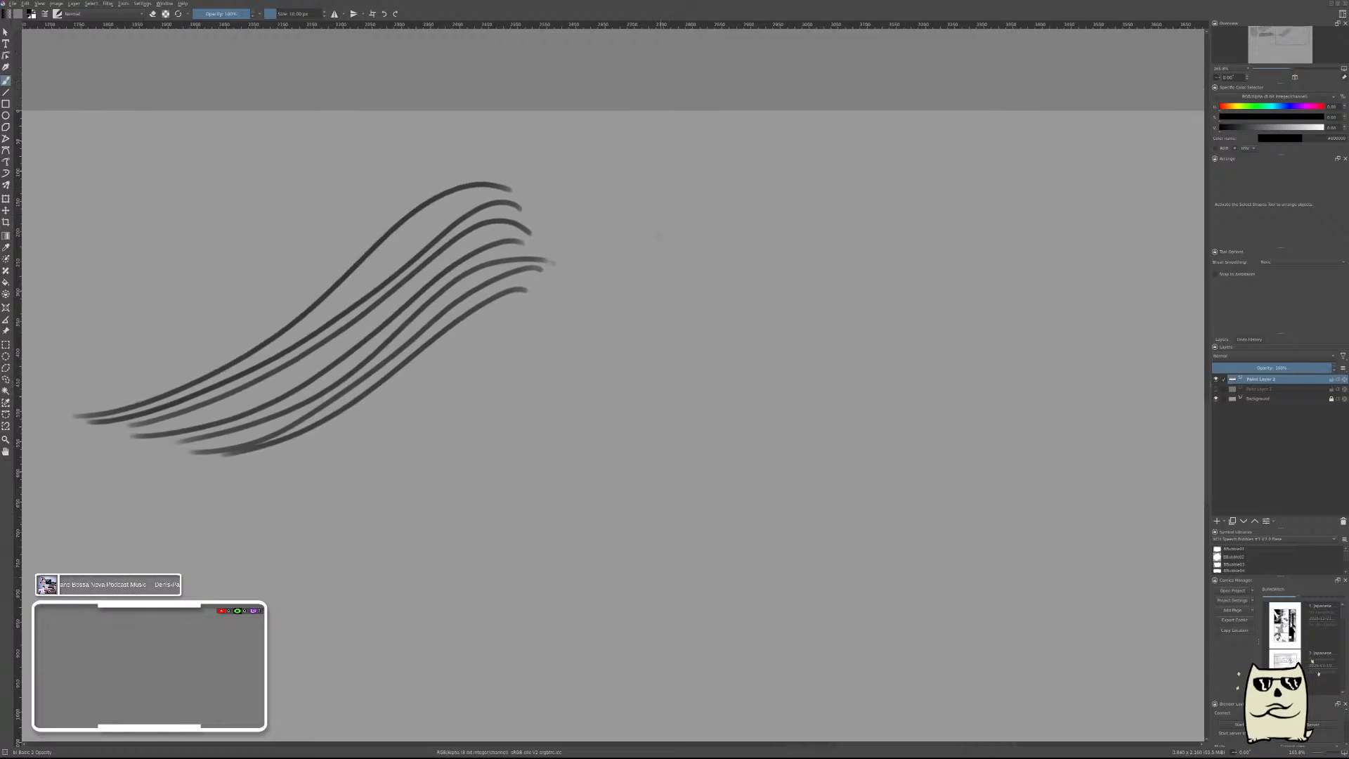
mouse_move(676, 176)
mouse_down()
mouse_move(677, 243)
mouse_move(896, 450)
mouse_up()
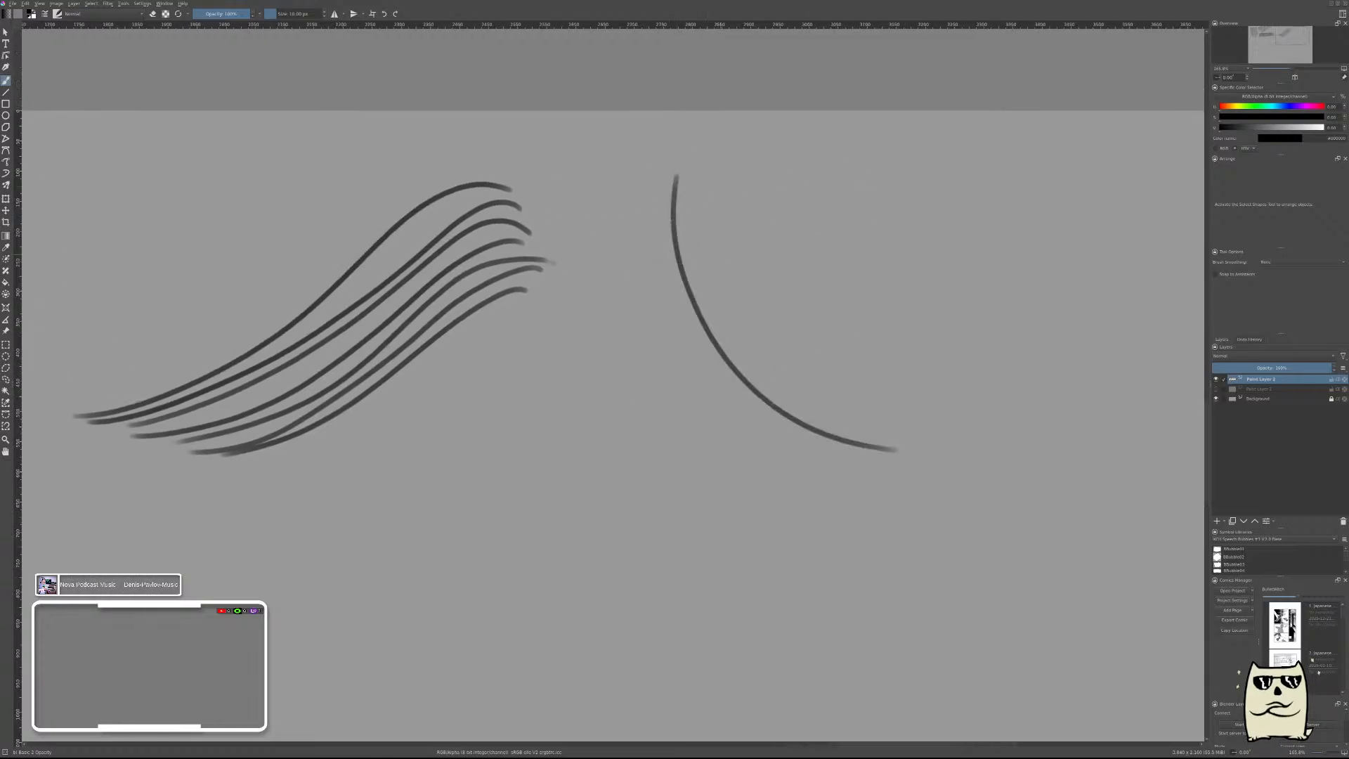
drag(850, 252, 612, 235)
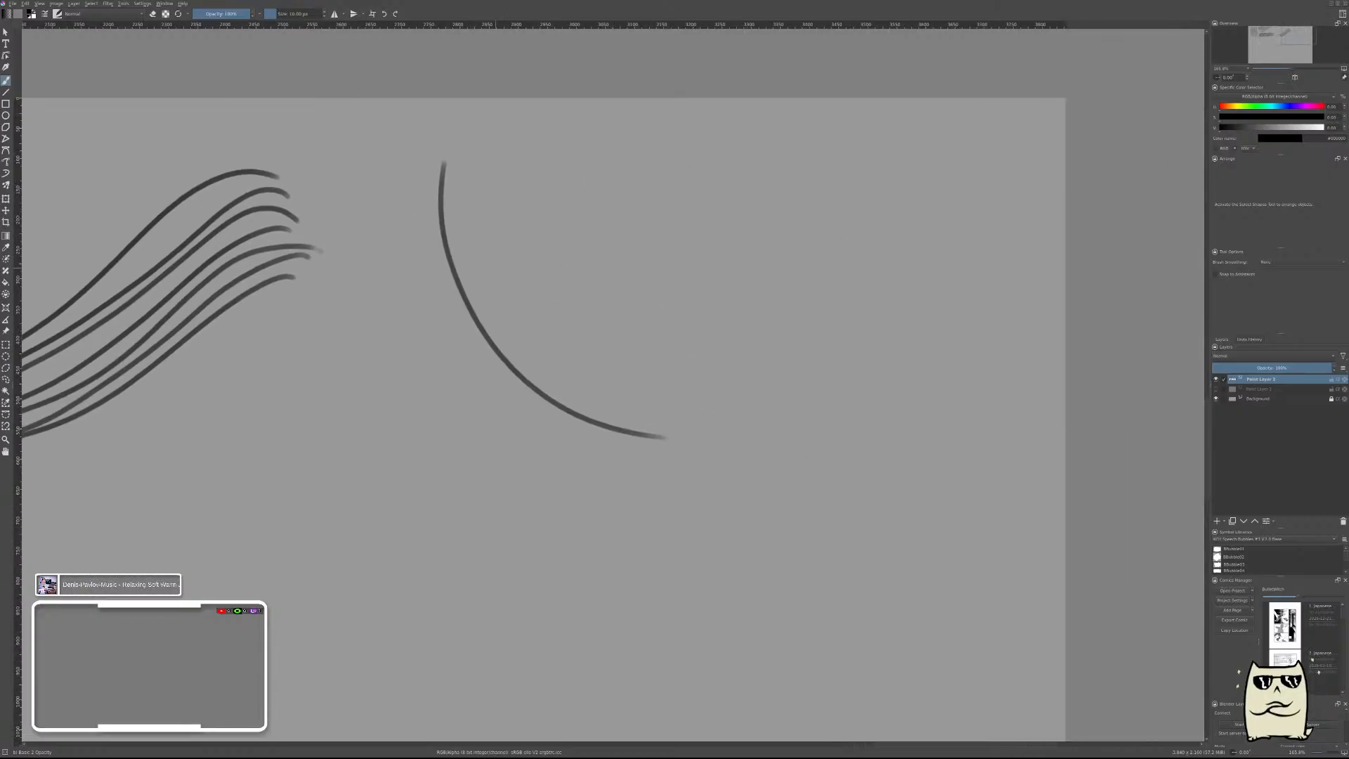
mouse_move(459, 172)
mouse_down()
mouse_move(463, 210)
mouse_move(575, 387)
mouse_move(702, 421)
mouse_up()
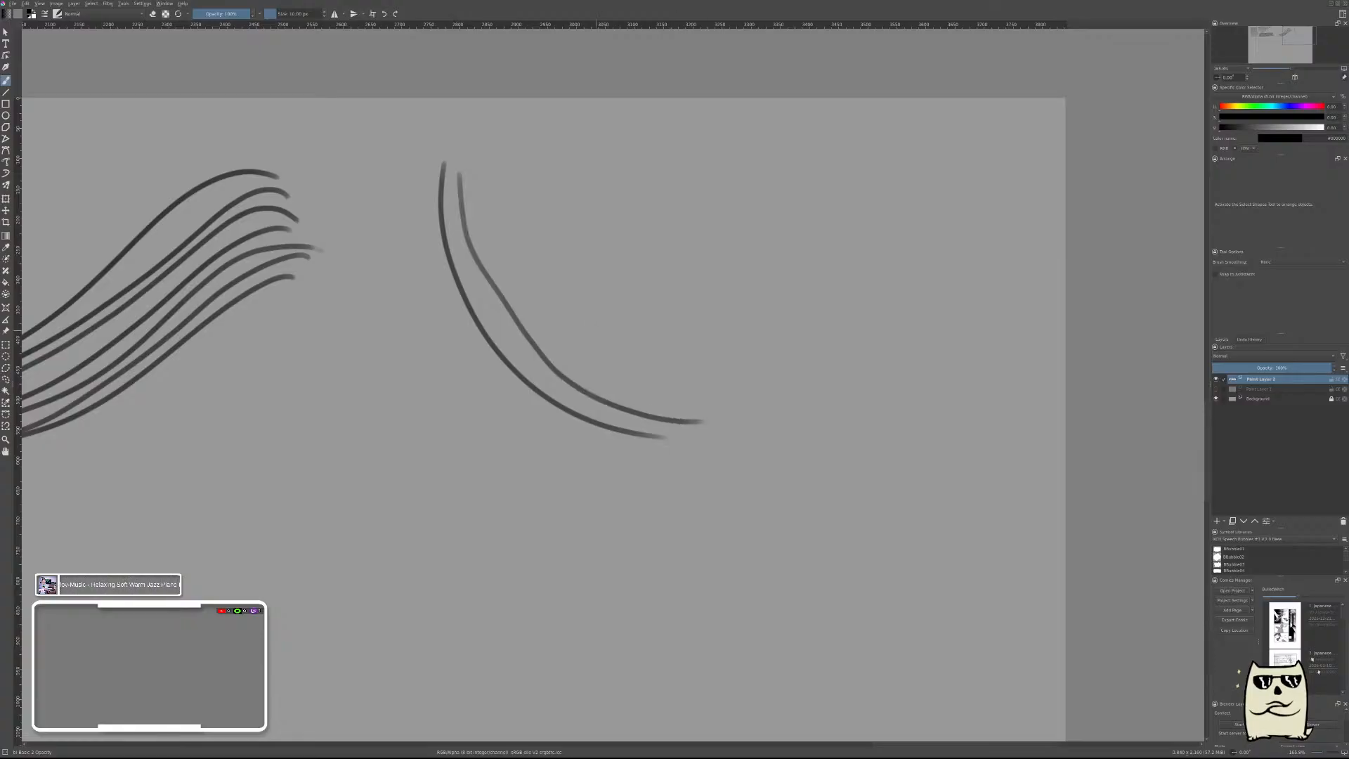
mouse_move(477, 162)
mouse_down()
mouse_move(619, 386)
mouse_move(725, 399)
mouse_up()
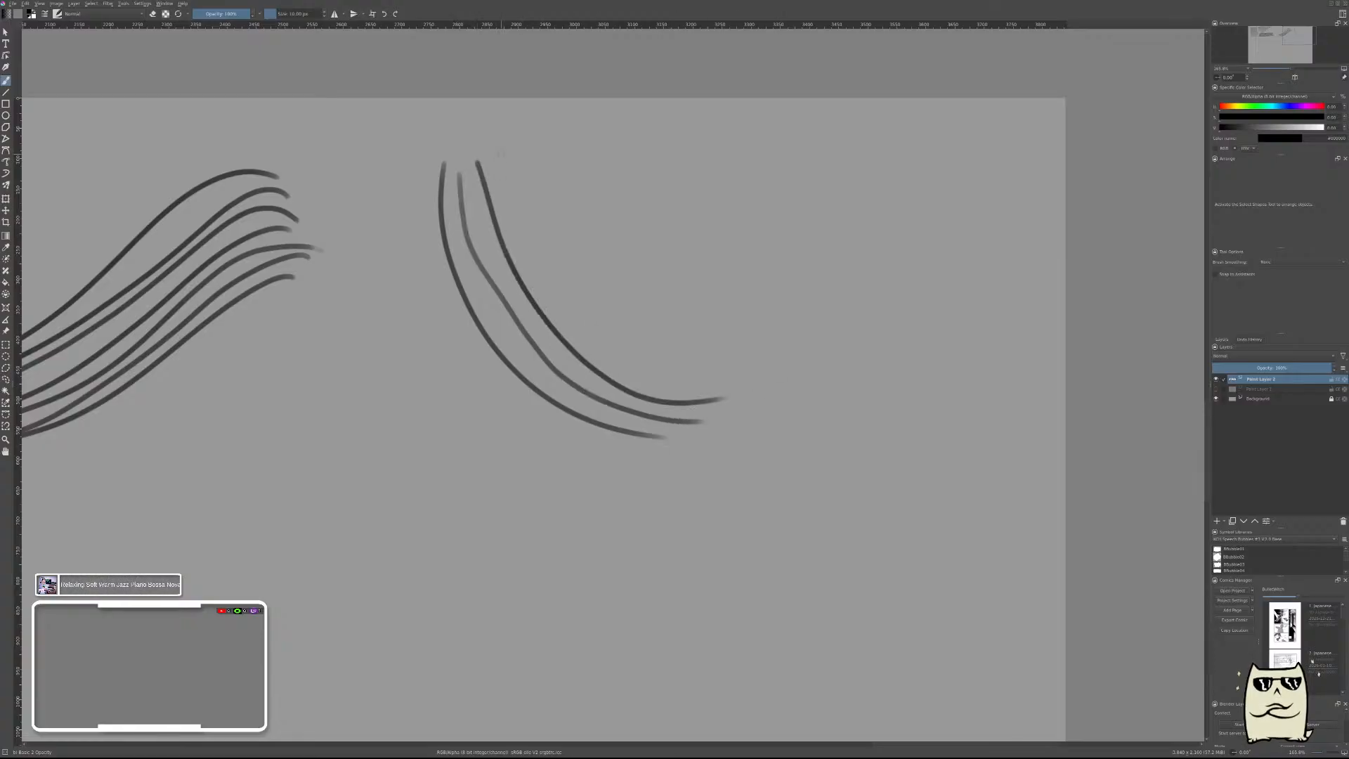
drag(501, 153, 736, 389)
drag(526, 150, 725, 360)
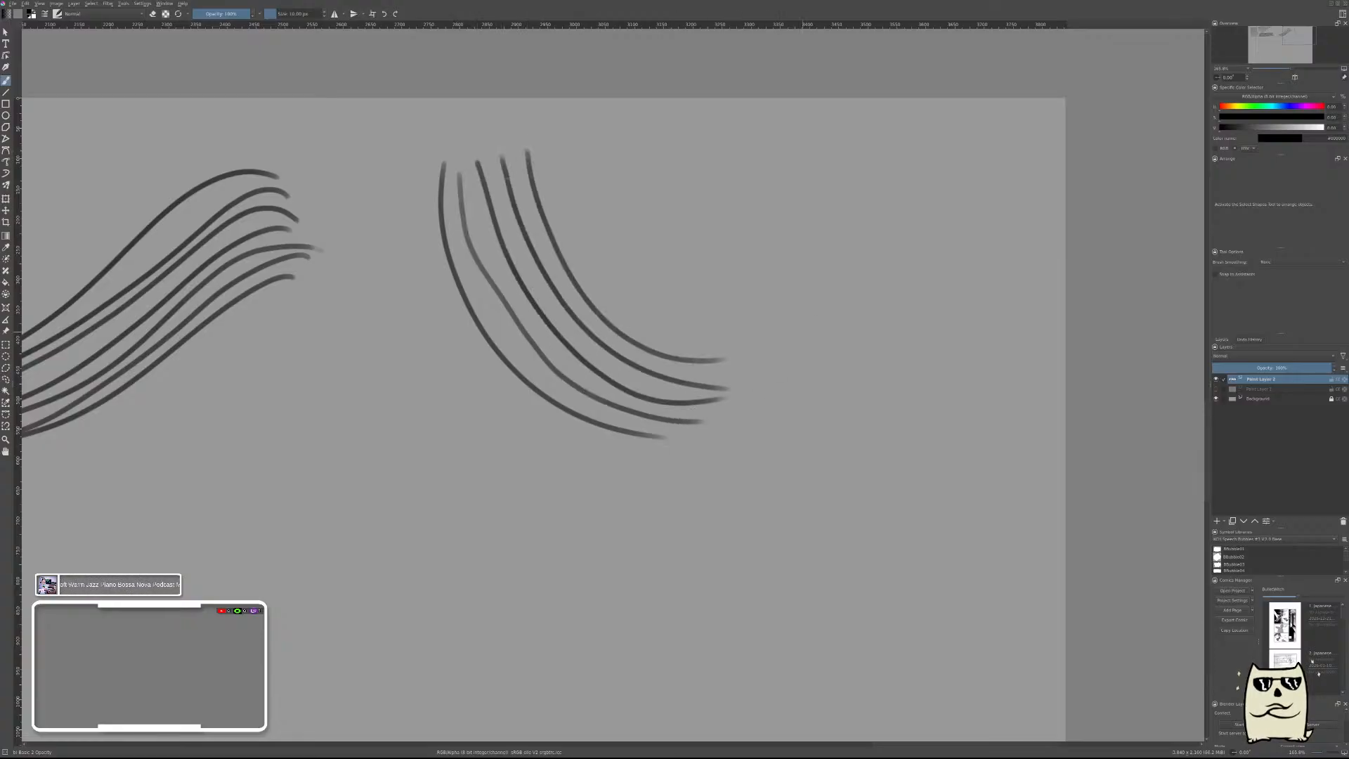
drag(541, 145, 763, 340)
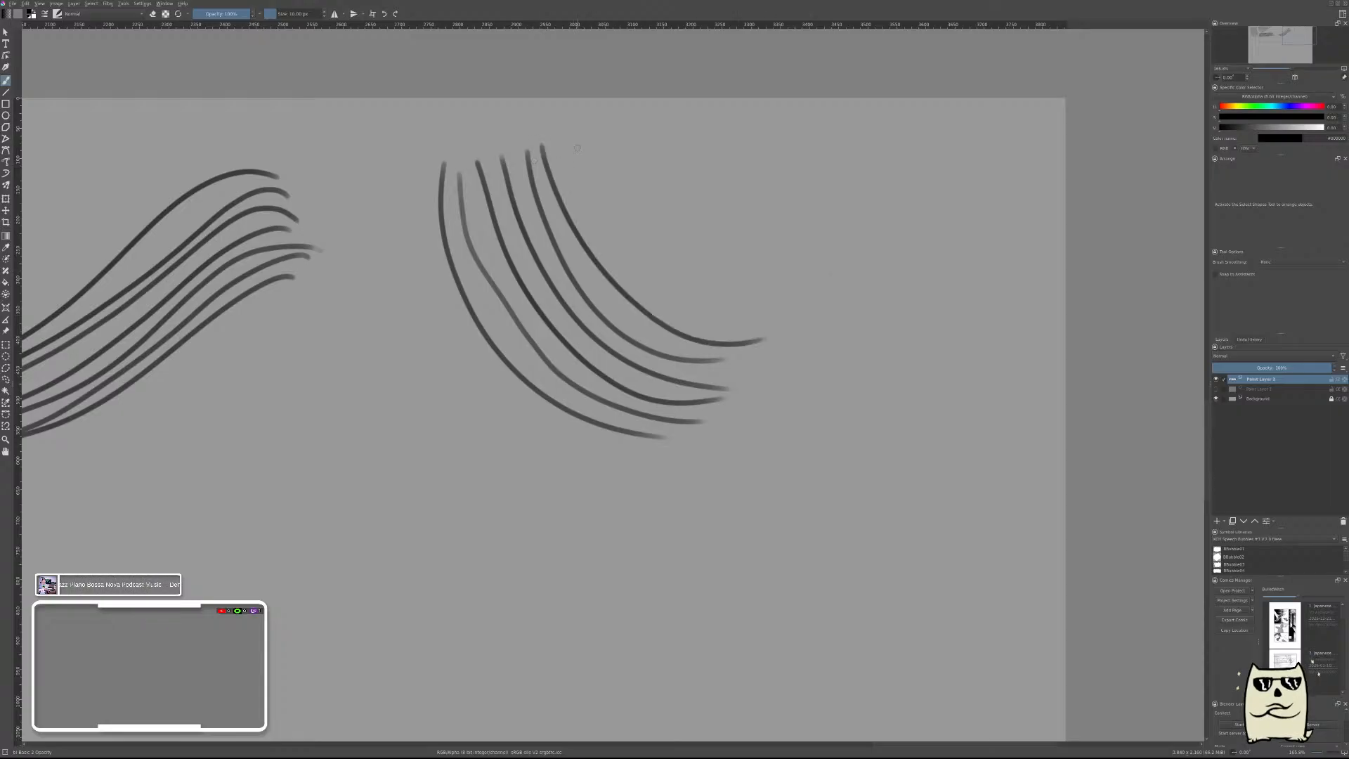
mouse_move(569, 149)
mouse_down()
mouse_move(648, 280)
mouse_move(749, 315)
mouse_up()
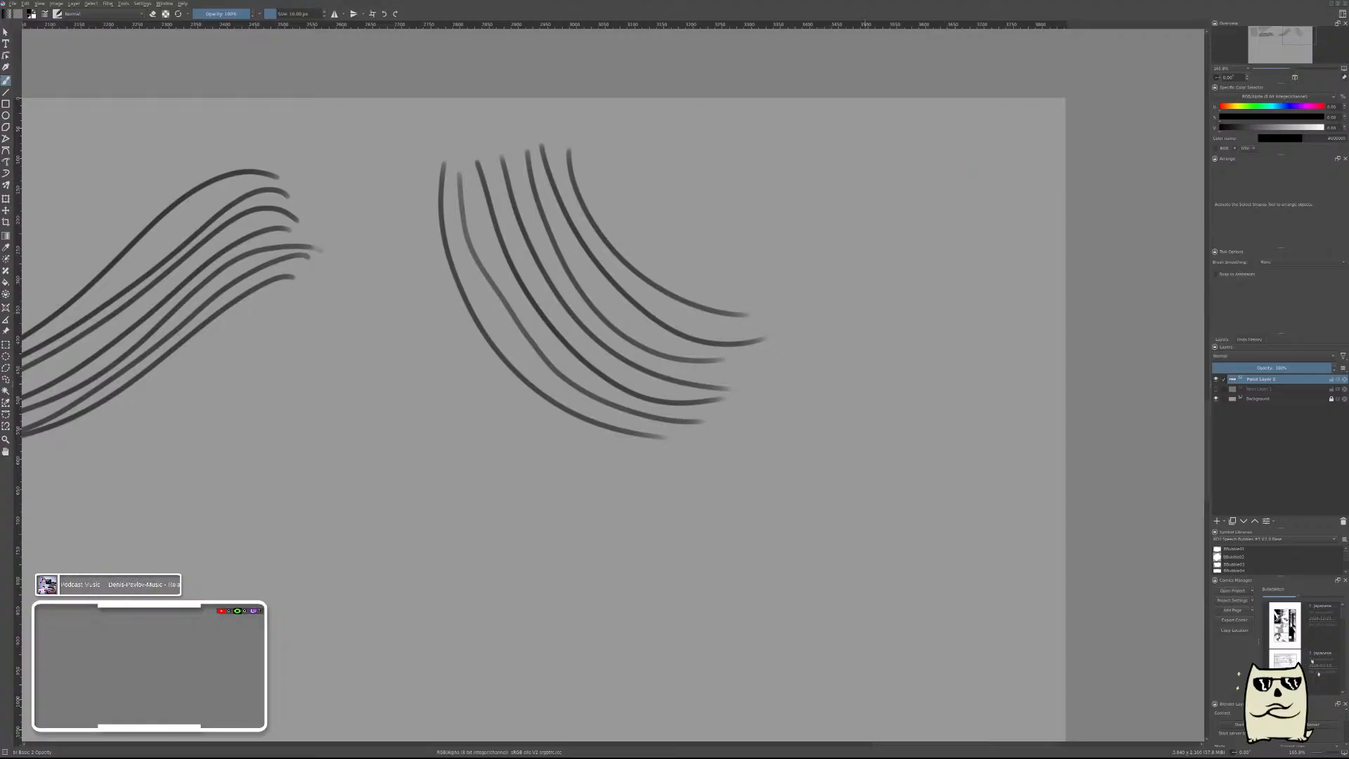
Brush four nested U-shaped hooks near the canvas's right edge, each smaller and narrower than the one around it.
mouse_move(947, 176)
mouse_down()
mouse_move(882, 505)
mouse_move(834, 465)
mouse_up()
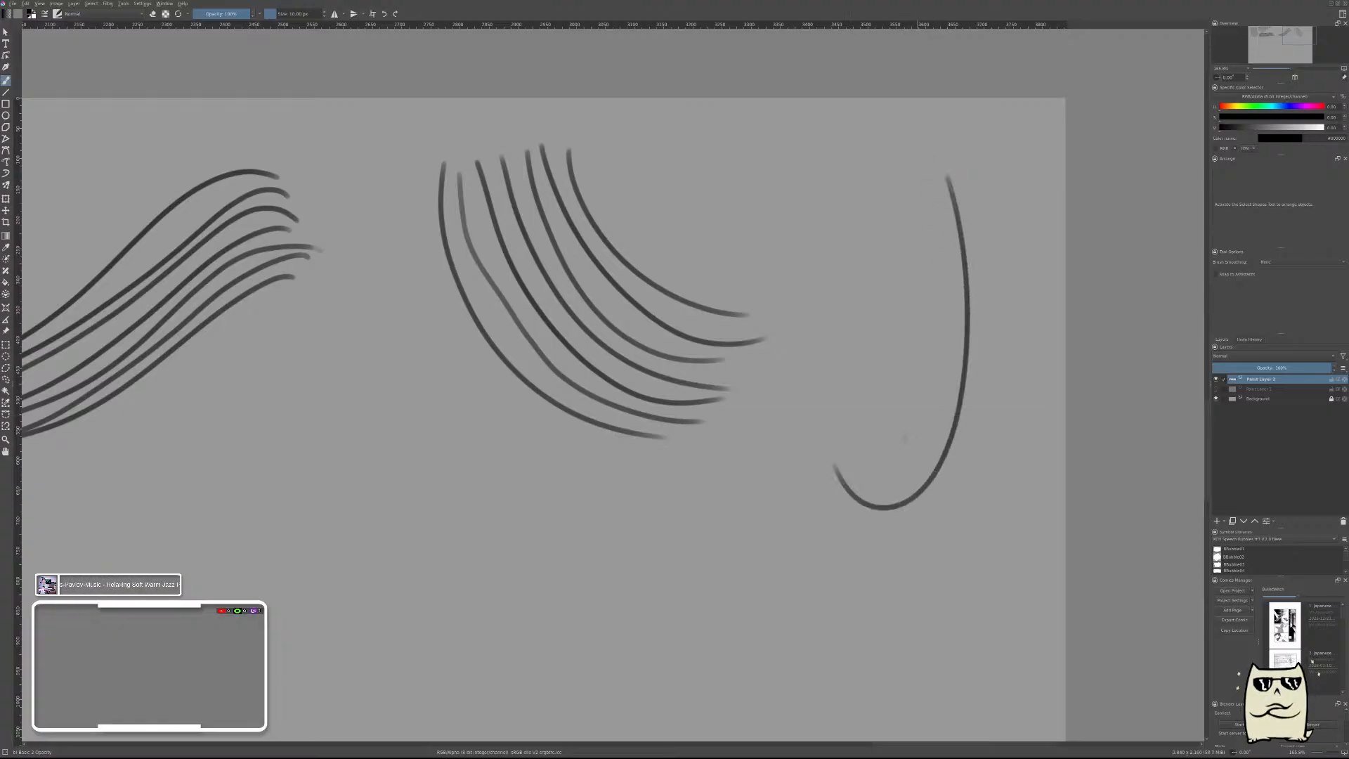
mouse_move(935, 189)
mouse_down()
mouse_move(945, 305)
mouse_move(858, 386)
mouse_move(856, 345)
mouse_up()
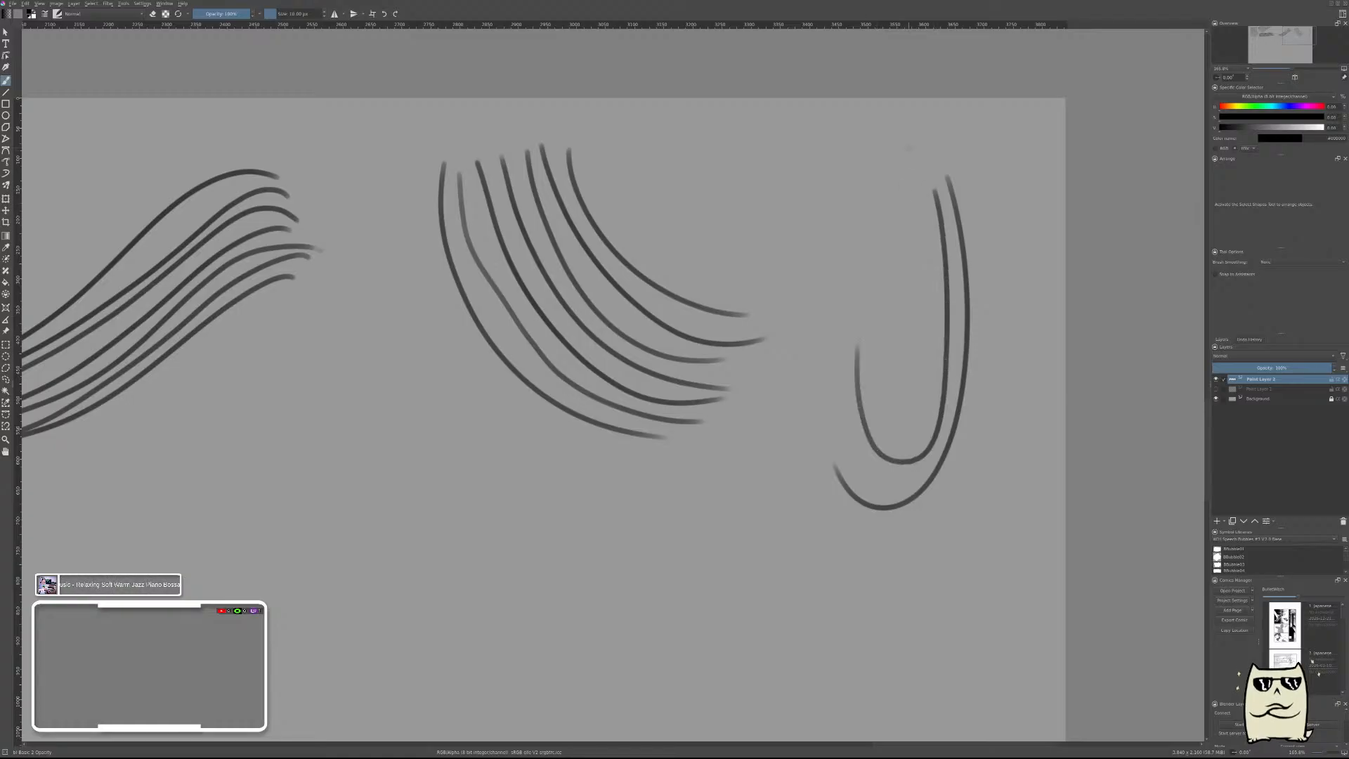
mouse_move(924, 202)
mouse_down()
mouse_move(882, 384)
mouse_move(879, 320)
mouse_up()
mouse_move(913, 190)
mouse_down()
mouse_move(906, 343)
mouse_move(887, 273)
mouse_up()
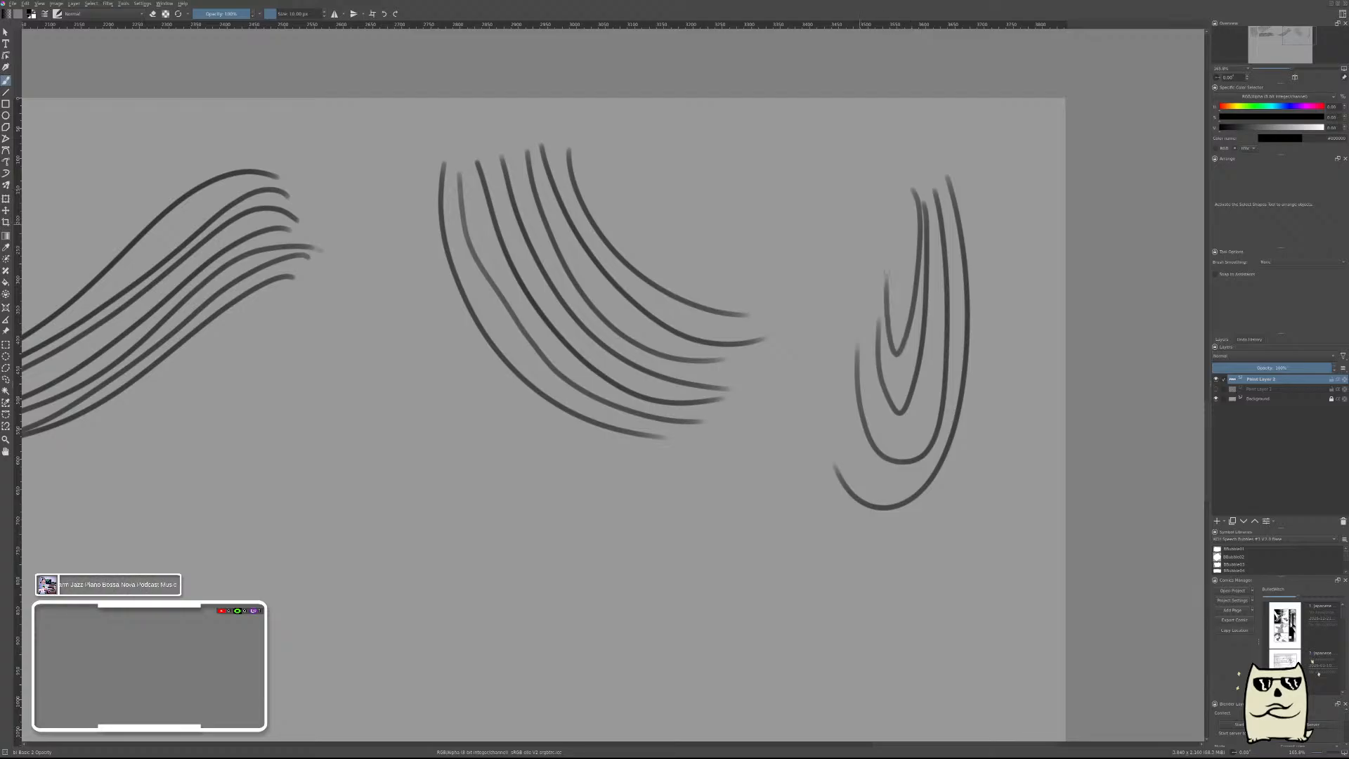
Brush nine parallel, steep S-curves below the group of arcs, stepping down to the right from stroke to stroke.
drag(679, 522, 745, 241)
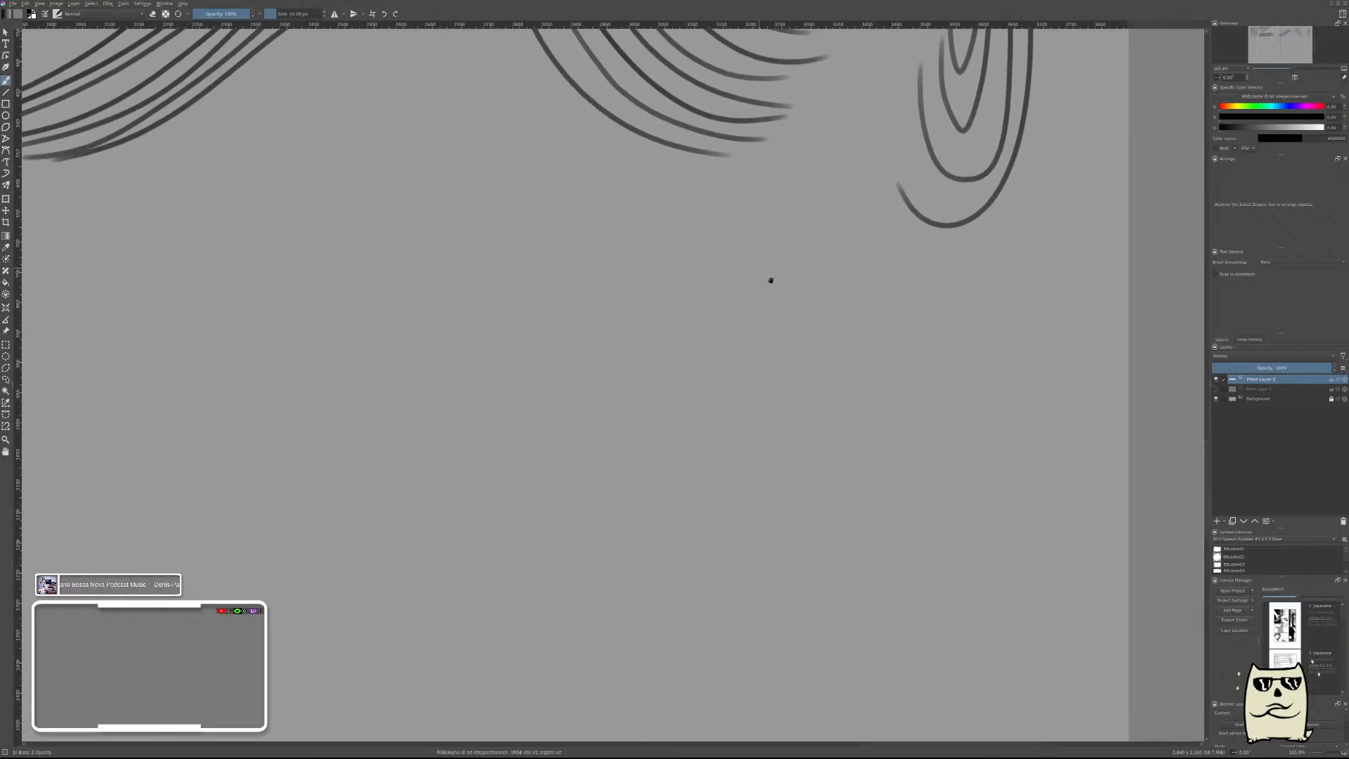
drag(624, 392, 810, 434)
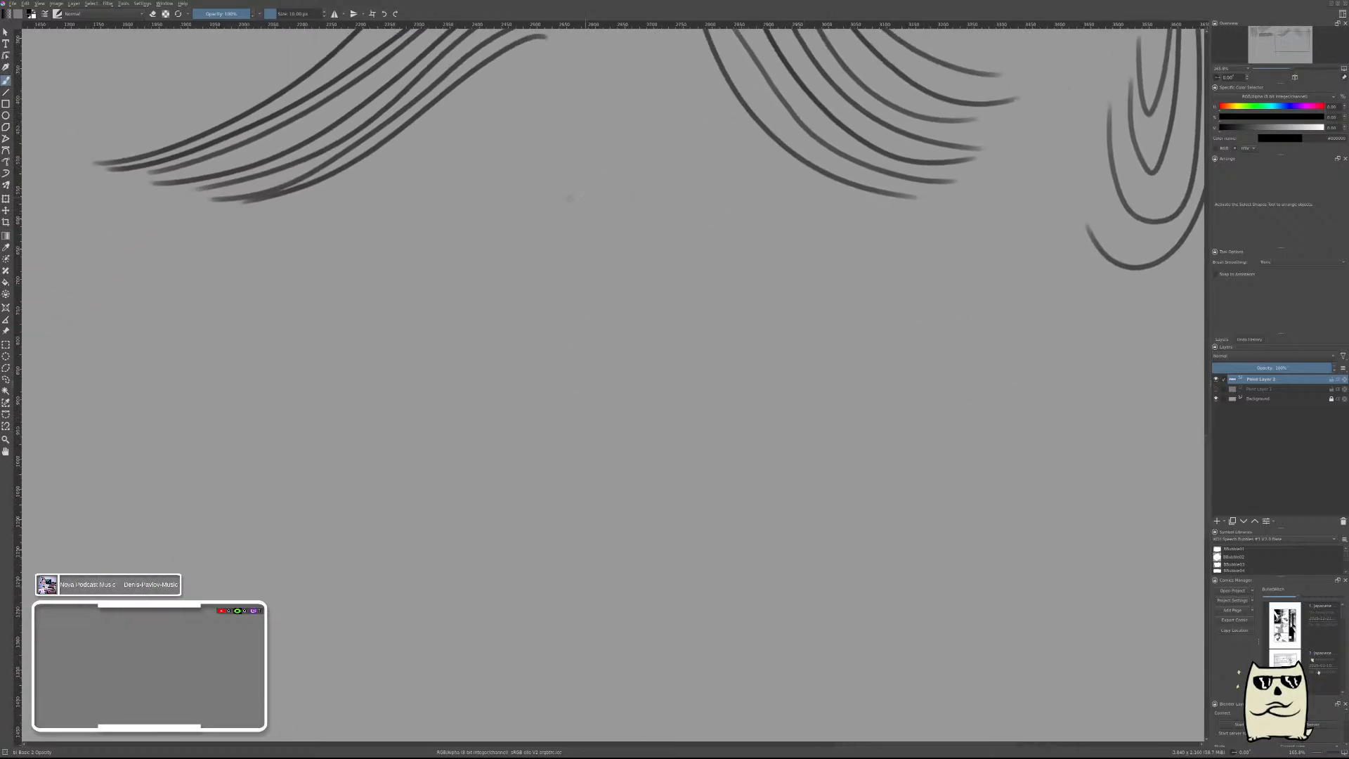
mouse_move(871, 272)
mouse_down()
mouse_move(776, 468)
mouse_move(648, 581)
mouse_up()
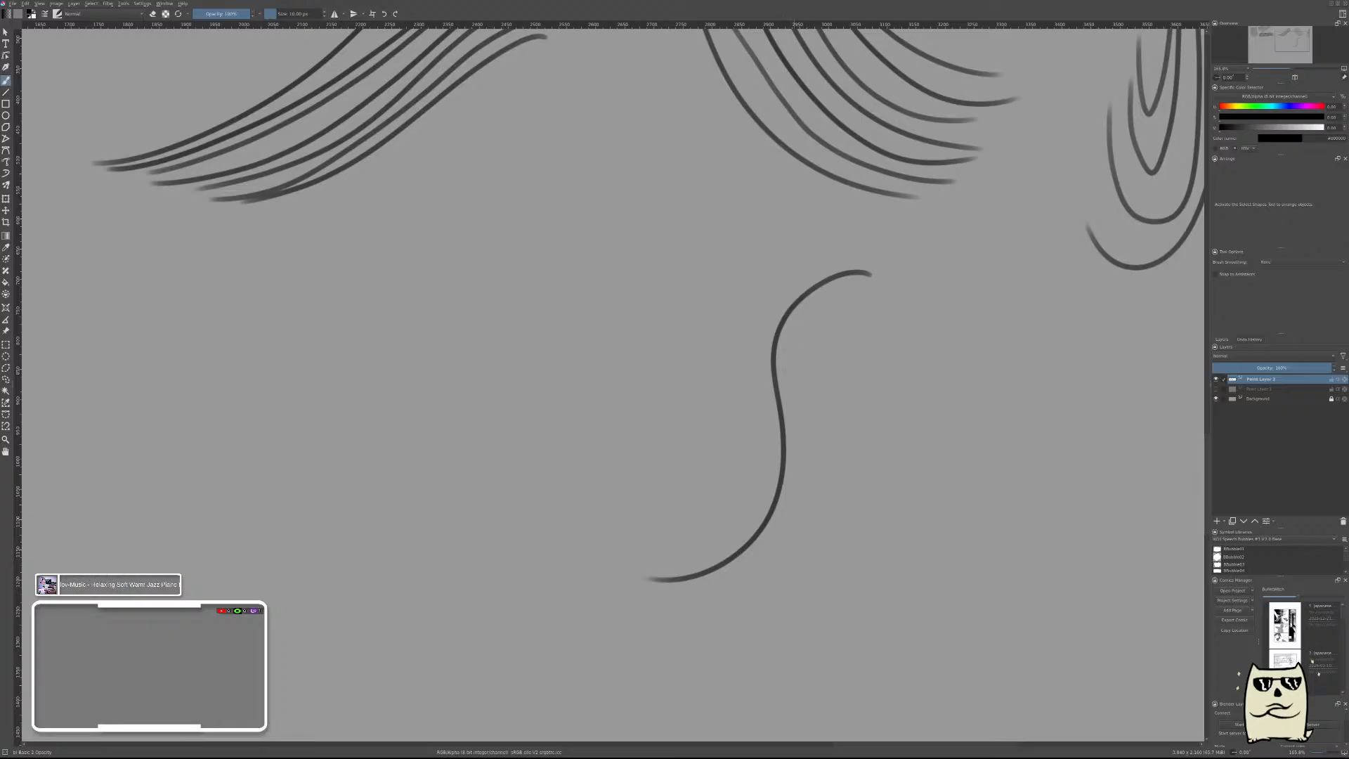
mouse_move(884, 292)
mouse_down()
mouse_move(829, 306)
mouse_move(800, 366)
mouse_move(793, 516)
mouse_move(741, 582)
mouse_move(664, 595)
mouse_up()
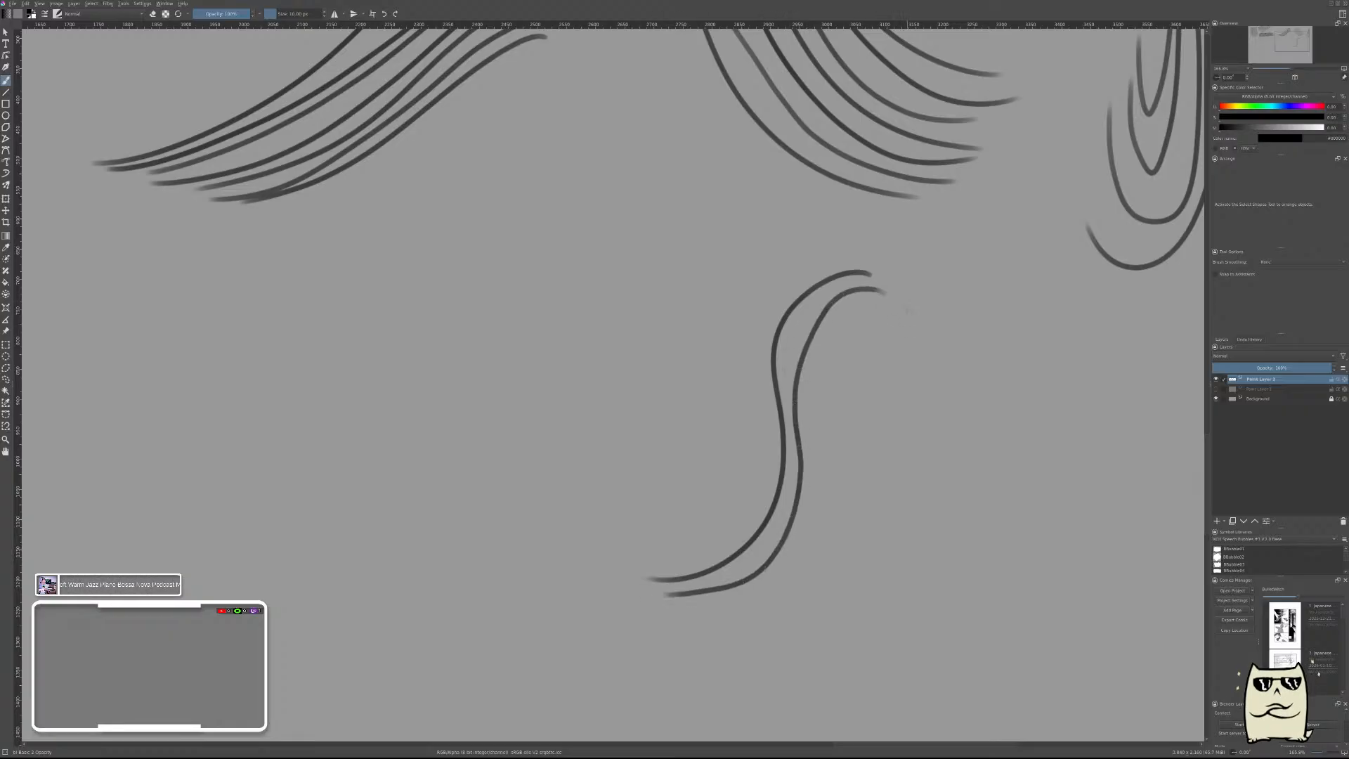
mouse_move(885, 318)
mouse_down()
mouse_move(839, 342)
mouse_move(799, 532)
mouse_move(705, 615)
mouse_up()
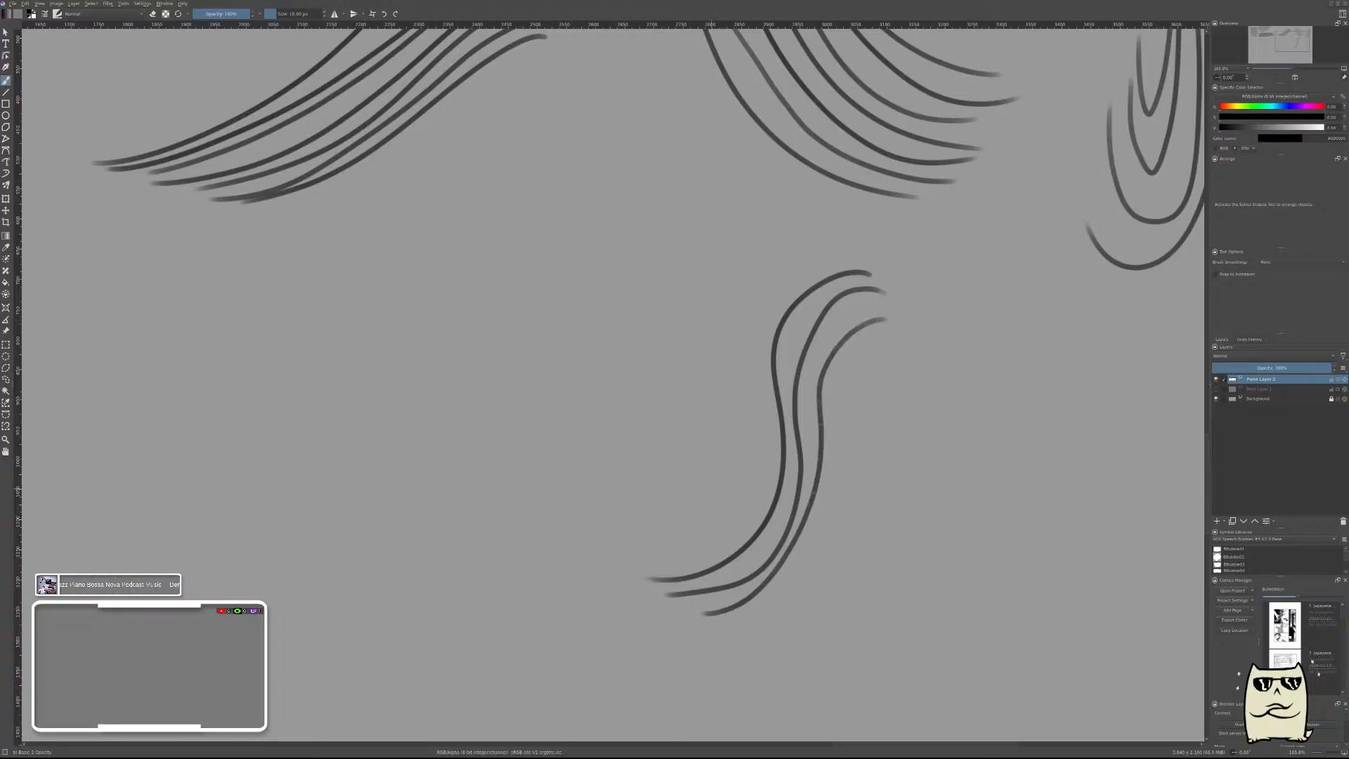
drag(907, 343, 717, 608)
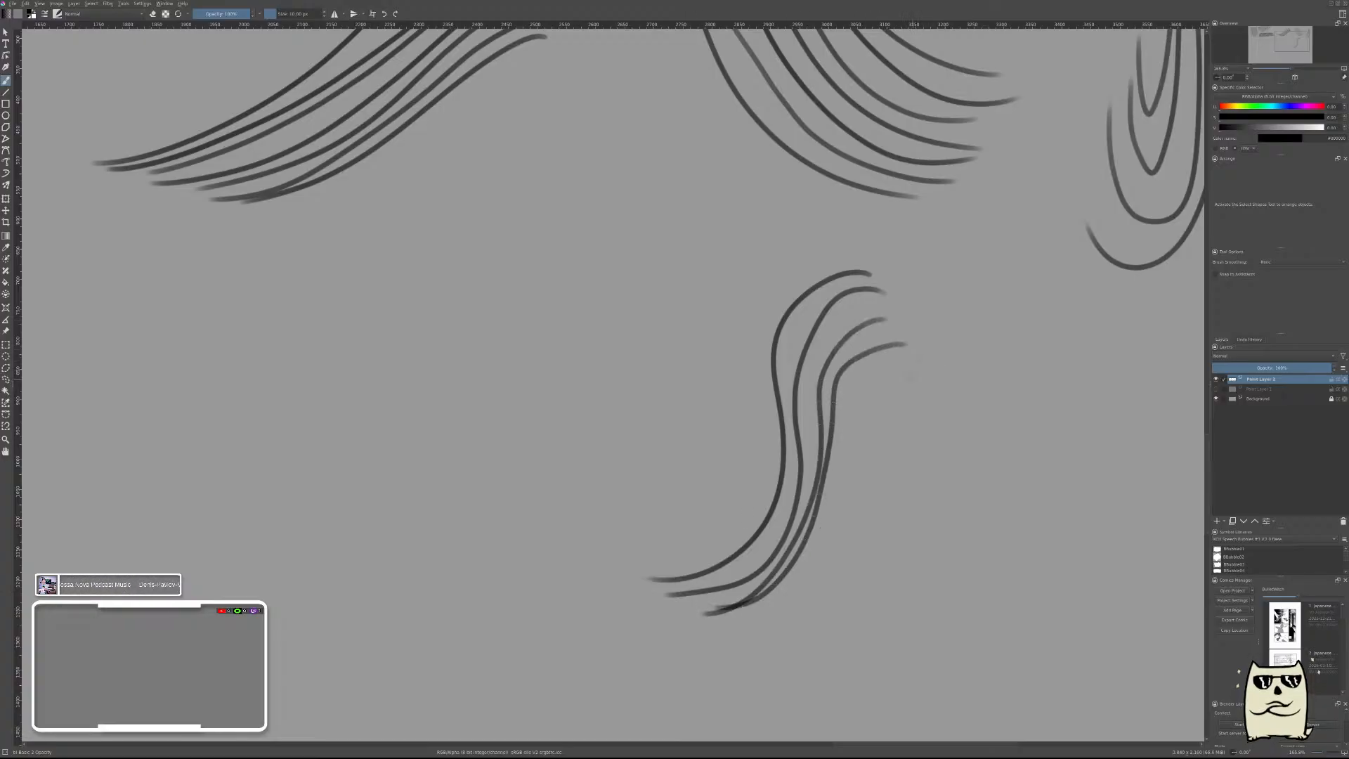
mouse_move(912, 363)
mouse_down()
mouse_move(782, 588)
mouse_move(736, 613)
mouse_up()
mouse_move(945, 378)
mouse_down()
mouse_move(890, 407)
mouse_move(856, 526)
mouse_move(749, 612)
mouse_move(917, 409)
mouse_move(882, 498)
mouse_move(770, 625)
mouse_up()
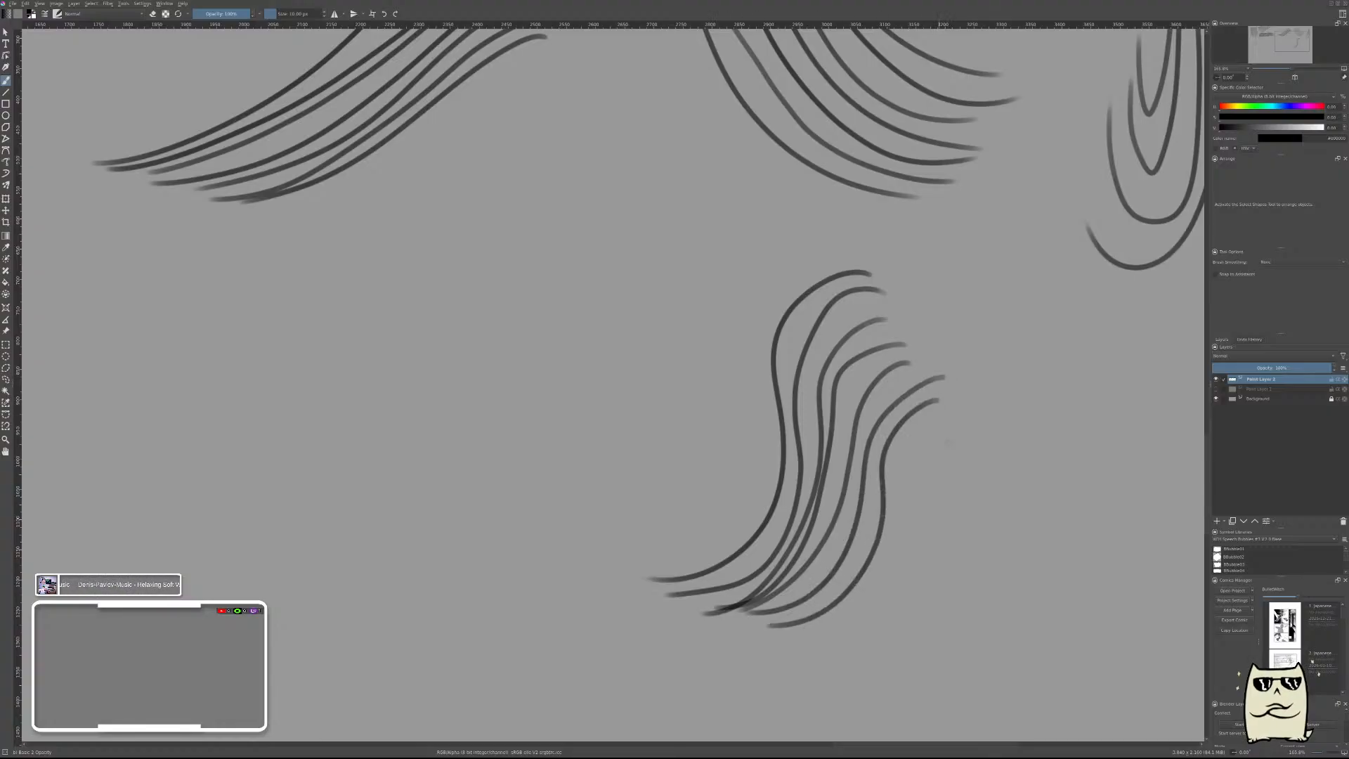
mouse_move(952, 416)
mouse_down()
mouse_move(904, 454)
mouse_move(782, 635)
mouse_up()
mouse_move(953, 432)
mouse_down()
mouse_move(909, 478)
mouse_move(817, 645)
mouse_up()
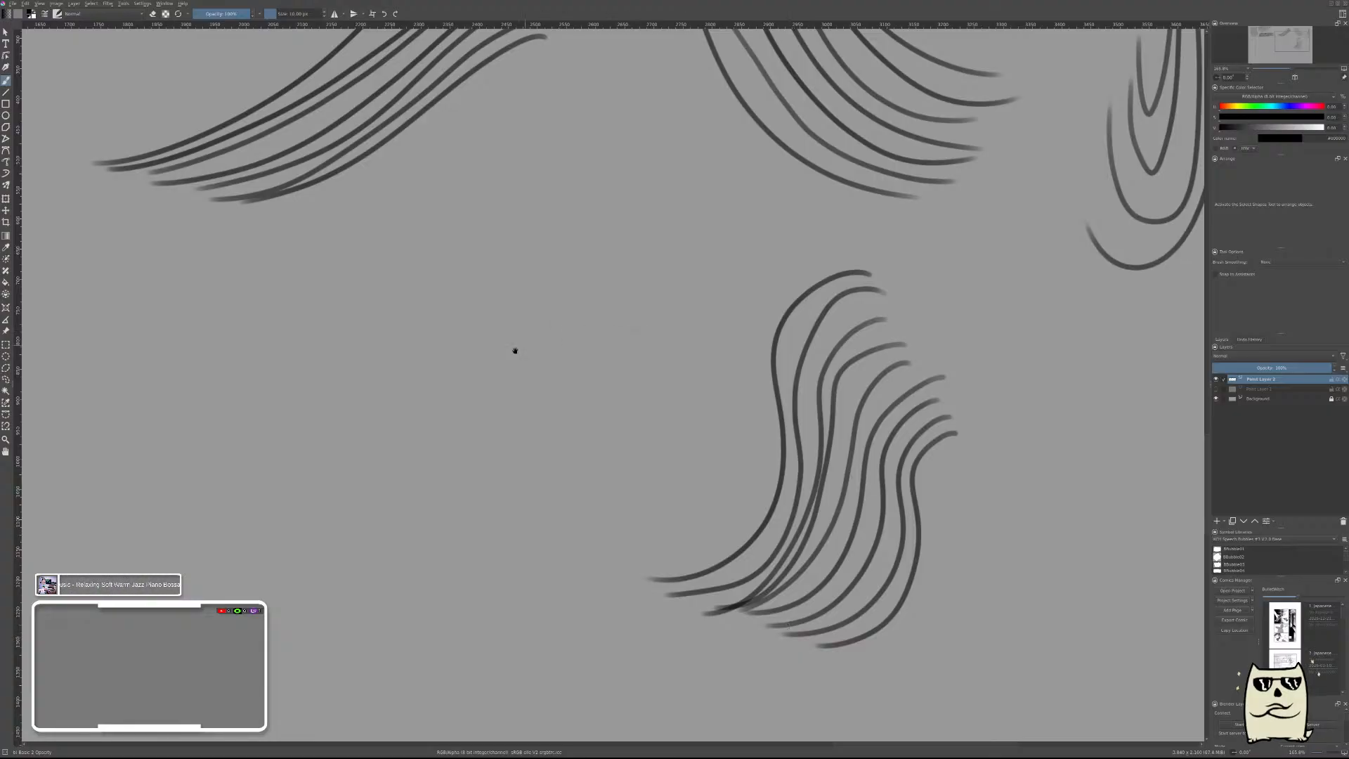
mouse_move(515, 351)
mouse_down()
mouse_move(876, 449)
mouse_move(773, 369)
mouse_up()
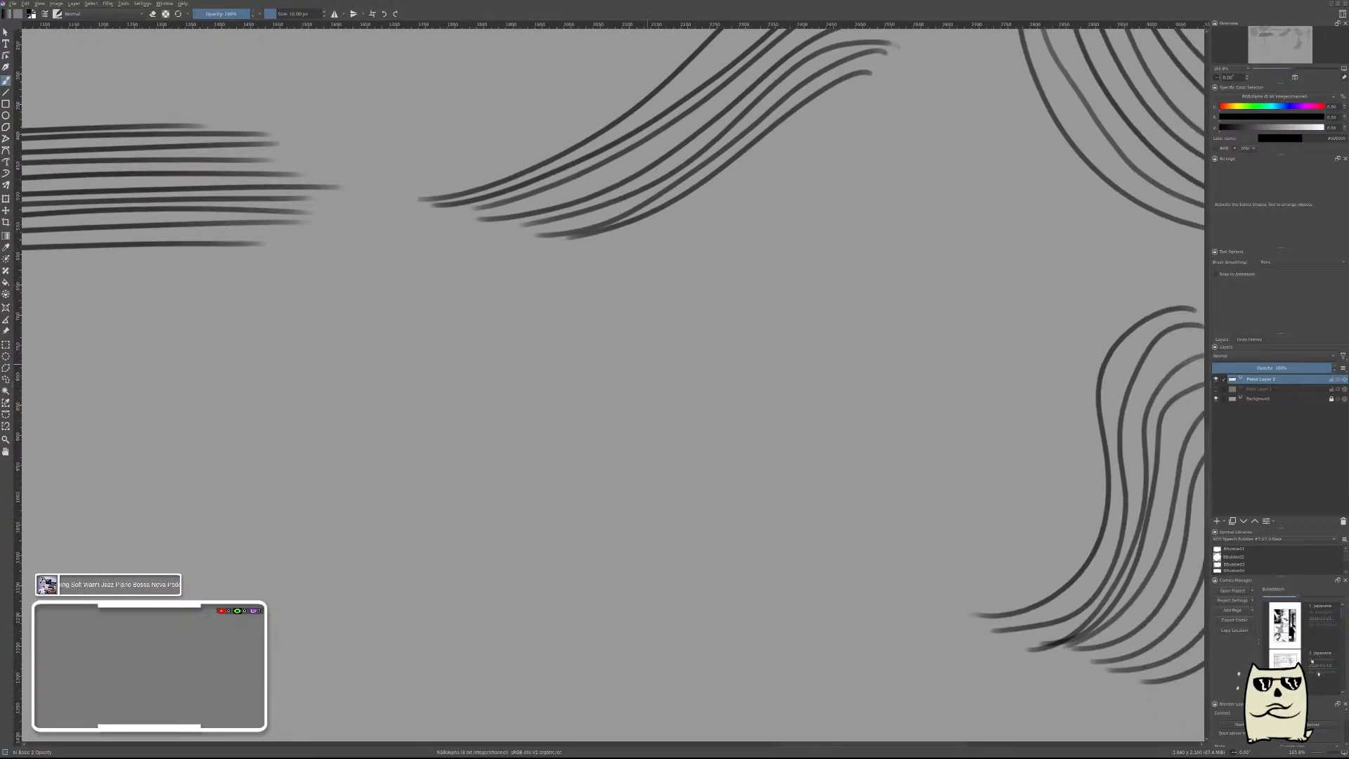
mouse_move(580, 307)
mouse_down()
mouse_move(768, 241)
mouse_move(787, 507)
mouse_up()
key(ctrl+z)
drag(747, 241, 787, 416)
key(ctrl+z)
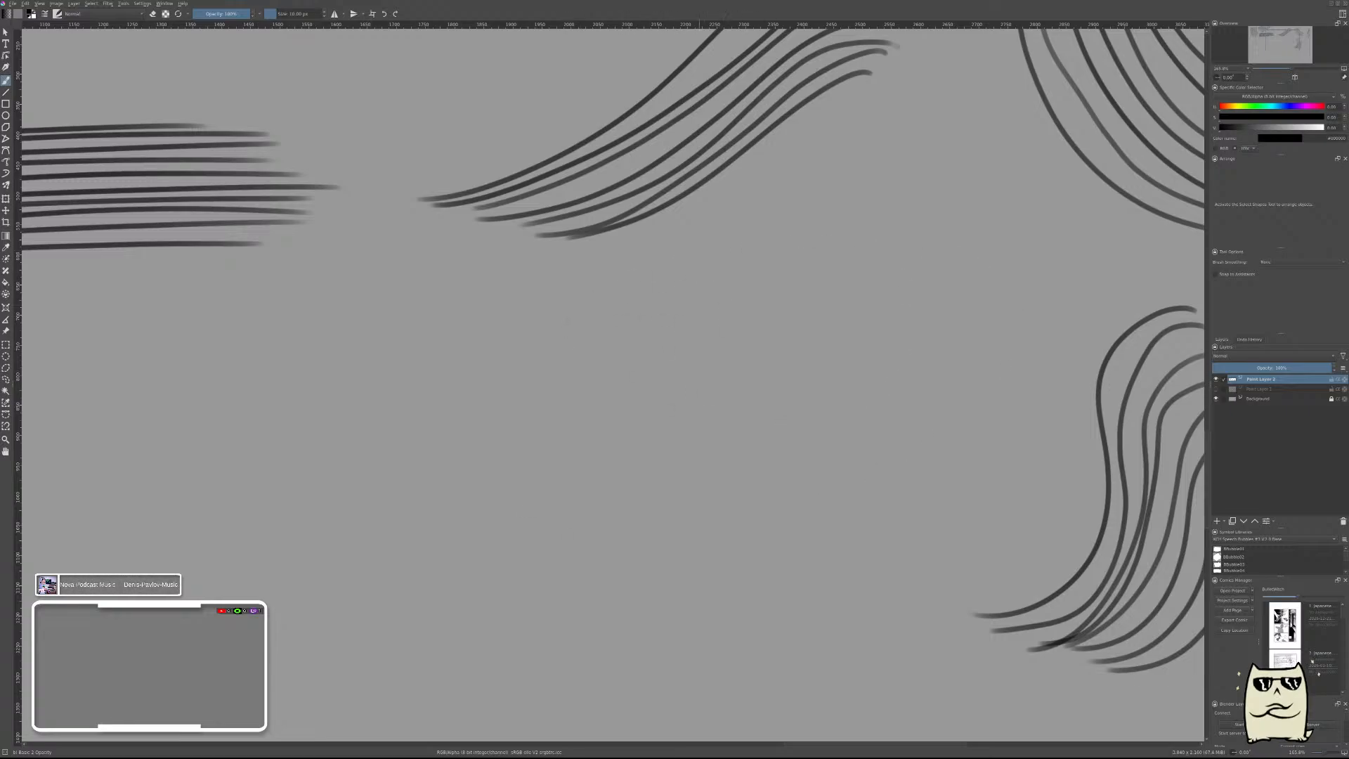
Brush a set of nested sideways hooks below the S-shaped group, each smaller than the last and opening to the left.
mouse_move(625, 329)
mouse_down()
mouse_move(768, 277)
mouse_move(858, 378)
mouse_up()
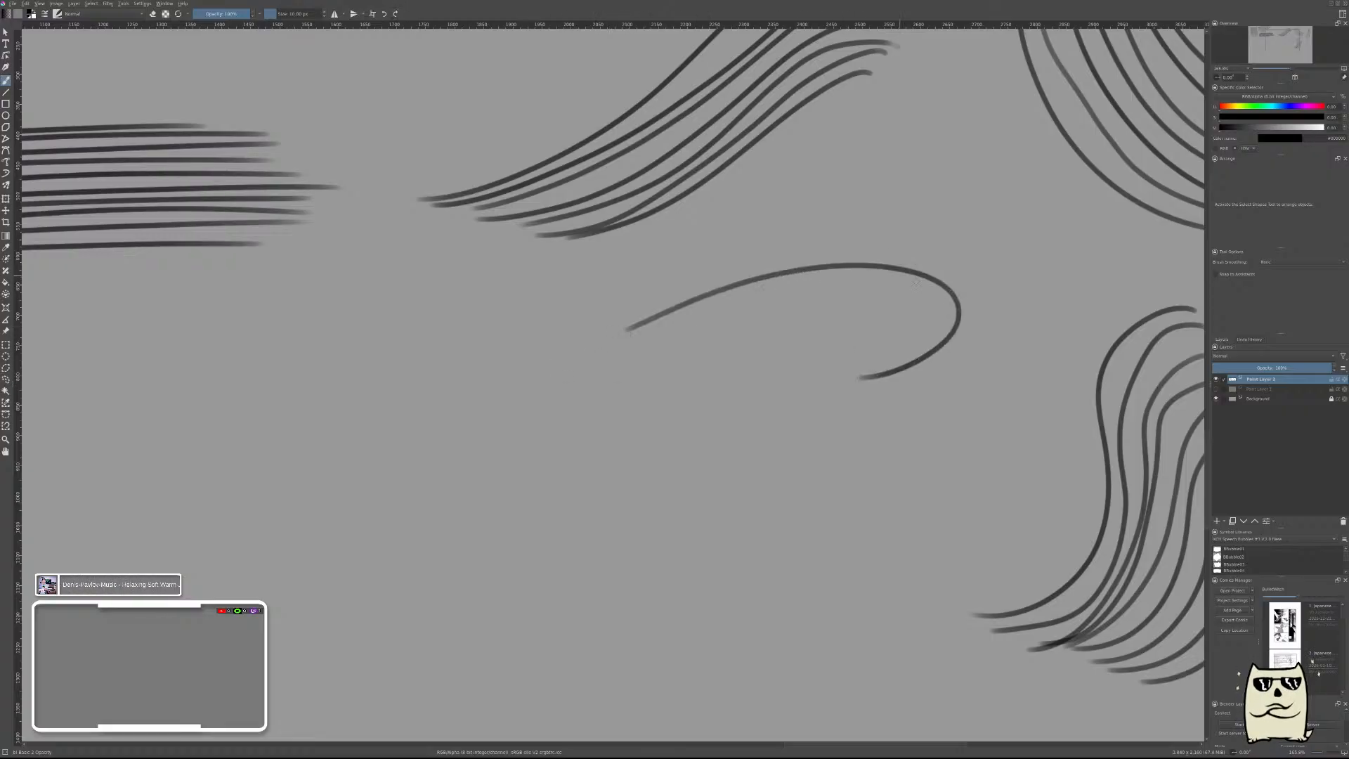
mouse_move(635, 344)
mouse_down()
mouse_move(936, 300)
mouse_move(765, 385)
mouse_up()
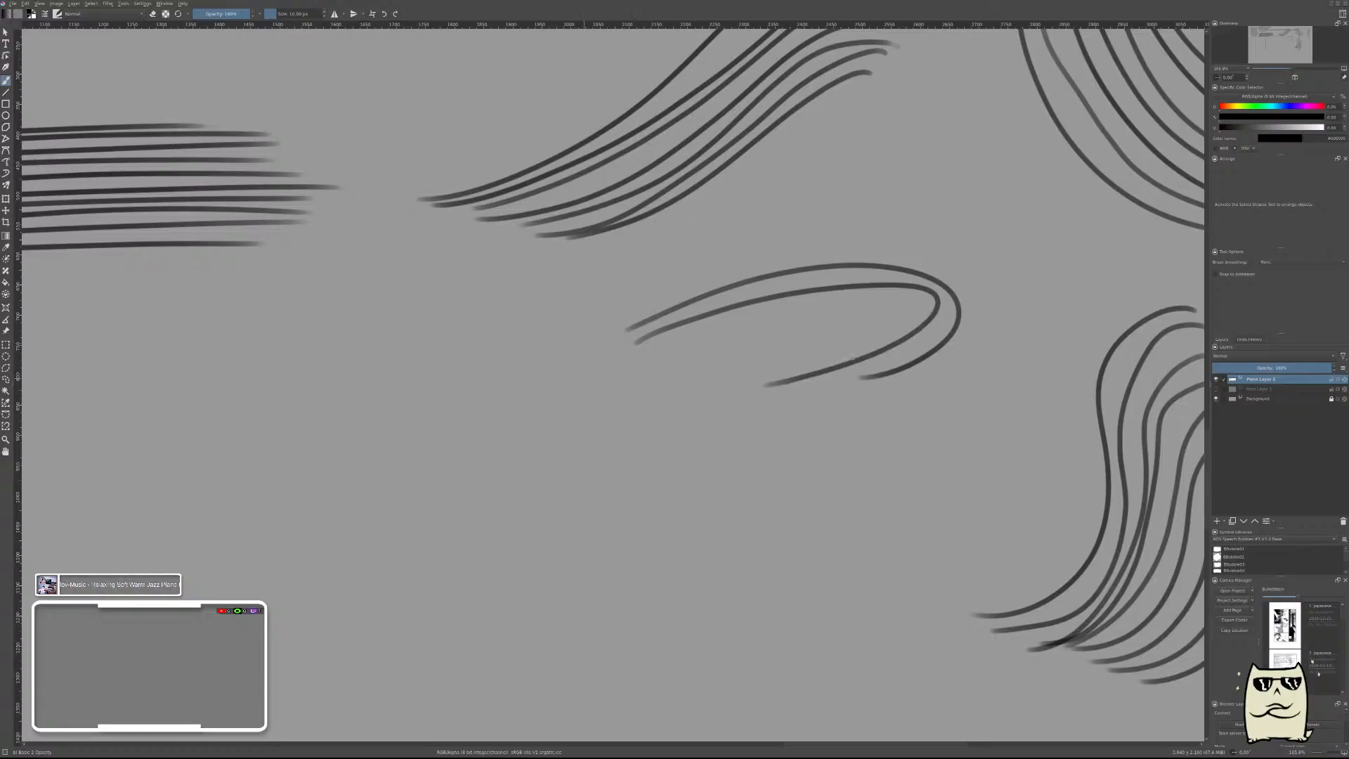
mouse_move(624, 362)
mouse_down()
mouse_move(833, 302)
mouse_move(773, 370)
mouse_up()
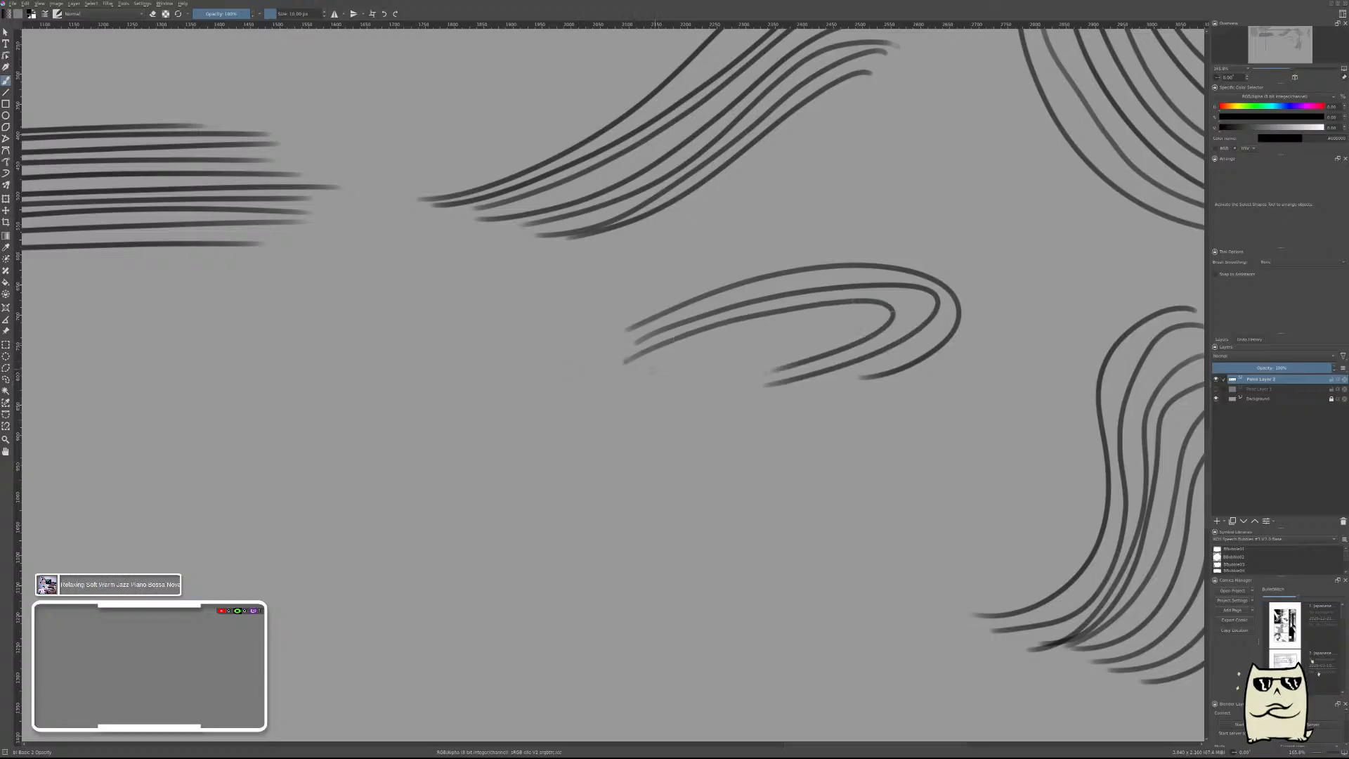
mouse_move(652, 365)
mouse_down()
mouse_move(775, 324)
mouse_move(796, 354)
mouse_move(691, 388)
mouse_move(776, 340)
mouse_move(657, 391)
mouse_up()
Brush seven parallel arcs below the horizontal group, bulging to the lower right and getting shorter toward the upper left.
drag(625, 452, 972, 425)
mouse_move(742, 434)
mouse_down()
mouse_move(863, 428)
mouse_move(813, 395)
mouse_up()
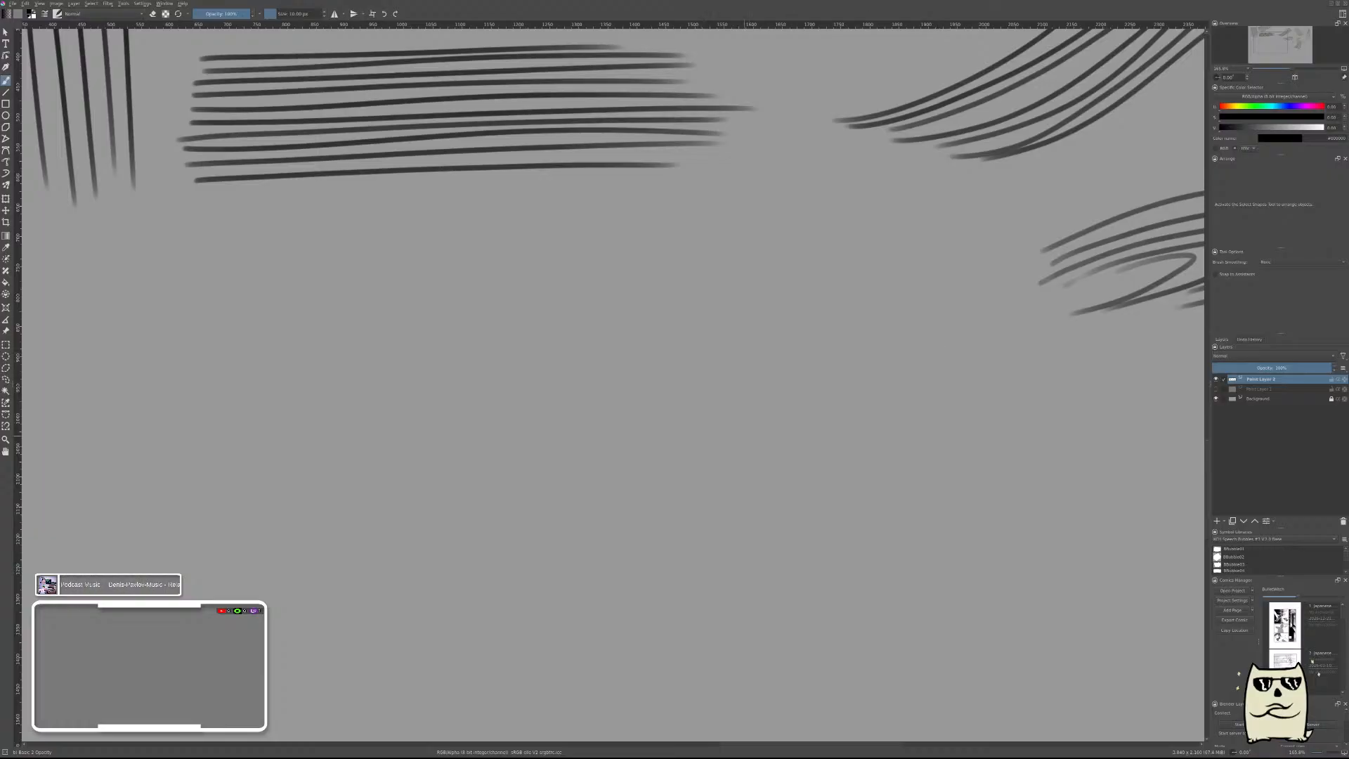
mouse_move(823, 239)
mouse_down()
mouse_move(846, 277)
mouse_move(606, 535)
mouse_up()
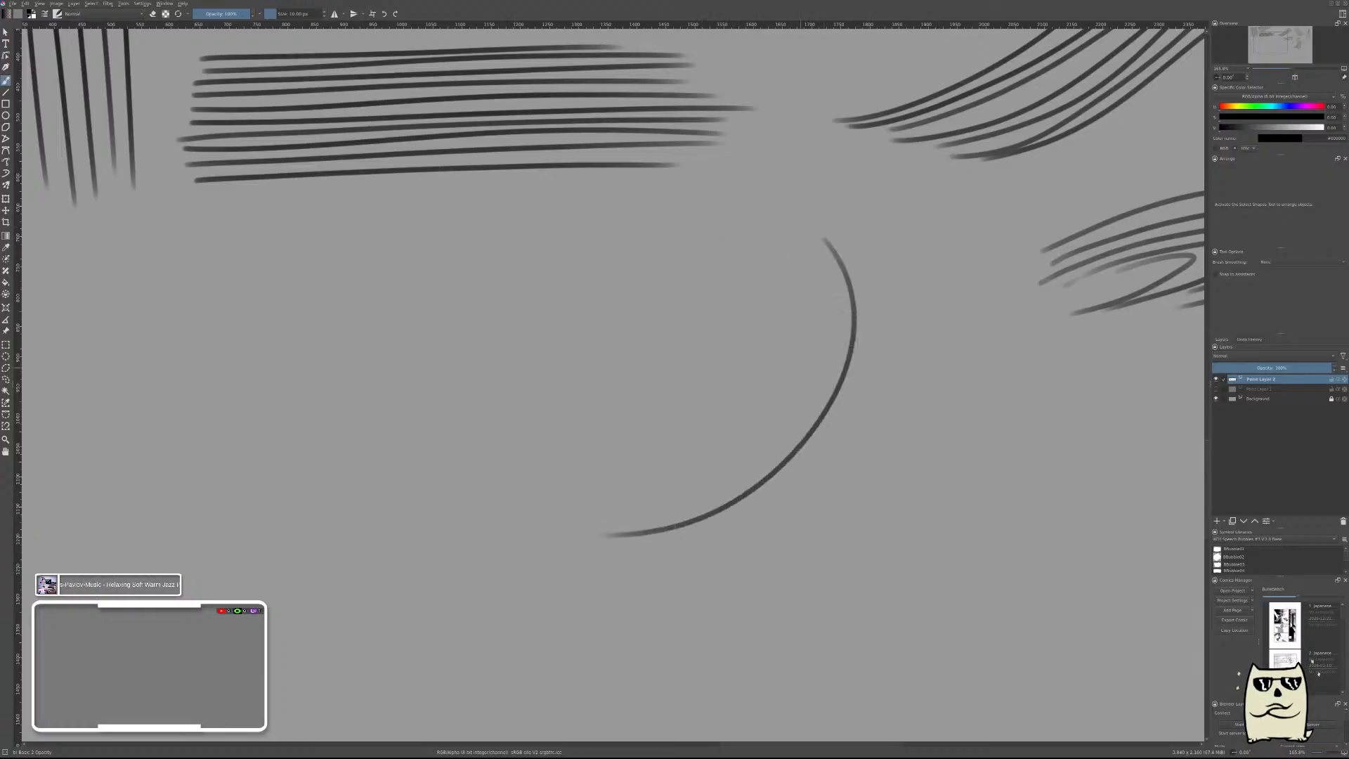
mouse_move(808, 246)
mouse_down()
mouse_move(820, 277)
mouse_move(770, 430)
mouse_move(596, 515)
mouse_up()
mouse_move(769, 230)
mouse_down()
mouse_move(799, 327)
mouse_move(627, 481)
mouse_move(574, 486)
mouse_up()
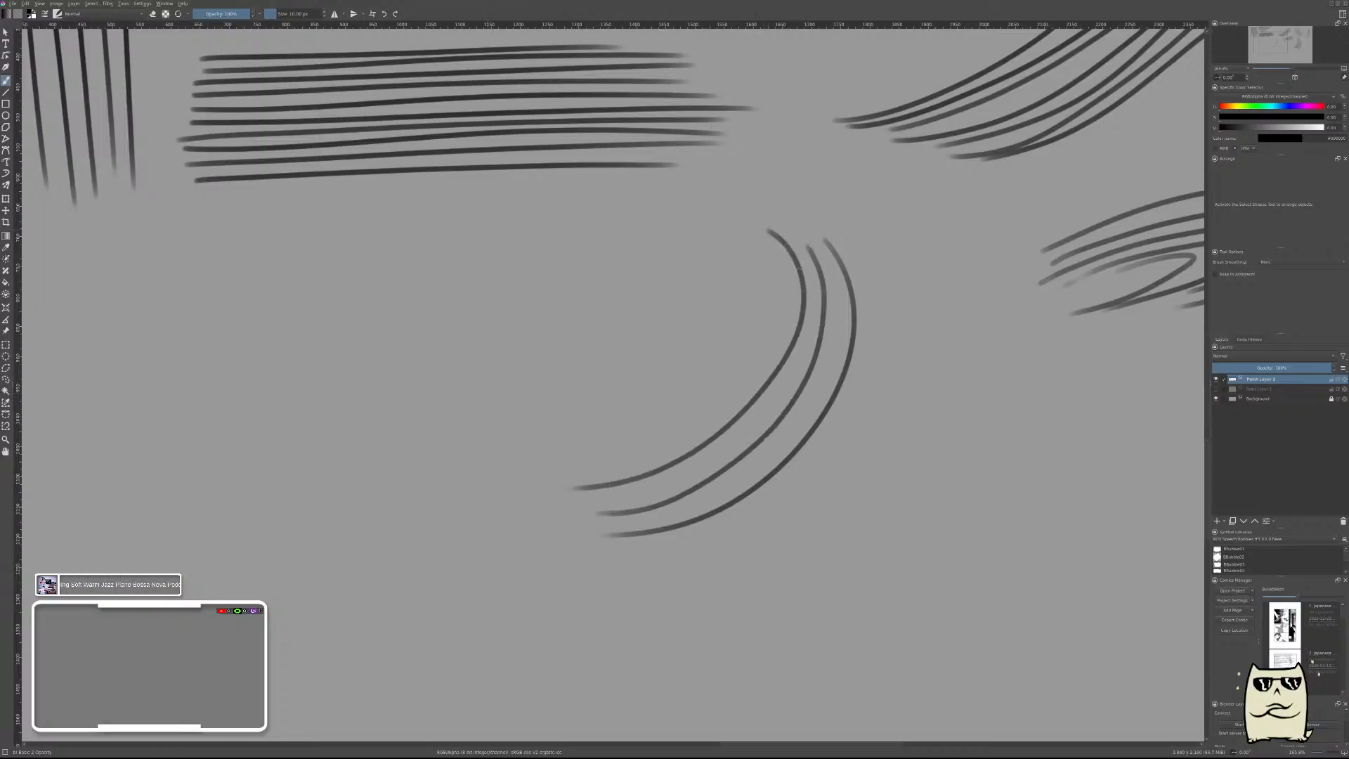
mouse_move(754, 250)
mouse_down()
mouse_move(771, 270)
mouse_move(572, 465)
mouse_up()
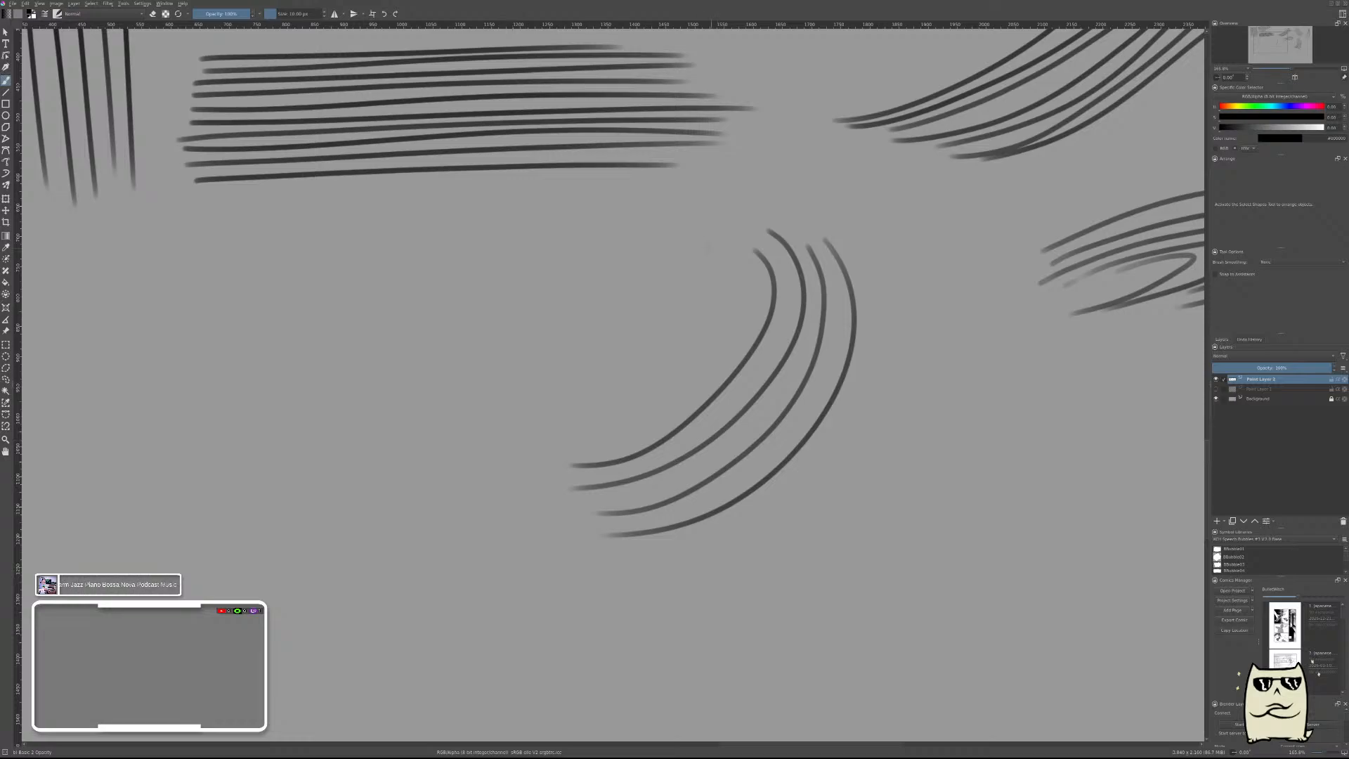
mouse_move(724, 250)
mouse_down()
mouse_move(724, 357)
mouse_move(588, 438)
mouse_up()
mouse_move(704, 265)
mouse_down()
mouse_move(631, 403)
mouse_move(554, 433)
mouse_up()
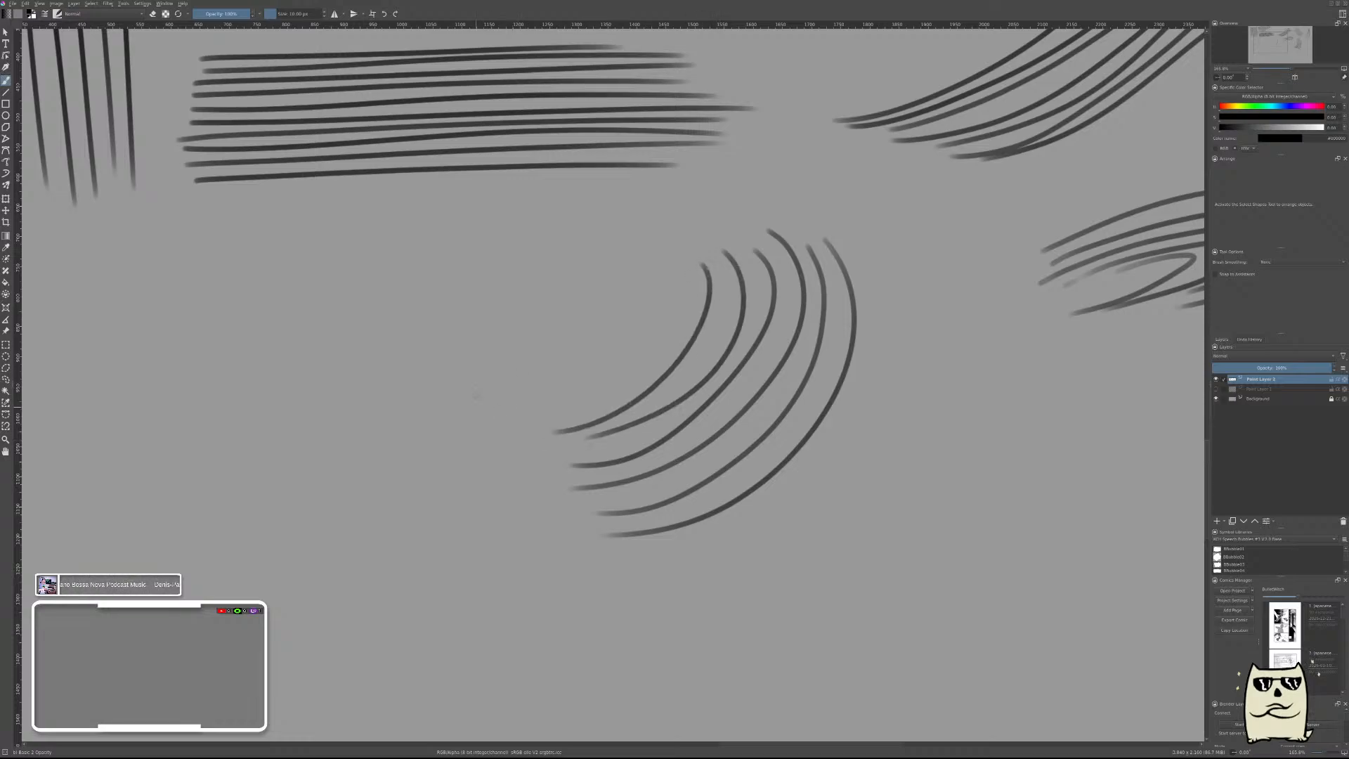
drag(670, 284, 579, 405)
Brush two large S-curves in the empty area below the vertical strokes, both starting near the same upper-left point.
drag(609, 473, 1026, 410)
drag(735, 408, 816, 402)
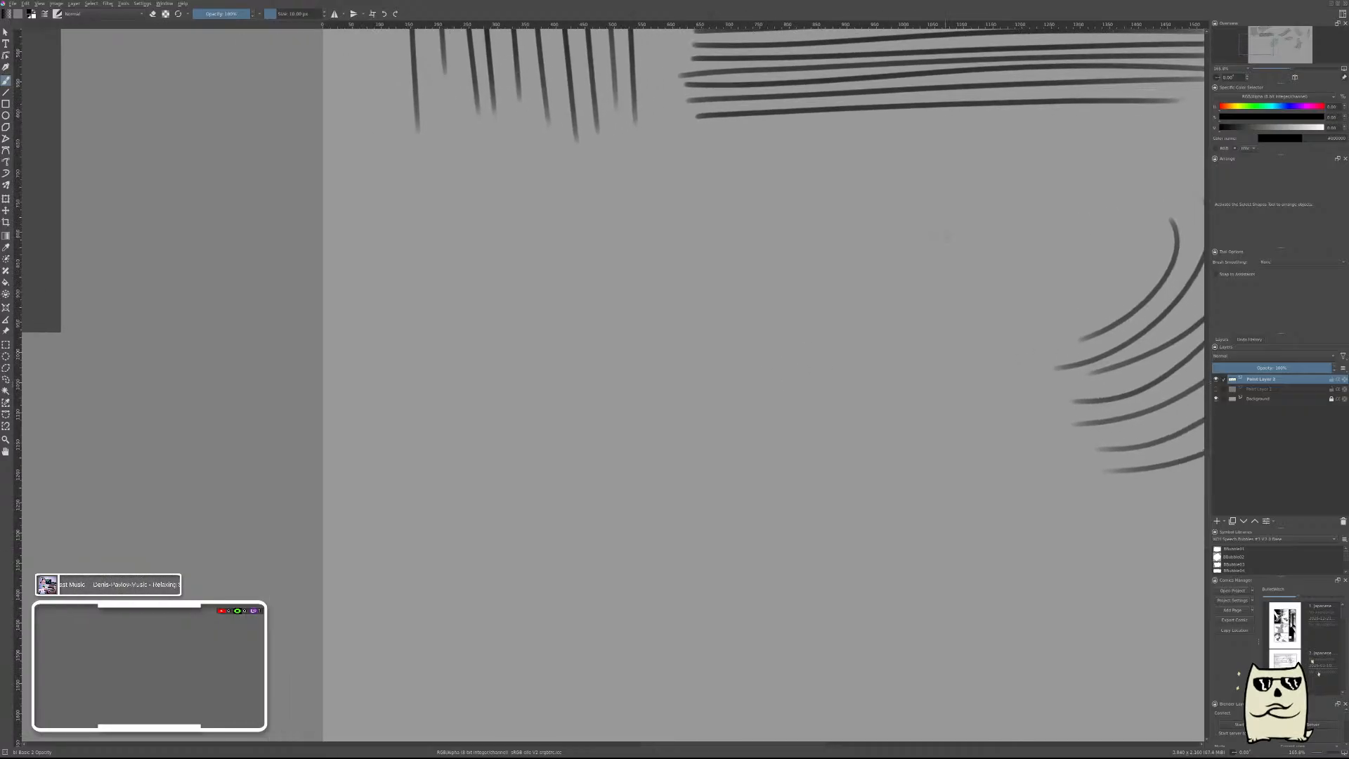
mouse_move(580, 227)
mouse_down()
mouse_move(716, 389)
mouse_move(959, 536)
mouse_up()
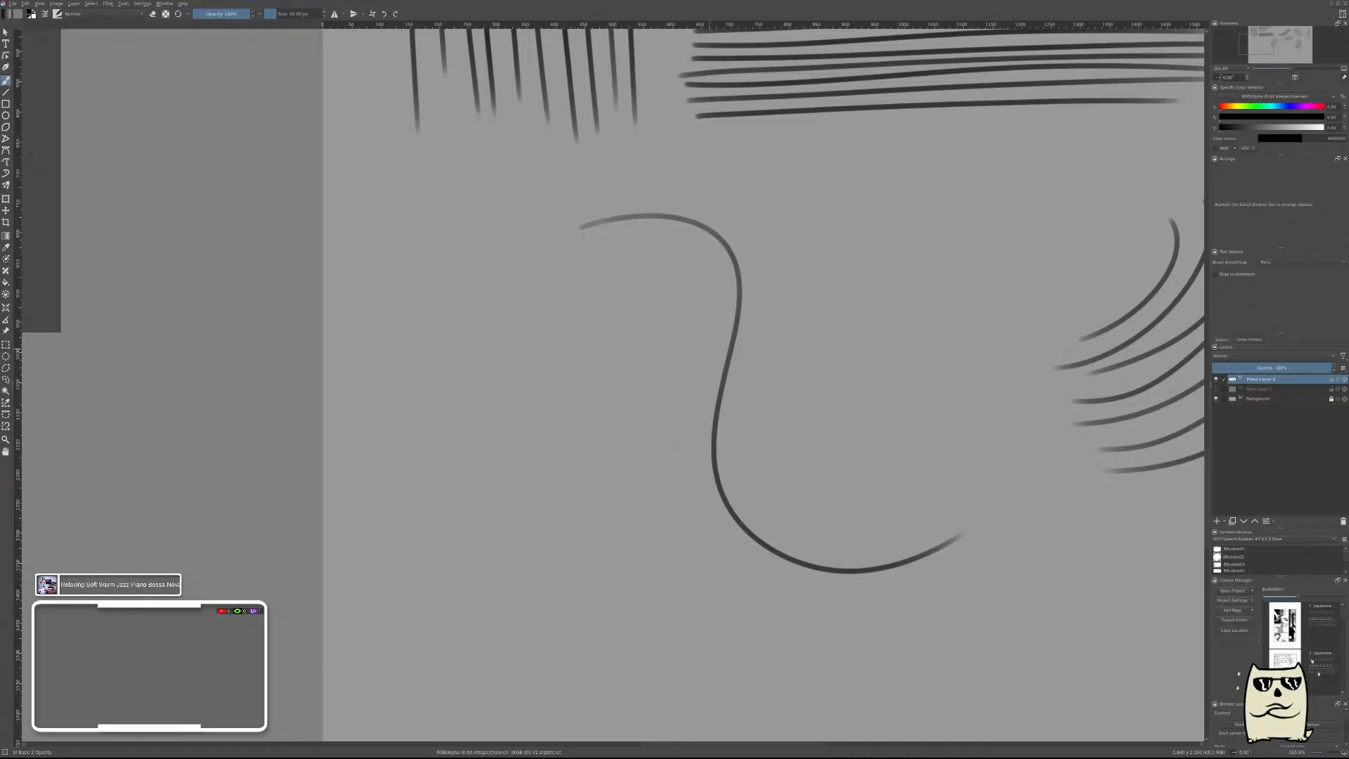
mouse_move(593, 237)
mouse_down()
mouse_move(708, 235)
mouse_move(737, 288)
mouse_move(654, 492)
mouse_move(793, 618)
mouse_move(878, 630)
mouse_up()
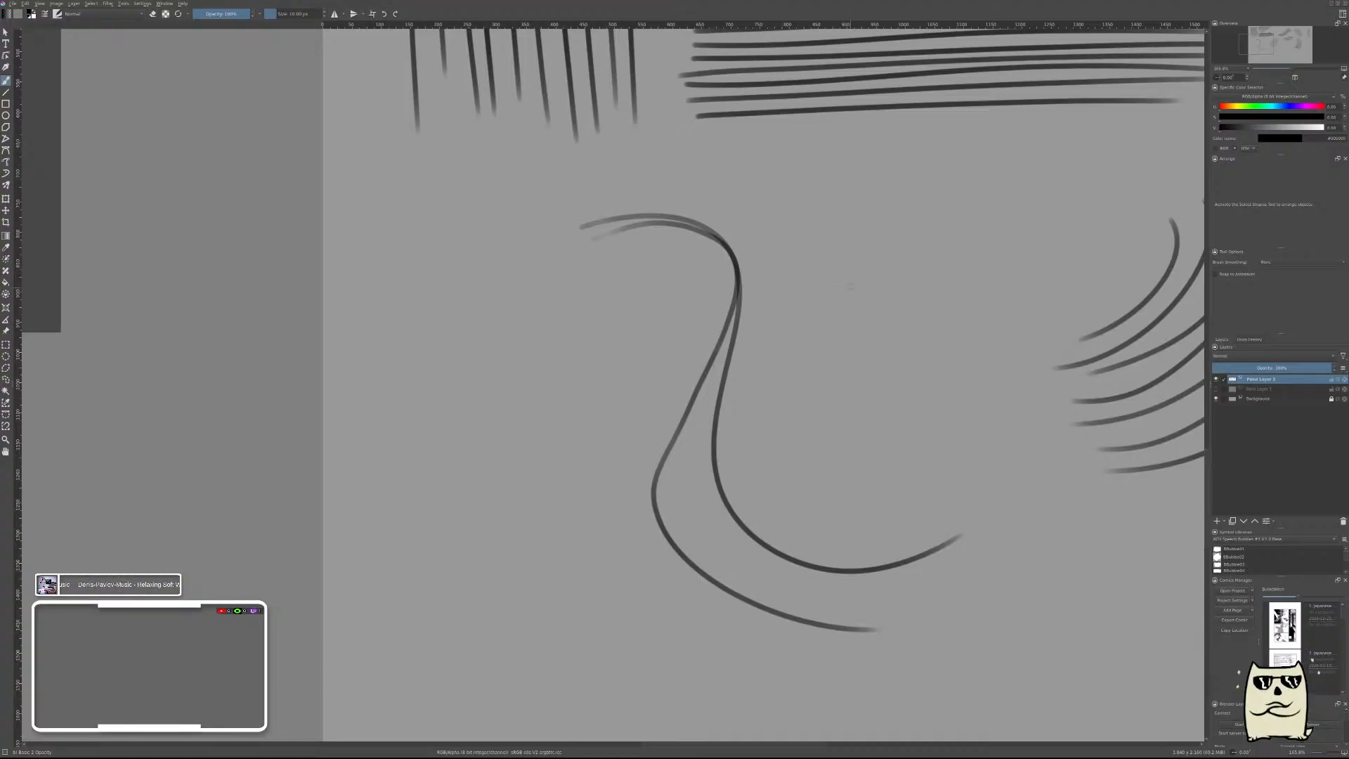
Hide the layer holding the parallel stroke practice and add a new paint layer above it.
mouse_move(974, 360)
mouse_down()
mouse_move(946, 394)
mouse_move(945, 380)
mouse_move(580, 412)
mouse_up()
drag(1001, 328, 777, 295)
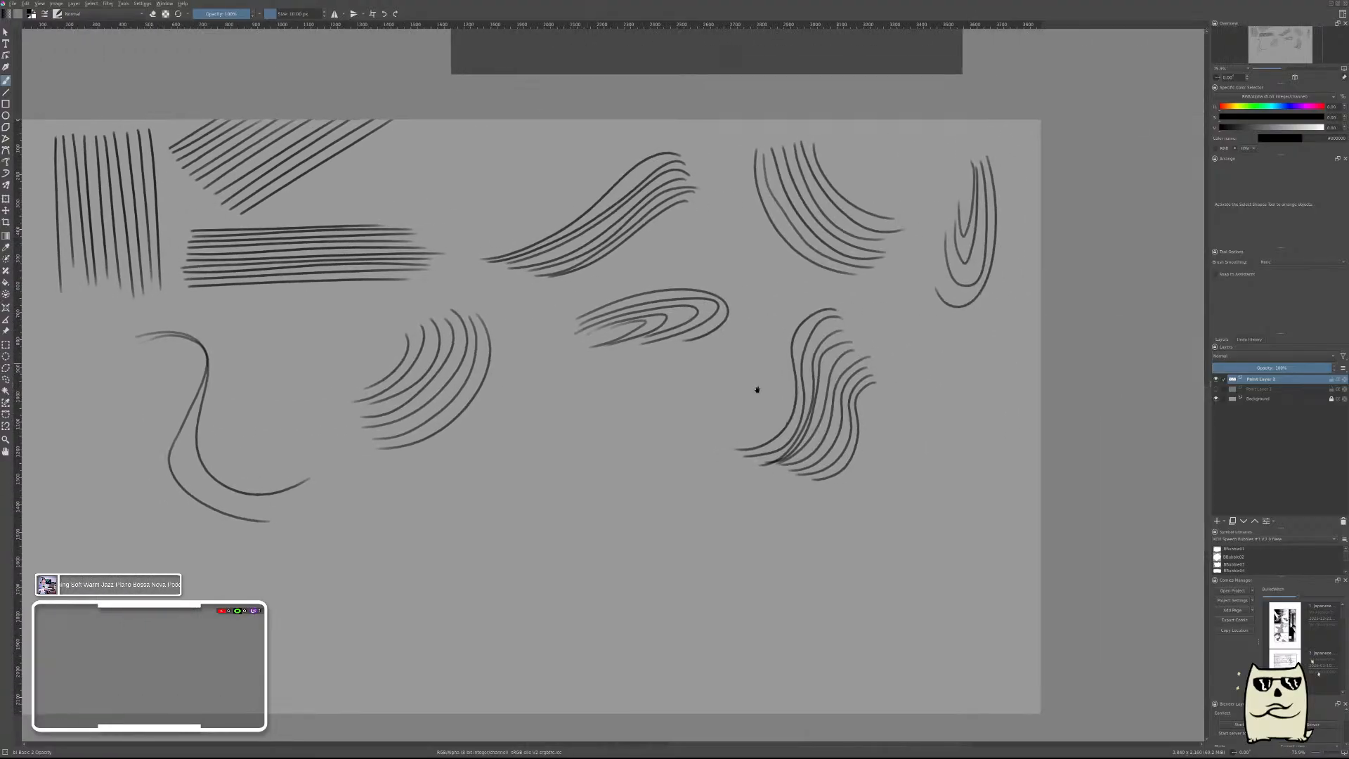
drag(757, 390, 934, 349)
drag(806, 330, 934, 345)
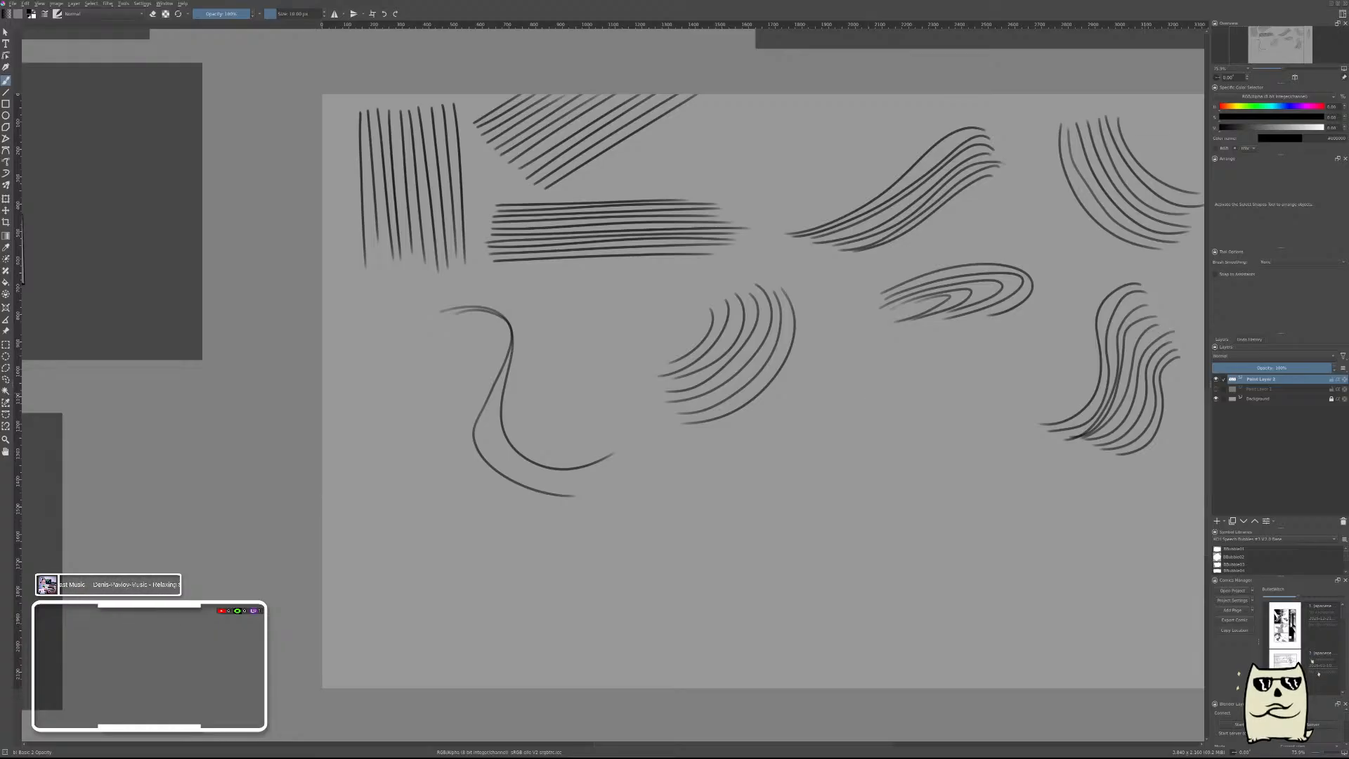
click(1215, 379)
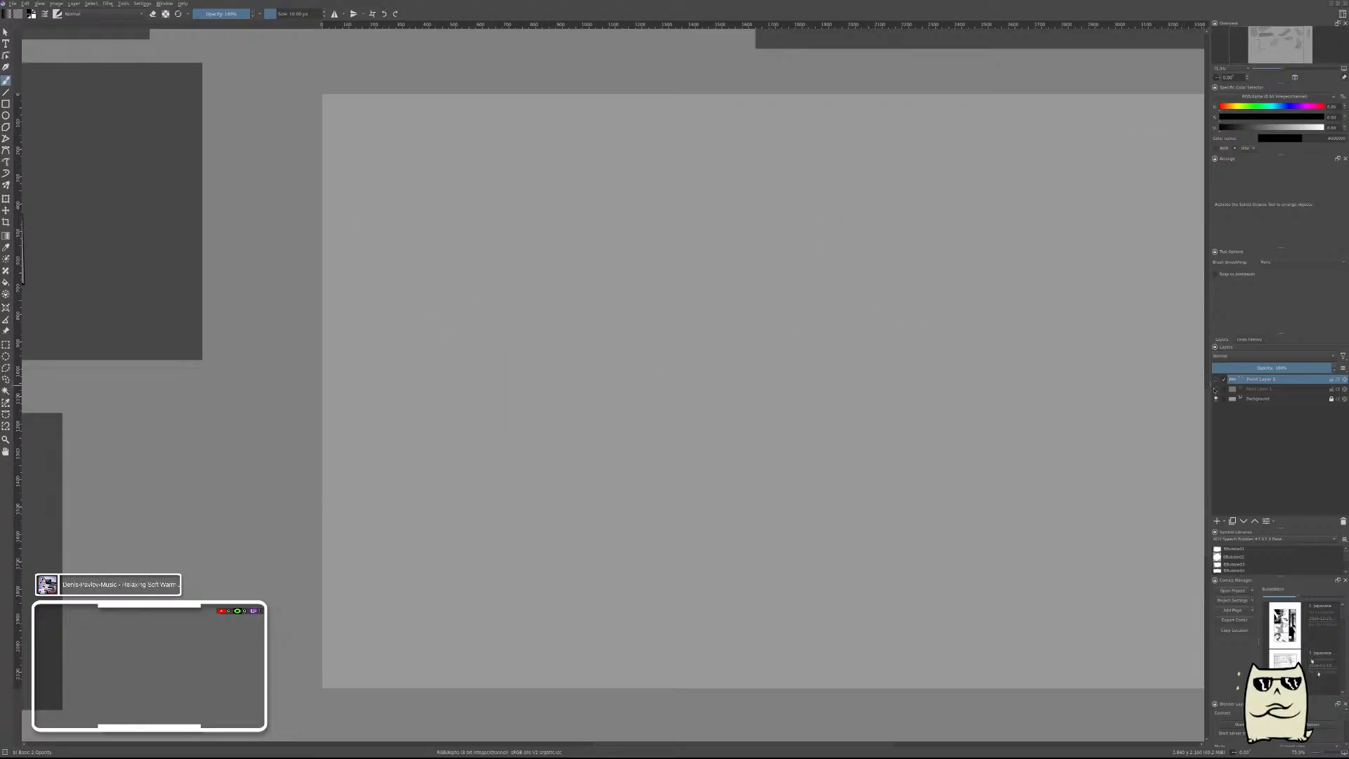
click(1217, 521)
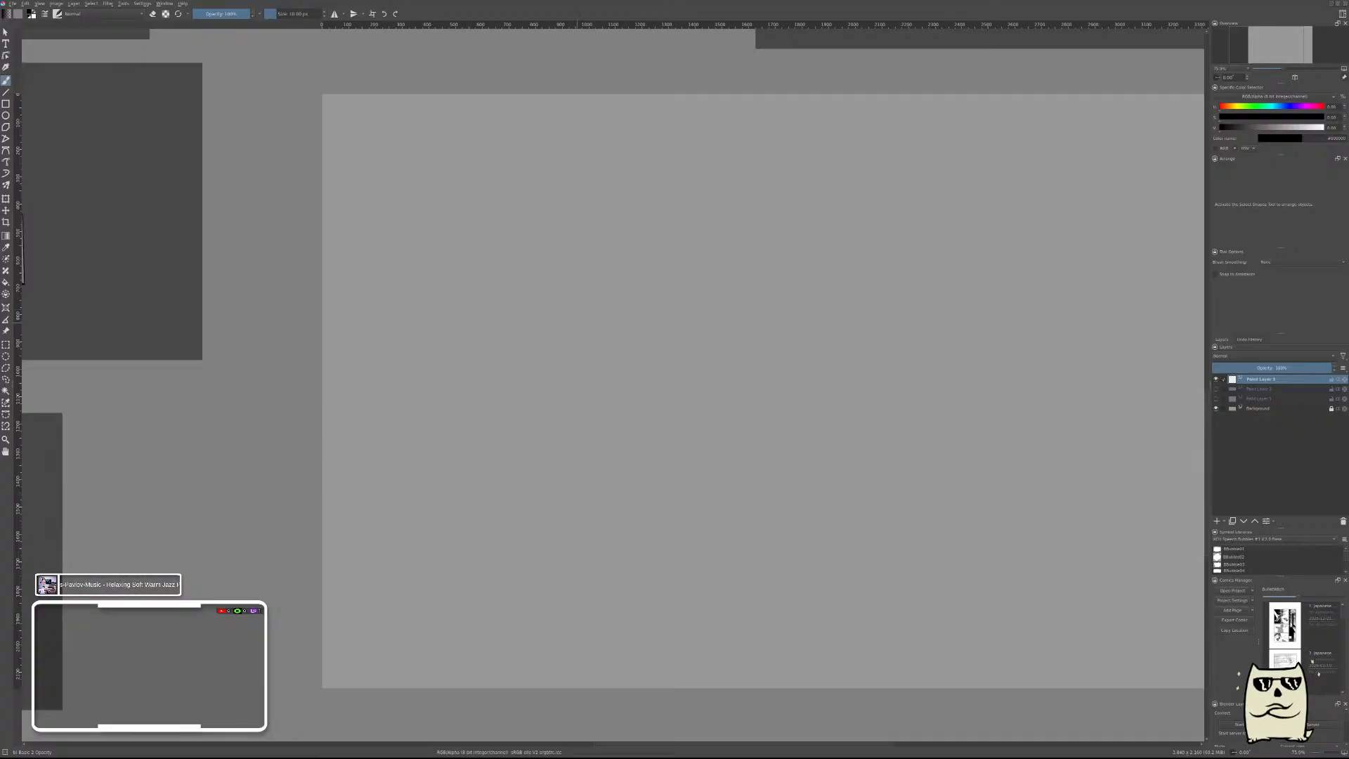
Brush the four edges of a box's slanted top face near the canvas's upper-left corner.
drag(620, 326, 817, 405)
drag(665, 231, 678, 257)
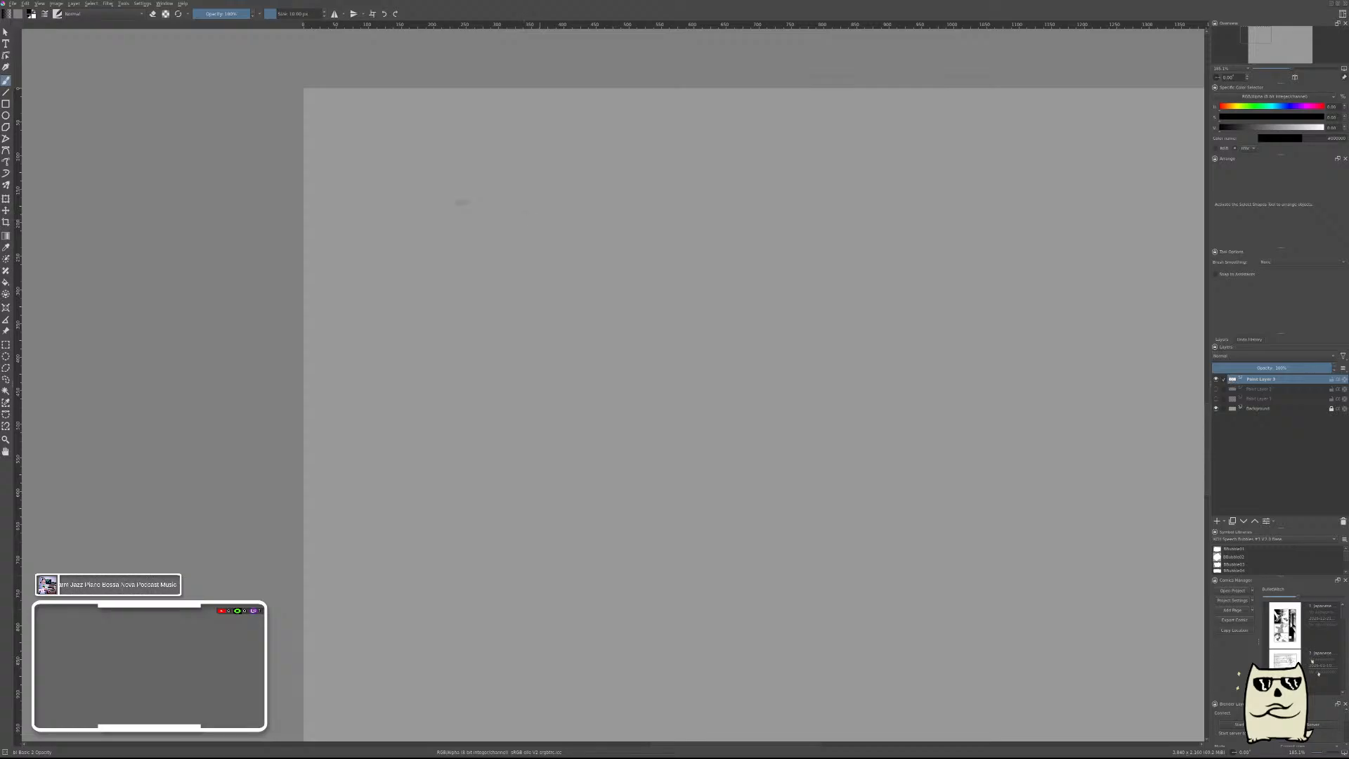
mouse_move(422, 176)
mouse_down()
mouse_move(504, 192)
mouse_move(583, 169)
mouse_up()
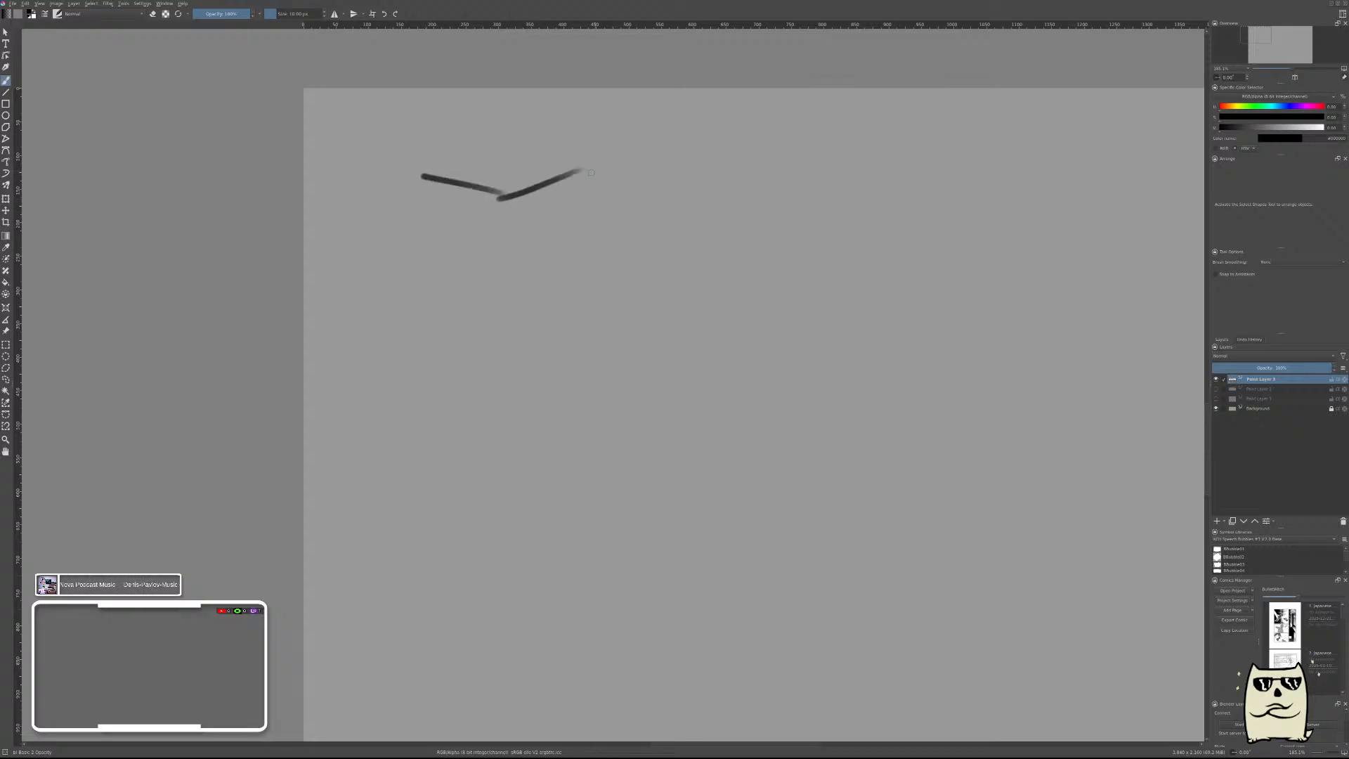
key(ctrl+z)
mouse_move(504, 194)
mouse_down()
mouse_move(614, 156)
mouse_move(510, 141)
mouse_up()
key(ctrl+z)
drag(614, 151, 511, 141)
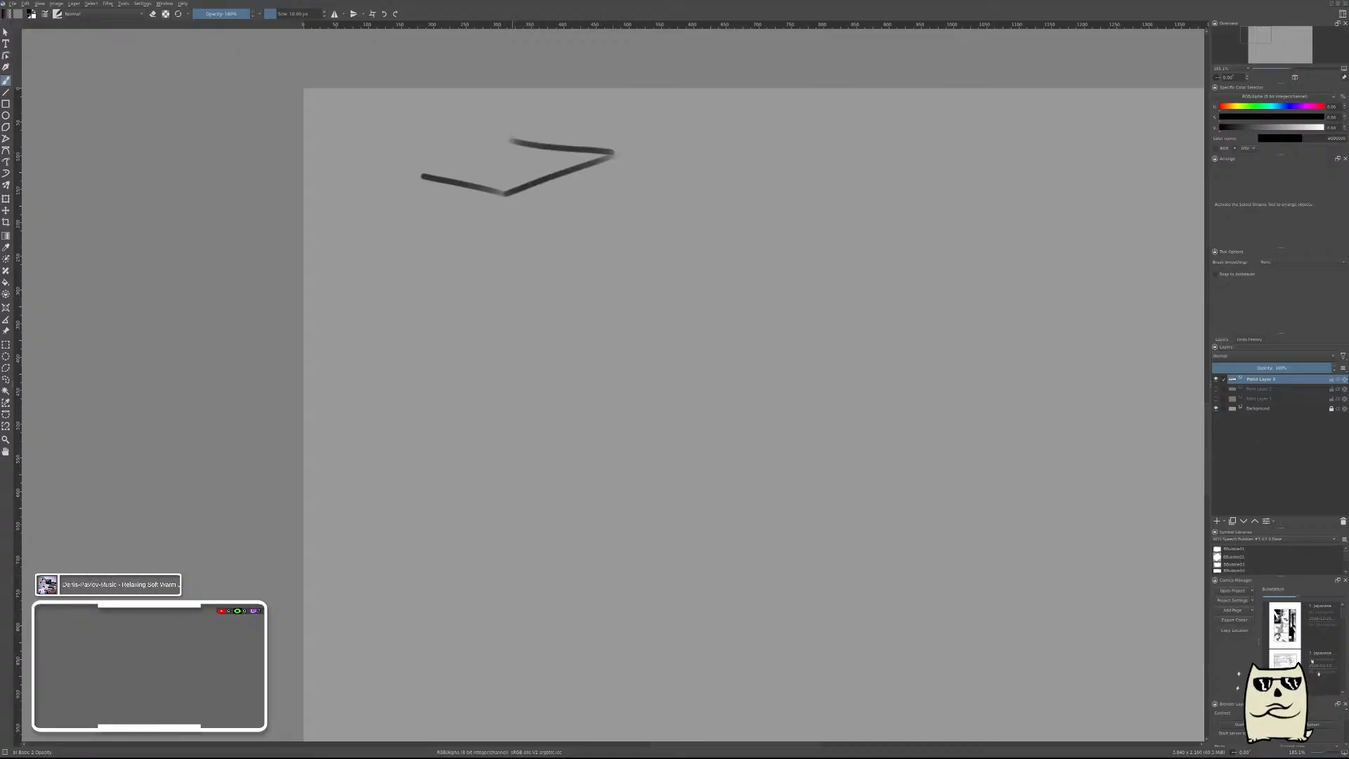
drag(427, 171, 524, 133)
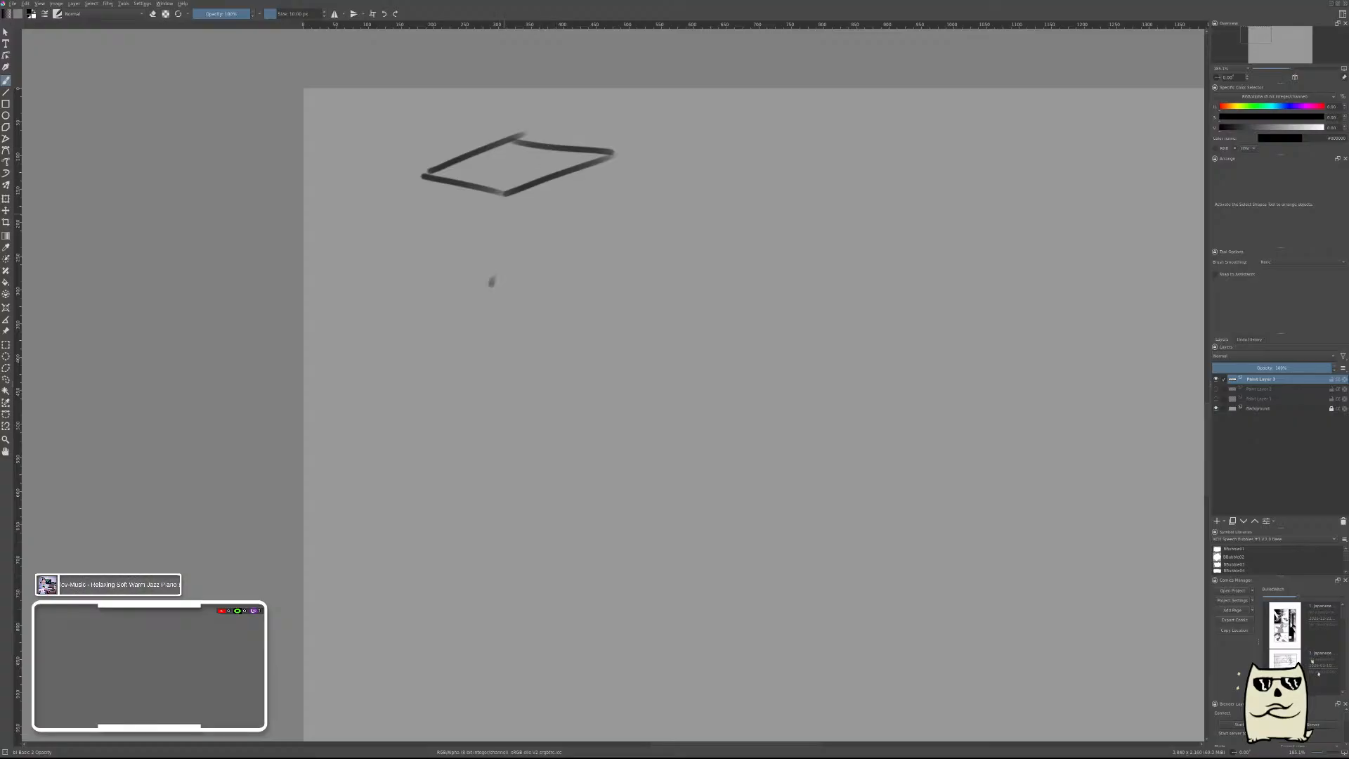
Brush the box's right side face with two downward edges and a bottom edge rising to the right.
drag(506, 203, 512, 296)
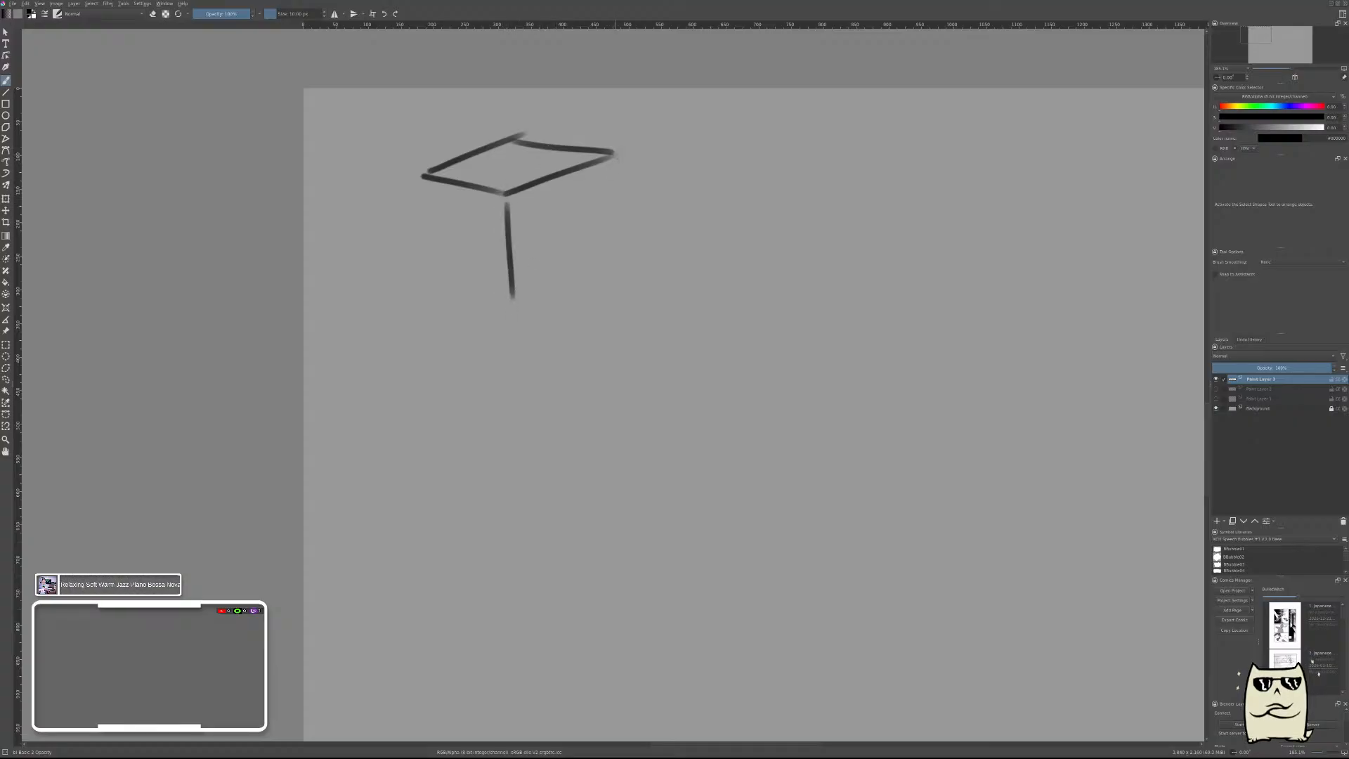
drag(613, 153, 623, 254)
drag(520, 295, 647, 245)
key(ctrl+z)
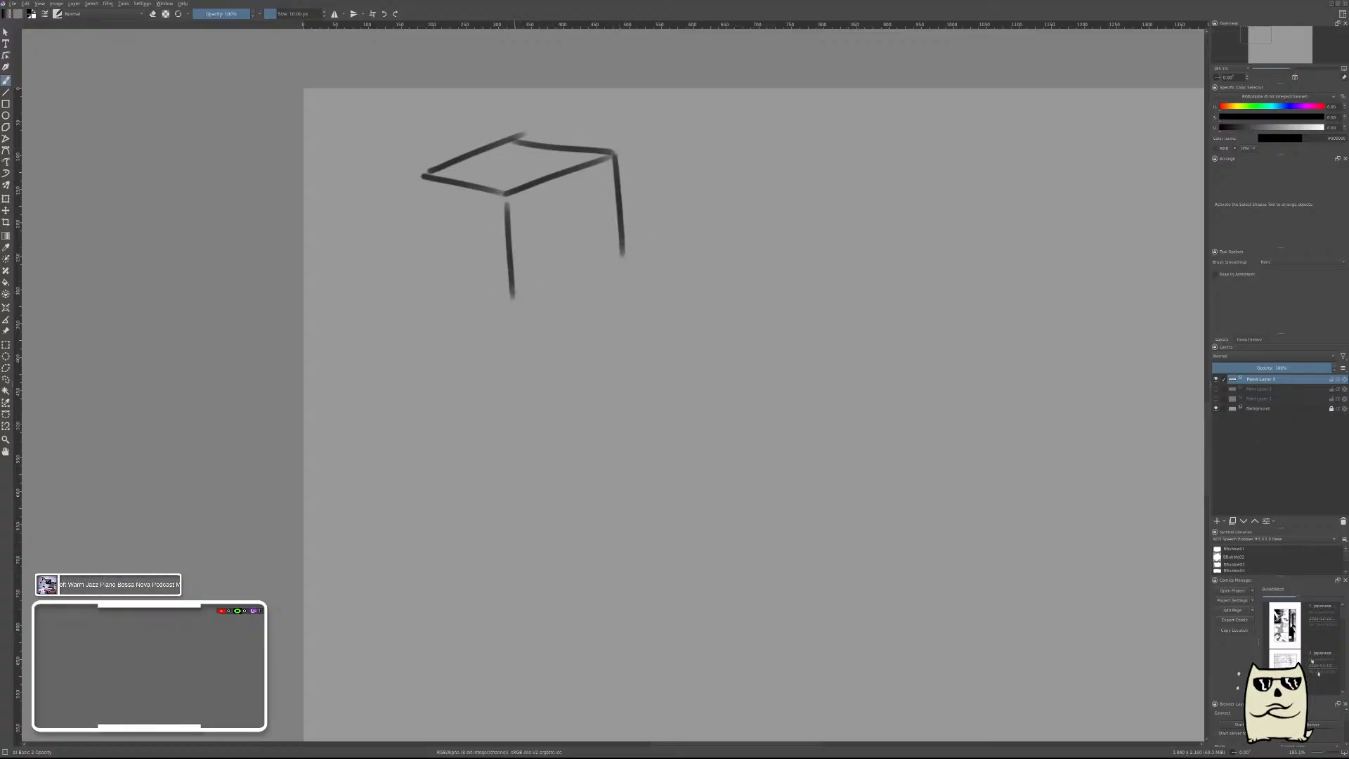
drag(518, 291, 630, 245)
drag(428, 174, 437, 253)
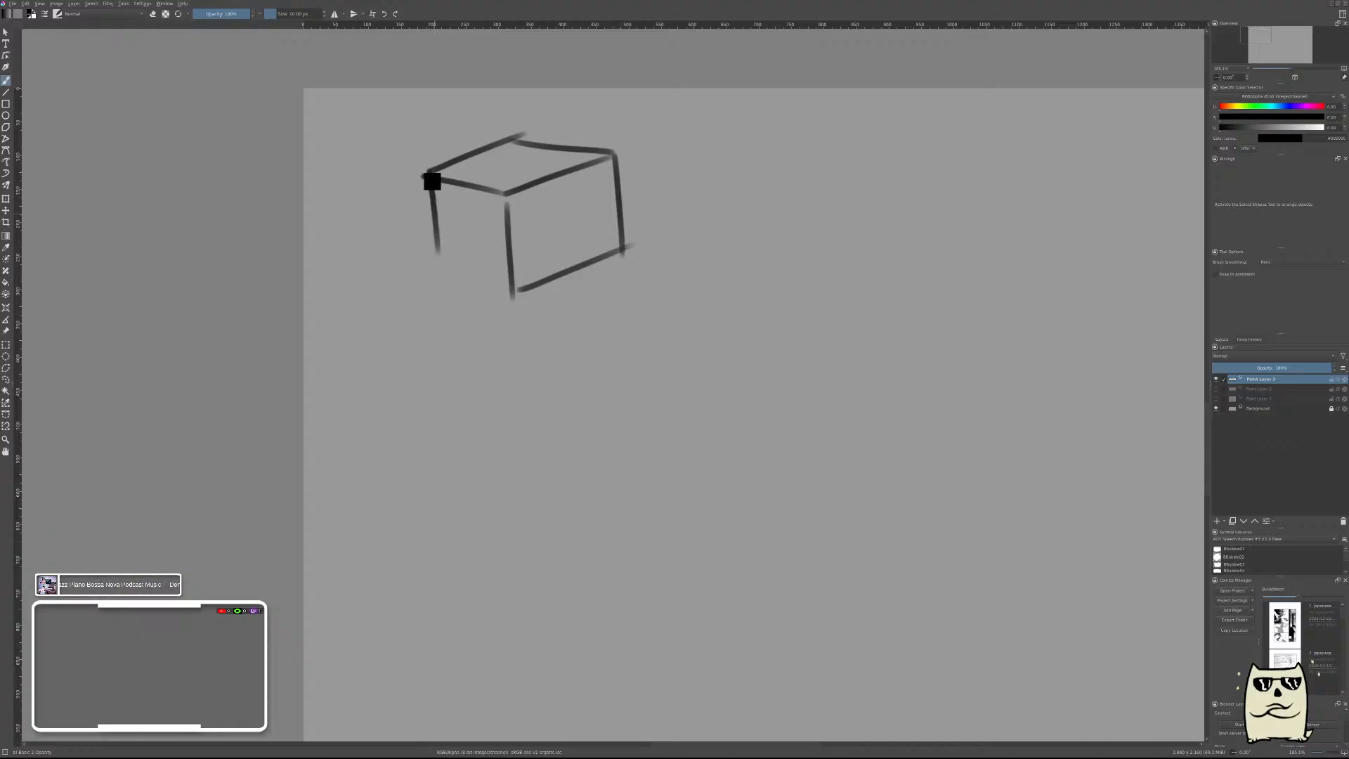
key(ctrl+z)
key(ctrl+z)
drag(520, 294, 634, 242)
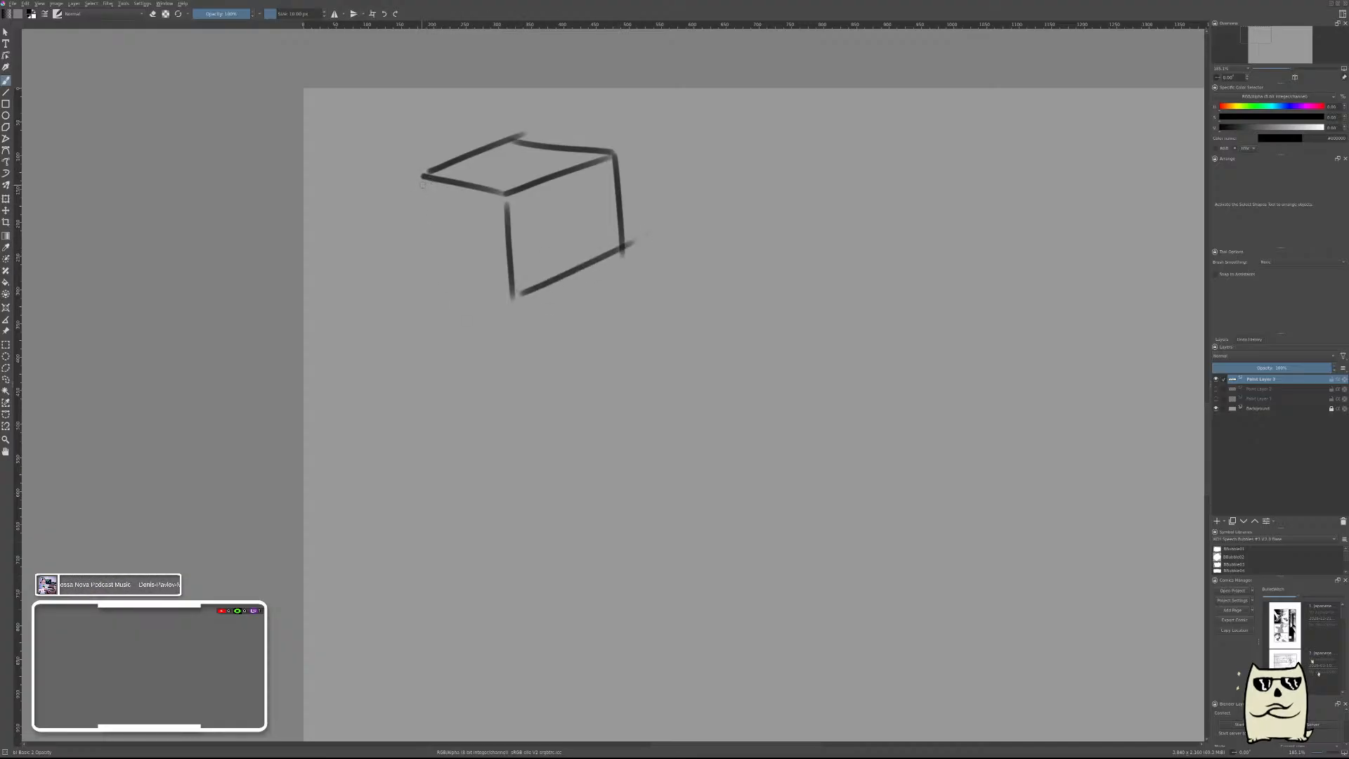
Complete the first box's left side face with its outer vertical edge and the bottom edge meeting the front corner.
drag(425, 175, 445, 296)
key(ctrl+z)
mouse_move(423, 174)
mouse_down()
mouse_move(435, 274)
mouse_move(512, 293)
mouse_up()
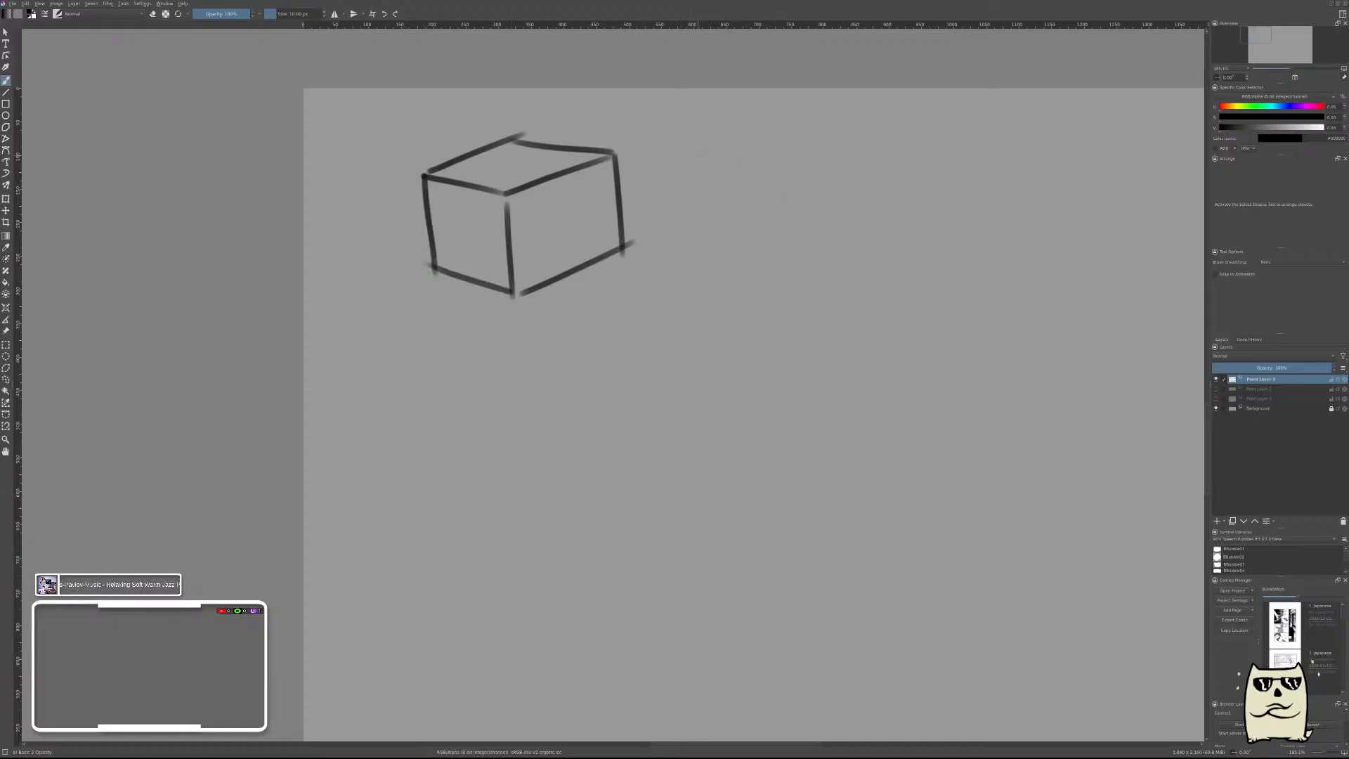
Brush a second box's square front face to the right of the first box, plus its receding right side face.
mouse_move(697, 153)
mouse_down()
mouse_move(805, 162)
mouse_move(808, 256)
mouse_up()
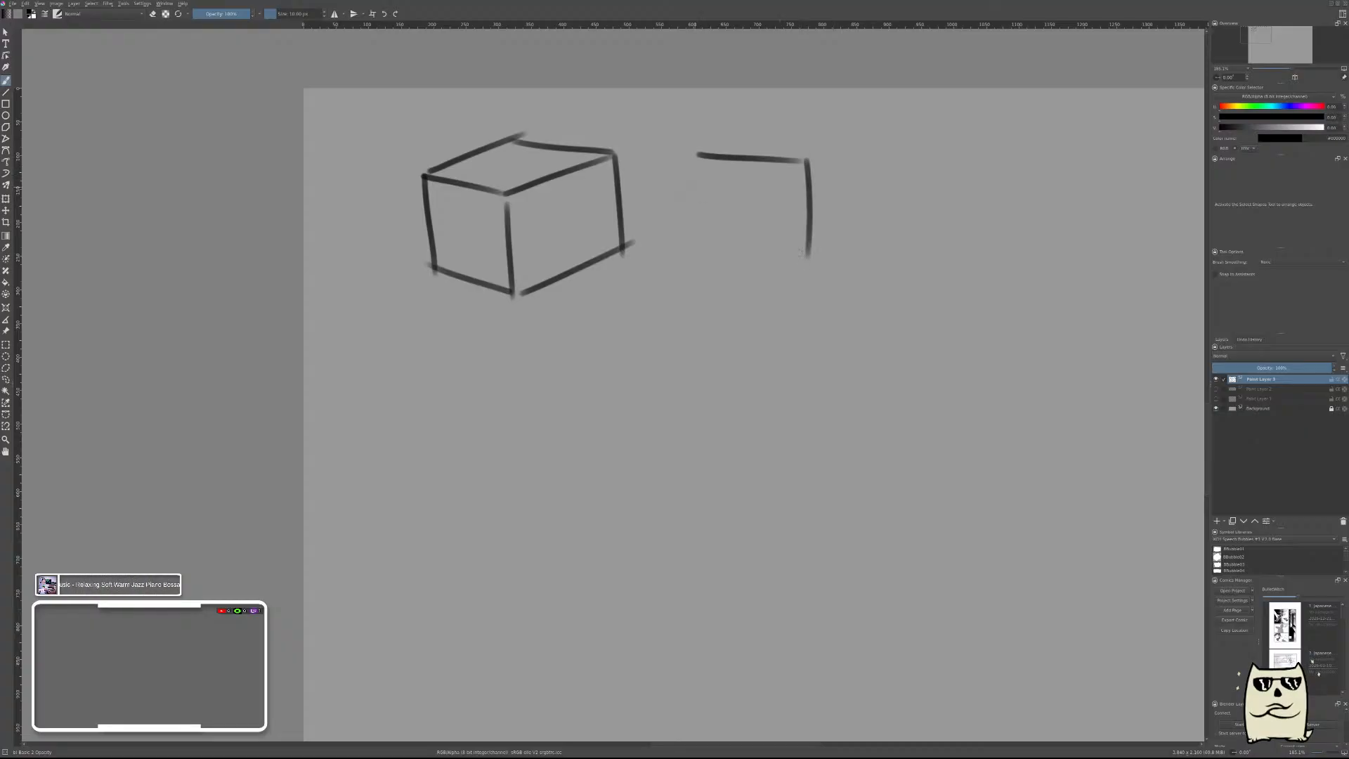
mouse_move(703, 153)
mouse_down()
mouse_move(718, 261)
mouse_move(817, 260)
mouse_up()
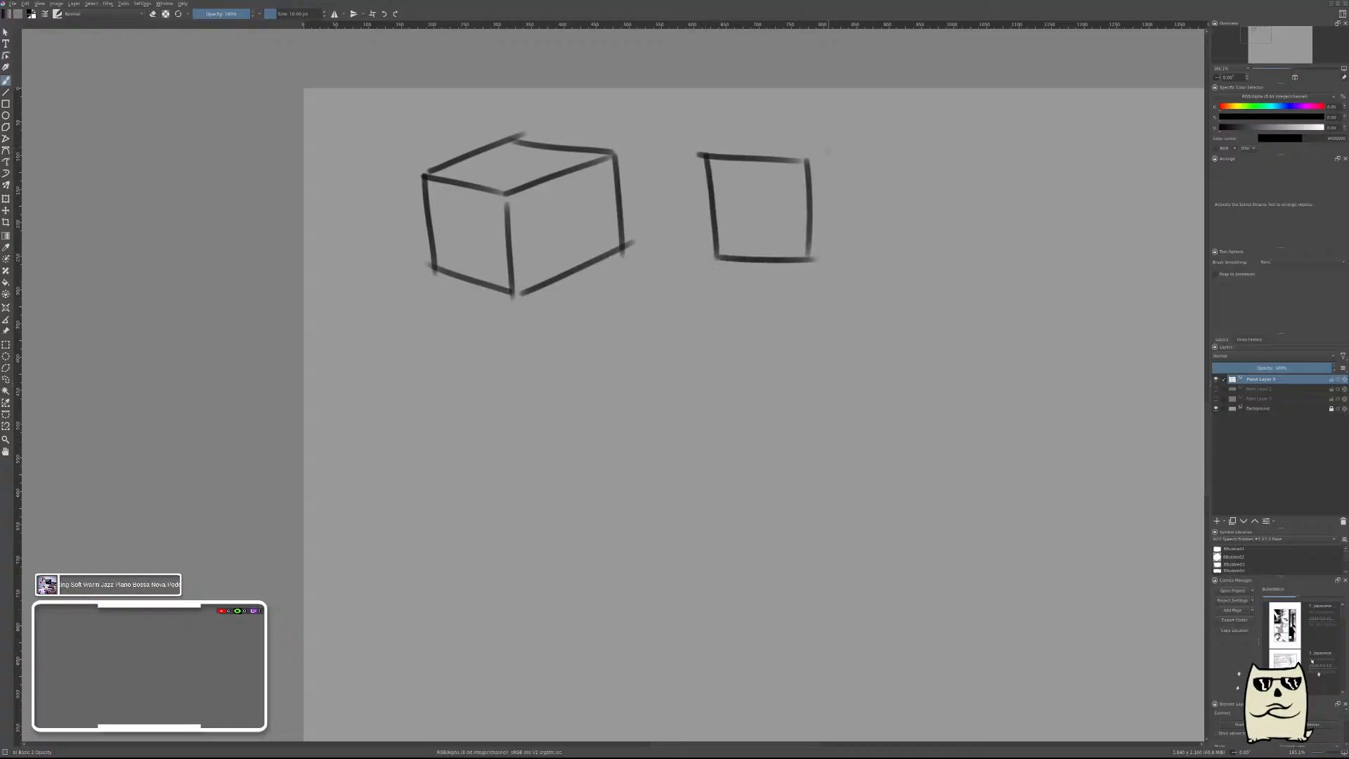
drag(808, 159, 887, 125)
key(ctrl+z)
mouse_move(808, 158)
mouse_down()
mouse_move(877, 131)
mouse_move(881, 231)
mouse_up()
key(ctrl+z)
drag(808, 260, 877, 224)
Close the second box's top face with its back edge and its receding left edge.
mouse_move(844, 127)
mouse_down()
mouse_move(877, 128)
mouse_move(781, 126)
mouse_up()
key(ctrl+z)
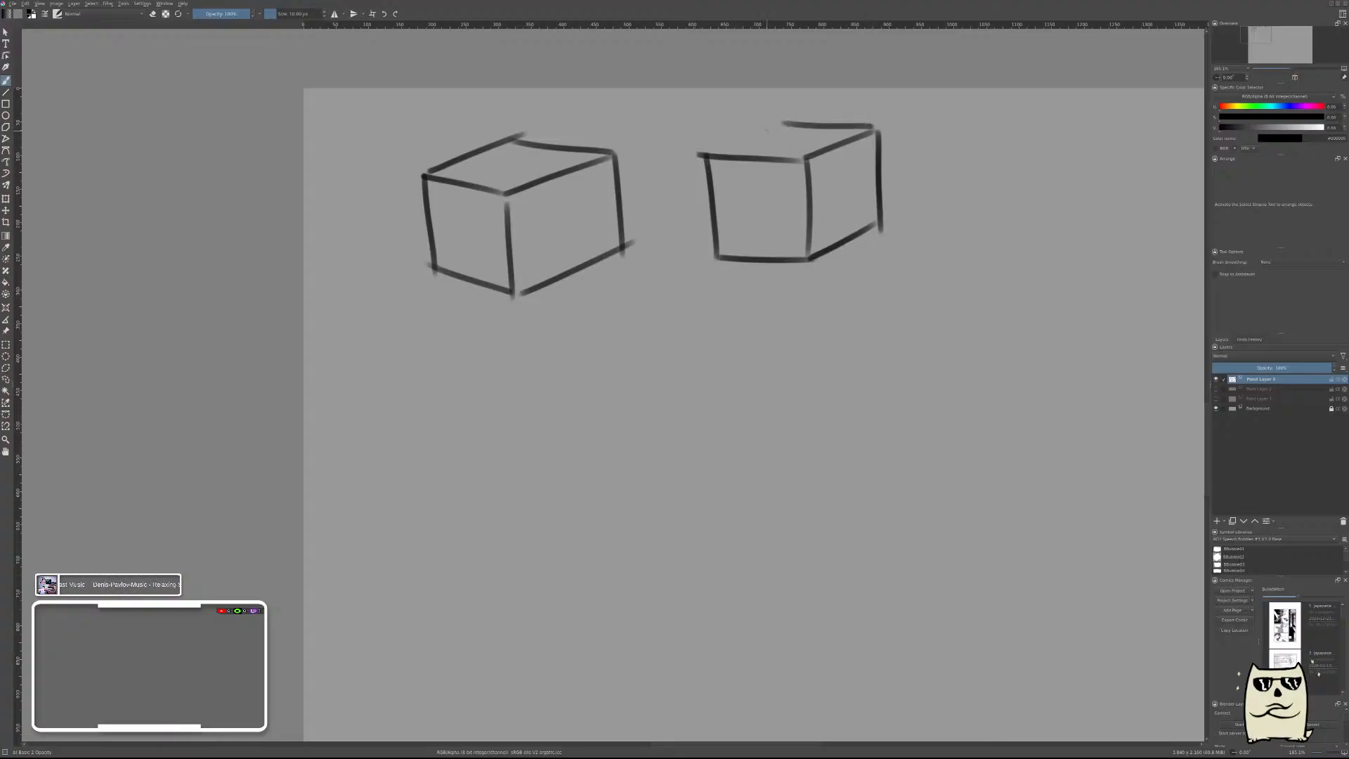
key(ctrl+z)
drag(875, 129, 789, 126)
drag(699, 152, 801, 126)
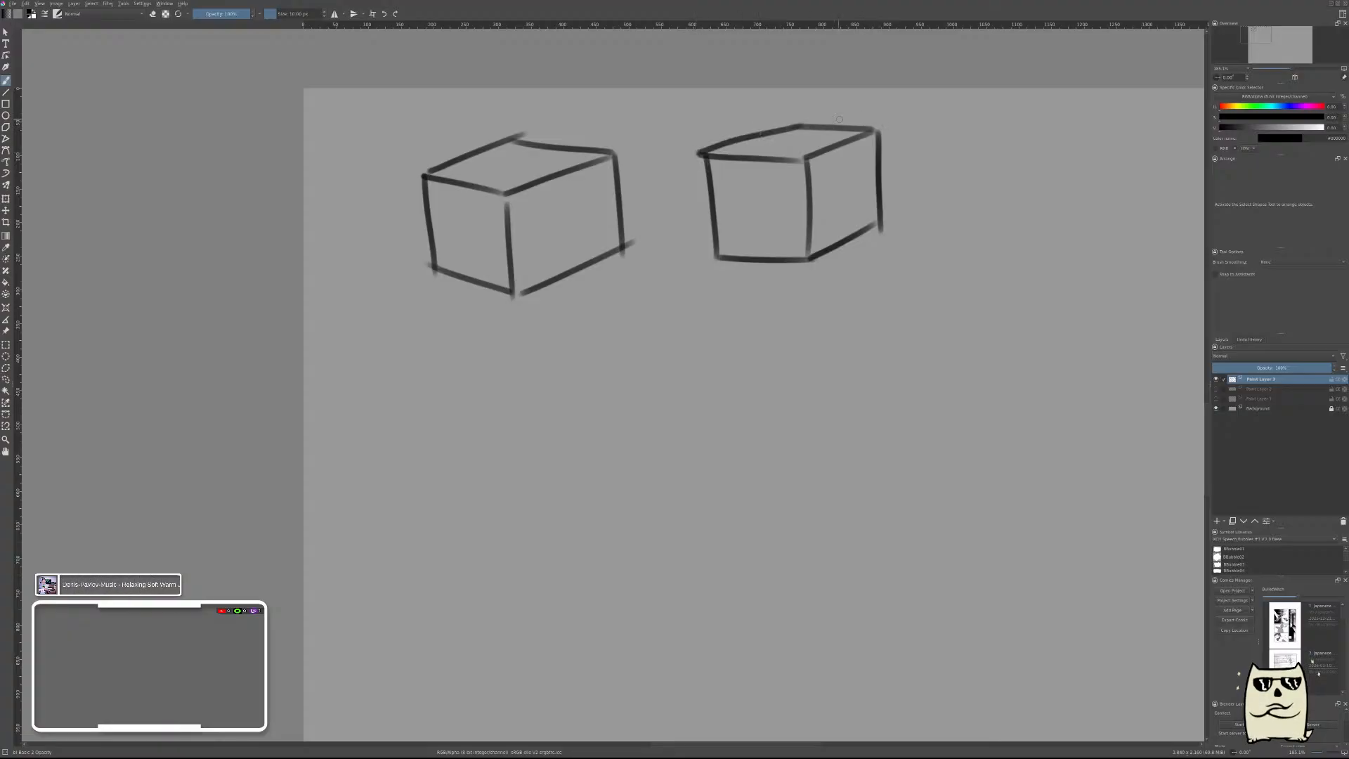
drag(979, 219, 814, 196)
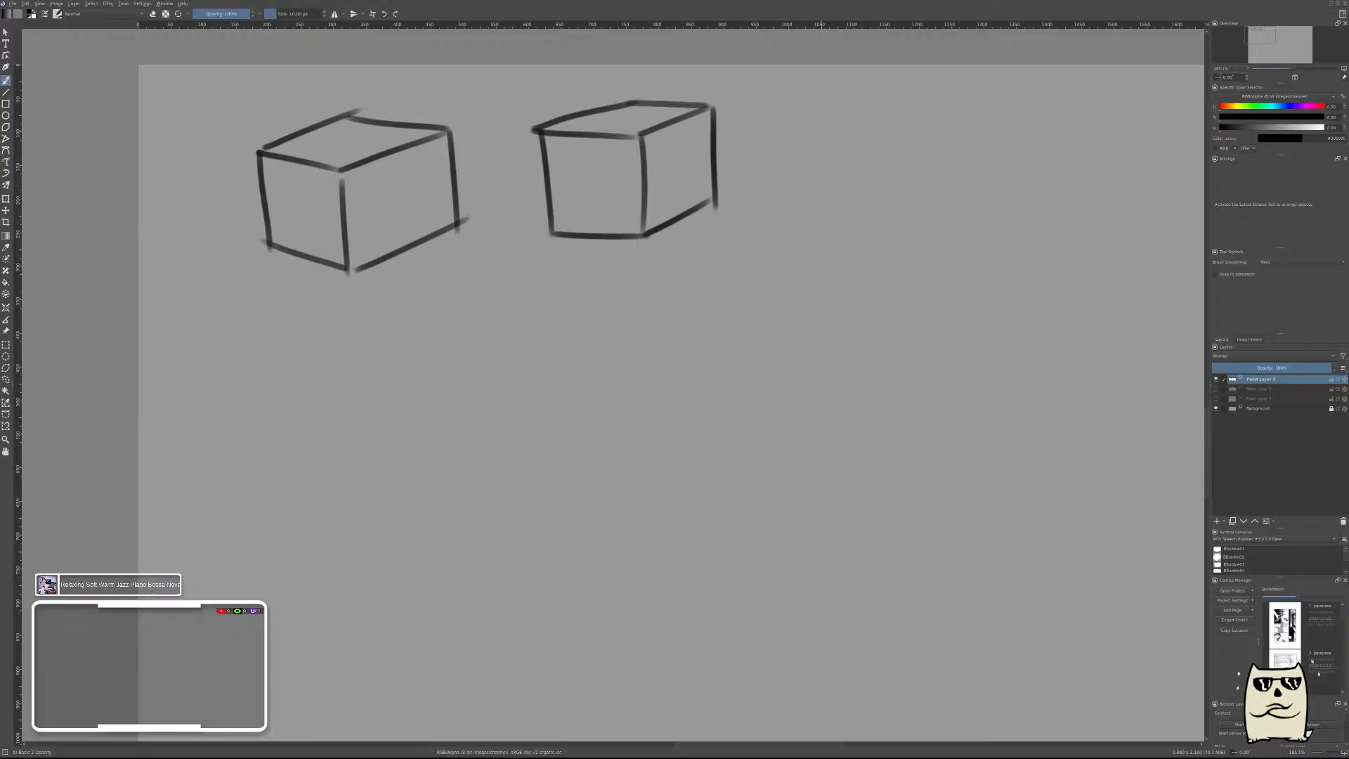
mouse_move(803, 124)
mouse_down()
mouse_move(913, 122)
mouse_move(912, 236)
mouse_up()
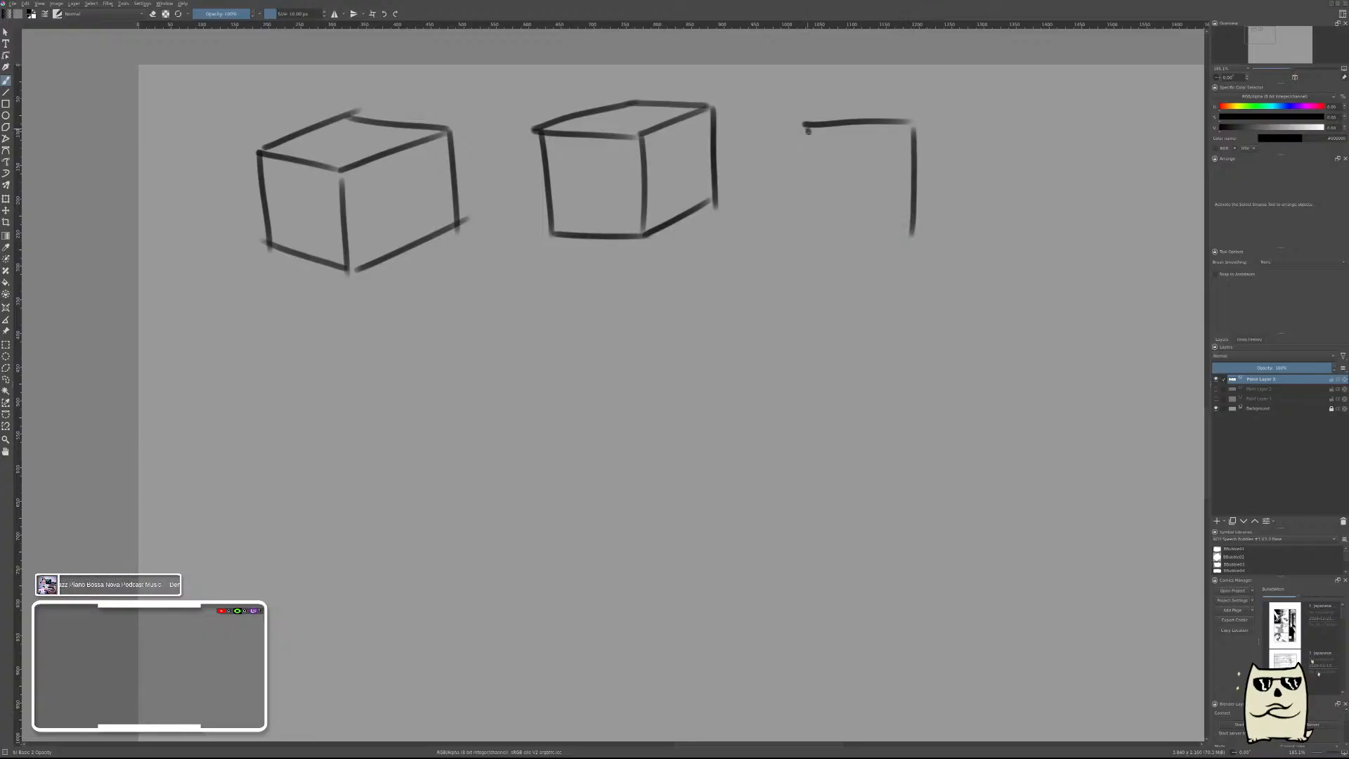
drag(808, 131, 812, 235)
key(ctrl+z)
key(ctrl+z)
key(ctrl+z)
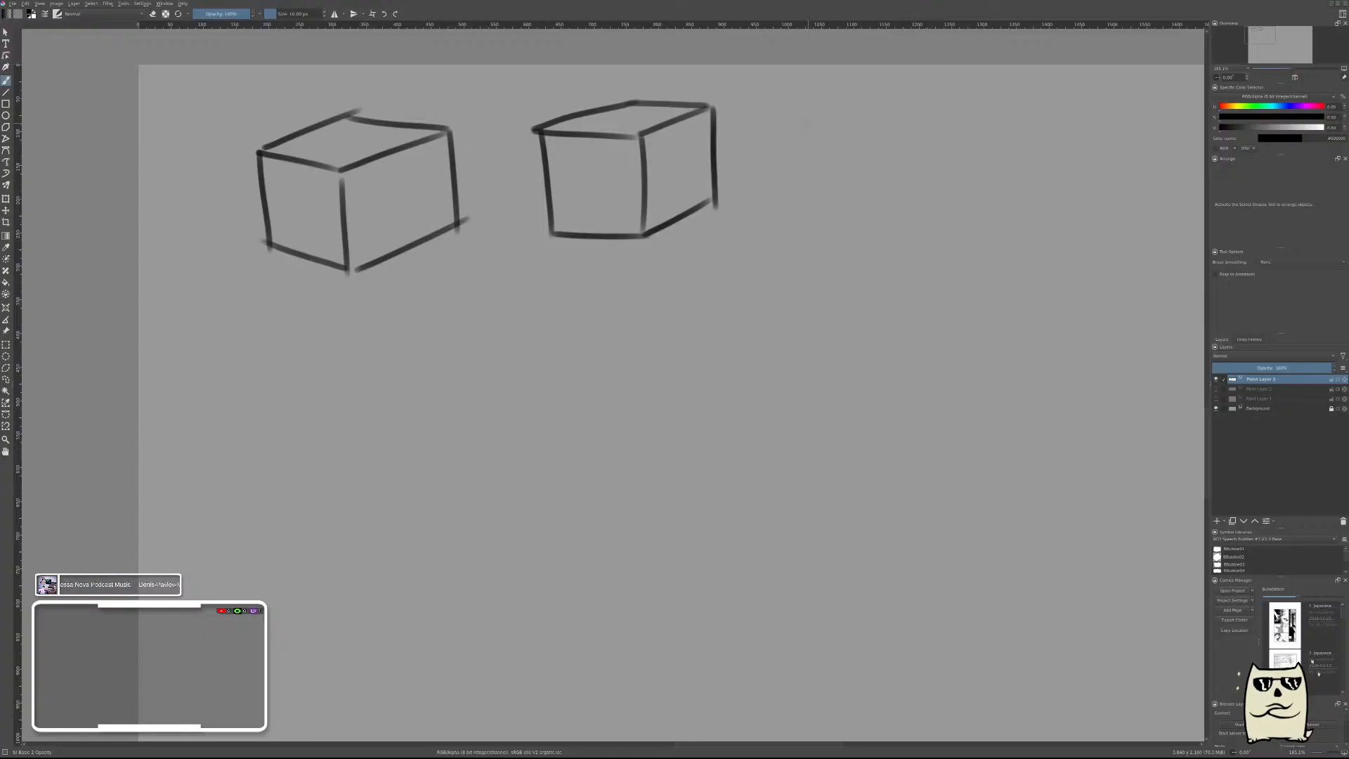
Brush a third box's square front face to the right of the second box, plus the shorter vertical edge of its receding side.
mouse_move(798, 125)
mouse_down()
mouse_move(904, 120)
mouse_move(905, 223)
mouse_up()
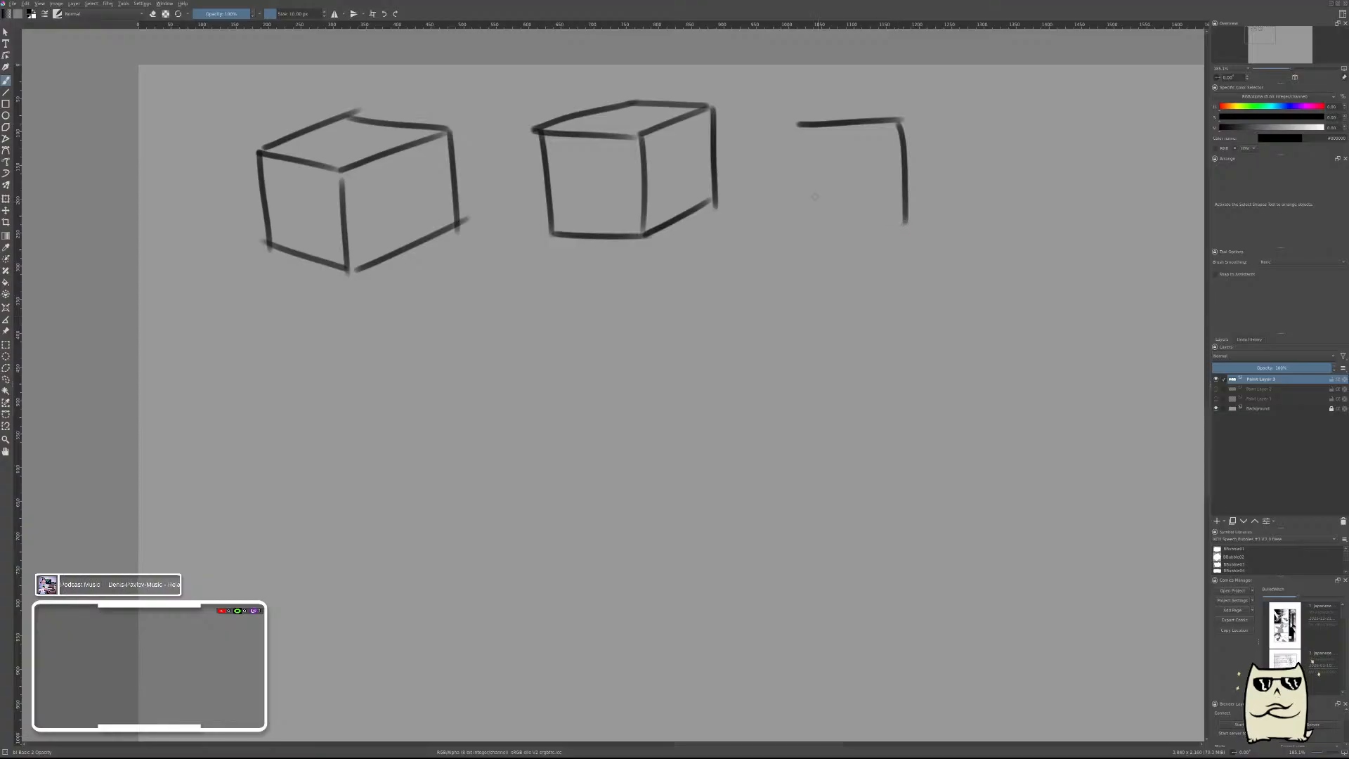
mouse_move(803, 125)
mouse_down()
mouse_move(808, 215)
mouse_move(905, 220)
mouse_up()
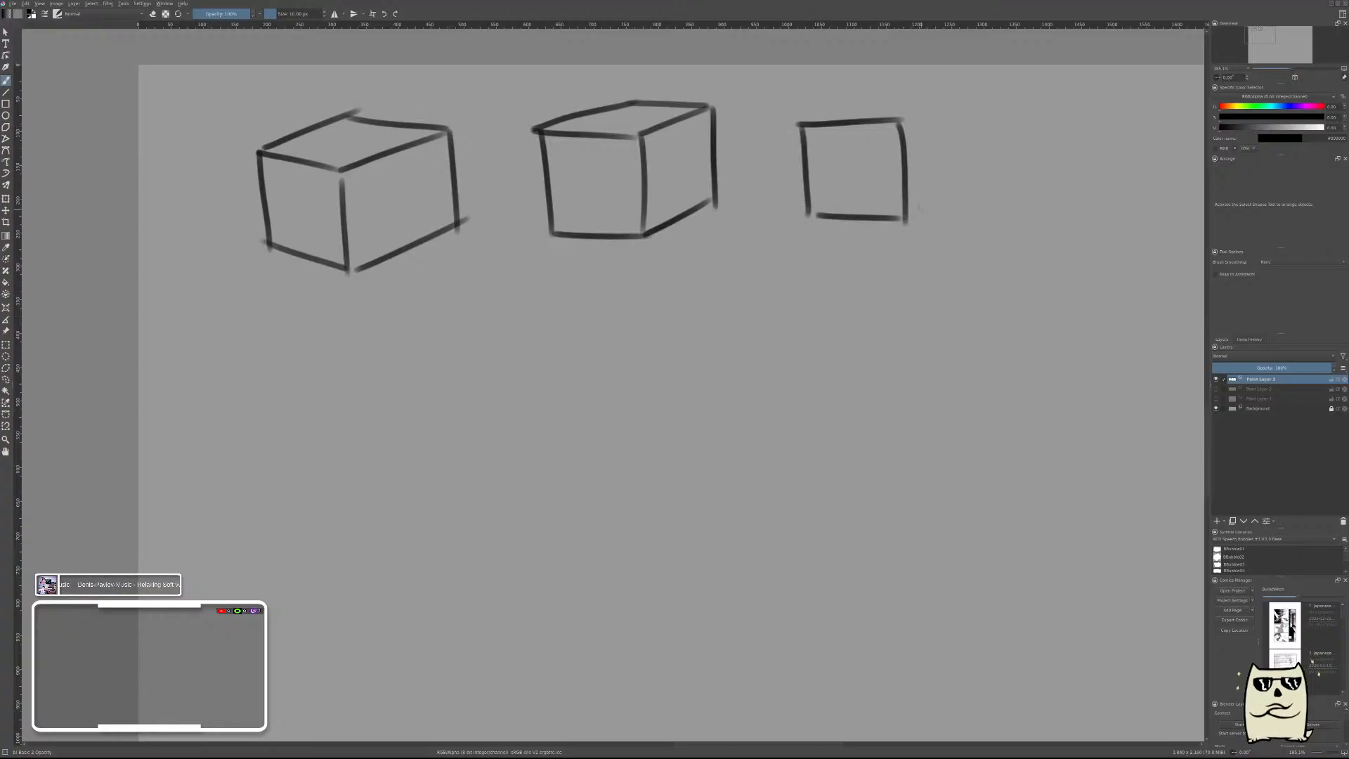
drag(954, 125, 955, 219)
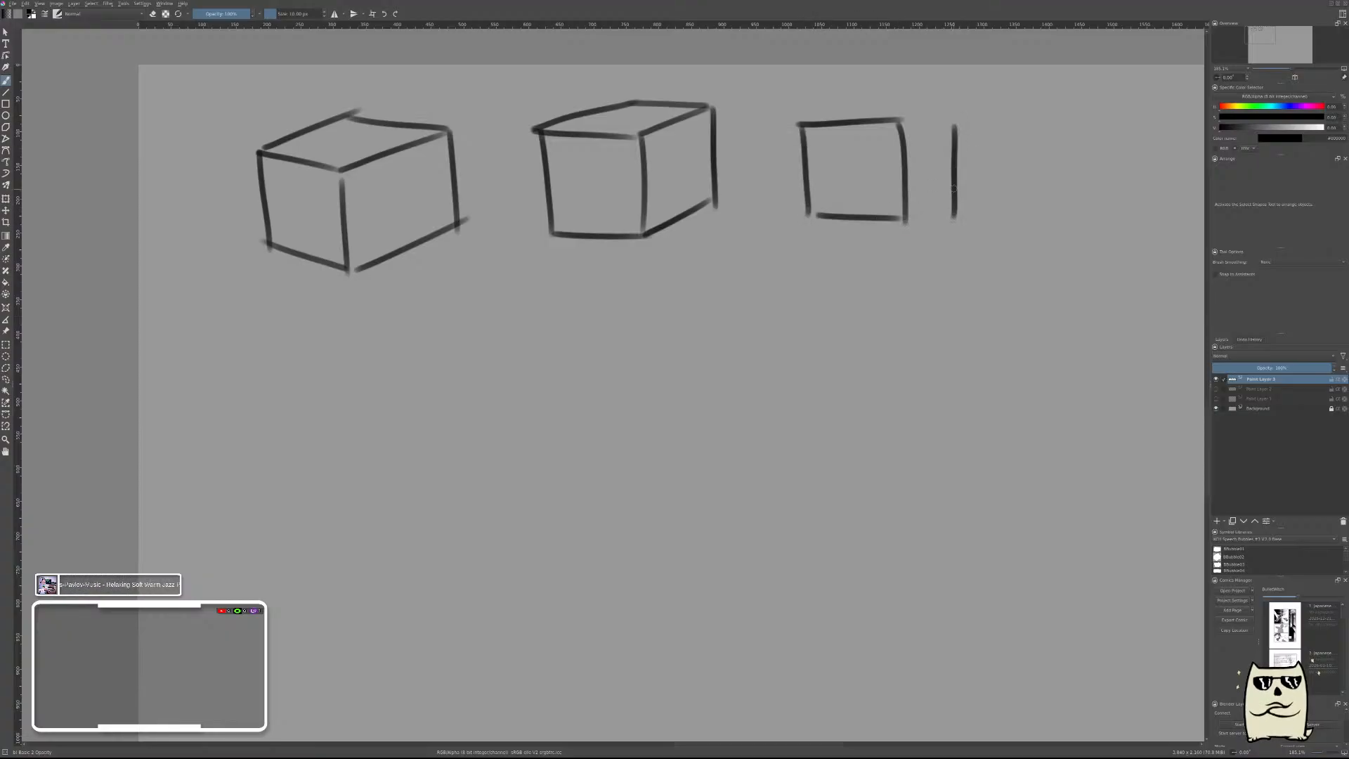
key(ctrl+z)
drag(949, 98, 955, 166)
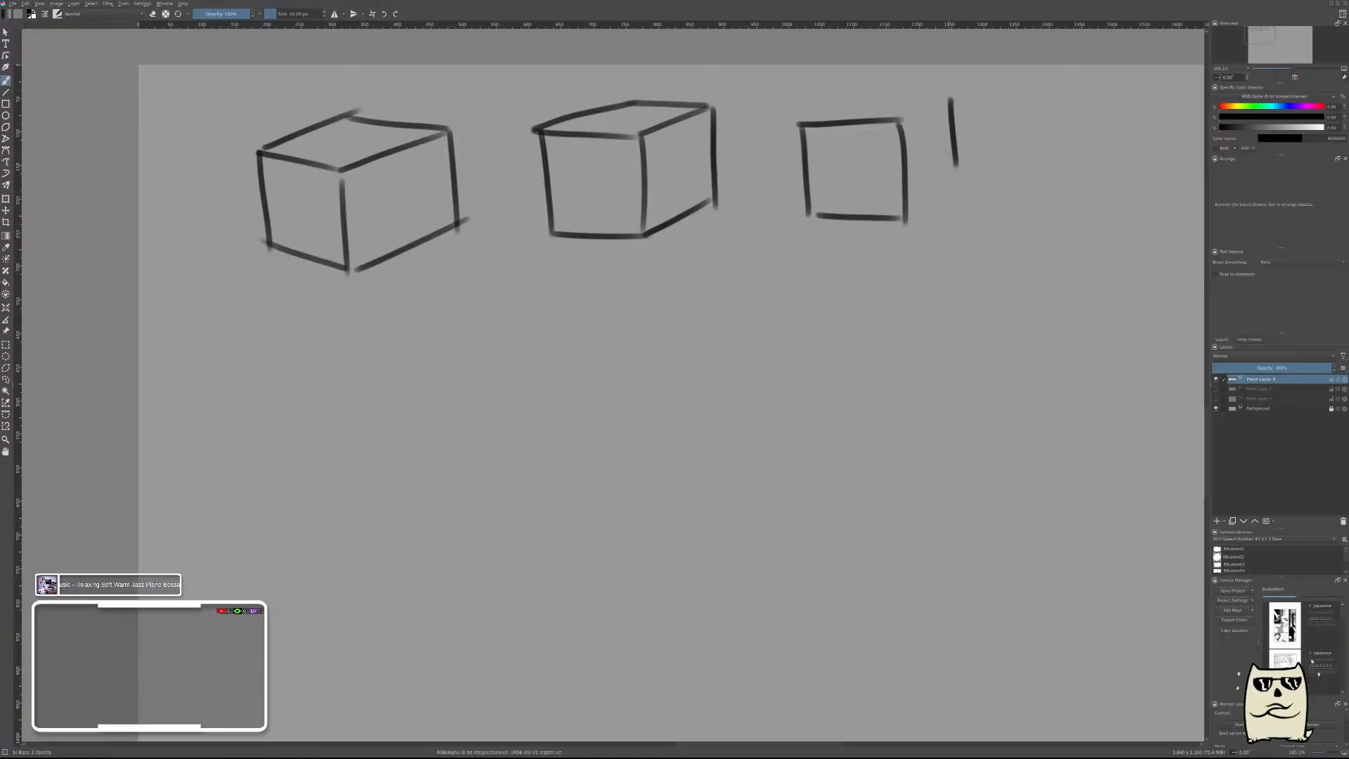
key(ctrl+z)
drag(944, 102, 950, 173)
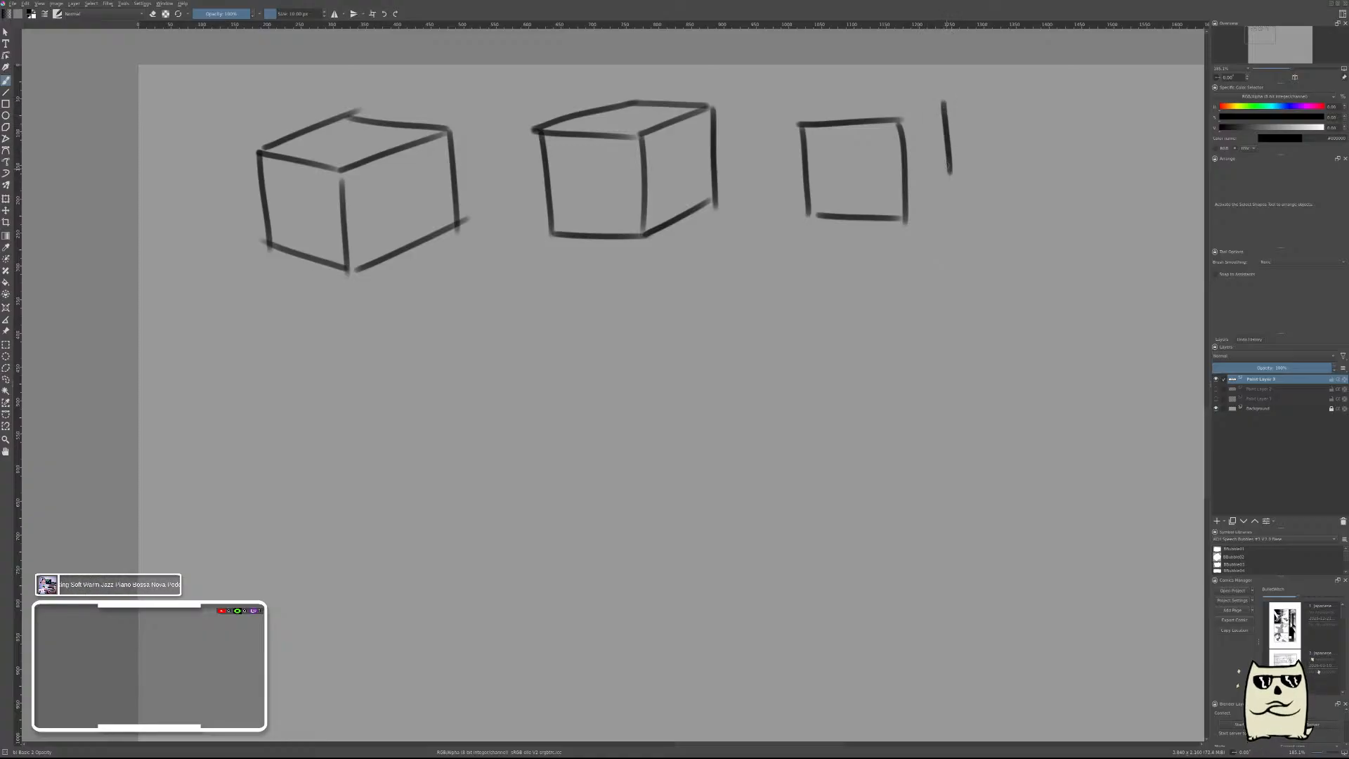
Close the third box's narrow right side with its receding upper and lower edges, and finish its top face with the back edge.
drag(889, 95, 901, 124)
drag(905, 220, 964, 163)
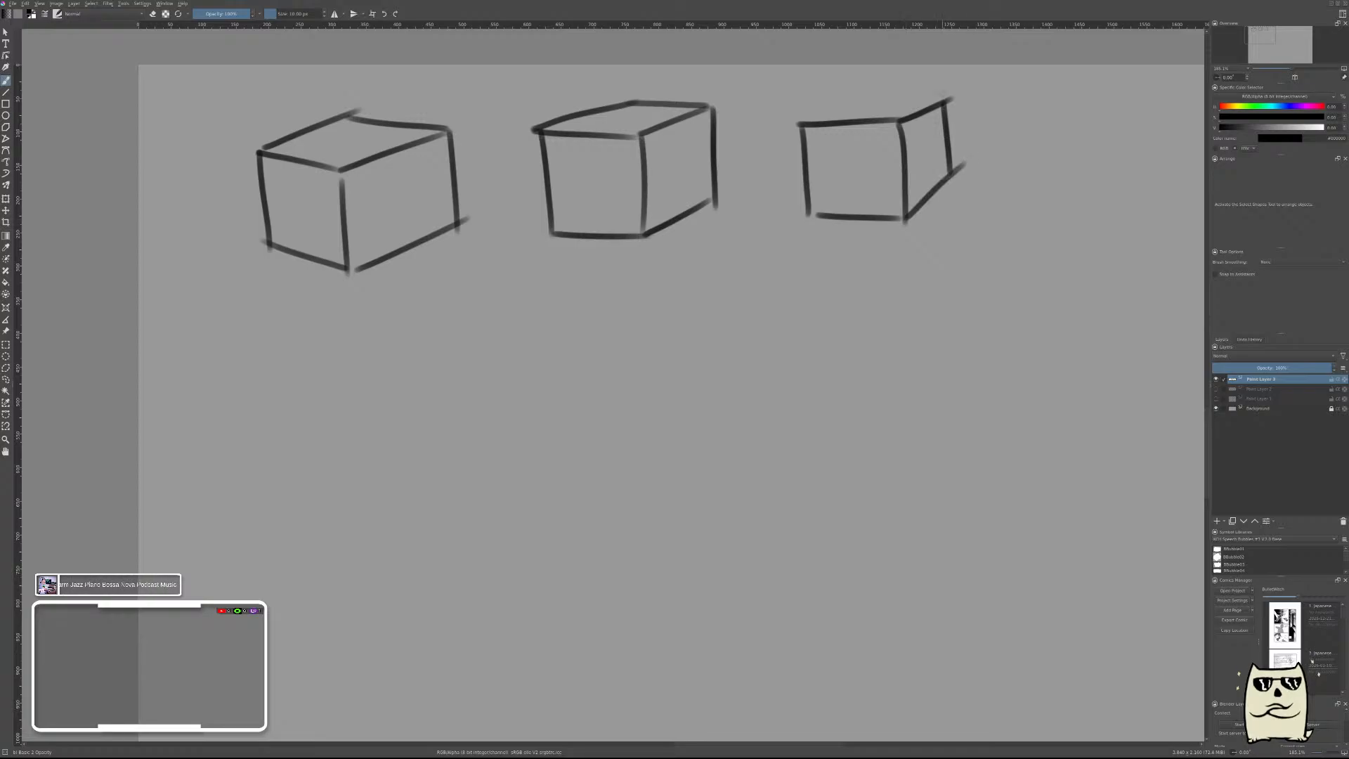
drag(948, 97, 884, 100)
Brush a fourth box seen nearly head-on to the right of the third, with a square front face and a shallow tapering top face.
drag(1017, 213, 869, 216)
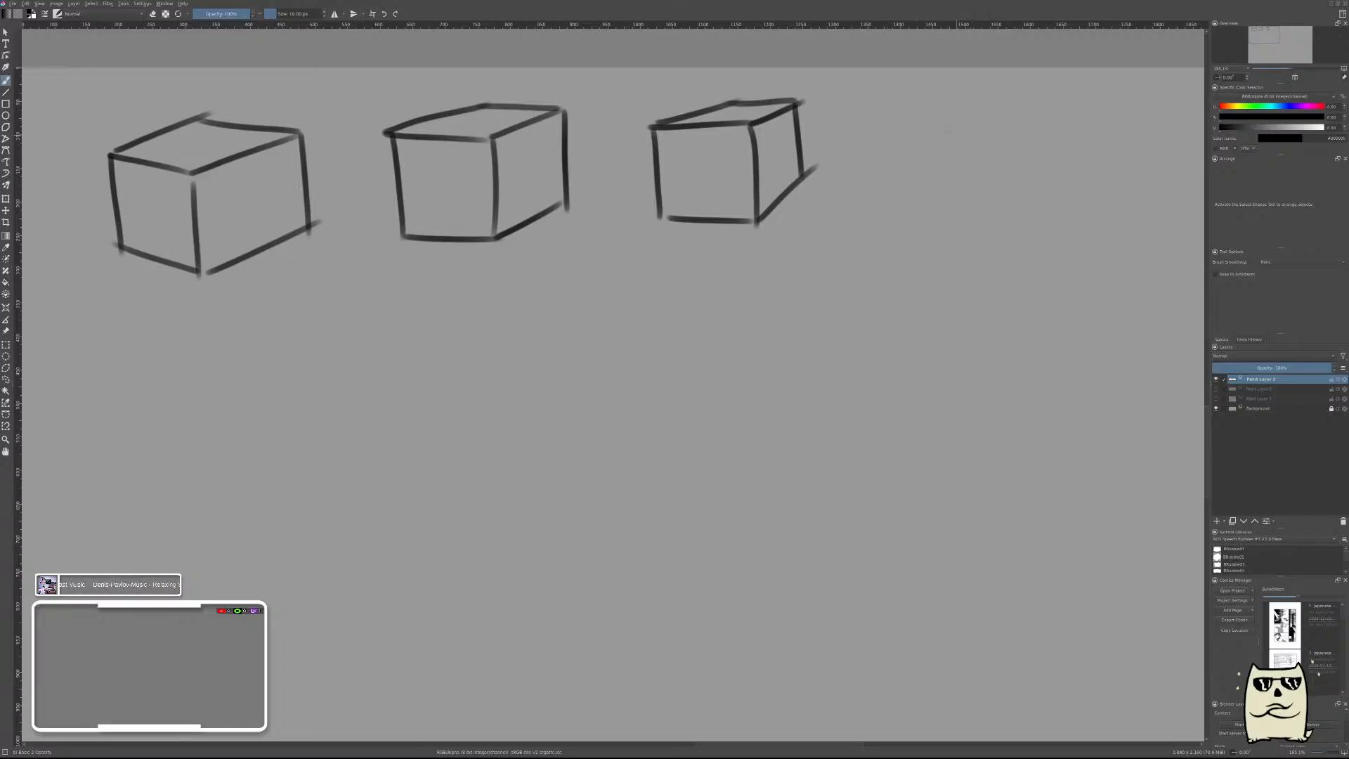
drag(907, 116, 905, 227)
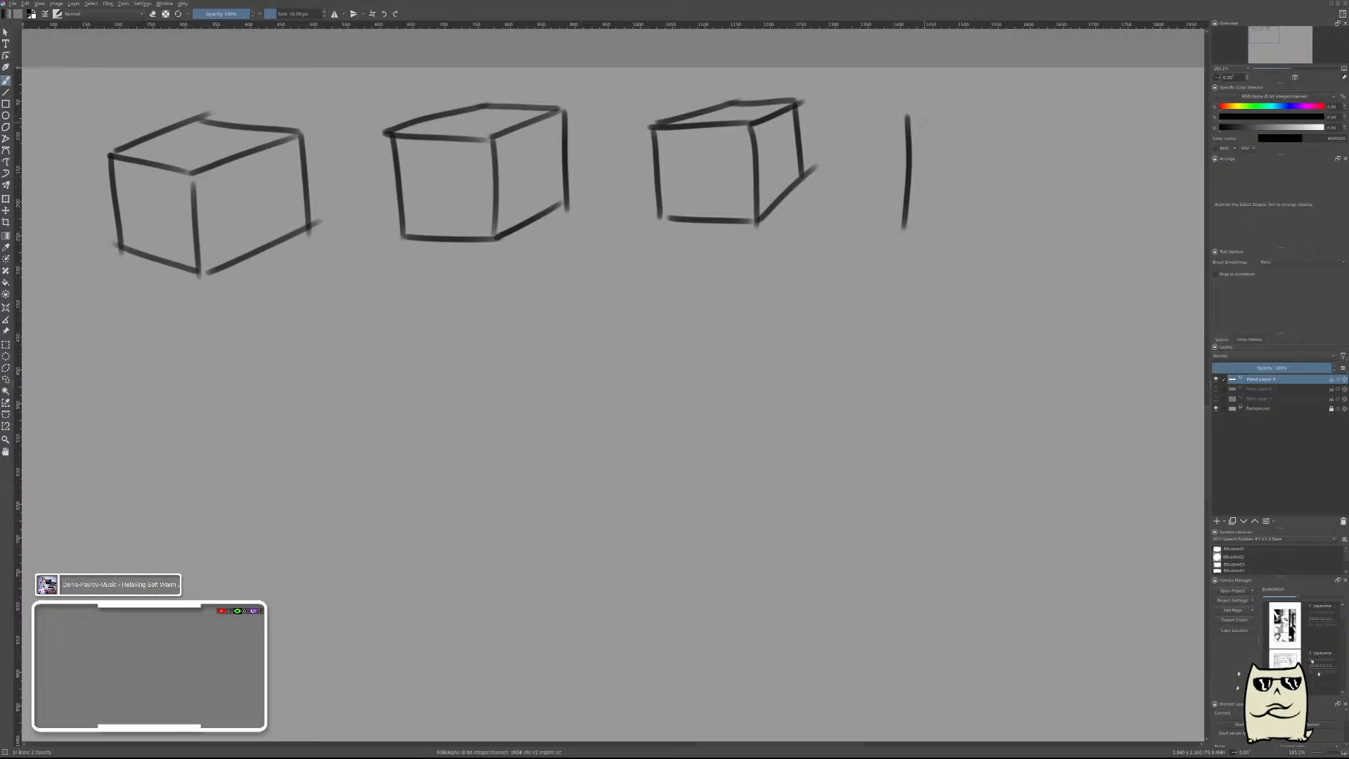
key(ctrl+z)
drag(908, 109, 903, 232)
key(ctrl+z)
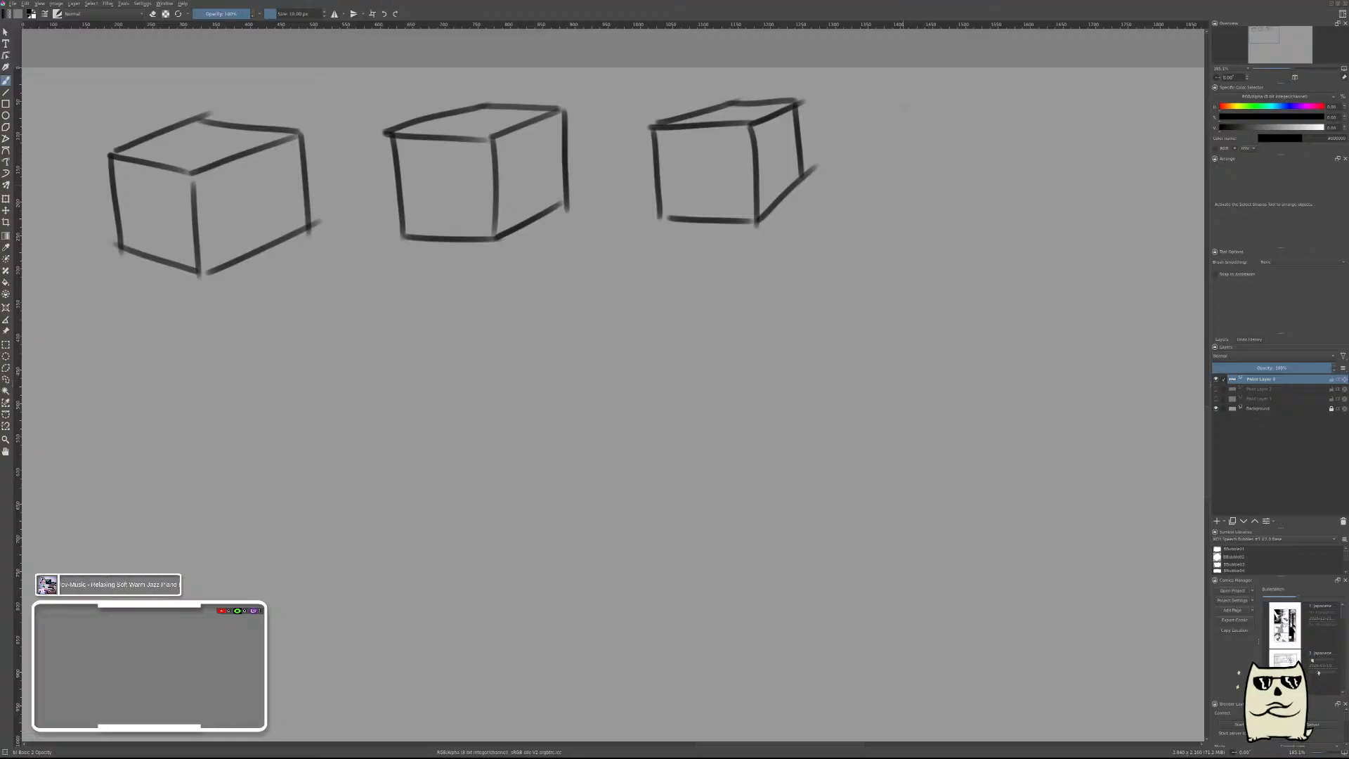
drag(905, 111, 905, 210)
mouse_move(906, 110)
mouse_down()
mouse_move(1010, 107)
mouse_move(1007, 219)
mouse_up()
drag(913, 213, 1006, 209)
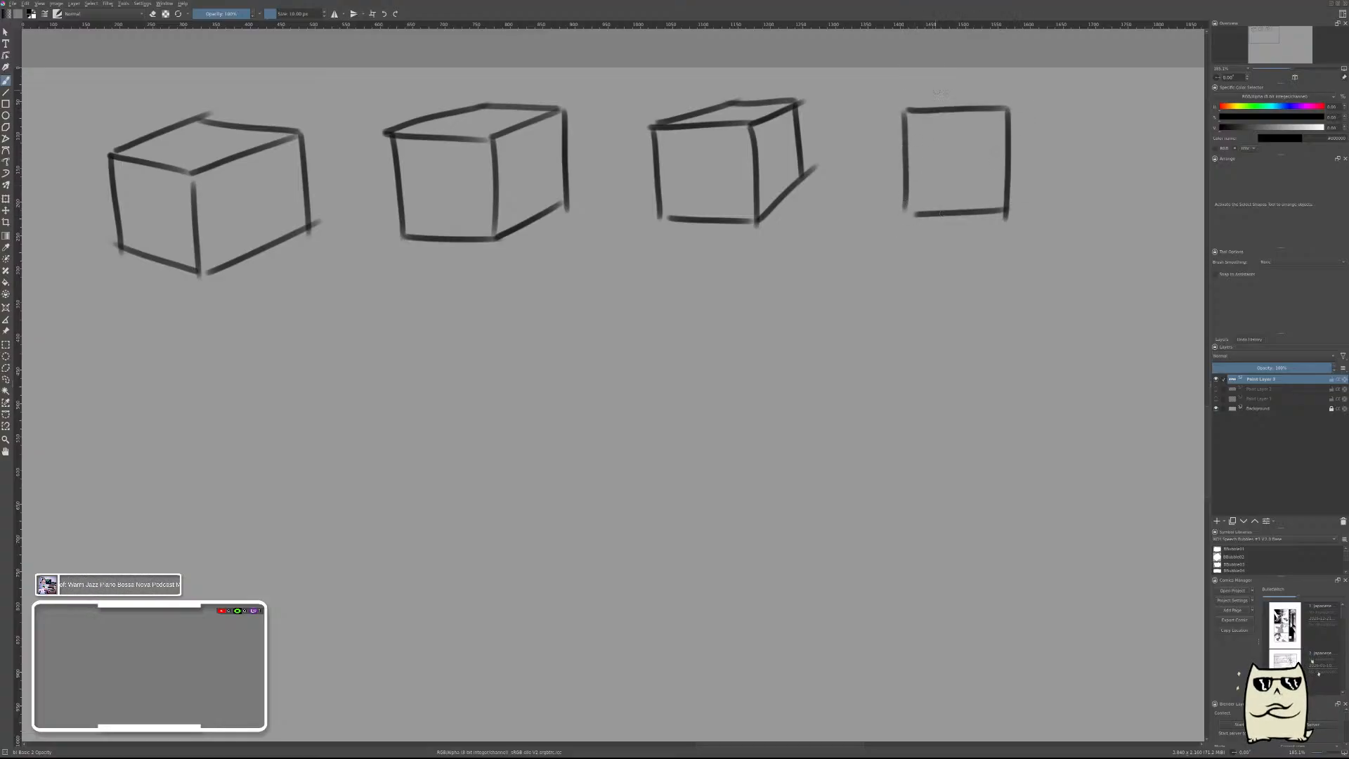
drag(937, 90, 993, 87)
mouse_move(905, 111)
mouse_down()
mouse_move(937, 89)
mouse_move(1005, 109)
mouse_up()
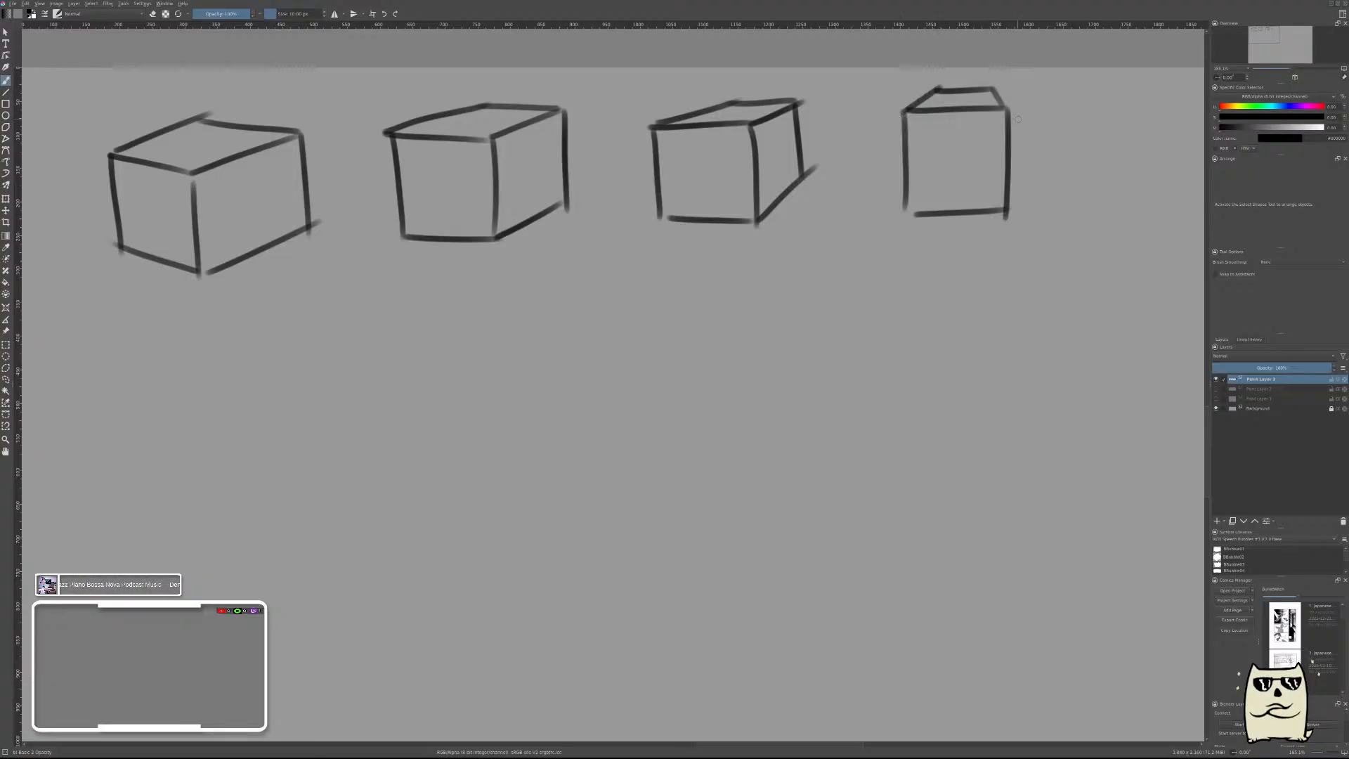
Brush a fifth box's slanted top face to the right of the fourth box and drop its outer left vertical edge.
drag(1140, 202, 854, 211)
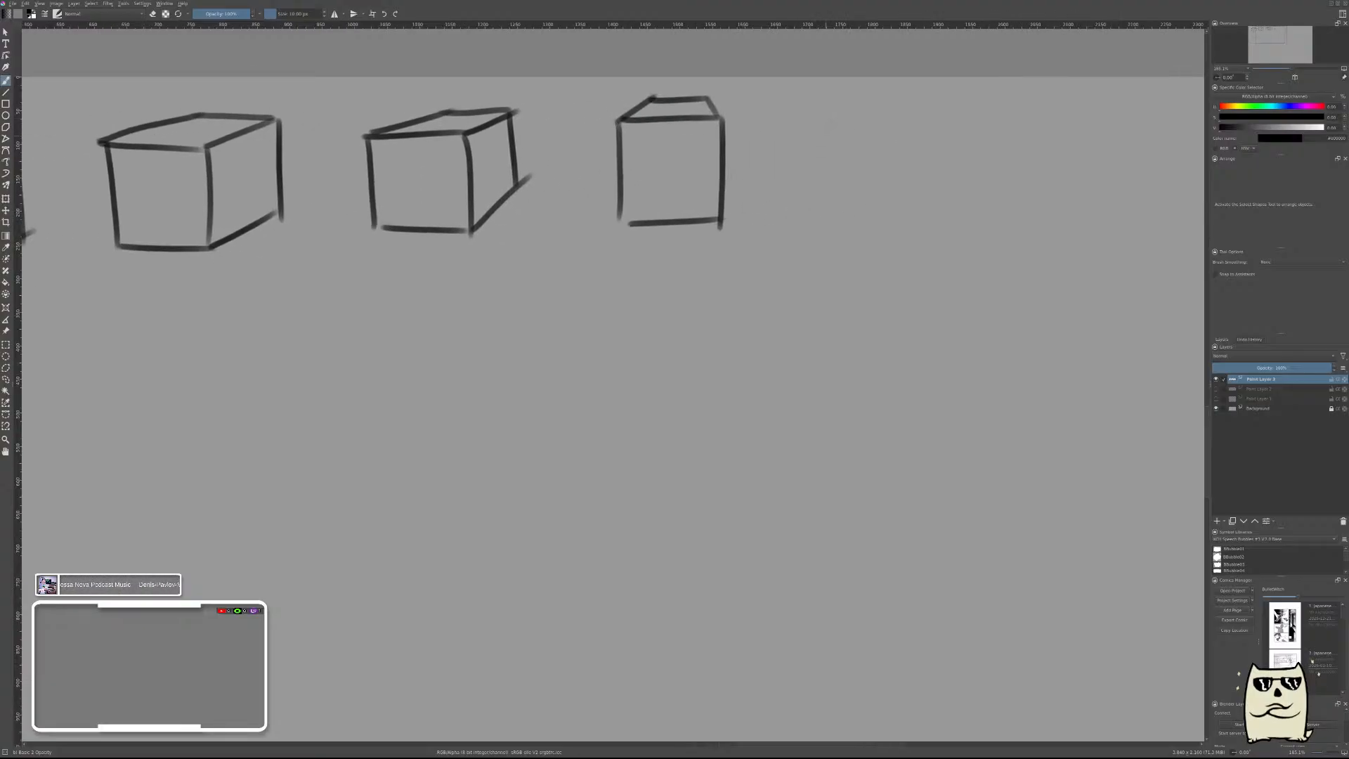
mouse_move(820, 102)
mouse_down()
mouse_move(902, 103)
mouse_move(960, 127)
mouse_move(946, 125)
mouse_up()
mouse_move(819, 103)
mouse_down()
mouse_move(853, 128)
mouse_move(818, 191)
mouse_up()
key(ctrl+z)
drag(820, 104, 819, 179)
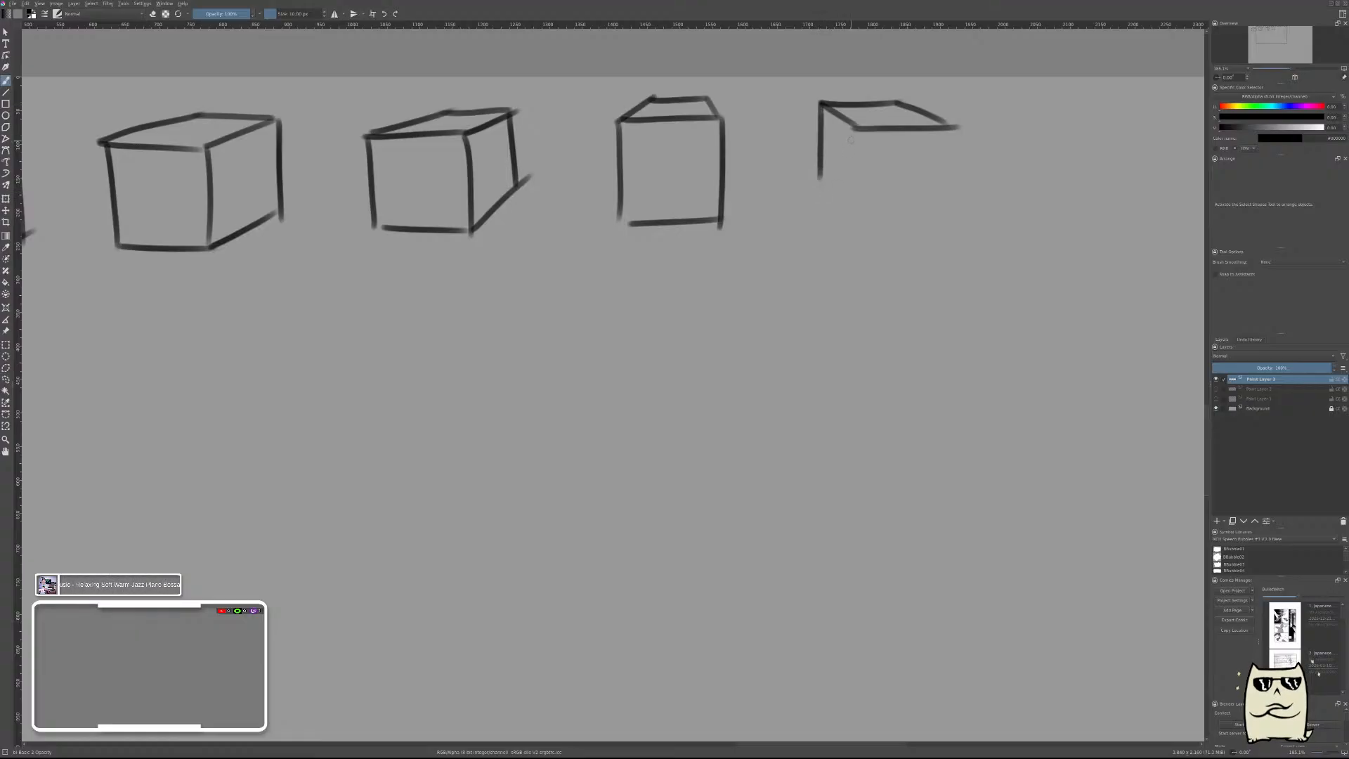
Complete the fifth box with its front corner edge, right vertical edge and the bottom edges of both visible side faces.
drag(851, 127, 846, 239)
key(ctrl+z)
drag(858, 127, 856, 232)
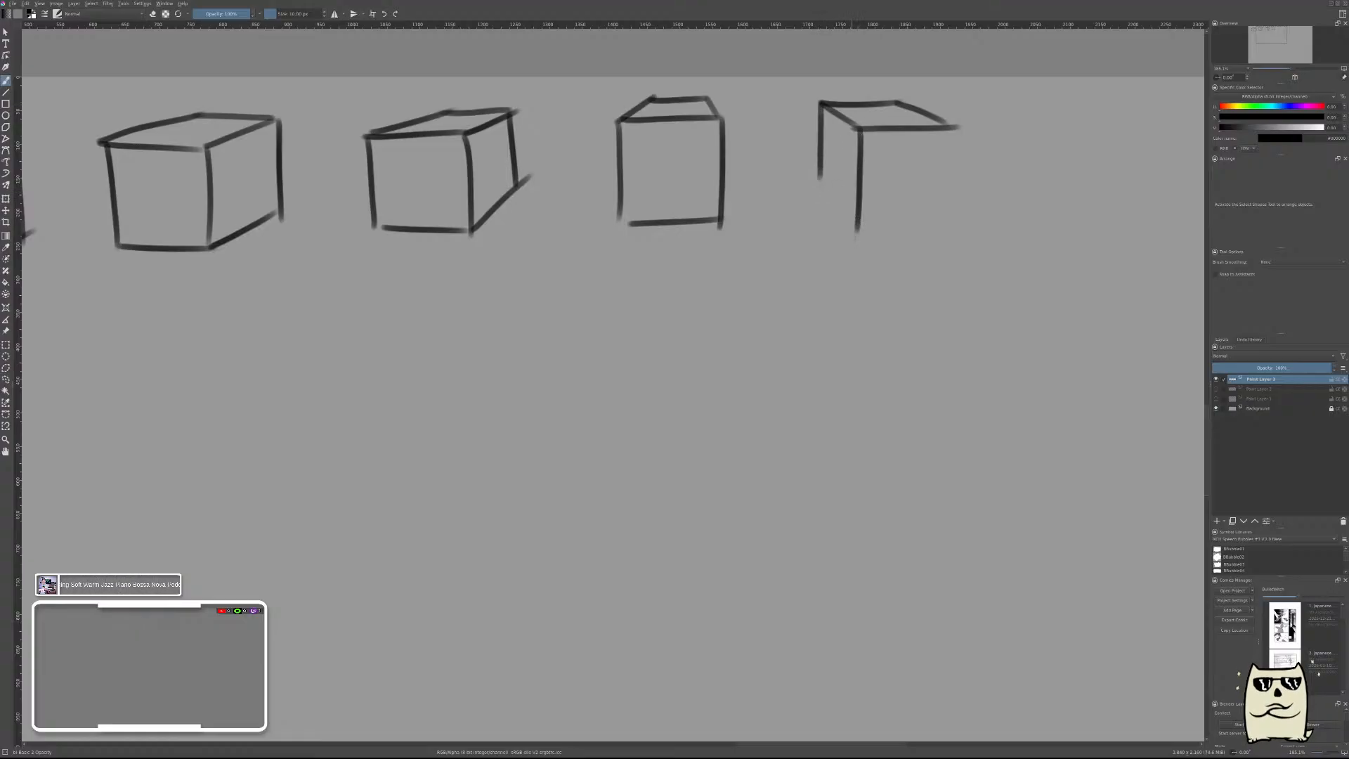
drag(818, 179, 854, 227)
drag(955, 129, 952, 214)
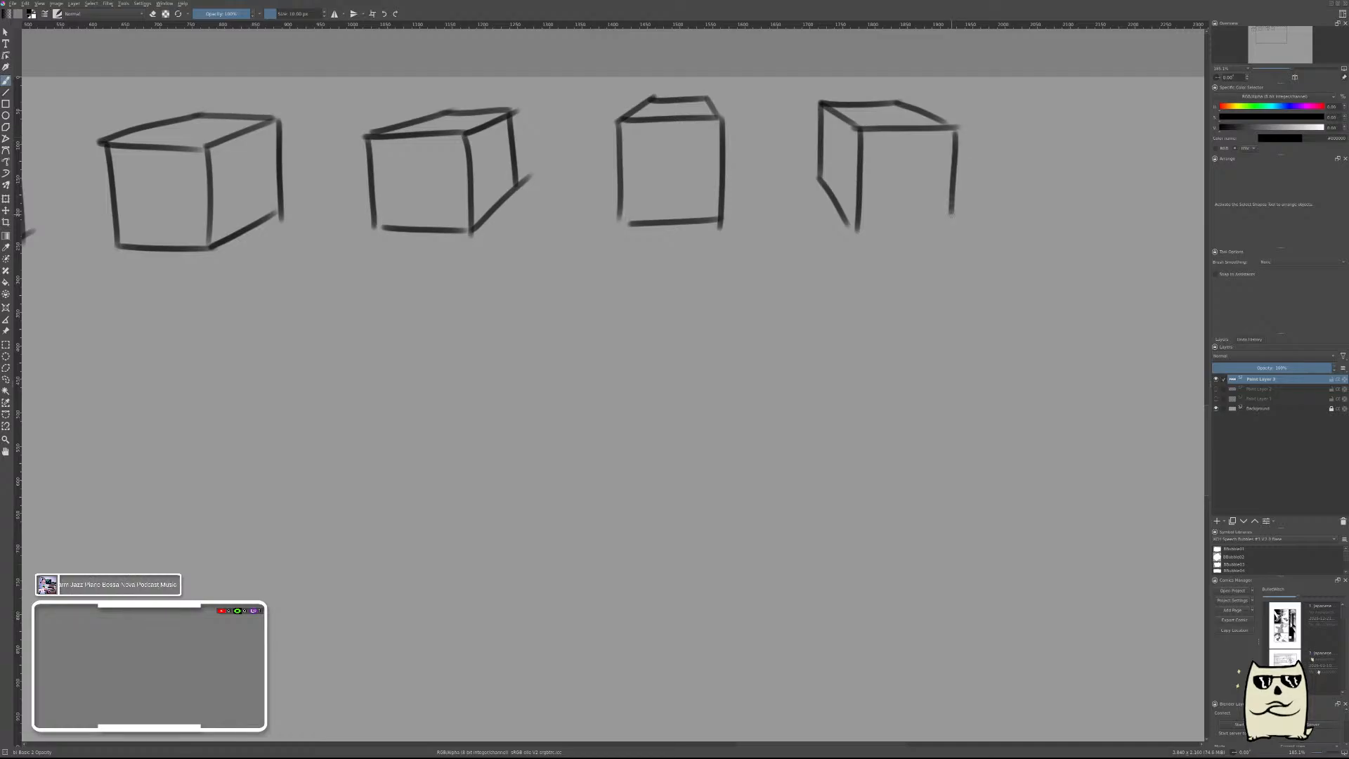
drag(858, 227, 952, 213)
drag(1033, 188, 871, 190)
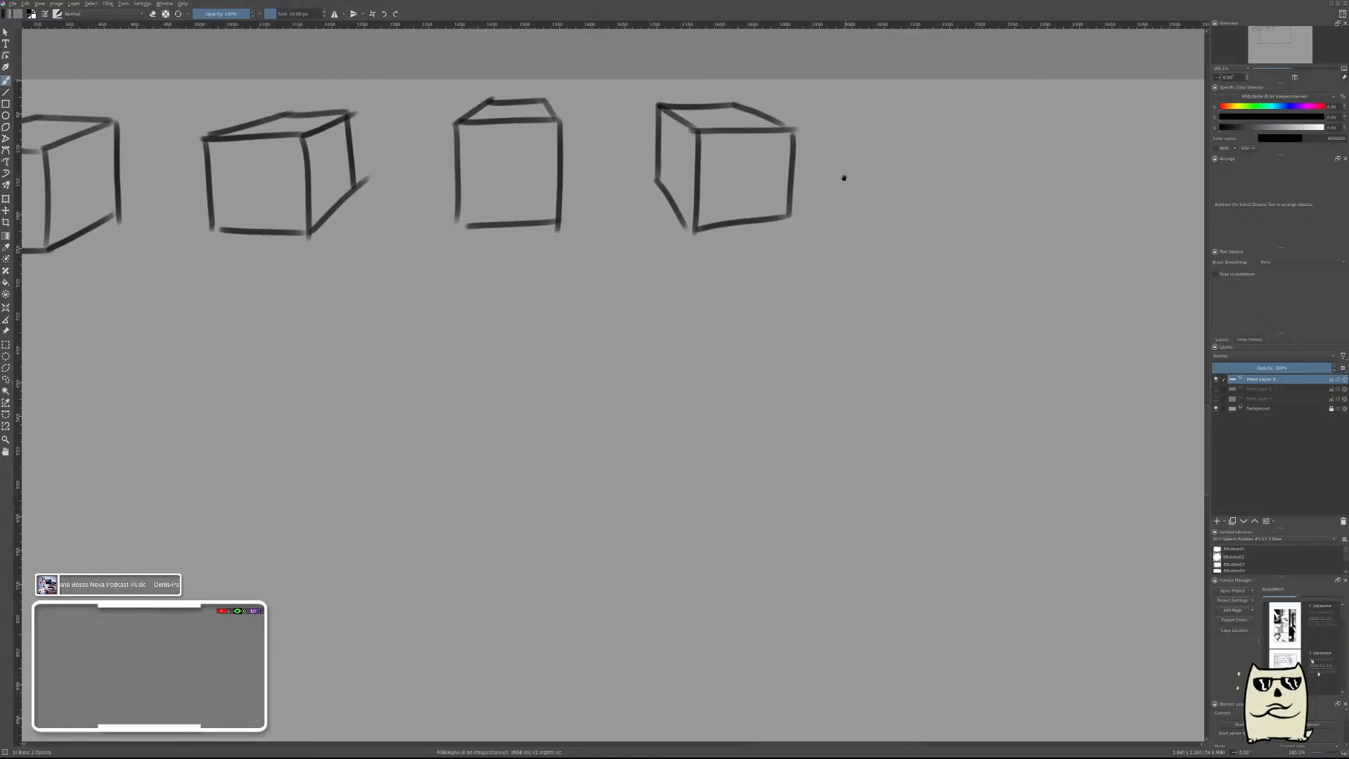
mouse_move(868, 108)
mouse_down()
mouse_move(957, 109)
mouse_move(1031, 133)
mouse_up()
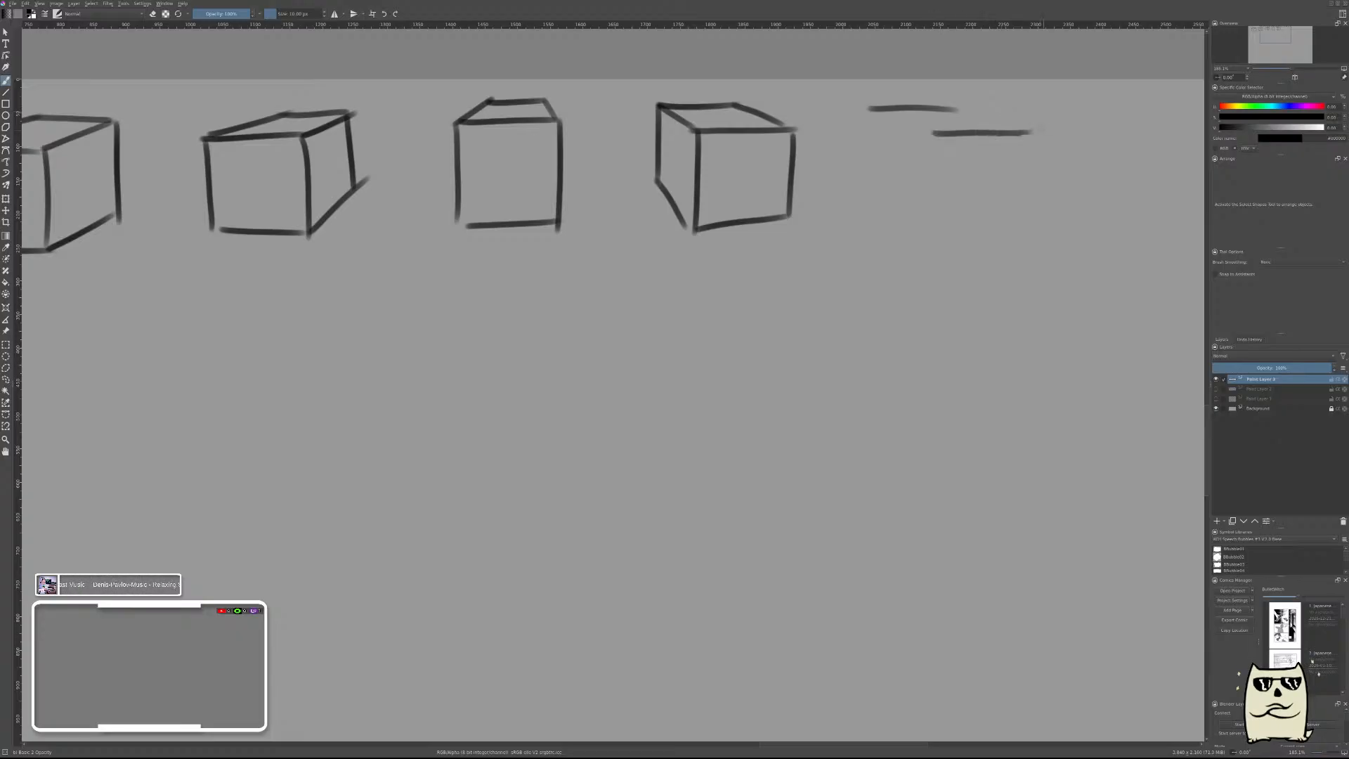
drag(960, 109, 1029, 132)
drag(869, 108, 939, 136)
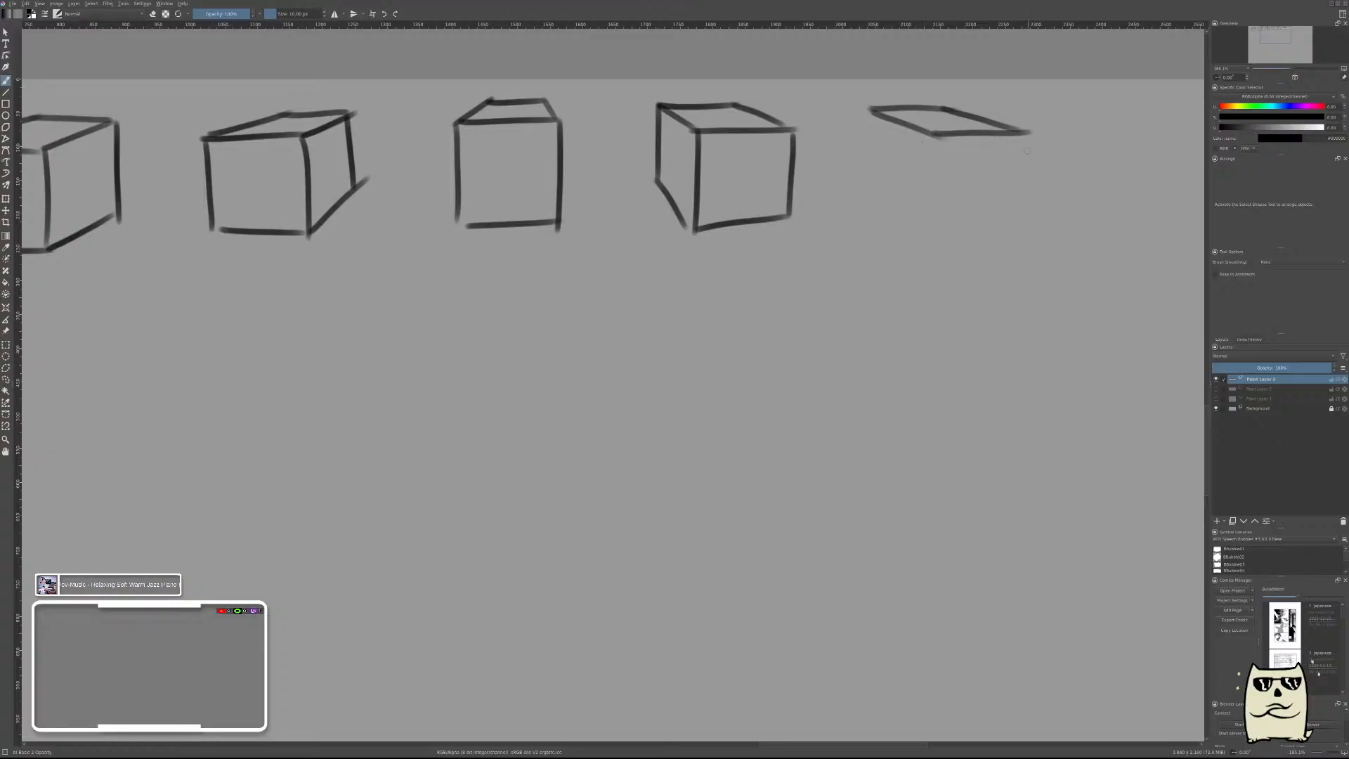
key(ctrl+z)
key(ctrl+z)
key(ctrl+z)
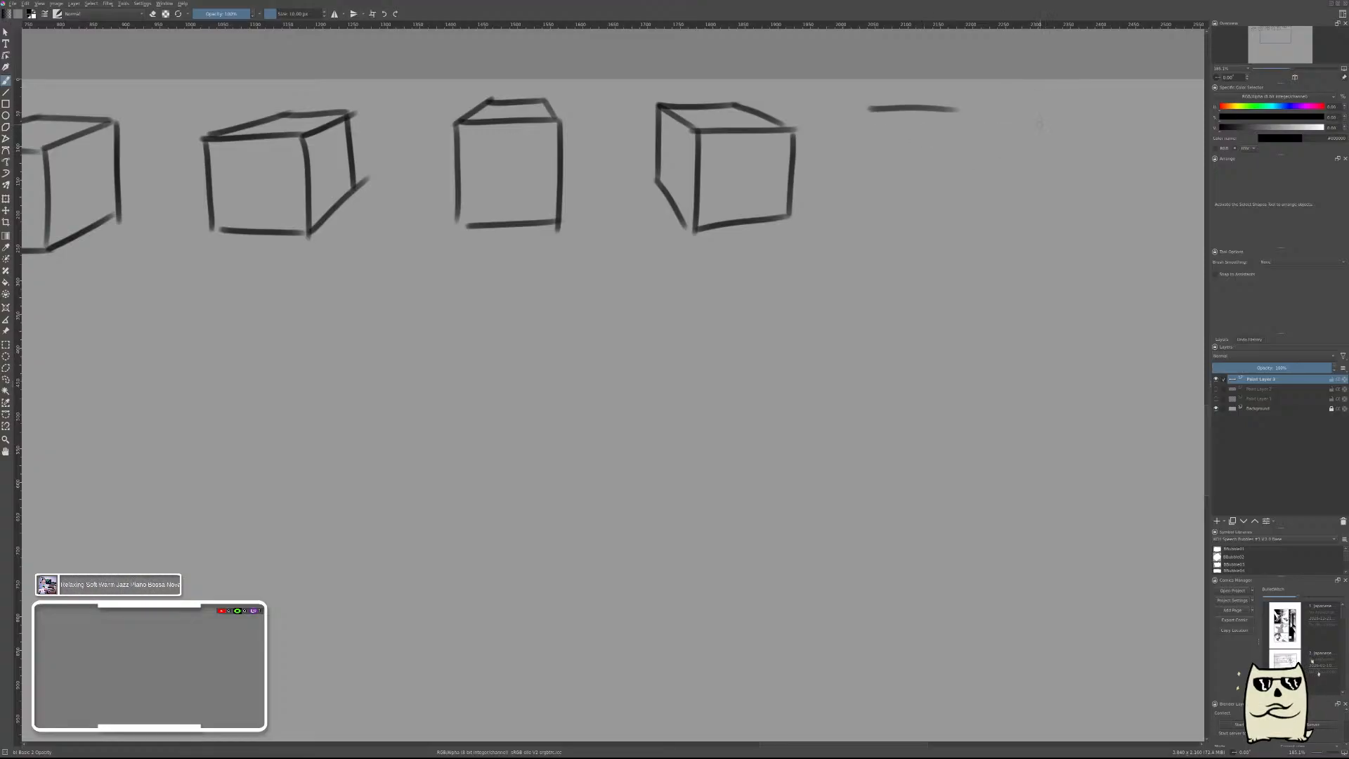
Try a wide, flat top face for a sixth box to the right of the fifth box.
drag(961, 133, 1071, 131)
drag(956, 110, 1060, 133)
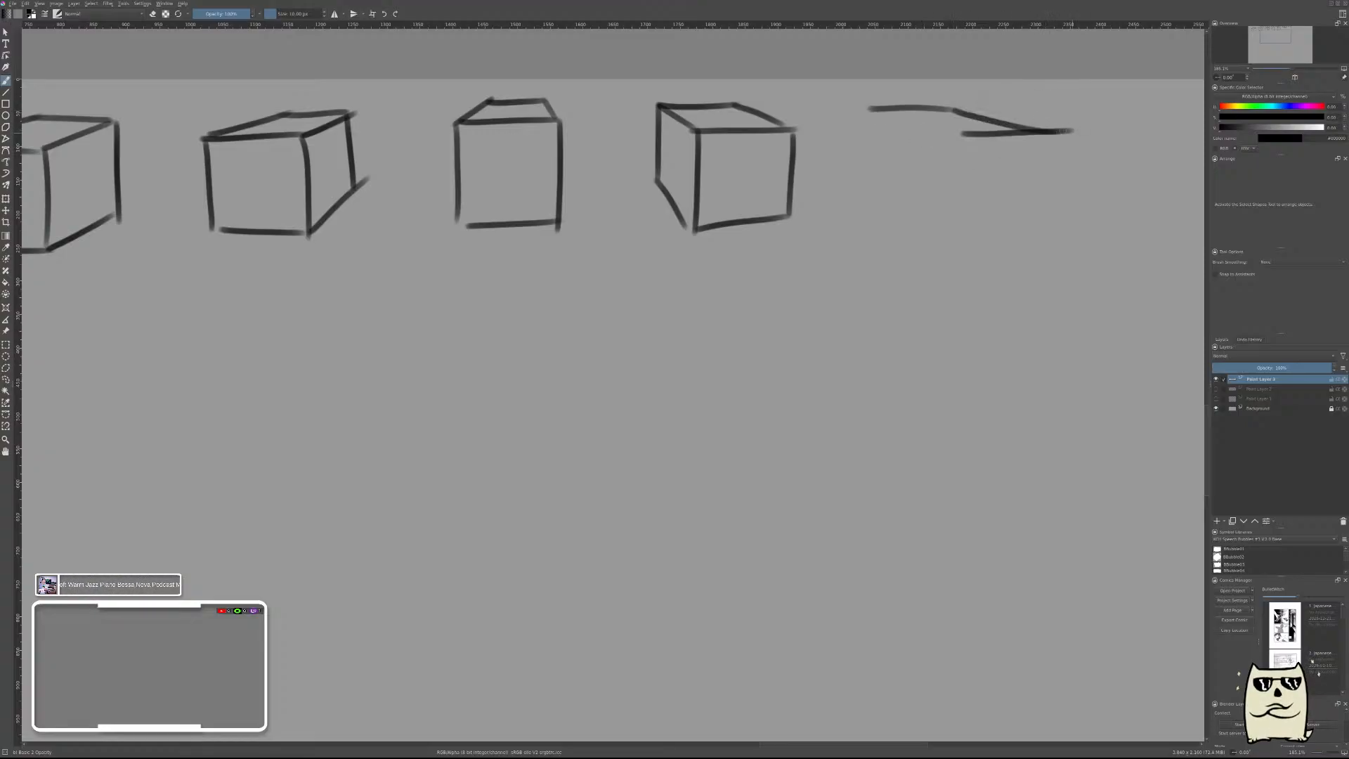
key(ctrl+z)
drag(954, 109, 1074, 122)
drag(883, 114, 1004, 133)
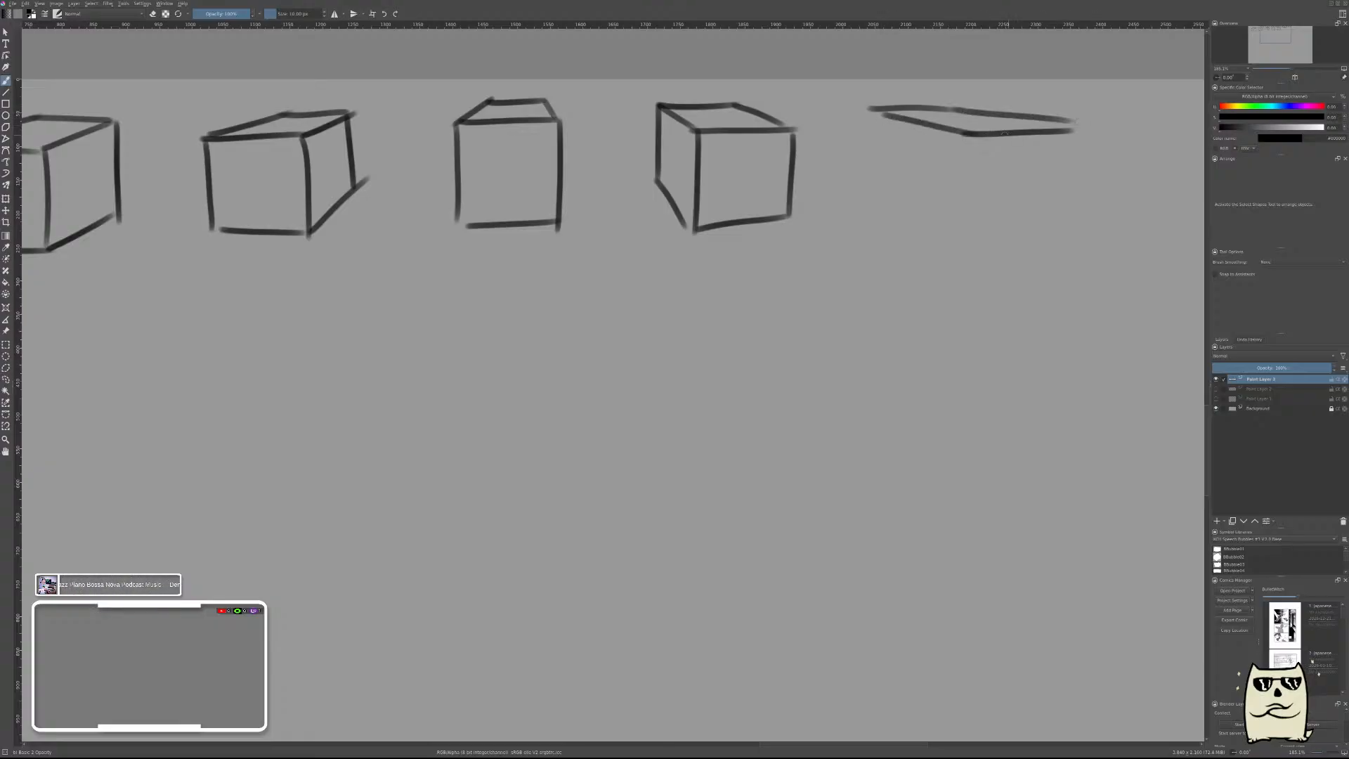
drag(873, 113, 870, 188)
key(ctrl+z)
drag(871, 111, 865, 206)
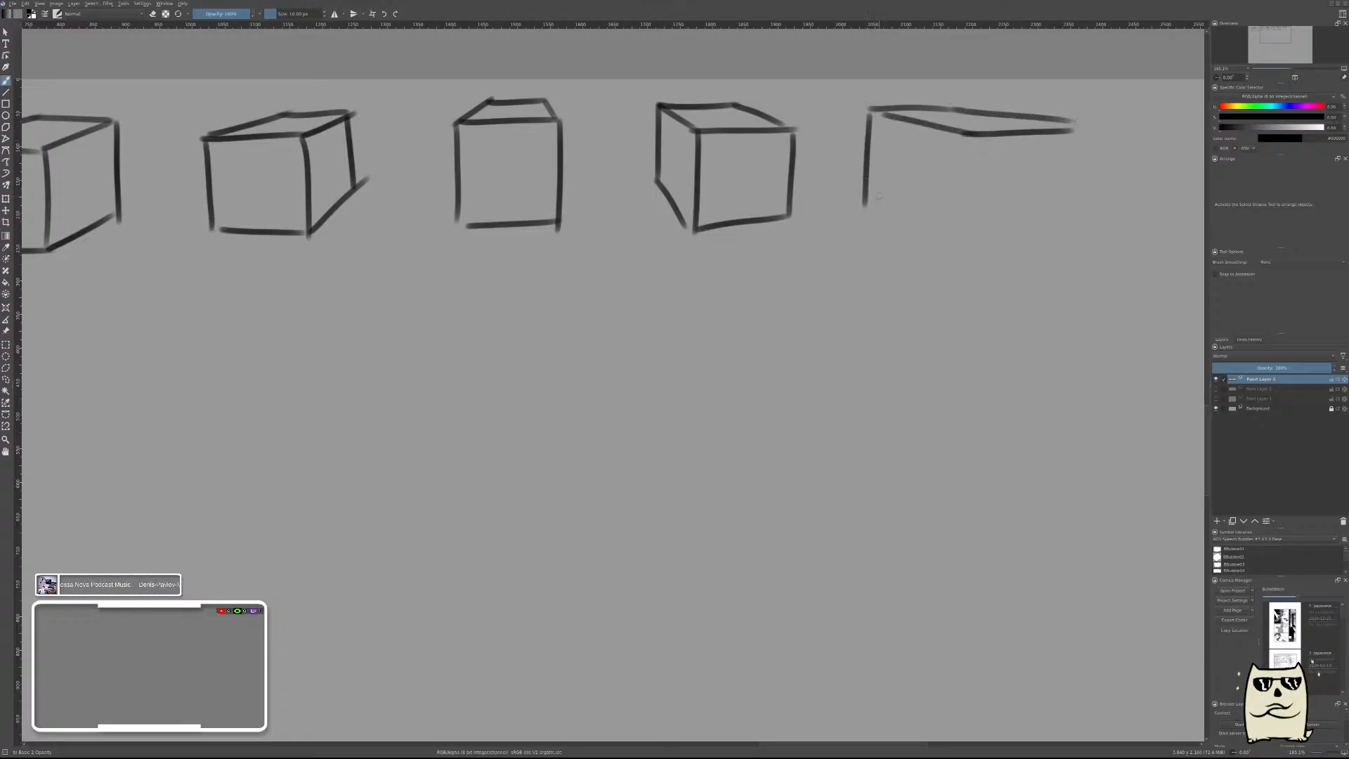
drag(961, 140, 957, 243)
drag(859, 205, 958, 242)
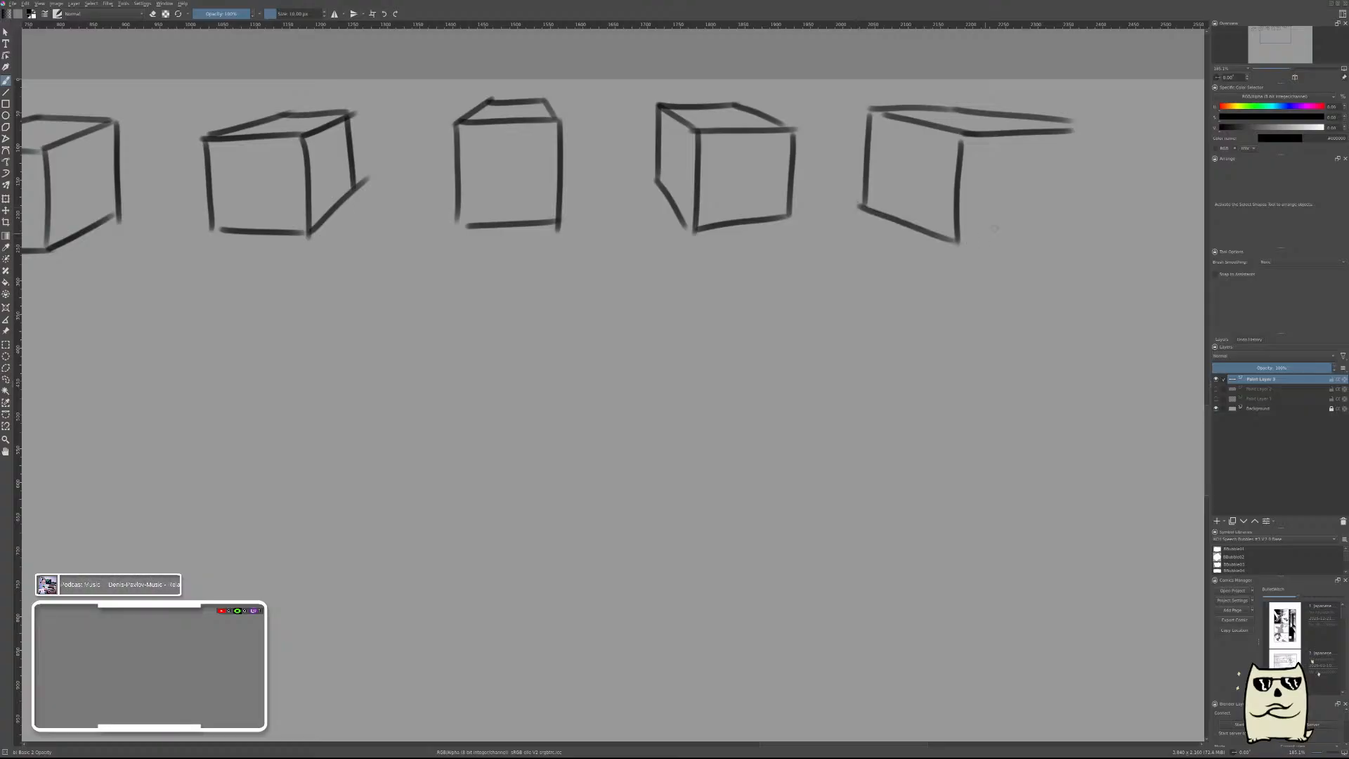
key(ctrl+z)
key(ctrl+z)
key(ctrl+z)
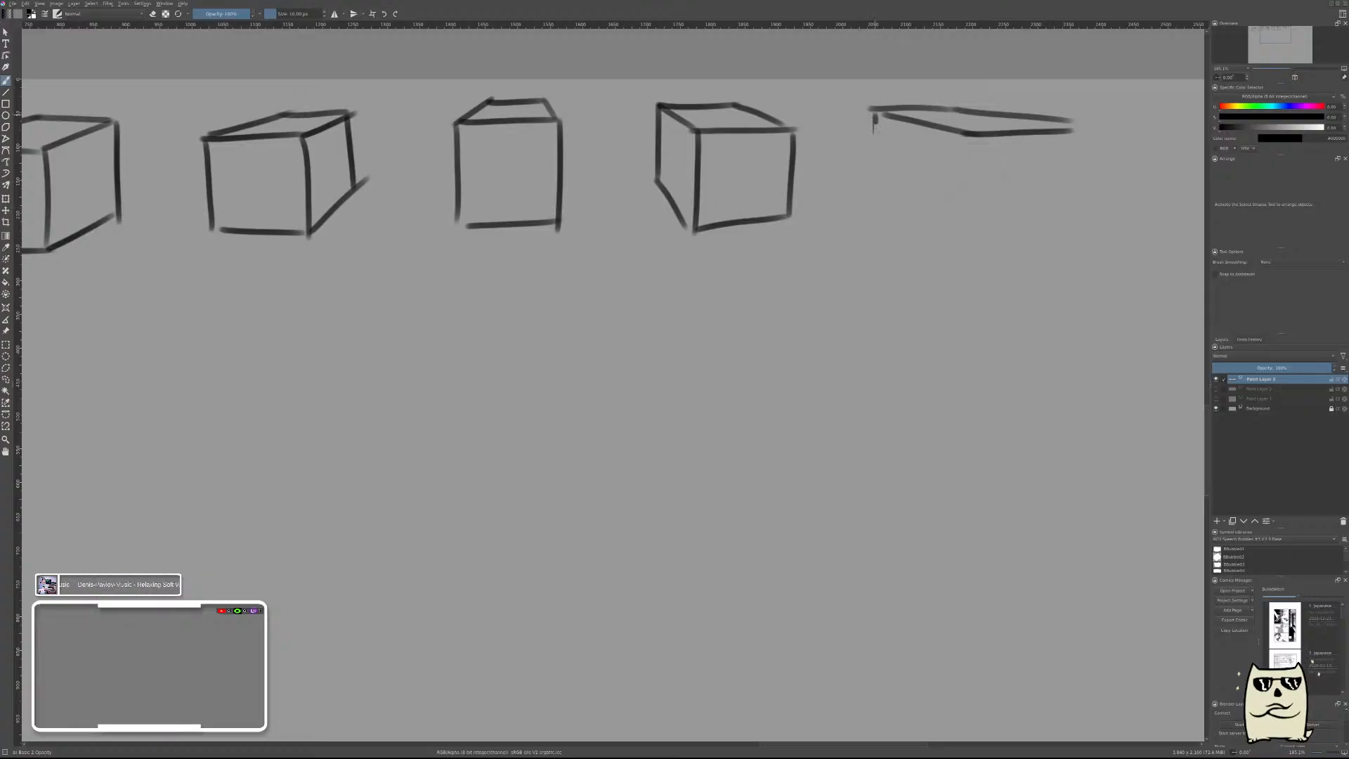
Try both side faces of the sixth box with three vertical edges and two bottom edges meeting at the front corner.
drag(875, 125, 877, 202)
drag(972, 132, 967, 226)
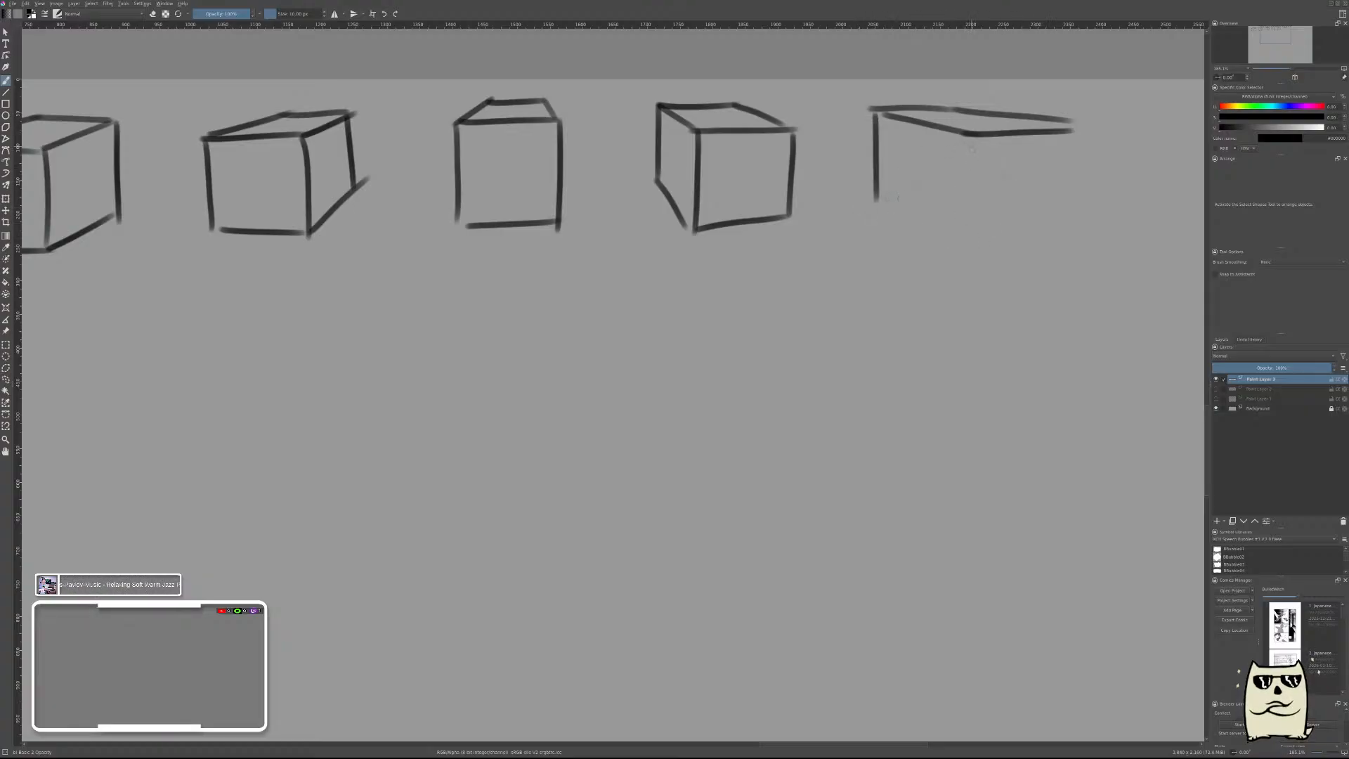
drag(876, 198, 965, 229)
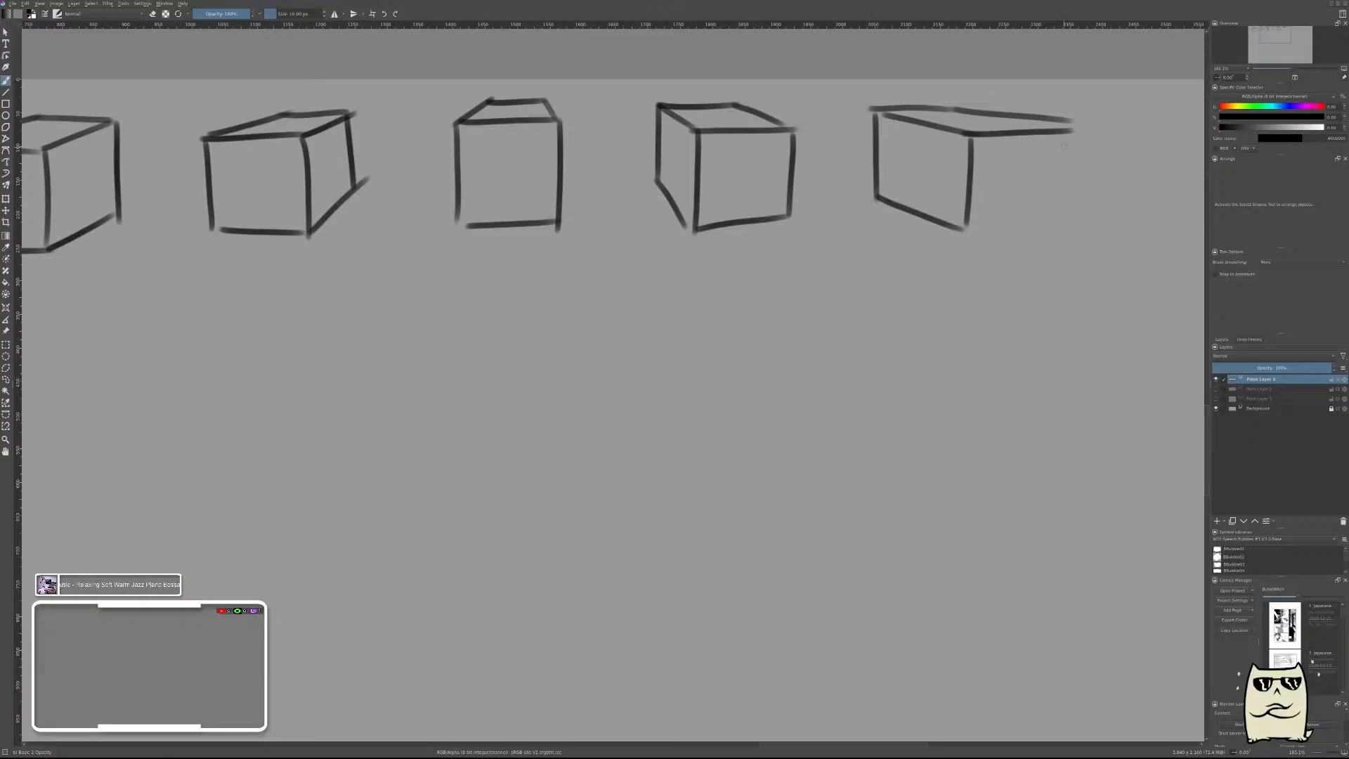
drag(1071, 129, 1068, 211)
drag(969, 230, 1063, 210)
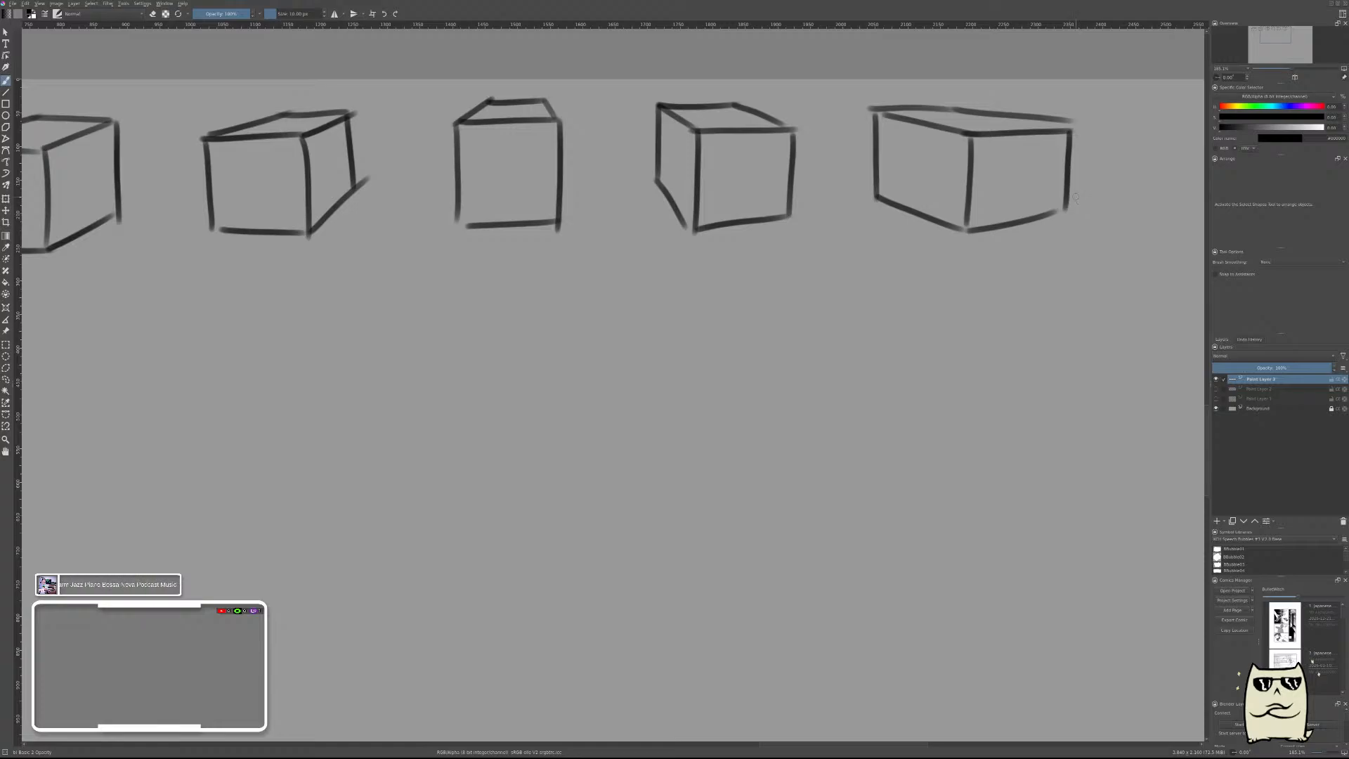
Undo all strokes of the attempted sixth box.
key(ctrl+z)
key(ctrl+z)
key(ctrl+z)
key(ctrl+z)
key(ctrl+z)
key(ctrl+z)
key(ctrl+z)
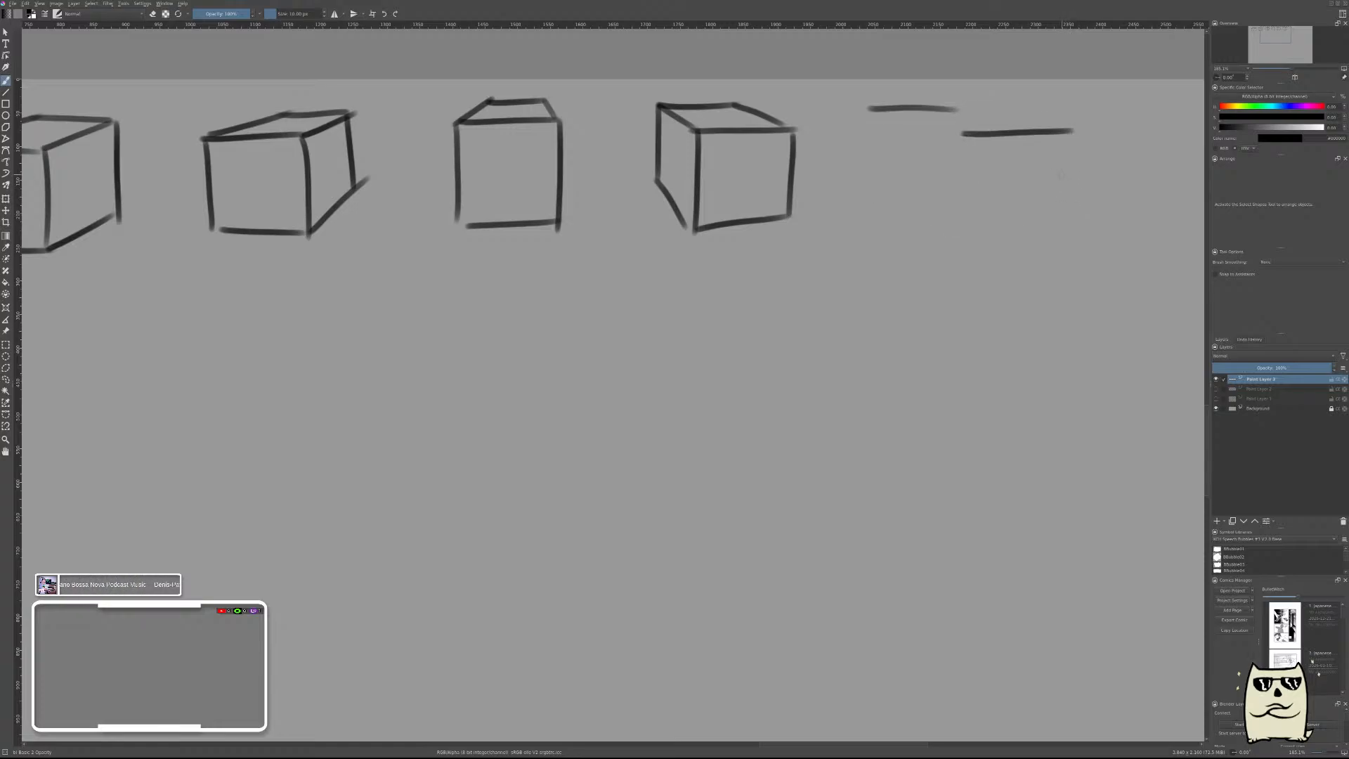
key(ctrl+z)
Brush a new sixth box's back top edge and its squarish right-hand face with the bottom edge rising slightly to the right.
key(ctrl+z)
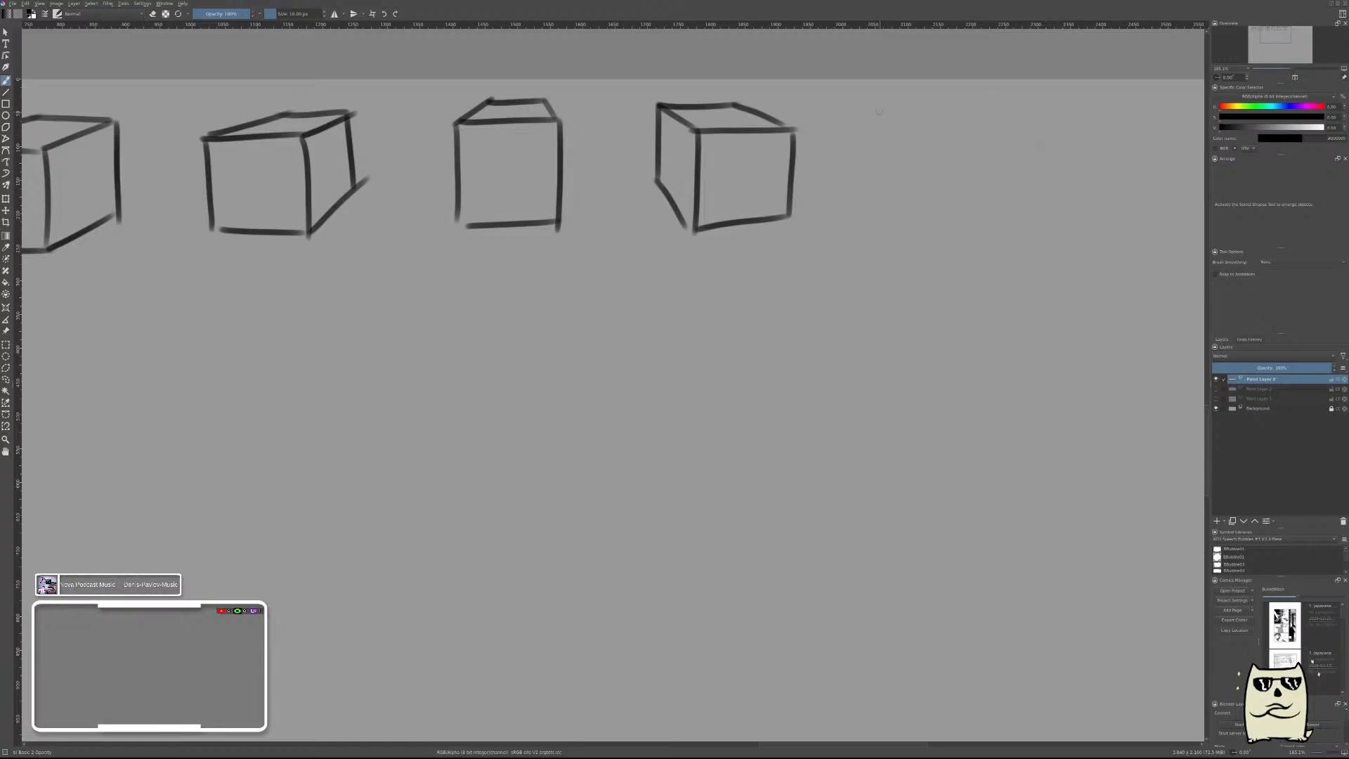
mouse_move(878, 112)
mouse_down()
mouse_move(991, 116)
mouse_move(959, 105)
mouse_move(1044, 133)
mouse_move(1028, 126)
mouse_move(1061, 123)
mouse_up()
key(ctrl+z)
key(ctrl+z)
key(ctrl+z)
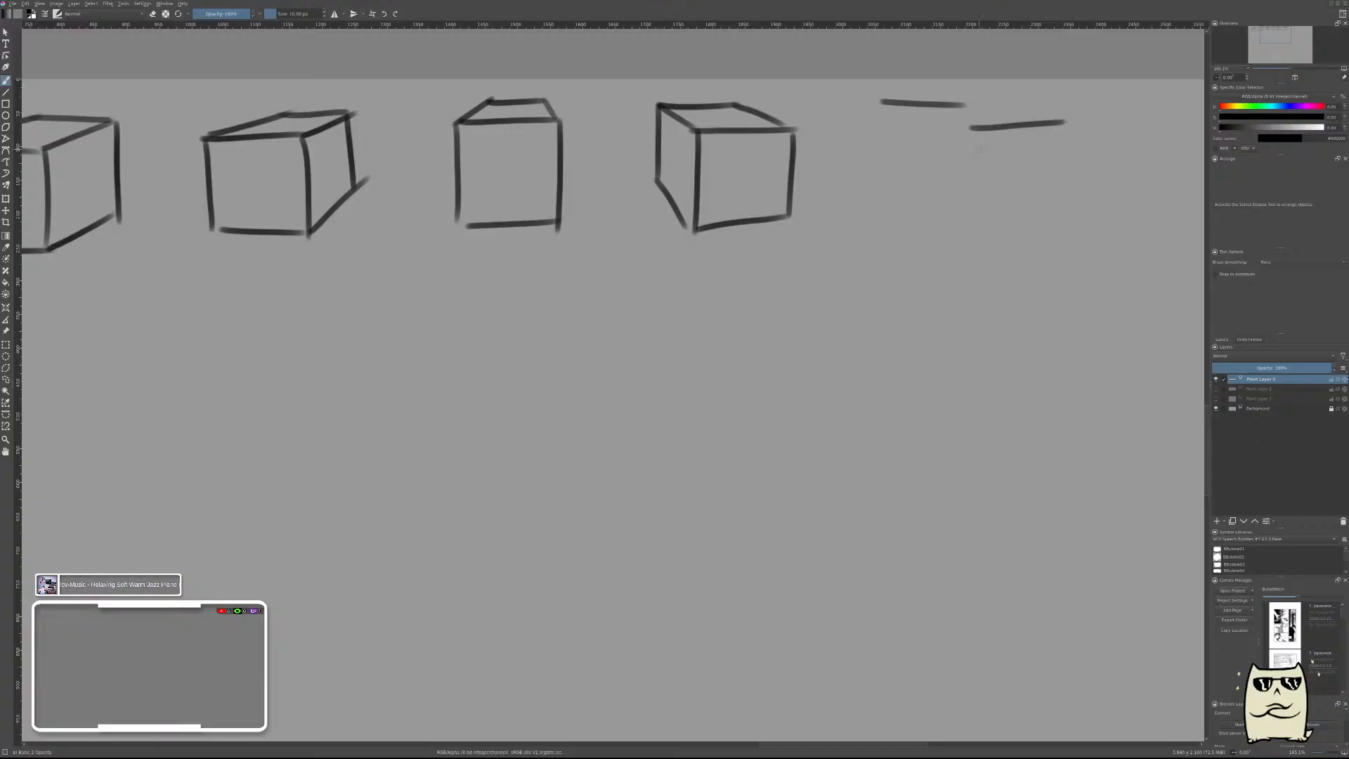
drag(970, 144, 968, 225)
drag(1064, 125, 1056, 197)
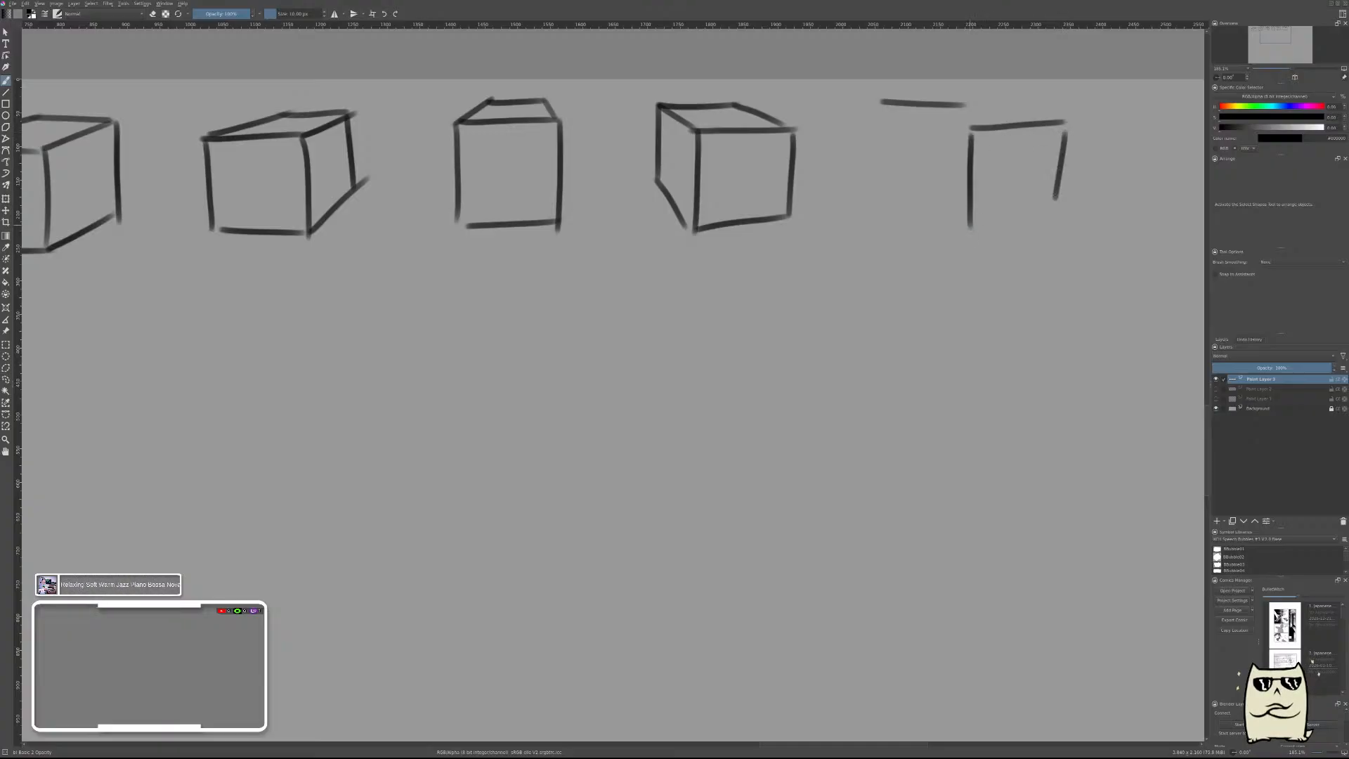
drag(969, 224, 1069, 195)
key(ctrl+z)
key(ctrl+z)
drag(1066, 129, 1064, 216)
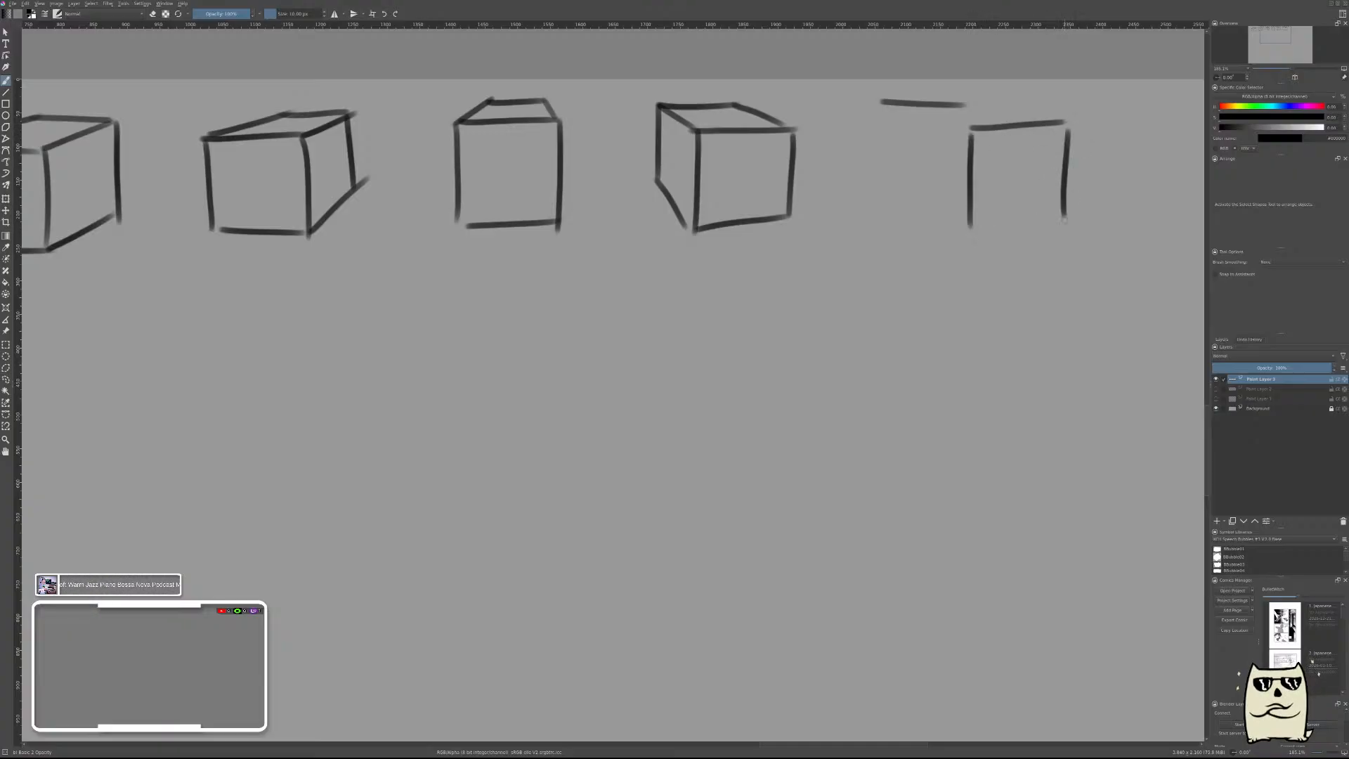
drag(956, 227, 1067, 215)
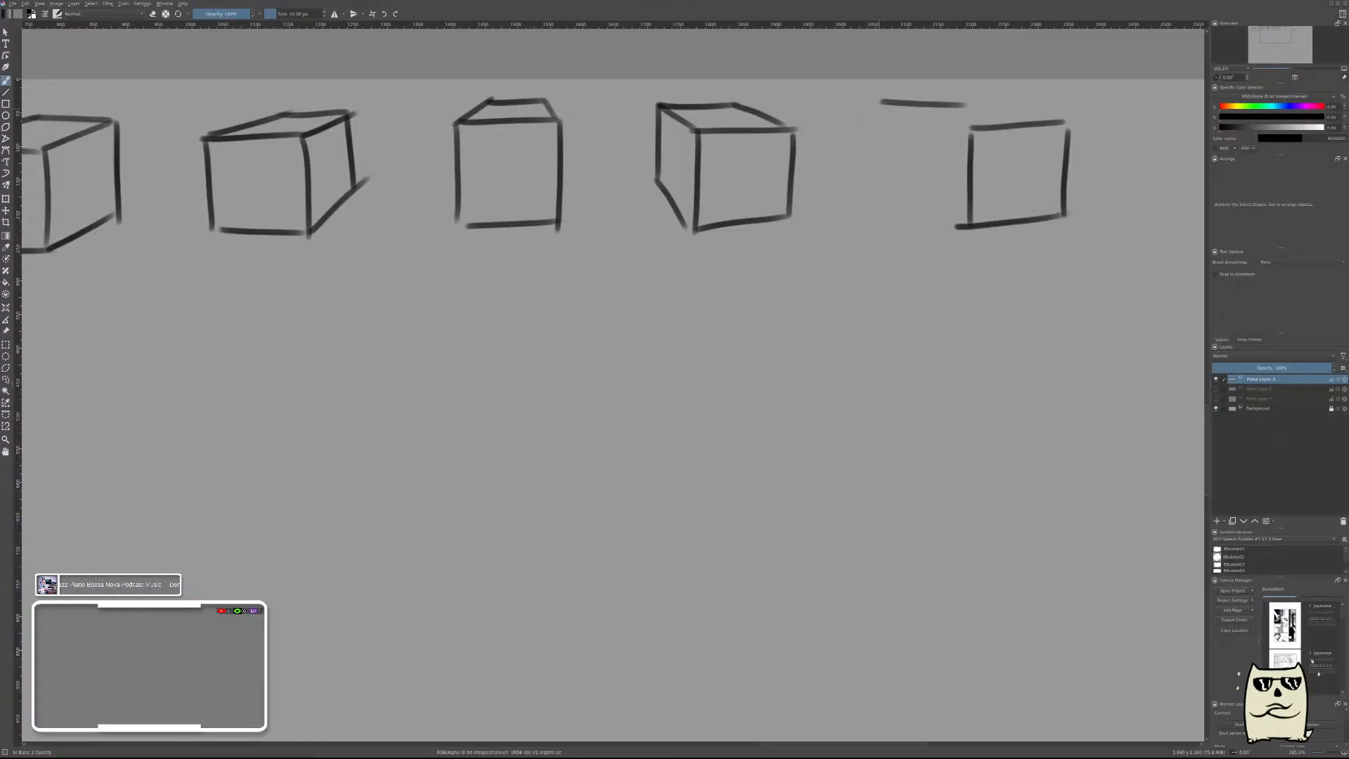
Close the sixth box's top face with its receding edges and add its left side face with a vertical and a bottom edge.
mouse_move(875, 103)
mouse_down()
mouse_move(1002, 140)
mouse_move(956, 125)
mouse_up()
drag(956, 103, 1065, 114)
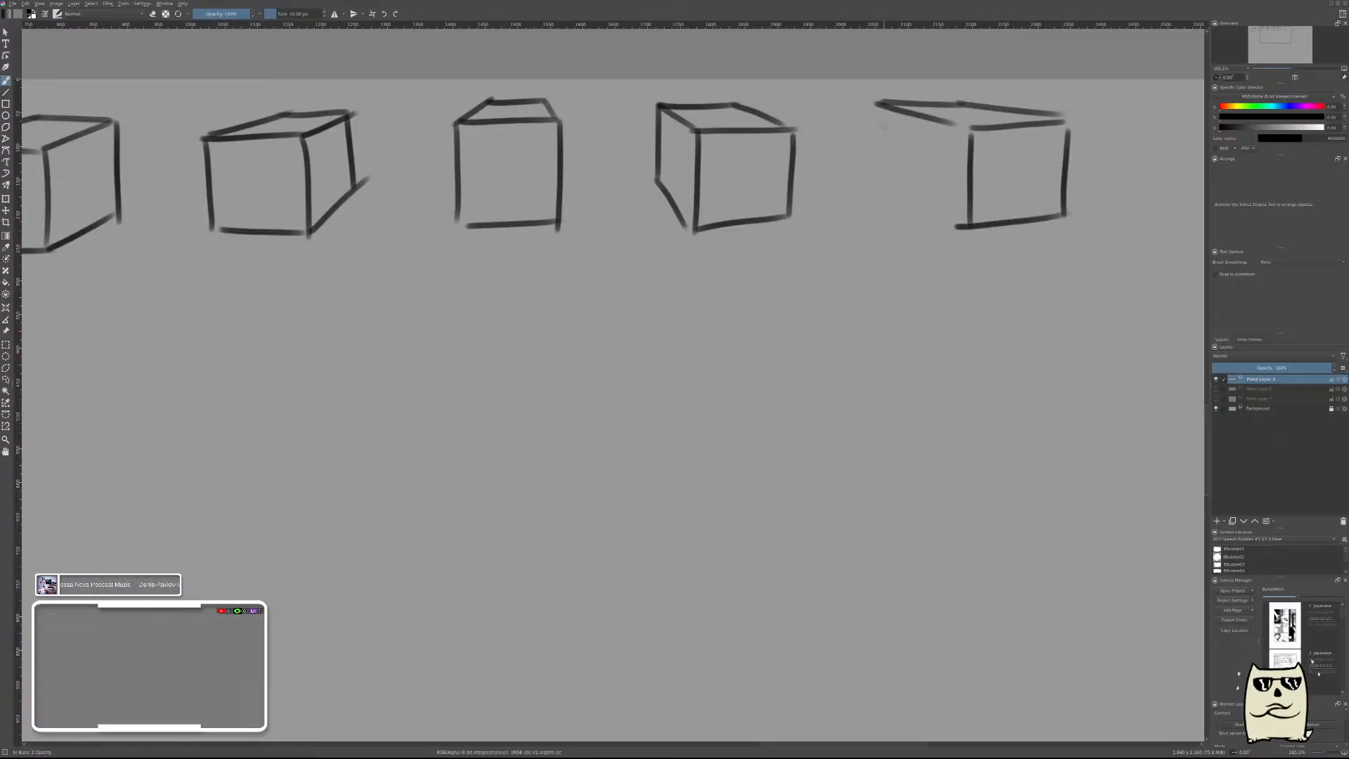
drag(882, 106, 892, 195)
drag(962, 227, 883, 190)
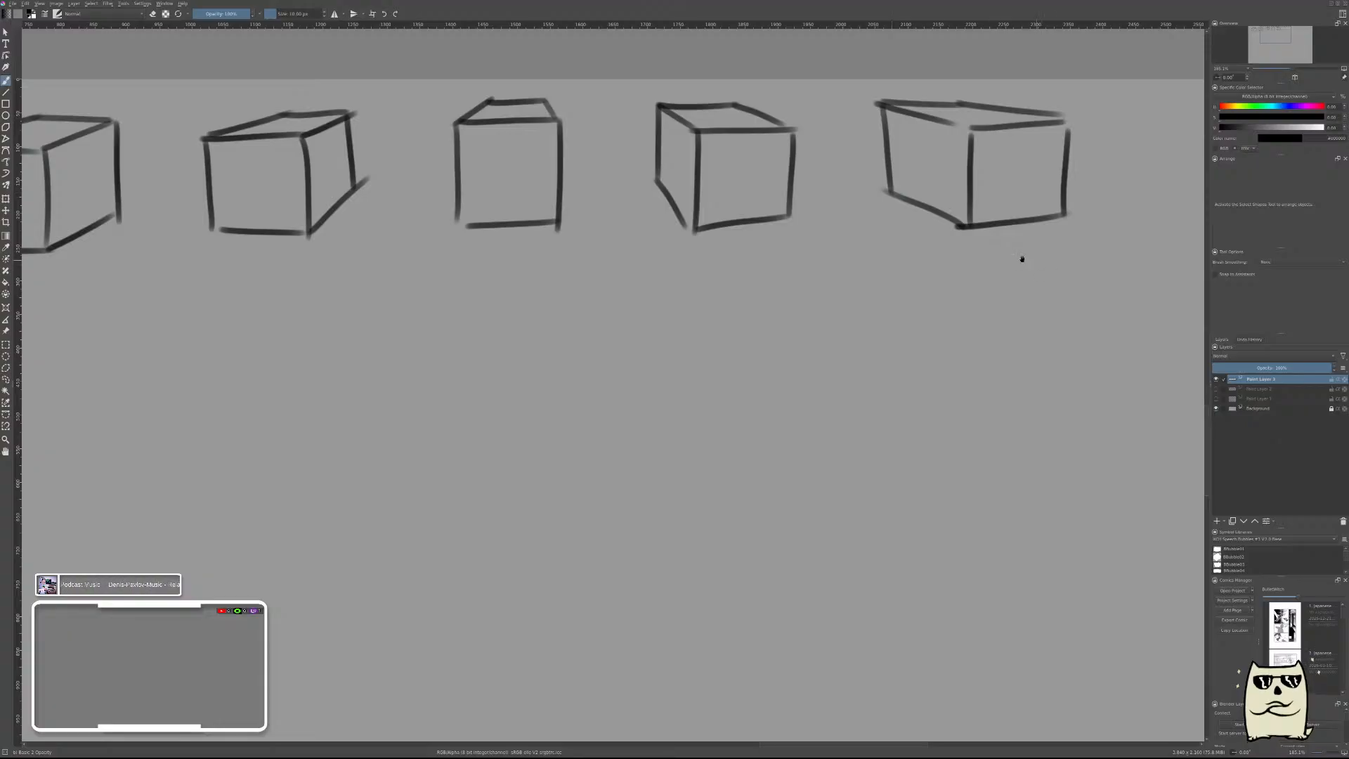
Brush the seventh box with a flat diamond top face, three vertical edges, and bottom edges meeting at the front corner.
drag(1187, 231, 844, 232)
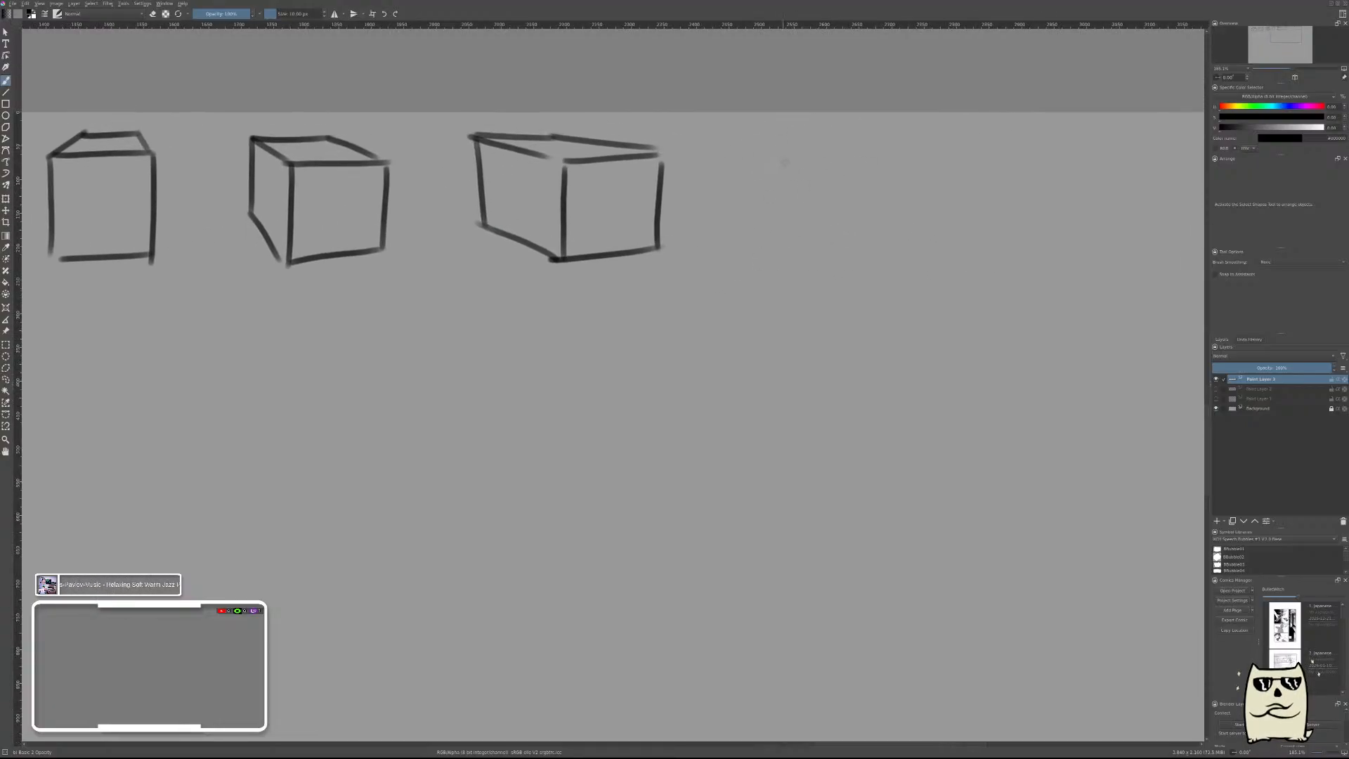
mouse_move(765, 160)
mouse_down()
mouse_move(886, 171)
mouse_move(874, 176)
mouse_move(959, 147)
mouse_up()
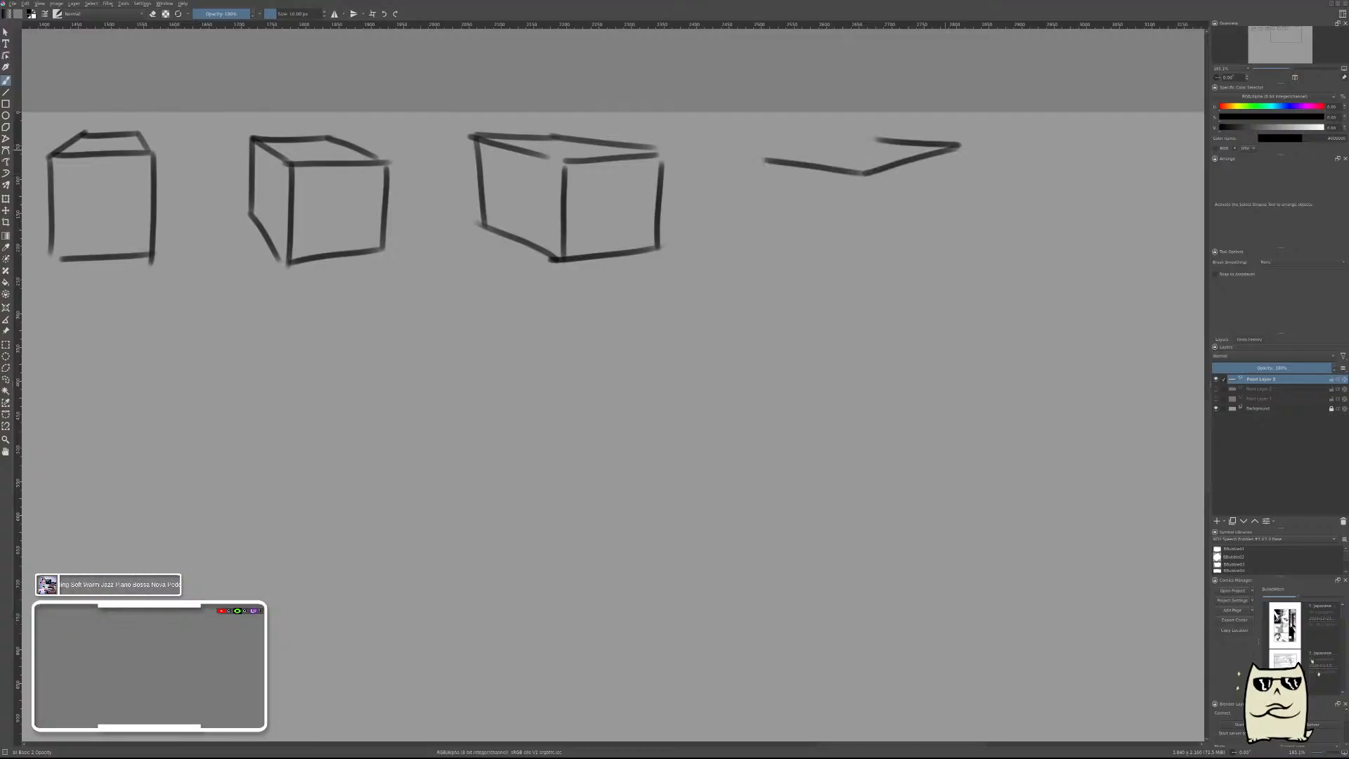
mouse_move(953, 145)
mouse_down()
mouse_move(835, 131)
mouse_move(765, 153)
mouse_up()
drag(864, 181, 866, 275)
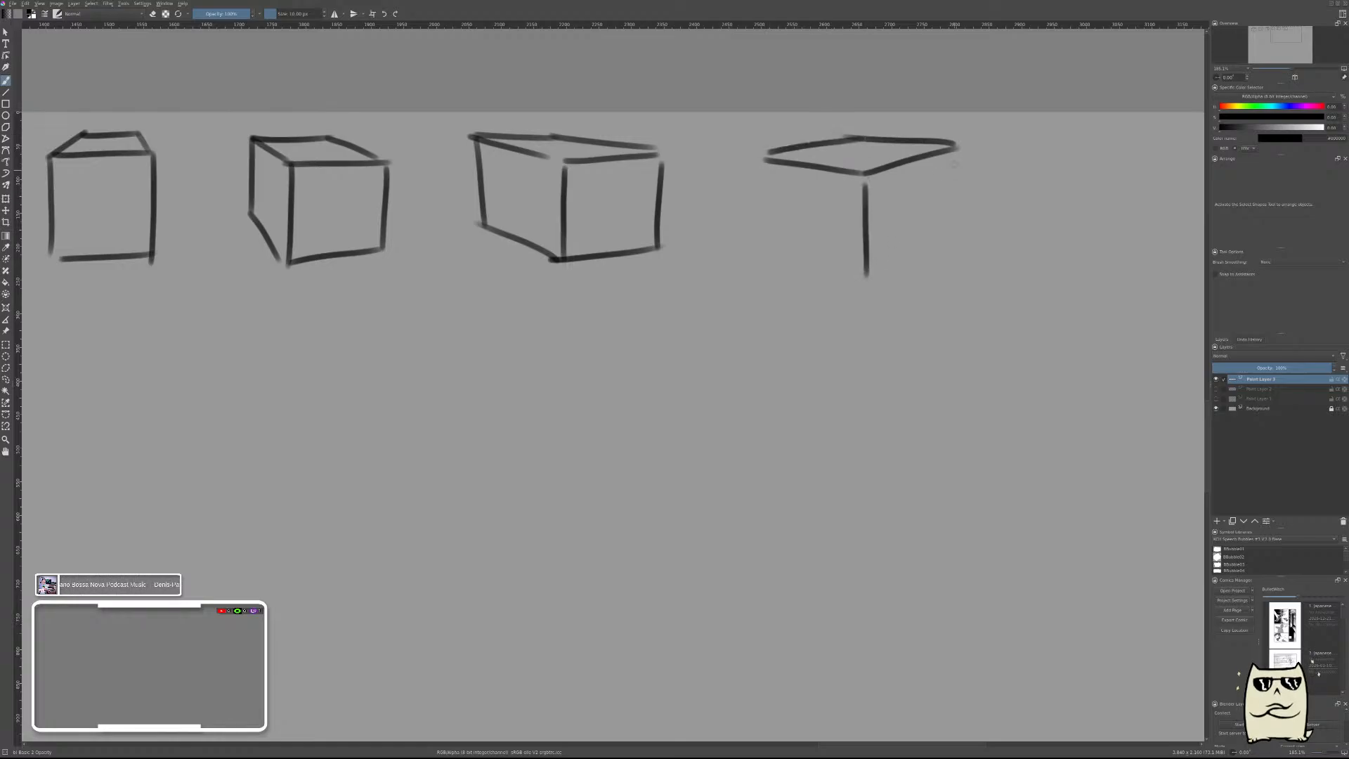
drag(955, 151, 952, 240)
drag(867, 274, 978, 226)
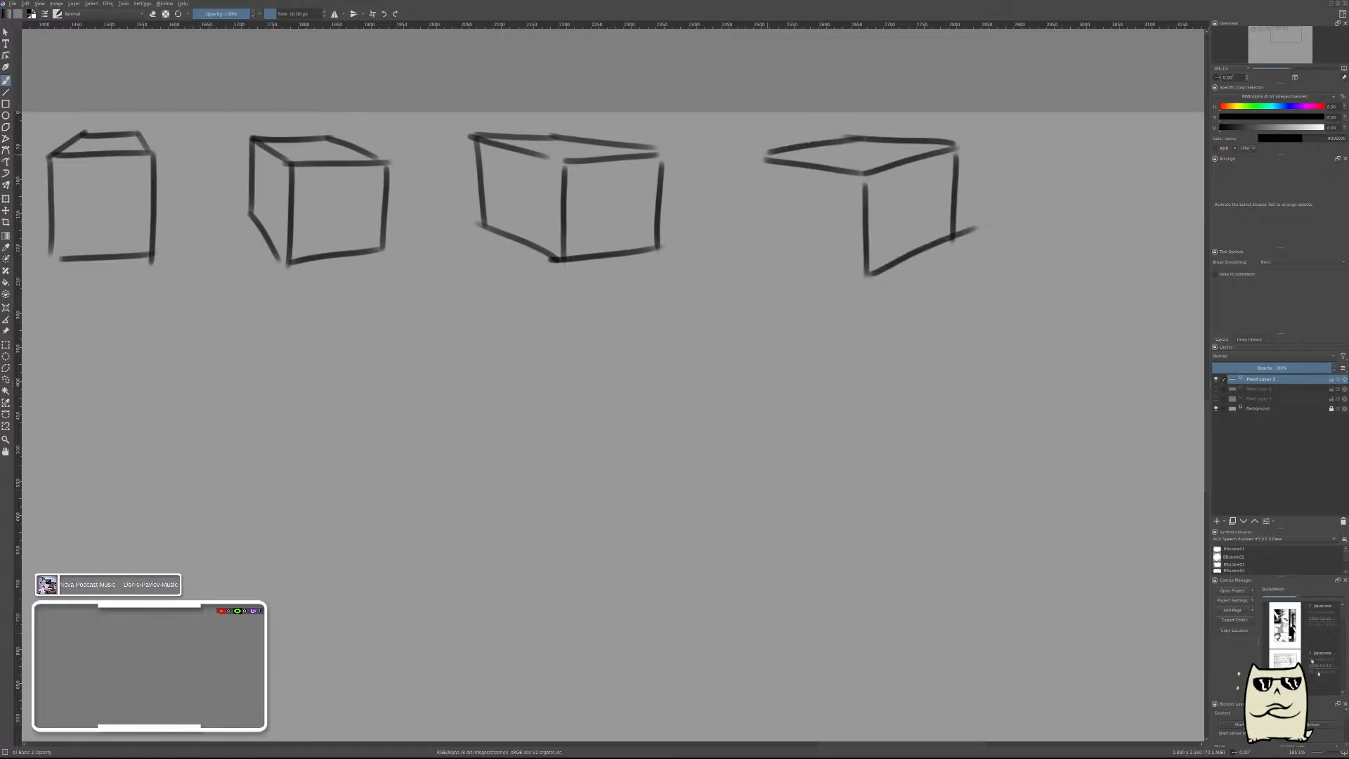
mouse_move(768, 153)
mouse_down()
mouse_move(768, 260)
mouse_move(870, 276)
mouse_up()
Brush the squarish left-hand face of the eighth box with its top and bottom edges sloping down to the right.
drag(1104, 248, 843, 275)
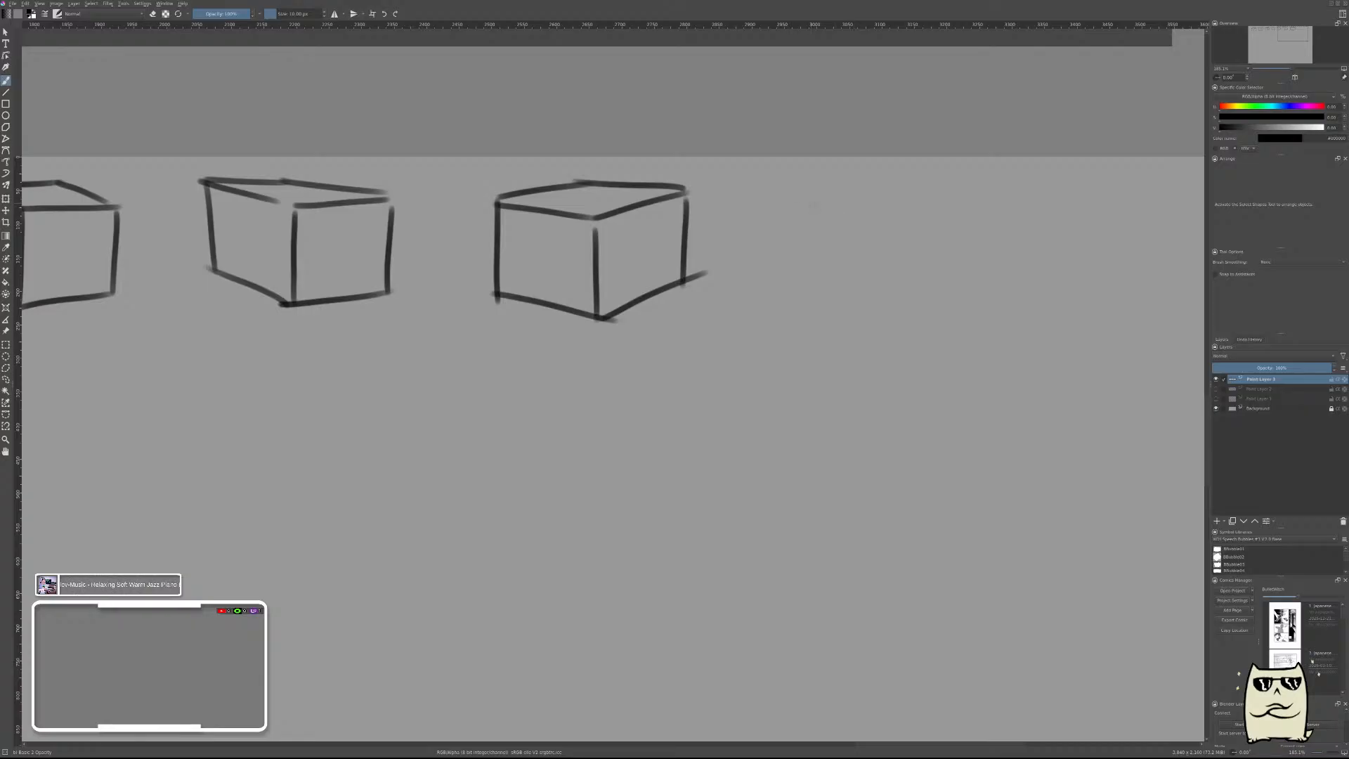
drag(792, 203, 901, 221)
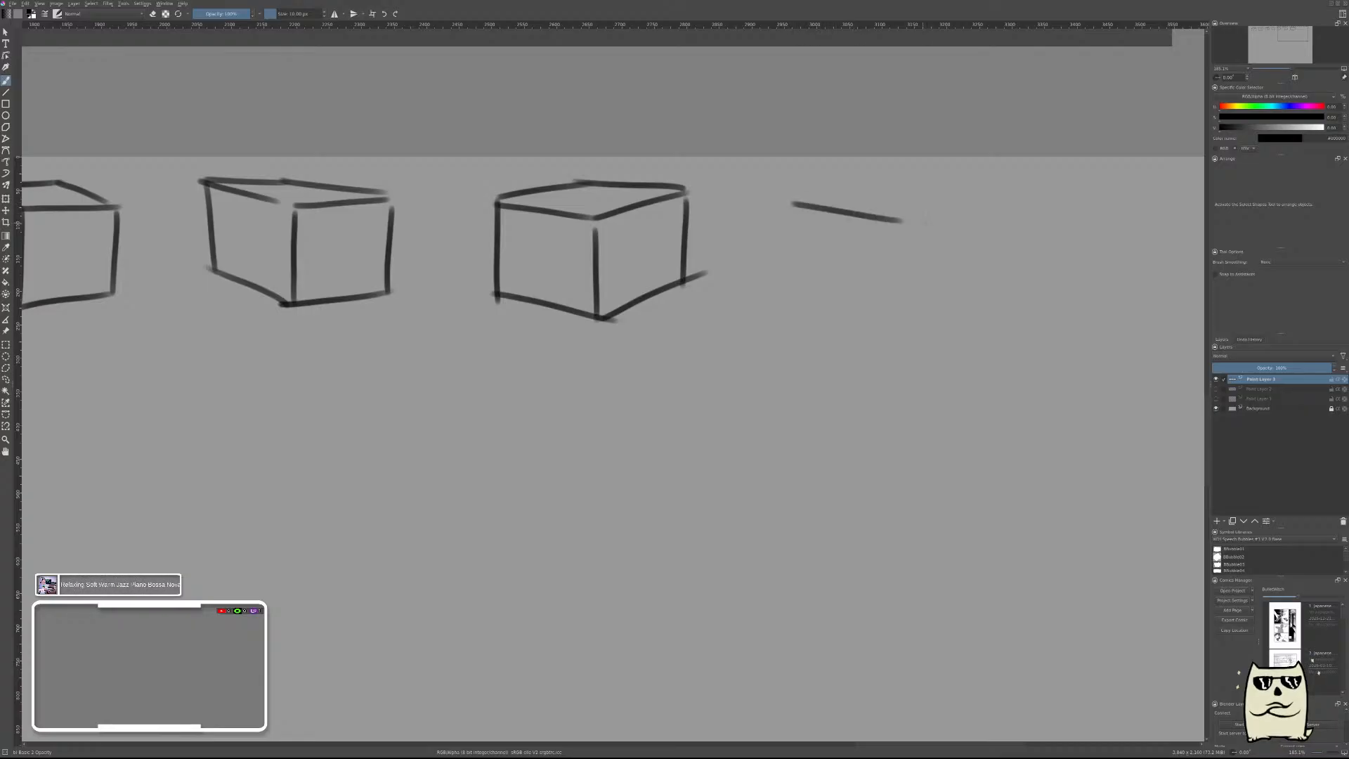
key(ctrl+z)
mouse_move(783, 196)
mouse_down()
mouse_move(893, 217)
mouse_move(877, 235)
mouse_move(881, 311)
mouse_move(787, 263)
mouse_move(789, 301)
mouse_up()
drag(784, 287, 886, 309)
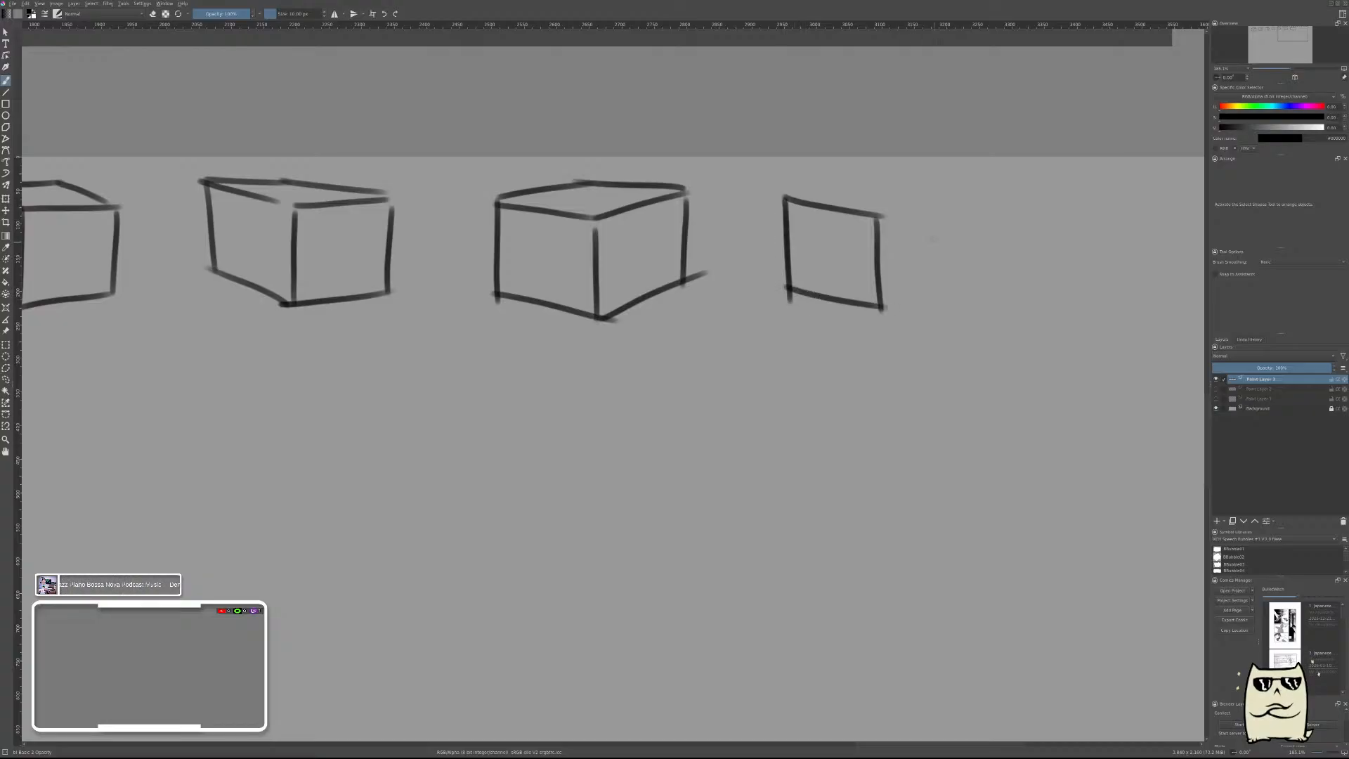
drag(929, 202, 931, 283)
key(ctrl+z)
drag(937, 199, 939, 267)
drag(878, 217, 941, 200)
drag(940, 266, 881, 309)
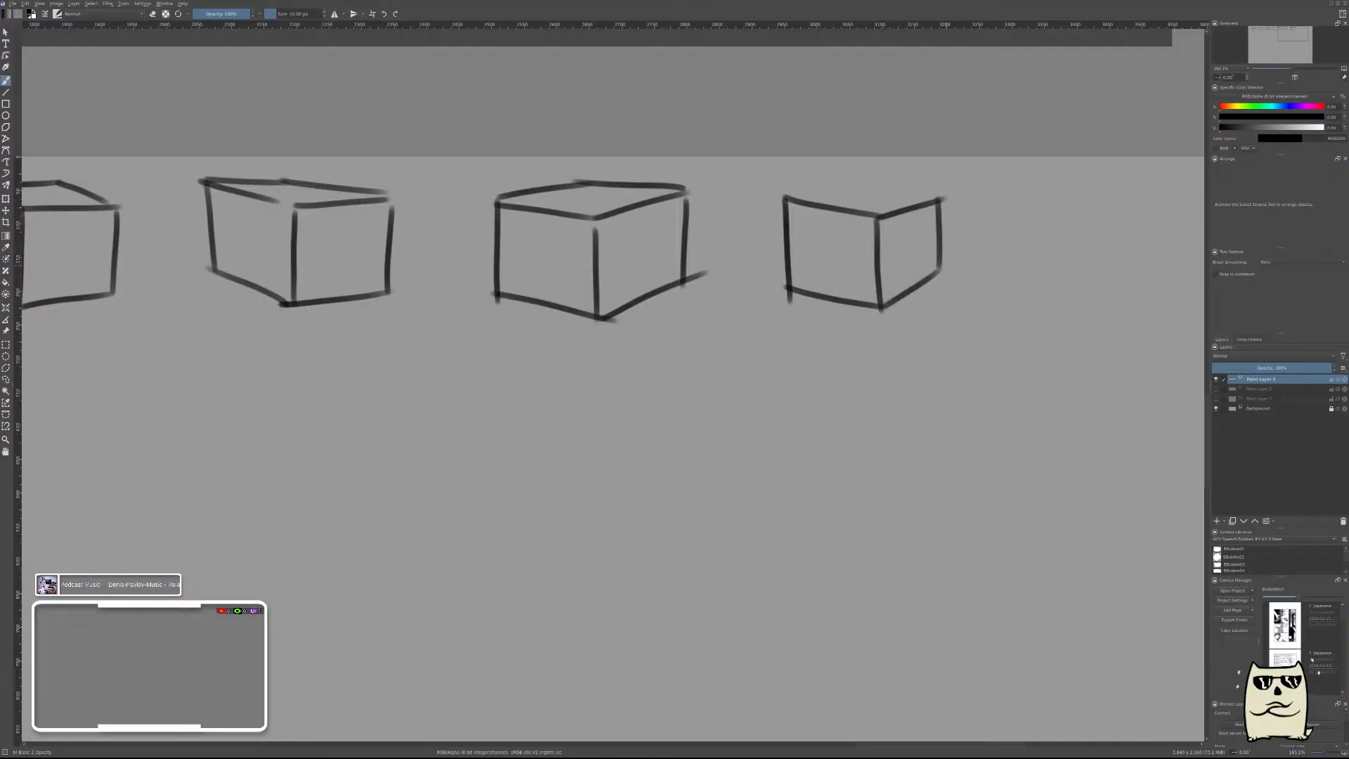
key(ctrl+z)
key(ctrl+z)
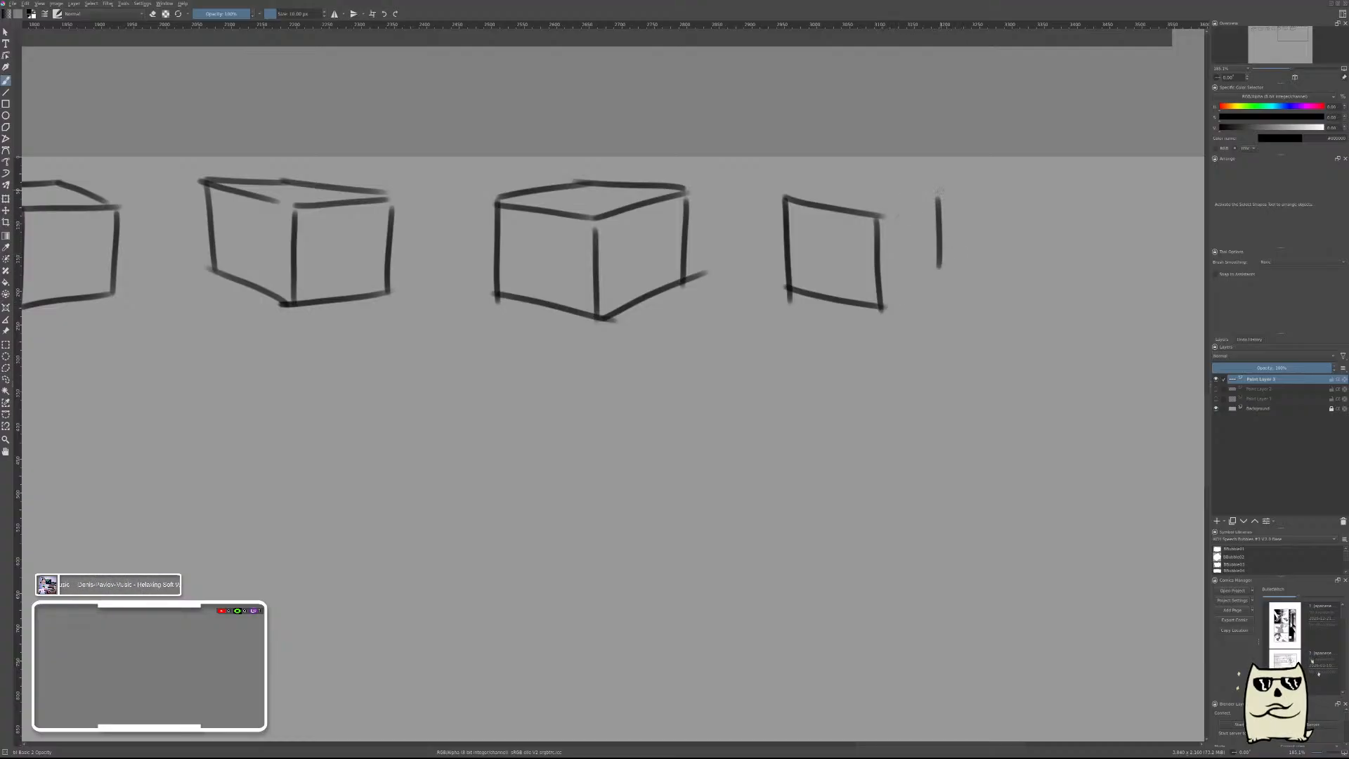
Add the eighth box's right-hand face with edges rising to the right, and close its top face with two back edges.
key(ctrl+z)
drag(938, 184, 945, 281)
drag(879, 214, 952, 182)
key(ctrl+z)
drag(882, 305, 952, 267)
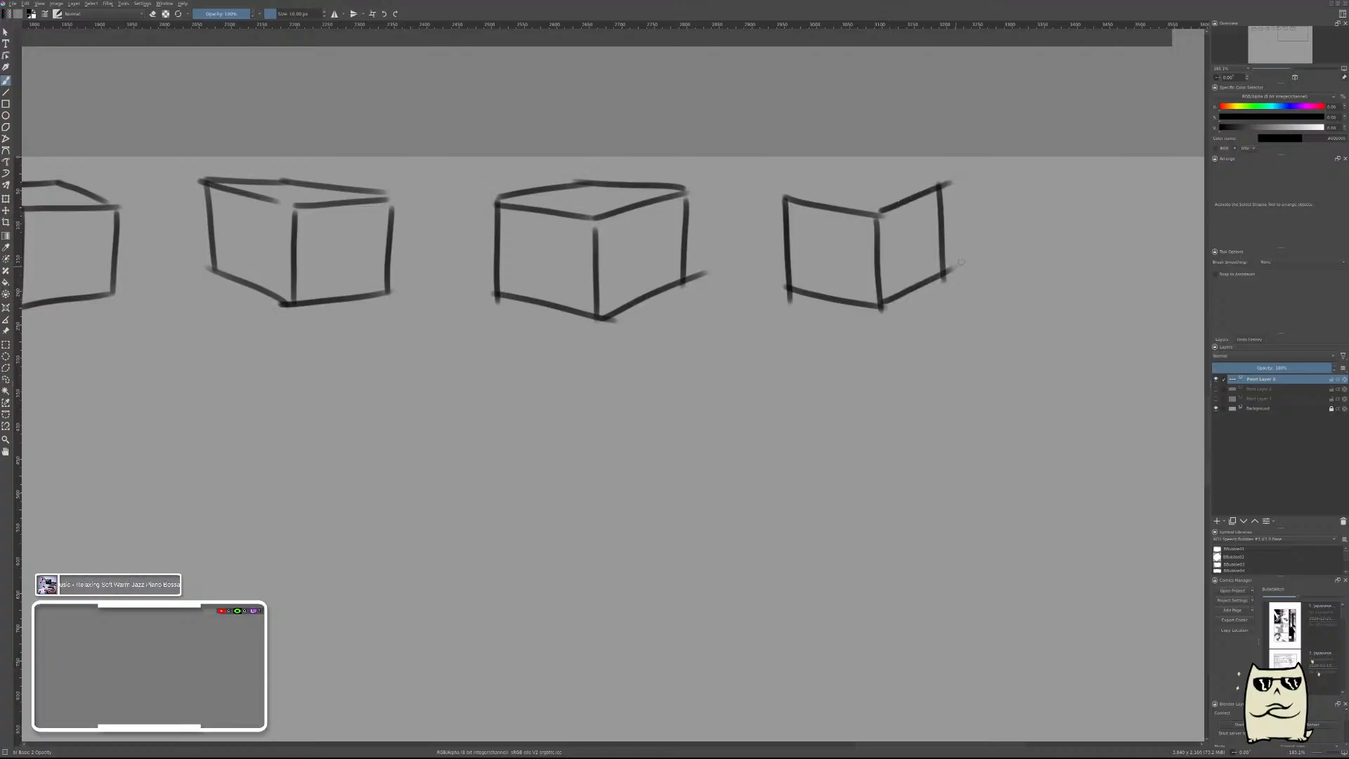
mouse_move(870, 175)
mouse_down()
mouse_move(943, 179)
mouse_move(858, 167)
mouse_up()
drag(786, 199, 874, 166)
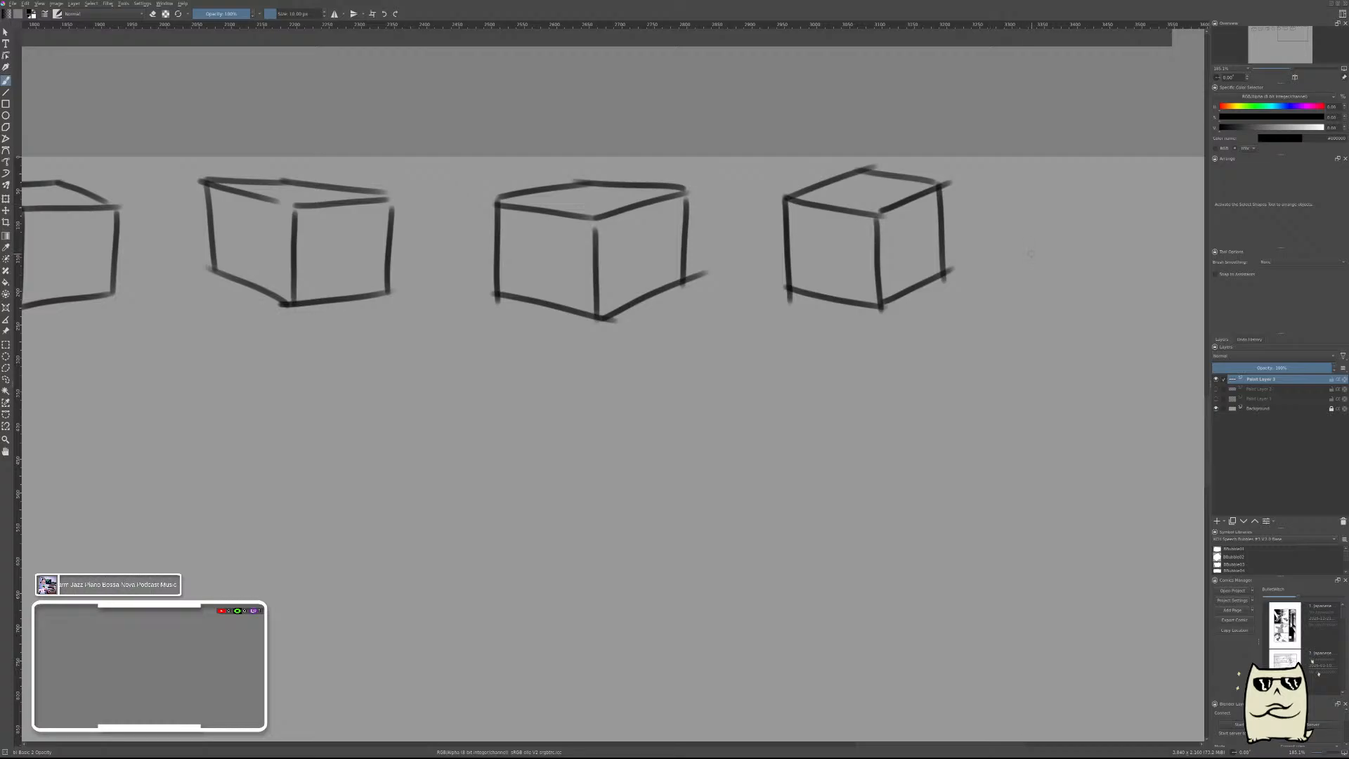
Brush the front vertical edge and narrow right-hand face of a smaller ninth box.
drag(1033, 254, 785, 247)
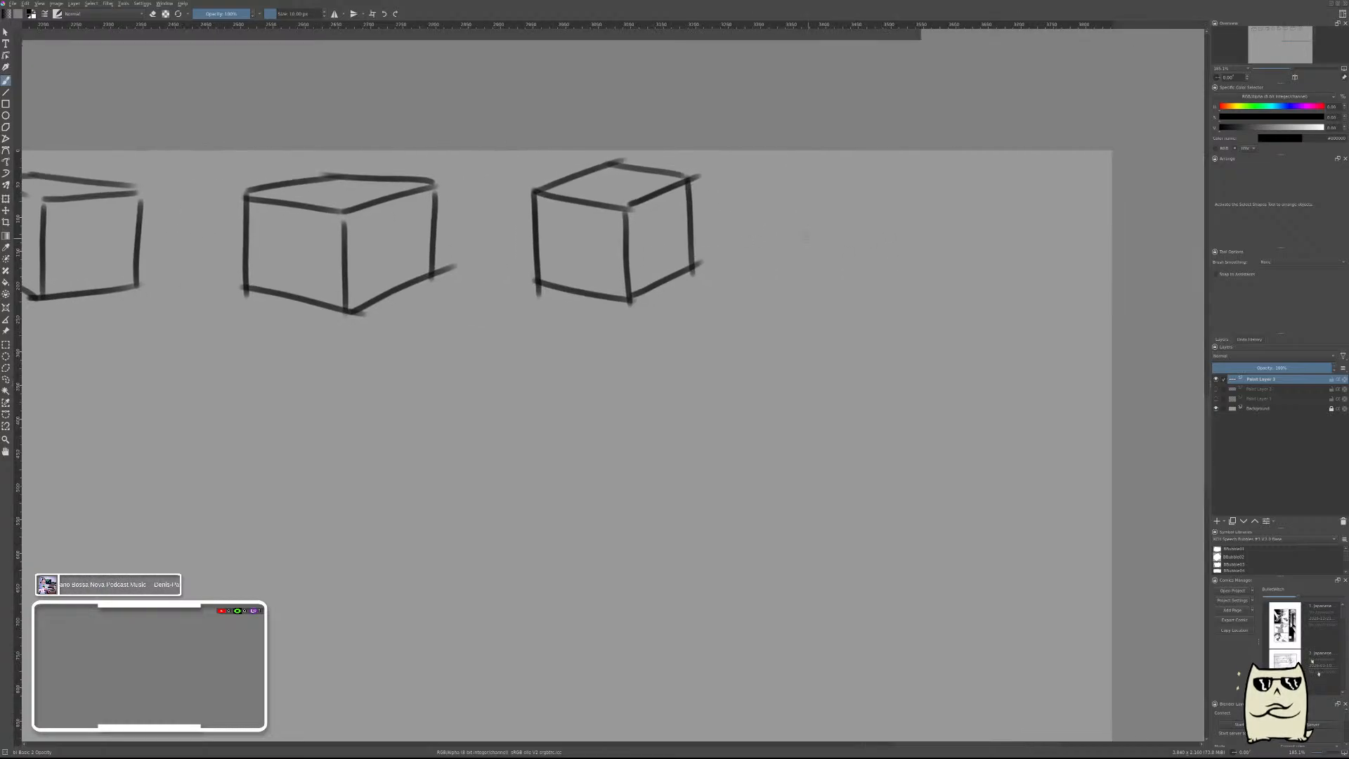
drag(808, 176, 808, 285)
key(ctrl+z)
drag(848, 203, 846, 288)
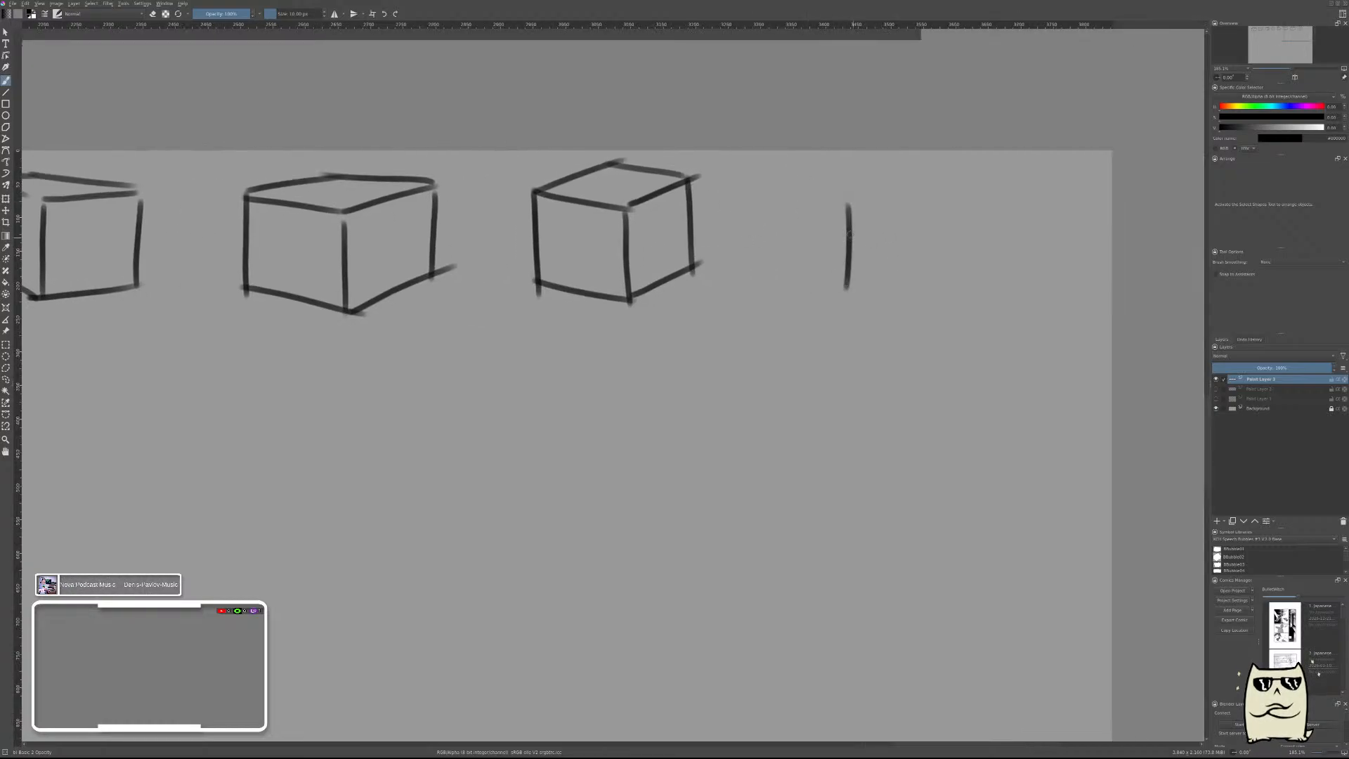
drag(845, 207, 768, 173)
key(ctrl+z)
drag(887, 193, 886, 255)
key(ctrl+z)
drag(888, 190, 886, 254)
drag(846, 207, 887, 188)
drag(847, 284, 894, 245)
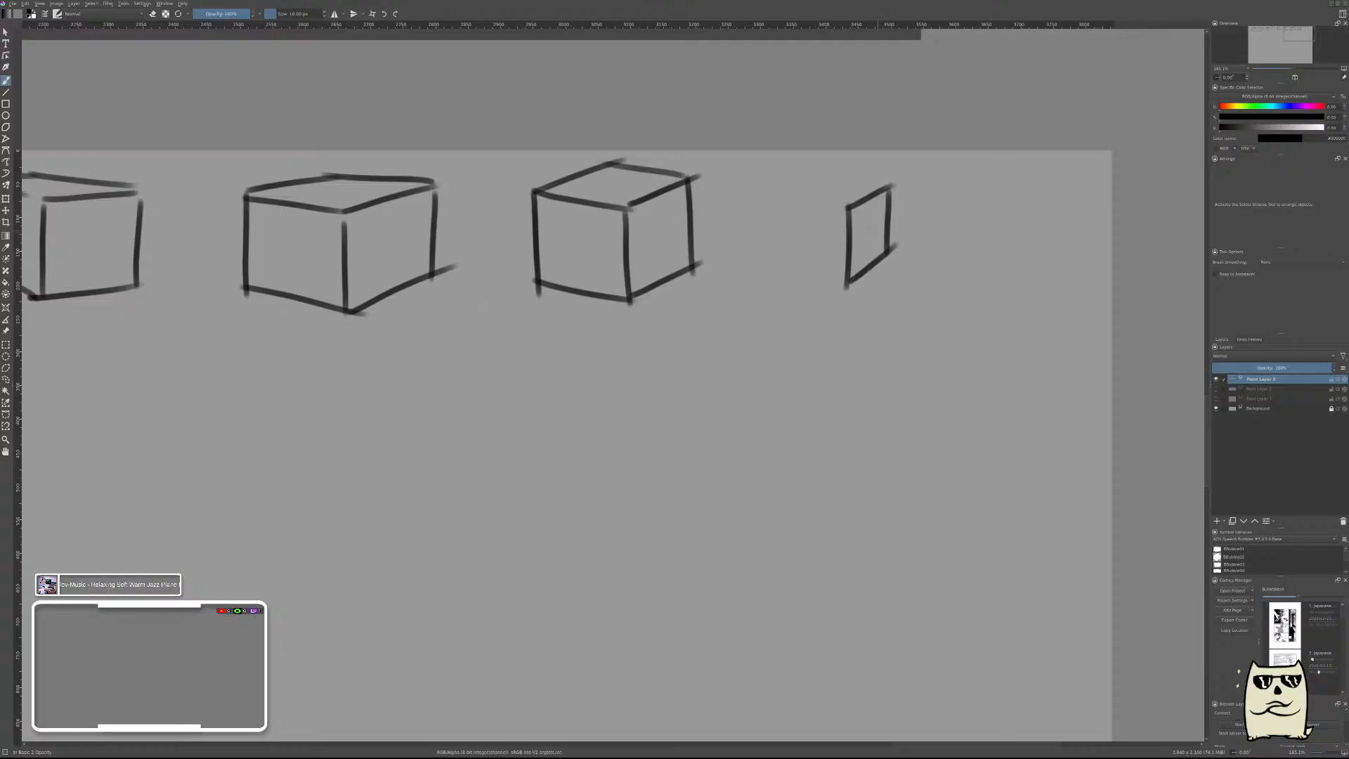
Add the ninth box's left-hand face and close its flat top face with the back edges.
drag(847, 207, 772, 201)
drag(847, 284, 777, 271)
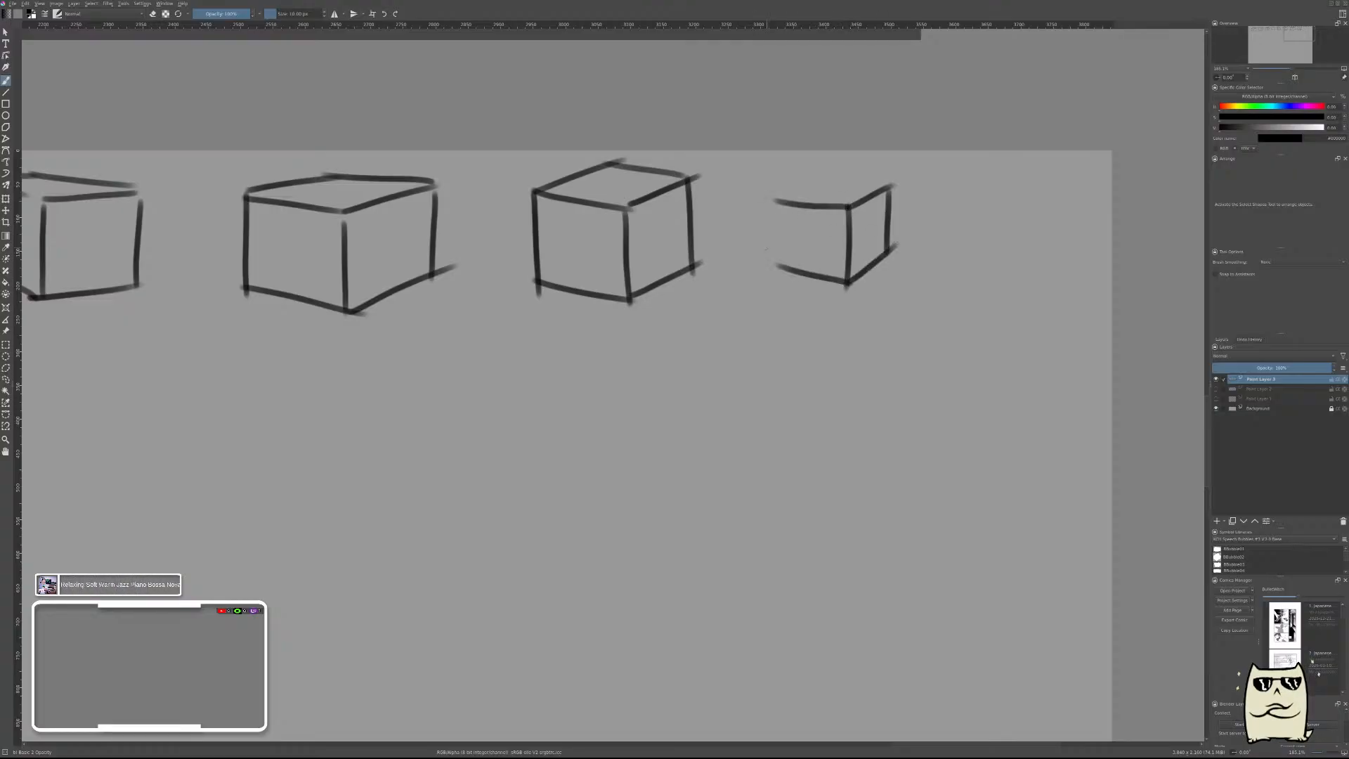
drag(777, 212, 778, 274)
mouse_move(778, 201)
mouse_down()
mouse_move(824, 175)
mouse_move(894, 182)
mouse_up()
key(ctrl+z)
Brush a tenth box near the canvas's right edge with a tall front face, thin top face and very narrow right side.
drag(960, 234, 793, 231)
drag(822, 187, 820, 276)
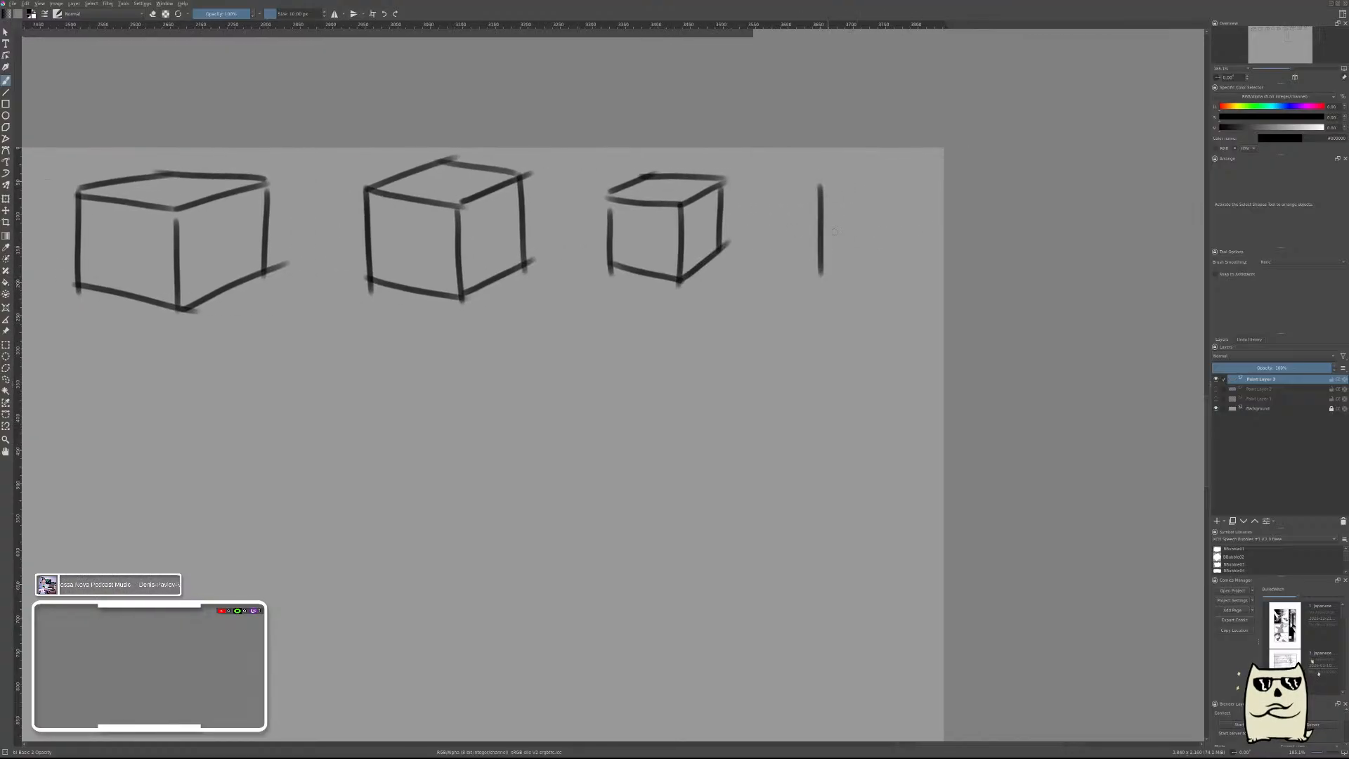
mouse_move(820, 185)
mouse_down()
mouse_move(897, 182)
mouse_move(899, 270)
mouse_up()
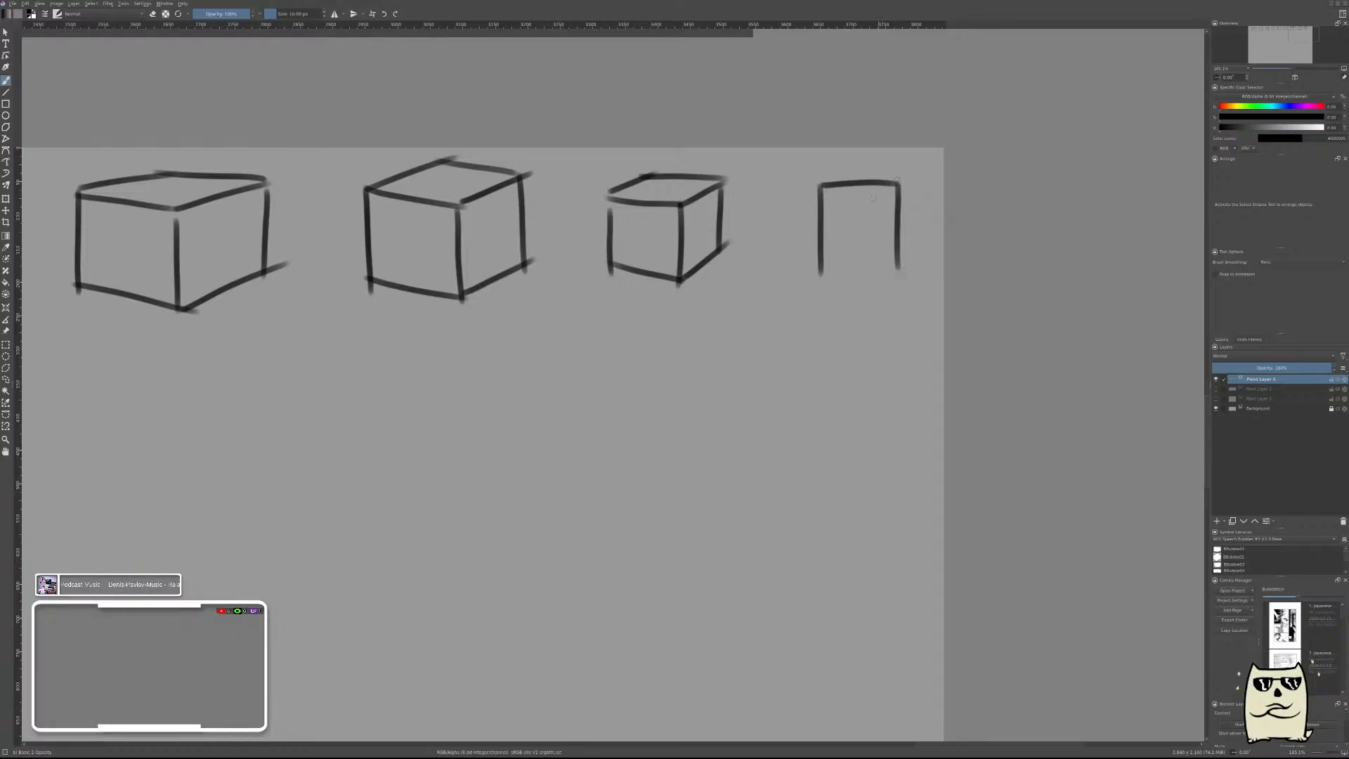
drag(859, 166, 913, 167)
mouse_move(818, 186)
mouse_down()
mouse_move(863, 165)
mouse_move(919, 231)
mouse_up()
drag(822, 266, 896, 270)
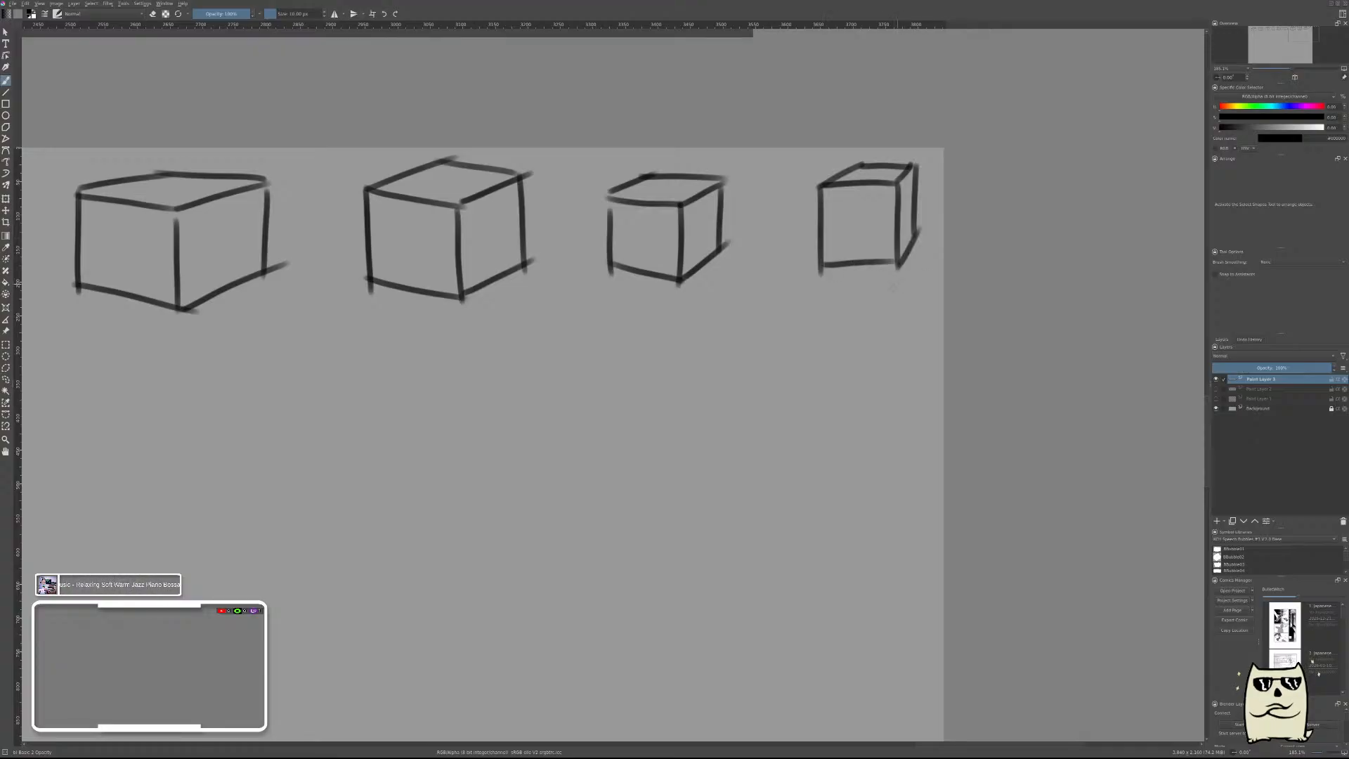
Mark the left-hand front faces of the first three boxes in the row with an X.
scroll(759, 356, down, 5)
drag(644, 409, 936, 313)
scroll(780, 276, up, 2)
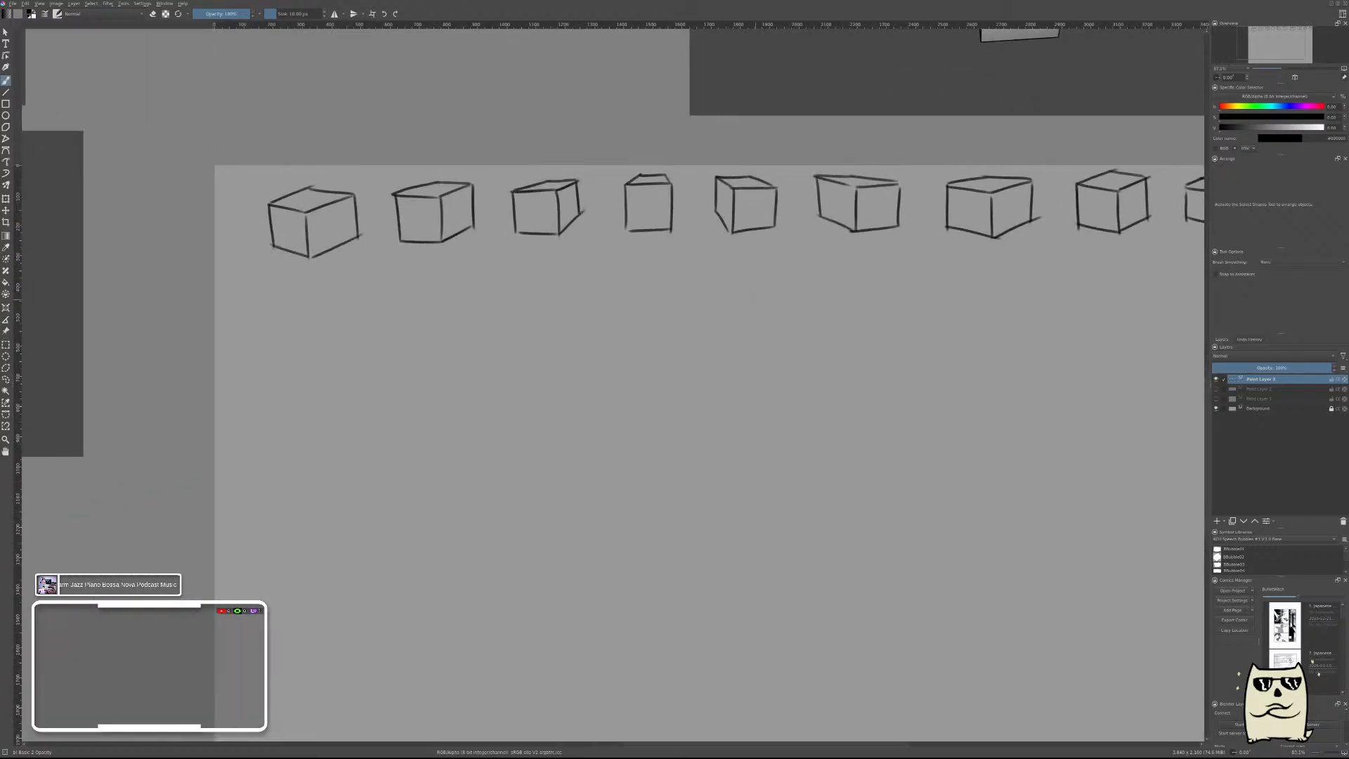
mouse_move(821, 289)
mouse_down()
mouse_move(762, 262)
mouse_move(843, 336)
mouse_move(1018, 371)
mouse_up()
scroll(656, 302, up, 3)
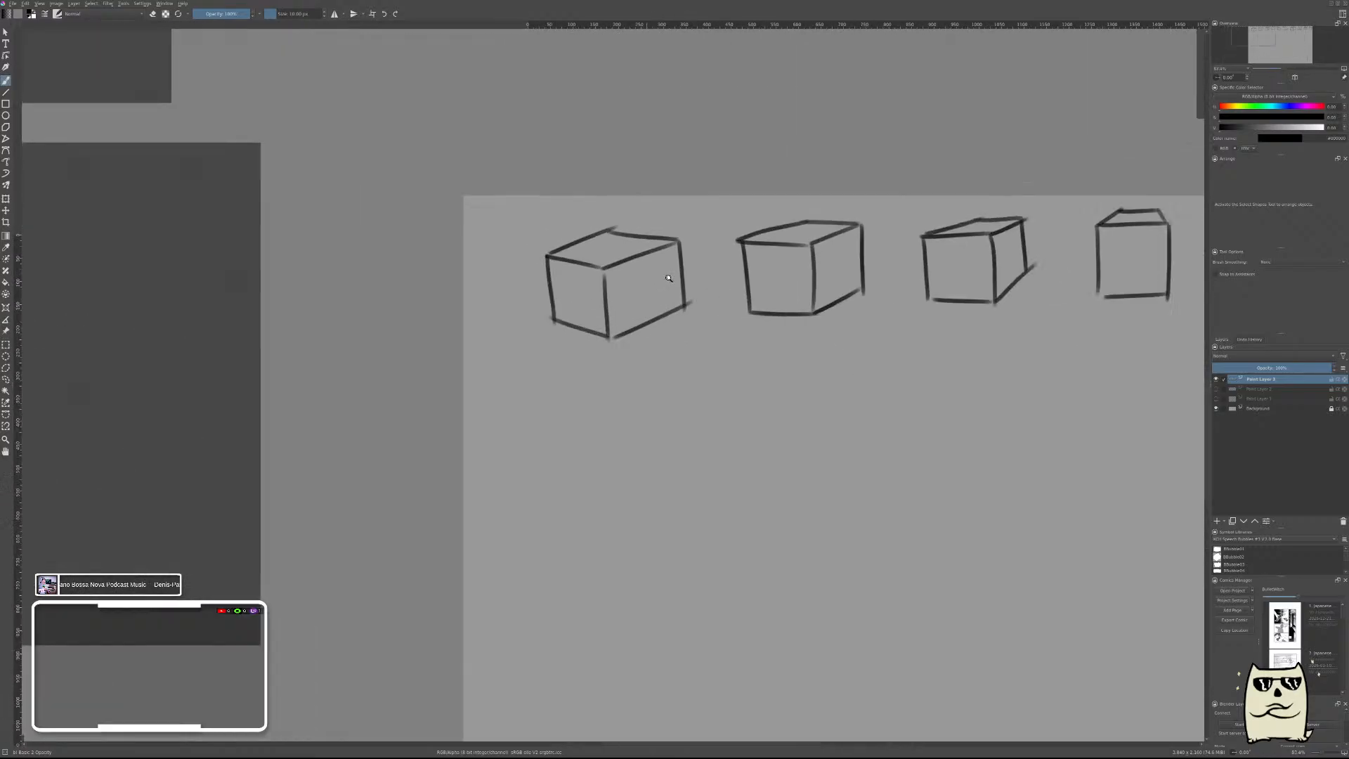
drag(563, 274, 580, 304)
drag(557, 303, 577, 277)
mouse_move(787, 261)
mouse_down()
mouse_move(810, 294)
mouse_move(813, 260)
mouse_up()
mouse_move(987, 251)
mouse_down()
mouse_move(1002, 279)
mouse_move(1009, 246)
mouse_up()
Mark an X on the fourth box's front face and on the right-hand faces of the fifth, sixth and seventh boxes.
drag(971, 360, 525, 366)
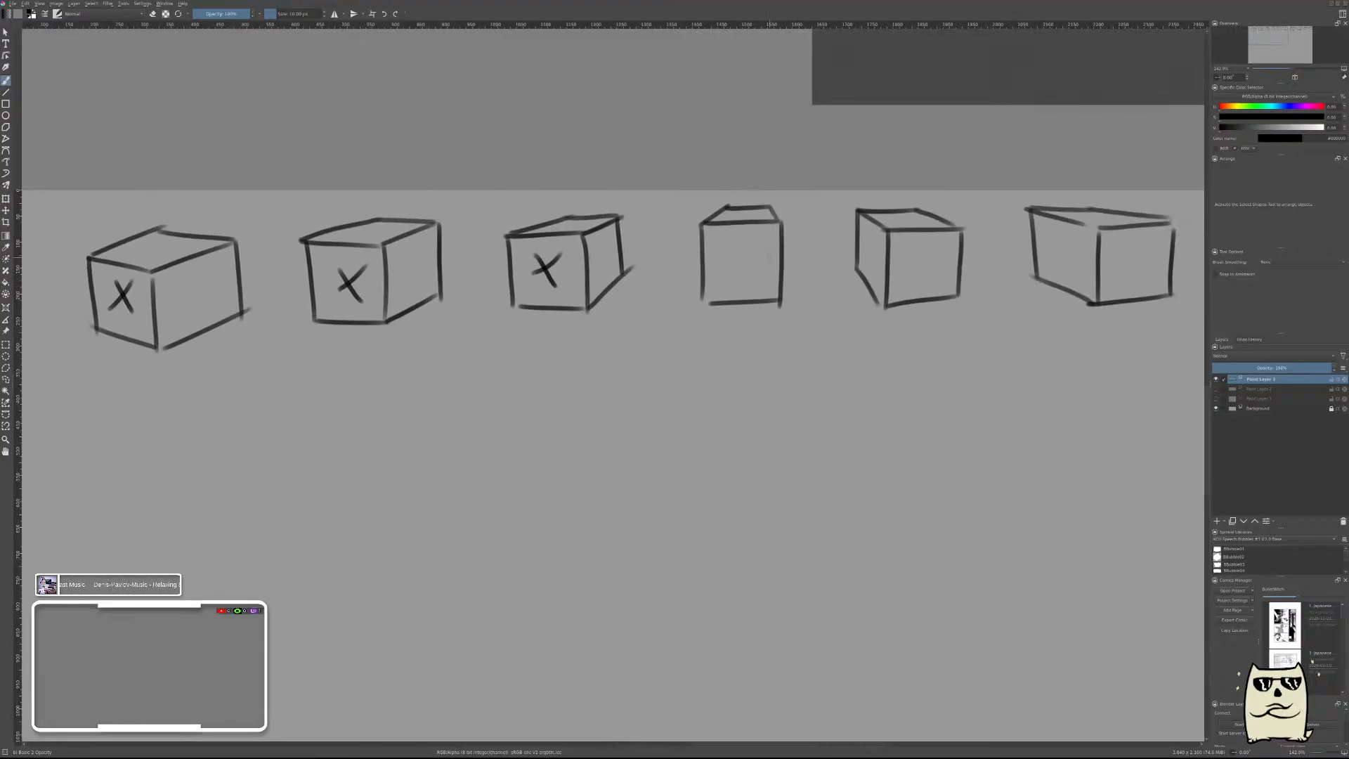
drag(741, 248, 758, 269)
drag(915, 244, 940, 269)
drag(916, 262, 943, 238)
mouse_move(963, 362)
mouse_down()
mouse_move(883, 334)
mouse_move(625, 340)
mouse_up()
drag(790, 230, 807, 252)
drag(785, 252, 798, 234)
mouse_move(1019, 220)
mouse_down()
mouse_move(1044, 244)
mouse_move(1041, 220)
mouse_up()
Mark an X on the narrowing right-hand faces of the eighth, ninth and tenth boxes.
drag(994, 329, 604, 337)
drag(839, 248, 860, 229)
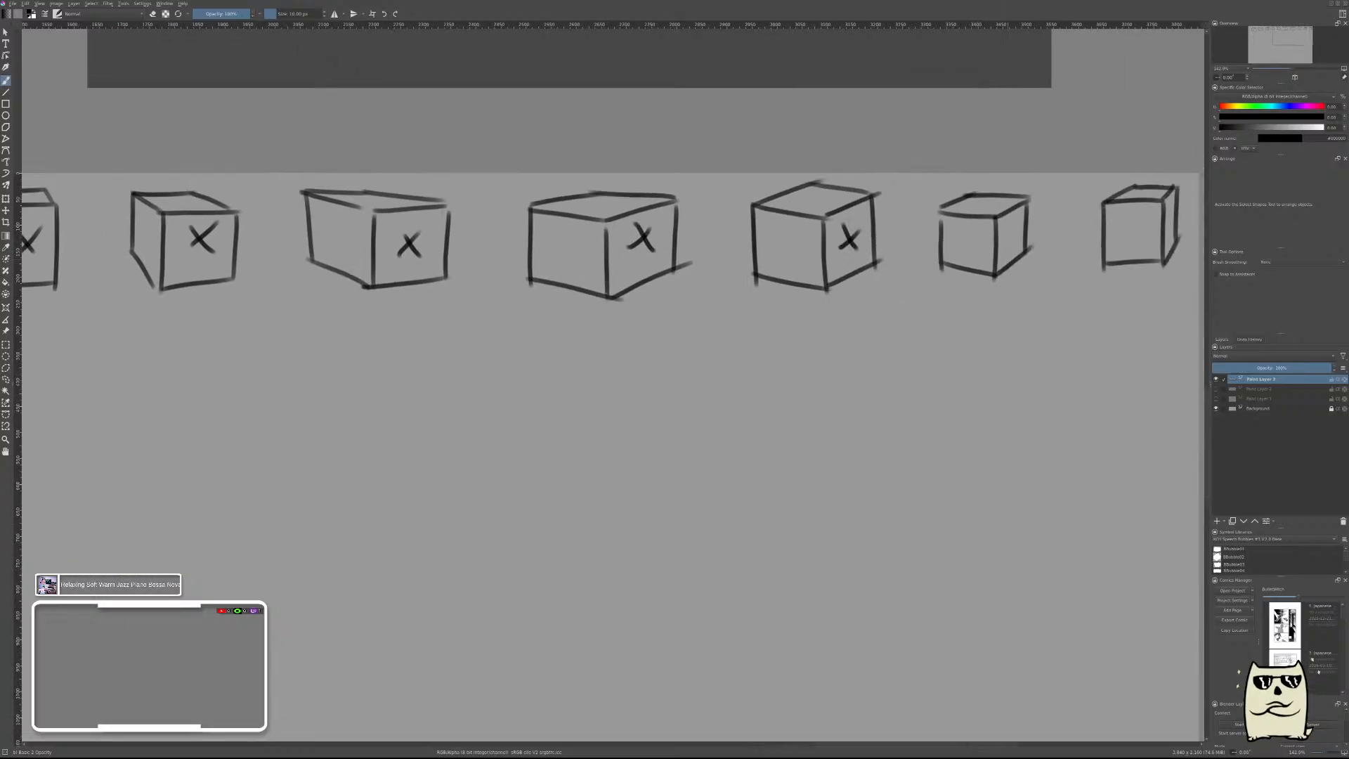
drag(1011, 229, 1018, 244)
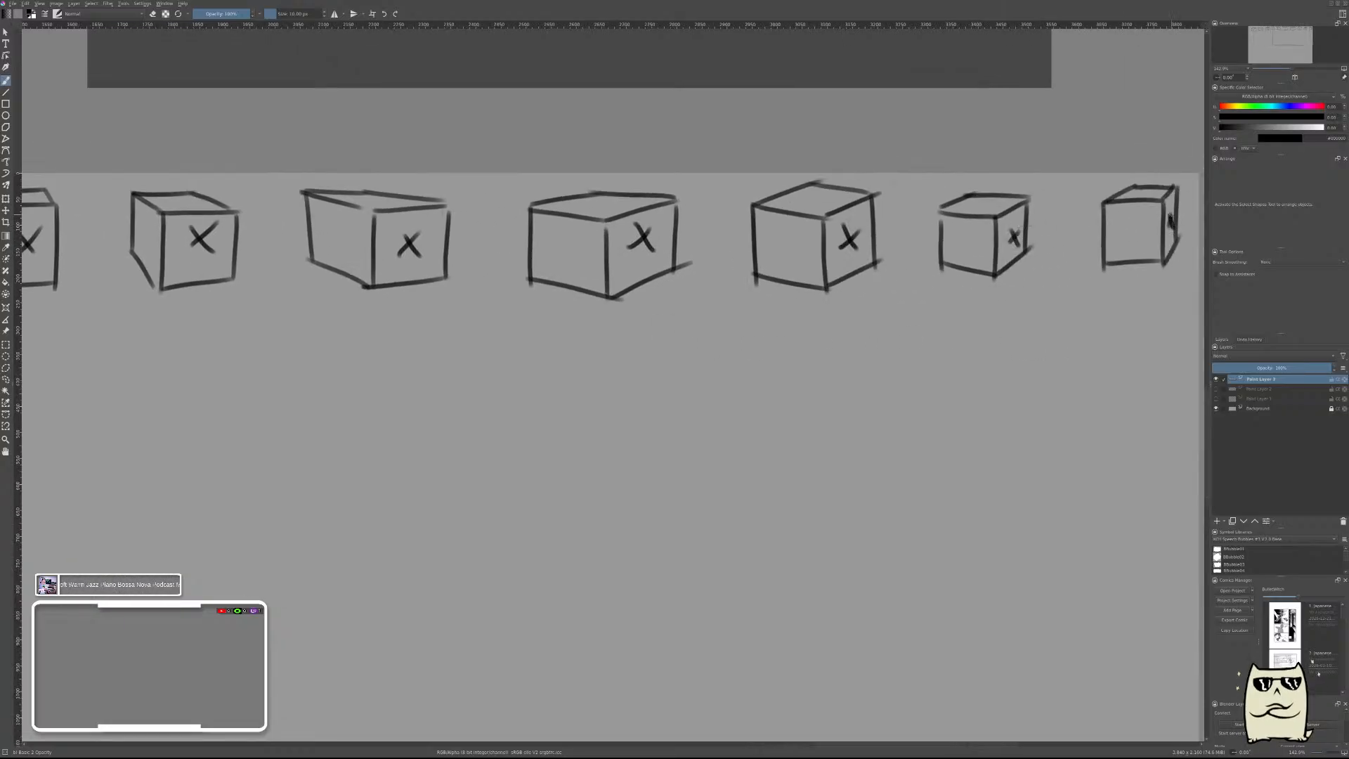
Brush a wide diamond-shaped top face for a new box below the first box of the row.
drag(816, 300, 729, 347)
drag(633, 358, 1051, 324)
drag(665, 294, 712, 266)
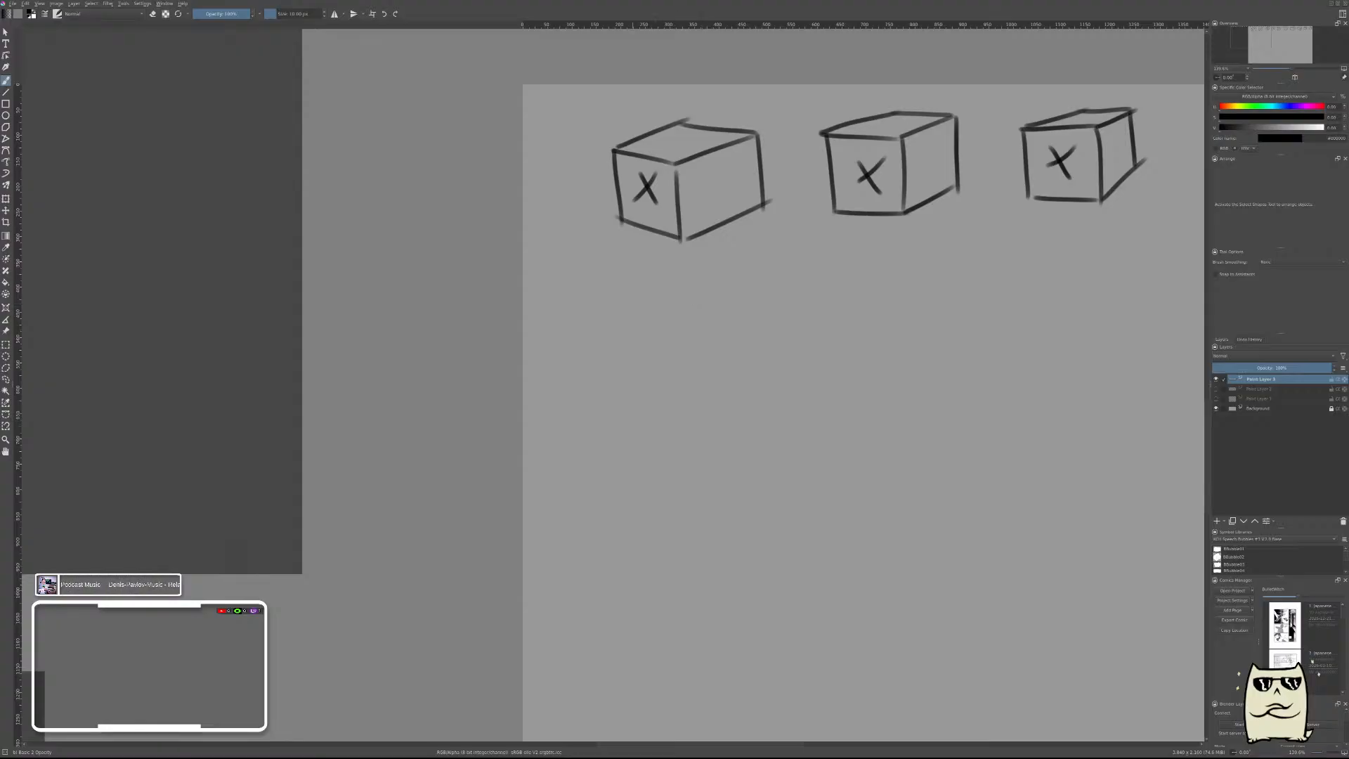
mouse_move(610, 316)
mouse_down()
mouse_move(673, 364)
mouse_move(761, 311)
mouse_up()
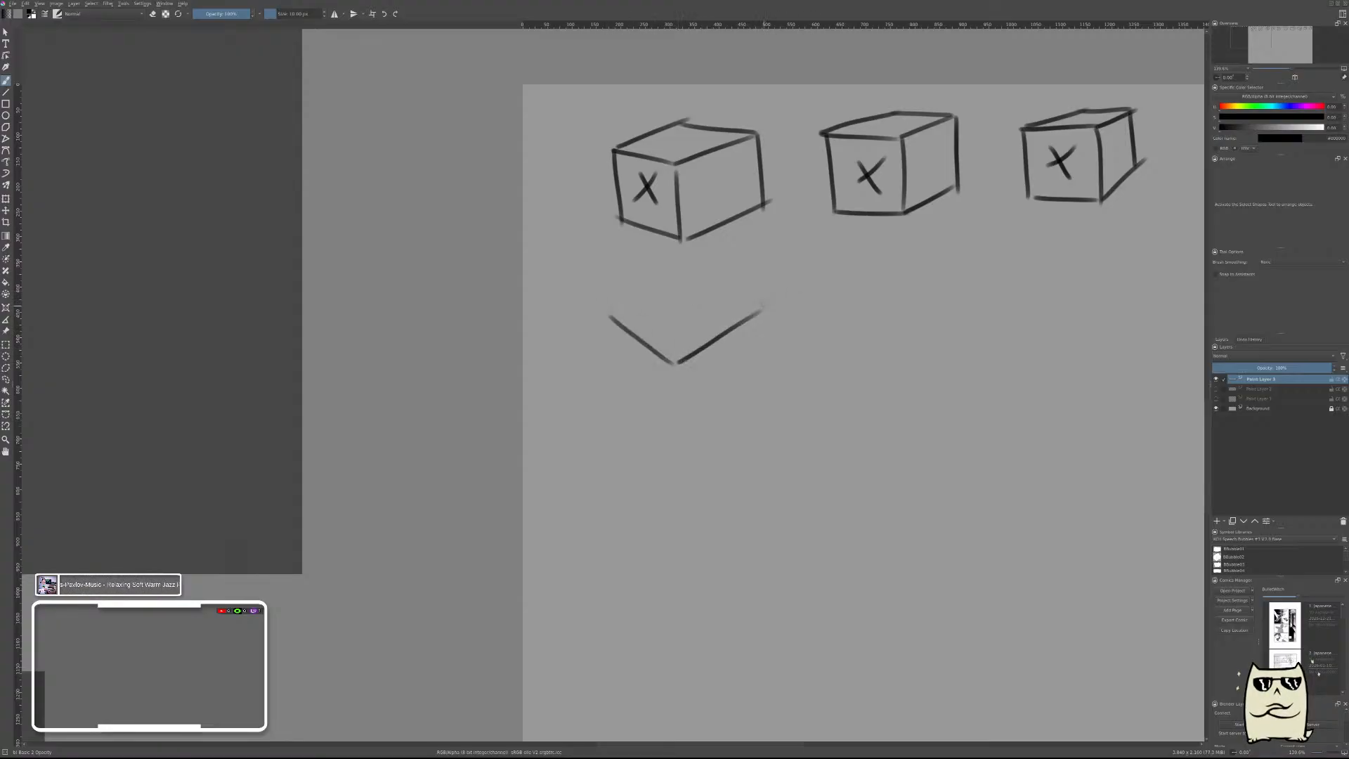
drag(711, 267, 761, 303)
drag(709, 266, 611, 317)
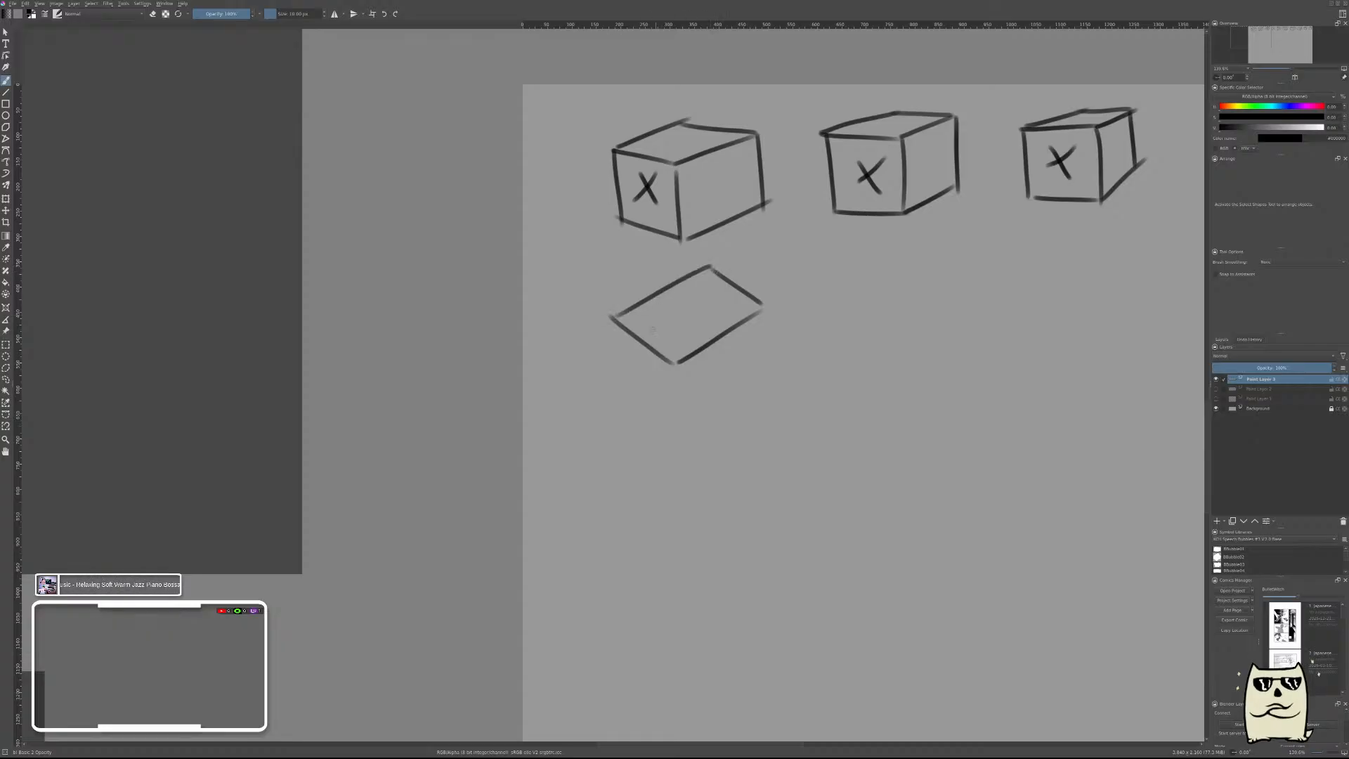
Add the new box's two side faces with a front vertical, inward-slanting outer edges and bottom edges converging at the front corner.
drag(677, 369, 680, 433)
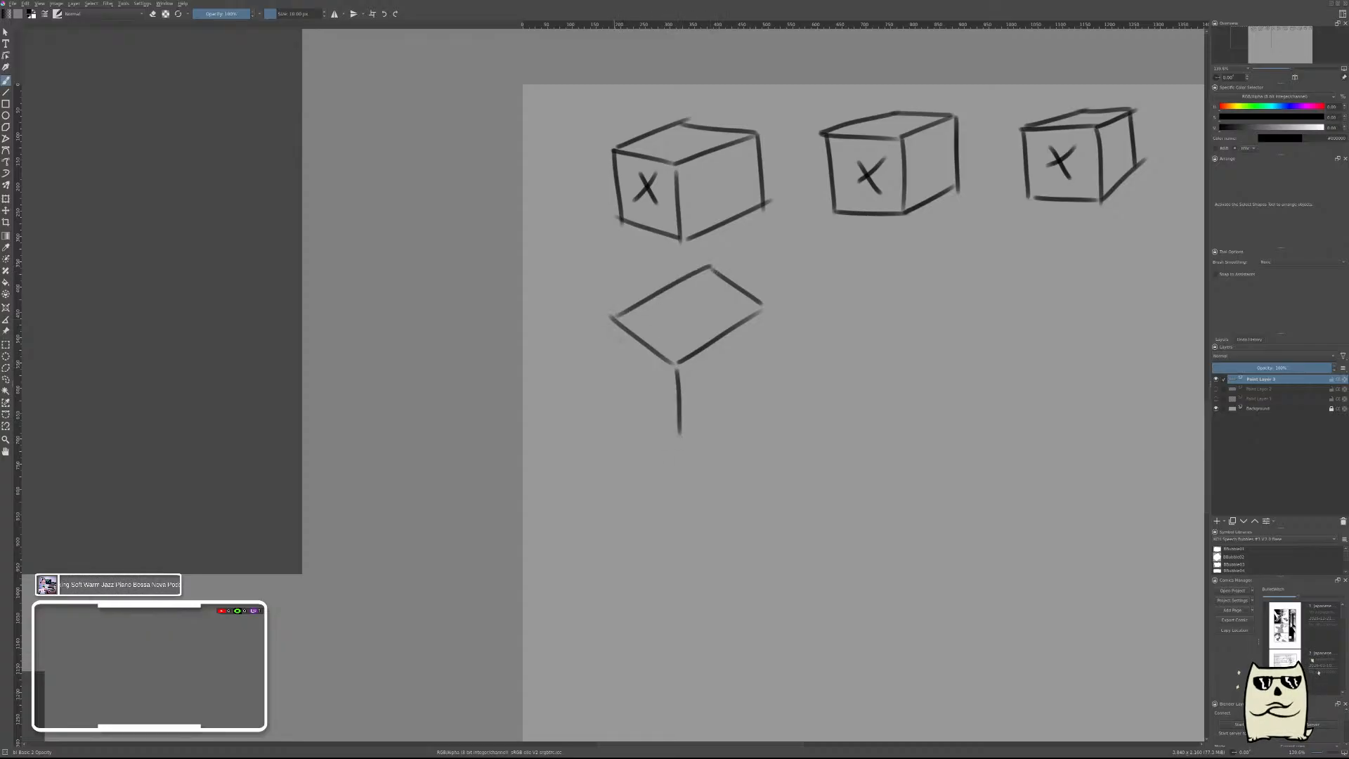
drag(612, 320, 634, 379)
key(ctrl+z)
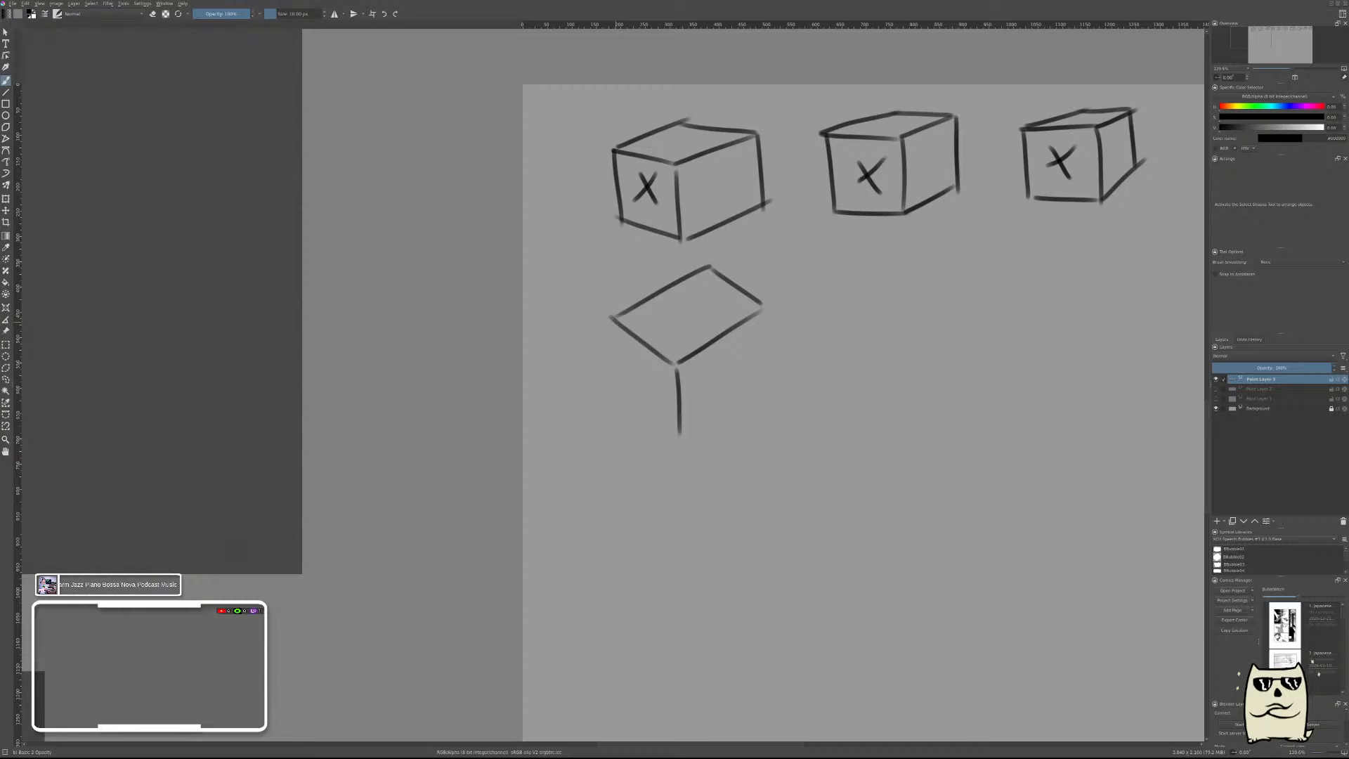
mouse_move(614, 320)
mouse_down()
mouse_move(629, 378)
mouse_move(680, 432)
mouse_move(759, 372)
mouse_up()
drag(765, 314, 761, 372)
Brush the short front vertical edge of another box below the box seen from above.
drag(707, 482, 722, 376)
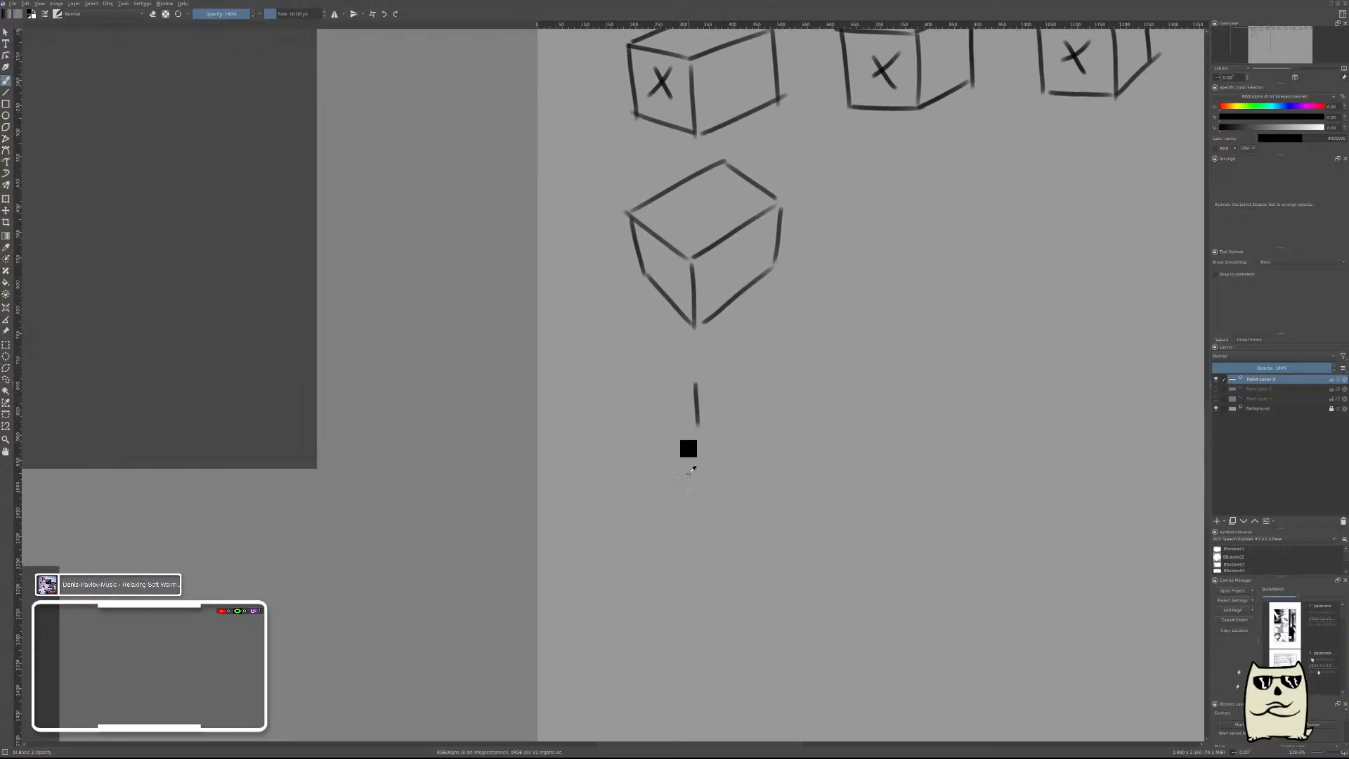
key(ctrl+z)
drag(697, 415, 696, 478)
Try a top face above the short vertical edge with a steep left edge and two edges receding to the right.
drag(700, 414, 637, 374)
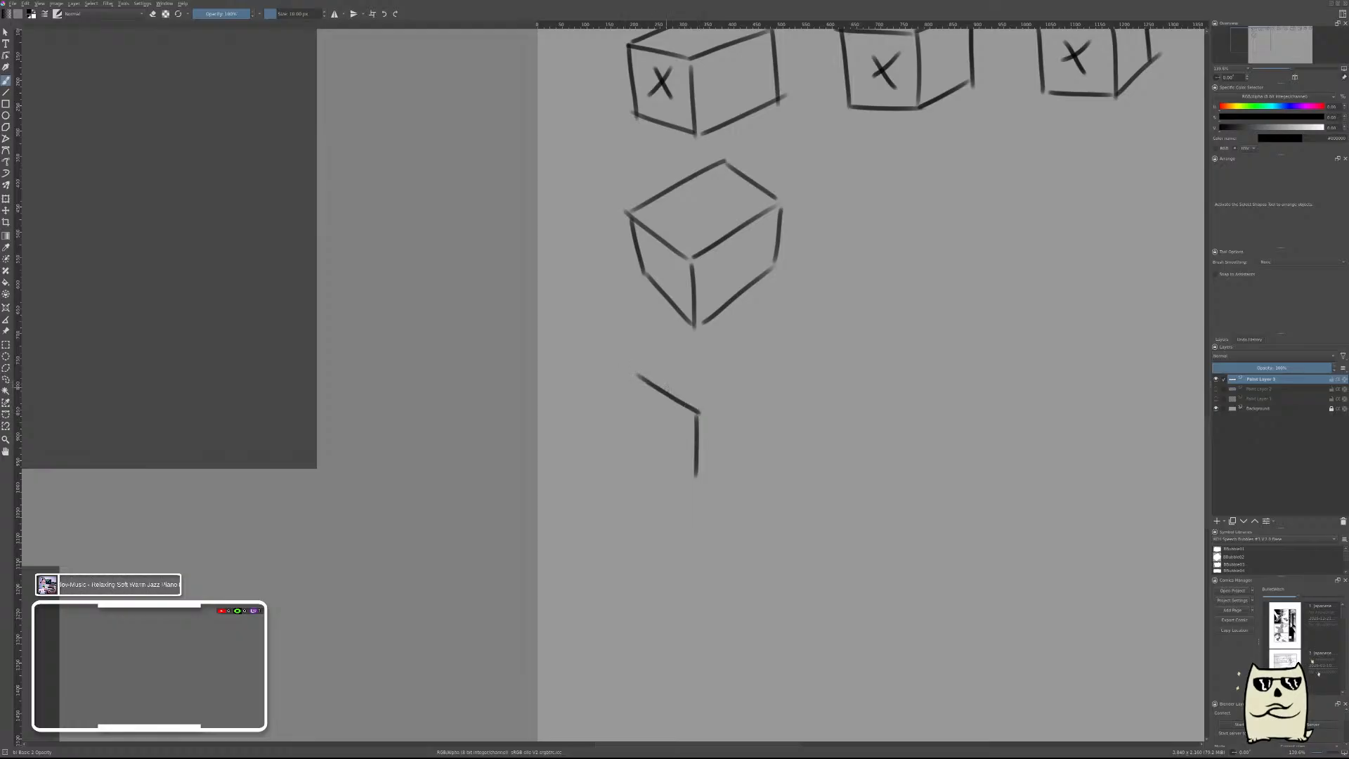
key(ctrl+z)
mouse_move(691, 414)
mouse_down()
mouse_move(656, 367)
mouse_move(731, 338)
mouse_up()
drag(733, 399, 786, 376)
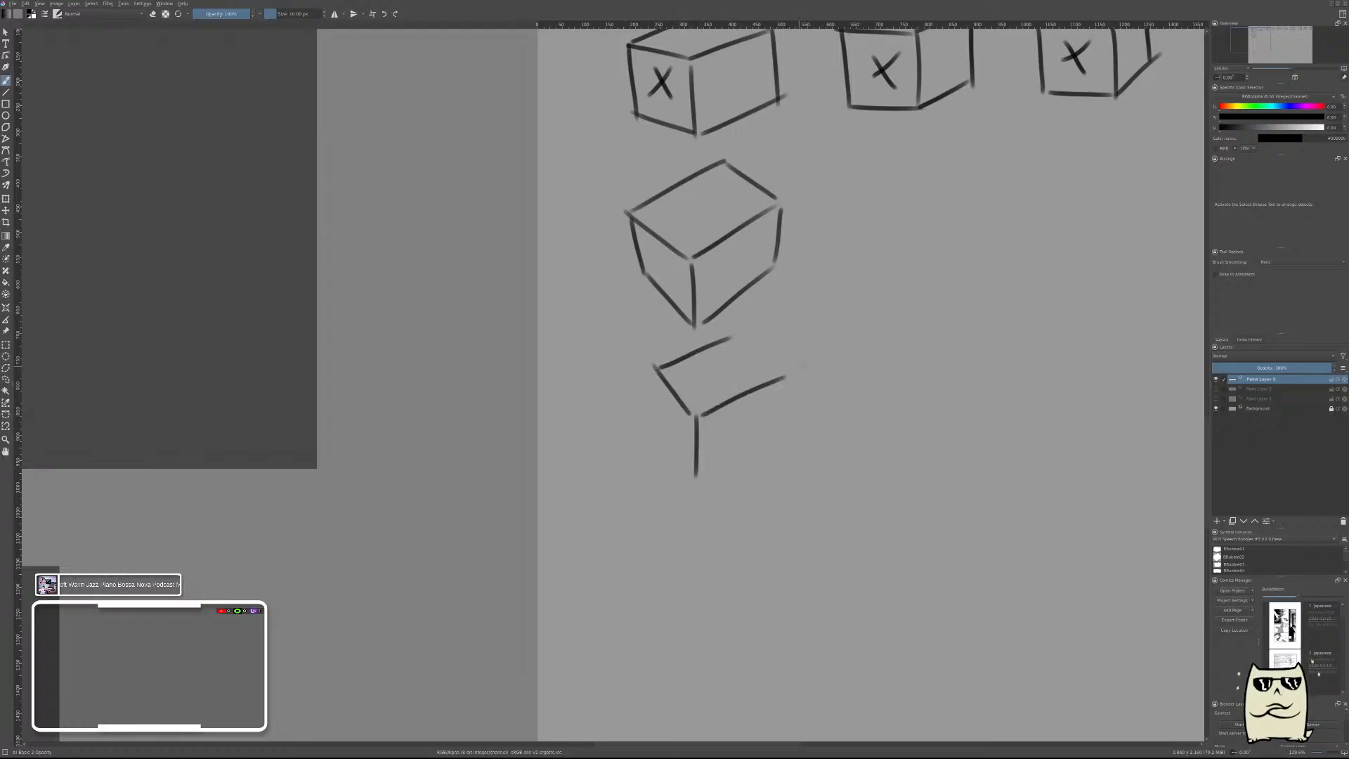
key(ctrl+z)
key(ctrl+z)
key(ctrl+z)
Try a closed top face with a shallower left edge and an inward-slanting right side edge.
drag(696, 415, 635, 375)
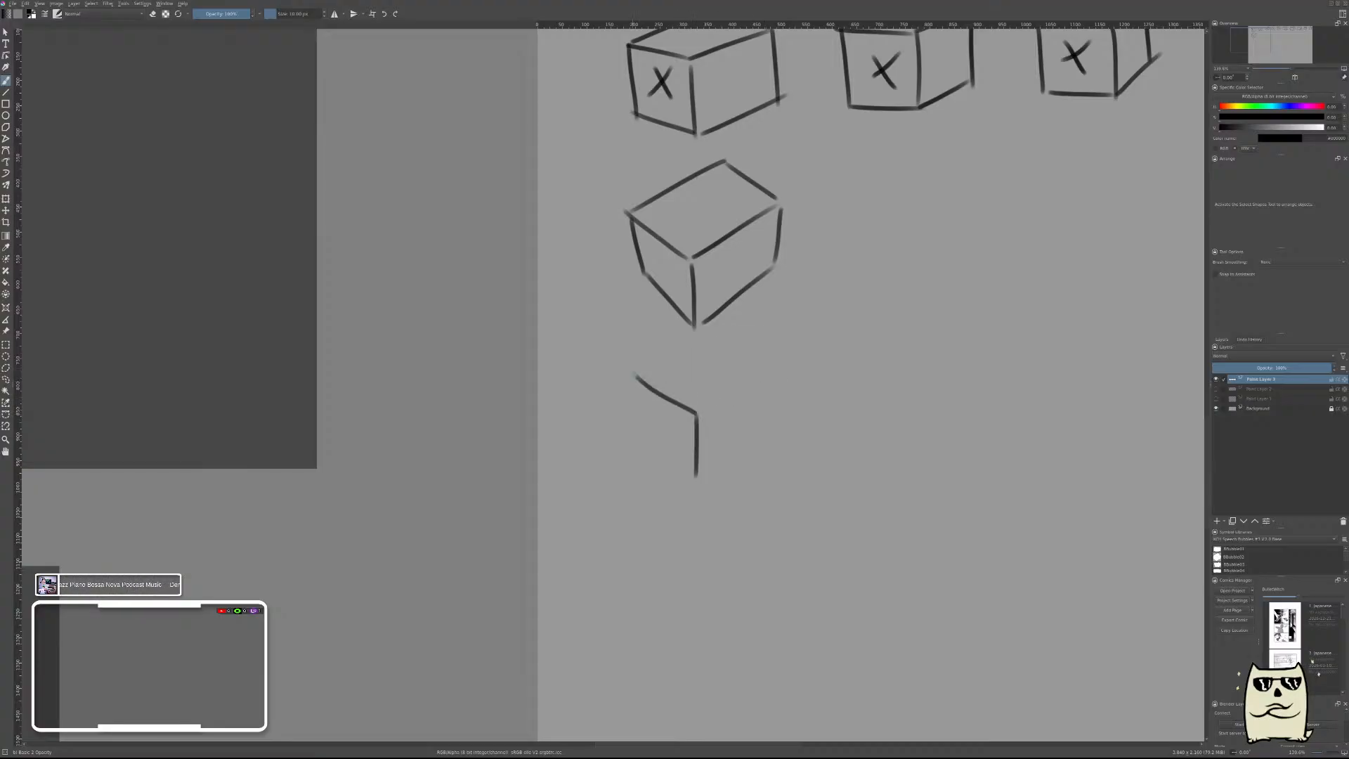
mouse_move(698, 416)
mouse_down()
mouse_move(785, 369)
mouse_move(737, 324)
mouse_up()
drag(636, 376, 729, 332)
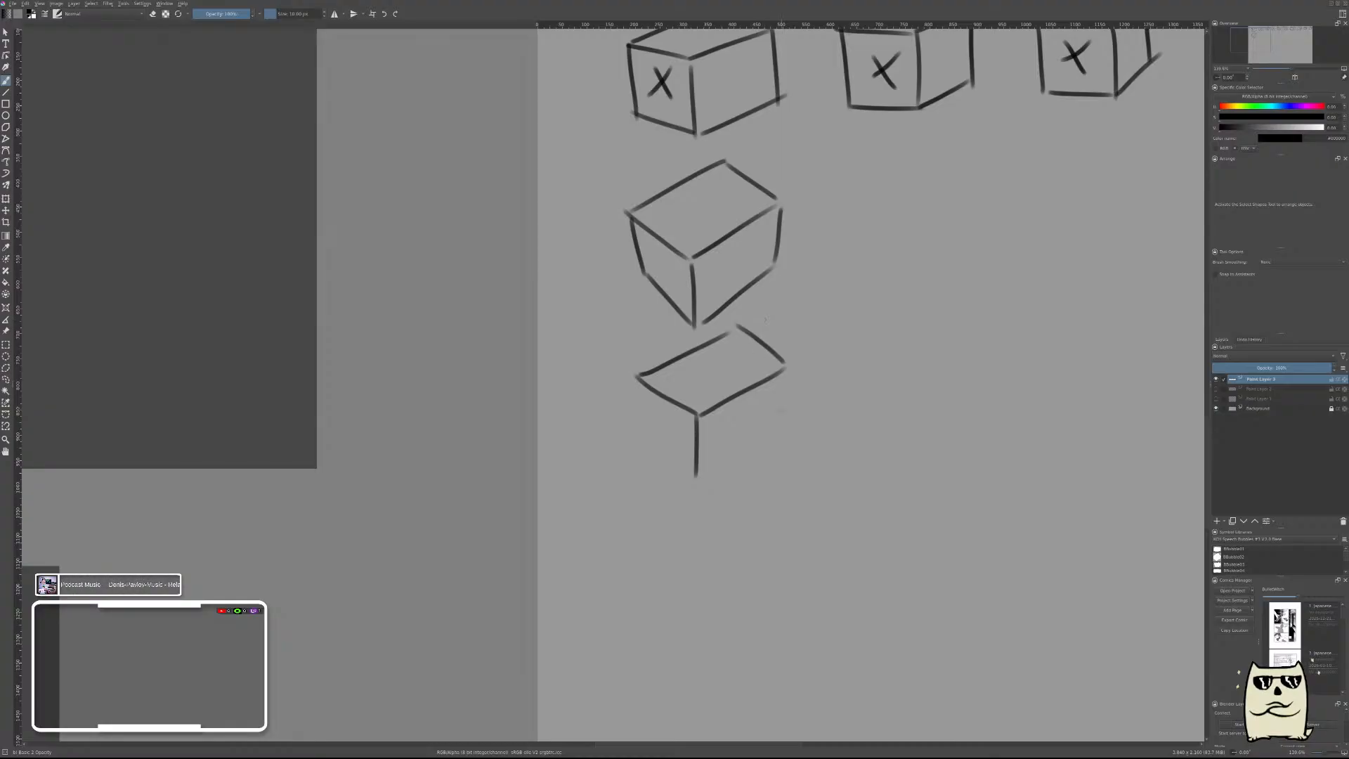
mouse_move(787, 371)
mouse_down()
mouse_move(784, 411)
mouse_move(779, 400)
mouse_move(762, 437)
mouse_up()
Undo the attempted top face and slanted side edge, leaving only the short front vertical edge.
key(ctrl+z)
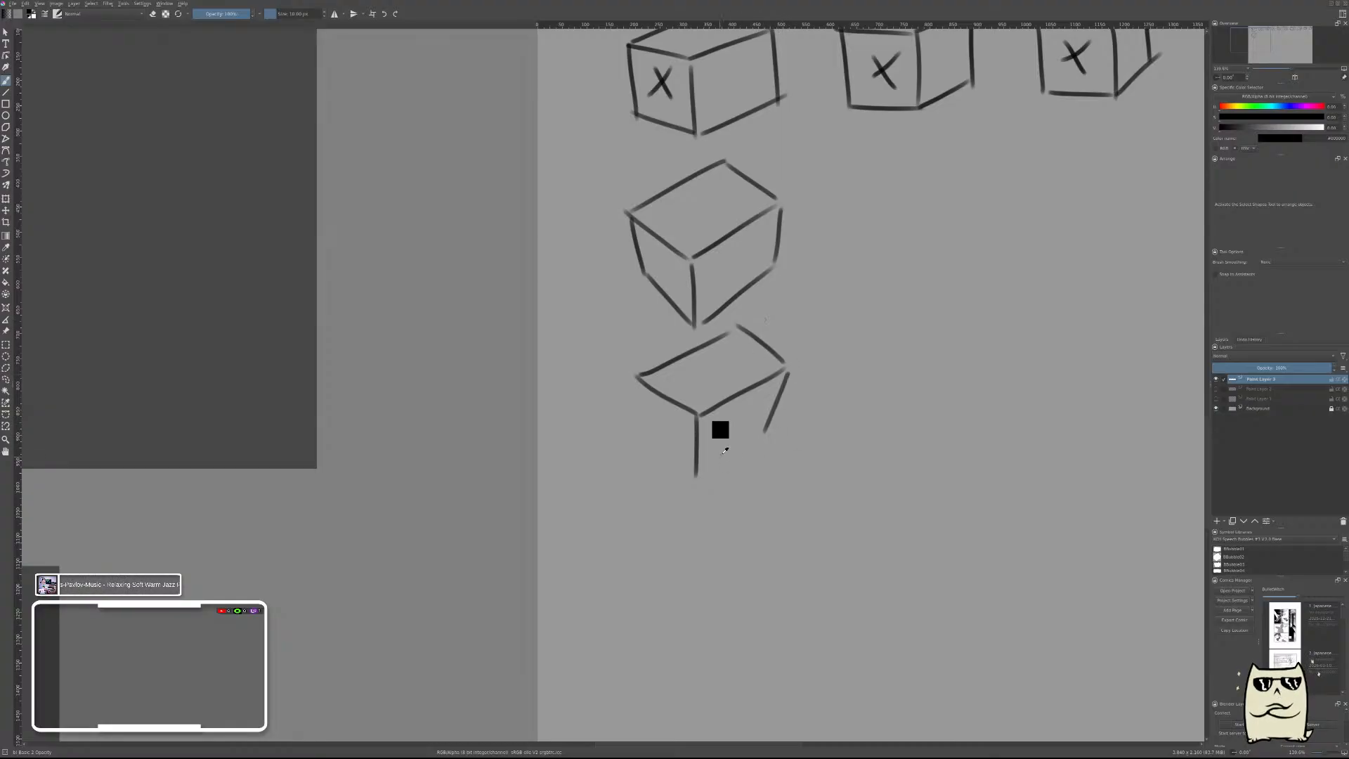
key(ctrl+z)
key(ctrl+z)
key(ctrl+z)
key(ctrl+z)
key(ctrl+z)
key(ctrl+z)
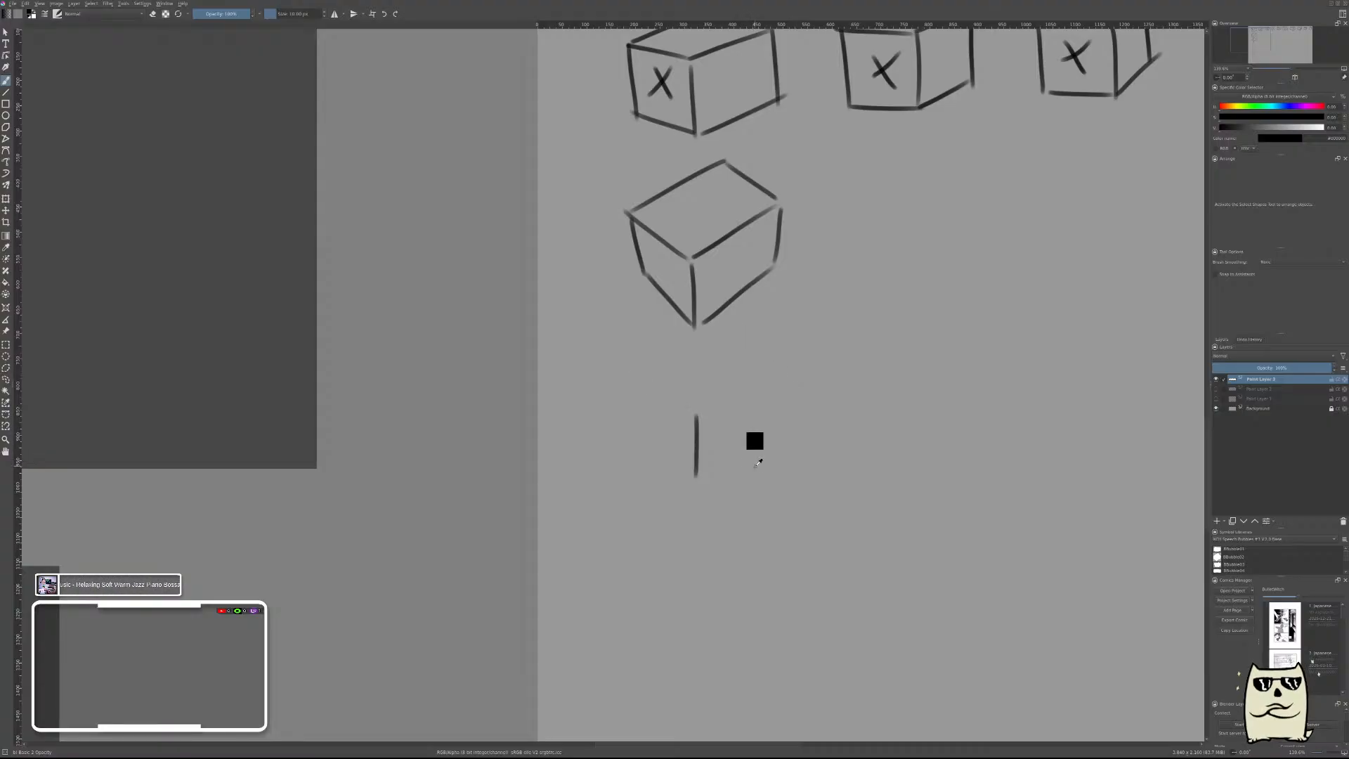
Brush the third box of the column from higher above, with a large tilted top face and two shallow side faces.
mouse_move(646, 384)
mouse_down()
mouse_move(700, 459)
mouse_move(786, 411)
mouse_up()
drag(756, 337, 791, 401)
drag(645, 380, 756, 337)
drag(699, 459, 692, 504)
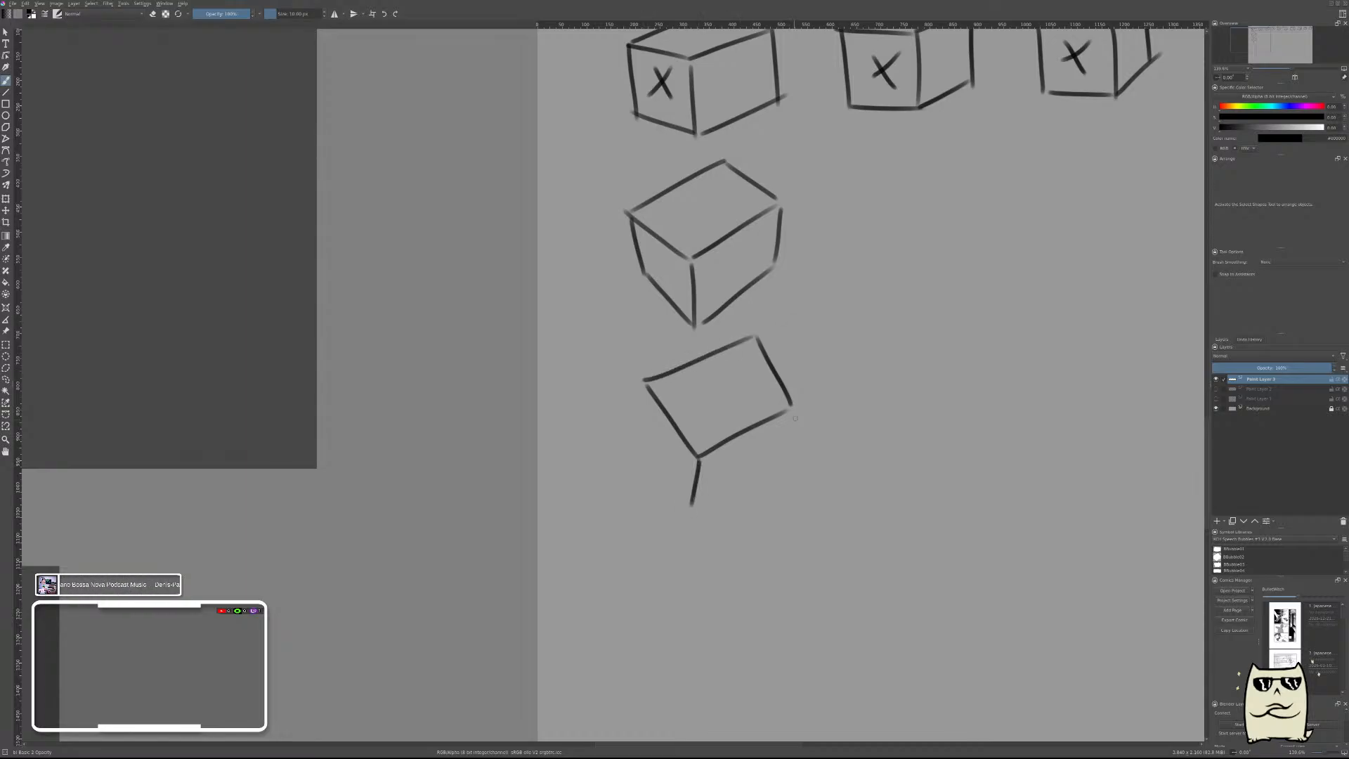
drag(790, 408, 780, 423)
mouse_move(647, 414)
mouse_down()
mouse_move(691, 506)
mouse_move(780, 436)
mouse_up()
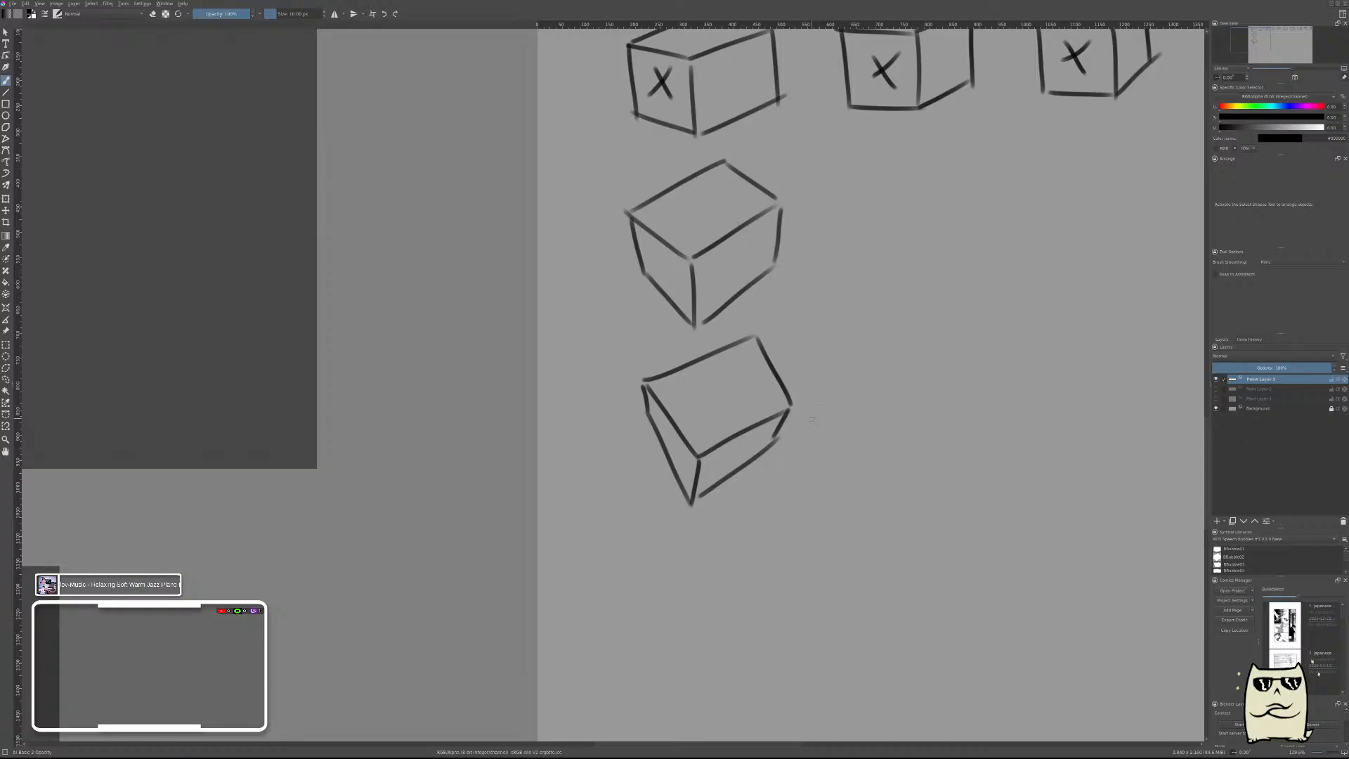
scroll(800, 435, down, 5)
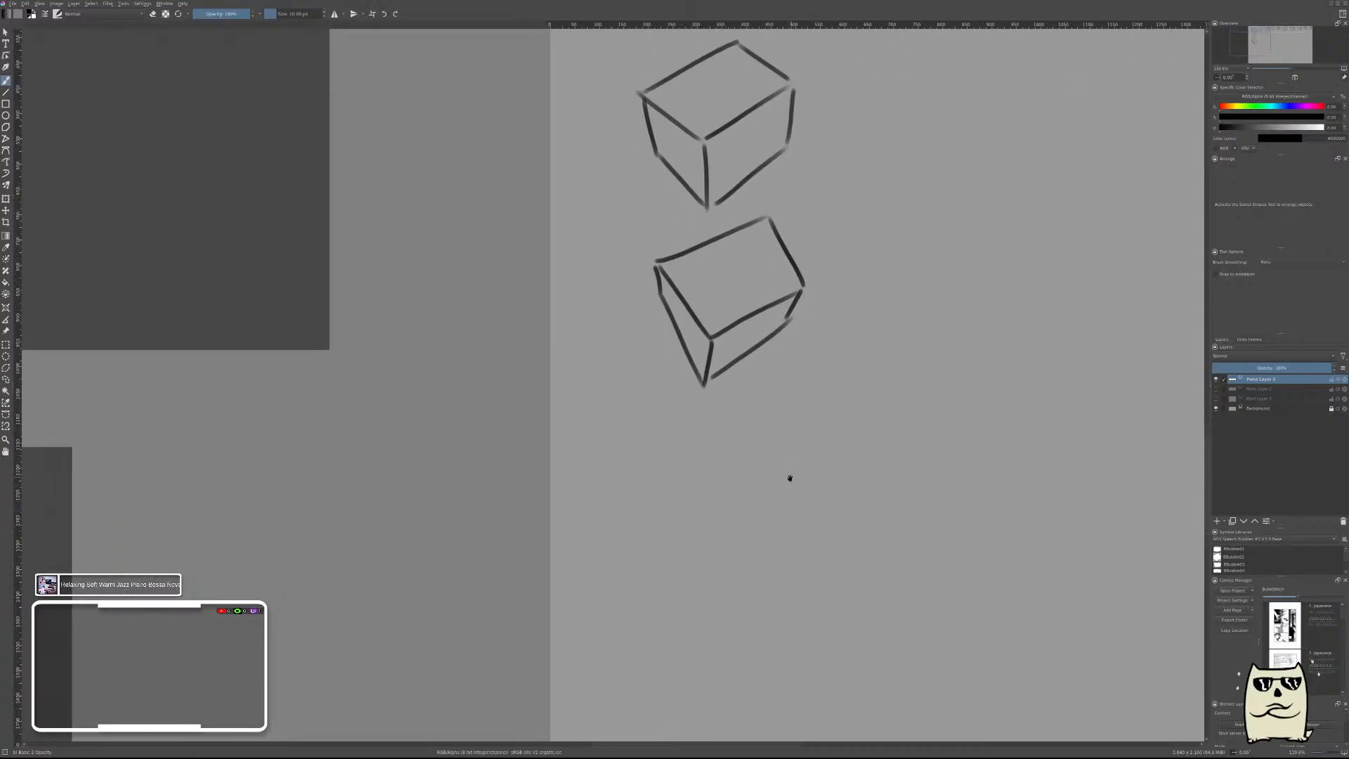
scroll(789, 478, down, 5)
mouse_move(674, 295)
mouse_down()
mouse_move(747, 365)
mouse_move(665, 305)
mouse_move(735, 404)
mouse_up()
key(ctrl+z)
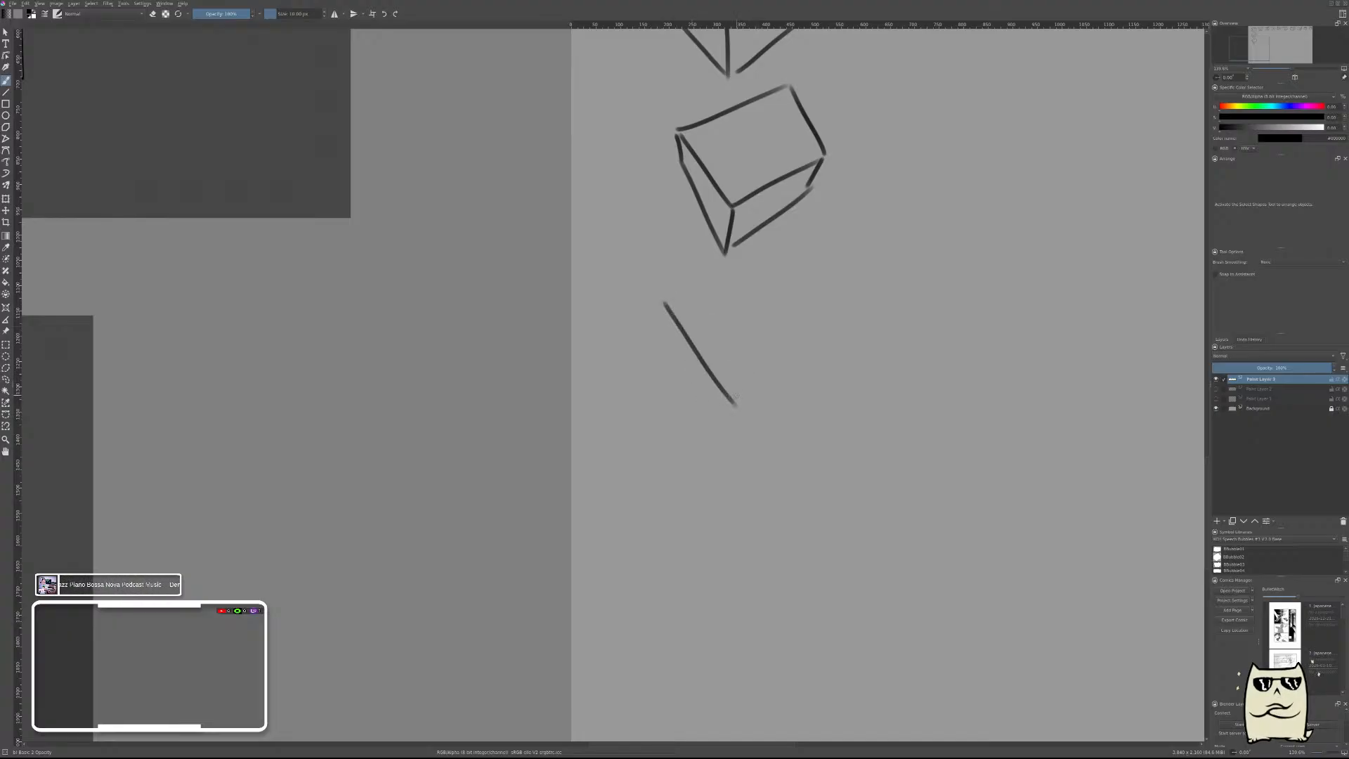
key(ctrl+z)
Brush a steeper box beneath it, with a broad slanted top face and very thin side faces along the lower edges.
mouse_move(667, 304)
mouse_down()
mouse_move(711, 385)
mouse_move(864, 310)
mouse_up()
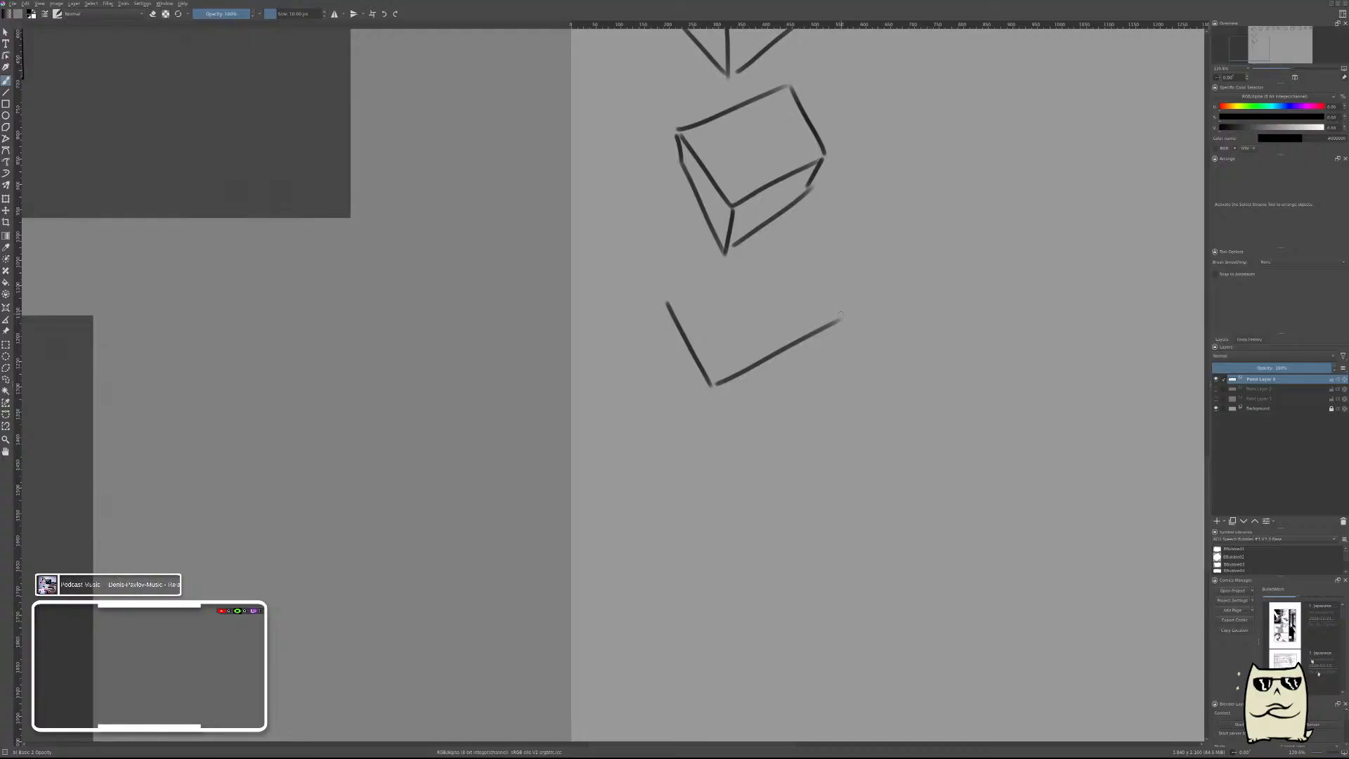
mouse_move(841, 314)
mouse_down()
mouse_move(799, 257)
mouse_move(664, 304)
mouse_up()
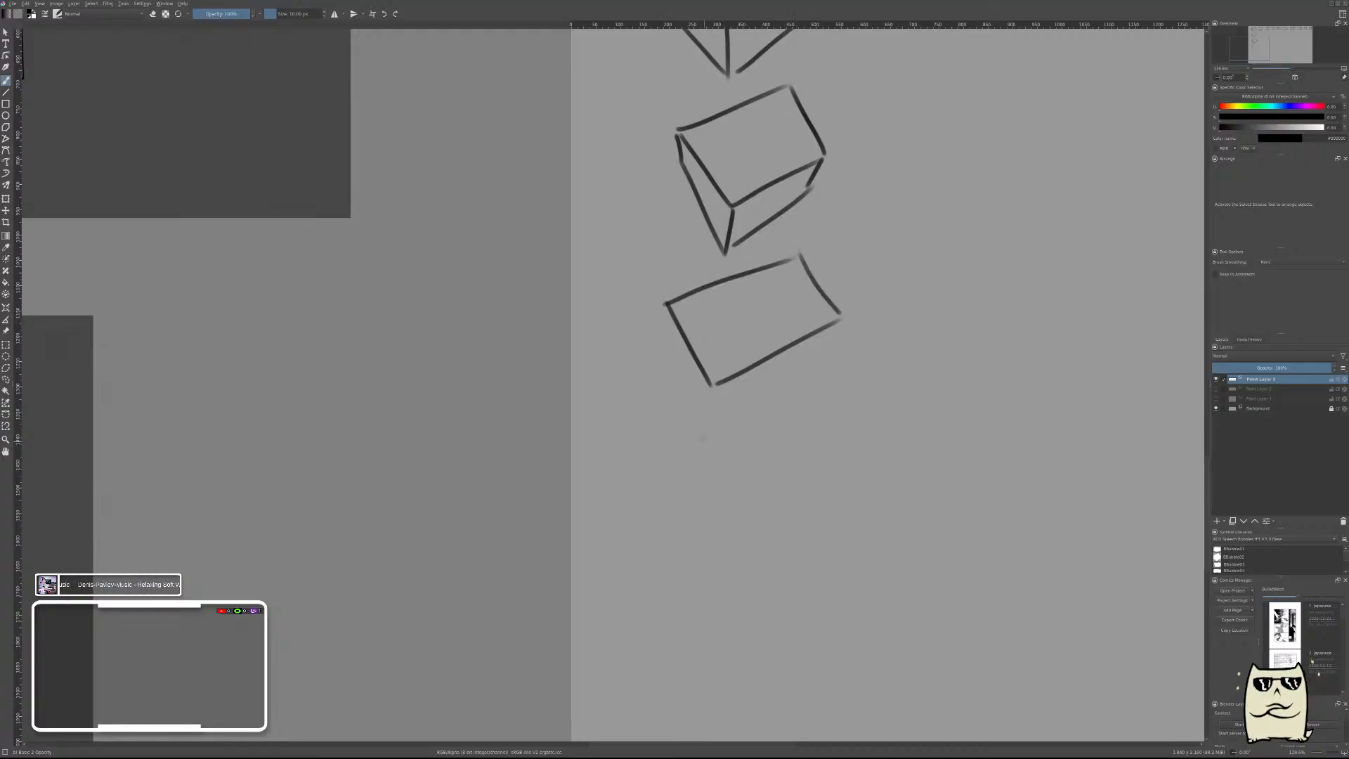
mouse_move(713, 386)
mouse_down()
mouse_move(713, 408)
mouse_move(855, 303)
mouse_move(779, 365)
mouse_up()
key(ctrl+z)
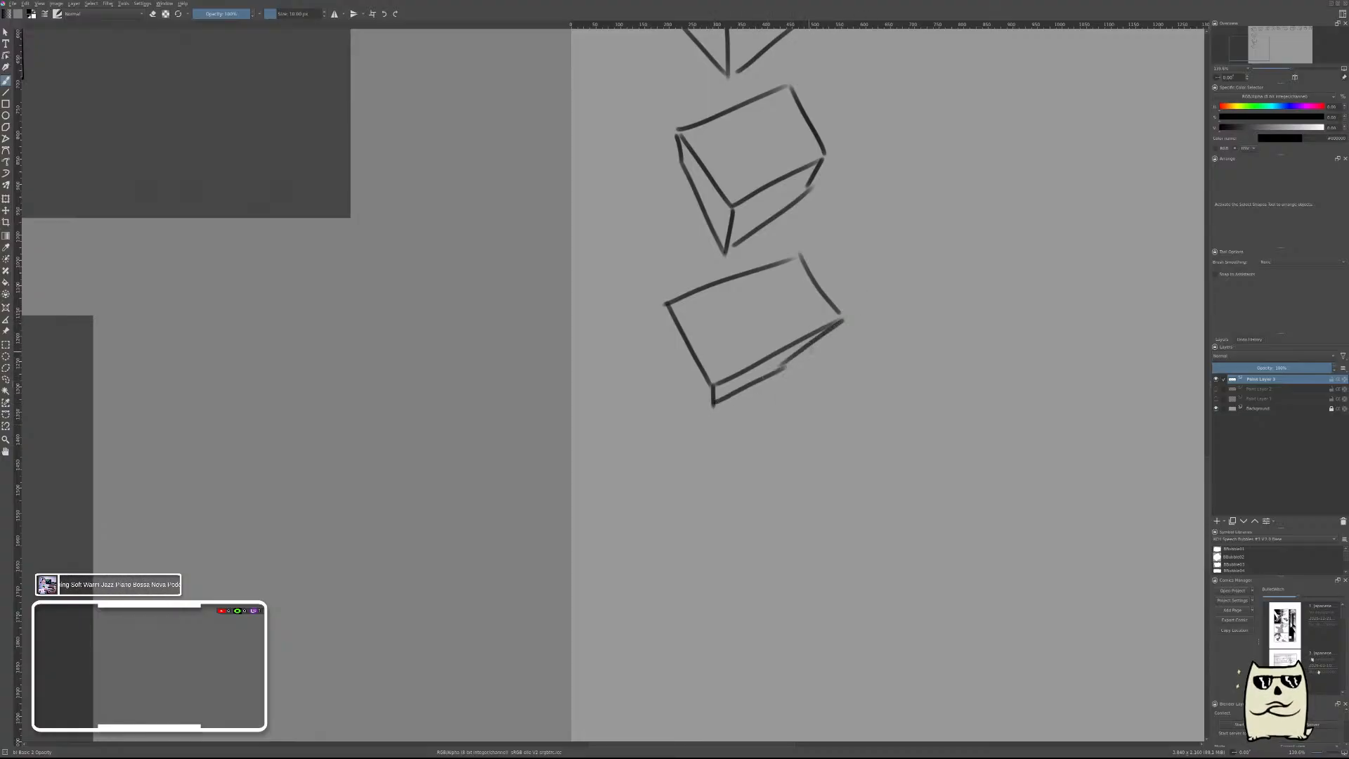
drag(666, 305, 674, 354)
mouse_move(666, 305)
mouse_down()
mouse_move(685, 371)
mouse_move(713, 403)
mouse_up()
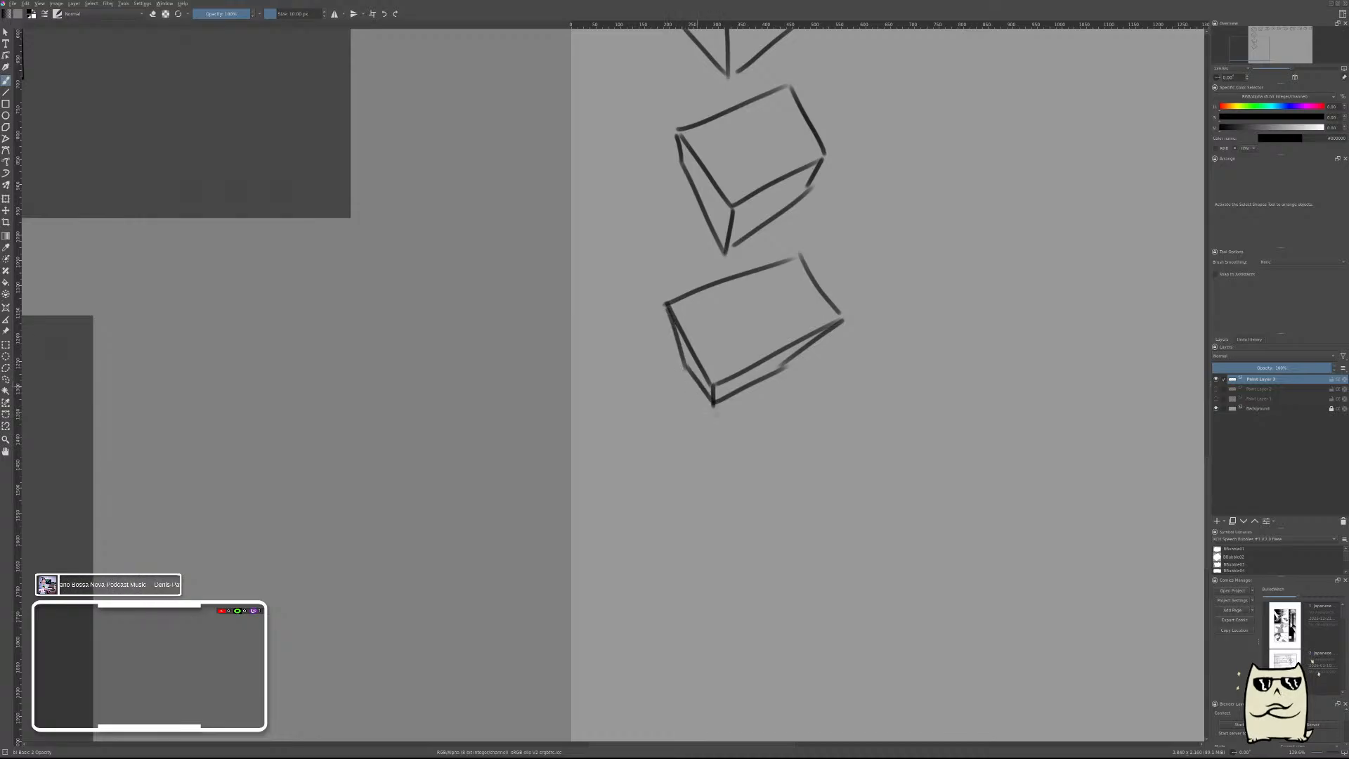
drag(665, 301, 710, 407)
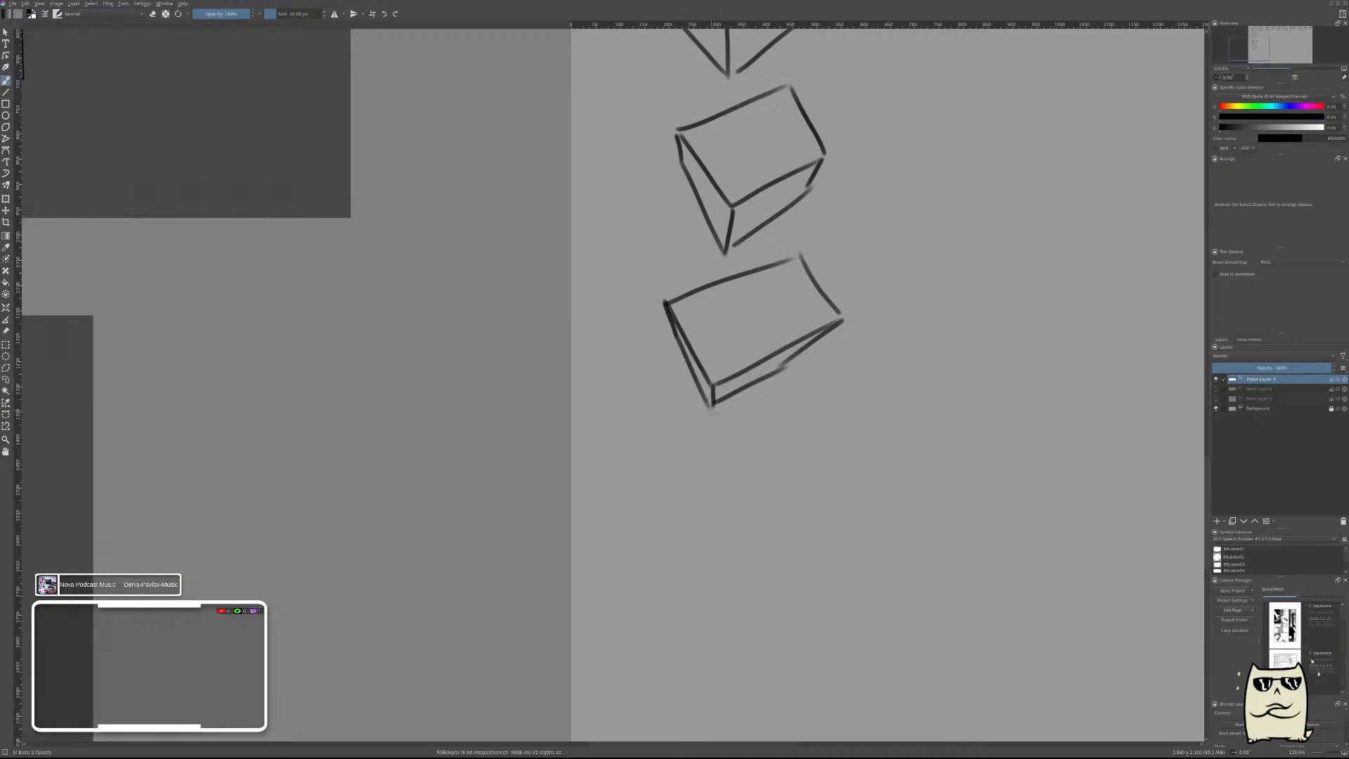
Brush only a tilted four-sided top face below the thin-sided box, as if looking straight down on it.
drag(865, 437, 890, 367)
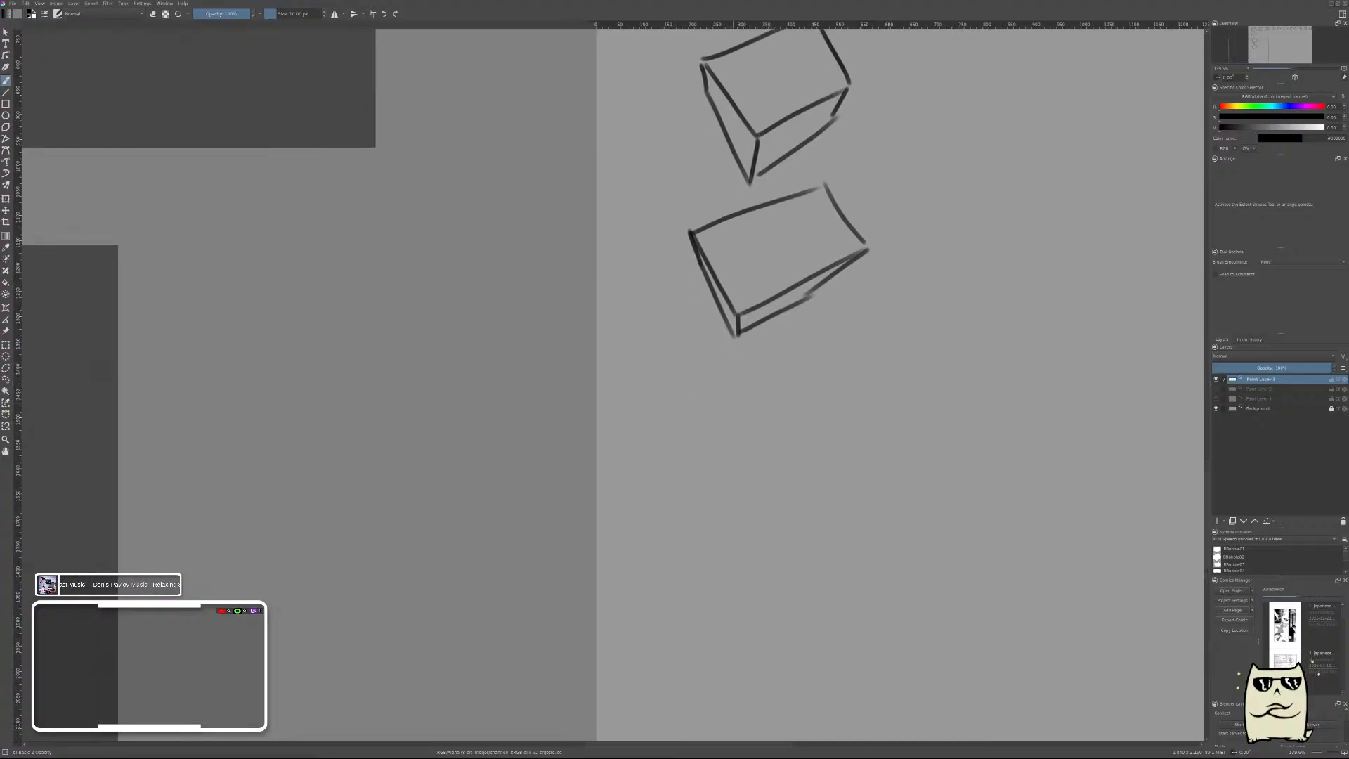
drag(701, 394, 756, 480)
key(ctrl+z)
mouse_move(696, 395)
mouse_down()
mouse_move(751, 484)
mouse_move(839, 423)
mouse_up()
key(ctrl+z)
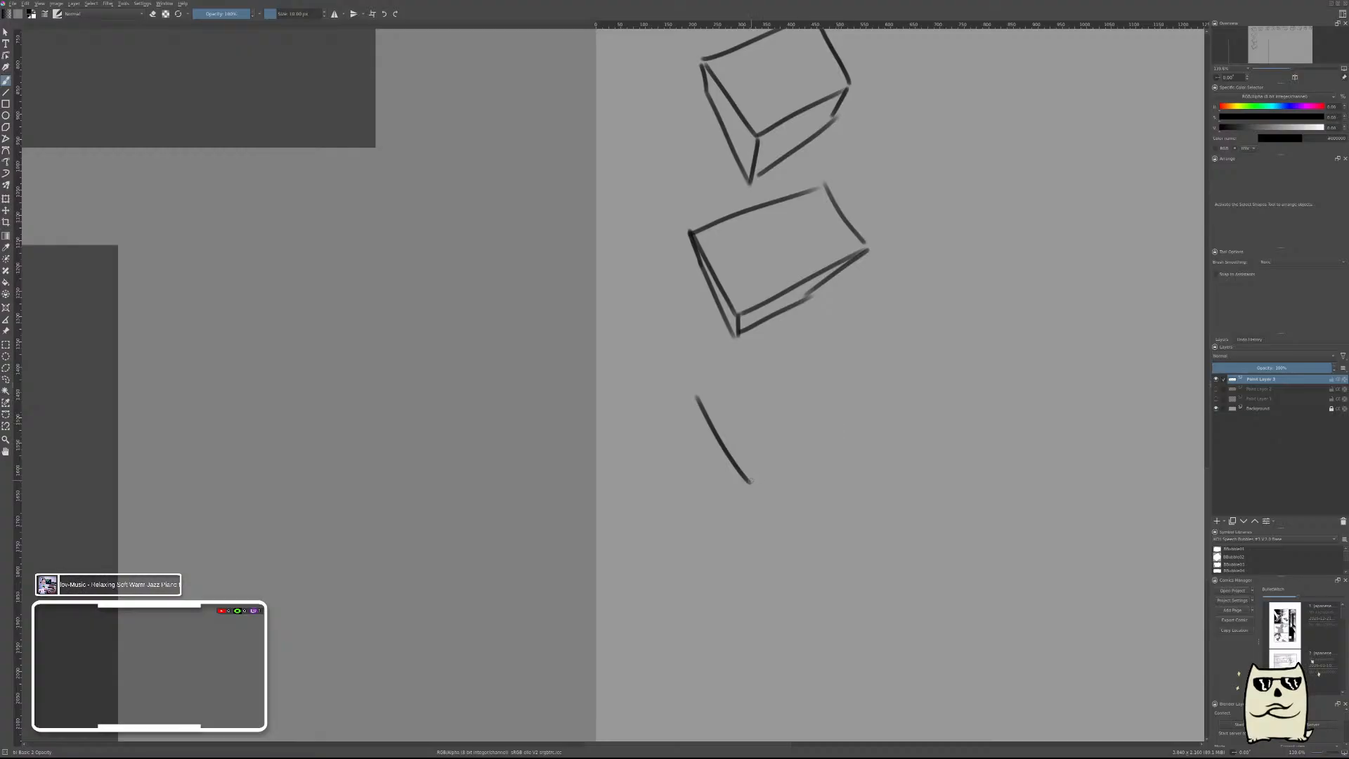
mouse_move(751, 482)
mouse_down()
mouse_move(844, 420)
mouse_move(804, 354)
mouse_up()
drag(697, 397, 804, 339)
drag(863, 503, 886, 333)
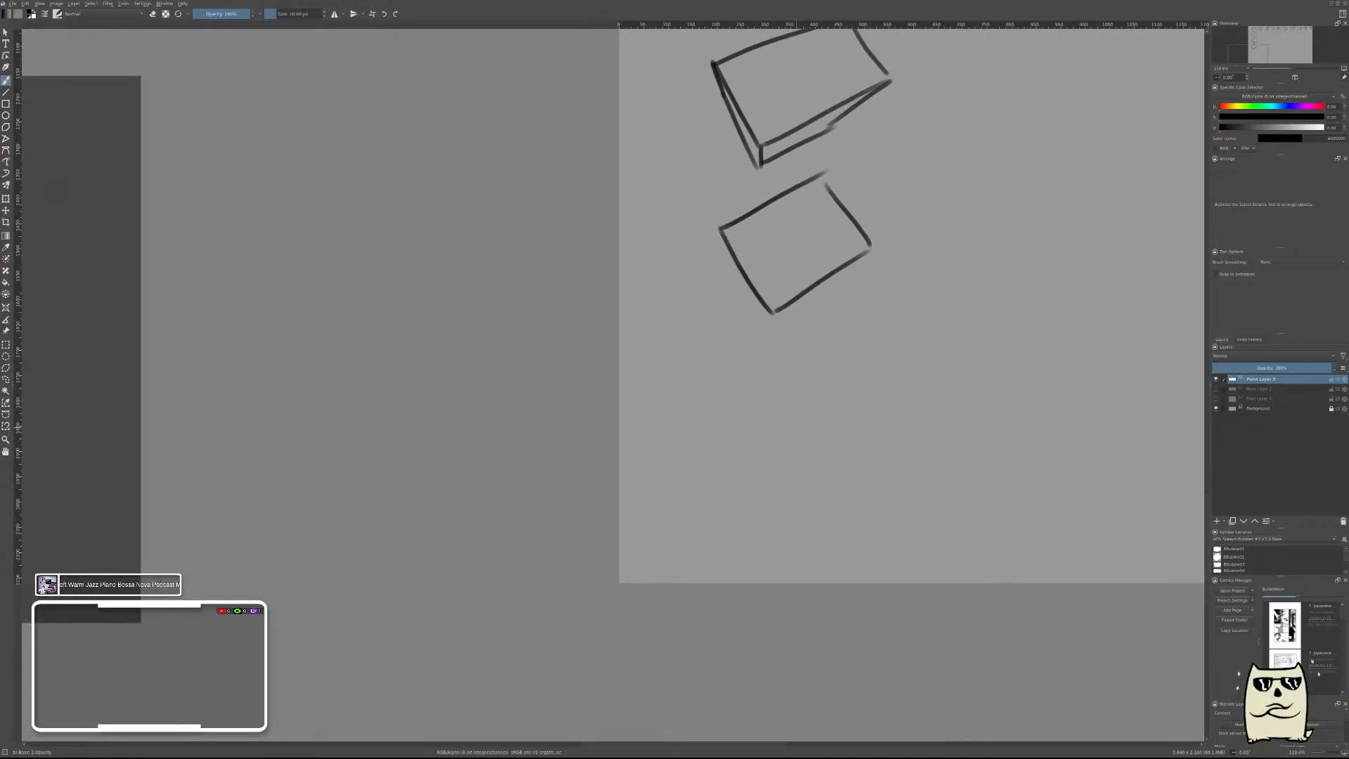
drag(735, 373, 804, 454)
key(ctrl+z)
mouse_move(711, 385)
mouse_down()
mouse_move(779, 466)
mouse_move(883, 382)
mouse_up()
key(ctrl+z)
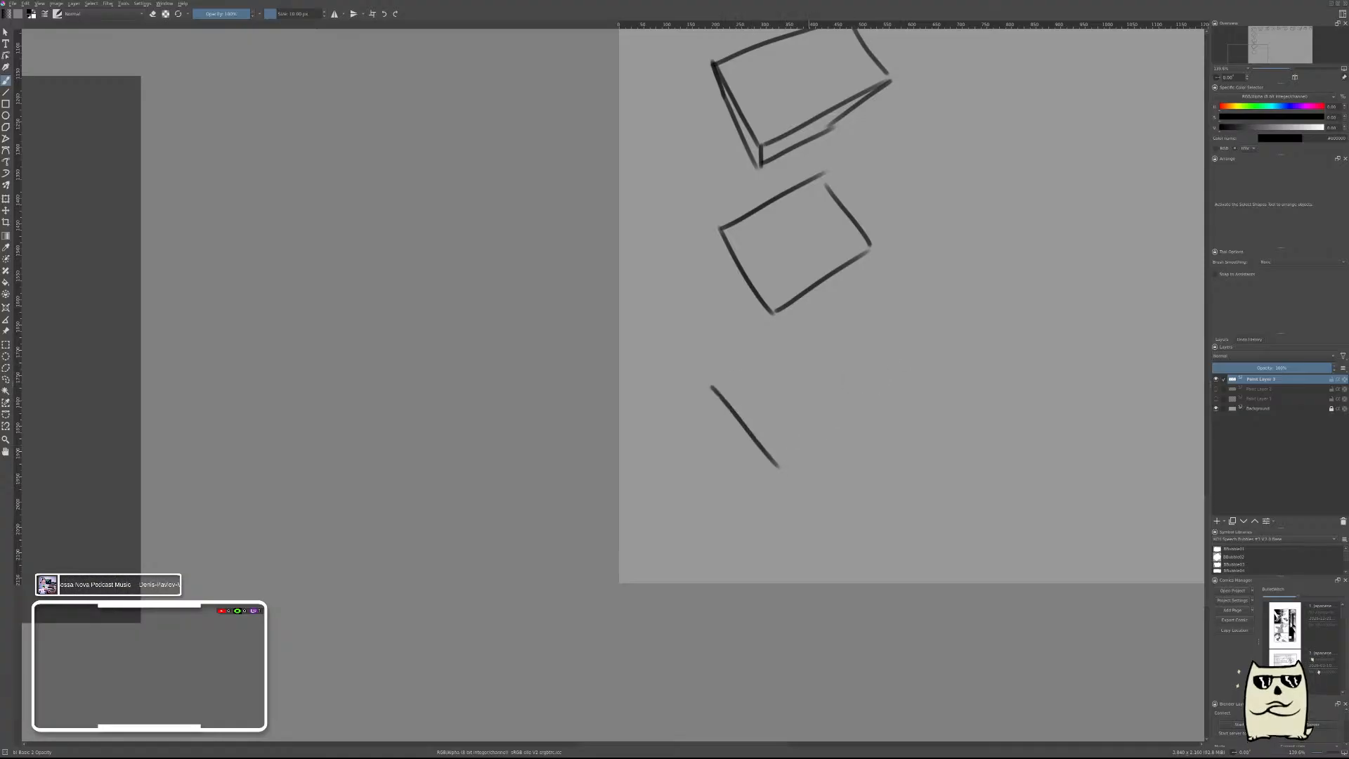
key(ctrl+z)
Brush a last tilted four-sided face at the column's foot and add thin back faces along its two upper edges.
mouse_move(712, 410)
mouse_down()
mouse_move(780, 490)
mouse_move(890, 396)
mouse_move(876, 413)
mouse_move(832, 339)
mouse_move(709, 409)
mouse_up()
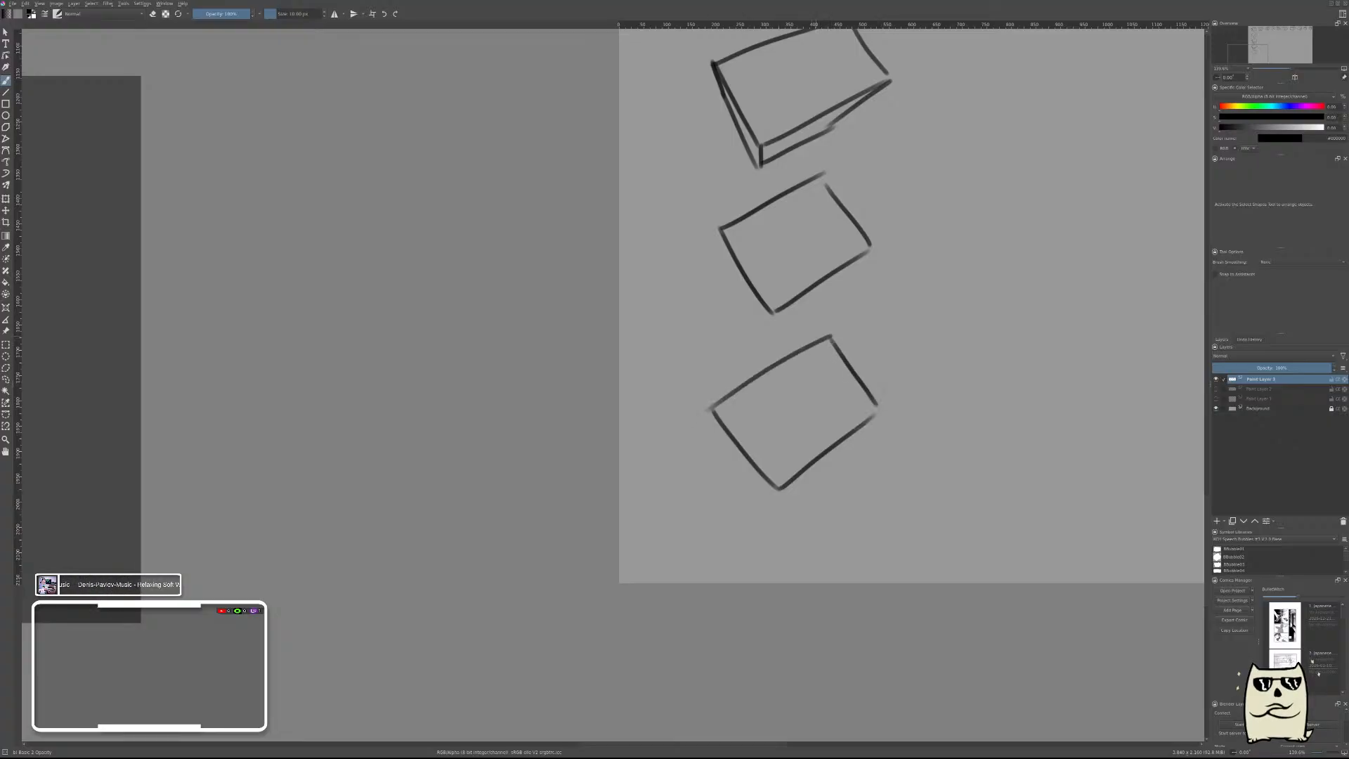
drag(834, 334, 833, 317)
drag(712, 403, 791, 343)
key(ctrl+z)
drag(709, 408, 794, 345)
drag(708, 407, 854, 307)
key(ctrl+z)
drag(769, 351, 834, 317)
drag(881, 407, 865, 351)
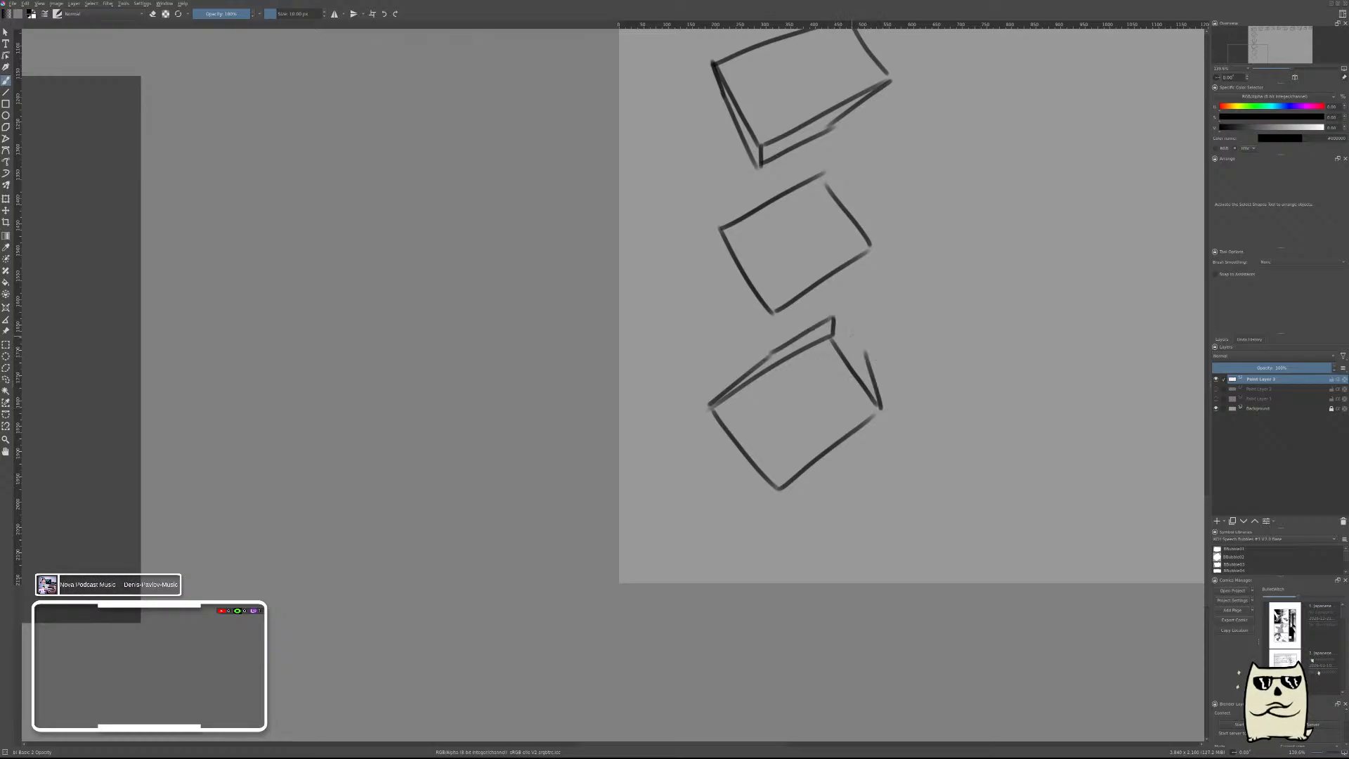
key(ctrl+z)
drag(851, 338, 880, 408)
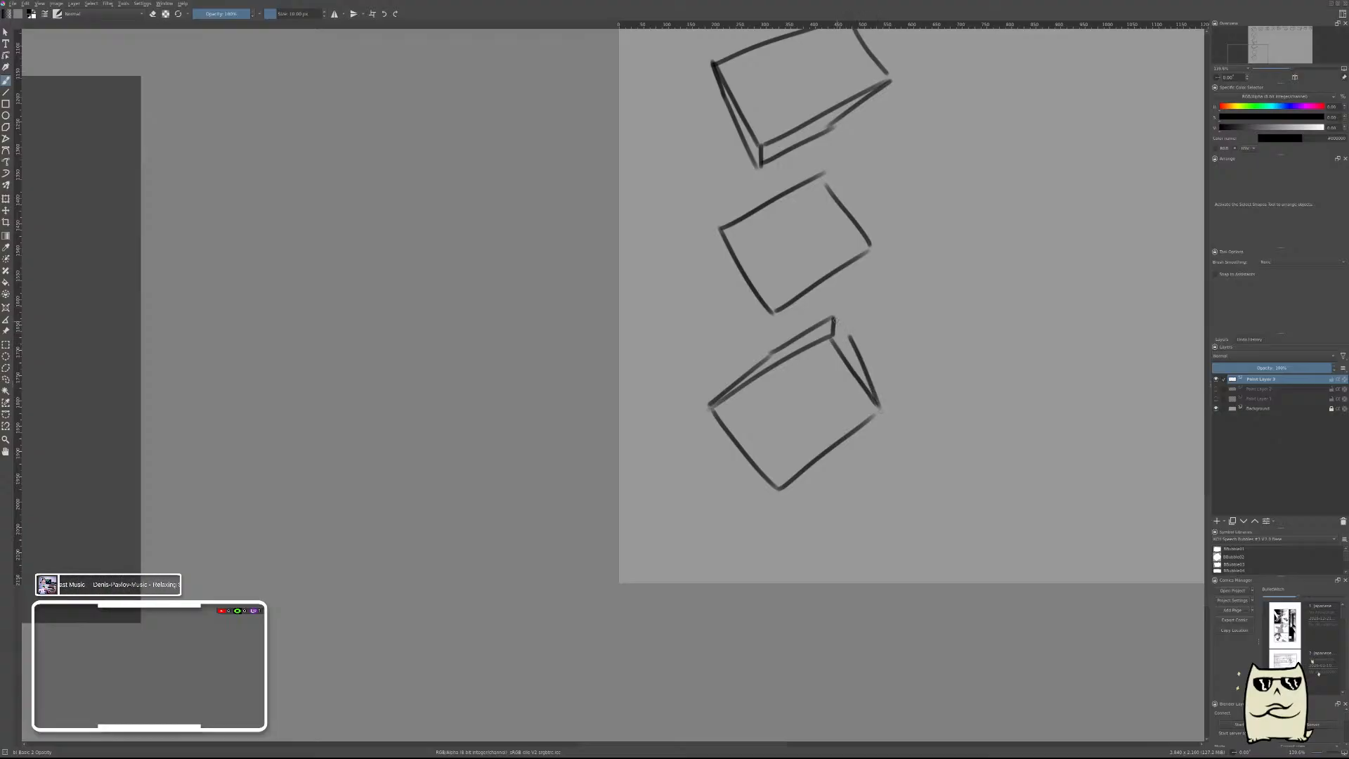
Mark the top face of each of the five boxes below the corner box with a short slanted dash.
scroll(952, 373, down, 5)
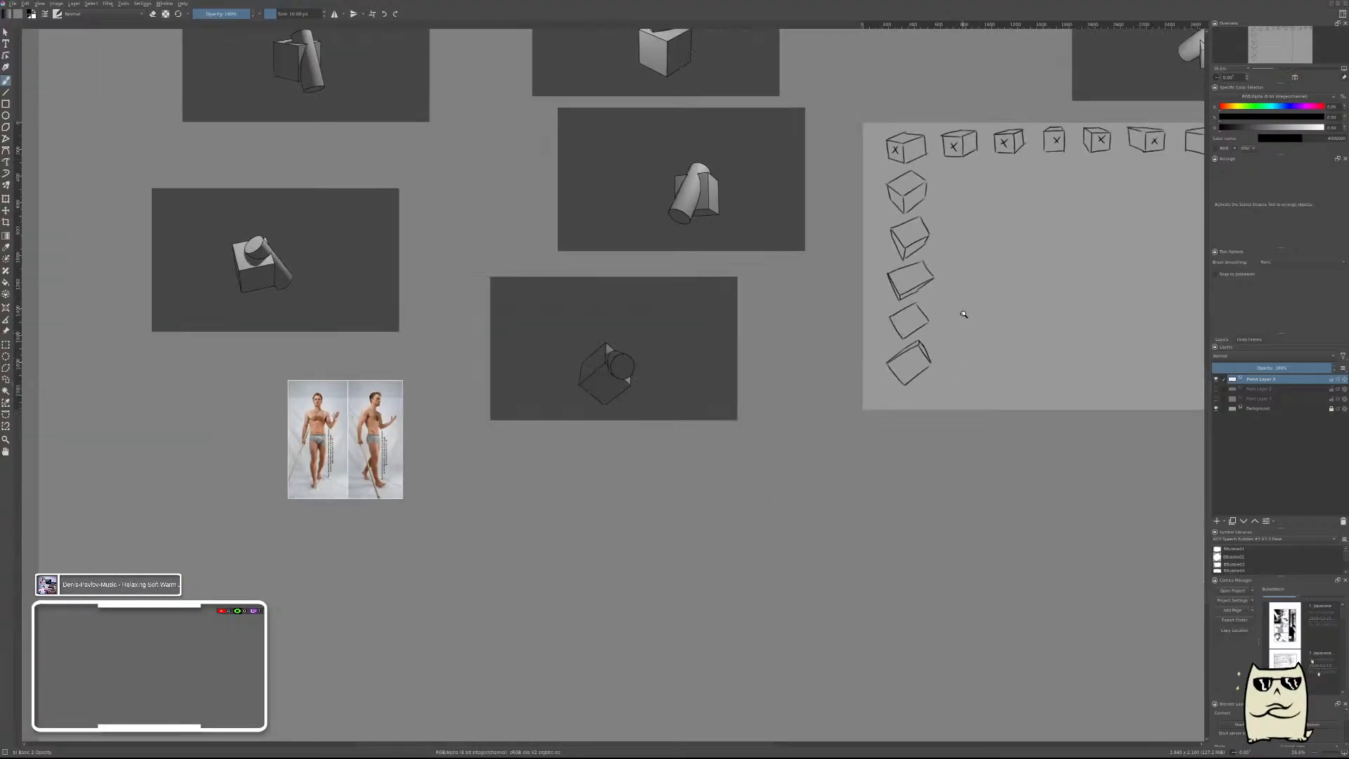
scroll(930, 271, up, 5)
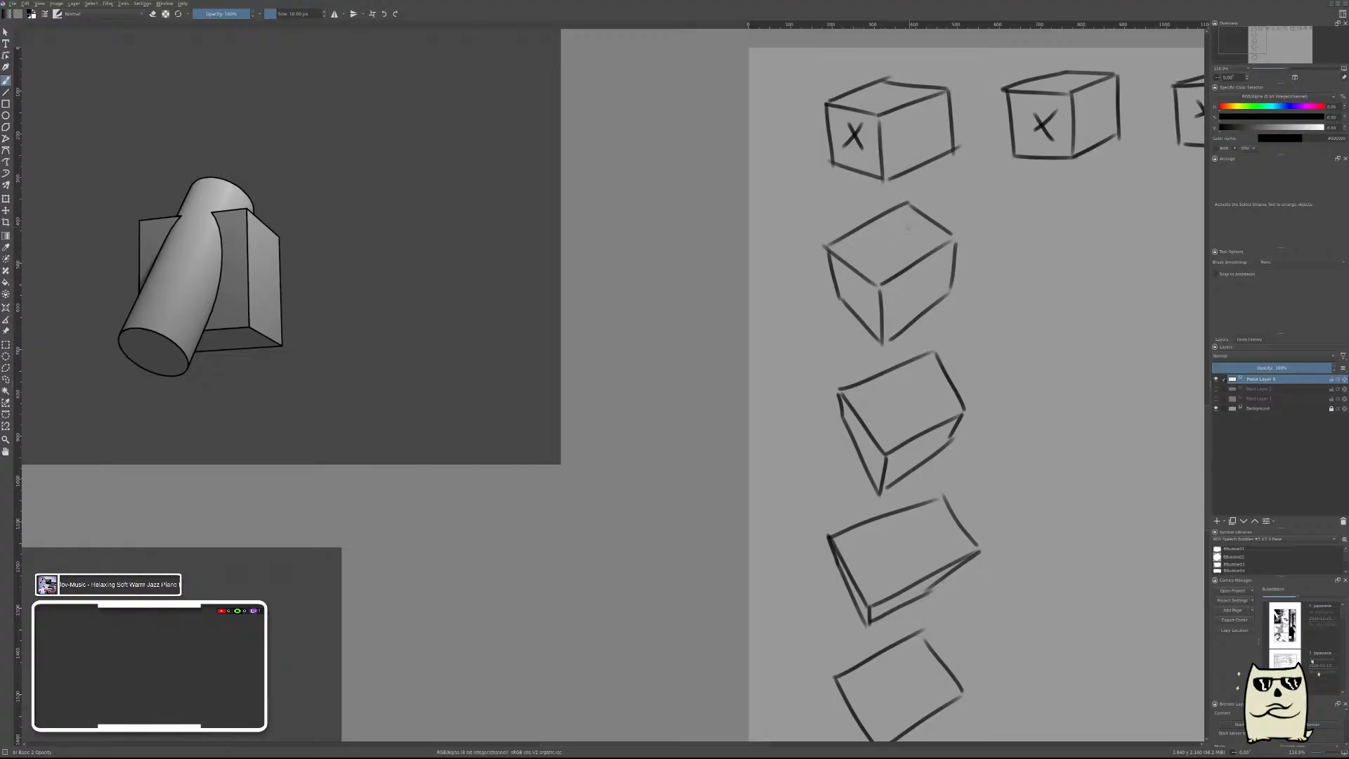
drag(909, 226, 876, 251)
drag(914, 388, 878, 413)
drag(1001, 378, 1064, 146)
drag(989, 307, 945, 327)
drag(972, 457, 952, 475)
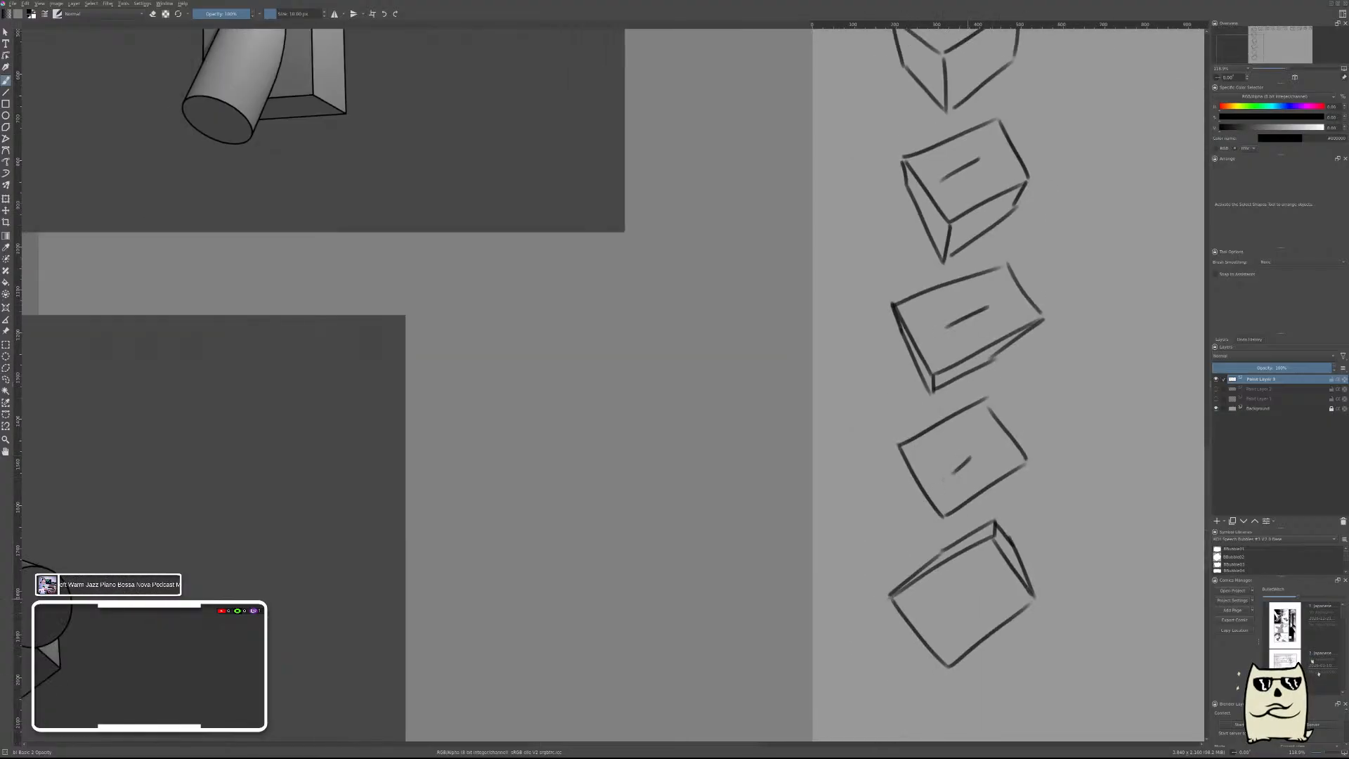
drag(979, 597, 944, 622)
Mark the top faces of the first five boxes in the upper row with a short dash each.
drag(1035, 258, 898, 538)
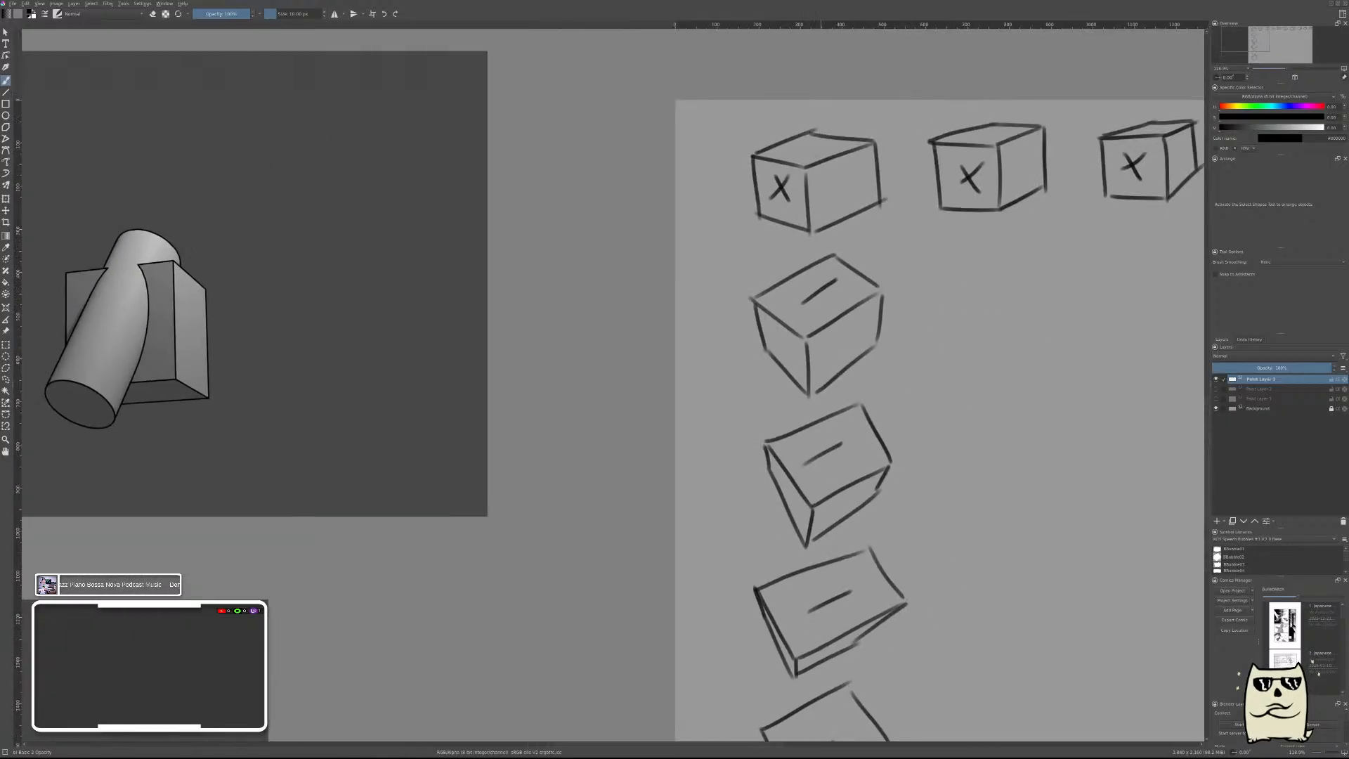
drag(825, 143, 801, 156)
drag(997, 129, 981, 136)
drag(979, 222, 672, 301)
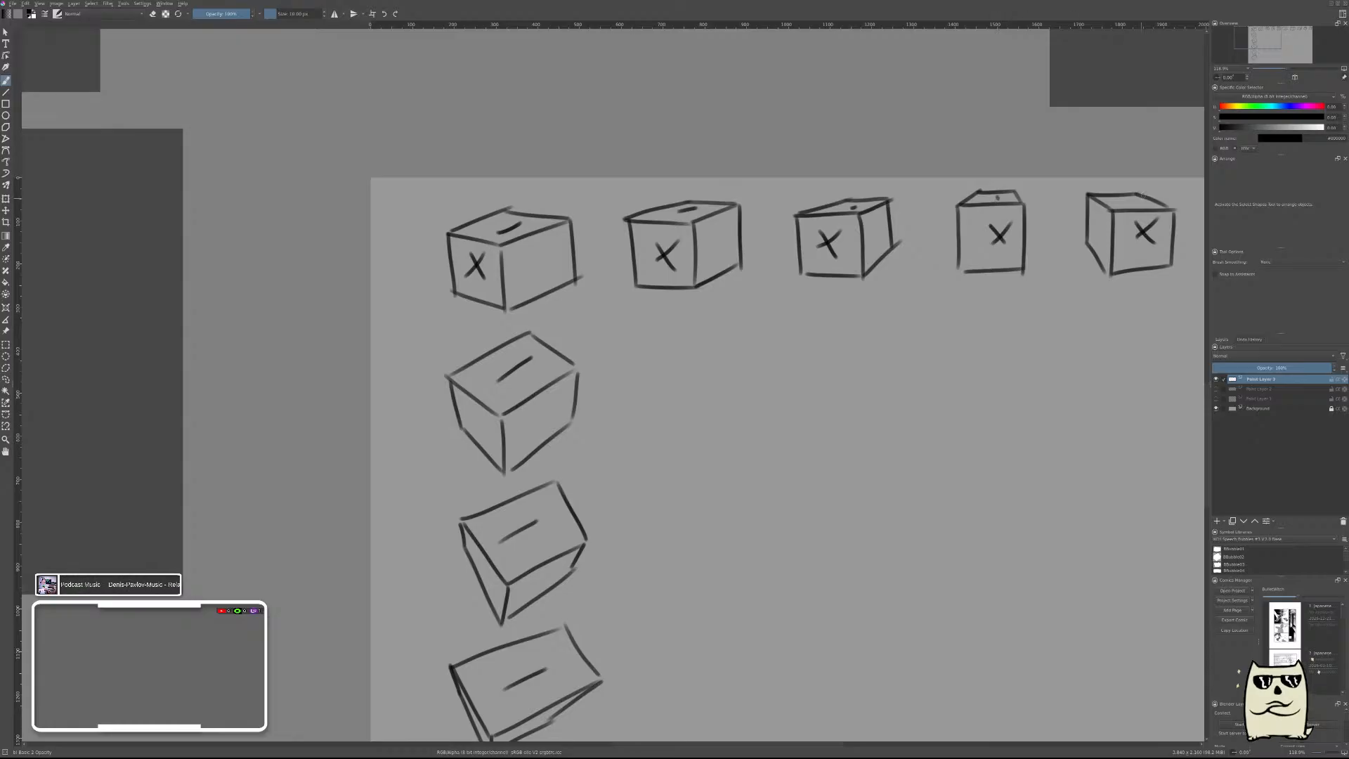
drag(1129, 201, 1140, 211)
Mark the top faces of the remaining five boxes in the upper row with a short dash each.
mouse_move(1005, 340)
mouse_down()
mouse_move(772, 379)
mouse_move(394, 474)
mouse_up()
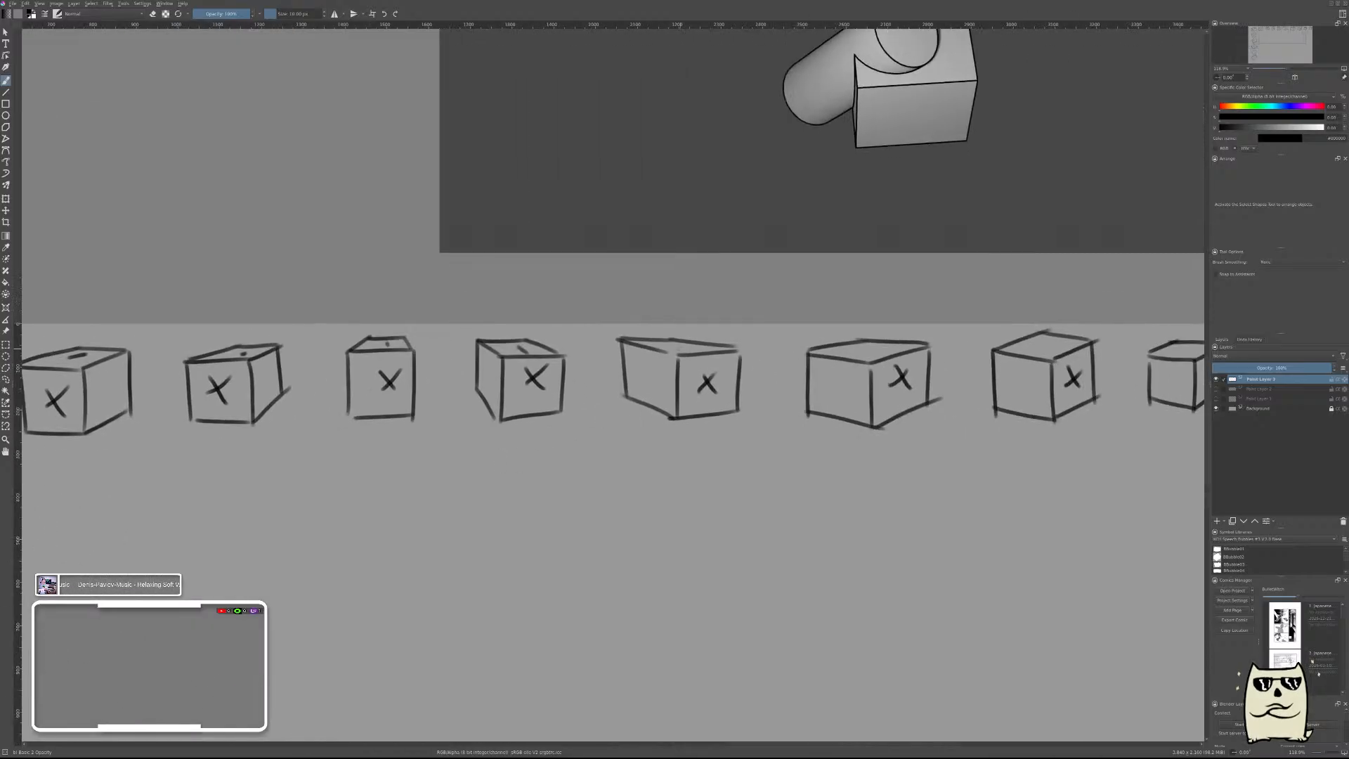
drag(676, 344, 697, 351)
drag(851, 347, 877, 349)
mouse_move(1034, 352)
mouse_down()
mouse_move(1060, 348)
mouse_move(787, 365)
mouse_up()
drag(909, 365, 933, 365)
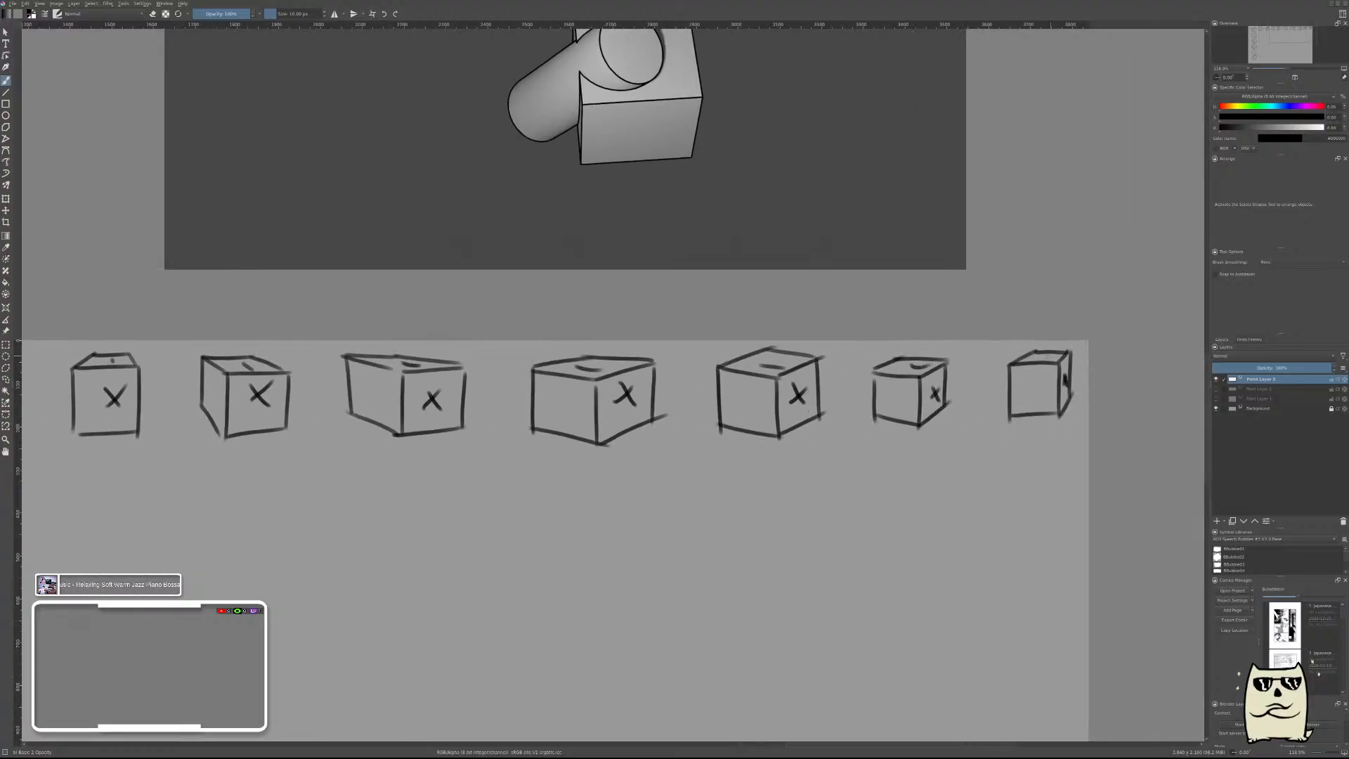
drag(1044, 357, 1054, 359)
Mark the left side faces of the three boxes below the corner box with a small X each.
mouse_move(298, 669)
mouse_down()
mouse_move(651, 512)
mouse_move(1063, 355)
mouse_up()
drag(693, 391, 909, 395)
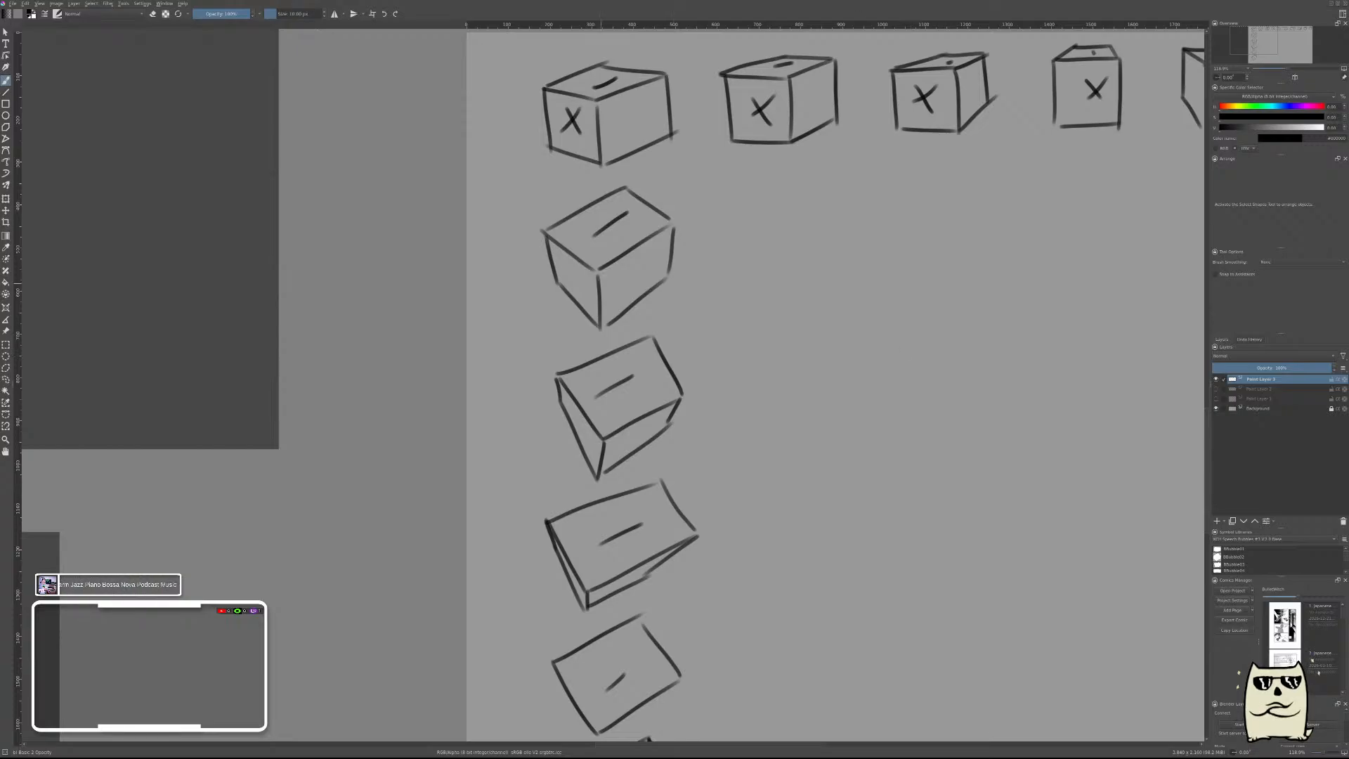
drag(566, 264, 586, 288)
drag(582, 265, 569, 284)
drag(581, 418, 591, 435)
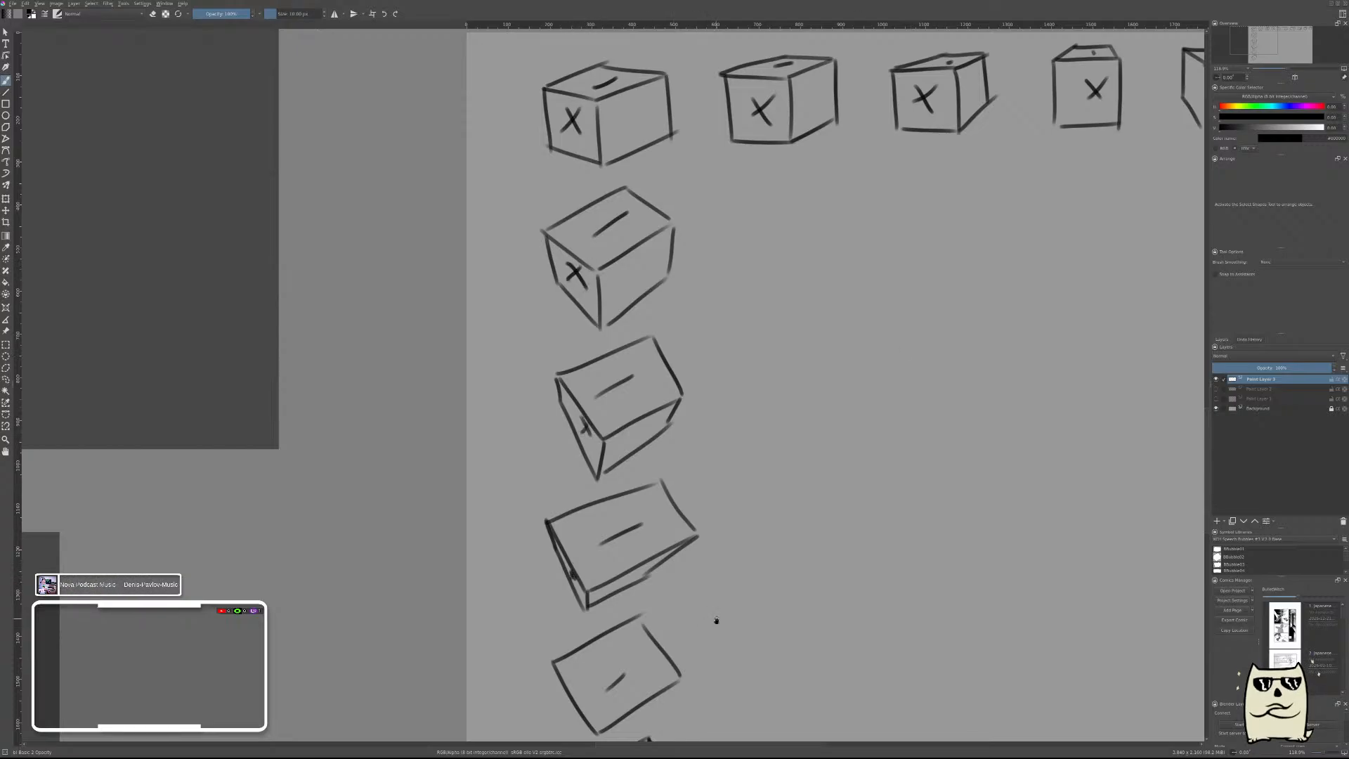
drag(749, 634, 783, 277)
mouse_move(788, 73)
mouse_down()
mouse_move(767, 375)
mouse_move(721, 546)
mouse_up()
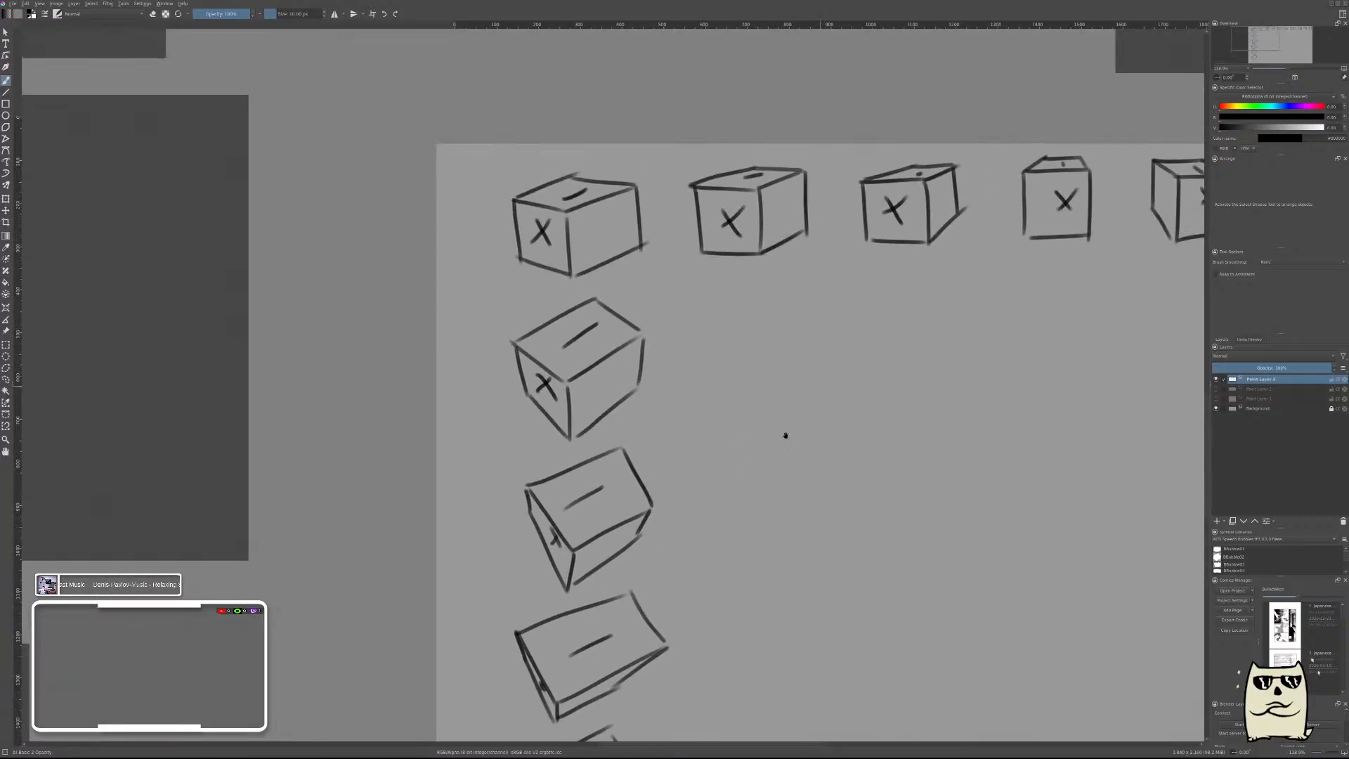
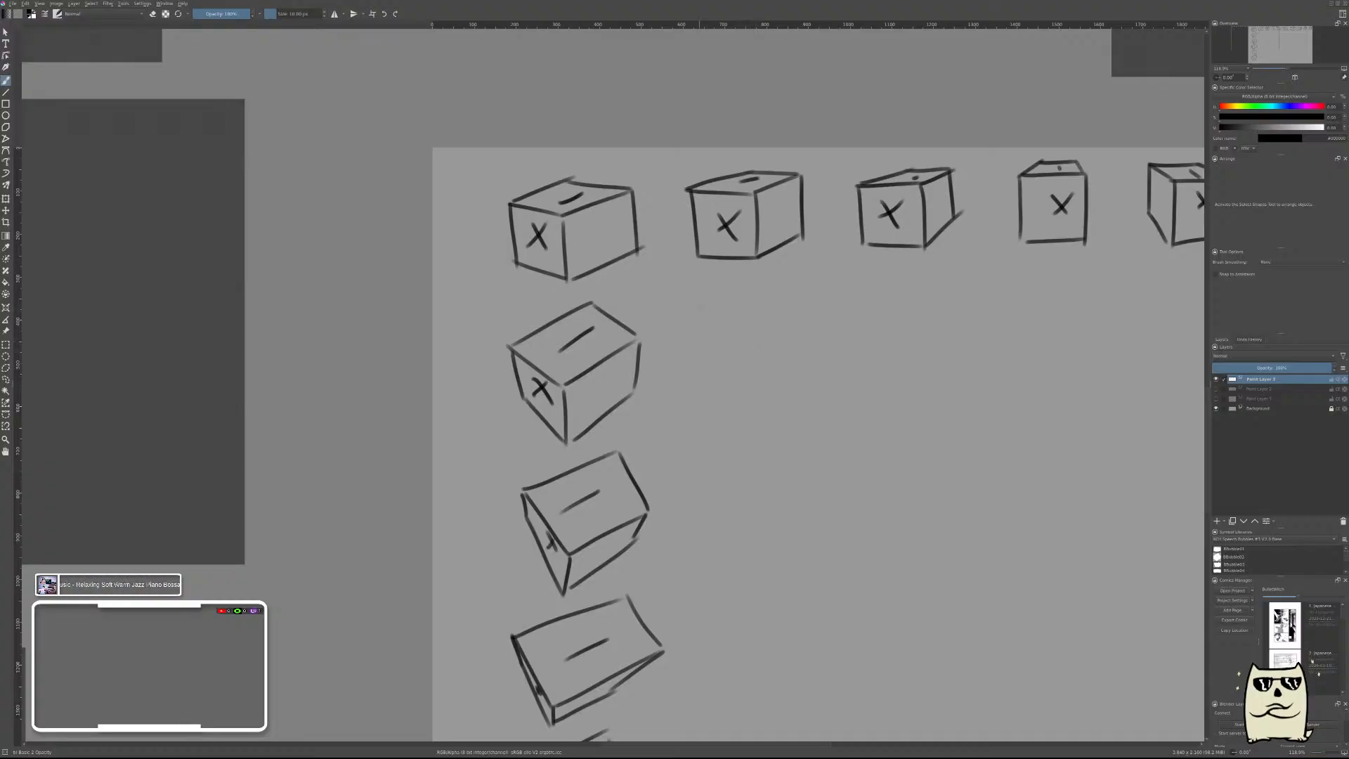
Draw the four-sided top face of a new box below the second box of the upper row.
mouse_move(698, 318)
mouse_down()
mouse_move(768, 335)
mouse_move(813, 292)
mouse_up()
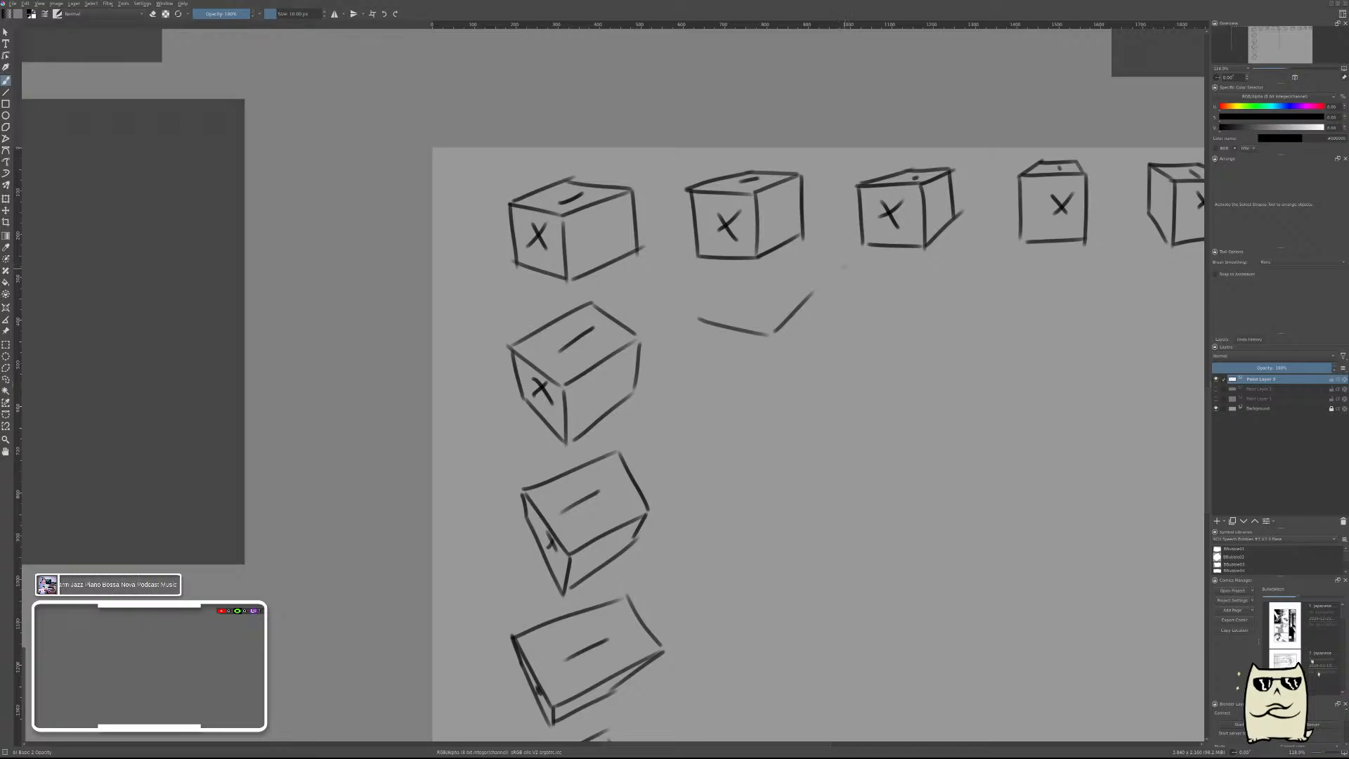
mouse_move(739, 273)
mouse_down()
mouse_move(813, 286)
mouse_move(696, 318)
mouse_move(687, 395)
mouse_up()
key(ctrl+z)
Draw the left and front vertical edges of the new box down from its top face.
drag(699, 321, 711, 391)
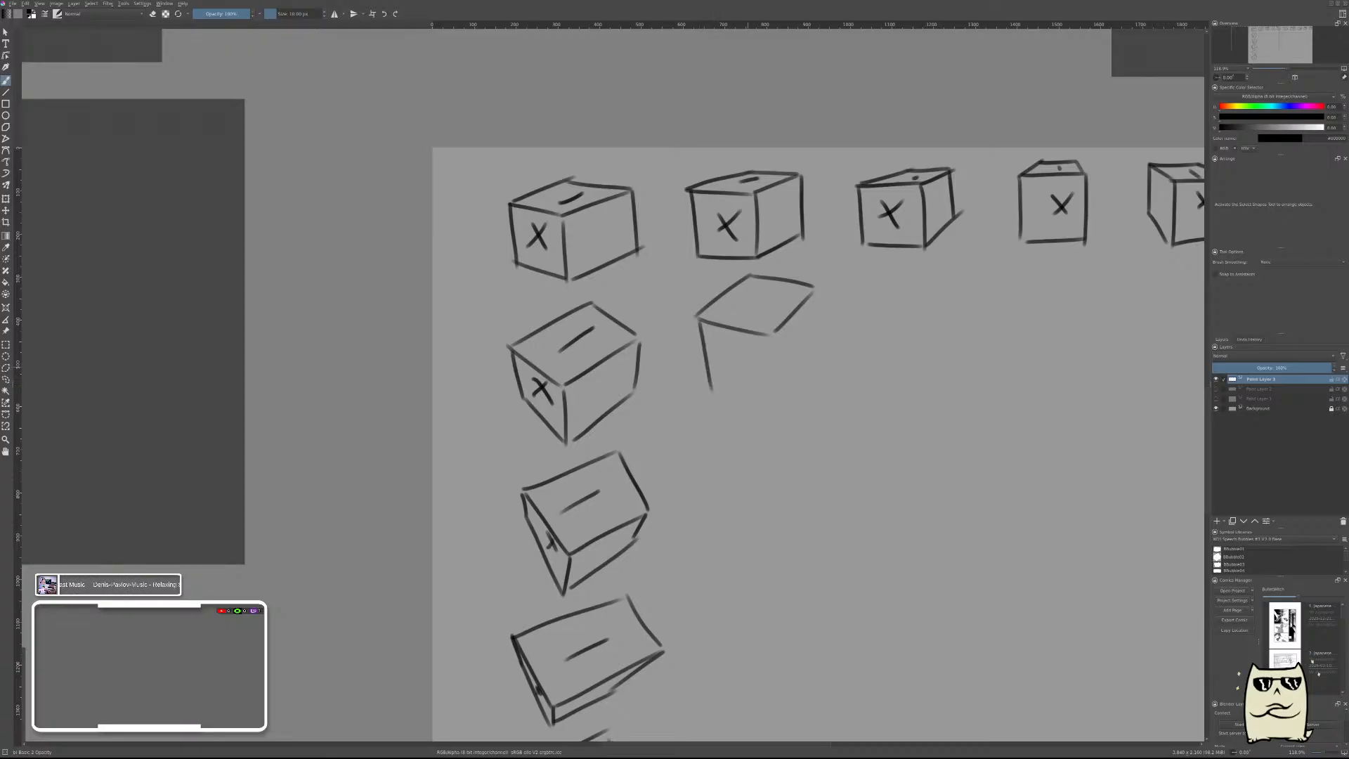
drag(773, 339, 768, 371)
key(ctrl+z)
key(ctrl+z)
drag(698, 322, 714, 388)
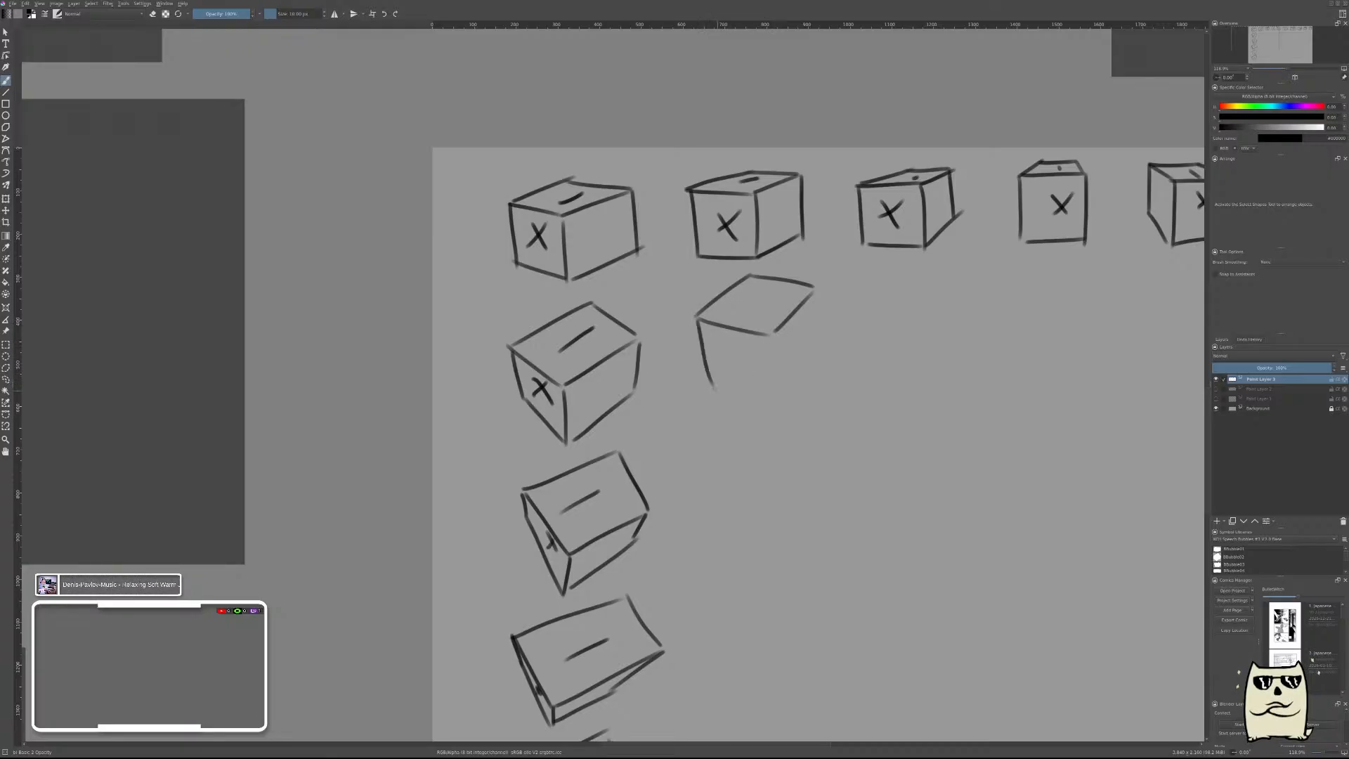
key(ctrl+z)
drag(696, 317, 707, 385)
drag(773, 337, 772, 397)
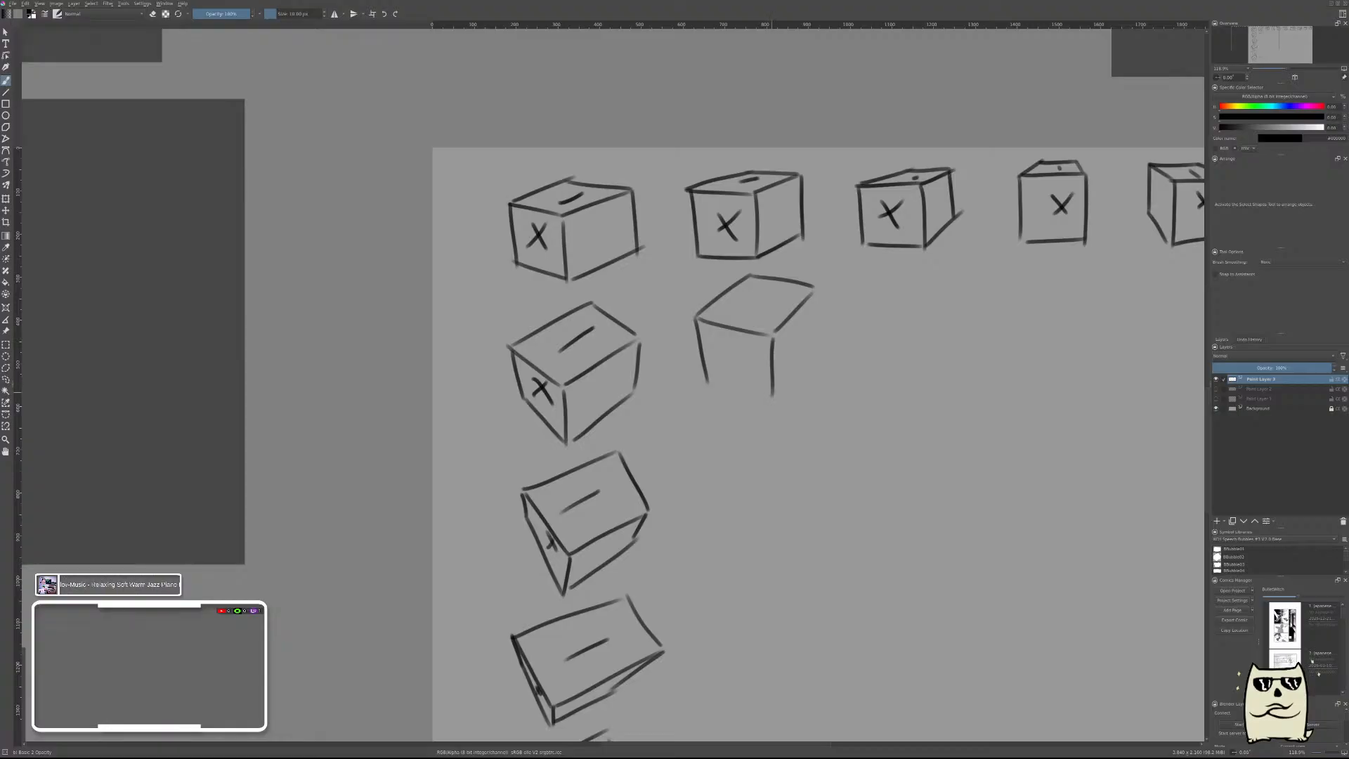
key(ctrl+z)
drag(772, 340, 777, 404)
Draw the right vertical edge and the two bottom edges to close the new box.
drag(814, 293, 820, 350)
key(ctrl+z)
key(ctrl+z)
drag(815, 291, 819, 353)
drag(782, 405, 819, 349)
drag(707, 381, 778, 406)
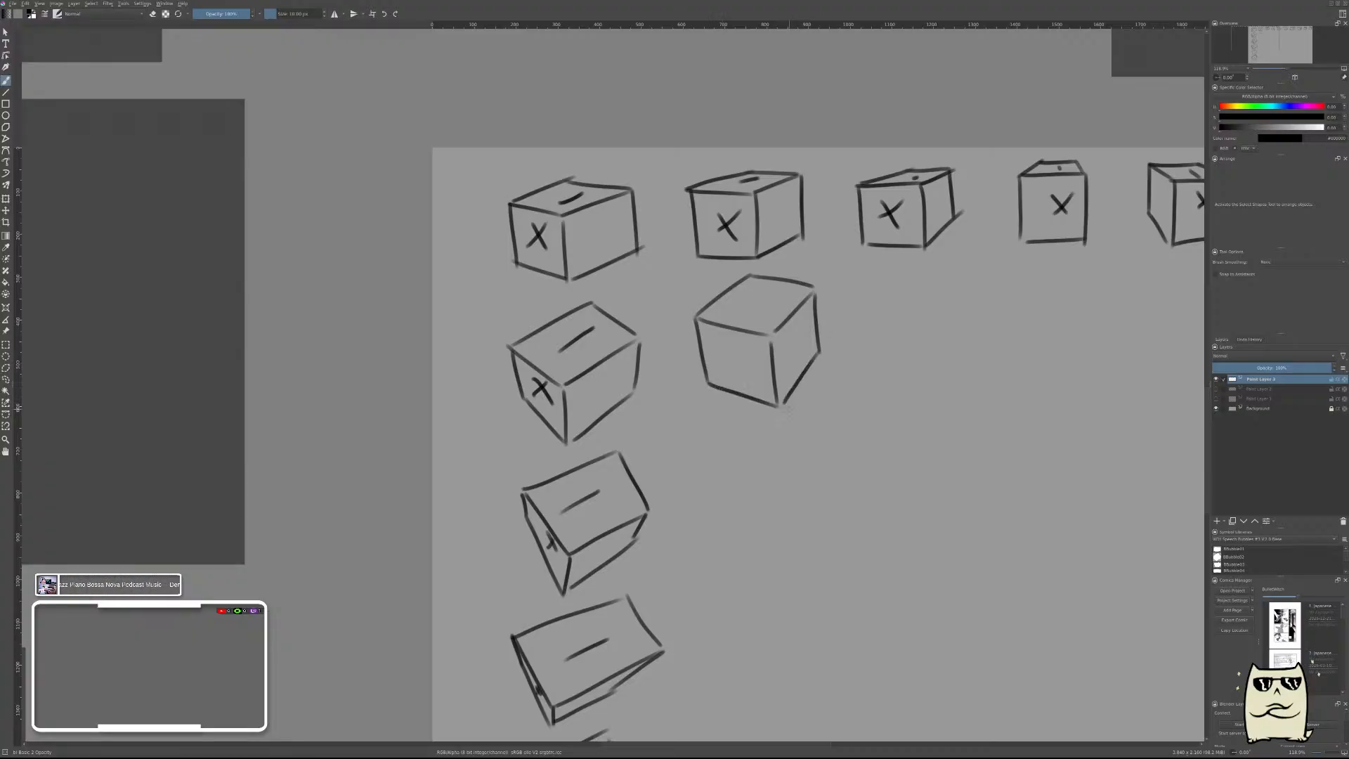
Draw the diamond-shaped top face of the second box down in the new column.
scroll(834, 509, down, 5)
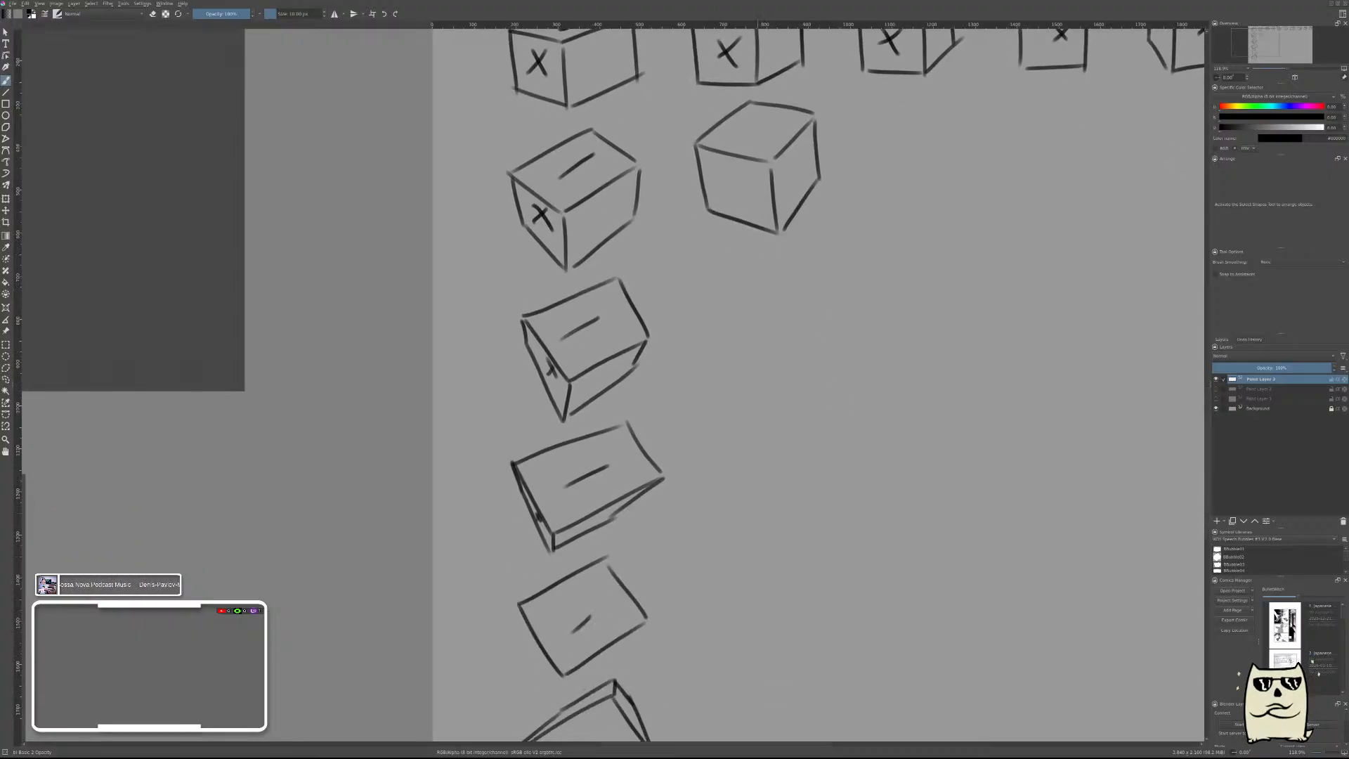
drag(774, 322, 849, 379)
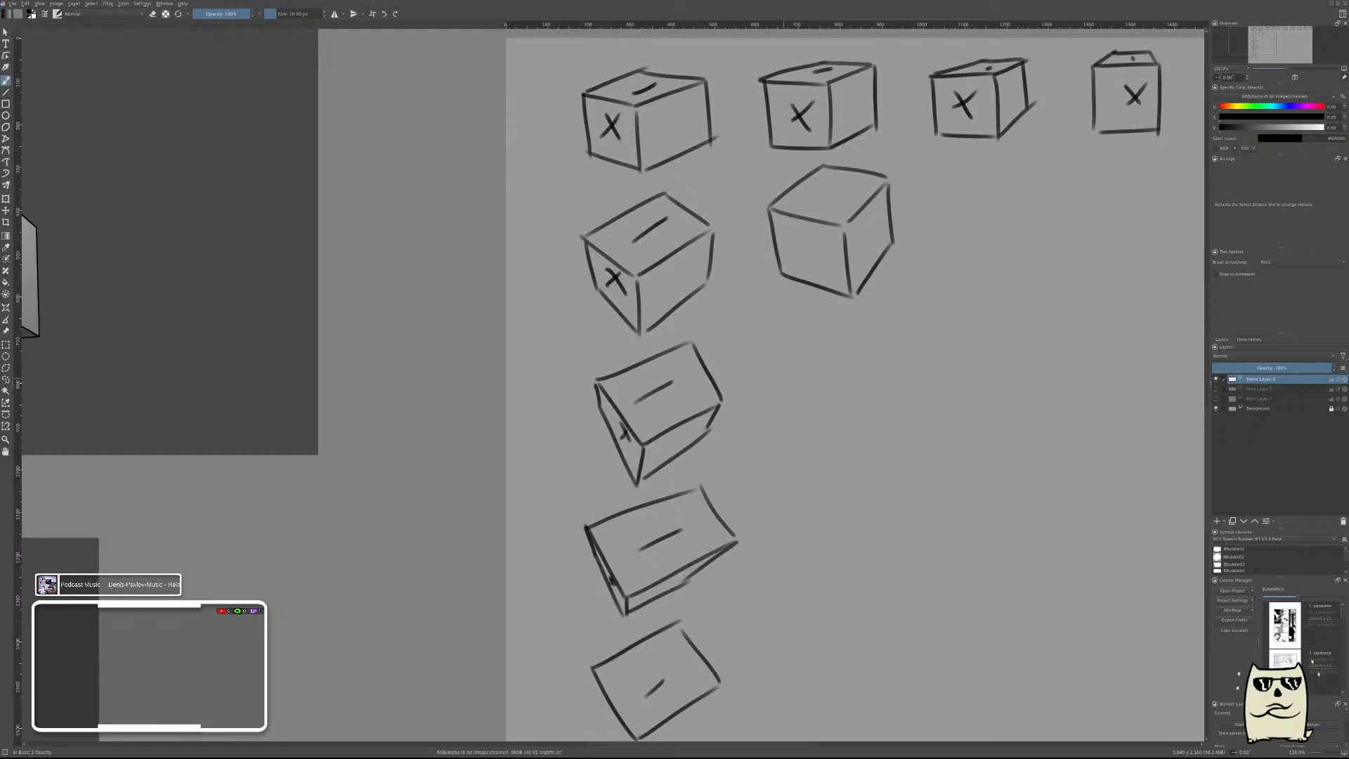
mouse_move(775, 357)
mouse_down()
mouse_move(854, 402)
mouse_move(918, 346)
mouse_move(853, 319)
mouse_move(782, 378)
mouse_up()
key(ctrl+z)
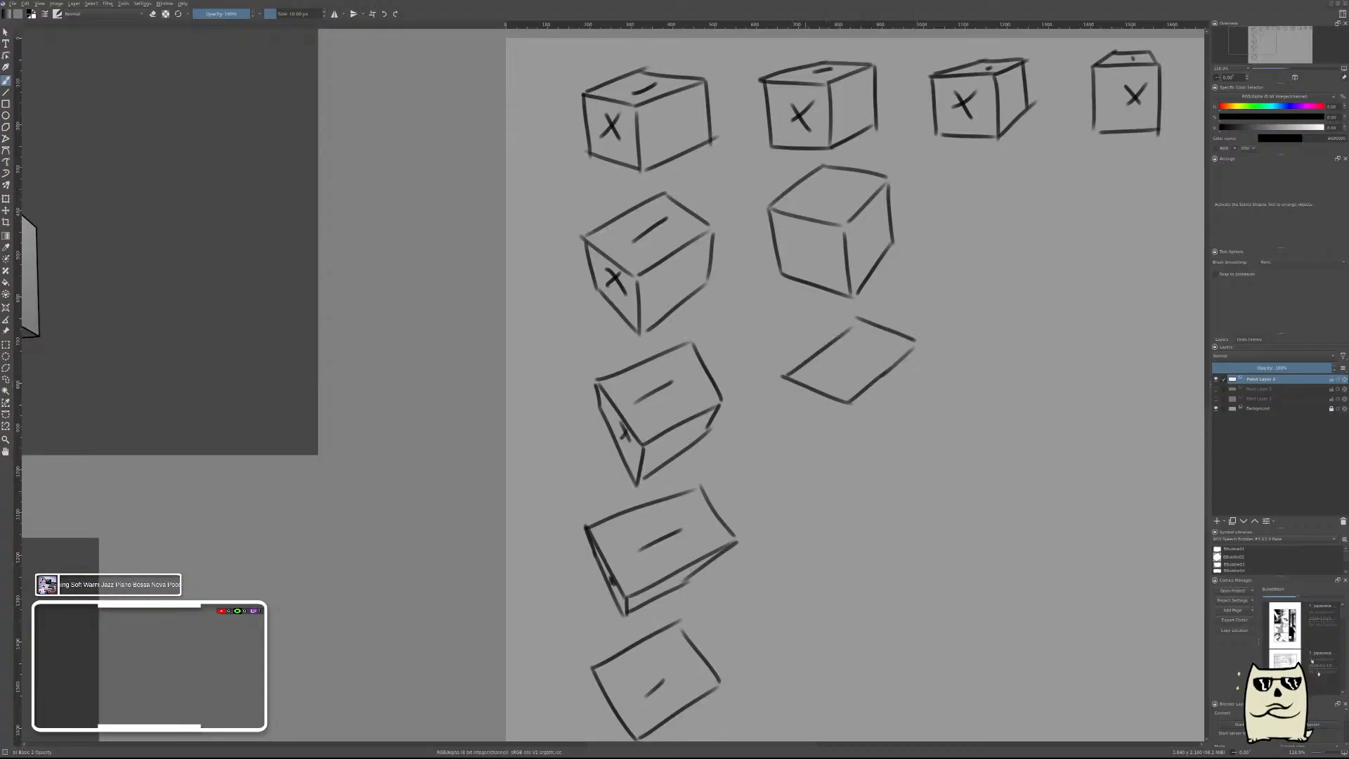
key(ctrl+z)
key(ctrl+z)
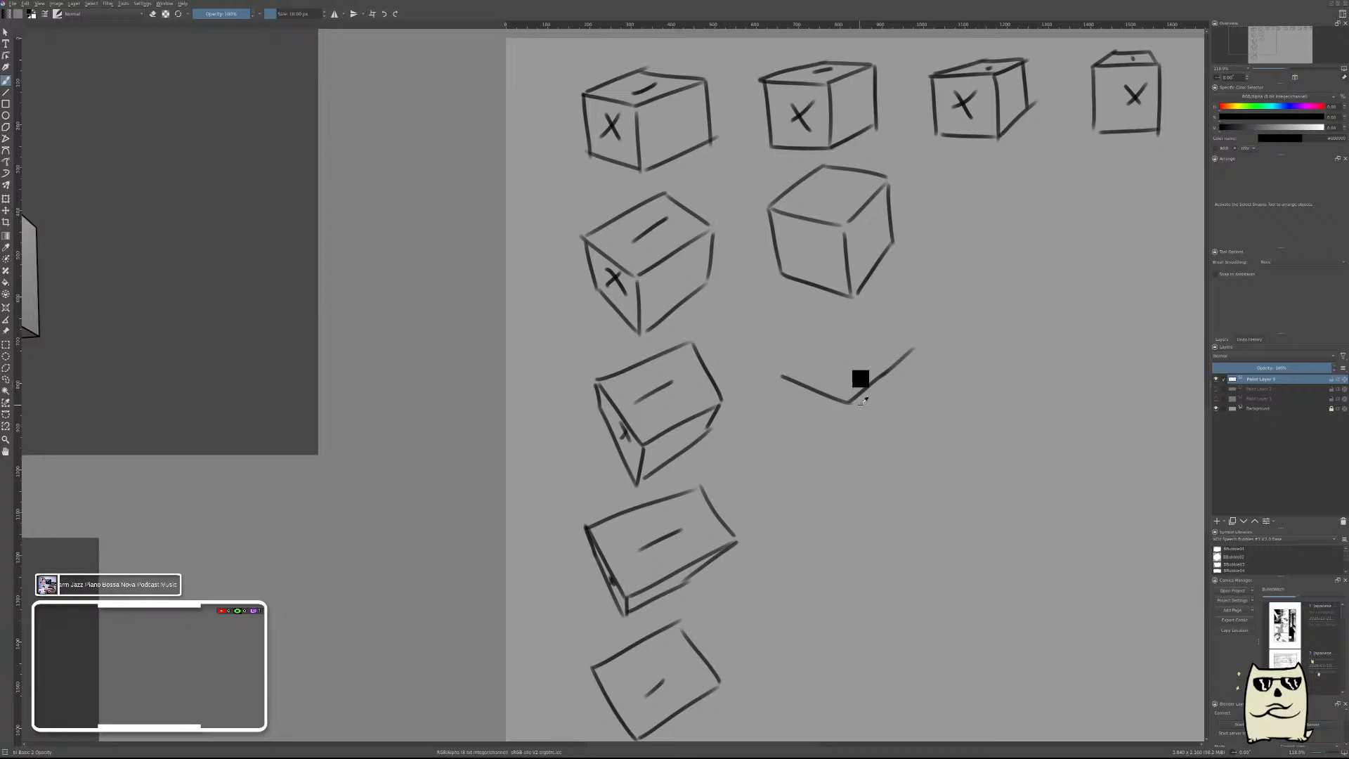
key(ctrl+z)
key(ctrl+z)
mouse_move(852, 403)
mouse_down()
mouse_move(915, 360)
mouse_move(858, 319)
mouse_move(836, 318)
mouse_move(766, 371)
mouse_up()
key(ctrl+z)
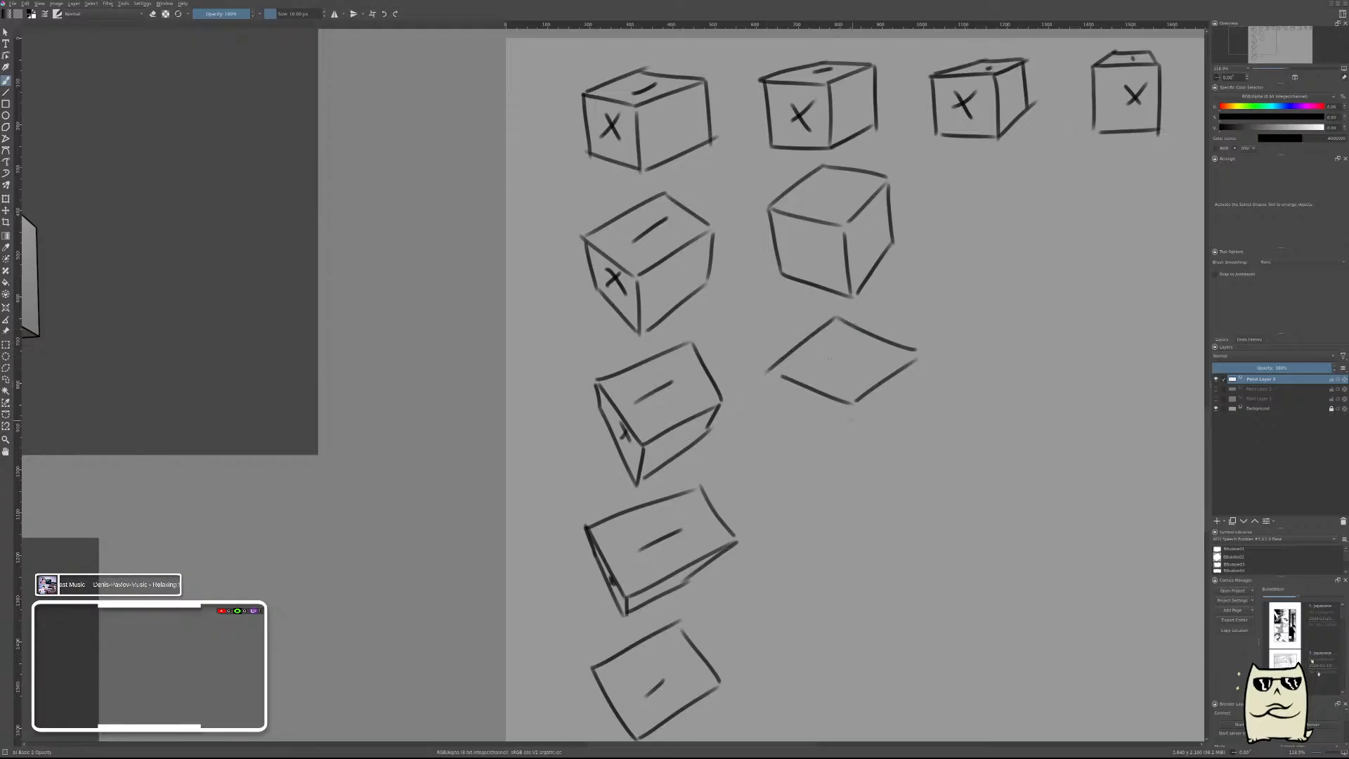
Draw the two side faces of the second box and darken the right front edge of its top face.
drag(853, 403, 849, 451)
drag(852, 406, 853, 461)
mouse_move(773, 376)
mouse_down()
mouse_move(792, 428)
mouse_move(834, 451)
mouse_up()
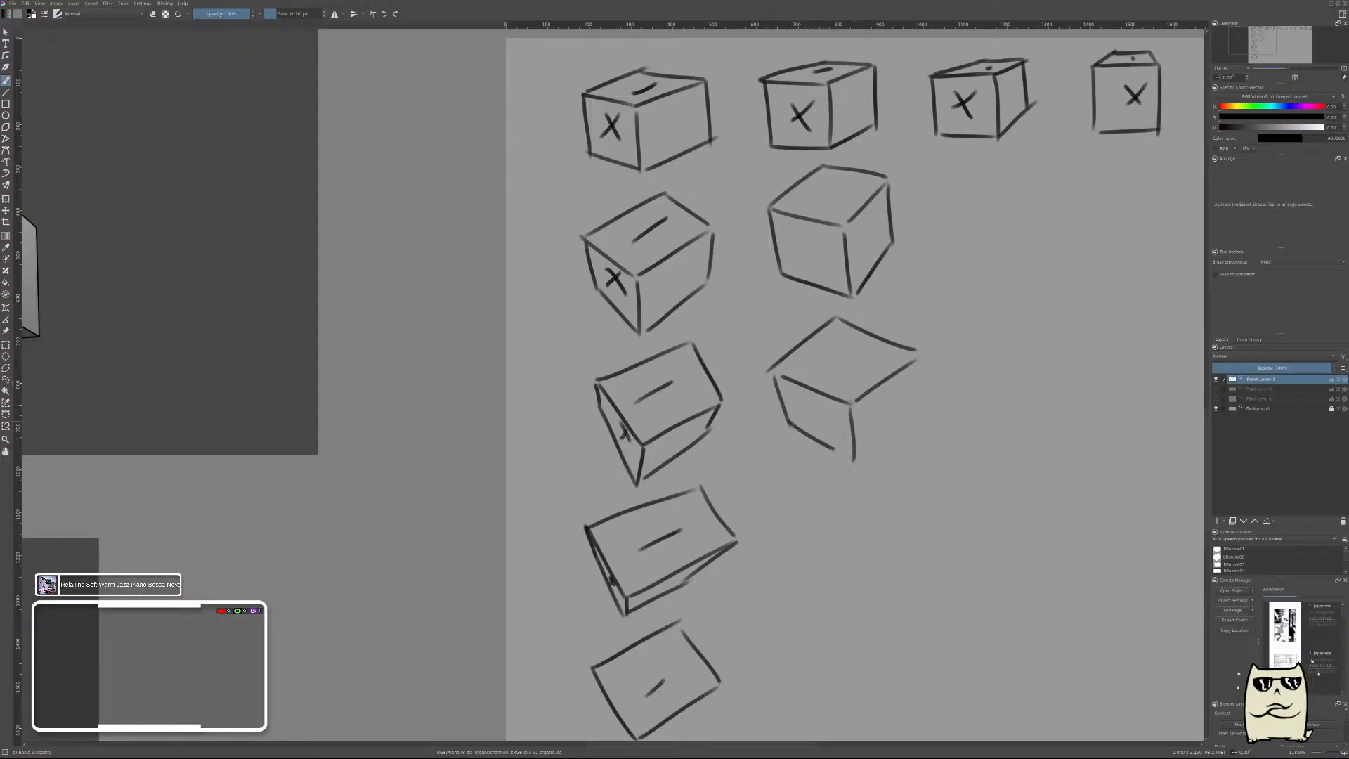
key(ctrl+z)
key(ctrl+z)
mouse_move(776, 372)
mouse_down()
mouse_move(792, 421)
mouse_move(857, 464)
mouse_up()
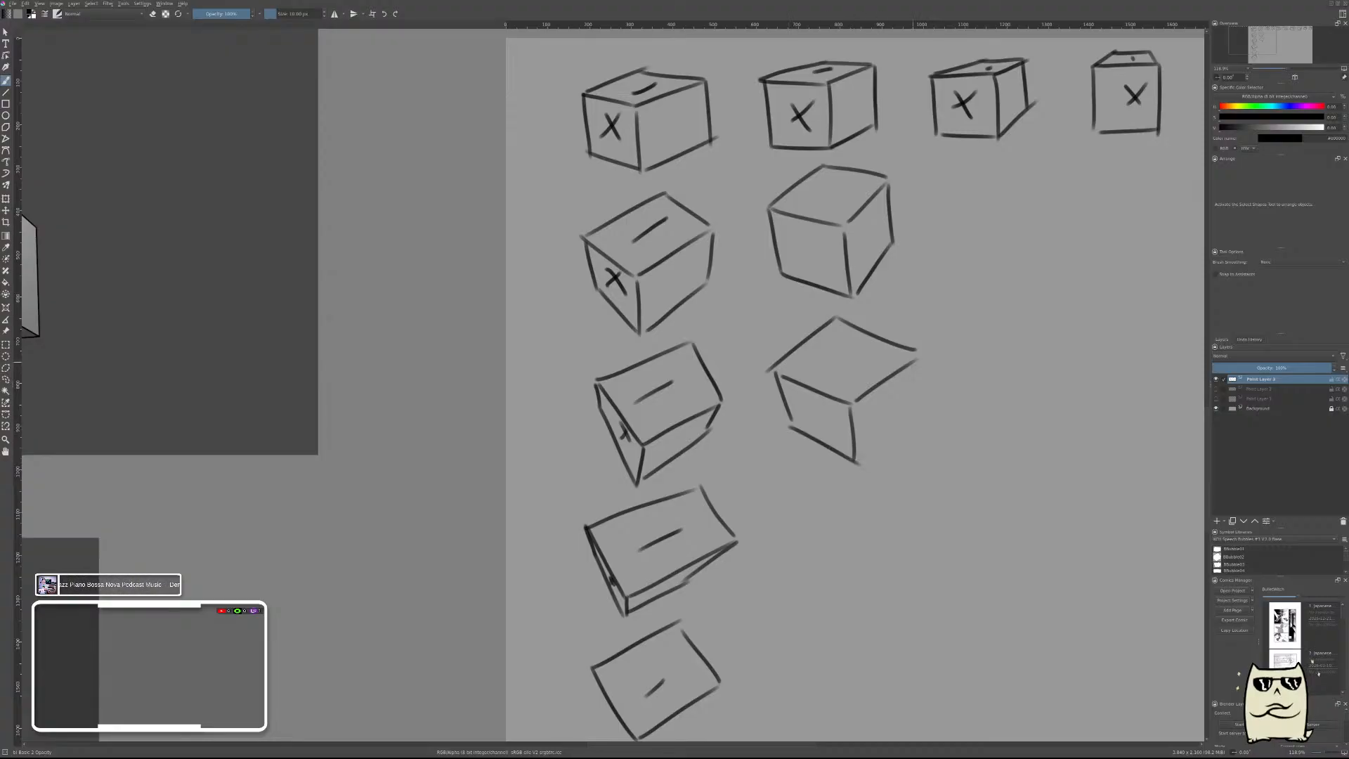
drag(915, 362, 856, 463)
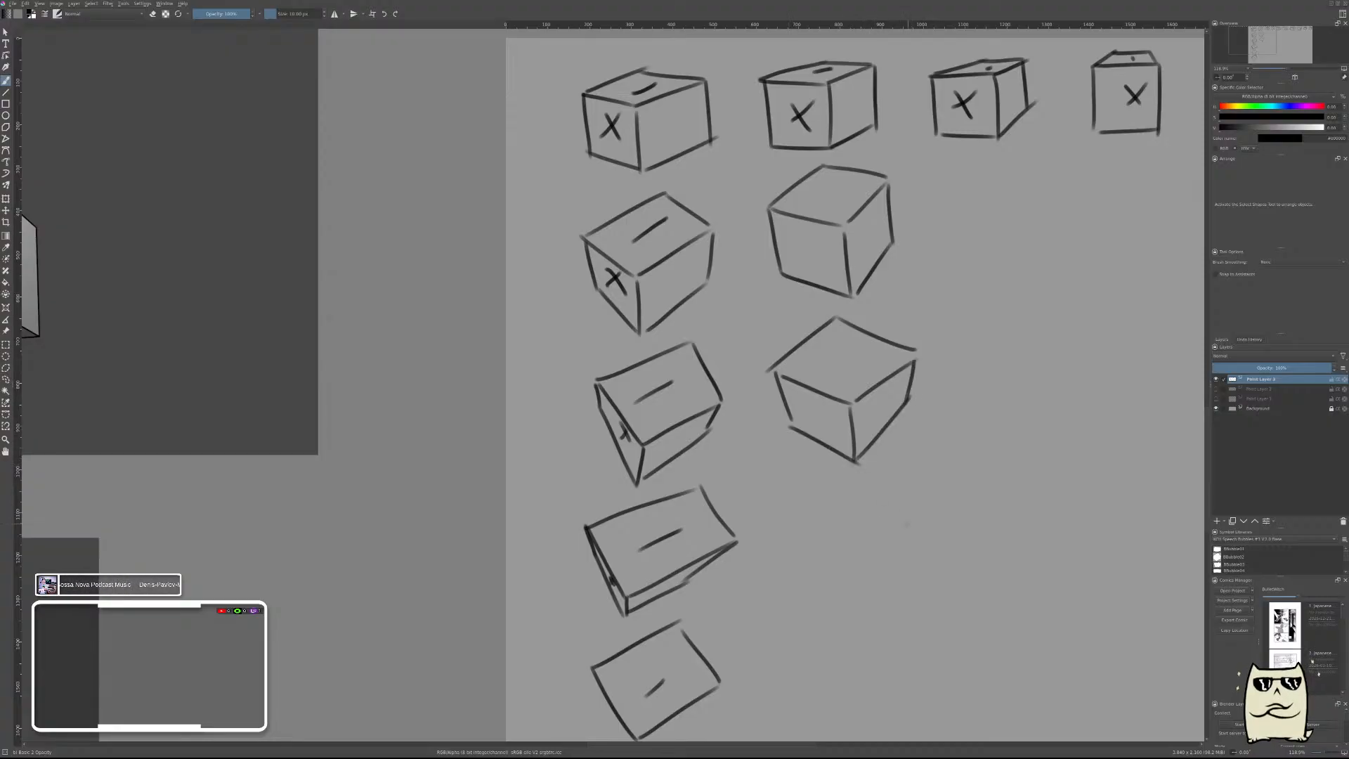
drag(915, 352, 854, 402)
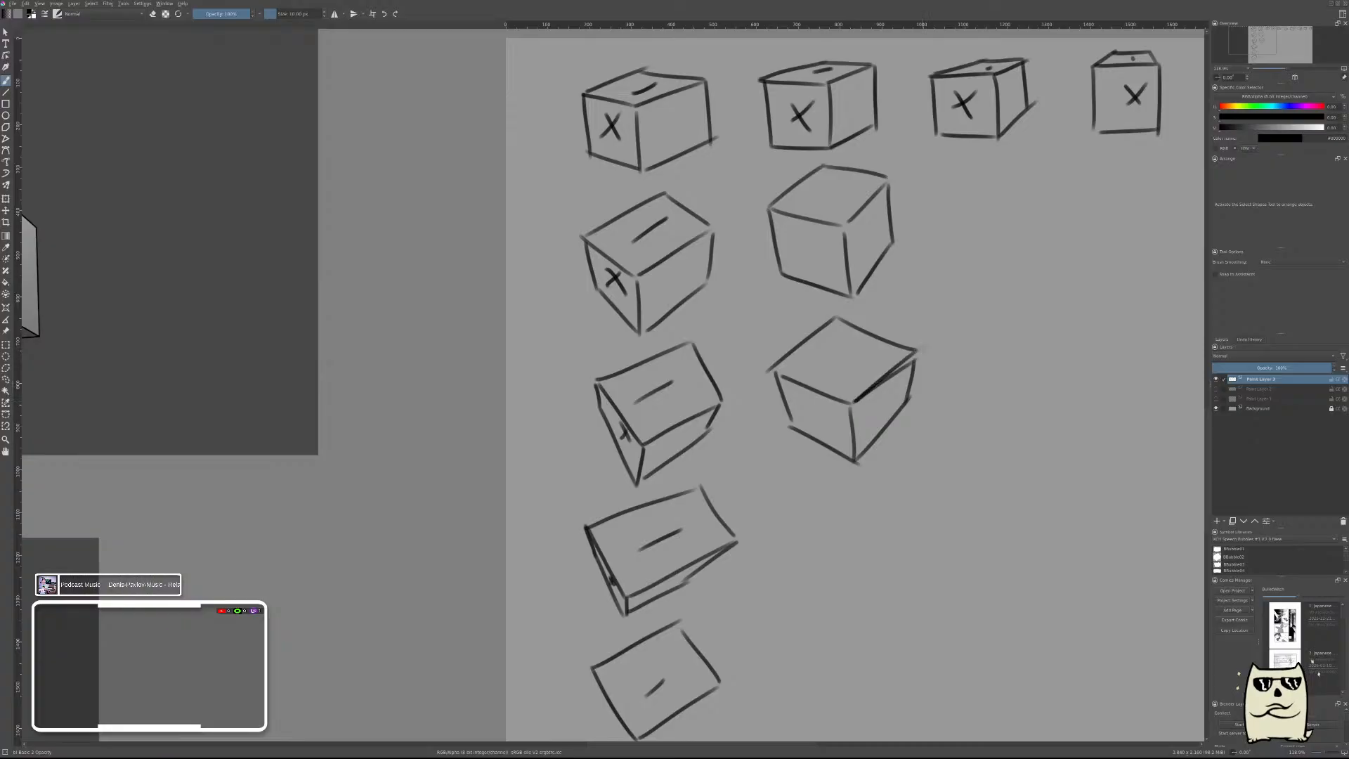
drag(835, 532, 908, 387)
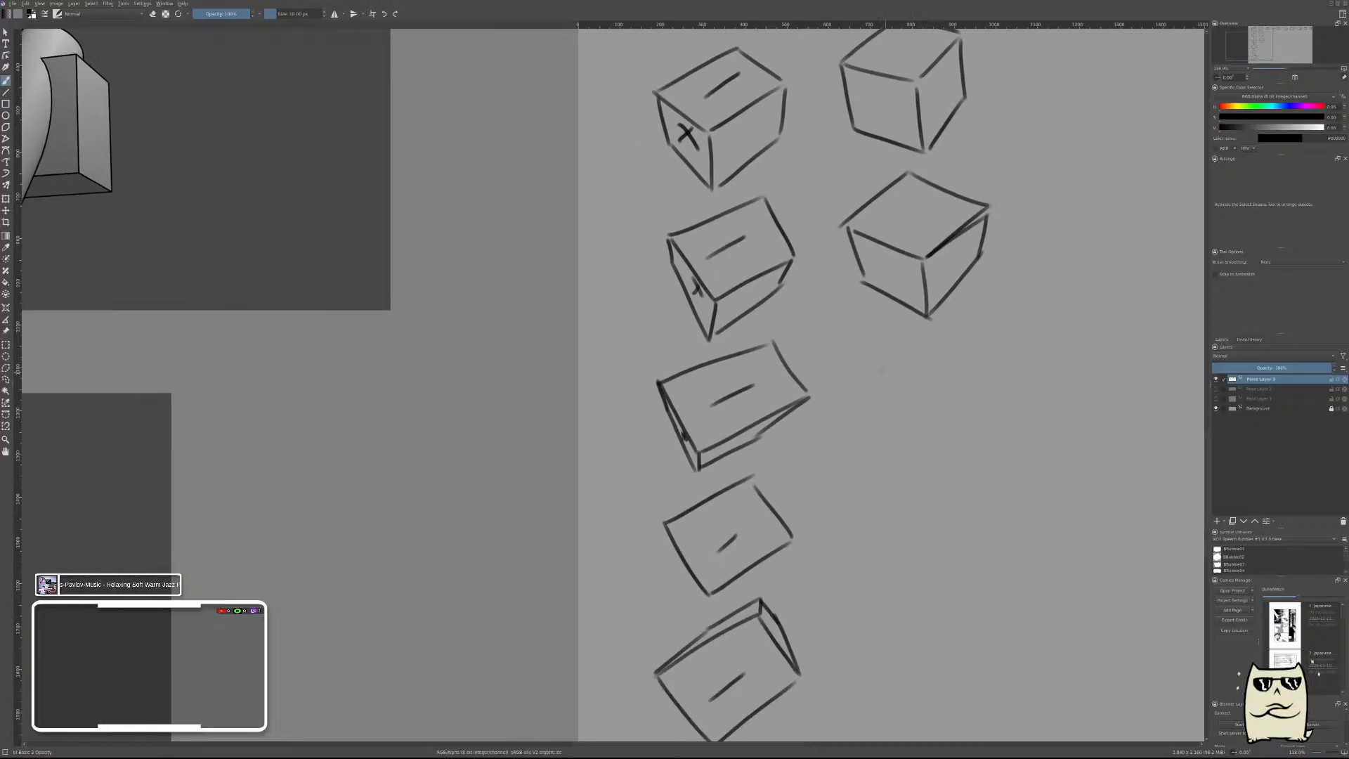
mouse_move(858, 354)
mouse_down()
mouse_move(936, 430)
mouse_move(1011, 373)
mouse_move(947, 339)
mouse_move(867, 386)
mouse_up()
key(ctrl+z)
key(ctrl+z)
key(ctrl+z)
key(ctrl+z)
key(ctrl+z)
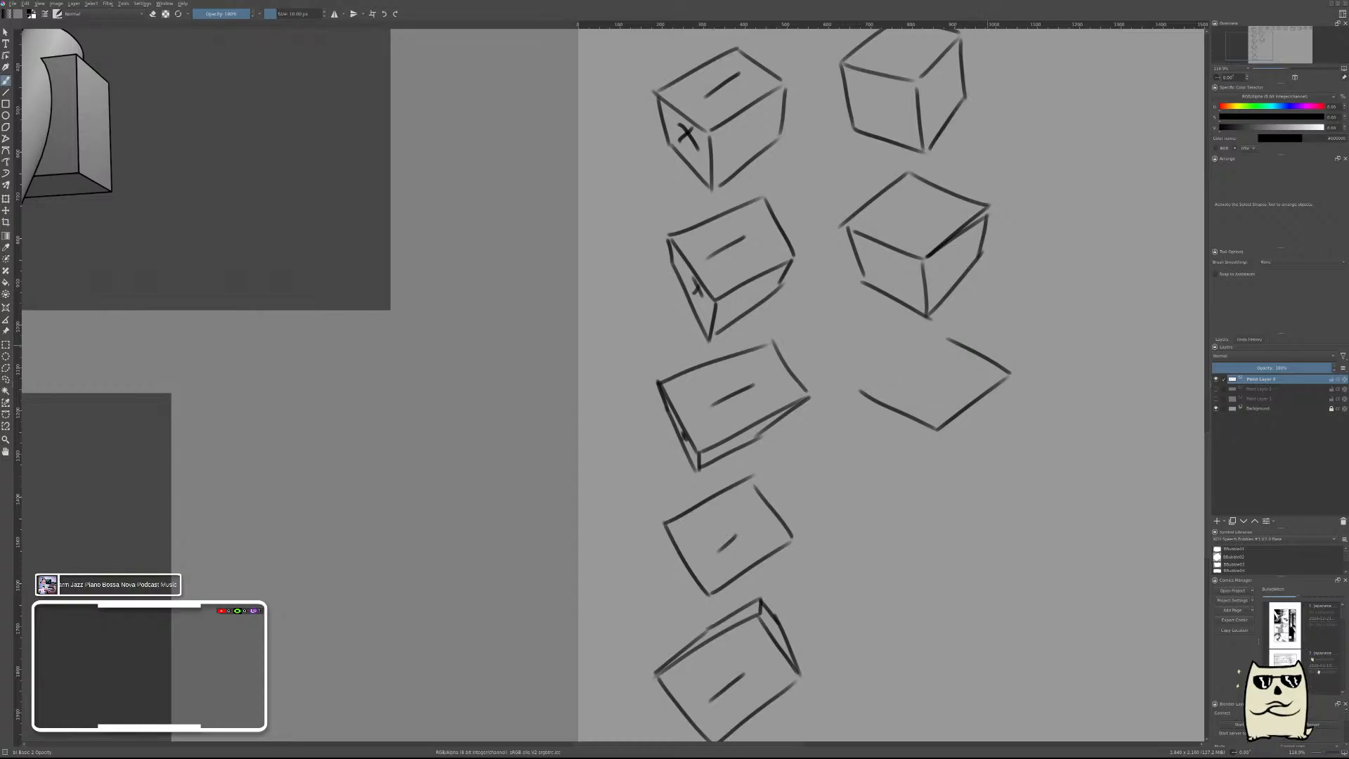
mouse_move(858, 381)
mouse_down()
mouse_move(922, 446)
mouse_move(1020, 387)
mouse_up()
key(ctrl+z)
key(ctrl+z)
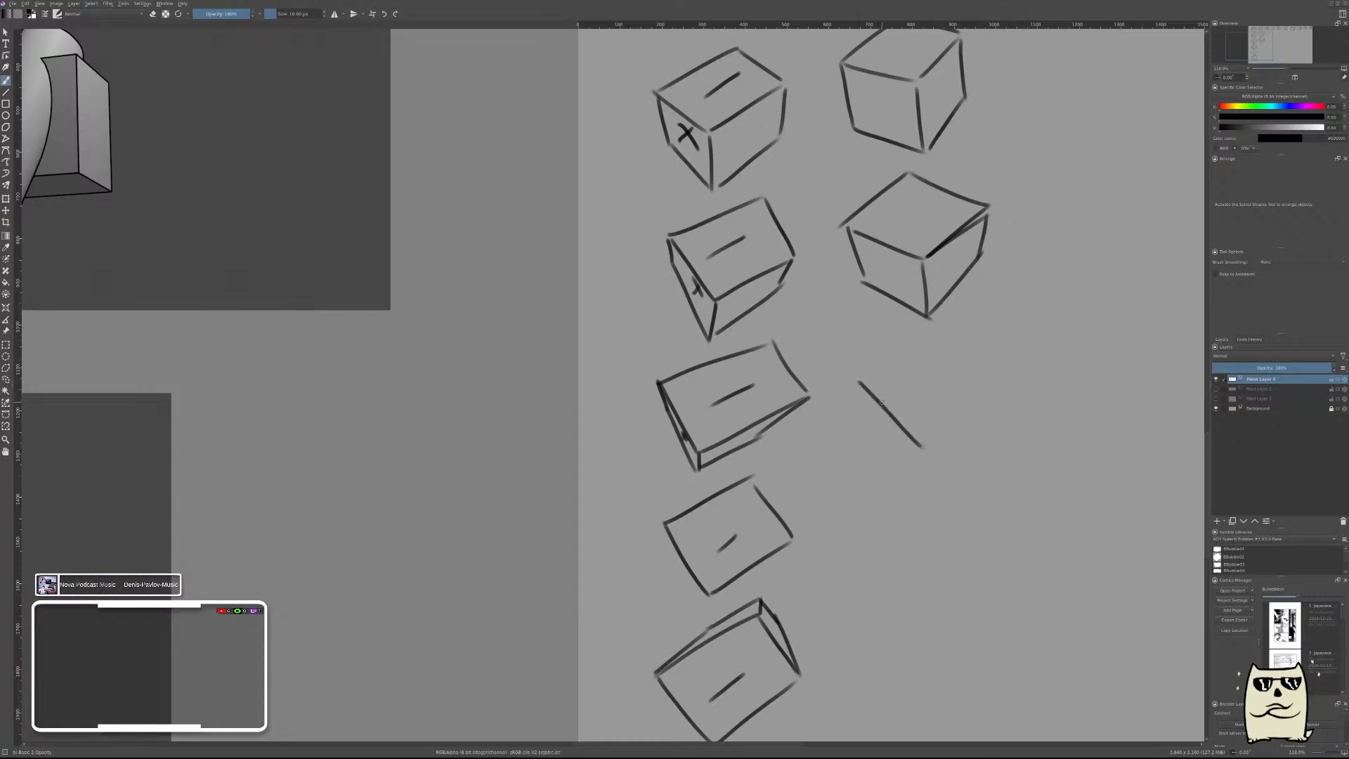
Draw the third box of the new column with a large diamond-shaped top face and two shallow side faces.
mouse_move(862, 367)
mouse_down()
mouse_move(932, 432)
mouse_move(1010, 362)
mouse_move(941, 318)
mouse_move(901, 345)
mouse_move(942, 315)
mouse_up()
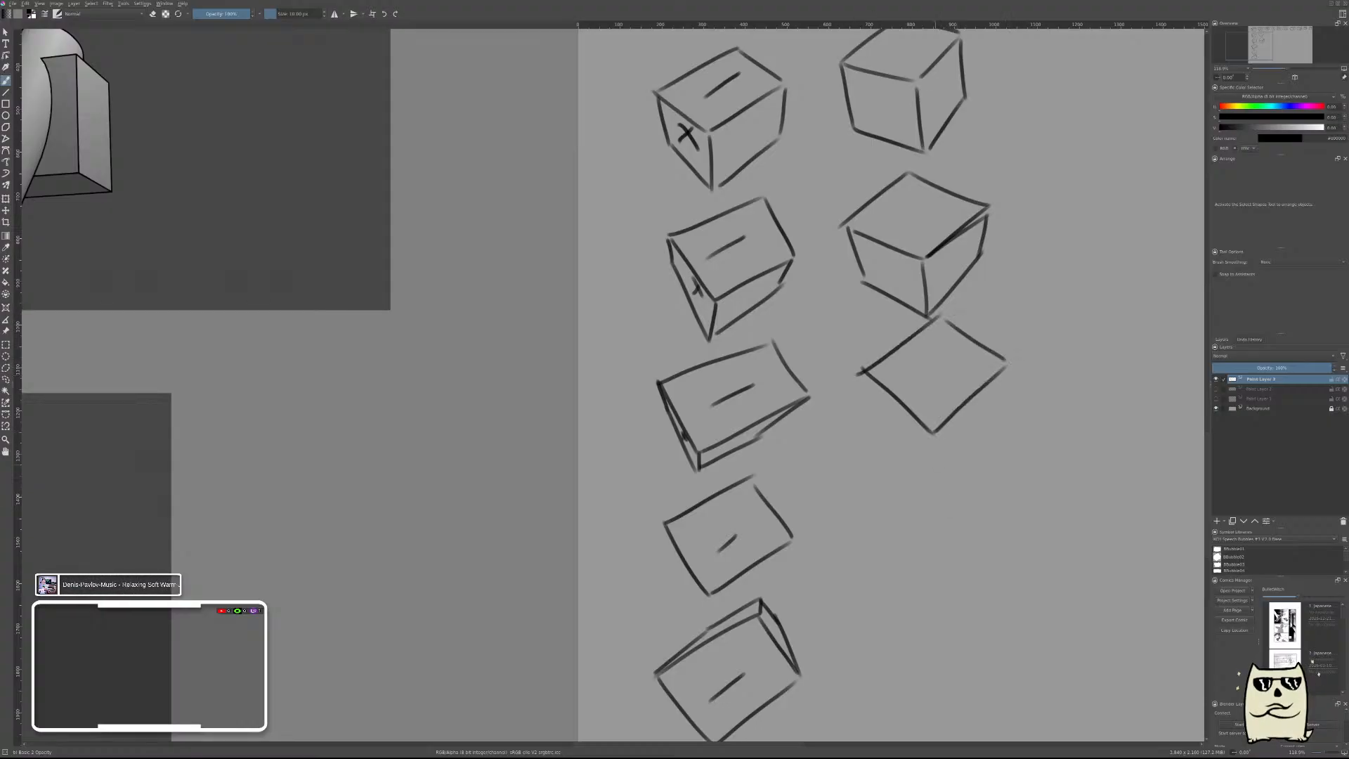
drag(933, 433, 934, 460)
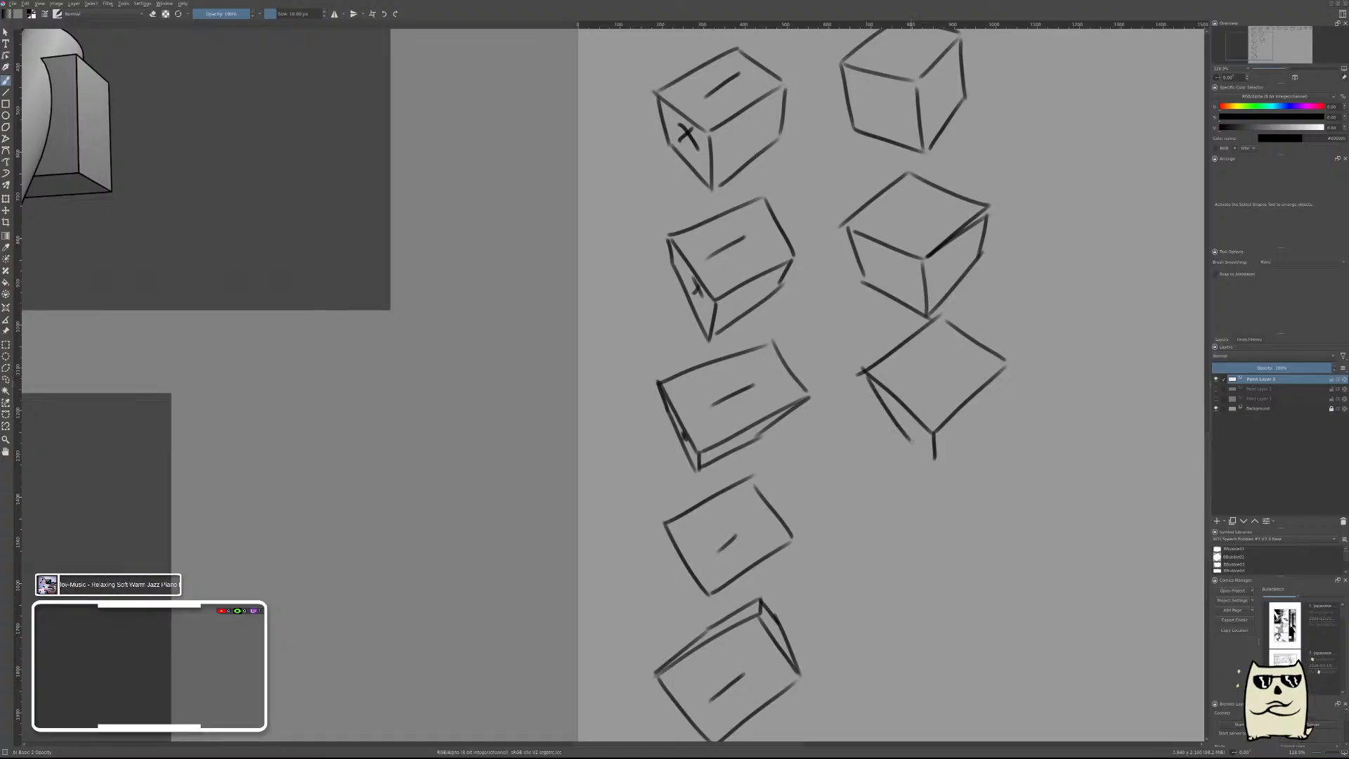
drag(864, 370, 935, 457)
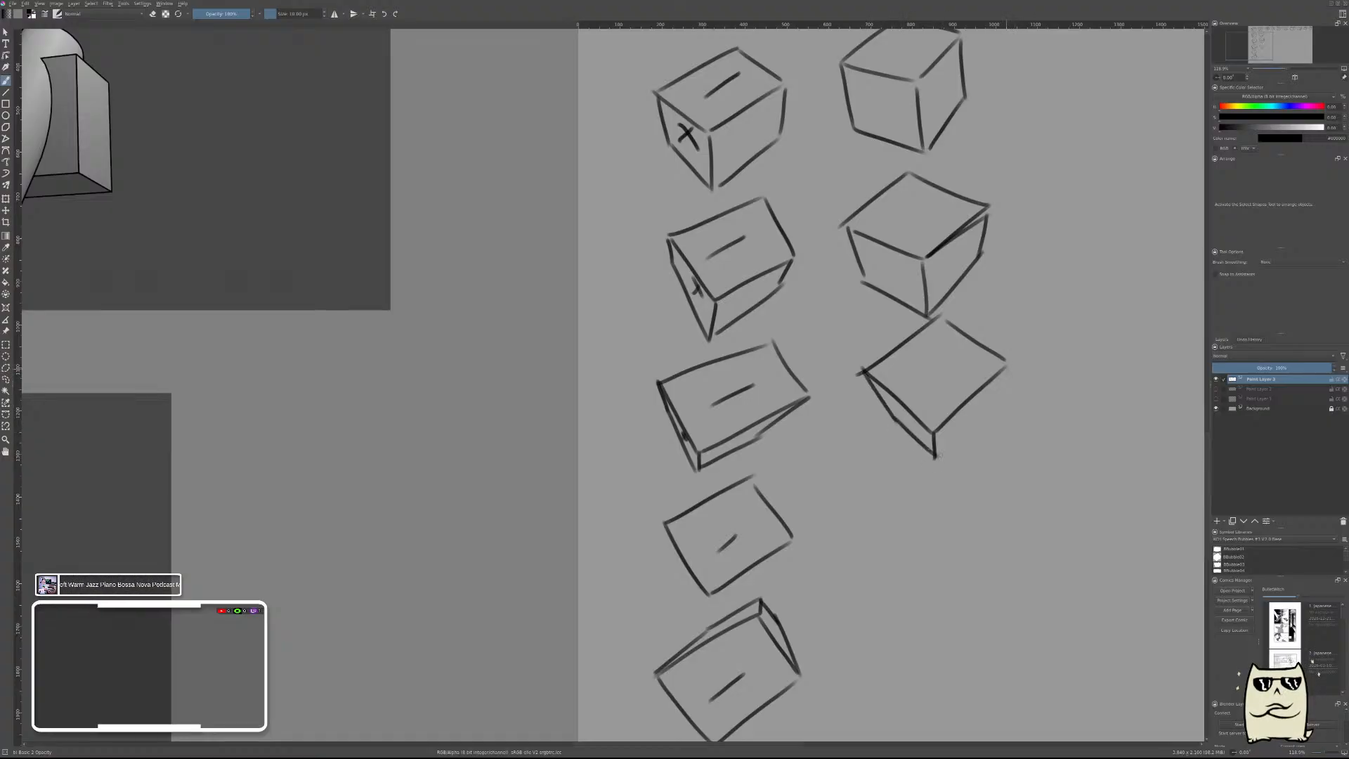
drag(1007, 363, 983, 407)
drag(1006, 364, 993, 391)
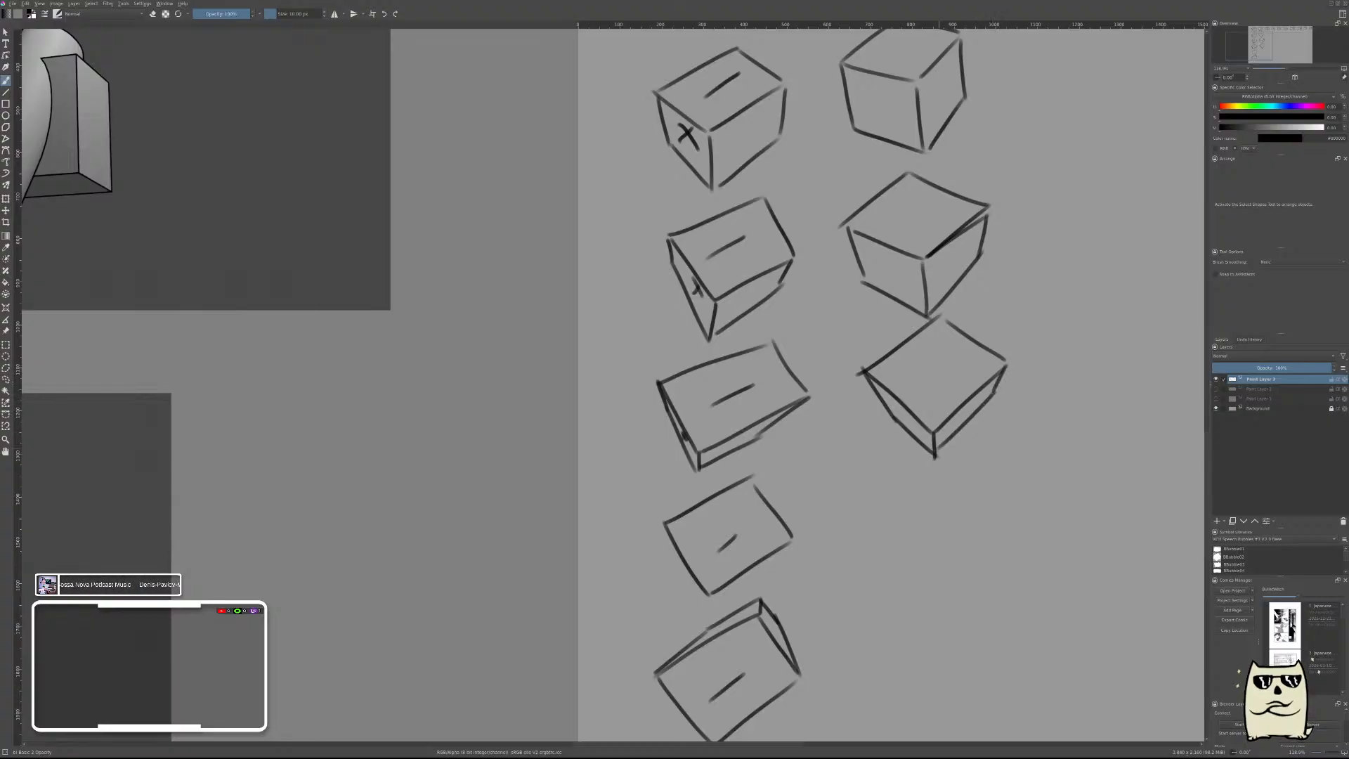
scroll(980, 498, up, 5)
scroll(980, 497, down, 5)
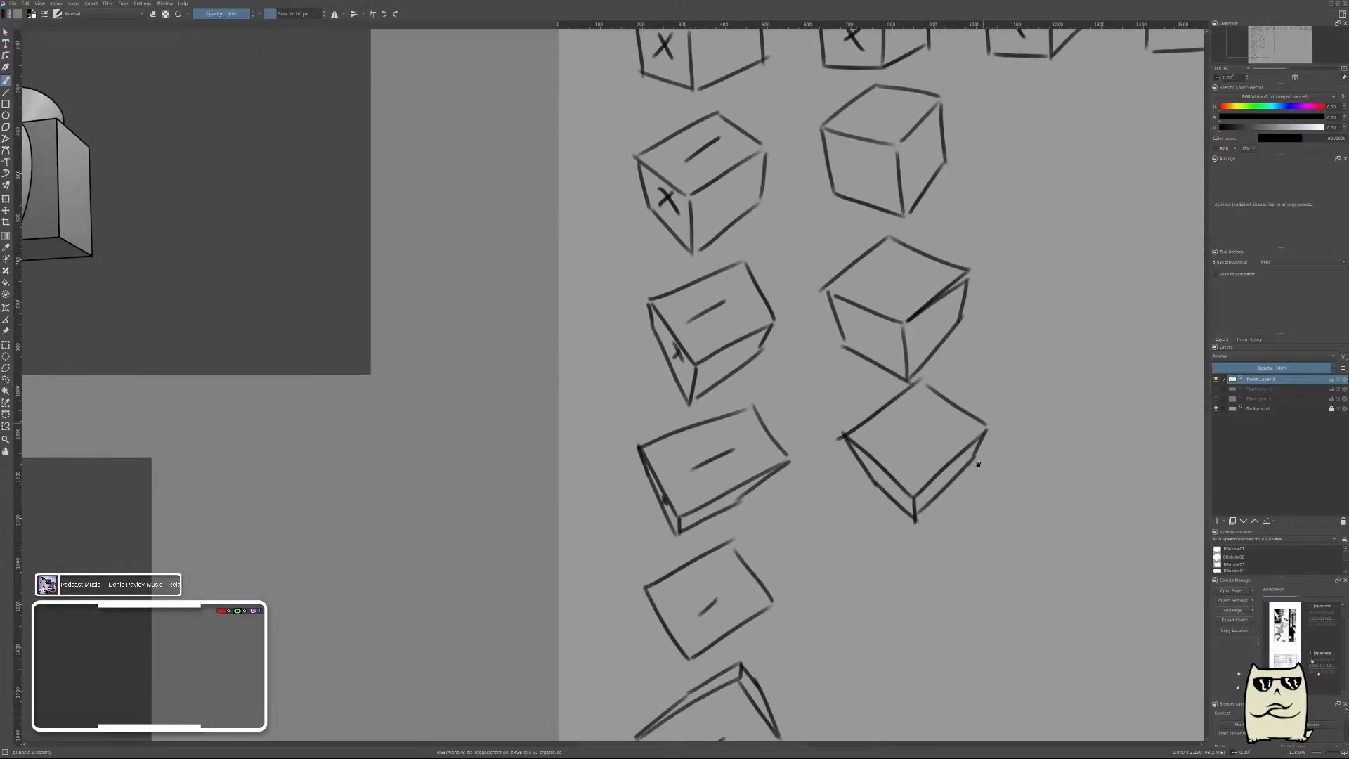
drag(993, 423, 1017, 308)
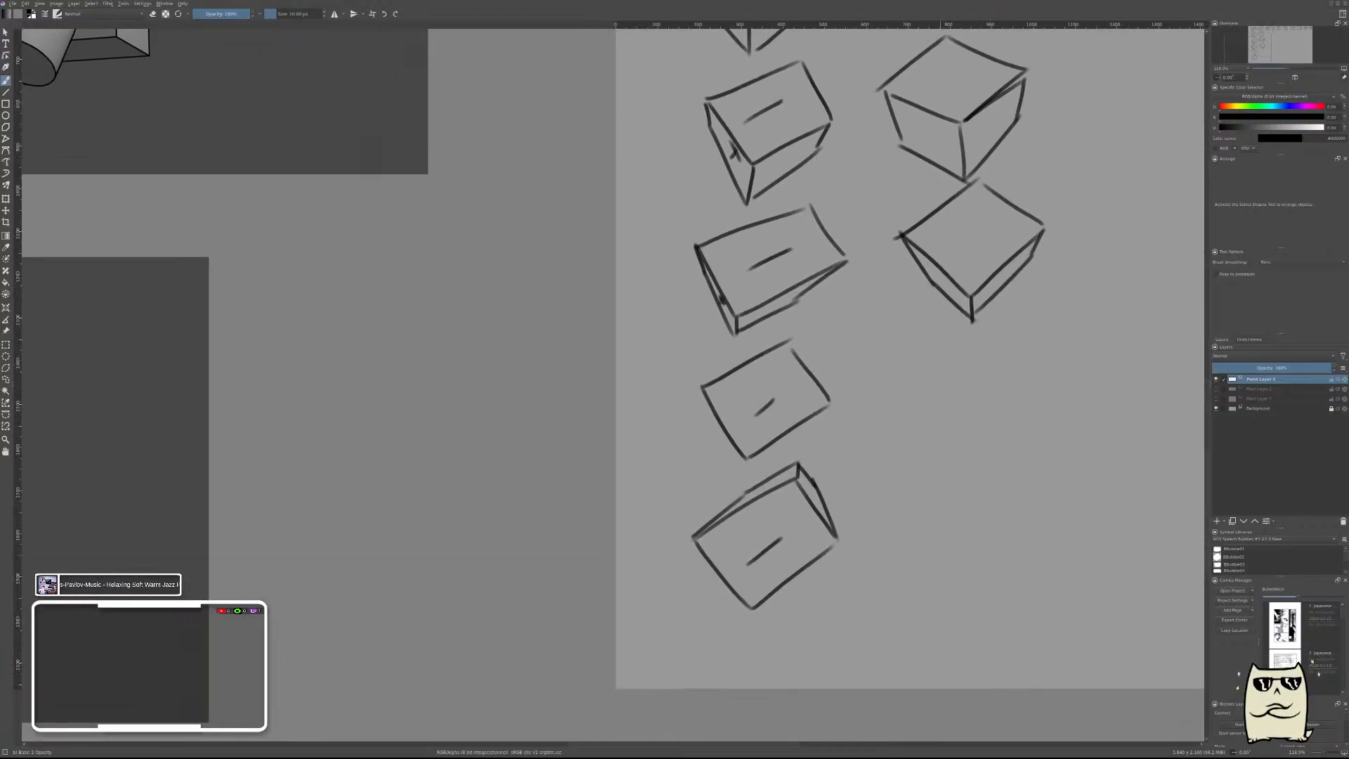
mouse_move(899, 353)
mouse_down()
mouse_move(929, 397)
mouse_move(982, 428)
mouse_up()
key(ctrl+z)
drag(1003, 329, 949, 518)
scroll(938, 375, down, 5)
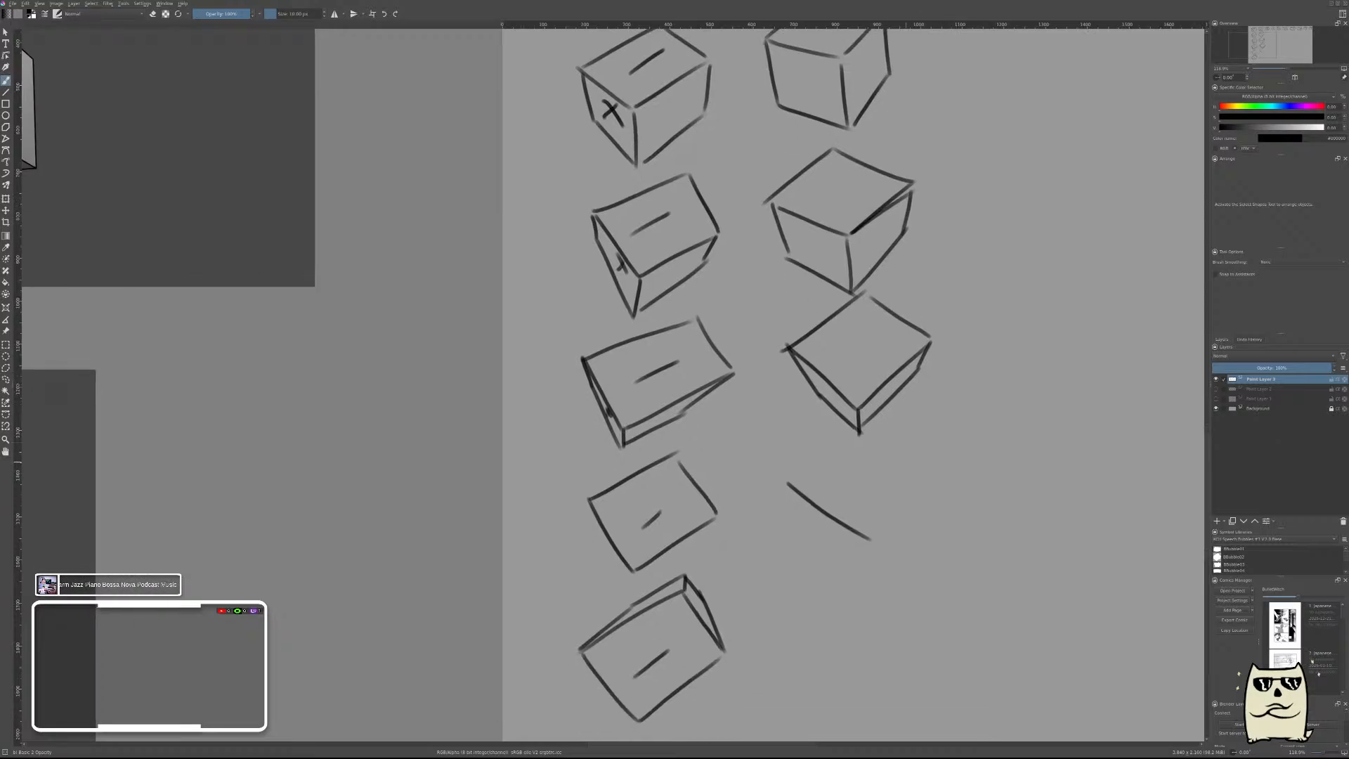
key(ctrl+z)
drag(785, 479, 873, 500)
key(ctrl+z)
mouse_move(775, 479)
mouse_down()
mouse_move(843, 520)
mouse_move(926, 451)
mouse_up()
key(ctrl+z)
key(ctrl+z)
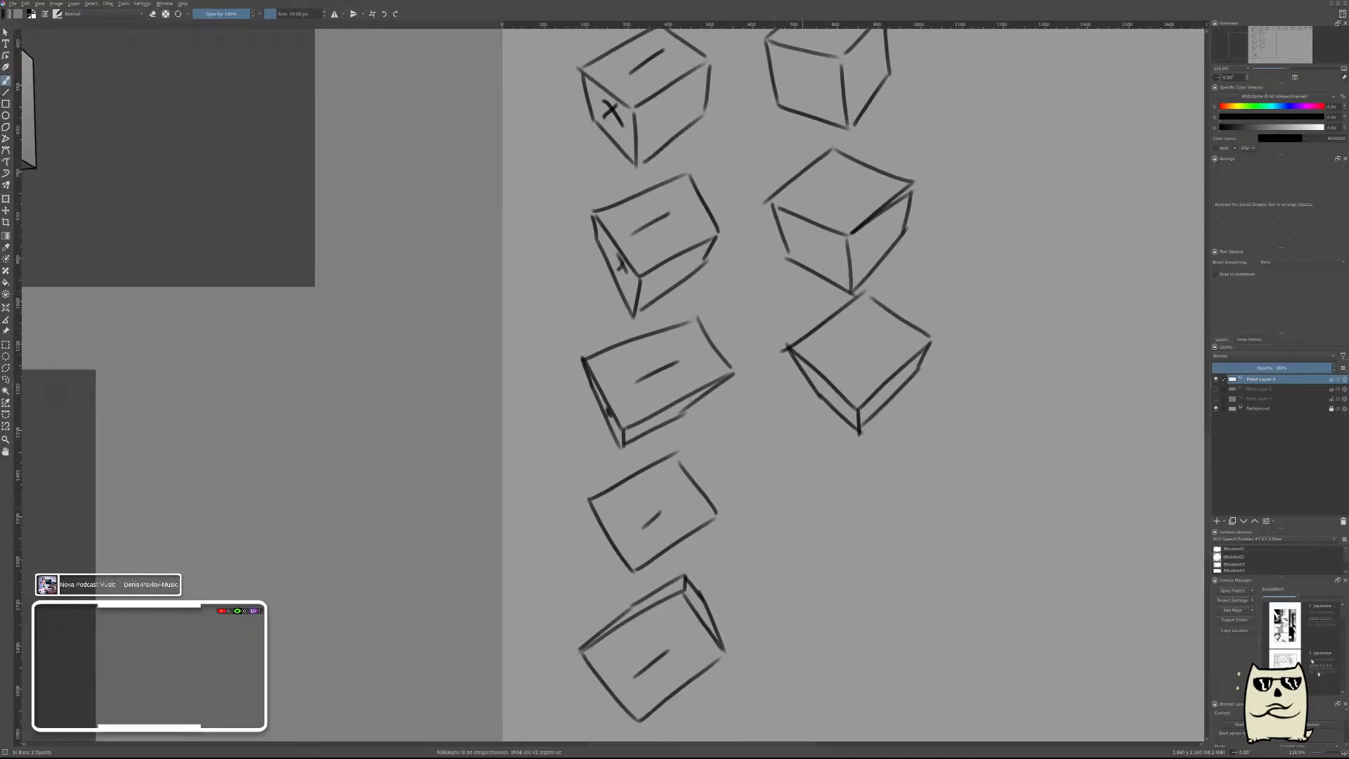
Draw the fourth box of the new column as a single tilted four-sided face without visible sides.
mouse_move(795, 502)
mouse_down()
mouse_move(869, 548)
mouse_move(926, 484)
mouse_up()
drag(805, 497, 891, 430)
drag(891, 430, 935, 465)
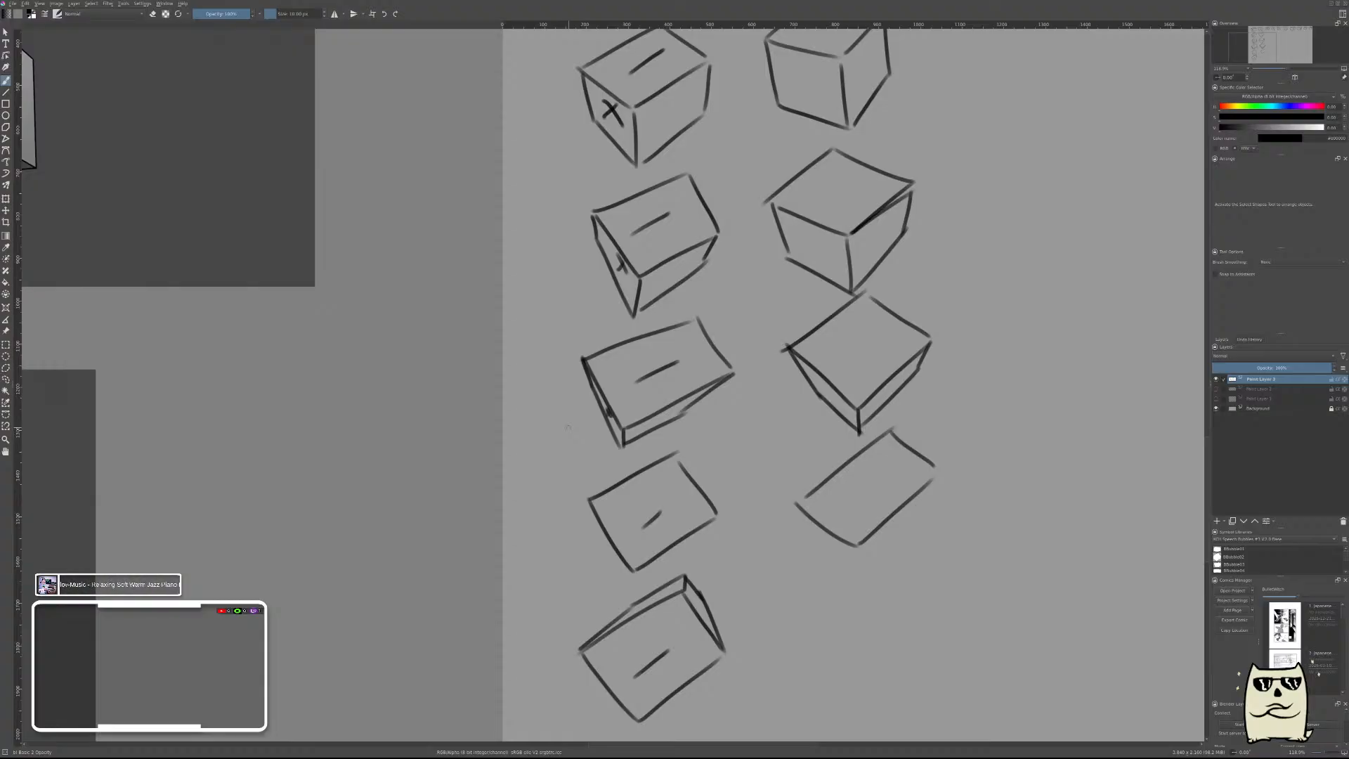
scroll(568, 426, down, 5)
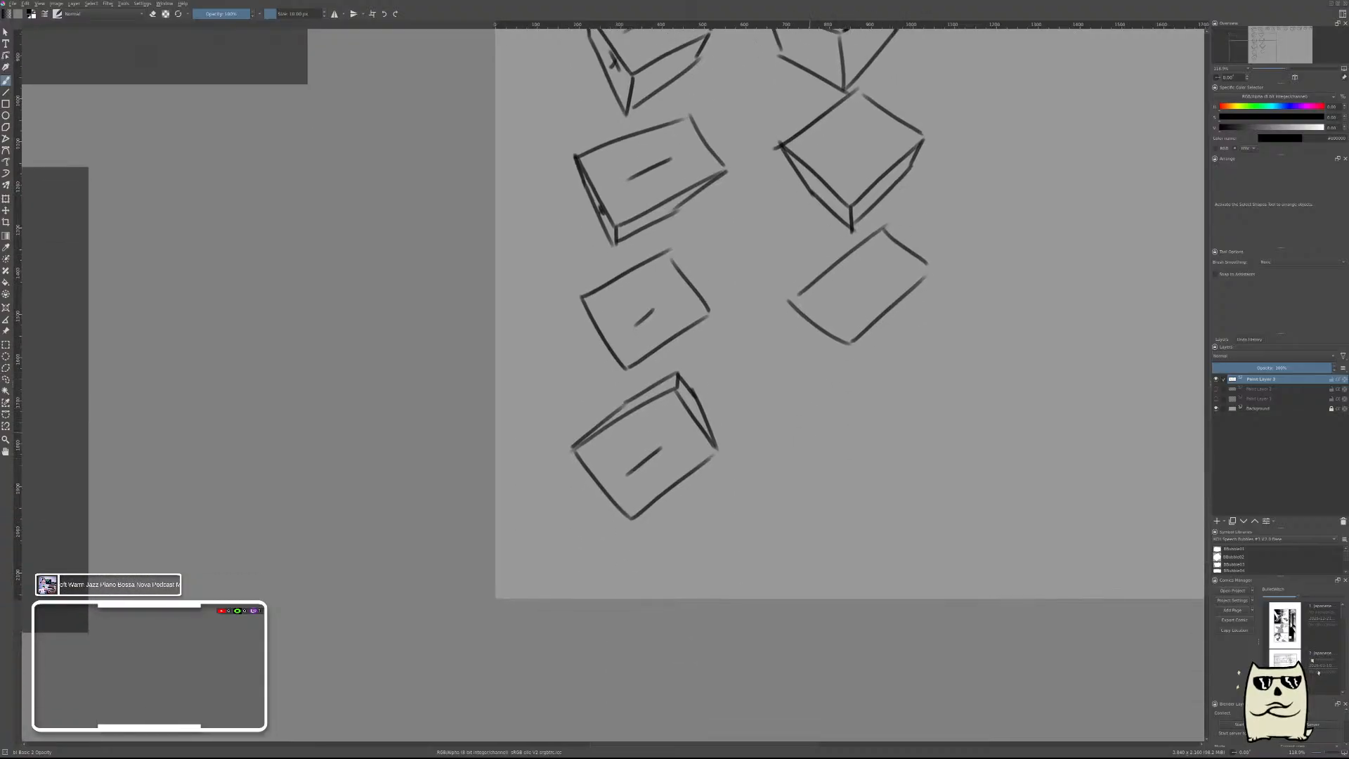
drag(798, 420, 861, 482)
key(ctrl+z)
drag(799, 426, 871, 480)
key(ctrl+z)
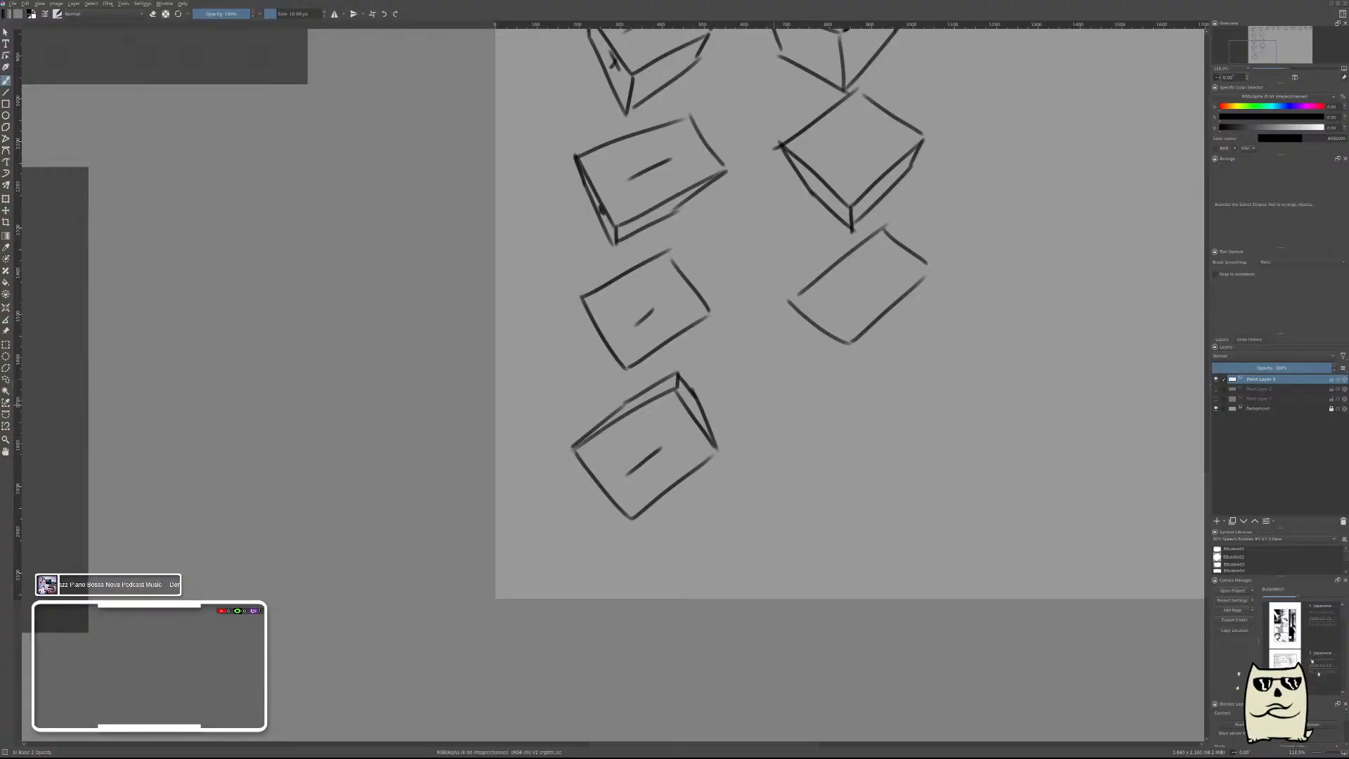
mouse_move(773, 401)
mouse_down()
mouse_move(848, 476)
mouse_move(914, 404)
mouse_up()
key(ctrl+z)
drag(855, 472, 943, 386)
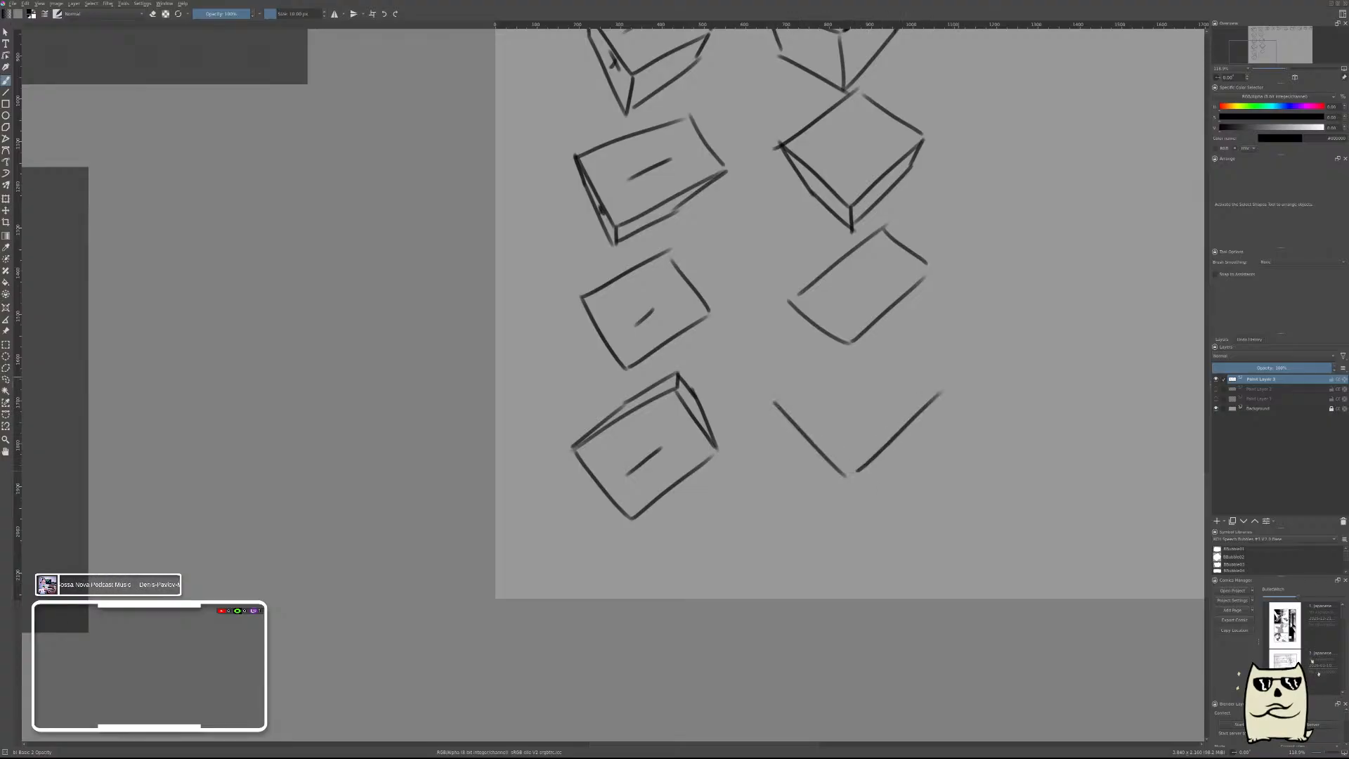
drag(904, 336, 945, 384)
key(ctrl+z)
key(ctrl+z)
key(ctrl+z)
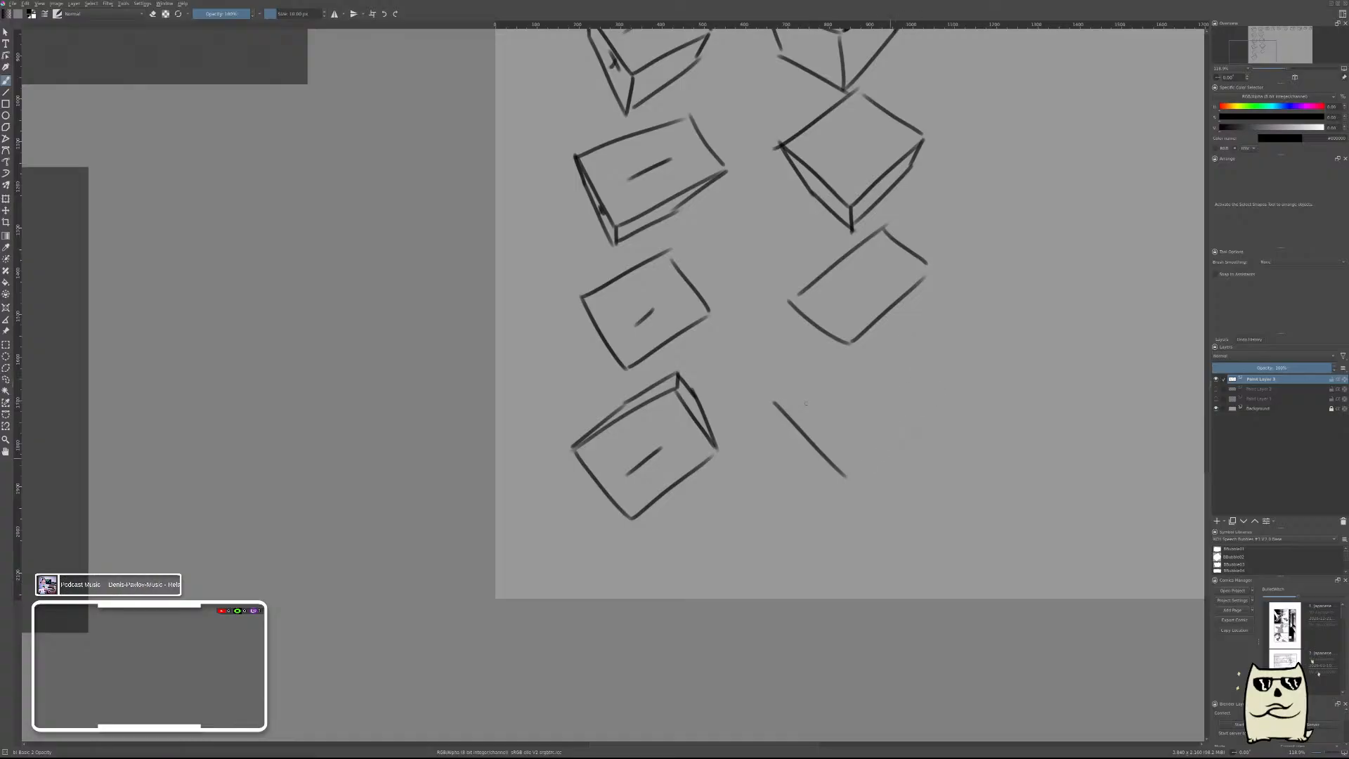
mouse_move(786, 422)
mouse_down()
mouse_move(852, 490)
mouse_move(930, 414)
mouse_up()
key(ctrl+z)
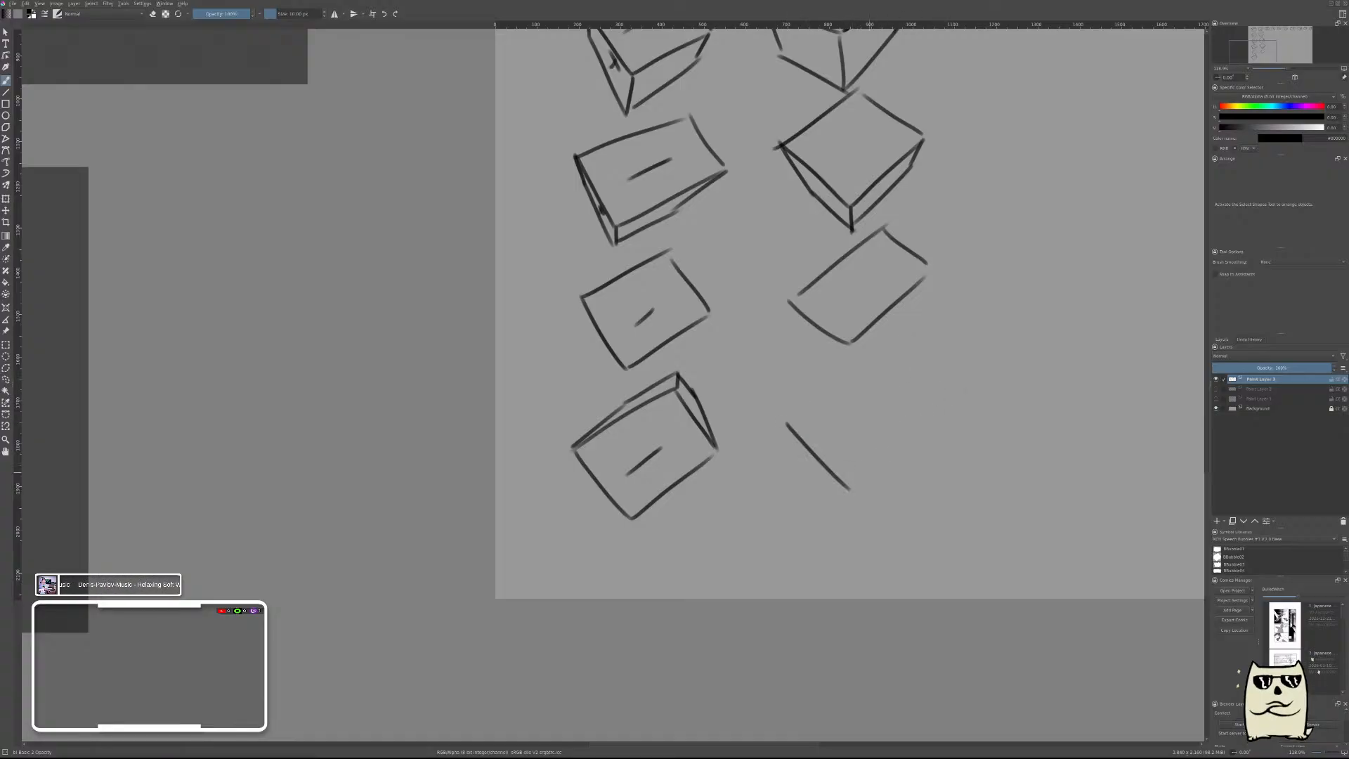
drag(847, 487, 943, 406)
drag(885, 343, 942, 405)
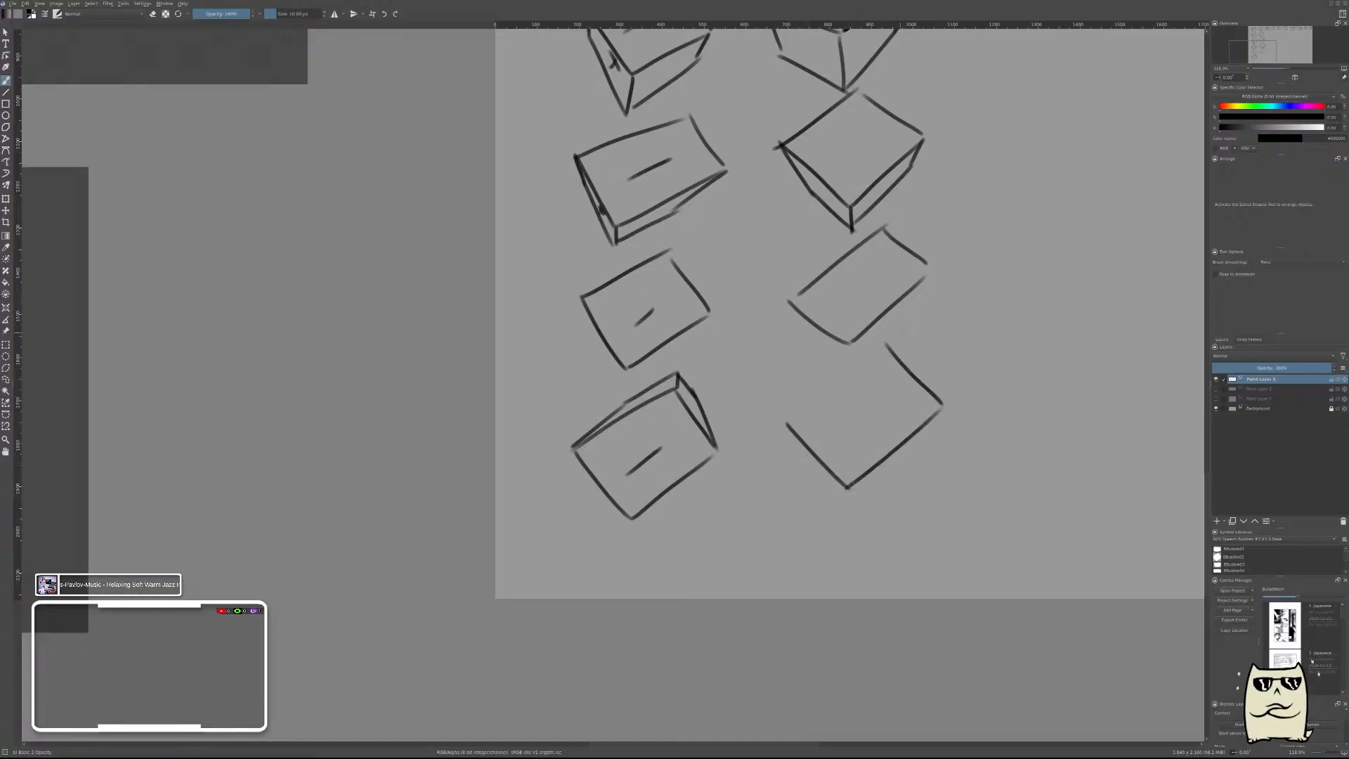
drag(890, 342, 789, 419)
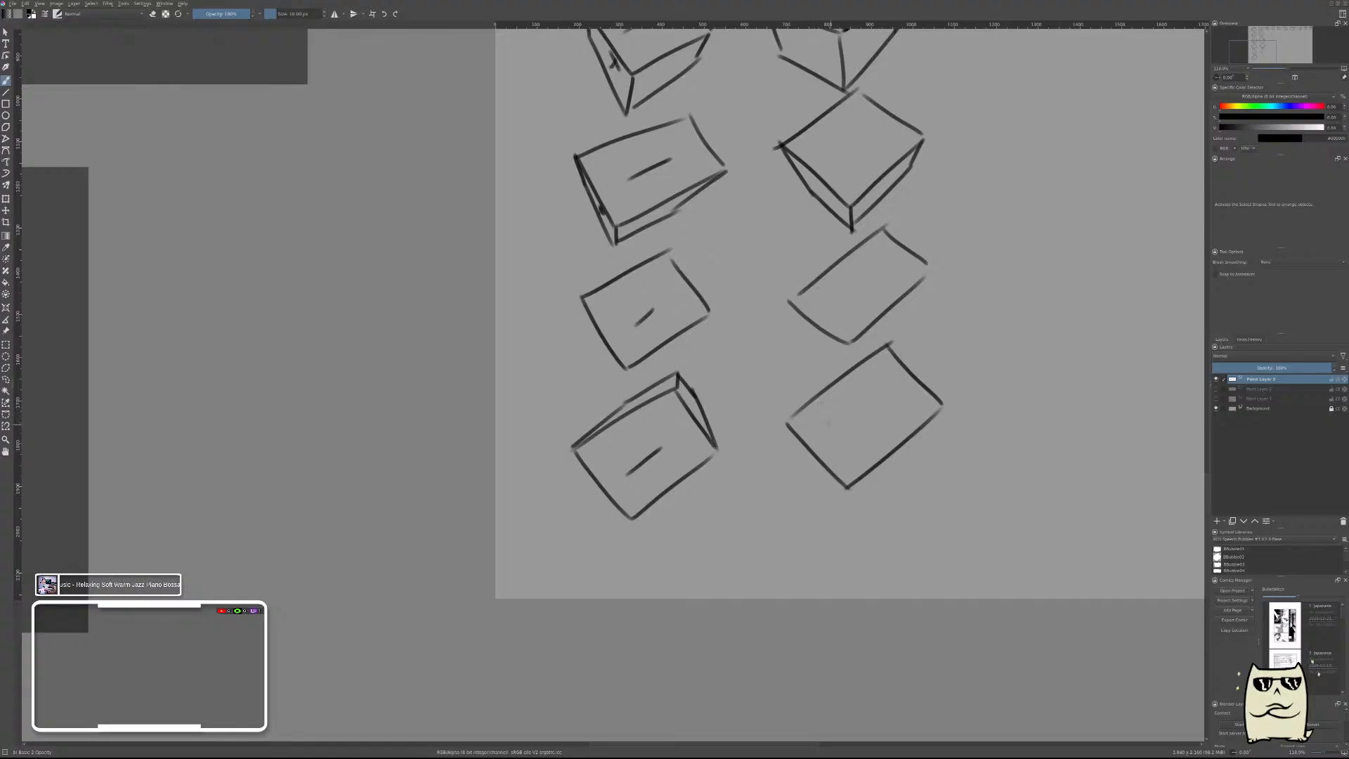
key(ctrl+z)
key(ctrl+z)
key(ctrl+z)
key(ctrl+z)
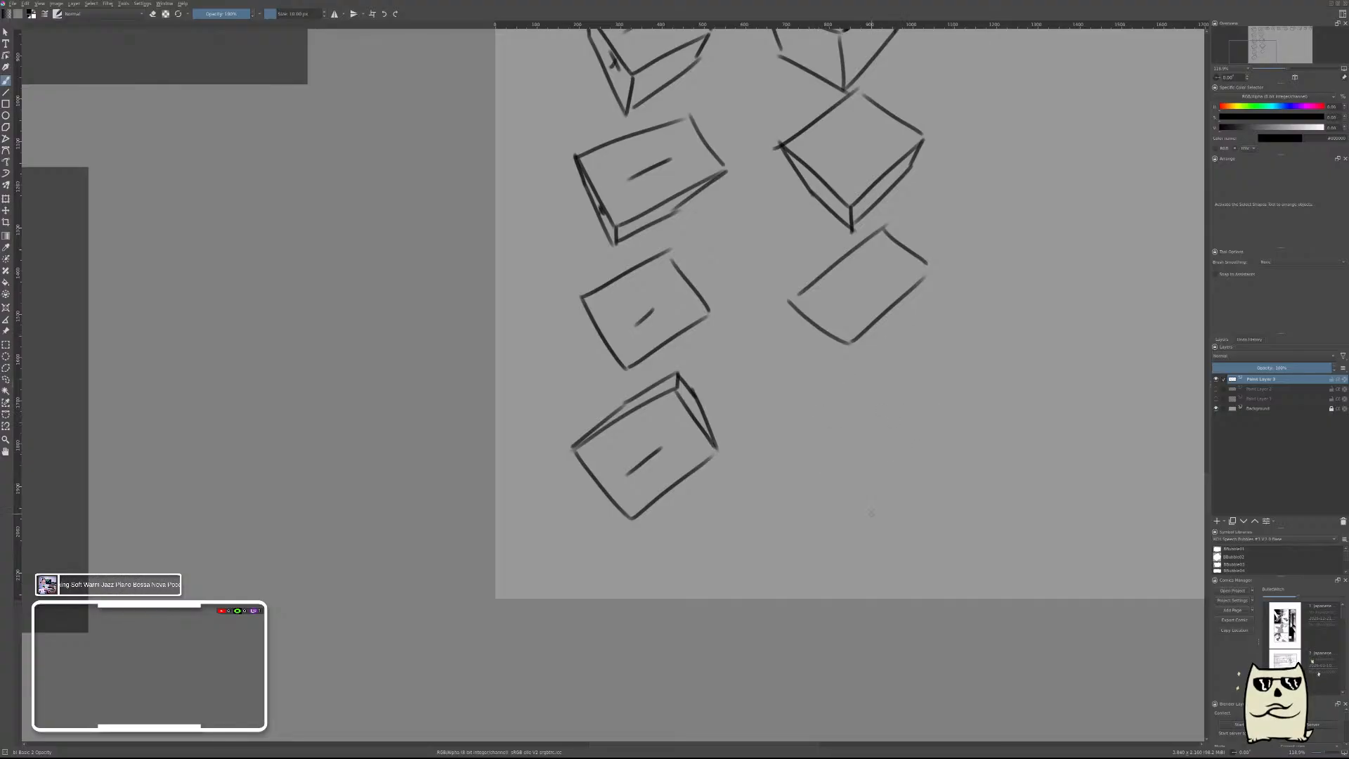
mouse_move(796, 448)
mouse_down()
mouse_move(857, 518)
mouse_move(960, 420)
mouse_up()
key(ctrl+z)
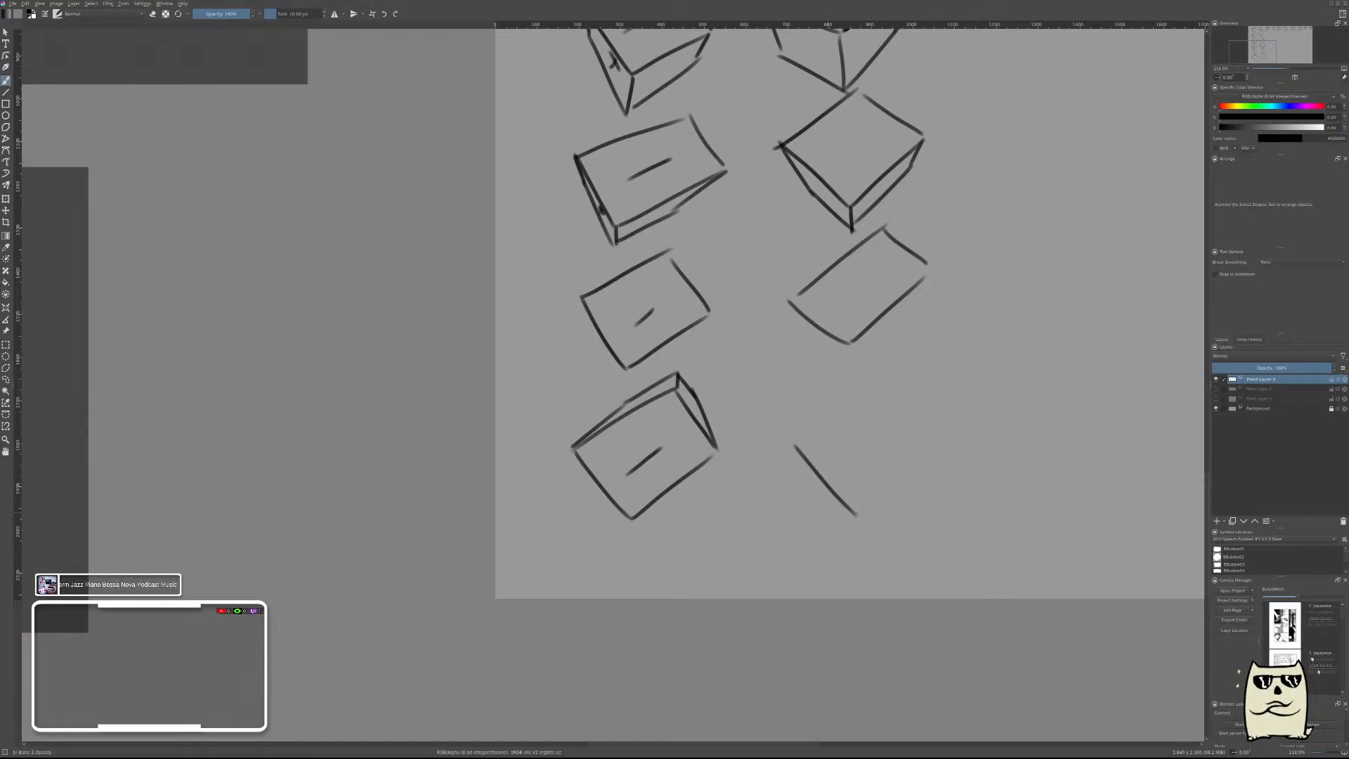
key(ctrl+z)
Draw the large tilted four-sided face of the fifth box at the foot of the second column.
mouse_move(774, 480)
mouse_down()
mouse_move(856, 504)
mouse_move(940, 457)
mouse_up()
key(ctrl+z)
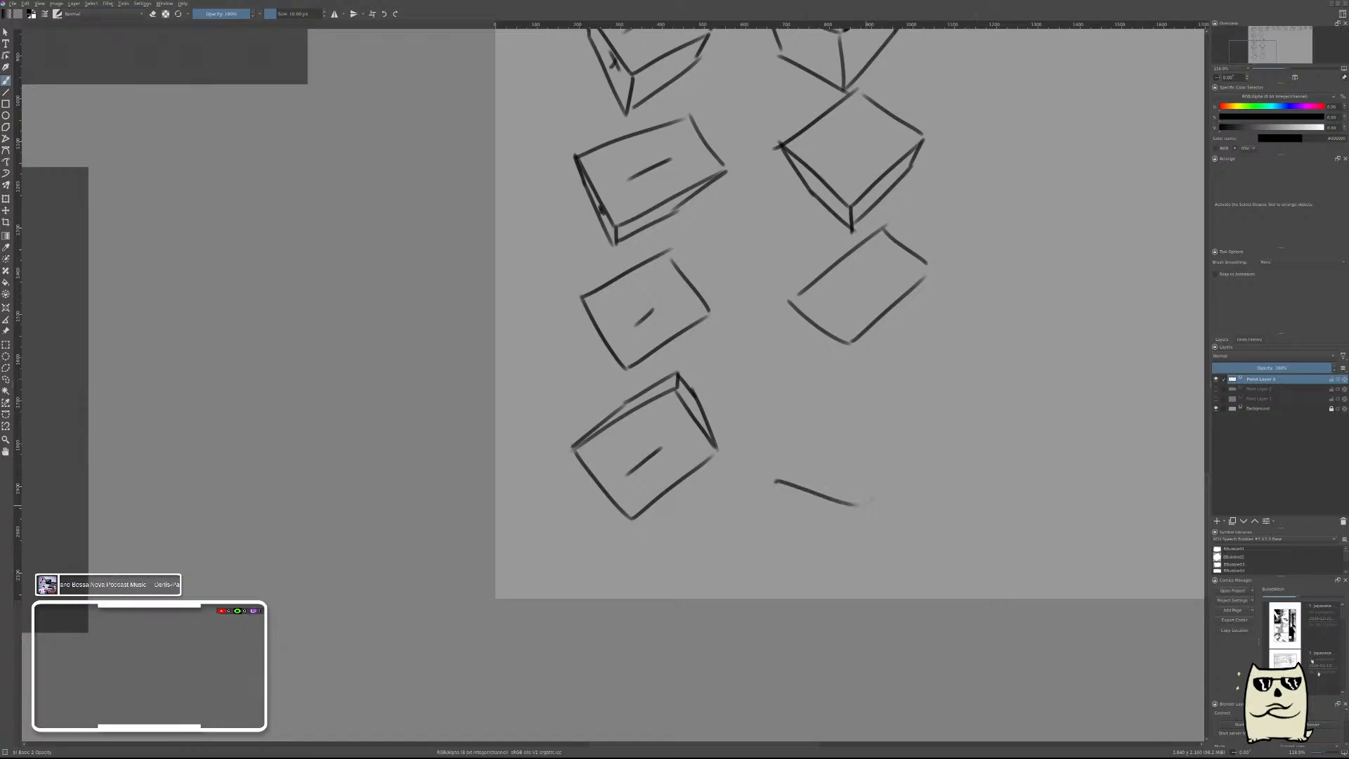
drag(866, 505, 968, 407)
key(ctrl+z)
drag(870, 501, 954, 426)
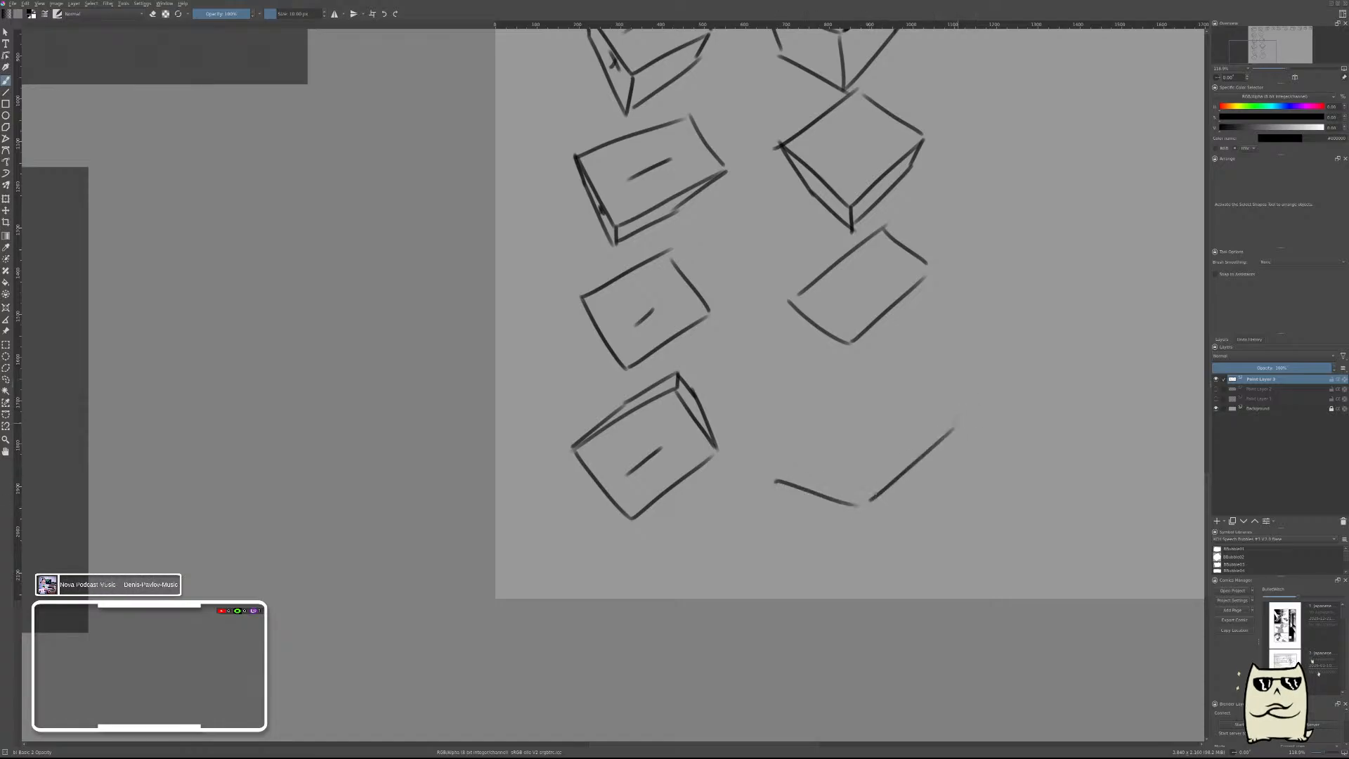
drag(853, 383, 951, 420)
key(ctrl+z)
mouse_move(852, 381)
mouse_down()
mouse_move(952, 420)
mouse_move(768, 478)
mouse_up()
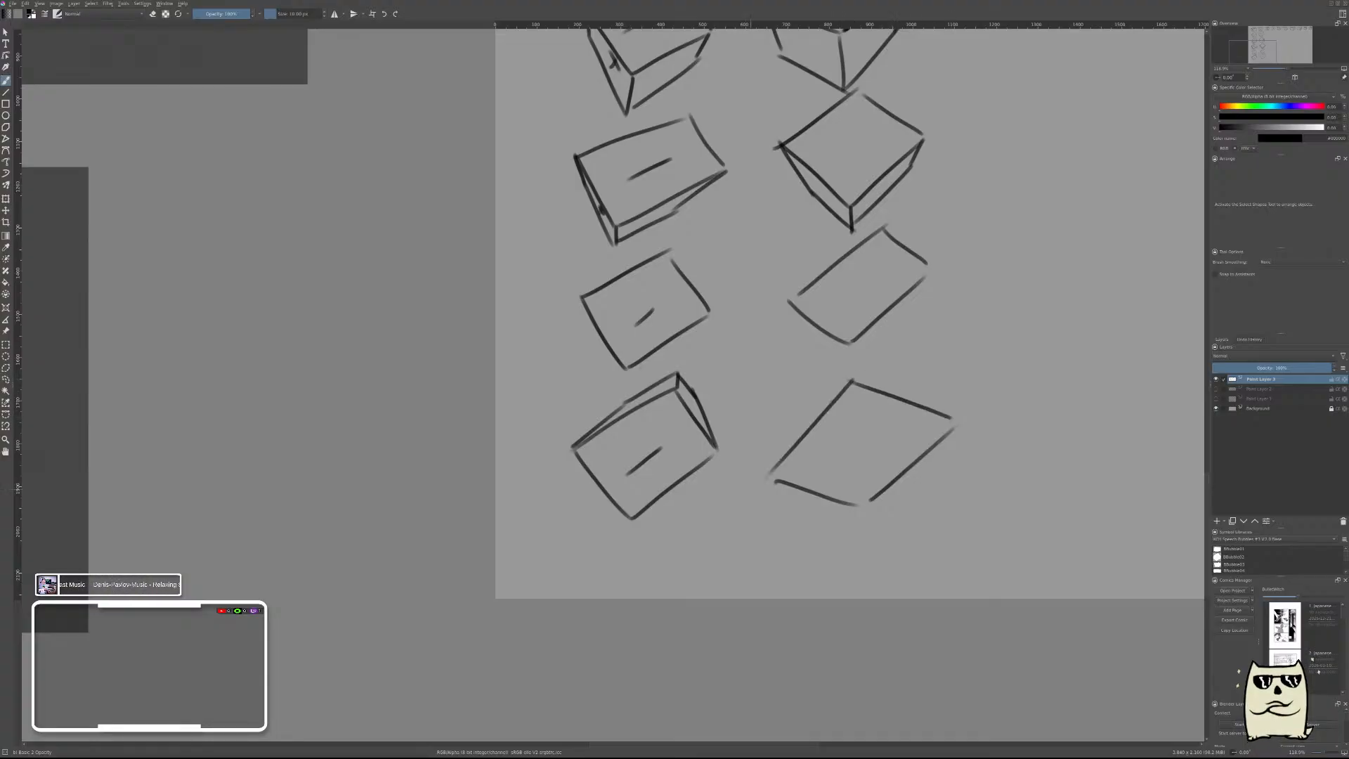
Add two narrow faces along the upper edges of the fifth box in the second column.
mouse_move(852, 348)
mouse_down()
mouse_move(853, 378)
mouse_move(854, 362)
mouse_up()
key(ctrl+z)
mouse_move(771, 470)
mouse_down()
mouse_move(852, 362)
mouse_move(915, 389)
mouse_up()
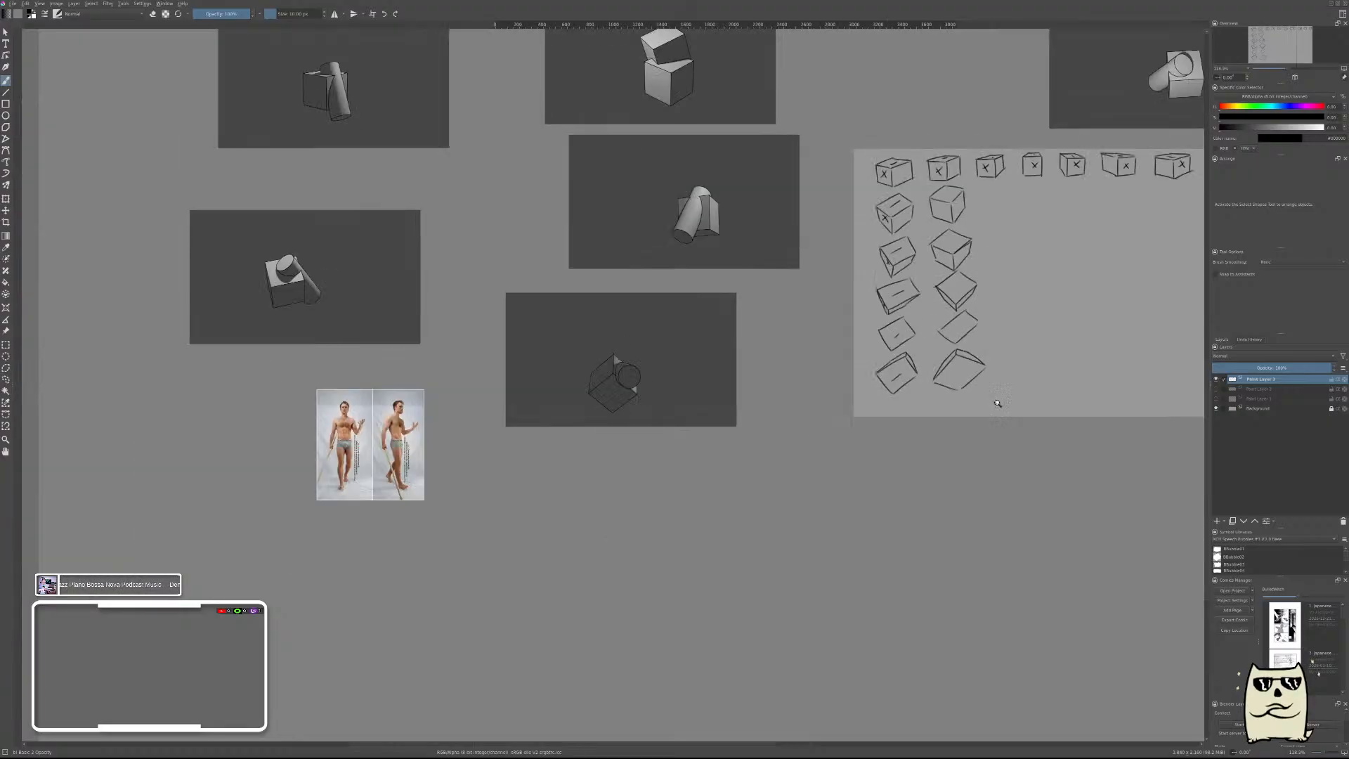
Mark the left front faces of the first three boxes below the top row in the second column with an X.
scroll(1000, 343, down, 6)
scroll(1022, 245, up, 2)
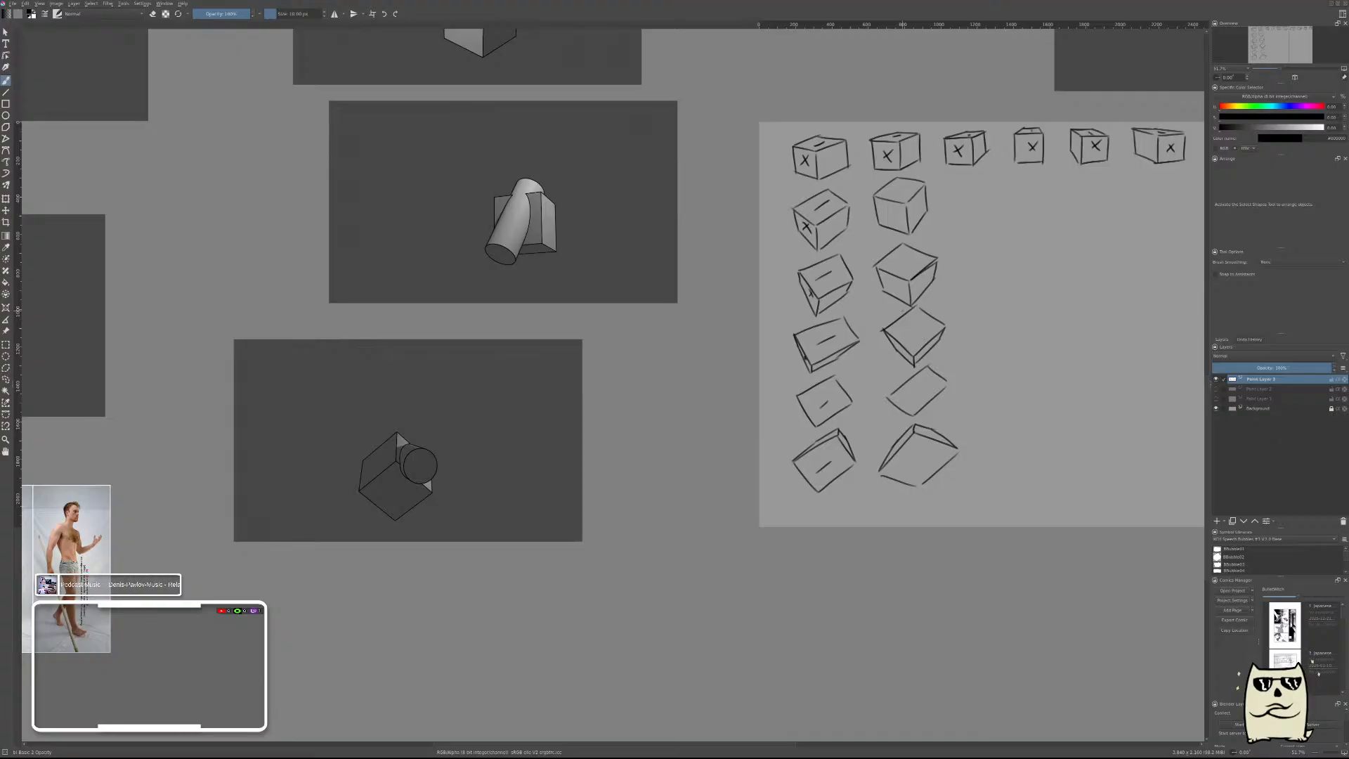
drag(903, 311, 630, 432)
scroll(706, 316, up, 4)
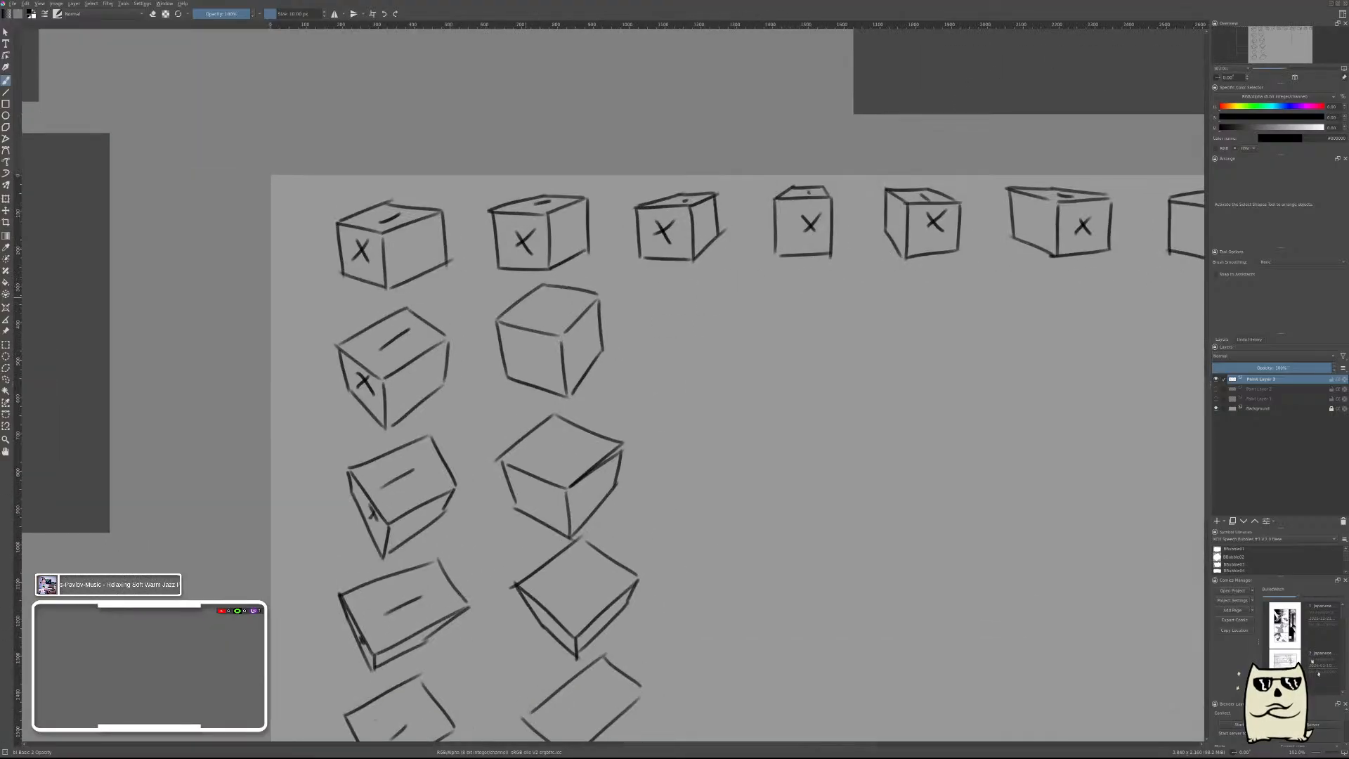
drag(525, 344, 543, 368)
drag(540, 342, 526, 368)
drag(655, 466, 855, 220)
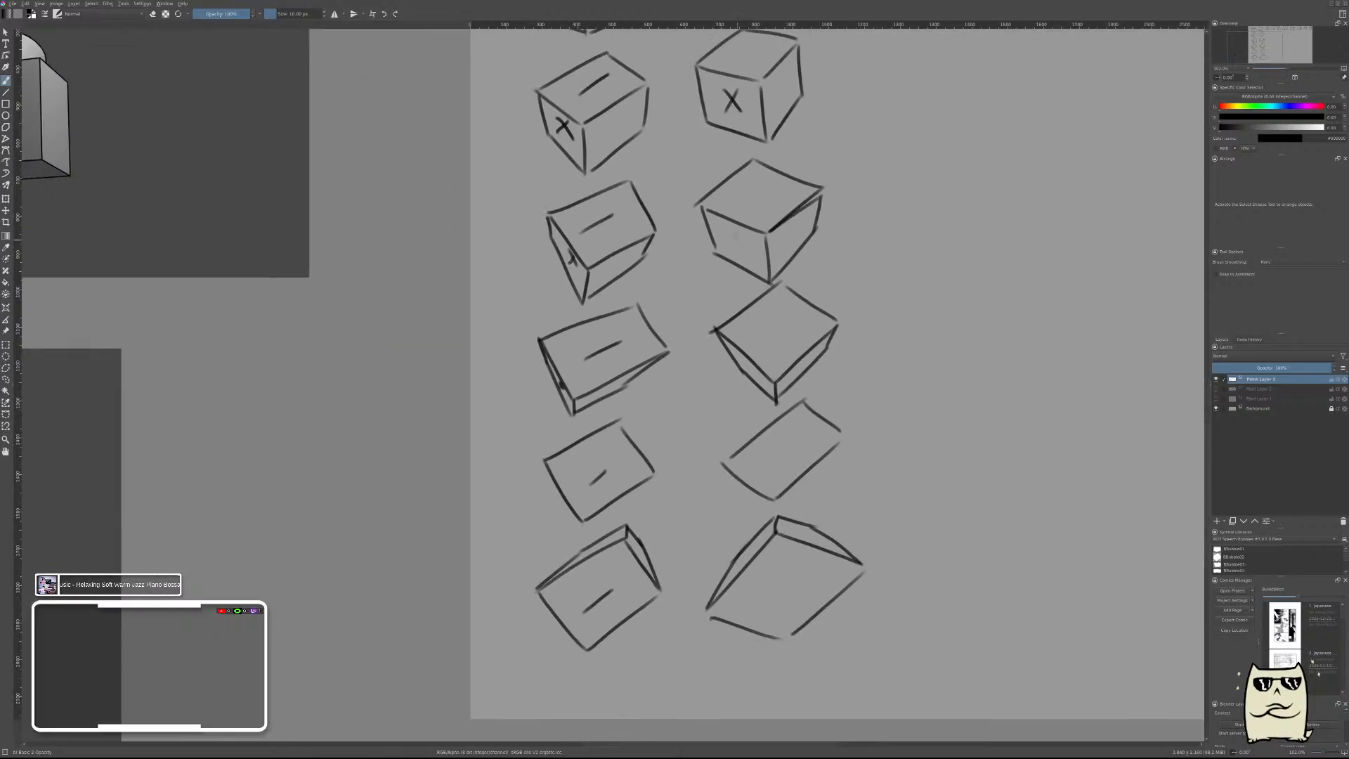
drag(734, 233, 752, 254)
drag(748, 236, 732, 254)
drag(746, 365, 757, 374)
Mark the top faces of all five boxes below the top row in the second column with a short slanted line.
drag(849, 157, 853, 282)
drag(761, 166, 735, 192)
drag(775, 309, 754, 334)
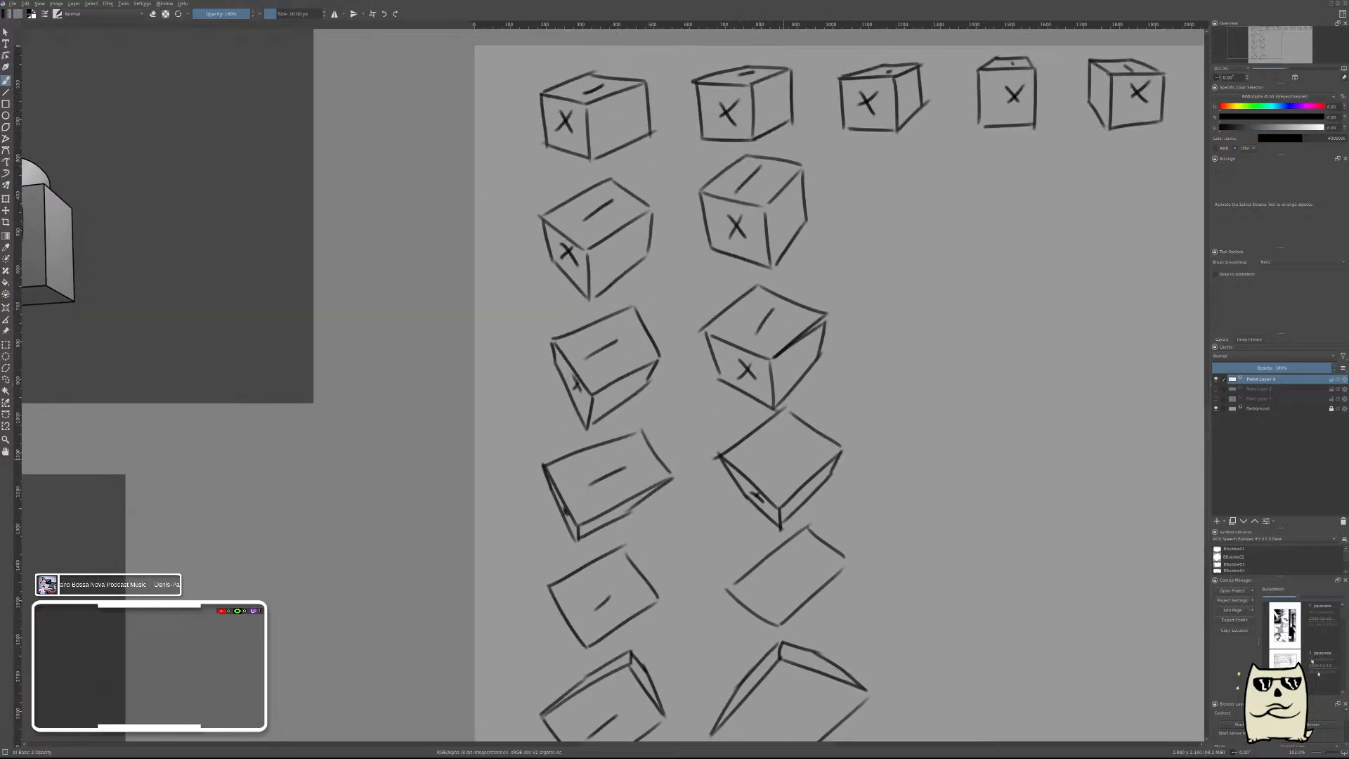
drag(791, 450, 773, 469)
drag(864, 491, 933, 329)
drag(877, 399, 855, 422)
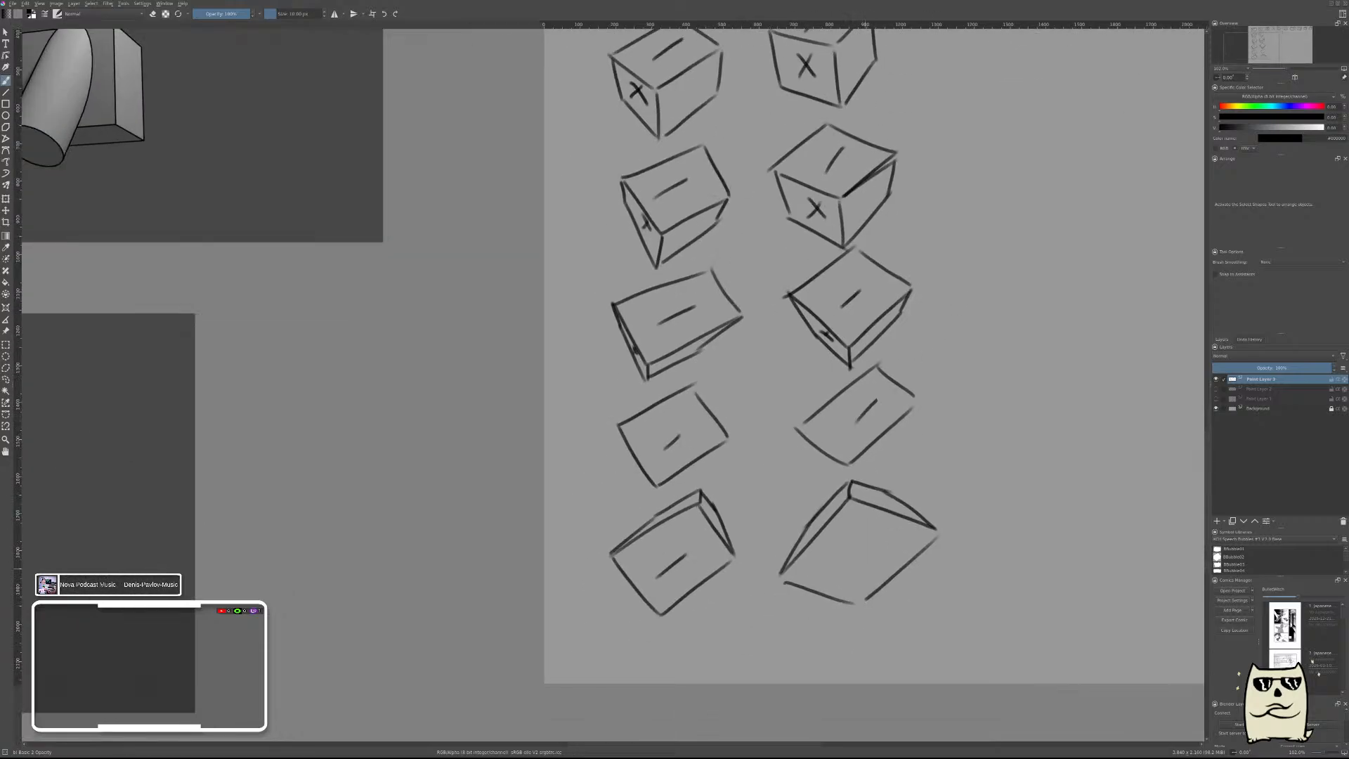
drag(871, 539, 843, 579)
Draw a box with a top face and two side faces below the third box of the top row.
drag(983, 177, 845, 308)
mouse_move(959, 239)
mouse_down()
mouse_move(909, 289)
mouse_move(897, 239)
mouse_up()
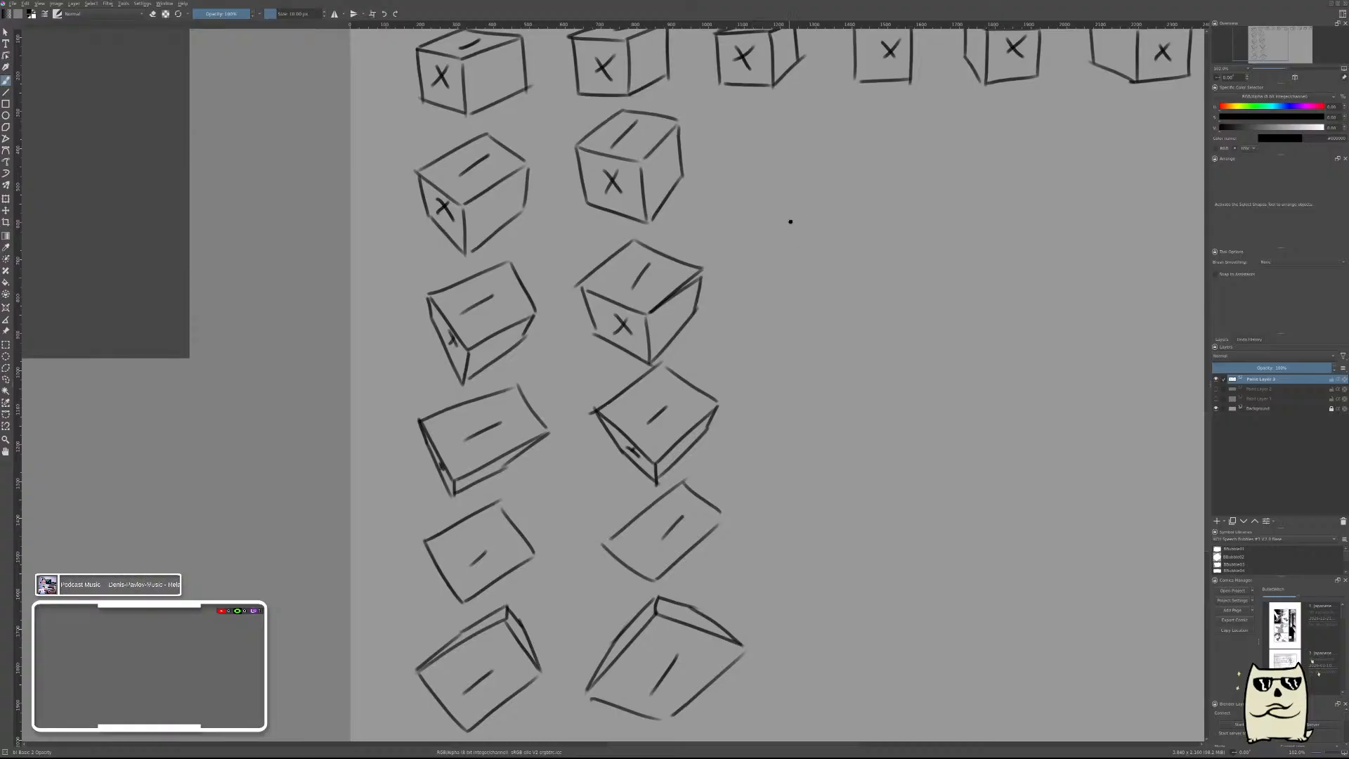
drag(789, 220, 752, 339)
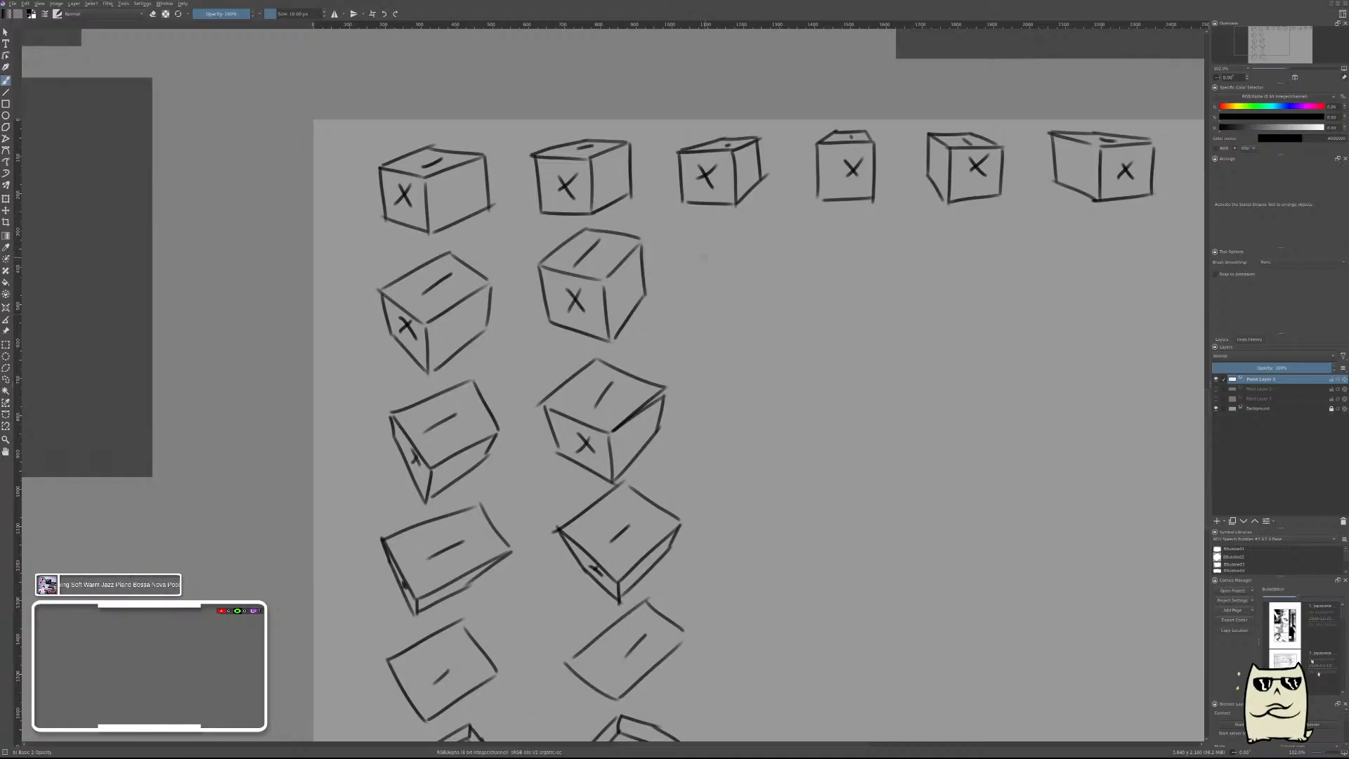
mouse_move(689, 256)
mouse_down()
mouse_move(749, 263)
mouse_move(793, 228)
mouse_move(755, 257)
mouse_move(784, 217)
mouse_move(763, 242)
mouse_move(773, 226)
mouse_move(681, 256)
mouse_move(757, 320)
mouse_up()
key(ctrl+z)
key(ctrl+z)
mouse_move(688, 261)
mouse_down()
mouse_move(701, 316)
mouse_move(758, 321)
mouse_up()
drag(787, 266, 765, 318)
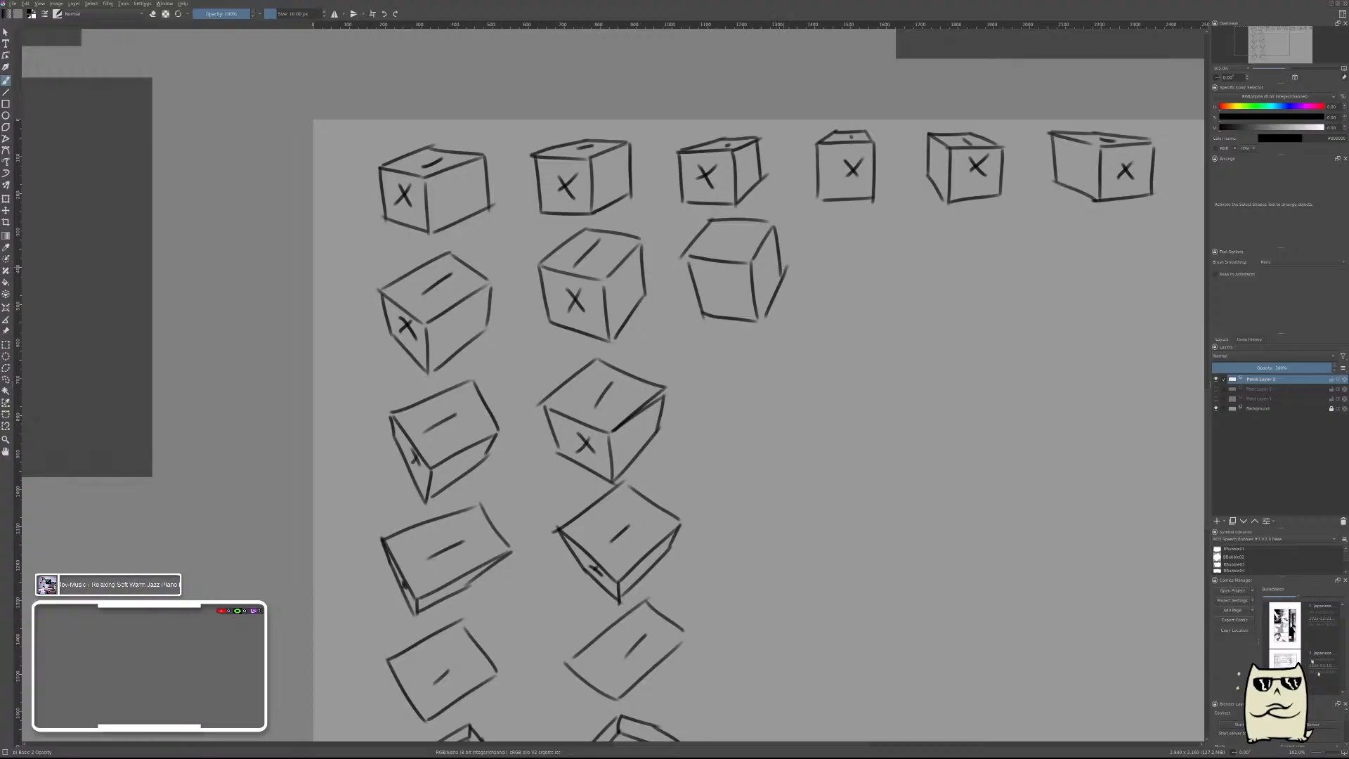
Mark the new third-column box with an X on its front face and a short line on its top face.
drag(715, 276, 733, 304)
drag(734, 279, 716, 301)
drag(742, 230, 726, 246)
Sketch the tilted top face and some front edges of the next box down in the third column.
mouse_move(772, 403)
mouse_down()
mouse_move(798, 308)
mouse_move(765, 311)
mouse_move(790, 308)
mouse_move(783, 327)
mouse_move(824, 266)
mouse_move(766, 256)
mouse_move(725, 308)
mouse_move(797, 359)
mouse_up()
key(ctrl+z)
key(ctrl+z)
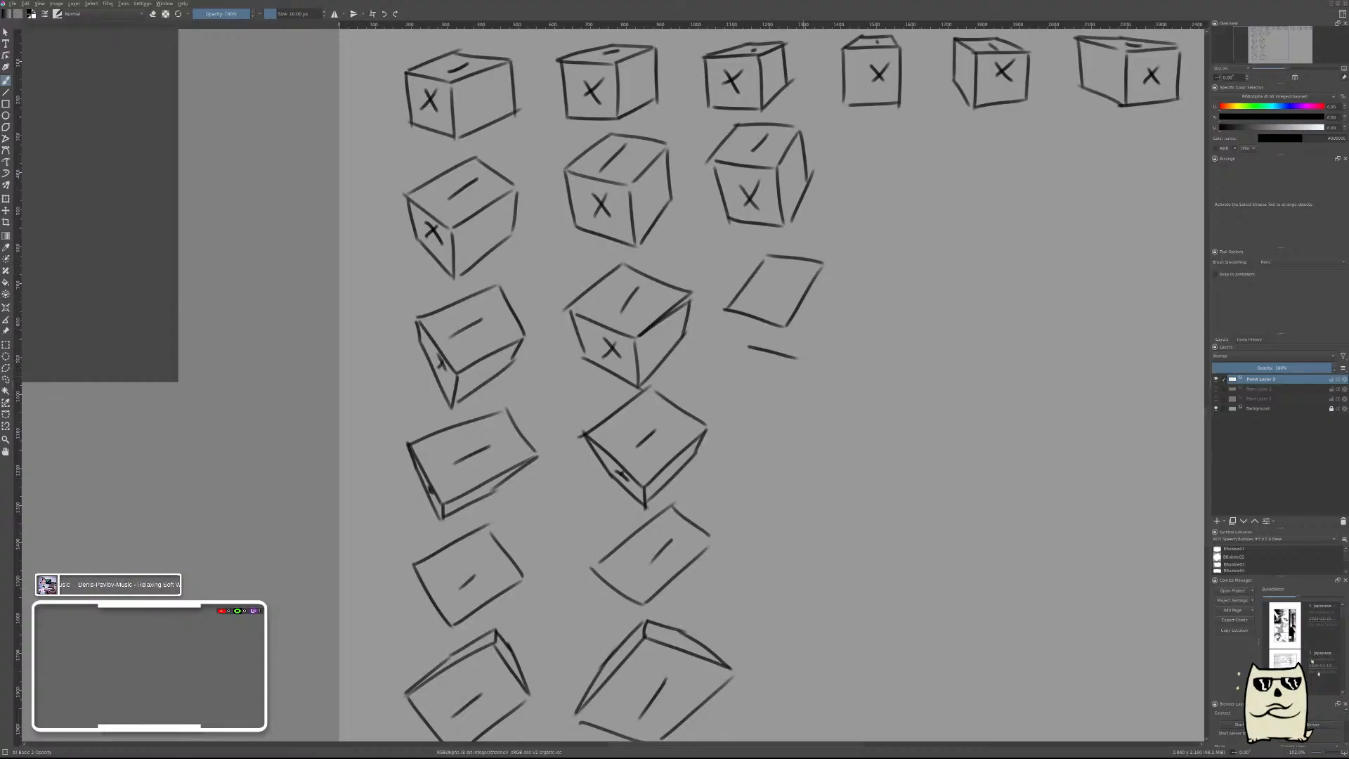
mouse_move(727, 312)
mouse_down()
mouse_move(752, 344)
mouse_move(809, 359)
mouse_up()
key(ctrl+z)
Hide the layer holding the box grid and add a new empty paint layer.
scroll(1073, 355, down, 6)
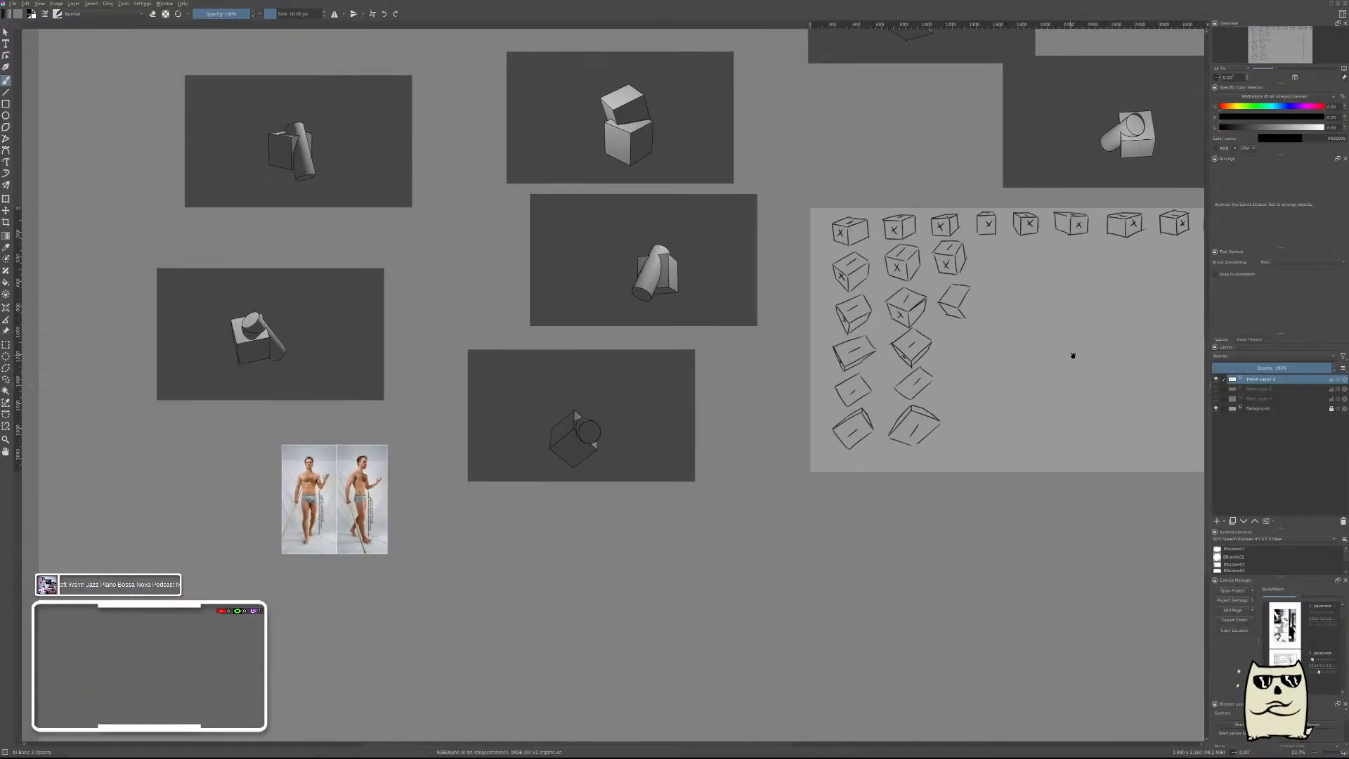
drag(1073, 355, 774, 358)
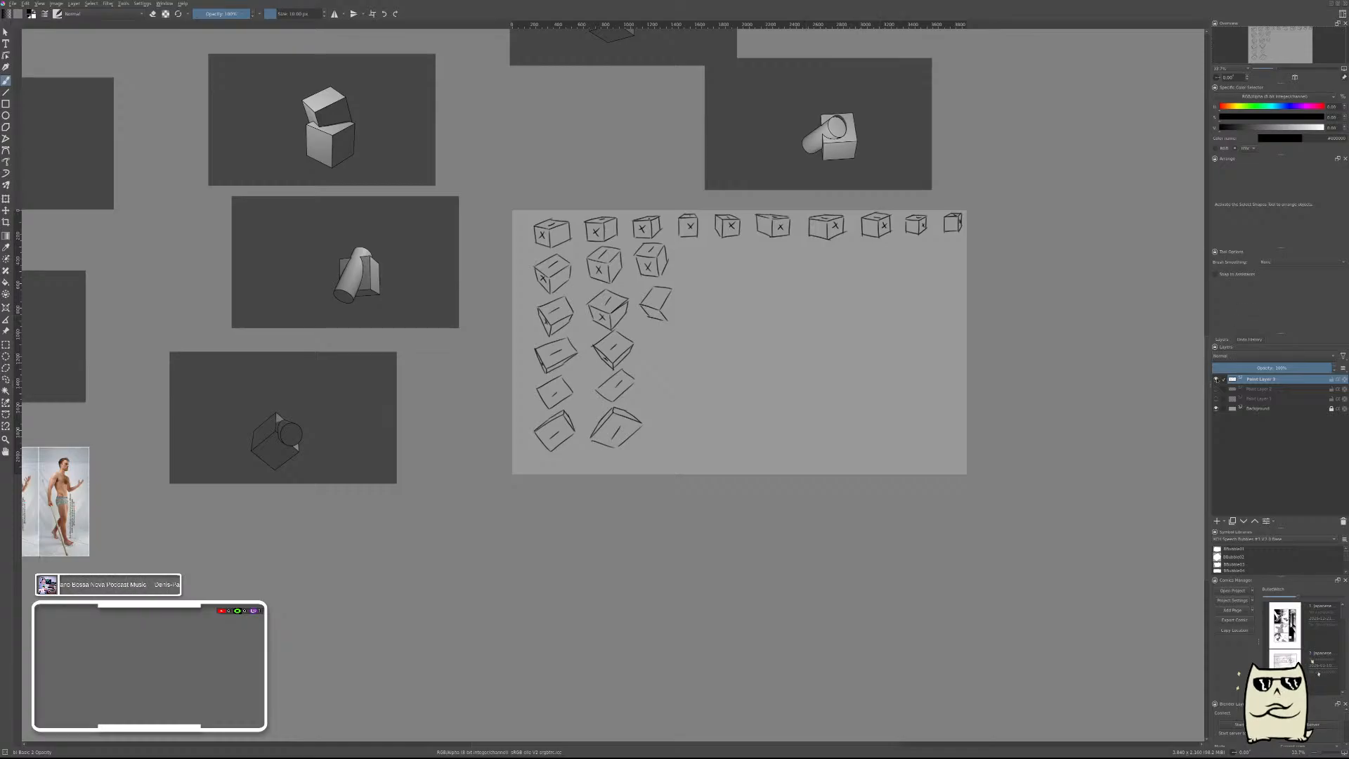
click(1215, 378)
key(Insert)
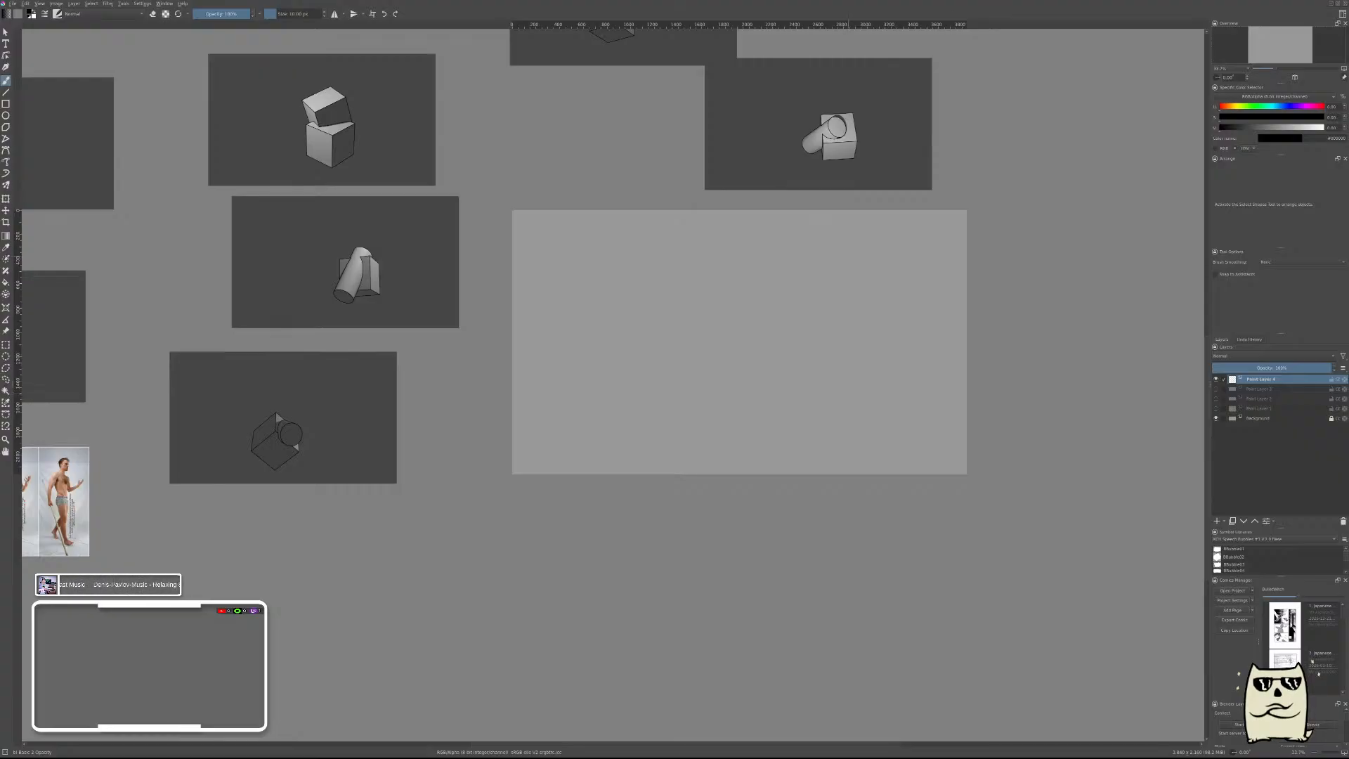
Place the cylinder-and-cube reference image in the blank canvas's upper left corner and shrink it to a small thumbnail.
drag(793, 266, 924, 386)
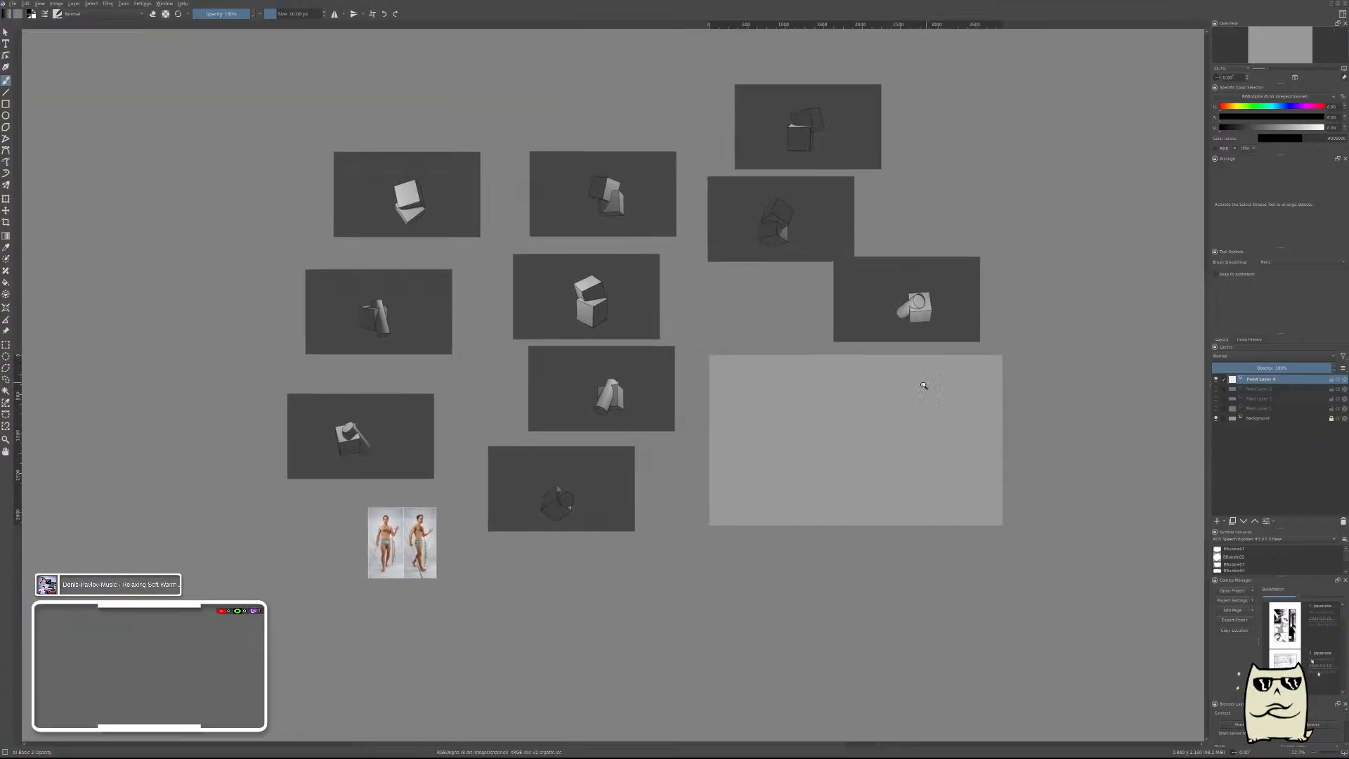
key(r)
click(887, 298)
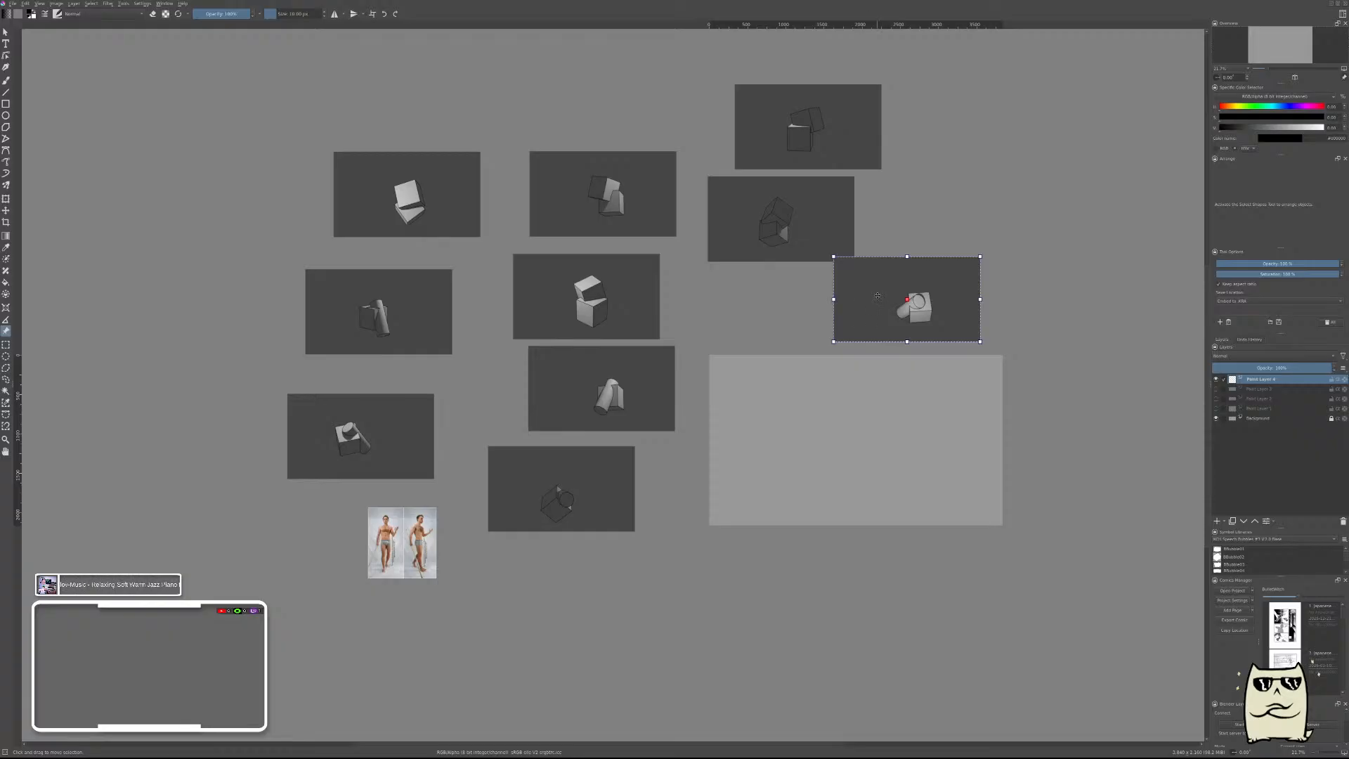
drag(878, 296, 758, 396)
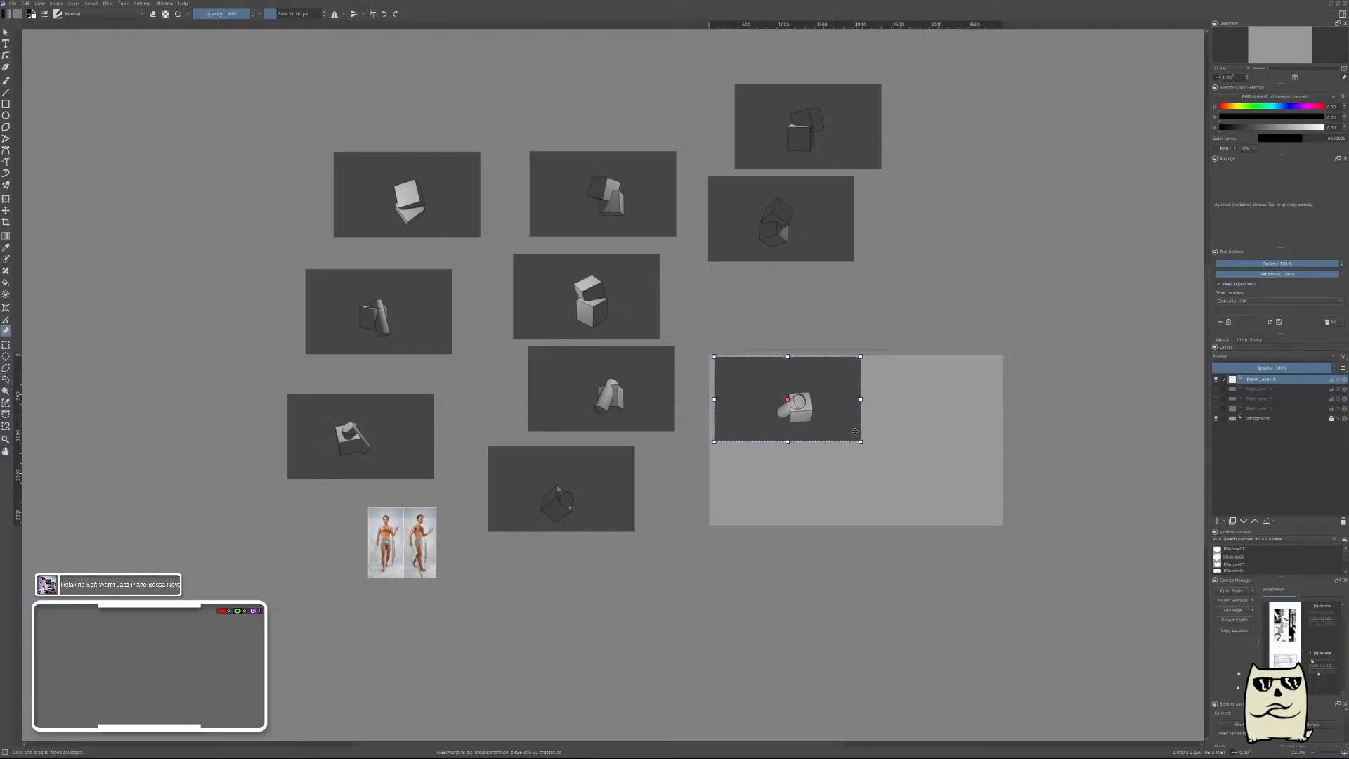
drag(861, 441, 853, 437)
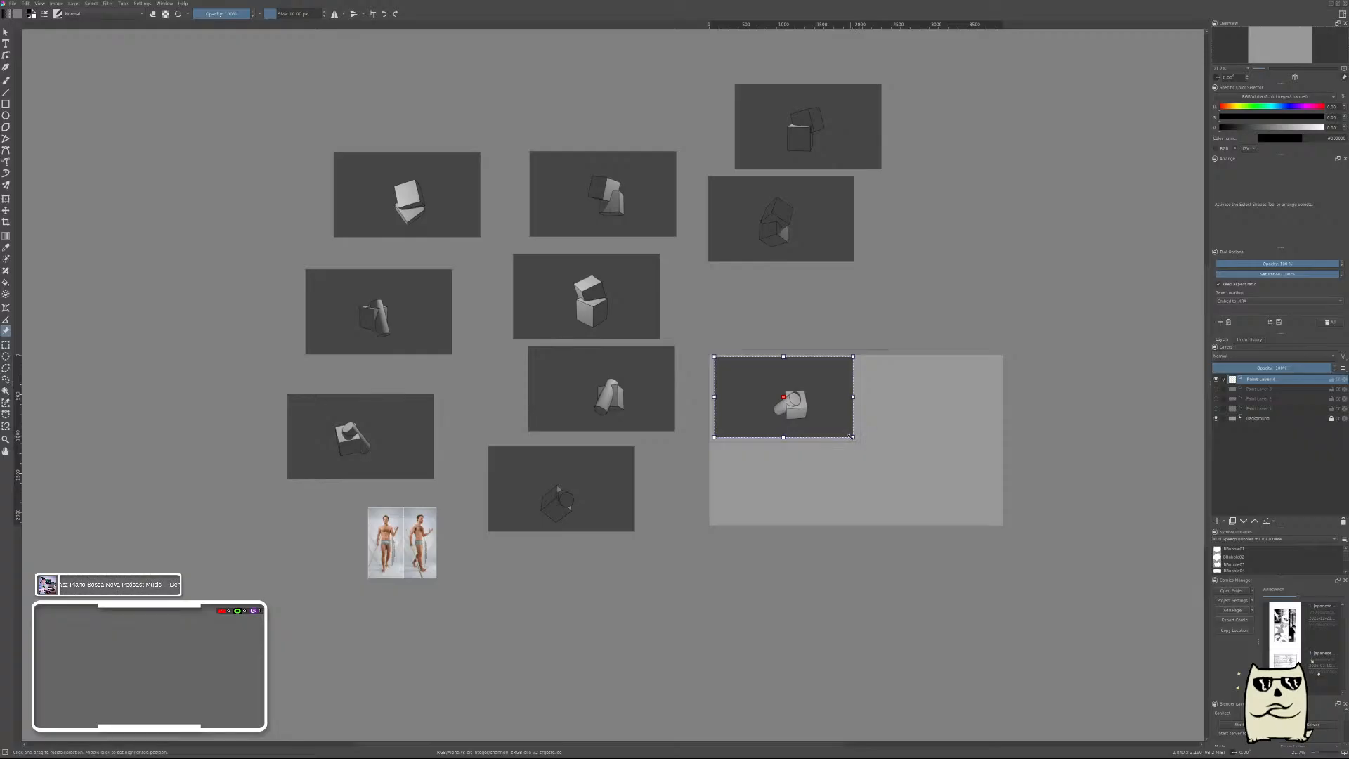
drag(782, 402, 931, 264)
click(767, 294)
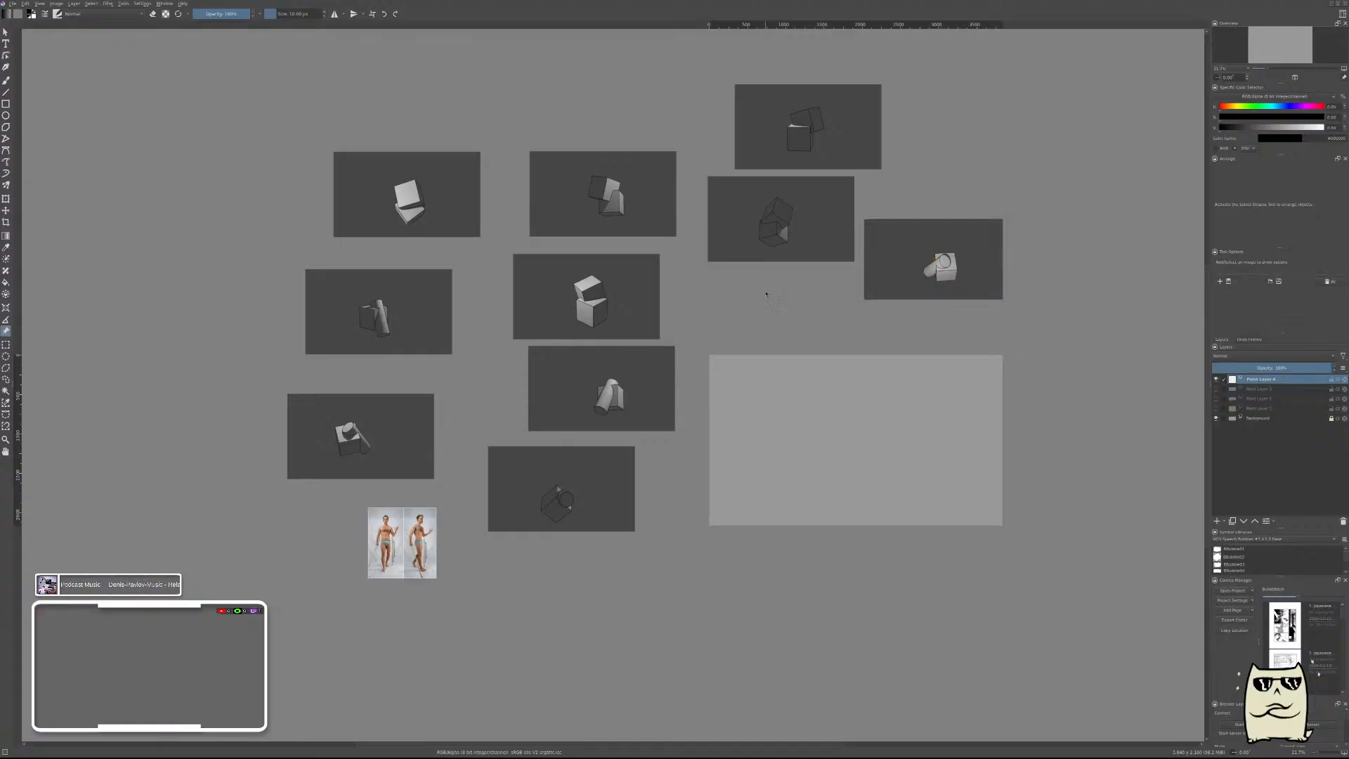
click(968, 262)
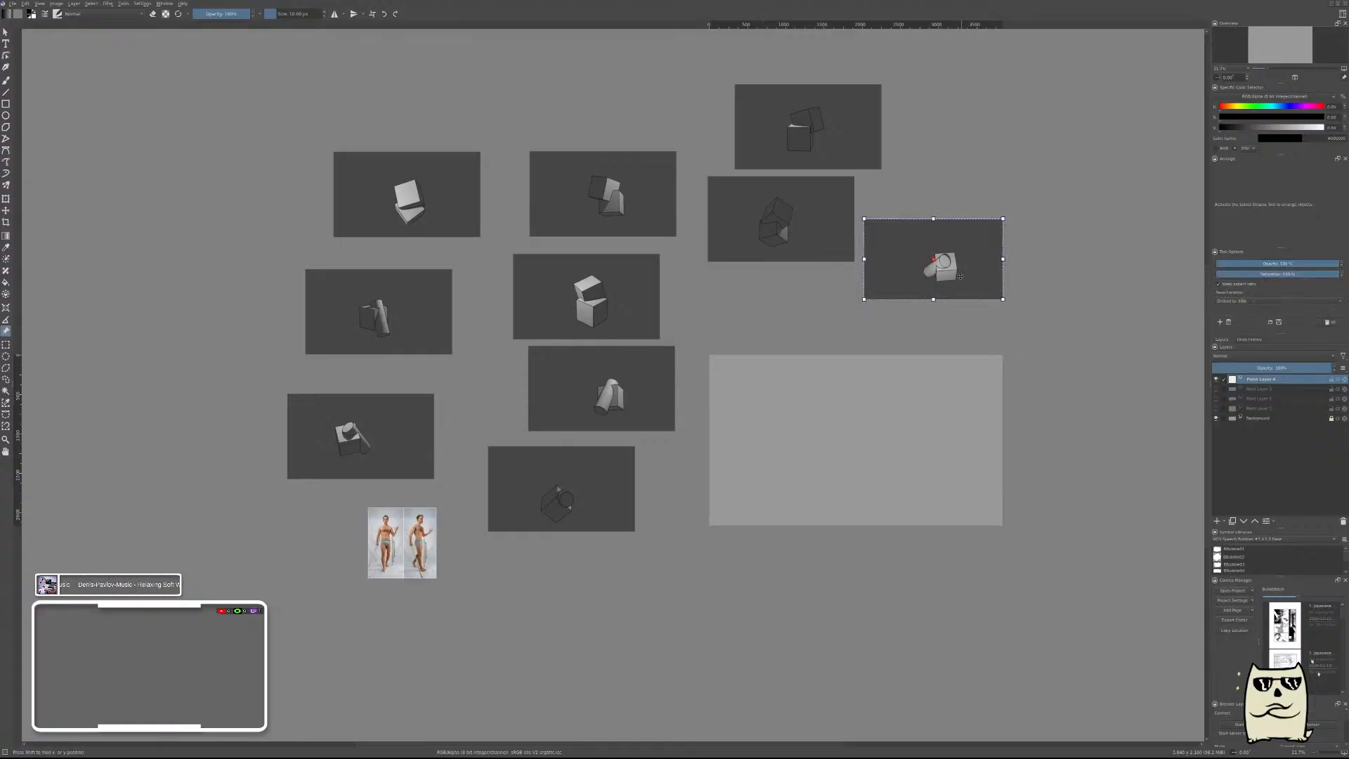
drag(967, 262, 776, 382)
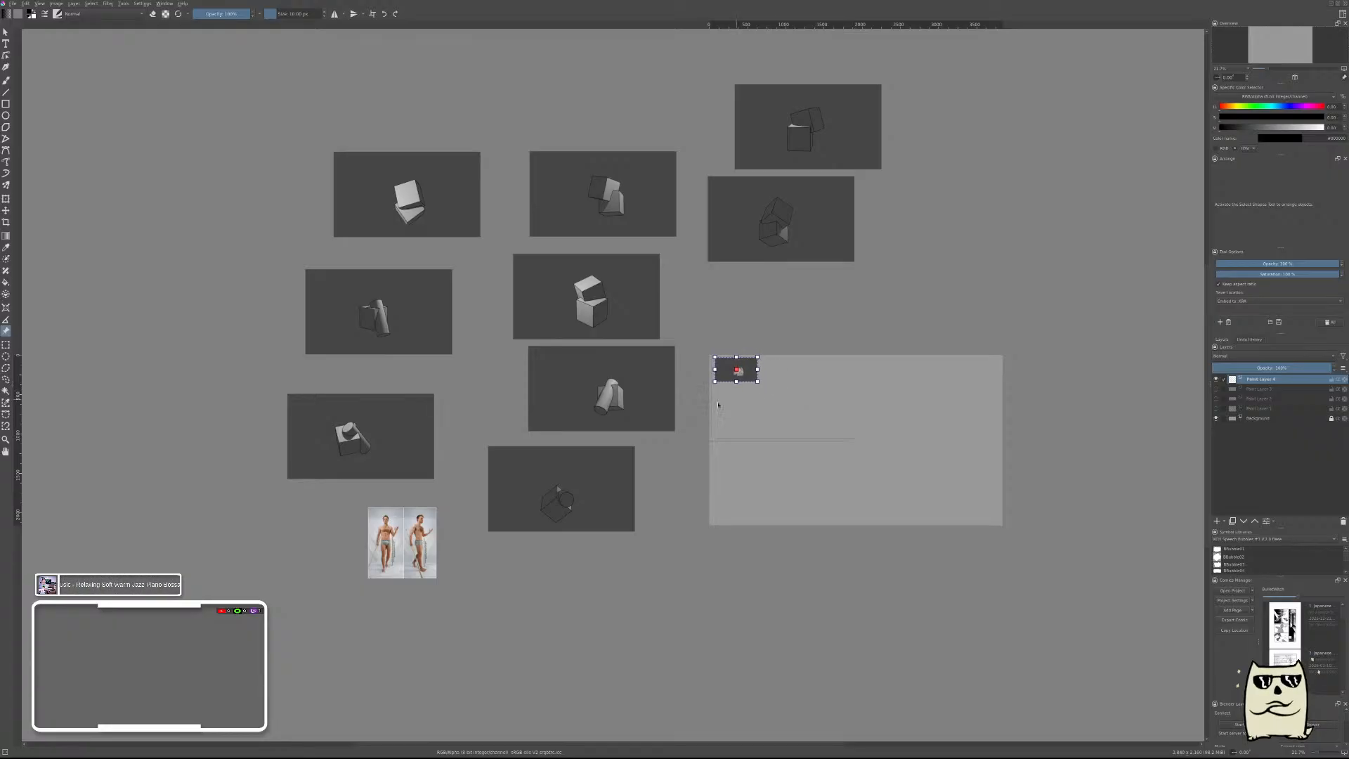
Move the stacked-cubes reference image beside the first thumbnail on the canvas and shrink it to a similar size.
click(621, 298)
drag(621, 299, 874, 403)
drag(912, 444, 827, 383)
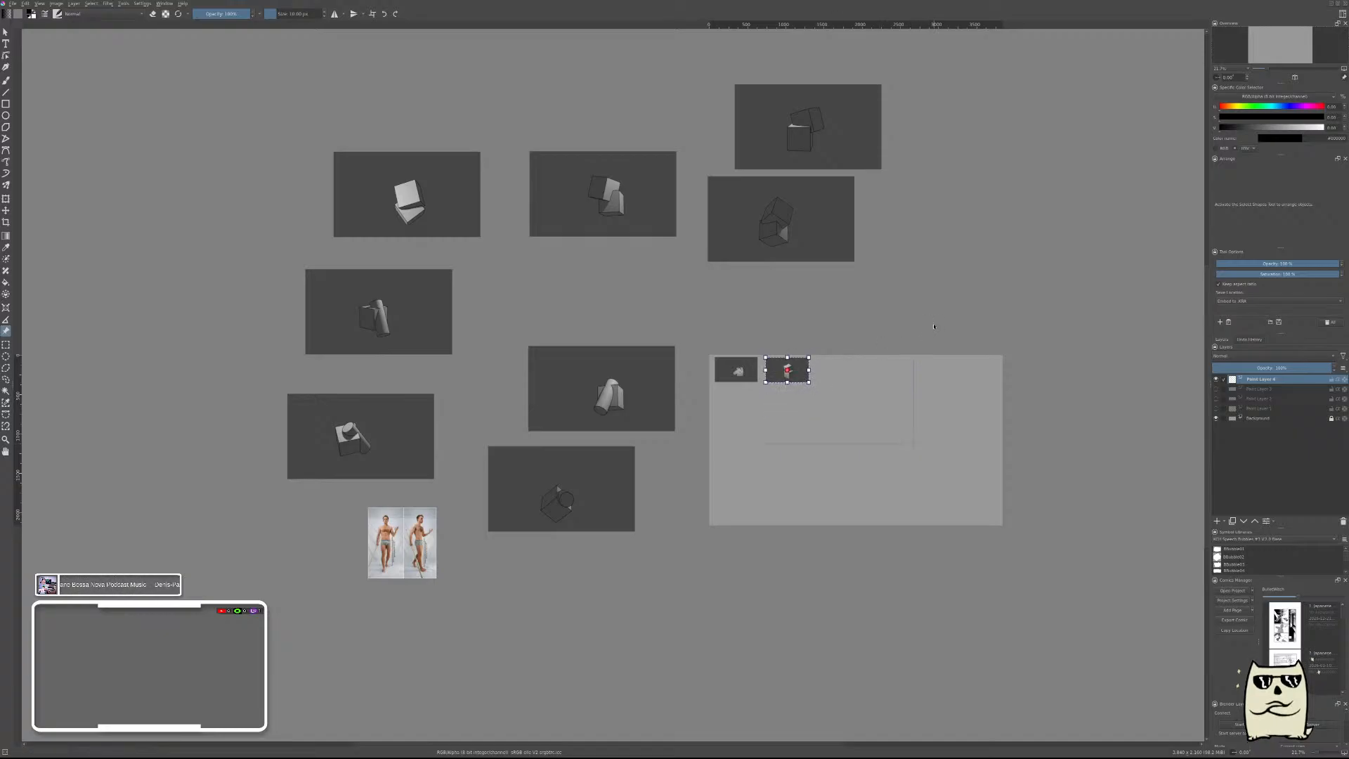
With the brush, draw the lower right edge of the upper cube's top face below the stacked-cubes reference.
key(b)
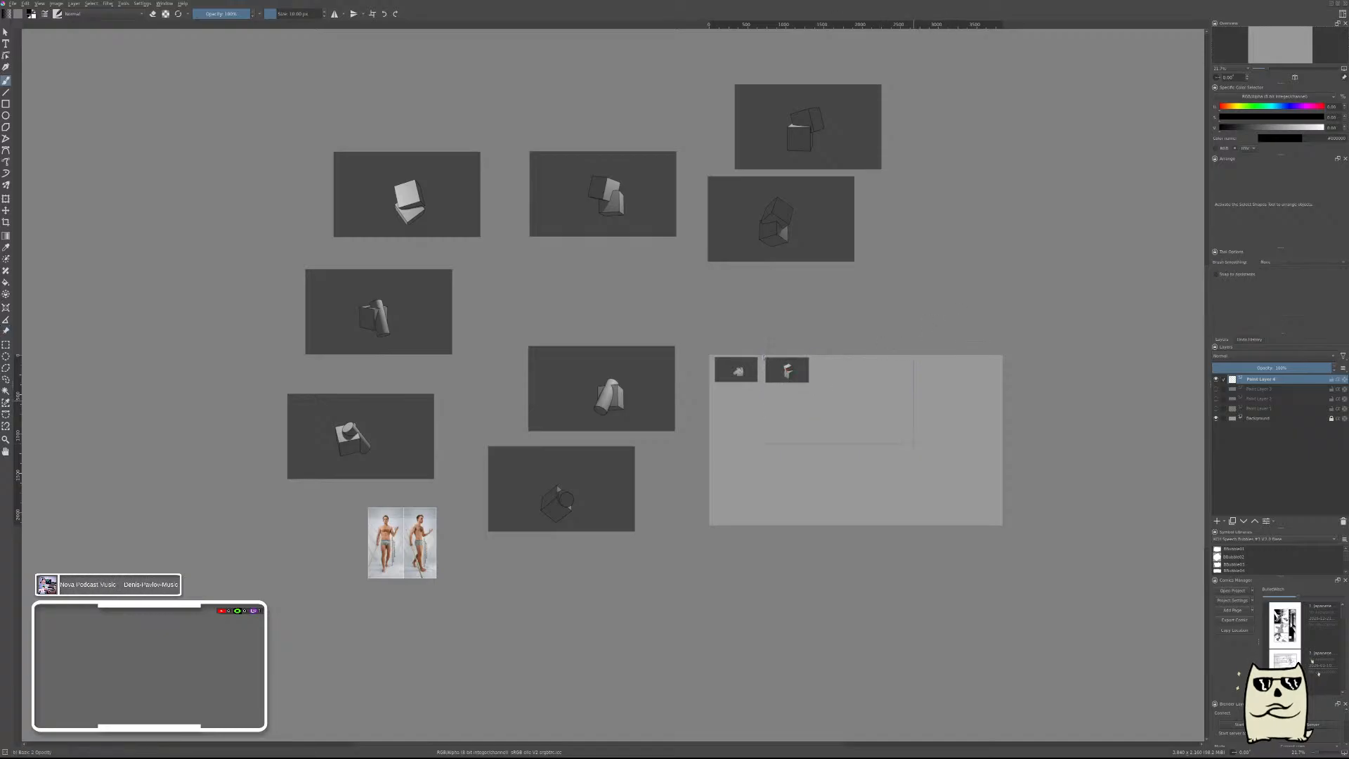
scroll(853, 346, up, 9)
scroll(857, 372, down, 2)
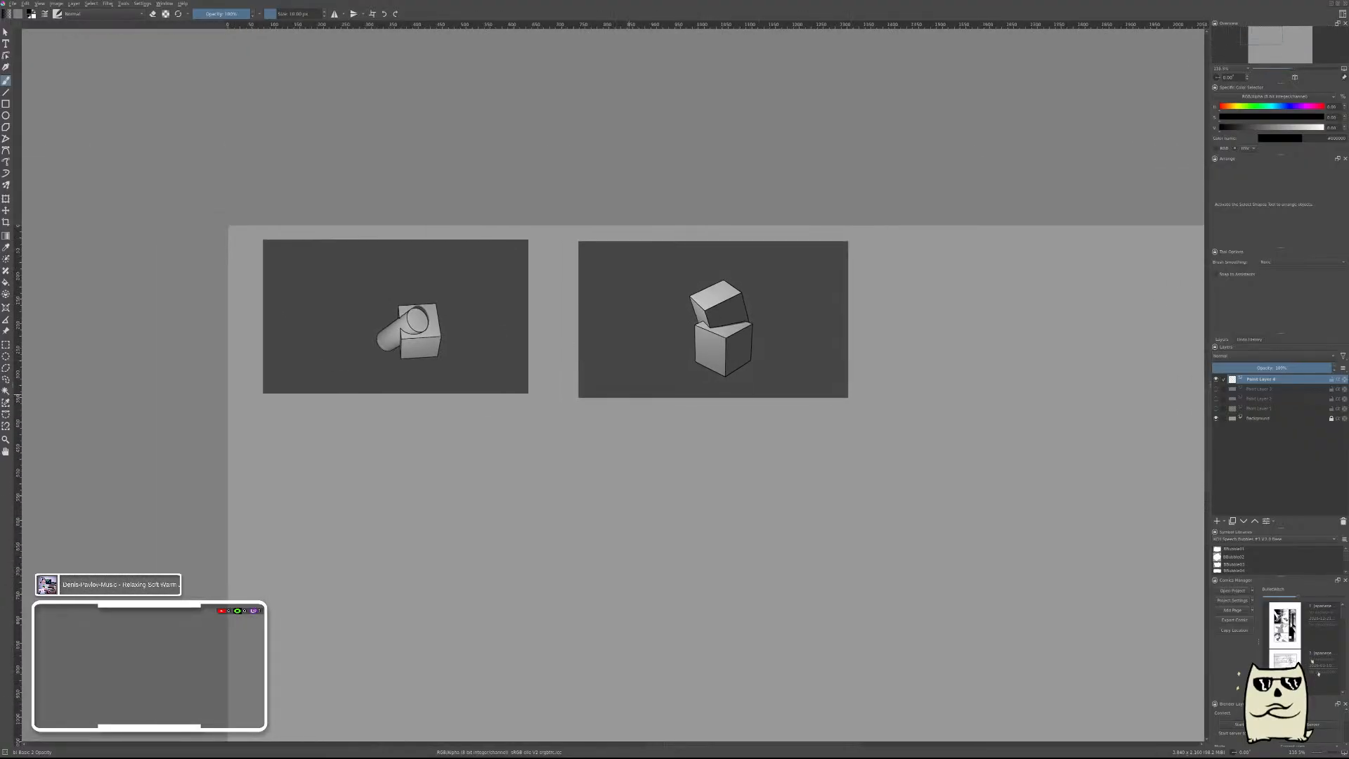
drag(844, 489, 920, 439)
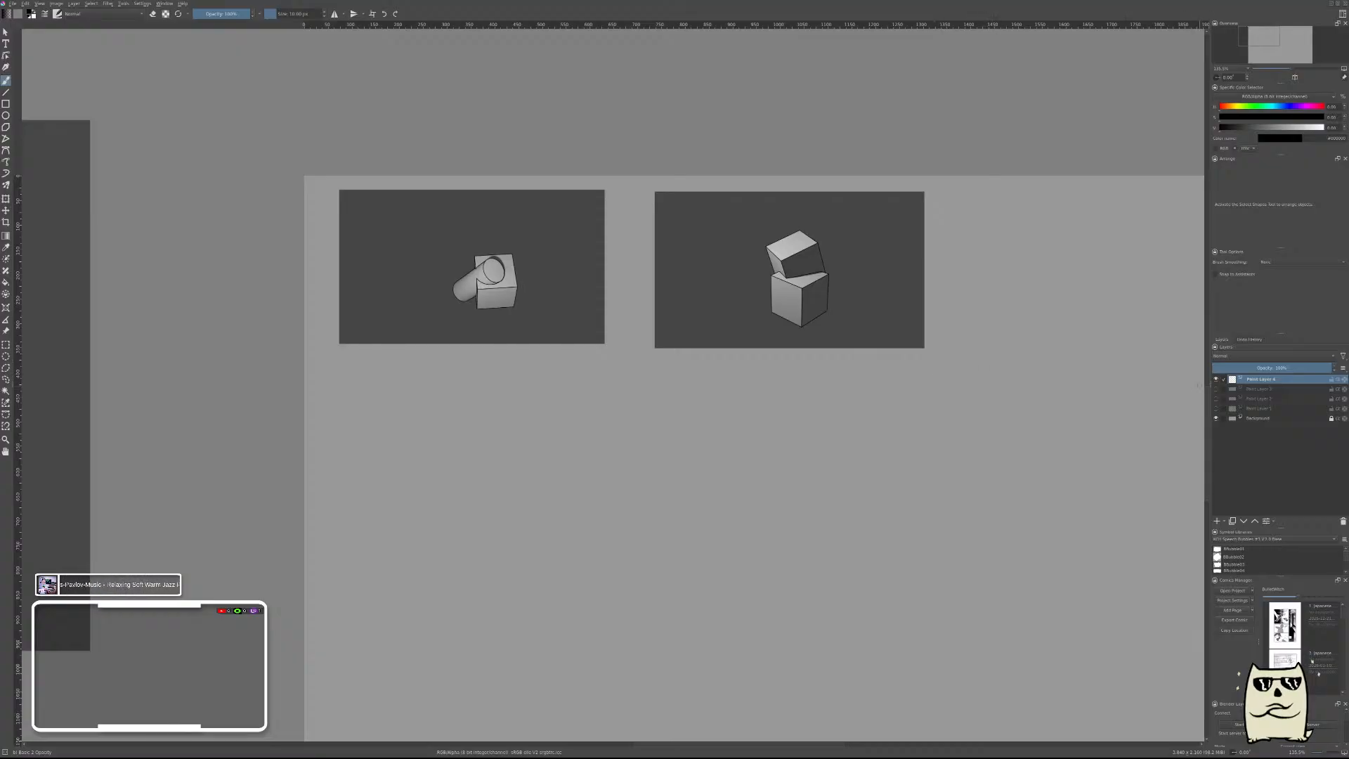
drag(652, 407, 795, 401)
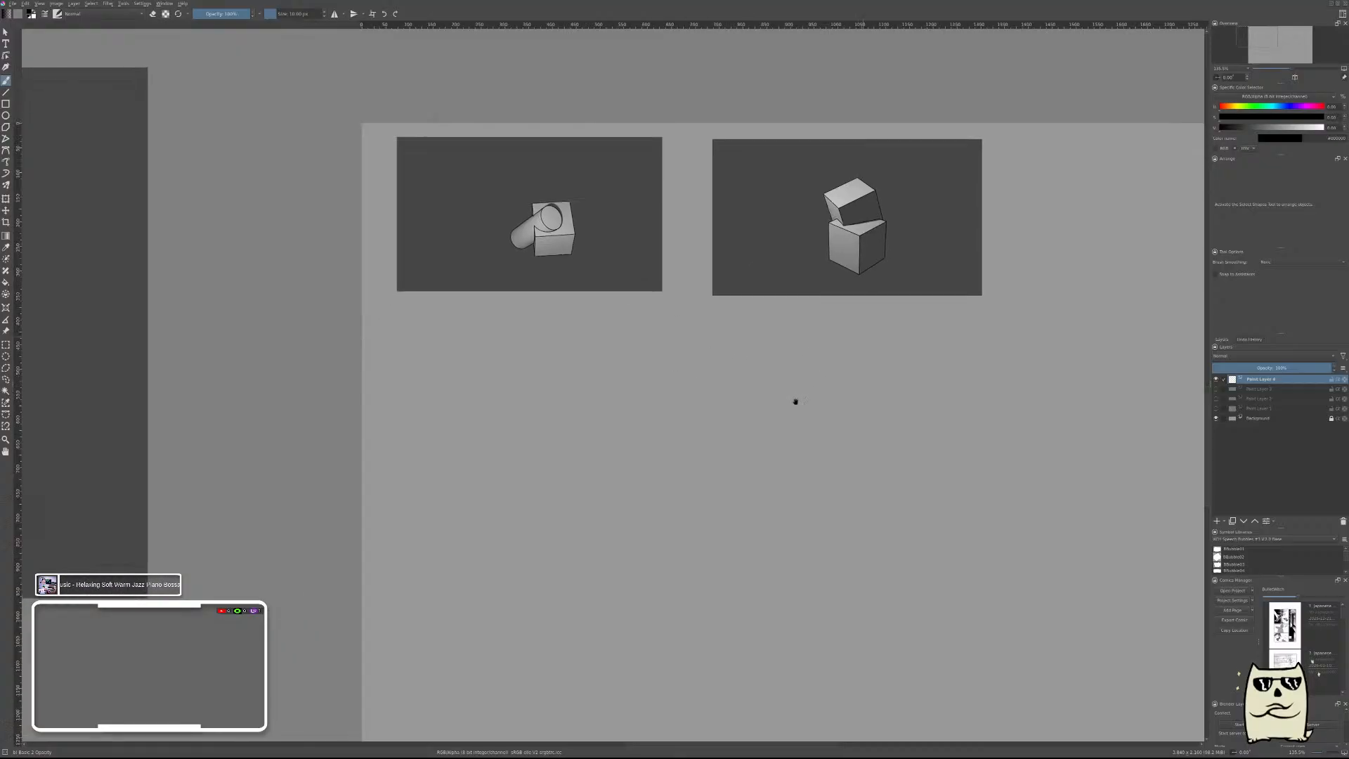
mouse_move(886, 376)
mouse_down()
mouse_move(949, 329)
mouse_move(892, 394)
mouse_up()
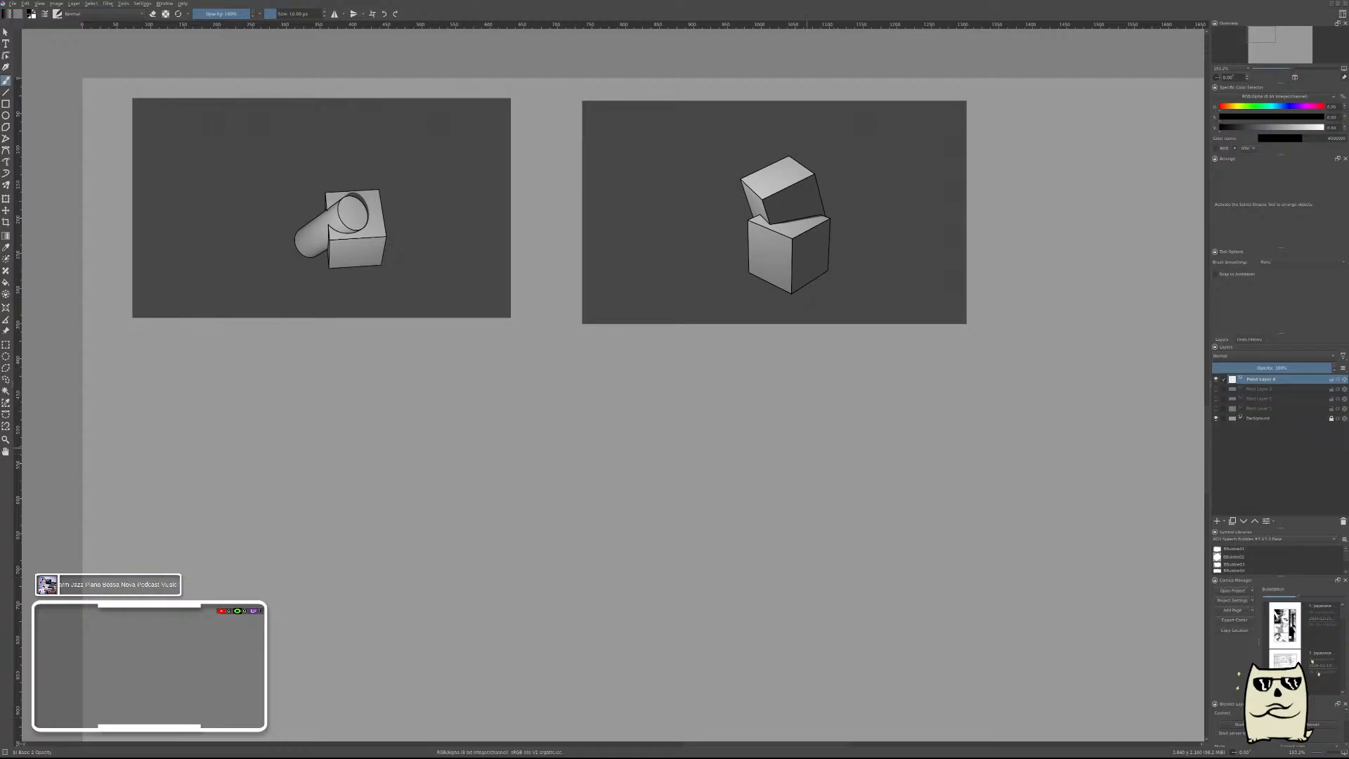
drag(857, 420, 788, 458)
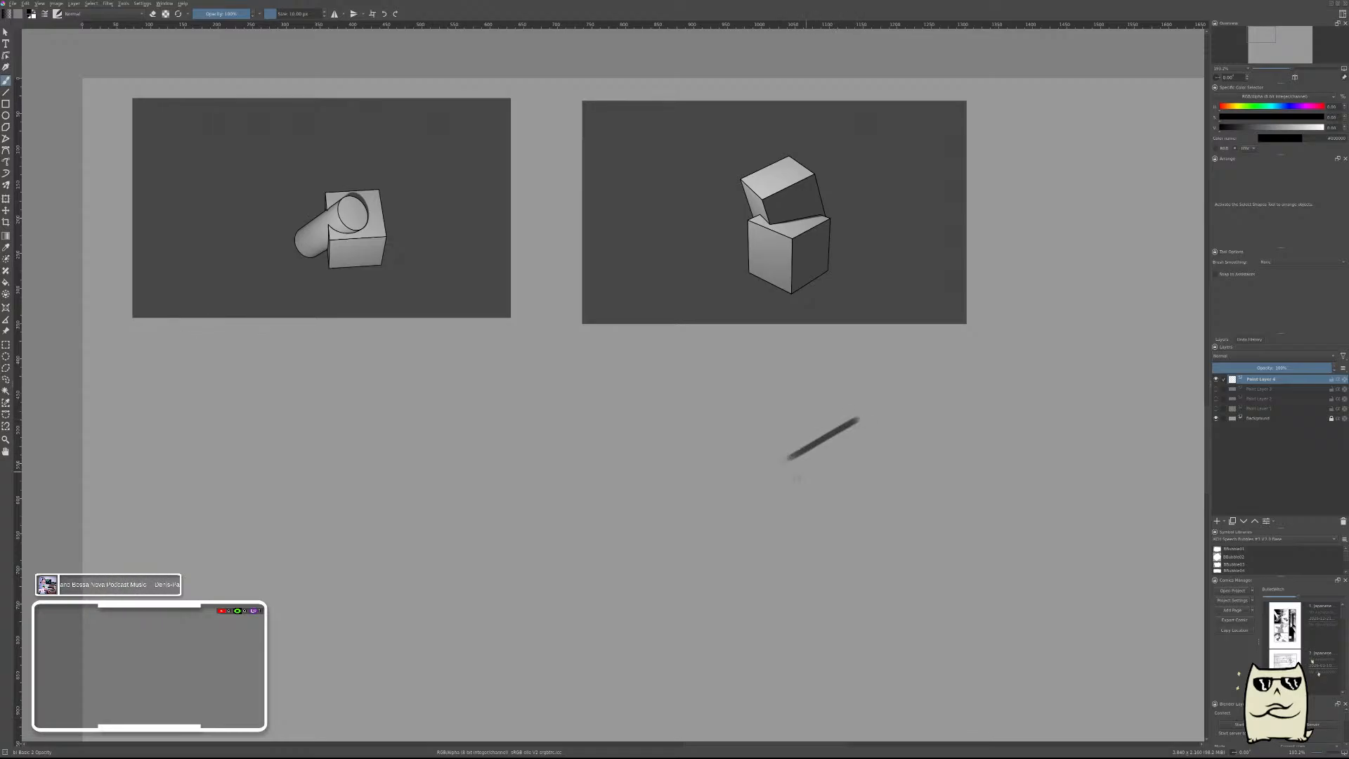
Draw the short right edge and the long upper edge of the upper cube's top face.
drag(834, 395, 860, 415)
key(ctrl+z)
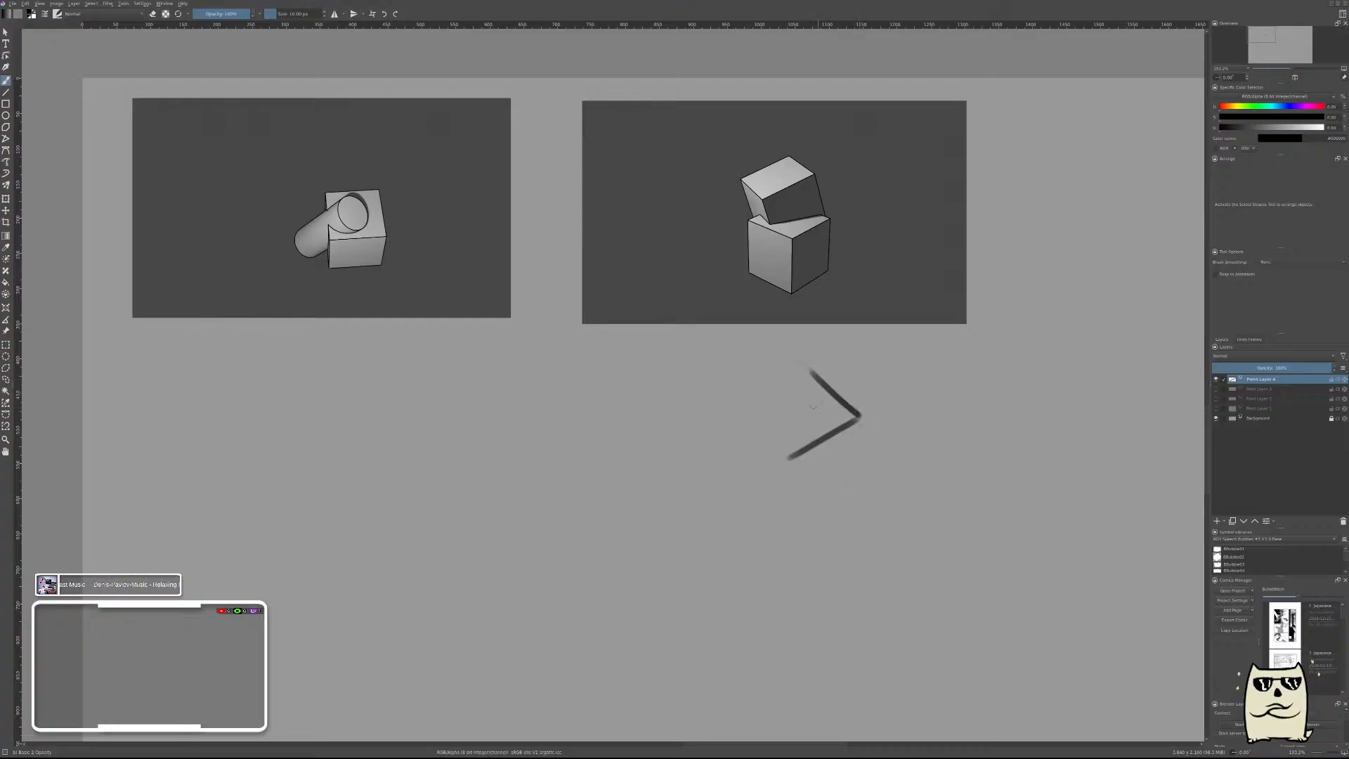
key(ctrl+z)
drag(819, 378, 861, 419)
key(ctrl+z)
drag(819, 375, 858, 418)
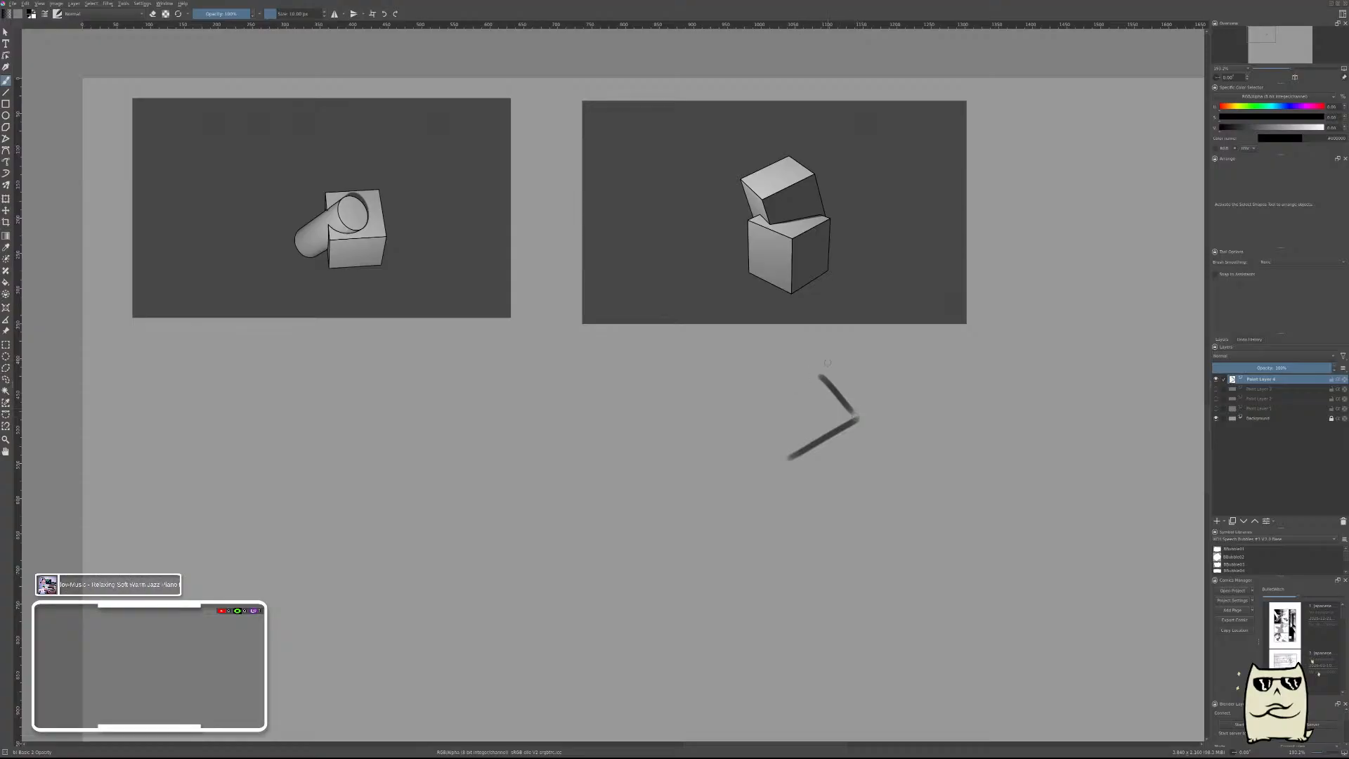
key(ctrl+z)
drag(820, 374, 858, 417)
drag(819, 374, 754, 414)
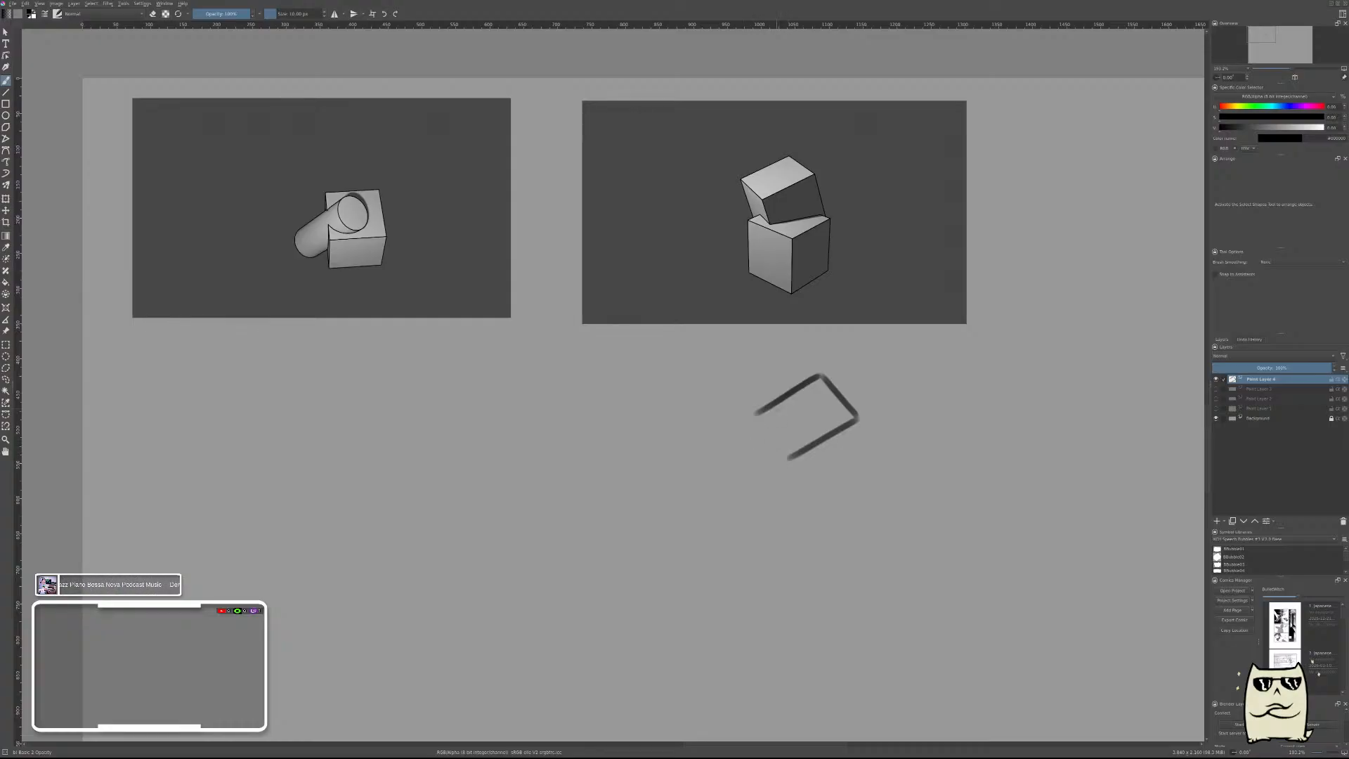
Close the upper cube's top face with its left edge and draw the three short edges descending from its front corners.
mouse_move(767, 408)
mouse_down()
mouse_move(737, 425)
mouse_move(788, 462)
mouse_move(755, 418)
mouse_up()
key(ctrl+z)
key(ctrl+z)
drag(752, 416, 770, 492)
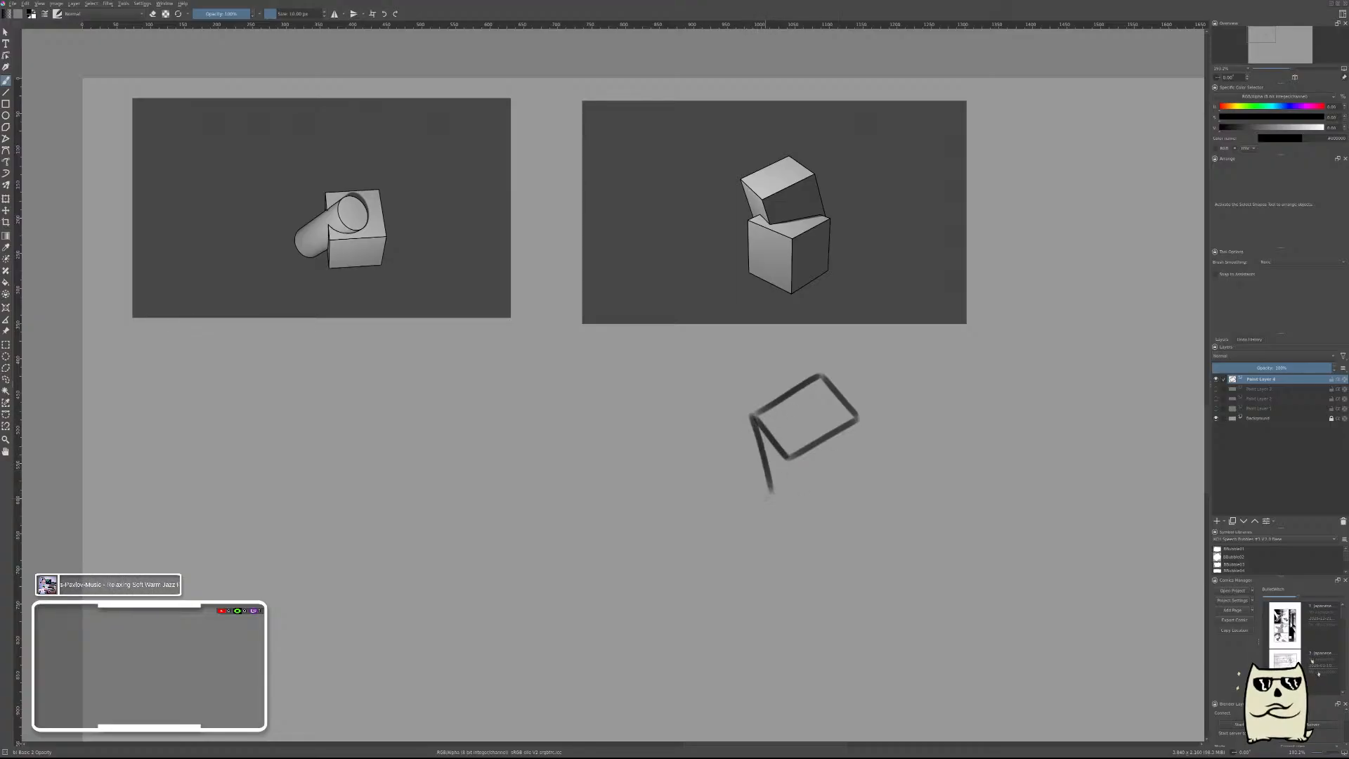
key(ctrl+z)
drag(752, 416, 759, 467)
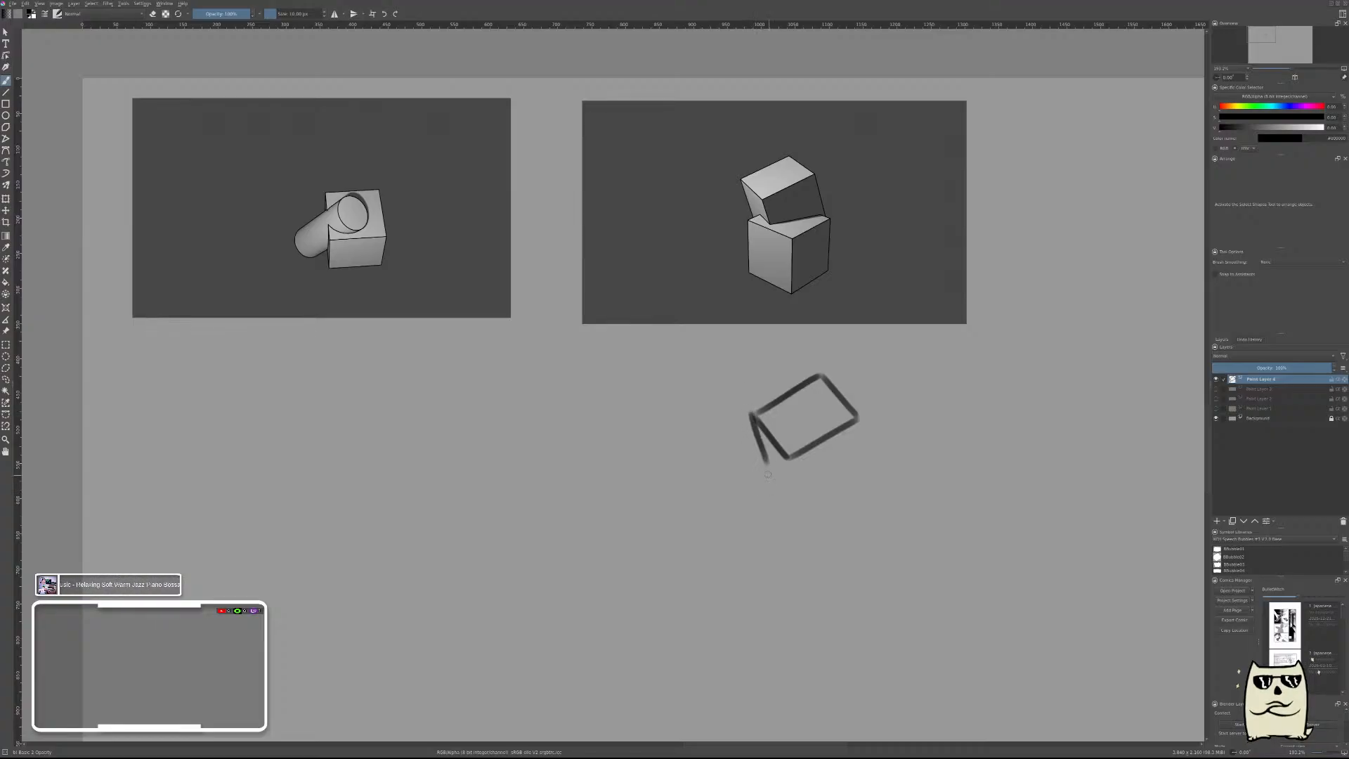
key(ctrl+z)
drag(752, 415, 760, 468)
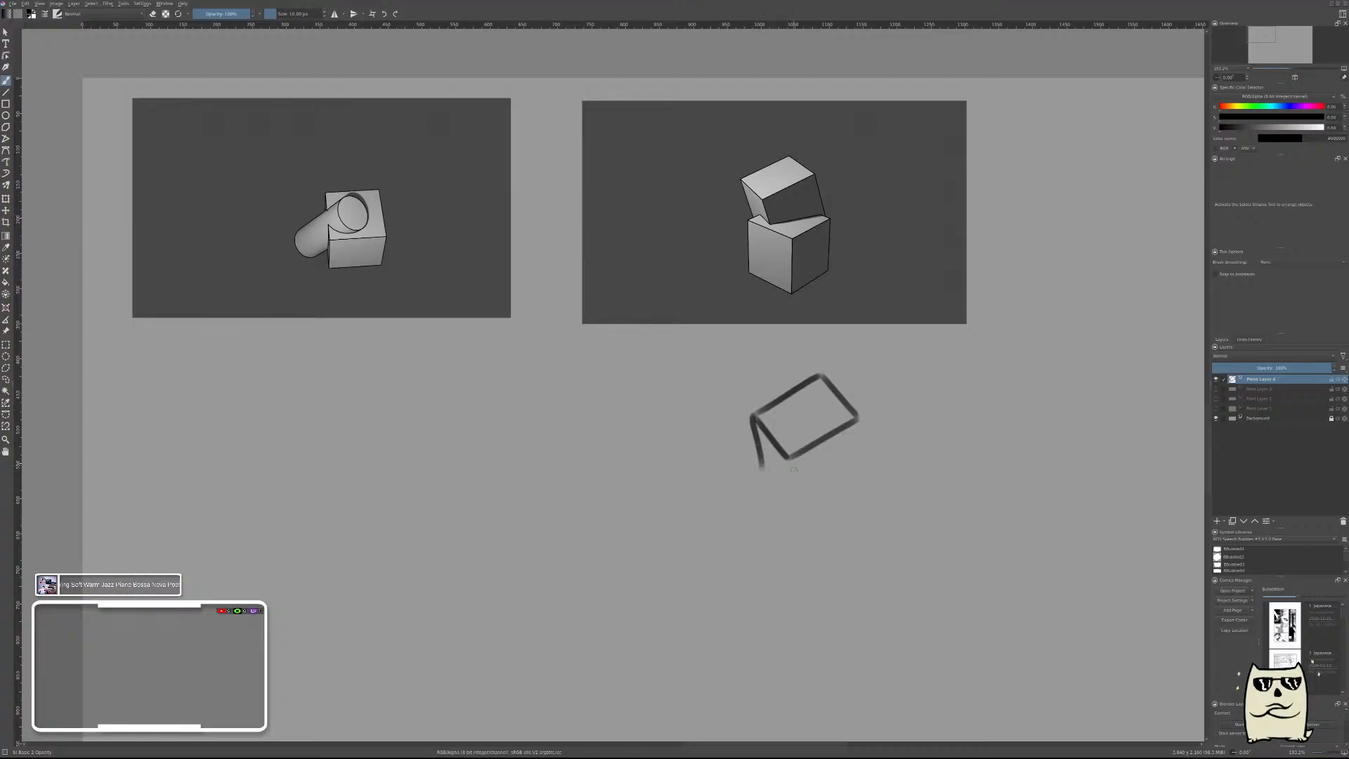
key(ctrl+z)
drag(786, 455, 793, 497)
drag(857, 420, 872, 466)
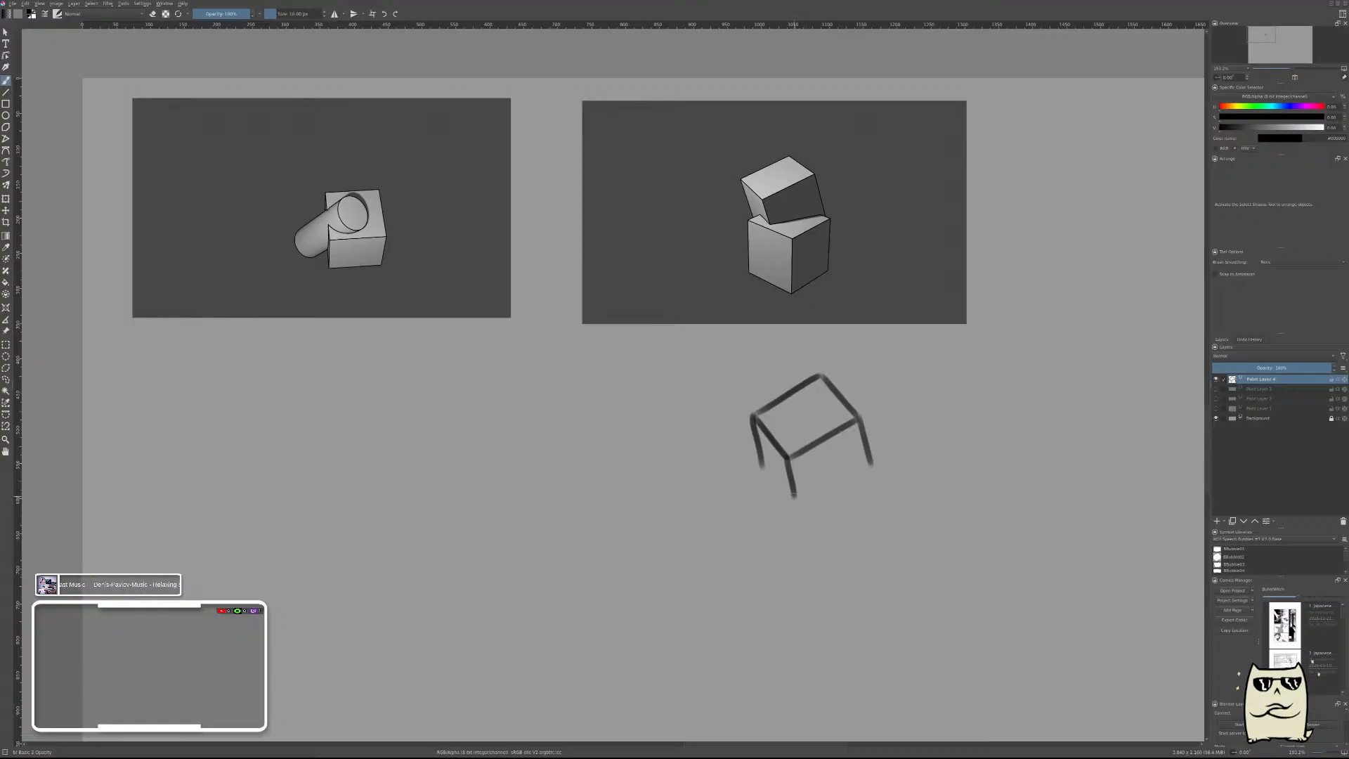
Draw the bottom edge of the upper cube's front face and the short back edge of the lower cube's top.
drag(793, 496, 883, 471)
key(ctrl+z)
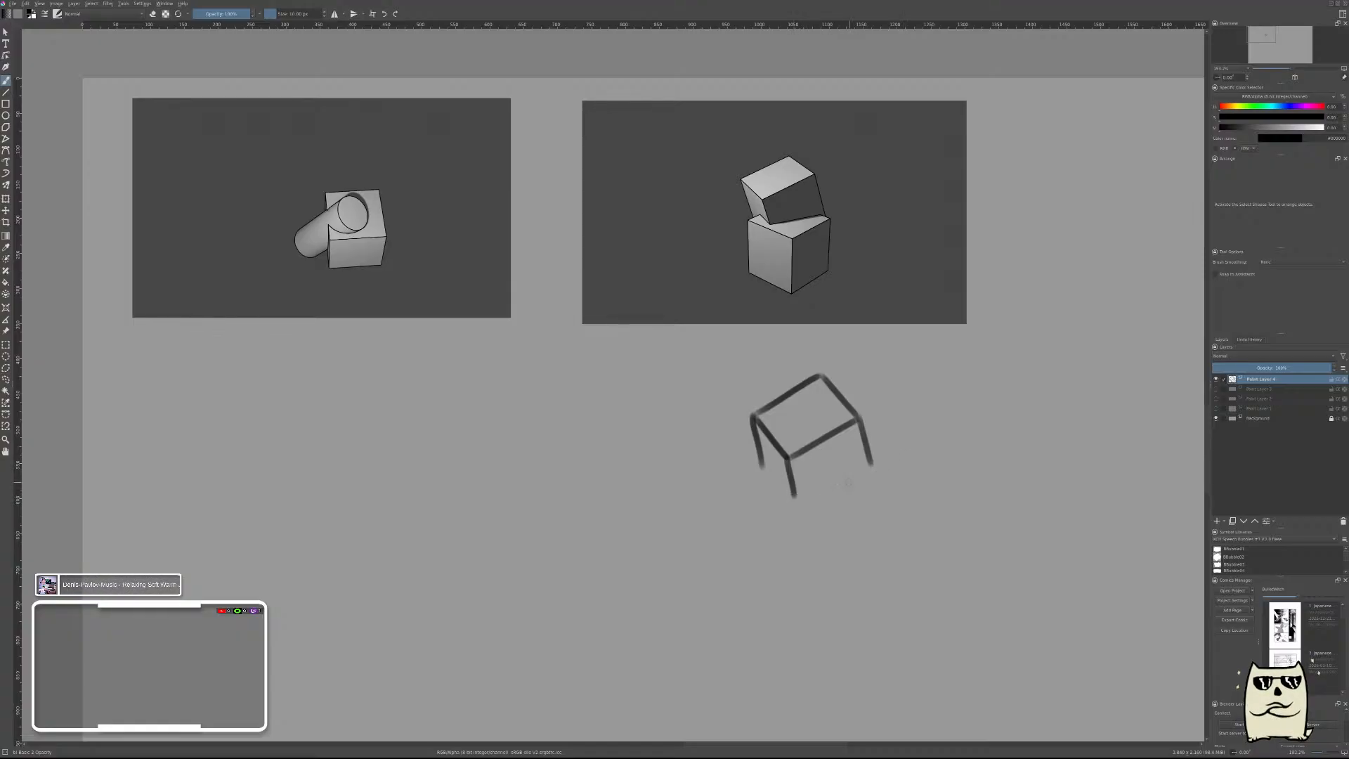
drag(798, 495, 867, 465)
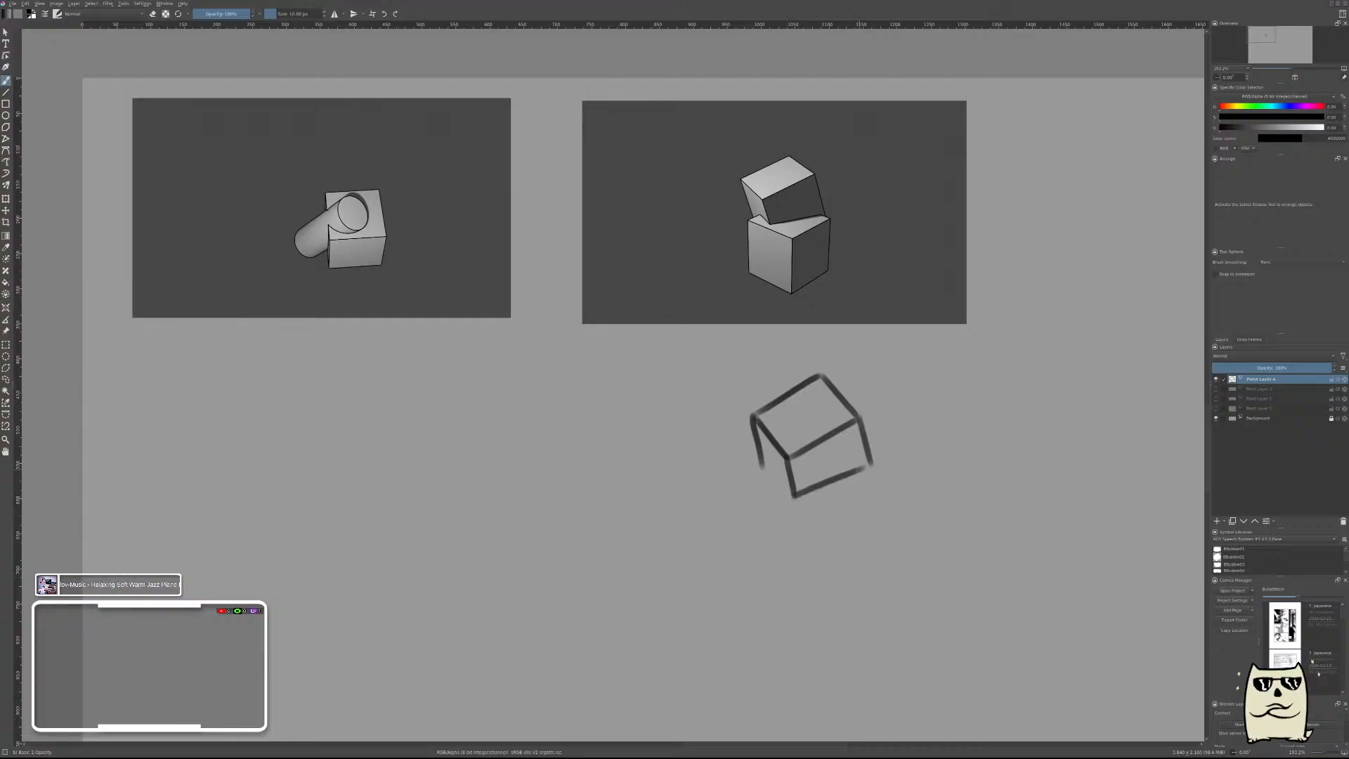
key(ctrl+z)
mouse_move(792, 497)
mouse_down()
mouse_move(862, 469)
mouse_move(894, 479)
mouse_move(876, 470)
mouse_up()
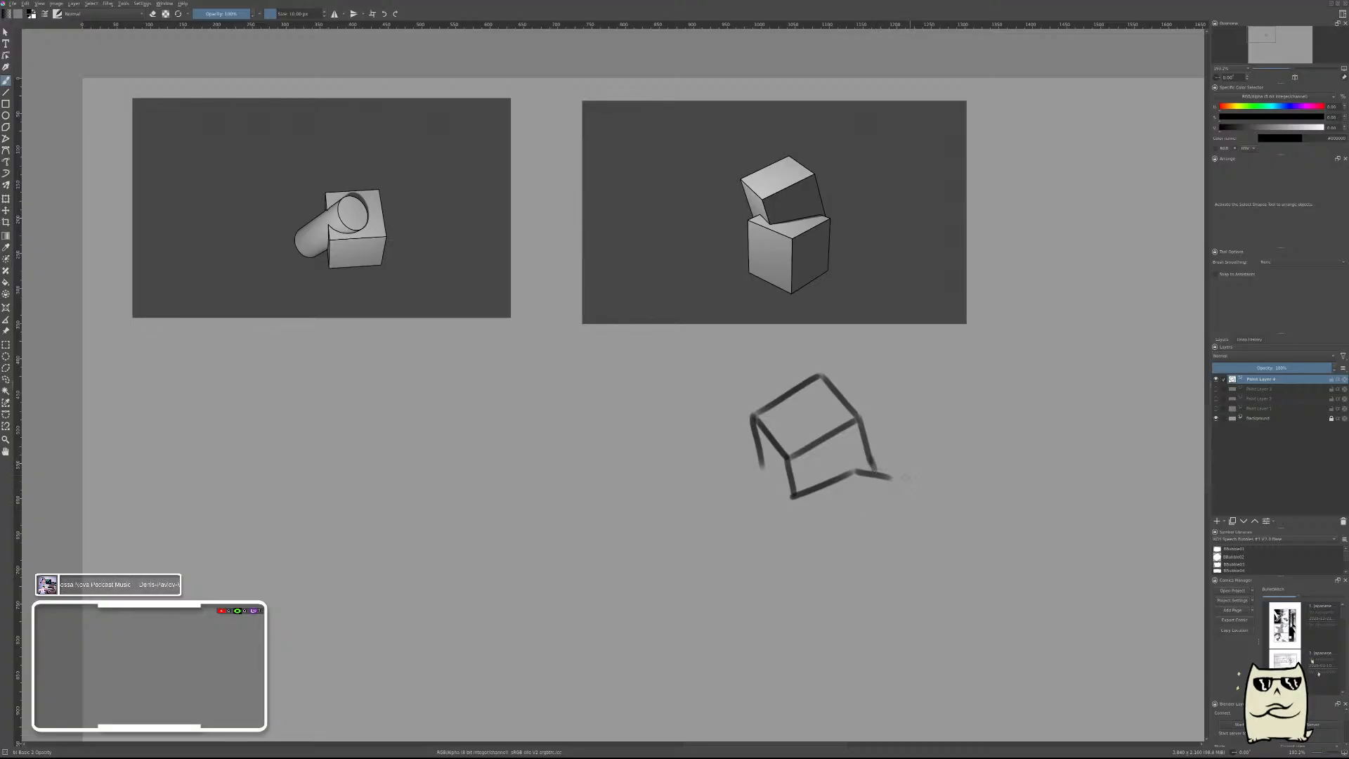
Draw the slanted right front edge of the lower cube's top face, starting from its right corner.
drag(894, 480, 798, 538)
key(ctrl+z)
drag(896, 478, 801, 527)
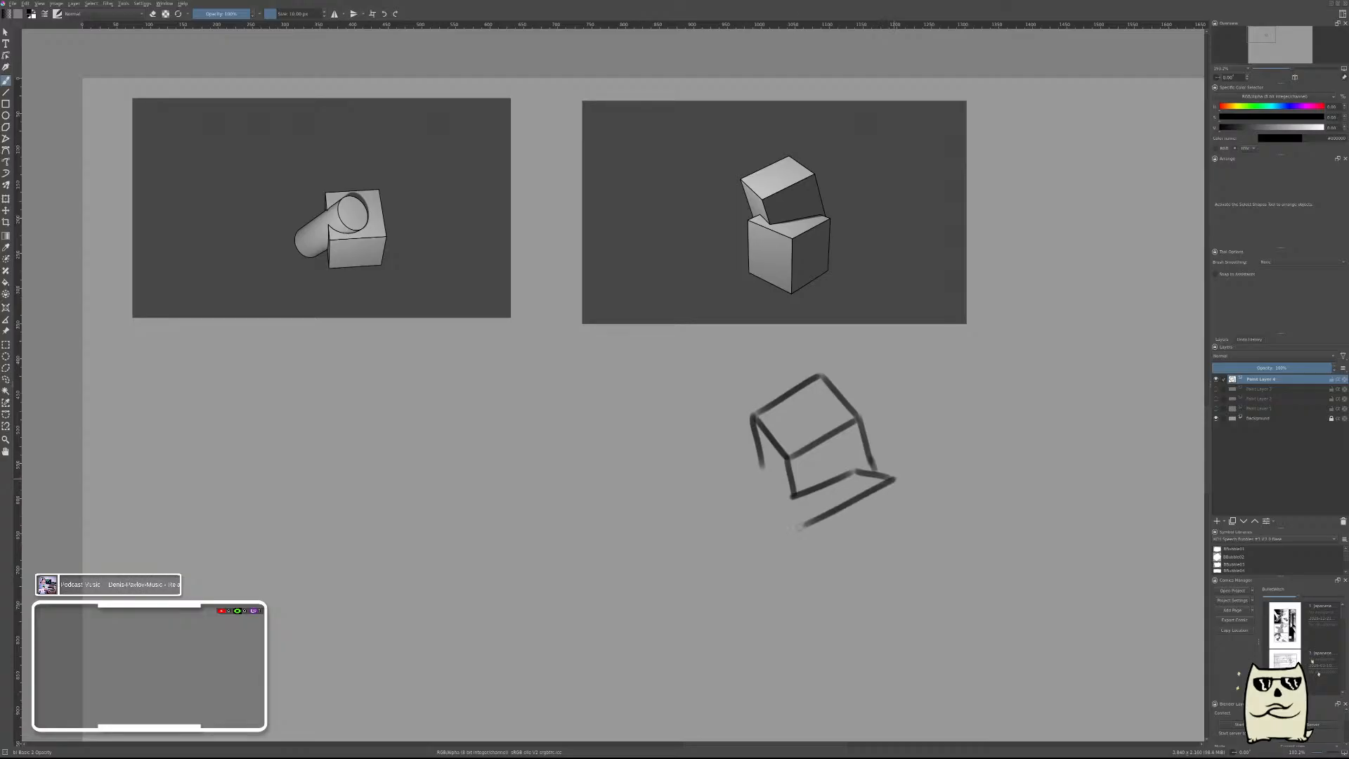
key(ctrl+z)
drag(895, 478, 786, 542)
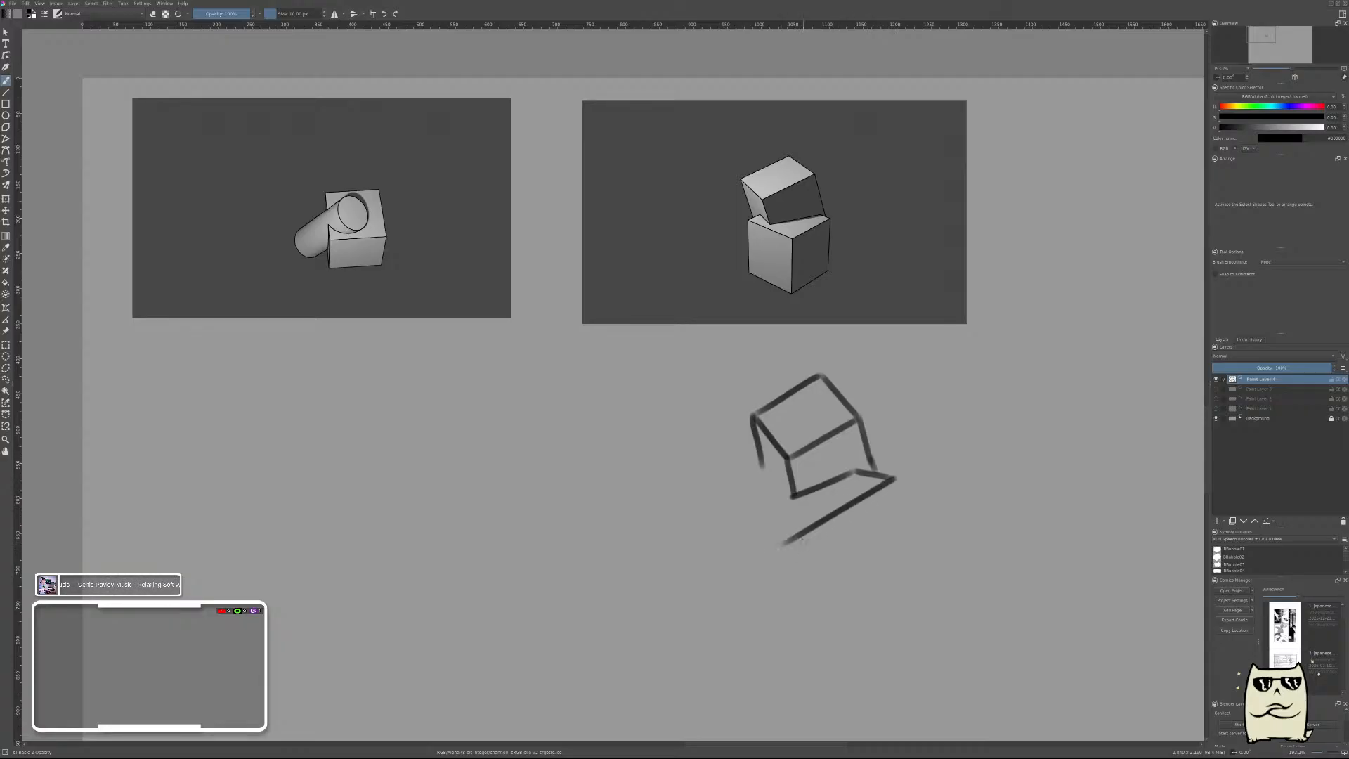
key(ctrl+z)
drag(890, 478, 808, 527)
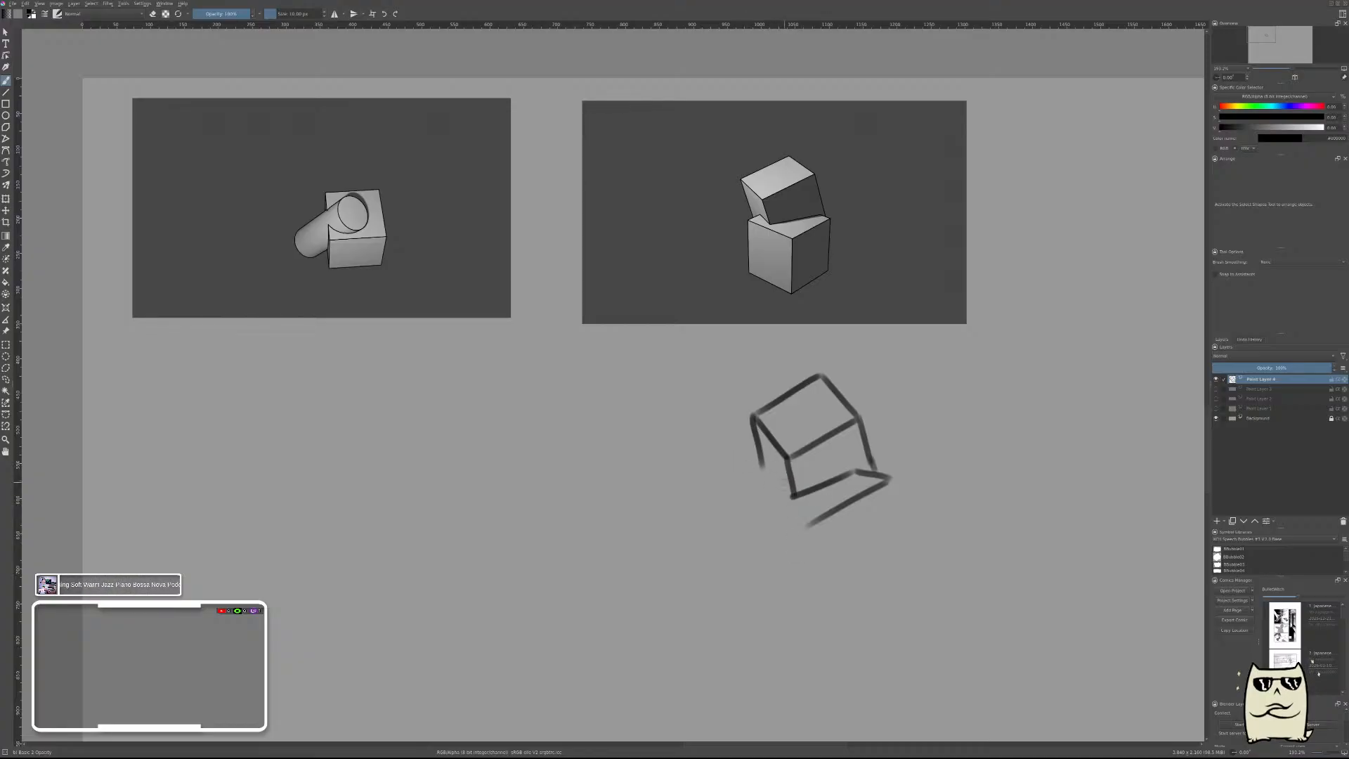
Try to draw the upper cube's bottom left edge and the start of the lower cube's back left edge.
drag(775, 474, 792, 497)
mouse_move(789, 497)
mouse_down()
mouse_move(771, 481)
mouse_move(712, 509)
mouse_move(767, 480)
mouse_up()
key(ctrl+z)
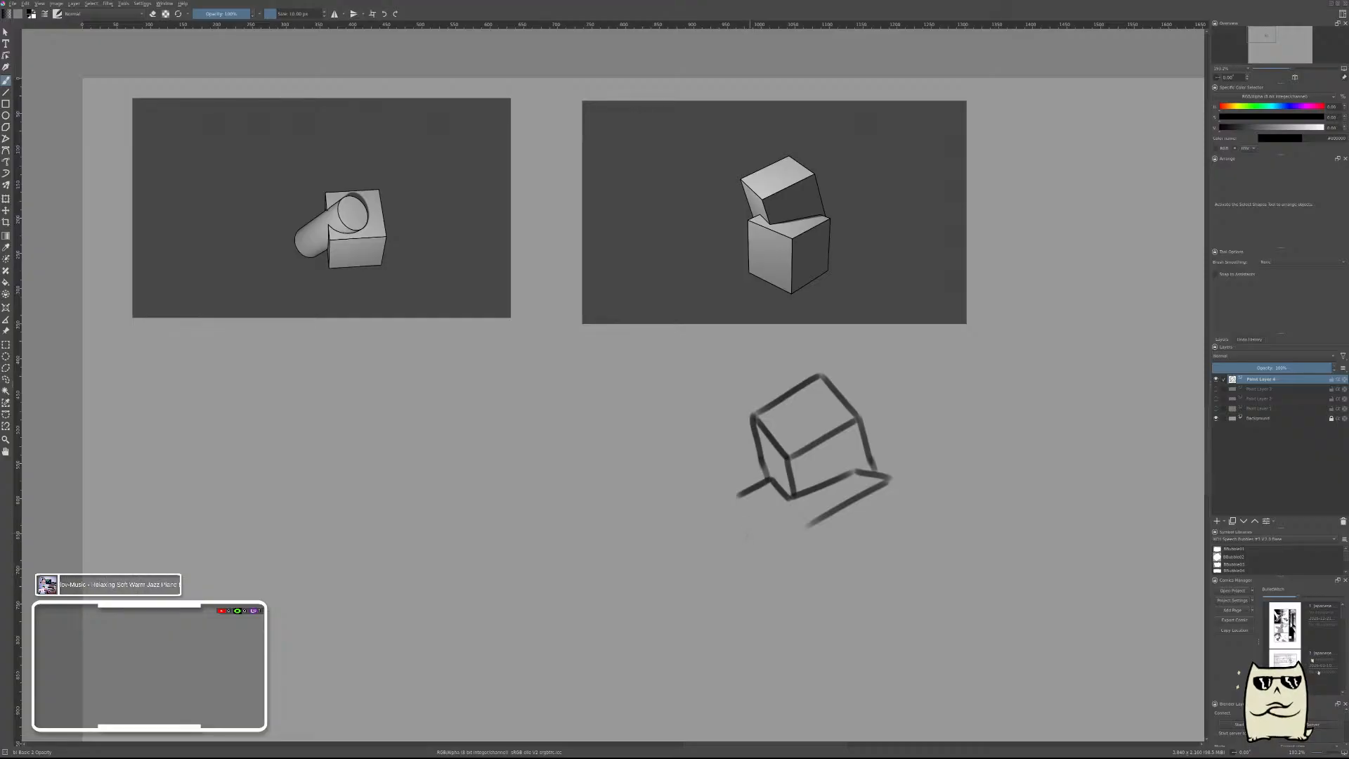
Undo the last strokes and clear the unfinished stacked-cubes sketch from the layer.
key(ctrl+z)
key(ctrl+z)
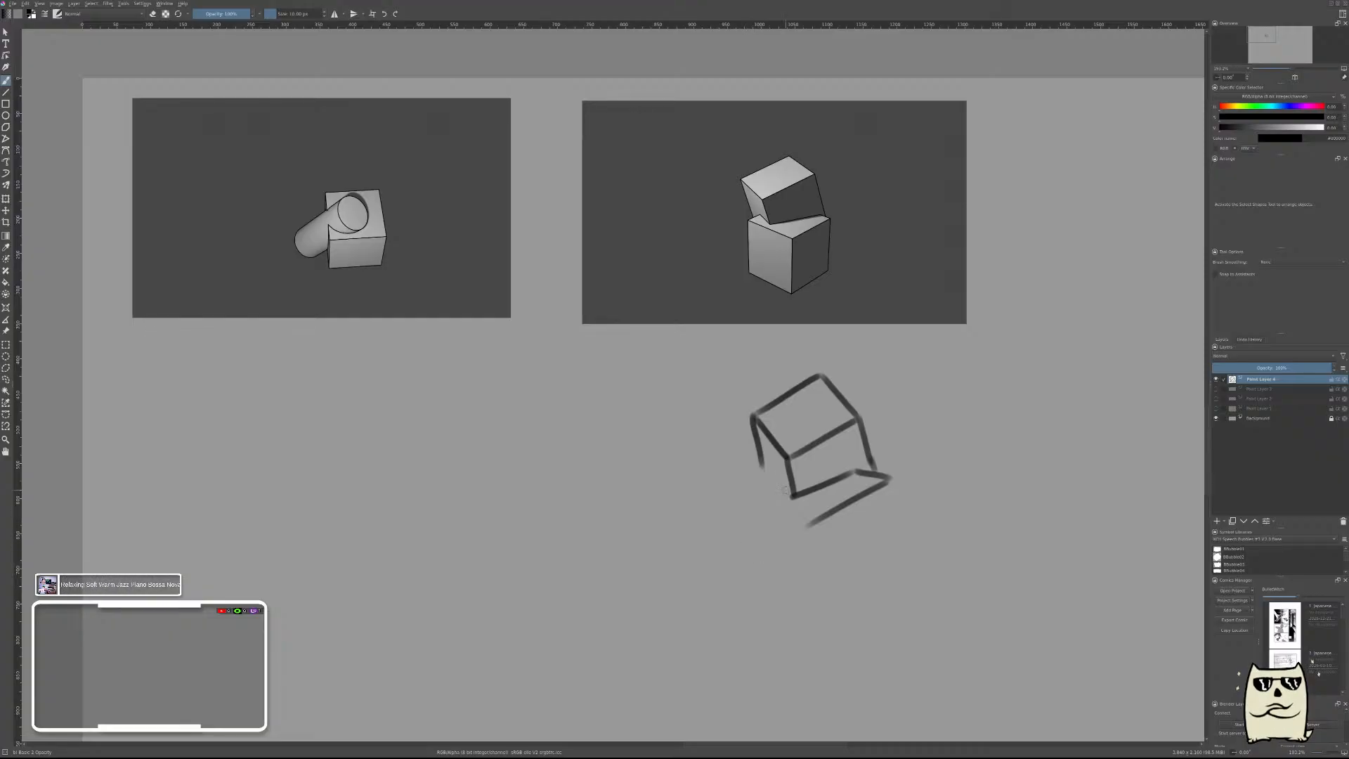
key(Delete)
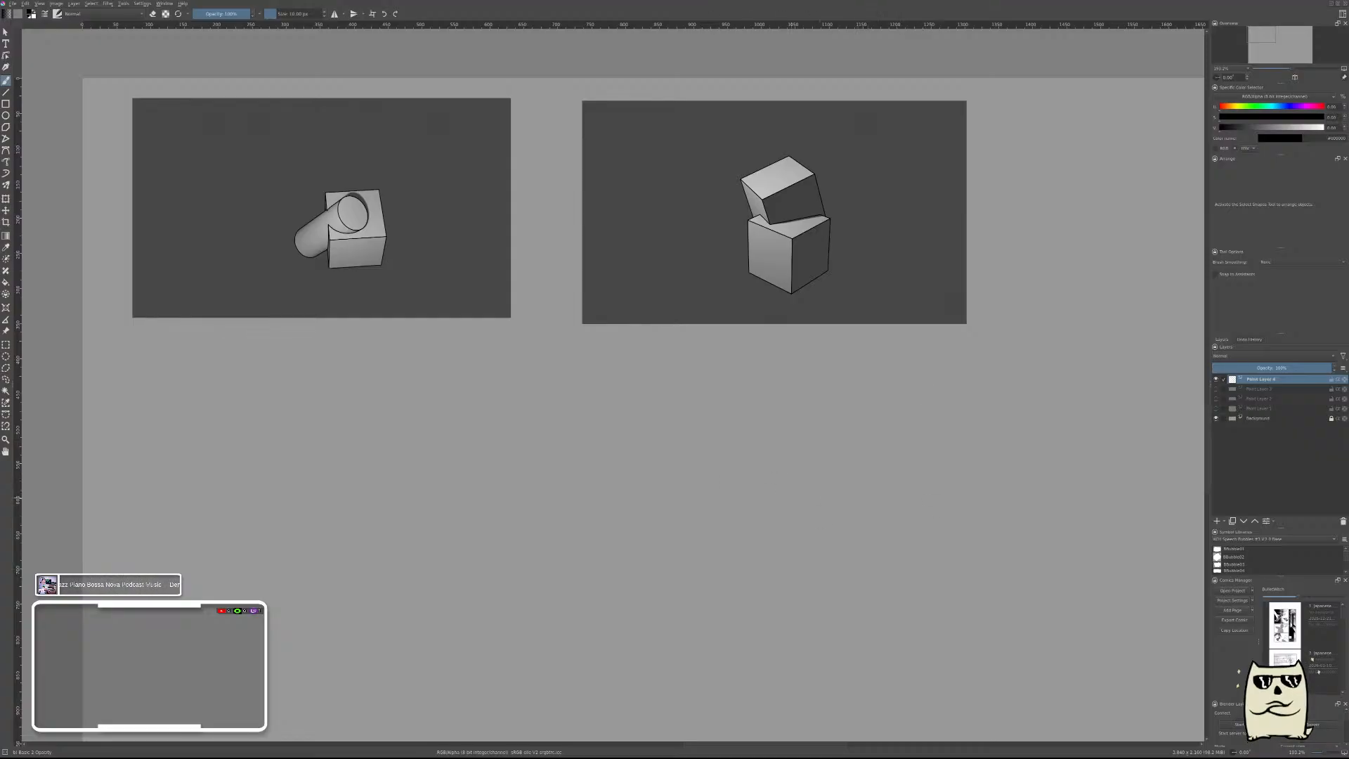
Draw the four edges of the lower cube's top face as a flattened diamond below the stacked-cubes reference.
drag(724, 476, 848, 536)
key(ctrl+z)
mouse_move(712, 466)
mouse_down()
mouse_move(804, 500)
mouse_move(907, 453)
mouse_up()
key(ctrl+z)
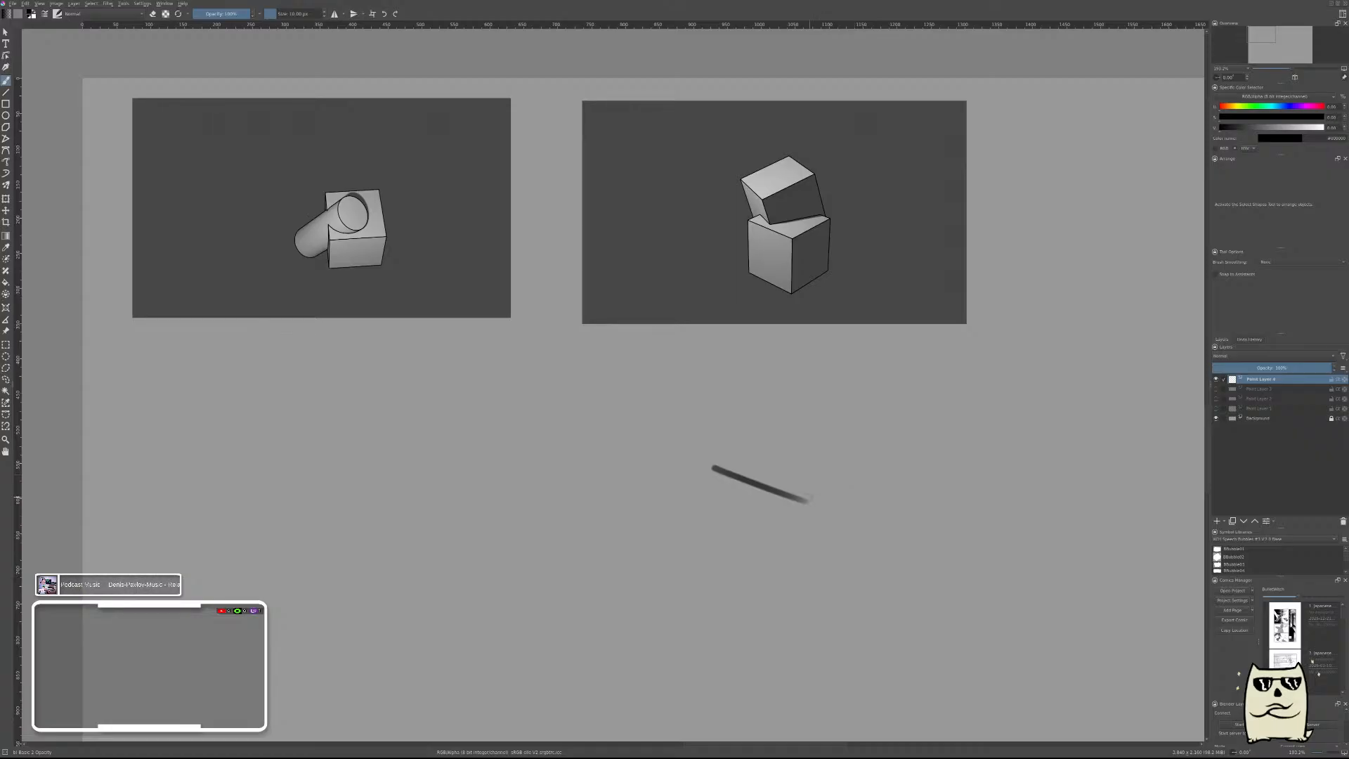
mouse_move(806, 500)
mouse_down()
mouse_move(905, 437)
mouse_move(884, 448)
mouse_move(804, 415)
mouse_up()
drag(713, 465, 799, 408)
key(ctrl+z)
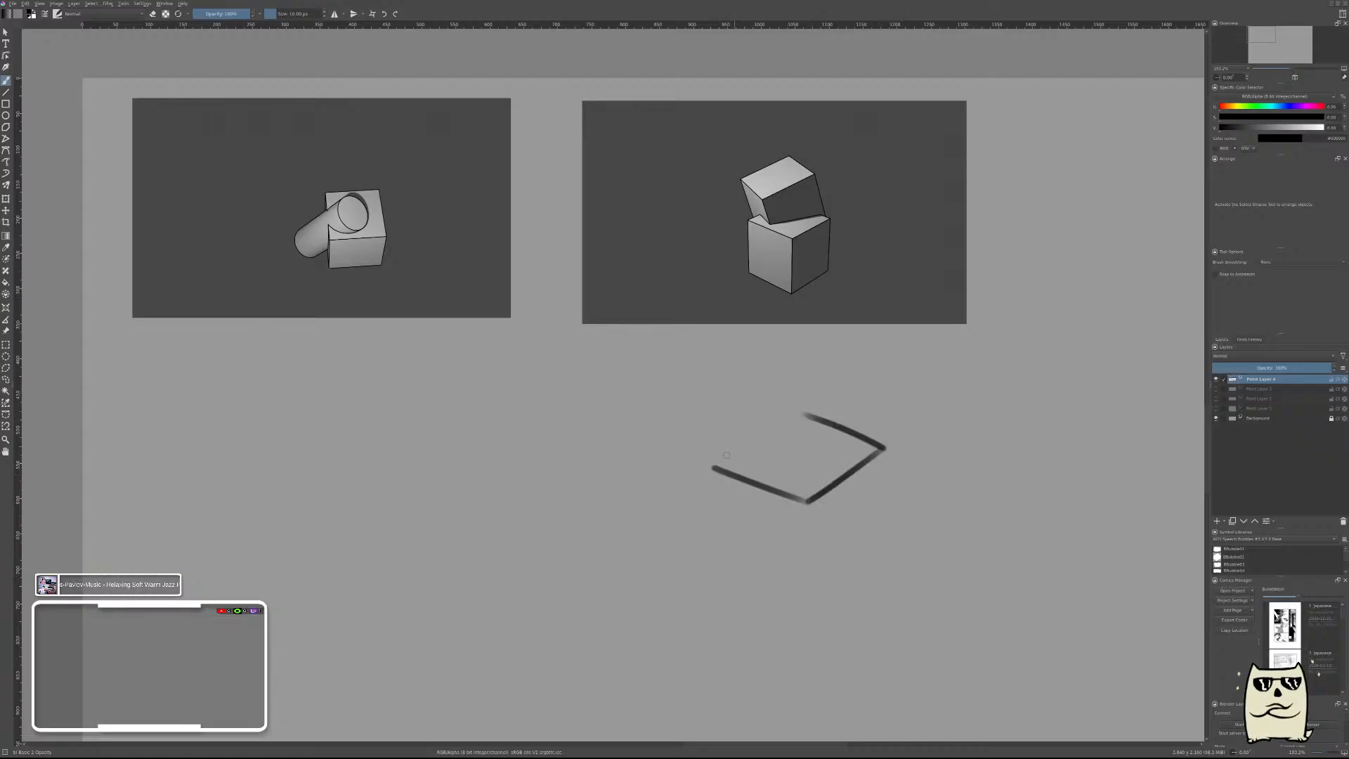
drag(709, 464, 801, 406)
Complete the lower cube by drawing its three vertical edges and the two bottom edges of its front faces.
drag(806, 504, 806, 595)
key(ctrl+z)
drag(805, 505, 808, 616)
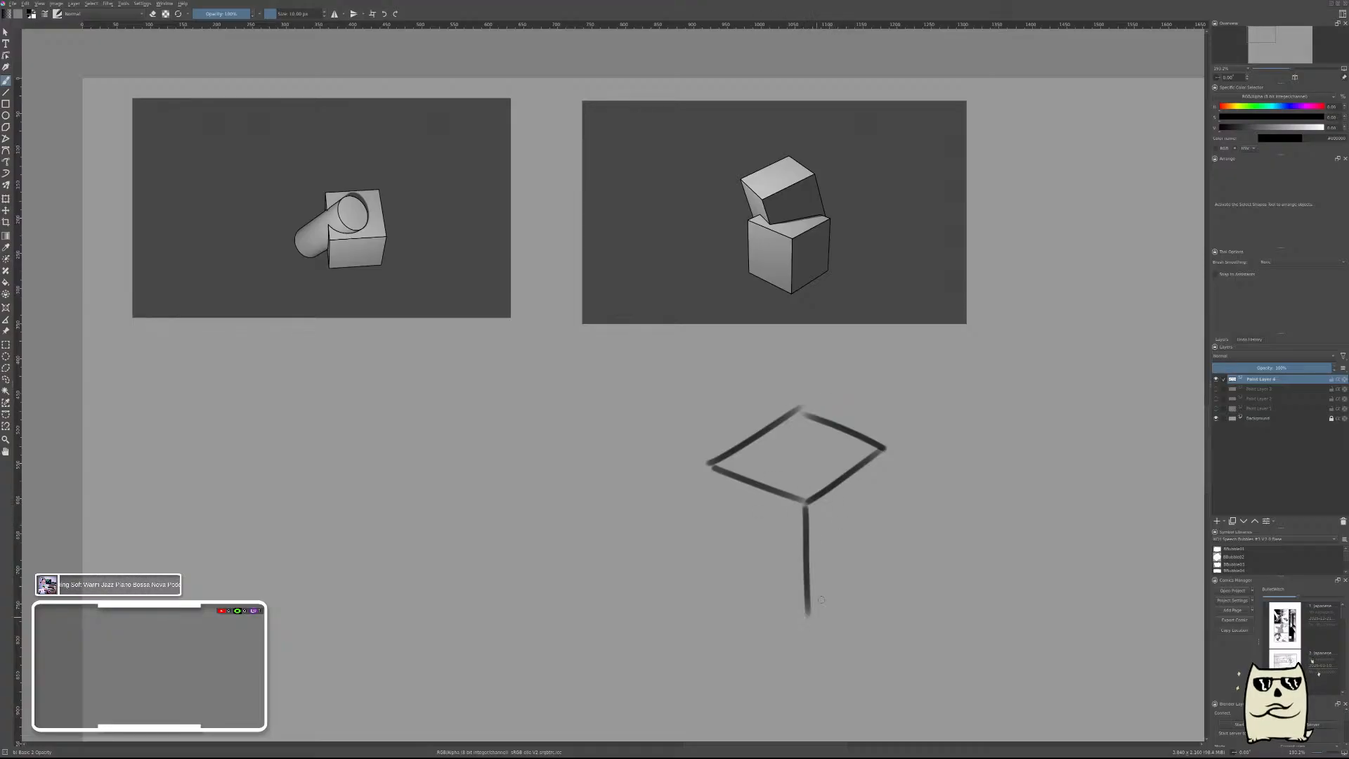
drag(885, 454, 886, 557)
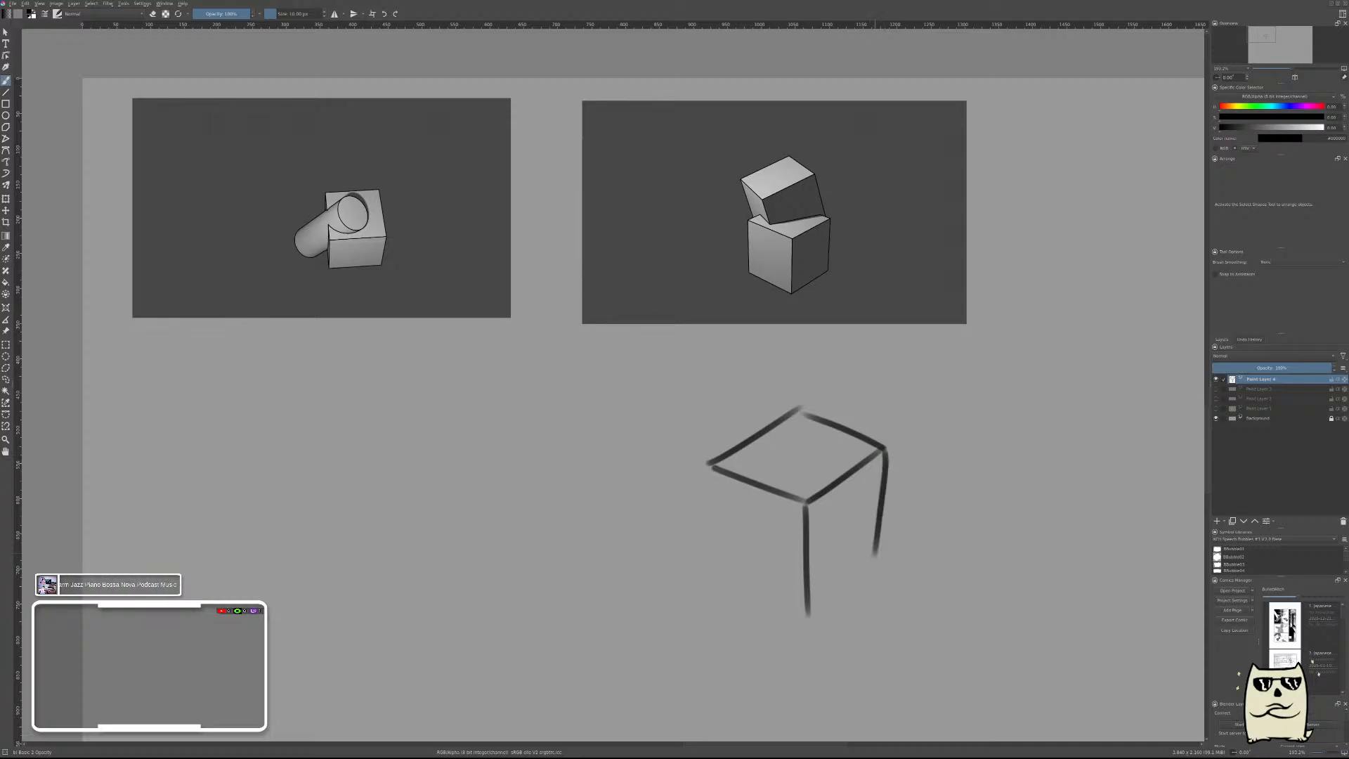
key(ctrl+z)
drag(884, 457, 887, 539)
drag(808, 615, 900, 525)
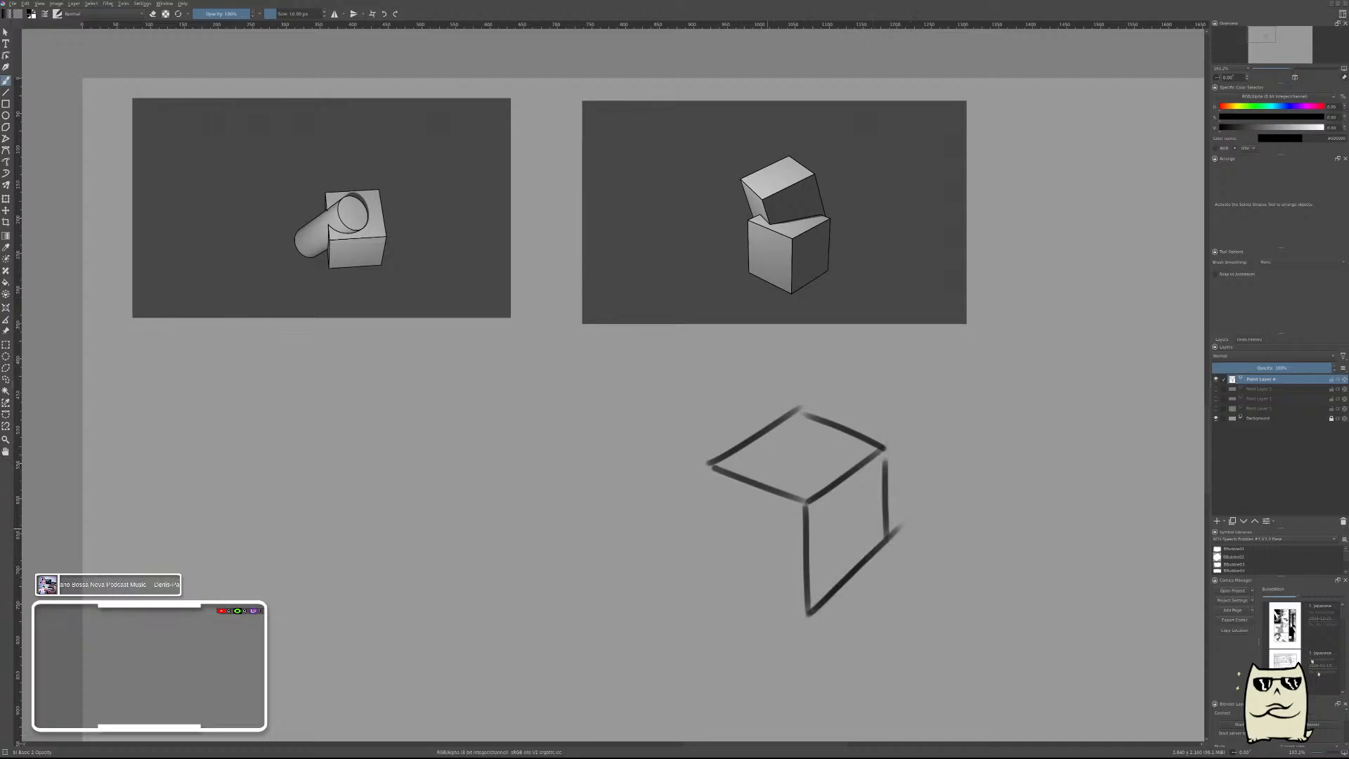
mouse_move(716, 469)
mouse_down()
mouse_move(713, 579)
mouse_move(808, 616)
mouse_up()
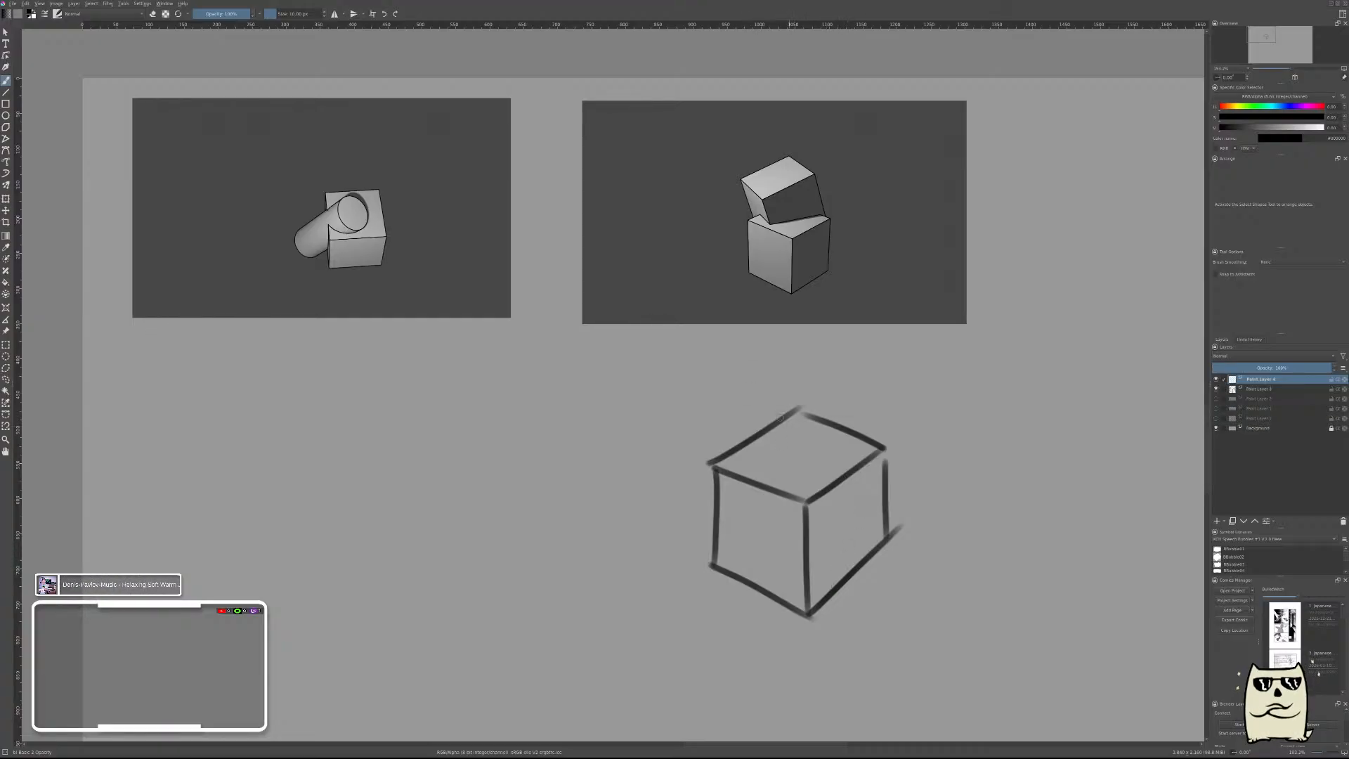
On the new layer, draw the upper cube's two front top edges and its front and right side edges.
drag(703, 371, 773, 420)
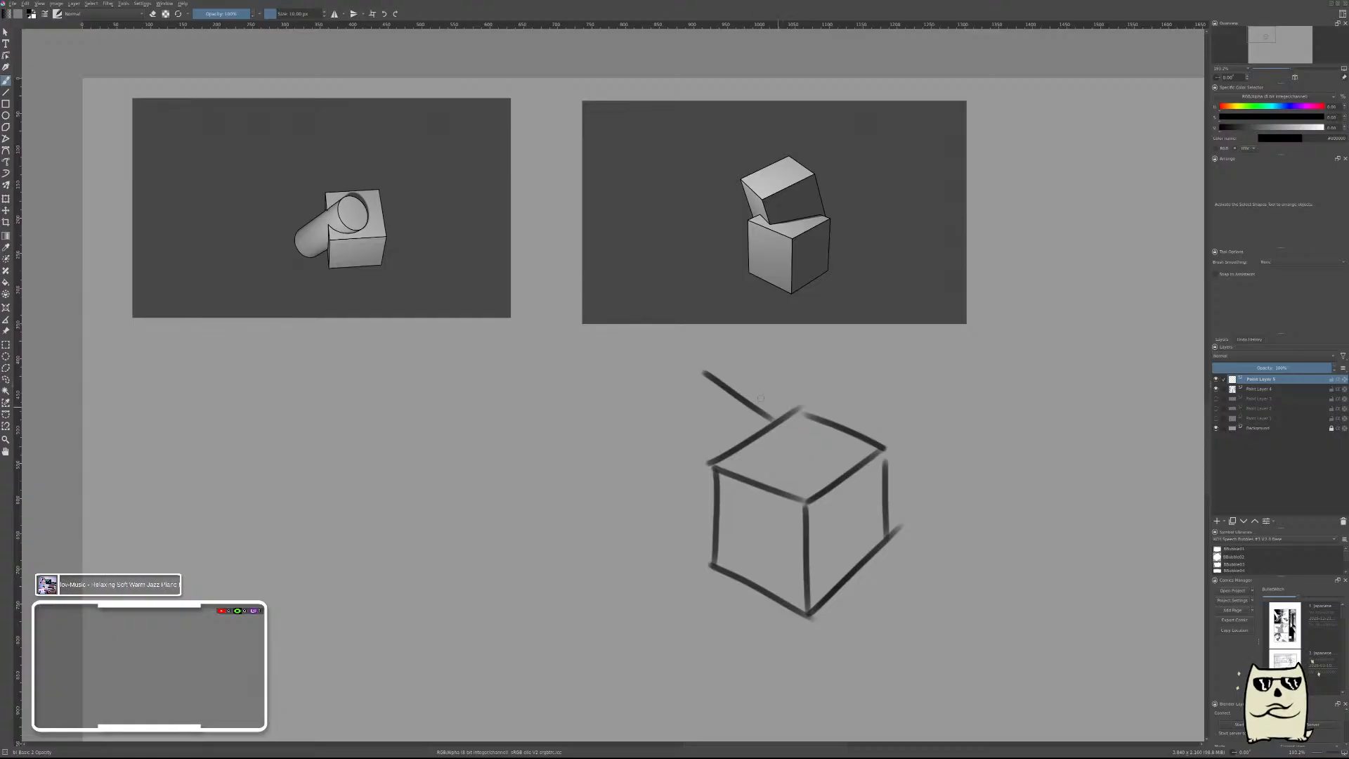
key(ctrl+z)
mouse_move(710, 378)
mouse_down()
mouse_move(769, 414)
mouse_move(801, 483)
mouse_up()
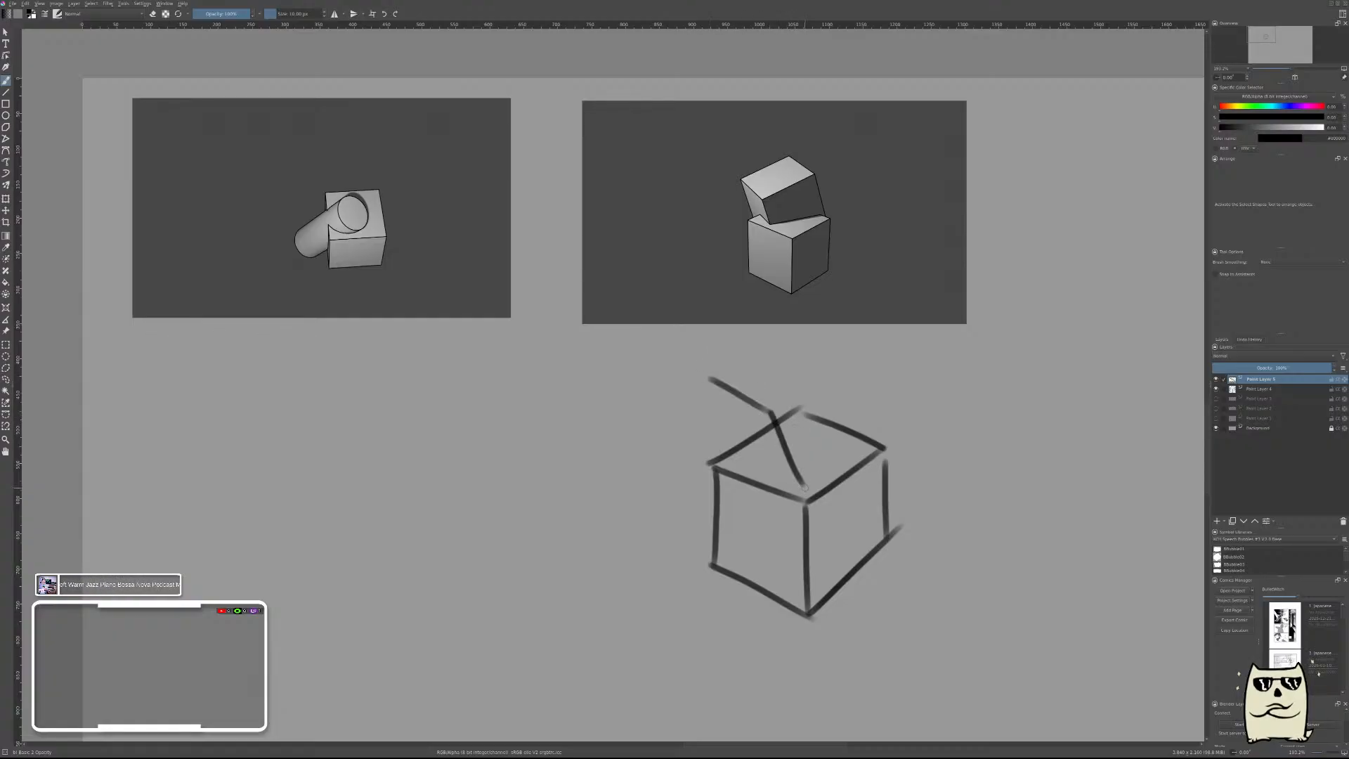
mouse_move(773, 411)
mouse_down()
mouse_move(841, 363)
mouse_move(882, 447)
mouse_up()
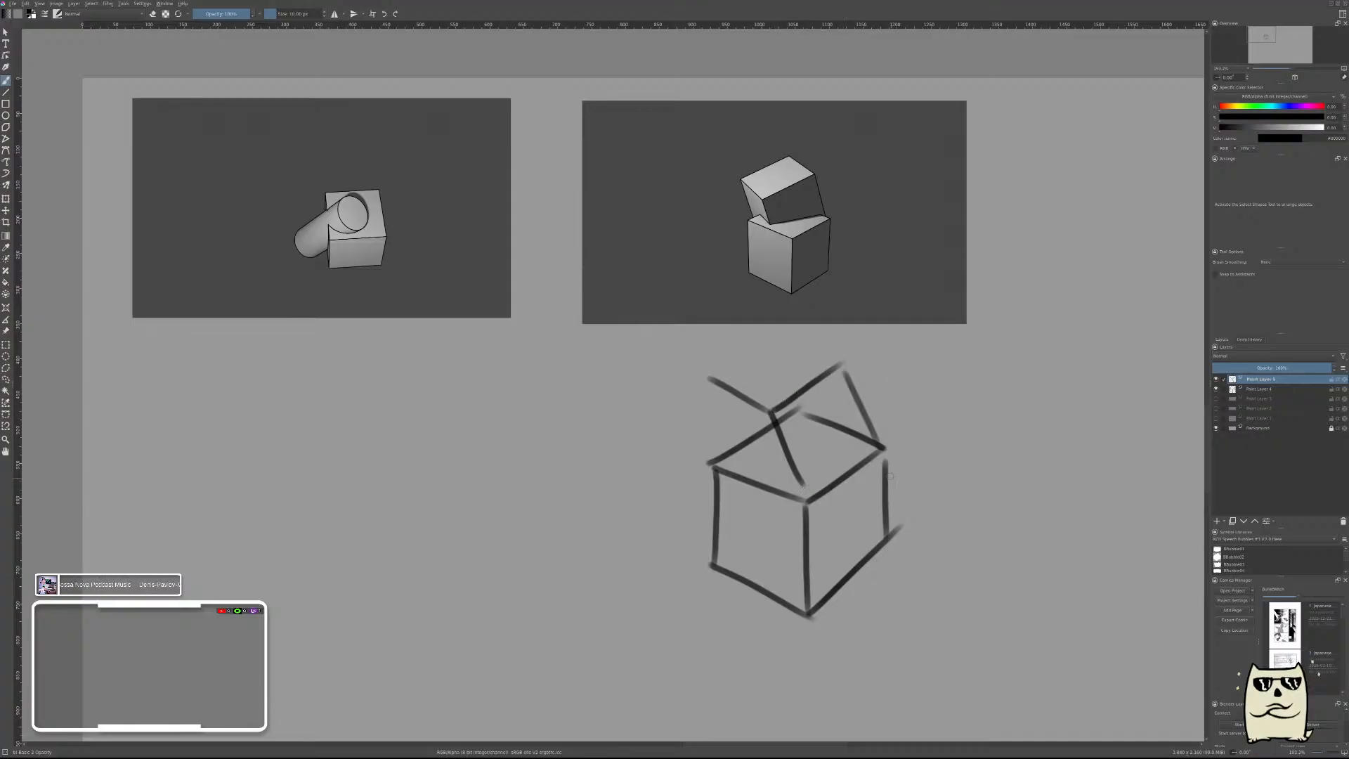
key(ctrl+z)
drag(840, 363, 881, 465)
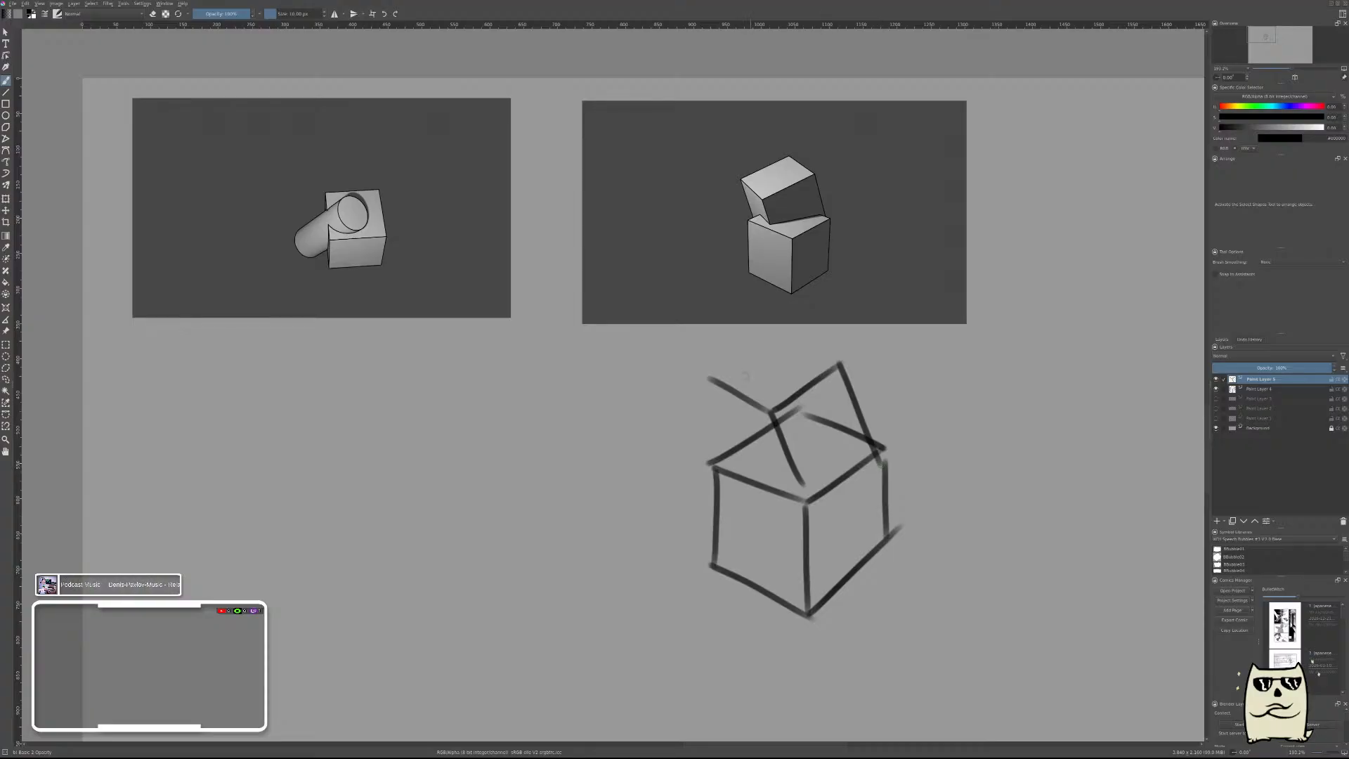
Draw the two back edges of the upper cube's top face and its left side edge.
drag(711, 379, 786, 342)
key(ctrl+z)
mouse_move(710, 378)
mouse_down()
mouse_move(778, 334)
mouse_move(840, 364)
mouse_up()
key(ctrl+z)
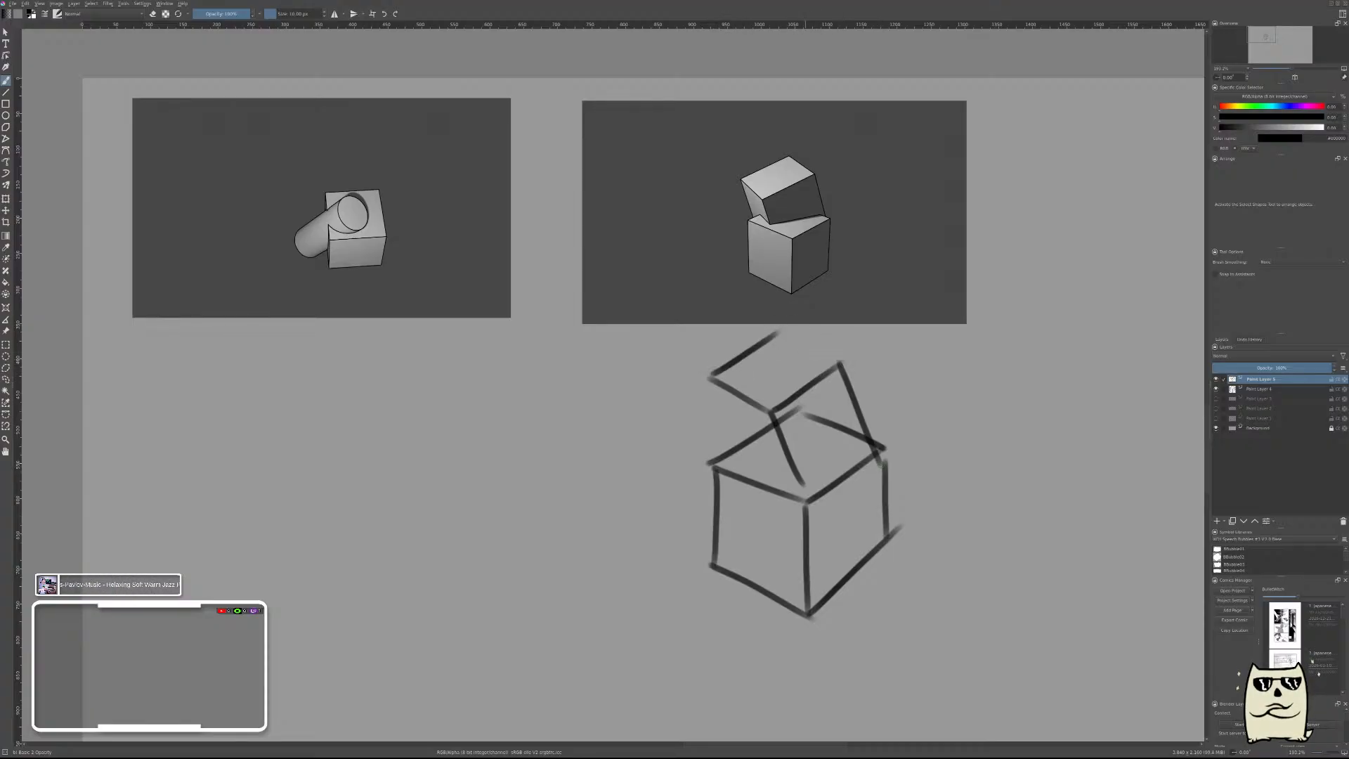
key(ctrl+z)
drag(711, 378, 785, 321)
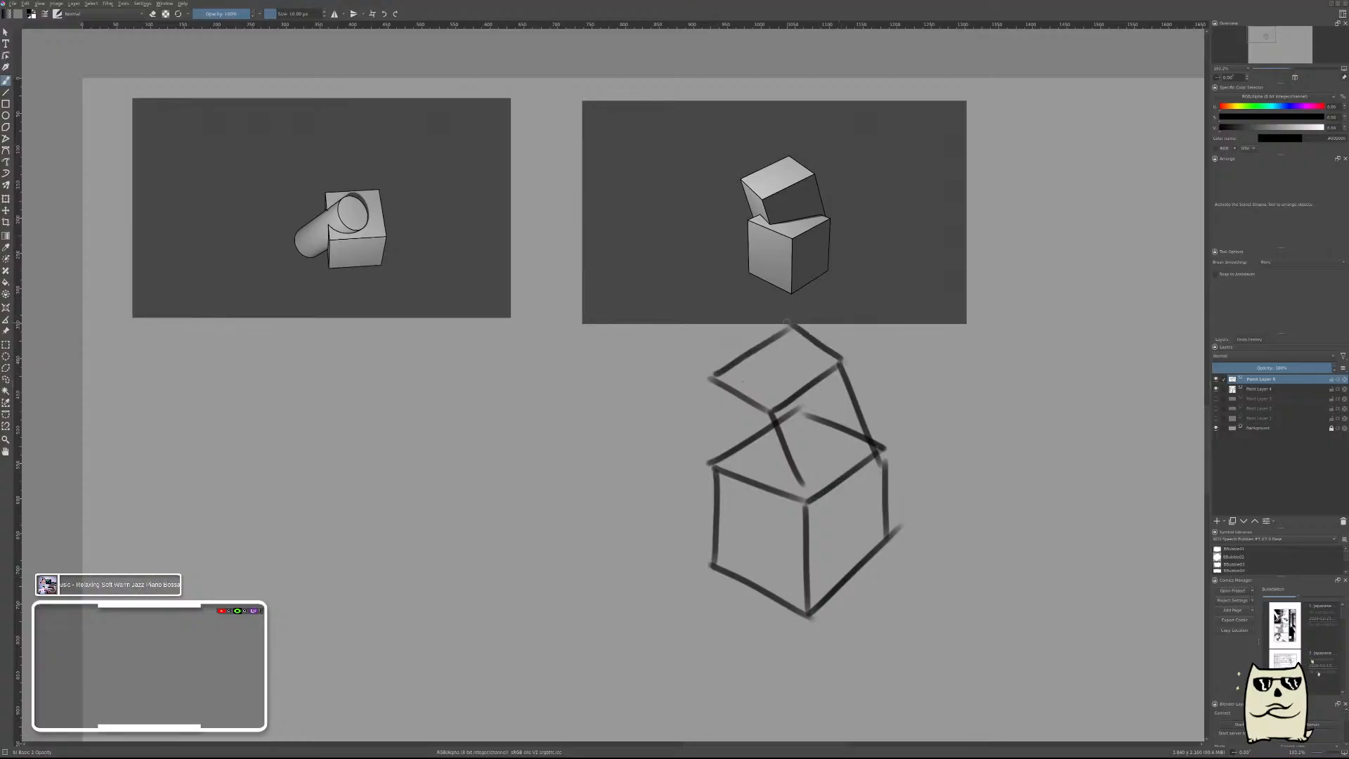
drag(716, 390, 759, 469)
Move the upper cube's layer slightly down onto the lower cube and return to the brush.
key(t)
mouse_move(866, 506)
mouse_down()
mouse_move(867, 530)
mouse_move(865, 513)
mouse_move(877, 524)
mouse_up()
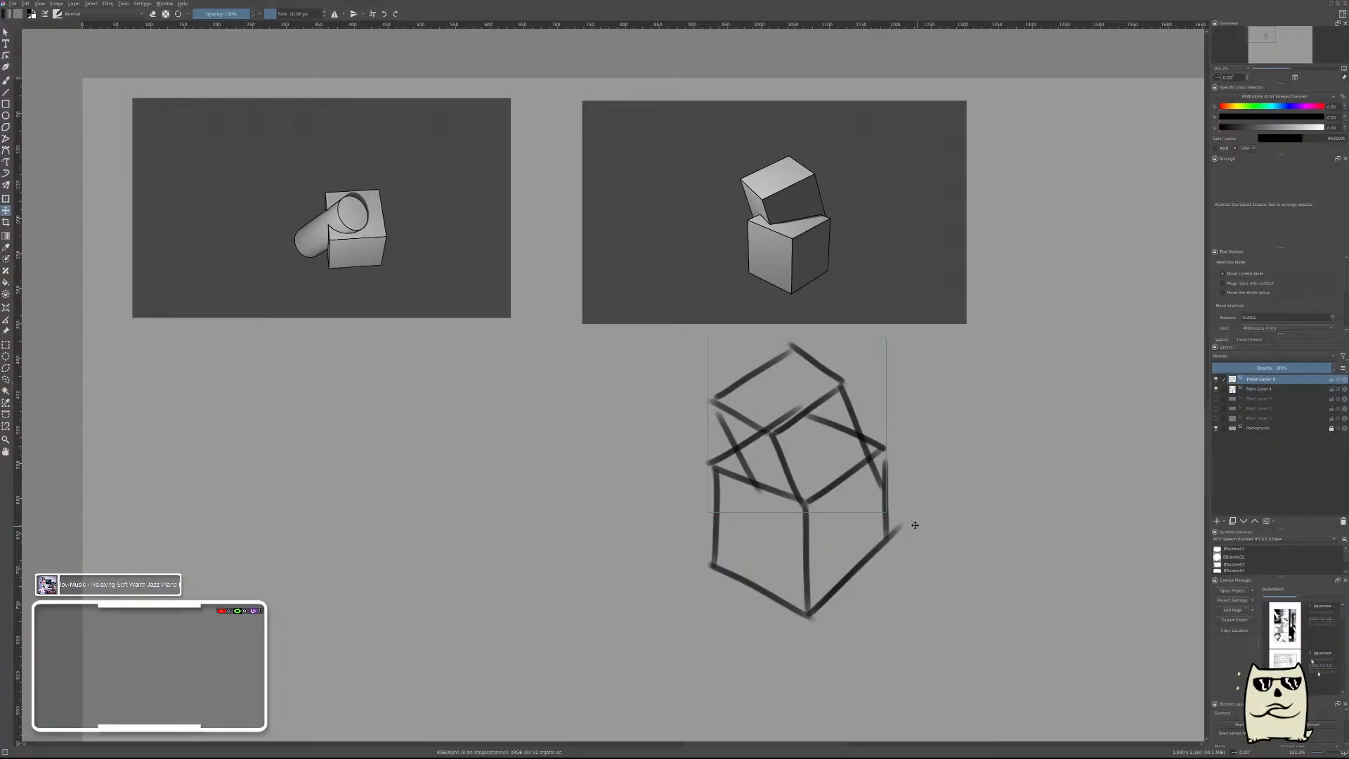
key(b)
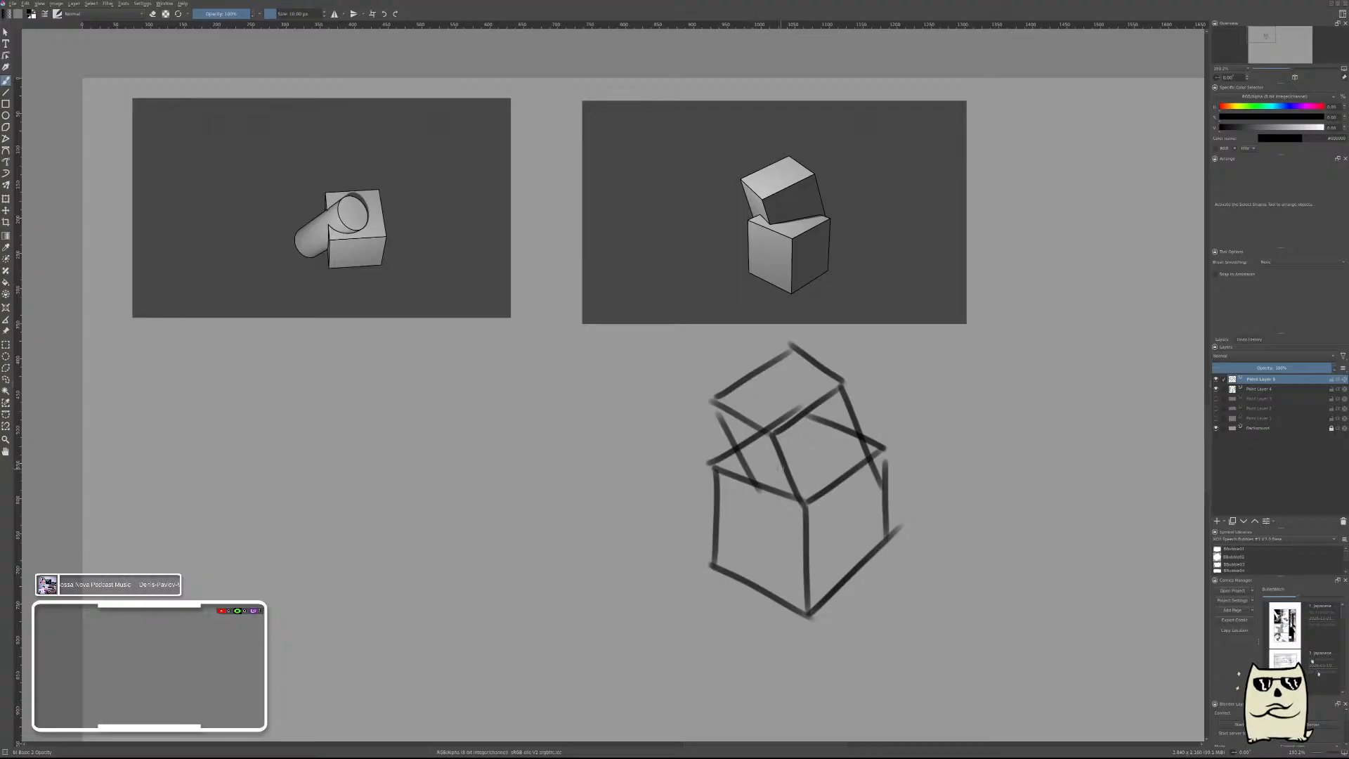
drag(751, 443, 786, 470)
key(ctrl+z)
key(ctrl+z)
drag(747, 444, 786, 474)
key(ctrl+z)
key(ctrl+z)
Add a new layer and draw the two contact edges where the upper cube meets the lower cube's top face.
key(Insert)
drag(844, 430, 789, 470)
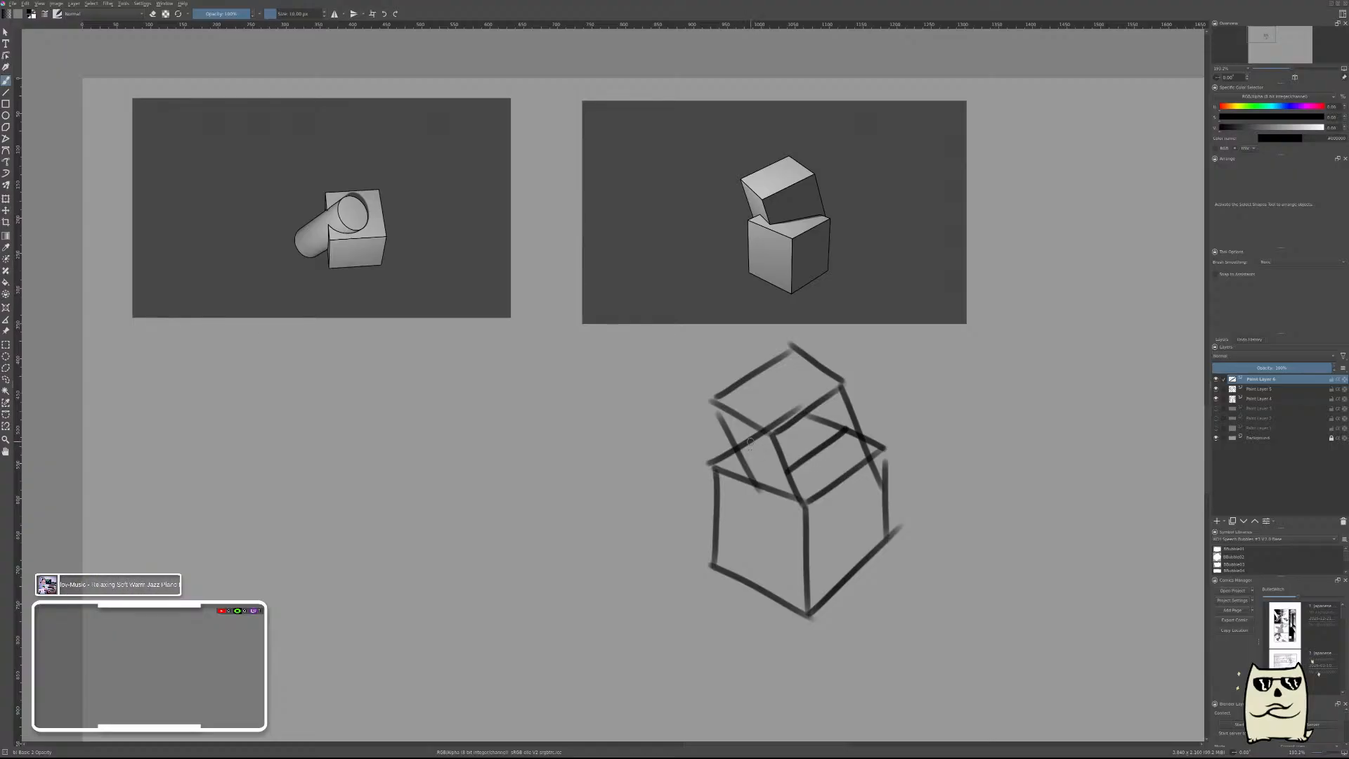
drag(751, 442, 787, 470)
key(ctrl+z)
key(ctrl+z)
On the upper cube's layer, erase the portions of its side edges that extend below the contact lines.
click(1261, 389)
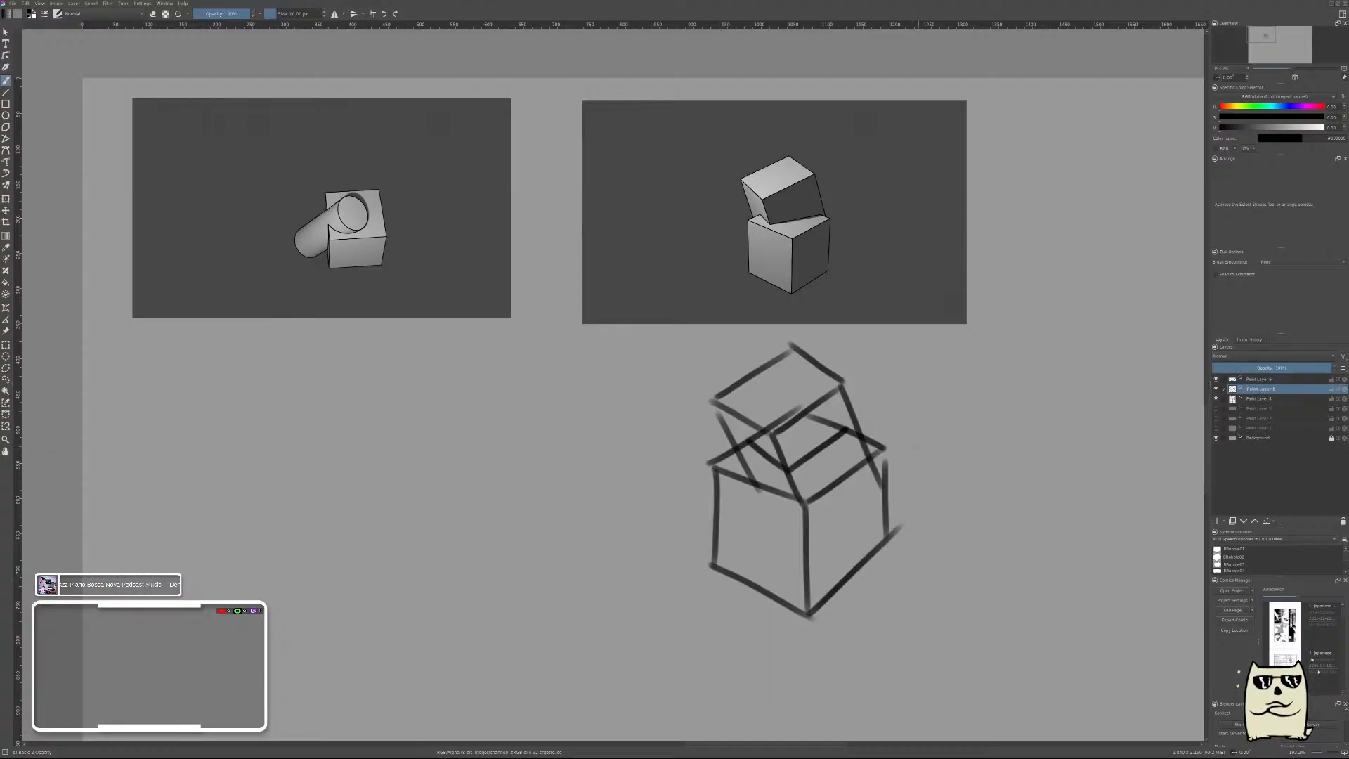
right_click(942, 443)
click(900, 476)
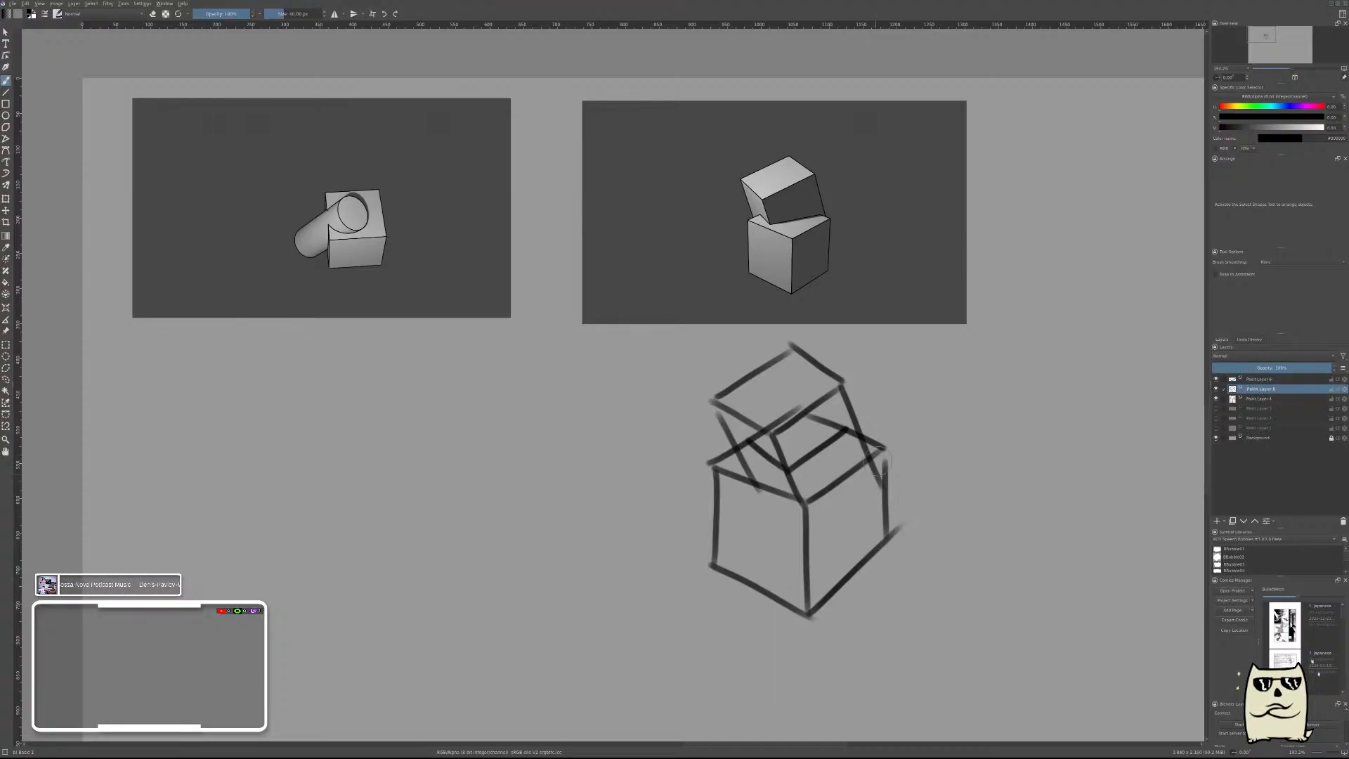
key(e)
mouse_move(884, 494)
mouse_down()
mouse_move(870, 449)
mouse_move(871, 461)
mouse_up()
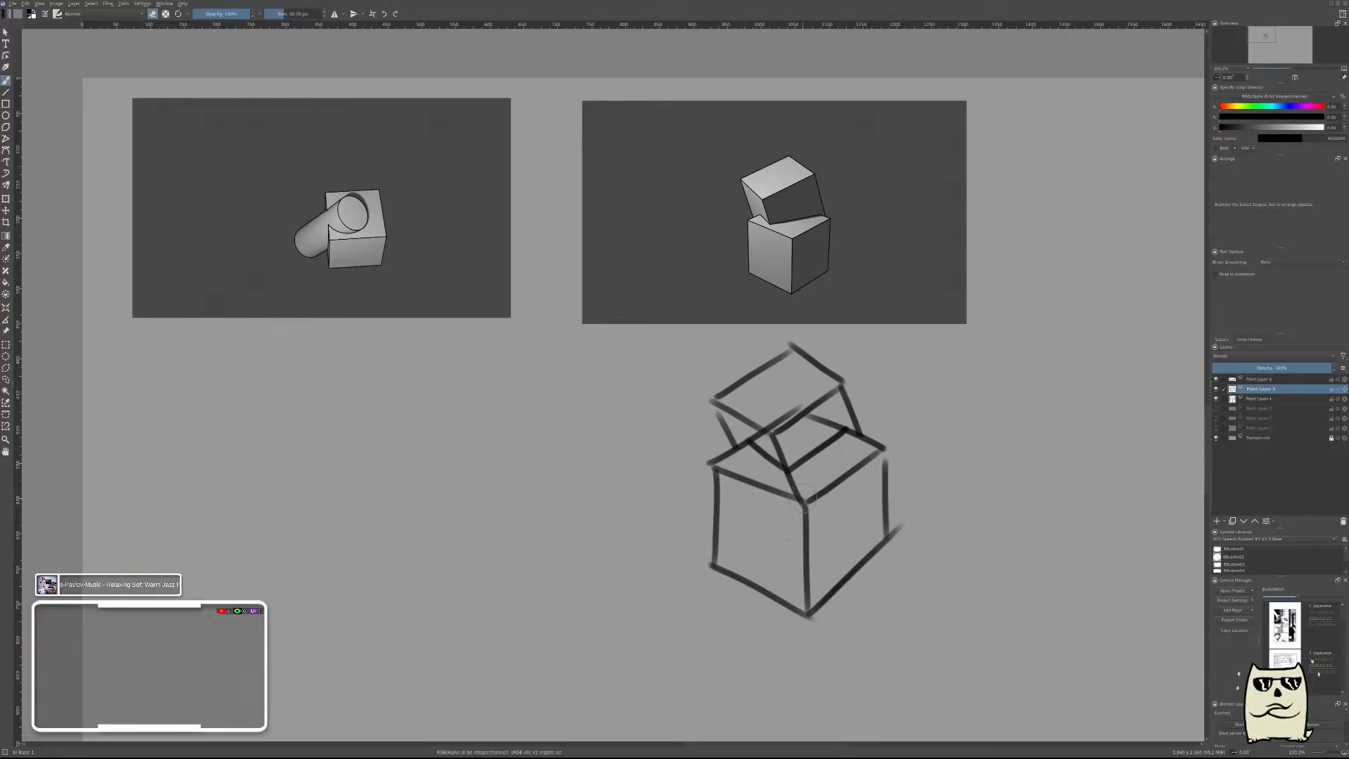
drag(803, 495, 812, 522)
On the lower cube's layer, erase the back top edges hidden behind the upper cube.
key(Page_Down)
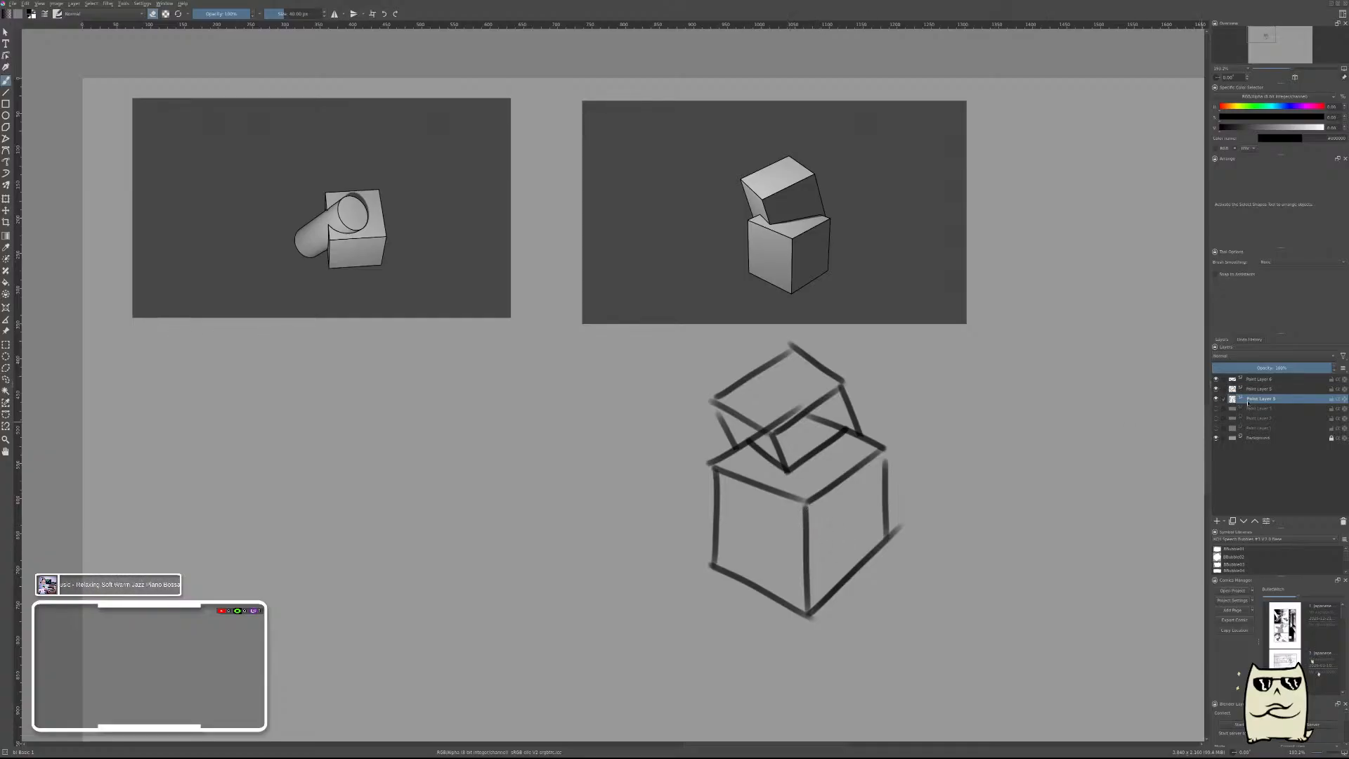
drag(764, 422, 839, 427)
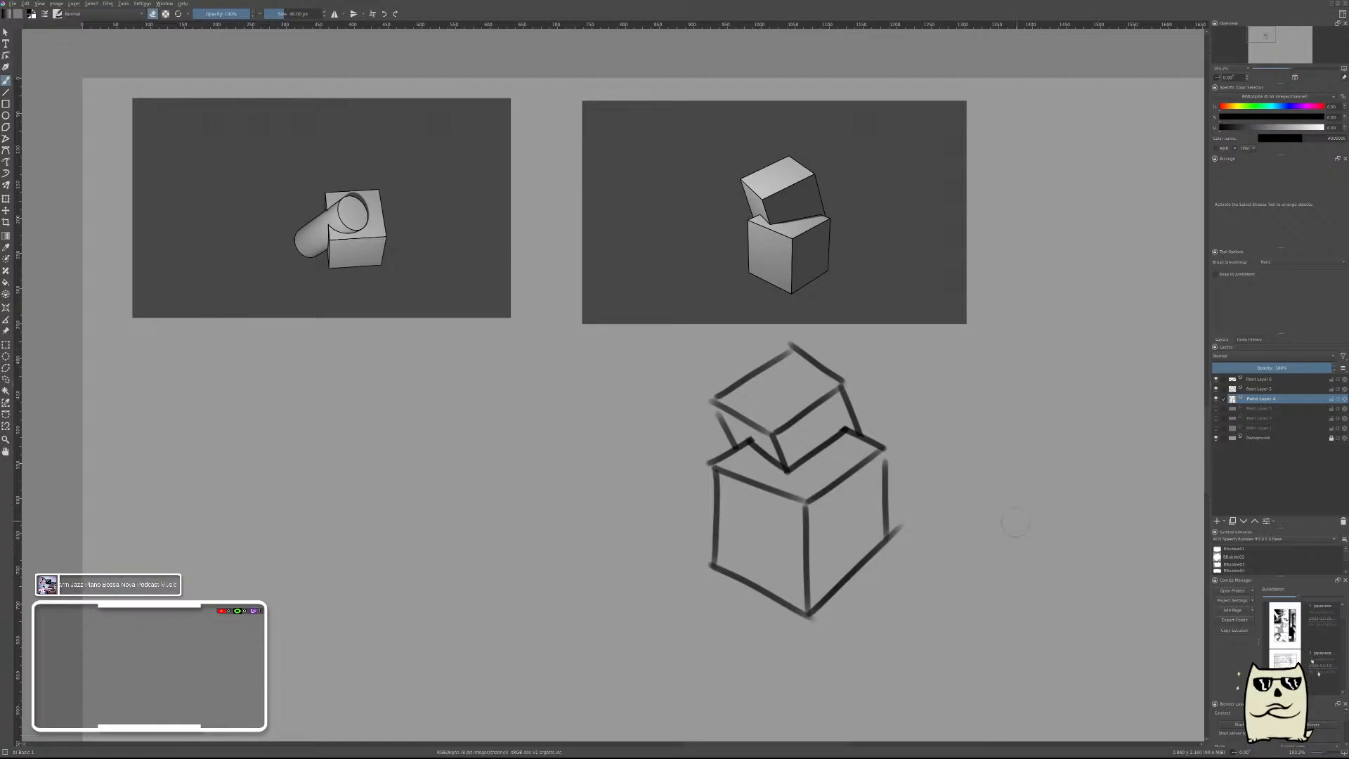
Return to the drawing brush and merge the contact-edge and upper-cube layers down into the lower cube's layer.
right_click(971, 429)
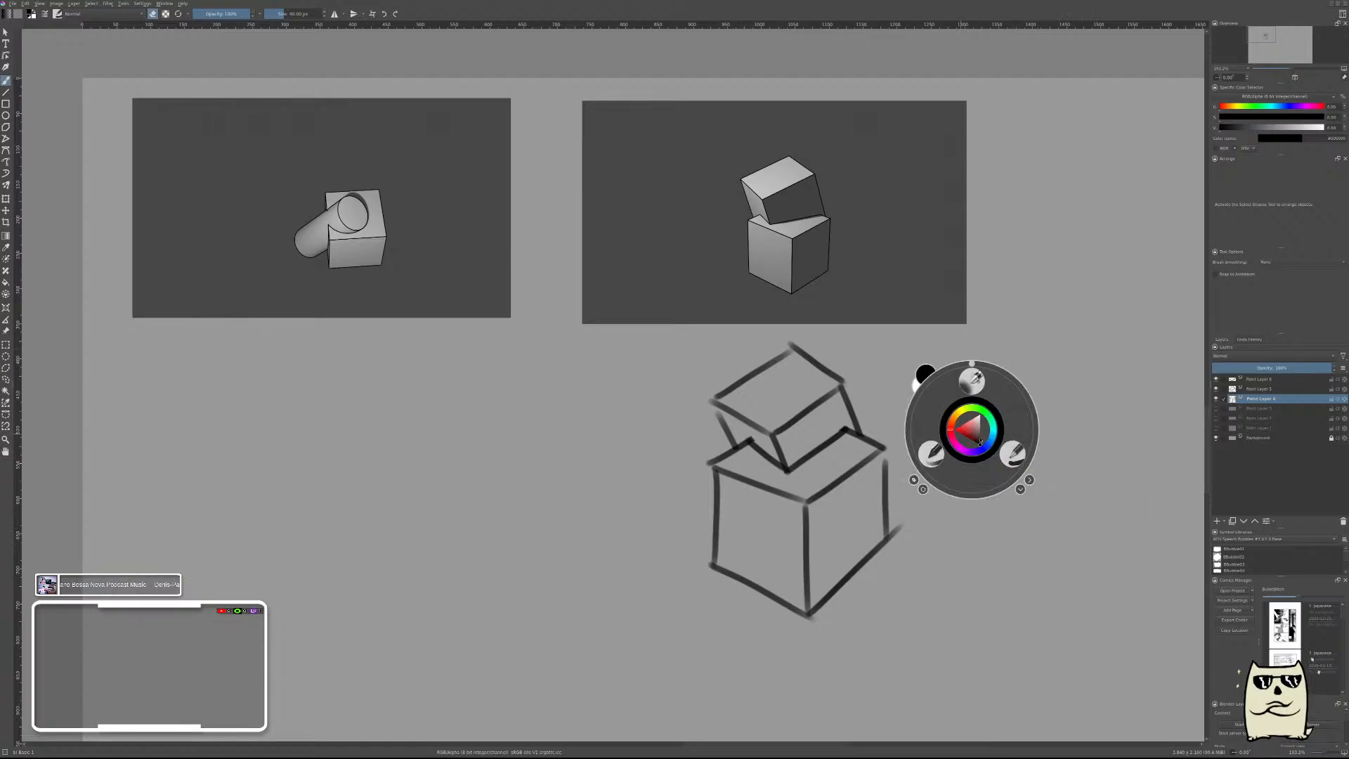
click(926, 455)
click(1239, 380)
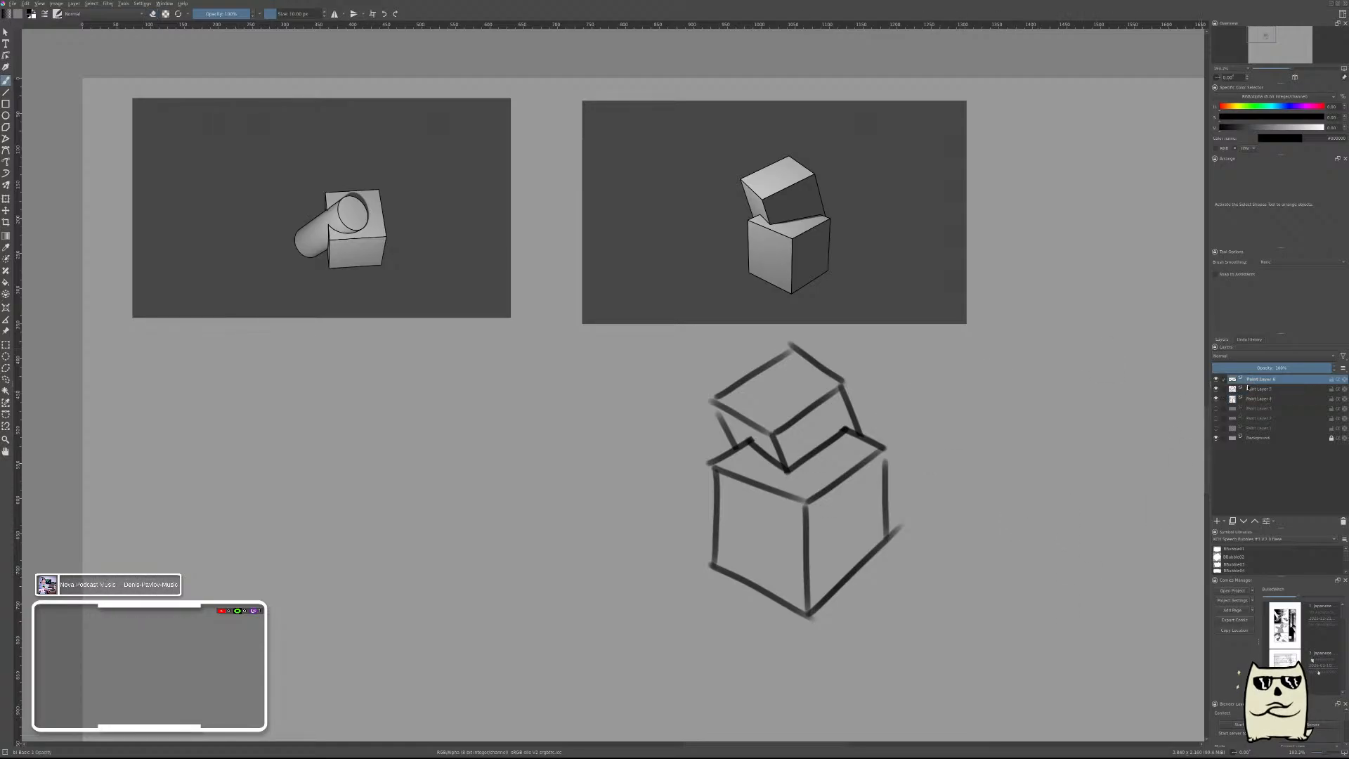
key(ctrl+e)
key(ctrl+e)
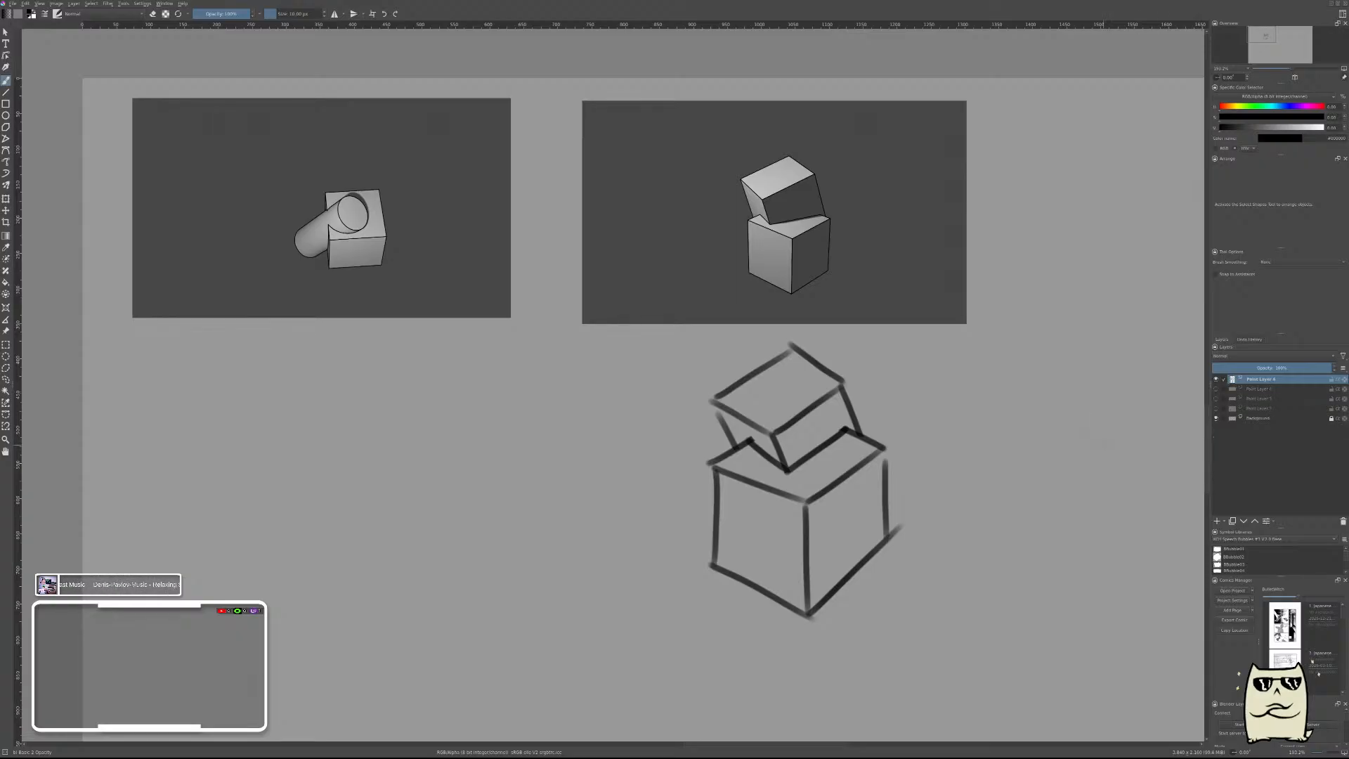
Draw the four-sided top face of a slightly rotated box in the space below the cylinder-and-cube reference.
drag(520, 441, 822, 420)
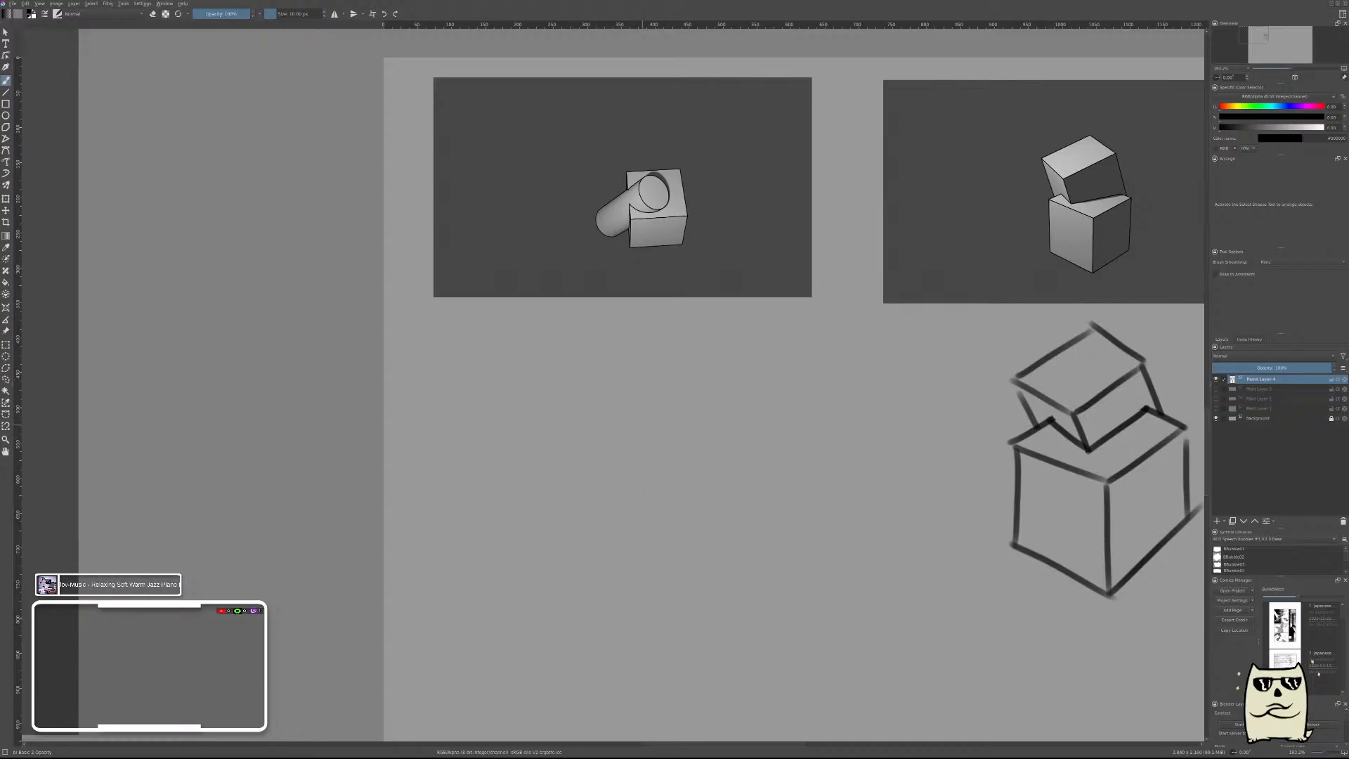
drag(634, 404, 649, 494)
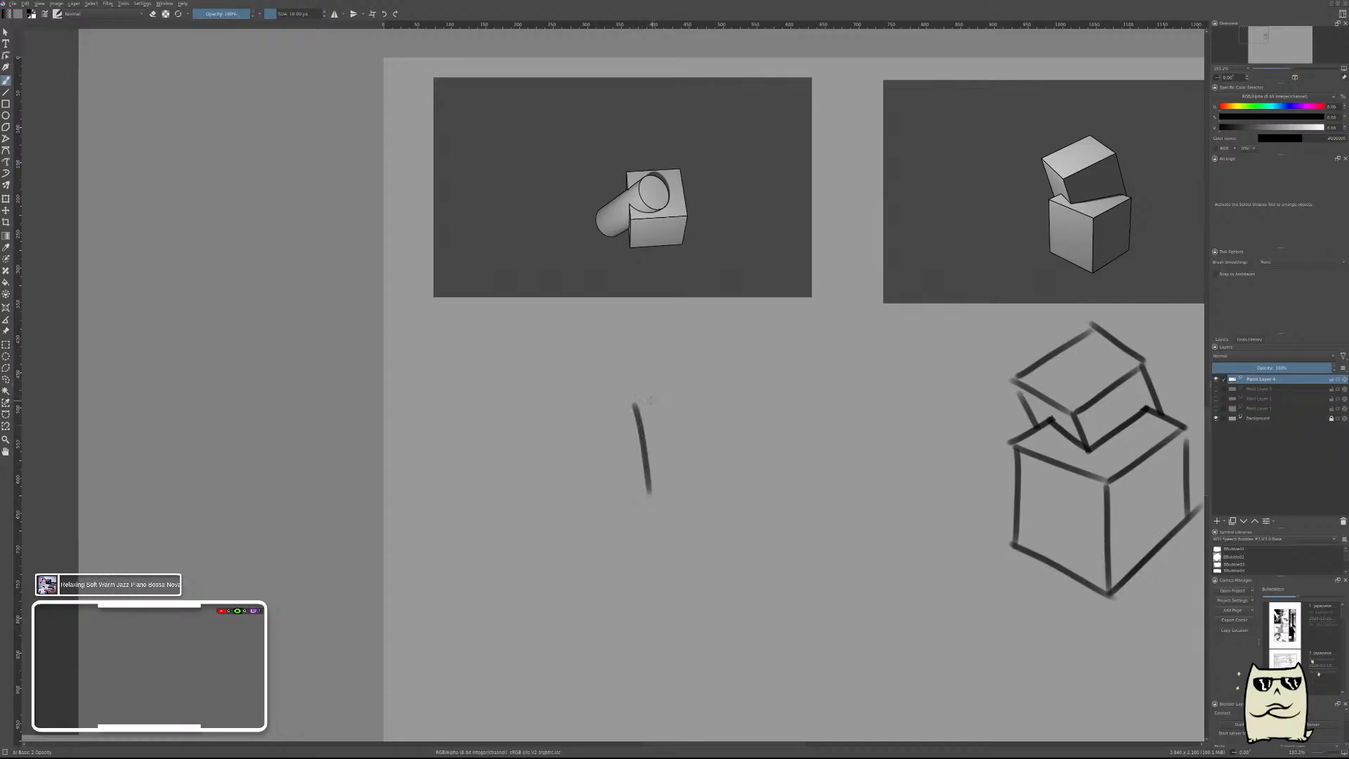
mouse_move(635, 403)
mouse_down()
mouse_move(758, 384)
mouse_move(757, 478)
mouse_up()
key(ctrl+z)
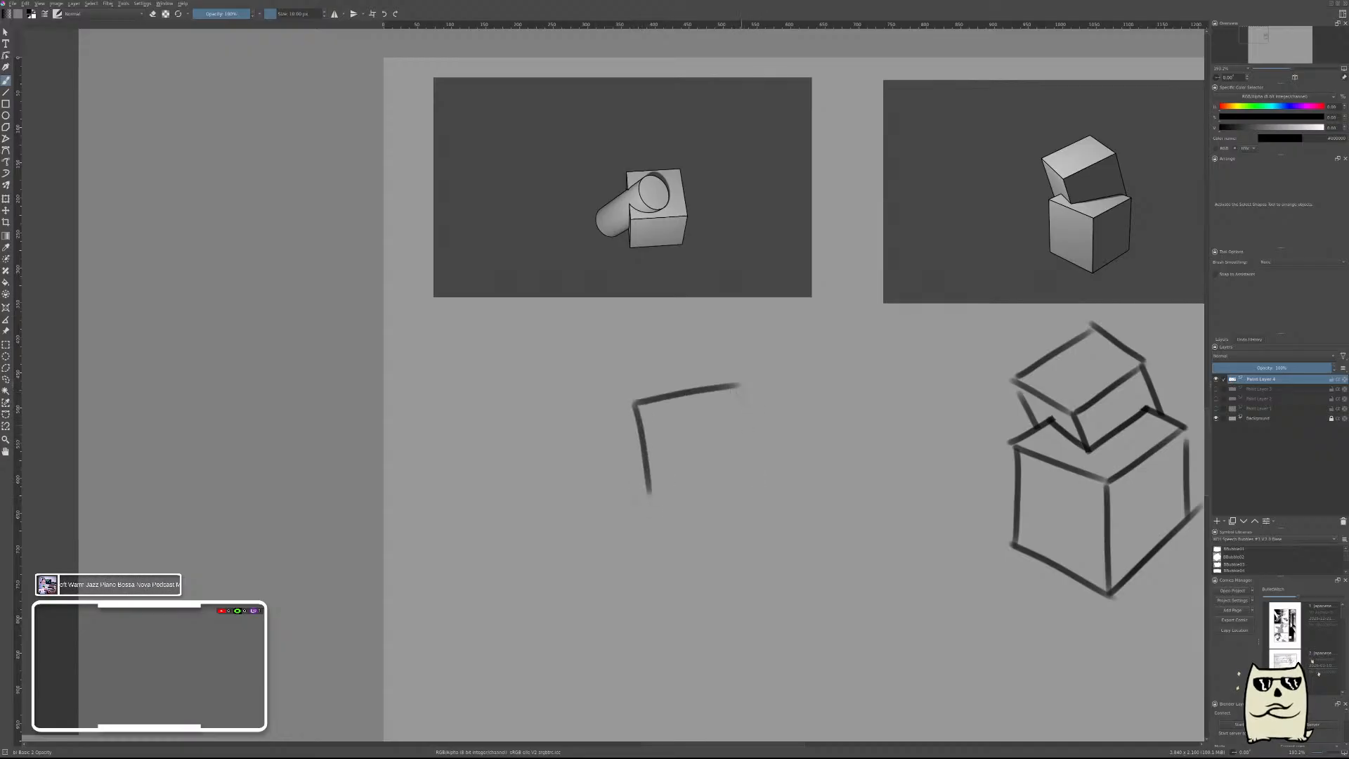
drag(737, 387, 761, 488)
drag(650, 496, 761, 483)
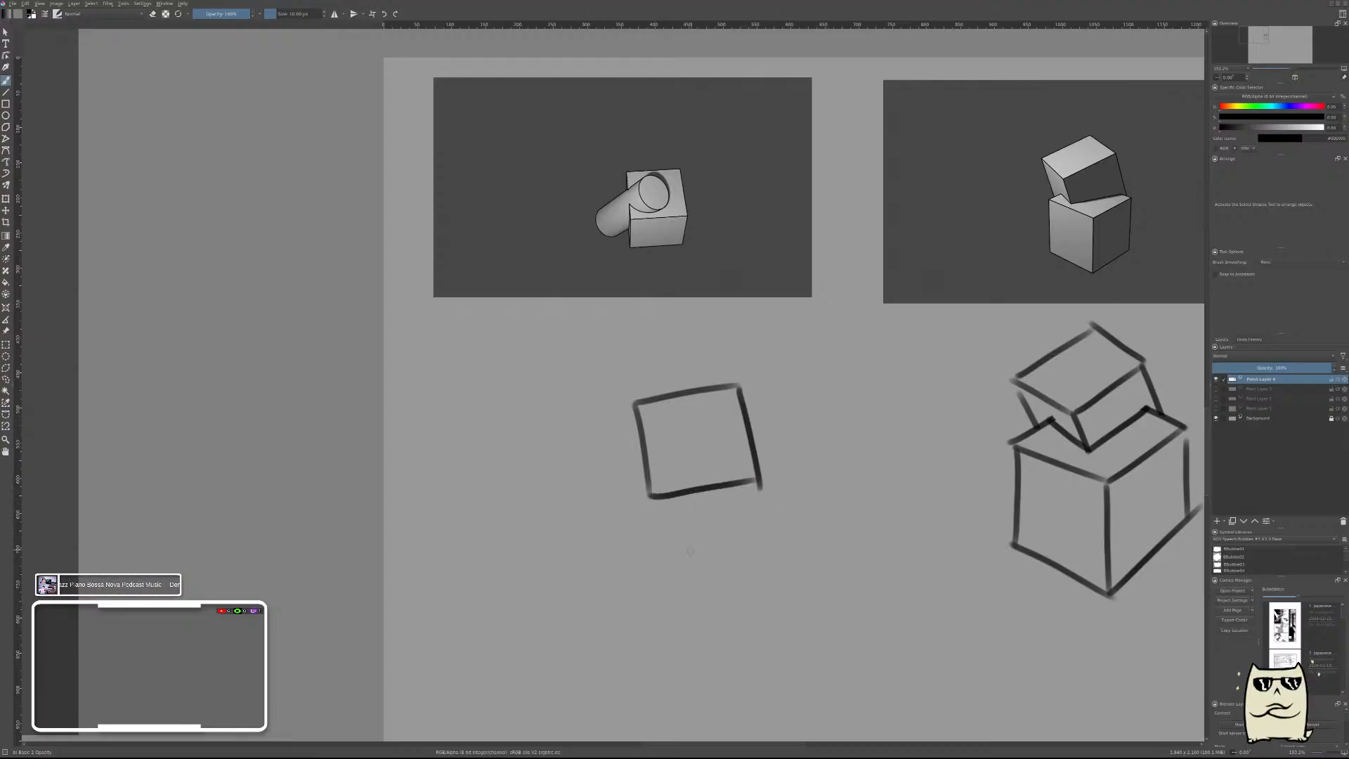
Complete the box by drawing its lower front edge, two vertical front edges and the narrow side face on the cylinder's side.
drag(637, 562, 761, 542)
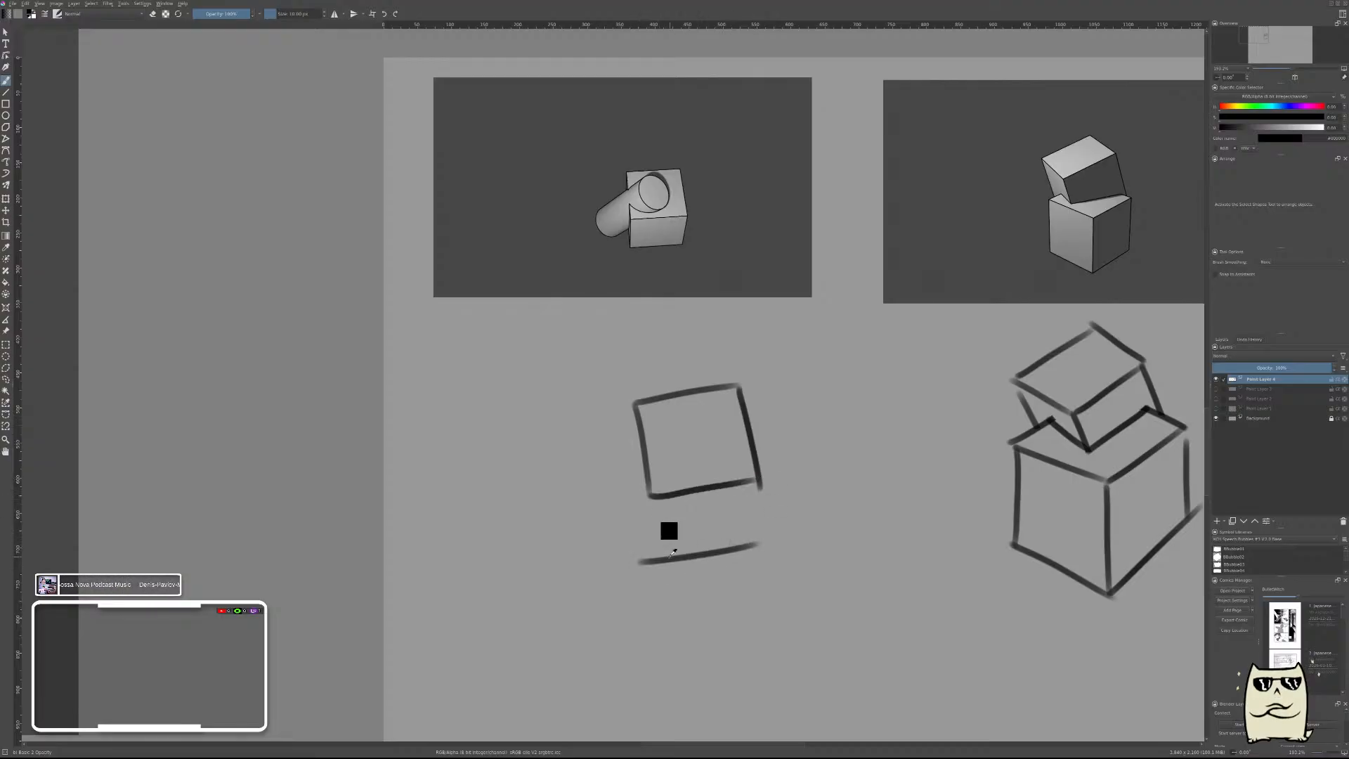
key(ctrl+z)
drag(619, 562, 727, 552)
key(ctrl+z)
drag(632, 557, 732, 546)
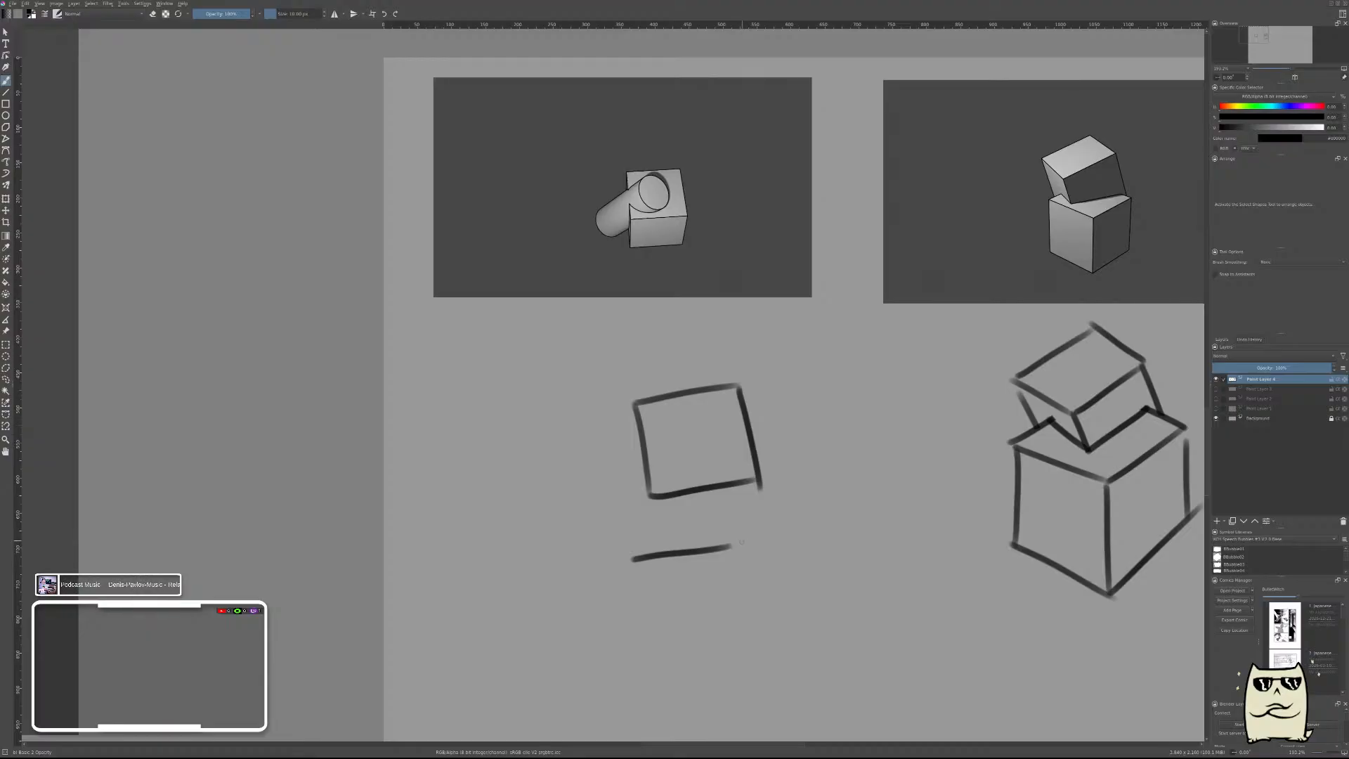
key(ctrl+z)
drag(645, 553, 768, 538)
key(ctrl+z)
drag(643, 557, 751, 537)
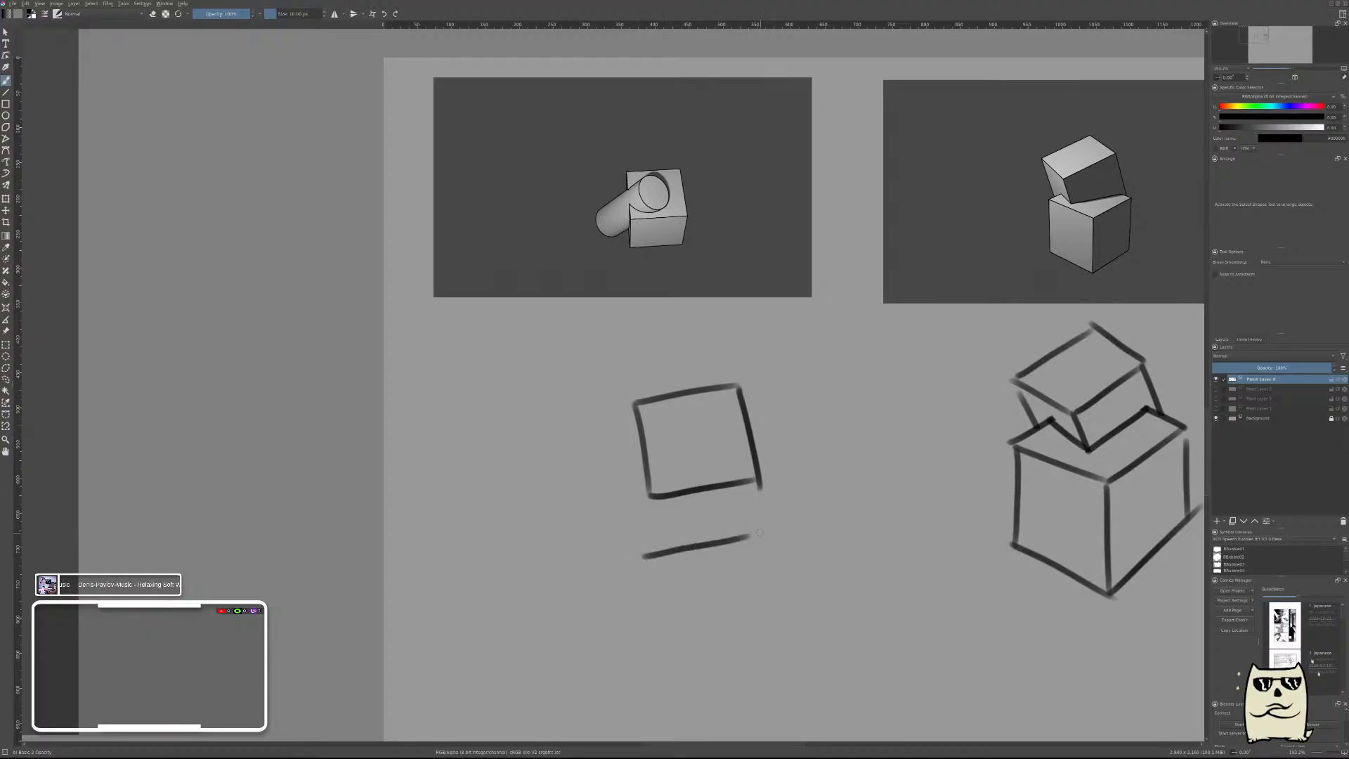
drag(760, 483, 733, 548)
drag(652, 496, 645, 570)
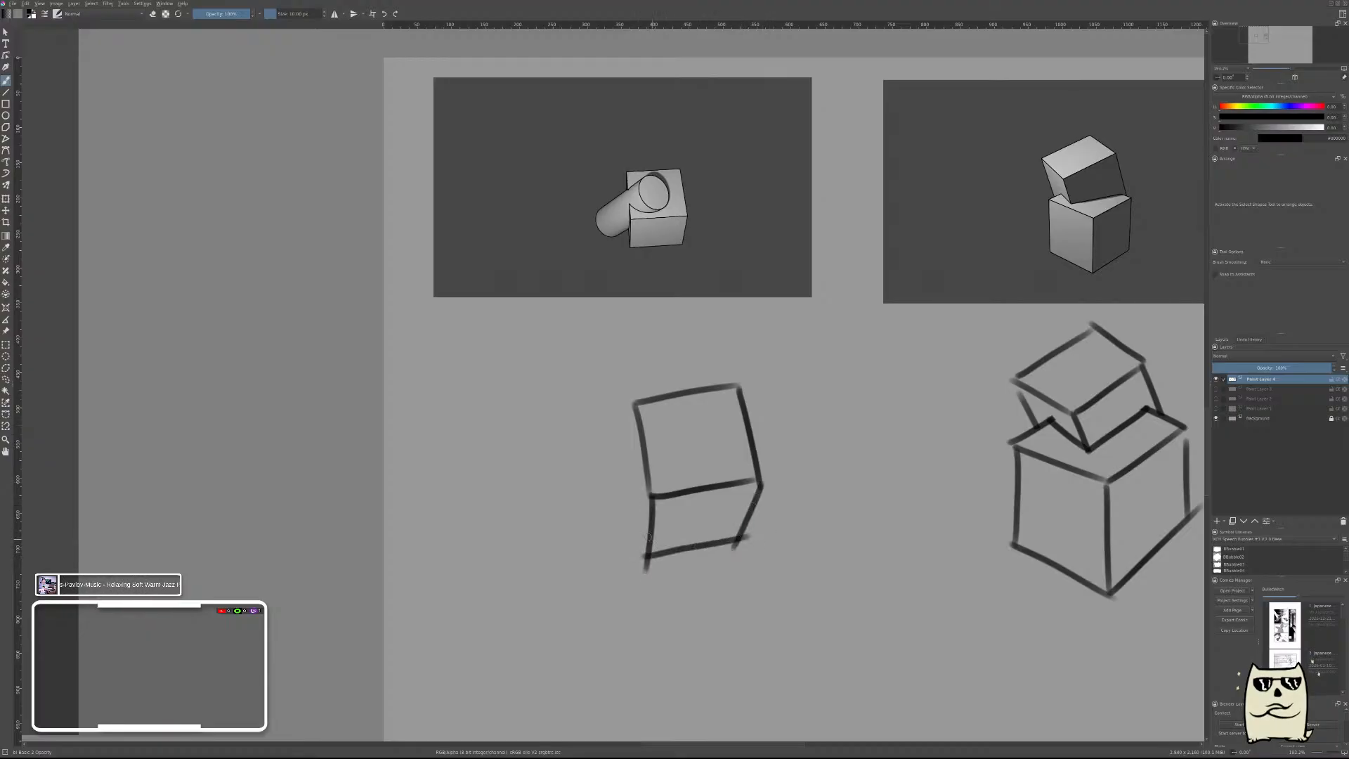
drag(635, 406, 641, 557)
Add a new layer and draw a small ellipse on the box's top face as the cylinder's end cap.
key(Insert)
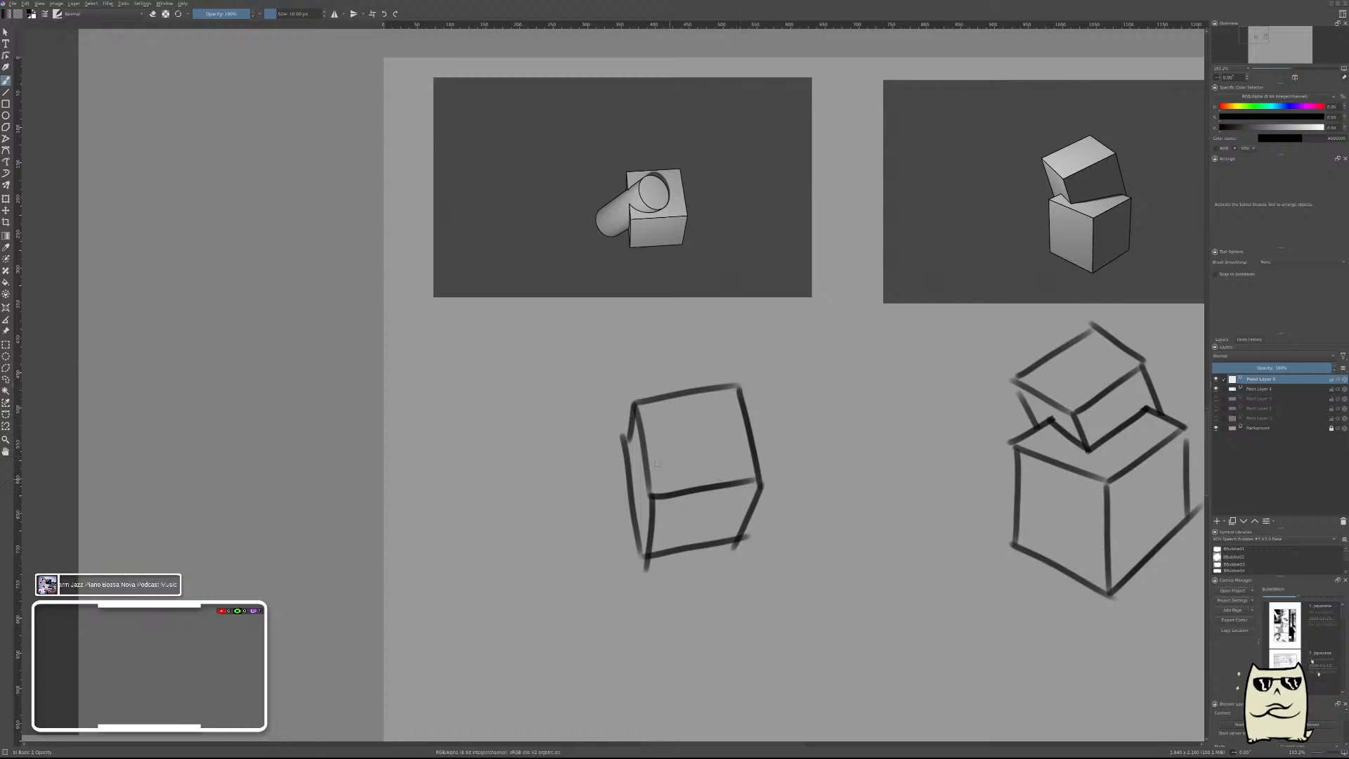
mouse_move(731, 398)
mouse_down()
mouse_move(671, 463)
mouse_move(710, 480)
mouse_up()
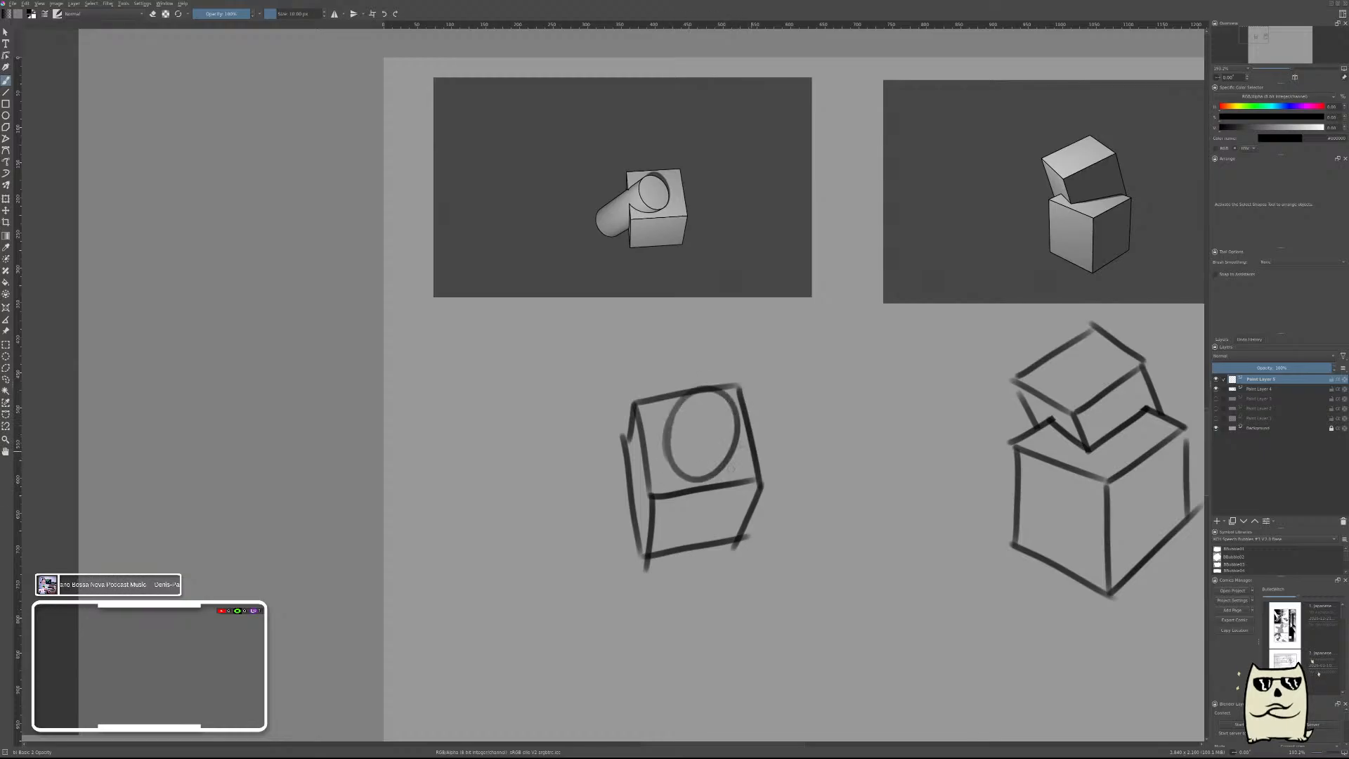
key(ctrl+z)
drag(696, 404, 683, 450)
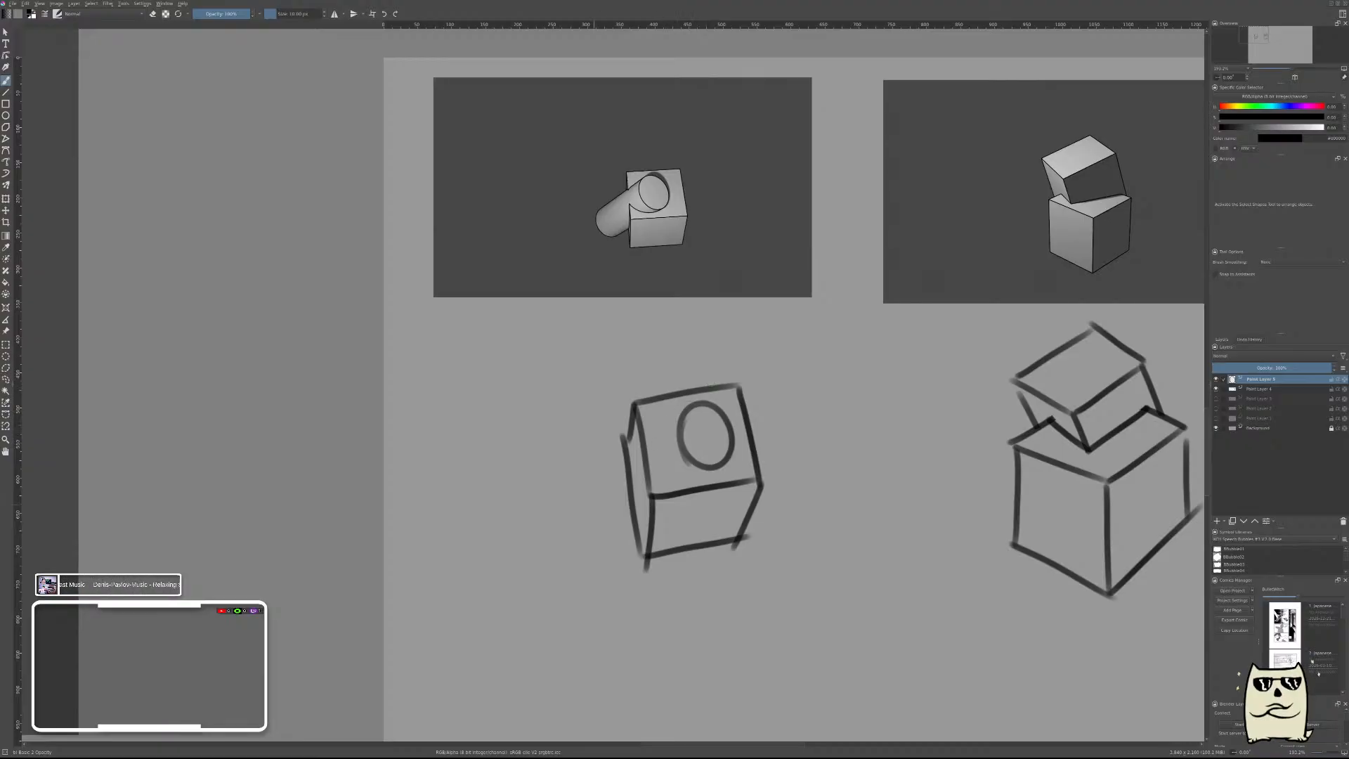
Draw the rounded curve of the cylinder's far end outside the box, opposite the ellipse.
mouse_move(591, 476)
mouse_down()
mouse_move(587, 541)
mouse_move(607, 548)
mouse_up()
key(ctrl+z)
drag(572, 488, 603, 538)
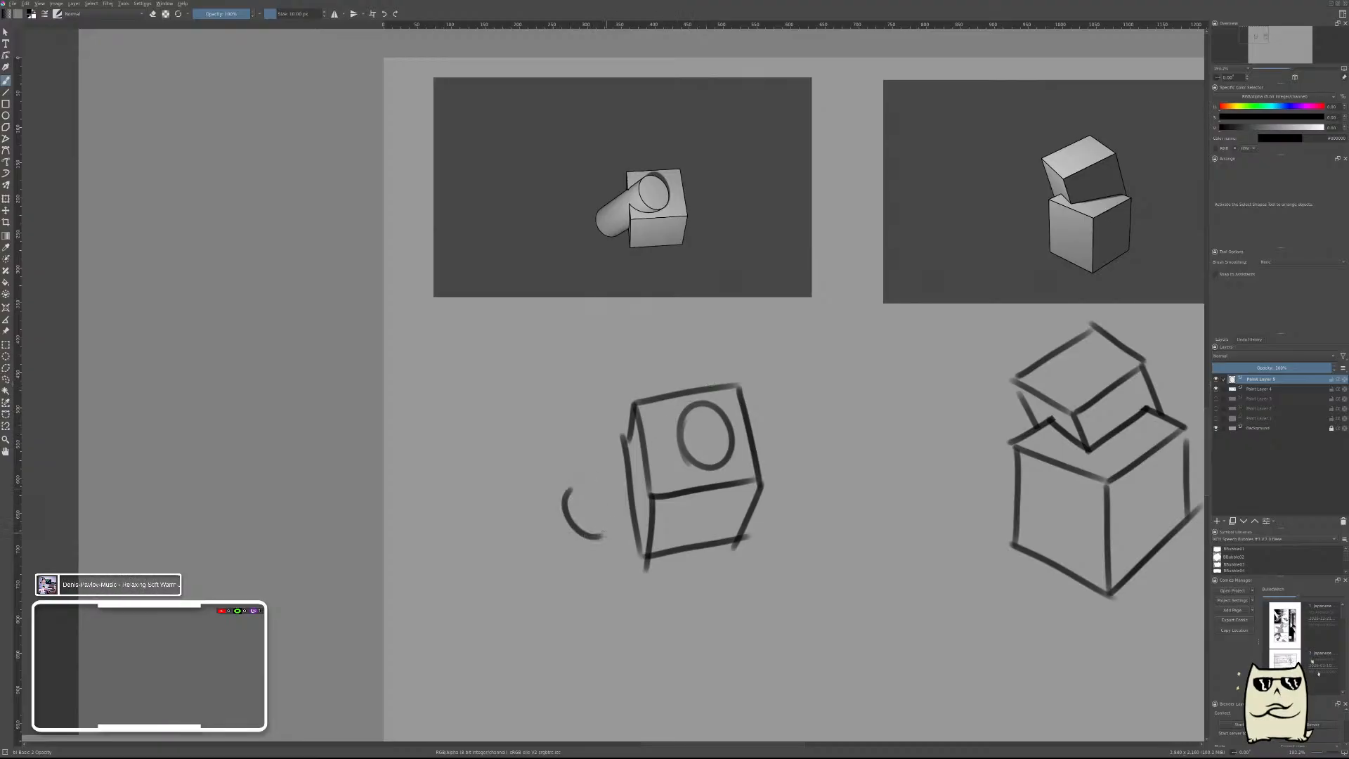
key(ctrl+z)
drag(576, 485, 601, 537)
key(ctrl+z)
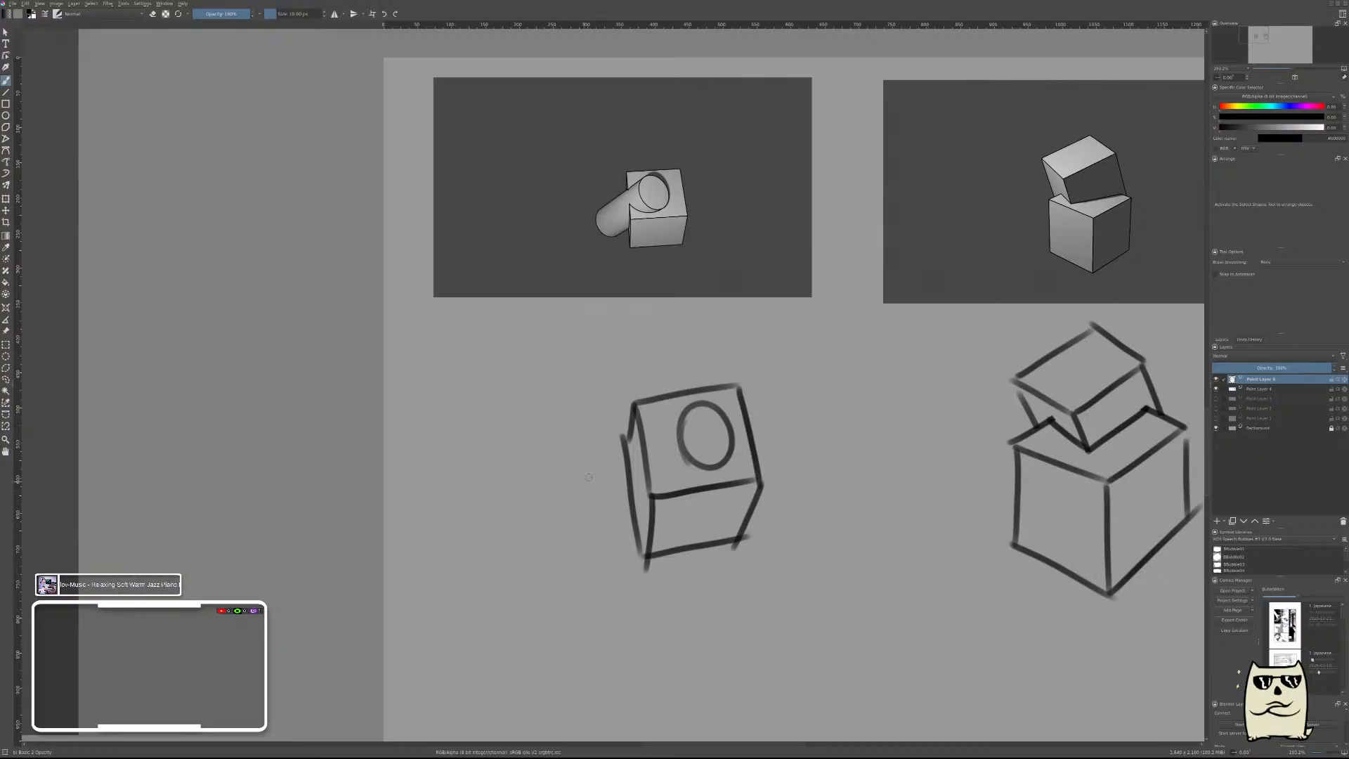
drag(580, 480, 604, 533)
Connect the cylinder's rounded end to the ellipse with two parallel side lines crossing the box.
drag(582, 477, 698, 406)
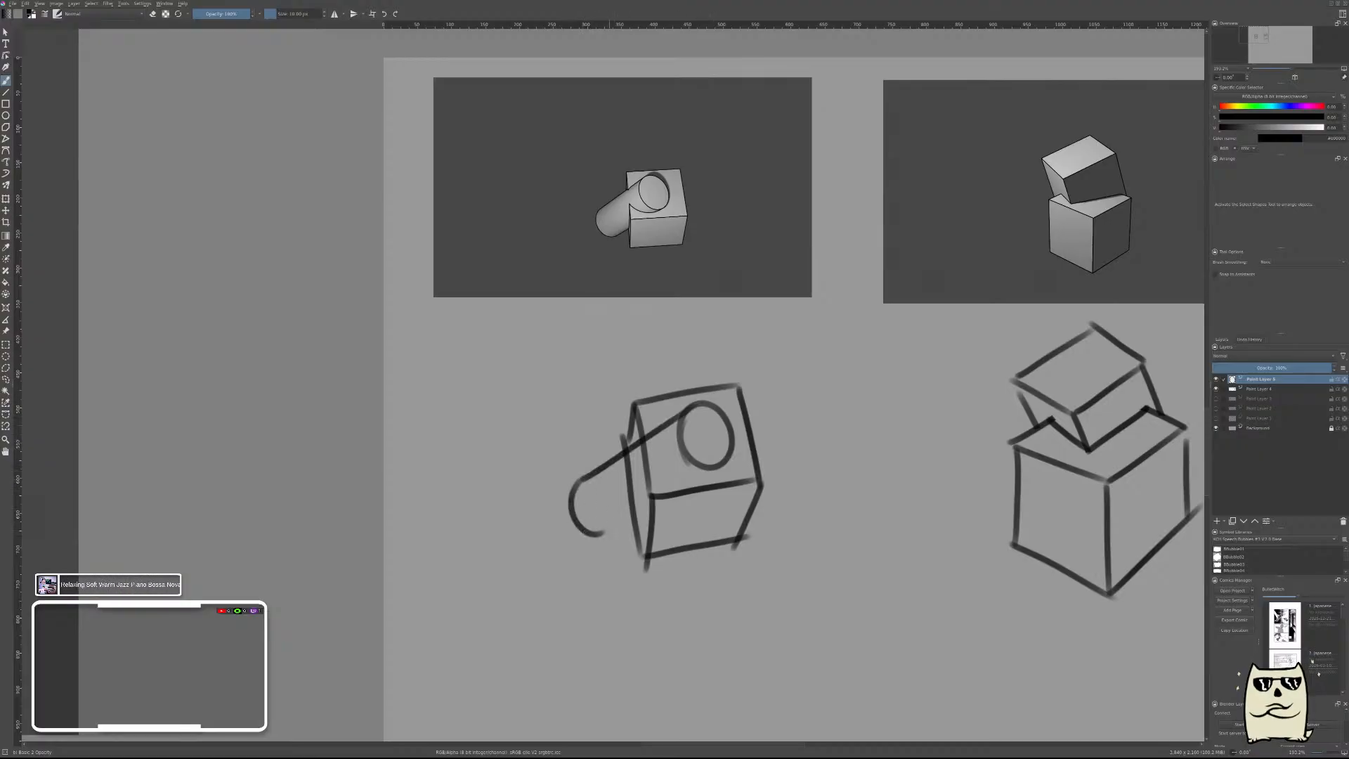
drag(601, 534, 721, 450)
key(ctrl+z)
drag(603, 535, 716, 467)
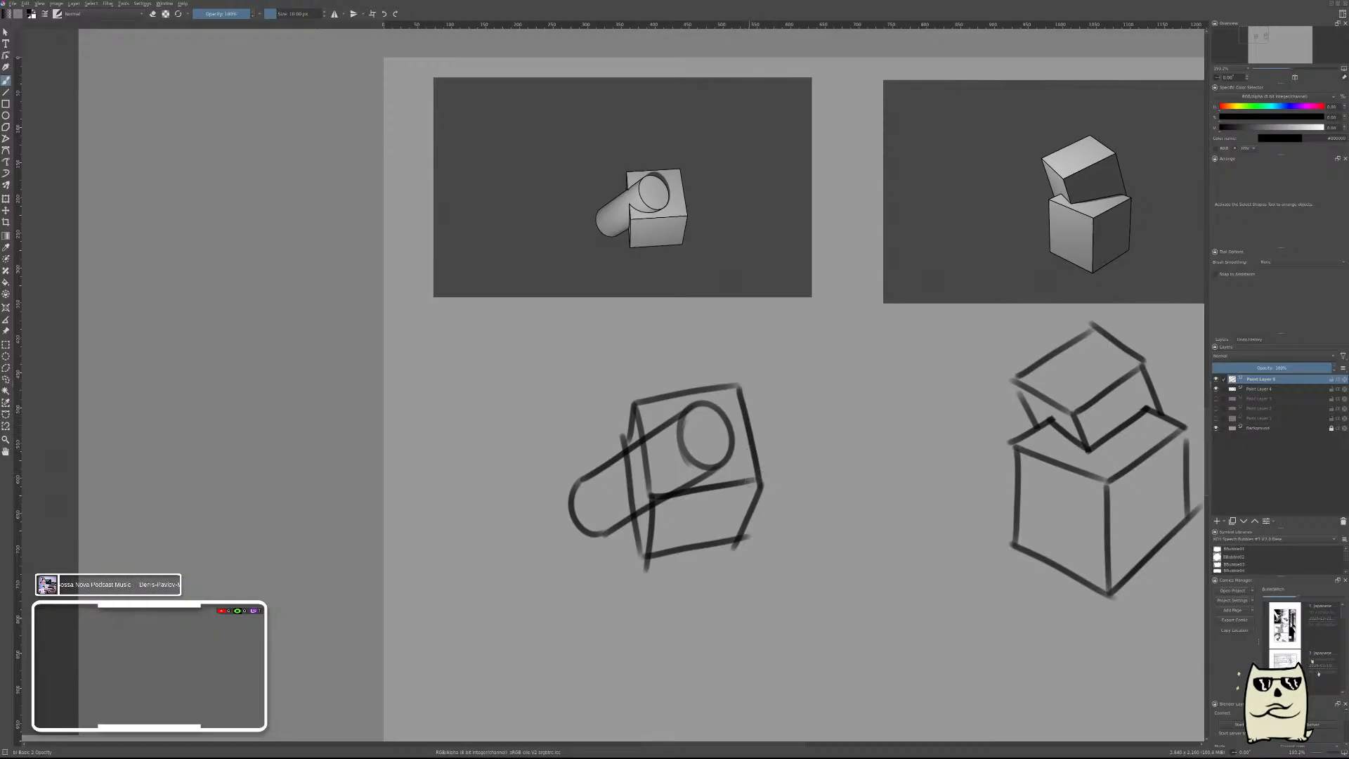
Move the cylinder's layer slightly up over the box's top face.
key(t)
drag(743, 471, 737, 461)
drag(737, 459, 744, 465)
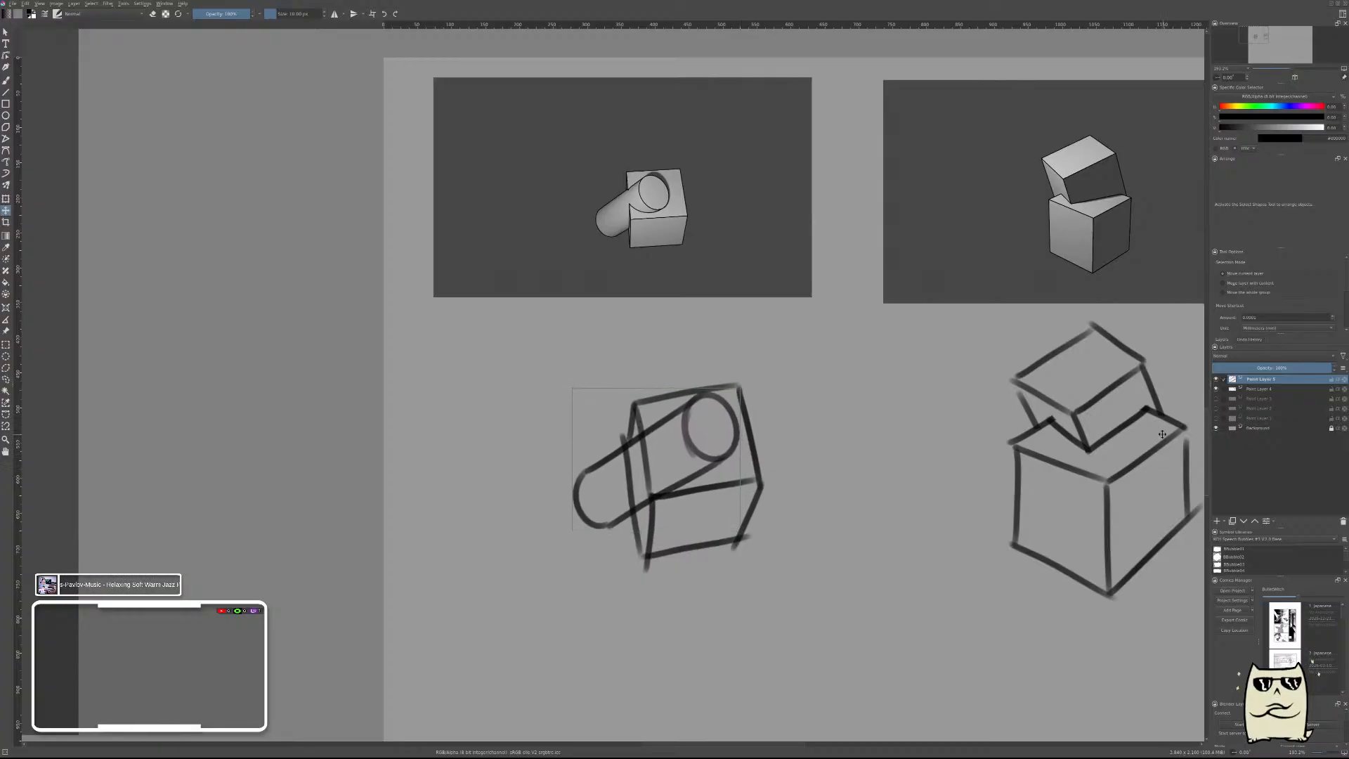
Add a new layer and sketch a curved contact line where the cylinder emerges from the box's top face.
key(Insert)
key(b)
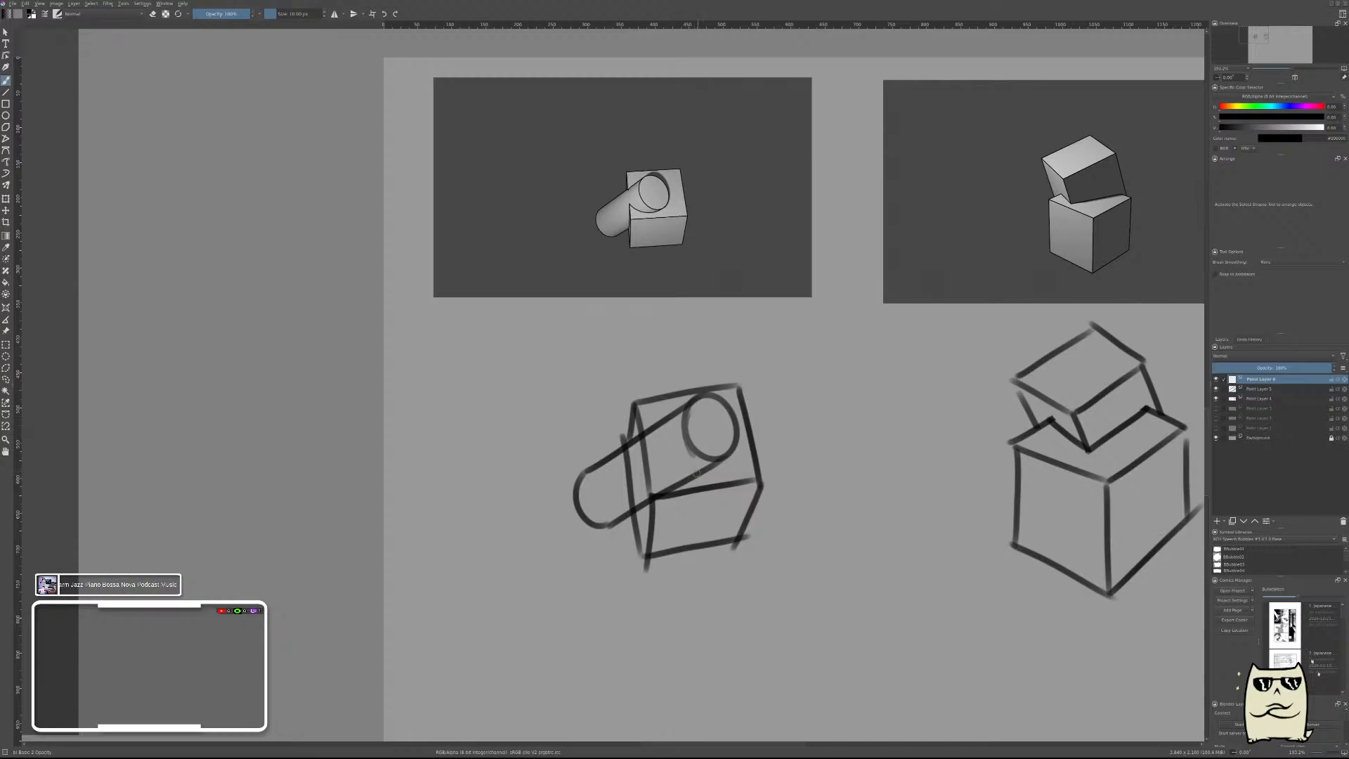
mouse_move(696, 474)
mouse_down()
mouse_move(678, 482)
mouse_move(659, 456)
mouse_move(706, 468)
mouse_up()
key(ctrl+z)
key(ctrl+z)
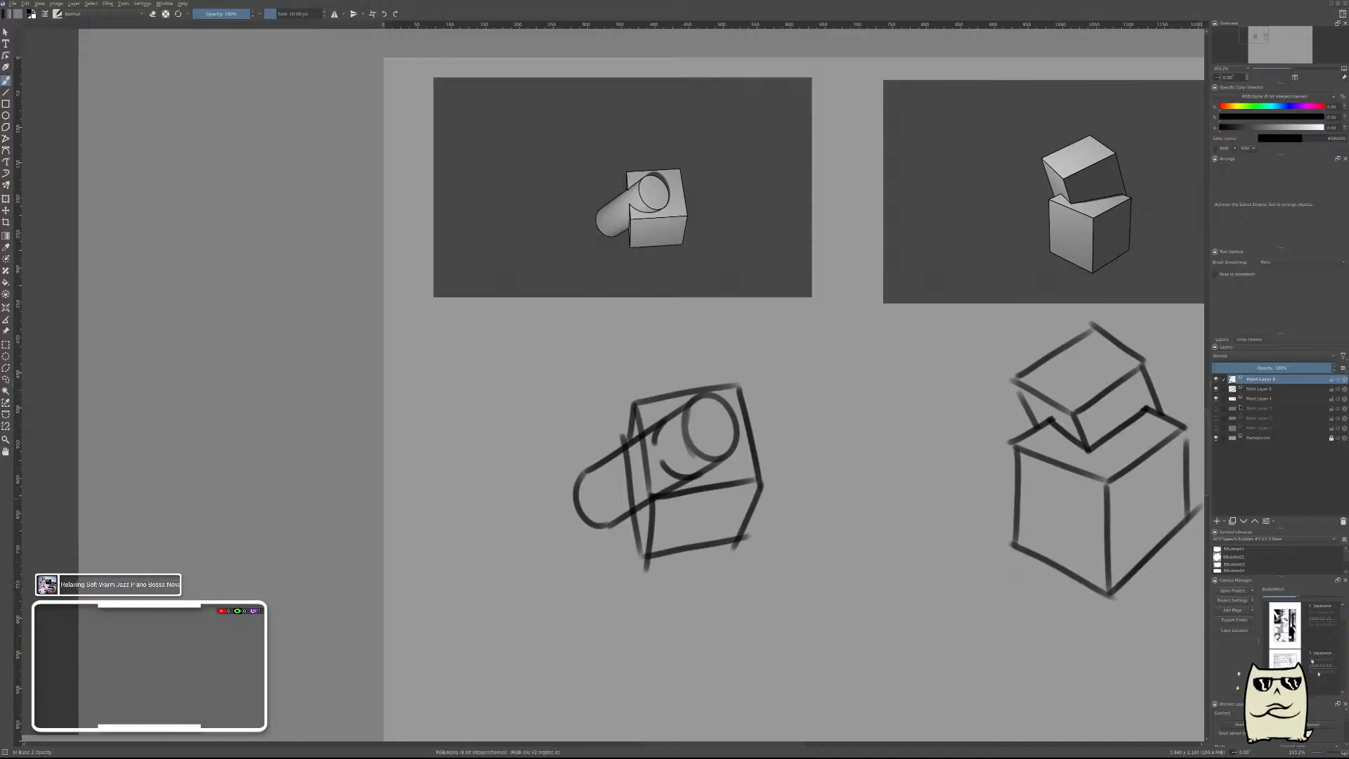
Try erasing the box edges that cross the cylinder on the box's layer.
click(1249, 399)
right_click(665, 446)
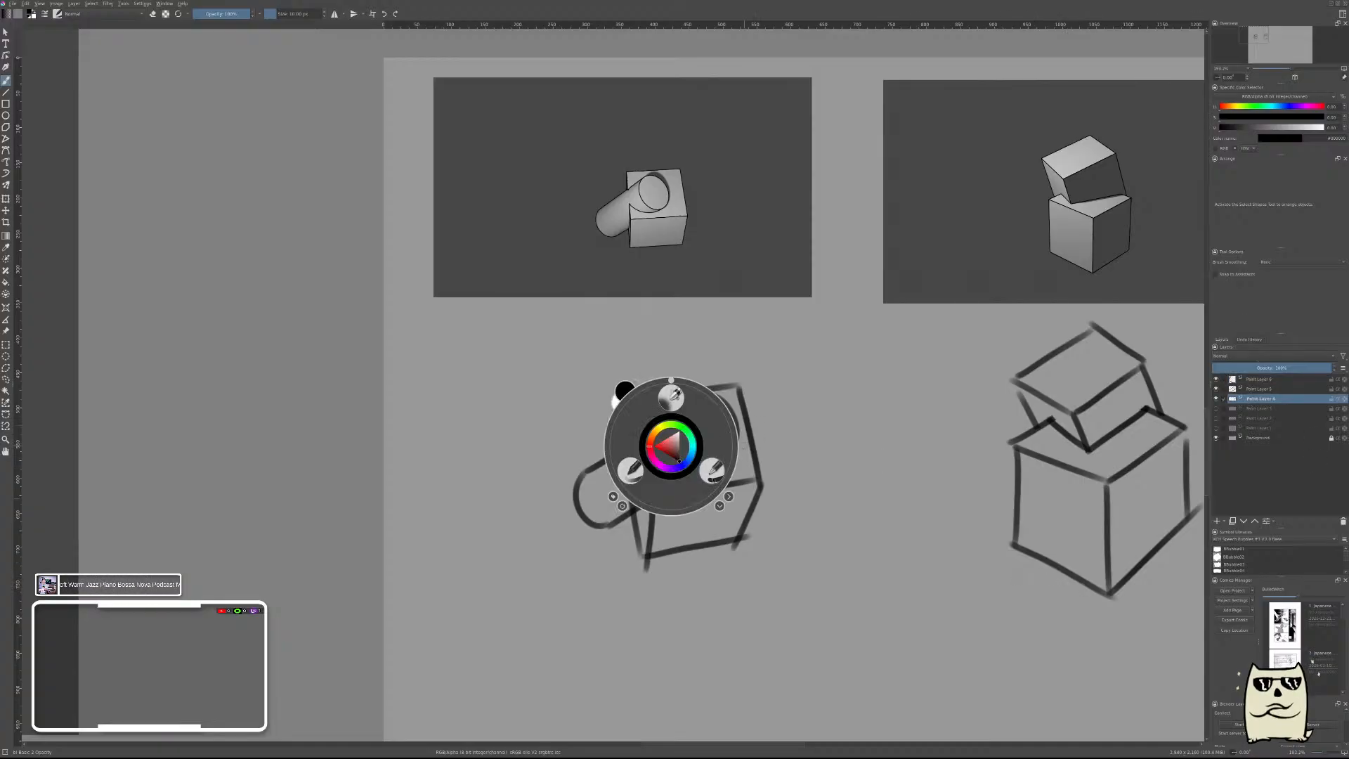
key(e)
drag(648, 462, 632, 487)
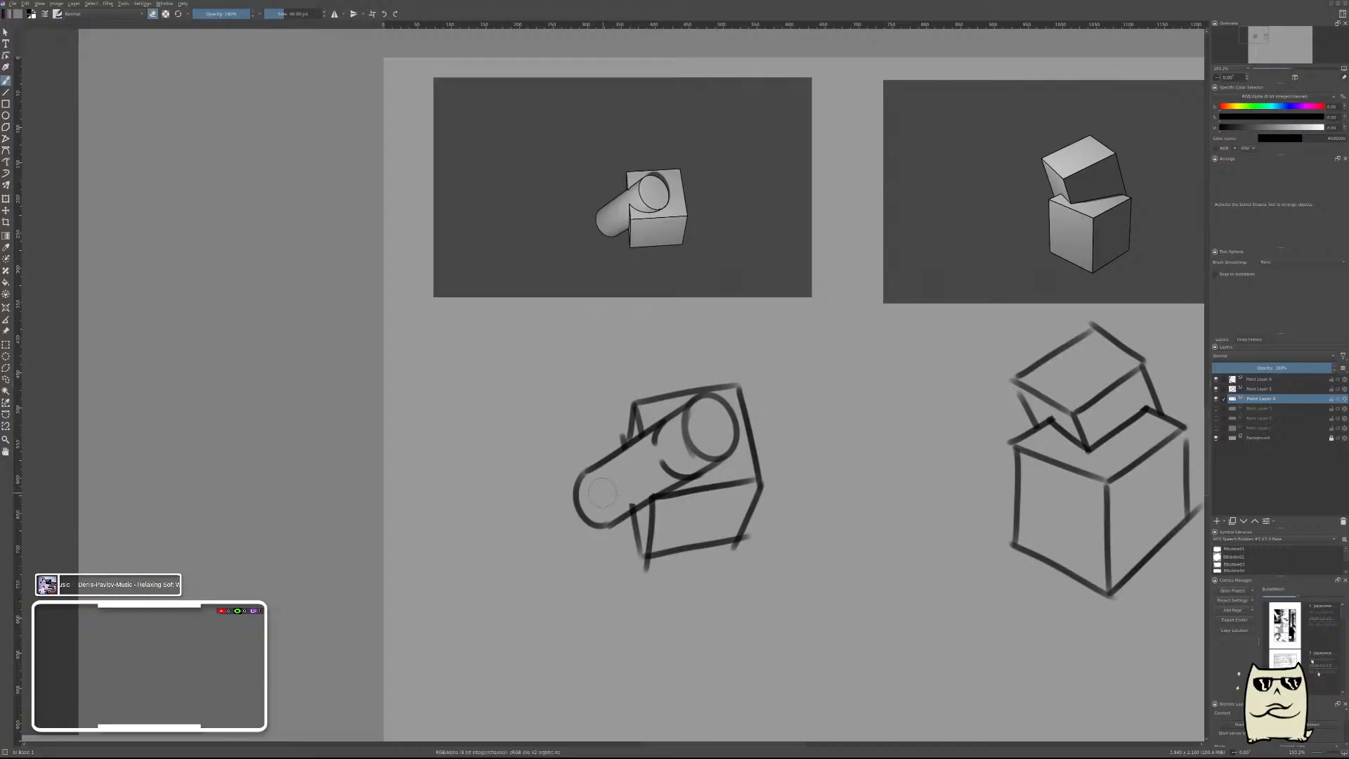
key(ctrl+z)
key(ctrl+z)
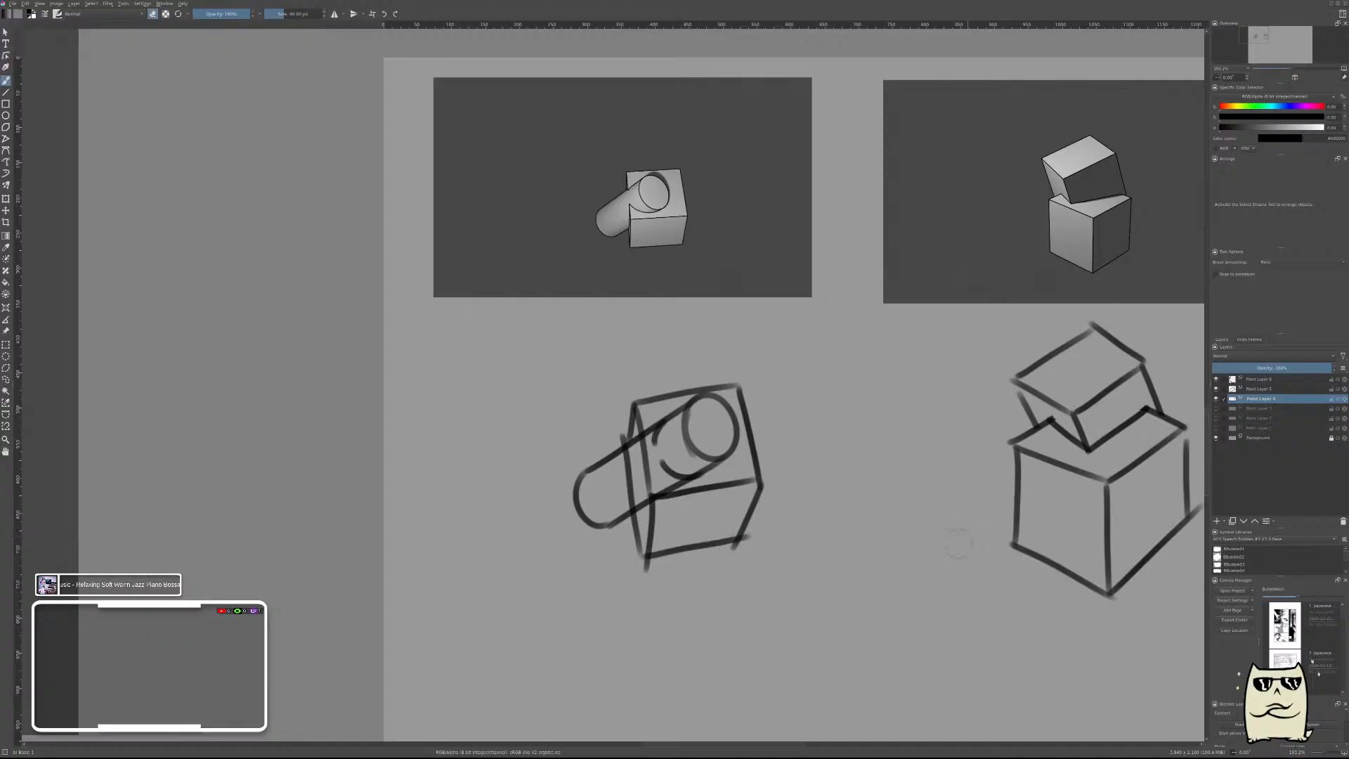
Clear the contact-curve layer and redraw the curve so it wraps the cylinder from the box's side edge around the ellipse.
click(1265, 380)
key(Delete)
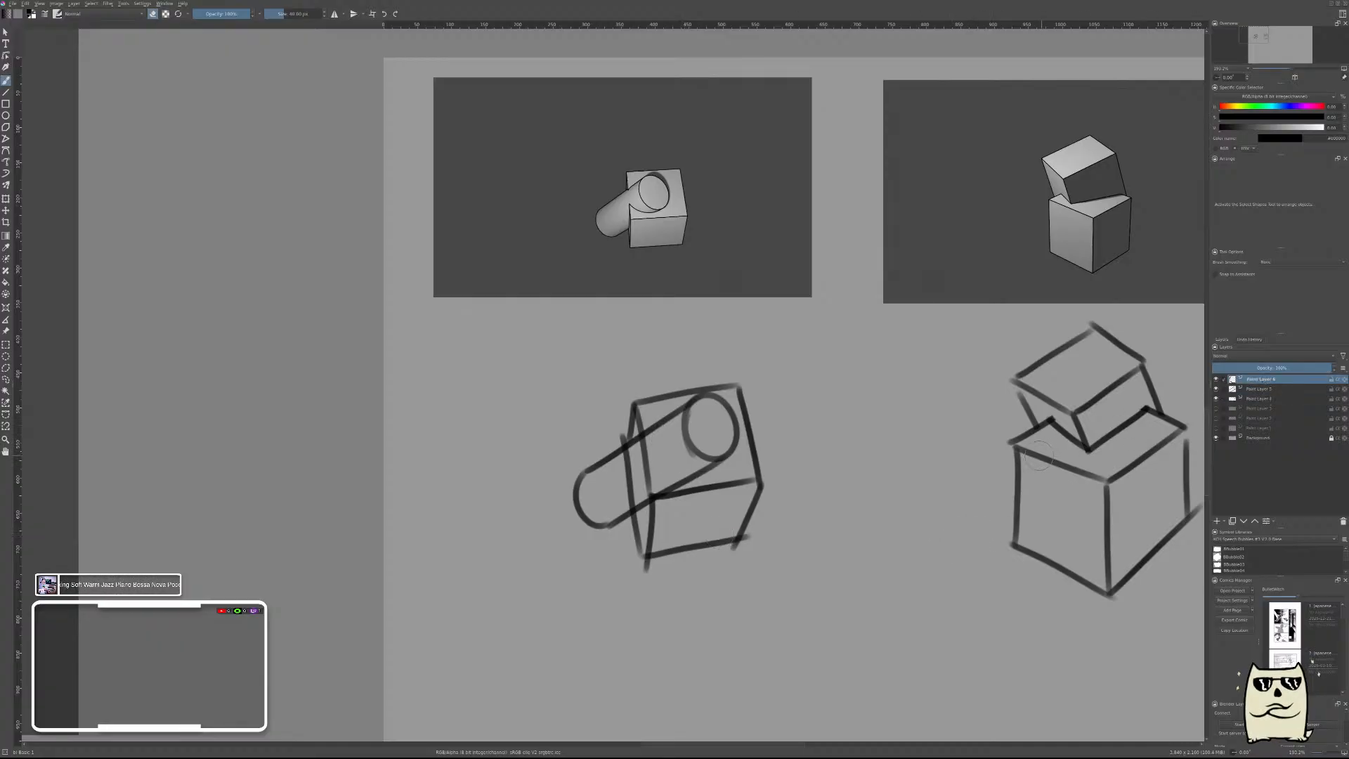
right_click(912, 480)
click(872, 504)
mouse_move(647, 457)
mouse_down()
mouse_move(652, 471)
mouse_move(697, 461)
mouse_up()
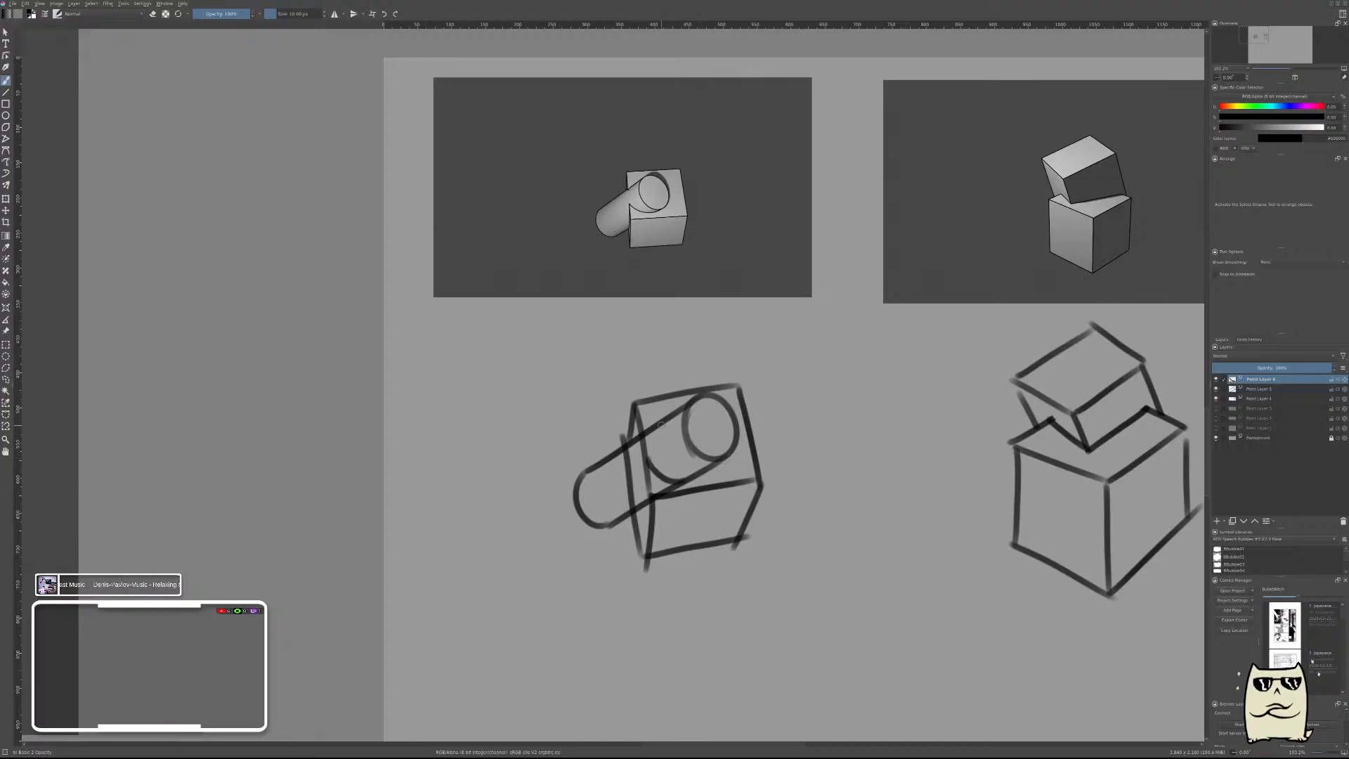
mouse_move(646, 447)
mouse_down()
mouse_move(663, 421)
mouse_move(647, 446)
mouse_up()
key(ctrl+z)
key(ctrl+z)
mouse_move(647, 460)
mouse_down()
mouse_move(688, 477)
mouse_move(701, 467)
mouse_move(659, 479)
mouse_move(646, 449)
mouse_move(670, 419)
mouse_up()
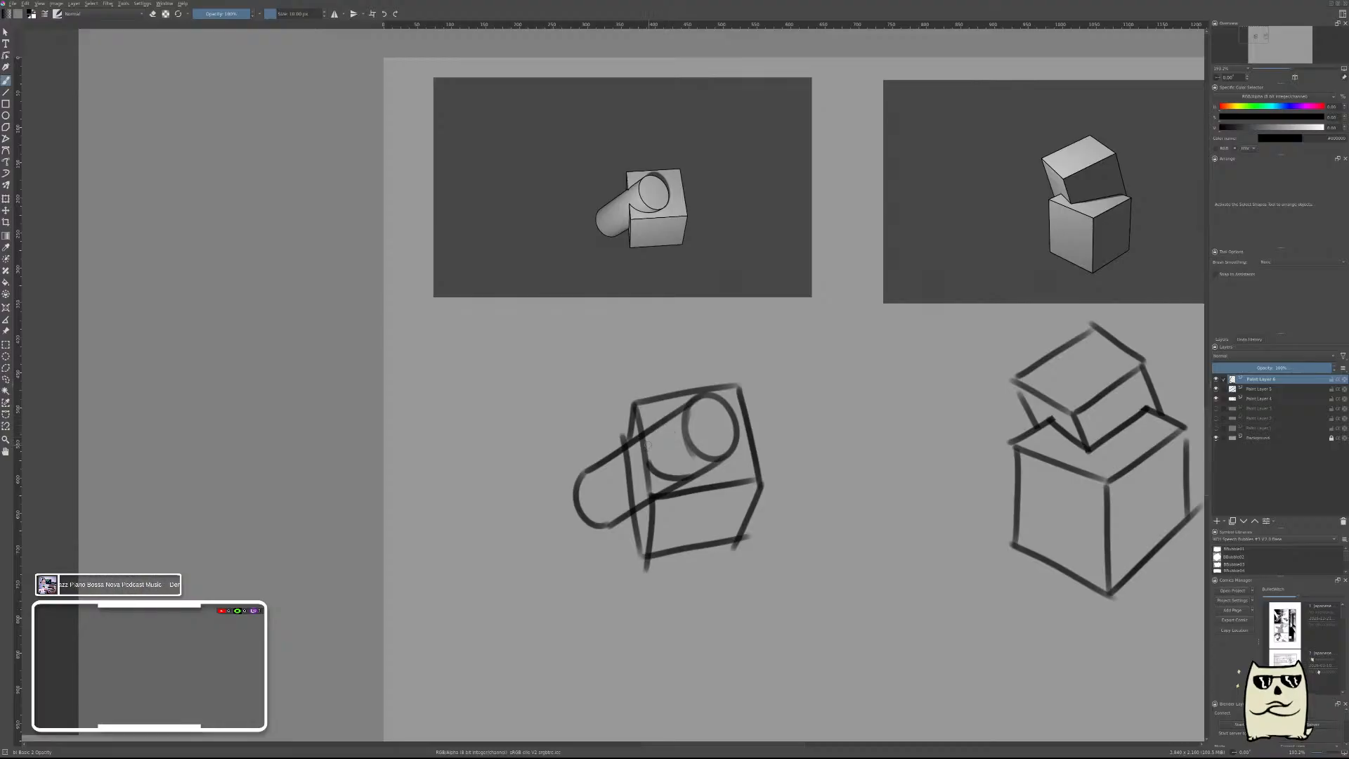
drag(647, 452, 670, 419)
Erase the box edges hidden by the cylinder on the box's layer, and the cylinder's lines inside the box on its own layer.
right_click(774, 478)
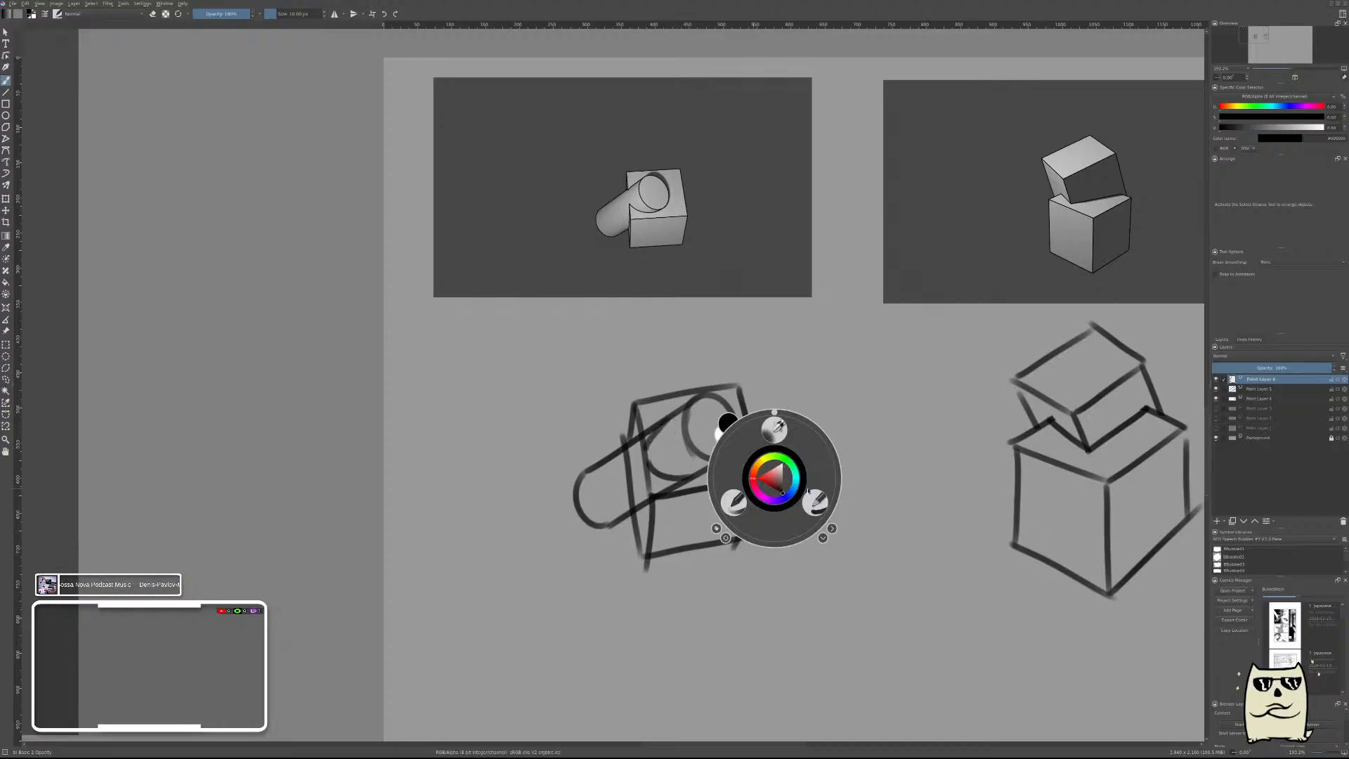
click(815, 503)
click(1263, 397)
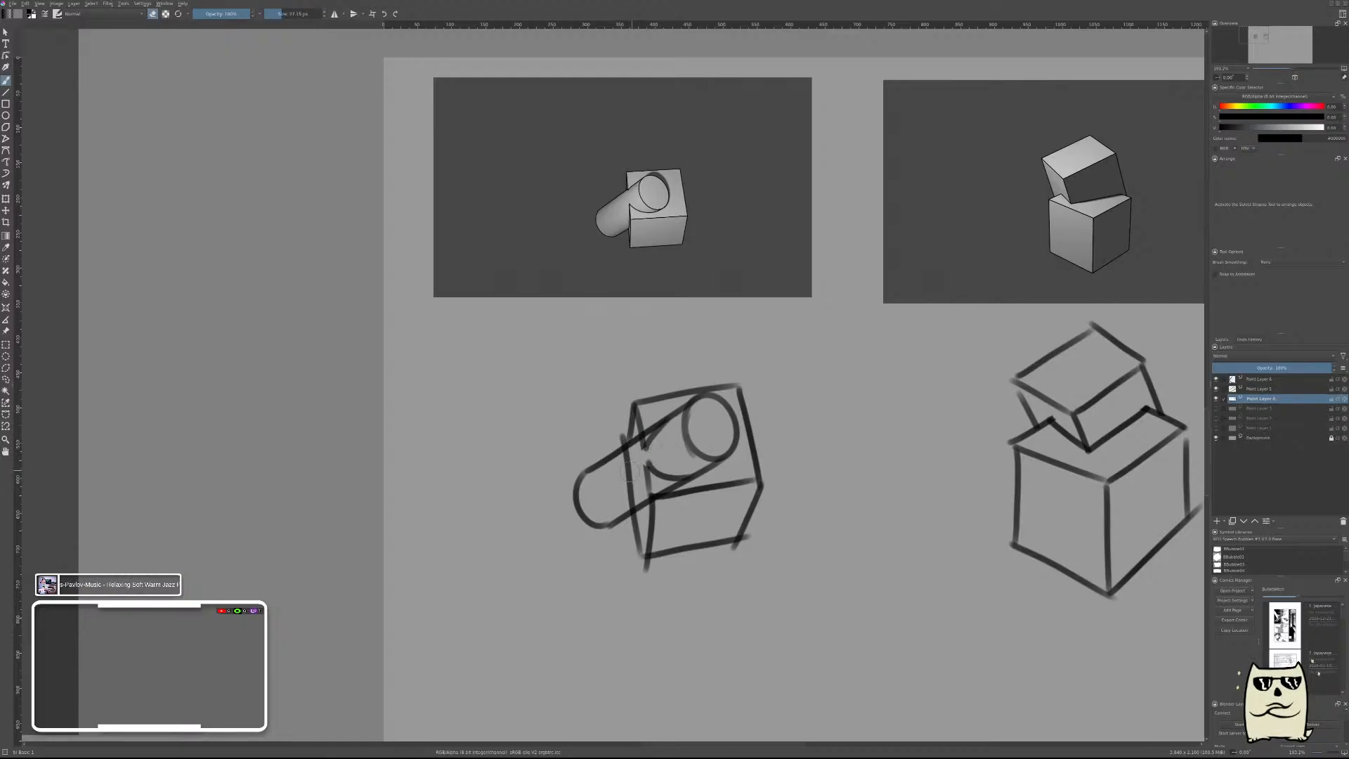
drag(621, 447, 633, 510)
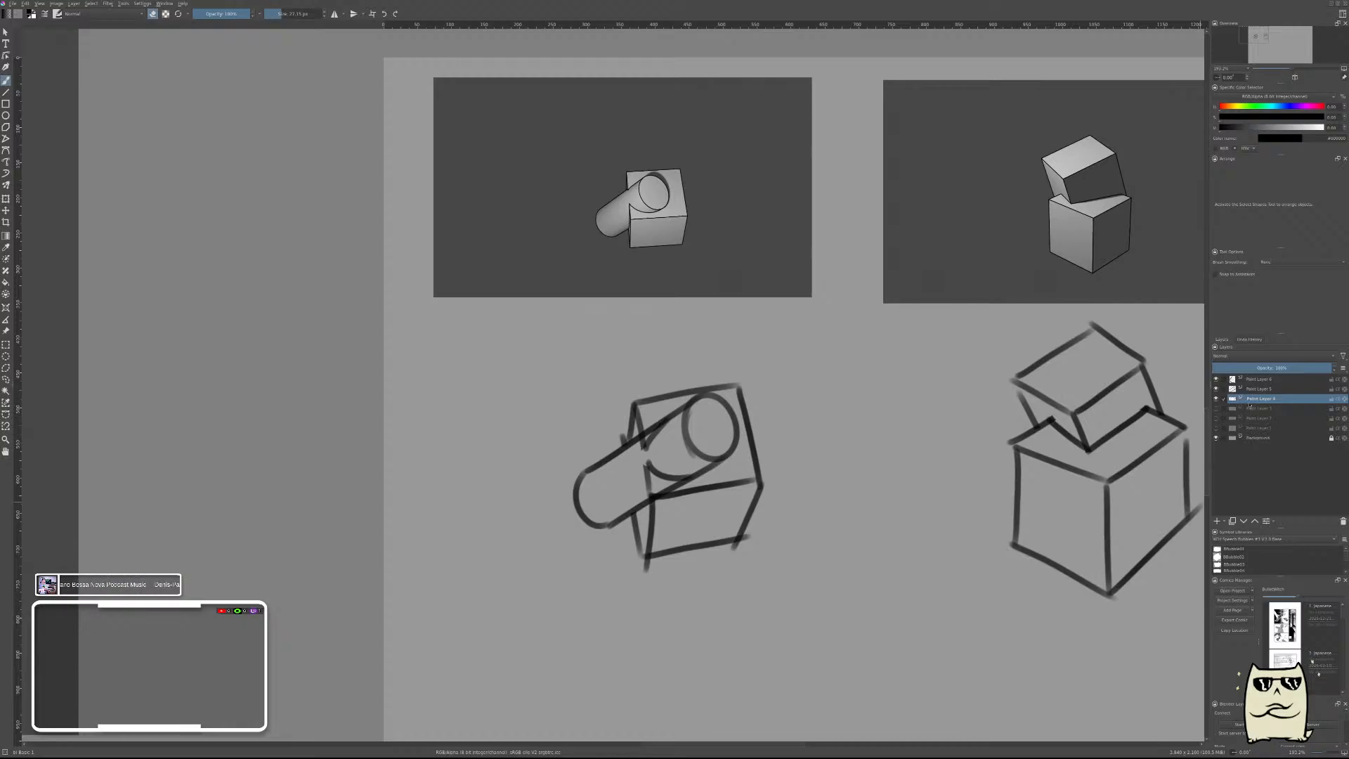
click(1261, 388)
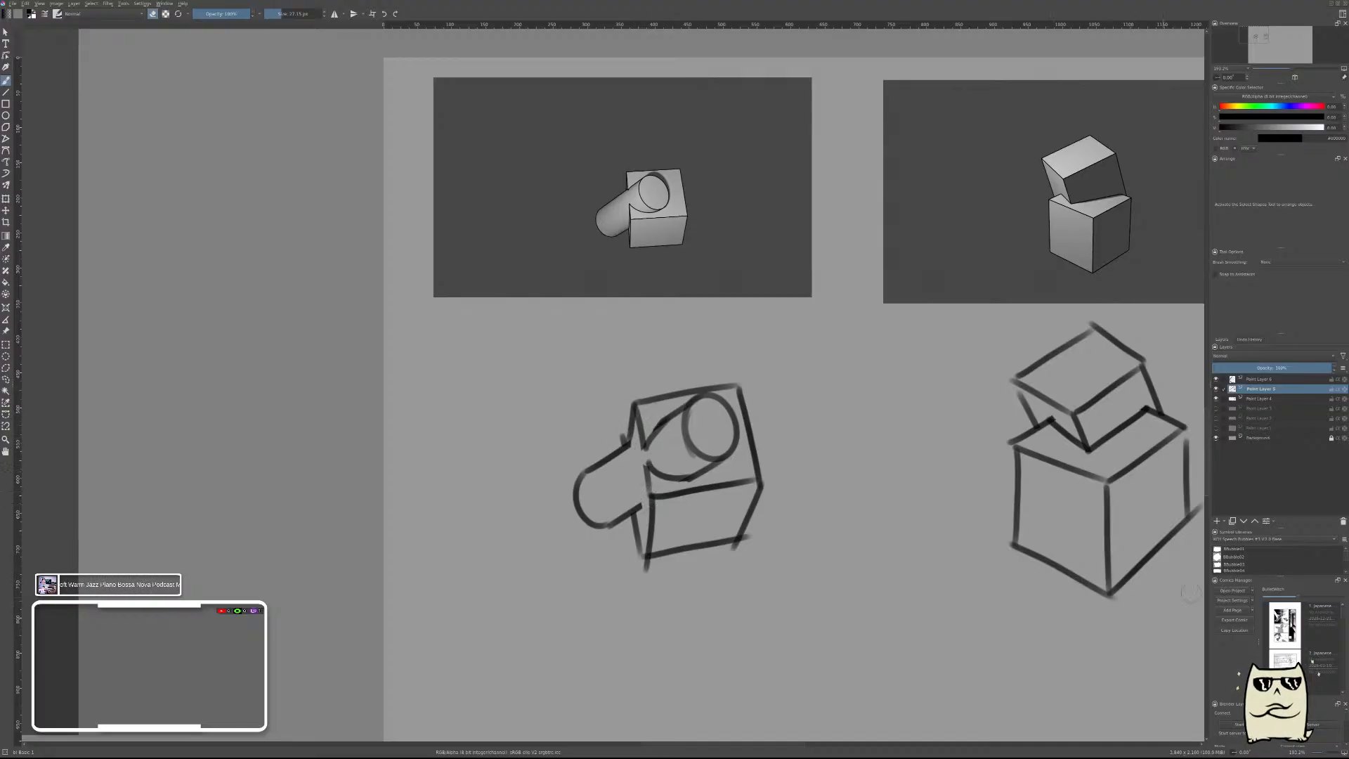
On the contact-curve layer, draw short lines joining the cylinder to the box's side face, and merge the three drawing layers.
key(Page_Up)
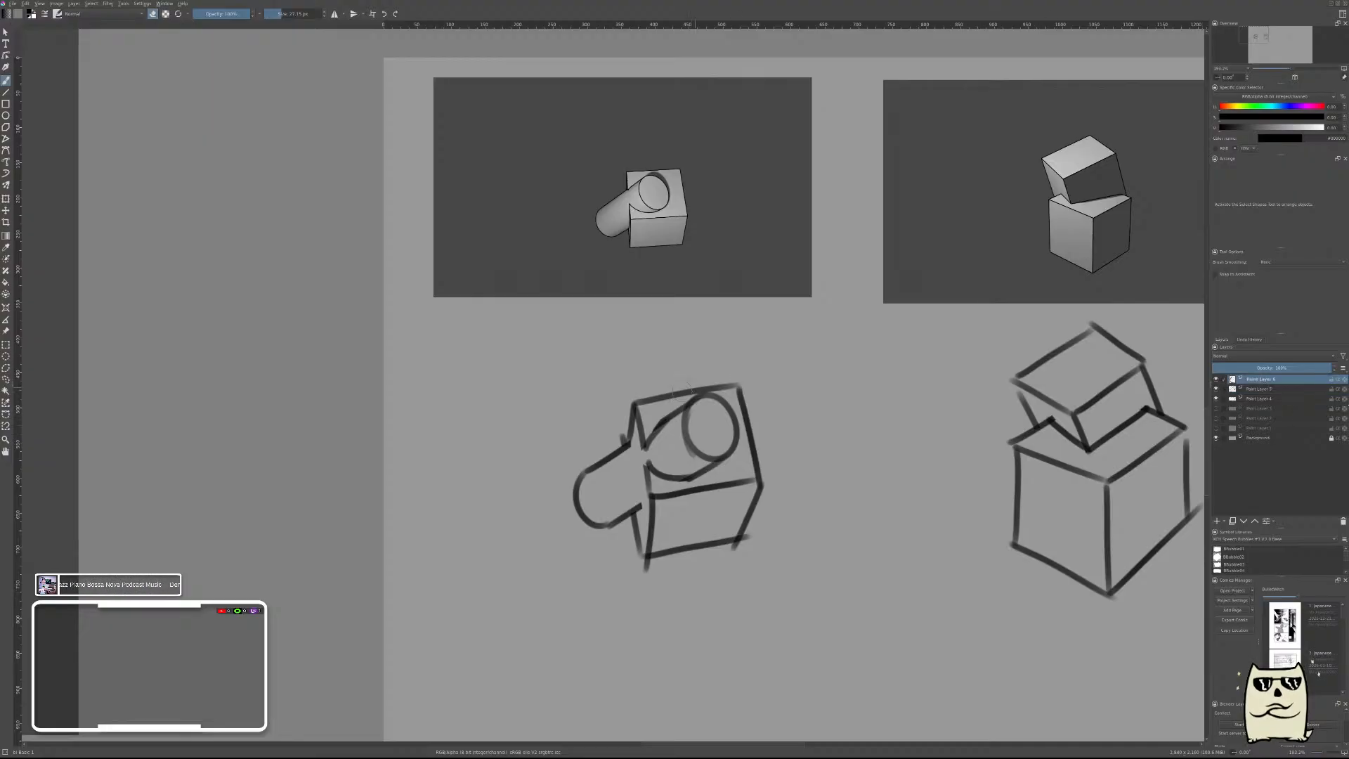
right_click(710, 373)
click(666, 402)
mouse_move(631, 443)
mouse_down()
mouse_move(640, 476)
mouse_move(642, 447)
mouse_move(636, 510)
mouse_up()
key(ctrl+z)
key(bracketleft)
key(bracketleft)
key(bracketleft)
key(bracketleft)
key(bracketleft)
key(bracketleft)
key(bracketleft)
key(bracketleft)
key(ctrl+e)
key(ctrl+e)
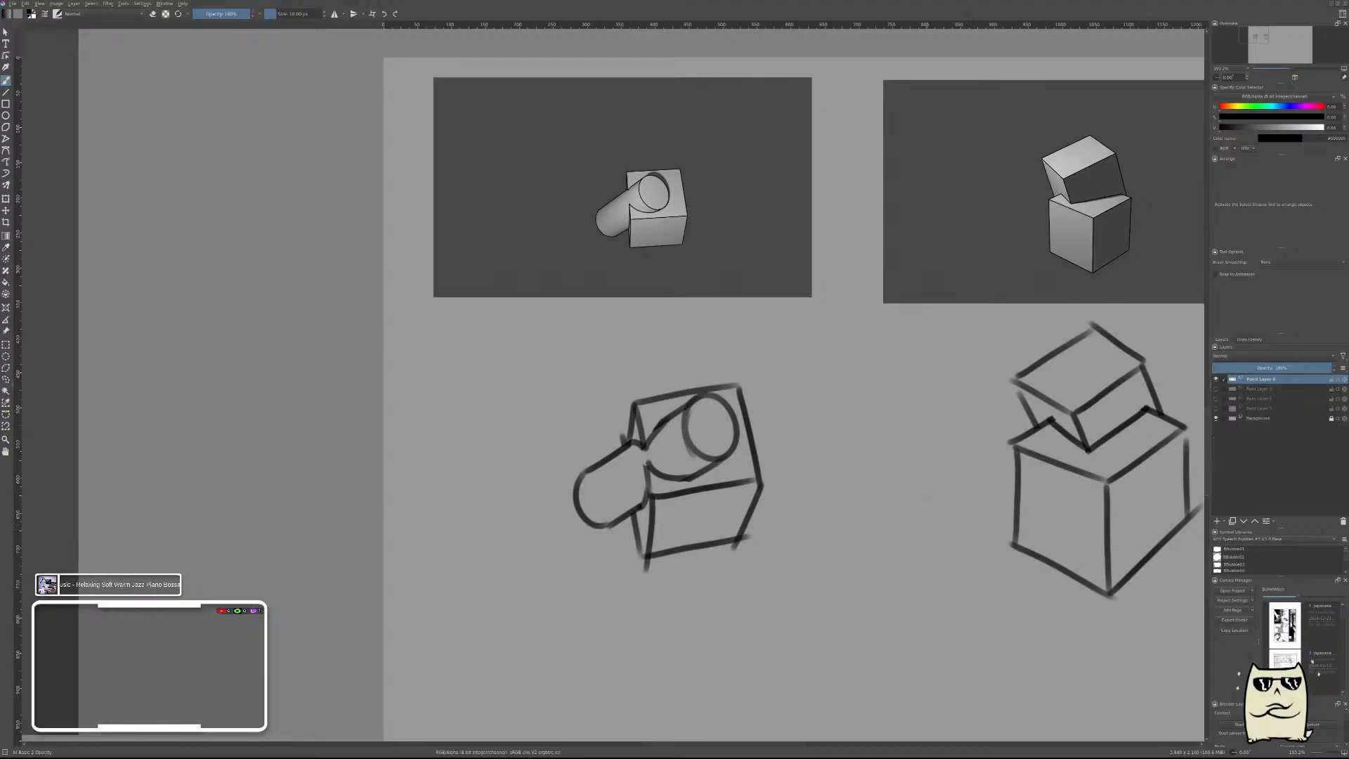
scroll(867, 225, down, 6)
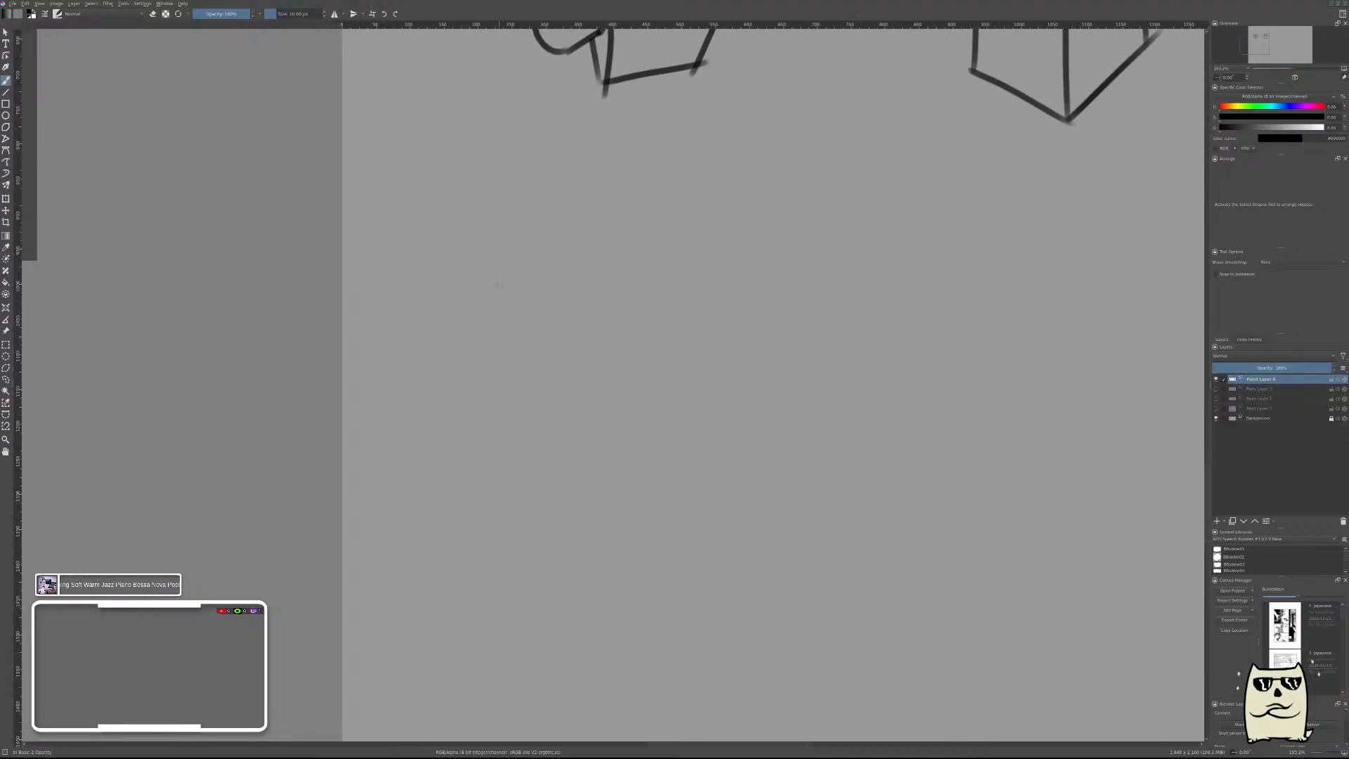
drag(510, 320, 742, 358)
key(ctrl+z)
drag(812, 310, 854, 350)
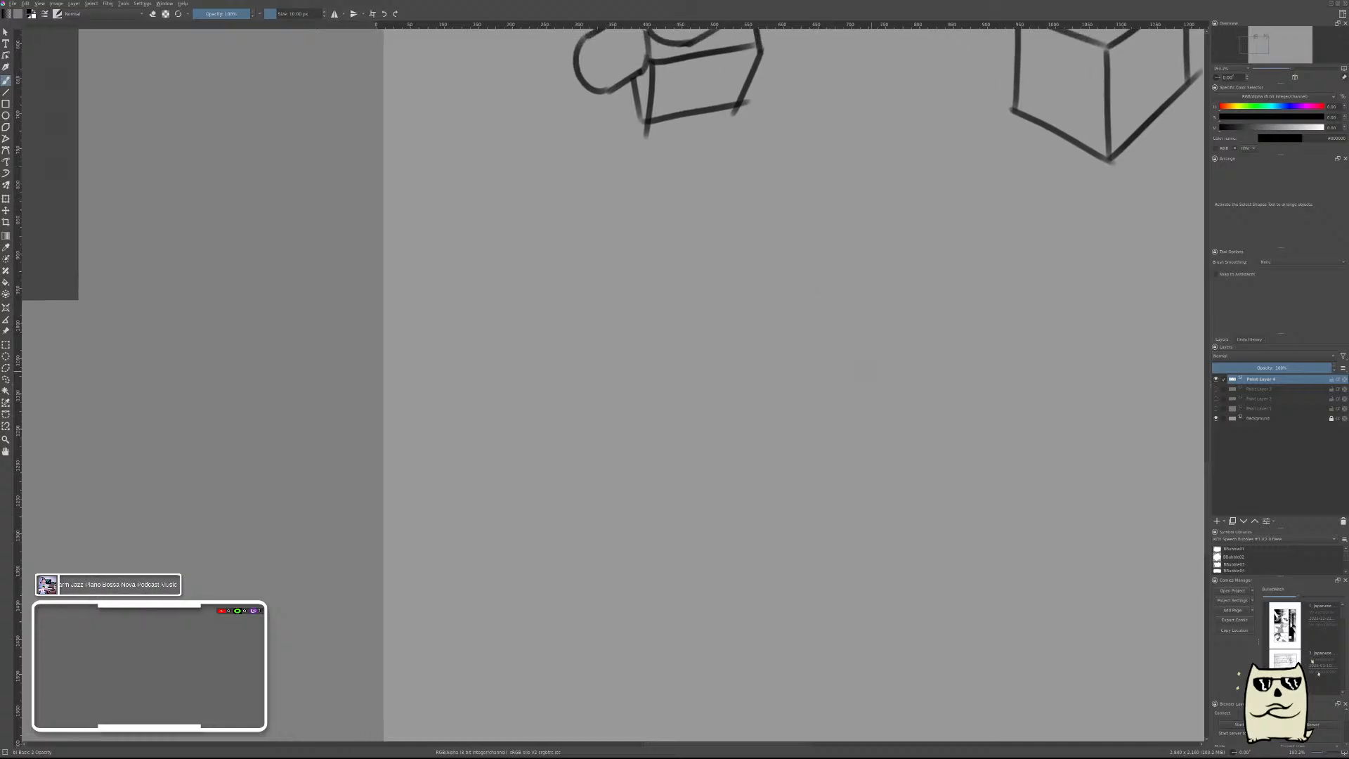
Draw a large, wide box in the empty canvas area below the earlier forms, showing its top face and two sides.
mouse_move(570, 375)
mouse_down()
mouse_move(843, 451)
mouse_move(982, 360)
mouse_move(809, 321)
mouse_up()
drag(560, 373, 829, 310)
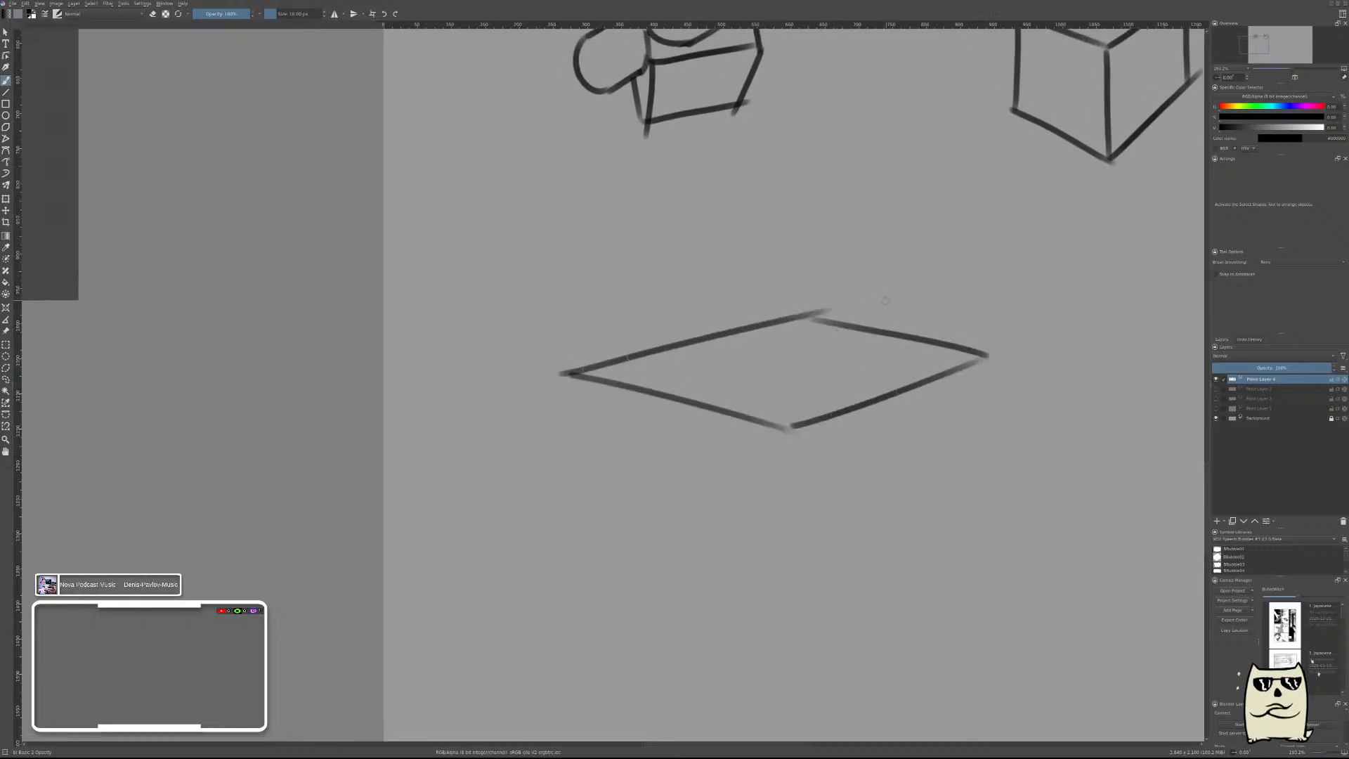
drag(788, 429, 788, 589)
drag(988, 355, 982, 524)
drag(790, 589, 1001, 497)
drag(568, 372, 583, 539)
drag(796, 585, 609, 534)
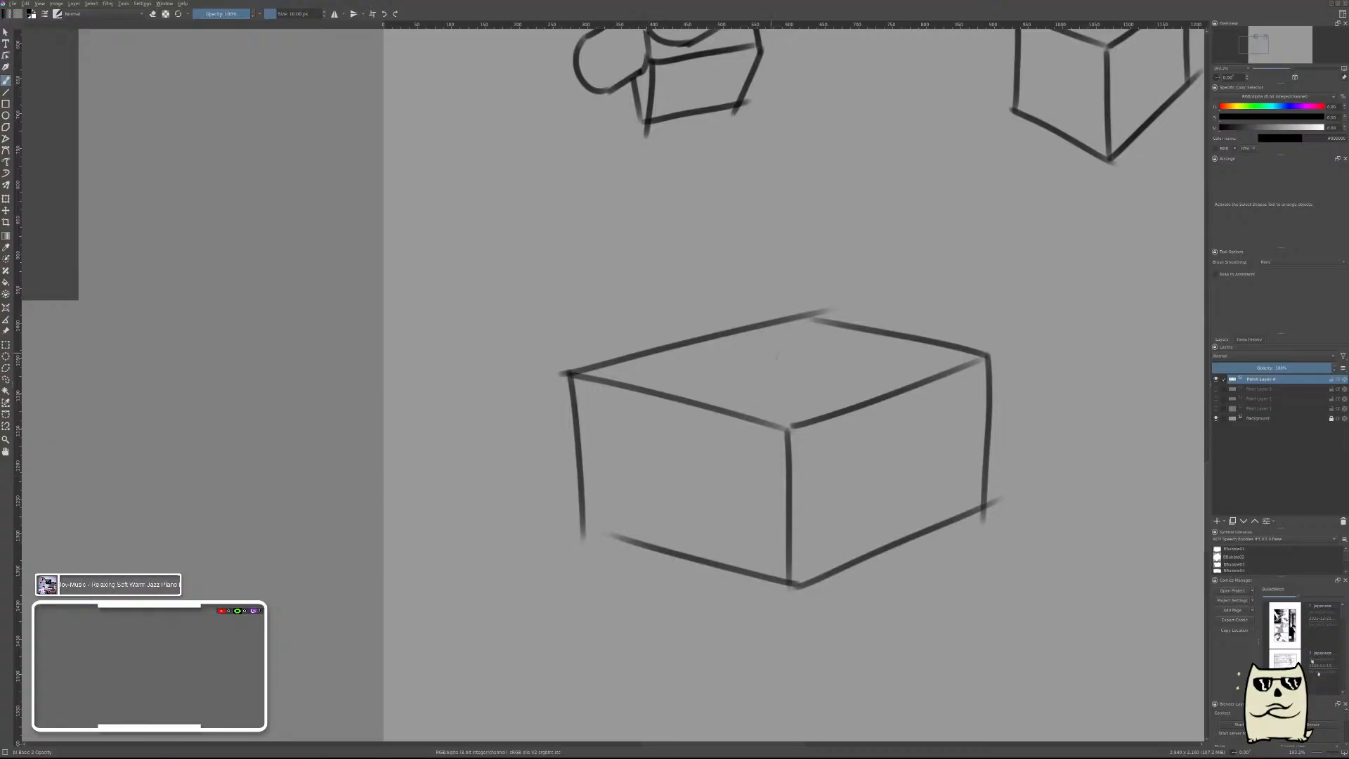
On a new layer, draw a smaller box's near vertical edge and two base edges standing on the large box's top face.
key(Insert)
drag(763, 232, 763, 362)
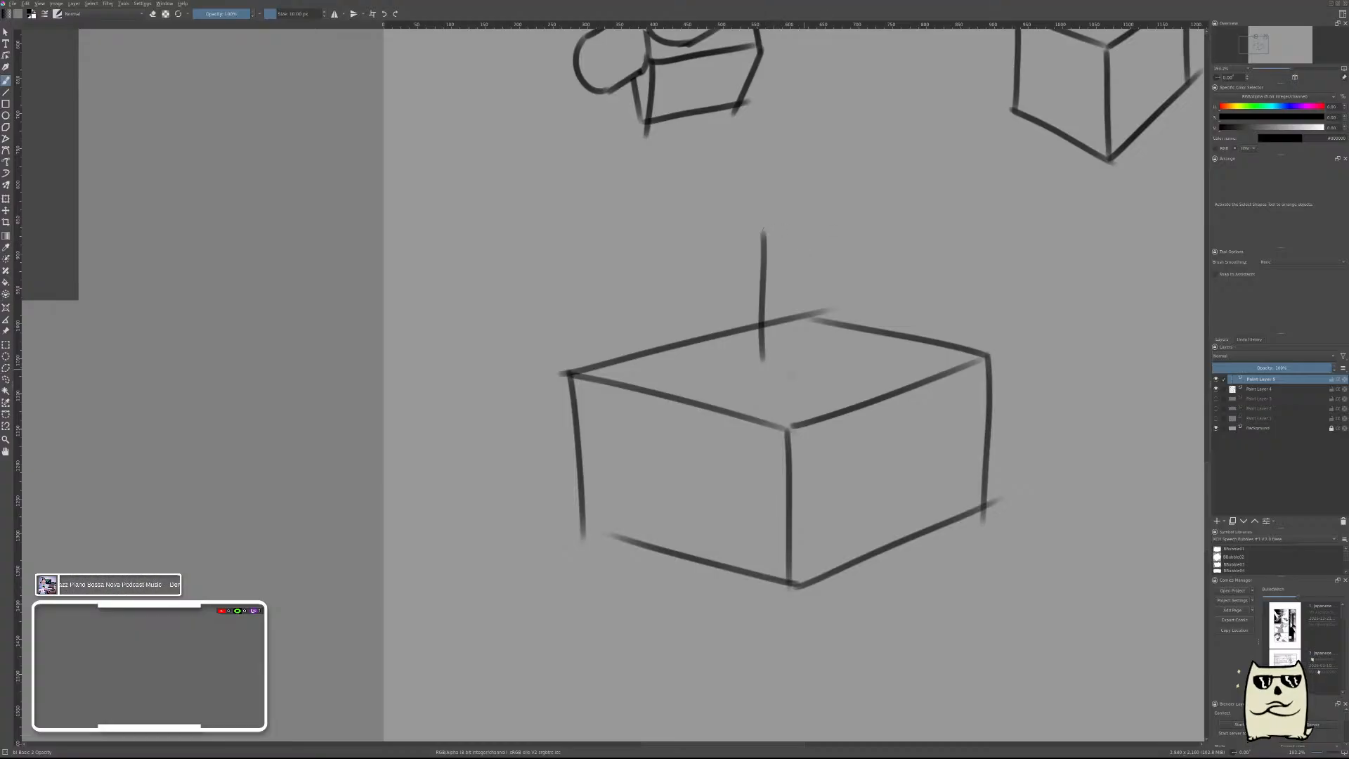
drag(769, 360, 875, 359)
key(ctrl+z)
drag(764, 359, 886, 349)
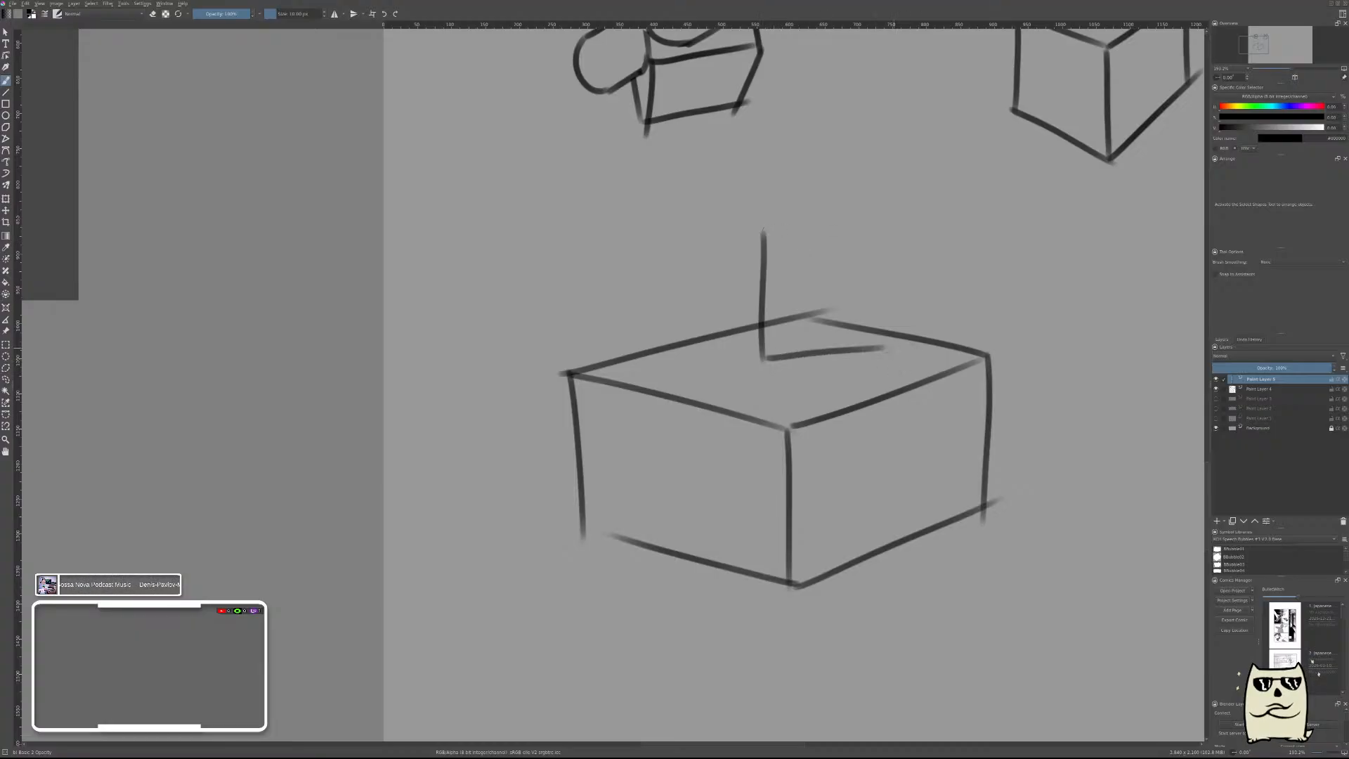
drag(764, 359, 706, 341)
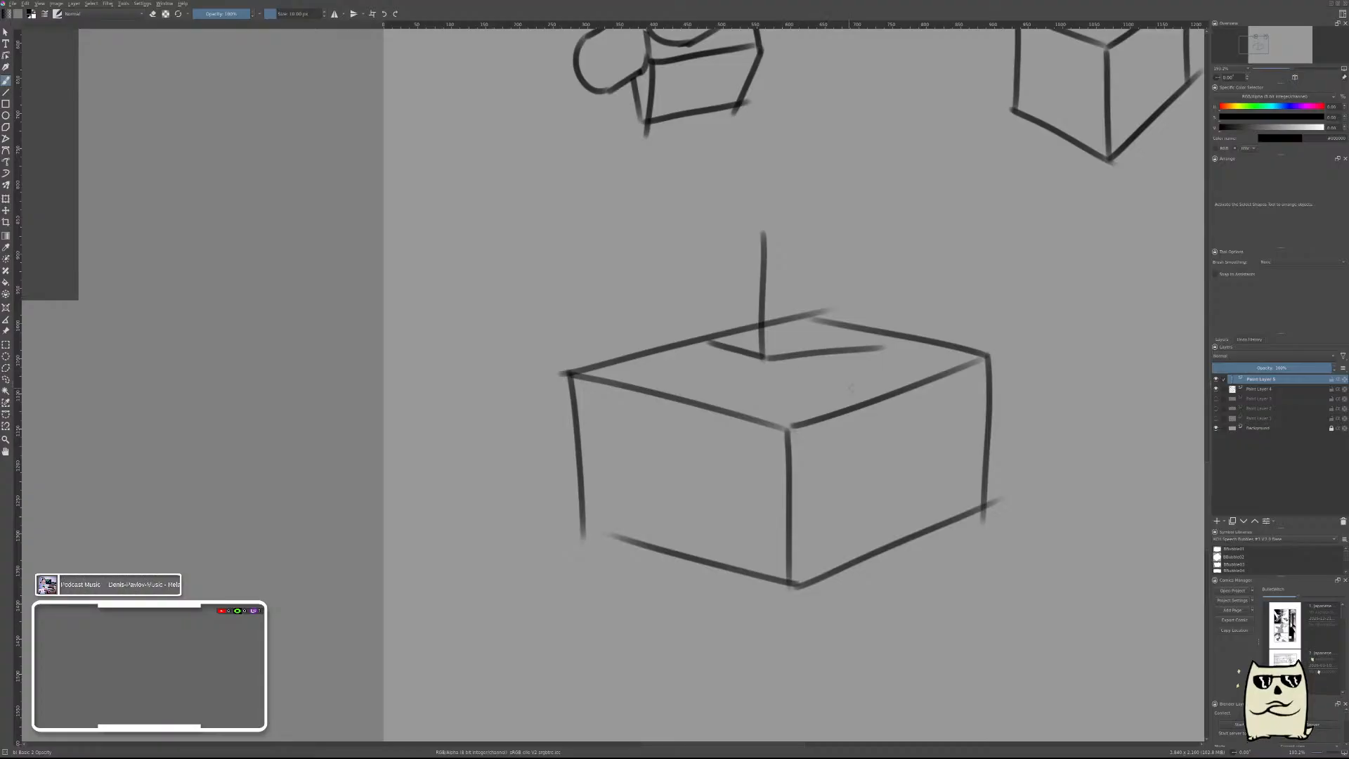
Move the small box's starting lines slightly right and down on the large box's top face.
key(t)
drag(844, 386, 867, 394)
key(ctrl+t)
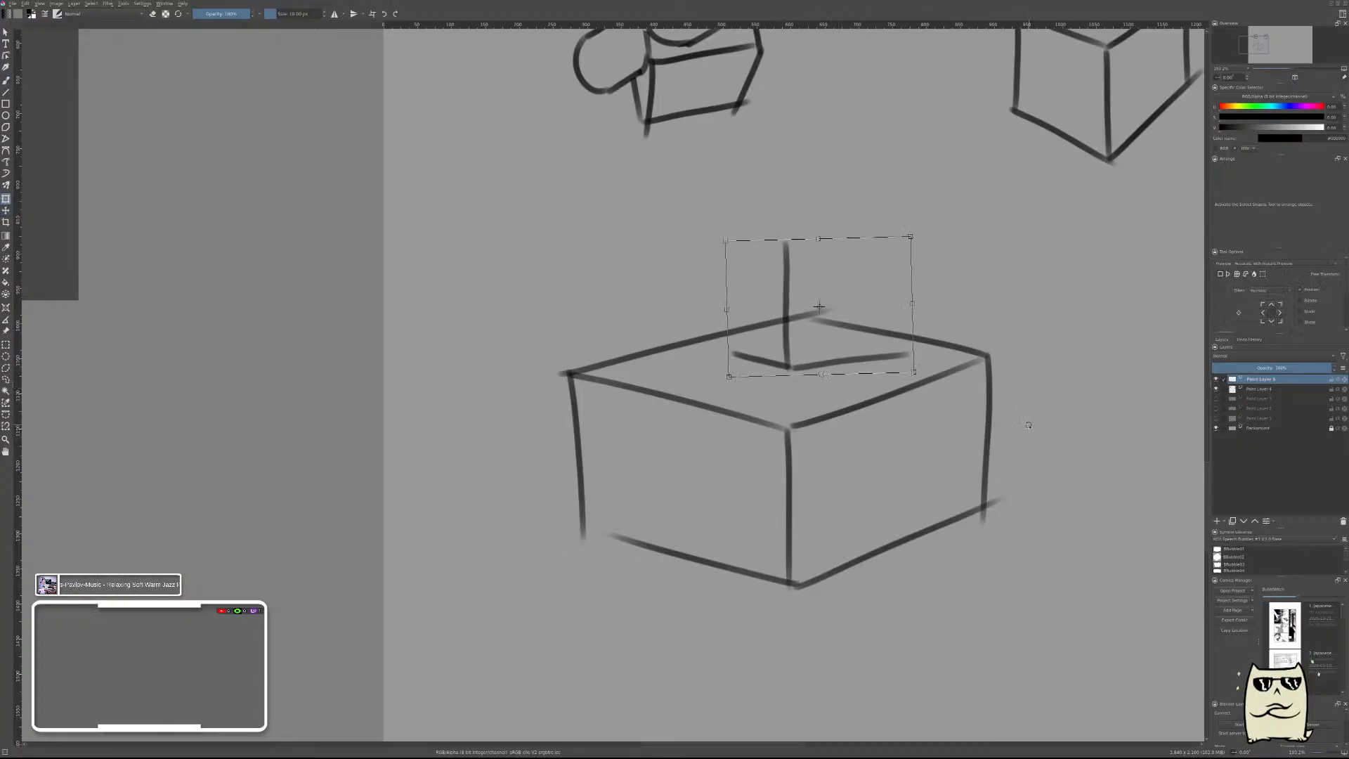
key(b)
Draw the upper edge and far vertical edge of the small box's right-hand face, redoing strokes until they line up.
drag(786, 240, 918, 231)
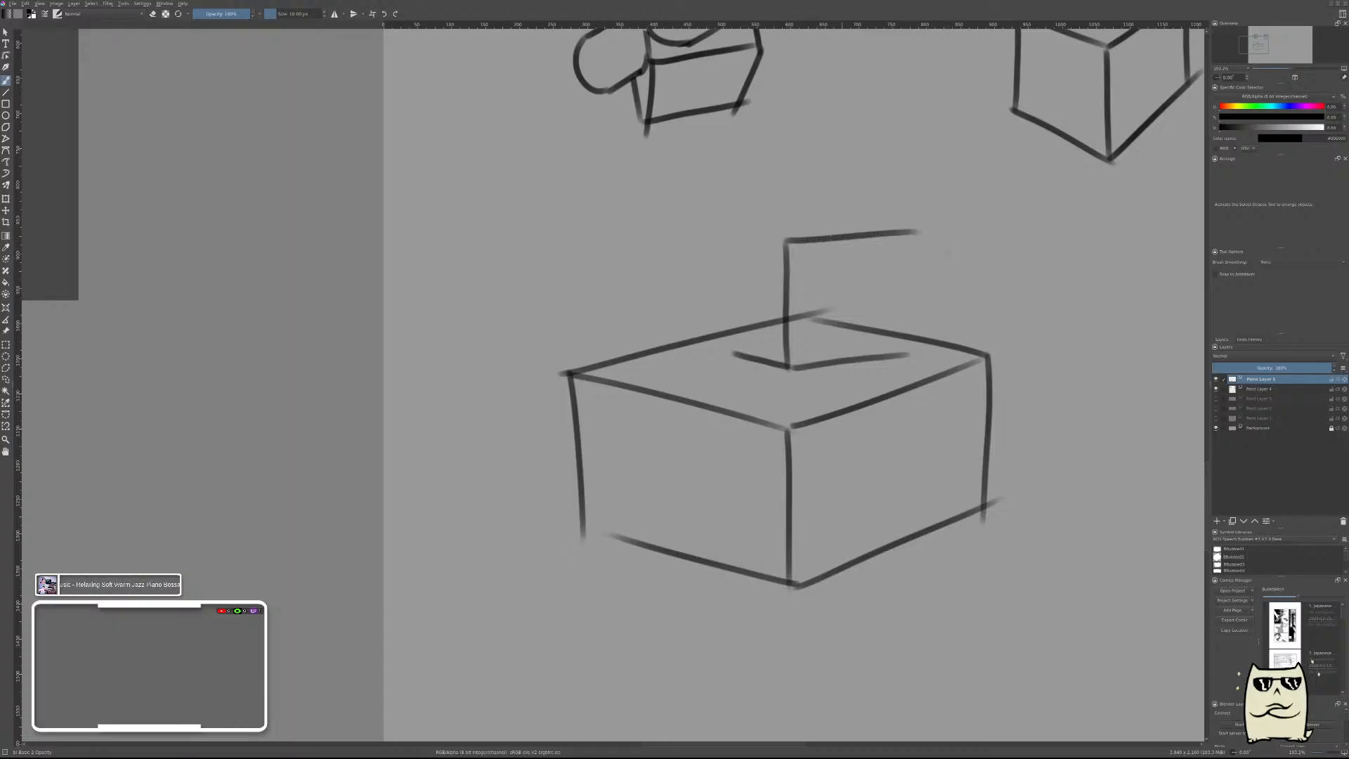
key(ctrl+z)
drag(787, 243, 925, 241)
key(ctrl+z)
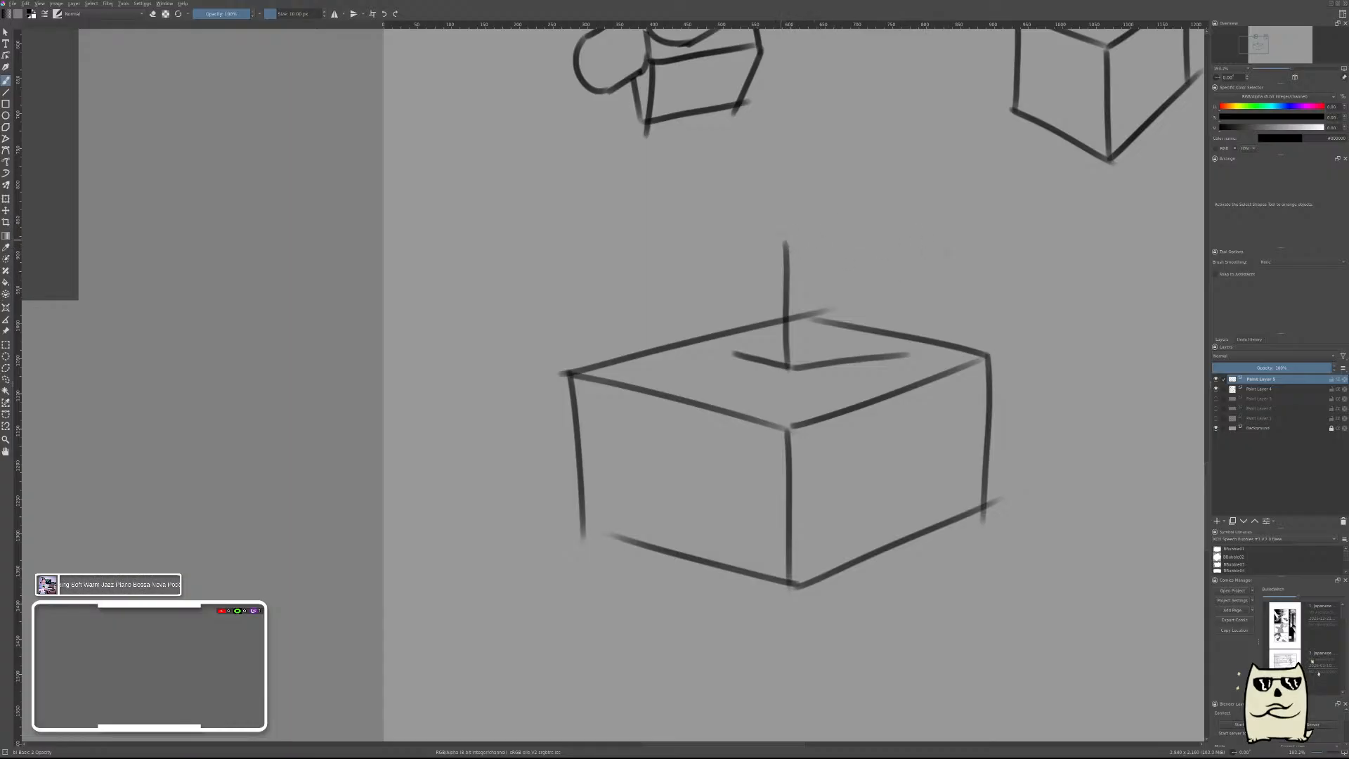
mouse_move(787, 243)
mouse_down()
mouse_move(907, 230)
mouse_move(916, 352)
mouse_up()
key(ctrl+z)
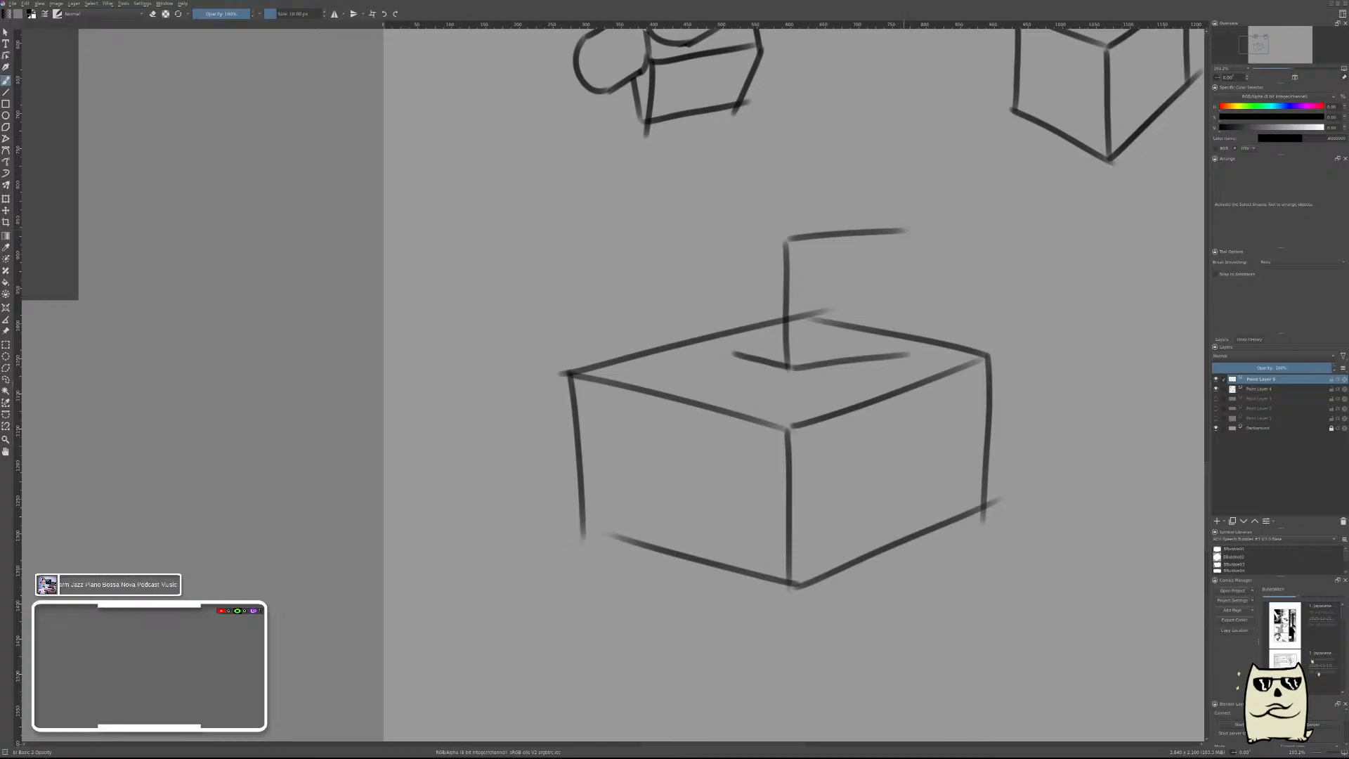
drag(906, 235, 903, 345)
key(ctrl+z)
drag(909, 249, 905, 348)
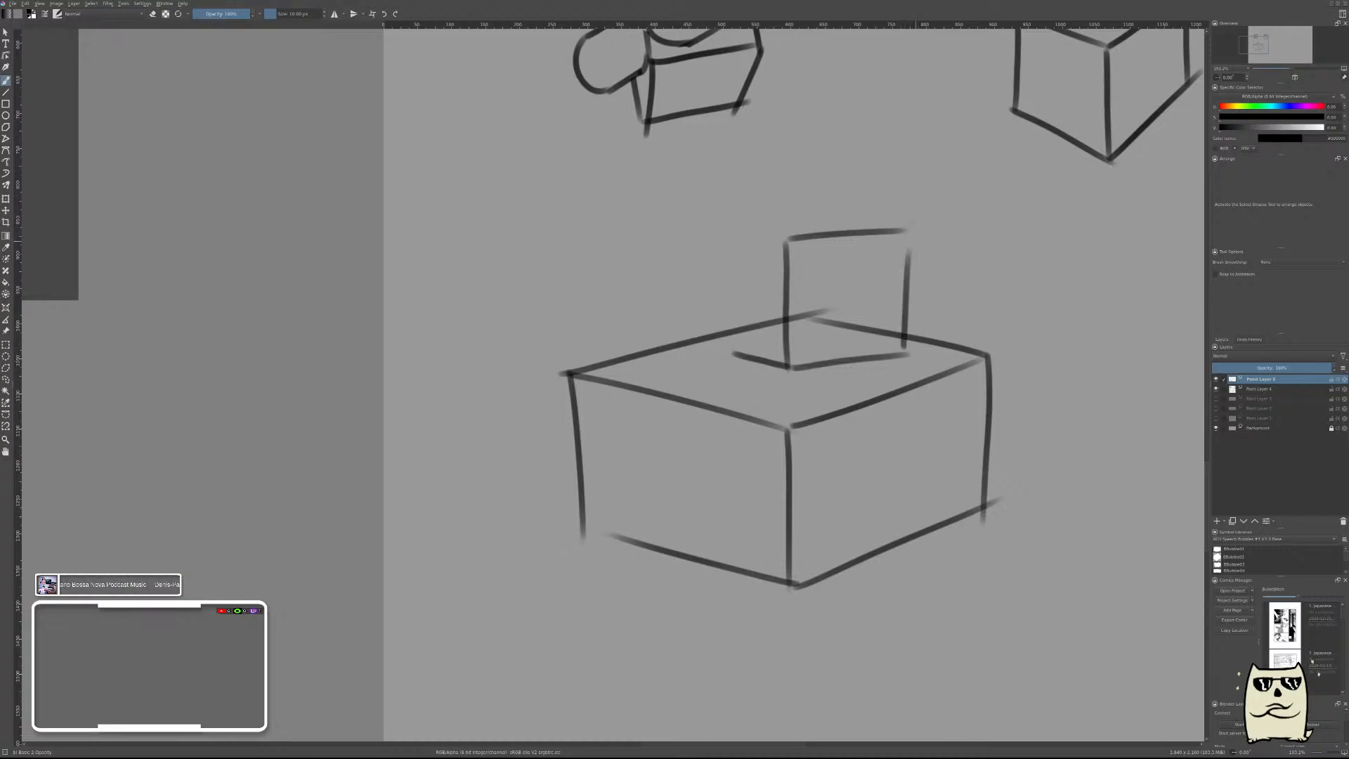
key(ctrl+z)
drag(908, 224, 905, 346)
key(ctrl+z)
drag(902, 238, 903, 347)
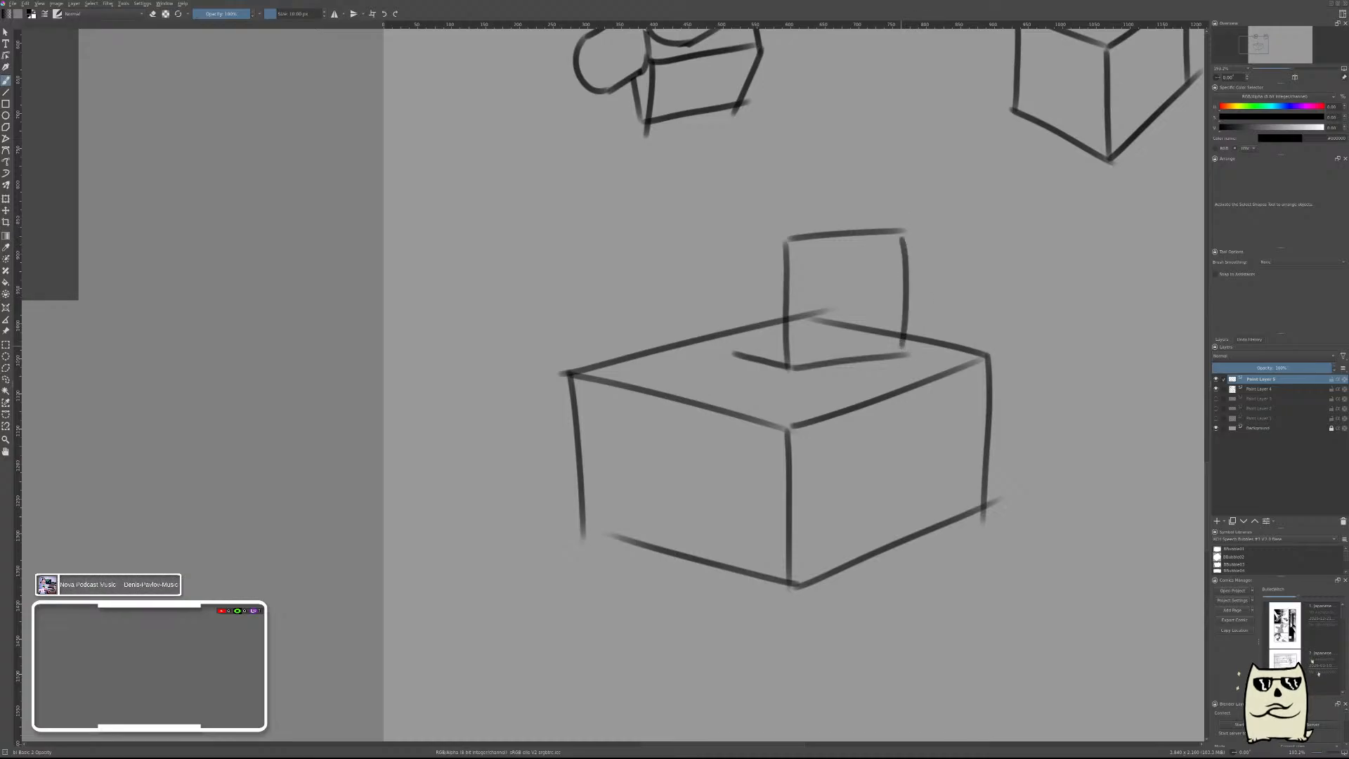
key(ctrl+z)
drag(906, 235, 909, 348)
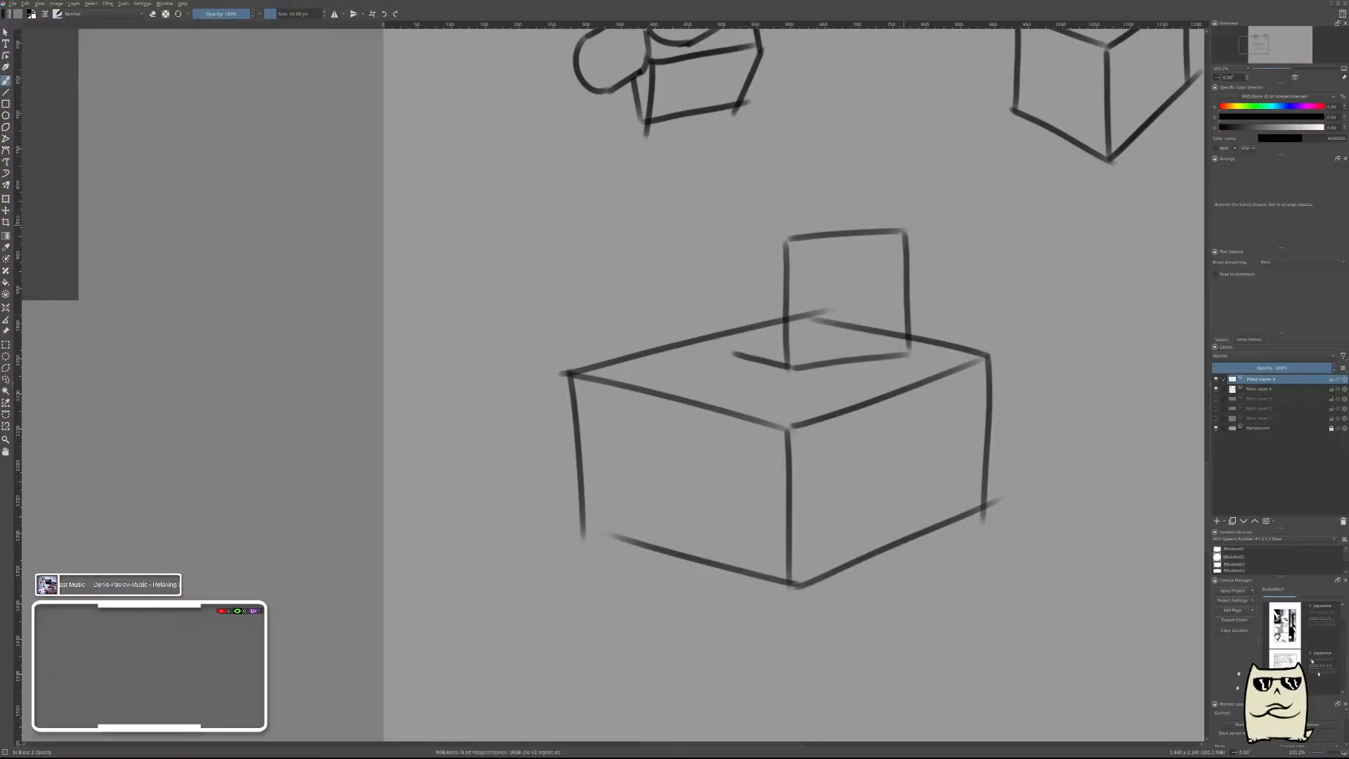
Draw the small box's left vertical edge and close its top face.
drag(806, 215, 901, 225)
mouse_move(738, 229)
mouse_down()
mouse_move(783, 235)
mouse_move(816, 214)
mouse_up()
key(ctrl+z)
key(ctrl+z)
key(ctrl+z)
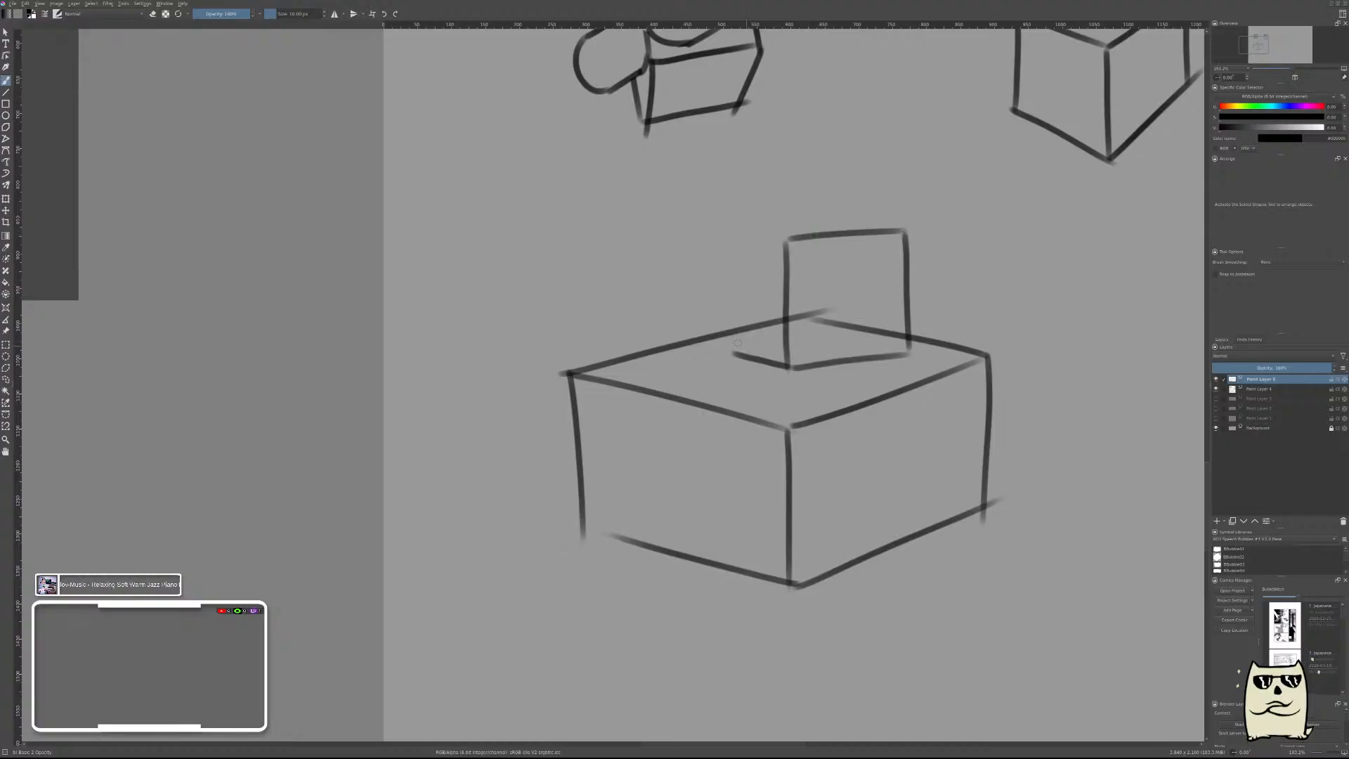
mouse_move(737, 350)
mouse_down()
mouse_move(746, 228)
mouse_move(735, 353)
mouse_up()
key(ctrl+z)
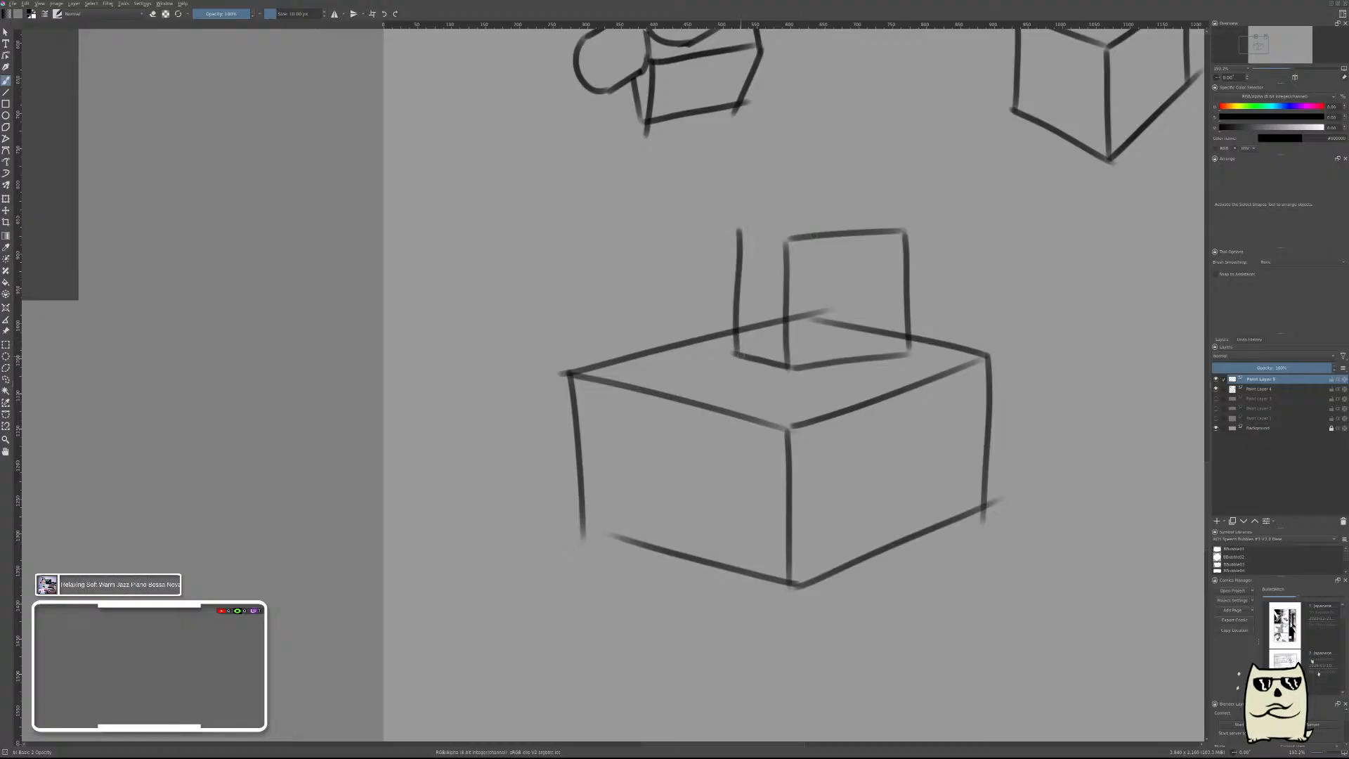
mouse_move(737, 227)
mouse_down()
mouse_move(796, 243)
mouse_move(844, 216)
mouse_move(902, 228)
mouse_up()
key(ctrl+z)
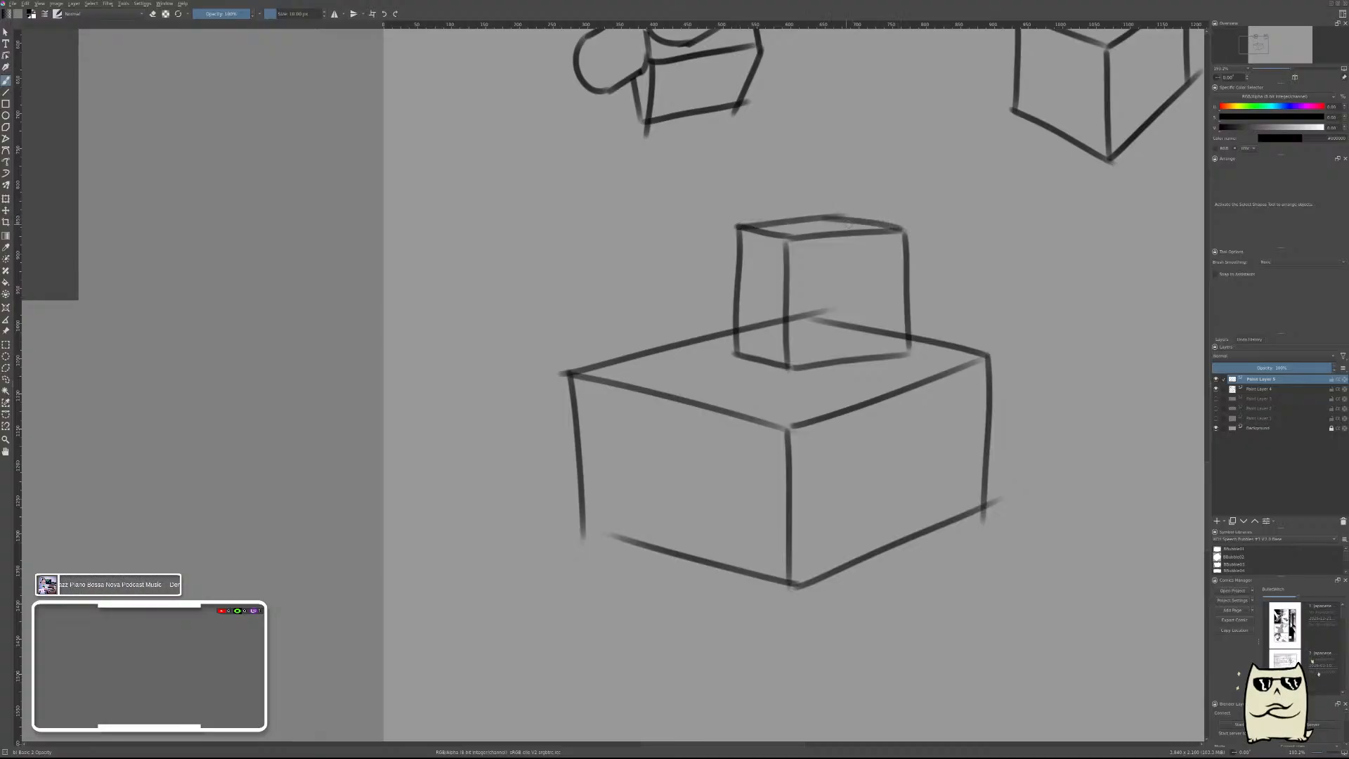
Erase the large box's edges hidden behind the small box on the large box's layer, and merge the two box layers.
key(Page_Down)
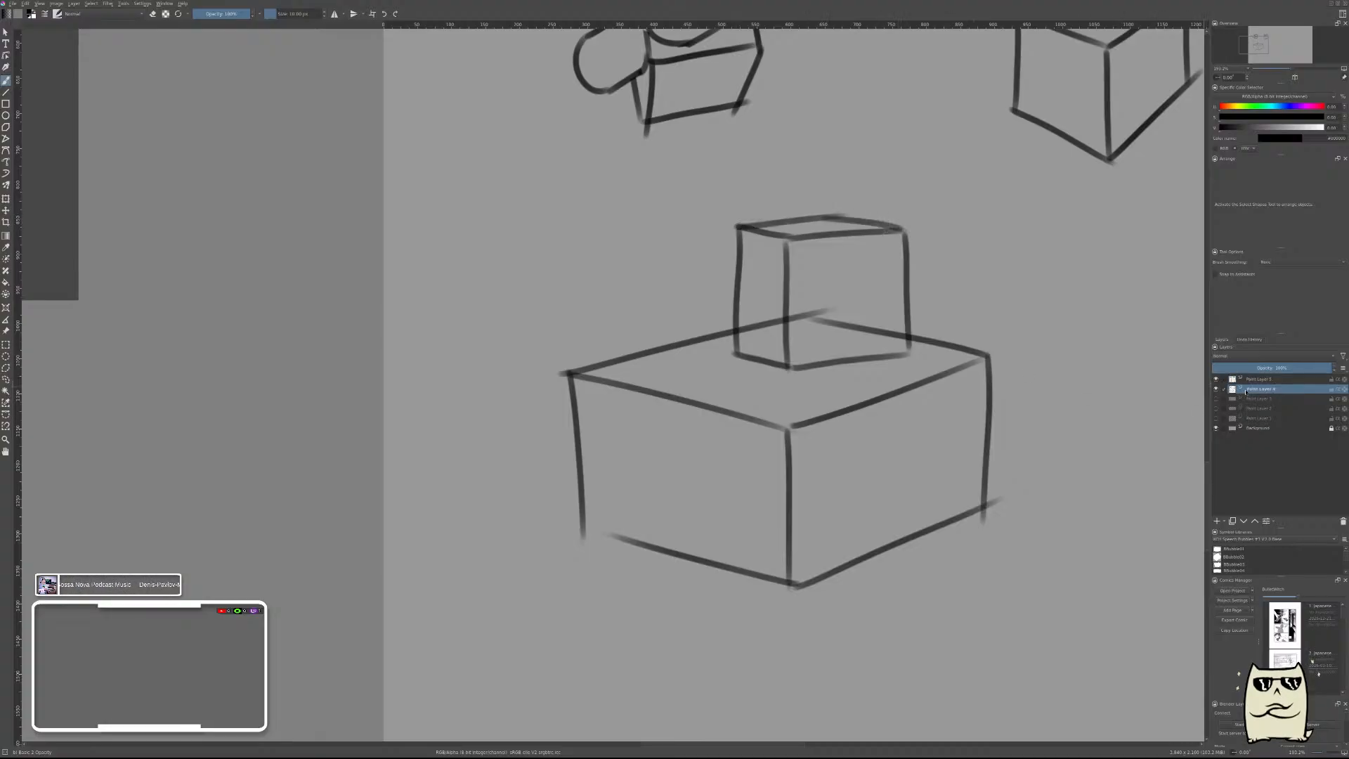
right_click(994, 337)
click(1042, 370)
mouse_move(884, 334)
mouse_down()
mouse_move(905, 338)
mouse_move(840, 327)
mouse_move(842, 307)
mouse_move(749, 335)
mouse_up()
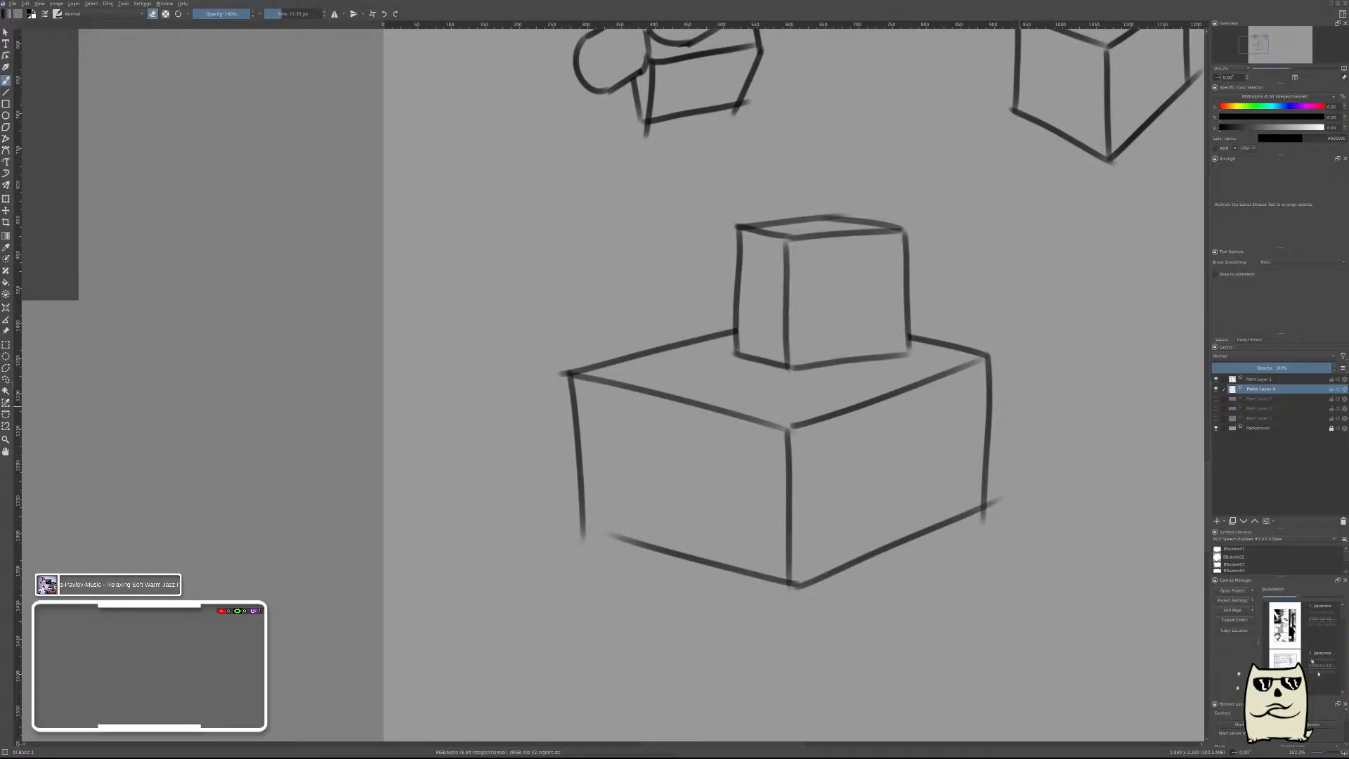
right_click(1027, 378)
click(987, 410)
click(1256, 381)
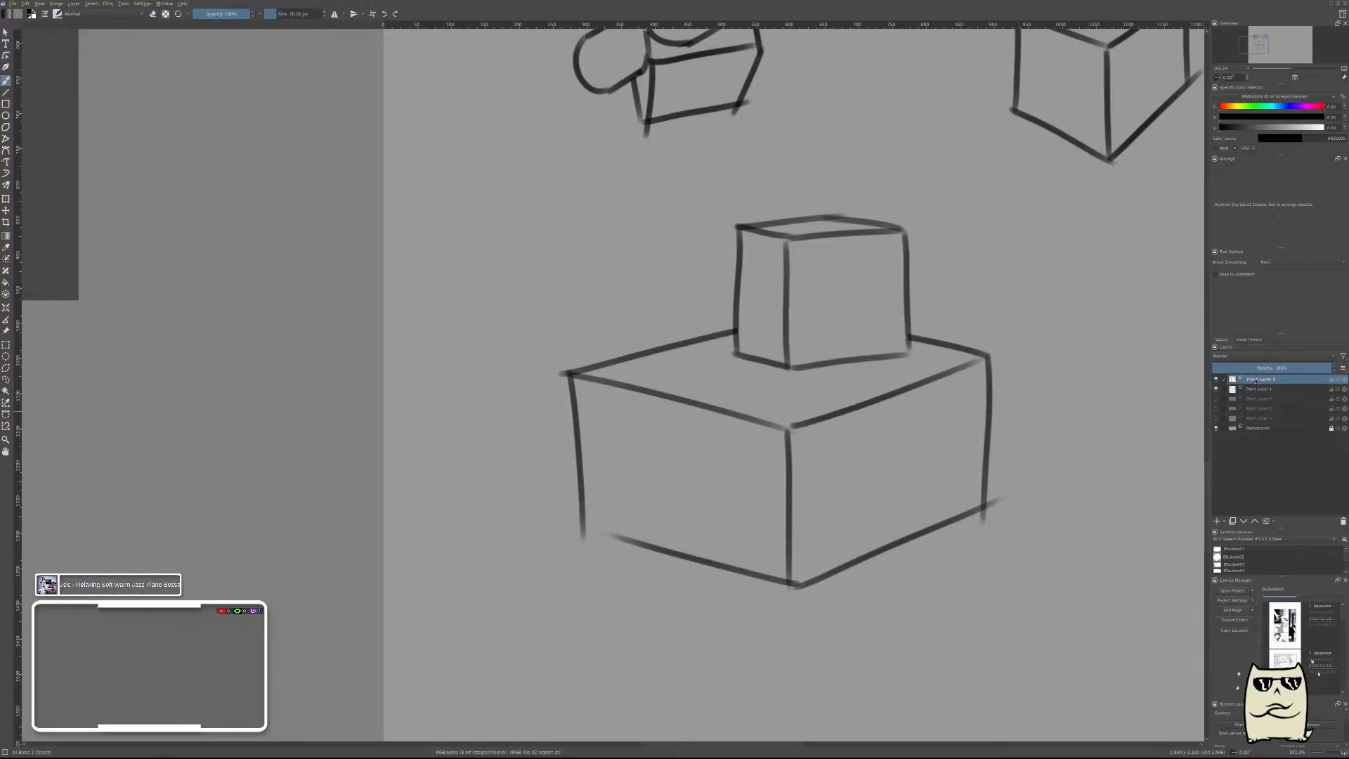
key(ctrl+e)
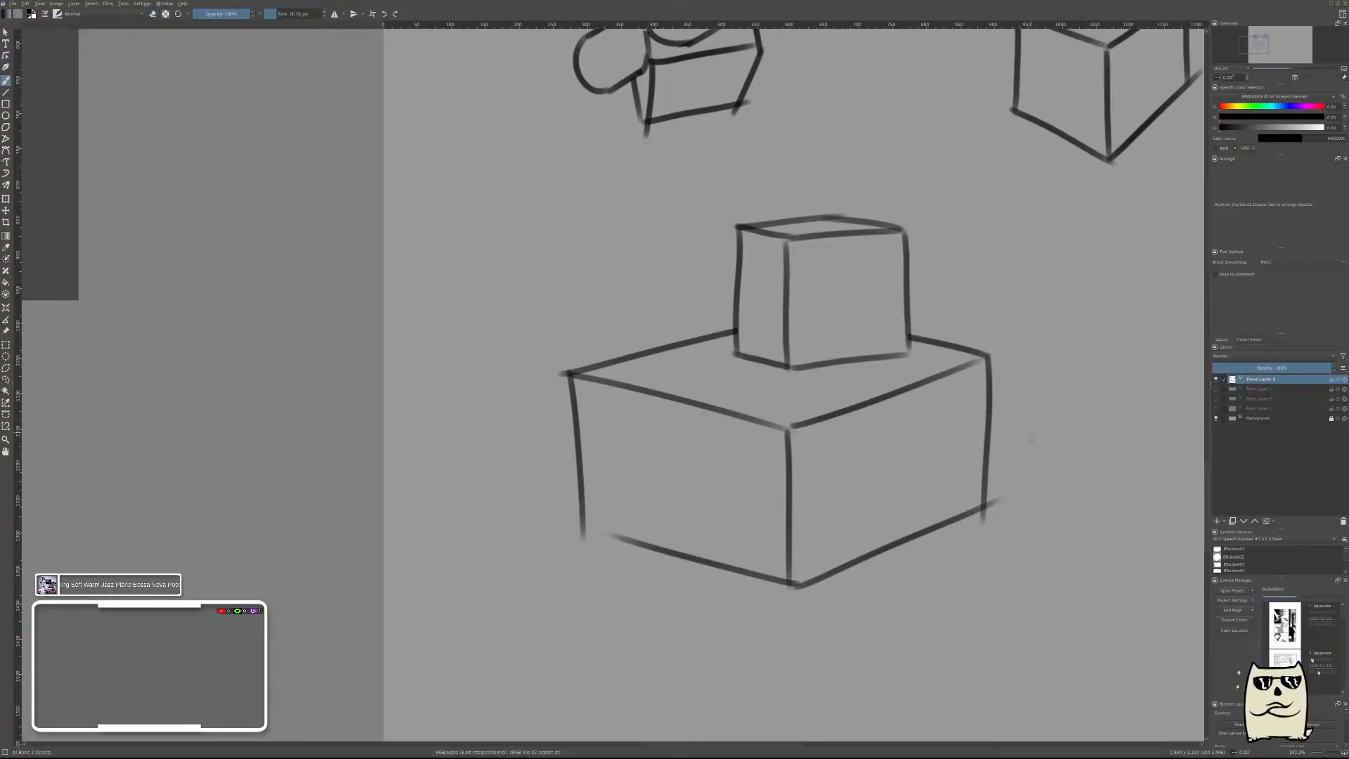
drag(1089, 431, 792, 352)
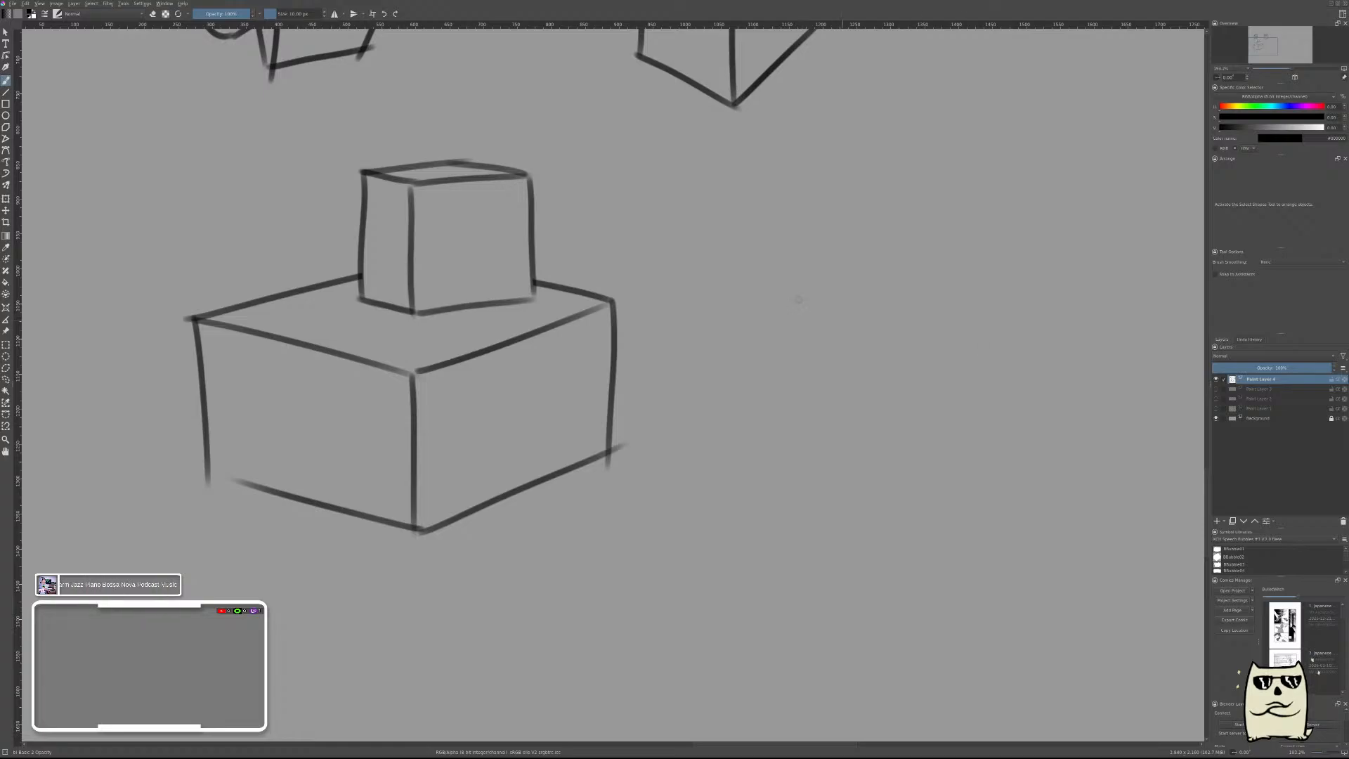
mouse_move(801, 265)
mouse_down()
mouse_move(1004, 274)
mouse_move(815, 386)
mouse_up()
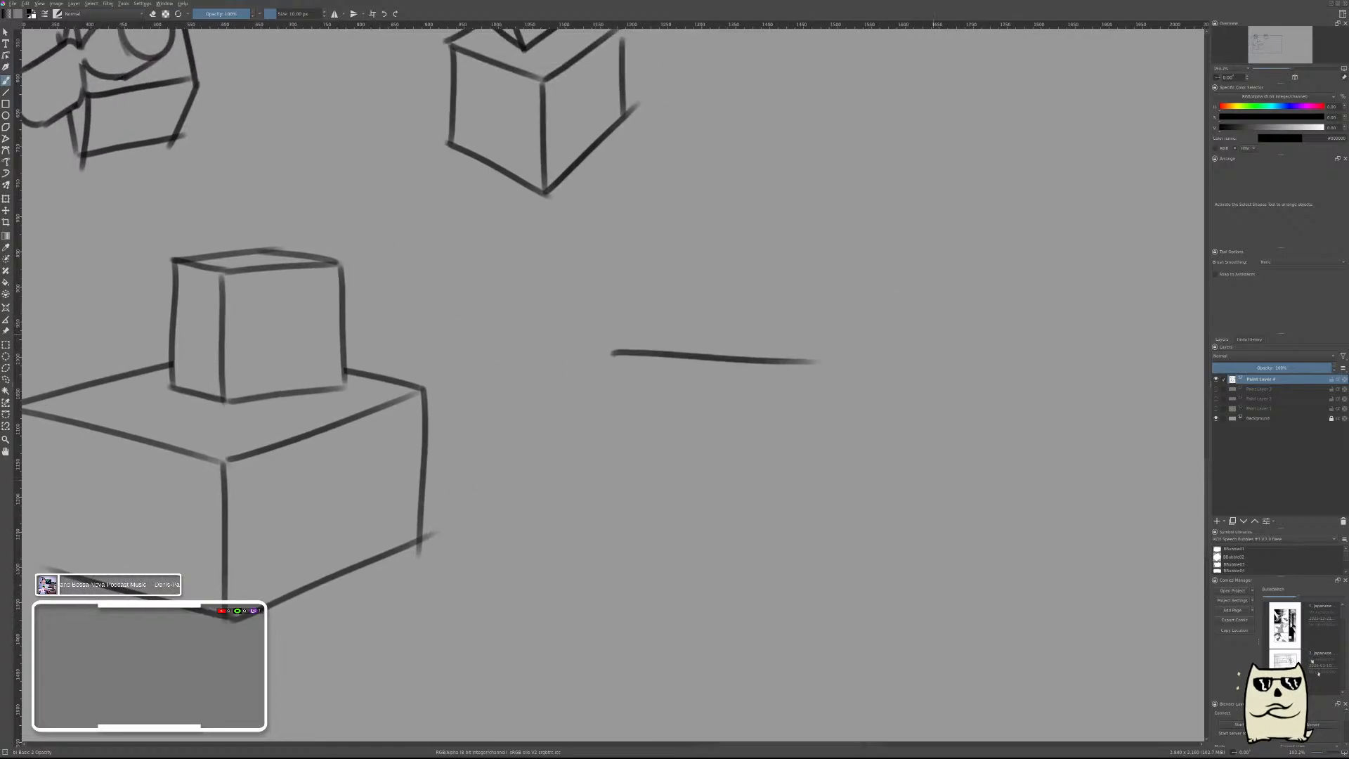
key(ctrl+z)
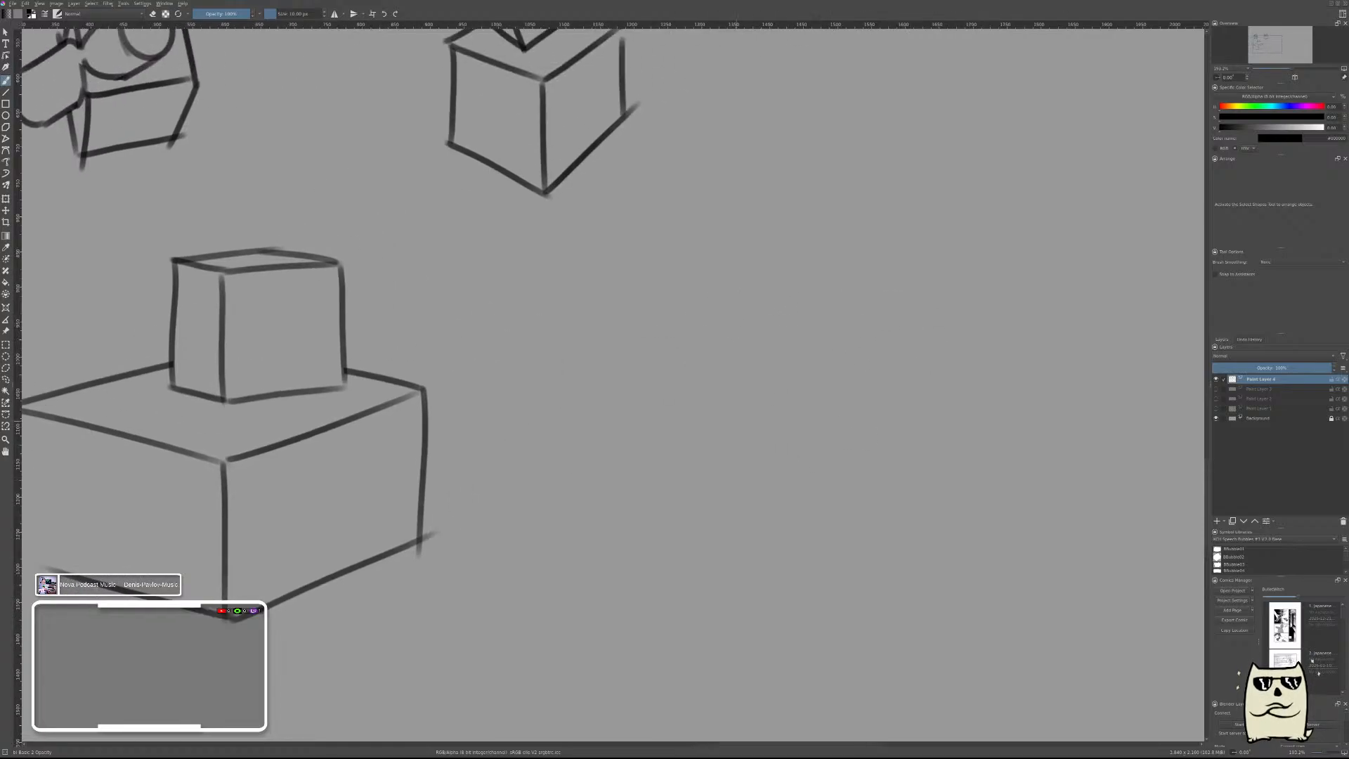
drag(726, 343, 866, 516)
key(ctrl+z)
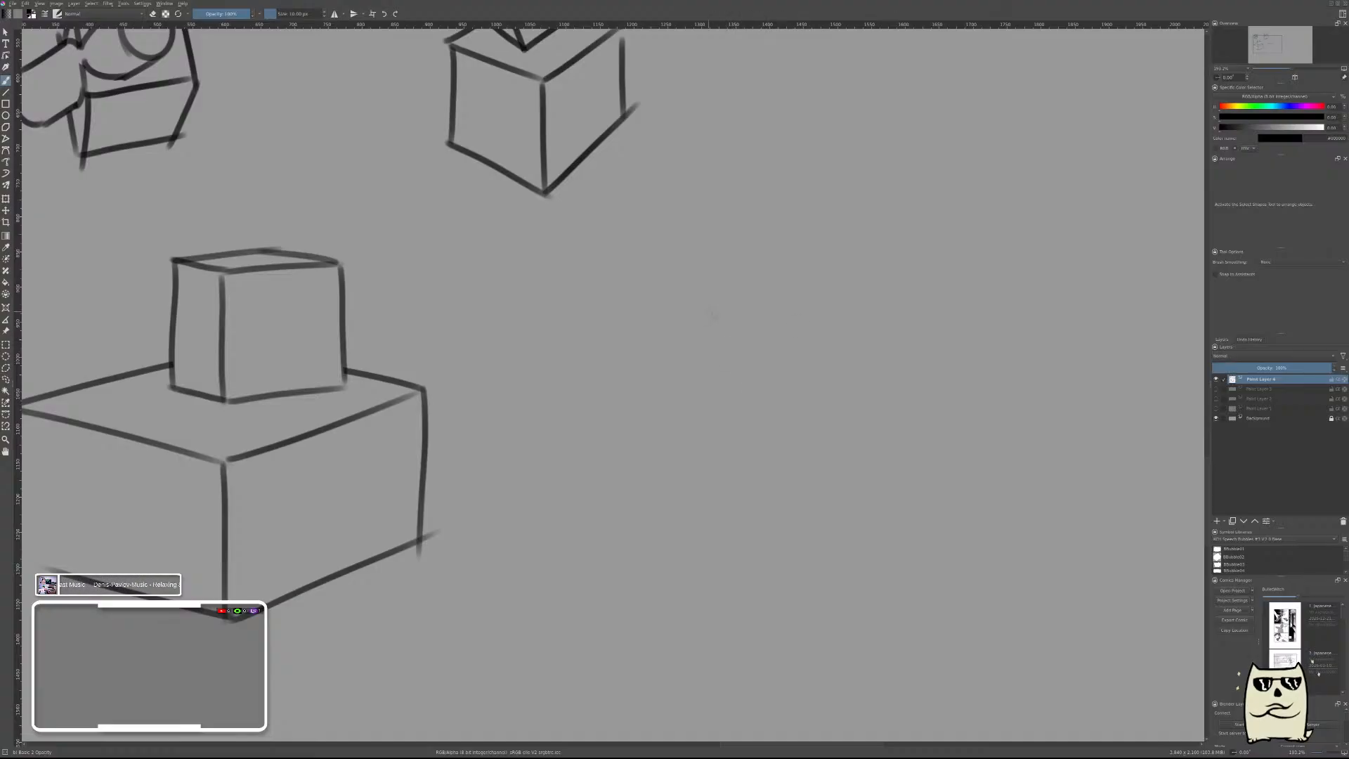
Draw a box tilted to the left in the empty area right of the stacked boxes, with its underside showing.
drag(718, 318, 819, 484)
mouse_move(725, 314)
mouse_down()
mouse_move(780, 274)
mouse_move(869, 437)
mouse_up()
mouse_move(824, 483)
mouse_down()
mouse_move(864, 452)
mouse_move(982, 416)
mouse_move(945, 451)
mouse_move(835, 483)
mouse_up()
drag(983, 416, 925, 333)
key(ctrl+z)
drag(896, 257, 976, 413)
drag(793, 269, 895, 257)
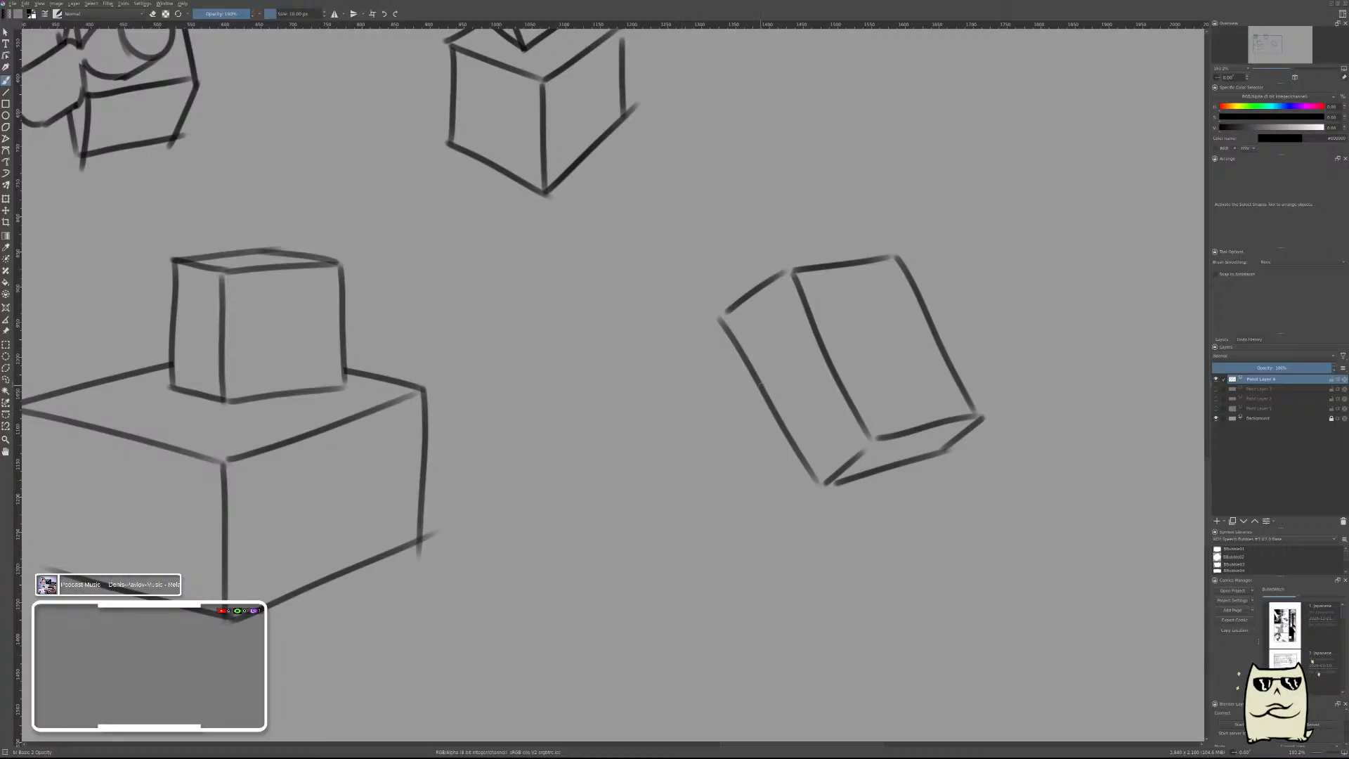
On a new layer, draw an ellipse overlapping the tilted box's left edge and two cylinder side lines extending left from it.
key(Insert)
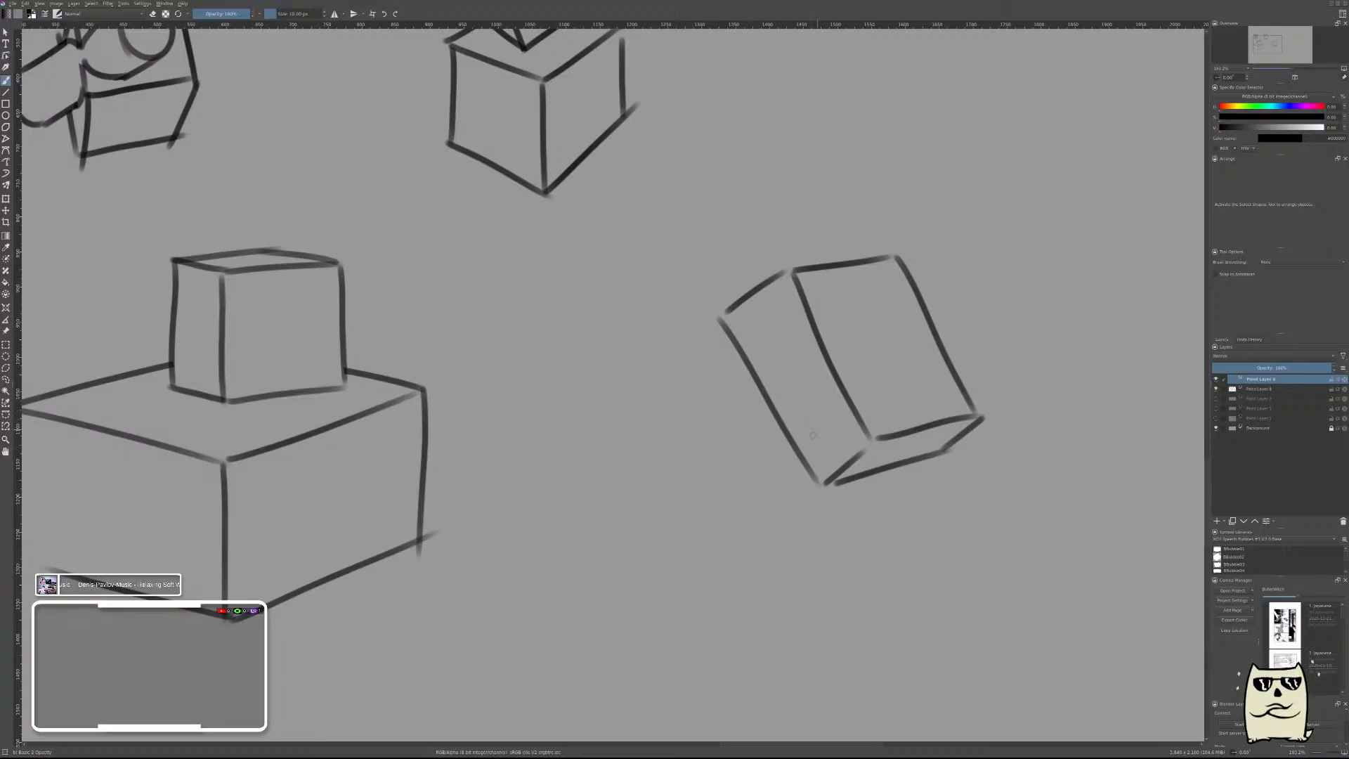
mouse_move(718, 429)
mouse_down()
mouse_move(808, 404)
mouse_move(724, 411)
mouse_up()
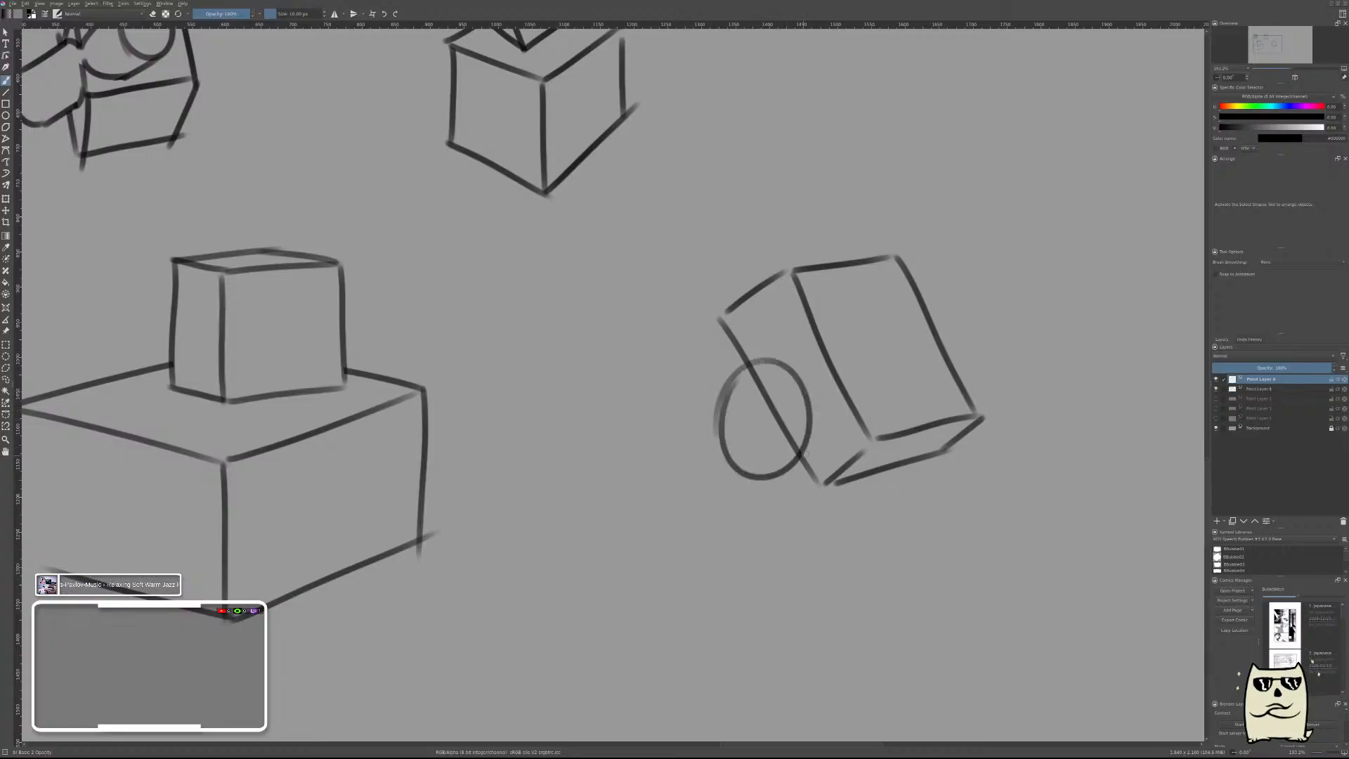
drag(779, 361, 630, 344)
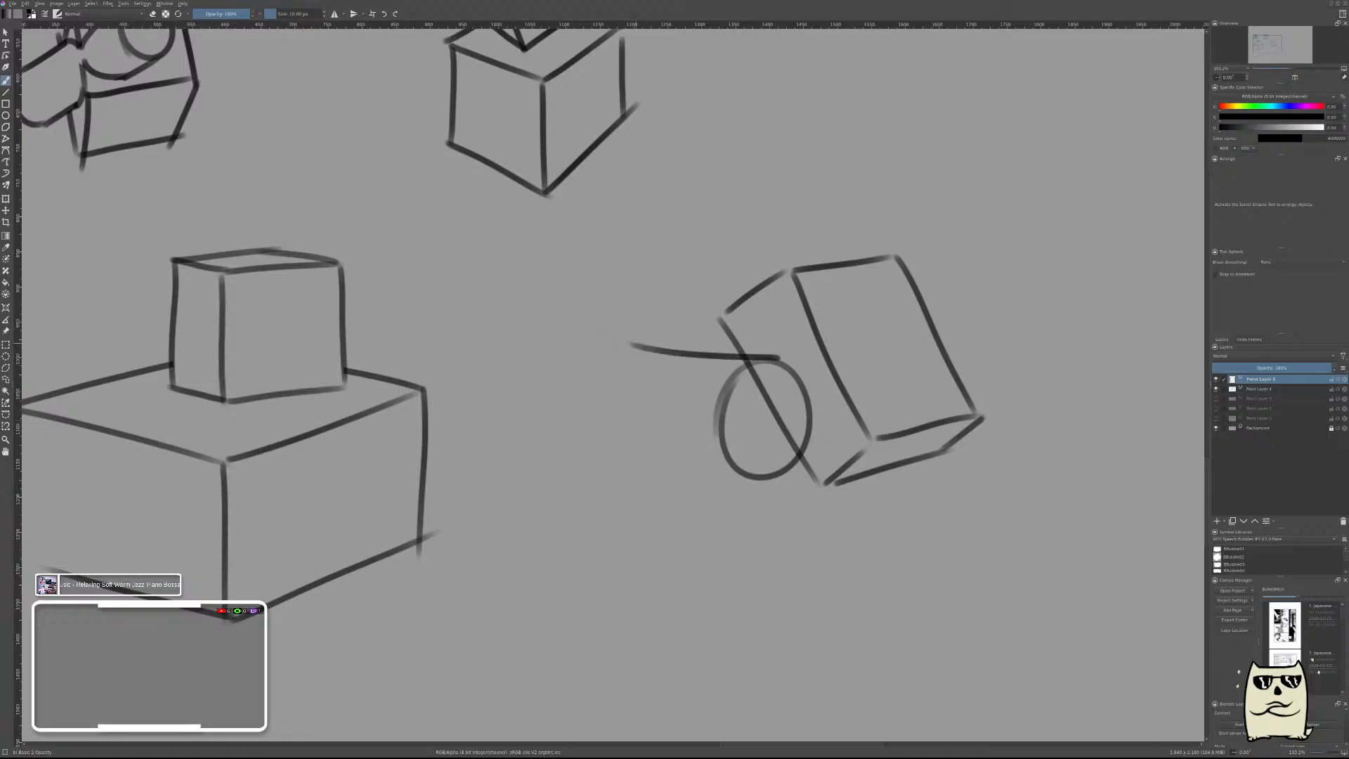
key(ctrl+z)
drag(778, 361, 648, 330)
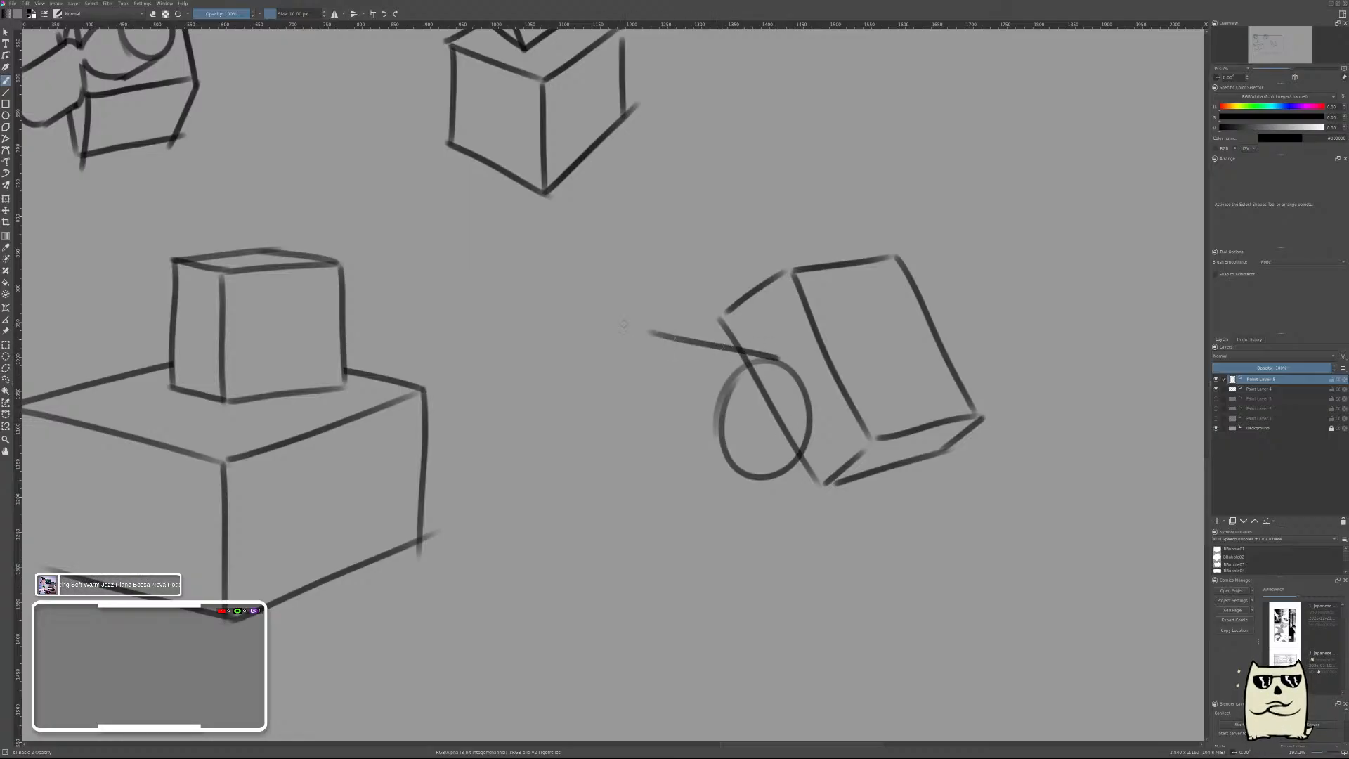
drag(749, 479, 628, 427)
key(ctrl+z)
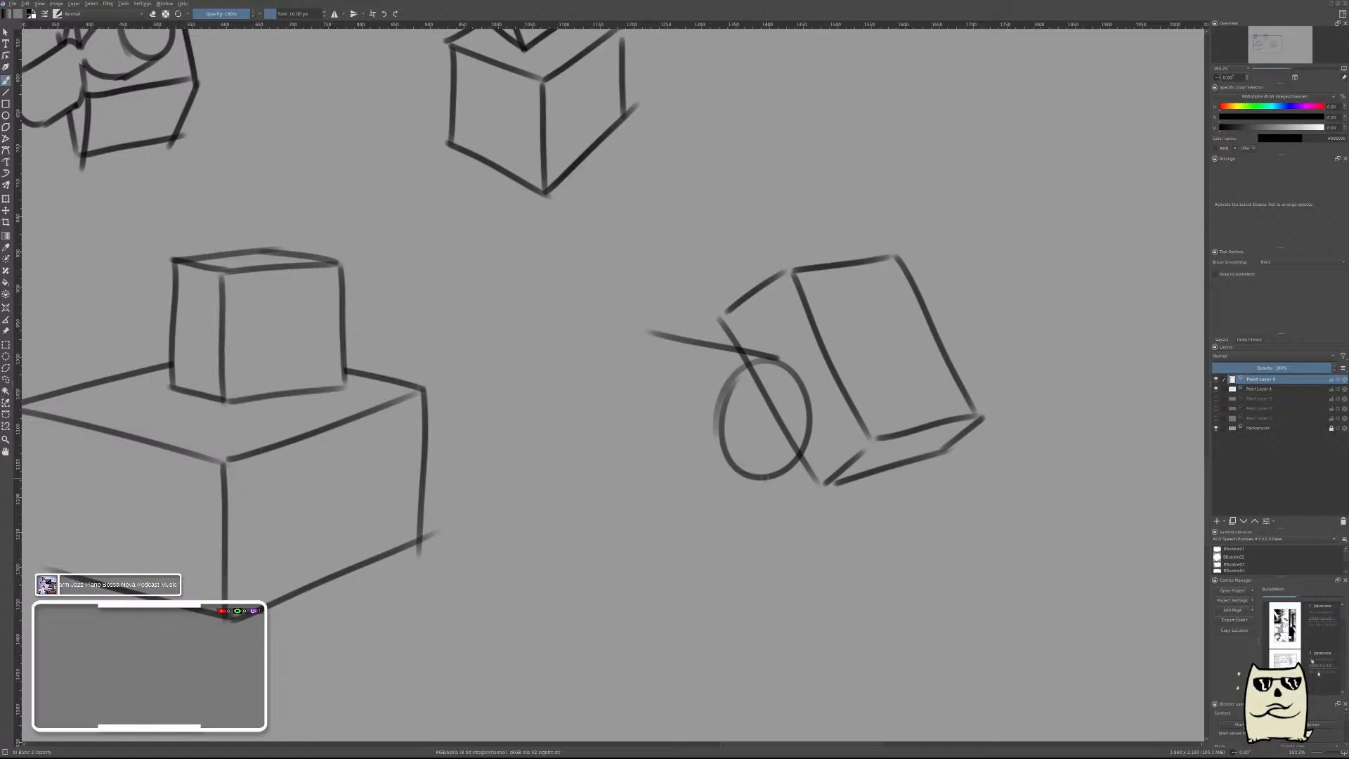
drag(764, 479, 649, 442)
key(ctrl+z)
drag(752, 478, 618, 454)
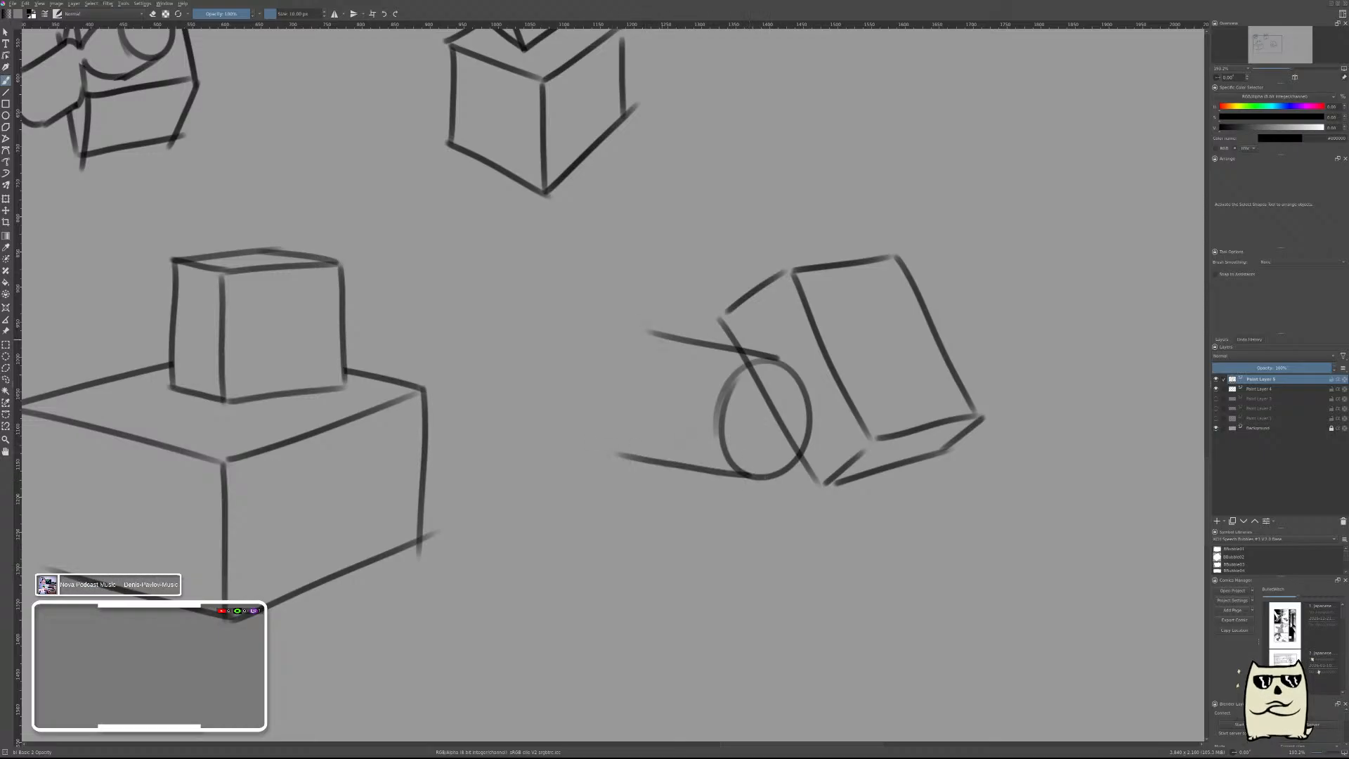
Close the cylinder's far end with a curve joining its two side lines.
drag(657, 330, 661, 462)
key(ctrl+z)
mouse_move(657, 330)
mouse_down()
mouse_move(622, 458)
mouse_move(656, 331)
mouse_up()
key(ctrl+z)
key(ctrl+z)
drag(640, 460, 667, 328)
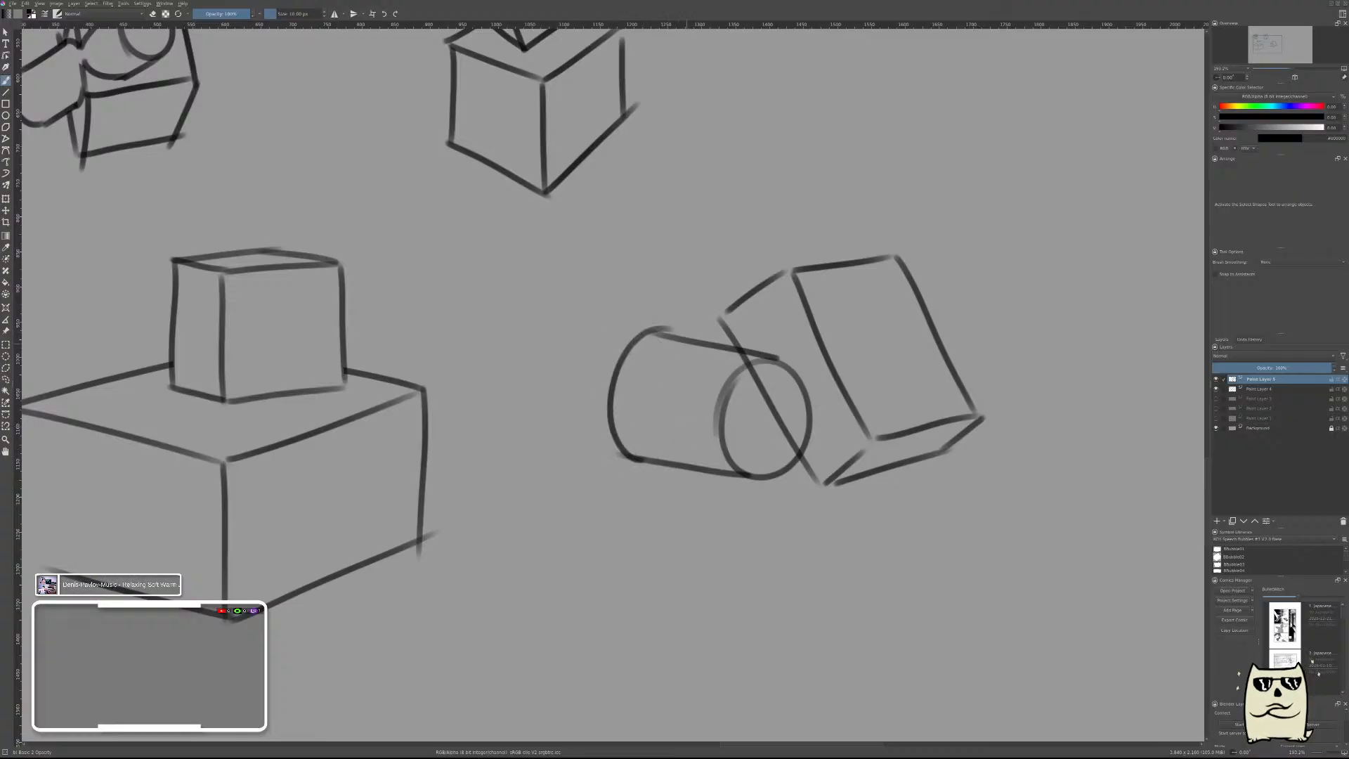
Erase the cylinder's lines inside the tilted box on the cylinder's layer, and merge it with the box layer.
click(1257, 391)
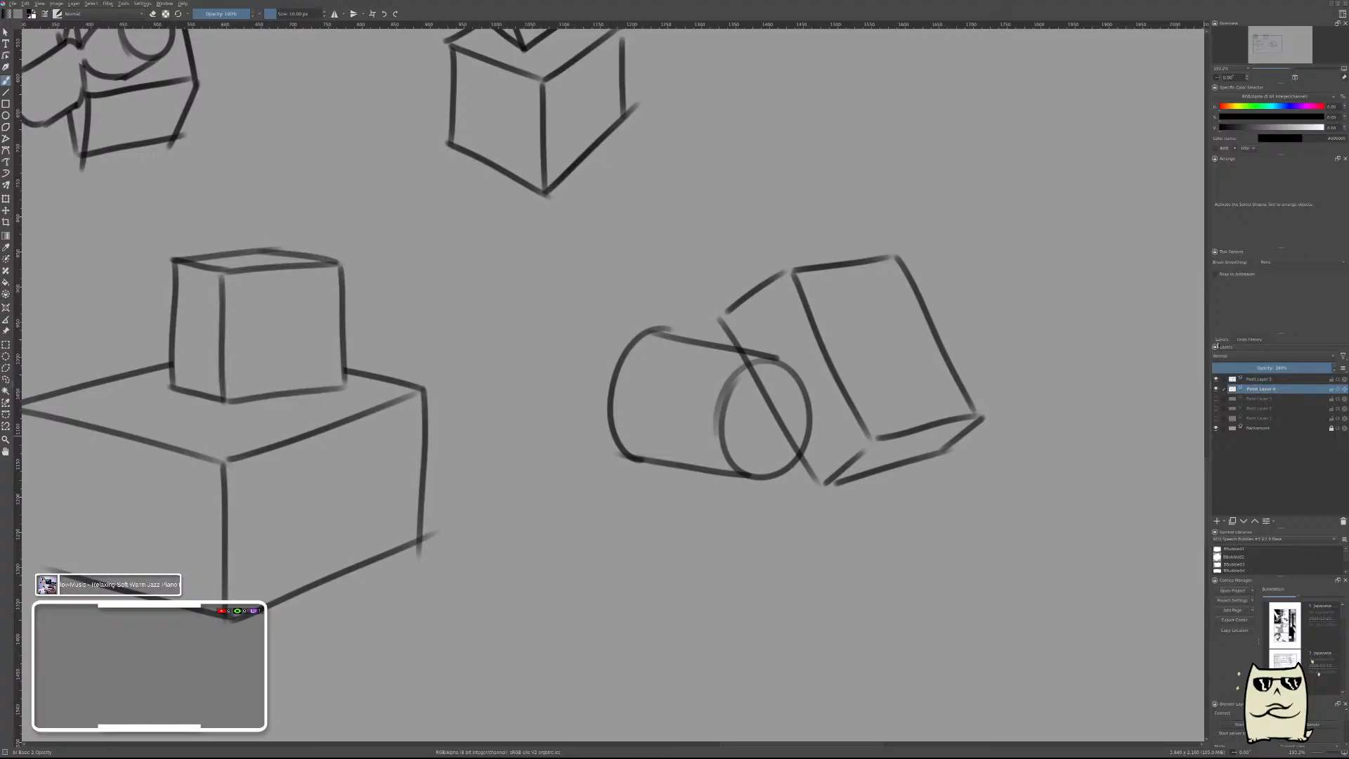
right_click(1009, 385)
click(1047, 408)
click(1255, 379)
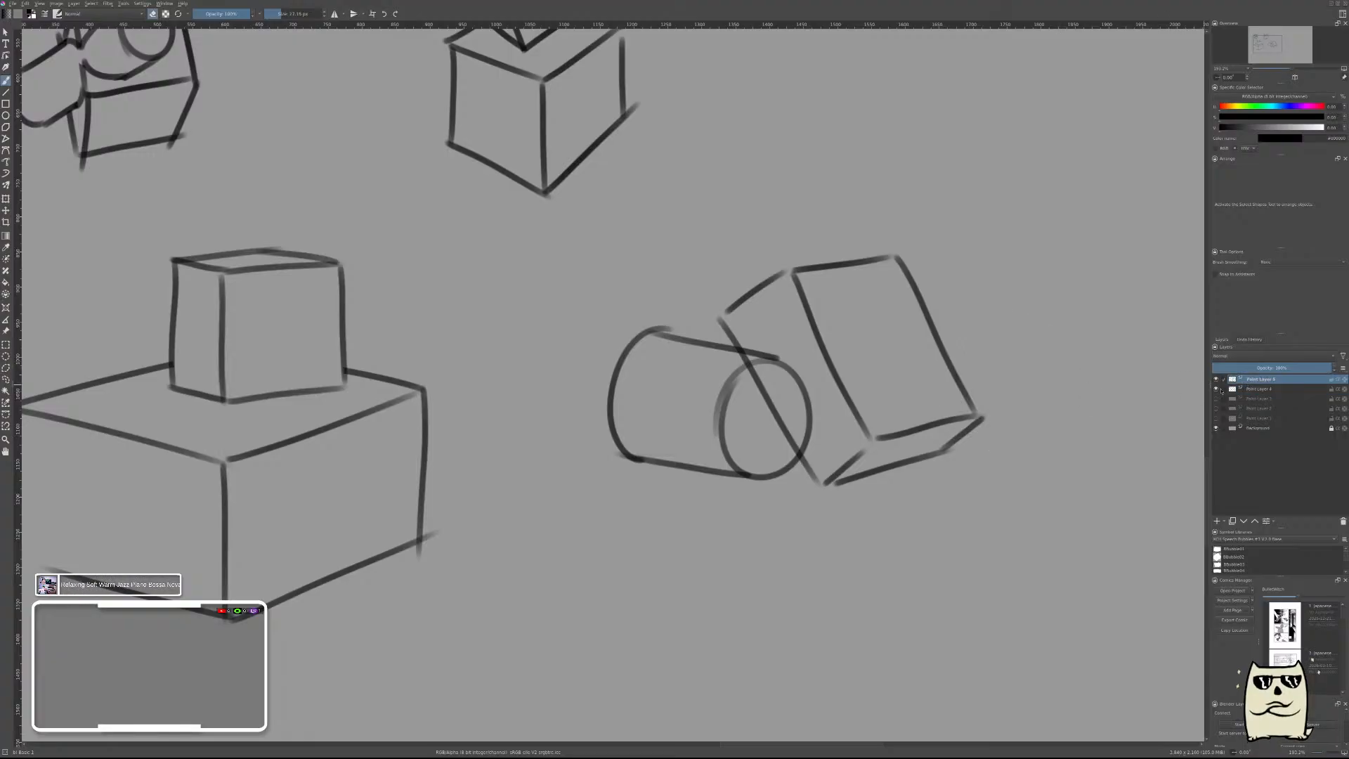
mouse_move(768, 356)
mouse_down()
mouse_move(744, 350)
mouse_move(817, 444)
mouse_up()
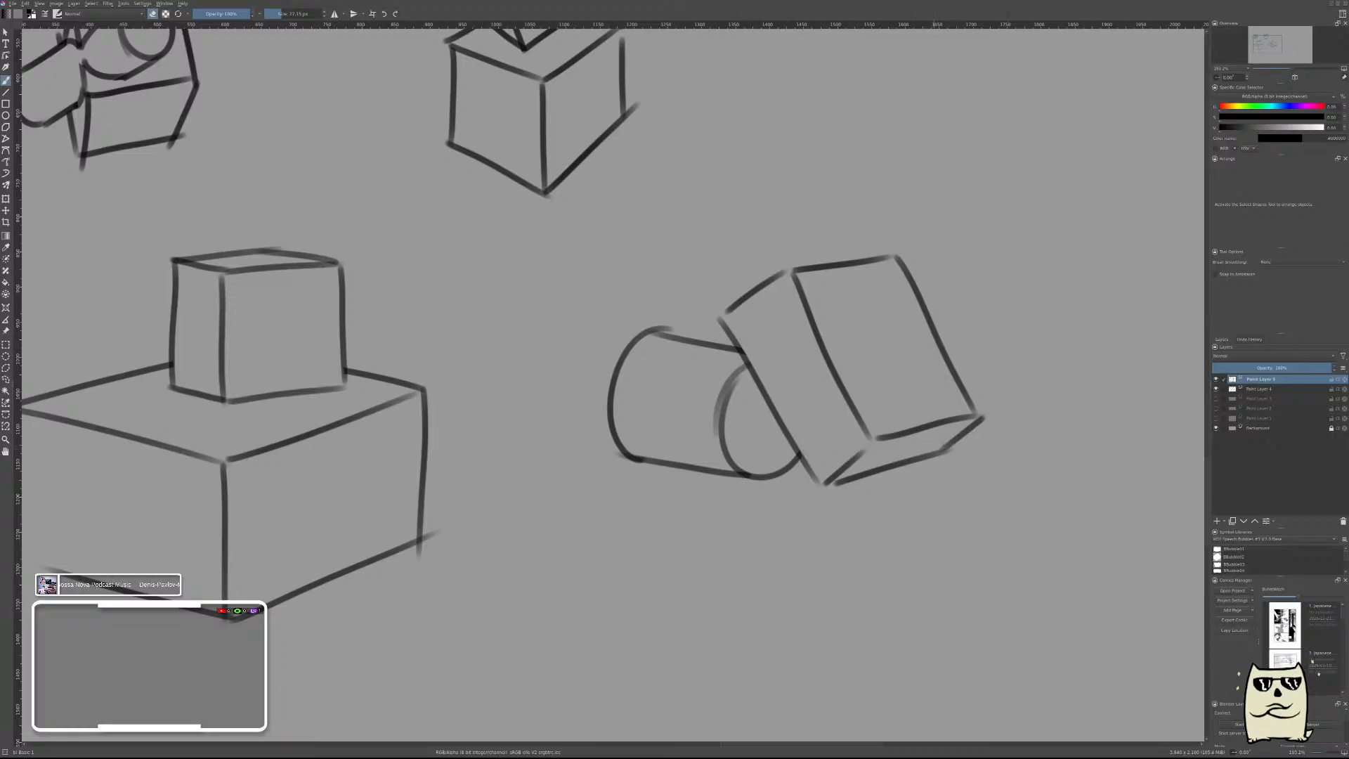
right_click(943, 427)
click(900, 448)
key(ctrl+e)
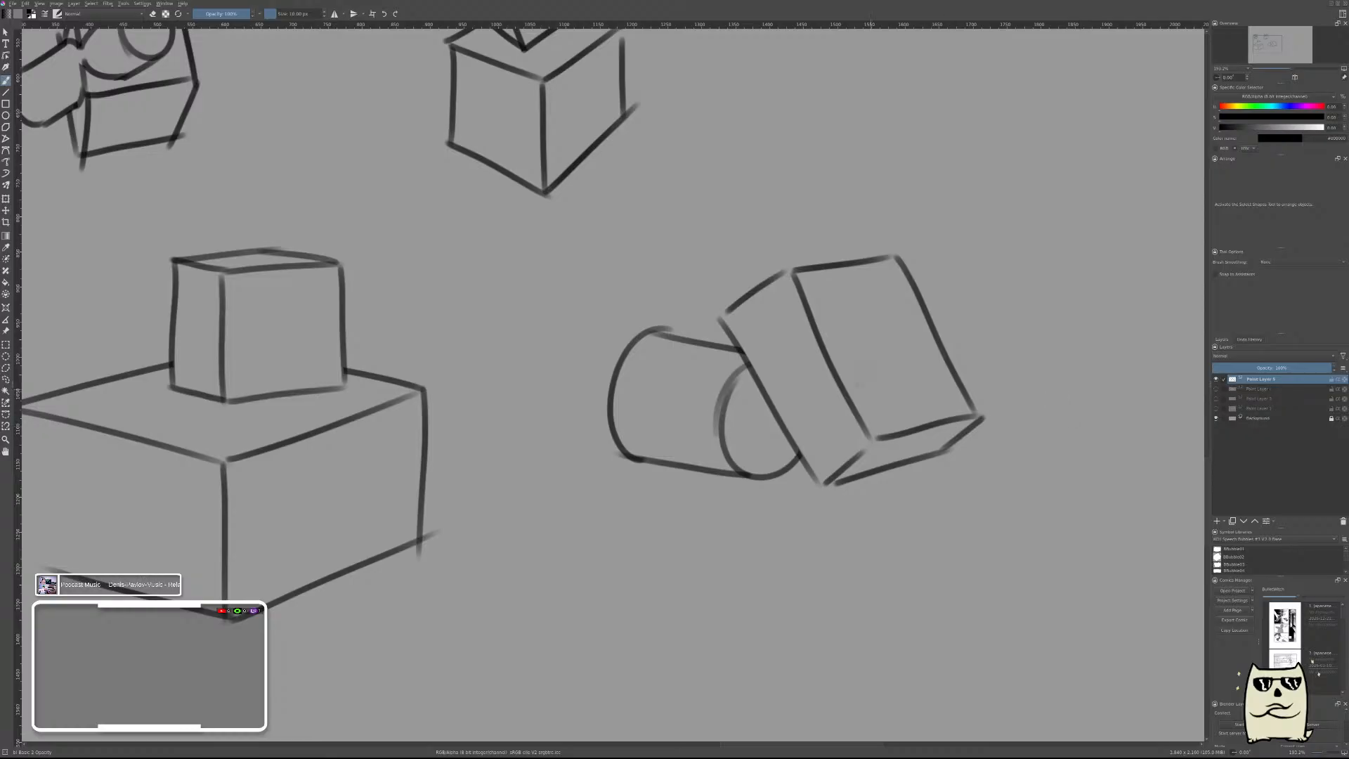
On a new layer, draw the straight upper edge and curved far end of a tube in the empty area above the tilted box.
mouse_move(991, 386)
mouse_down()
mouse_move(847, 419)
mouse_move(943, 392)
mouse_up()
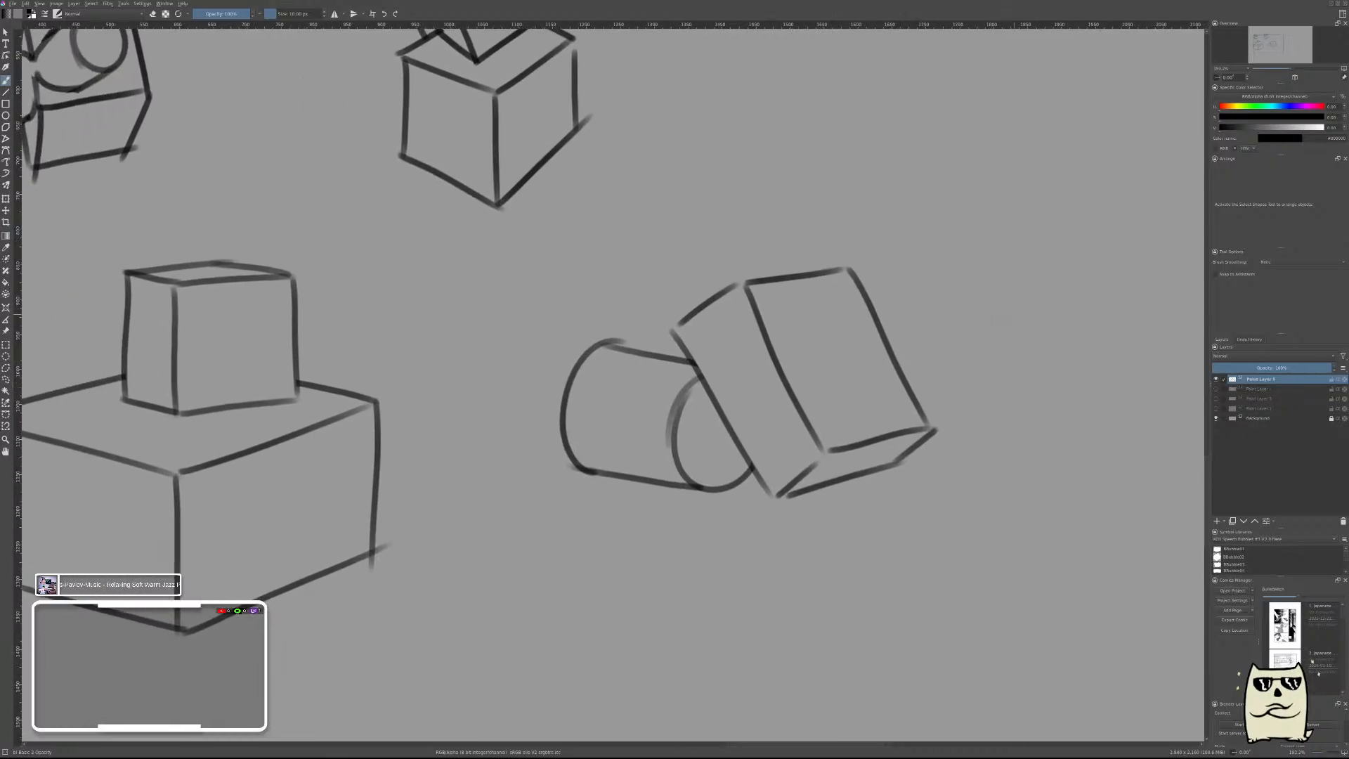
key(Insert)
key(ctrl+z)
drag(928, 262, 921, 351)
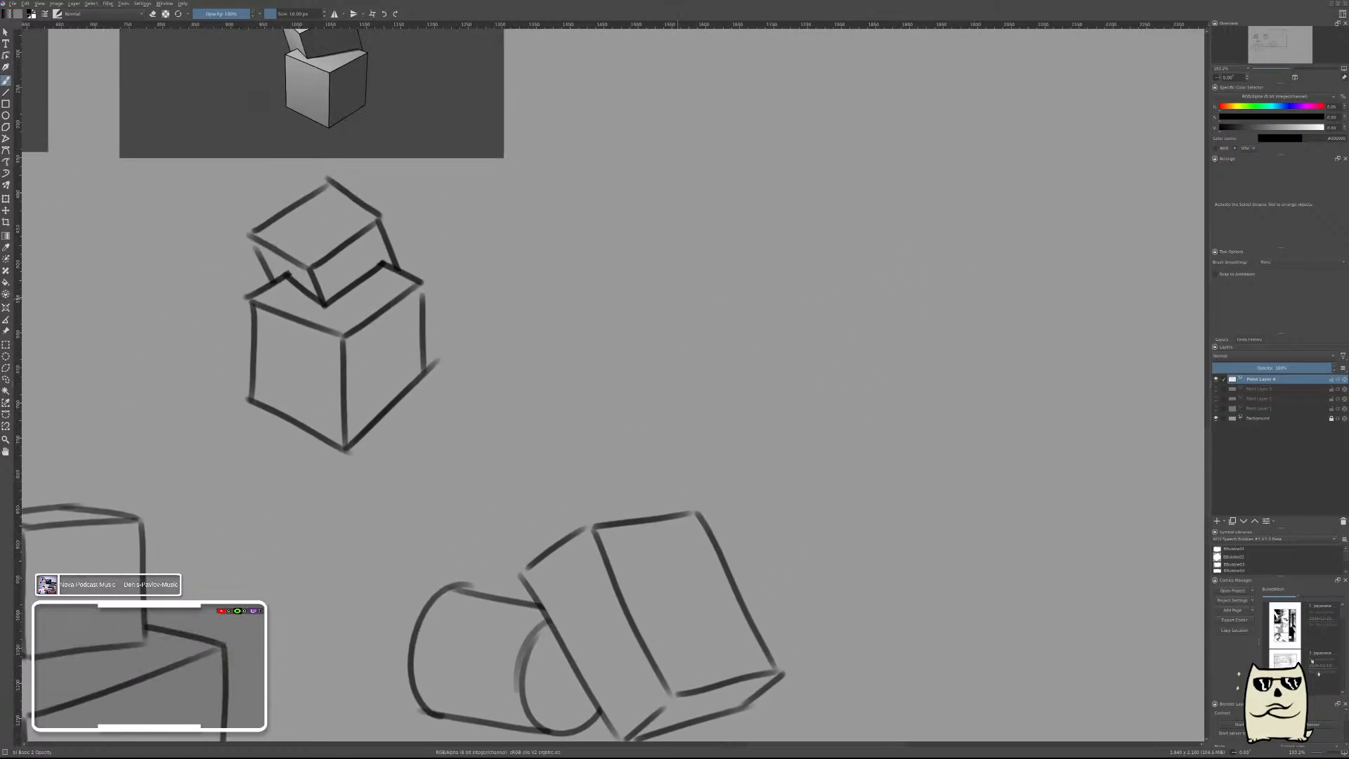
mouse_move(679, 274)
mouse_down()
mouse_move(730, 191)
mouse_move(906, 266)
mouse_up()
key(ctrl+z)
mouse_move(668, 328)
mouse_down()
mouse_move(762, 131)
mouse_move(822, 142)
mouse_up()
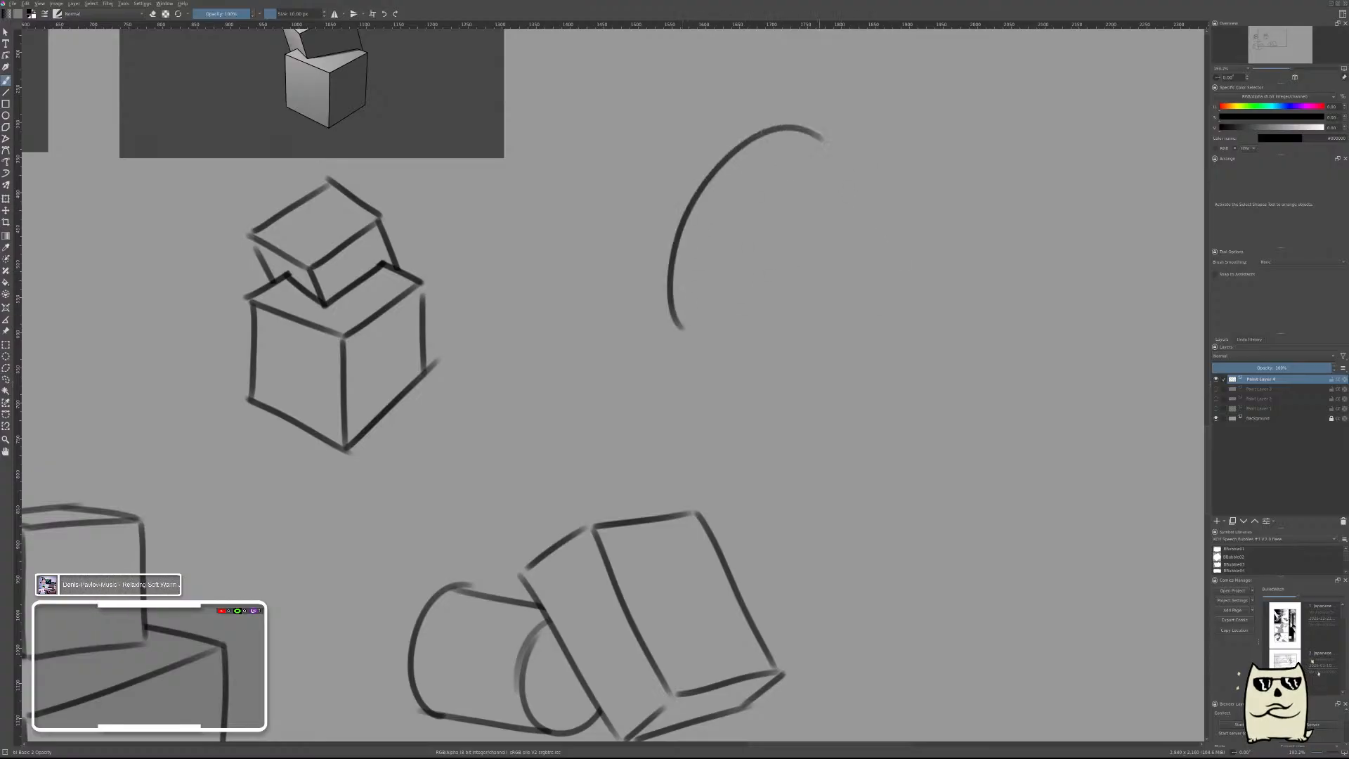
key(ctrl+z)
drag(742, 128, 895, 170)
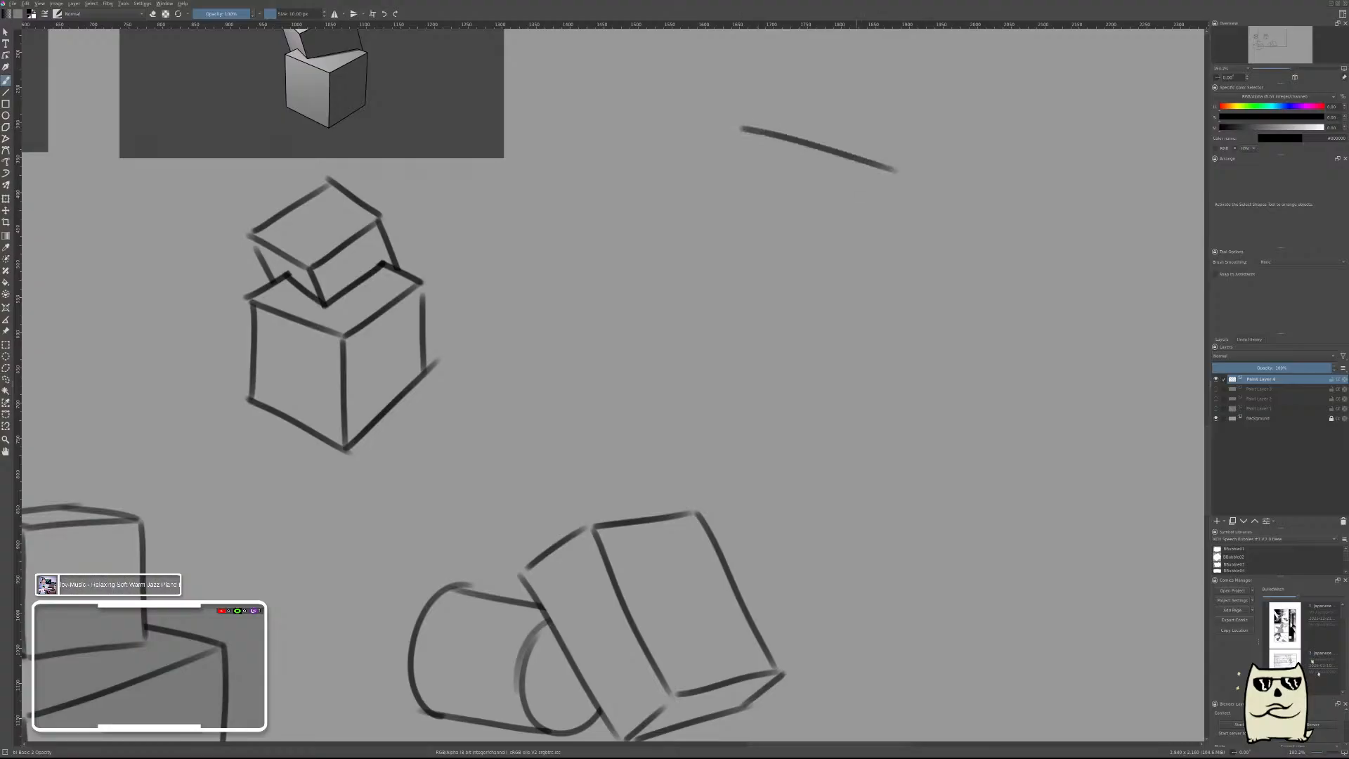
mouse_move(743, 128)
mouse_down()
mouse_move(689, 234)
mouse_move(717, 310)
mouse_up()
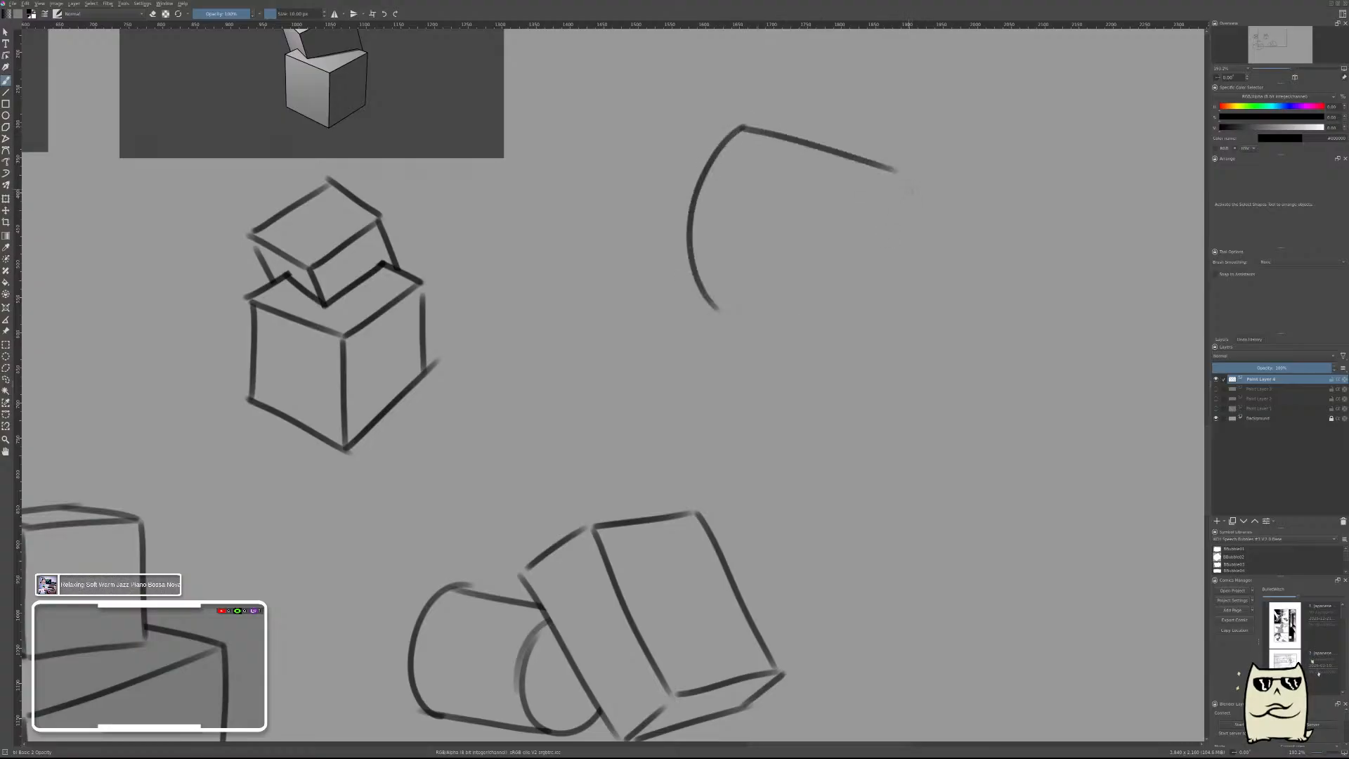
Draw the tube's curved near end, its lower side edge and the short slanted rim edges.
drag(895, 170, 929, 222)
mouse_move(897, 171)
mouse_down()
mouse_move(868, 207)
mouse_move(871, 302)
mouse_up()
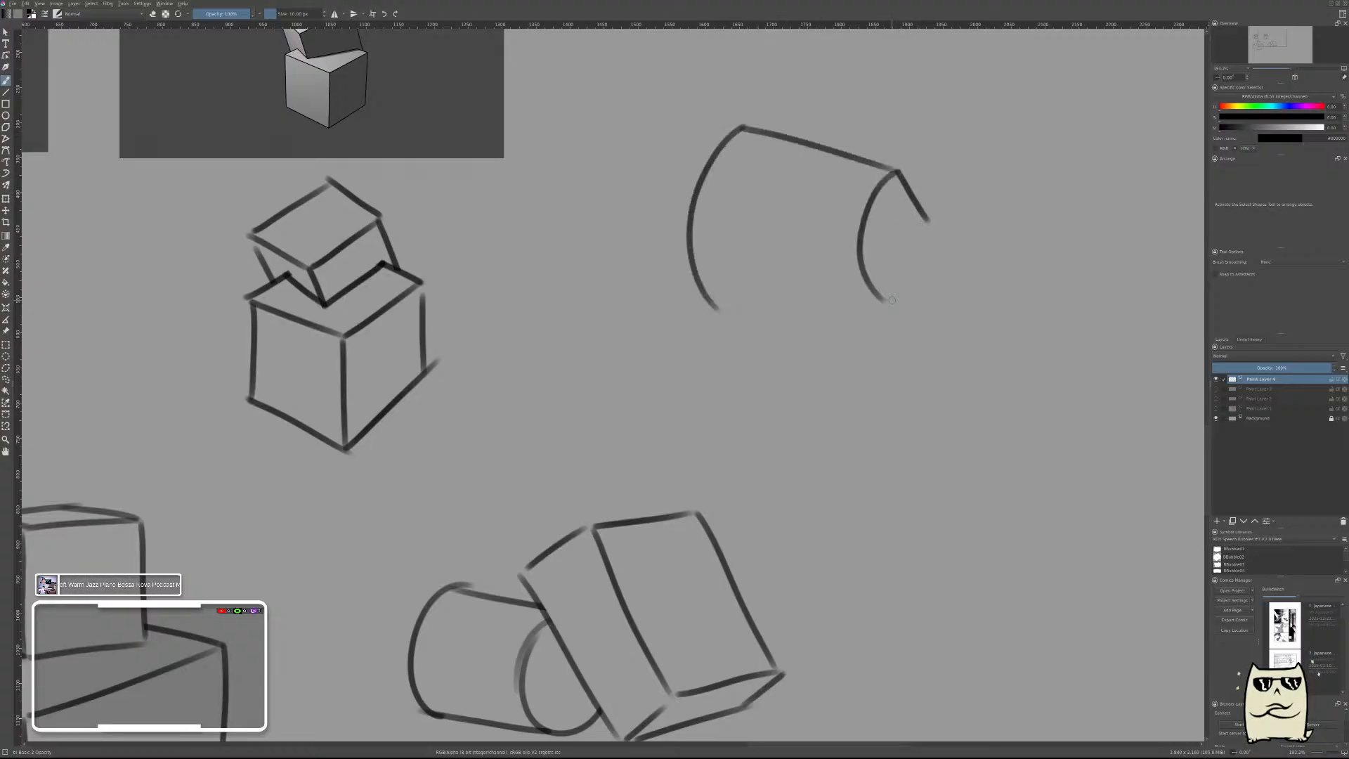
key(ctrl+z)
drag(898, 171, 873, 335)
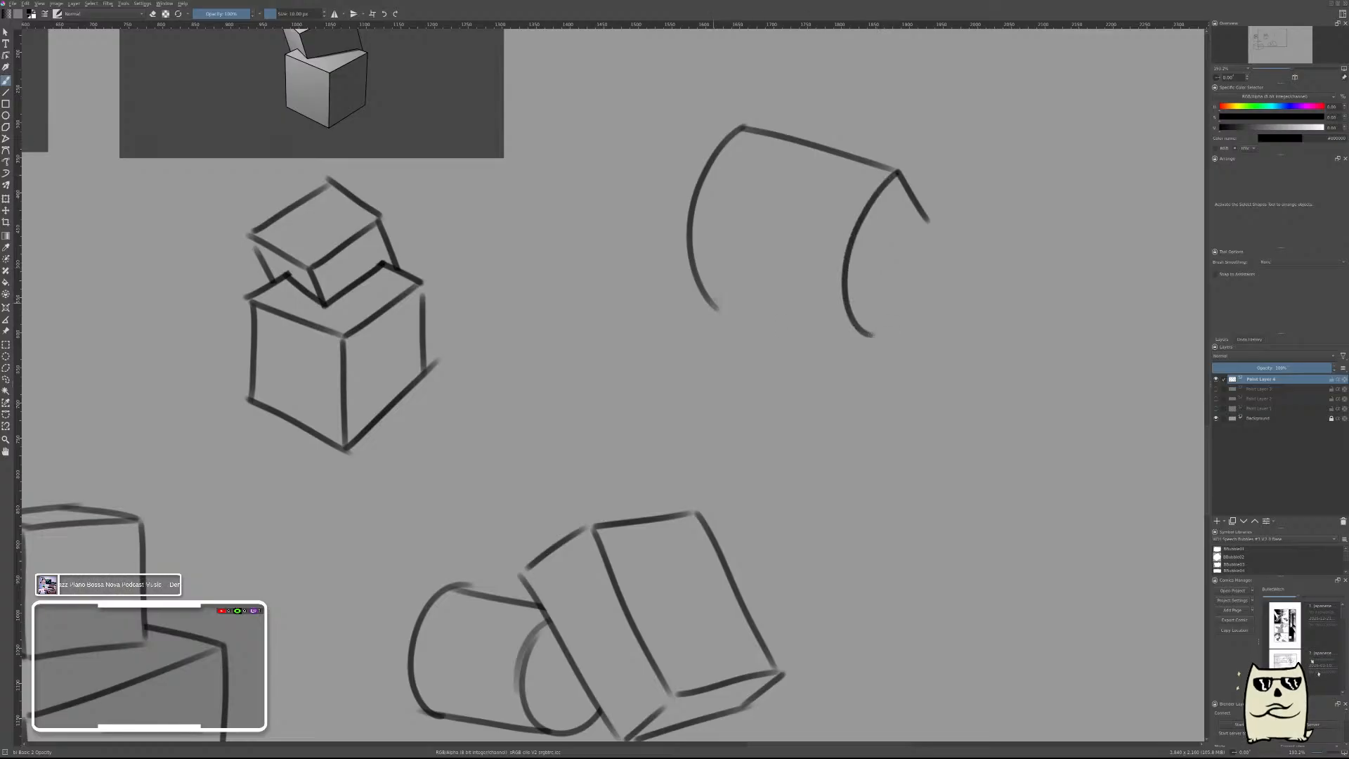
drag(711, 303, 861, 334)
key(ctrl+z)
mouse_move(711, 303)
mouse_down()
mouse_move(851, 331)
mouse_move(952, 209)
mouse_up()
key(ctrl+z)
Try to draw small inner arcs inside the tube's near end.
drag(877, 239, 879, 268)
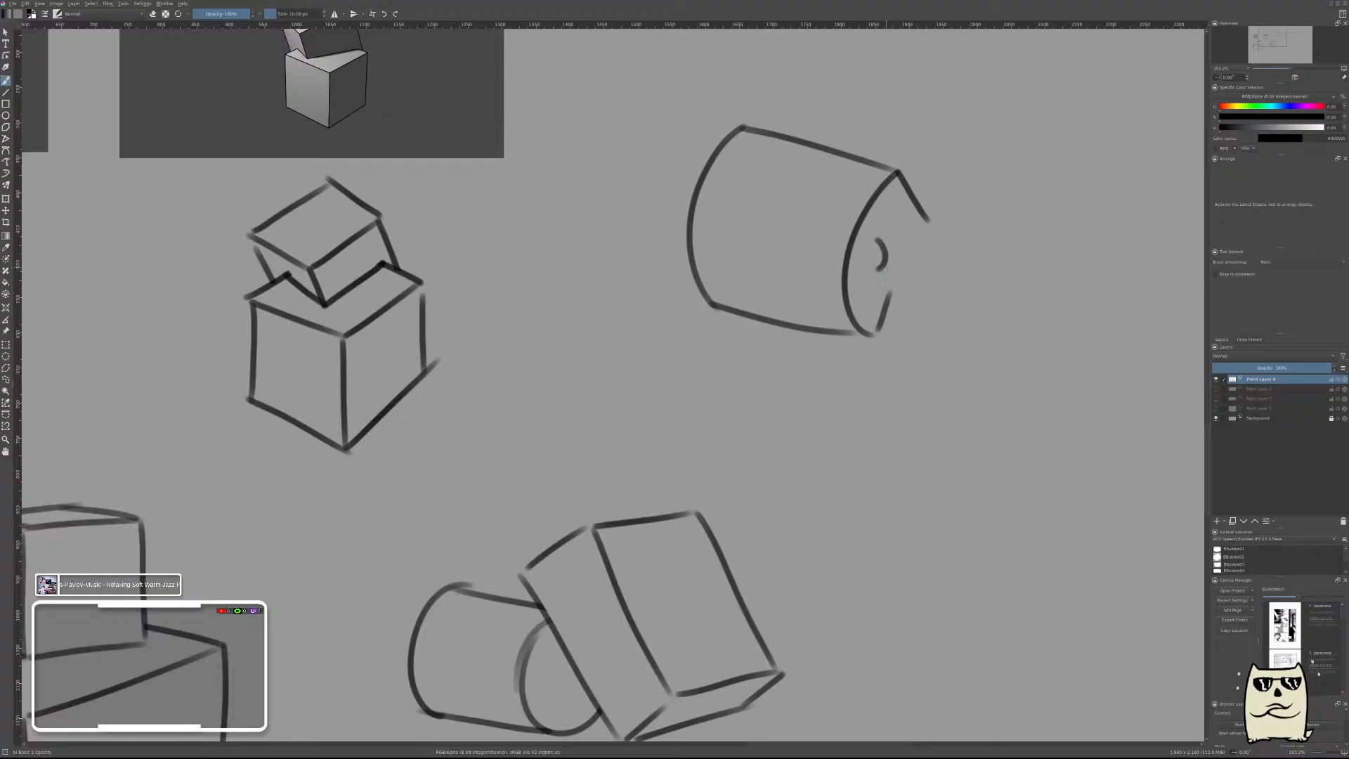
key(ctrl+z)
click(880, 232)
drag(885, 228, 881, 244)
mouse_move(877, 250)
mouse_down()
mouse_move(891, 295)
mouse_move(888, 230)
mouse_move(928, 219)
mouse_move(998, 287)
mouse_move(974, 203)
mouse_up()
key(ctrl+z)
key(ctrl+z)
key(ctrl+z)
key(ctrl+z)
key(ctrl+z)
key(ctrl+z)
key(ctrl+z)
key(ctrl+z)
key(ctrl+z)
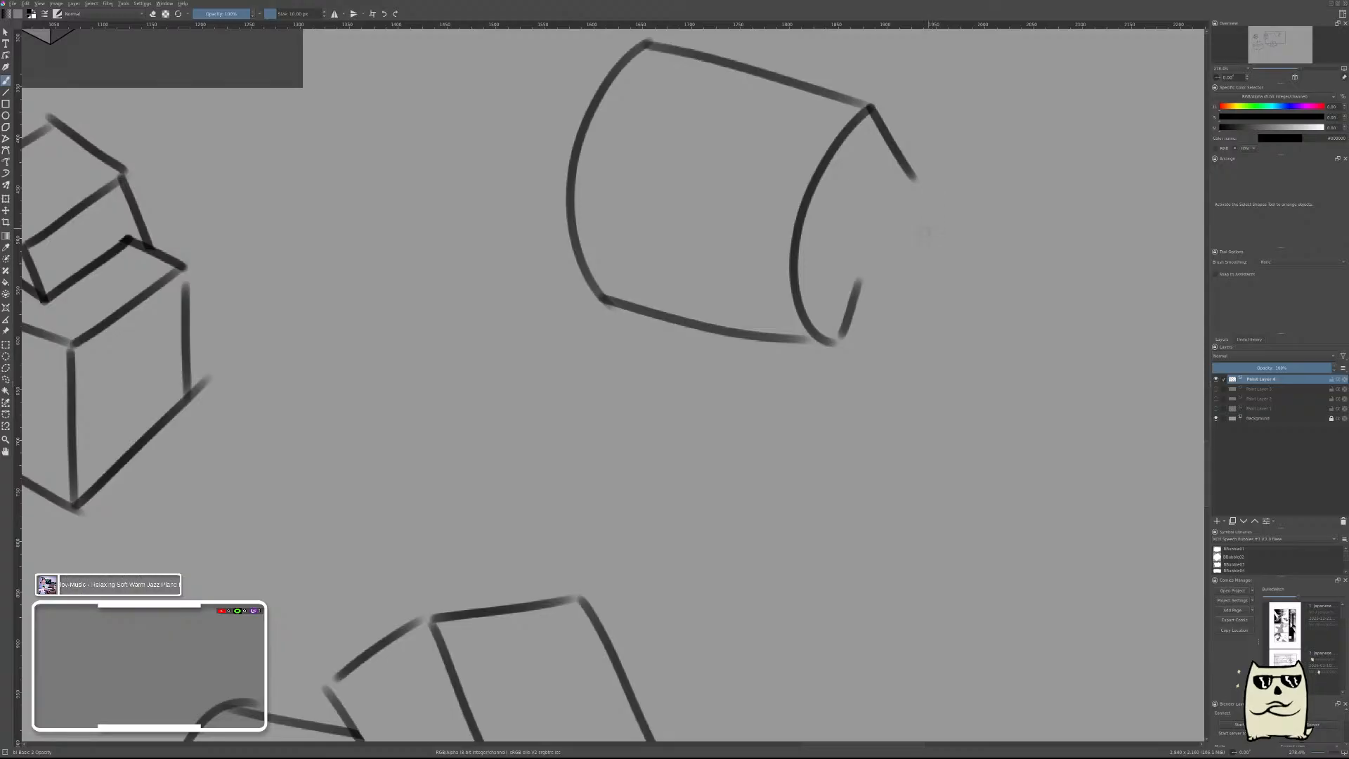
Try to join the tube's two short rim edges with a scalloped inner rim made of several small arcs.
drag(861, 286, 872, 225)
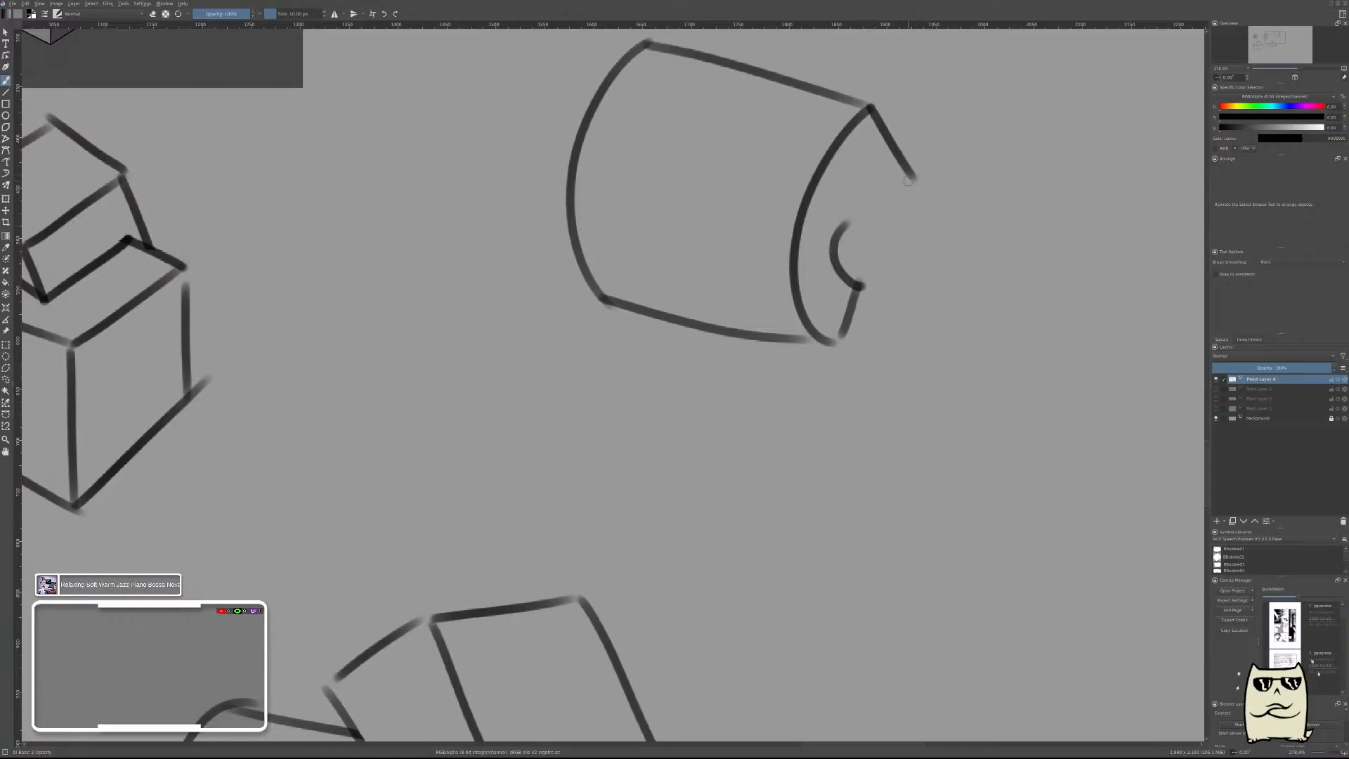
mouse_move(913, 180)
mouse_down()
mouse_move(868, 174)
mouse_move(846, 222)
mouse_up()
key(ctrl+z)
key(ctrl+z)
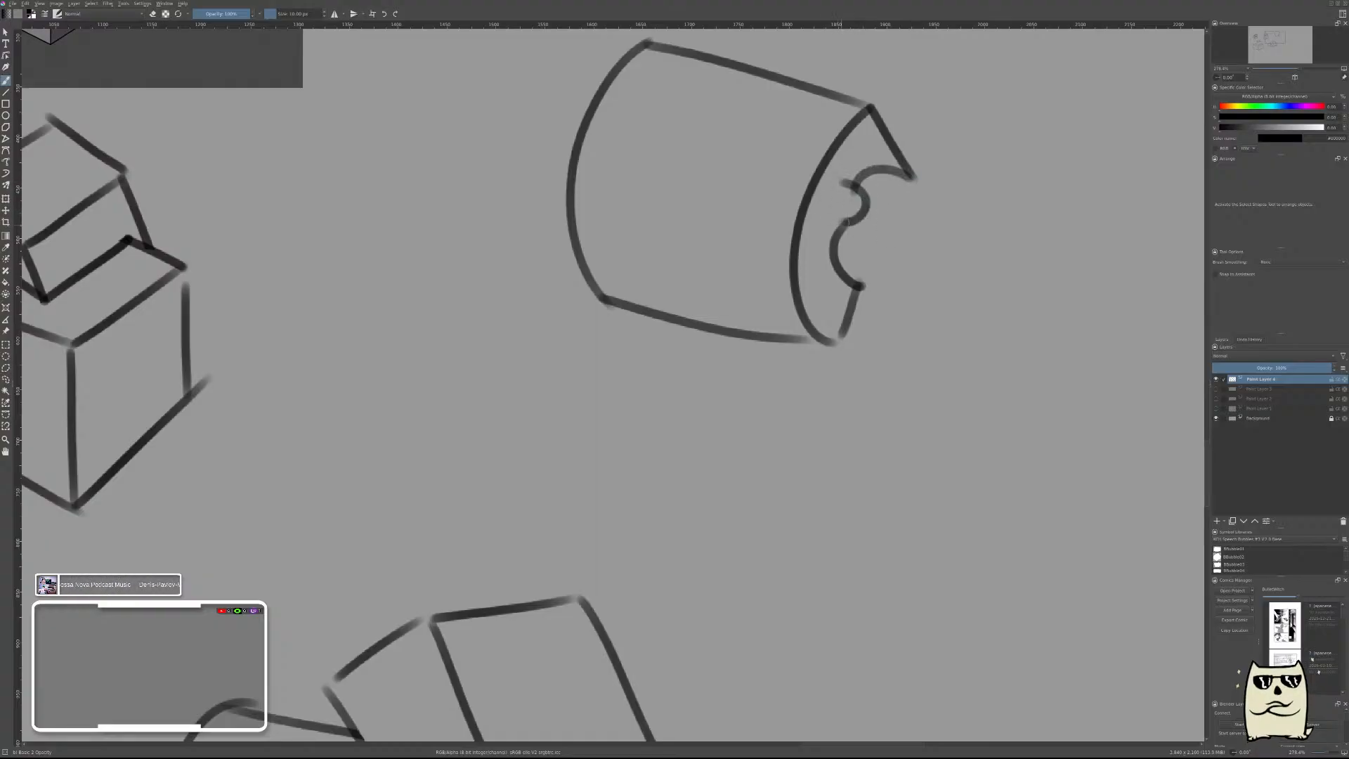
drag(1007, 230, 952, 311)
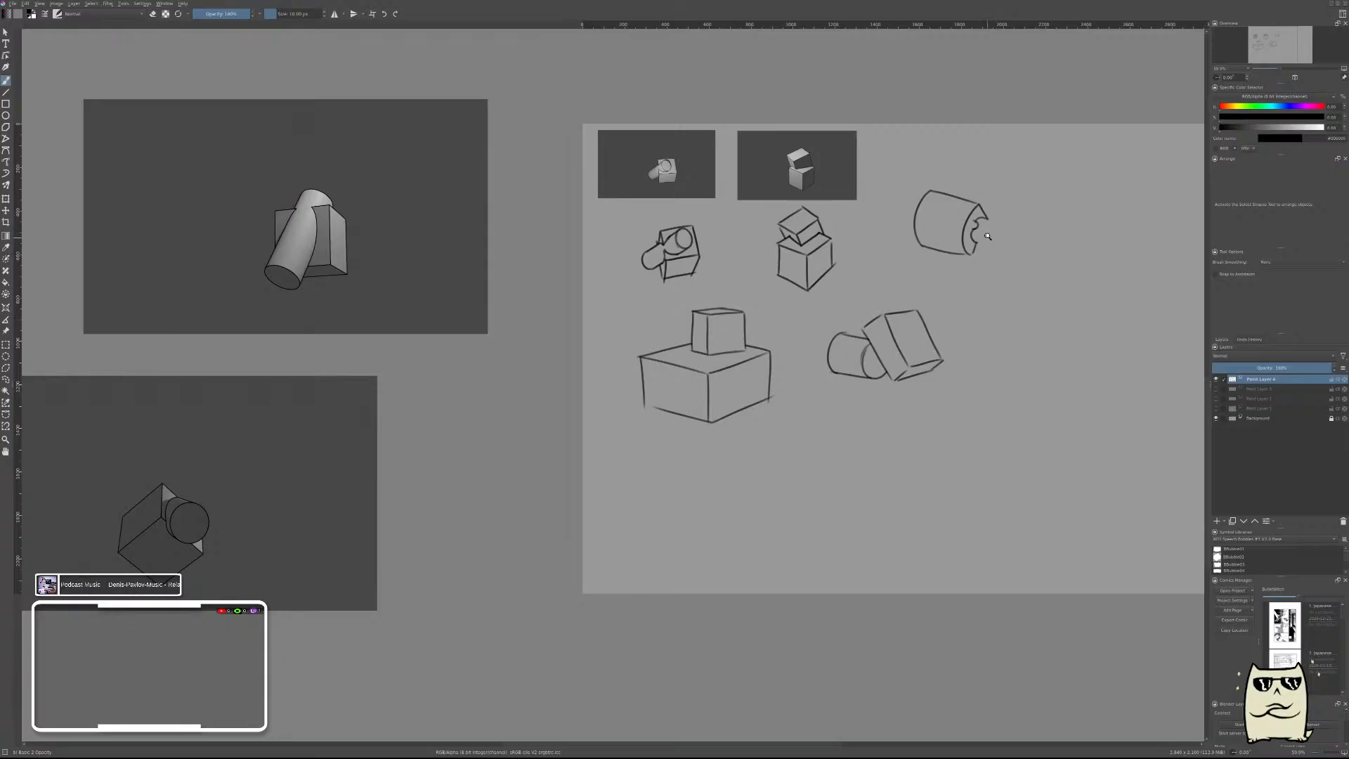
drag(987, 224, 999, 131)
key(ctrl+z)
key(ctrl+z)
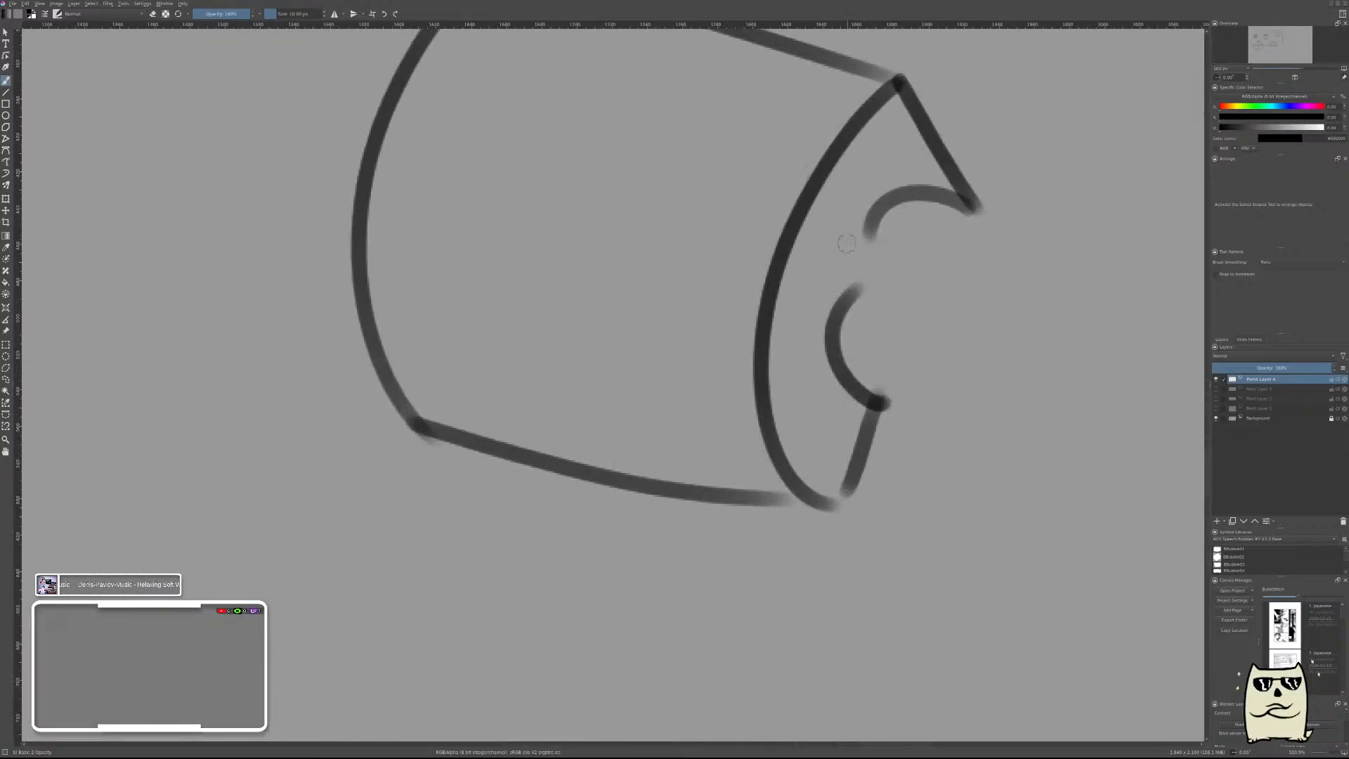
mouse_move(847, 224)
mouse_down()
mouse_move(887, 232)
mouse_move(825, 294)
mouse_move(859, 284)
mouse_move(825, 294)
mouse_up()
key(ctrl+z)
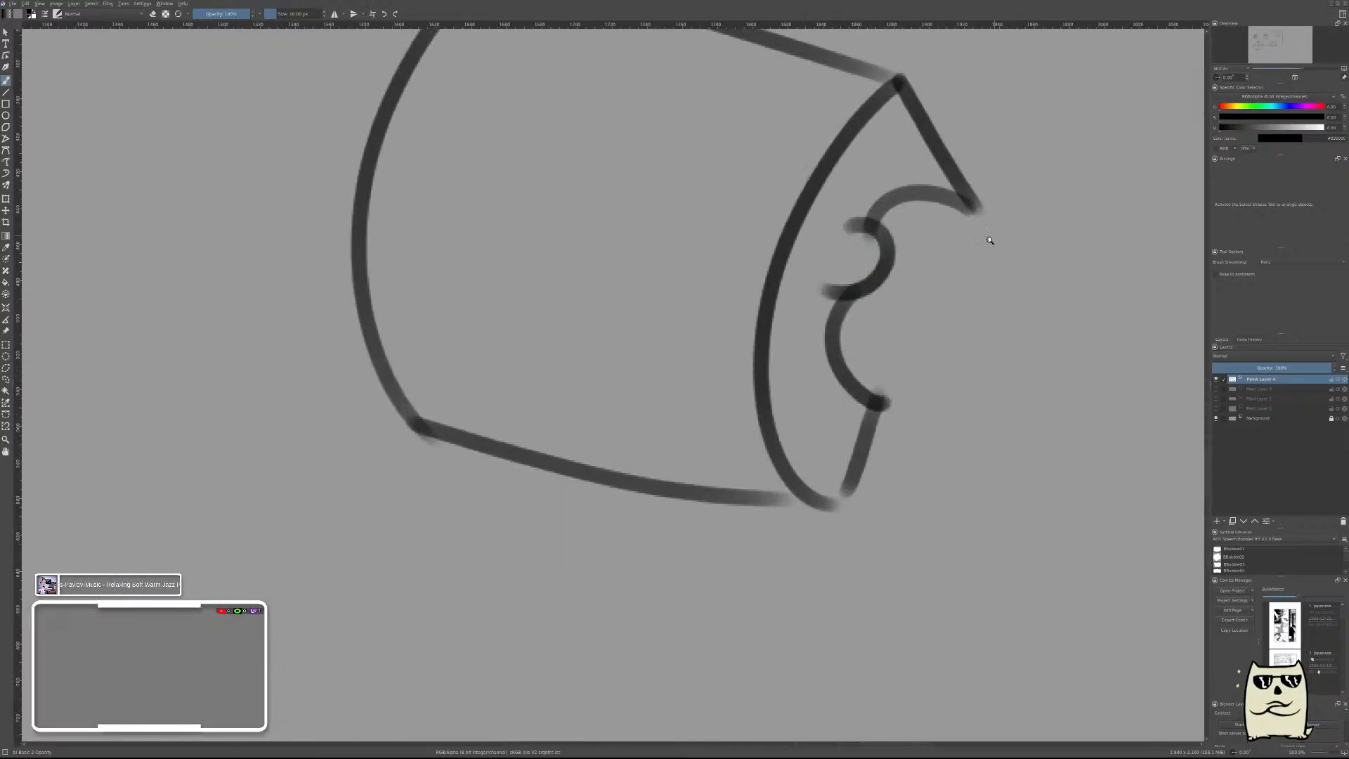
drag(990, 239, 1042, 303)
drag(1088, 247, 863, 328)
key(ctrl+z)
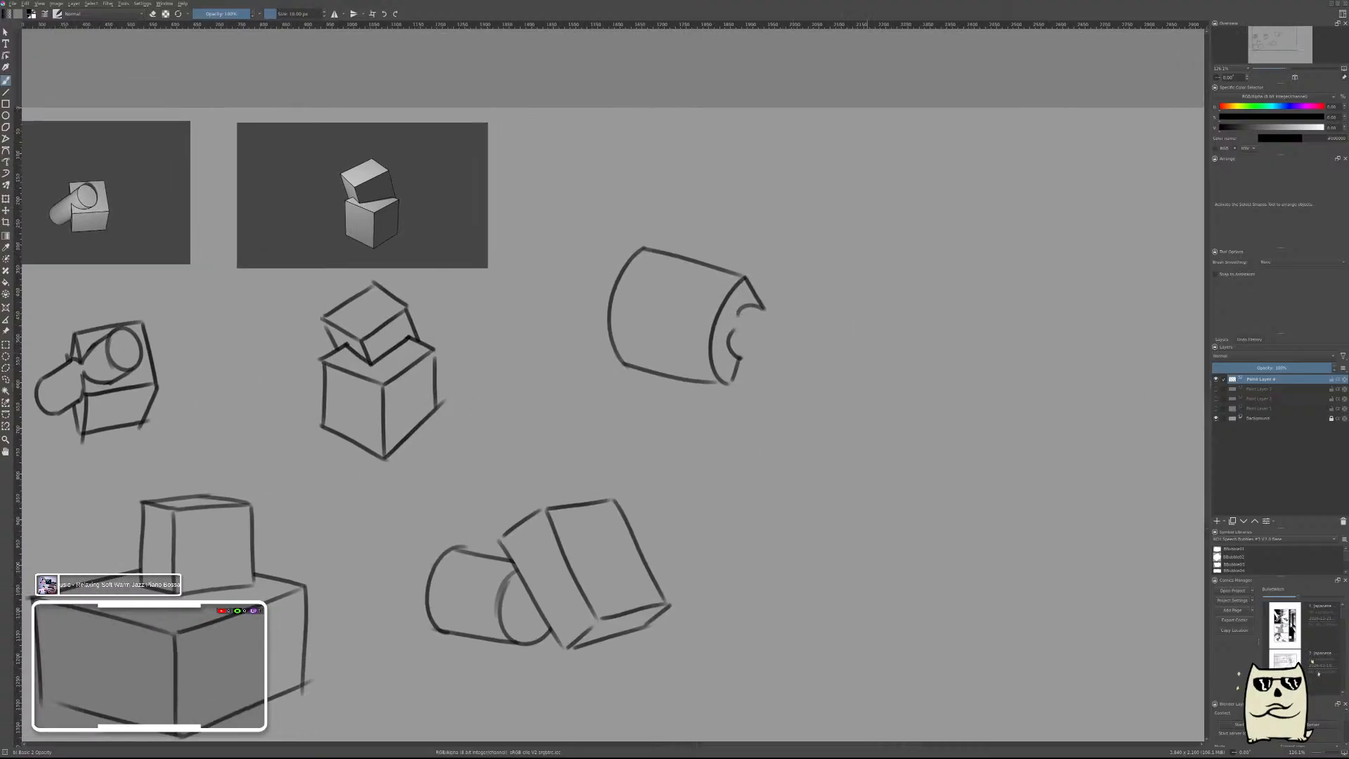
key(ctrl+z)
key(ctrl+z)
Draw the tube's inner rim as one concave curve joining the two short rim edges.
mouse_move(746, 359)
mouse_down()
mouse_move(751, 334)
mouse_move(703, 351)
mouse_move(803, 217)
mouse_up()
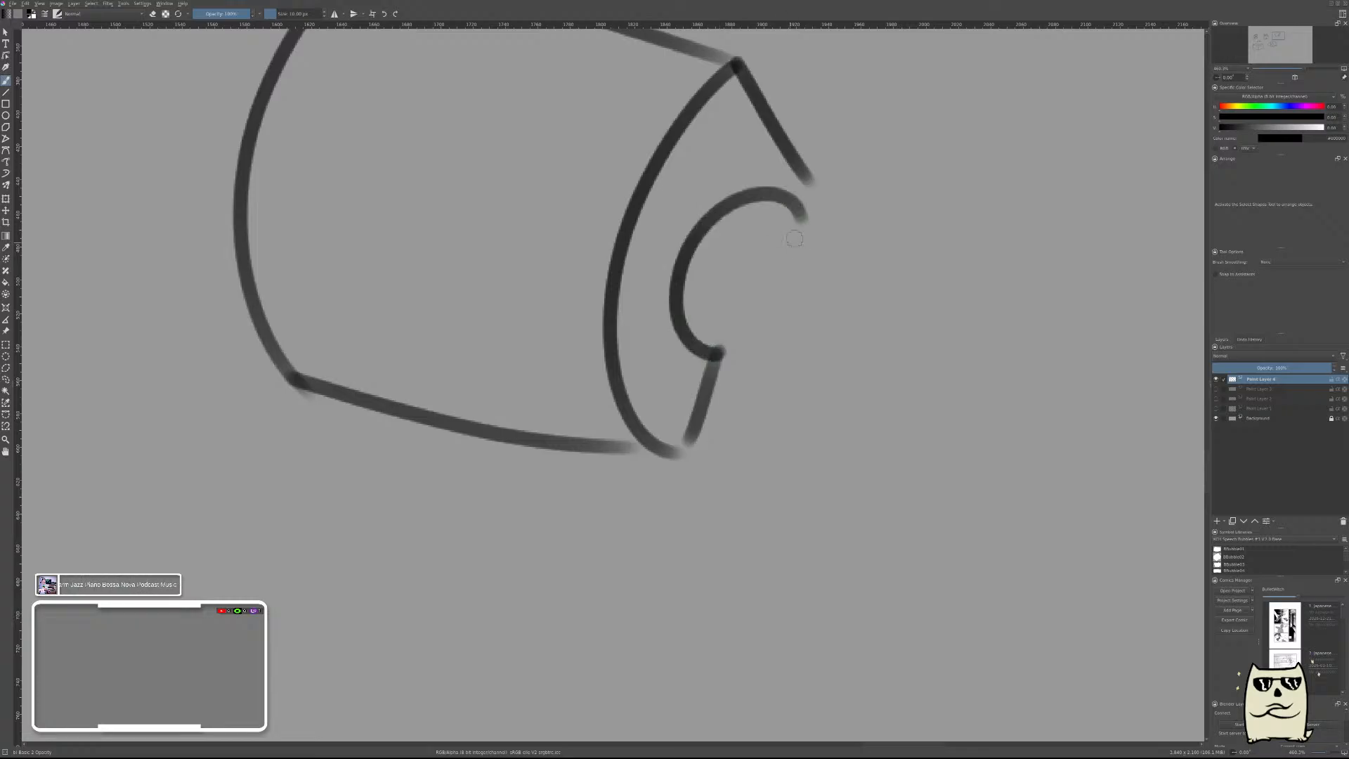
key(ctrl+z)
mouse_move(719, 349)
mouse_down()
mouse_move(811, 170)
mouse_move(818, 180)
mouse_move(704, 351)
mouse_move(789, 148)
mouse_up()
key(ctrl+z)
key(ctrl+z)
mouse_move(721, 360)
mouse_down()
mouse_move(711, 212)
mouse_move(808, 187)
mouse_up()
mouse_move(944, 230)
mouse_down()
mouse_move(949, 281)
mouse_move(736, 414)
mouse_up()
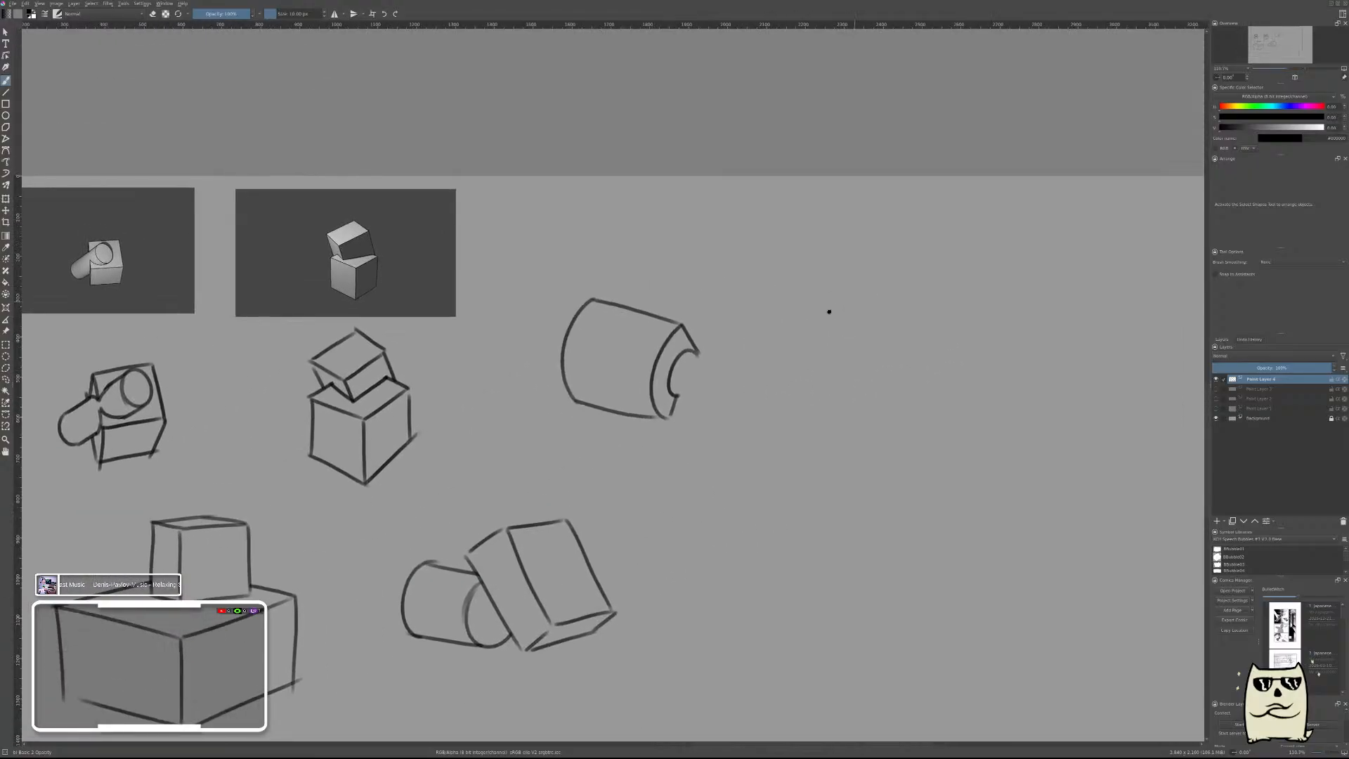
Try to draw an S-curved sheet form in the empty area right of the tube, running between two slanted straight edges.
drag(804, 335, 719, 347)
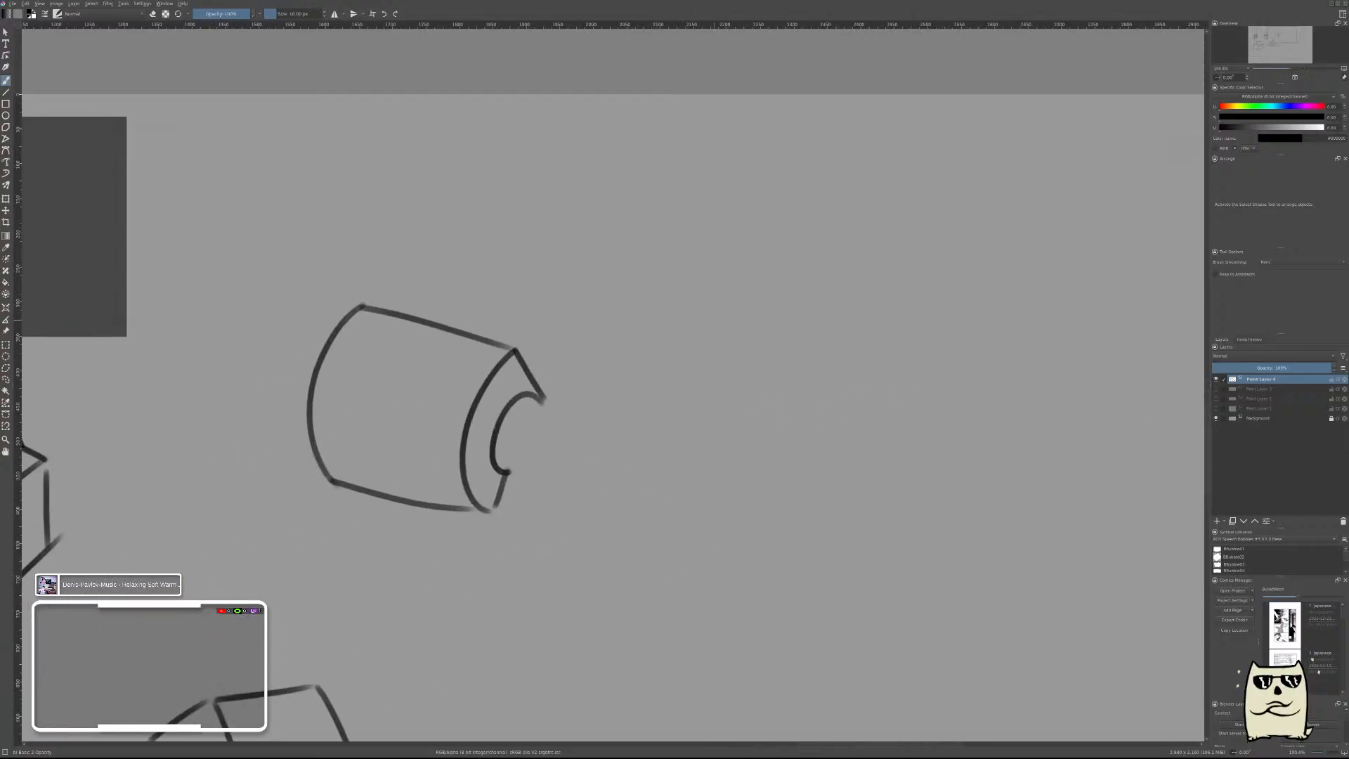
drag(680, 284, 858, 302)
key(ctrl+z)
drag(667, 284, 868, 315)
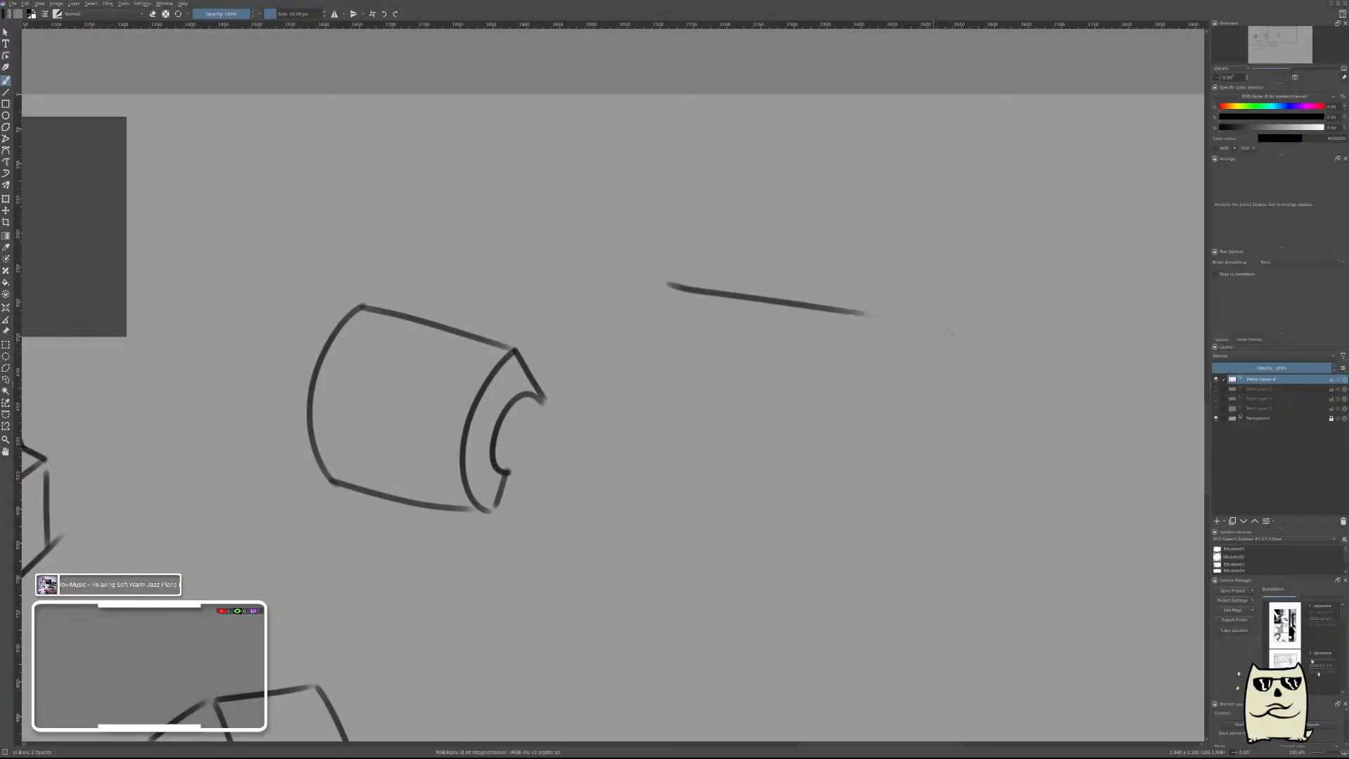
drag(722, 484, 889, 431)
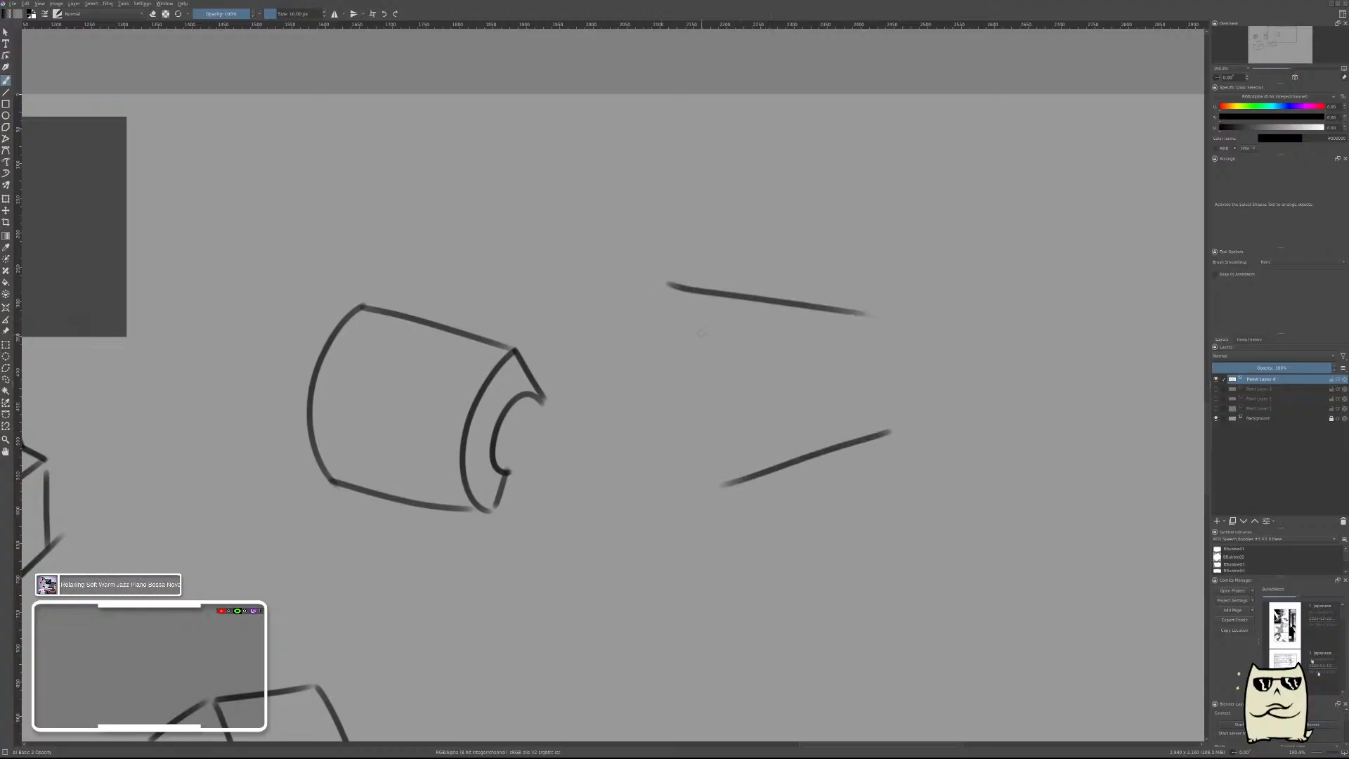
mouse_move(668, 285)
mouse_down()
mouse_move(686, 315)
mouse_move(891, 436)
mouse_up()
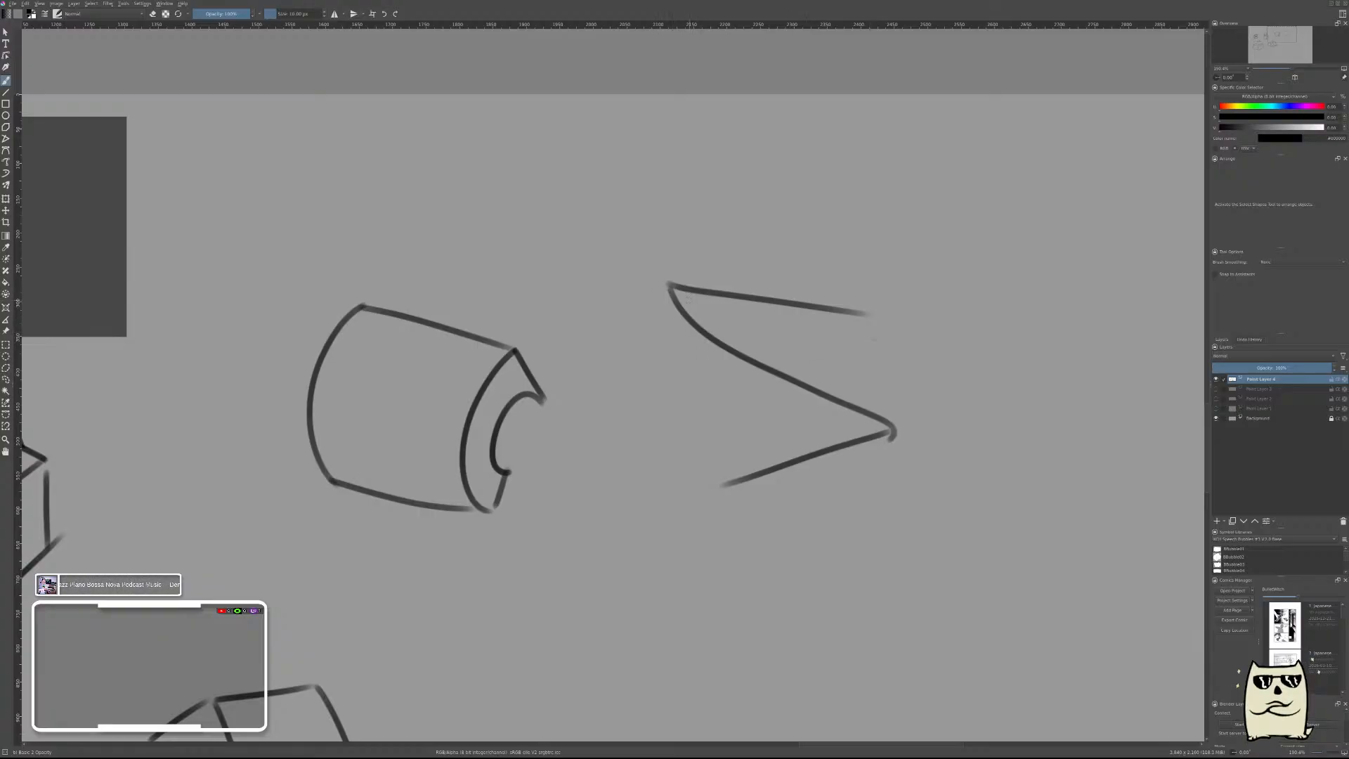
key(ctrl+z)
drag(666, 282, 621, 316)
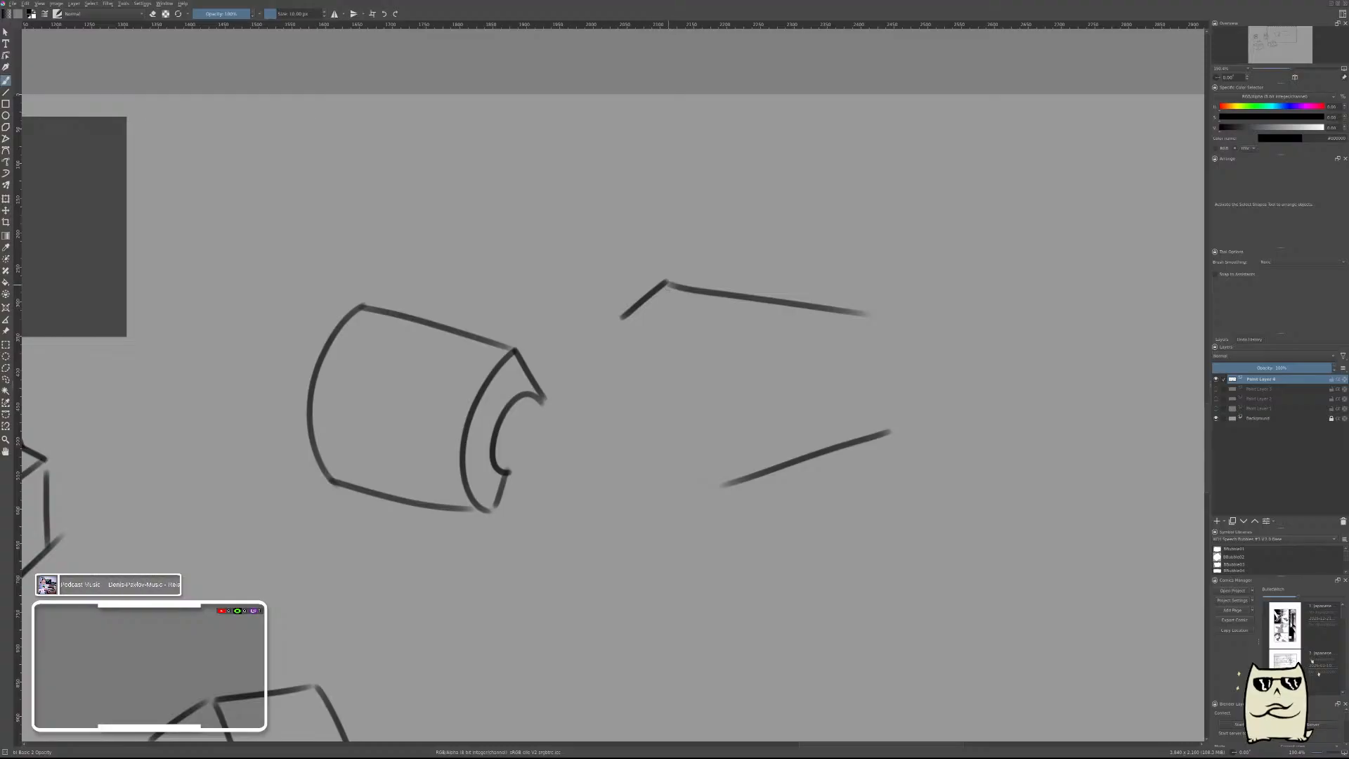
drag(667, 284, 890, 433)
key(ctrl+z)
drag(669, 286, 893, 441)
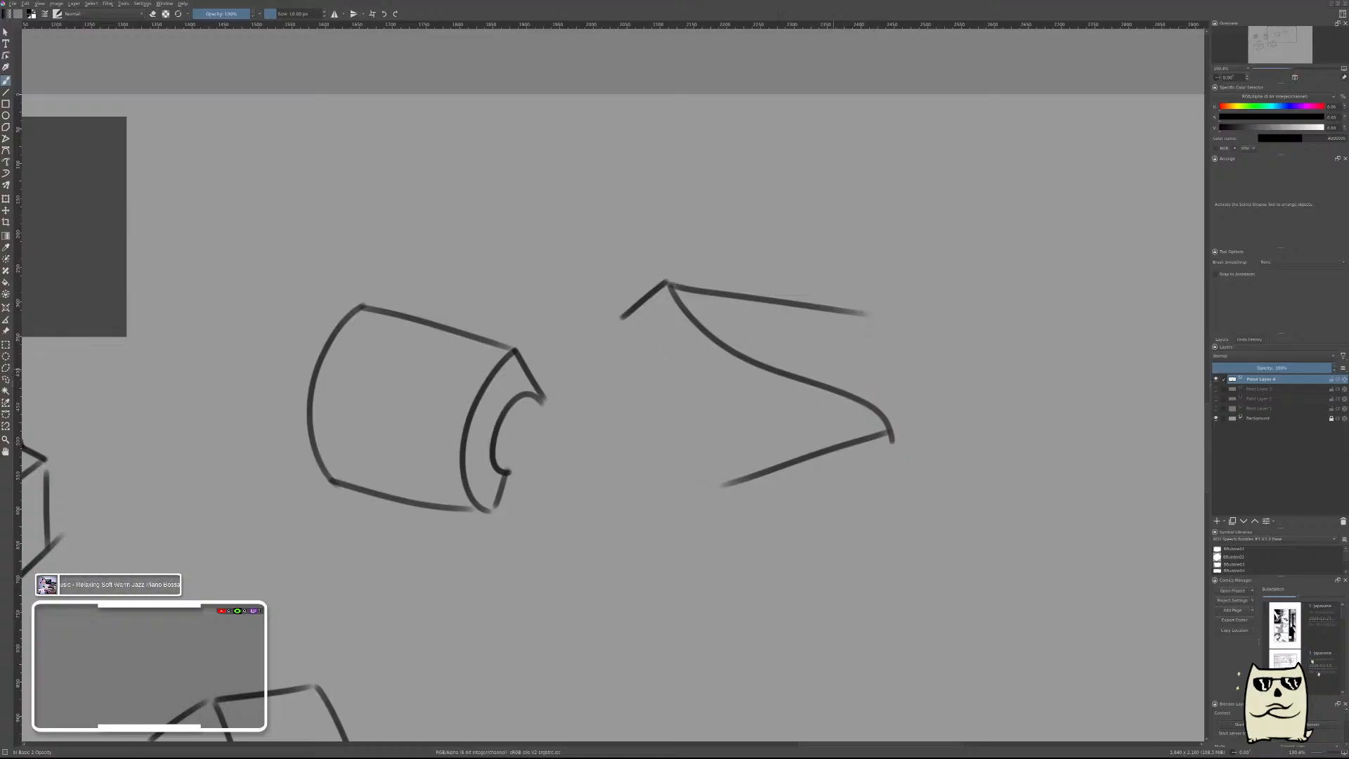
drag(724, 483, 661, 477)
drag(865, 315, 815, 376)
key(ctrl+z)
drag(870, 317, 827, 378)
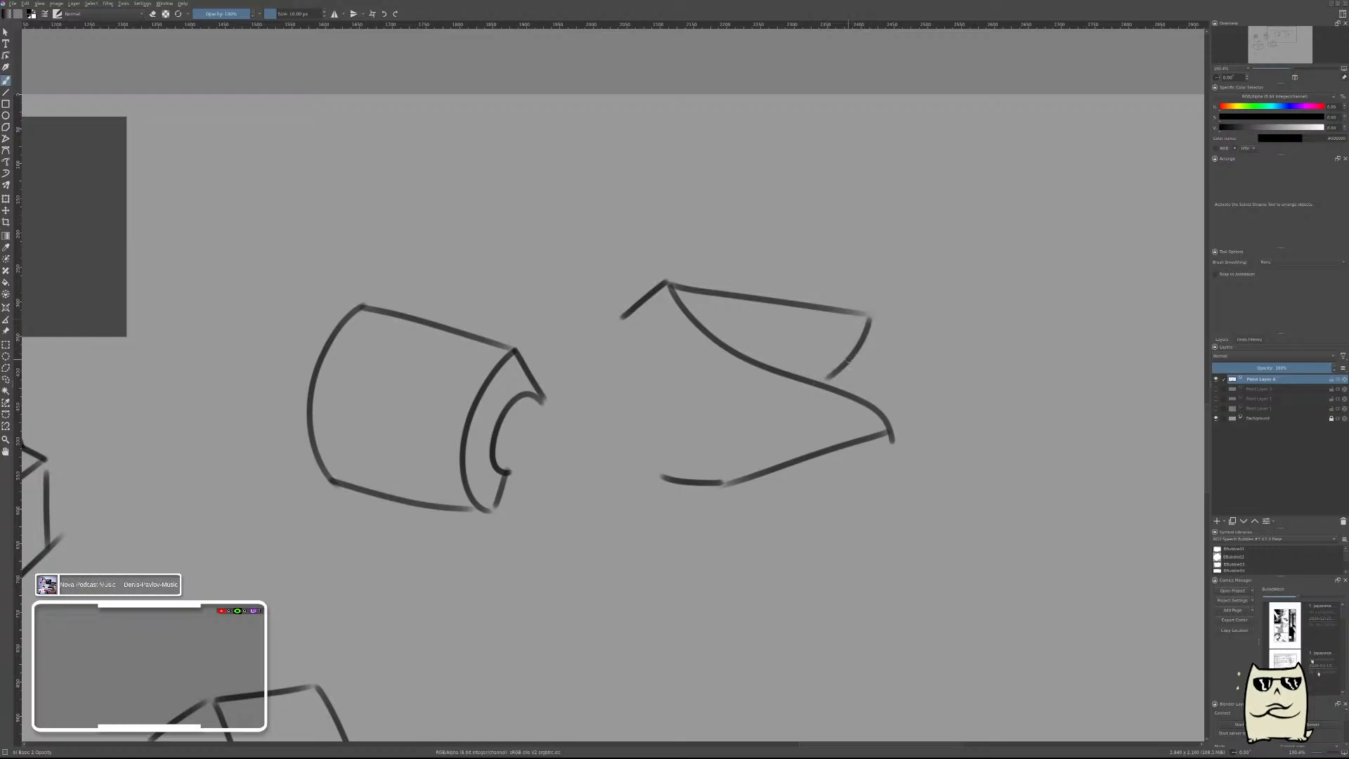
key(ctrl+z)
key(ctrl+z)
key(ctrl+z)
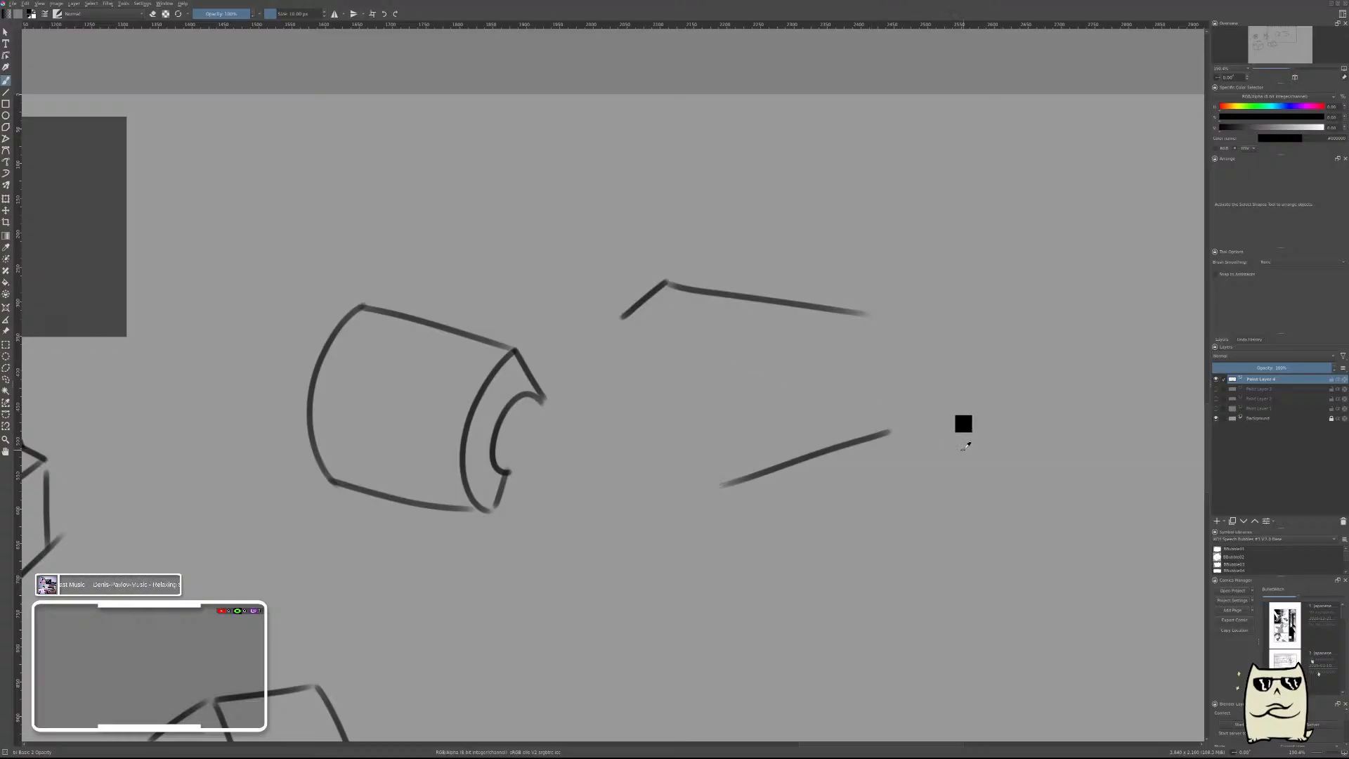
key(ctrl+z)
key(ctrl+z)
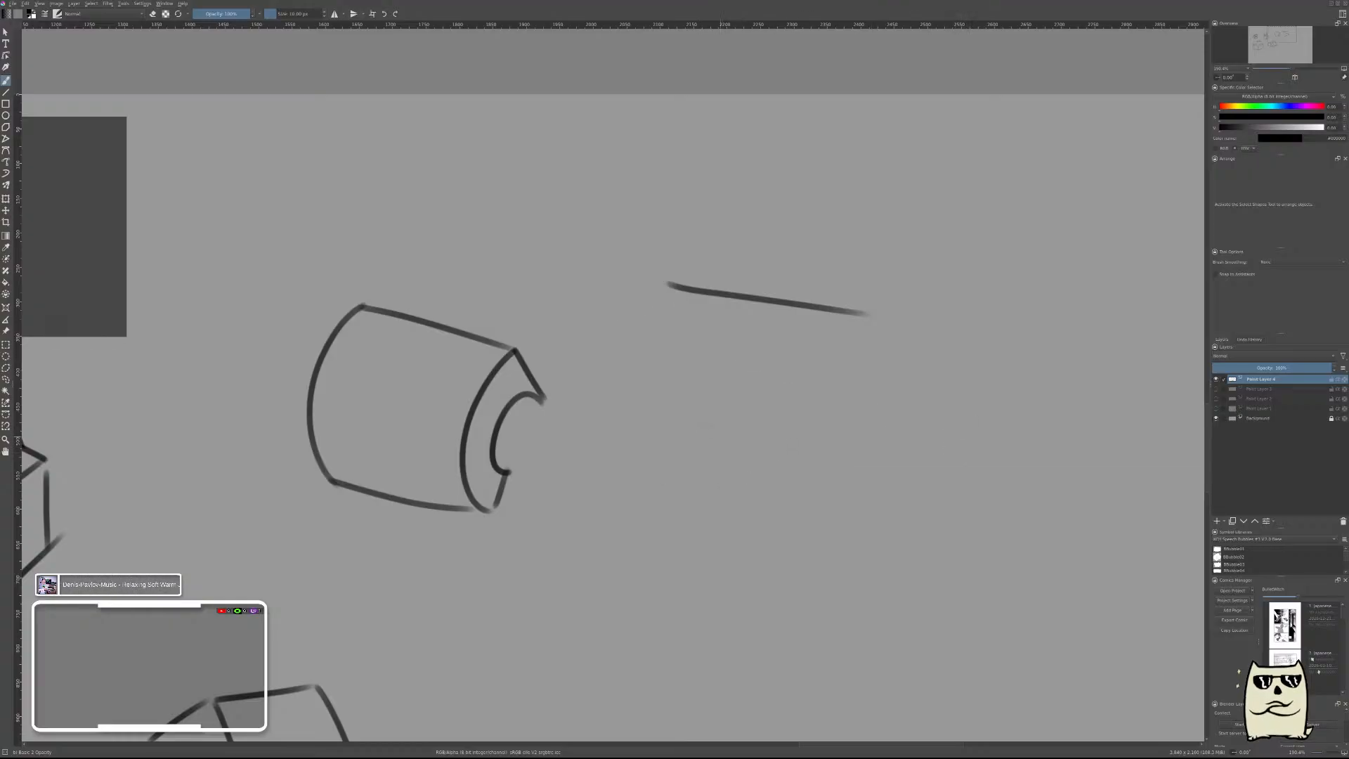
Try to draw a steeper folded ribbon form right of the tube, with S-curved sides and a thin top strip.
drag(751, 418, 812, 490)
key(ctrl+z)
drag(732, 413, 828, 541)
mouse_move(671, 285)
mouse_down()
mouse_move(780, 400)
mouse_move(812, 543)
mouse_move(874, 532)
mouse_up()
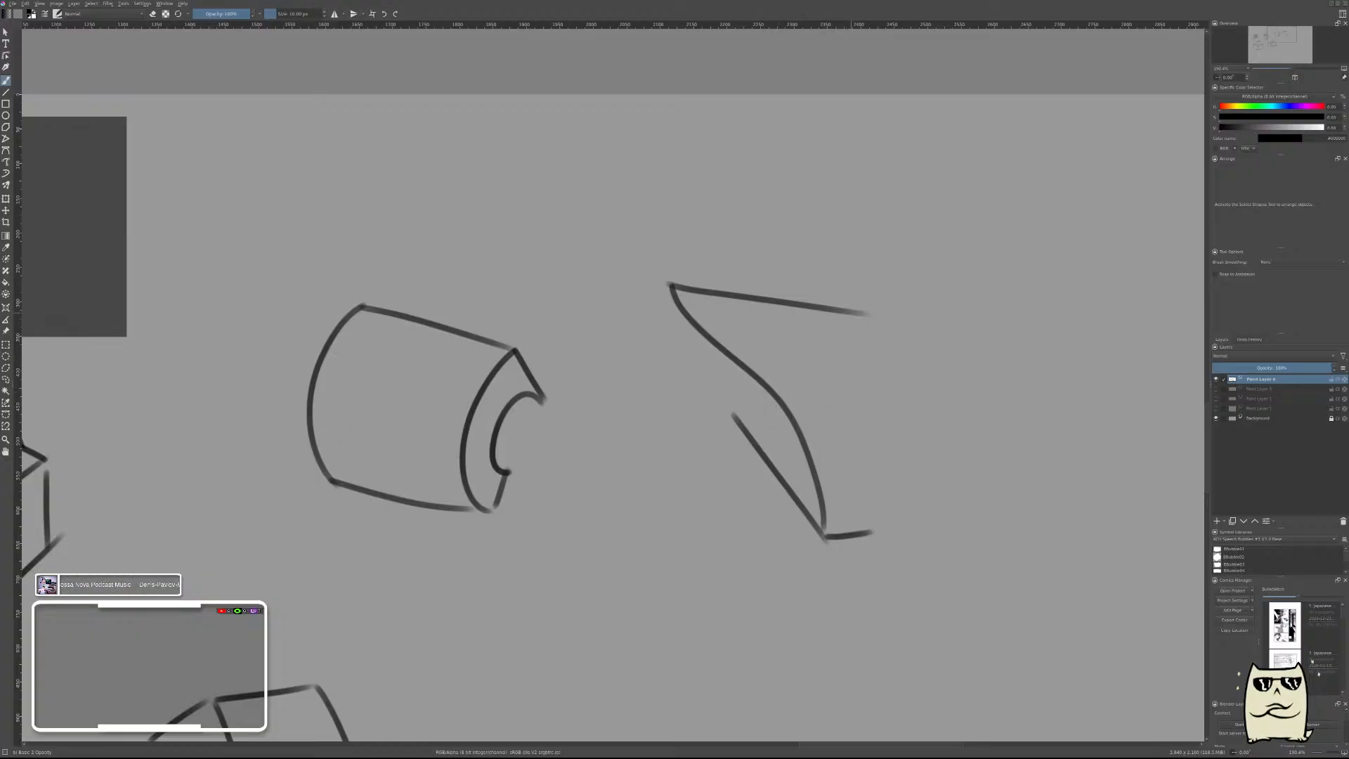
drag(866, 314, 835, 401)
key(ctrl+z)
mouse_move(871, 312)
mouse_down()
mouse_move(763, 392)
mouse_move(782, 380)
mouse_up()
key(ctrl+z)
key(ctrl+z)
drag(863, 315, 895, 345)
mouse_move(671, 288)
mouse_down()
mouse_move(720, 322)
mouse_move(896, 333)
mouse_up()
key(ctrl+z)
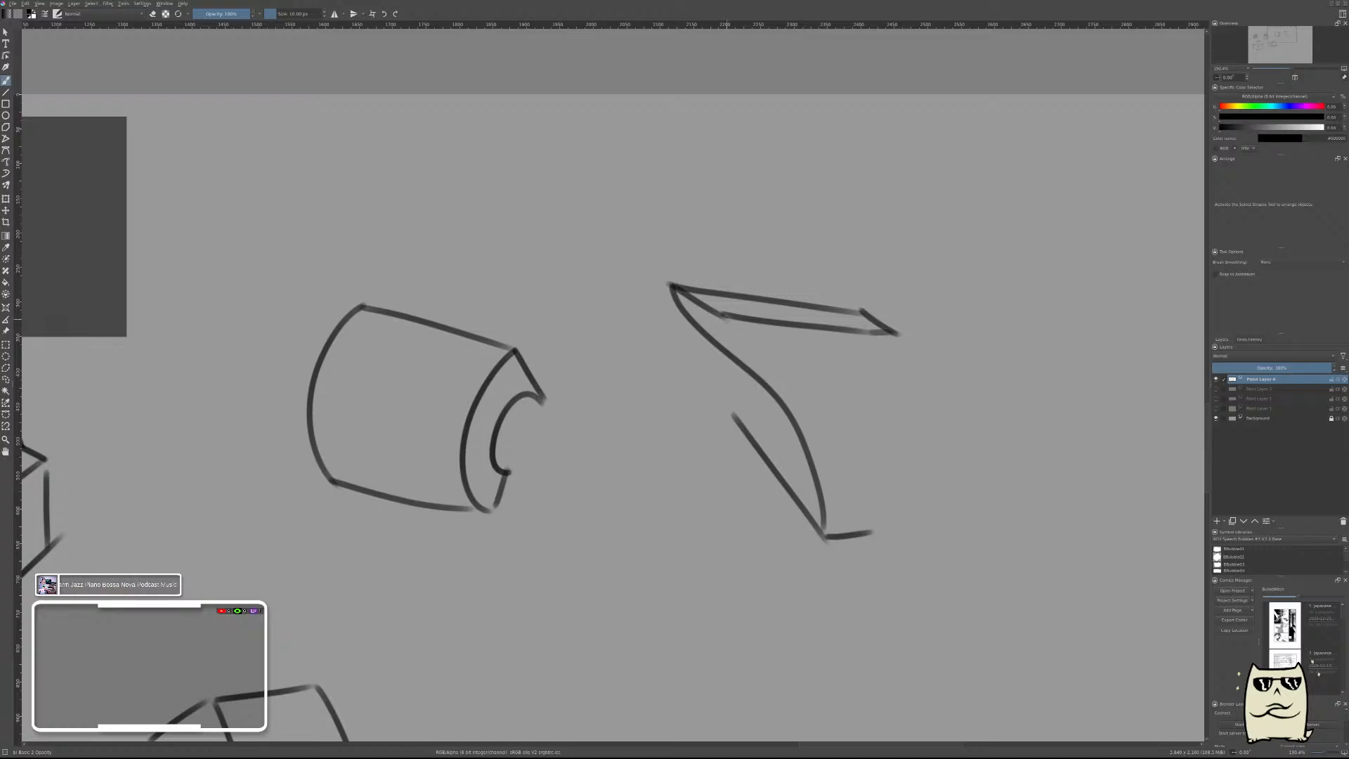
drag(725, 317, 850, 426)
key(ctrl+z)
mouse_move(722, 312)
mouse_down()
mouse_move(772, 365)
mouse_move(857, 506)
mouse_up()
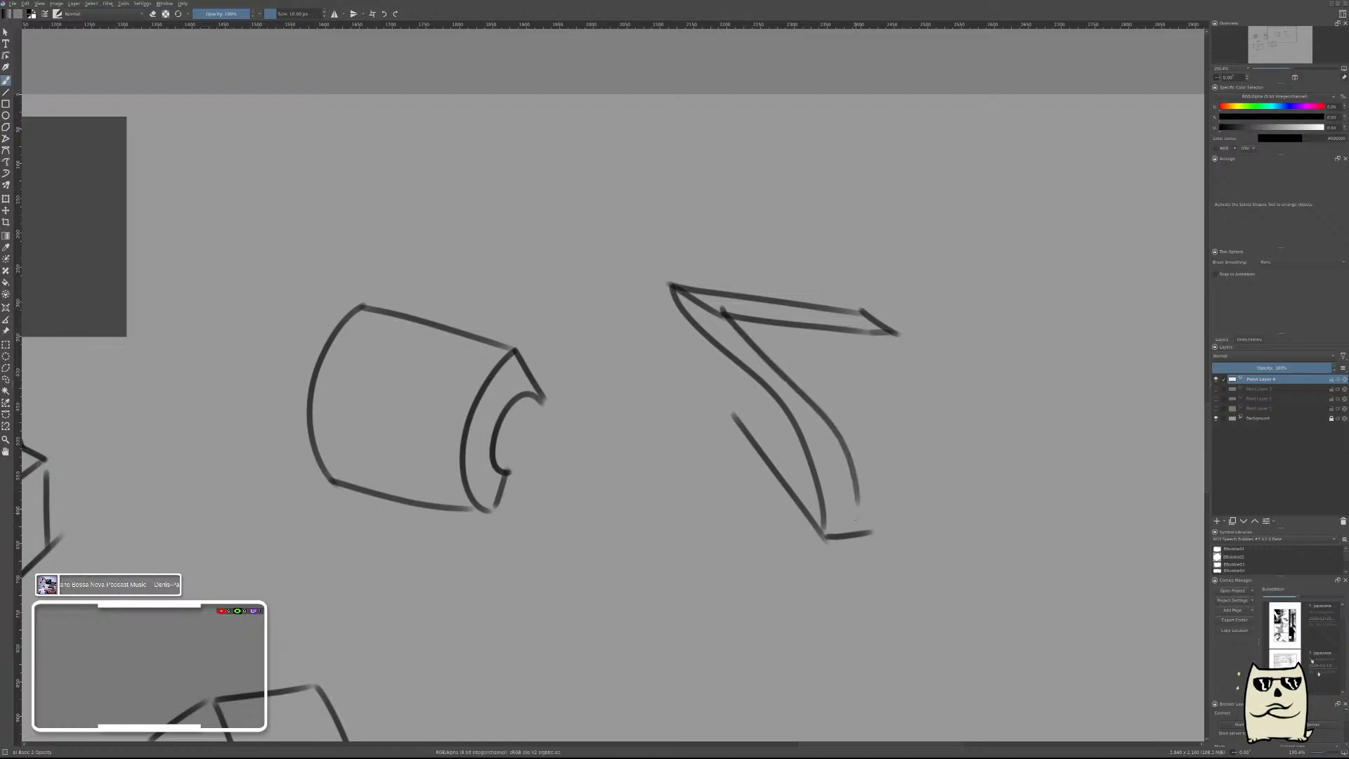
key(ctrl+z)
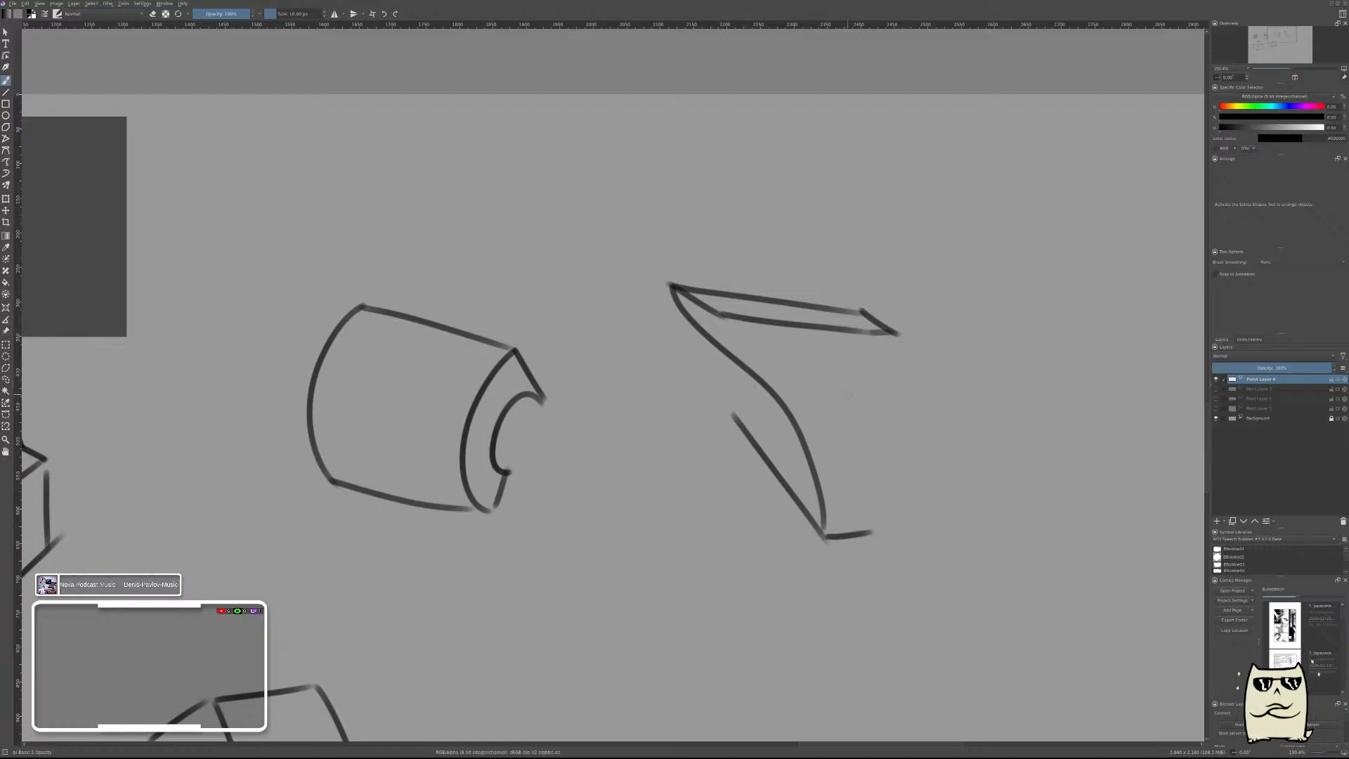
key(ctrl+z)
key(ctrl+z)
key(ctrl+z)
key(ctrl+z)
key(ctrl+z)
key(ctrl+z)
key(ctrl+z)
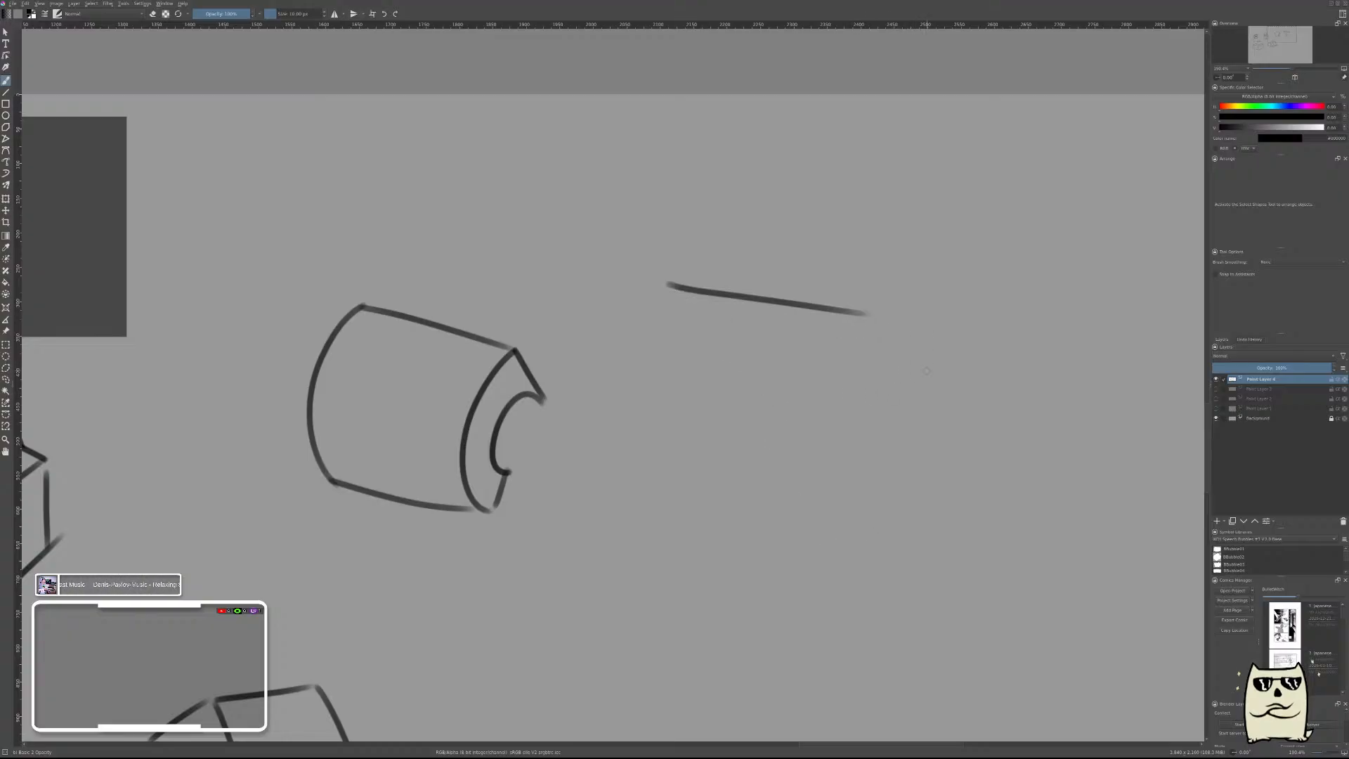
key(ctrl+z)
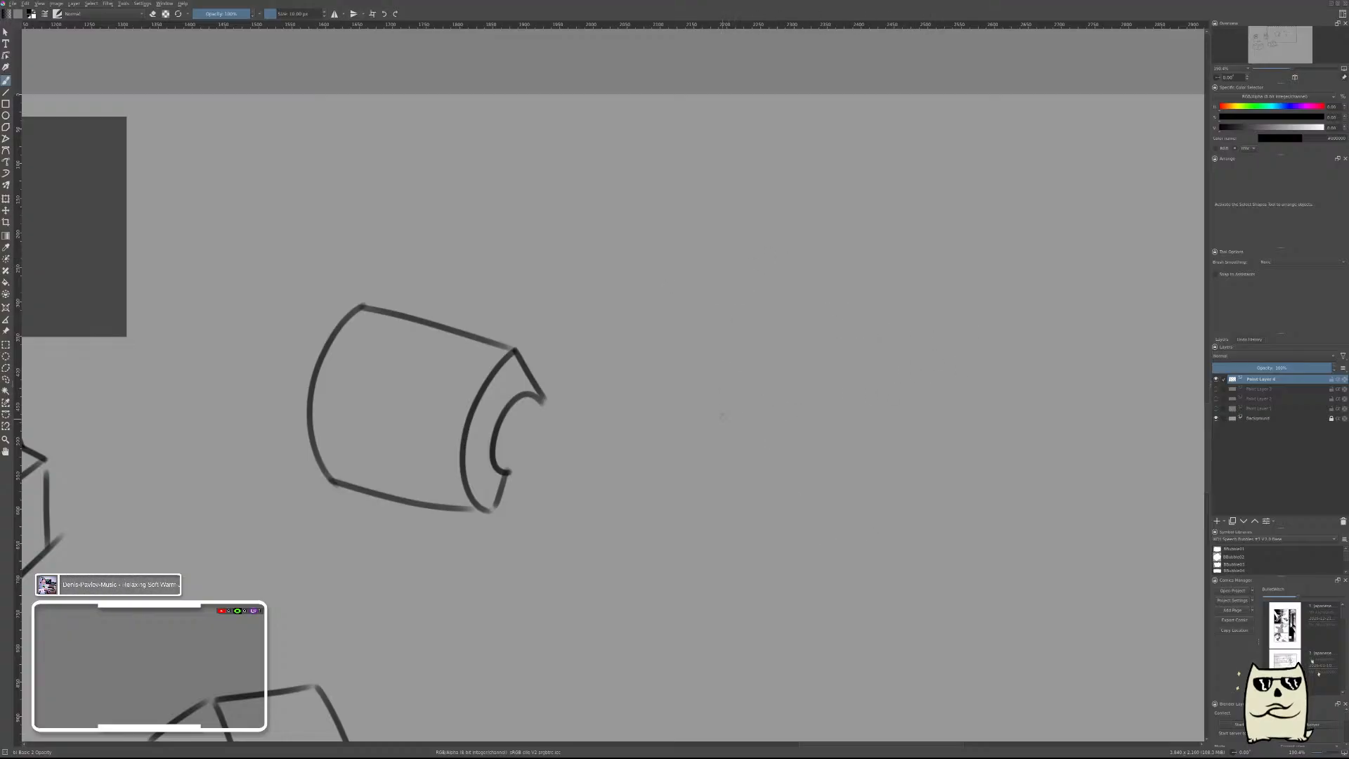
Draw a slanted rectangular upper front face right of the tube, with an inner curve sweeping down from its lower-right corner.
drag(706, 347, 886, 409)
key(ctrl+z)
drag(747, 264, 749, 336)
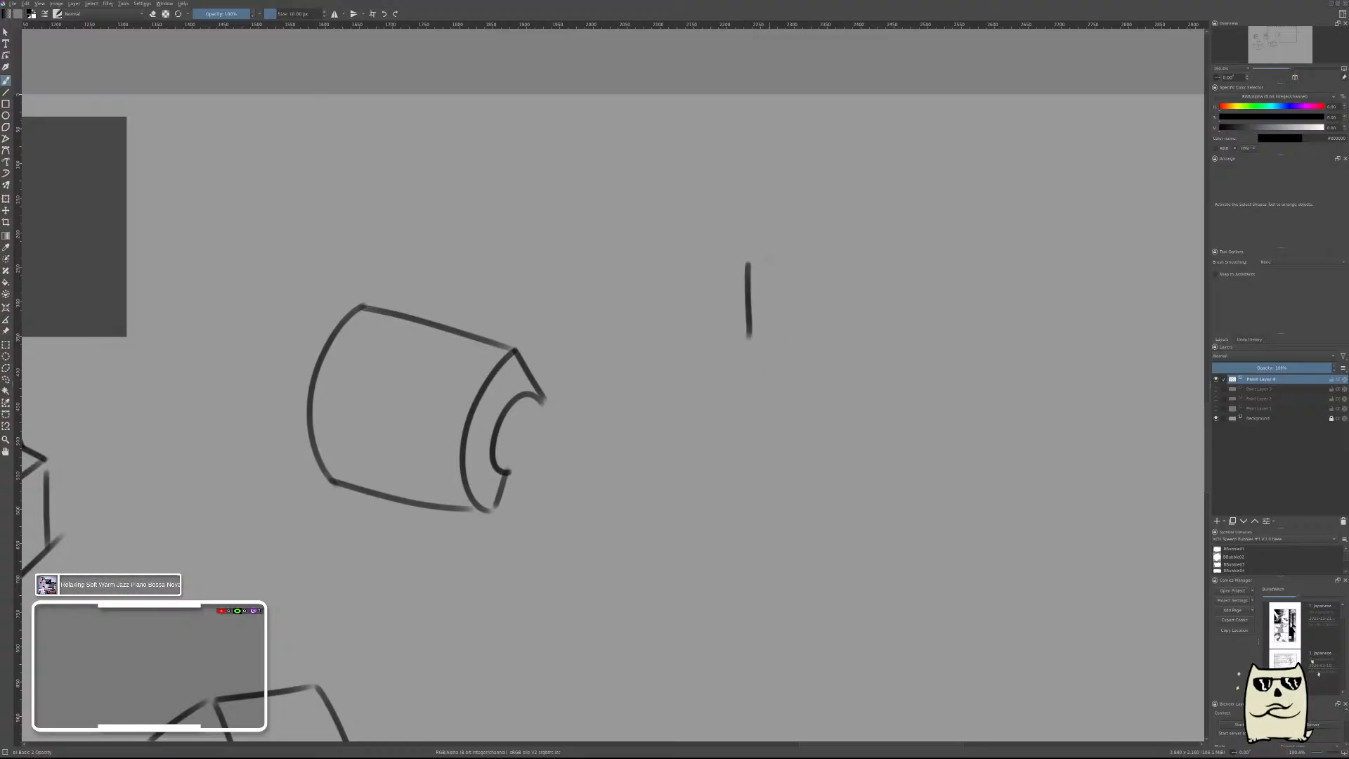
mouse_move(749, 259)
mouse_down()
mouse_move(926, 298)
mouse_move(928, 364)
mouse_up()
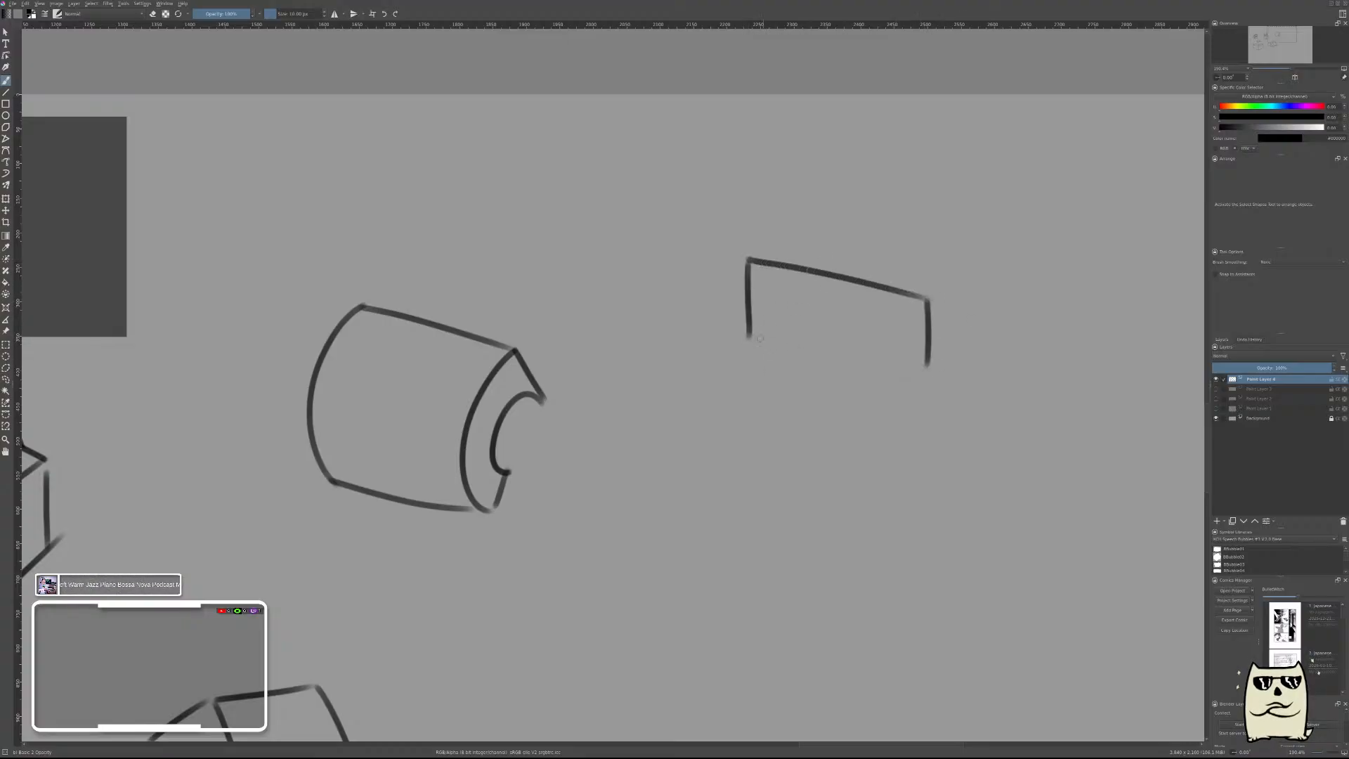
drag(759, 333, 935, 382)
key(ctrl+z)
mouse_move(751, 337)
mouse_down()
mouse_move(924, 367)
mouse_move(941, 390)
mouse_move(857, 460)
mouse_up()
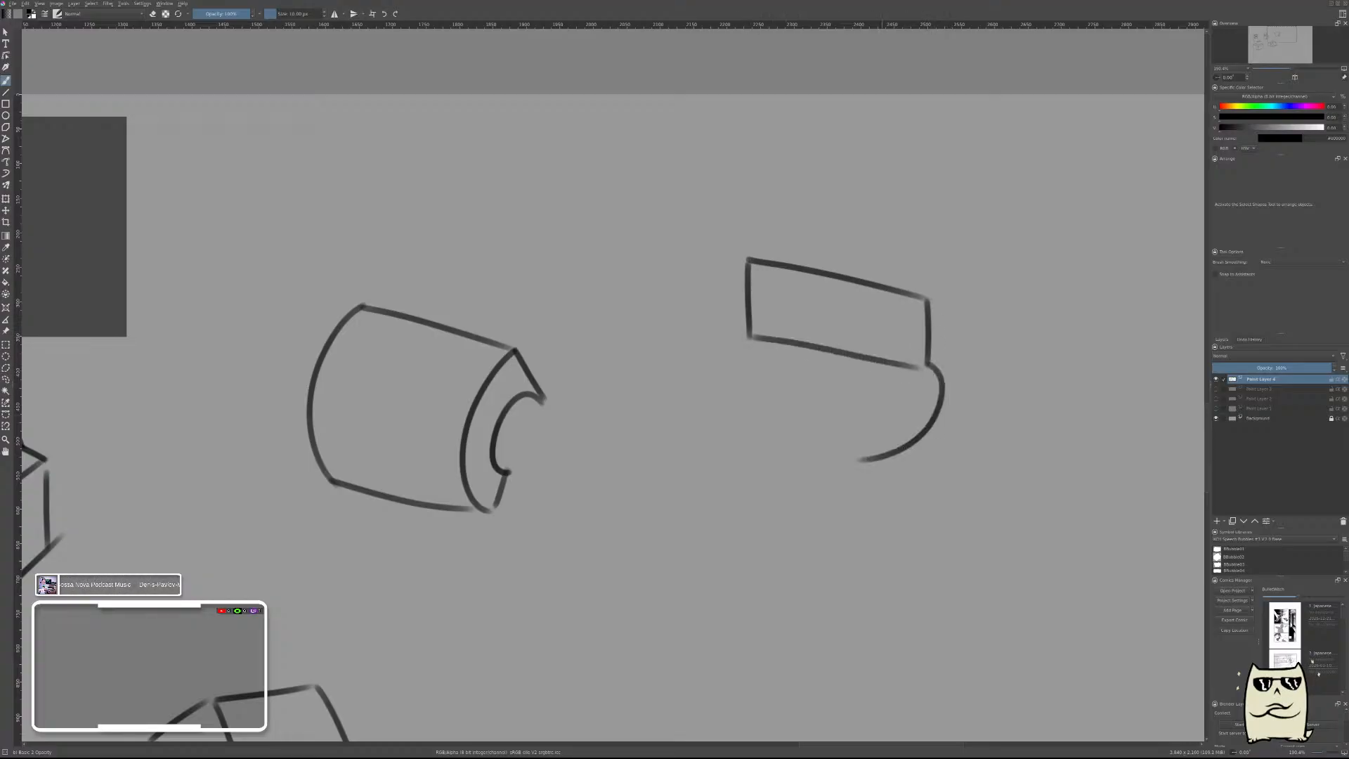
Draw the hollow's left inner curve and a lower rectangular front face beneath it, aligned with the upper one.
drag(750, 344, 745, 475)
drag(755, 430, 871, 459)
drag(743, 486, 892, 521)
drag(860, 461, 866, 530)
drag(872, 460, 869, 532)
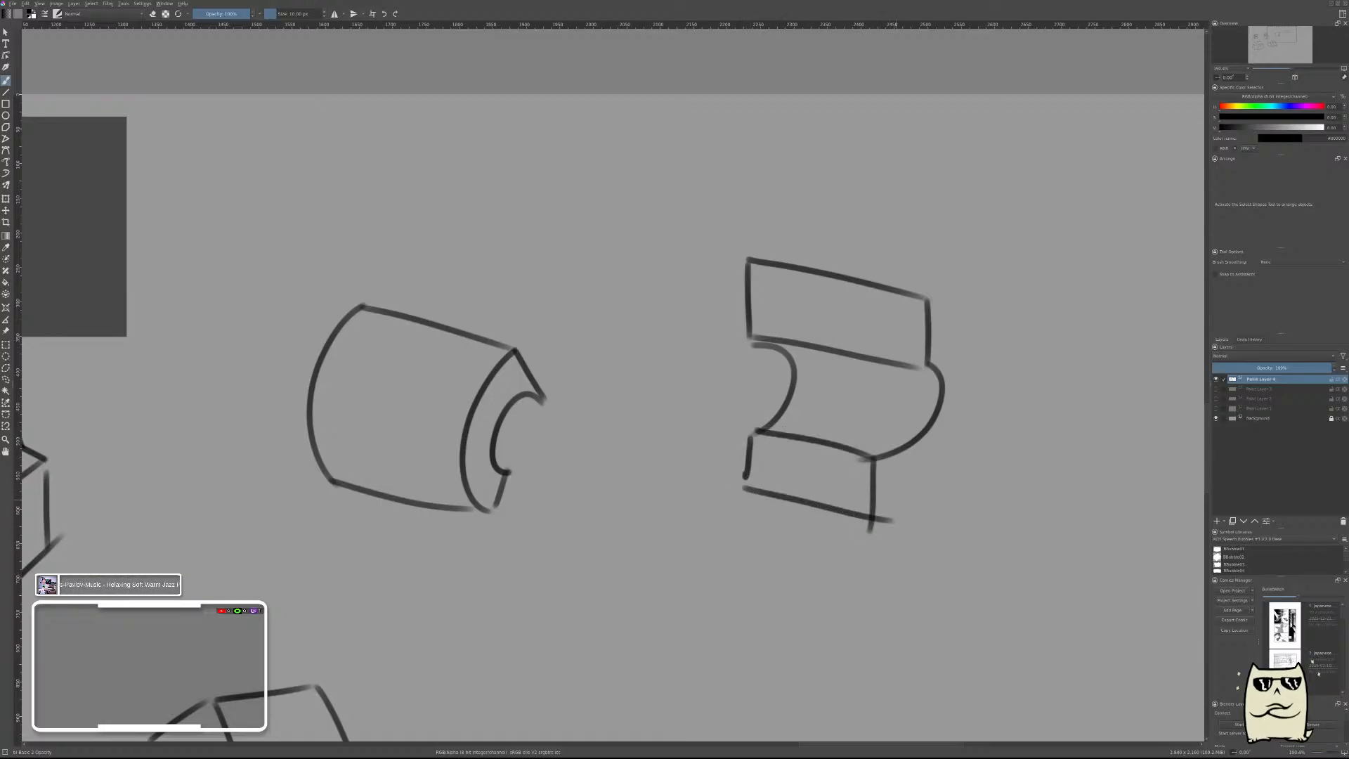
Close the hollowed form with a large outer curve around its C-shaped end and a rounded top with a far edge.
drag(1006, 316, 890, 518)
drag(928, 300, 1005, 317)
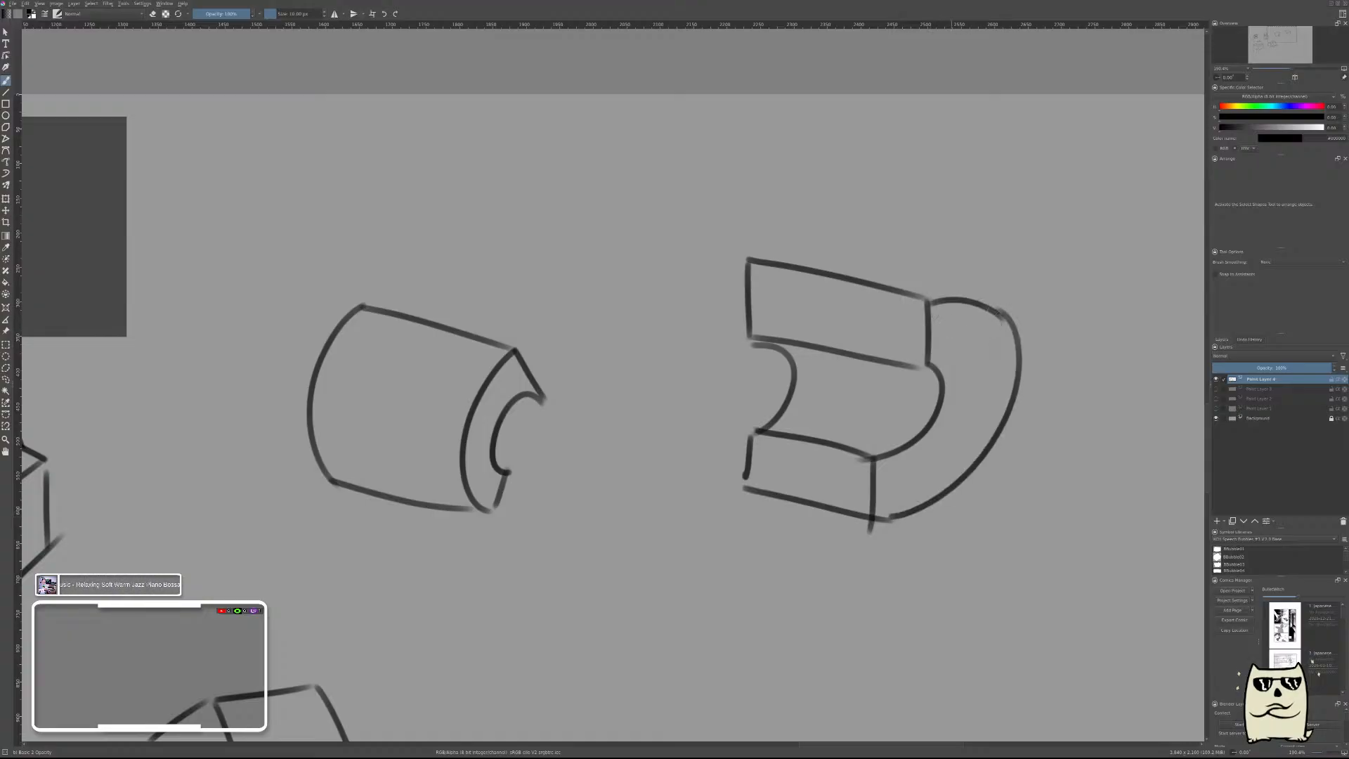
mouse_move(749, 258)
mouse_down()
mouse_move(854, 262)
mouse_move(1005, 309)
mouse_up()
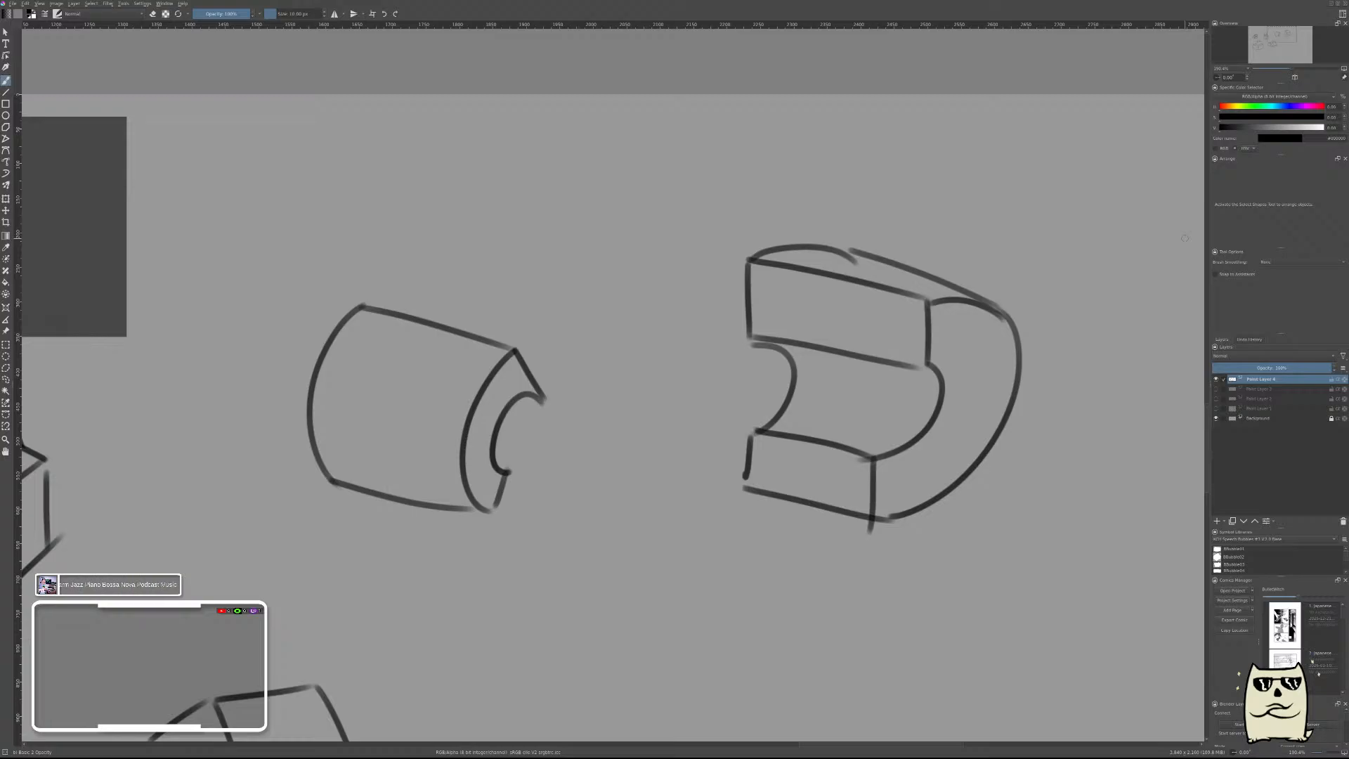
Add a new paint layer and hide the layer holding the box, cylinder and hollowed-form drawings.
drag(973, 416, 948, 483)
drag(987, 469, 994, 440)
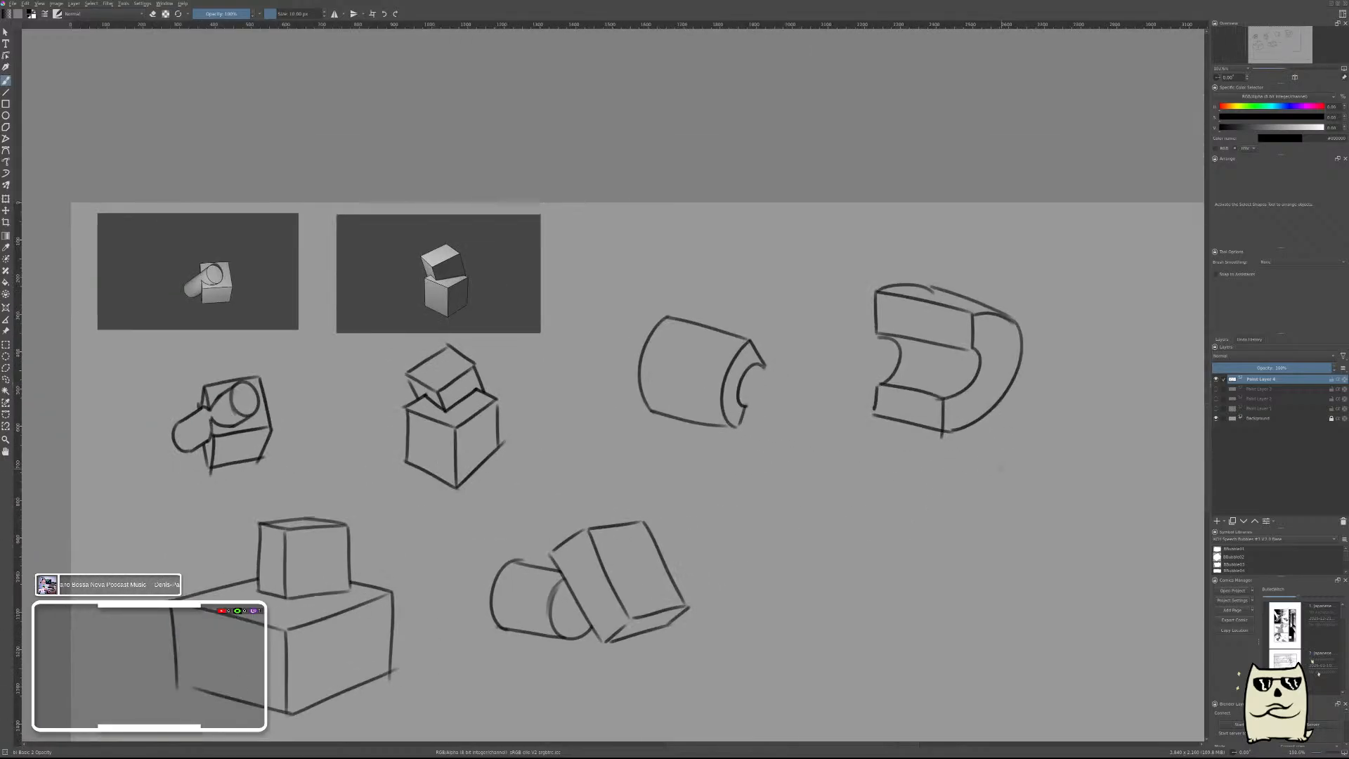
mouse_move(967, 506)
mouse_down()
mouse_move(970, 538)
mouse_move(987, 500)
mouse_up()
key(Insert)
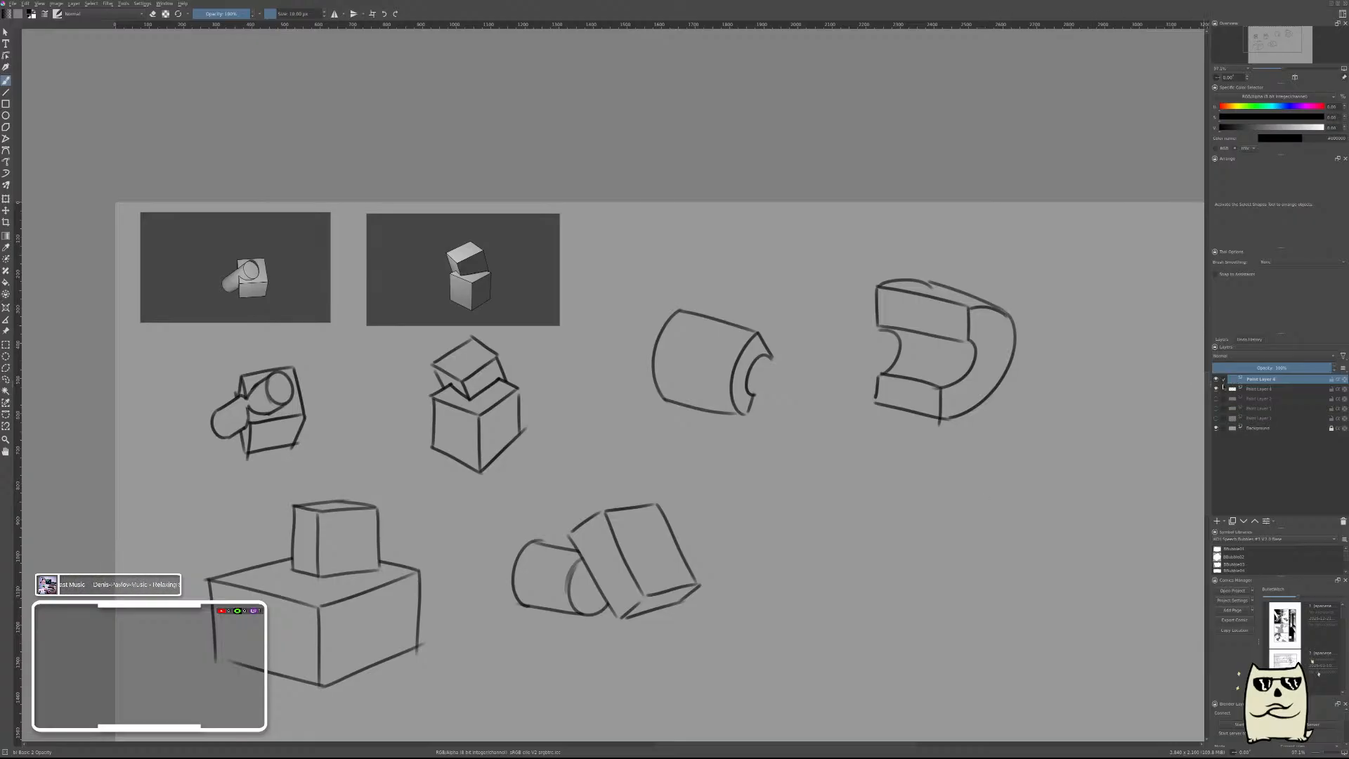
click(1216, 388)
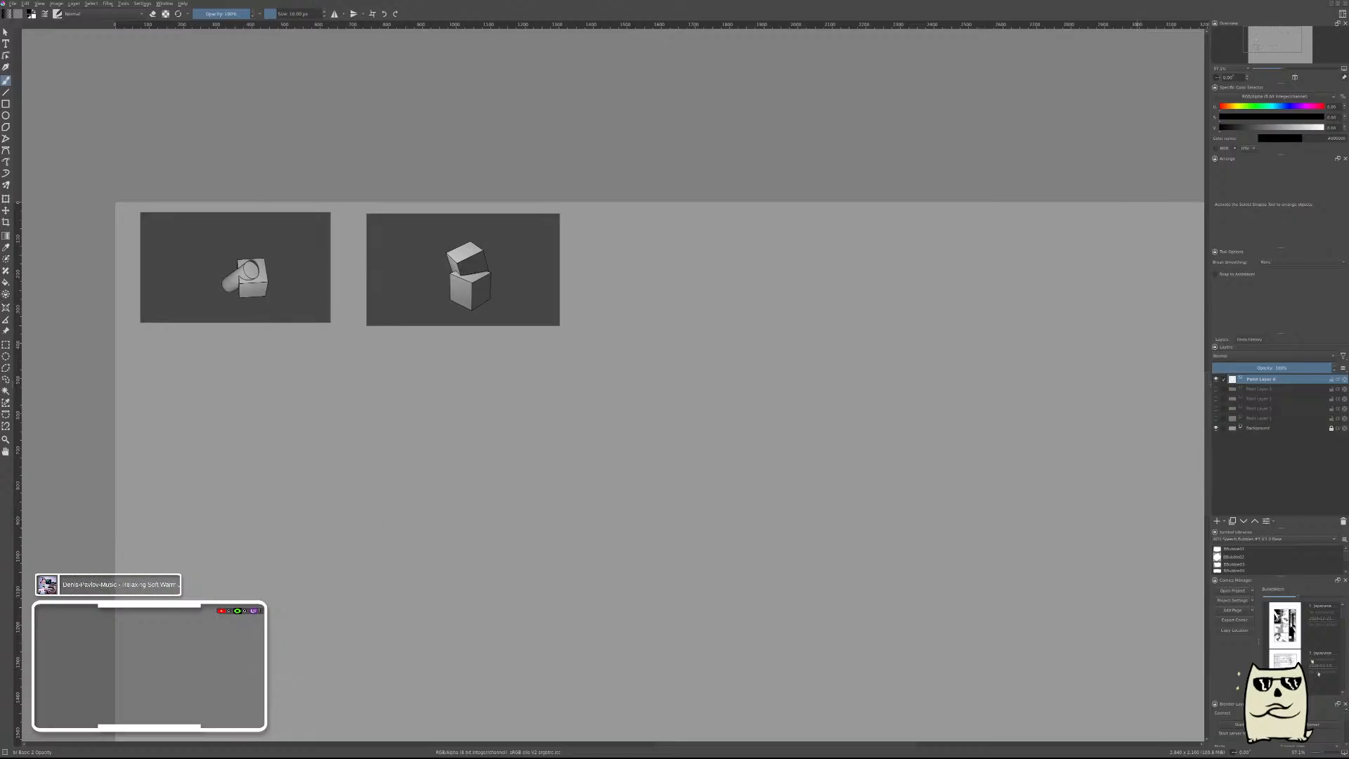
Move the two small box and cylinder reference images together off the page, just above its upper-left edge.
mouse_move(894, 396)
mouse_down()
mouse_move(876, 424)
mouse_move(888, 410)
mouse_up()
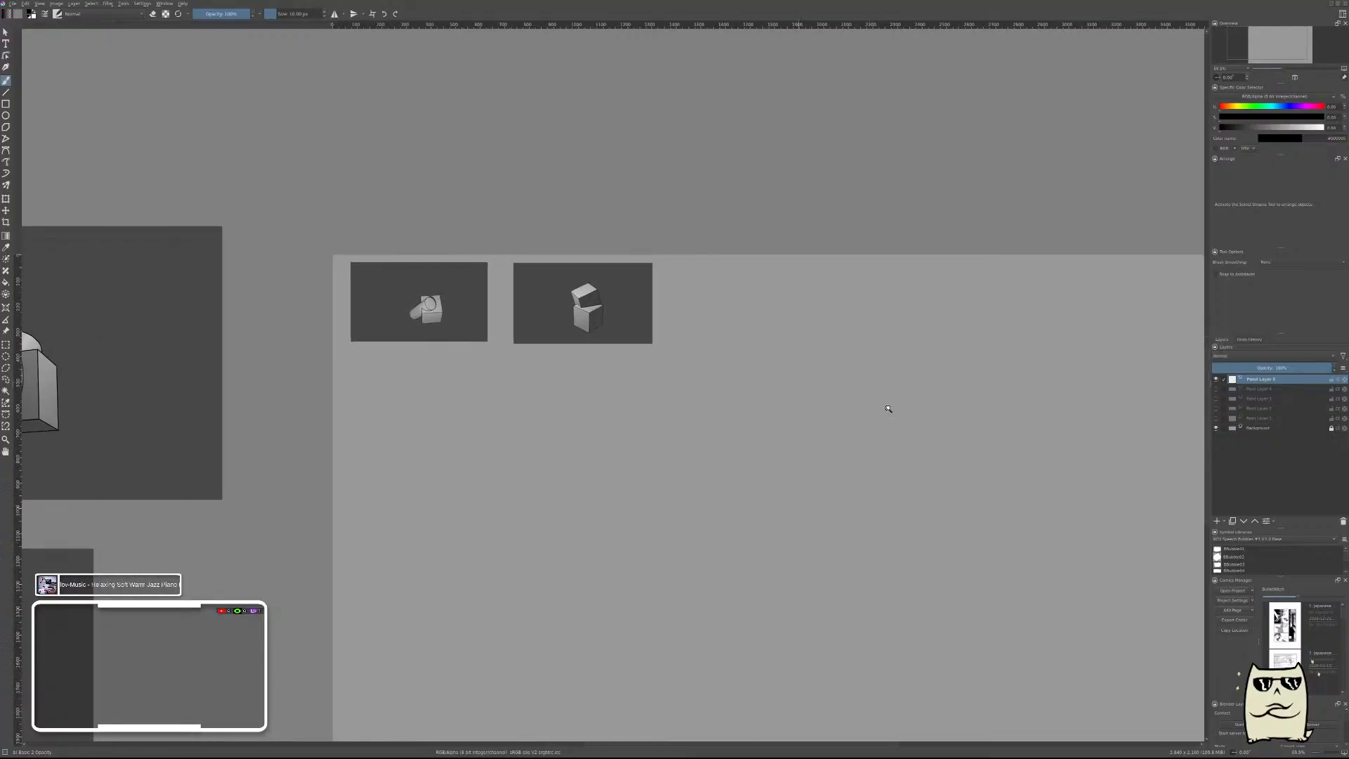
key(r)
drag(794, 429, 342, 233)
mouse_move(435, 305)
mouse_down()
mouse_move(449, 184)
mouse_move(454, 194)
mouse_up()
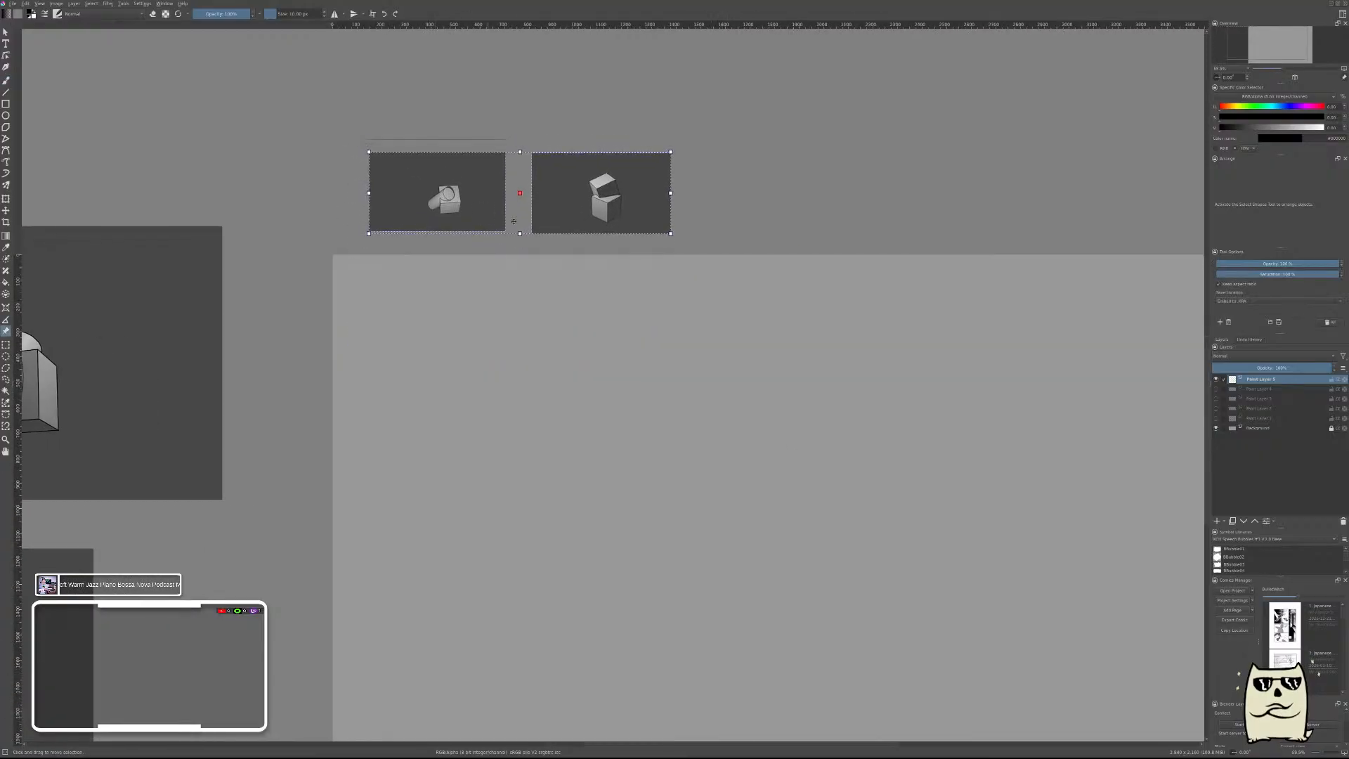
key(b)
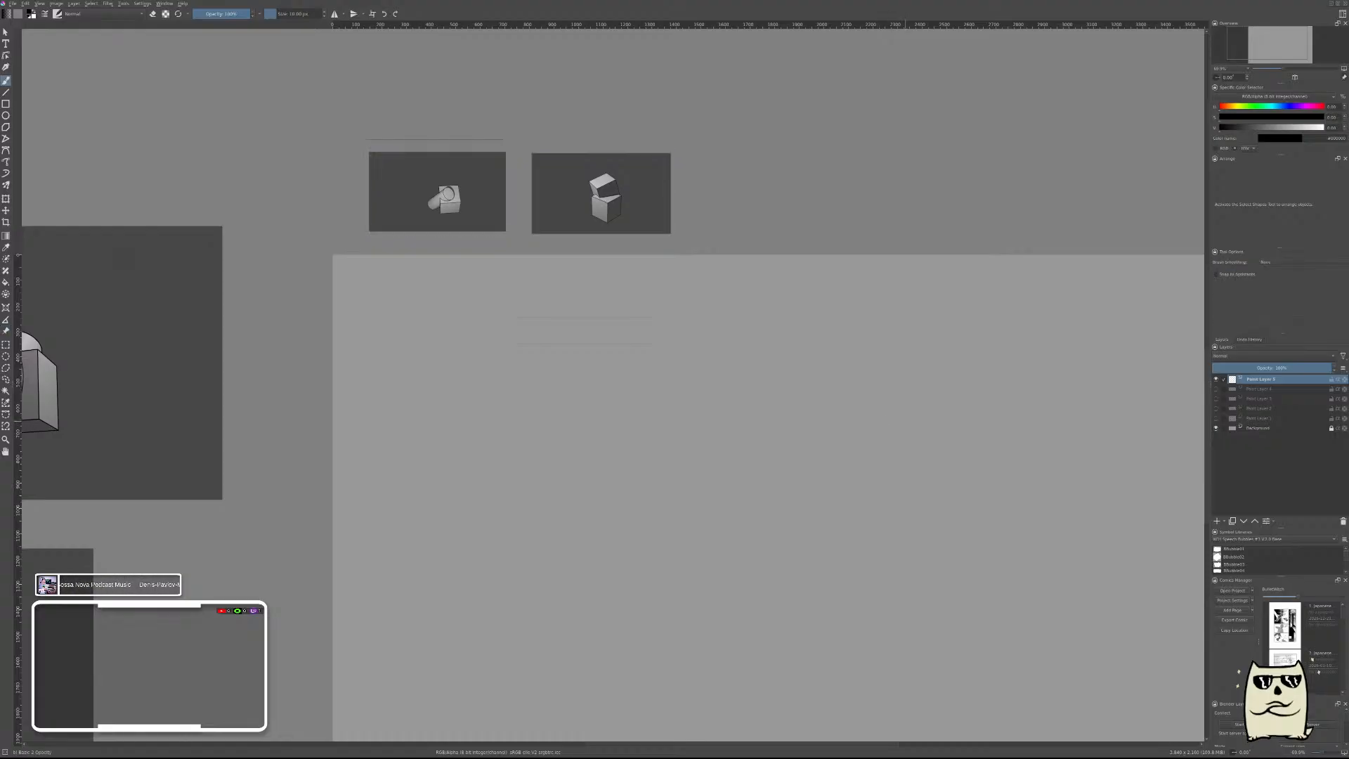
Bring the two-view standing male pose reference onto the page and enlarge it to the page's full height.
drag(870, 472, 846, 506)
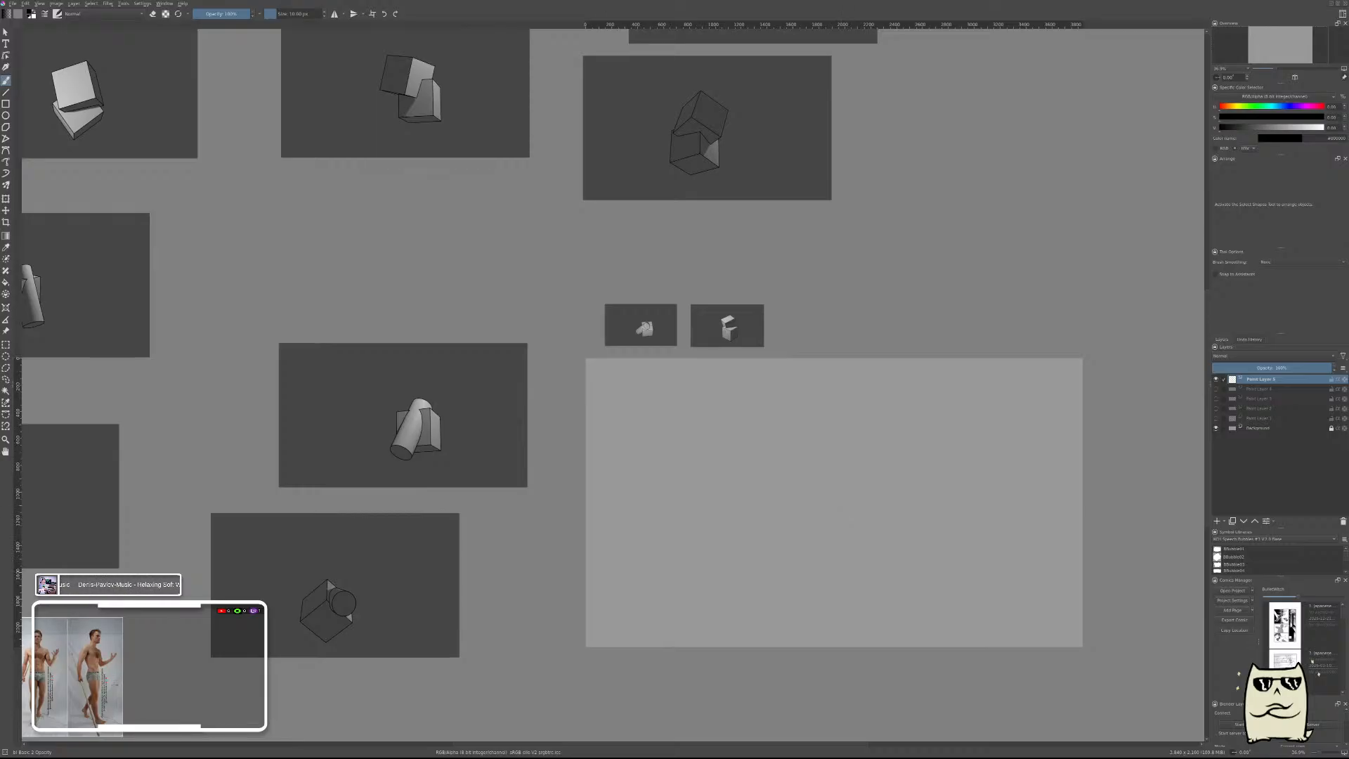
click(6, 331)
drag(110, 656, 605, 396)
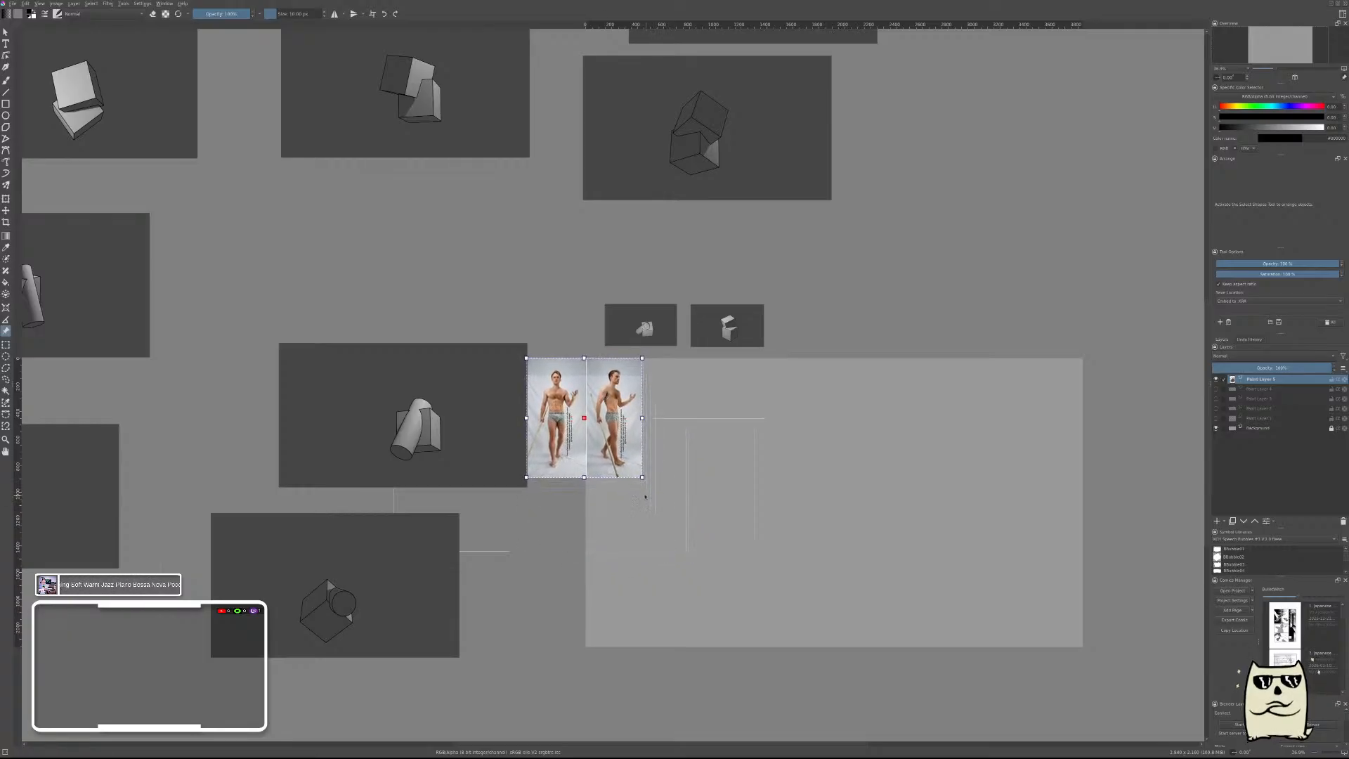
drag(642, 477, 718, 592)
drag(761, 665, 808, 709)
Shift the pose reference left so the side-turned figure sits at the page's left edge, and reduce its opacity.
drag(737, 553, 659, 553)
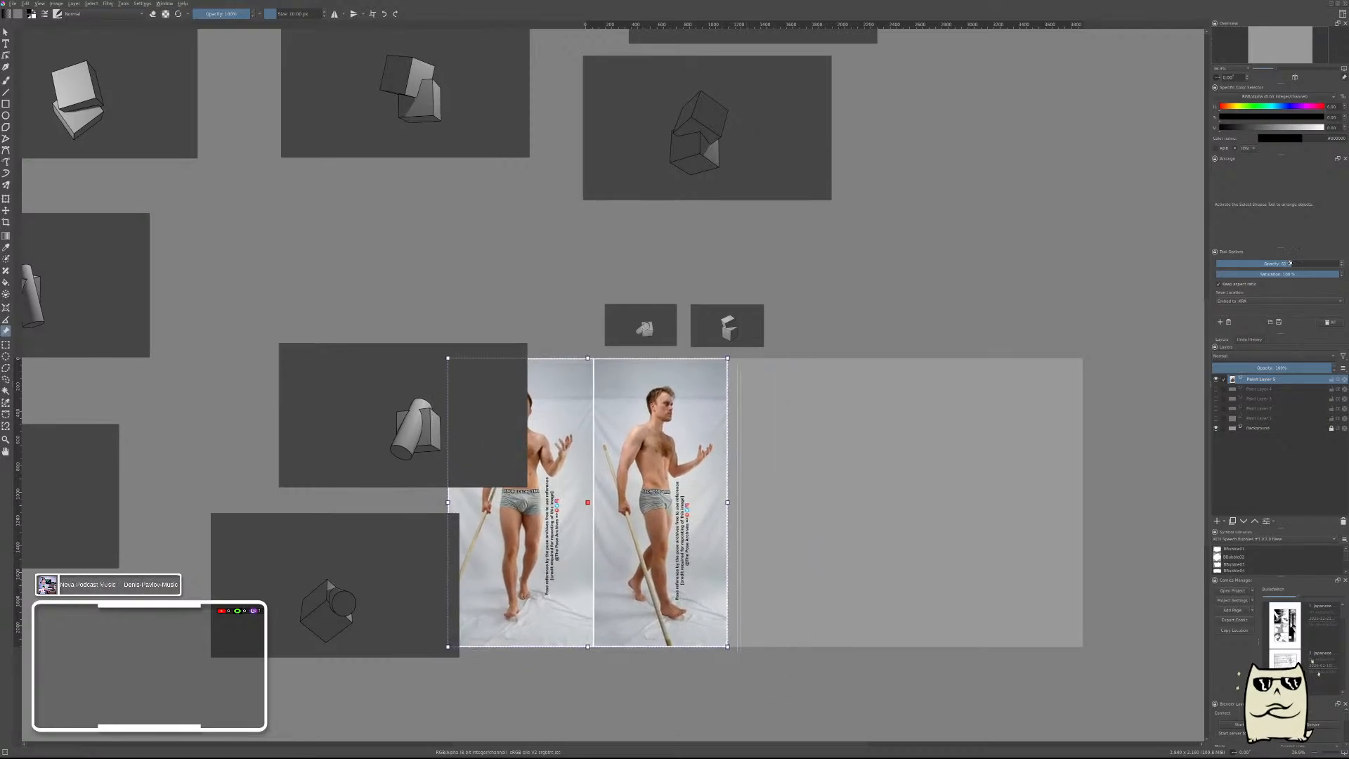
key(b)
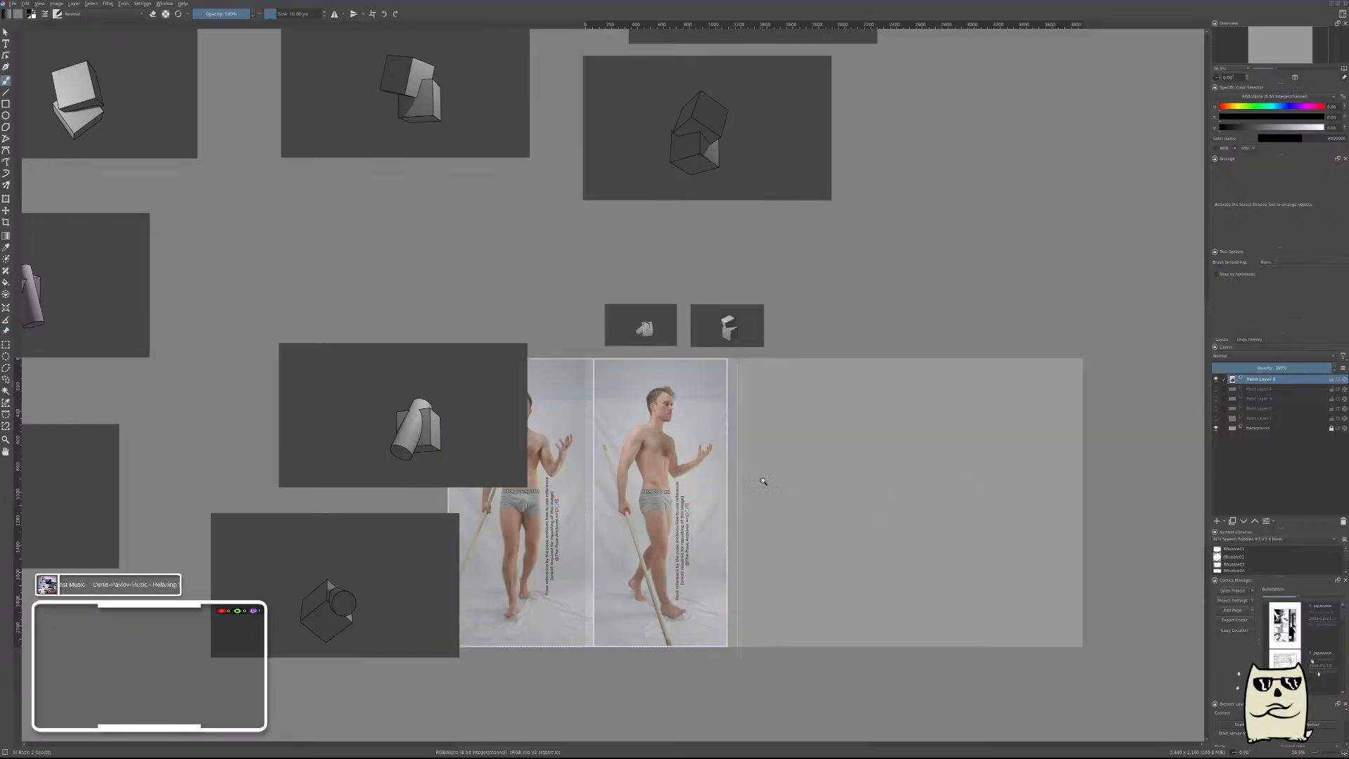
drag(763, 481, 769, 421)
drag(801, 473, 894, 304)
drag(929, 362, 897, 403)
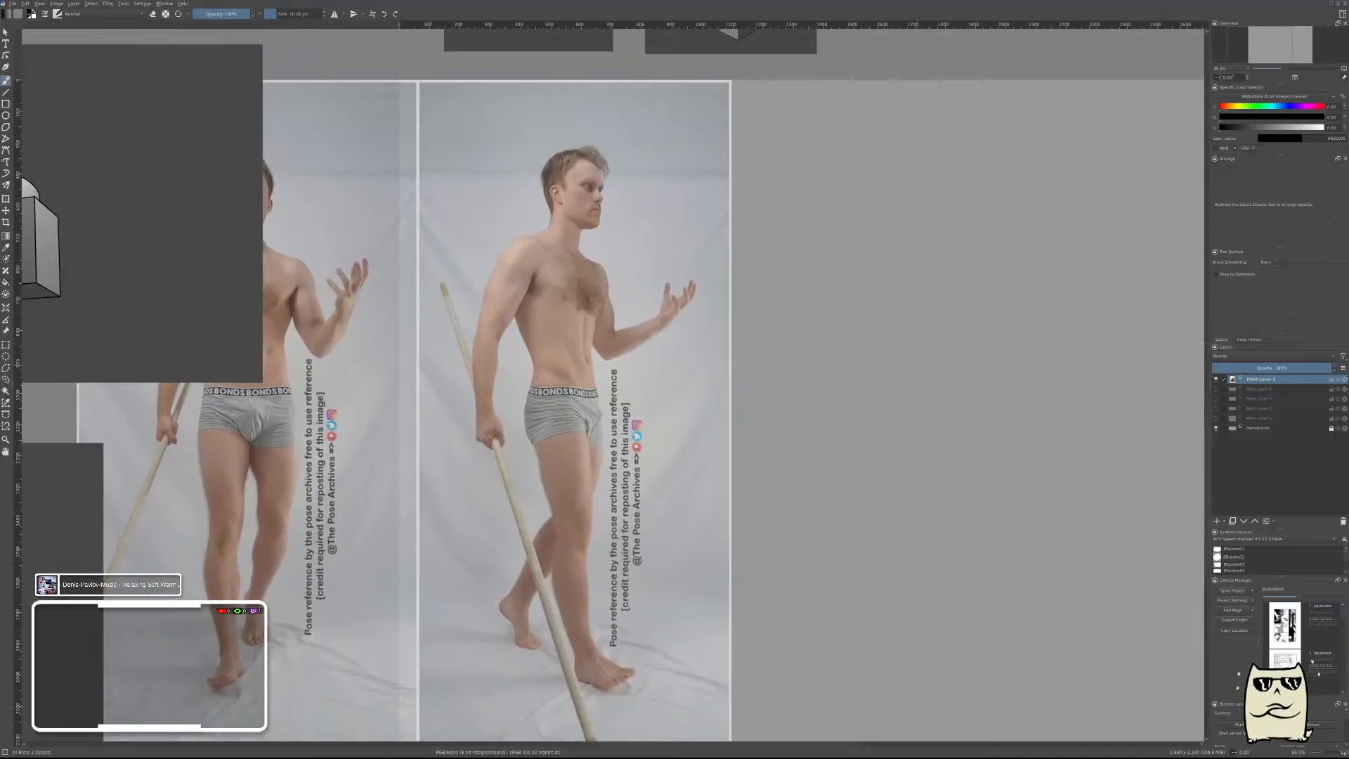
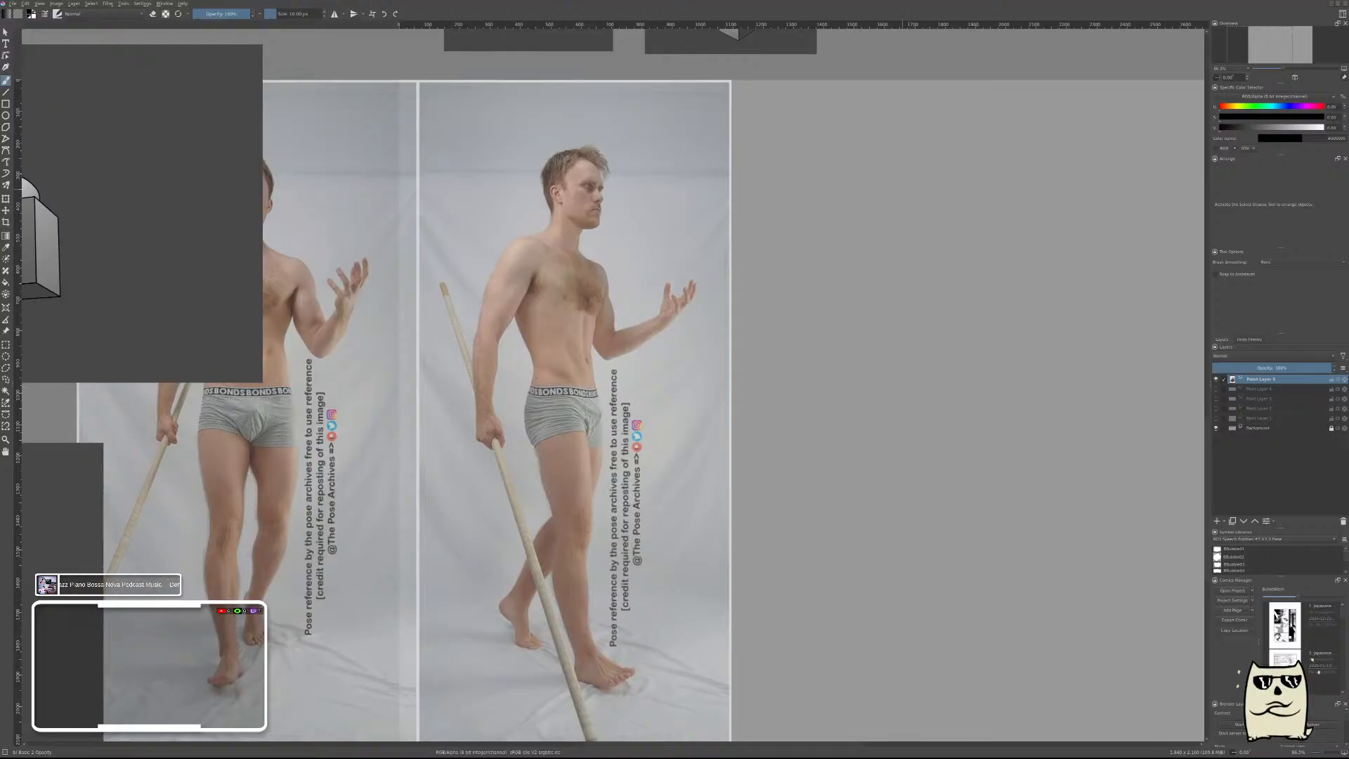
Sketch a head circle and an upright ribcage oval beneath it on the empty page area beside the pose reference.
mouse_move(873, 199)
mouse_down()
mouse_move(906, 215)
mouse_move(690, 156)
mouse_move(624, 170)
mouse_move(606, 202)
mouse_move(791, 181)
mouse_move(962, 186)
mouse_up()
key(t)
key(b)
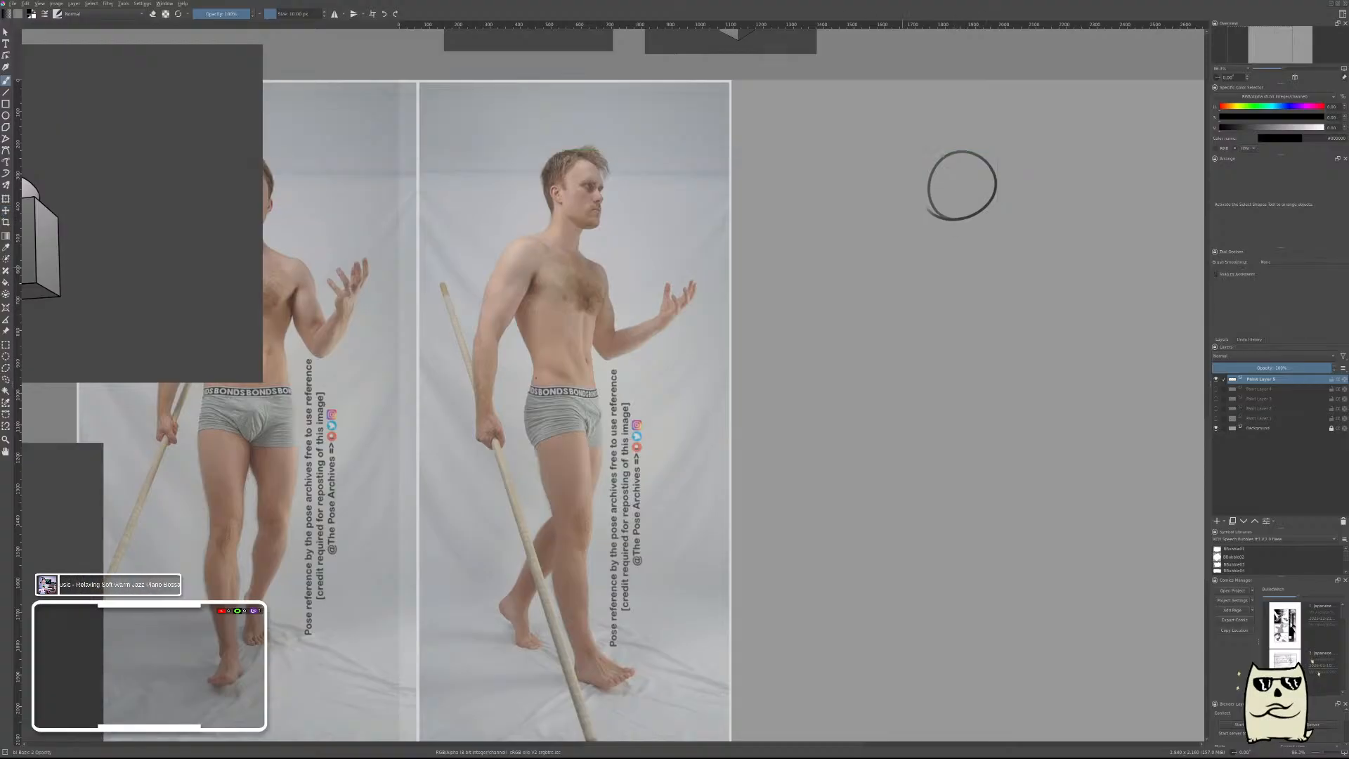
mouse_move(992, 326)
mouse_down()
mouse_move(973, 248)
mouse_move(1012, 330)
mouse_move(934, 302)
mouse_up()
key(ctrl+z)
key(ctrl+z)
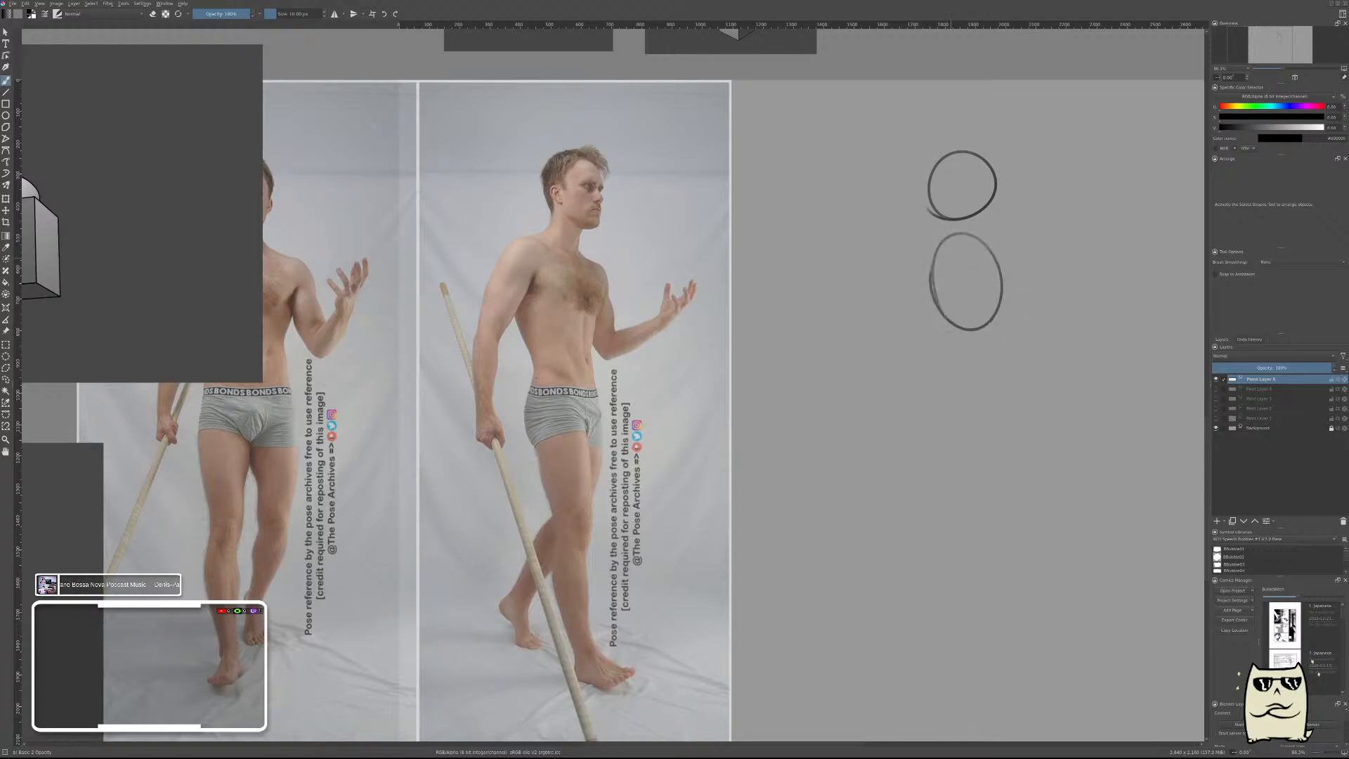
mouse_move(942, 239)
mouse_down()
mouse_move(913, 267)
mouse_move(945, 250)
mouse_move(982, 264)
mouse_move(991, 327)
mouse_up()
Block in two small shoulder circles on the ribcage, a wide pelvis oval below it and curved face guidelines on the head.
key(ctrl+z)
key(ctrl+z)
key(ctrl+z)
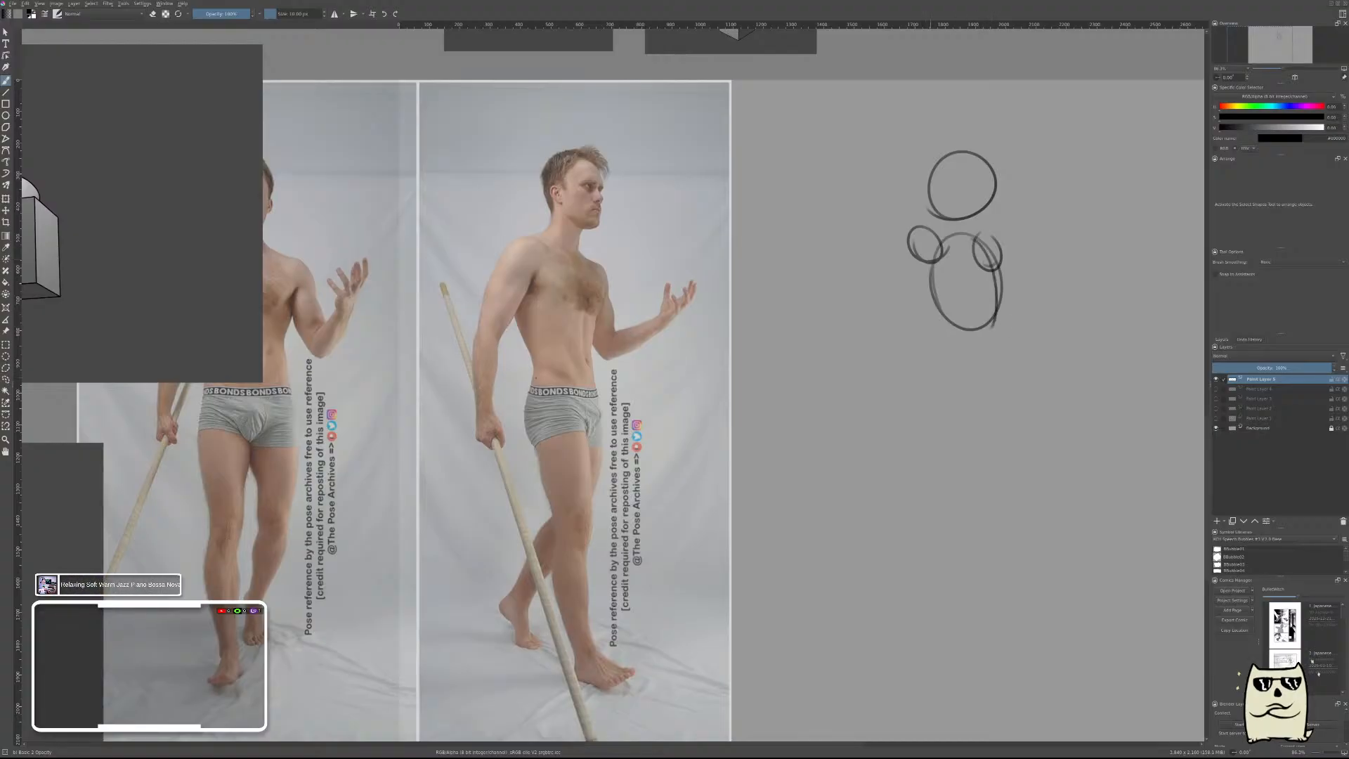
mouse_move(969, 372)
mouse_down()
mouse_move(932, 398)
mouse_move(931, 372)
mouse_move(987, 385)
mouse_up()
key(ctrl+z)
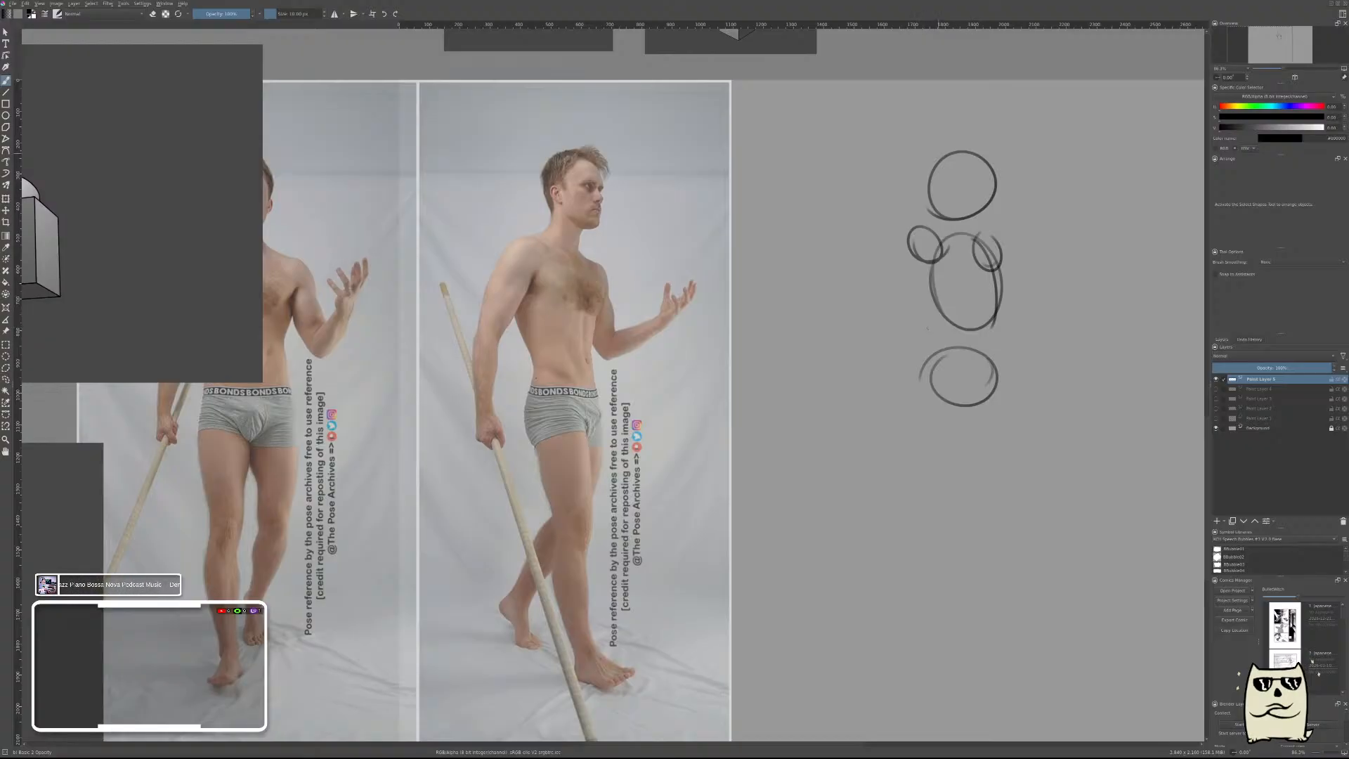
mouse_move(955, 165)
mouse_down()
mouse_move(962, 219)
mouse_move(924, 207)
mouse_move(993, 228)
mouse_move(971, 181)
mouse_move(995, 177)
mouse_up()
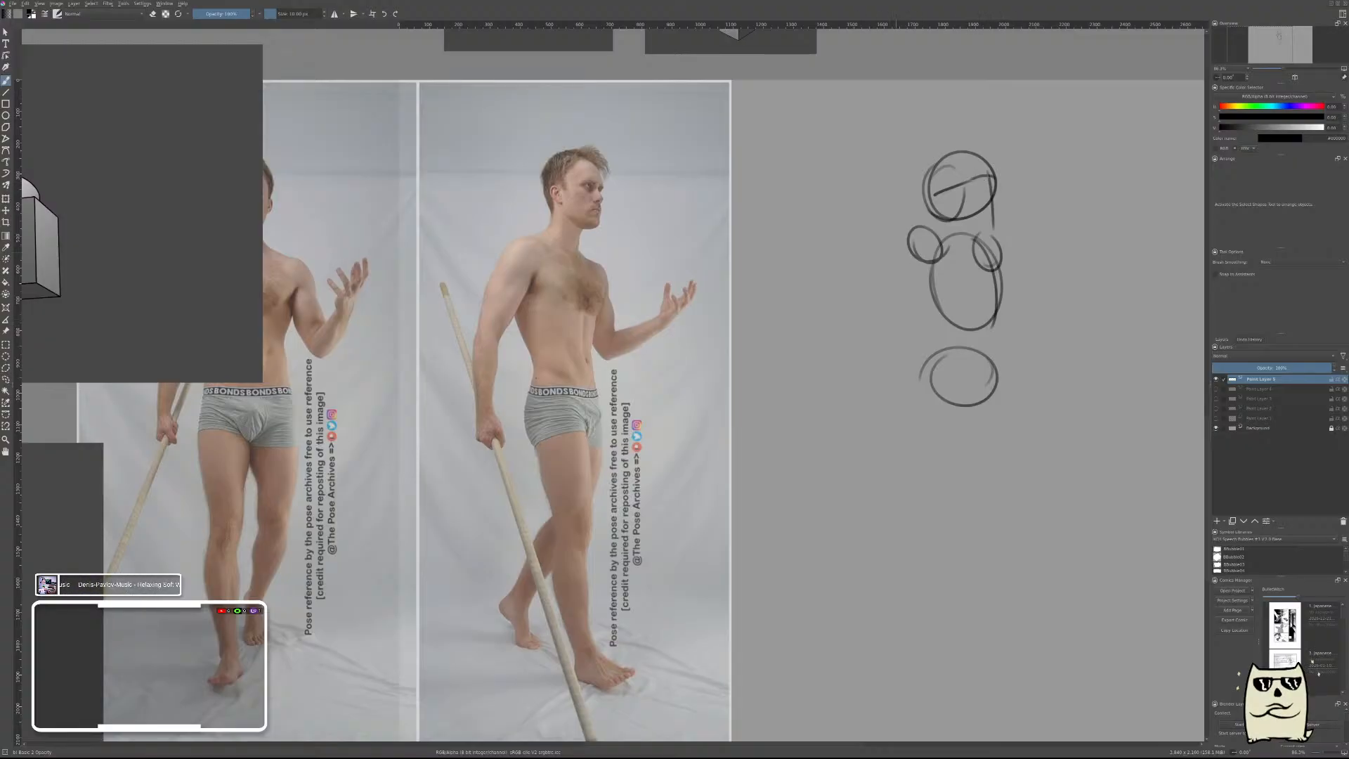
Draw the lowered near arm from its shoulder circle, with a tapered upper arm, a slimmer forearm and a simple closed hand.
drag(909, 237, 863, 345)
key(ctrl+z)
mouse_move(910, 239)
mouse_down()
mouse_move(880, 333)
mouse_move(904, 322)
mouse_up()
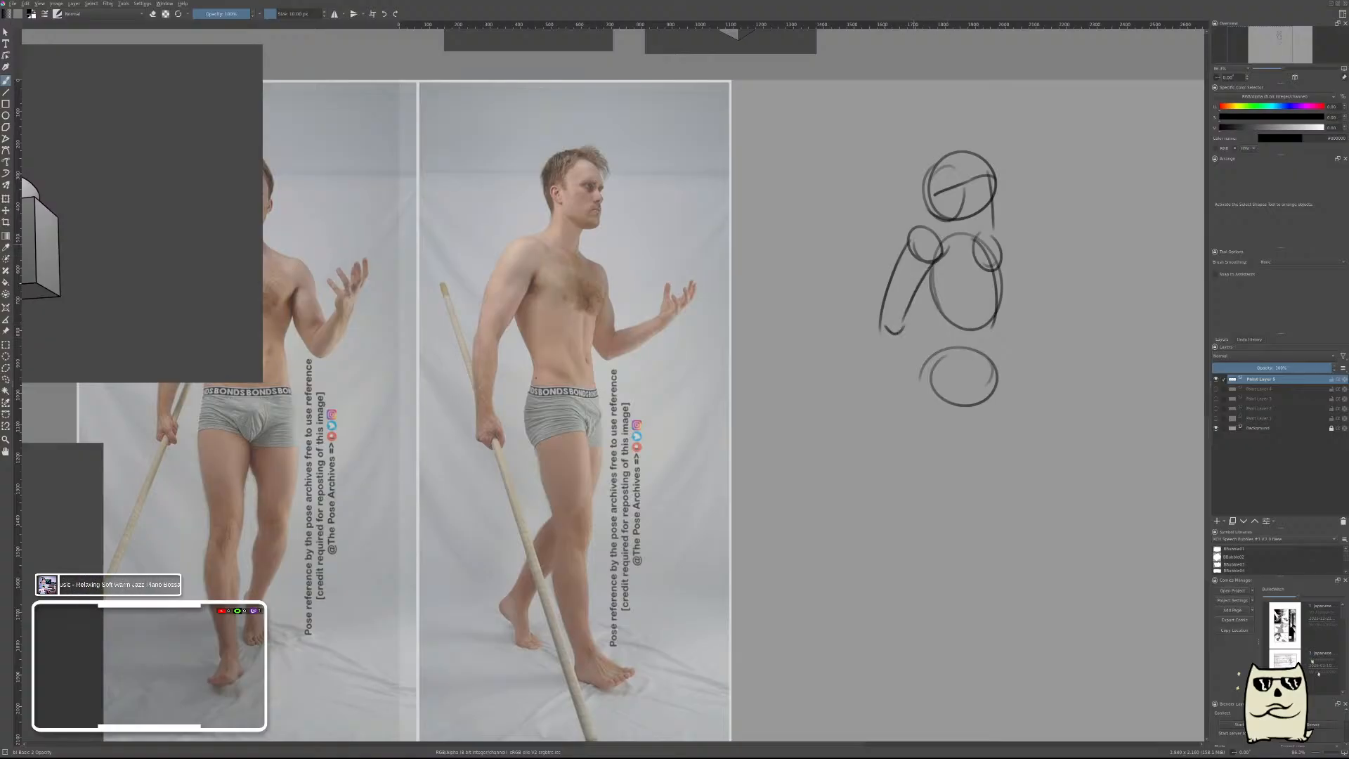
drag(938, 242, 934, 260)
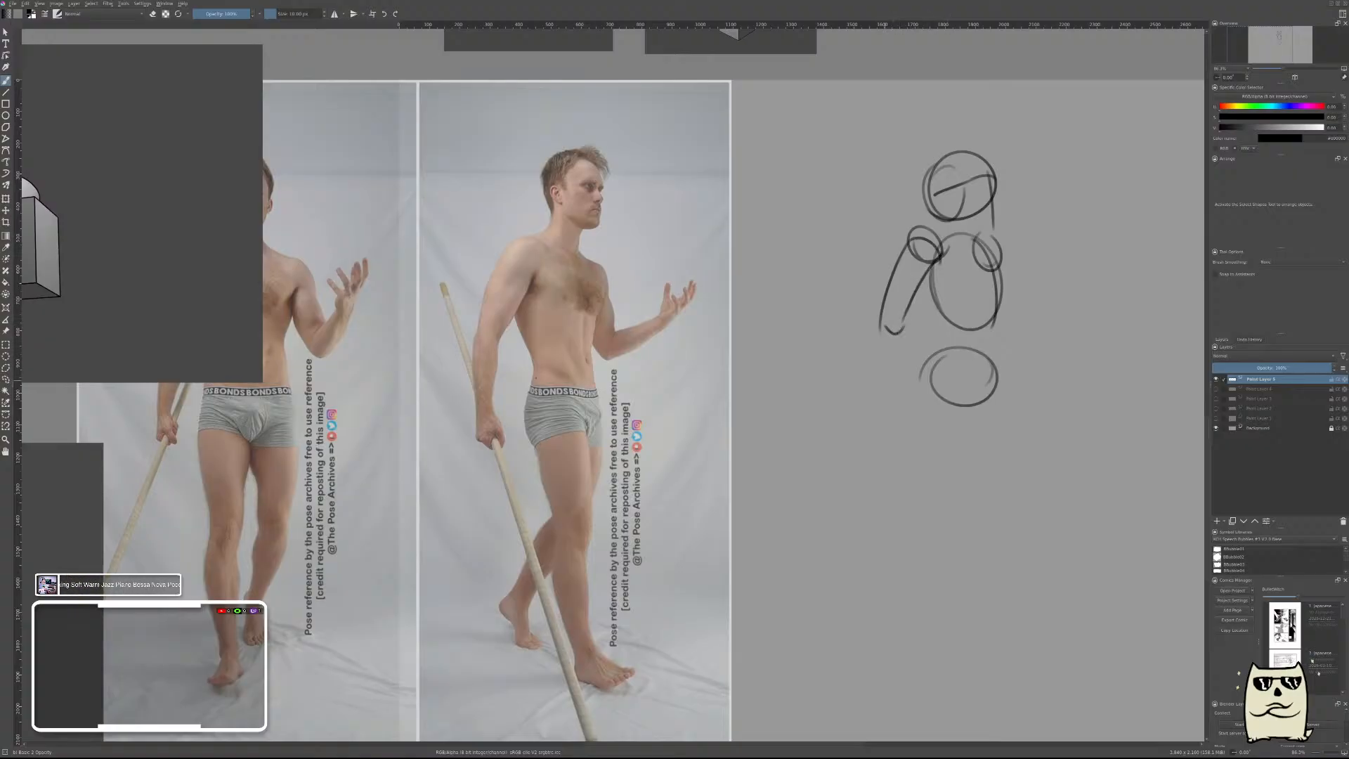
drag(882, 349, 883, 415)
key(ctrl+z)
drag(884, 326, 894, 421)
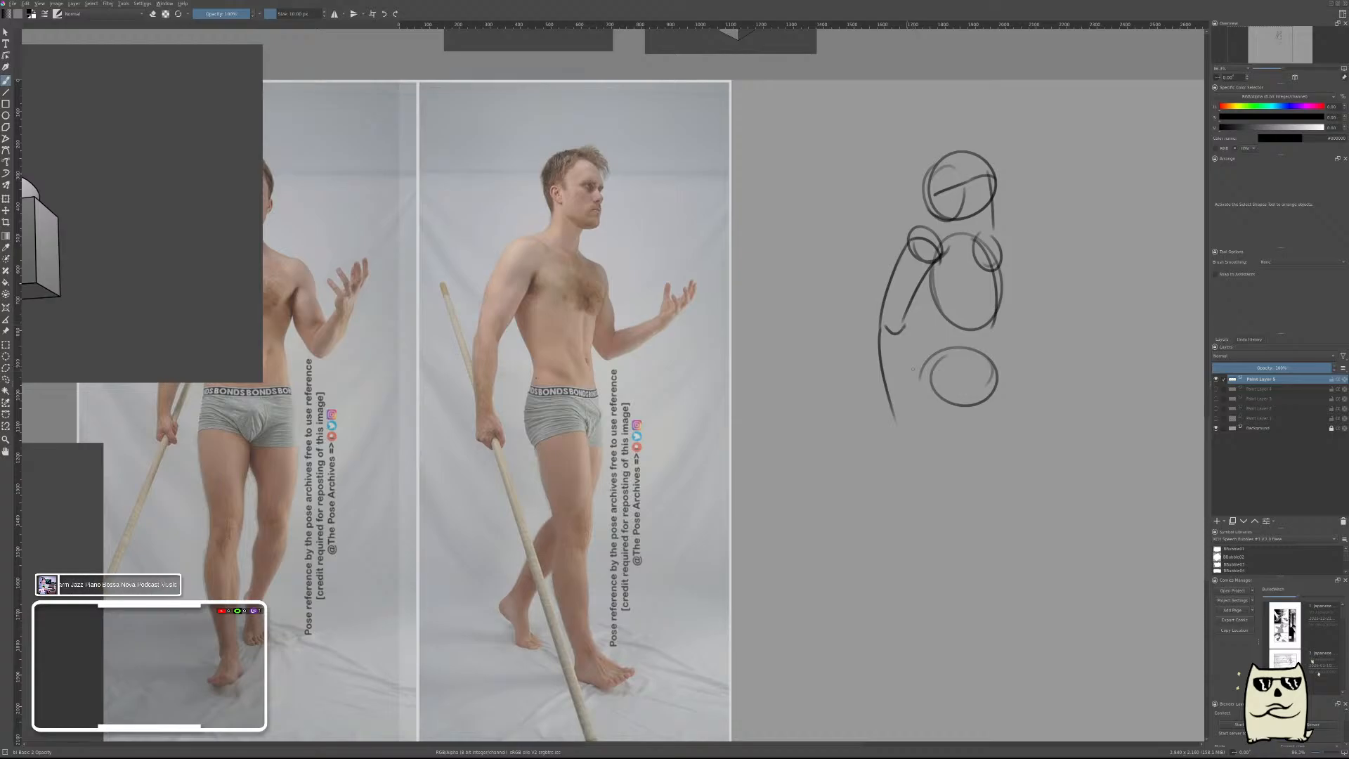
mouse_move(909, 328)
mouse_down()
mouse_move(903, 411)
mouse_move(886, 423)
mouse_move(909, 445)
mouse_move(912, 420)
mouse_move(908, 450)
mouse_up()
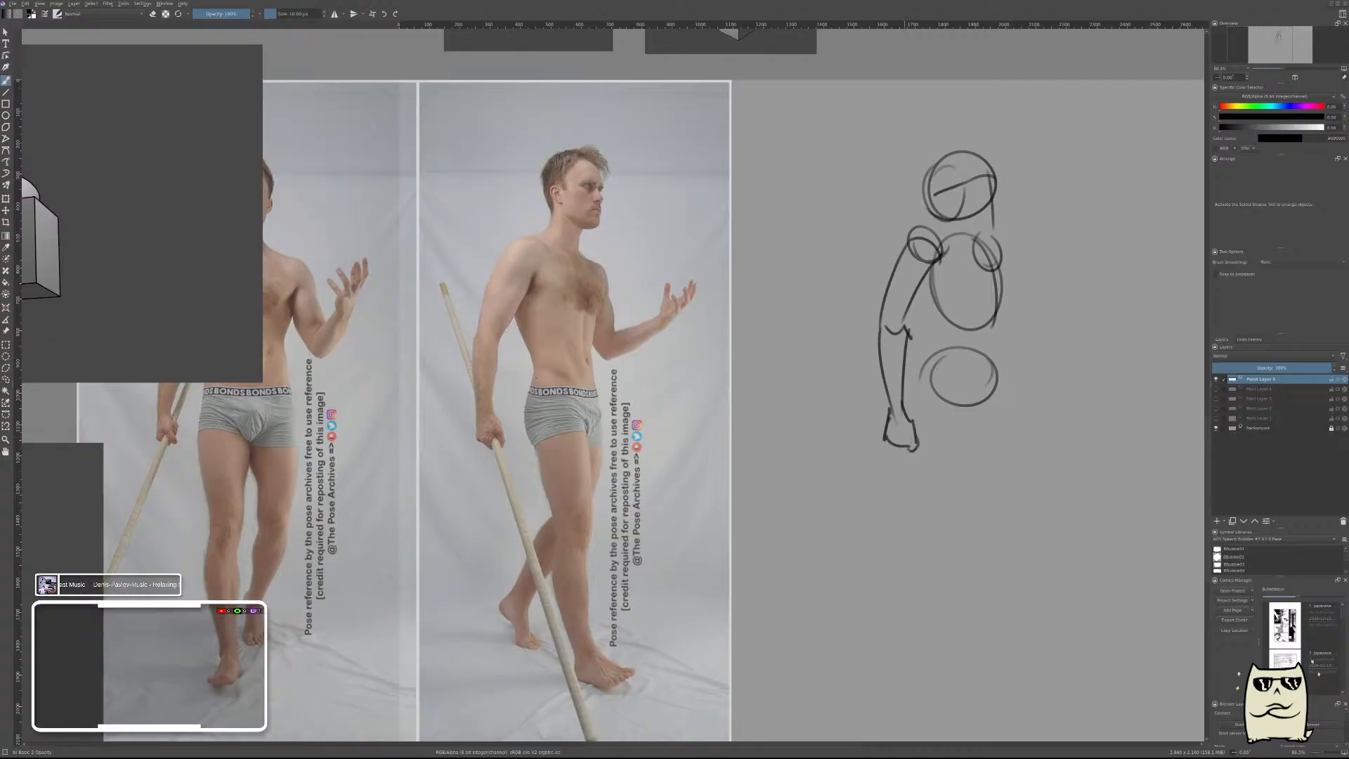
Connect the ribcage to the pelvis with waist contours along both sides of the torso.
mouse_move(1038, 398)
mouse_down()
mouse_move(935, 360)
mouse_move(957, 361)
mouse_up()
drag(948, 288, 942, 380)
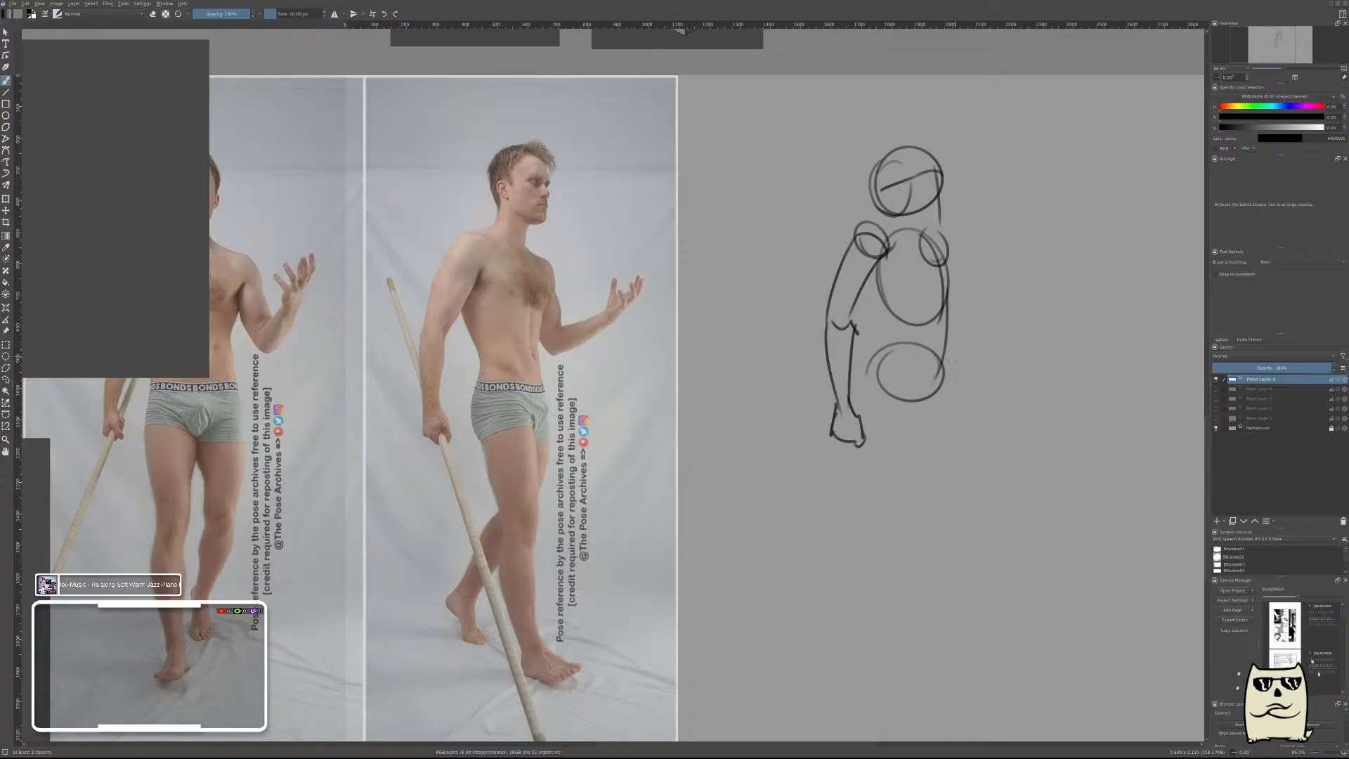
key(ctrl+z)
drag(948, 278, 940, 378)
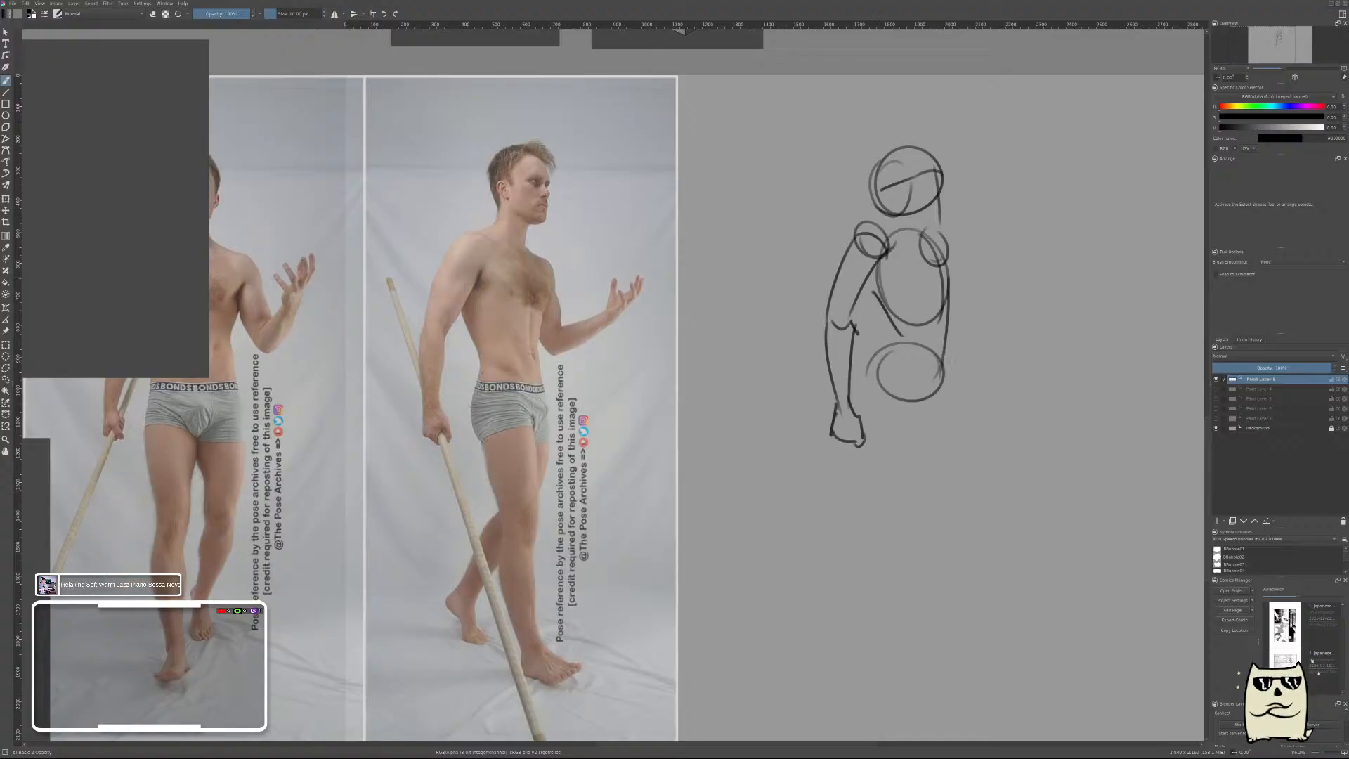
mouse_move(873, 292)
mouse_down()
mouse_move(903, 336)
mouse_move(875, 364)
mouse_up()
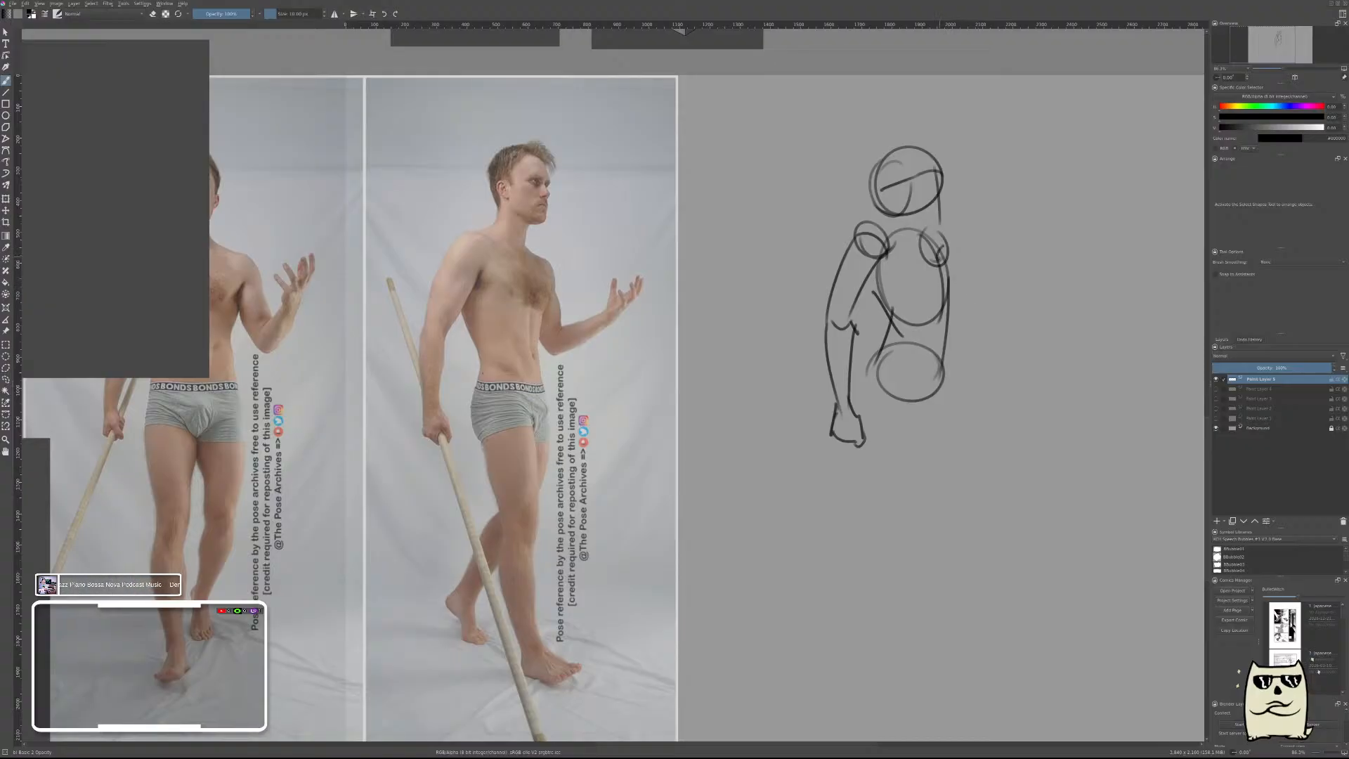
Draw the far upper arm angling down from its shoulder circle to the elbow.
mouse_move(940, 256)
mouse_down()
mouse_move(979, 331)
mouse_move(975, 301)
mouse_move(959, 303)
mouse_move(971, 319)
mouse_move(1027, 261)
mouse_up()
key(ctrl+z)
Draw the far forearm rising diagonally outward from the elbow and finish it with a rounded hand shape.
key(ctrl+z)
drag(977, 297, 1017, 265)
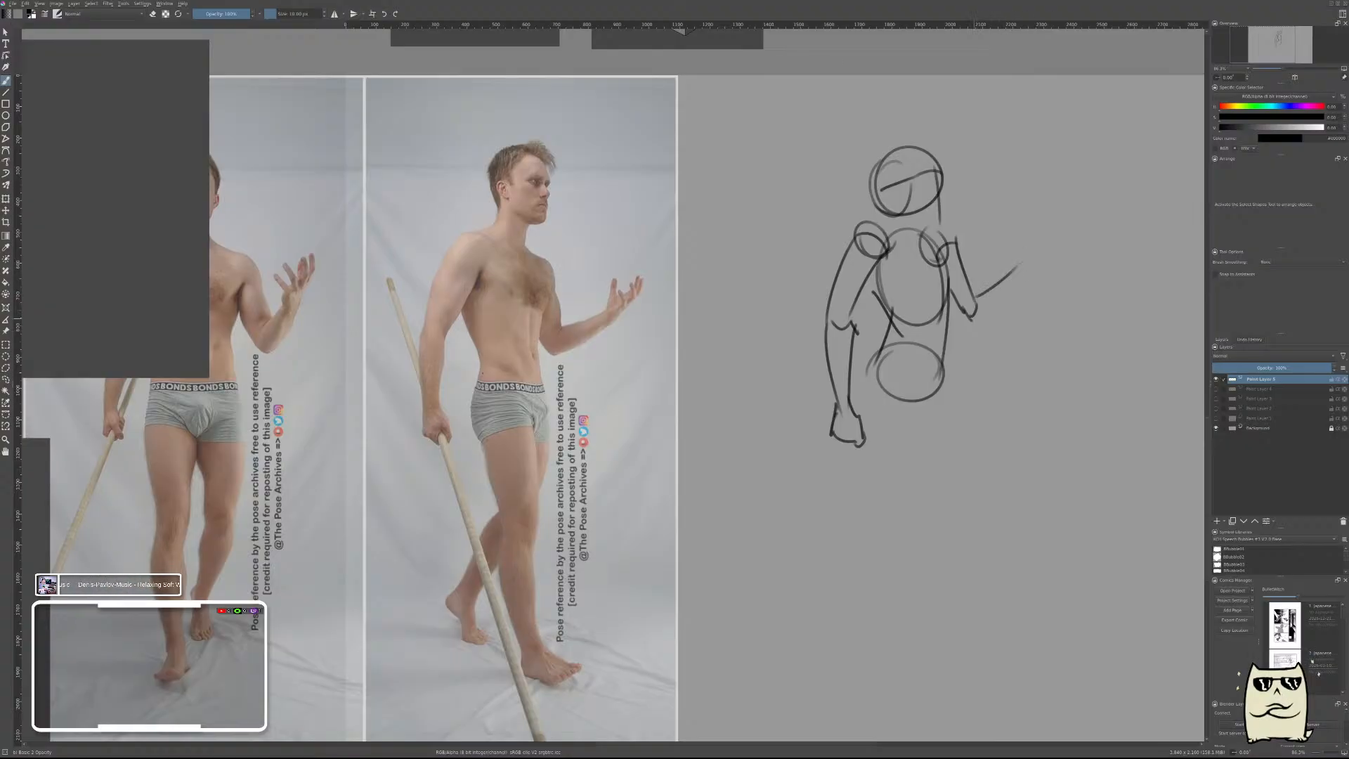
mouse_move(975, 323)
mouse_down()
mouse_move(1027, 289)
mouse_move(971, 314)
mouse_move(1008, 262)
mouse_up()
key(ctrl+z)
key(ctrl+z)
key(ctrl+z)
key(ctrl+z)
drag(973, 309, 1033, 266)
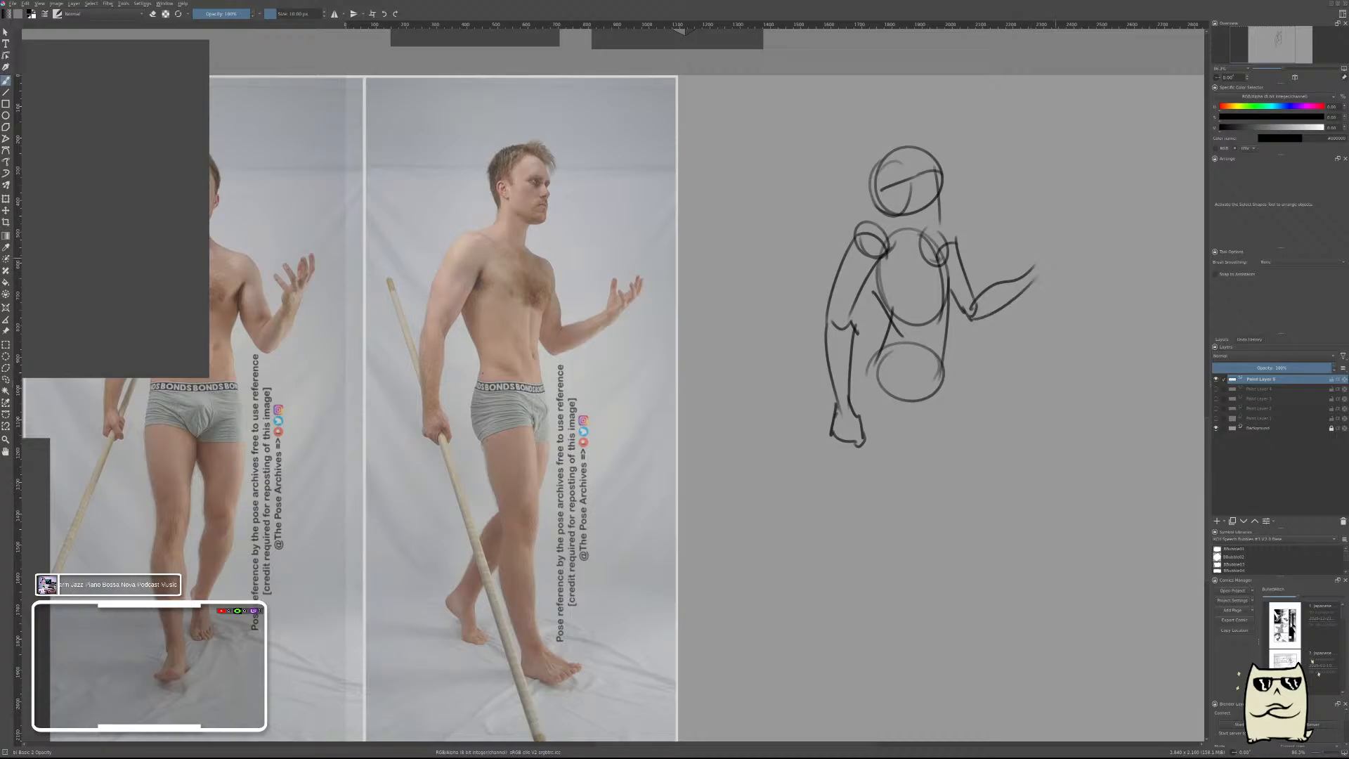
key(ctrl+z)
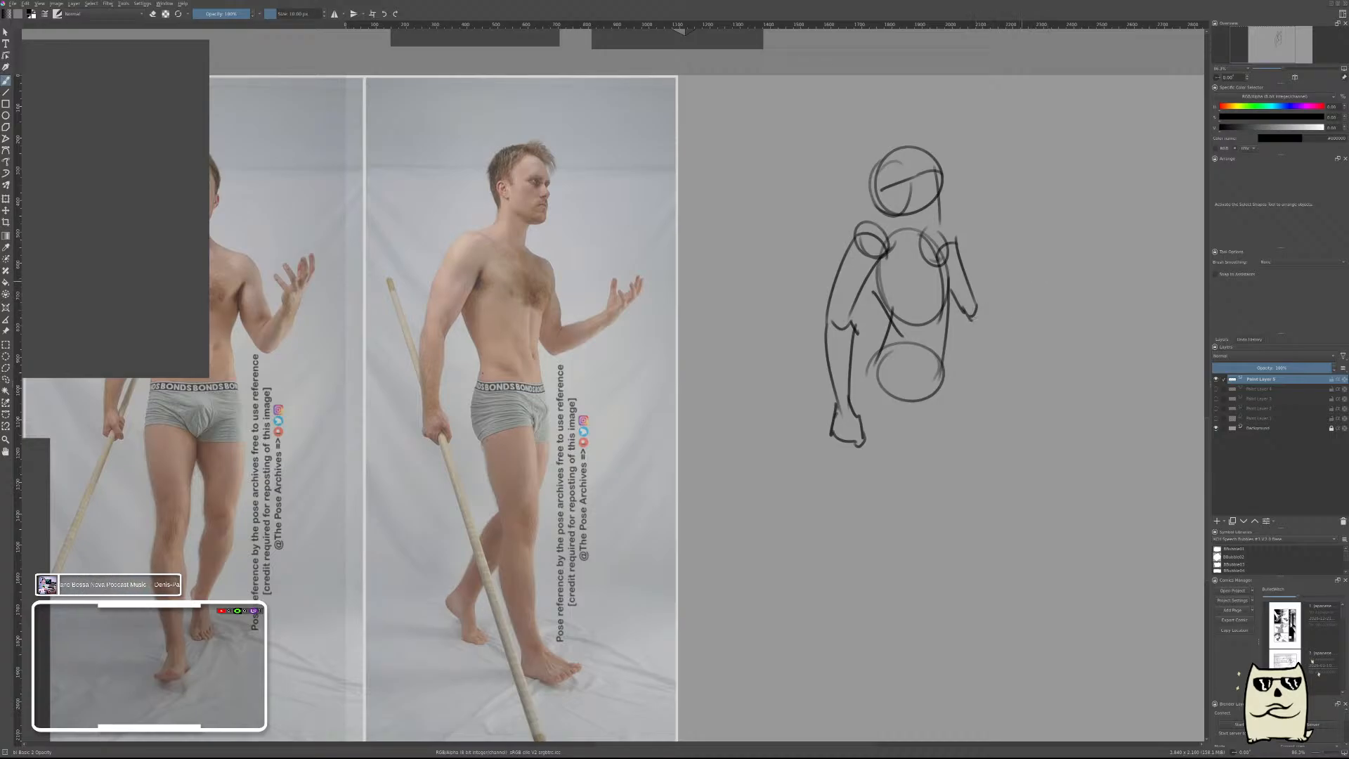
mouse_move(976, 307)
mouse_down()
mouse_move(1047, 259)
mouse_move(1005, 310)
mouse_move(1050, 267)
mouse_up()
key(ctrl+z)
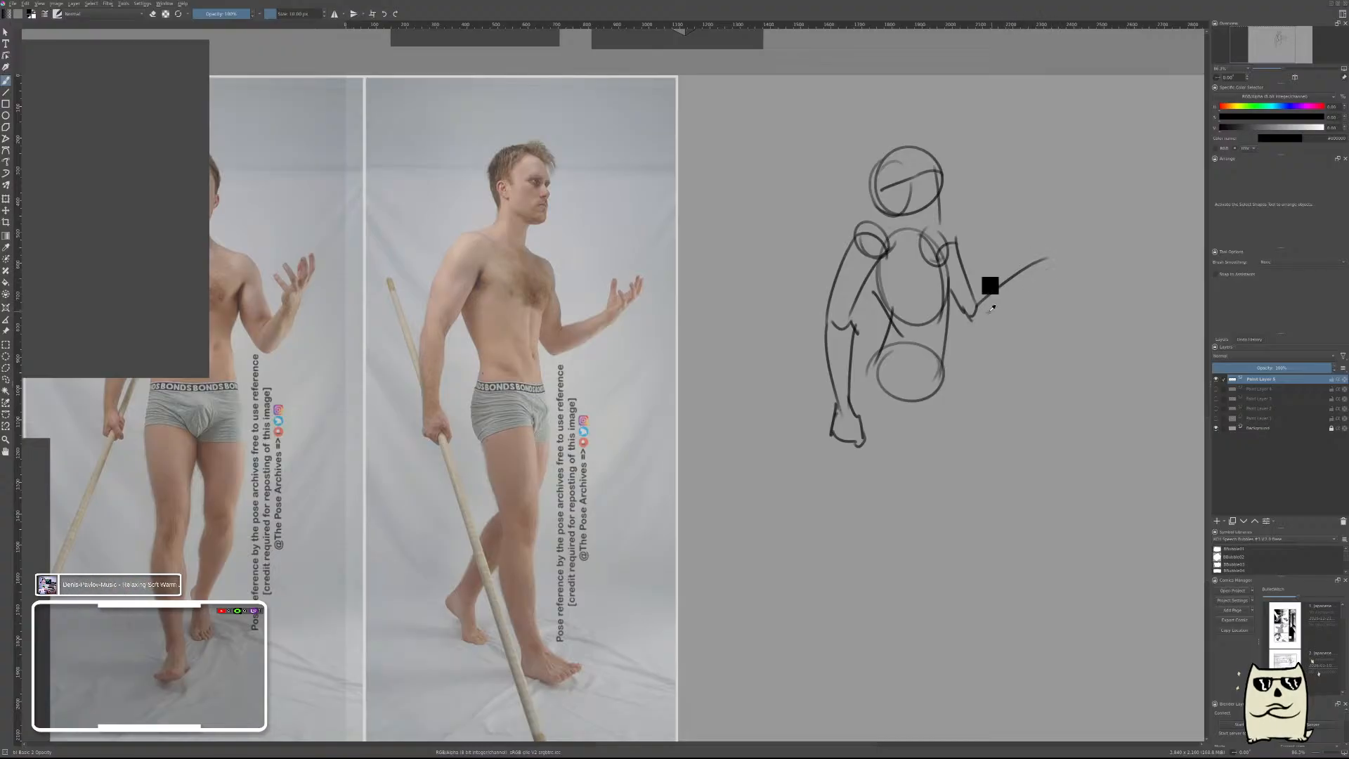
key(ctrl+z)
key(ctrl+z)
mouse_move(982, 294)
mouse_down()
mouse_move(1012, 272)
mouse_move(1023, 284)
mouse_move(1029, 239)
mouse_move(1056, 233)
mouse_move(1030, 277)
mouse_up()
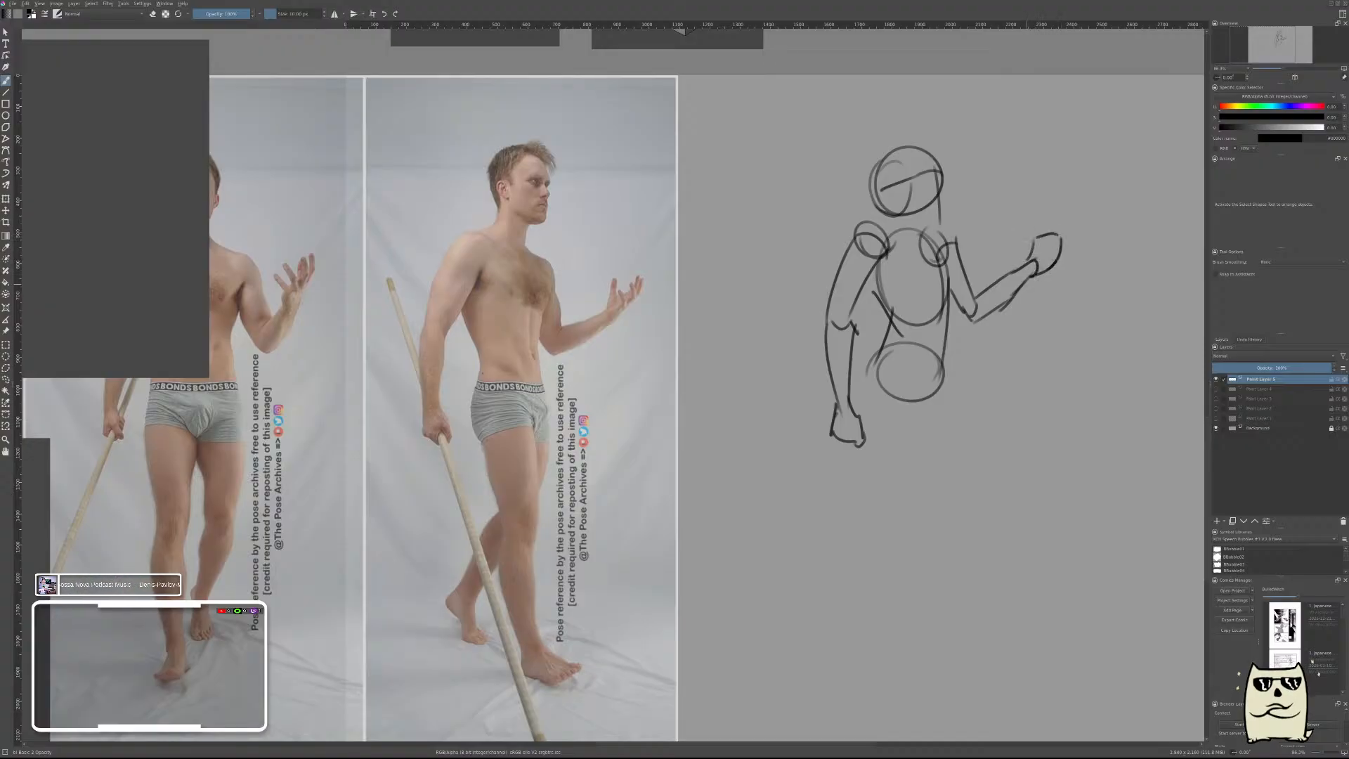
Mark the body's tilt with a sloping line through the shoulders and a nearly horizontal line across the pelvis.
mouse_move(1037, 335)
mouse_down()
mouse_move(1006, 316)
mouse_move(1033, 309)
mouse_up()
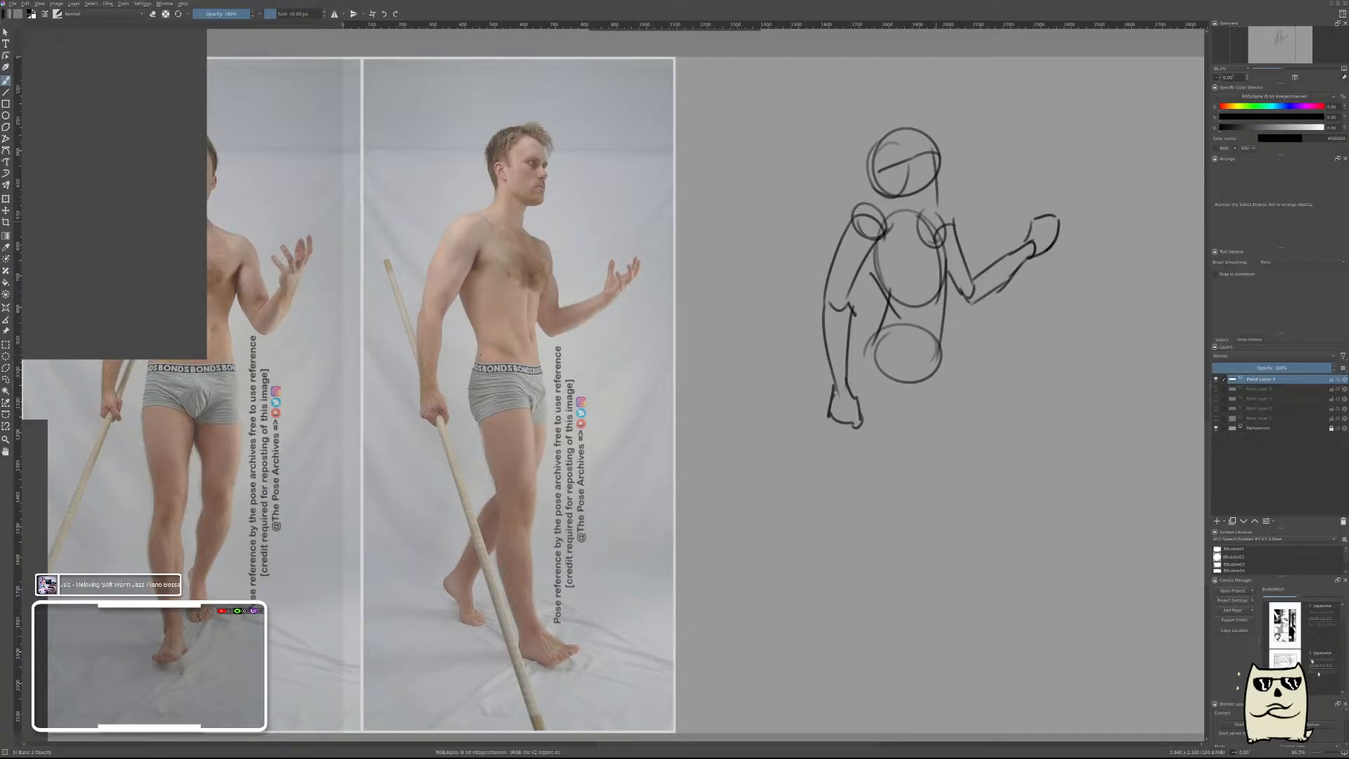
drag(855, 199, 987, 240)
drag(860, 364, 976, 335)
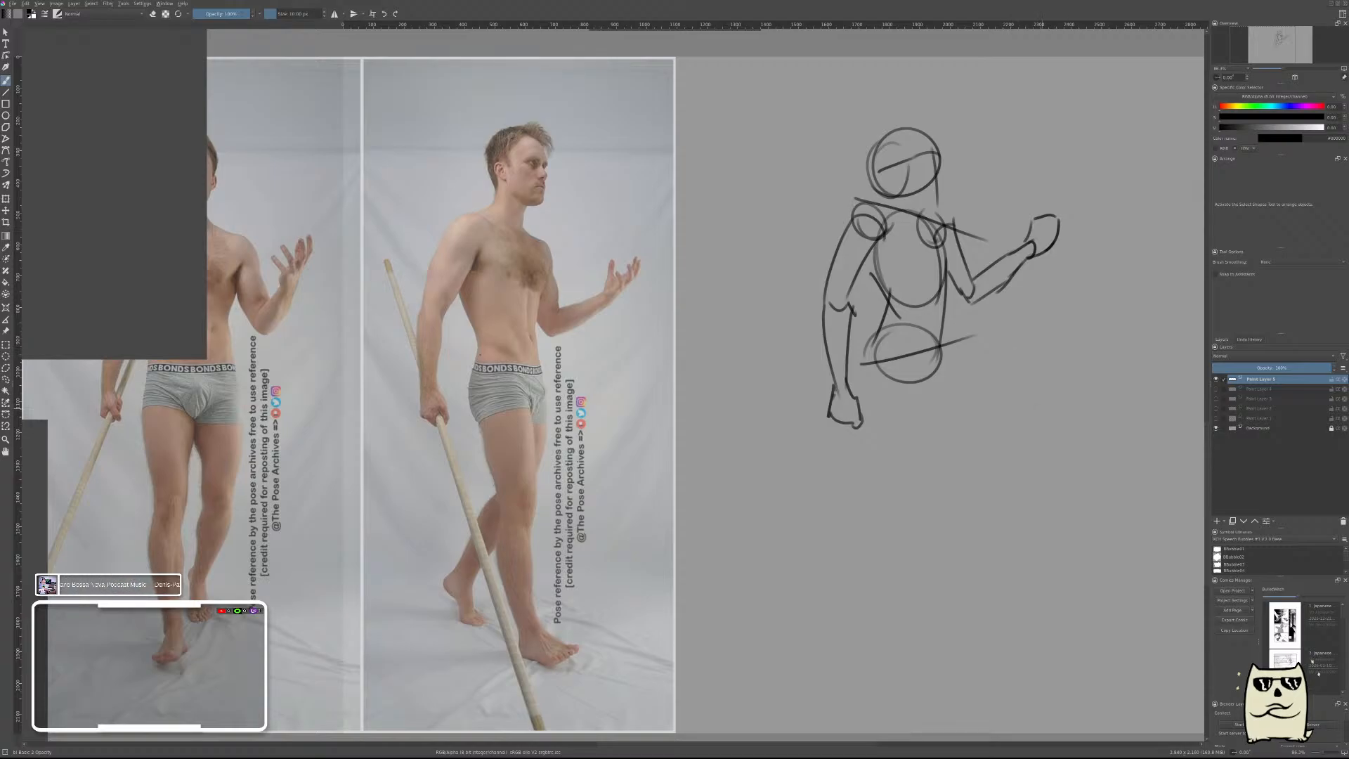
drag(987, 413, 1023, 395)
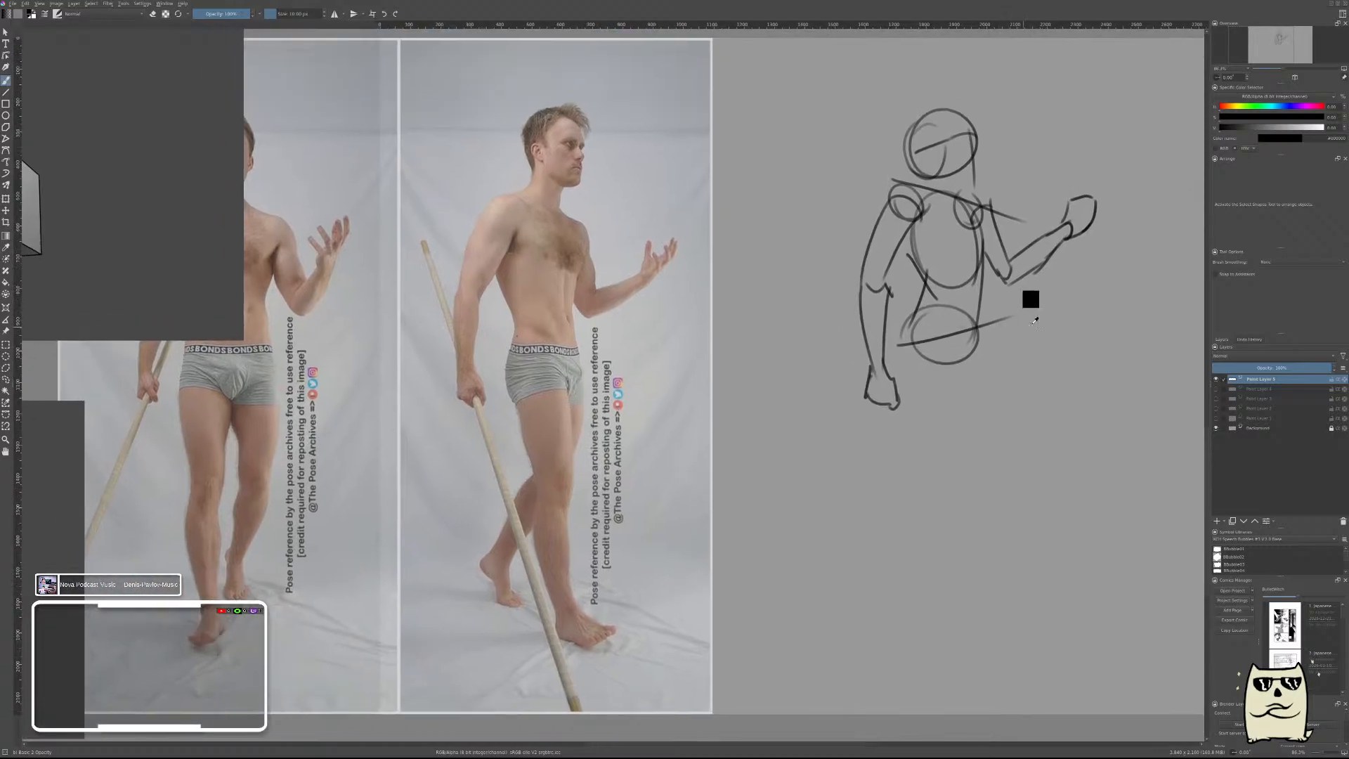
key(ctrl+z)
drag(902, 324, 1012, 319)
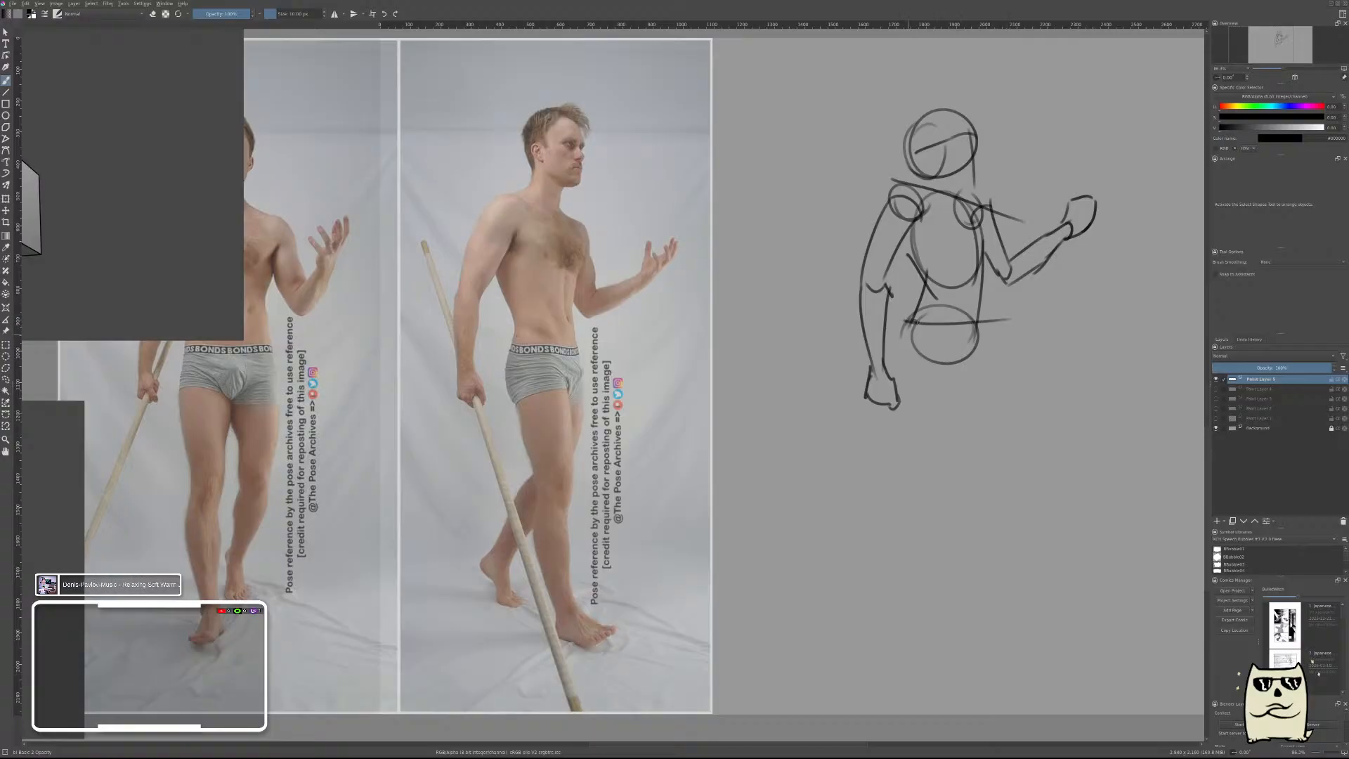
Draw the front leg's forward thigh contour curving down from the hip and close it with a knee curve.
drag(918, 322, 956, 381)
key(ctrl+z)
key(ctrl+z)
mouse_move(907, 319)
mouse_down()
mouse_move(944, 350)
mouse_move(980, 425)
mouse_up()
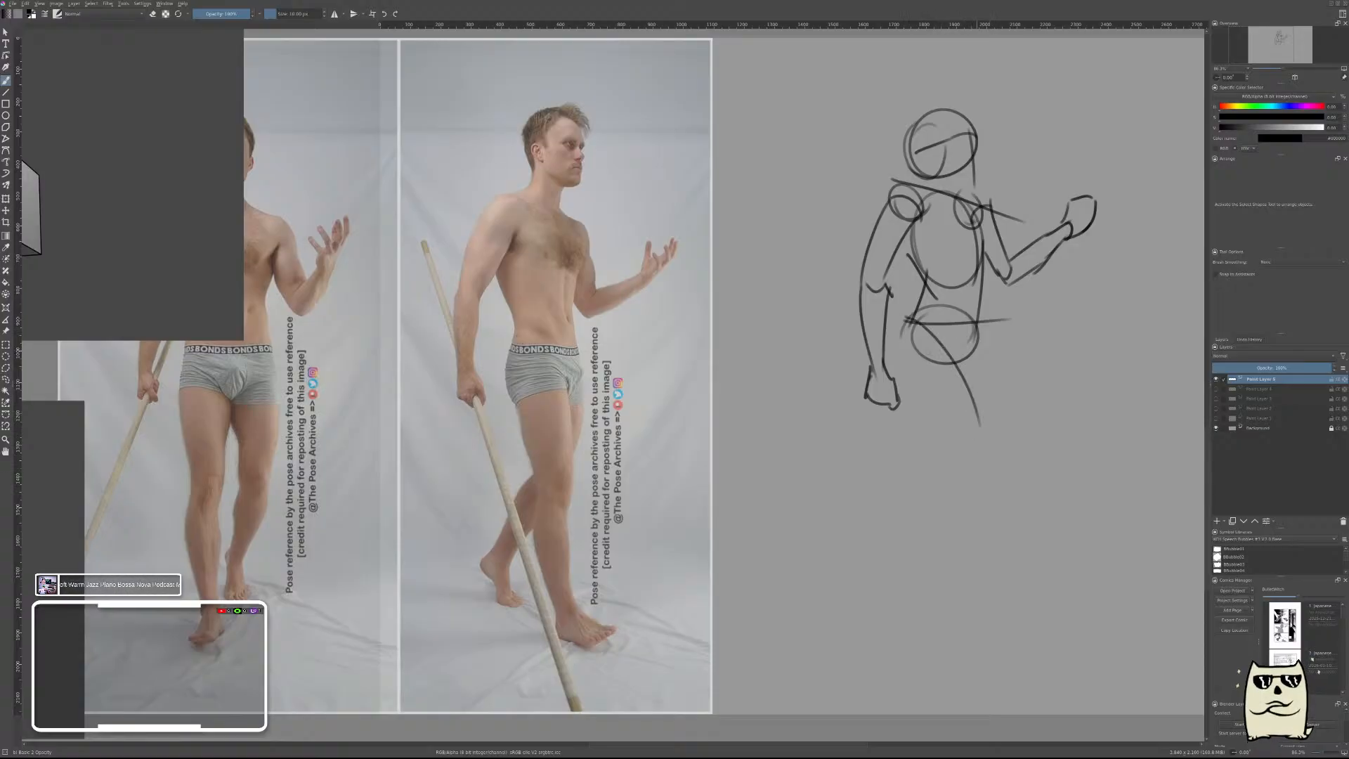
drag(981, 432, 961, 464)
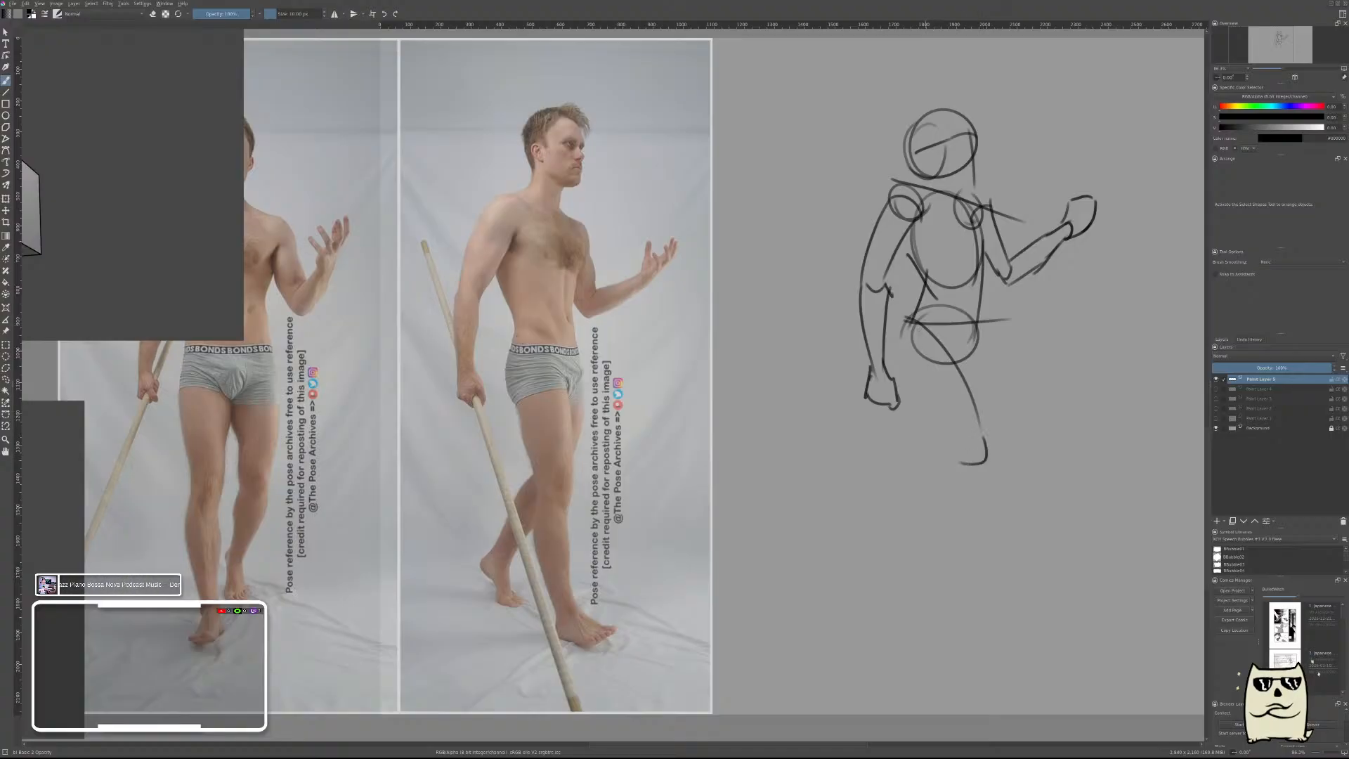
Draw the front leg's back contour from the pelvis down the thigh to the knee and on along the calf.
drag(912, 326, 933, 404)
key(ctrl+z)
mouse_move(925, 317)
mouse_down()
mouse_move(917, 380)
mouse_move(945, 431)
mouse_up()
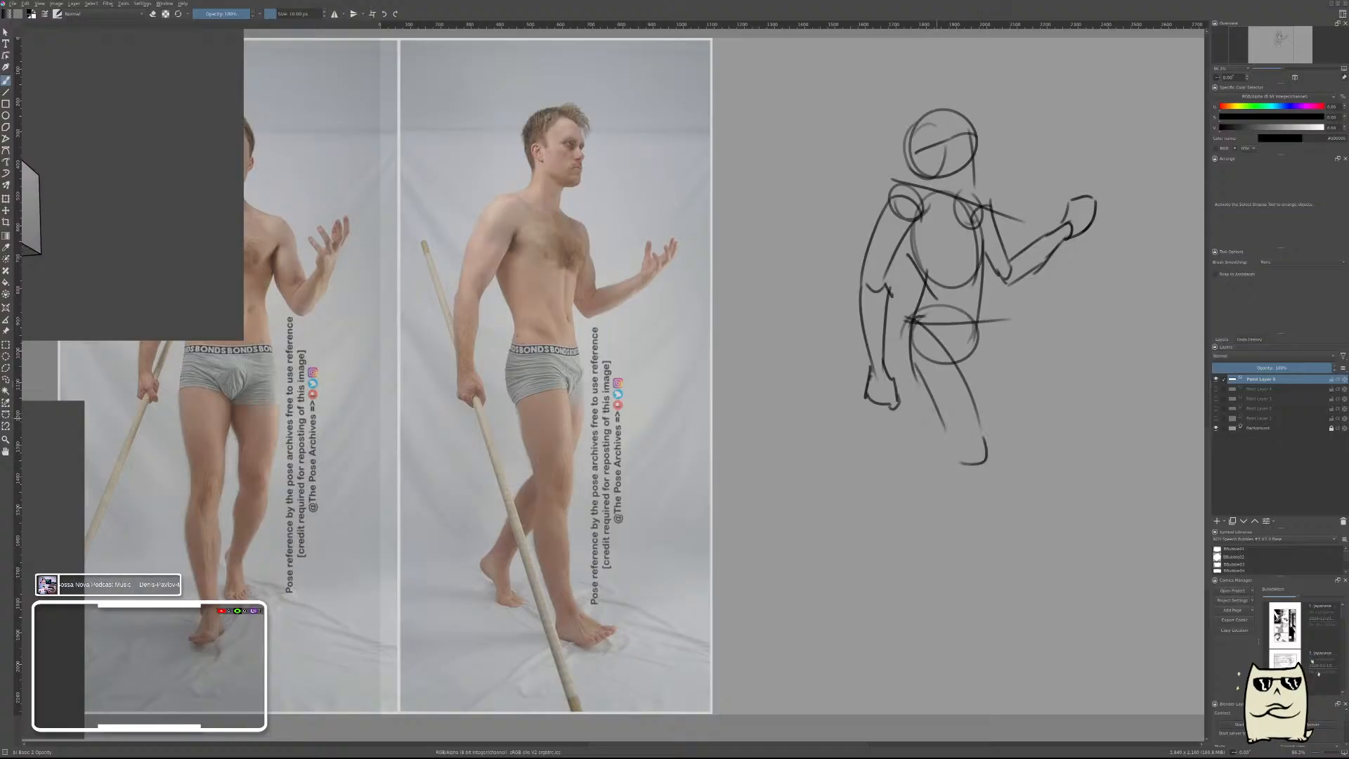
key(ctrl+z)
drag(912, 362, 952, 471)
key(ctrl+z)
mouse_move(910, 365)
mouse_down()
mouse_move(965, 456)
mouse_move(950, 494)
mouse_move(1025, 594)
mouse_up()
key(ctrl+z)
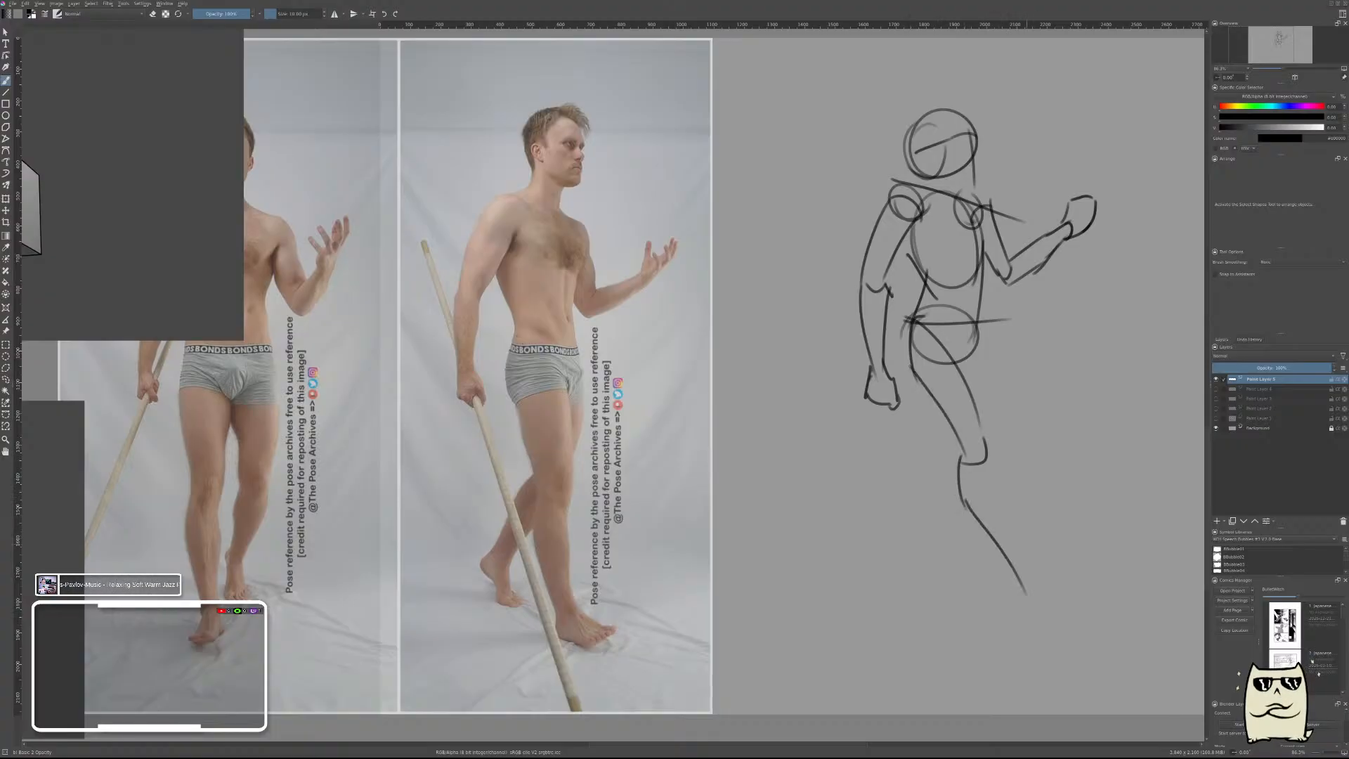
Refine the front leg's calf contour and draw the shin line from the knee down to the ankle.
drag(987, 456, 1030, 577)
key(ctrl+z)
drag(987, 456, 1030, 566)
key(ctrl+z)
key(ctrl+z)
drag(963, 494, 992, 572)
key(ctrl+z)
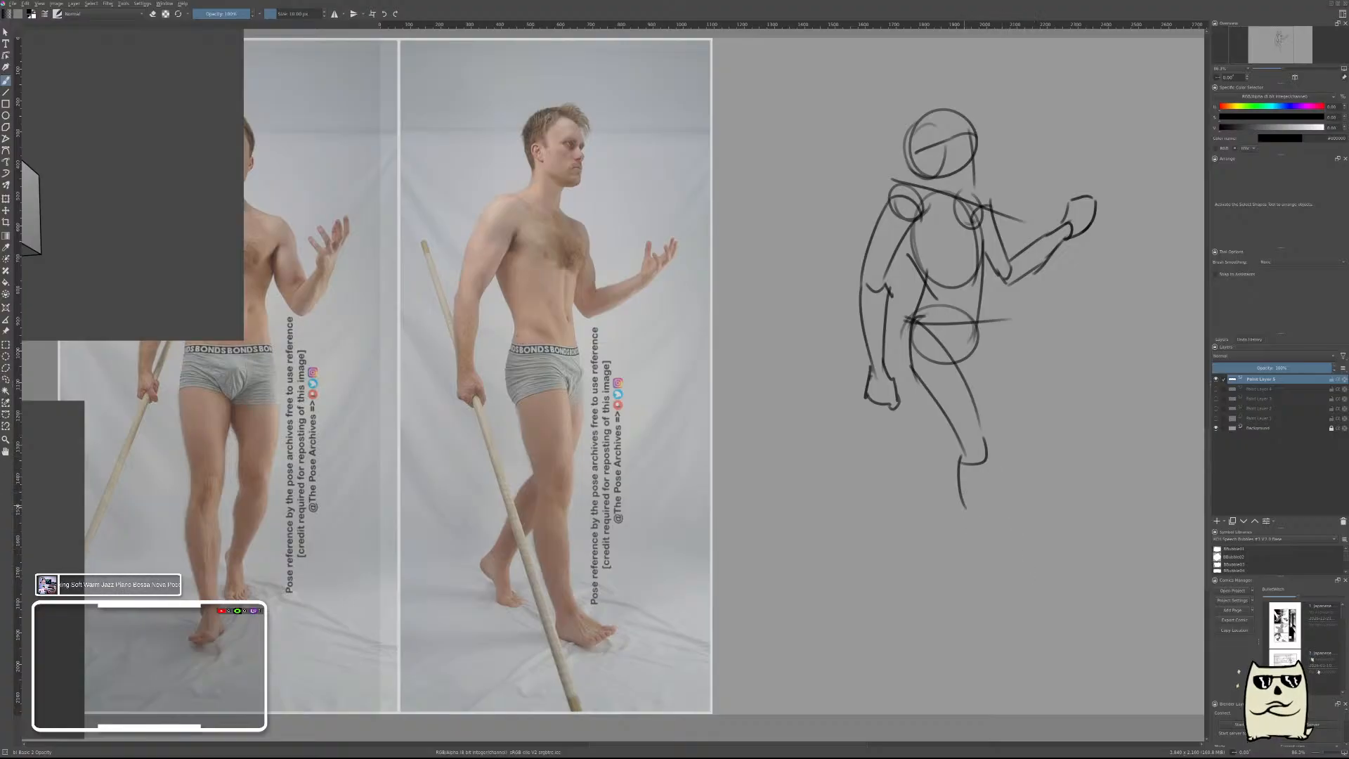
mouse_move(963, 499)
mouse_down()
mouse_move(1005, 595)
mouse_move(1010, 582)
mouse_up()
key(ctrl+z)
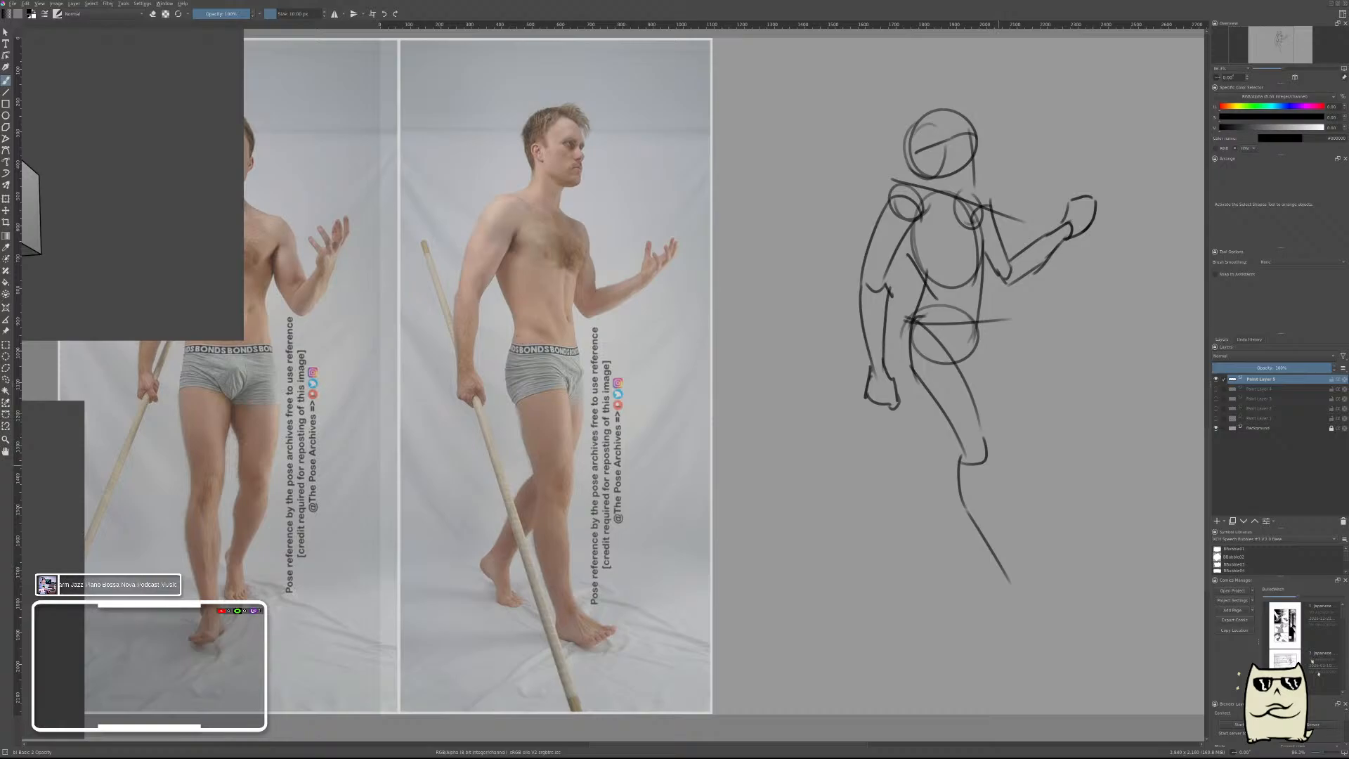
drag(991, 445, 1011, 489)
key(ctrl+z)
mouse_move(987, 445)
mouse_down()
mouse_move(1022, 578)
mouse_move(987, 597)
mouse_up()
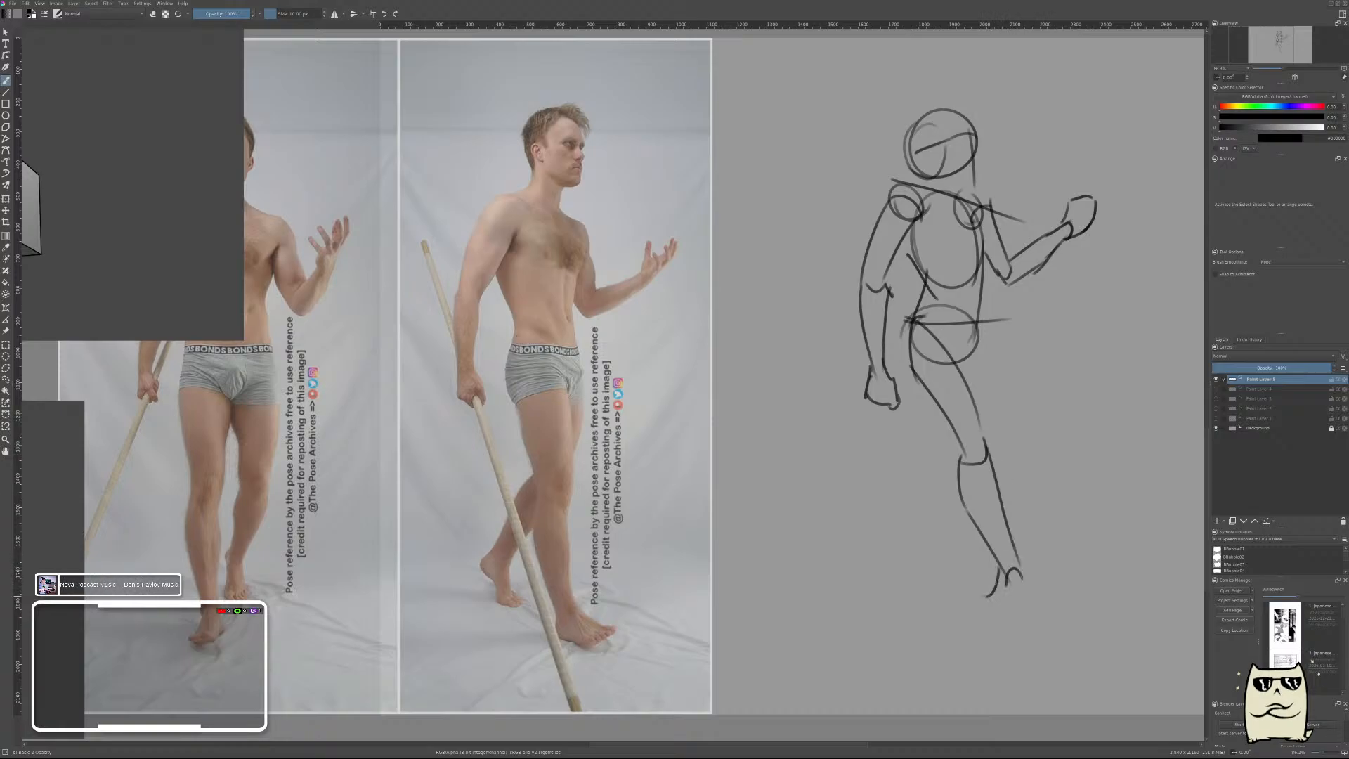
Draw the front foot as a wedge with its heel under the ankle and toes pointing forward.
key(ctrl+z)
mouse_move(1010, 616)
mouse_down()
mouse_move(1052, 598)
mouse_move(1000, 579)
mouse_move(1011, 616)
mouse_move(1076, 589)
mouse_up()
key(ctrl+z)
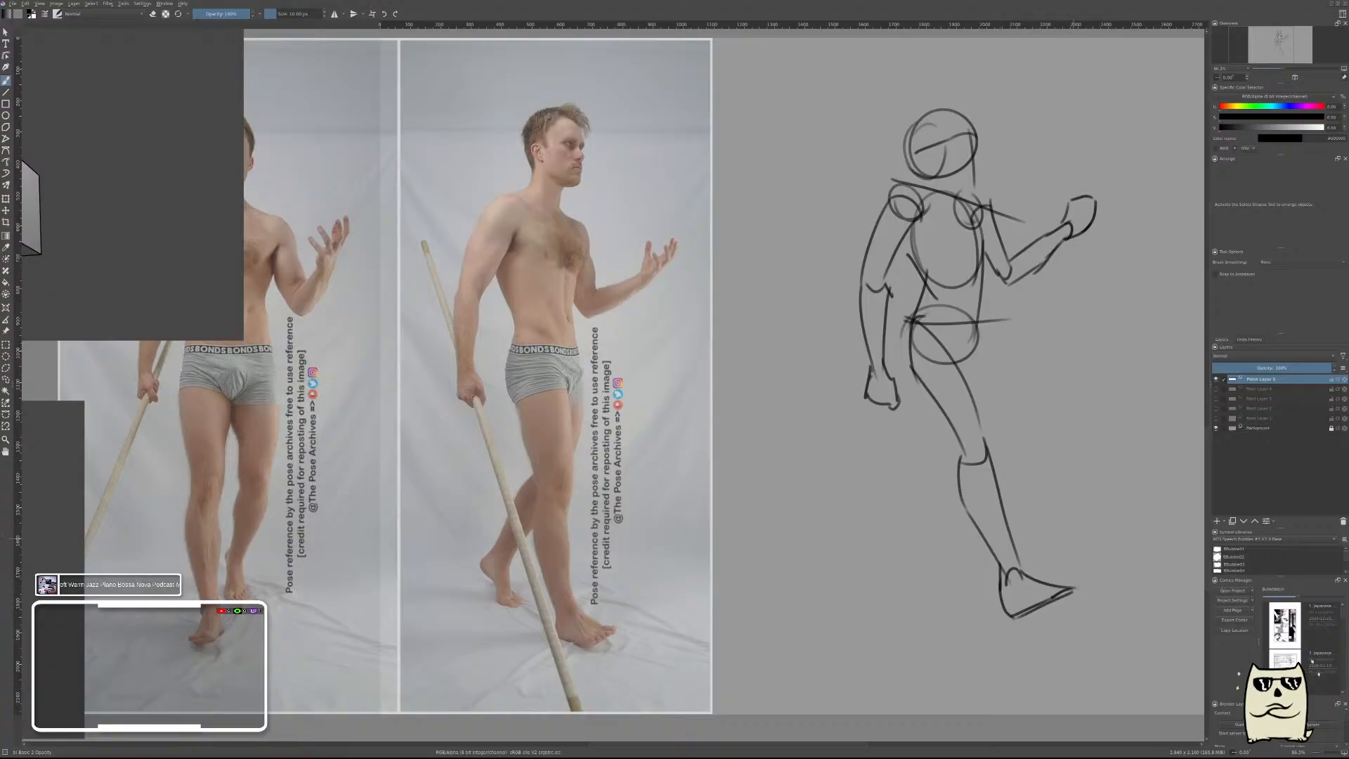
mouse_move(1045, 434)
mouse_down()
mouse_move(1054, 496)
mouse_move(1071, 408)
mouse_up()
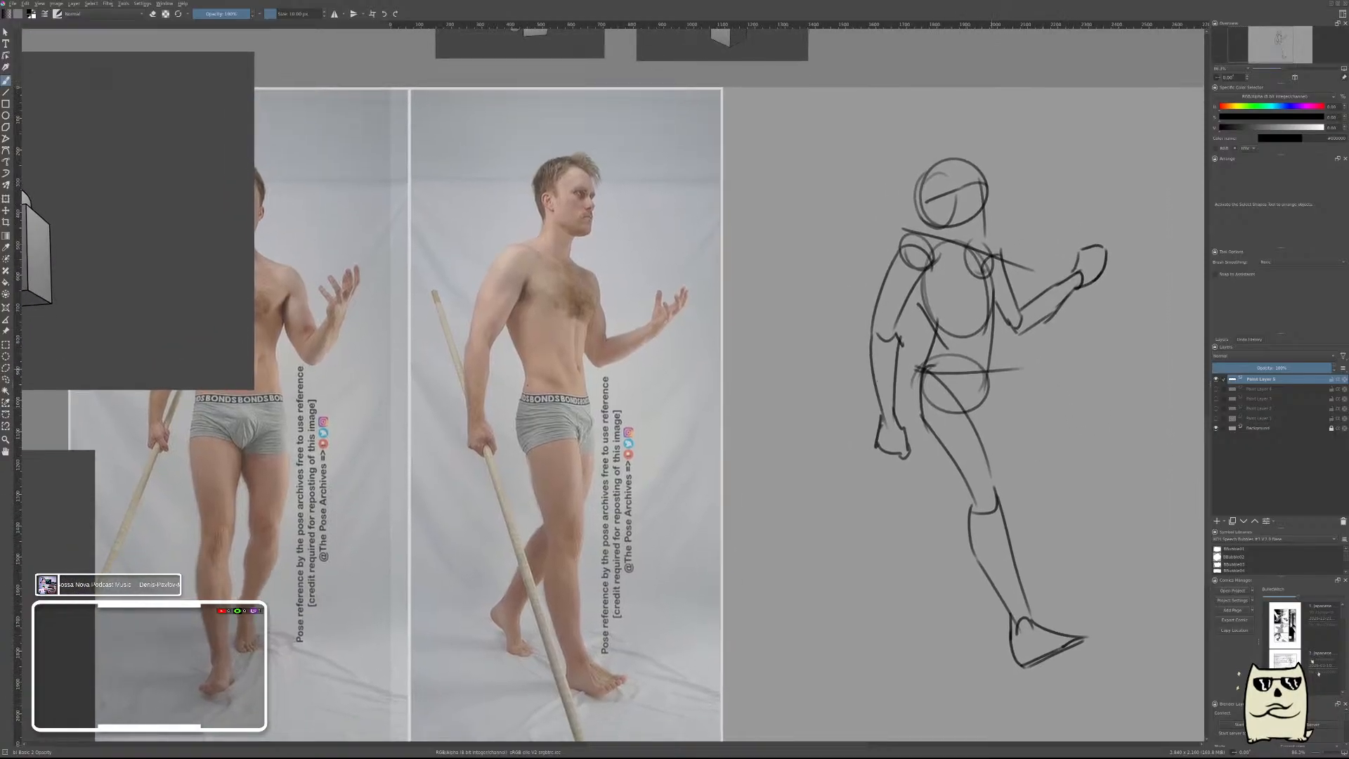
drag(997, 371, 986, 464)
mouse_move(991, 382)
mouse_down()
mouse_move(957, 496)
mouse_move(939, 478)
mouse_up()
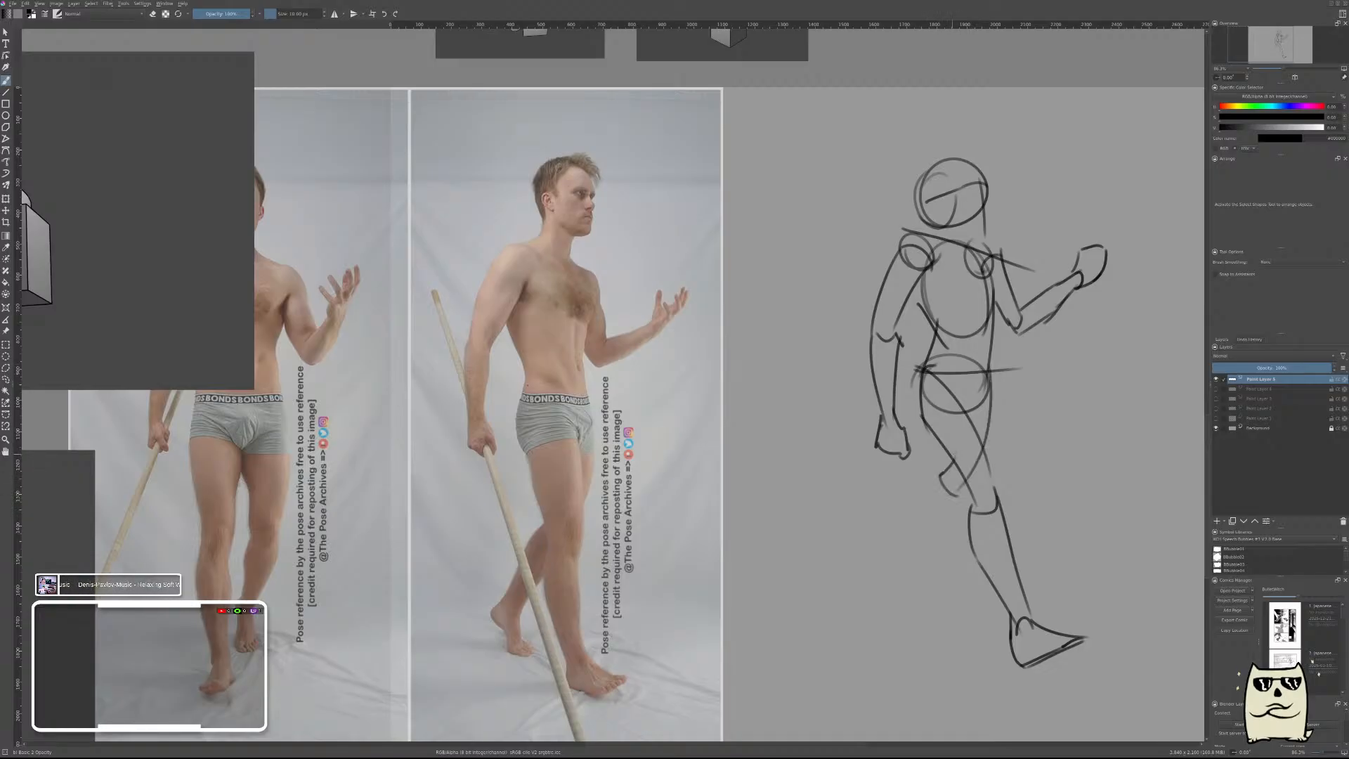
drag(963, 413, 942, 471)
key(ctrl+z)
drag(960, 409, 948, 471)
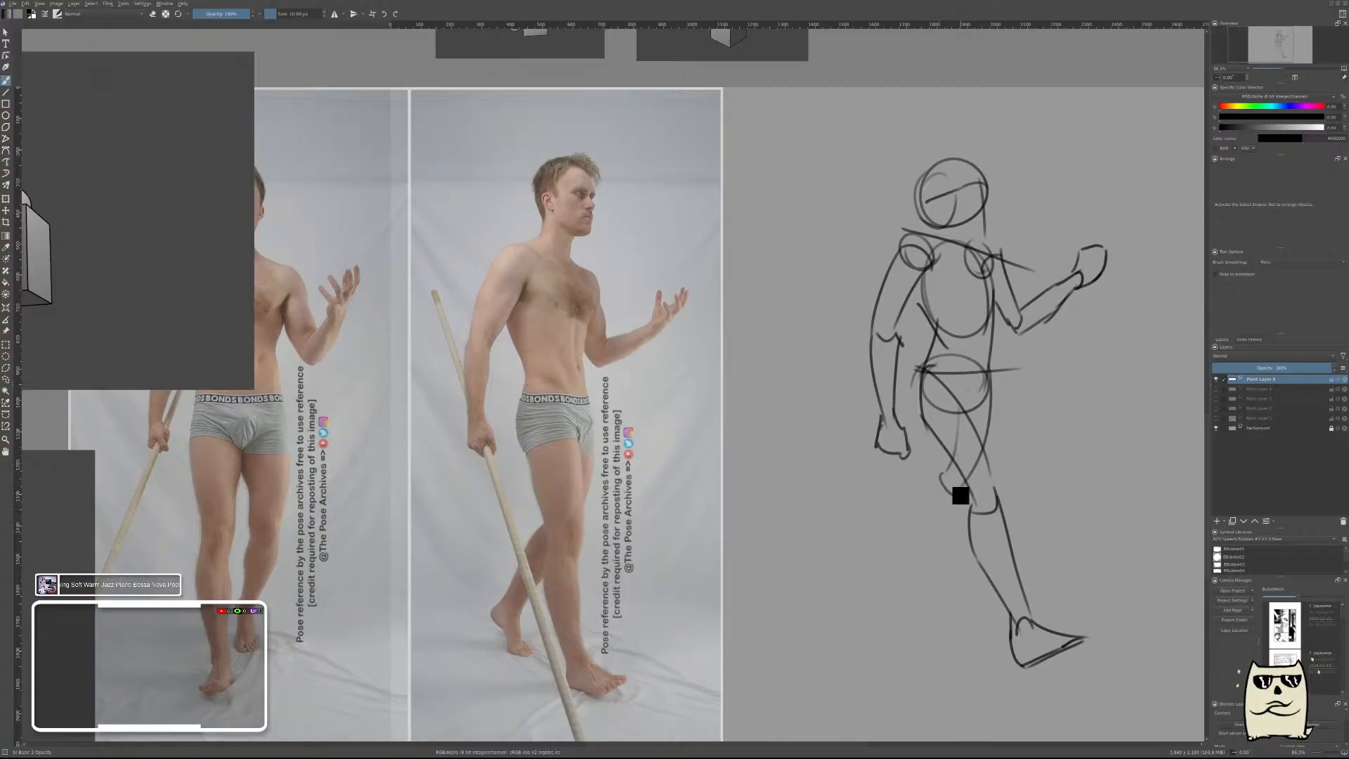
key(ctrl+z)
key(ctrl+z)
Draw the rear leg's calf contour curving from behind the front knee down towards the heel.
mouse_move(945, 489)
mouse_down()
mouse_move(971, 511)
mouse_move(928, 560)
mouse_up()
key(ctrl+z)
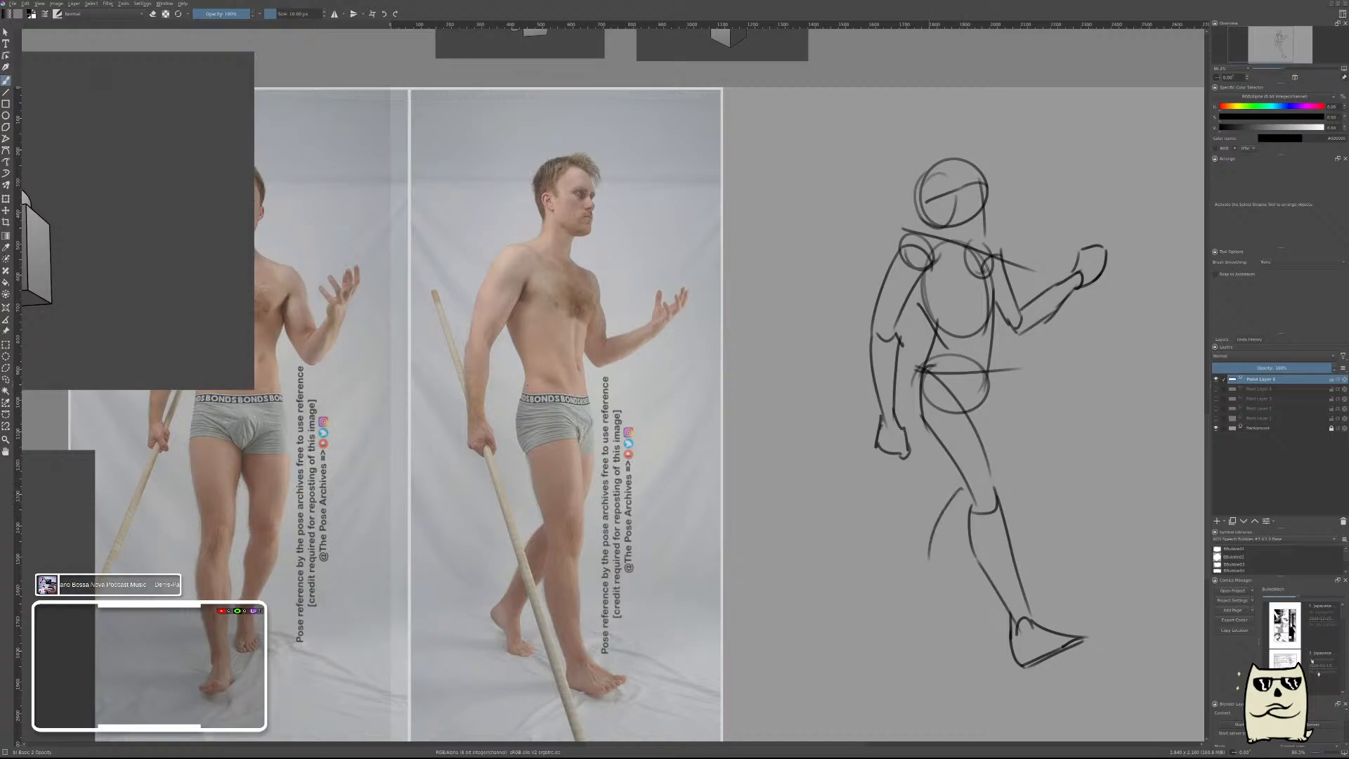
key(ctrl+z)
drag(955, 498, 879, 622)
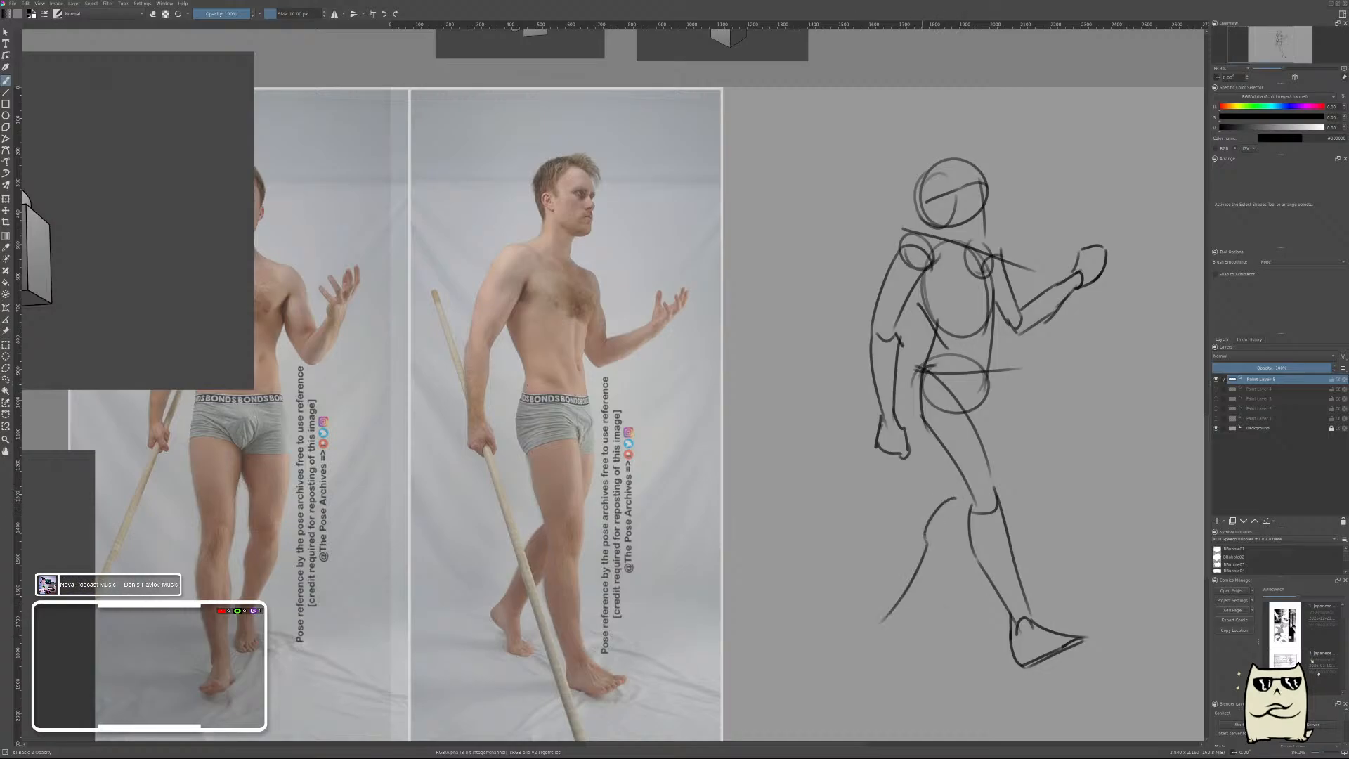
key(ctrl+z)
drag(966, 497, 893, 603)
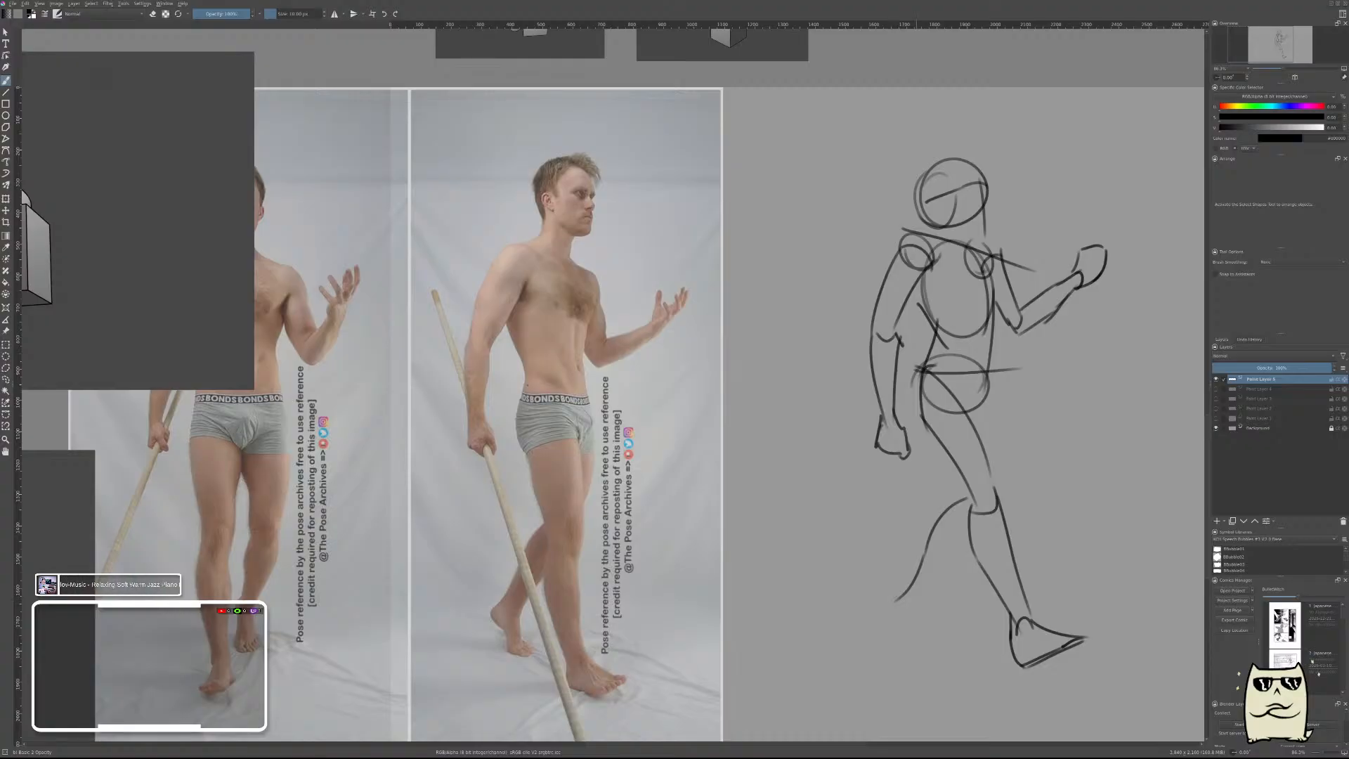
Draw the rear foot with its raised heel and complete the rear leg with its inner shin line and far thigh contour.
drag(917, 639, 931, 636)
drag(912, 610, 942, 628)
drag(918, 640, 957, 630)
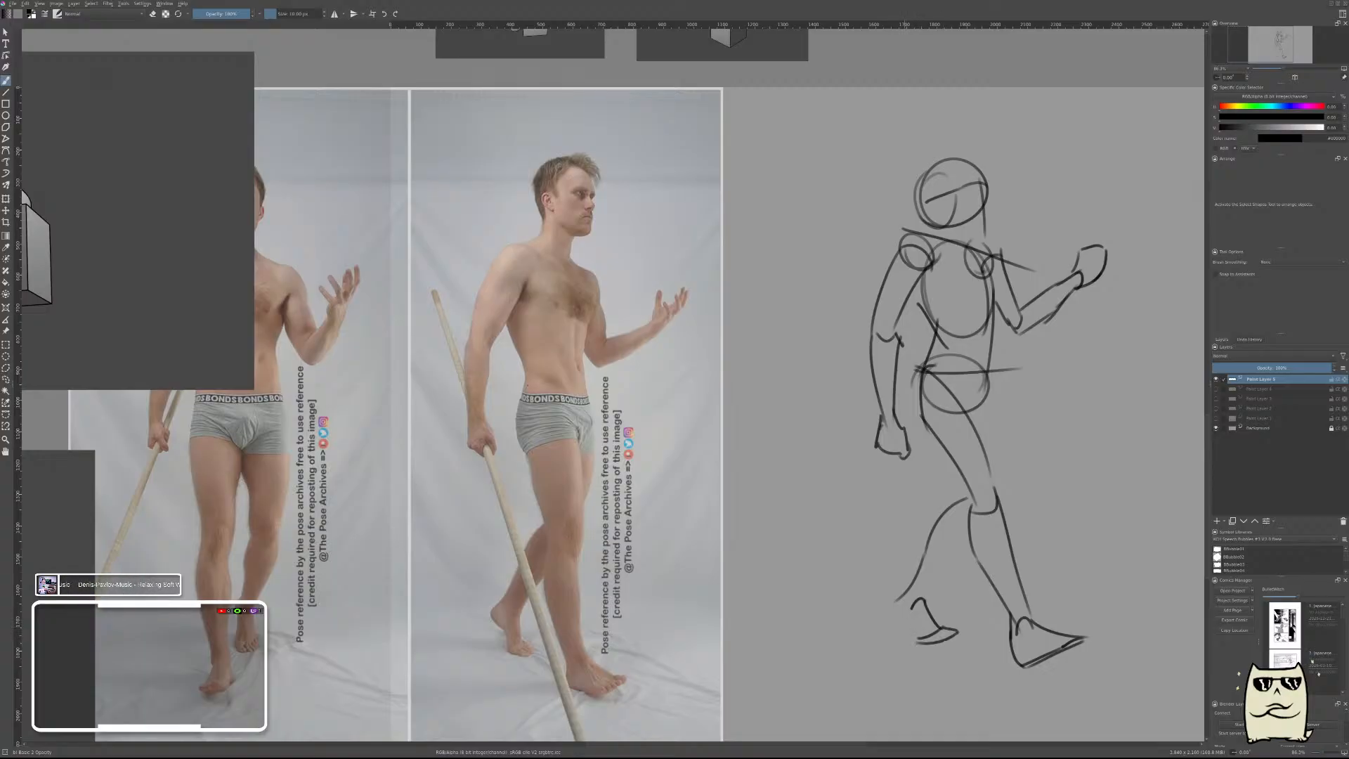
mouse_move(909, 617)
mouse_down()
mouse_move(915, 640)
mouse_move(903, 623)
mouse_up()
drag(924, 600, 965, 546)
drag(1003, 385, 996, 488)
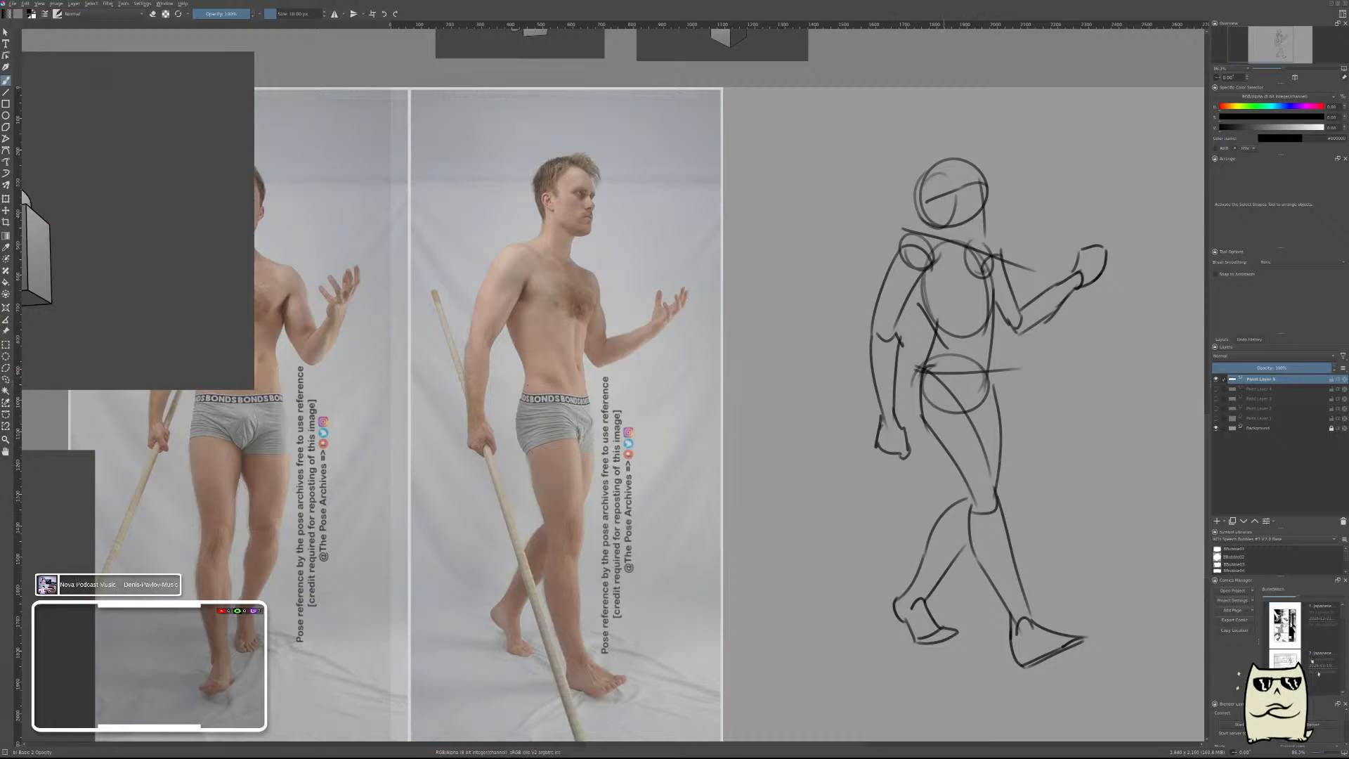
Draw a straight diagonal line for the staff, passing through the lowered hand and ending below the front foot.
drag(983, 422, 911, 365)
key(v)
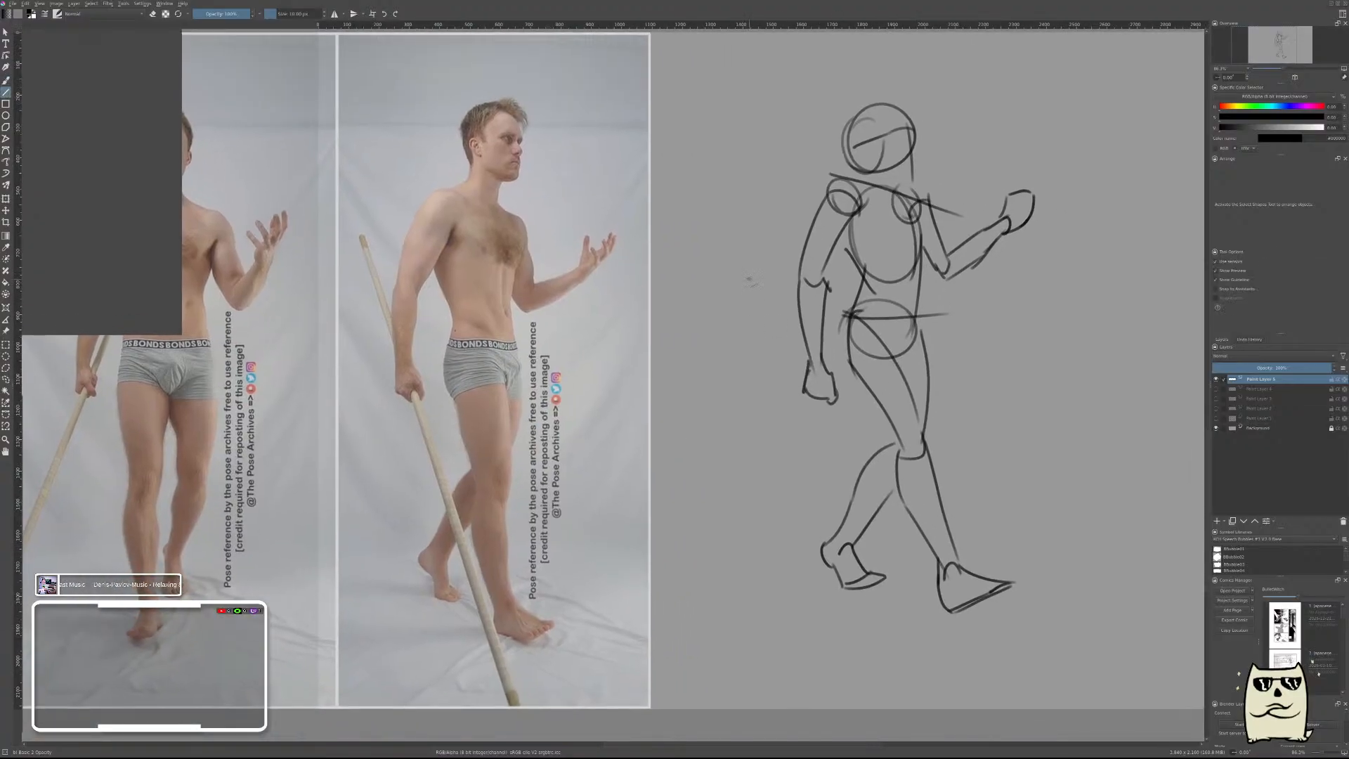
drag(720, 228, 1001, 678)
key(b)
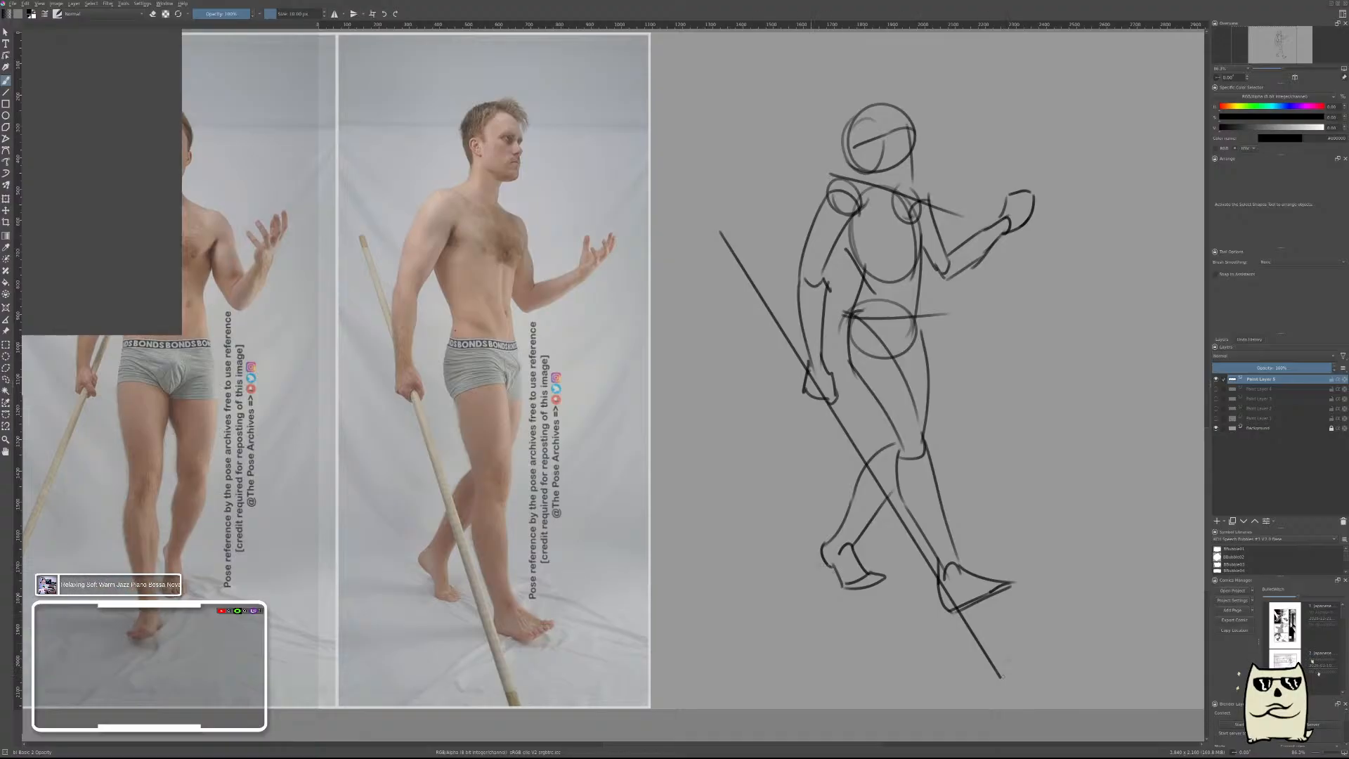
Draw two straight ground lines beneath the feet, crossing near the lower end of the staff.
key(v)
drag(886, 643, 966, 671)
drag(878, 659, 1094, 598)
key(b)
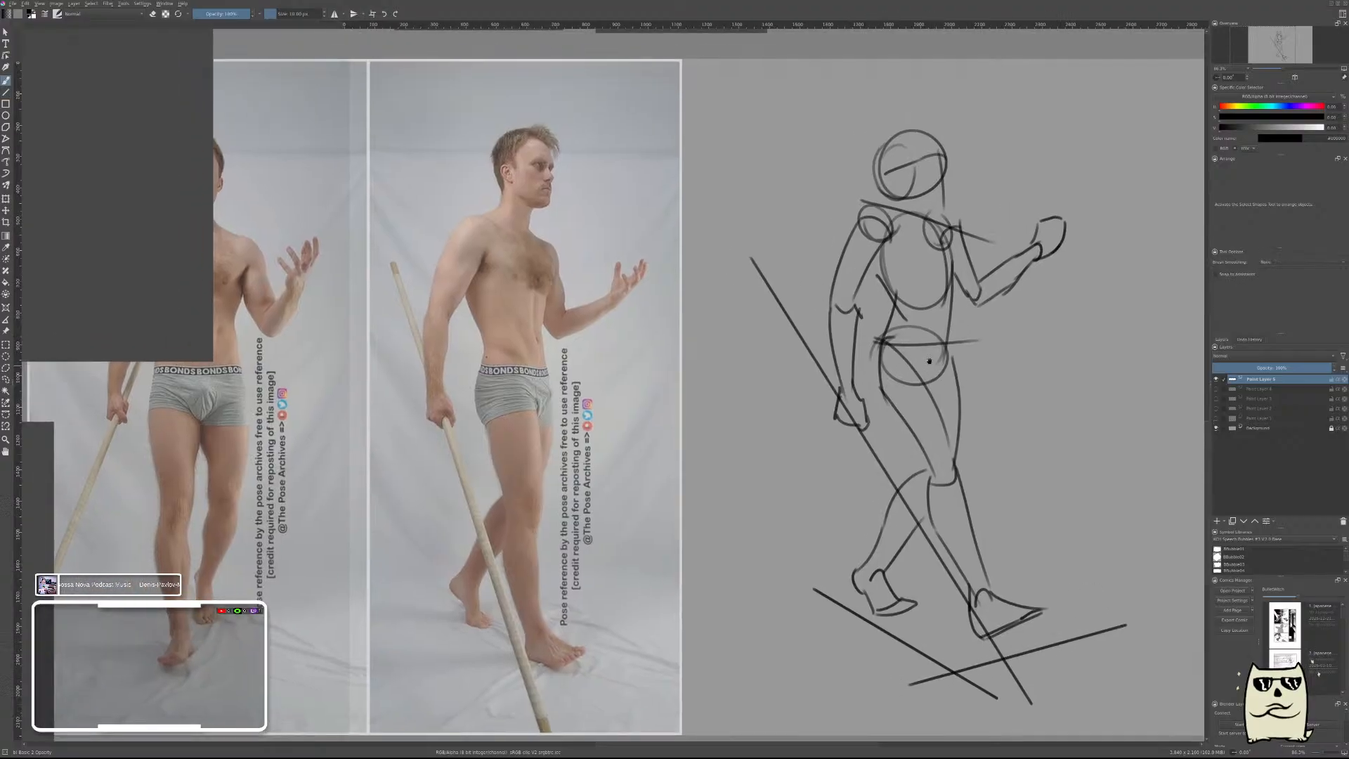
Overlay the sketch on the reference figure to compare proportions and put it back in its original place.
key(t)
mouse_move(886, 343)
mouse_down()
mouse_move(605, 352)
mouse_move(537, 370)
mouse_up()
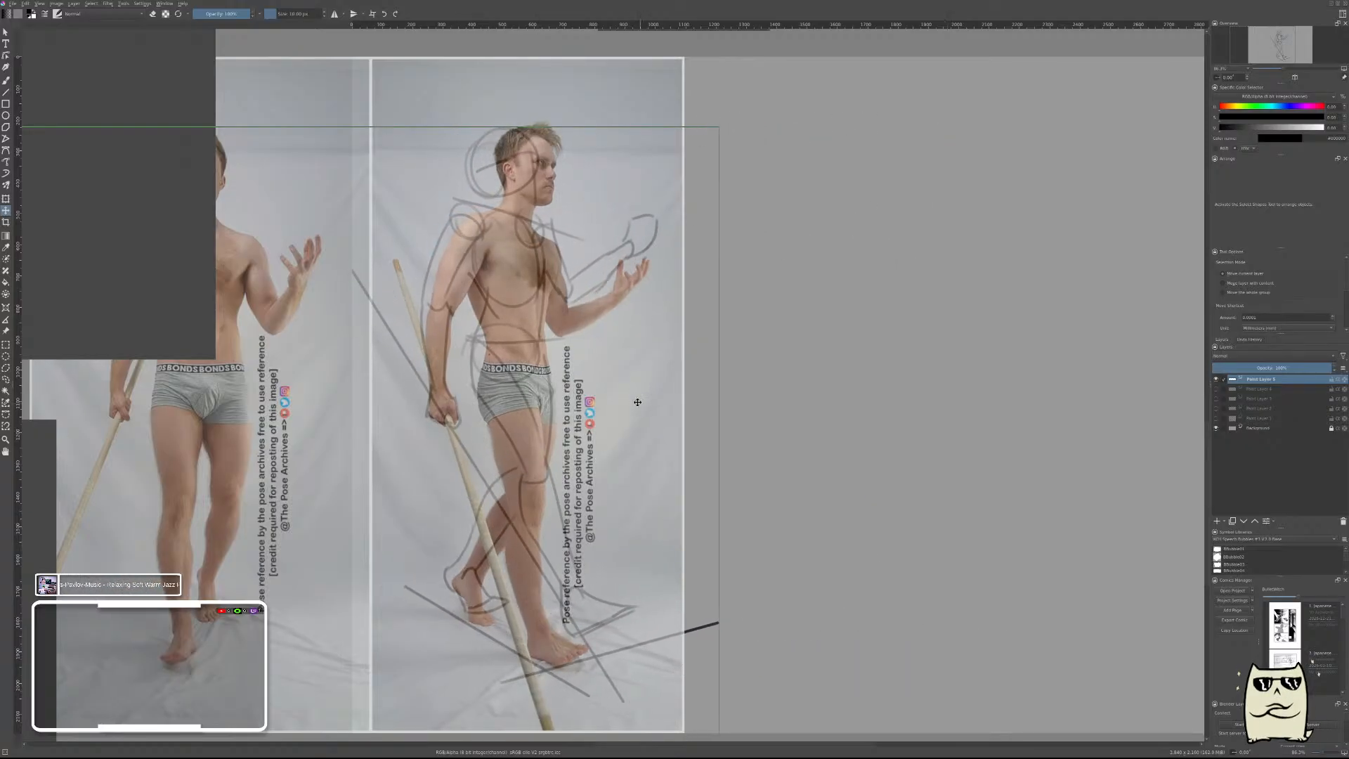
key(ctrl+z)
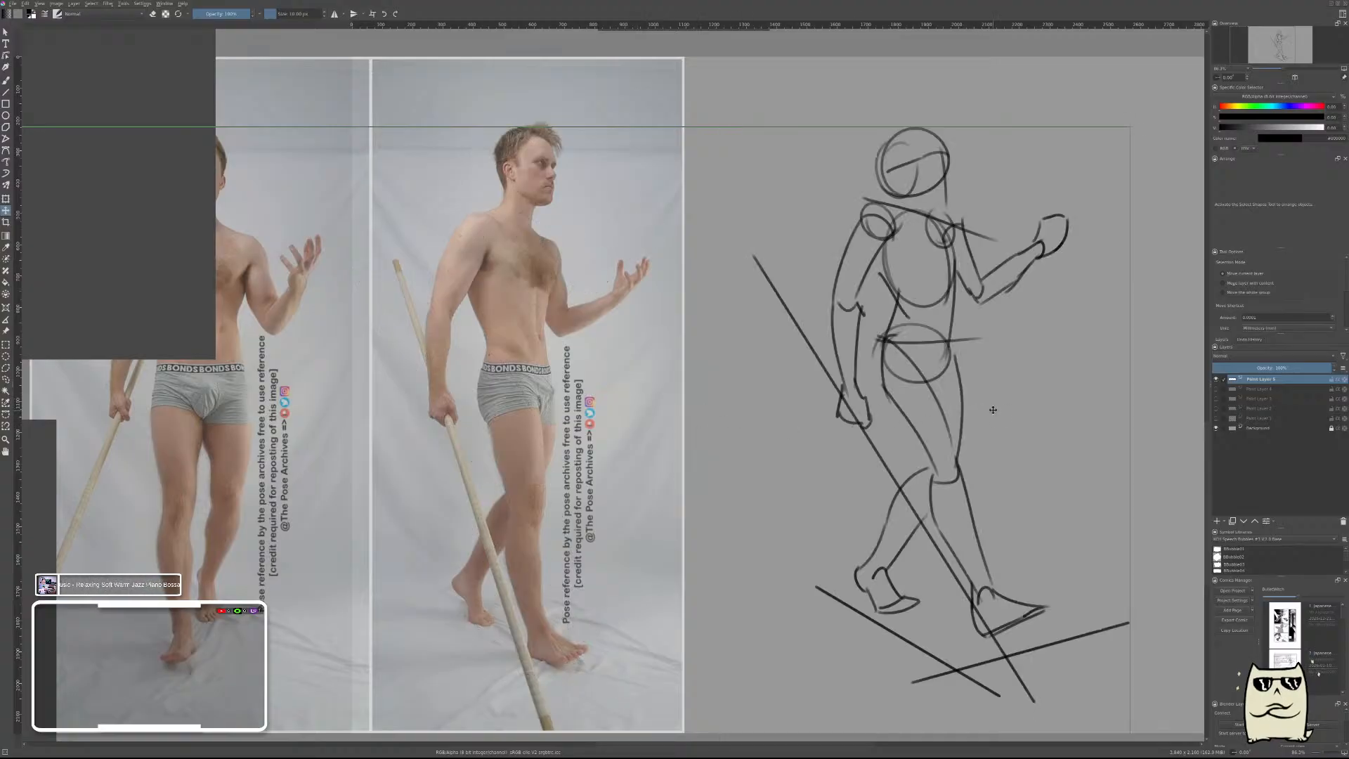
key(b)
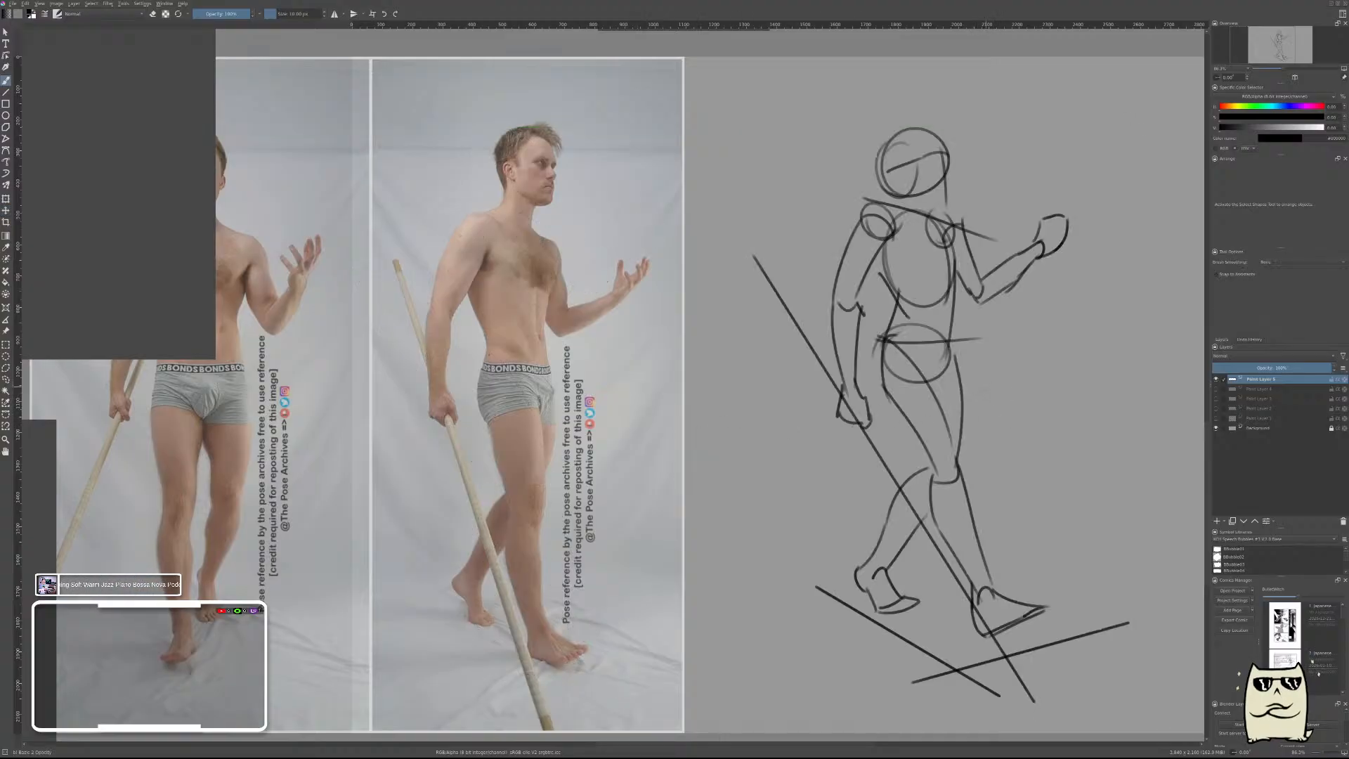
Fade the whole figure sketch to a light underdrawing with a large soft eraser.
drag(896, 344, 1024, 339)
right_click(979, 347)
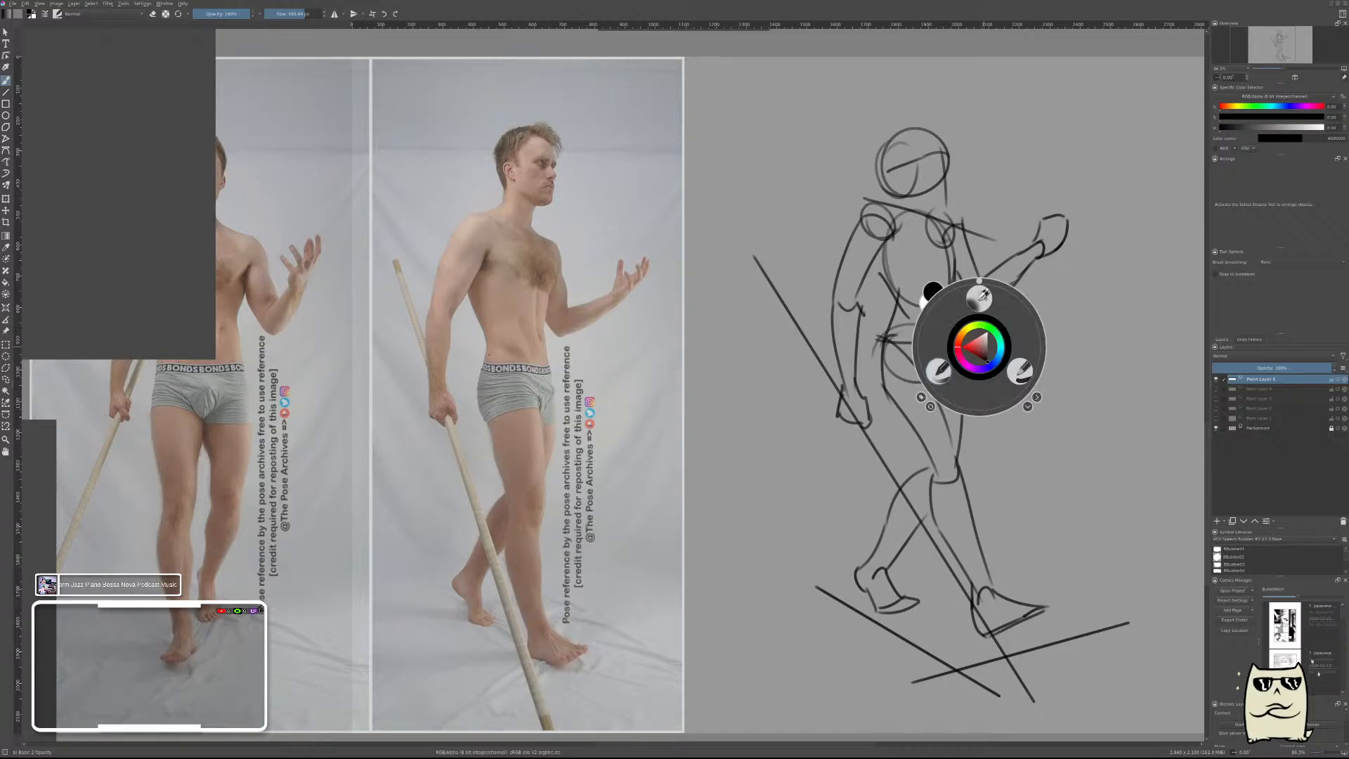
right_click(944, 369)
drag(927, 151, 998, 137)
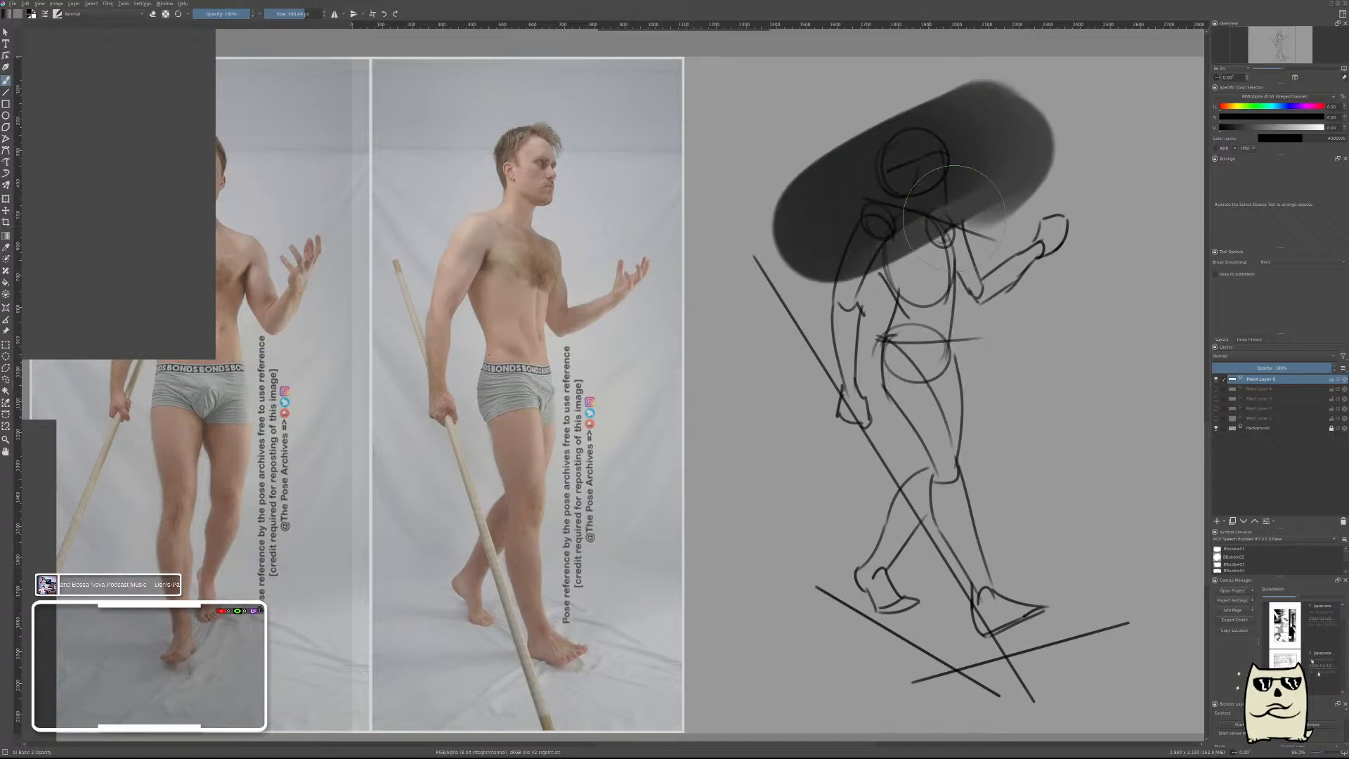
key(ctrl+z)
key(e)
mouse_move(864, 165)
mouse_down()
mouse_move(927, 256)
mouse_move(990, 619)
mouse_move(854, 629)
mouse_move(1053, 100)
mouse_up()
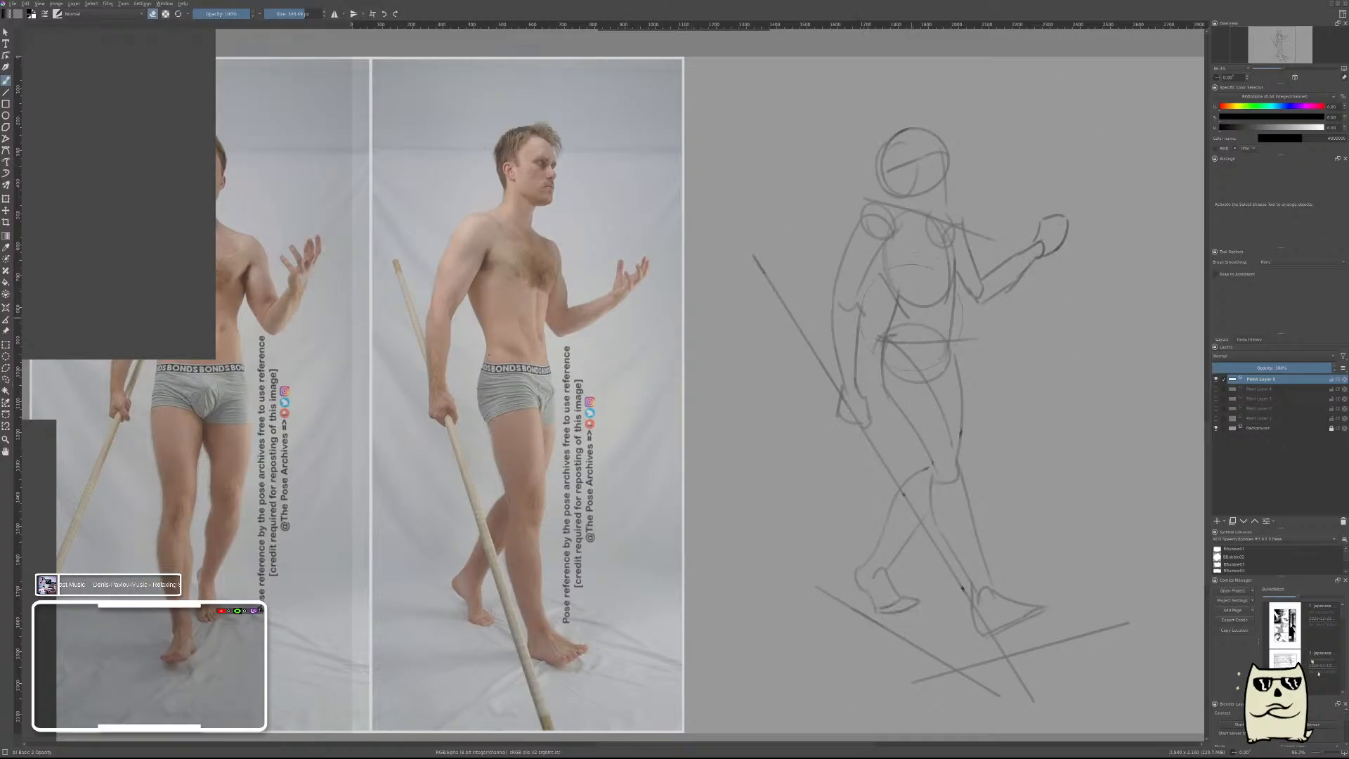
key(e)
With a thin dark brush, draw the chest box's two upper edges meeting below the neck and its front corner edge.
key(bracketleft)
key(bracketleft)
key(bracketleft)
key(bracketleft)
key(bracketleft)
key(bracketleft)
key(bracketleft)
key(bracketleft)
key(bracketleft)
key(bracketleft)
key(bracketleft)
key(bracketleft)
key(bracketleft)
key(bracketright)
mouse_move(913, 208)
mouse_down()
mouse_move(887, 215)
mouse_move(909, 218)
mouse_move(918, 202)
mouse_move(982, 230)
mouse_up()
key(ctrl+z)
key(ctrl+z)
key(ctrl+z)
key(ctrl+z)
key(ctrl+z)
drag(908, 206, 899, 307)
drag(909, 203, 899, 289)
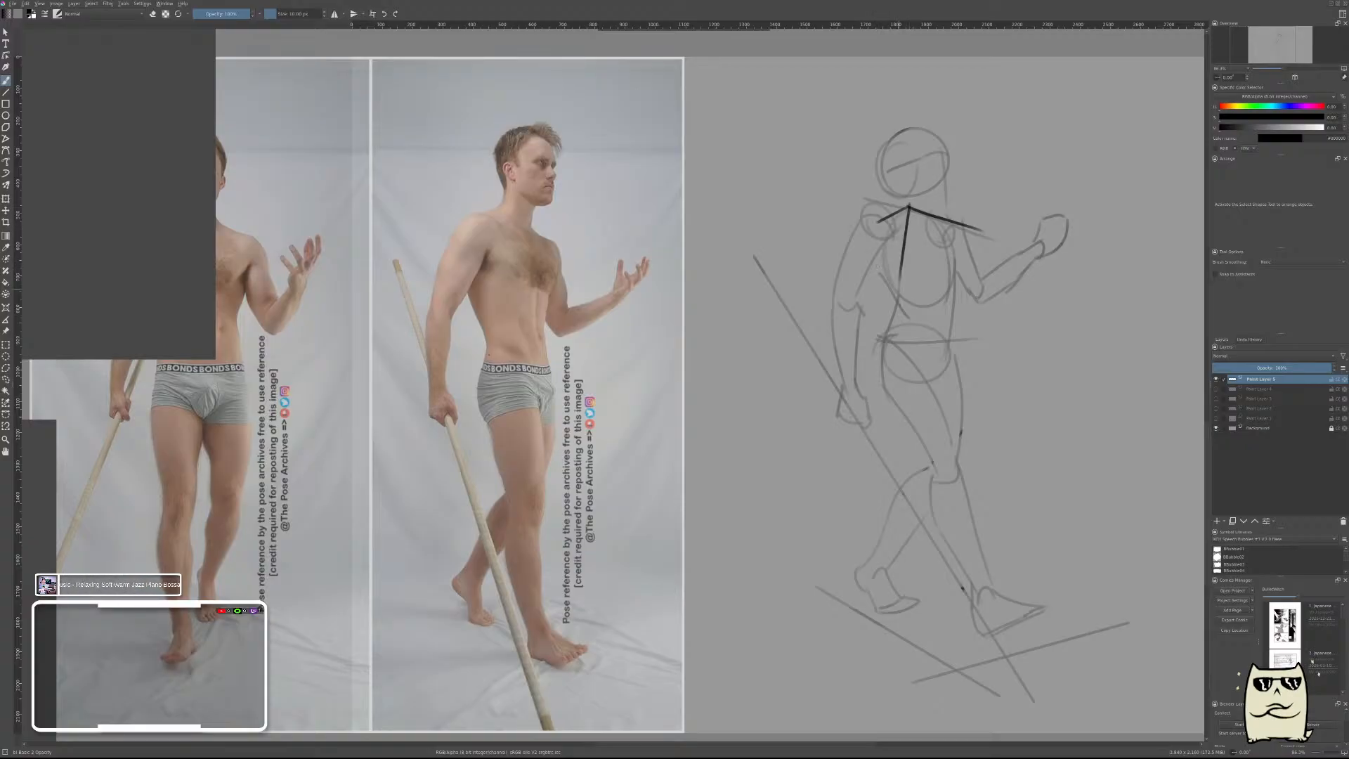
Complete the chest box with its outer side edges and lower edges.
mouse_move(886, 220)
mouse_down()
mouse_move(876, 285)
mouse_move(955, 288)
mouse_up()
key(ctrl+z)
drag(953, 226, 955, 288)
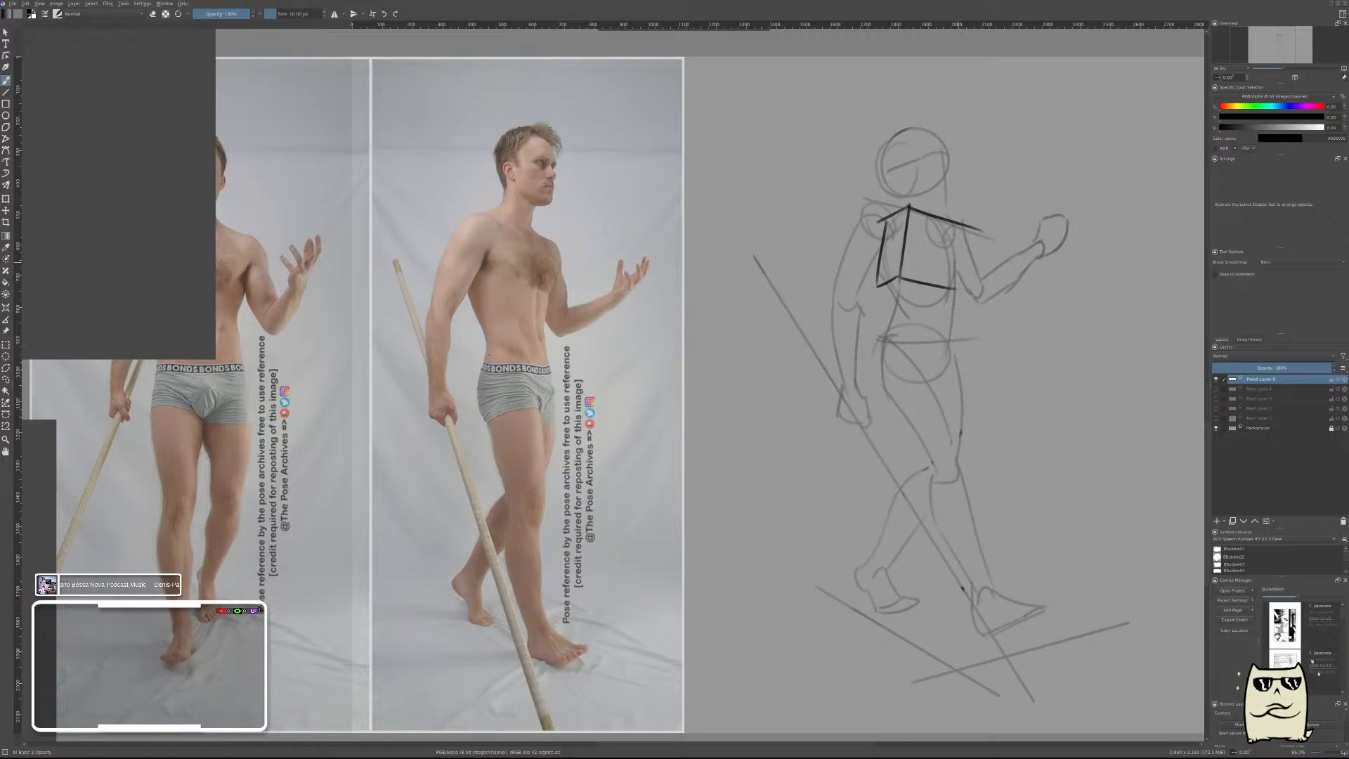
Draw the near shoulder as a joint circle and the upper arm as two straight sides ending in an elbow curve.
mouse_move(884, 234)
mouse_down()
mouse_move(880, 213)
mouse_move(893, 243)
mouse_move(904, 233)
mouse_move(851, 283)
mouse_up()
key(ctrl+z)
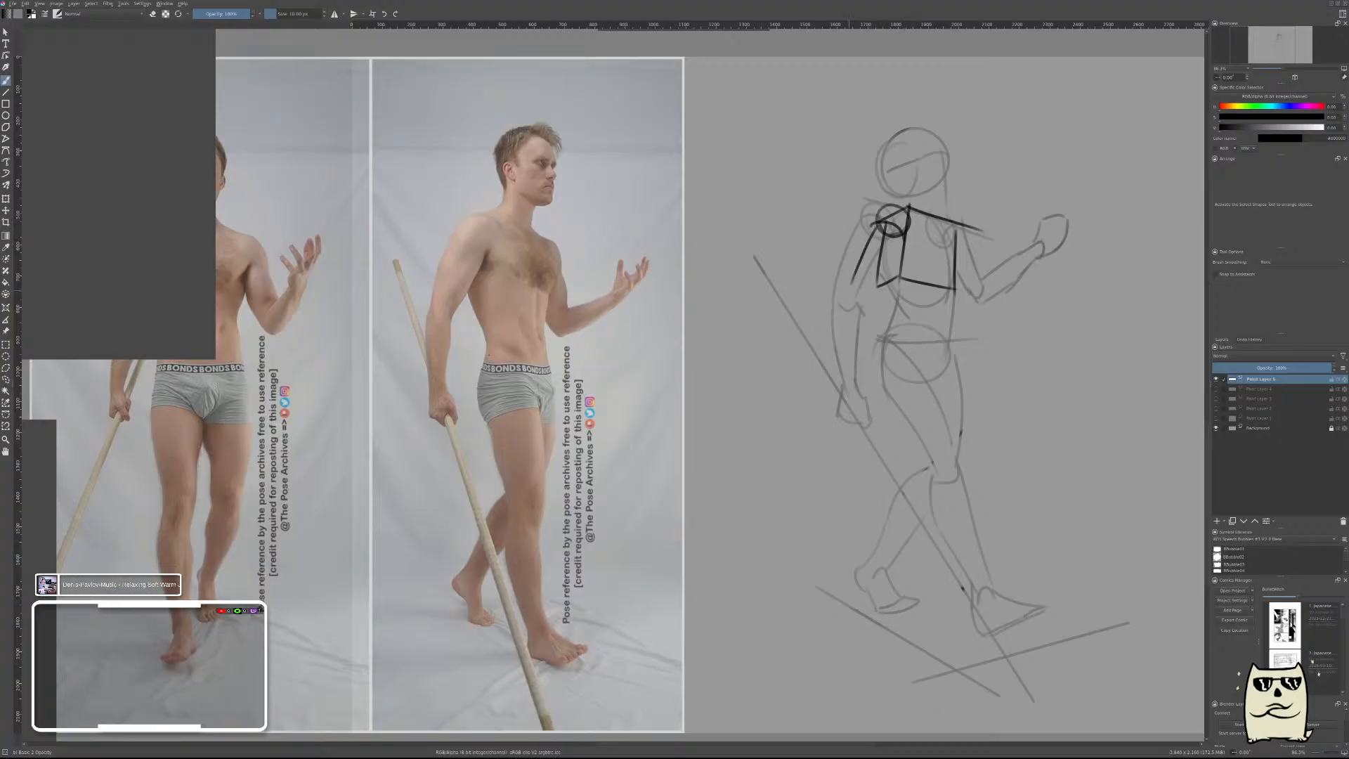
key(ctrl+z)
drag(880, 217, 830, 327)
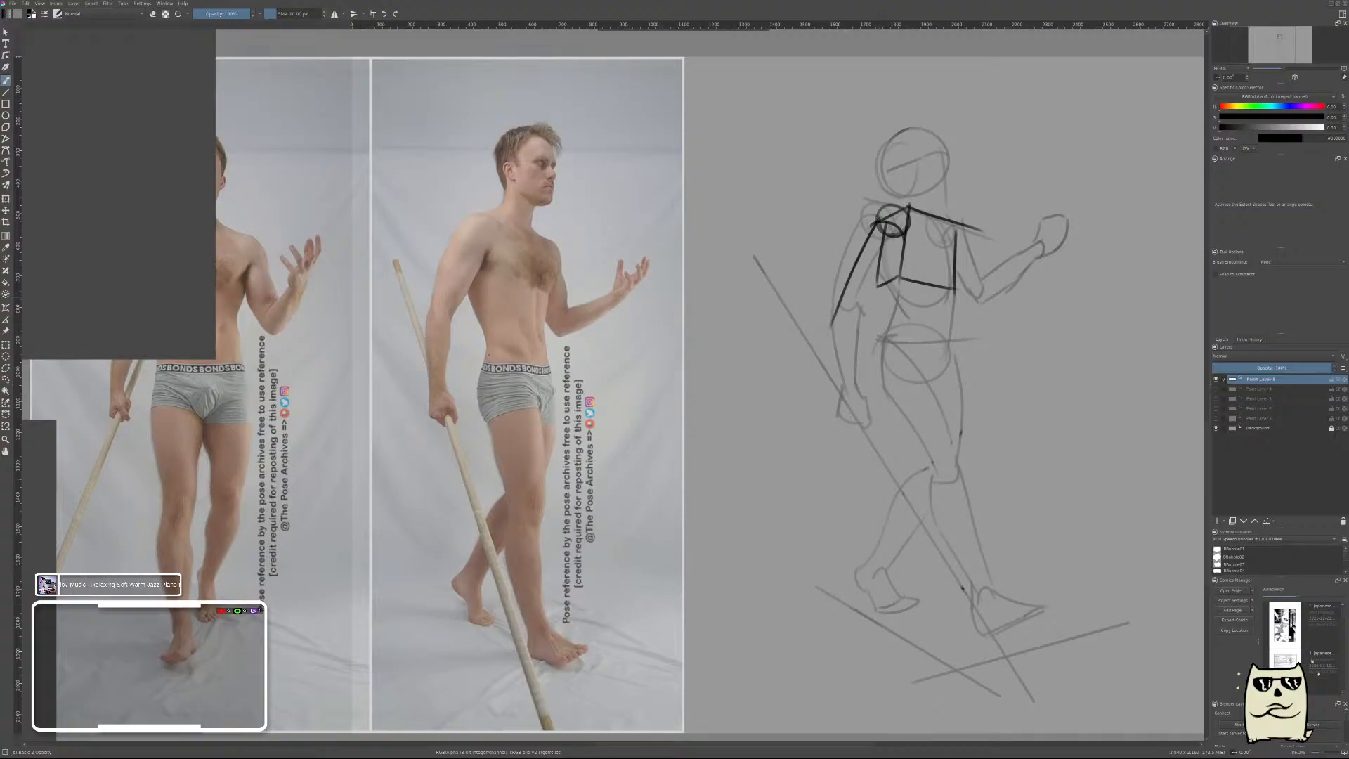
key(ctrl+z)
mouse_move(874, 224)
mouse_down()
mouse_move(845, 317)
mouse_move(866, 315)
mouse_up()
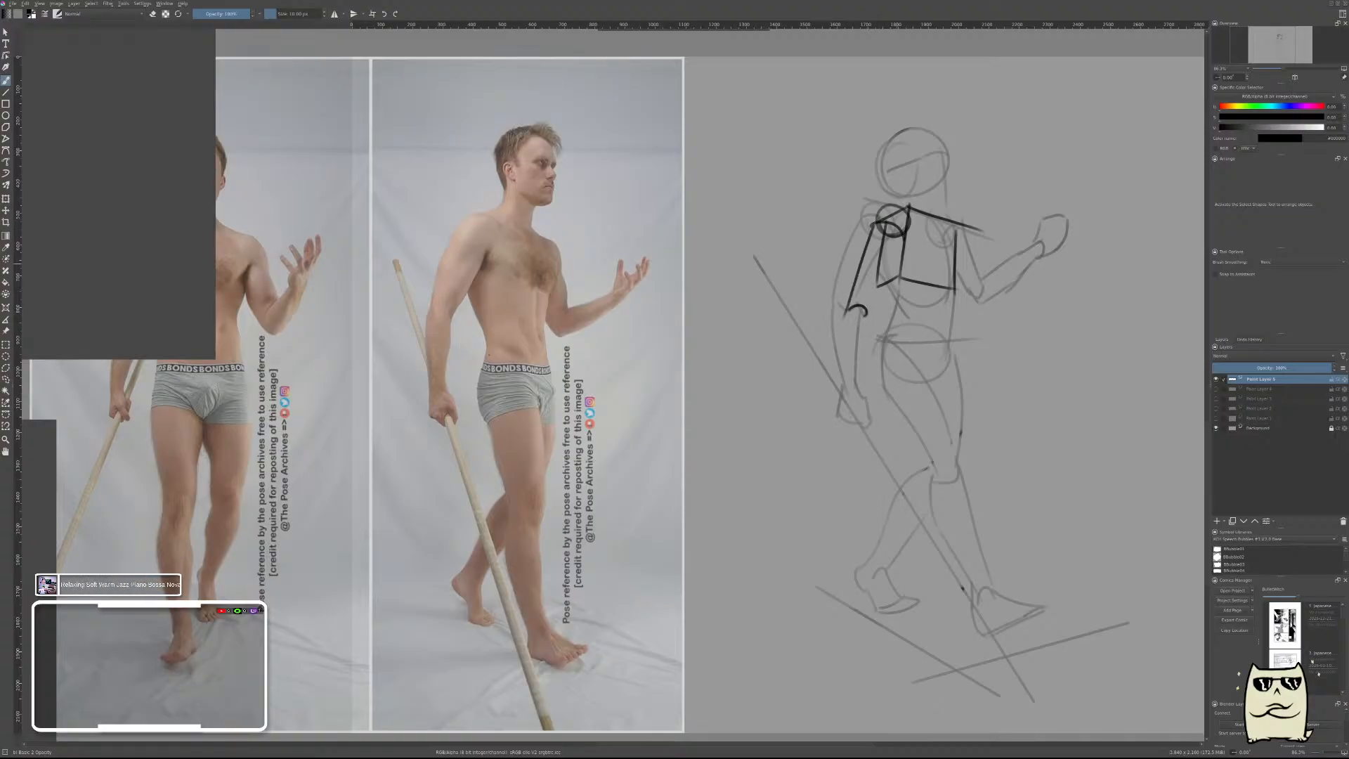
drag(905, 237, 865, 316)
key(ctrl+z)
drag(903, 237, 874, 310)
Draw the near forearm as two tapering lines from the elbow to the wrist and add a blocky hand.
drag(868, 307, 878, 383)
drag(871, 316, 882, 392)
drag(845, 316, 880, 380)
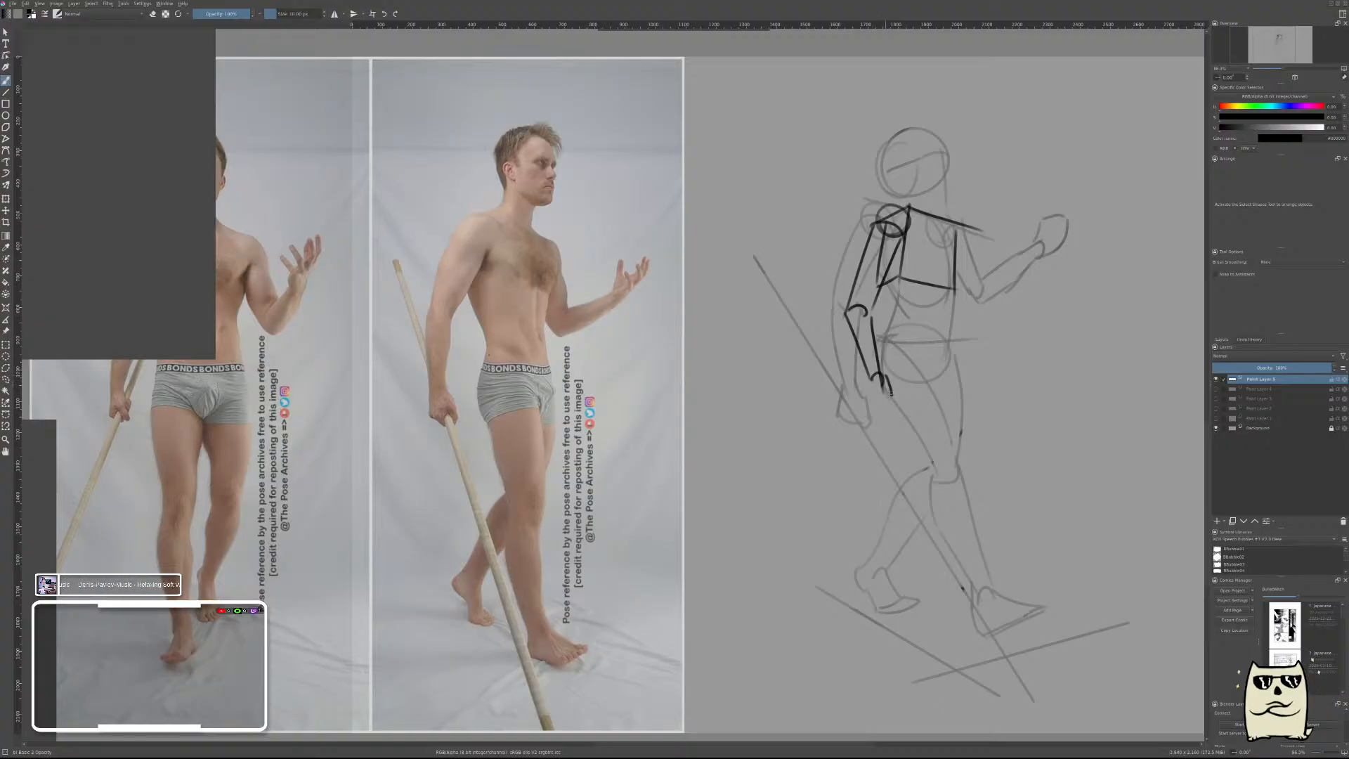
mouse_move(863, 370)
mouse_down()
mouse_move(871, 415)
mouse_move(892, 408)
mouse_move(869, 414)
mouse_up()
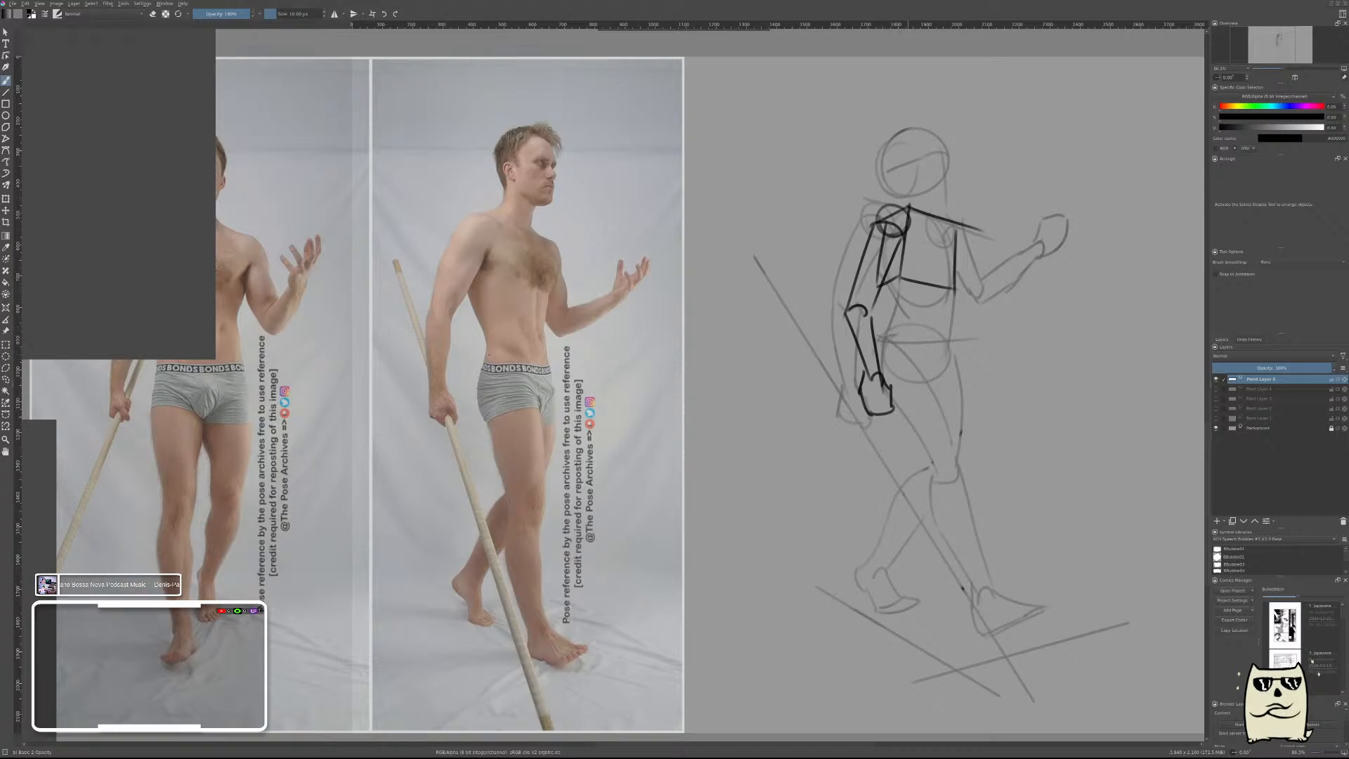
Add the chest box's underside edge and draw a tilted pelvis box with its top plane and side edges.
mouse_move(896, 351)
mouse_down()
mouse_move(957, 324)
mouse_move(923, 298)
mouse_move(921, 321)
mouse_move(878, 345)
mouse_up()
key(ctrl+z)
key(ctrl+z)
key(ctrl+z)
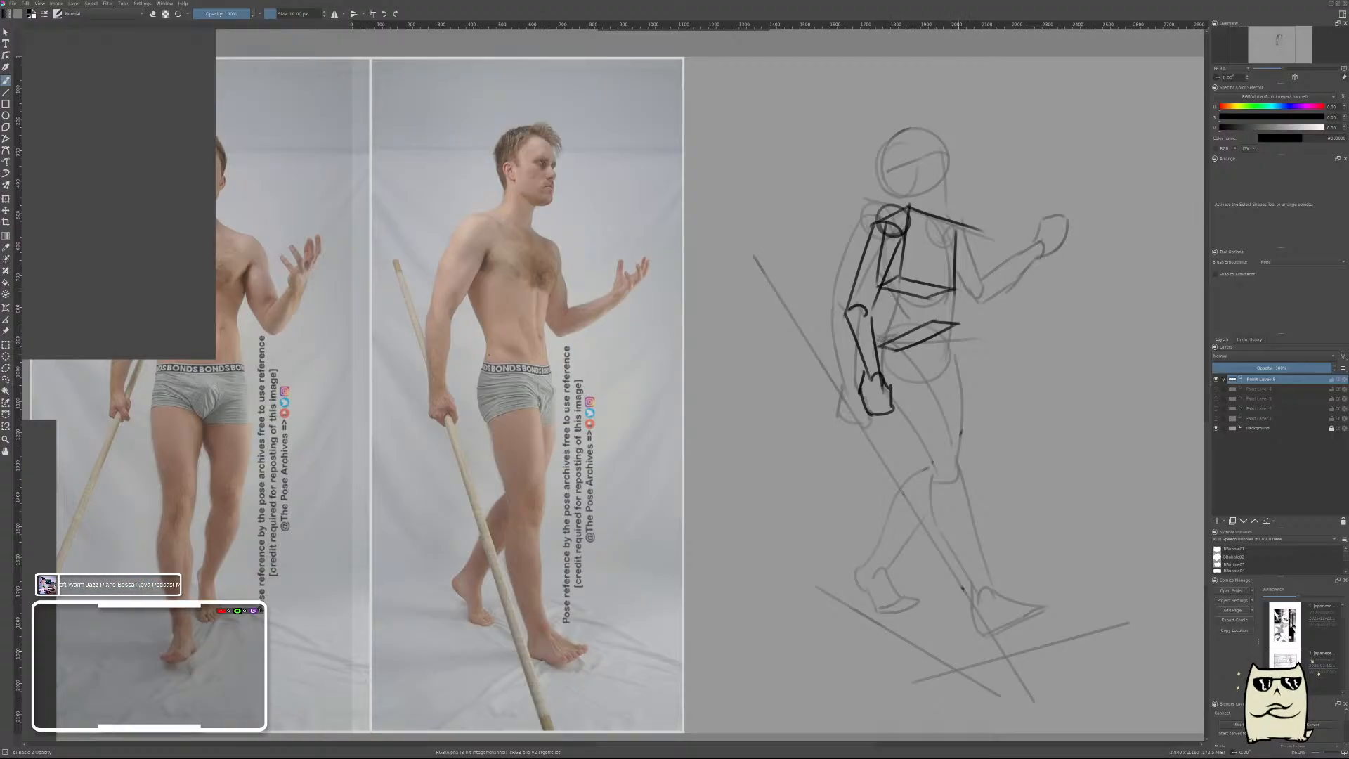
mouse_move(957, 326)
mouse_down()
mouse_move(966, 364)
mouse_move(912, 379)
mouse_move(968, 361)
mouse_up()
drag(879, 350, 915, 388)
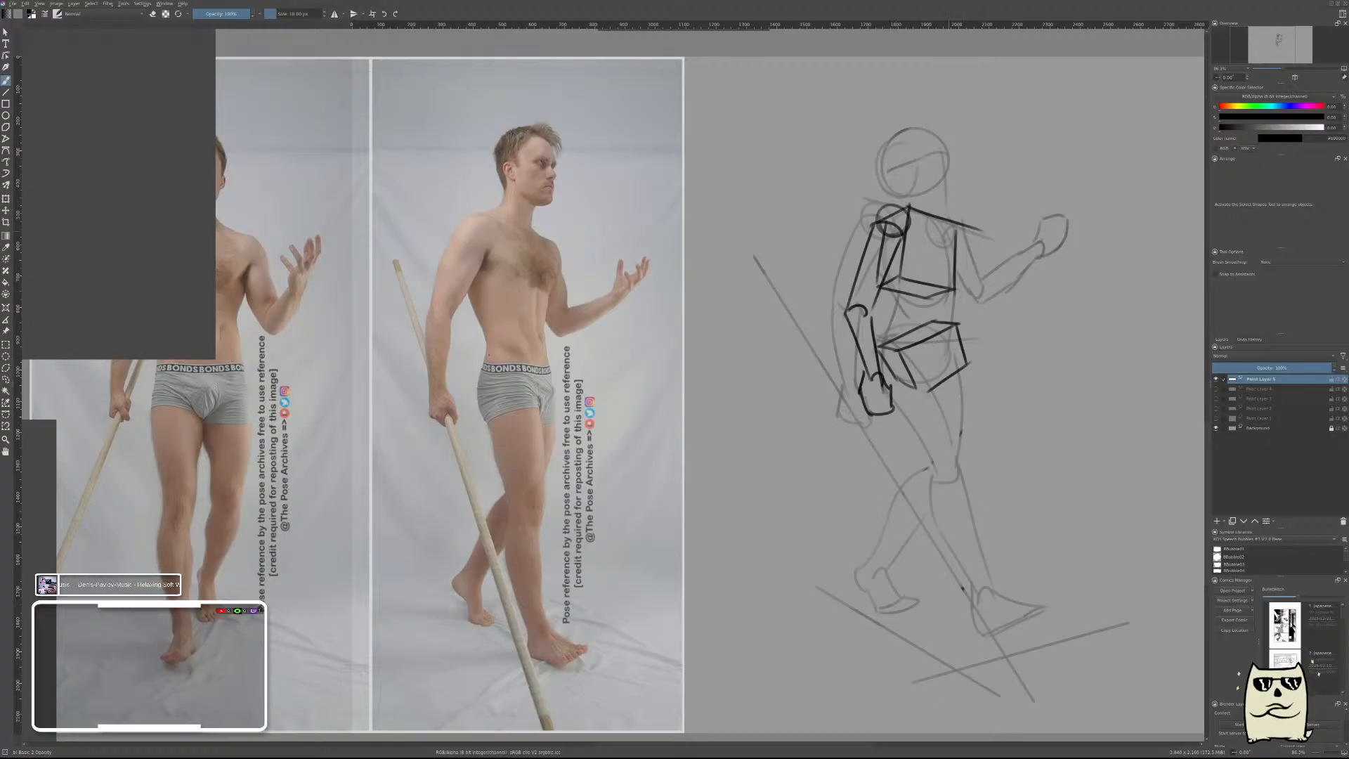
Draw the far shoulder's joint circle and the far upper arm as two straight sides down to the elbow.
mouse_move(949, 225)
mouse_down()
mouse_move(971, 224)
mouse_move(950, 229)
mouse_move(977, 239)
mouse_move(991, 283)
mouse_up()
key(ctrl+z)
key(ctrl+z)
mouse_move(954, 238)
mouse_down()
mouse_move(972, 234)
mouse_move(986, 301)
mouse_up()
drag(958, 252, 973, 300)
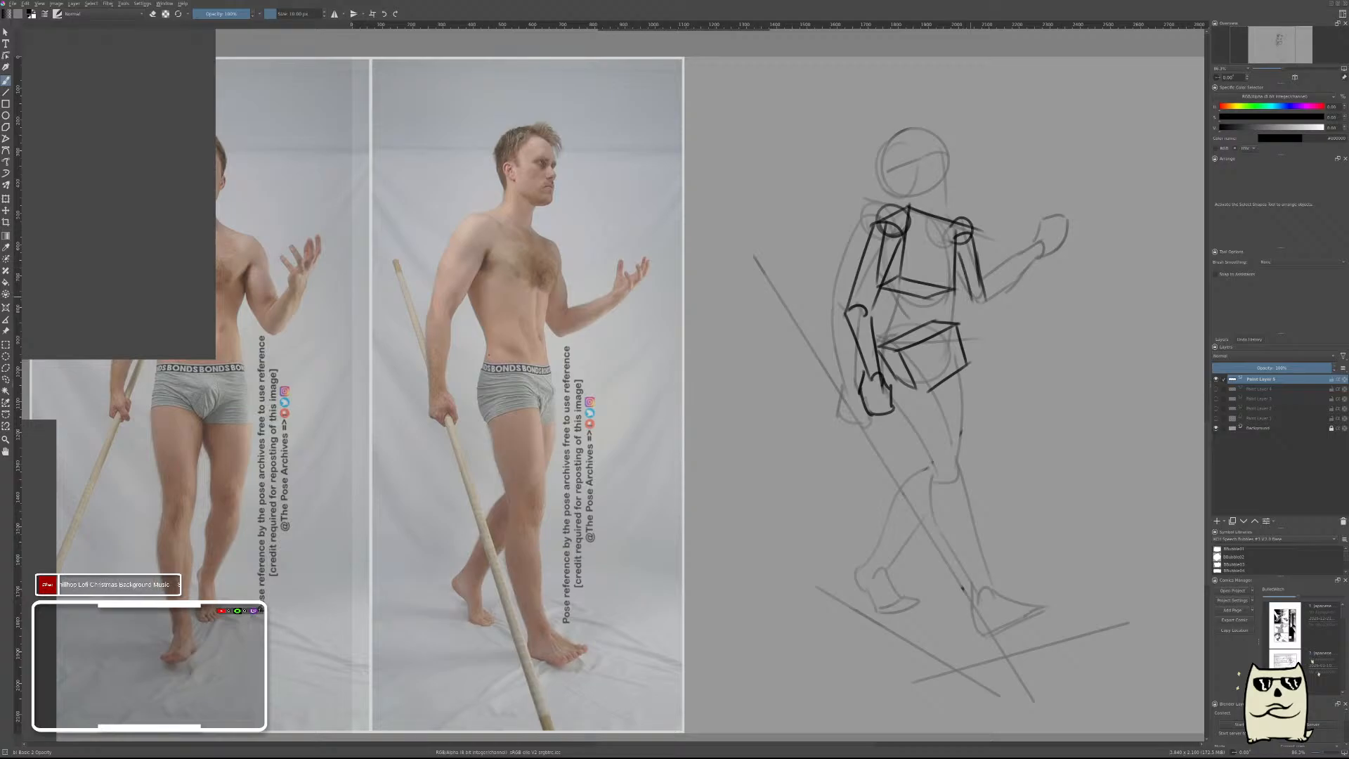
key(ctrl+z)
mouse_move(953, 255)
mouse_down()
mouse_move(970, 309)
mouse_move(1026, 260)
mouse_up()
key(ctrl+z)
Draw the raised far forearm from the elbow out to the wrist and add a rounded hand with a thumb.
mouse_move(981, 307)
mouse_down()
mouse_move(975, 317)
mouse_move(1041, 262)
mouse_move(992, 309)
mouse_move(1051, 290)
mouse_move(1007, 311)
mouse_move(1046, 293)
mouse_move(1046, 250)
mouse_move(1060, 288)
mouse_move(1049, 271)
mouse_move(1040, 278)
mouse_move(1060, 291)
mouse_move(1047, 270)
mouse_up()
key(ctrl+z)
key(ctrl+z)
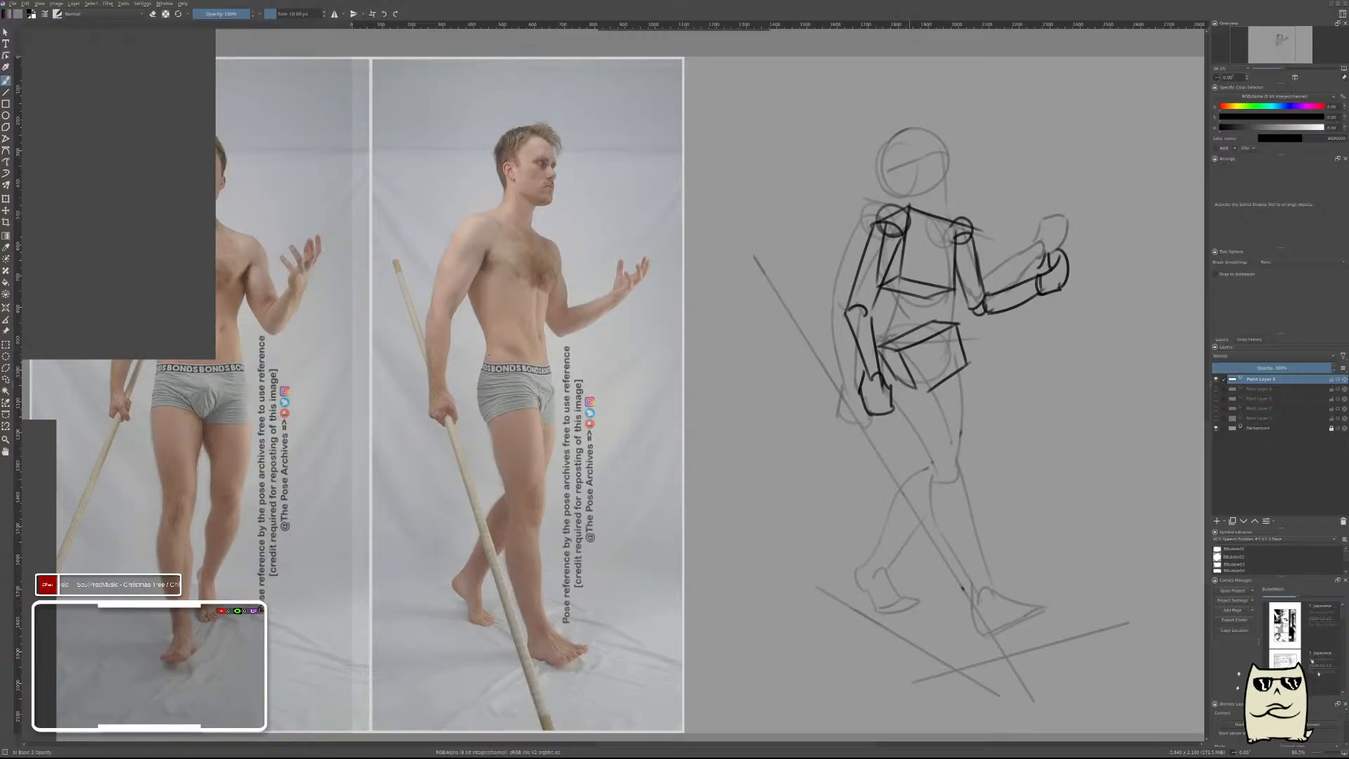
Draw the near hip's joint circle and the front thigh as two straight sides tapering to a knee joint circle.
mouse_move(913, 359)
mouse_down()
mouse_move(925, 395)
mouse_move(919, 363)
mouse_up()
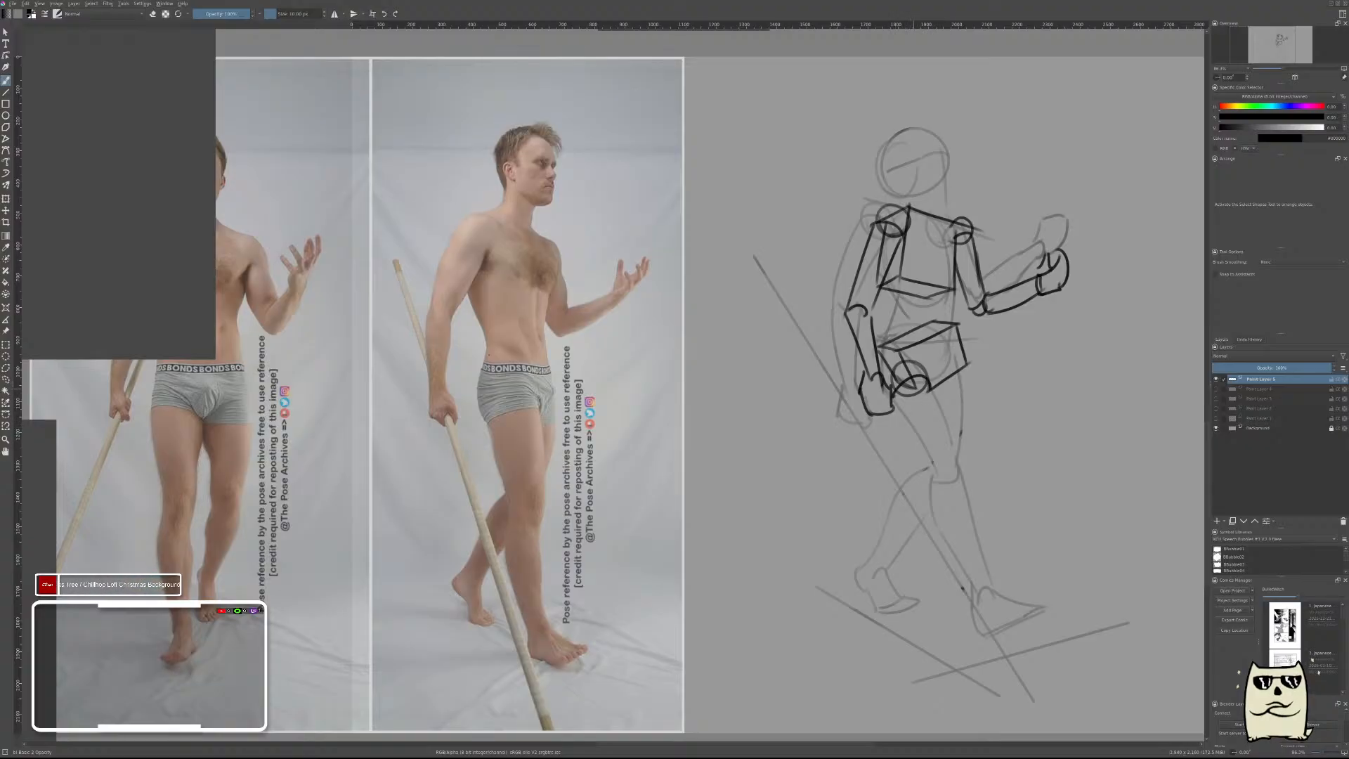
mouse_move(901, 380)
mouse_down()
mouse_move(931, 383)
mouse_move(948, 454)
mouse_up()
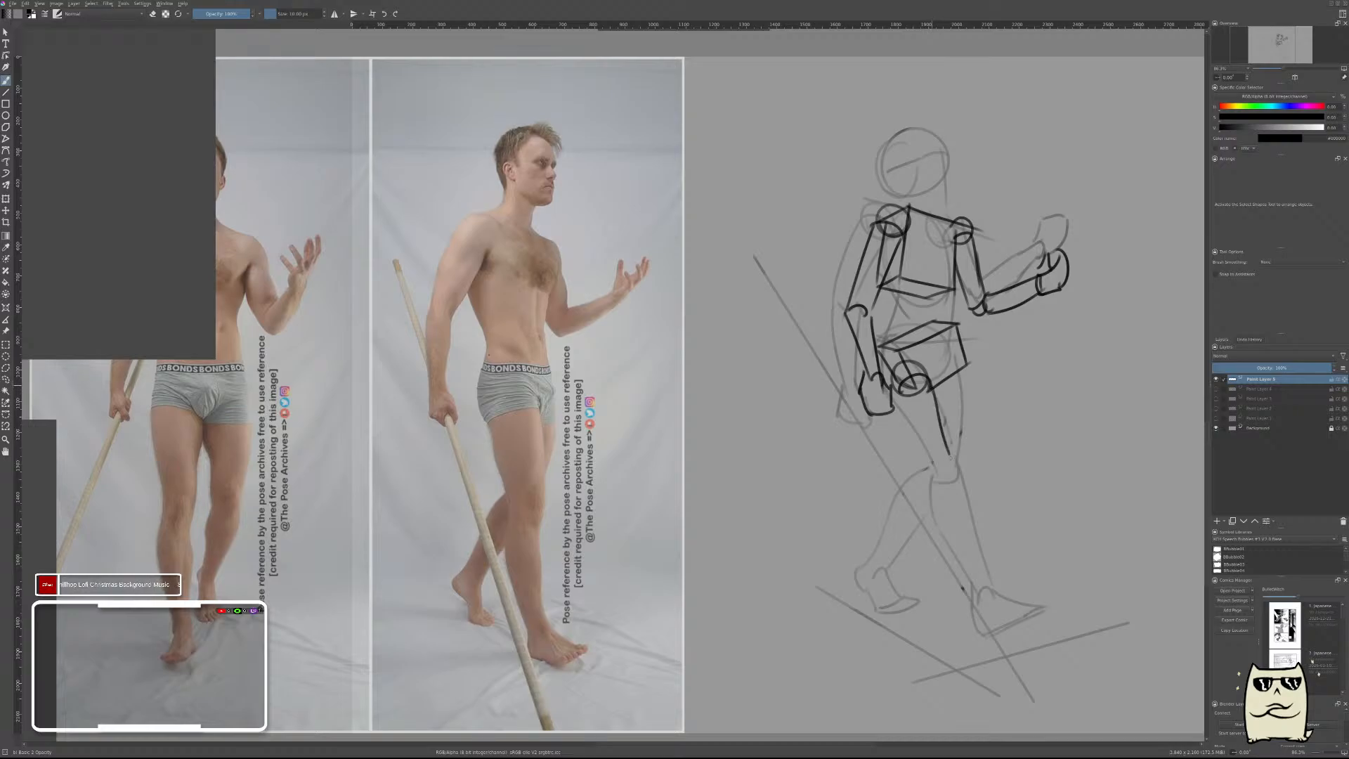
drag(929, 383, 953, 482)
drag(901, 392, 929, 470)
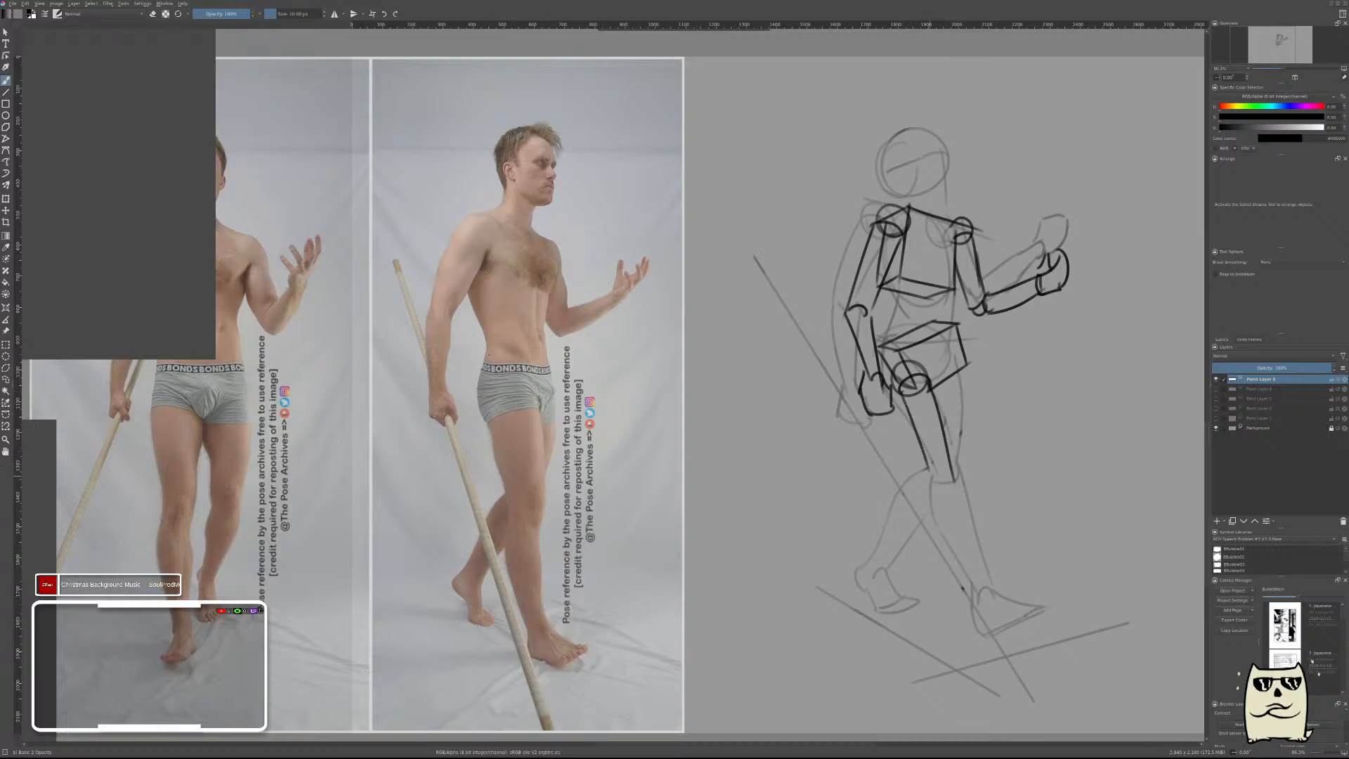
key(ctrl+z)
key(ctrl+z)
drag(931, 385, 951, 472)
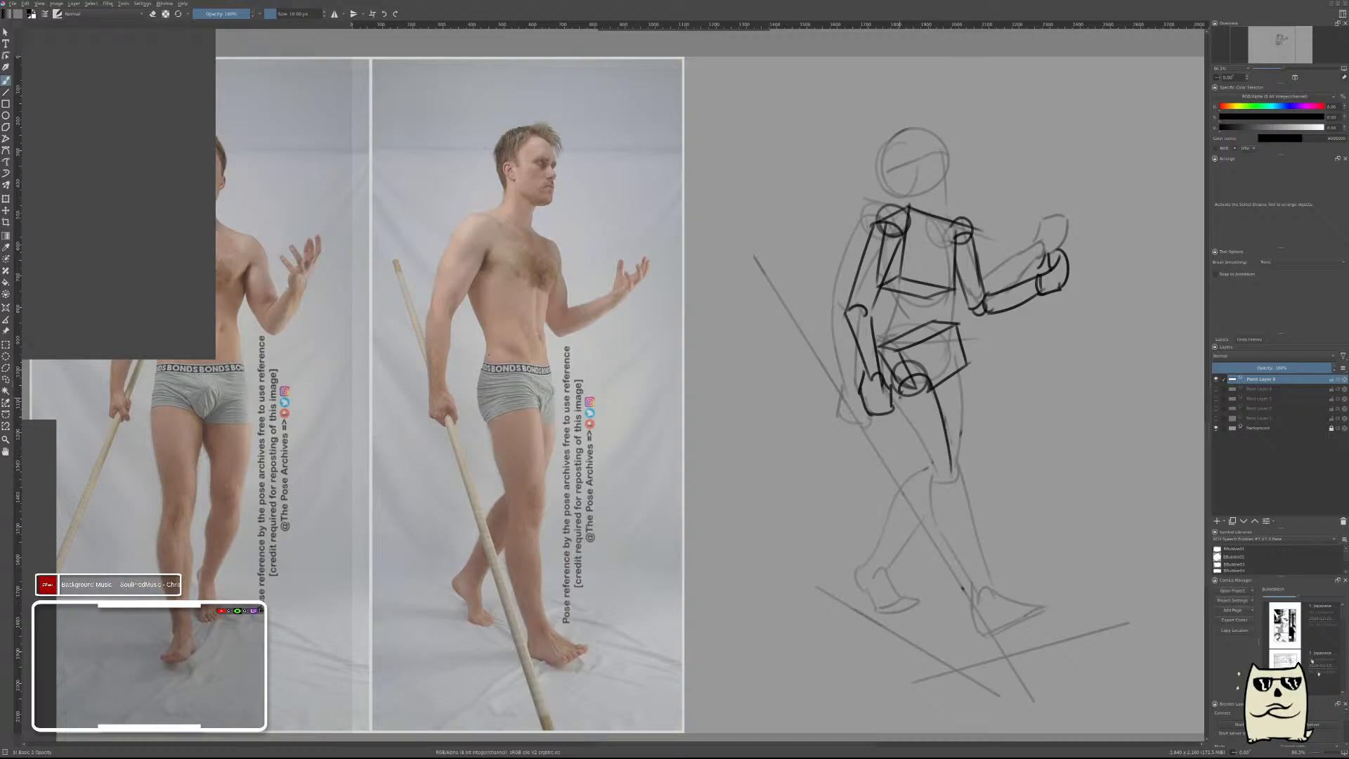
drag(898, 397, 933, 485)
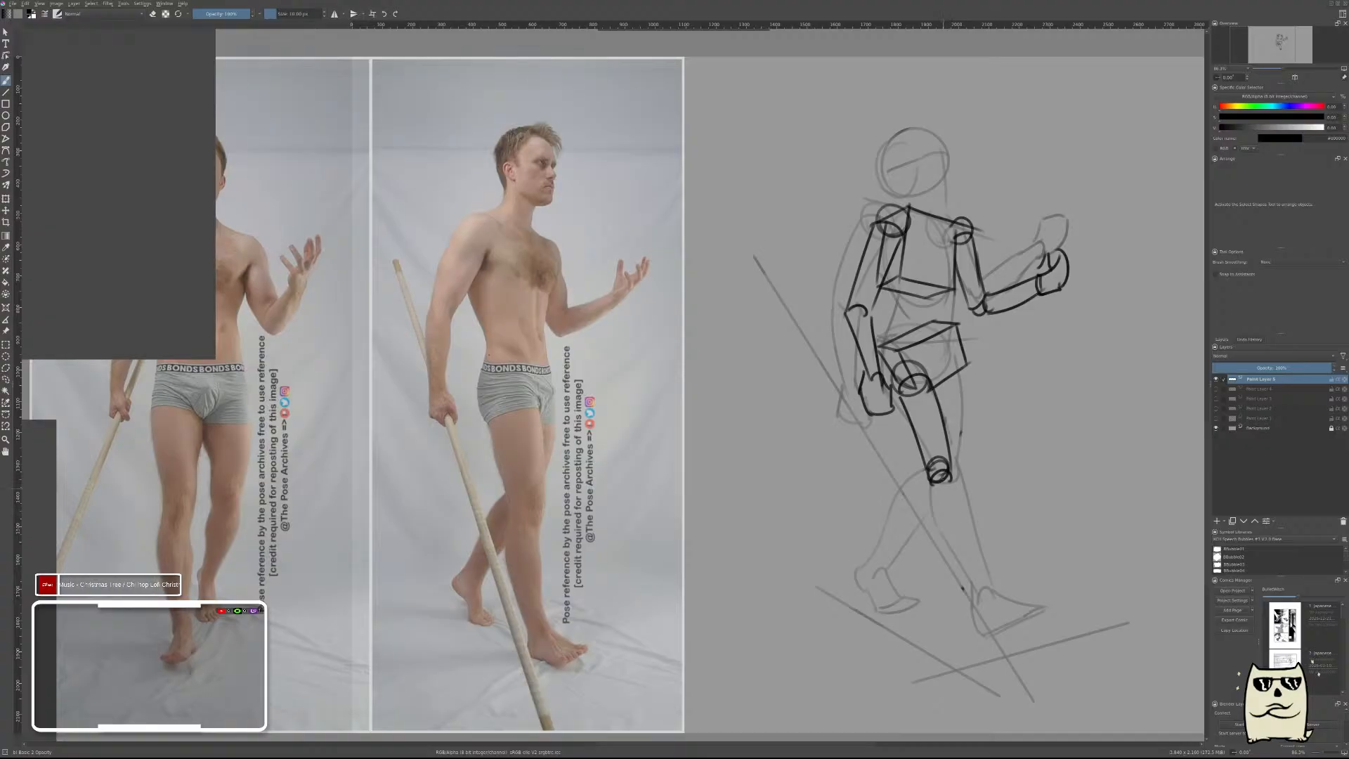
Draw the front lower leg as two tapering sides from the knee to the ankle and add a wedge-shaped foot.
drag(953, 480, 975, 585)
mouse_move(931, 481)
mouse_down()
mouse_move(962, 591)
mouse_move(976, 583)
mouse_move(955, 621)
mouse_move(1001, 594)
mouse_move(1009, 605)
mouse_move(983, 624)
mouse_move(1018, 590)
mouse_move(964, 624)
mouse_move(1012, 587)
mouse_move(985, 619)
mouse_up()
key(ctrl+z)
key(ctrl+z)
key(ctrl+z)
key(ctrl+z)
key(ctrl+z)
key(ctrl+z)
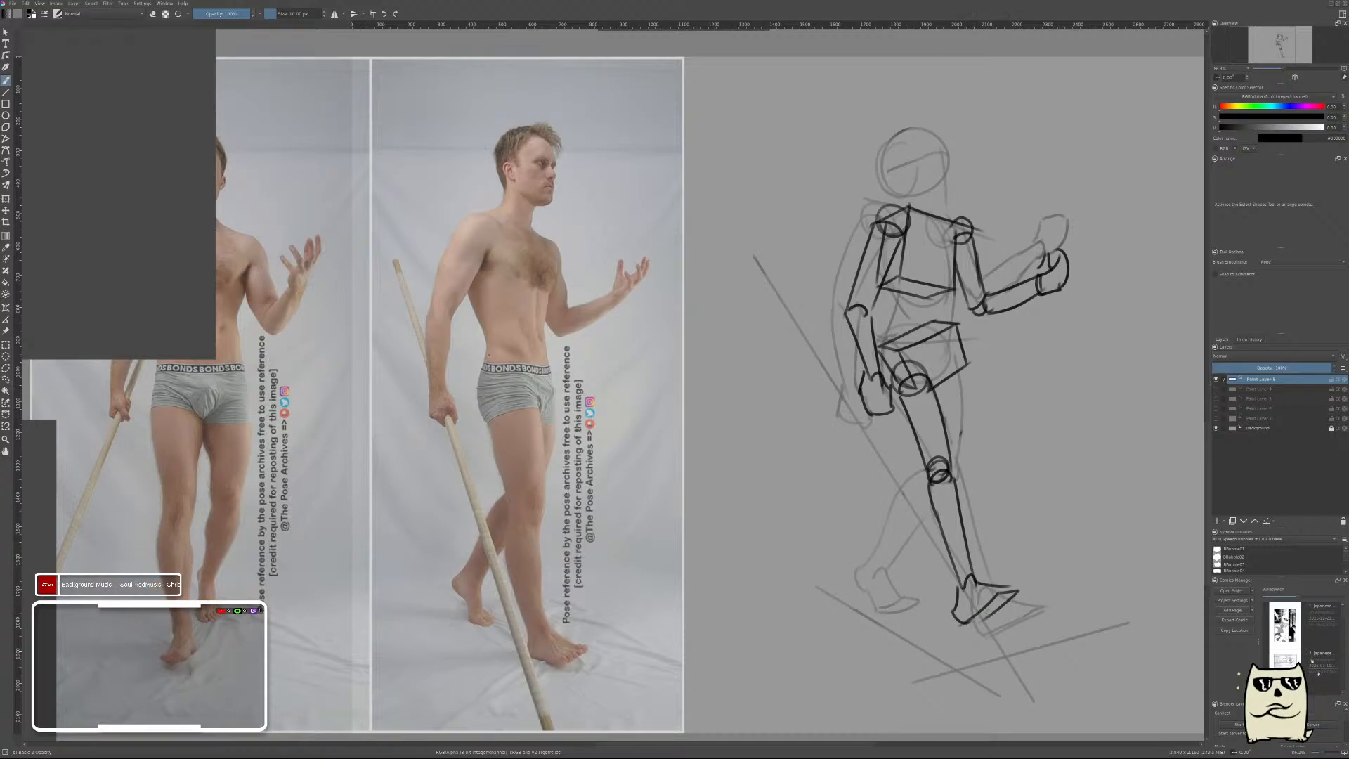
Draw the far hip's joint circle and the rear leg's thigh and lower leg contours down to the ankle.
drag(942, 356, 969, 363)
key(ctrl+z)
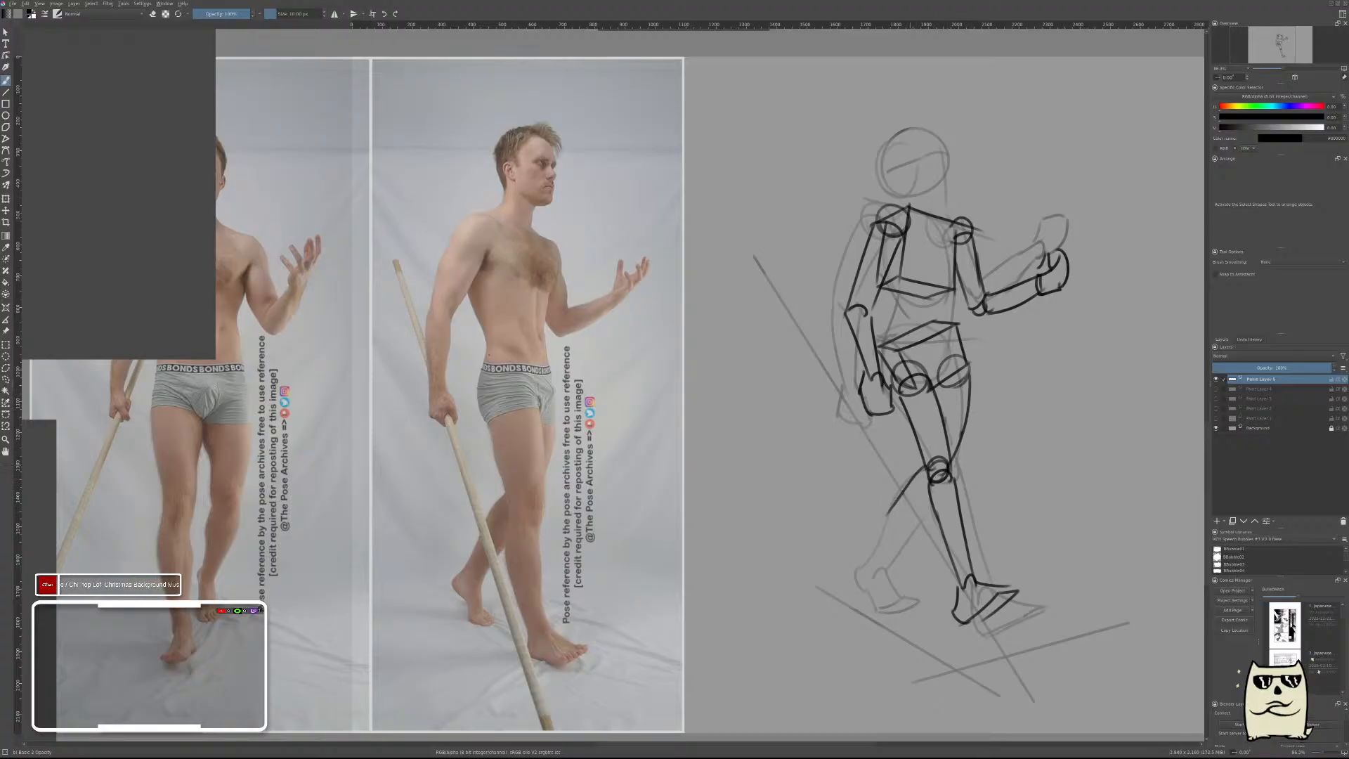
mouse_move(928, 468)
mouse_down()
mouse_move(889, 522)
mouse_move(883, 546)
mouse_move(898, 558)
mouse_move(857, 567)
mouse_up()
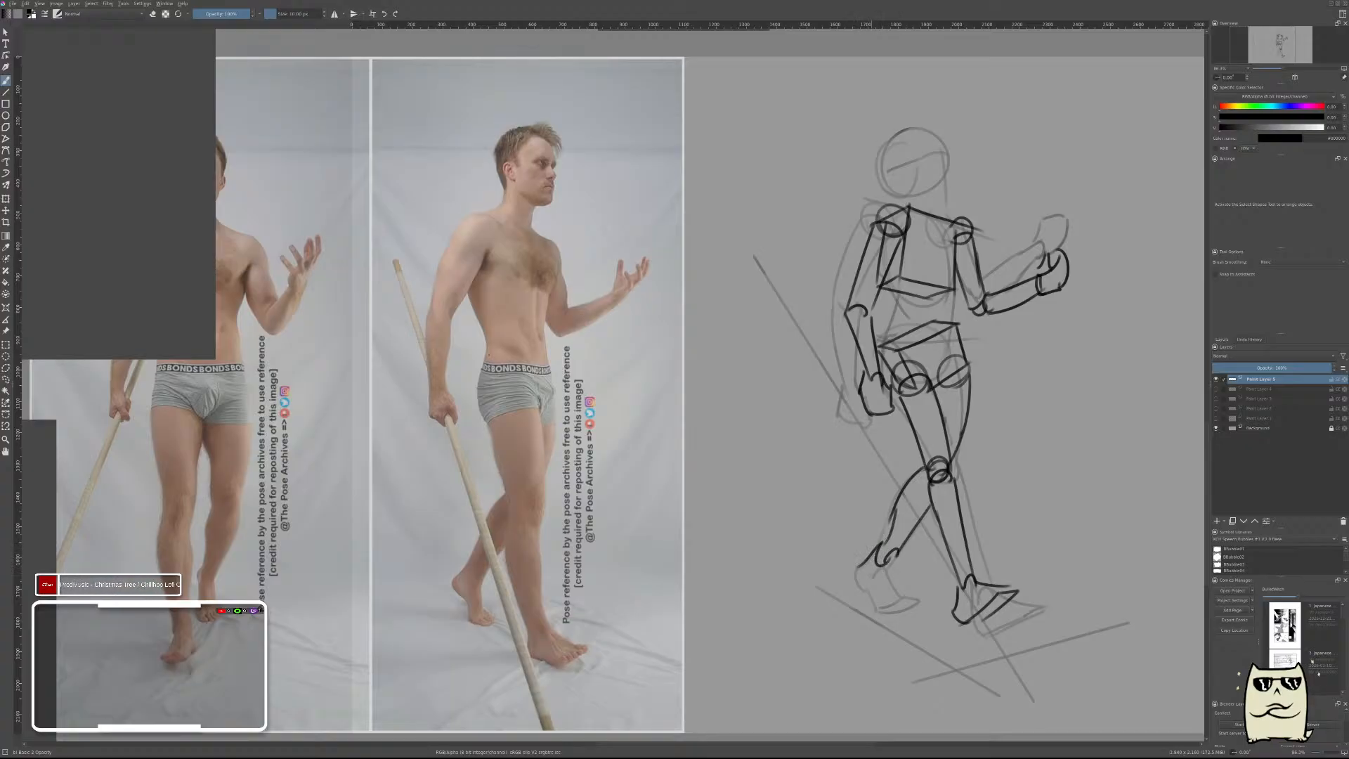
Draw the rear foot as a wedge with its heel raised and its toes on the ground.
mouse_move(900, 554)
mouse_down()
mouse_move(893, 600)
mouse_move(874, 583)
mouse_up()
key(ctrl+z)
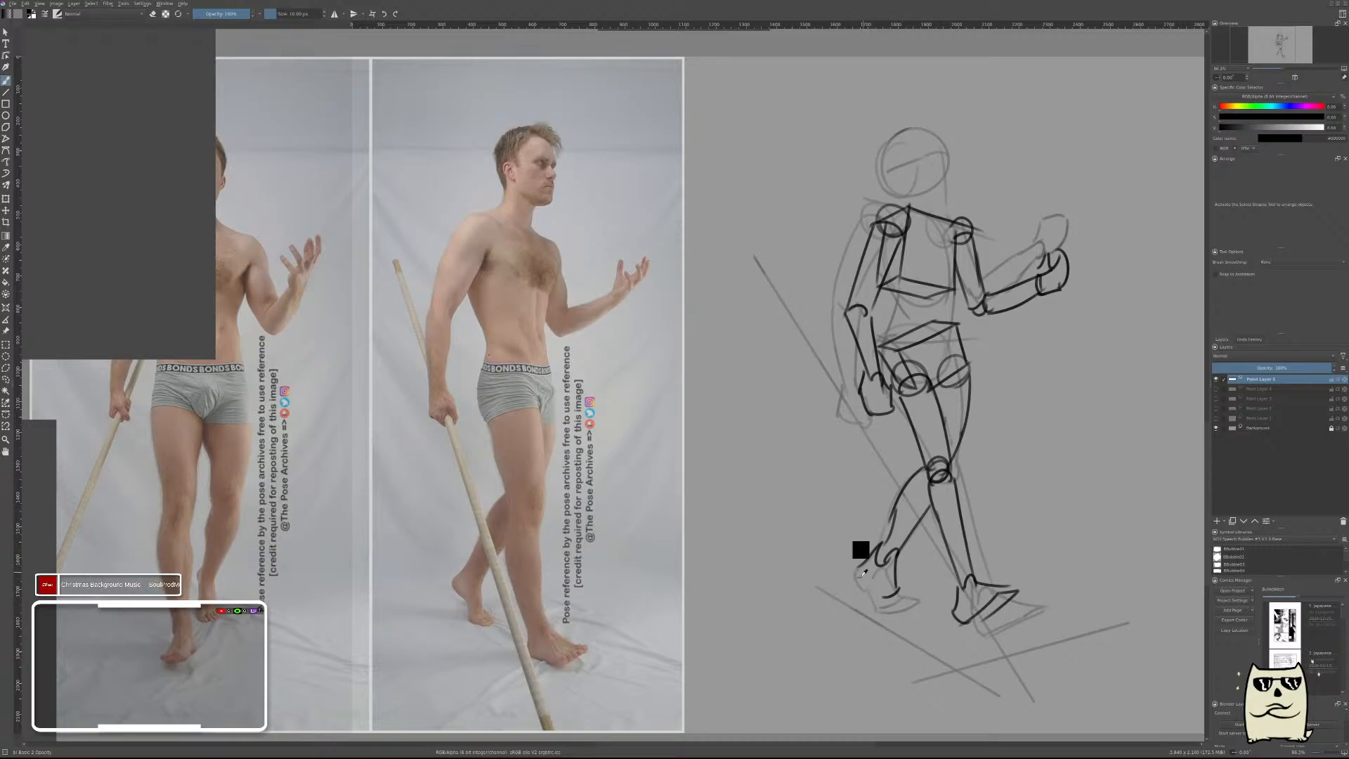
mouse_move(864, 578)
mouse_down()
mouse_move(883, 597)
mouse_move(922, 599)
mouse_move(883, 607)
mouse_up()
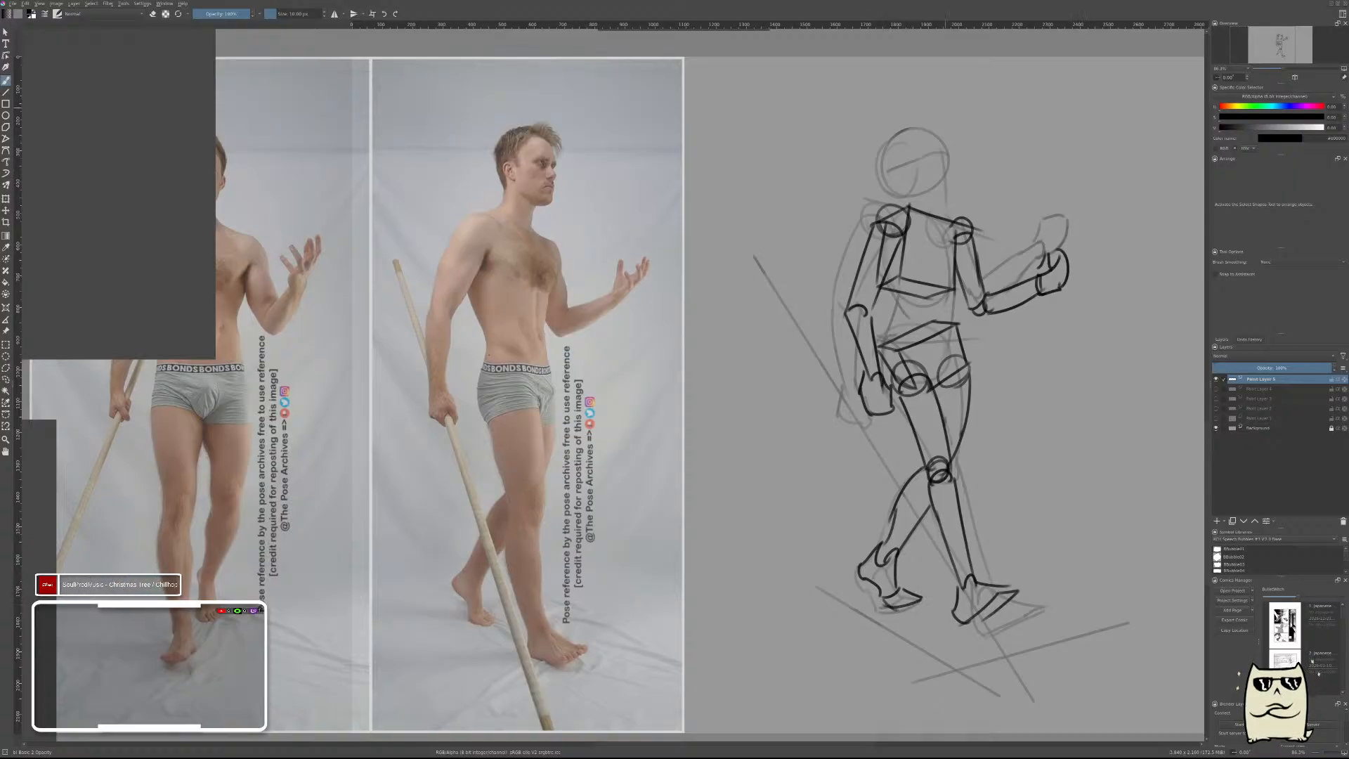
Draw the head as a circle with curved facial guidelines over the faint head sketch.
mouse_move(905, 130)
mouse_down()
mouse_move(936, 186)
mouse_move(931, 133)
mouse_move(927, 184)
mouse_move(893, 174)
mouse_move(907, 142)
mouse_move(948, 160)
mouse_move(948, 146)
mouse_move(908, 186)
mouse_move(891, 160)
mouse_move(945, 163)
mouse_move(949, 206)
mouse_up()
key(ctrl+z)
key(ctrl+z)
key(ctrl+z)
key(ctrl+z)
key(ctrl+z)
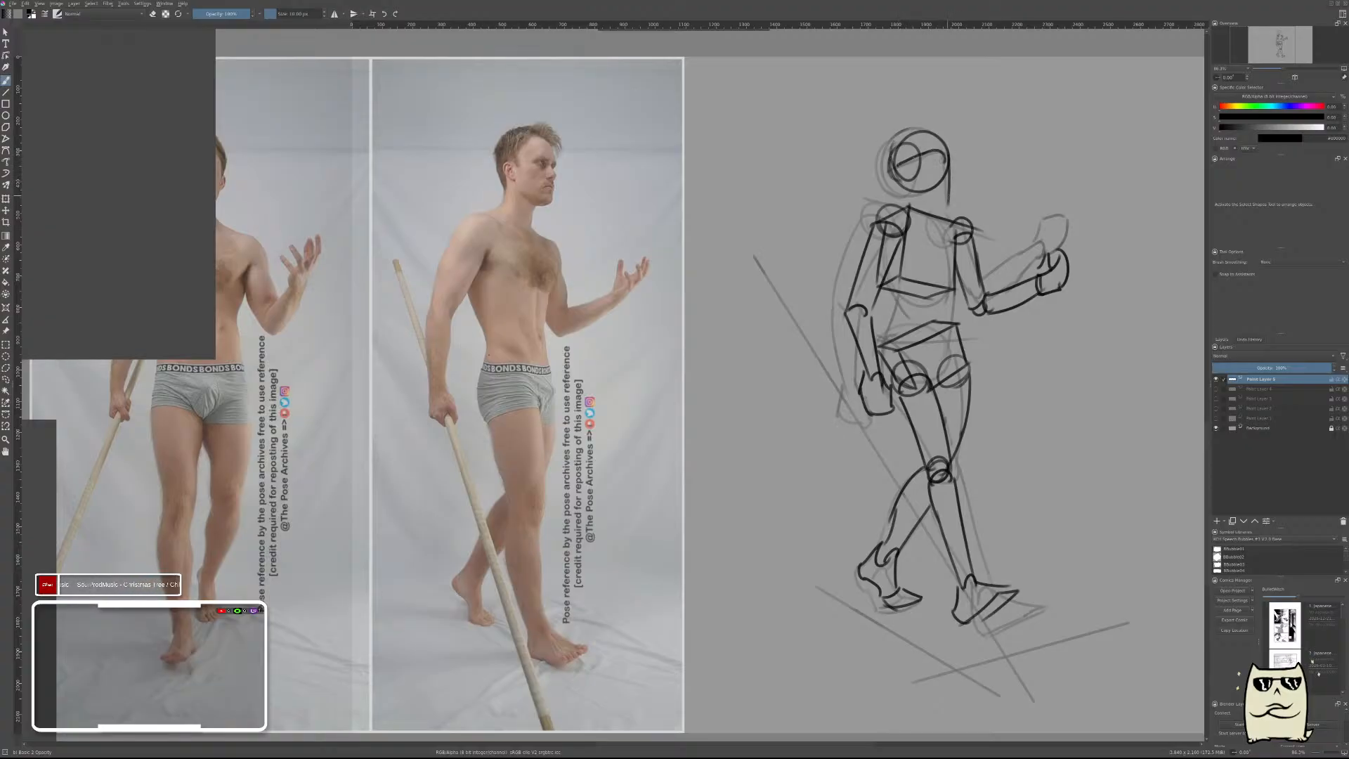
Draw the front of the face, the jaw and the neck lines connecting the head to the torso.
key(ctrl+z)
drag(949, 156, 954, 195)
drag(947, 145, 948, 198)
mouse_move(915, 152)
mouse_down()
mouse_move(912, 192)
mouse_move(950, 198)
mouse_move(915, 186)
mouse_move(935, 214)
mouse_up()
key(ctrl+z)
key(ctrl+z)
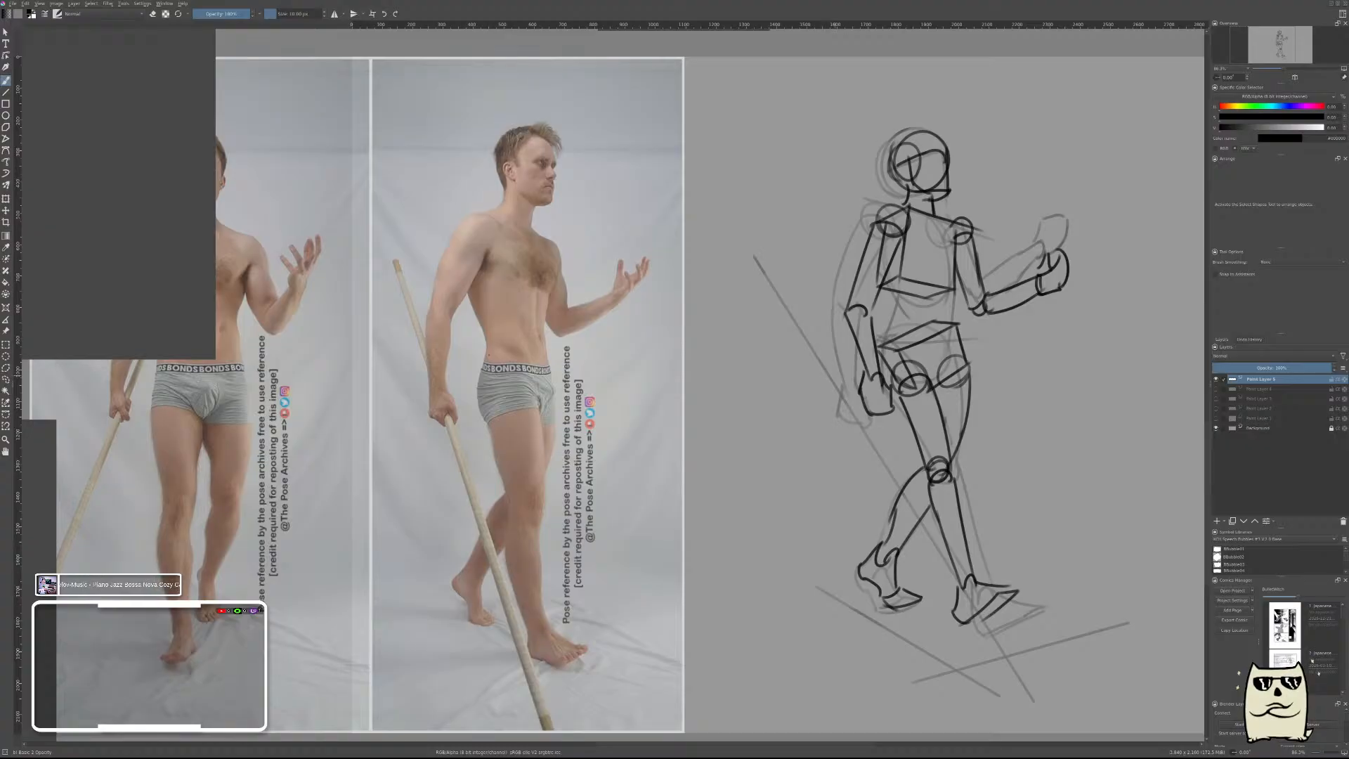
key(e)
key(v)
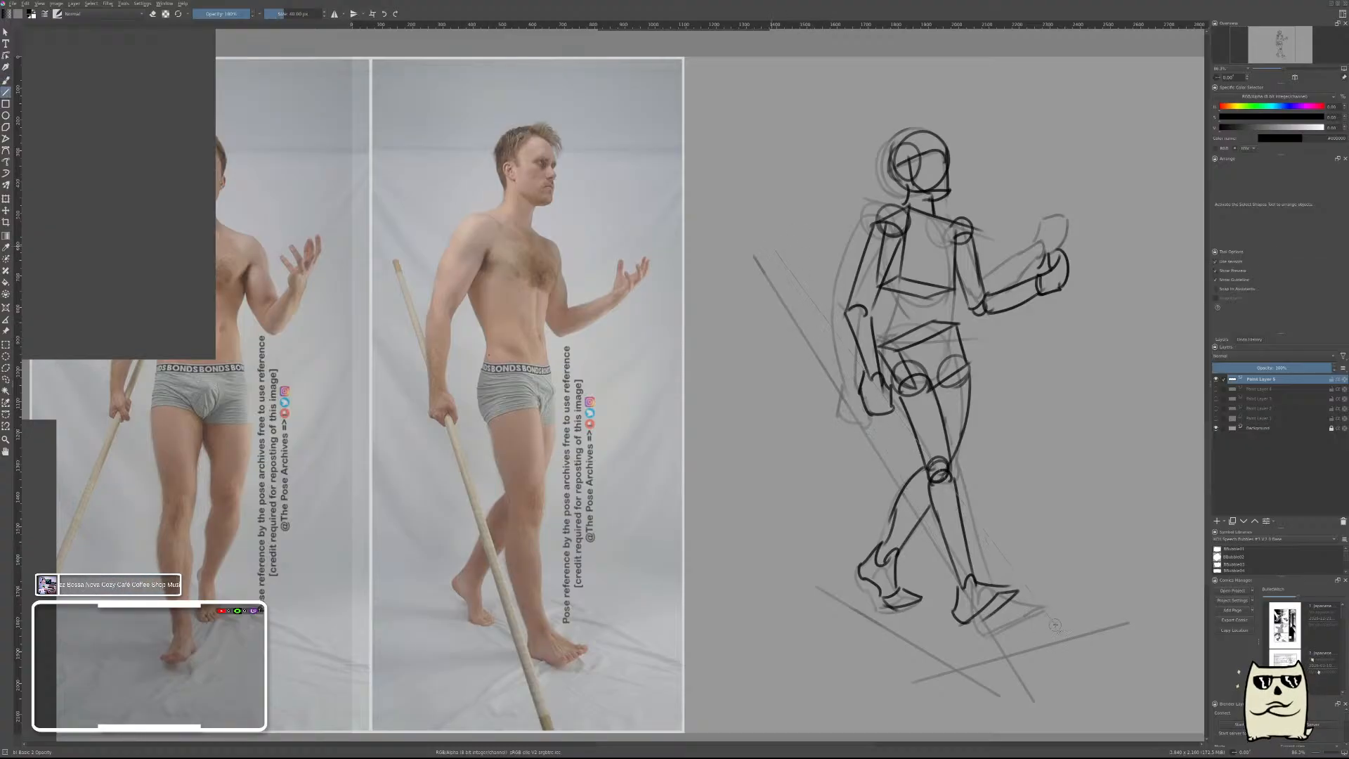
drag(765, 240, 1077, 676)
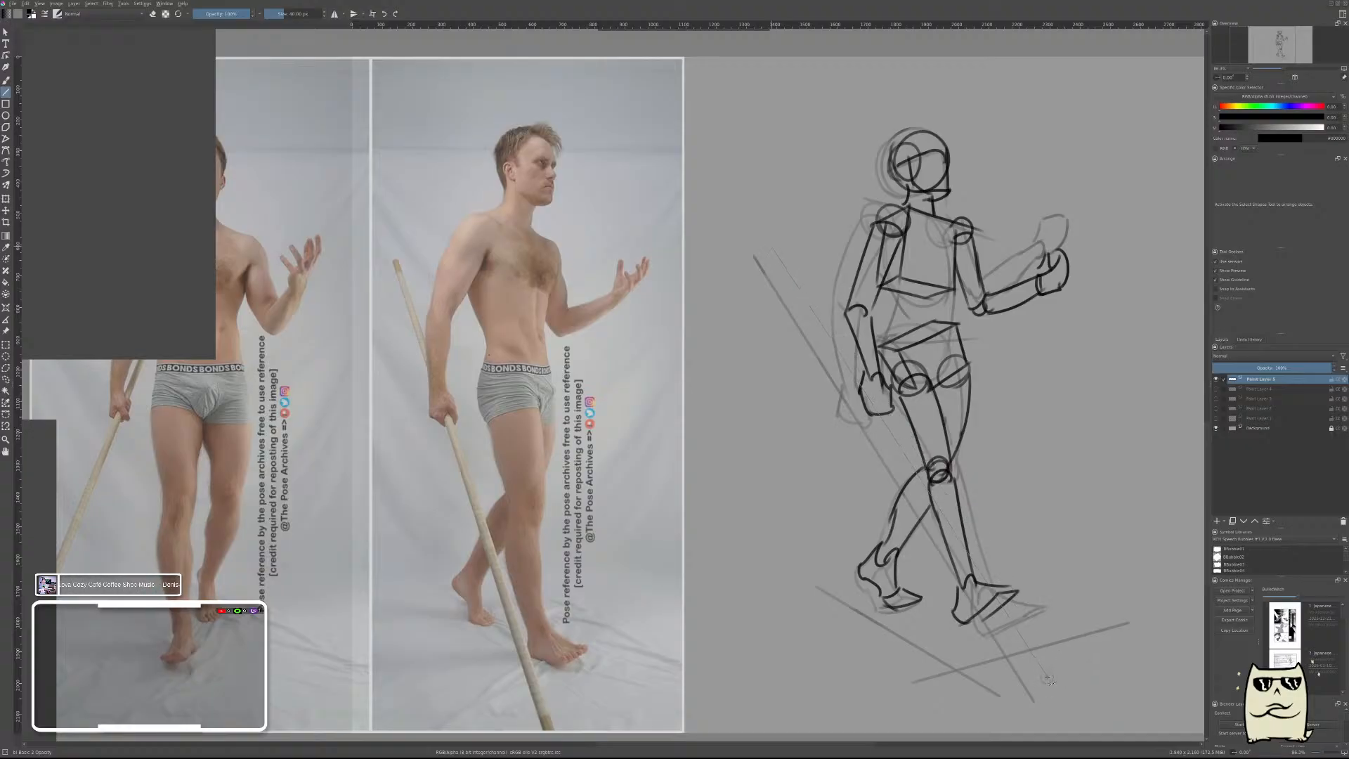
key(b)
drag(772, 246, 766, 303)
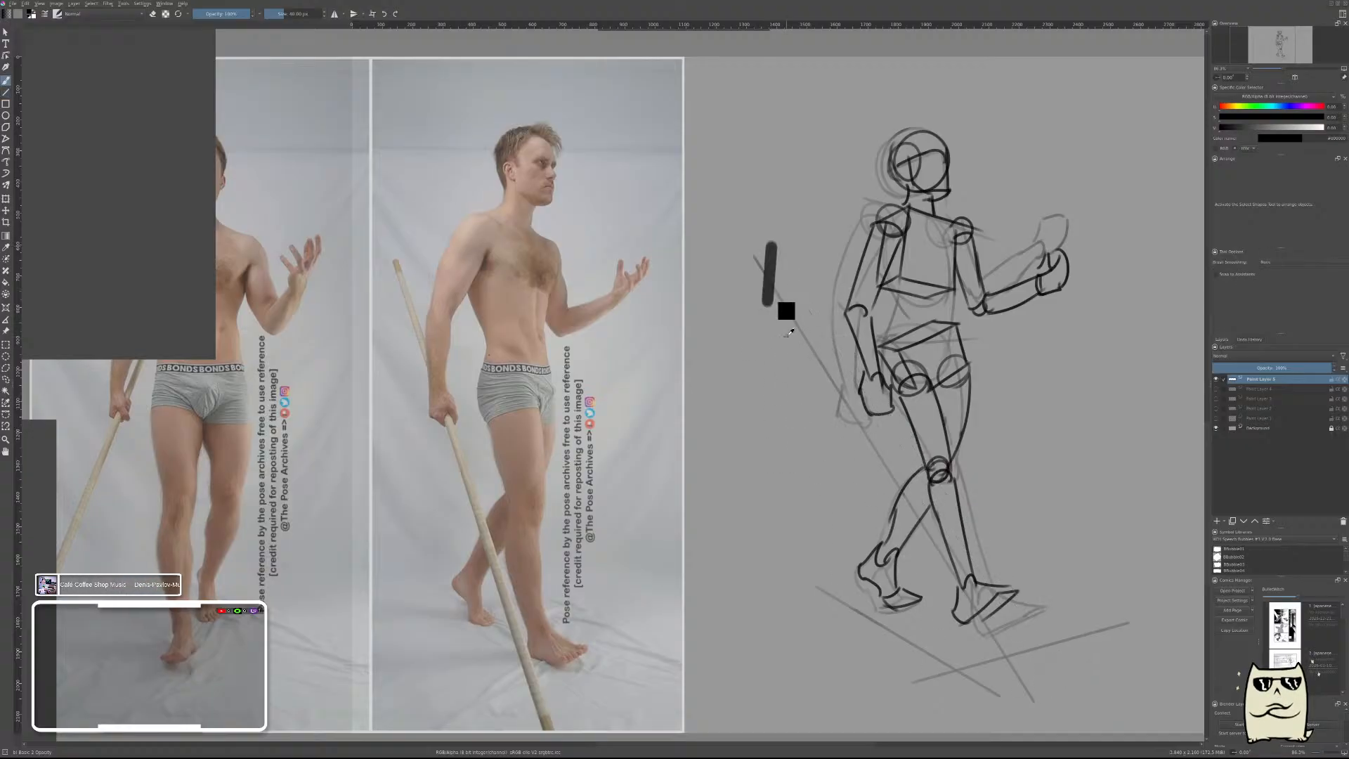
key(ctrl+z)
Add a new layer and draw the pole as one thick straight diagonal line past the near hand to the ground.
key(Insert)
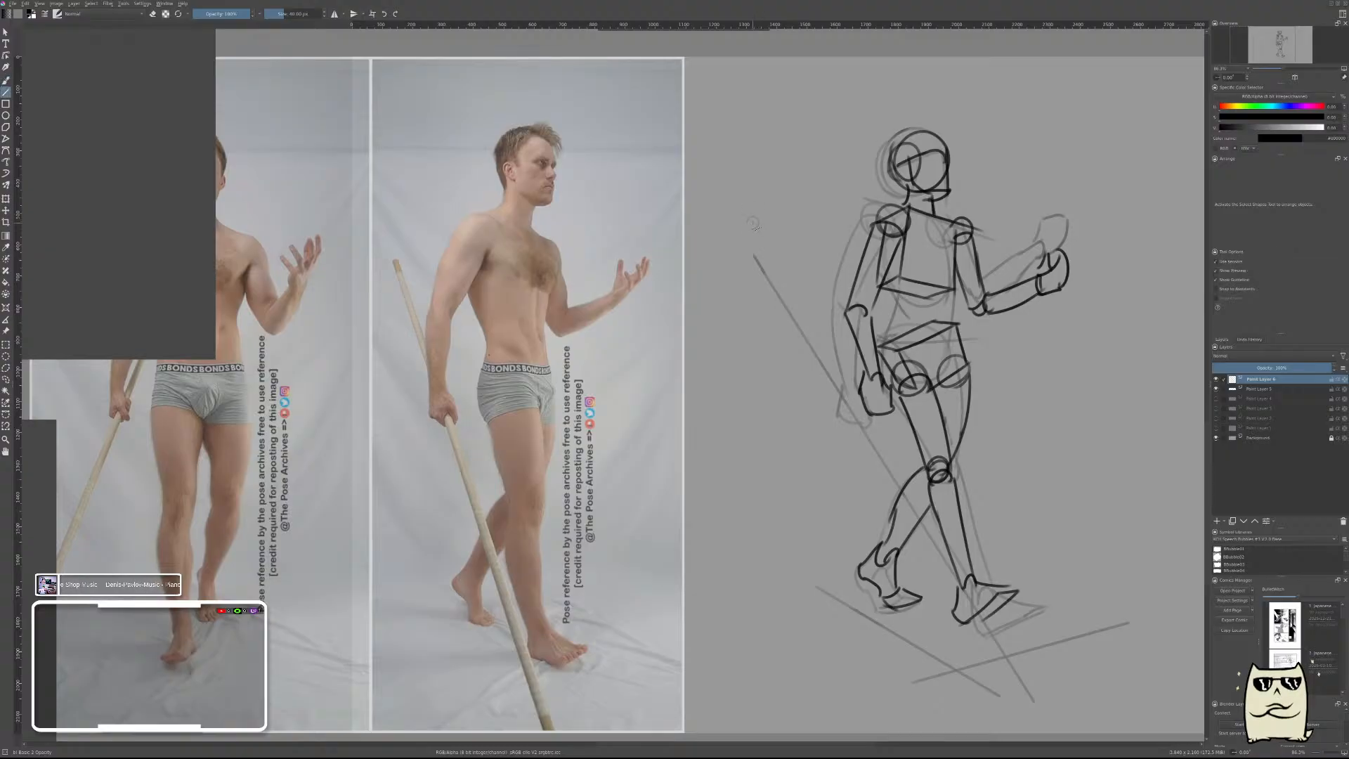
drag(751, 221, 1001, 666)
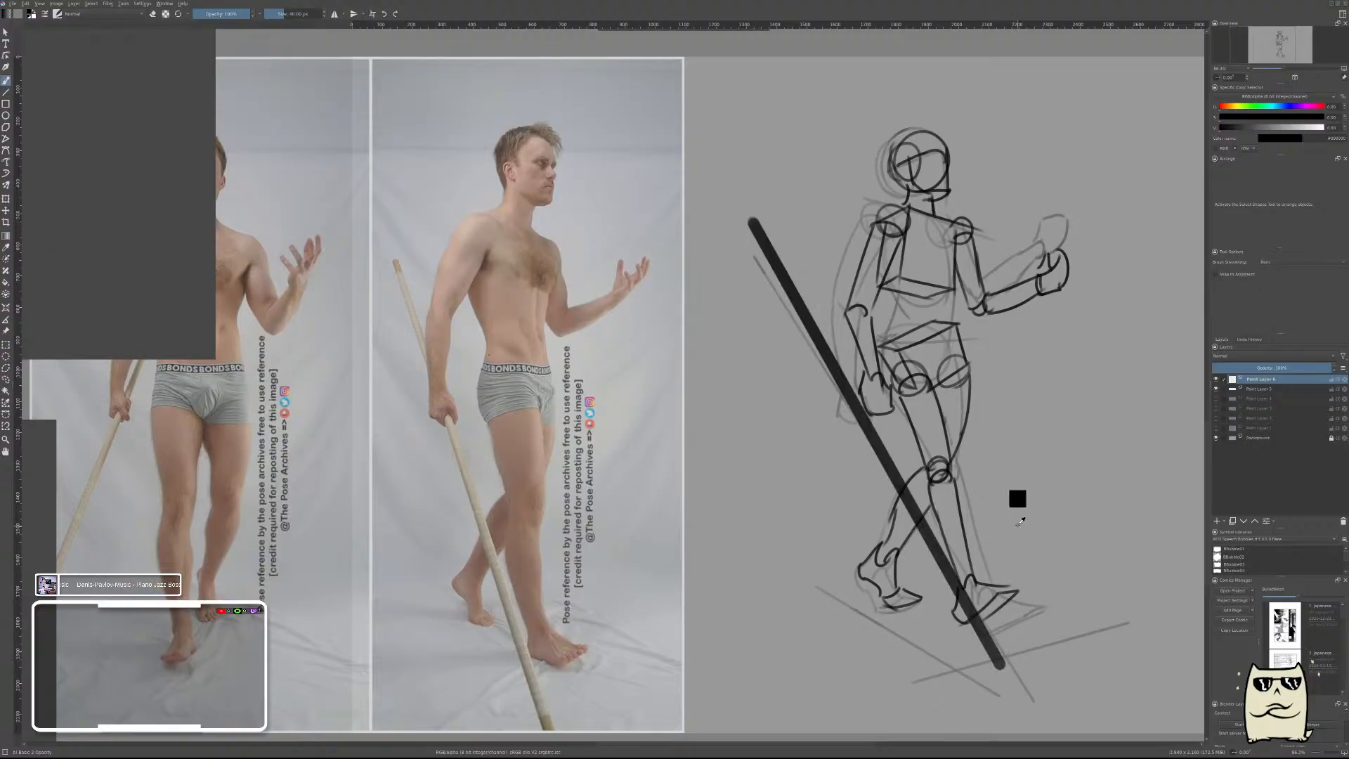
Rotate the pole slightly clockwise, move it so it passes through the near hand, and merge it into the figure layer.
key(ctrl+t)
mouse_move(877, 442)
mouse_down()
mouse_move(891, 429)
mouse_move(872, 395)
mouse_up()
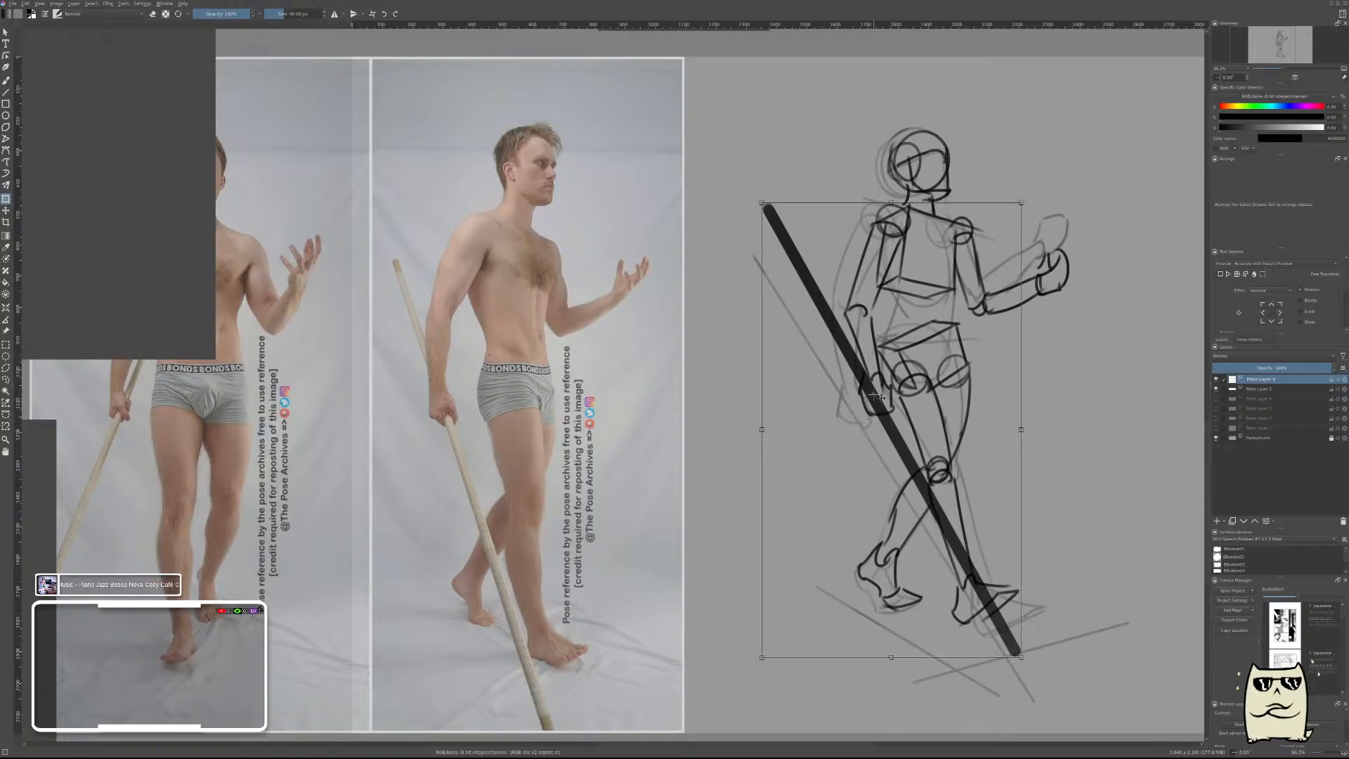
mouse_move(1137, 466)
mouse_down()
mouse_move(1024, 590)
mouse_move(1062, 567)
mouse_move(1123, 487)
mouse_up()
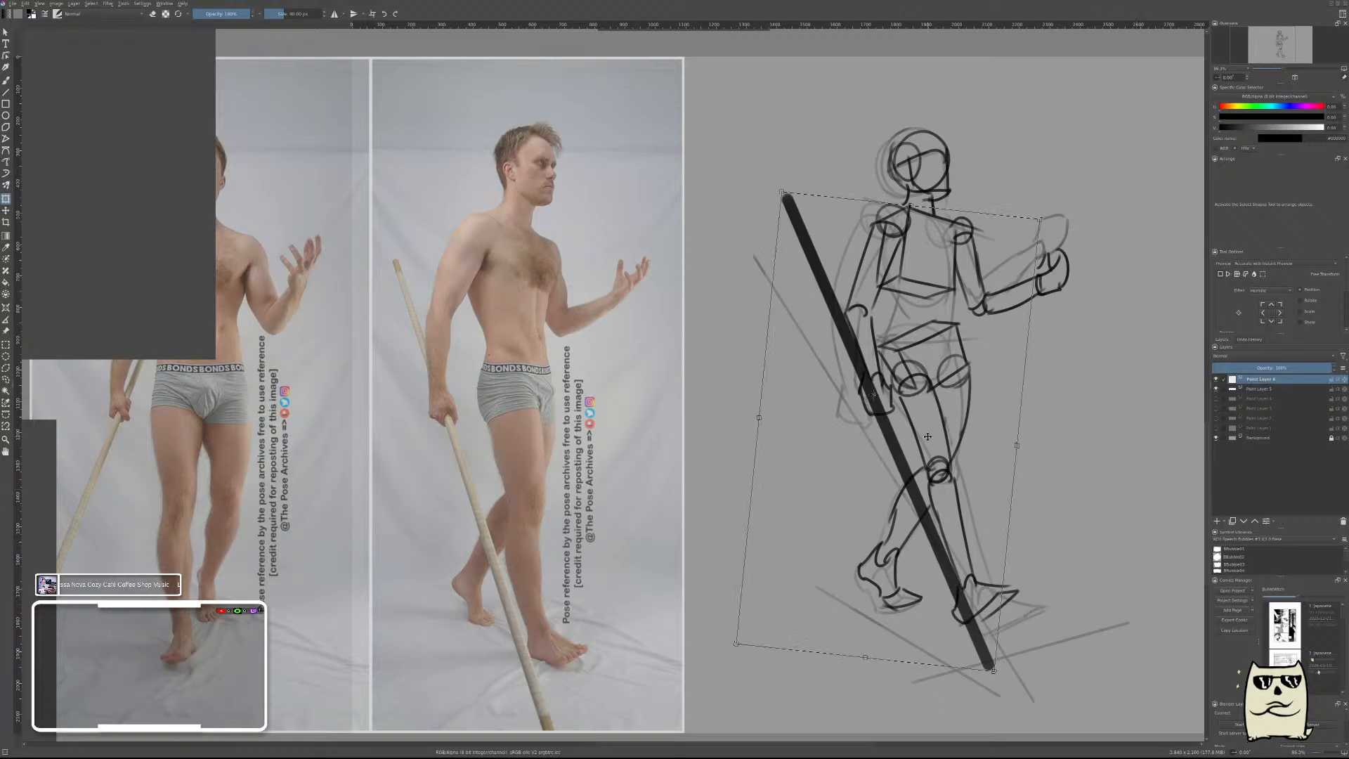
mouse_move(927, 436)
mouse_down()
mouse_move(937, 453)
mouse_move(925, 449)
mouse_up()
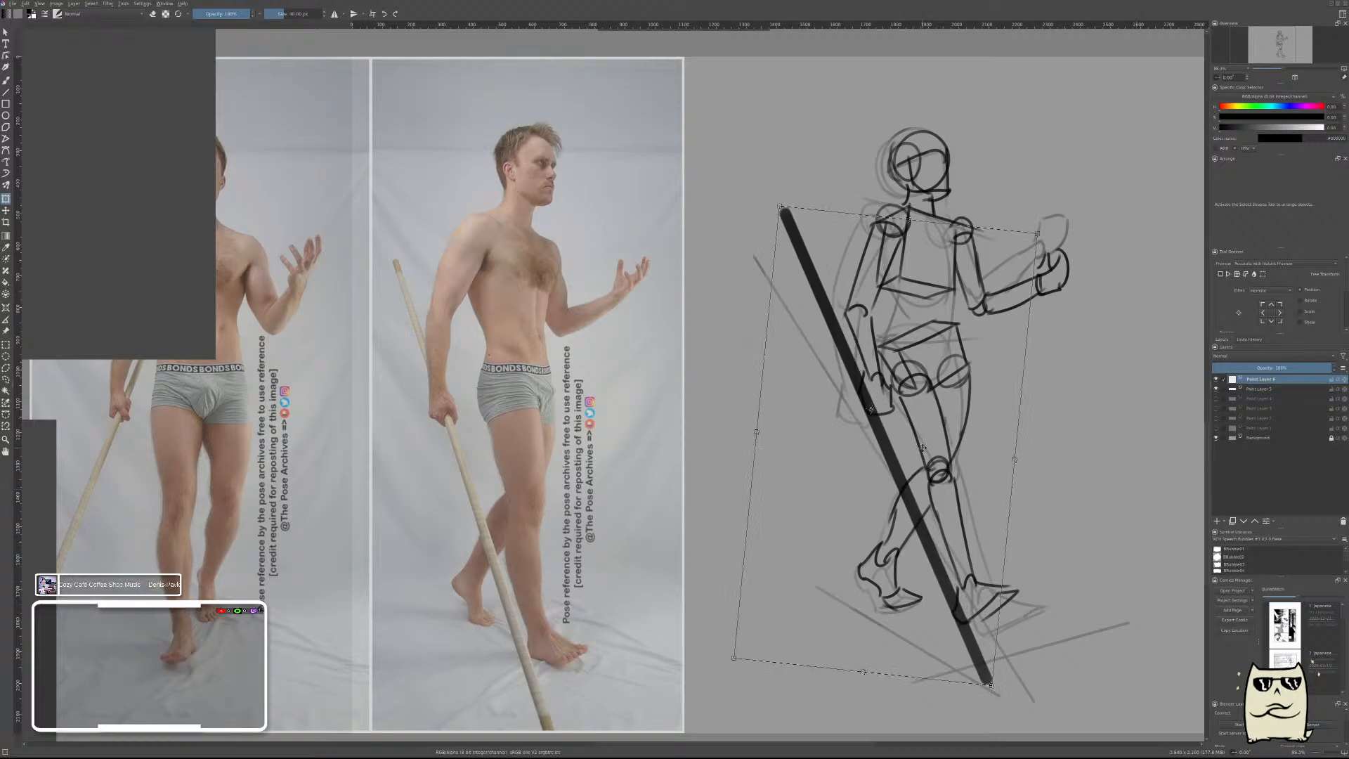
key(Return)
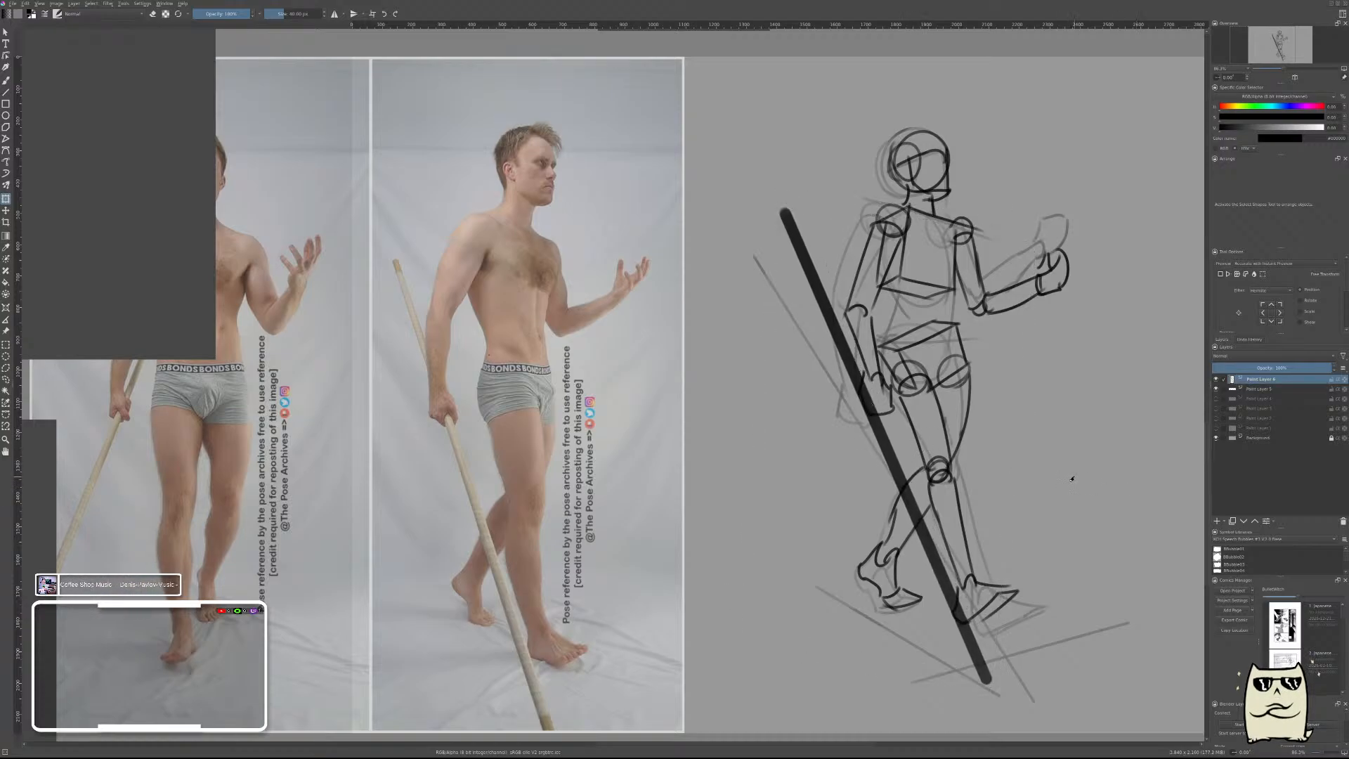
key(ctrl+e)
Erase the overlapping construction lines inside the shoulder, hip and knee joint circles with the eraser brush.
key(b)
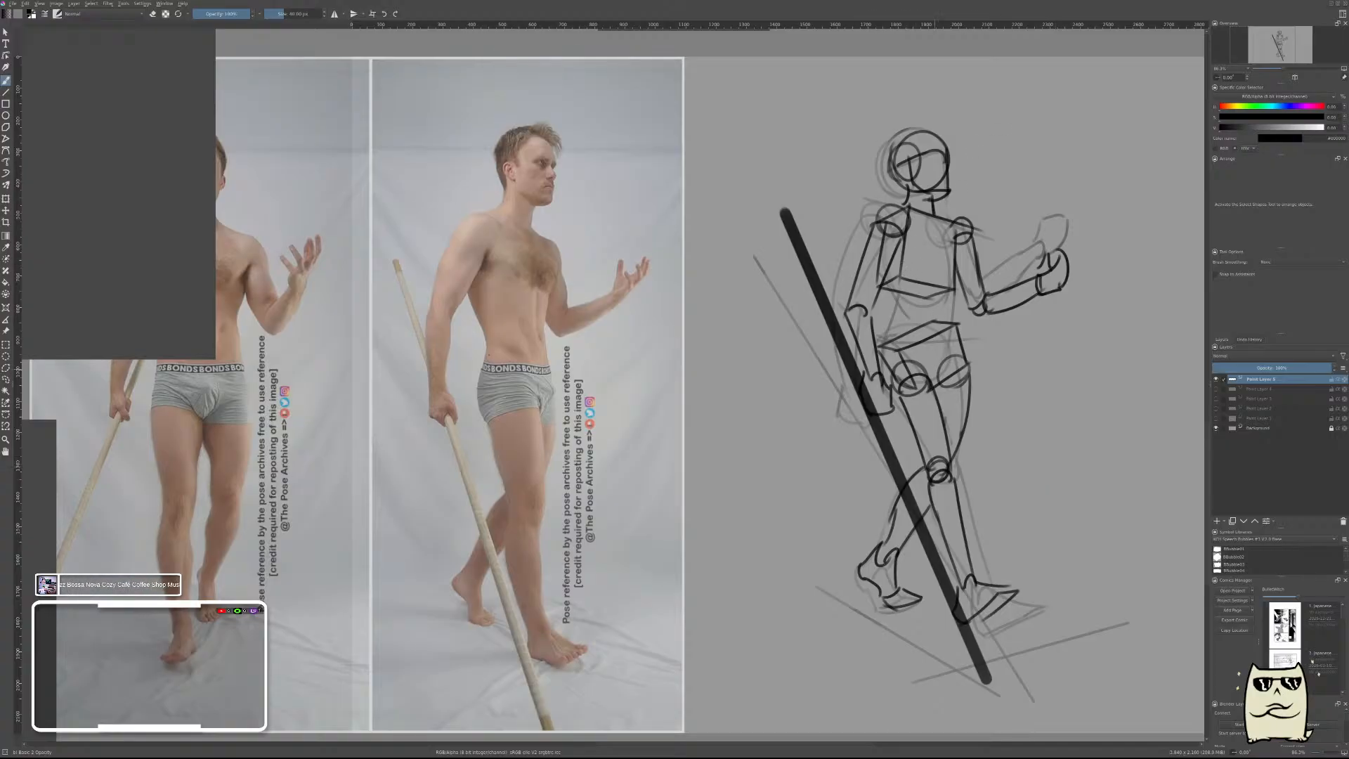
right_click(1042, 337)
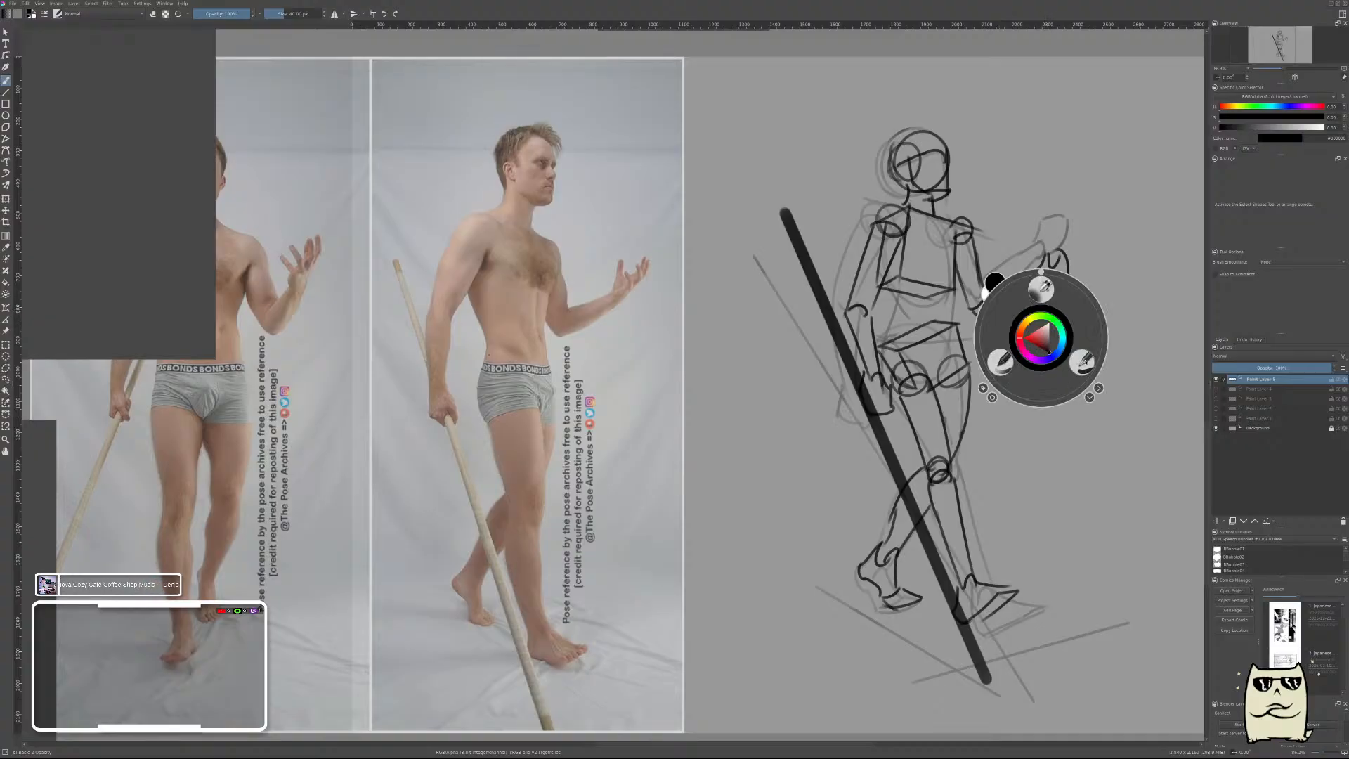
click(1081, 363)
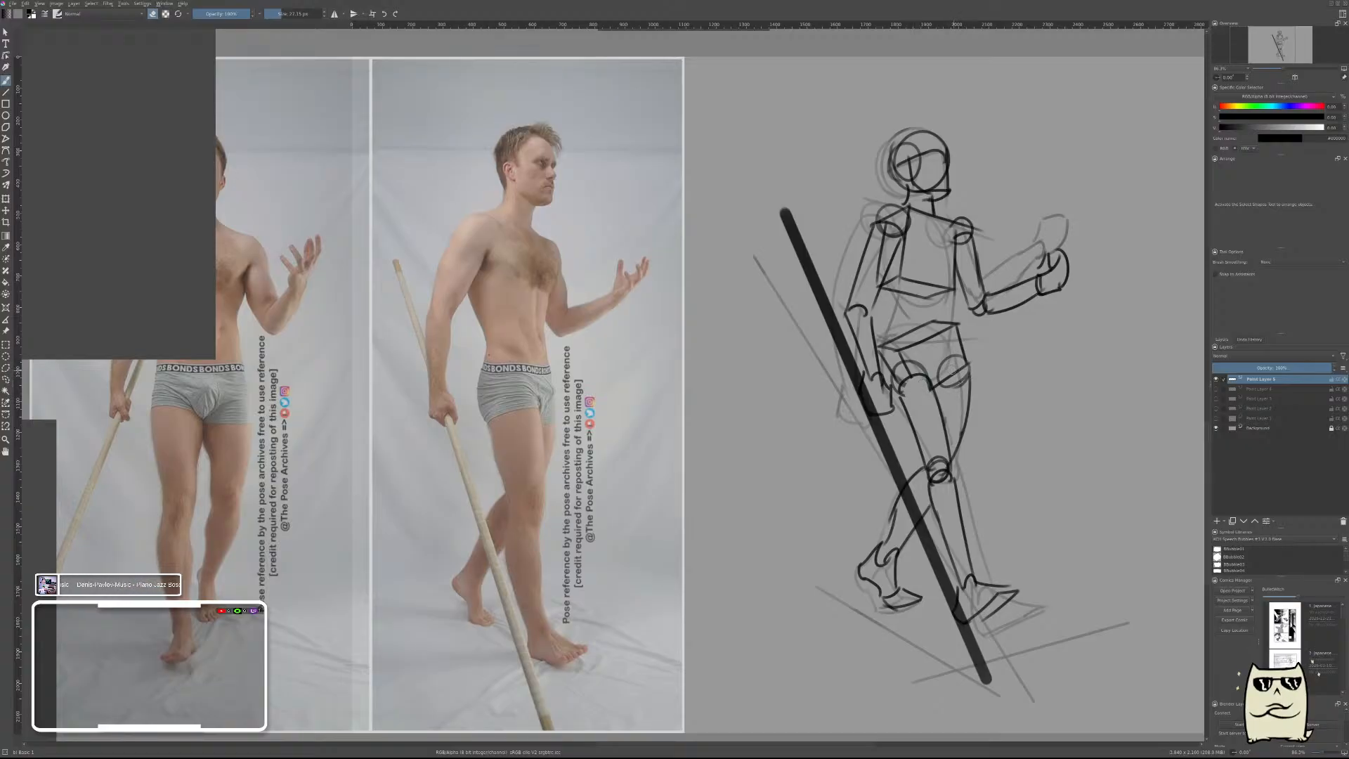
drag(941, 374, 947, 360)
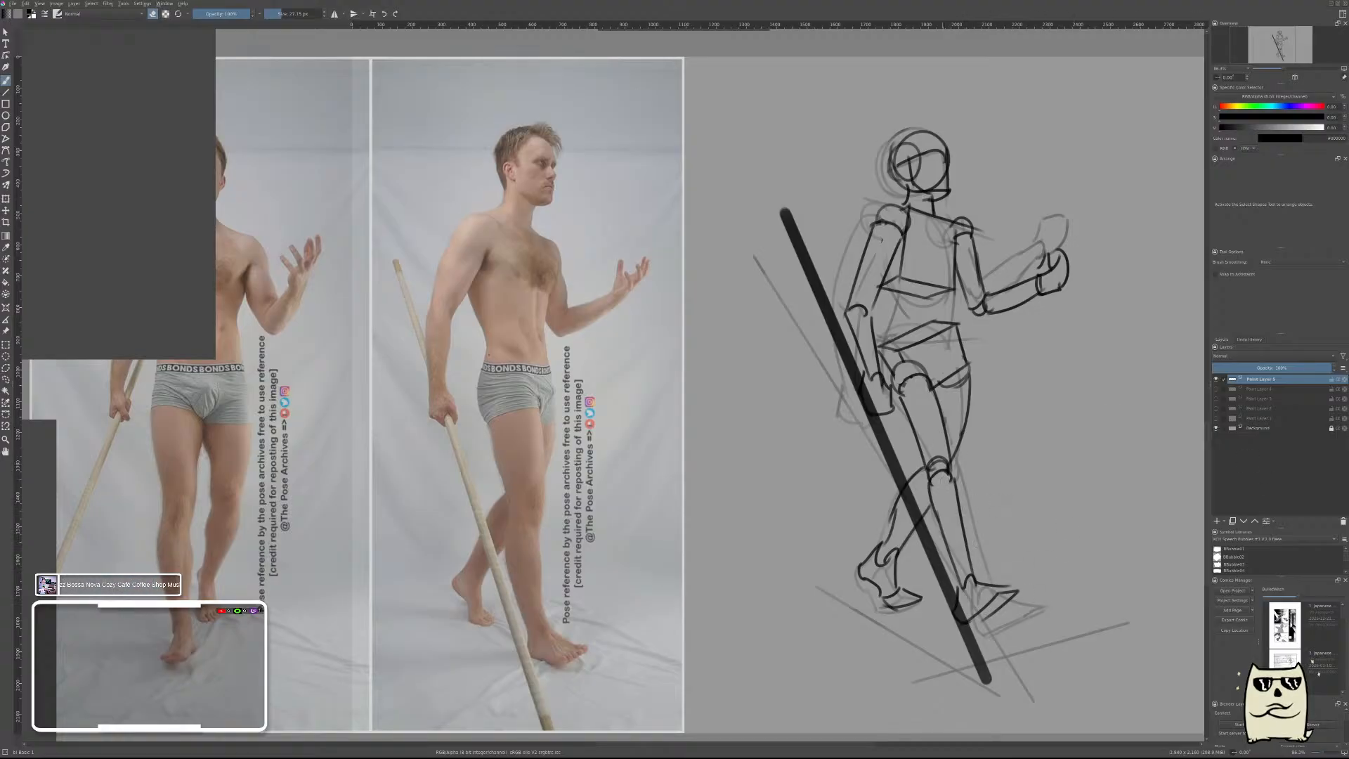
Draw two thin straight ground lines with a smaller brush, one beneath the rear foot and one beneath the front foot.
right_click(958, 415)
click(890, 455)
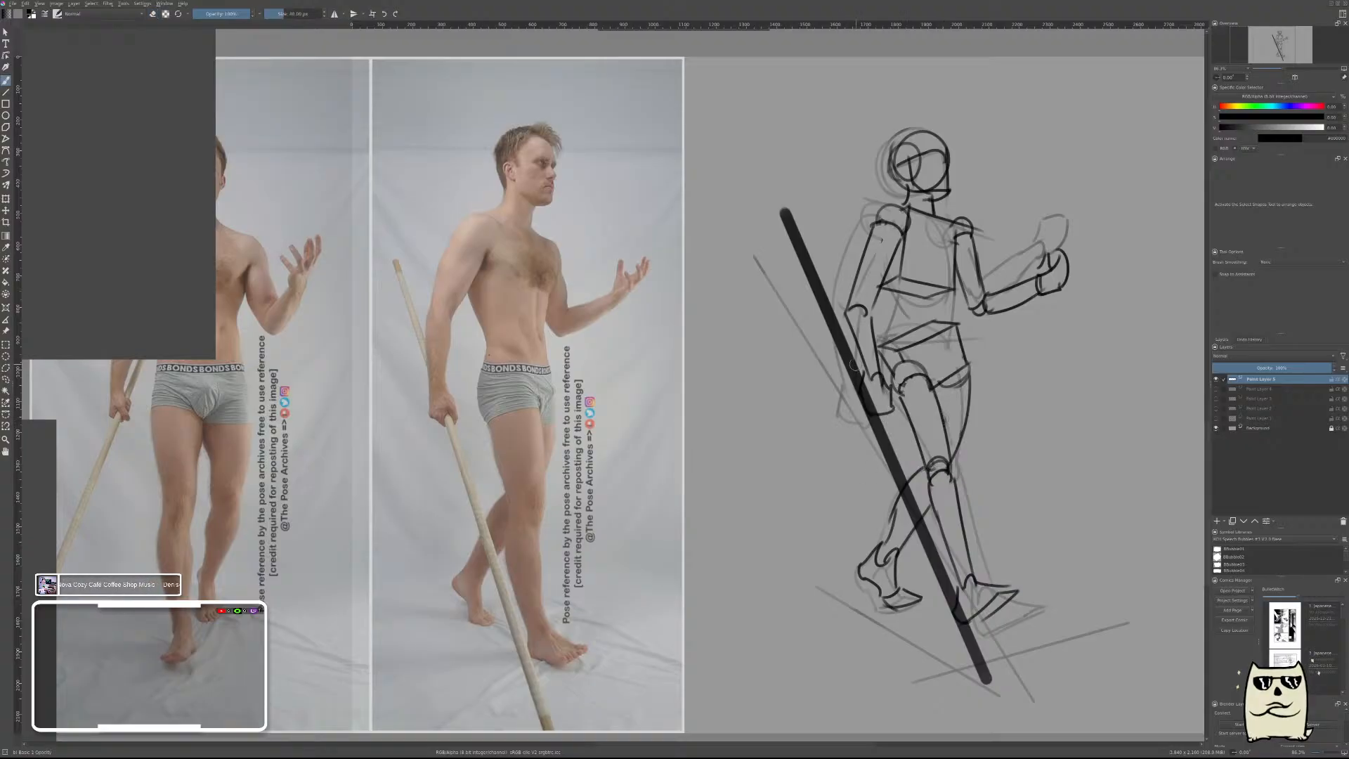
key(bracketleft)
key(bracketleft)
key(bracketleft)
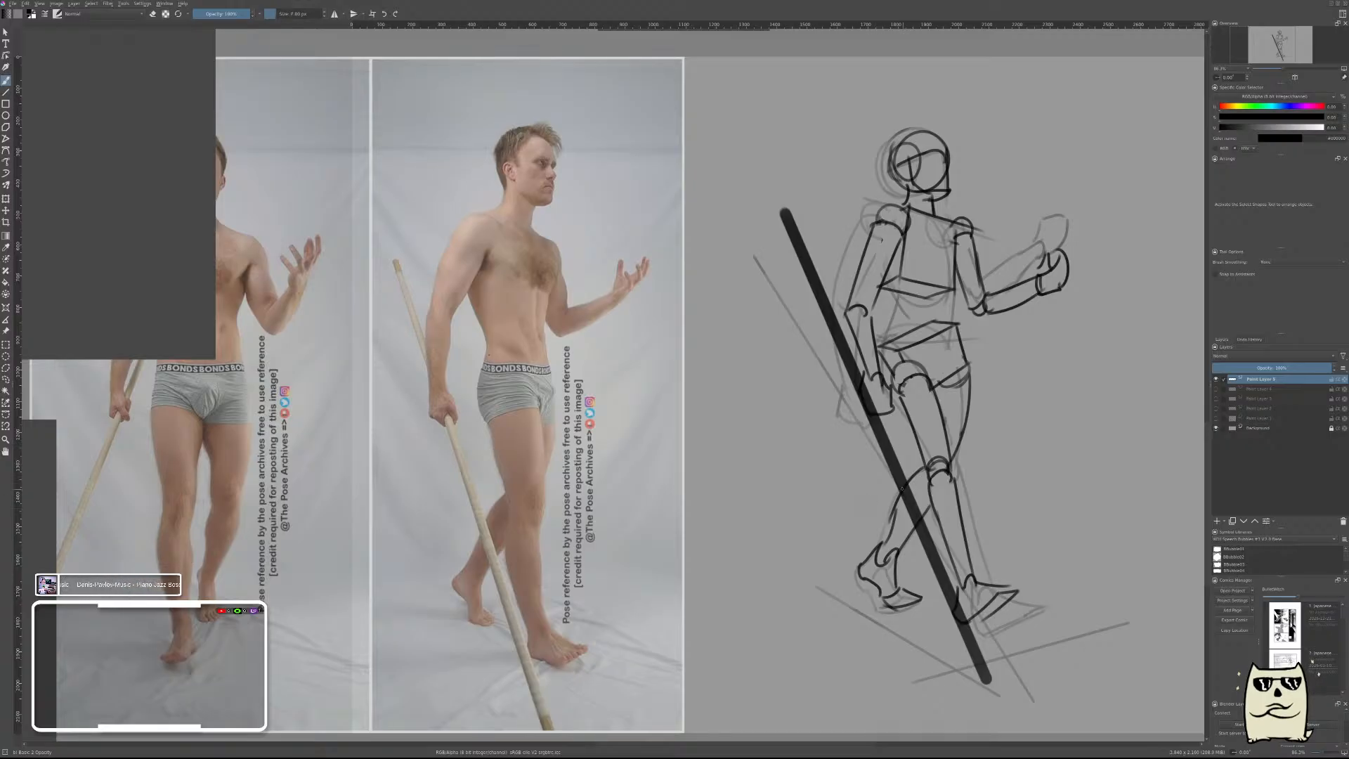
key(v)
key(b)
mouse_move(906, 433)
mouse_down()
mouse_move(909, 473)
mouse_move(911, 427)
mouse_up()
drag(922, 521, 921, 507)
key(v)
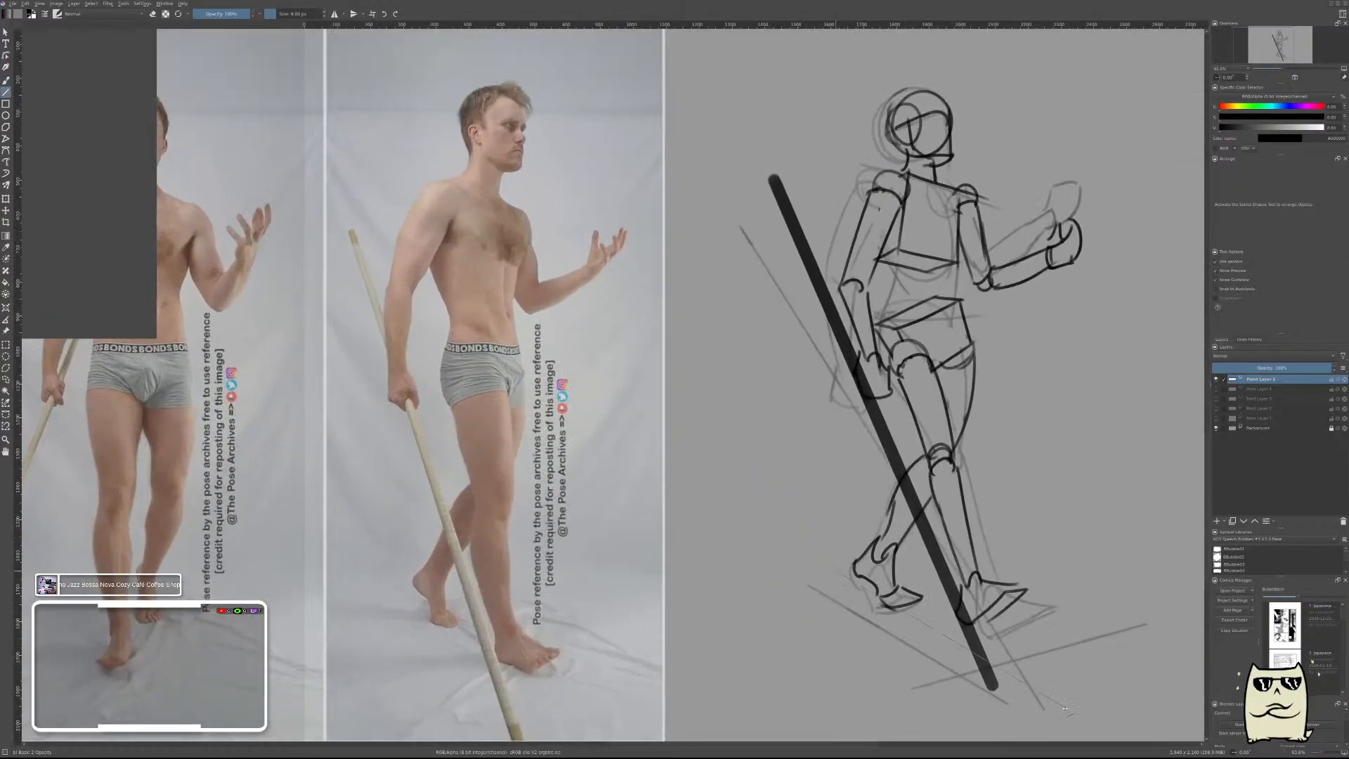
key(b)
key(v)
key(b)
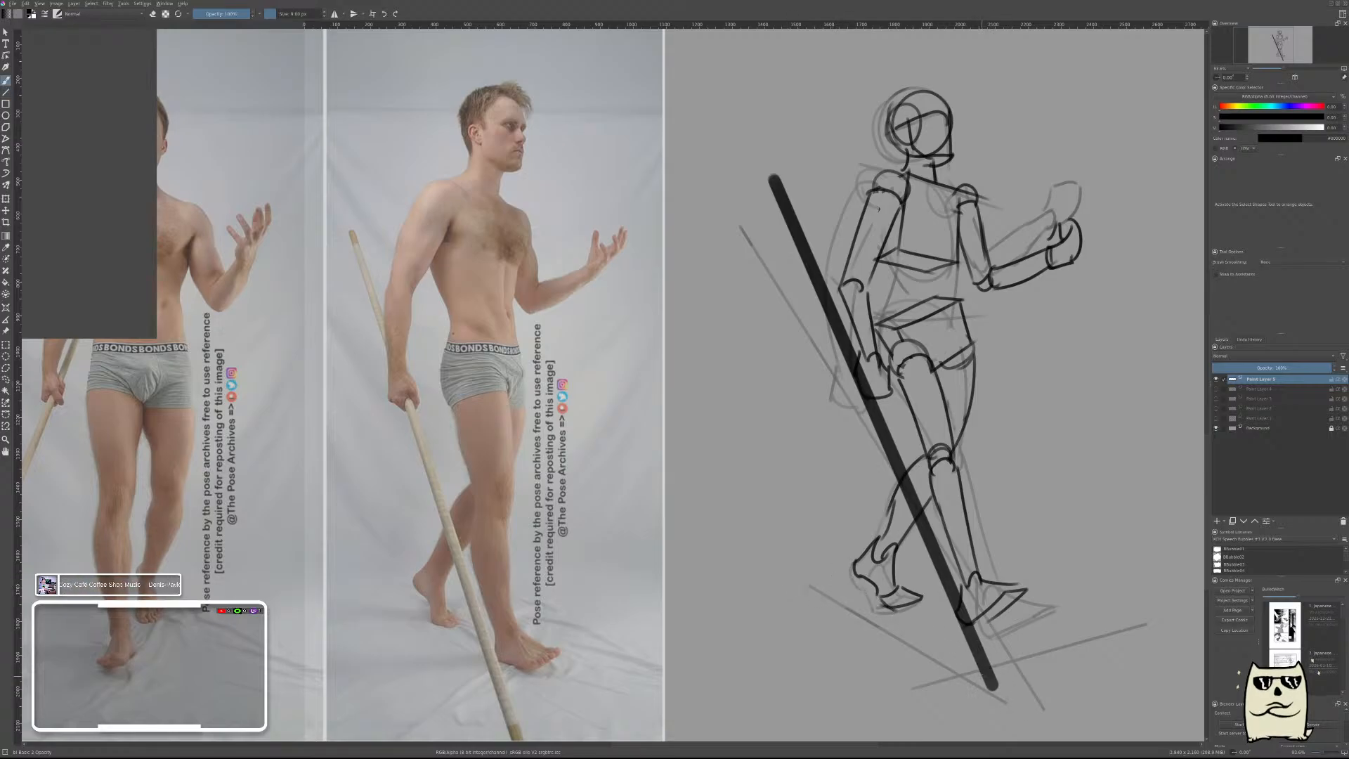
key(v)
drag(808, 573, 1017, 697)
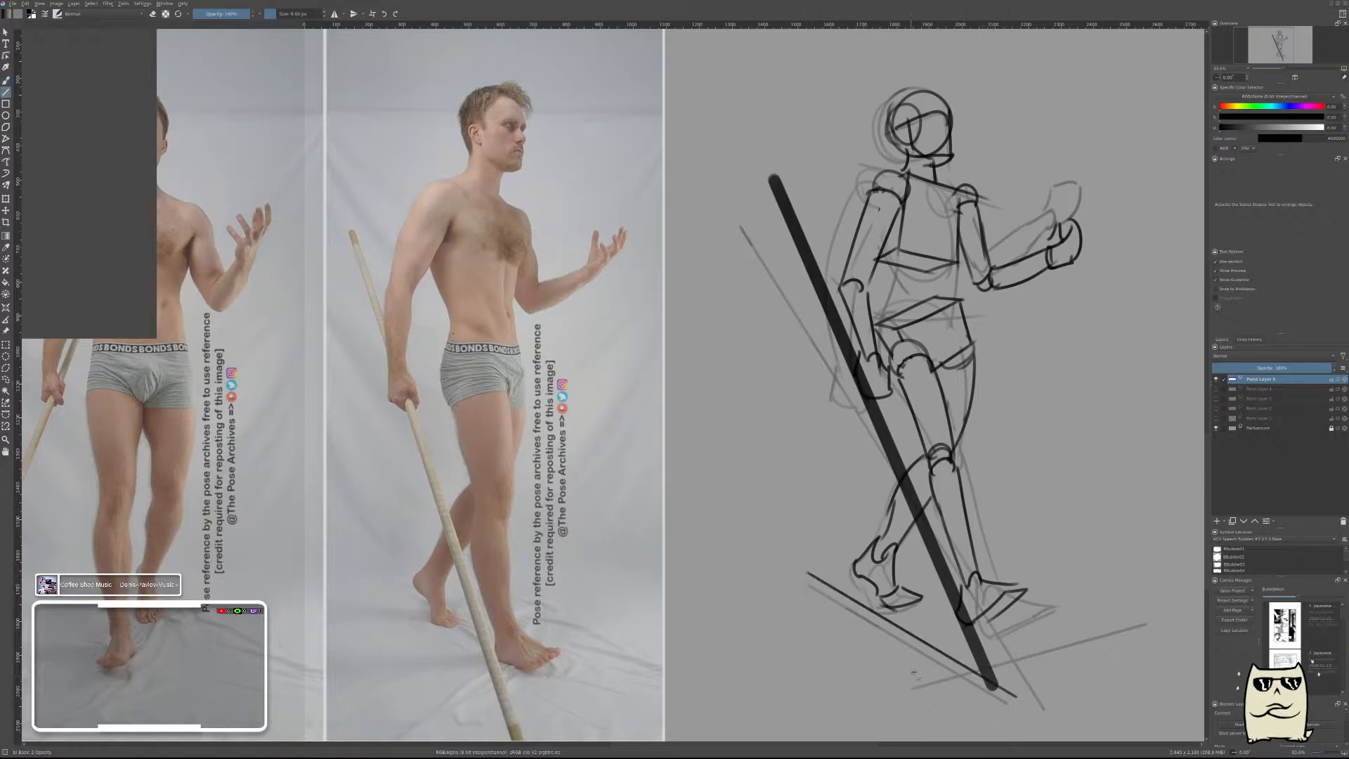
drag(912, 661, 1148, 597)
key(b)
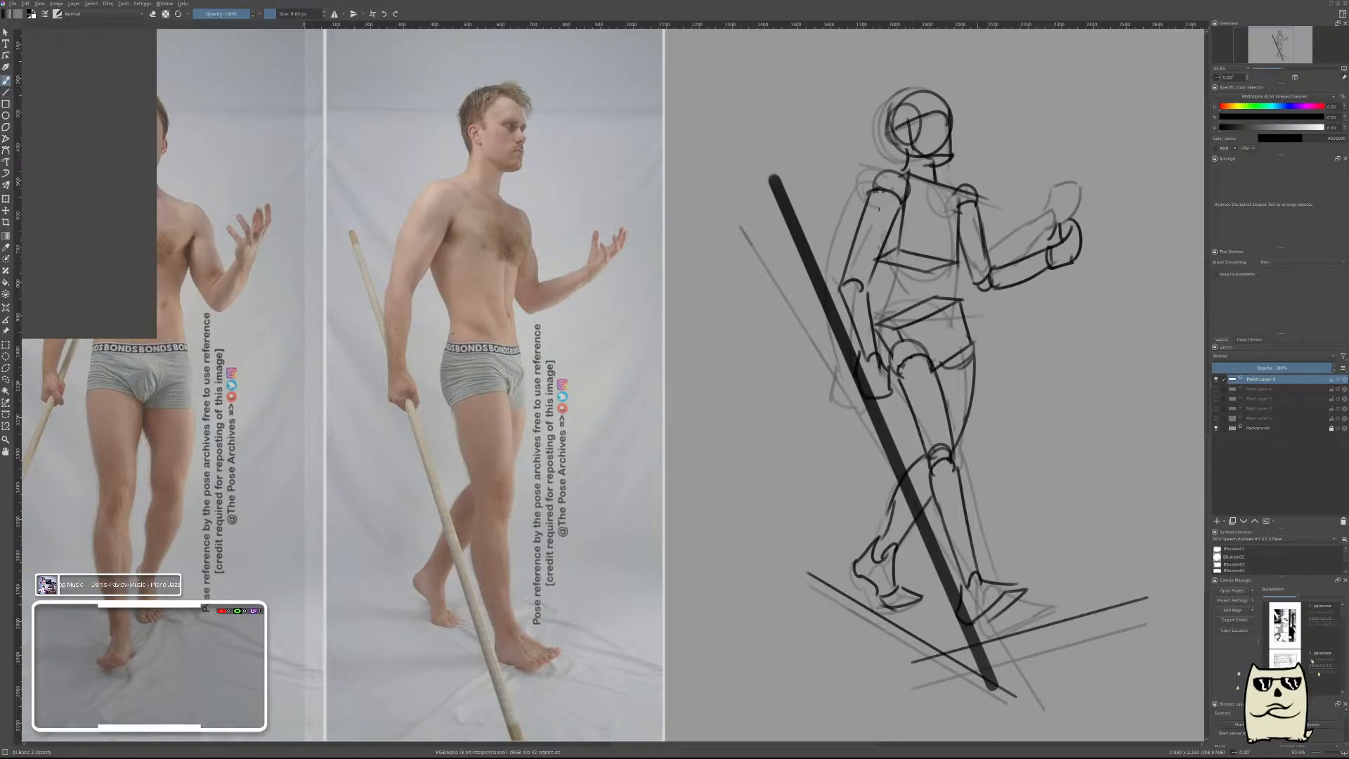
Move the figure sketch over the walking man's photo to compare the pose and proportions.
key(t)
drag(942, 373, 514, 374)
mouse_move(522, 476)
mouse_down()
mouse_move(513, 511)
mouse_move(525, 474)
mouse_up()
mouse_move(817, 503)
mouse_down()
mouse_move(914, 375)
mouse_move(897, 421)
mouse_up()
Select the figure sketch with a freehand lasso and isolate it from the stray content on its layer.
key(ctrl+t)
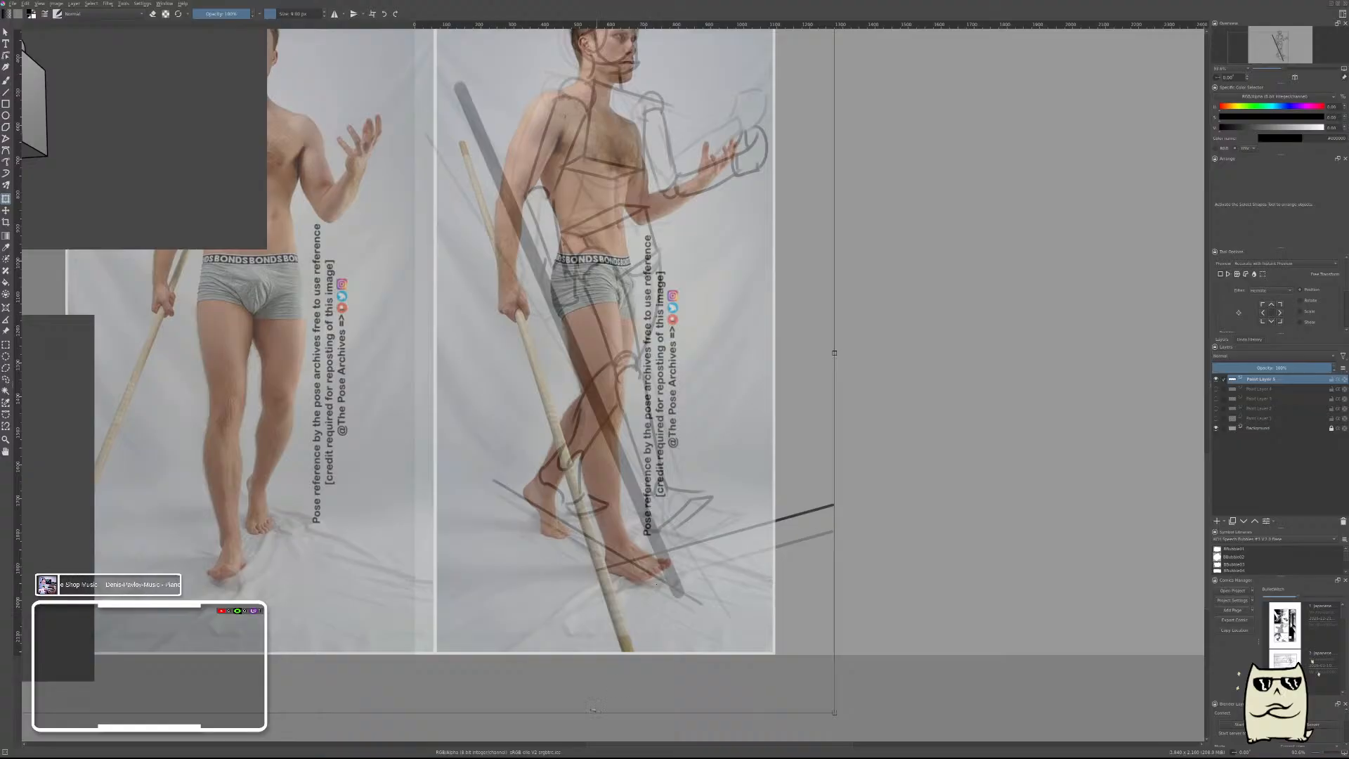
drag(879, 346, 879, 381)
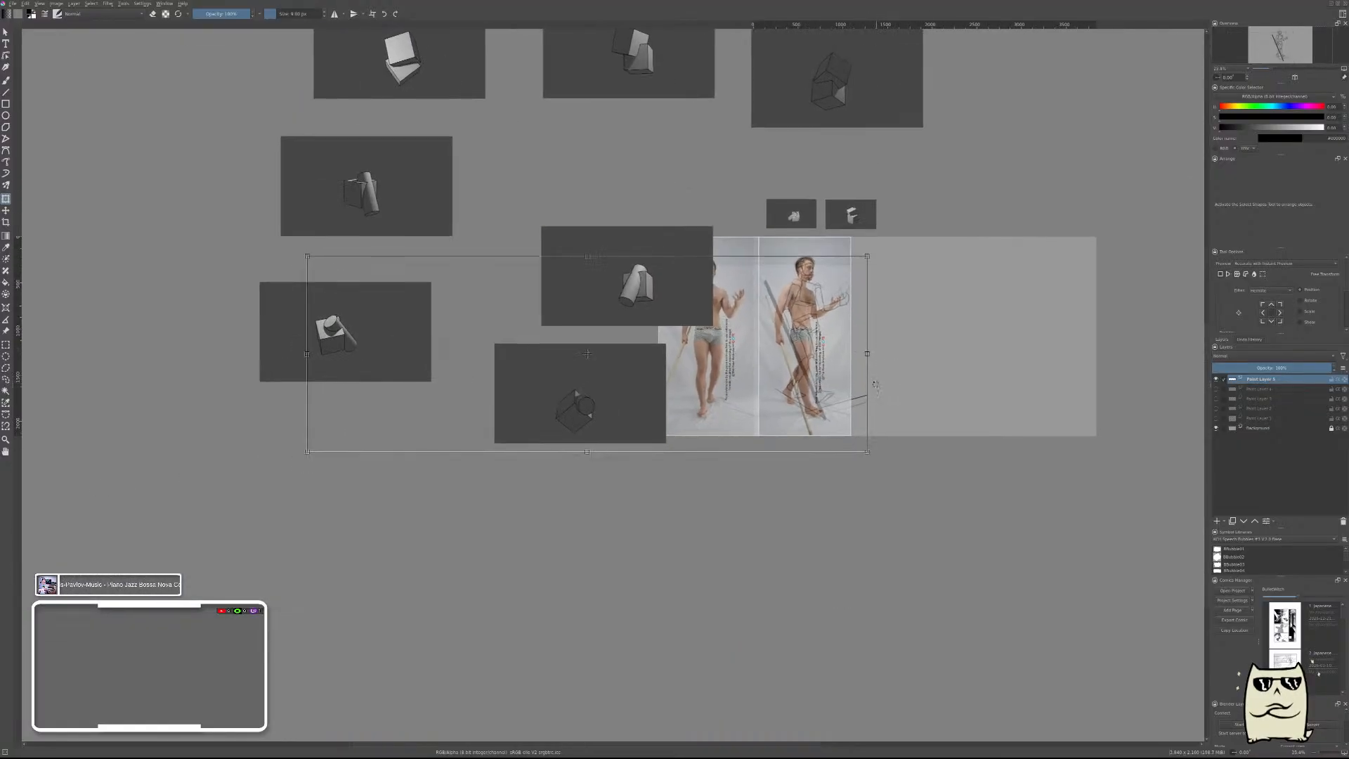
key(l)
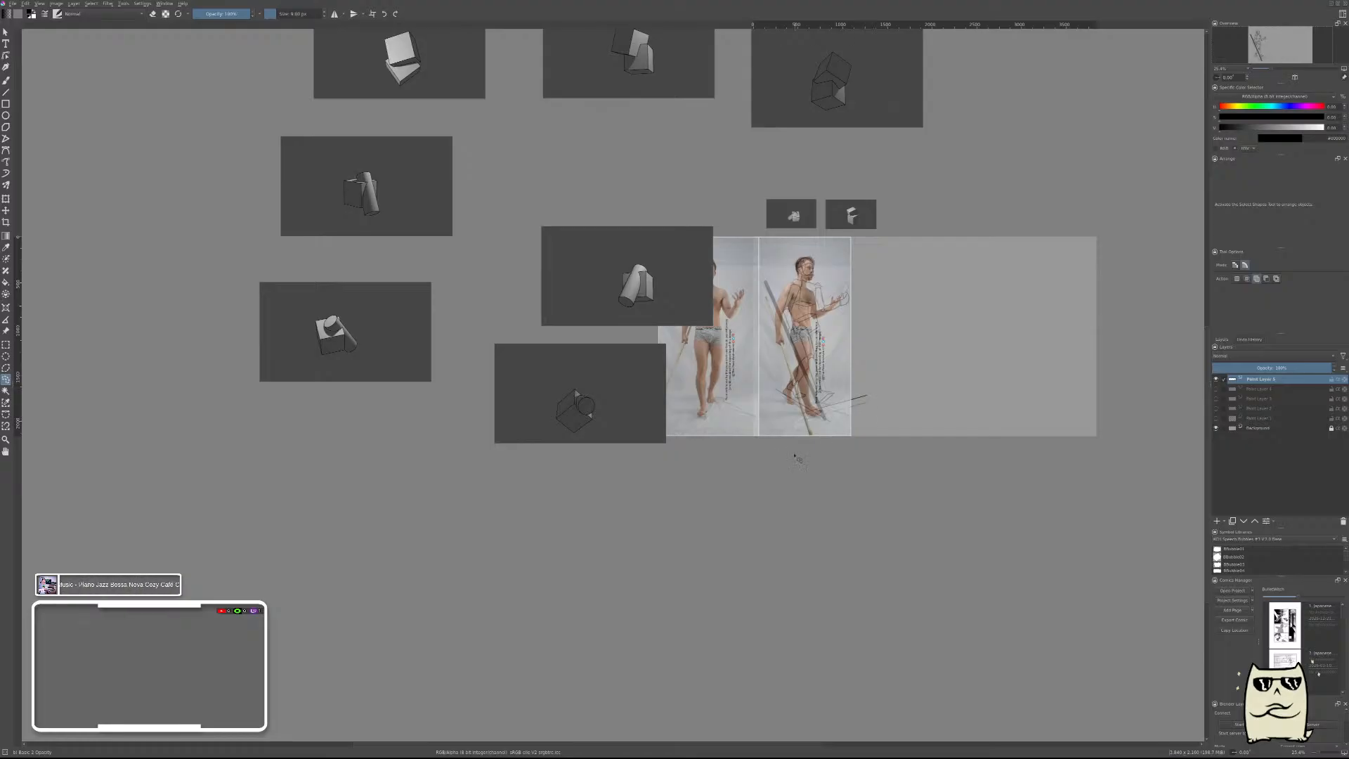
drag(758, 430, 748, 273)
key(Delete)
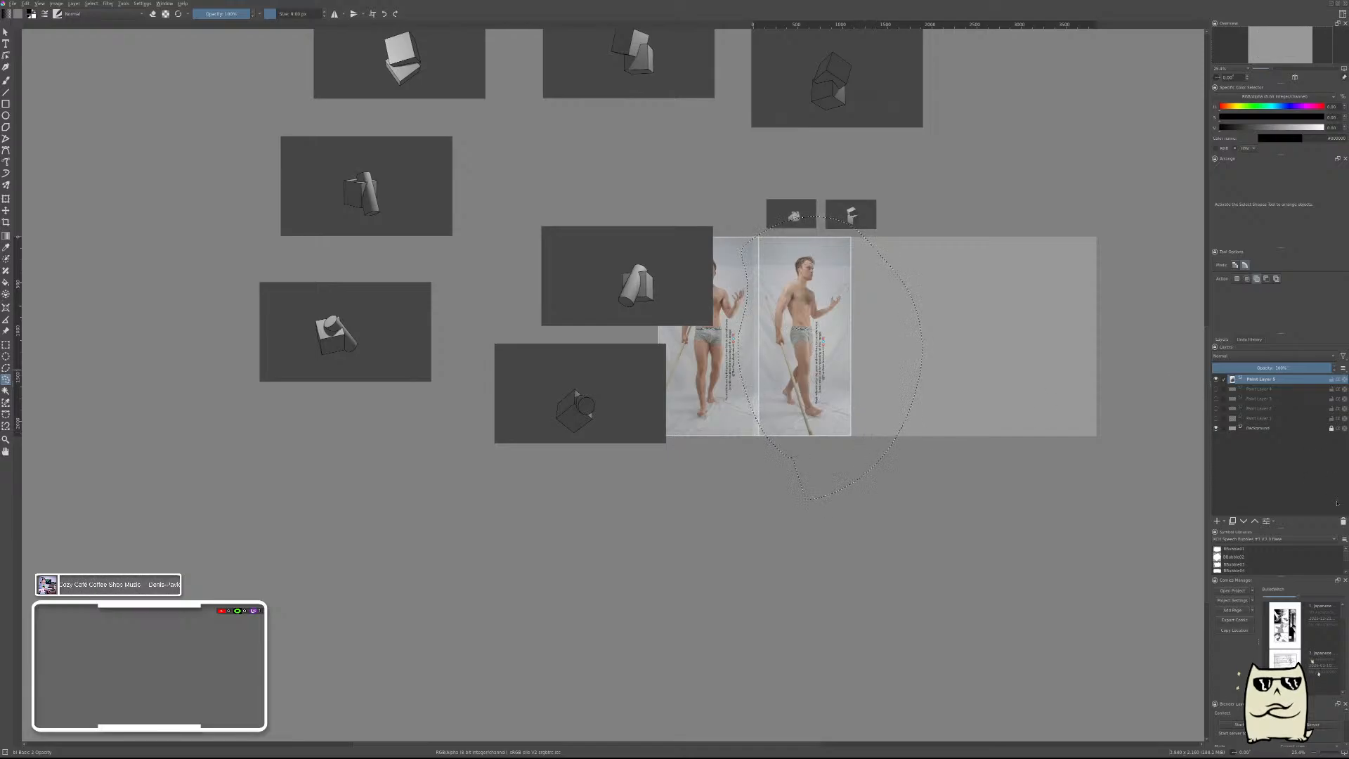
click(1343, 522)
key(ctrl+z)
key(ctrl+shift+a)
key(ctrl+z)
click(1343, 520)
key(ctrl+z)
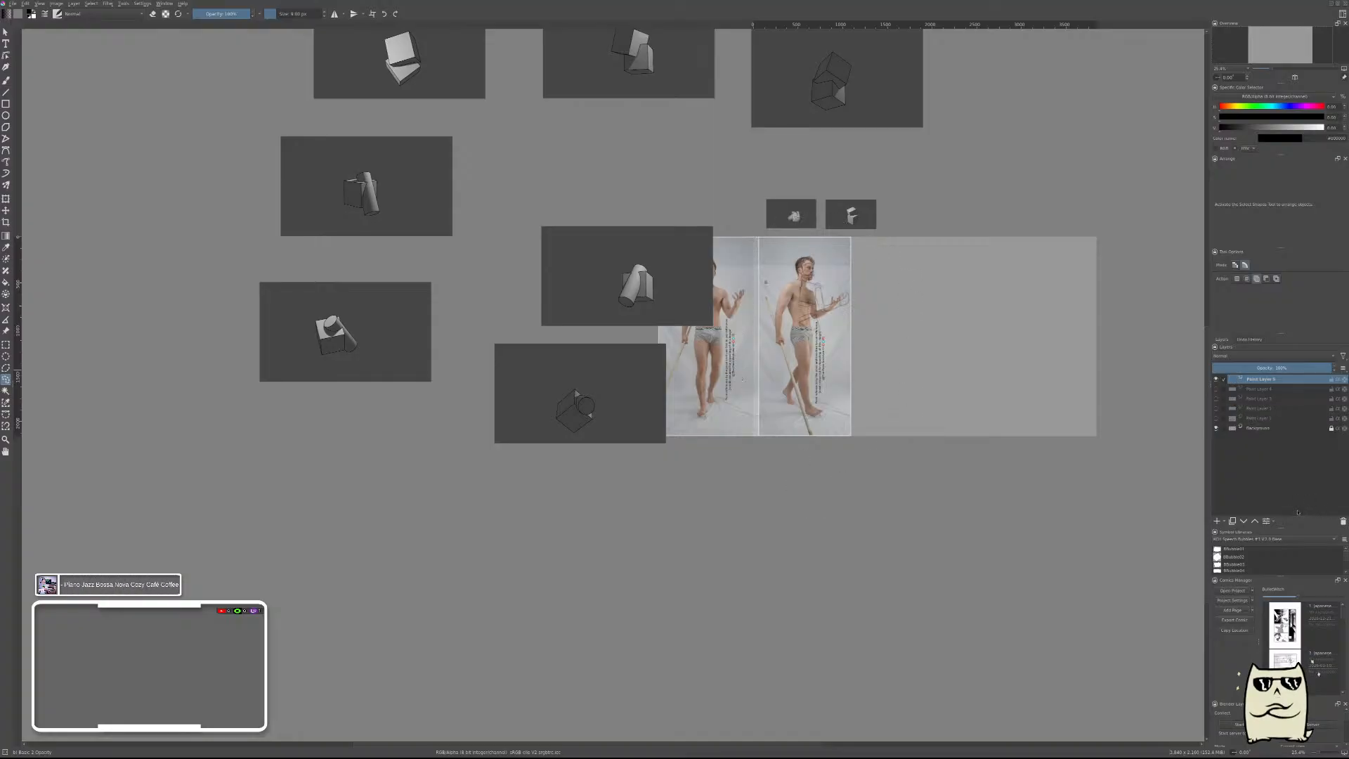
Move the sketch over the reference photo so that its head lines up with the man's head.
scroll(892, 253, up, 3)
scroll(901, 279, up, 2)
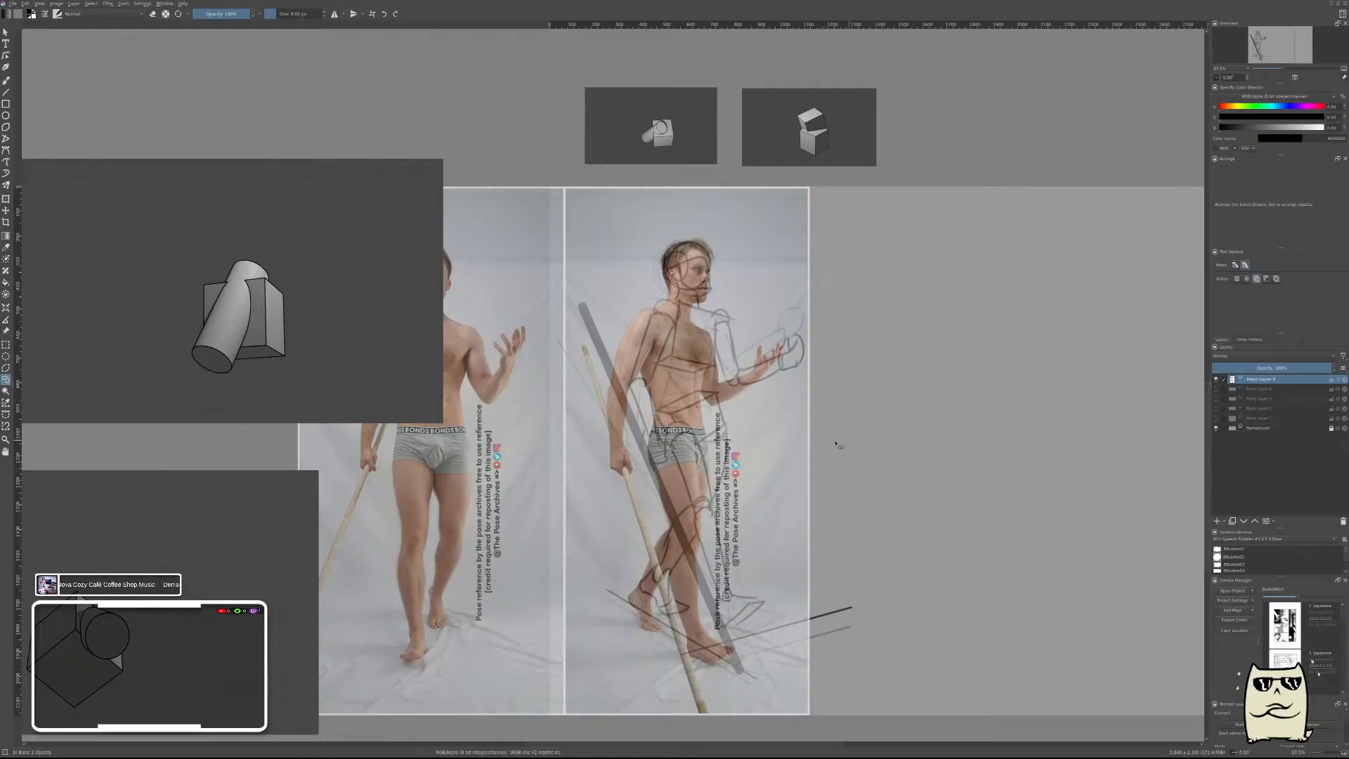
key(t)
mouse_move(758, 434)
mouse_down()
mouse_move(1025, 432)
mouse_move(699, 428)
mouse_up()
drag(861, 477, 907, 368)
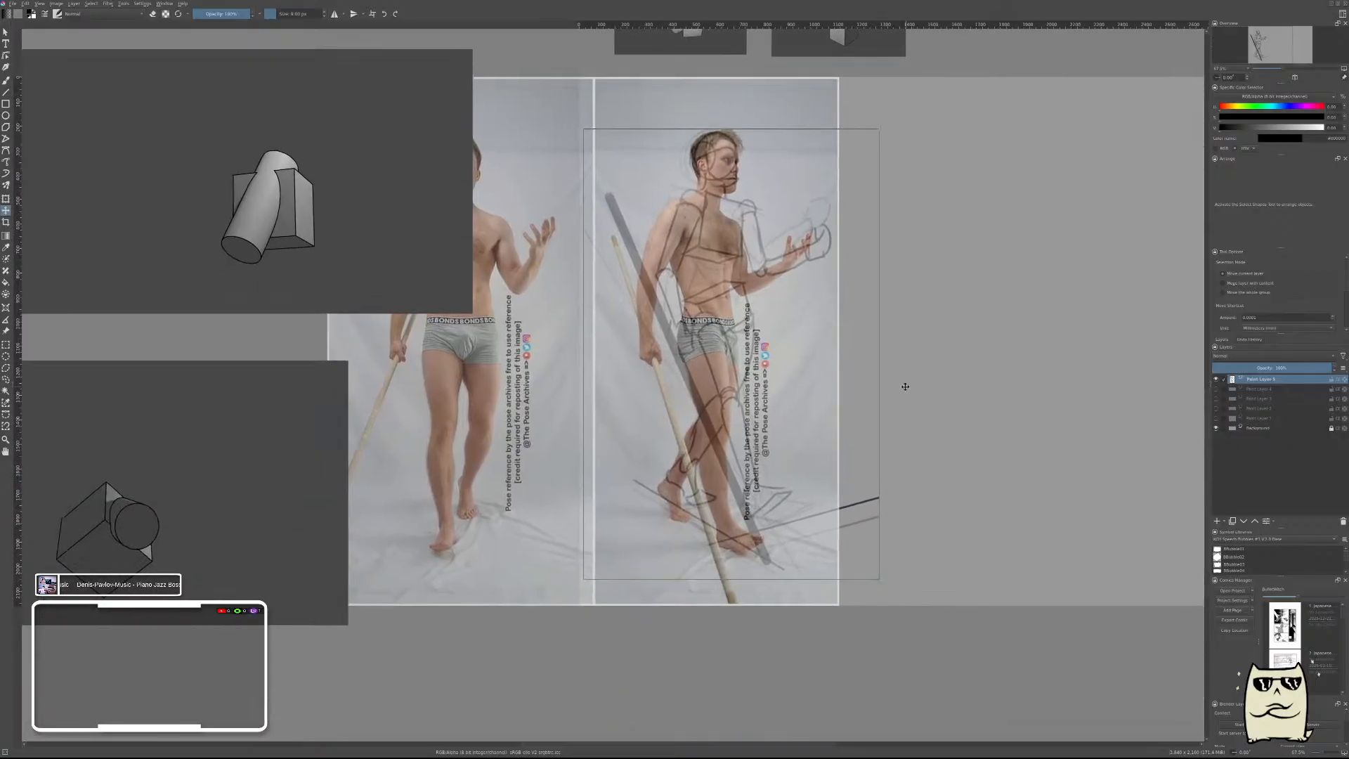
Try to stretch the sketch downward to match the height of the man in the photo.
key(ctrl+t)
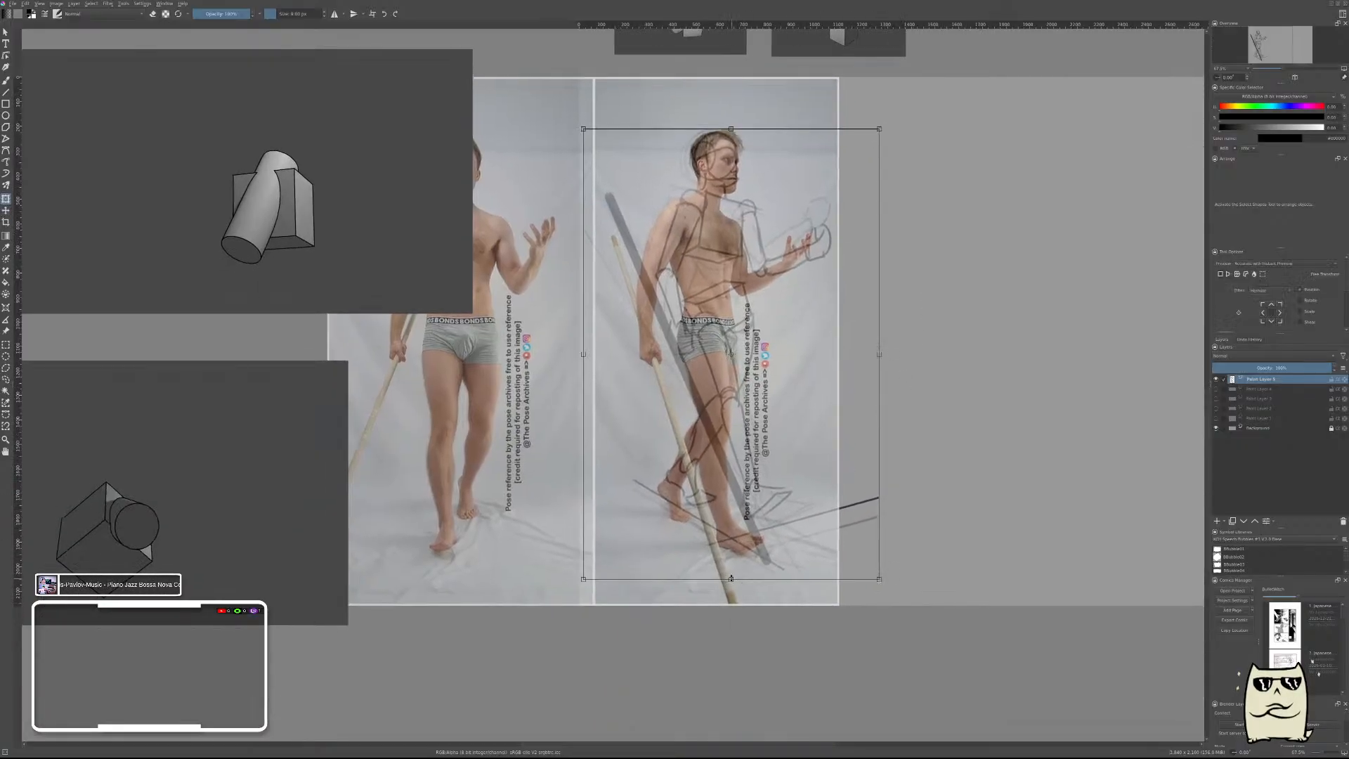
drag(731, 579, 724, 607)
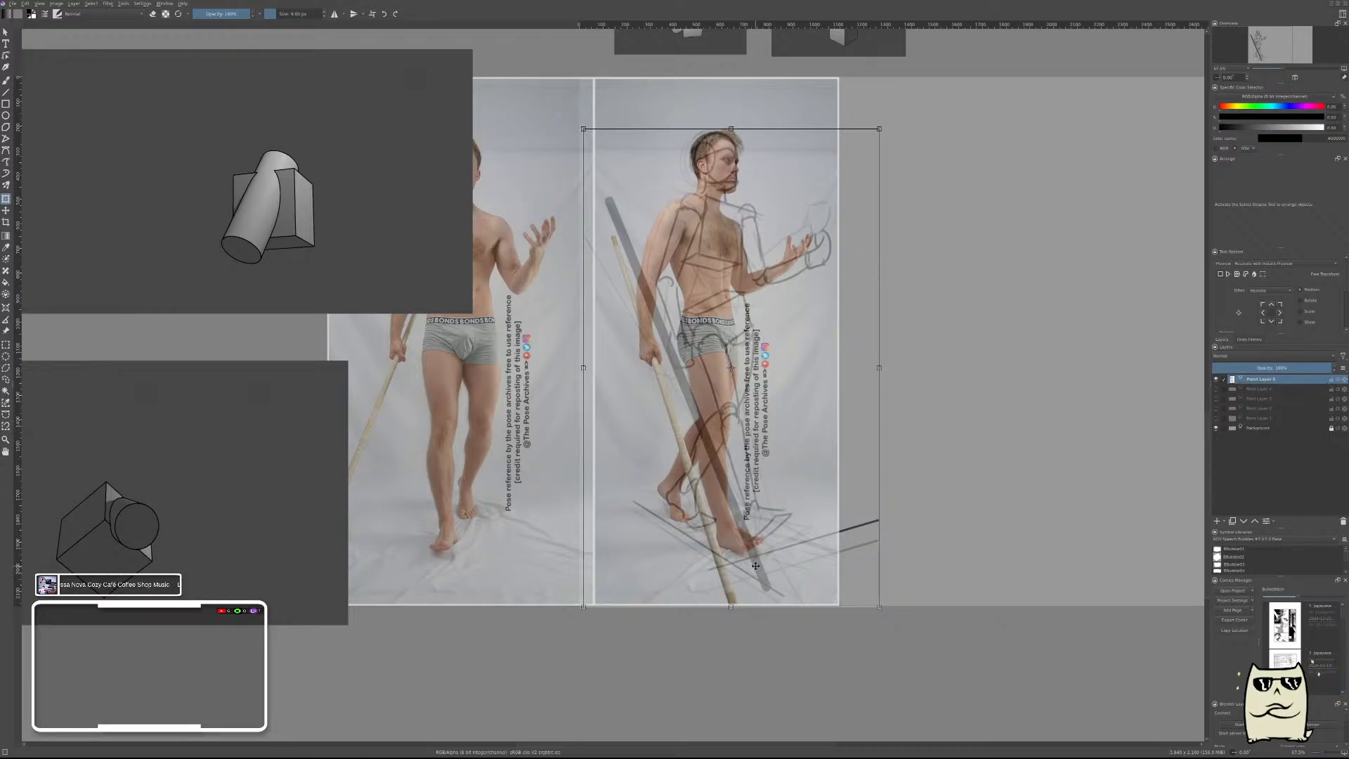
drag(731, 605, 731, 579)
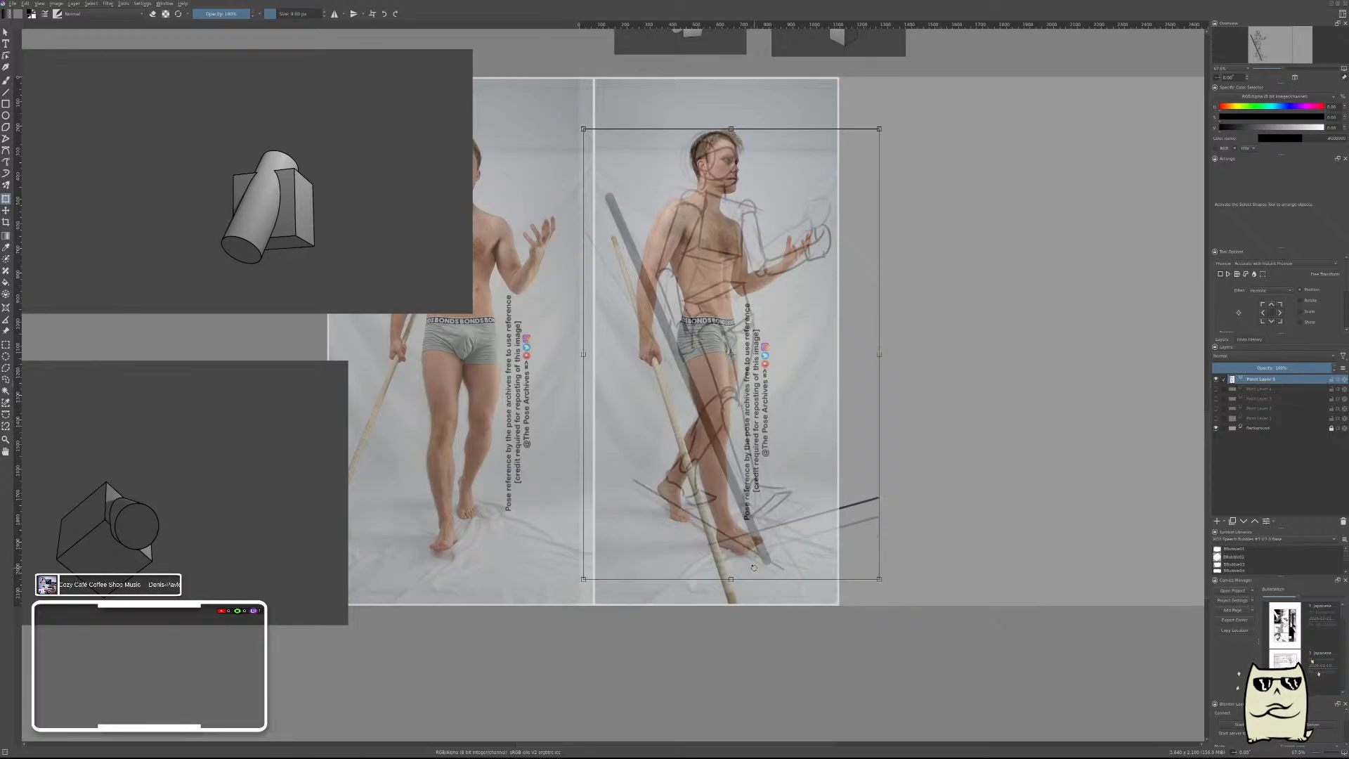
key(Escape)
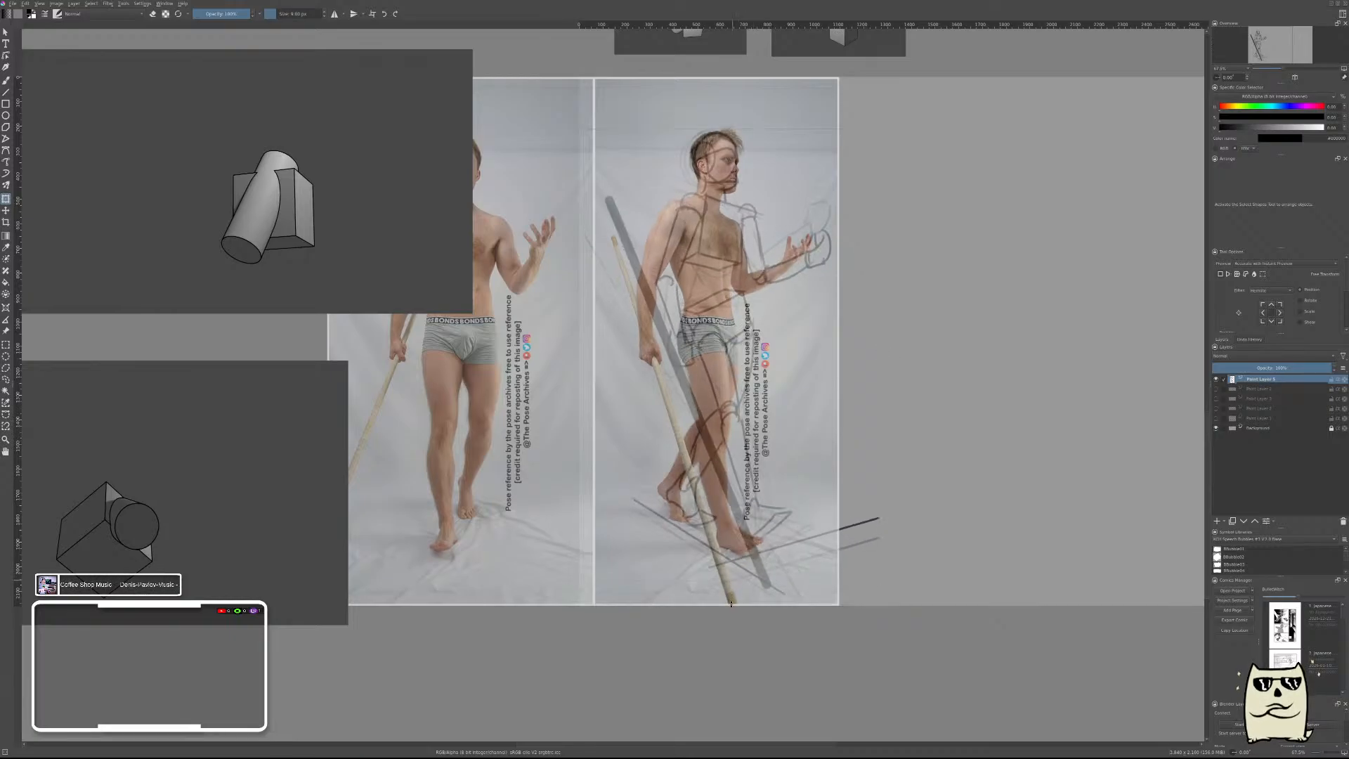
click(731, 605)
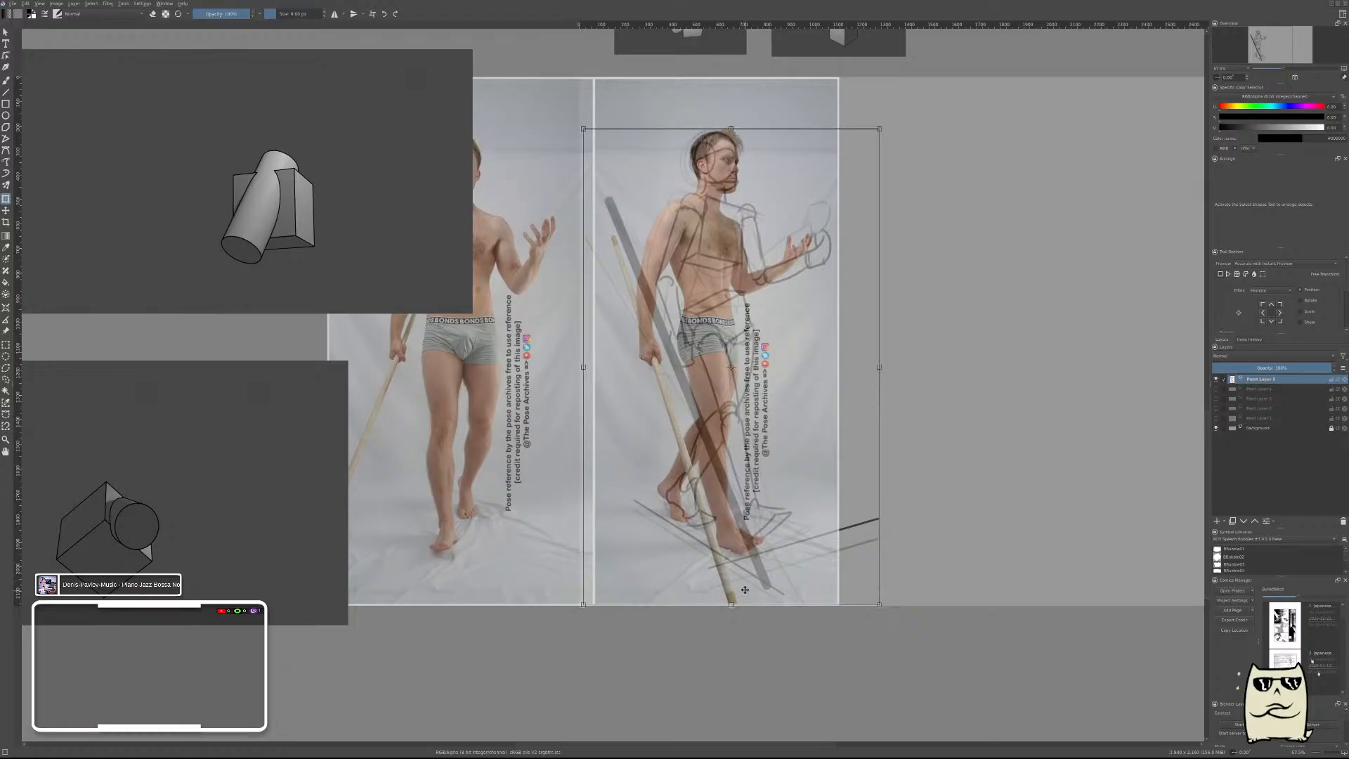
drag(731, 604, 730, 579)
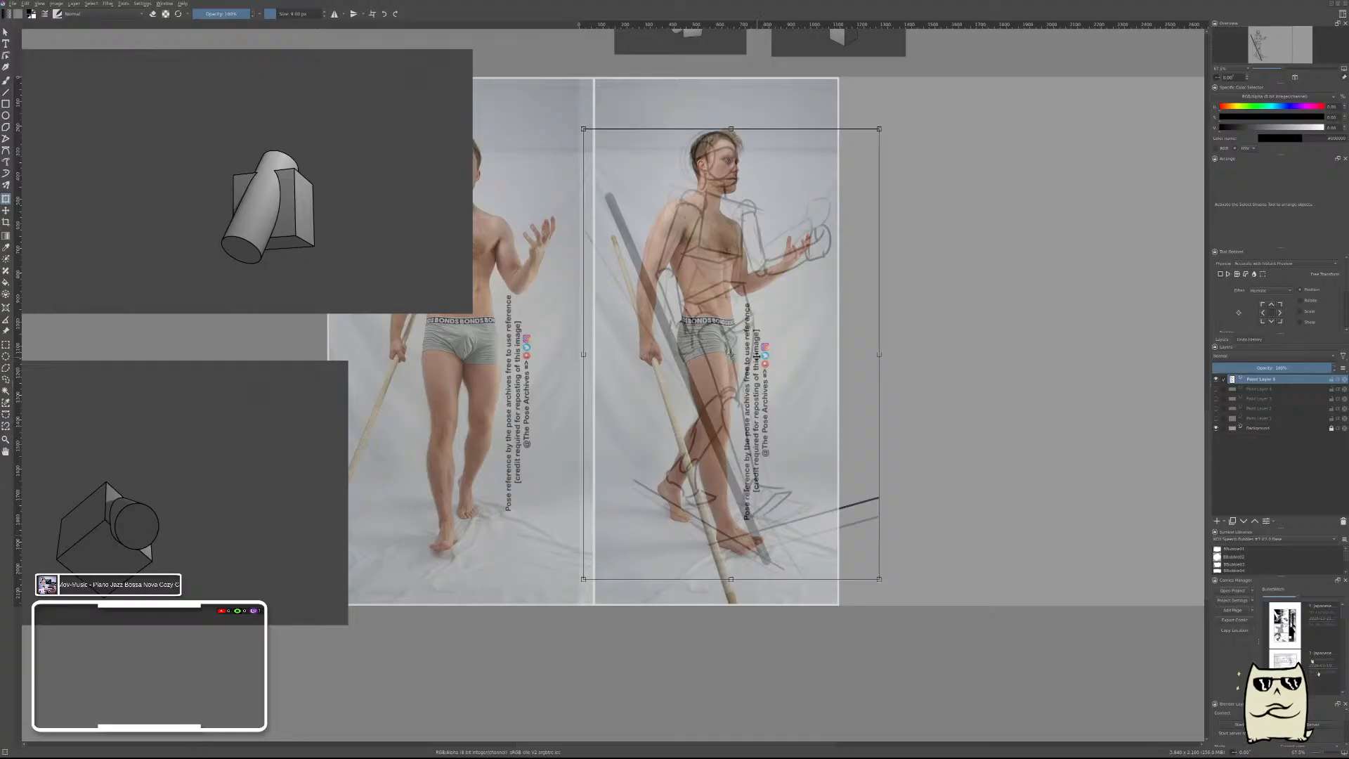
mouse_move(757, 349)
mouse_down()
mouse_move(757, 367)
mouse_move(771, 343)
mouse_up()
Try to select the lower part of the sketch with a freehand lasso.
key(l)
mouse_move(629, 545)
mouse_down()
mouse_move(618, 528)
mouse_move(631, 425)
mouse_move(649, 407)
mouse_move(652, 358)
mouse_up()
key(ctrl+z)
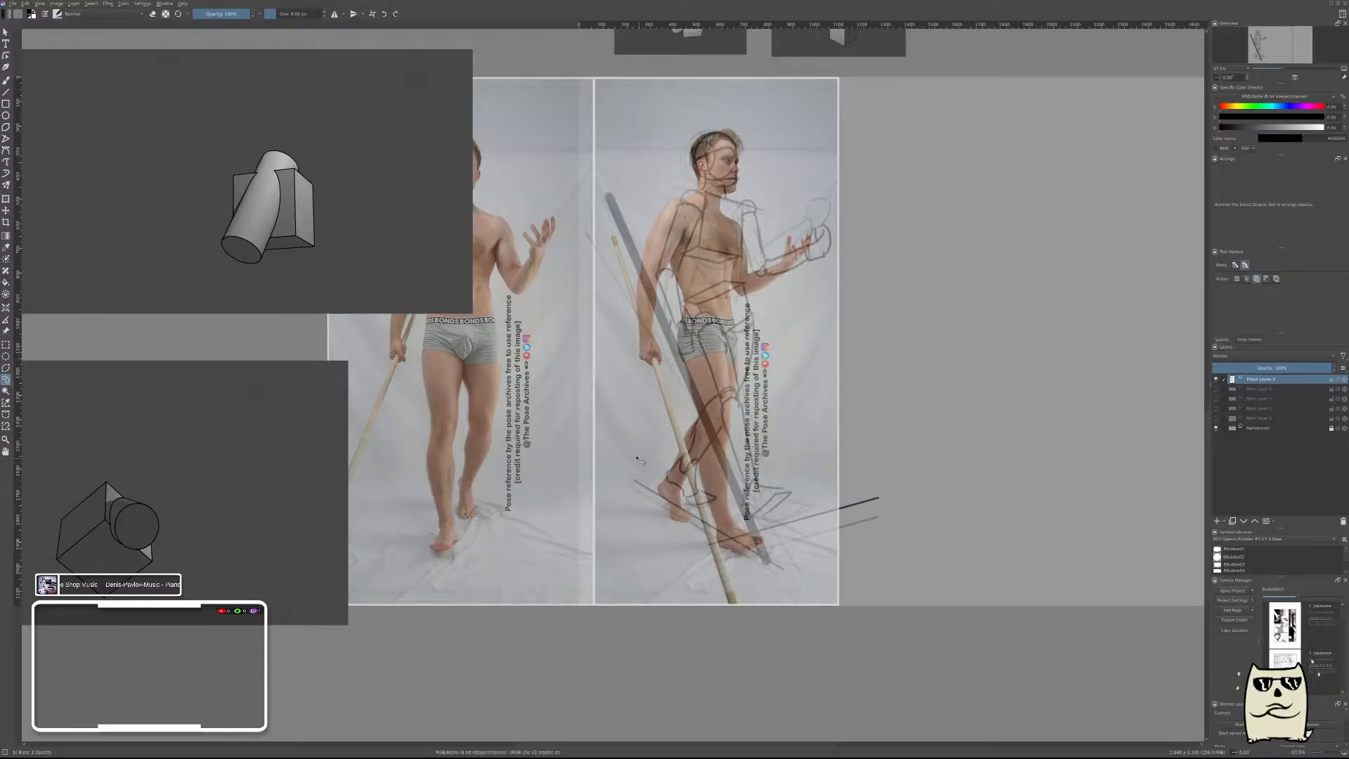
Try to lasso the sketch's hips and legs and shift them down to match the photo.
mouse_move(628, 464)
mouse_down()
mouse_move(613, 424)
mouse_move(668, 324)
mouse_up()
mouse_move(710, 277)
mouse_down()
mouse_move(765, 289)
mouse_move(861, 352)
mouse_move(945, 470)
mouse_move(874, 595)
mouse_move(781, 618)
mouse_move(609, 507)
mouse_up()
key(ctrl+t)
drag(742, 451, 741, 468)
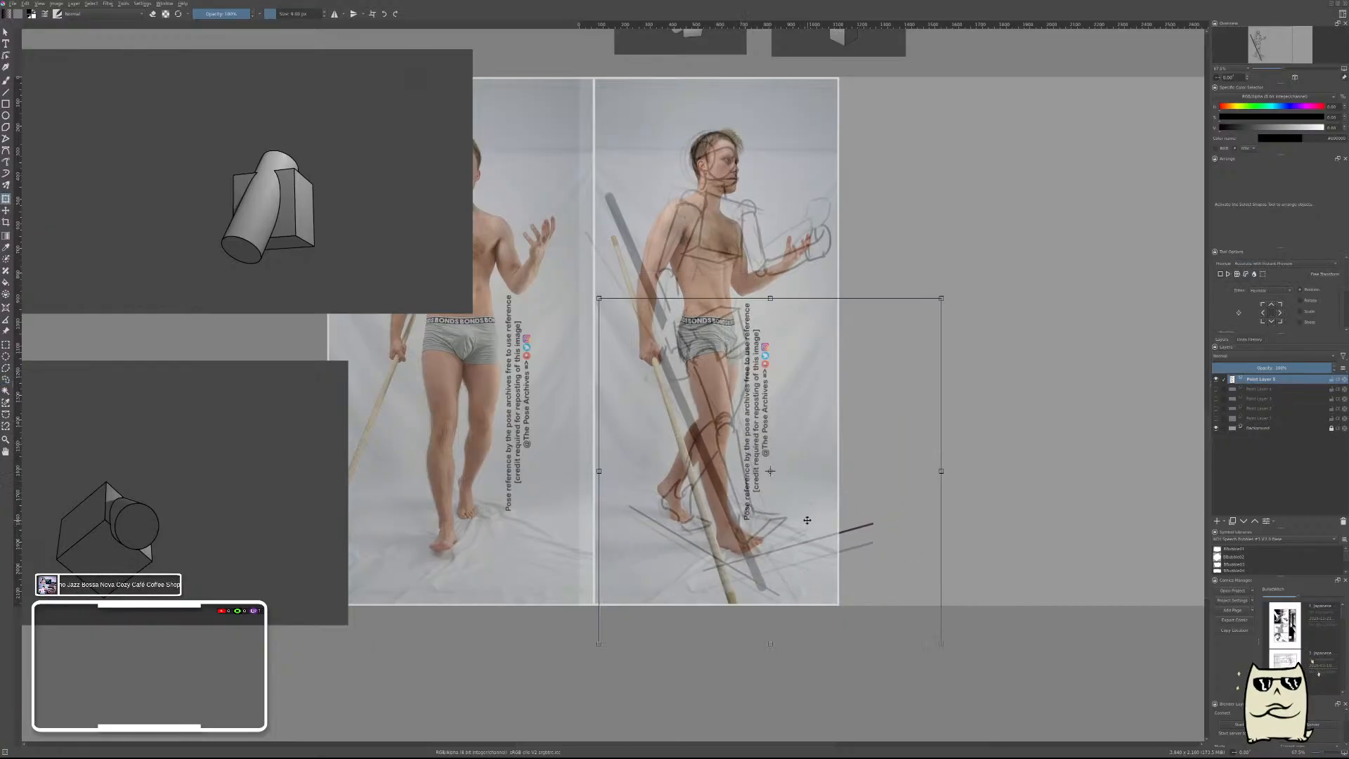
key(ctrl+z)
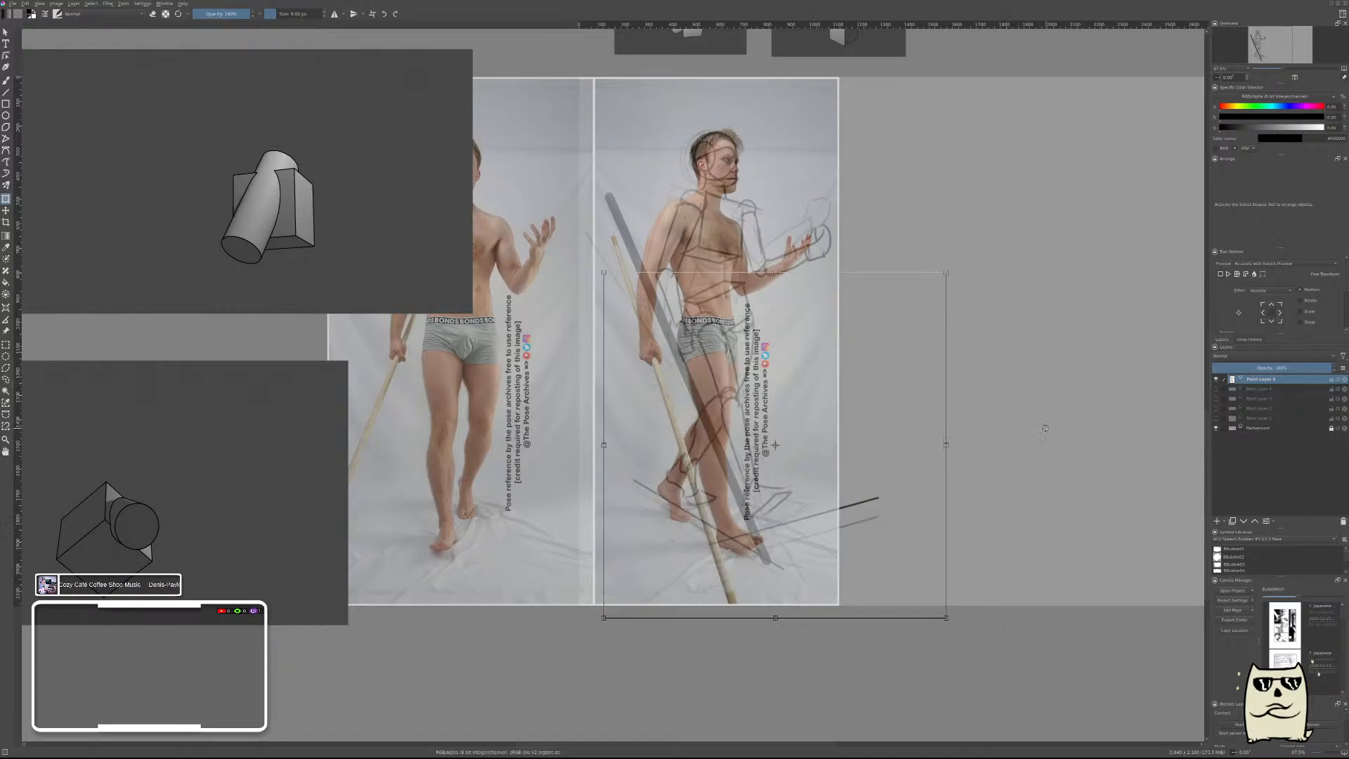
key(Escape)
Shift the sketch to compare its torso with the man's, and move it onto the empty canvas beside the photo.
key(t)
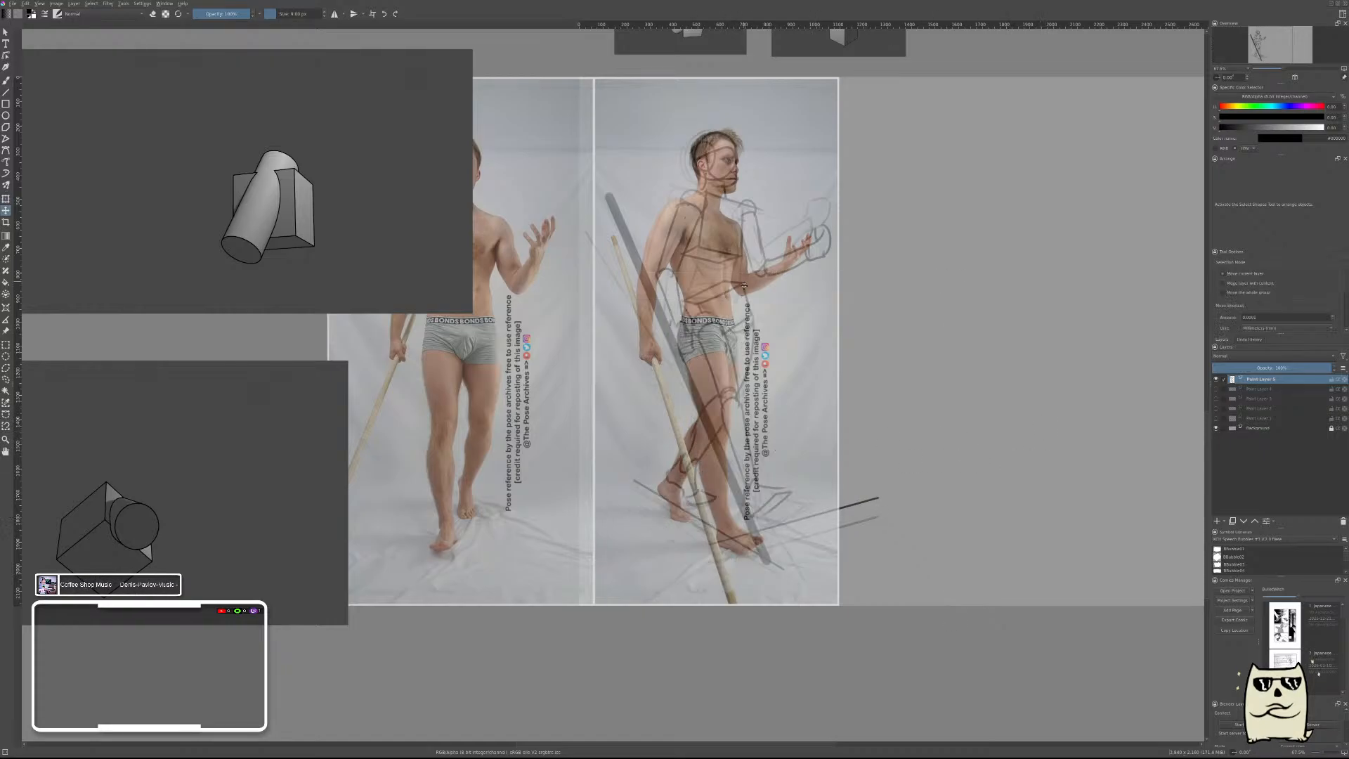
drag(723, 269, 716, 278)
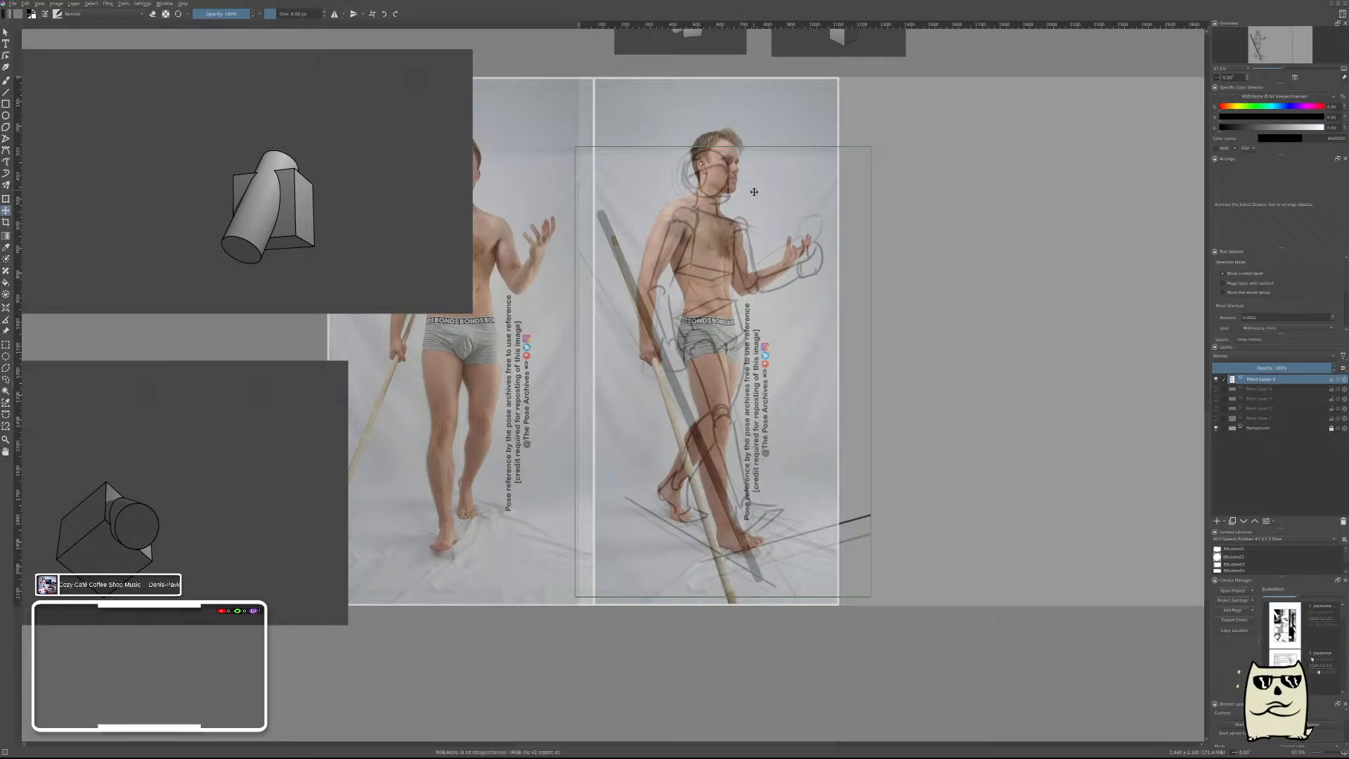
mouse_move(725, 328)
mouse_down()
mouse_move(749, 309)
mouse_move(1065, 332)
mouse_move(1025, 300)
mouse_move(887, 314)
mouse_up()
key(ctrl+z)
mouse_move(588, 267)
mouse_down()
mouse_move(920, 262)
mouse_move(886, 262)
mouse_up()
Hide the figure sketch layer and add a new paint layer for a fresh drawing.
key(b)
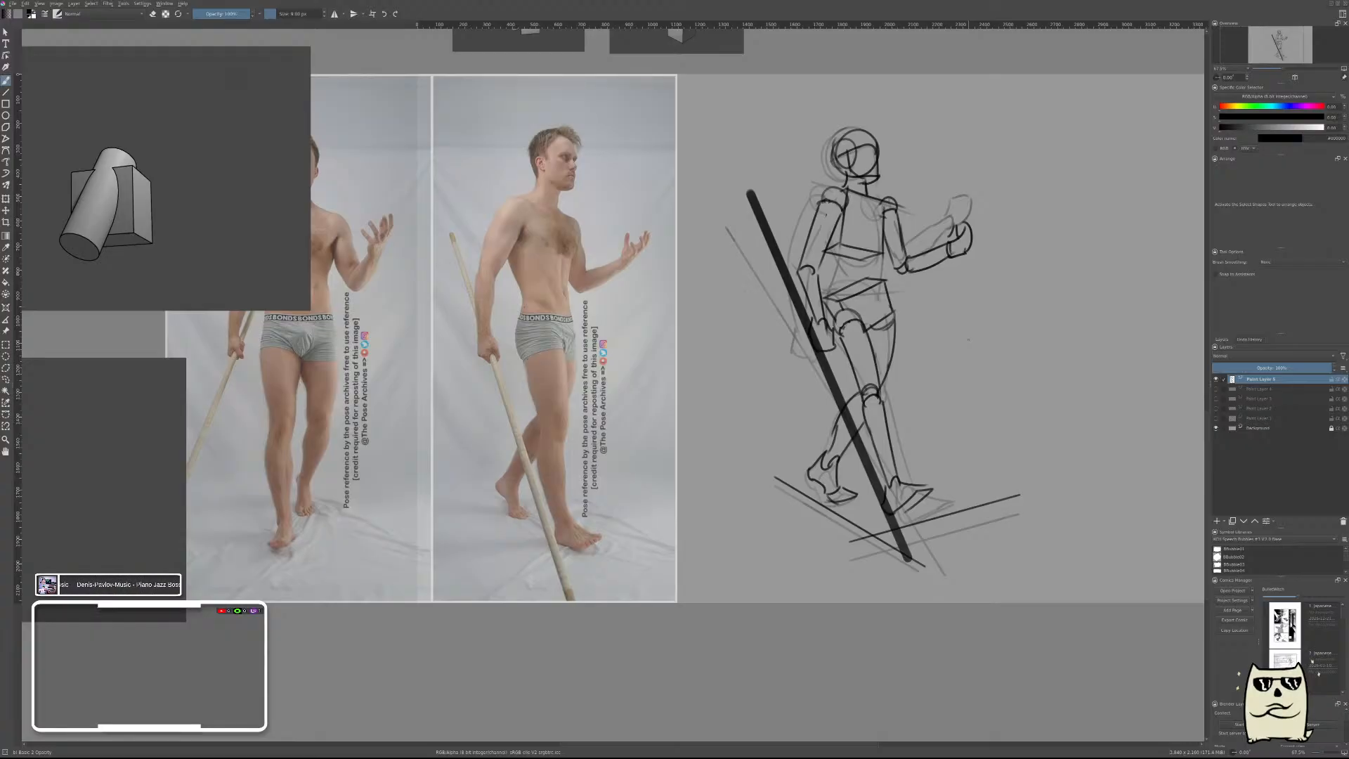
click(1217, 379)
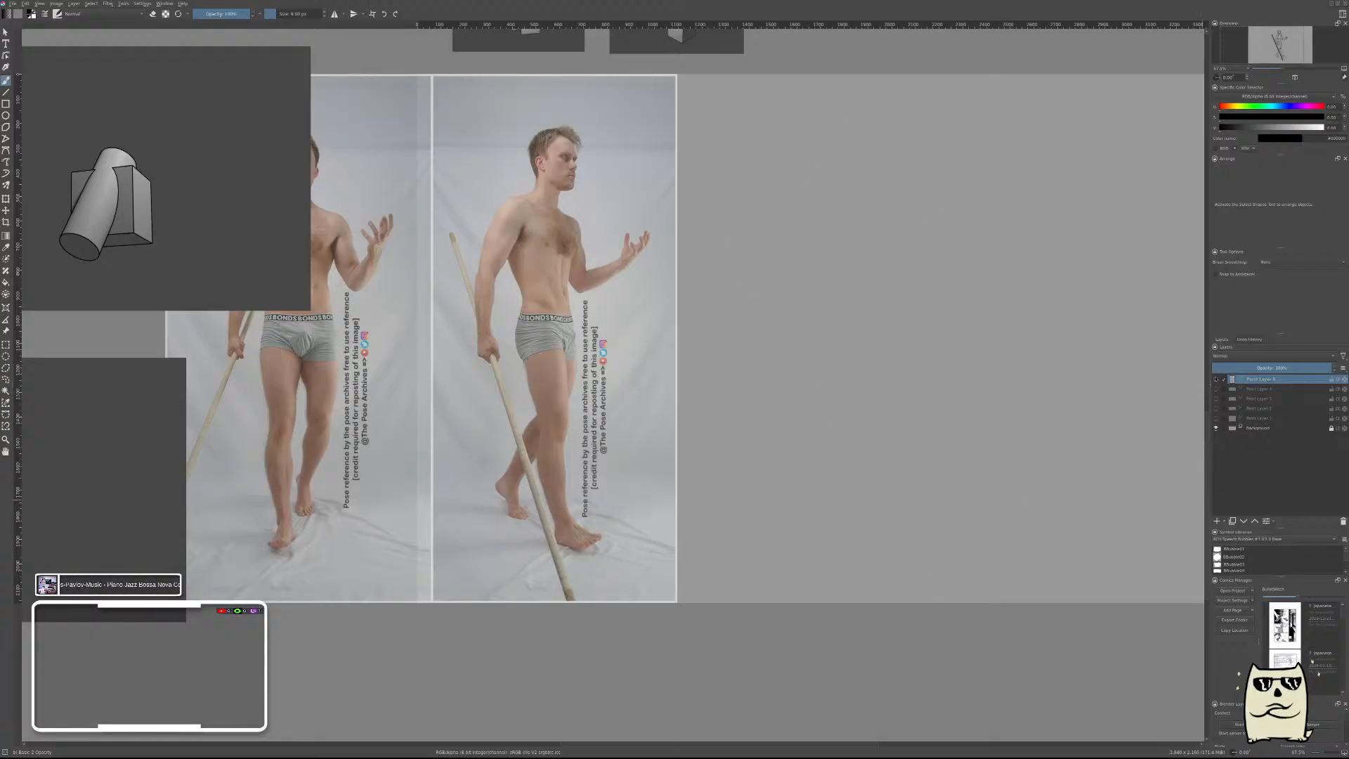
key(Insert)
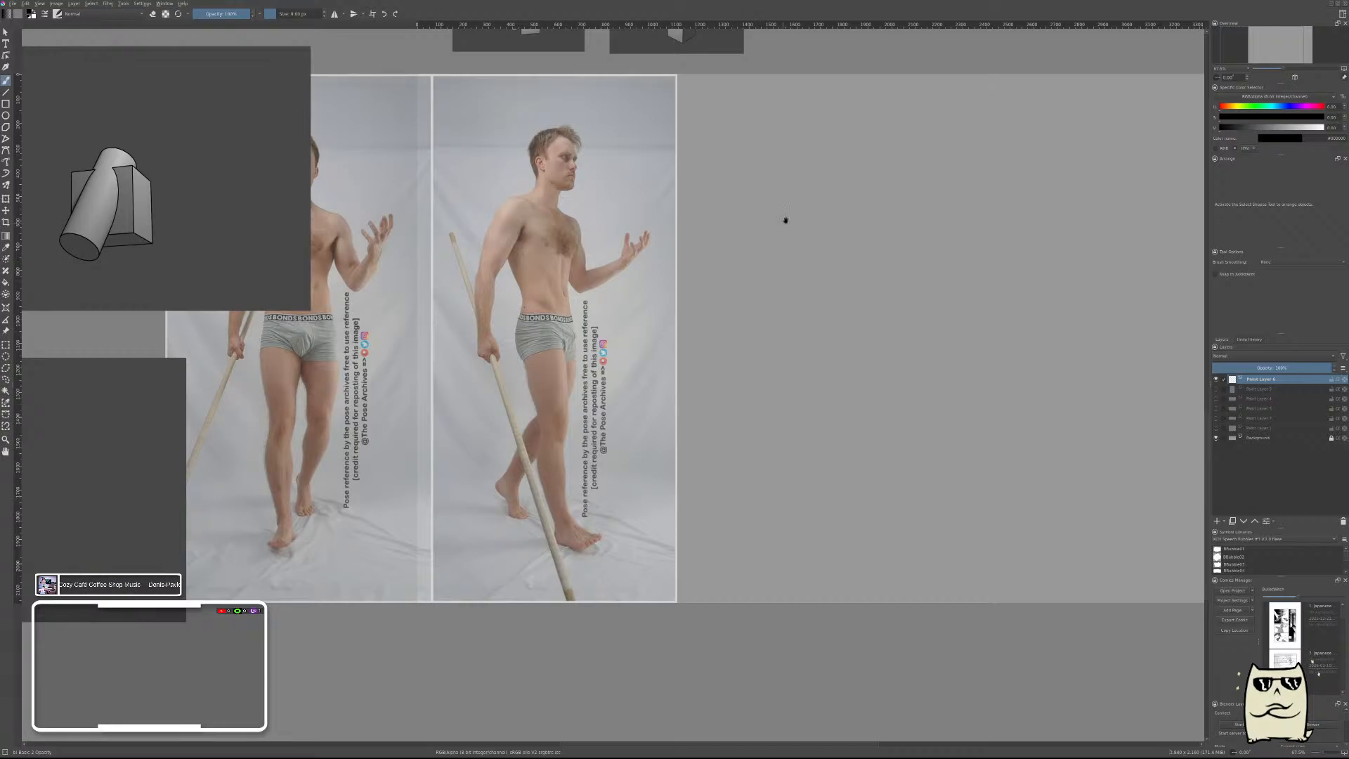
Trace a short face-front line on the man in the photo and move it to the empty canvas beside him.
drag(786, 219, 876, 208)
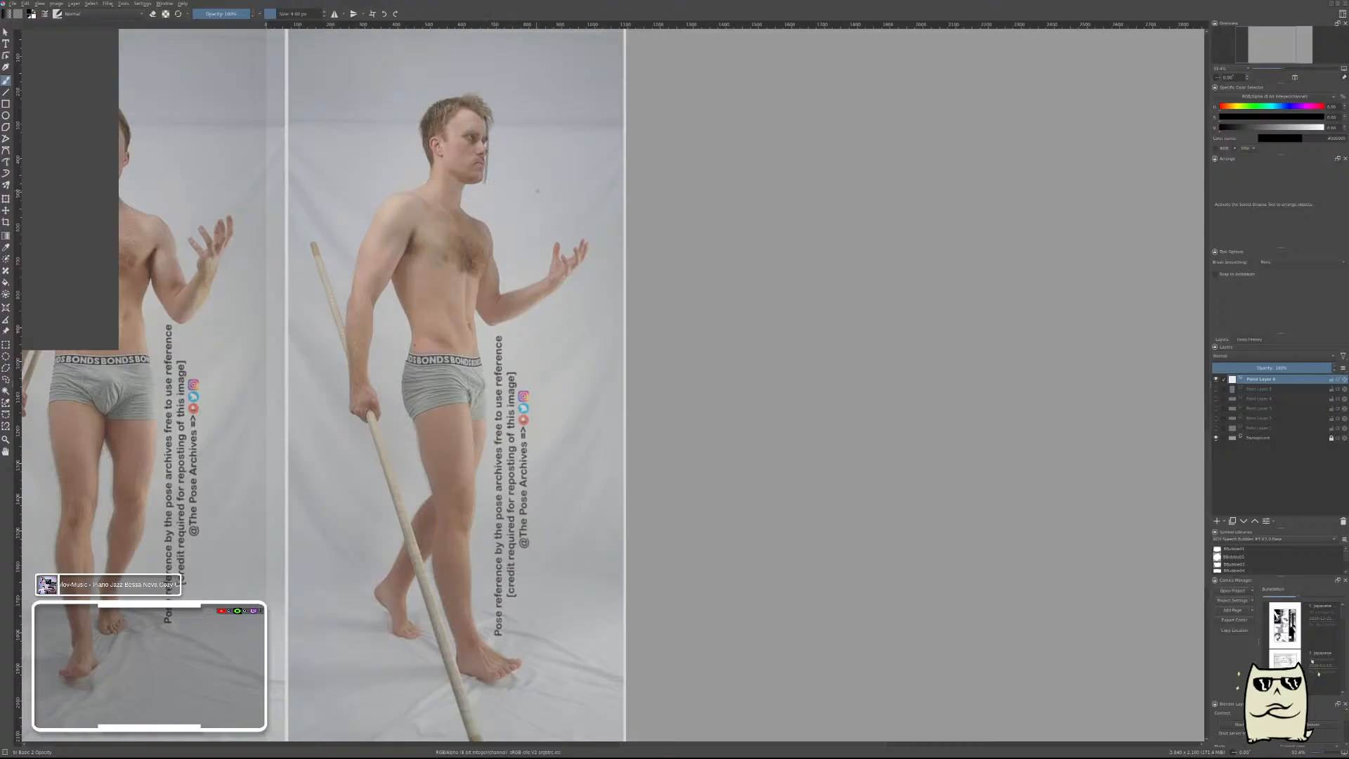
key(t)
mouse_move(538, 150)
mouse_down()
mouse_move(982, 149)
mouse_move(957, 153)
mouse_up()
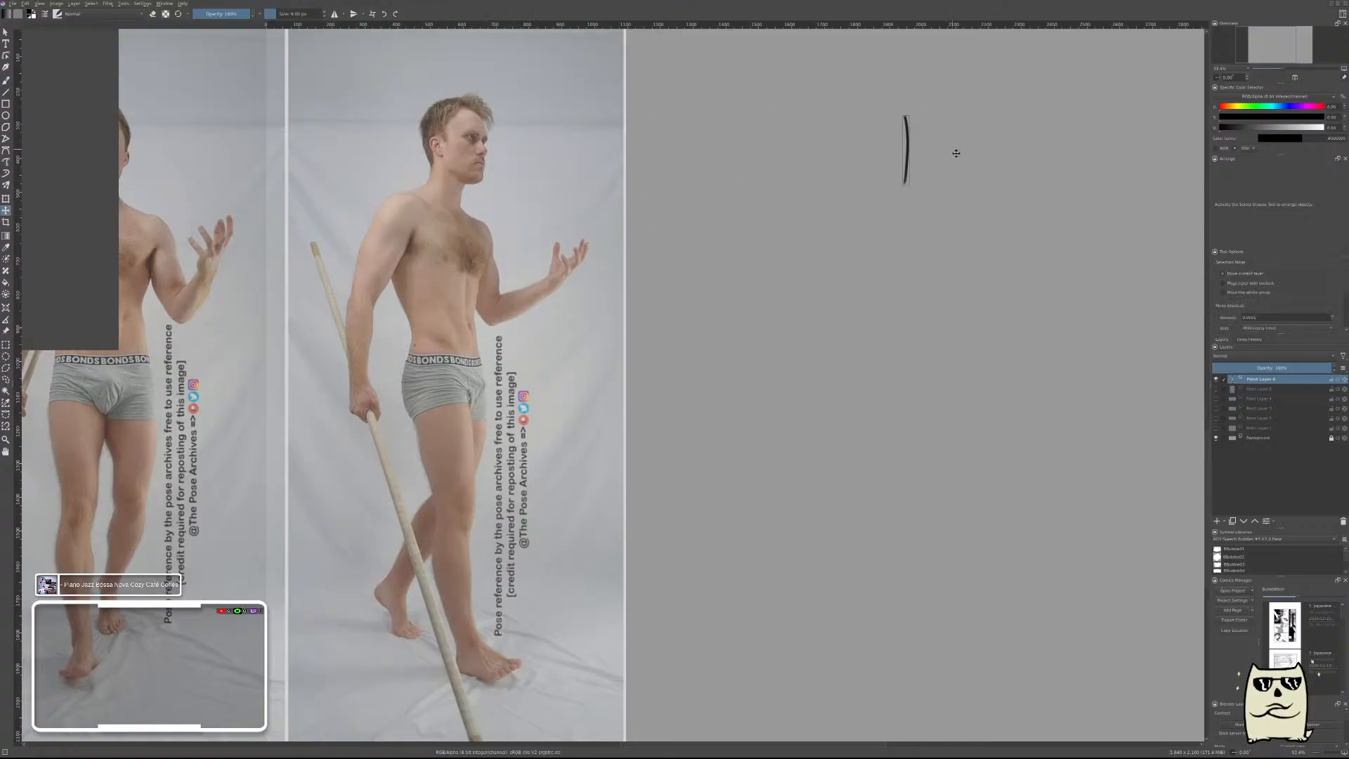
key(b)
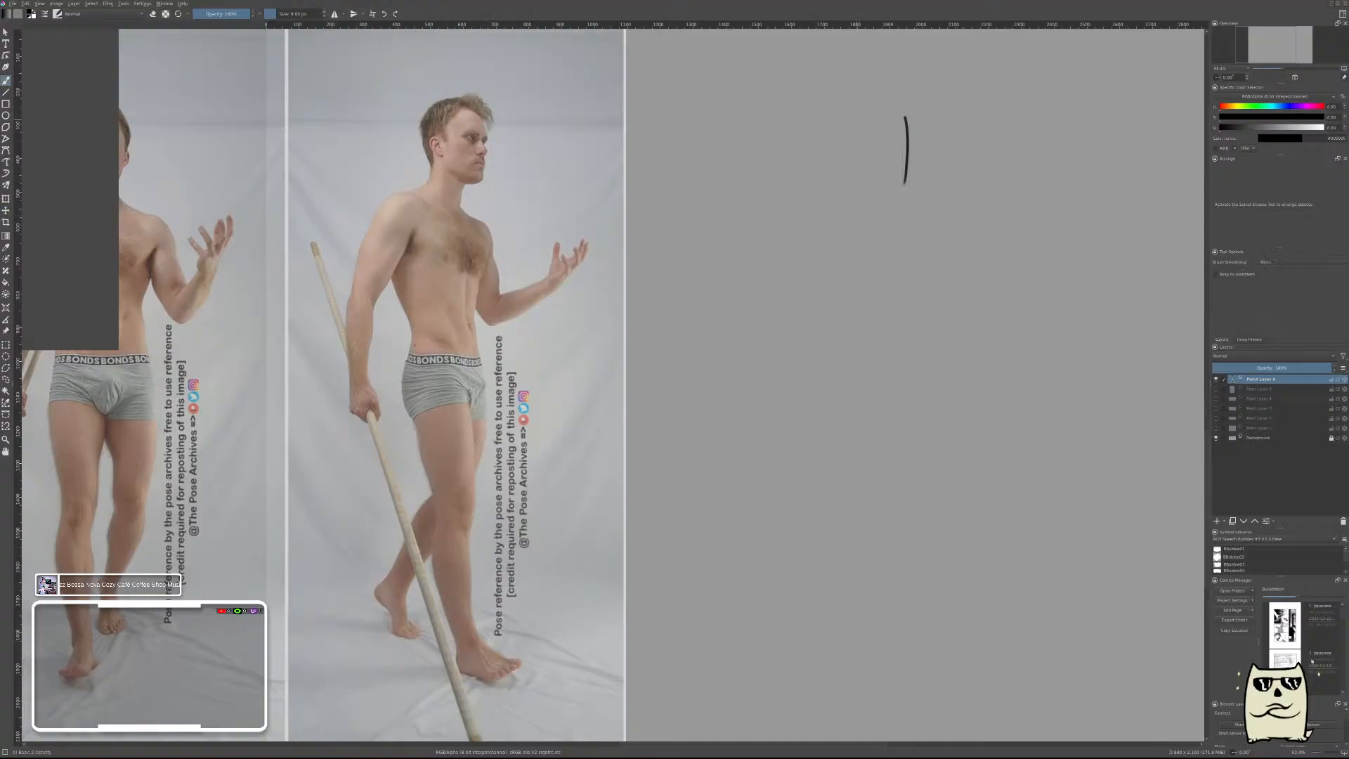
Outline the top and back of the head from the face line and continue the curve down the nape.
mouse_move(904, 121)
mouse_down()
mouse_move(849, 118)
mouse_move(906, 118)
mouse_move(851, 121)
mouse_move(846, 163)
mouse_up()
key(ctrl+z)
key(ctrl+z)
key(ctrl+z)
drag(851, 117, 848, 172)
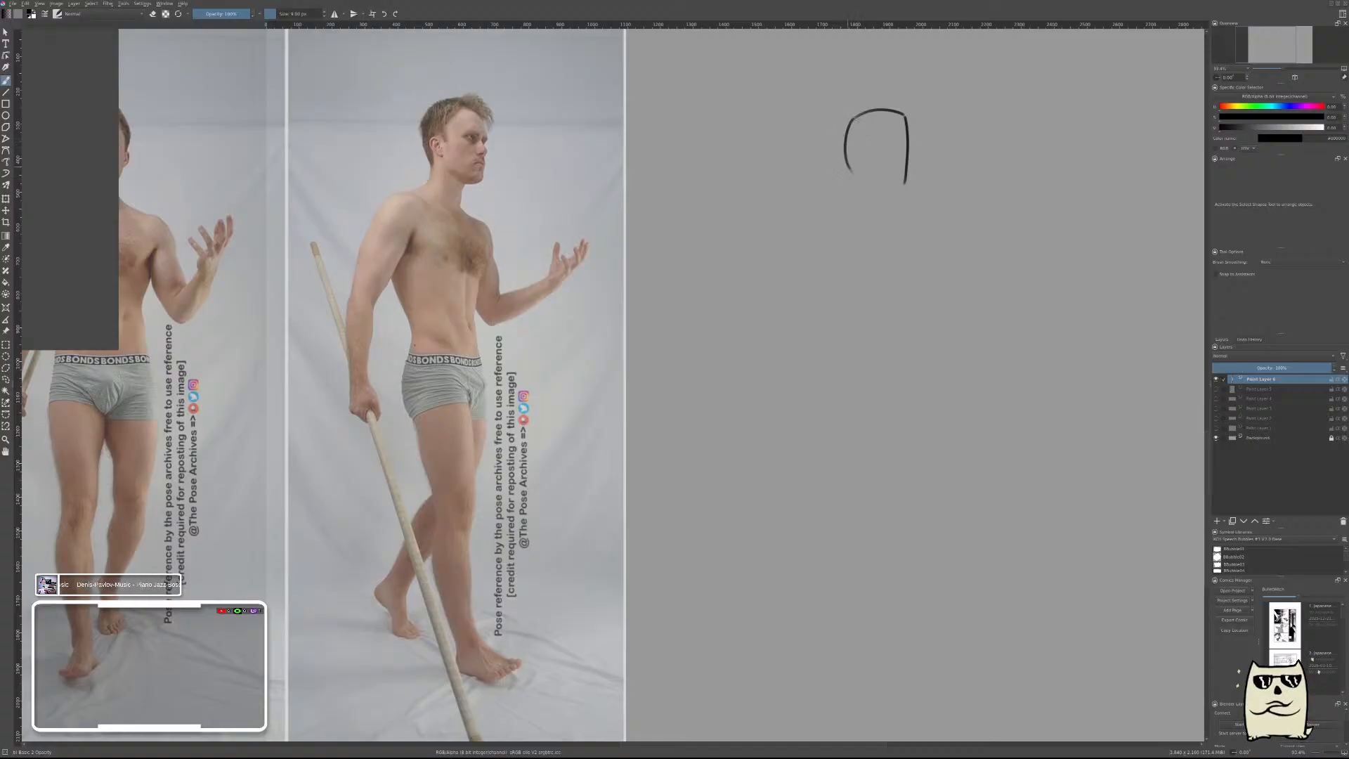
key(ctrl+z)
mouse_move(852, 118)
mouse_down()
mouse_move(852, 184)
mouse_move(839, 199)
mouse_up()
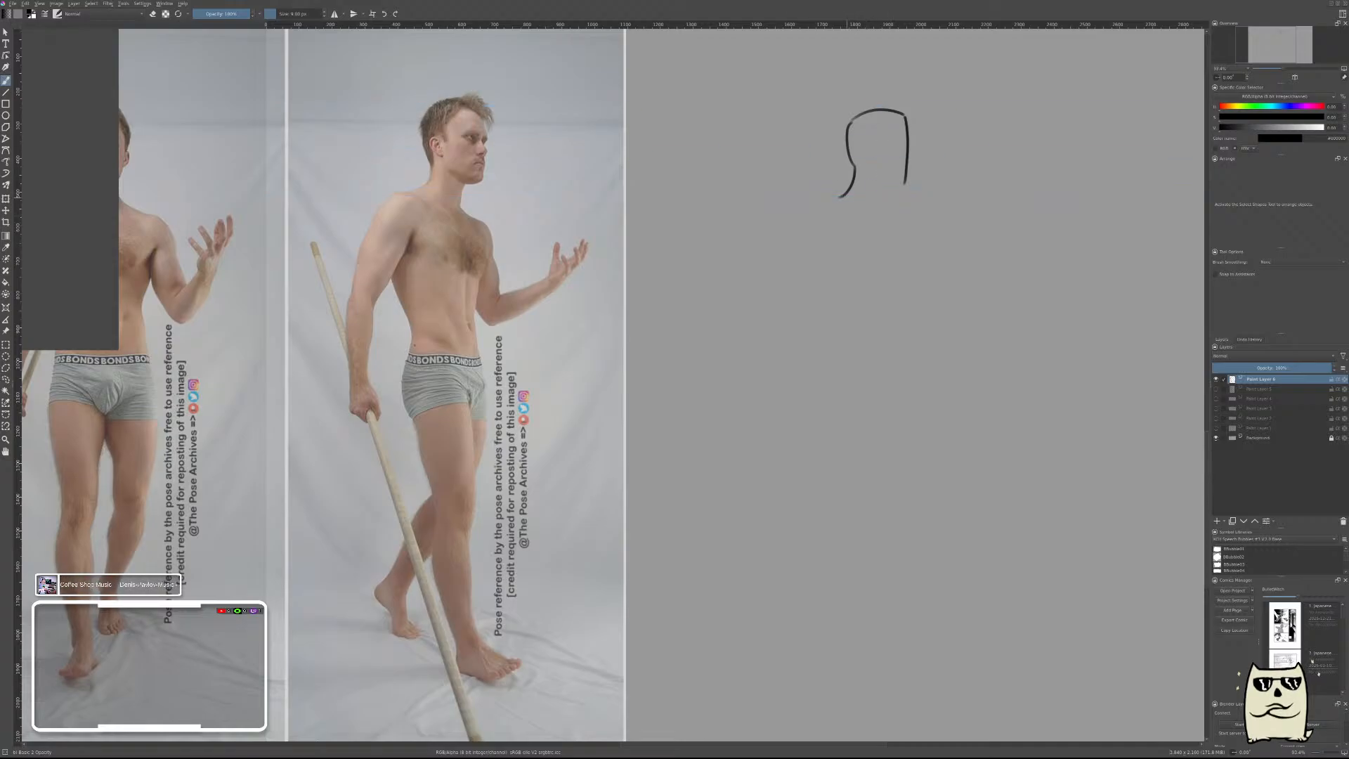
Draw the outer contour of the near shoulder and upper arm, running from the neck down to the elbow.
drag(839, 198, 813, 246)
key(ctrl+z)
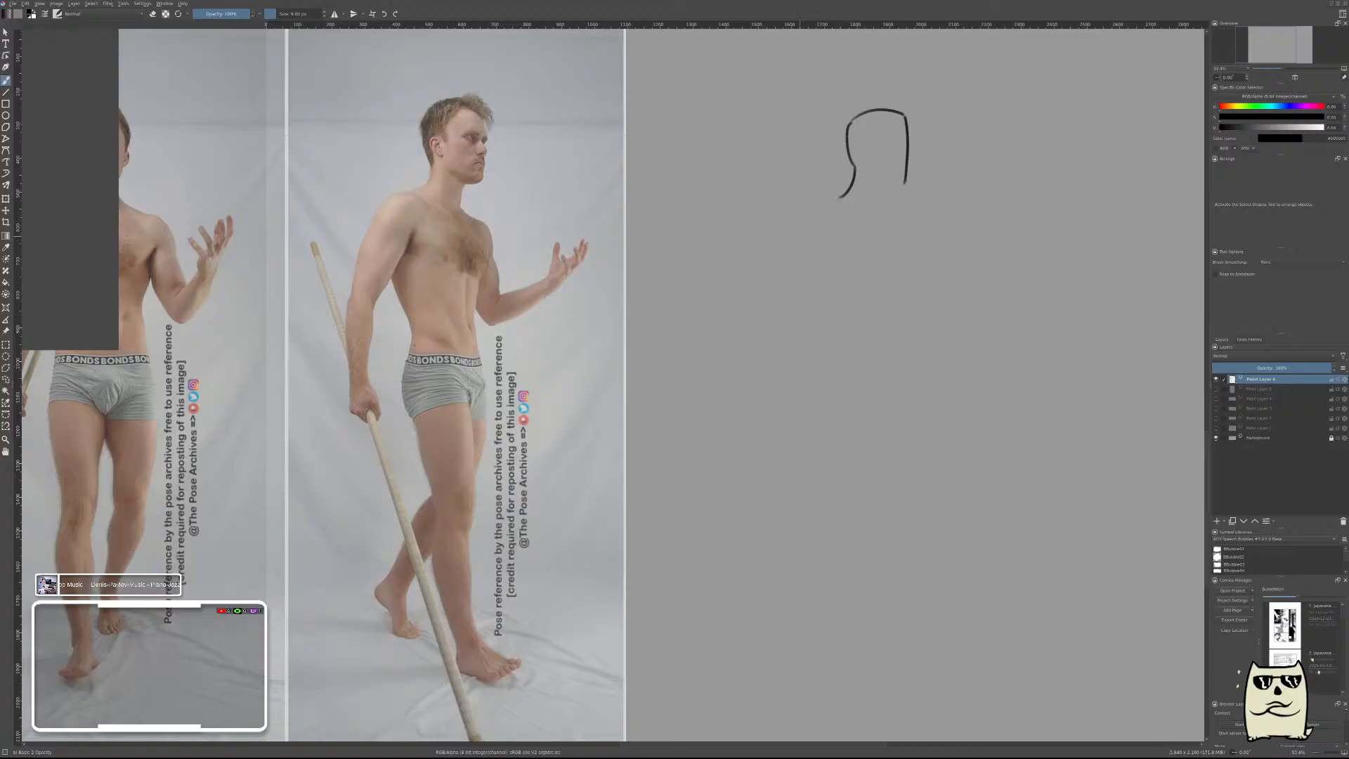
drag(840, 197, 806, 247)
key(ctrl+z)
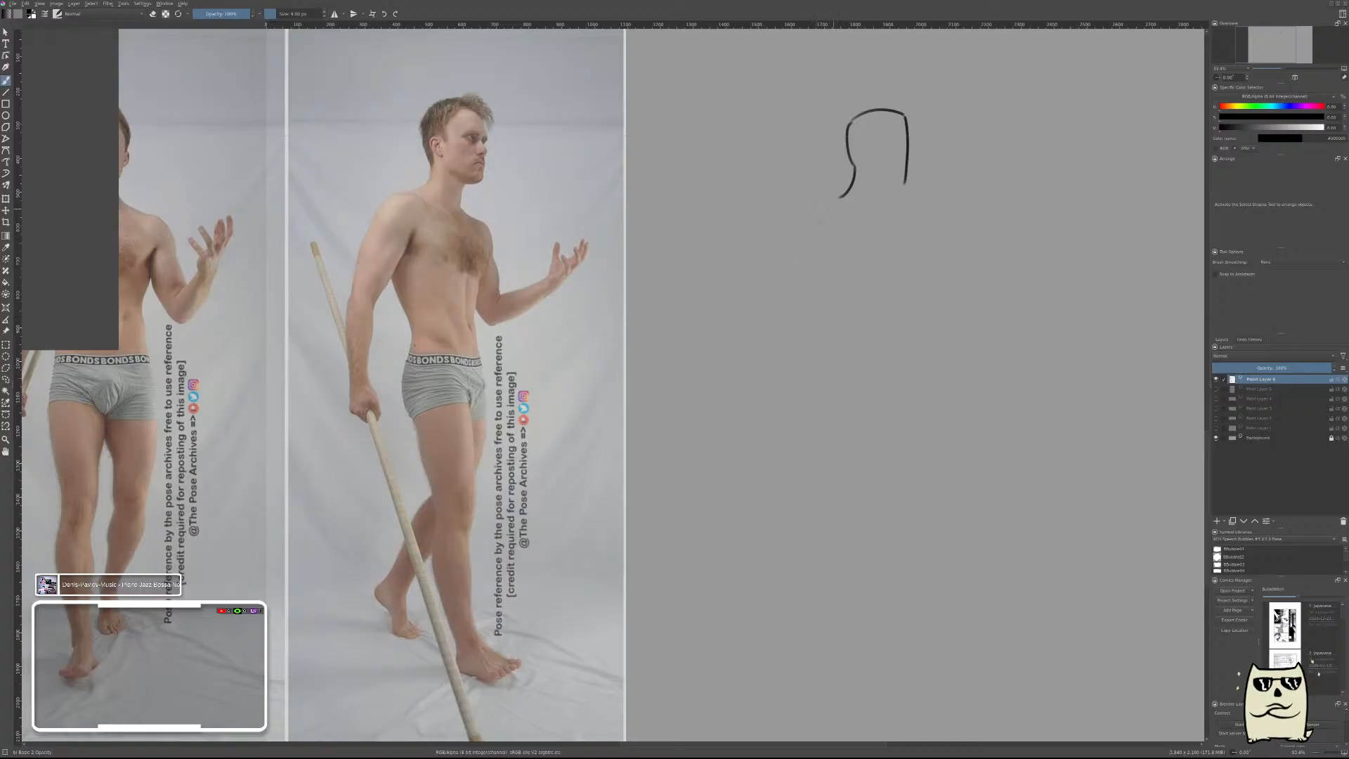
drag(840, 197, 793, 246)
drag(794, 247, 790, 297)
key(ctrl+z)
drag(794, 246, 782, 295)
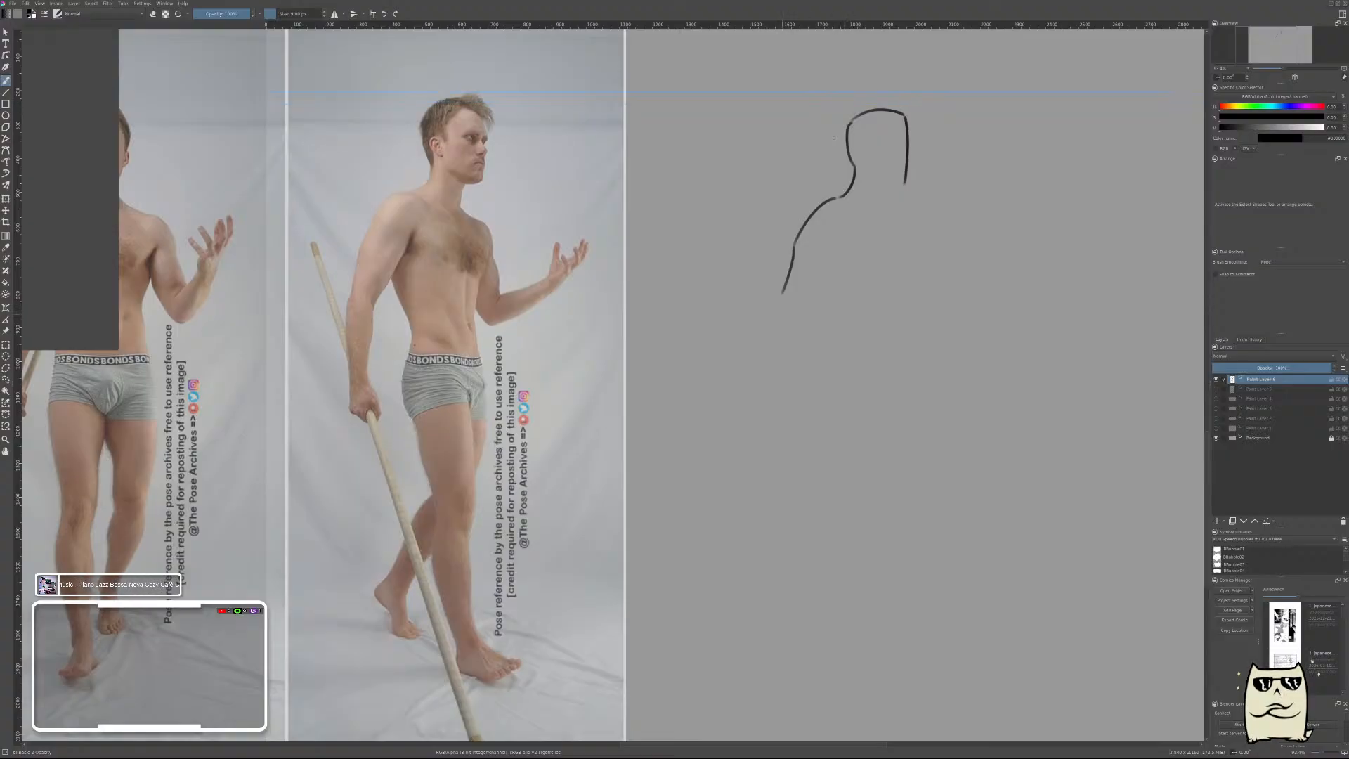
Extend the outer arm contour along the forearm to the hand and trim its lower end with the eraser.
drag(782, 294, 798, 365)
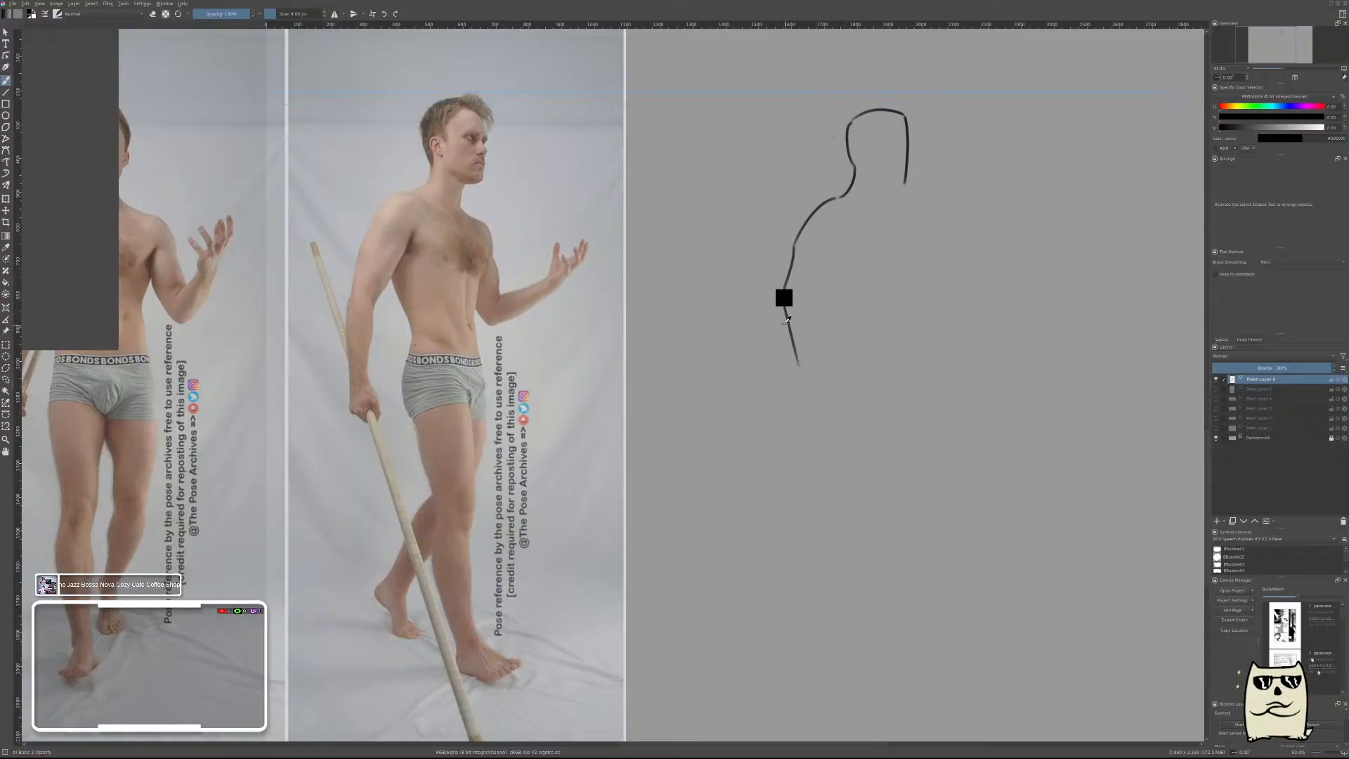
key(ctrl+z)
drag(782, 294, 804, 392)
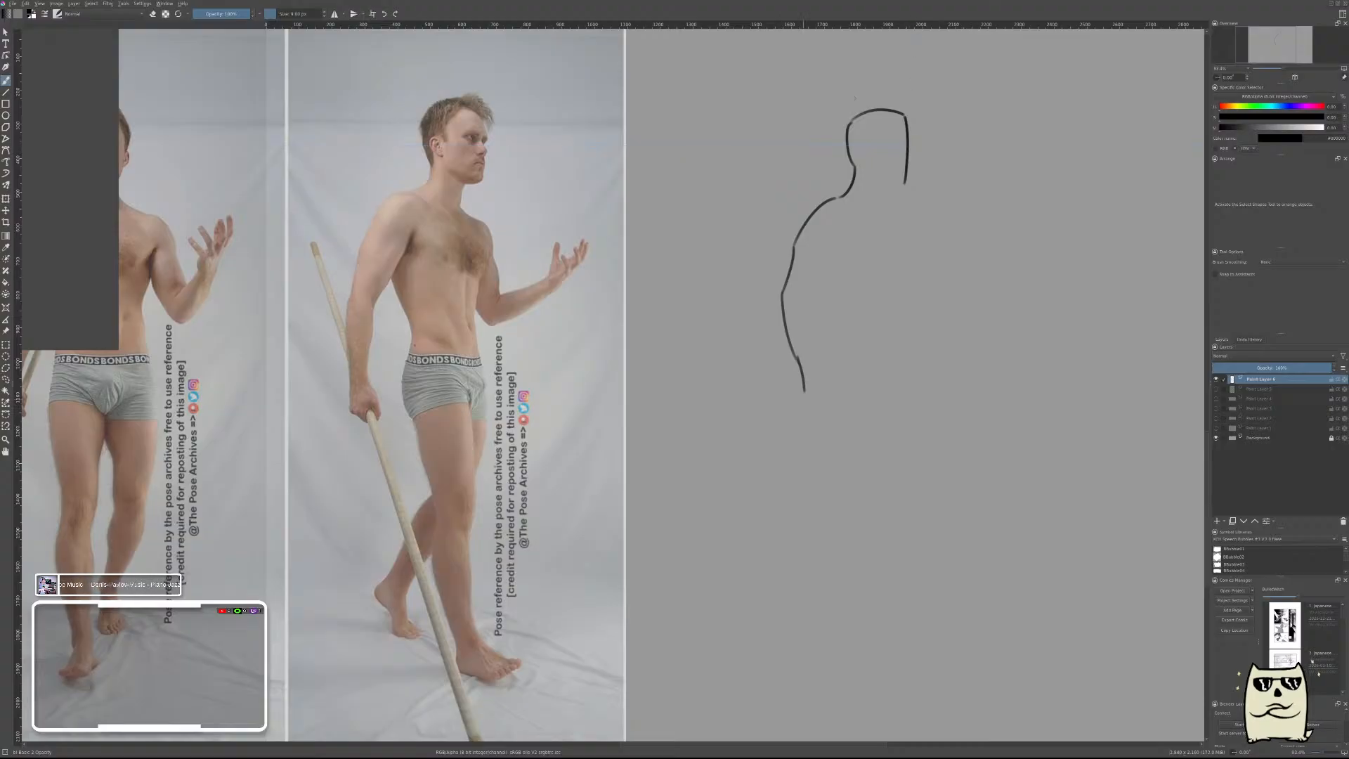
drag(805, 393, 801, 425)
right_click(813, 444)
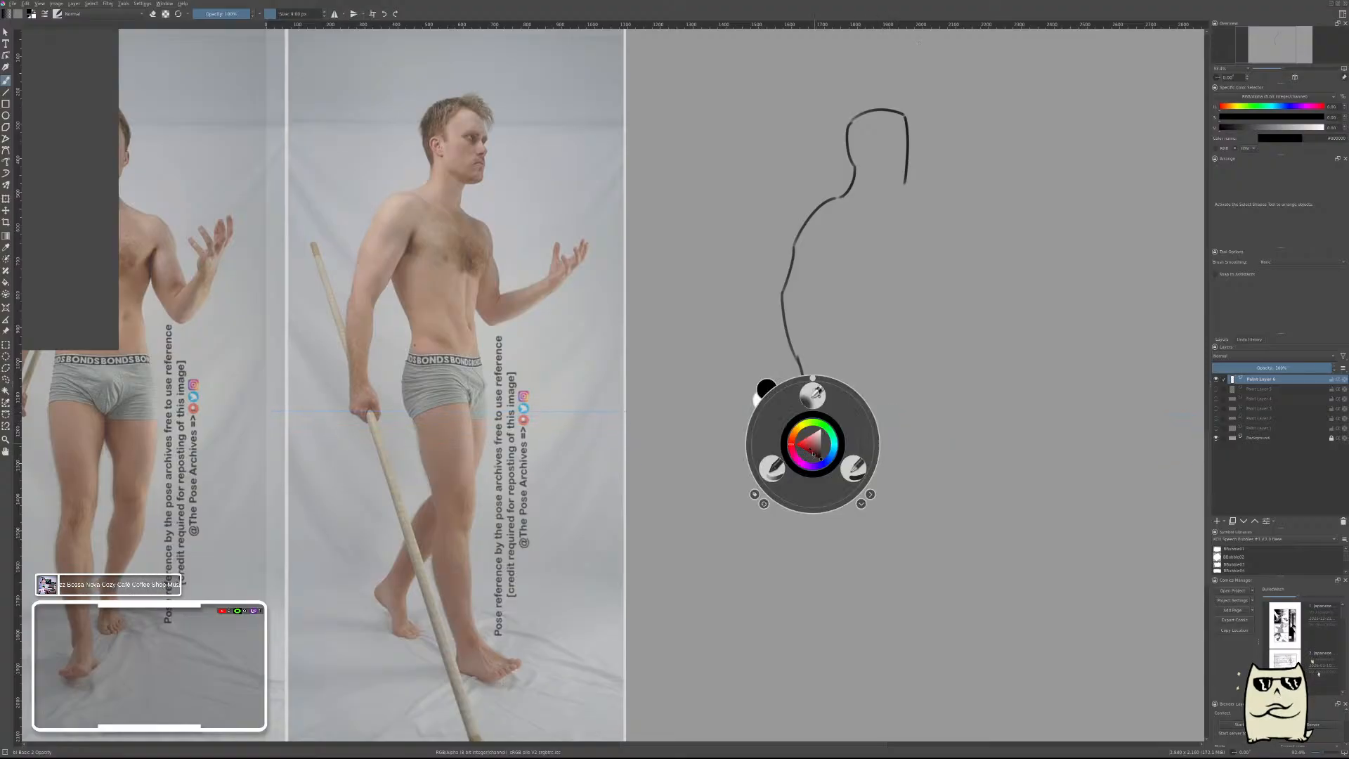
click(851, 468)
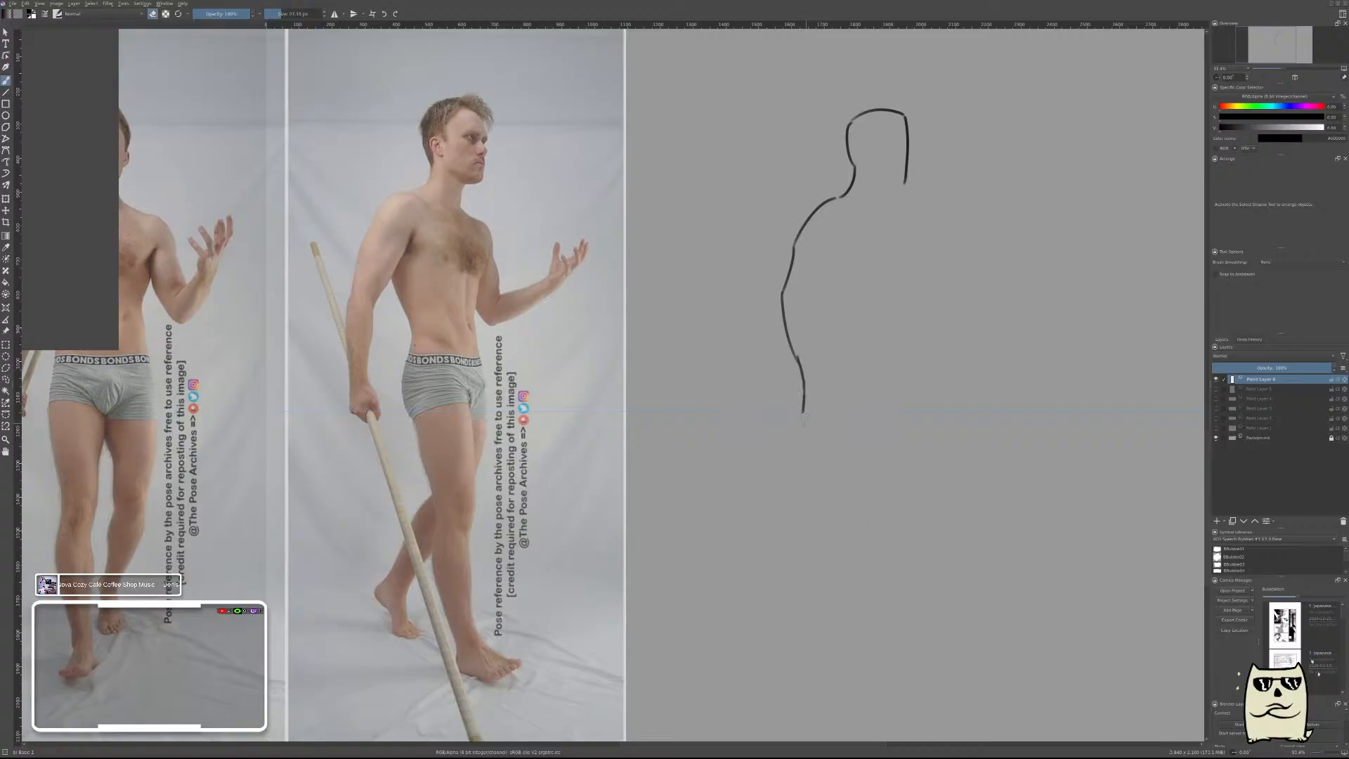
right_click(867, 374)
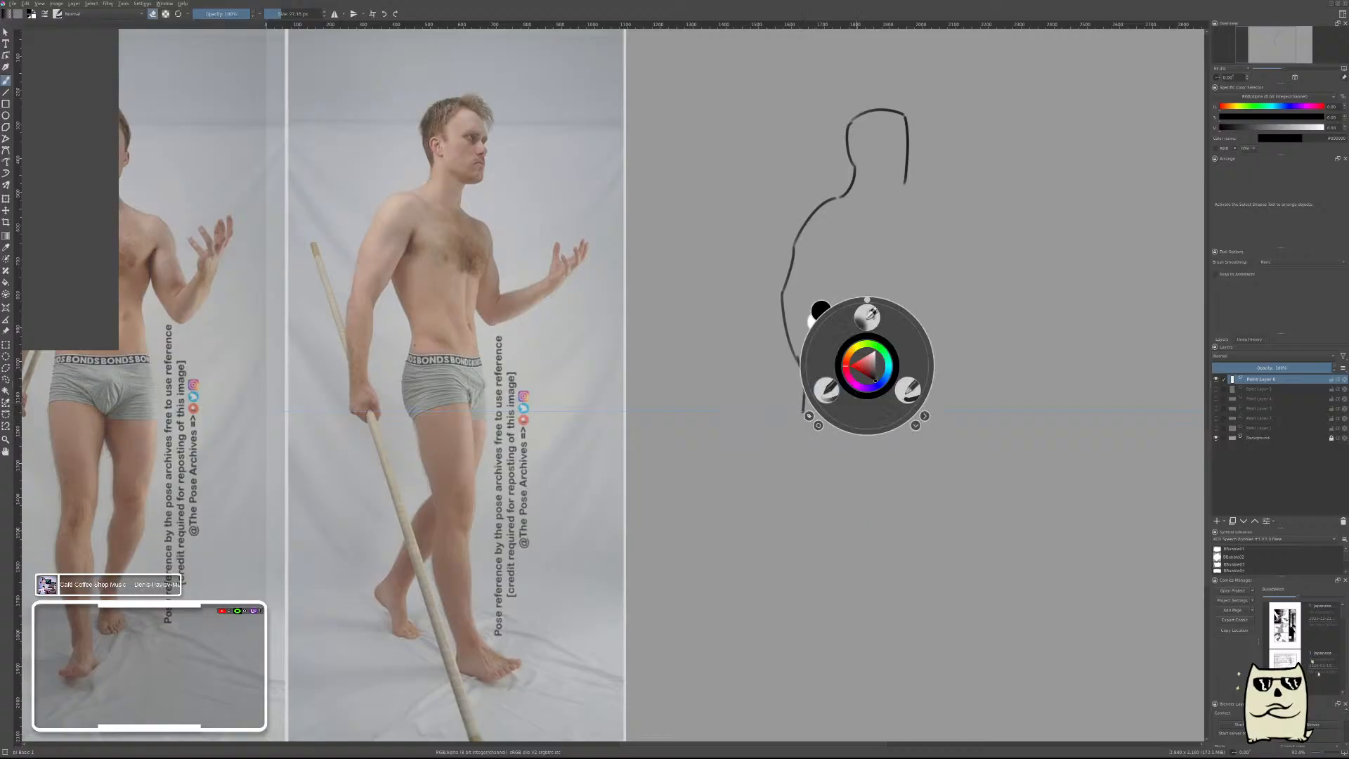
click(874, 411)
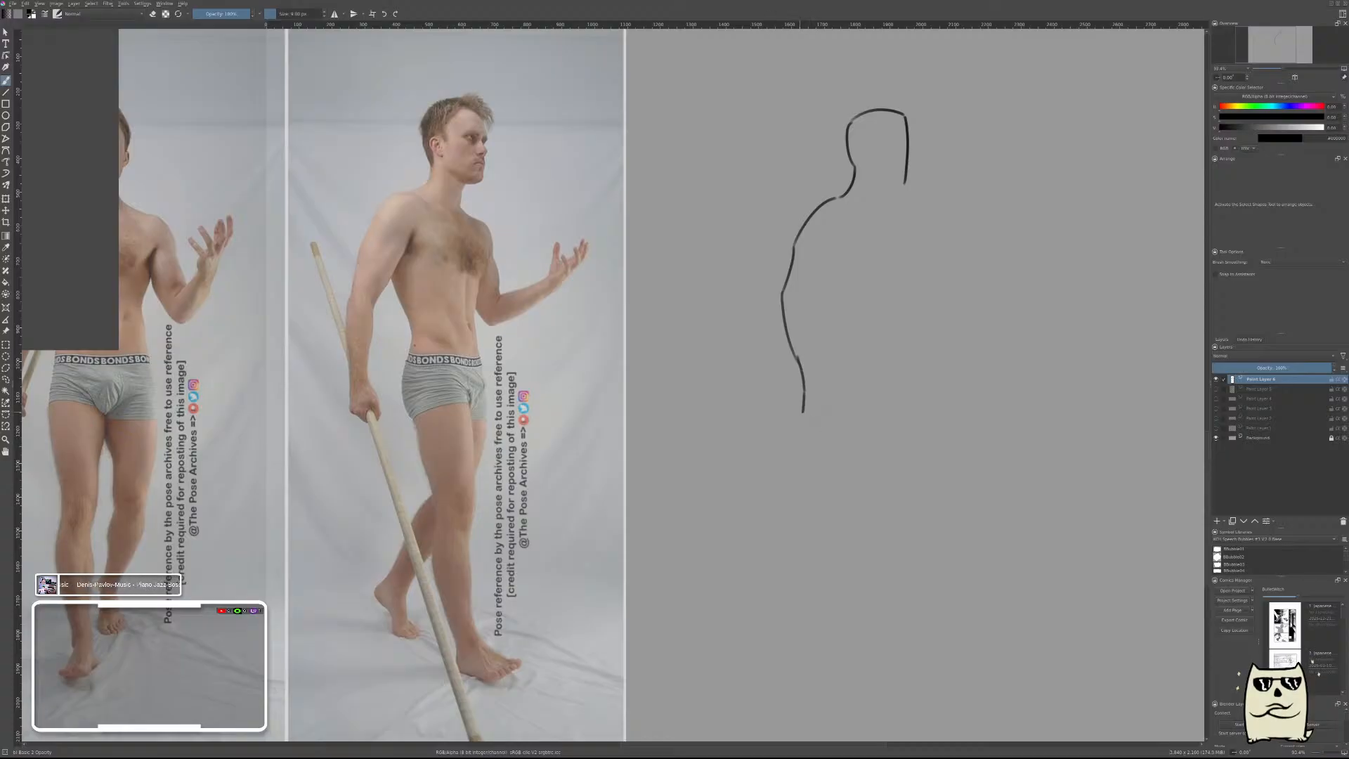
Outline the near hand as a simple rounded shape below the forearm.
drag(801, 408, 812, 421)
drag(813, 422, 831, 409)
drag(831, 406, 827, 389)
key(ctrl+z)
drag(819, 383, 831, 402)
key(ctrl+z)
drag(822, 382, 829, 396)
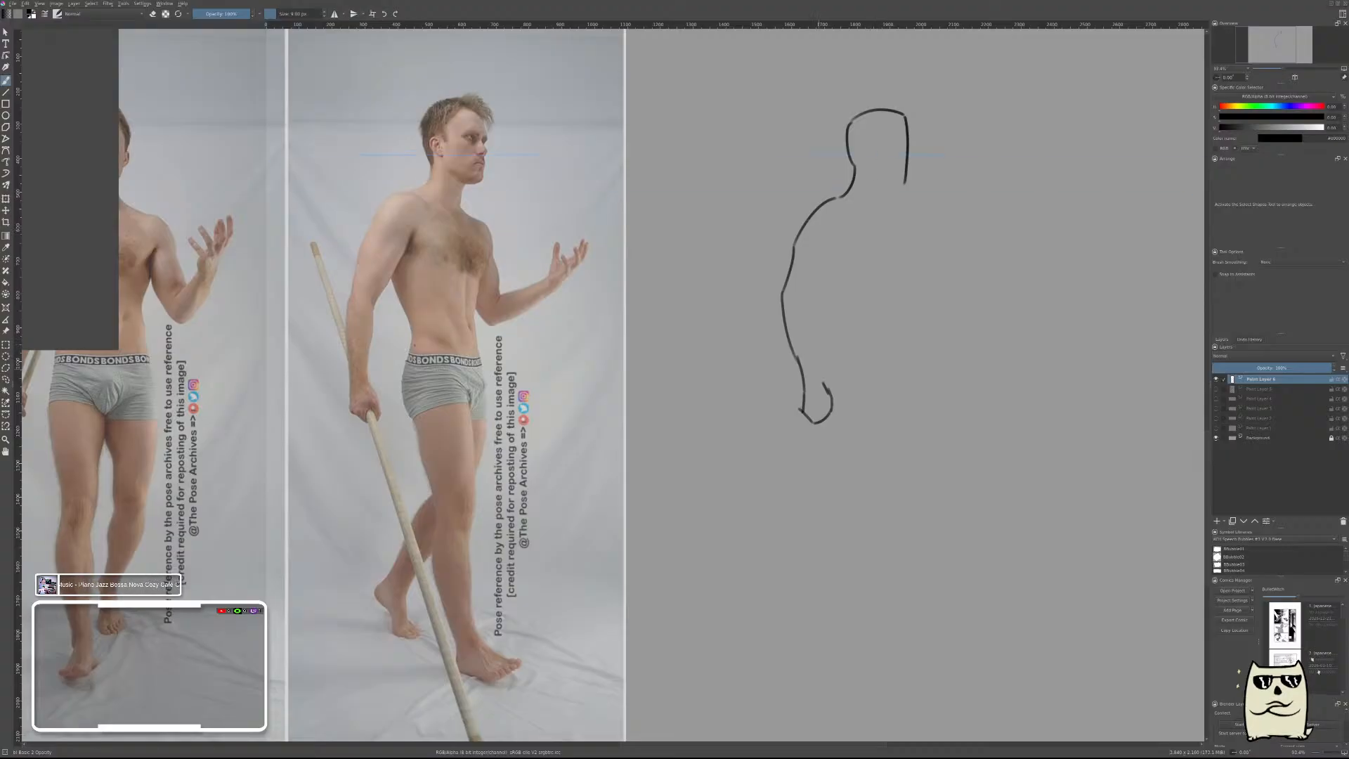
Draw the inner contour of the near forearm from the wrist up to the elbow.
drag(820, 327, 824, 379)
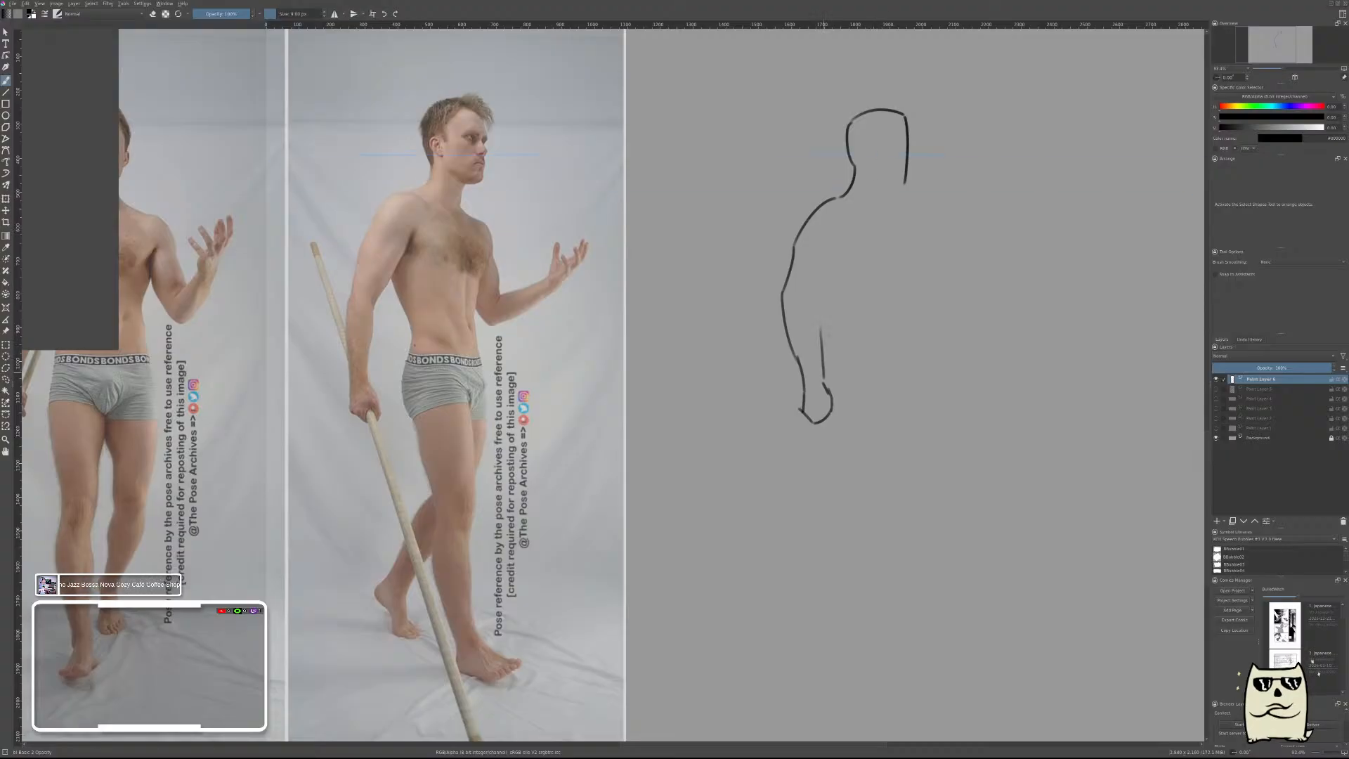
key(ctrl+z)
drag(822, 343, 824, 385)
drag(825, 295, 823, 346)
key(ctrl+z)
drag(817, 344, 823, 380)
drag(819, 310, 822, 348)
drag(819, 294, 820, 310)
key(ctrl+z)
key(ctrl+z)
Draw the inner contour of the near upper arm toward the armpit and trim its upper end with the eraser.
drag(820, 309, 836, 251)
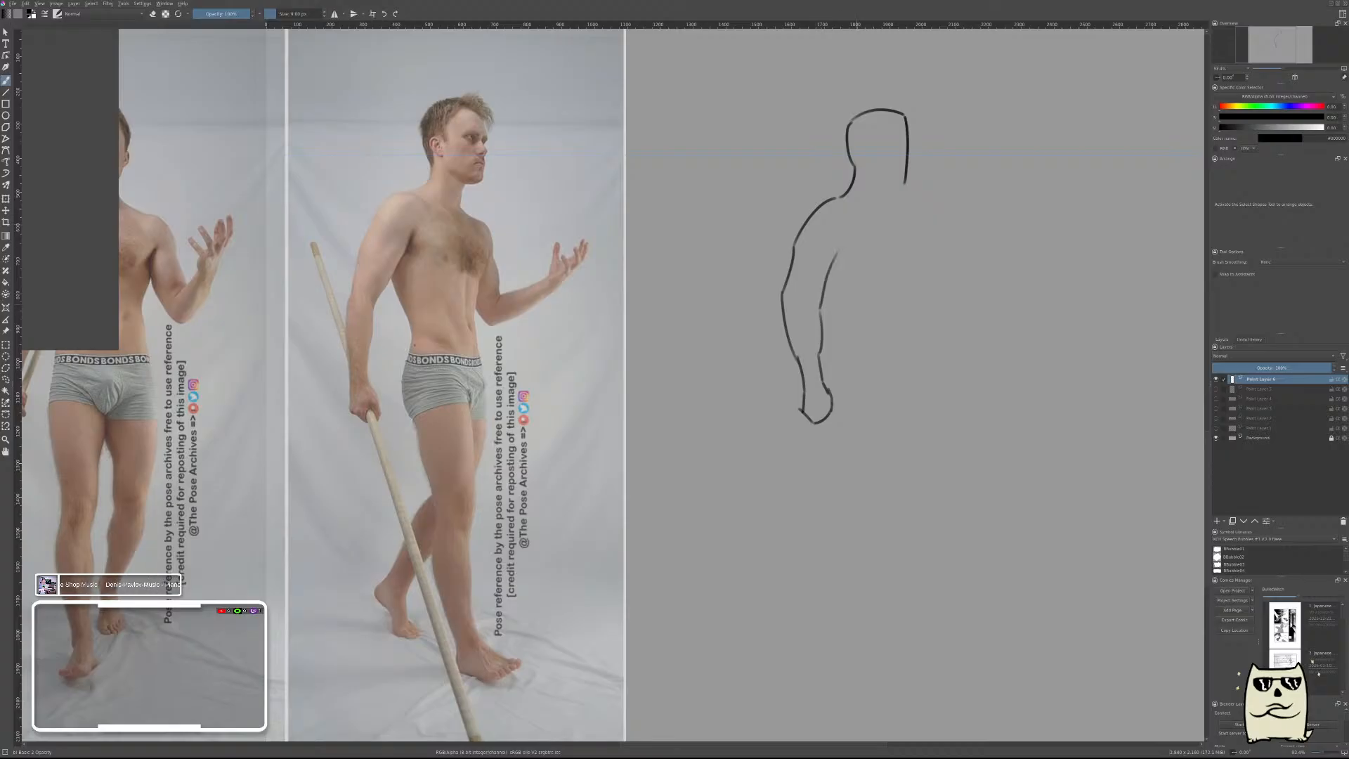
key(ctrl+z)
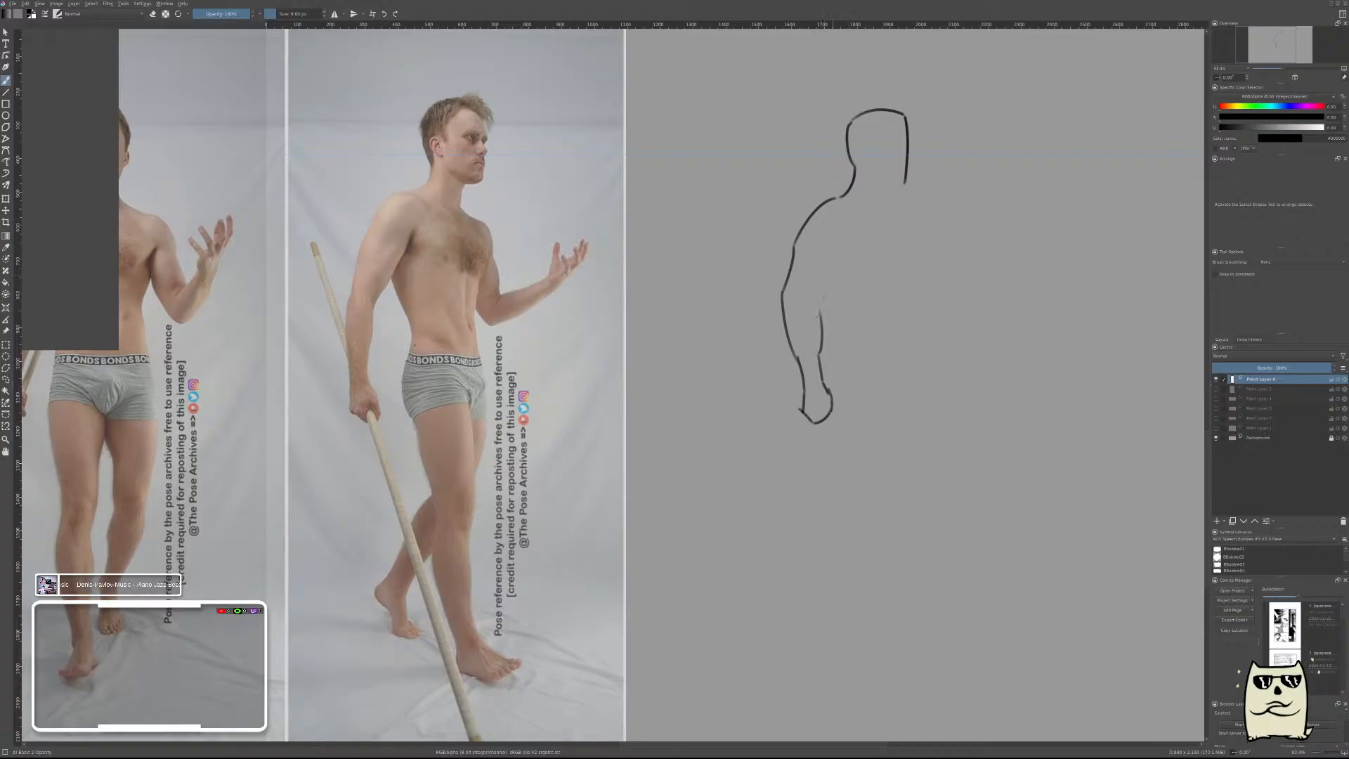
key(ctrl+shift+z)
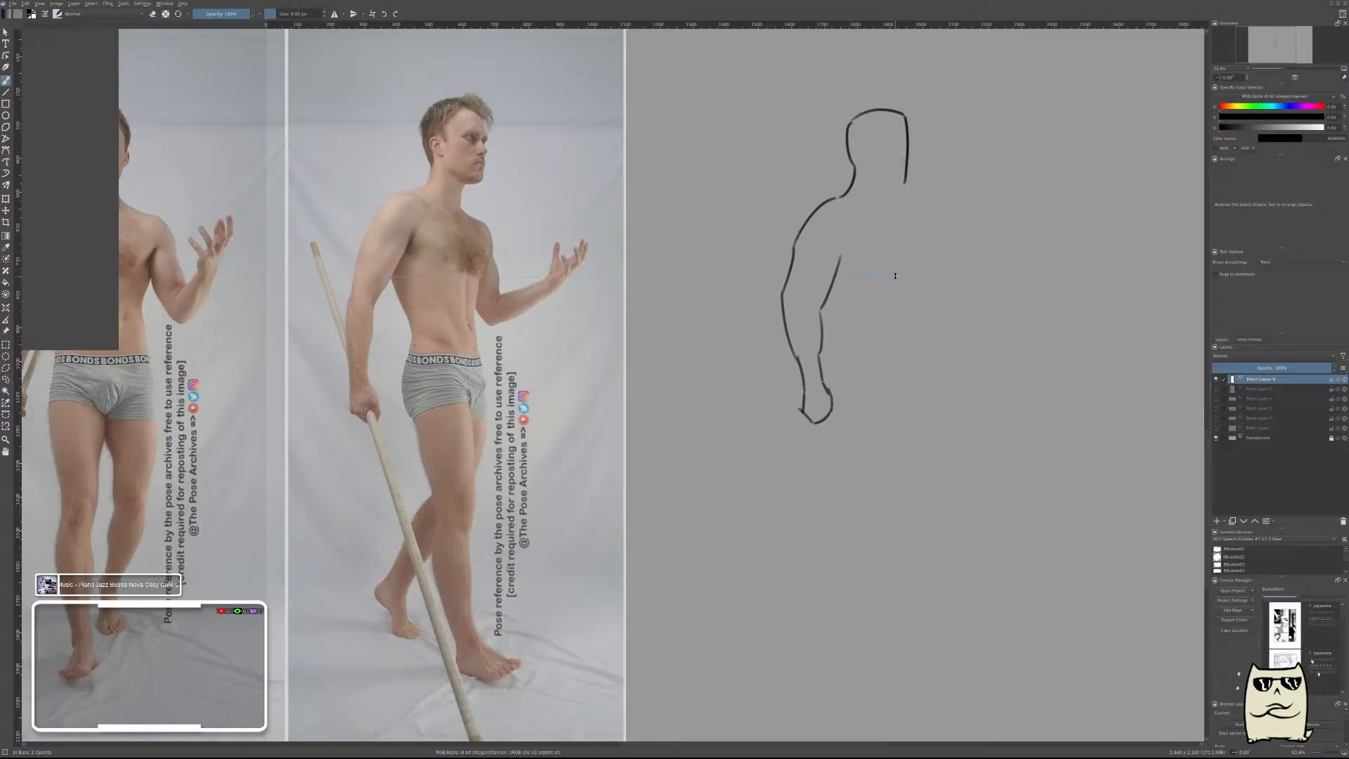
right_click(867, 253)
click(906, 273)
right_click(874, 267)
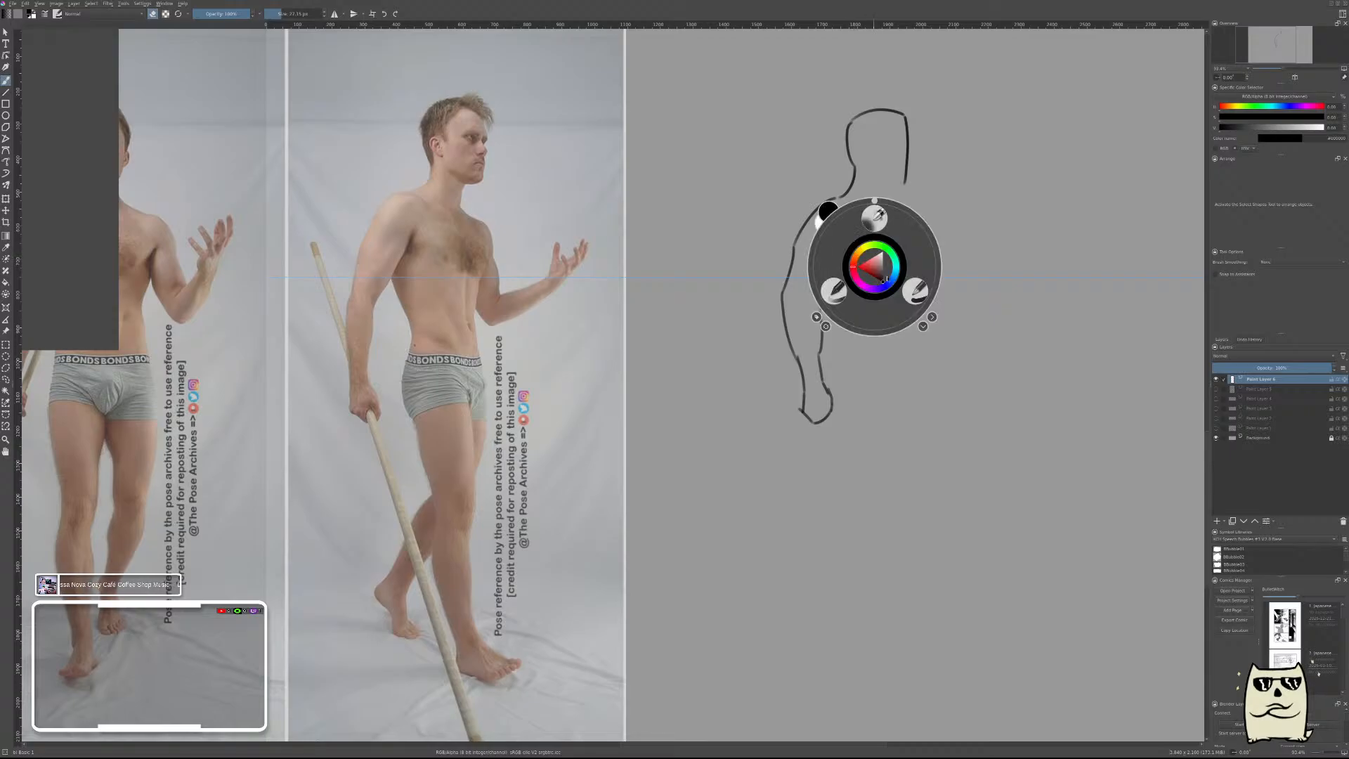
click(915, 291)
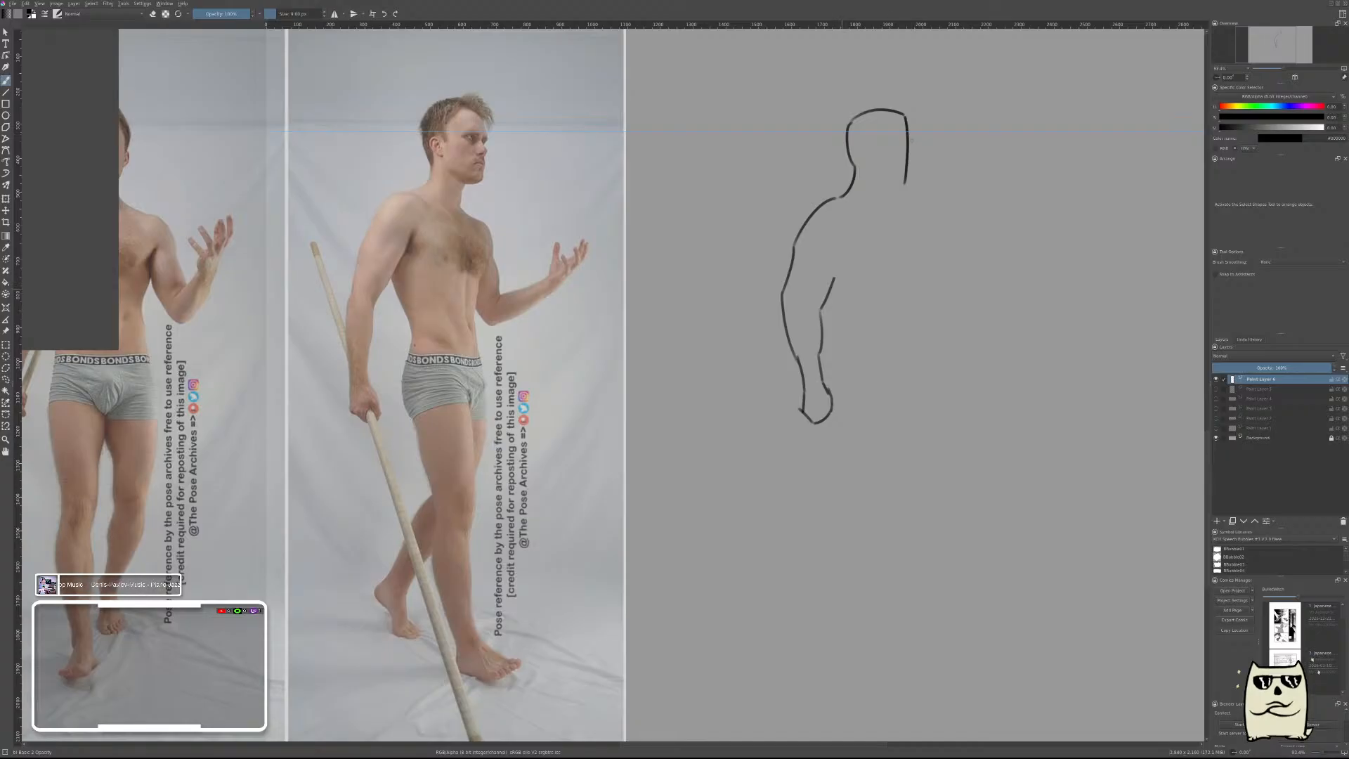
Draw the back contour from the armpit, trim its lower end, and continue the line along the waist and buttock.
drag(835, 277, 865, 346)
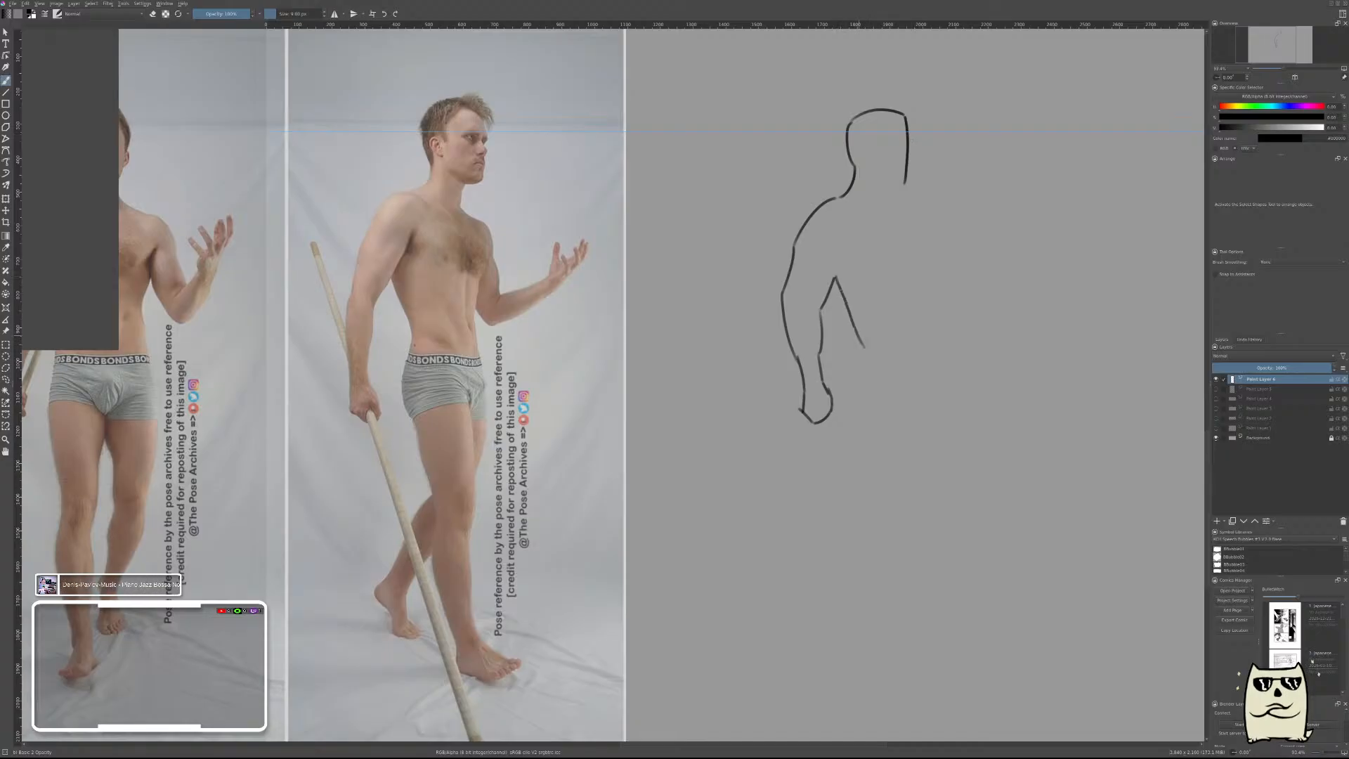
key(ctrl+z)
drag(834, 278, 860, 339)
right_click(867, 342)
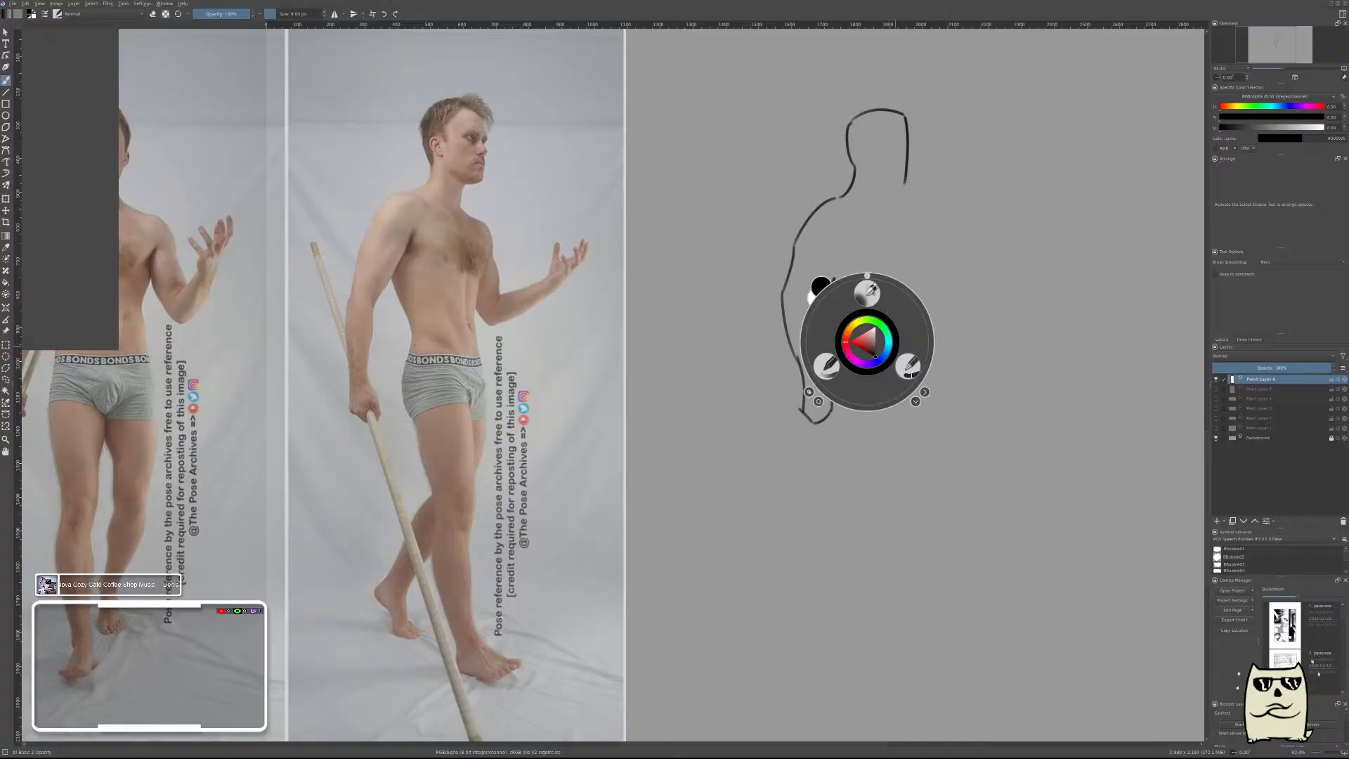
click(904, 365)
drag(851, 328, 849, 325)
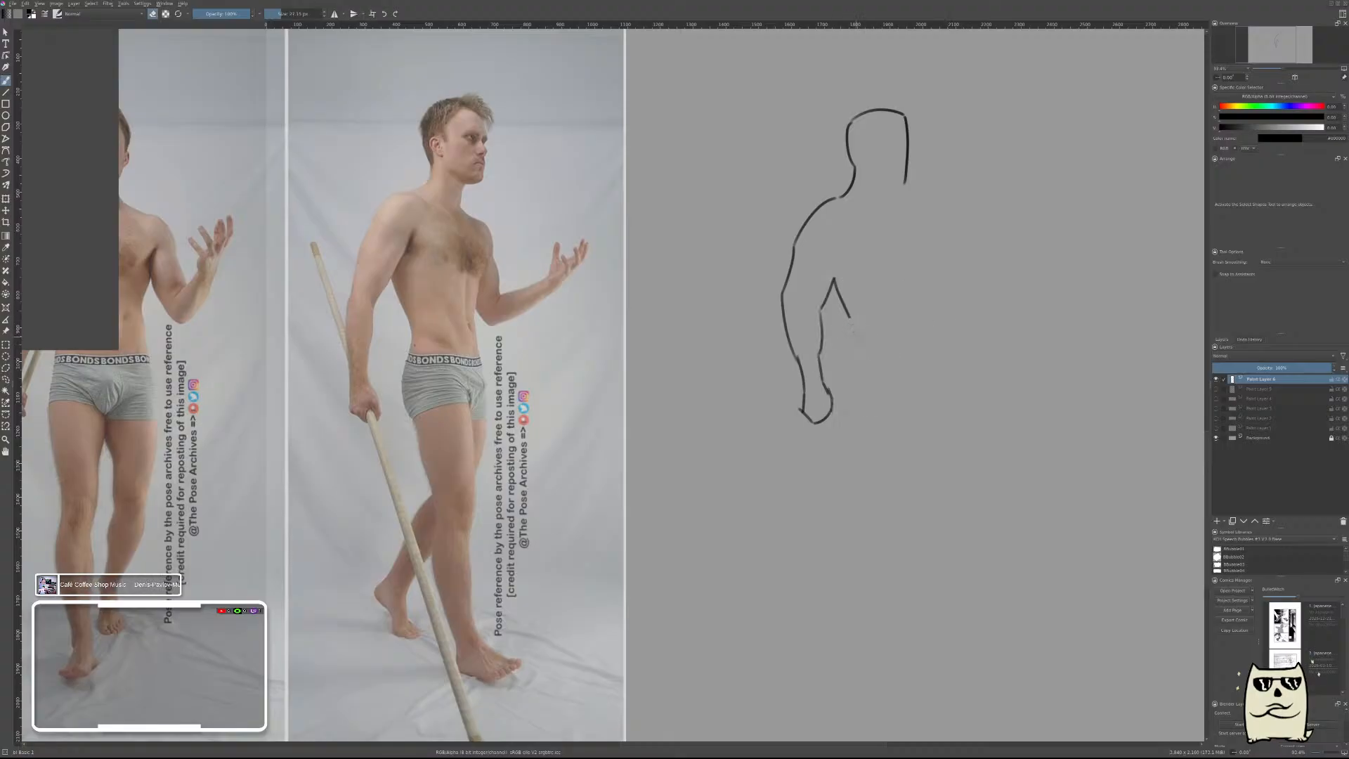
right_click(889, 325)
click(917, 296)
drag(848, 325, 851, 344)
drag(851, 342, 853, 402)
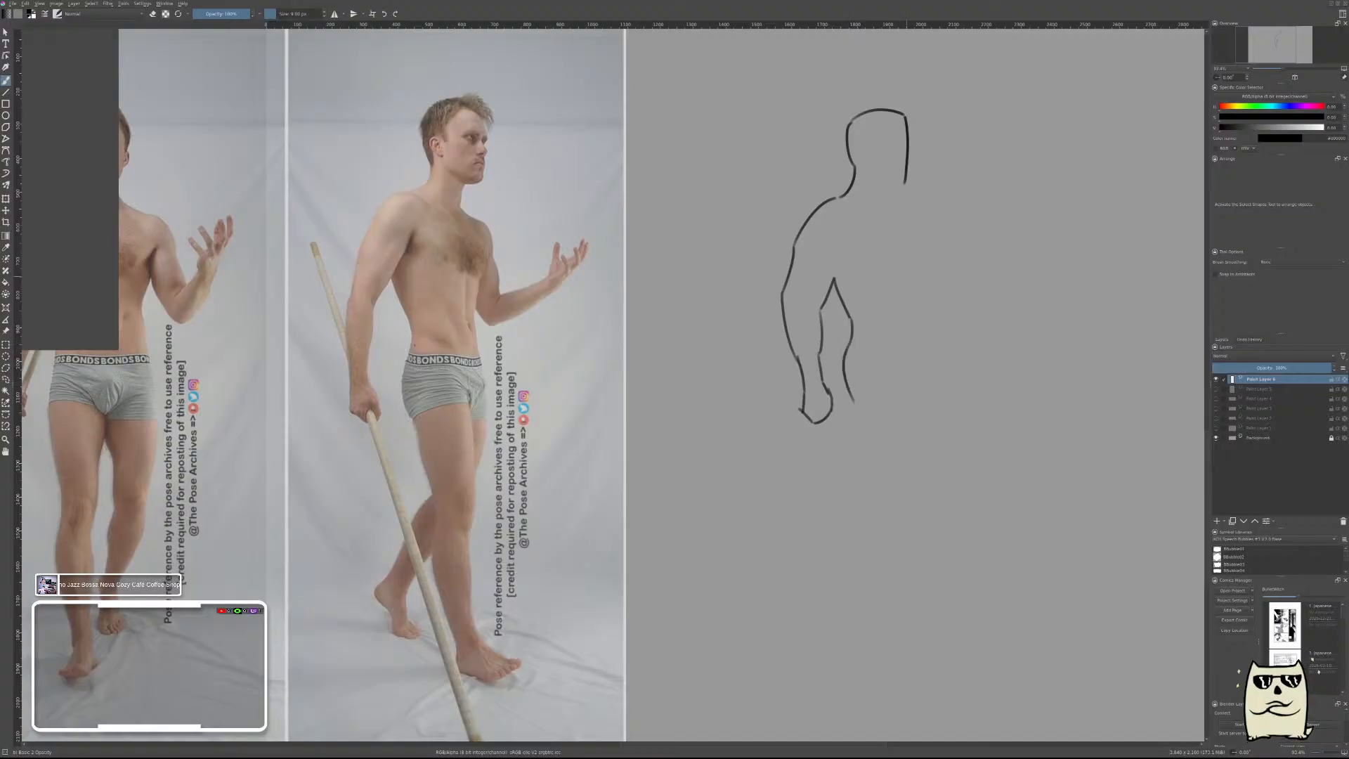
Draw the rear contour from the buttock down the back of the thigh toward the far leg and trim its lower end.
drag(924, 25, 924, 403)
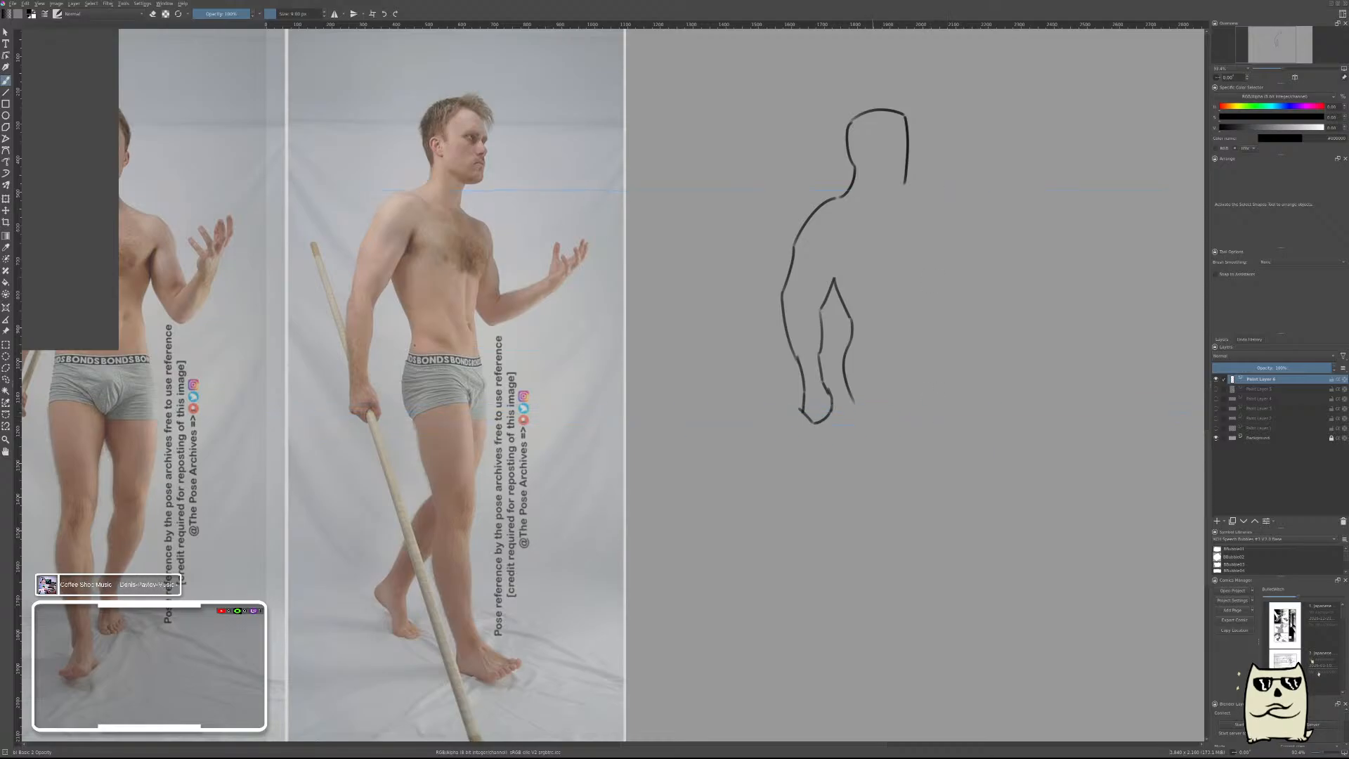
drag(855, 409, 886, 500)
key(ctrl+z)
drag(855, 405, 903, 534)
key(ctrl+z)
drag(856, 407, 896, 515)
key(ctrl+z)
drag(855, 402, 903, 506)
right_click(912, 520)
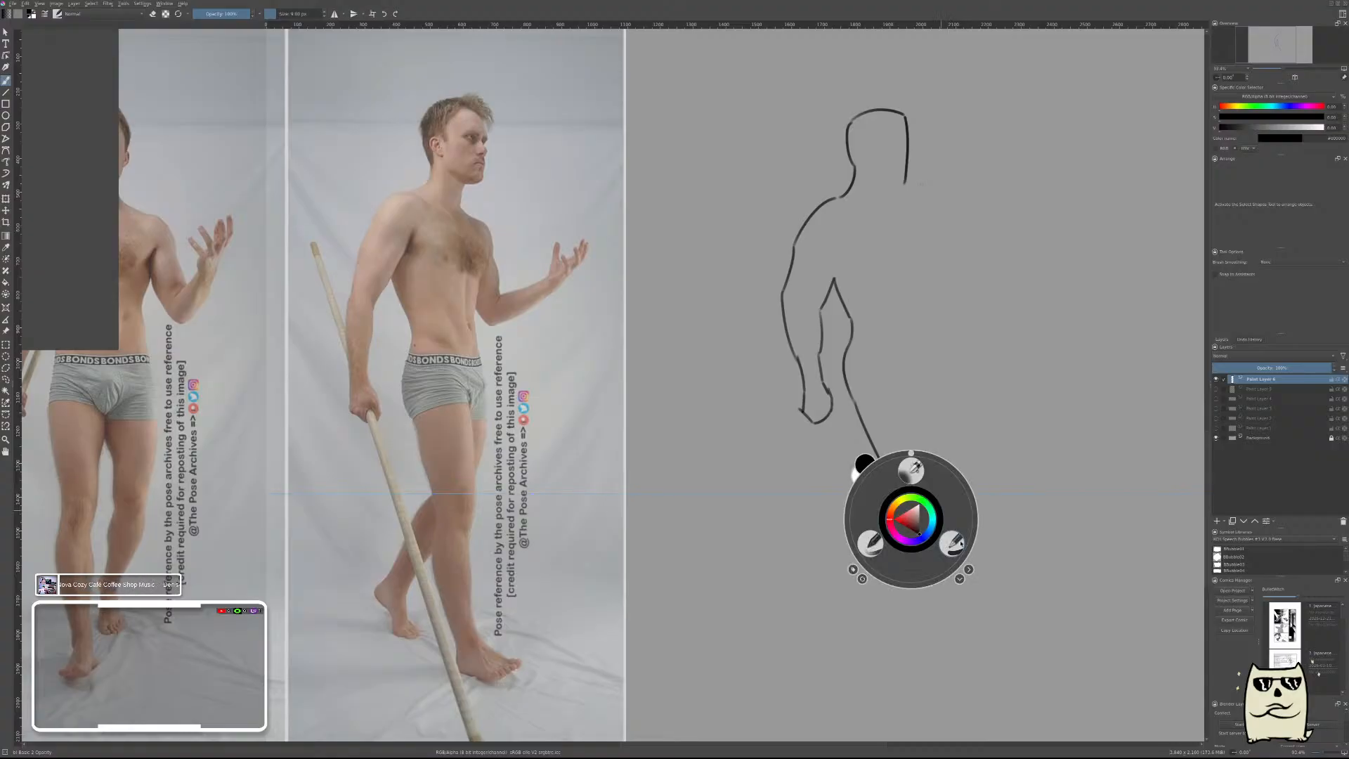
click(950, 545)
right_click(921, 474)
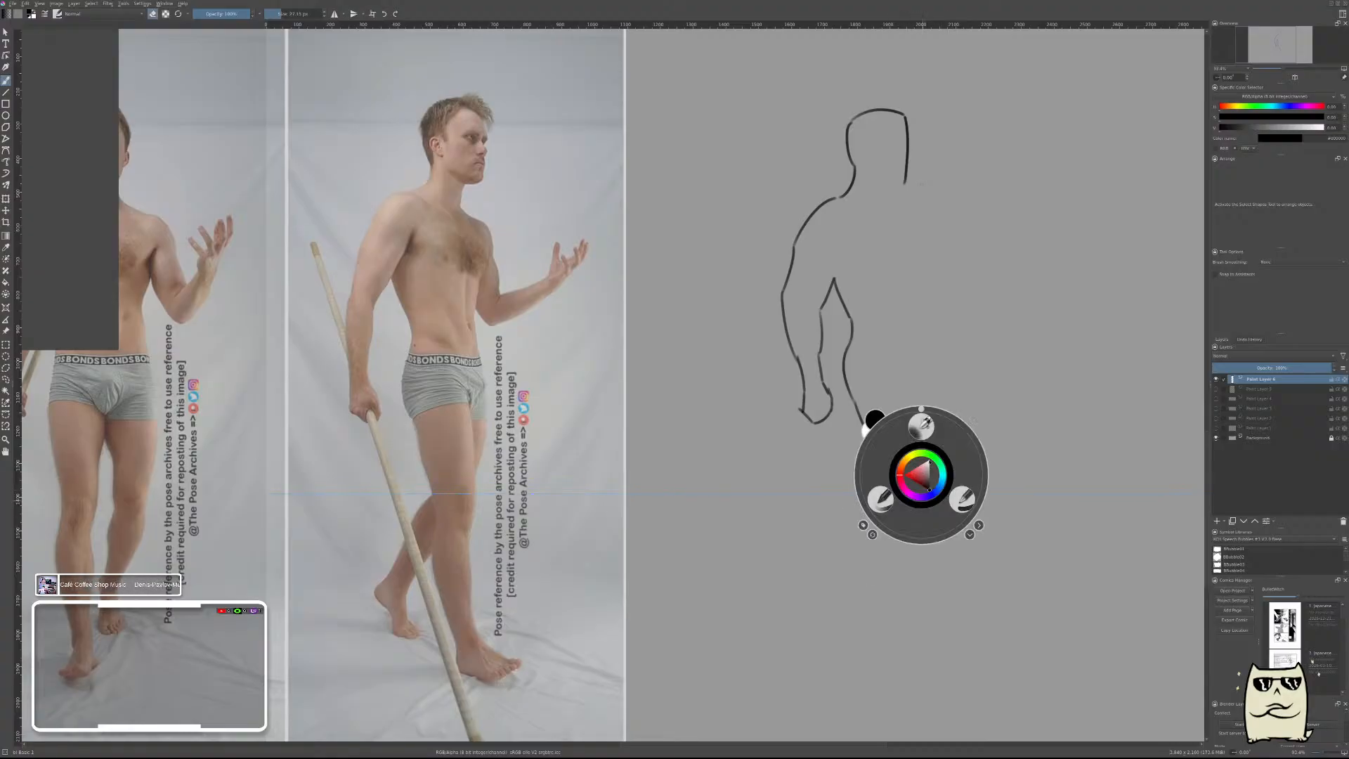
click(878, 498)
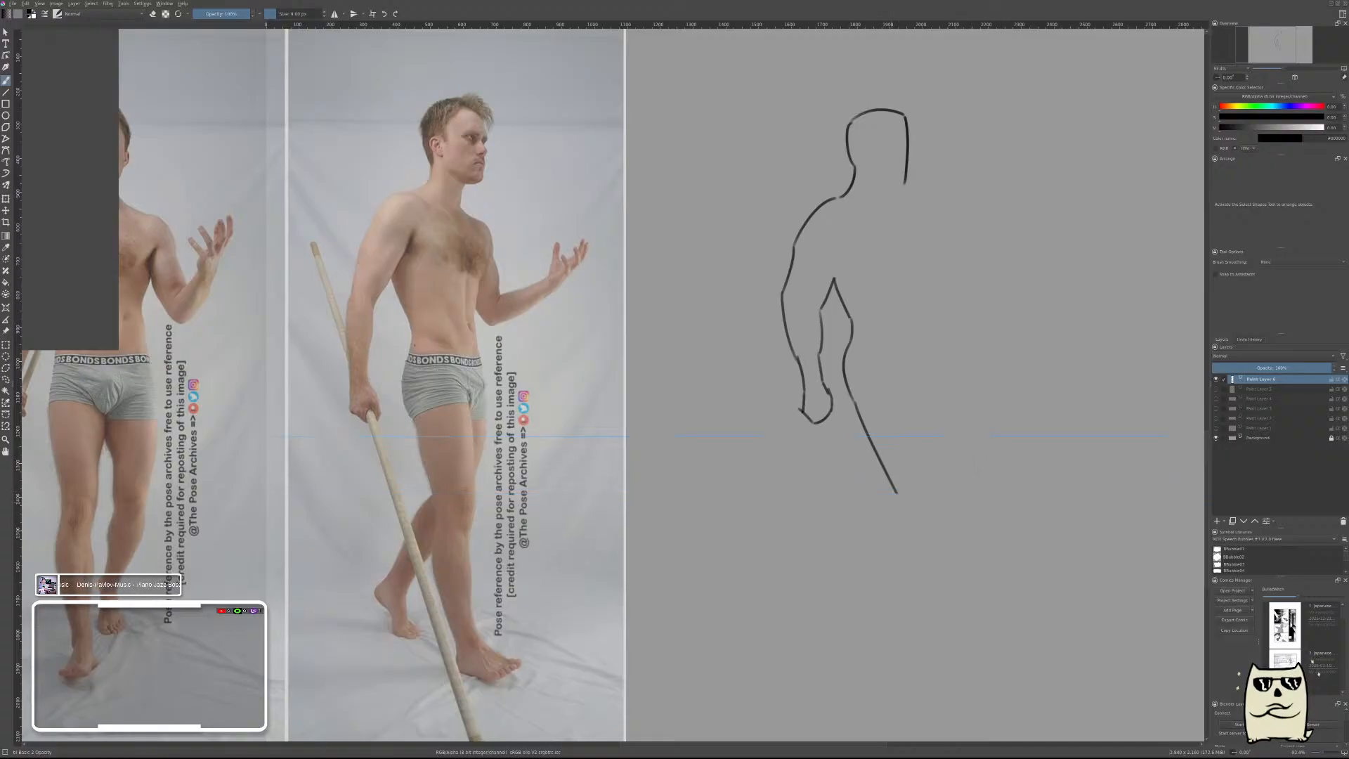
Draw the back contour of the trailing lower leg from the end of the thigh line down to the heel.
drag(897, 493, 865, 570)
key(ctrl+z)
drag(897, 494, 841, 566)
key(ctrl+z)
drag(897, 493, 847, 560)
key(ctrl+z)
drag(897, 493, 841, 561)
key(ctrl+z)
mouse_move(897, 493)
mouse_down()
mouse_move(866, 515)
mouse_move(829, 583)
mouse_up()
Outline the trailing foot with its heel, sole, toes and instep, redoing the strokes that miss the shape.
drag(831, 582, 813, 640)
key(ctrl+z)
mouse_move(830, 583)
mouse_down()
mouse_move(839, 616)
mouse_move(839, 604)
mouse_up()
key(ctrl+z)
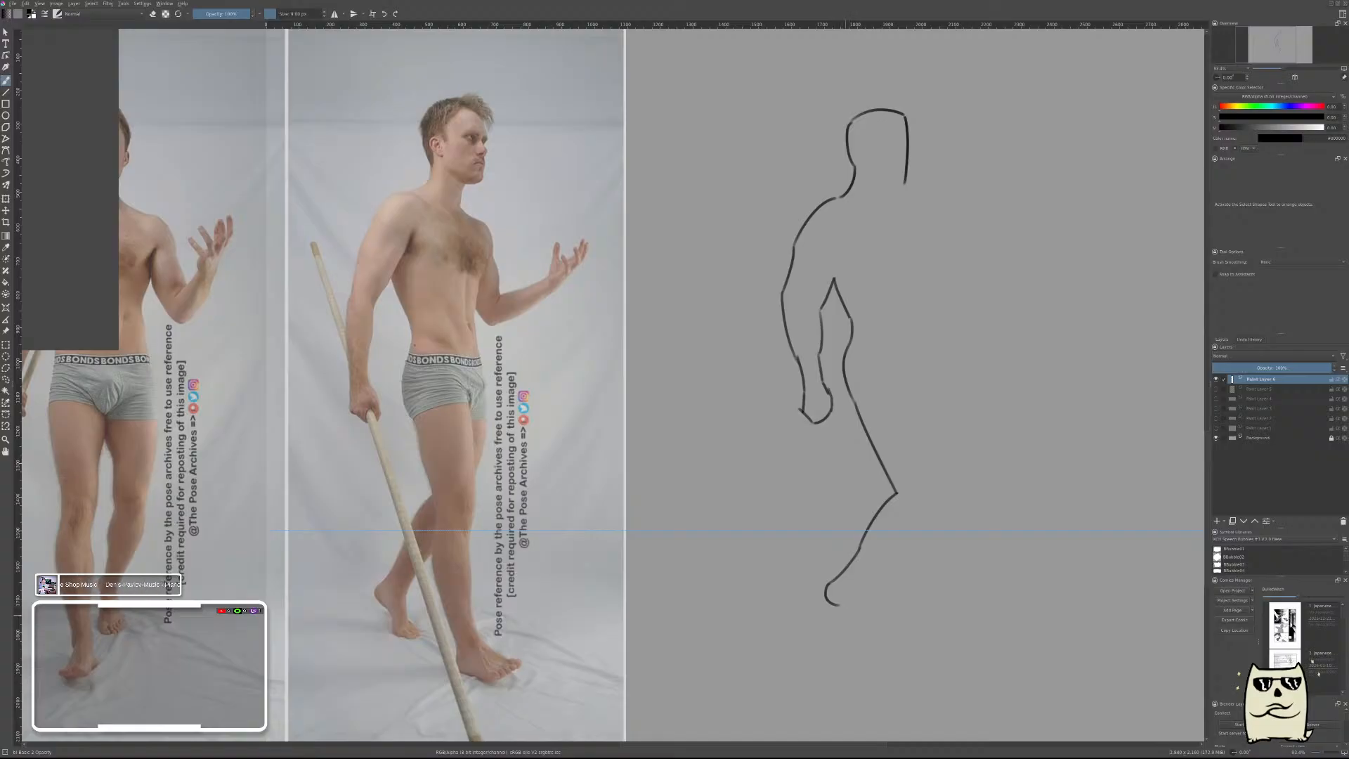
key(ctrl+z)
mouse_move(828, 583)
mouse_down()
mouse_move(835, 609)
mouse_move(872, 632)
mouse_up()
key(ctrl+z)
key(ctrl+z)
key(ctrl+z)
drag(835, 603, 846, 625)
key(ctrl+z)
drag(835, 601, 861, 639)
drag(951, 526, 951, 629)
drag(861, 639, 872, 624)
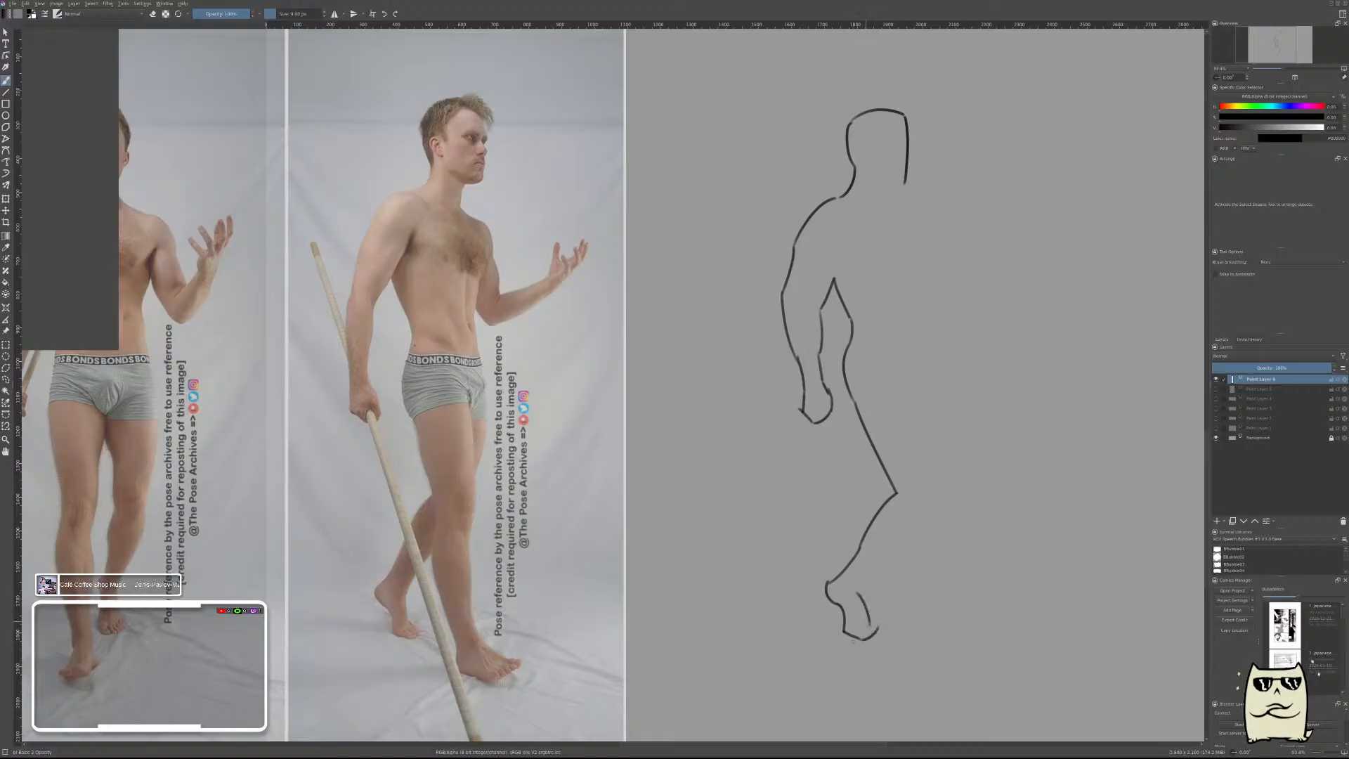
drag(855, 597, 884, 625)
Draw the front contour of the trailing shin up to the leading calf, and the calf's back contour down to the ankle.
drag(854, 599, 918, 525)
key(ctrl+z)
key(ctrl+z)
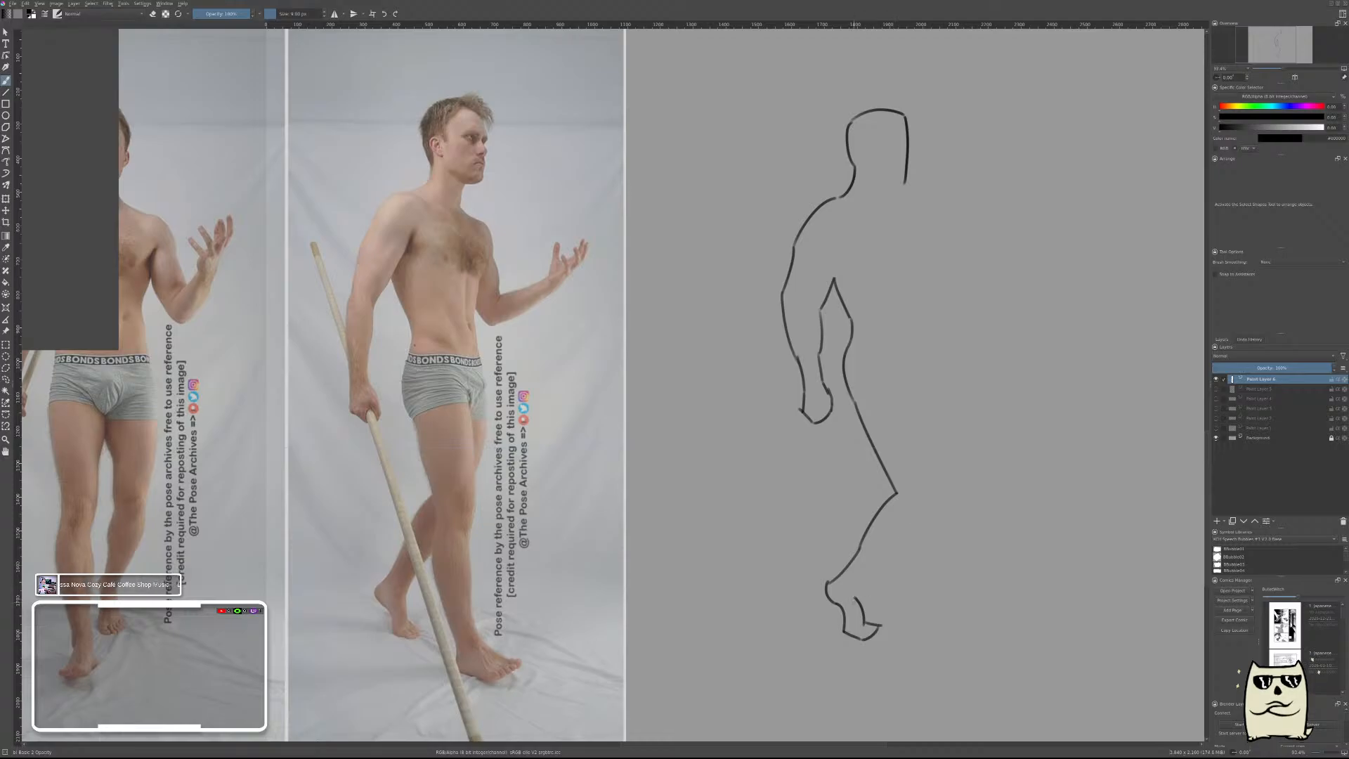
drag(854, 598, 889, 551)
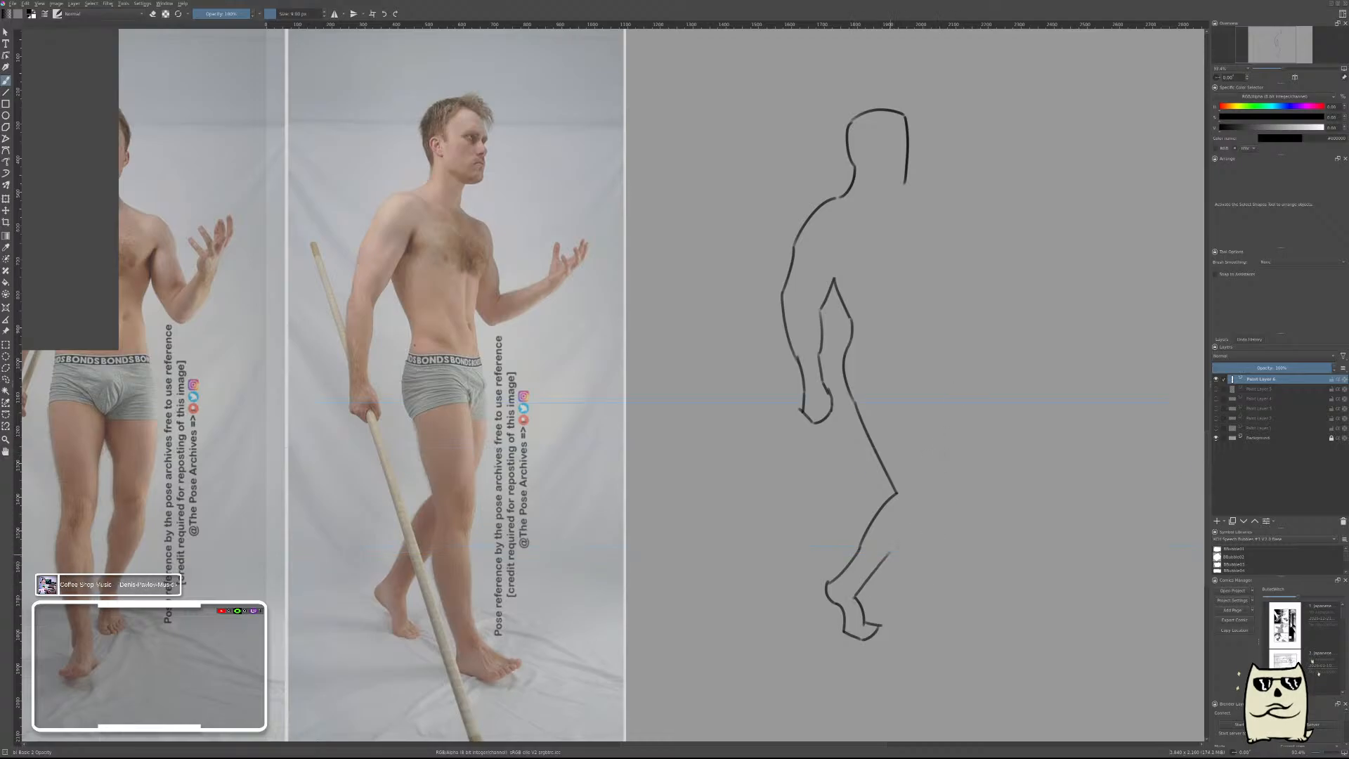
drag(891, 550, 909, 615)
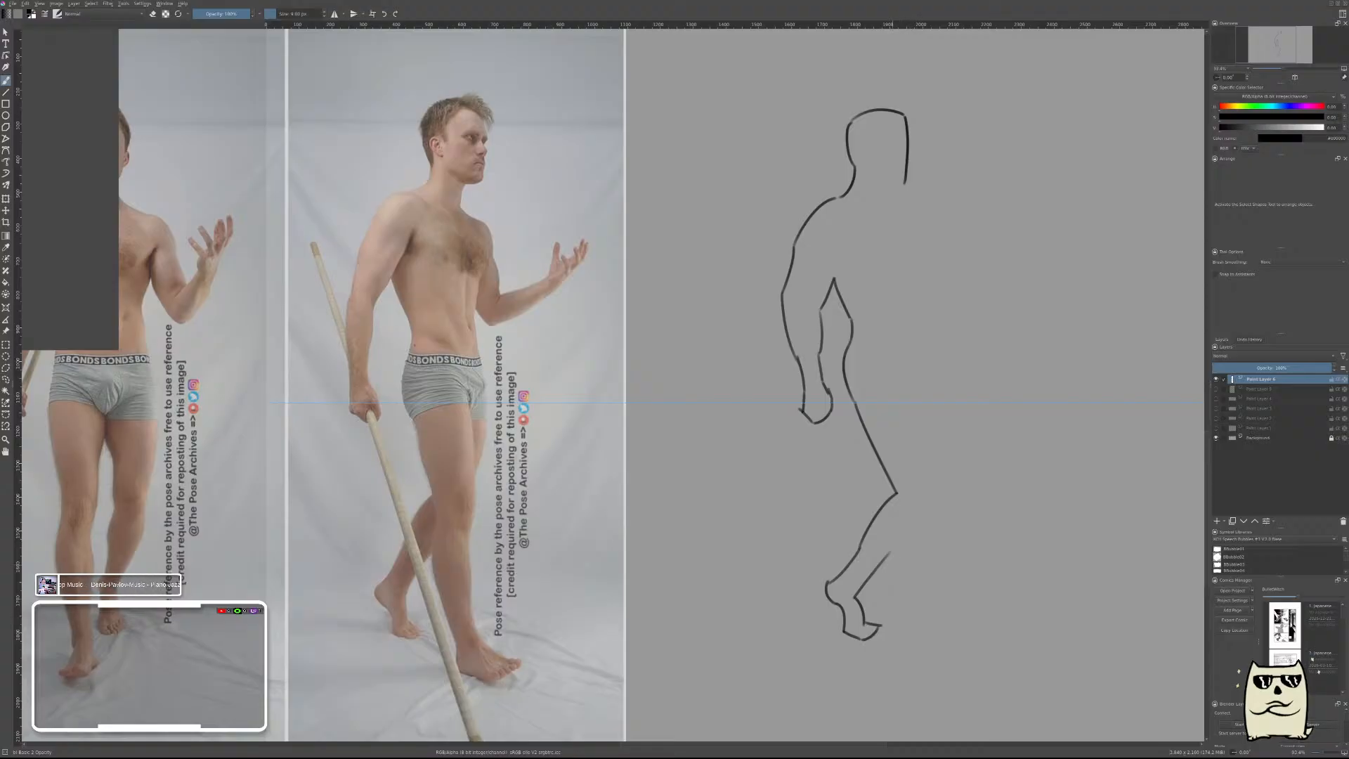
drag(890, 550, 918, 640)
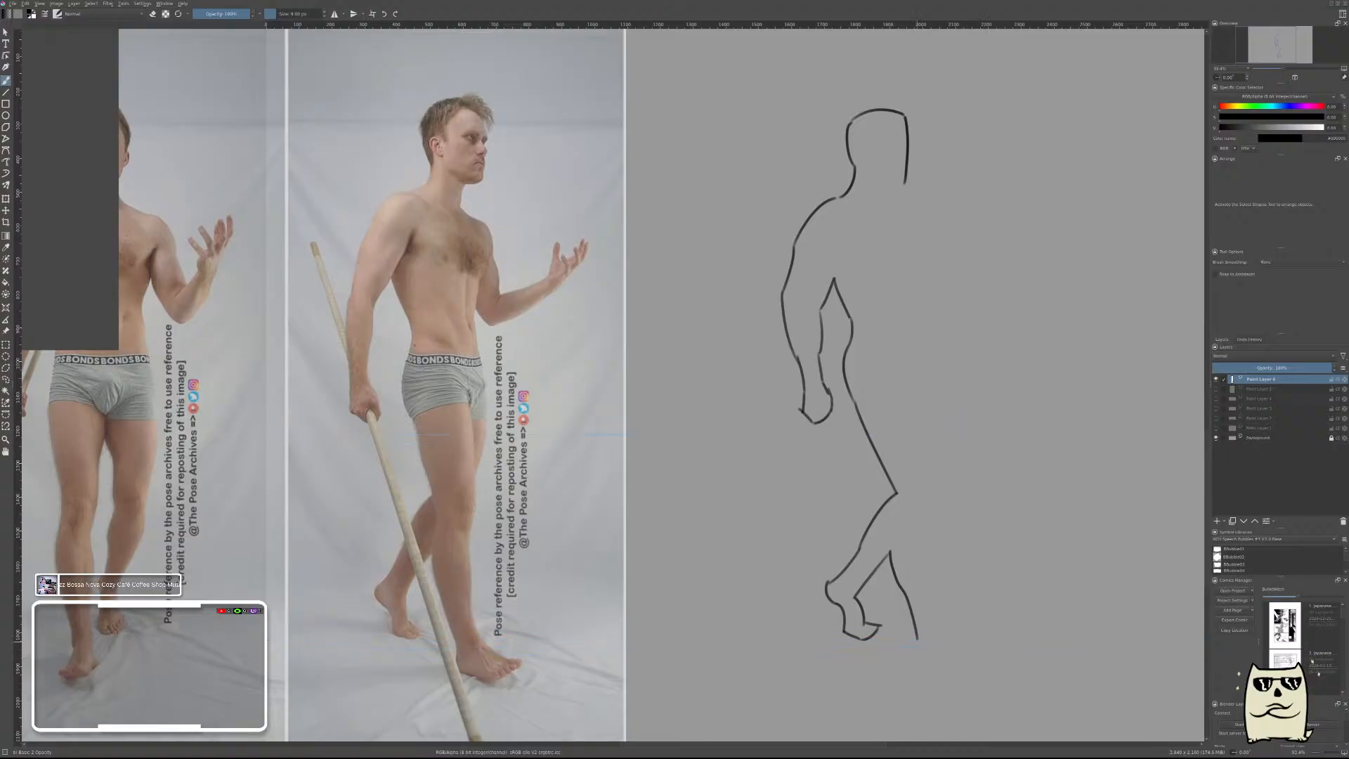
Outline the leading foot from the heel along the sole to the toes and instep, trimming the heel with the eraser.
drag(917, 638, 927, 672)
right_click(932, 657)
click(891, 610)
drag(935, 673, 928, 677)
right_click(954, 629)
click(911, 654)
drag(913, 670, 974, 657)
key(ctrl+z)
drag(950, 641, 973, 654)
key(ctrl+z)
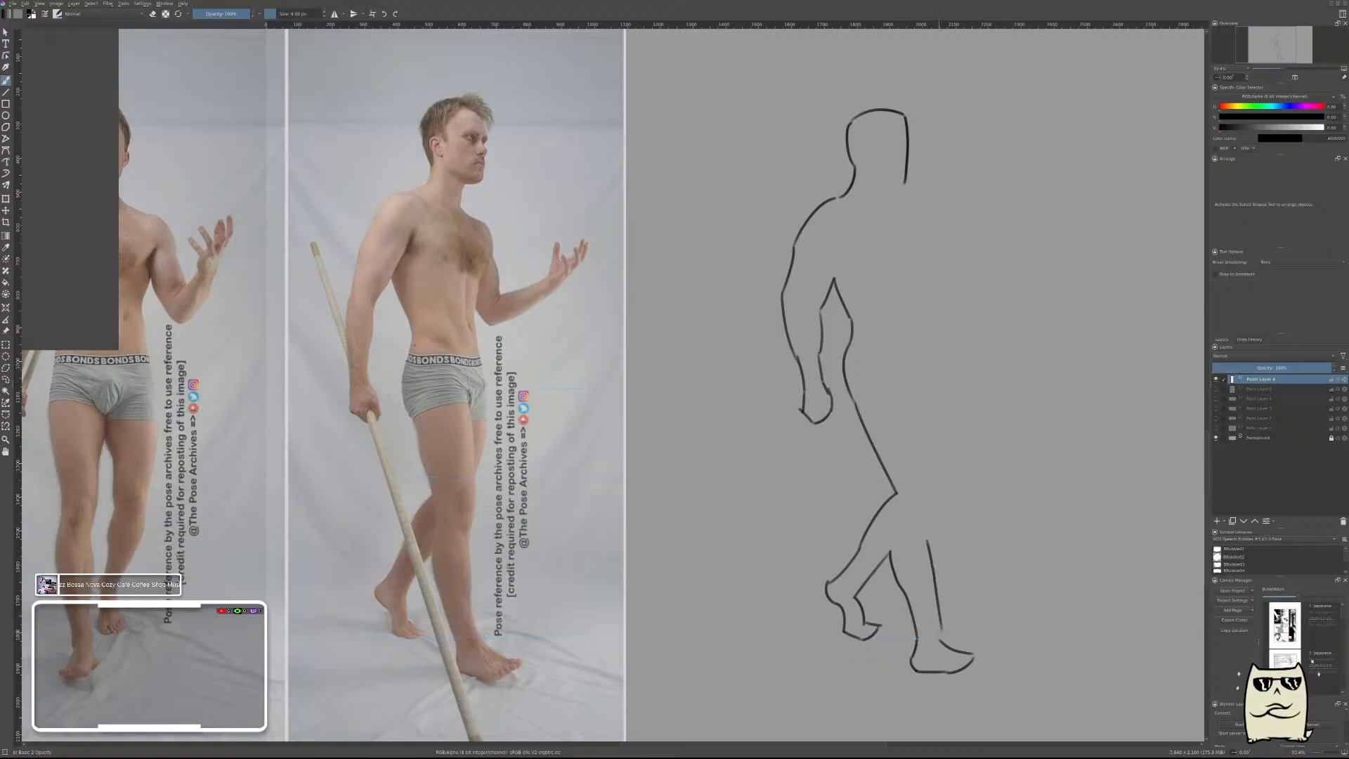
Draw the leading leg's shin contour from below the knee to the ankle and add a short line for the knee.
drag(929, 548, 940, 643)
key(ctrl+z)
drag(928, 555, 940, 639)
key(ctrl+z)
drag(926, 557, 939, 636)
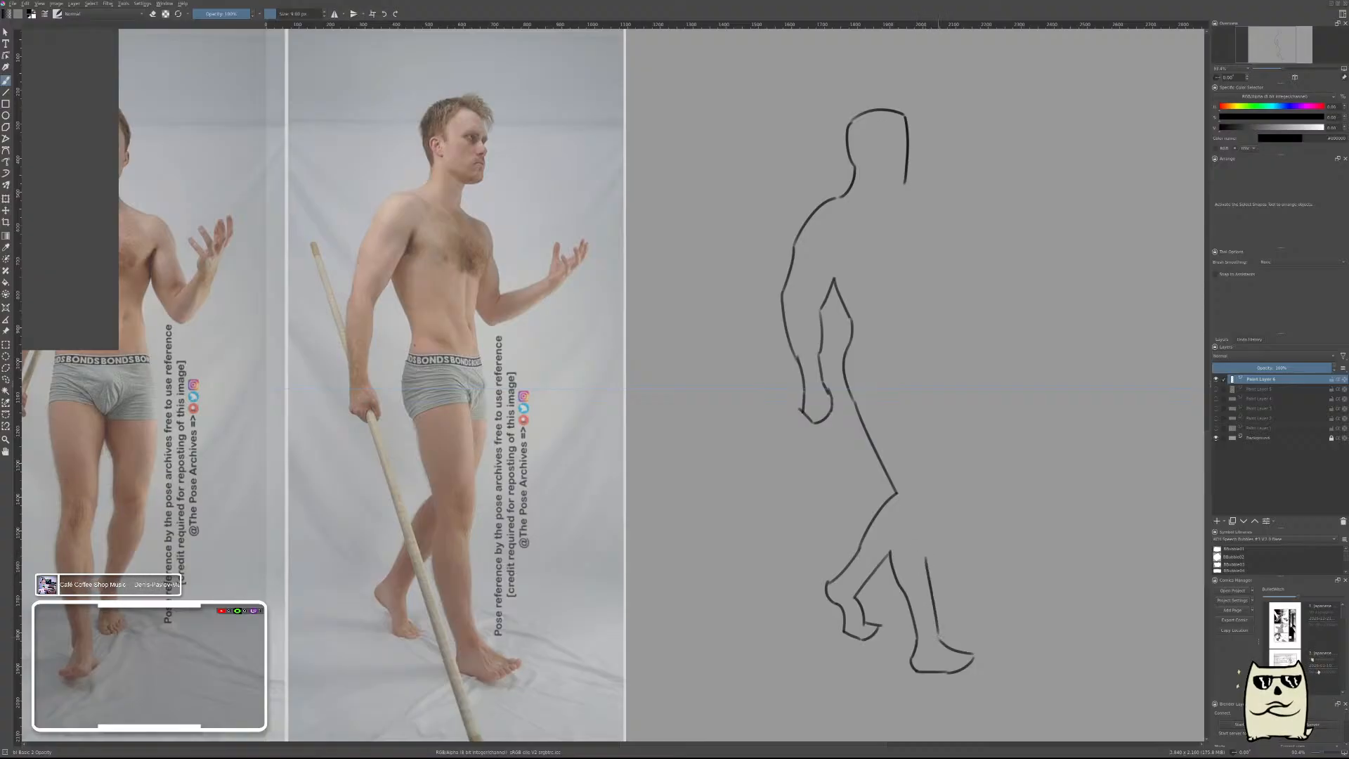
key(ctrl+z)
drag(927, 548, 936, 614)
key(ctrl+z)
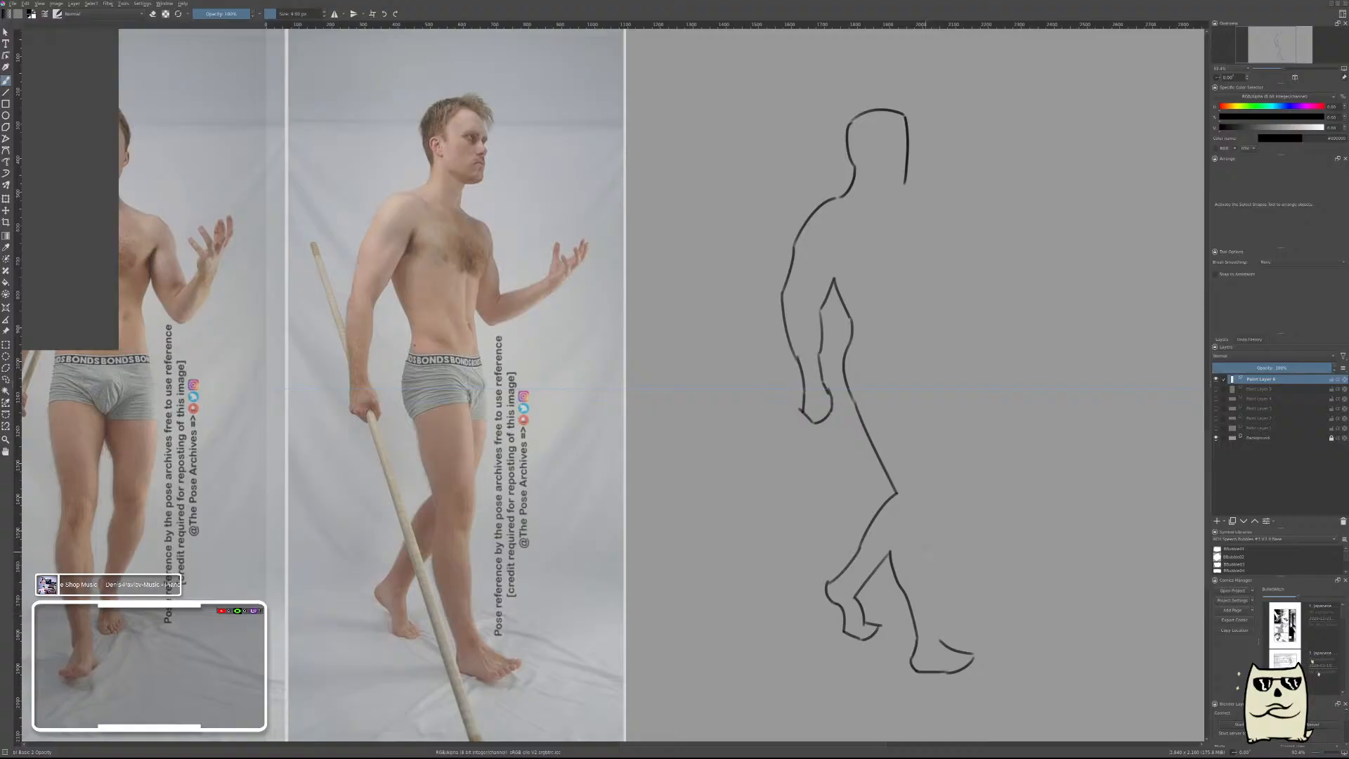
drag(928, 544, 943, 638)
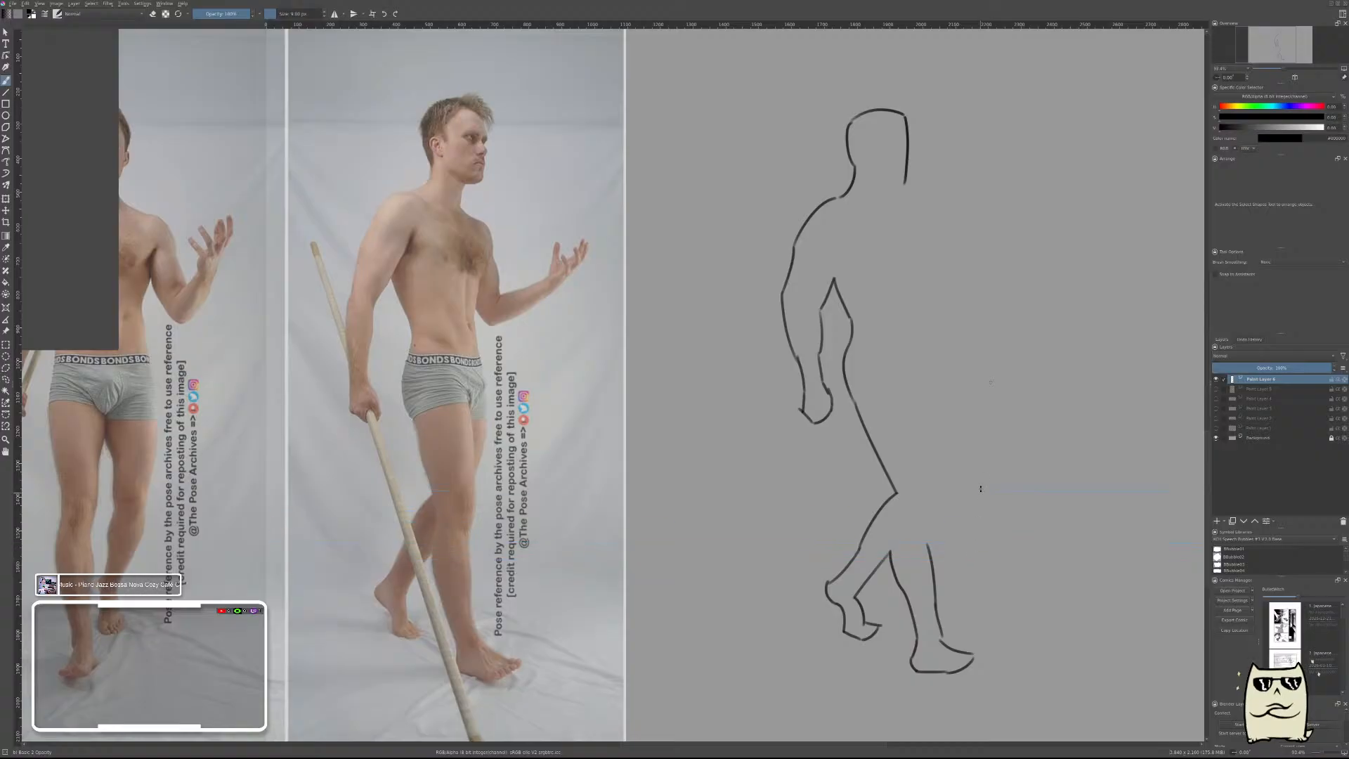
drag(930, 492, 929, 539)
drag(931, 493, 928, 478)
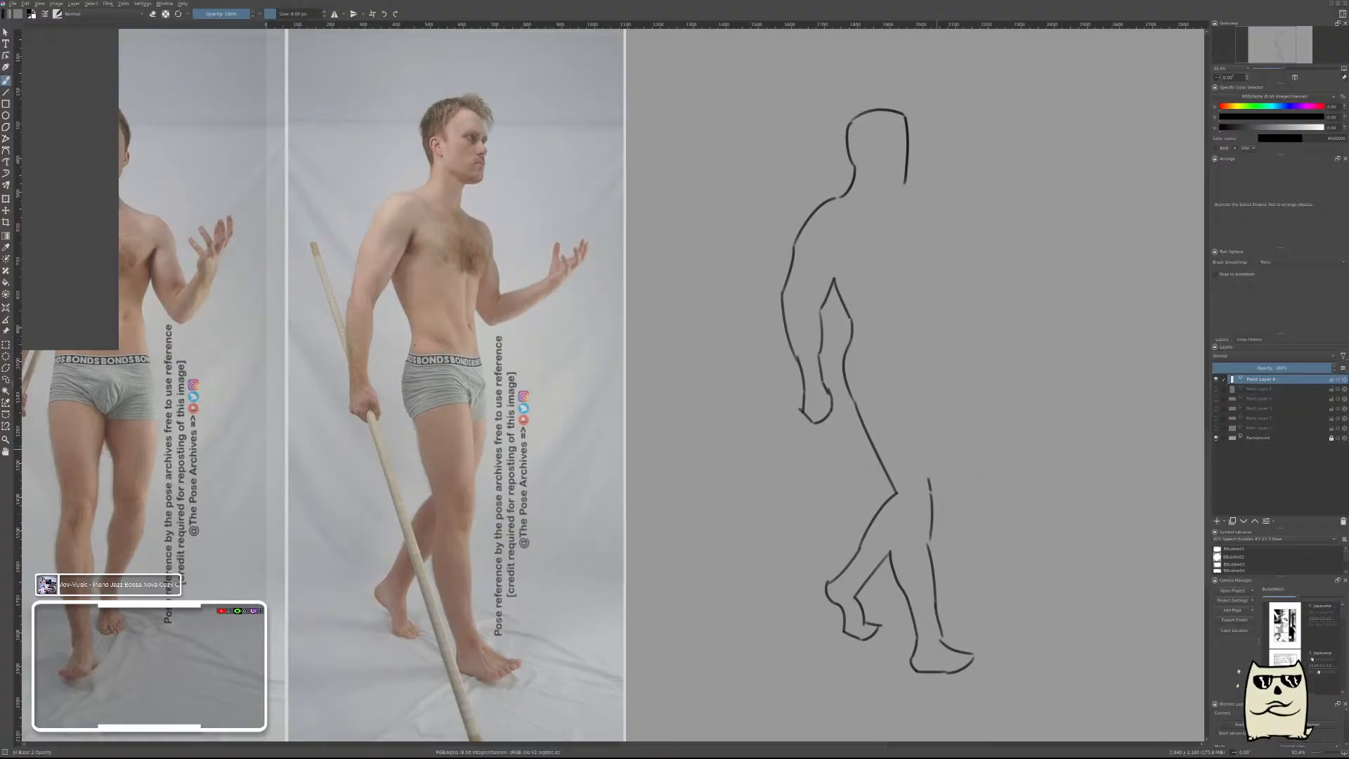
Try to draw the front contour of the leading thigh from the knee up toward the waist.
drag(929, 477, 947, 388)
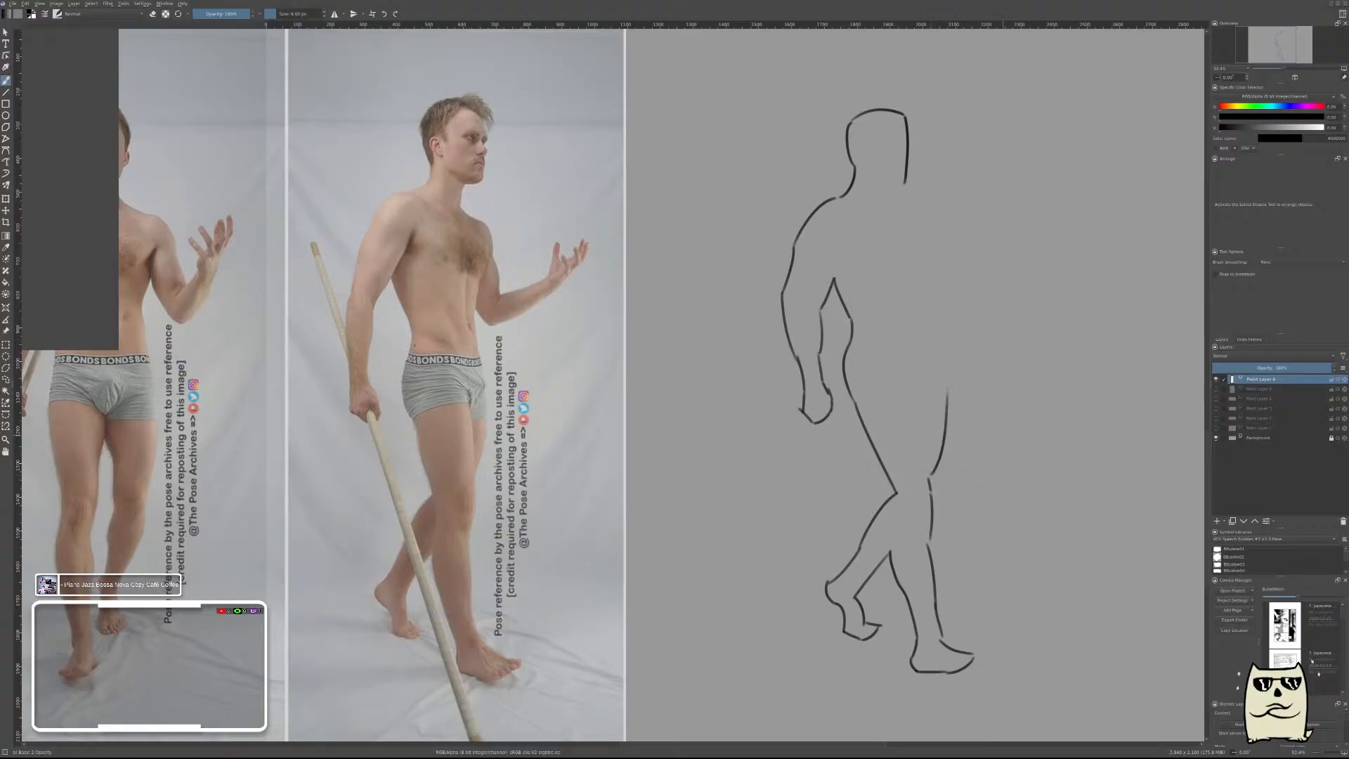
drag(1003, 475, 986, 576)
key(ctrl+z)
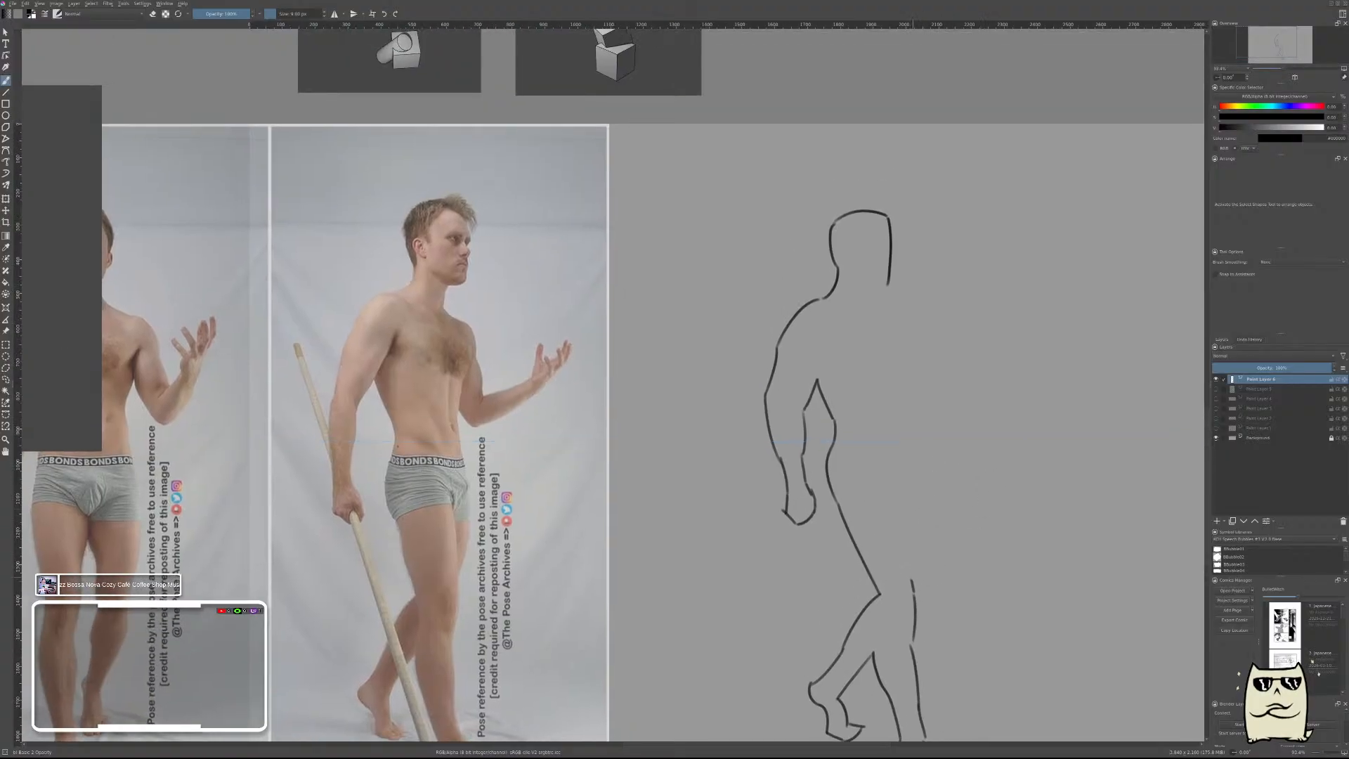
drag(927, 492, 913, 579)
drag(973, 517, 984, 424)
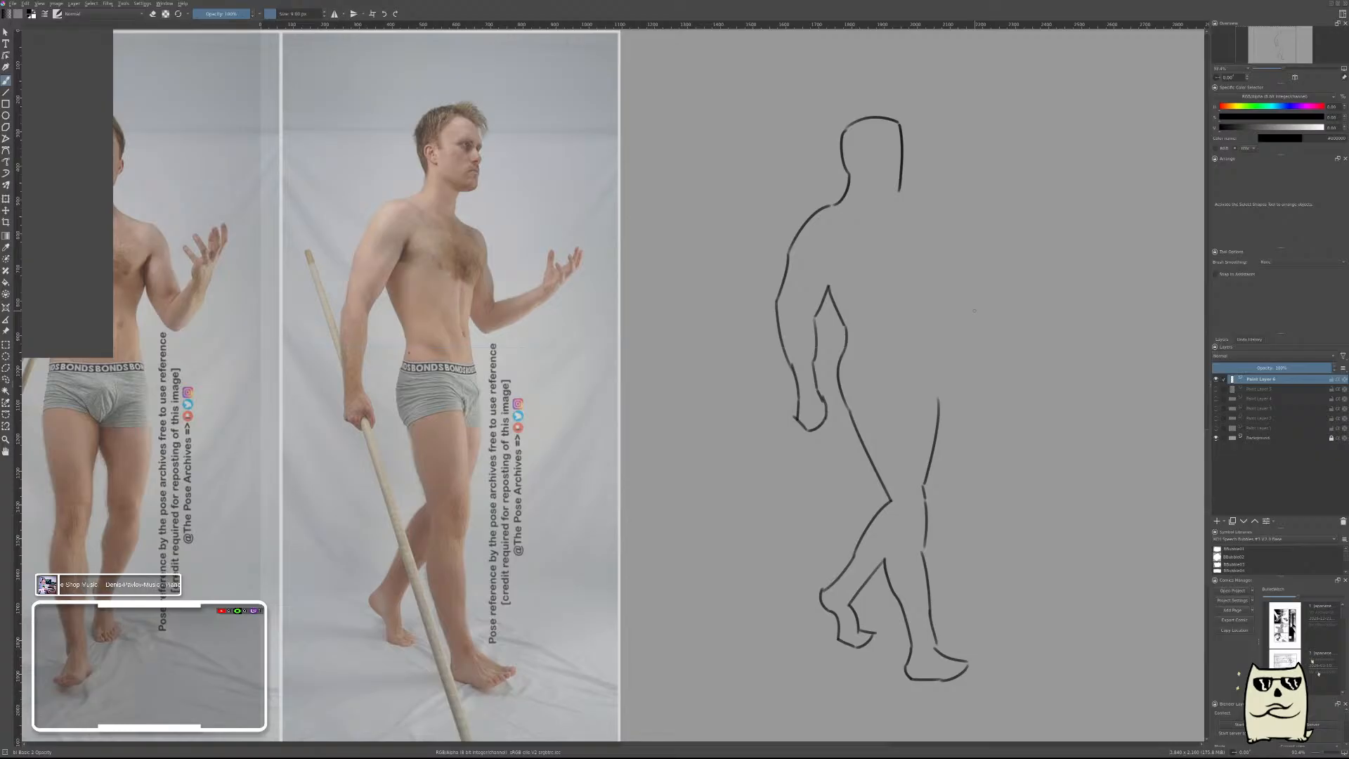
drag(921, 442, 943, 460)
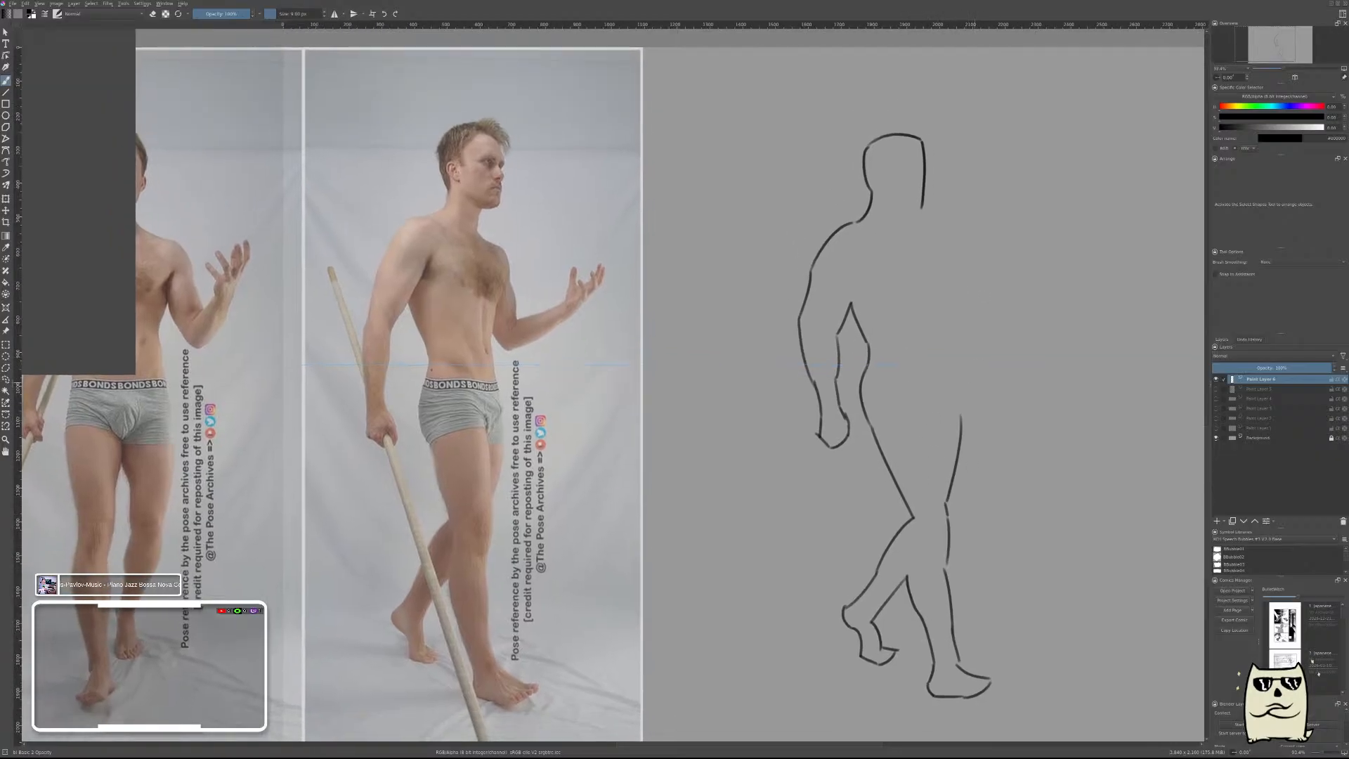
drag(978, 457, 898, 489)
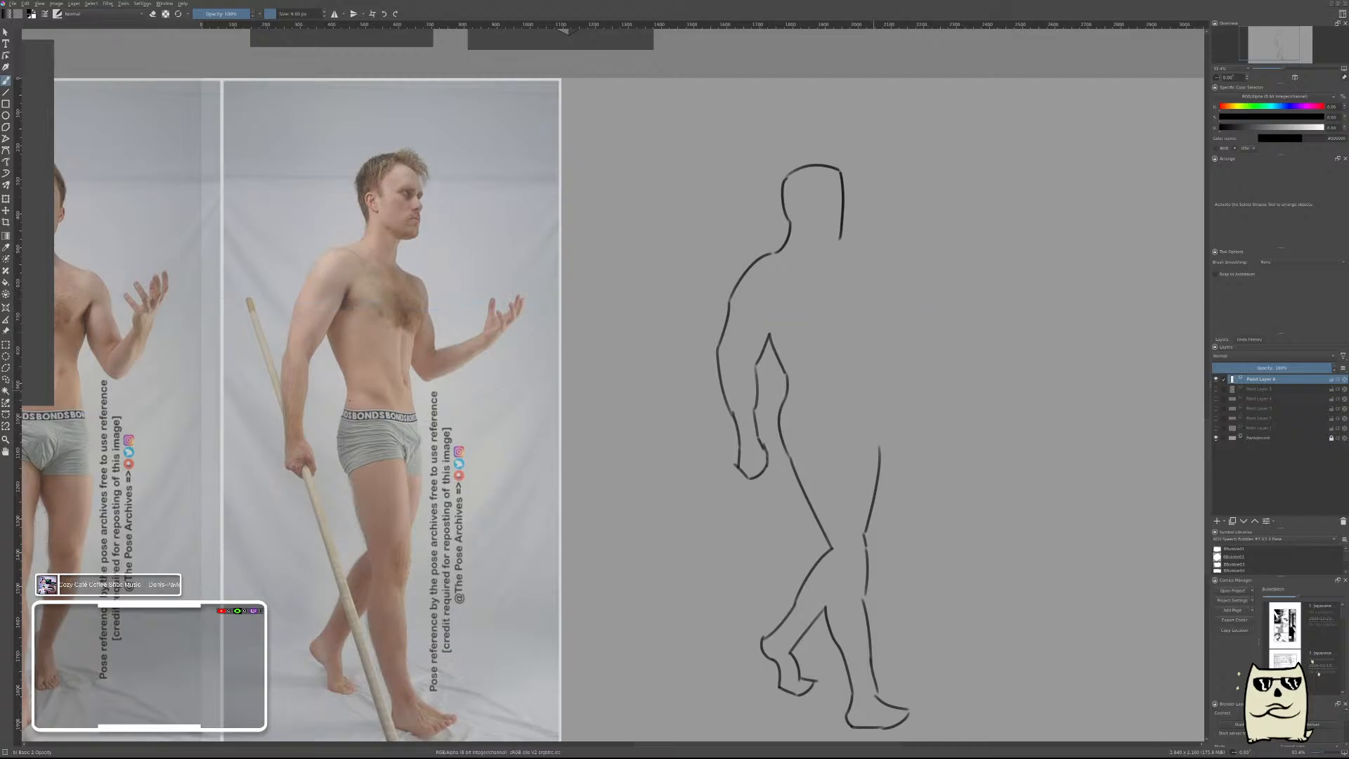
drag(867, 395, 871, 474)
key(ctrl+z)
key(ctrl+z)
drag(864, 533, 867, 426)
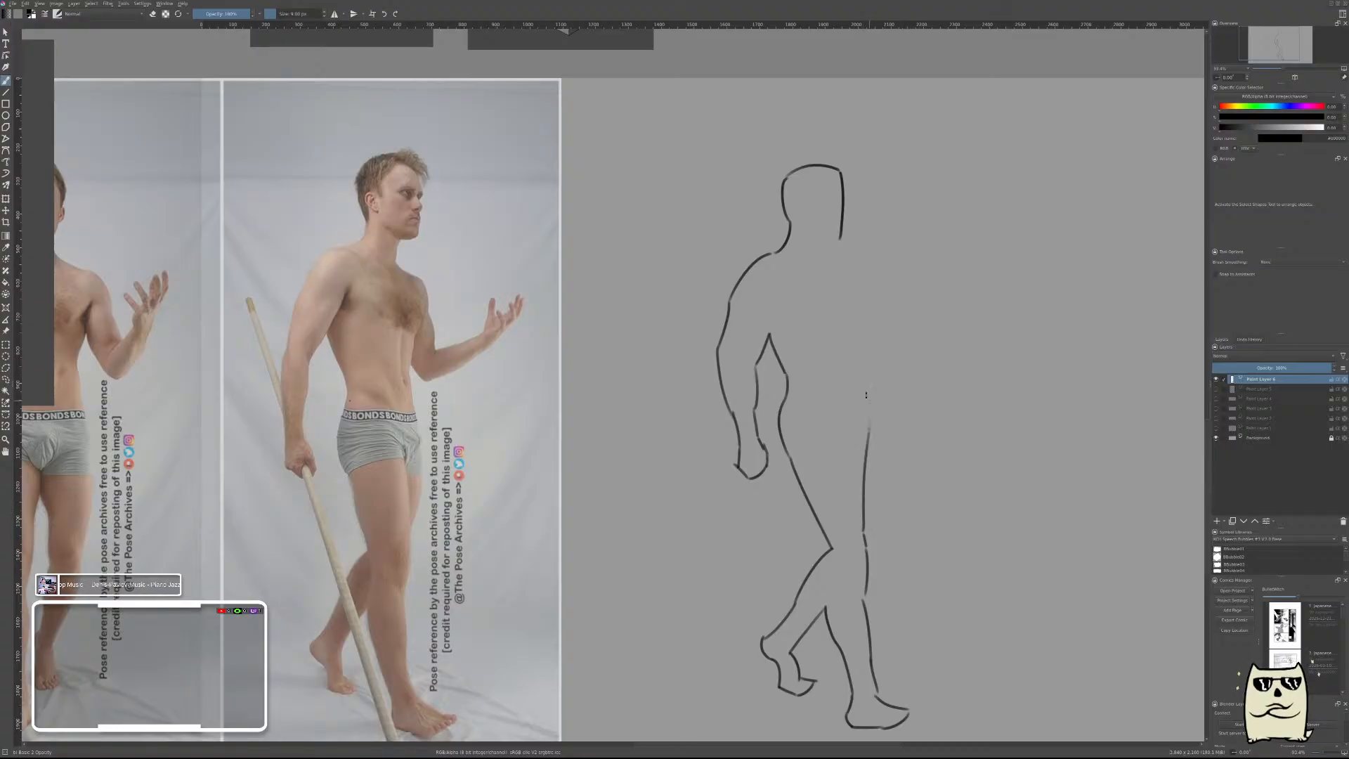
key(ctrl+z)
drag(865, 543, 873, 420)
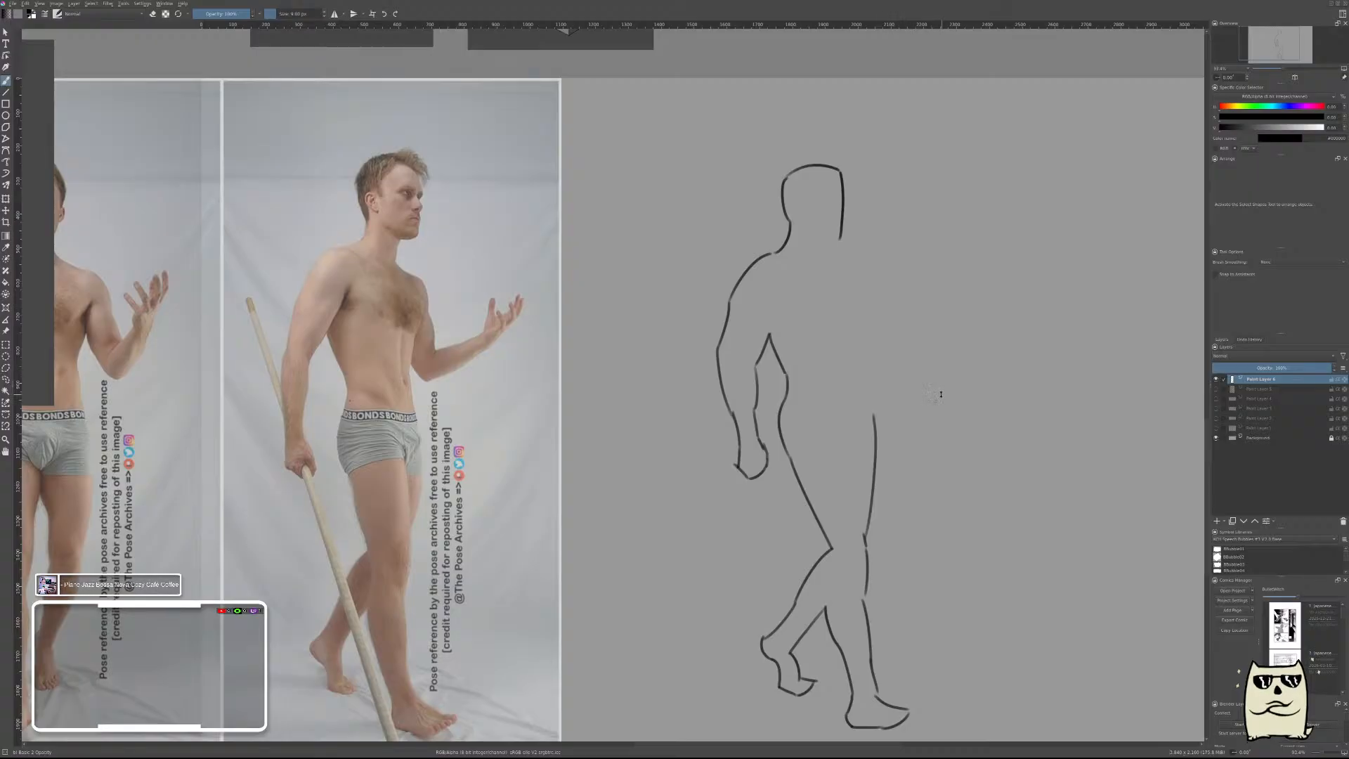
key(ctrl+z)
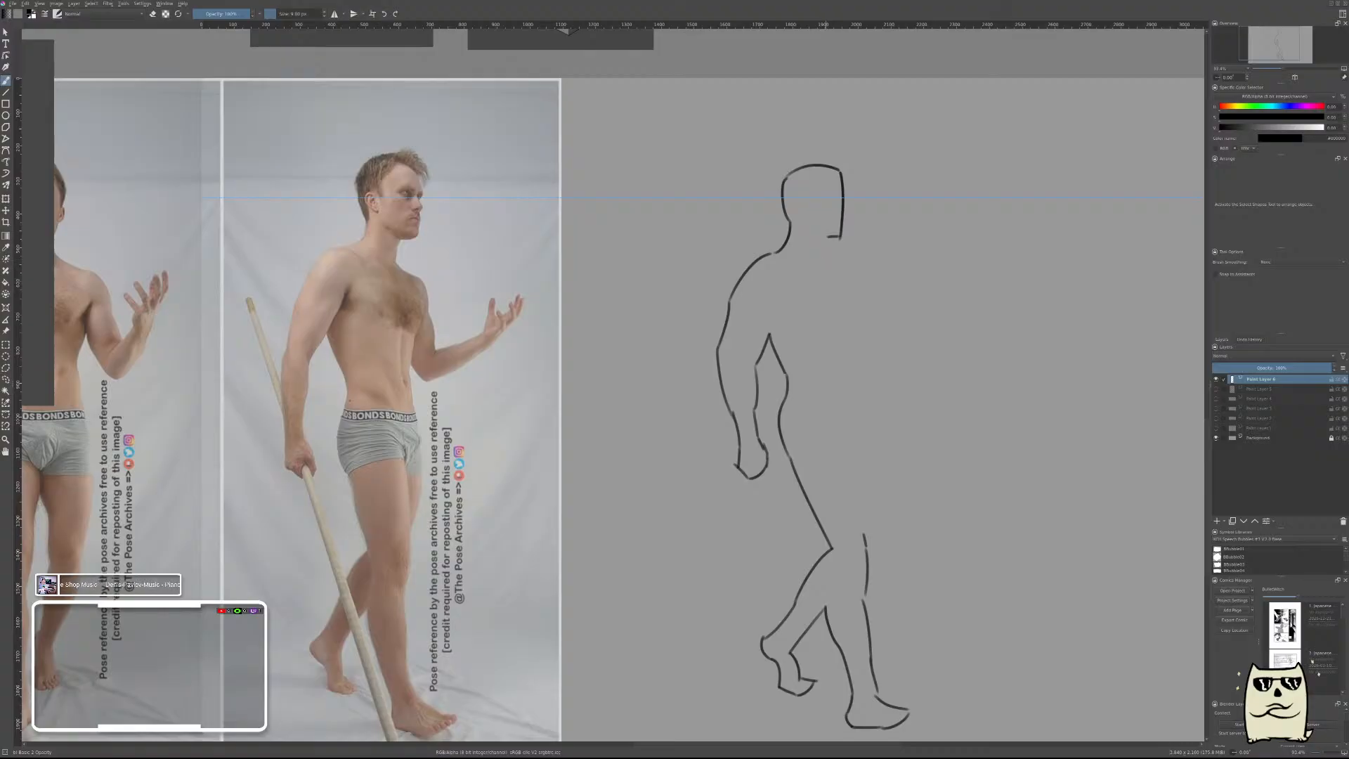
Draw the underside of the chin, the front of the neck, the far shoulder and the outer contour of the far upper arm.
mouse_move(828, 237)
mouse_down()
mouse_move(851, 266)
mouse_move(864, 291)
mouse_up()
key(ctrl+z)
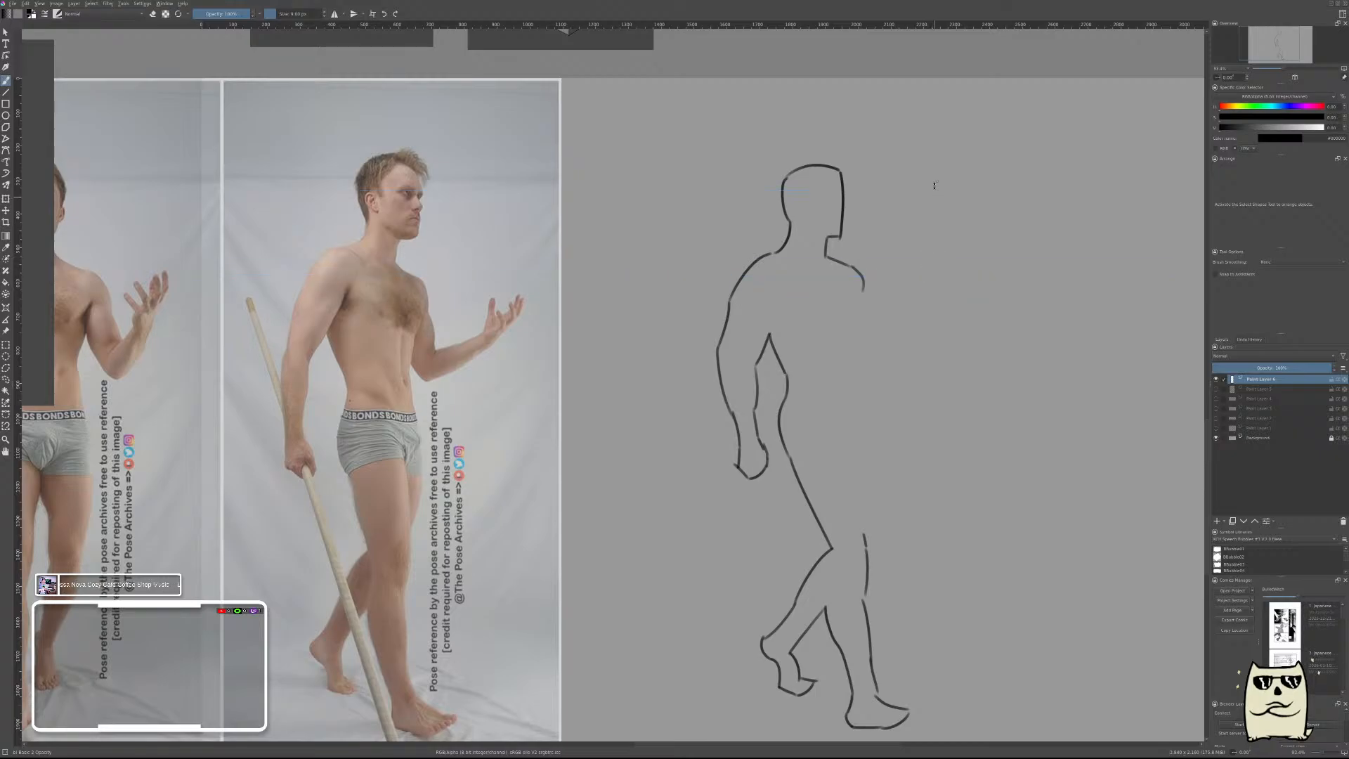
key(ctrl+z)
key(ctrl+z)
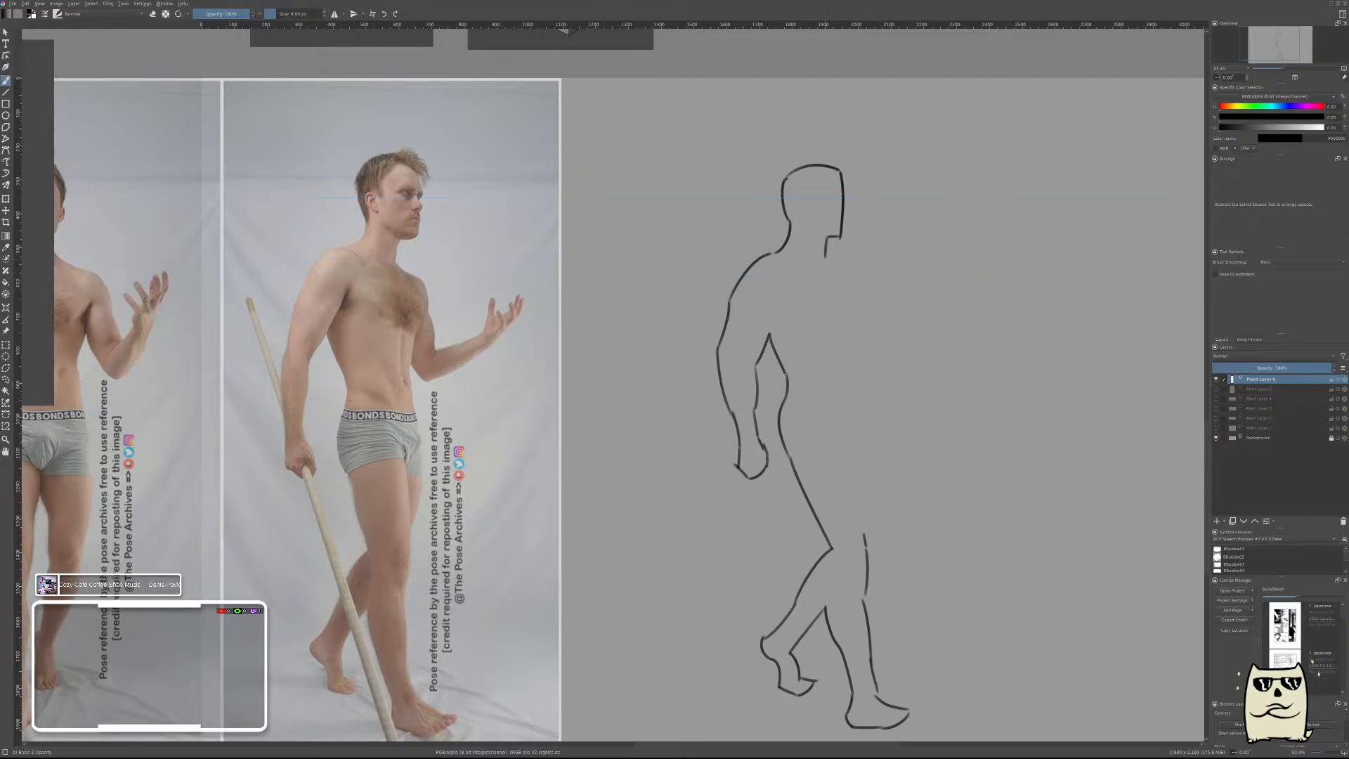
drag(827, 257, 851, 273)
drag(850, 273, 871, 340)
key(ctrl+z)
key(ctrl+z)
Draw the upper contour of the far forearm and continue it into the raised thumb and fingers.
mouse_move(870, 340)
mouse_down()
mouse_move(871, 352)
mouse_move(916, 337)
mouse_up()
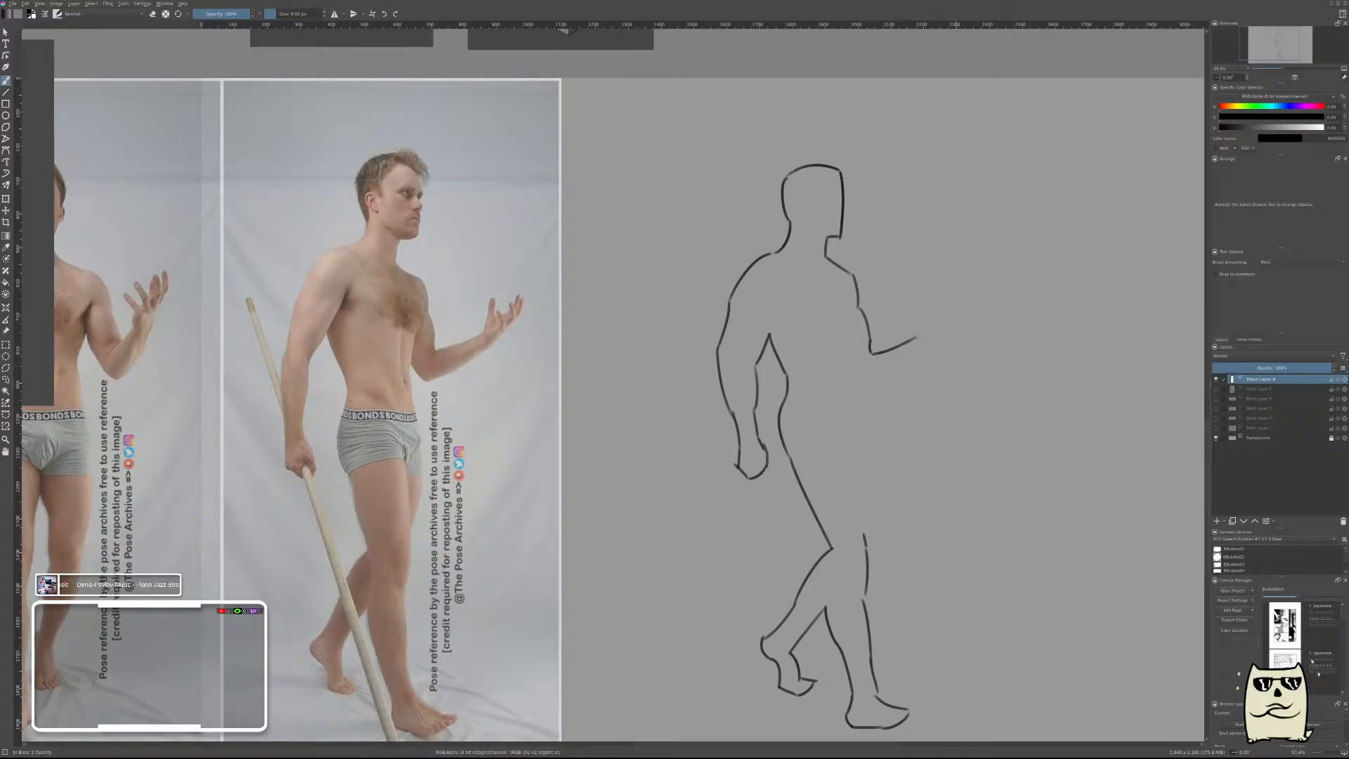
drag(917, 337, 937, 324)
key(ctrl+z)
mouse_move(918, 335)
mouse_down()
mouse_move(925, 311)
mouse_move(934, 326)
mouse_move(961, 298)
mouse_up()
drag(961, 299, 954, 345)
key(ctrl+z)
key(ctrl+z)
key(ctrl+z)
key(ctrl+z)
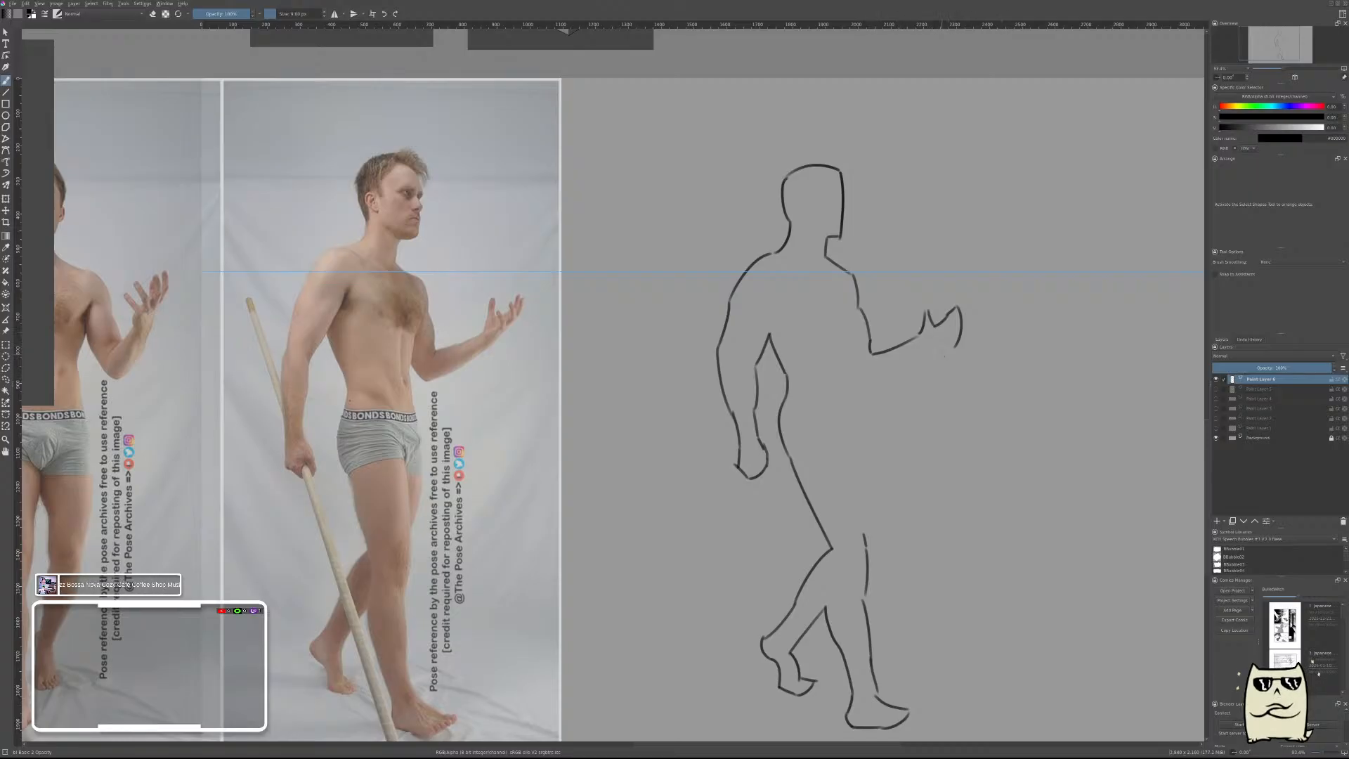
Draw the underside of the far hand and forearm back to the elbow, and close the elbow corner.
drag(954, 345, 877, 384)
key(ctrl+z)
drag(853, 351, 875, 383)
Erase the misplaced elbow stroke of the far arm.
right_click(853, 359)
click(853, 311)
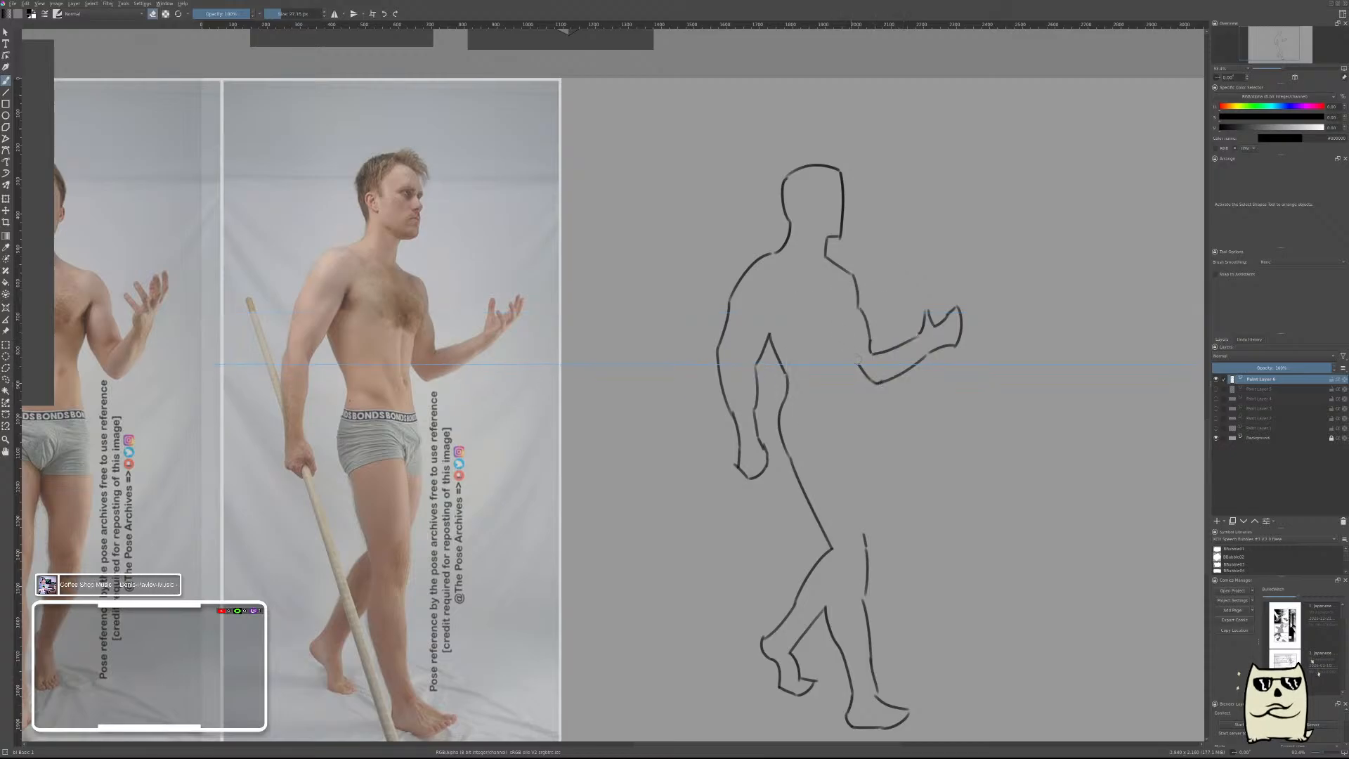
right_click(922, 330)
click(878, 352)
right_click(864, 381)
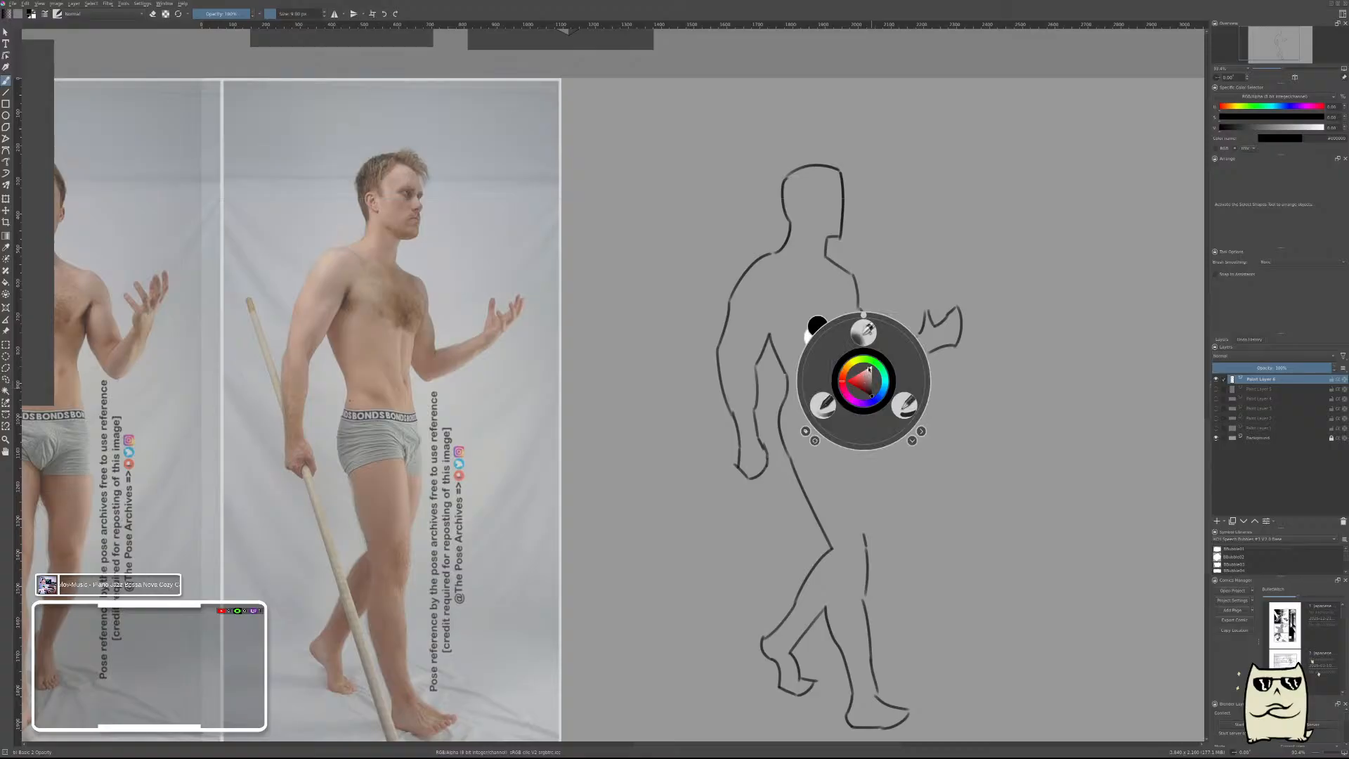
click(906, 406)
drag(859, 364, 865, 373)
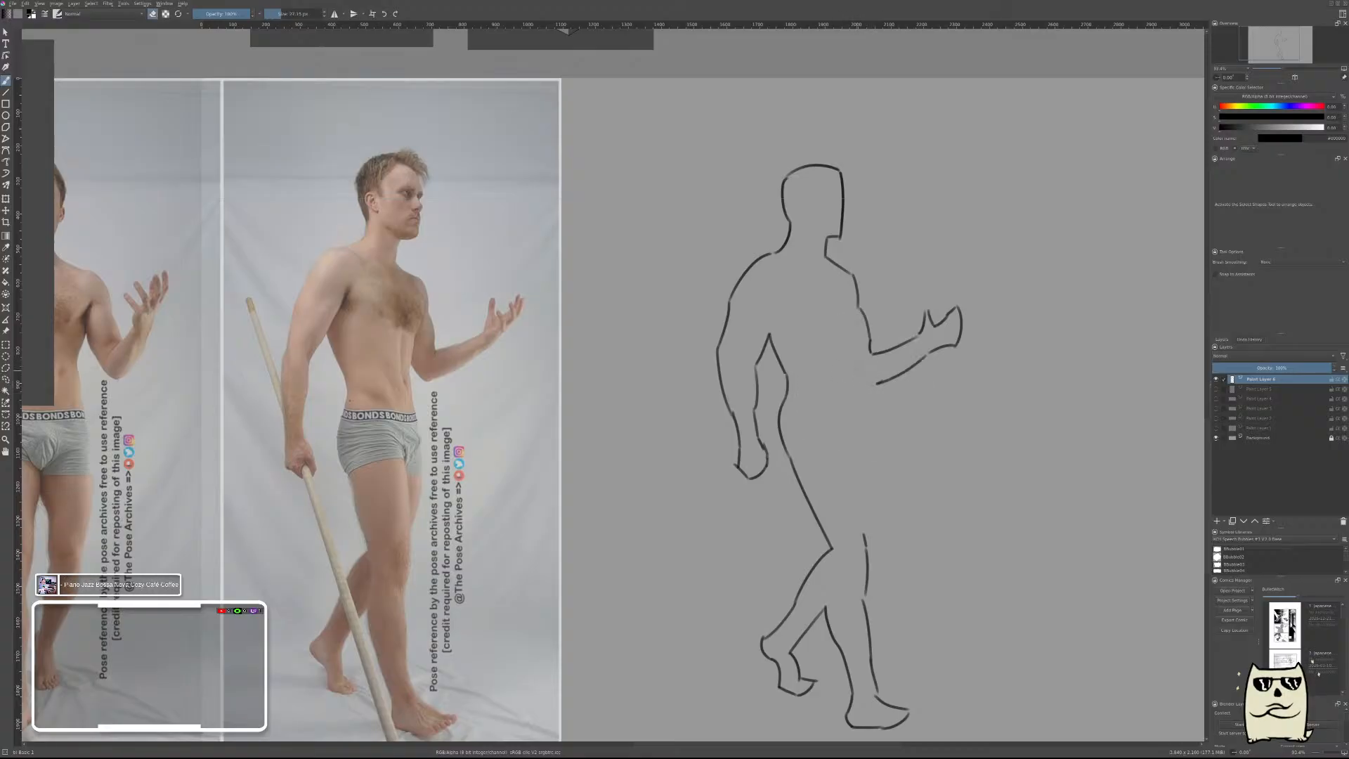
right_click(858, 382)
key(e)
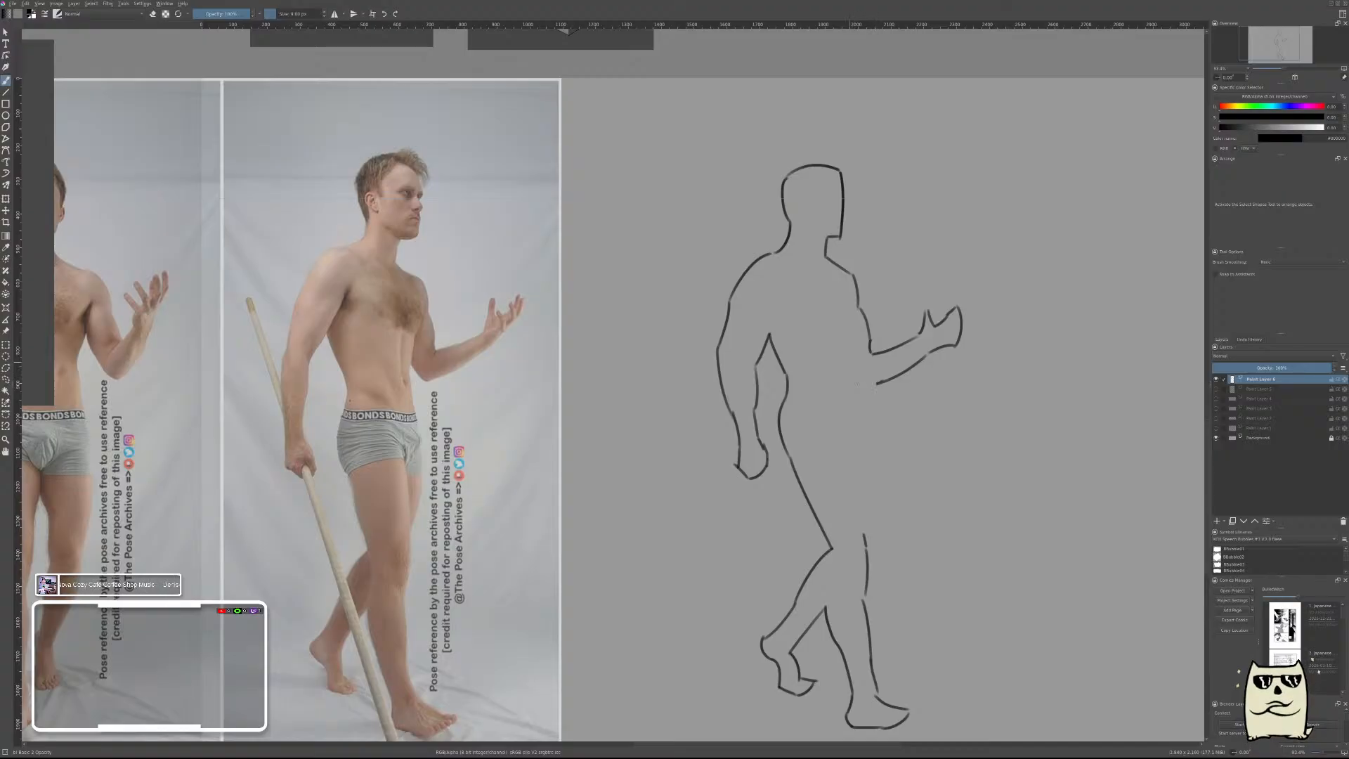
Redraw the far elbow corner and draw the front contour from there down the abdomen and thigh to the knee.
mouse_move(873, 384)
mouse_down()
mouse_move(850, 362)
mouse_move(864, 446)
mouse_up()
key(ctrl+z)
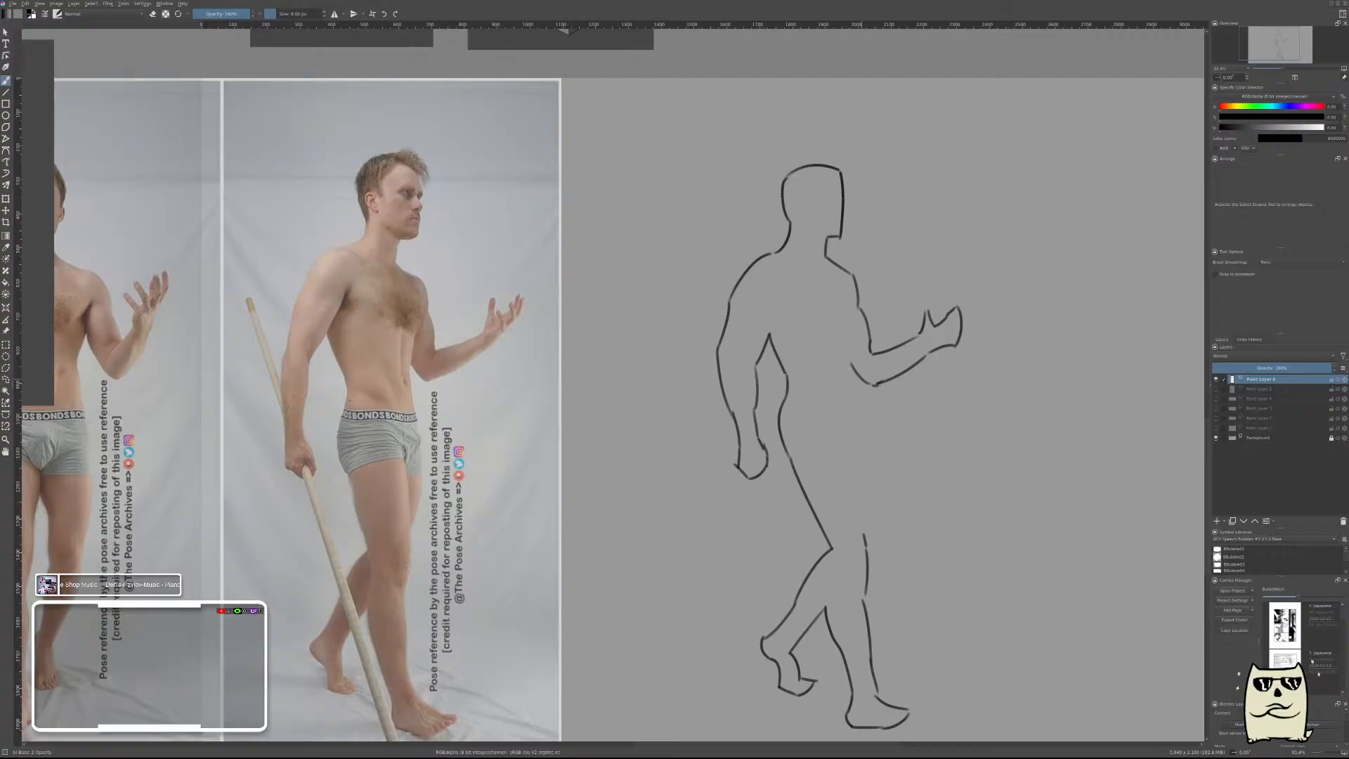
drag(864, 381, 873, 441)
drag(872, 423, 865, 525)
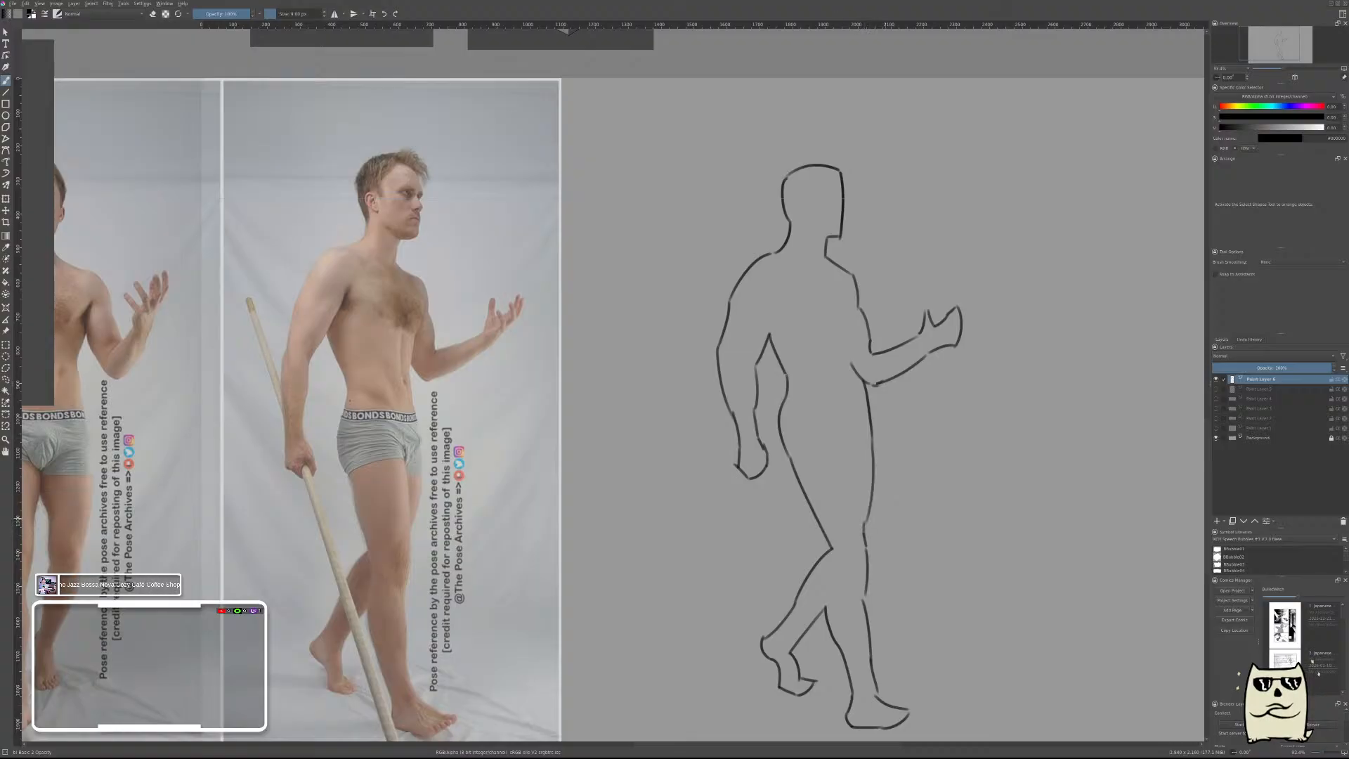
Draw two long straight lines crossing beneath the figure's feet to mark the ground directions.
drag(960, 548, 912, 361)
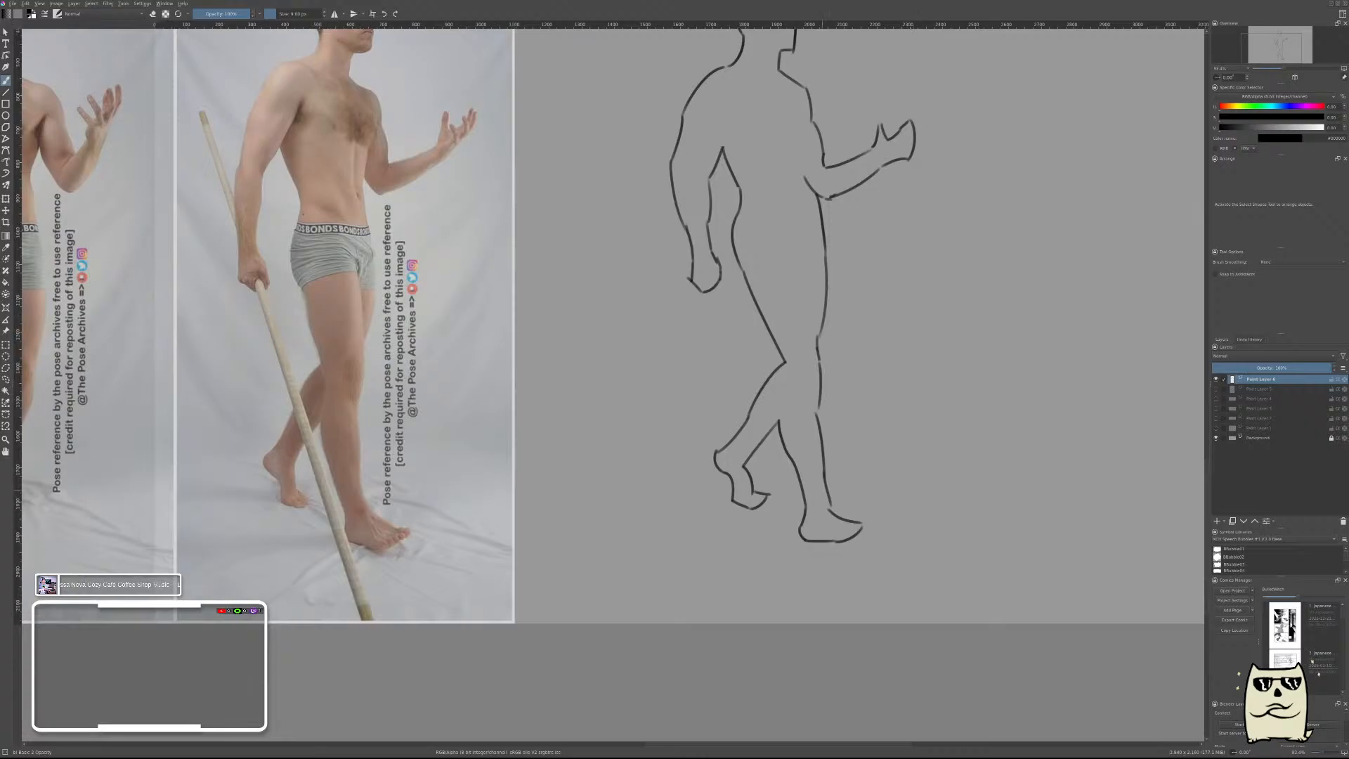
key(v)
drag(837, 581, 892, 622)
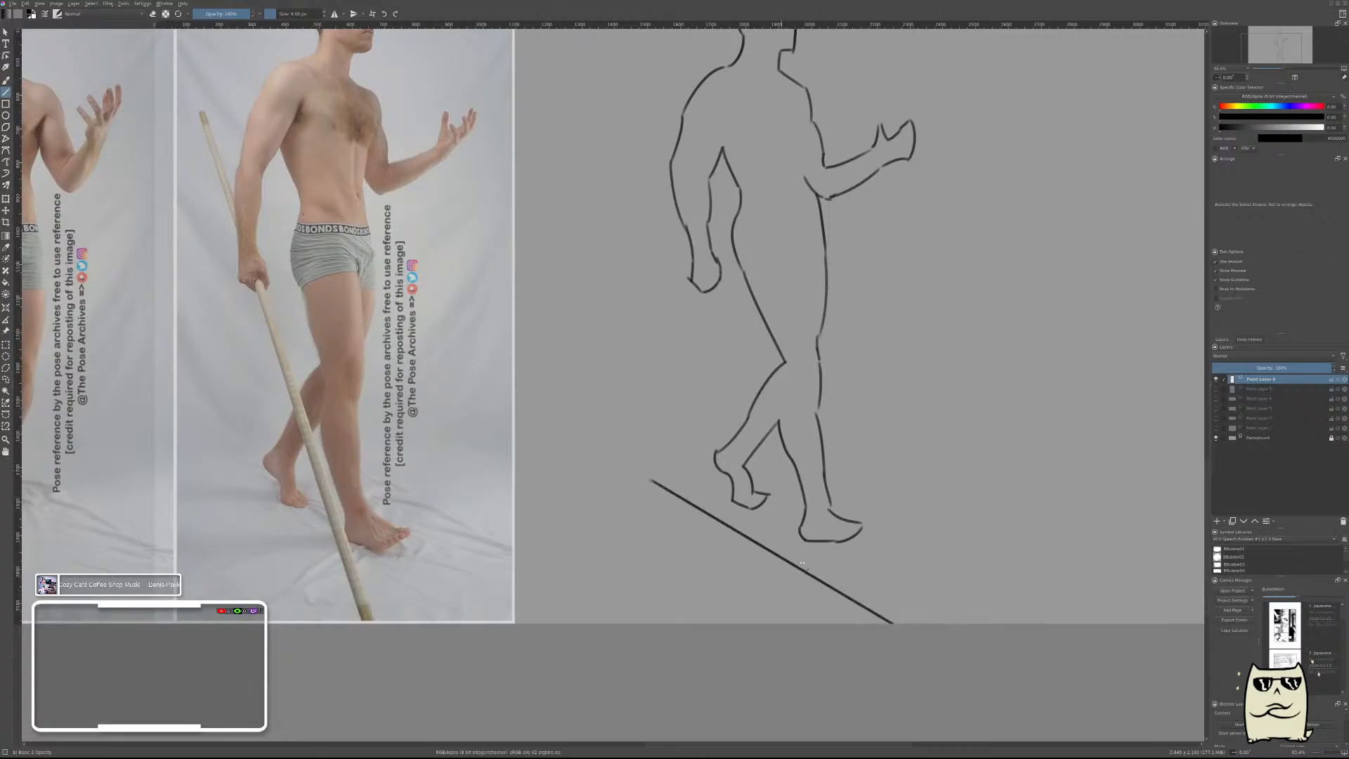
drag(1023, 496, 1068, 482)
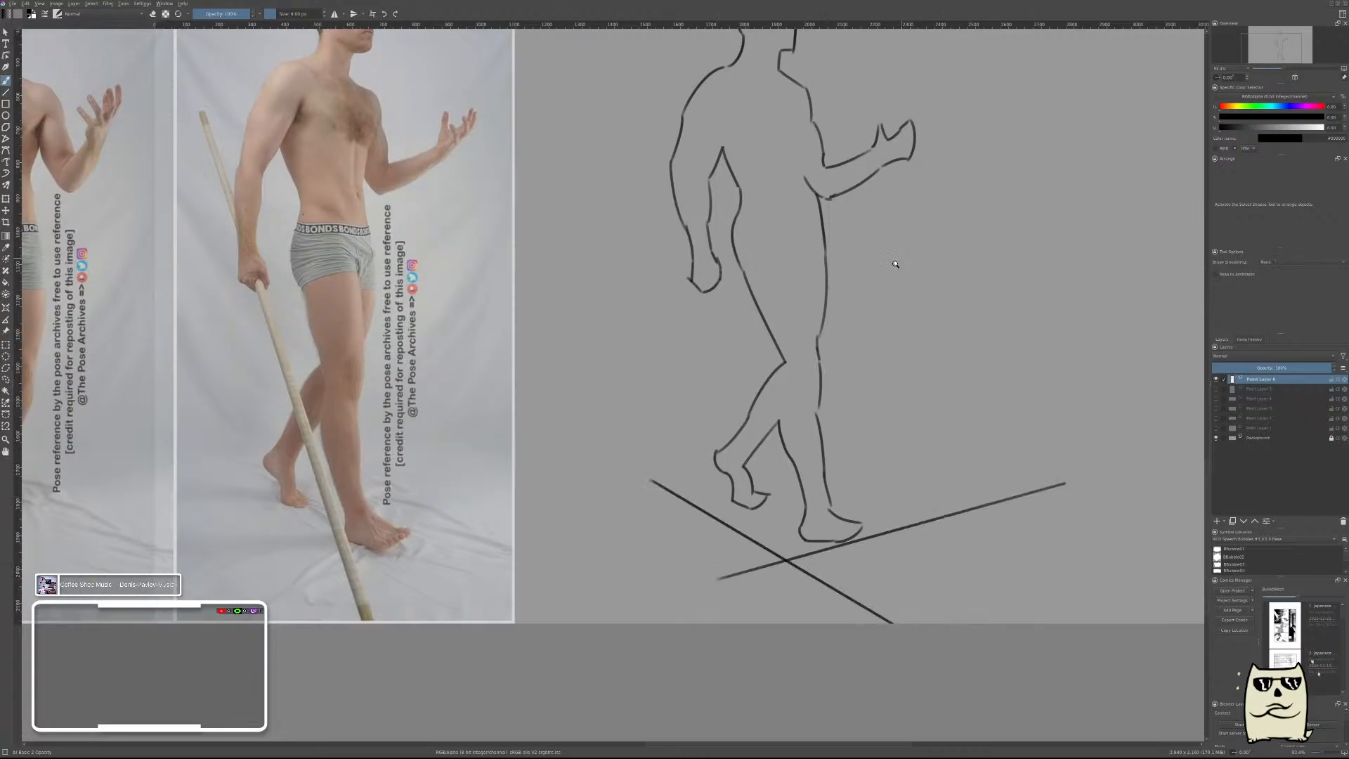
key(b)
Overlay the figure drawing on the side-view walking photo to compare proportions, and return it to the empty canvas beside the photo.
scroll(894, 260, down, 2)
drag(896, 204, 902, 344)
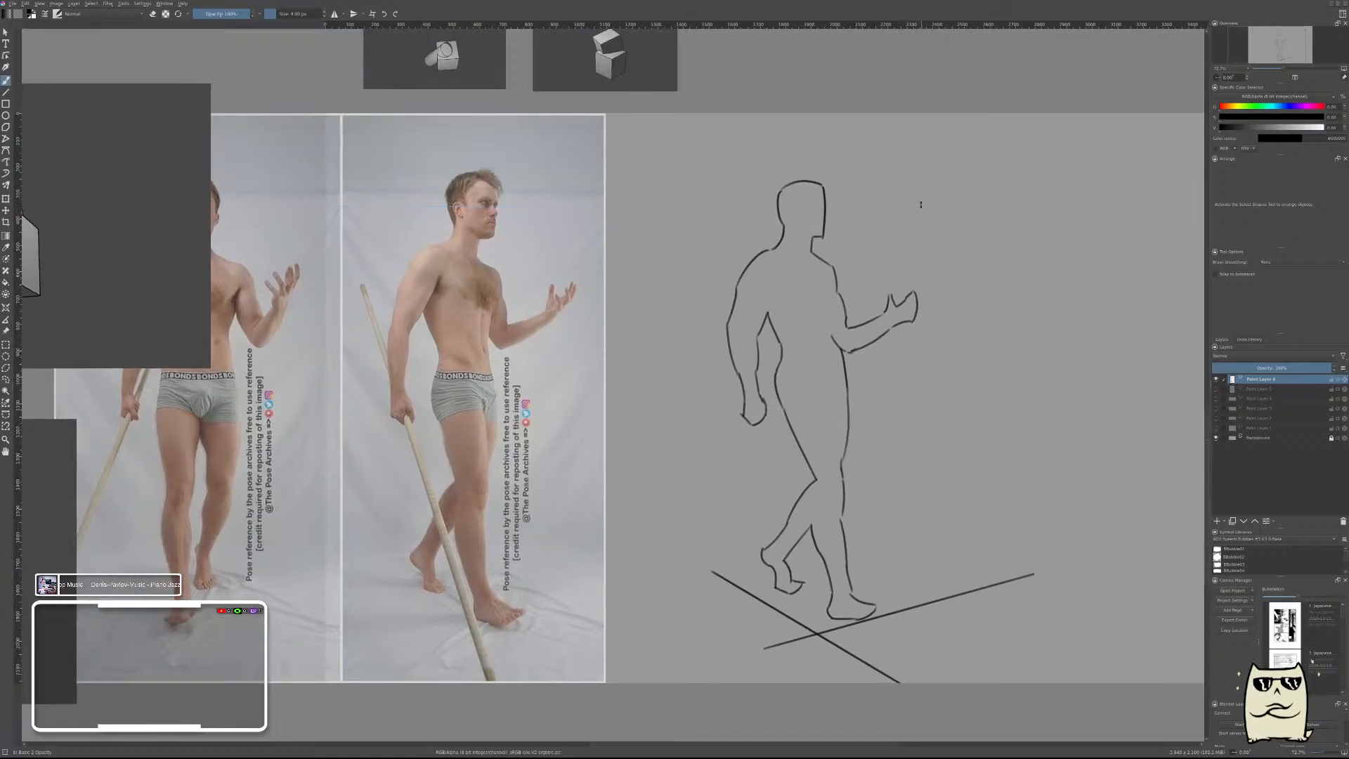
key(t)
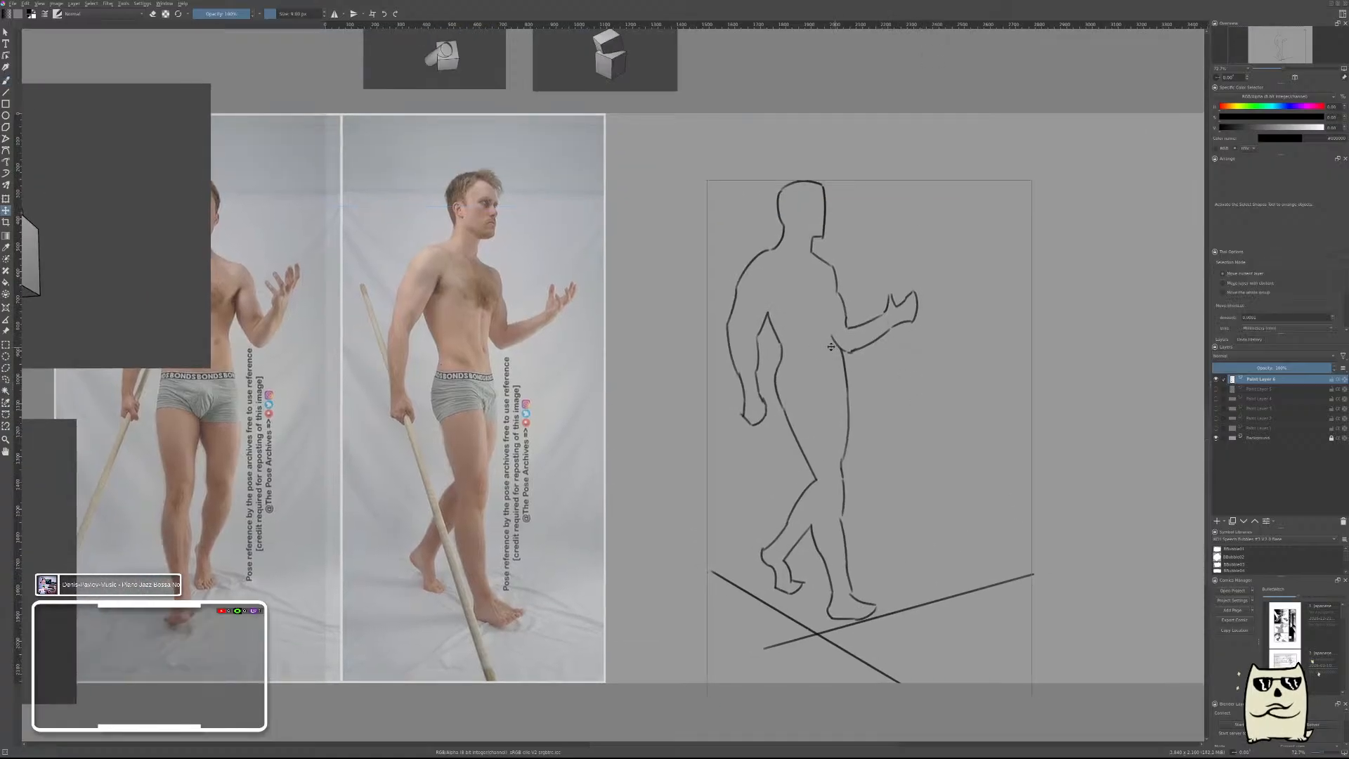
mouse_move(831, 375)
mouse_down()
mouse_move(492, 375)
mouse_move(503, 375)
mouse_move(482, 394)
mouse_up()
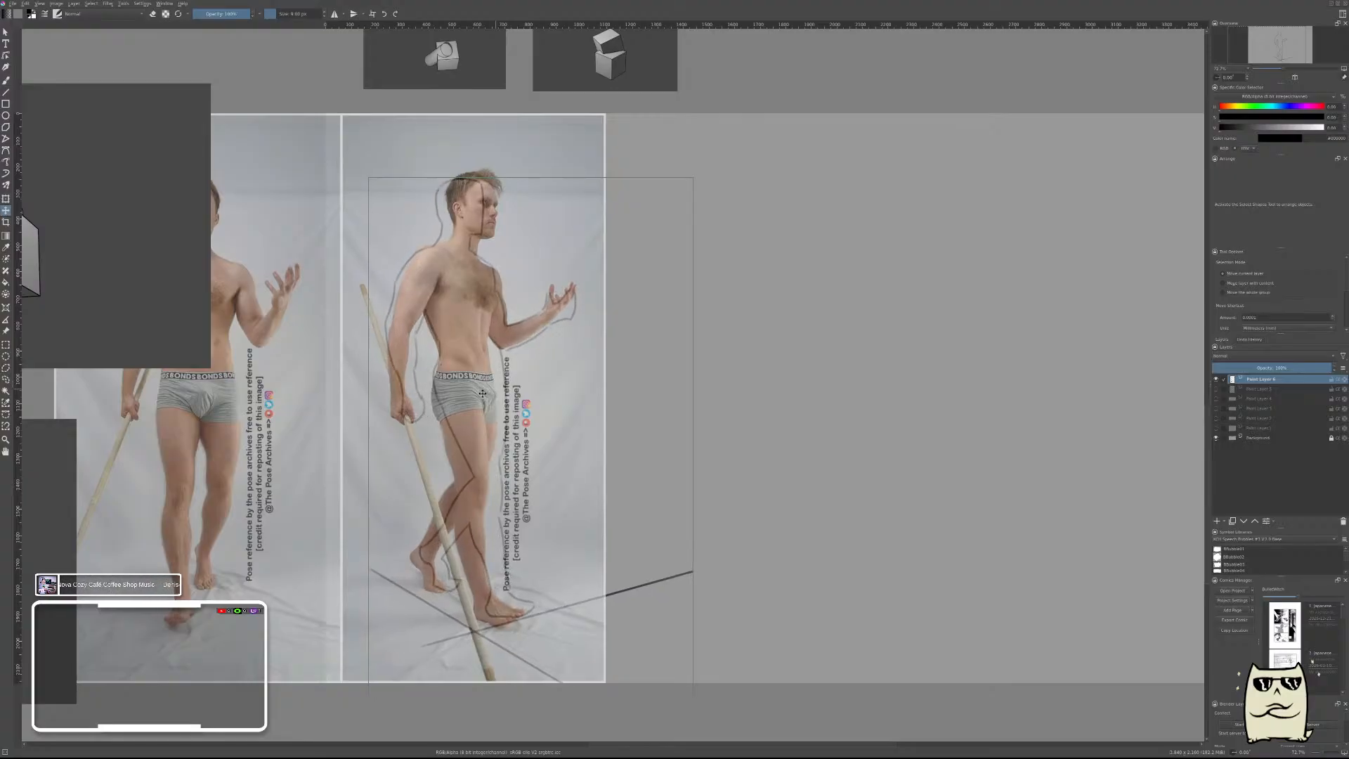
drag(482, 393, 474, 394)
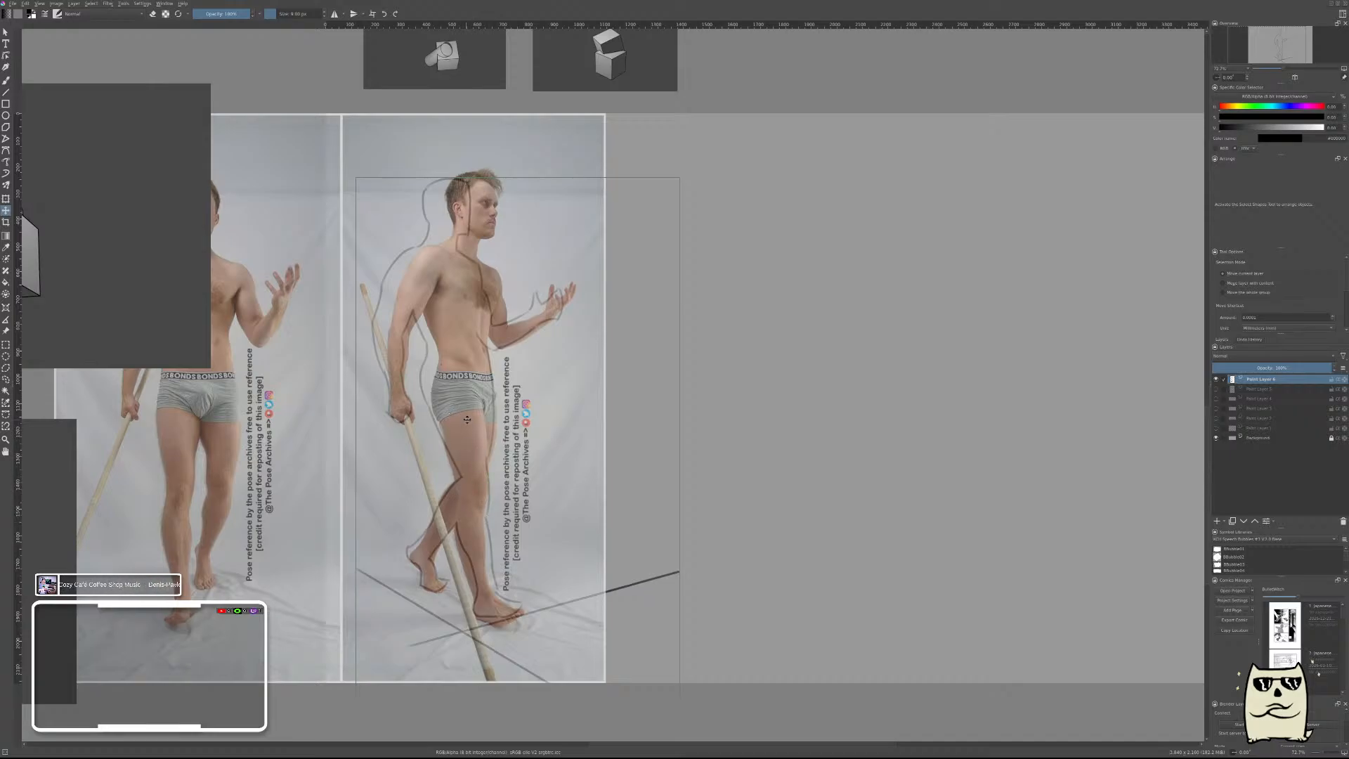
drag(476, 406, 499, 407)
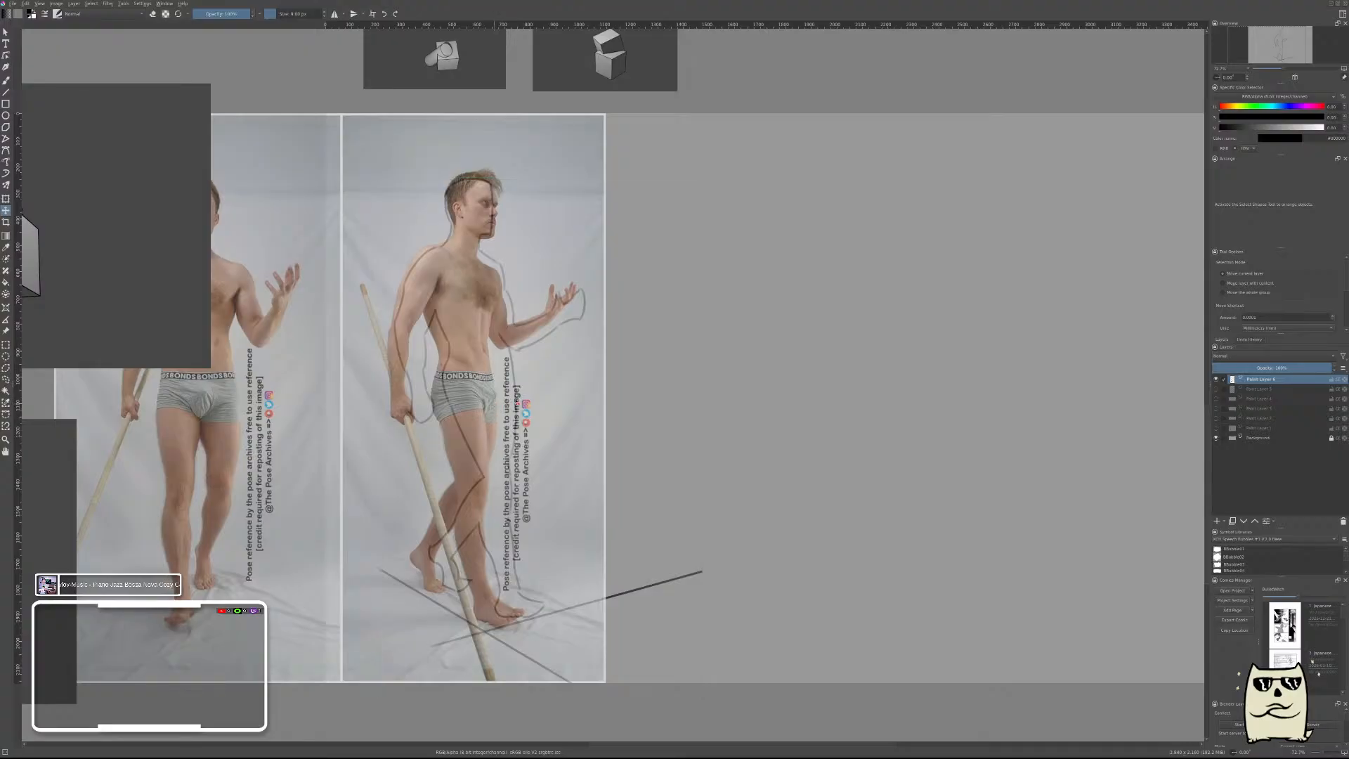
drag(766, 387, 1142, 386)
key(b)
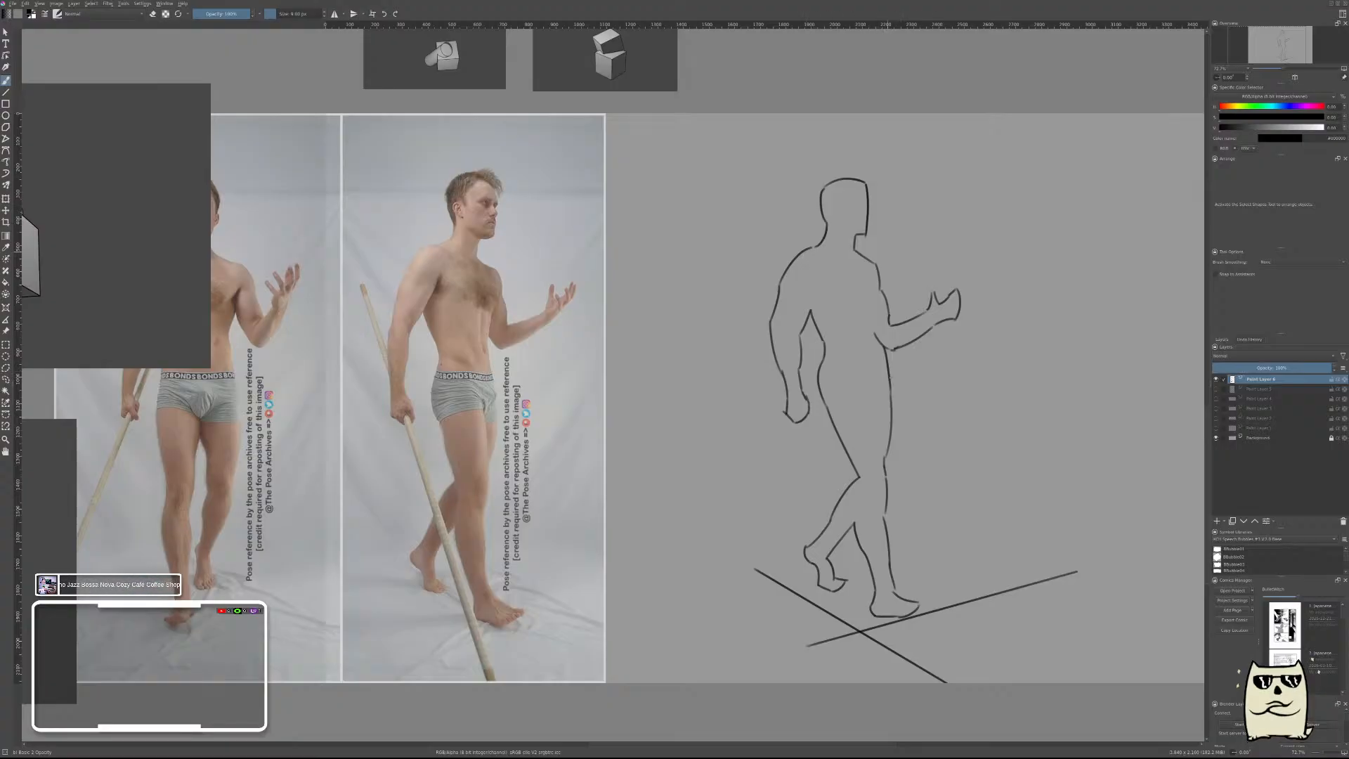
right_click(886, 246)
click(927, 271)
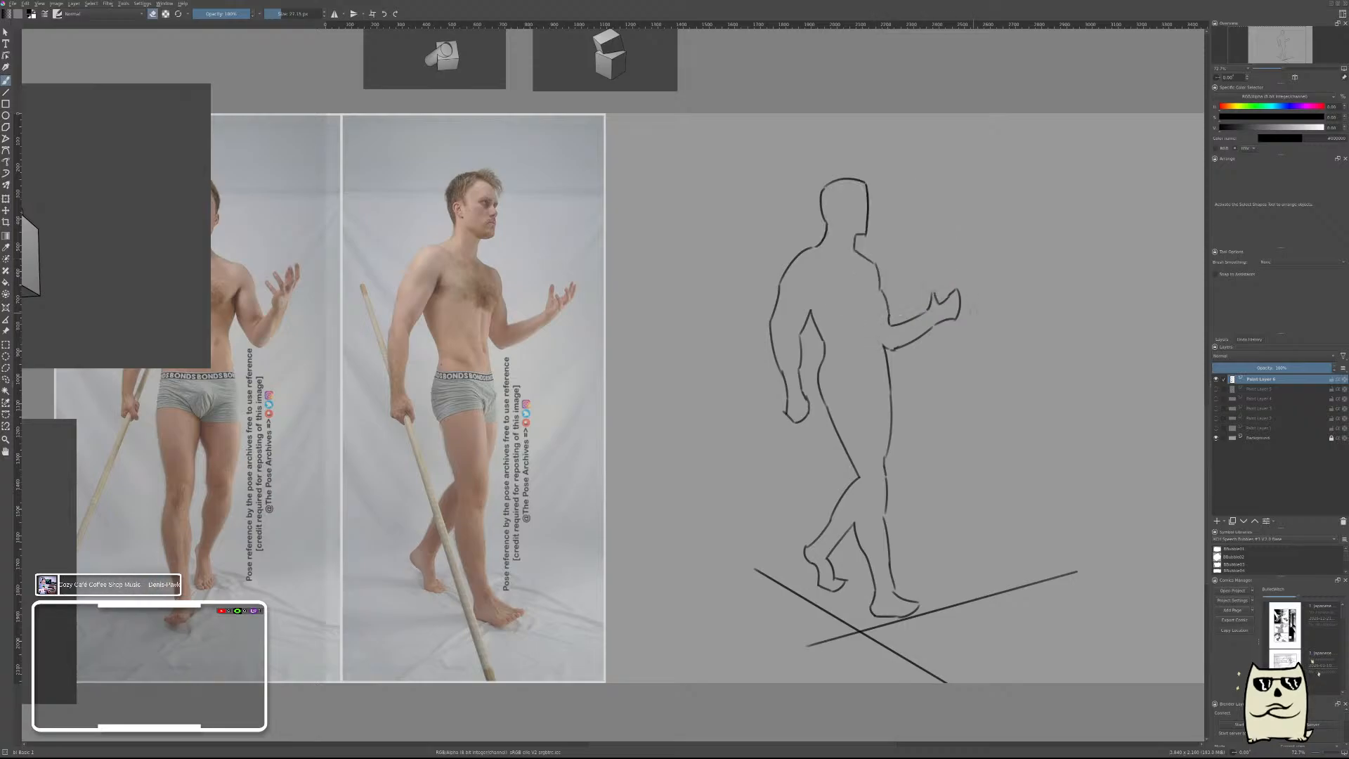
right_click(973, 311)
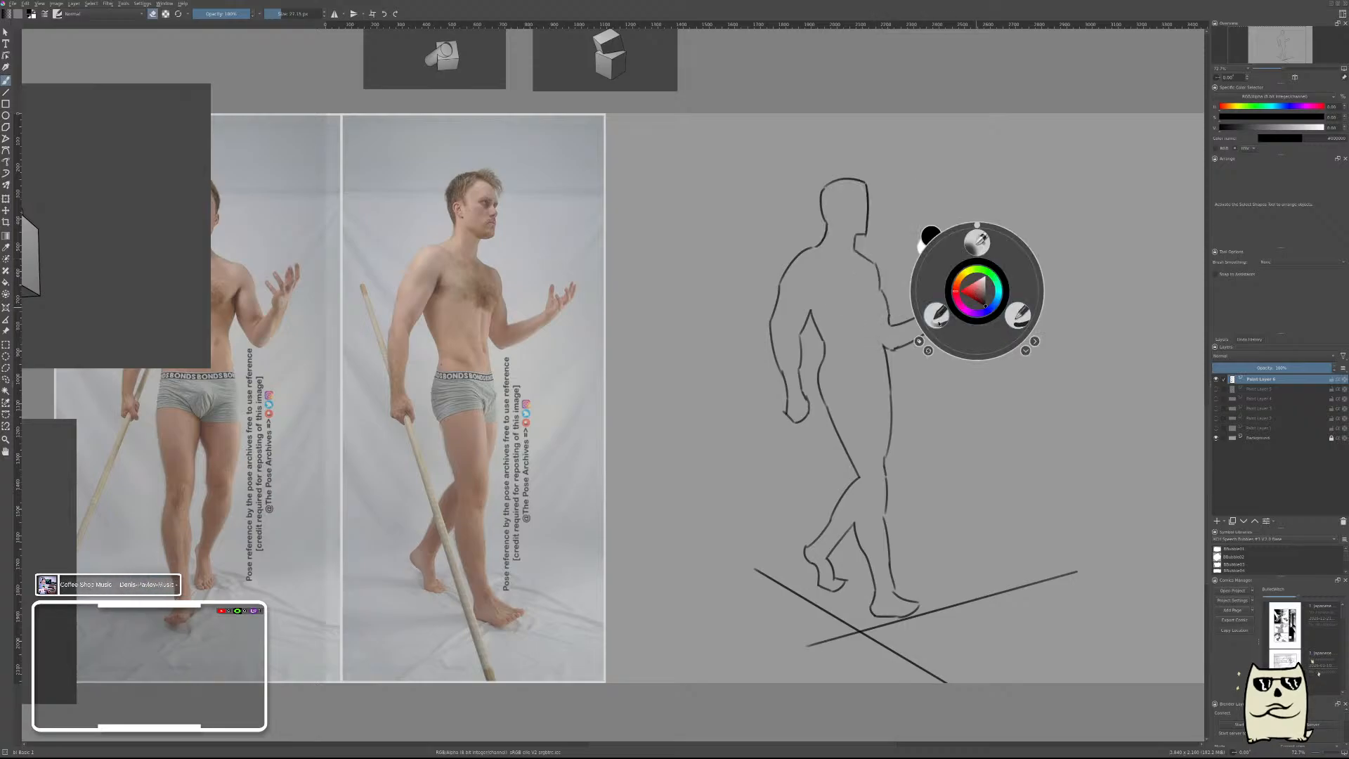
click(934, 314)
key(t)
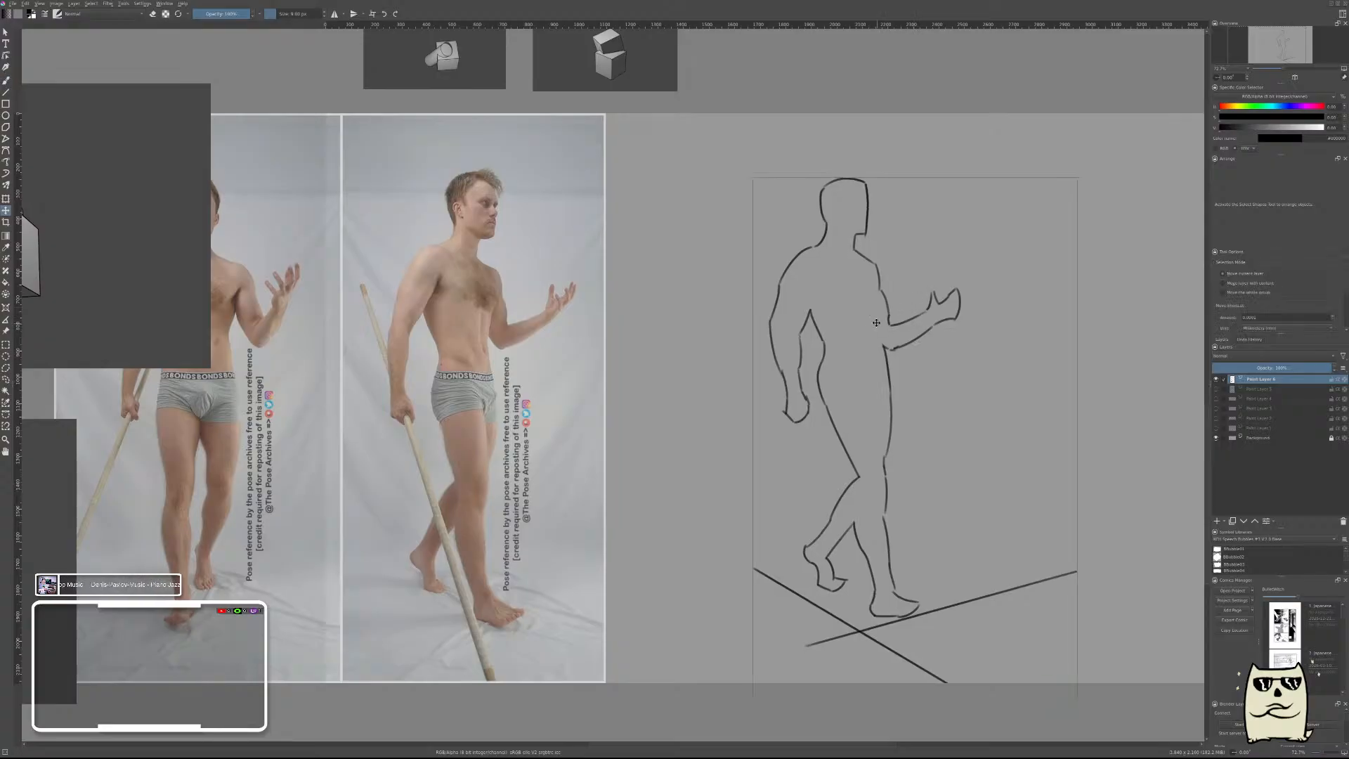
mouse_move(877, 325)
mouse_down()
mouse_move(472, 324)
mouse_move(878, 330)
mouse_up()
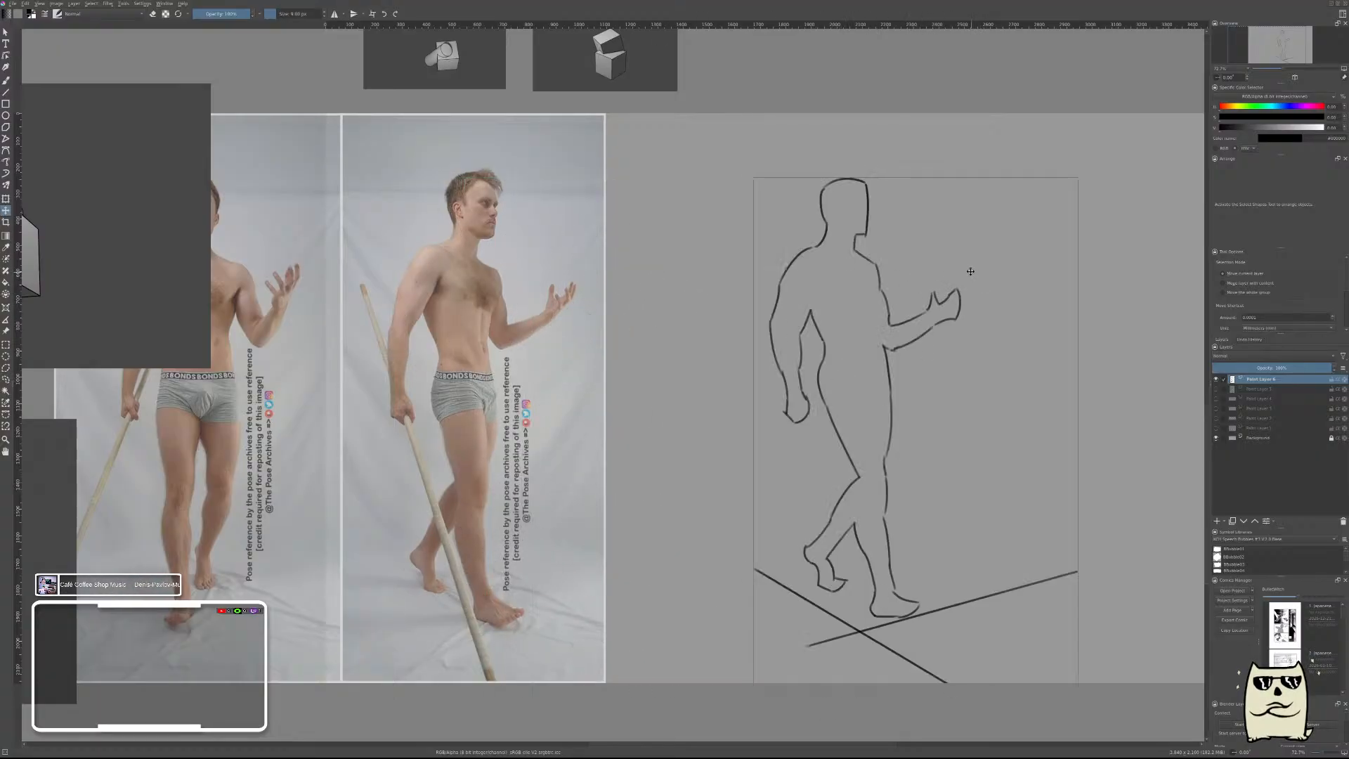
key(m)
key(m)
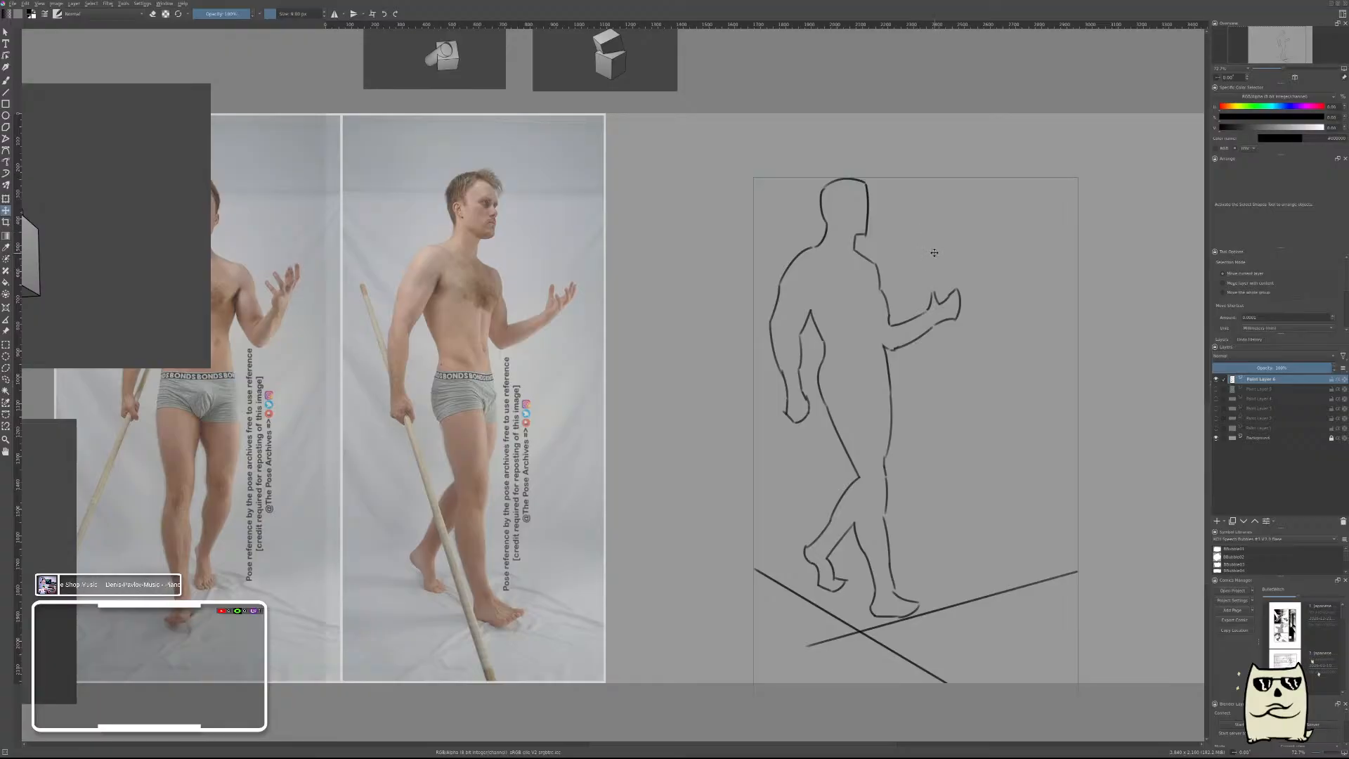
key(b)
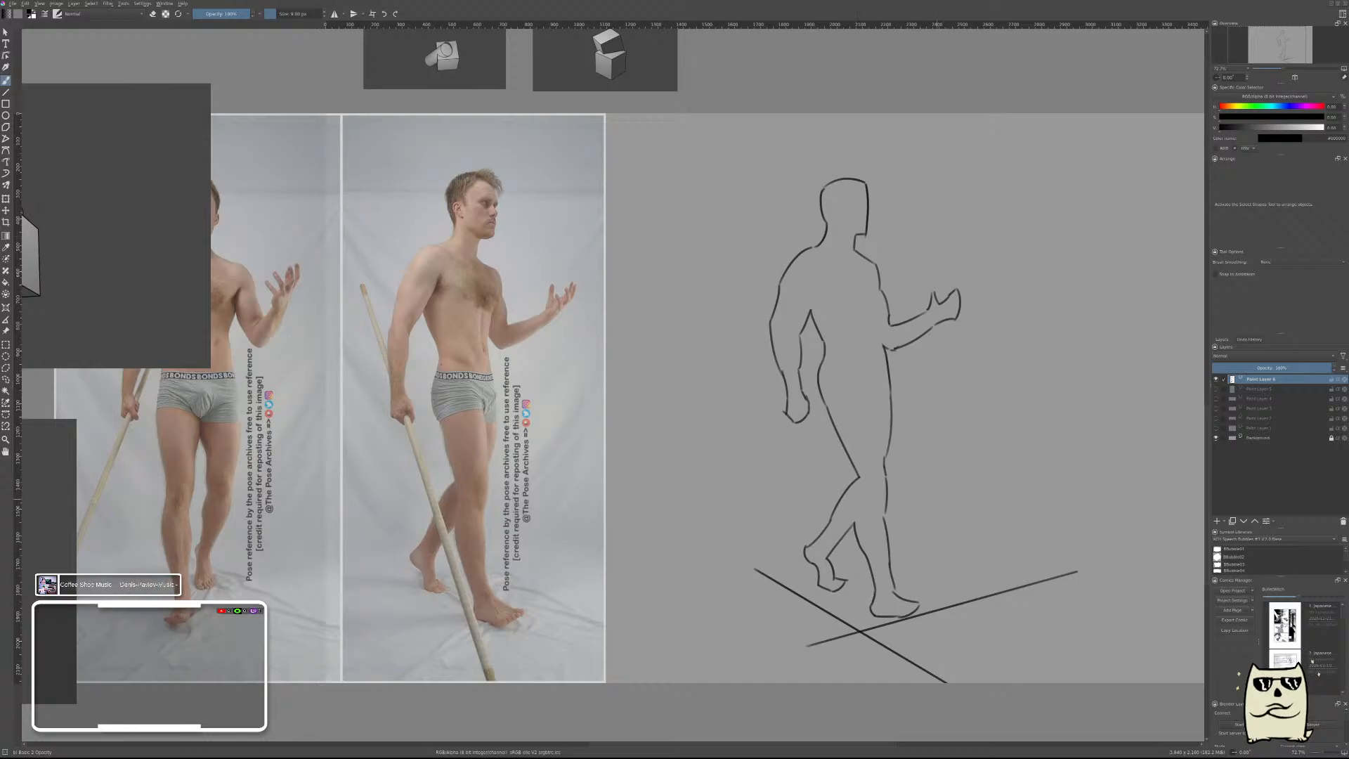
Draw a straight vertical guide from head to front foot and a horizontal guide across the elbows on the side-view photo.
drag(863, 629, 680, 619)
key(v)
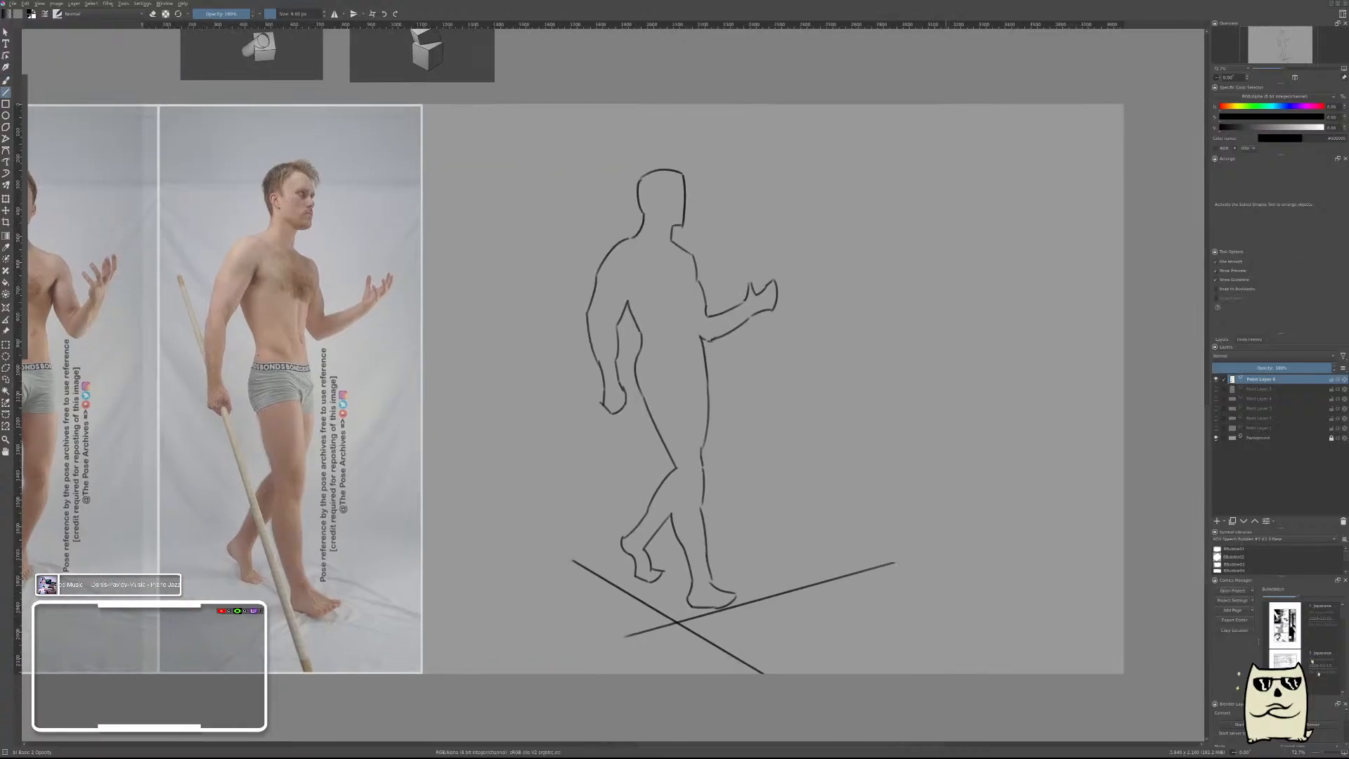
drag(475, 374, 899, 367)
key(v)
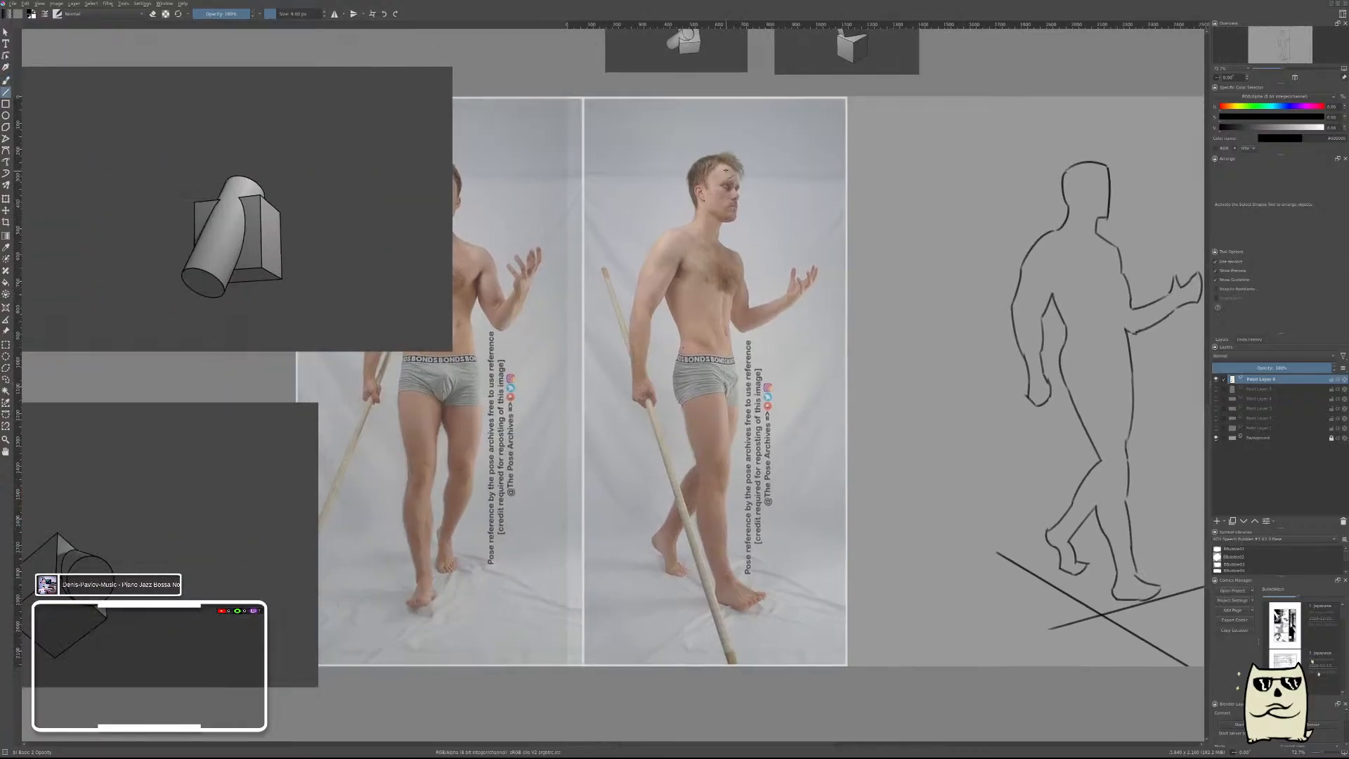
drag(716, 167, 730, 597)
mouse_move(634, 312)
mouse_down()
mouse_move(788, 271)
mouse_move(801, 293)
mouse_up()
key(b)
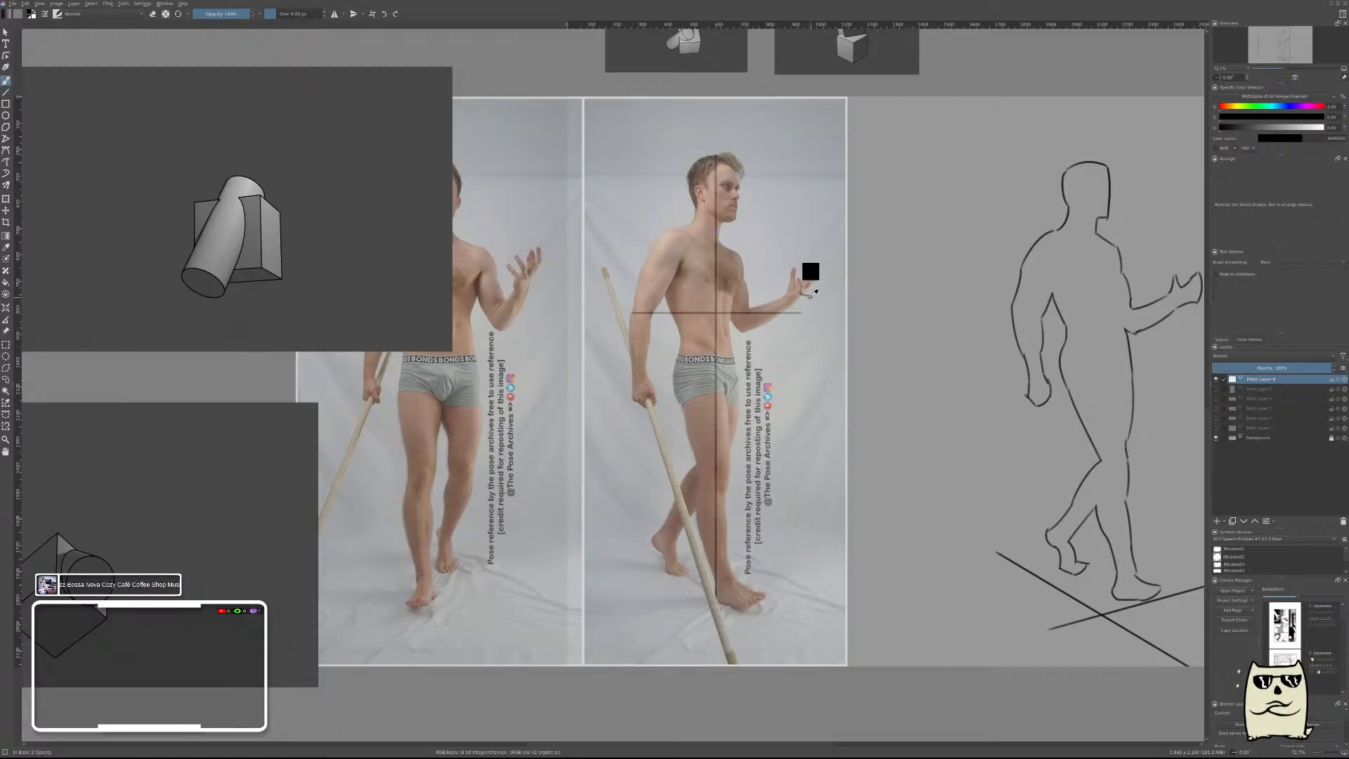
Undo the horizontal guide and redraw it across the photo at elbow level out to the raised hand.
key(ctrl+z)
key(v)
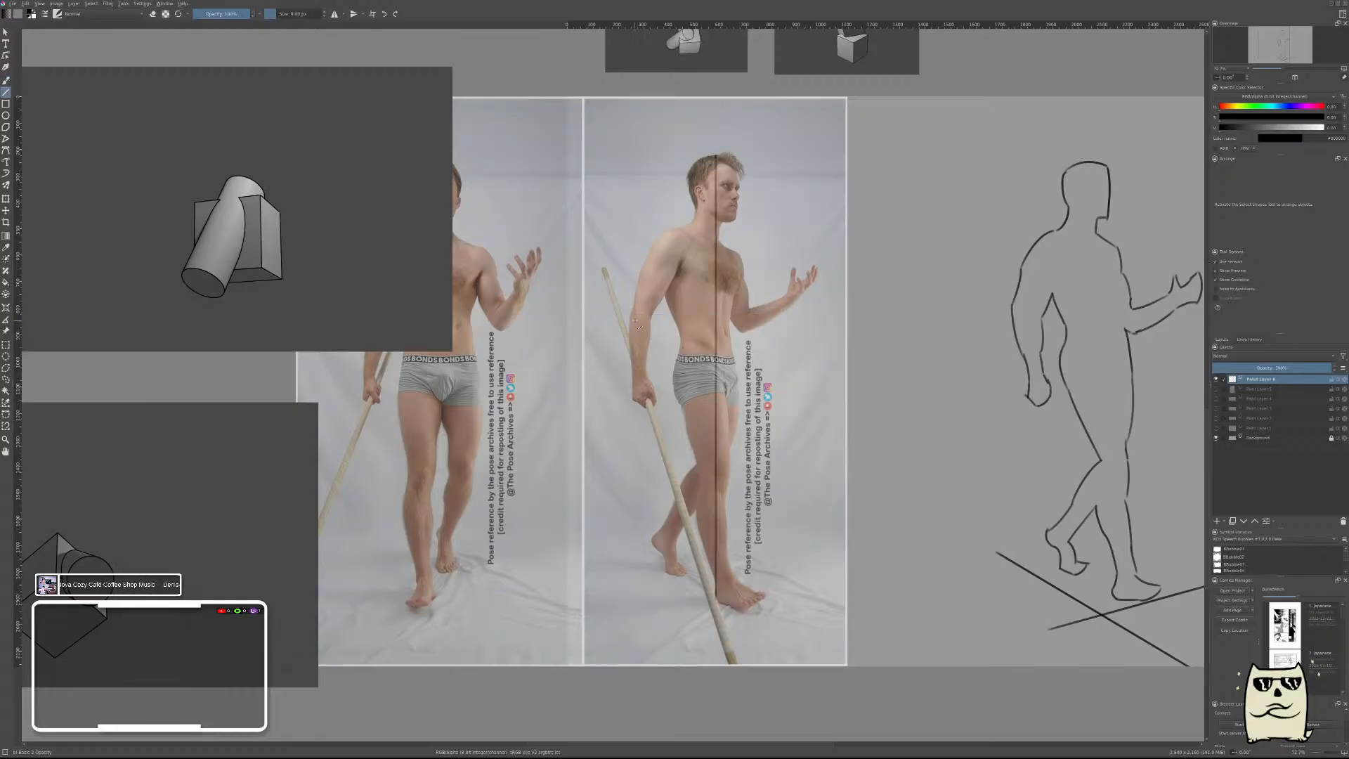
mouse_move(806, 296)
mouse_down()
mouse_move(808, 277)
mouse_move(816, 302)
mouse_up()
key(b)
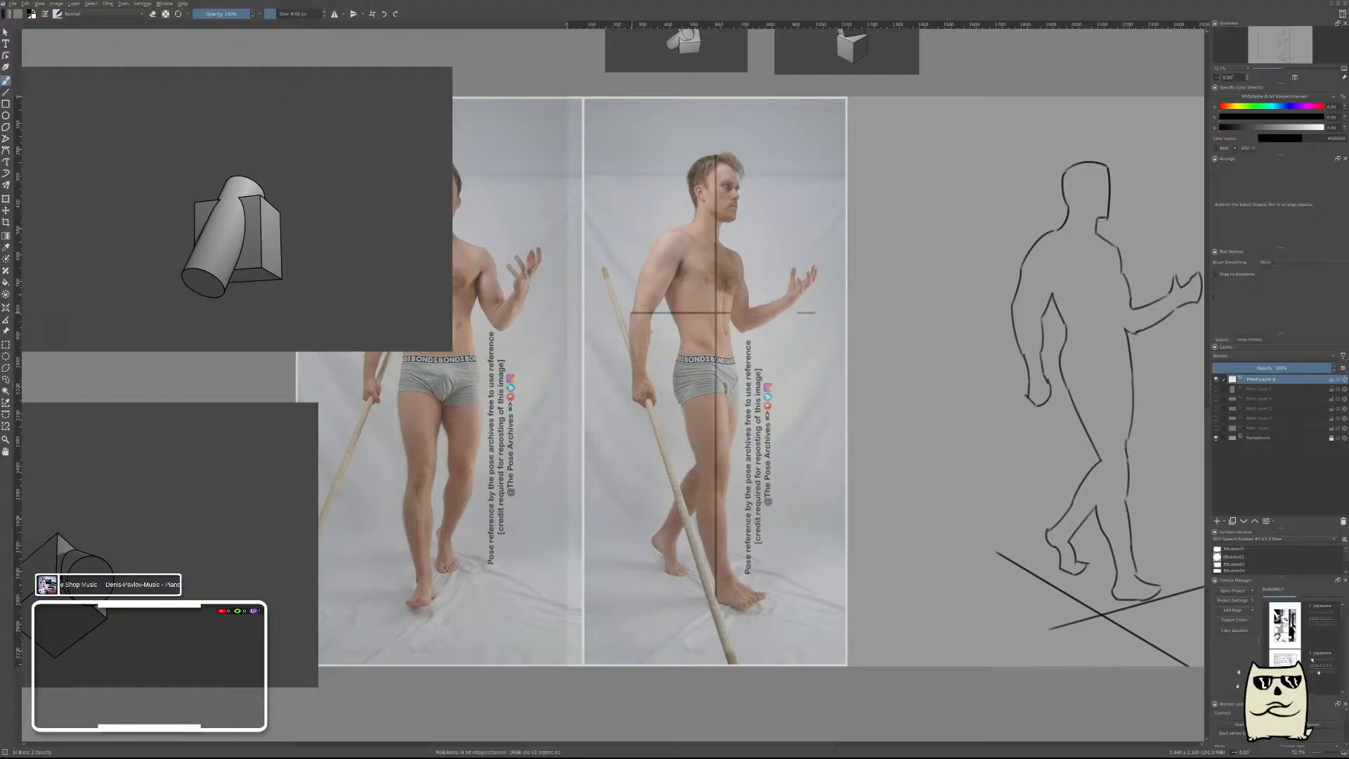
Undo both straight guide lines drawn over the side-view photo.
drag(871, 343, 782, 347)
drag(509, 320, 649, 345)
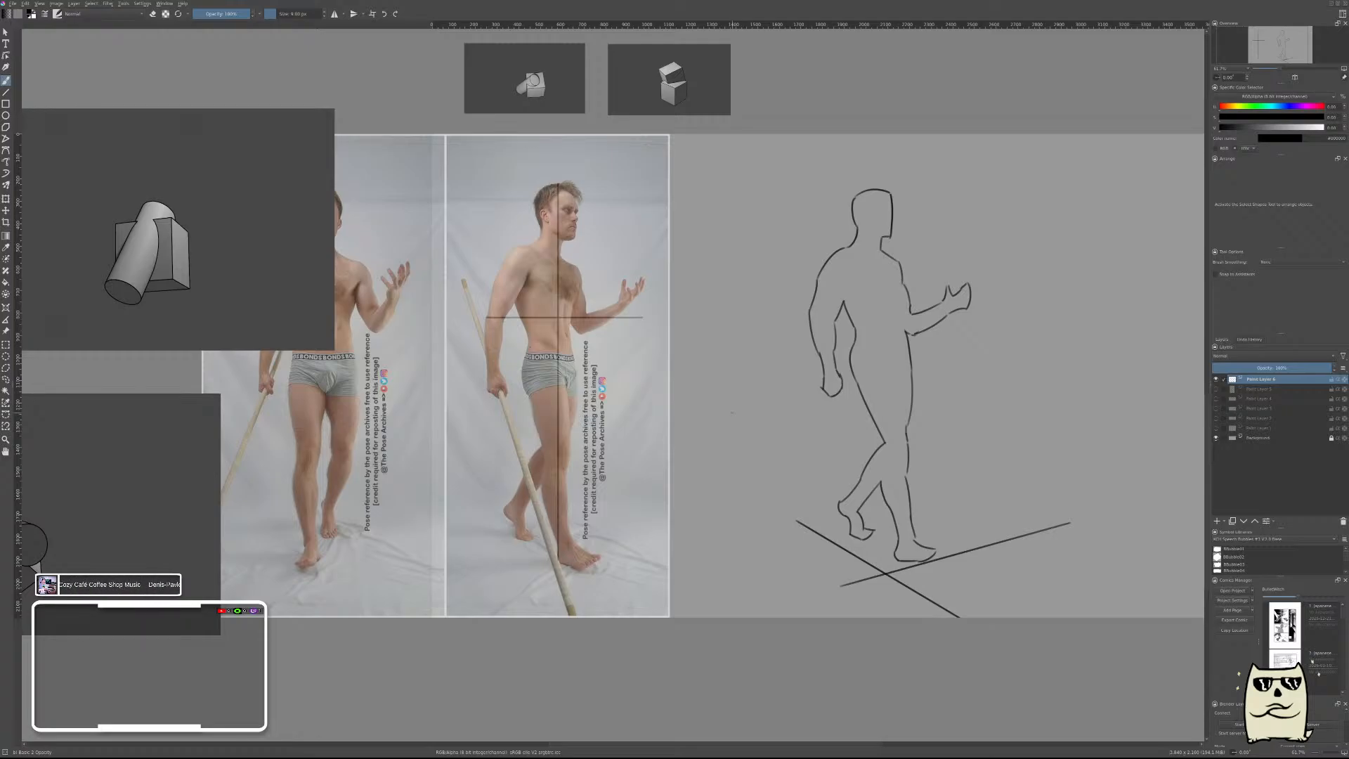
key(ctrl+z)
key(ctrl+z)
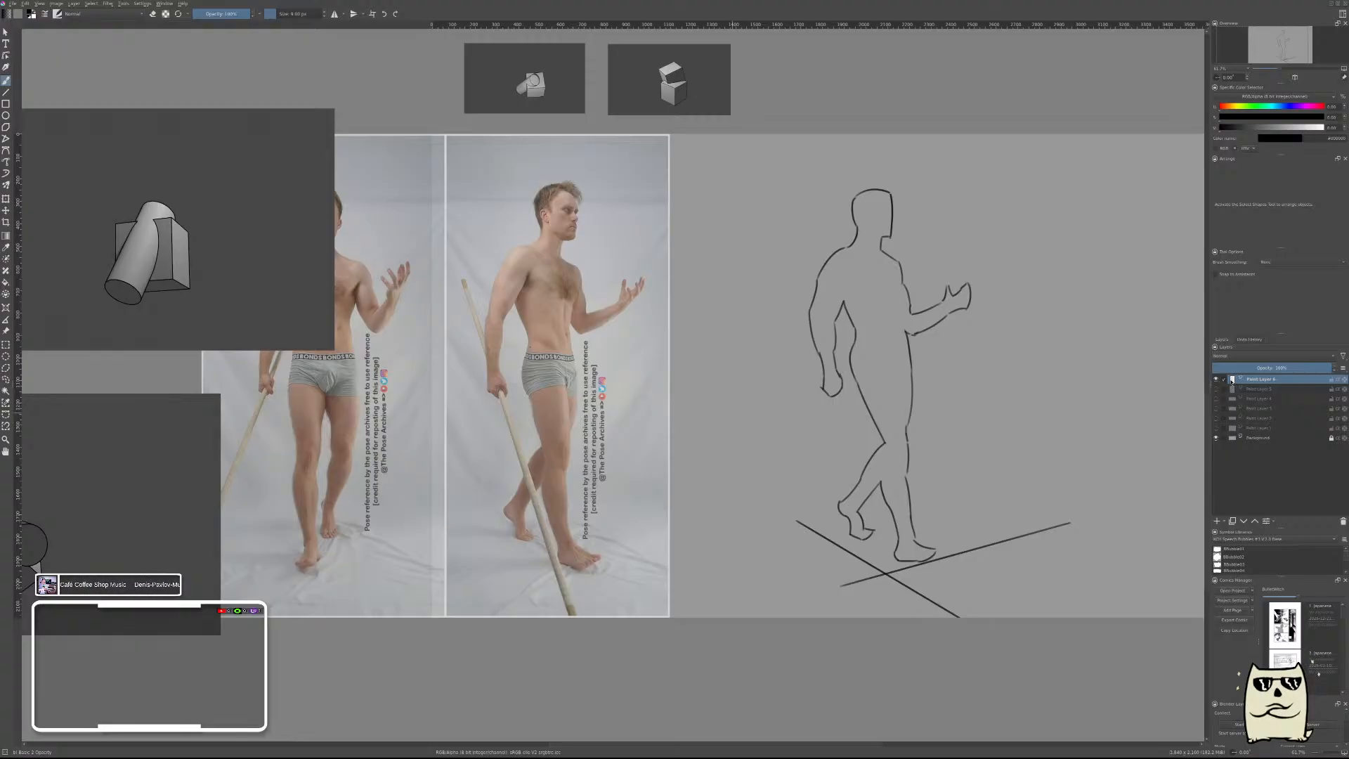
Show the ellipse exercise layer in place of the figure drawing, and move the pose photos clear of the canvas.
click(1216, 380)
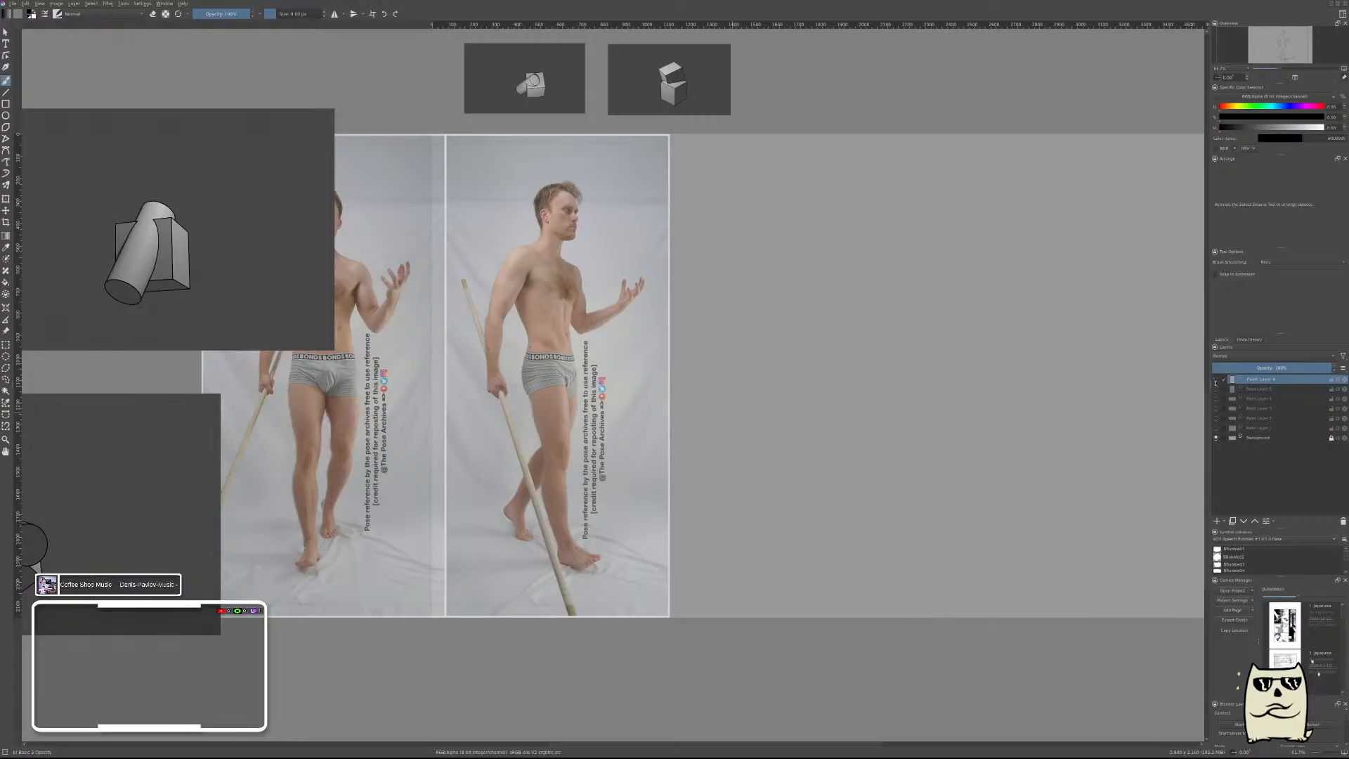
click(1216, 428)
click(6, 331)
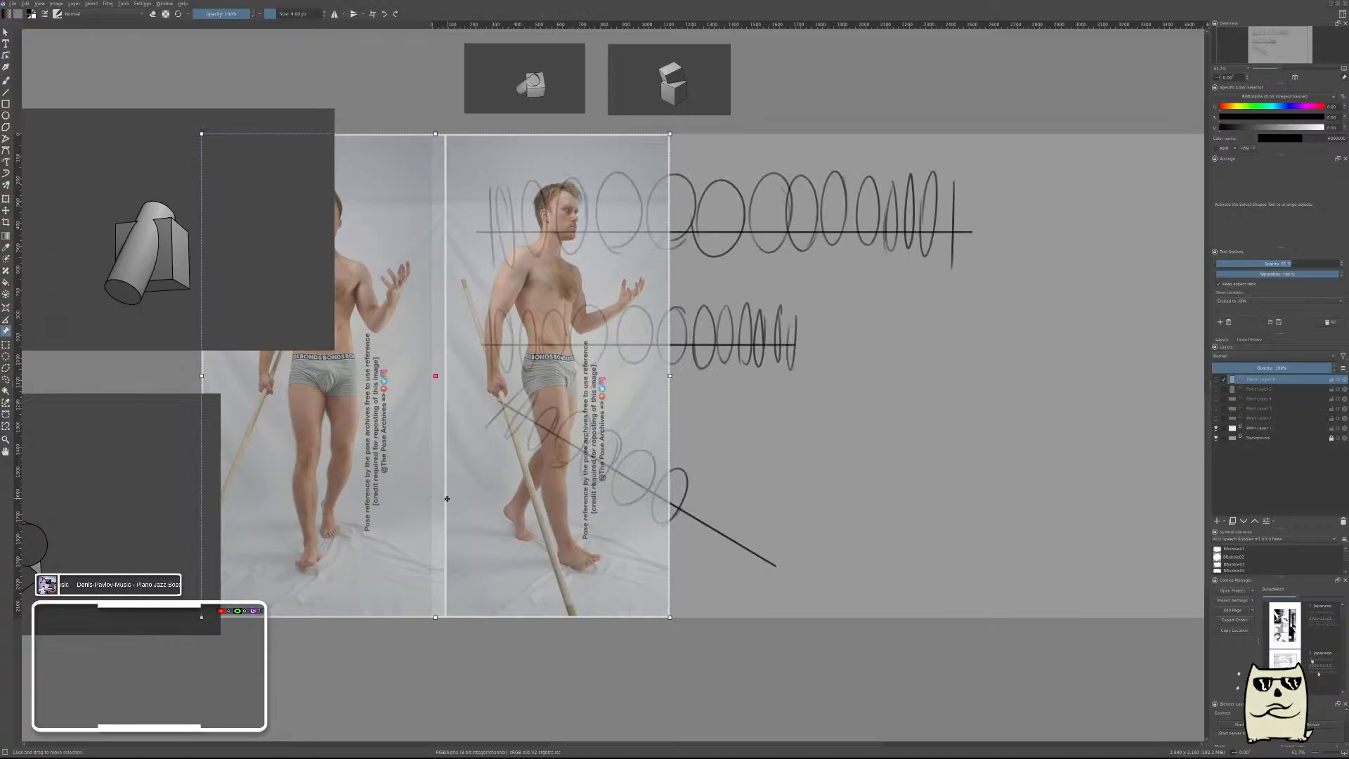
drag(446, 499, 385, 723)
scroll(426, 515, down, 2)
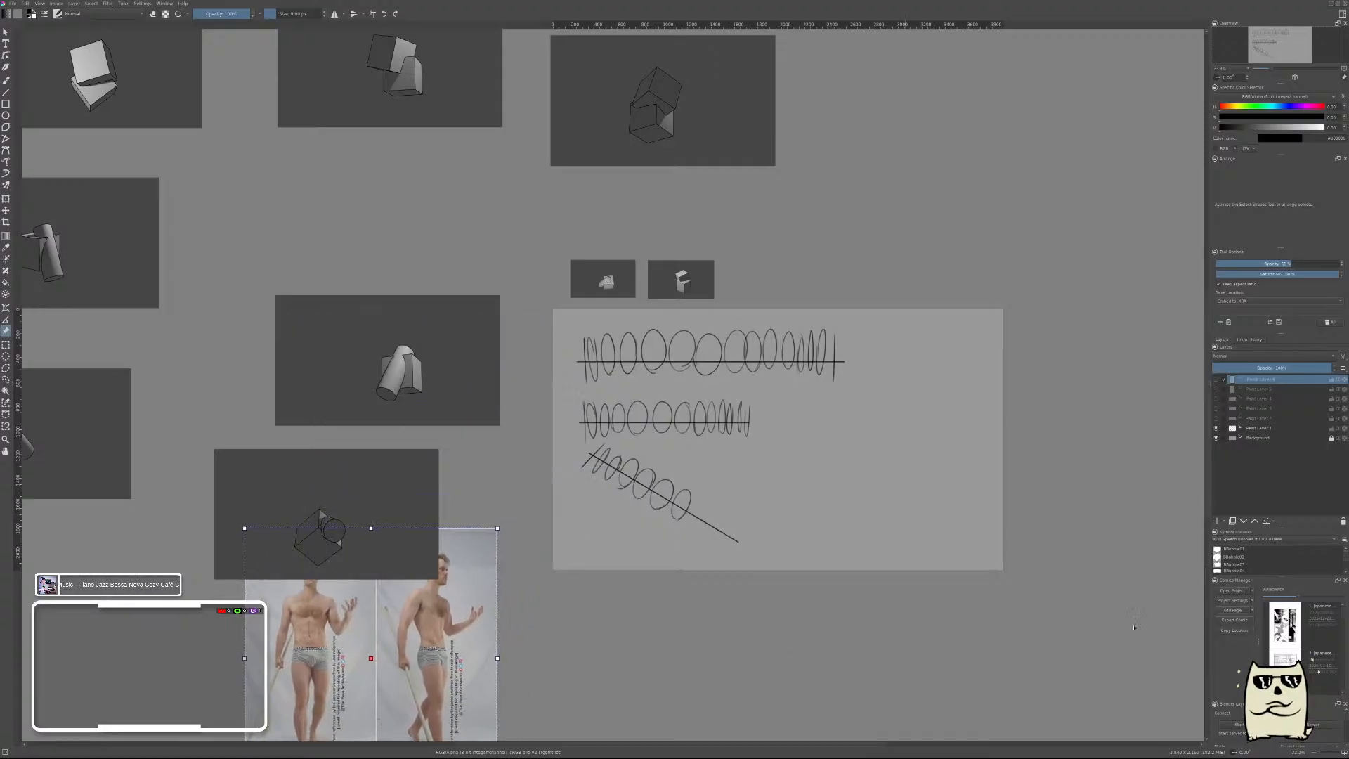
Select the ellipse exercise layer and examine its three rows of ellipses up close and with the canvas tilted.
click(1254, 428)
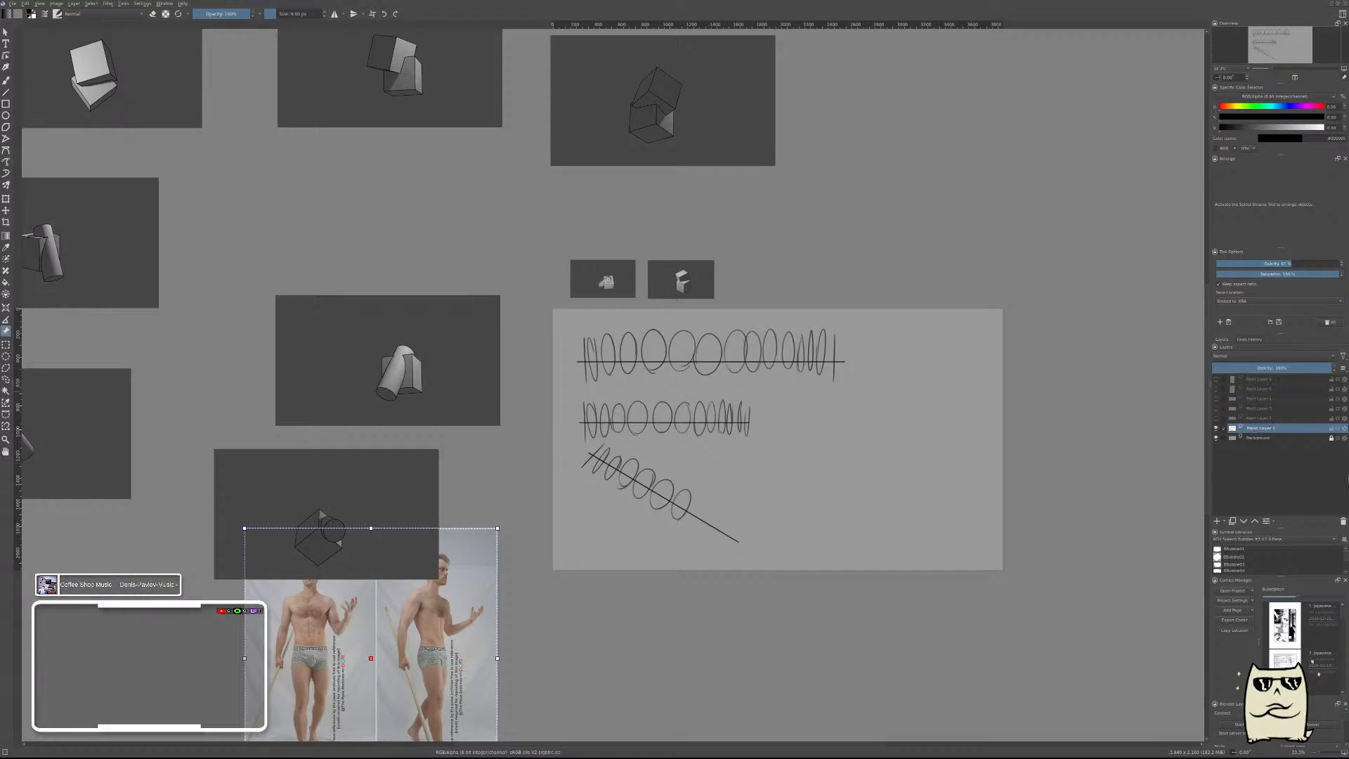
scroll(870, 411, up, 2)
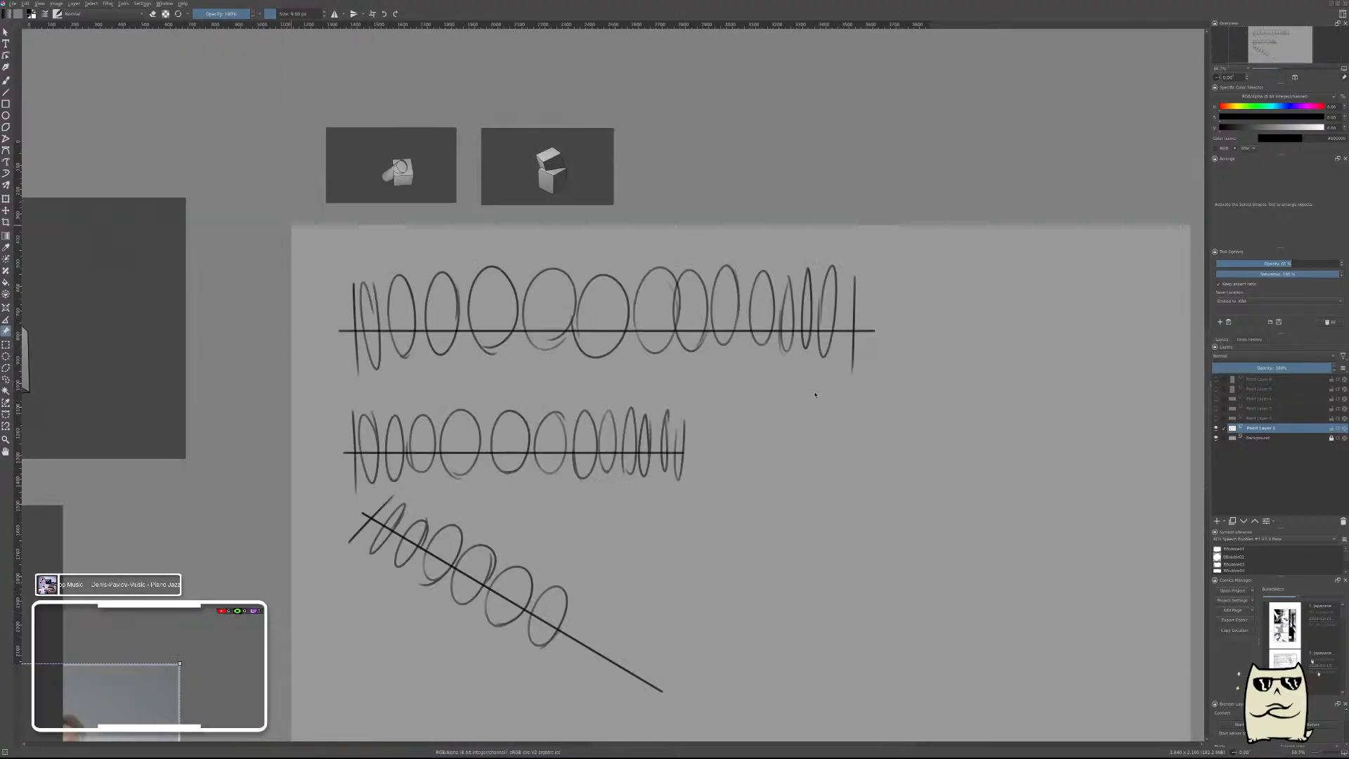
drag(757, 518, 848, 420)
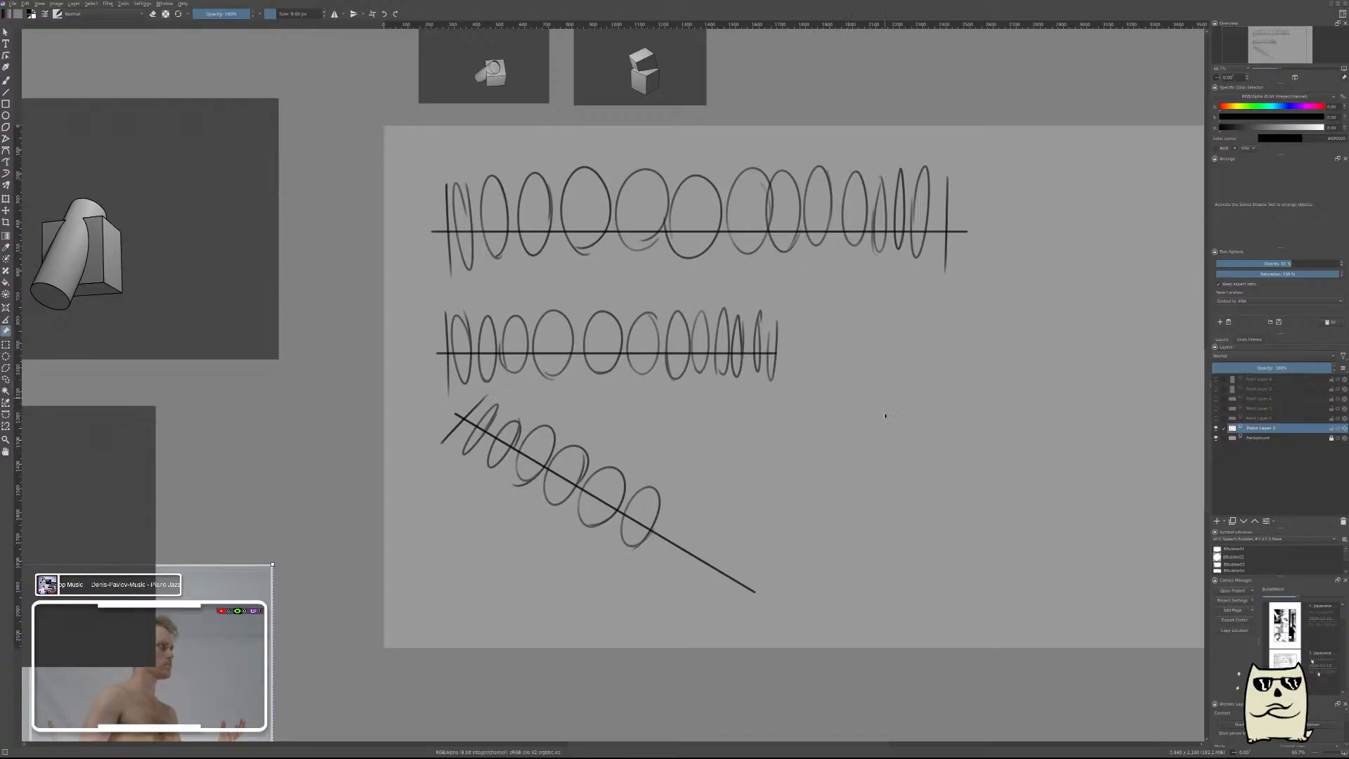
drag(883, 383, 841, 440)
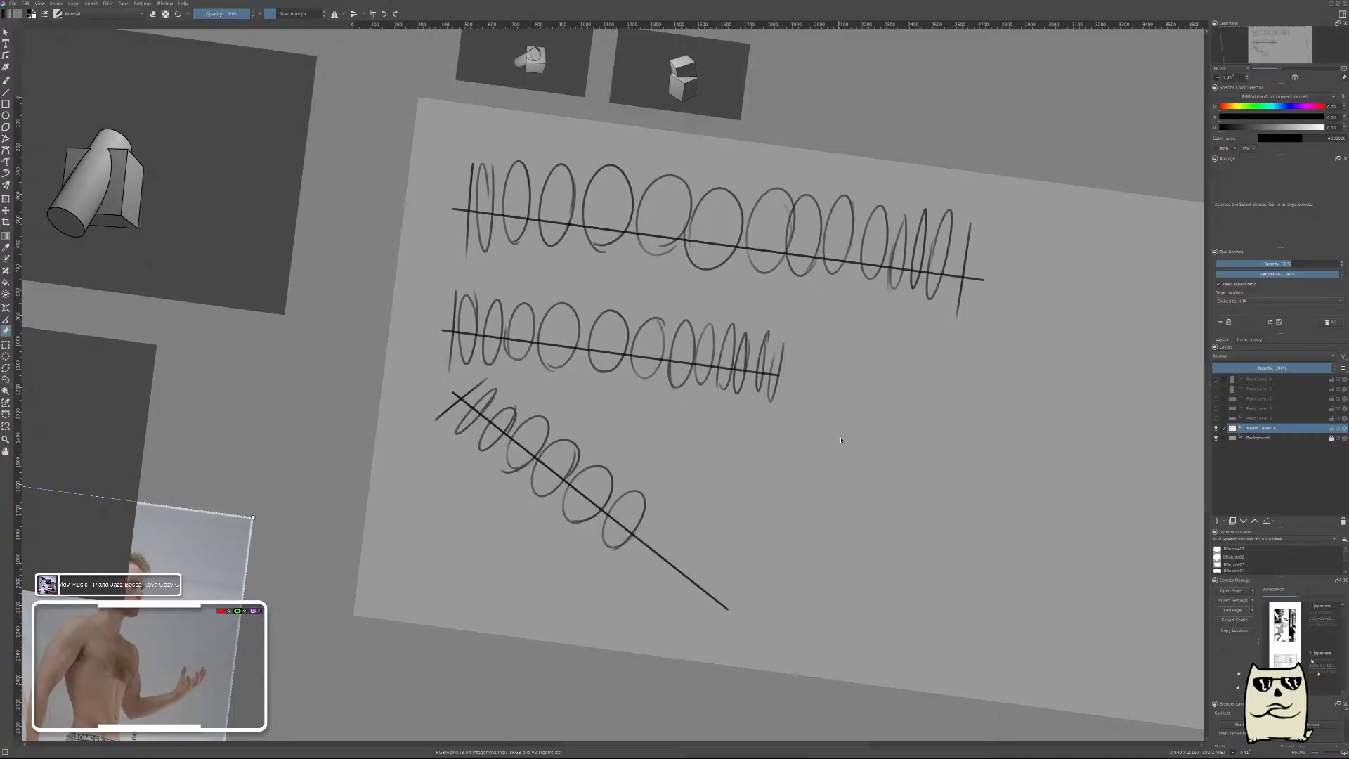
key(5)
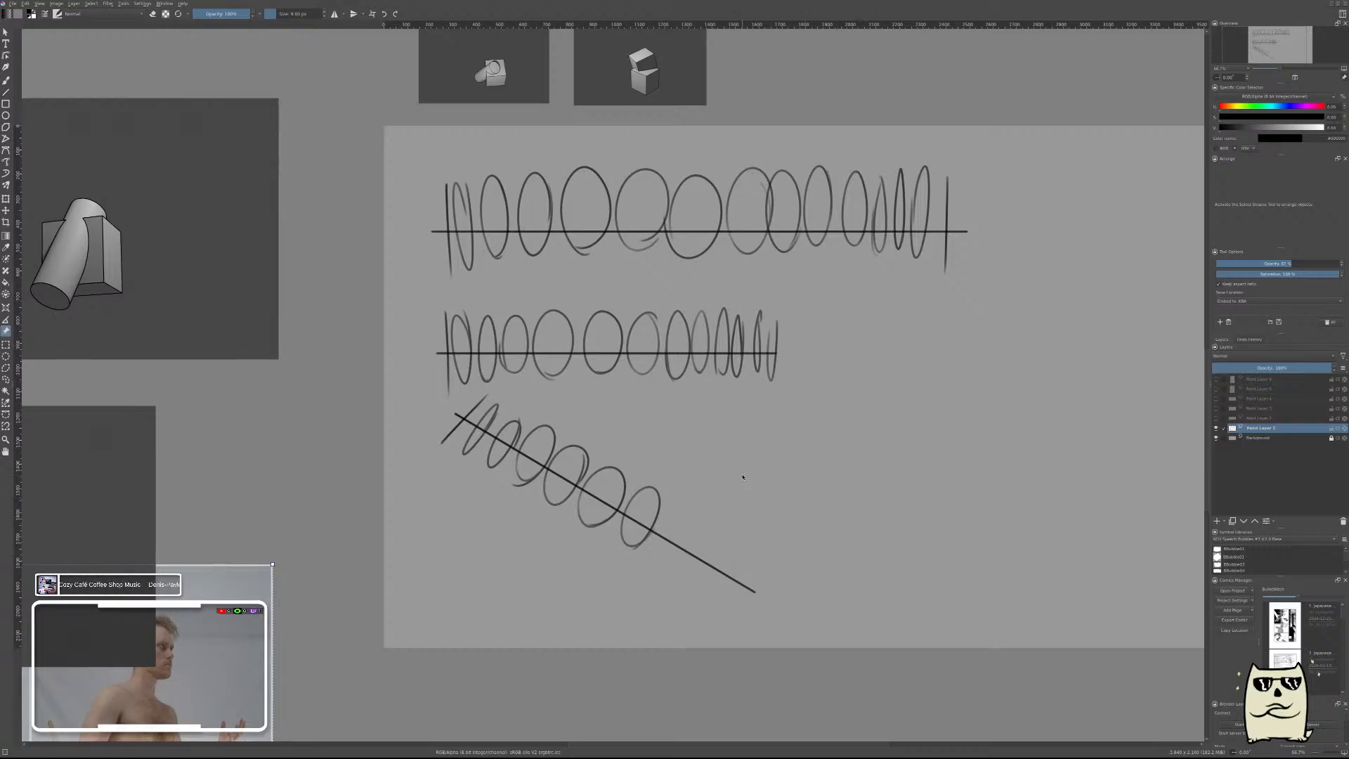
Show and select the parallel and curved line exercise layer in place of the ellipses, and examine the whole page.
click(1216, 428)
click(1217, 418)
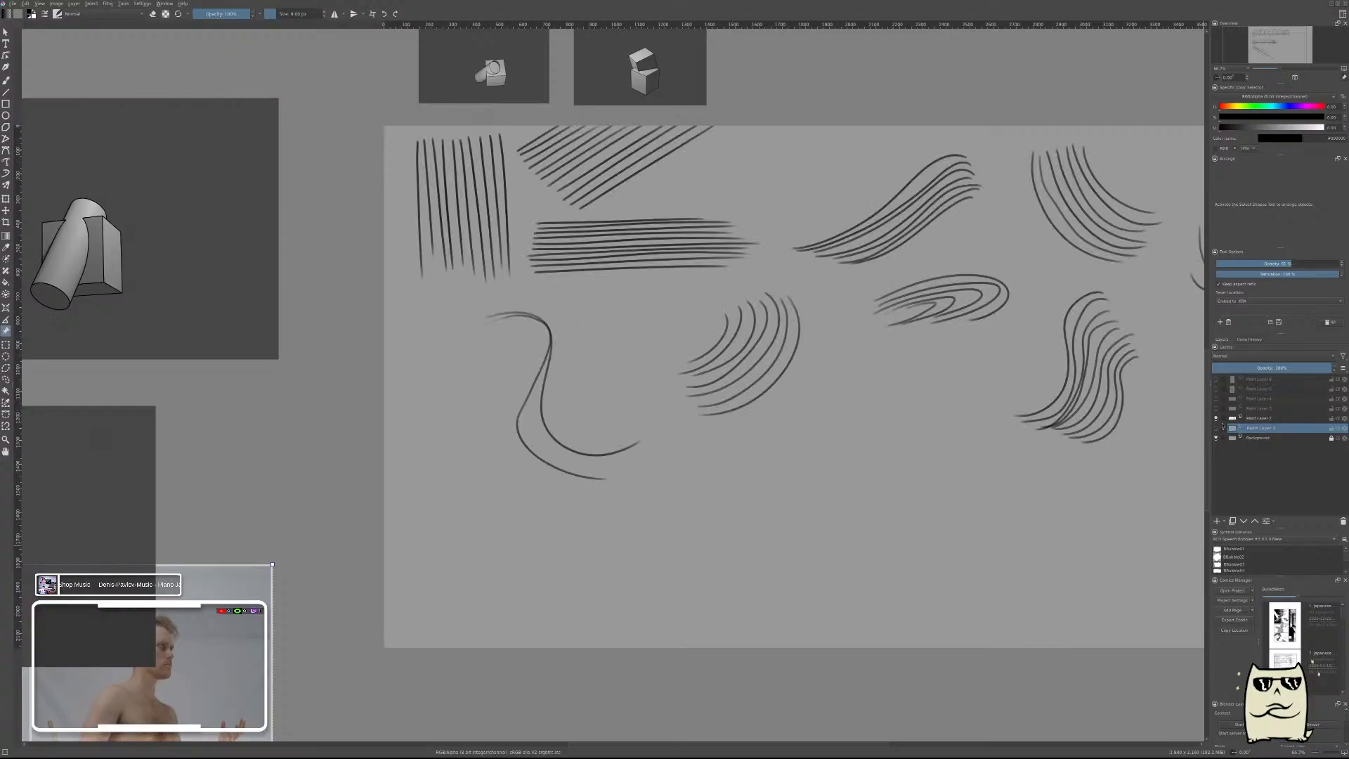
click(1268, 419)
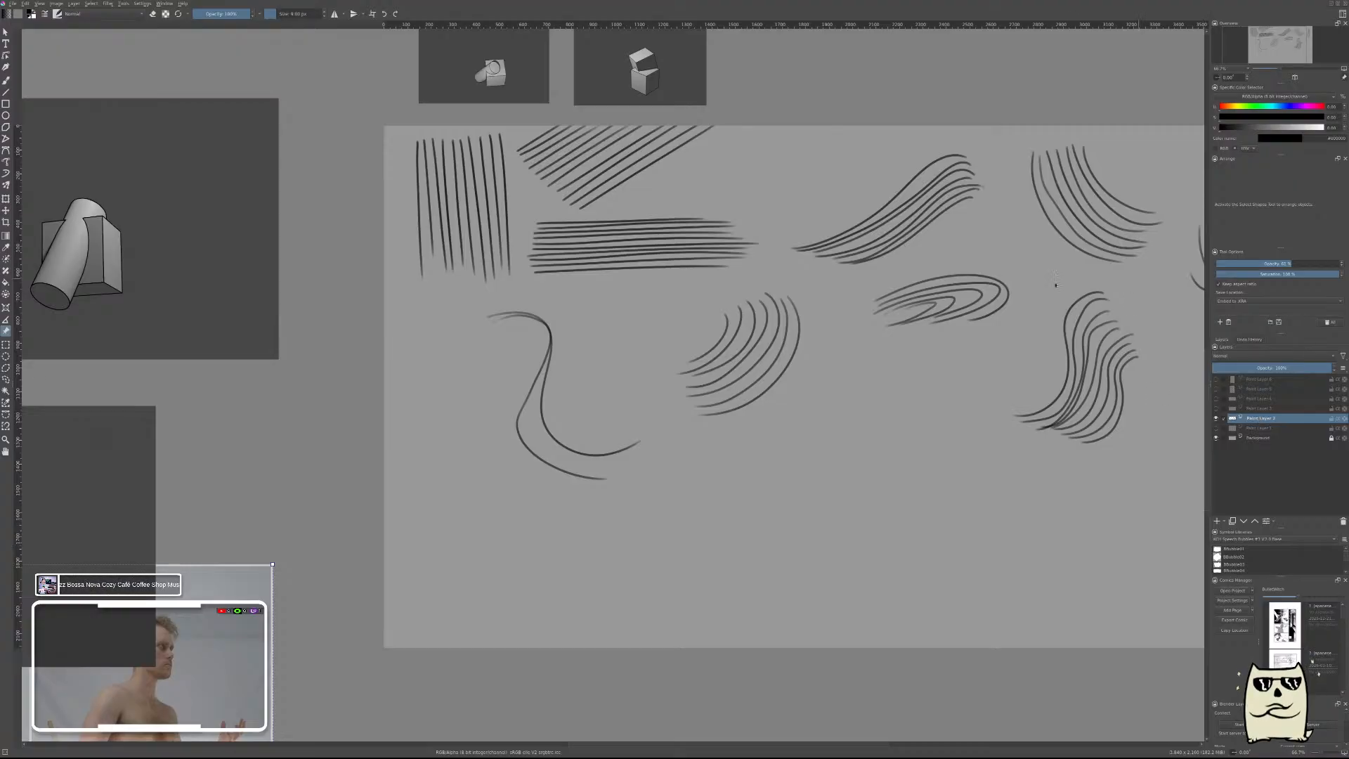
mouse_move(871, 352)
mouse_down()
mouse_move(791, 380)
mouse_move(671, 375)
mouse_up()
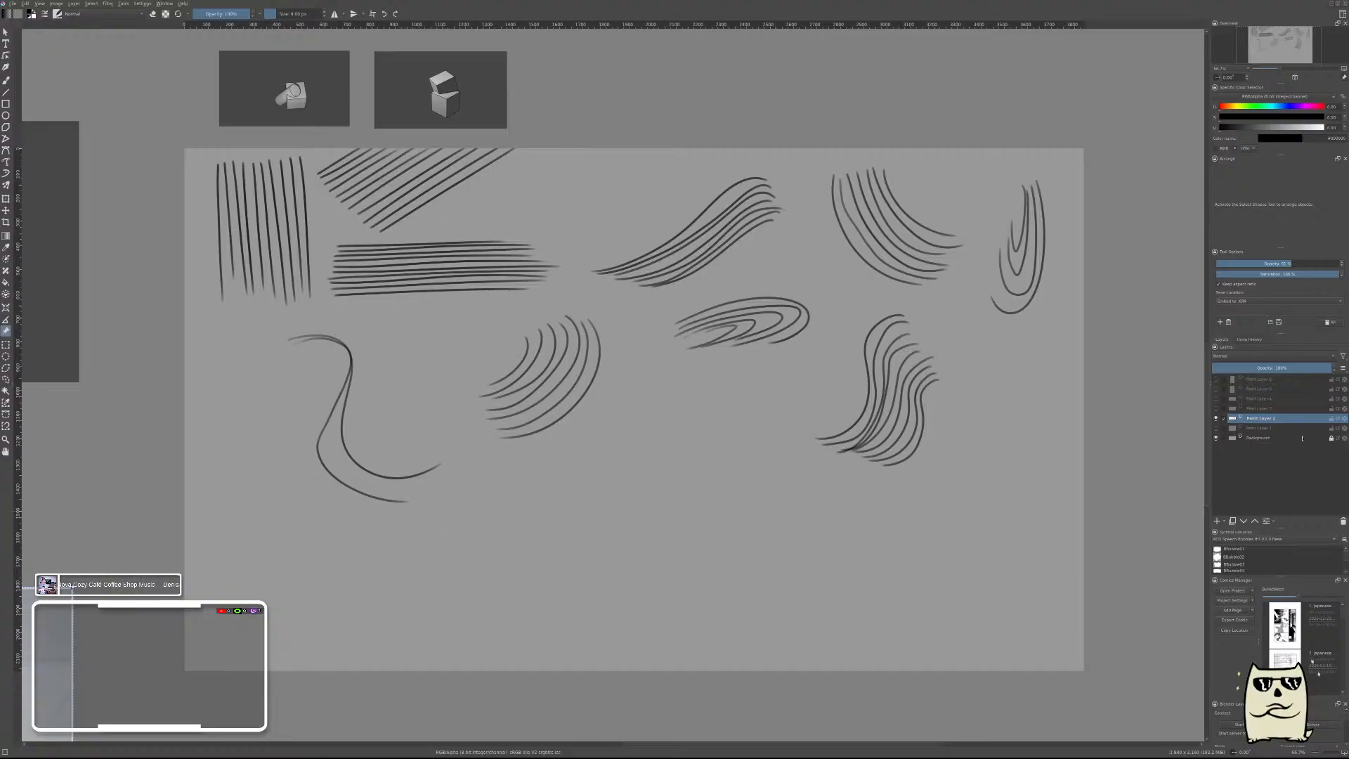
Hide the line exercises, and show and select the layer with the rotated box exercise.
click(1216, 418)
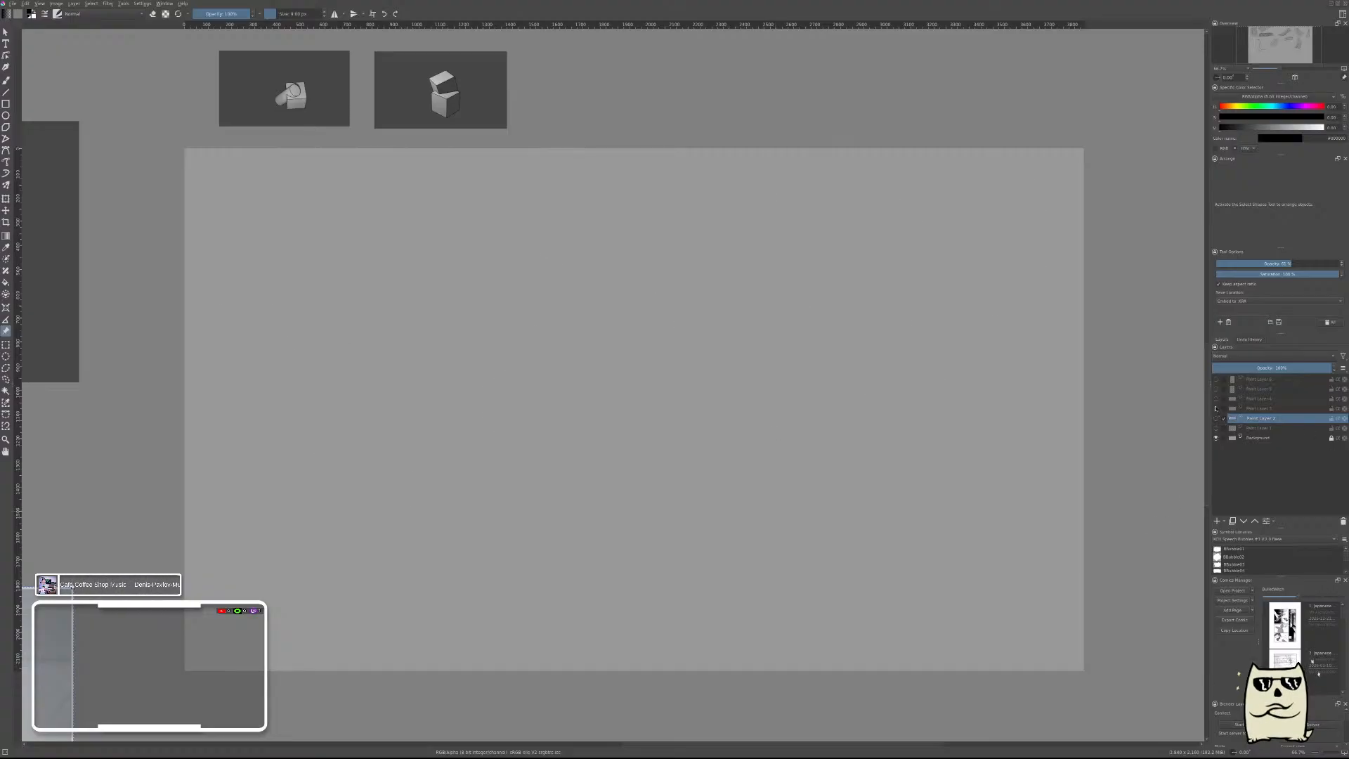
click(1216, 408)
click(1258, 408)
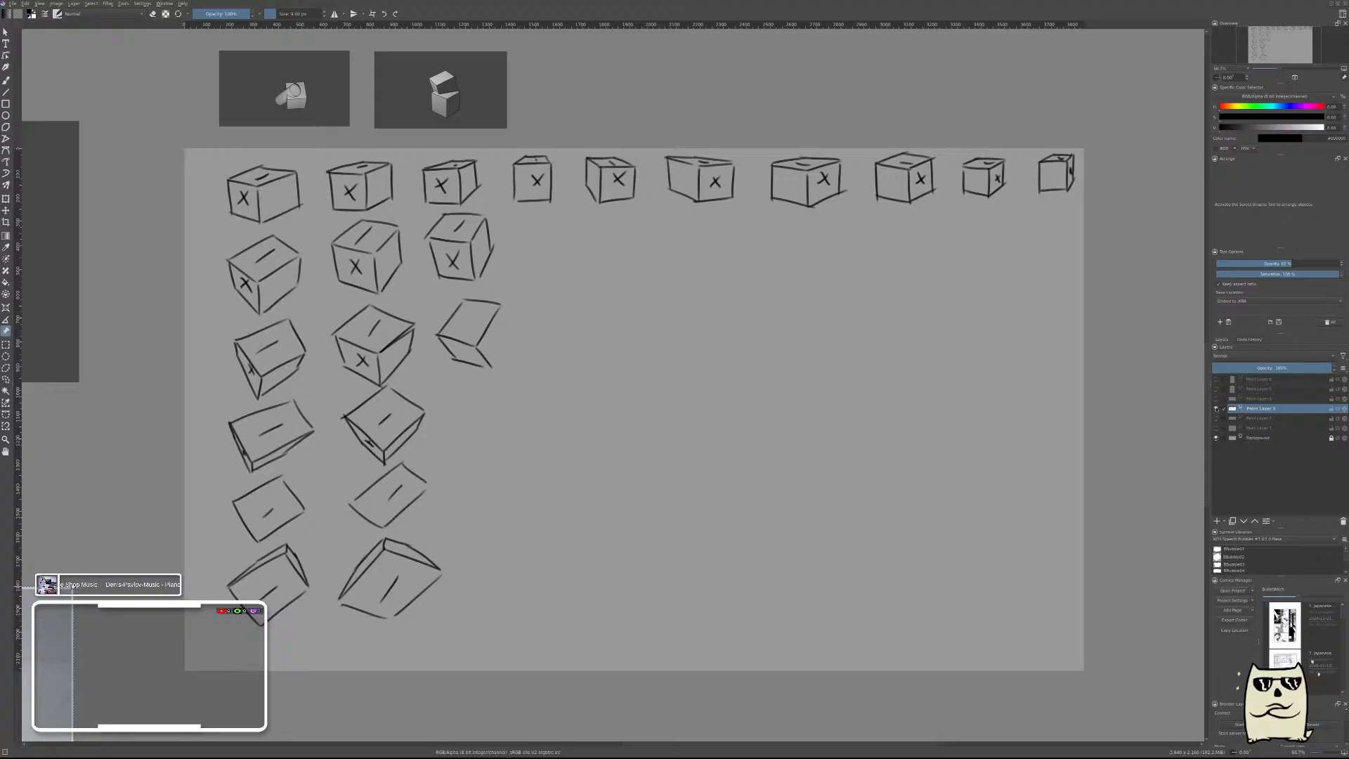
Hide the box exercise, and show and select the layer with the combined box and cylinder sketches.
click(1217, 408)
click(1216, 398)
click(1259, 399)
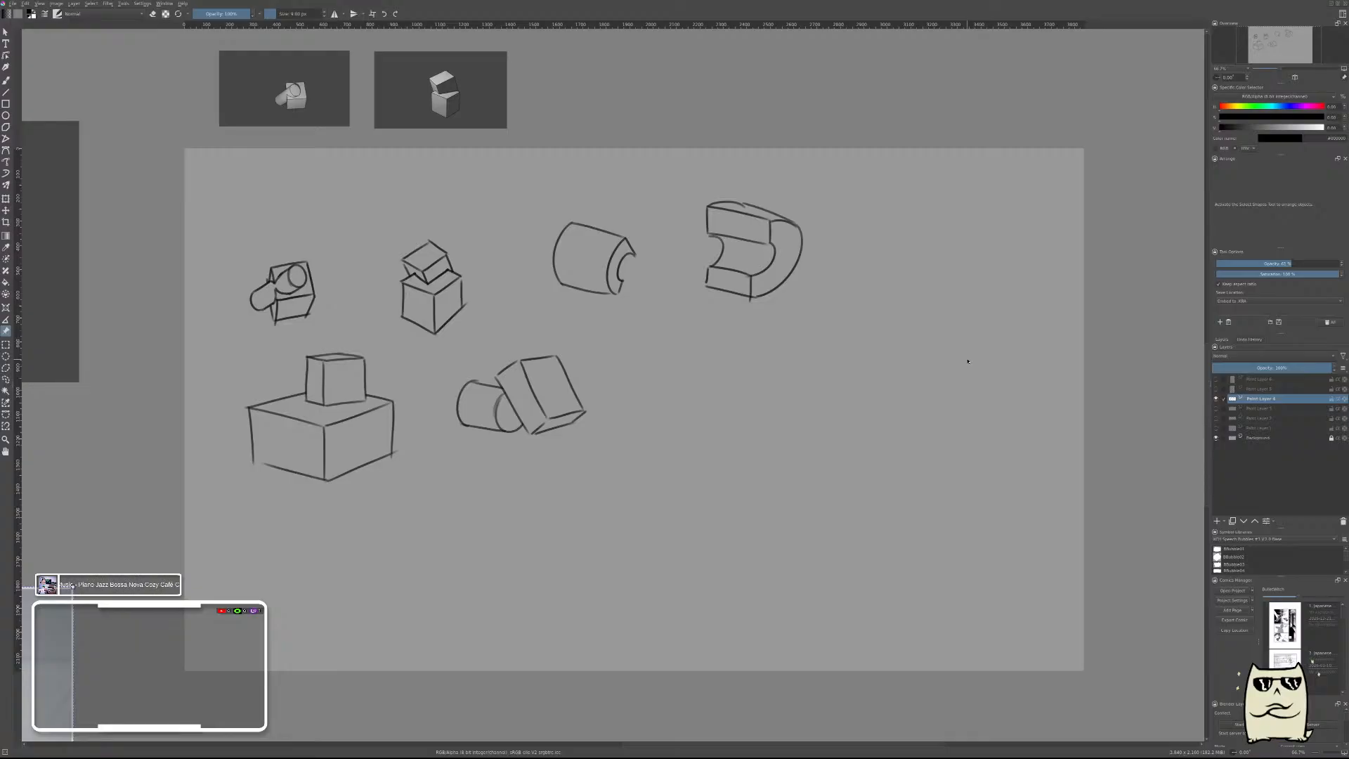
ctrl+scroll(357, 211, up, 2)
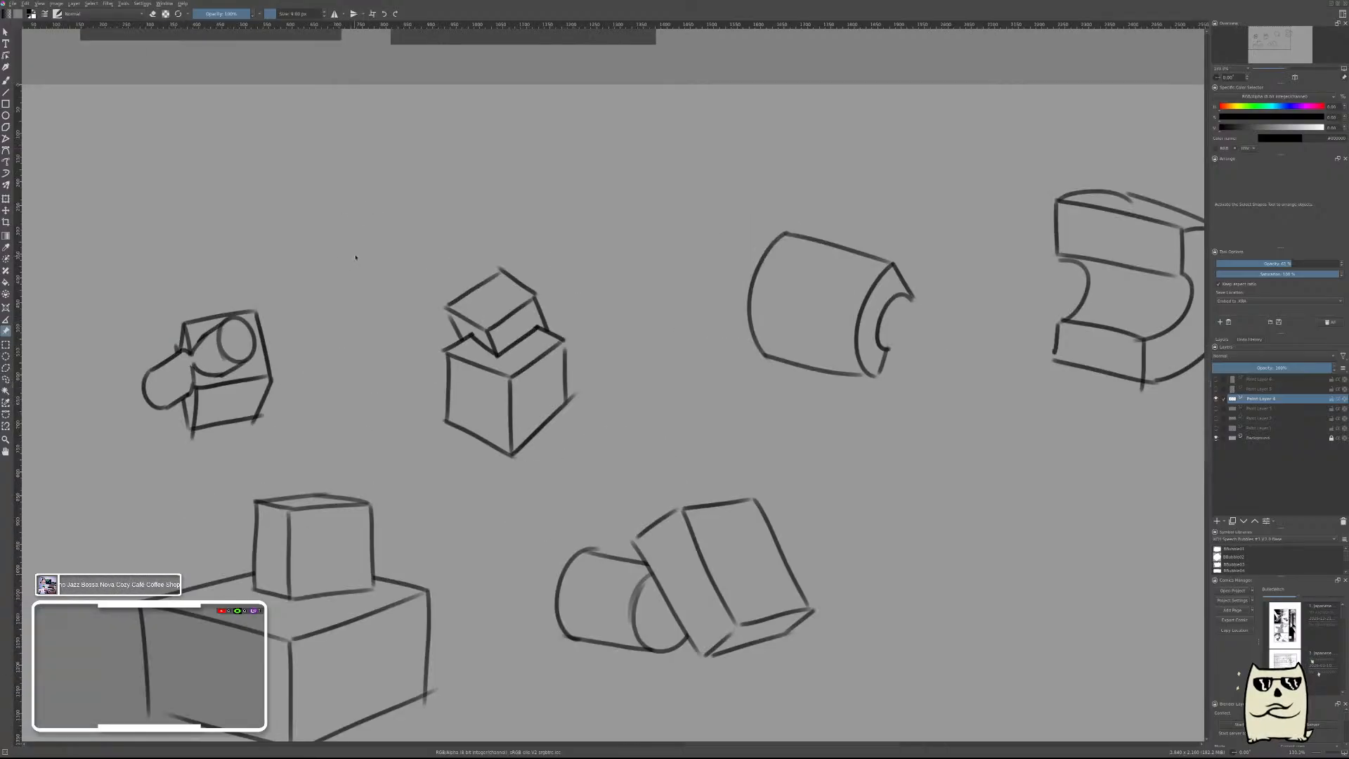
scroll(472, 281, down, 2)
drag(470, 257, 758, 380)
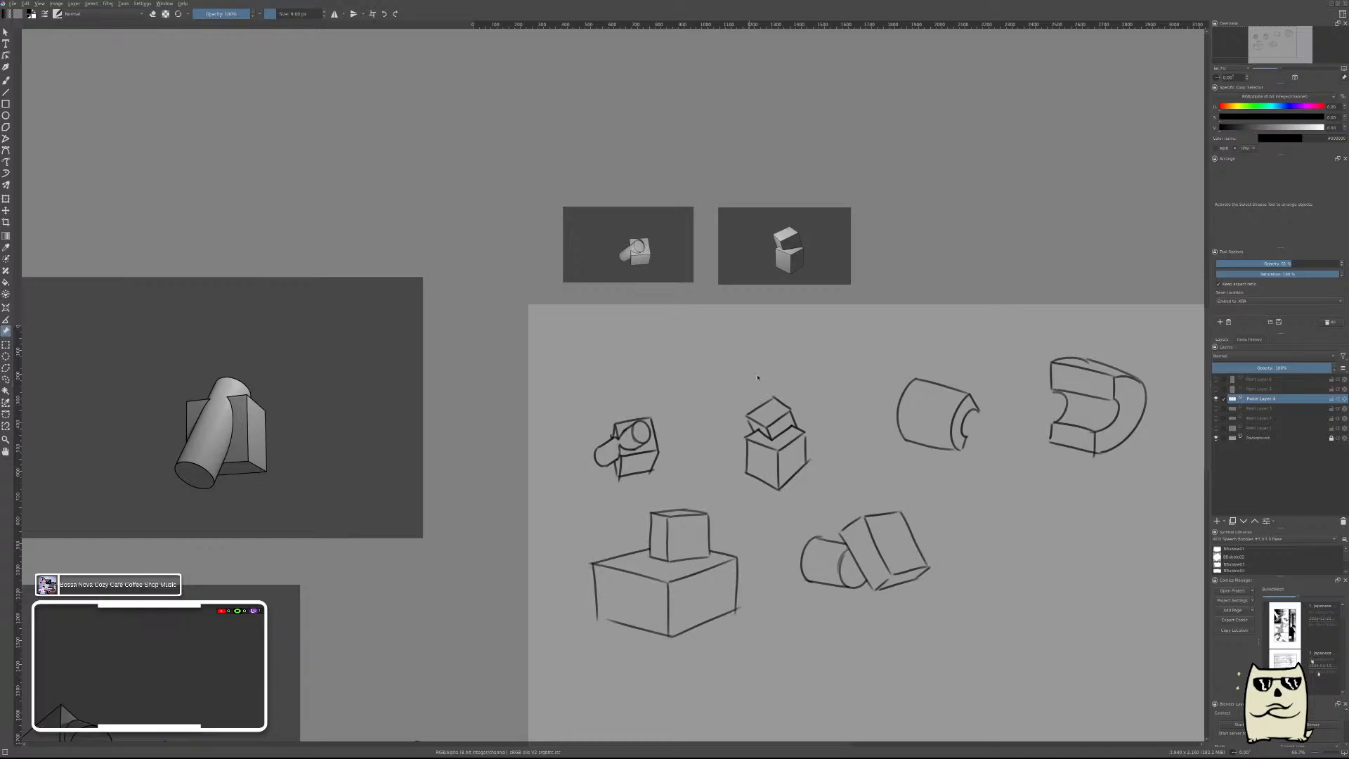
Place the small cylinder-through-cube reference over the first sketch on the canvas, and make the reference semi-transparent.
click(658, 219)
drag(658, 218, 640, 337)
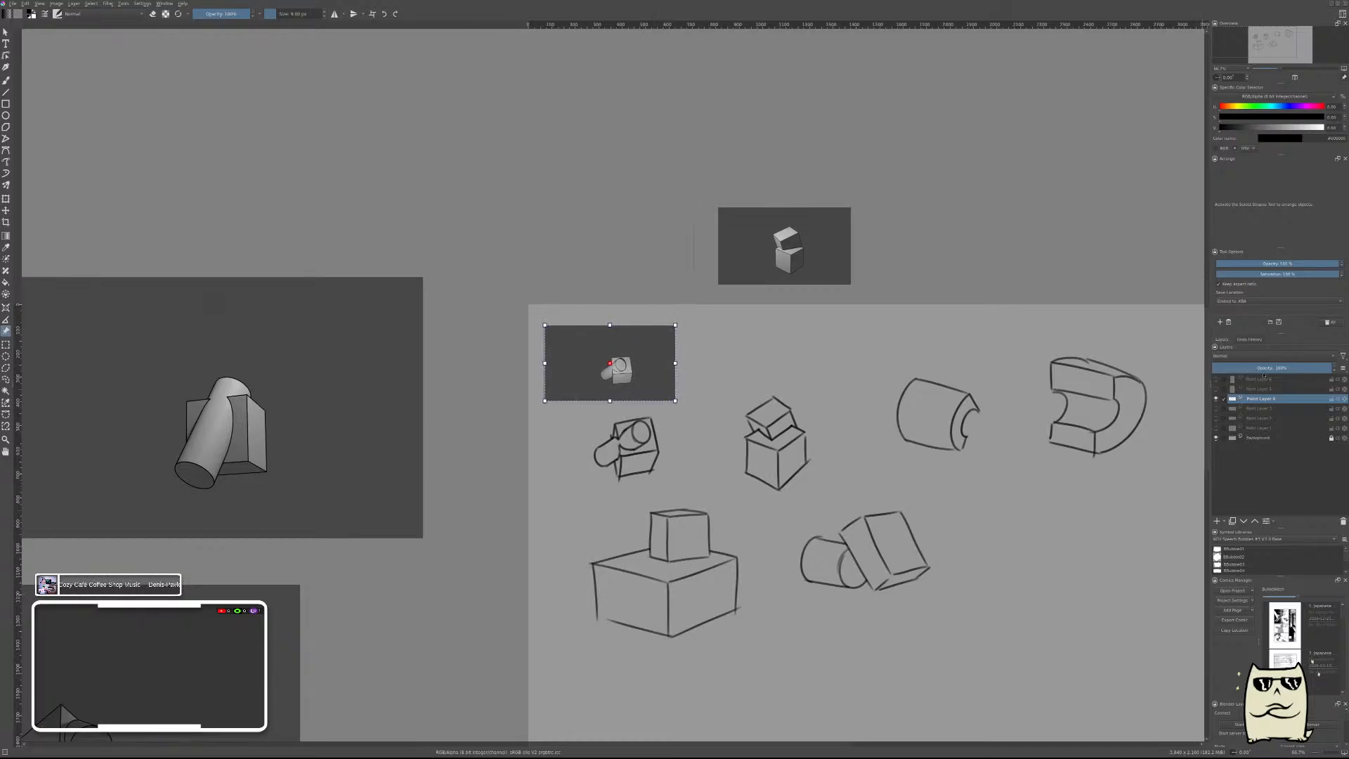
click(1283, 261)
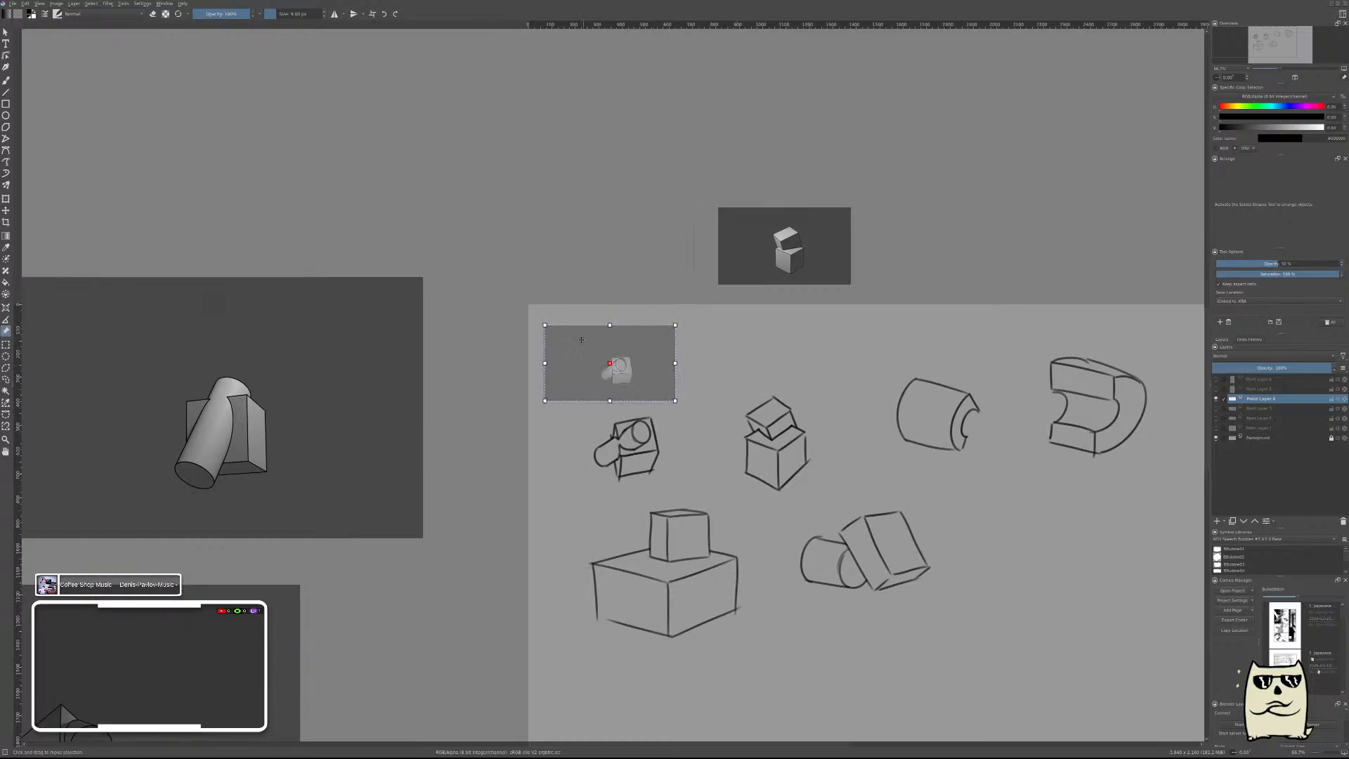
scroll(619, 359, up, 3)
scroll(626, 358, down, 1)
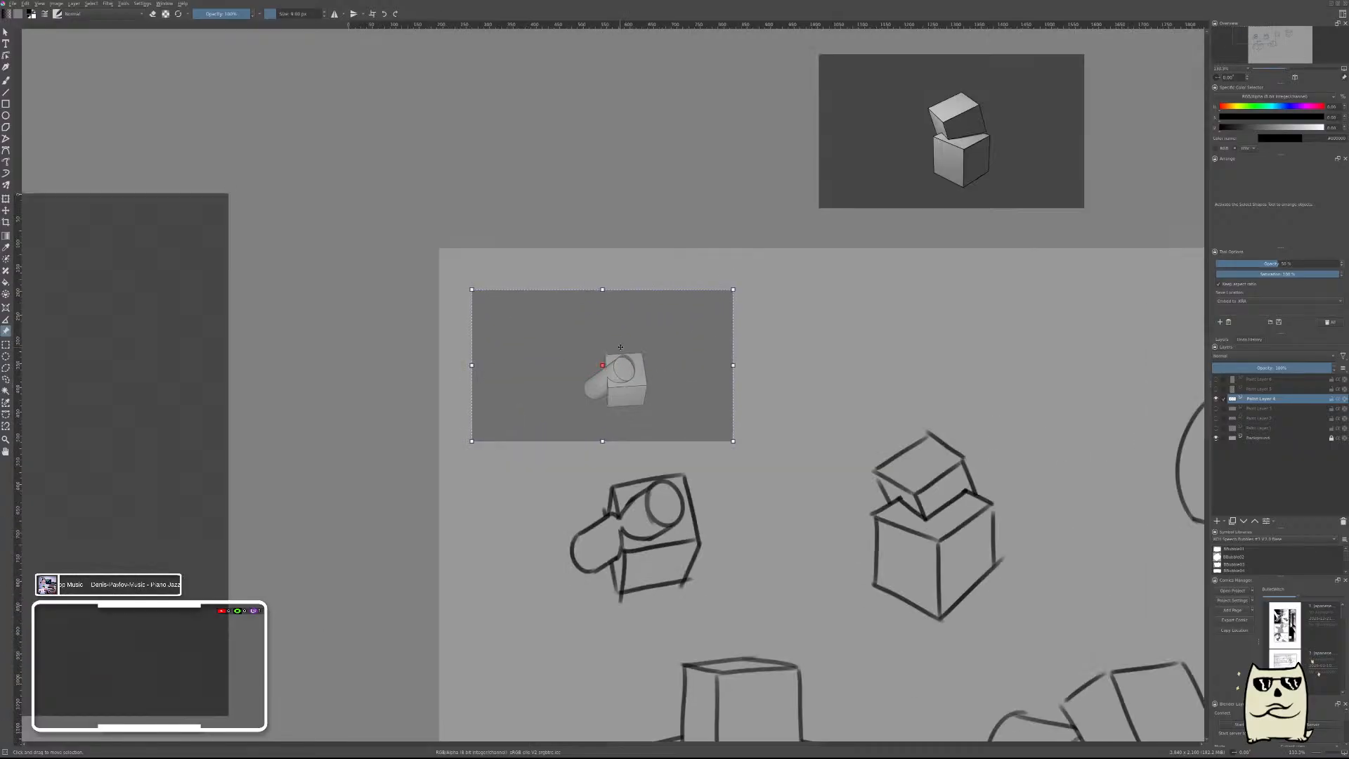
scroll(632, 356, up, 2)
drag(662, 350, 709, 502)
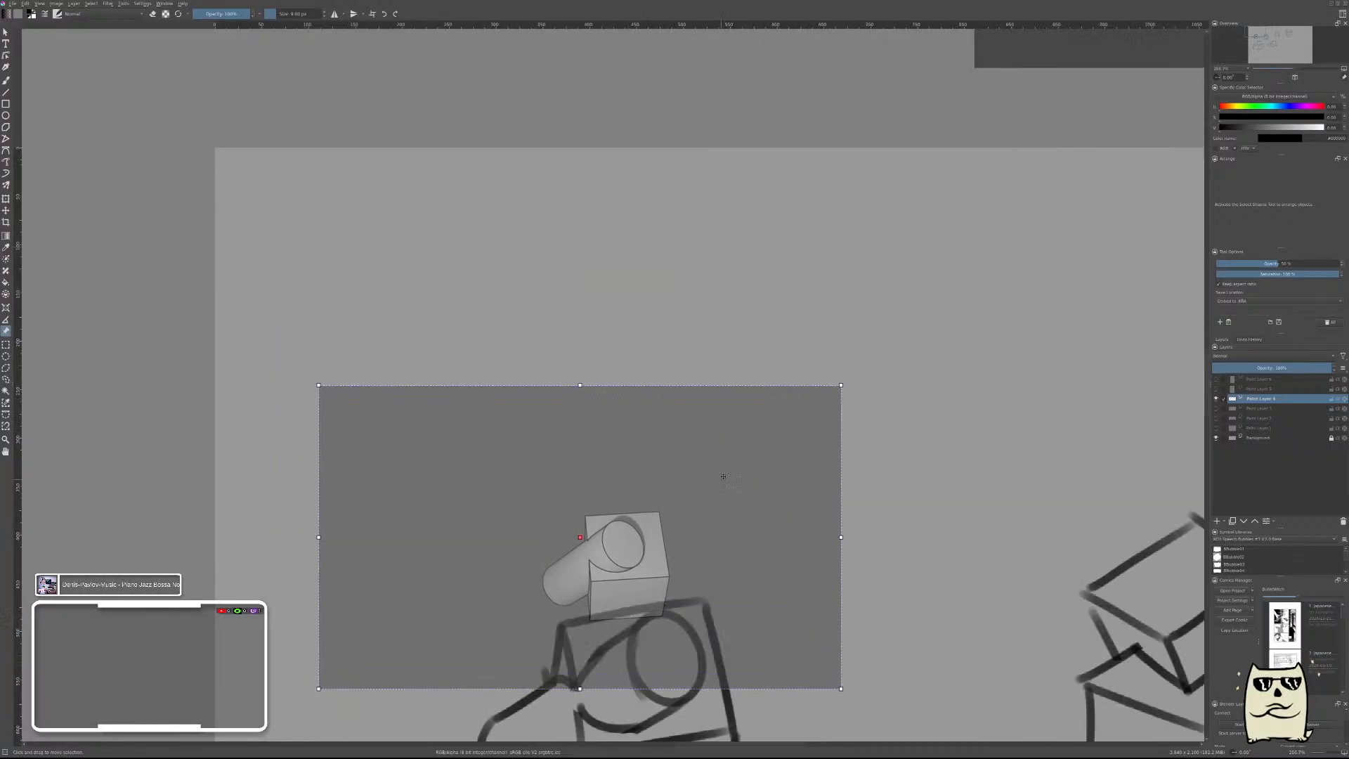
scroll(723, 473, down, 2)
drag(813, 688, 858, 516)
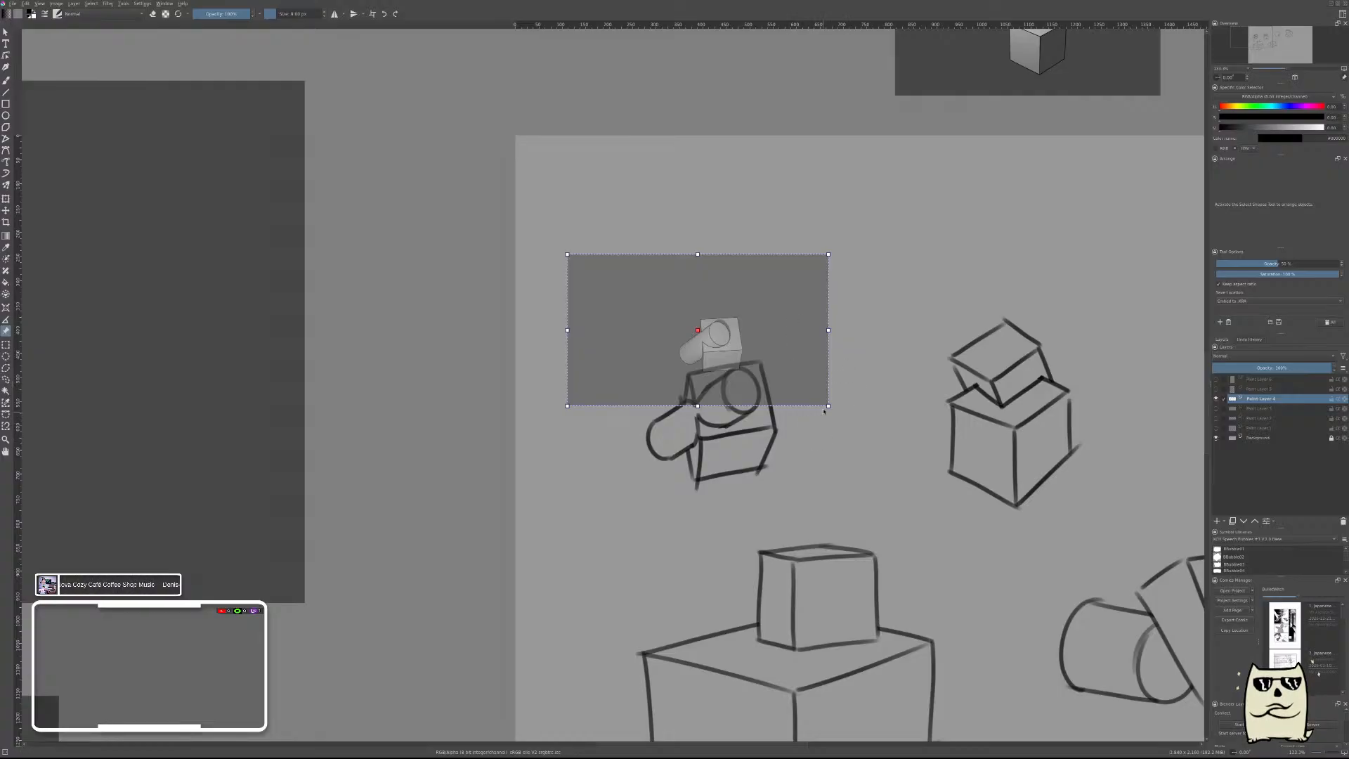
Enlarge and rotate the cylinder-through-cube reference to match the first sketch for comparison, and move it clear of the sketch.
drag(828, 406, 1124, 578)
drag(828, 475, 662, 449)
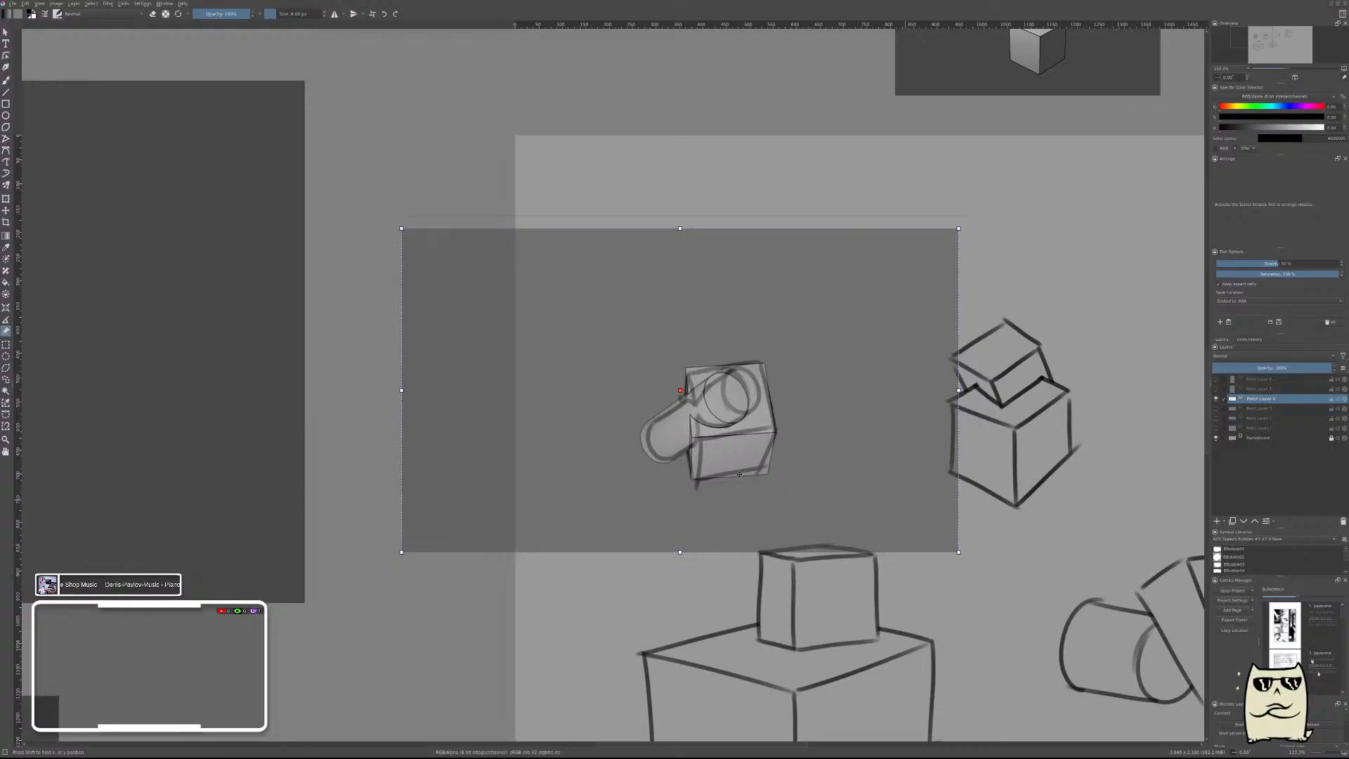
drag(946, 556, 973, 521)
drag(800, 422, 804, 428)
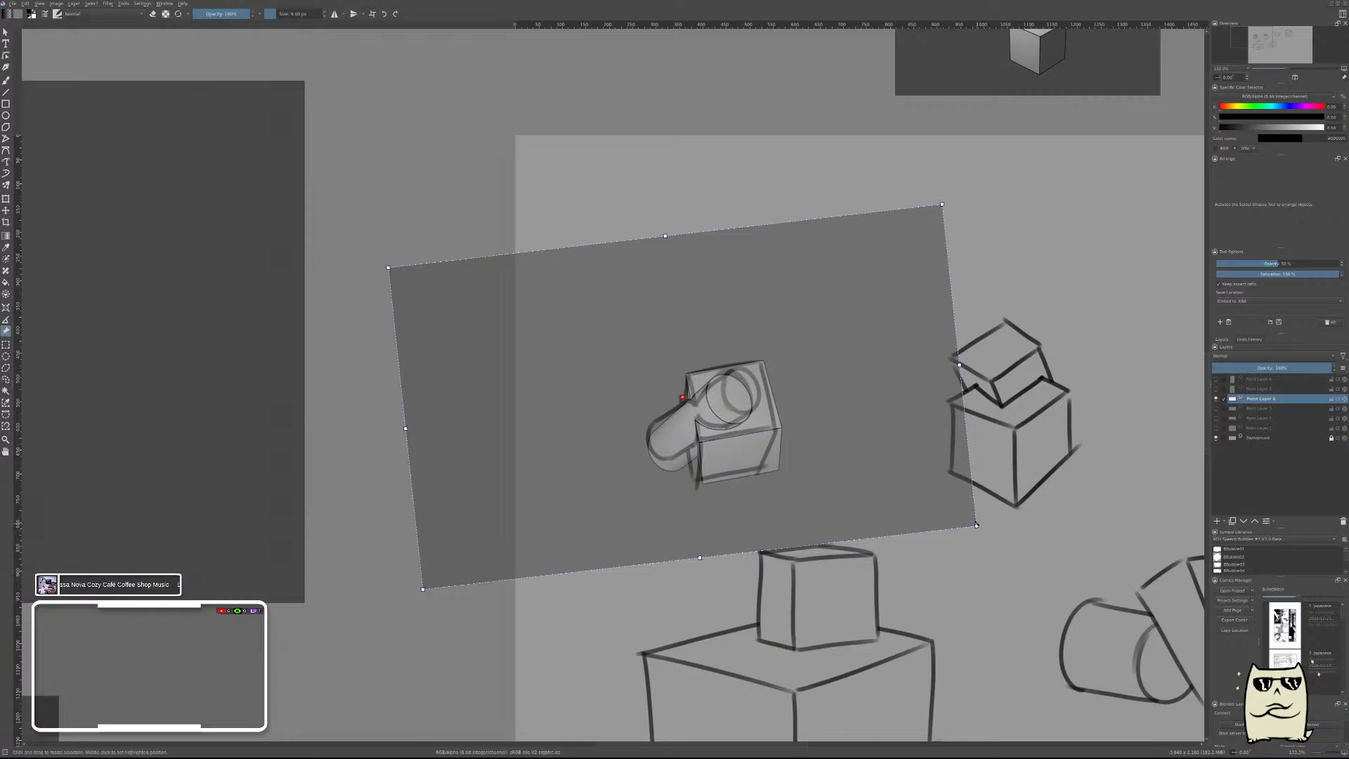
drag(978, 526, 975, 533)
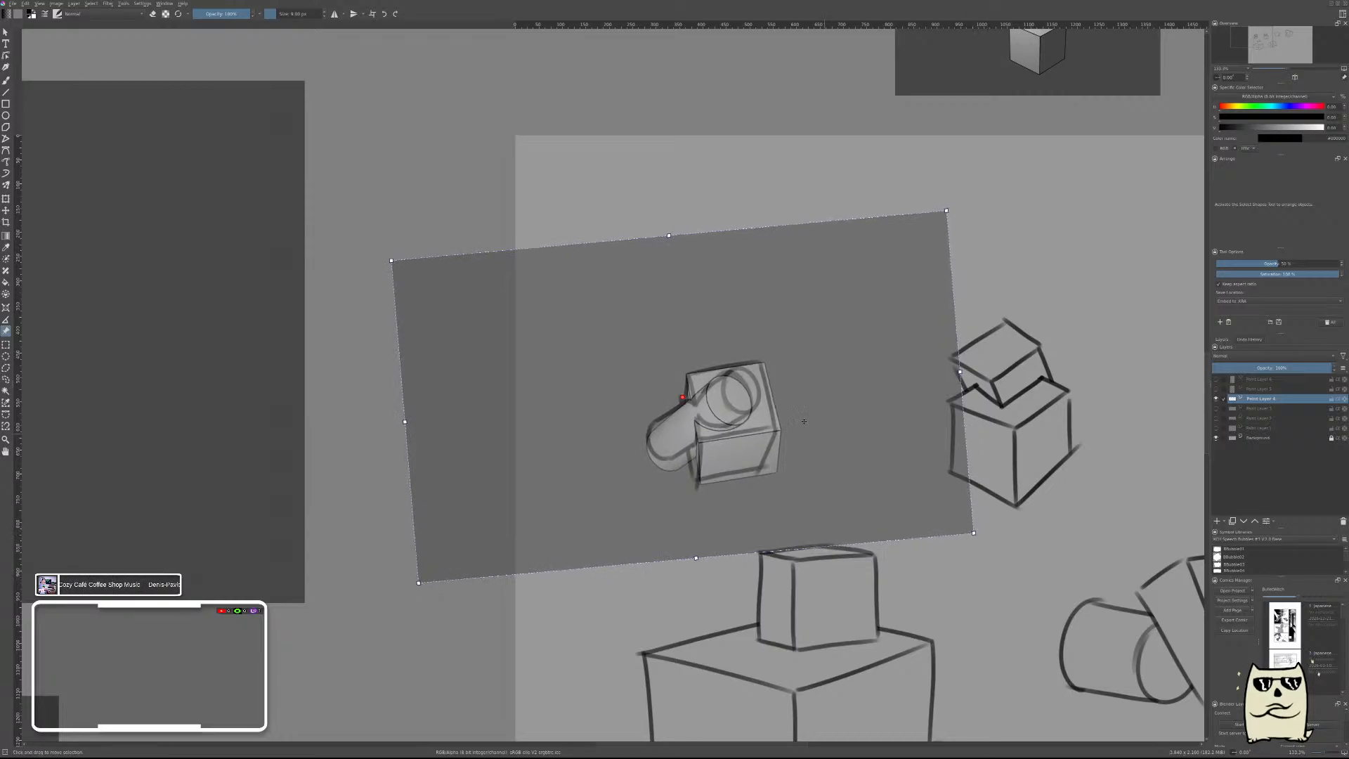
drag(784, 405, 781, 406)
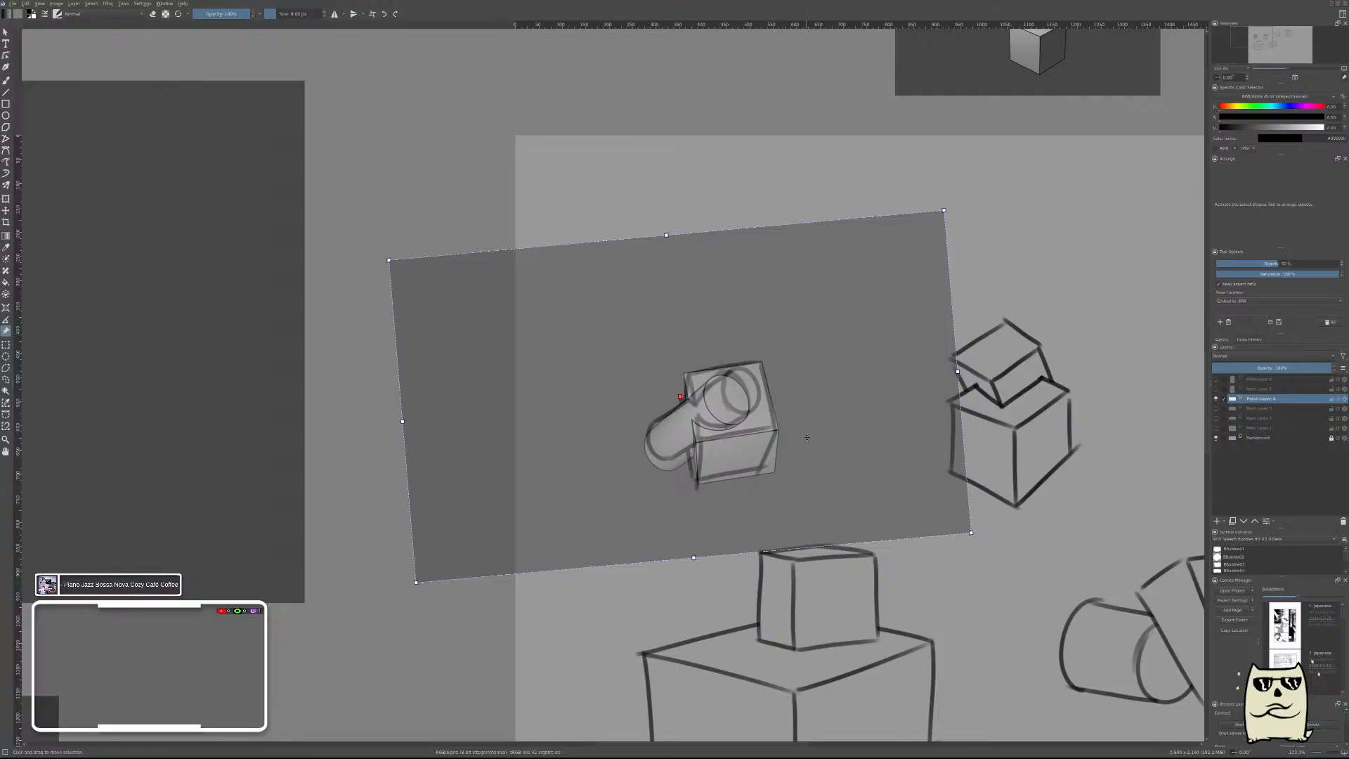
drag(810, 434, 708, 164)
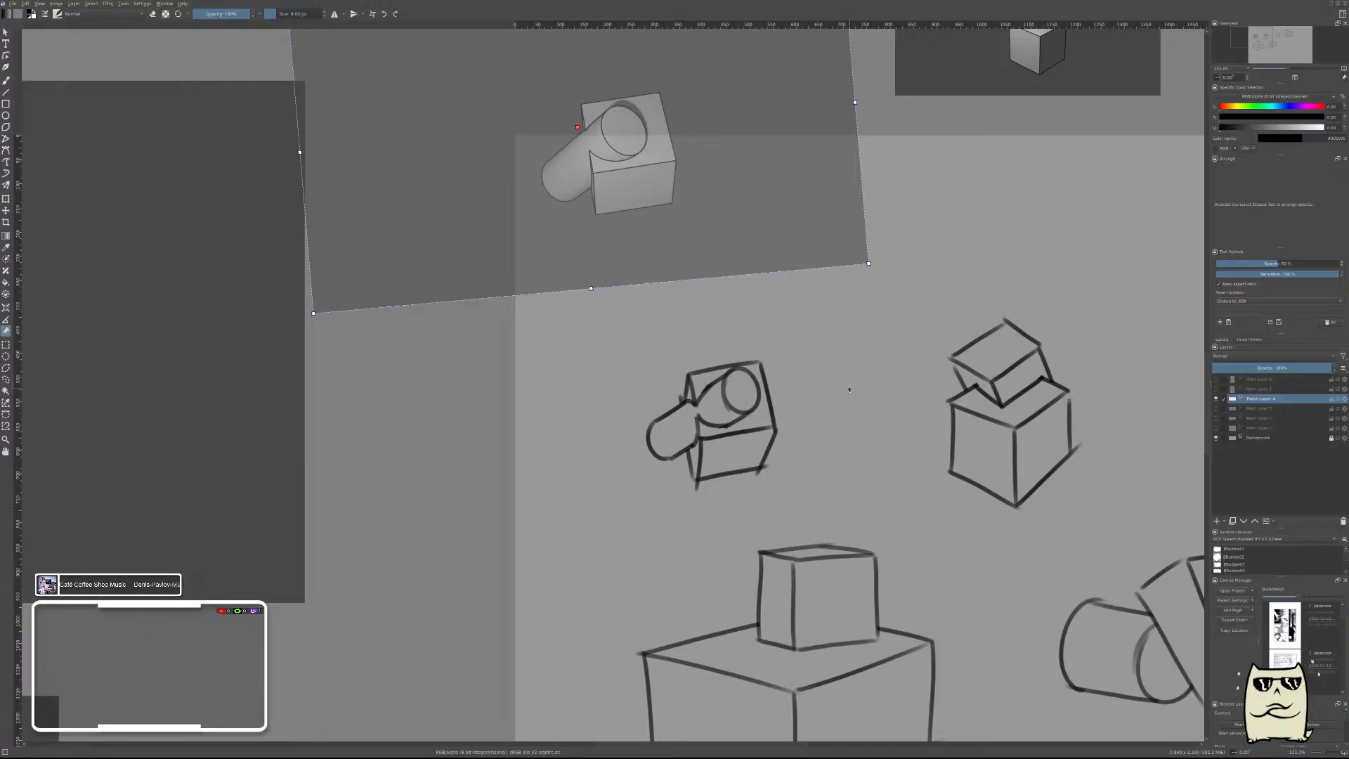
Place the stacked-boxes reference over the second sketch, and make the reference semi-transparent.
scroll(1048, 306, down, 1)
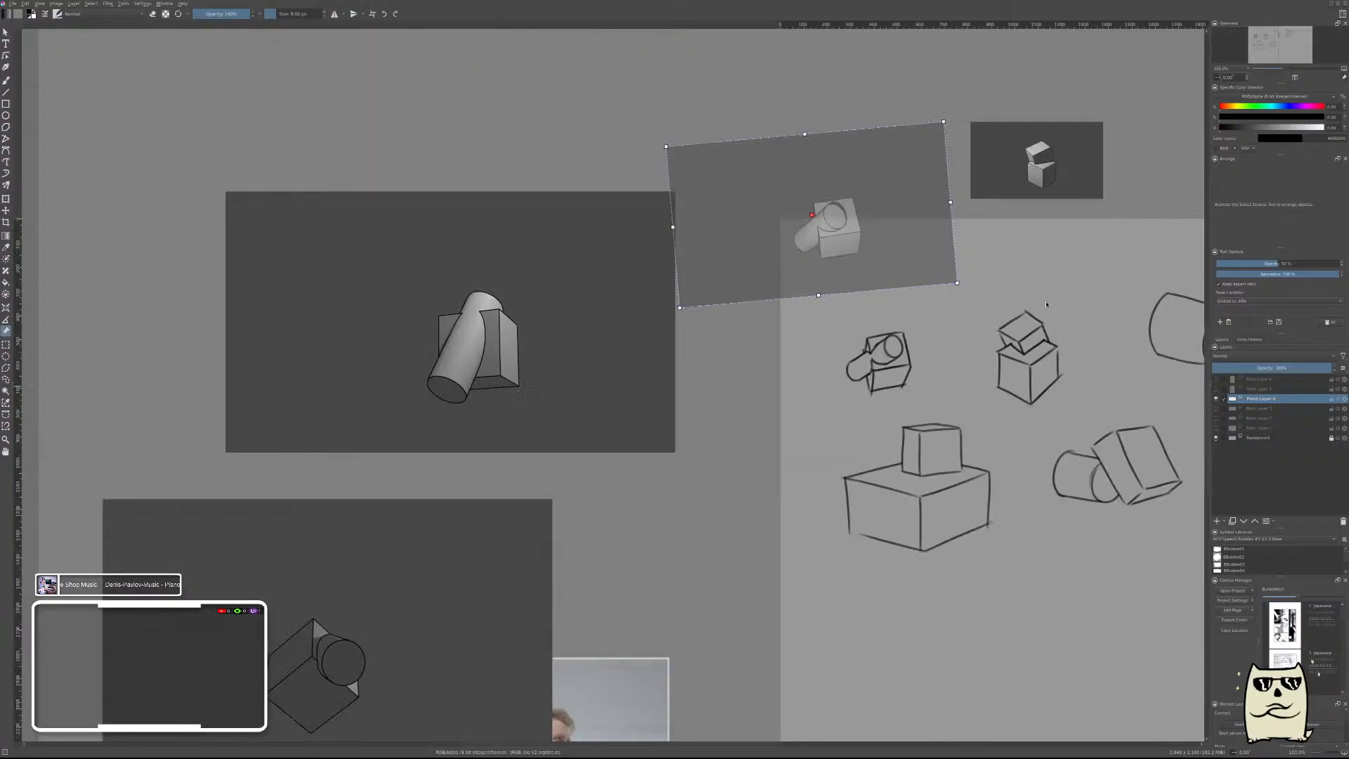
drag(1051, 333, 877, 446)
mouse_move(881, 278)
mouse_down()
mouse_move(877, 500)
mouse_move(880, 454)
mouse_up()
click(1268, 264)
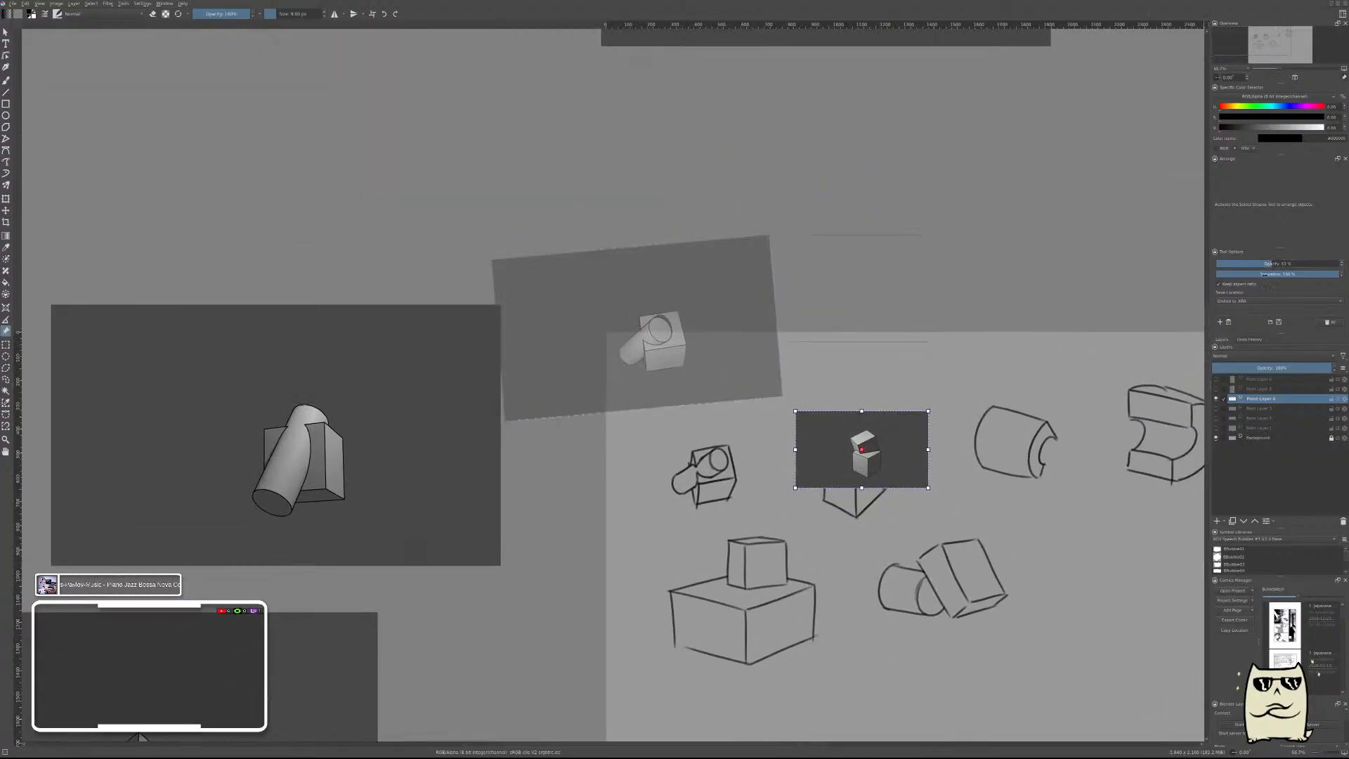
scroll(871, 555, up, 2)
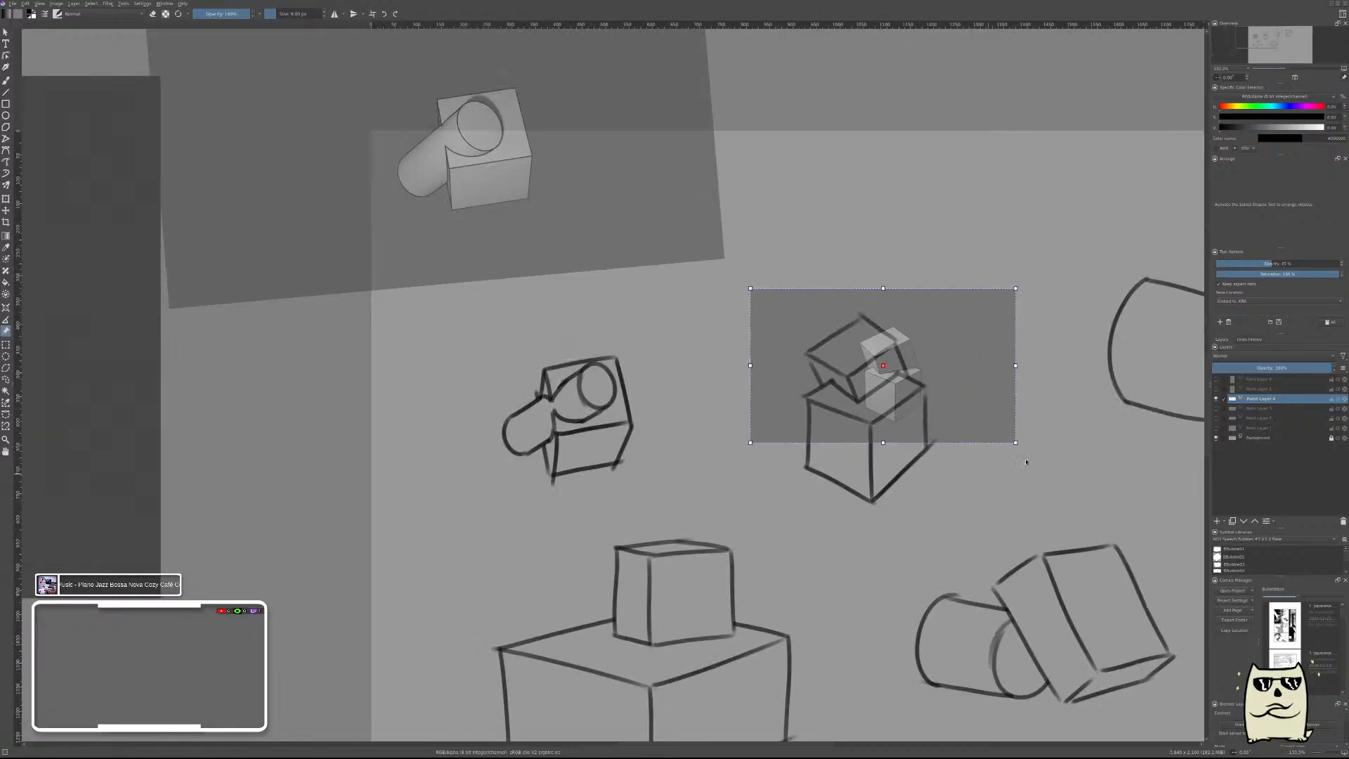
Enlarge the stacked-boxes reference, align its lower box with the second sketch for comparison, and move it above the canvas edge.
mouse_move(1016, 442)
mouse_down()
mouse_move(1063, 516)
mouse_move(846, 463)
mouse_move(880, 454)
mouse_up()
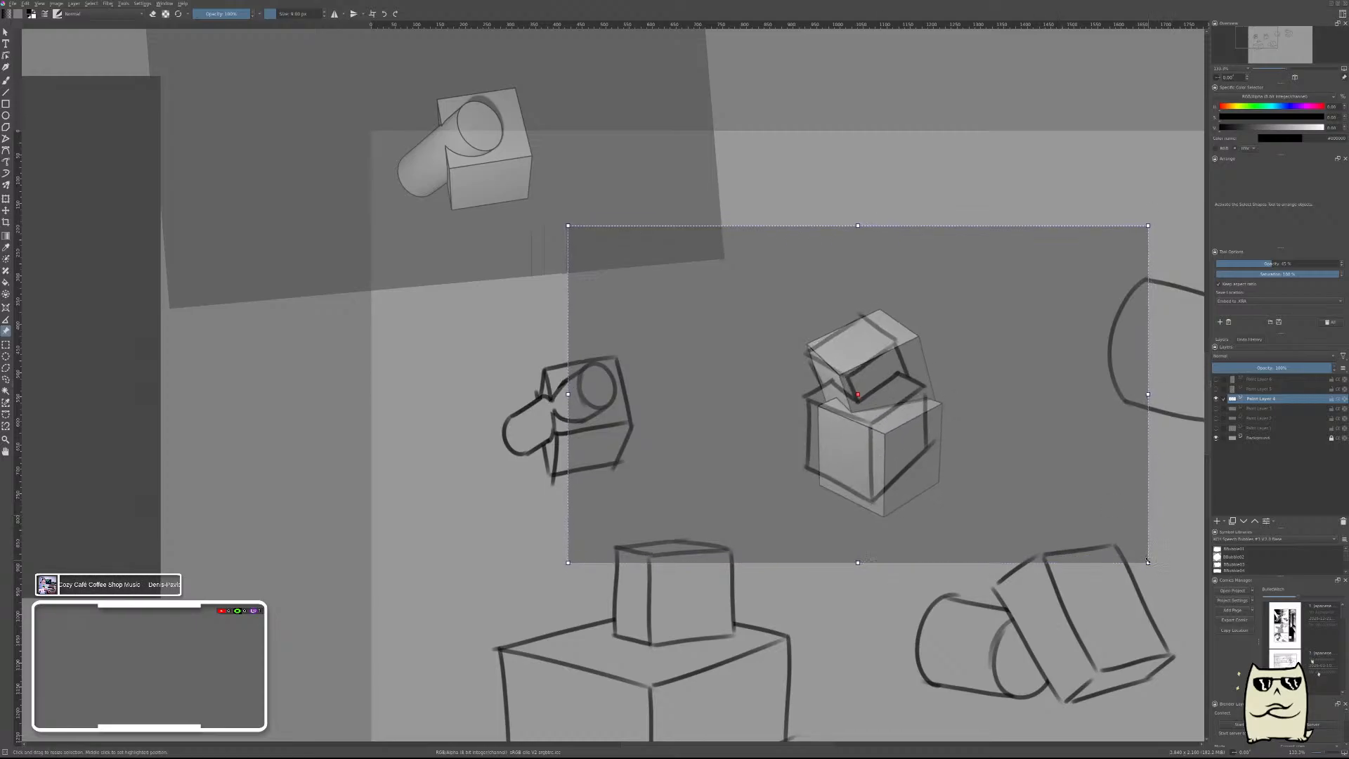
drag(1149, 564, 1133, 543)
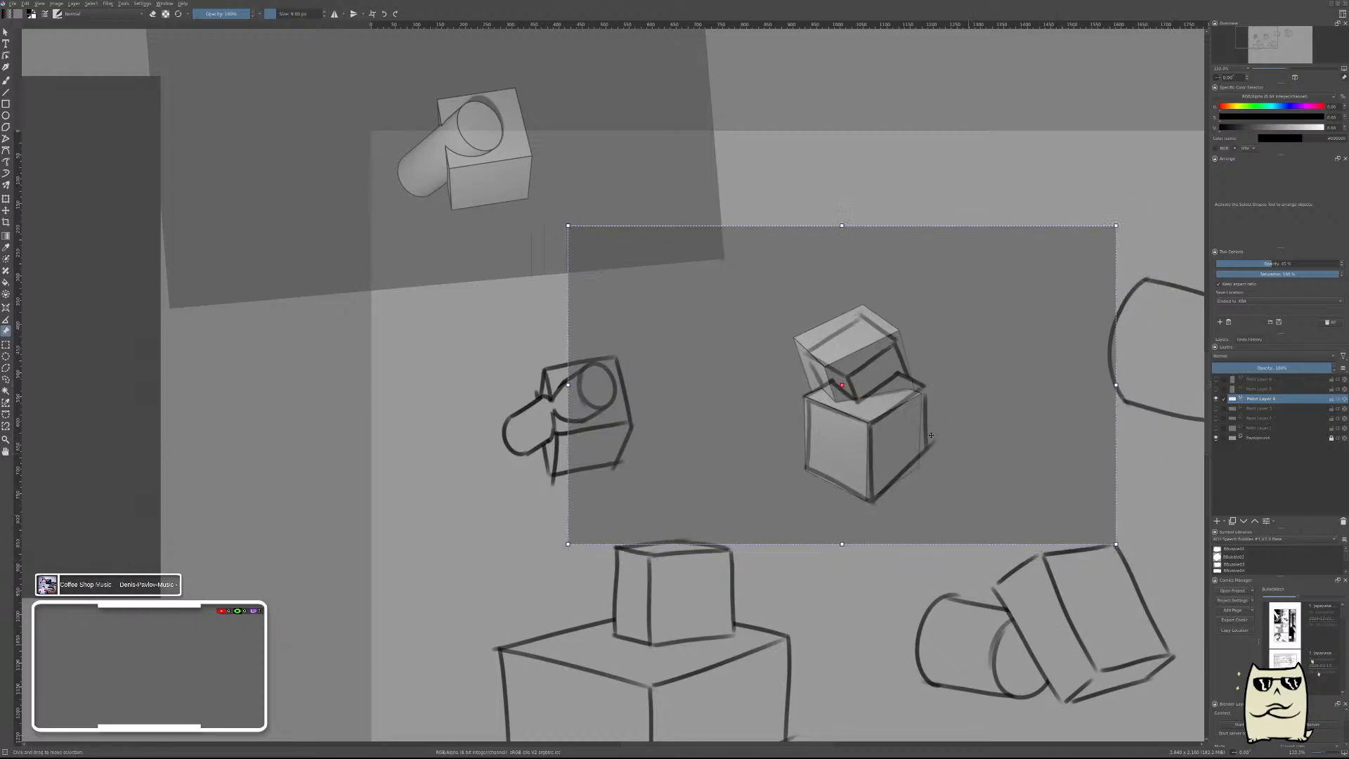
drag(931, 435, 937, 434)
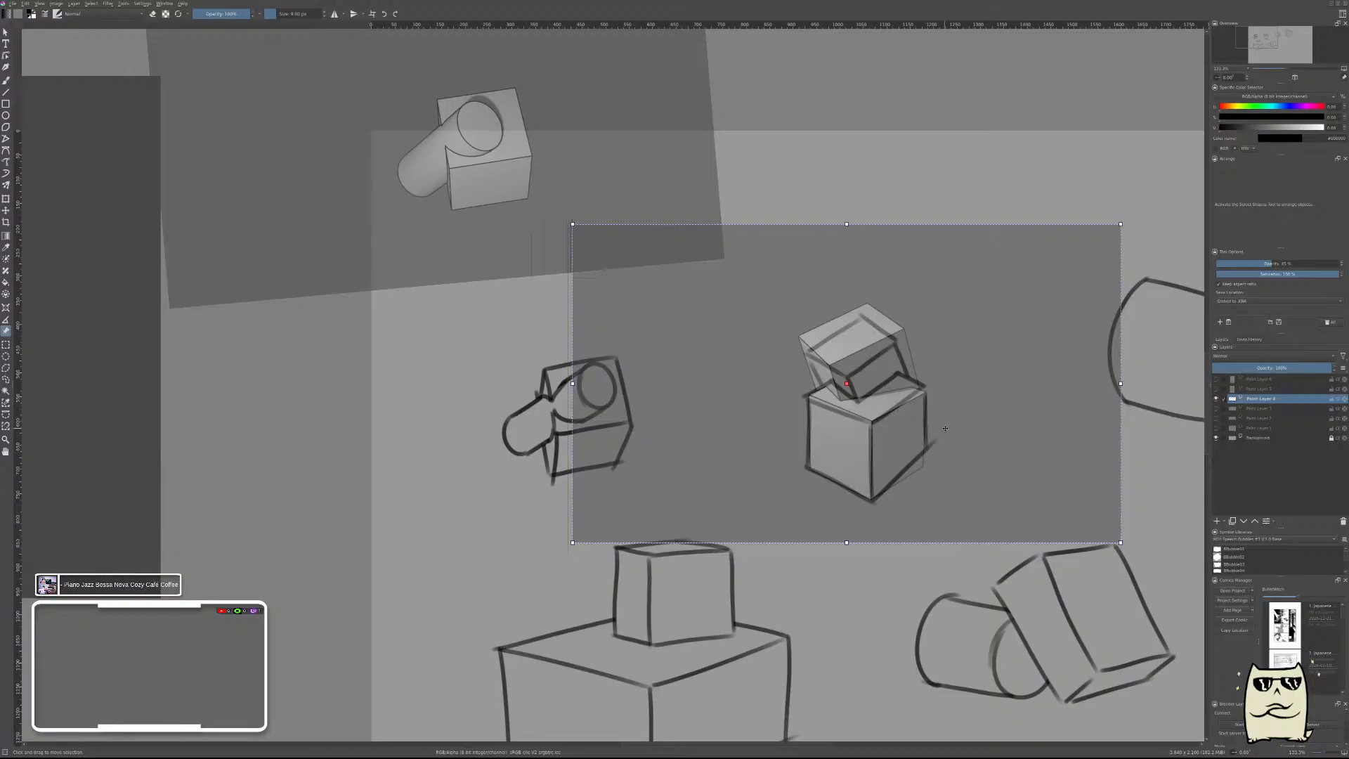
scroll(945, 429, down, 2)
scroll(953, 425, up, 1)
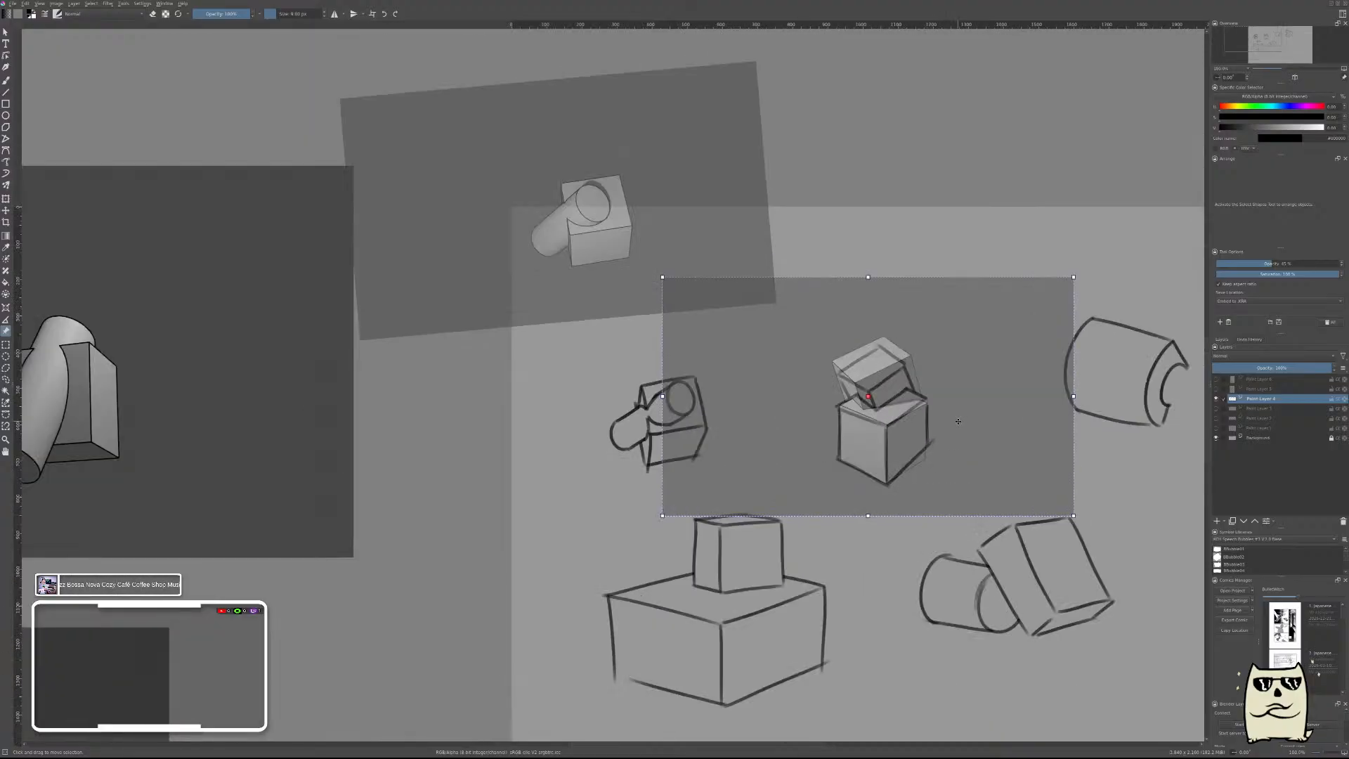
mouse_move(953, 425)
mouse_down()
mouse_move(1027, 163)
mouse_move(917, 495)
mouse_move(963, 449)
mouse_move(946, 427)
mouse_up()
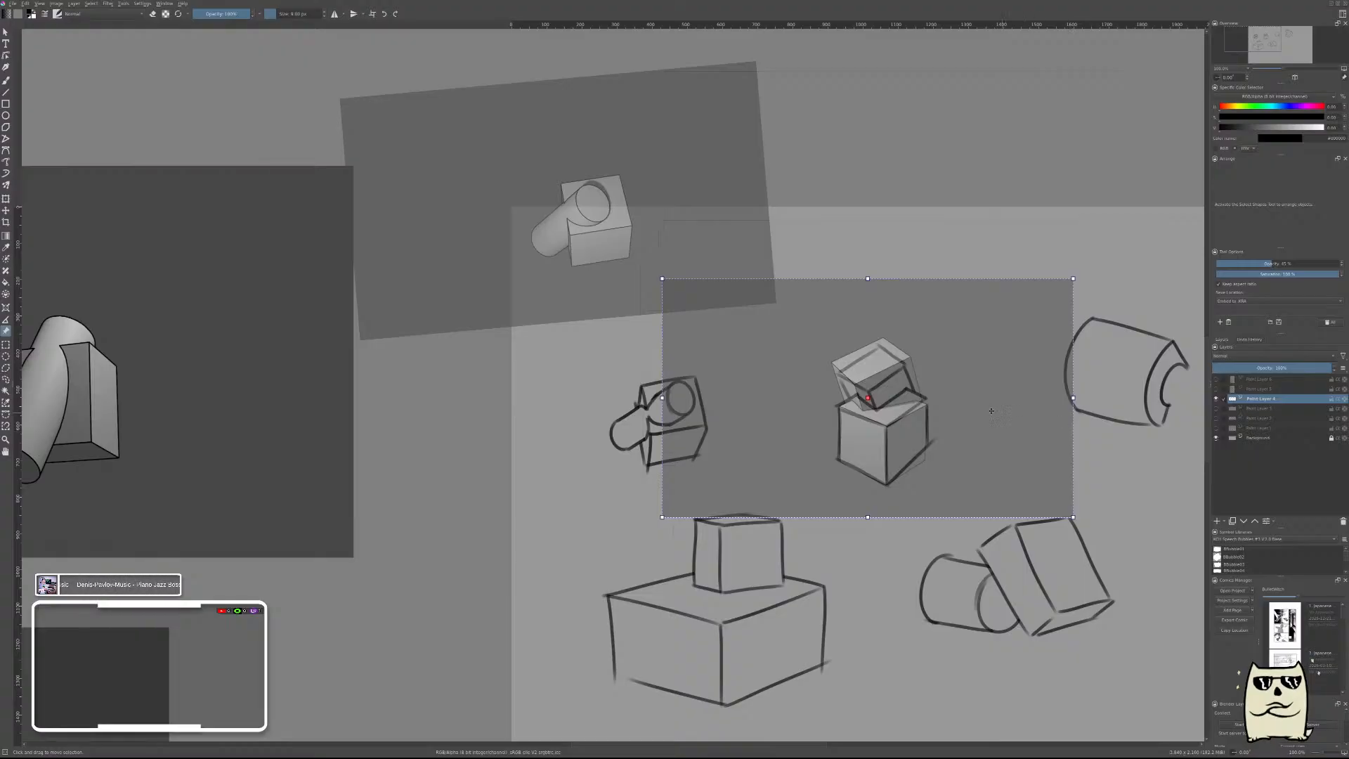
drag(992, 408, 991, 406)
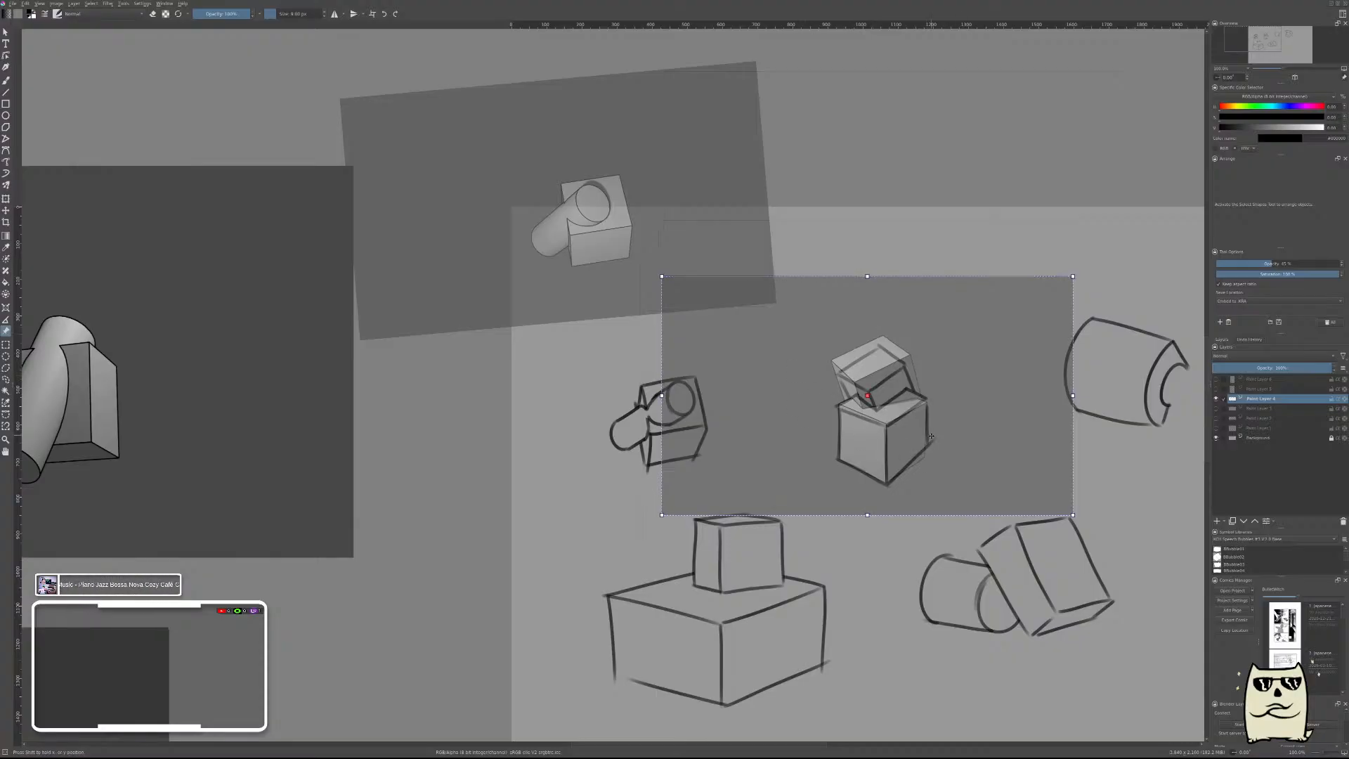
drag(929, 433, 931, 439)
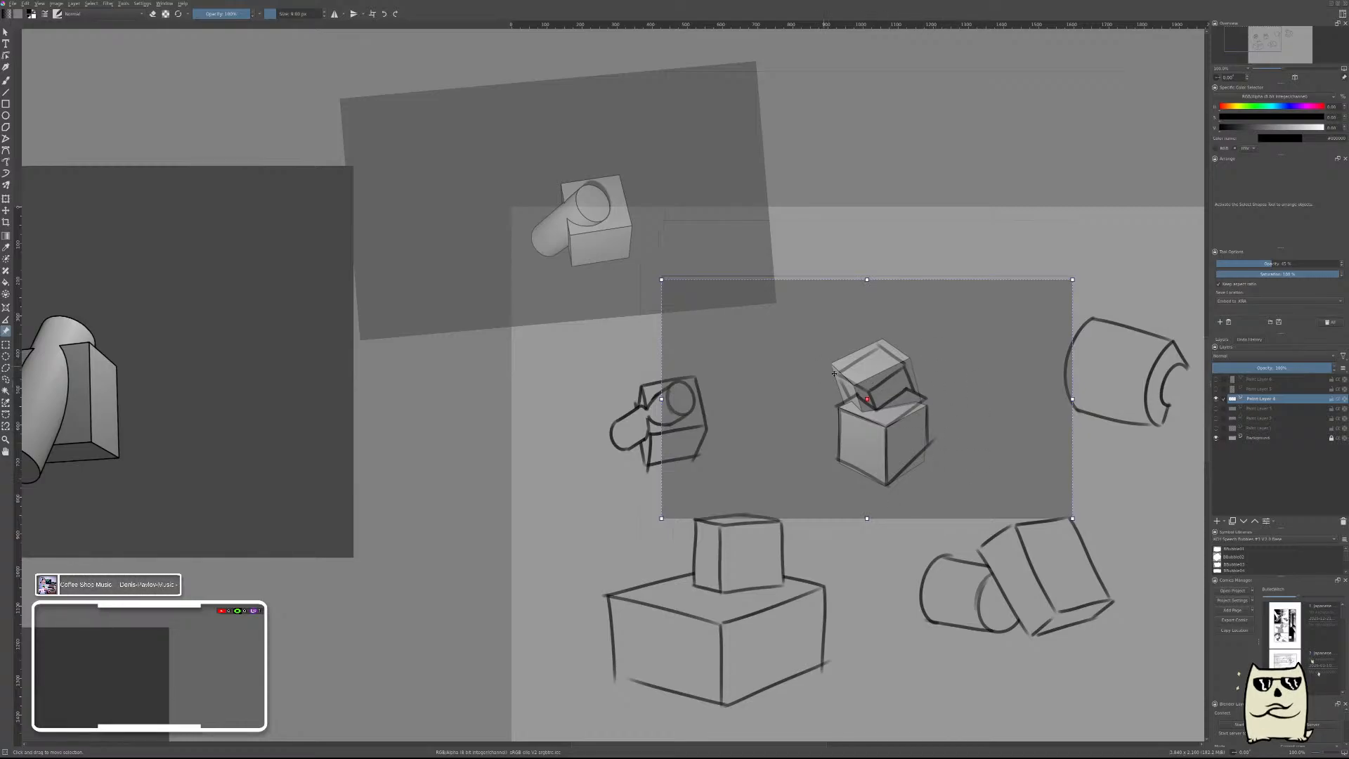
mouse_move(853, 372)
mouse_down()
mouse_move(963, 300)
mouse_move(1003, 151)
mouse_move(1032, 111)
mouse_up()
Examine the combined-form sketches up close and survey the surrounding box and cylinder reference images.
scroll(981, 295, down, 3)
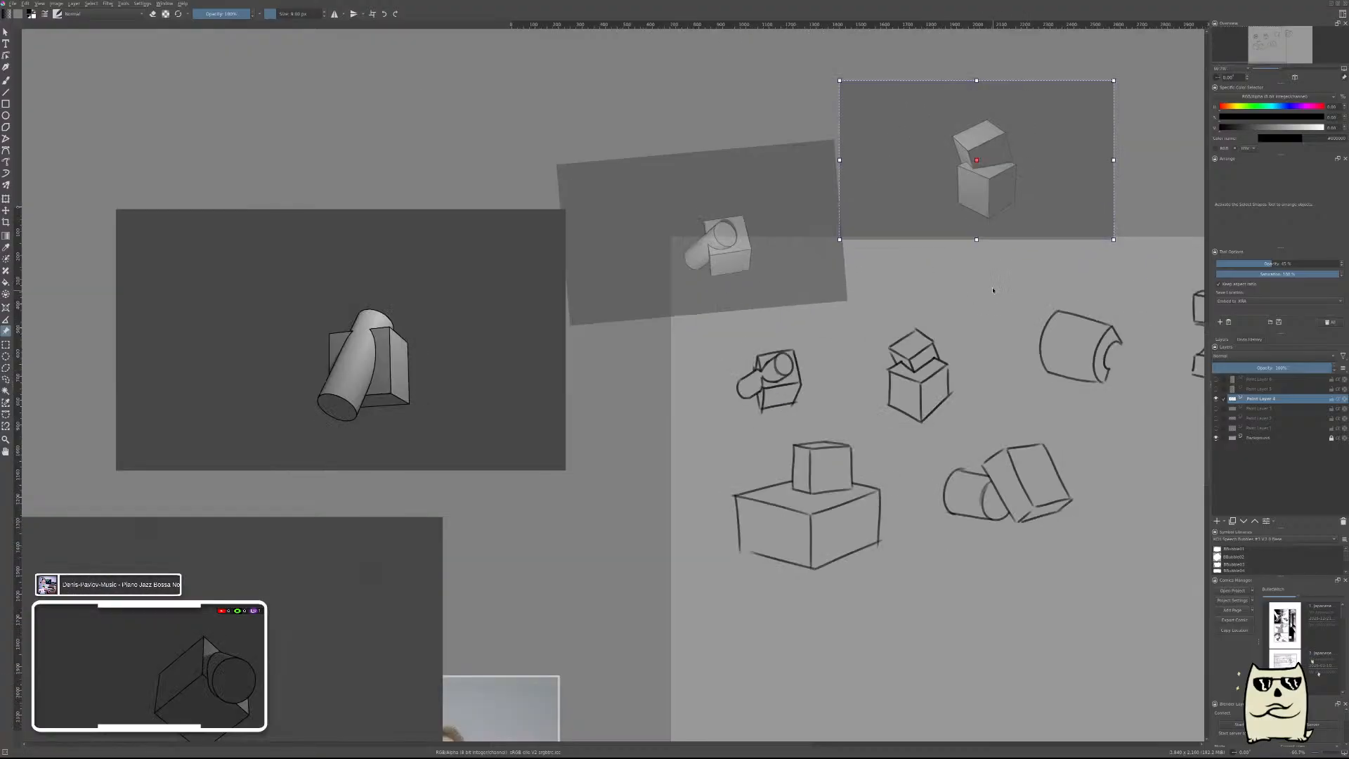
mouse_move(1025, 321)
mouse_down()
mouse_move(852, 326)
mouse_move(829, 349)
mouse_up()
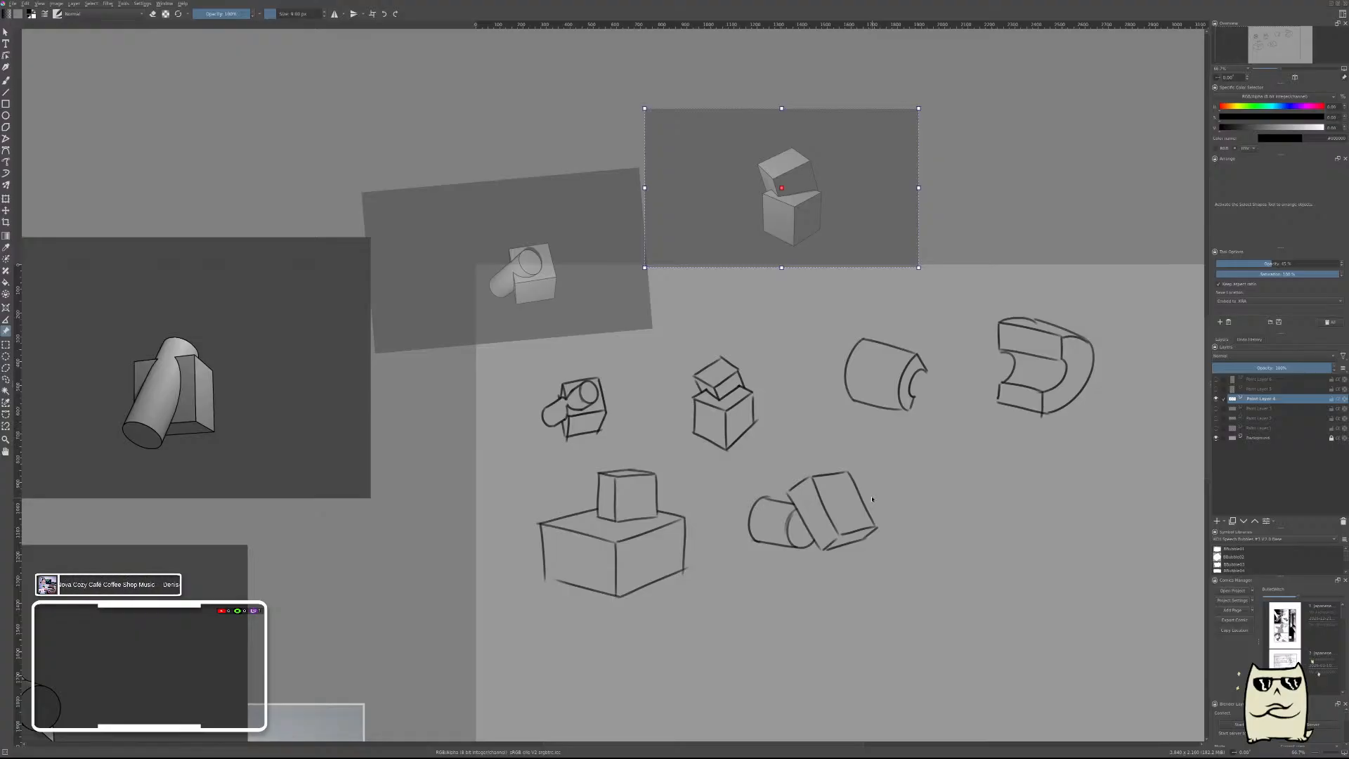
scroll(889, 488, up, 1)
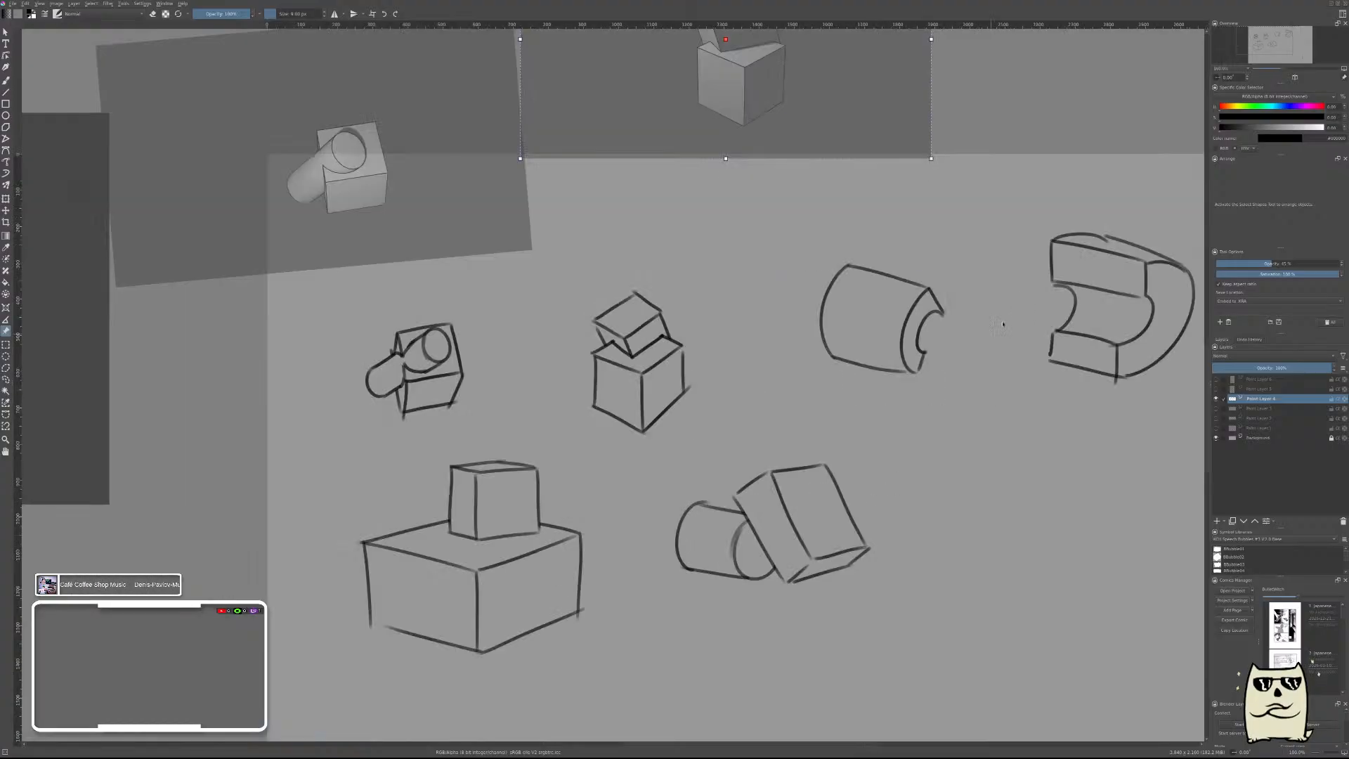
scroll(1012, 346, down, 1)
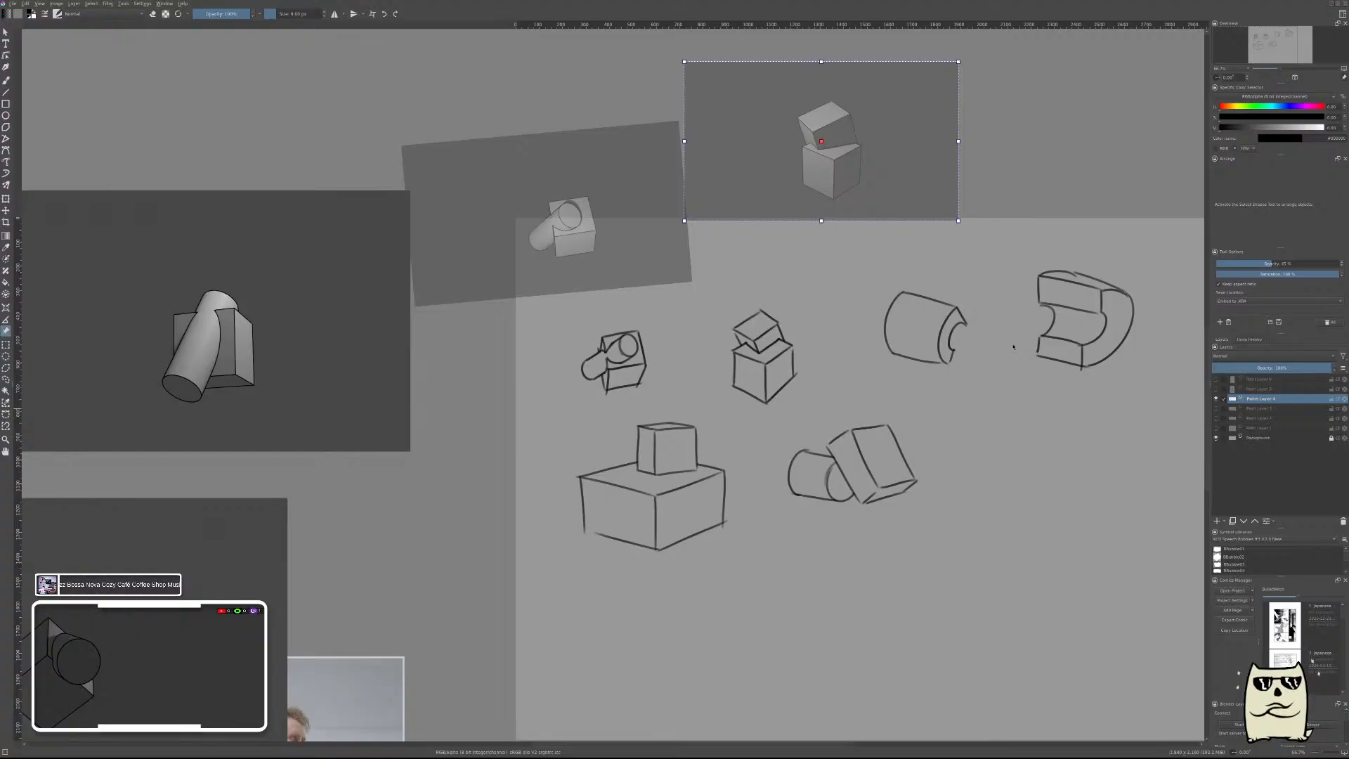
scroll(929, 328, down, 4)
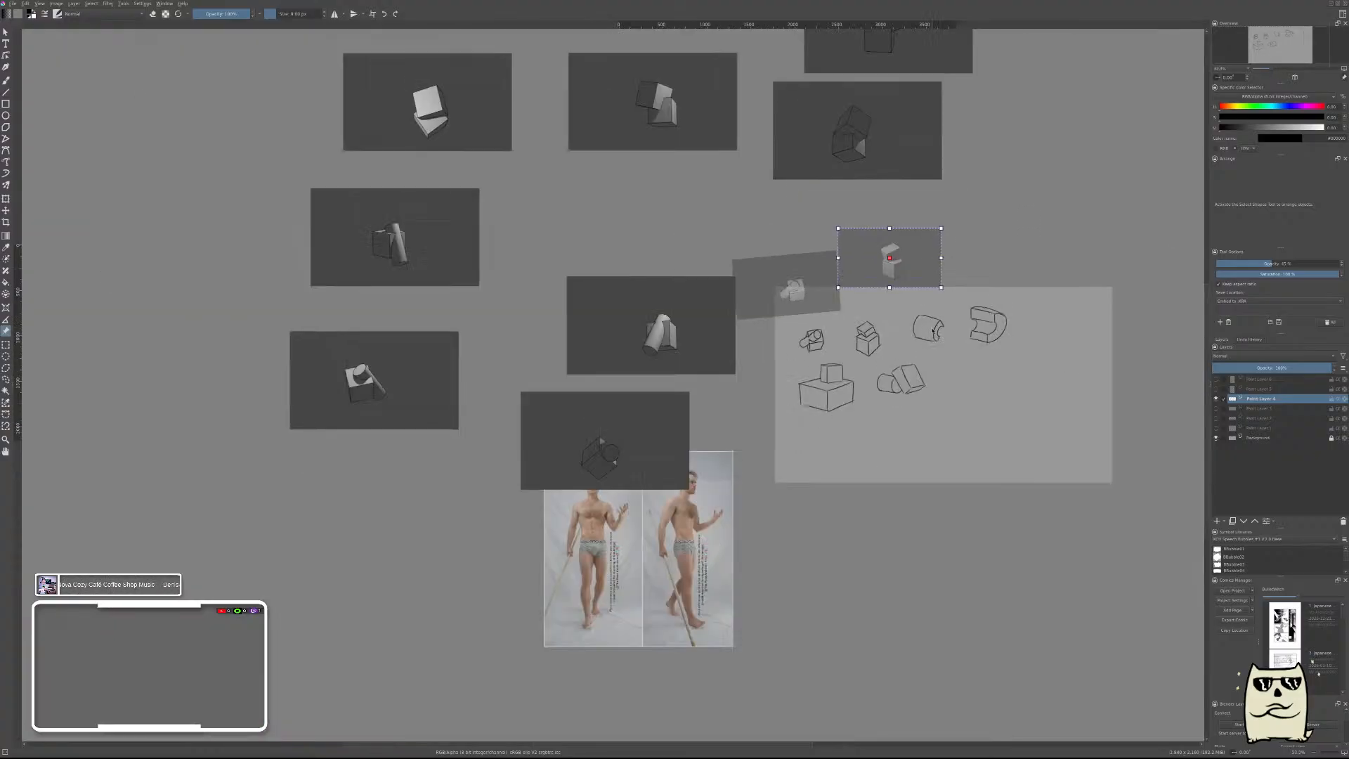
scroll(937, 339, up, 1)
scroll(938, 338, down, 1)
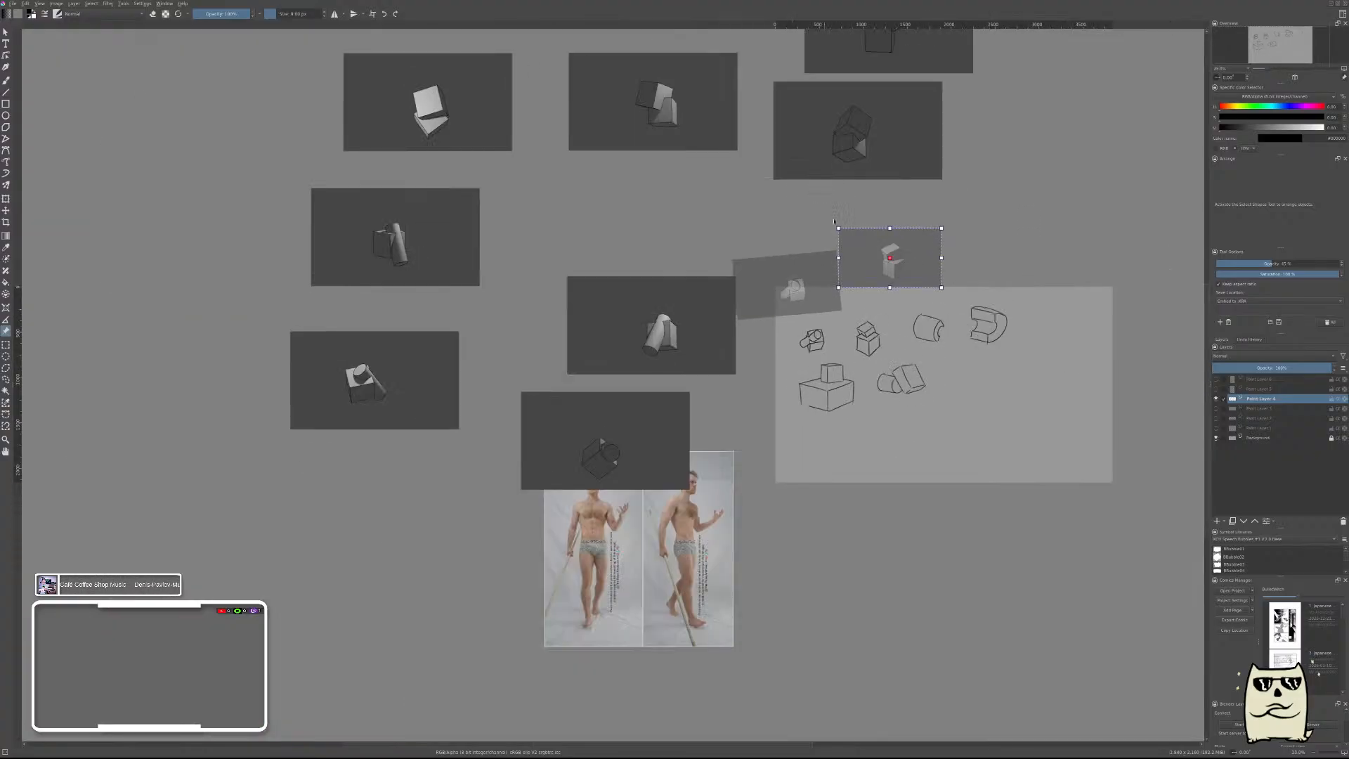
scroll(870, 300, down, 1)
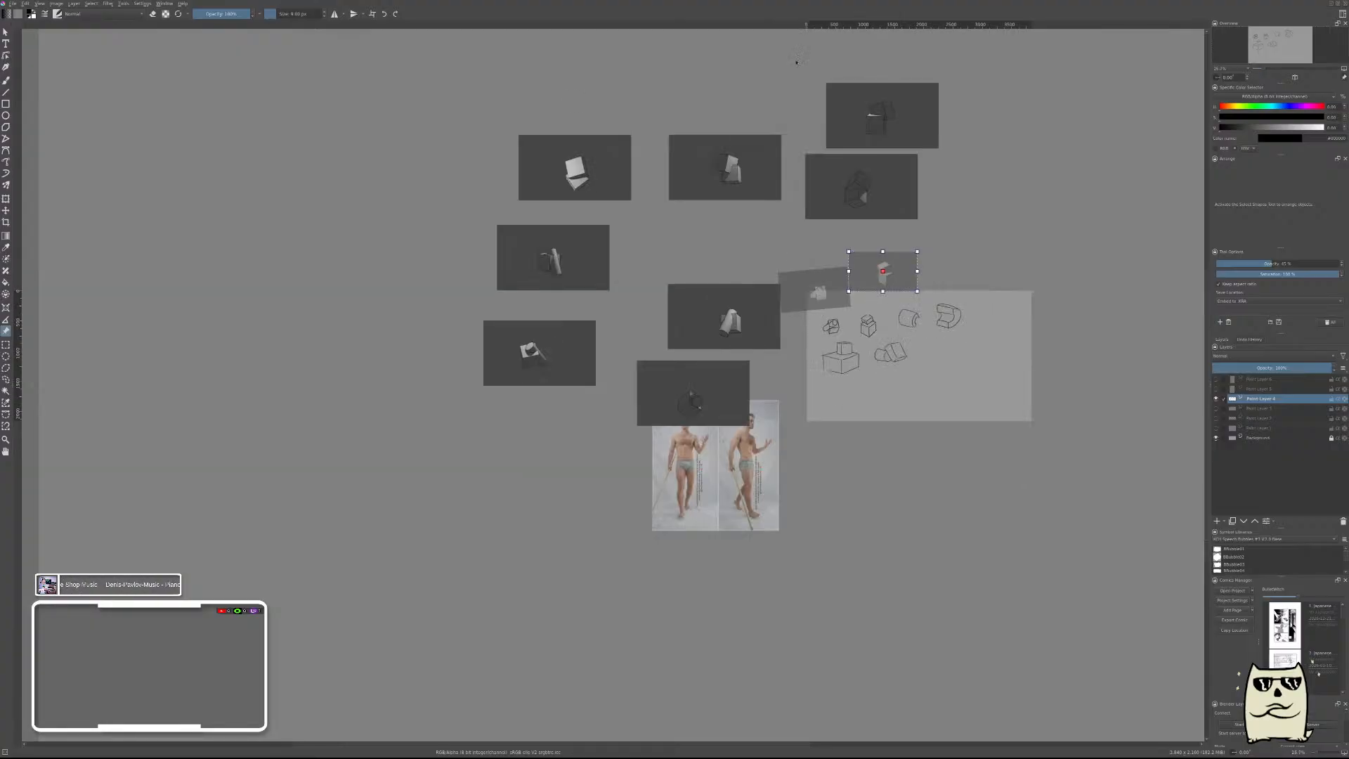
scroll(982, 385, up, 1)
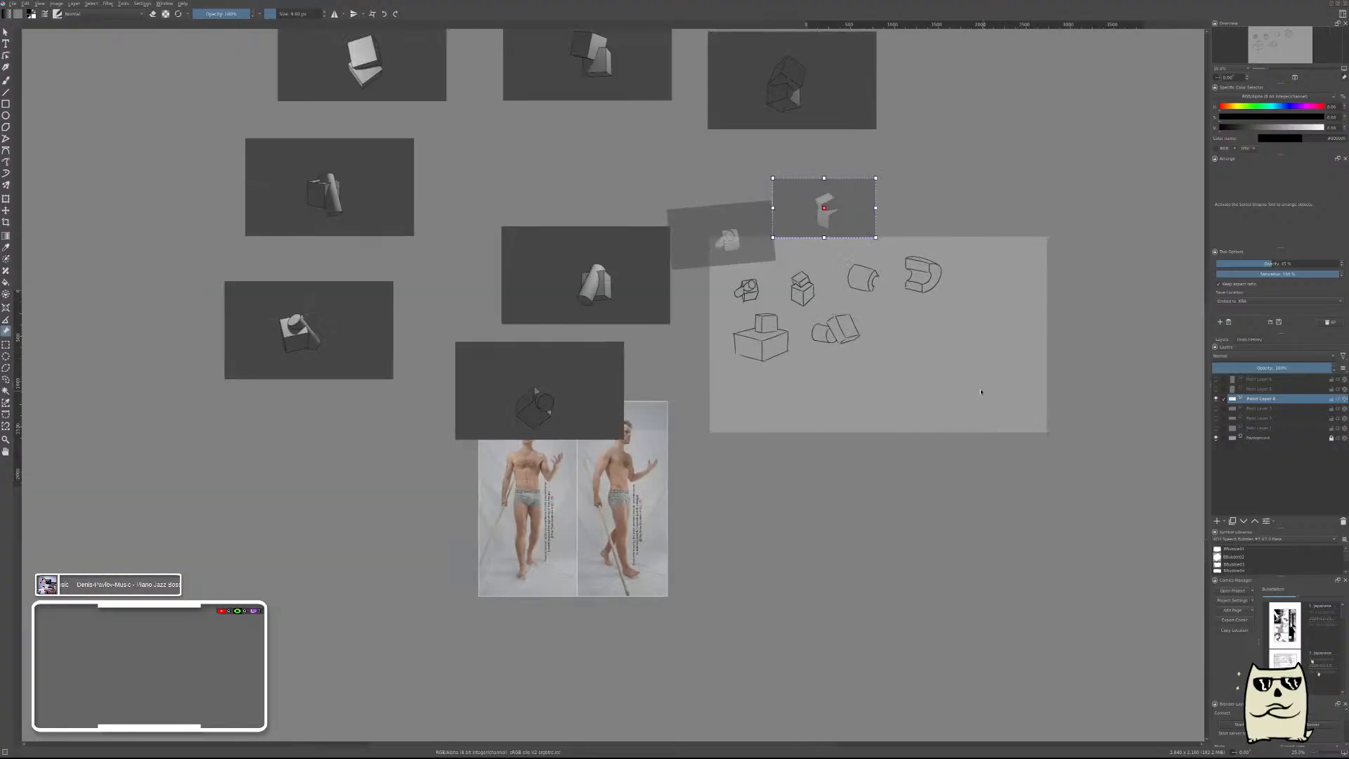
scroll(950, 371, up, 1)
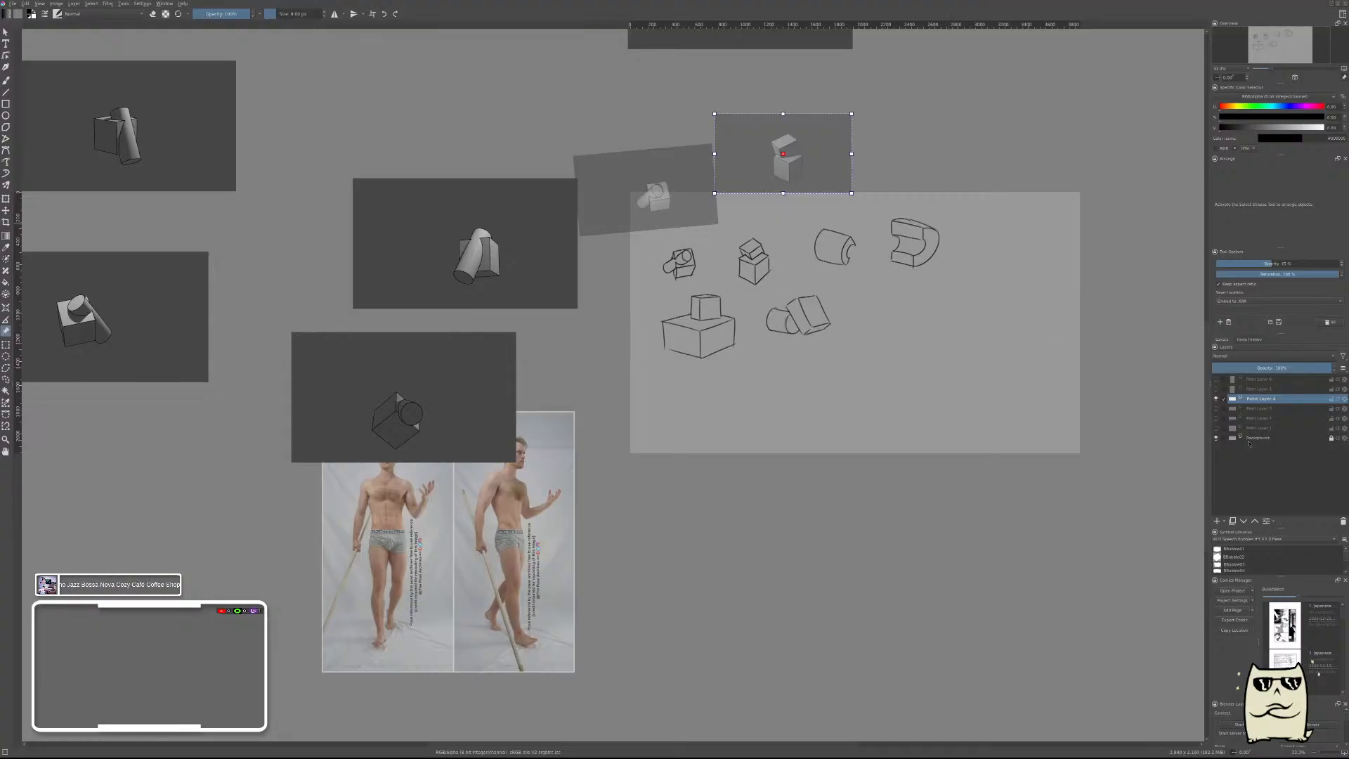
Hide the combined-form sketches, show and select the walking figure drawing layer, and view it beside the pose photos.
click(1216, 398)
click(1216, 389)
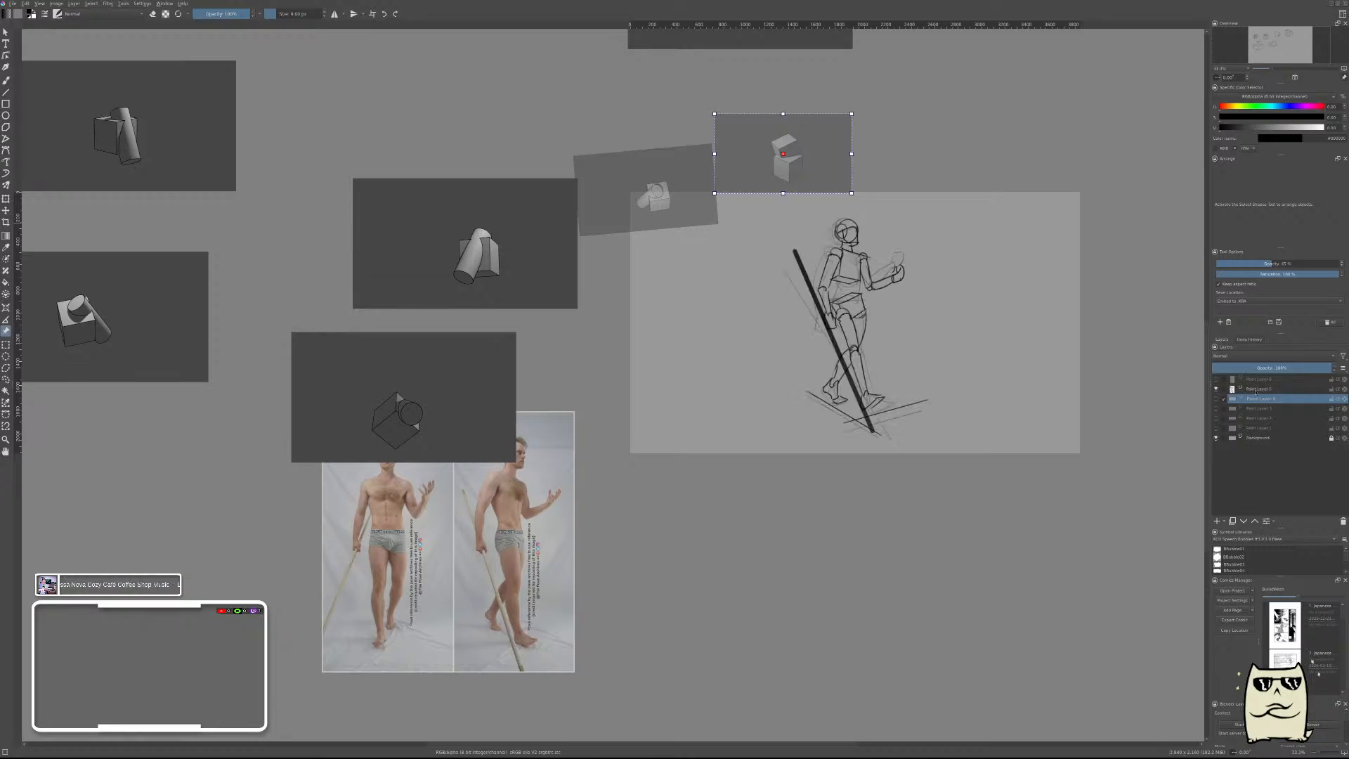
click(1258, 389)
scroll(933, 244, up, 4)
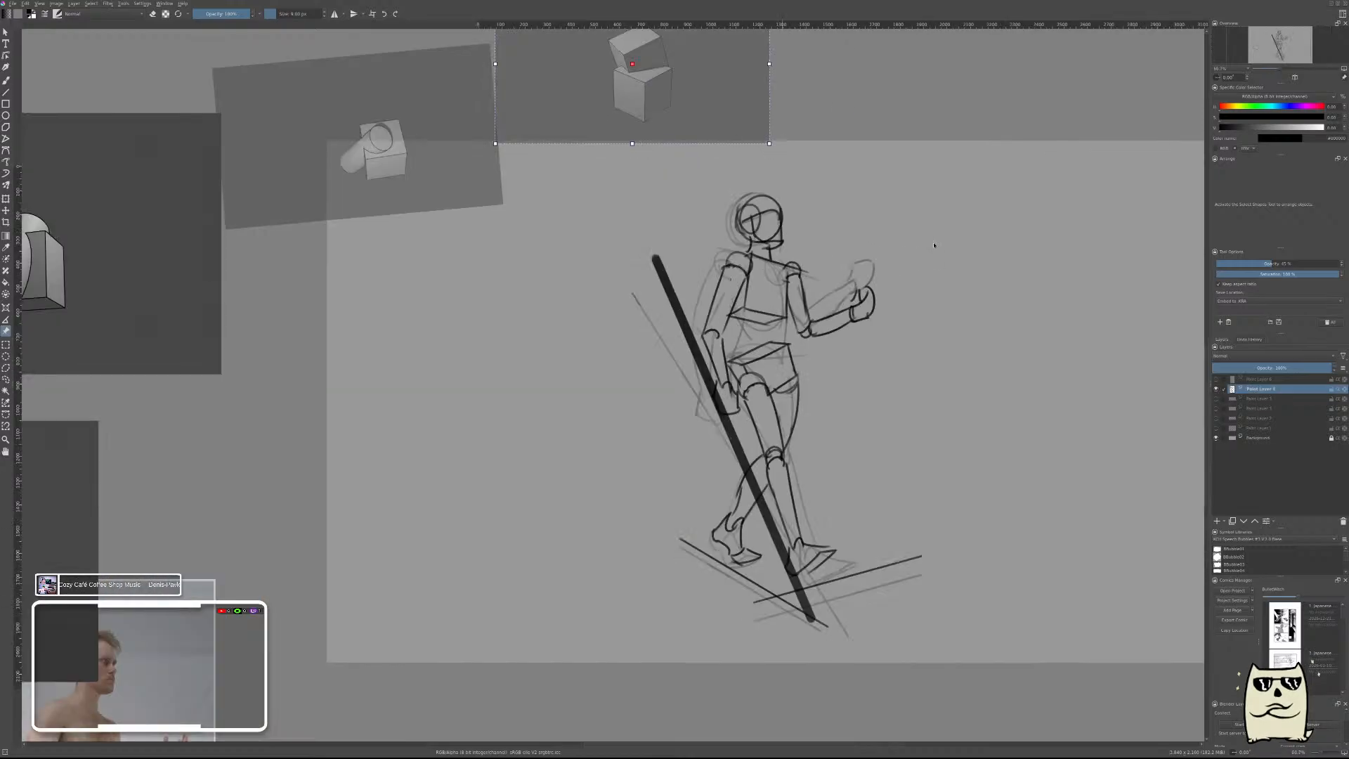
scroll(451, 440, down, 4)
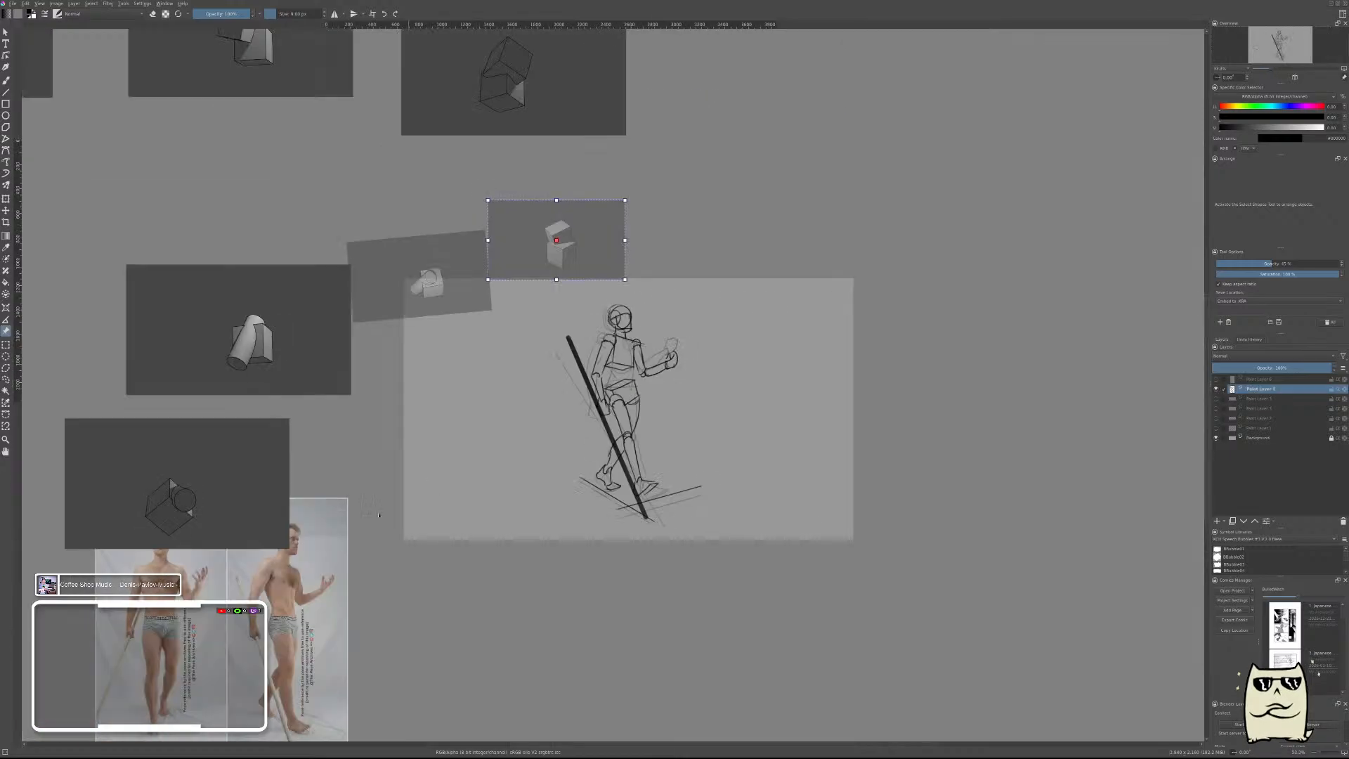
Place the pose photos over the walking figure drawing so the side-view photo lines up with the sketch.
mouse_move(257, 597)
mouse_down()
mouse_move(473, 458)
mouse_move(545, 394)
mouse_move(584, 408)
mouse_up()
scroll(584, 408, up, 4)
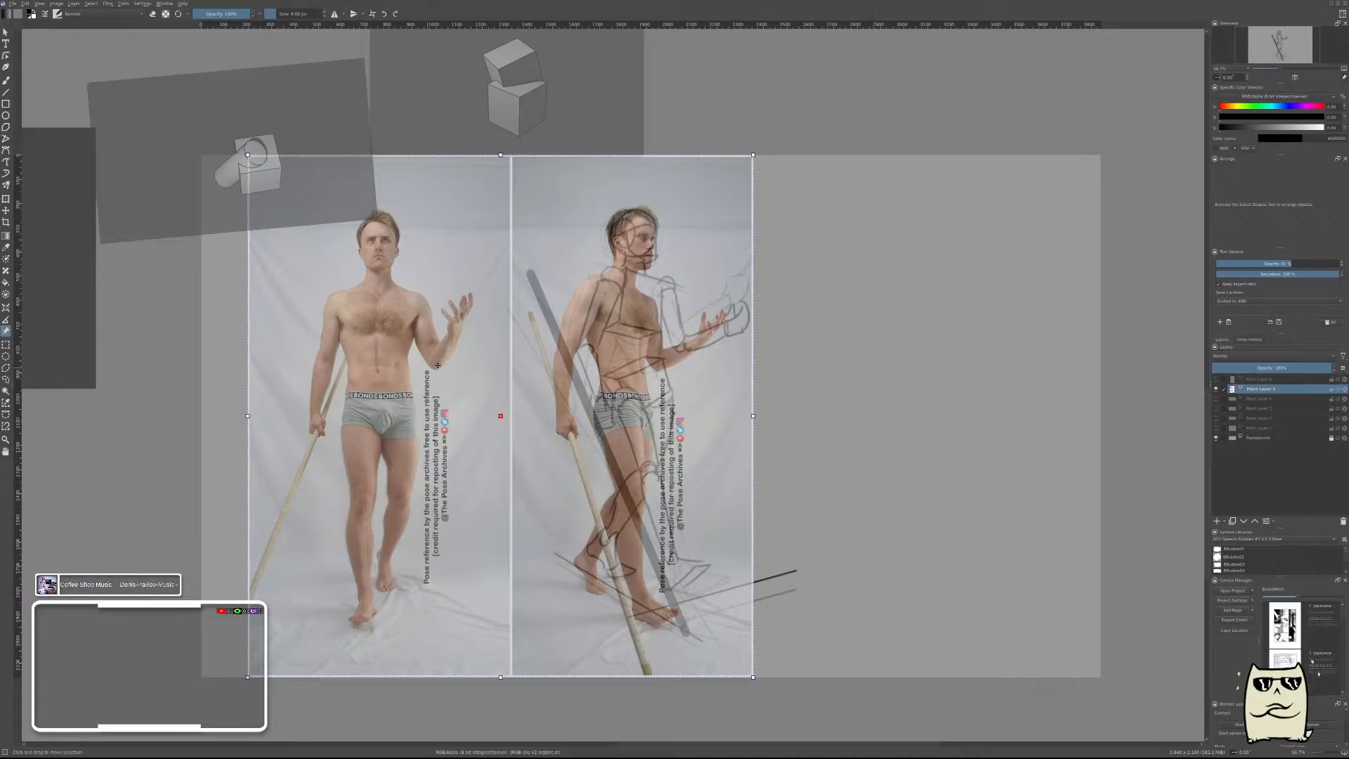
drag(438, 365, 68, 430)
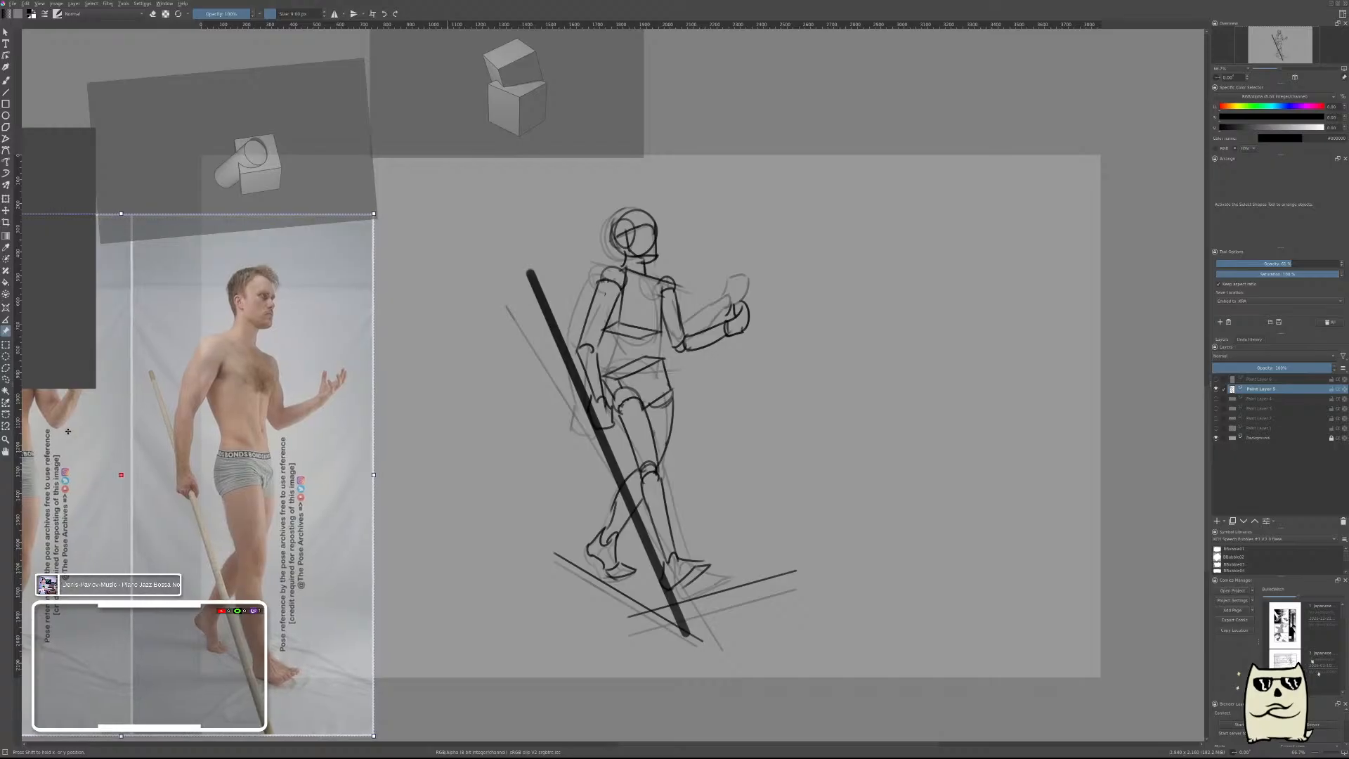
mouse_move(68, 431)
mouse_down()
mouse_move(398, 365)
mouse_move(560, 365)
mouse_move(449, 371)
mouse_move(460, 348)
mouse_move(450, 373)
mouse_up()
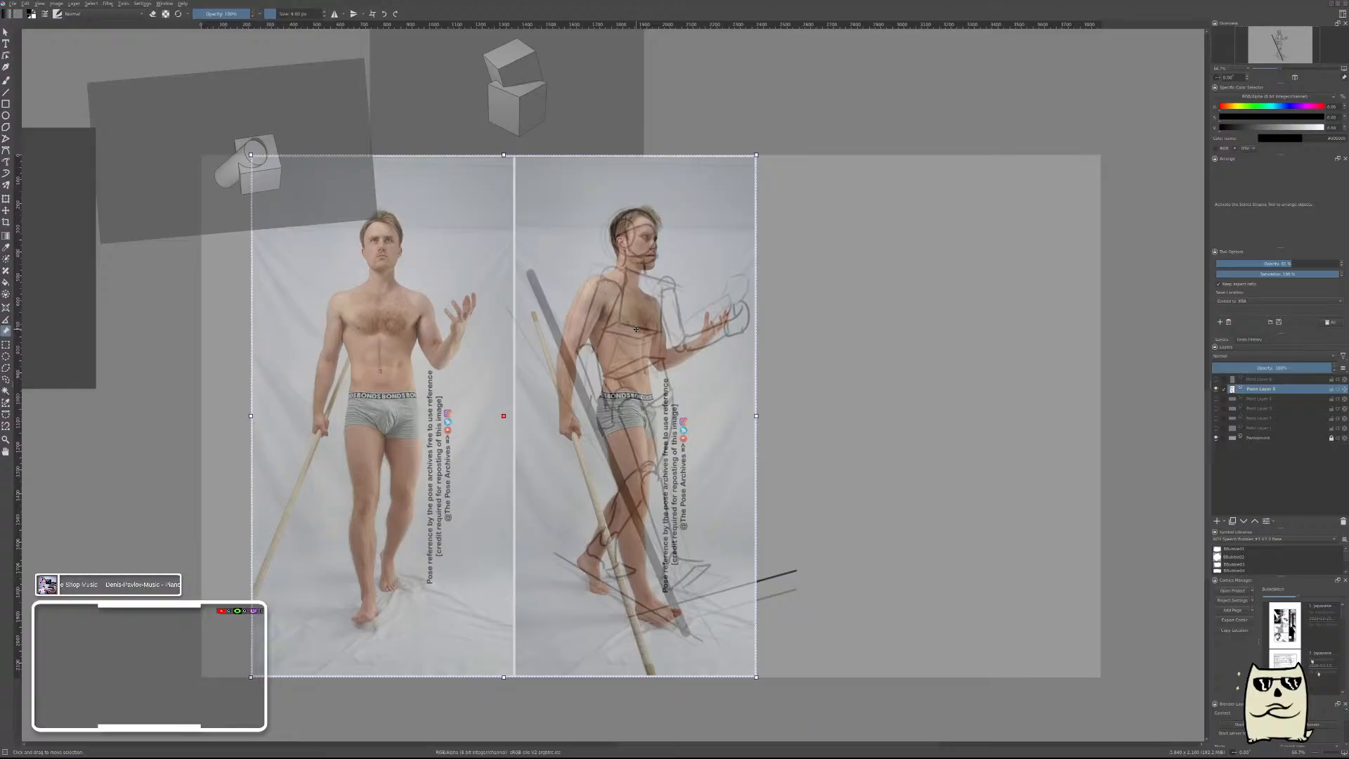
Lasso the sketched body below the head and try shifting it onto the side-view pose photo.
key(l)
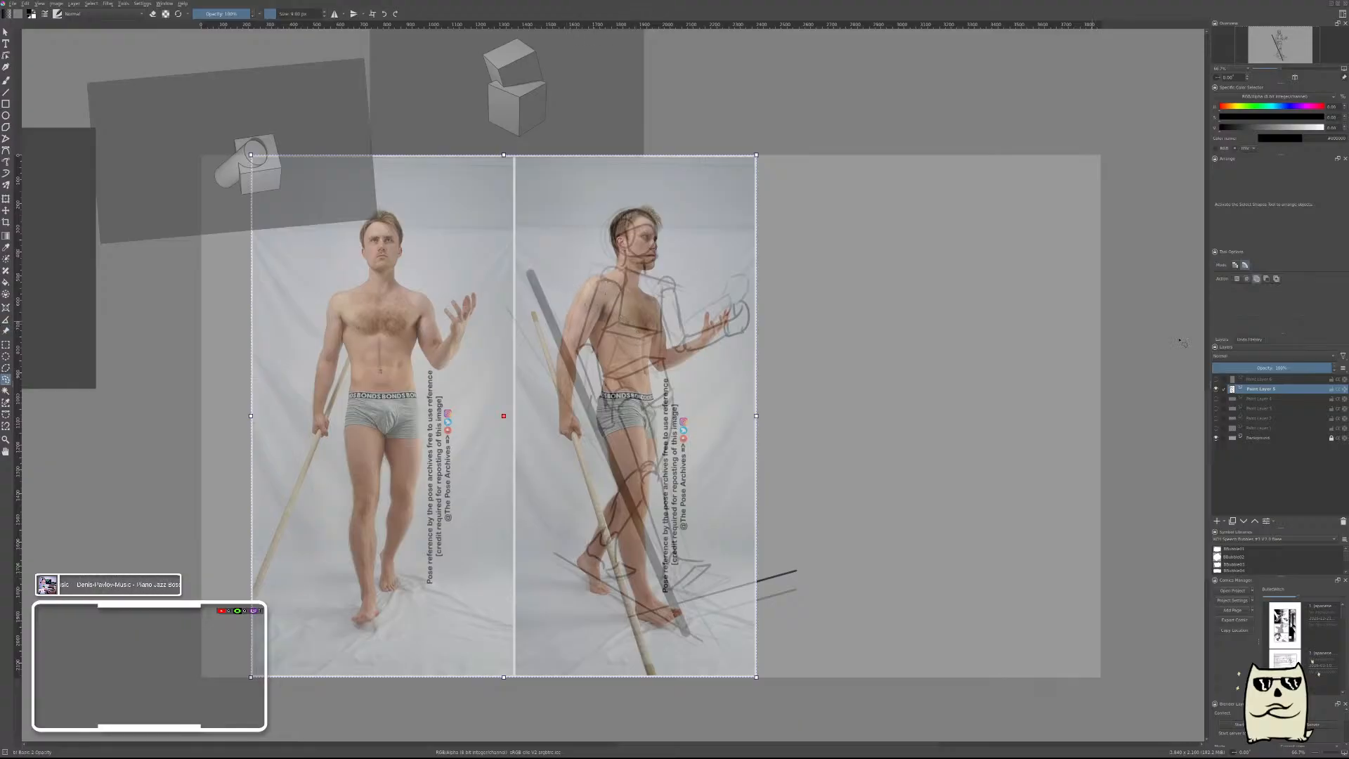
key(b)
key(l)
mouse_move(575, 260)
mouse_down()
mouse_move(712, 272)
mouse_move(795, 299)
mouse_move(806, 456)
mouse_move(846, 569)
mouse_move(763, 715)
mouse_up()
drag(533, 603, 509, 267)
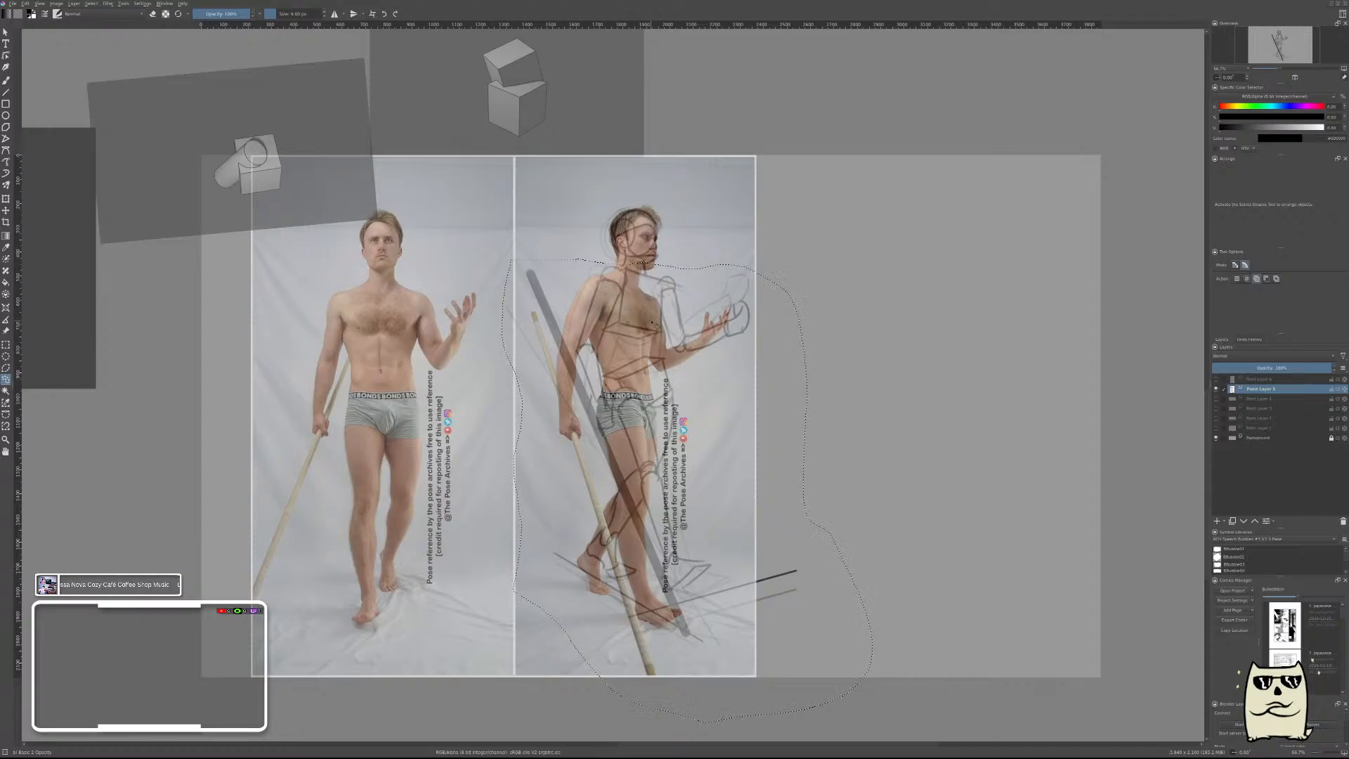
key(ctrl+t)
drag(669, 370, 653, 385)
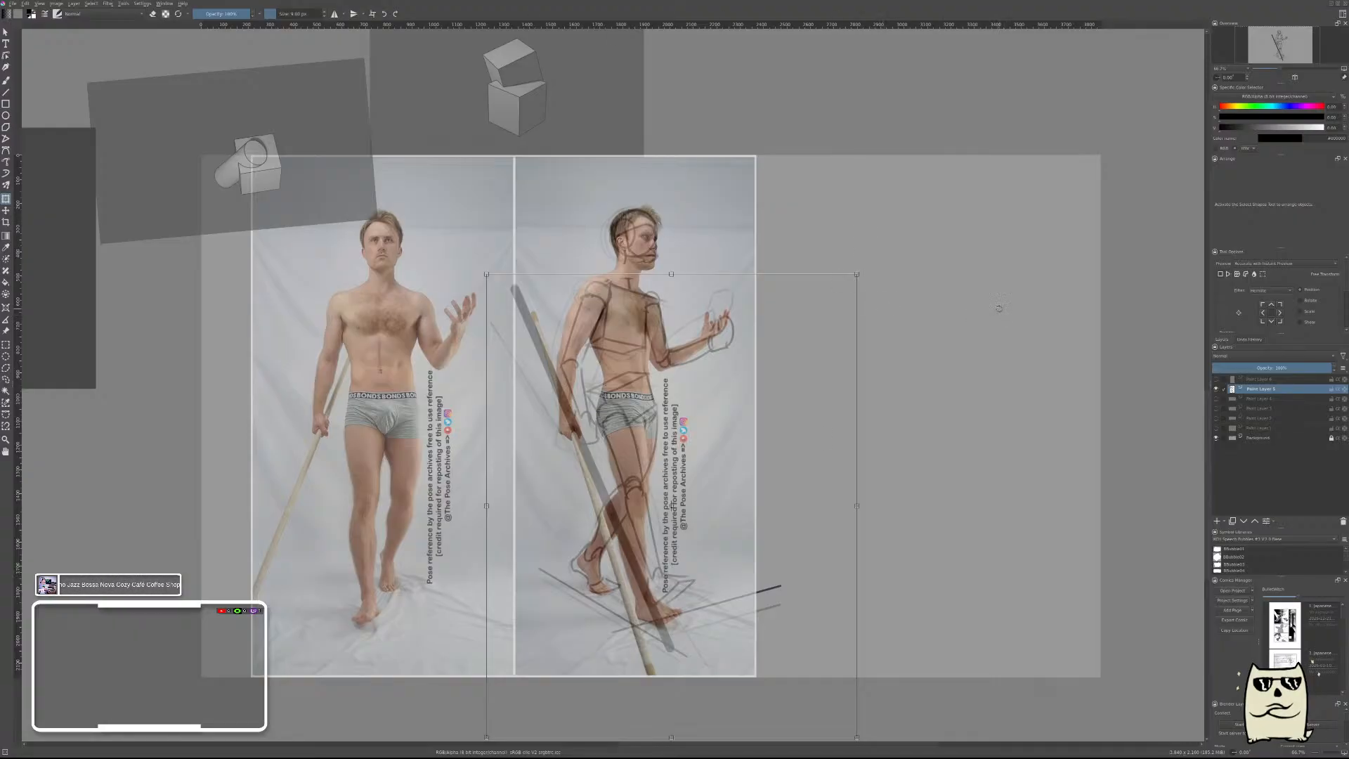
Undo the shift of the sketched body, leave the transform and clear the selection.
key(ctrl+z)
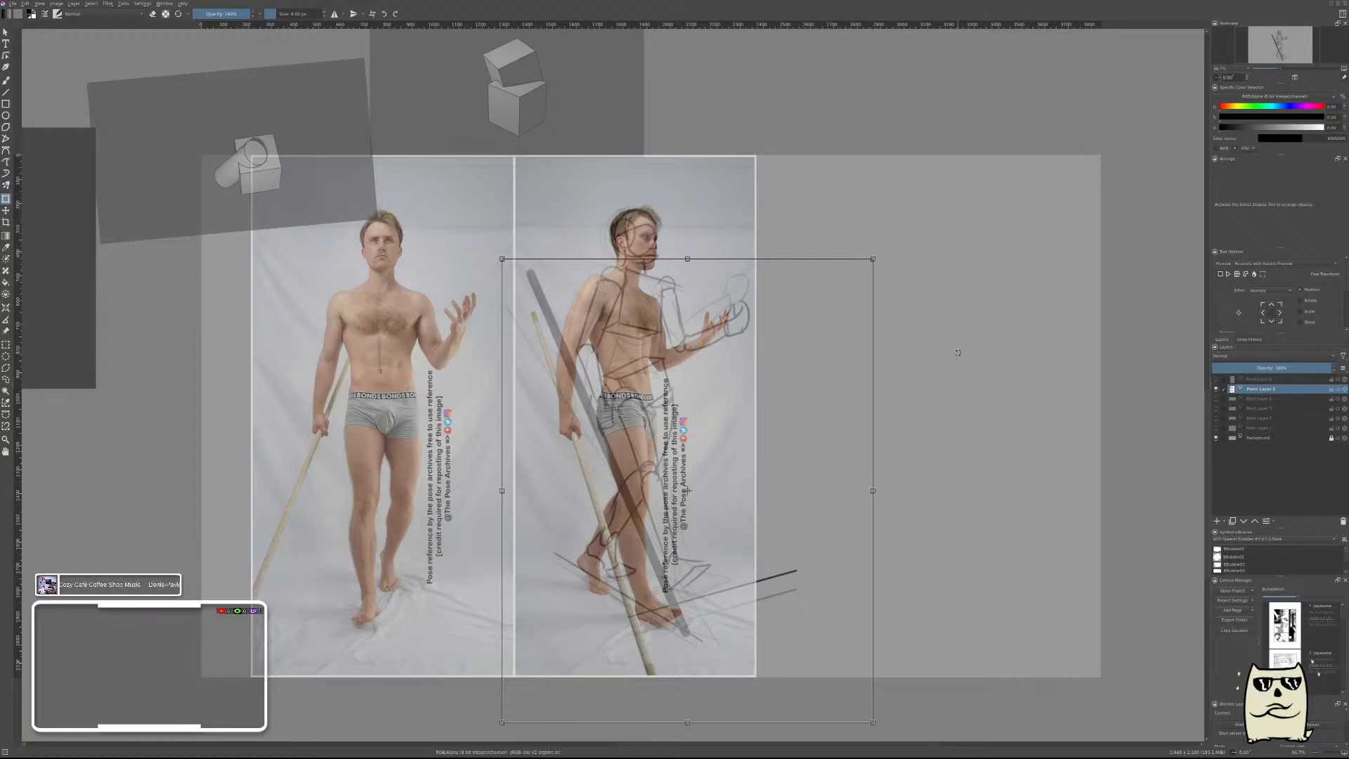
key(t)
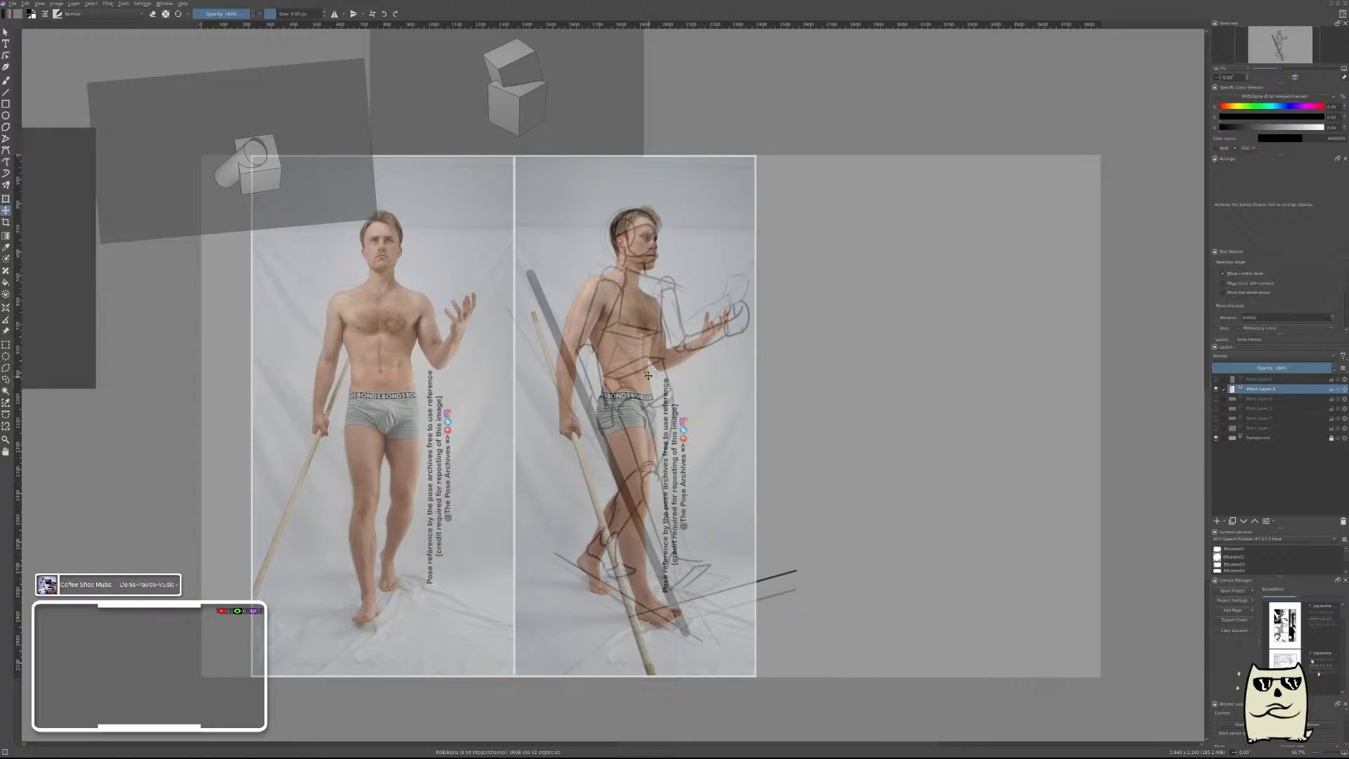
key(ctrl+shift+a)
Show and select the outline figure layer in place of the construction figure, and shift the outline over the side-view photo for comparison.
click(1216, 380)
click(1217, 389)
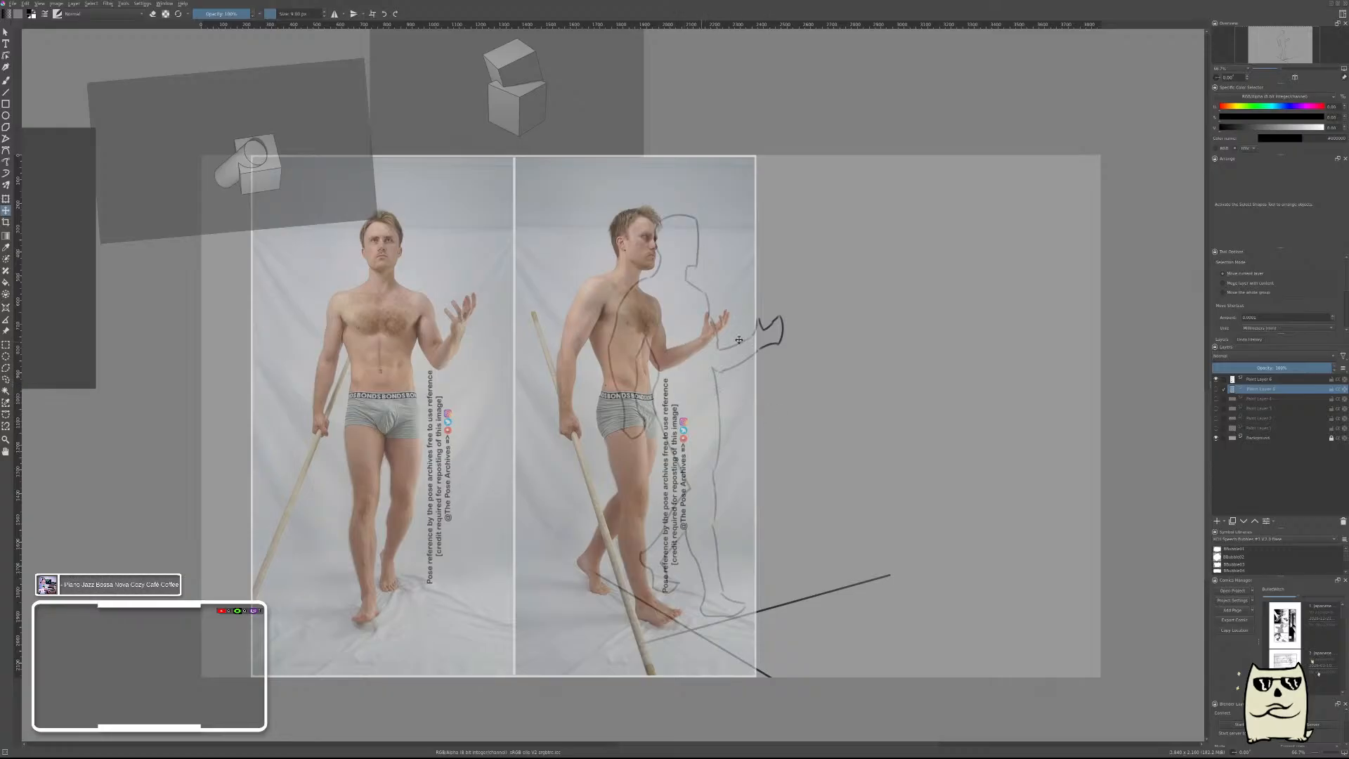
click(1267, 380)
drag(675, 402, 631, 402)
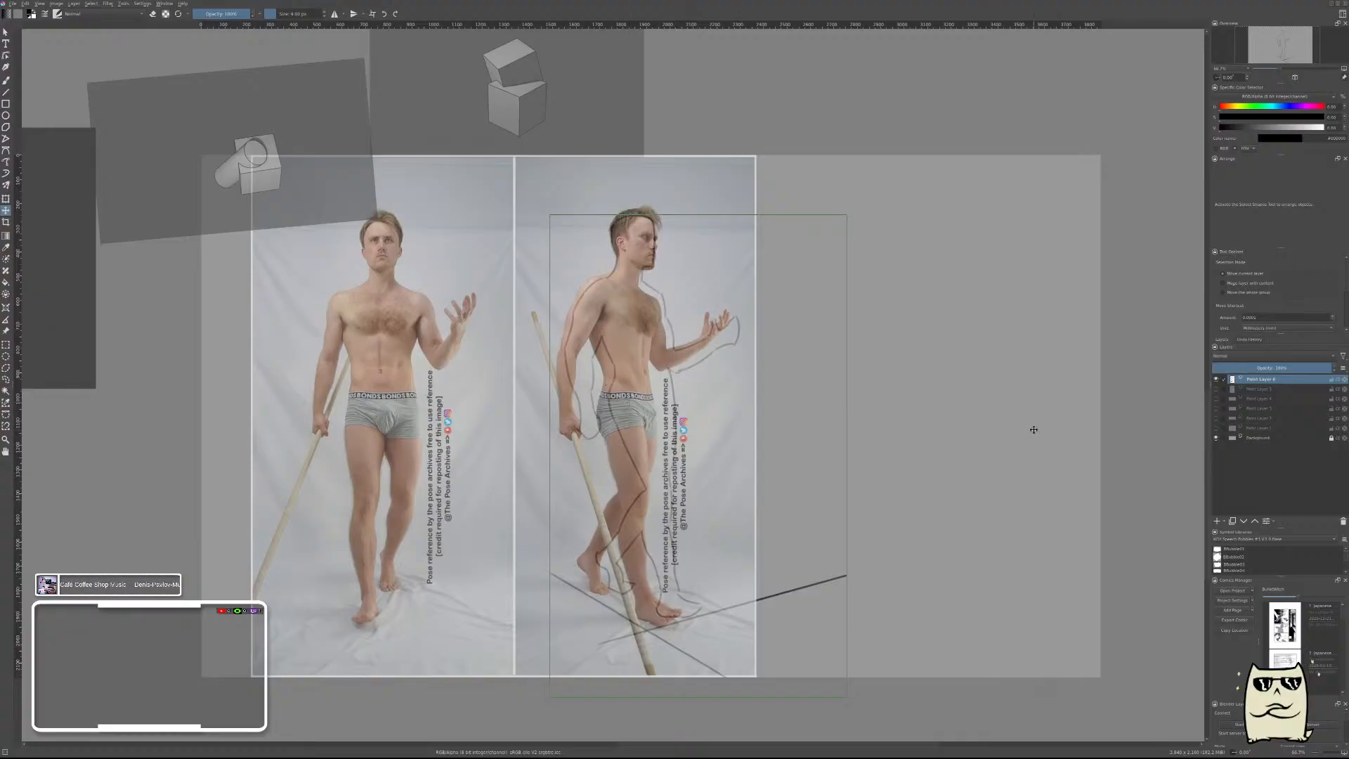
drag(611, 396, 590, 397)
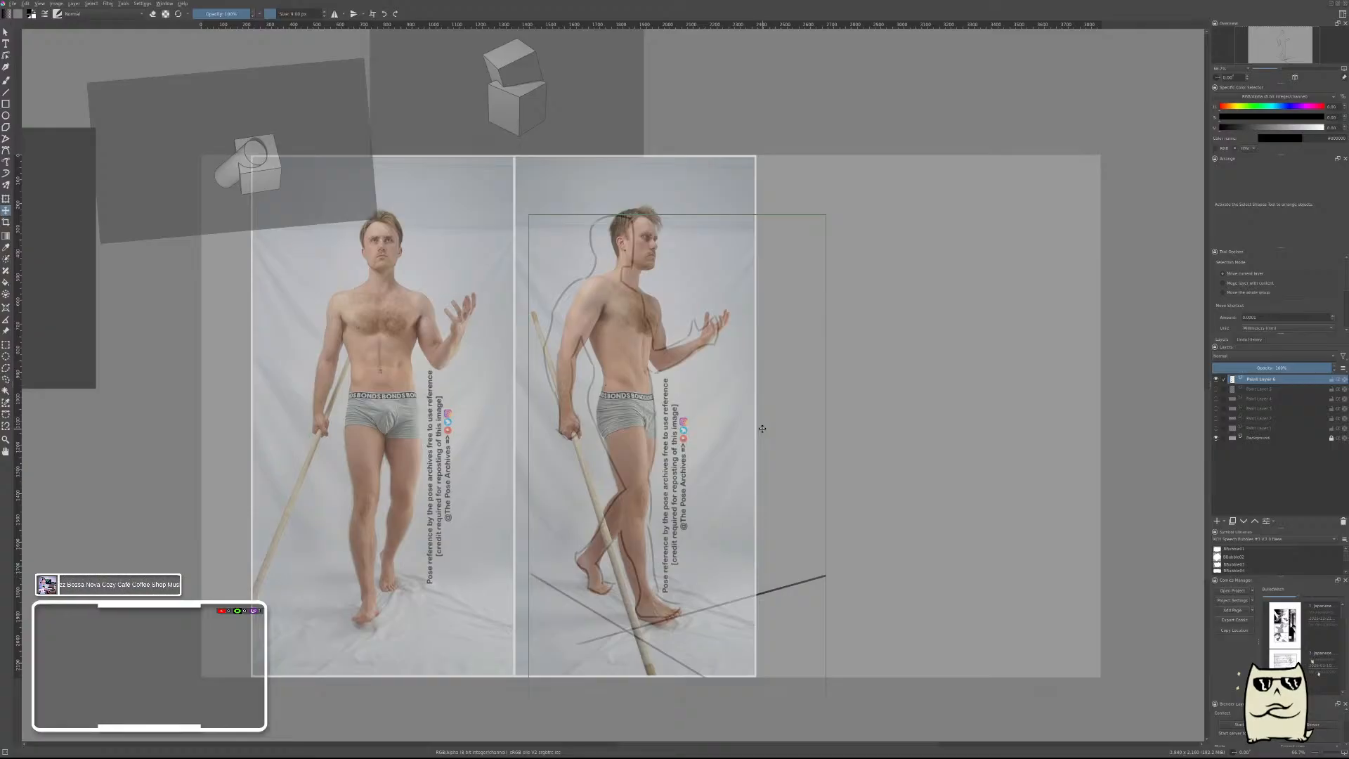
mouse_move(570, 397)
mouse_down()
mouse_move(603, 380)
mouse_move(590, 395)
mouse_up()
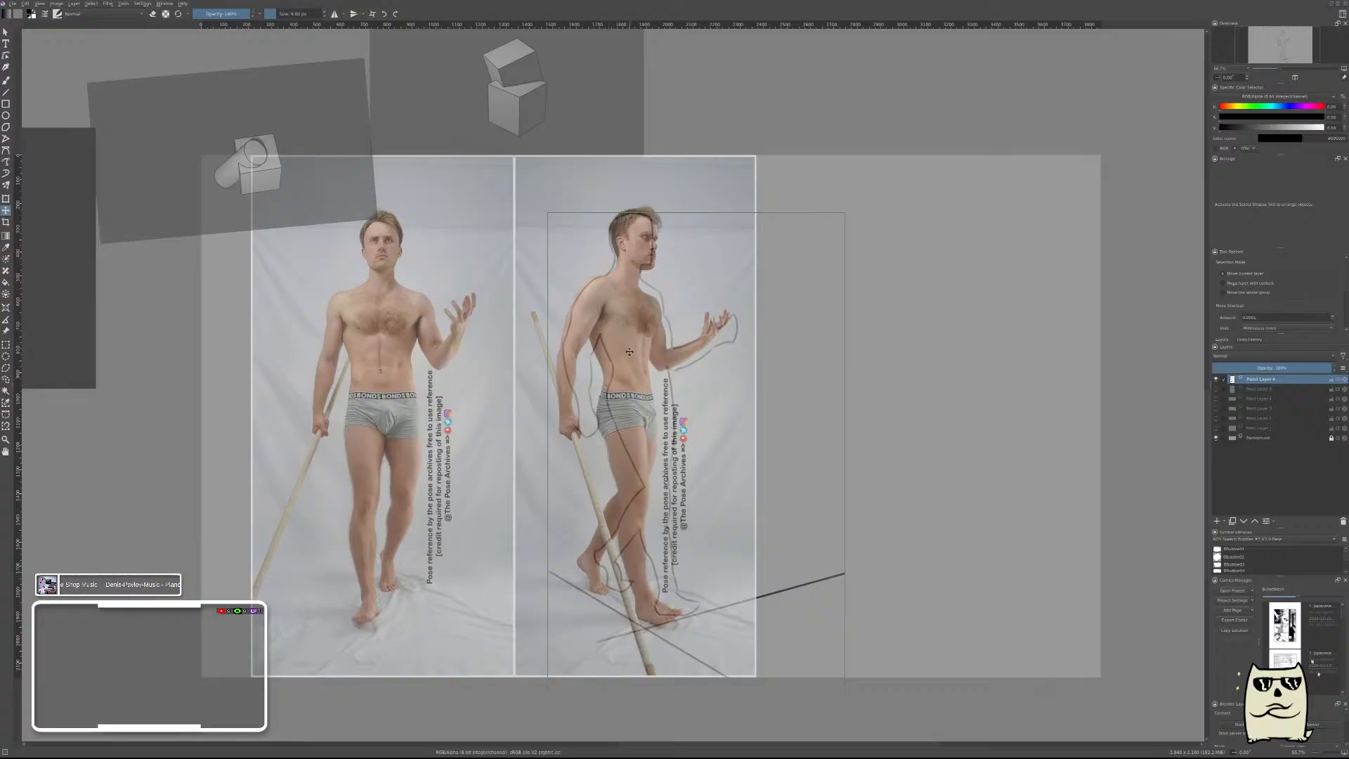
Move the outline figure to the empty canvas area beside the photos, briefly checking the construction figure layer against it.
mouse_move(630, 352)
mouse_down()
mouse_move(622, 359)
mouse_move(637, 338)
mouse_move(628, 363)
mouse_move(599, 342)
mouse_move(618, 370)
mouse_move(887, 356)
mouse_up()
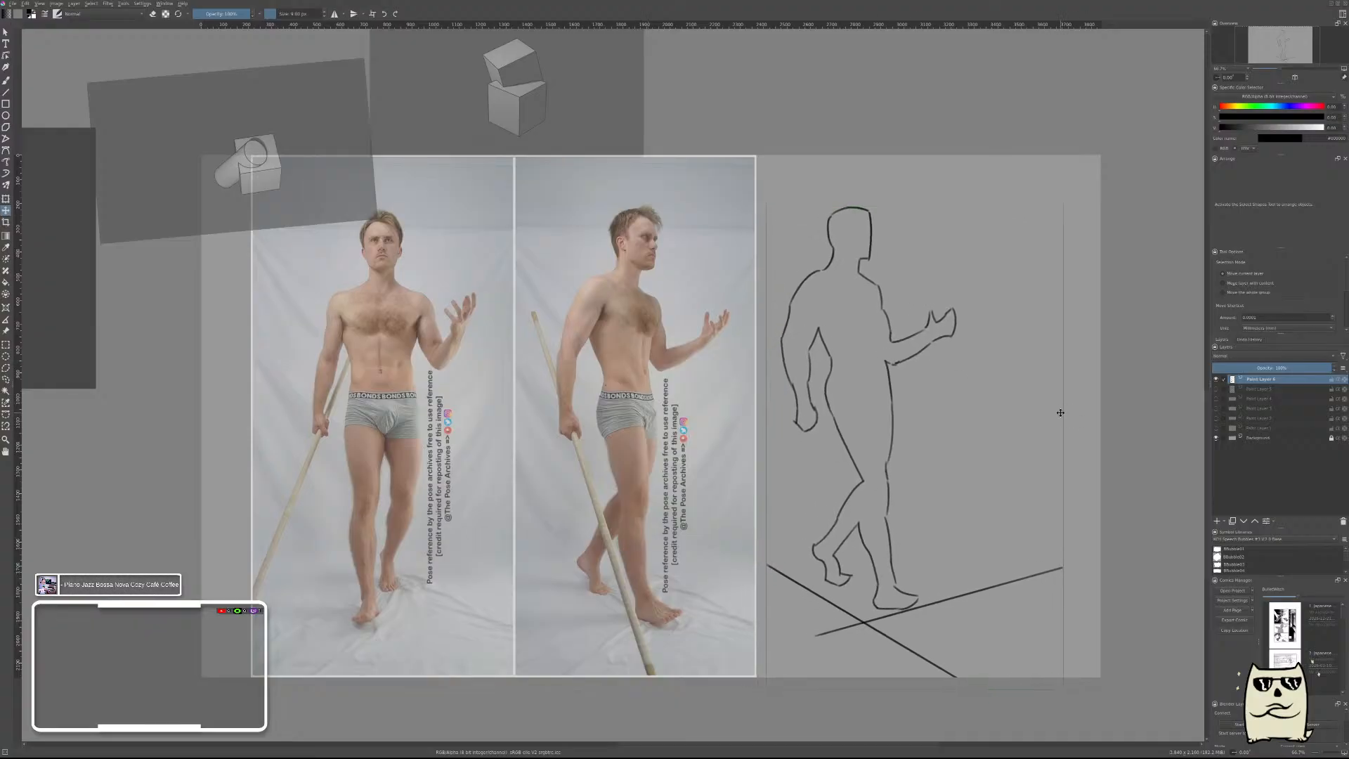
click(1216, 389)
click(1217, 390)
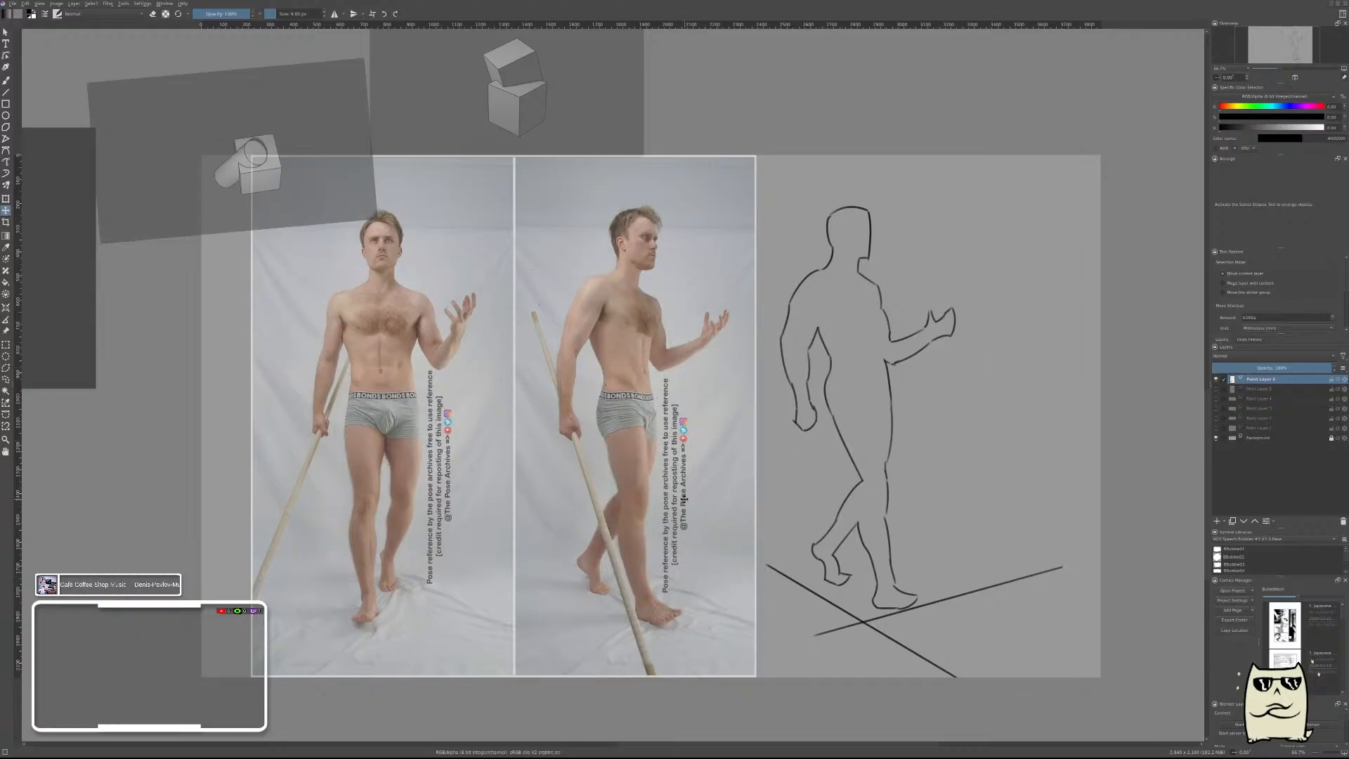
Move the pose photos down and left so they sit partly off the canvas's lower edge.
scroll(645, 504, down, 2)
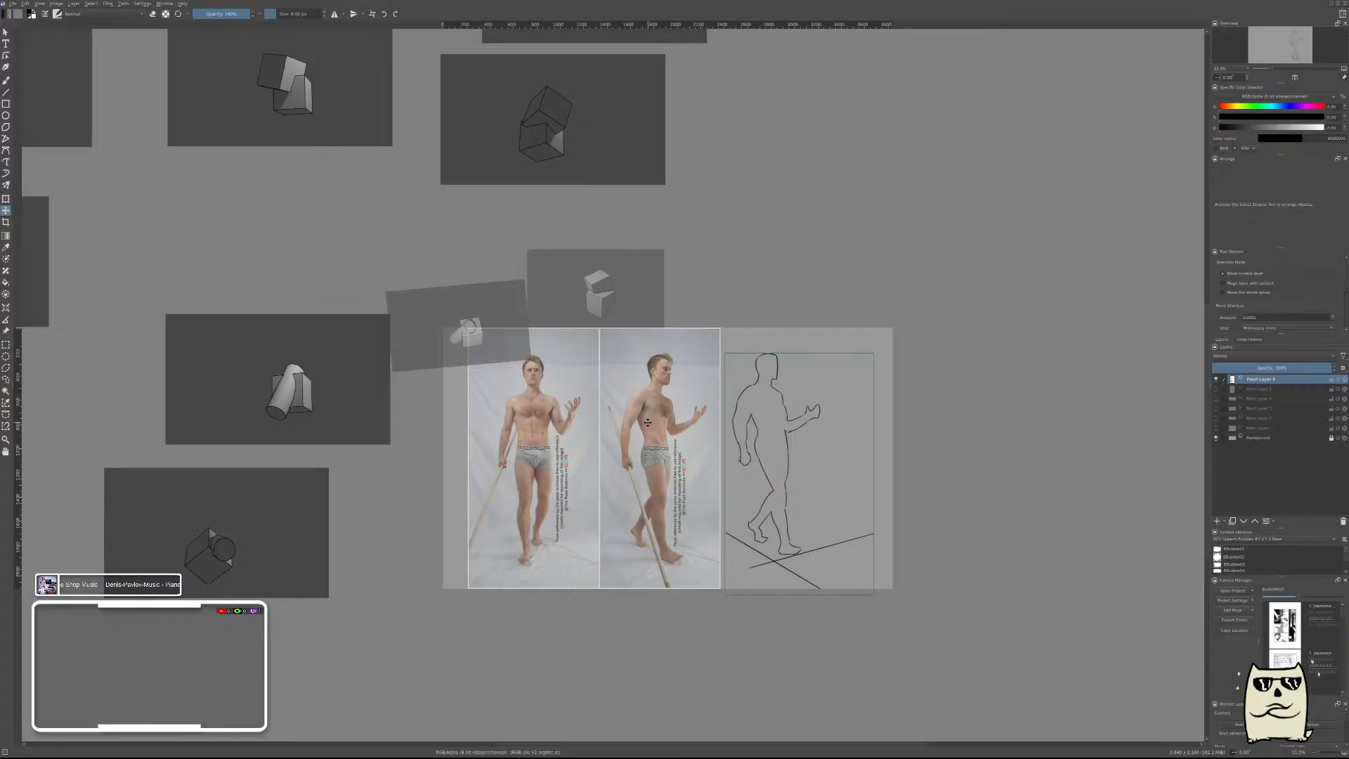
key(shift+r)
drag(629, 438, 559, 547)
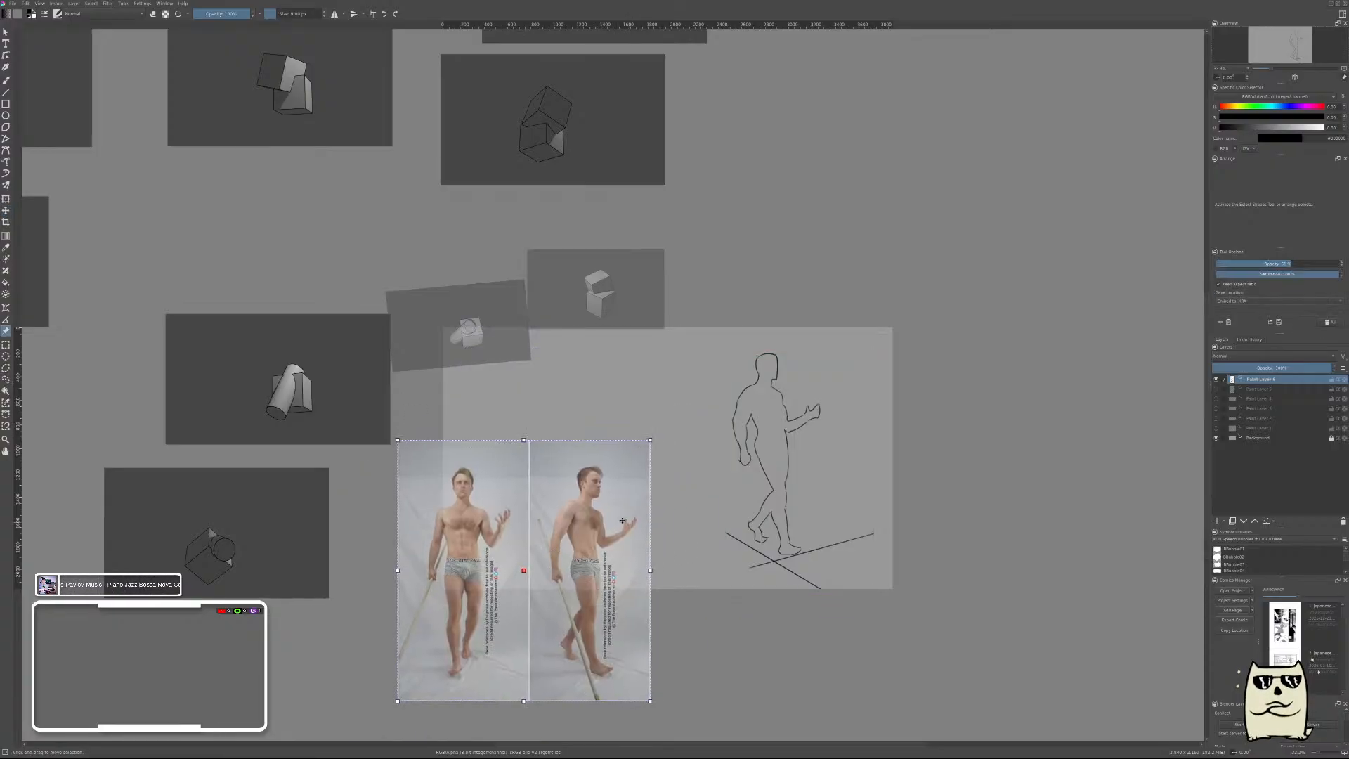
Delete the five dark box and cylinder reference images nearest the canvas.
scroll(678, 501, down, 1)
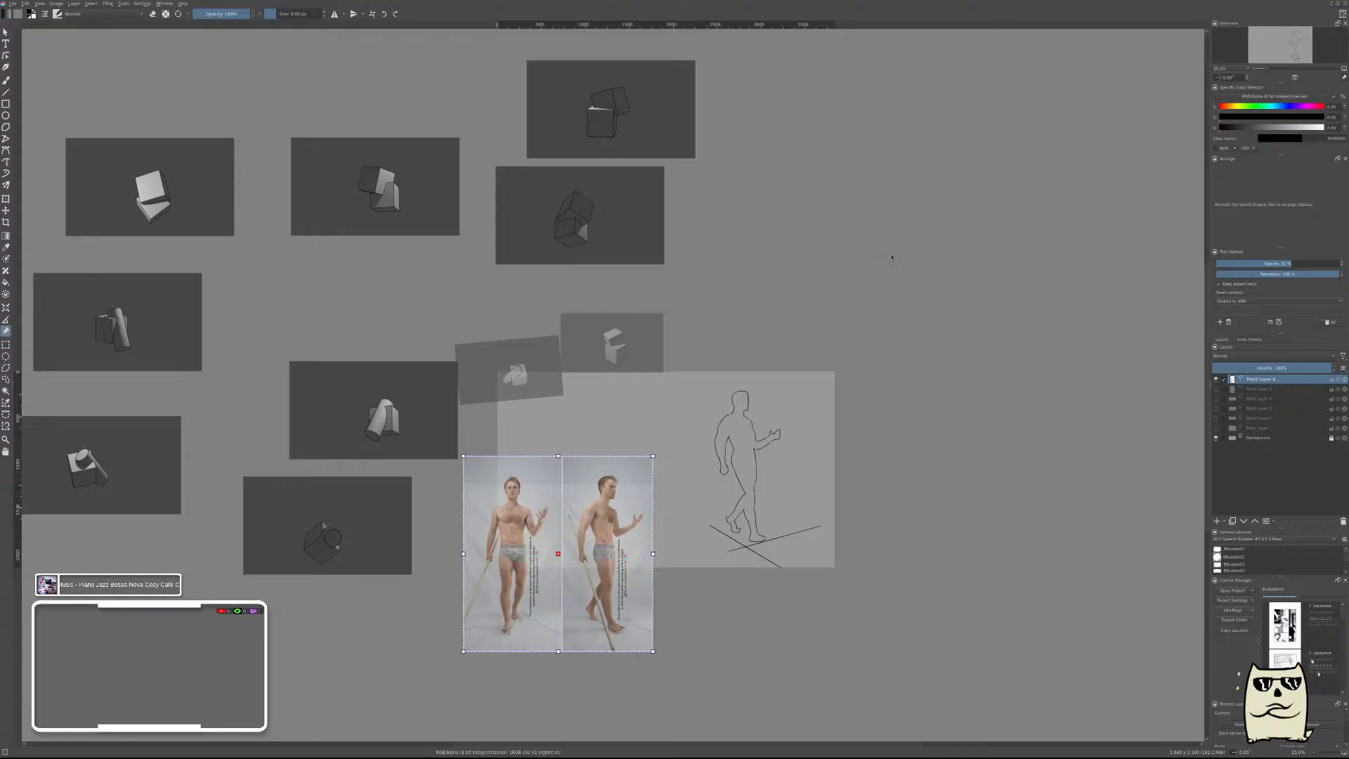
scroll(804, 208, down, 1)
click(671, 167)
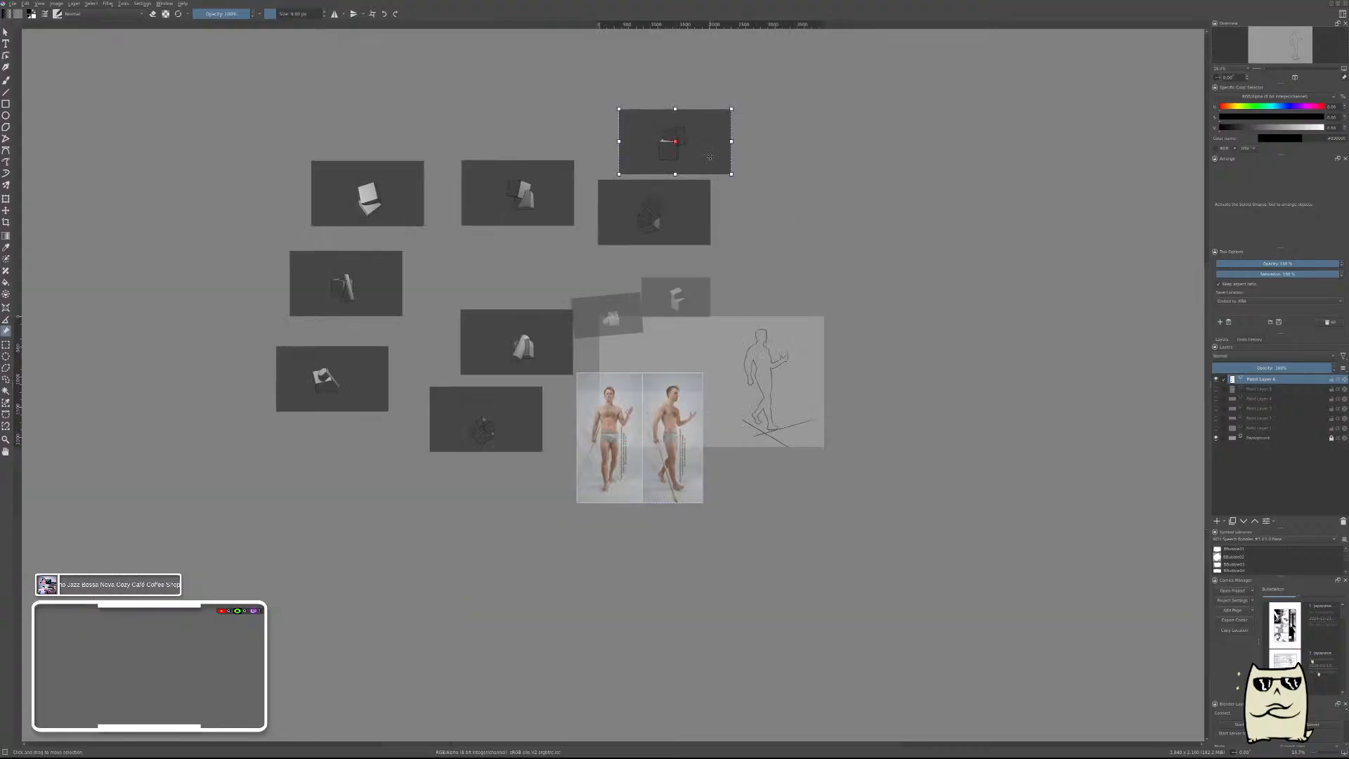
key(Delete)
click(669, 184)
key(Delete)
click(520, 197)
key(Delete)
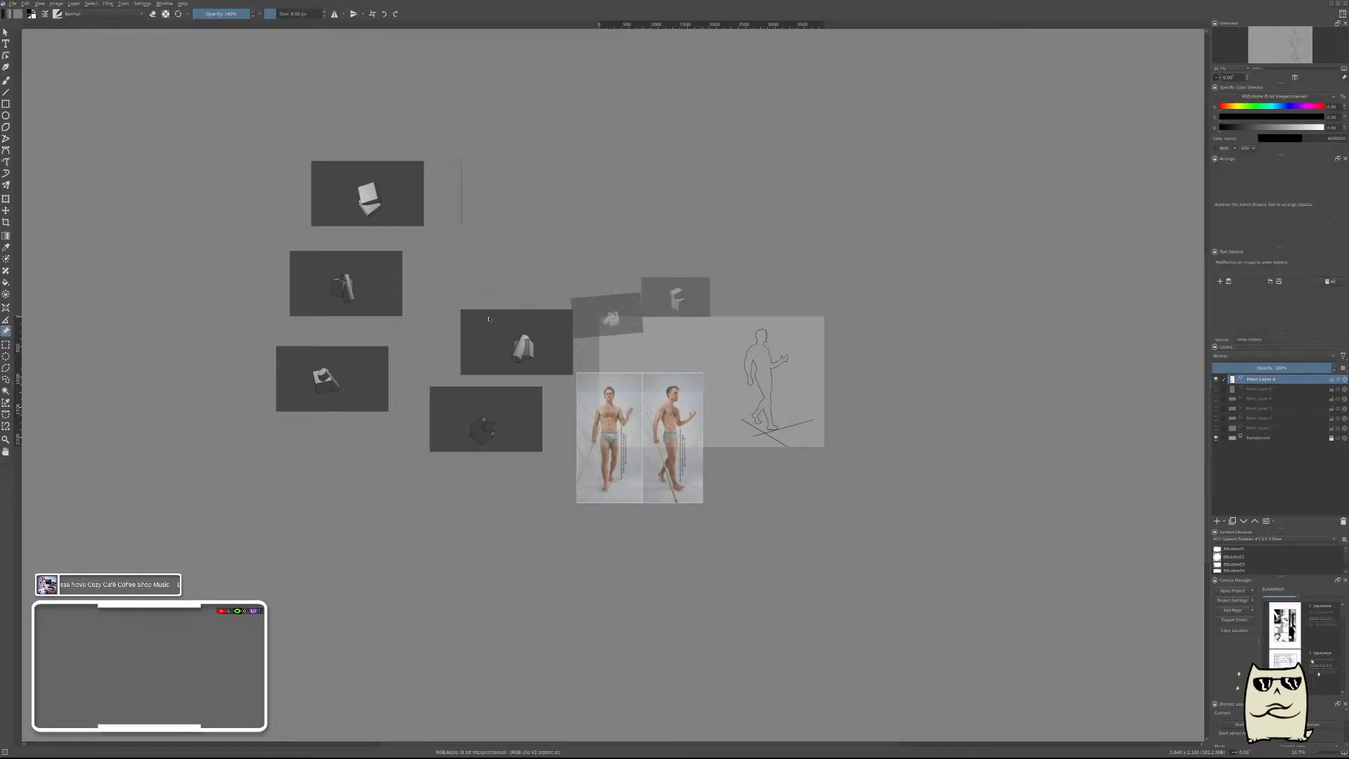
click(517, 342)
key(Delete)
click(491, 409)
key(Delete)
Delete the three remaining dark box and cylinder reference images in the far-left column.
click(345, 288)
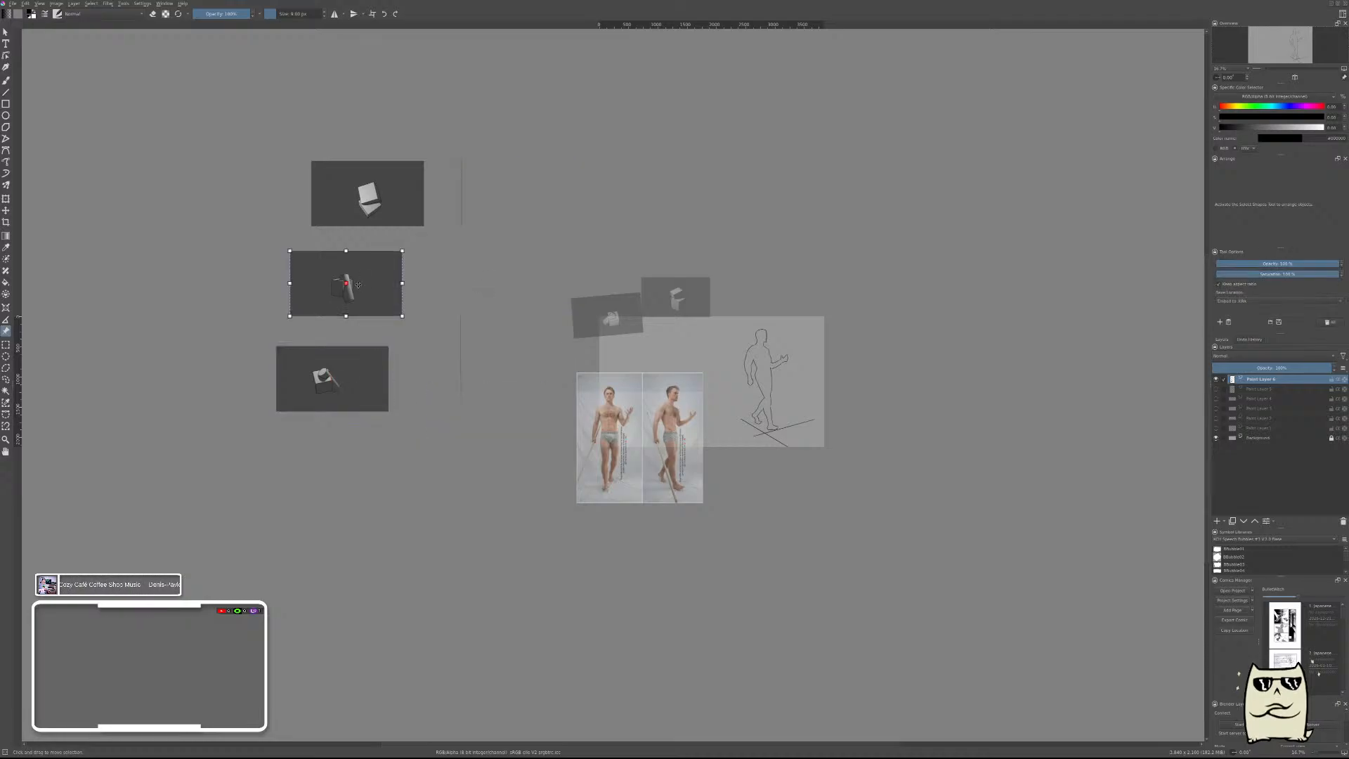
key(Delete)
click(344, 389)
key(Delete)
click(367, 204)
key(Delete)
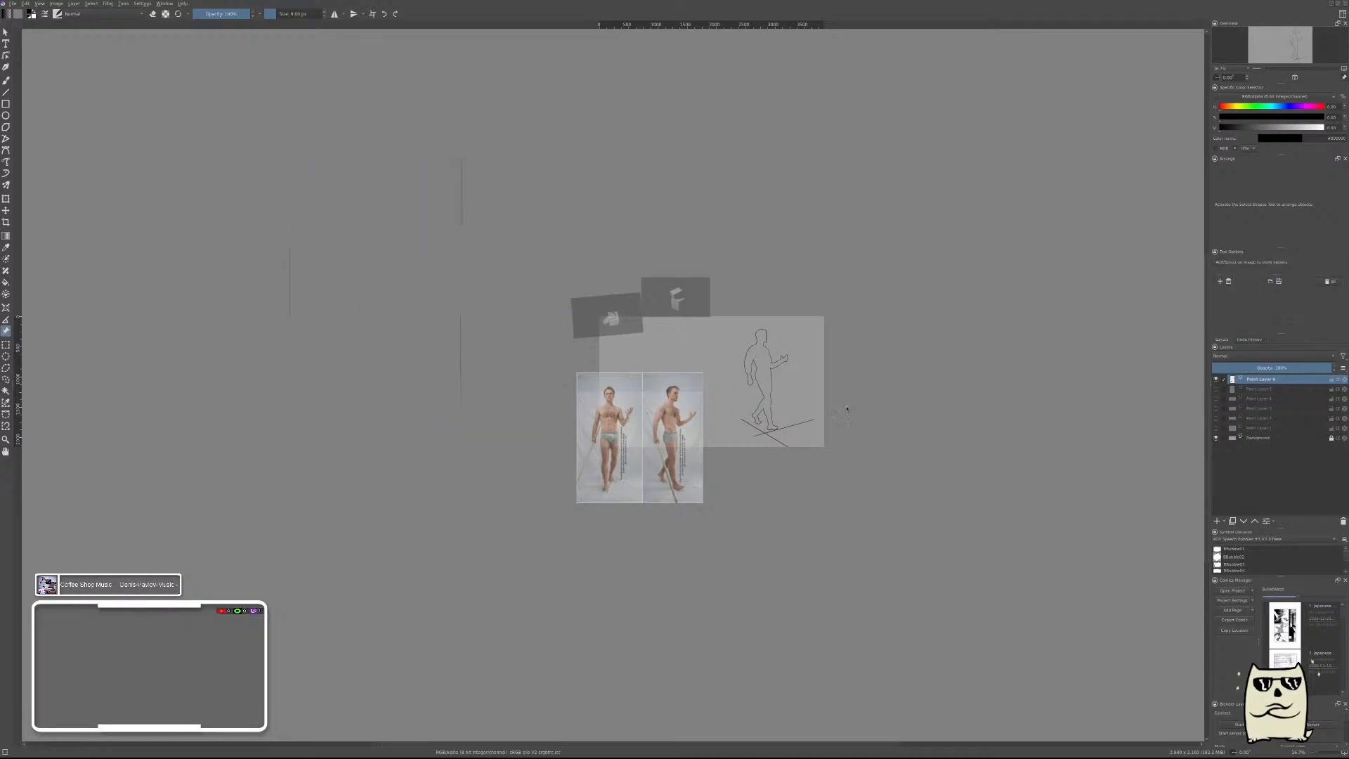
Move the pose photos back up onto the canvas, level with the outline figure.
scroll(850, 402, up, 3)
scroll(843, 402, down, 2)
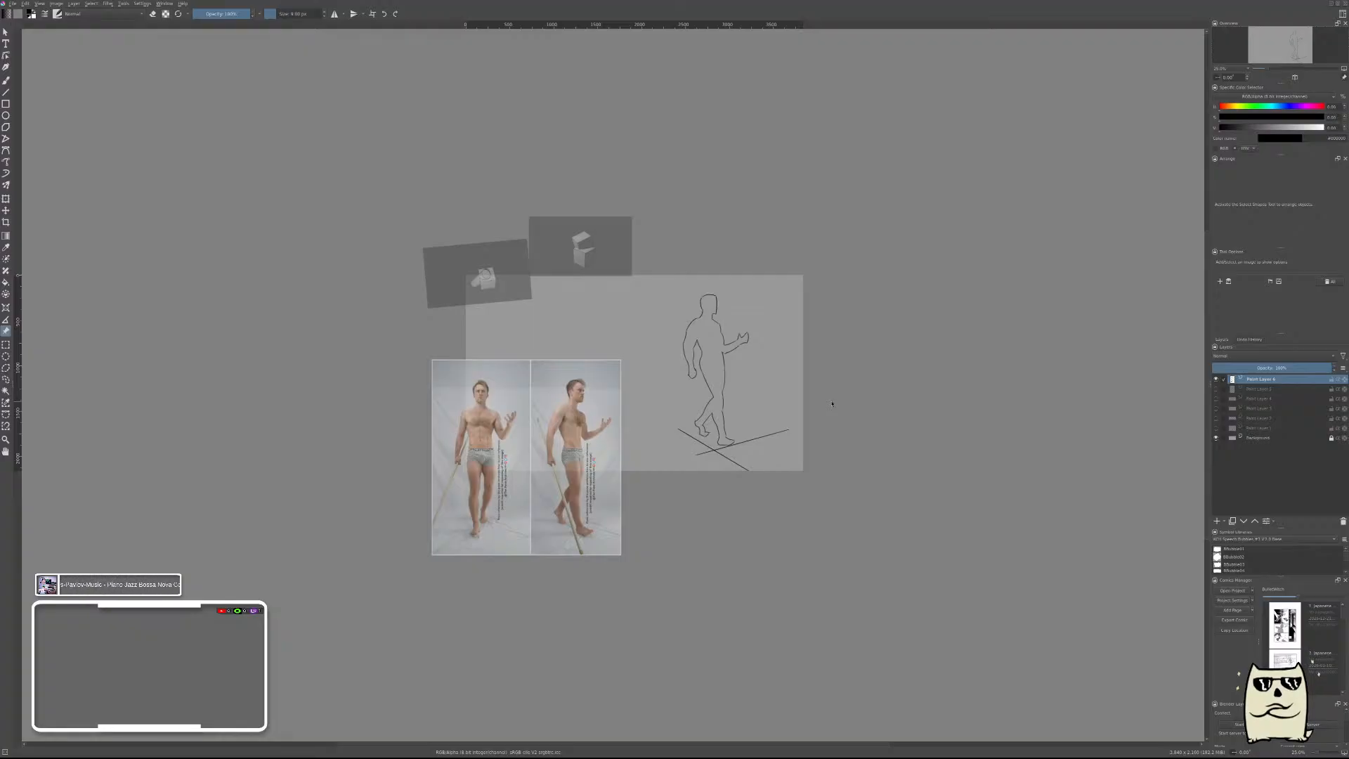
scroll(668, 415, up, 3)
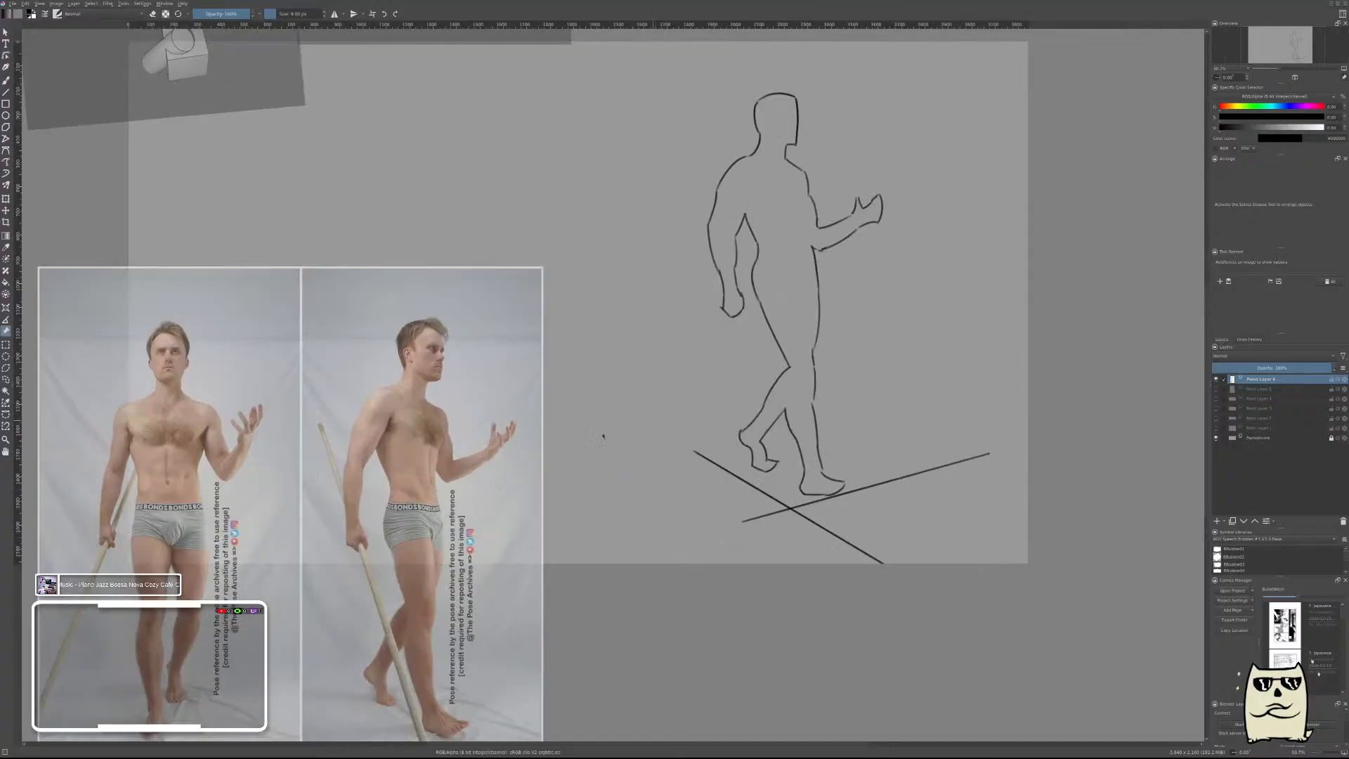
drag(435, 432, 505, 184)
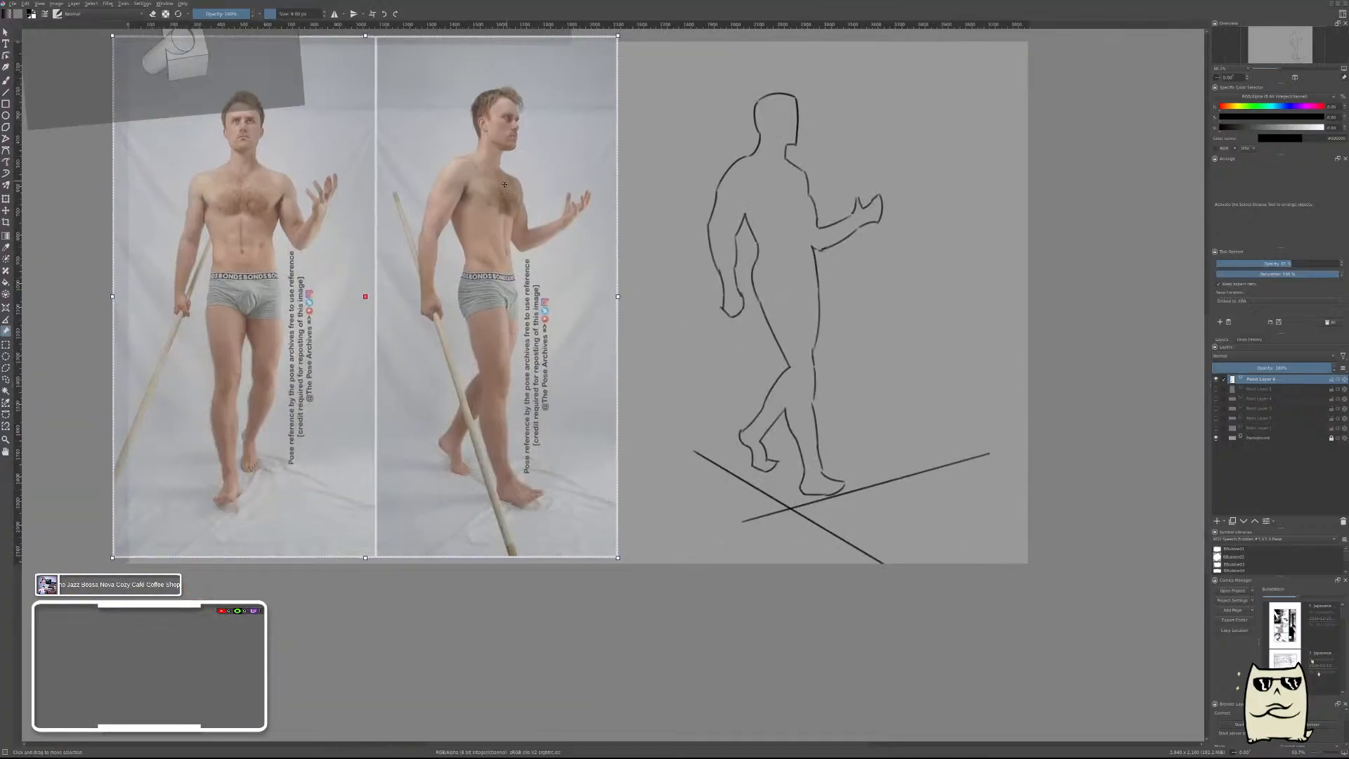
On a new layer, draw a rectangle framing the side-view figure in the photo and shift it slightly left.
click(5, 103)
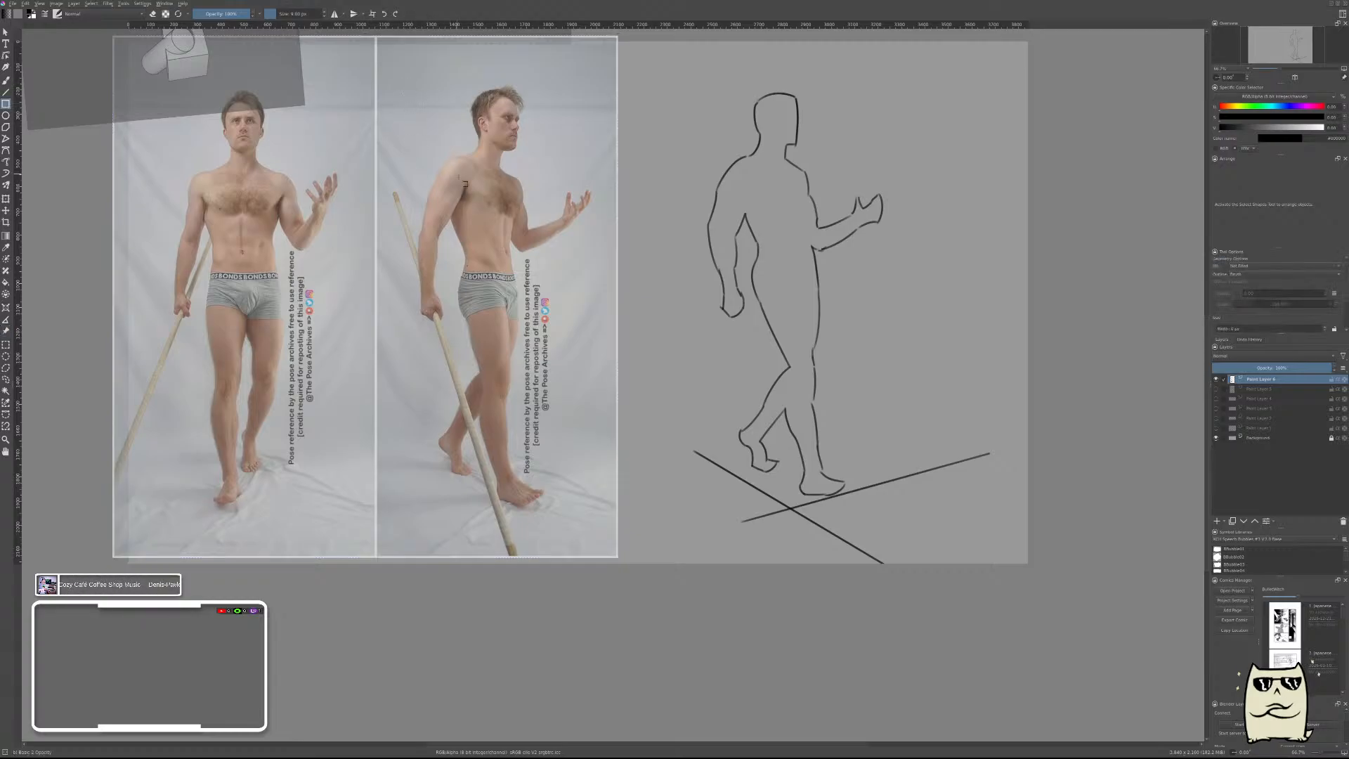
key(Insert)
mouse_move(413, 84)
mouse_down()
mouse_move(457, 539)
mouse_move(603, 556)
mouse_move(606, 515)
mouse_up()
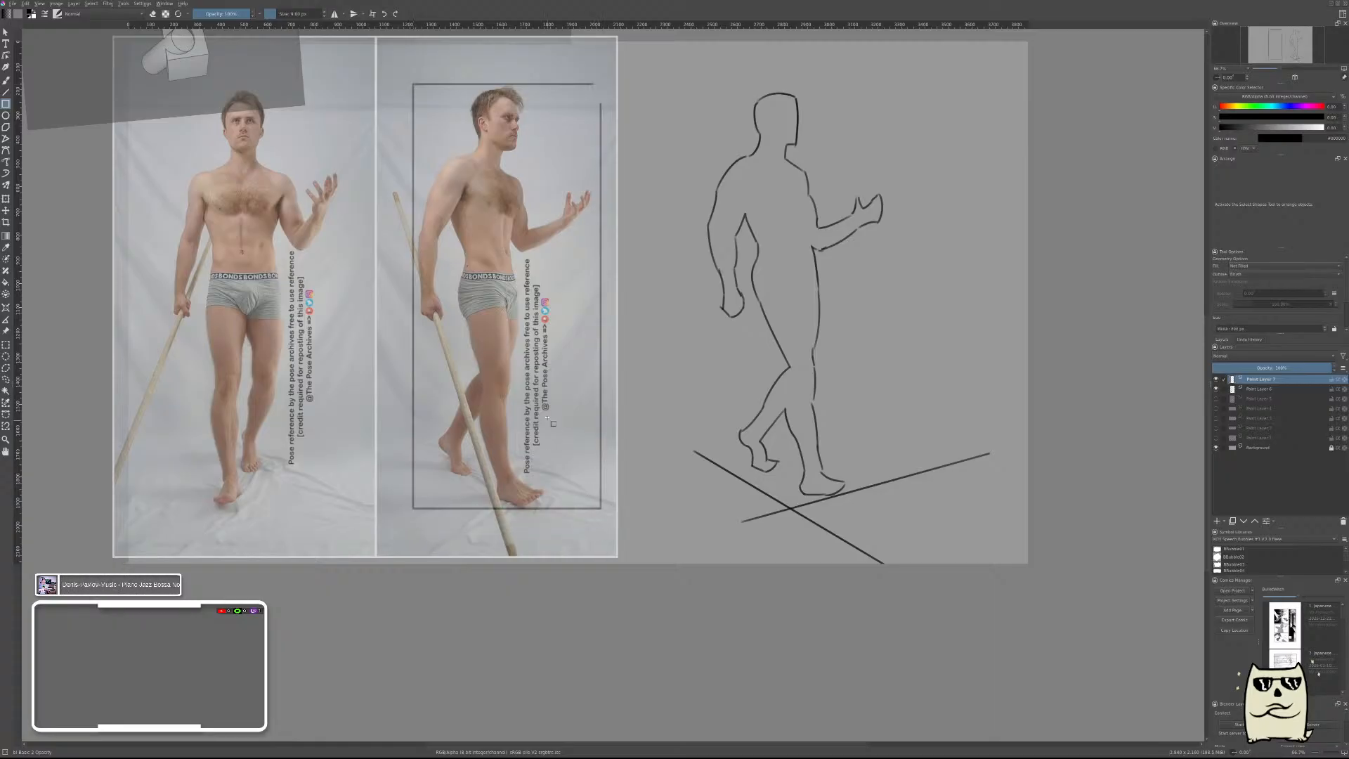
key(t)
drag(529, 373, 520, 374)
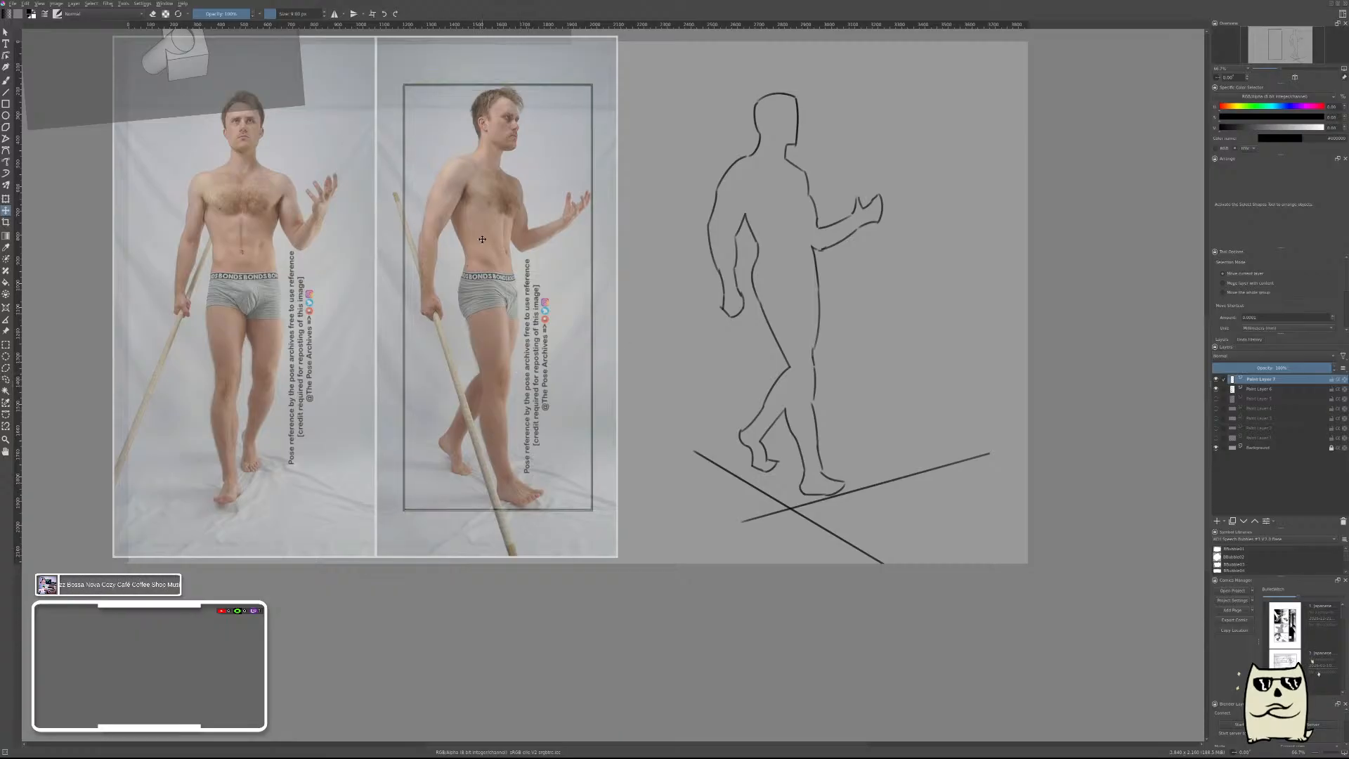
Narrow the framing rectangle by moving its left edge inward to the figure's rear arm.
key(ctrl+t)
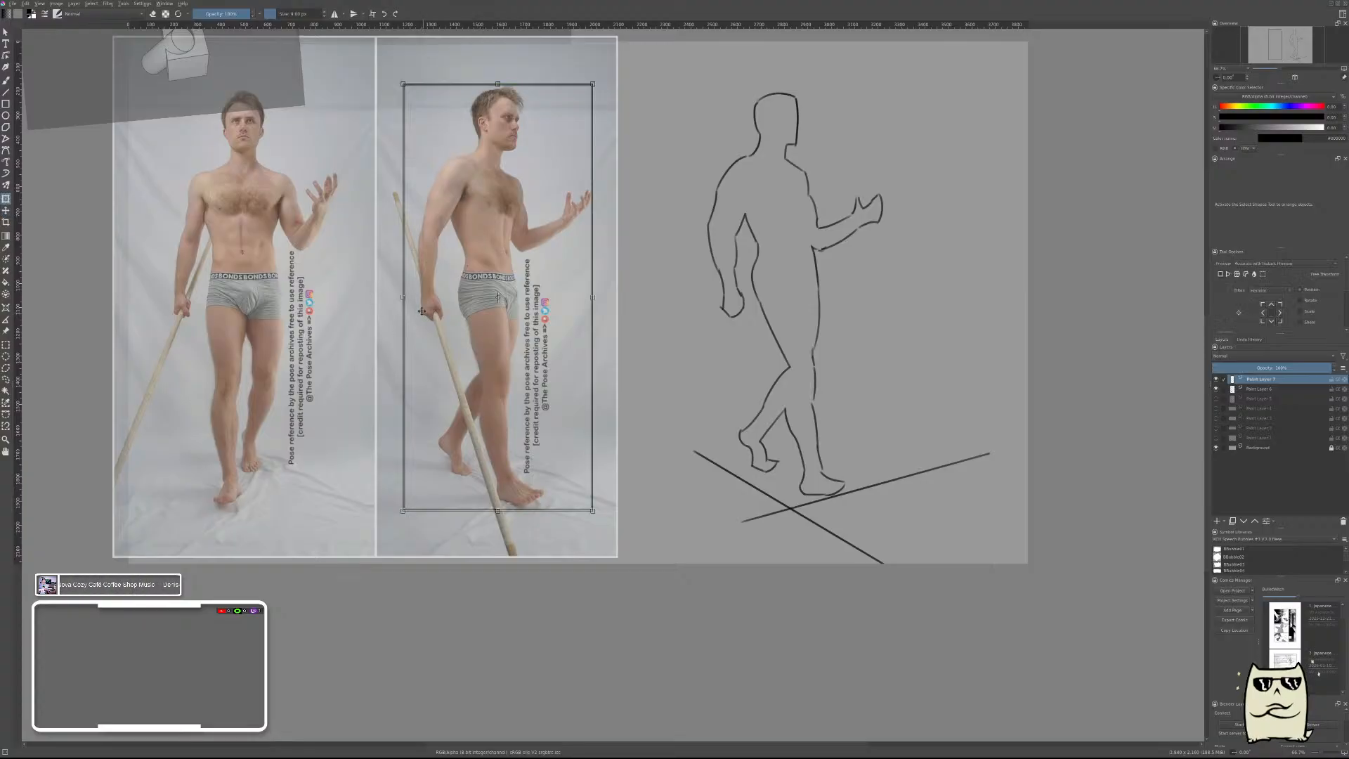
drag(401, 297, 415, 298)
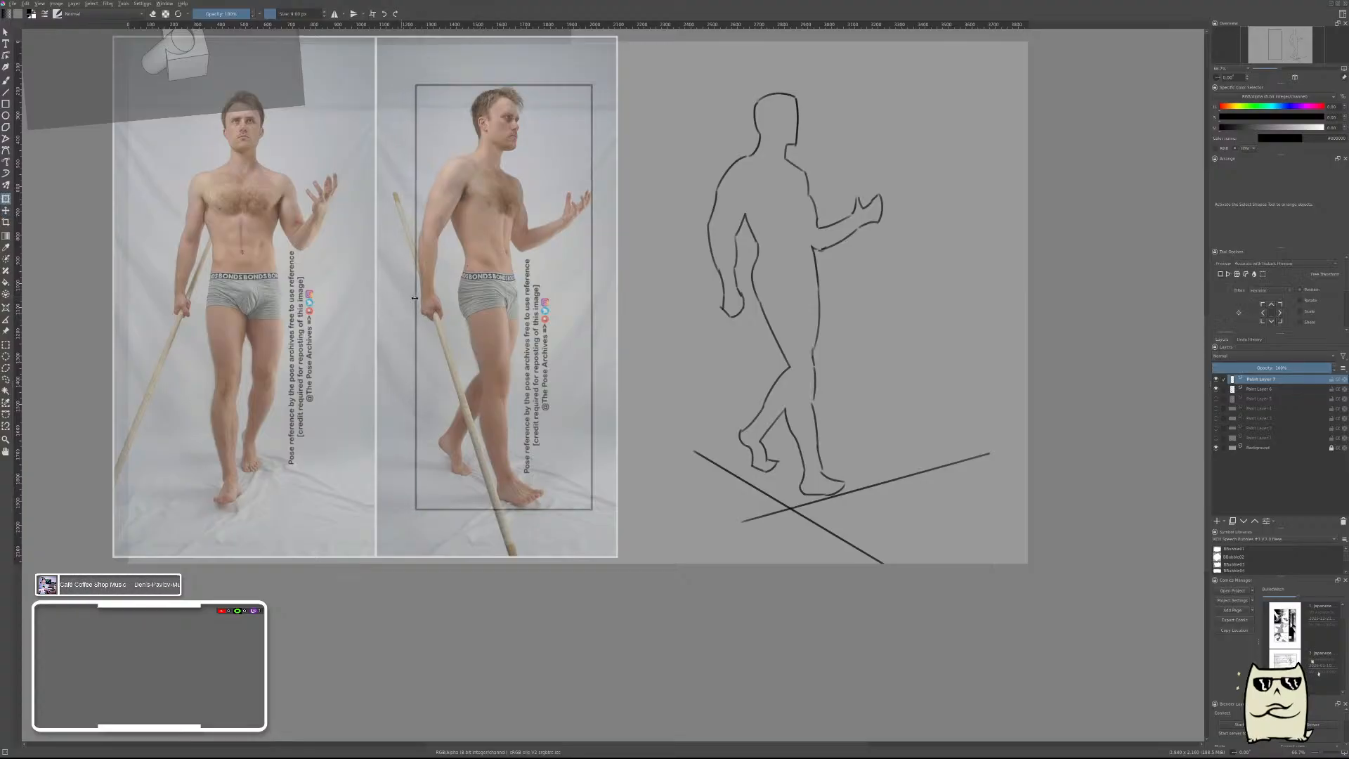
key(Return)
Move the rectangle over the outline figure to compare proportions, undo the move and delete the rectangle's layer.
key(t)
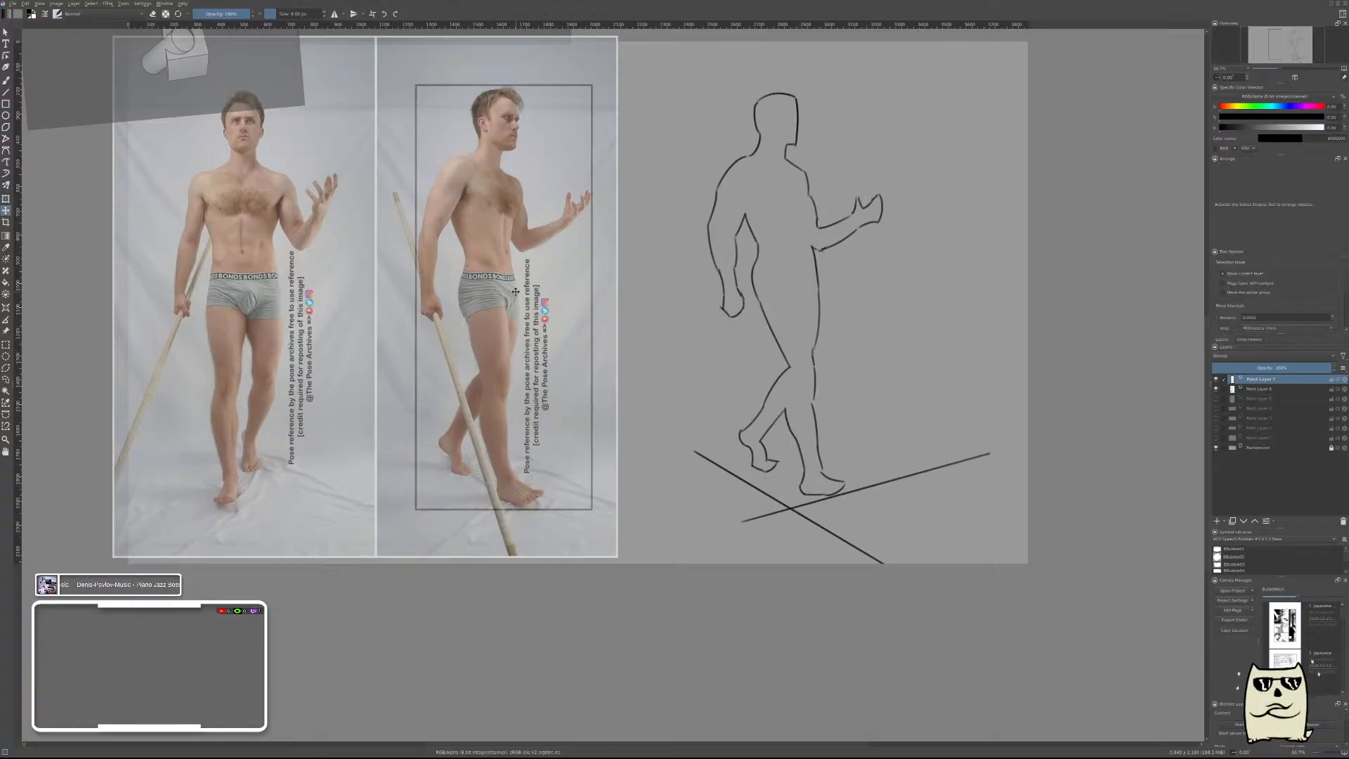
mouse_move(517, 293)
mouse_down()
mouse_move(846, 301)
mouse_move(794, 309)
mouse_up()
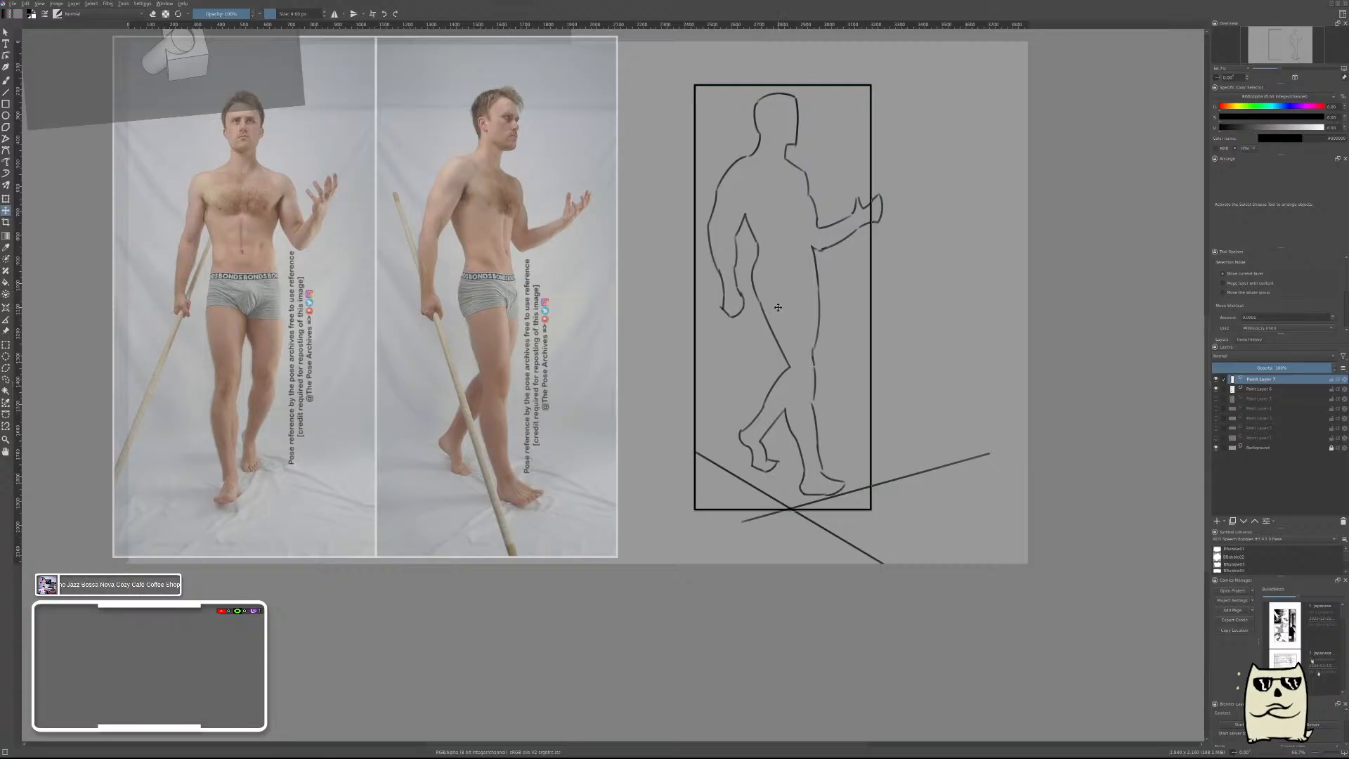
key(ctrl+z)
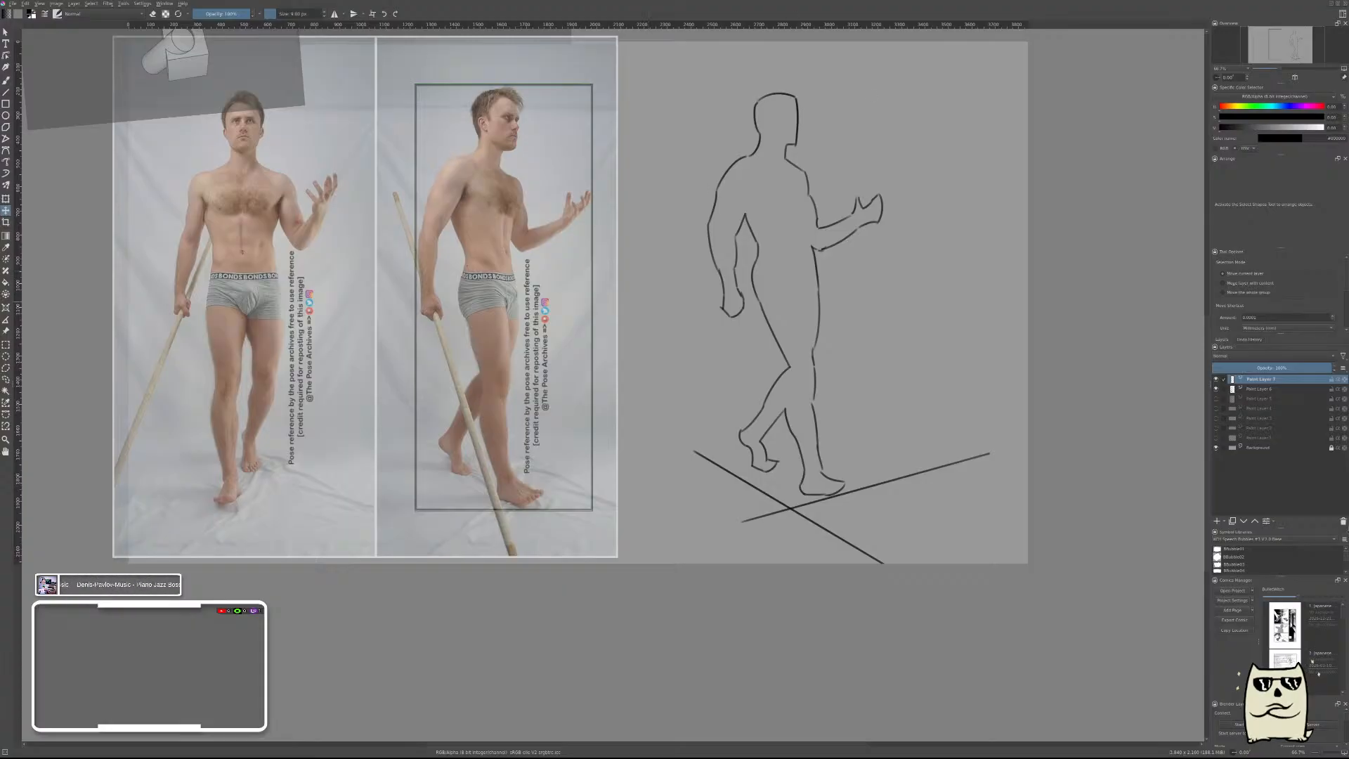
key(shift+Delete)
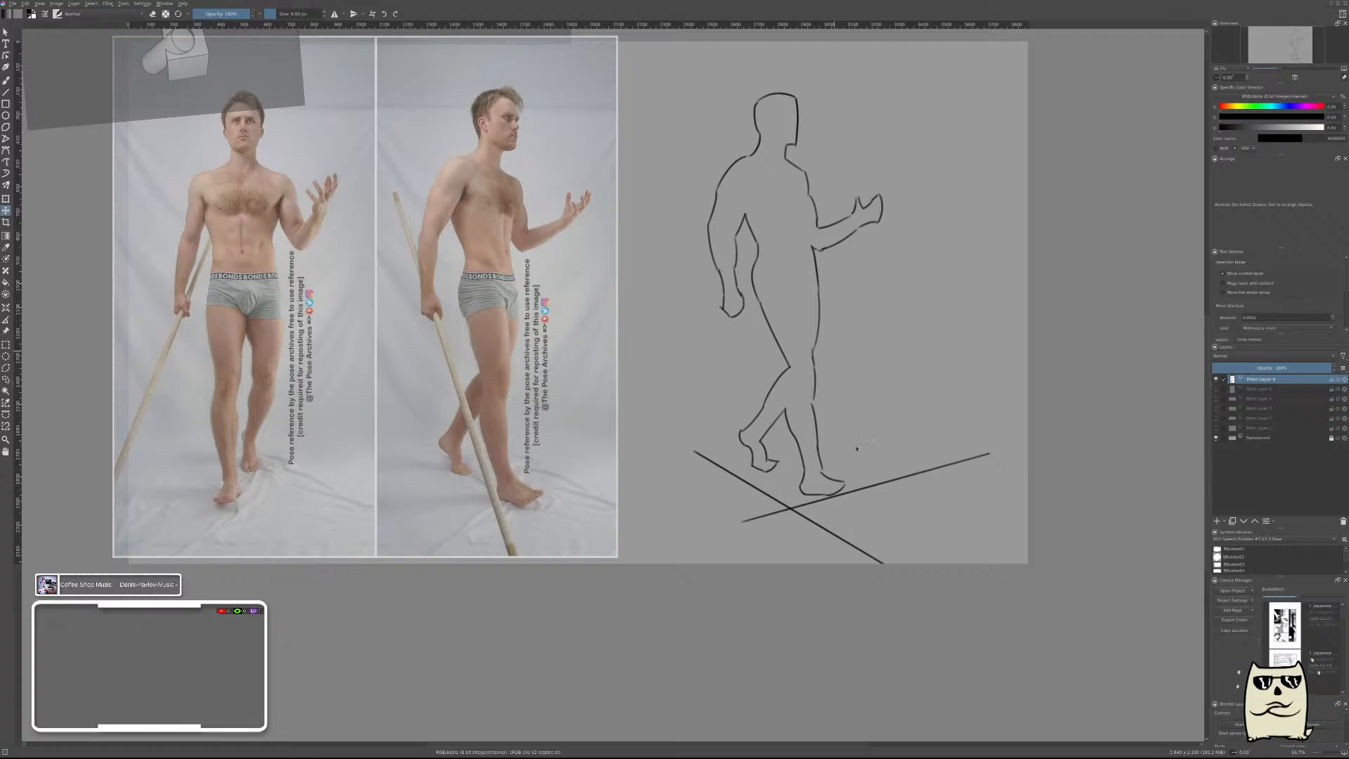
Save the drawing, fit it to the view and open another page of the comic project.
key(ctrl+s)
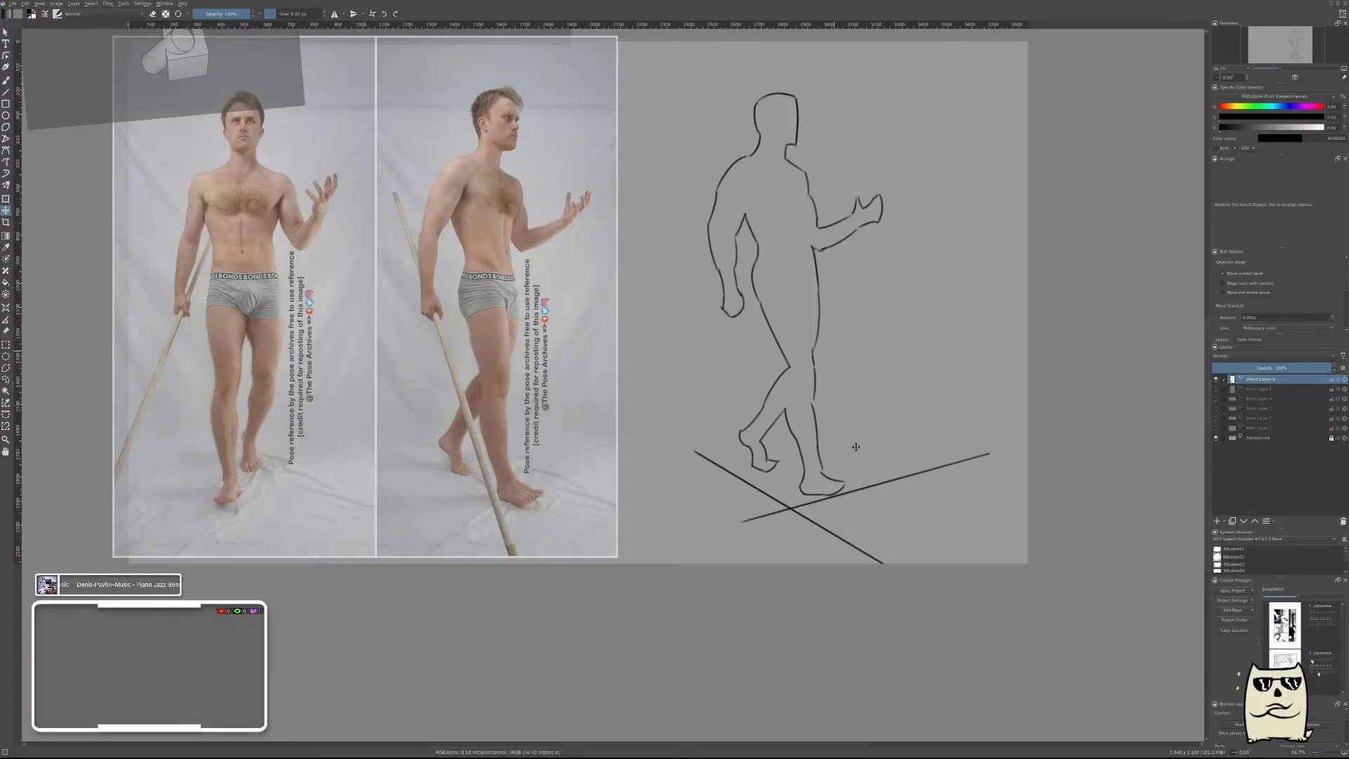
key(2)
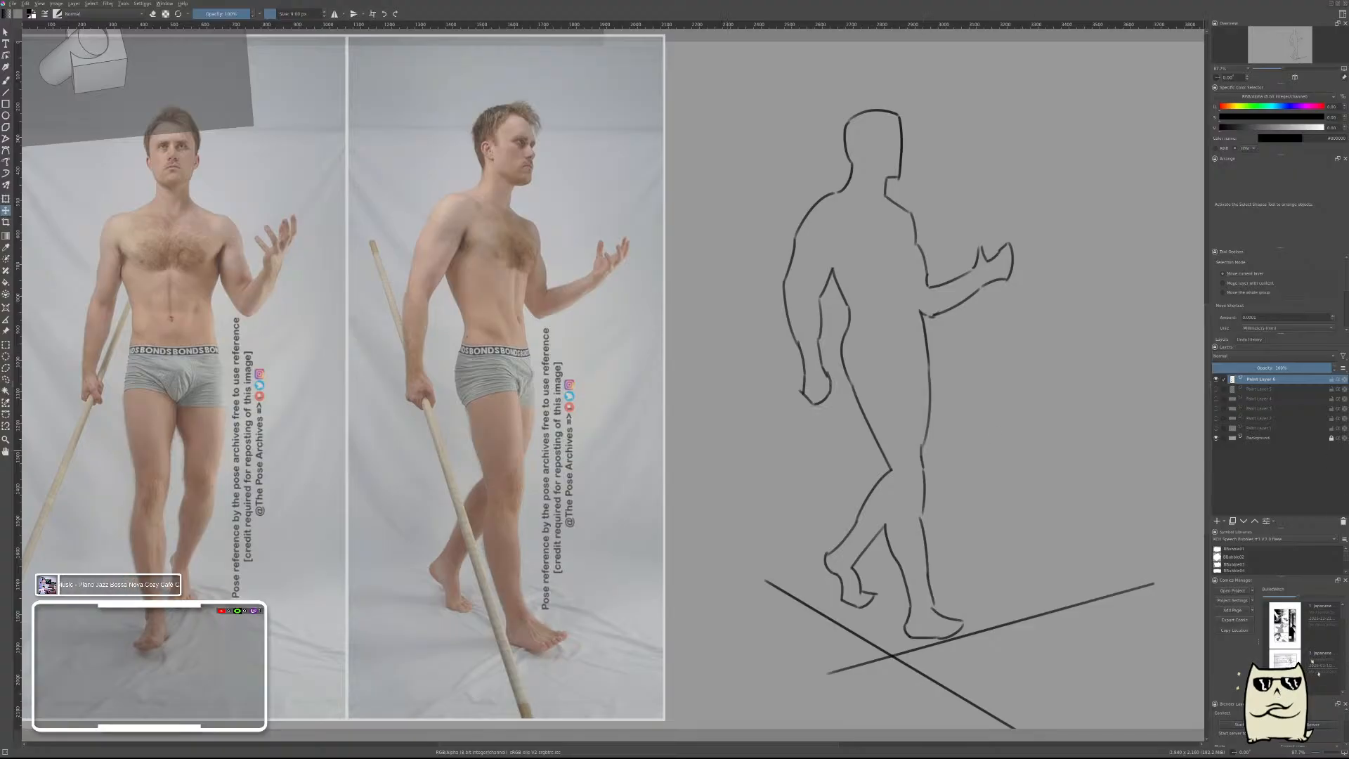
scroll(1293, 658, down, 1)
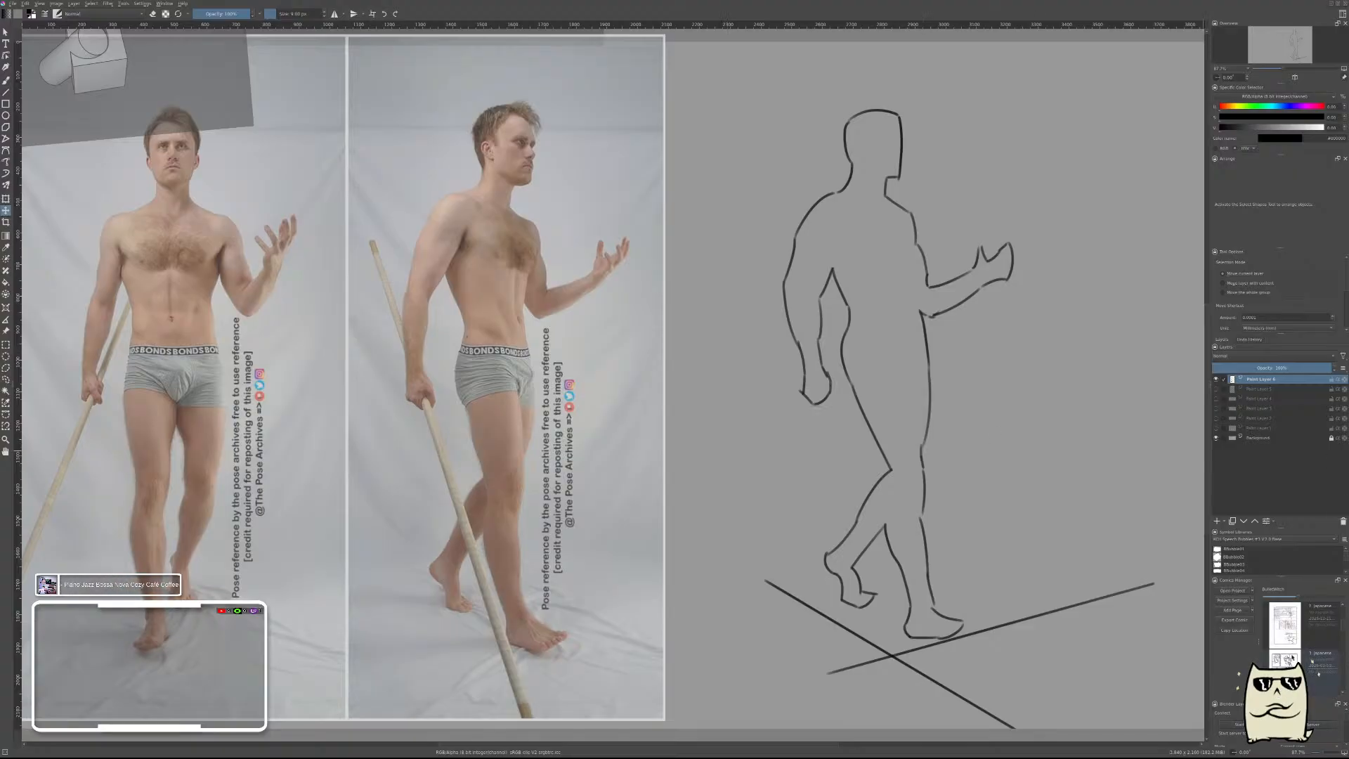
click(1290, 630)
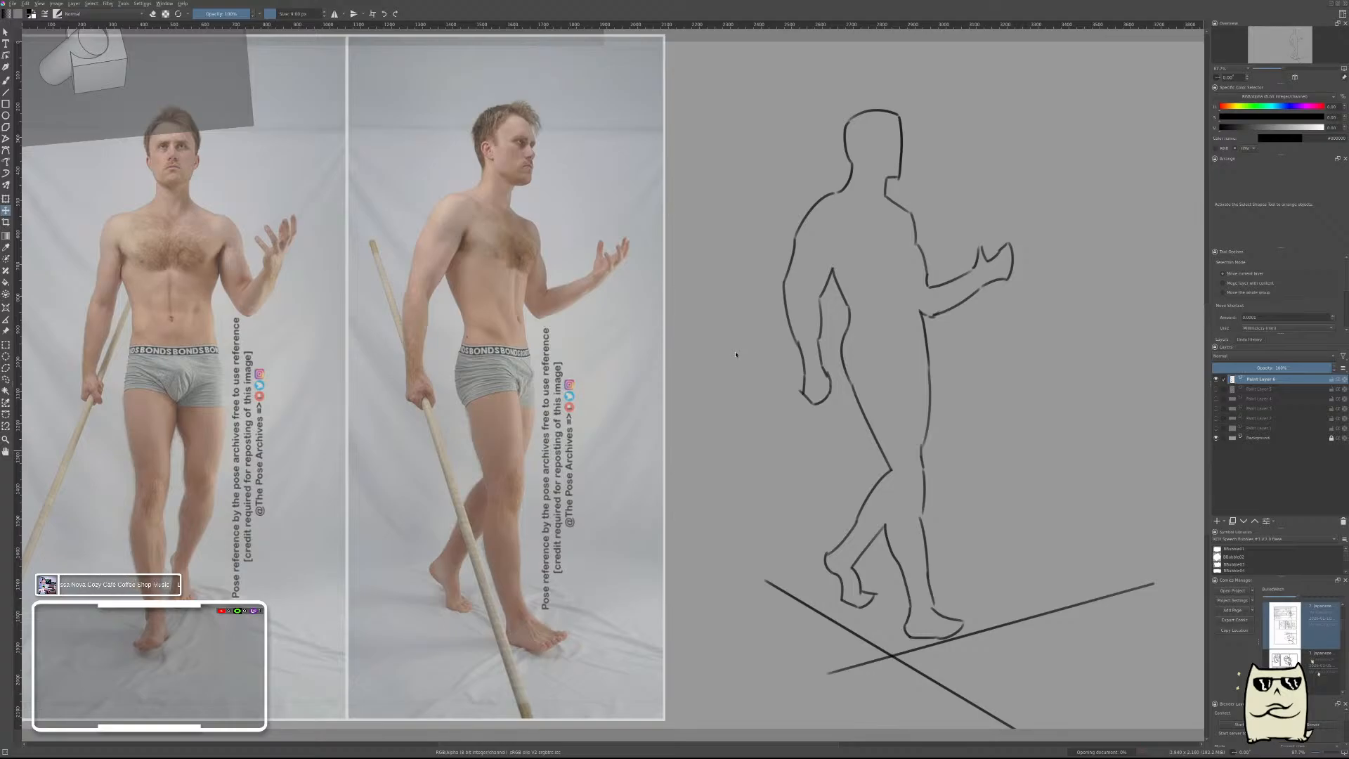
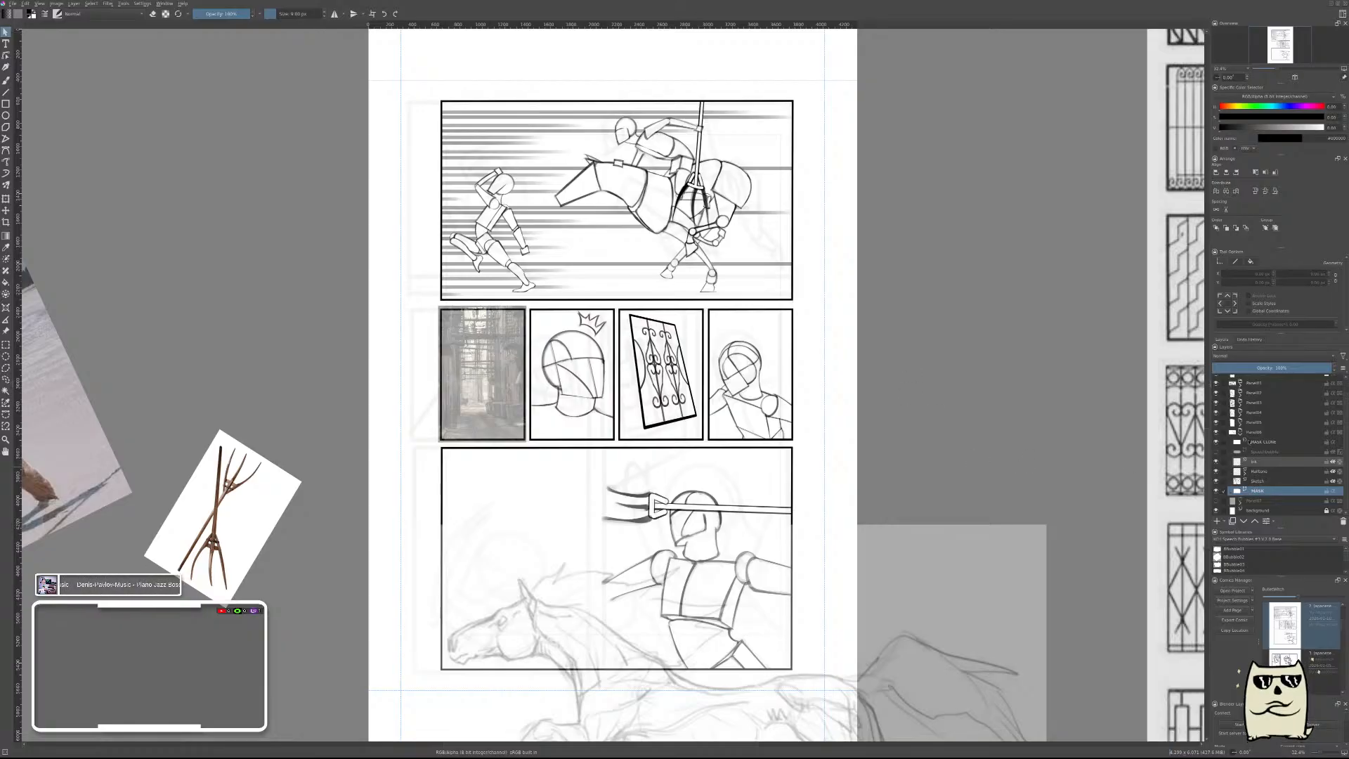
Toggle the bottom panel's layers and group to identify them, restore the group's visibility and select its sketch layer.
click(1218, 442)
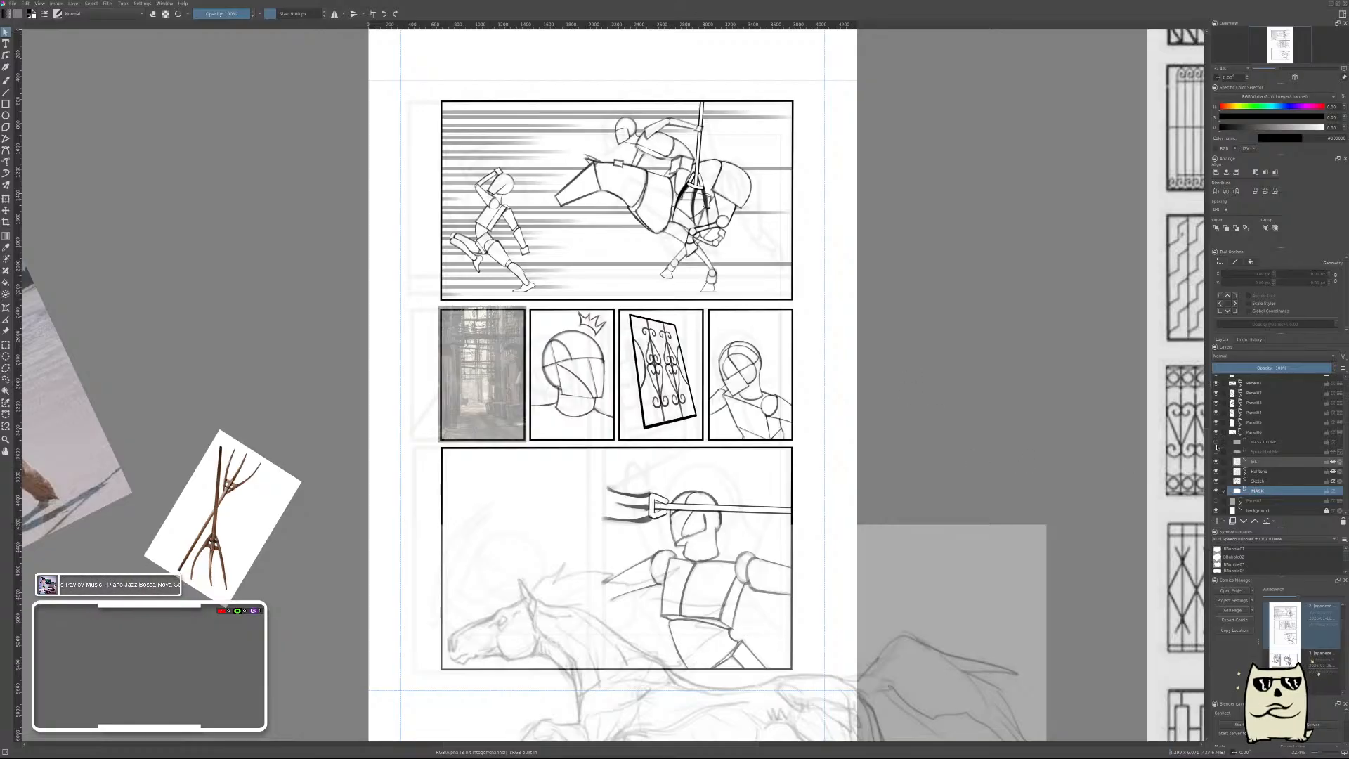
click(1217, 433)
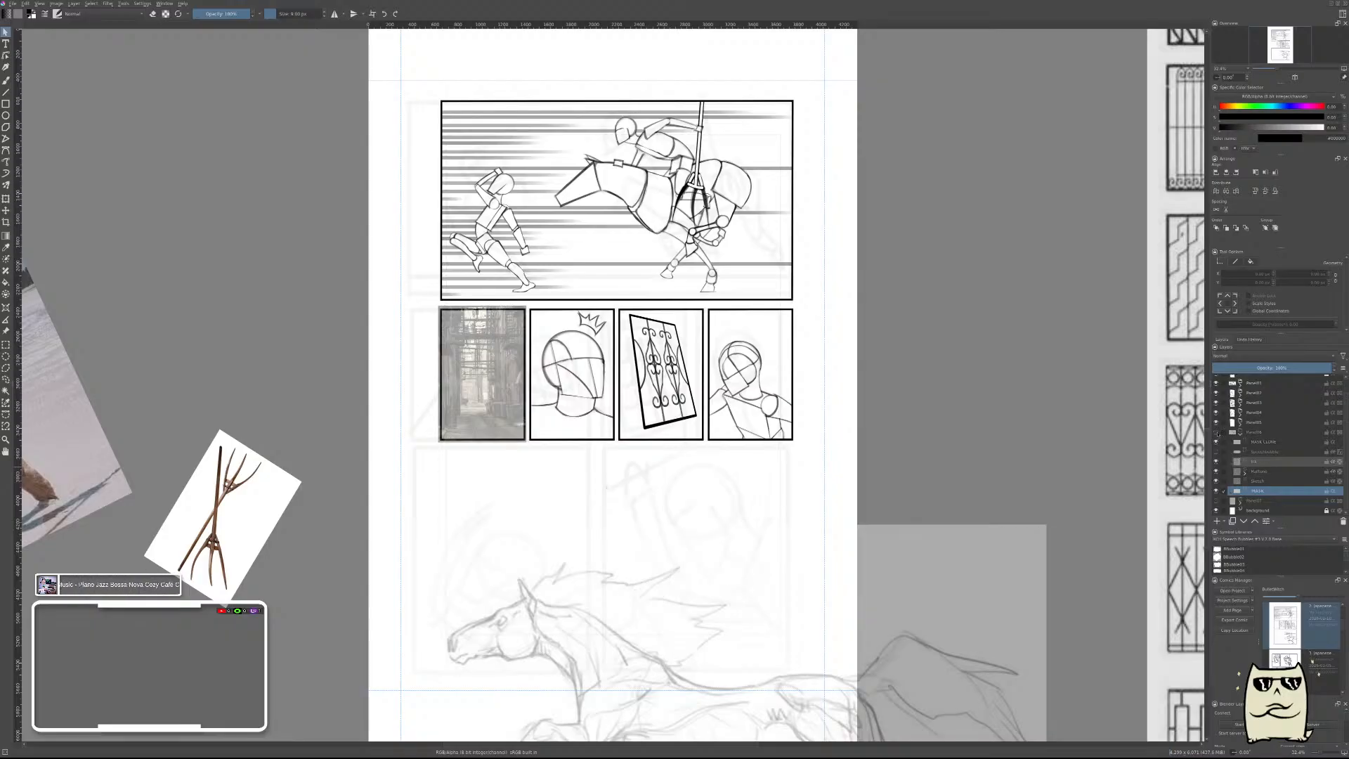
click(1216, 432)
click(1261, 481)
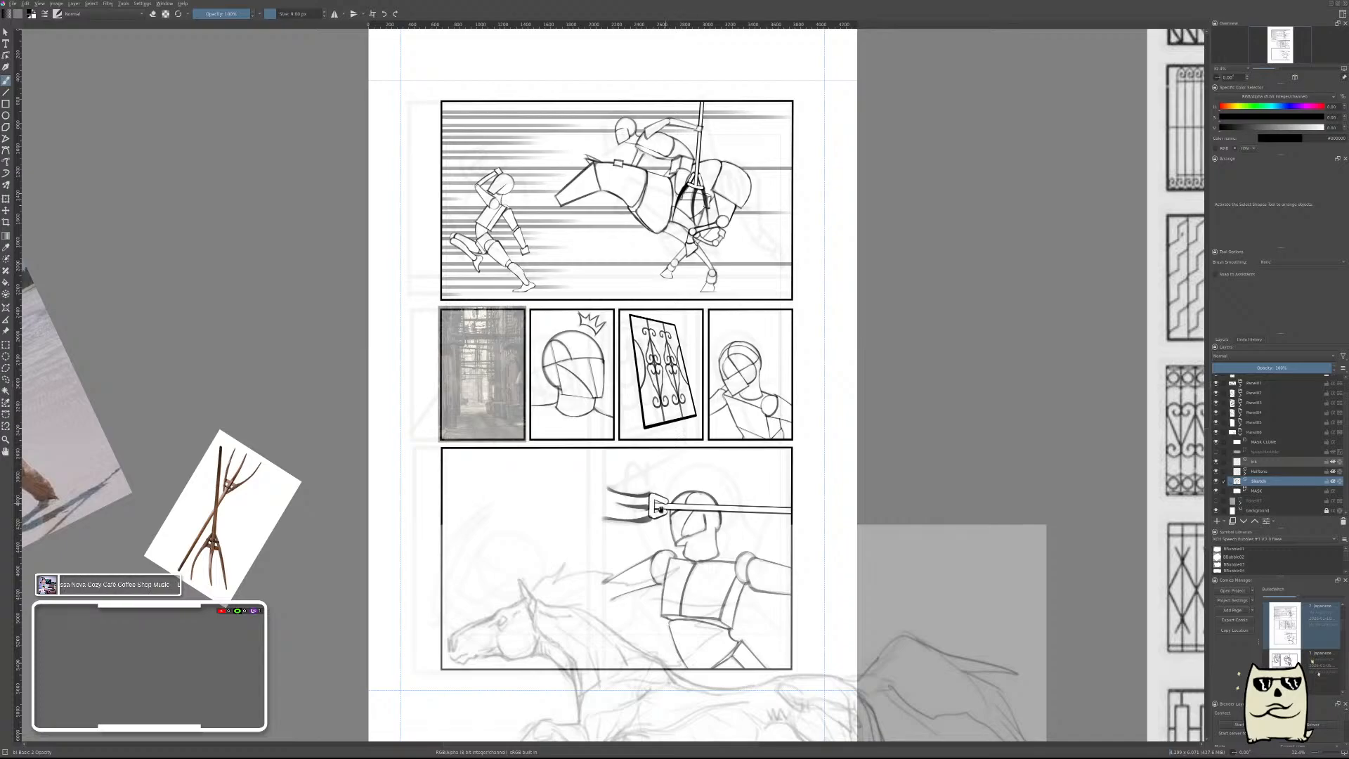
Examine the page's panels together with the surrounding horse, pitchfork and javelin-thrower references.
drag(662, 510, 804, 383)
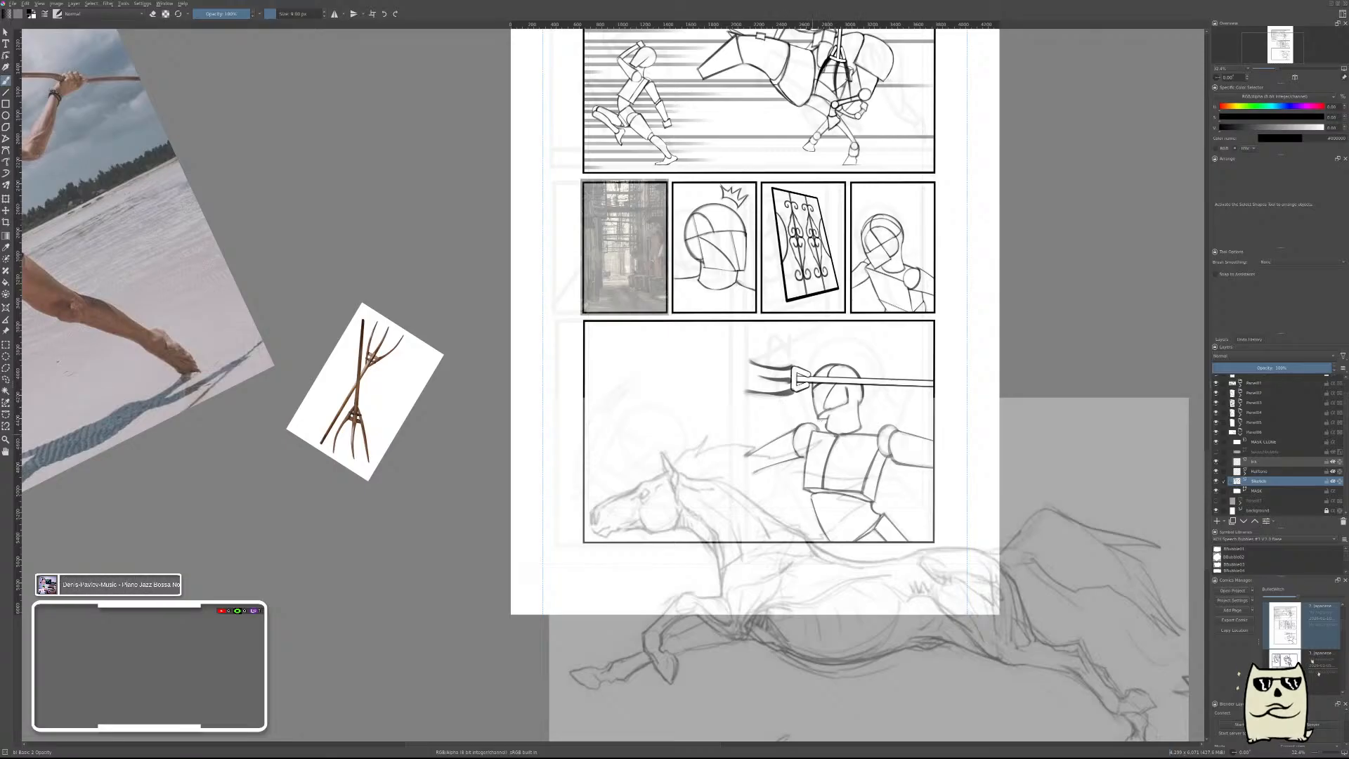
drag(832, 424, 869, 306)
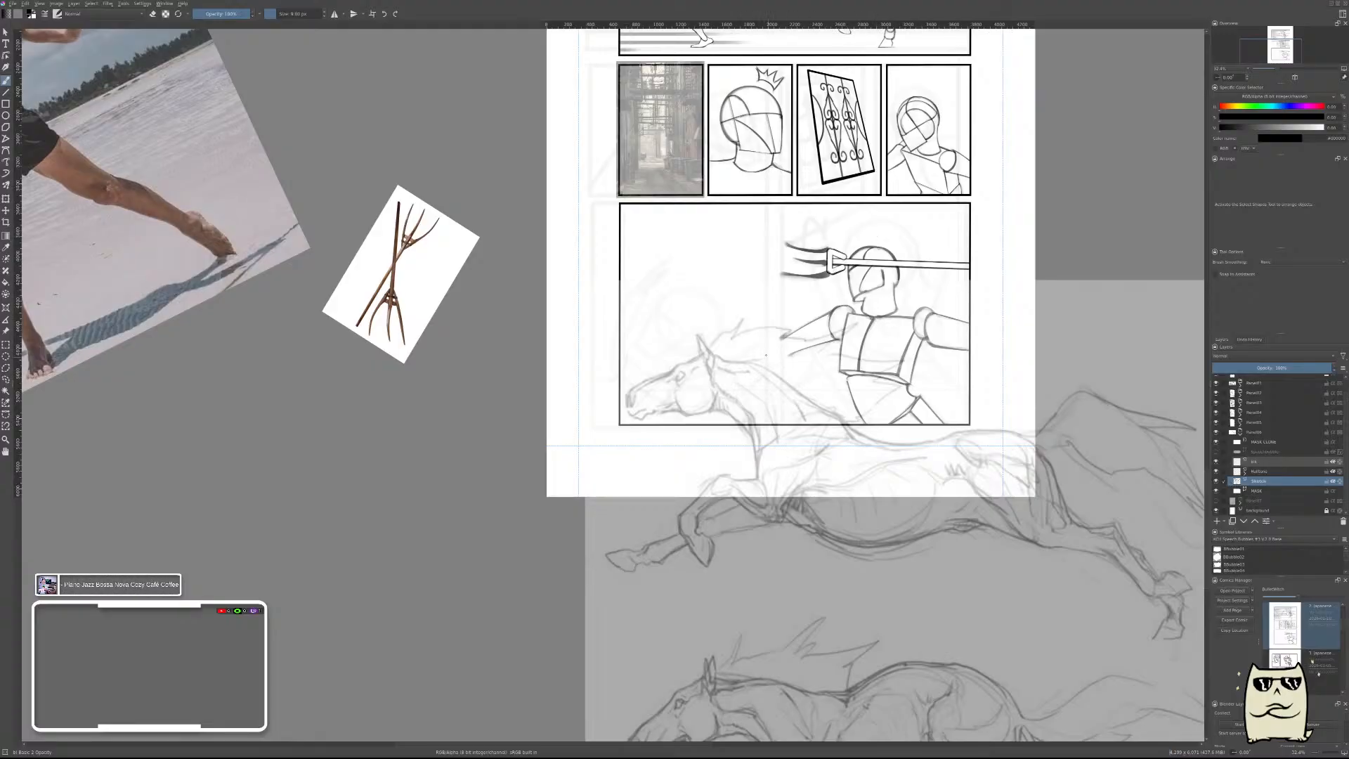
mouse_move(728, 314)
mouse_down()
mouse_move(979, 455)
mouse_move(825, 352)
mouse_move(724, 336)
mouse_up()
drag(783, 400, 772, 469)
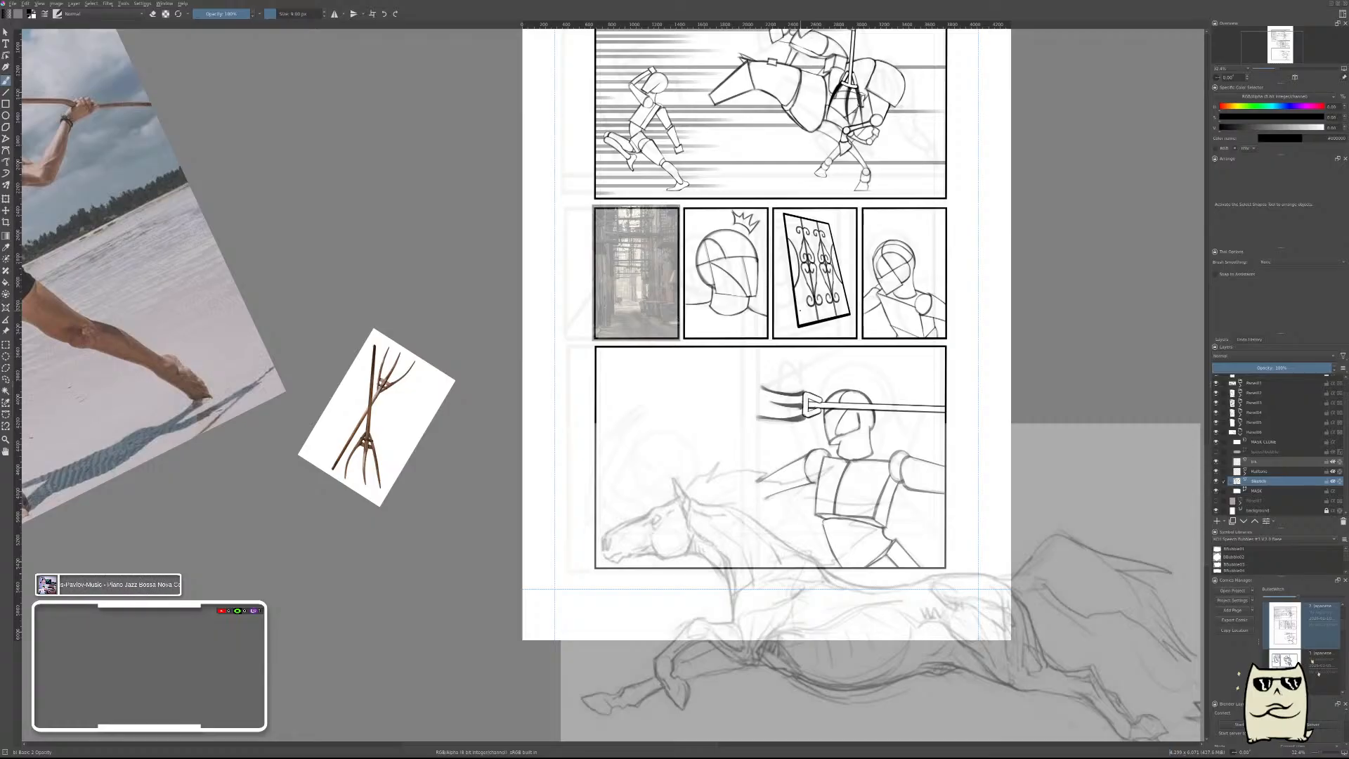
drag(799, 310, 791, 457)
scroll(796, 231, down, 1)
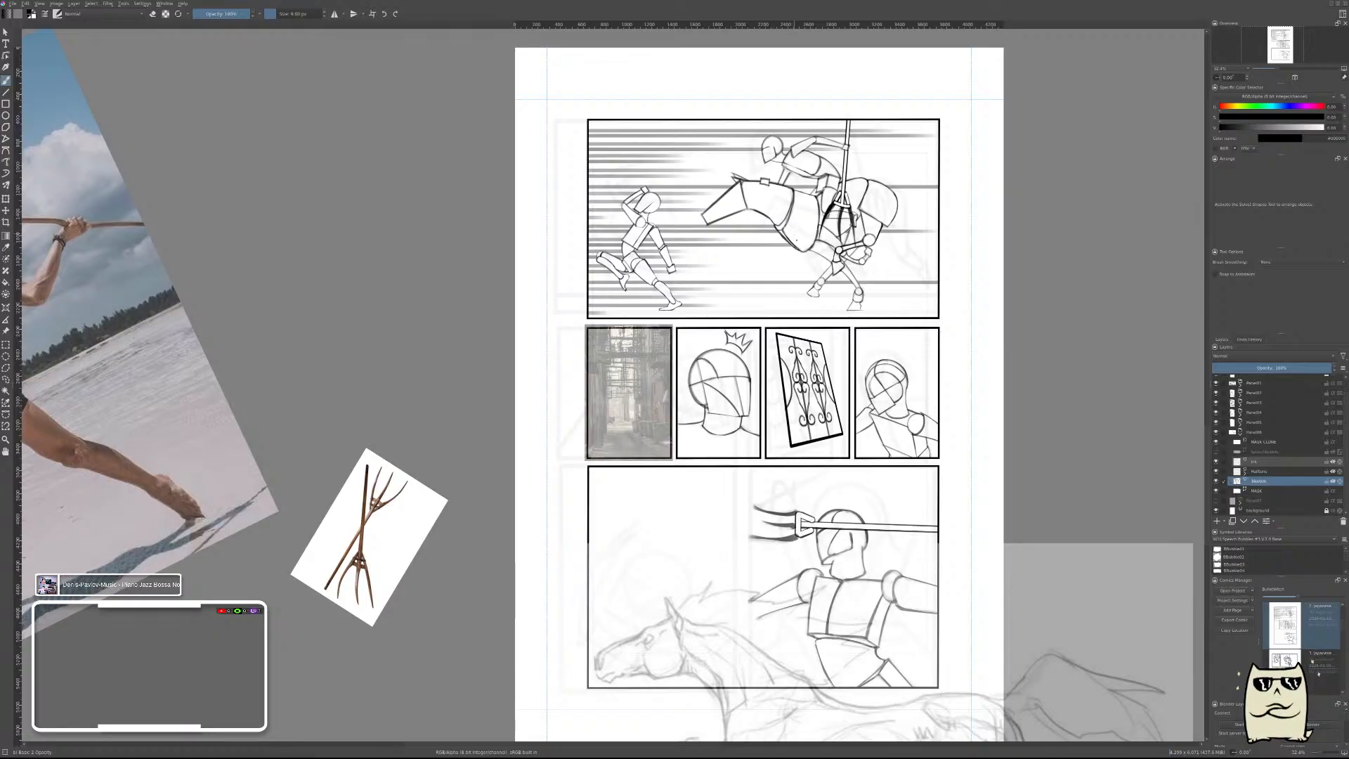
drag(813, 549, 835, 375)
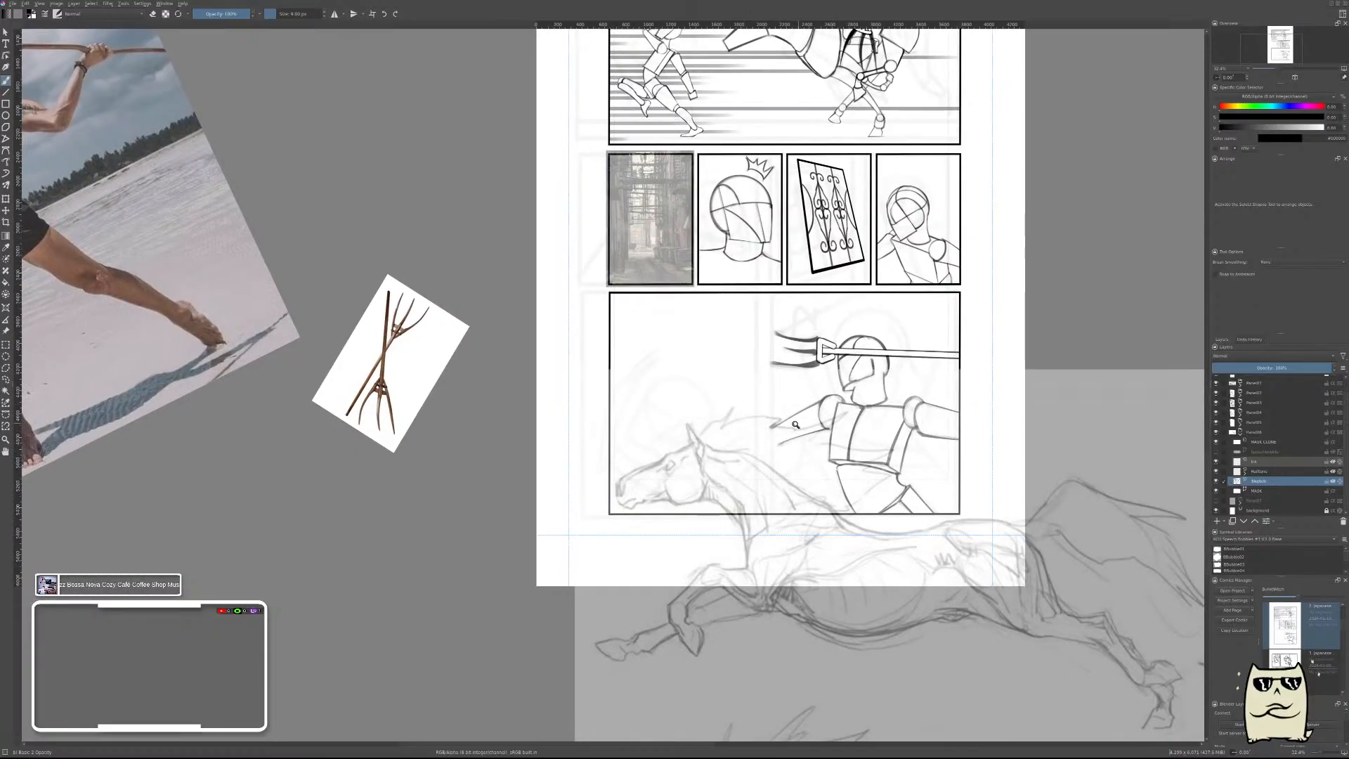
scroll(799, 420, down, 4)
scroll(799, 420, up, 2)
scroll(799, 421, down, 1)
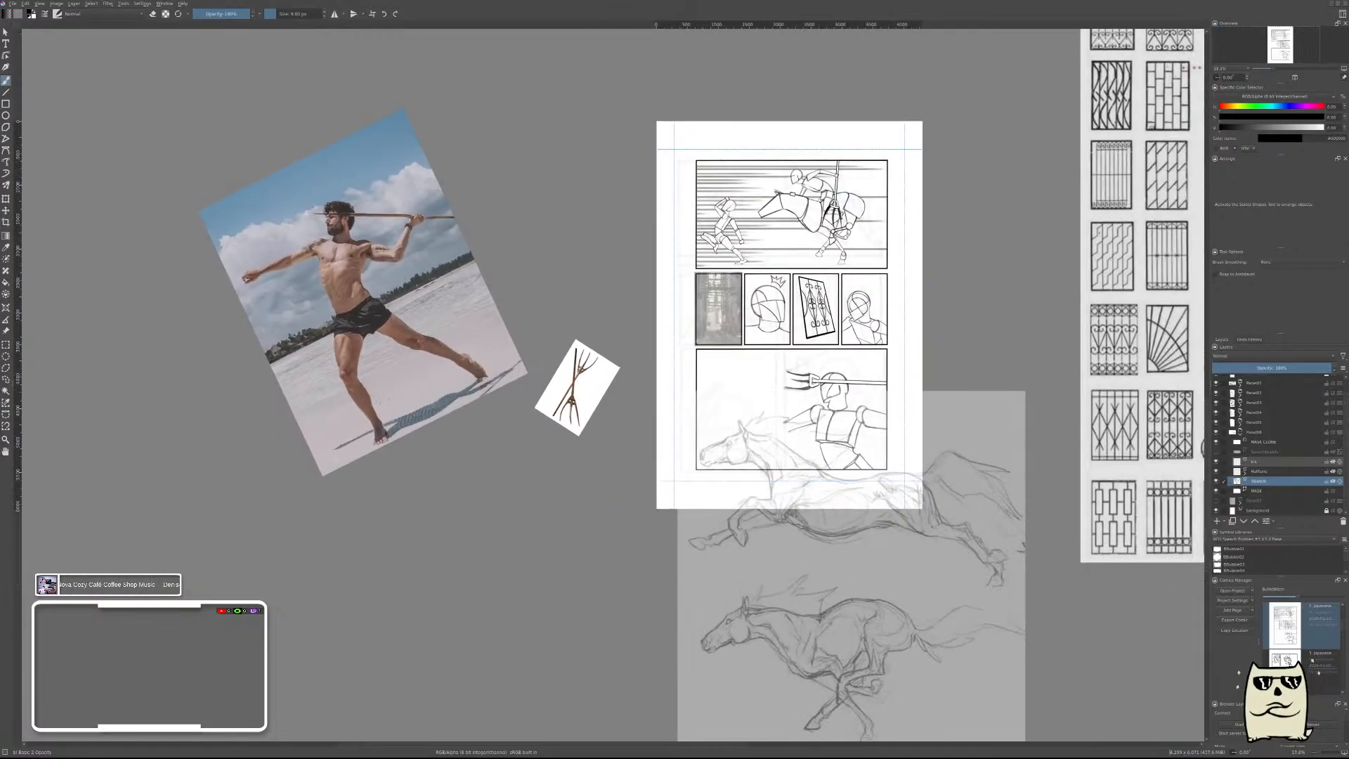
Compare the javelin-thrower photo with the bottom panel's figure by laying it over the page, and park it well clear of the page.
click(6, 331)
mouse_move(381, 299)
mouse_down()
mouse_move(766, 418)
mouse_move(869, 476)
mouse_move(878, 467)
mouse_up()
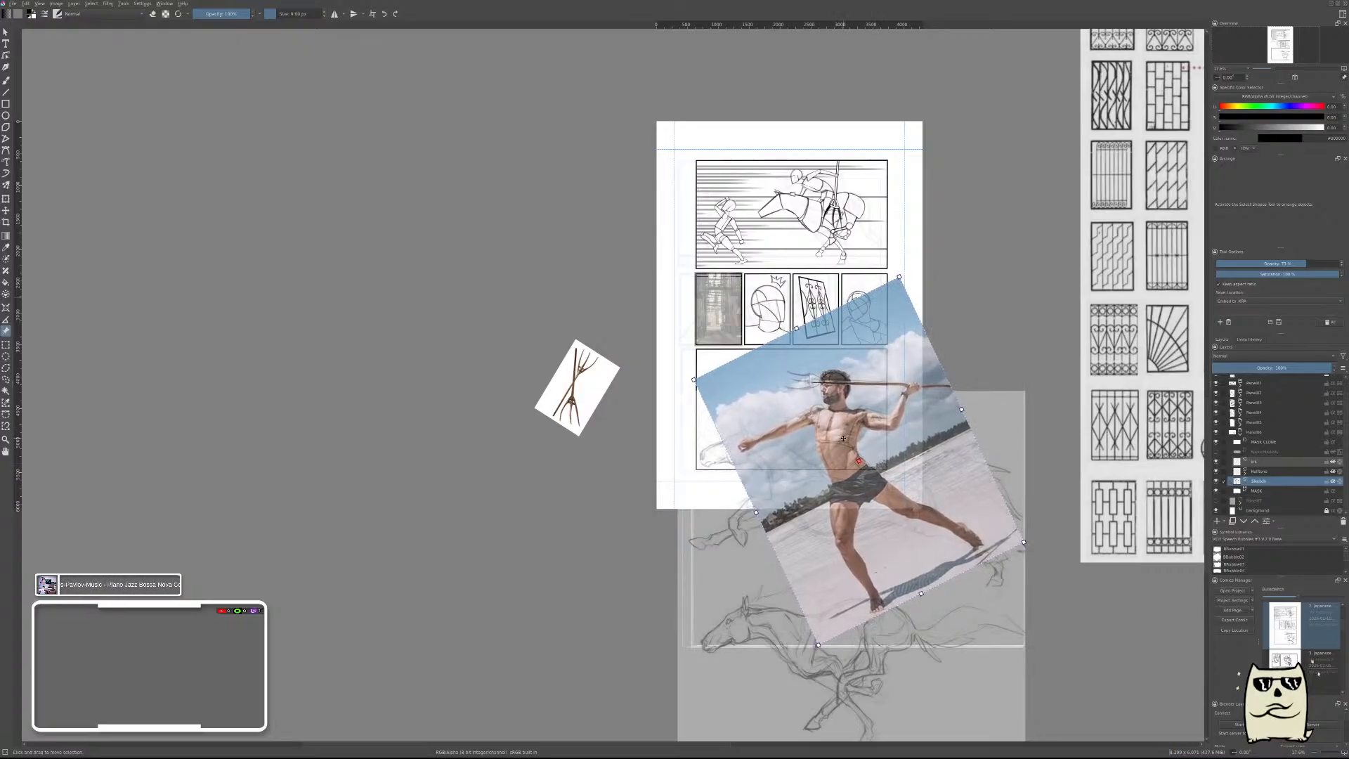
drag(843, 438, 203, 281)
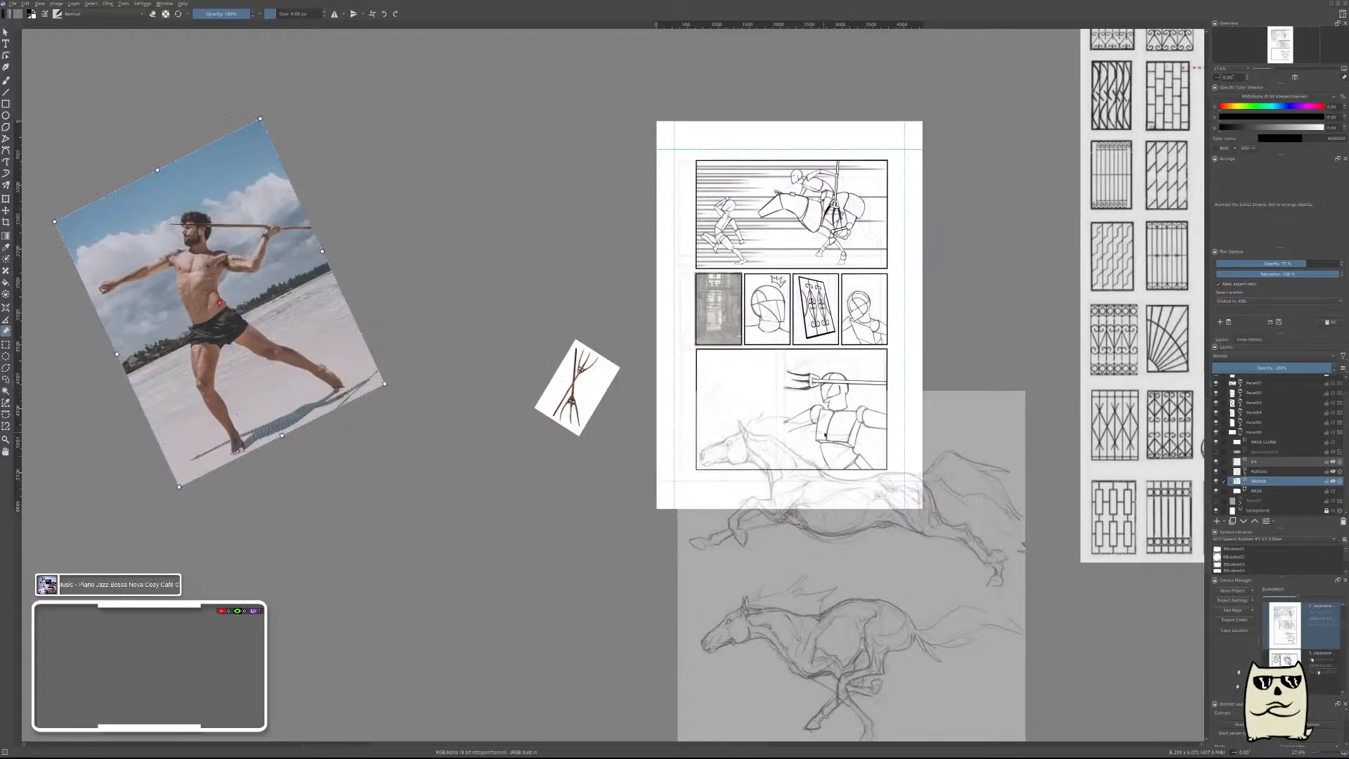
With a larger brush, draw a thick rounded cap closing the open end of the bottom-panel figure's outstretched upper arm.
scroll(825, 435, up, 6)
key(b)
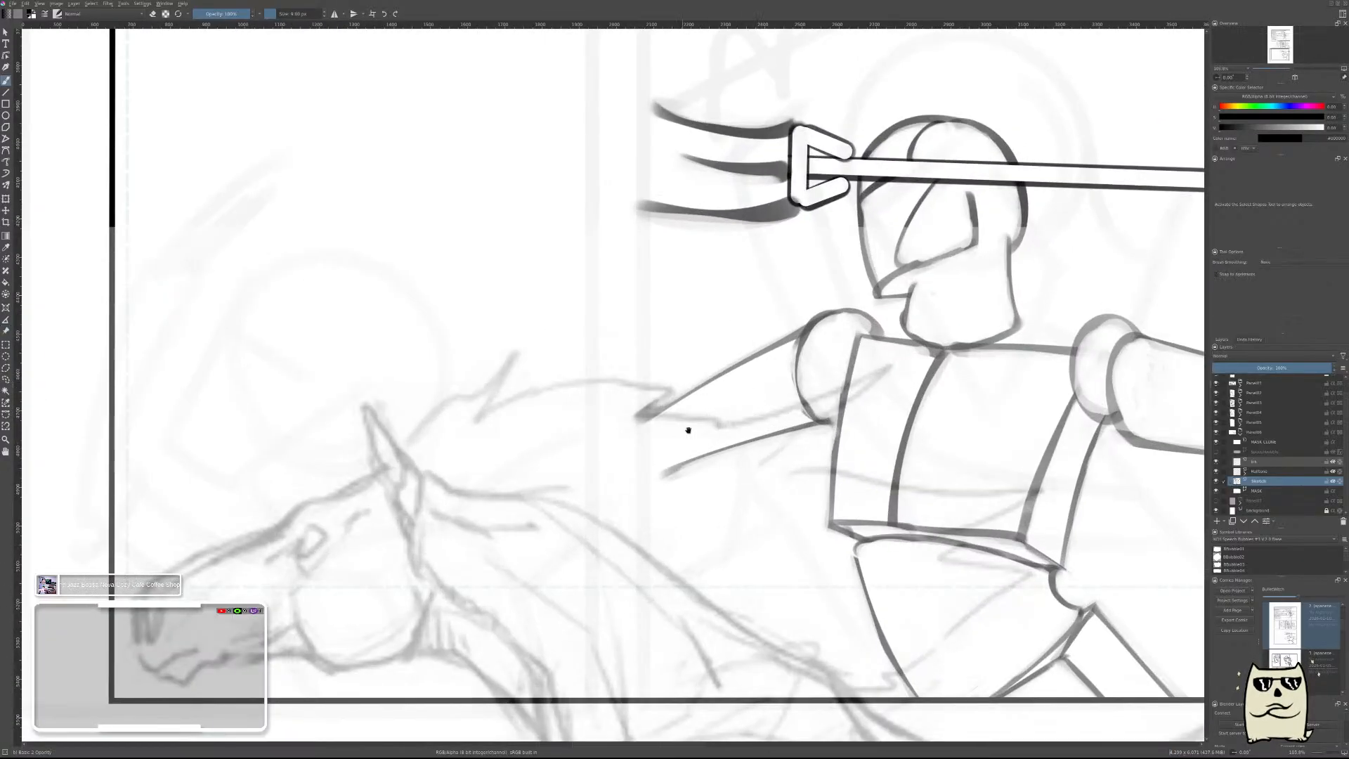
drag(688, 430, 765, 399)
key(])
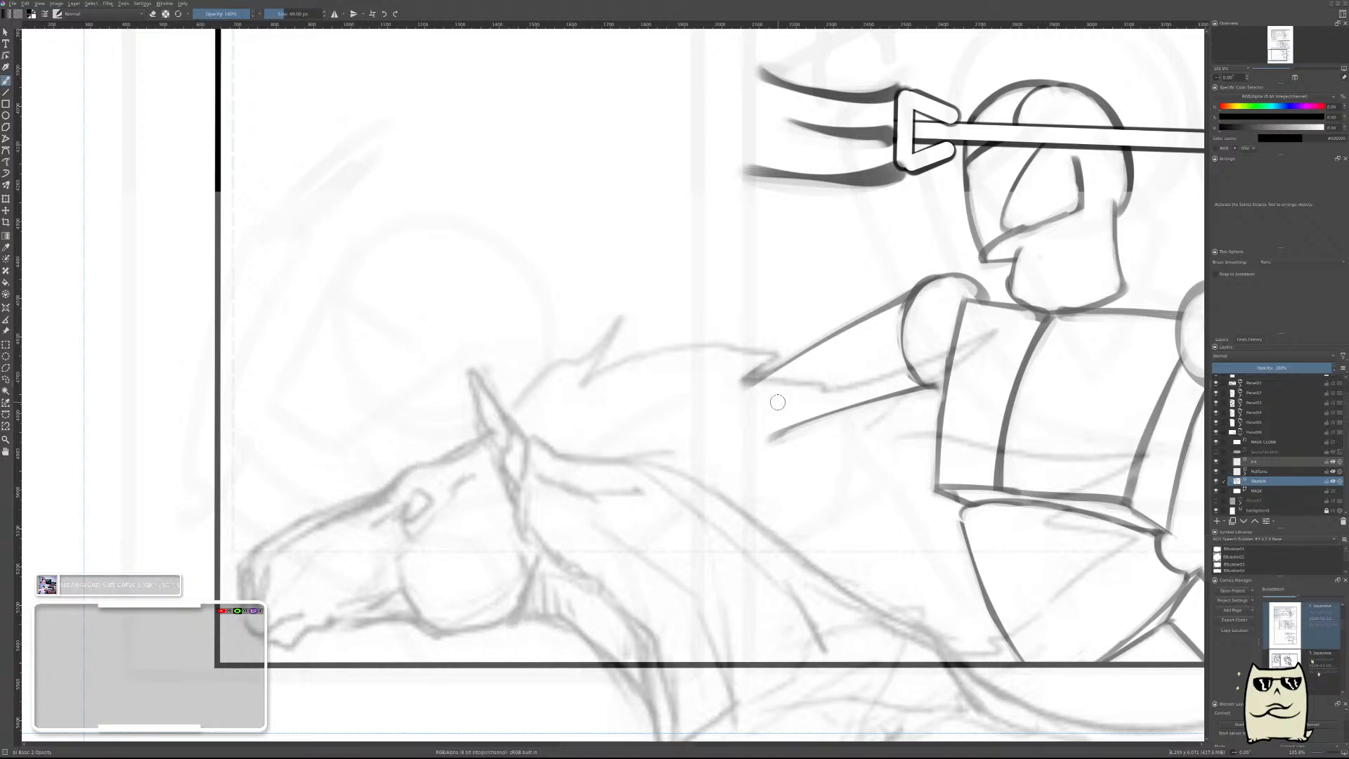
drag(752, 383, 766, 437)
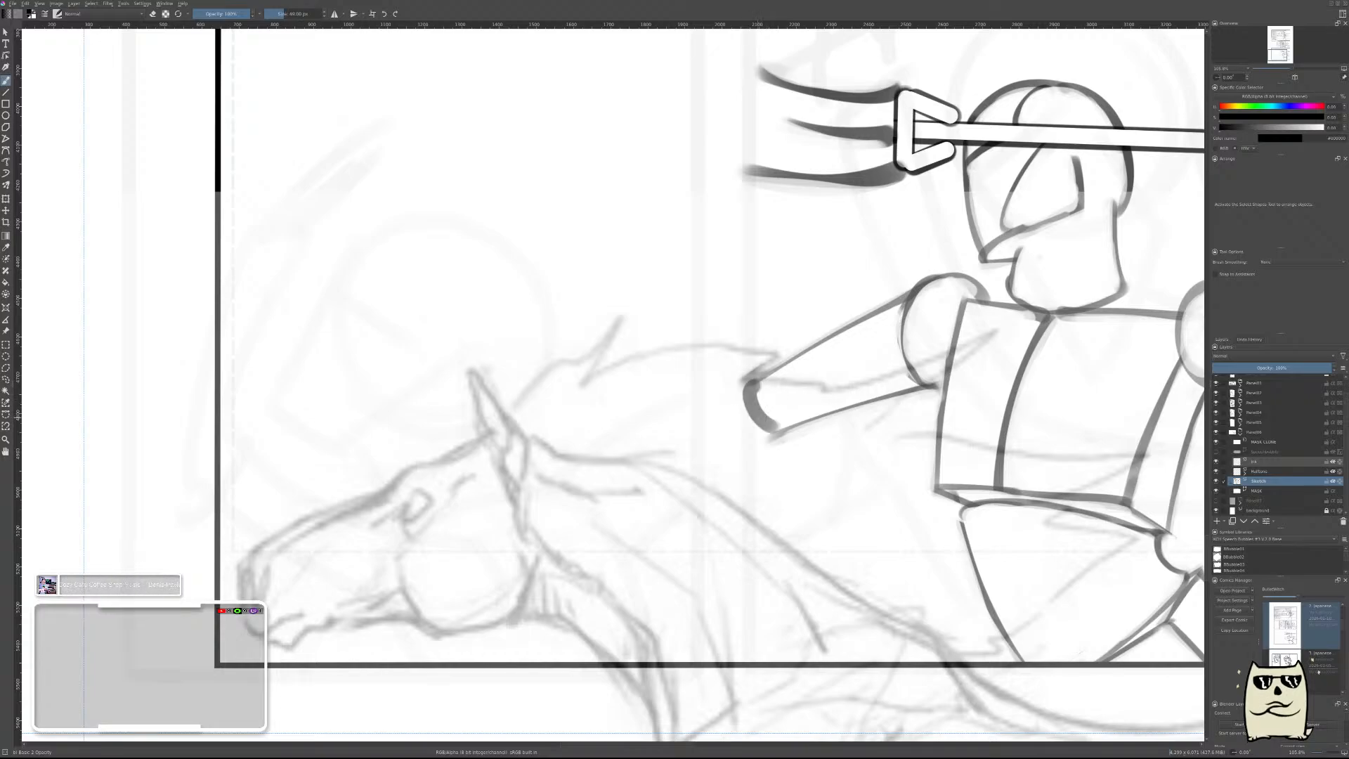
key(ctrl+z)
drag(752, 383, 766, 440)
key(ctrl+z)
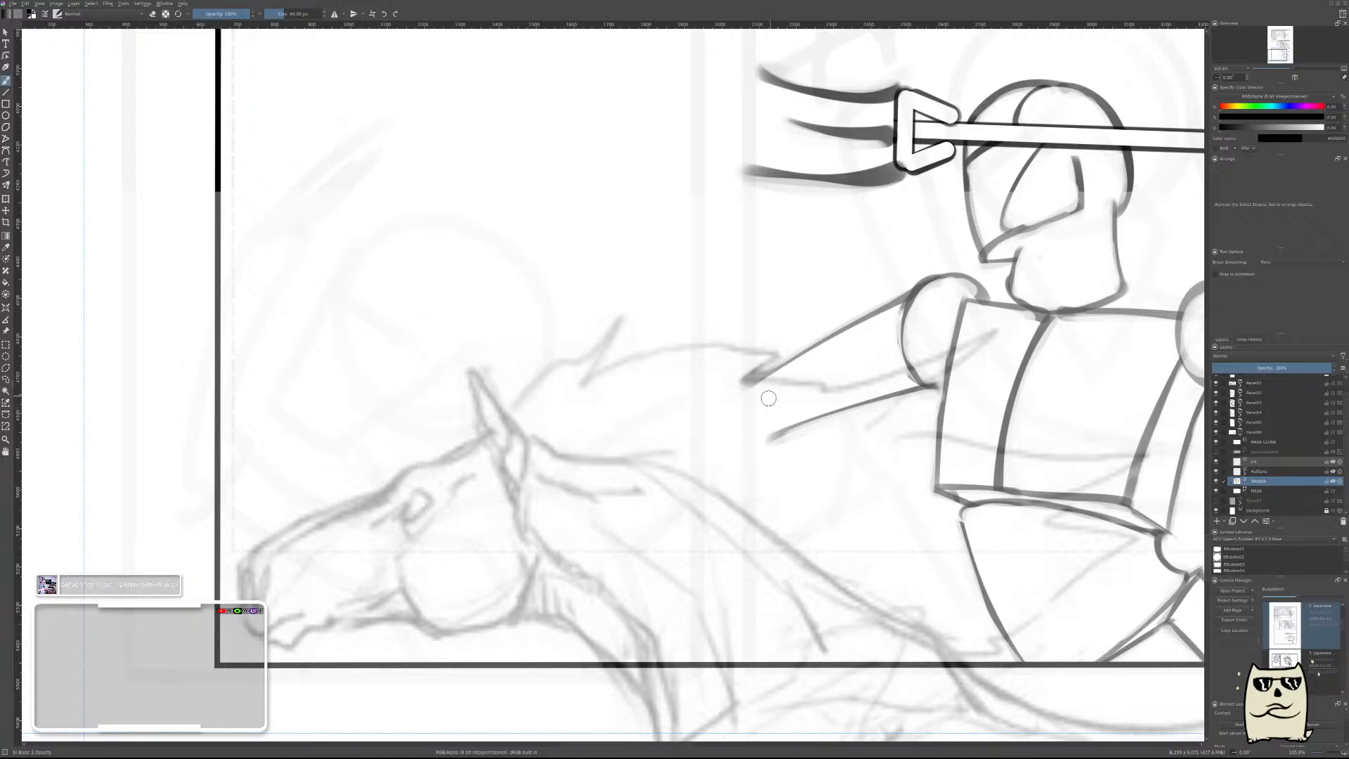
drag(753, 381, 778, 430)
key(ctrl+z)
drag(754, 381, 773, 425)
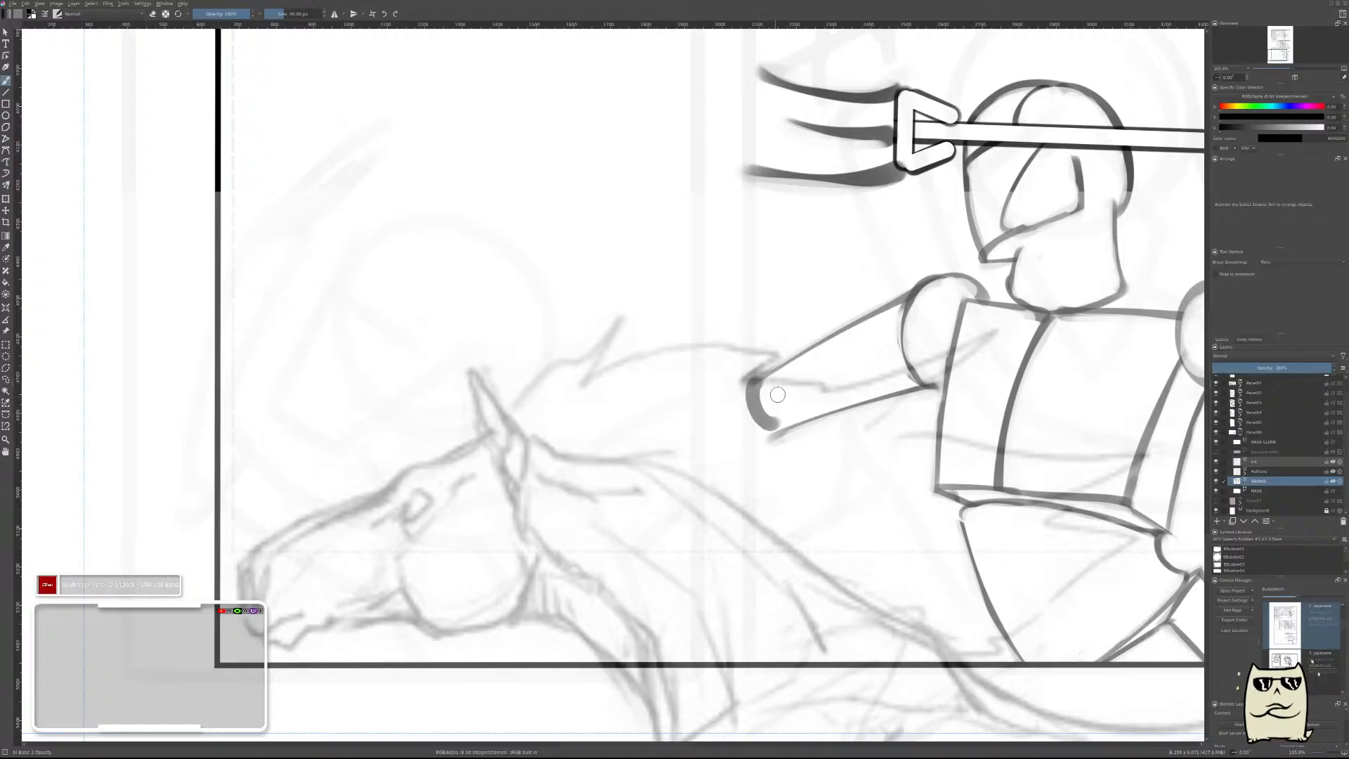
Erase the inner side of the upper arm's rounded cap to thin it to a clean outline.
key(e)
drag(761, 387, 777, 429)
key(e)
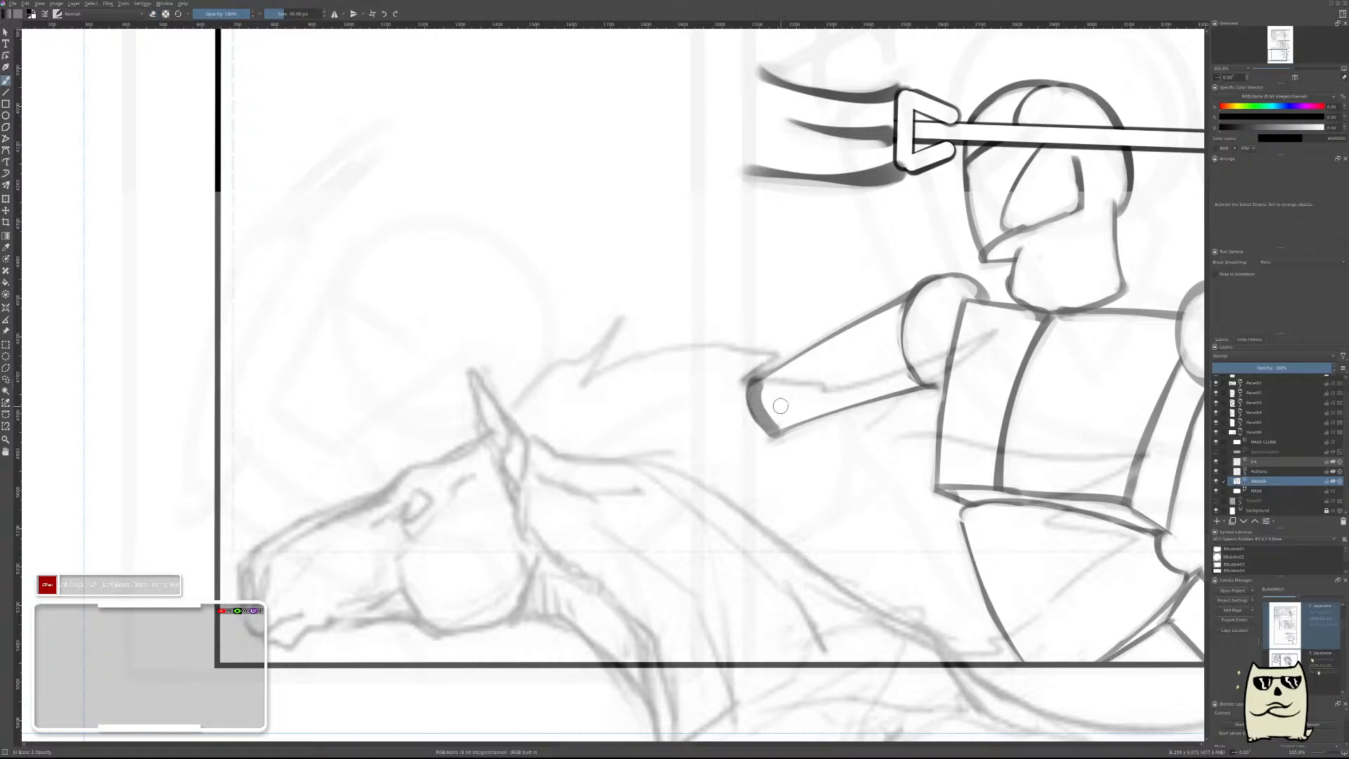
key(ctrl+z)
drag(758, 384, 775, 422)
key(e)
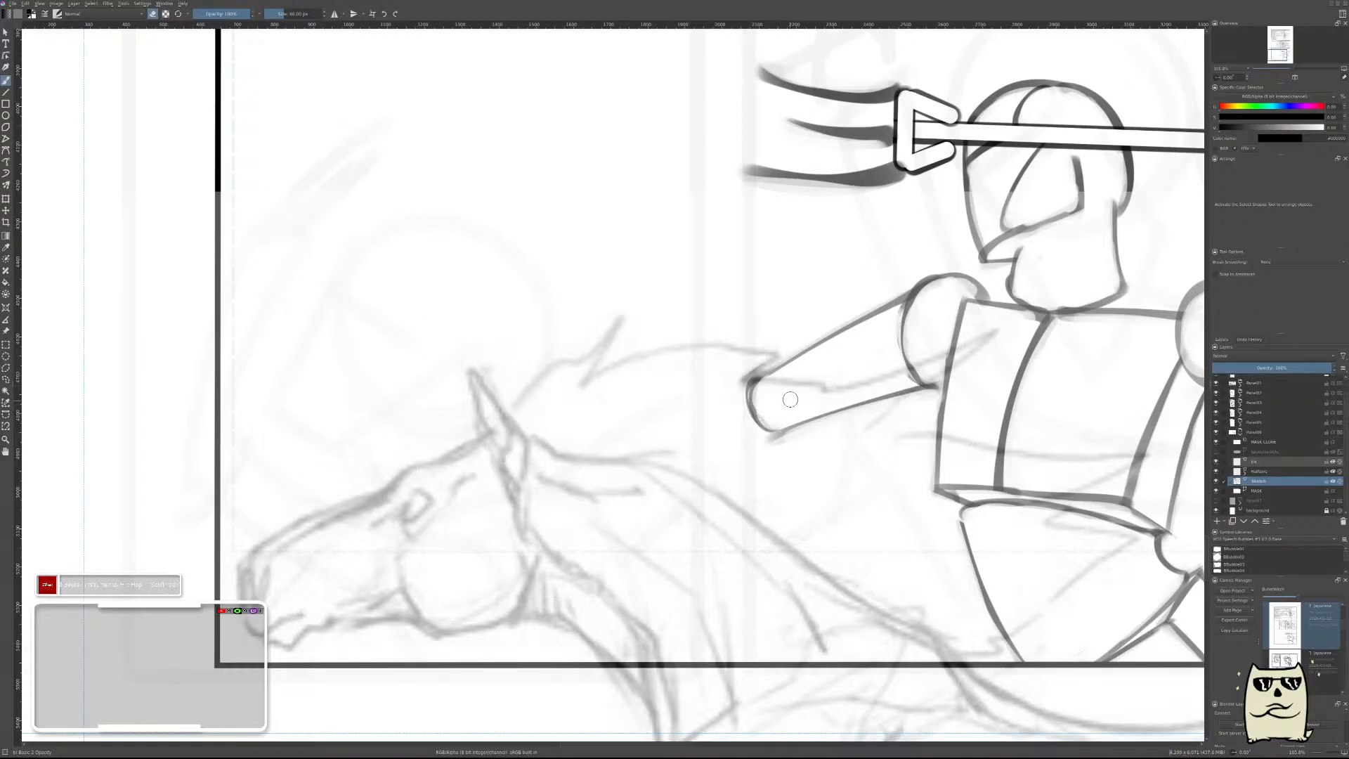
mouse_move(808, 368)
mouse_down()
mouse_move(844, 361)
mouse_move(760, 416)
mouse_move(717, 414)
mouse_up()
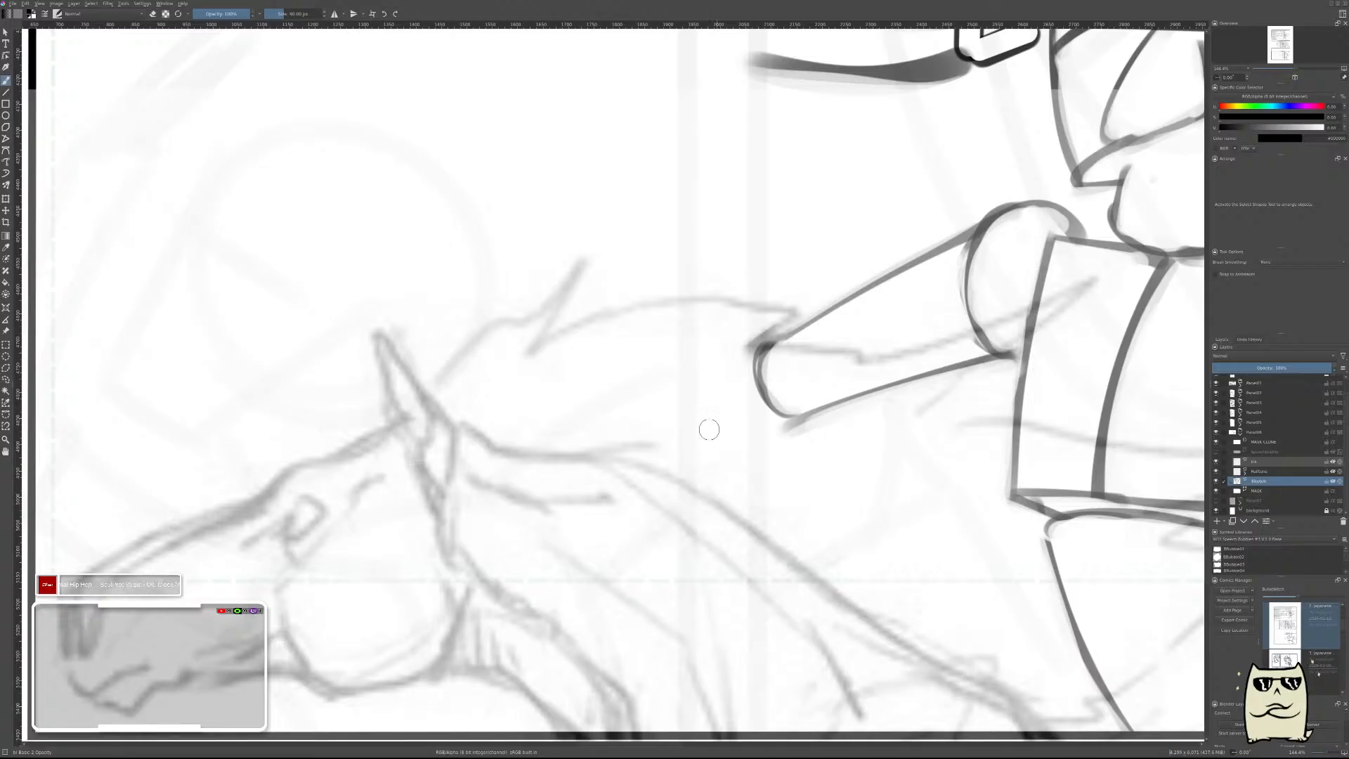
Draw a thin curve beside the upper arm's cap to form the rounded elbow end of the forearm.
drag(820, 334, 910, 384)
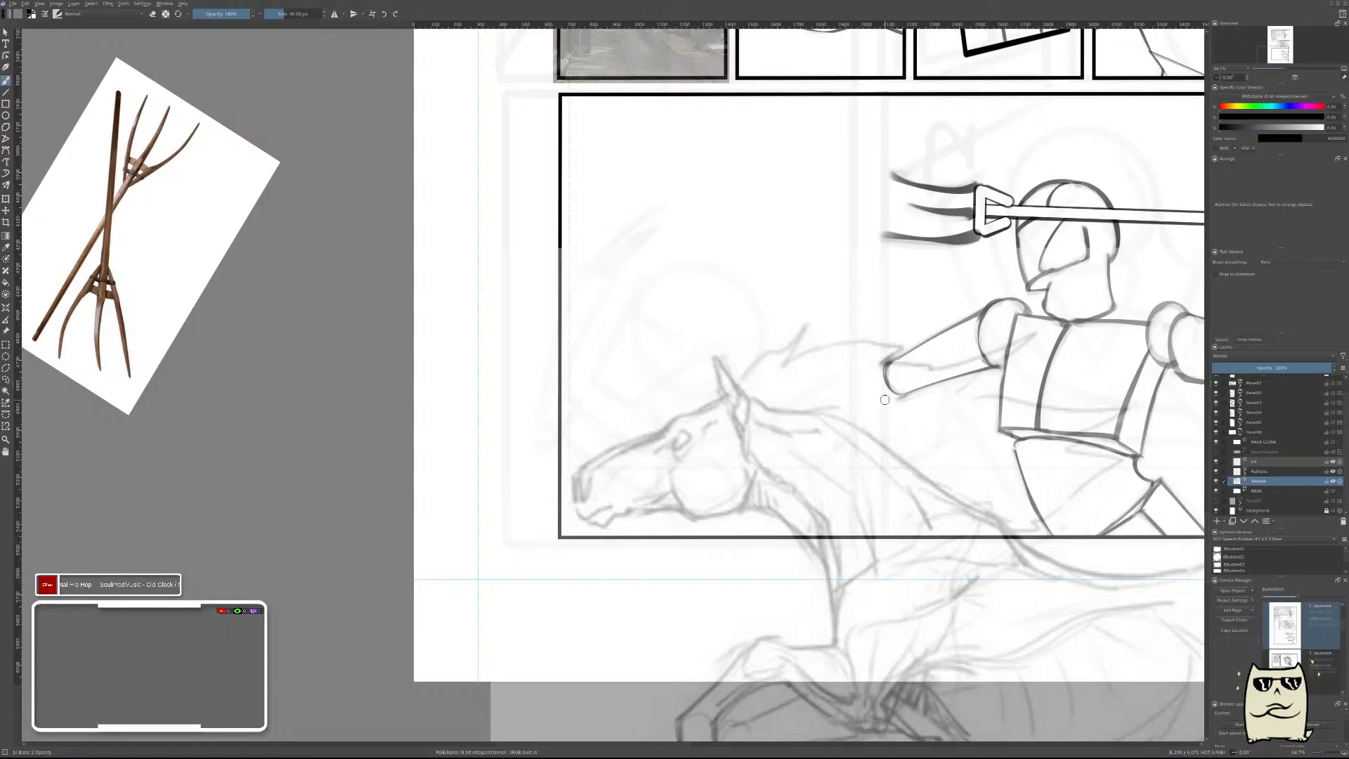
scroll(893, 420, up, 5)
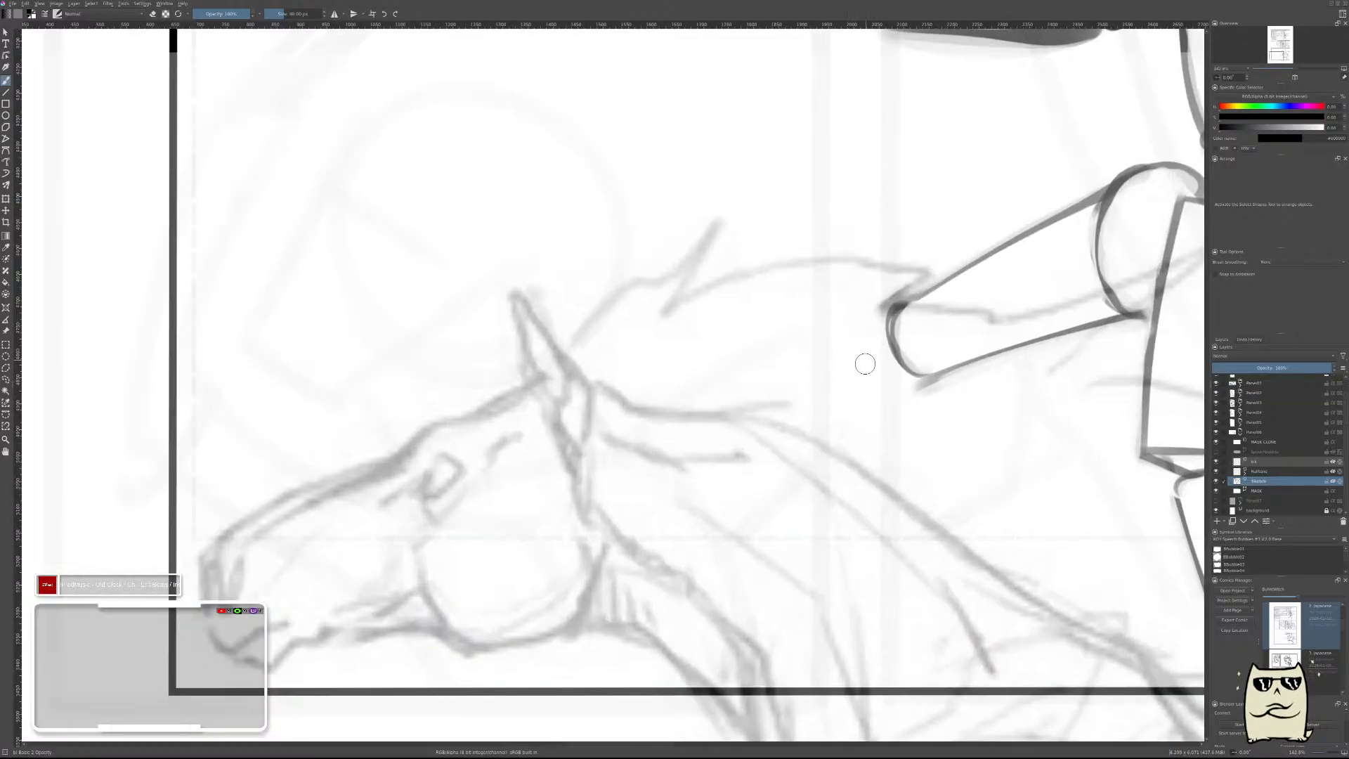
mouse_move(865, 364)
mouse_down()
mouse_move(898, 379)
mouse_move(853, 364)
mouse_move(857, 346)
mouse_move(870, 387)
mouse_move(868, 349)
mouse_move(861, 378)
mouse_up()
key(ctrl+z)
key(ctrl+z)
key(e)
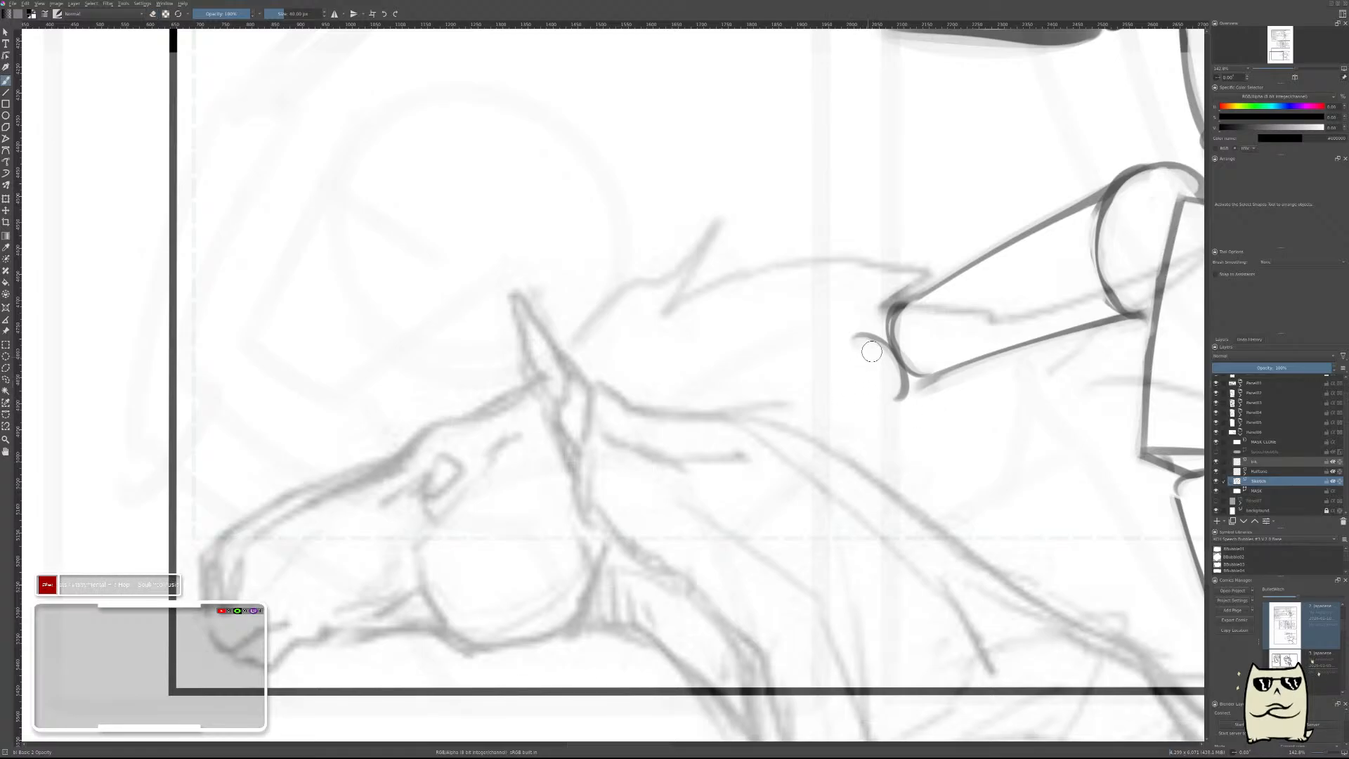
Draw the forearm's upper edge from the elbow curve down toward the horse's neck and thin it to a fine line.
drag(860, 344, 758, 422)
key(ctrl+z)
drag(855, 349, 754, 432)
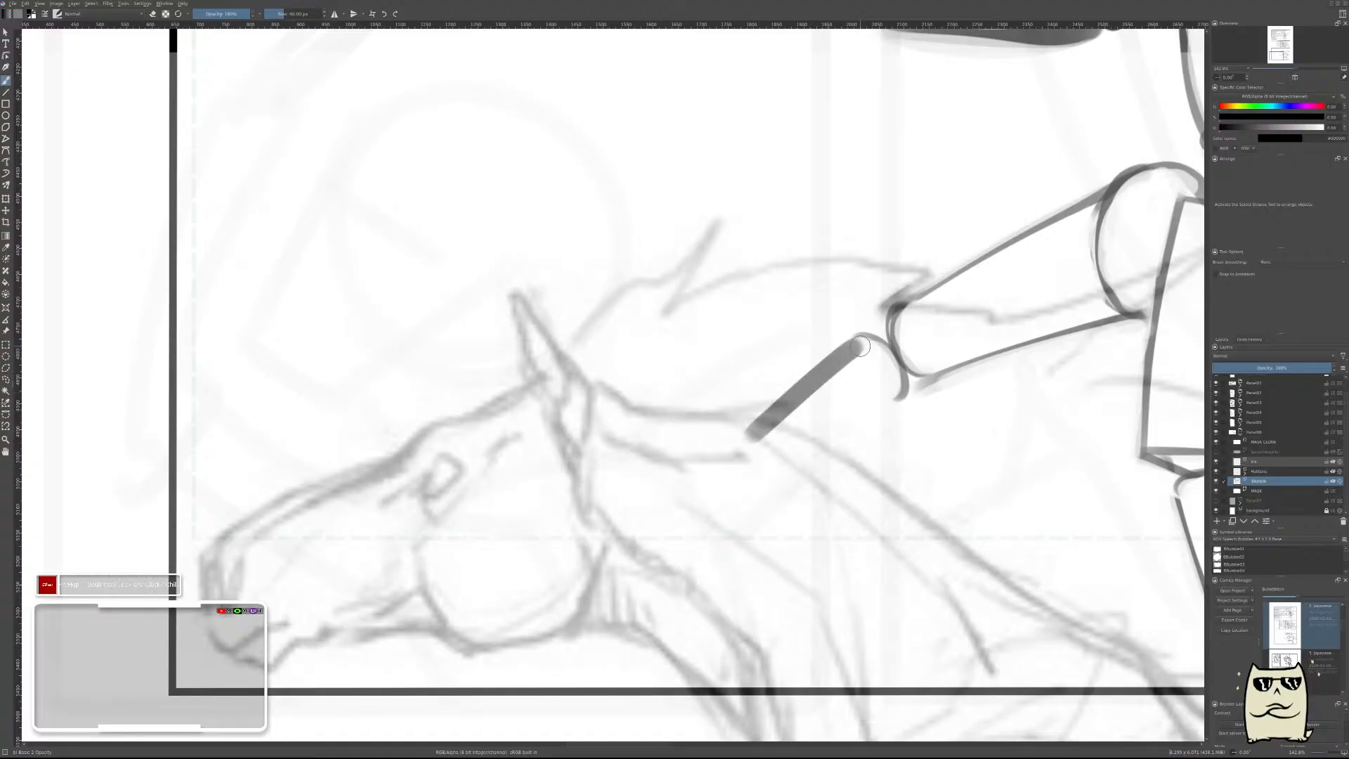
key(ctrl+z)
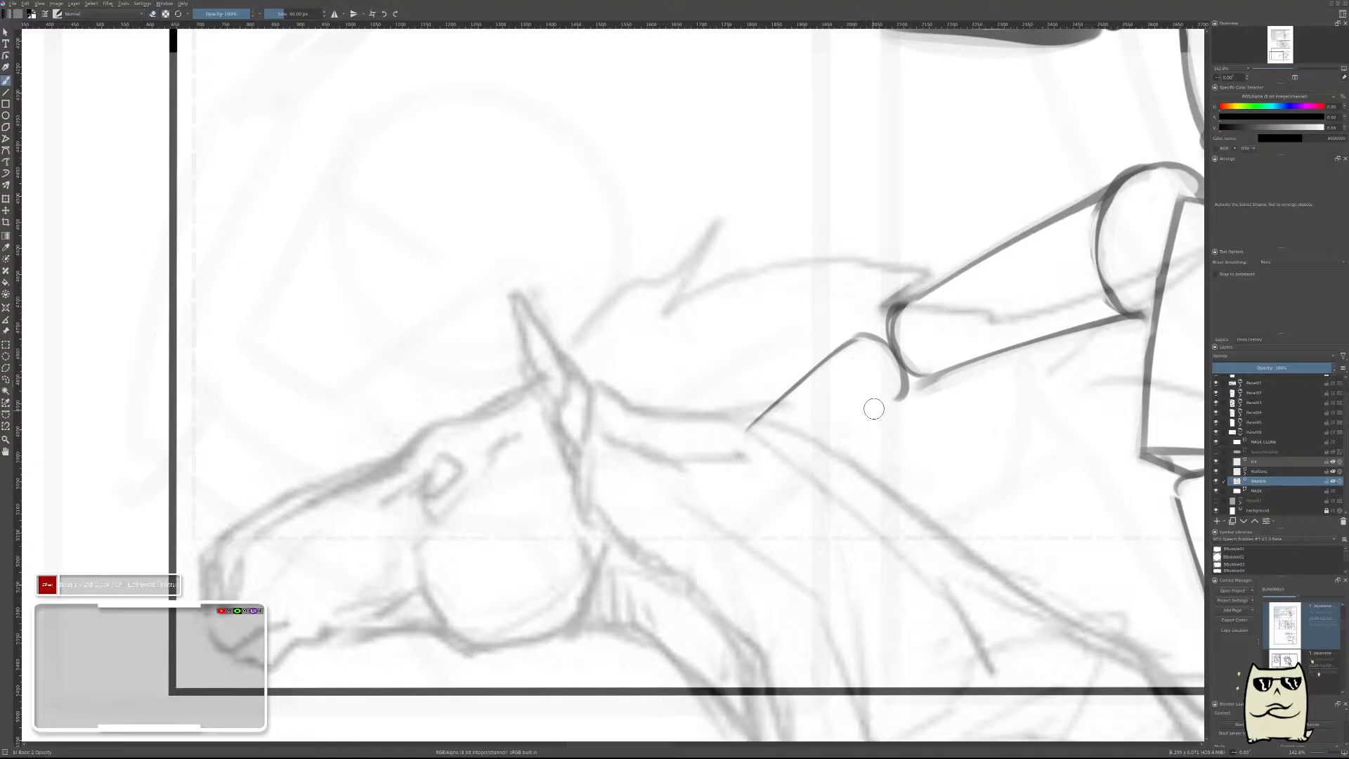
Draw the forearm's lower edge from the elbow, tapering toward the wrist, and erase along it to leave a thin line.
drag(892, 391, 822, 456)
key(ctrl+z)
drag(887, 388, 797, 482)
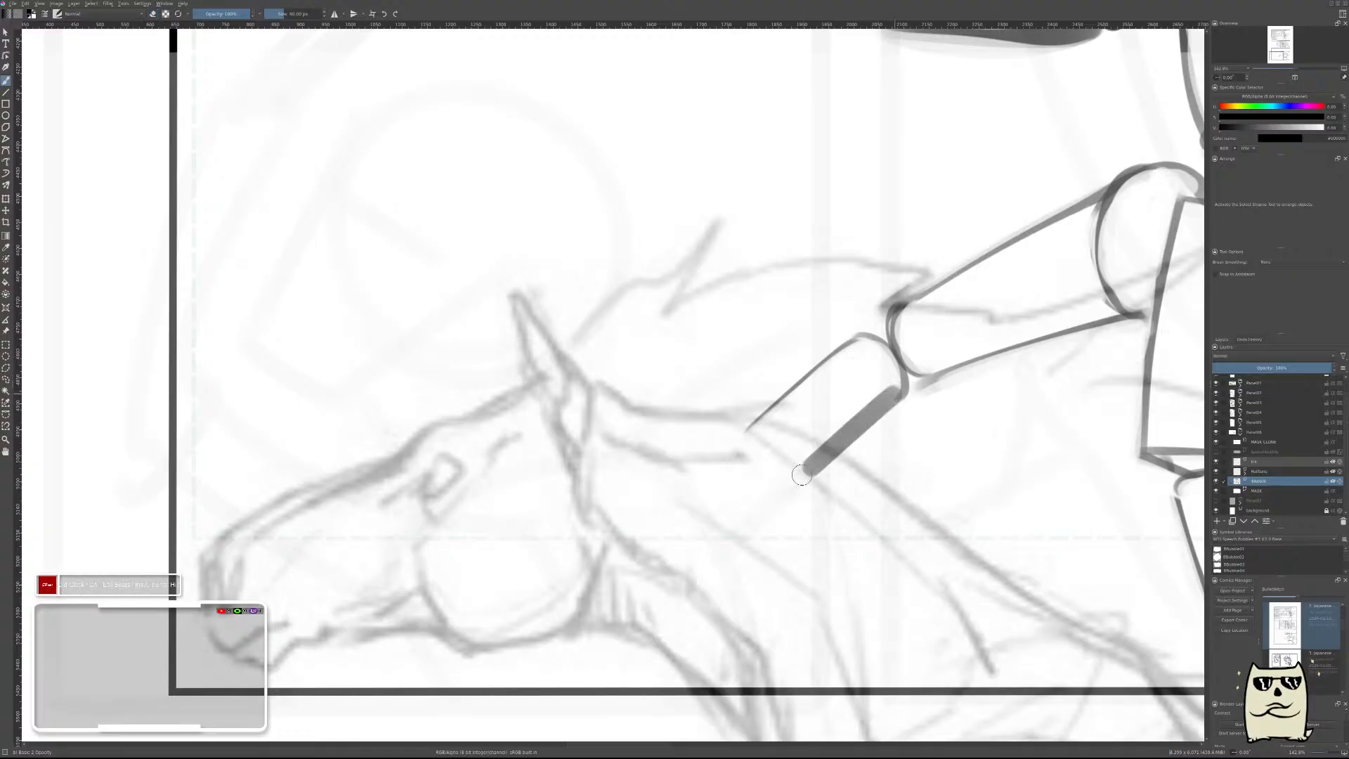
key(ctrl+z)
drag(881, 404, 791, 466)
key(ctrl+z)
drag(905, 388, 798, 467)
key(ctrl+z)
drag(906, 388, 801, 450)
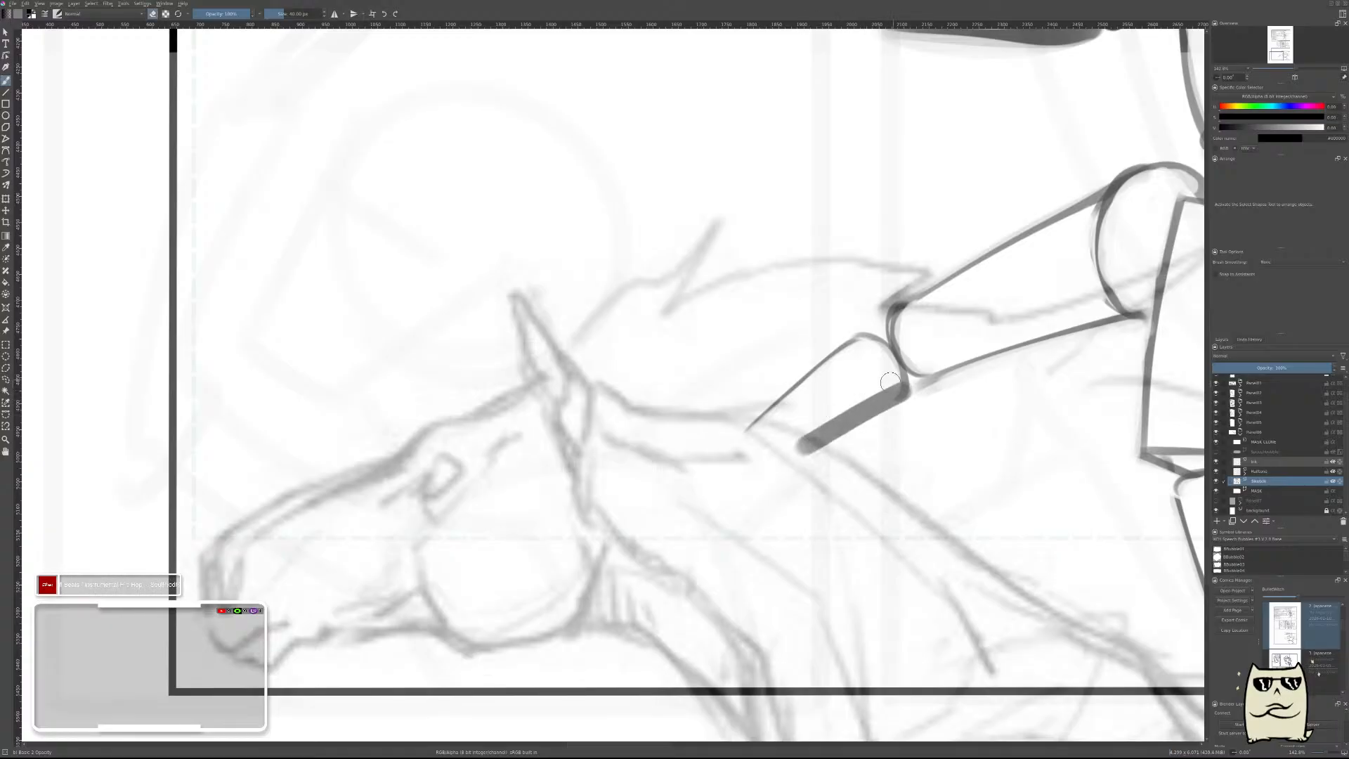
drag(890, 381, 800, 440)
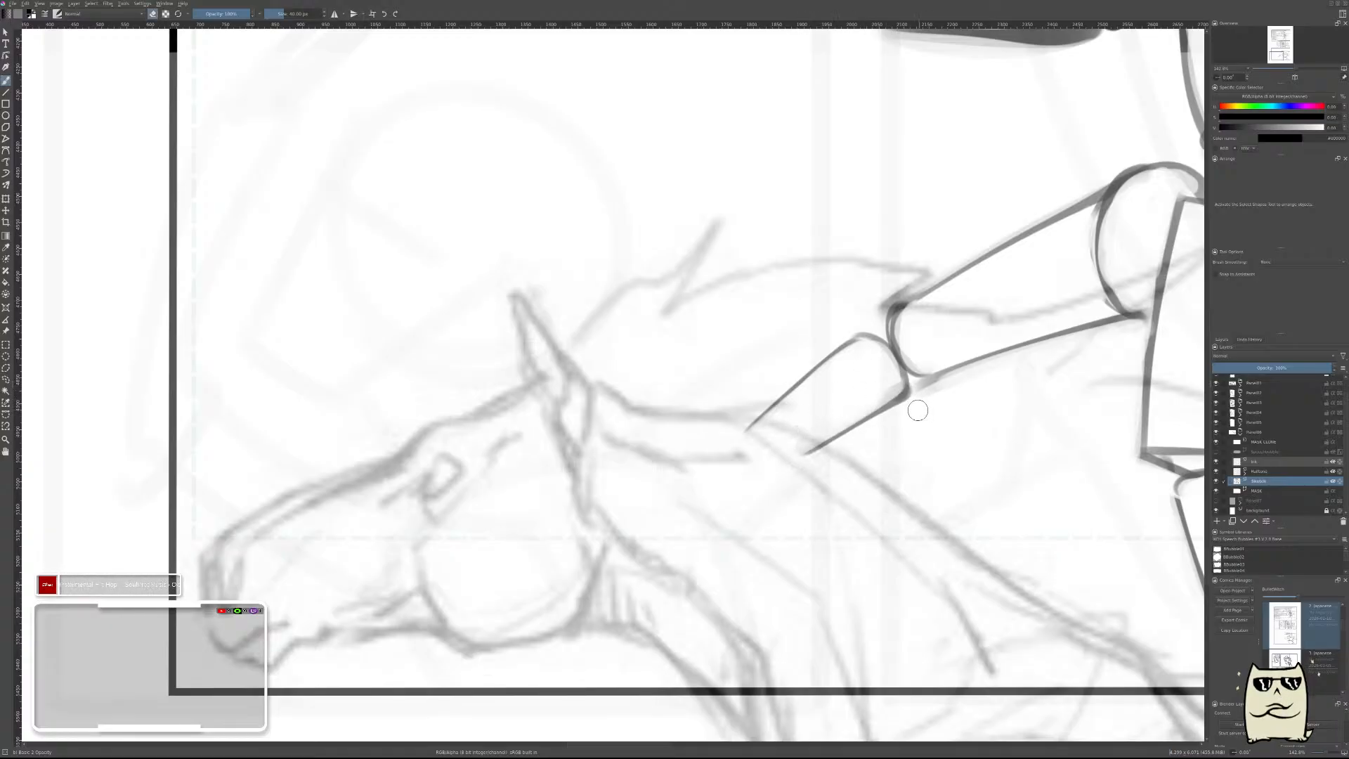
Add a paint layer above the sketch, try strokes at the elbow joint and merge the layer down into the sketch.
scroll(884, 392, down, 5)
scroll(909, 378, up, 5)
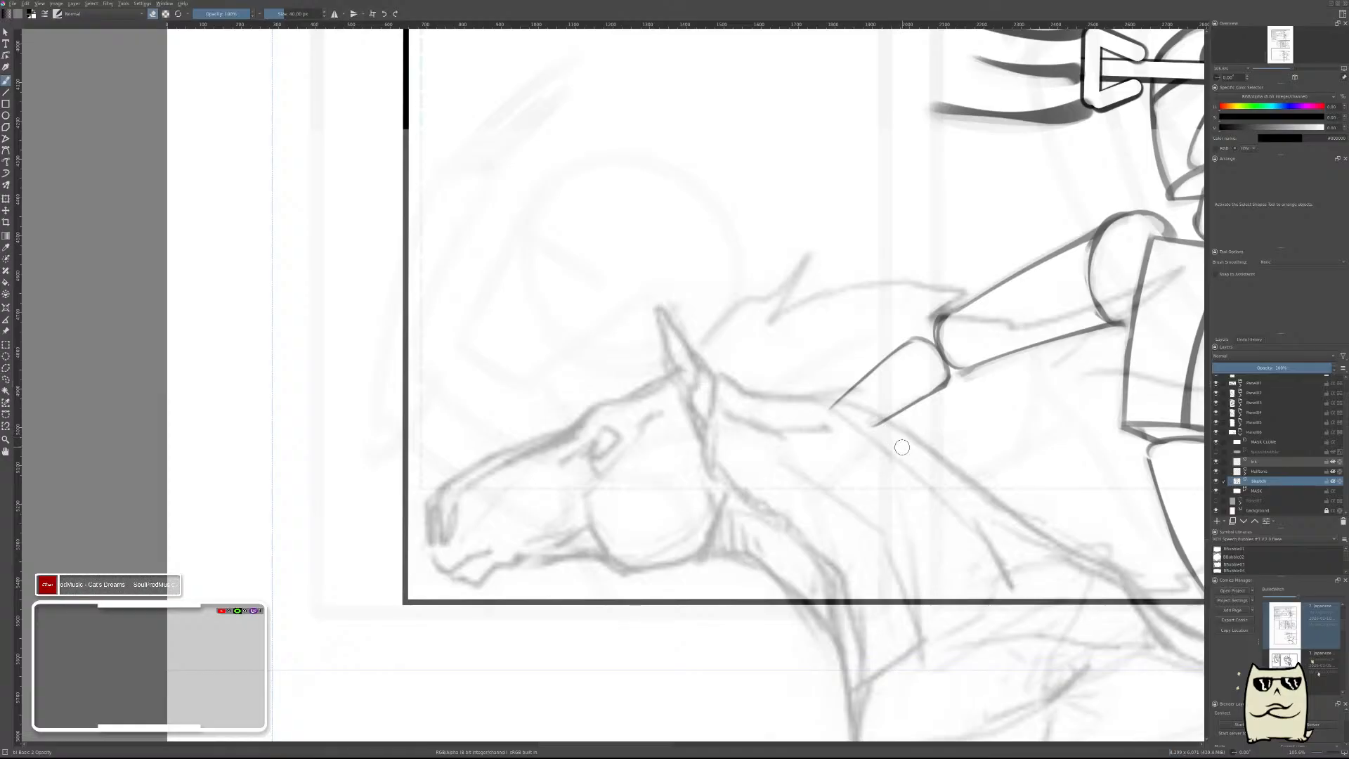
scroll(901, 448, down, 4)
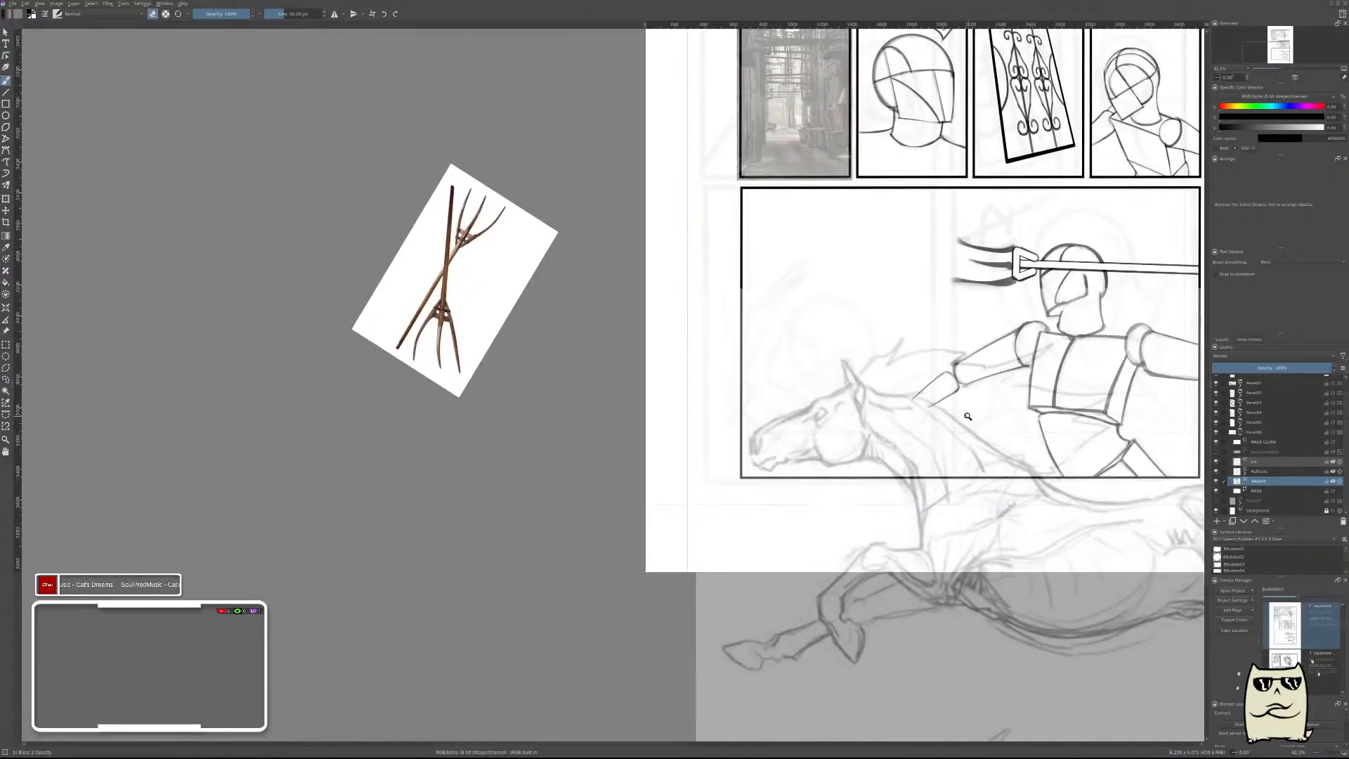
scroll(967, 416, up, 4)
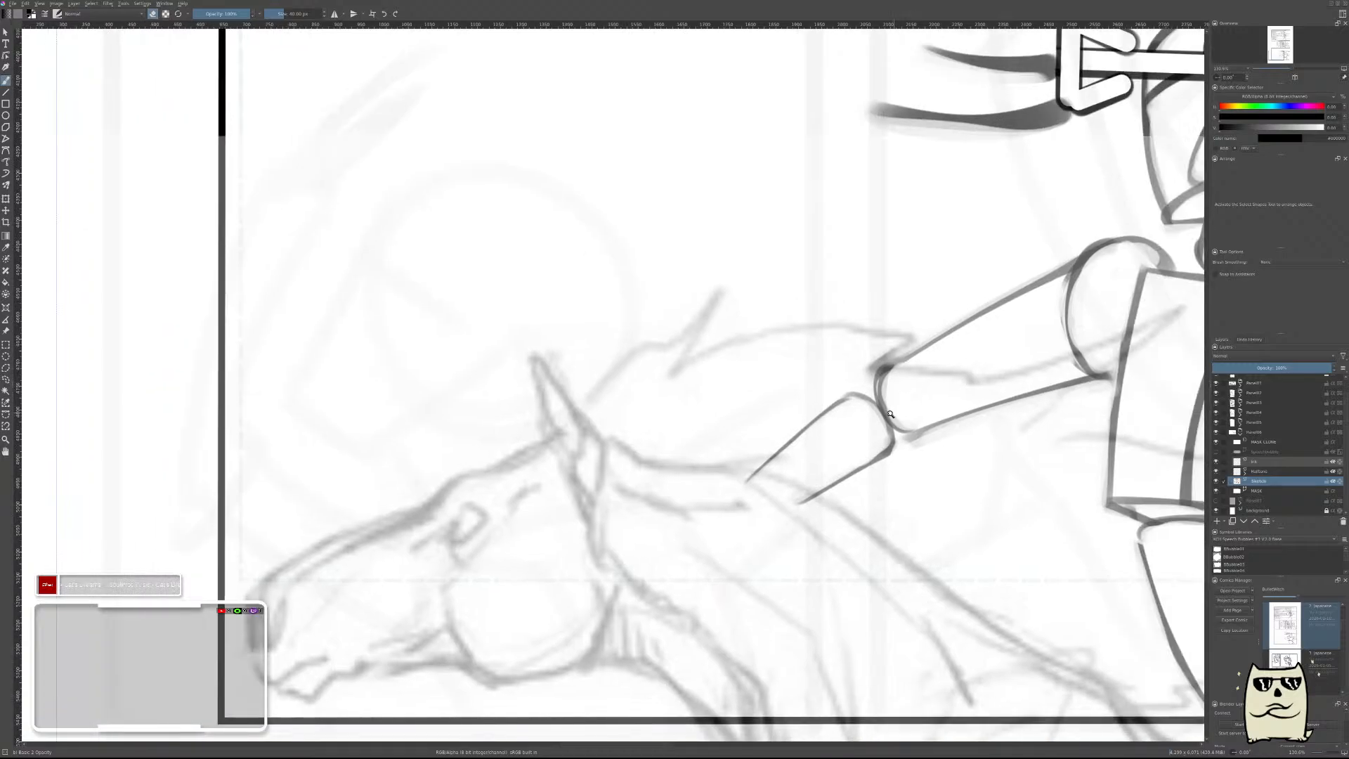
scroll(890, 415, up, 2)
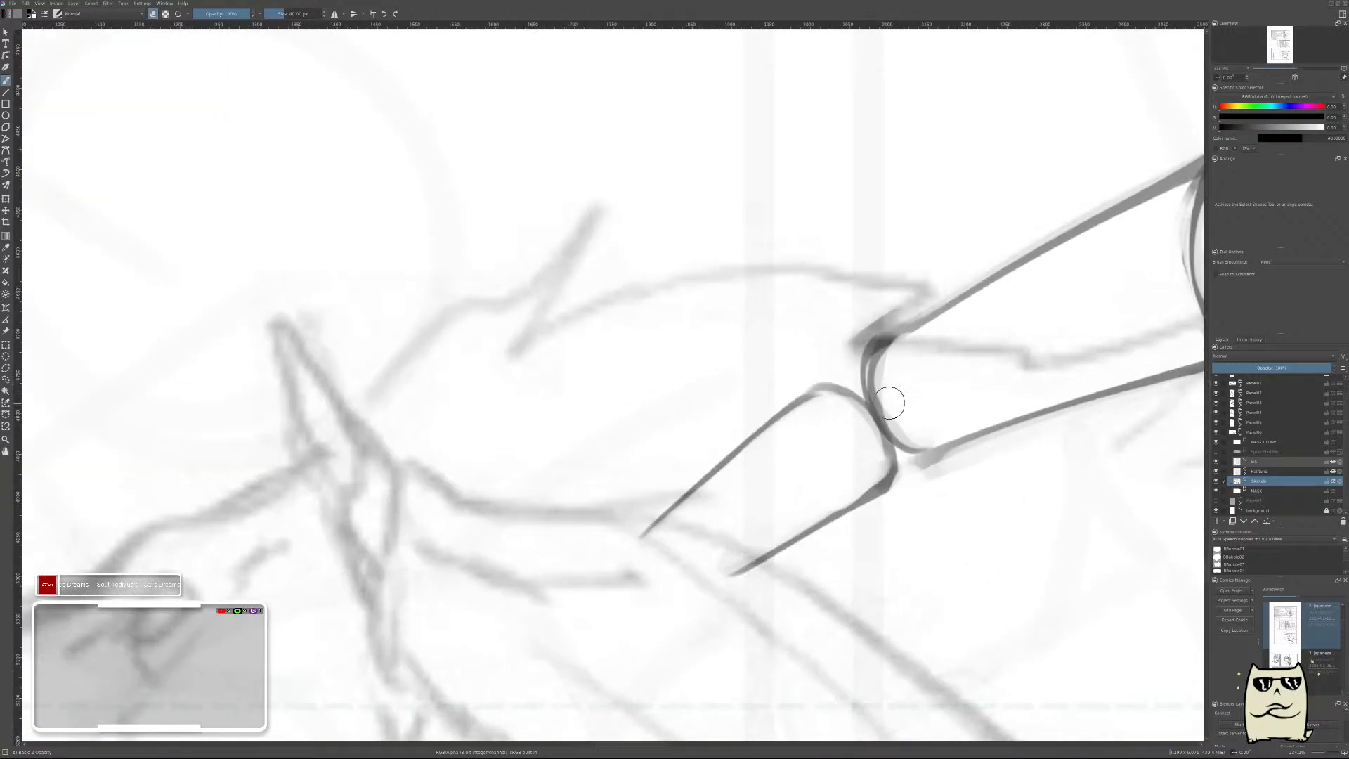
key(Insert)
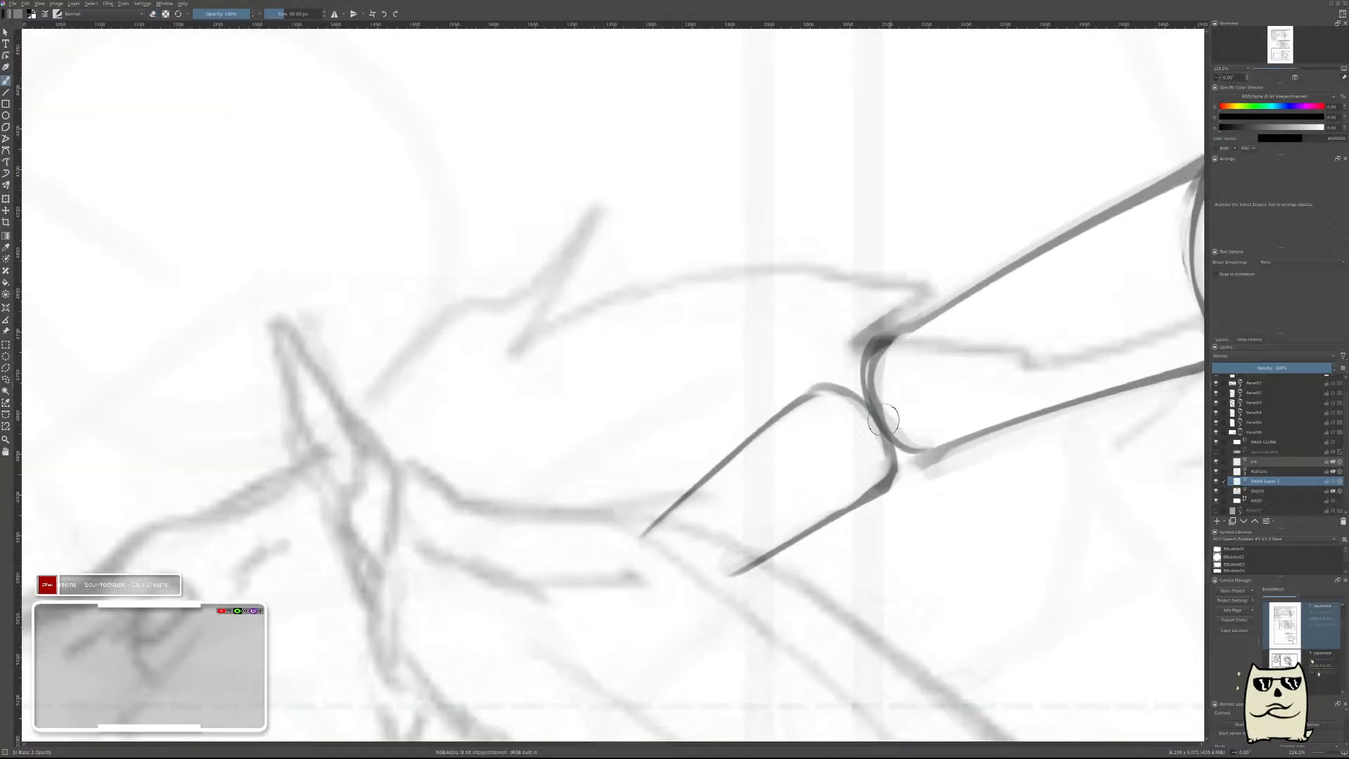
mouse_move(850, 410)
mouse_down()
mouse_move(903, 432)
mouse_move(909, 380)
mouse_move(853, 407)
mouse_move(907, 429)
mouse_move(887, 377)
mouse_move(892, 397)
mouse_move(854, 398)
mouse_move(867, 419)
mouse_move(871, 391)
mouse_move(862, 401)
mouse_move(897, 396)
mouse_move(889, 377)
mouse_move(901, 397)
mouse_move(907, 372)
mouse_move(921, 378)
mouse_move(872, 416)
mouse_move(902, 418)
mouse_move(889, 432)
mouse_move(935, 391)
mouse_move(908, 417)
mouse_move(918, 426)
mouse_move(914, 412)
mouse_move(852, 407)
mouse_move(869, 399)
mouse_move(822, 415)
mouse_move(851, 433)
mouse_move(835, 437)
mouse_move(863, 436)
mouse_up()
key(ctrl+z)
mouse_move(1016, 339)
mouse_down()
mouse_move(974, 404)
mouse_move(1010, 360)
mouse_up()
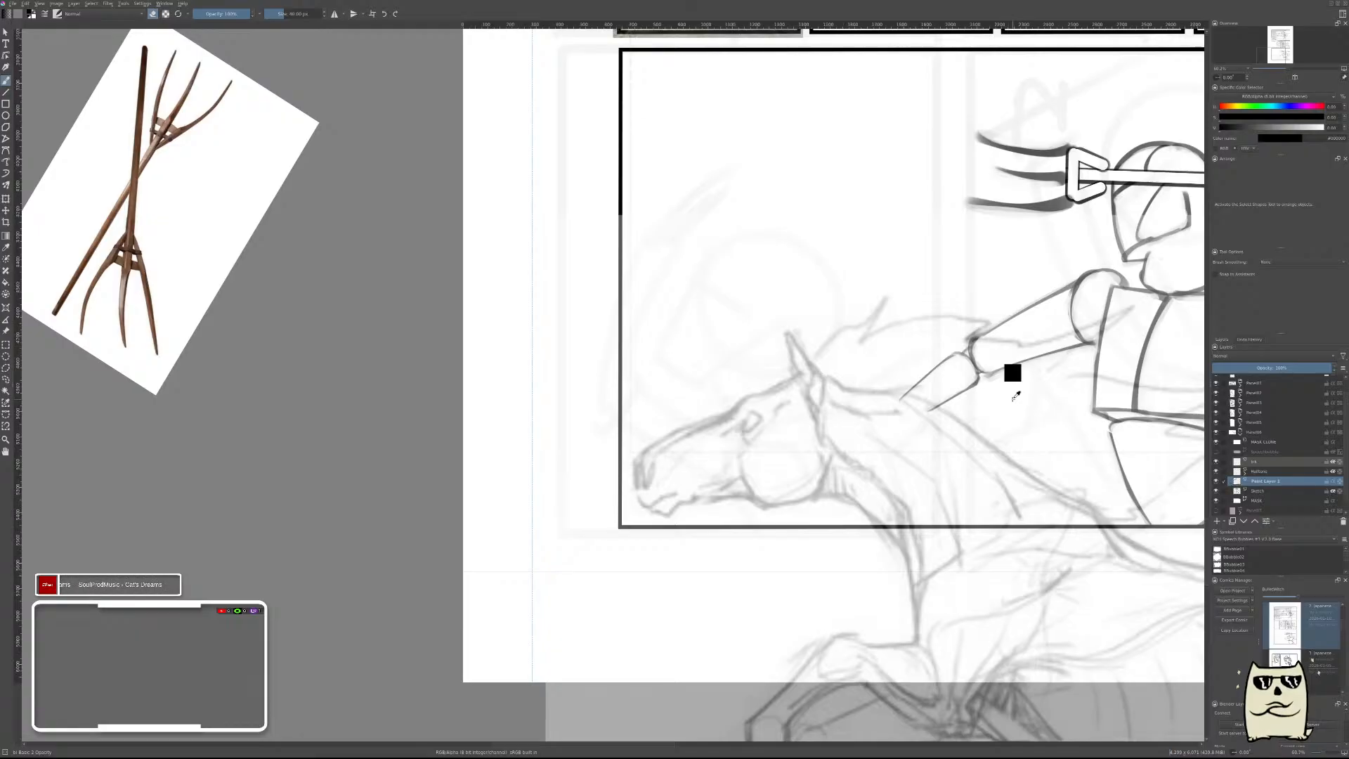
key(ctrl+e)
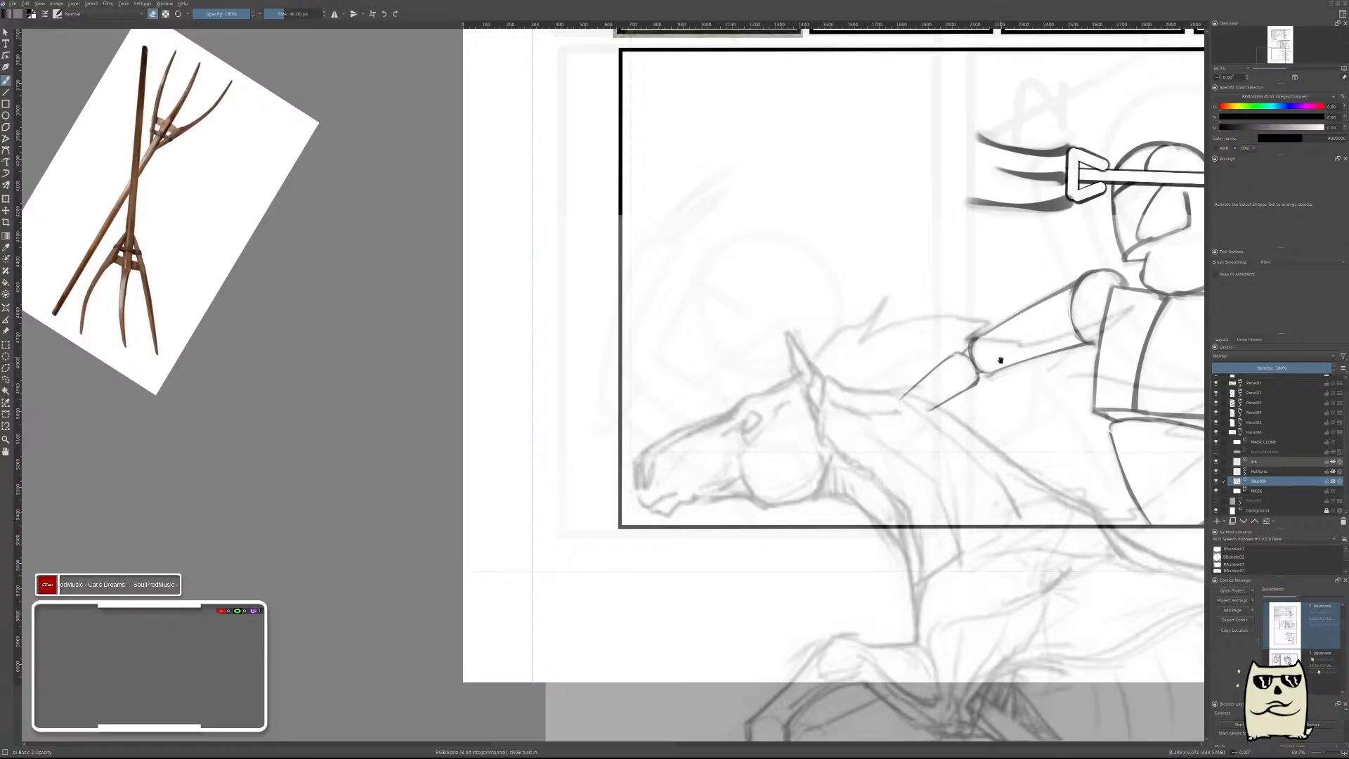
drag(963, 368, 870, 386)
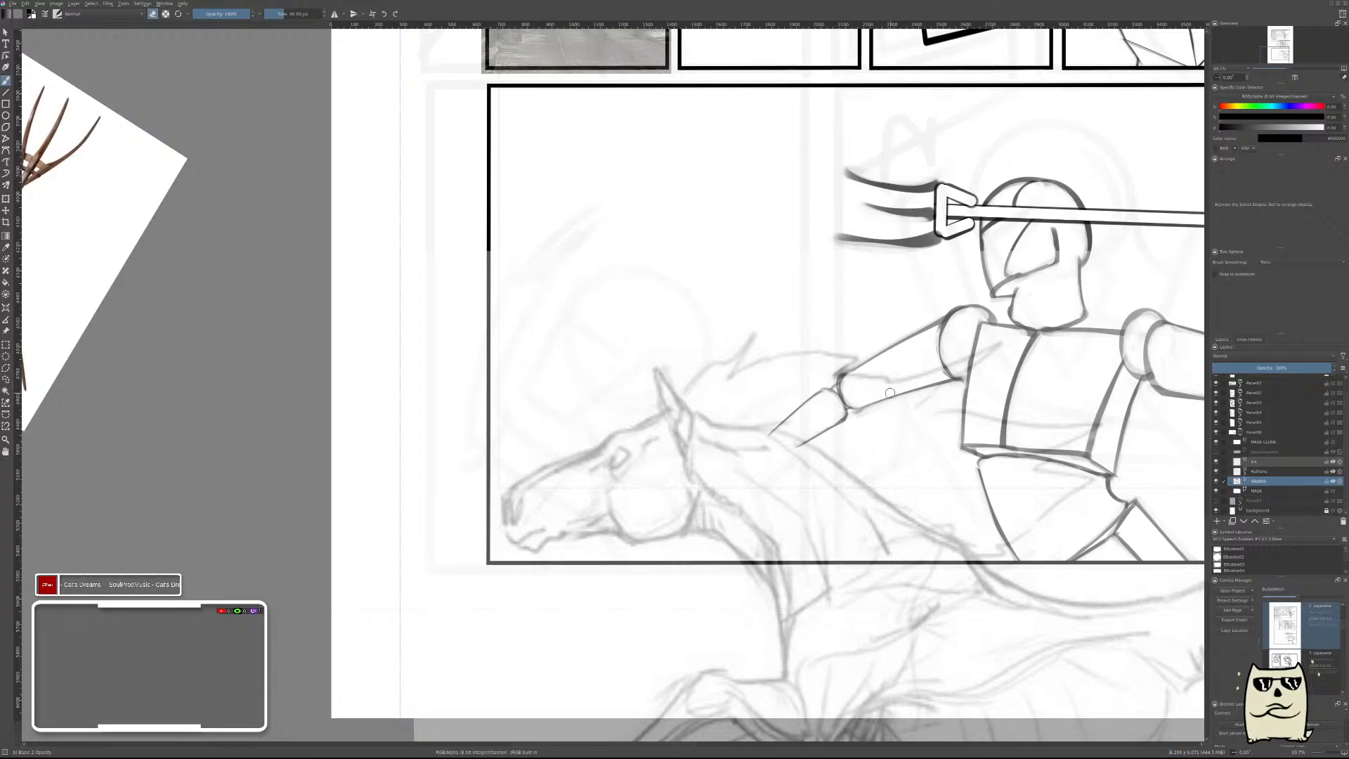
Draw a short slanted straight line across the front of the horse's muzzle and erase along it to thin it.
drag(918, 350, 864, 429)
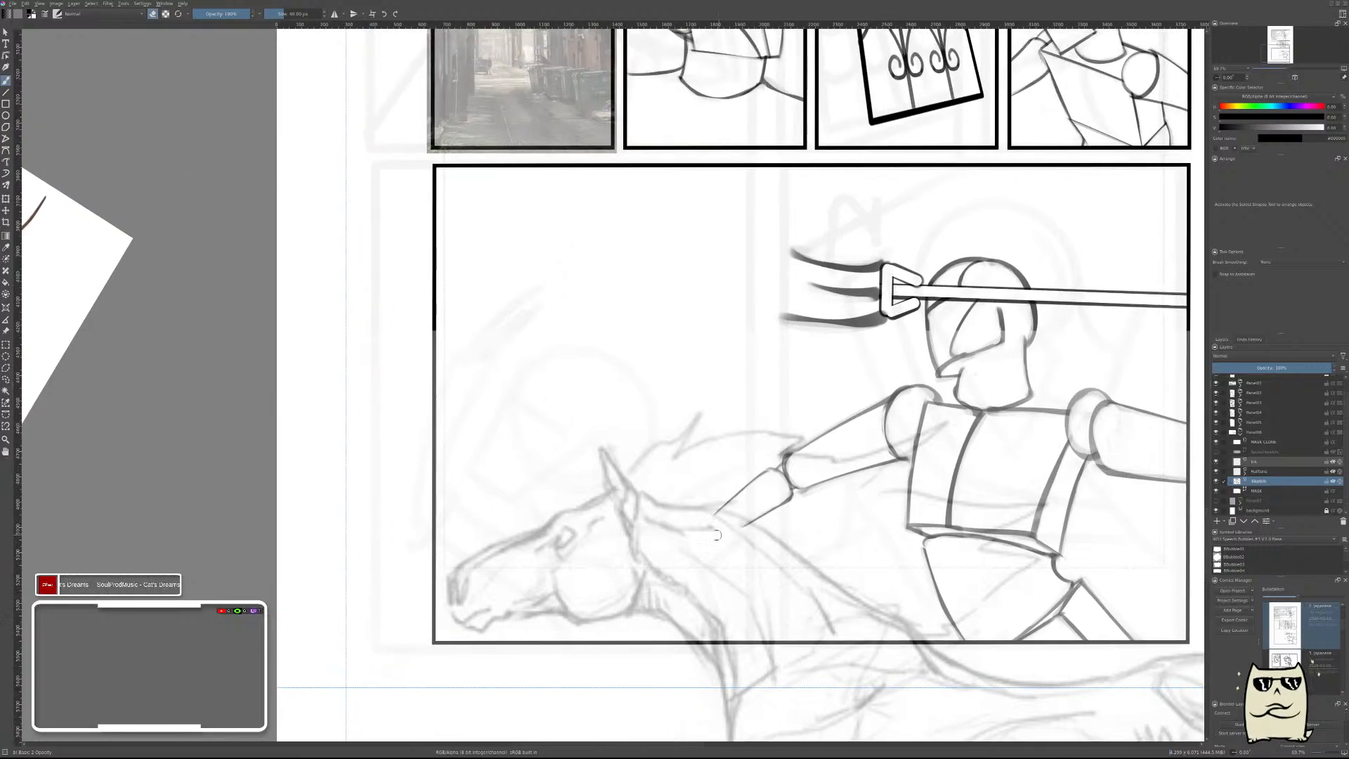
drag(580, 576, 815, 422)
scroll(725, 428, up, 2)
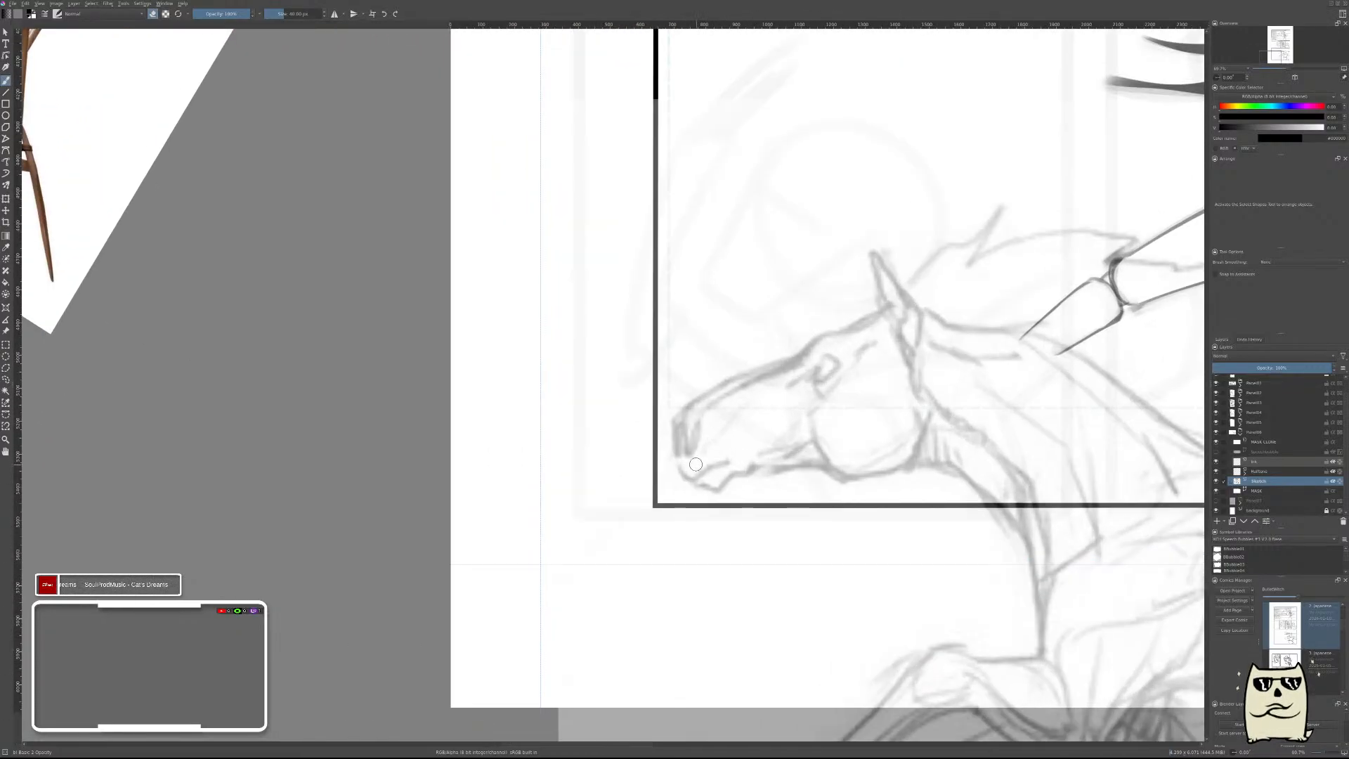
key(e)
drag(676, 427, 693, 488)
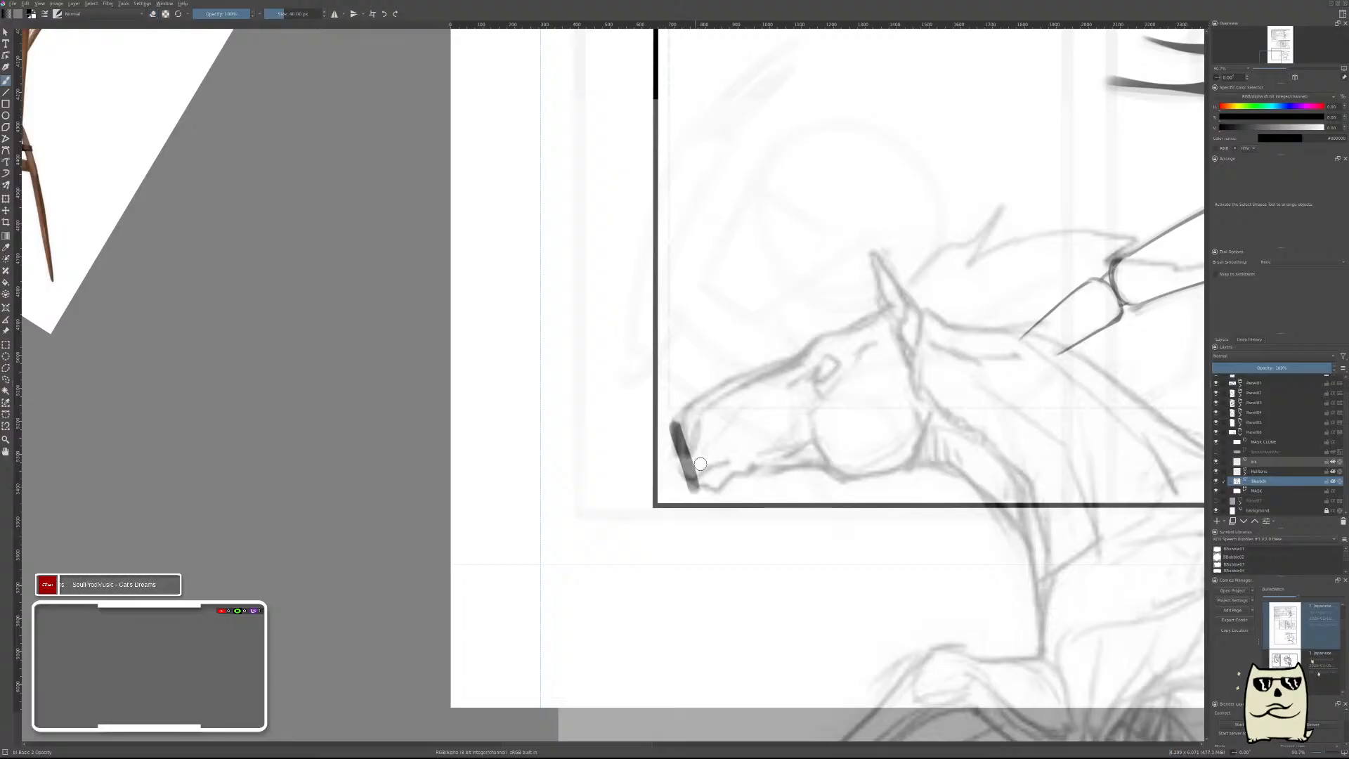
key(ctrl+z)
drag(673, 413, 698, 494)
key(ctrl+z)
drag(672, 417, 699, 492)
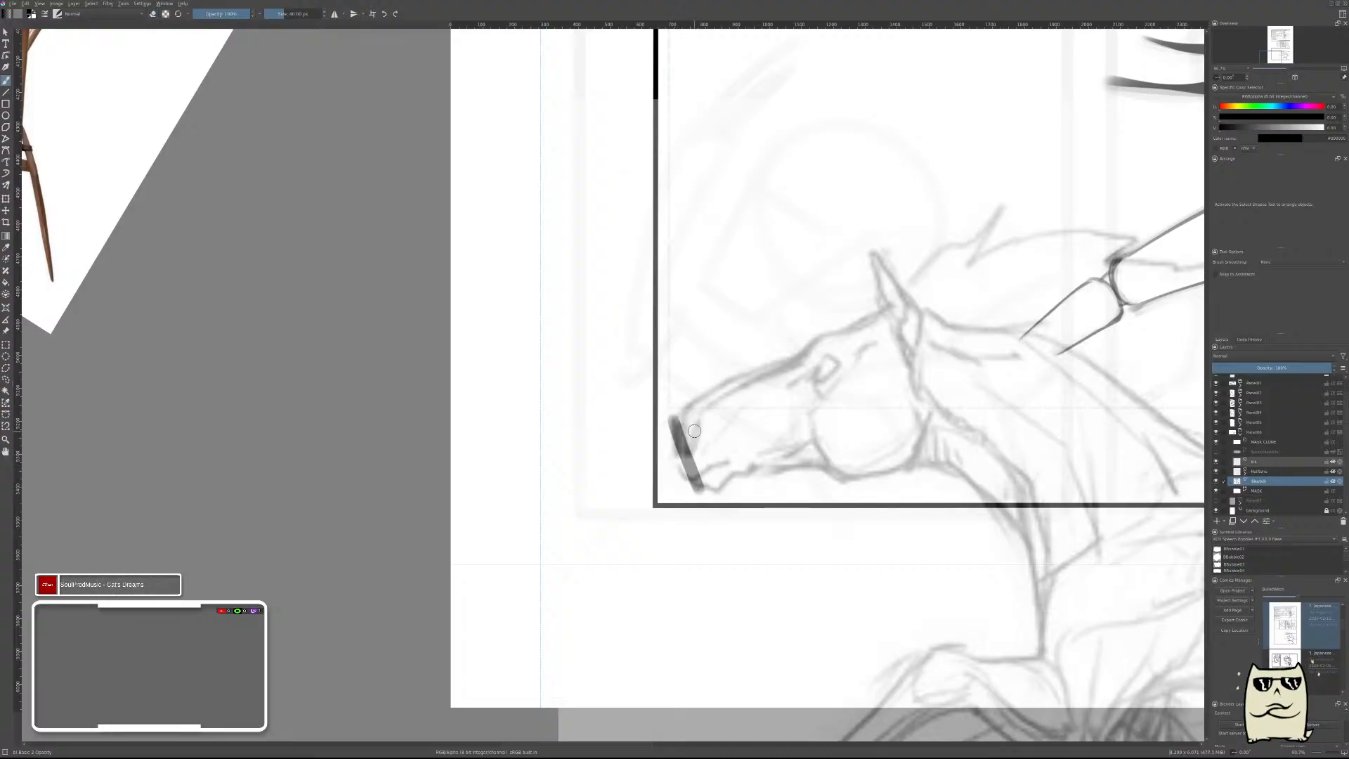
drag(677, 410, 703, 485)
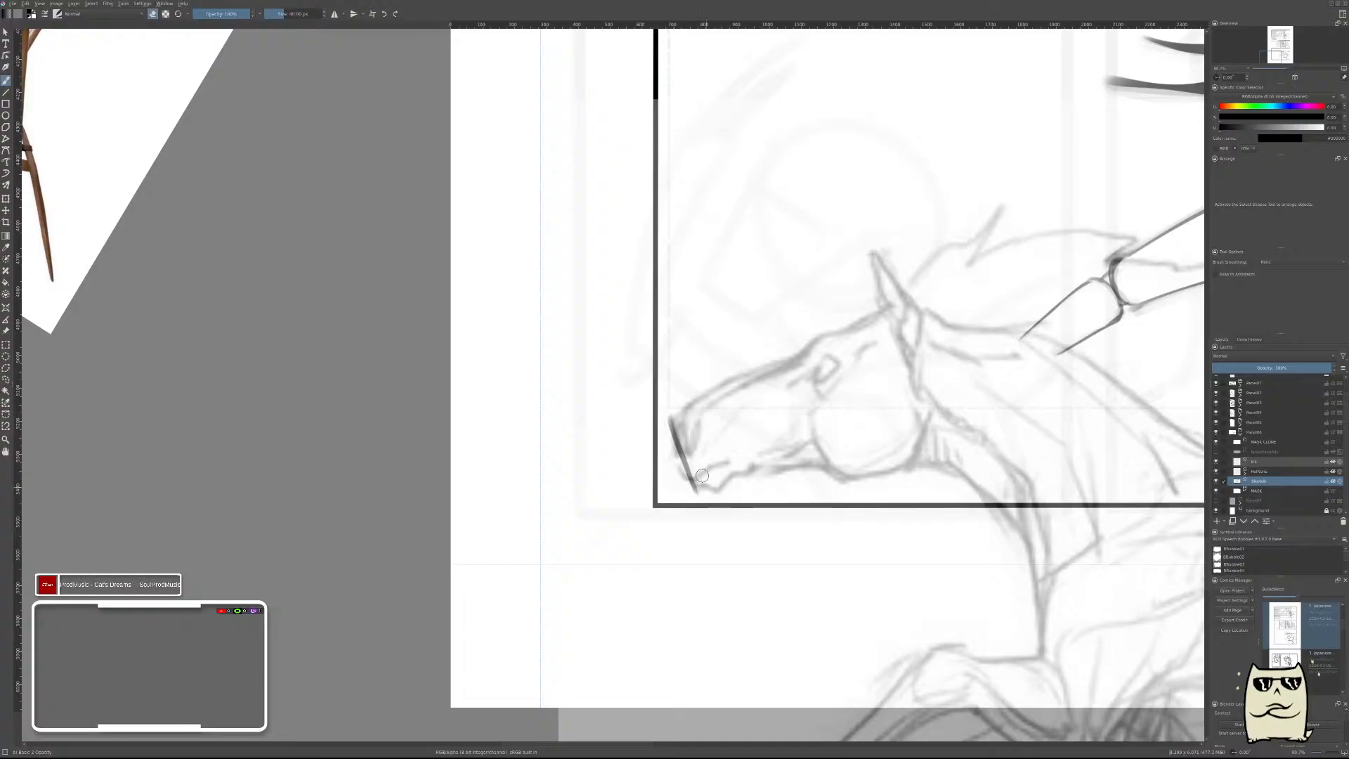
Draw the top edge of the horse's head block from the muzzle to the base of the ear and thin it.
key(e)
drag(673, 420, 782, 366)
key(ctrl+z)
drag(676, 419, 893, 314)
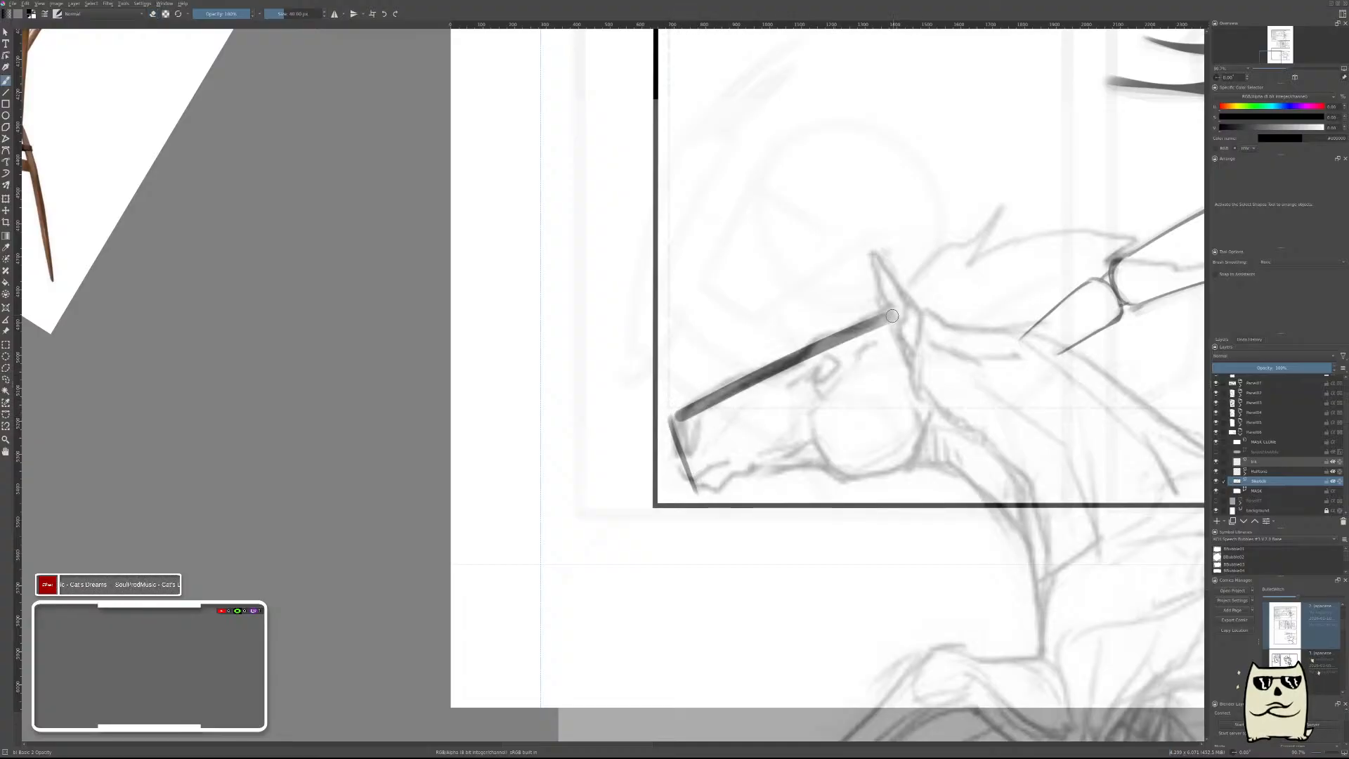
drag(681, 421, 882, 328)
mouse_move(691, 414)
mouse_down()
mouse_move(892, 321)
mouse_move(1085, 393)
mouse_up()
drag(1012, 267, 875, 307)
mouse_move(864, 422)
mouse_down()
mouse_move(879, 361)
mouse_move(848, 308)
mouse_up()
key(ctrl+z)
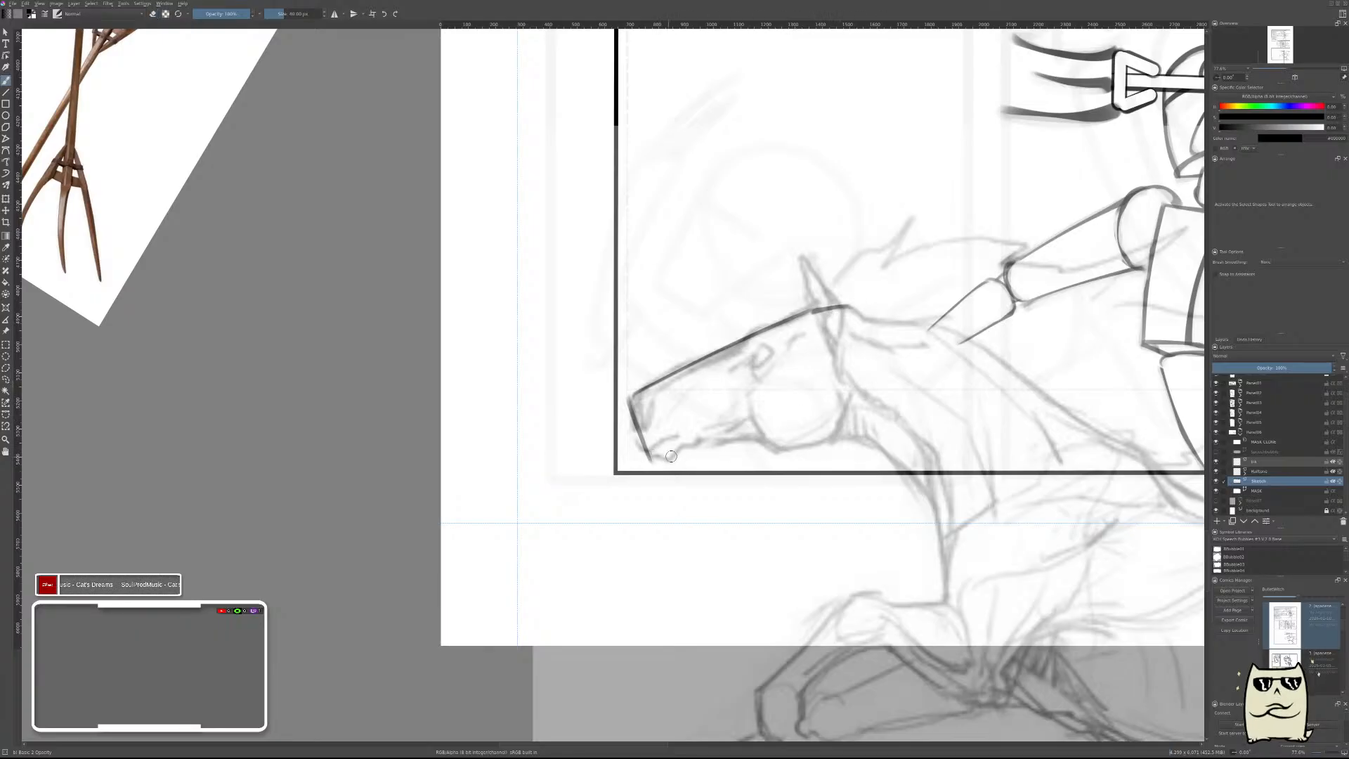
drag(665, 460, 873, 416)
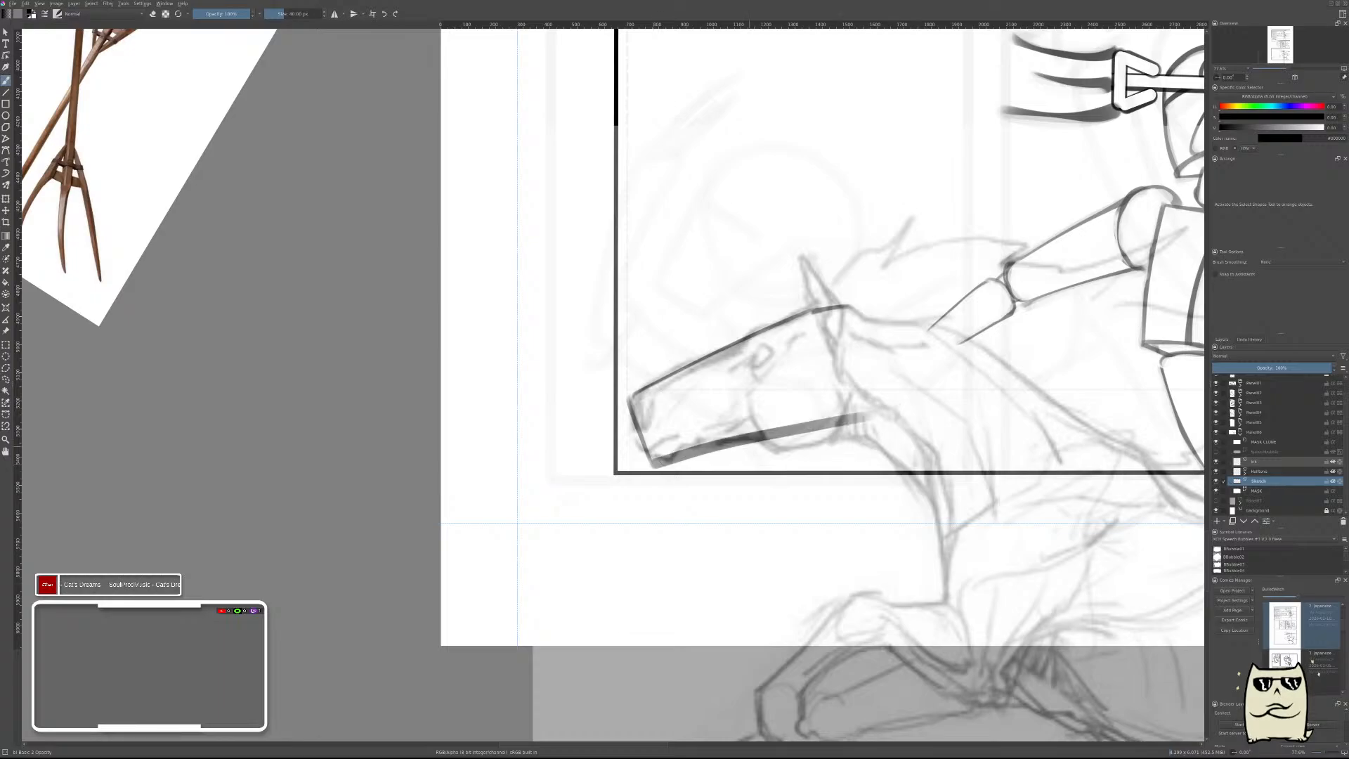
key(ctrl+z)
drag(648, 466, 878, 419)
key(ctrl+z)
drag(654, 464, 846, 420)
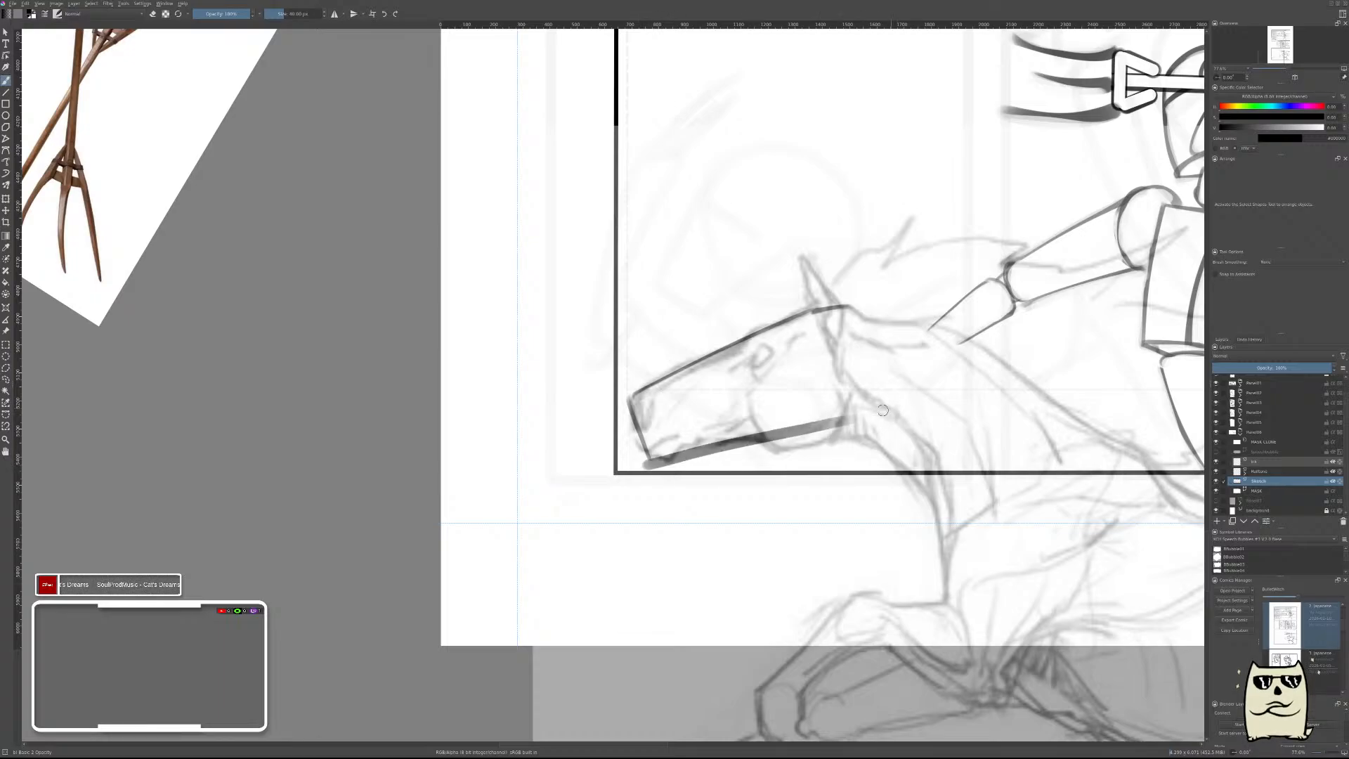
key(e)
drag(643, 472, 848, 428)
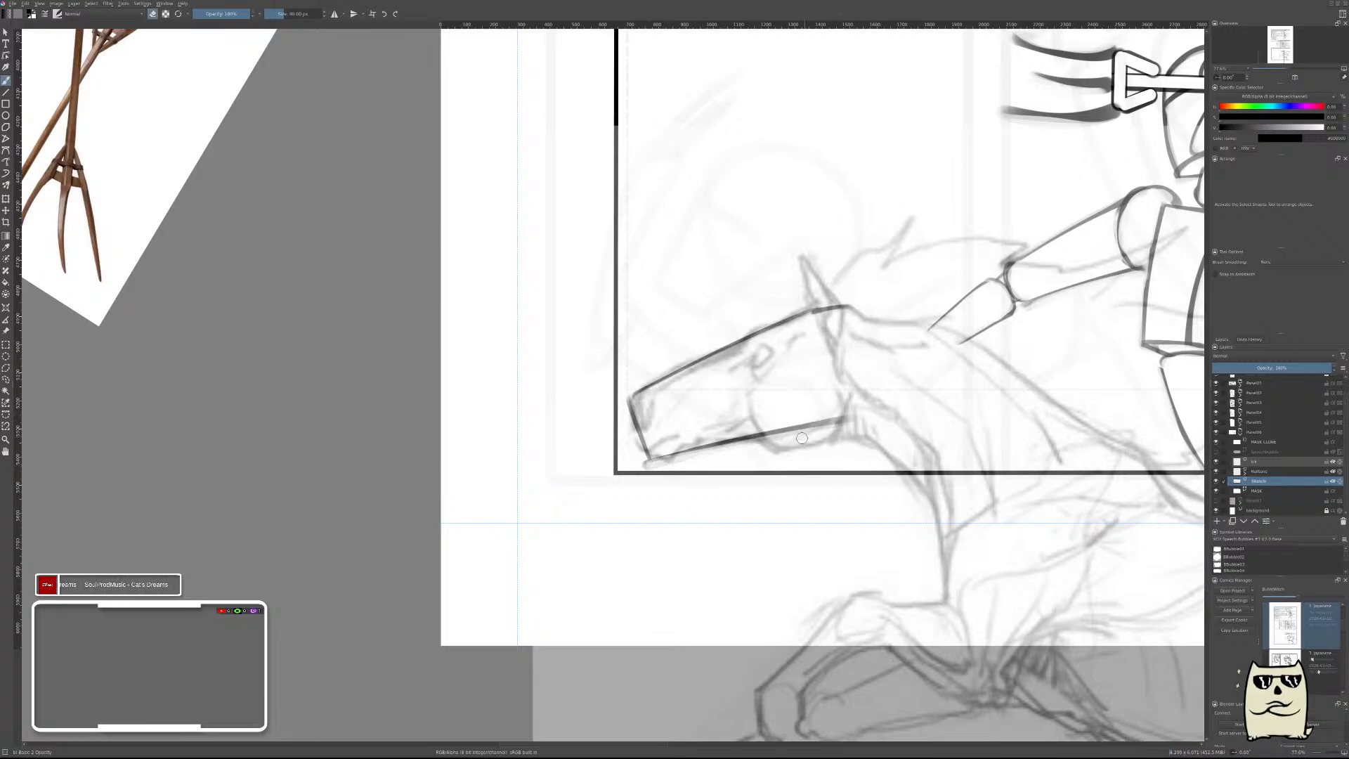
drag(763, 445, 844, 428)
key(ctrl+z)
key(ctrl+z)
key(ctrl+z)
key(ctrl+z)
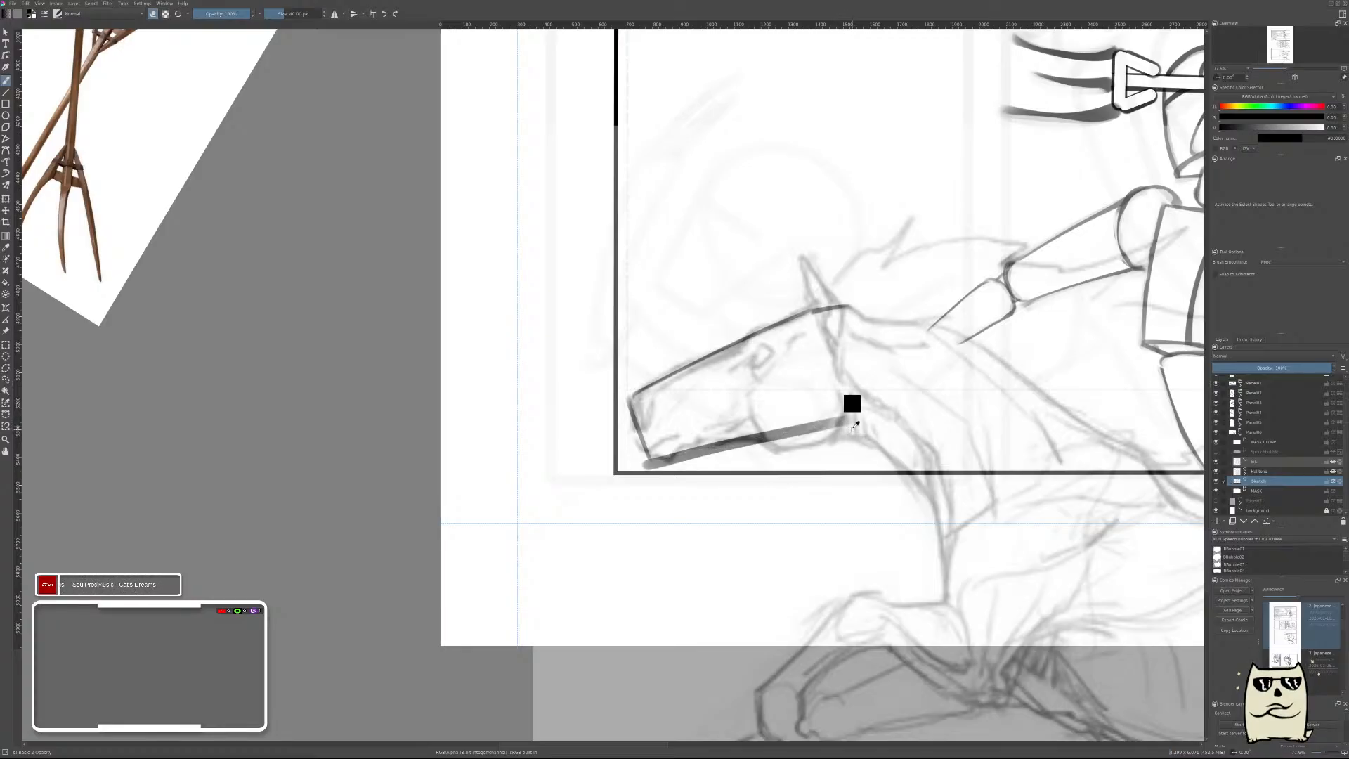
Move the Horses reference sheet down beside the page, near the bottom panel, and return to the brush.
drag(933, 328, 862, 407)
drag(1052, 304, 584, 500)
drag(711, 374, 712, 396)
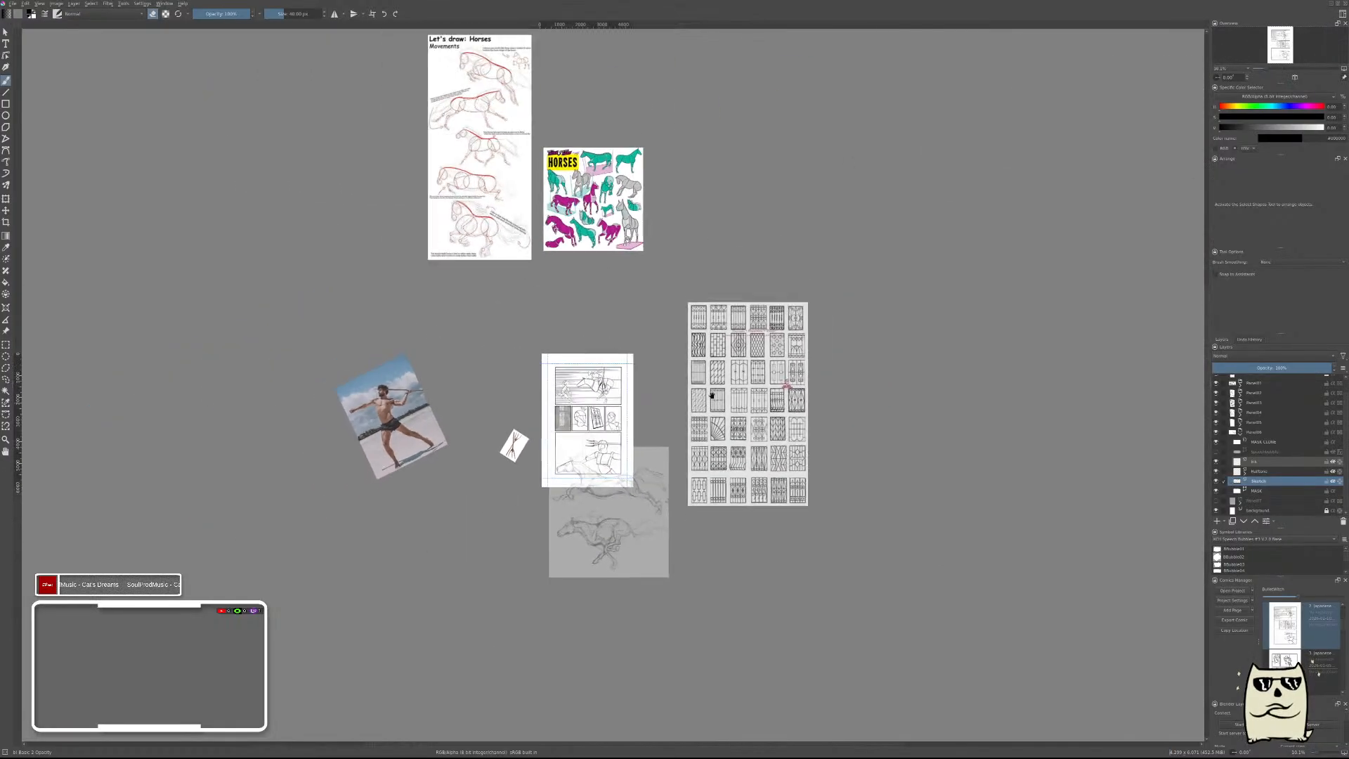
drag(641, 302, 806, 327)
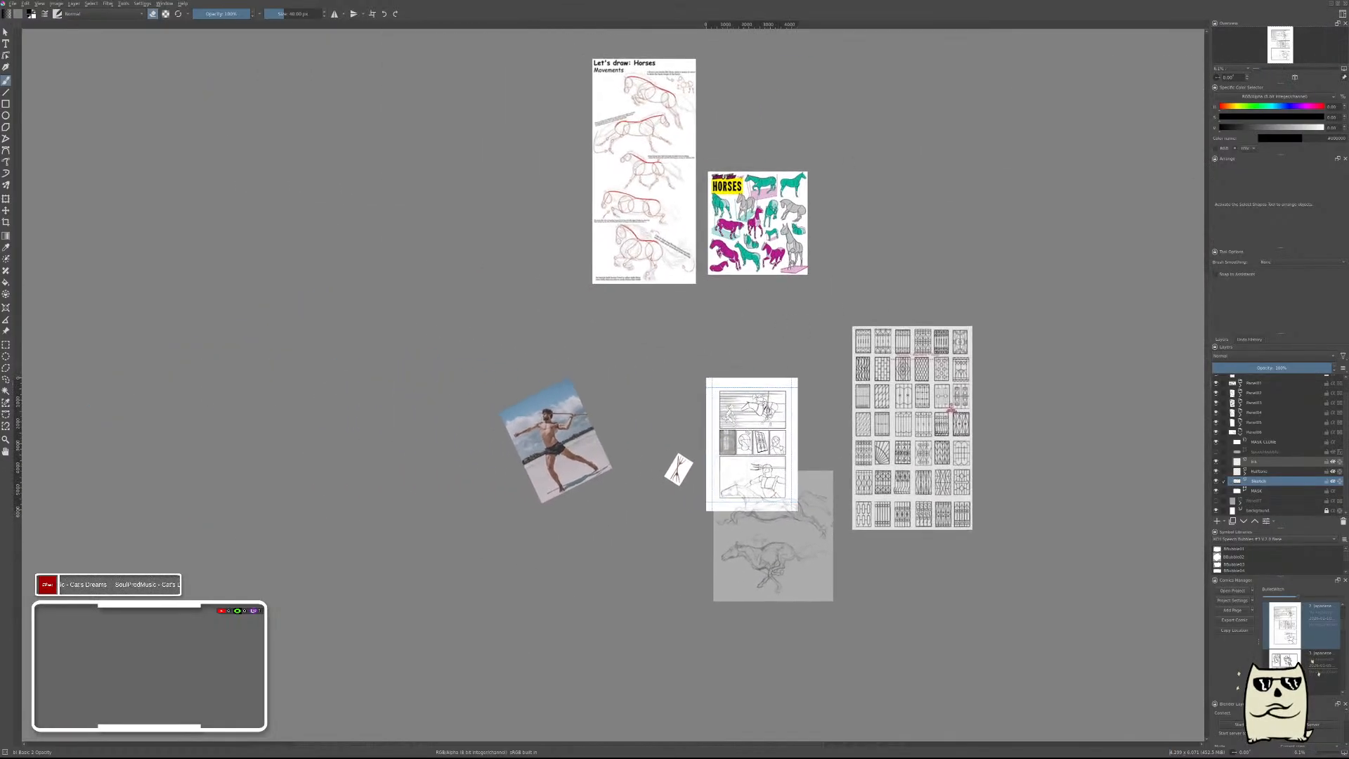
click(5, 330)
drag(757, 223, 651, 558)
drag(712, 522, 825, 376)
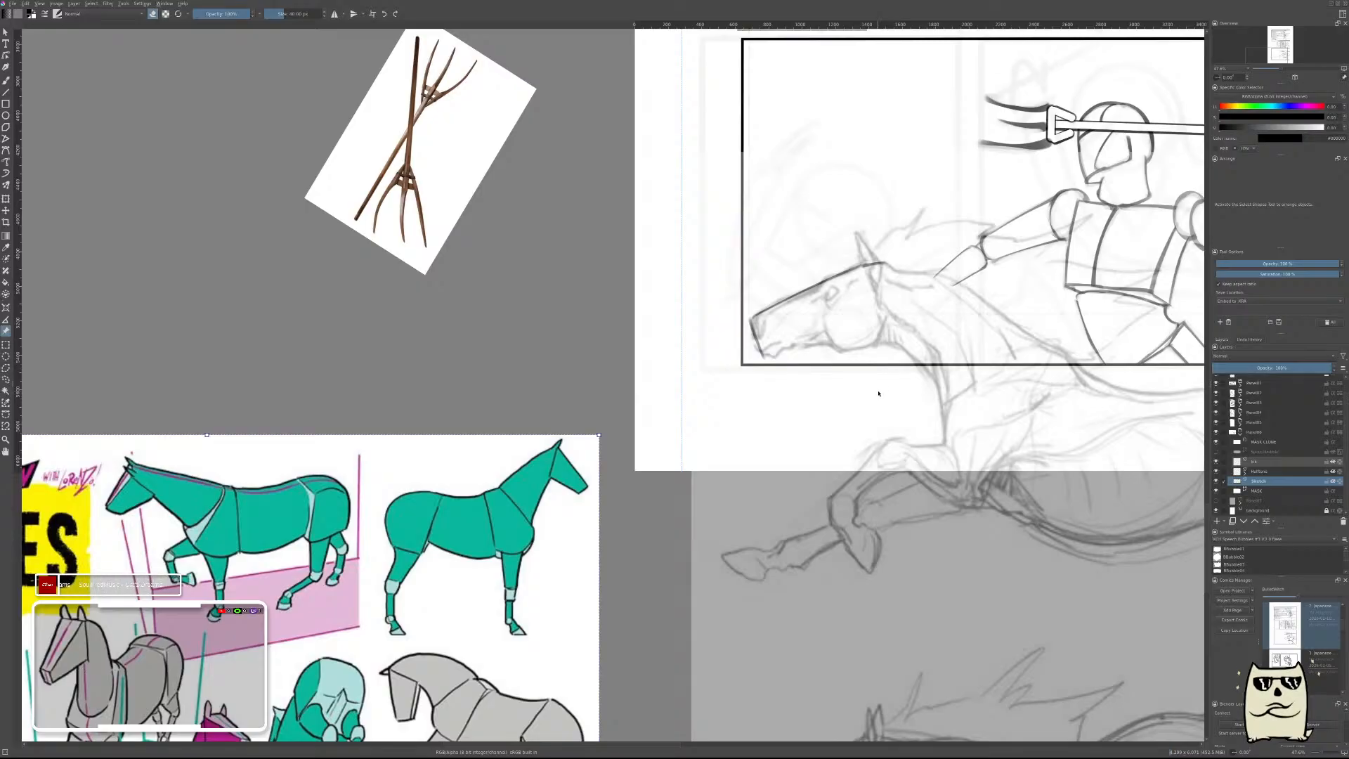
key(b)
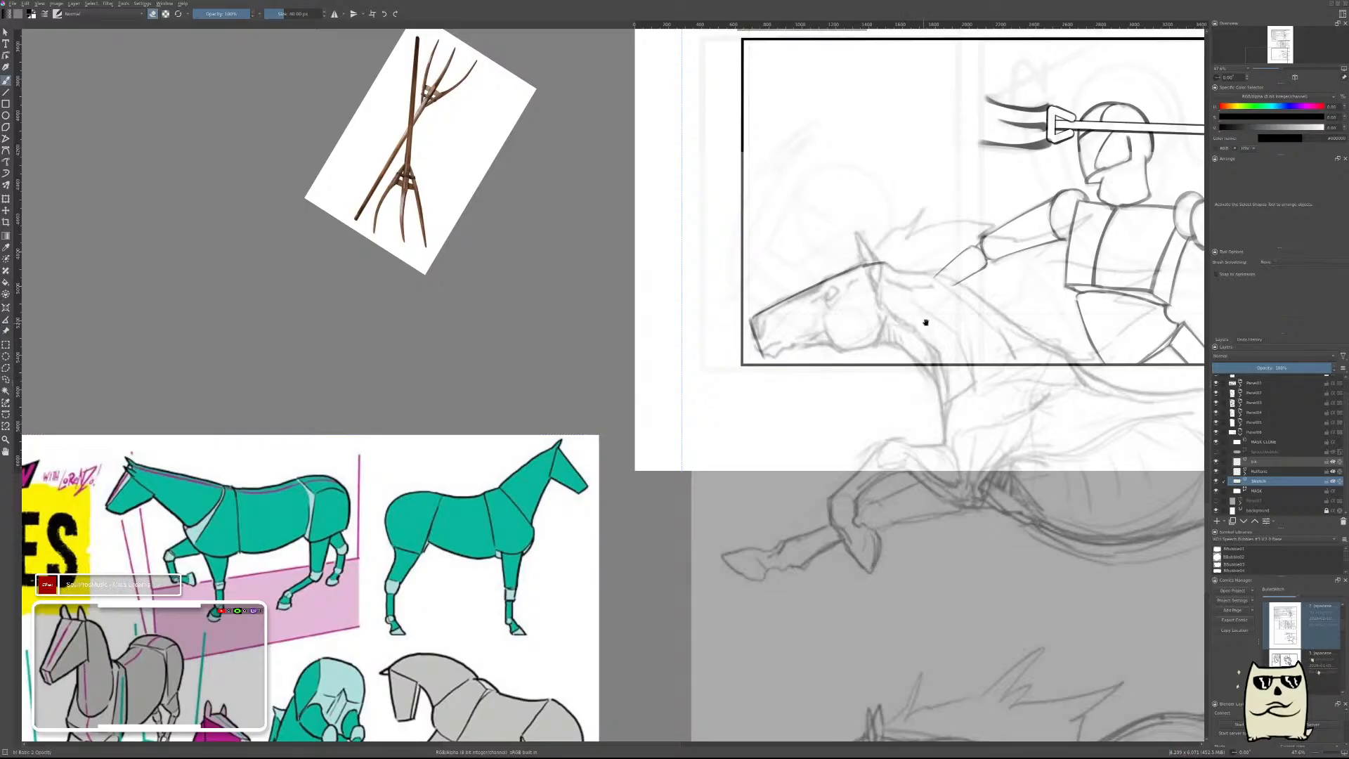
Draw the lower edge of the horse's head block from the chin back to the throat and thin it to a fine line.
scroll(772, 429, up, 2)
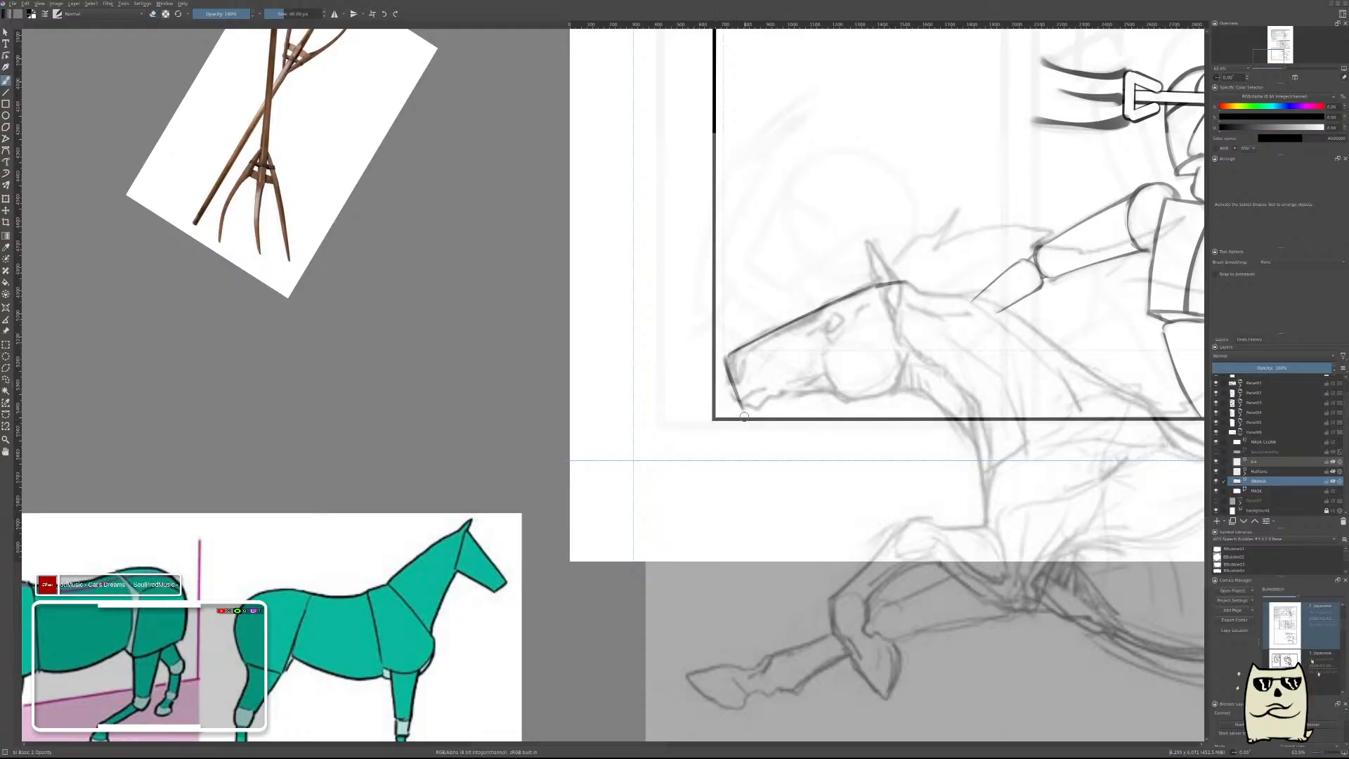
drag(744, 416, 955, 391)
scroll(784, 436, up, 1)
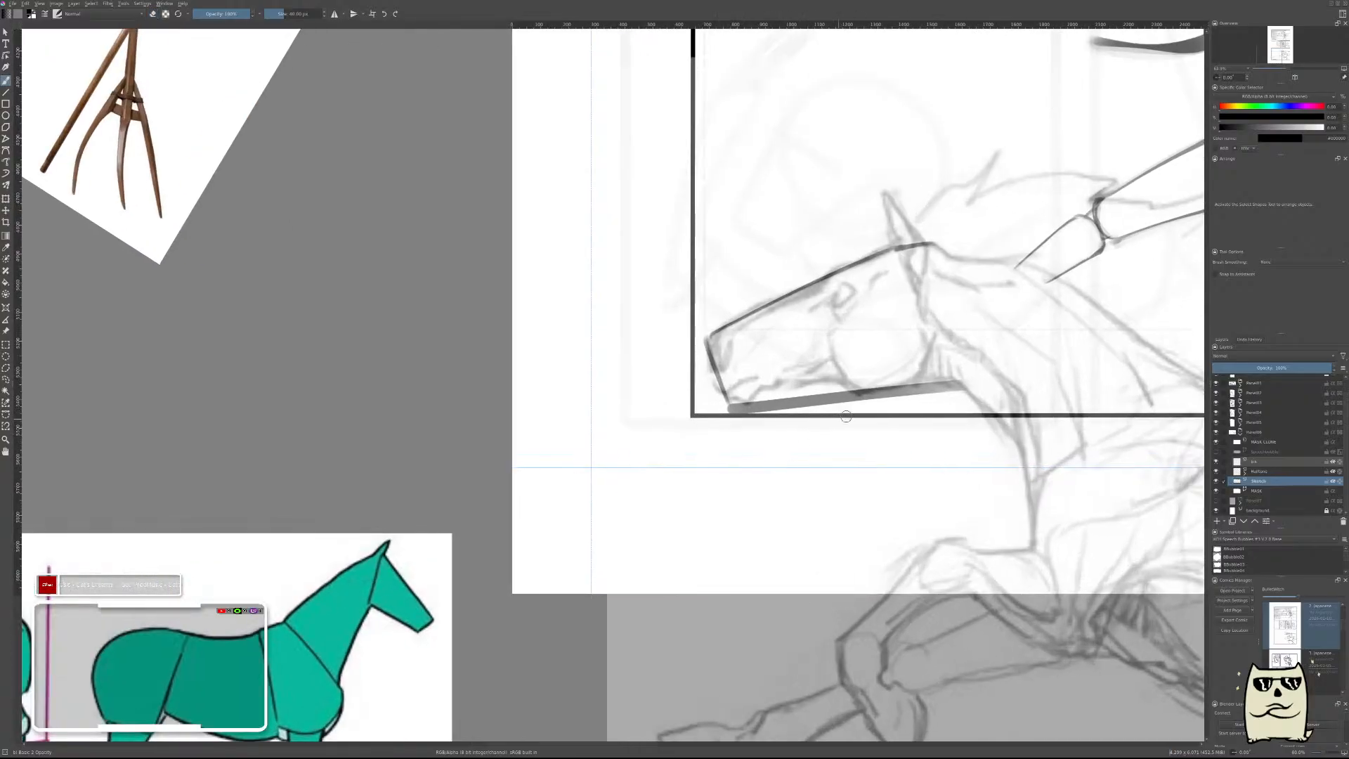
key(ctrl+z)
key(ctrl+z)
key(ctrl+z)
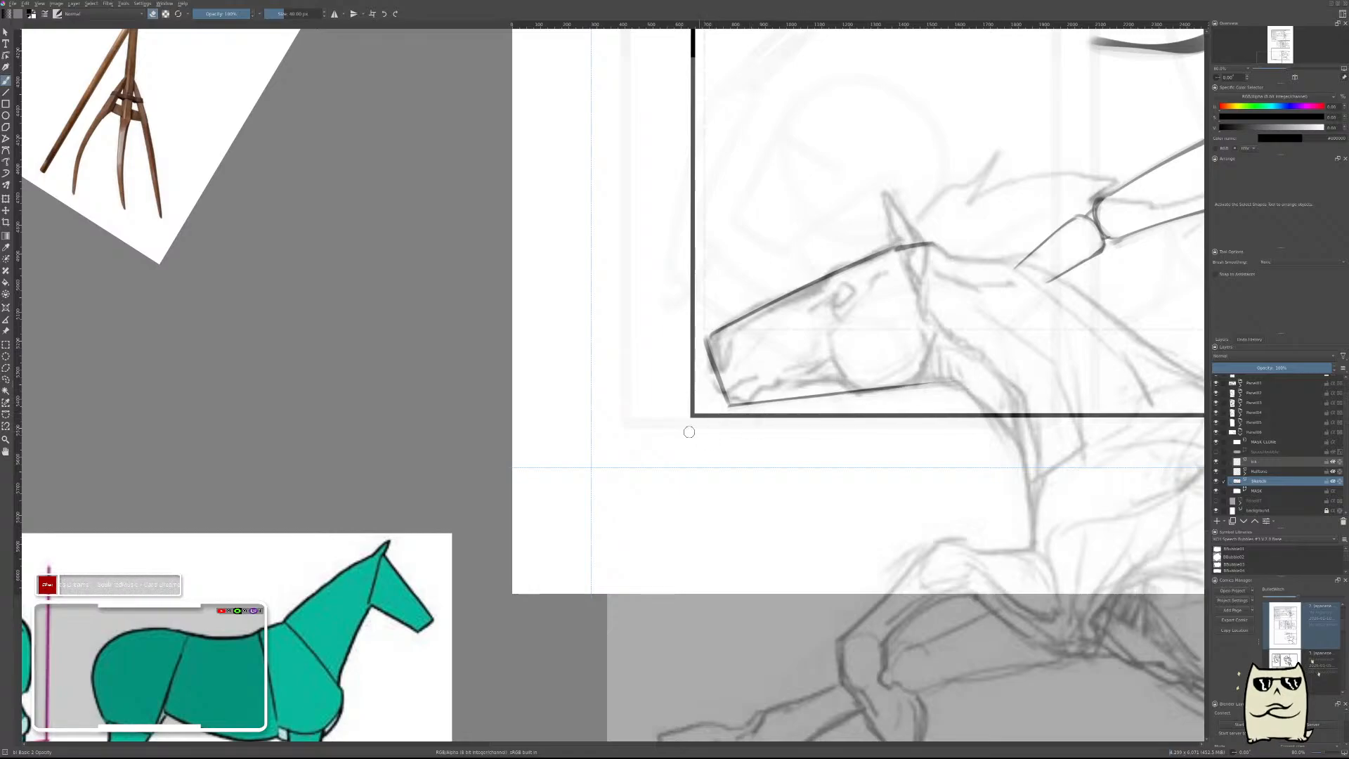
key(e)
Close the back of the horse's head block with a thin straight line from behind the ear to the jaw, working in mirrored view.
key(m)
drag(548, 433, 944, 519)
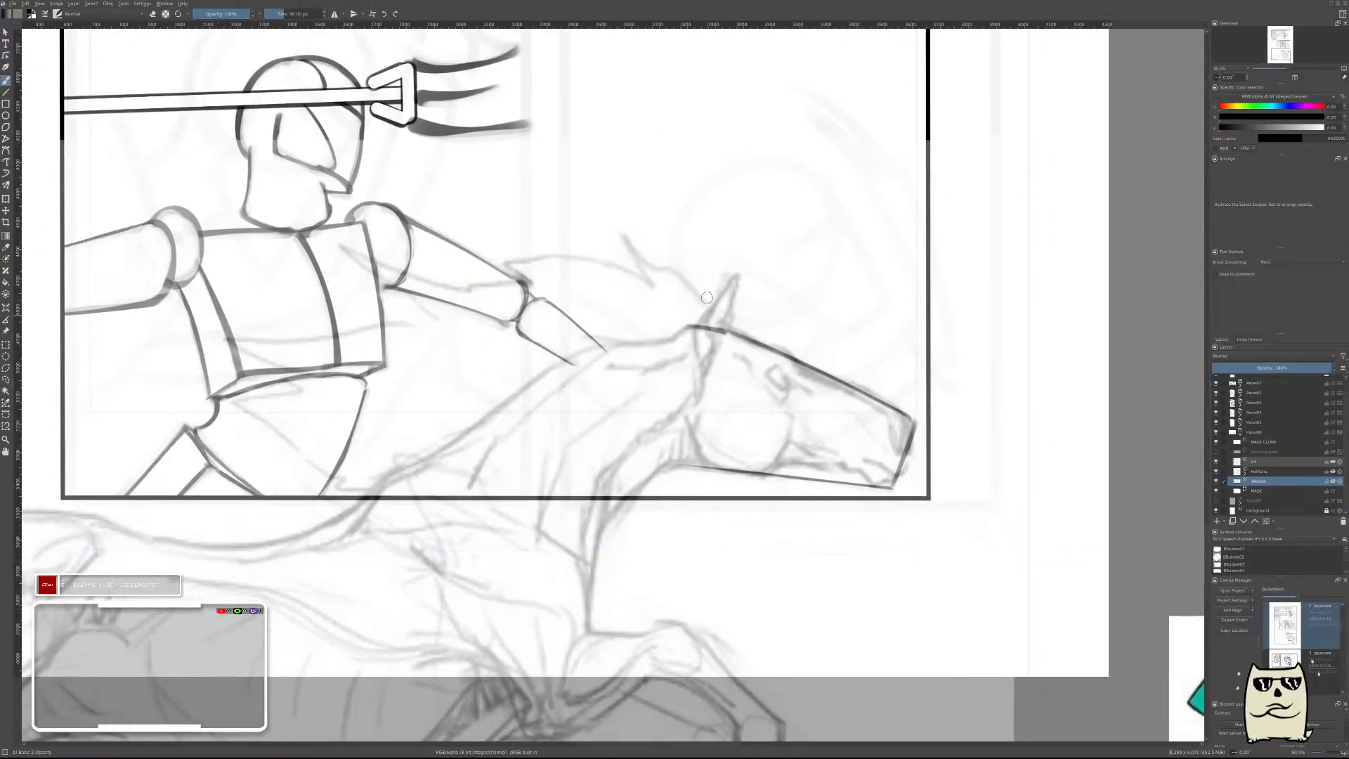
drag(695, 321, 685, 495)
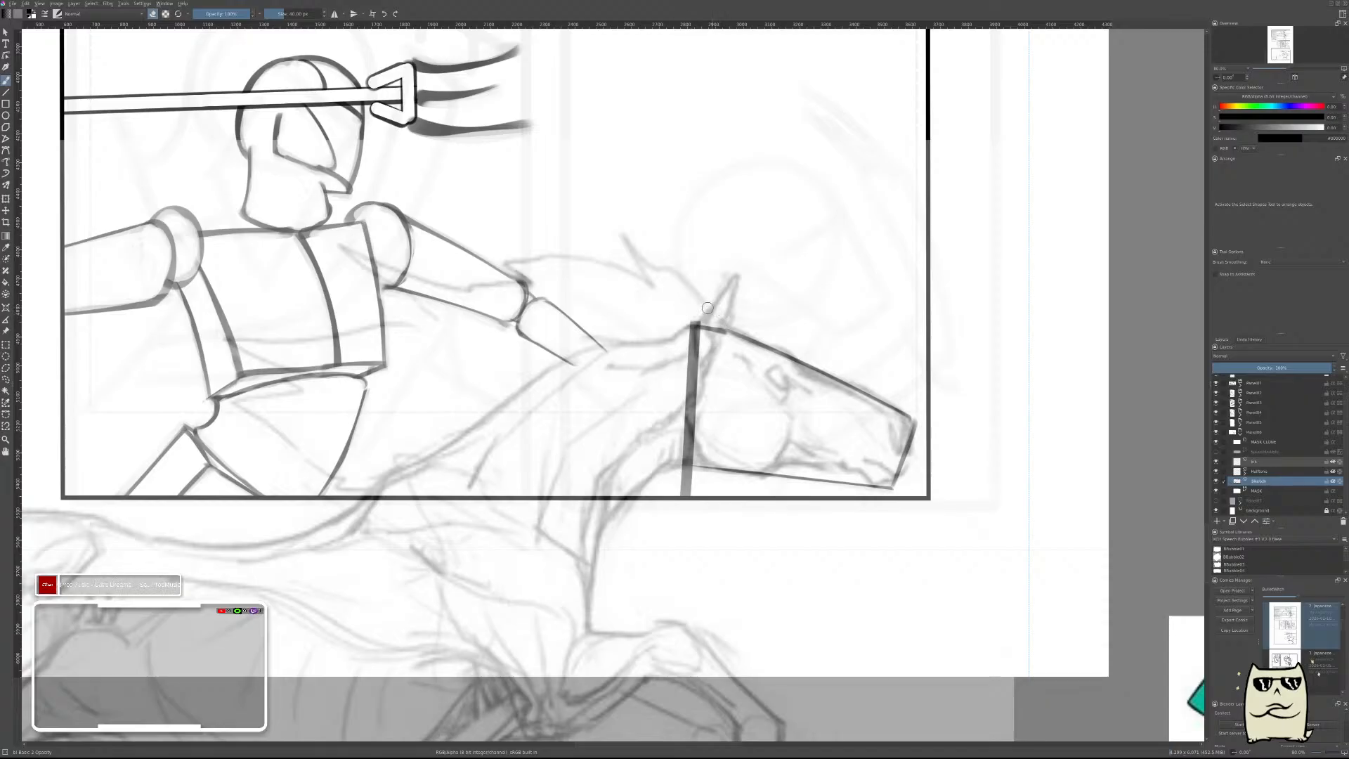
mouse_move(689, 310)
mouse_down()
mouse_move(674, 513)
mouse_move(672, 431)
mouse_move(684, 508)
mouse_move(679, 471)
mouse_move(668, 477)
mouse_move(700, 473)
mouse_up()
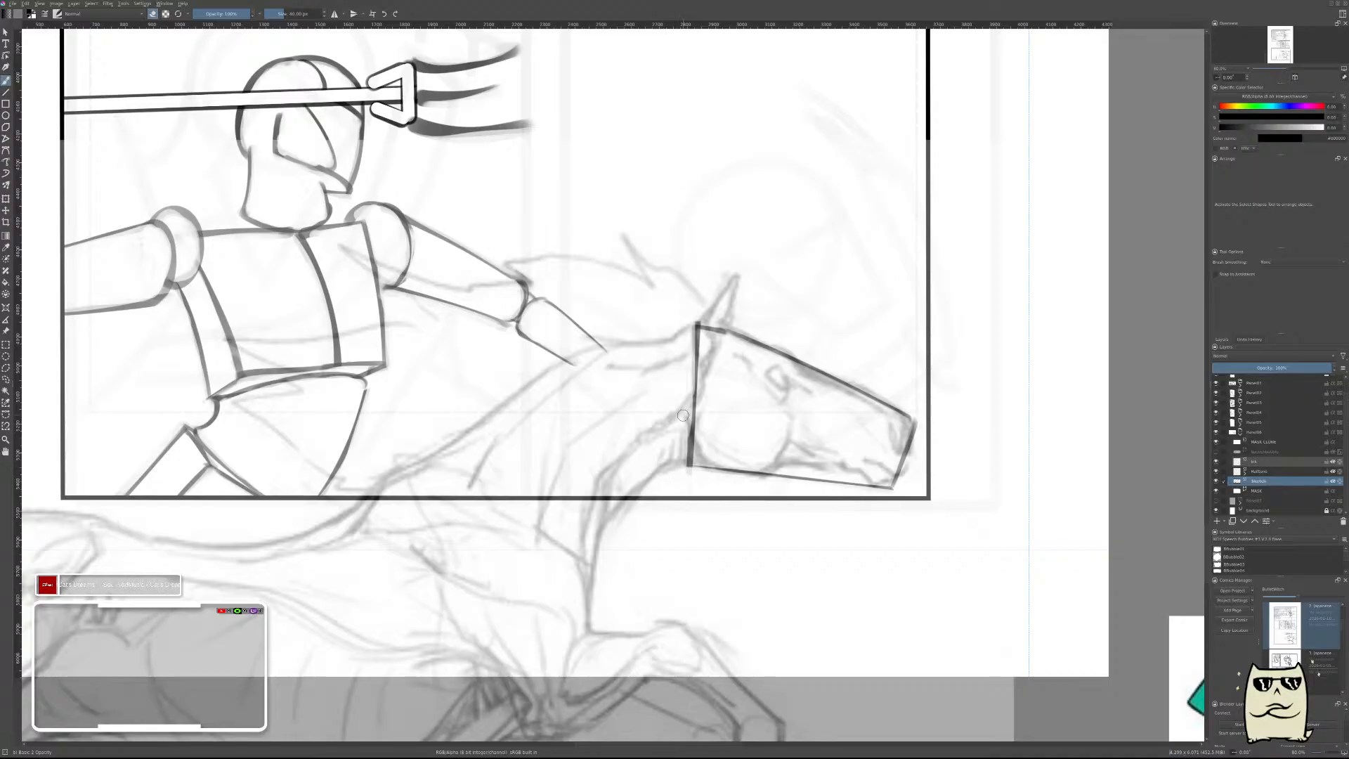
drag(684, 420, 685, 469)
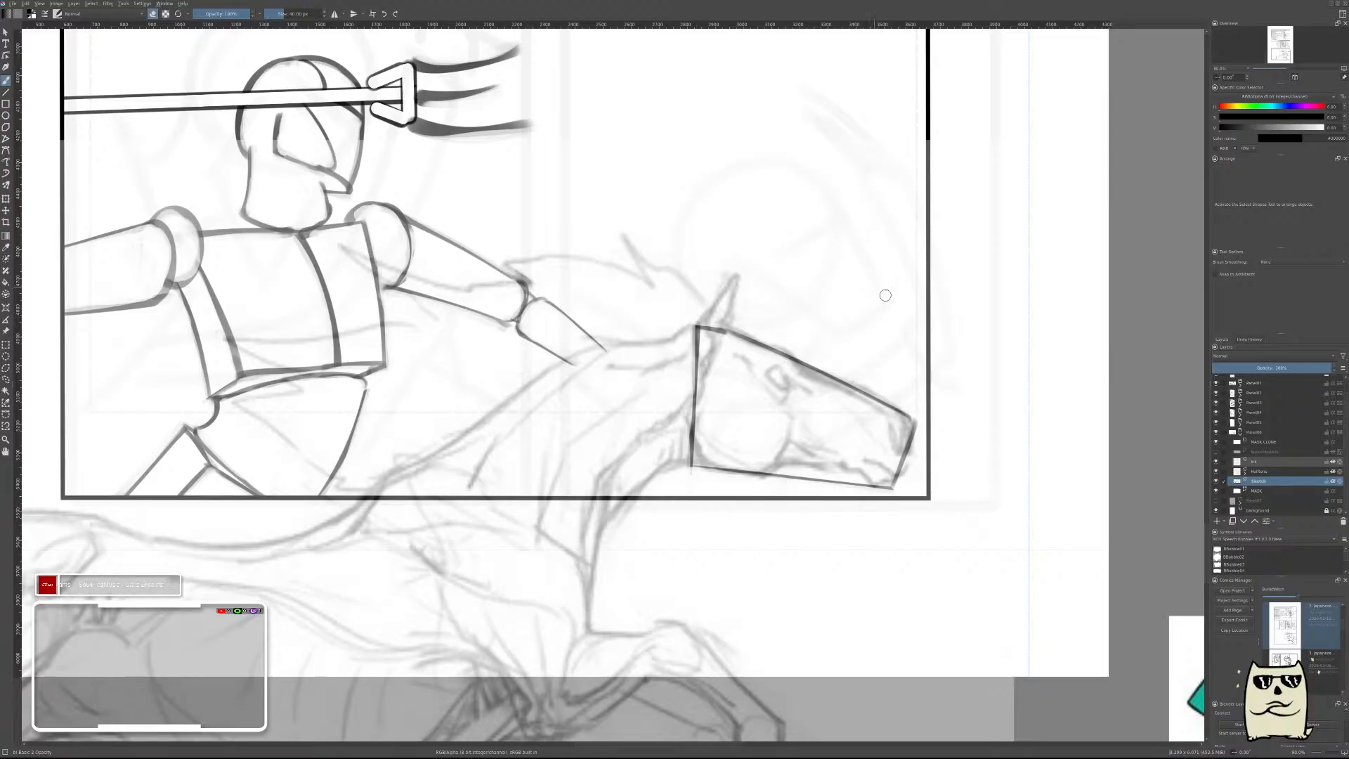
key(m)
Add a paint layer above the sketch and draw a diagonal throat line from the back of the jaw past the panel's lower border.
drag(832, 385, 1047, 404)
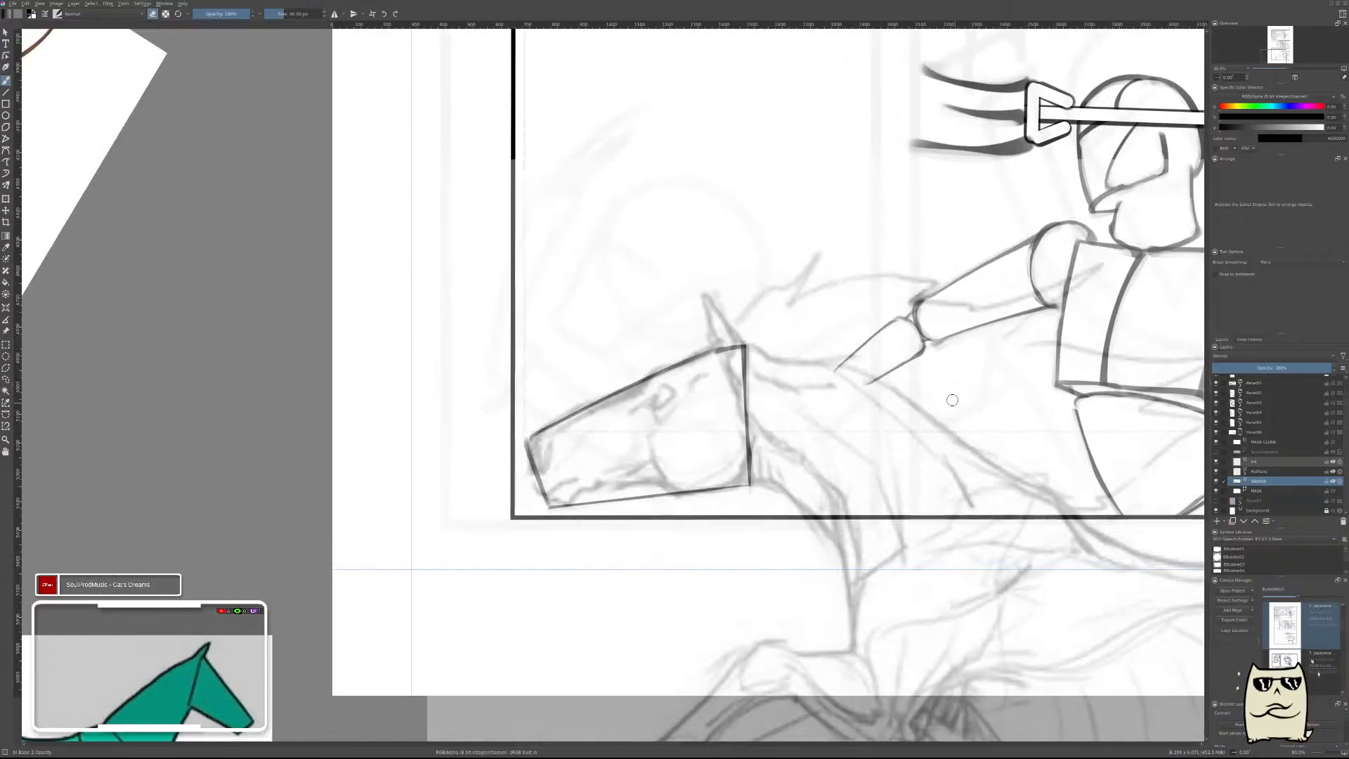
scroll(951, 398, down, 6)
scroll(966, 404, up, 1)
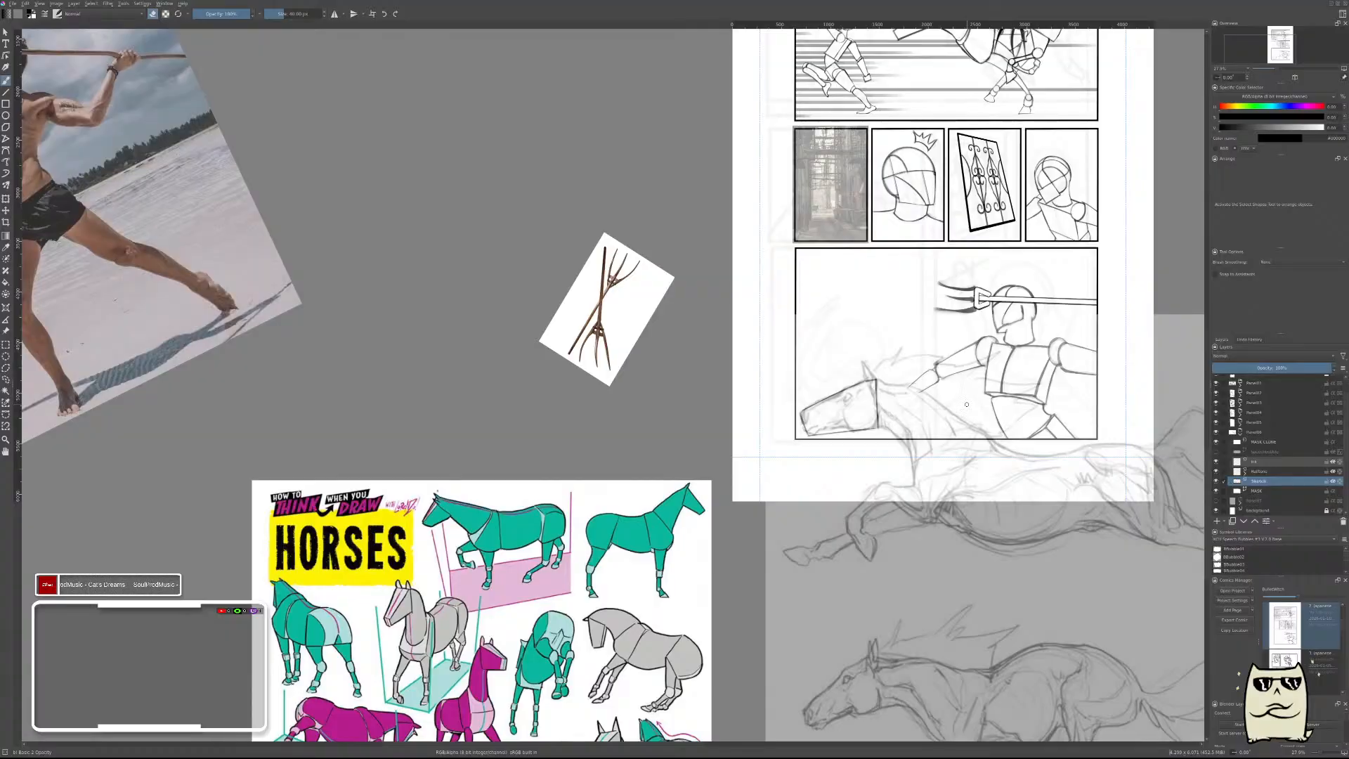
drag(963, 407, 899, 457)
scroll(892, 453, up, 4)
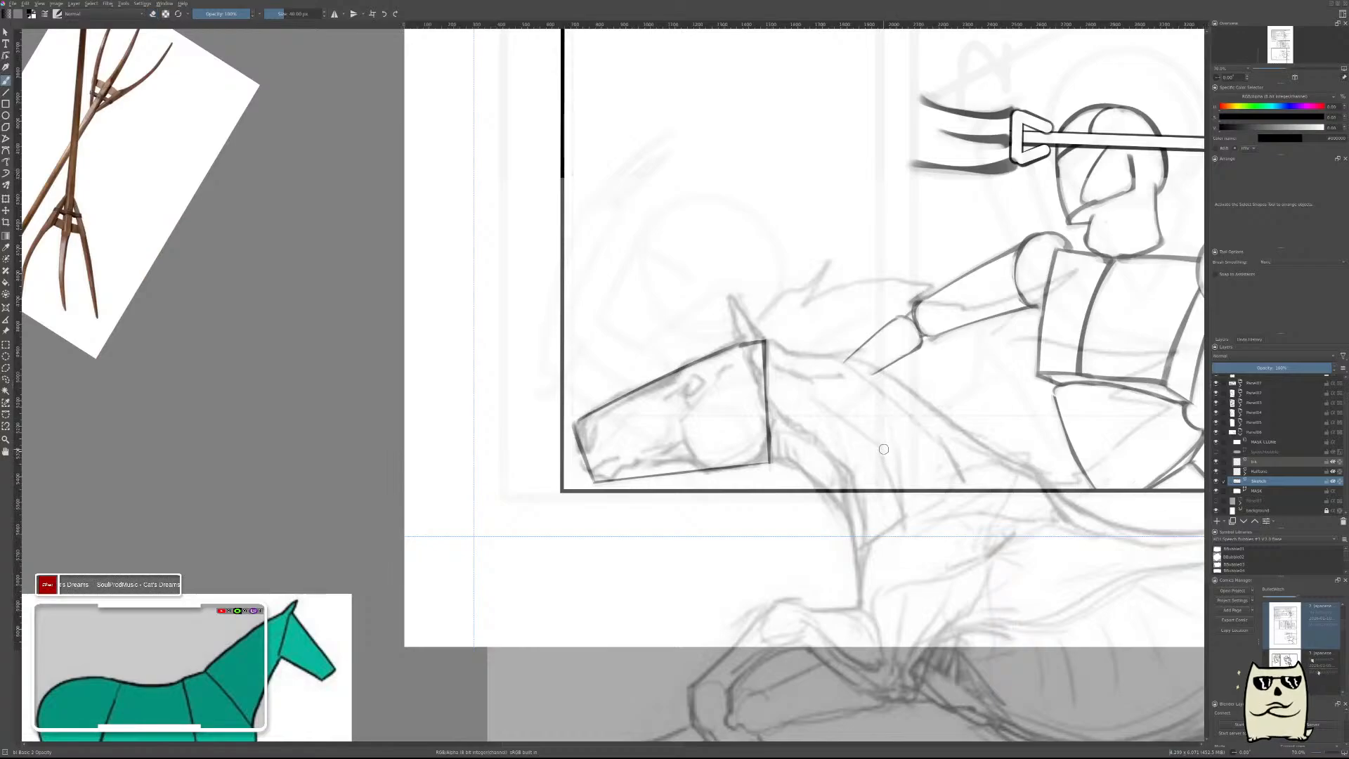
key(m)
drag(800, 450, 1139, 393)
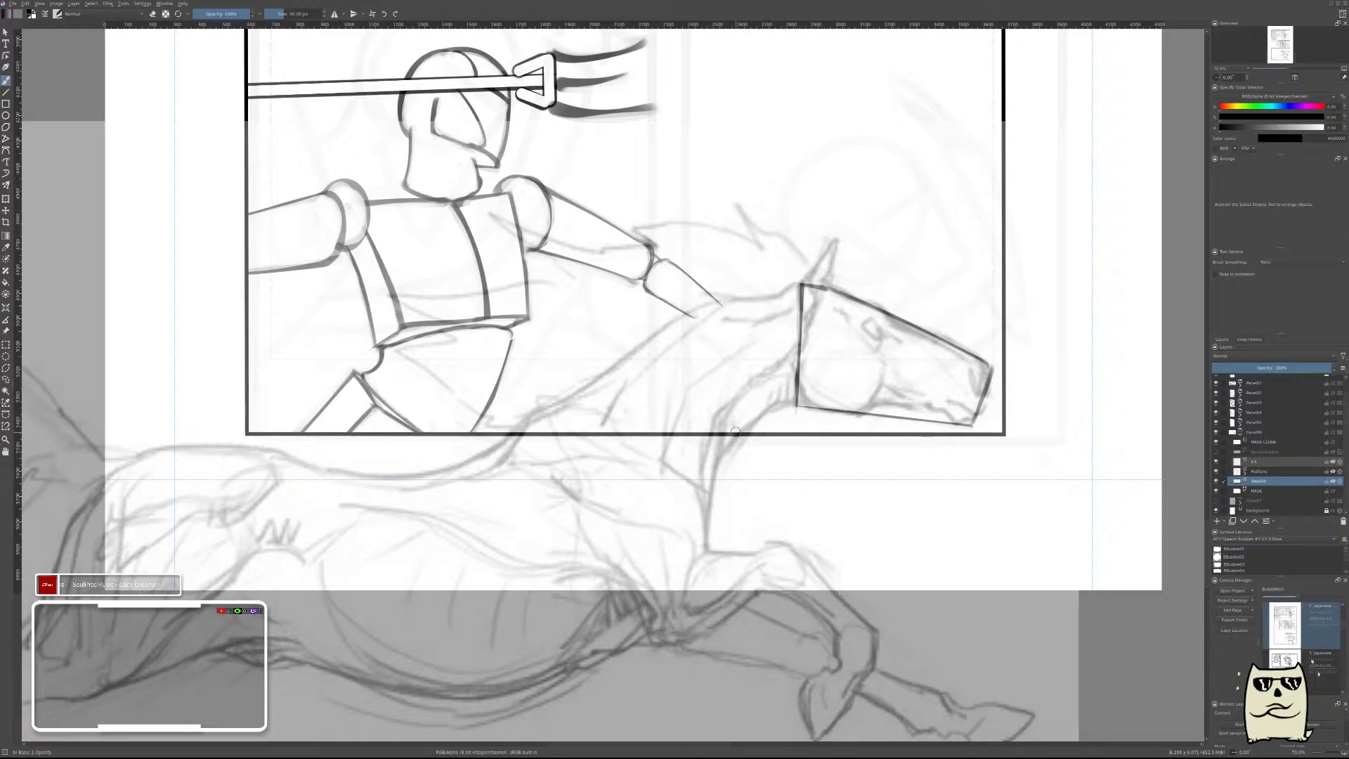
key(Insert)
drag(718, 446, 831, 380)
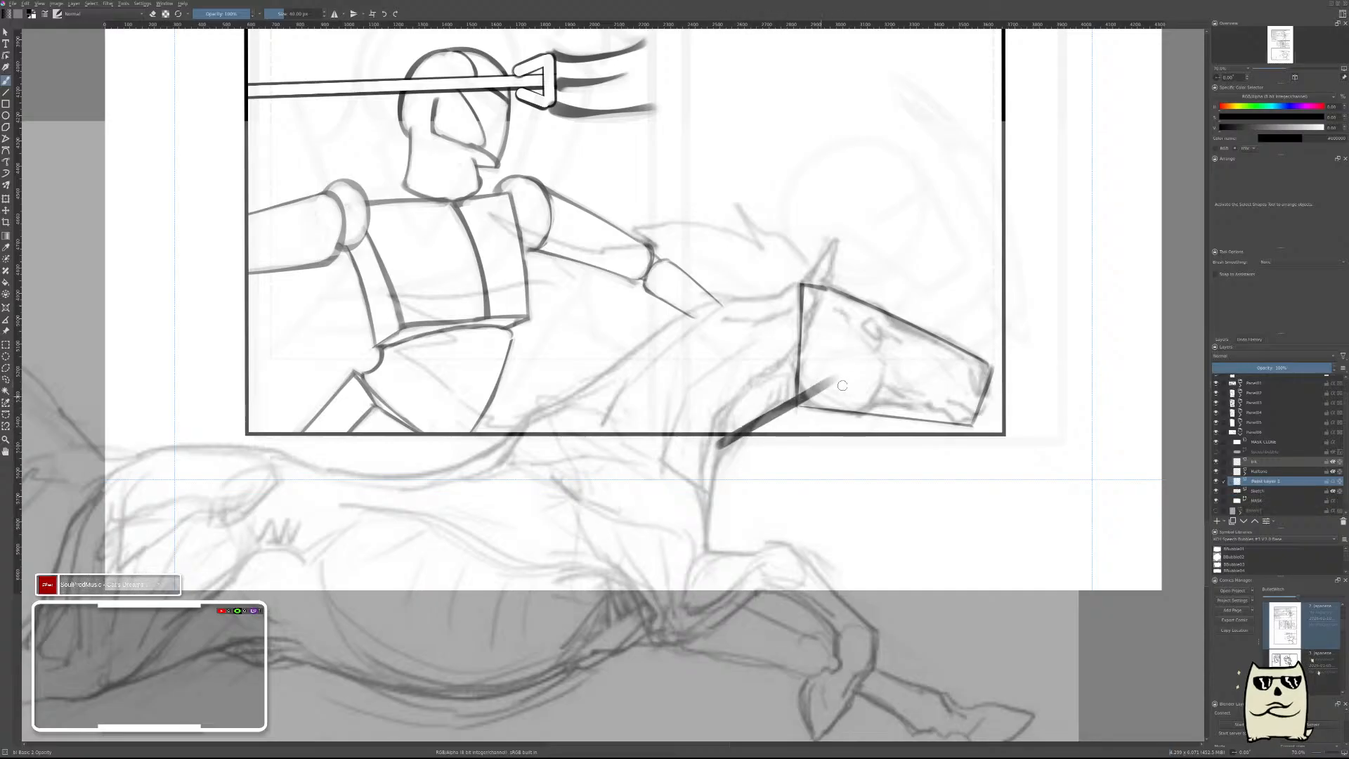
key(e)
drag(773, 431, 795, 412)
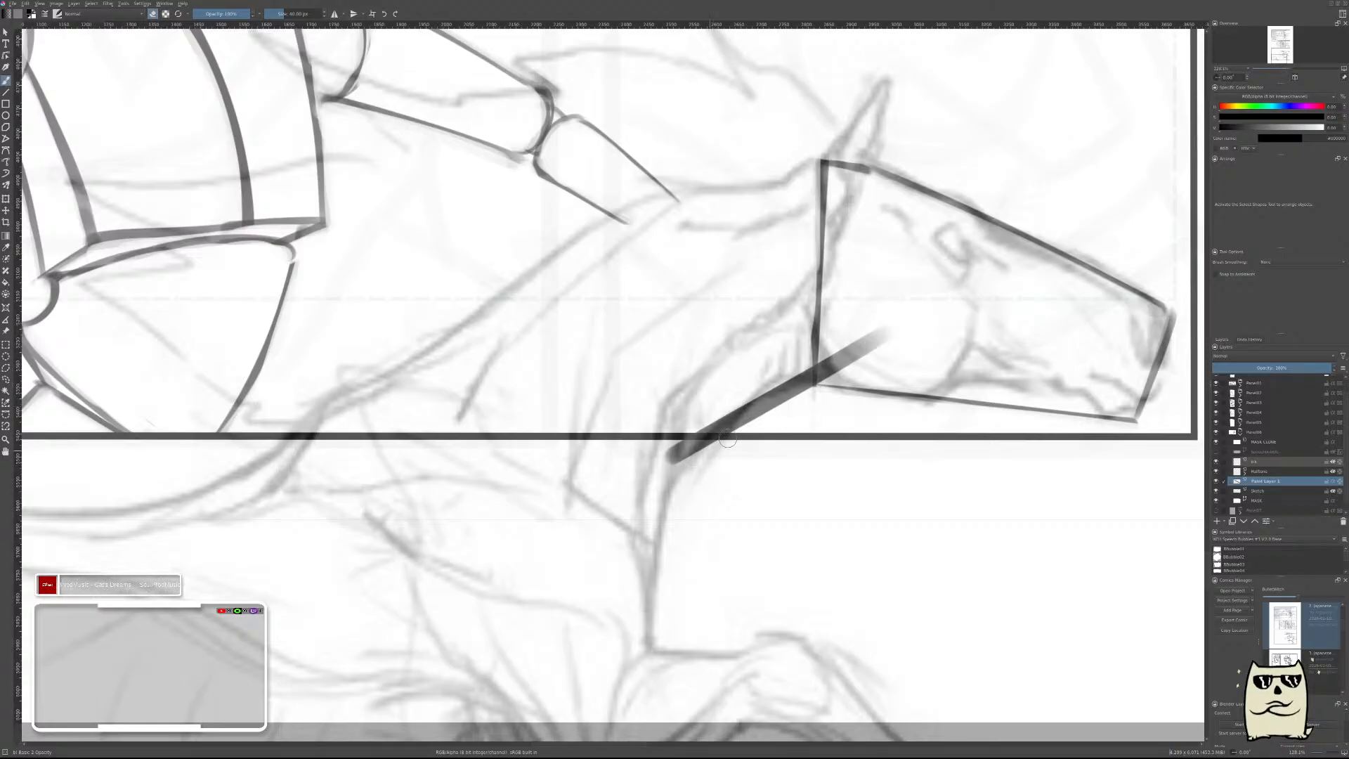
Thin the throat line, erase its overlap inside the horse's head block, and merge the layer down into the sketch.
drag(676, 470, 836, 383)
drag(728, 440, 883, 349)
drag(785, 402, 875, 351)
drag(674, 465, 851, 360)
drag(711, 434, 868, 353)
drag(661, 473, 818, 386)
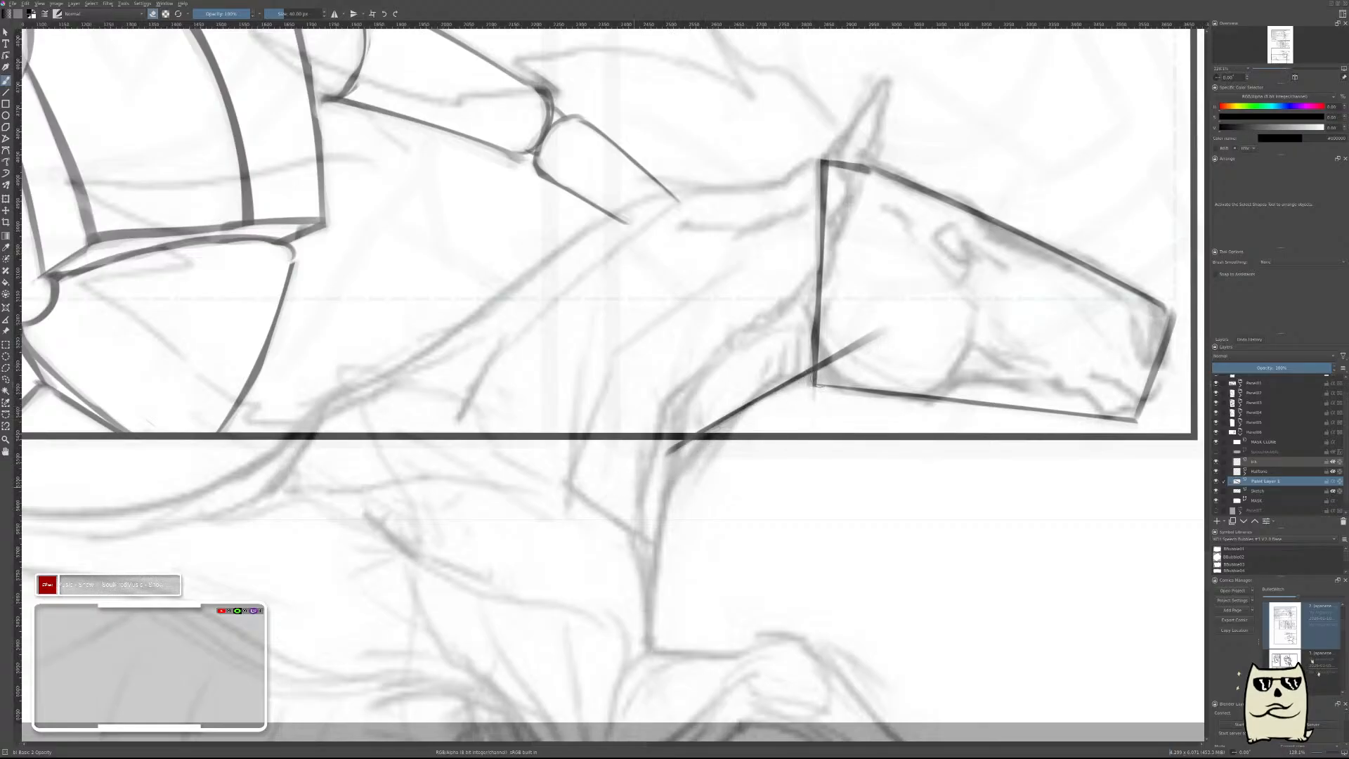
mouse_move(889, 338)
mouse_down()
mouse_move(876, 331)
mouse_move(820, 368)
mouse_up()
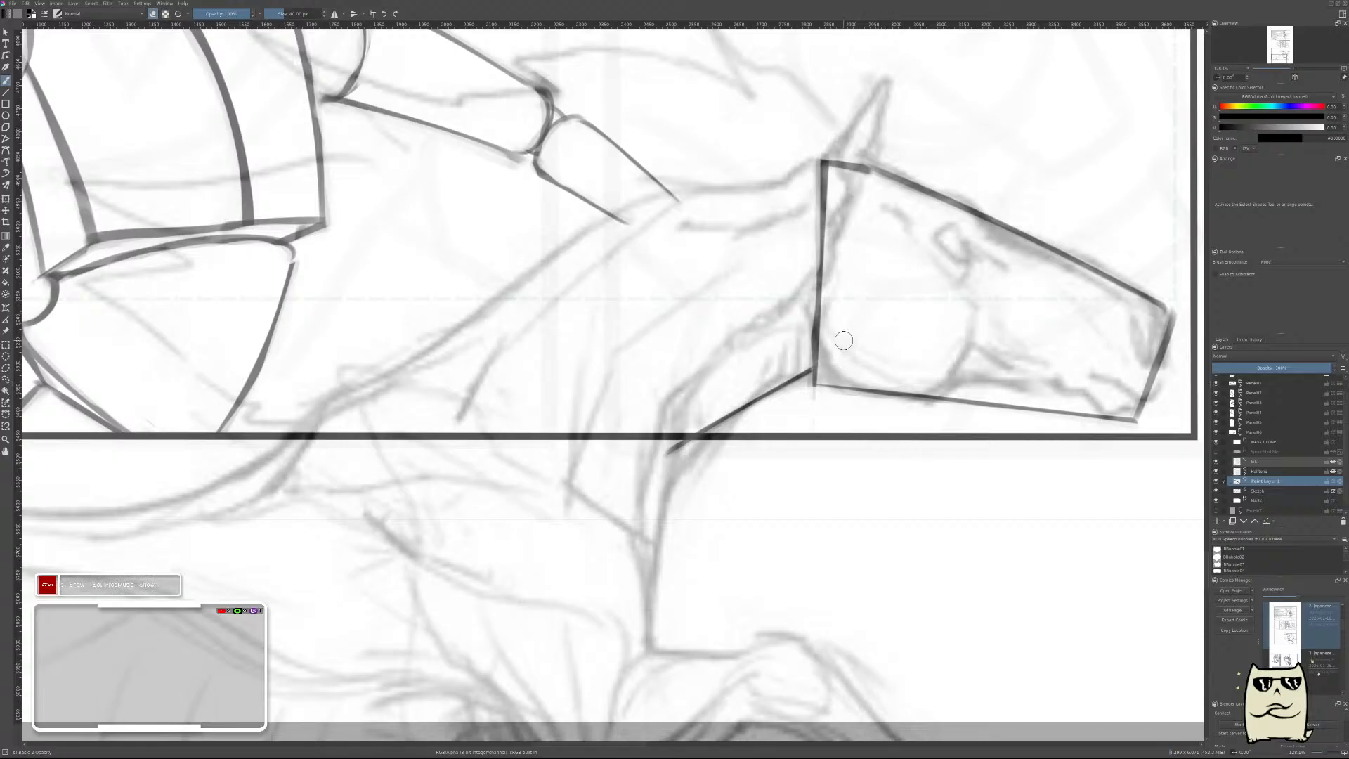
key(ctrl+z)
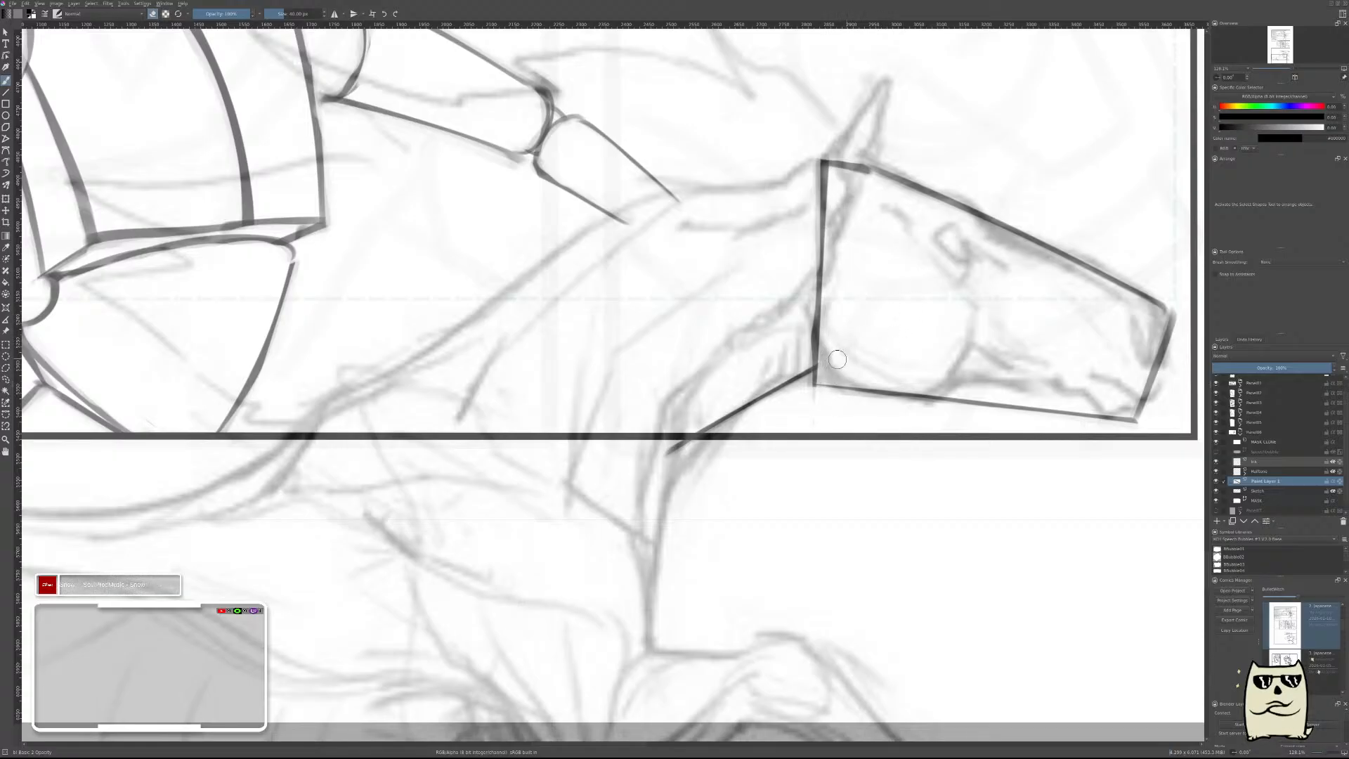
key(ctrl+e)
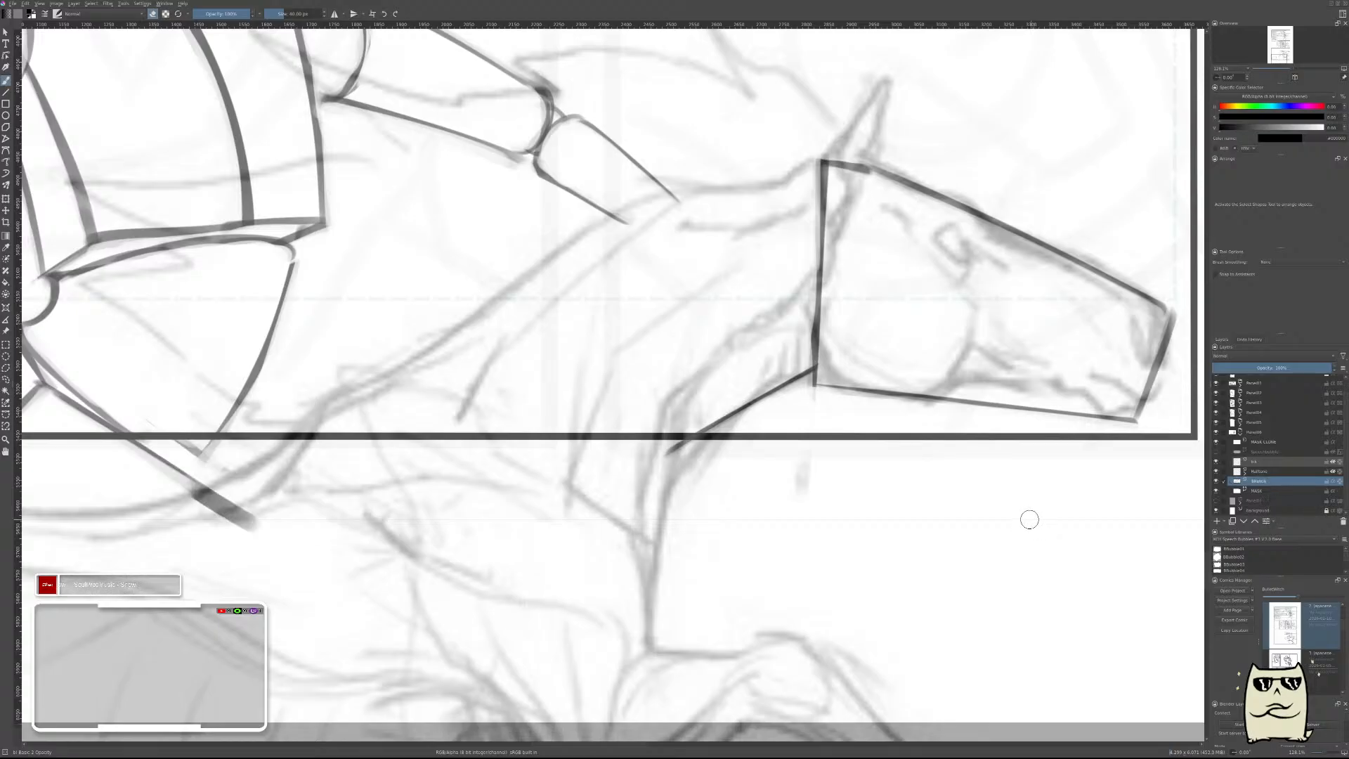
Add a paint layer above the sketch and try a straight neck line from the rider's hip area to the horse's poll.
key(m)
drag(694, 494, 1039, 544)
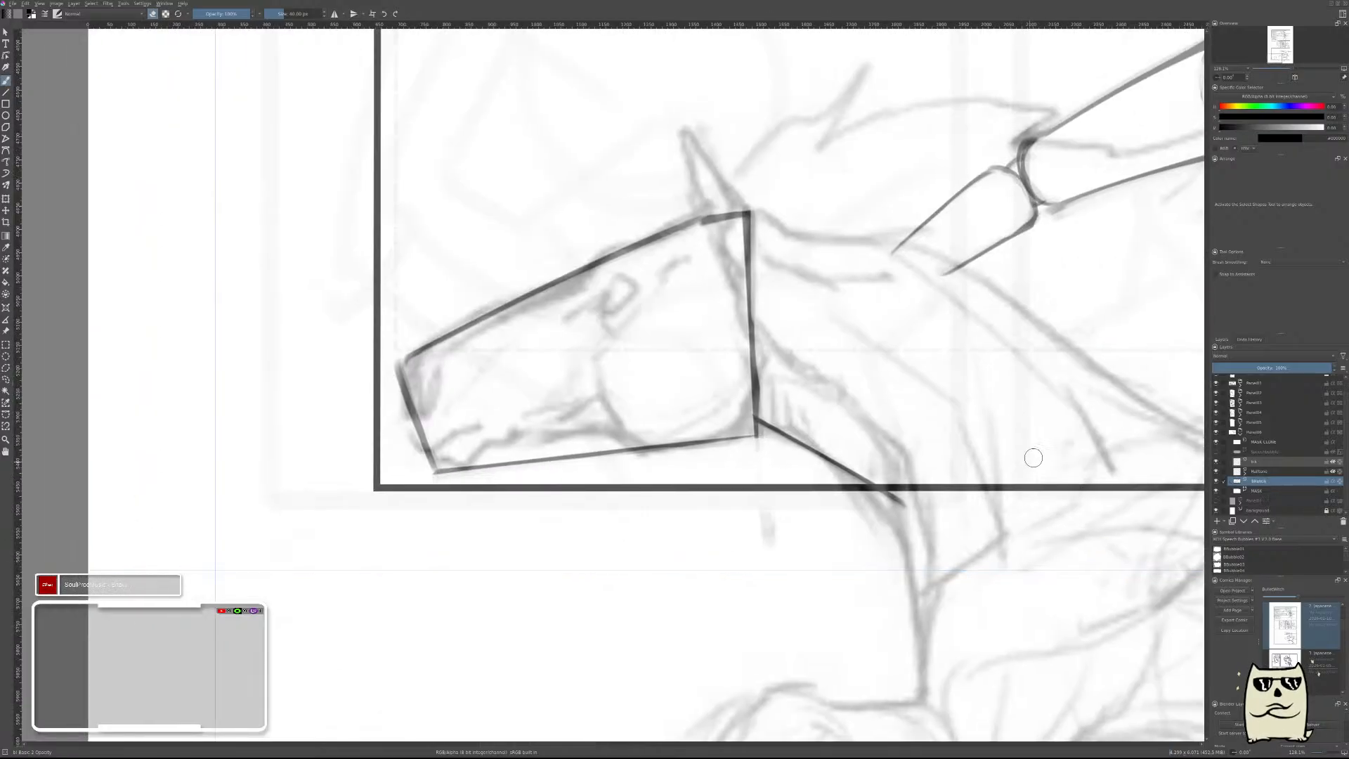
key(m)
drag(643, 388, 1051, 485)
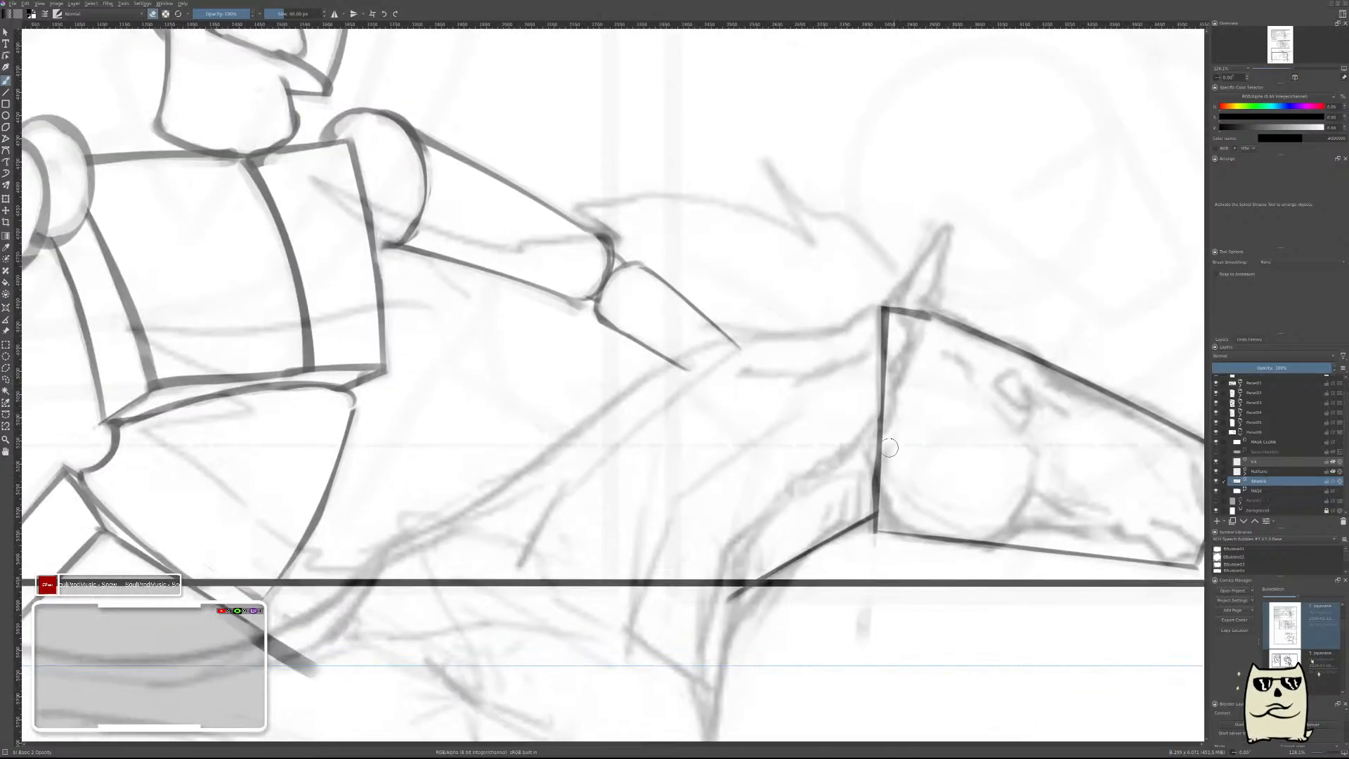
key(Insert)
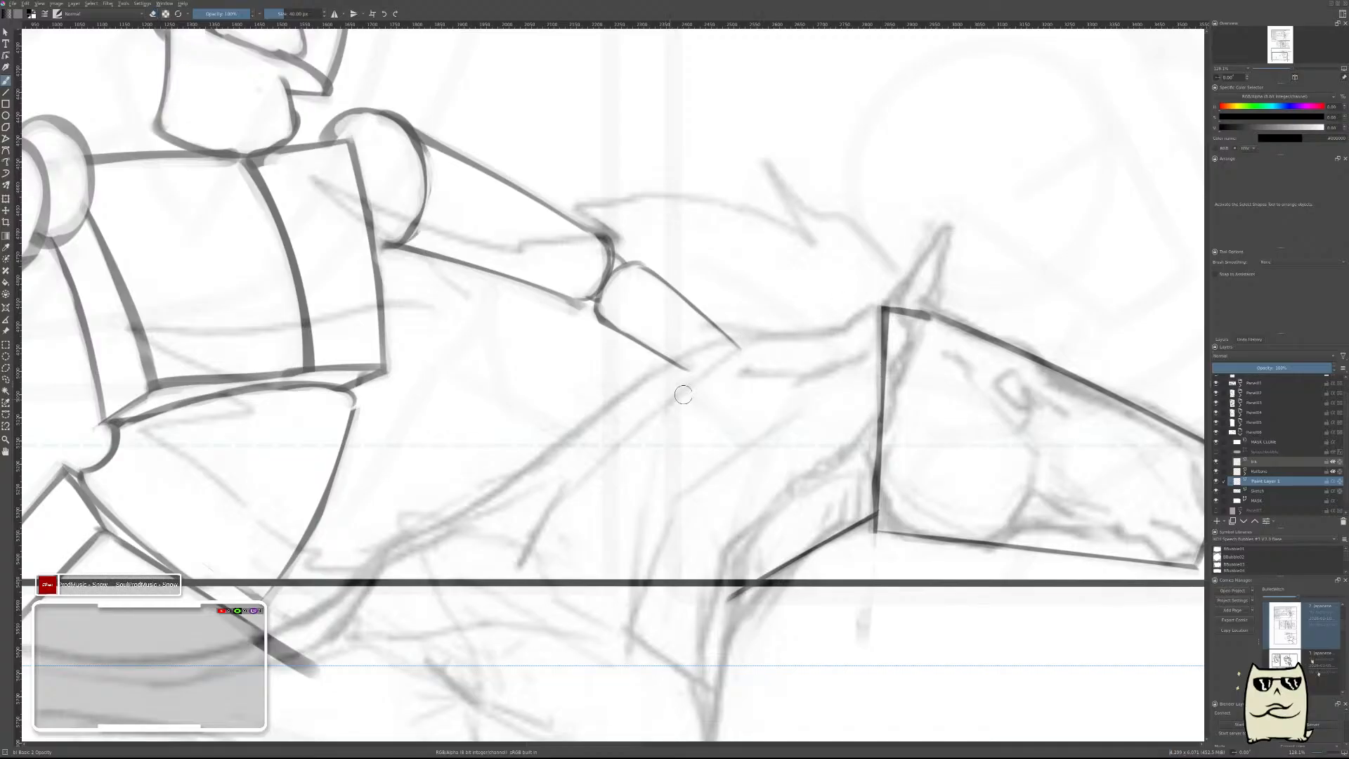
drag(354, 577, 906, 311)
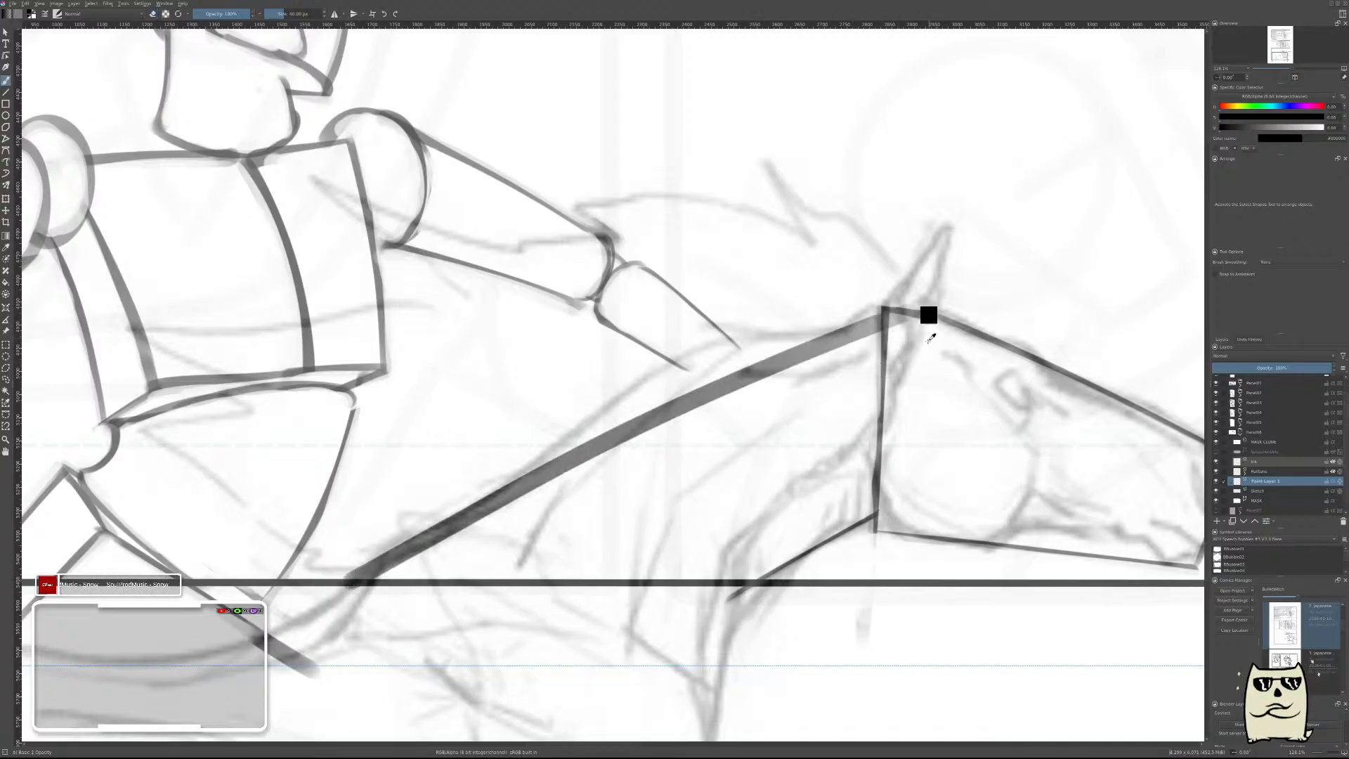
key(ctrl+z)
Examine the galloping horse sketches and the block-horse reference sheet to study how the neck's upper line curves.
mouse_move(976, 343)
mouse_down()
mouse_move(982, 388)
mouse_move(727, 449)
mouse_up()
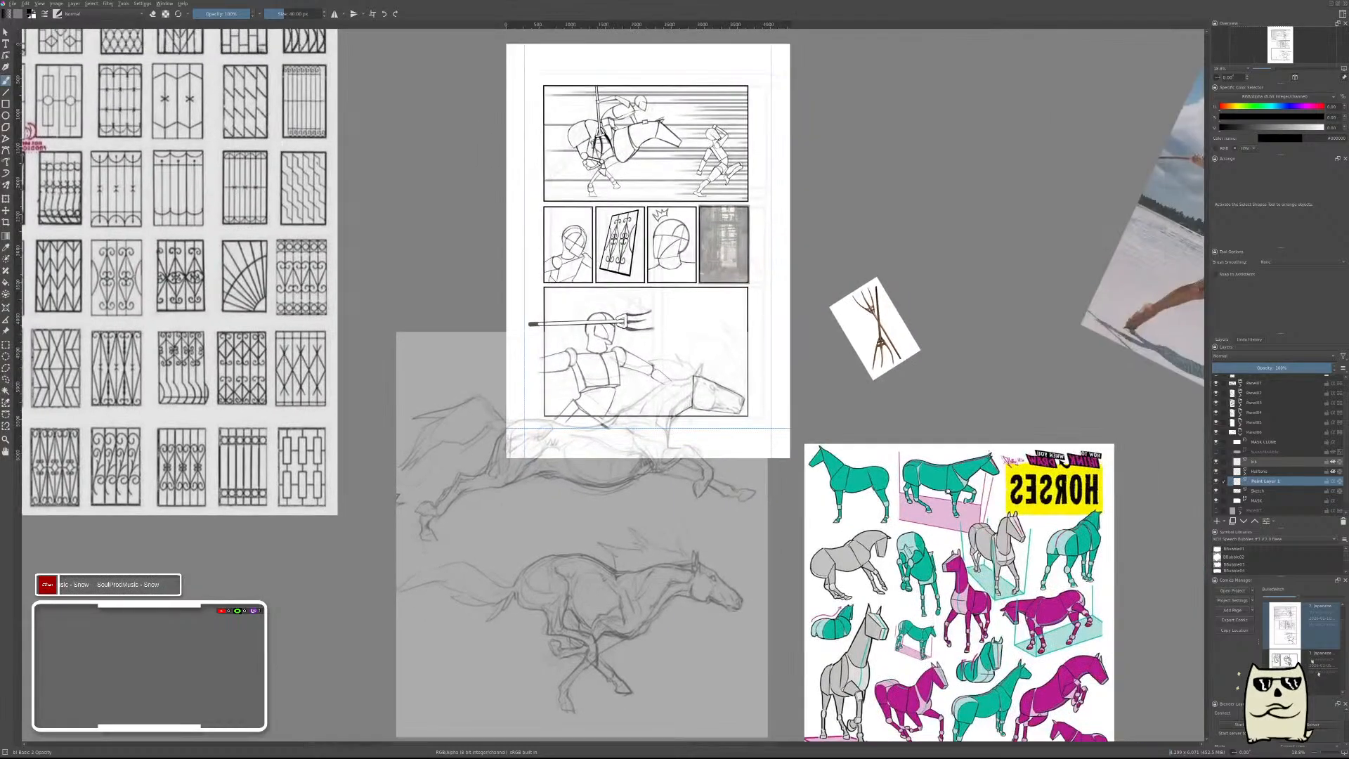
drag(946, 485, 960, 464)
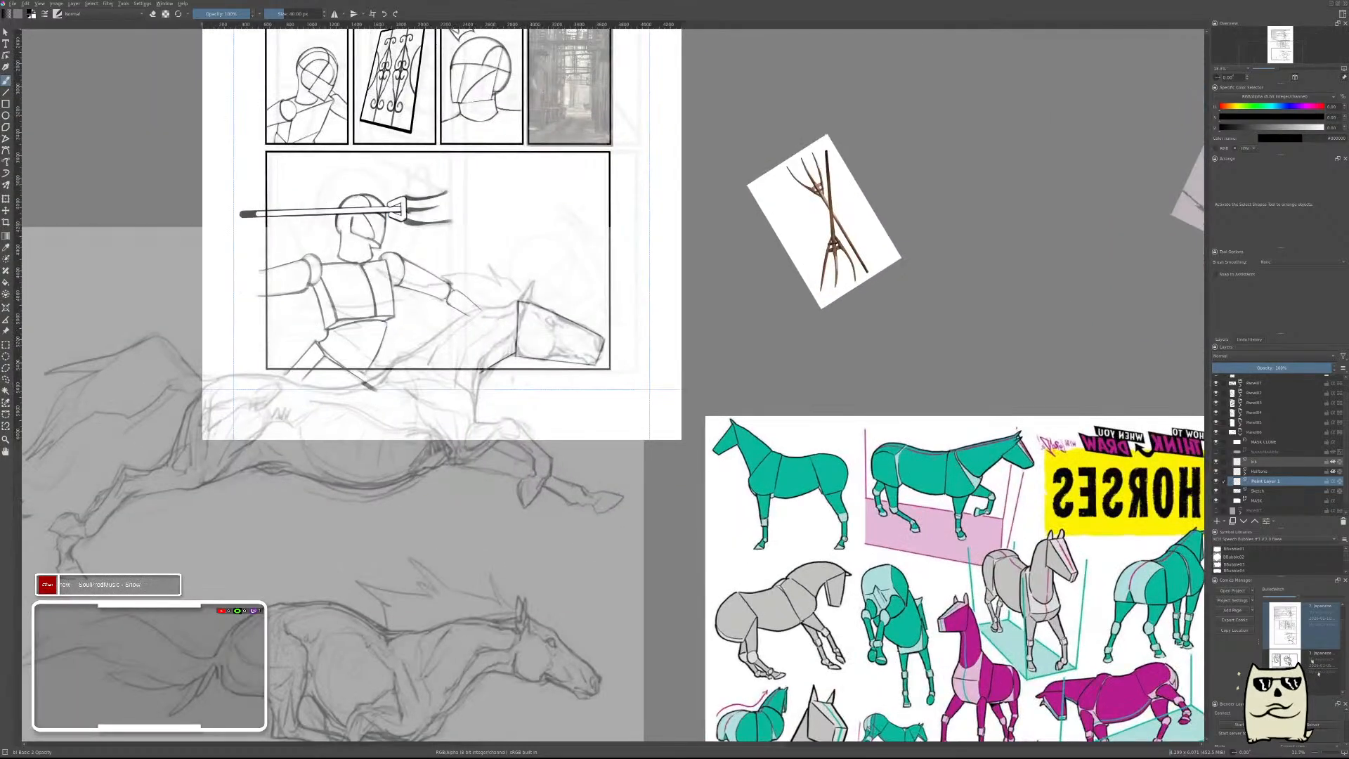
drag(513, 395, 815, 495)
drag(940, 508, 709, 297)
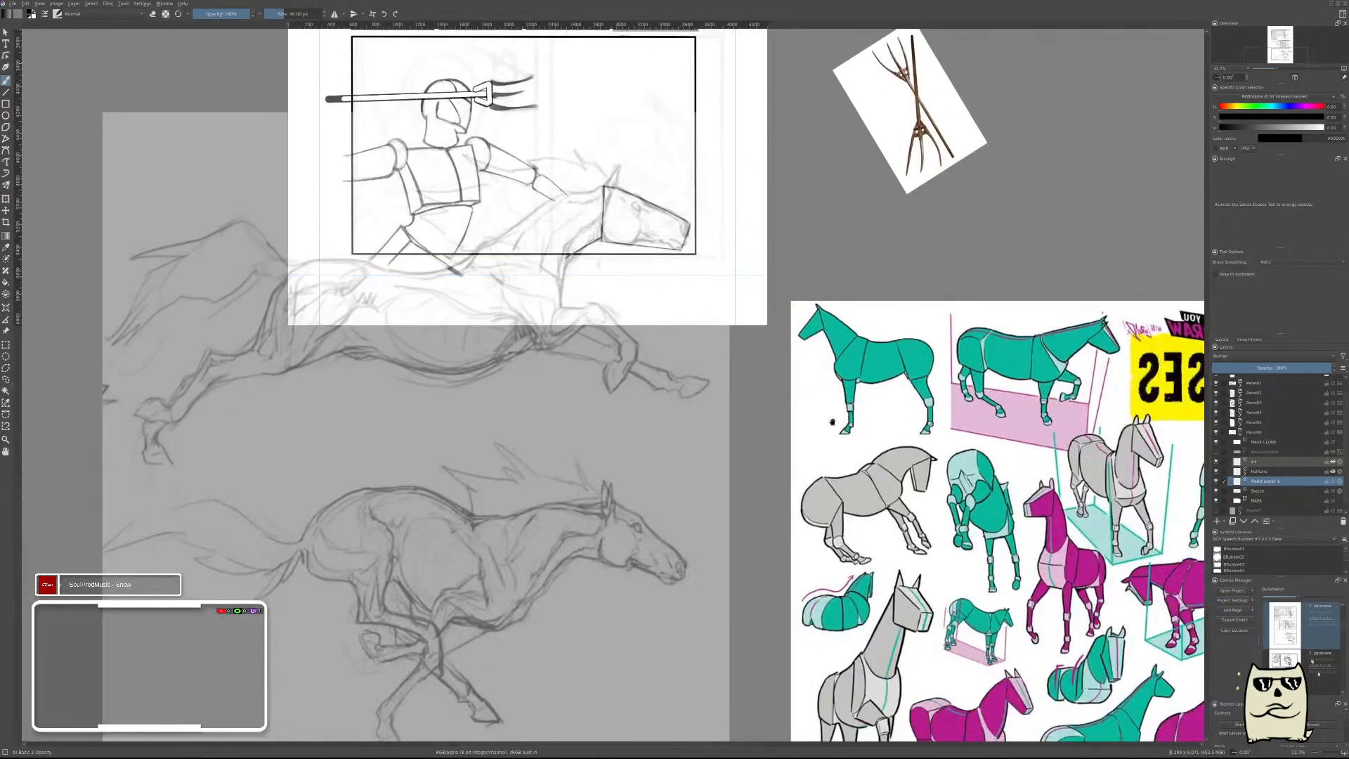
drag(832, 422, 704, 377)
drag(889, 460, 805, 430)
drag(904, 498, 1046, 509)
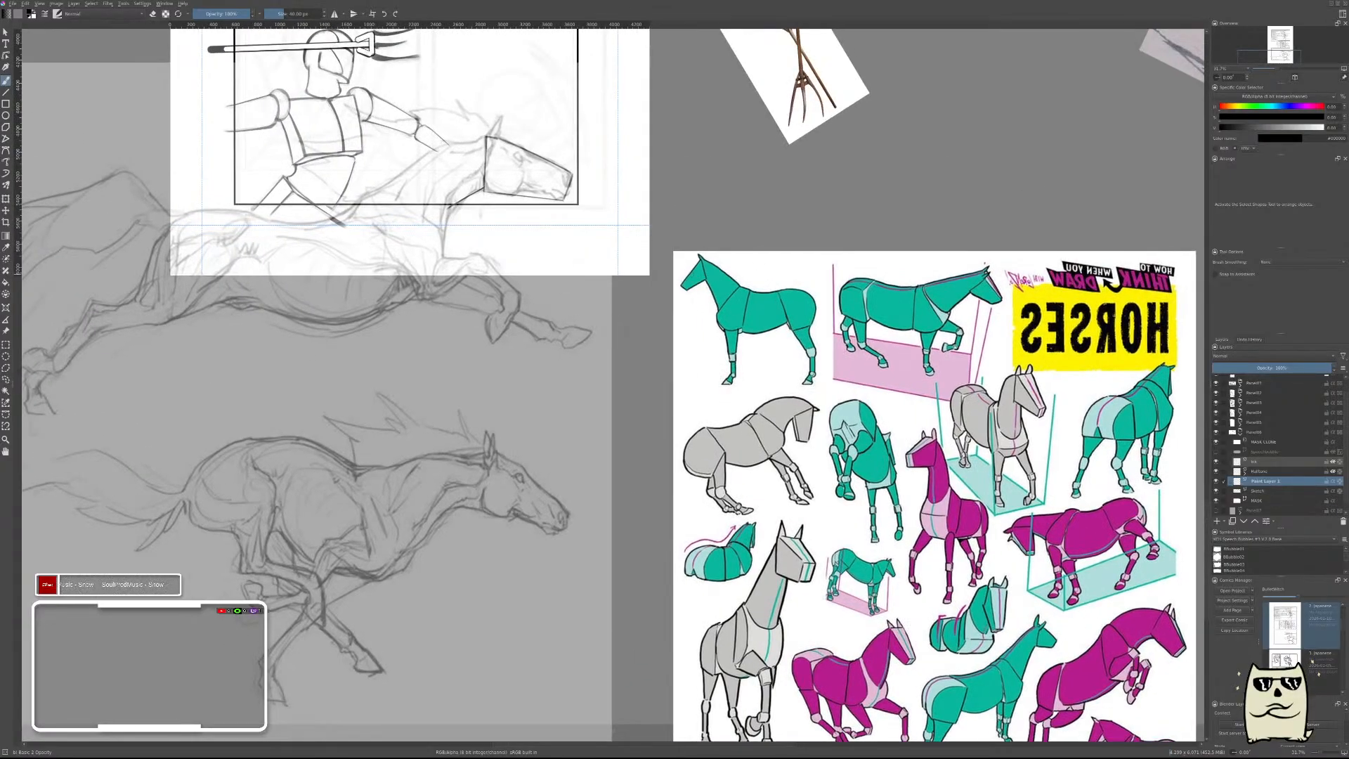
Draw an arched upper neck line from below the panel border to the horse's poll and rotate it slightly counterclockwise onto the underlying sketch.
drag(400, 183, 834, 251)
drag(834, 250, 545, 406)
drag(460, 459, 969, 258)
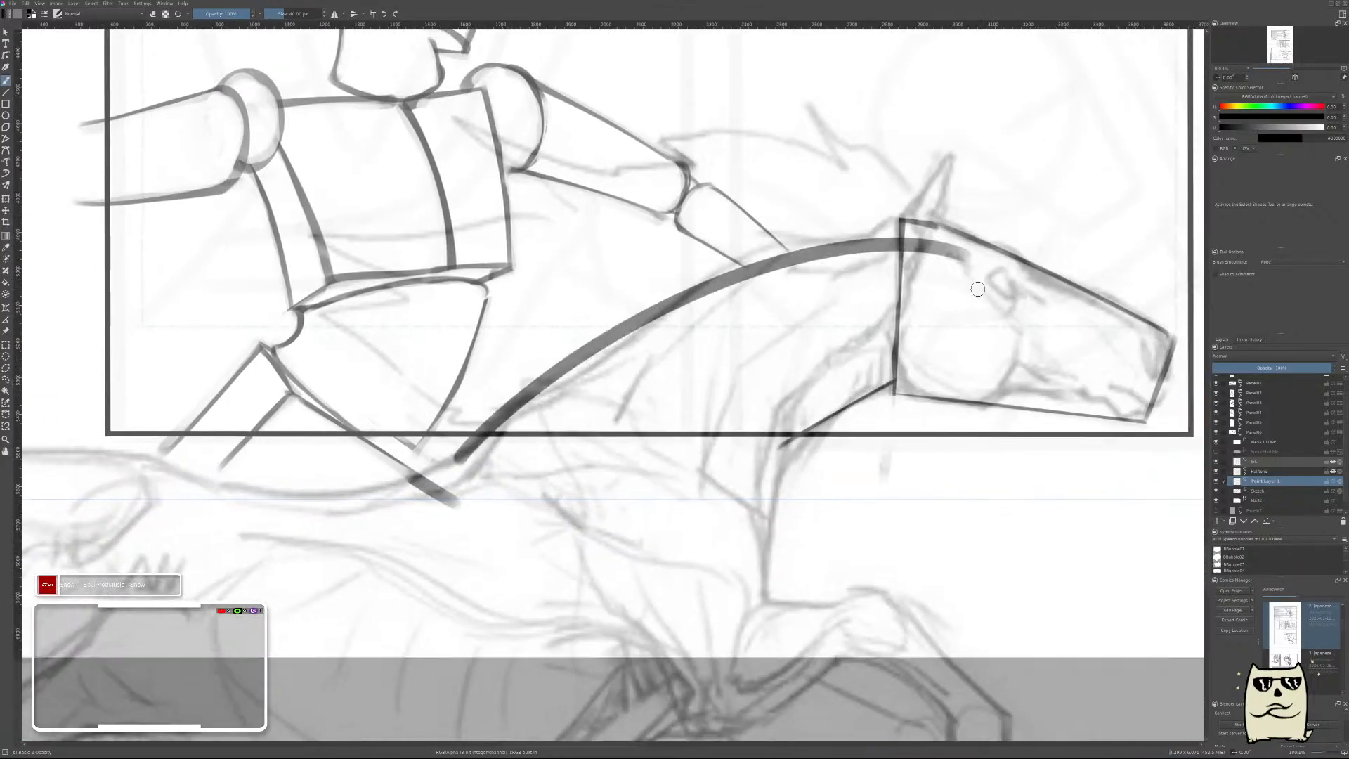
key(ctrl+t)
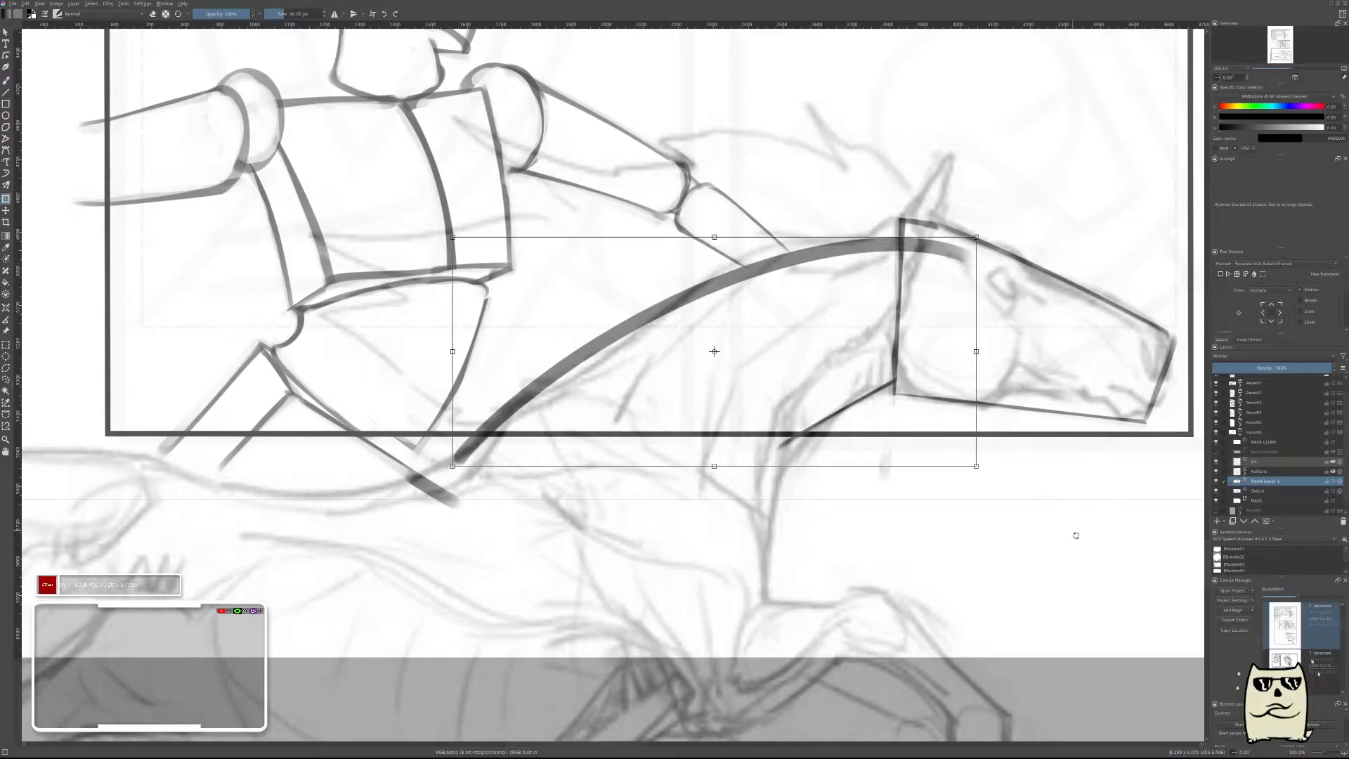
drag(1075, 533, 1096, 502)
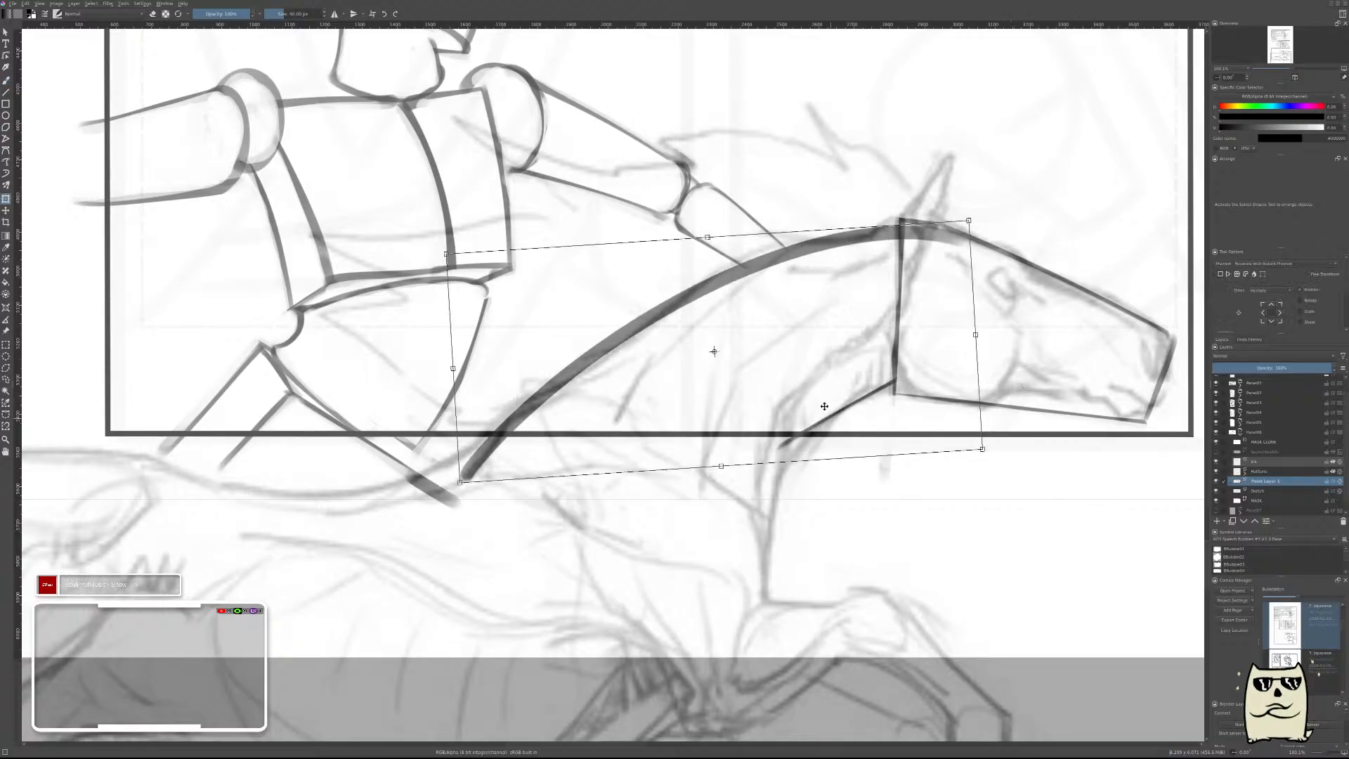
key(b)
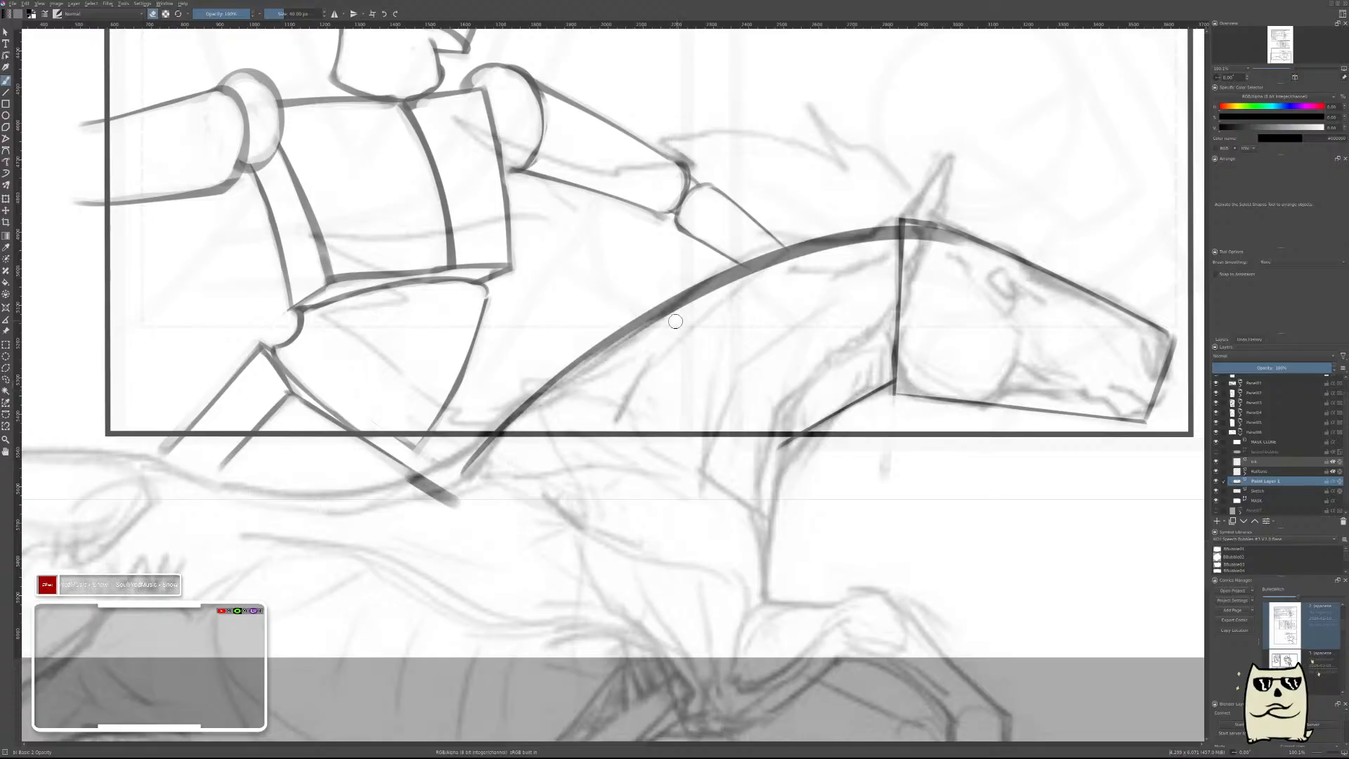
Thin the arched neck line by erasing along its underside and remove its overlap inside the horse's head block.
drag(529, 408, 701, 299)
drag(604, 355, 806, 251)
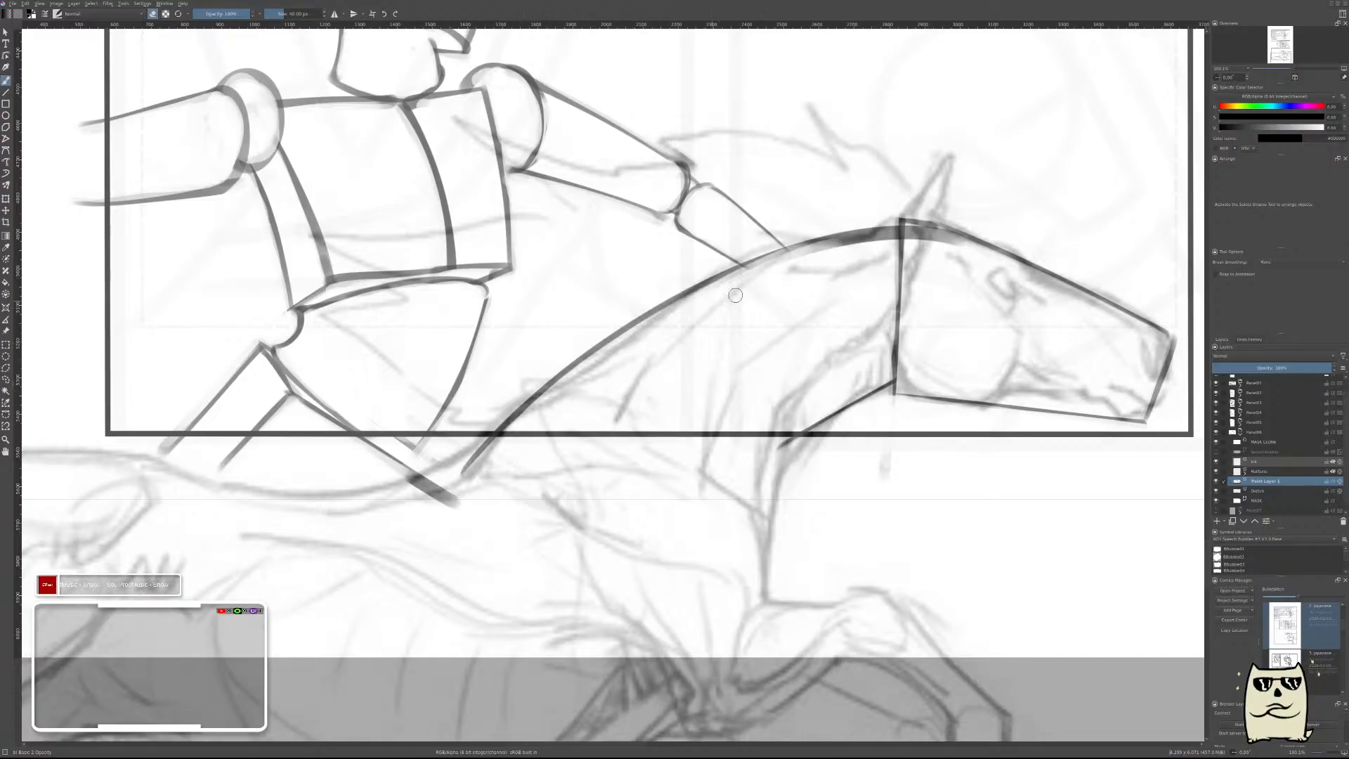
key(ctrl+z)
key(ctrl+z)
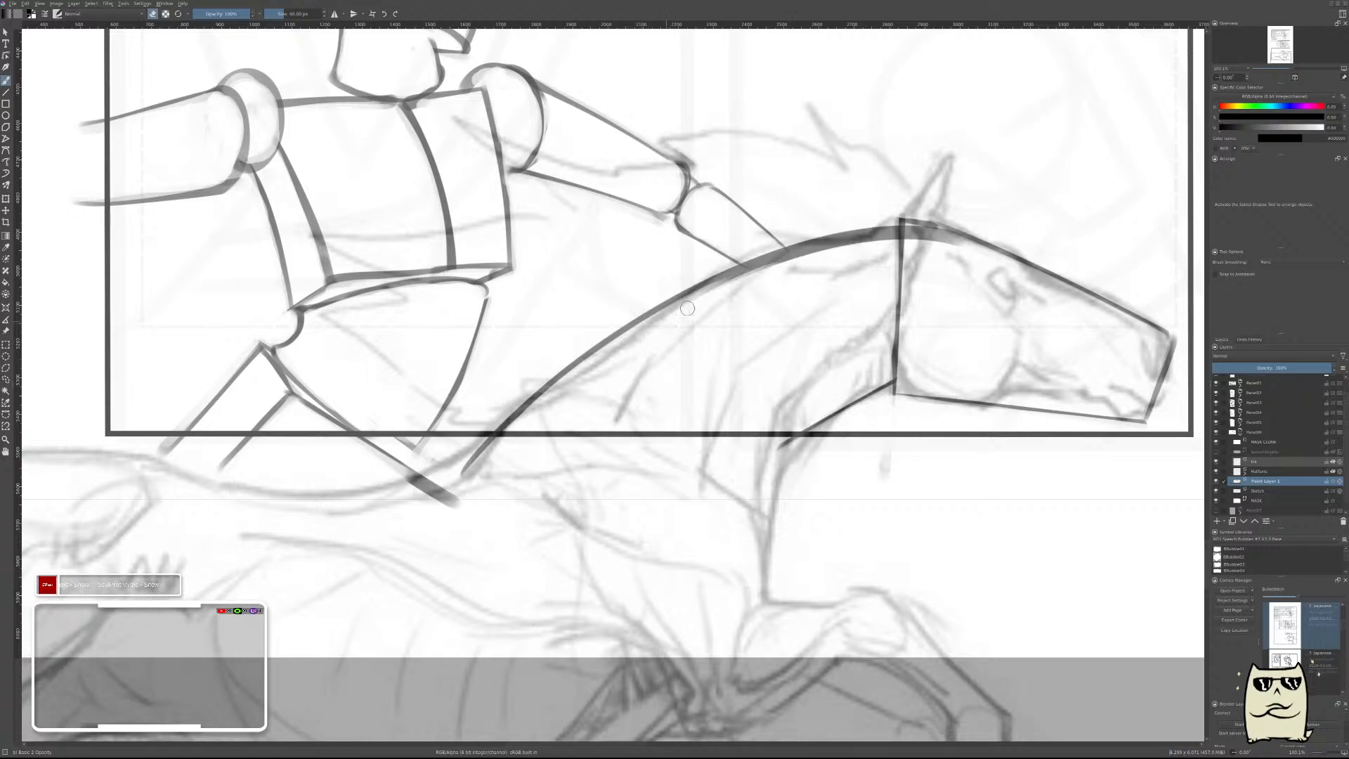
drag(685, 307, 793, 262)
drag(687, 301, 806, 251)
key(ctrl+z)
drag(846, 250, 972, 243)
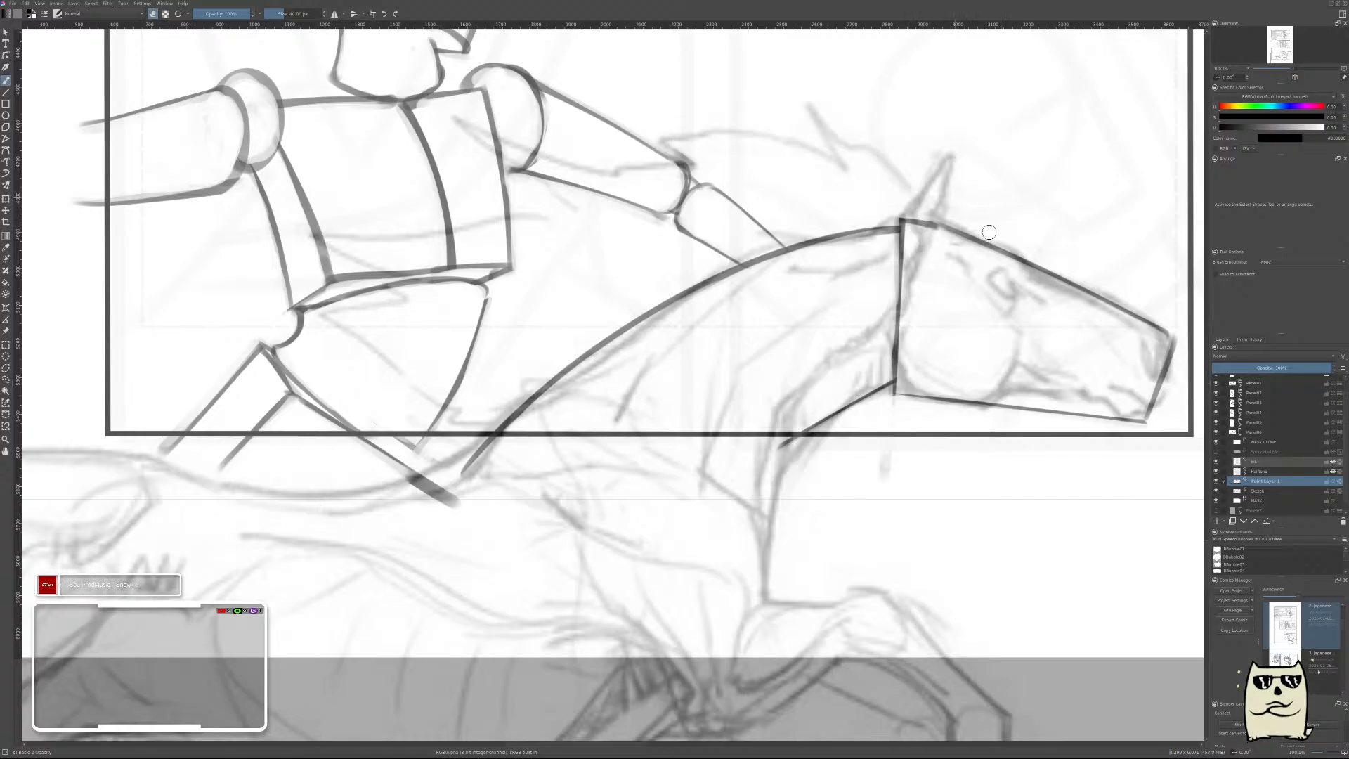
Merge the neck line layer down into the sketch and clip the sketch layer to the bottom panel's shape.
scroll(991, 278, down, 4)
scroll(1009, 287, up, 2)
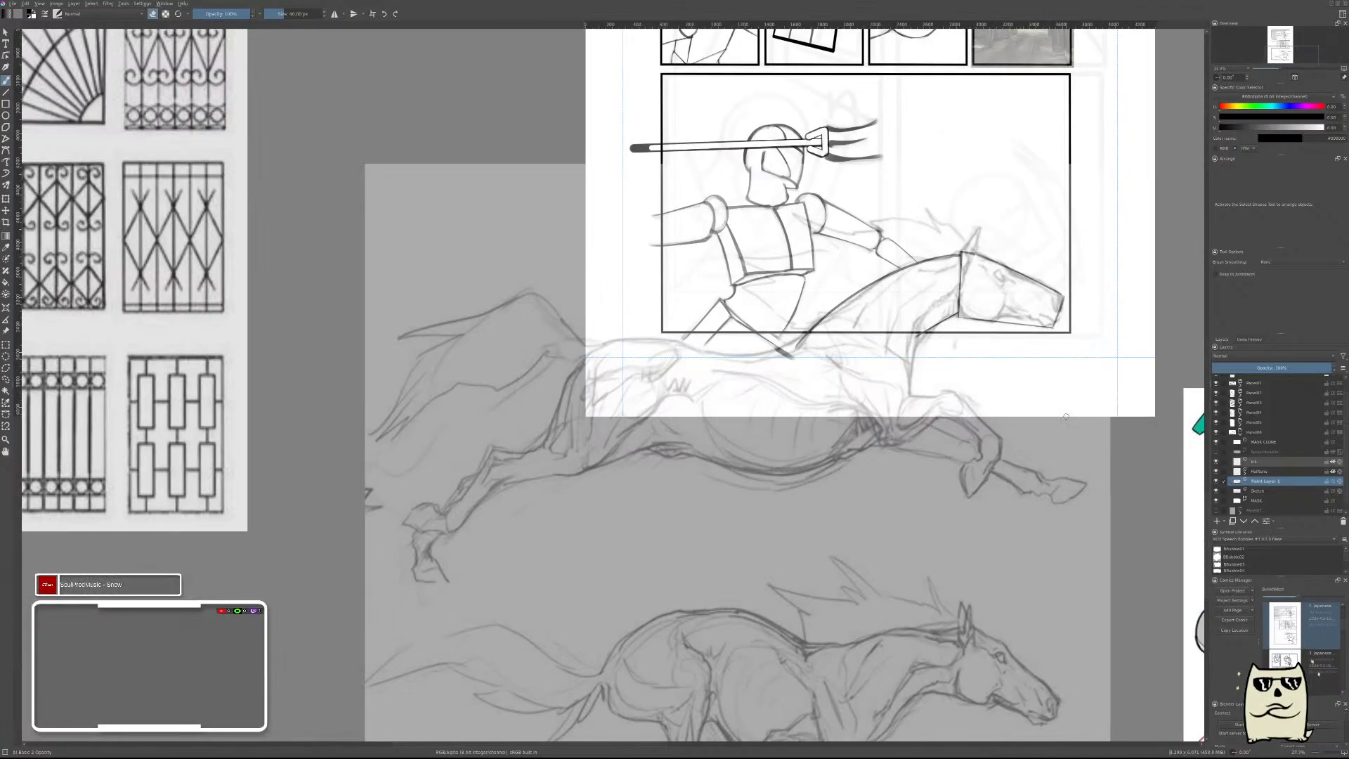
key(ctrl+e)
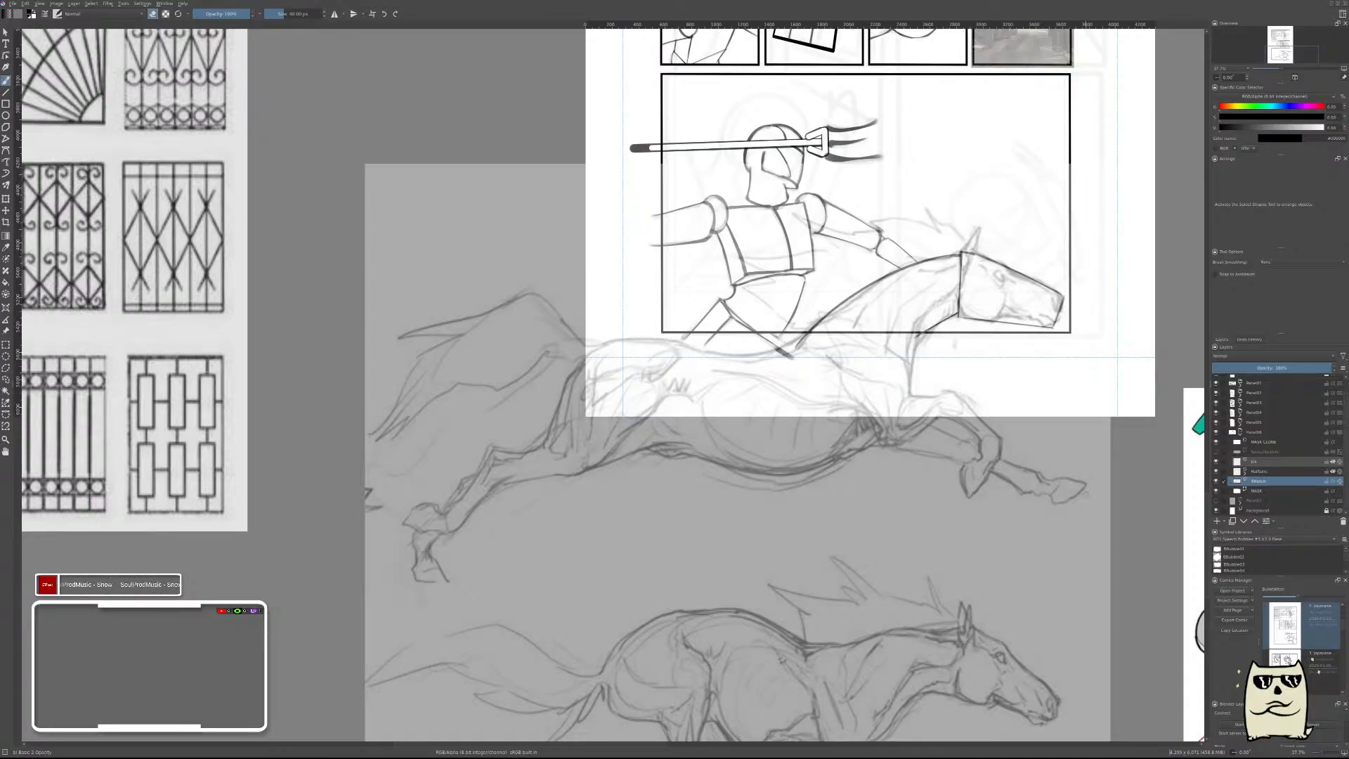
key(m)
drag(824, 461, 1105, 485)
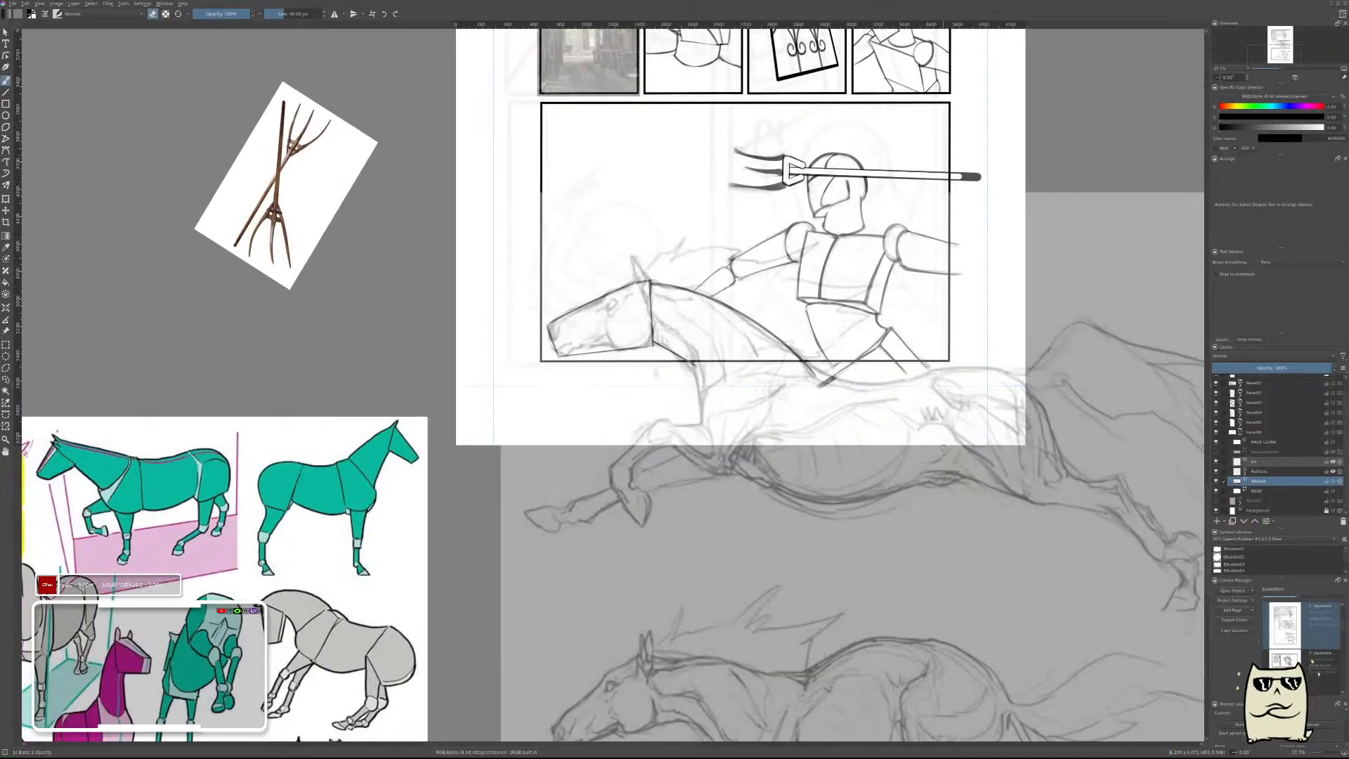
key(ctrl+alt+g)
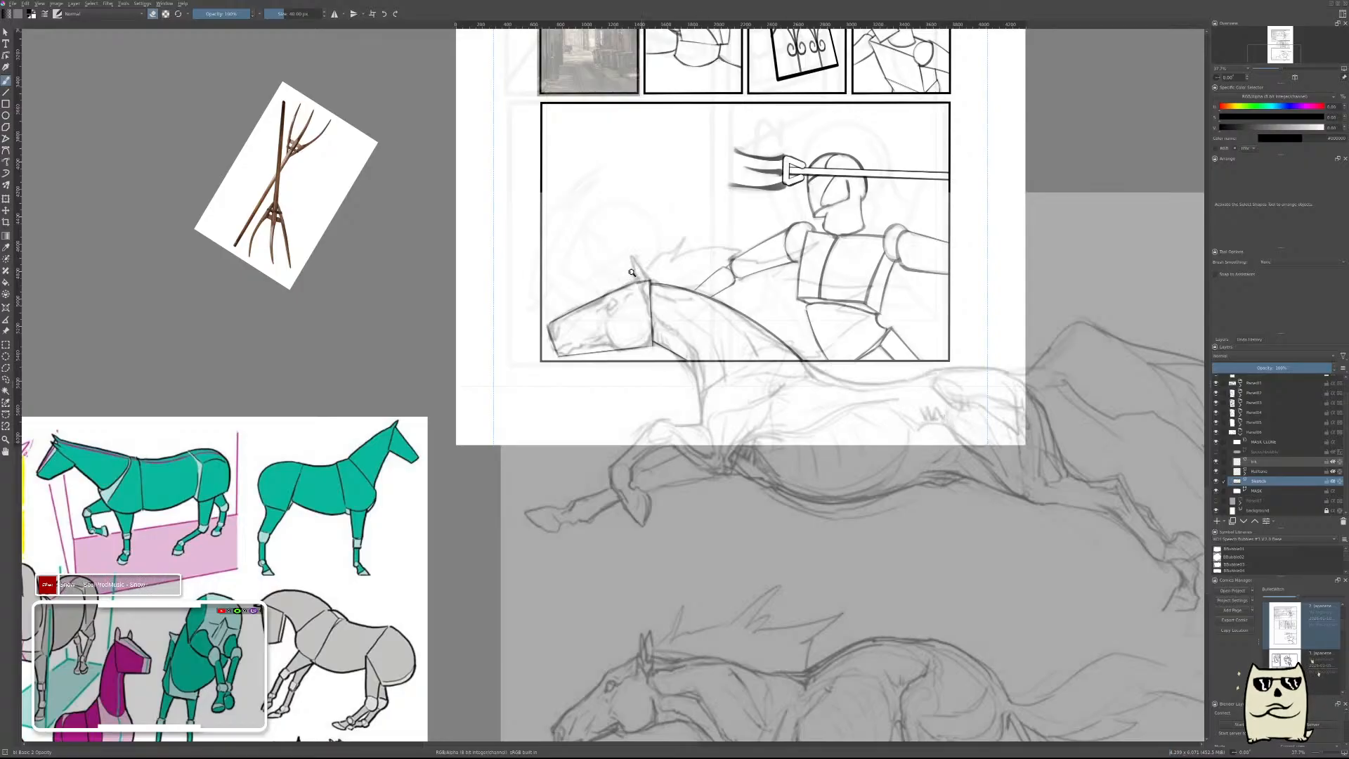
Draw the horse's near ear as a pointed shape of two straight lines on top of the head block.
drag(631, 273, 632, 245)
key(m)
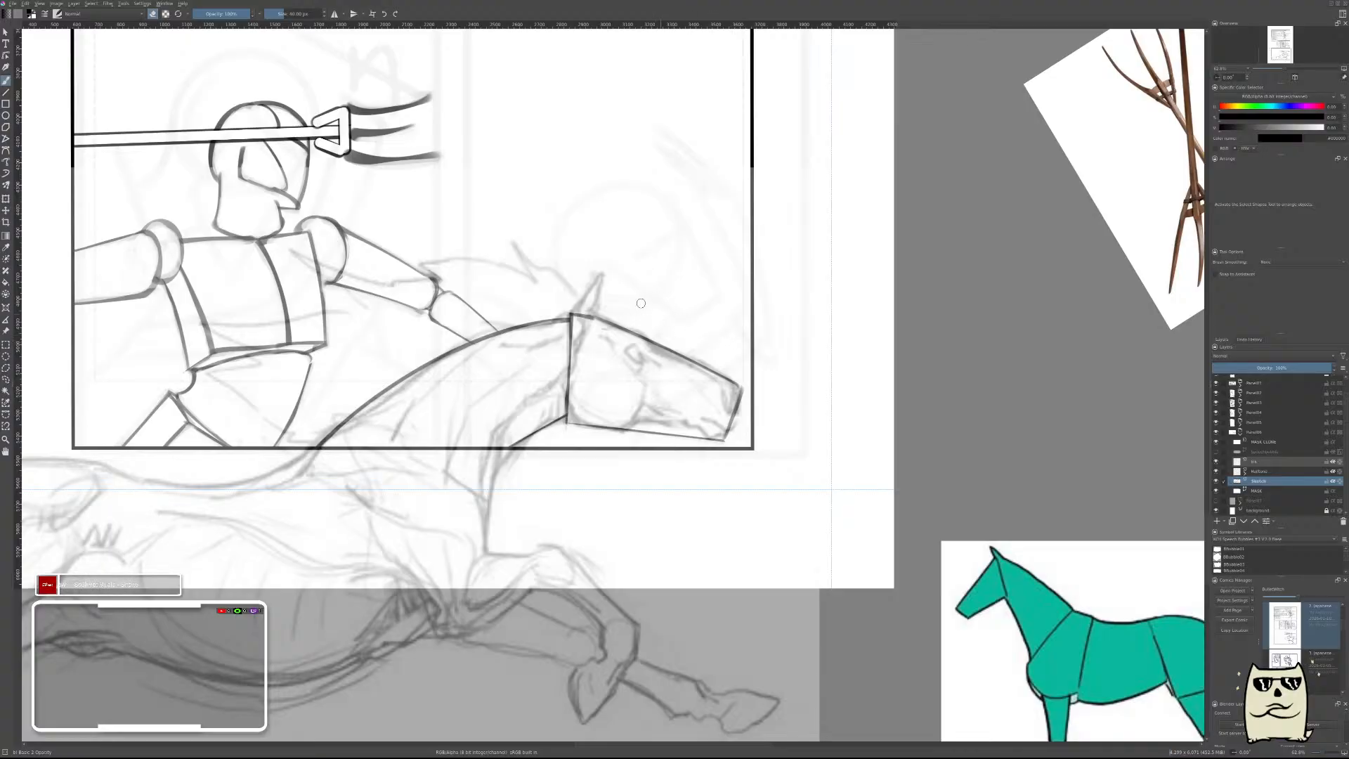
drag(580, 300, 603, 263)
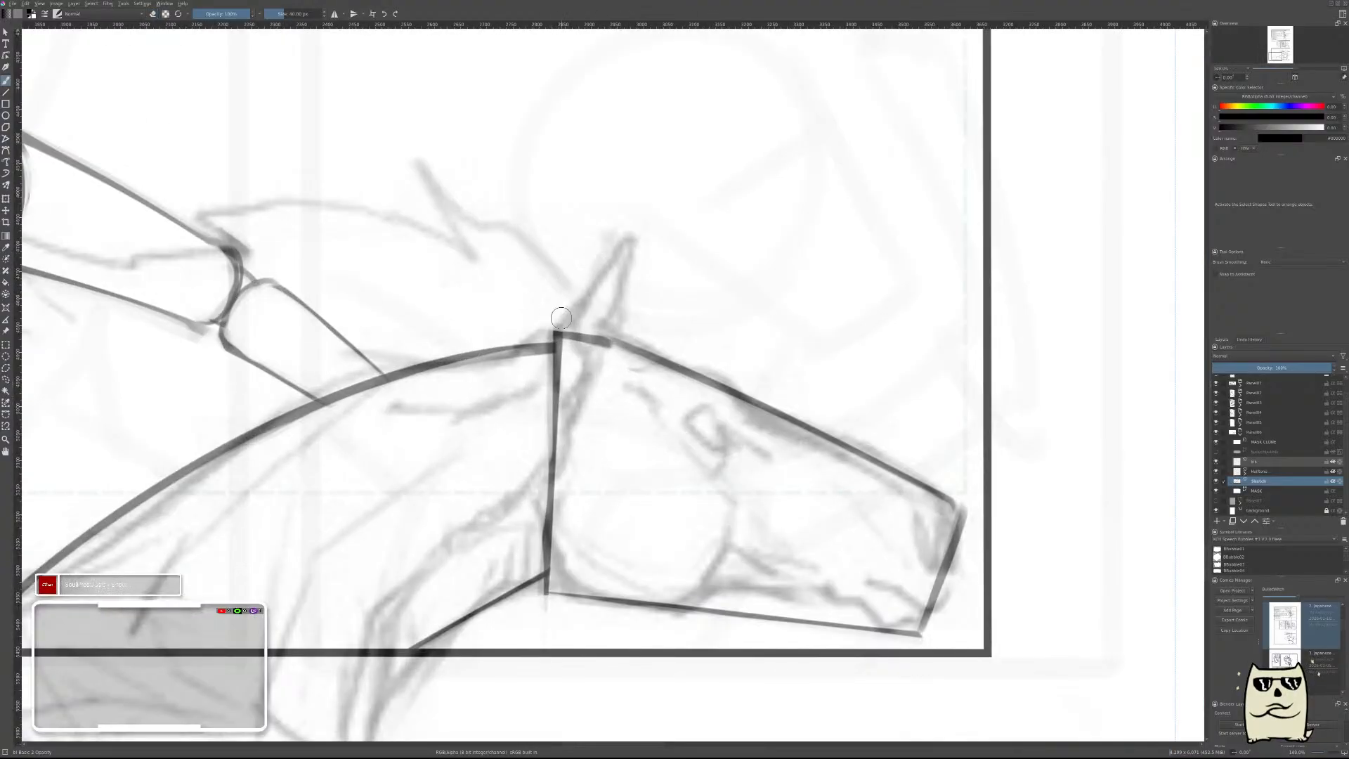
drag(554, 325, 618, 240)
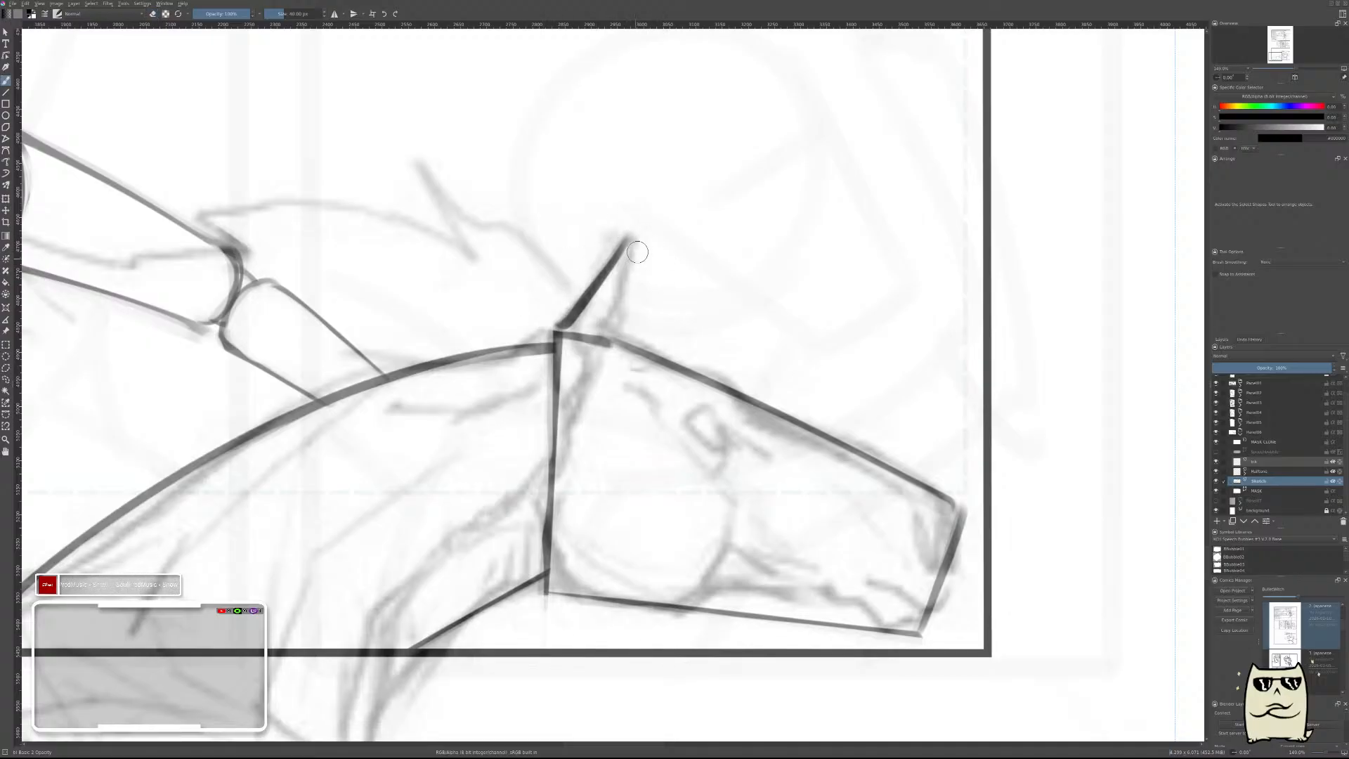
drag(654, 246, 633, 314)
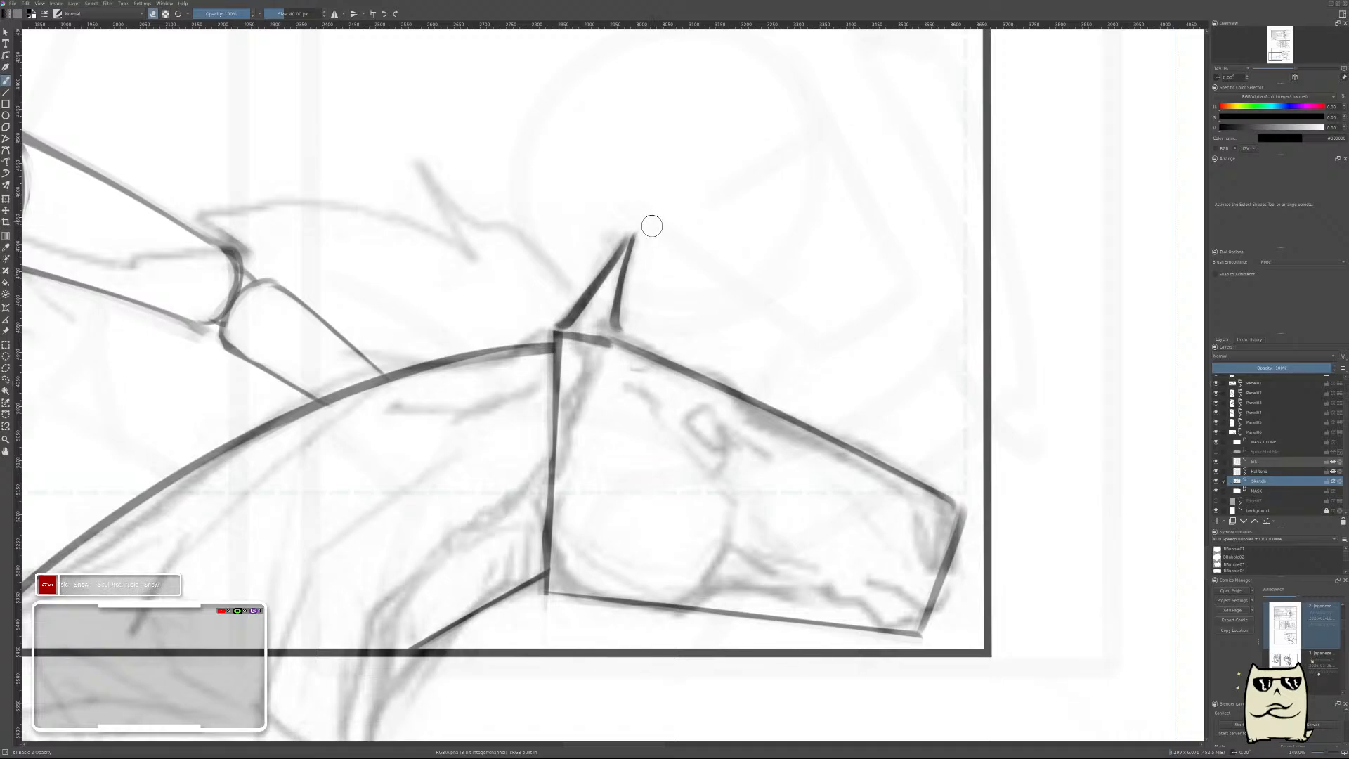
Draw the horse's far ear beside the near one and thin its front edge to a fine line.
mouse_move(724, 185)
mouse_down()
mouse_move(780, 222)
mouse_move(782, 171)
mouse_move(759, 131)
mouse_move(699, 166)
mouse_up()
key(e)
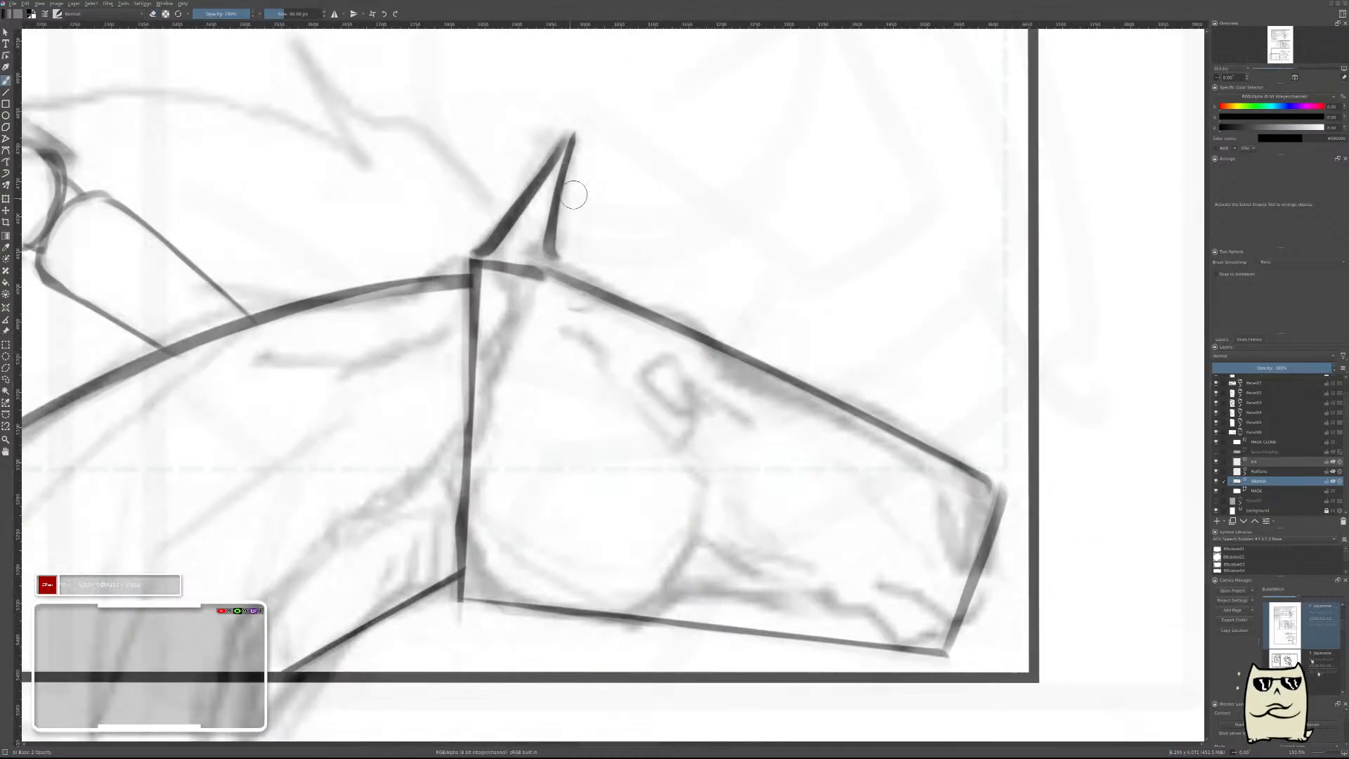
drag(571, 209, 596, 167)
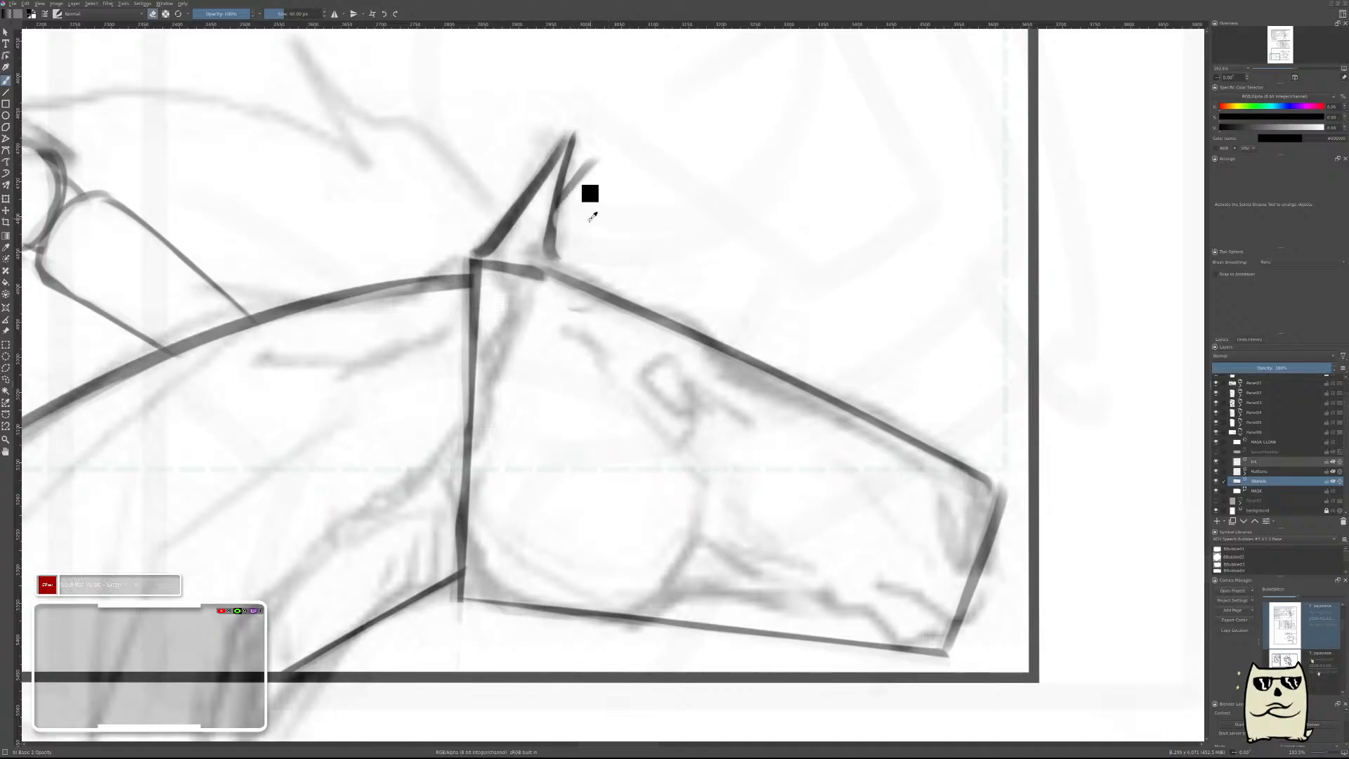
key(ctrl+z)
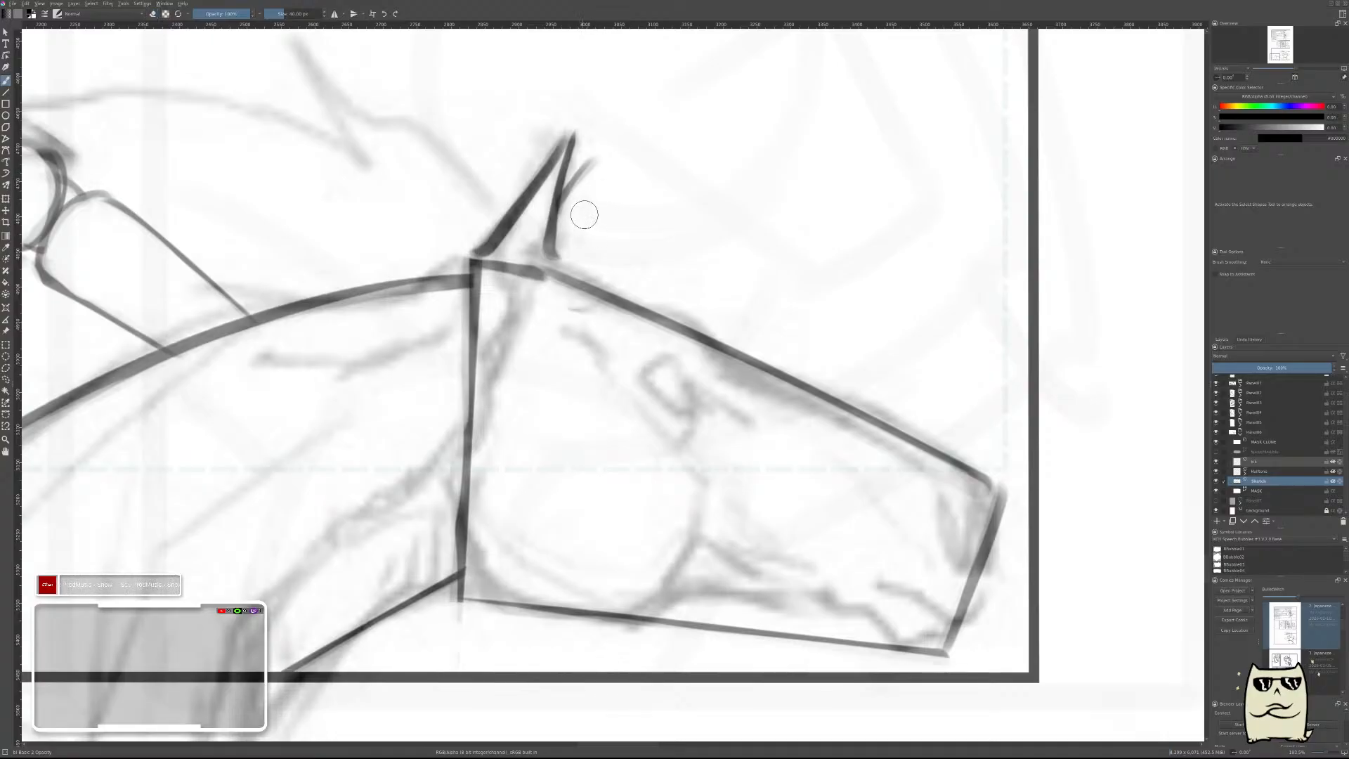
drag(596, 182, 571, 262)
key(ctrl+z)
drag(602, 172, 567, 267)
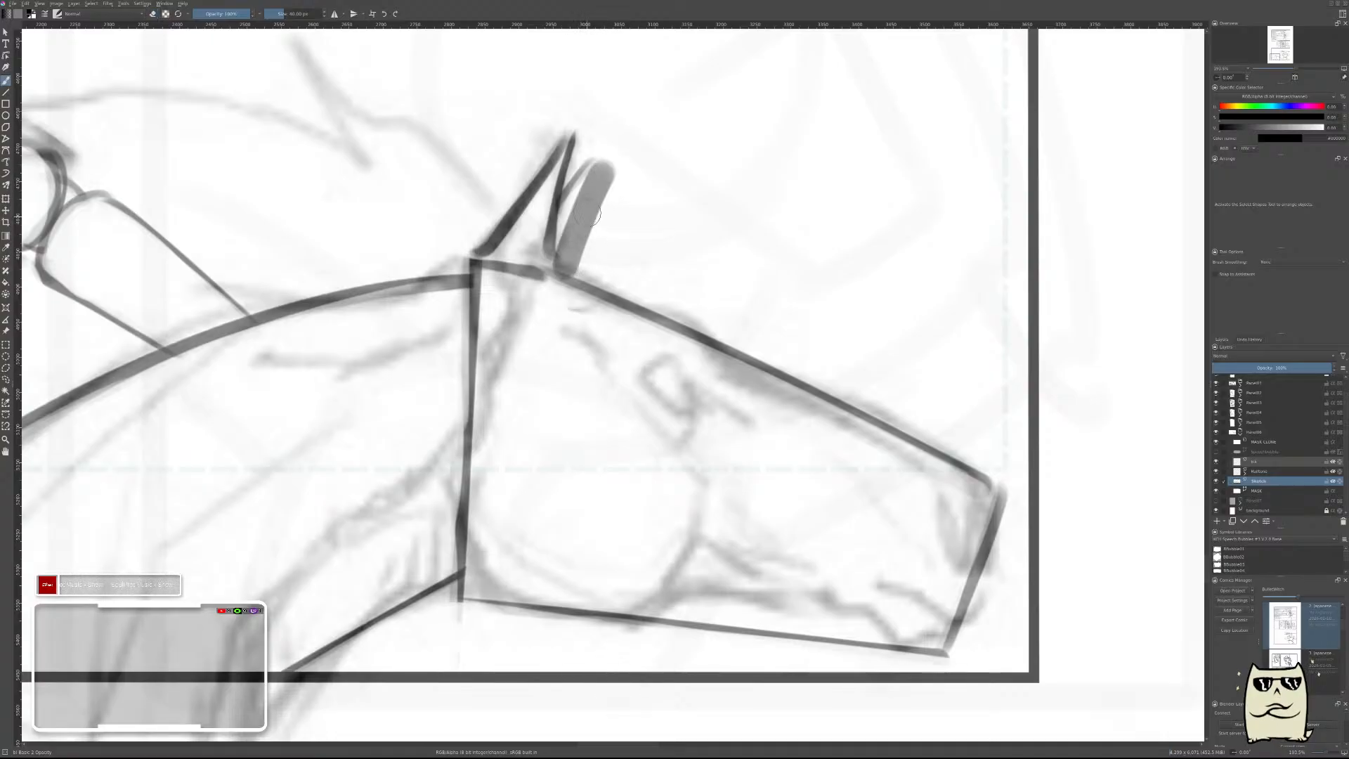
drag(609, 183, 577, 258)
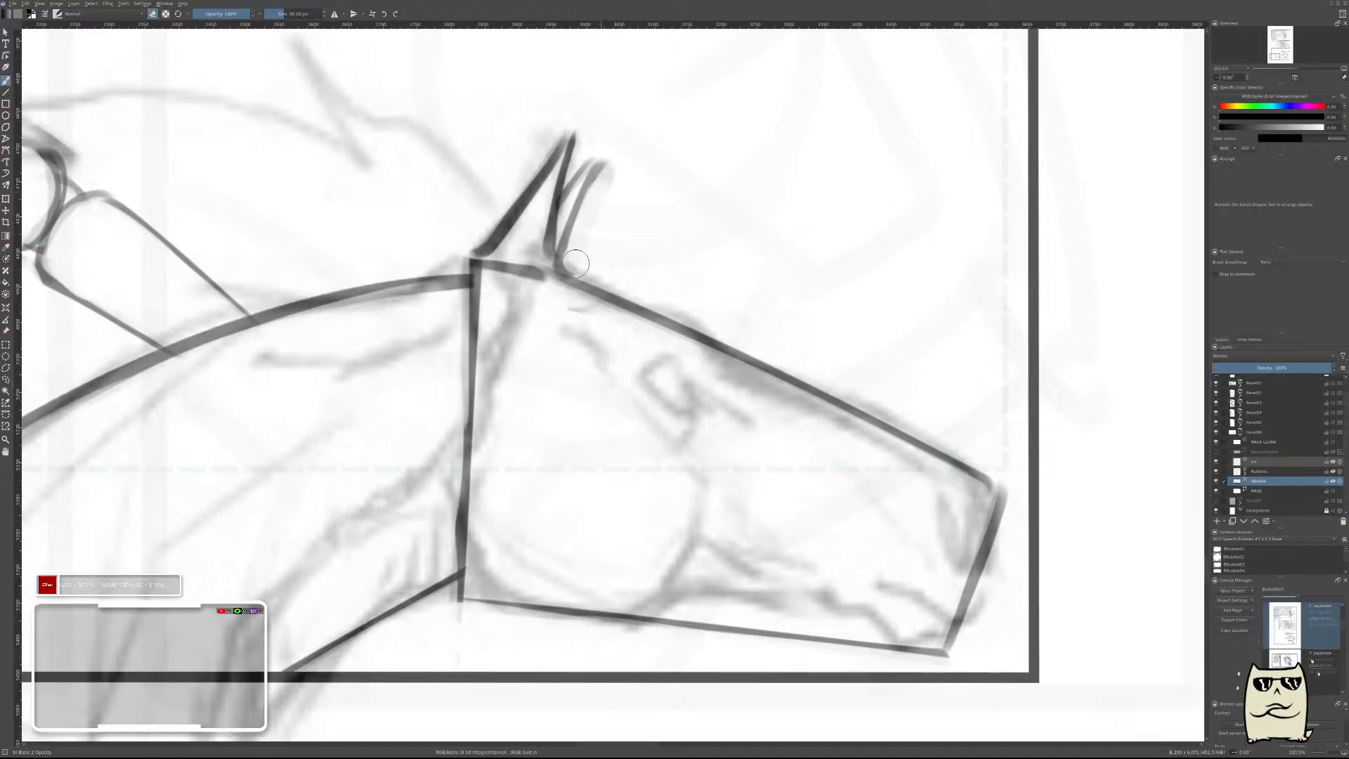
Review the bottom panel's pitchfork, rider and horse up close and at full-page view, also flipping the canvas.
drag(731, 163, 703, 330)
drag(858, 264, 856, 453)
drag(839, 381, 849, 353)
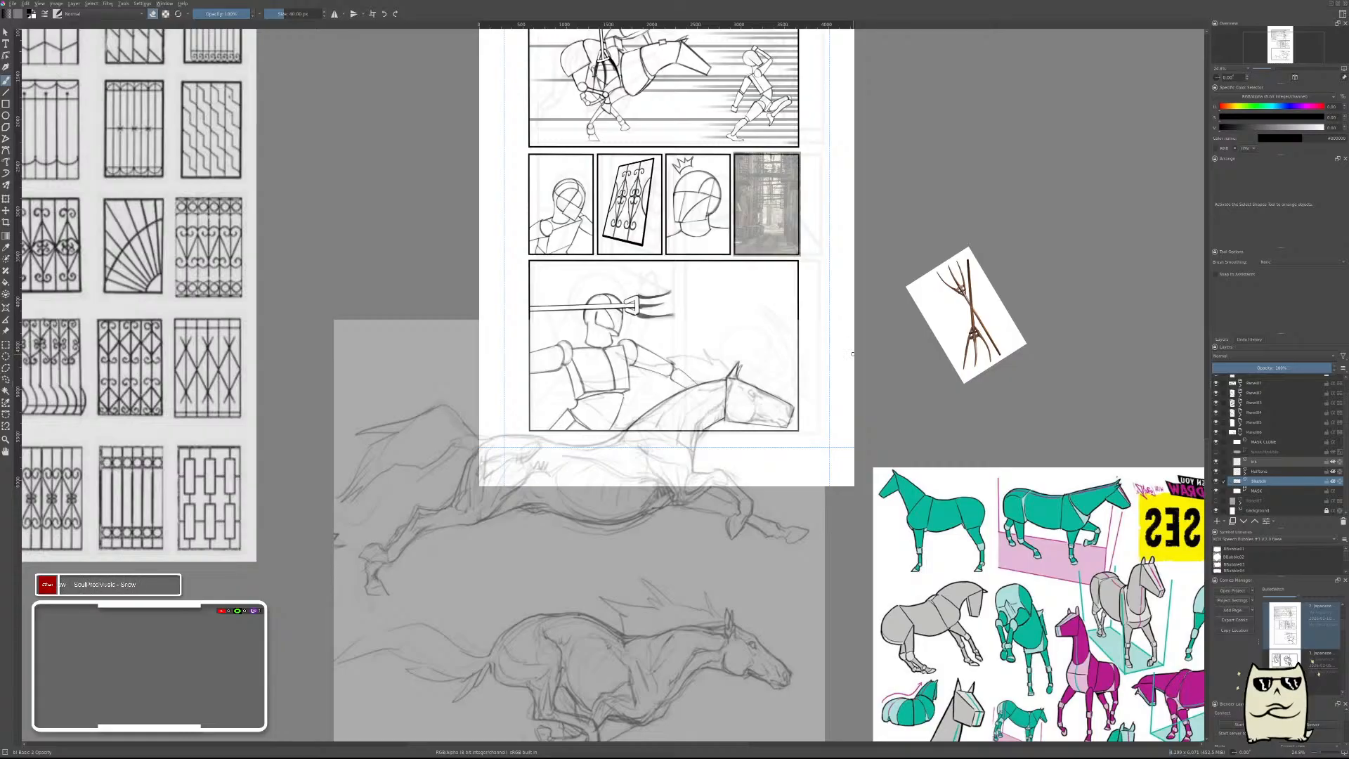
mouse_move(682, 308)
mouse_down()
mouse_move(711, 295)
mouse_move(711, 251)
mouse_up()
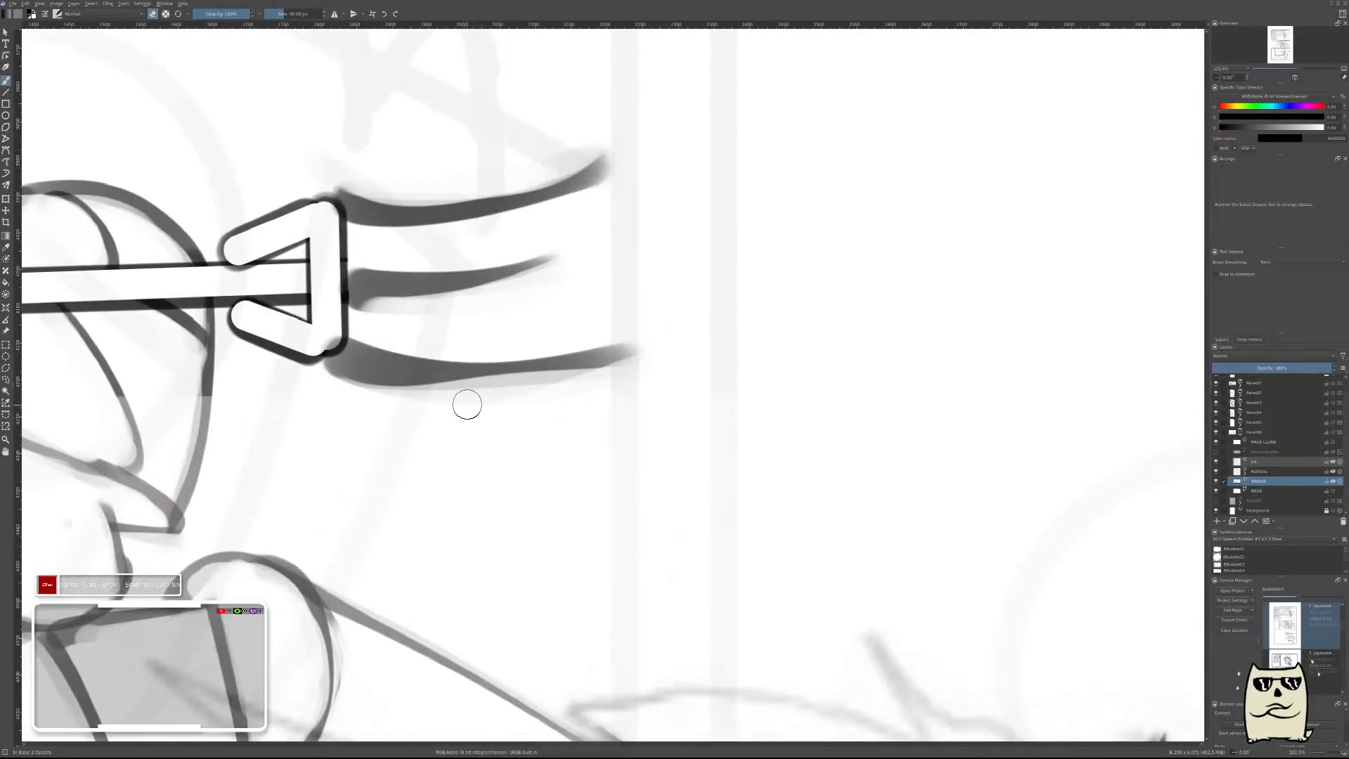
drag(851, 305, 843, 377)
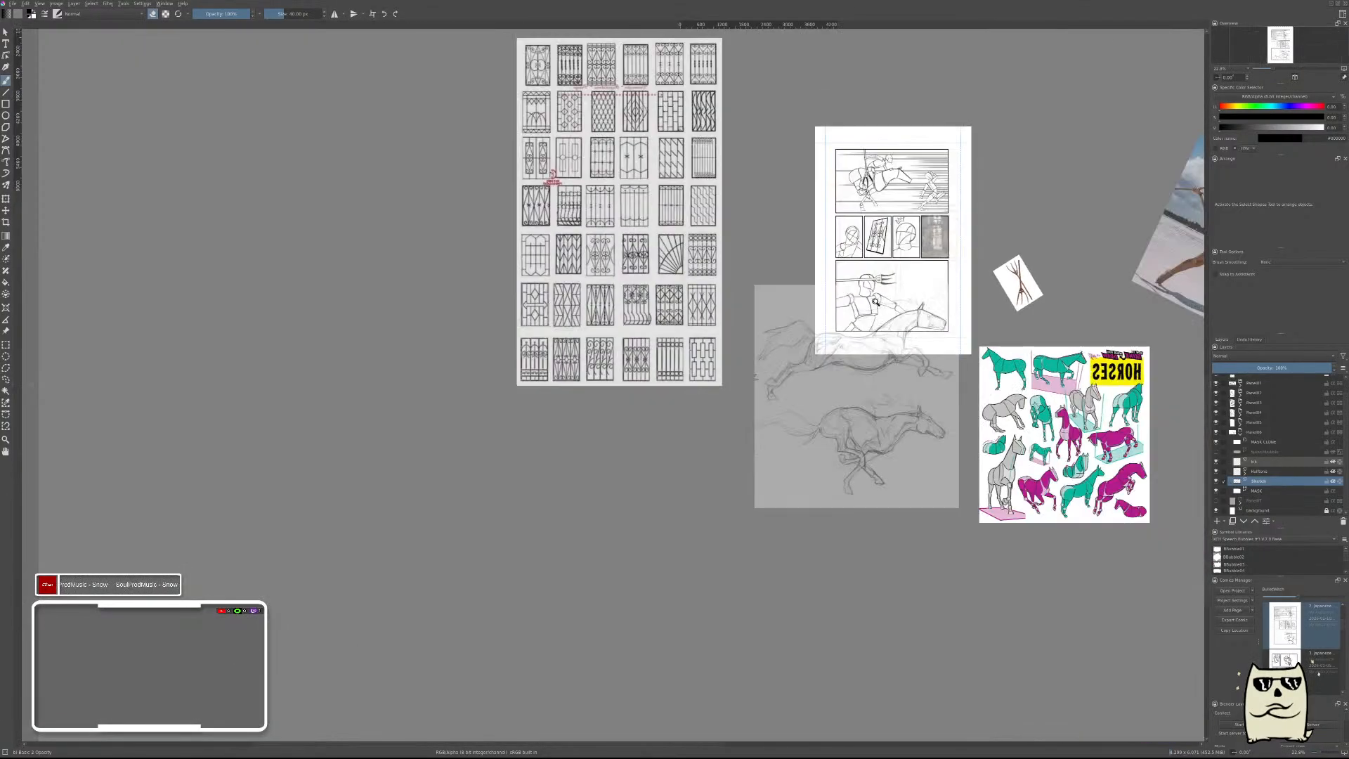
drag(920, 308, 918, 300)
key(m)
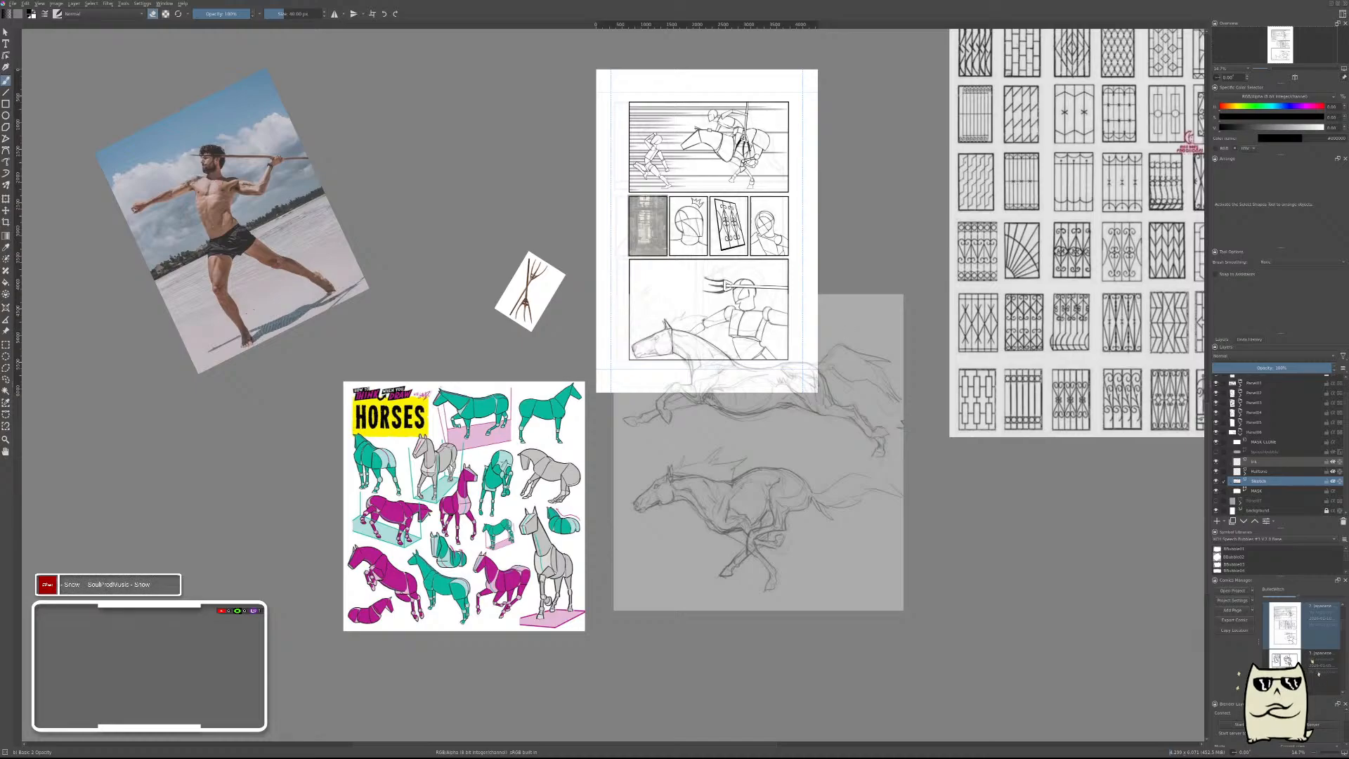
Move the galloping horse sketch reference off the comic page to the empty canvas area directly above it.
click(5, 331)
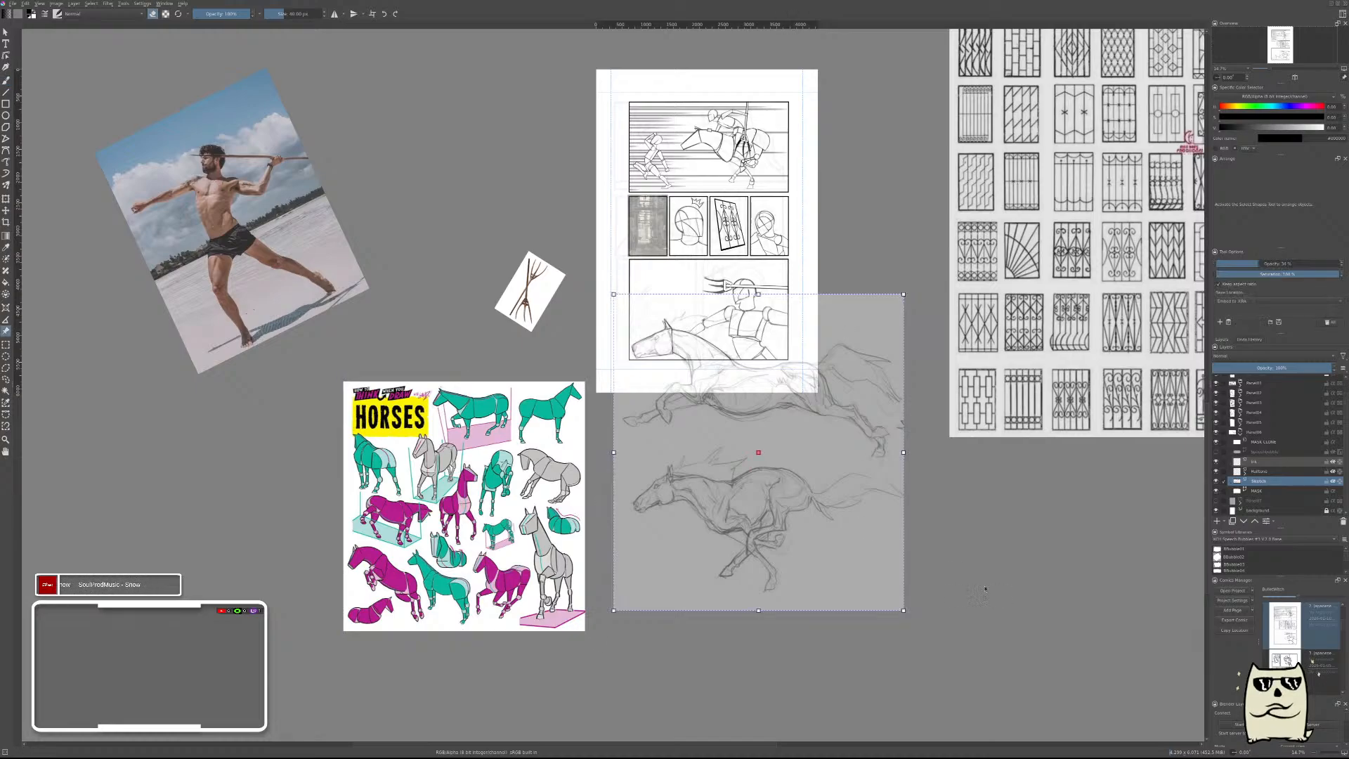
mouse_move(832, 480)
mouse_down()
mouse_move(443, 390)
mouse_move(483, 216)
mouse_move(471, 184)
mouse_up()
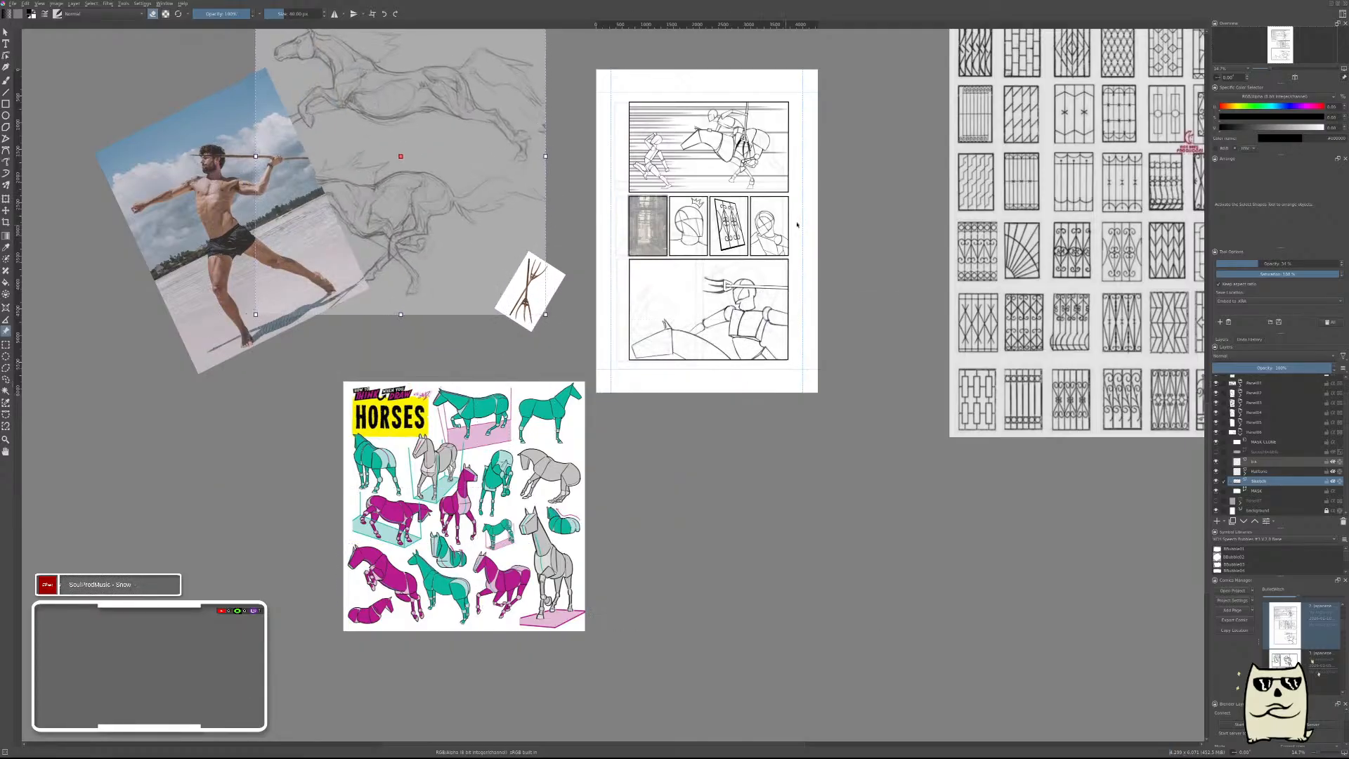
scroll(801, 215, down, 2)
scroll(799, 231, up, 3)
drag(555, 370, 798, 183)
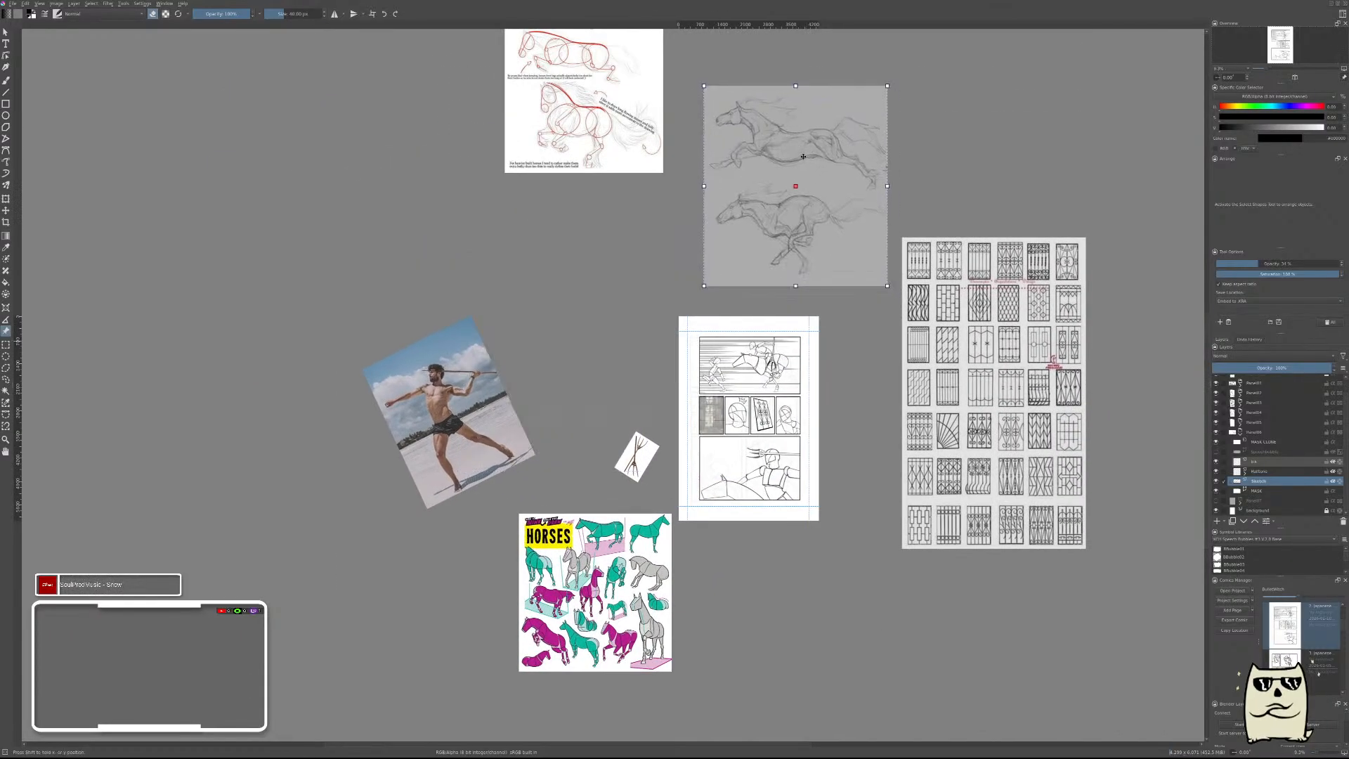
Restore the galloping horse sketch reference to 100% opacity and return to the brush.
click(1306, 264)
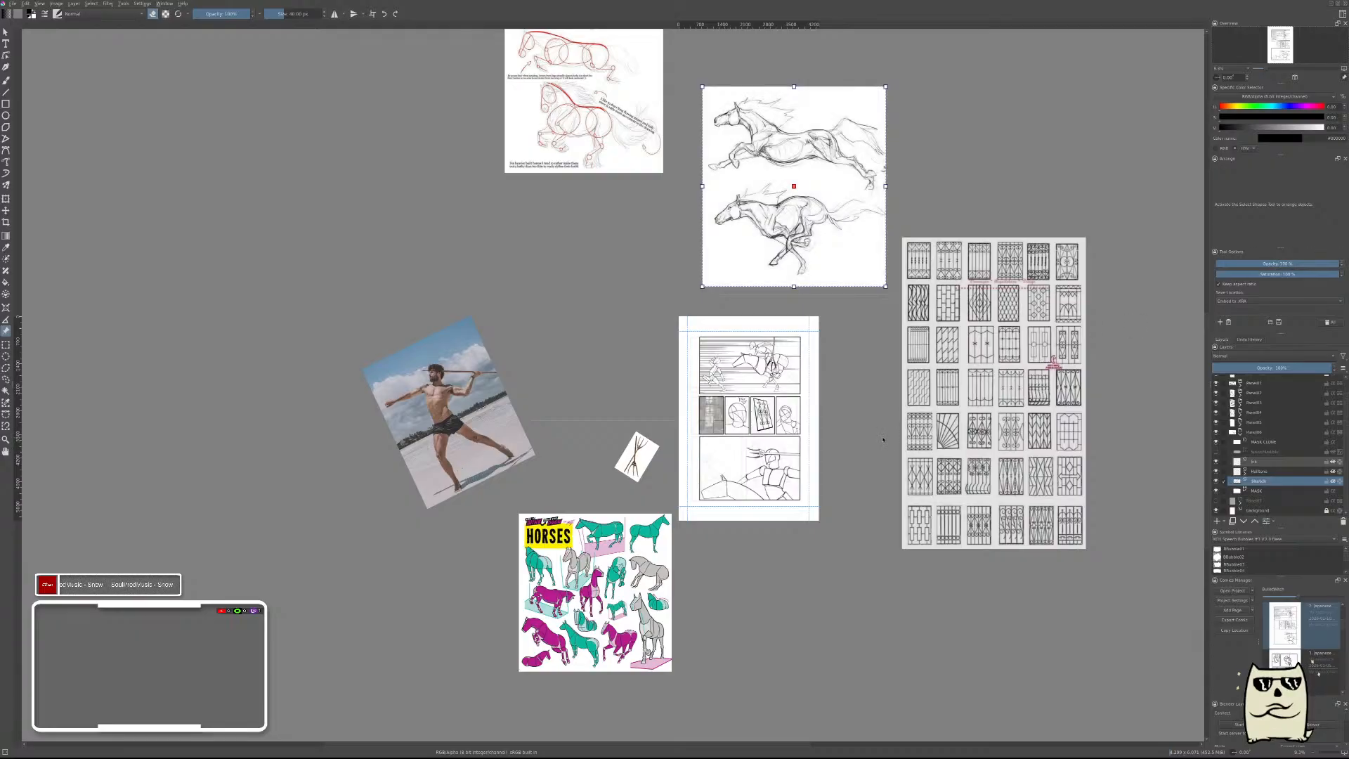
key(m)
key(m)
key(b)
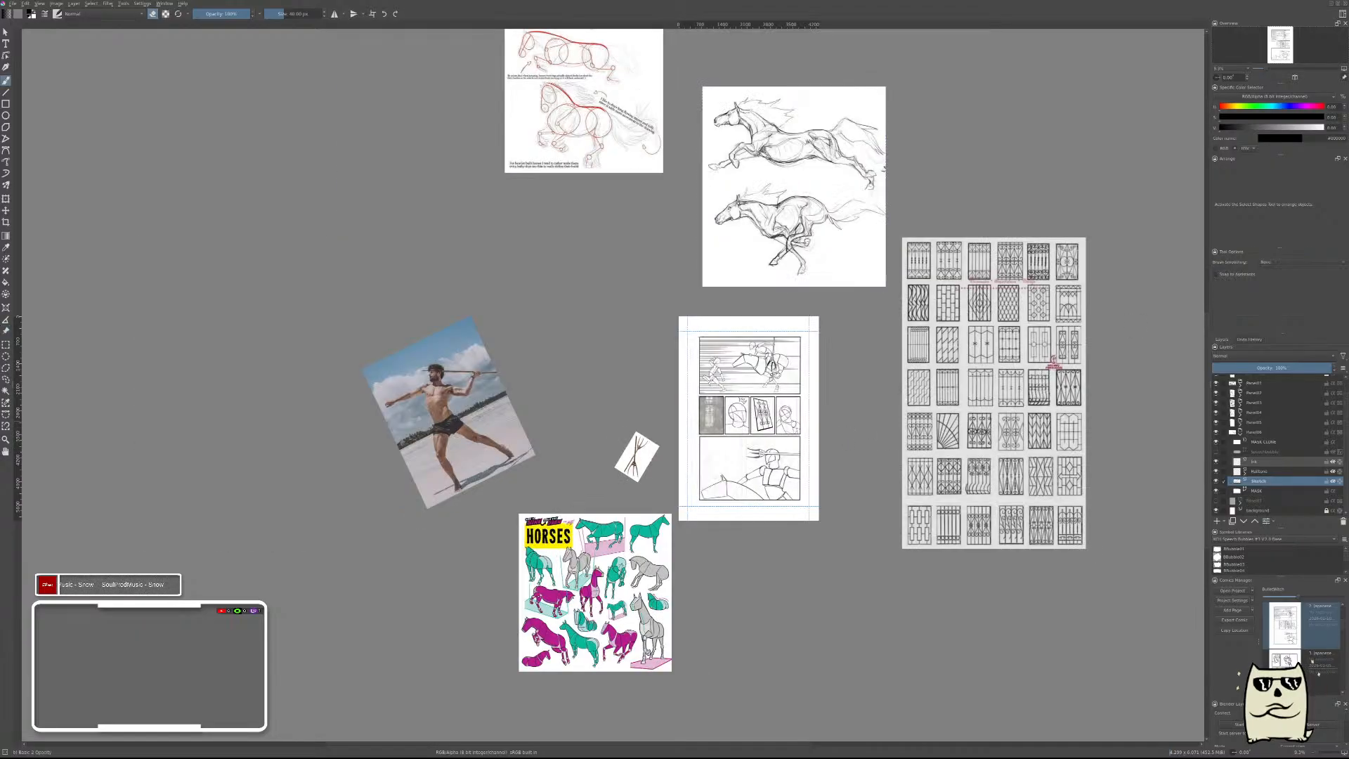
Add a new paint layer directly above the bottom panel's sketch layer and check the page in mirrored view.
scroll(810, 439, up, 4)
scroll(810, 439, down, 1)
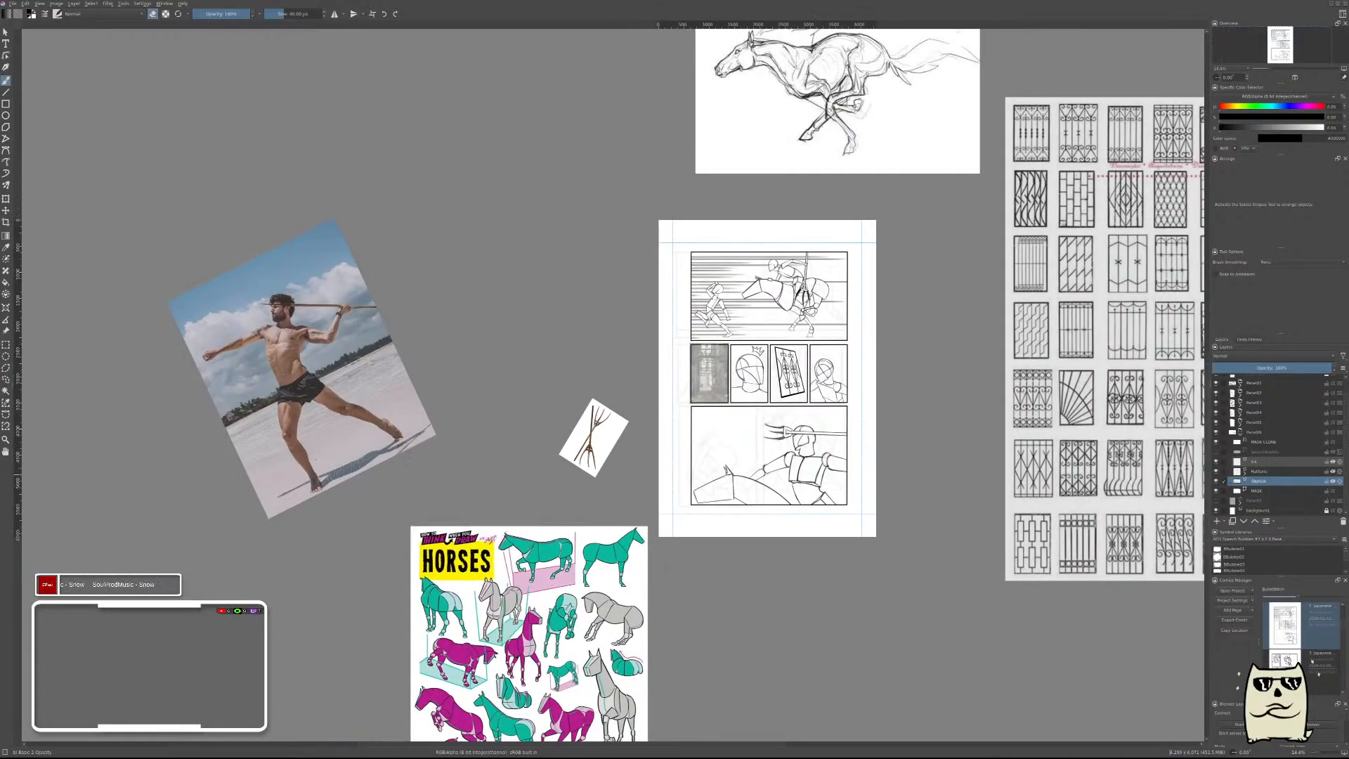
scroll(846, 455, up, 3)
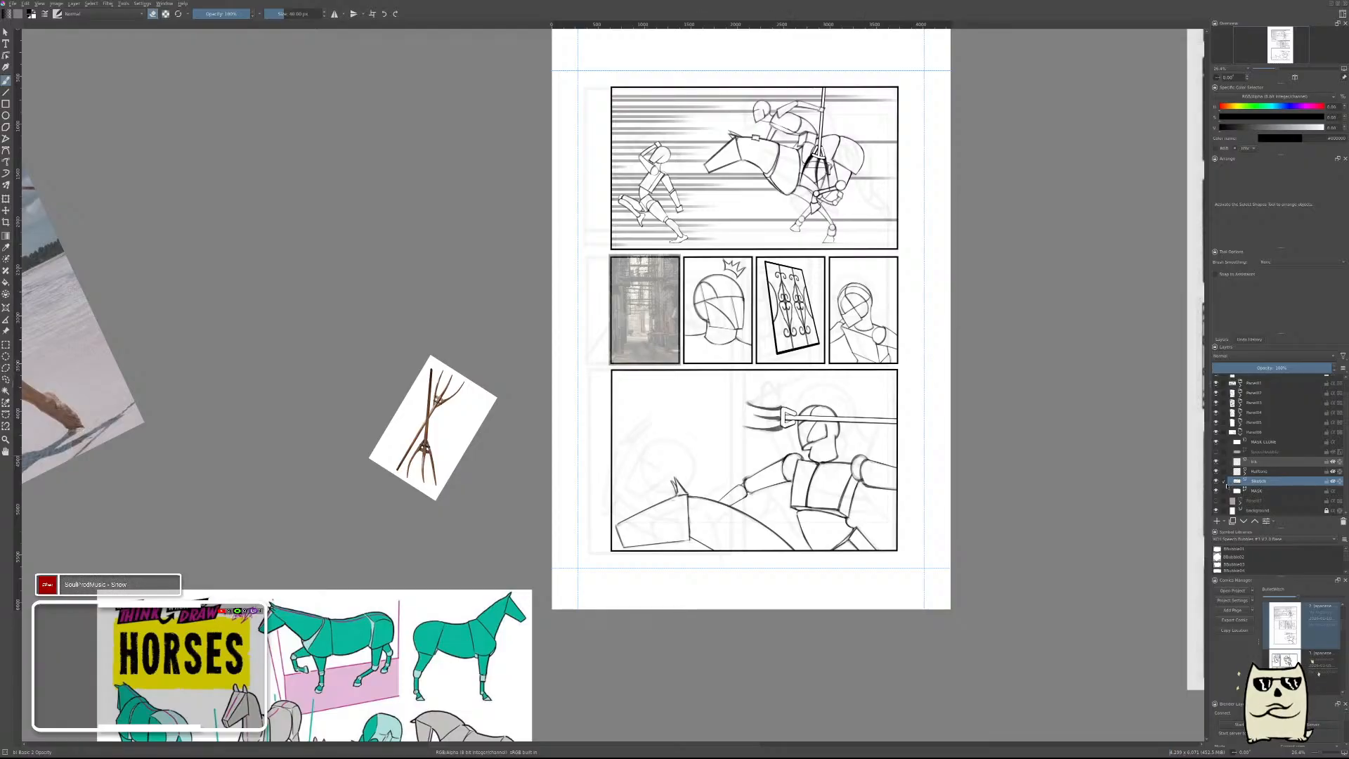
key(m)
drag(719, 490, 1069, 439)
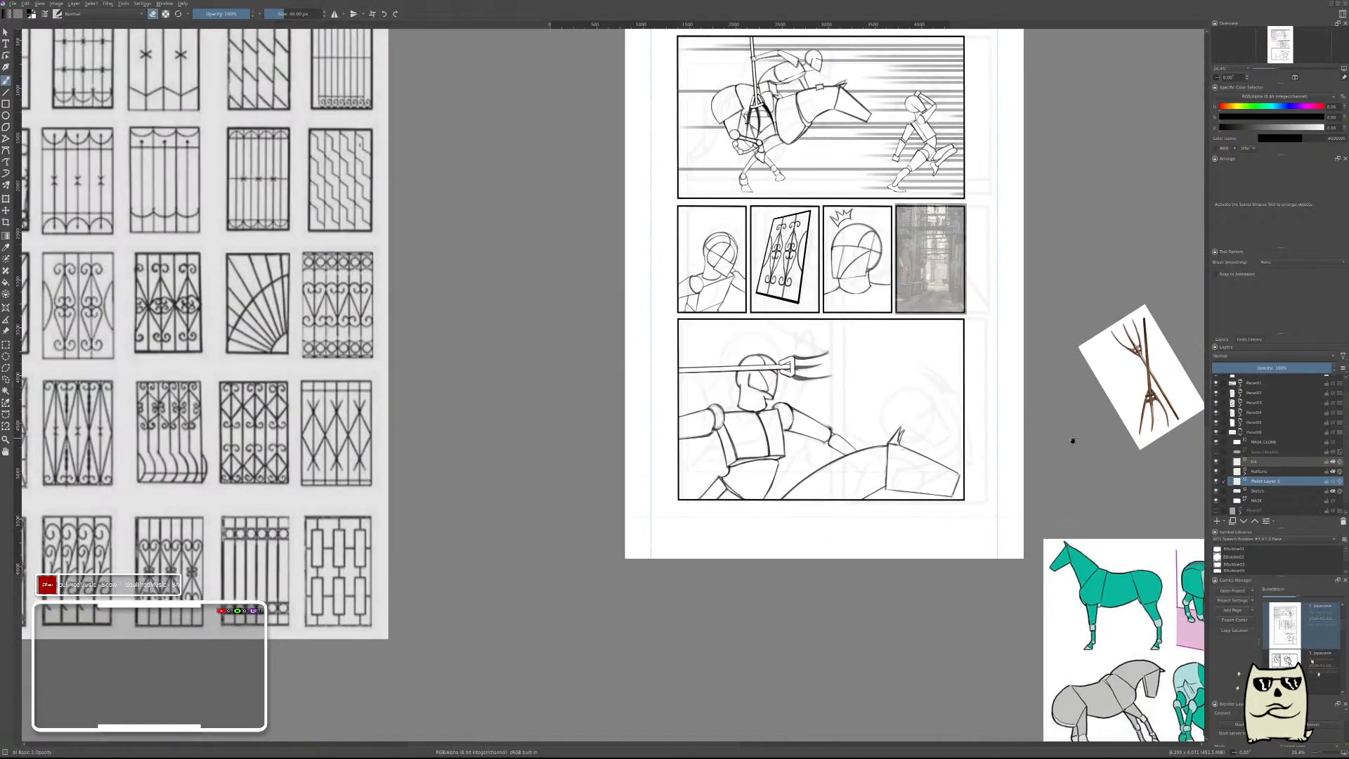
key(m)
drag(689, 422, 969, 425)
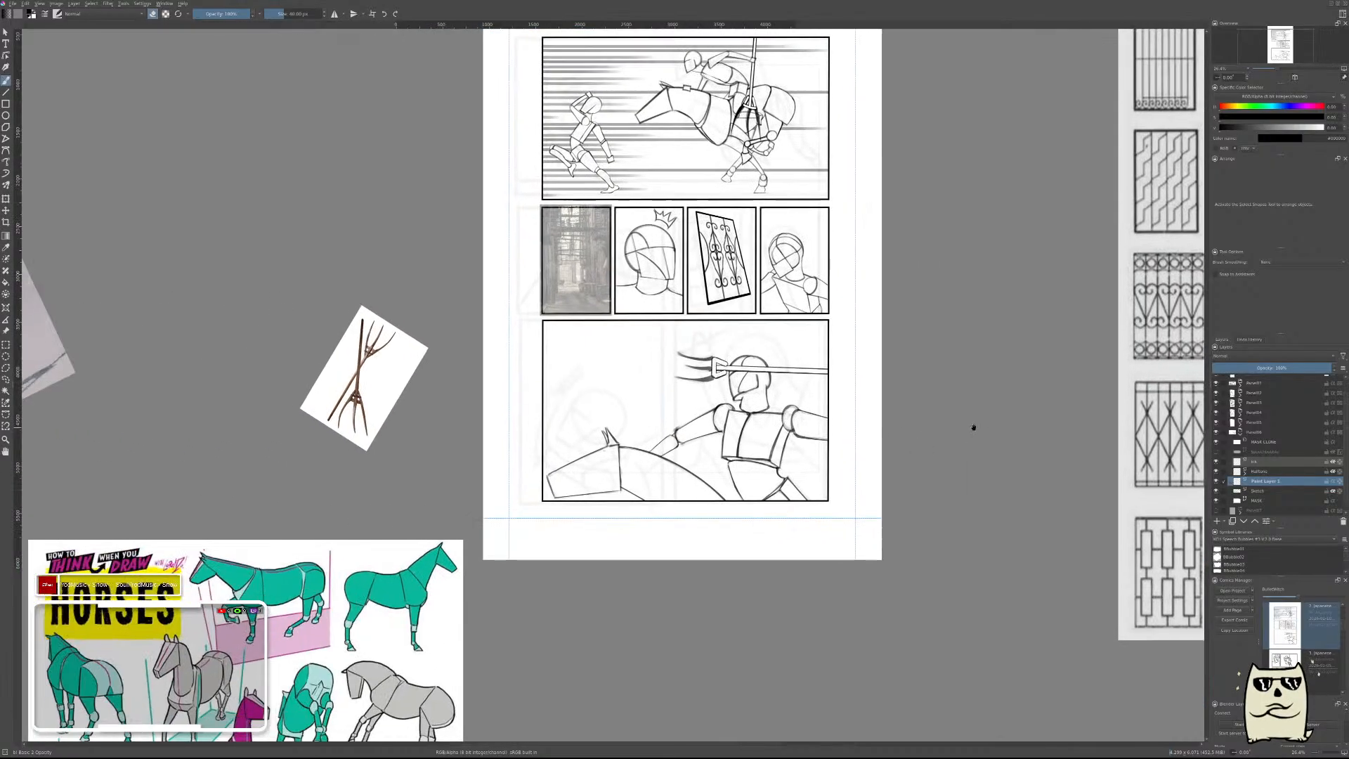
Place a horizontal Parallel Ruler assistant across the bottom panel and enable Snap to Assistants for the brush.
scroll(749, 345, up, 2)
drag(749, 345, 776, 308)
drag(745, 474, 862, 403)
drag(860, 293, 797, 395)
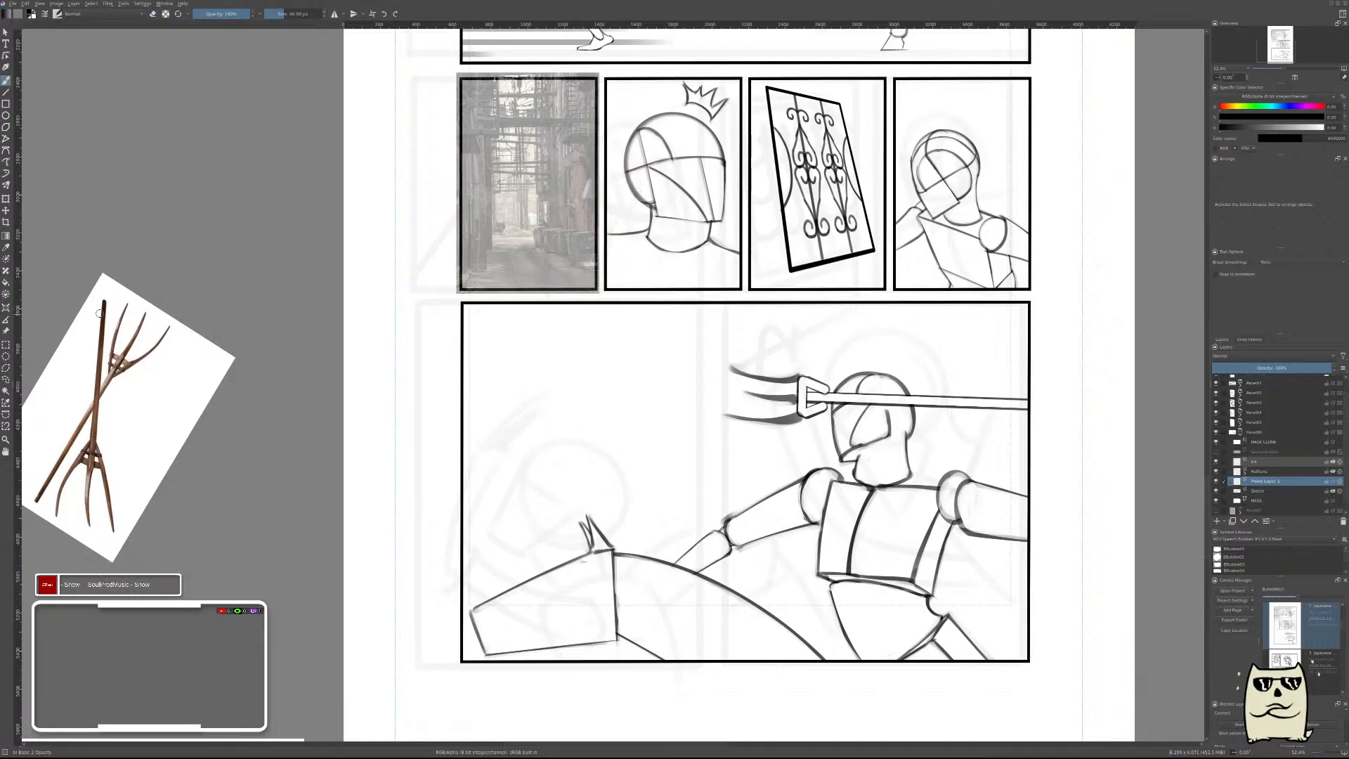
click(6, 308)
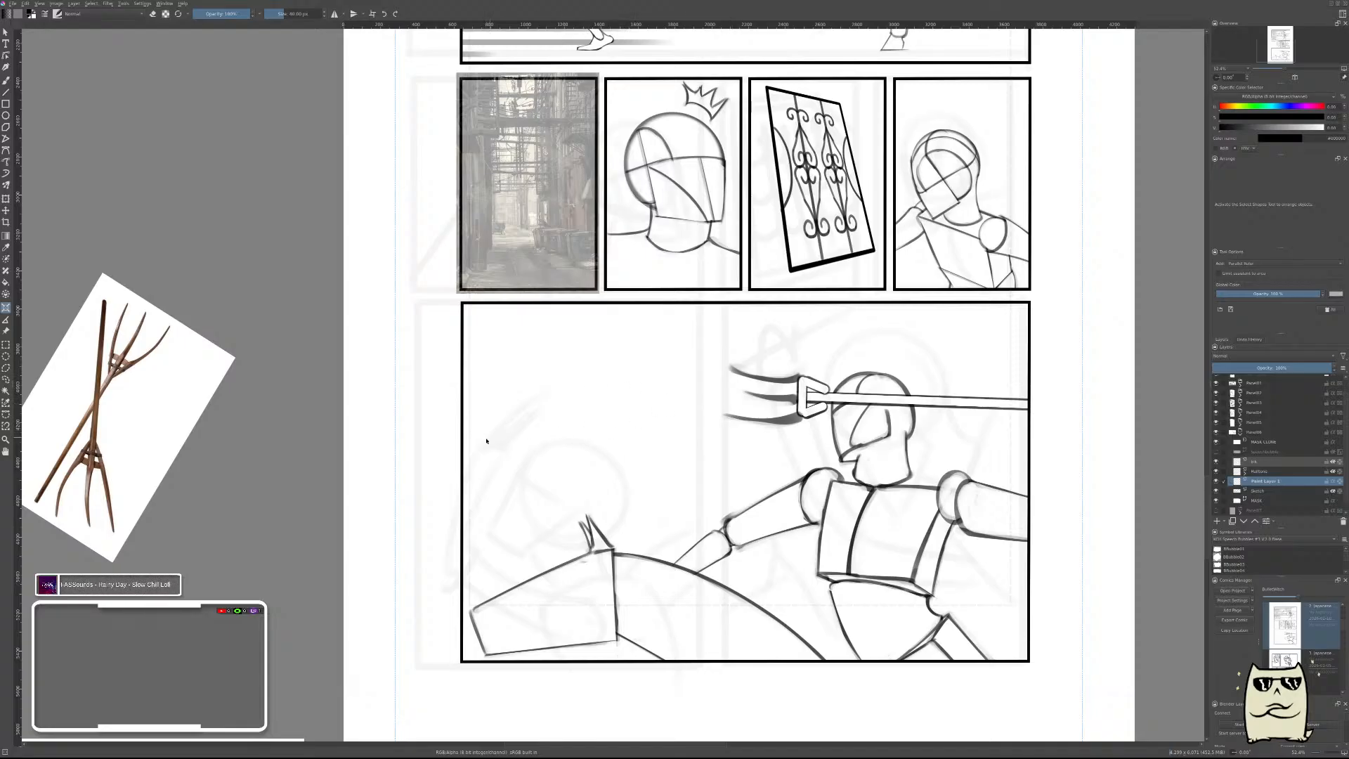
drag(429, 441, 1066, 441)
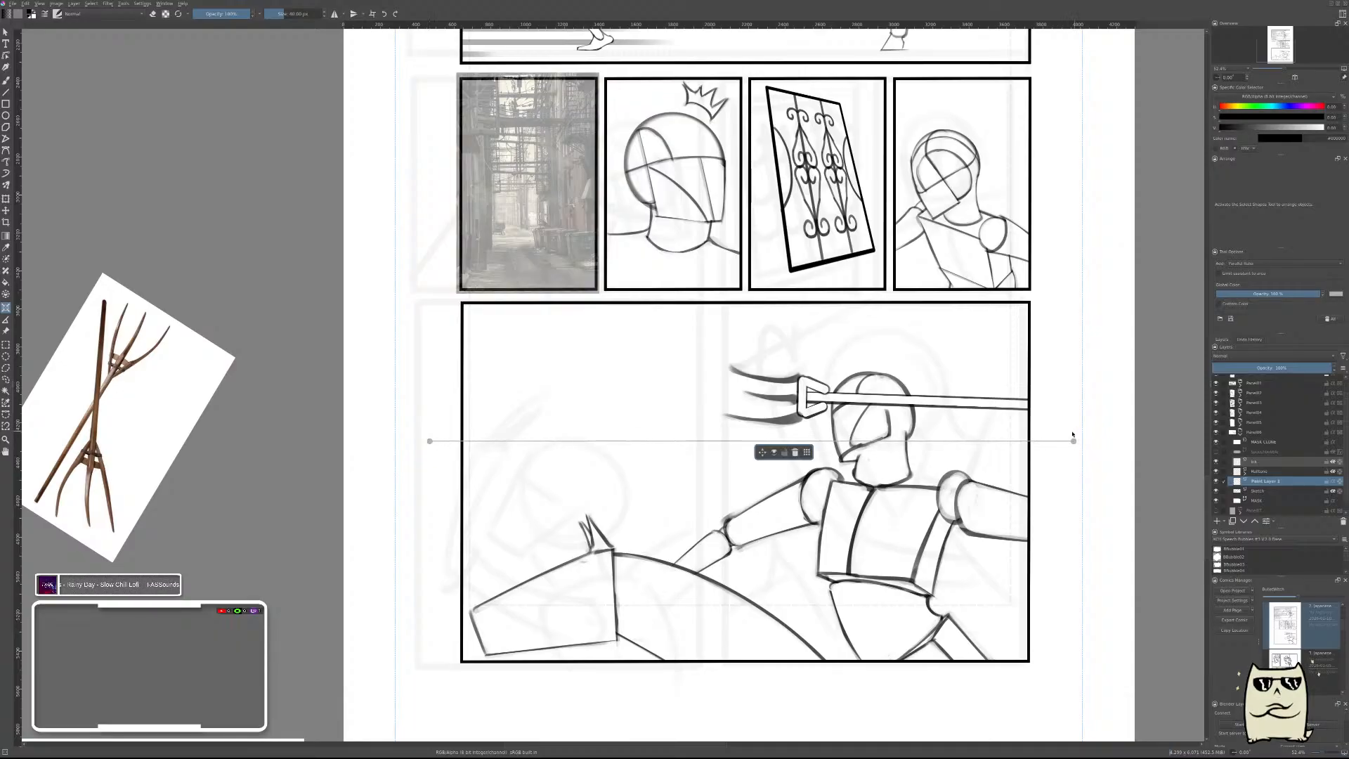
key(b)
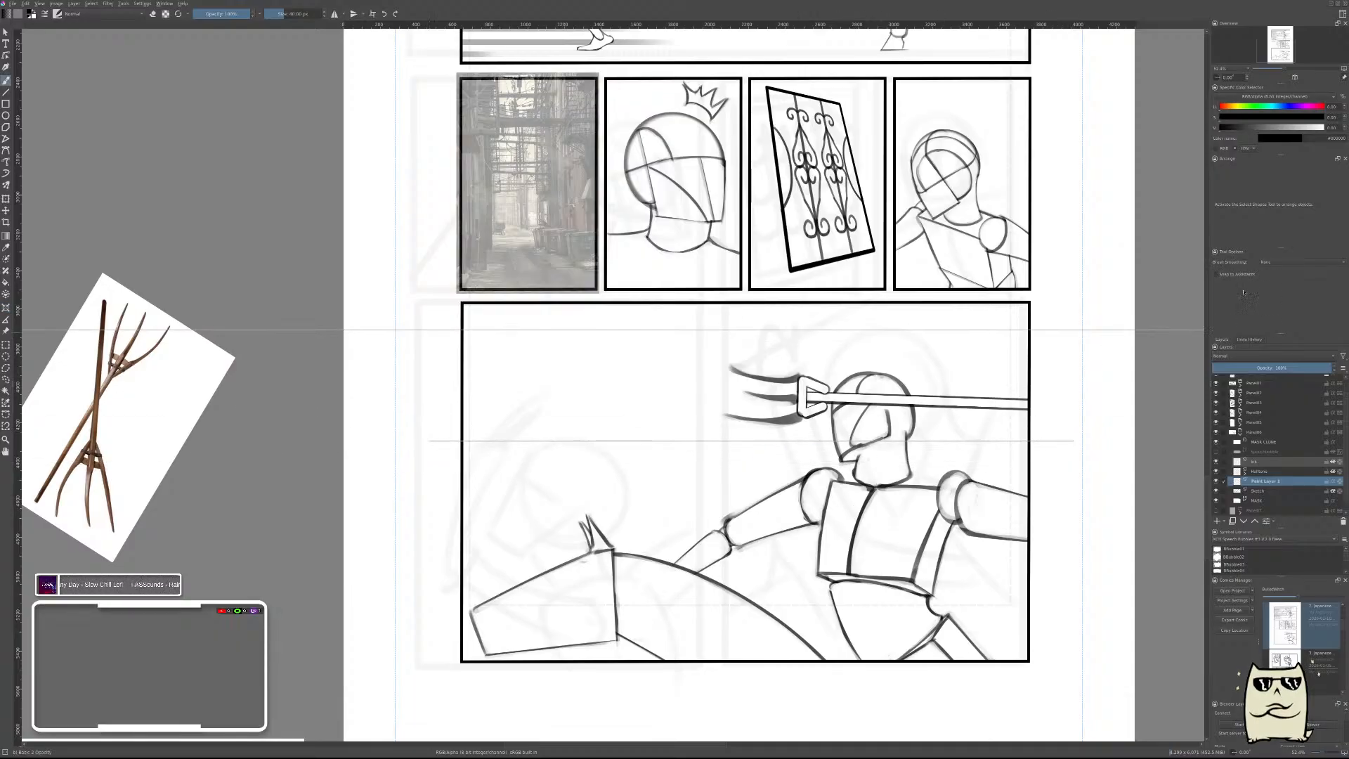
click(1231, 276)
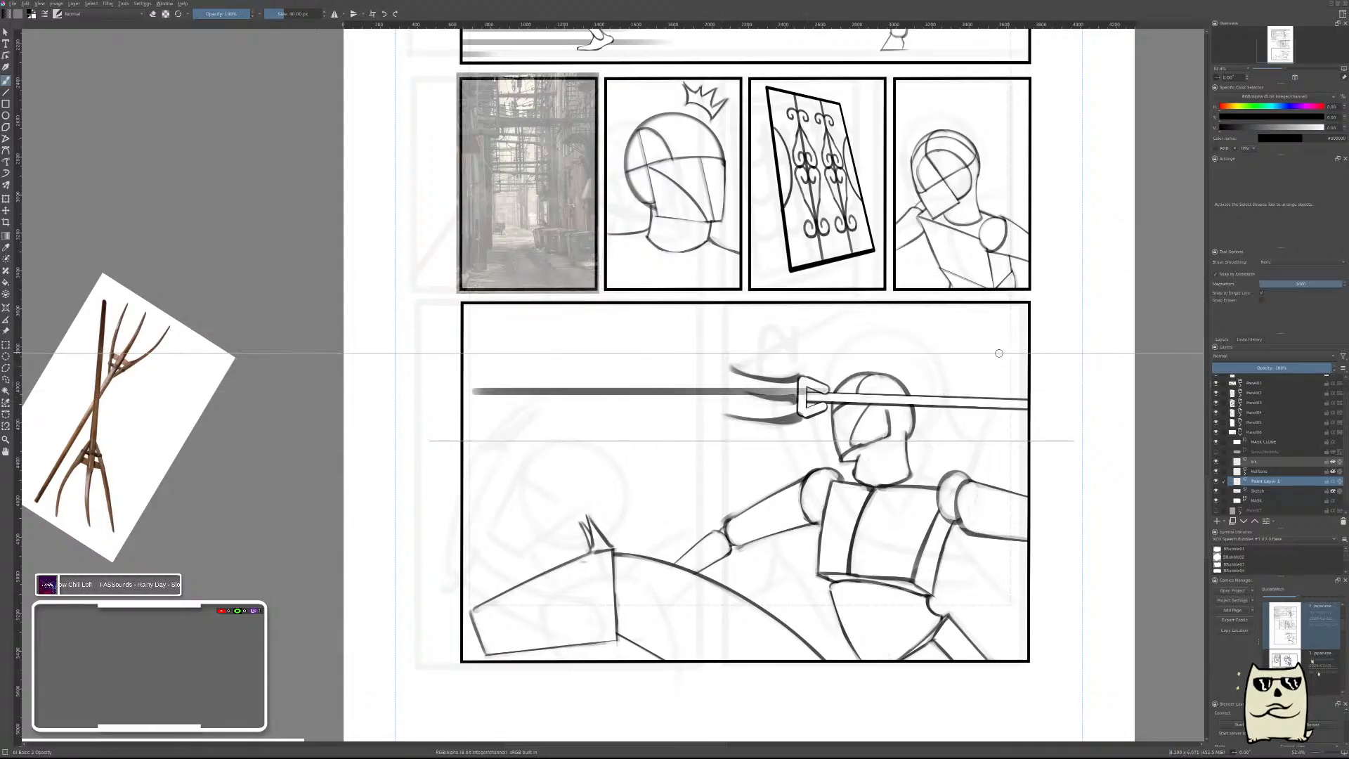
drag(423, 317, 661, 316)
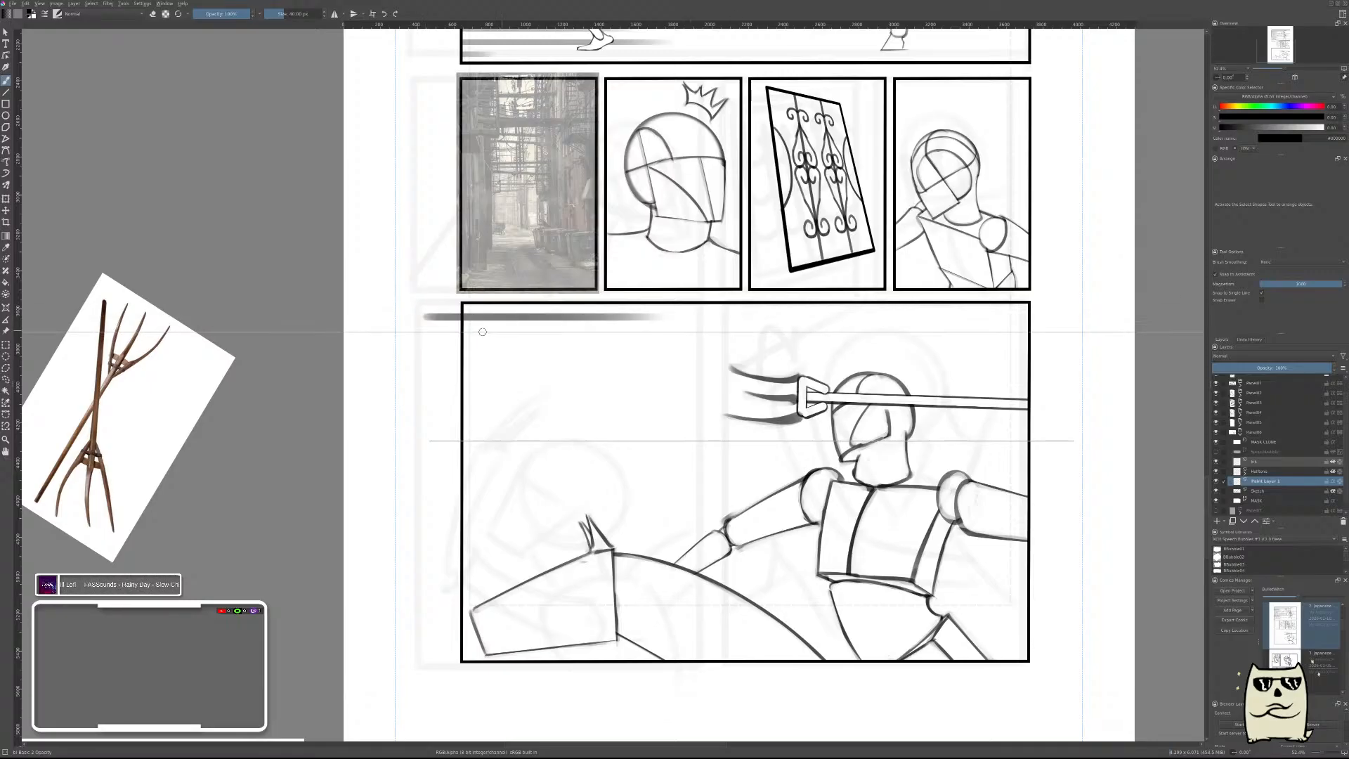
key(ctrl+z)
drag(438, 312, 545, 313)
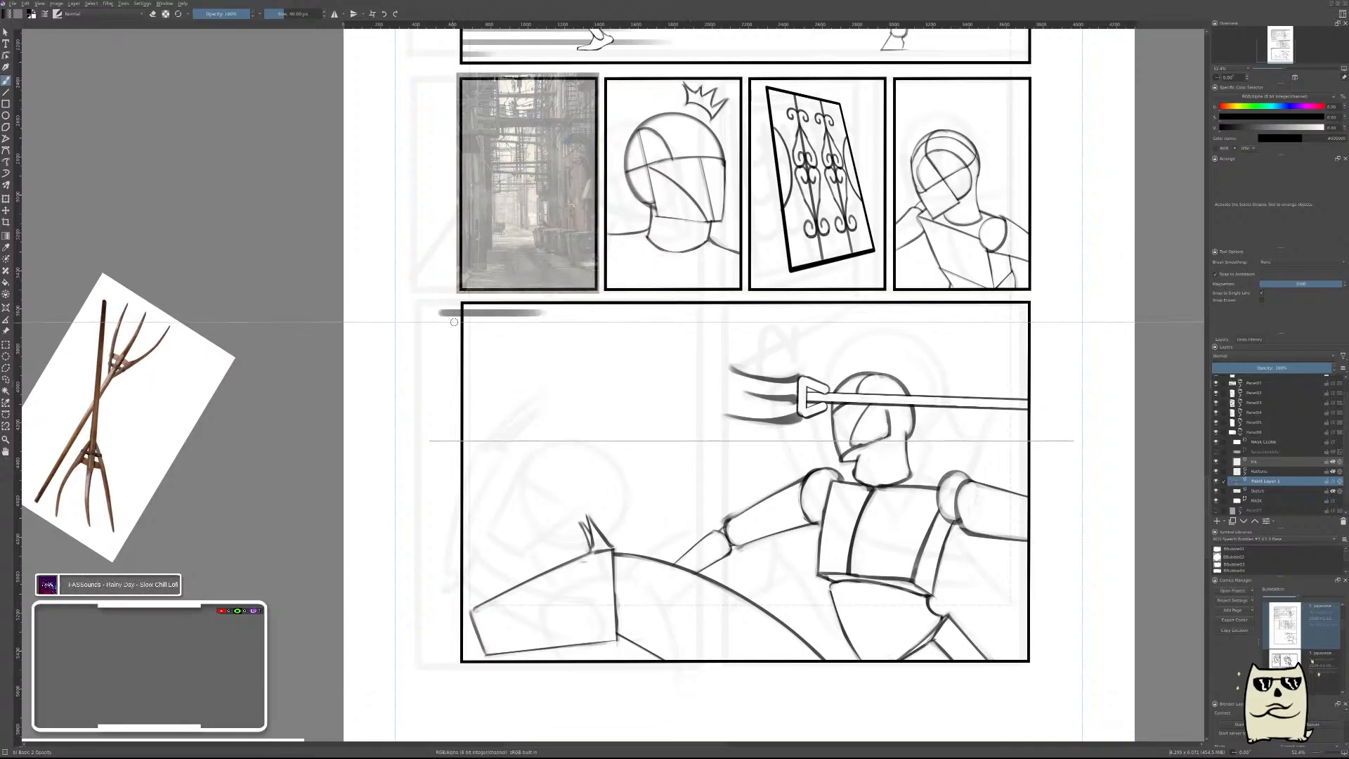
key(ctrl+z)
Draw two long and two short horizontal speed lines along the bottom panel's upper part, starting outside its left border.
drag(418, 309, 990, 304)
drag(430, 328, 808, 328)
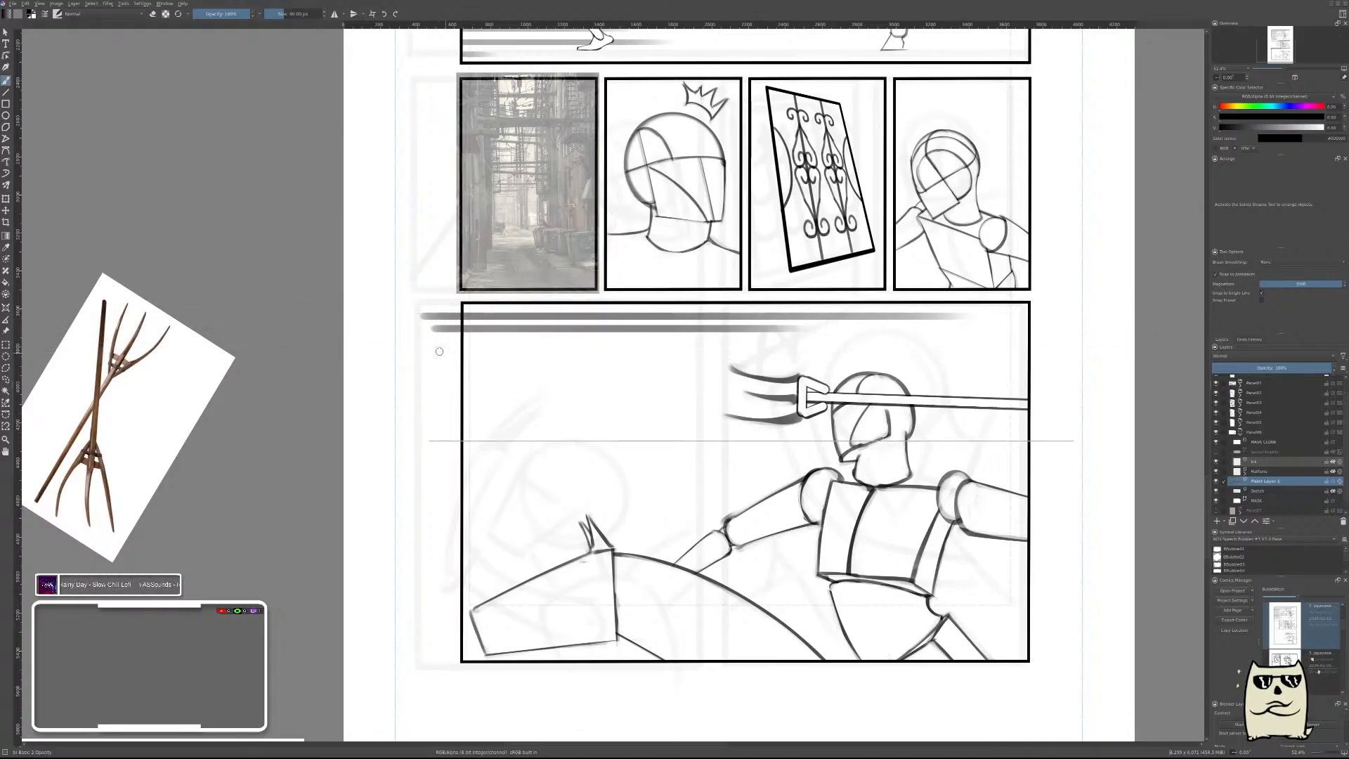
mouse_move(443, 339)
mouse_down()
mouse_move(637, 339)
mouse_move(556, 342)
mouse_up()
key(ctrl+z)
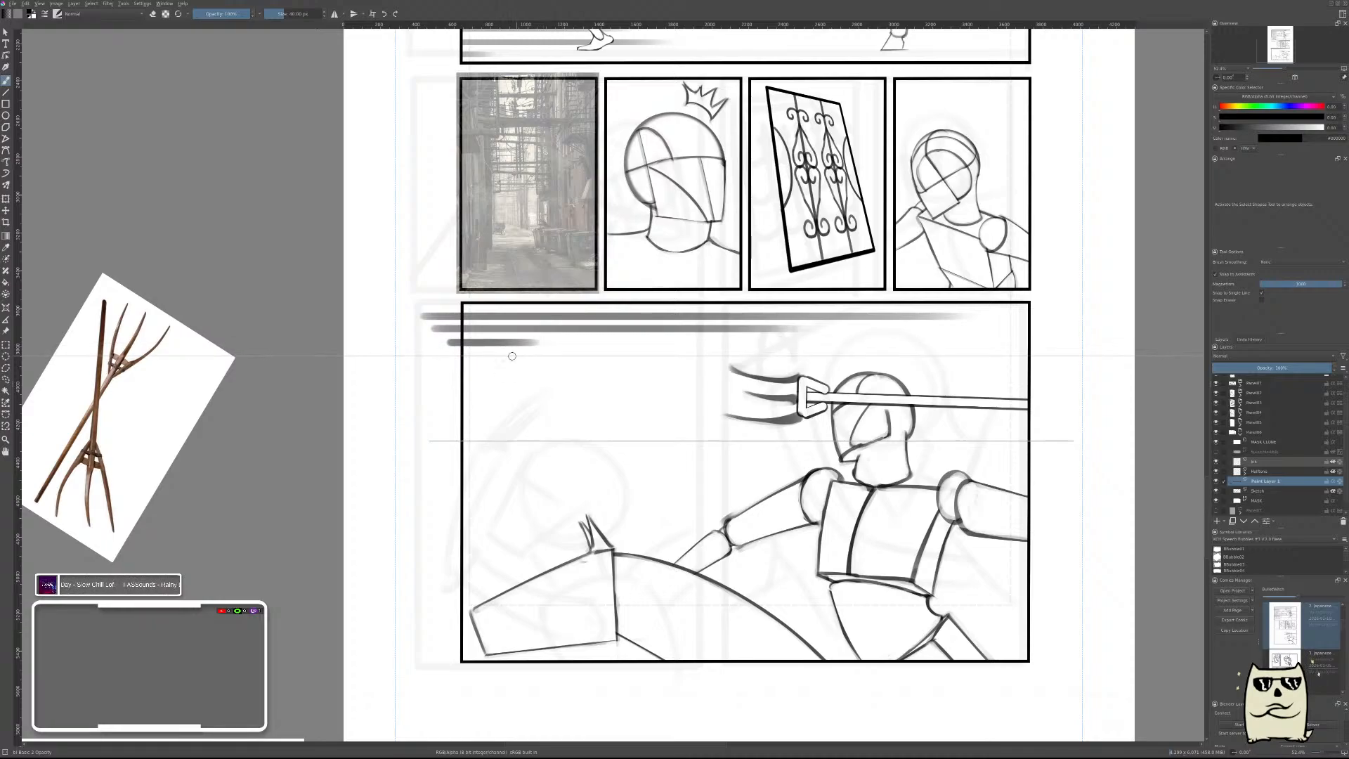
drag(454, 354, 571, 353)
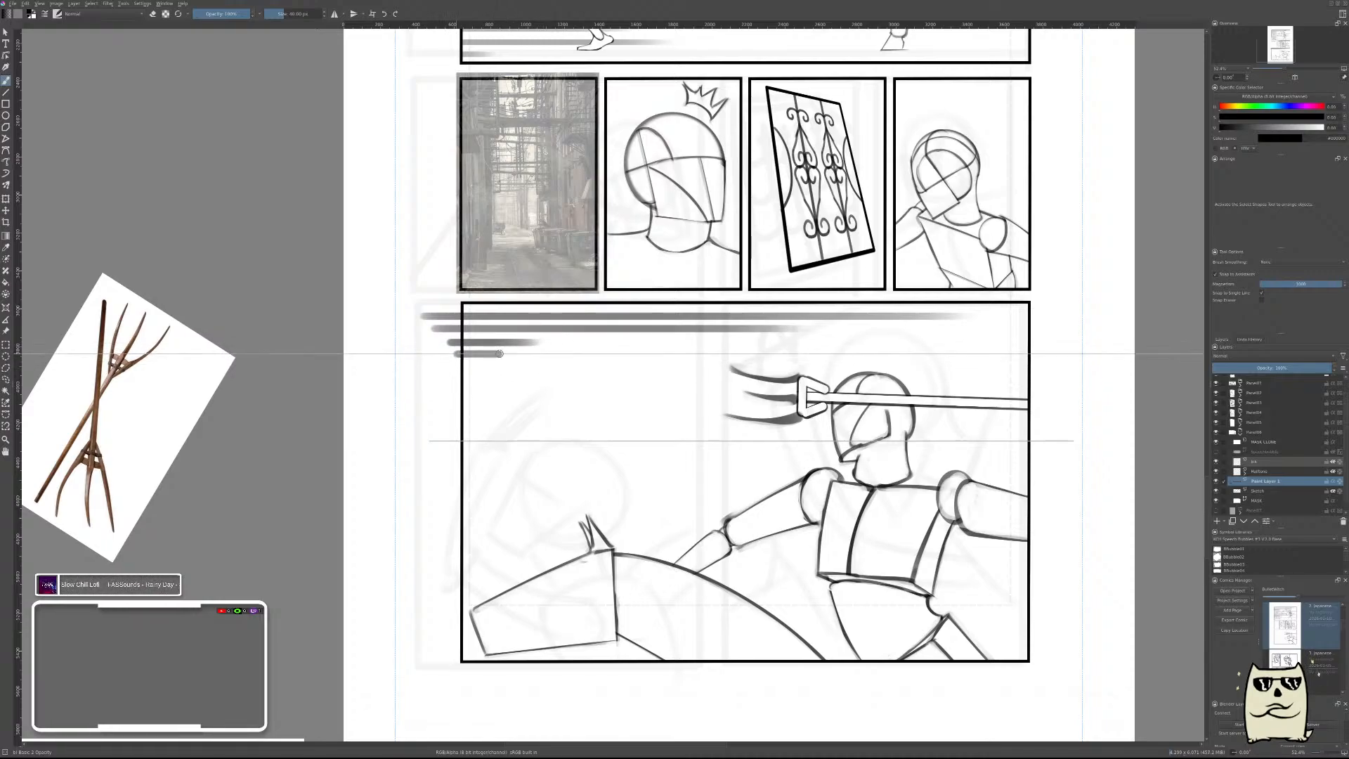
Continue the horizontal speed lines of varied length from the left border down past the pitchfork's level.
mouse_move(447, 366)
mouse_down()
mouse_move(507, 366)
mouse_move(483, 399)
mouse_move(965, 409)
mouse_up()
key(ctrl+z)
drag(437, 409, 794, 409)
key(ctrl+z)
drag(453, 413, 638, 413)
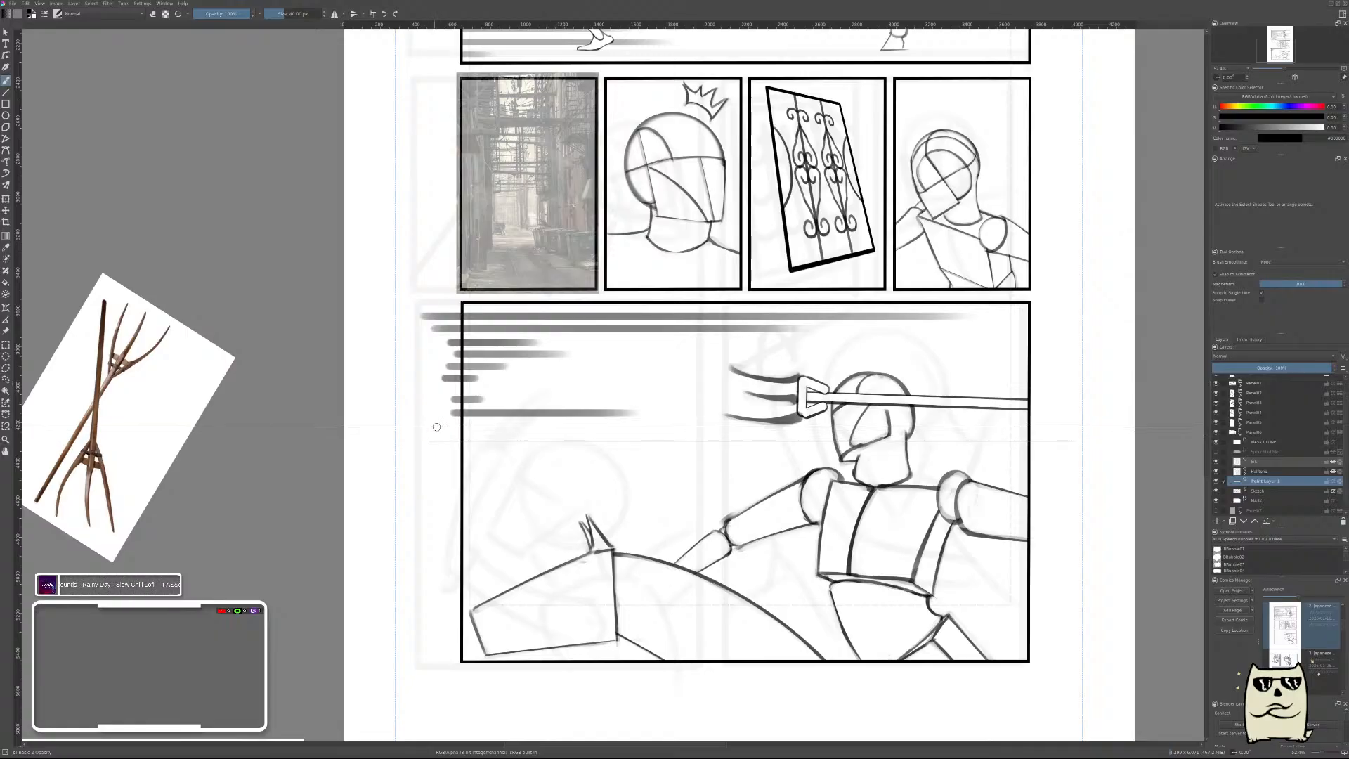
drag(442, 423, 555, 423)
Add long and short horizontal speed lines between the pitchfork's level and the top of the horse's head.
drag(442, 444, 870, 444)
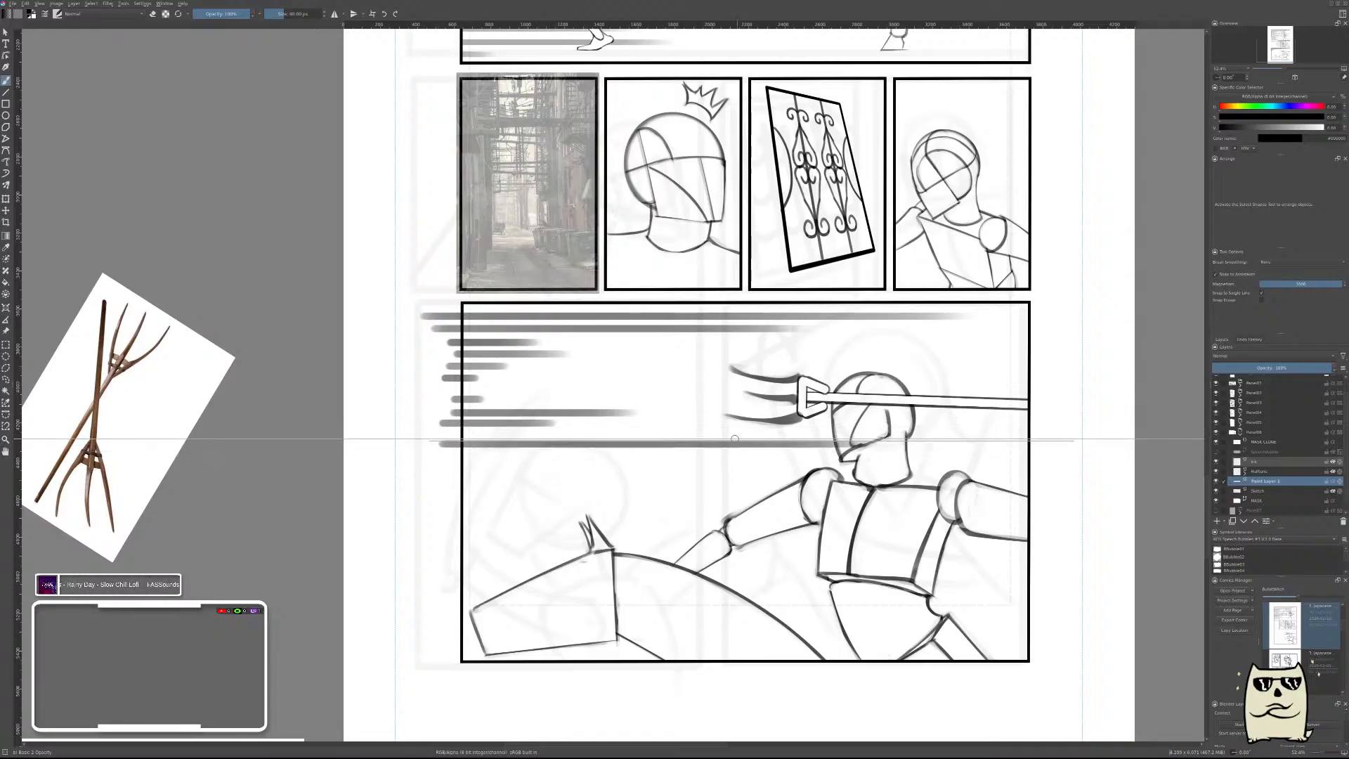
drag(449, 454, 582, 465)
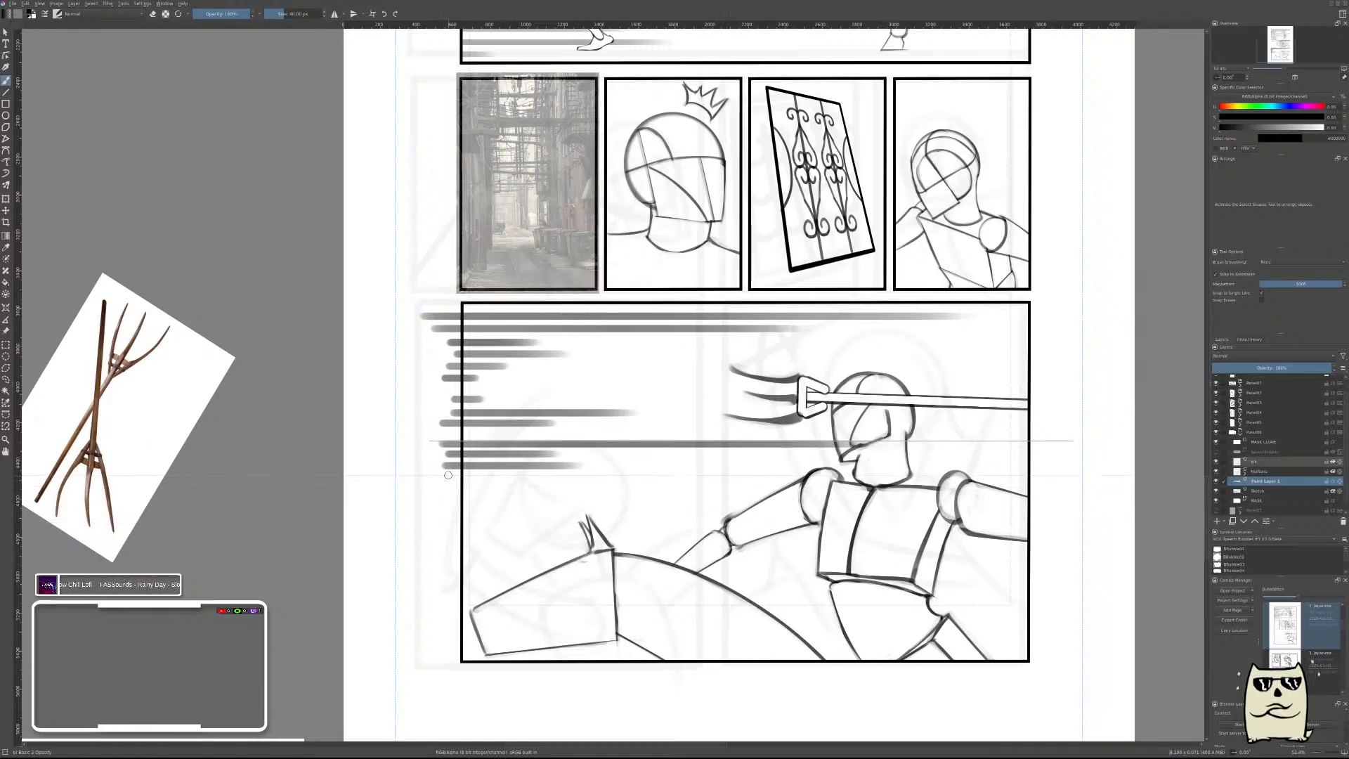
drag(448, 475, 712, 478)
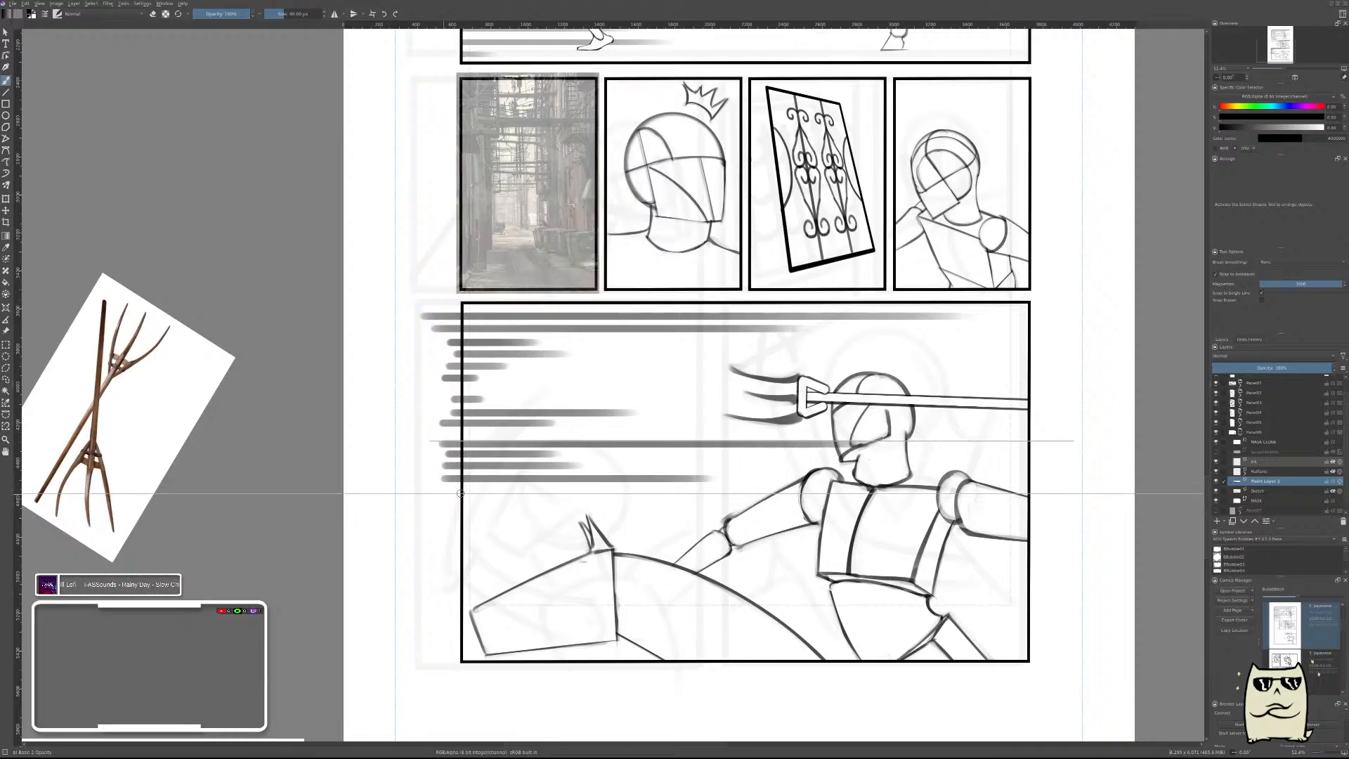
mouse_move(451, 494)
mouse_down()
mouse_move(506, 497)
mouse_move(431, 523)
mouse_move(1038, 524)
mouse_up()
drag(445, 549, 759, 549)
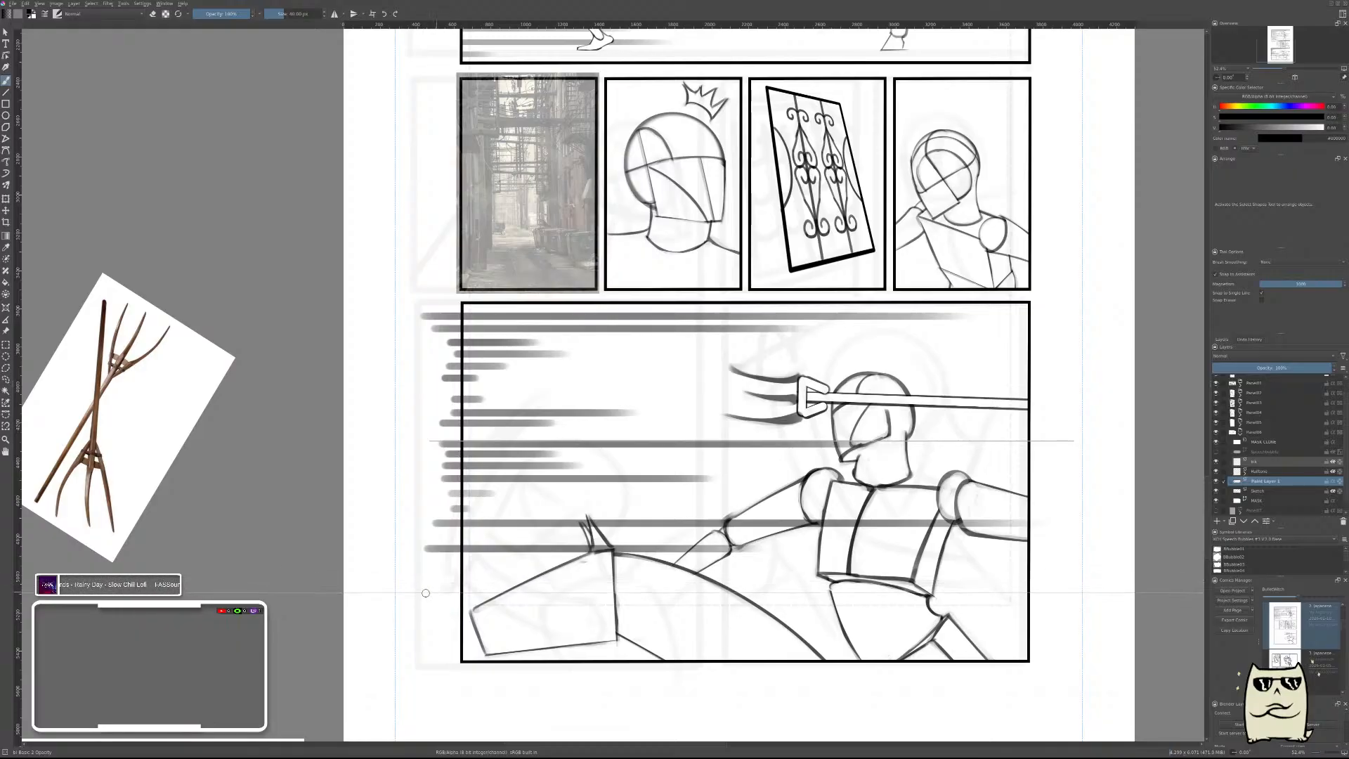
Fill the panel's lowest part with mostly long horizontal speed lines running across the horse and the rider's hips.
drag(425, 594, 942, 593)
drag(453, 569, 680, 569)
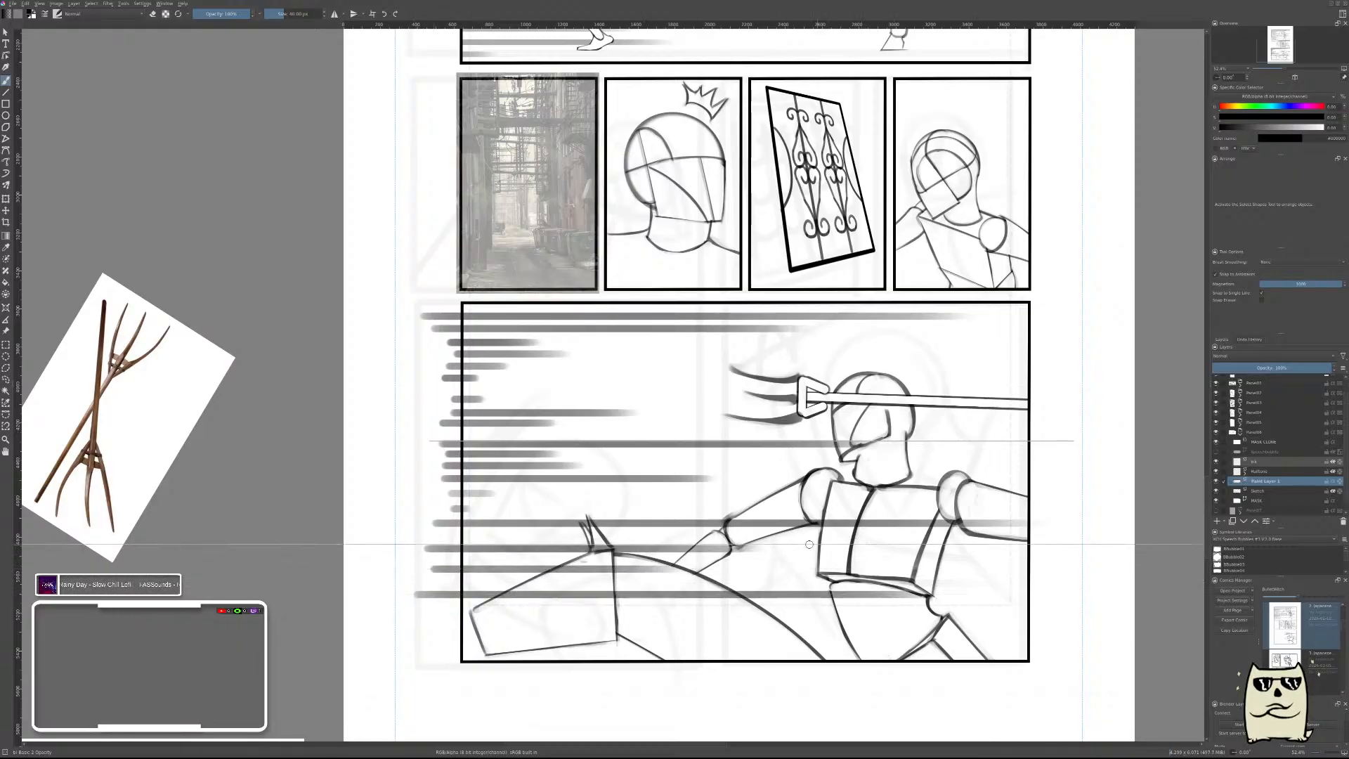
drag(439, 625, 611, 624)
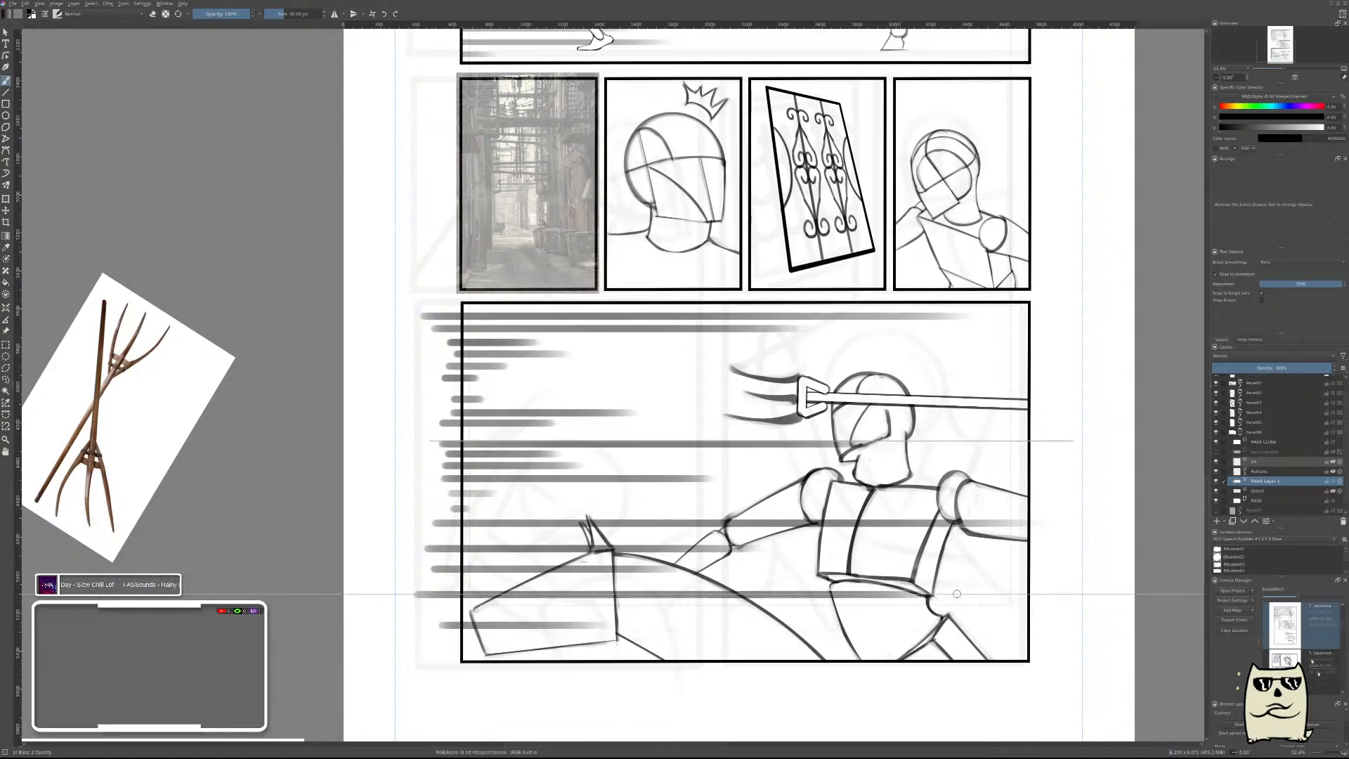
drag(426, 626, 1086, 622)
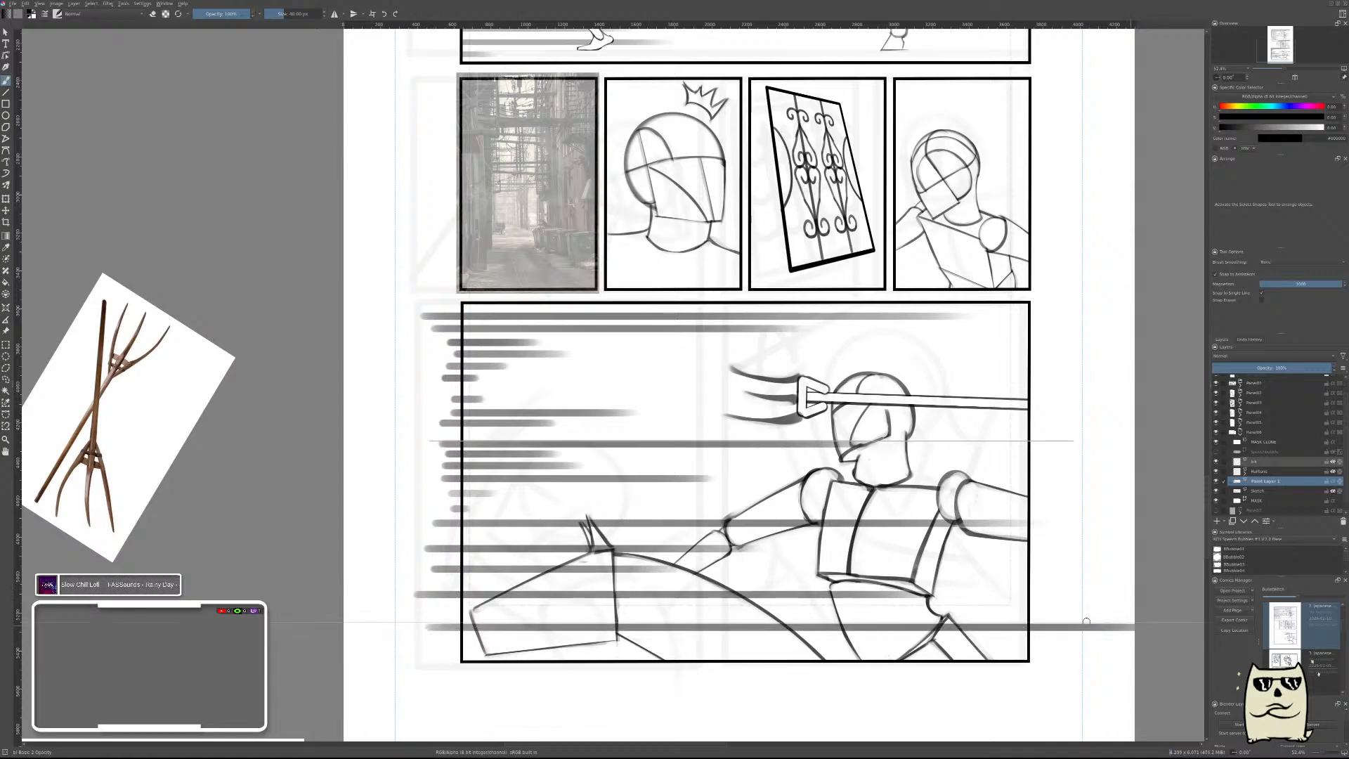
key(ctrl+z)
drag(426, 624, 1107, 623)
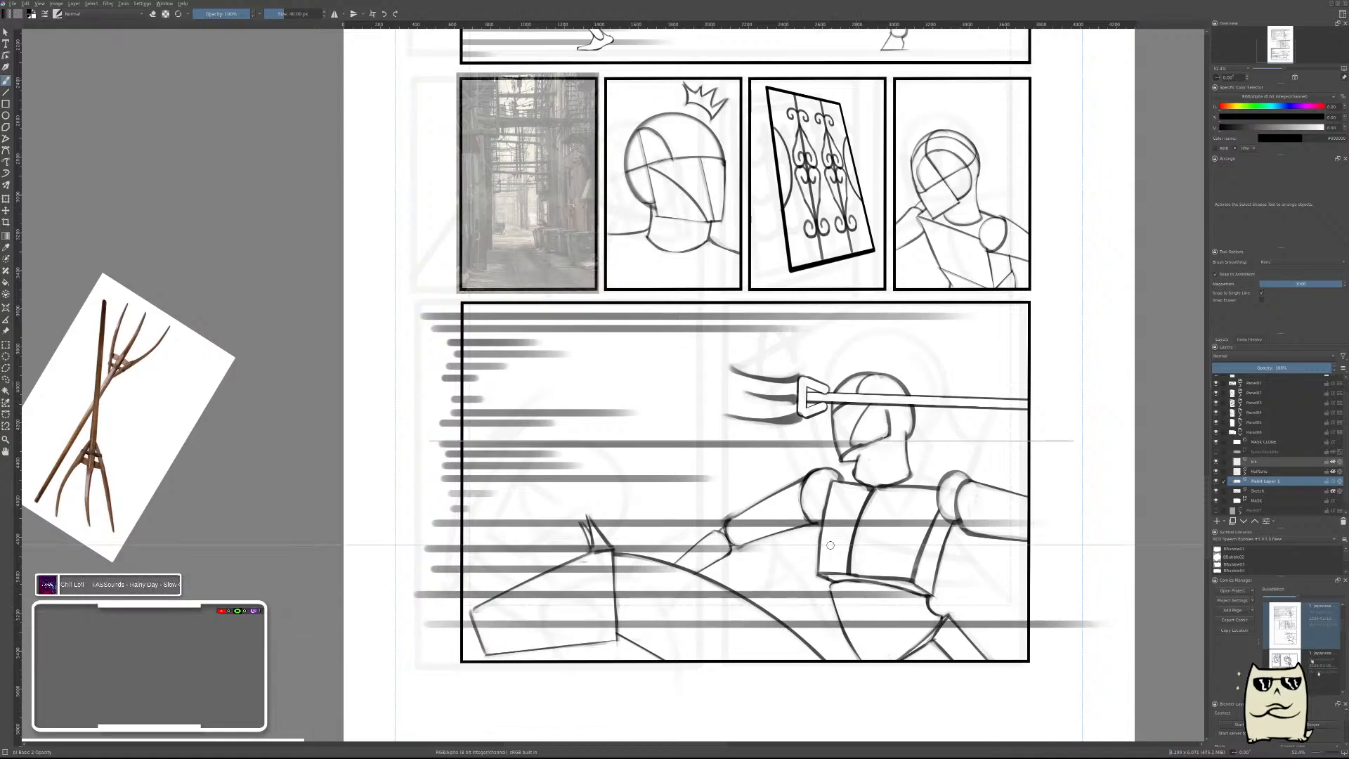
drag(441, 642, 1097, 643)
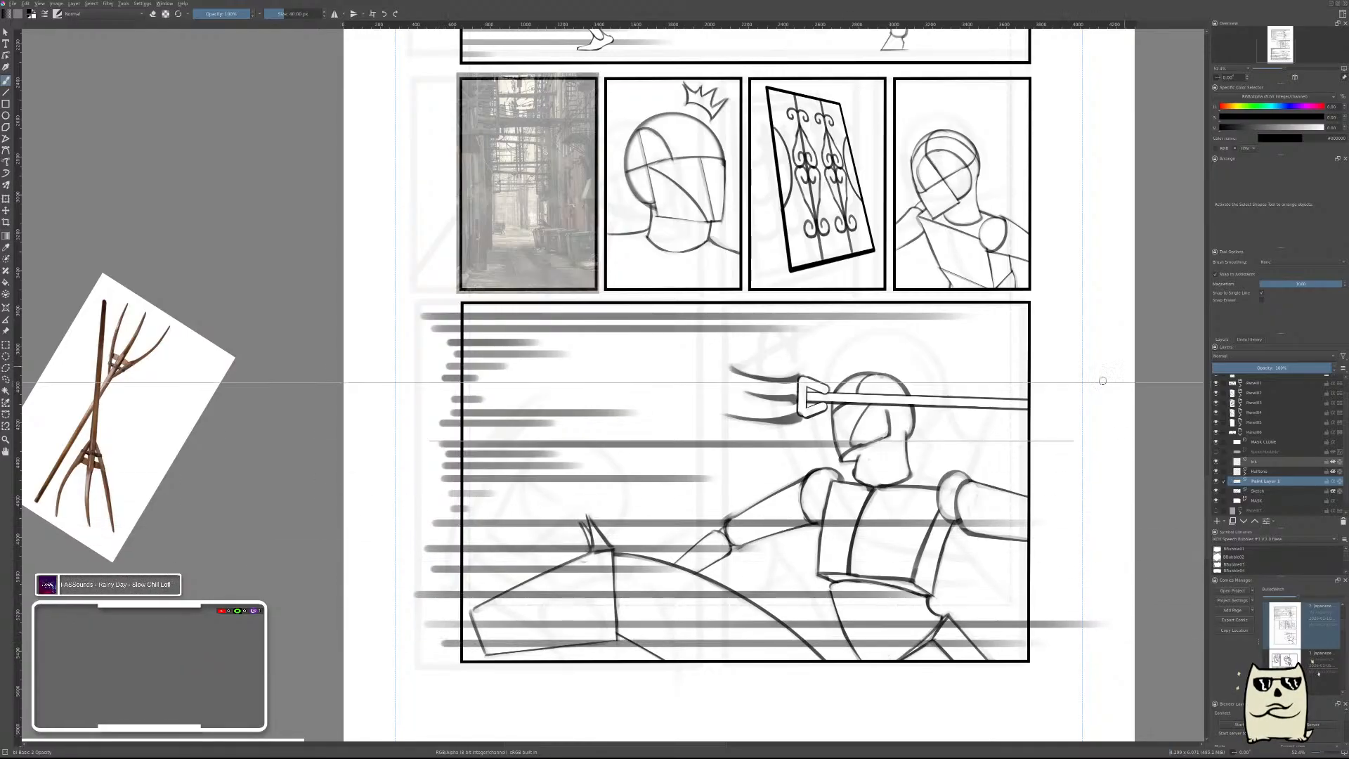
Switch to a large brush in erase mode with assistant snapping off for clearing the speed lines over the figures.
right_click(969, 456)
click(1012, 480)
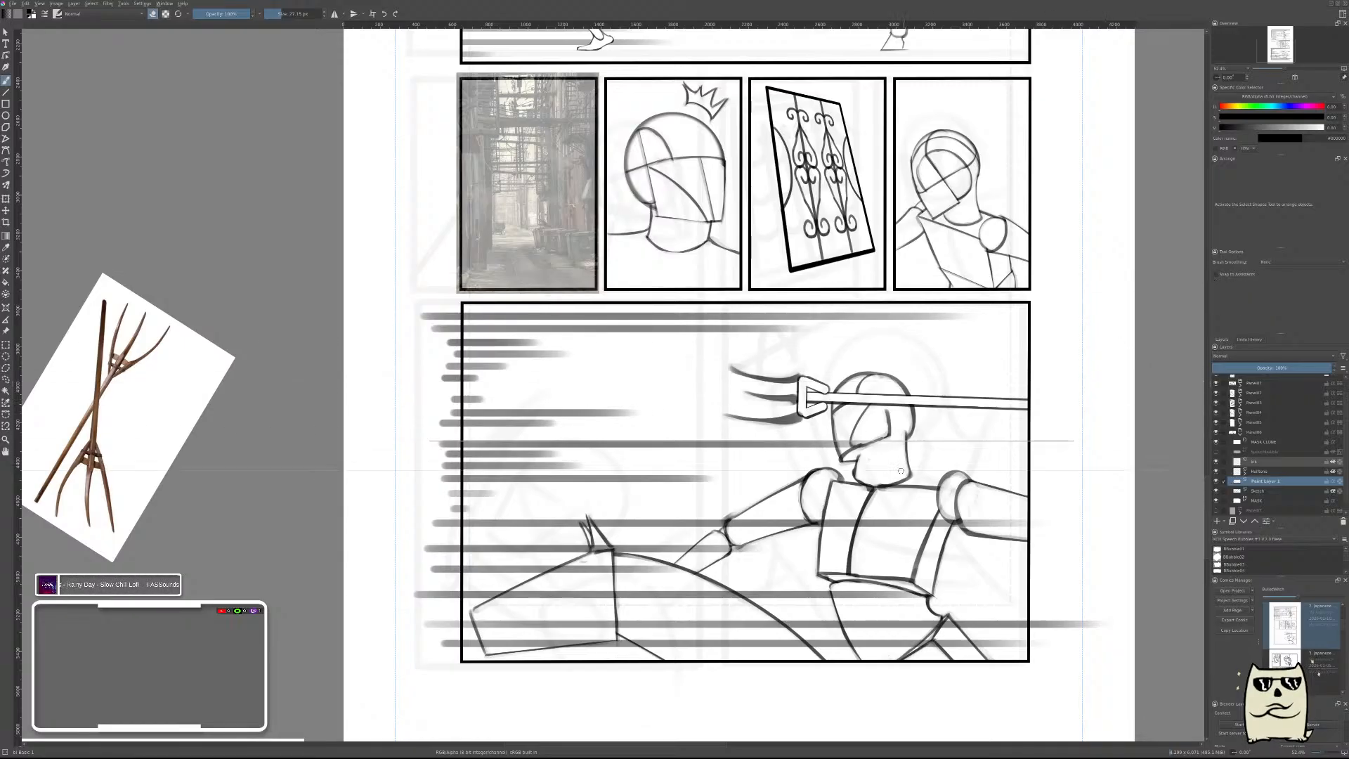
key(a)
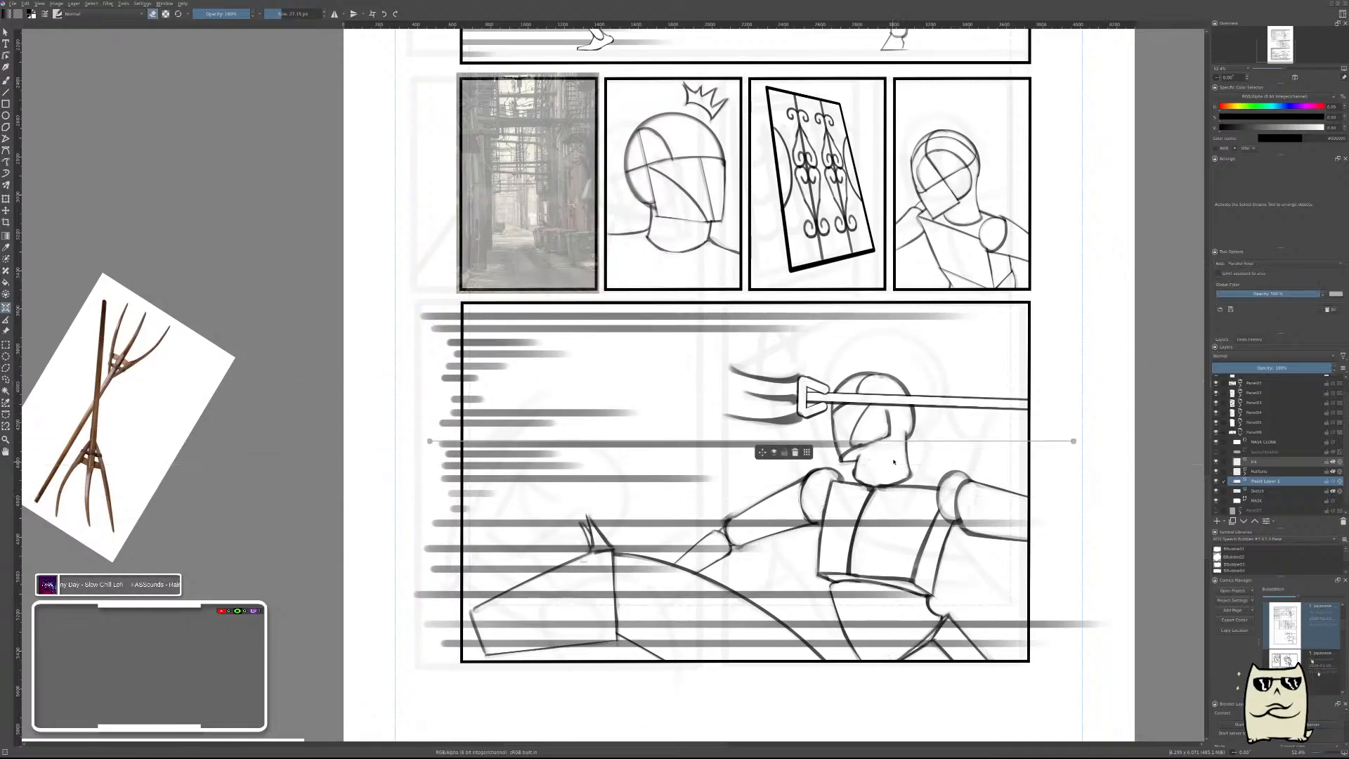
key(b)
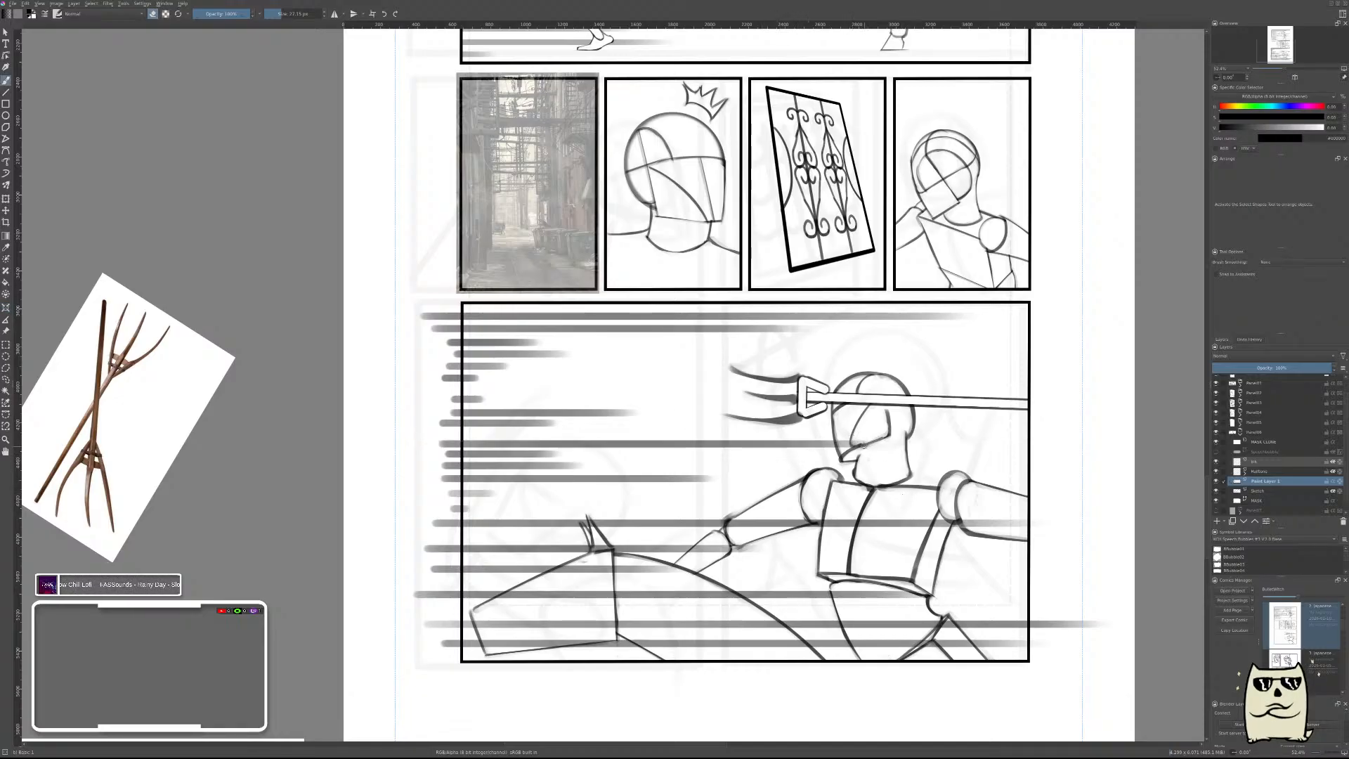
key(e)
click(862, 445)
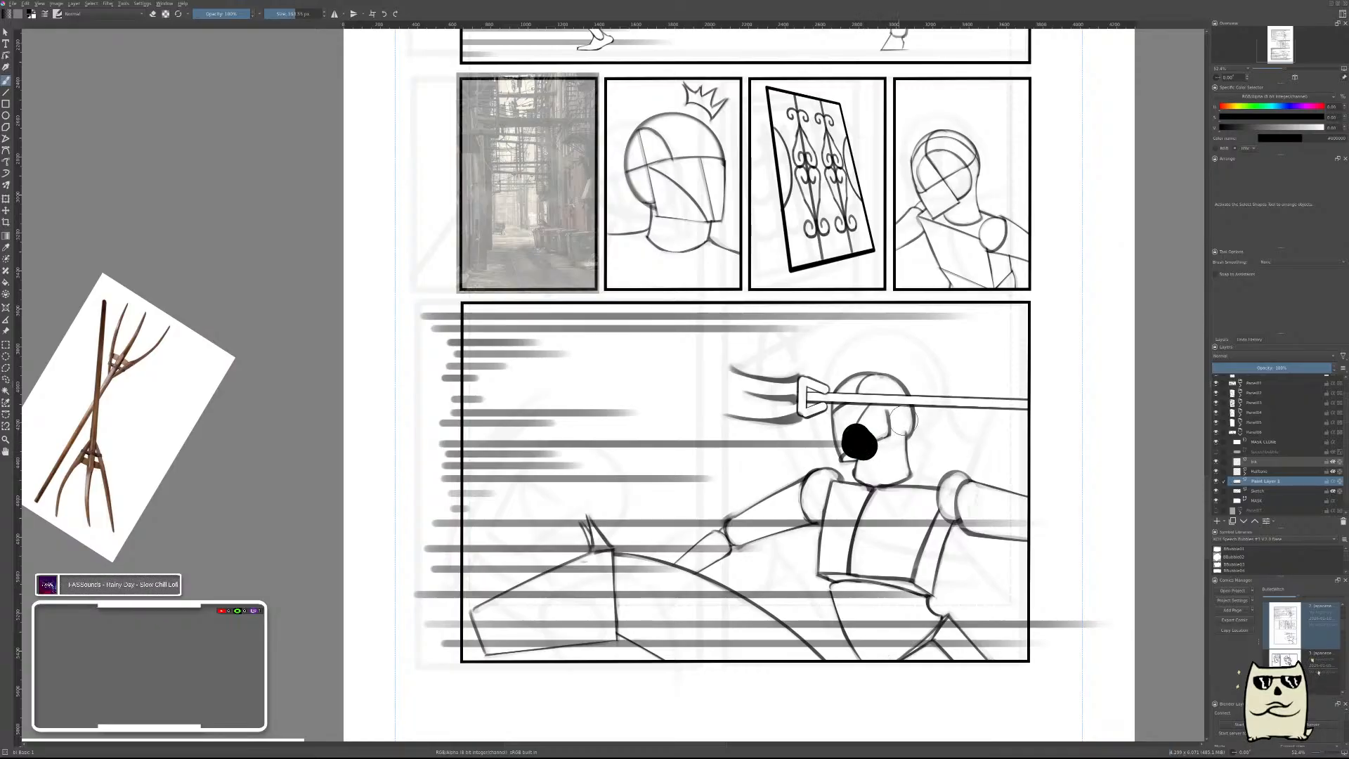
key(ctrl+z)
right_click(894, 436)
click(928, 455)
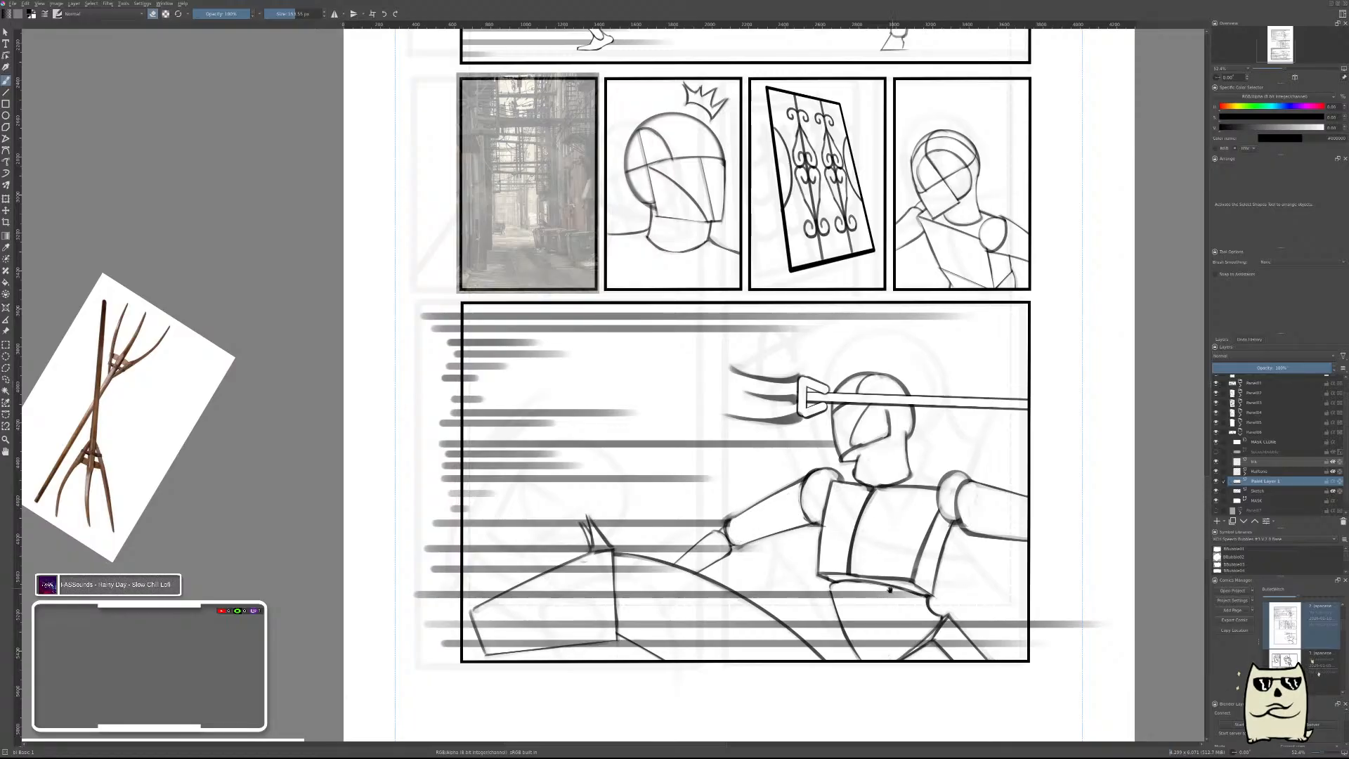
Erase the speed lines that cross the rider's body and arm and the horse's neck and head.
scroll(890, 588, down, 3)
mouse_move(863, 490)
mouse_down()
mouse_move(884, 557)
mouse_move(867, 522)
mouse_move(929, 575)
mouse_move(905, 496)
mouse_move(981, 569)
mouse_move(957, 562)
mouse_move(1098, 573)
mouse_up()
mouse_move(784, 513)
mouse_down()
mouse_move(864, 590)
mouse_move(778, 517)
mouse_move(834, 573)
mouse_move(772, 530)
mouse_move(874, 576)
mouse_move(829, 506)
mouse_move(846, 502)
mouse_move(942, 570)
mouse_move(894, 530)
mouse_up()
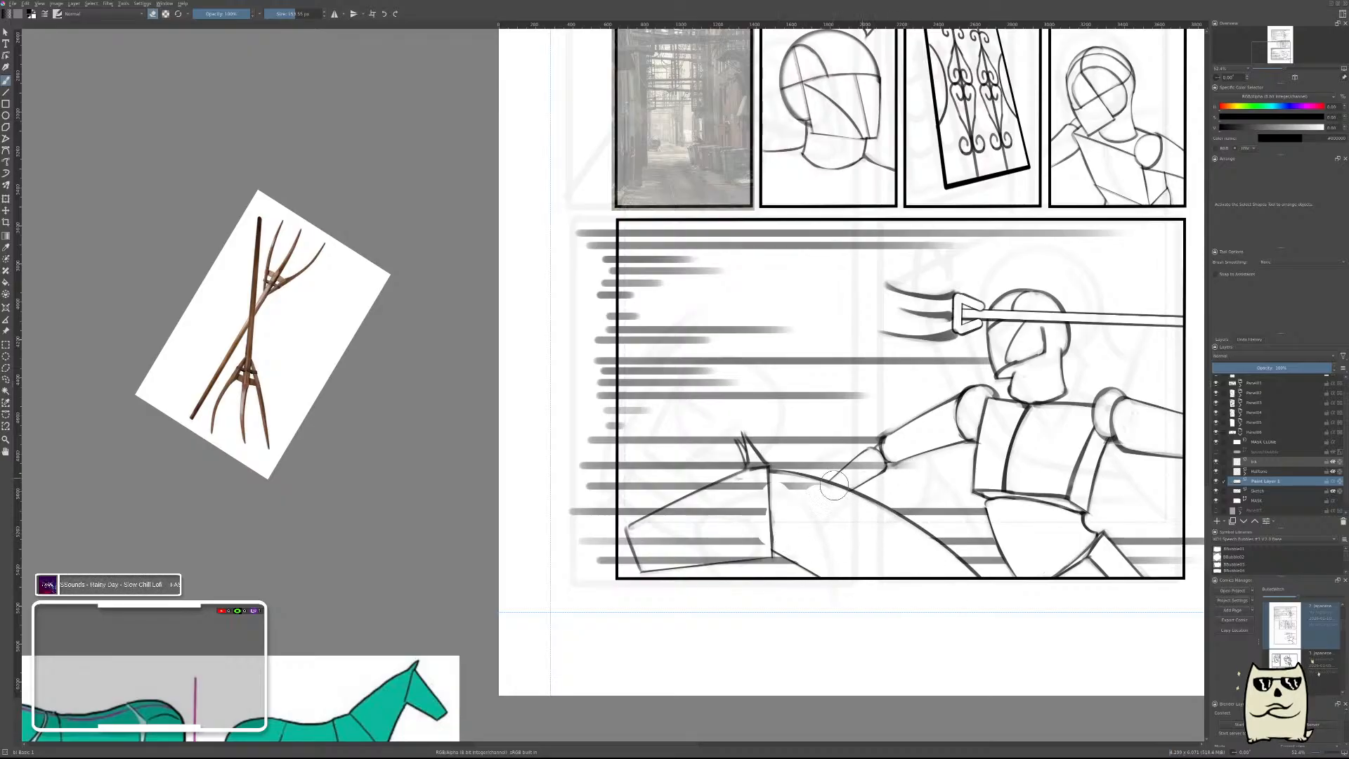
mouse_move(874, 479)
shift+mouse_down()
mouse_move(841, 483)
mouse_move(894, 449)
mouse_move(809, 513)
mouse_move(814, 491)
mouse_move(714, 498)
mouse_move(640, 537)
mouse_move(647, 559)
mouse_move(746, 534)
mouse_move(696, 537)
mouse_move(769, 496)
mouse_move(775, 520)
mouse_move(682, 555)
mouse_move(798, 537)
mouse_move(702, 553)
shift+mouse_up()
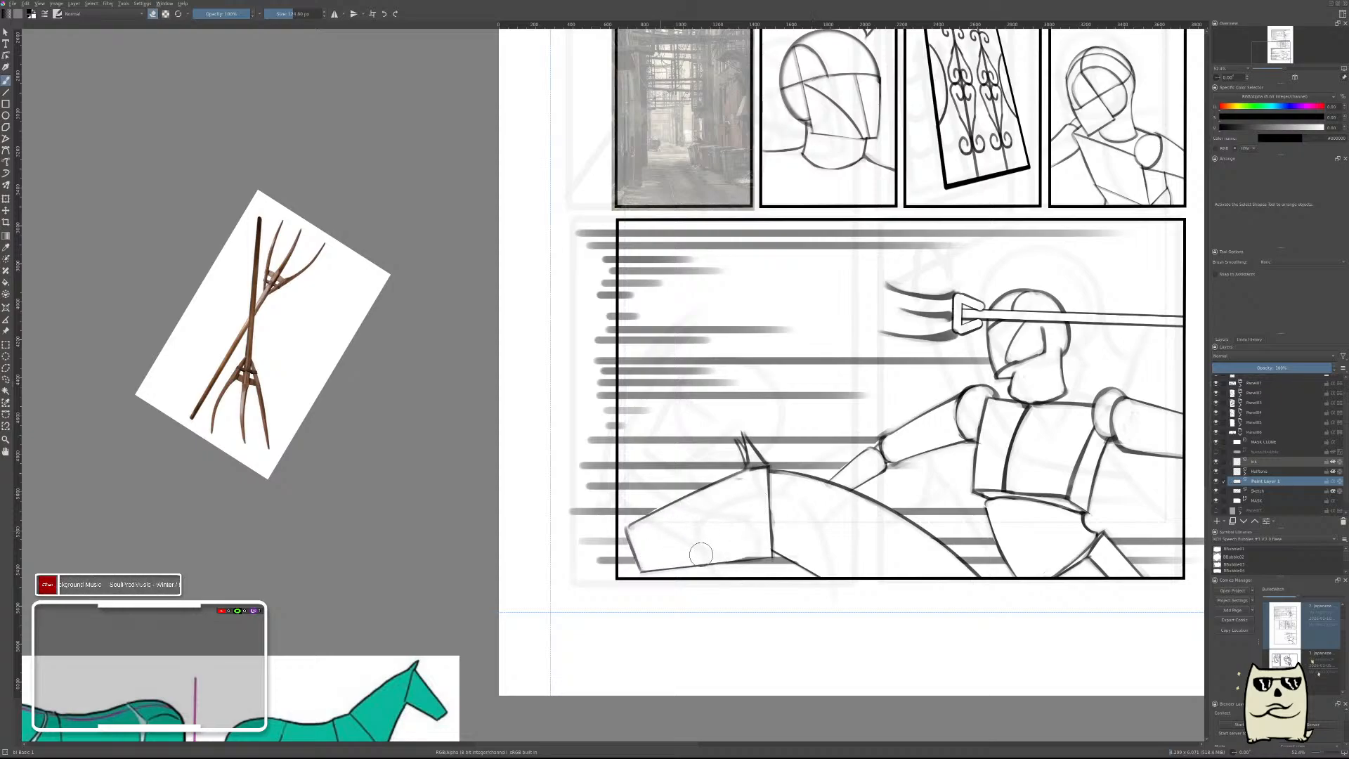
drag(737, 489, 744, 487)
mouse_move(935, 510)
mouse_down()
mouse_move(937, 522)
mouse_move(1011, 449)
mouse_move(1018, 394)
mouse_up()
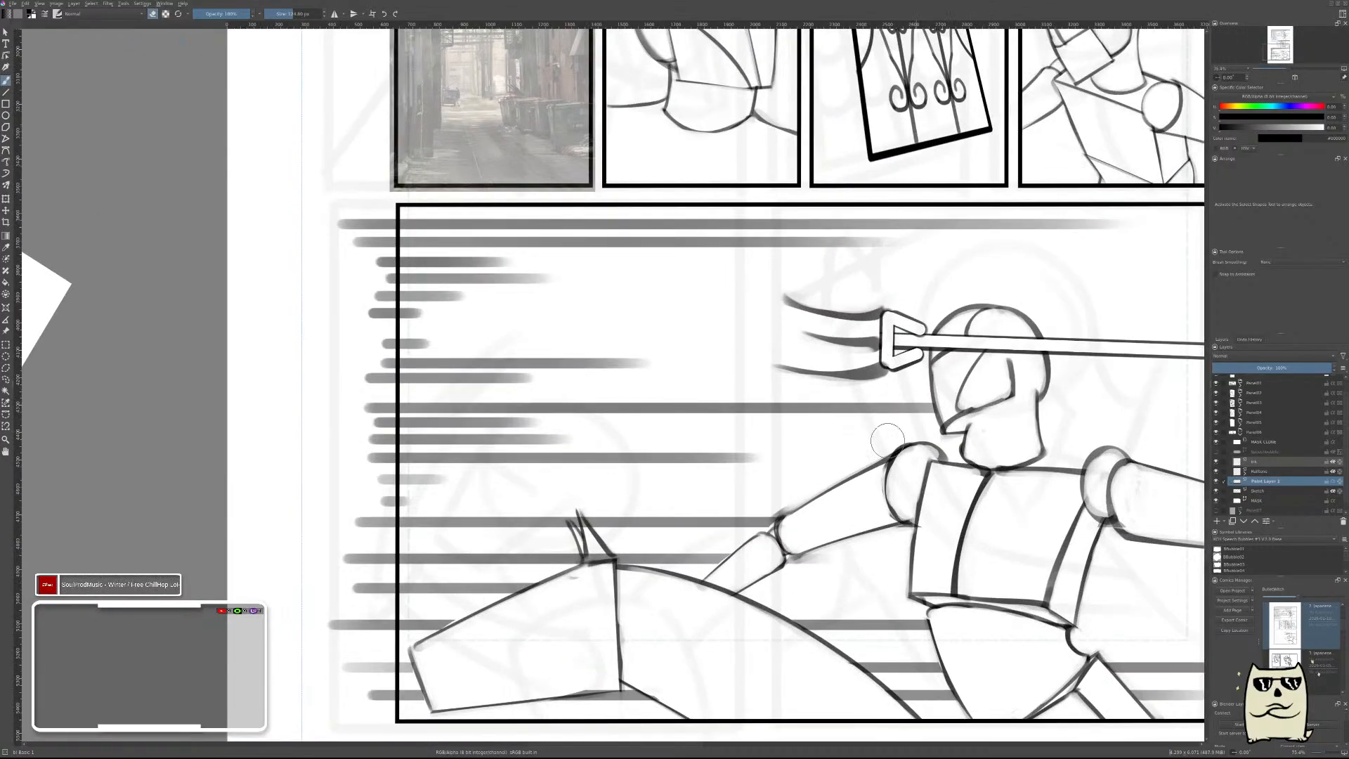
drag(822, 435, 1075, 418)
key(ctrl+z)
mouse_move(827, 437)
mouse_down()
mouse_move(945, 413)
mouse_move(1084, 415)
mouse_up()
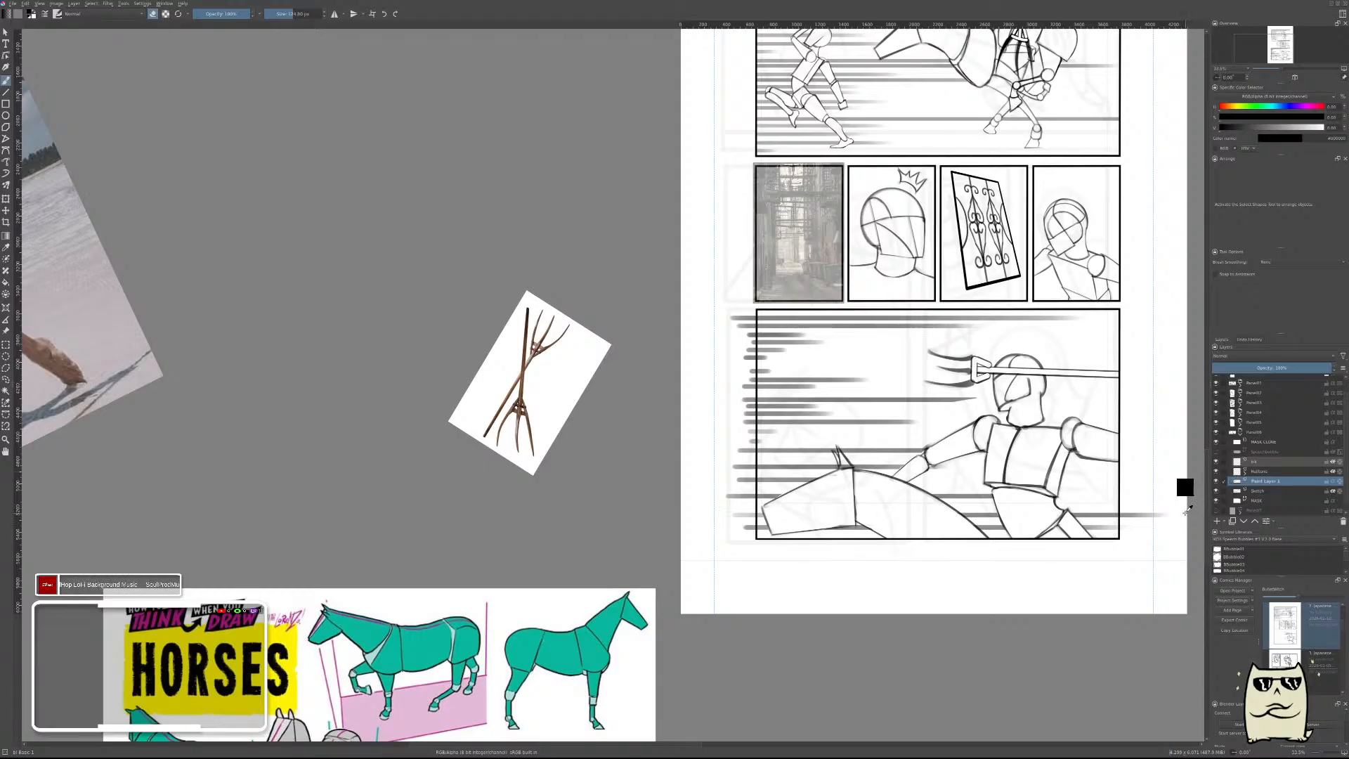
Merge the speed-line layer down into the bottom panel's sketch layer and turn off erase mode.
key(ctrl+e)
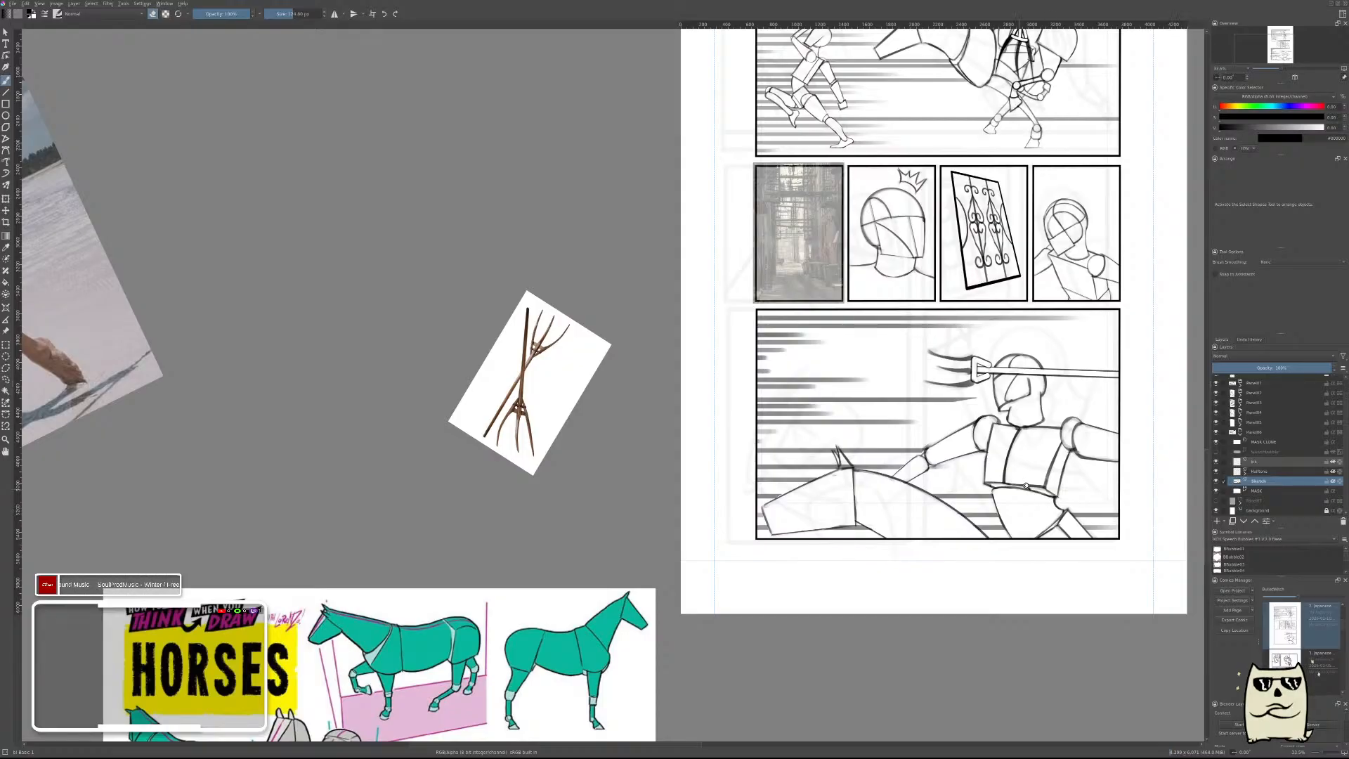
mouse_move(1075, 490)
mouse_down()
mouse_move(1051, 512)
mouse_move(1063, 526)
mouse_move(1075, 512)
mouse_up()
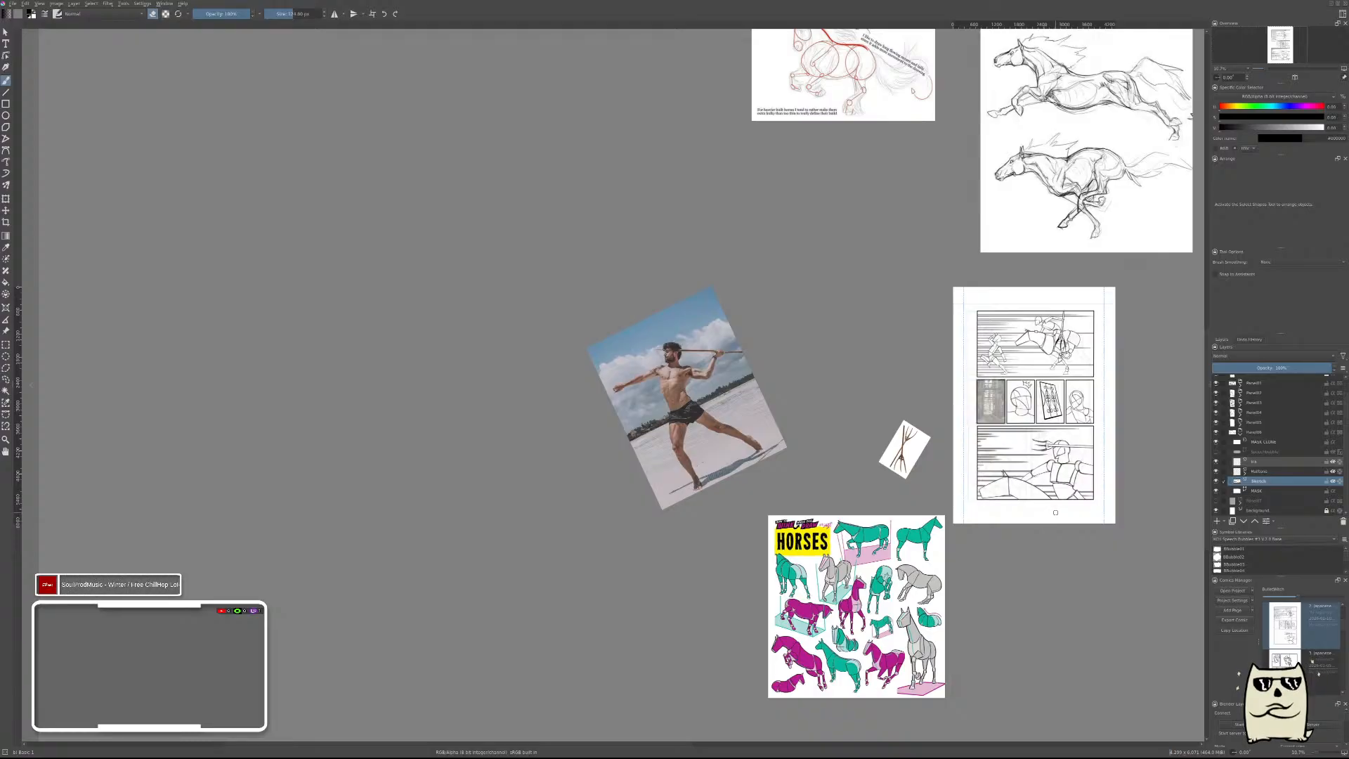
drag(1081, 390, 951, 419)
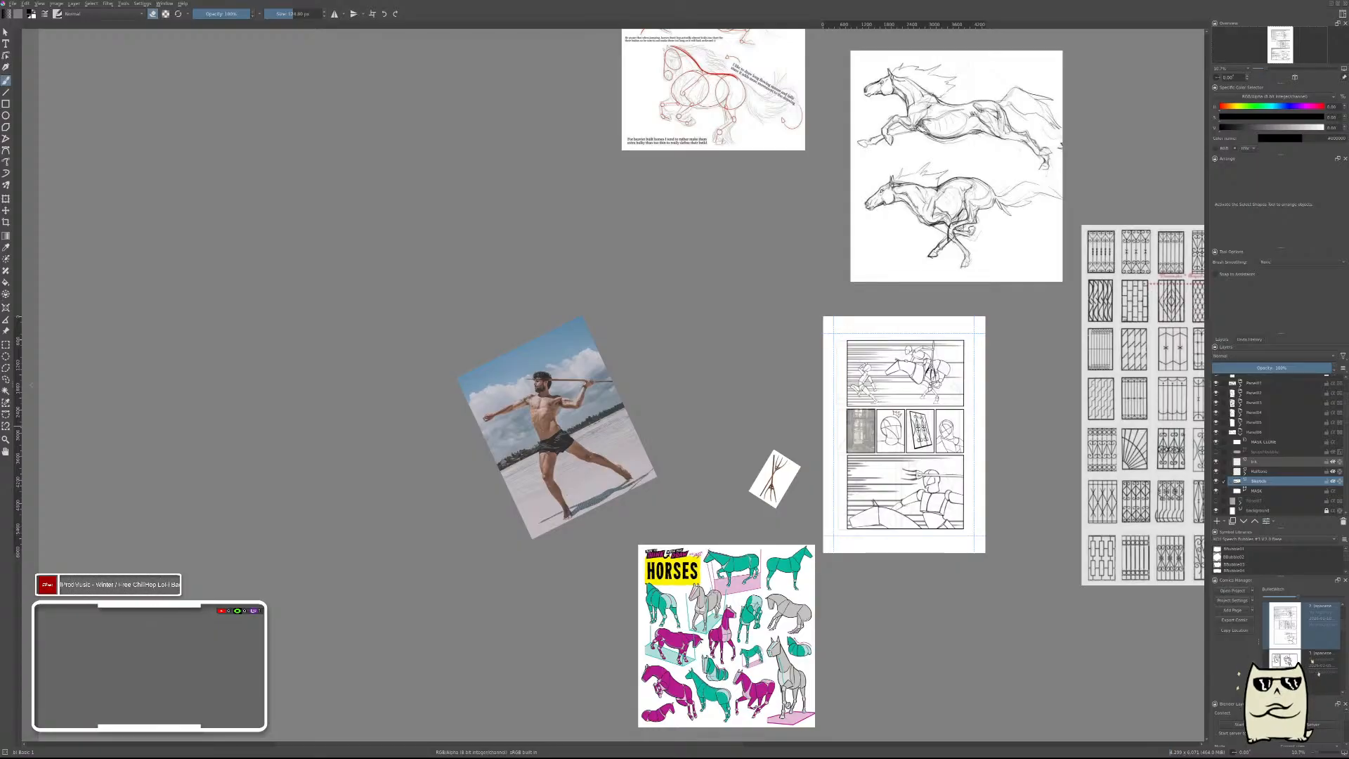
drag(843, 384, 745, 385)
drag(744, 386, 752, 351)
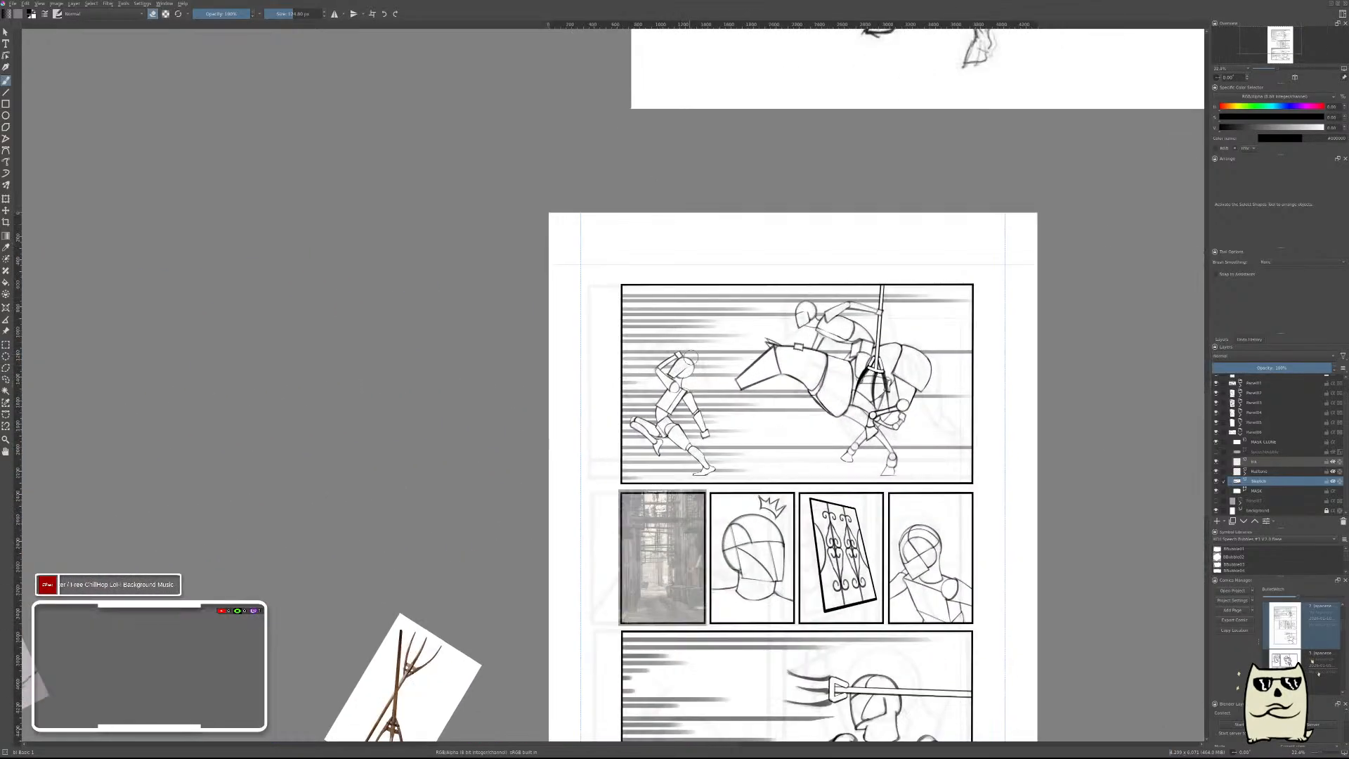
key(e)
drag(898, 487, 922, 284)
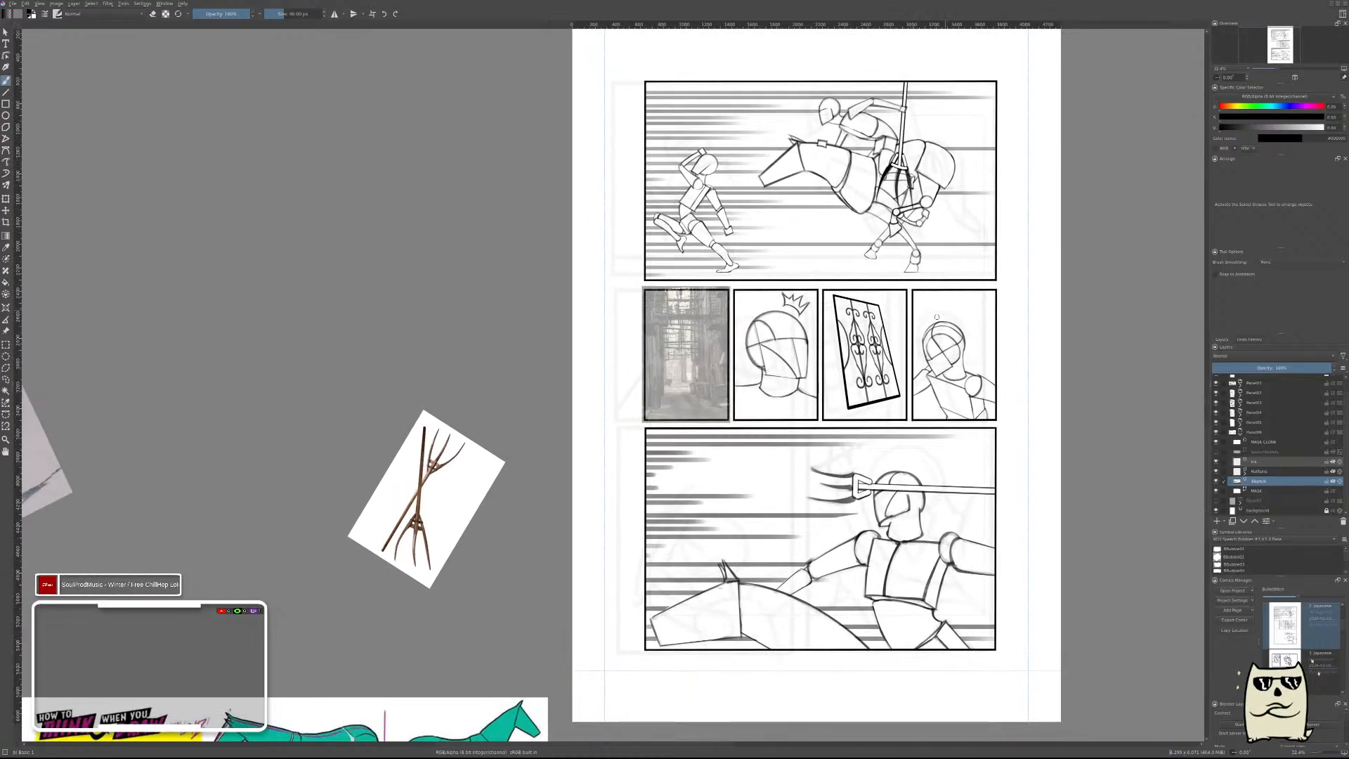
drag(811, 360, 922, 351)
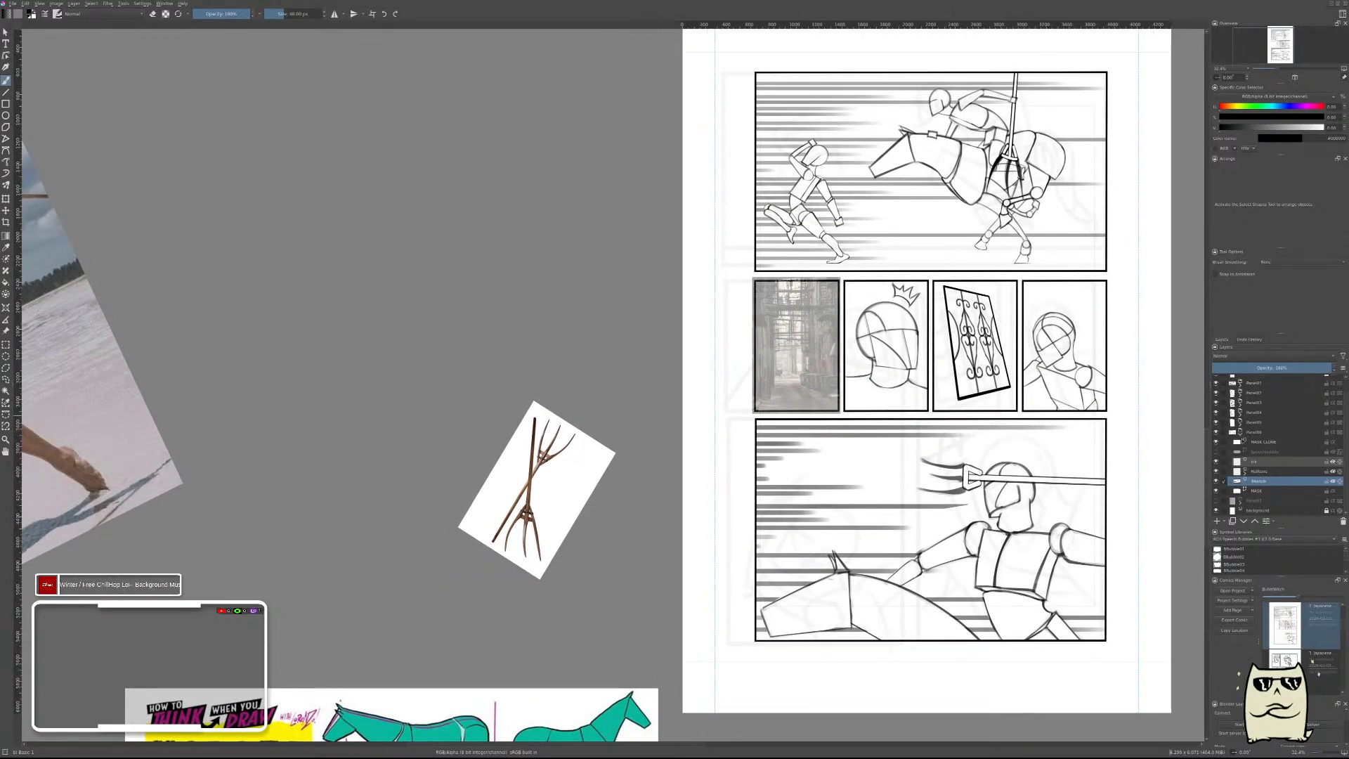
Select the sketch layer of the middle row's alley photo panel and save the file.
click(1240, 434)
click(1240, 448)
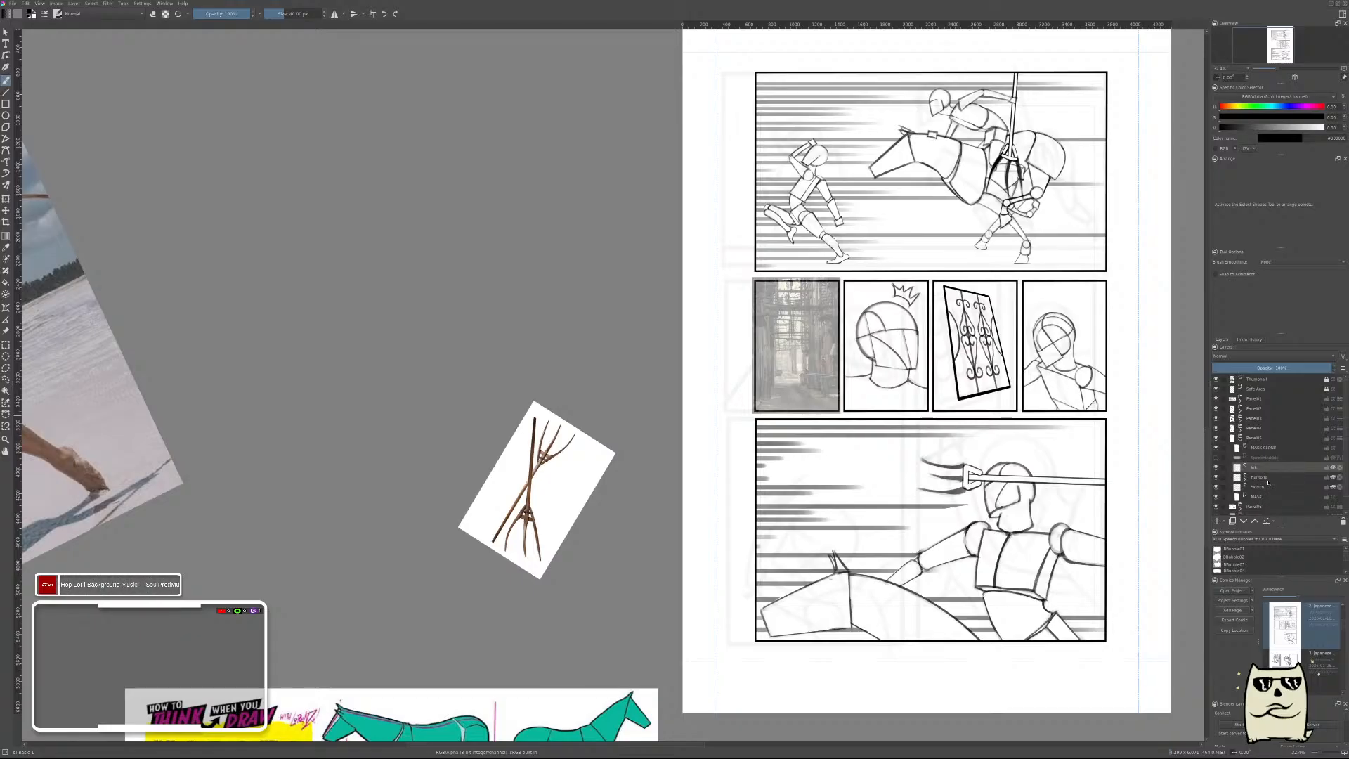
click(1267, 485)
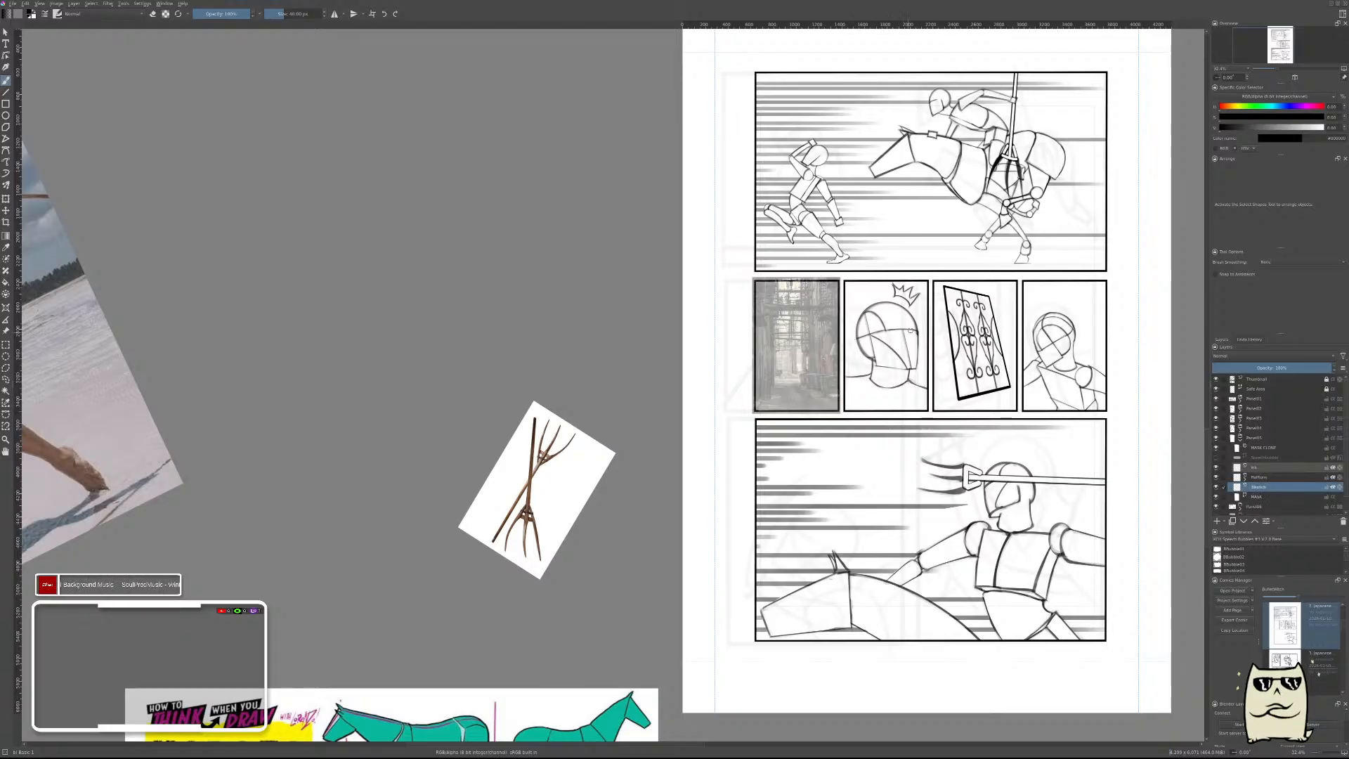
scroll(807, 327, up, 5)
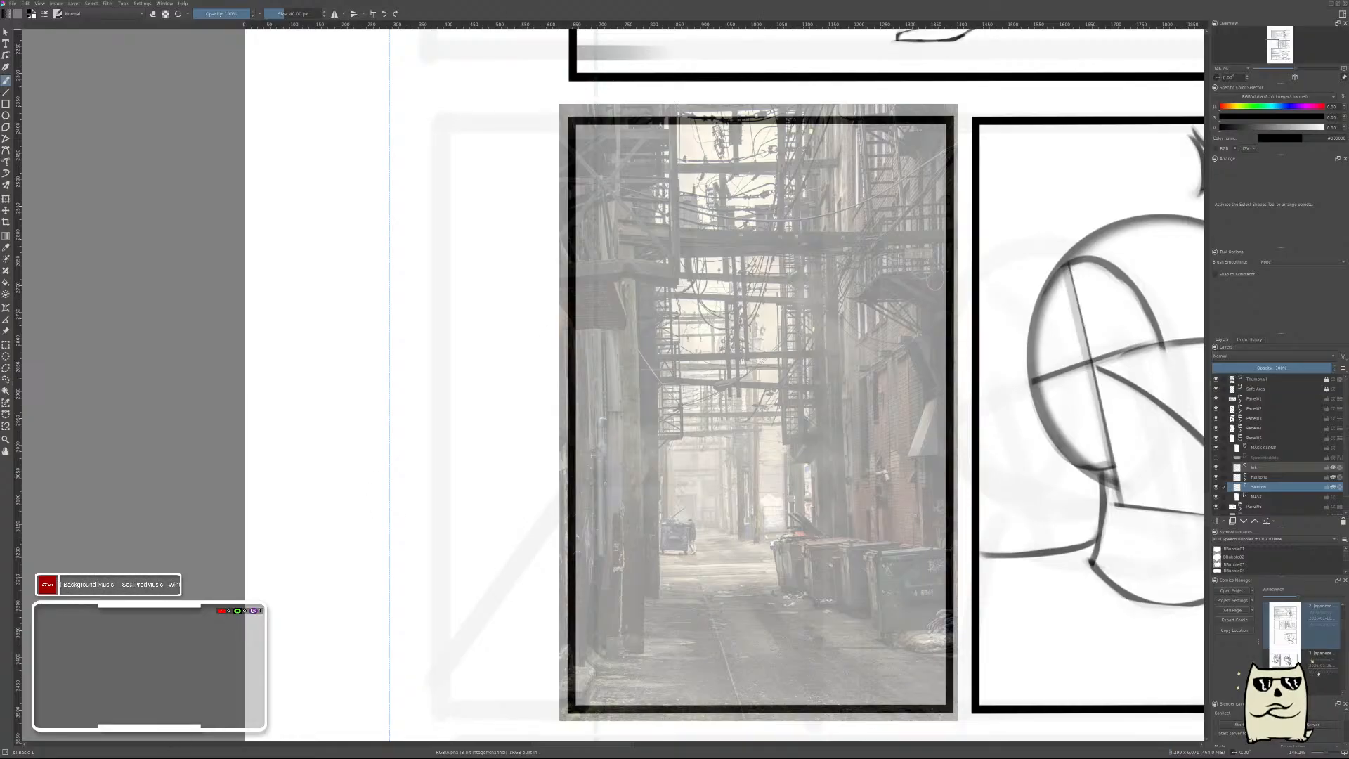
key(ctrl+s)
Move the alley reference photo out of its panel, into the page margin beside the panel's left edge.
drag(830, 273, 846, 569)
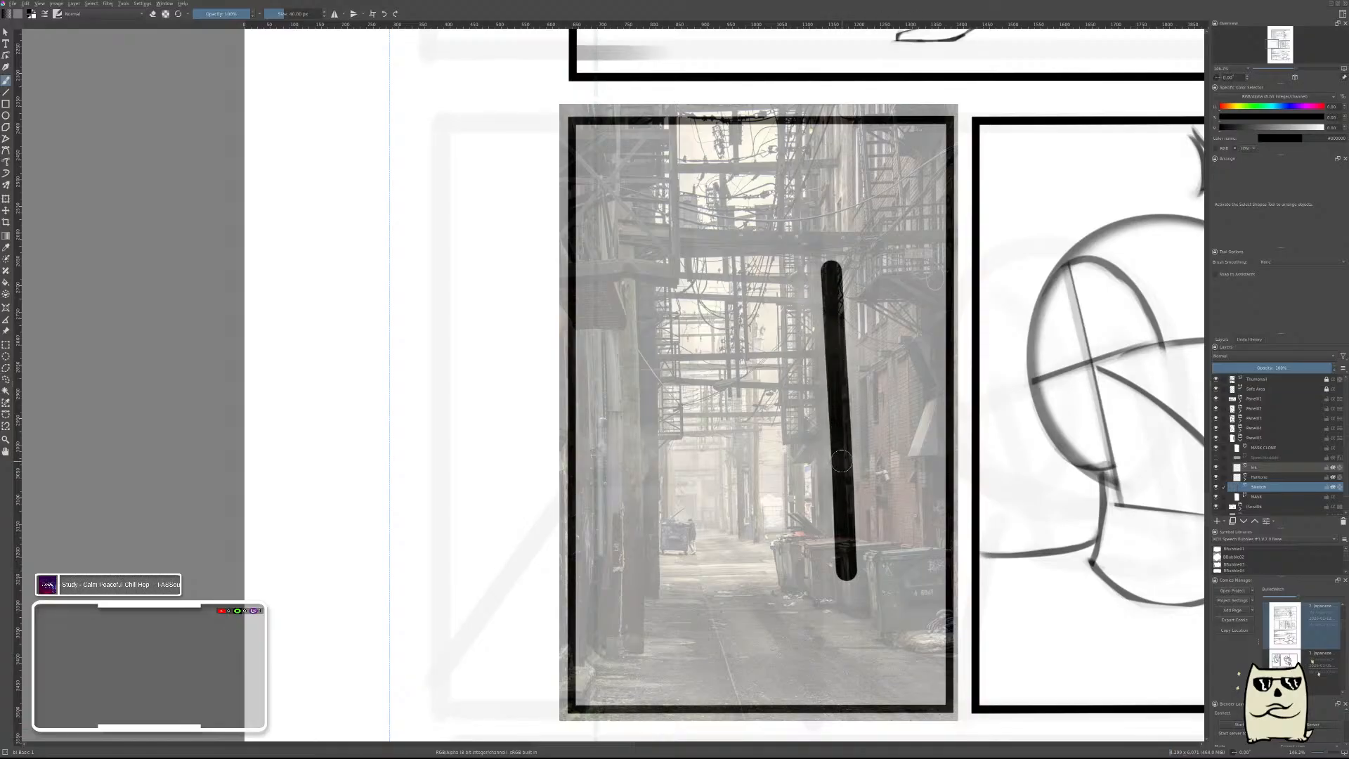
key(ctrl+z)
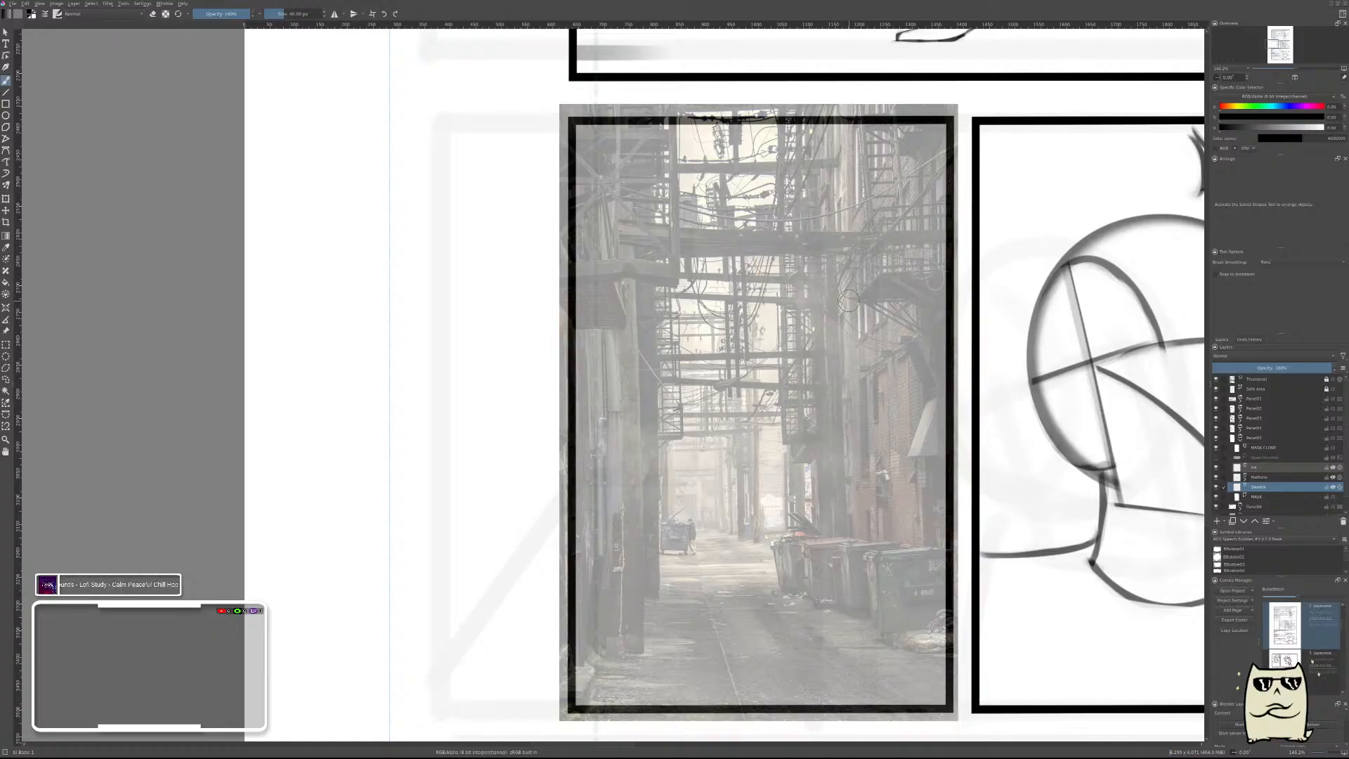
click(6, 331)
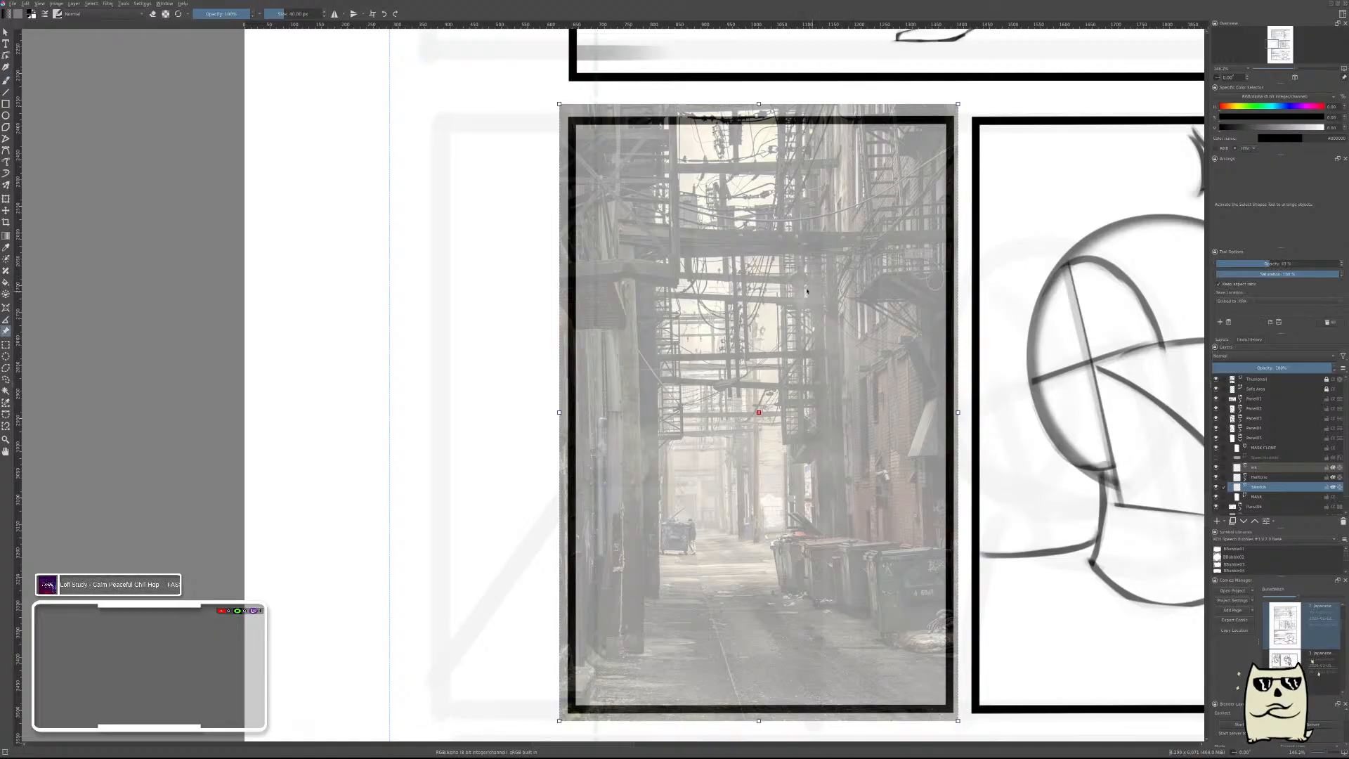
drag(786, 295, 406, 276)
drag(808, 407, 863, 414)
key(b)
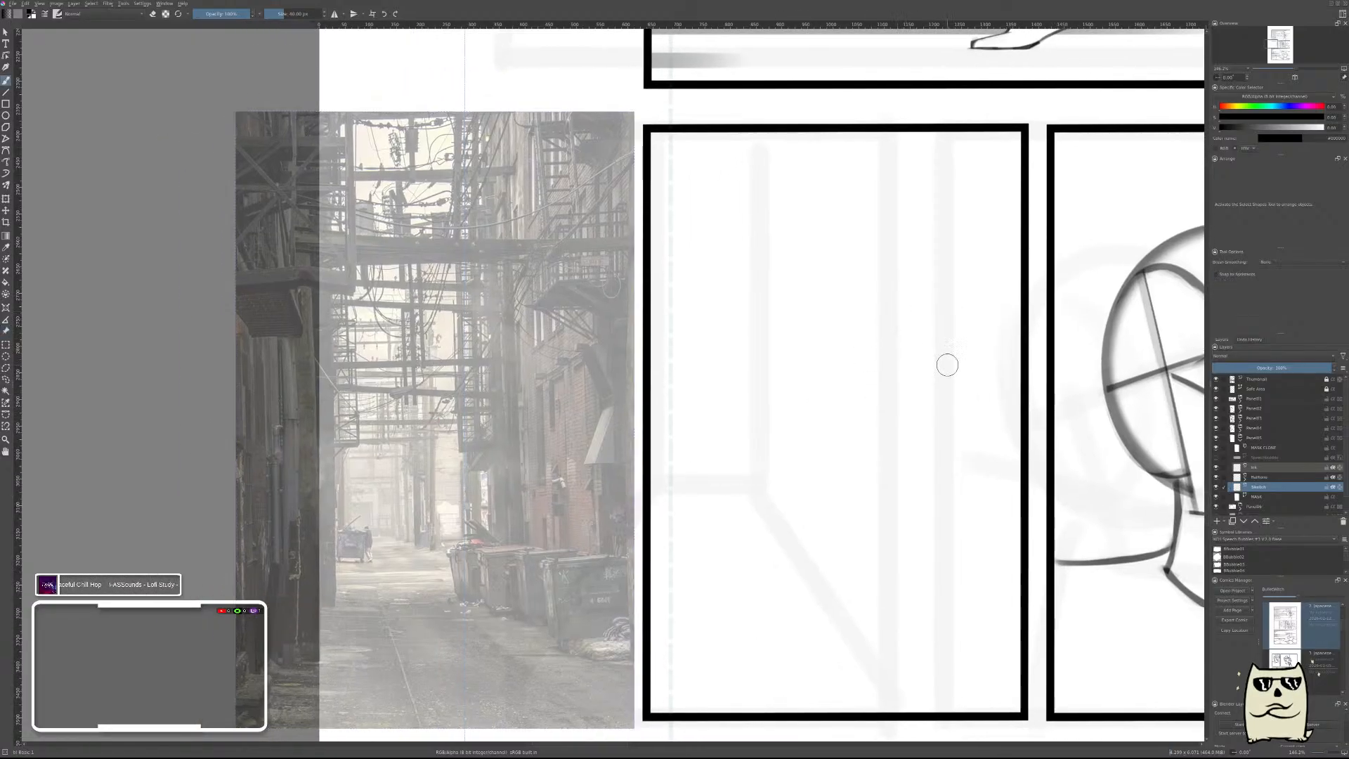
Hide the crowned-head panel group and the thumbnail layer, and move the alley reference photo into the crowned-head panel's spot.
click(1216, 427)
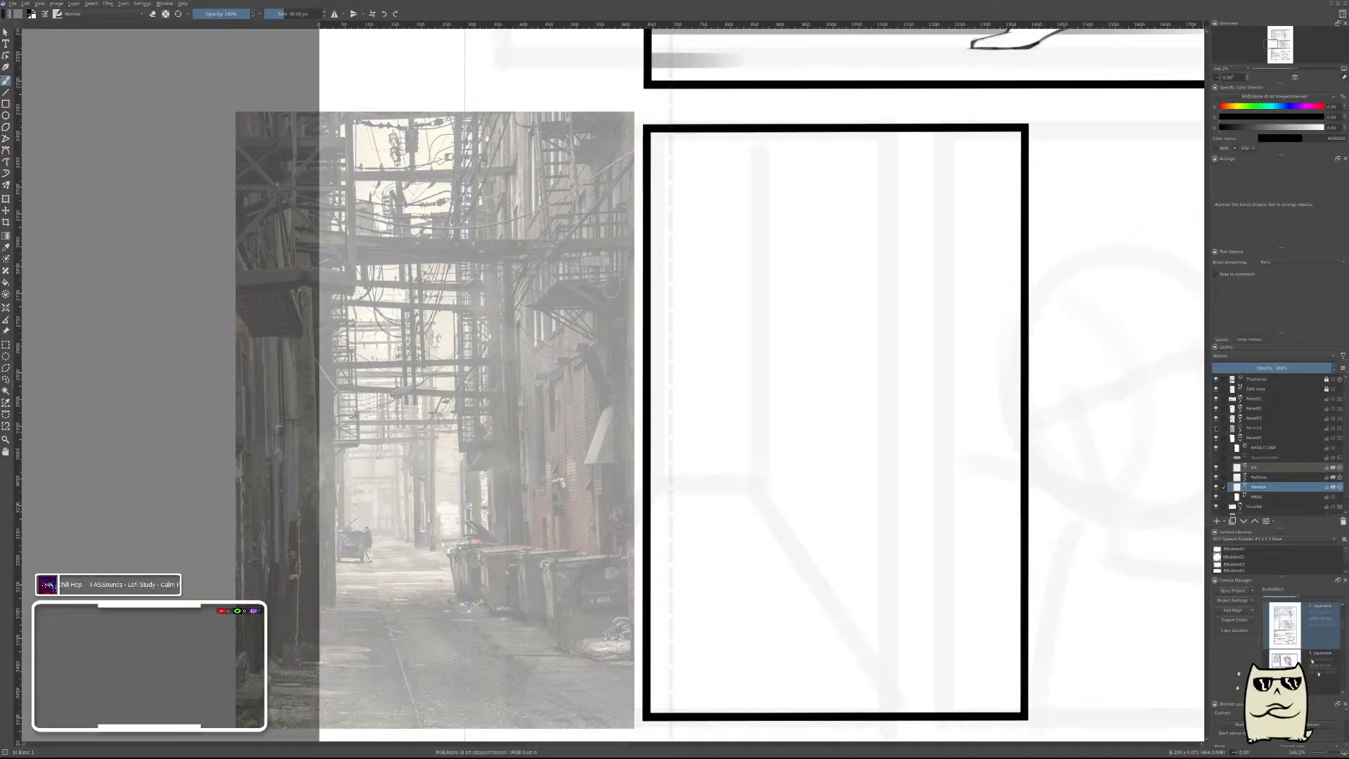
drag(963, 430, 828, 373)
key(shift+r)
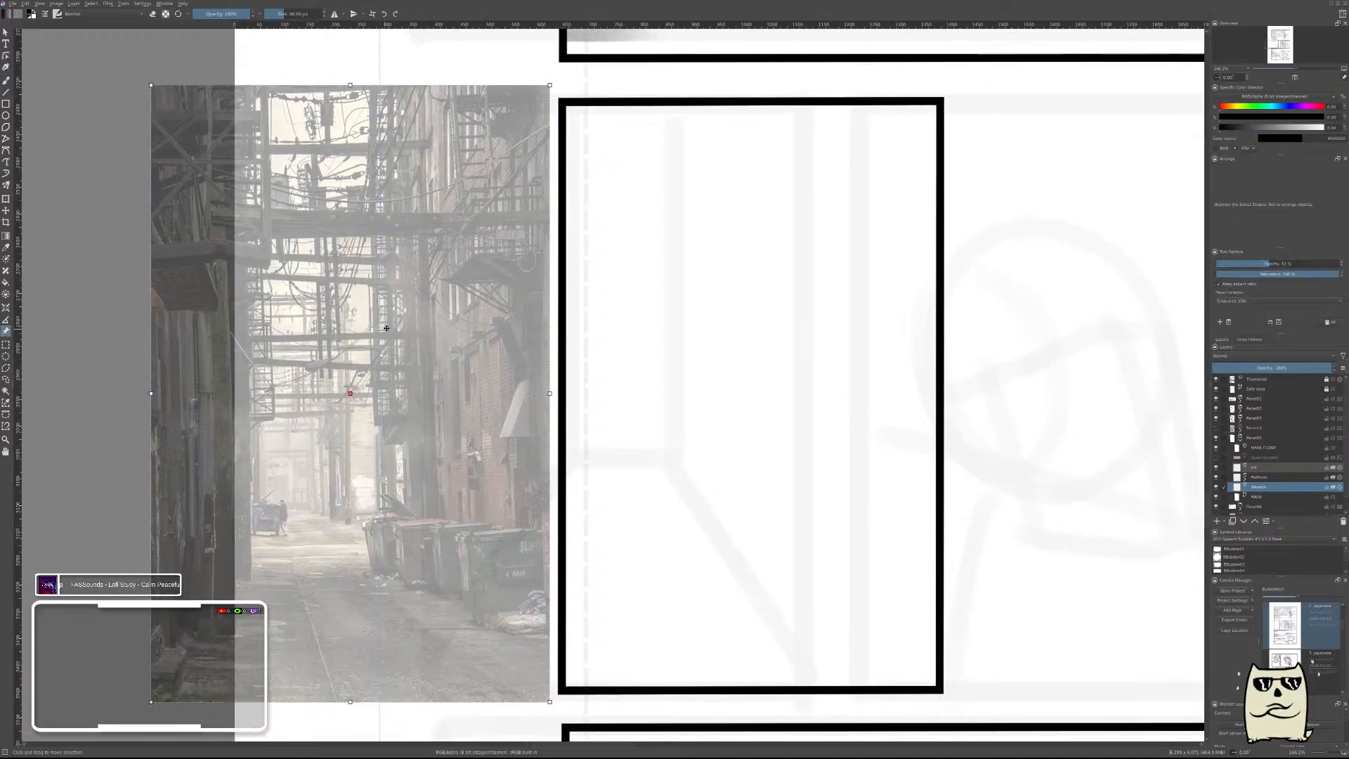
drag(393, 331, 1202, 338)
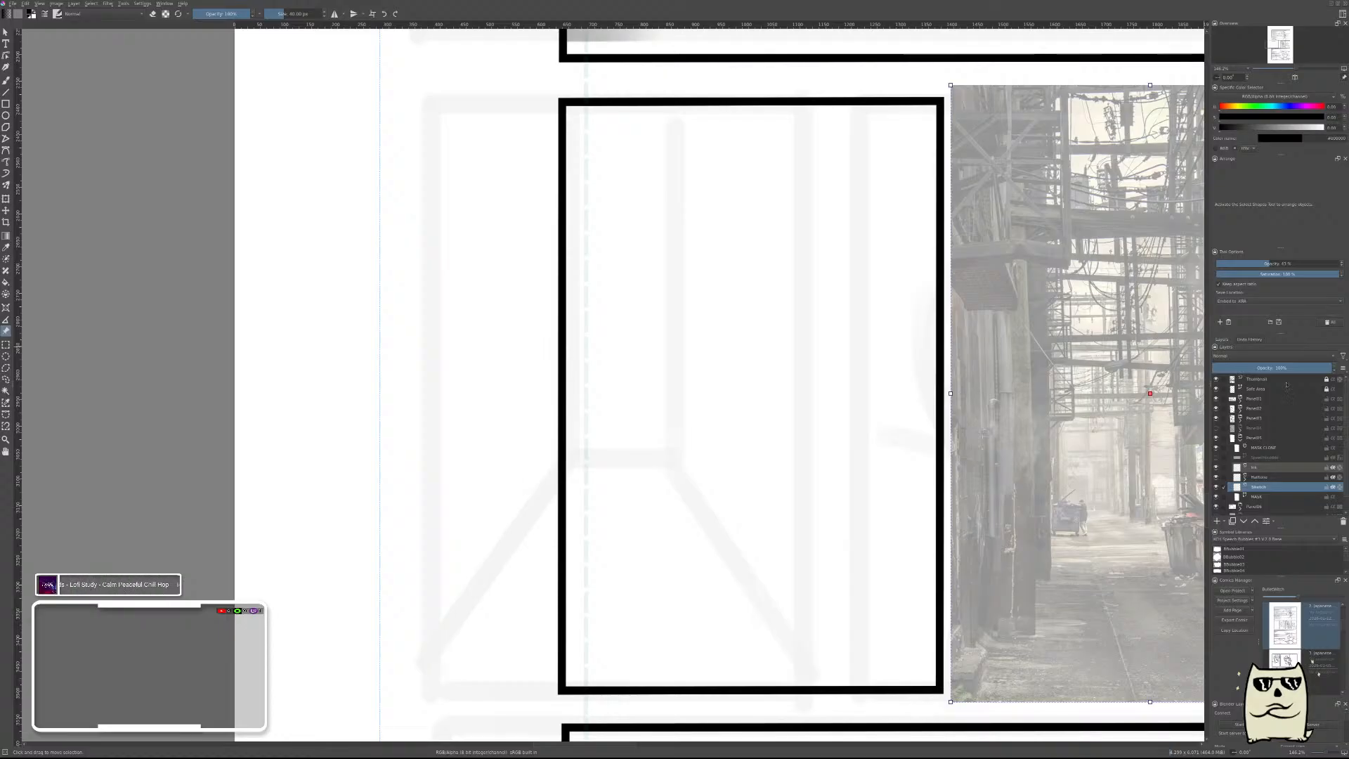
click(1216, 380)
key(b)
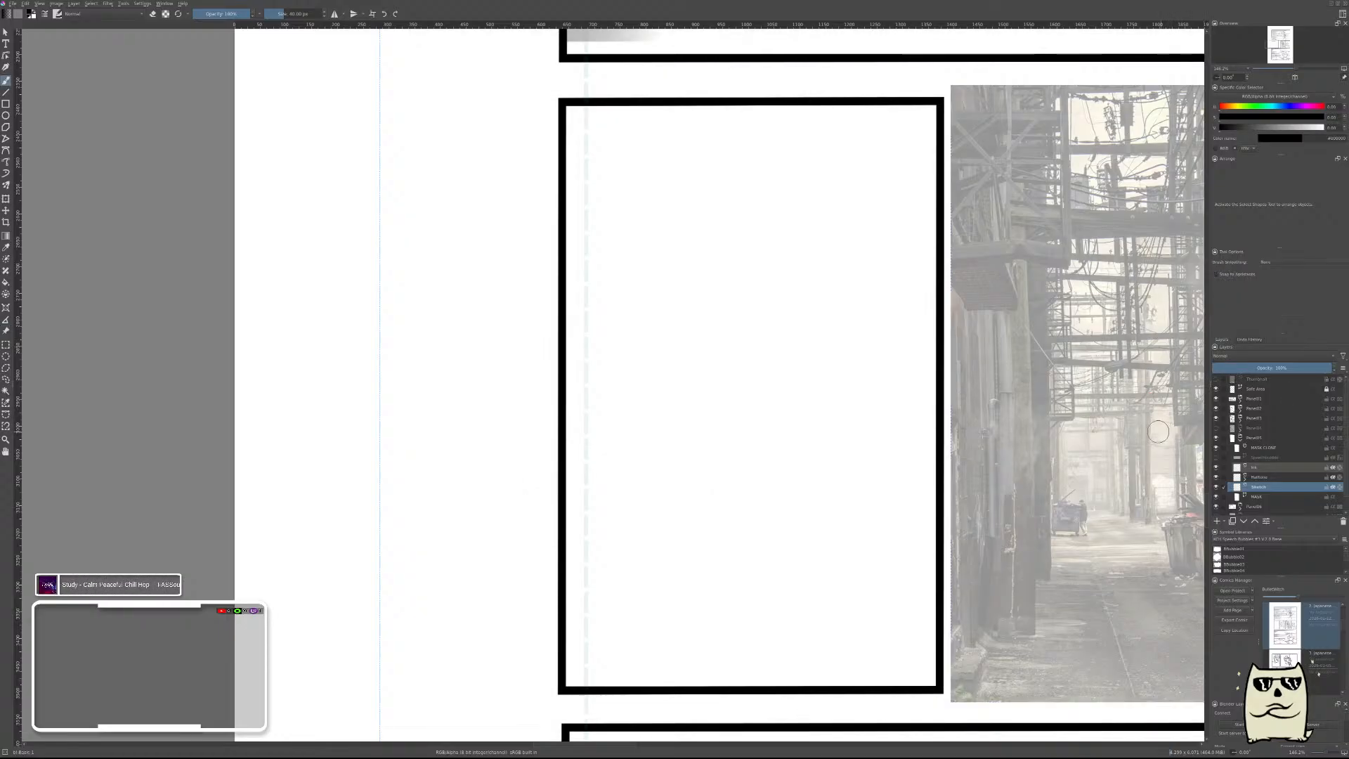
mouse_move(1024, 316)
mouse_down()
mouse_move(798, 296)
mouse_move(746, 326)
mouse_move(767, 320)
mouse_up()
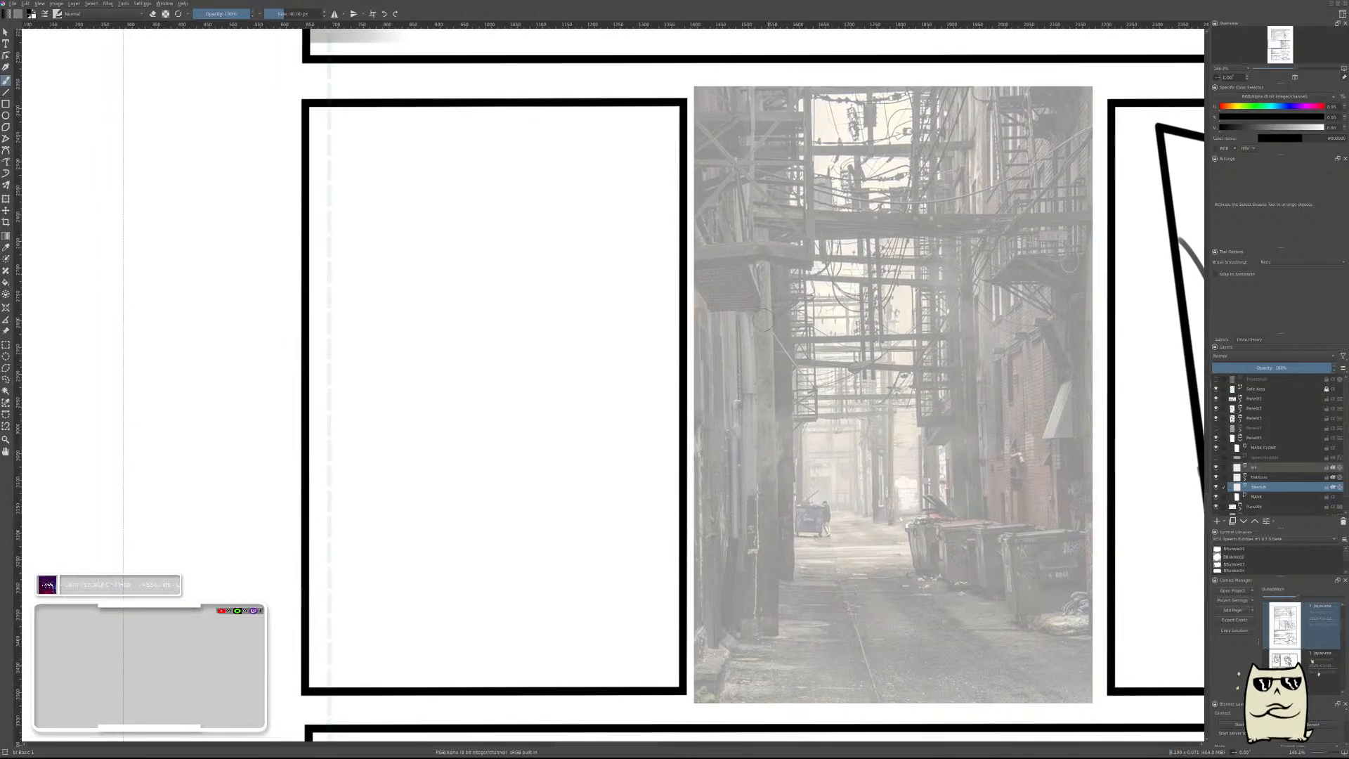
mouse_move(462, 237)
mouse_down()
mouse_move(522, 467)
mouse_move(492, 527)
mouse_up()
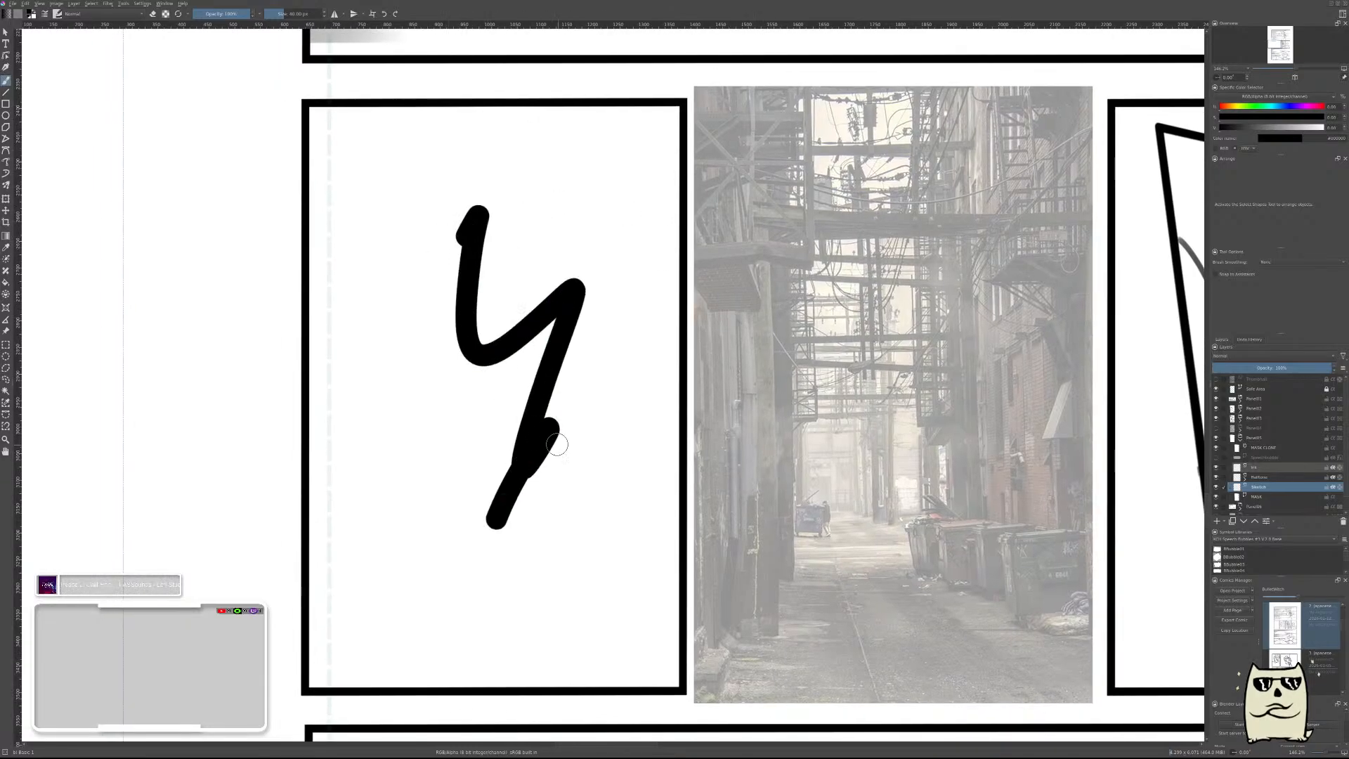
key(ctrl+z)
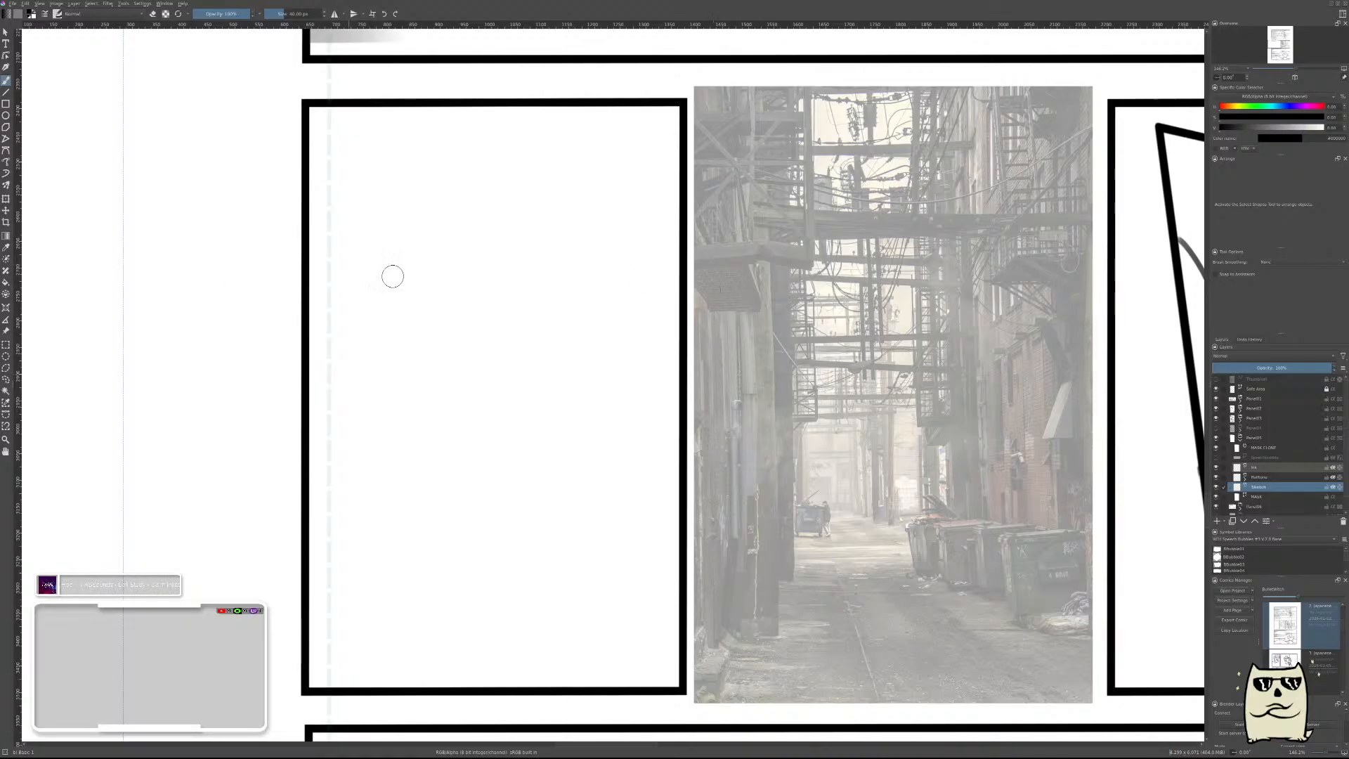
right_click(579, 382)
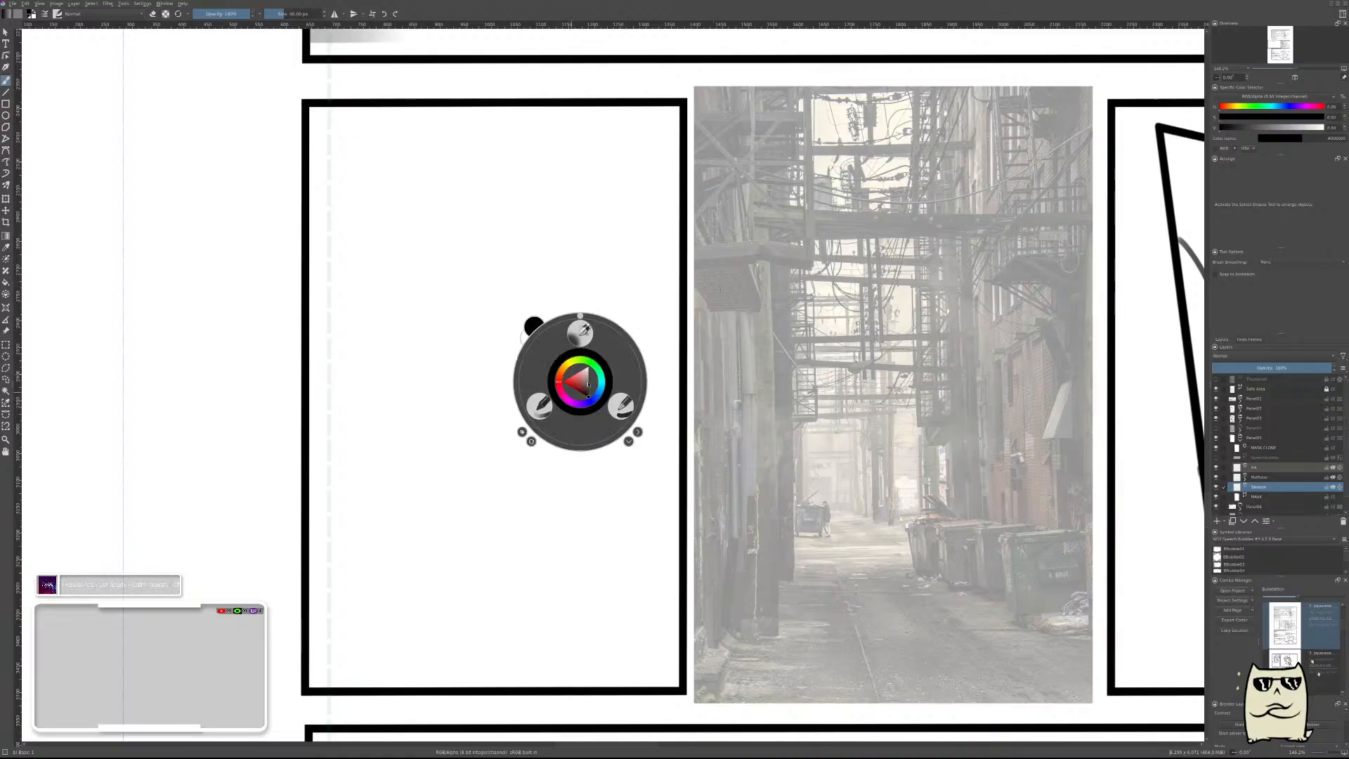
click(542, 405)
mouse_move(524, 257)
mouse_down()
mouse_move(483, 370)
mouse_move(612, 419)
mouse_up()
drag(605, 460, 608, 558)
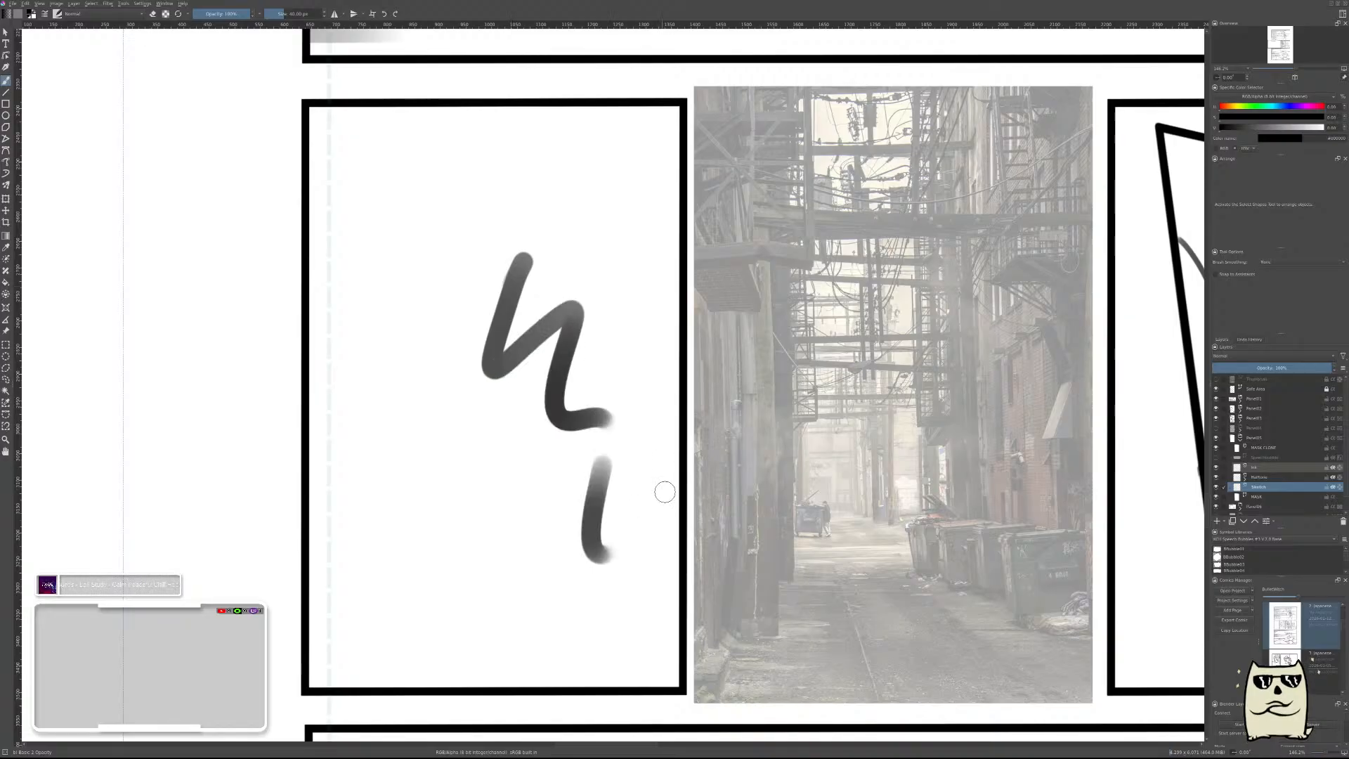
key(ctrl+z)
key(ctrl+z)
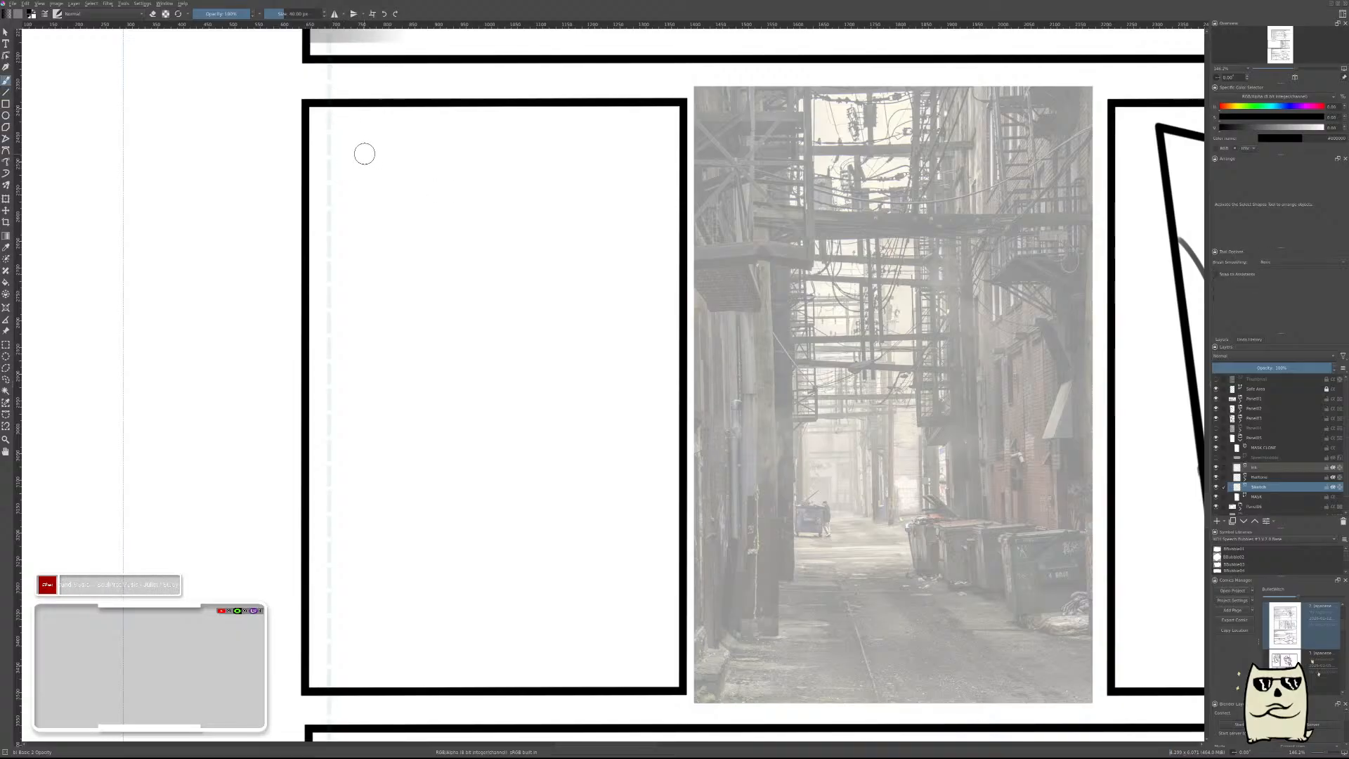
key(v)
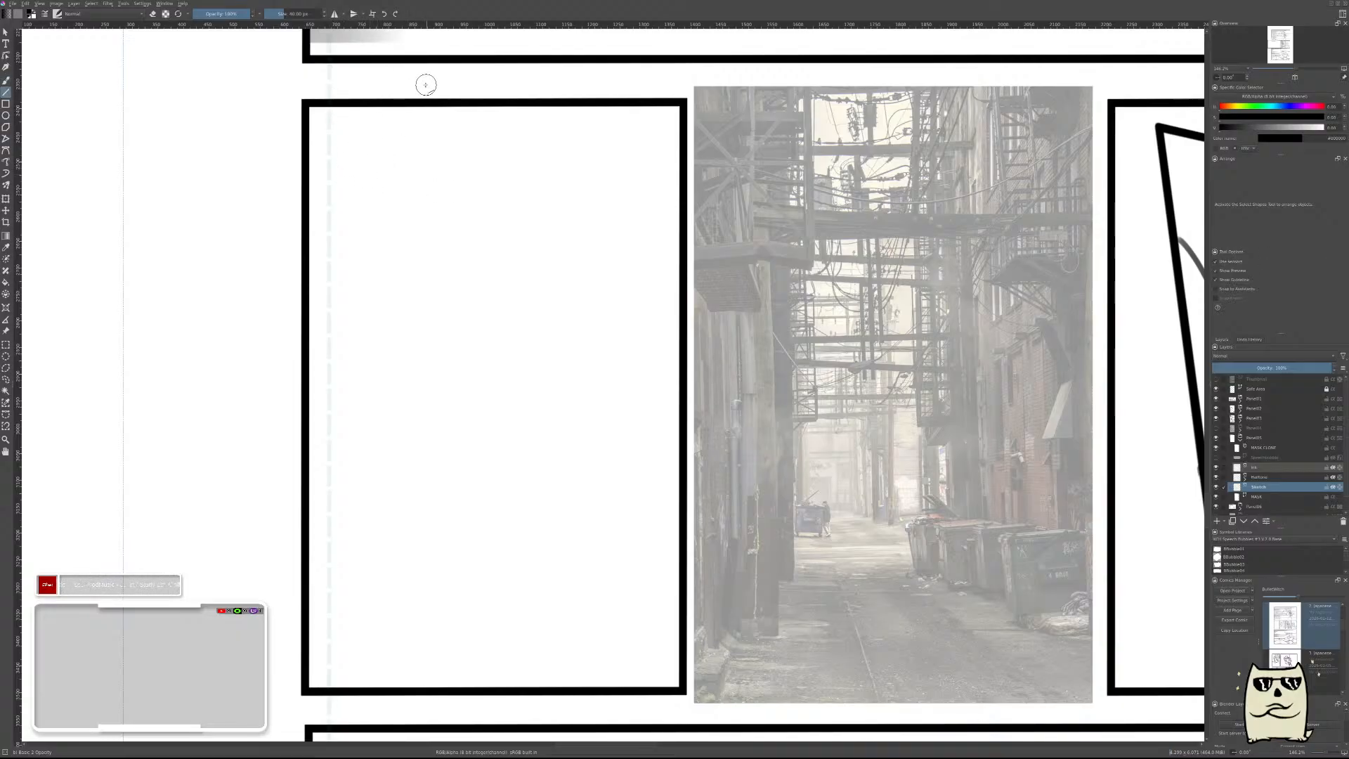
drag(423, 82, 422, 555)
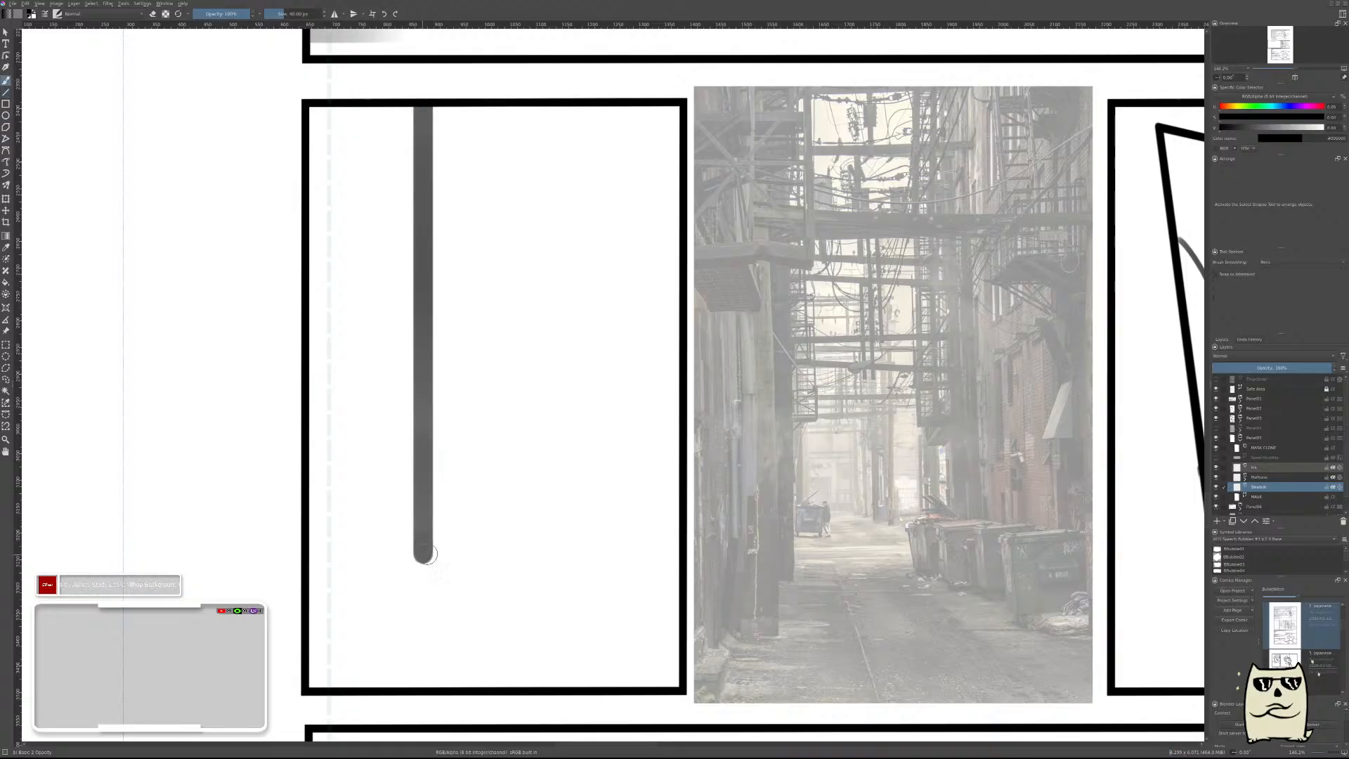
key(b)
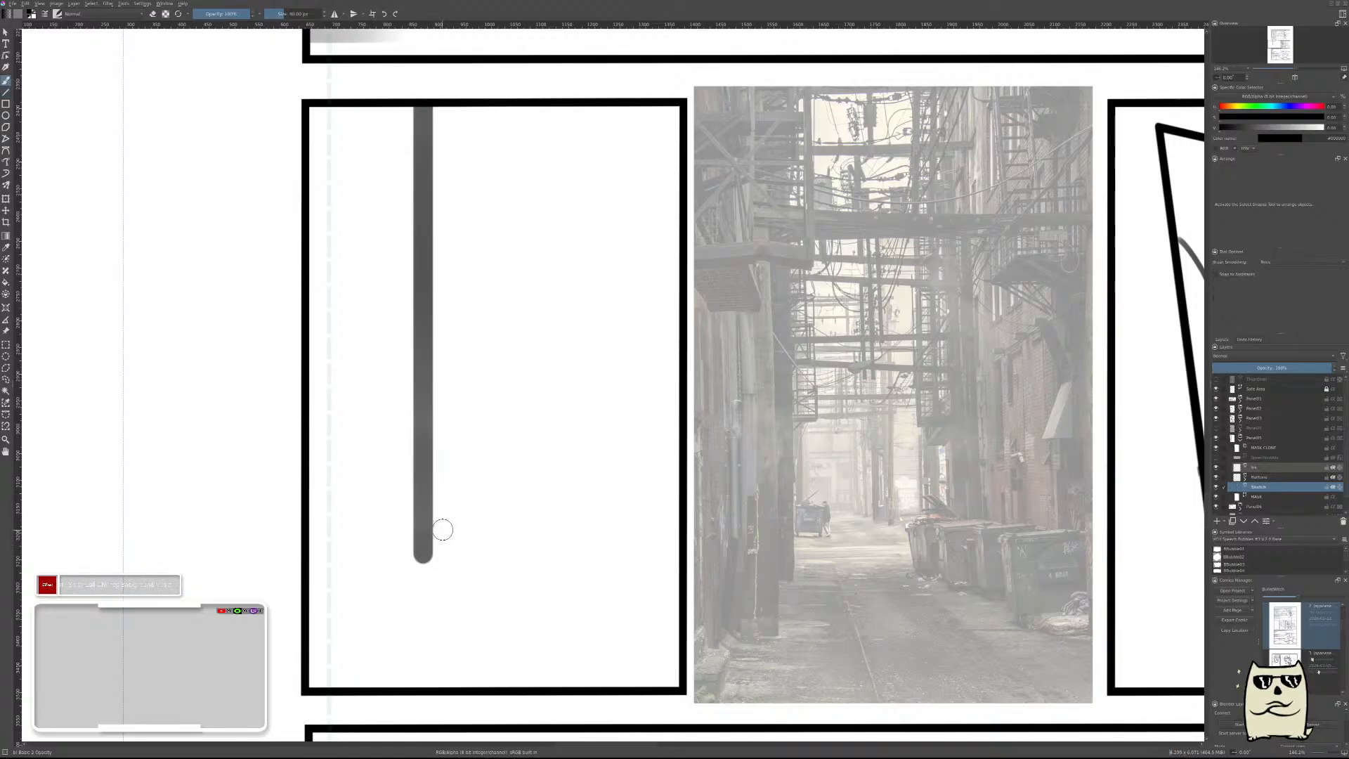
key(ctrl+z)
Choose the solid black brush and draw two thick vertical lines down from the empty panel's top edge to a horizontal line near its bottom.
right_click(452, 471)
click(493, 494)
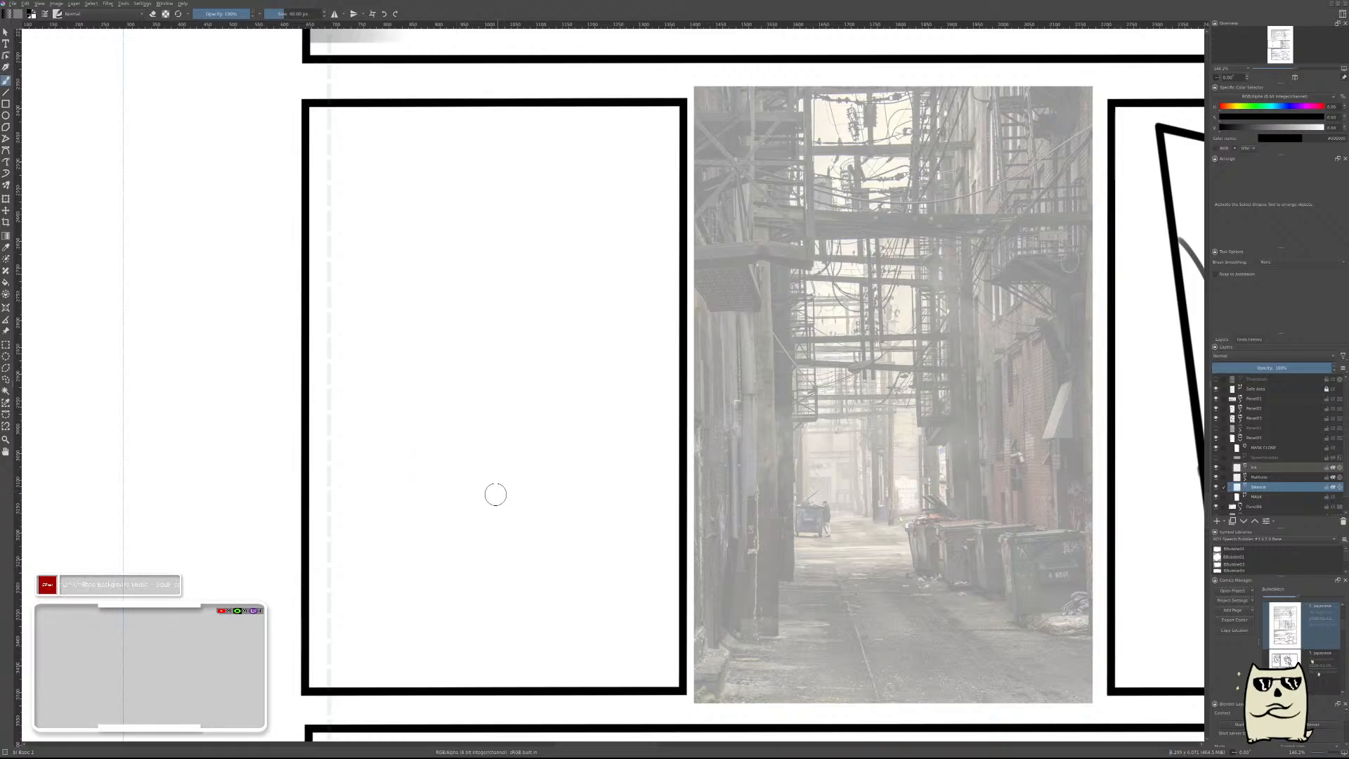
key(v)
mouse_move(416, 94)
mouse_down()
mouse_move(441, 567)
mouse_move(679, 566)
mouse_move(594, 512)
mouse_move(605, 111)
mouse_move(617, 110)
mouse_up()
key(v)
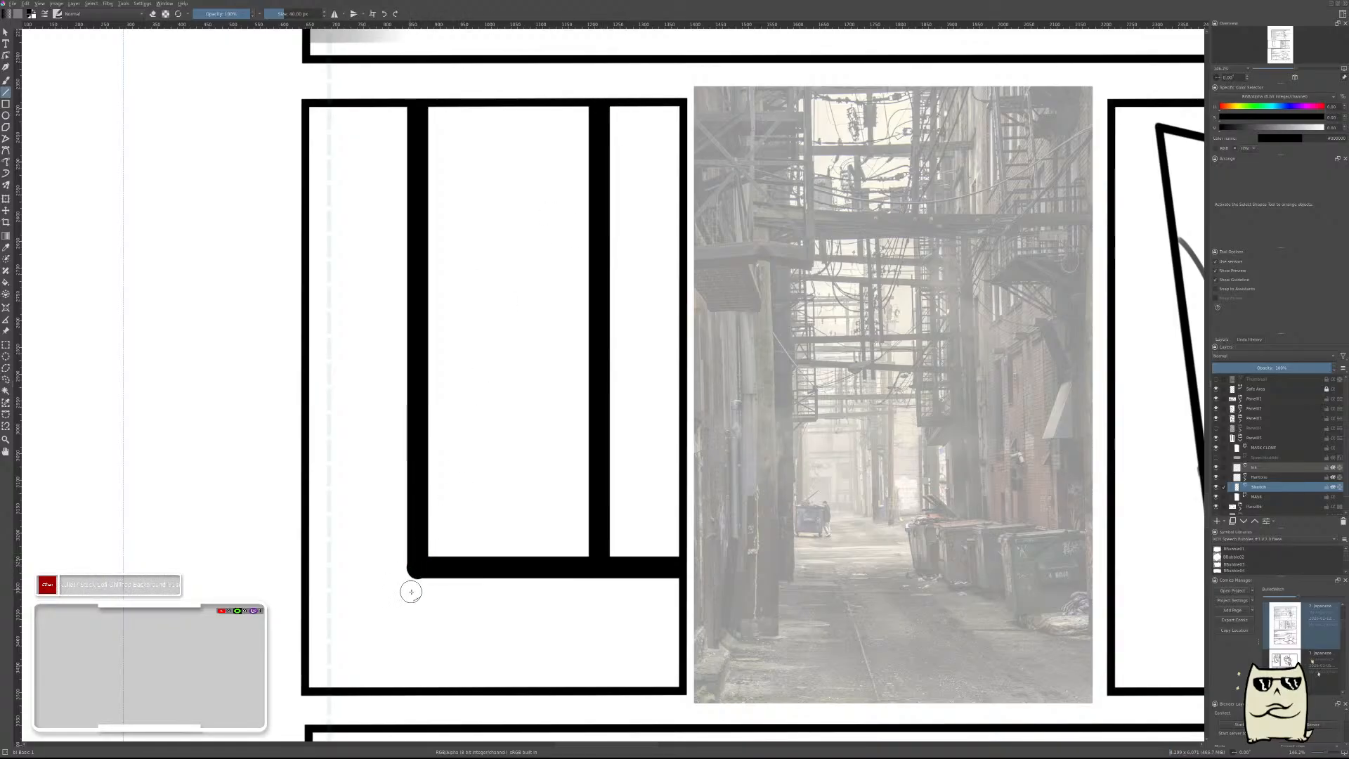
key(b)
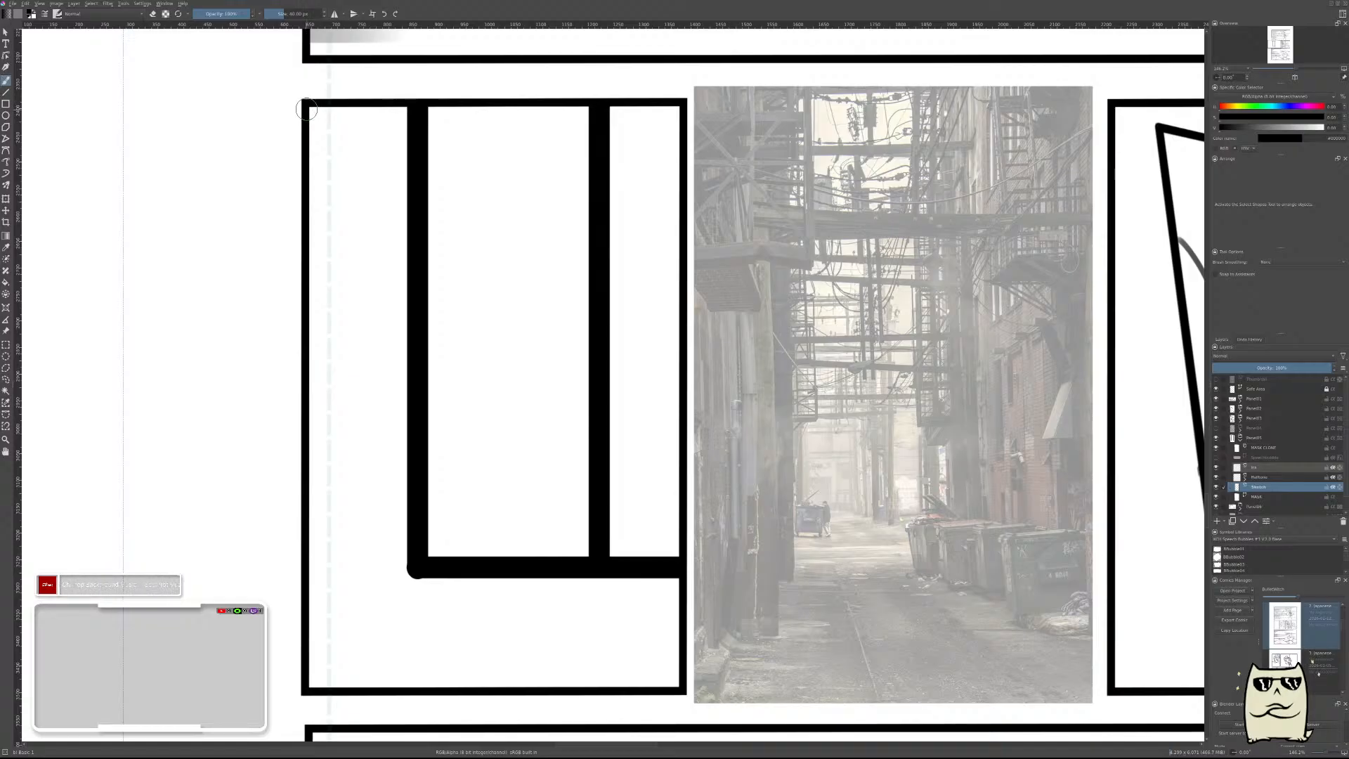
Thicken the panel's border with straight black lines along its left, bottom and right edges and the outer parts of its top edge.
key(v)
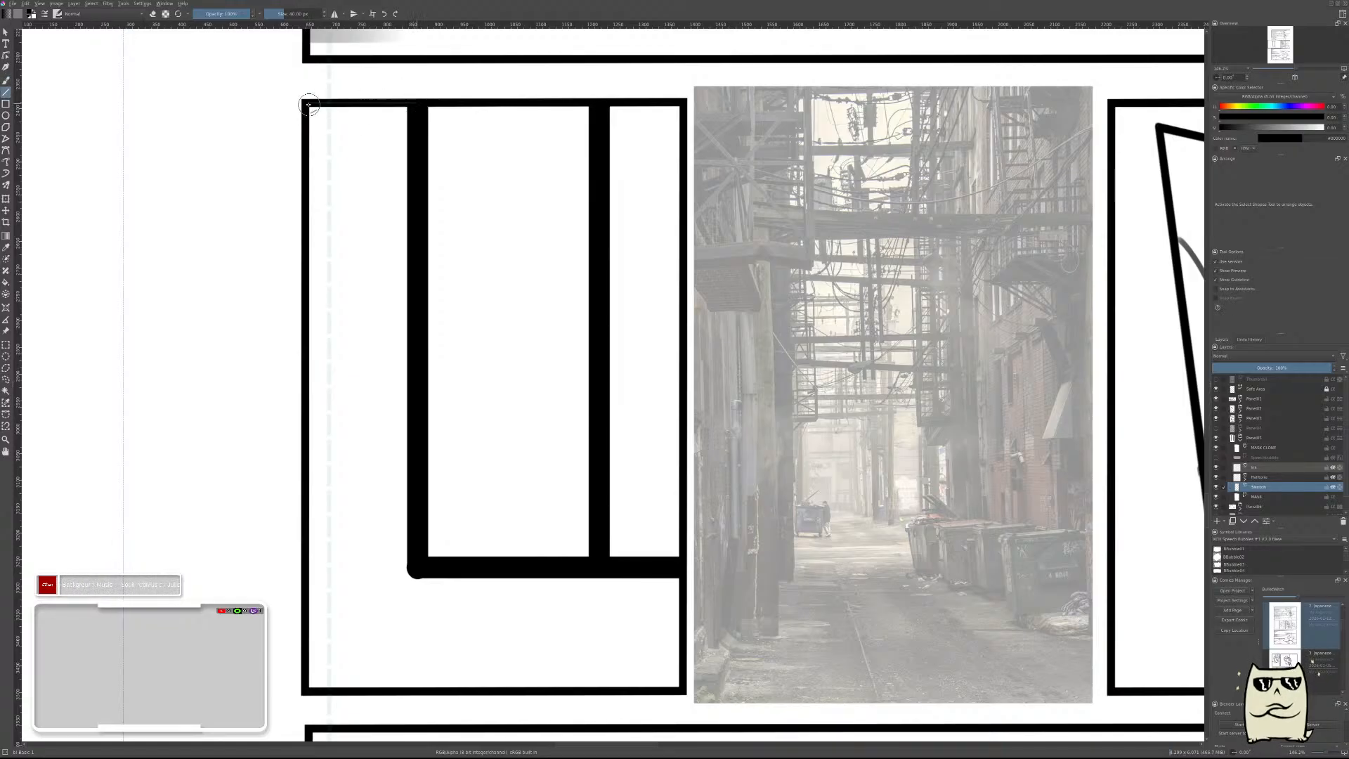
mouse_move(298, 104)
mouse_down()
mouse_move(321, 579)
mouse_move(309, 690)
mouse_up()
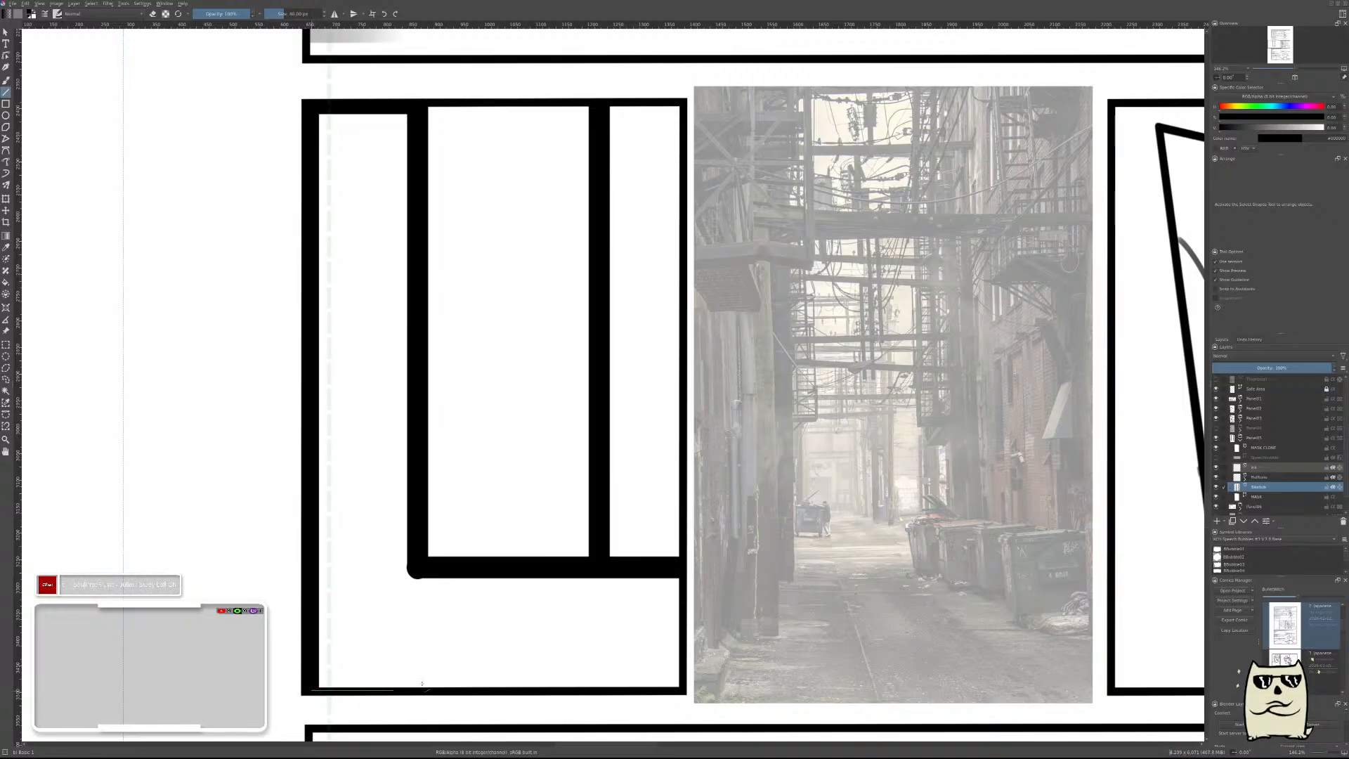
drag(644, 685, 685, 689)
key(b)
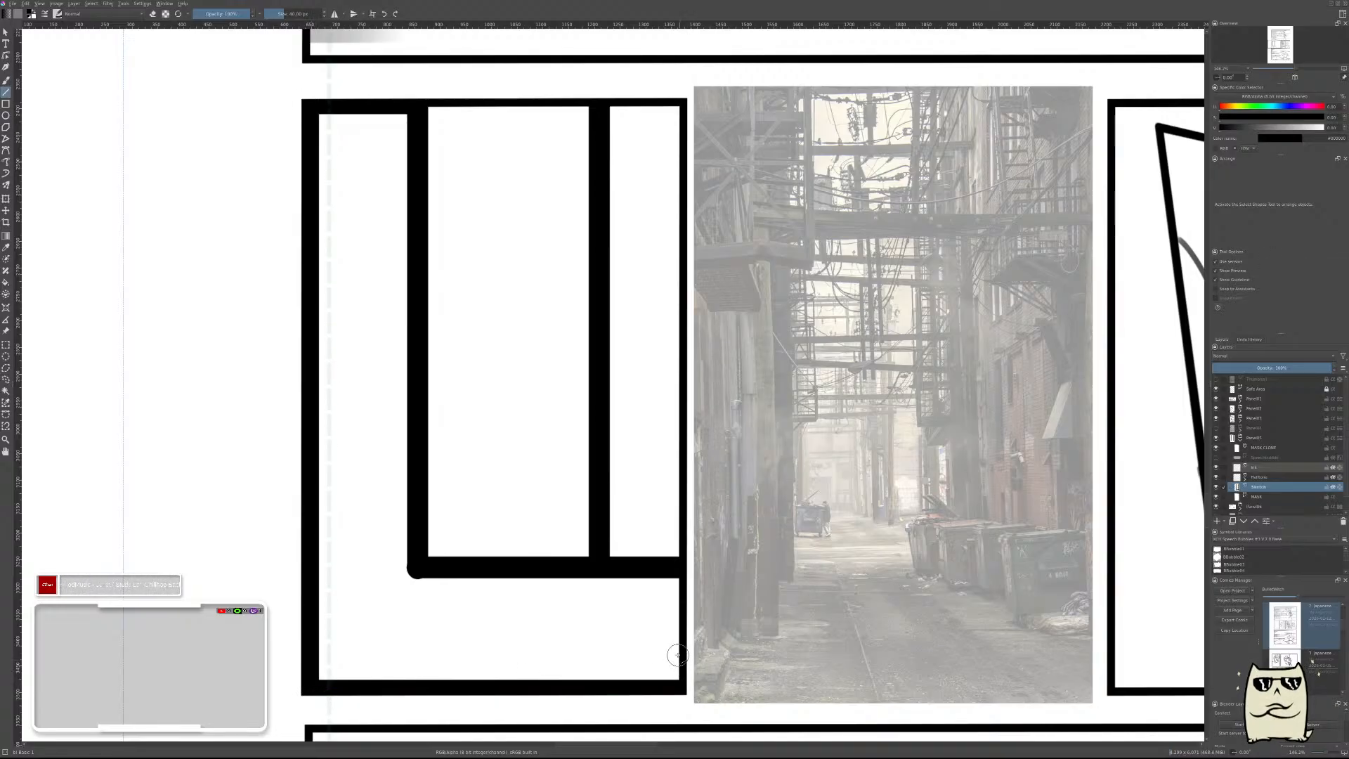
key(v)
mouse_move(680, 98)
mouse_down()
mouse_move(693, 643)
mouse_move(679, 687)
mouse_up()
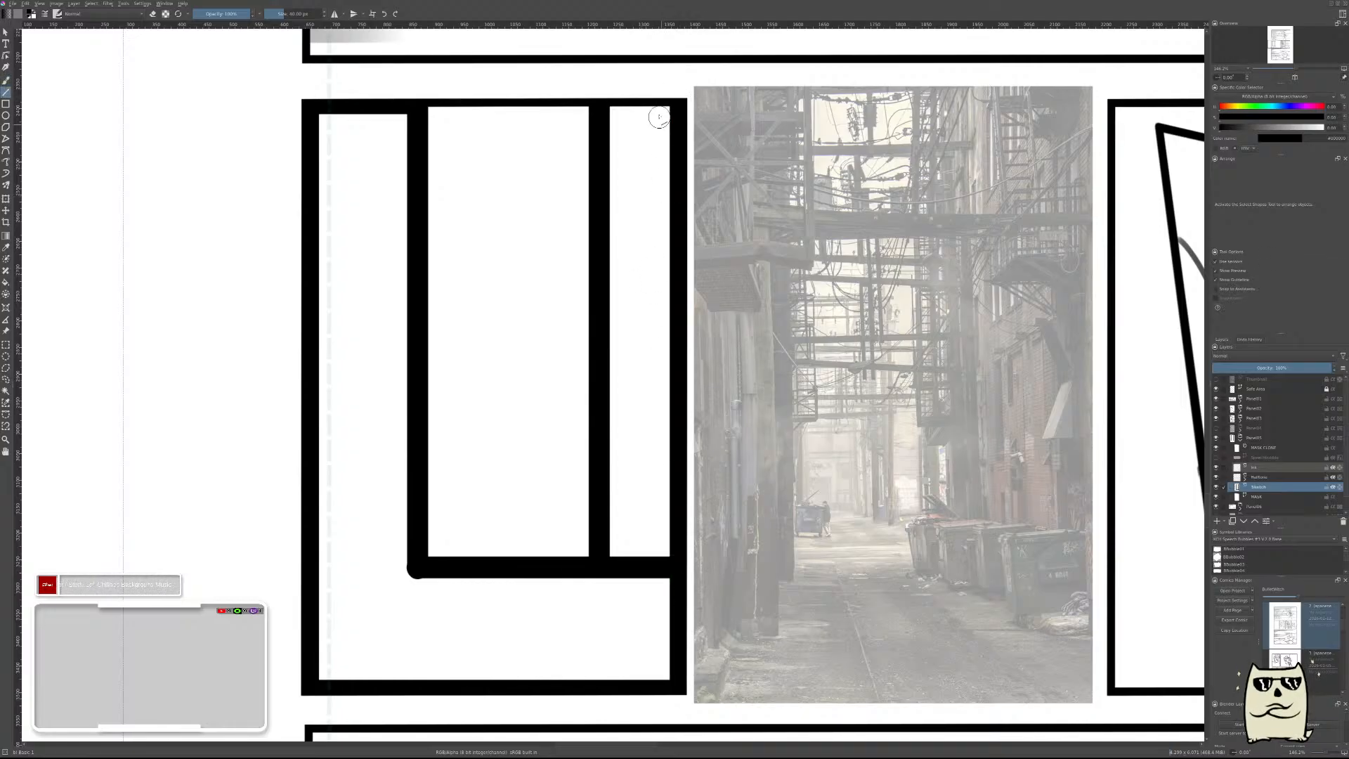
key(b)
drag(606, 111, 682, 106)
key(v)
key(ctrl+z)
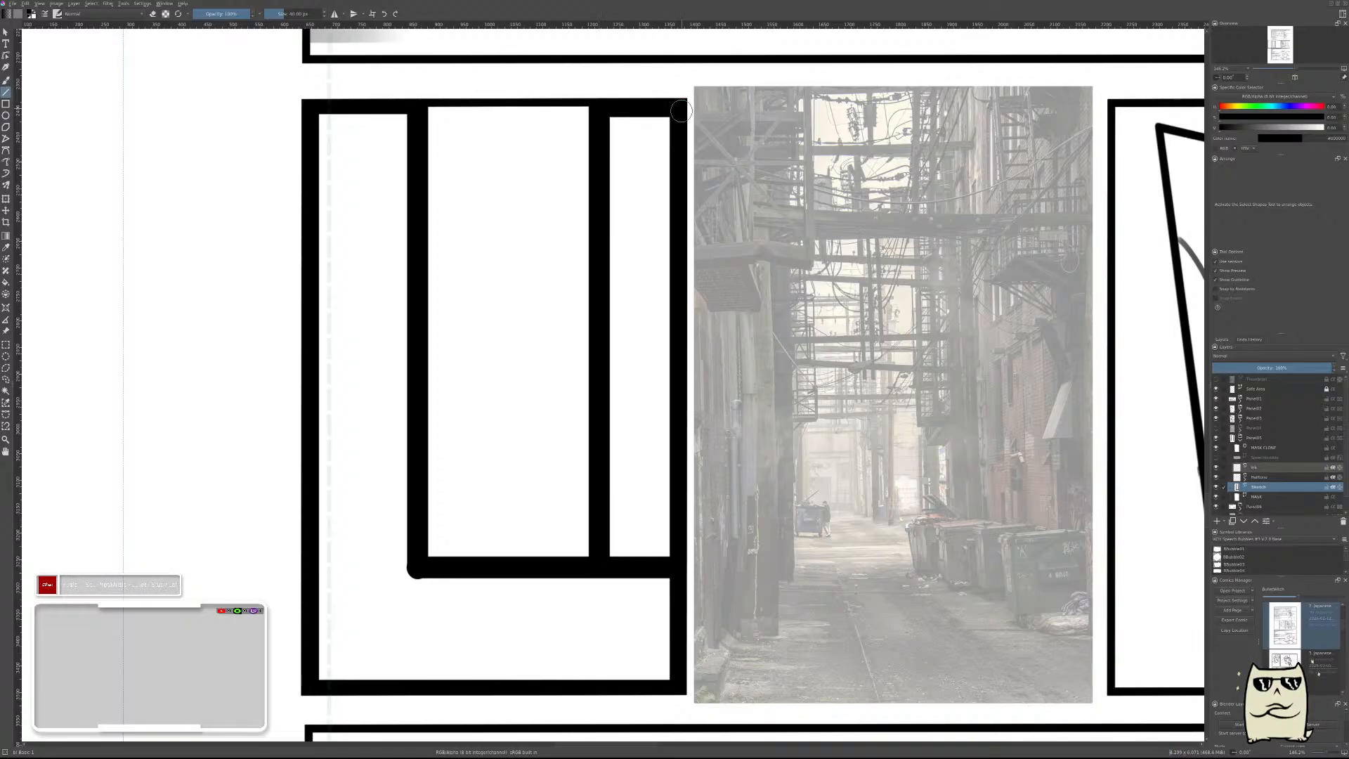
key(b)
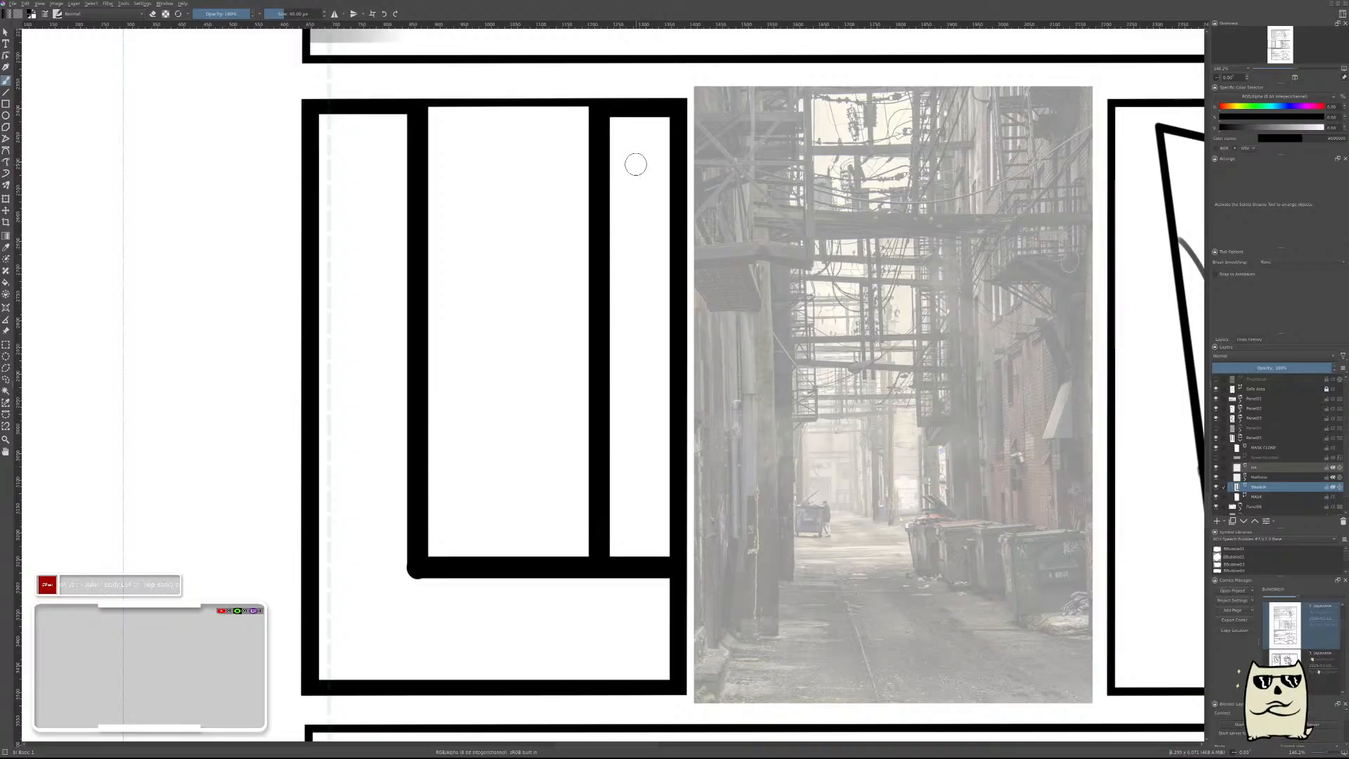
Fill the panel around its tall central opening with solid black and lay the alley reference photo over it.
mouse_move(618, 129)
mouse_down()
mouse_move(655, 120)
mouse_move(665, 131)
mouse_move(640, 145)
mouse_move(645, 652)
mouse_move(336, 651)
mouse_move(343, 134)
mouse_move(380, 131)
mouse_move(378, 590)
mouse_move(440, 614)
mouse_move(602, 612)
mouse_up()
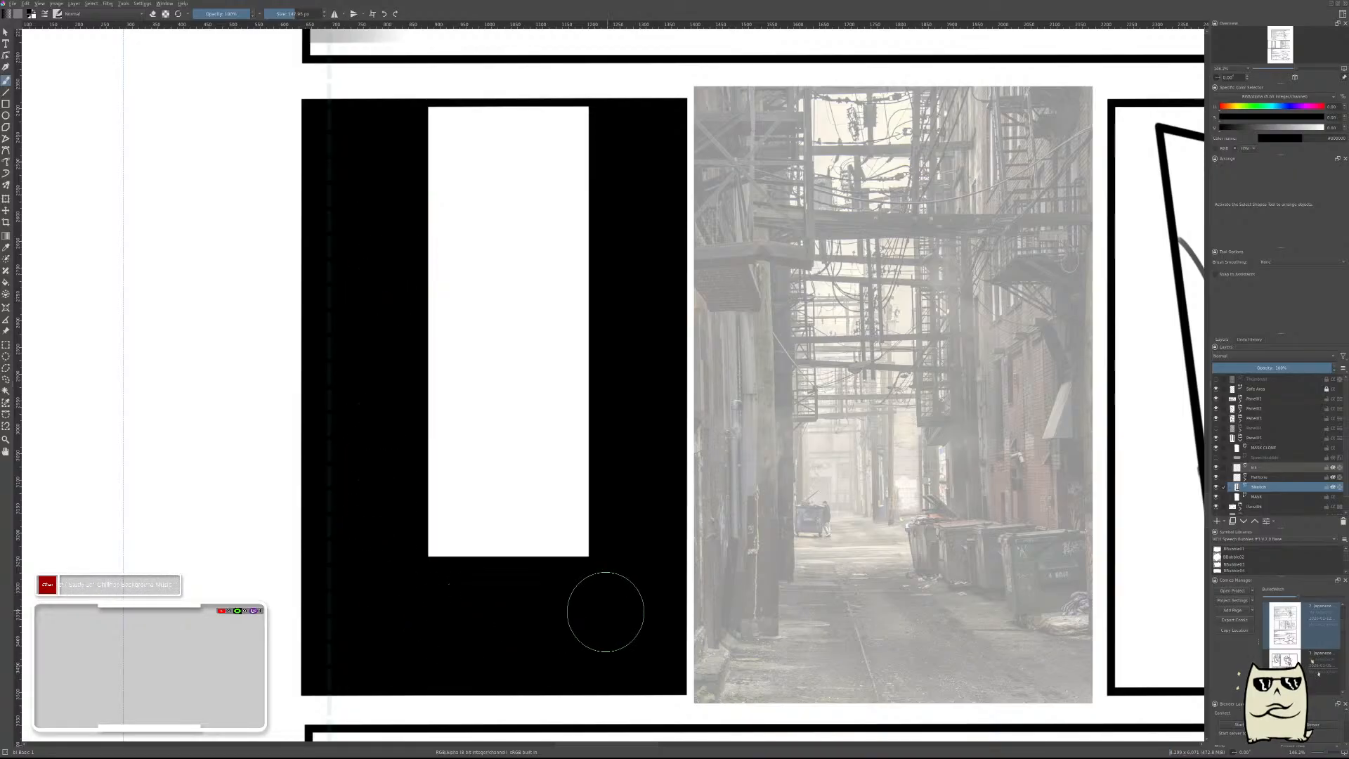
key(b)
key(r)
drag(955, 417, 559, 418)
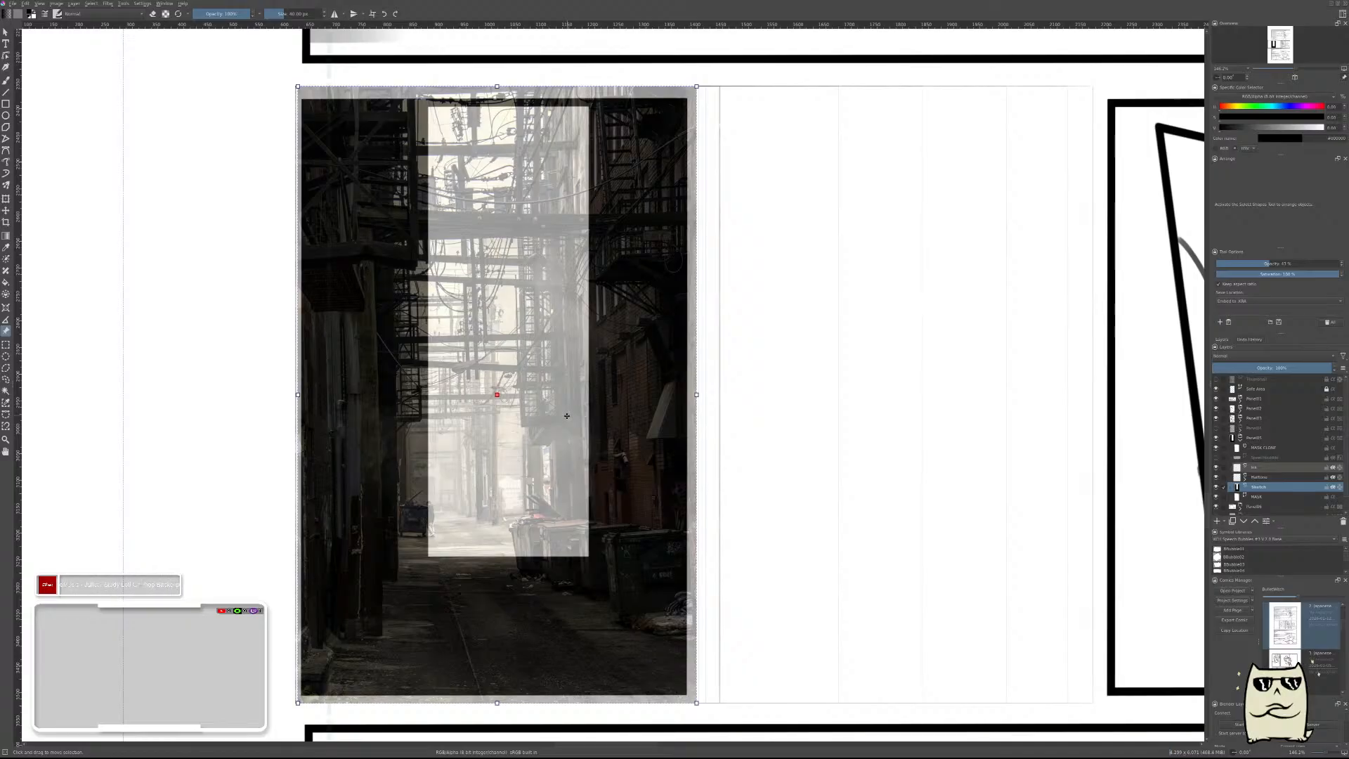
Shift the black silhouette left to match the photo's alley opening and fill the gap along the panel's right edge with black.
key(t)
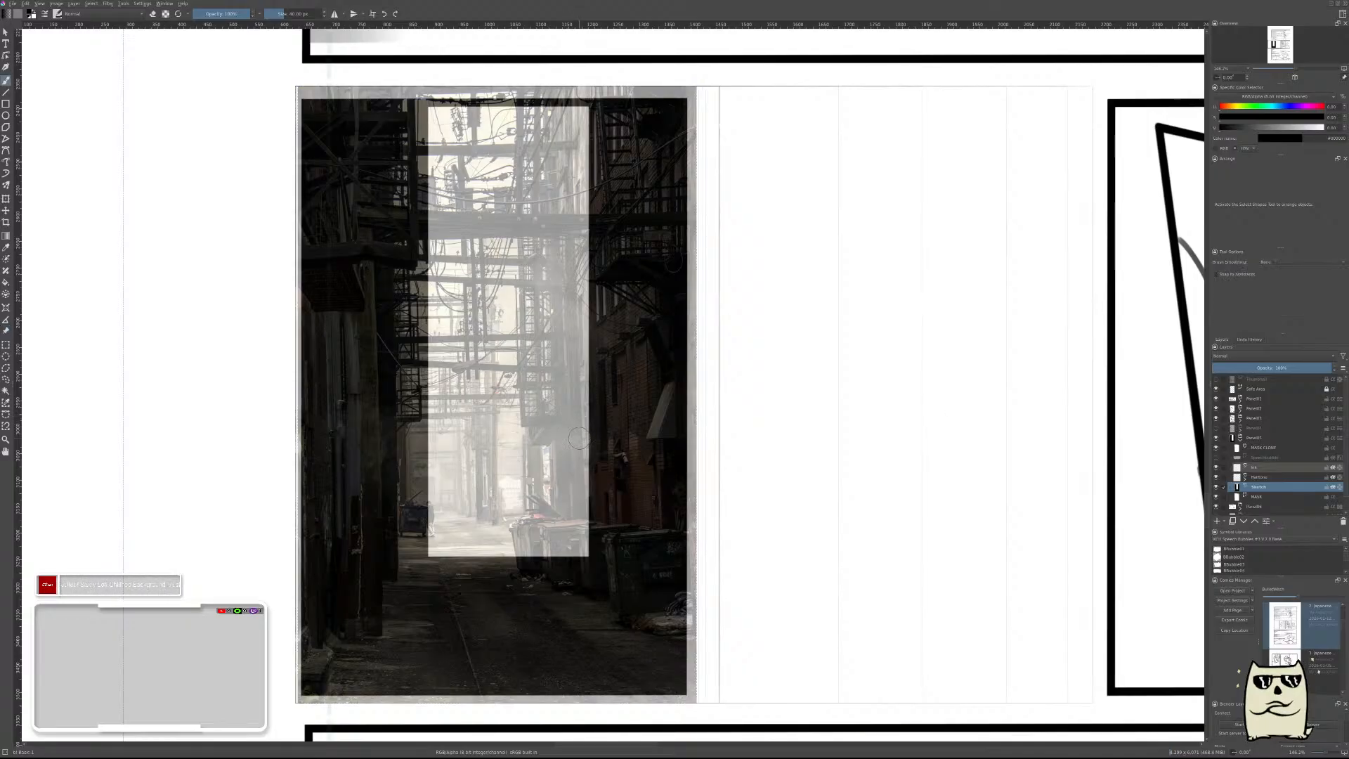
drag(590, 431, 566, 432)
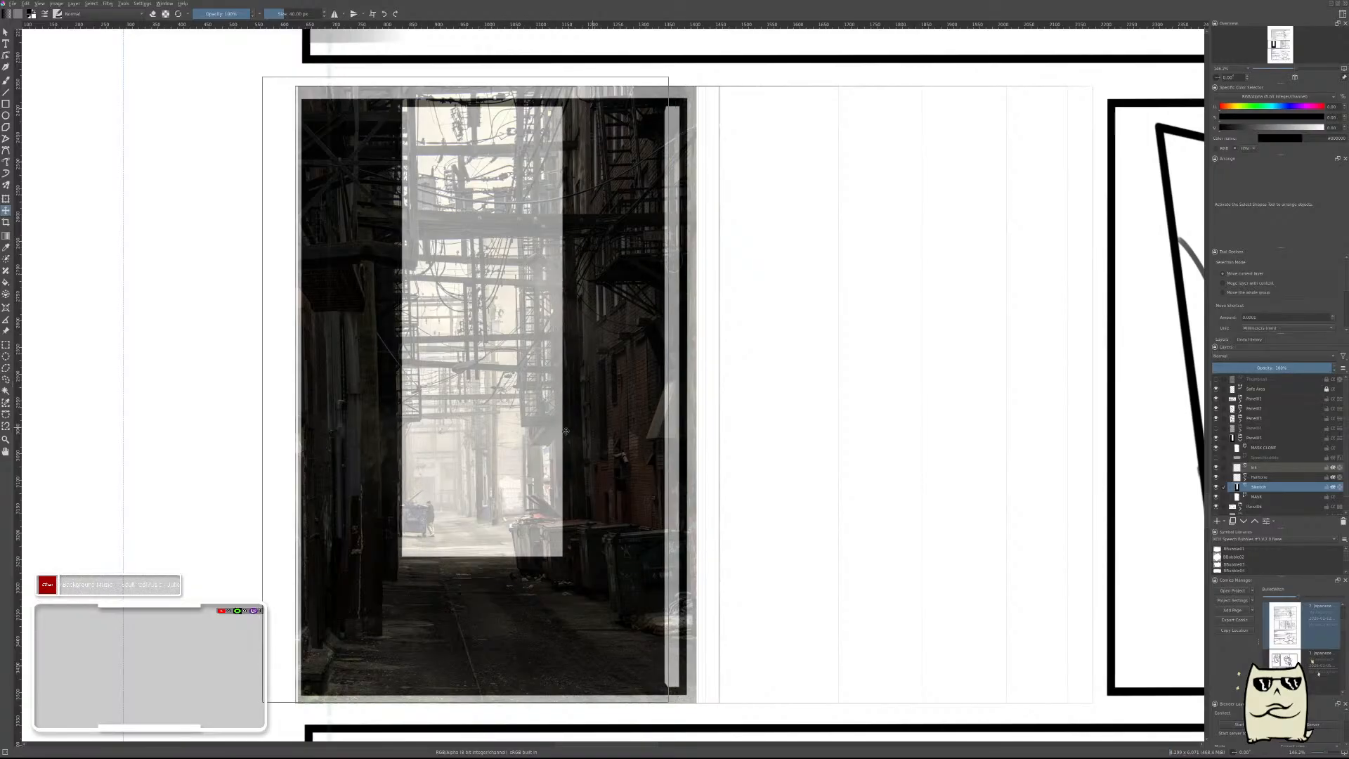
drag(566, 431, 562, 431)
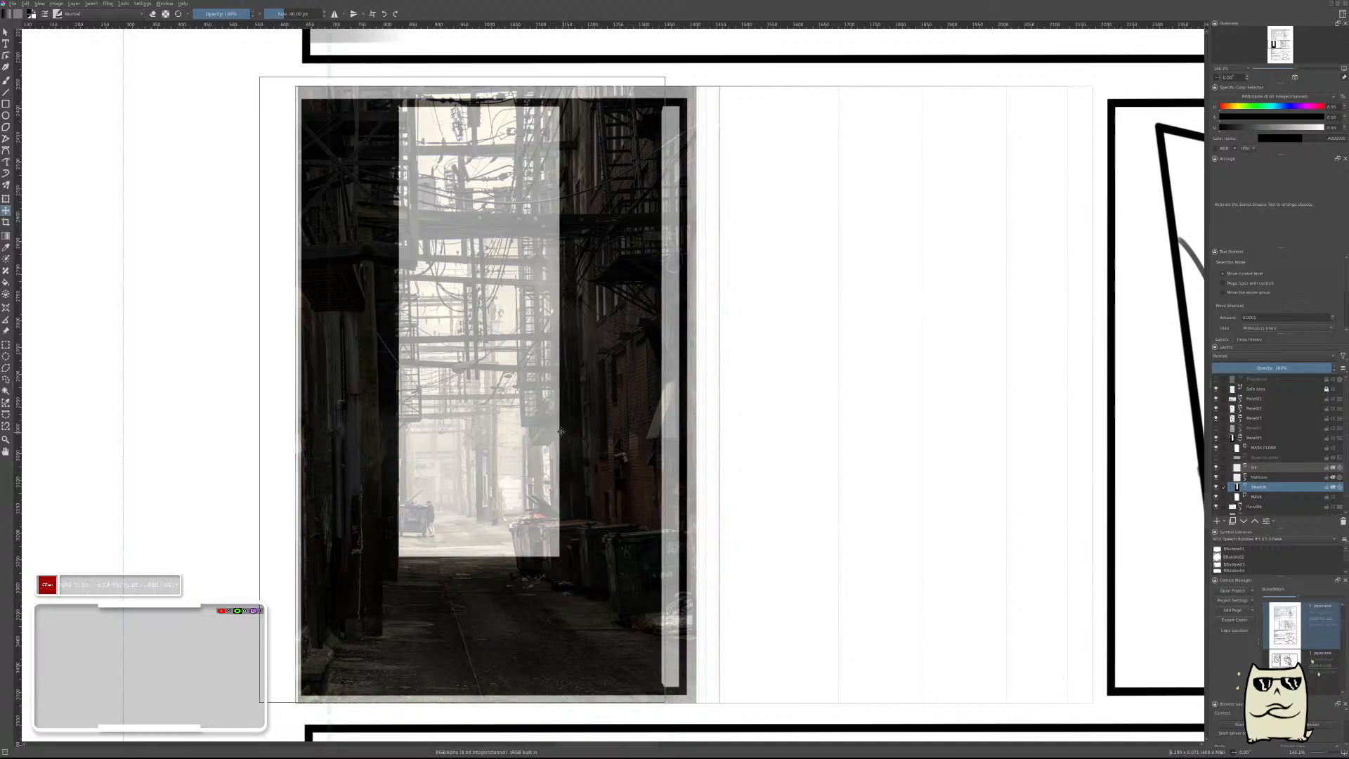
key(b)
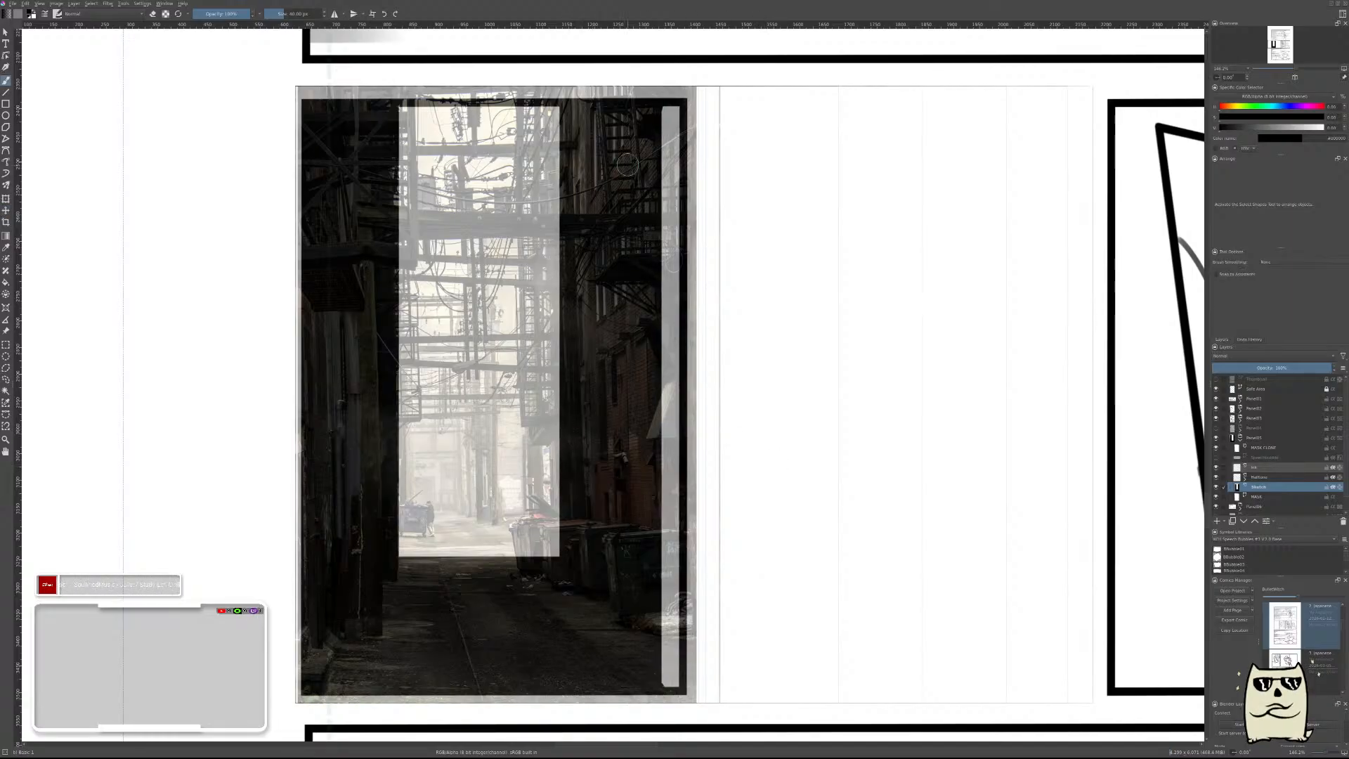
mouse_move(671, 110)
mouse_down()
mouse_move(670, 679)
mouse_move(667, 590)
mouse_up()
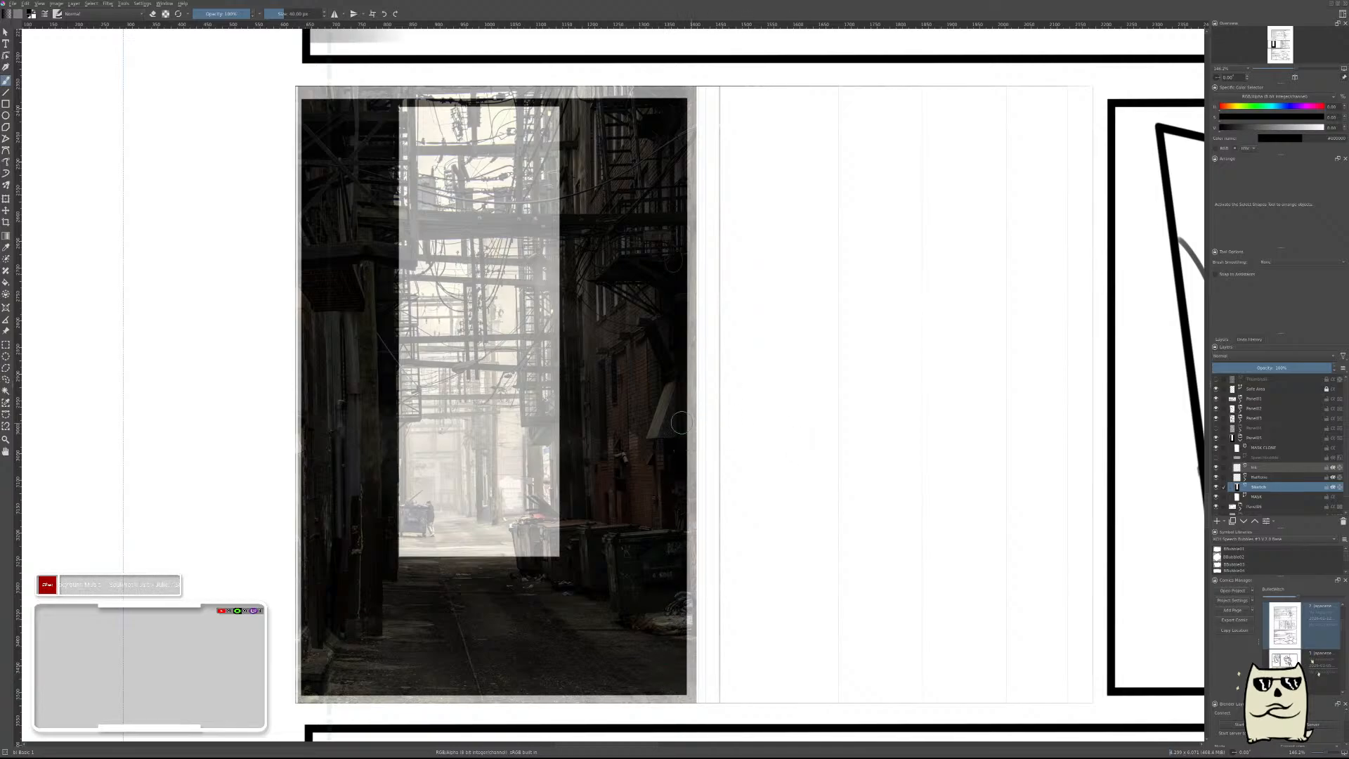
Move the alley reference photo back into the space right of the black panel and add a new paint layer above the sketch layer.
key(r)
drag(595, 369, 999, 398)
scroll(1007, 397, down, 7)
scroll(1008, 397, up, 6)
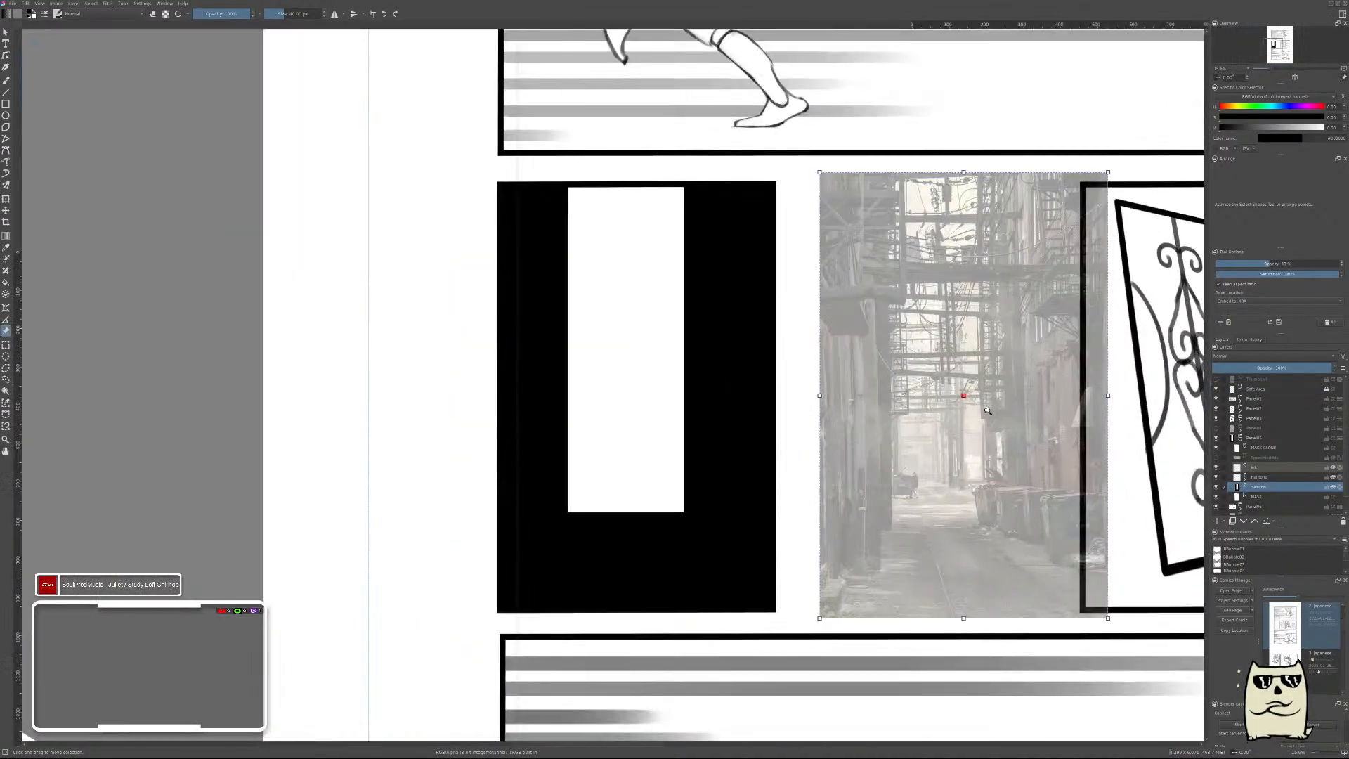
key(b)
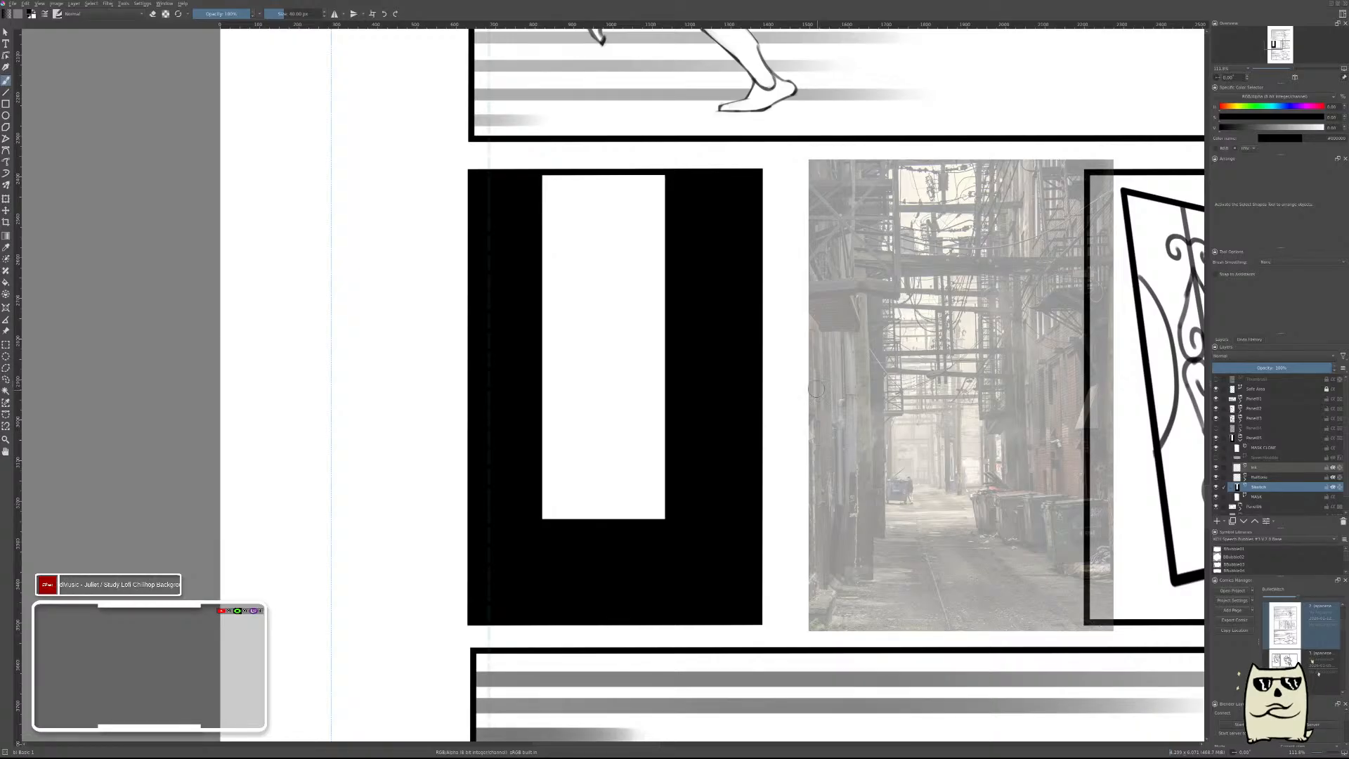
key(Insert)
drag(876, 360, 826, 363)
key(r)
drag(892, 401, 851, 399)
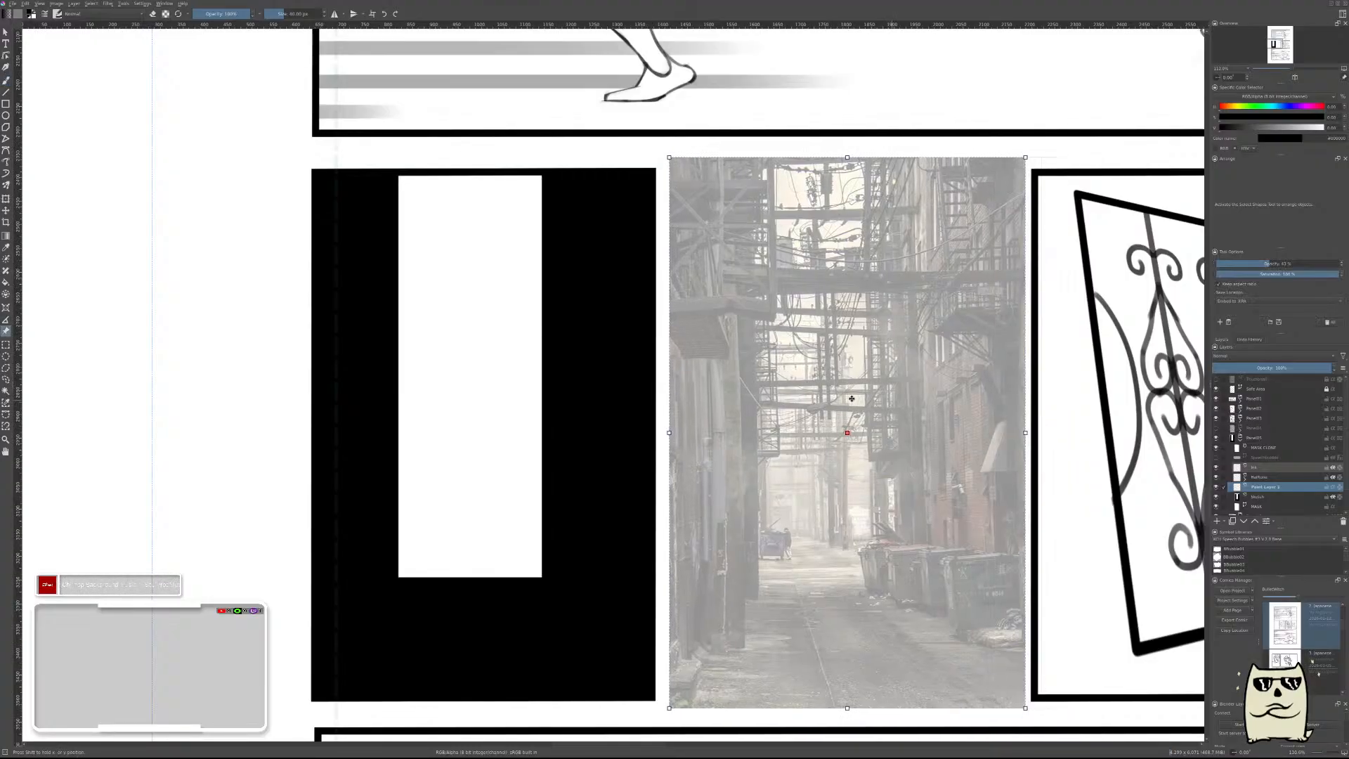
key(b)
drag(635, 380, 761, 393)
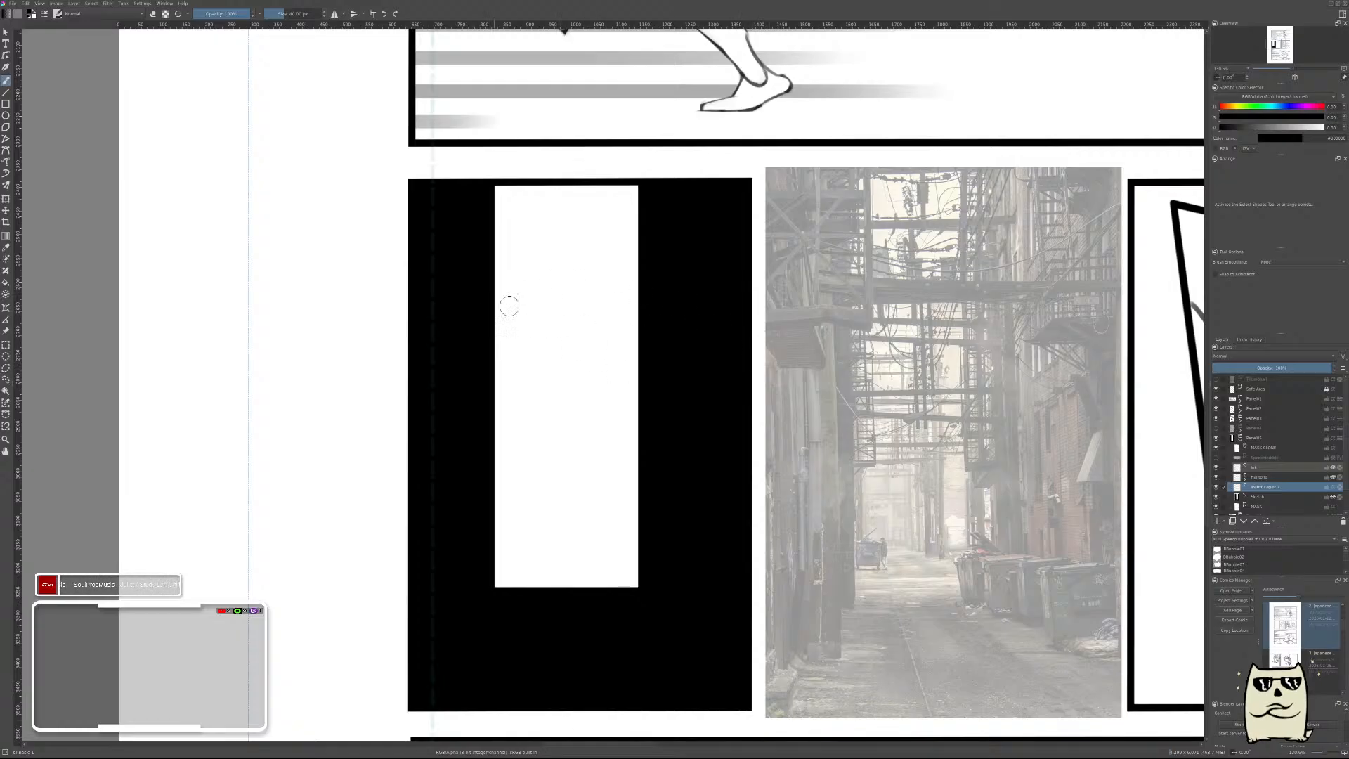
Draw a thick, slightly sagging black cable across the upper part of the white opening.
drag(479, 298, 645, 288)
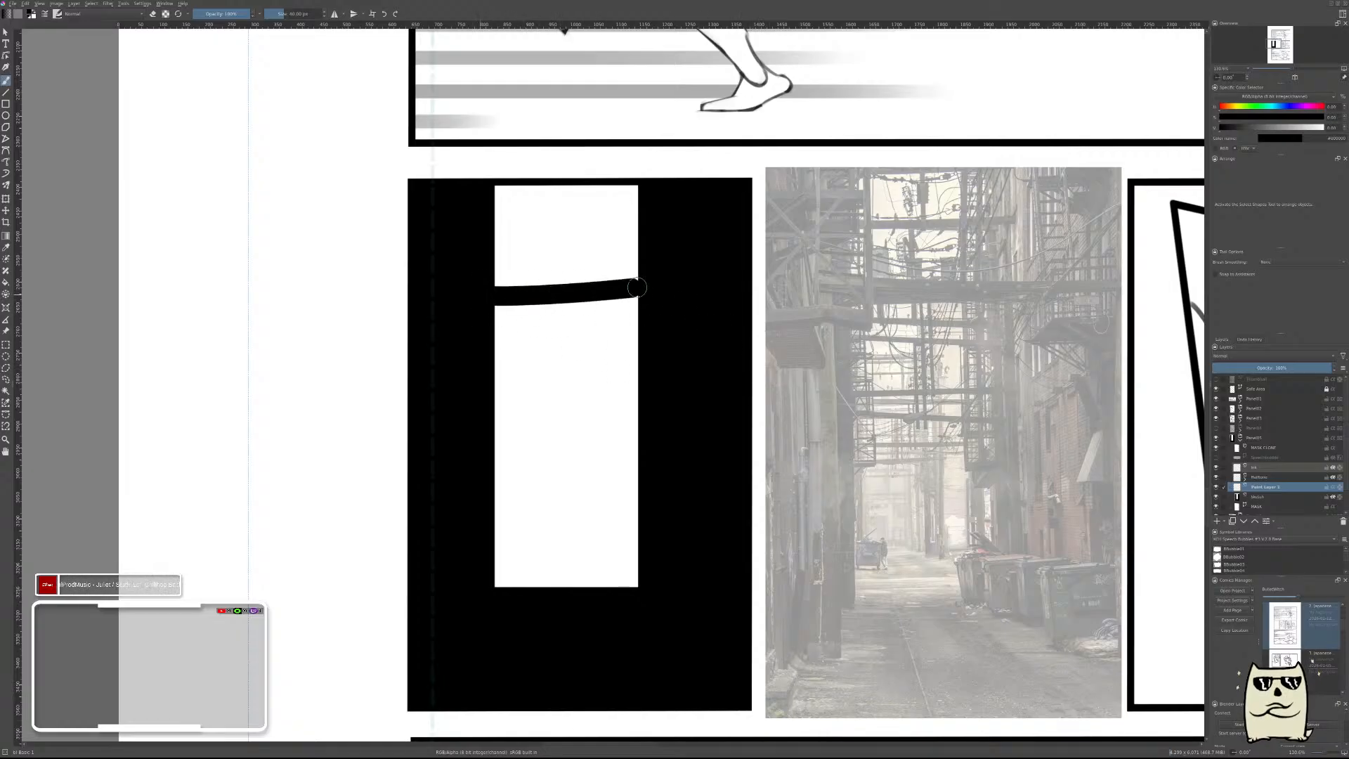
key(ctrl+z)
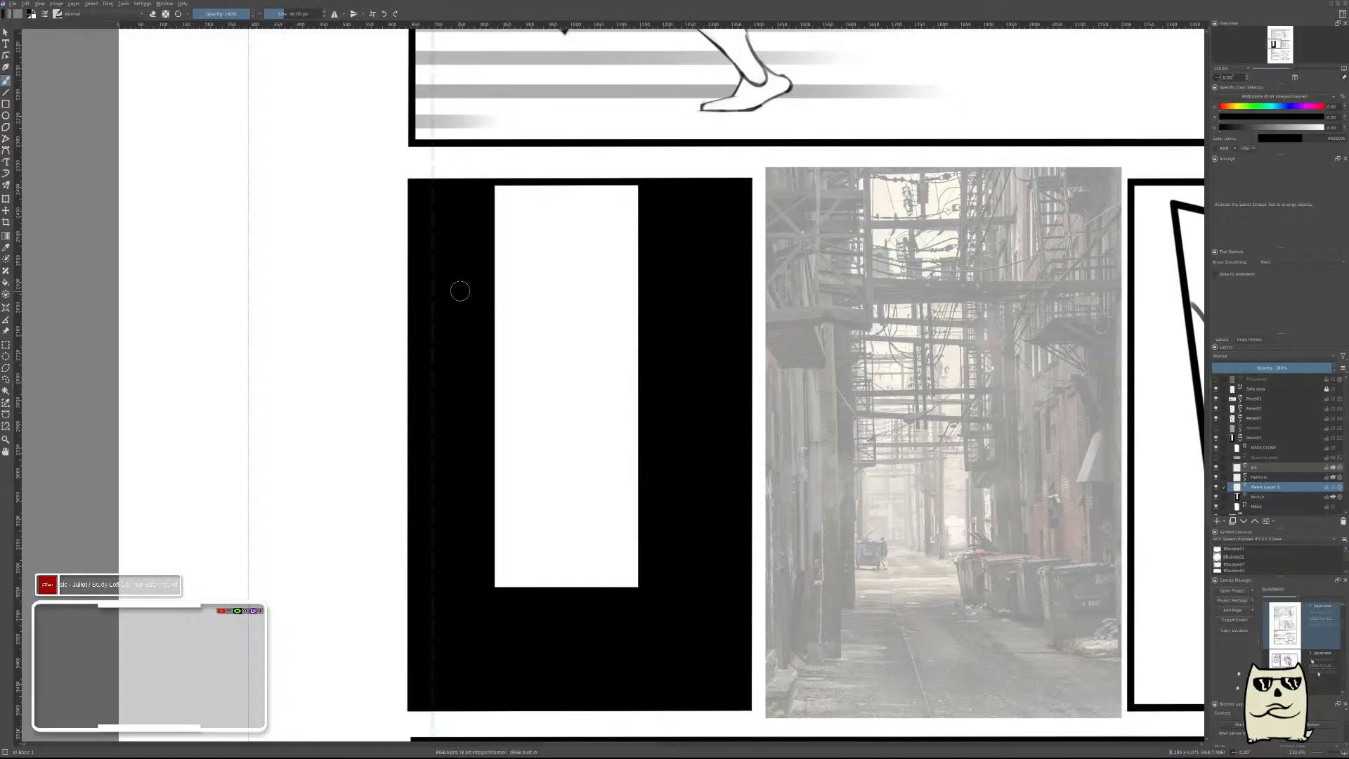
drag(460, 291, 703, 285)
key(ctrl+z)
drag(476, 281, 710, 277)
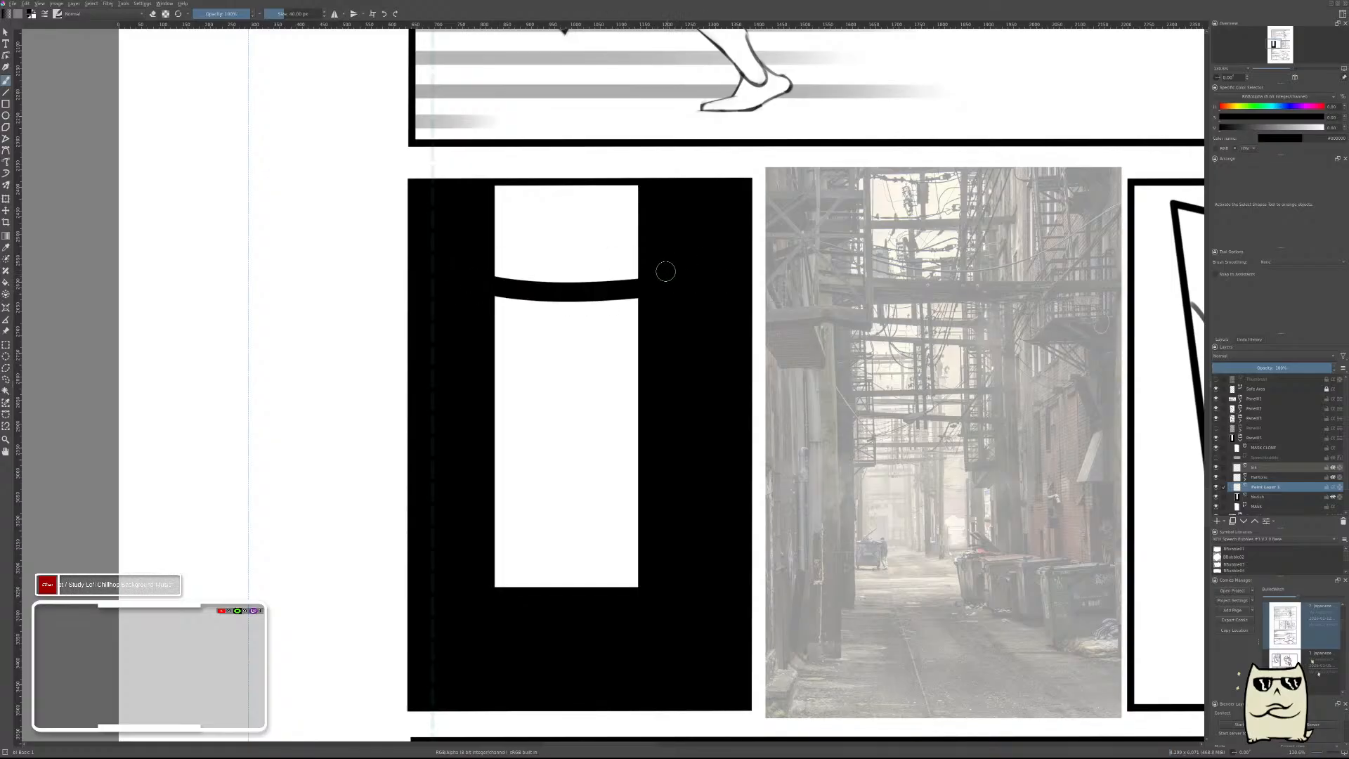
Draw two progressively thinner black cables across the opening above the thick one.
key(bracketleft)
key(bracketleft)
drag(464, 241, 691, 233)
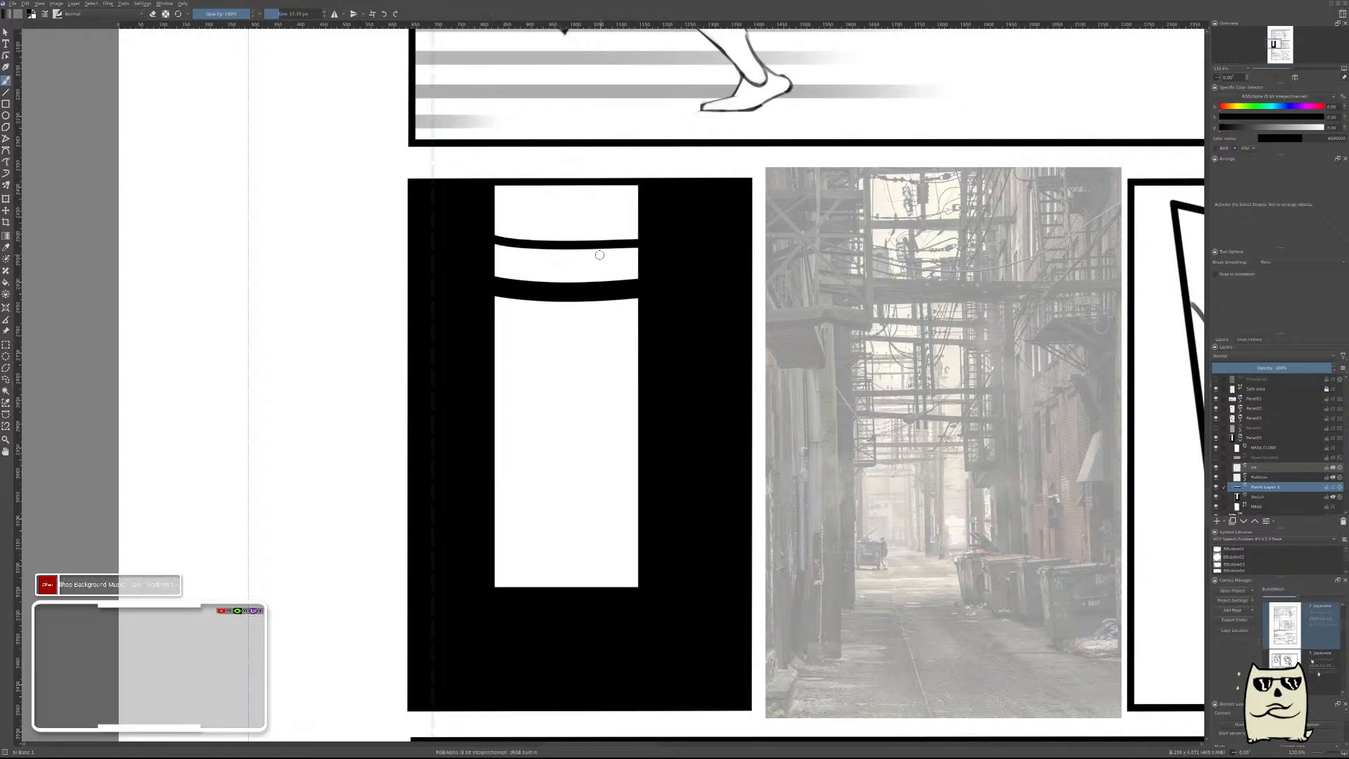
drag(486, 189, 669, 193)
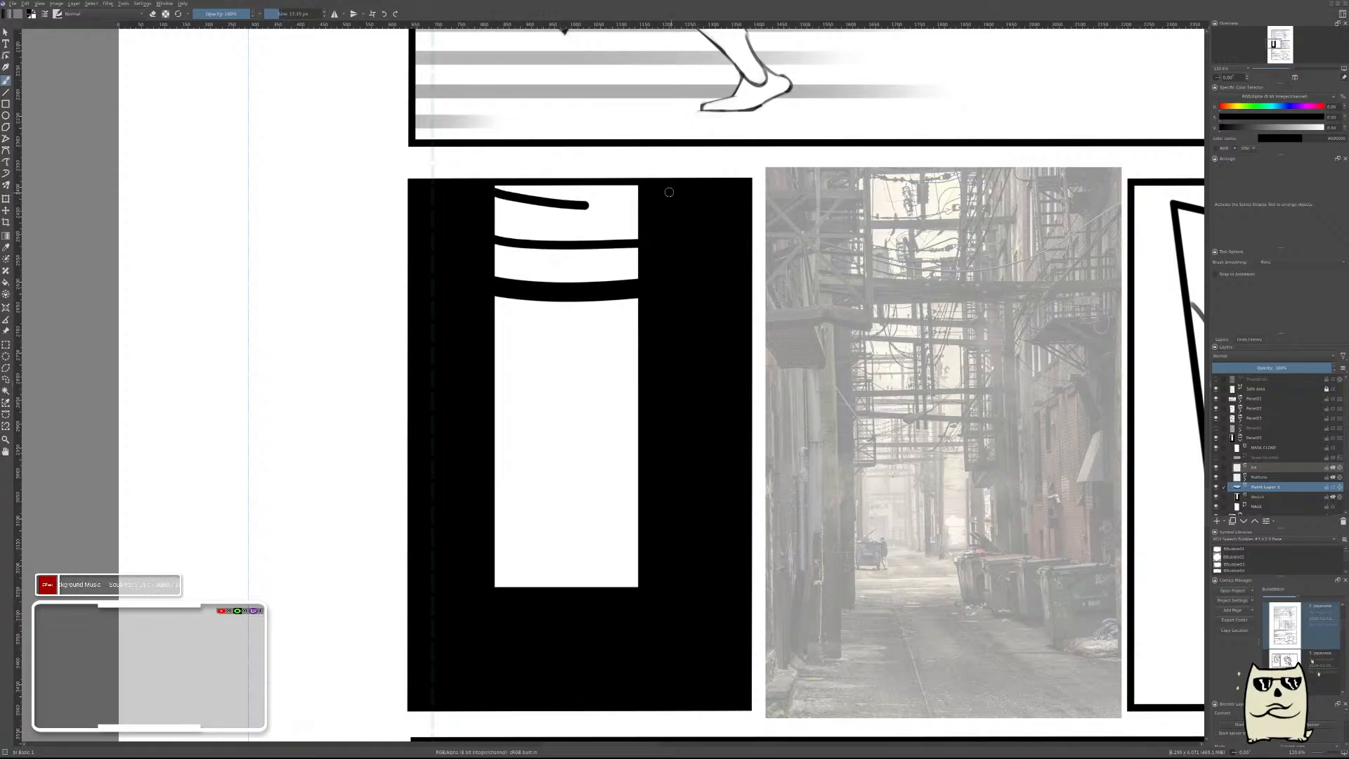
key(ctrl+z)
key(bracketleft)
drag(485, 205, 657, 205)
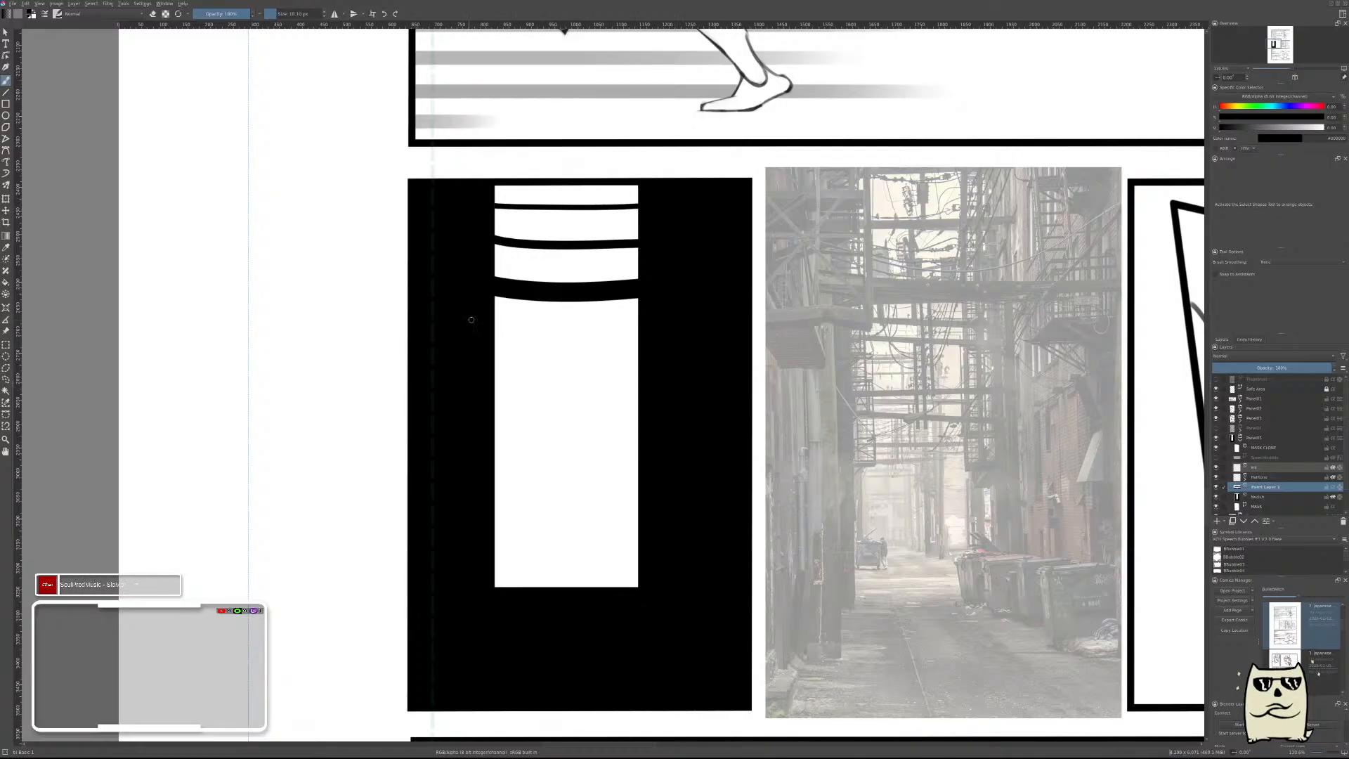
Draw two thin cables crossing each other below the thick cable and a nearly level cable beneath them.
drag(489, 324, 647, 349)
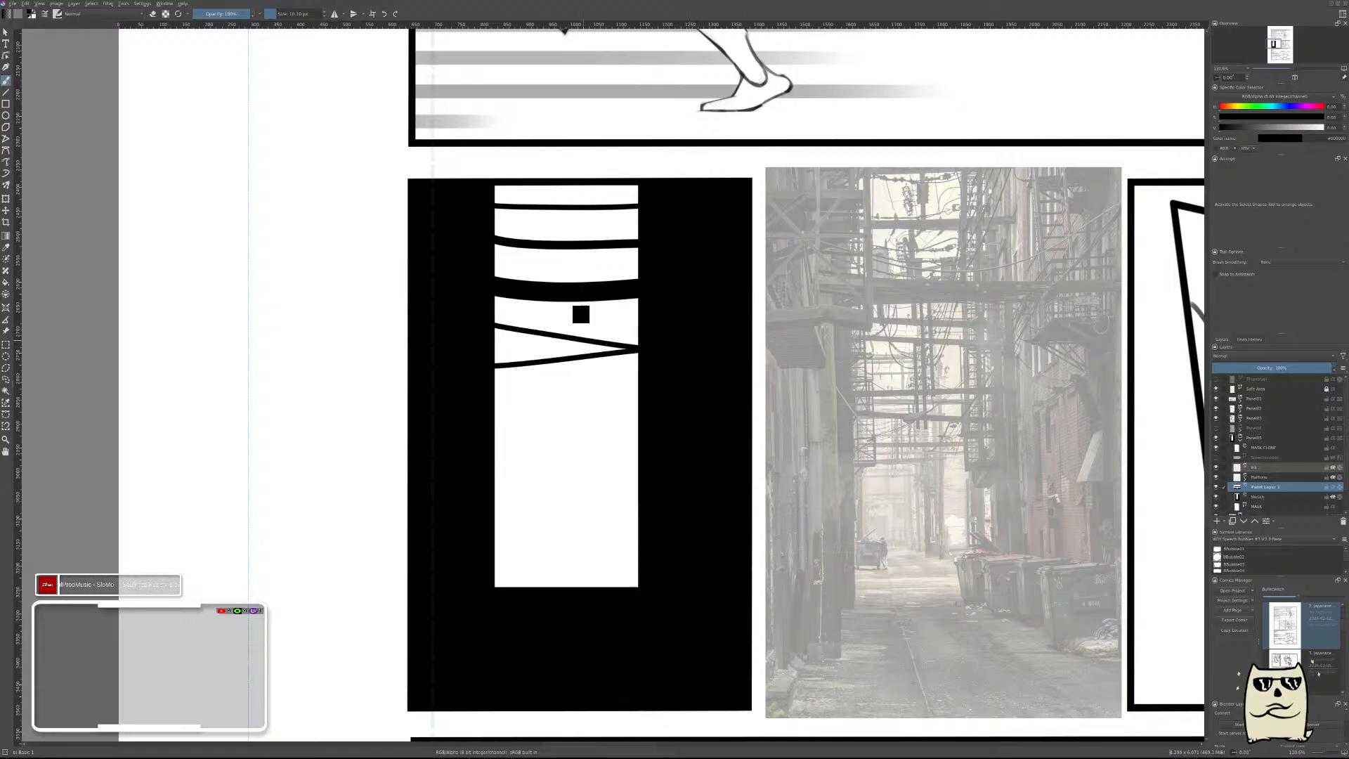
key(ctrl+z)
drag(476, 352, 728, 320)
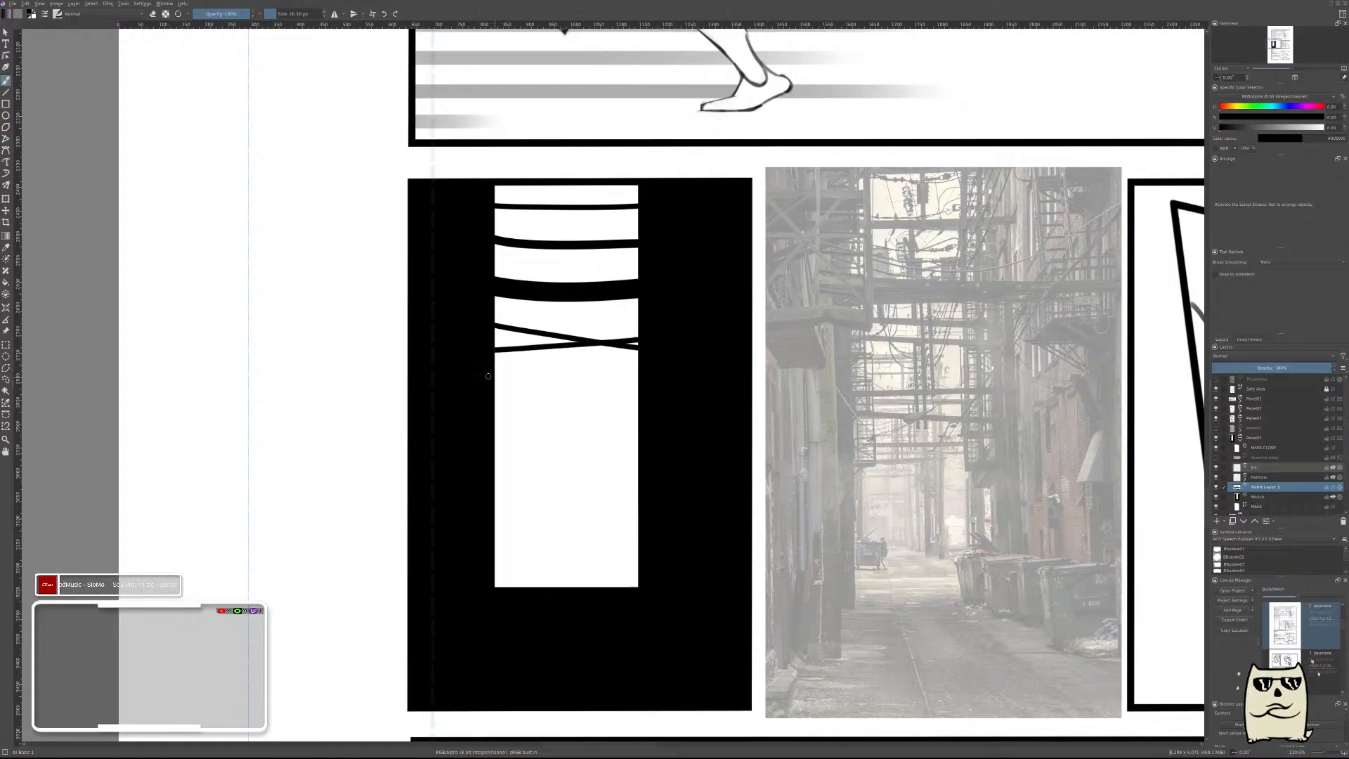
drag(489, 380, 643, 385)
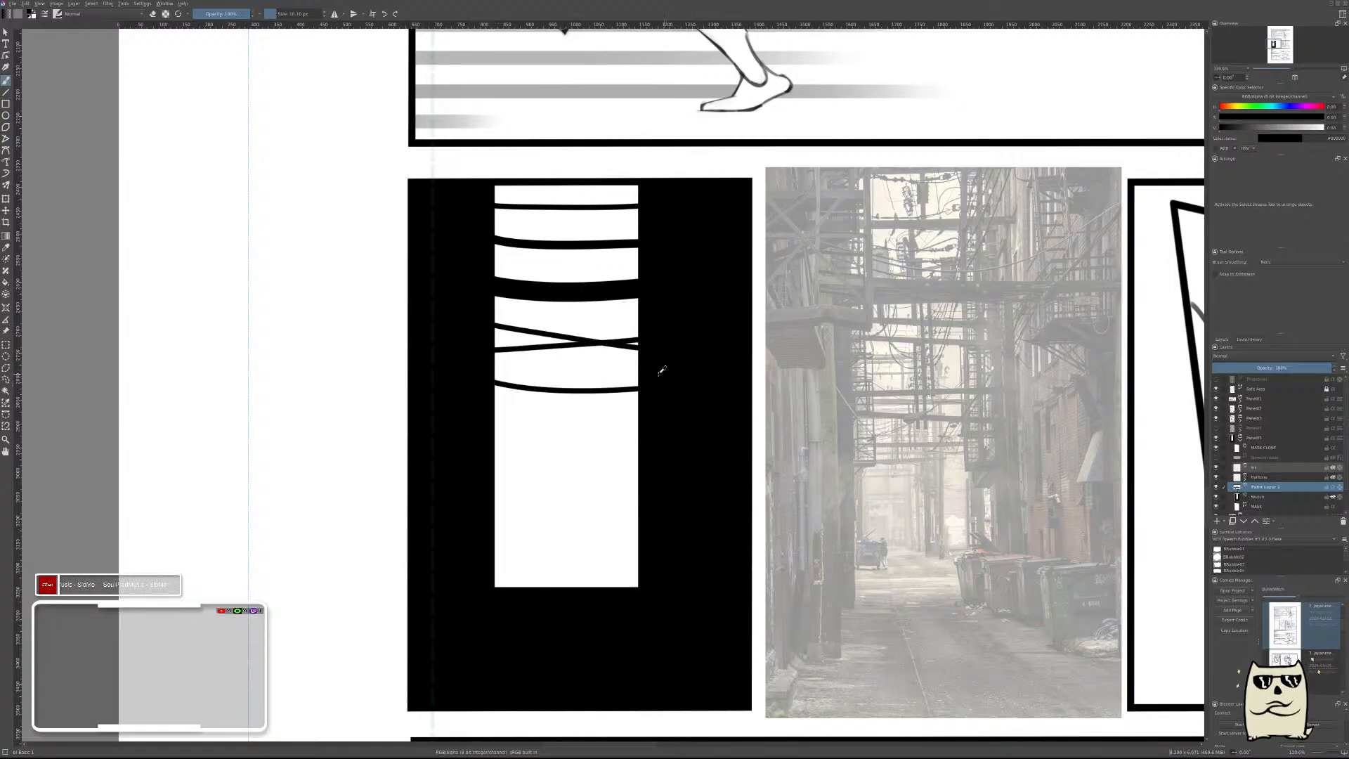
key(ctrl+z)
drag(486, 381, 713, 378)
key(ctrl+z)
drag(483, 379, 685, 376)
With a much finer brush, add a sagging wire below the lowest cable and a diagonal wire rising to the right behind the thick cable.
key(bracketleft)
key(bracketleft)
key(bracketleft)
key(bracketleft)
key(bracketleft)
key(bracketleft)
key(bracketleft)
key(bracketleft)
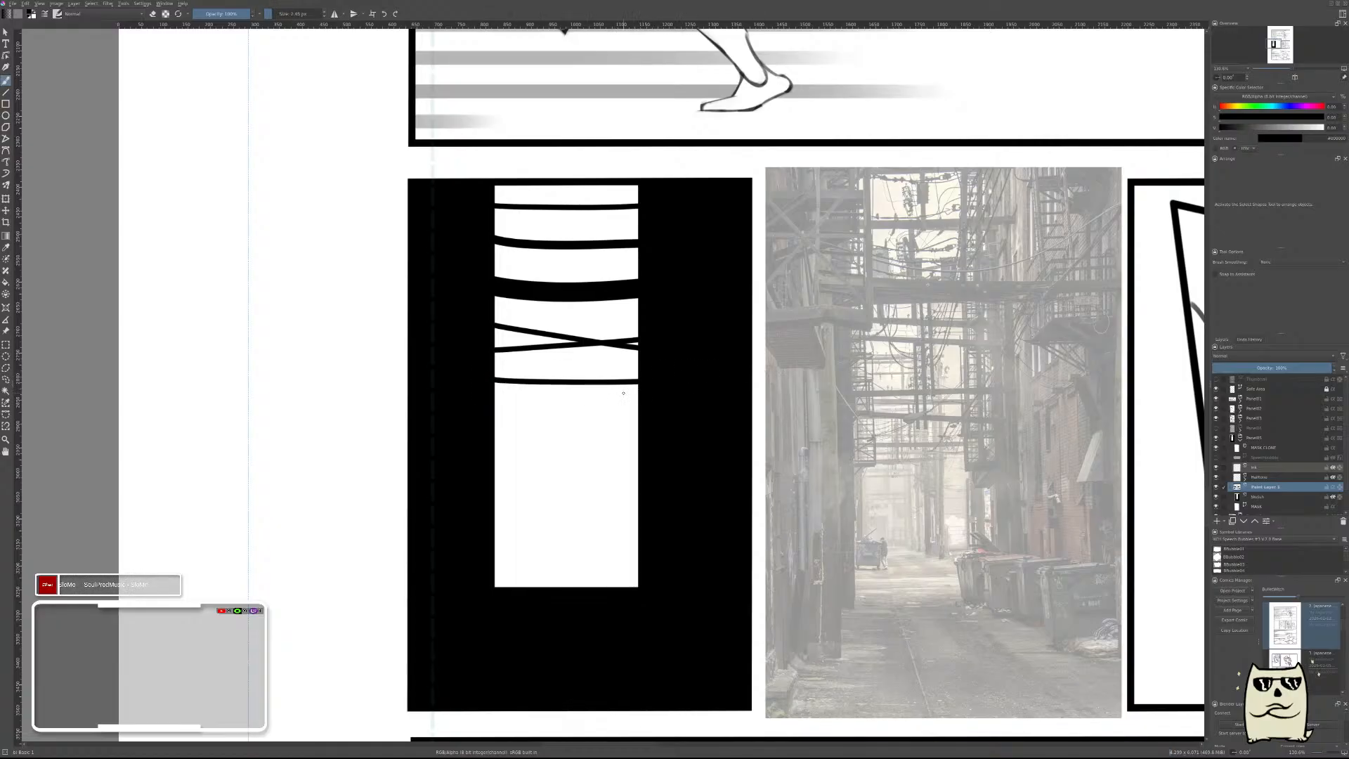
drag(493, 395, 639, 415)
drag(494, 302, 636, 246)
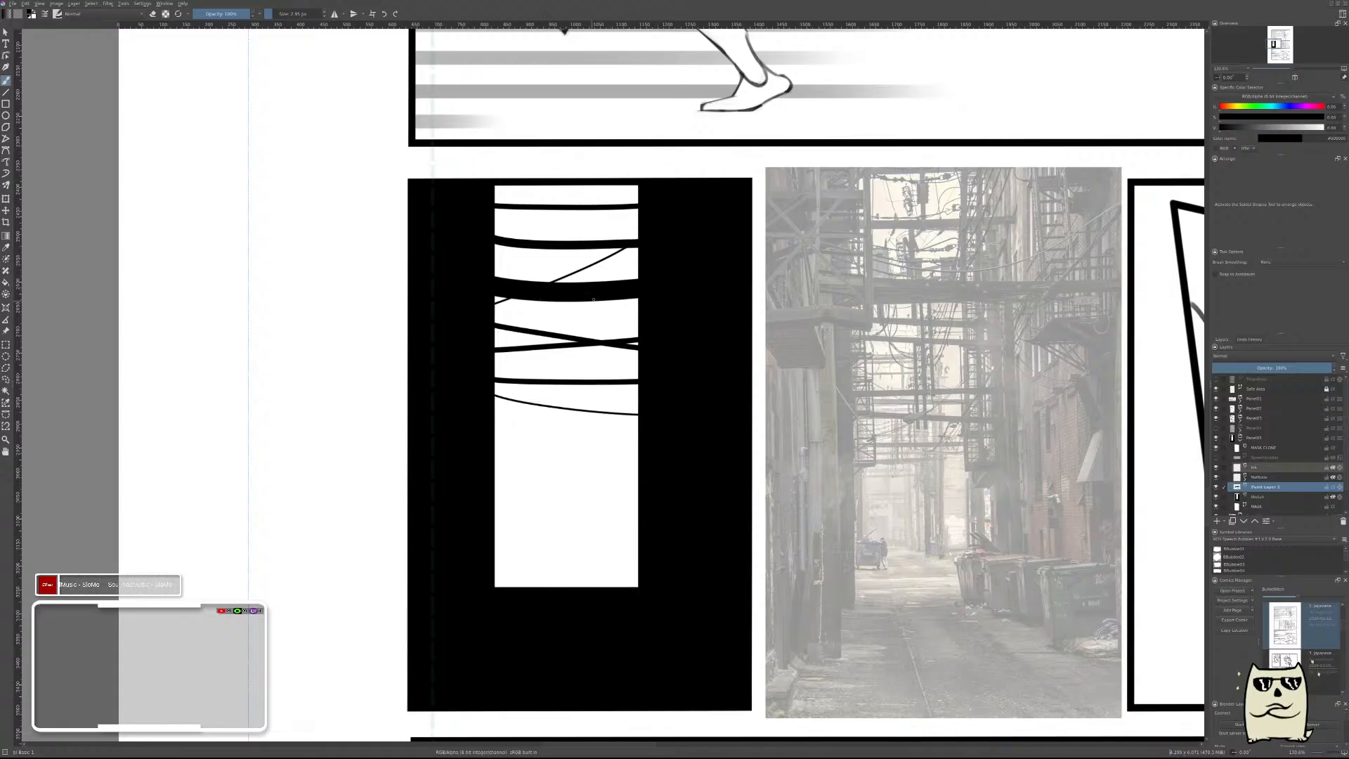
Draw a vertical black pole from the opening's top edge down past the crossed cables and erase its rounded end flat.
shift+drag(588, 288, 596, 295)
drag(559, 174, 559, 355)
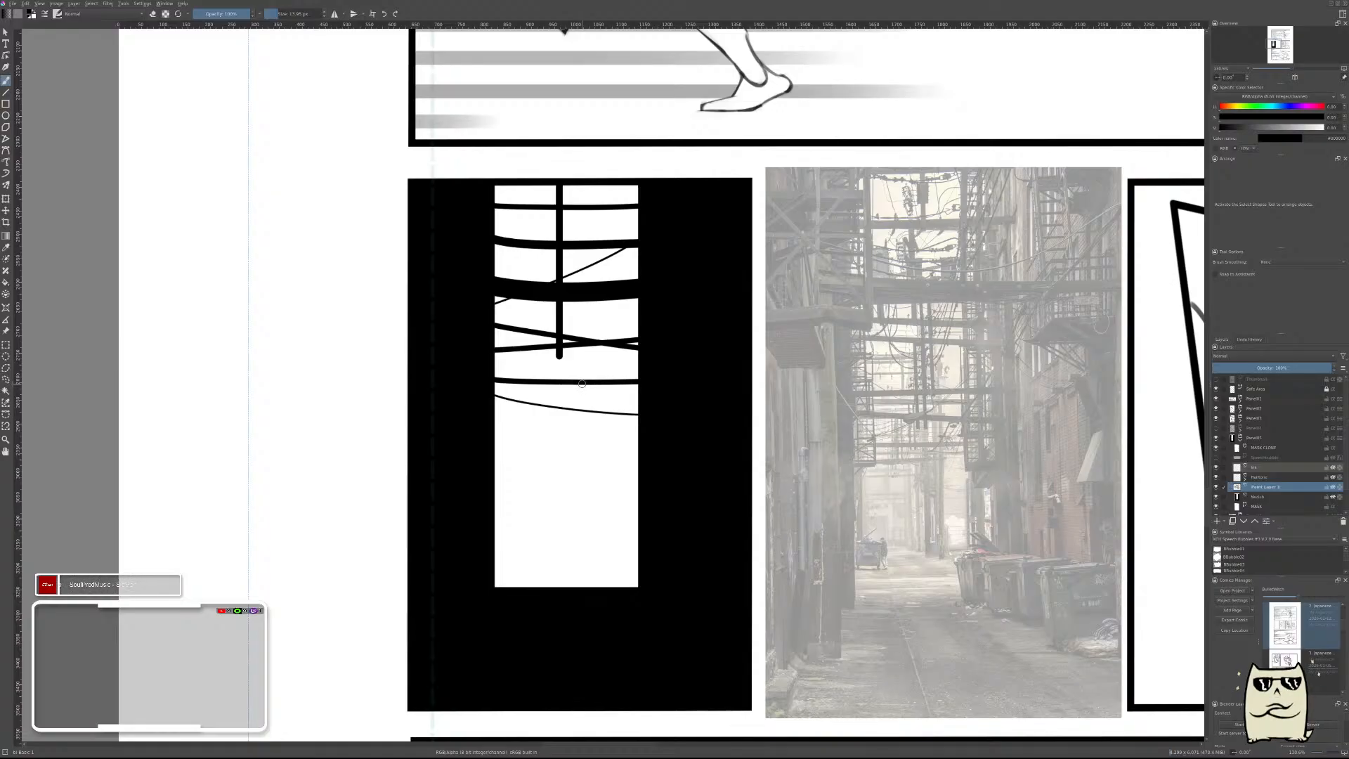
right_click(568, 382)
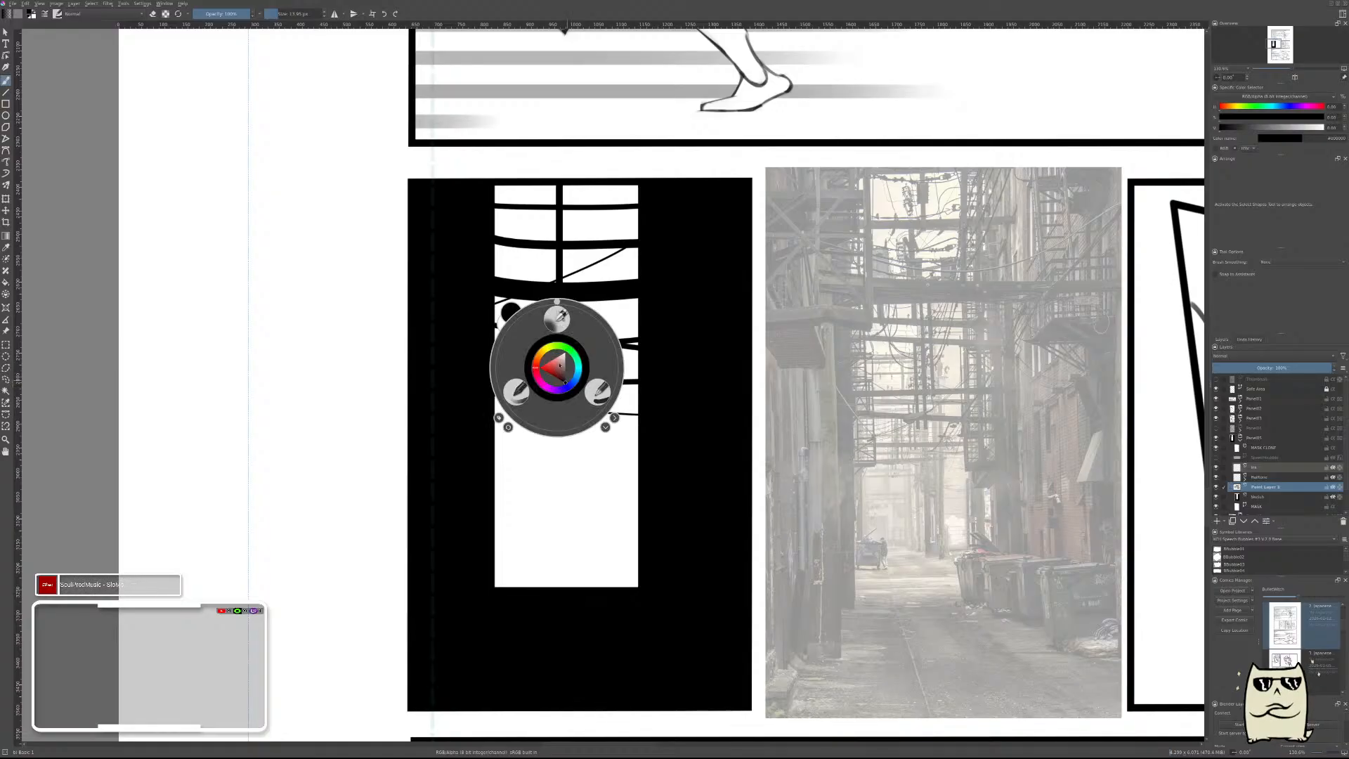
click(597, 388)
key(e)
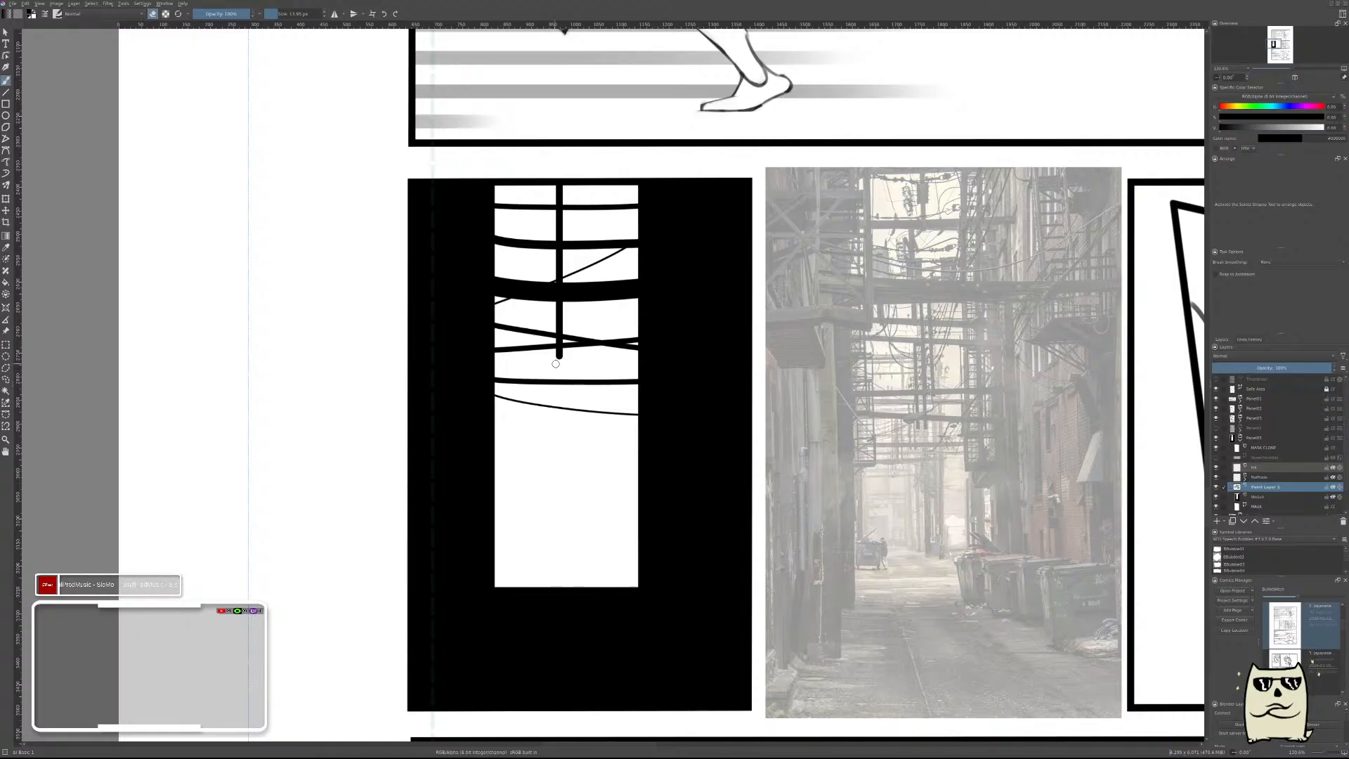
key(v)
drag(551, 360, 596, 360)
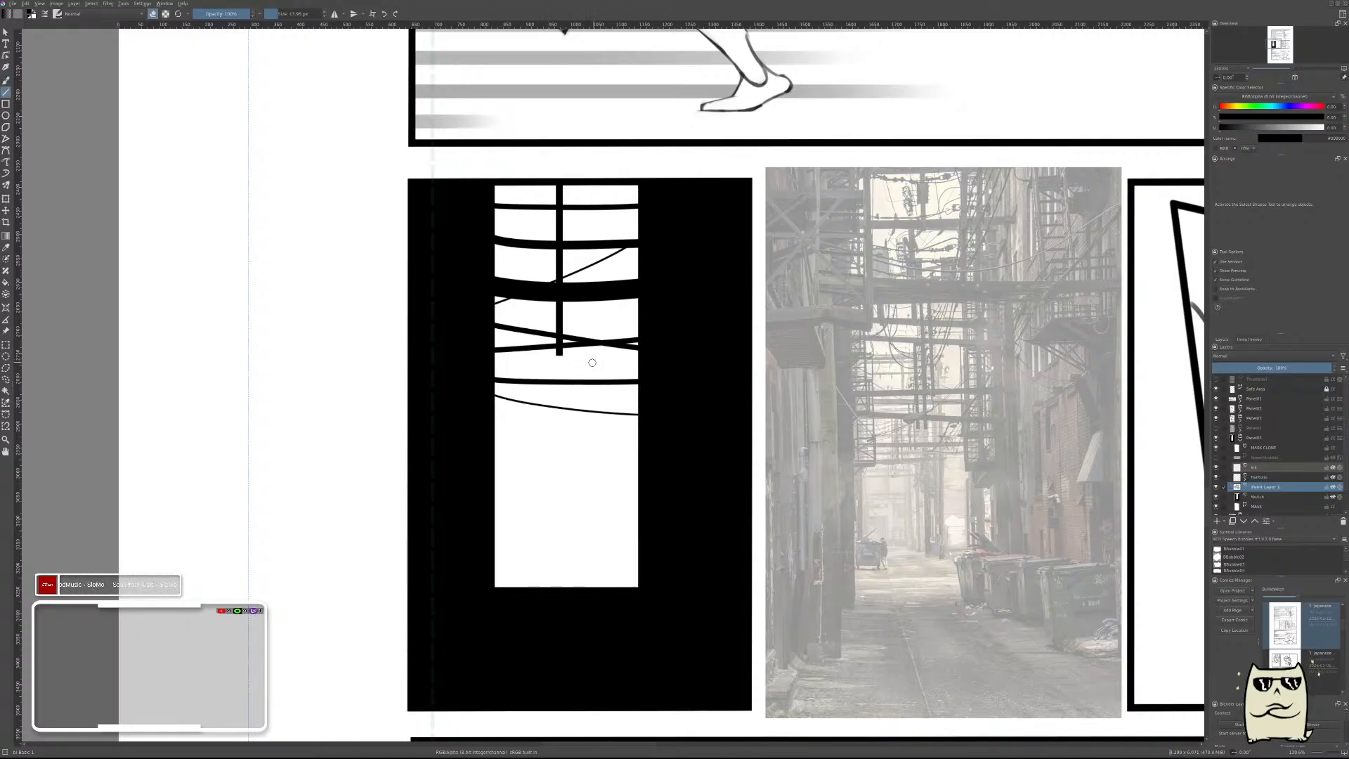
Paint a thick, rounded black body over the lower end of the vertical pole.
key(b)
key(e)
drag(559, 335, 559, 361)
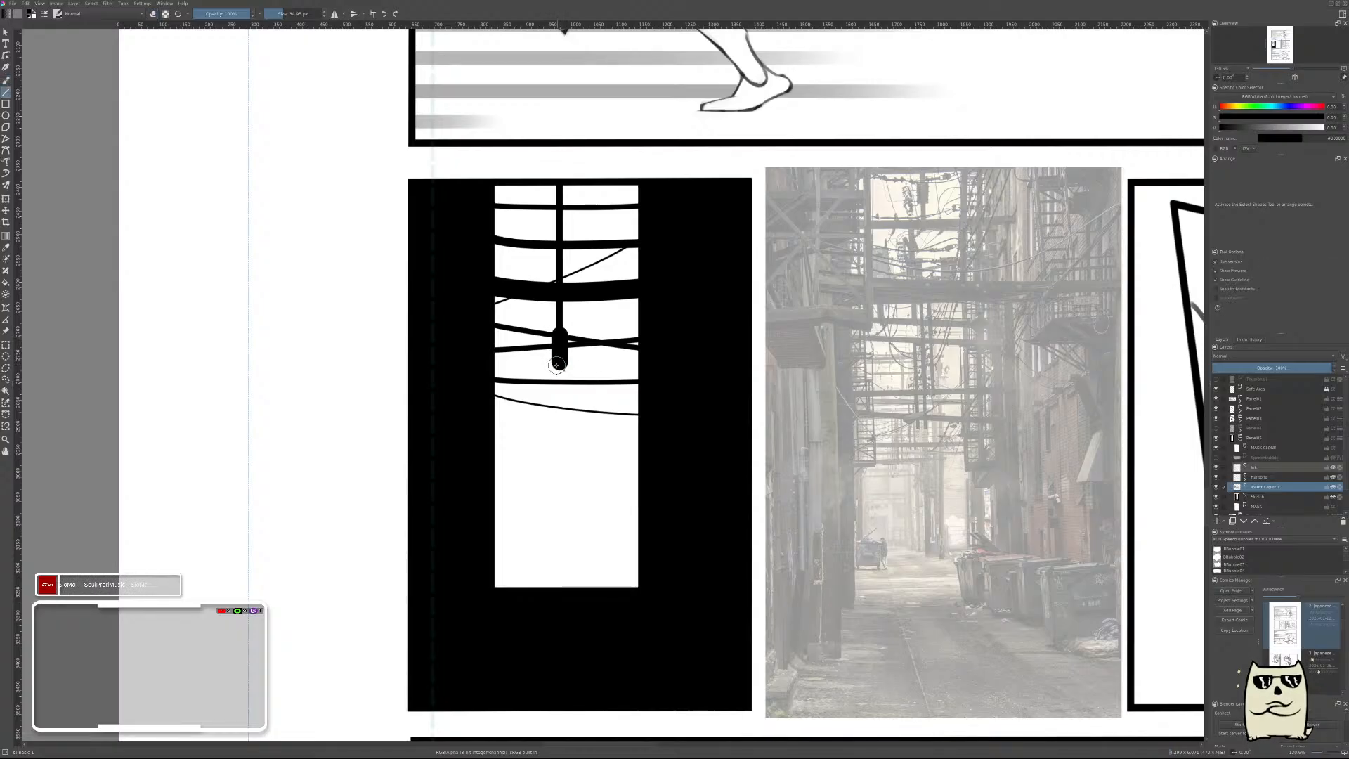
key(e)
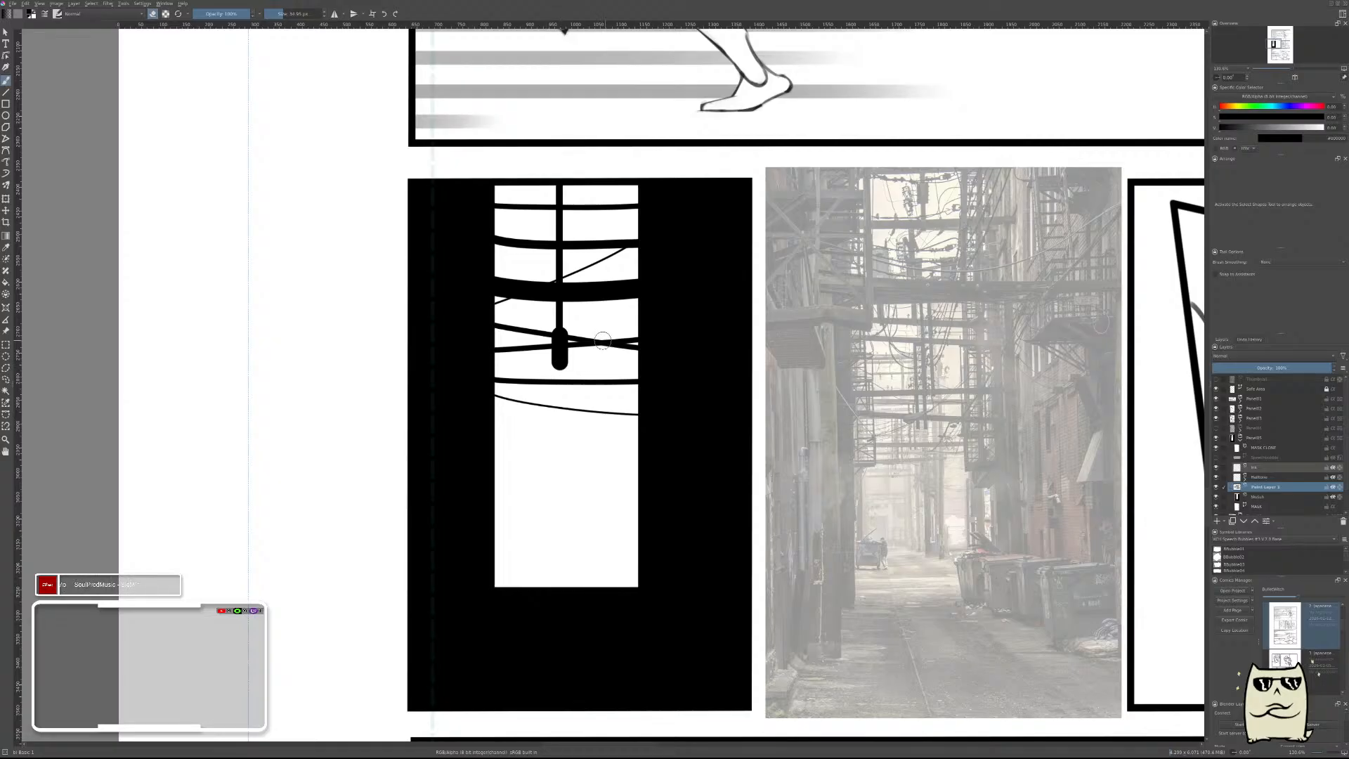
key(e)
Add two short straight crossbars to the pole, one just above its rounded body and one above the thick cable.
shift+drag(612, 334, 598, 334)
key(v)
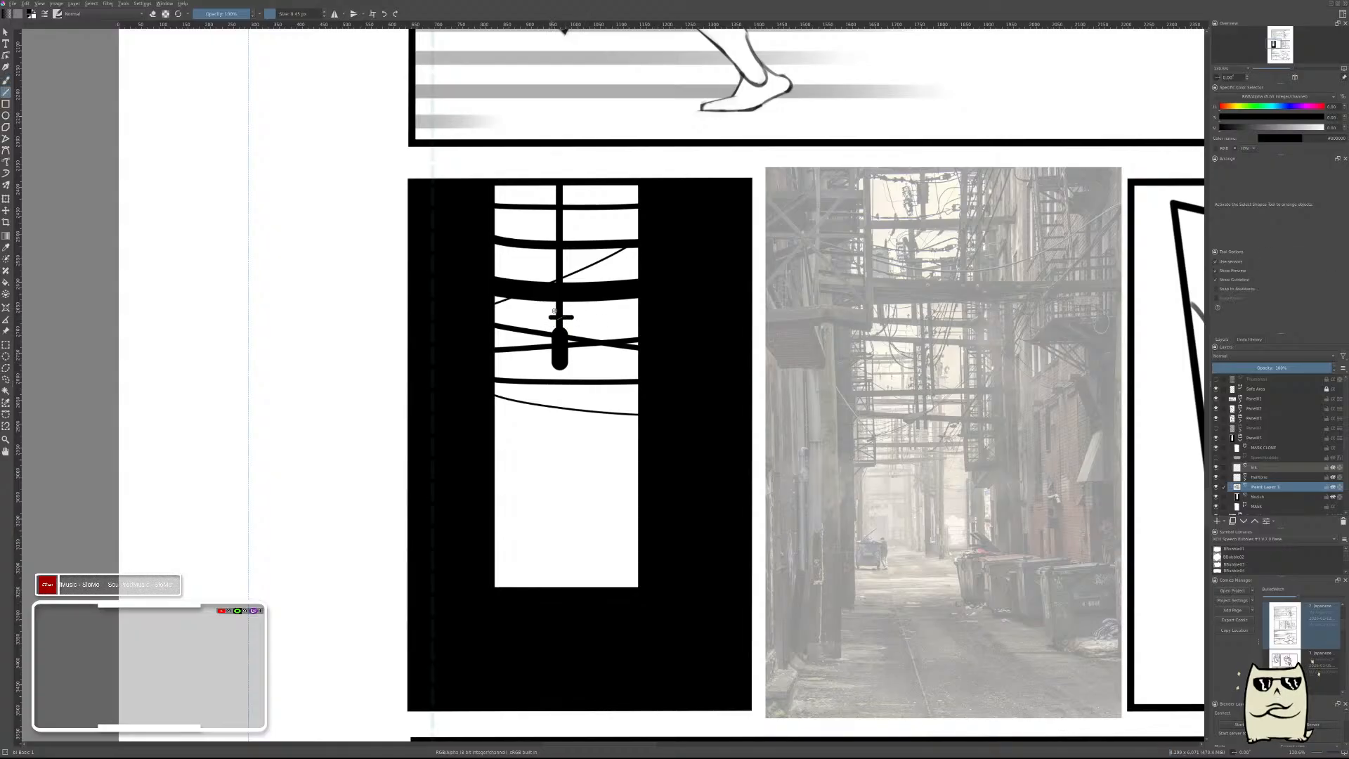
key(b)
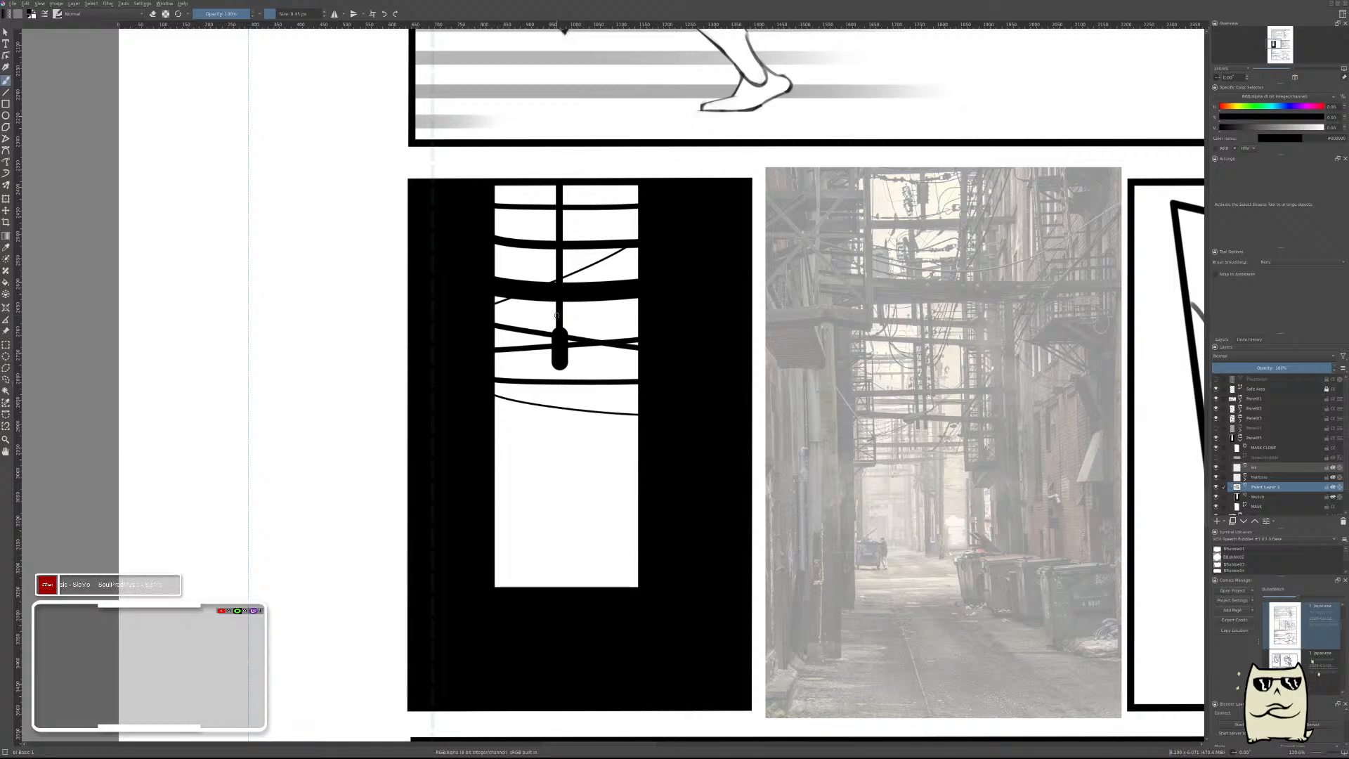
key(v)
drag(571, 316, 549, 315)
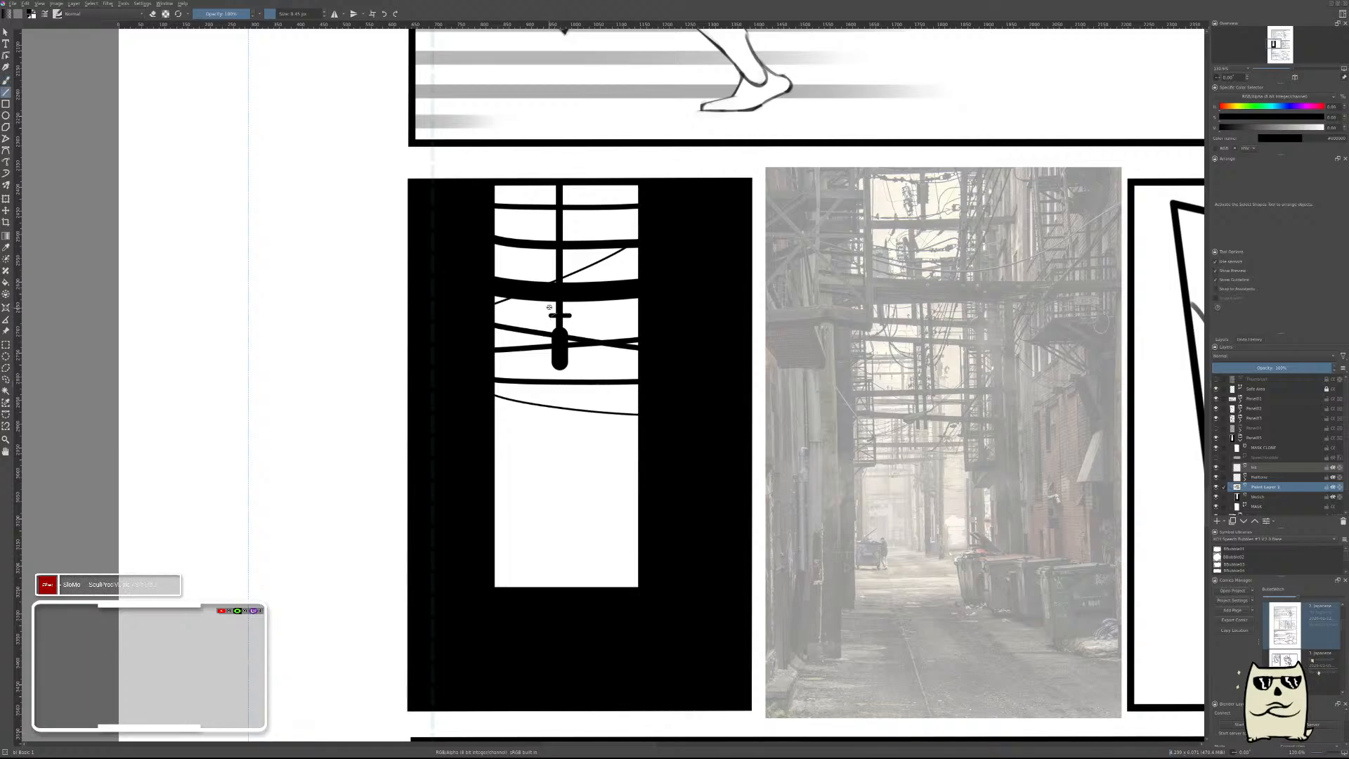
drag(550, 262, 574, 262)
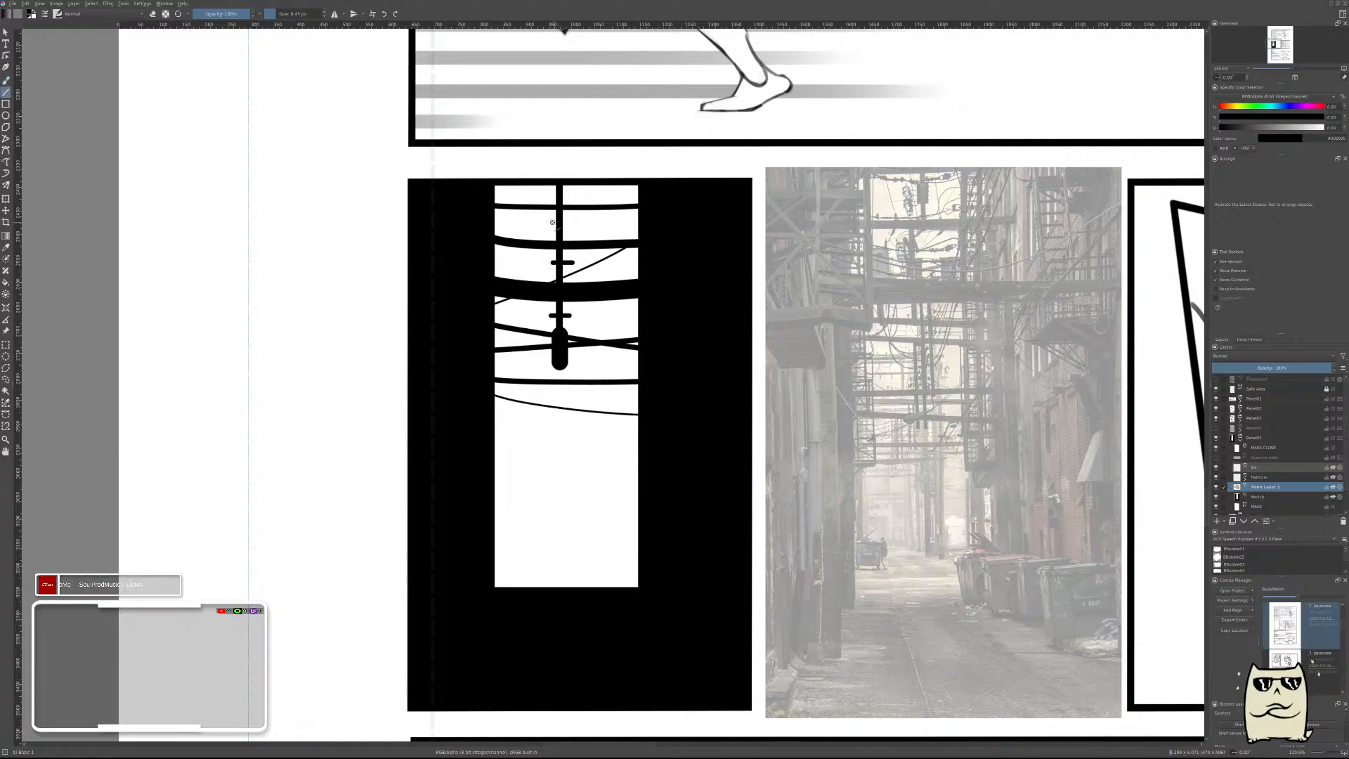
Draw a very thin wire from the pole's lower crossbar curving up to the opening's upper right edge.
key(b)
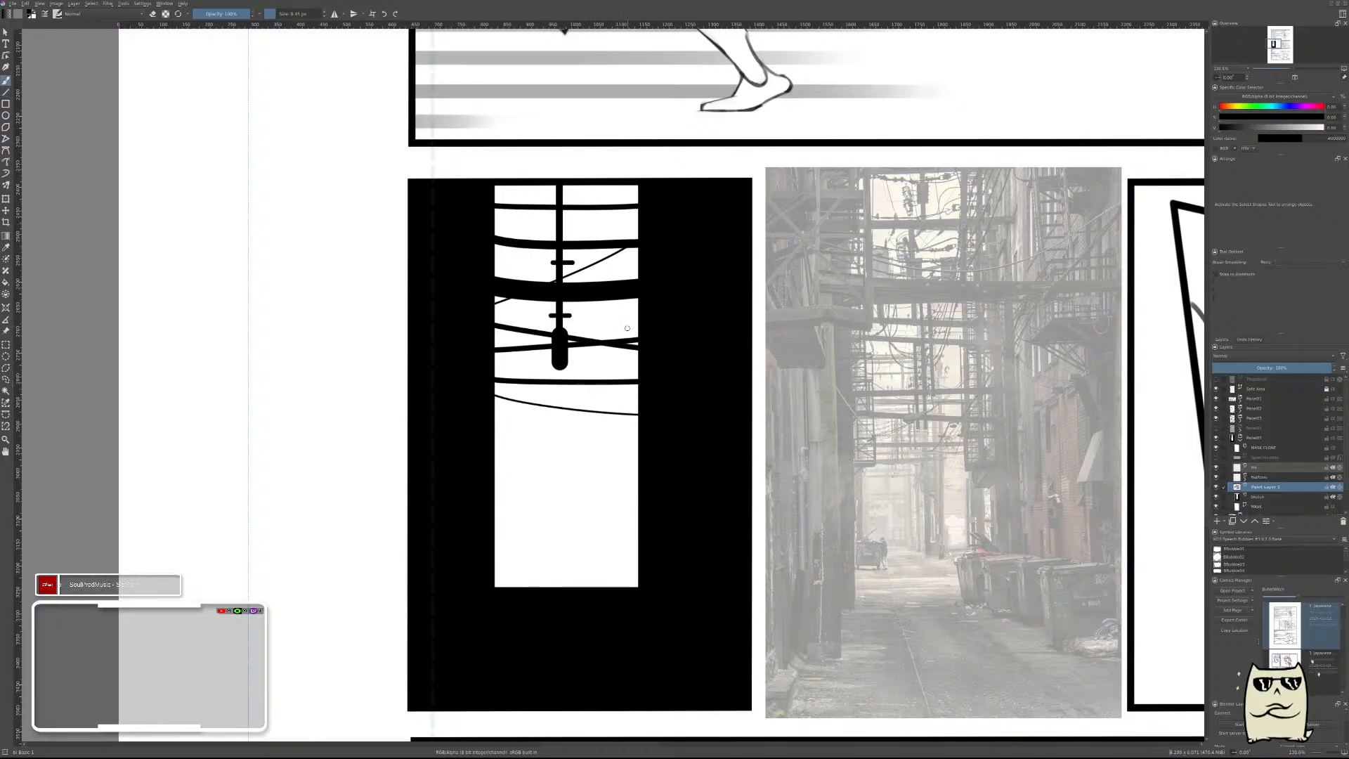
shift+drag(619, 321, 615, 321)
drag(570, 316, 716, 204)
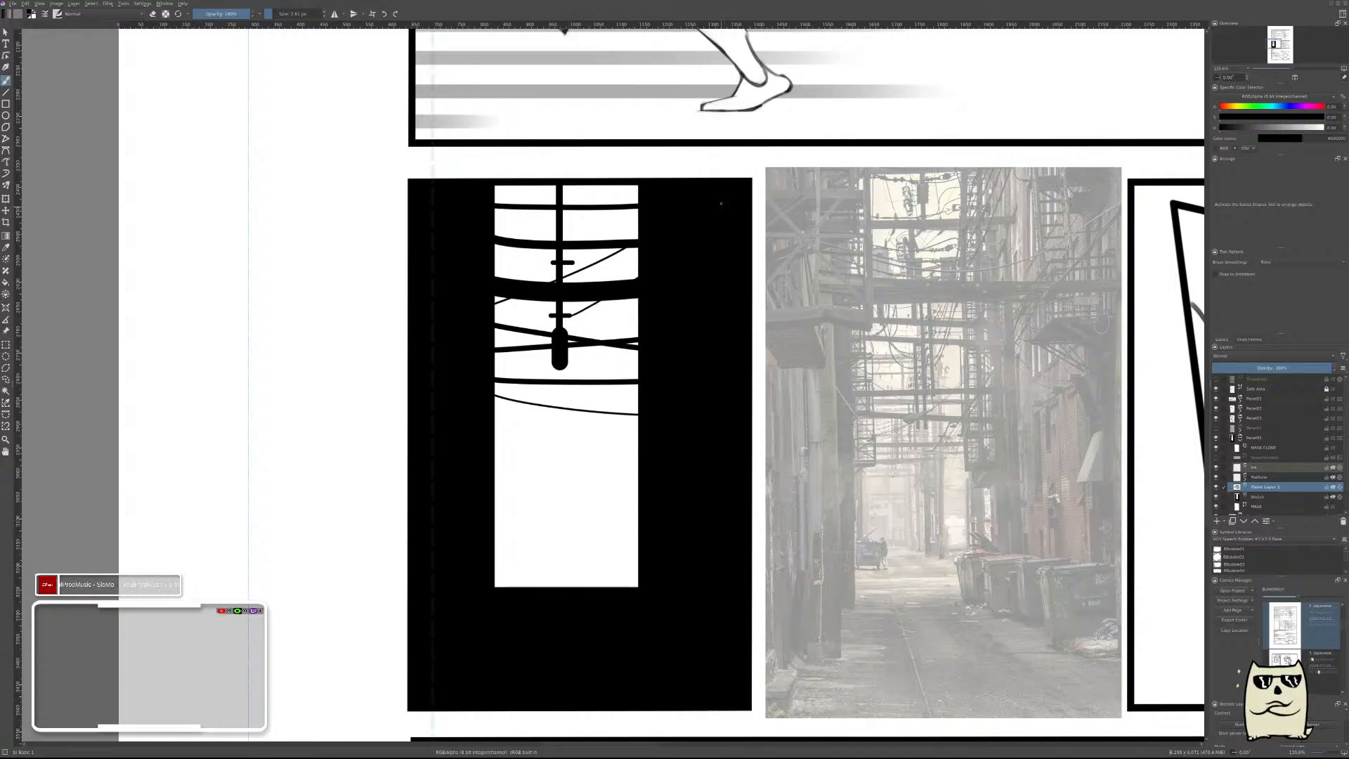
key(ctrl+z)
drag(567, 316, 644, 153)
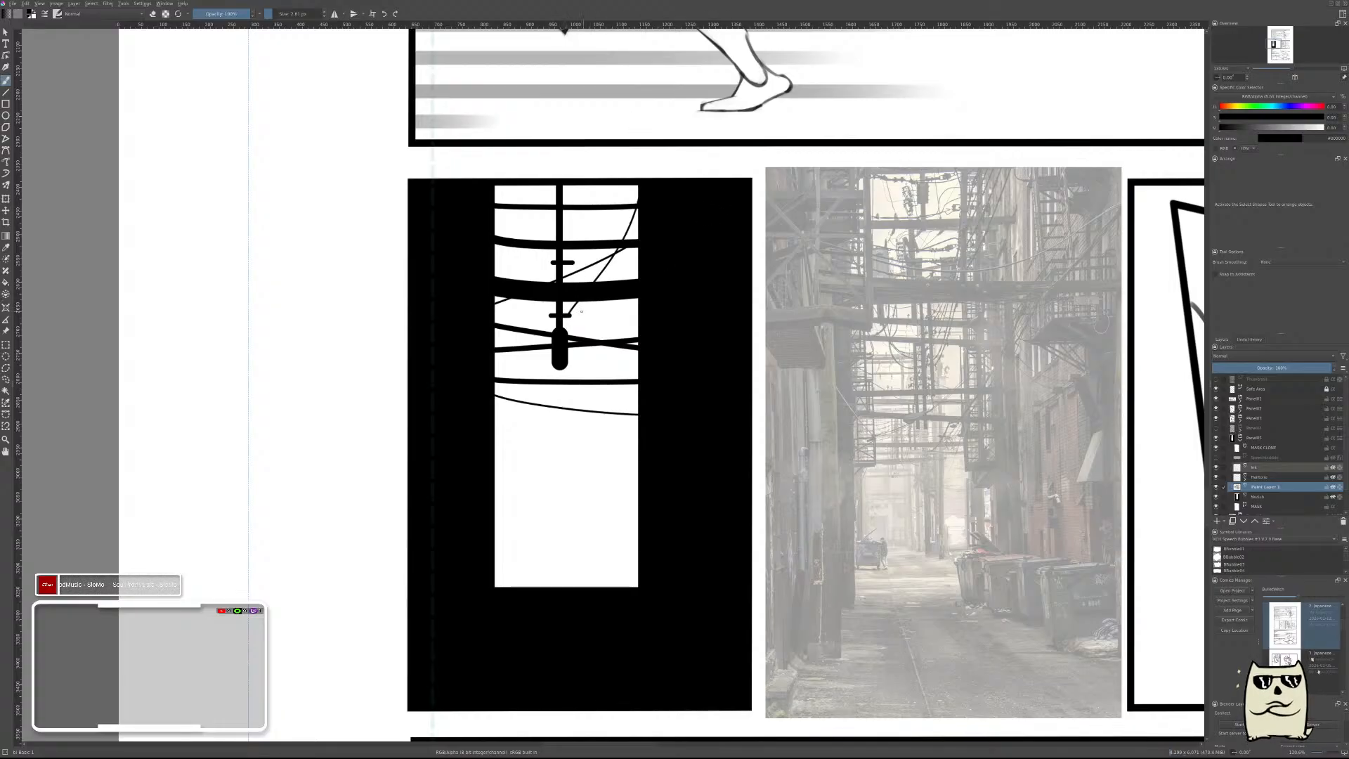
Draw more very thin wires from the pole's crossbars, curving up toward the opening's right side and down to its left edge.
drag(569, 316, 654, 297)
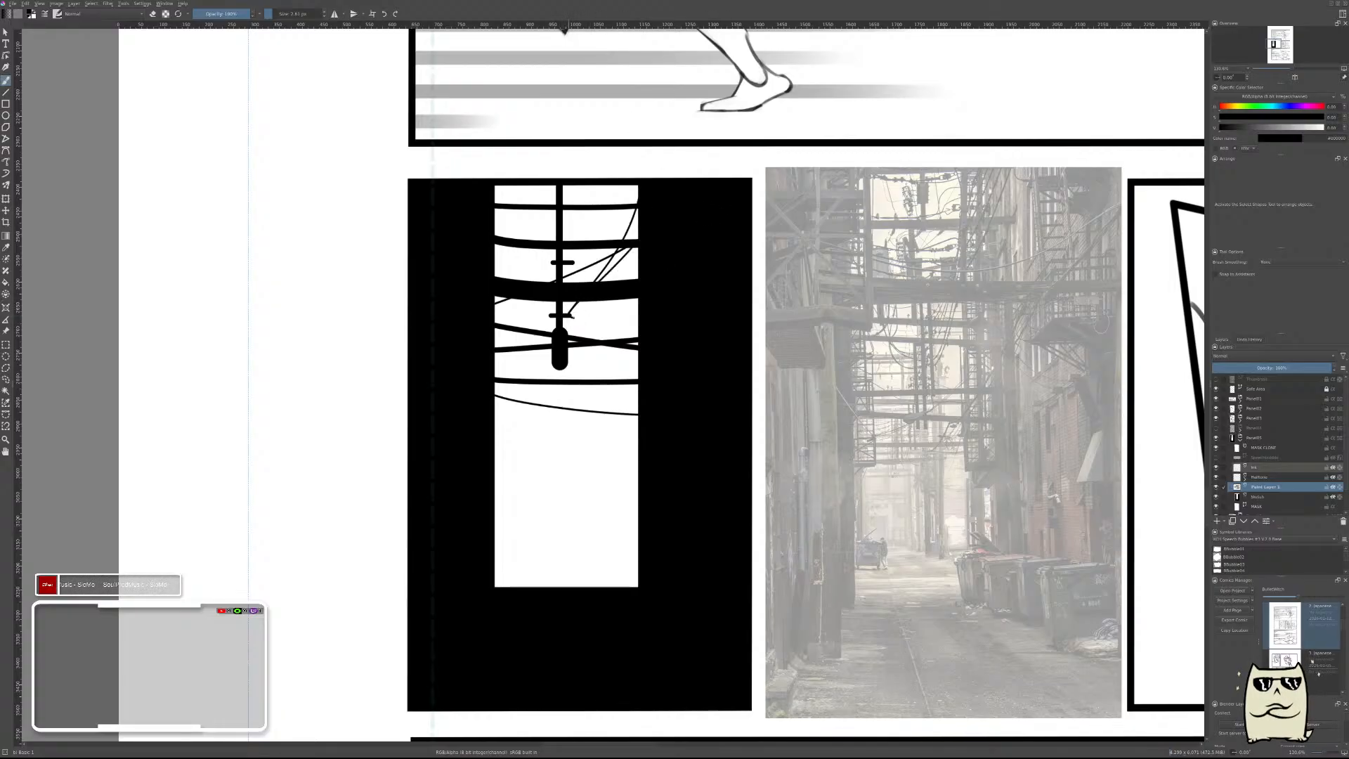
drag(588, 242, 605, 142)
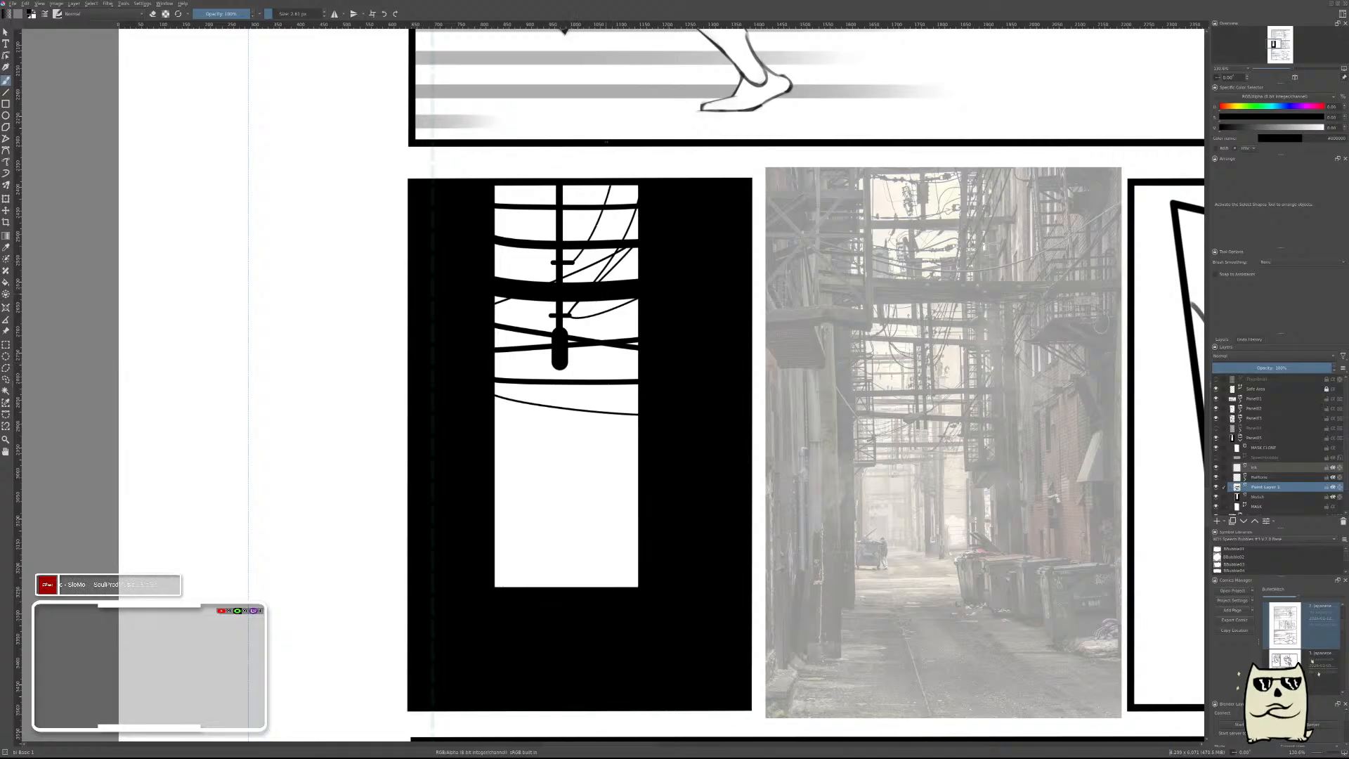
drag(554, 261, 488, 269)
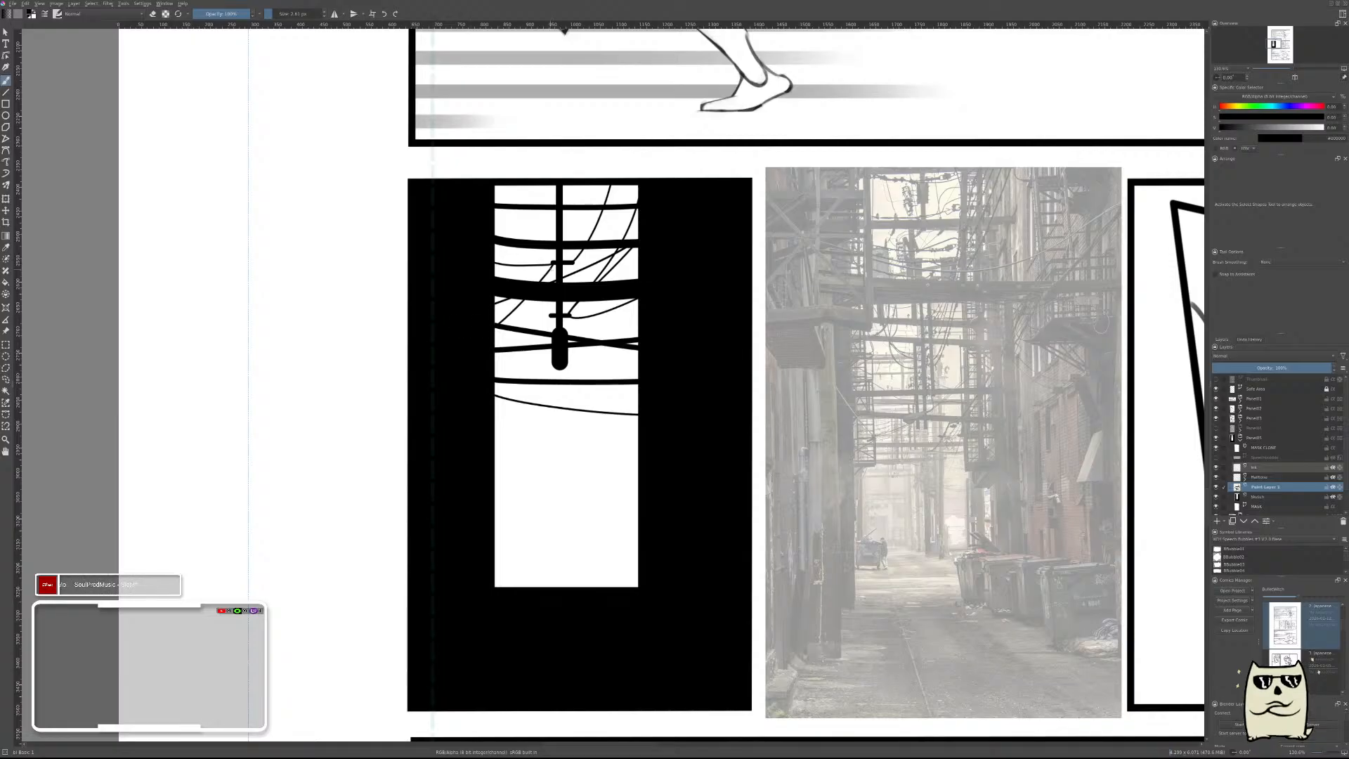
Merge the paint layer holding the cables, pole and wires down into the panel's black silhouette layer.
mouse_move(693, 443)
mouse_down()
mouse_move(660, 497)
mouse_move(715, 436)
mouse_up()
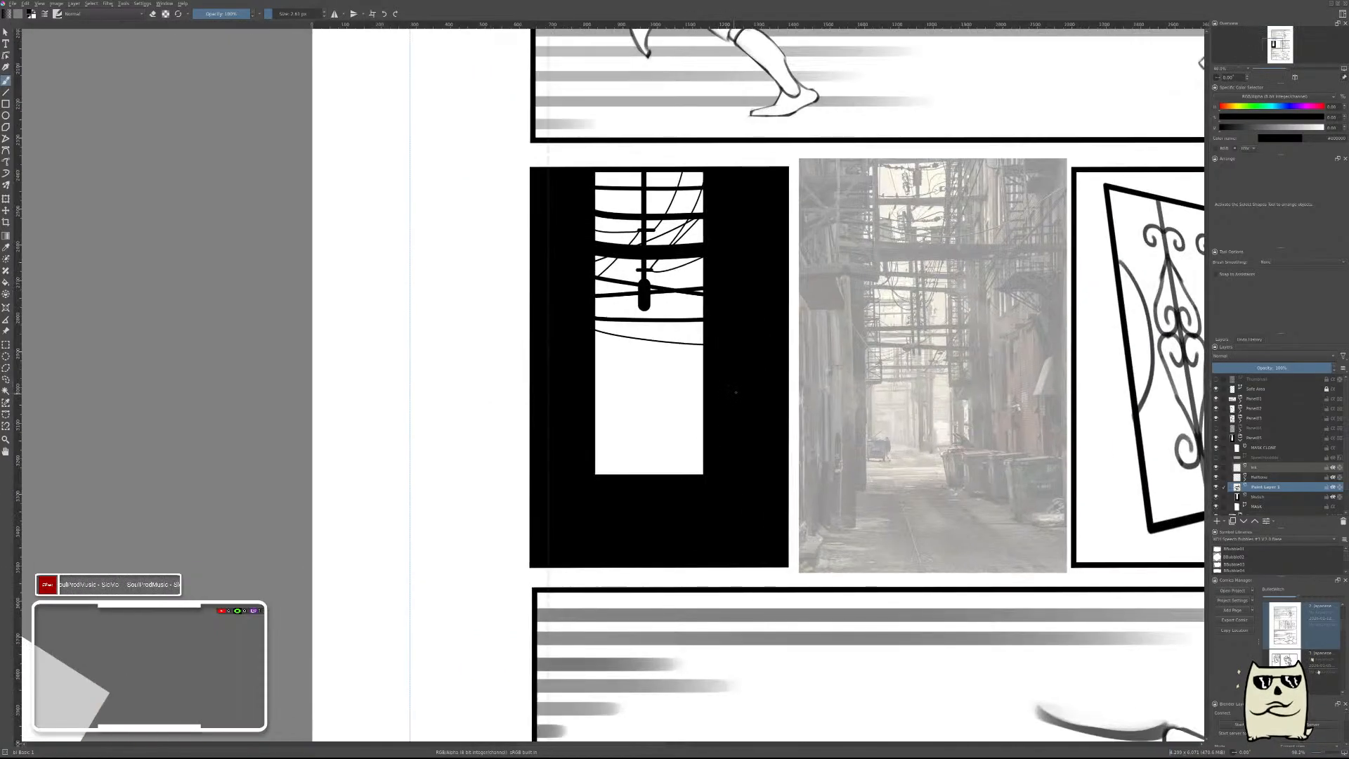
drag(690, 361, 707, 349)
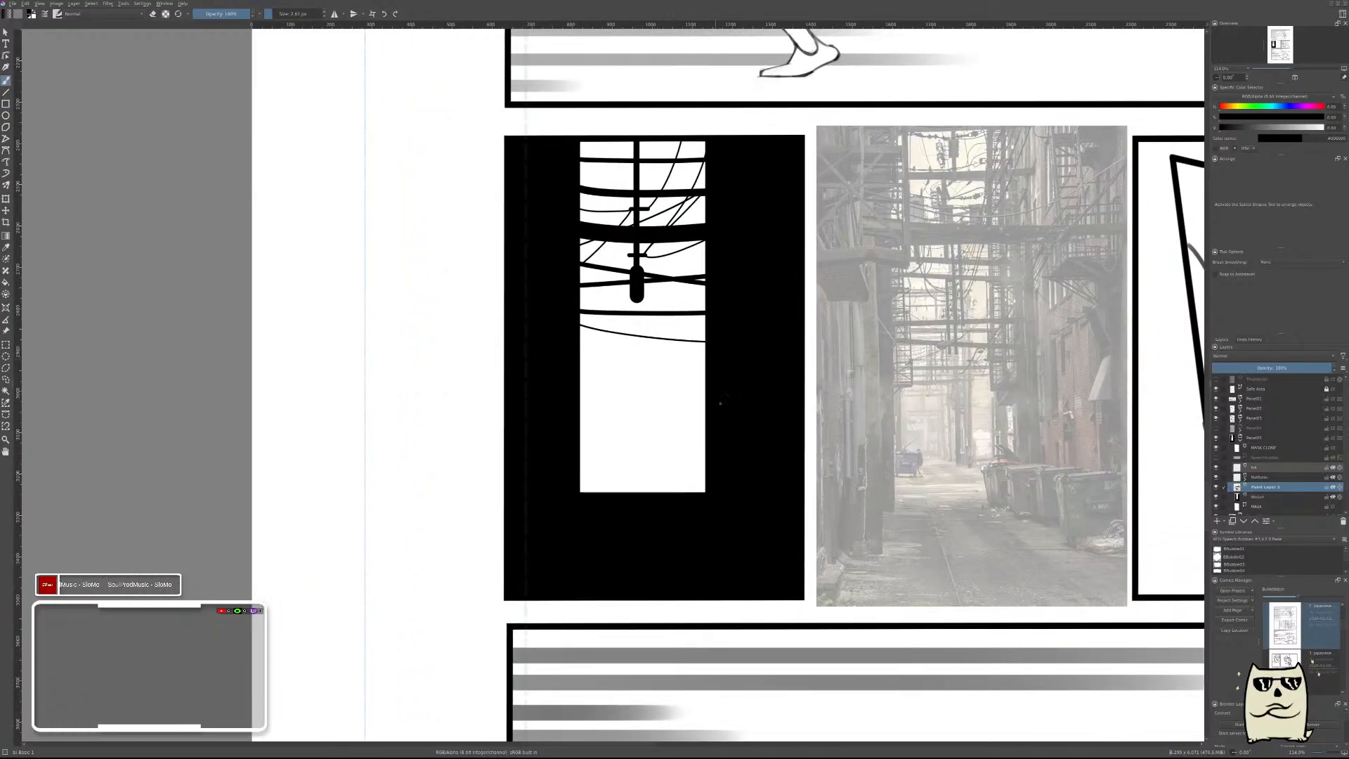
drag(768, 400, 682, 433)
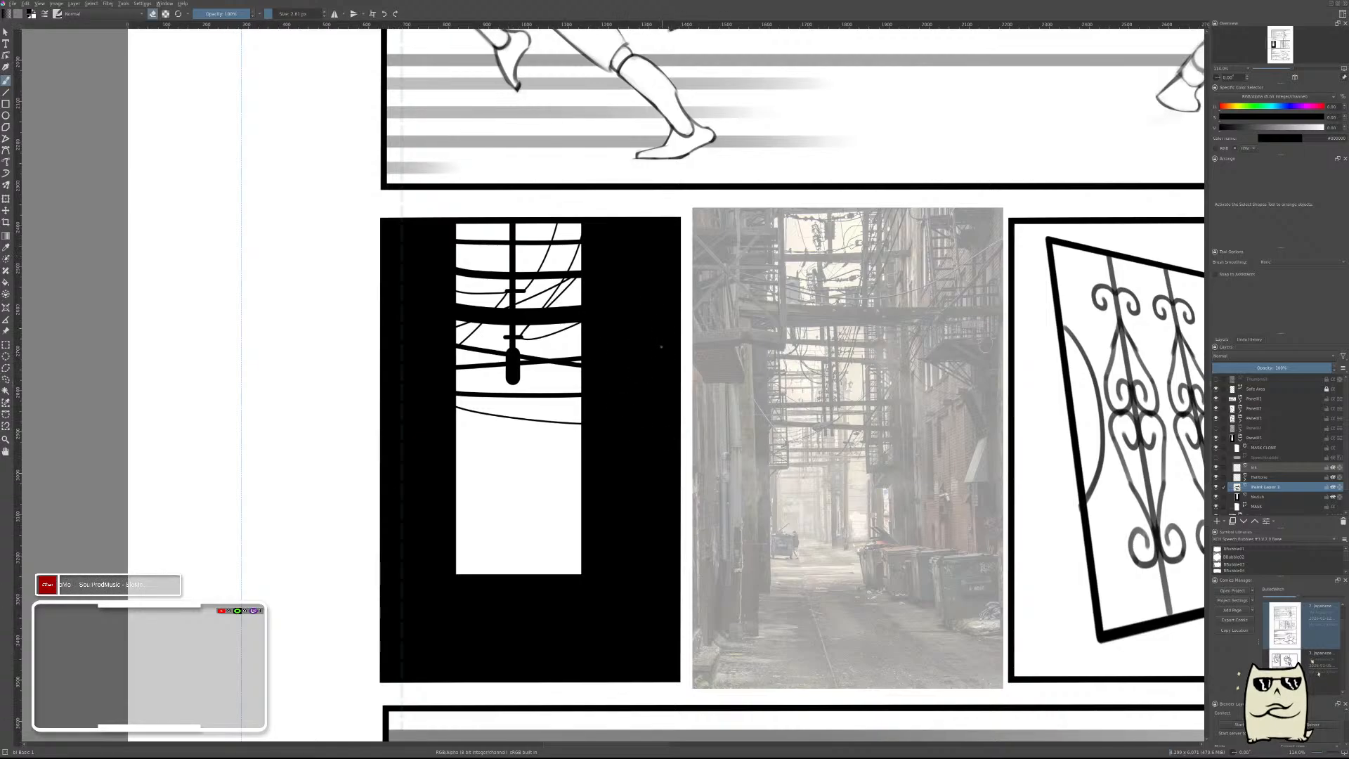
scroll(661, 347, up, 2)
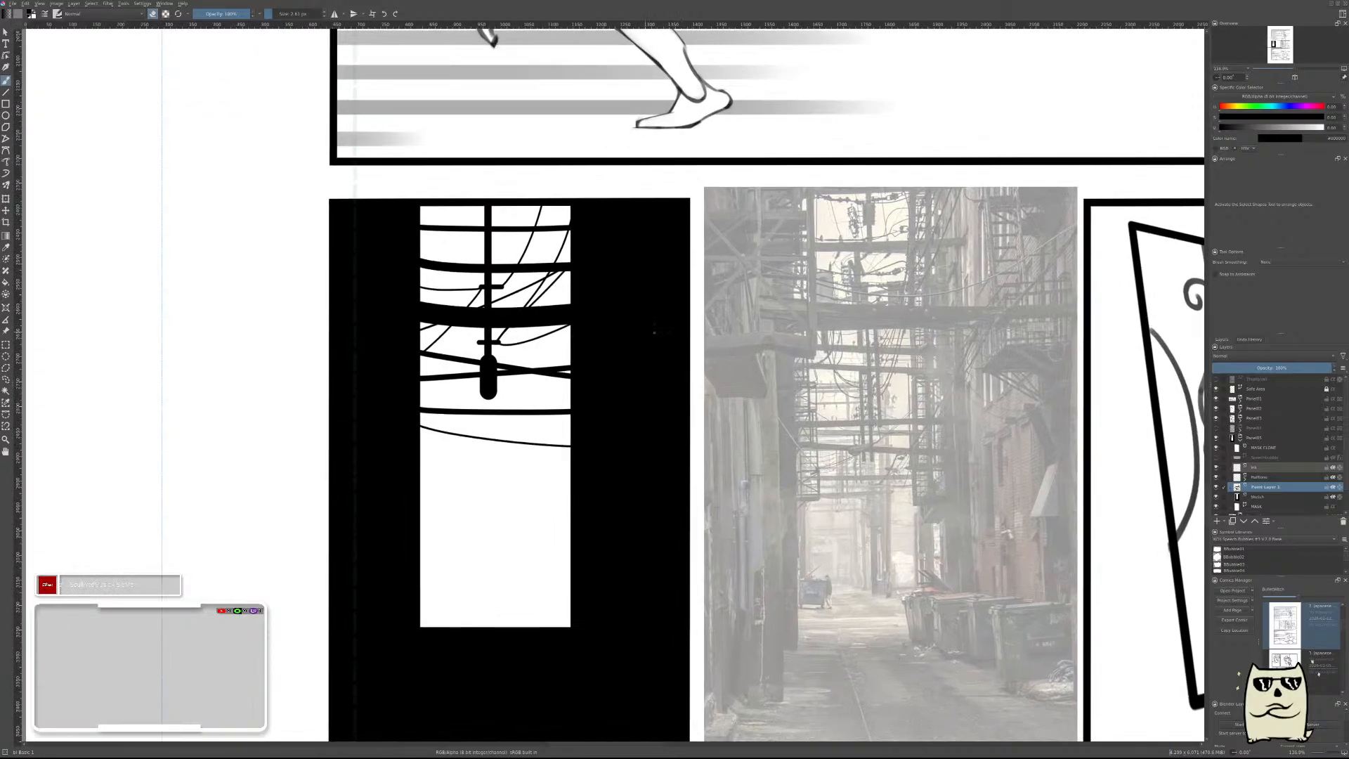
scroll(658, 340, up, 2)
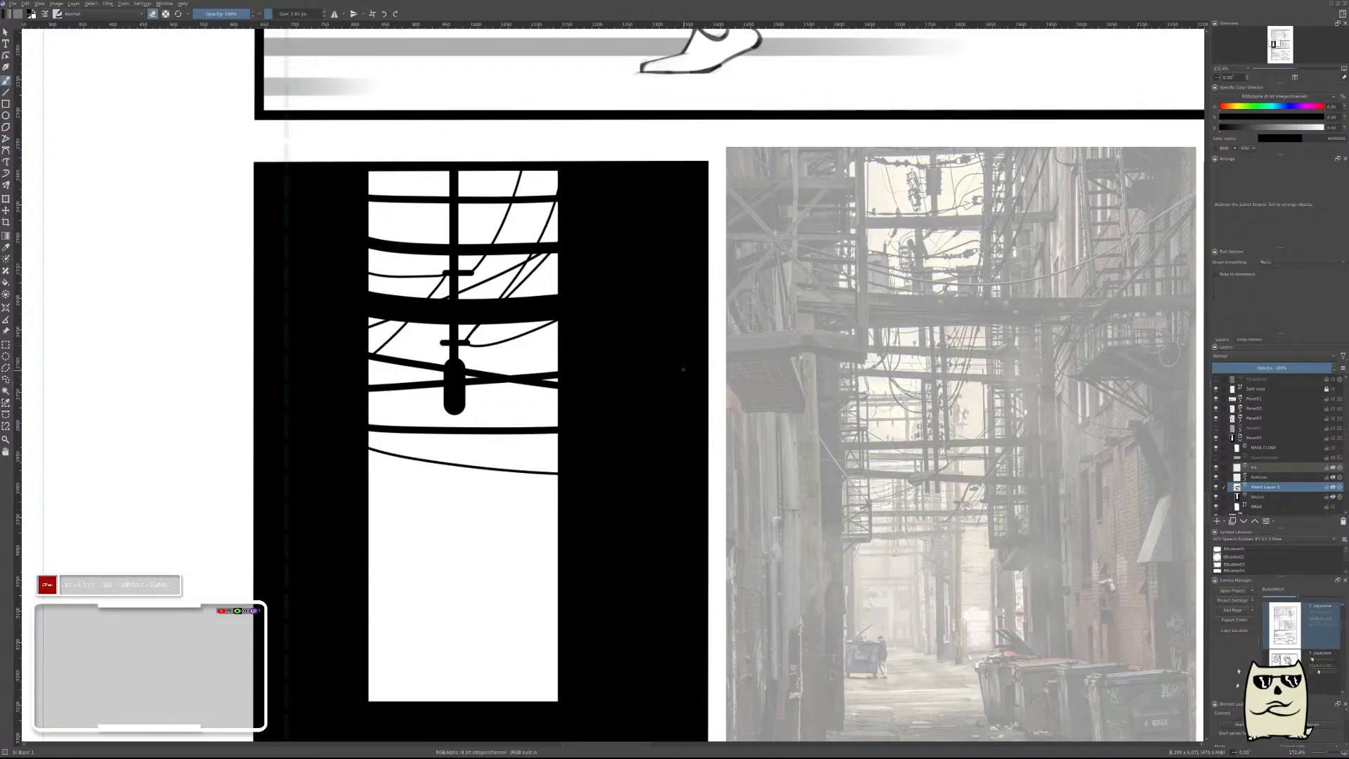
key(ctrl+e)
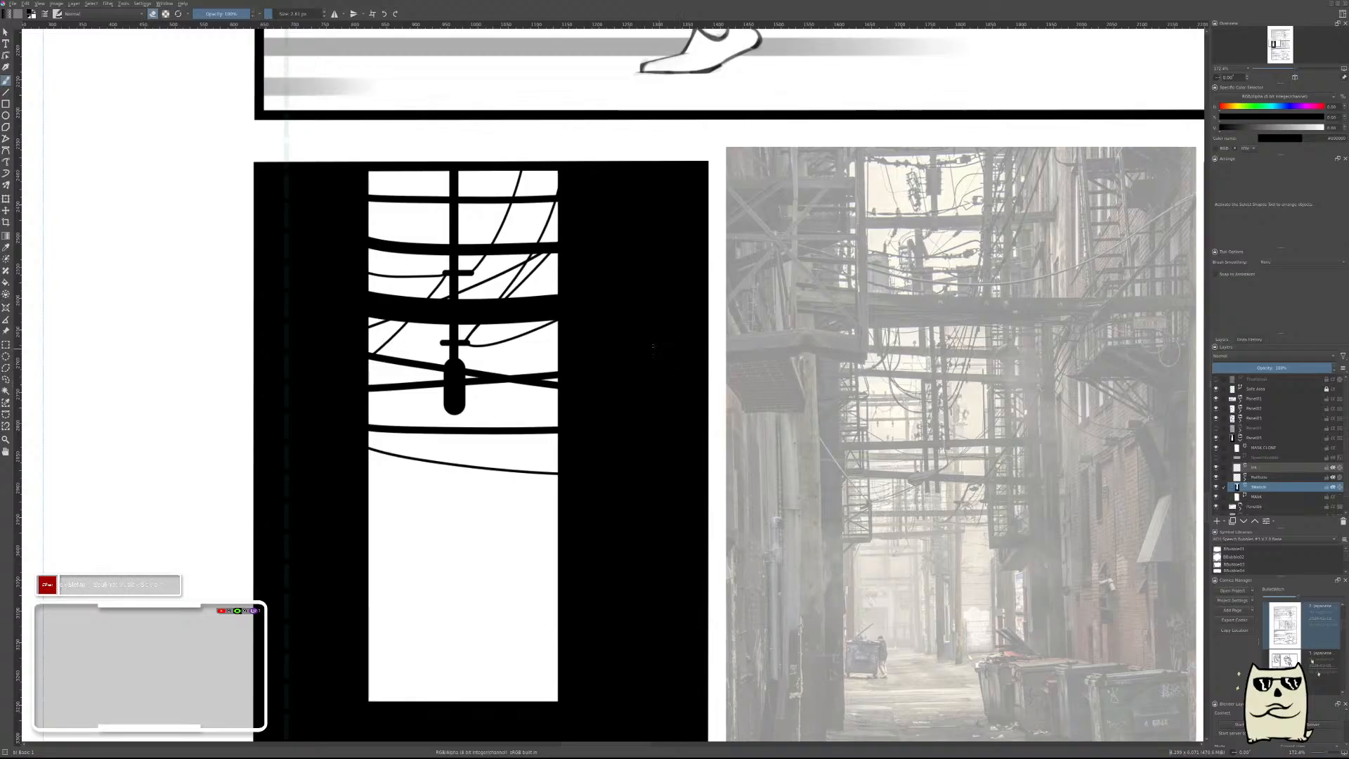
drag(628, 346, 632, 394)
key(ctrl+z)
drag(687, 329, 542, 255)
key(e)
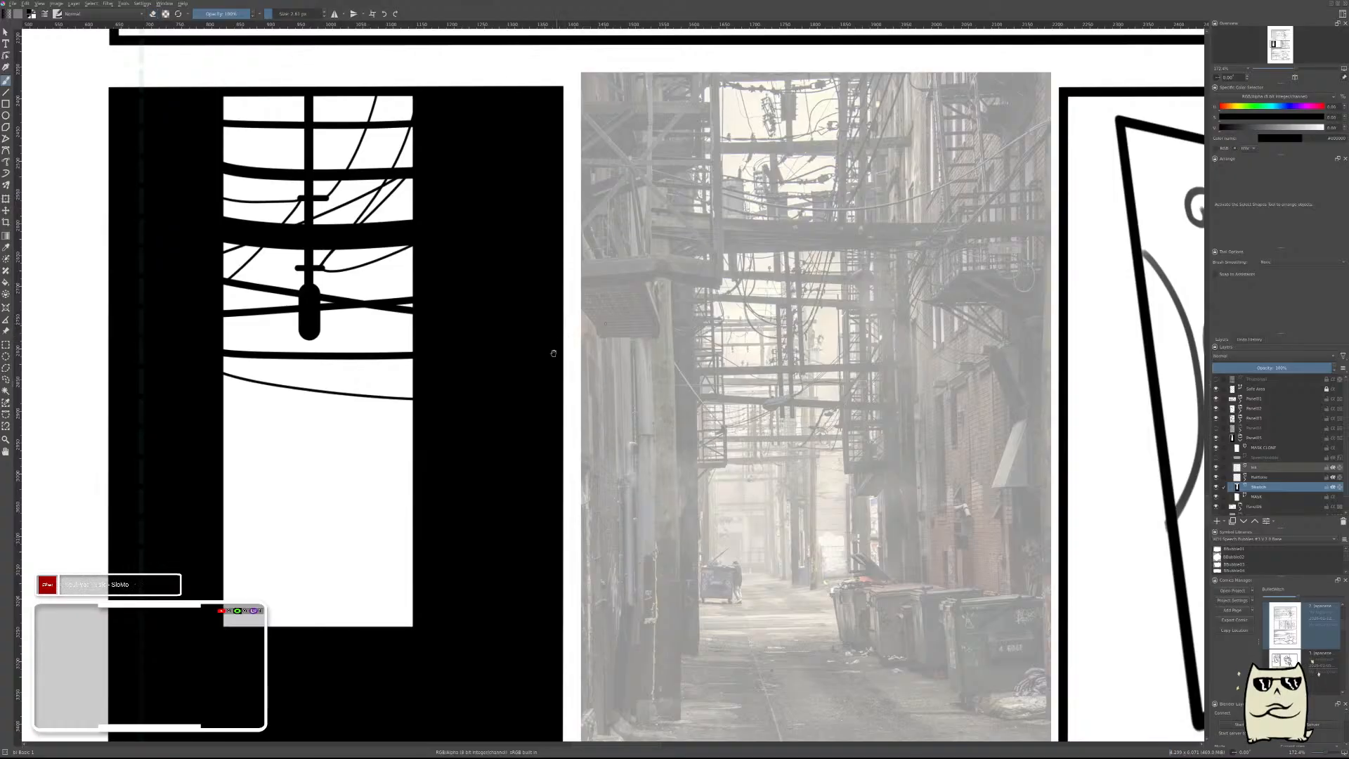
drag(553, 354, 648, 325)
key(v)
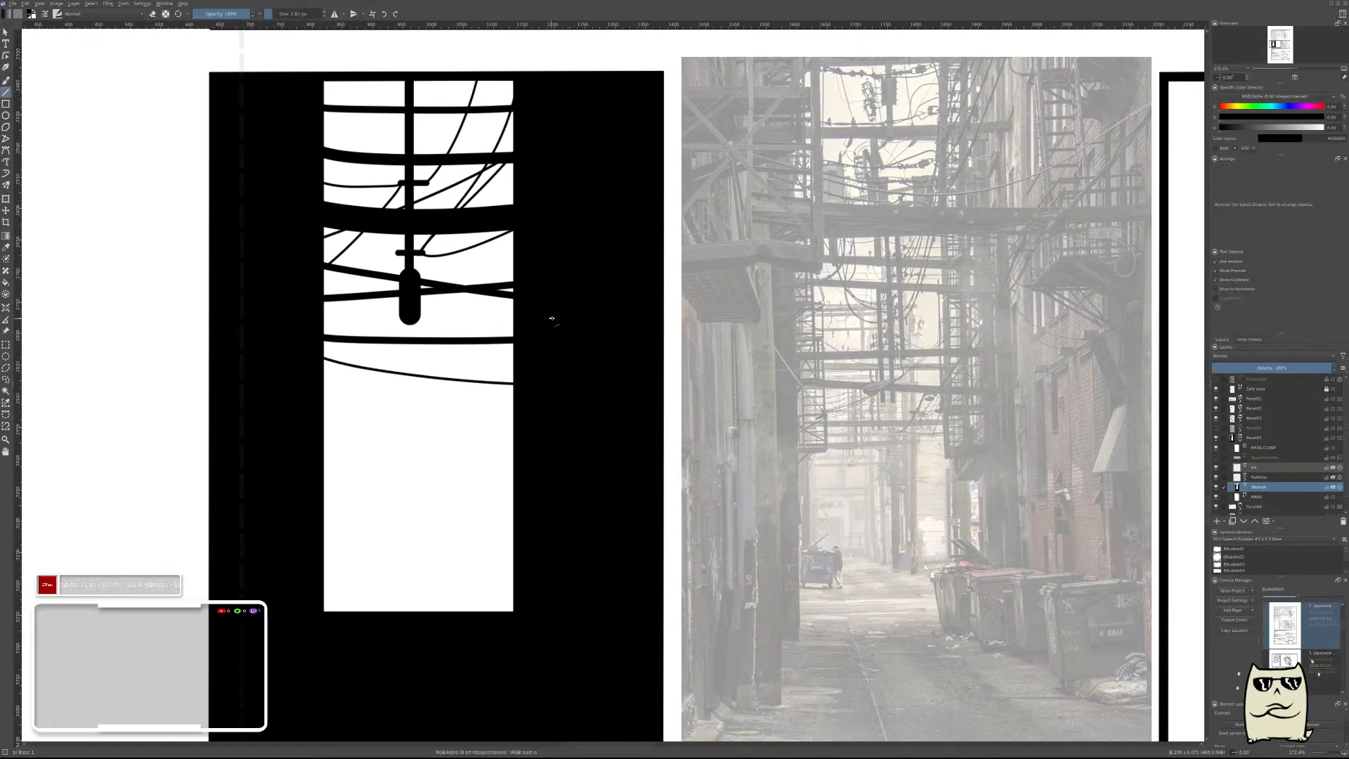
key(b)
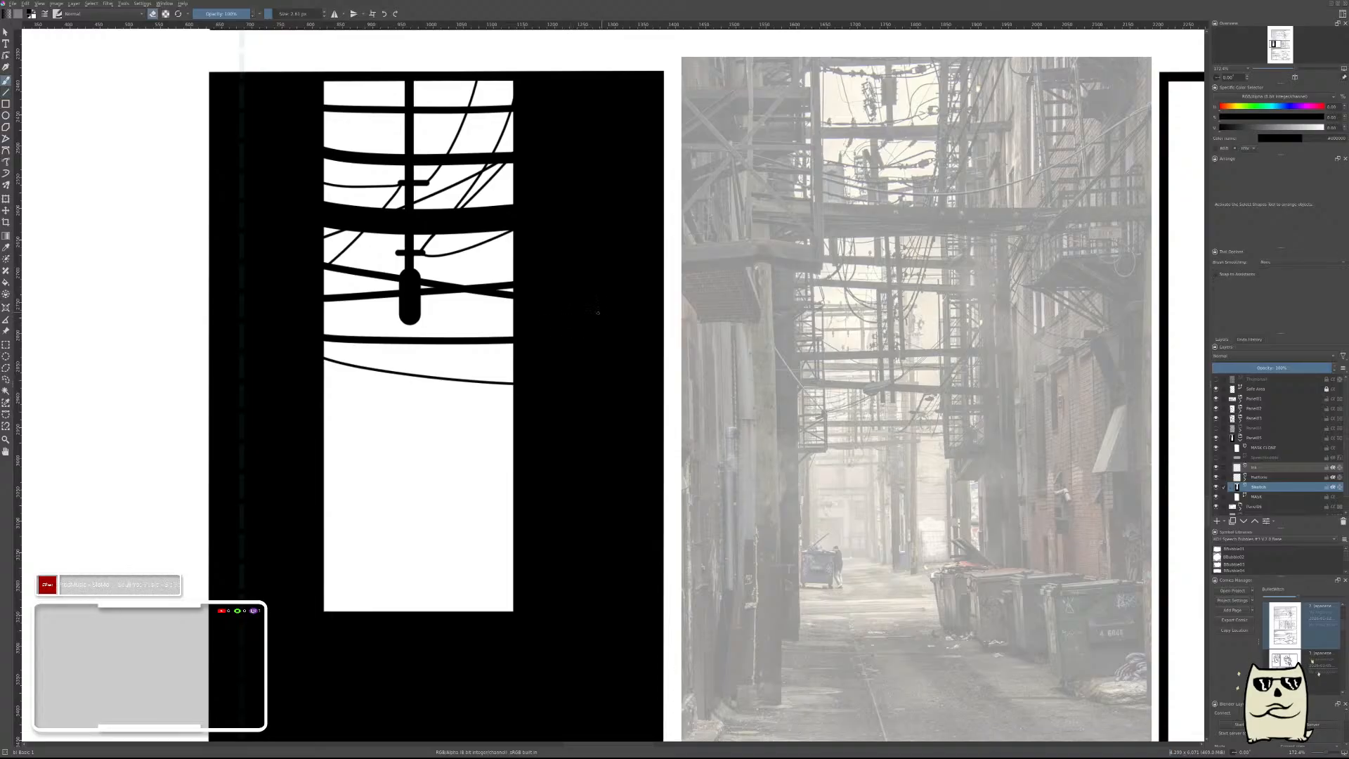
drag(612, 317, 587, 348)
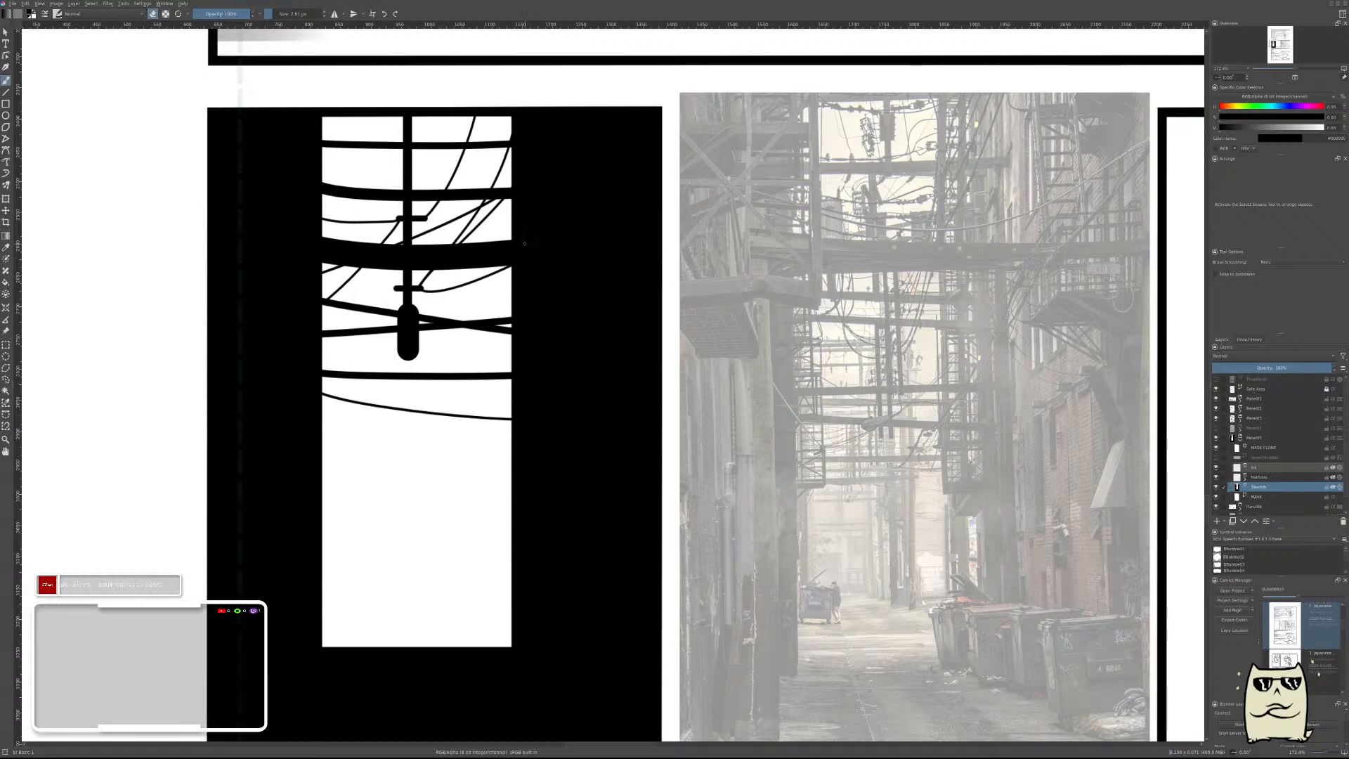
Erase a thin, slightly rising white line across the black right wall, from the thick cable's end nearly to the panel's edge.
key(v)
drag(515, 243, 667, 235)
key(ctrl+z)
key(b)
drag(518, 245, 654, 238)
key(ctrl+z)
drag(518, 242, 654, 232)
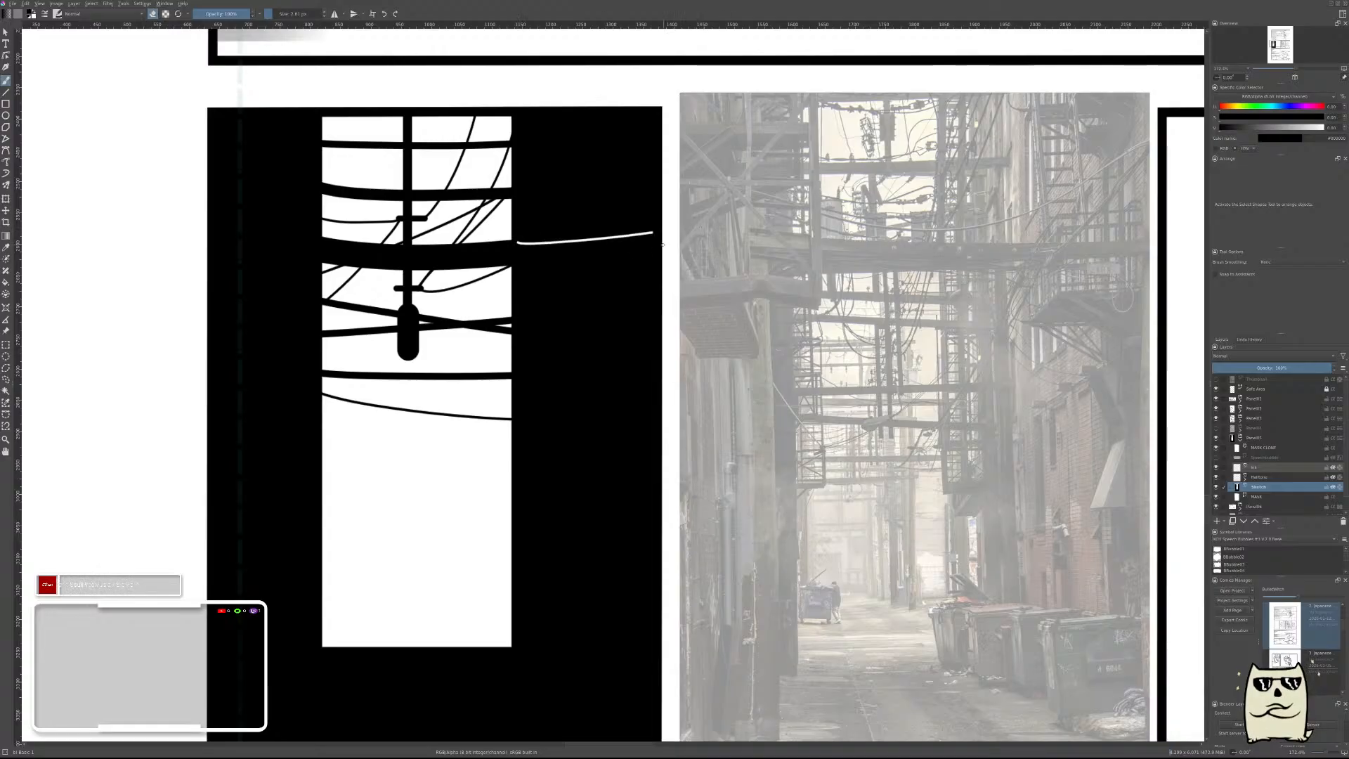
Thin and break up the white line on the right wall by painting black along its lower and upper edges.
scroll(562, 258, up, 5)
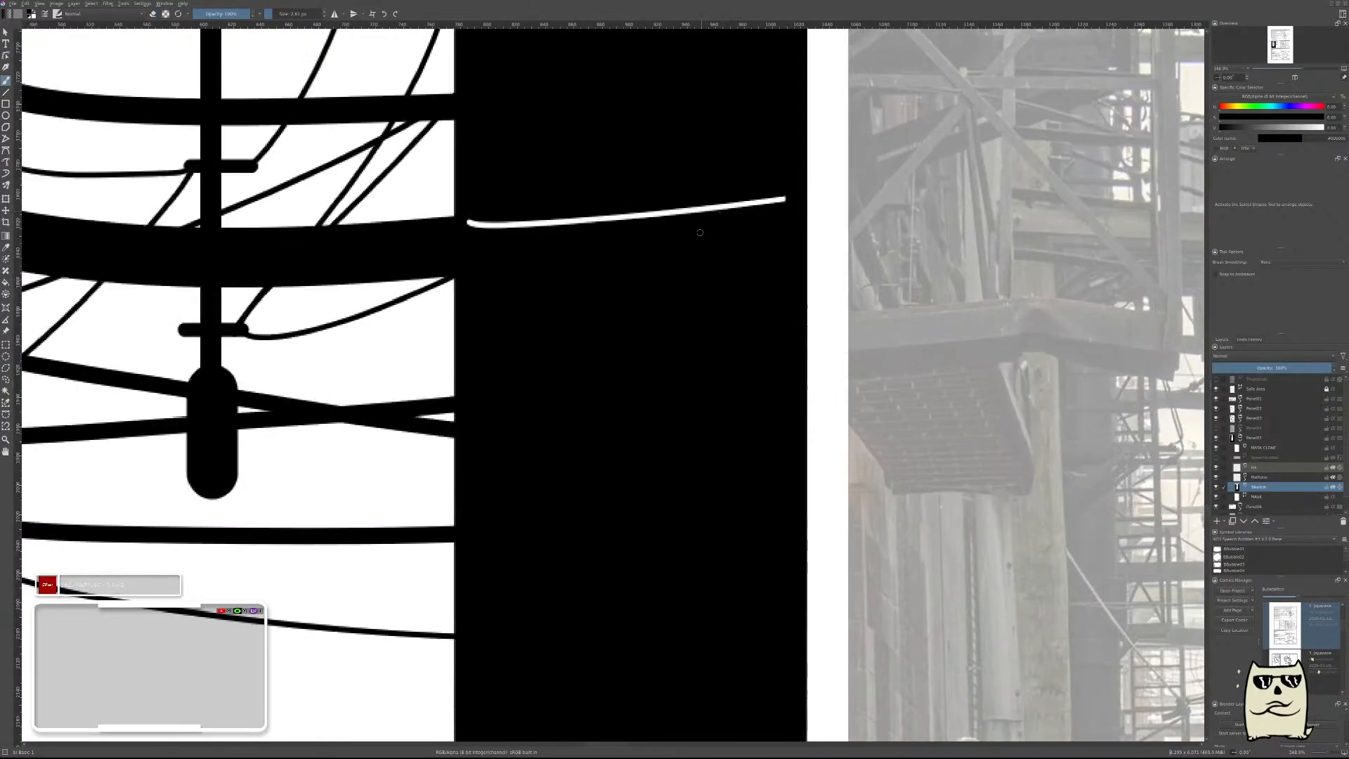
mouse_move(690, 307)
mouse_down()
mouse_move(785, 415)
mouse_move(856, 441)
mouse_up()
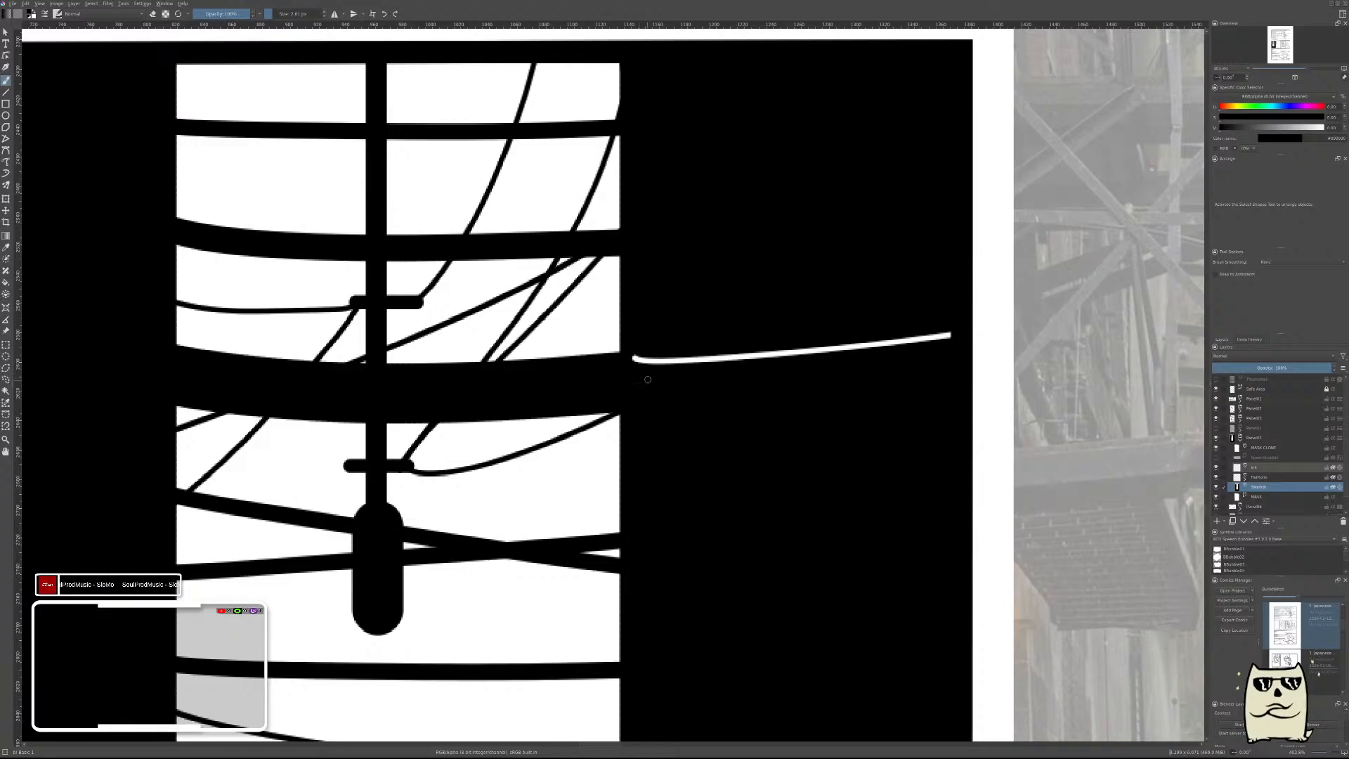
drag(642, 373, 950, 335)
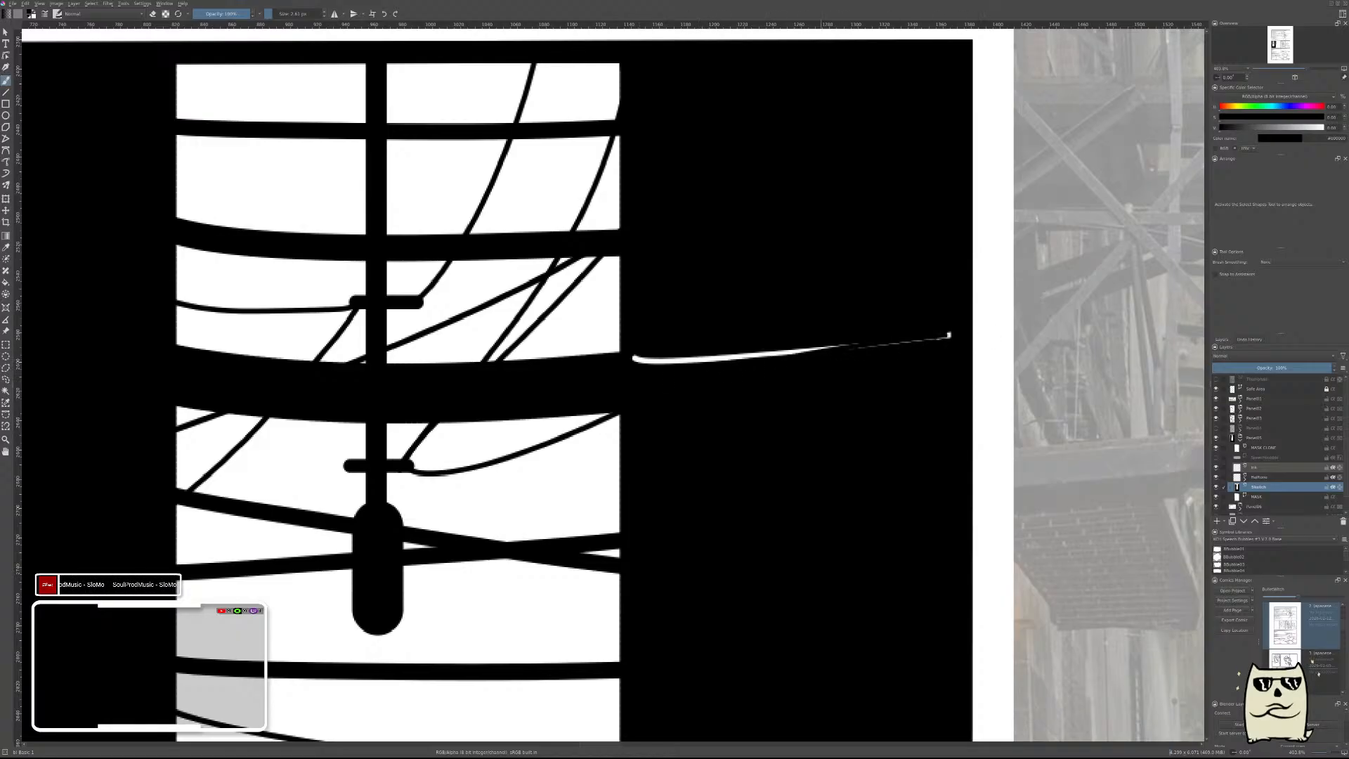
key(ctrl+z)
key(ctrl+z)
drag(645, 368, 952, 332)
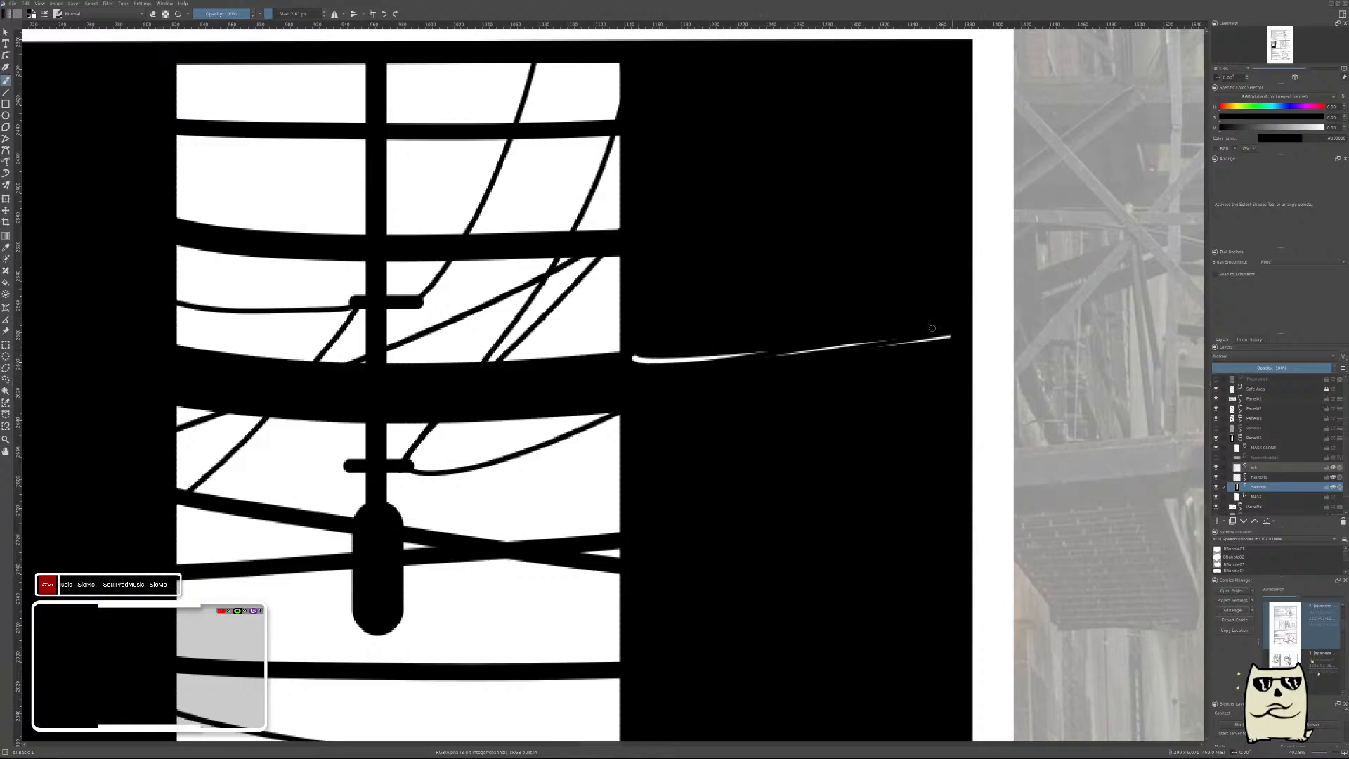
drag(734, 354, 770, 353)
Erase a white ledge into the right wall below the rising line: a straight horizontal, a downward slant from its left end and a short tick.
drag(939, 320, 936, 367)
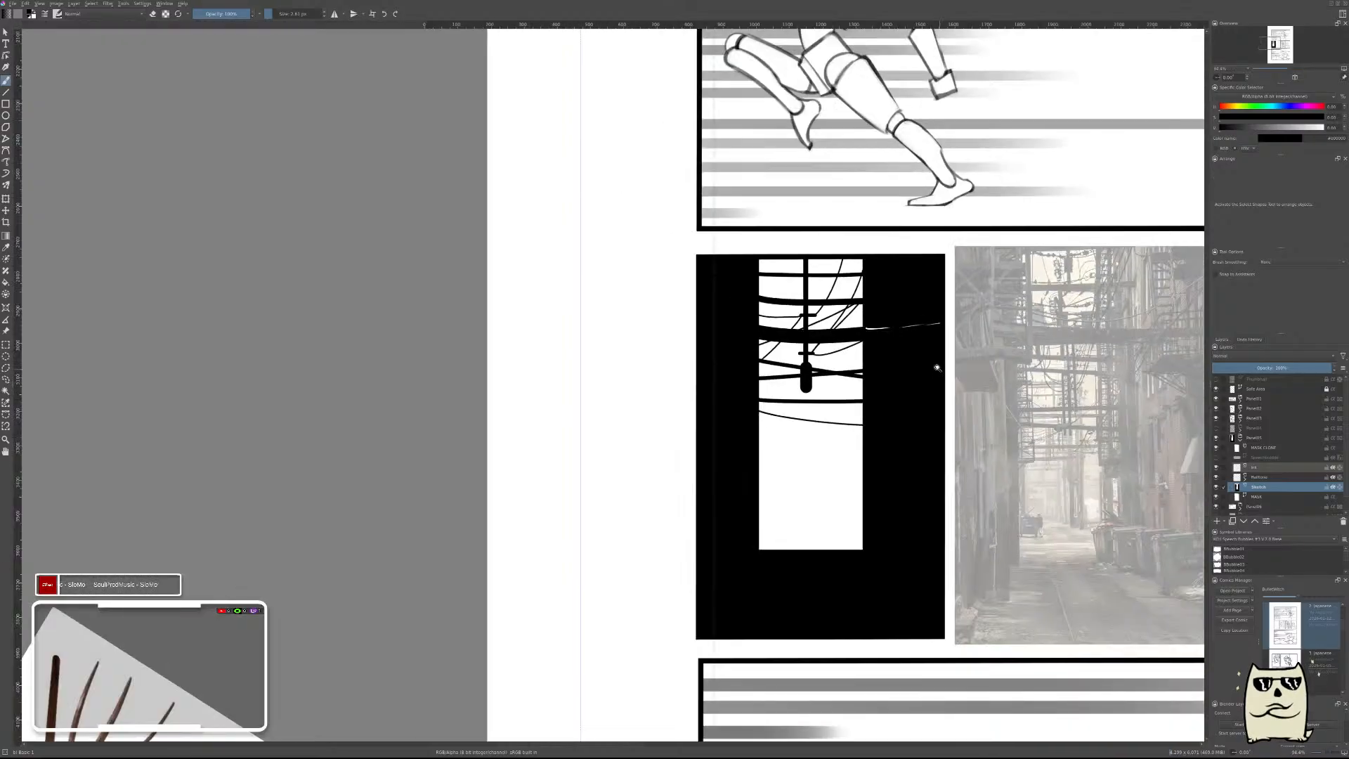
mouse_move(1015, 349)
mouse_down()
mouse_move(919, 373)
mouse_move(922, 419)
mouse_move(857, 337)
mouse_move(1027, 259)
mouse_move(861, 375)
mouse_up()
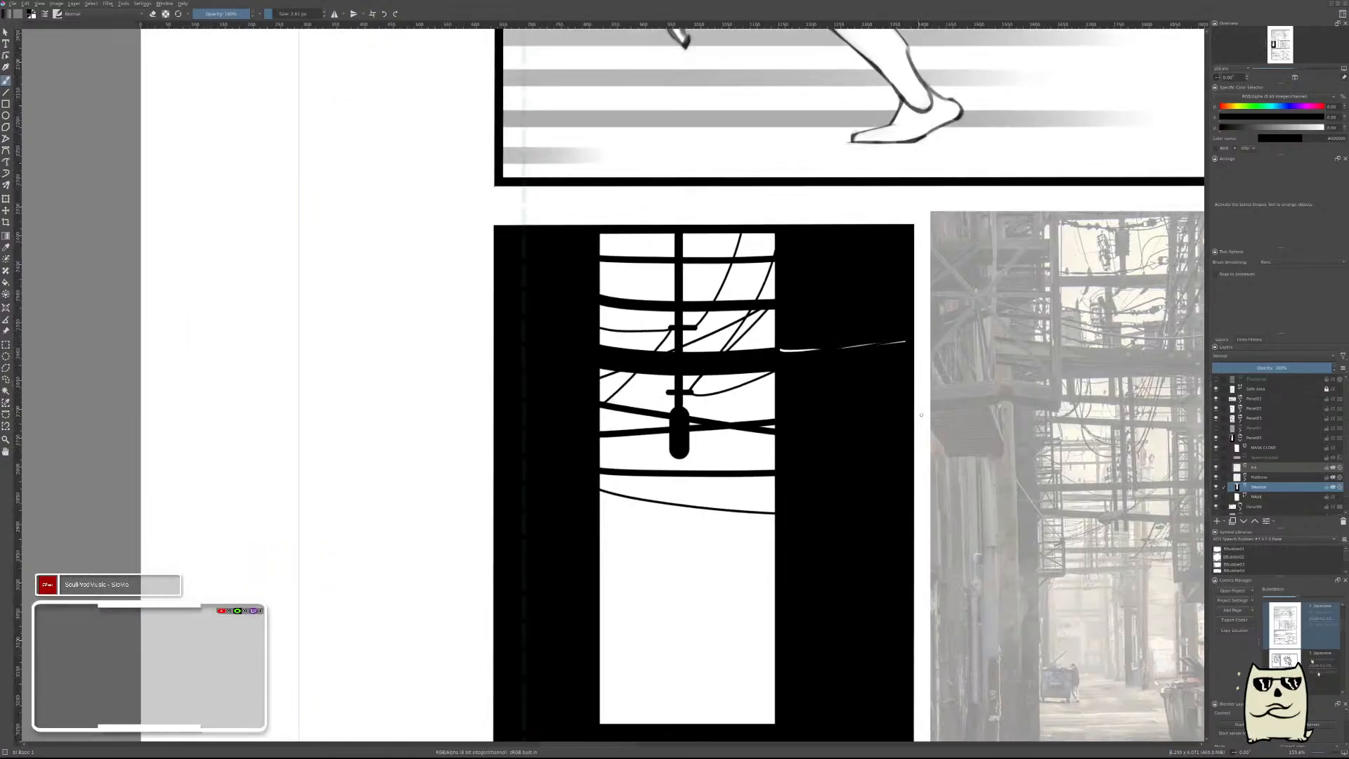
drag(1031, 436, 804, 275)
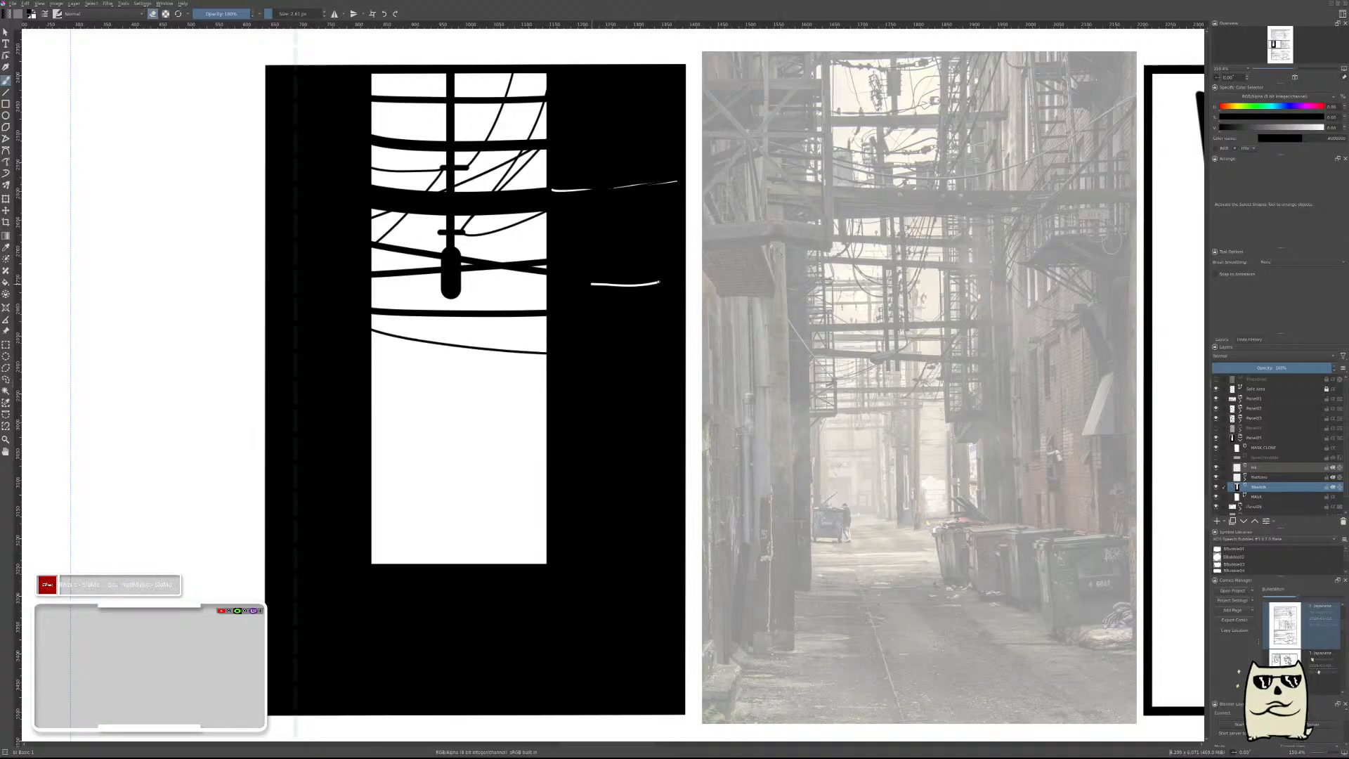
key(v)
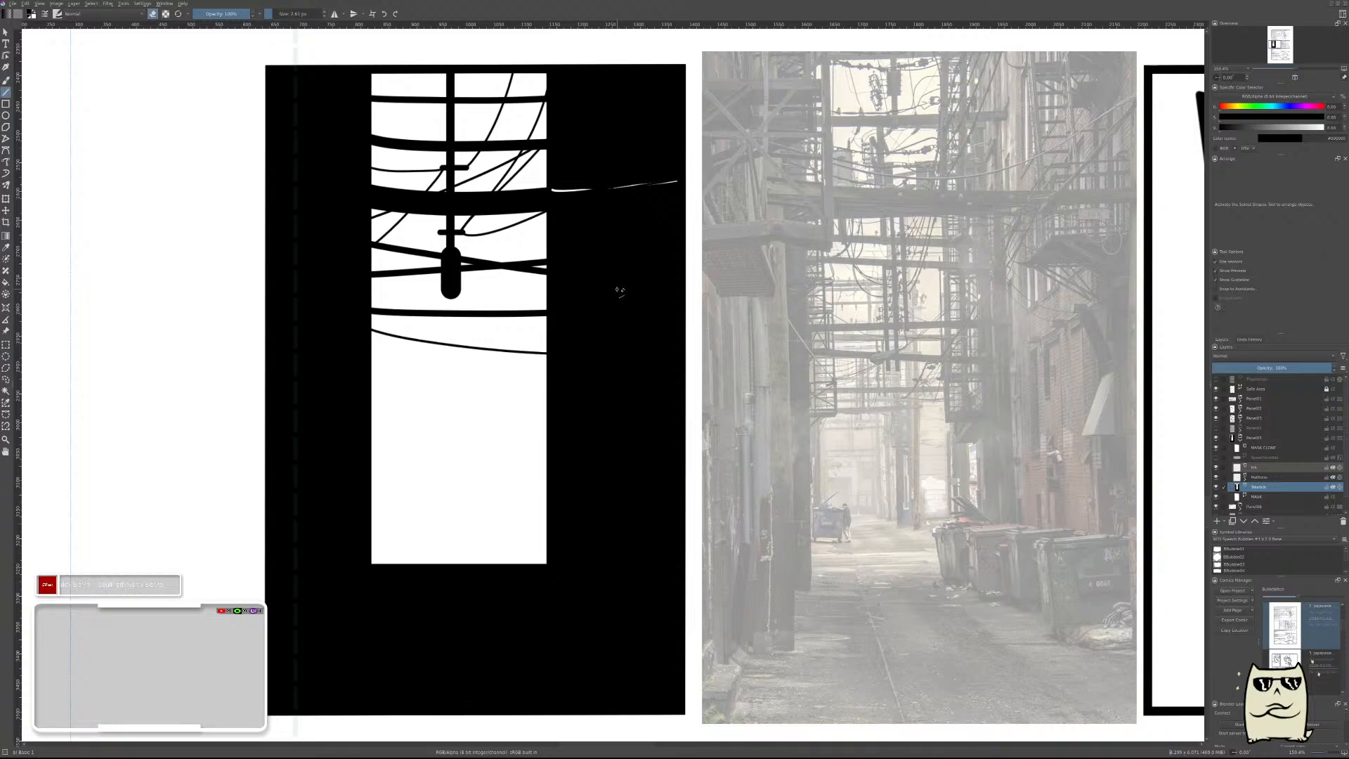
mouse_move(604, 293)
mouse_down()
mouse_move(669, 293)
mouse_move(576, 310)
mouse_up()
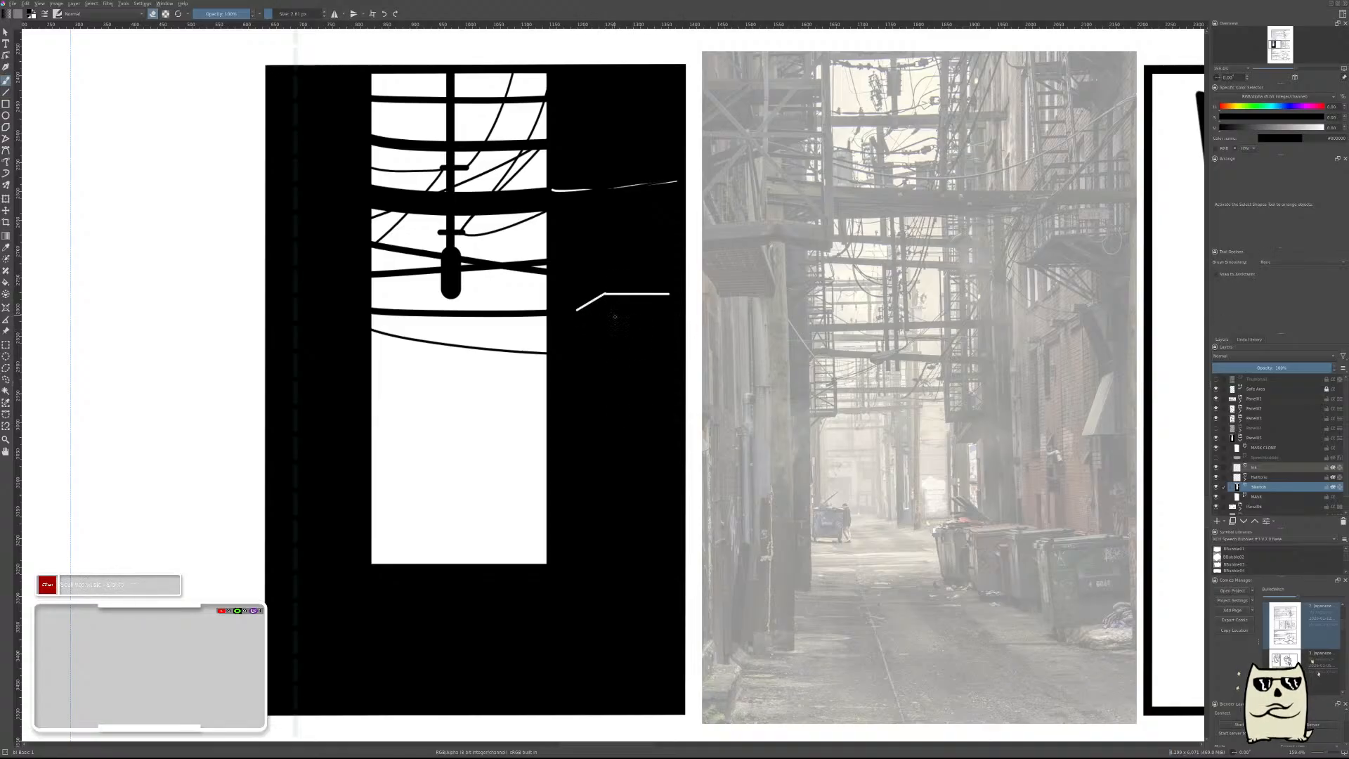
key(v)
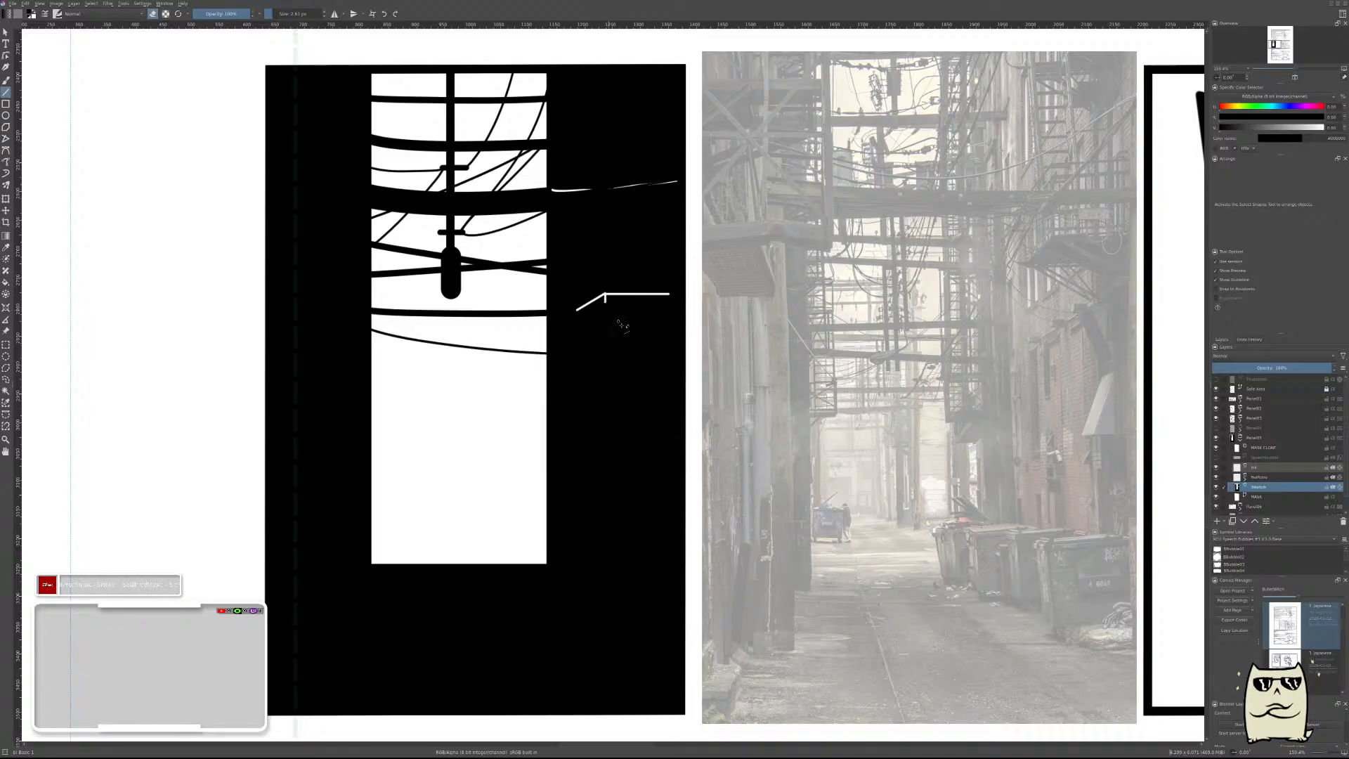
key(b)
key(v)
key(b)
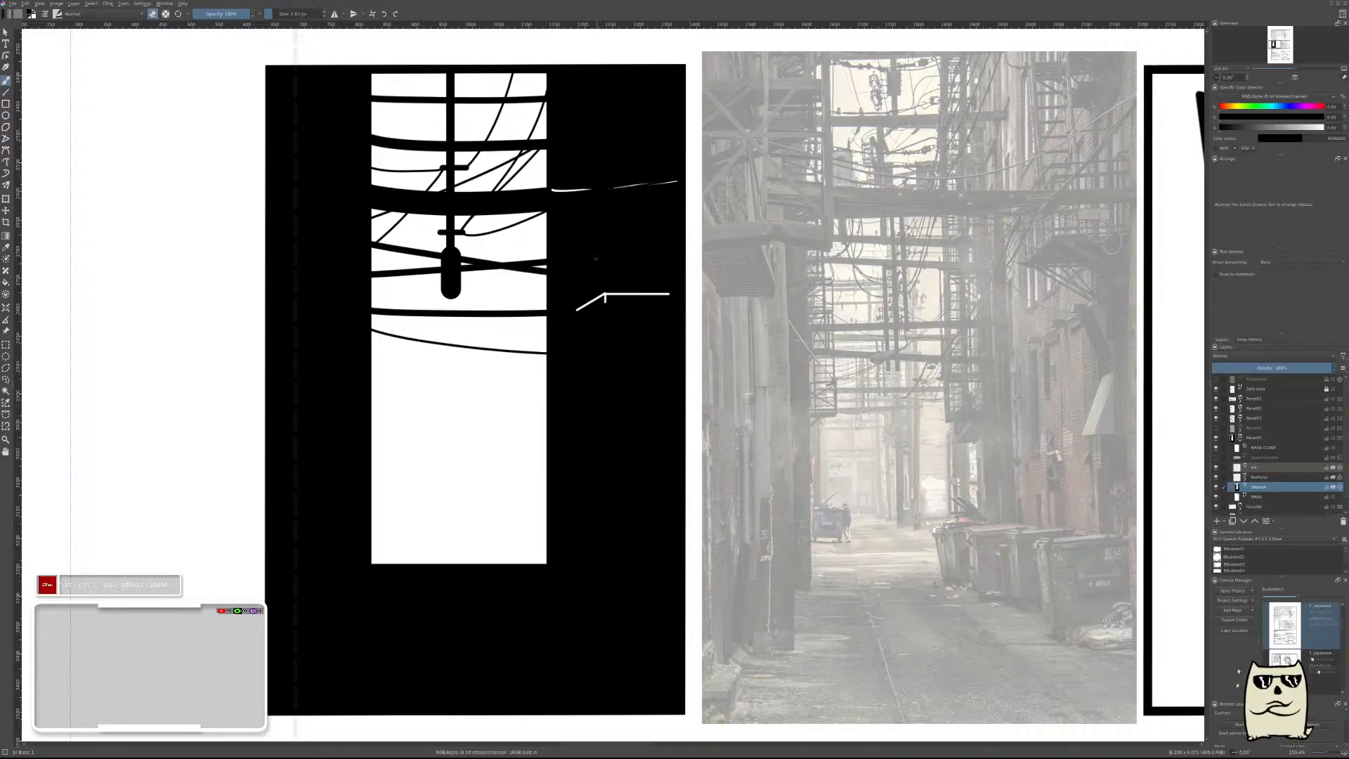
Erase four short, evenly spaced vertical white lines into the right wall just above the ledge.
key(v)
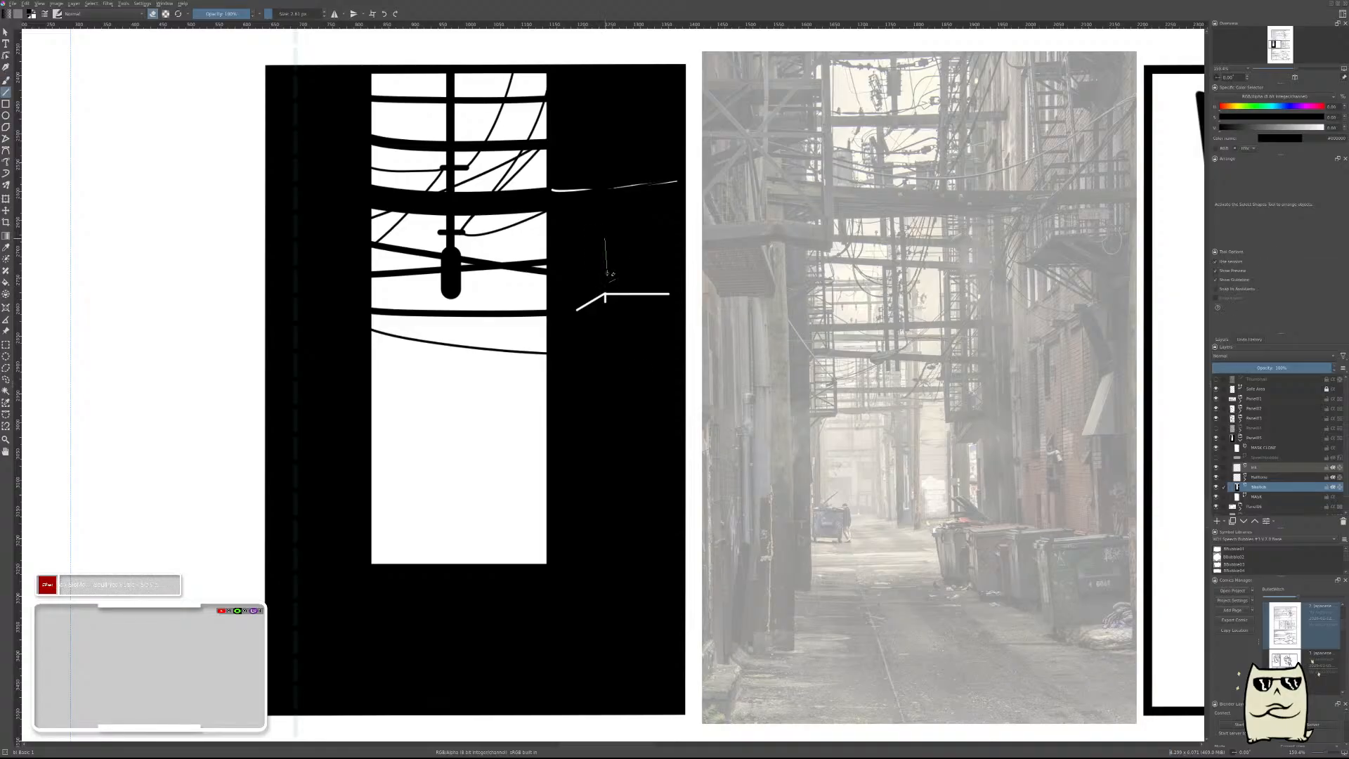
drag(607, 274, 605, 285)
key(b)
key(v)
drag(616, 239, 615, 285)
key(b)
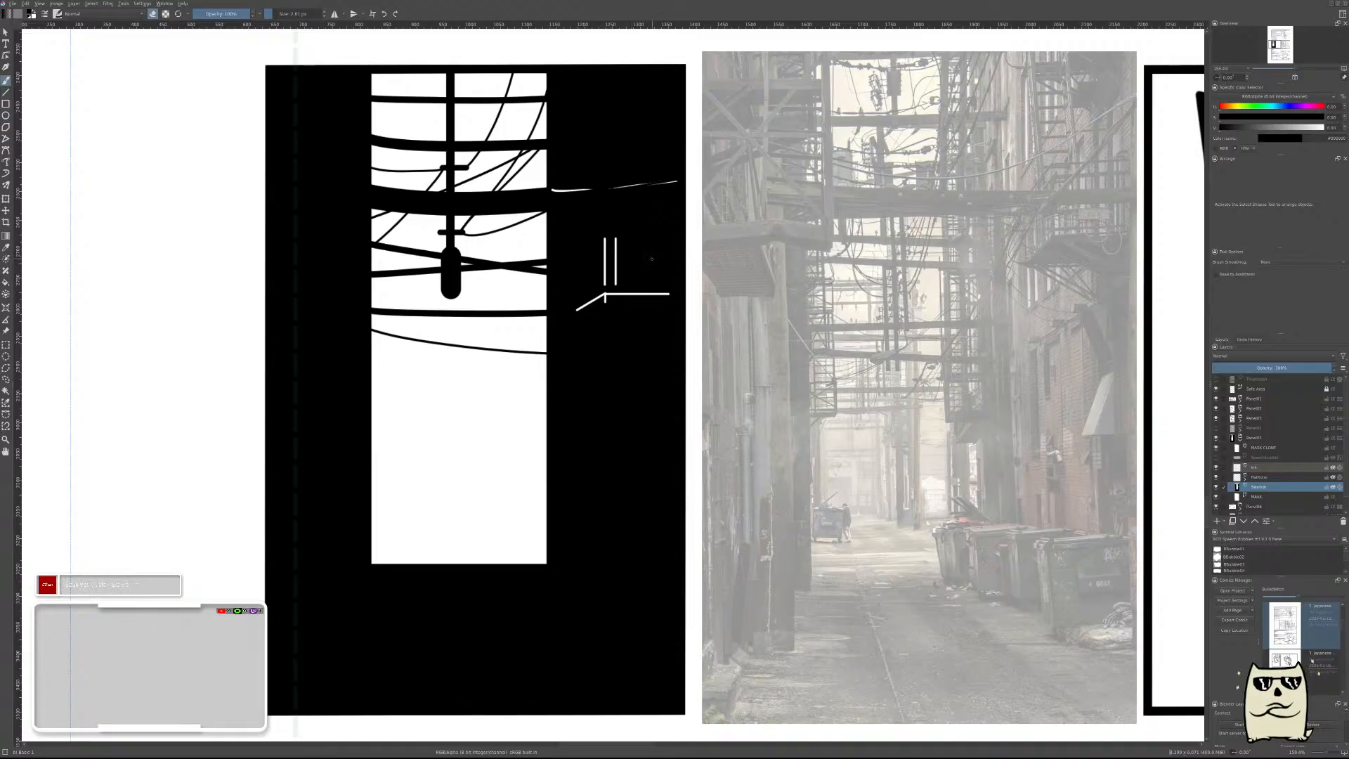
key(v)
drag(635, 266, 626, 283)
key(b)
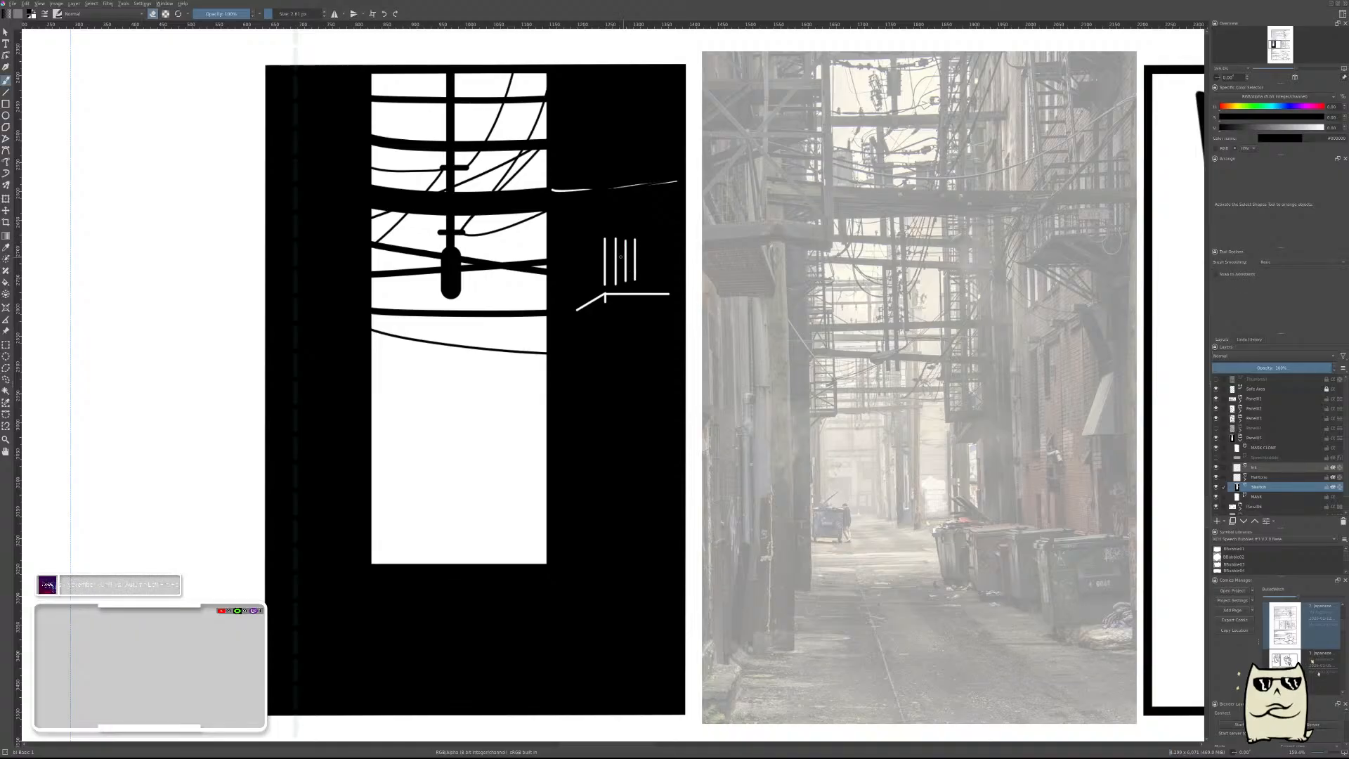
Thin the four vertical lines and the ledge's slanted and horizontal lines unevenly with black brush strokes.
scroll(618, 246, up, 2)
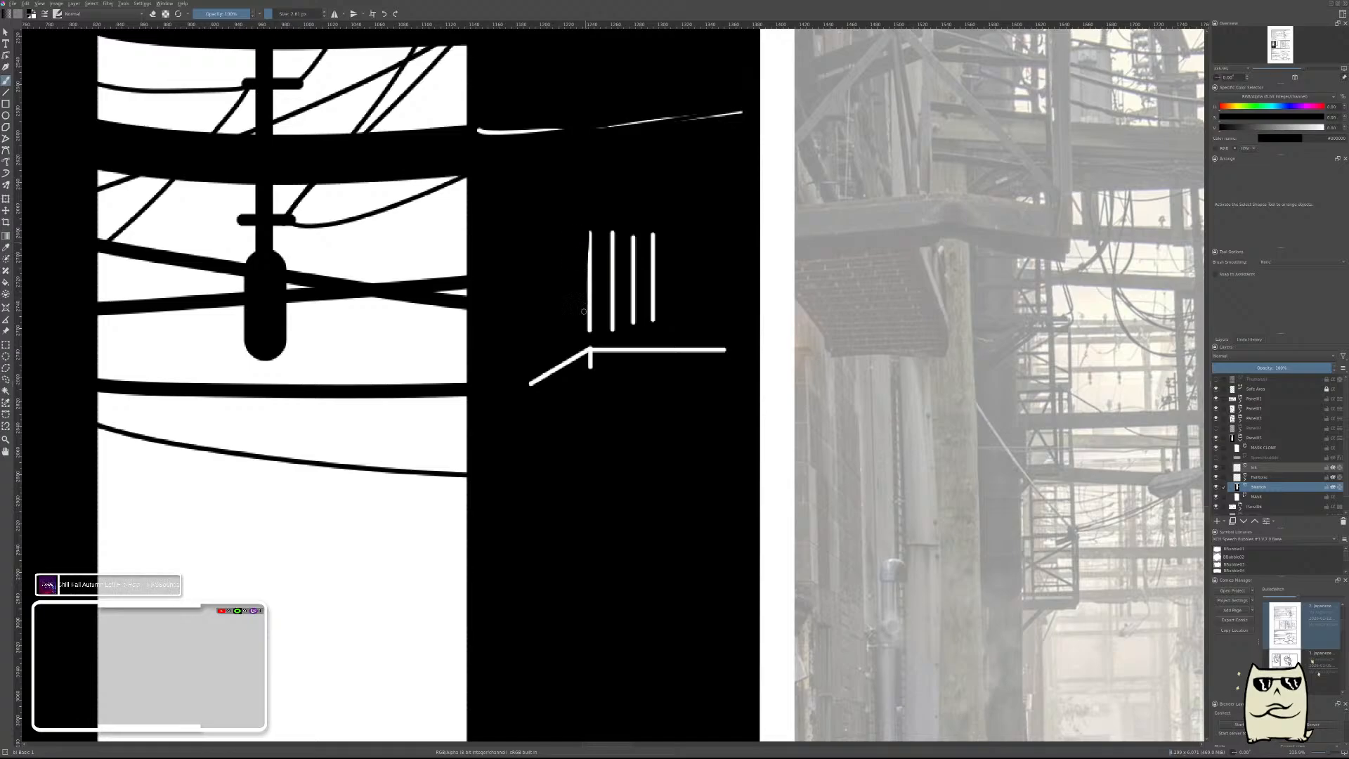
mouse_move(586, 328)
mouse_down()
mouse_move(593, 226)
mouse_move(624, 258)
mouse_move(609, 225)
mouse_move(612, 328)
mouse_move(611, 232)
mouse_move(634, 251)
mouse_move(628, 238)
mouse_move(632, 317)
mouse_move(631, 238)
mouse_move(655, 250)
mouse_move(652, 234)
mouse_move(650, 317)
mouse_up()
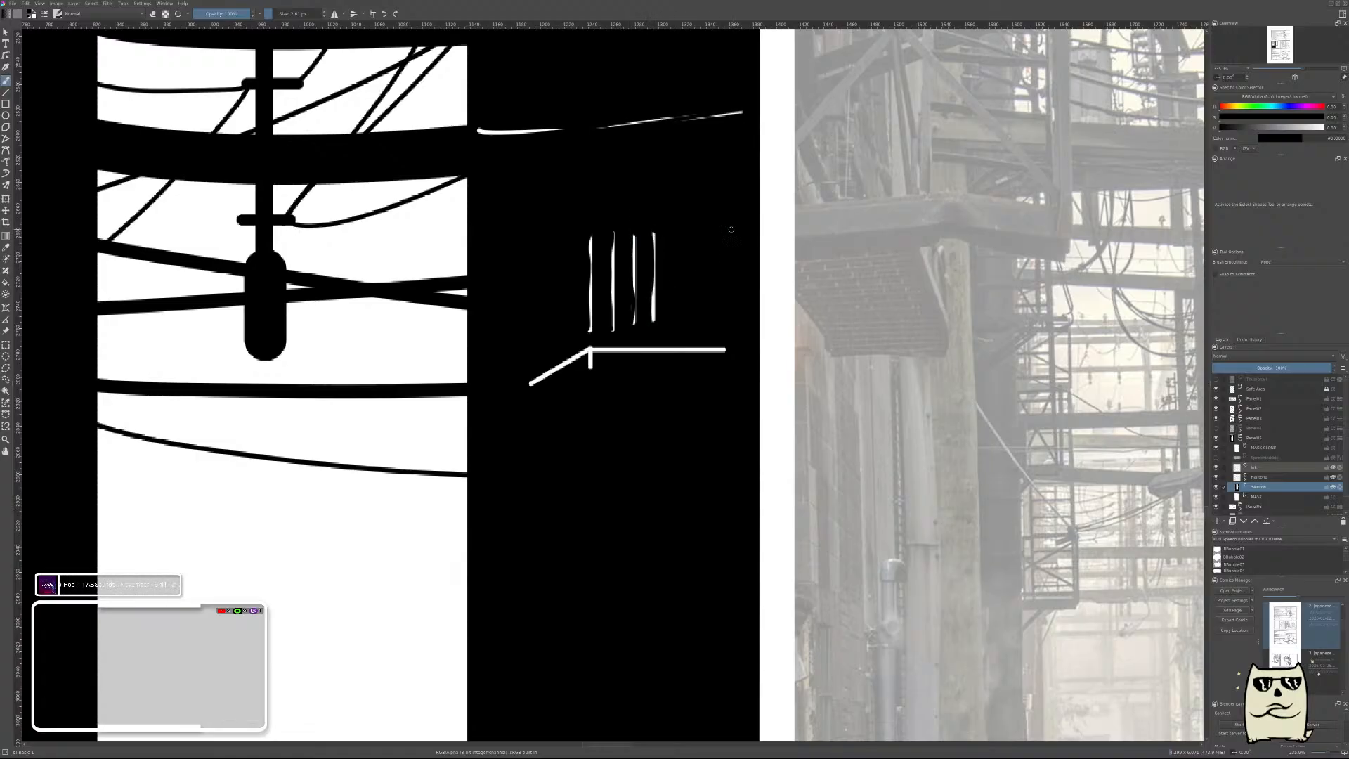
scroll(731, 230, down, 4)
scroll(715, 287, up, 2)
scroll(729, 261, up, 2)
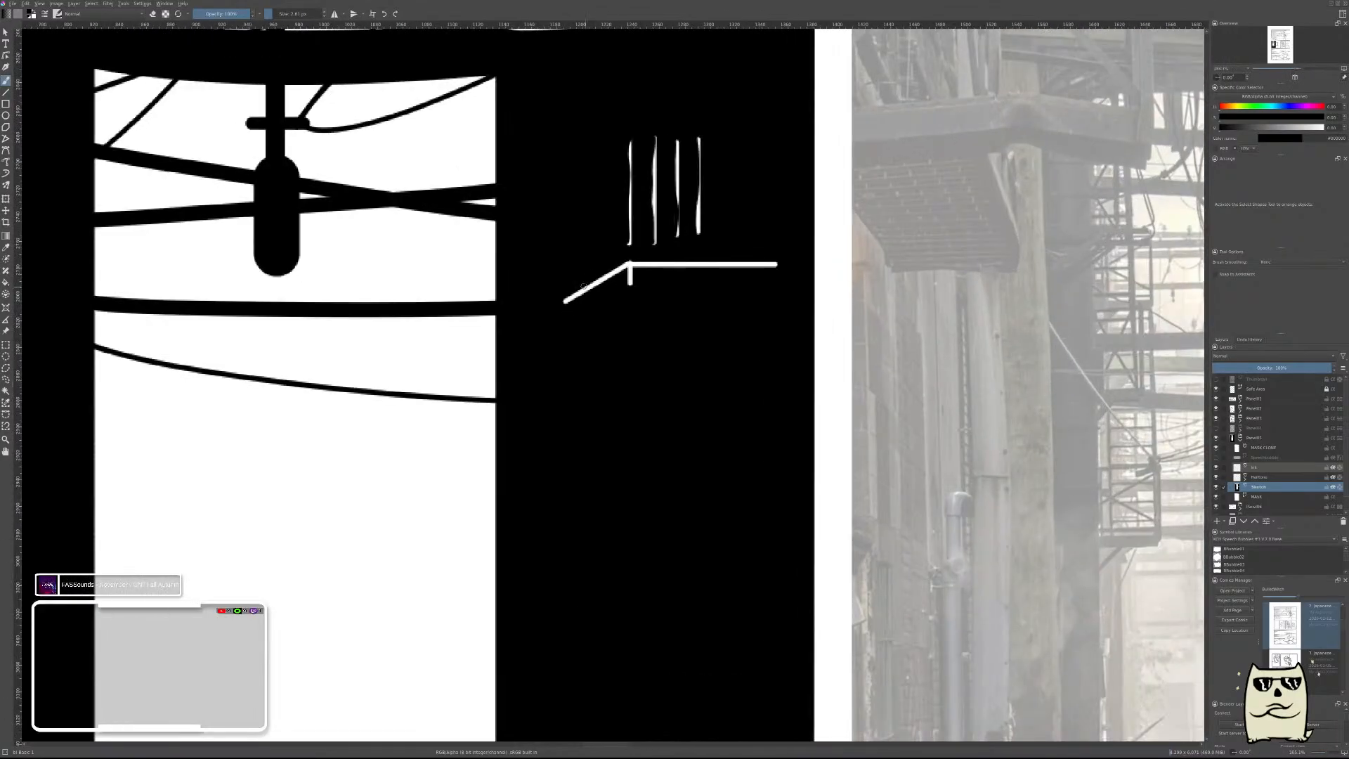
drag(630, 263, 551, 307)
drag(629, 263, 782, 263)
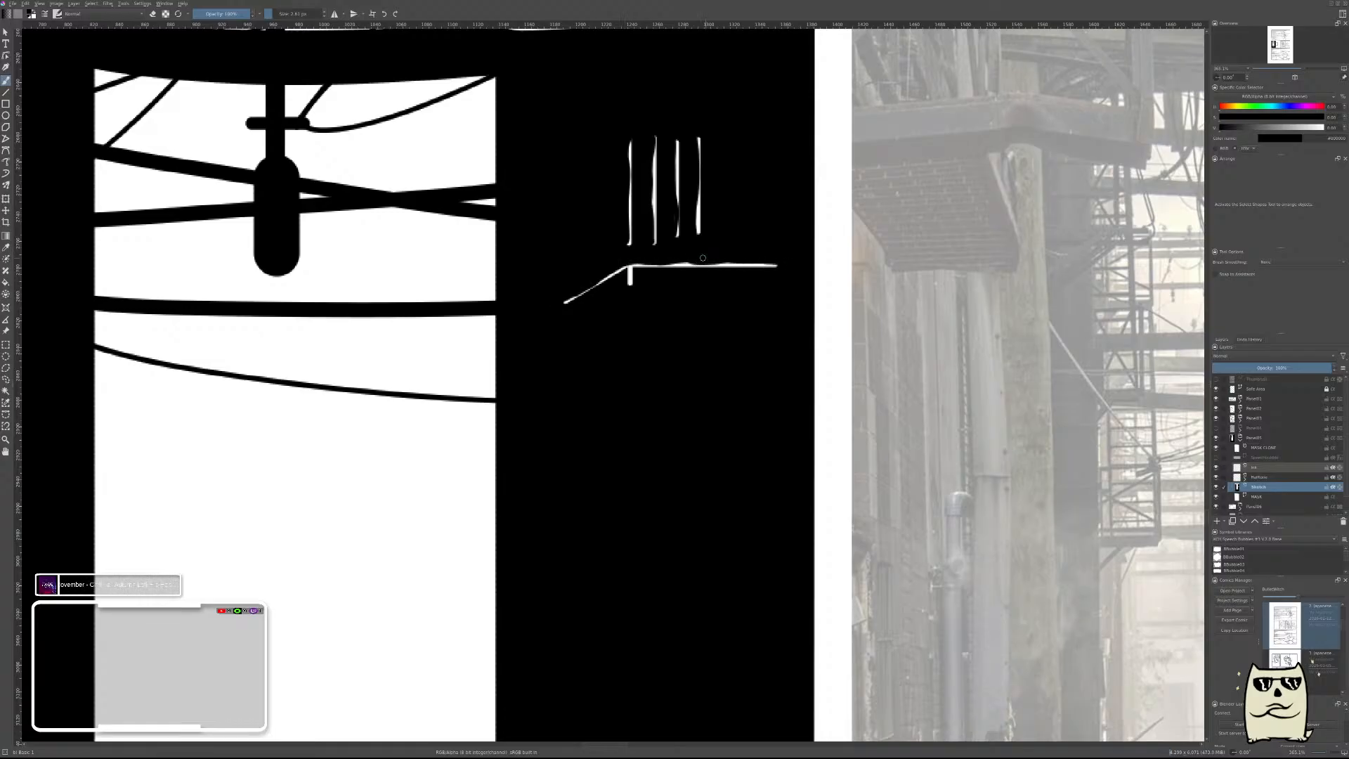
scroll(702, 258, down, 5)
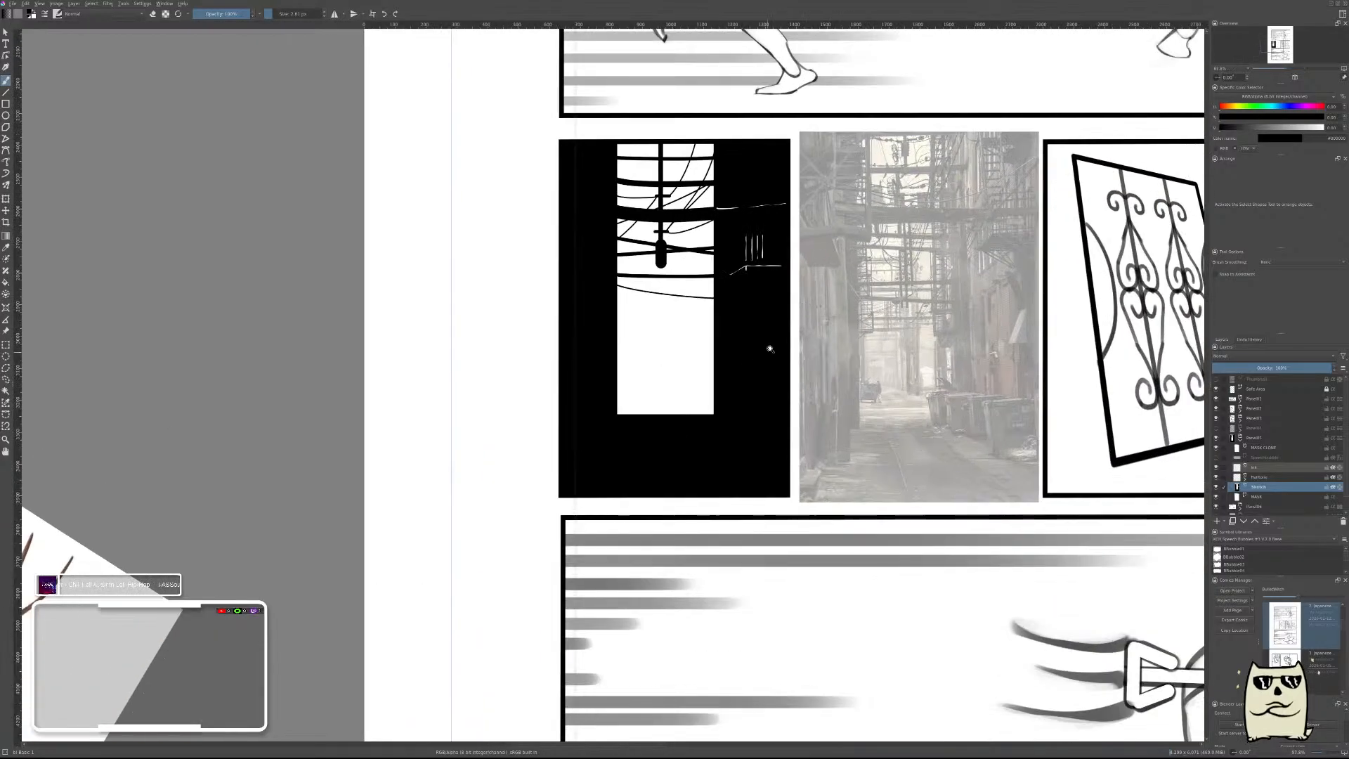
scroll(770, 349, up, 2)
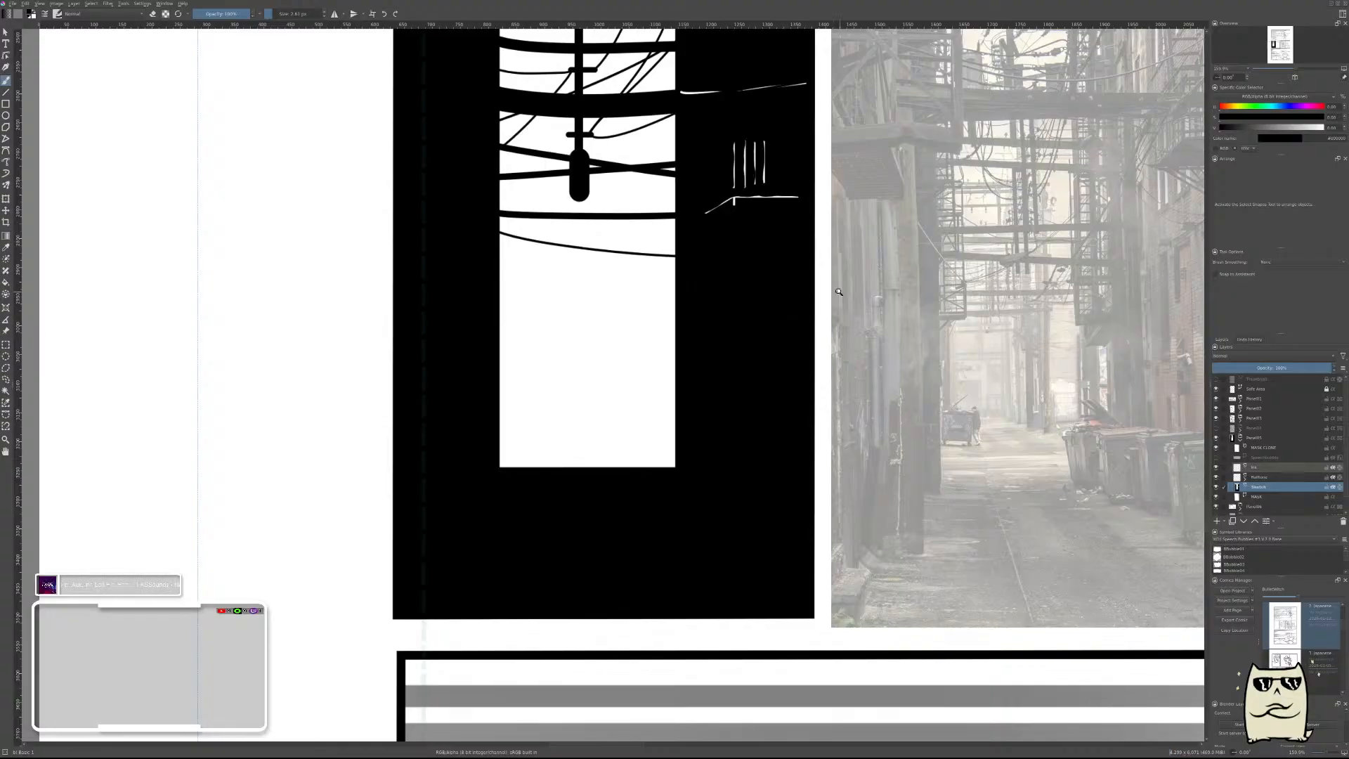
drag(775, 353, 653, 352)
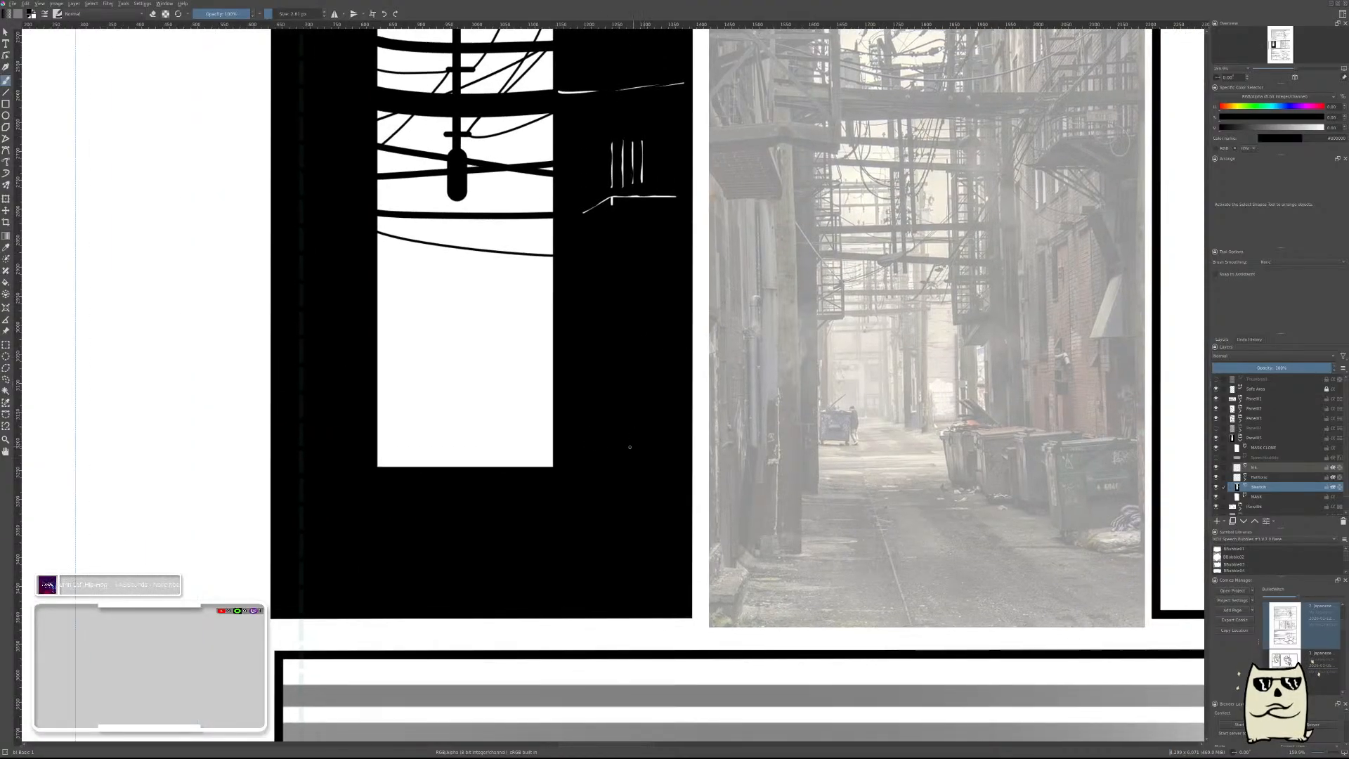
Outline a dumpster lid at the right wall's base, black over the bright opening and white over the dark wall.
scroll(552, 424, up, 2)
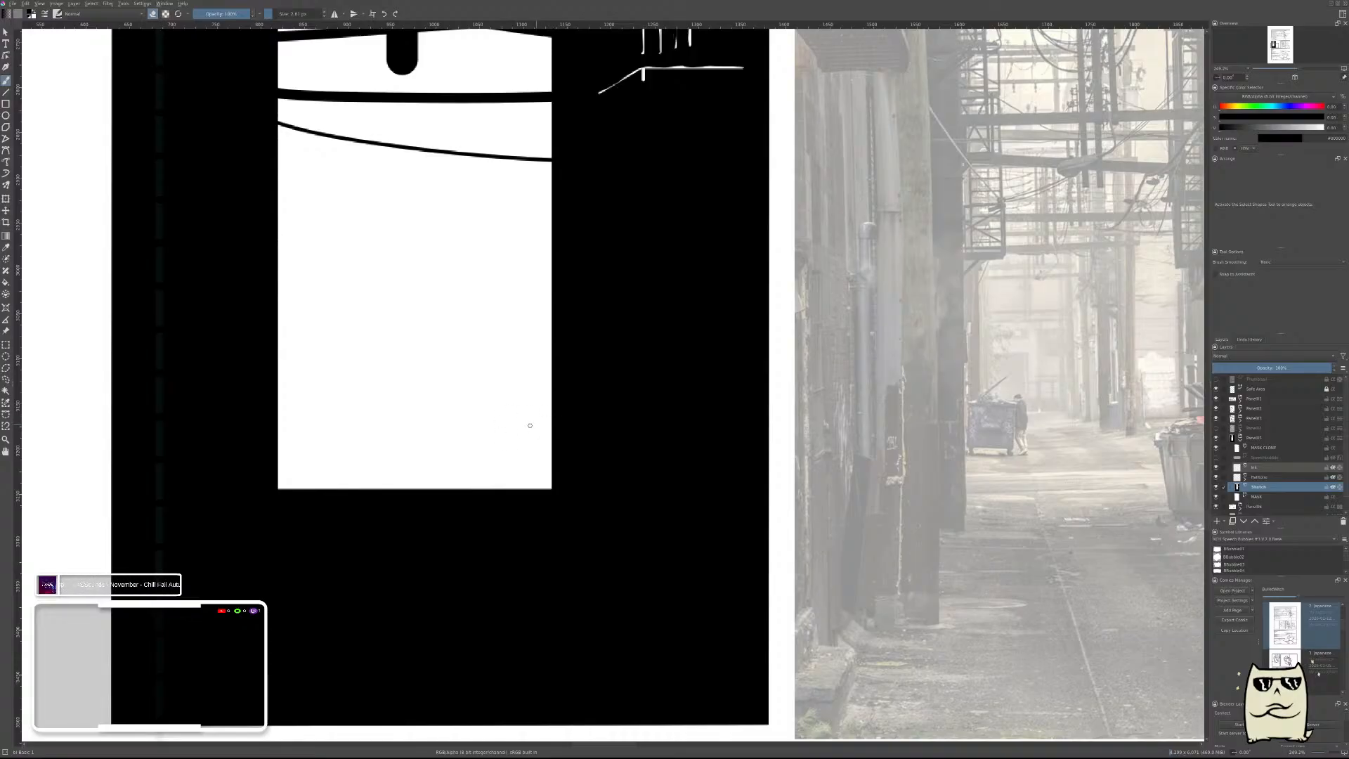
mouse_move(546, 413)
mouse_down()
mouse_move(482, 433)
mouse_move(627, 456)
mouse_up()
key(ctrl+z)
key(ctrl+z)
drag(587, 446, 620, 438)
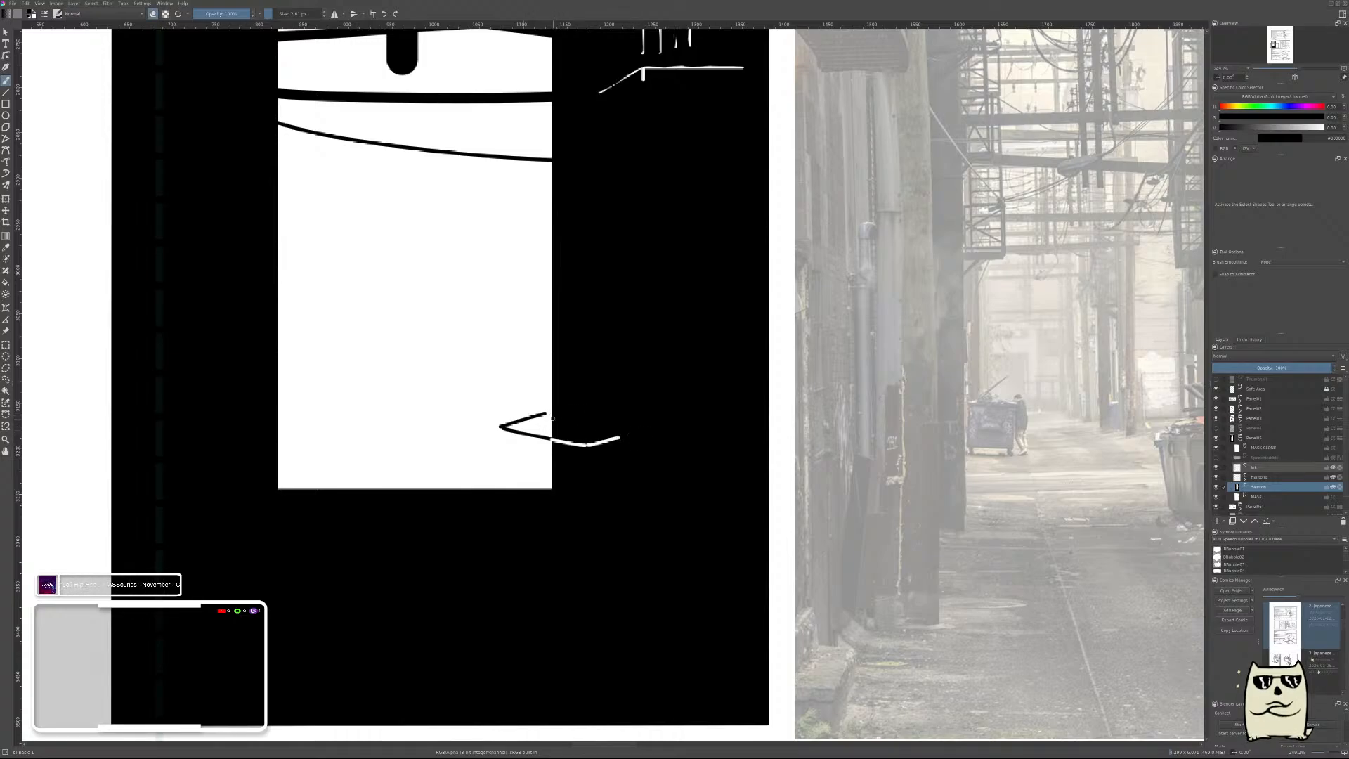
drag(548, 412, 620, 428)
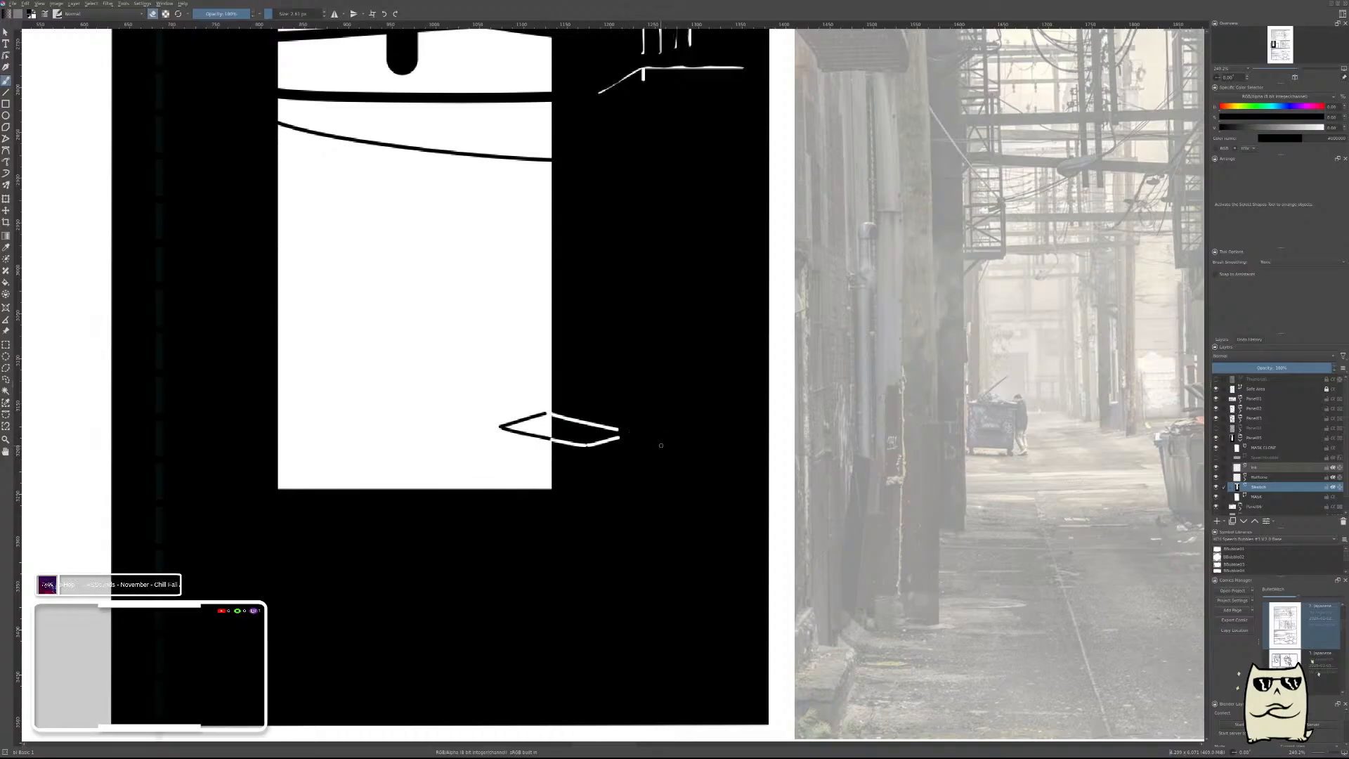
Fill the lid's part over the bright opening with black and trim its edges into a clean pointed tip.
scroll(559, 437, up, 2)
key(e)
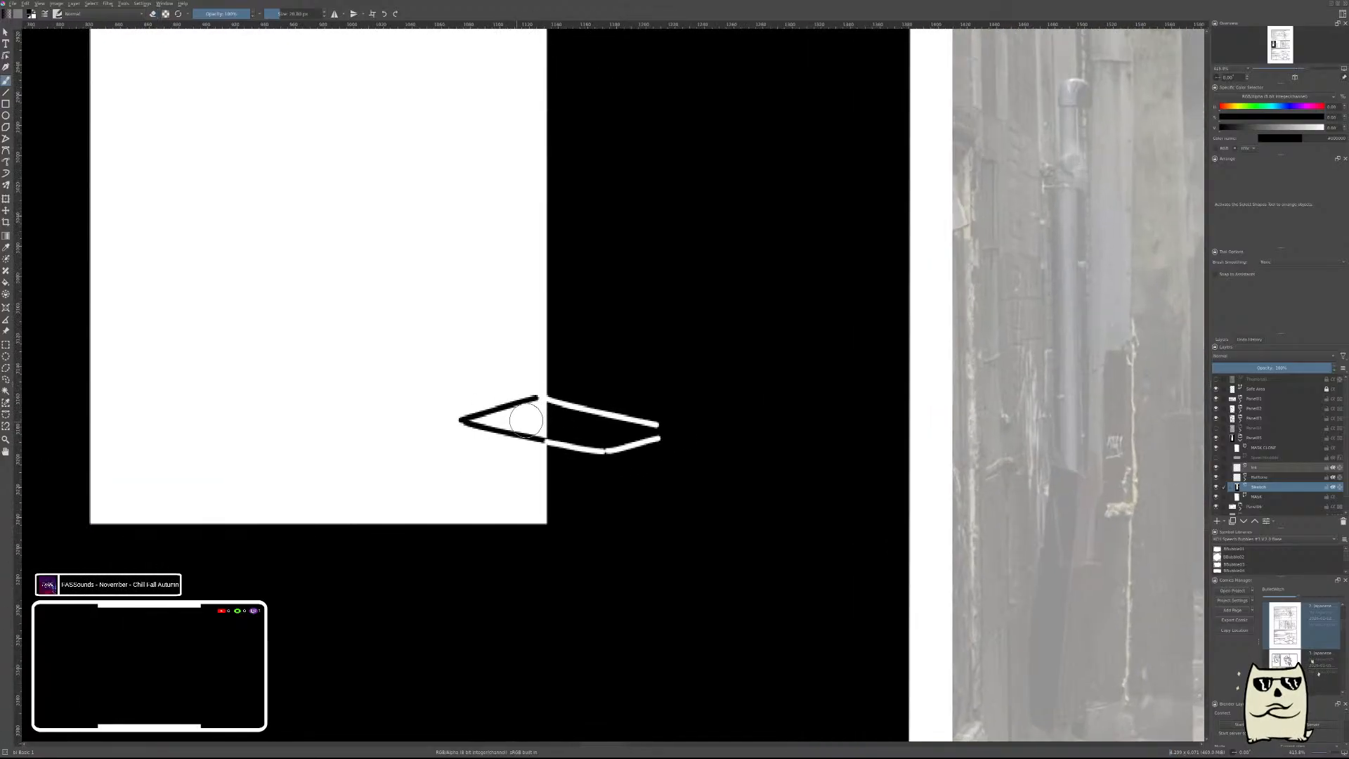
key(bracketleft)
mouse_move(476, 420)
mouse_down()
mouse_move(503, 417)
mouse_move(485, 420)
mouse_up()
drag(539, 390, 455, 423)
key(e)
drag(533, 378, 398, 434)
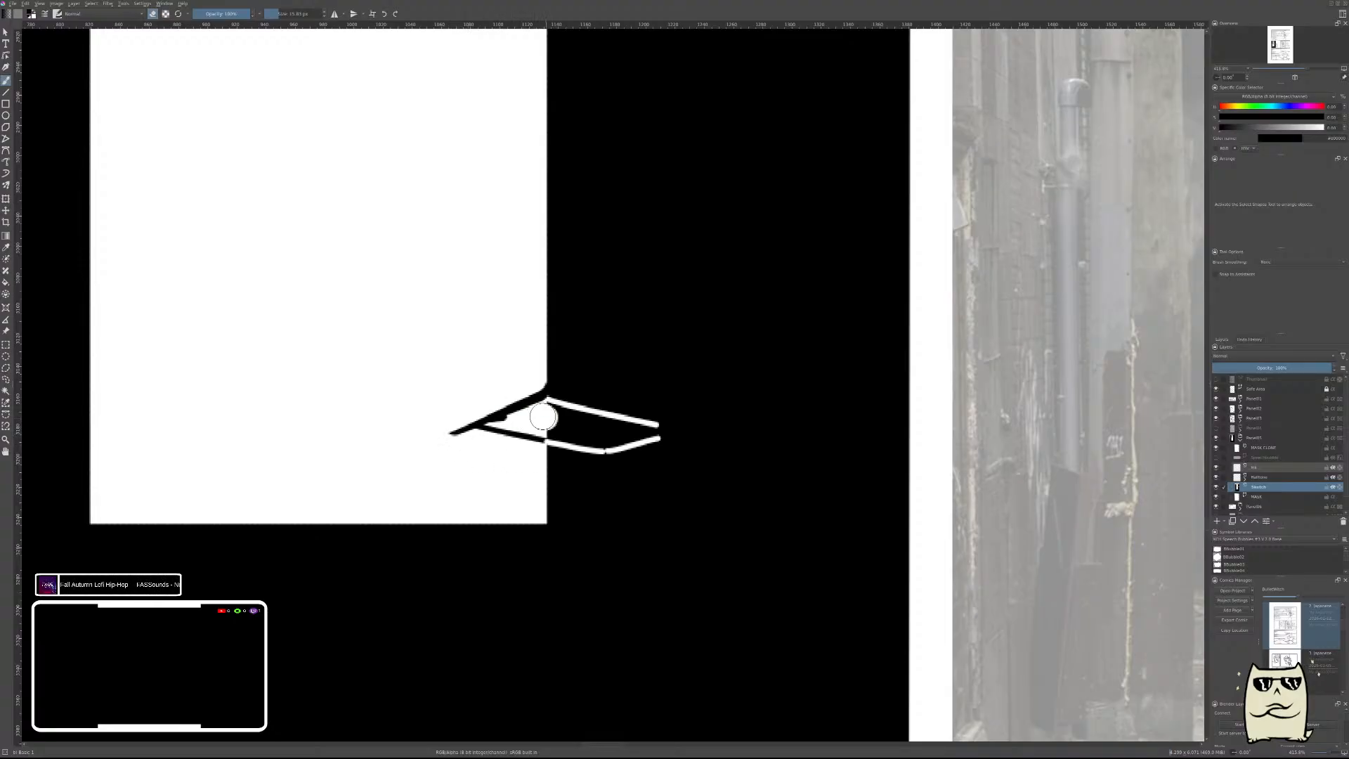
mouse_move(543, 416)
mouse_down()
mouse_move(500, 421)
mouse_move(544, 429)
mouse_move(466, 422)
mouse_move(522, 386)
mouse_move(468, 419)
mouse_move(522, 453)
mouse_move(377, 433)
mouse_up()
key(e)
key(e)
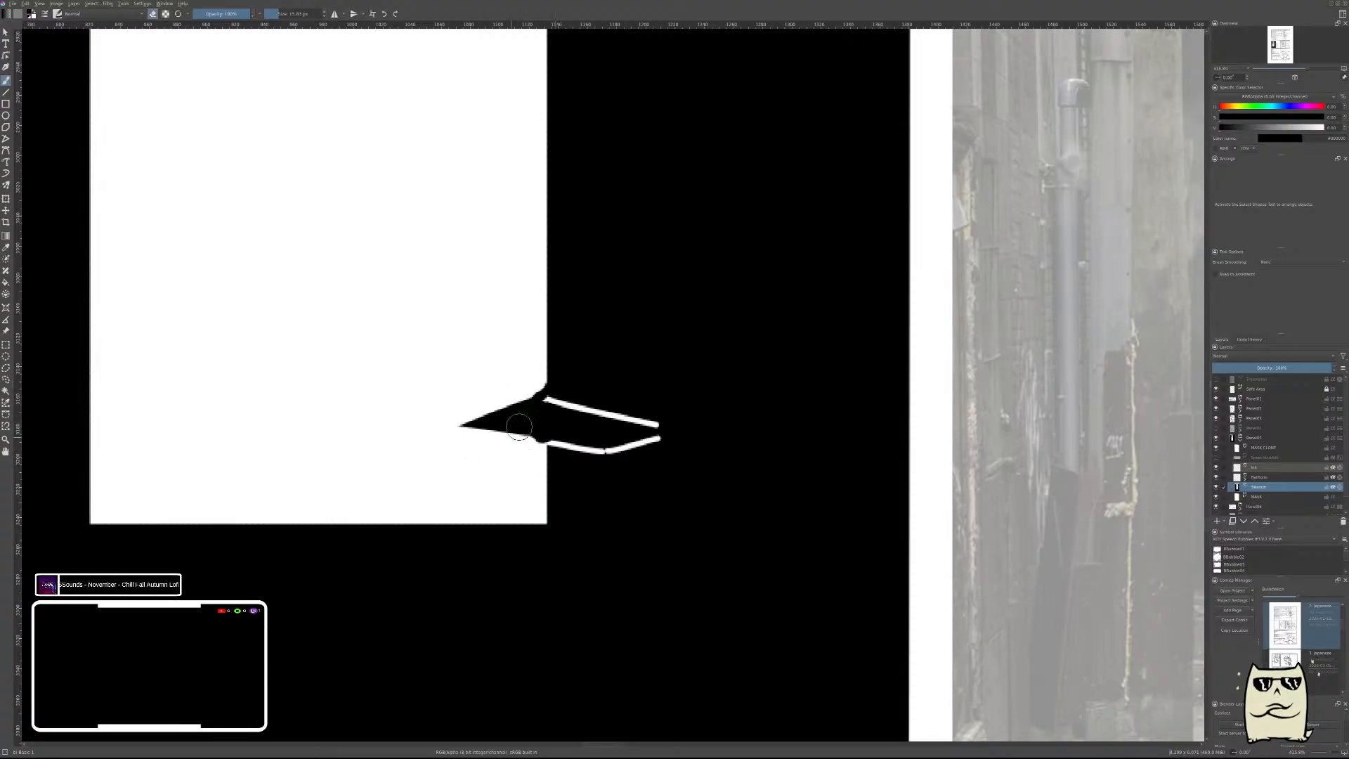
Paint the dumpster's side black from the lid's tip down to the ground and fill the gap beneath the lid.
scroll(738, 334, down, 5)
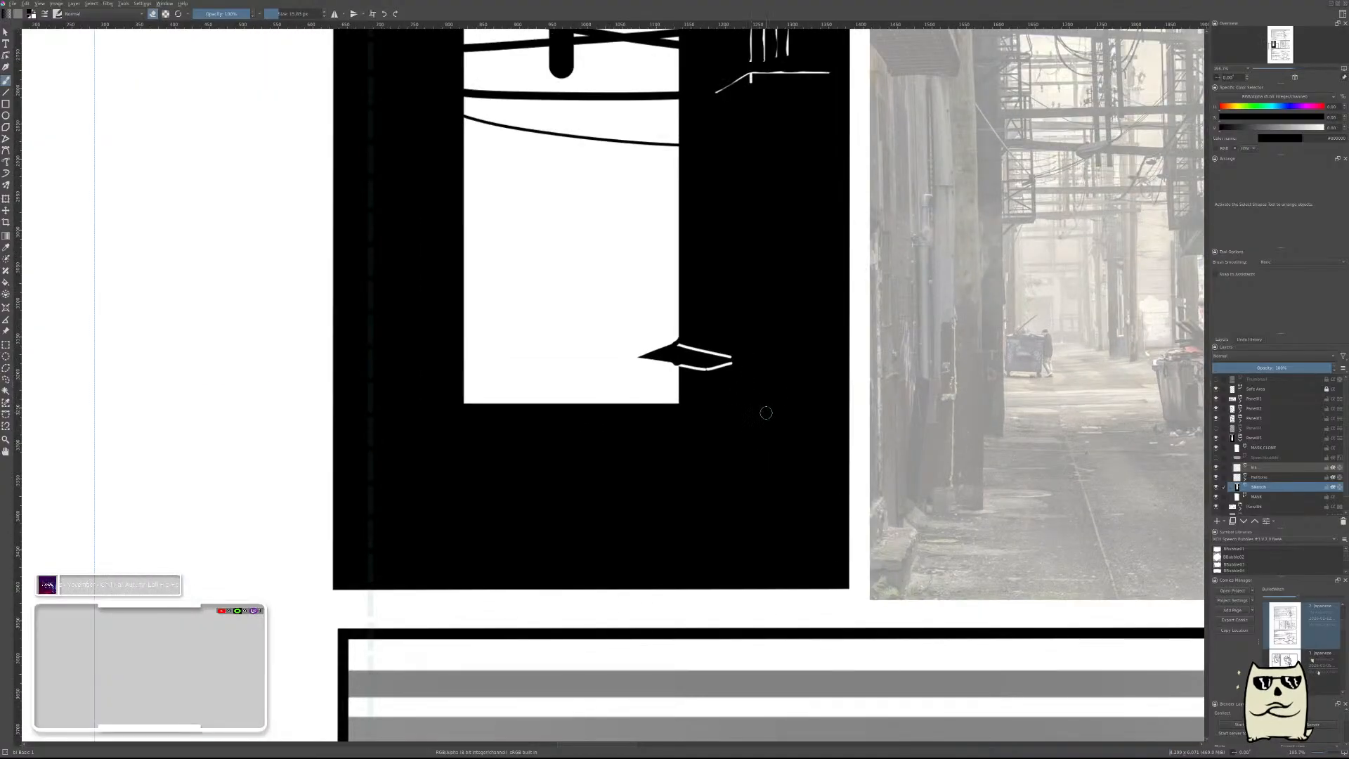
scroll(644, 392, up, 4)
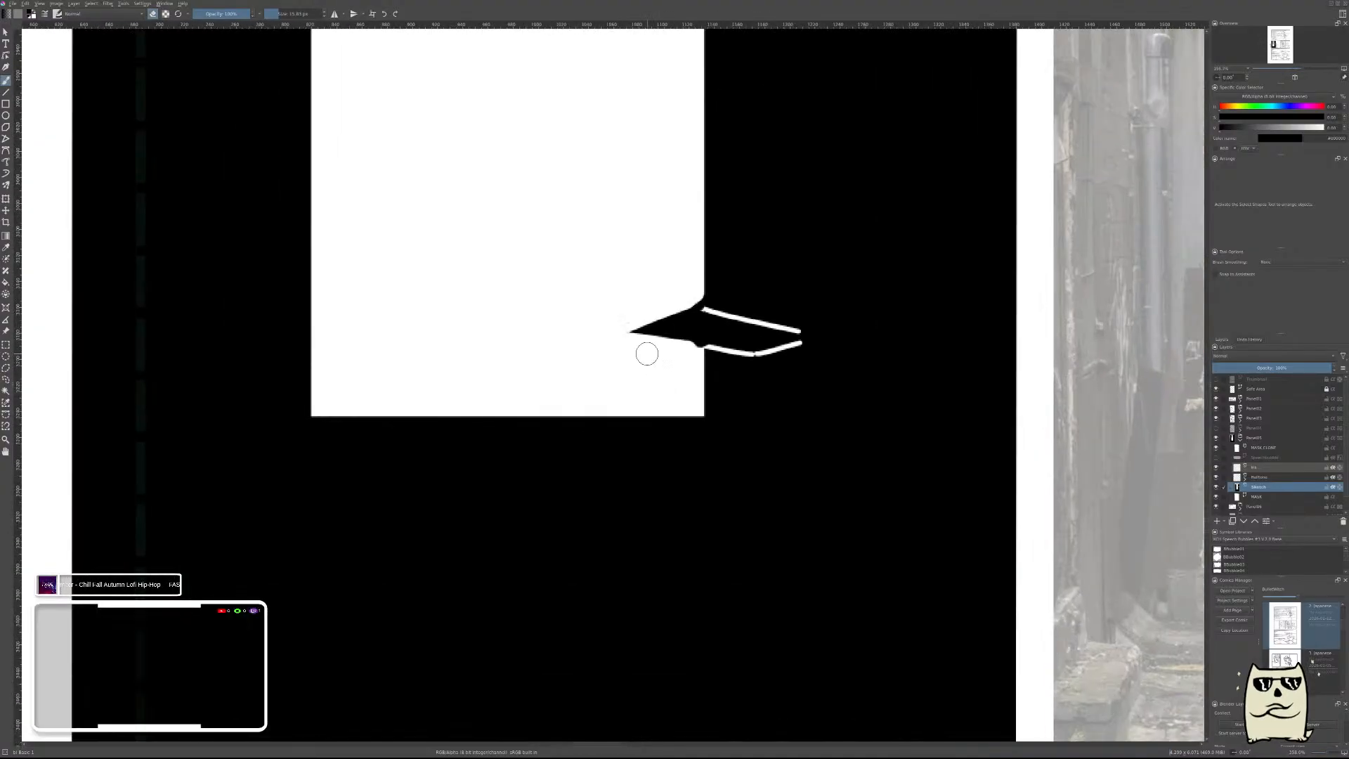
drag(635, 339, 637, 414)
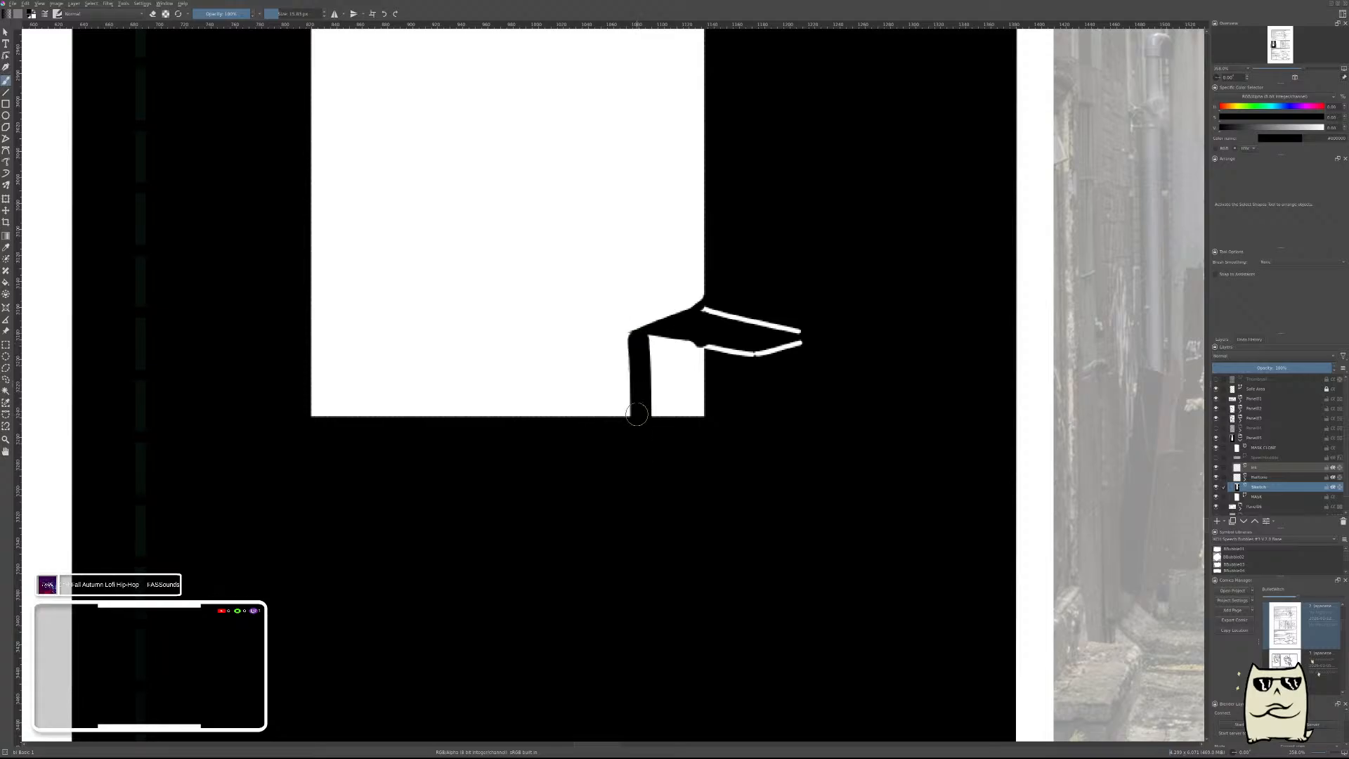
mouse_move(657, 349)
mouse_down()
mouse_move(660, 430)
mouse_move(664, 334)
mouse_move(660, 435)
mouse_move(675, 348)
mouse_move(697, 440)
mouse_move(698, 388)
mouse_up()
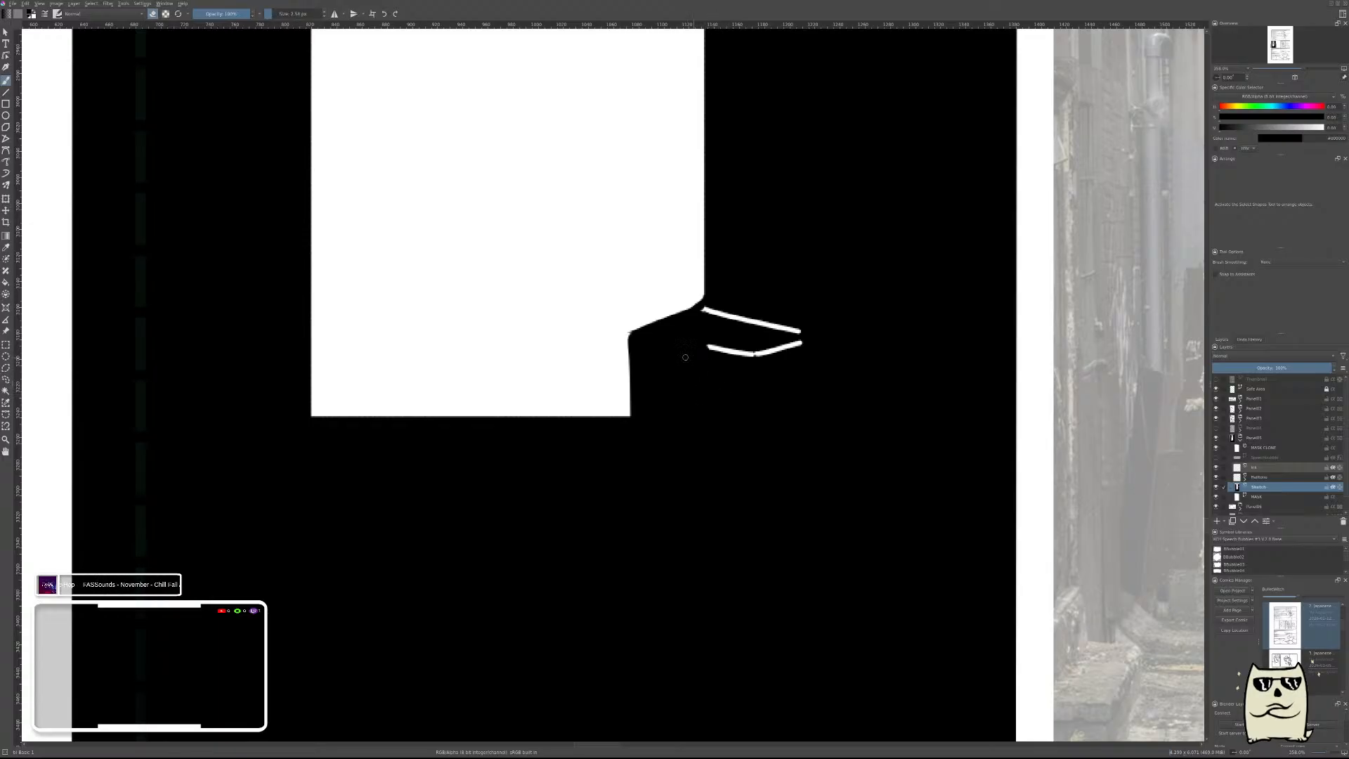
In mirrored view, erase a white line along the lid's front edge and a vertical corner line down the dumpster's body.
key(m)
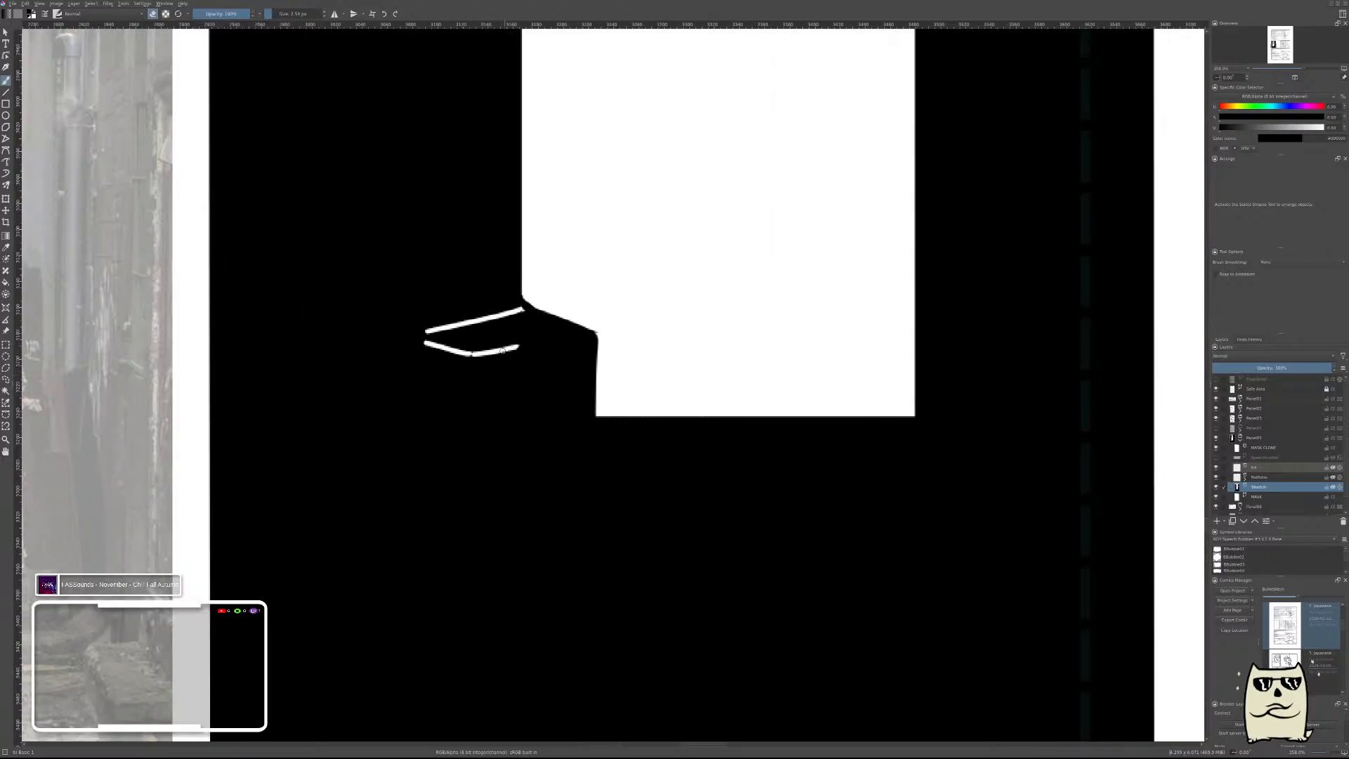
drag(505, 349, 586, 335)
key(ctrl+z)
key(ctrl+z)
drag(475, 354, 471, 426)
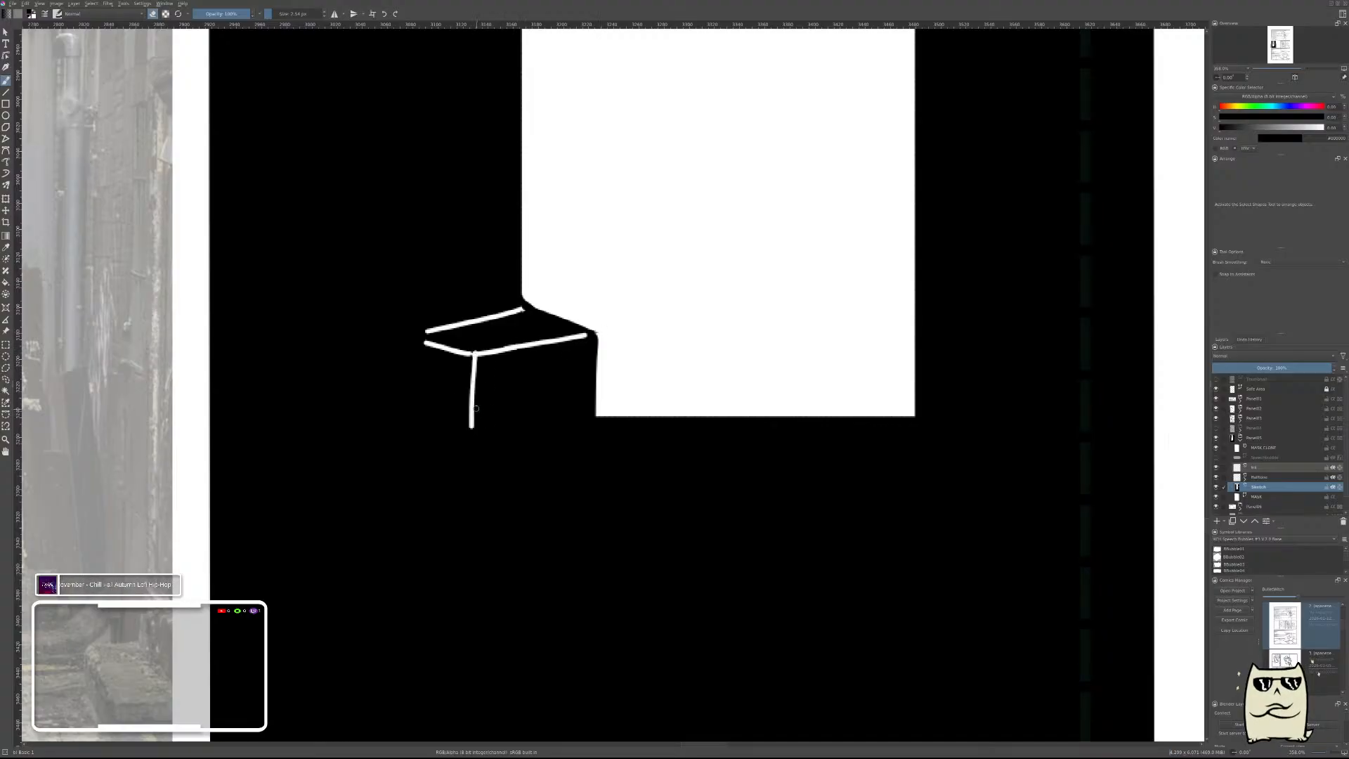
Thin the dumpster's white lid and corner lines unevenly with black strokes, and restore the unmirrored view.
key(ctrl+z)
drag(419, 331, 521, 308)
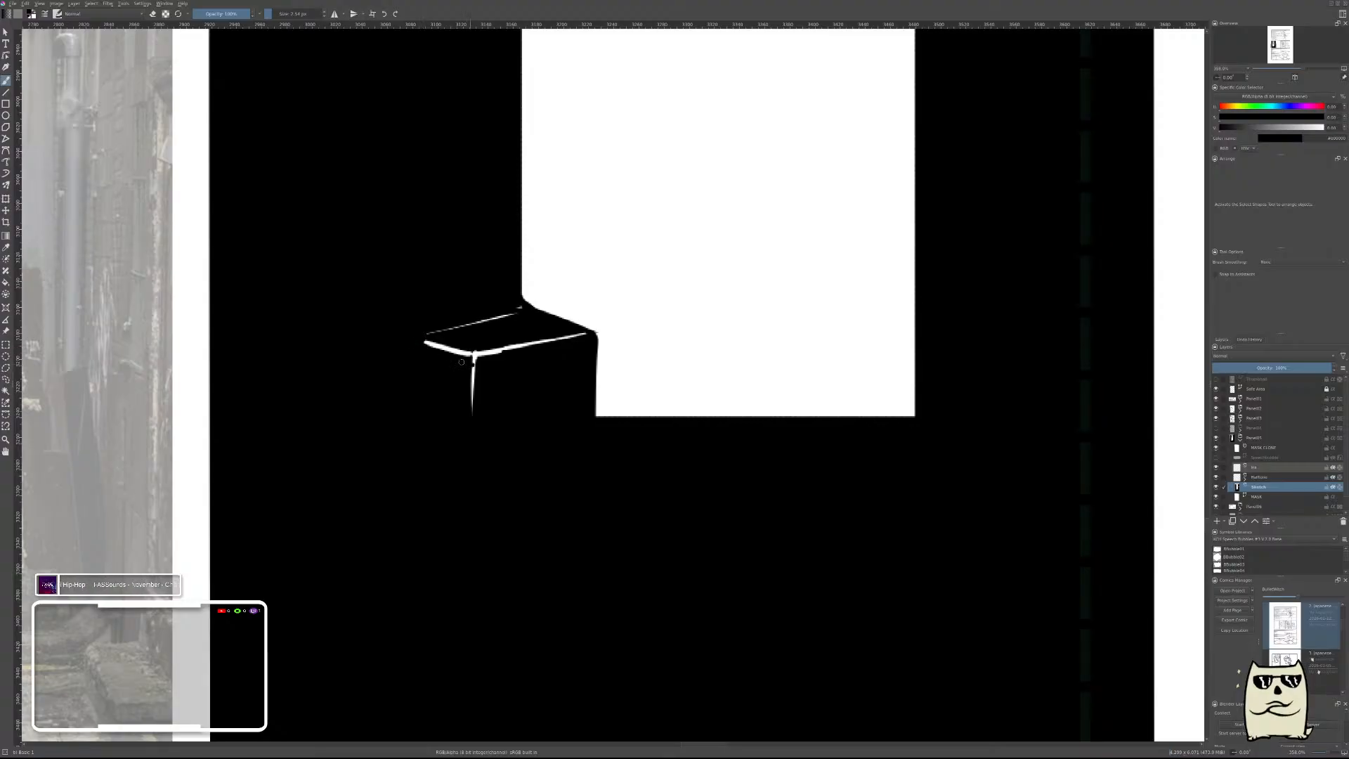
drag(422, 344, 461, 353)
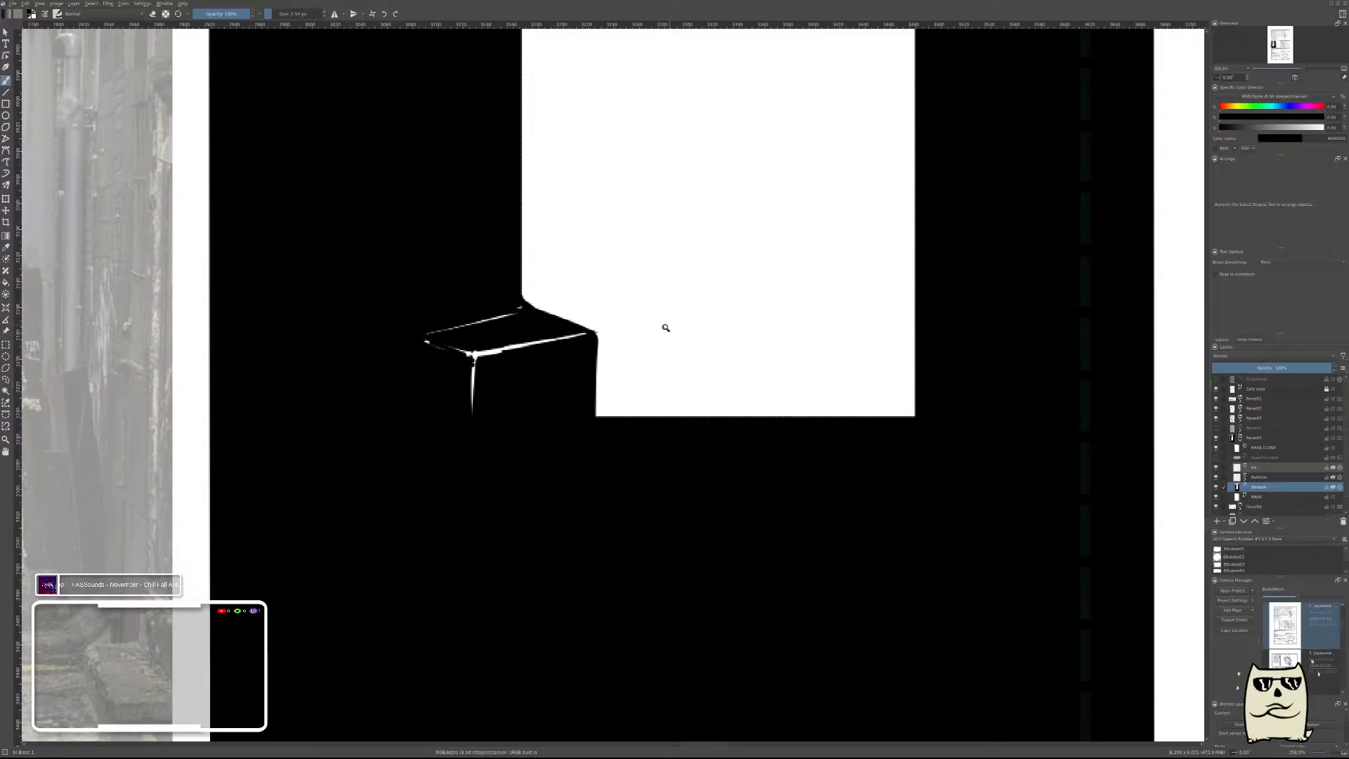
scroll(666, 325, down, 5)
key(m)
drag(618, 330, 822, 364)
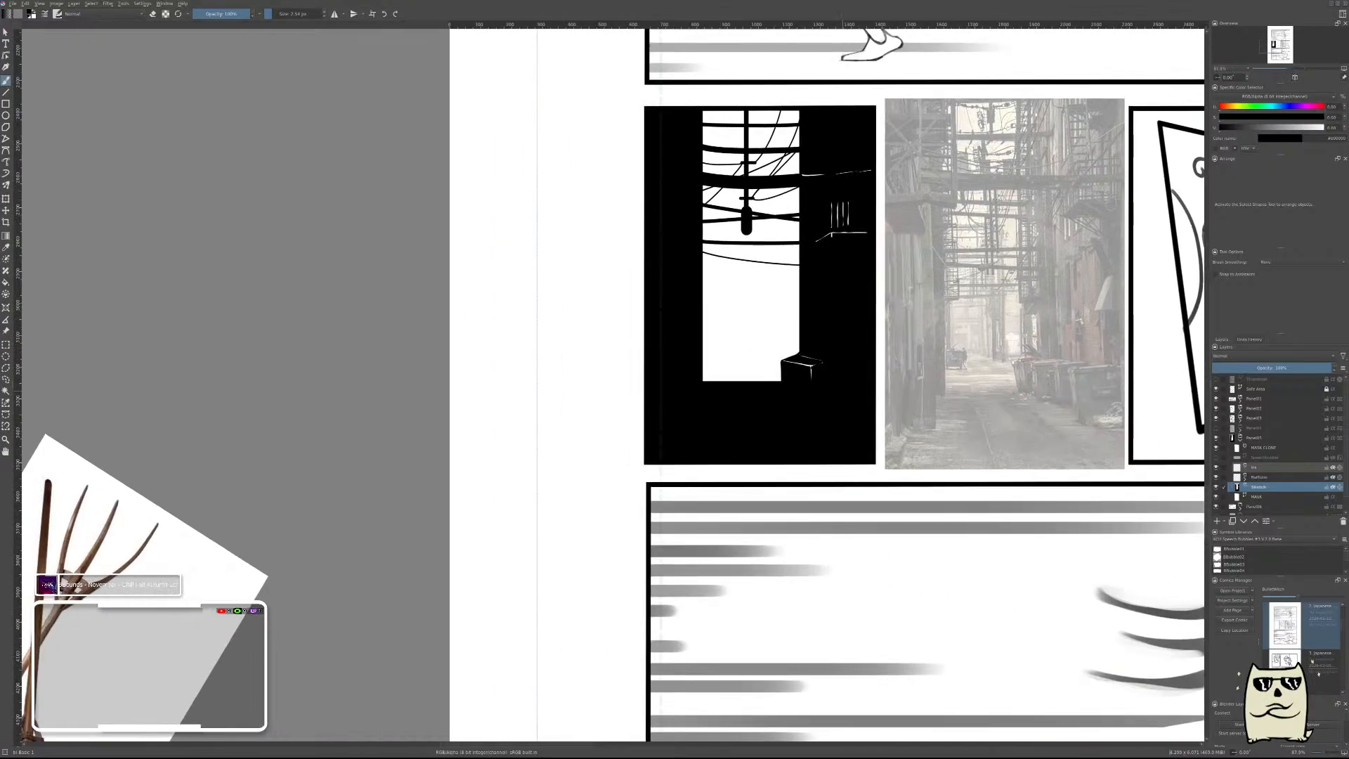
Erase a small white V beside the first dumpster for the next one's rear edges and thin it with black.
scroll(824, 364, up, 3)
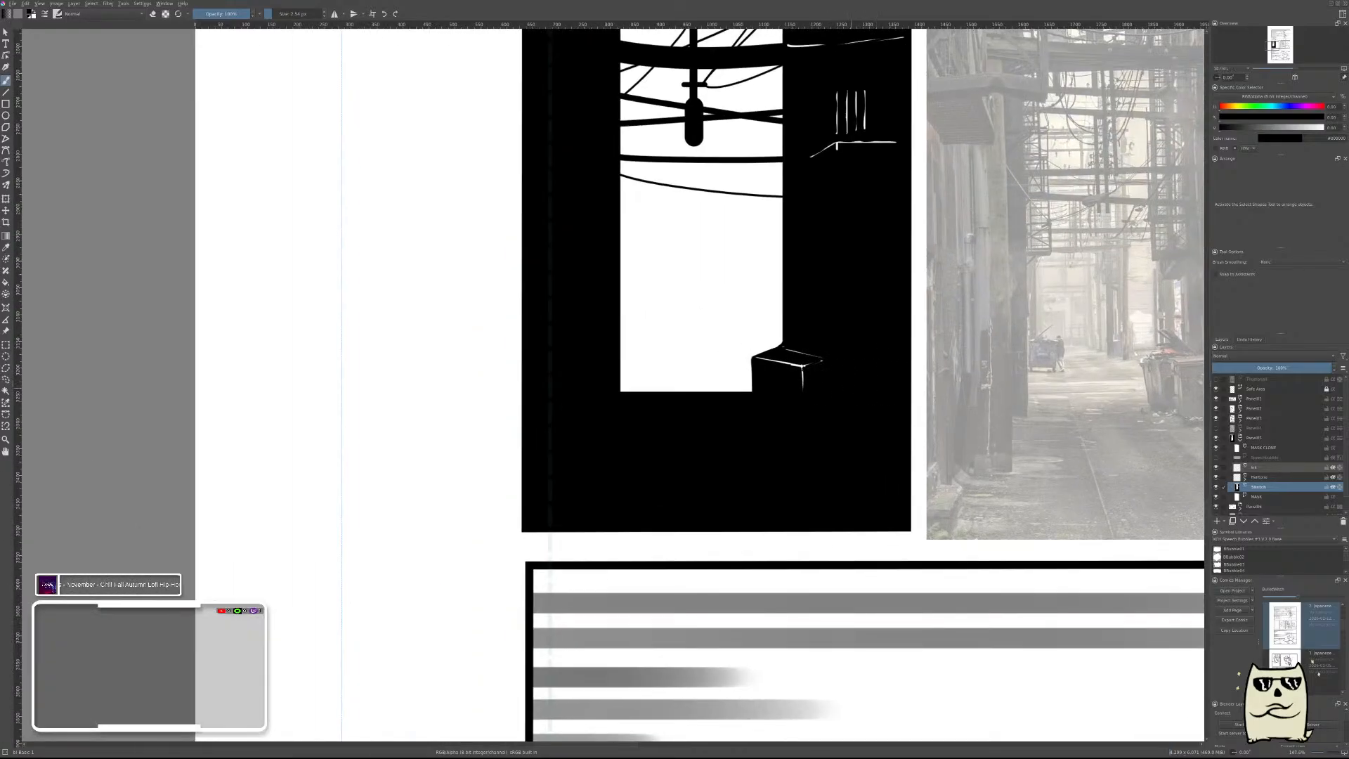
scroll(848, 385, up, 3)
drag(939, 403, 667, 434)
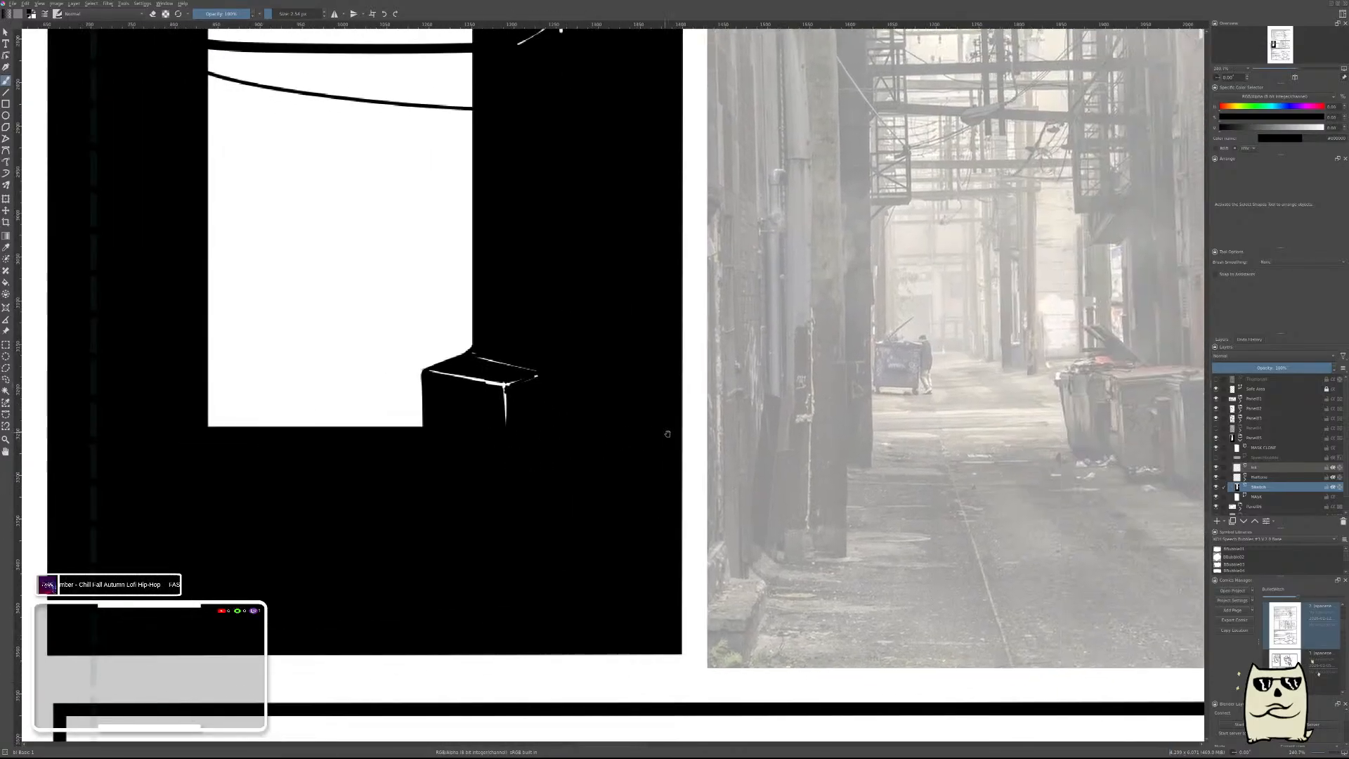
scroll(590, 387, up, 3)
mouse_move(596, 371)
mouse_down()
mouse_move(513, 393)
mouse_move(597, 374)
mouse_up()
key(e)
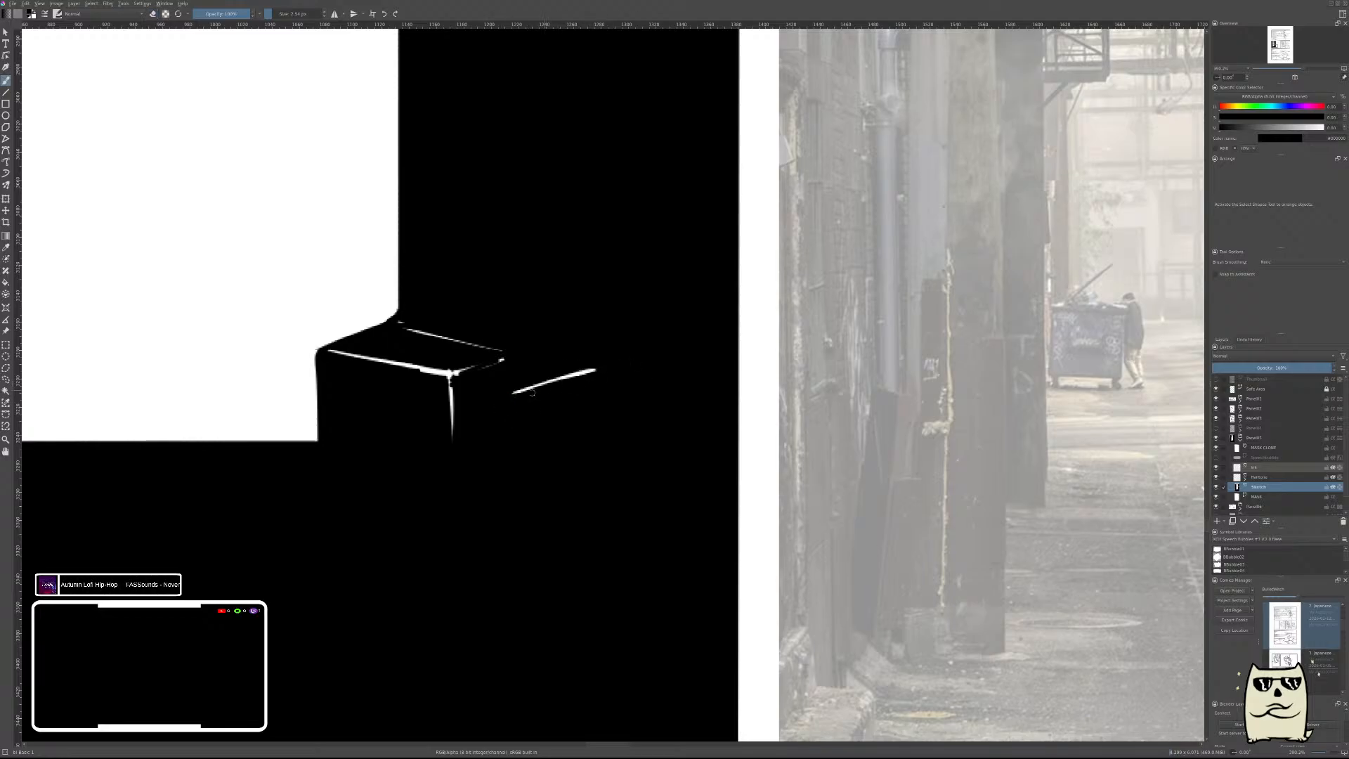
key(e)
mouse_move(517, 394)
mouse_down()
mouse_move(597, 422)
mouse_move(453, 429)
mouse_up()
key(e)
key(e)
key(ctrl+z)
Add a longer rising white line below the small V and a downward slant from its left end, both thinned with black.
drag(650, 393, 500, 425)
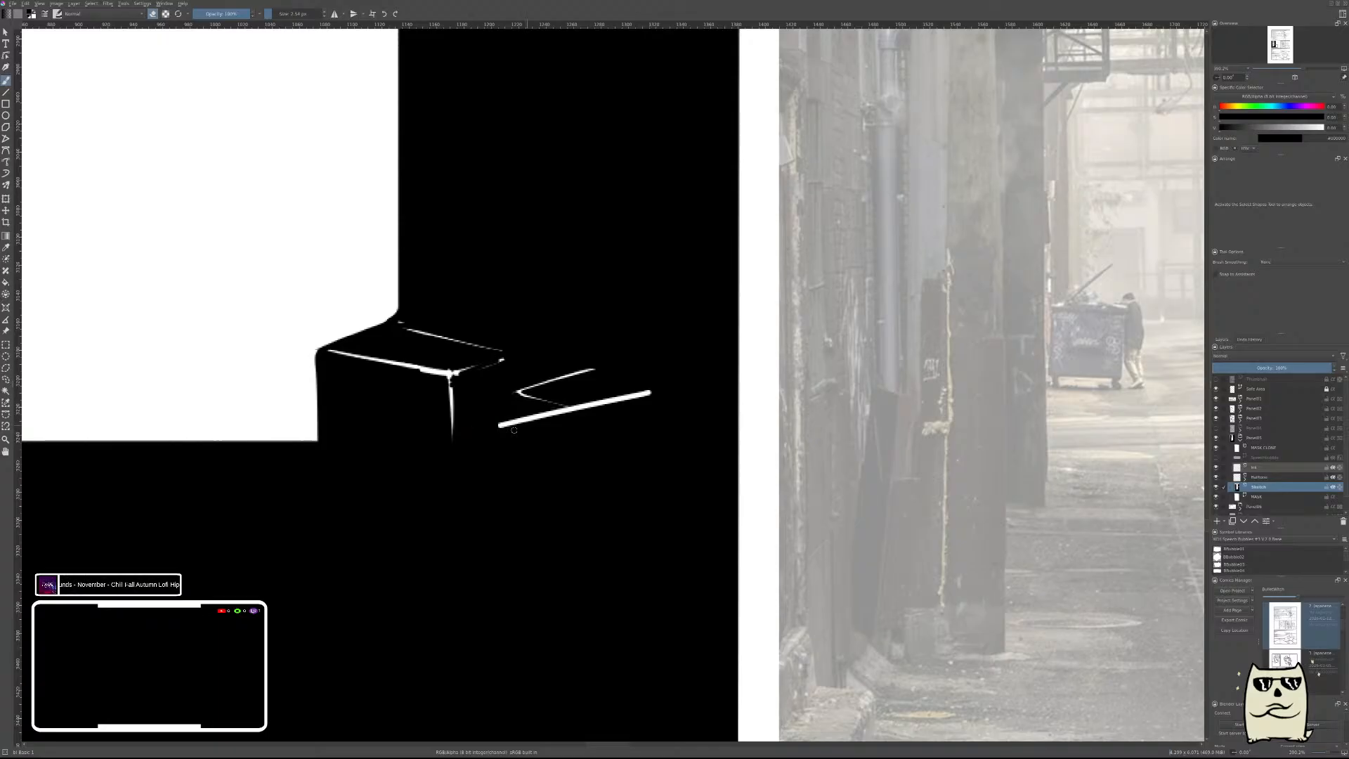
key(e)
drag(650, 398, 498, 428)
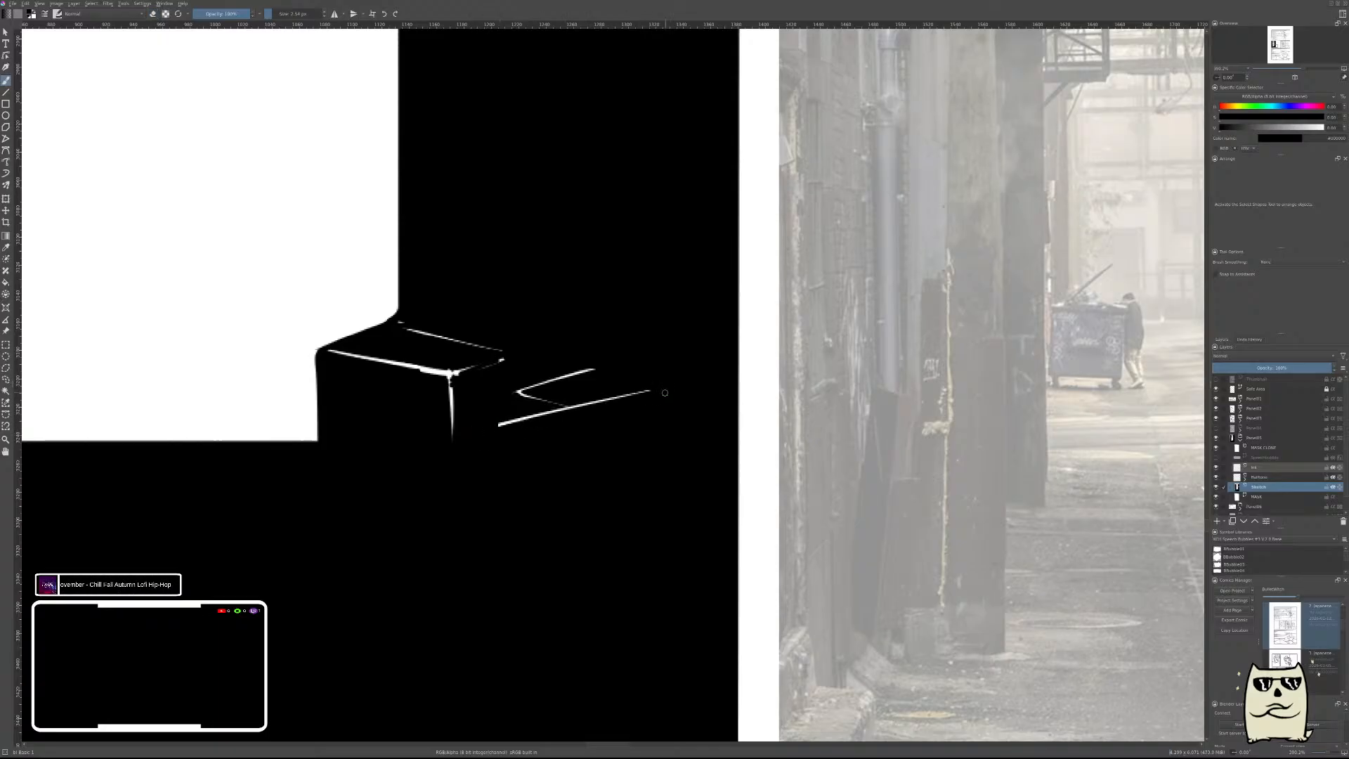
mouse_move(651, 391)
mouse_down()
mouse_move(503, 427)
mouse_move(587, 466)
mouse_up()
key(ctrl+z)
key(e)
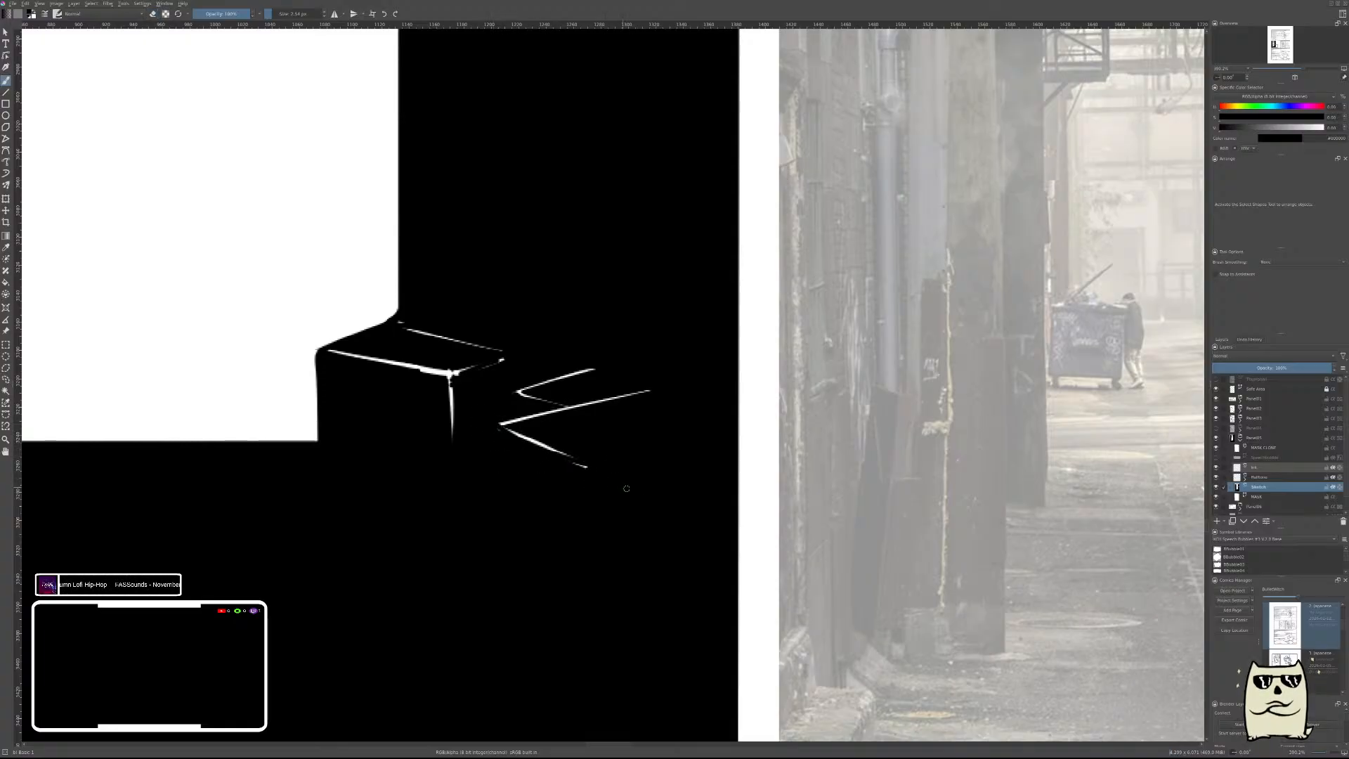
Erase an open lid above the second dumpster, a steep diagonal topped by a short horizontal line, and thin both with black.
scroll(632, 467, down, 5)
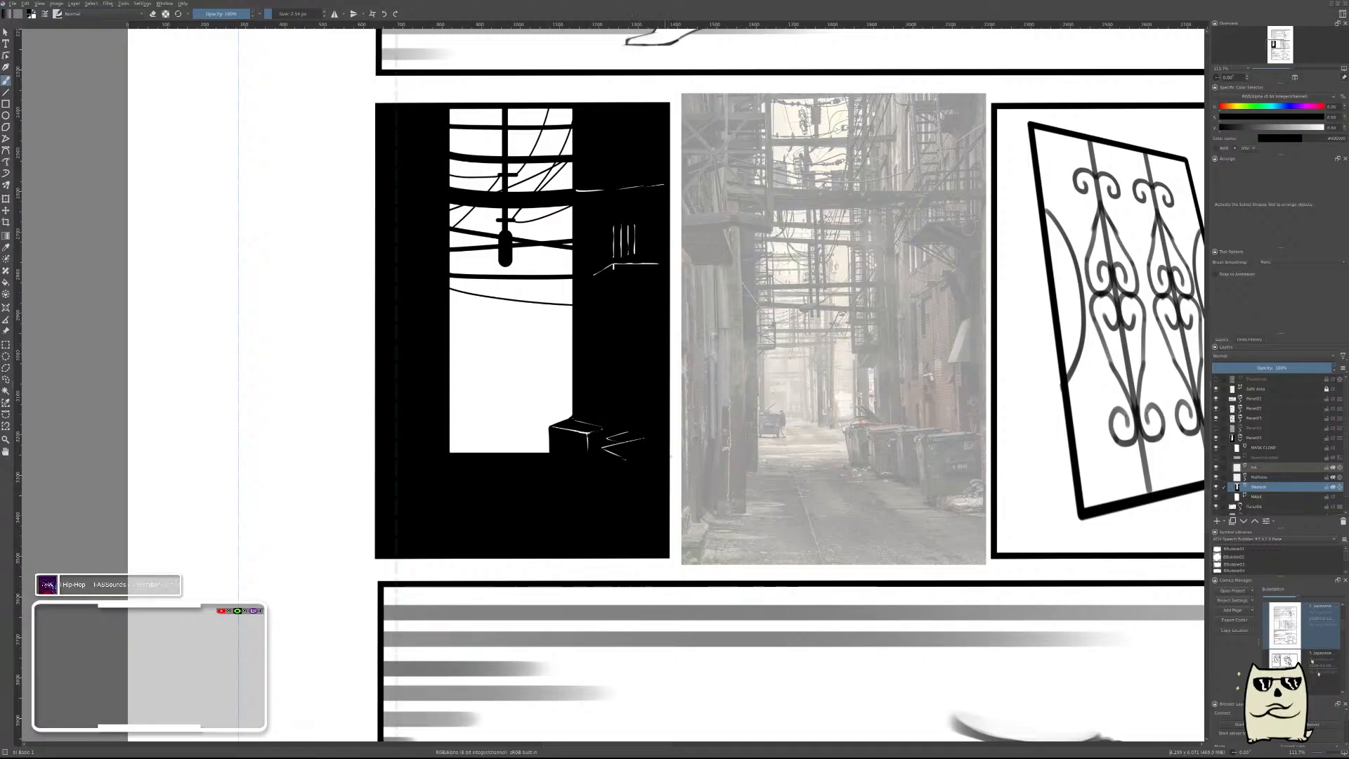
scroll(641, 498, up, 3)
key(e)
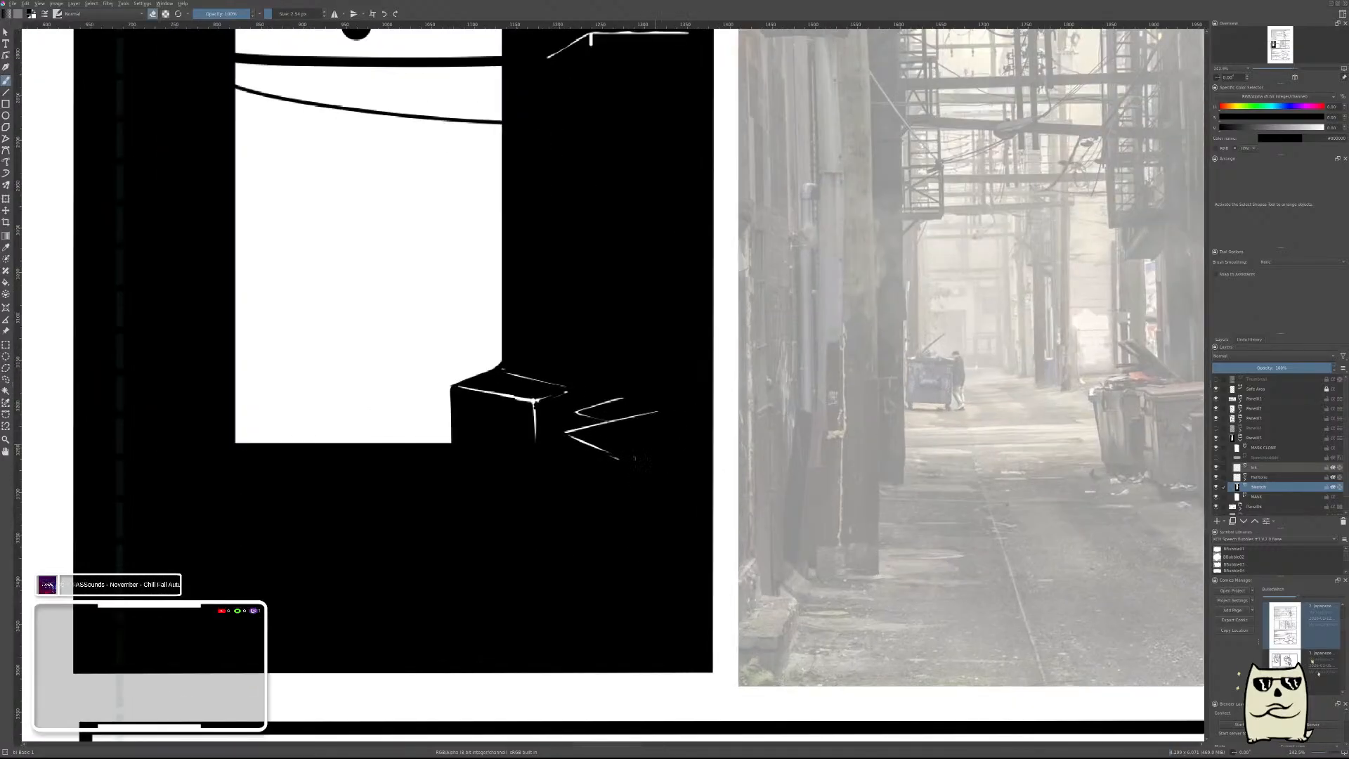
drag(630, 348, 658, 410)
scroll(668, 353, up, 2)
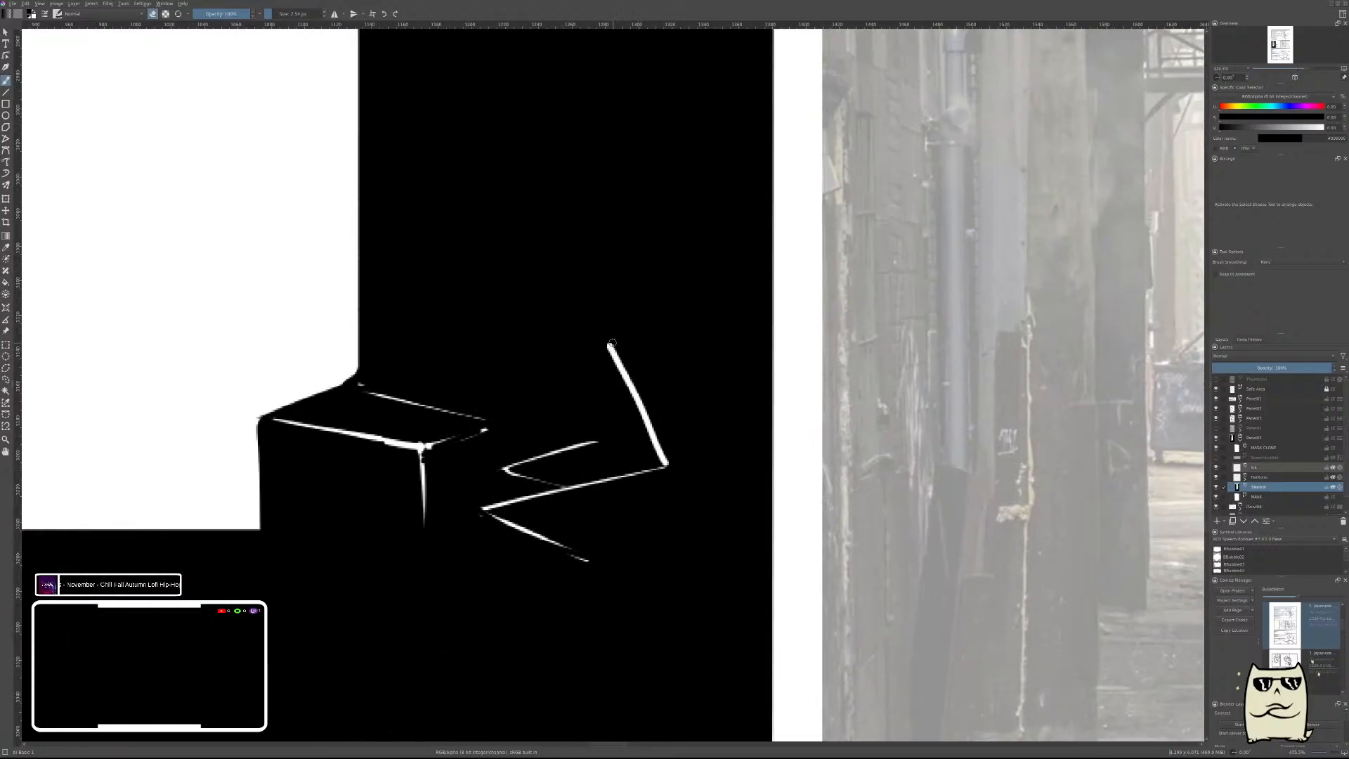
drag(641, 348, 706, 342)
key(ctrl+z)
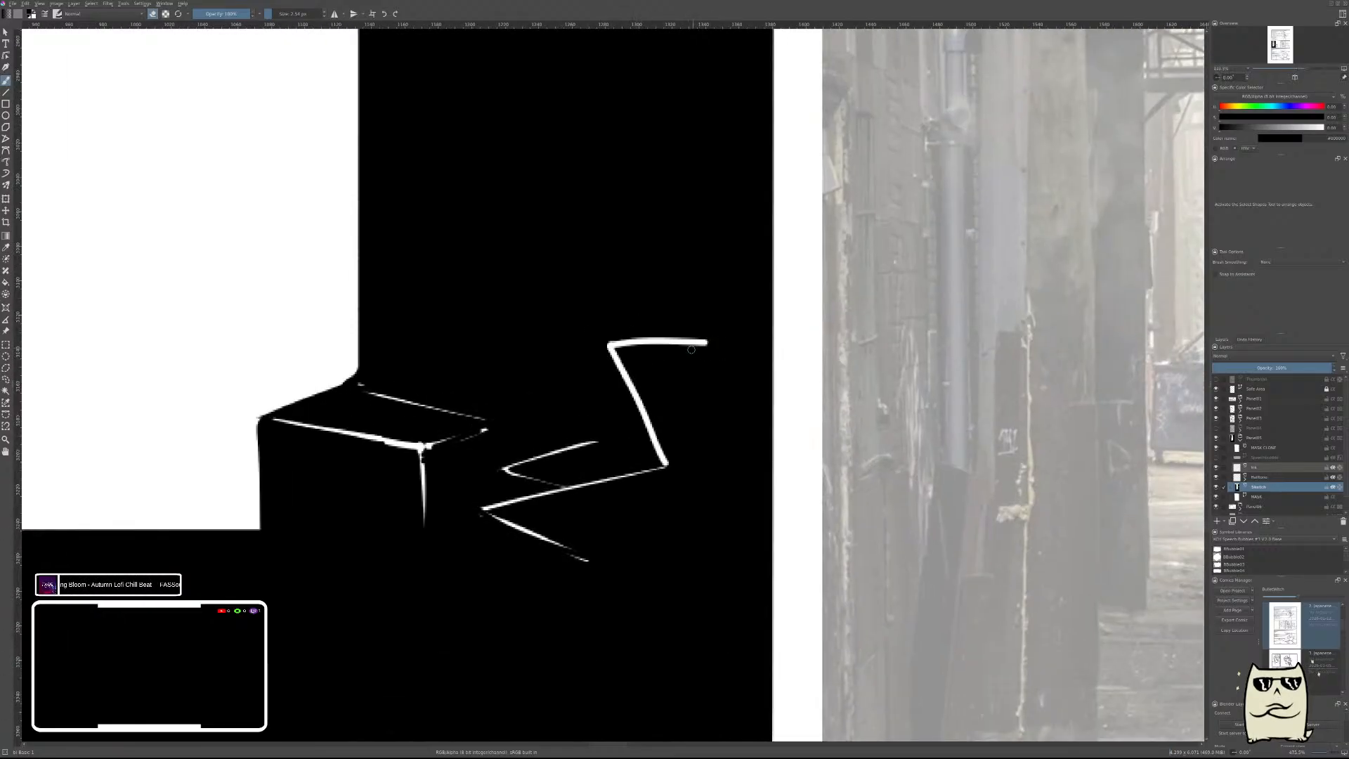
key(e)
drag(606, 345, 660, 451)
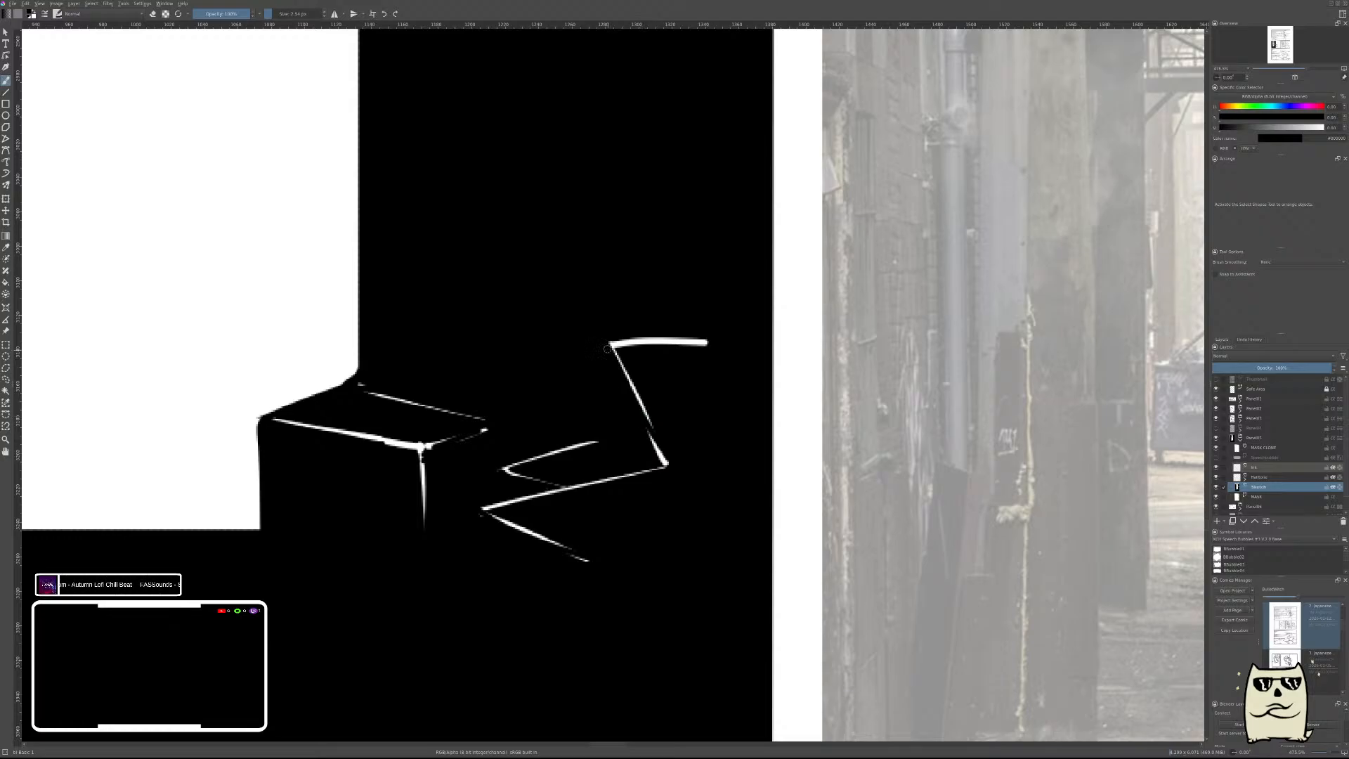
drag(608, 349, 646, 432)
mouse_move(608, 343)
mouse_down()
mouse_move(731, 338)
mouse_move(634, 343)
mouse_move(715, 337)
mouse_up()
scroll(710, 390, down, 6)
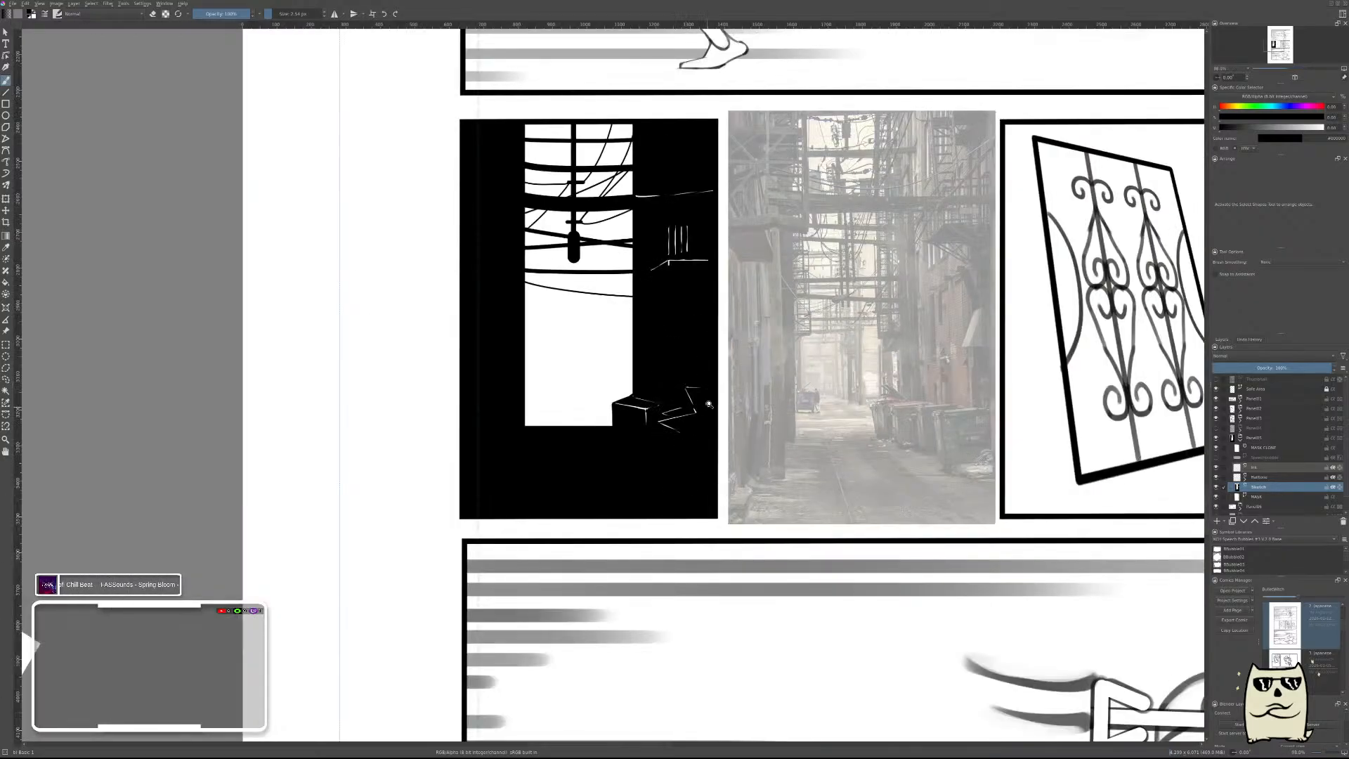
scroll(709, 404, up, 2)
scroll(679, 470, down, 5)
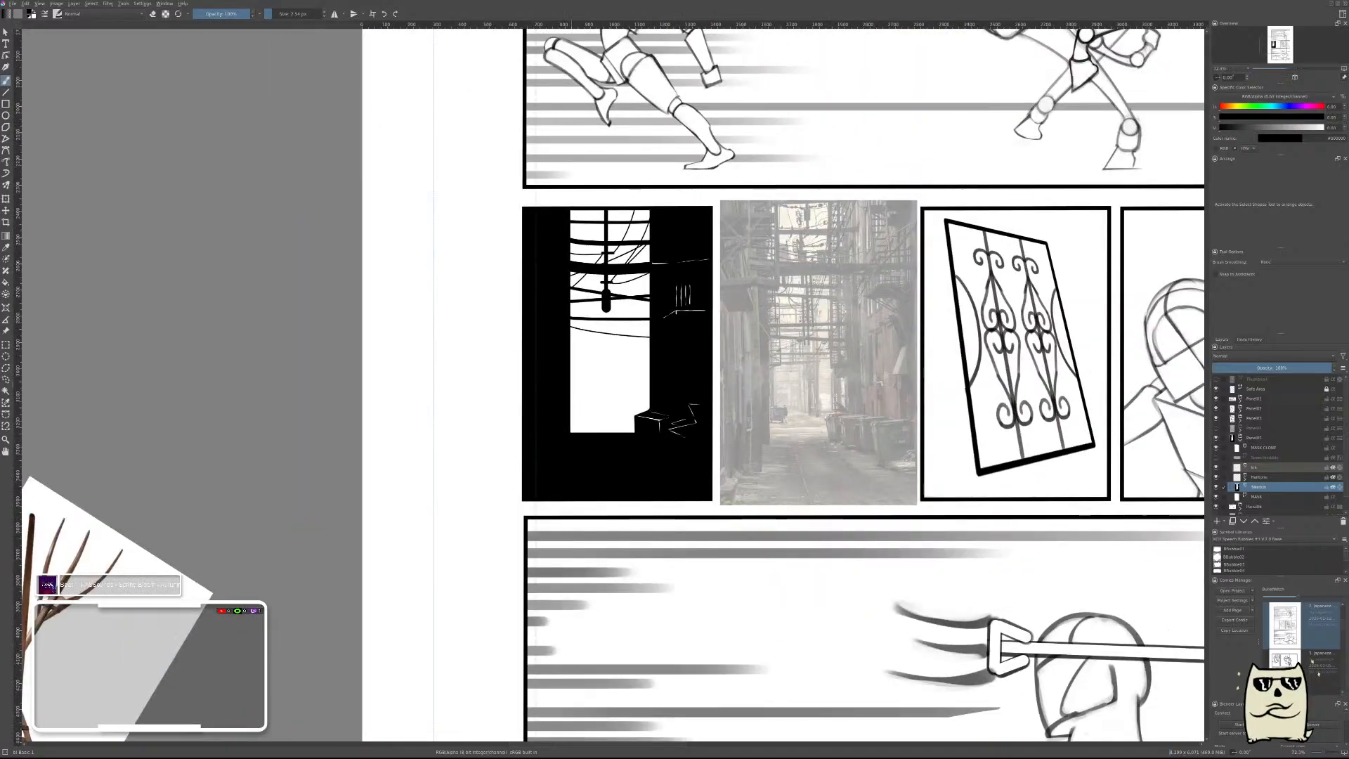
drag(686, 364, 807, 360)
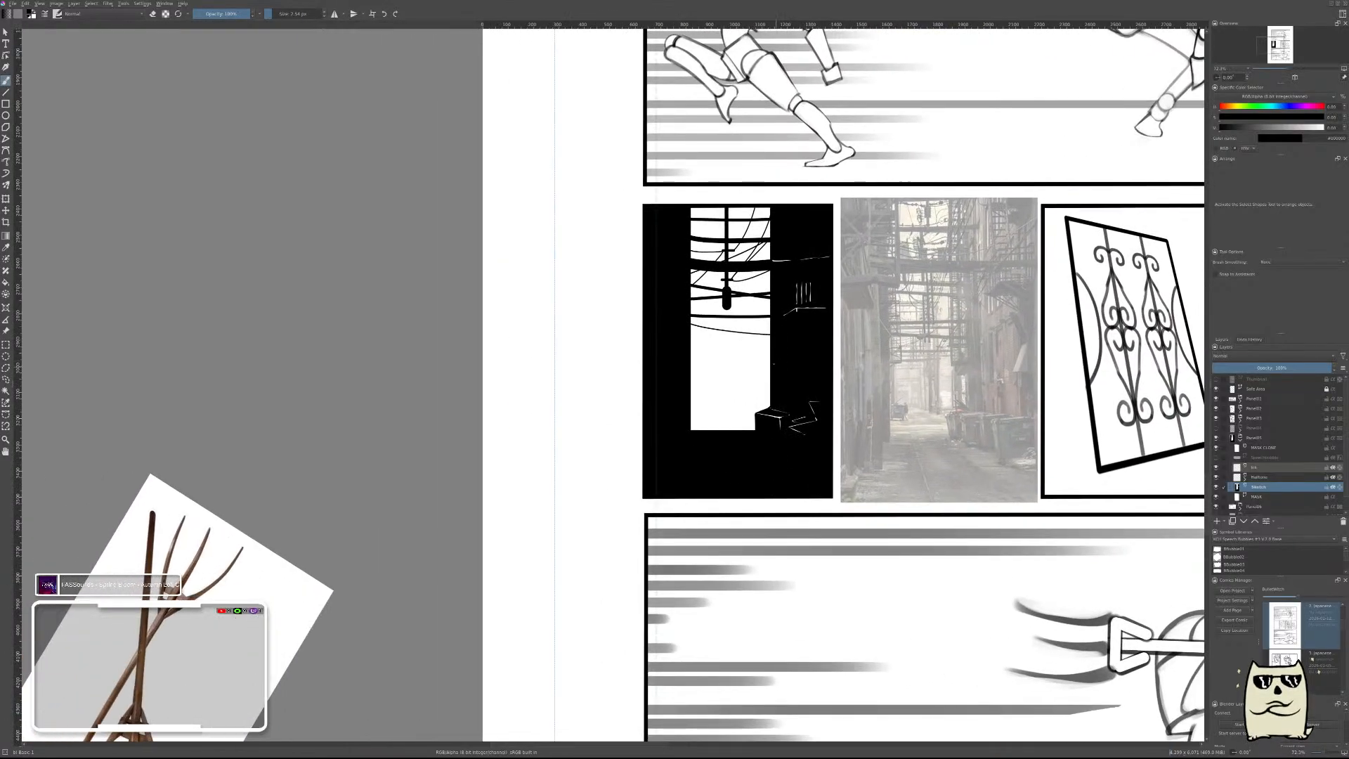
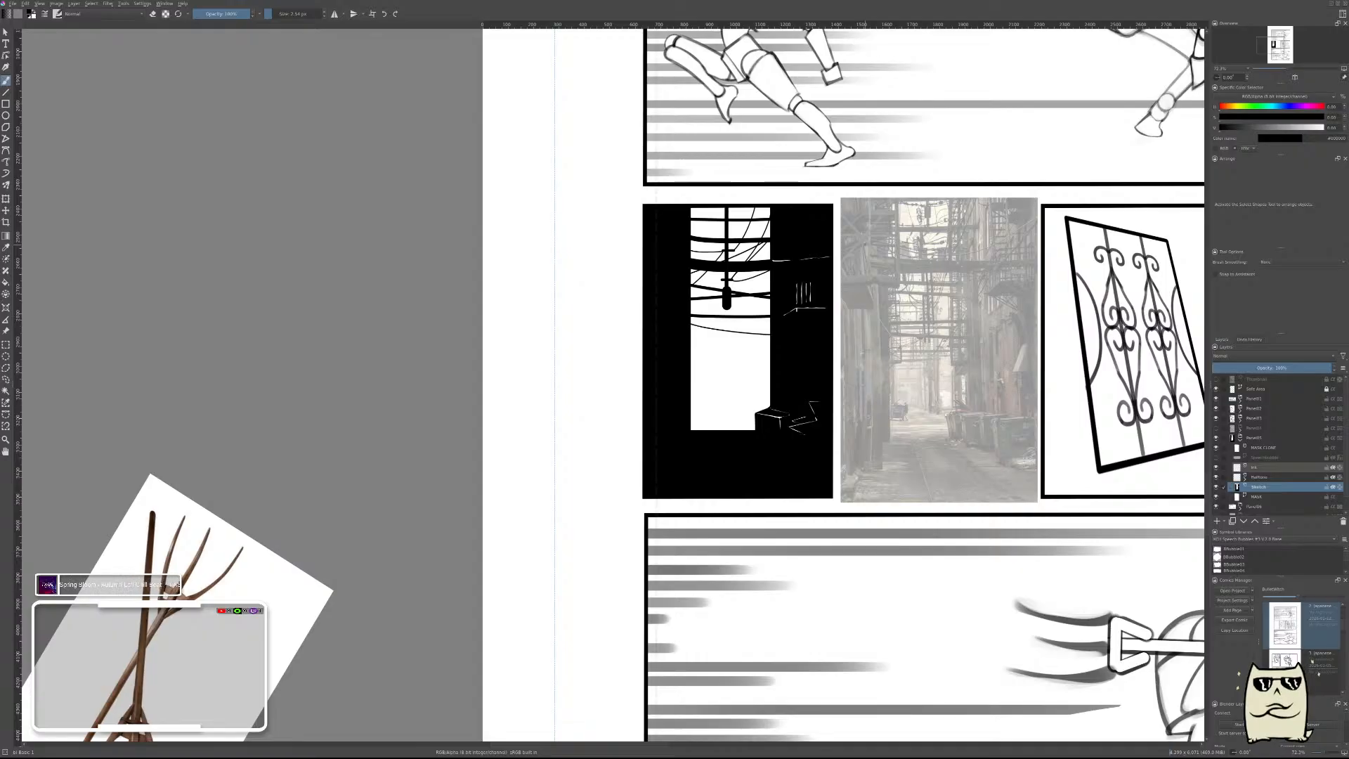
Move the alley reference image away from the second-row panels, and show the crowned-head panel's layer again.
key(r)
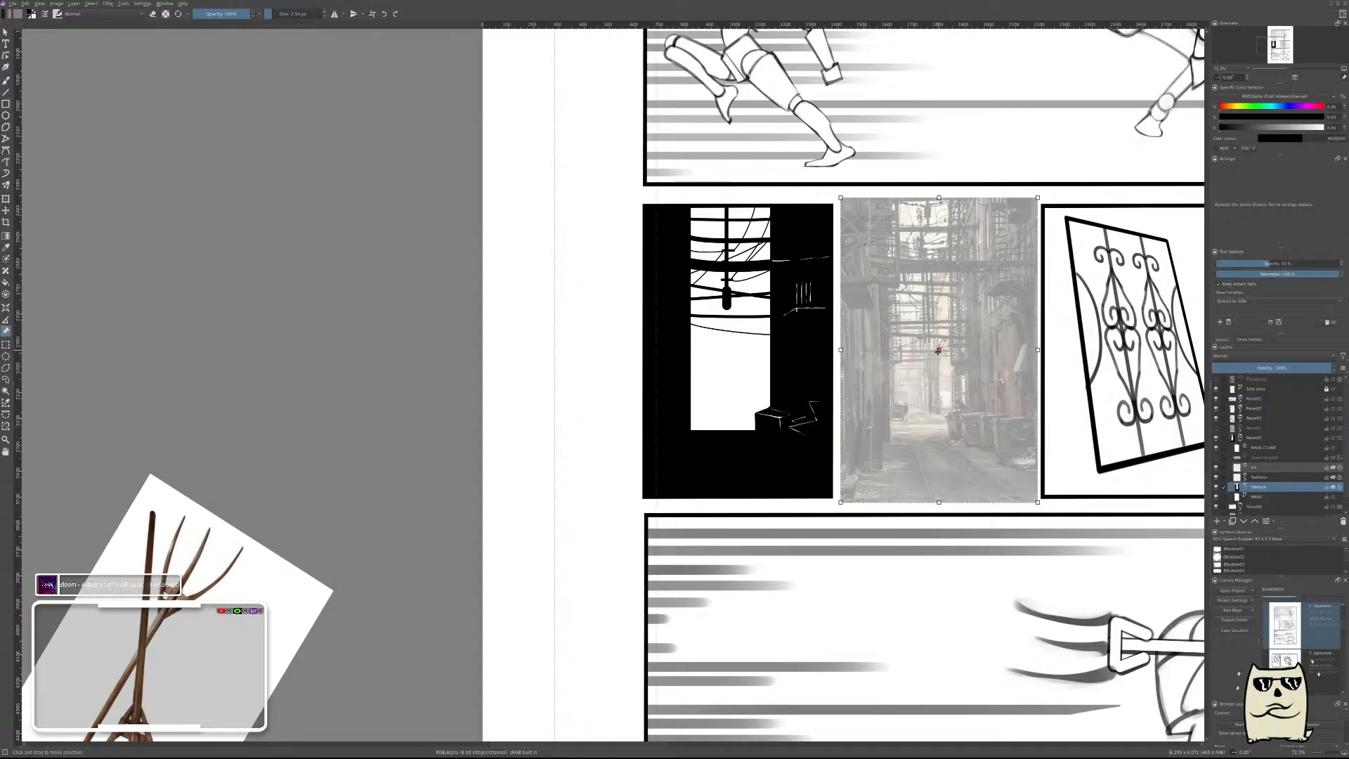
drag(975, 353, 573, 379)
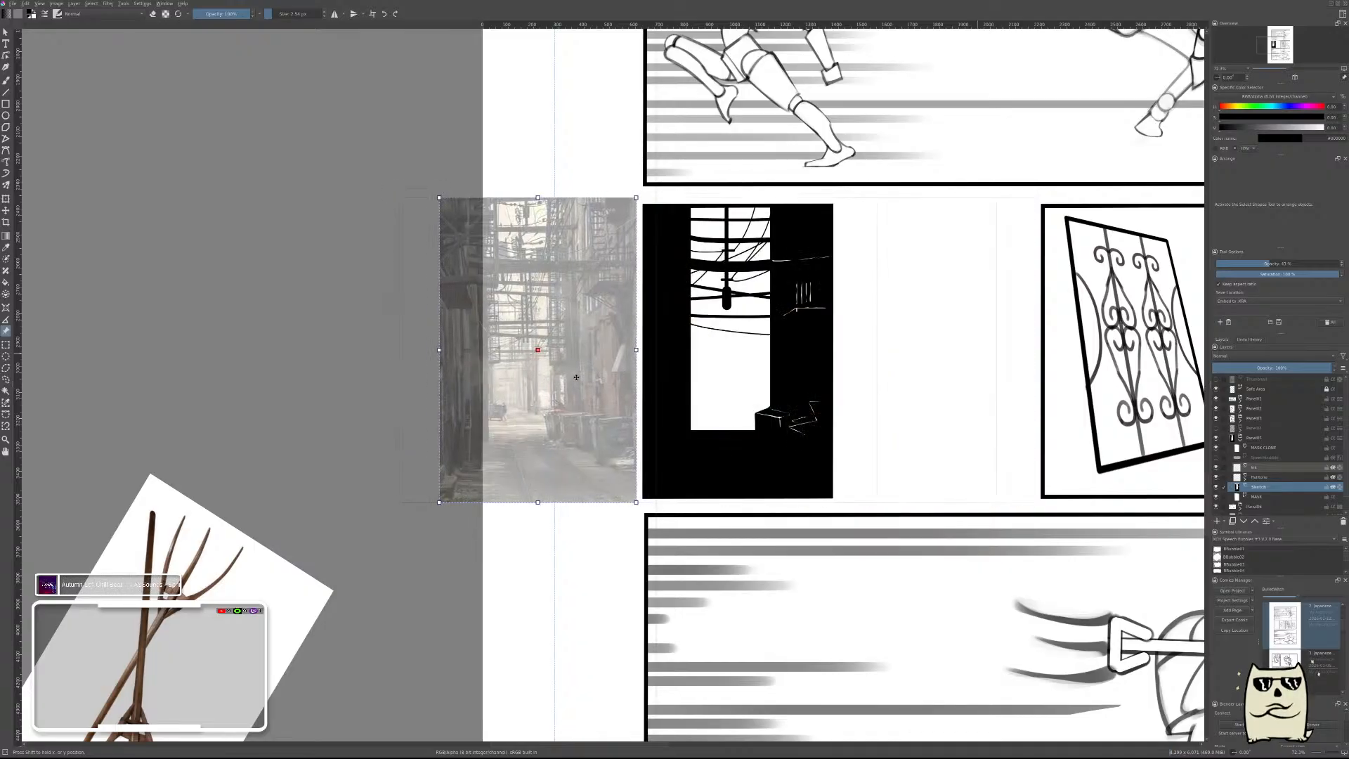
click(1217, 428)
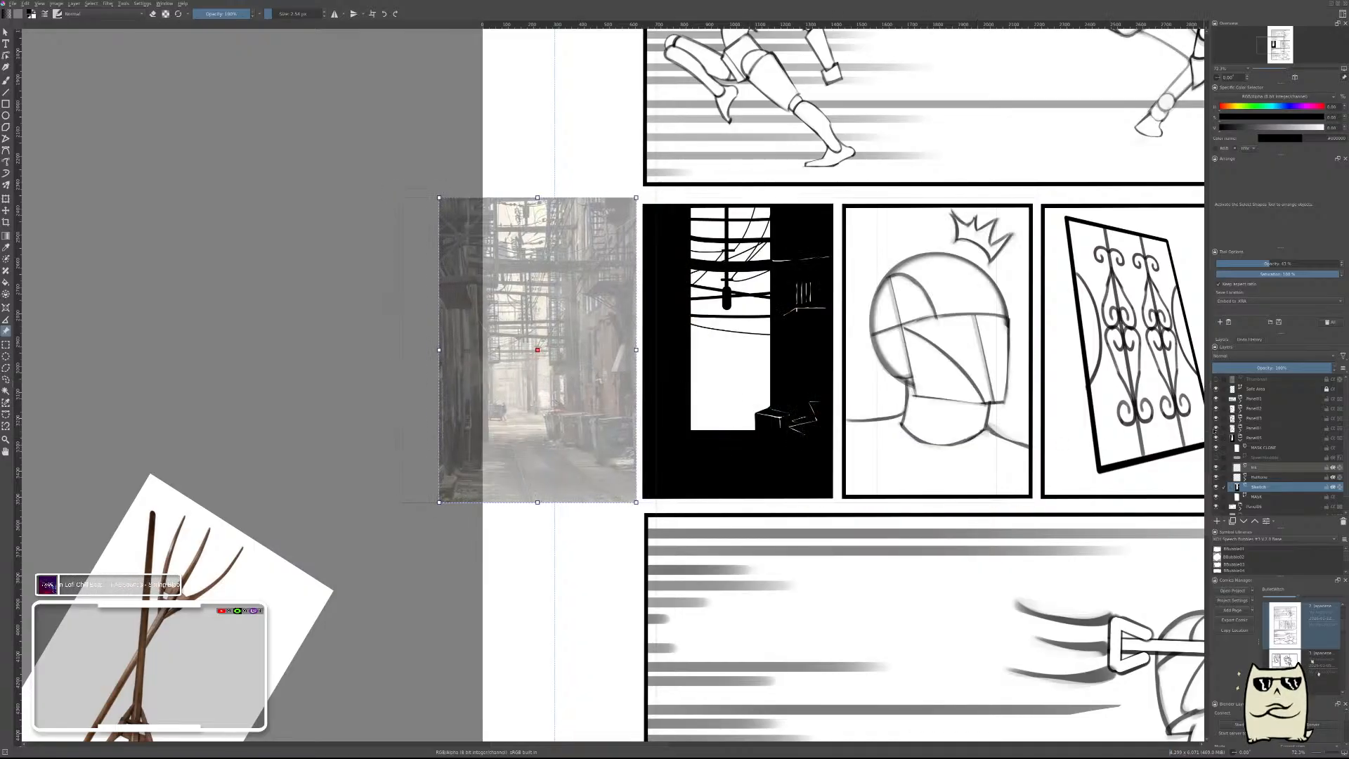
click(1240, 439)
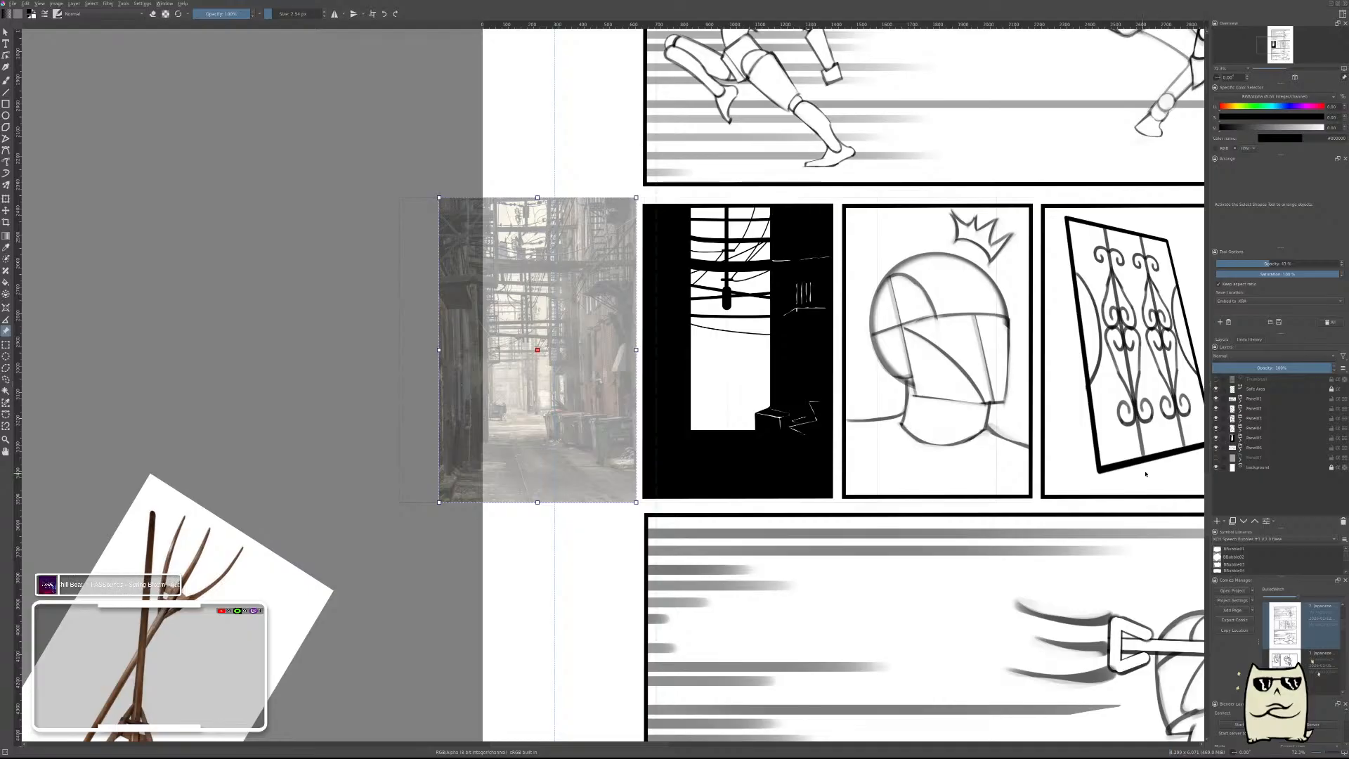
Delete the hidden layer directly above the background layer.
drag(1056, 389, 945, 475)
click(1301, 458)
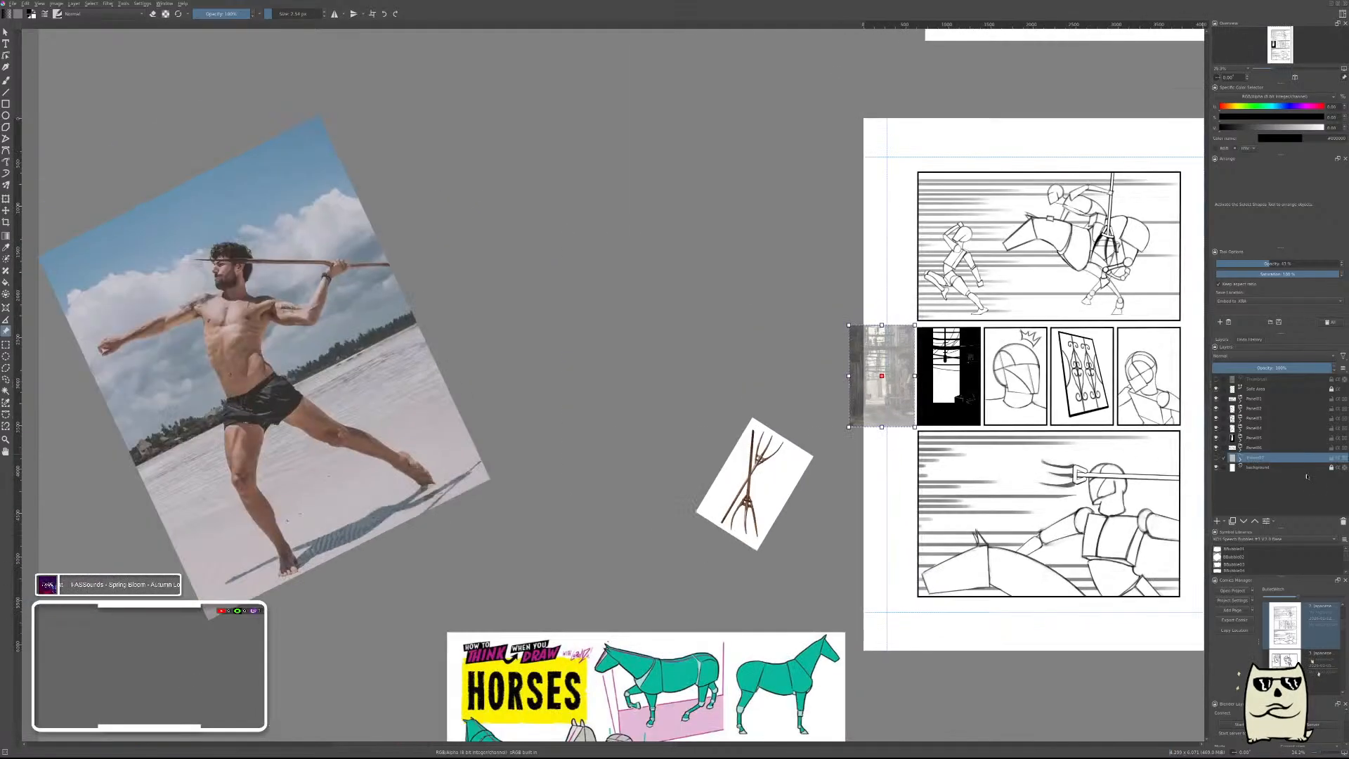
click(1344, 522)
Move the alley reference image completely off the page and save the document.
drag(872, 374, 501, 389)
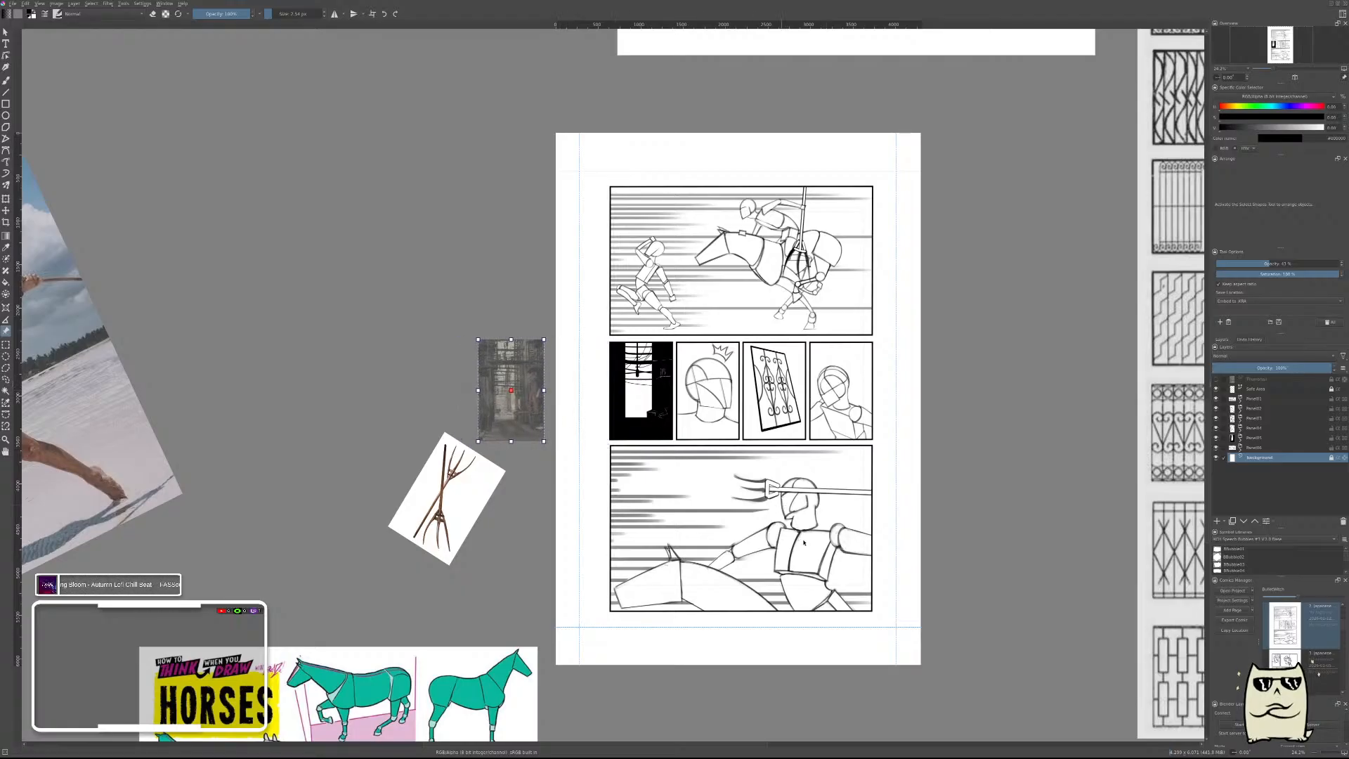
key(ctrl+s)
key(b)
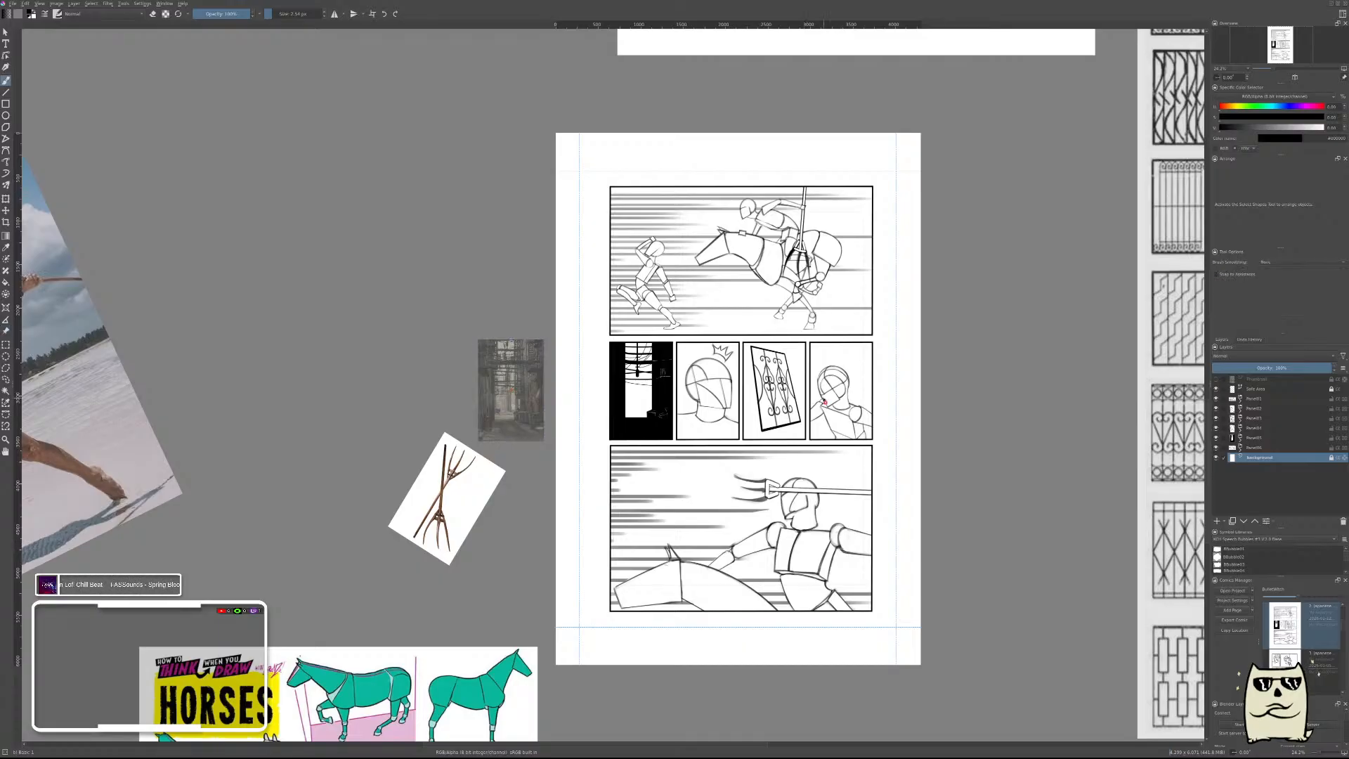
Check which panels the middle layers hold by toggling their visibility, and select the window-grate panel's layer.
scroll(788, 392, up, 2)
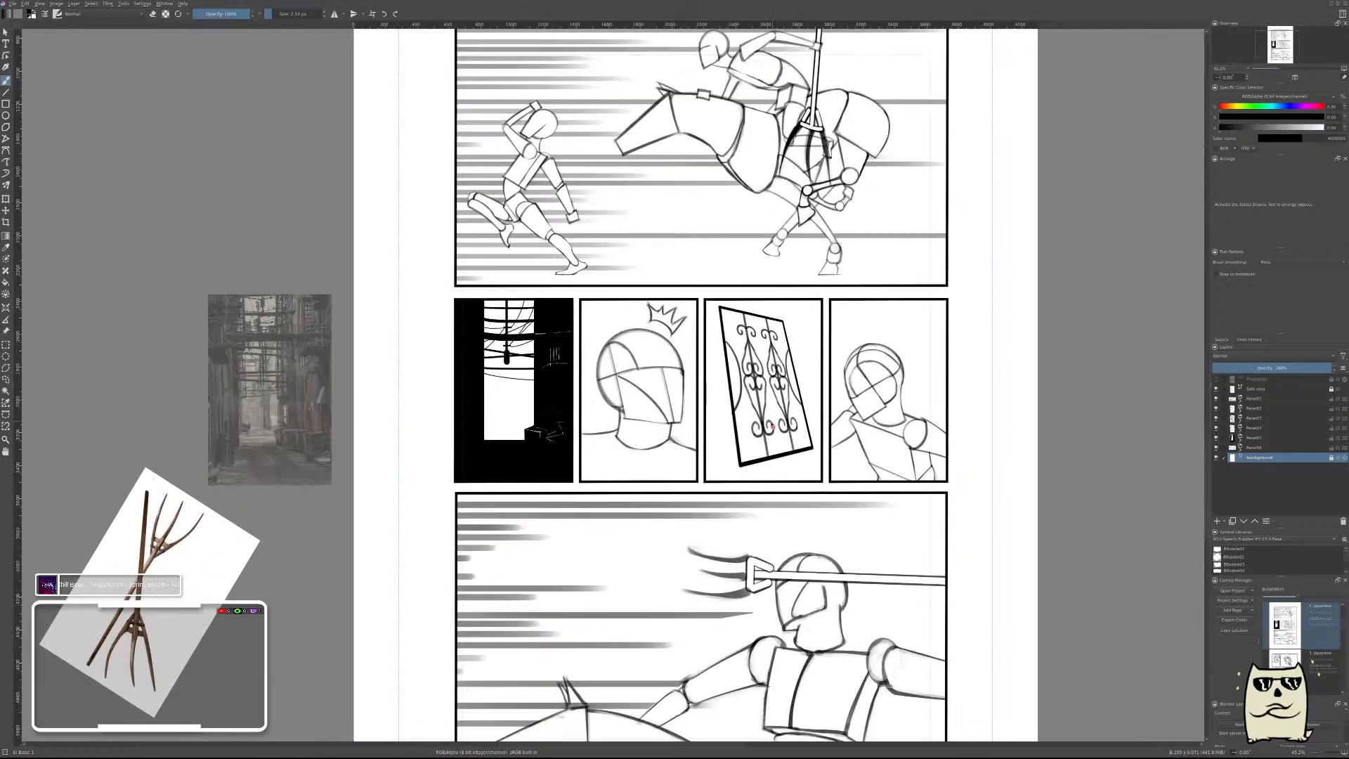
scroll(763, 378, up, 2)
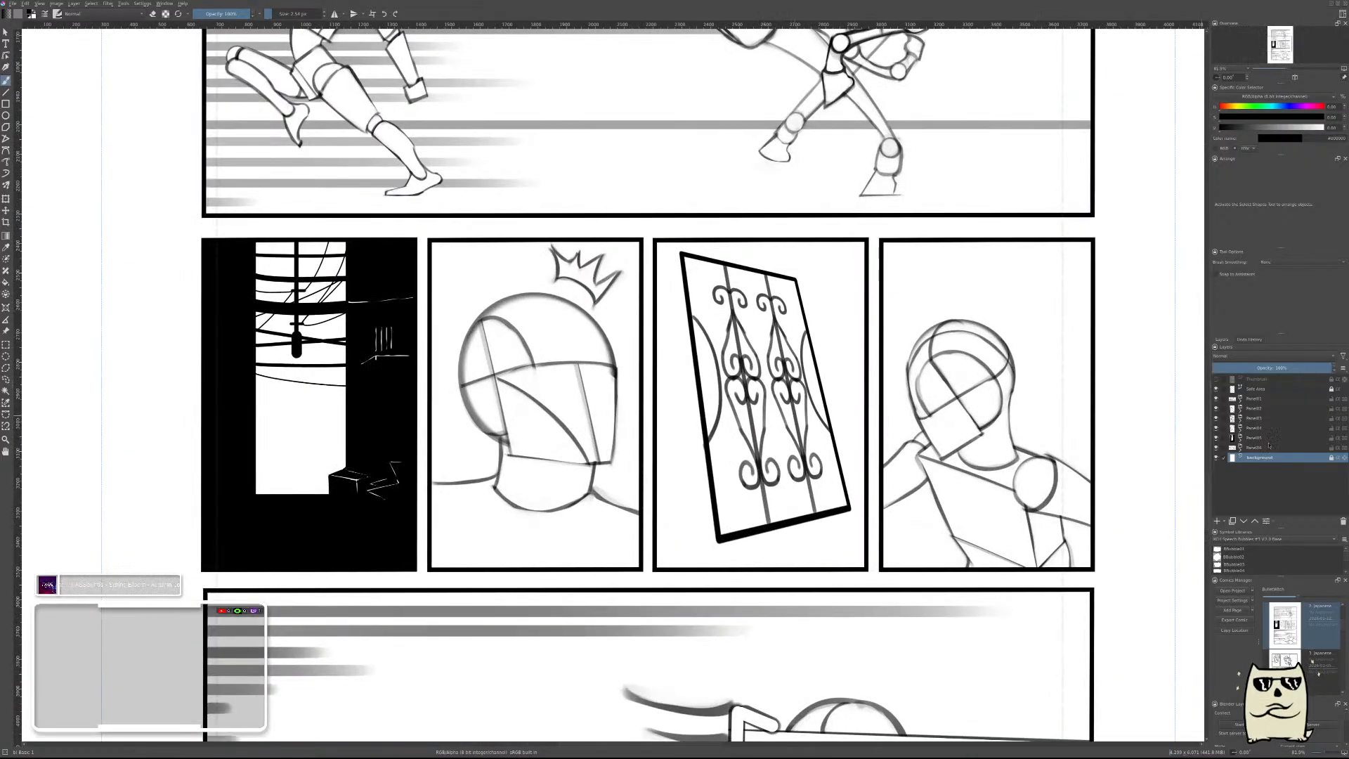
click(1217, 418)
click(1216, 418)
click(1218, 425)
click(1218, 426)
click(1266, 419)
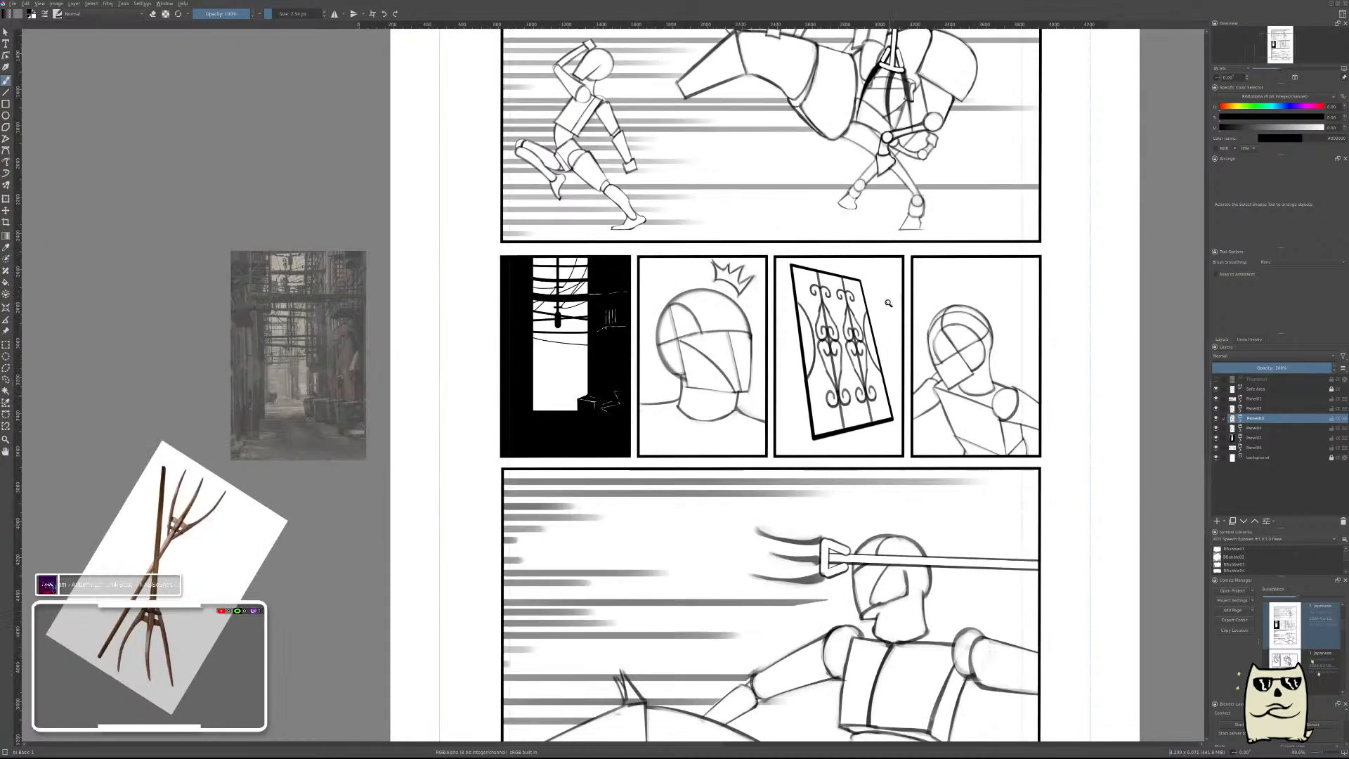
Review the composition of the whole comic page and examine the spear-thrower reference photo.
scroll(958, 283, down, 3)
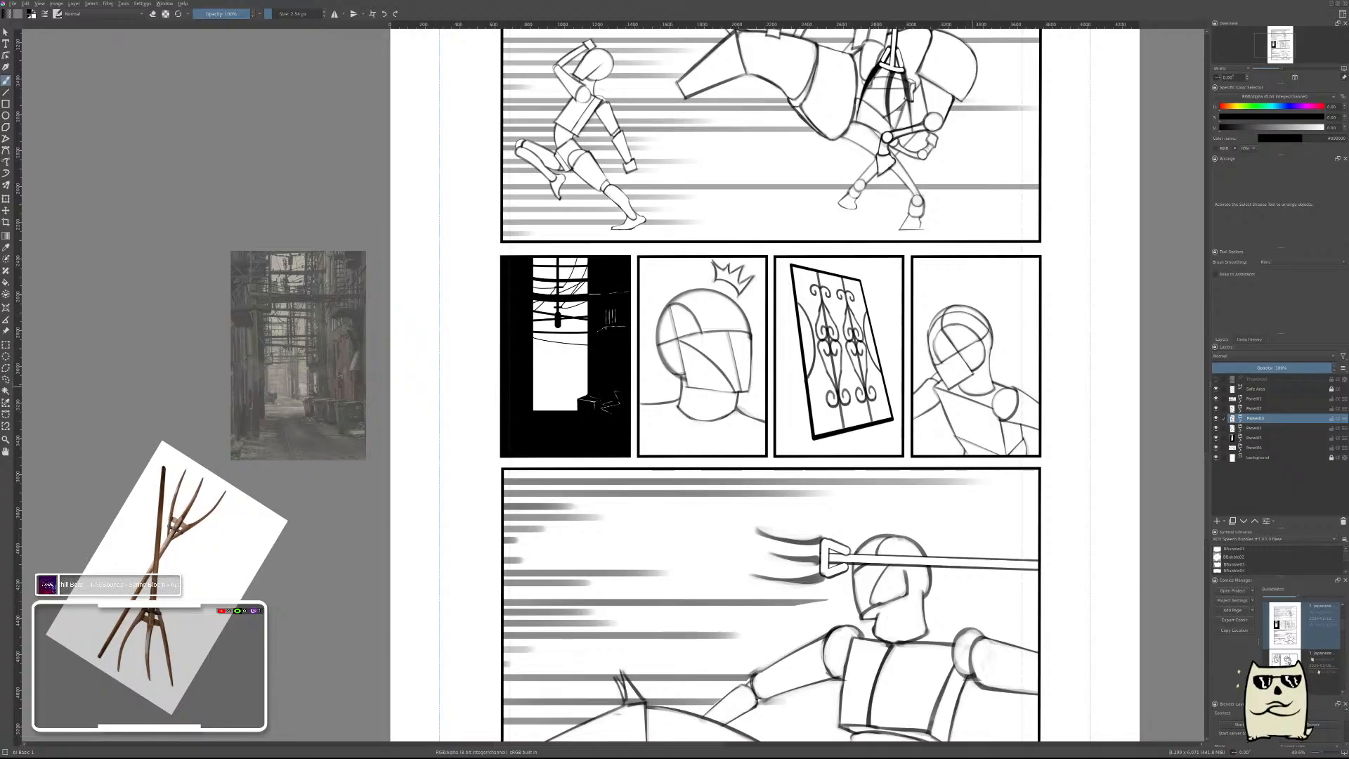
drag(977, 377, 947, 390)
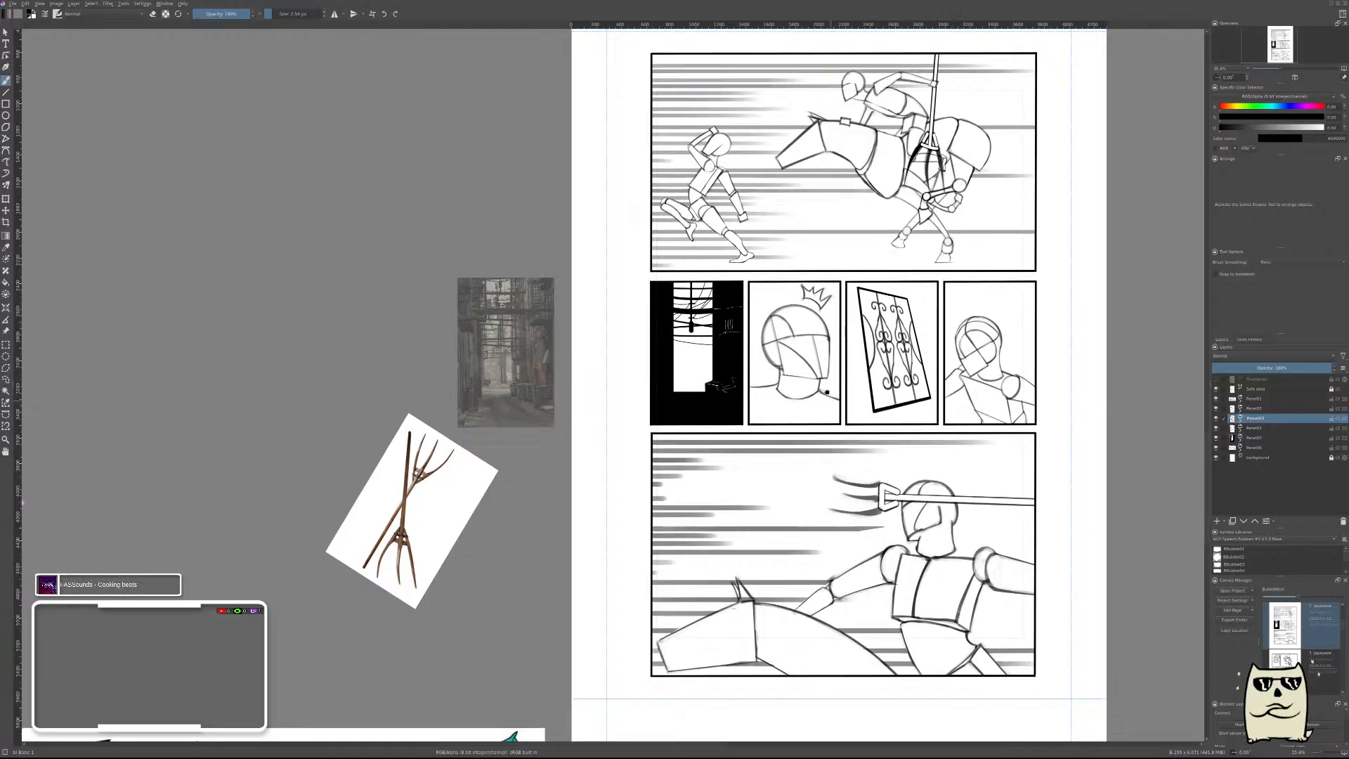
drag(945, 584, 759, 449)
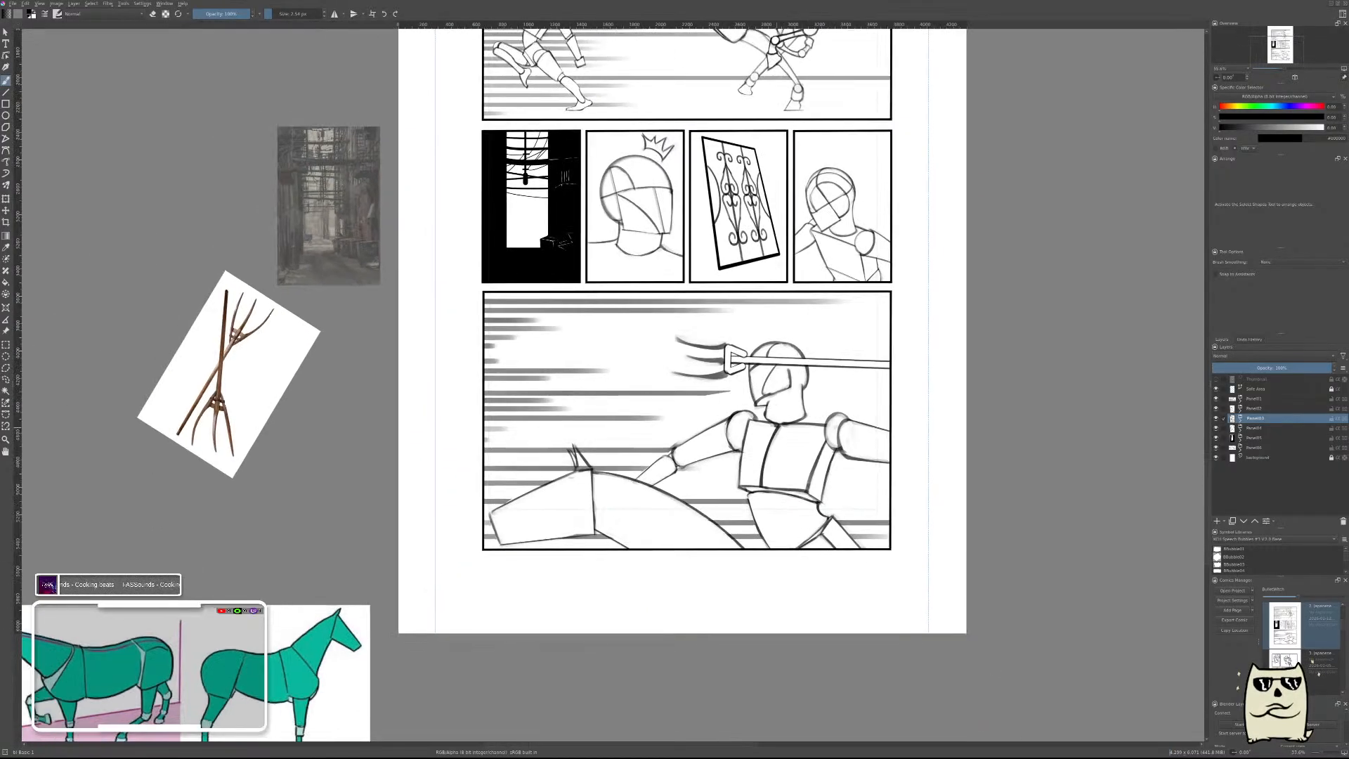
drag(755, 340, 856, 631)
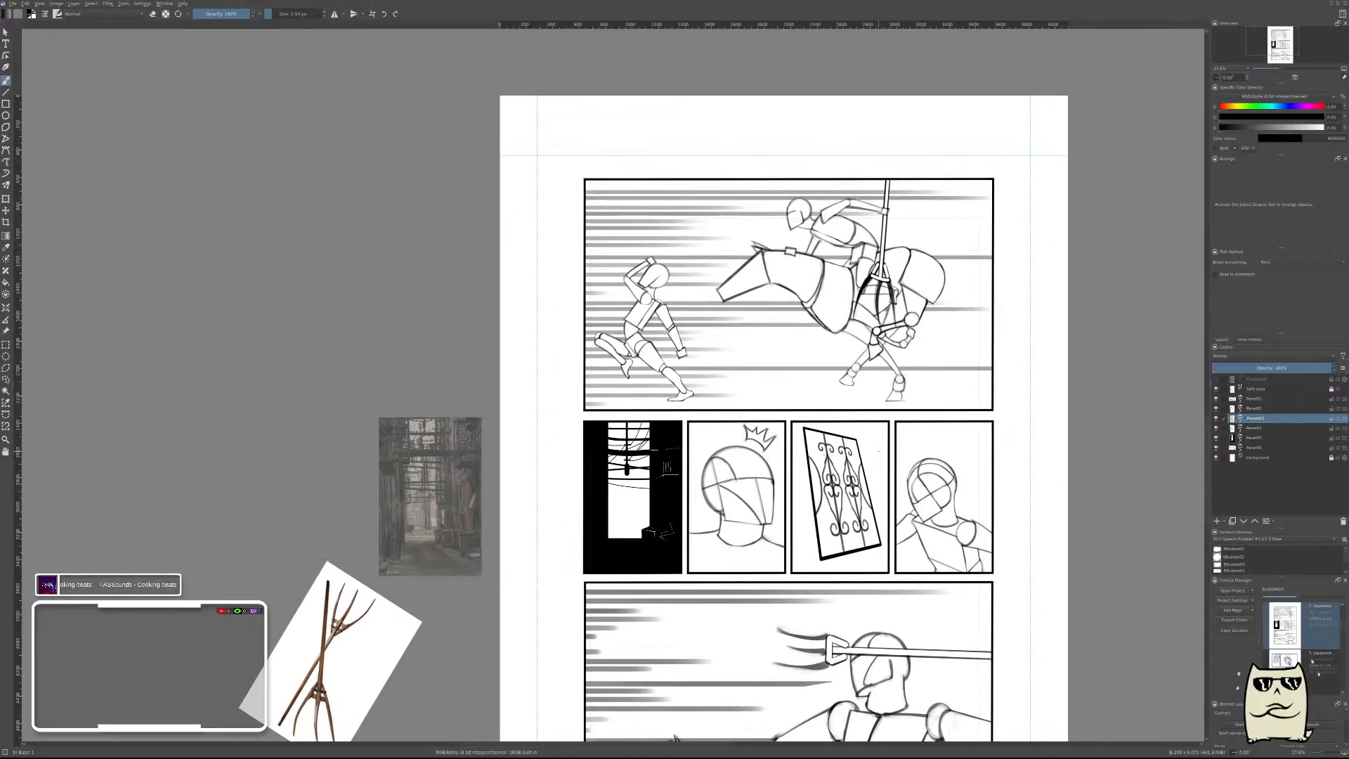
drag(880, 485, 869, 315)
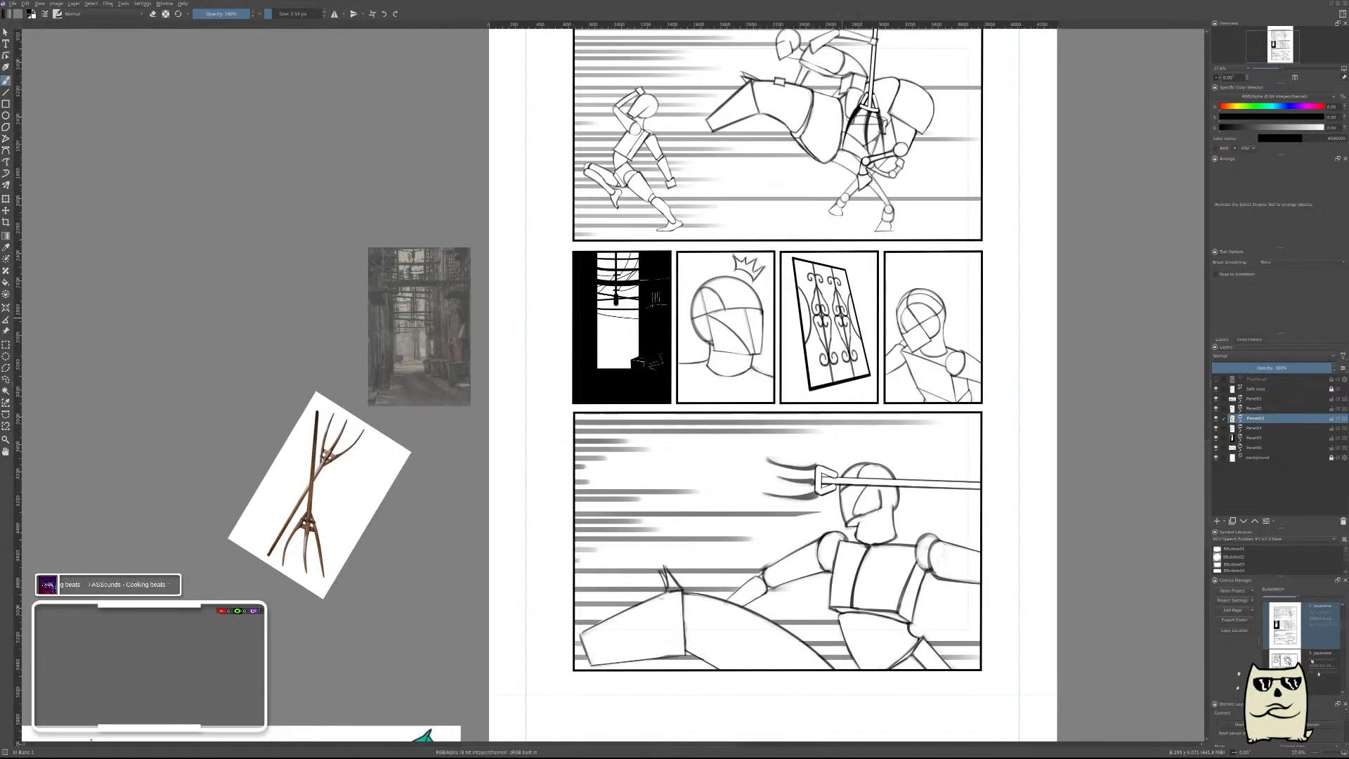
drag(918, 446, 784, 444)
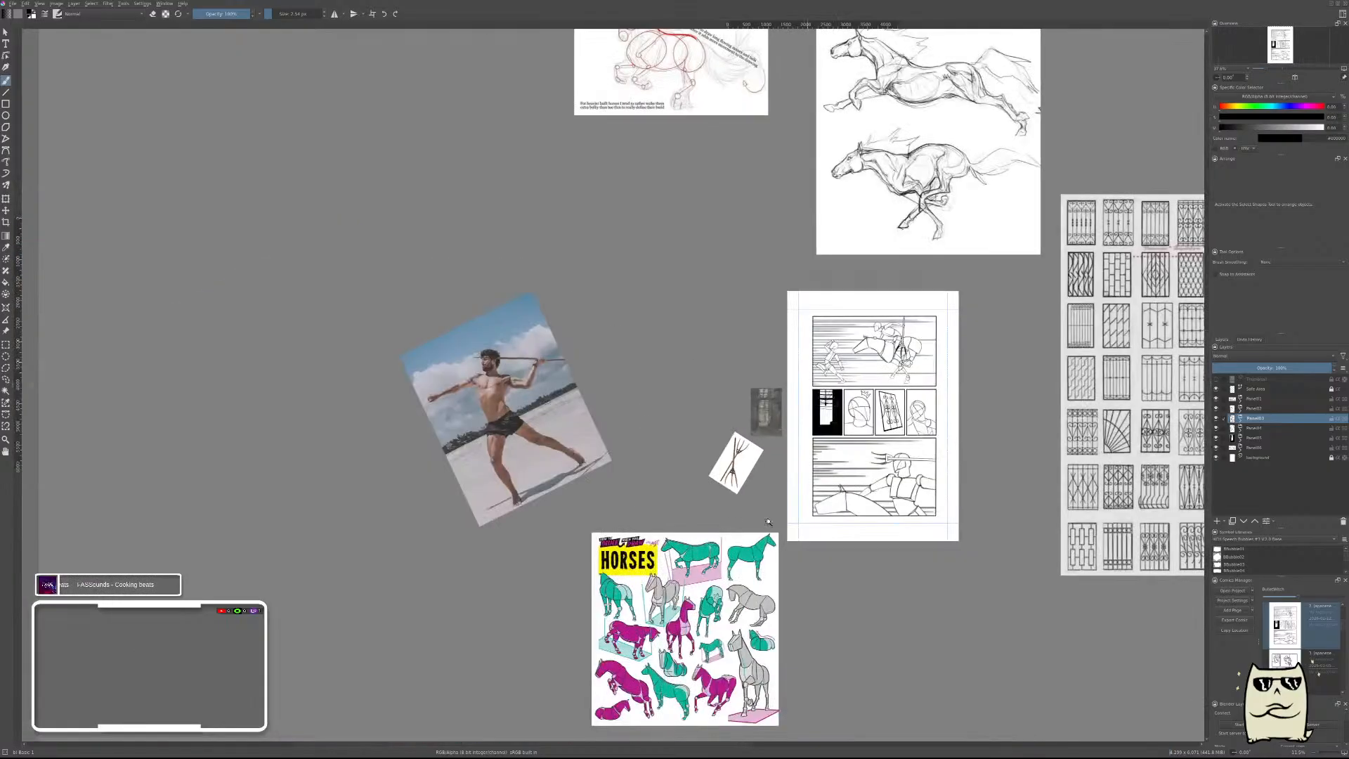
drag(500, 405, 544, 353)
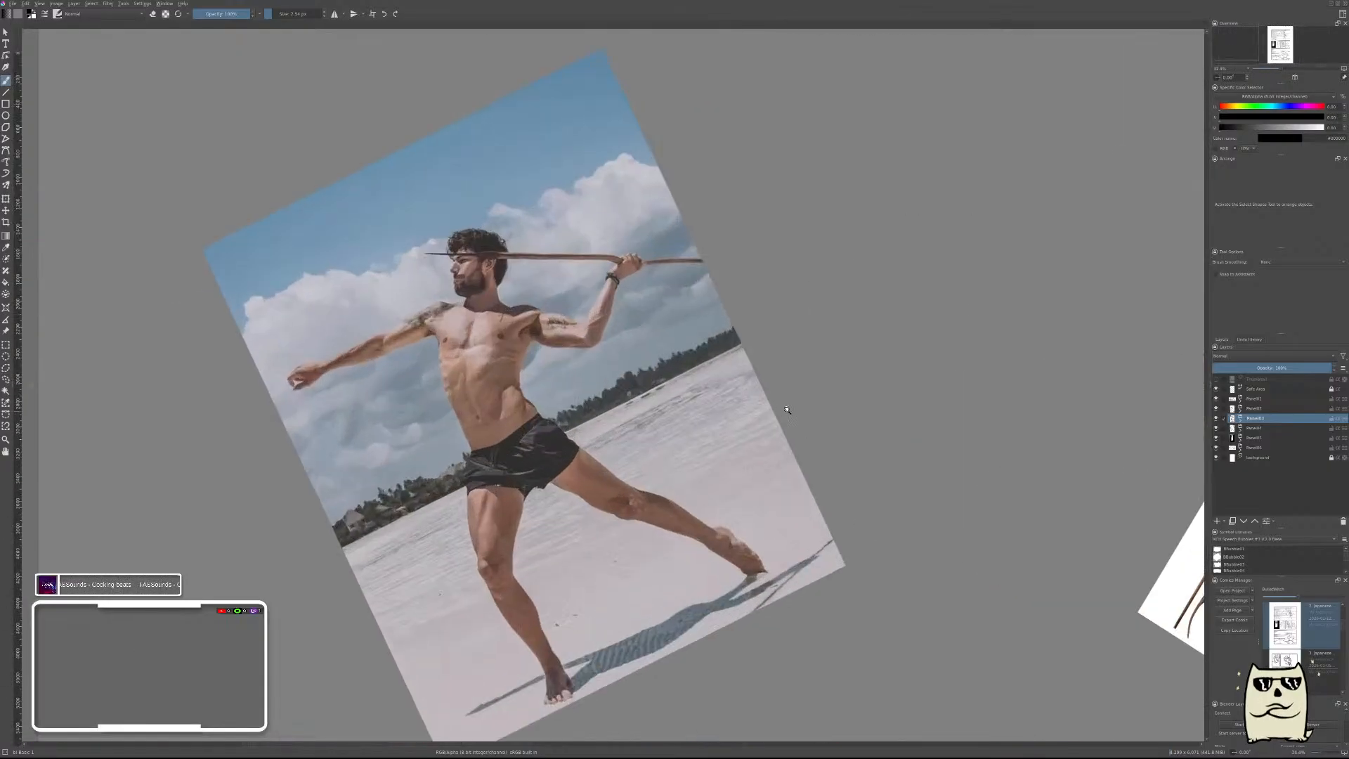
drag(773, 413, 773, 437)
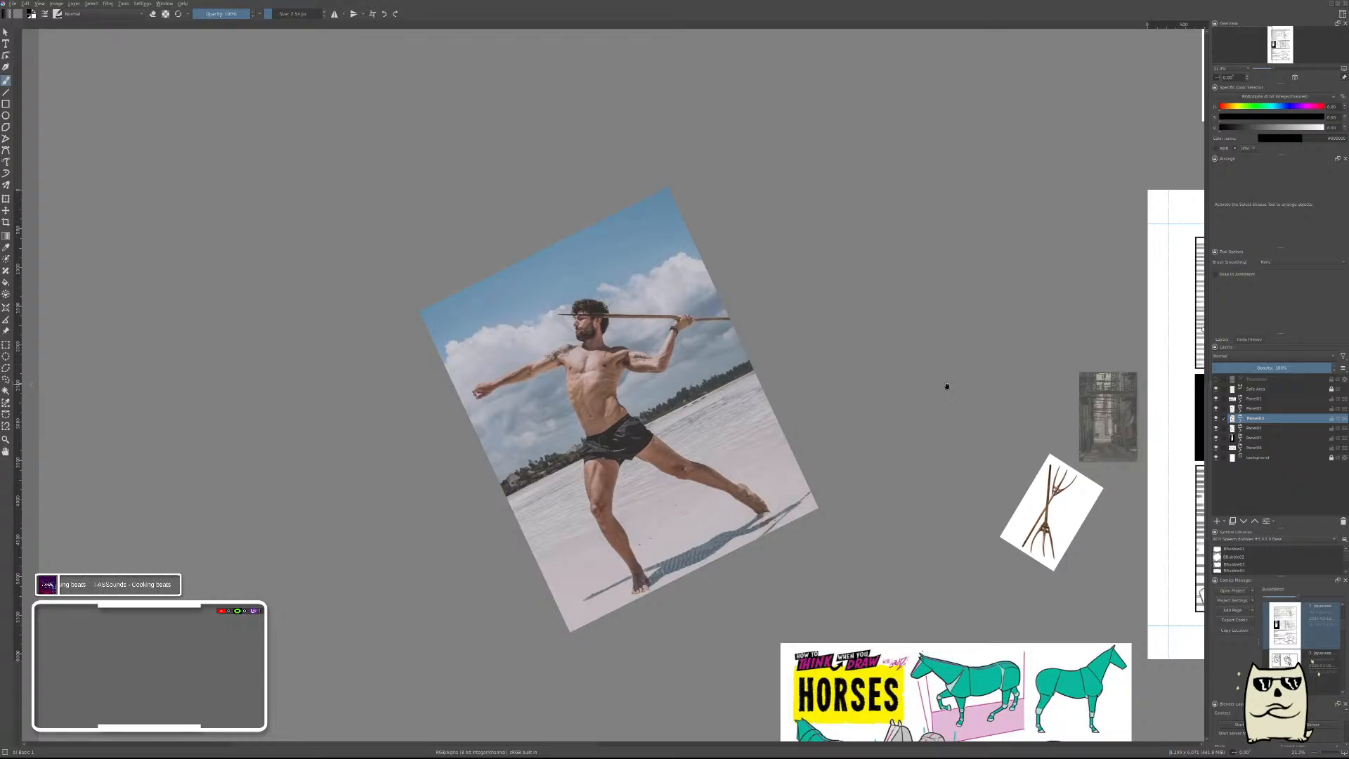
drag(947, 386, 565, 453)
drag(1023, 415, 1028, 383)
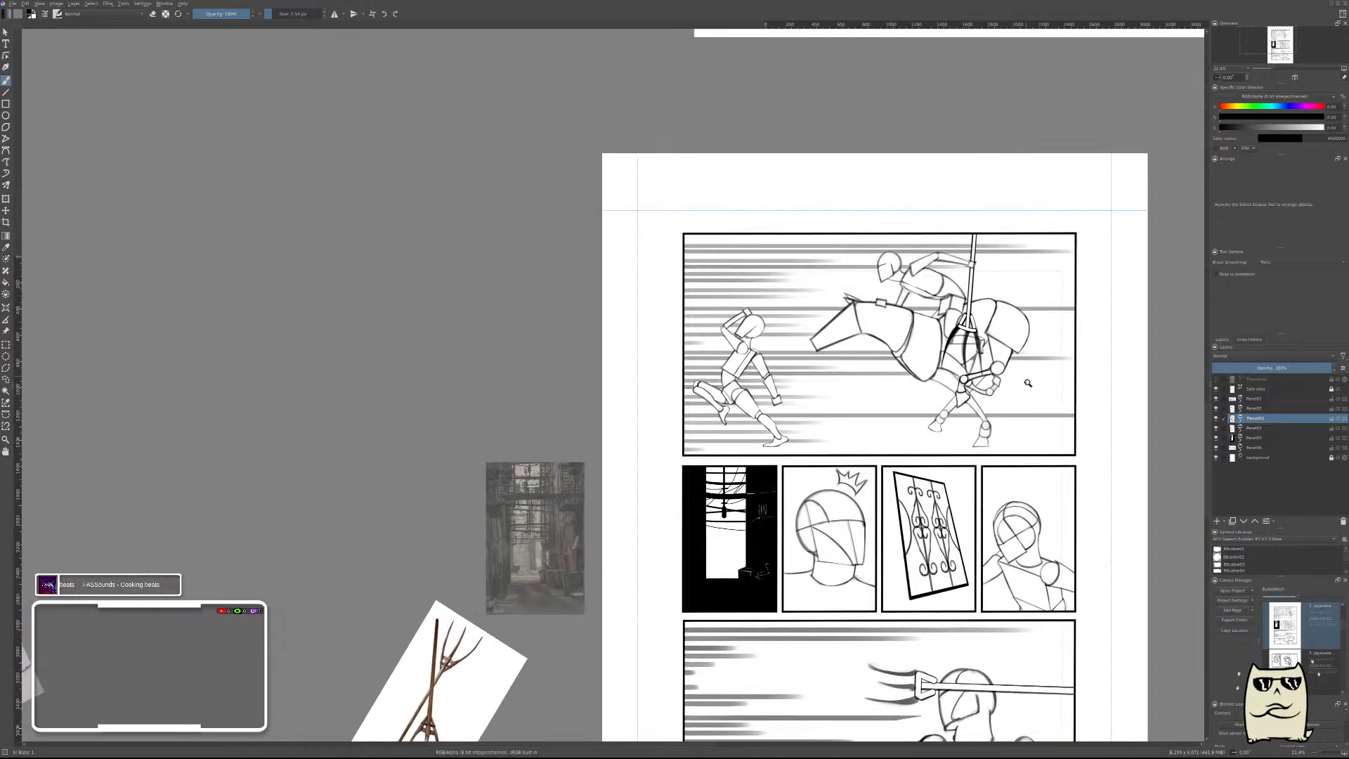
drag(1063, 485, 999, 295)
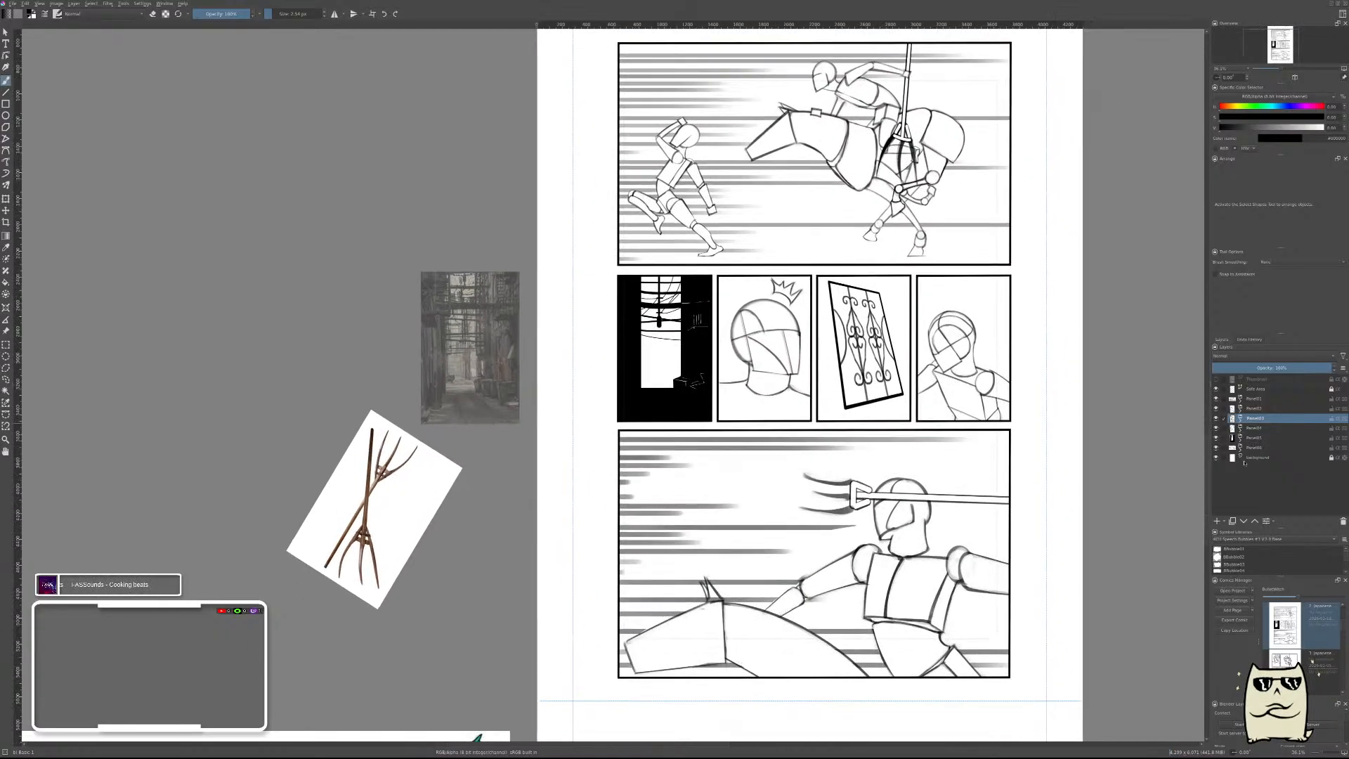
Hide the large bottom panel's layer and add a new paint layer directly above the background.
click(1249, 458)
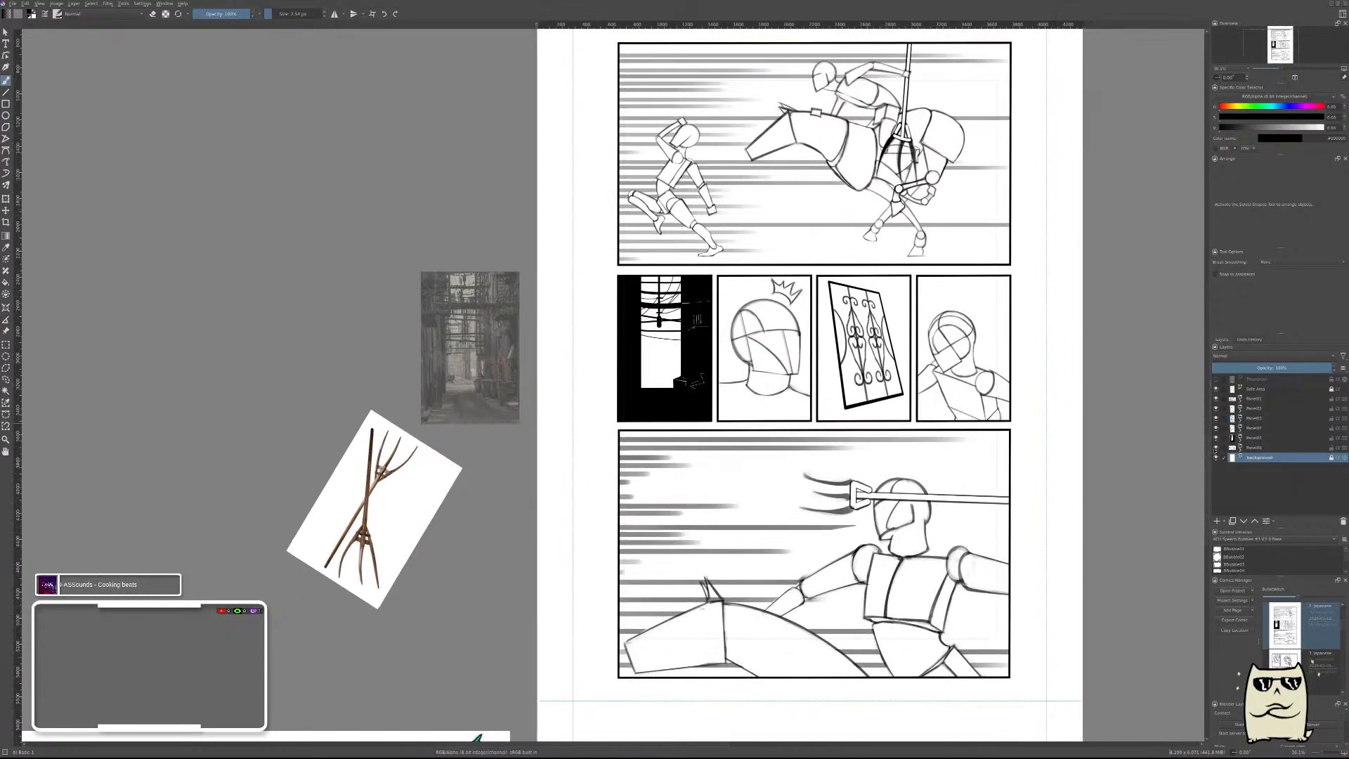
click(1216, 448)
click(1217, 521)
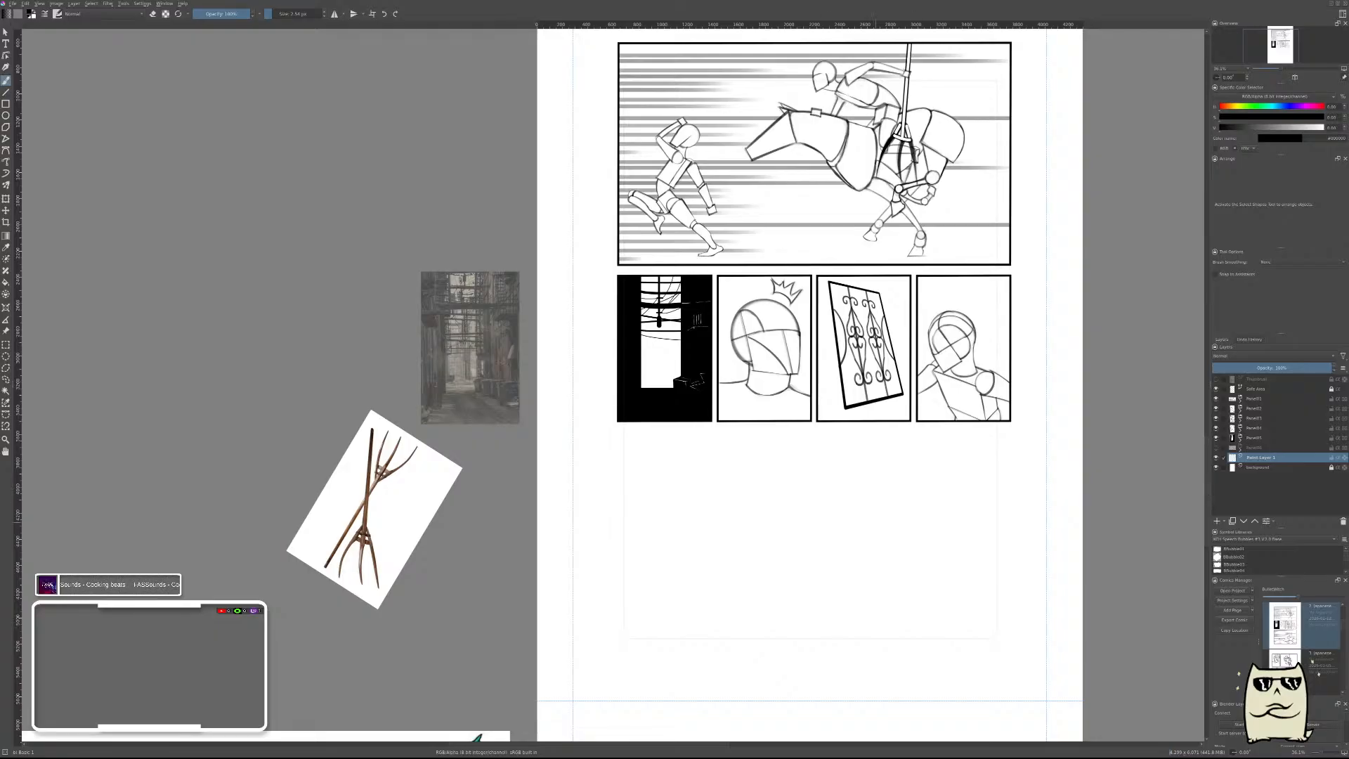
Sketch two angled guide strokes with a thicker brush in the emptied bottom panel area, and clear them.
drag(881, 517, 904, 483)
key(/)
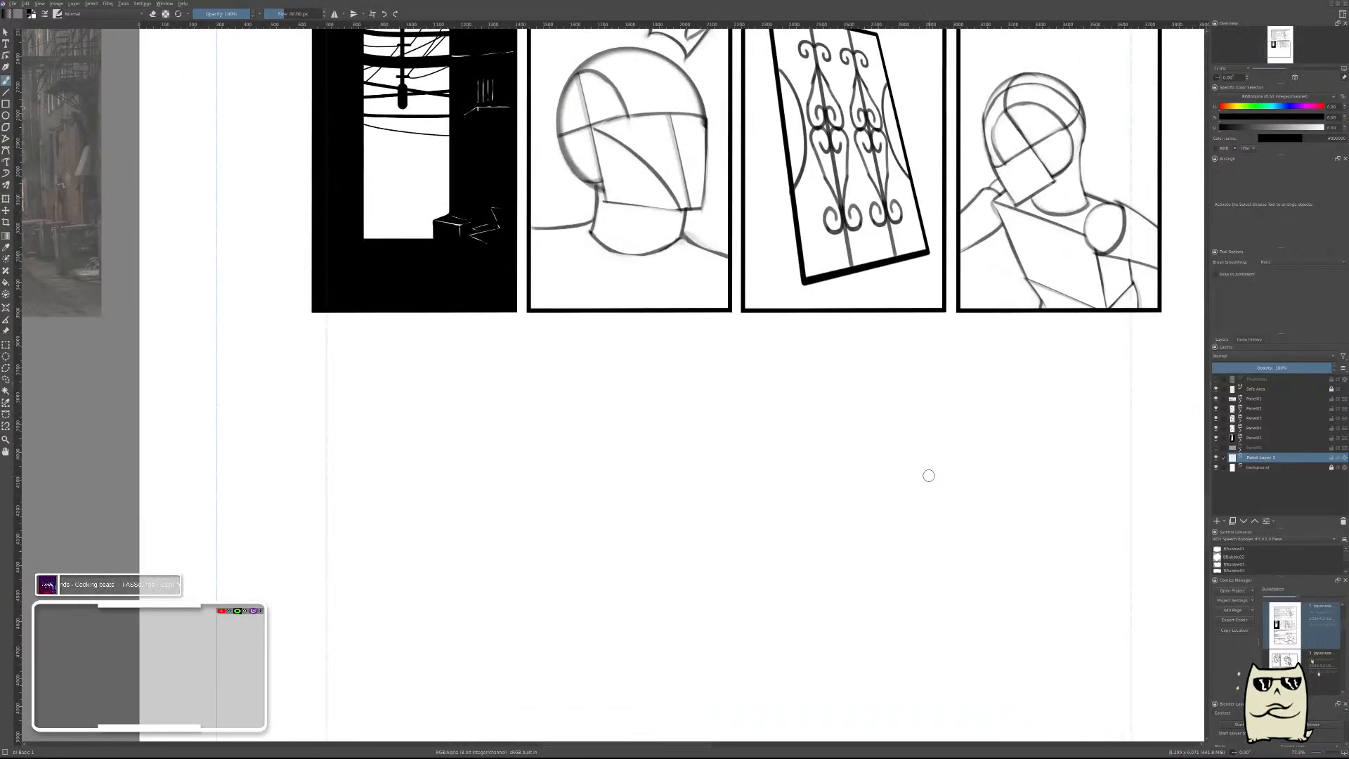
right_click(917, 489)
click(874, 518)
drag(927, 423, 848, 532)
key(ctrl+z)
mouse_move(945, 388)
mouse_down()
mouse_move(870, 484)
mouse_move(920, 604)
mouse_up()
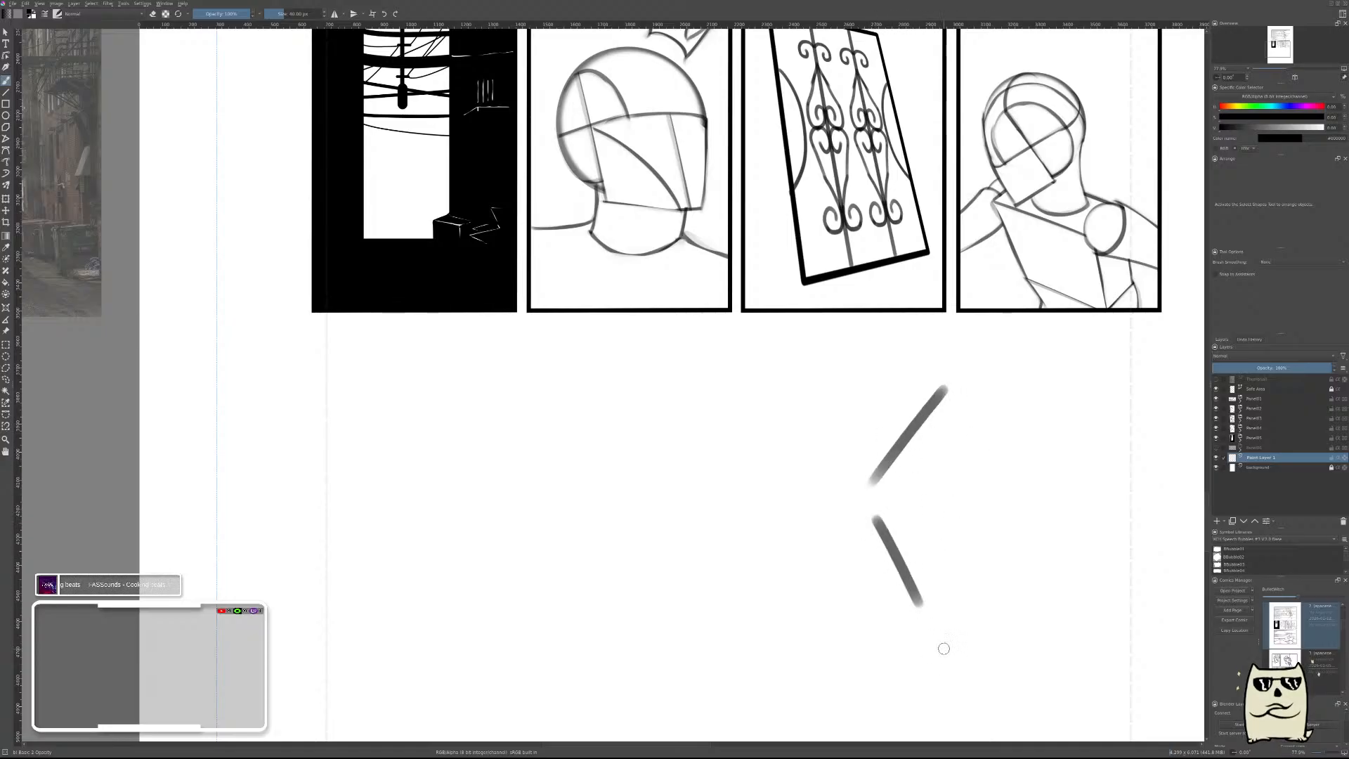
mouse_move(872, 516)
mouse_down()
mouse_move(941, 483)
mouse_move(956, 588)
mouse_move(917, 602)
mouse_up()
mouse_move(870, 482)
mouse_down()
mouse_move(903, 505)
mouse_move(961, 469)
mouse_move(845, 531)
mouse_move(889, 589)
mouse_up()
key(Delete)
Sketch a tilted square pelvis with a slanted rectangular torso above it in the emptied bottom panel area.
mouse_move(907, 500)
mouse_down()
mouse_move(950, 557)
mouse_move(891, 588)
mouse_up()
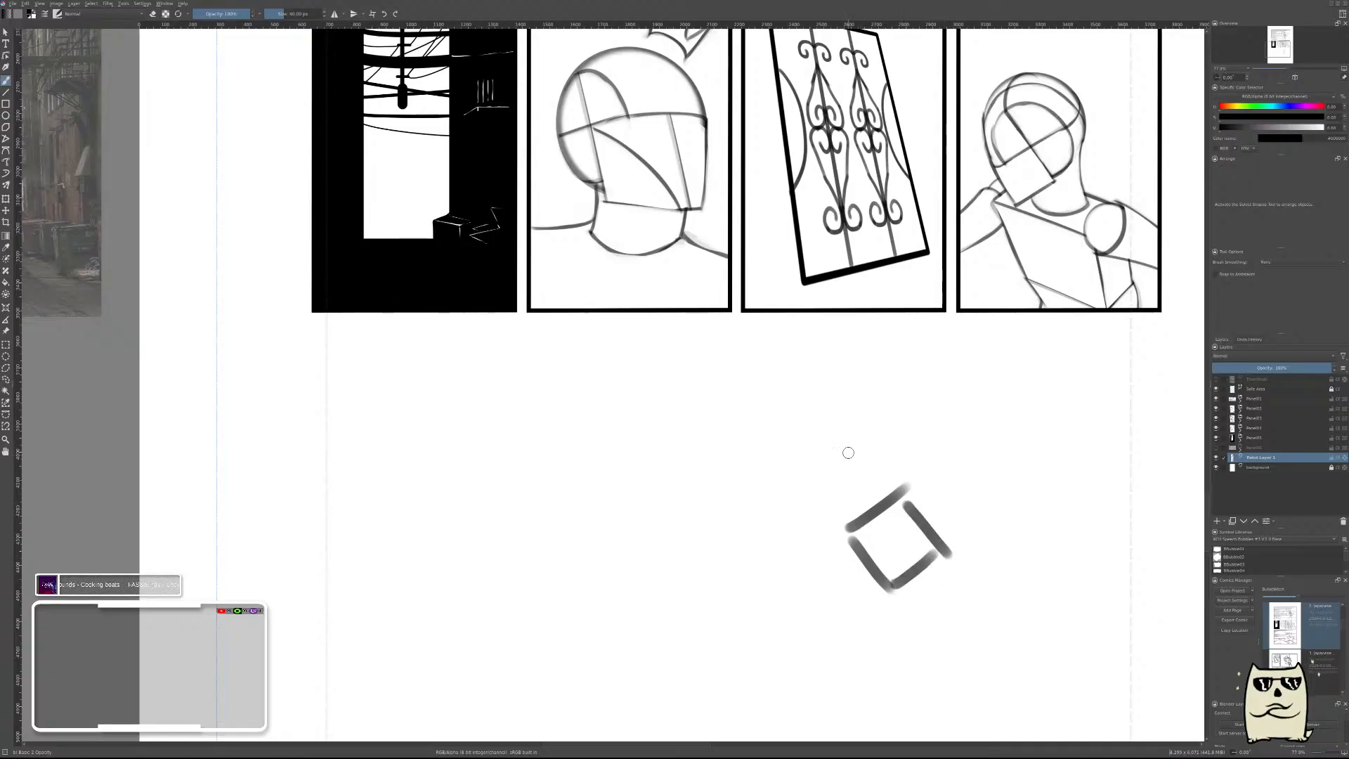
mouse_move(882, 365)
mouse_down()
mouse_move(910, 400)
mouse_move(846, 413)
mouse_move(832, 517)
mouse_up()
key(ctrl+z)
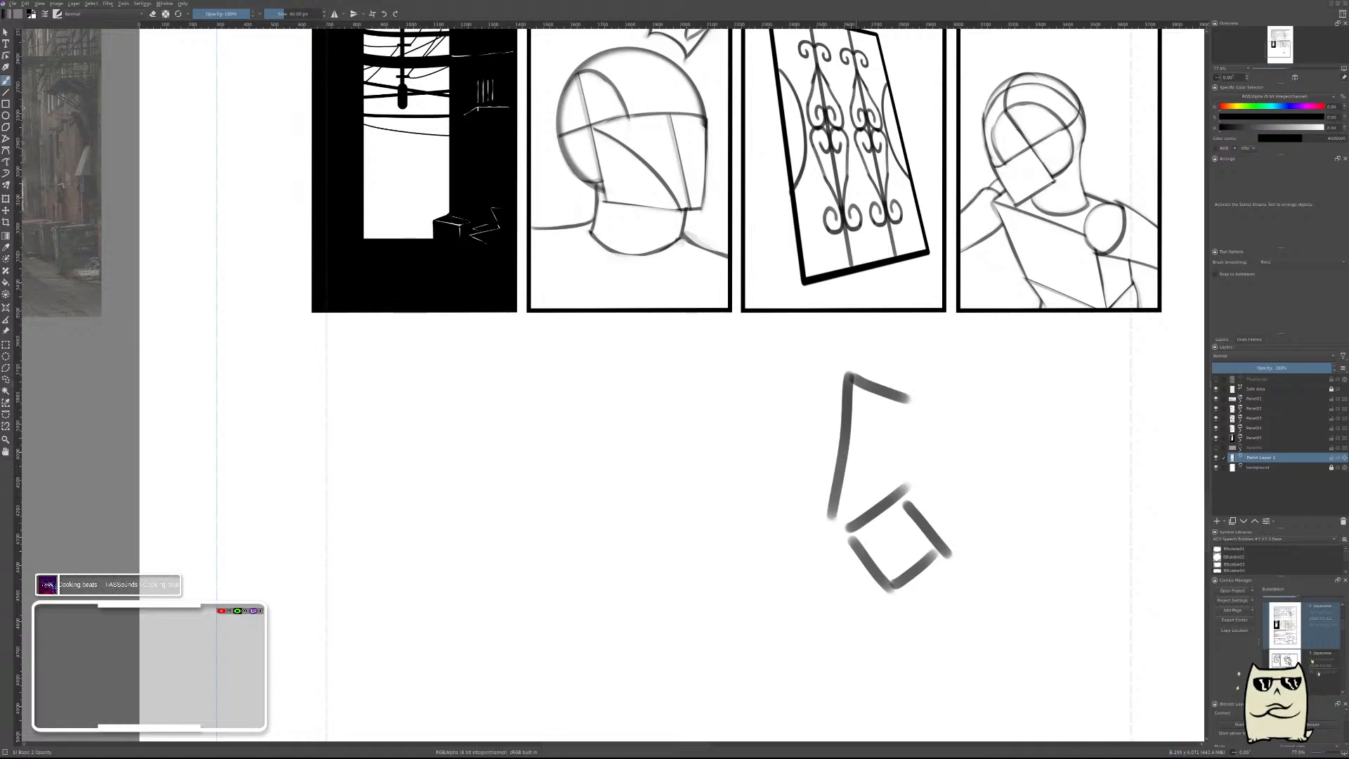
key(ctrl+z)
mouse_move(850, 381)
mouse_down()
mouse_move(835, 479)
mouse_move(883, 487)
mouse_up()
key(ctrl+z)
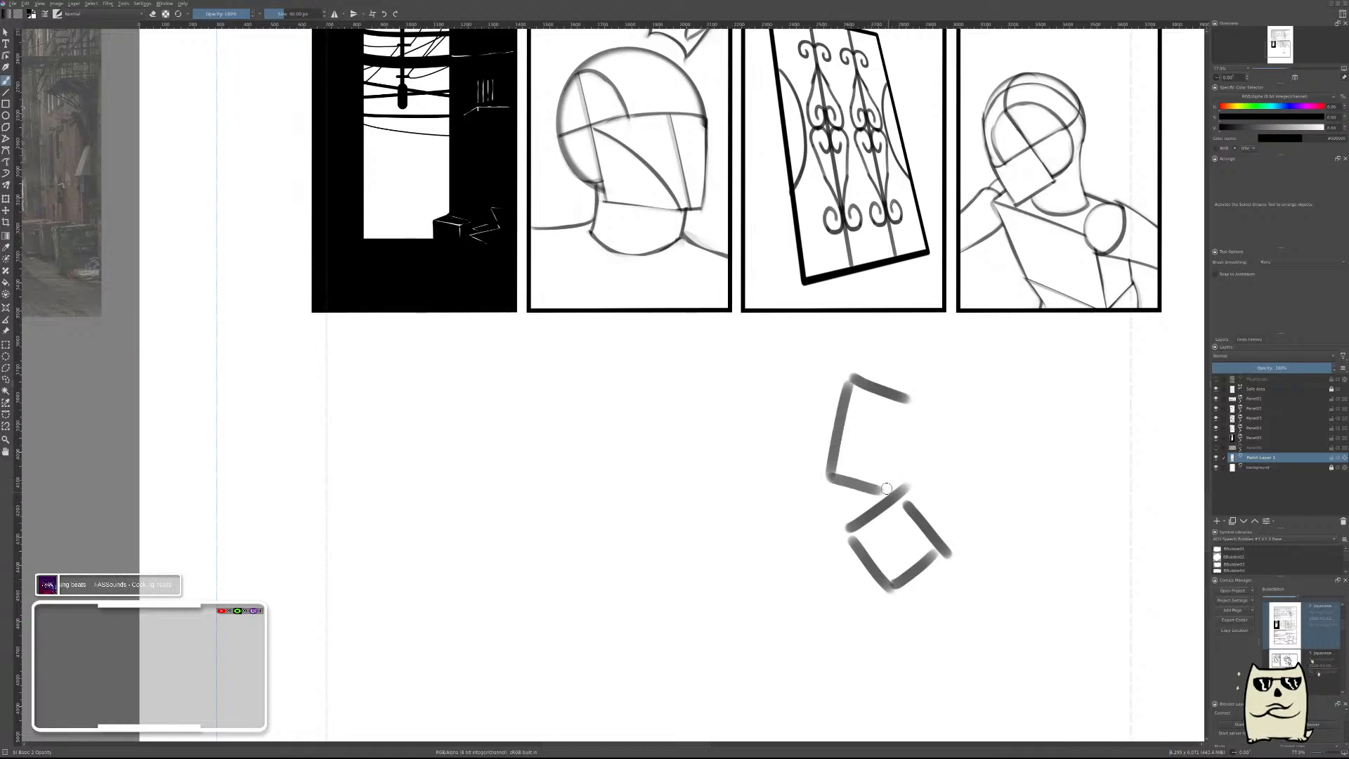
drag(911, 404, 883, 484)
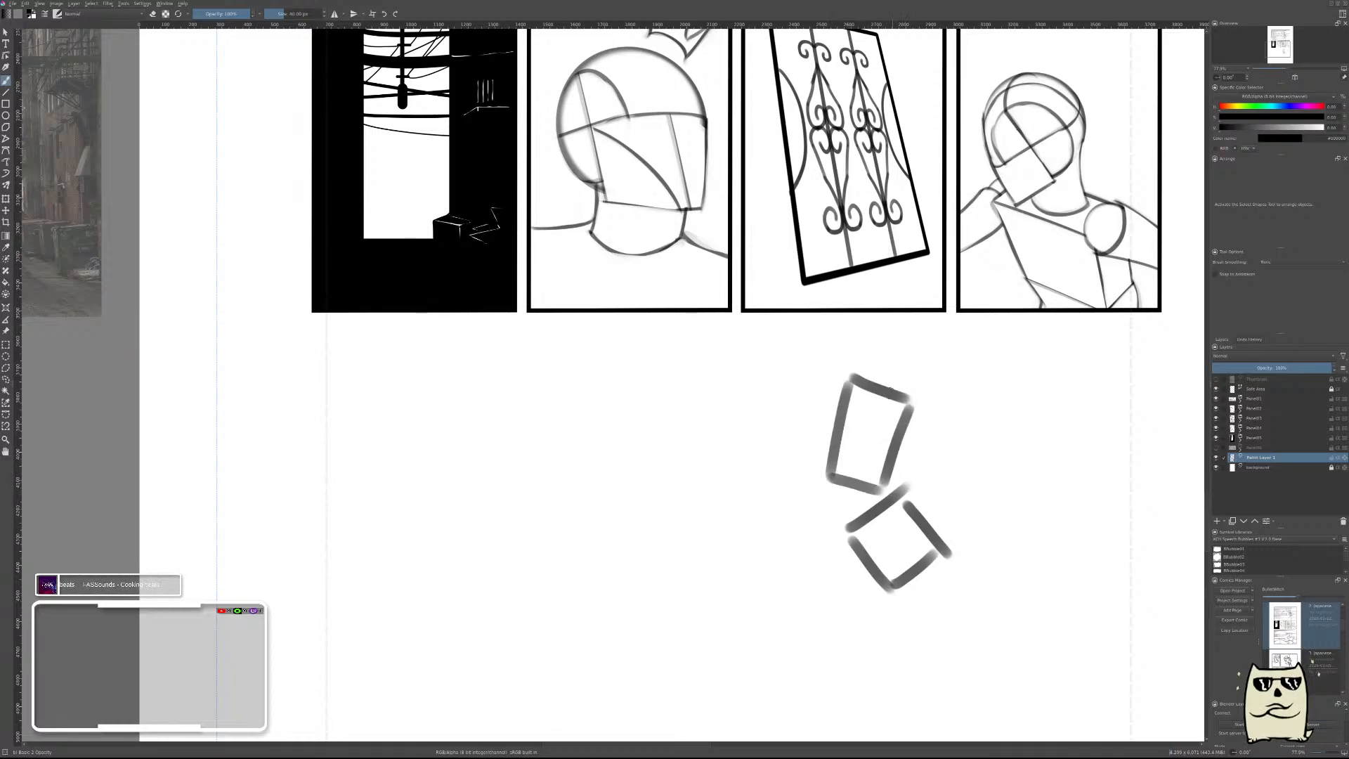
Move the torso and pelvis sketch down, and draw a round head with jaw and neck above it.
key(t)
drag(912, 421, 910, 490)
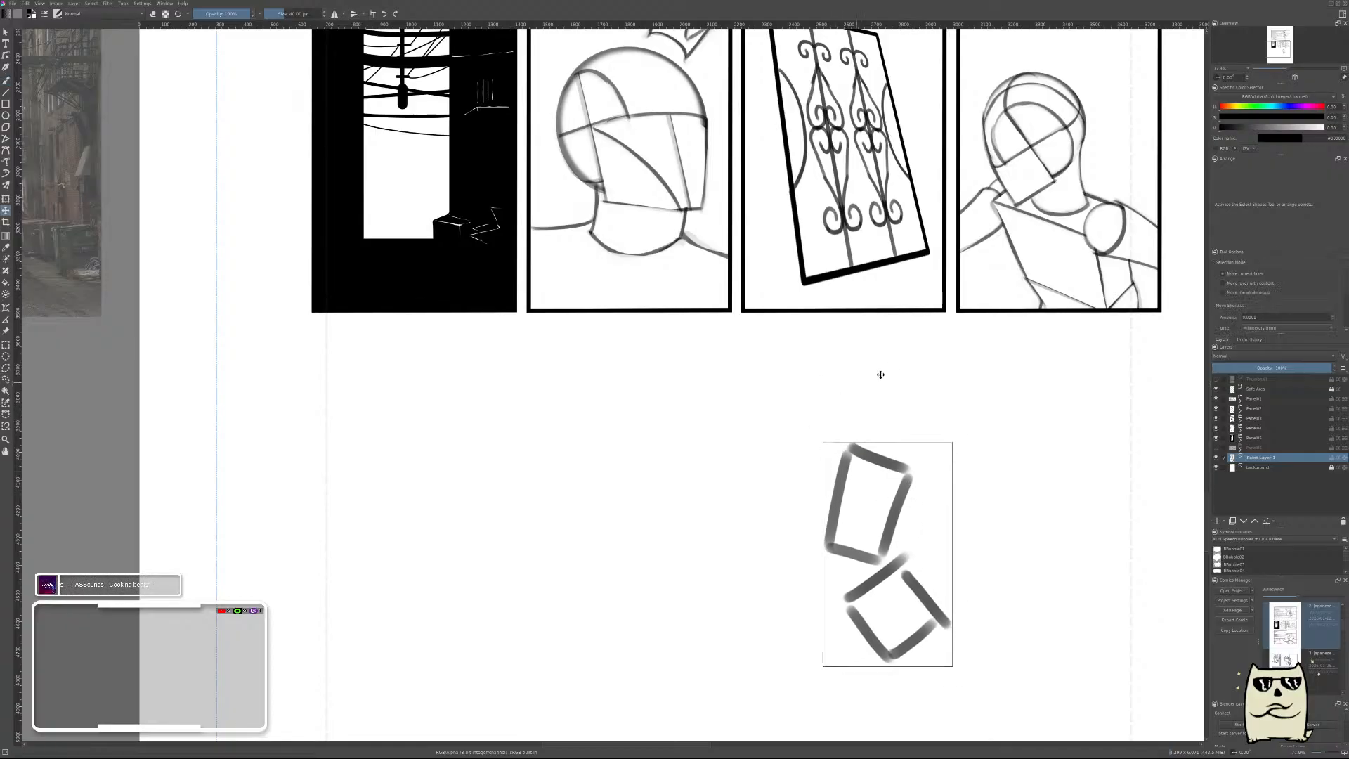
key(b)
mouse_move(901, 394)
mouse_down()
mouse_move(891, 347)
mouse_move(887, 413)
mouse_up()
drag(834, 365, 837, 443)
key(ctrl+z)
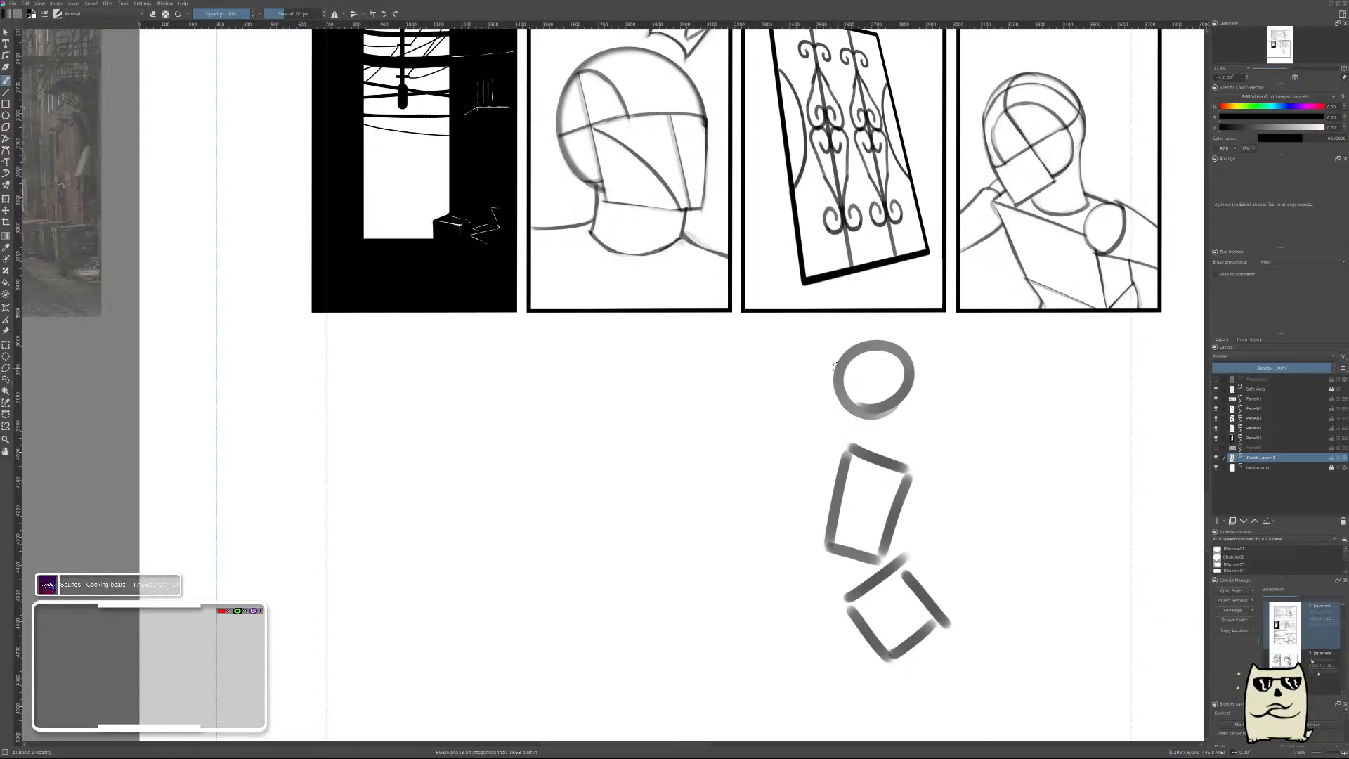
mouse_move(835, 366)
mouse_down()
mouse_move(846, 412)
mouse_move(873, 401)
mouse_move(877, 418)
mouse_move(829, 428)
mouse_move(901, 460)
mouse_up()
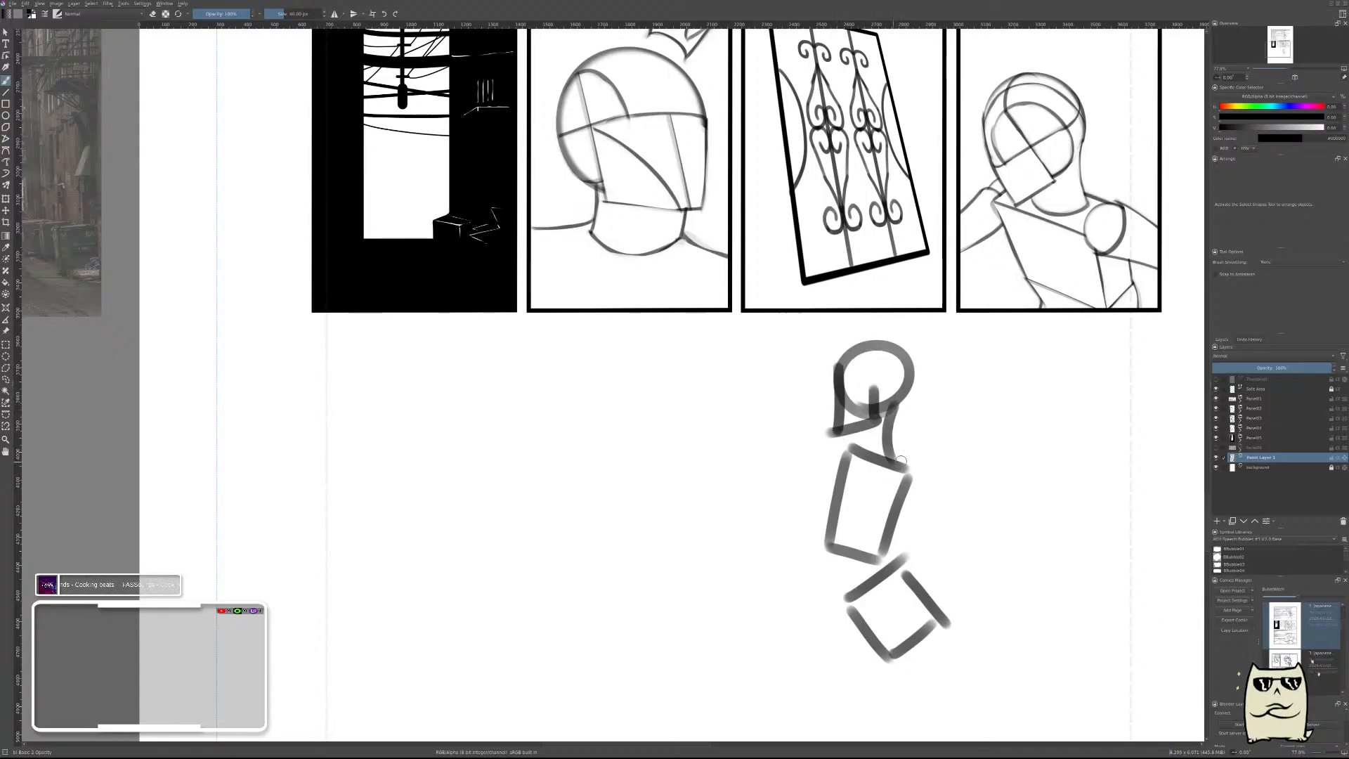
Try a straight vertical line running through the figure from the head to well below the pelvis.
scroll(861, 447, down, 3)
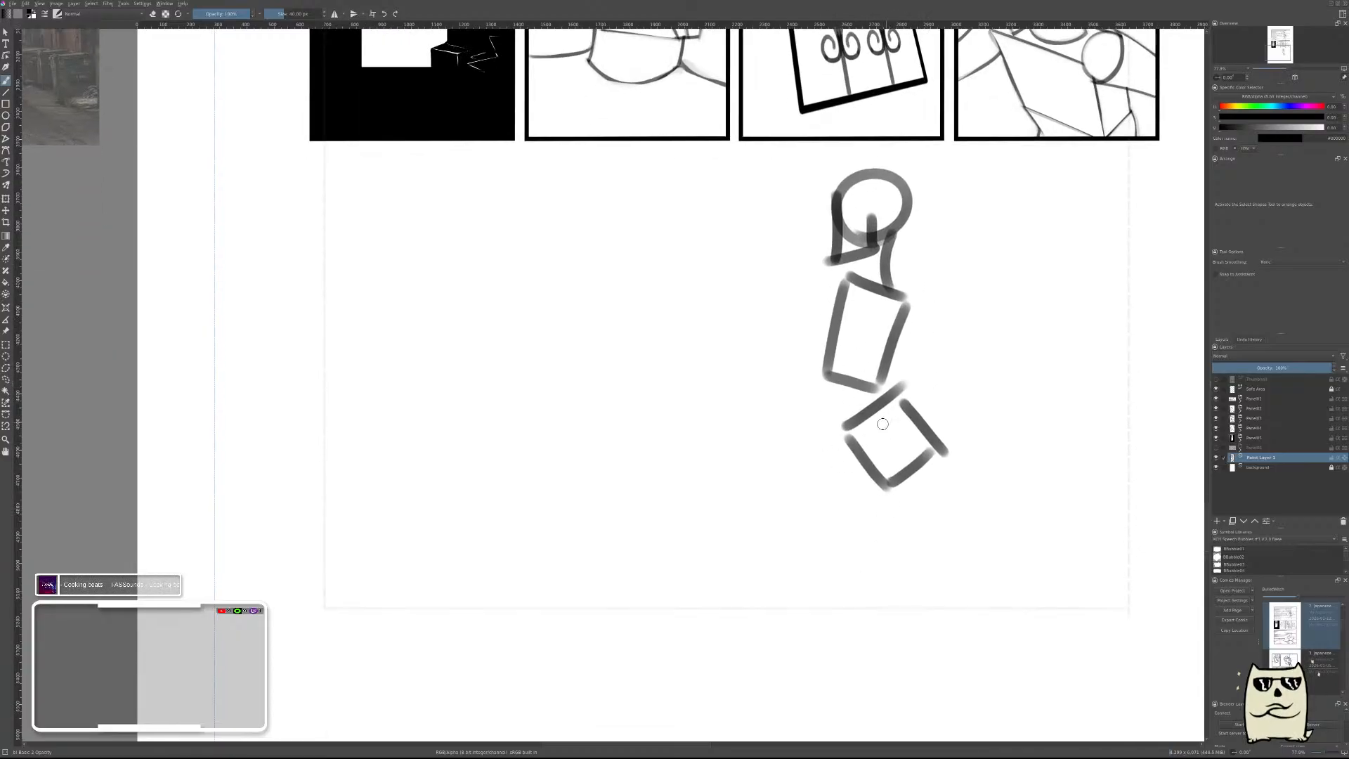
key(v)
drag(878, 179, 878, 658)
key(b)
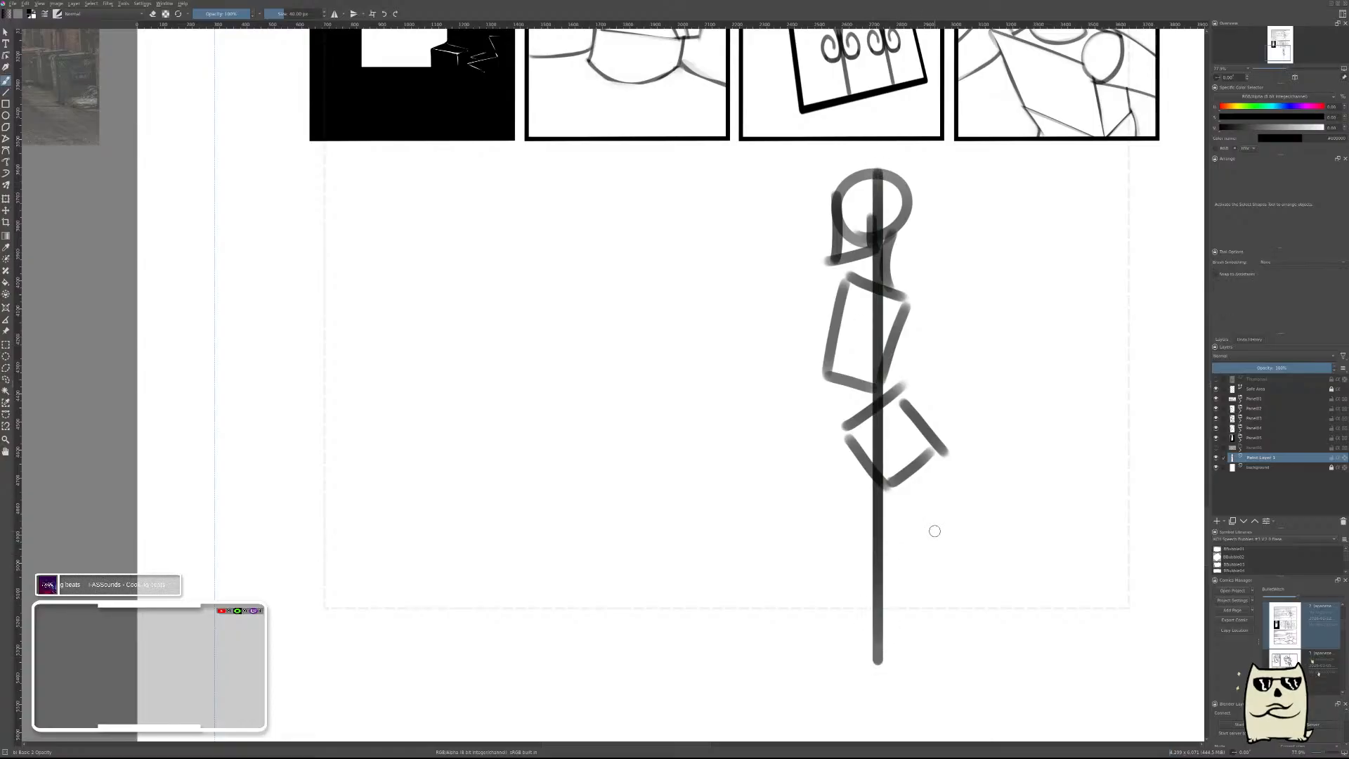
key(ctrl+z)
Clear the head, torso and pelvis sketch from the new paint layer.
mouse_move(993, 397)
mouse_down()
mouse_move(981, 452)
mouse_move(996, 435)
mouse_move(957, 347)
mouse_up()
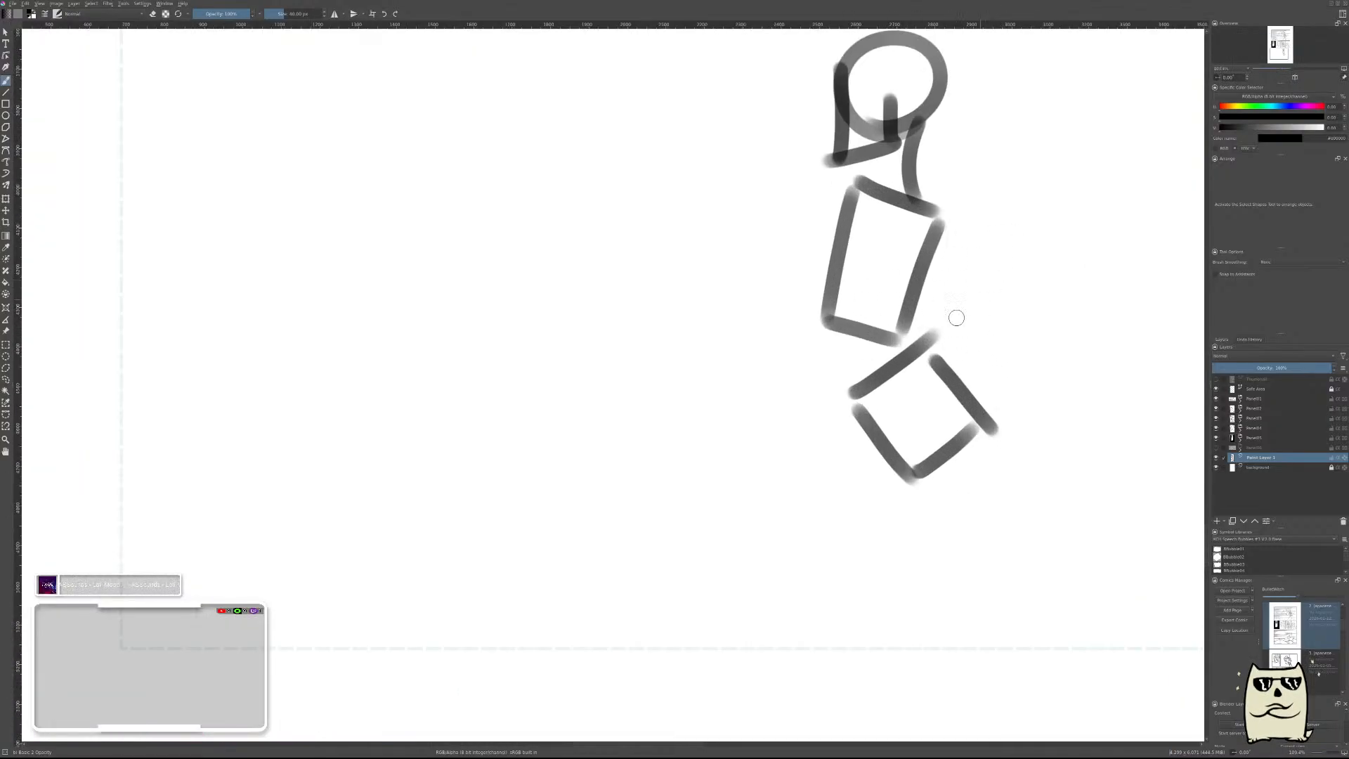
drag(1020, 268, 907, 377)
key(Delete)
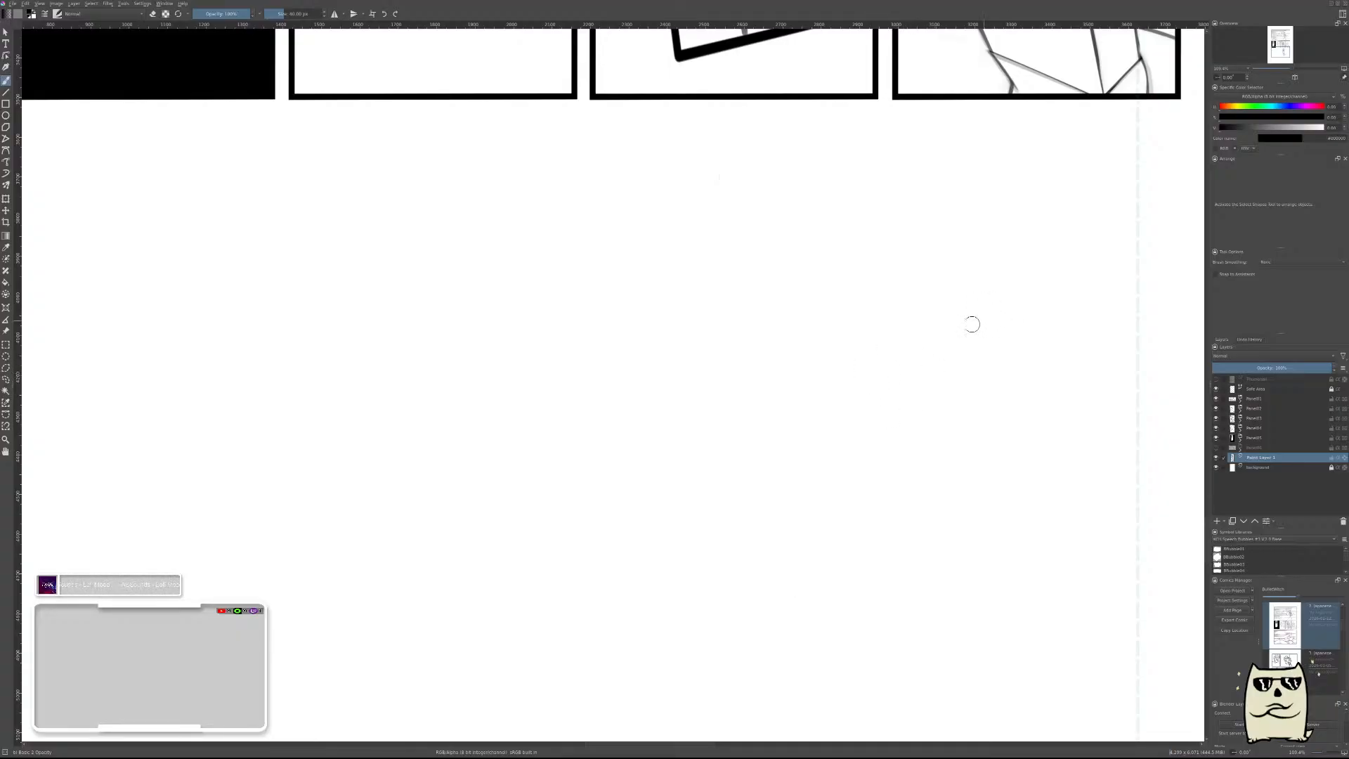
mouse_move(832, 269)
mouse_down()
mouse_move(701, 434)
mouse_move(850, 239)
mouse_up()
key(ctrl+z)
key(ctrl+z)
mouse_move(717, 448)
mouse_down()
mouse_move(849, 218)
mouse_move(966, 302)
mouse_up()
key(ctrl+z)
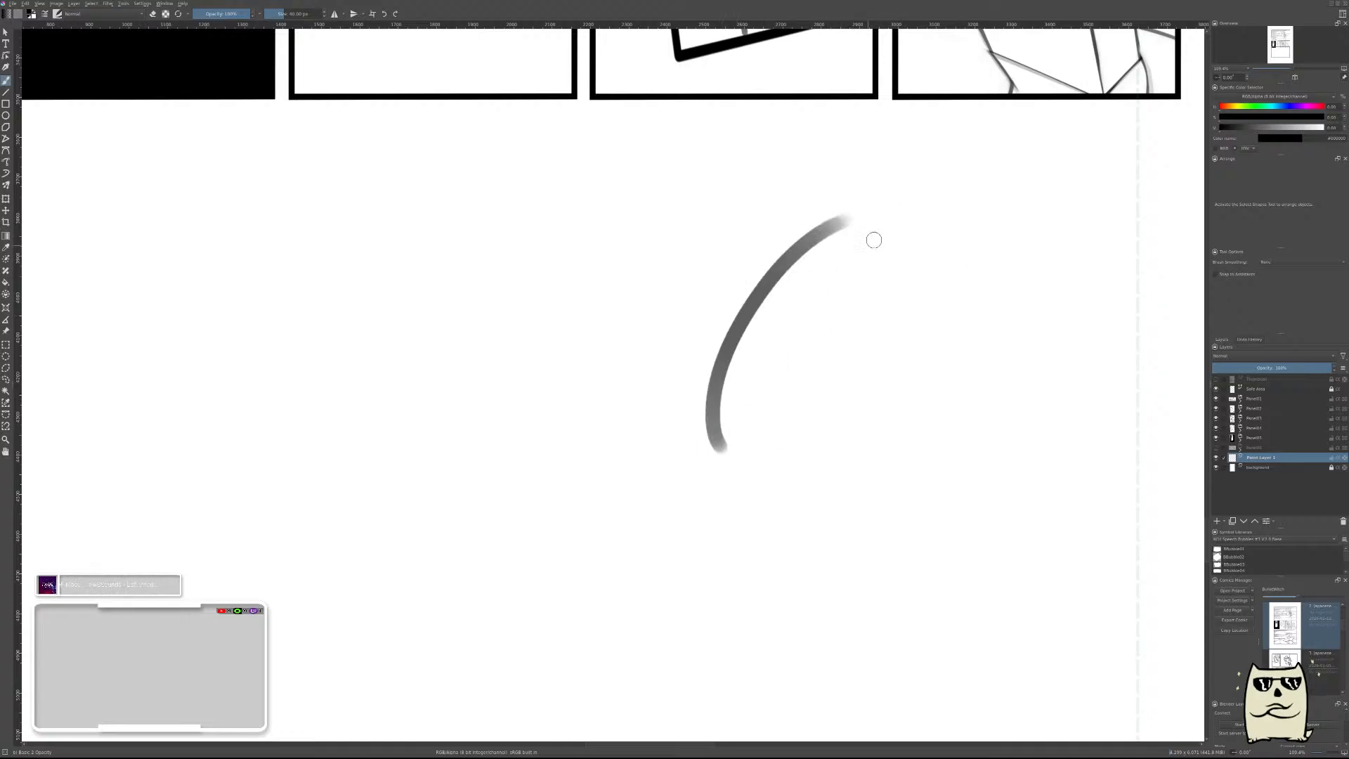
mouse_move(839, 218)
mouse_down()
mouse_move(986, 311)
mouse_move(990, 354)
mouse_move(917, 374)
mouse_move(880, 474)
mouse_up()
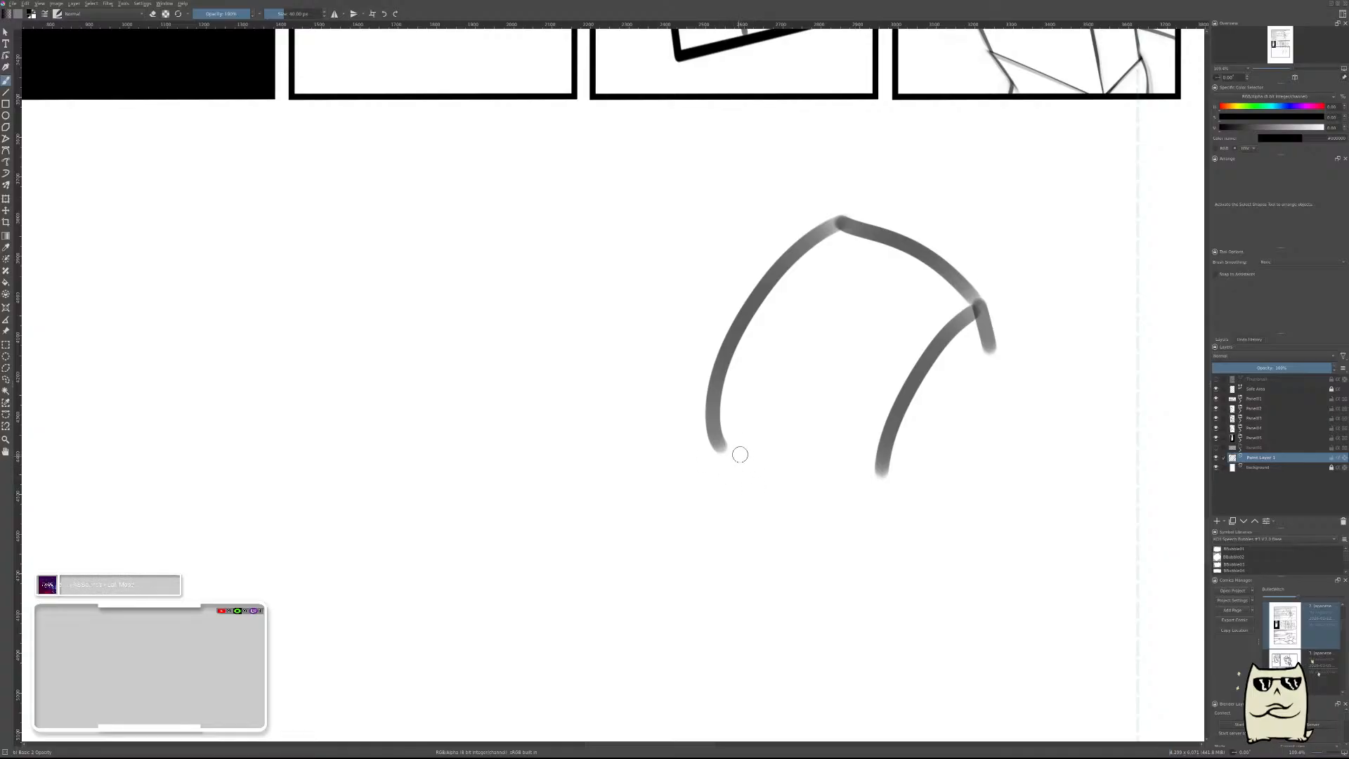
key(ctrl+z)
key(ctrl+z)
key(ctrl+z)
key(ctrl+z)
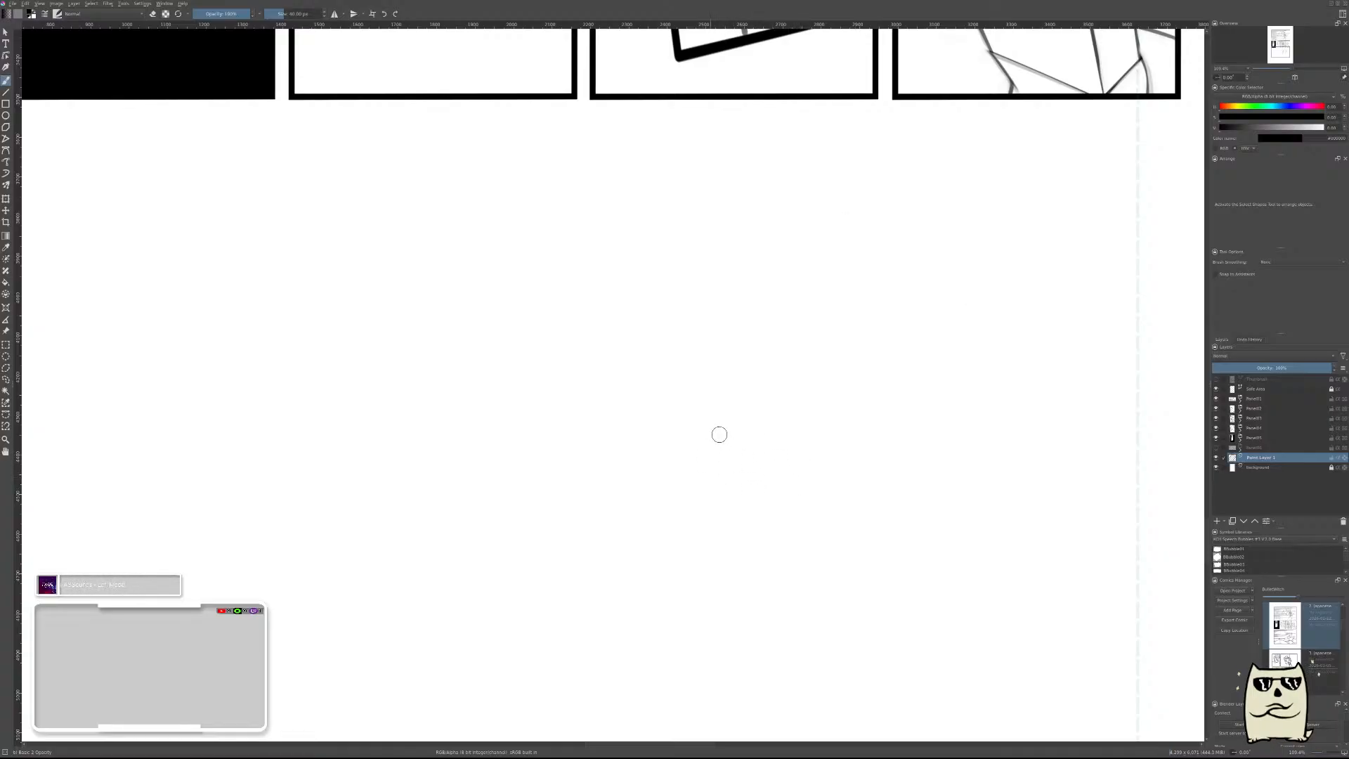
Sketch the torso as a slanted box with curved top face and visible thickness, adding a round shoulder at its upper right corner.
drag(717, 404, 750, 457)
mouse_move(715, 402)
mouse_down()
mouse_move(888, 431)
mouse_move(912, 460)
mouse_move(744, 351)
mouse_move(854, 242)
mouse_move(982, 263)
mouse_move(875, 416)
mouse_up()
drag(993, 269, 1025, 324)
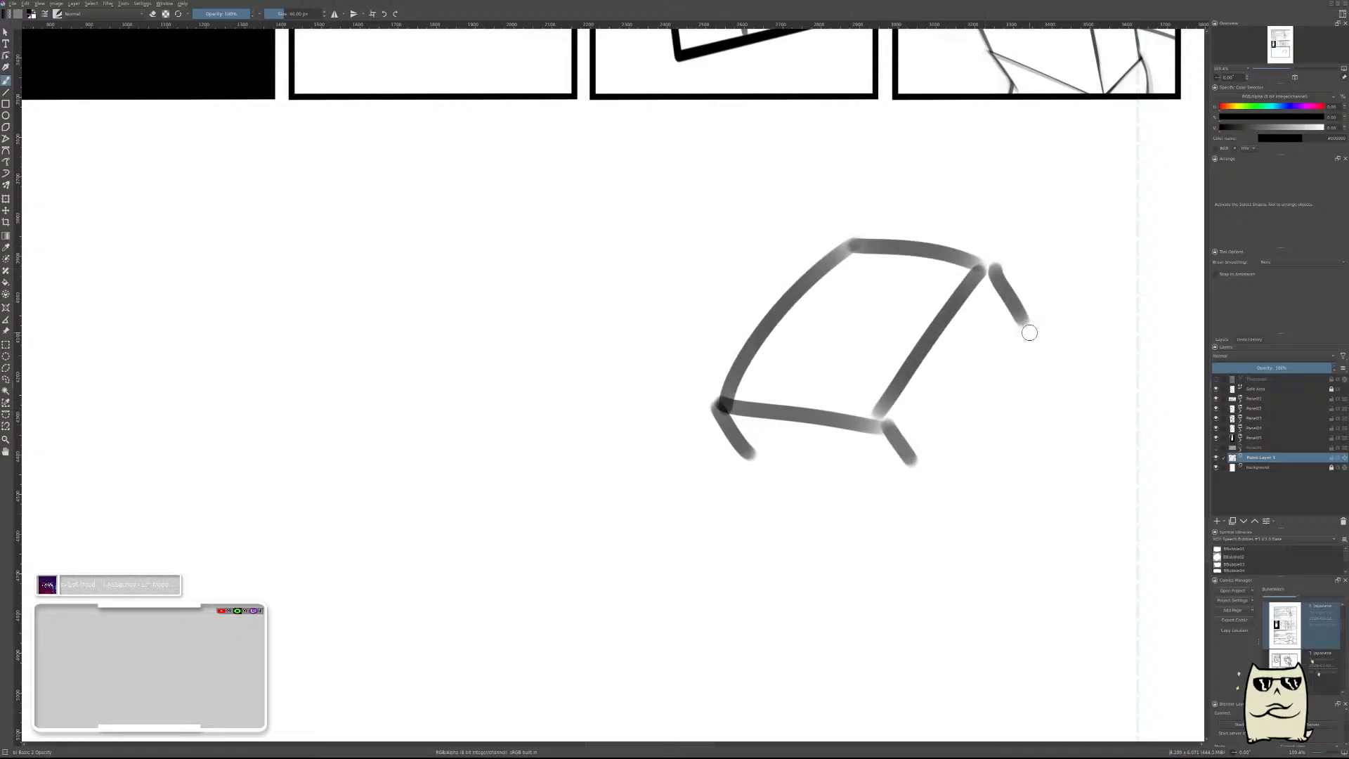
key(ctrl+z)
mouse_move(982, 269)
mouse_down()
mouse_move(1011, 322)
mouse_move(985, 338)
mouse_move(912, 461)
mouse_up()
mouse_move(751, 451)
mouse_down()
mouse_move(931, 484)
mouse_move(911, 476)
mouse_up()
key(ctrl+z)
mouse_move(961, 298)
mouse_down()
mouse_move(1056, 302)
mouse_move(905, 463)
mouse_move(874, 526)
mouse_up()
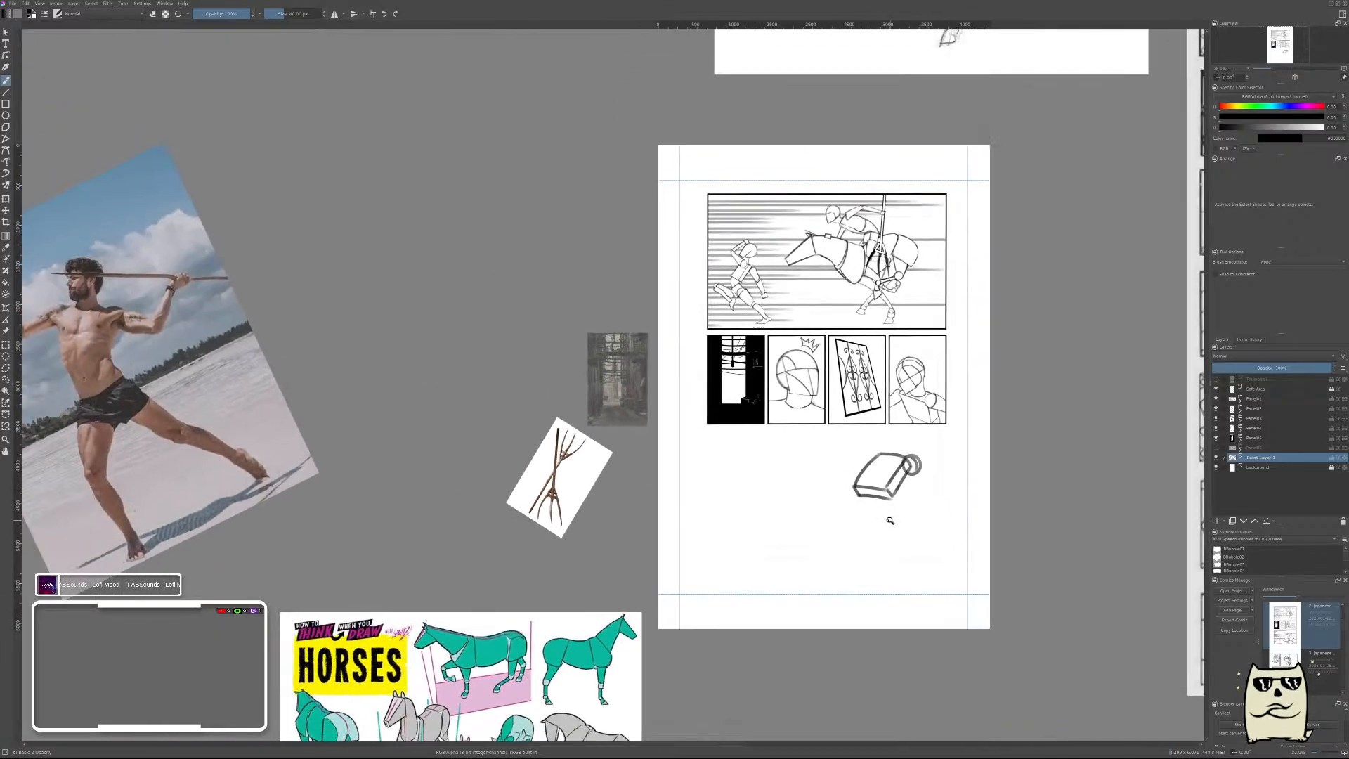
Move the torso sketch slightly left and down inside the empty bottom panel area.
click(900, 515)
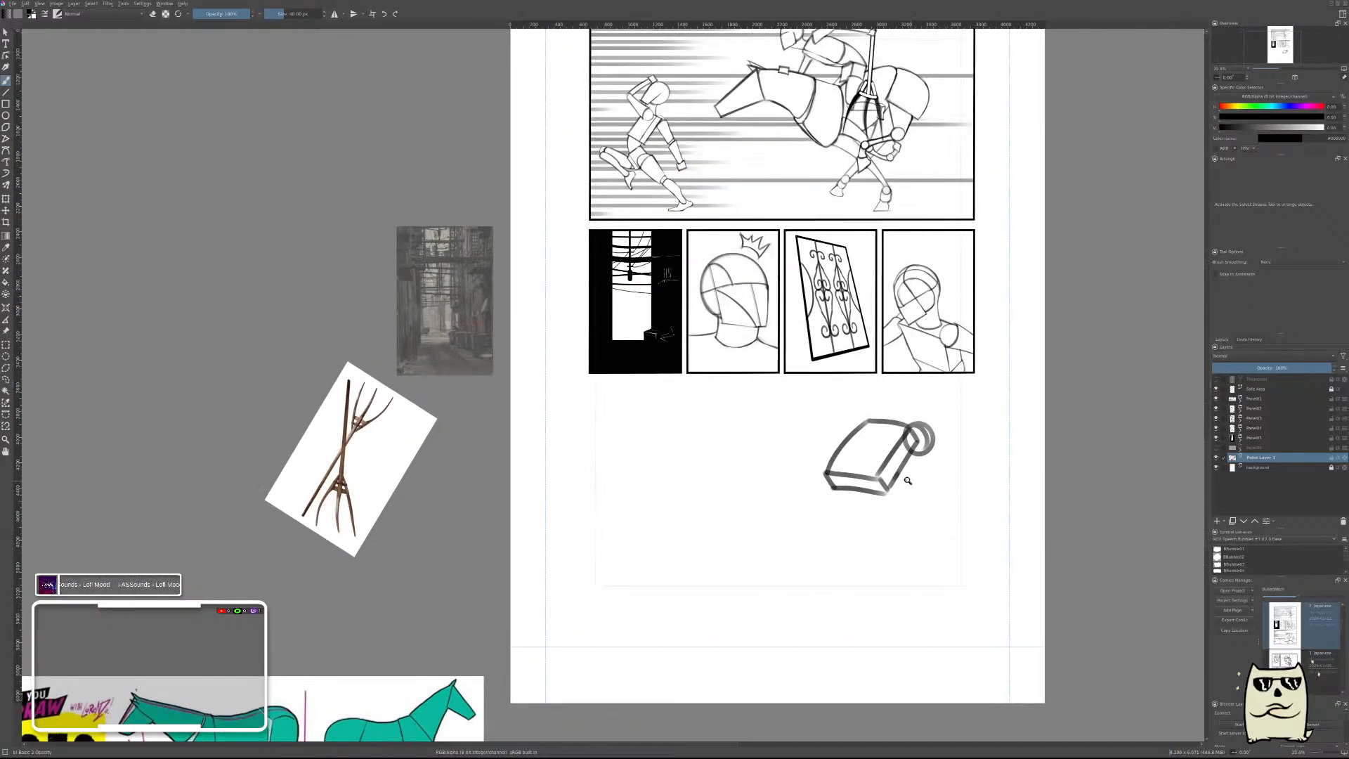
key(t)
drag(863, 456, 809, 474)
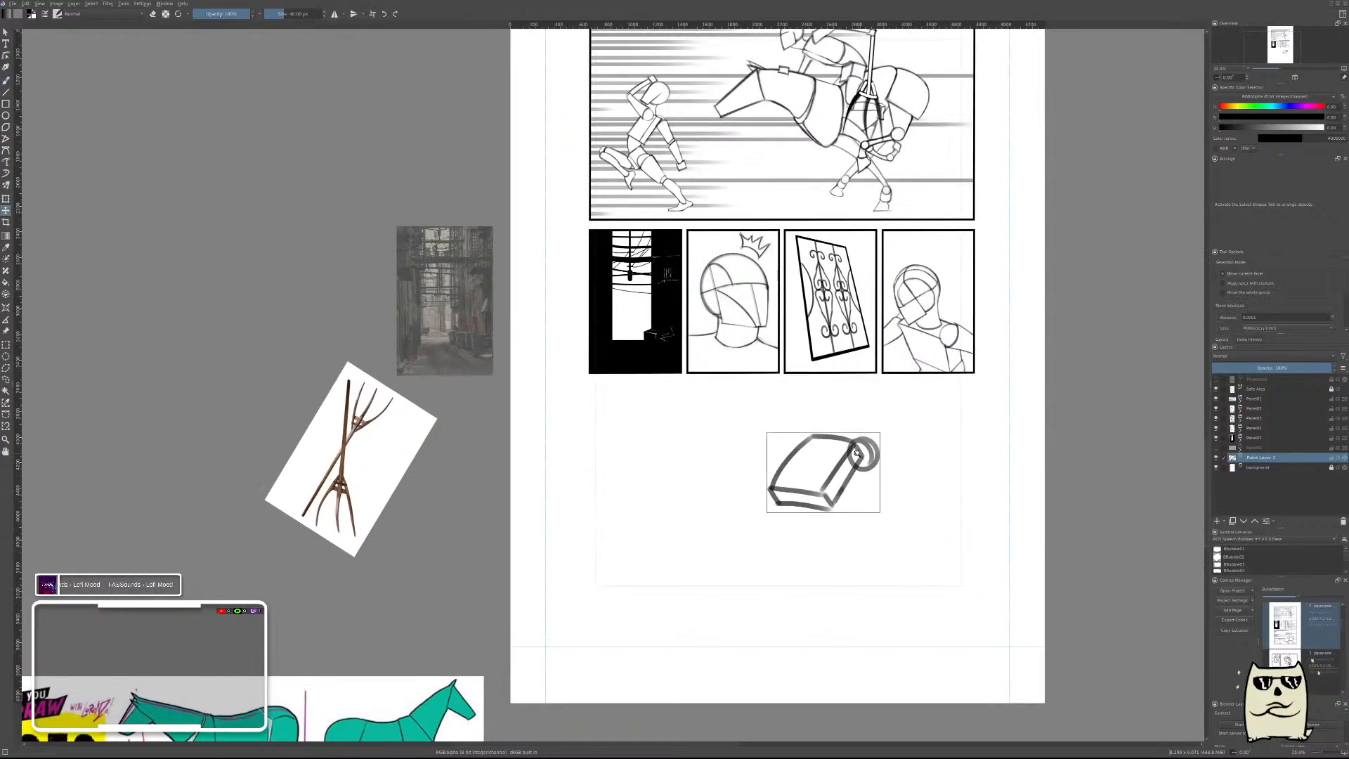
Draw a round head above the torso with a slanted face line, a curved jaw and a smaller circle inside its right side.
scroll(809, 474, up, 2)
key(b)
scroll(819, 391, up, 4)
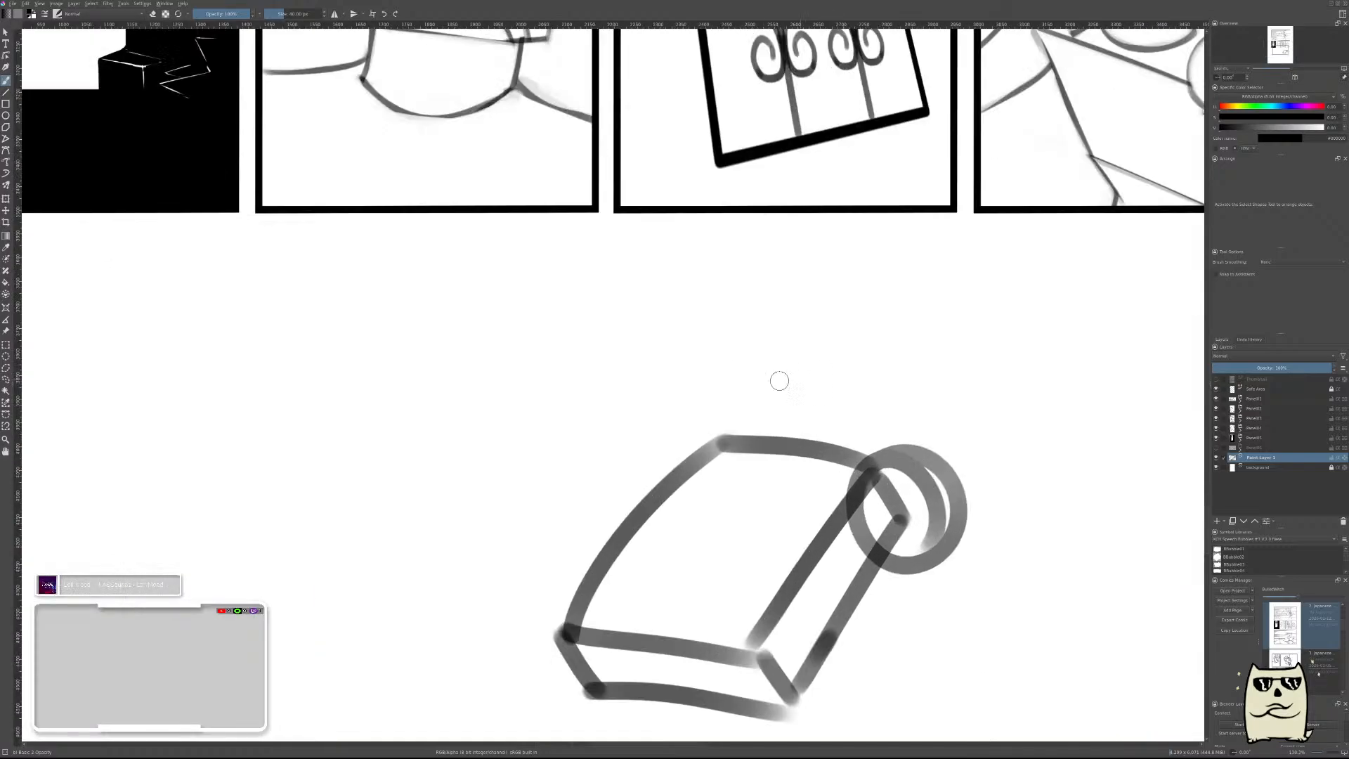
mouse_move(819, 372)
mouse_down()
mouse_move(868, 281)
mouse_move(762, 288)
mouse_move(822, 239)
mouse_move(709, 292)
mouse_up()
key(ctrl+z)
key(ctrl+z)
mouse_move(863, 262)
mouse_down()
mouse_move(819, 258)
mouse_move(724, 337)
mouse_move(711, 371)
mouse_up()
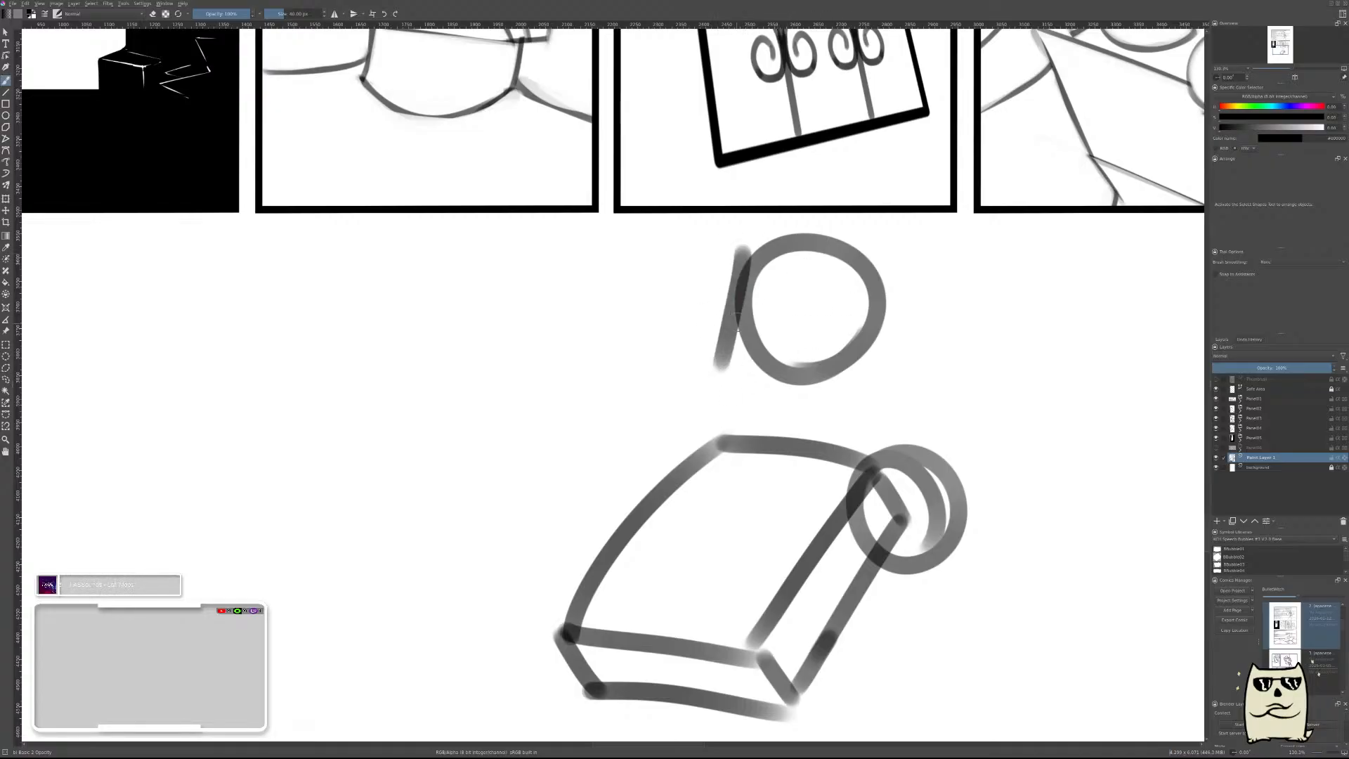
key(ctrl+z)
mouse_move(752, 246)
mouse_down()
mouse_move(706, 366)
mouse_move(829, 342)
mouse_up()
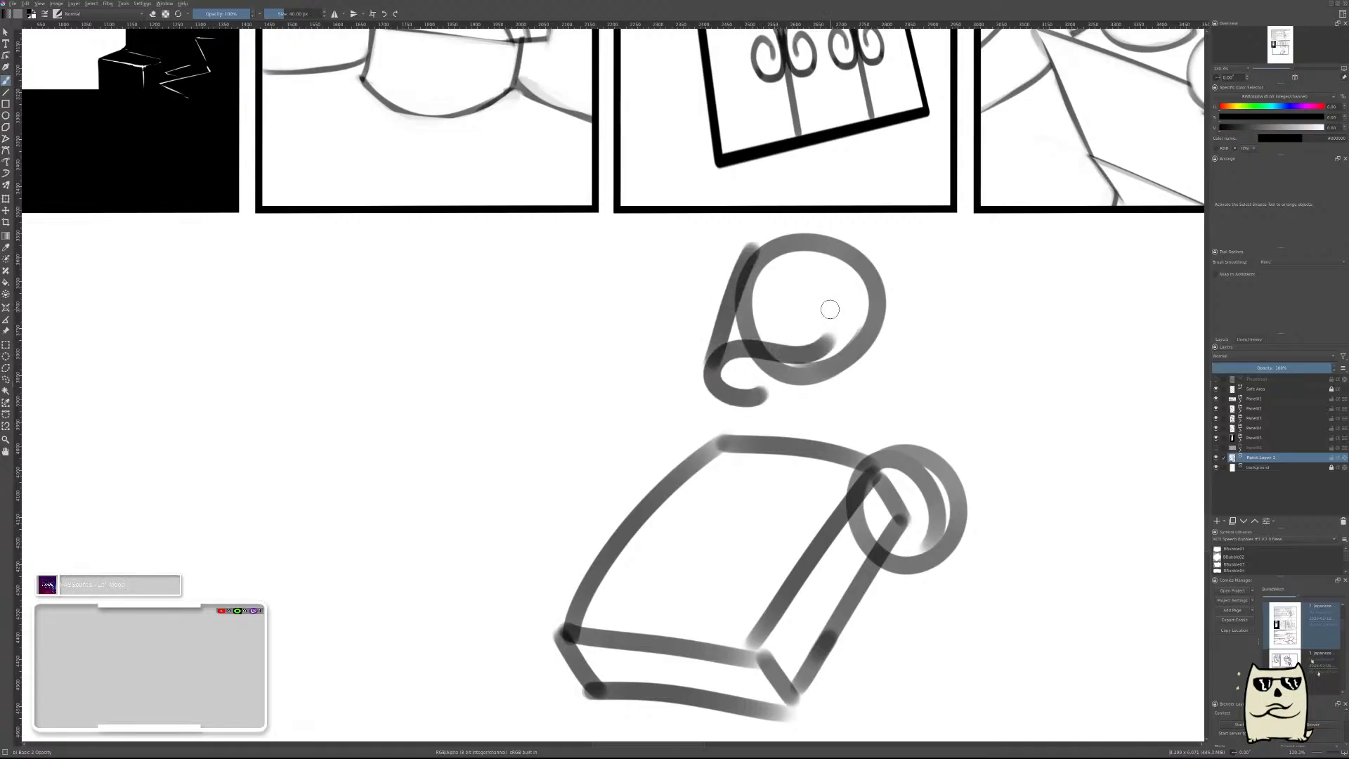
mouse_move(832, 344)
mouse_down()
mouse_move(864, 282)
mouse_move(820, 261)
mouse_up()
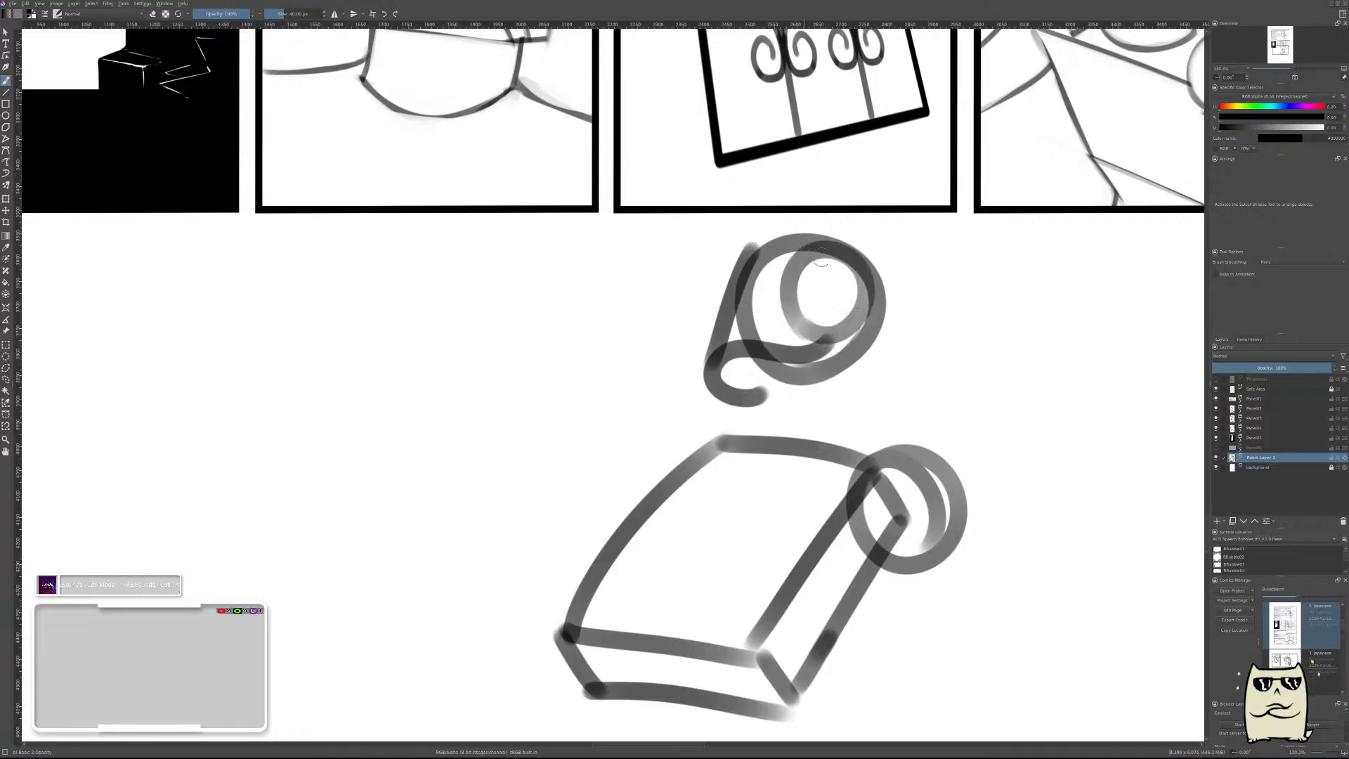
Connect the head to the torso with a short slanted front neck line and a curved back neck line.
scroll(984, 415, down, 2)
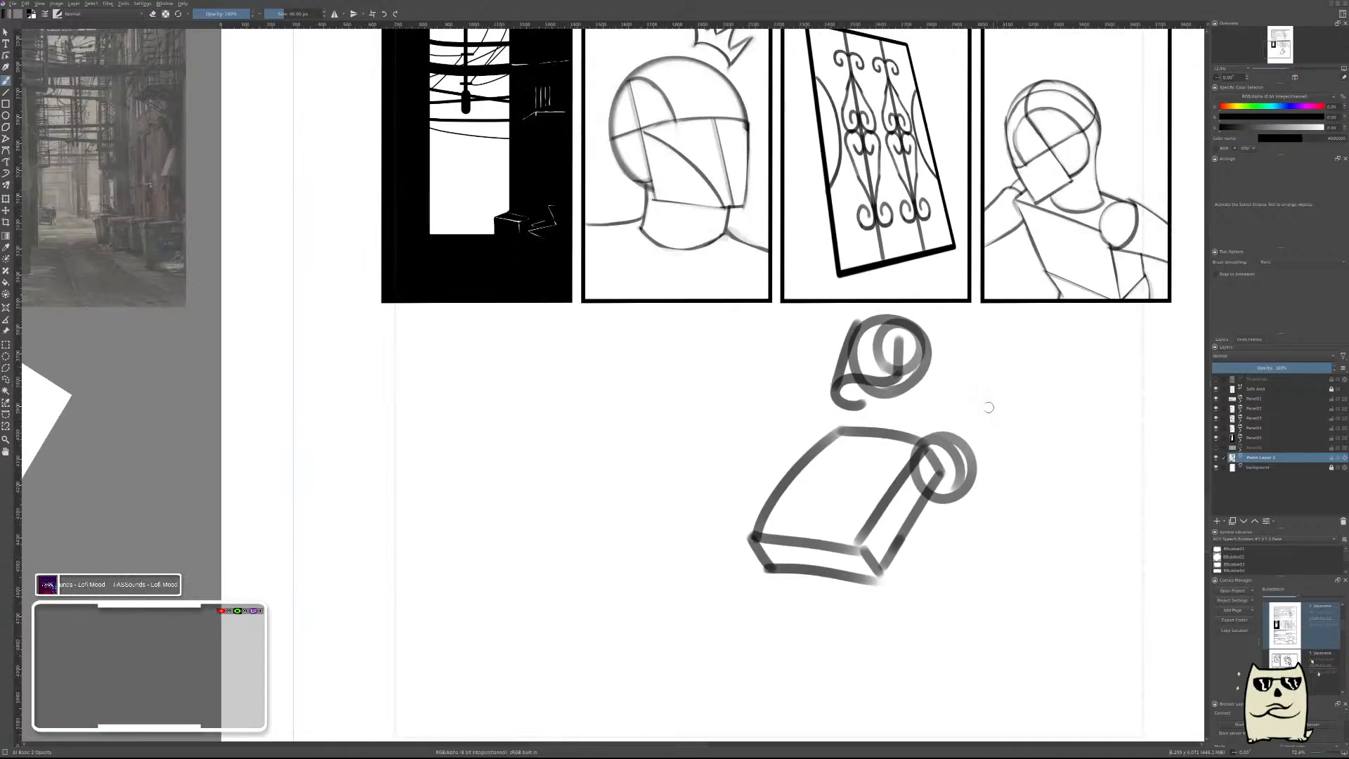
scroll(900, 403, up, 2)
drag(857, 374, 843, 439)
key(ctrl+z)
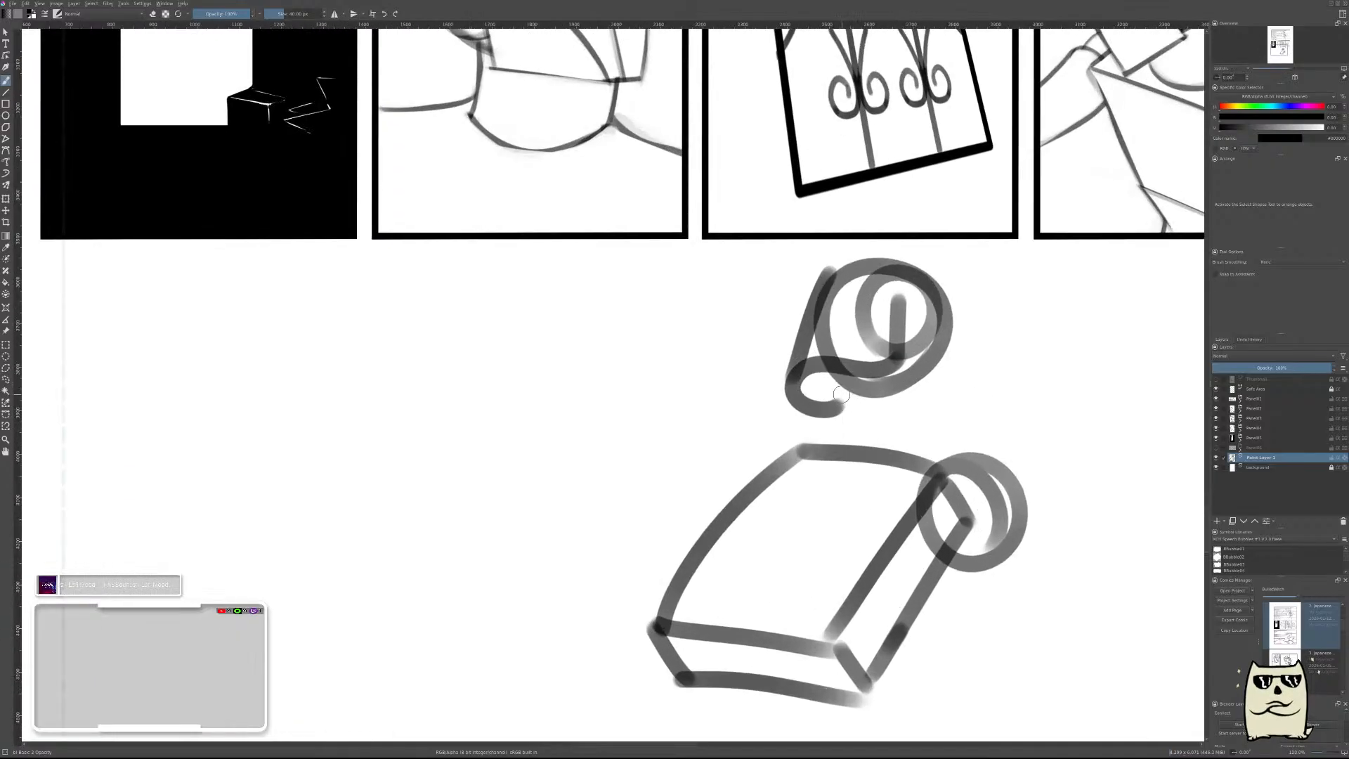
drag(850, 383, 833, 431)
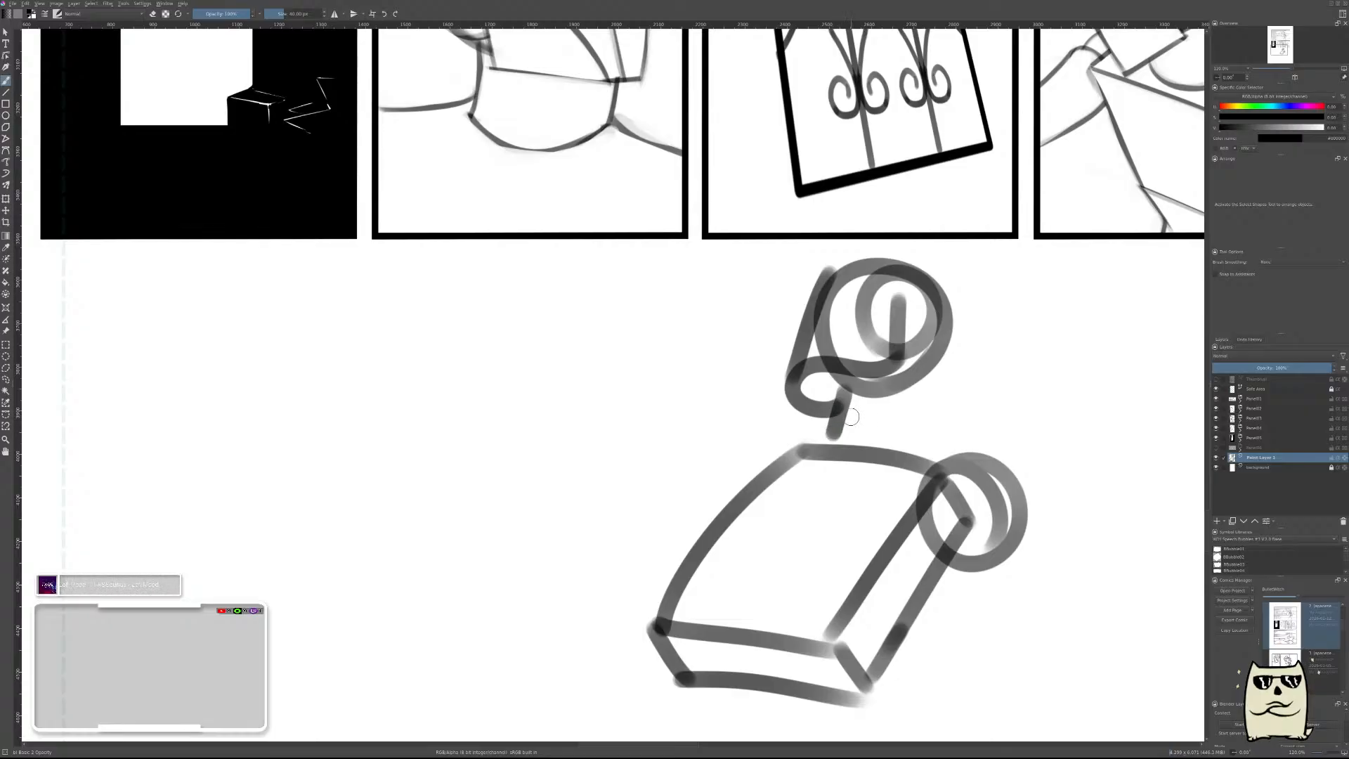
key(ctrl+z)
drag(832, 392, 854, 451)
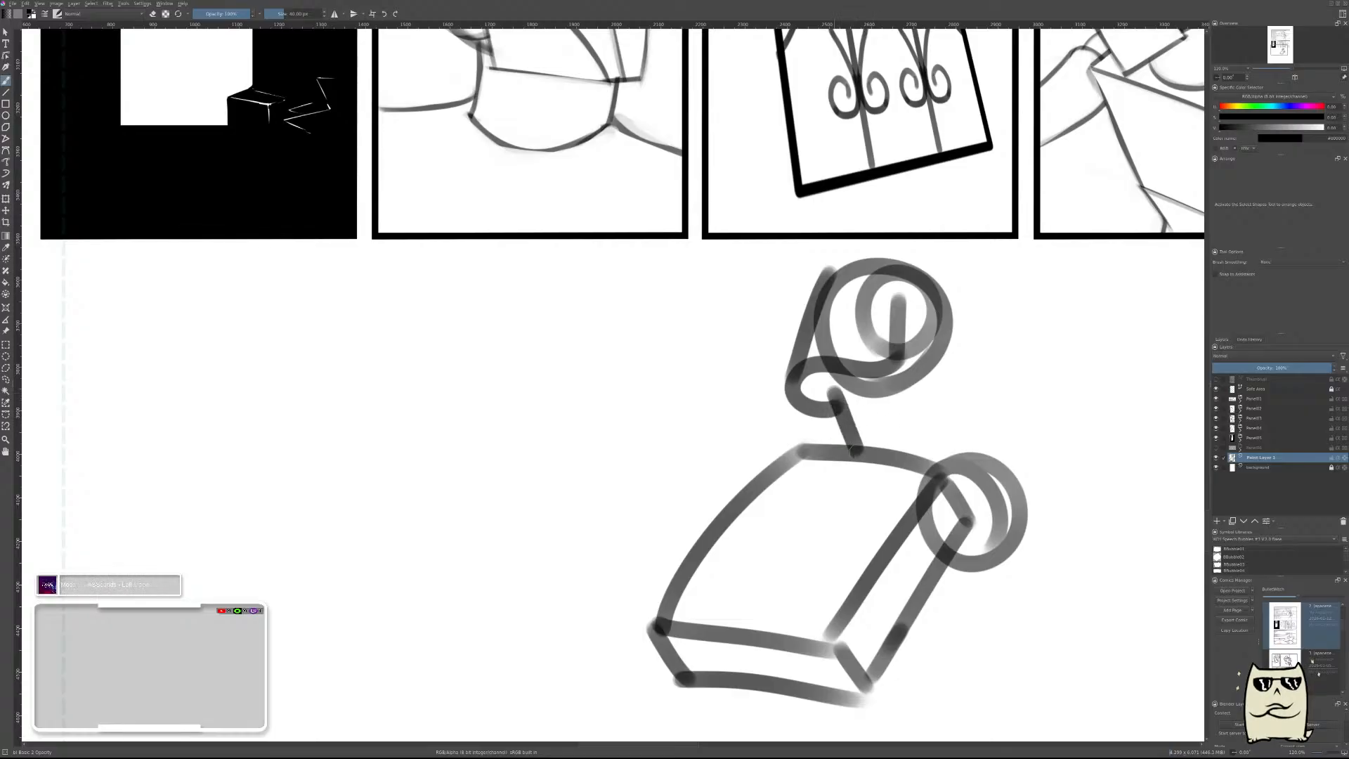
drag(922, 374, 945, 465)
key(ctrl+z)
drag(919, 380, 951, 474)
scroll(1015, 536, down, 5)
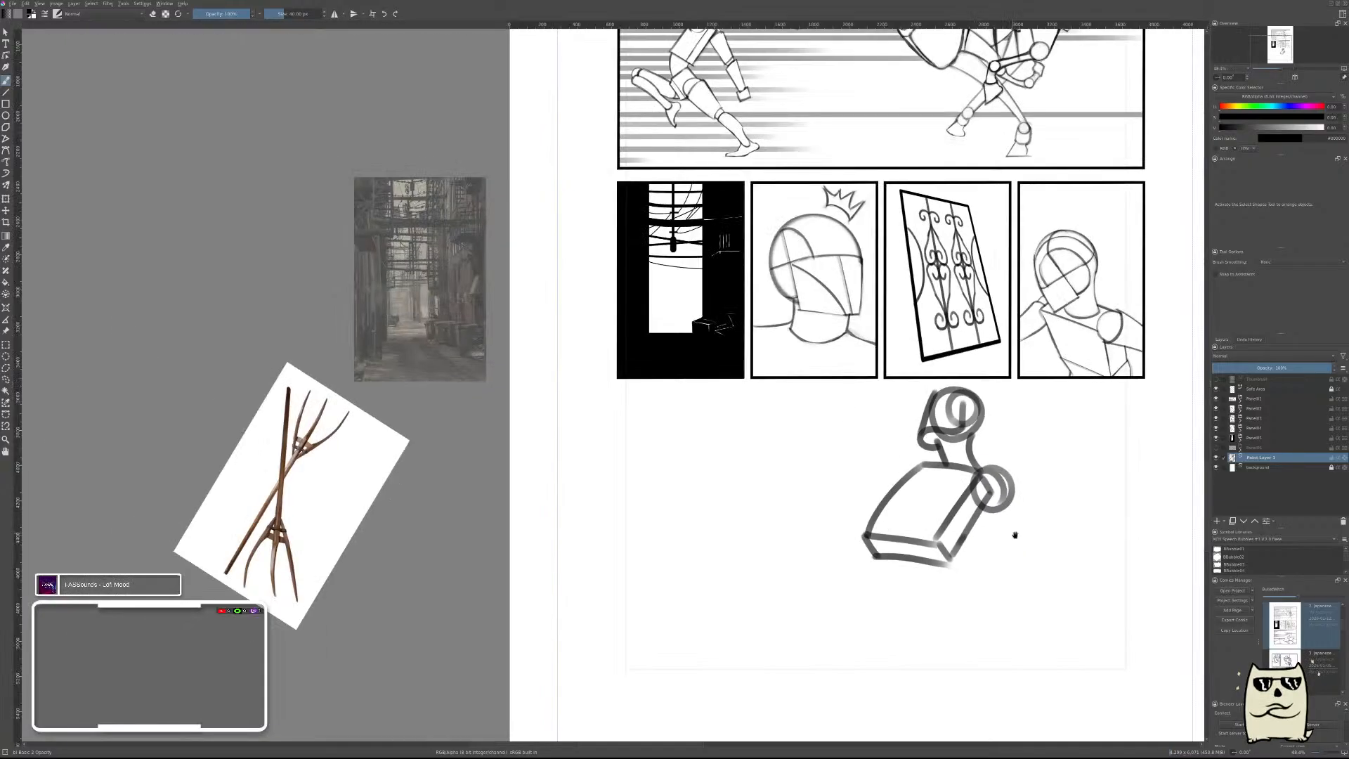
scroll(1011, 465, up, 3)
drag(1110, 485, 916, 447)
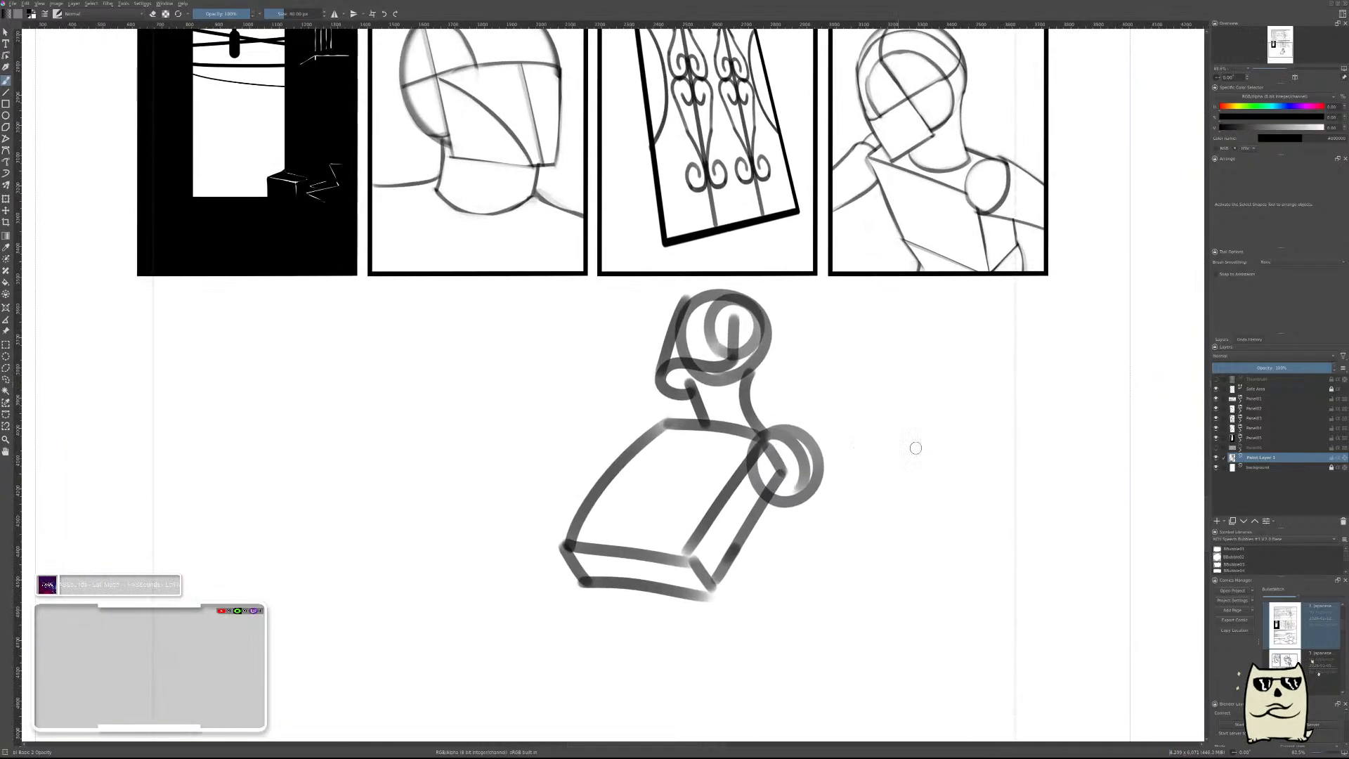
drag(793, 428, 830, 496)
key(ctrl+z)
mouse_move(783, 453)
mouse_down()
mouse_move(811, 485)
mouse_move(899, 390)
mouse_up()
key(ctrl+z)
drag(794, 439, 900, 382)
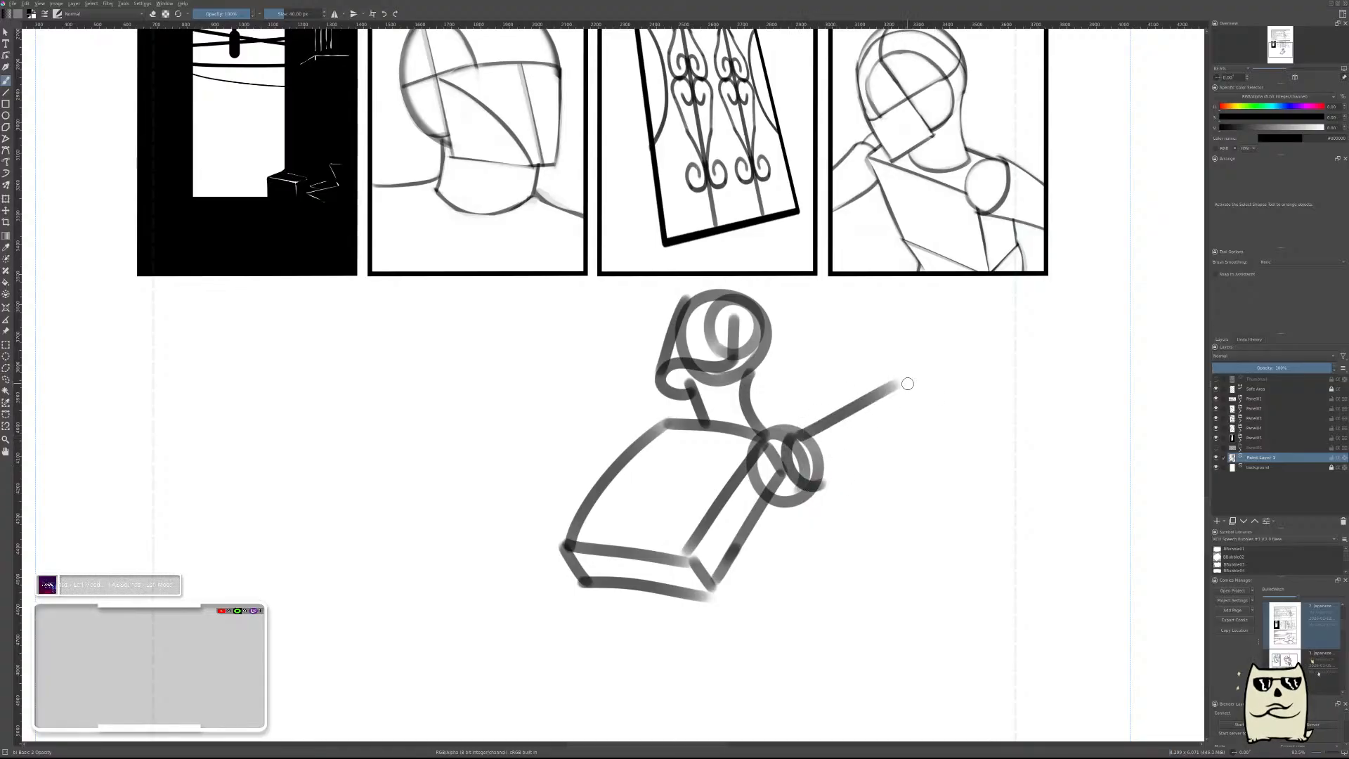
key(ctrl+z)
key(ctrl+z)
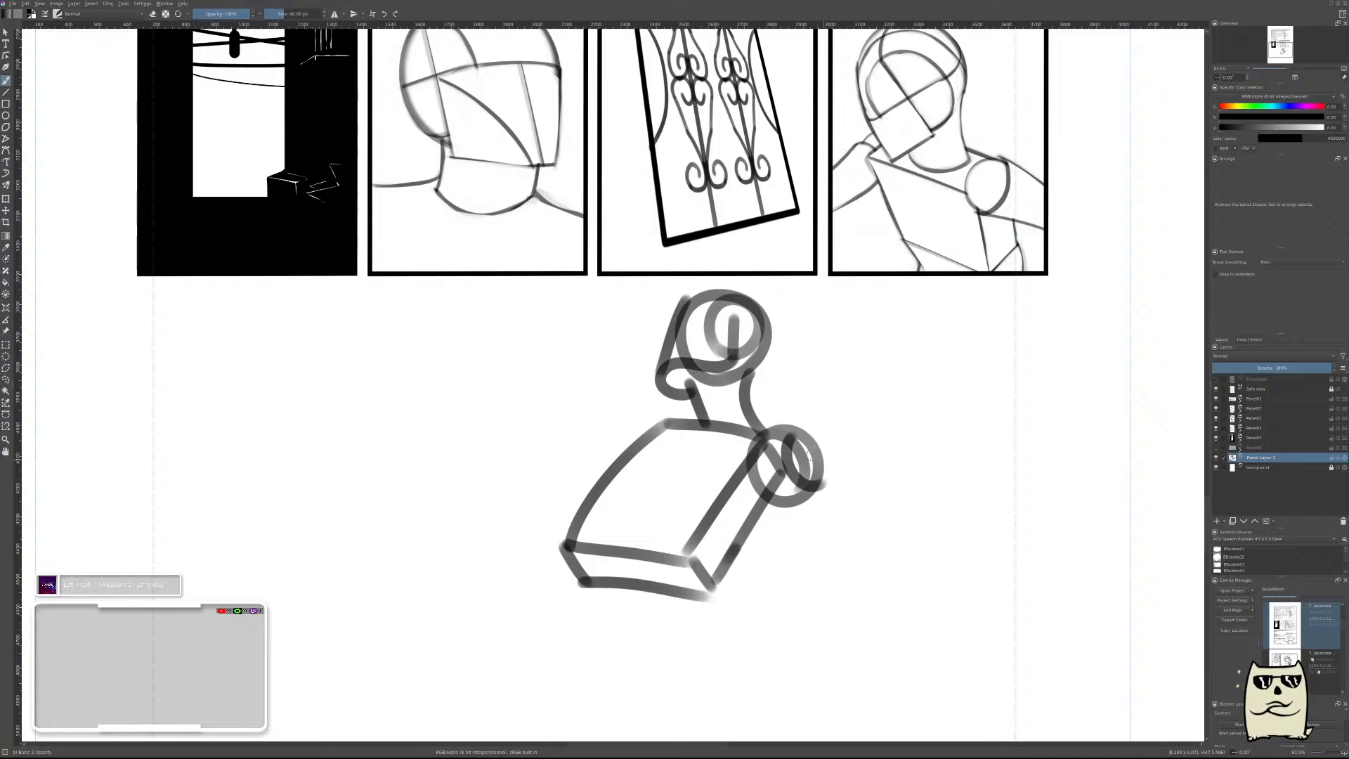
Draw a nearly horizontal cylindrical upper arm extending right from the round shoulder, with ellipses at the shoulder and elbow ends.
drag(807, 432, 819, 488)
drag(798, 441, 906, 421)
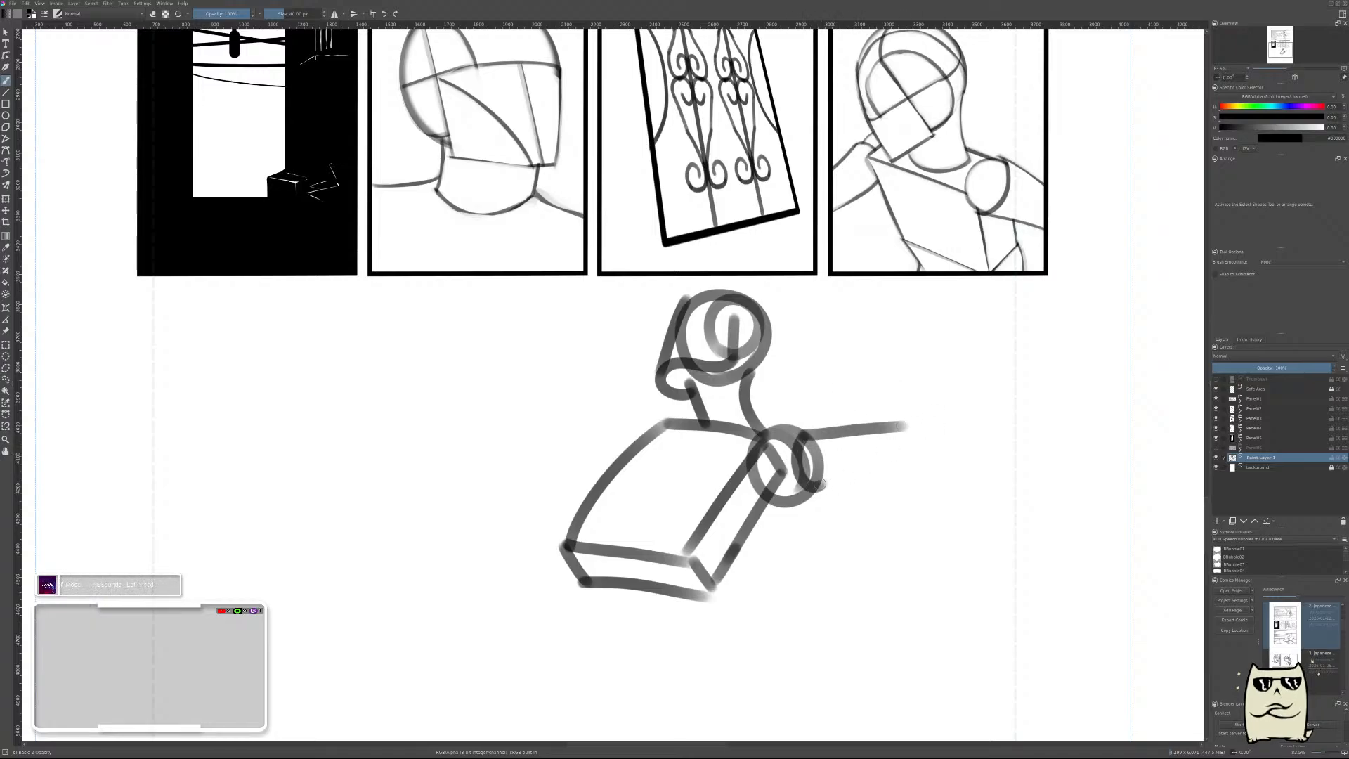
drag(808, 490, 895, 472)
drag(891, 426, 906, 428)
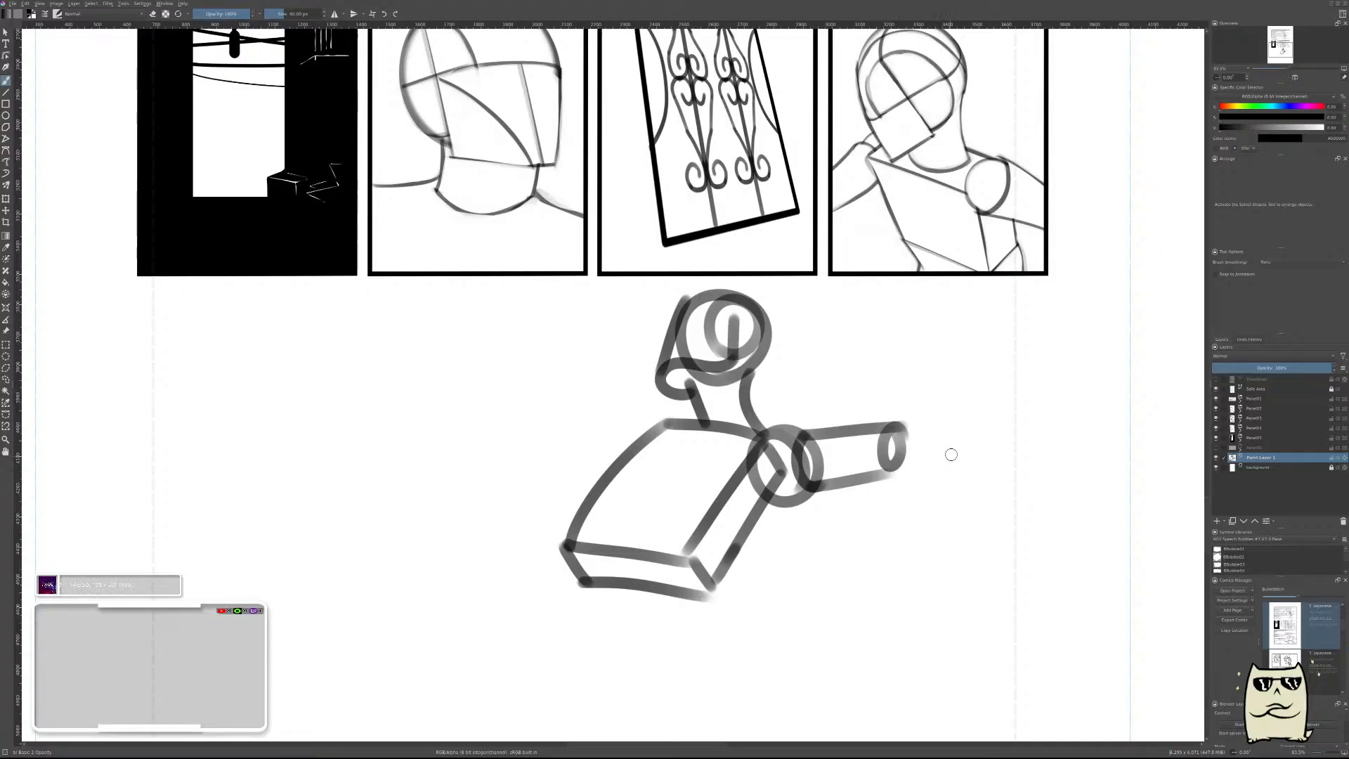
Draw the forearm rising from the elbow with a blocky hand, and run a long, nearly horizontal shaft through the hand.
drag(954, 410, 873, 487)
mouse_move(940, 427)
mouse_down()
mouse_move(1002, 353)
mouse_move(986, 358)
mouse_move(959, 323)
mouse_move(988, 265)
mouse_up()
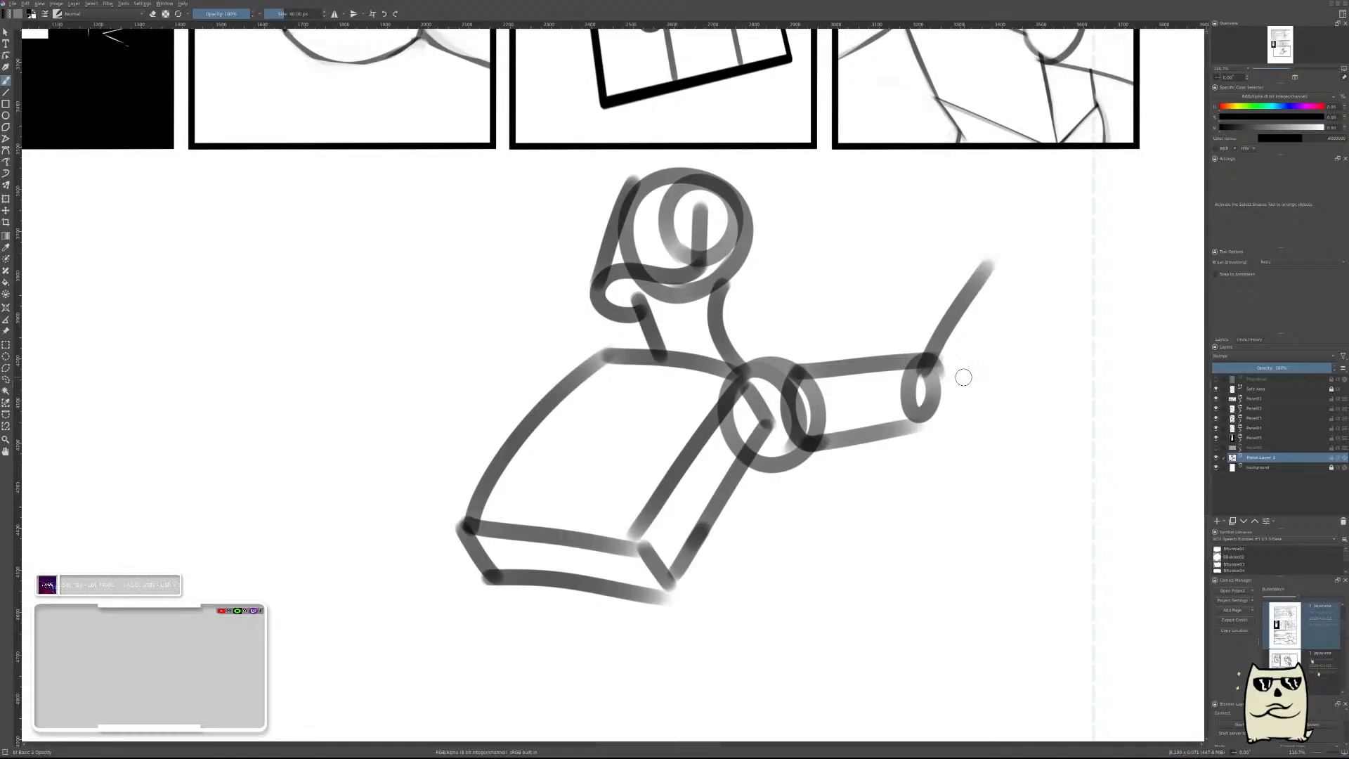
mouse_move(949, 395)
mouse_down()
mouse_move(934, 367)
mouse_move(1010, 276)
mouse_move(998, 206)
mouse_move(1019, 272)
mouse_move(1030, 258)
mouse_move(1036, 309)
mouse_up()
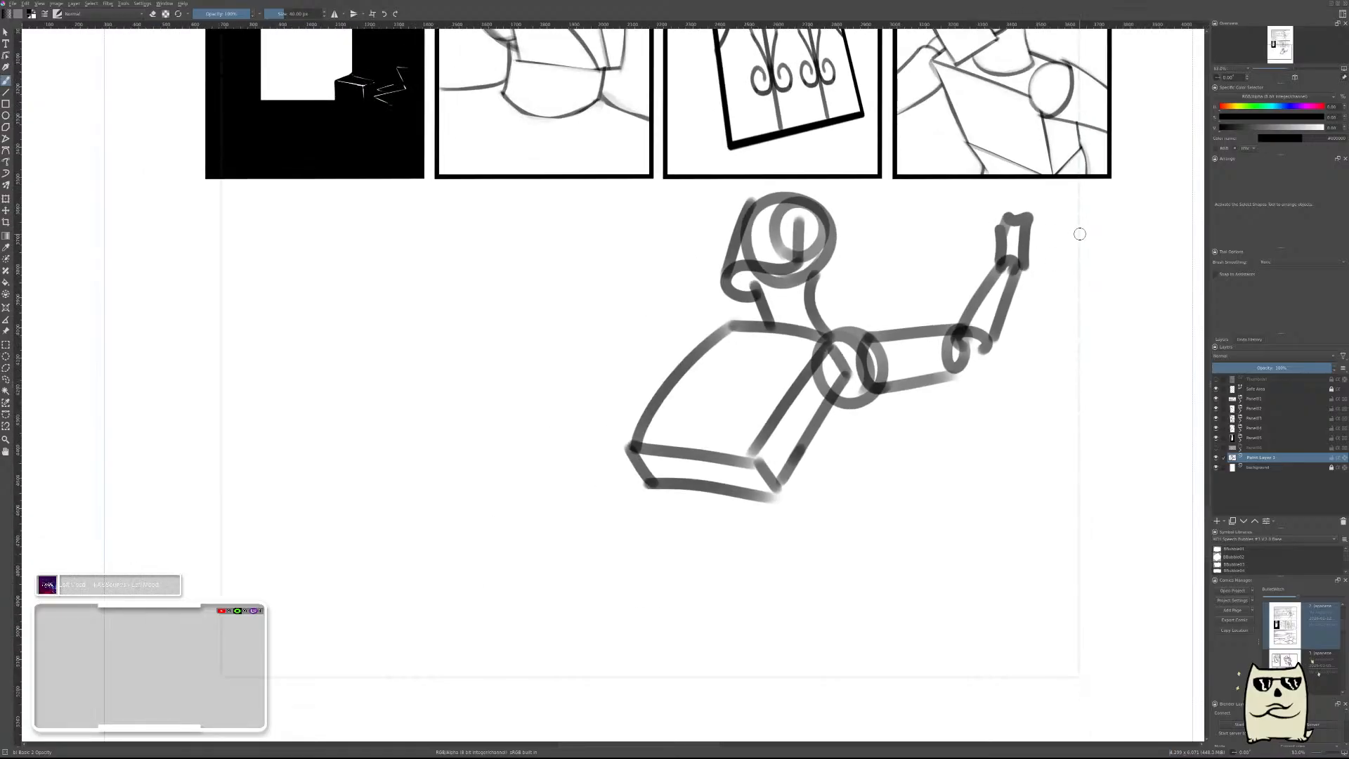
drag(1094, 232, 878, 244)
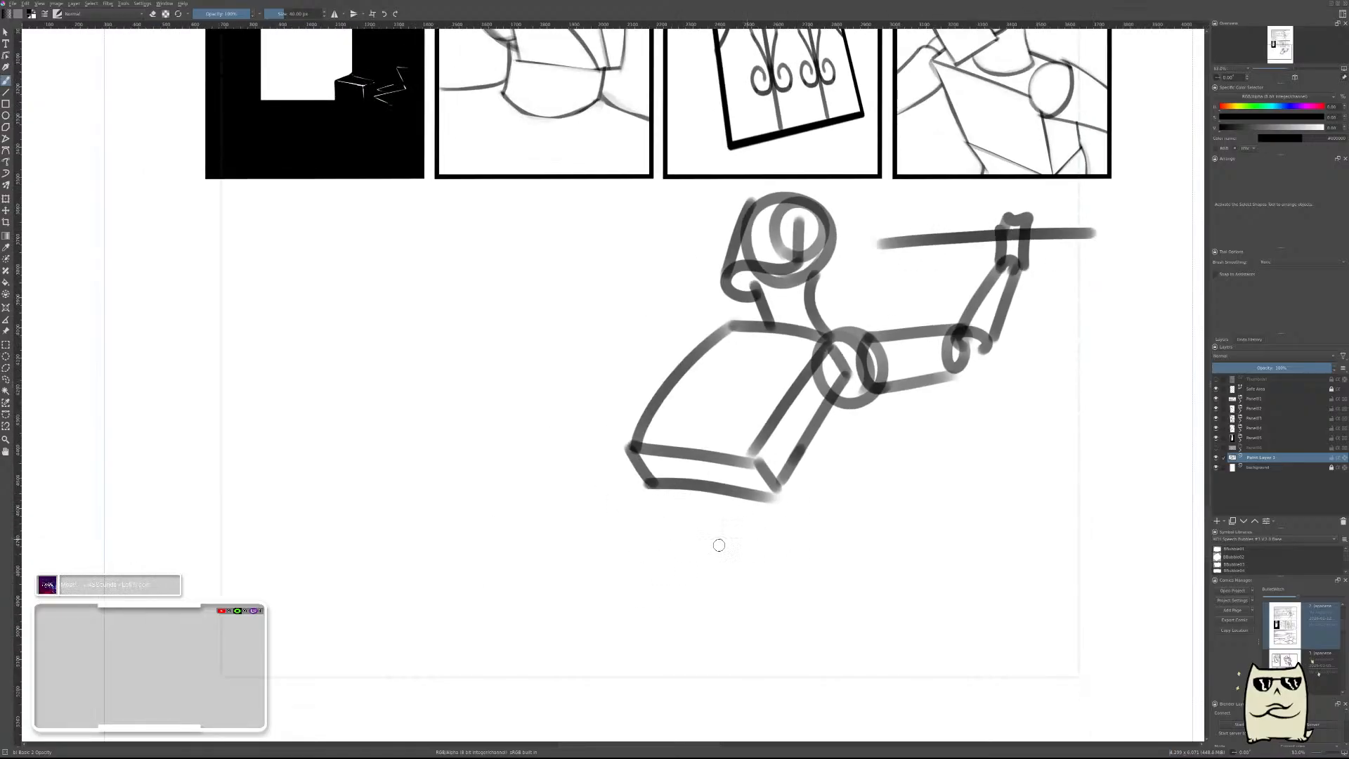
drag(717, 544, 756, 487)
mouse_move(849, 526)
mouse_down()
mouse_move(837, 545)
mouse_move(909, 526)
mouse_move(875, 564)
mouse_move(882, 500)
mouse_move(798, 572)
mouse_up()
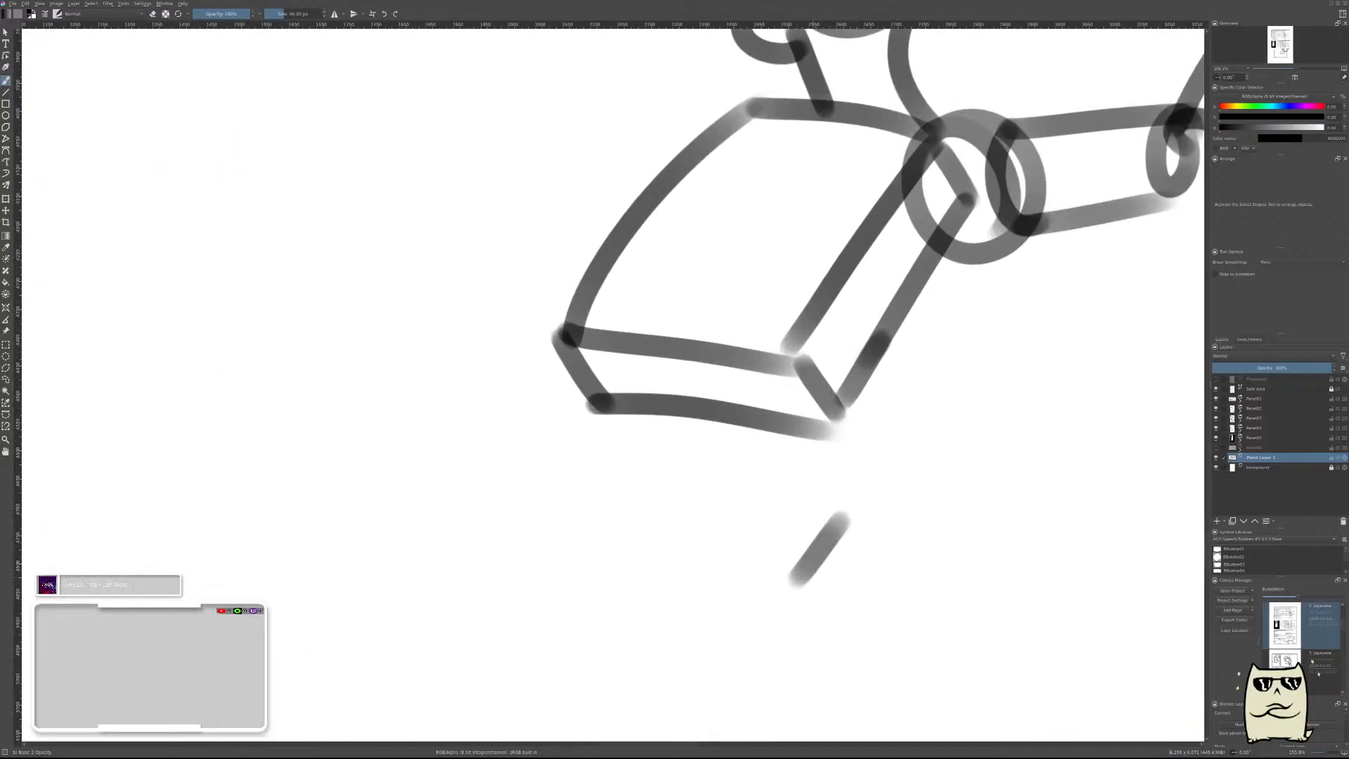
key(ctrl+z)
drag(845, 494, 835, 591)
key(ctrl+z)
mouse_move(838, 480)
mouse_down()
mouse_move(857, 570)
mouse_move(642, 548)
mouse_move(600, 491)
mouse_move(839, 461)
mouse_up()
key(ctrl+z)
Sketch the pelvis as a box below the torso, with a narrow top face, a square front and a thin left side.
drag(606, 482, 843, 485)
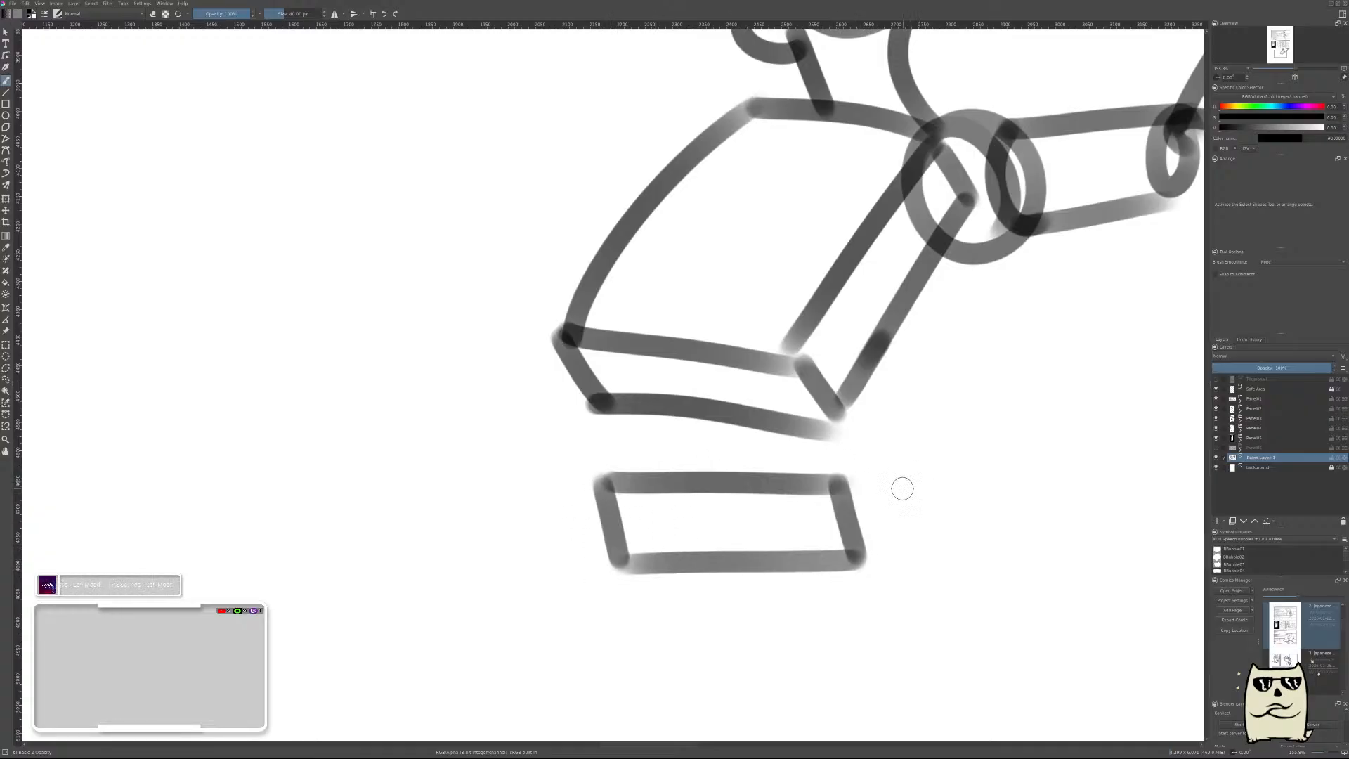
drag(916, 558, 900, 597)
drag(784, 562, 789, 622)
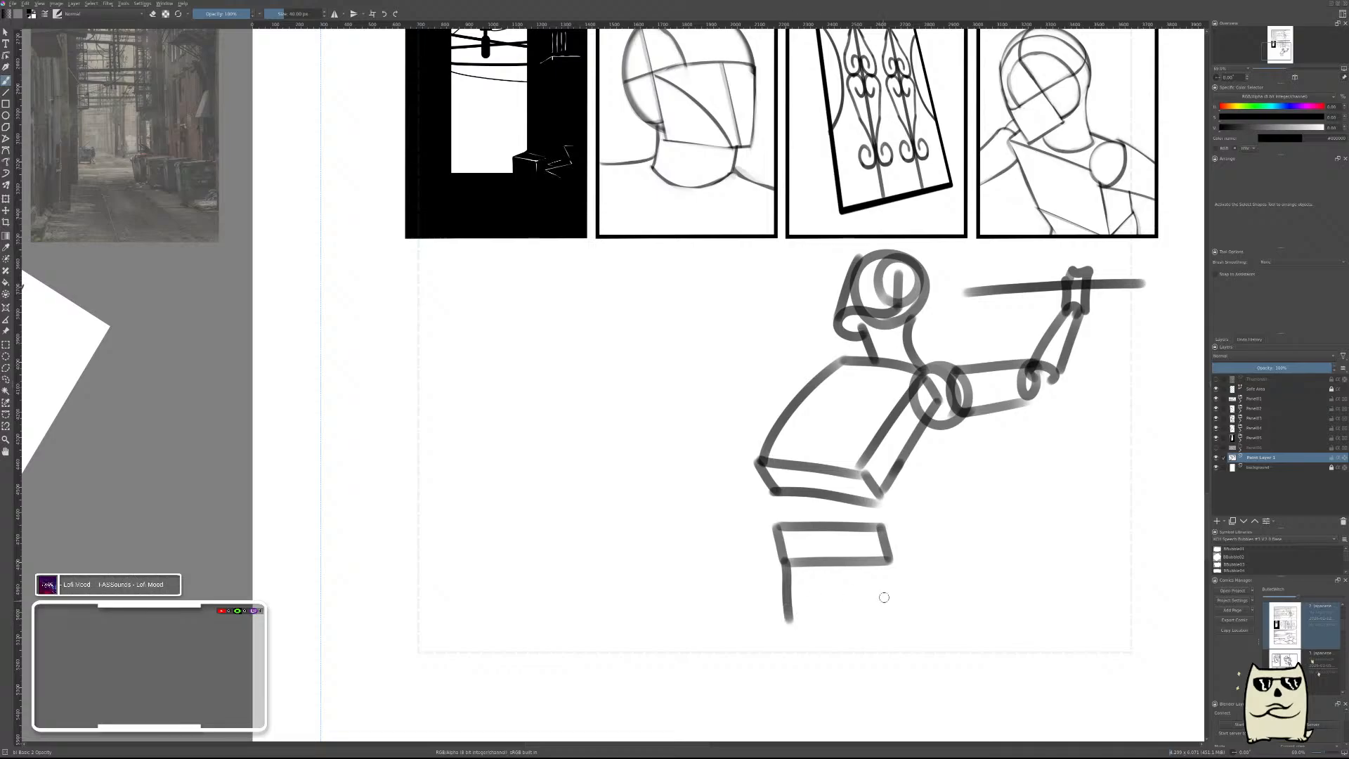
drag(885, 562, 891, 623)
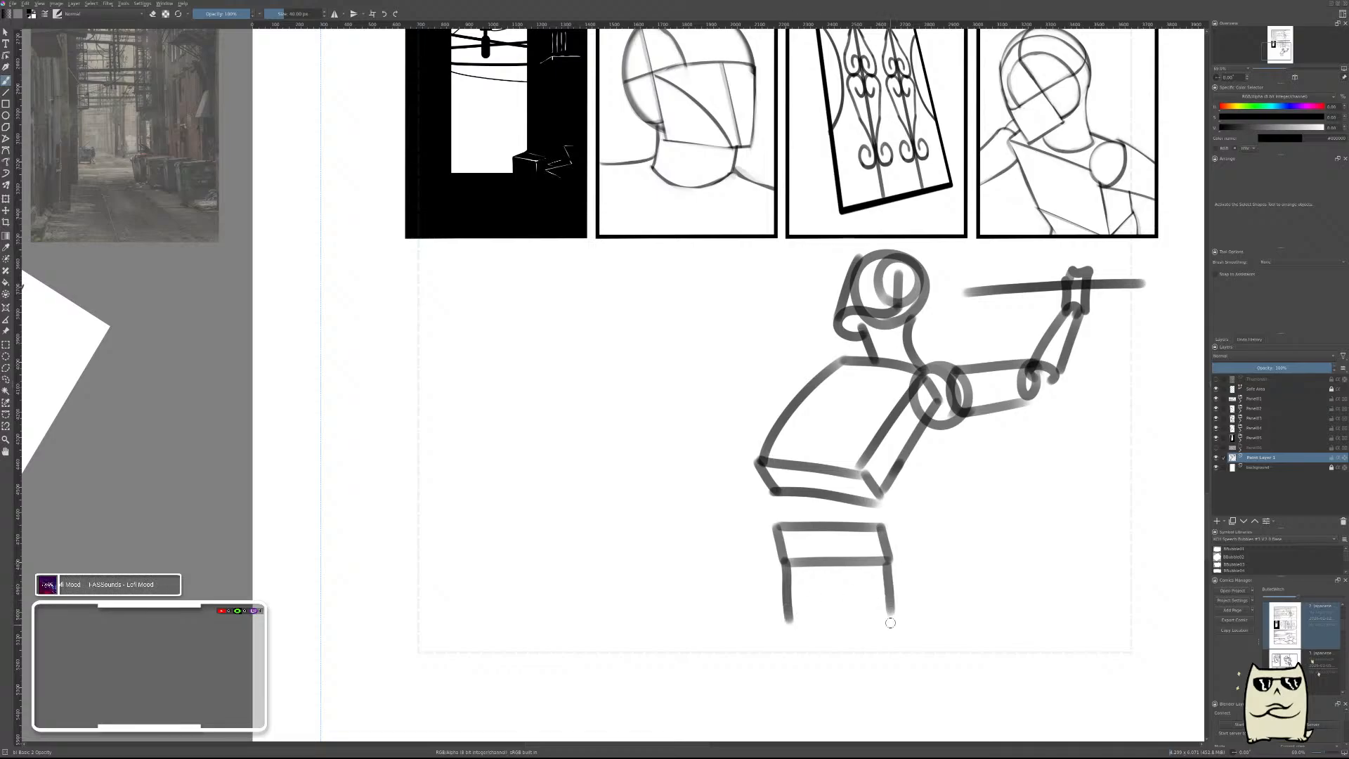
drag(796, 620, 898, 618)
drag(769, 532, 781, 608)
Draw a centre line down the torso's front, curving through the waist and continuing down the front of the pelvis box.
drag(888, 368, 808, 486)
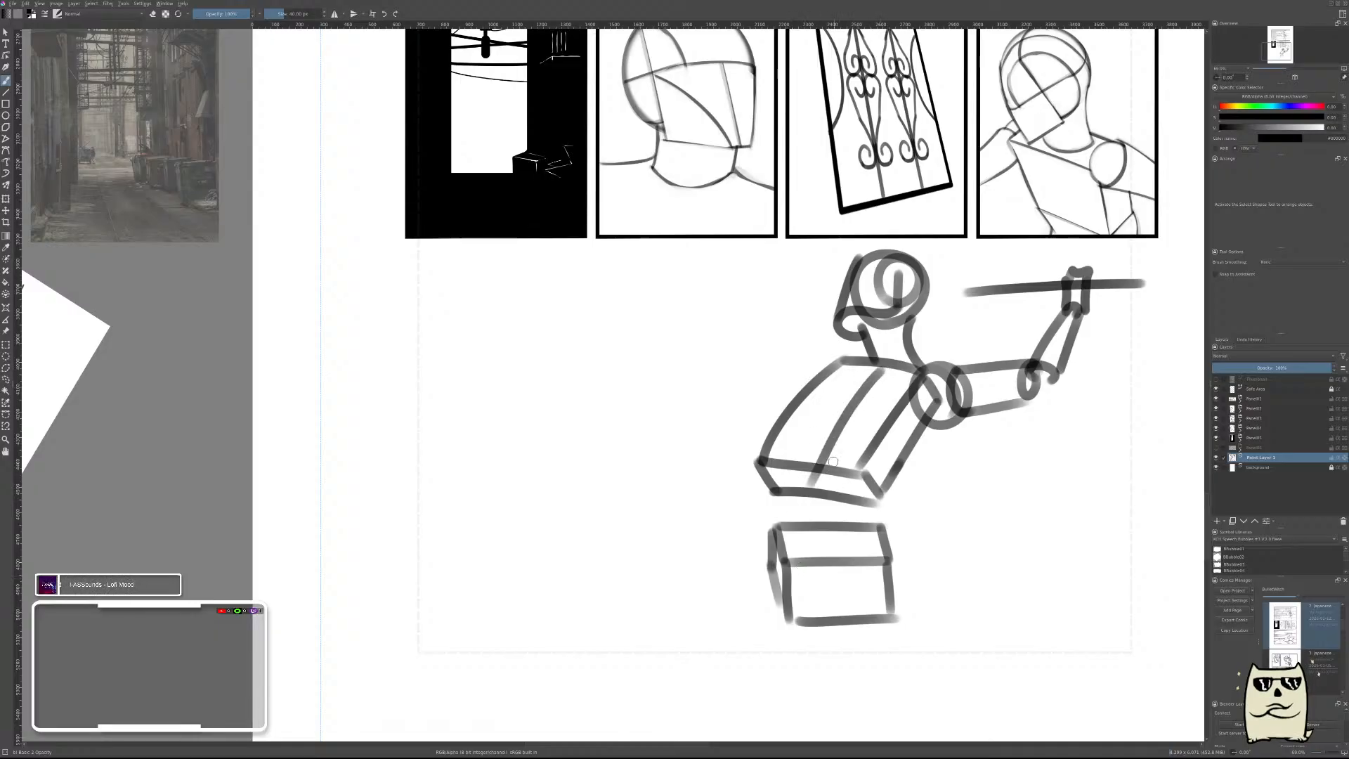
key(ctrl+z)
mouse_move(889, 371)
mouse_down()
mouse_move(800, 469)
mouse_move(864, 612)
mouse_move(840, 550)
mouse_up()
key(ctrl+z)
drag(805, 457, 792, 566)
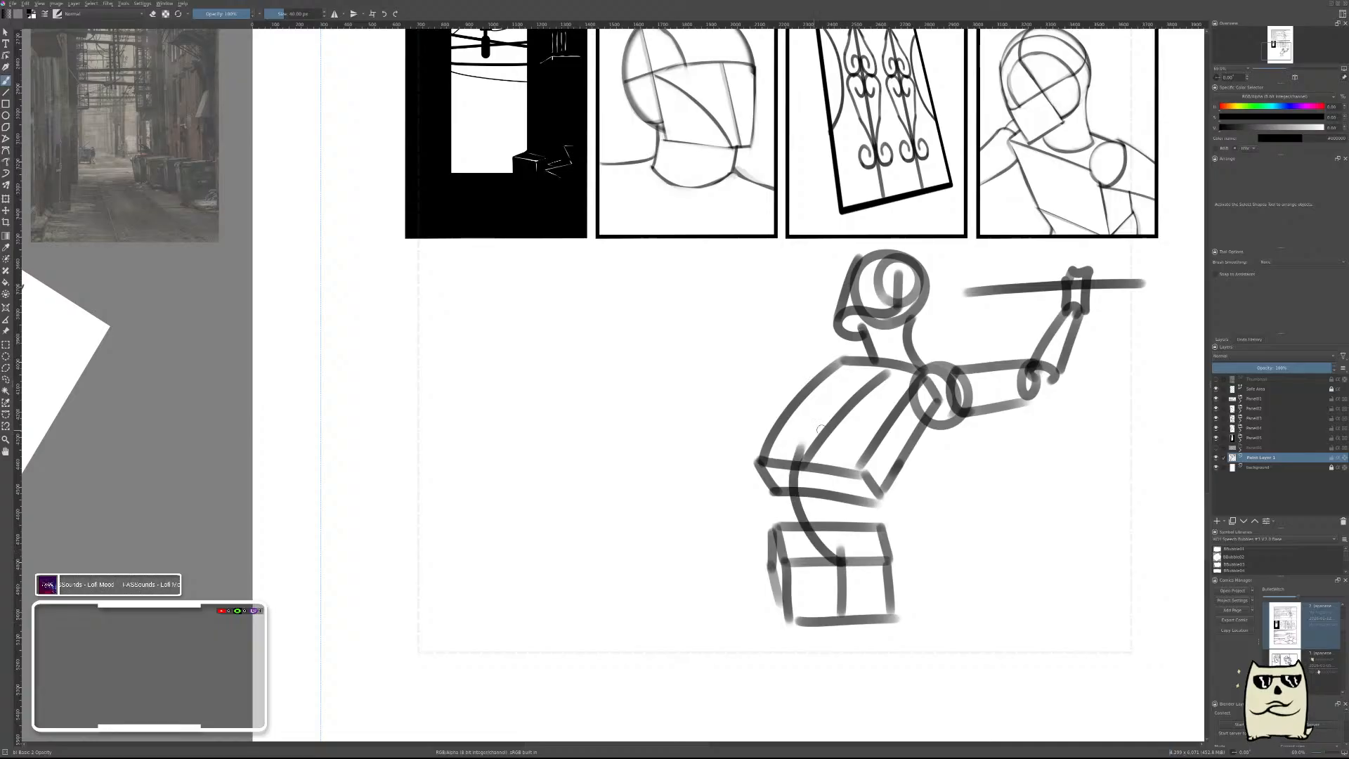
key(ctrl+z)
drag(802, 464, 842, 582)
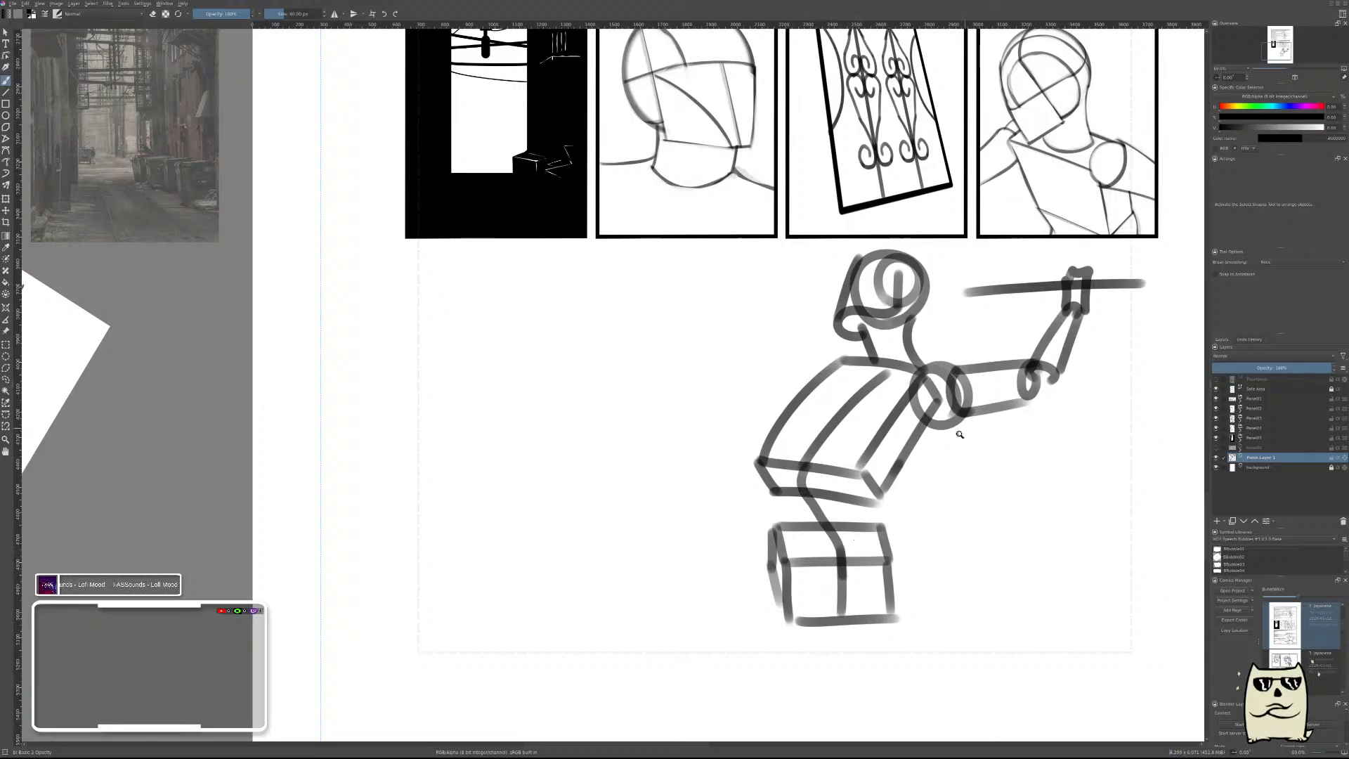
Draw the other upper arm as a tube reaching left and downward from the torso's upper left corner.
mouse_move(960, 432)
ctrl+mouse_down()
mouse_move(966, 393)
mouse_move(879, 477)
mouse_move(872, 502)
mouse_move(972, 365)
ctrl+mouse_up()
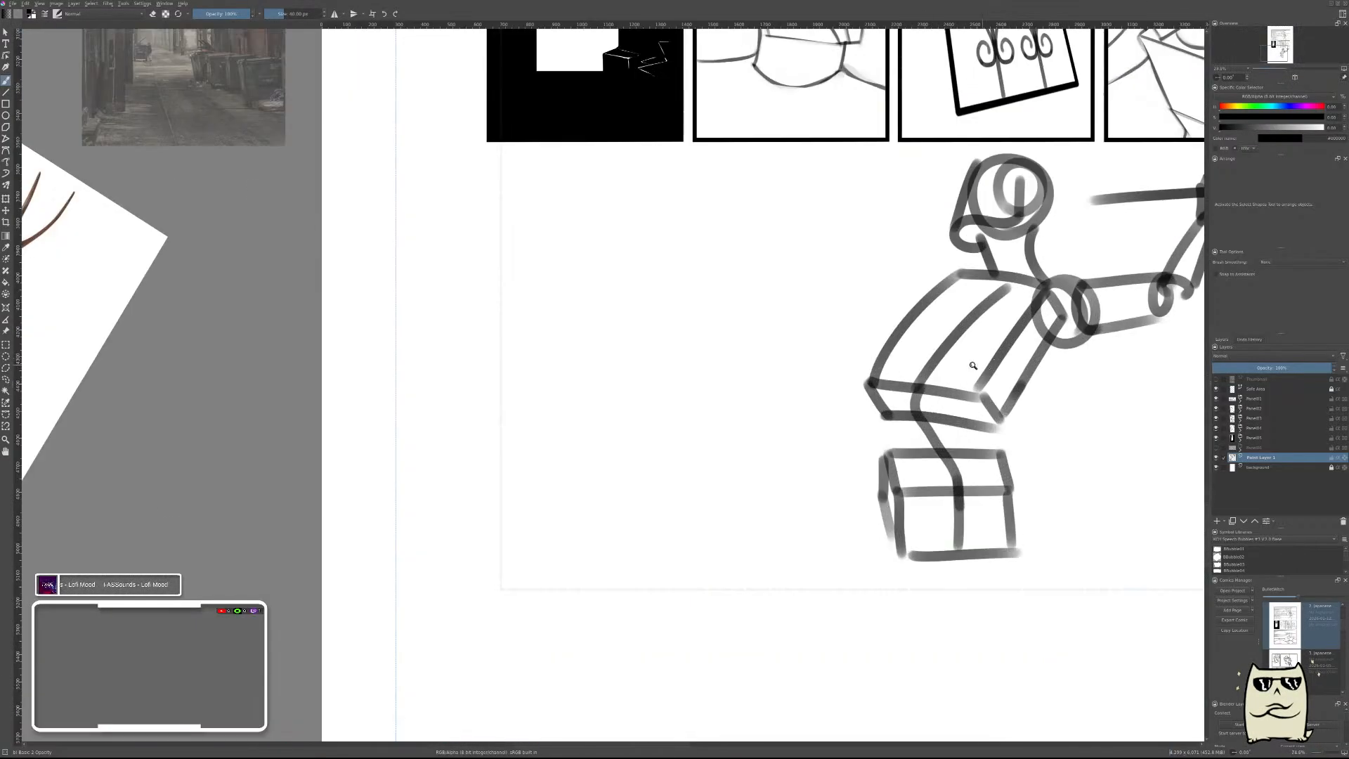
drag(948, 269, 924, 308)
key(ctrl+z)
mouse_move(950, 257)
mouse_down()
mouse_move(917, 308)
mouse_move(970, 275)
mouse_move(833, 310)
mouse_move(878, 325)
mouse_move(916, 305)
mouse_move(724, 323)
mouse_up()
key(ctrl+z)
Extend that arm with a forearm rising slightly to the left from the elbow and a blocky hand at its end.
drag(838, 309, 745, 303)
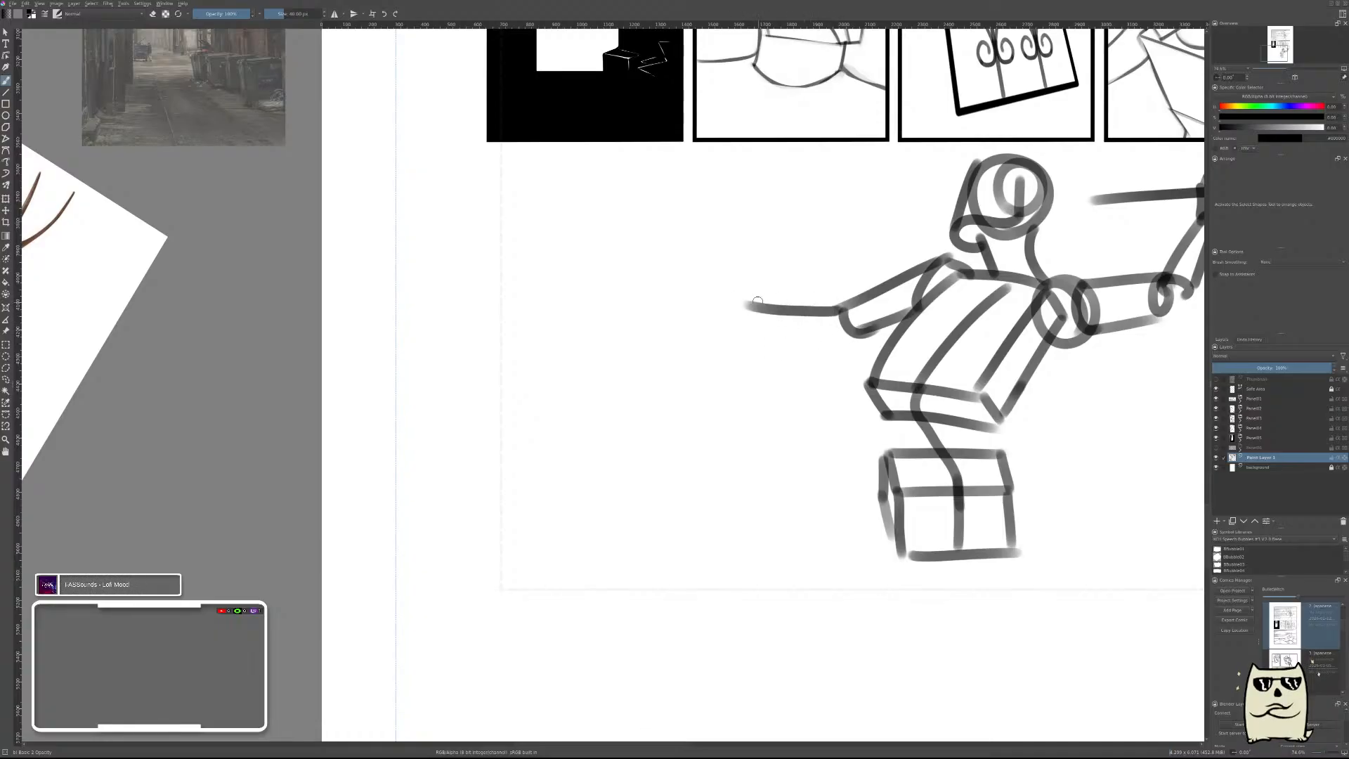
key(ctrl+z)
drag(837, 308, 730, 279)
key(ctrl+z)
drag(840, 307, 769, 285)
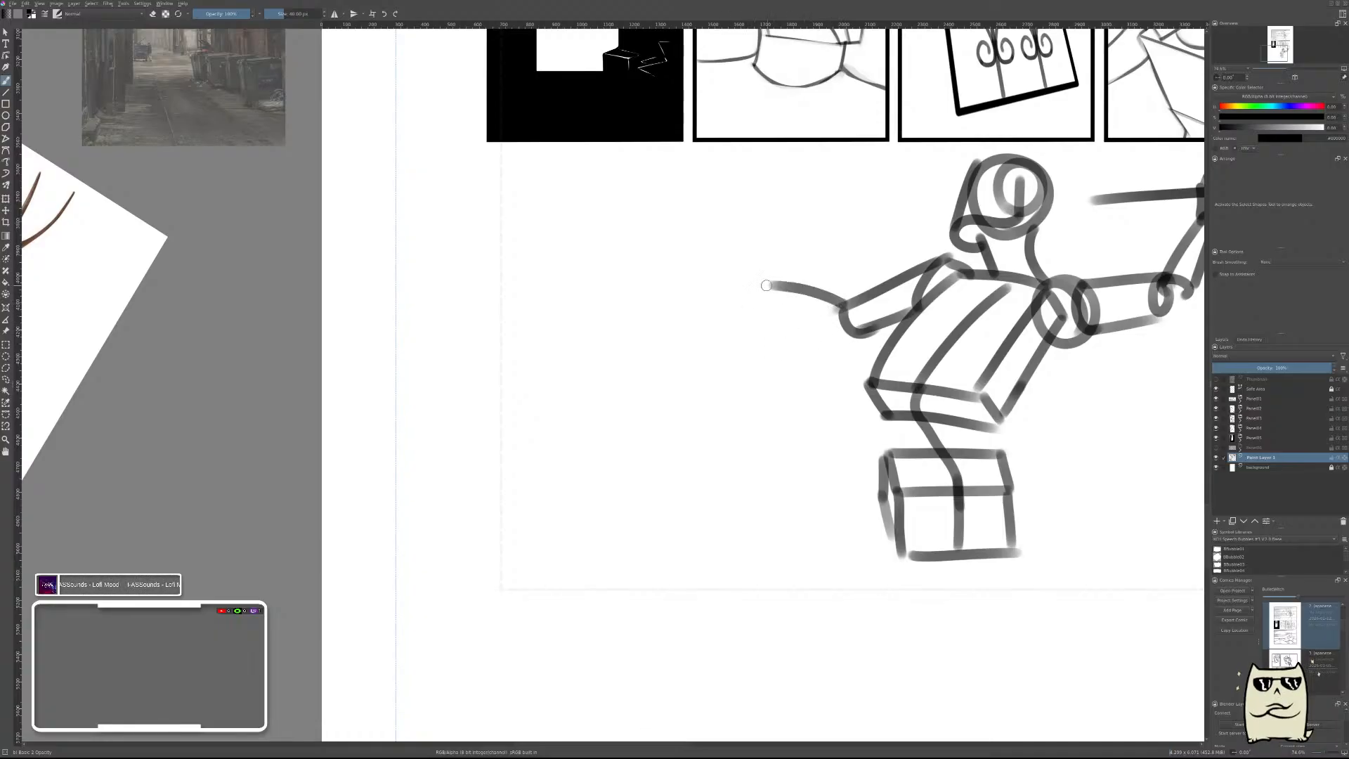
mouse_move(855, 340)
mouse_down()
mouse_move(737, 300)
mouse_move(776, 284)
mouse_move(712, 276)
mouse_move(738, 303)
mouse_up()
mouse_move(1067, 343)
mouse_down()
mouse_move(1060, 390)
mouse_move(1084, 349)
mouse_up()
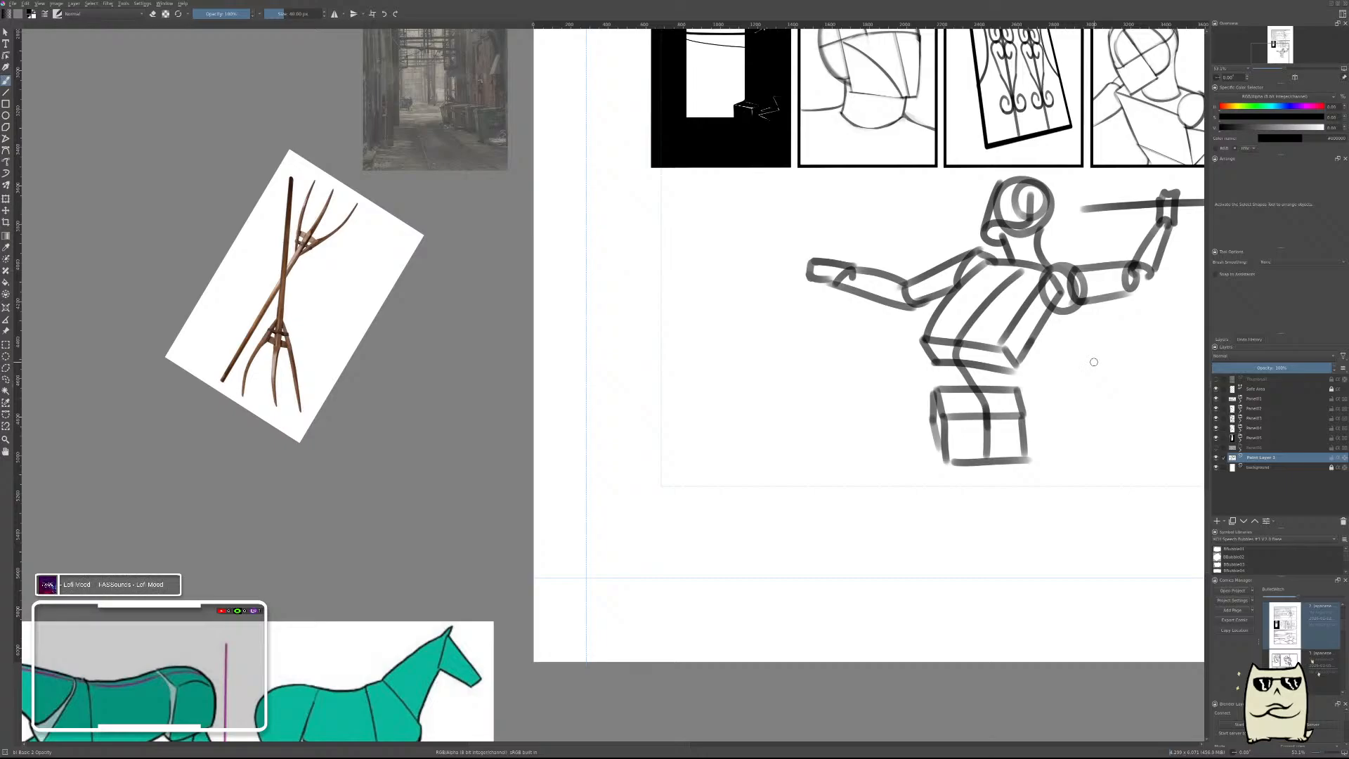
Rotate the pelvis box counterclockwise and shift it slightly right and down beneath the torso, keeping only that box selected for the transform.
drag(1029, 420, 1035, 406)
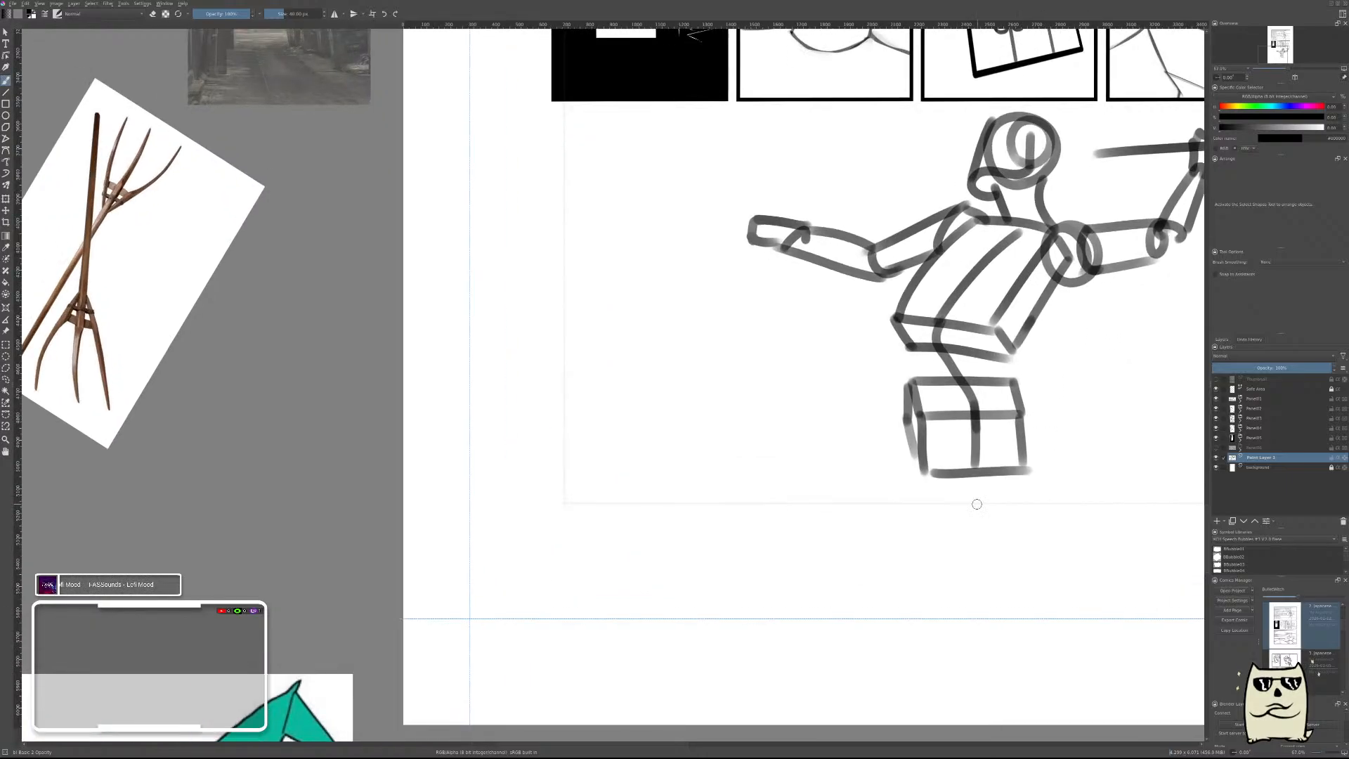
key(l)
mouse_move(916, 495)
mouse_down()
mouse_move(862, 388)
mouse_move(905, 373)
mouse_up()
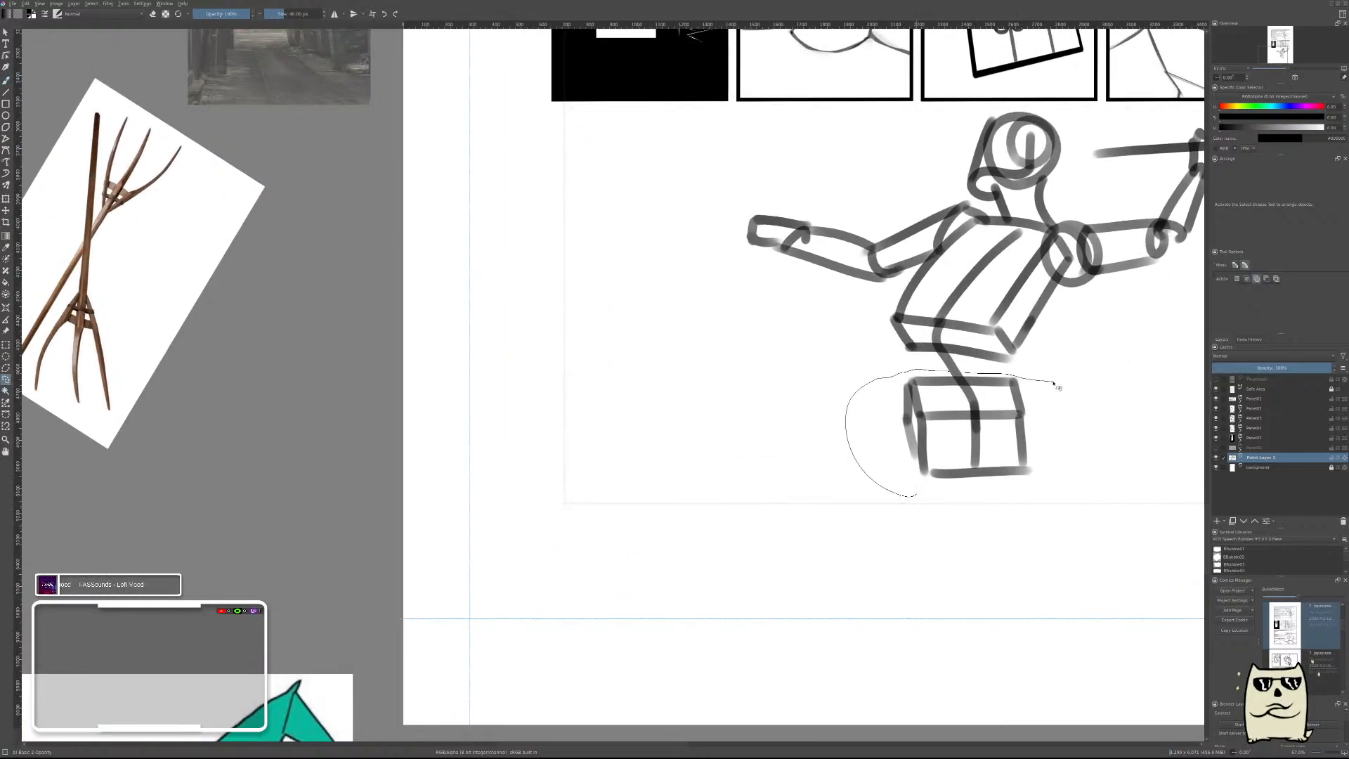
drag(1058, 388, 1003, 500)
key(ctrl+t)
drag(1060, 536, 1056, 428)
drag(972, 441, 1005, 460)
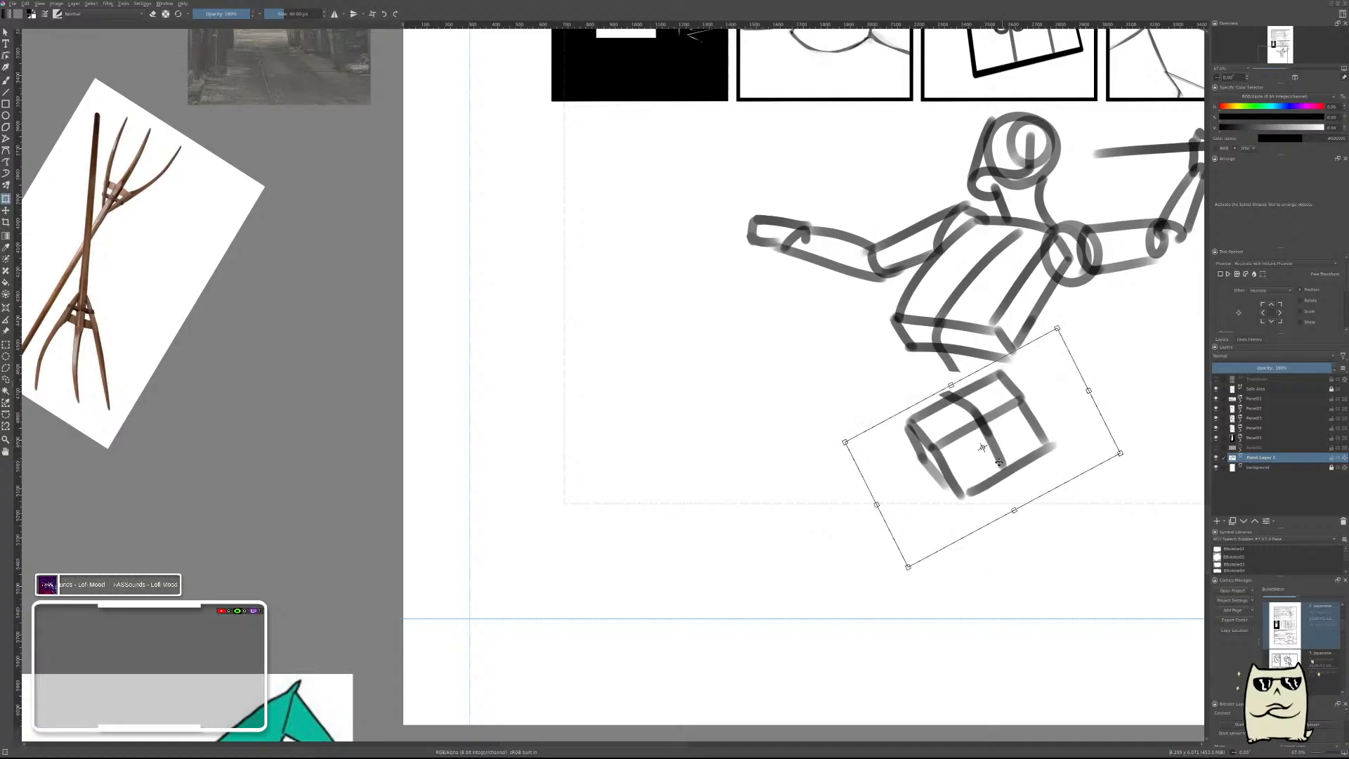
key(Return)
key(ctrl+shift+a)
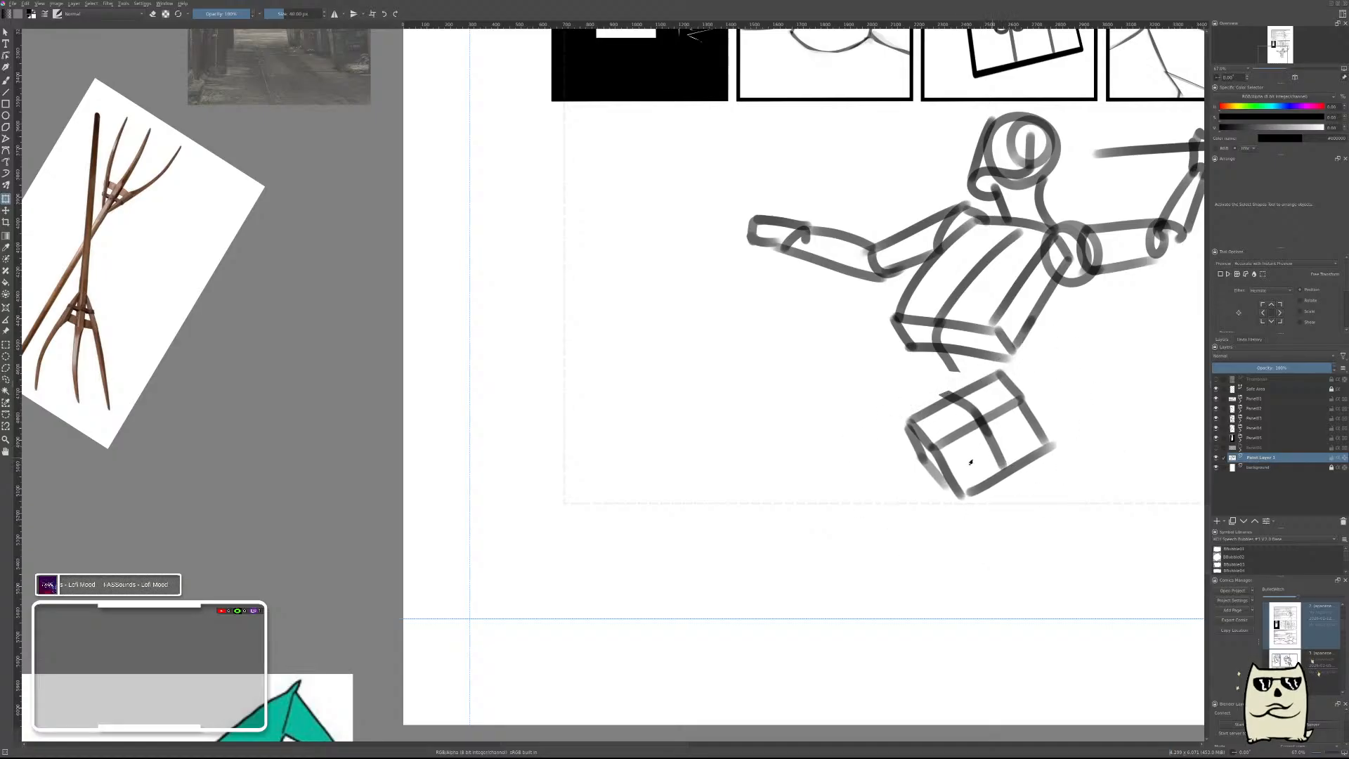
Draw the two sides of the waist connecting the torso's lower corners to the tilted pelvis box.
key(b)
mouse_move(924, 304)
mouse_down()
mouse_move(905, 313)
mouse_move(942, 440)
mouse_up()
mouse_move(1015, 348)
mouse_down()
mouse_move(1002, 366)
mouse_move(1020, 405)
mouse_up()
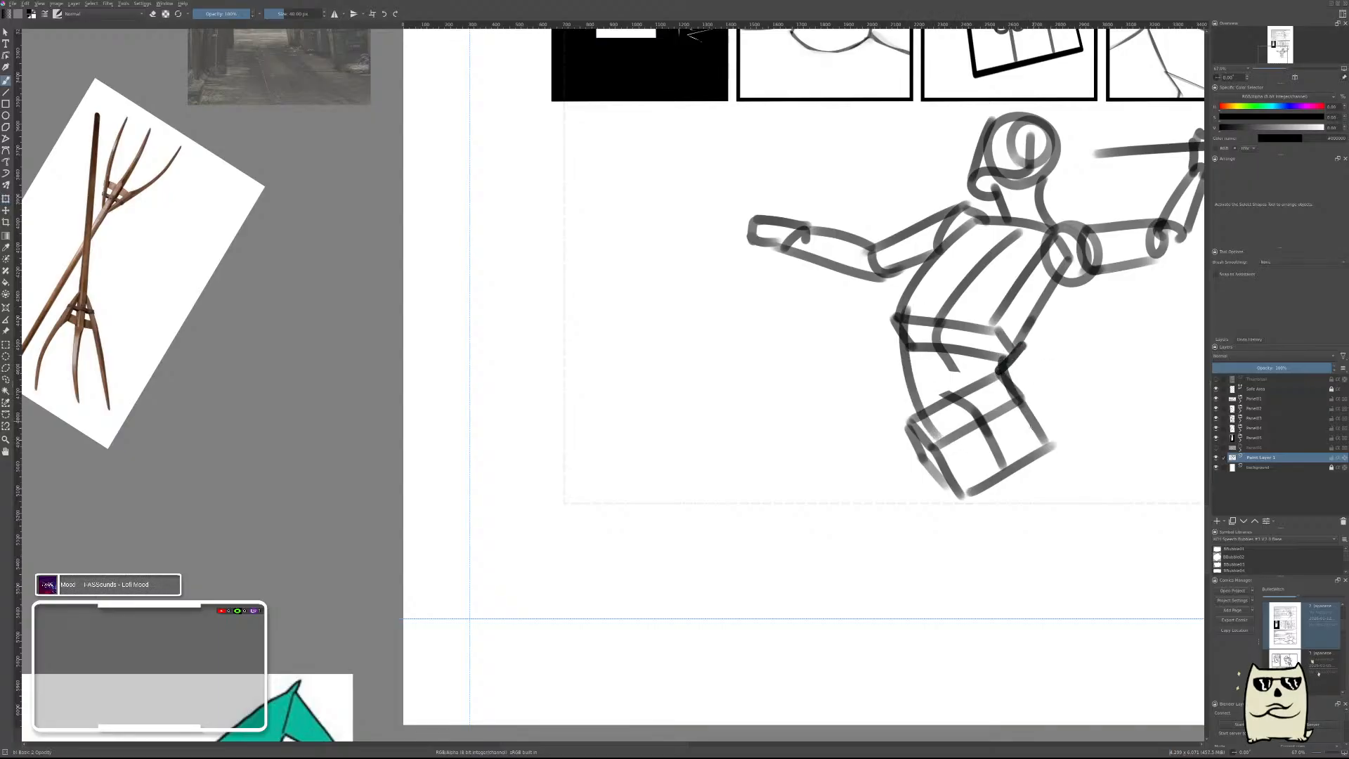
Lay the javelin-thrower photo over the sketched figure and move, rotate and enlarge the figure to compare it with the photographed pose.
mouse_move(1082, 356)
mouse_down()
mouse_move(1048, 433)
mouse_move(1095, 353)
mouse_move(1087, 370)
mouse_up()
click(5, 330)
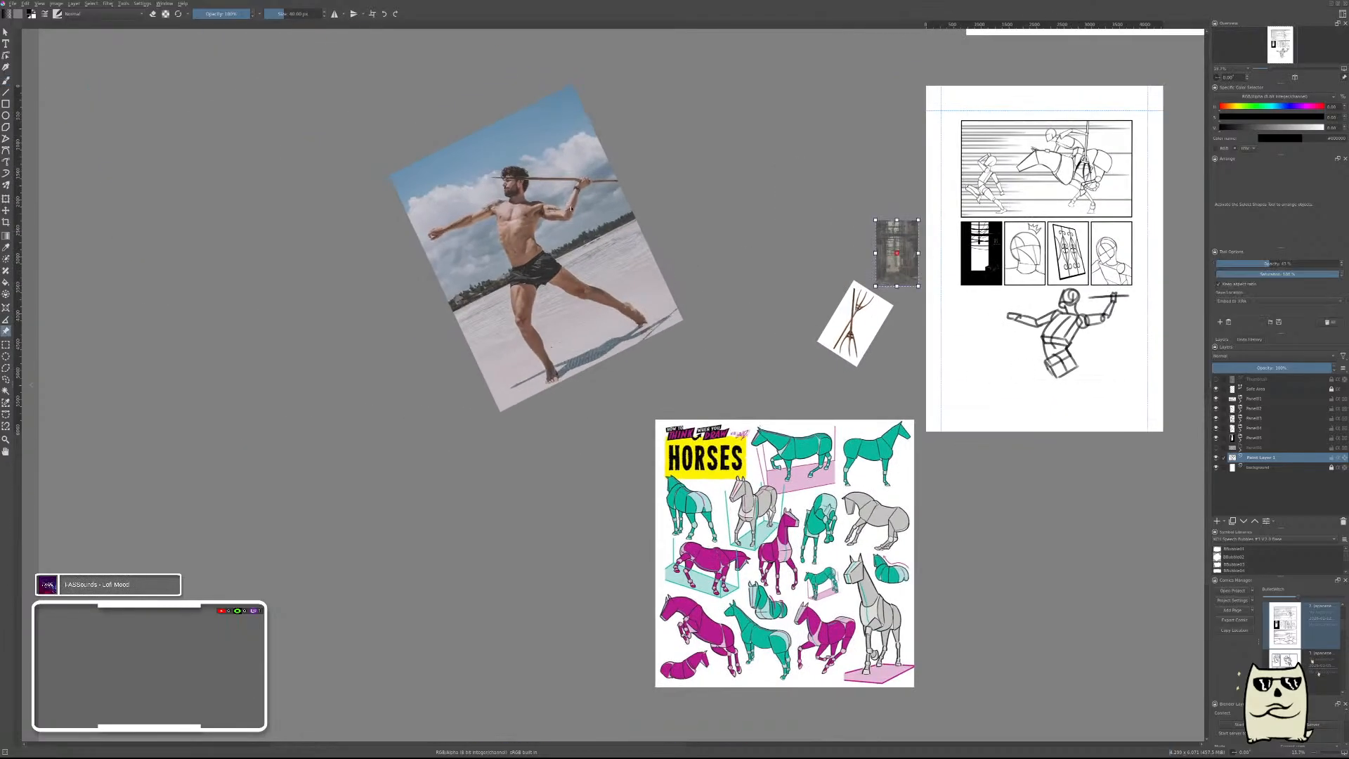
drag(565, 240, 1092, 356)
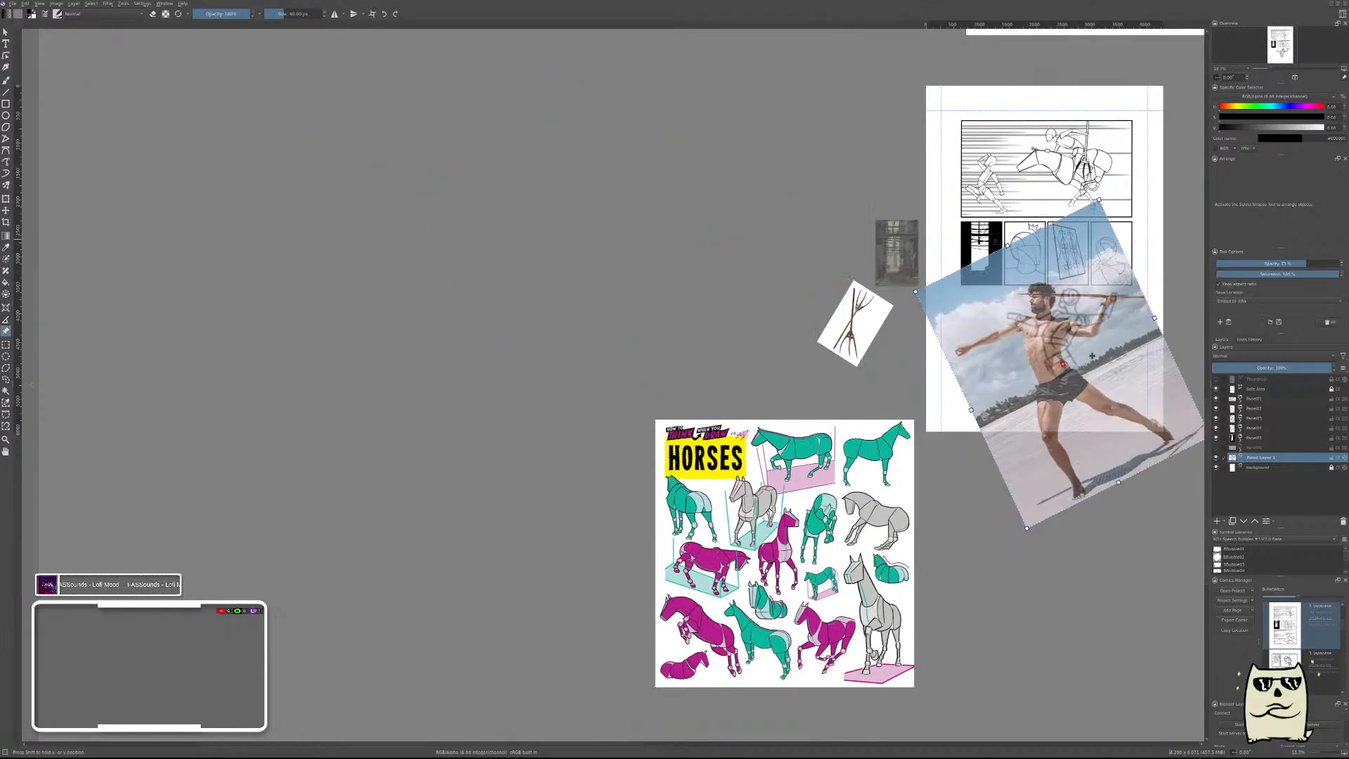
key(ctrl+t)
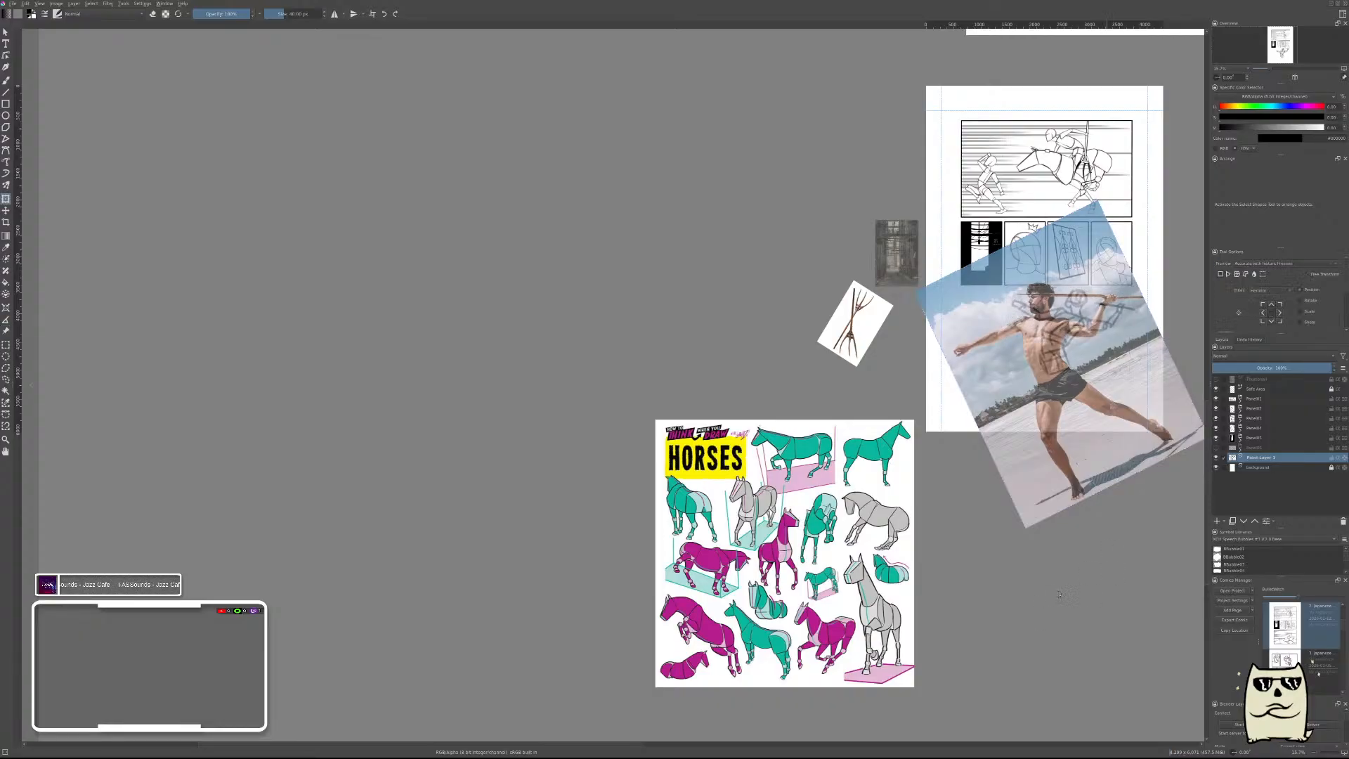
drag(1073, 376, 1048, 386)
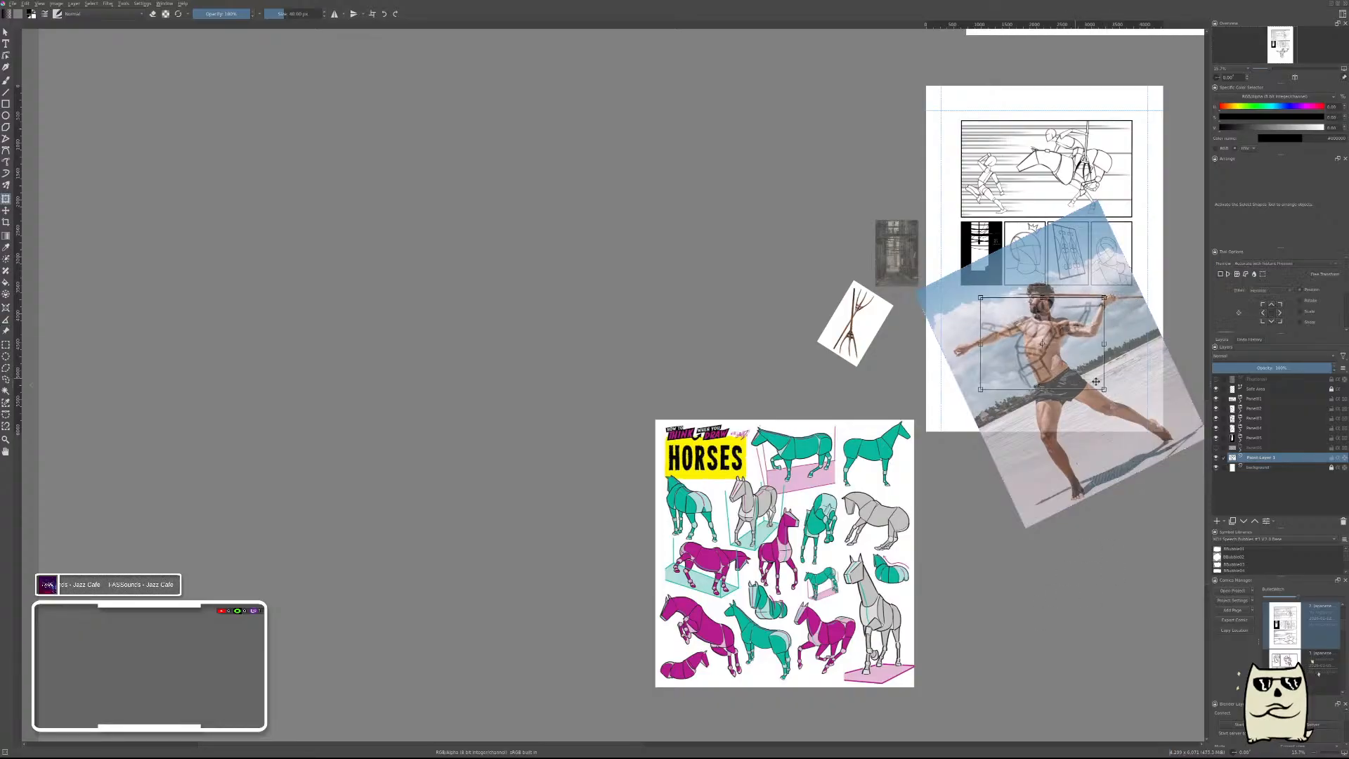
mouse_move(1143, 387)
mouse_down()
mouse_move(1137, 340)
mouse_move(1089, 358)
mouse_up()
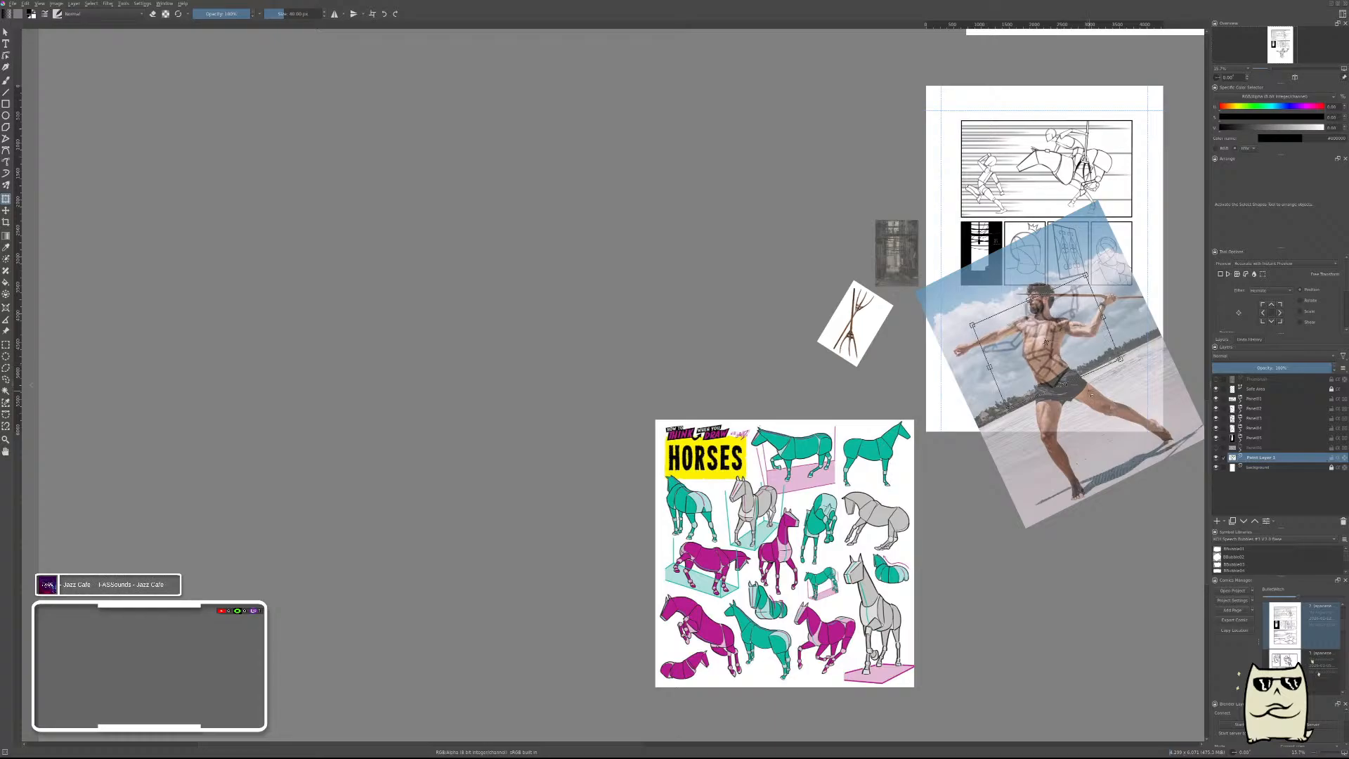
mouse_move(1006, 409)
mouse_down()
mouse_move(968, 496)
mouse_move(979, 484)
mouse_up()
drag(1073, 376, 1089, 342)
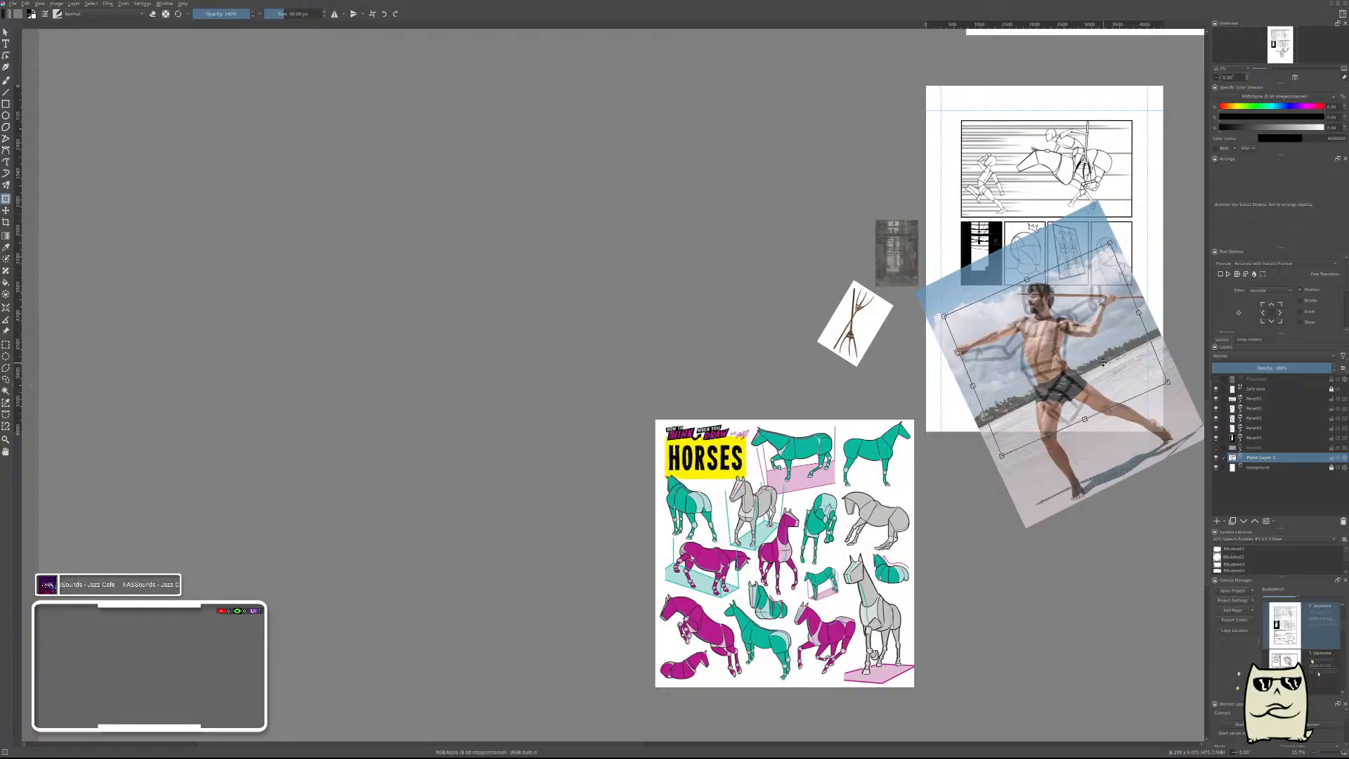
Delete the practice figure's paint layer and move the javelin-thrower photo back off the page to the left.
click(1342, 522)
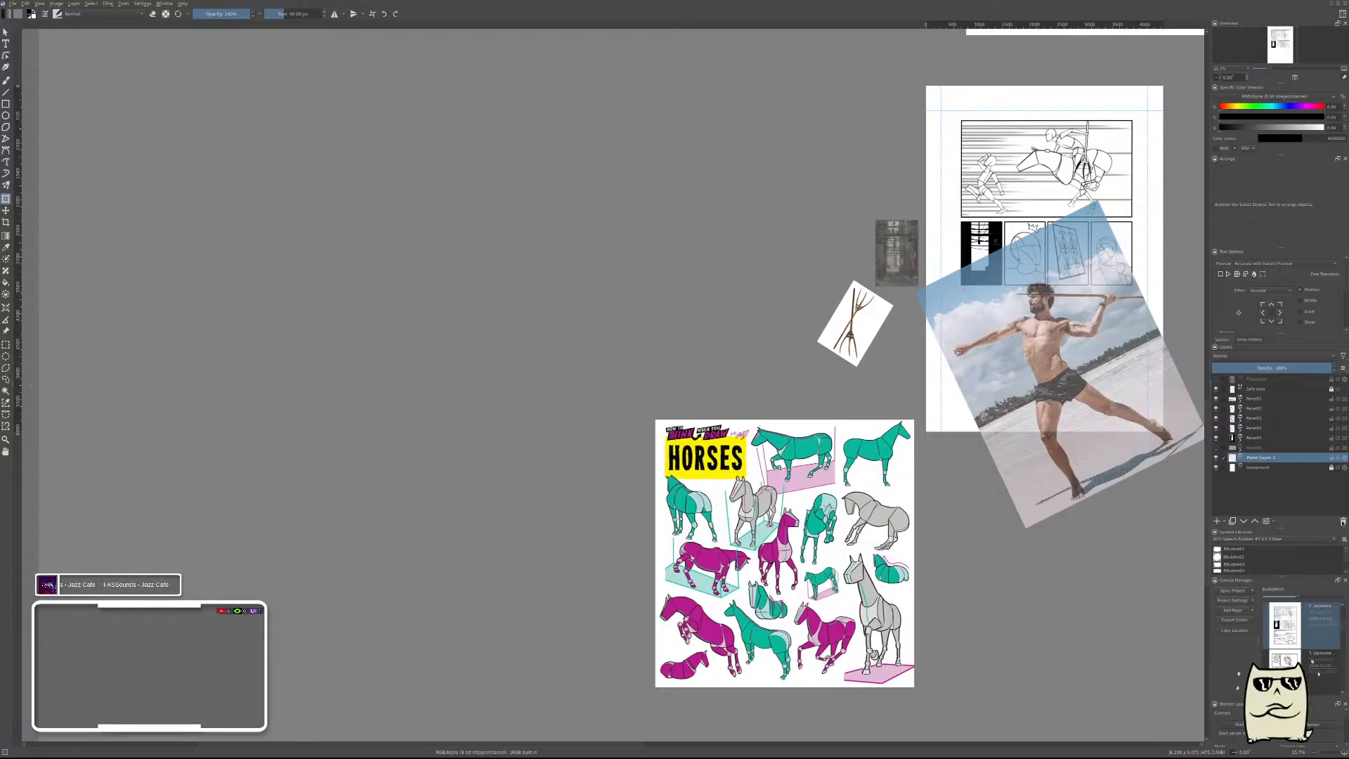
click(1342, 522)
drag(1049, 385, 394, 283)
Make the hidden bottom panel's layer visible and review it together with the rest of the page.
click(1216, 448)
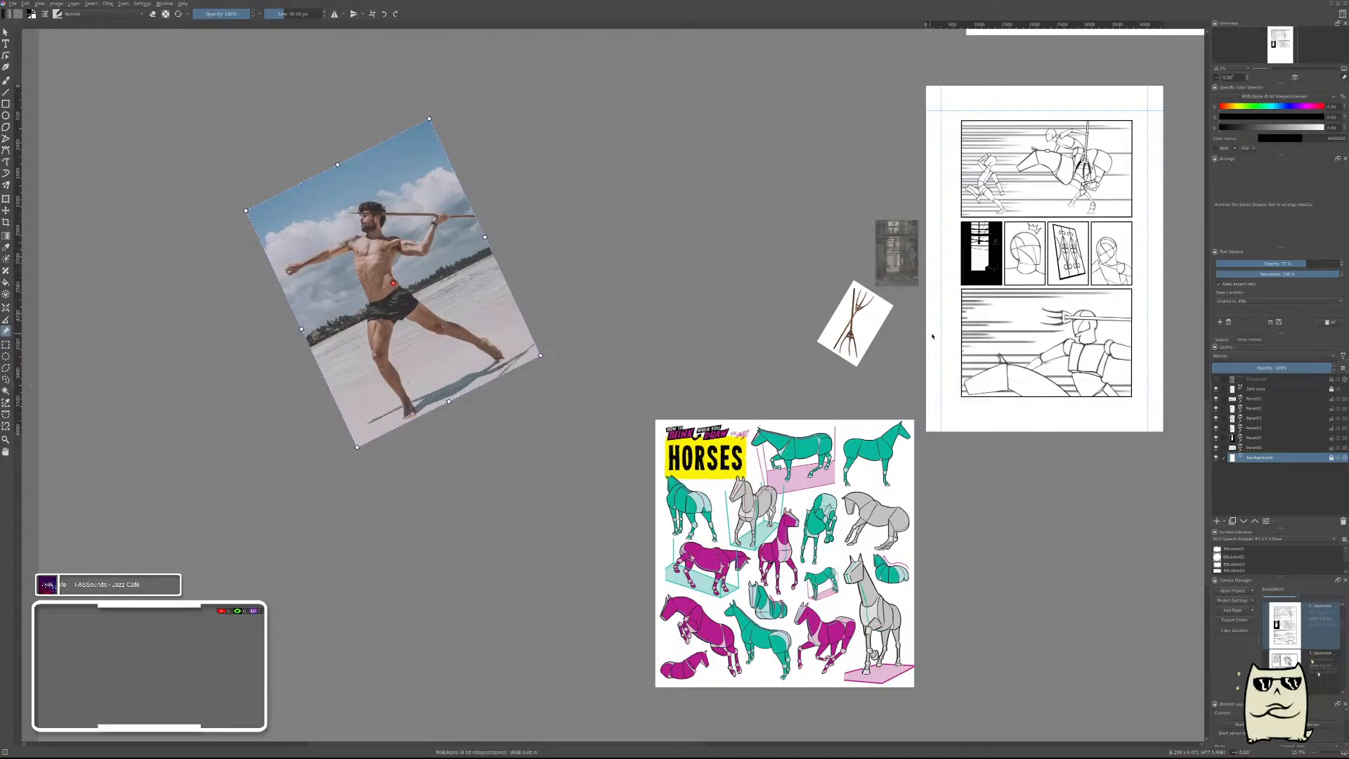
key(b)
mouse_move(1094, 356)
mouse_down()
mouse_move(829, 362)
mouse_move(853, 334)
mouse_up()
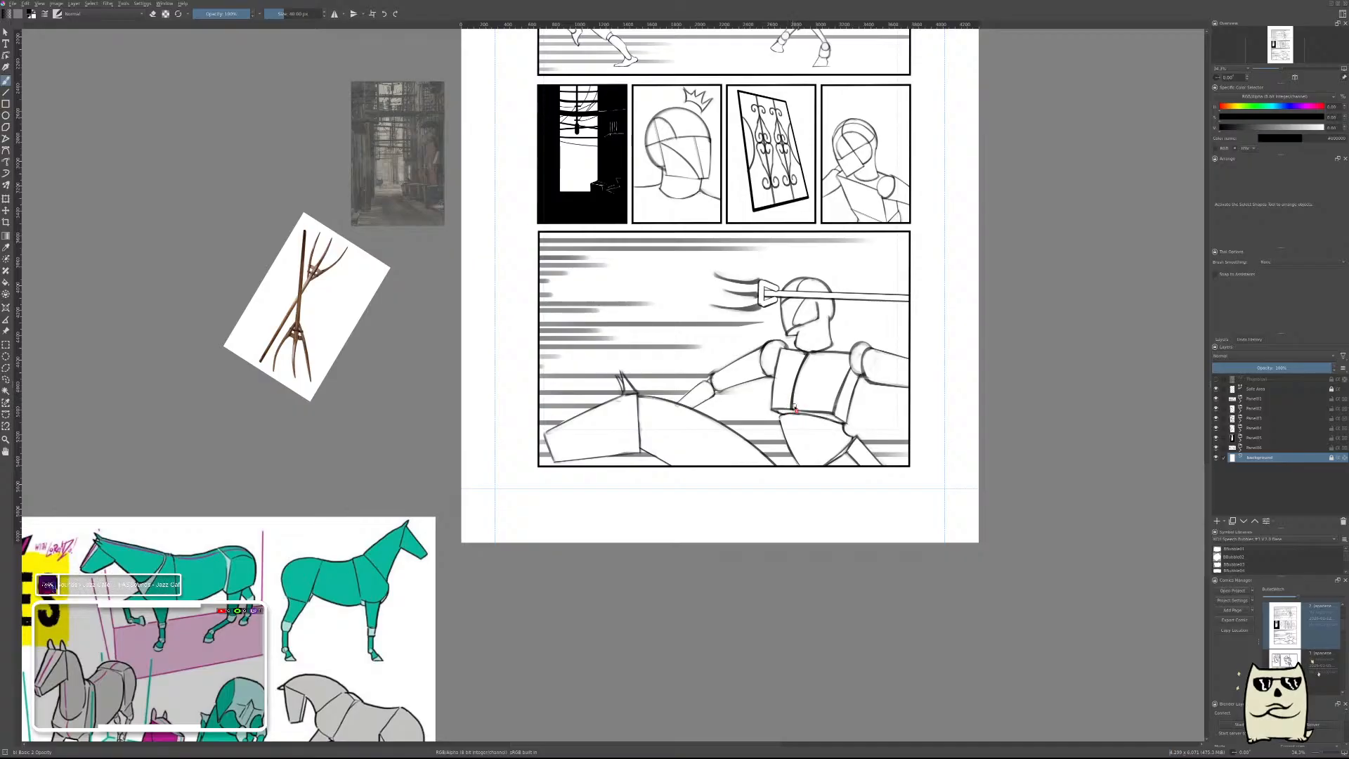
scroll(823, 273, up, 5)
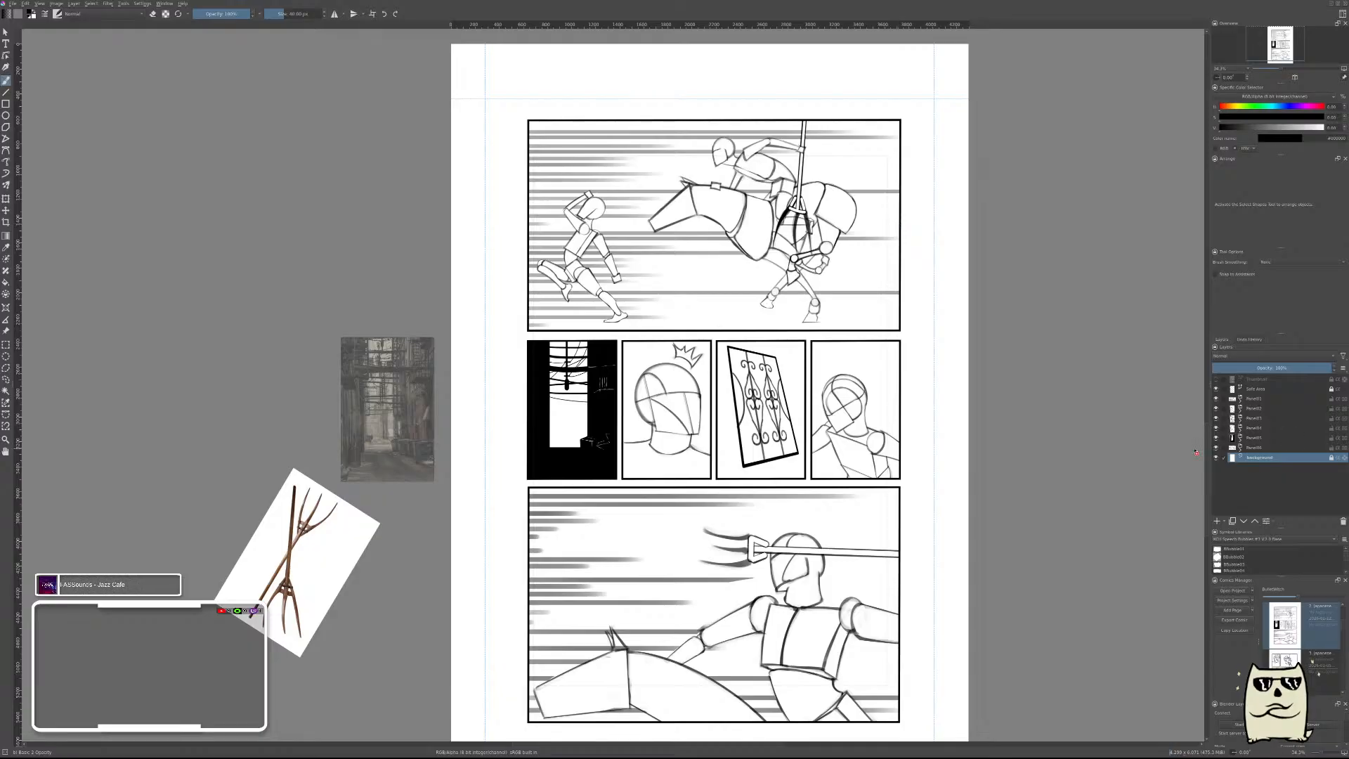
drag(761, 417, 876, 401)
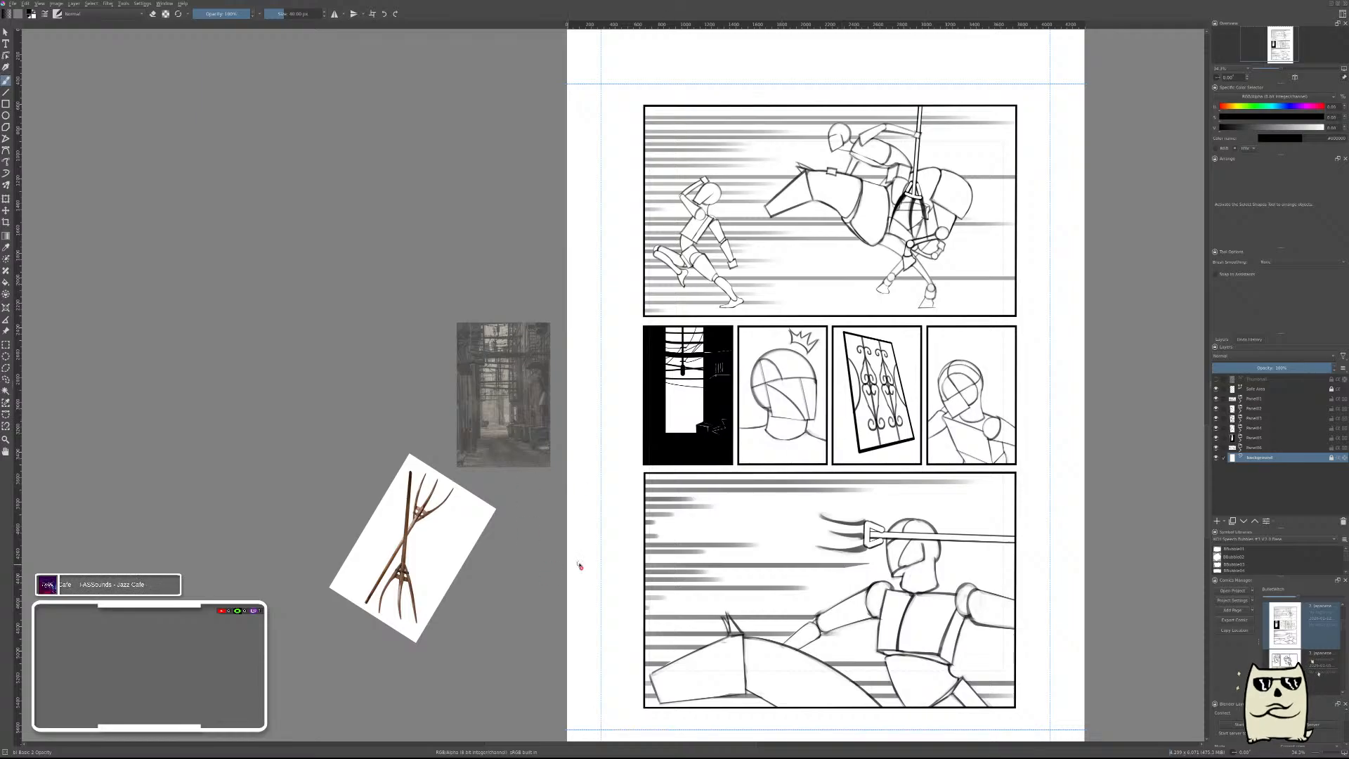
Rotate the pitchfork reference image to lie sideways and place it, with lowered opacity, over the fork in the bottom panel.
key(r)
click(434, 541)
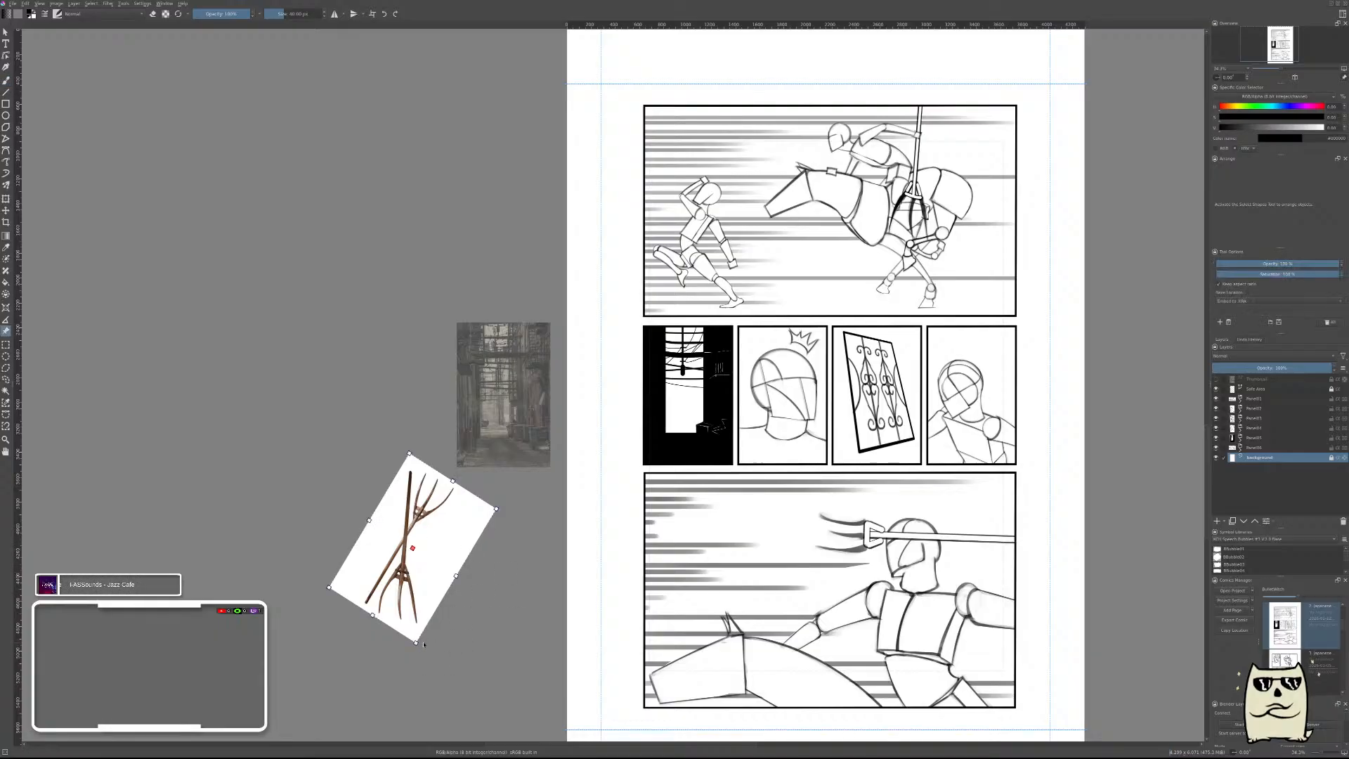
drag(417, 643, 556, 436)
drag(485, 555, 995, 526)
drag(1249, 263, 1242, 264)
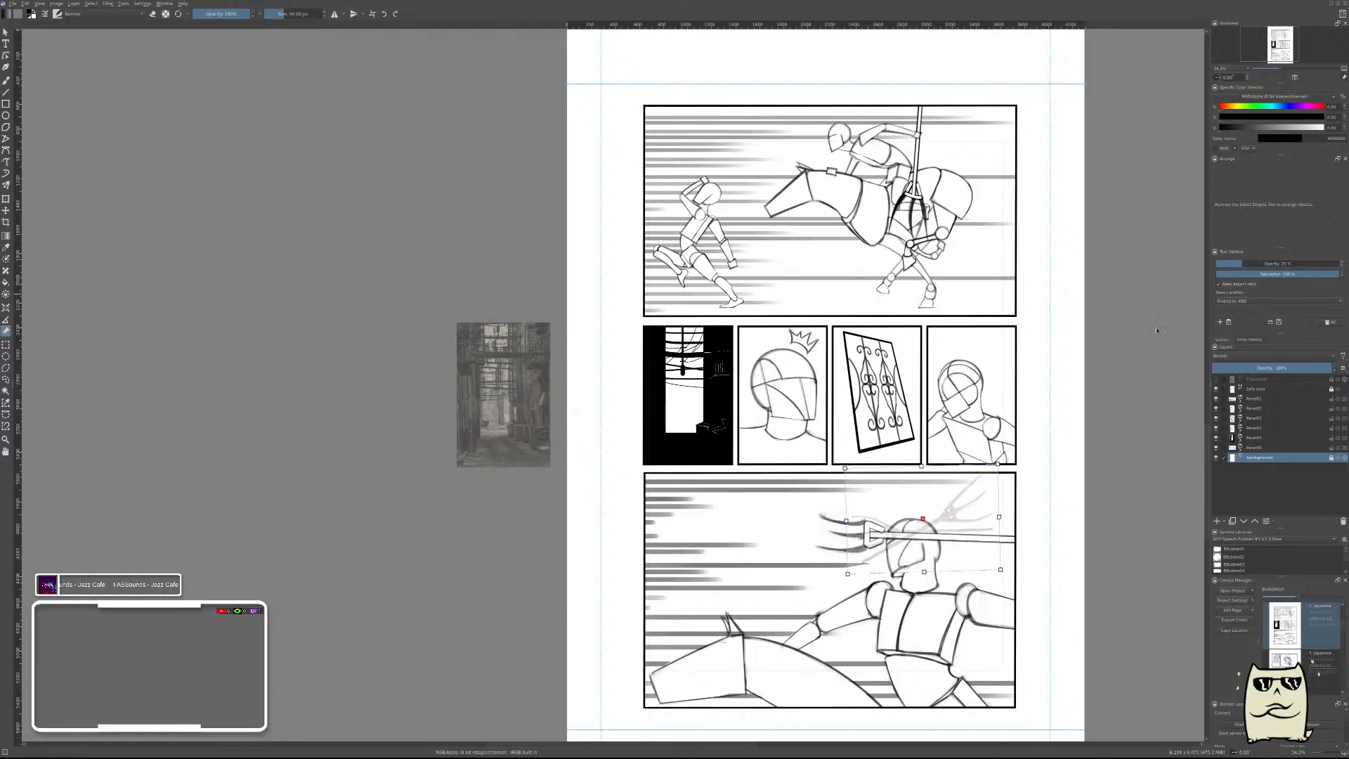
drag(1012, 514, 953, 495)
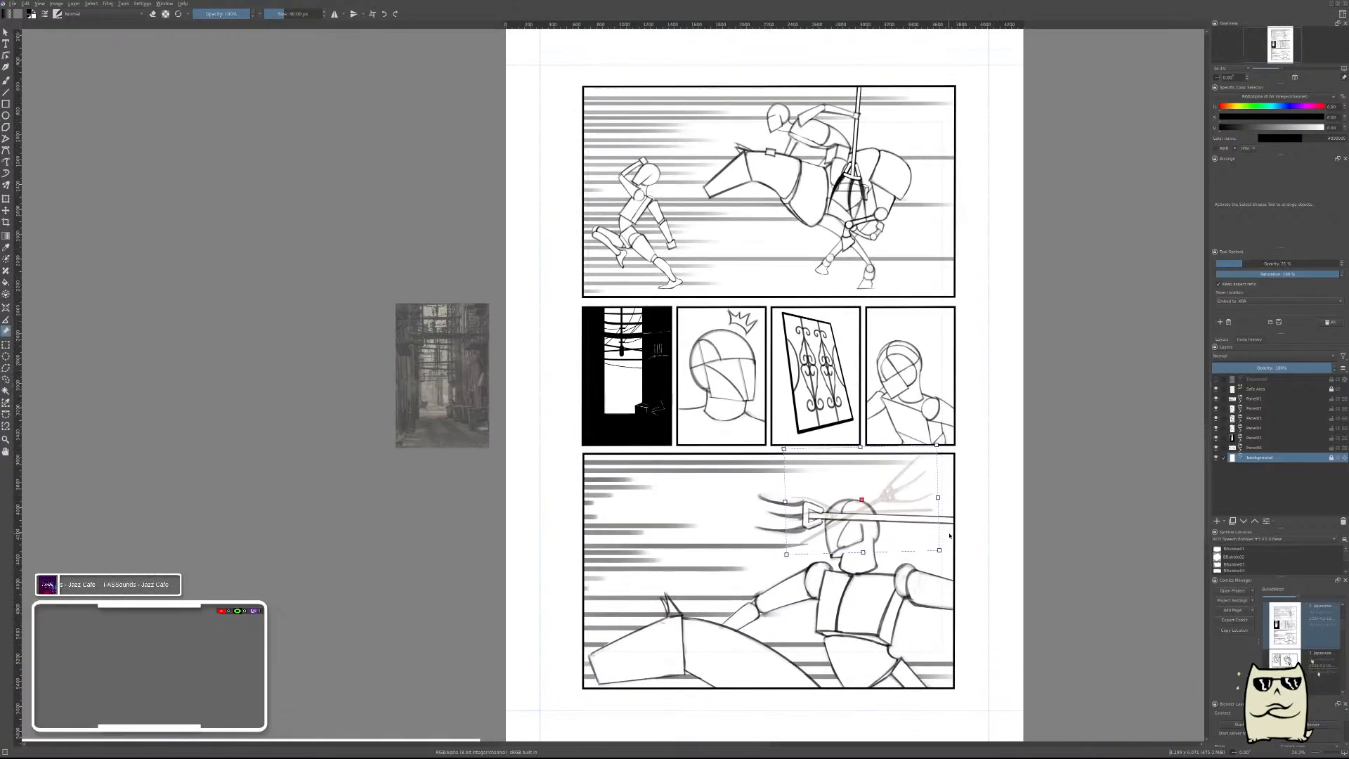
Enlarge the faded pitchfork reference and adjust its position and tilt so one fork matches the drawn fork and shaft.
drag(945, 555, 1094, 650)
drag(1007, 620, 940, 556)
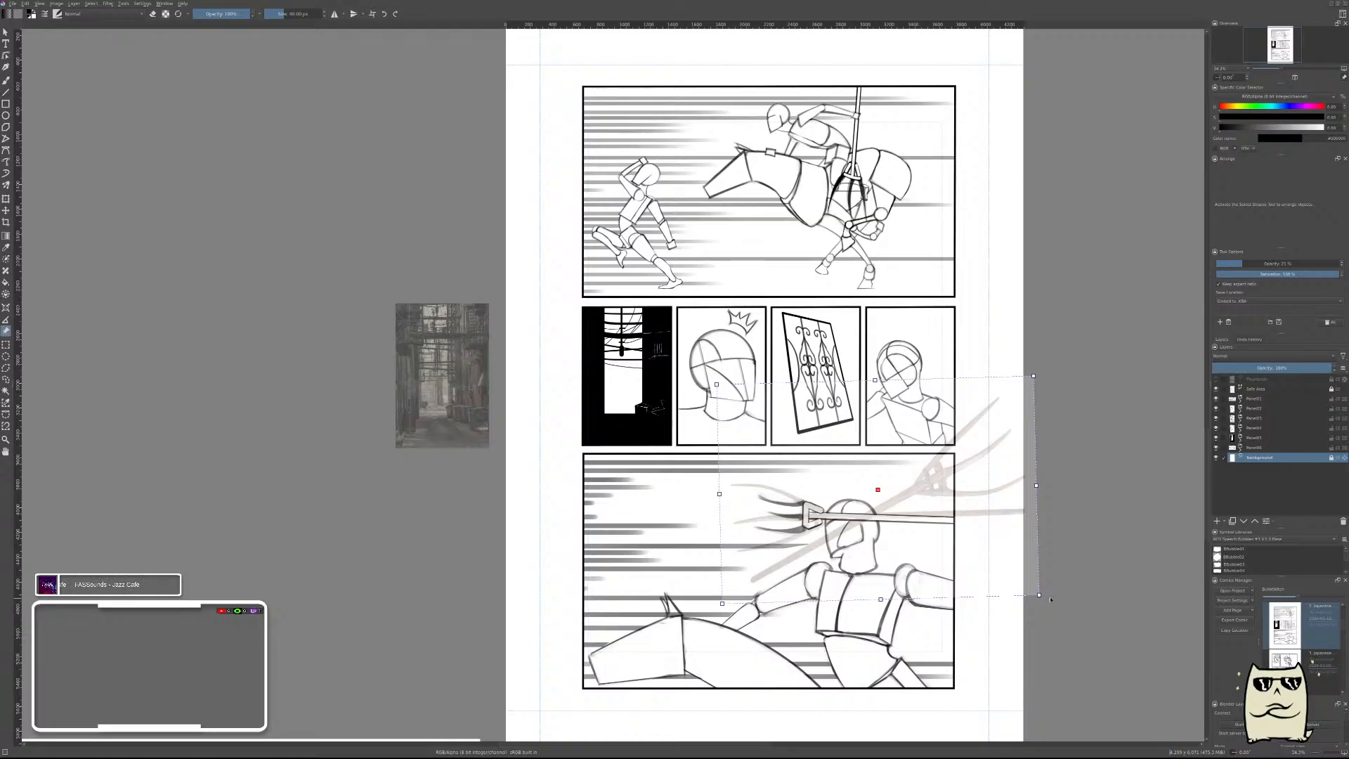
drag(1044, 599, 1039, 608)
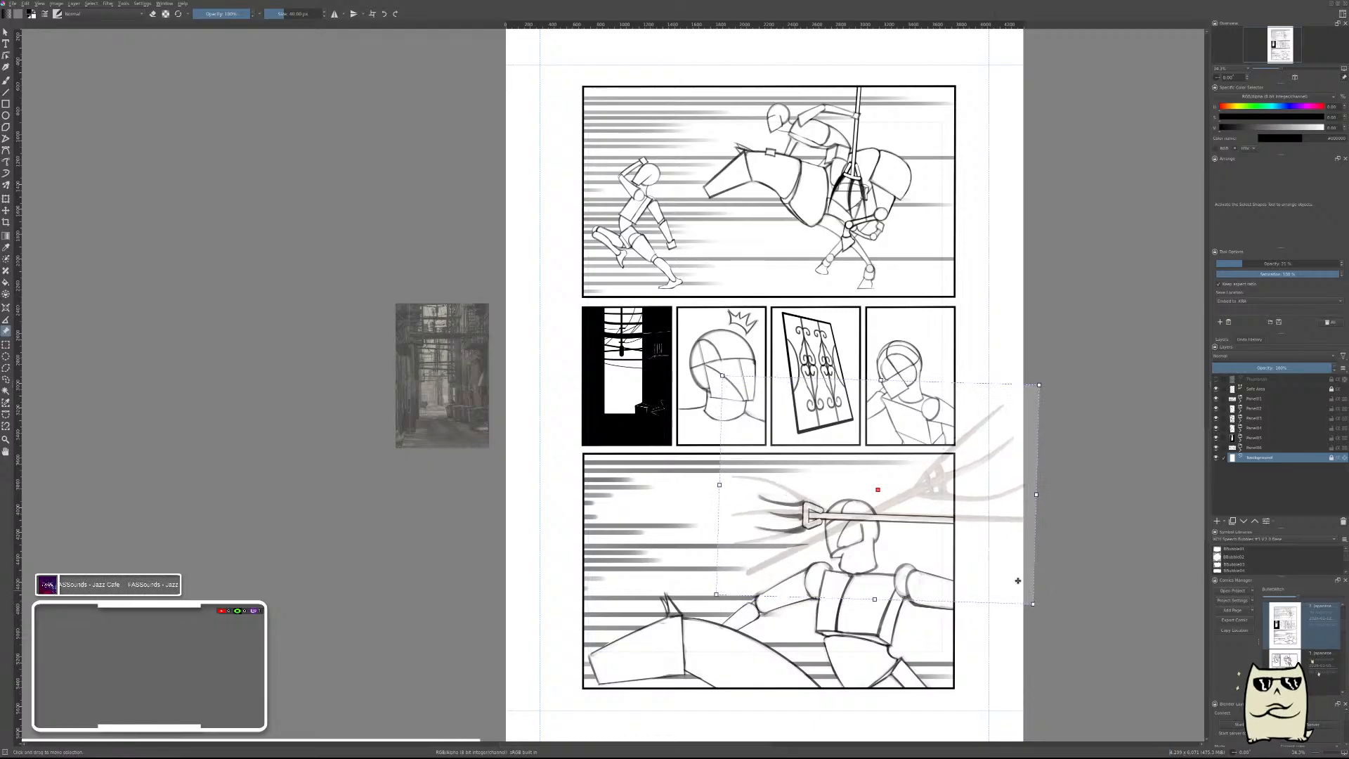
drag(952, 540, 952, 539)
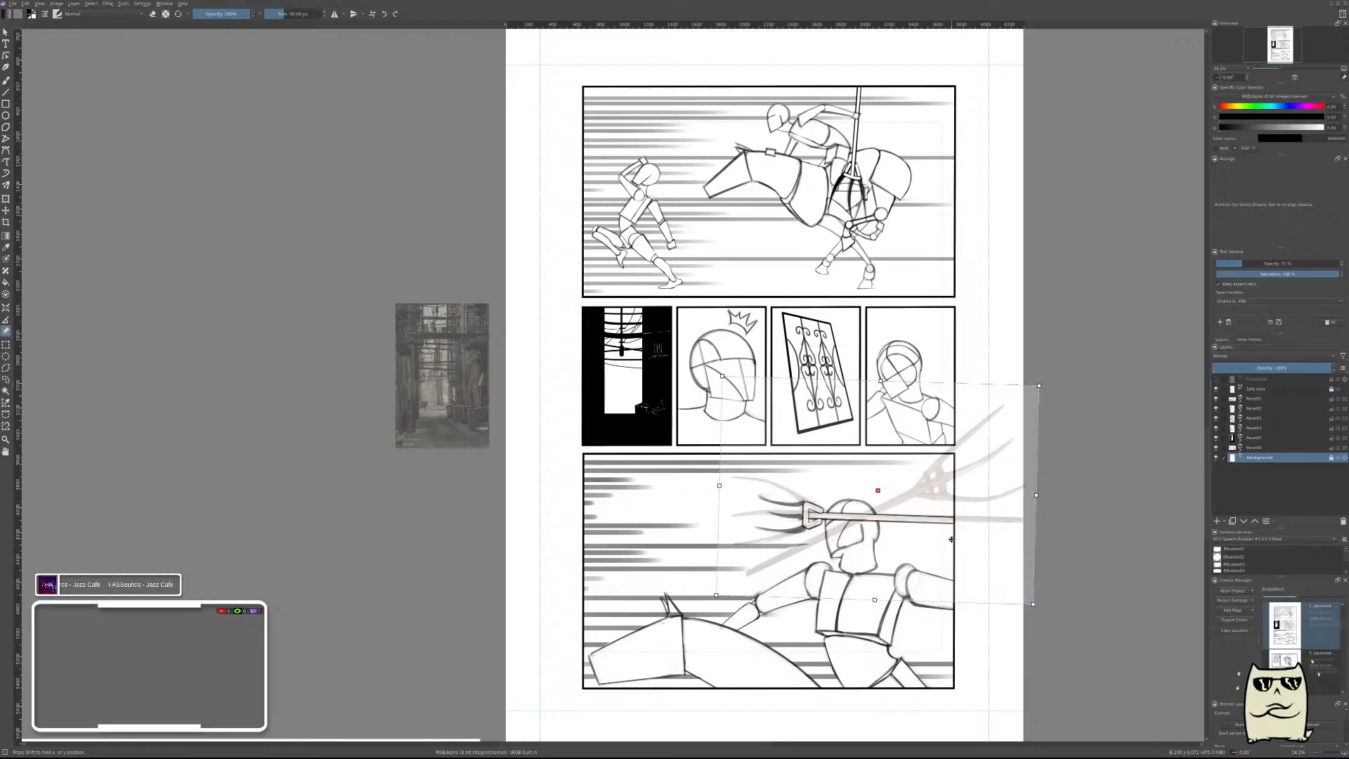
Move the pitchfork reference off the page to the left and raise its opacity again.
key(s)
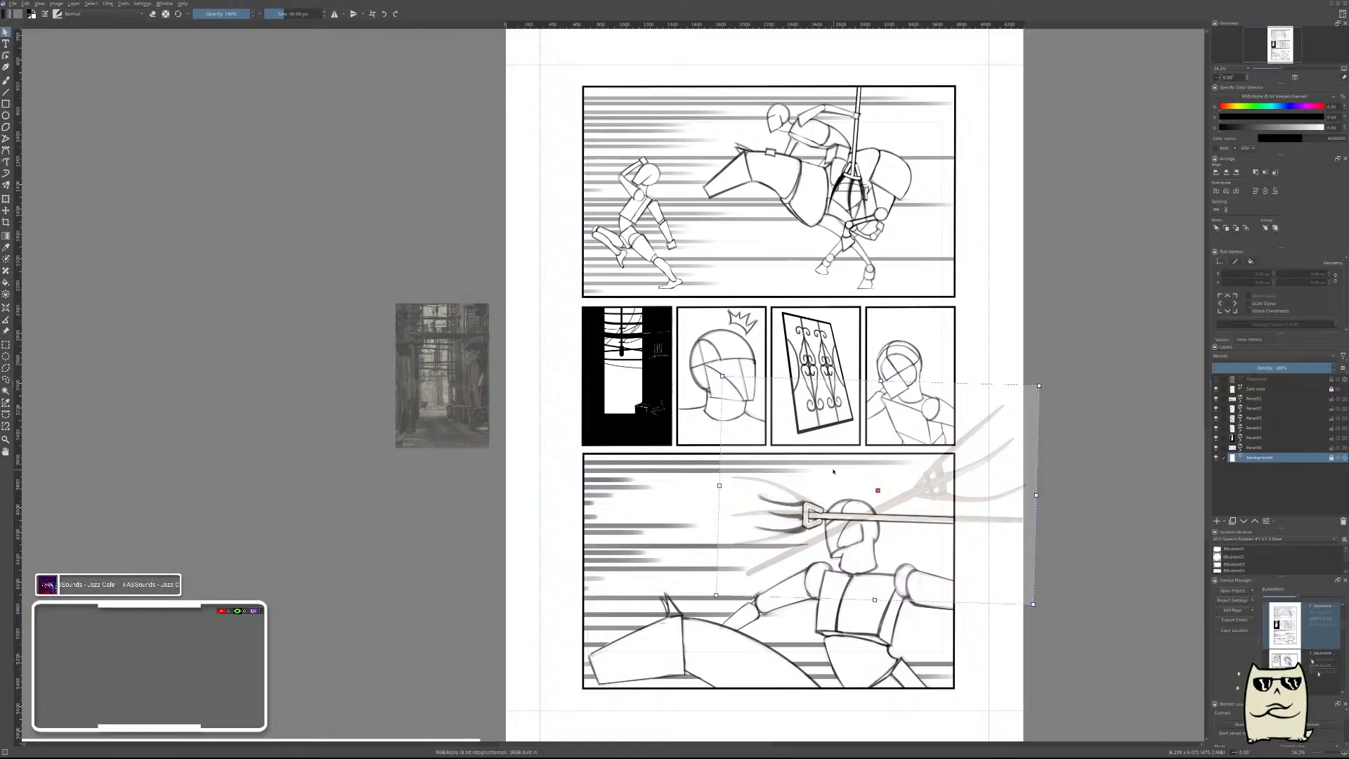
drag(983, 451, 383, 486)
click(1312, 264)
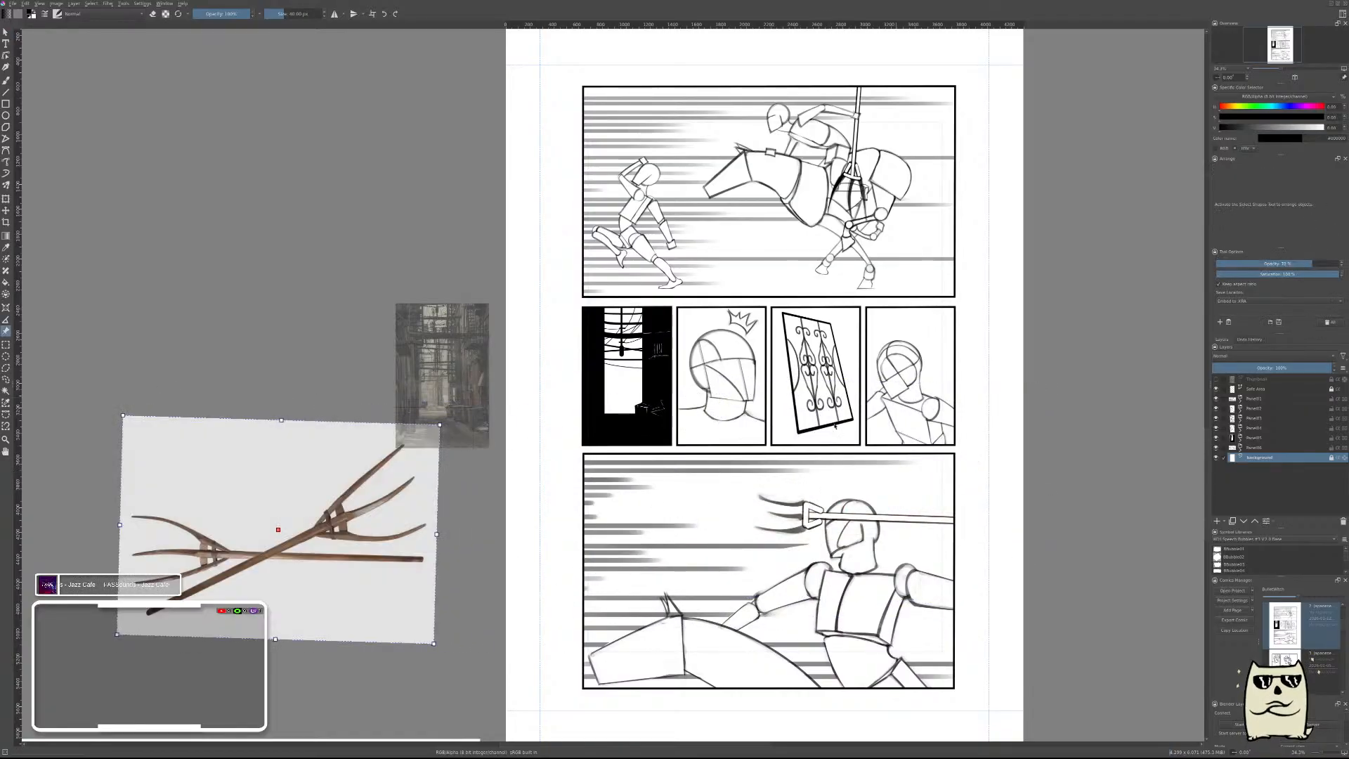
key(b)
Rearrange the pitchfork and alley reference images in the empty area left of the page so they no longer overlap.
scroll(822, 429, down, 5)
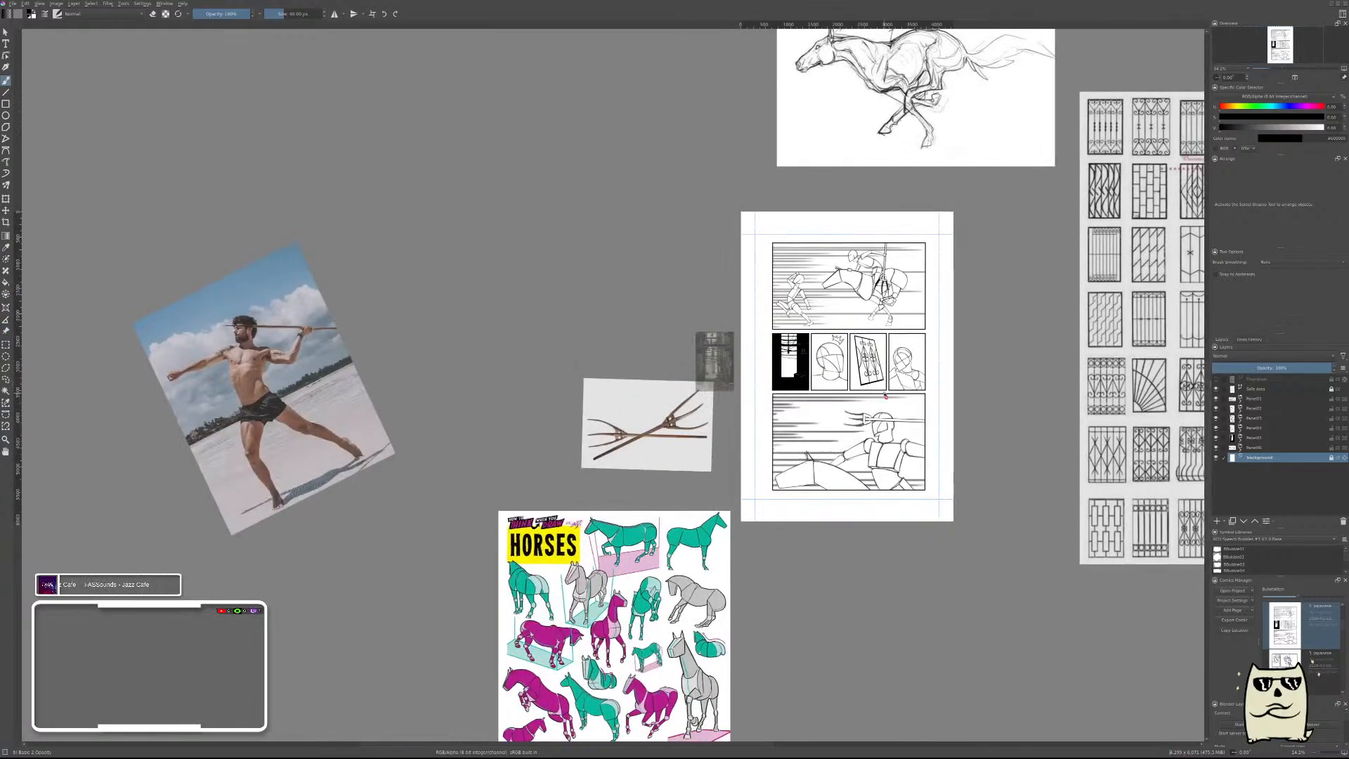
scroll(943, 370, up, 4)
scroll(939, 289, down, 3)
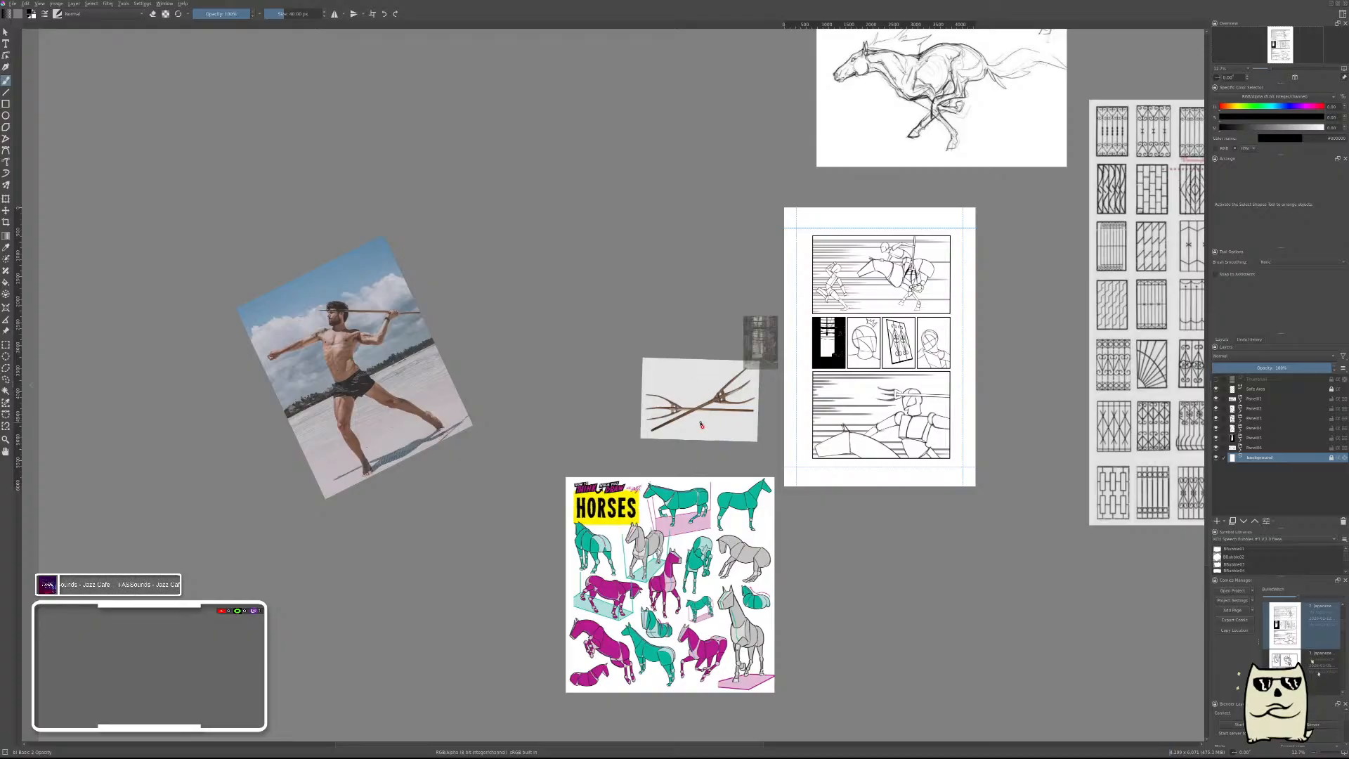
drag(699, 404, 644, 365)
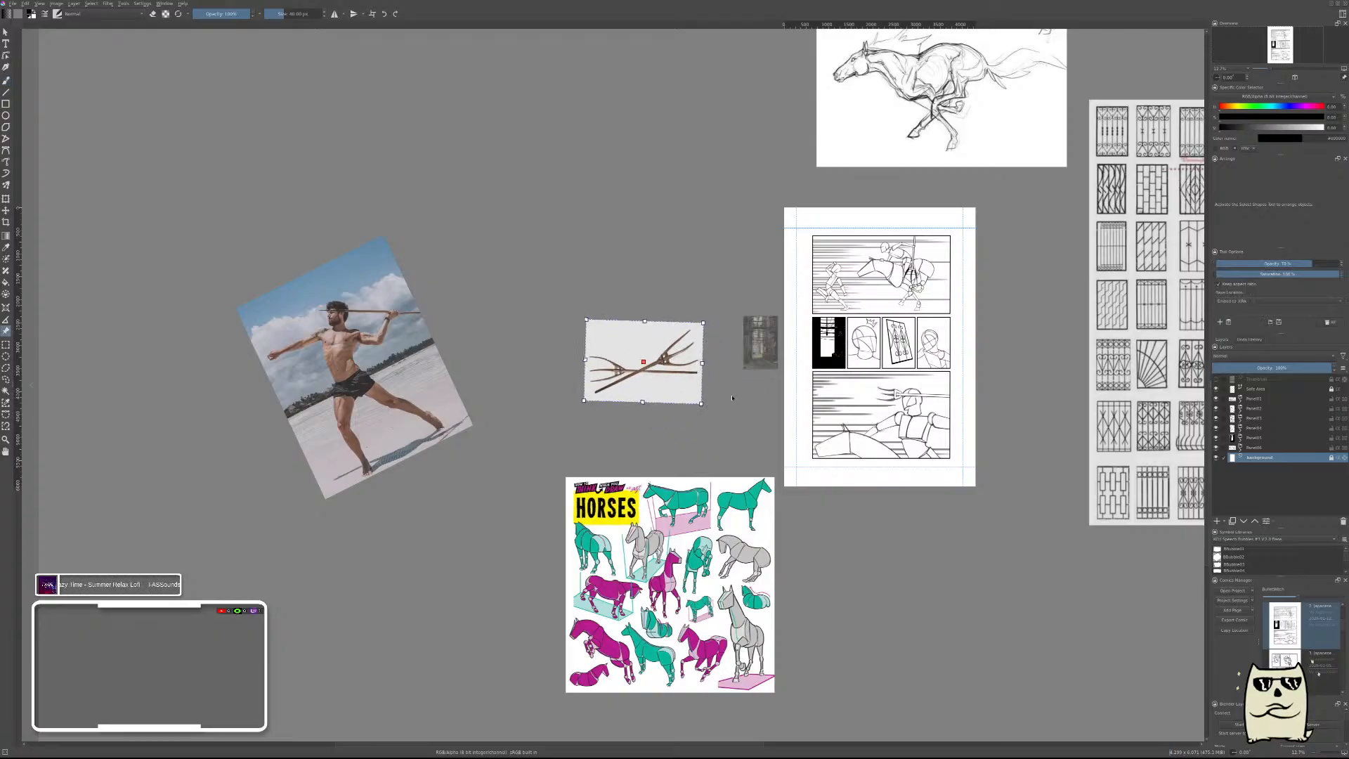
click(759, 344)
drag(759, 344, 718, 257)
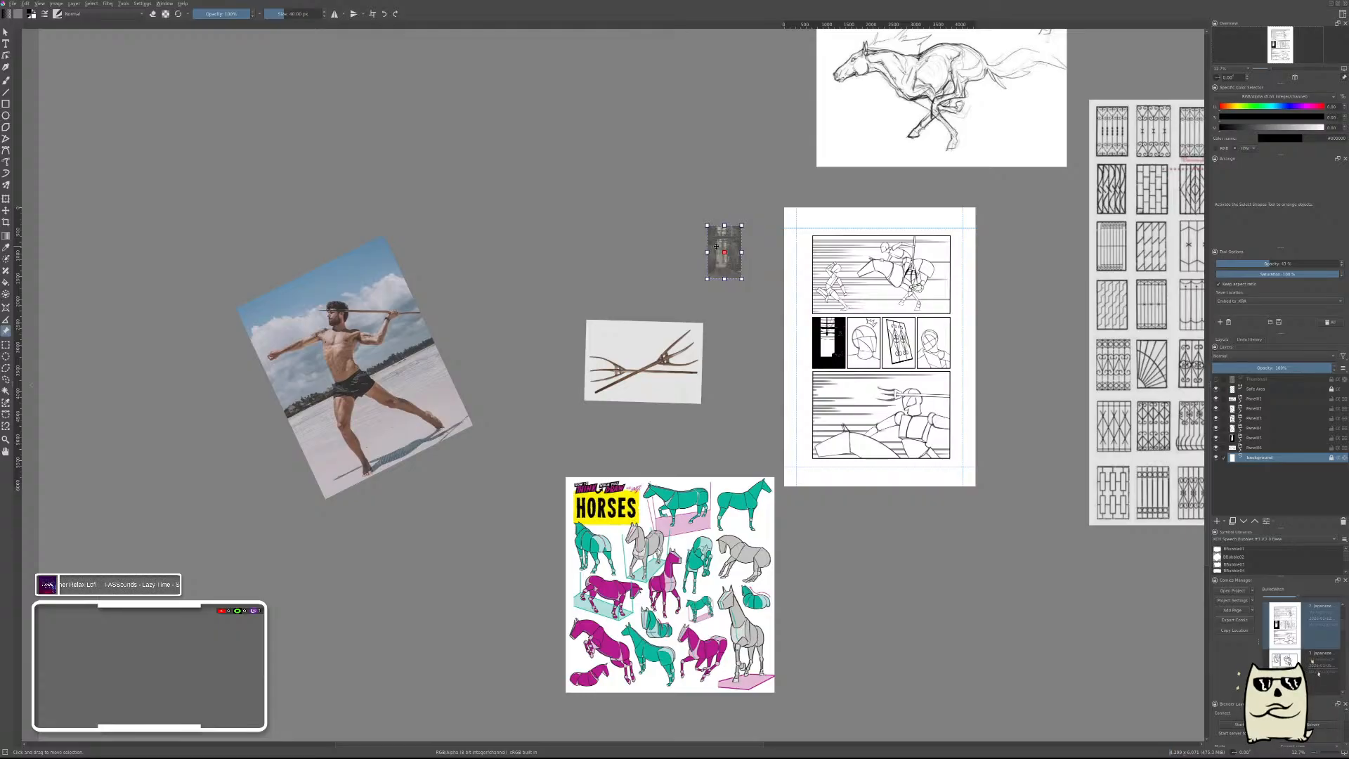
Save the current page and open the next comic page, which holds the five-panel thumbnail with the horse rider.
key(ctrl+s)
double_click(1278, 658)
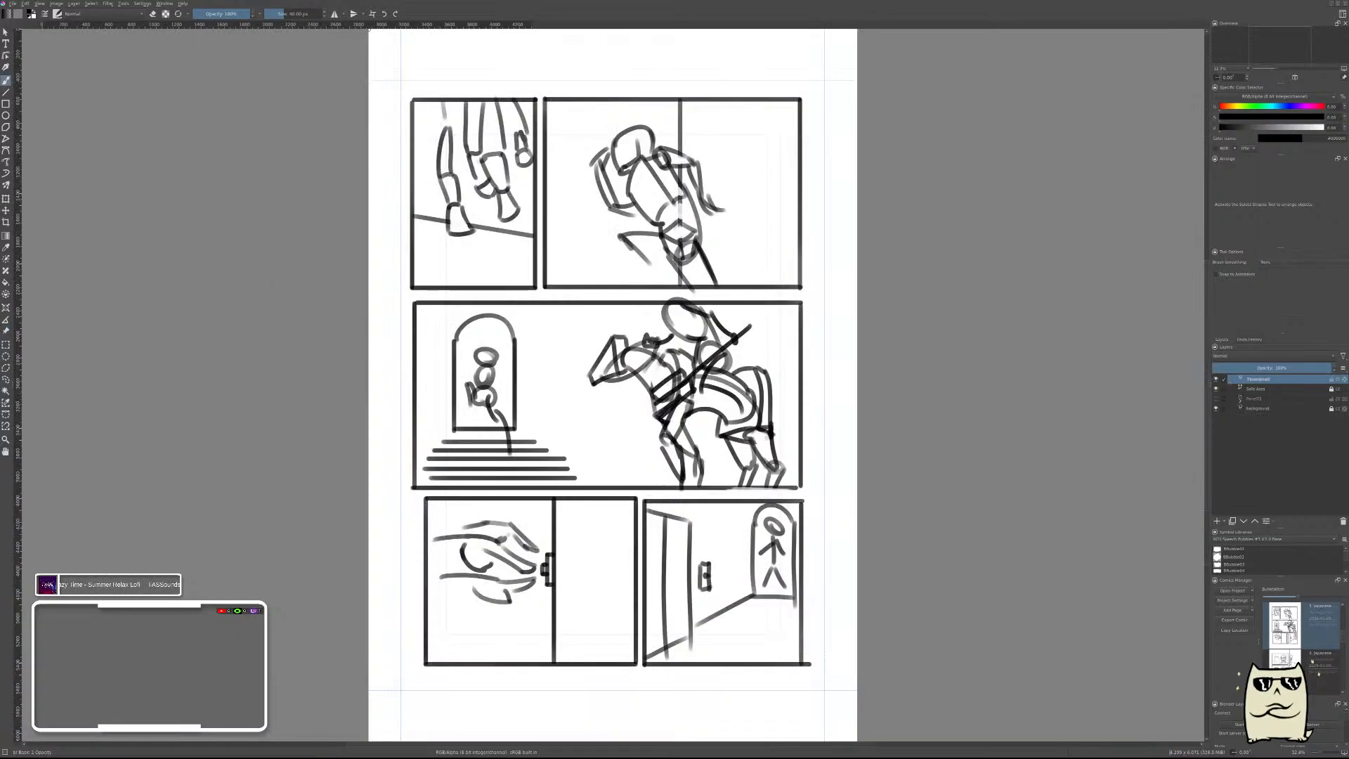
scroll(838, 396, down, 1)
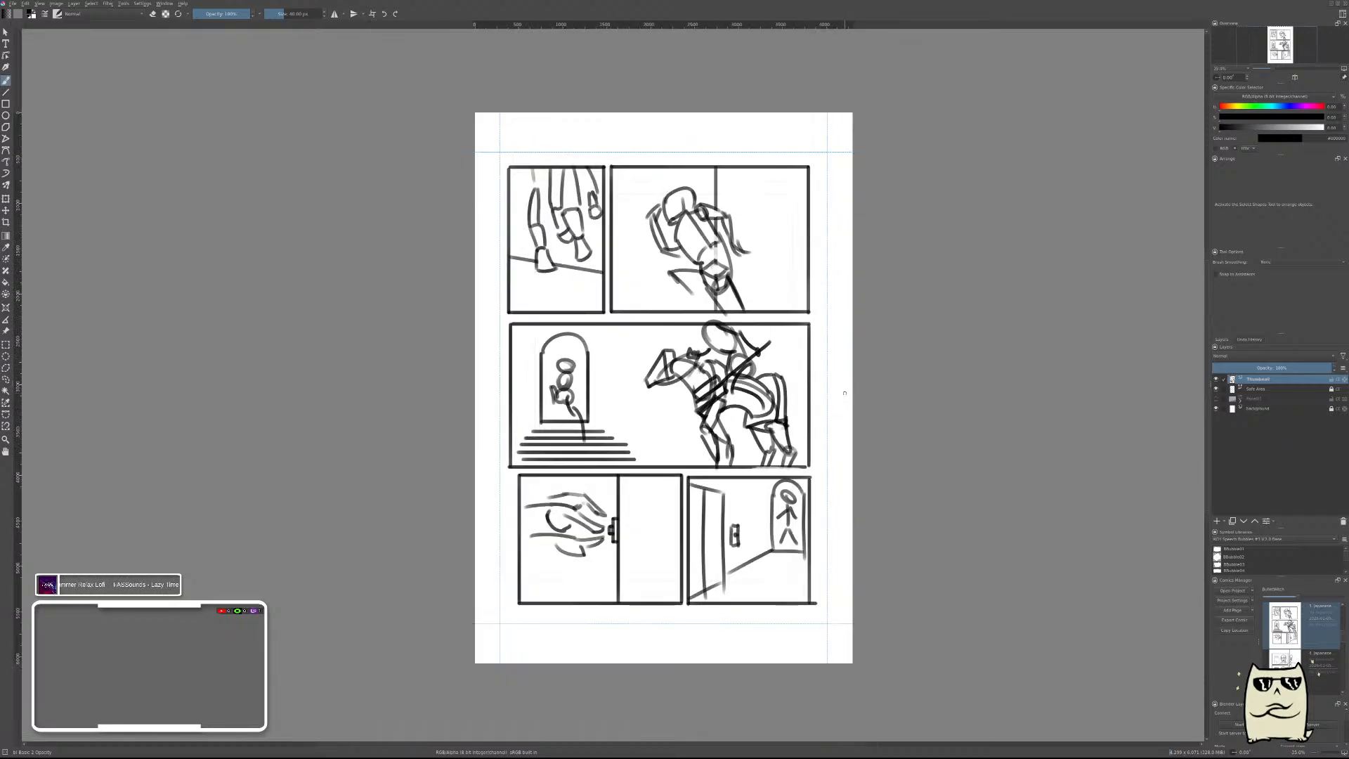
scroll(845, 393, down, 1)
scroll(844, 393, up, 1)
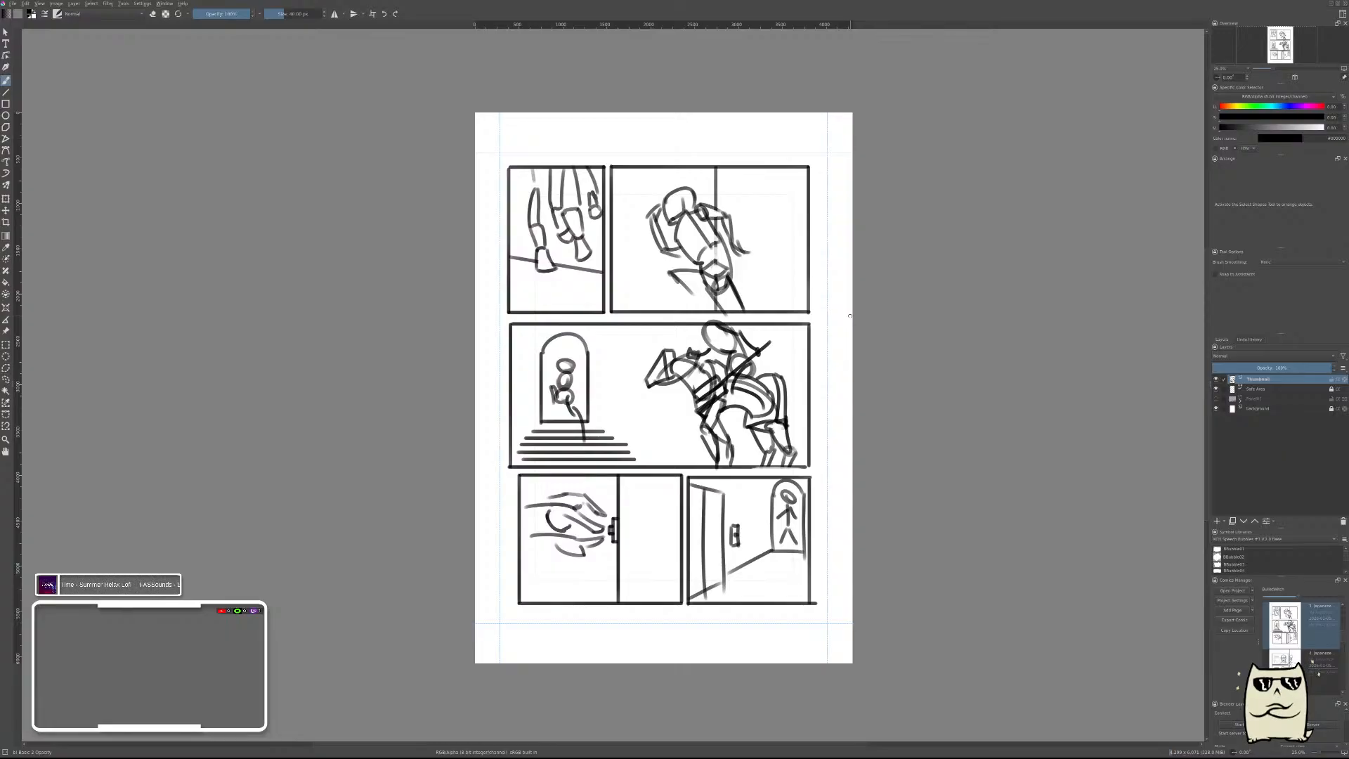
Look through the comic's page list and make the open page's hidden panel layer visible.
scroll(1320, 664, down, 1)
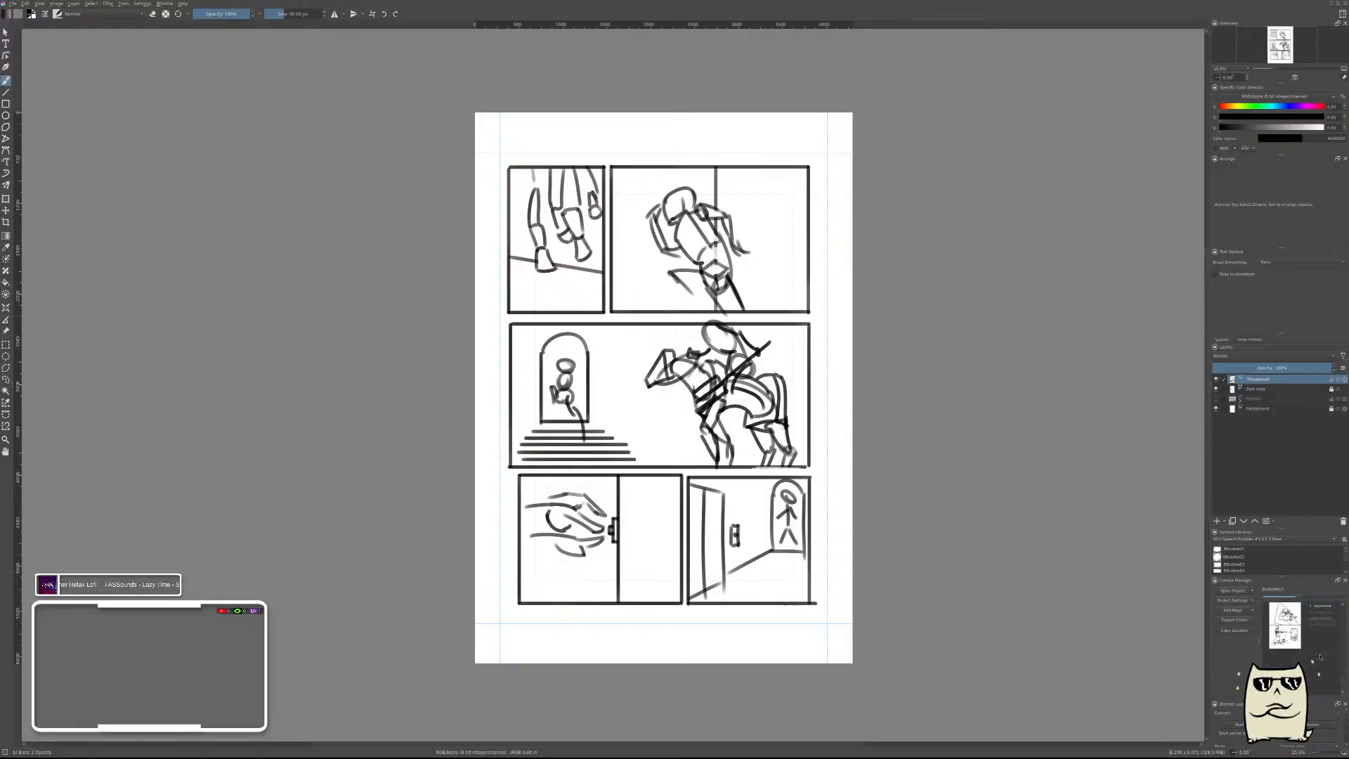
scroll(1320, 657, up, 1)
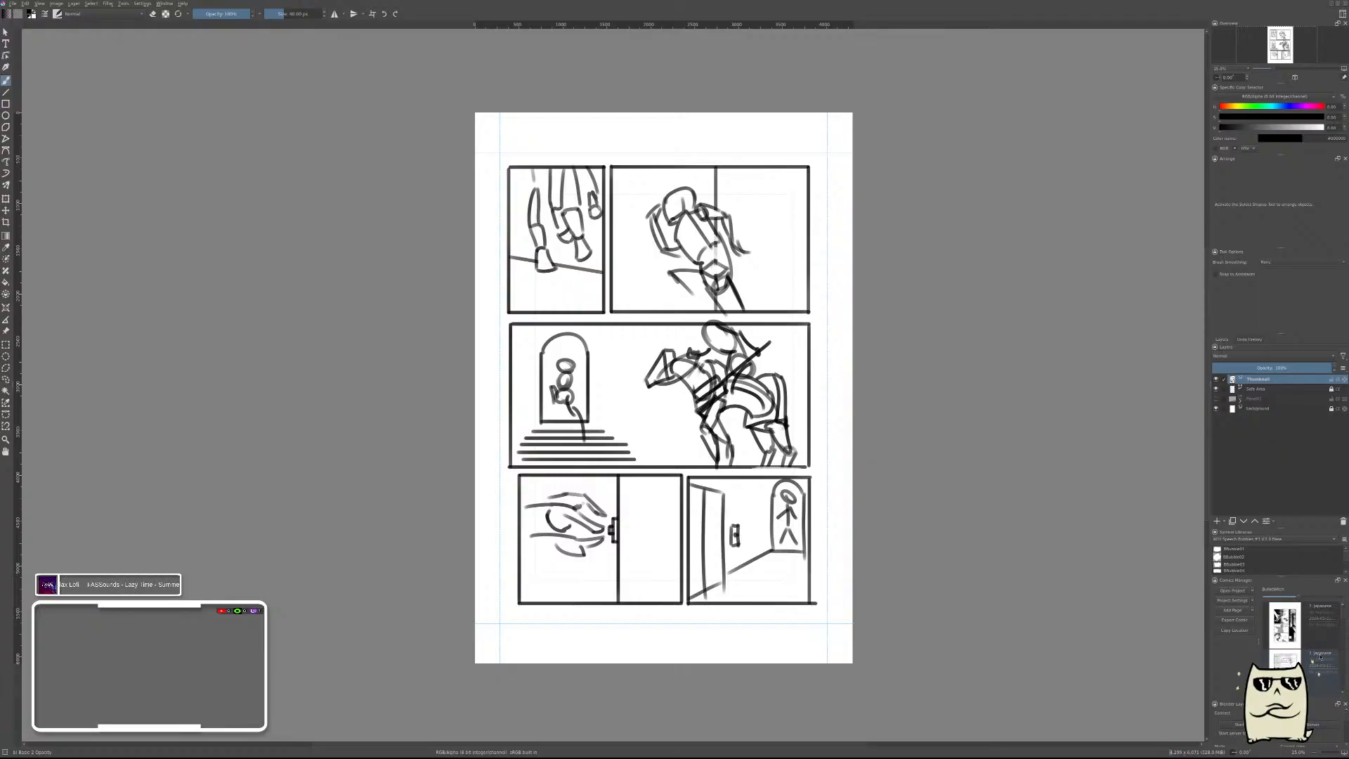
scroll(1319, 657, down, 1)
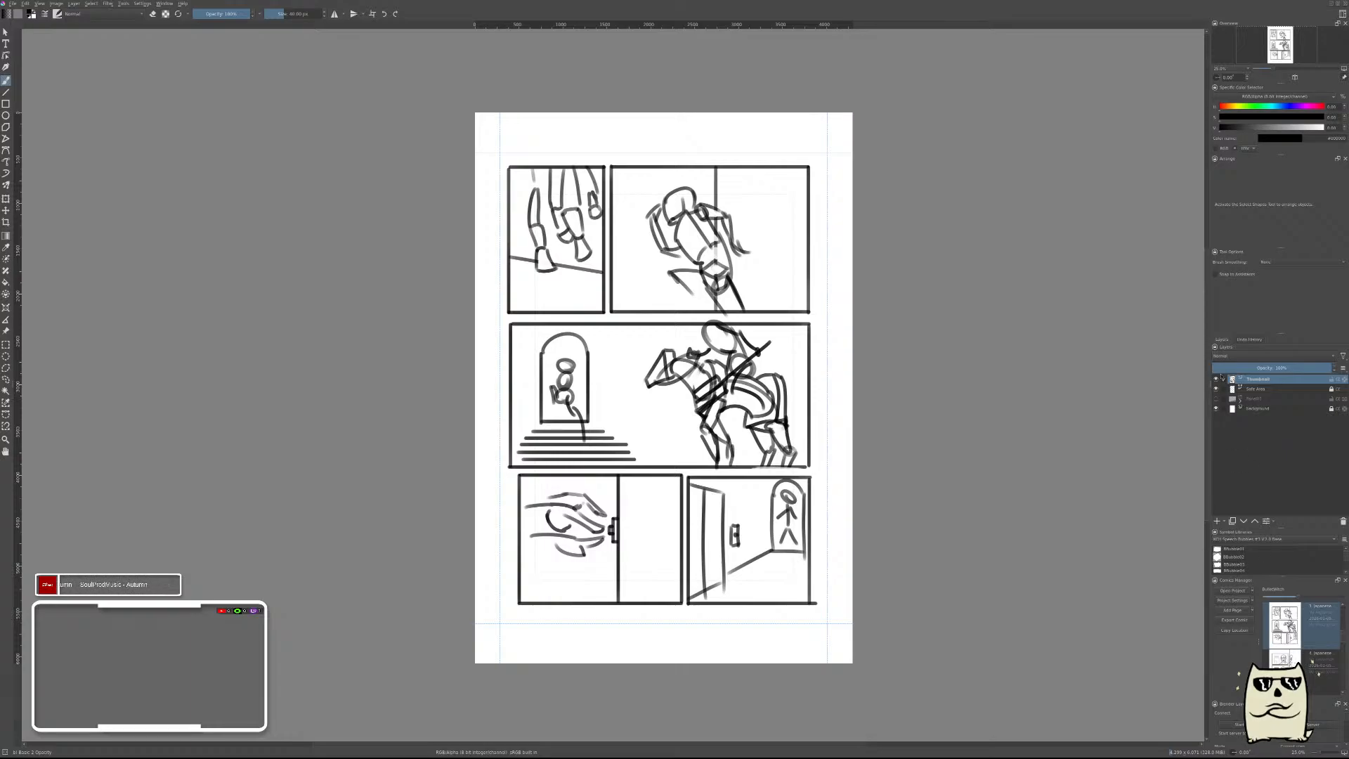
click(1216, 399)
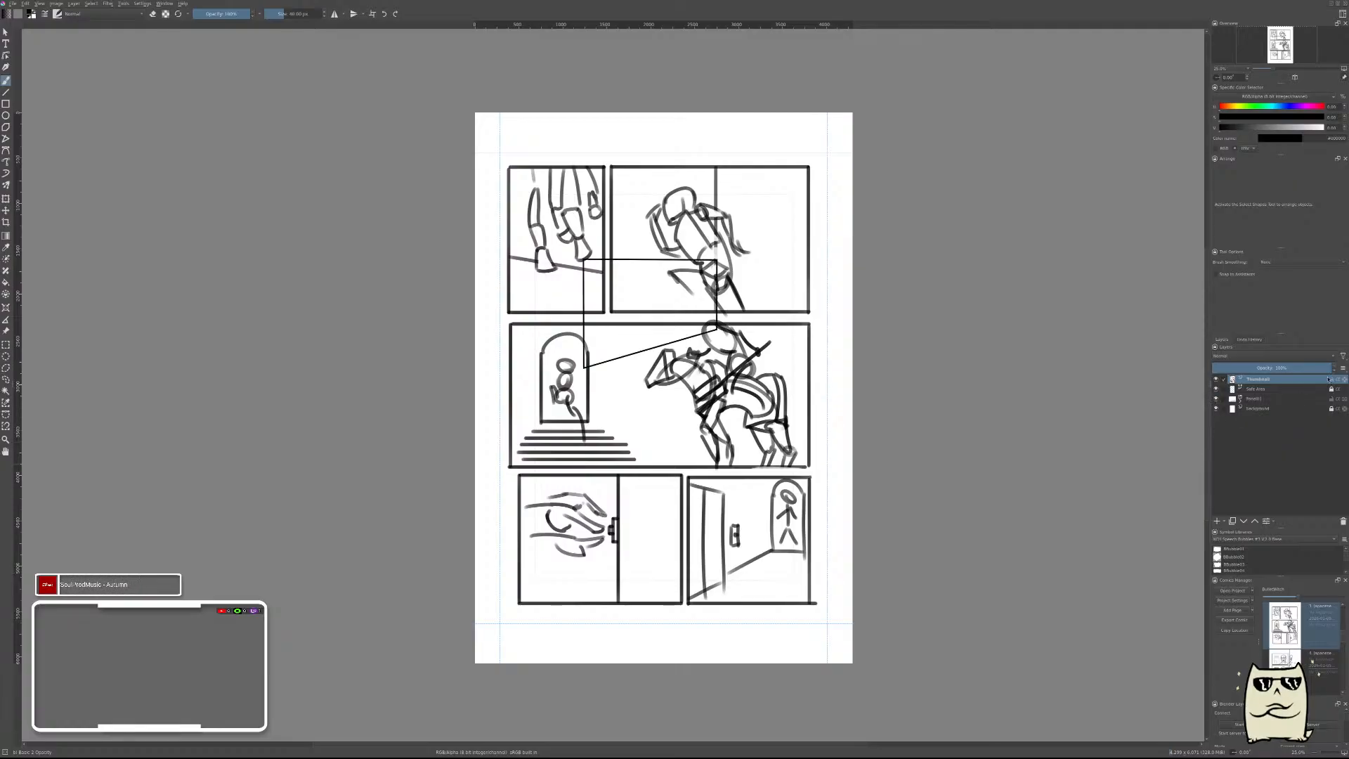
Fade the thumbnail layer to about 30% opacity and hide the second sublayer inside the panel group.
click(1248, 368)
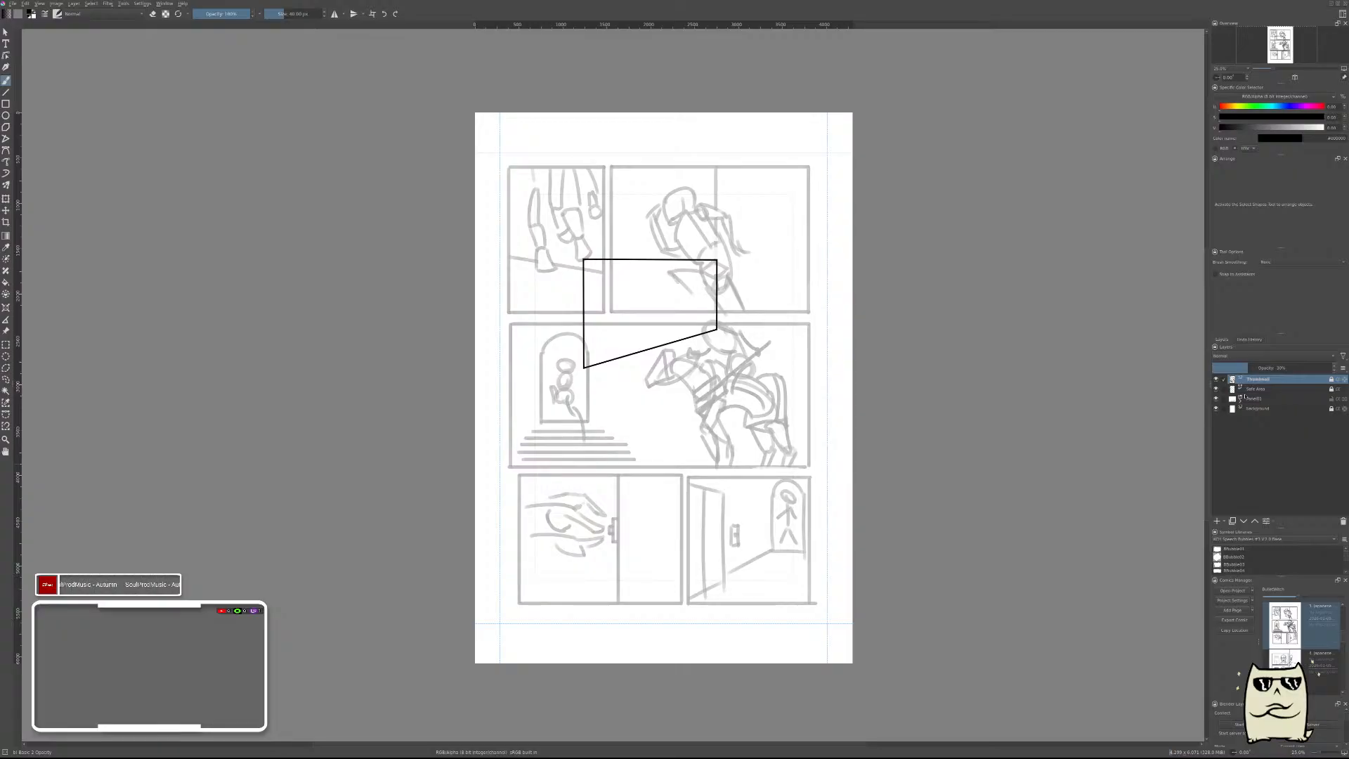
click(1245, 399)
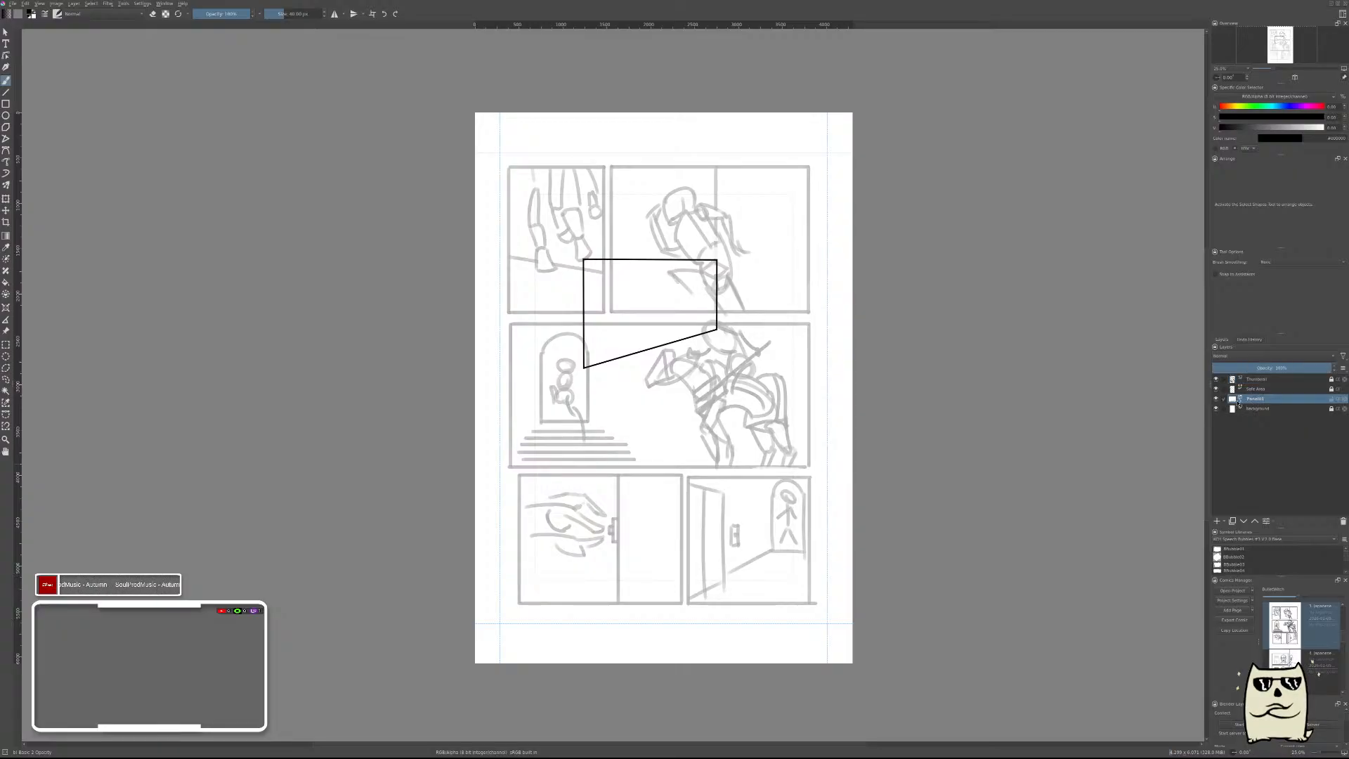
click(1224, 398)
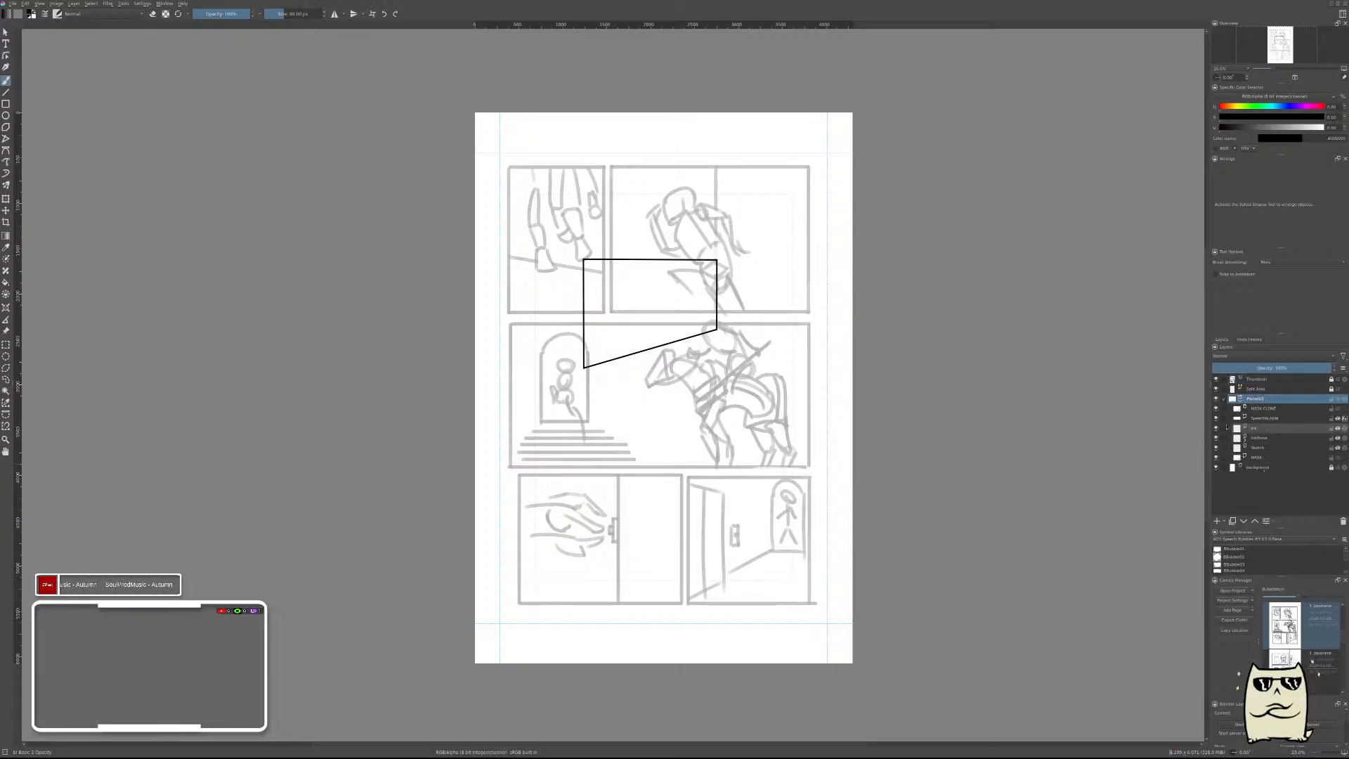
click(1216, 418)
click(1241, 400)
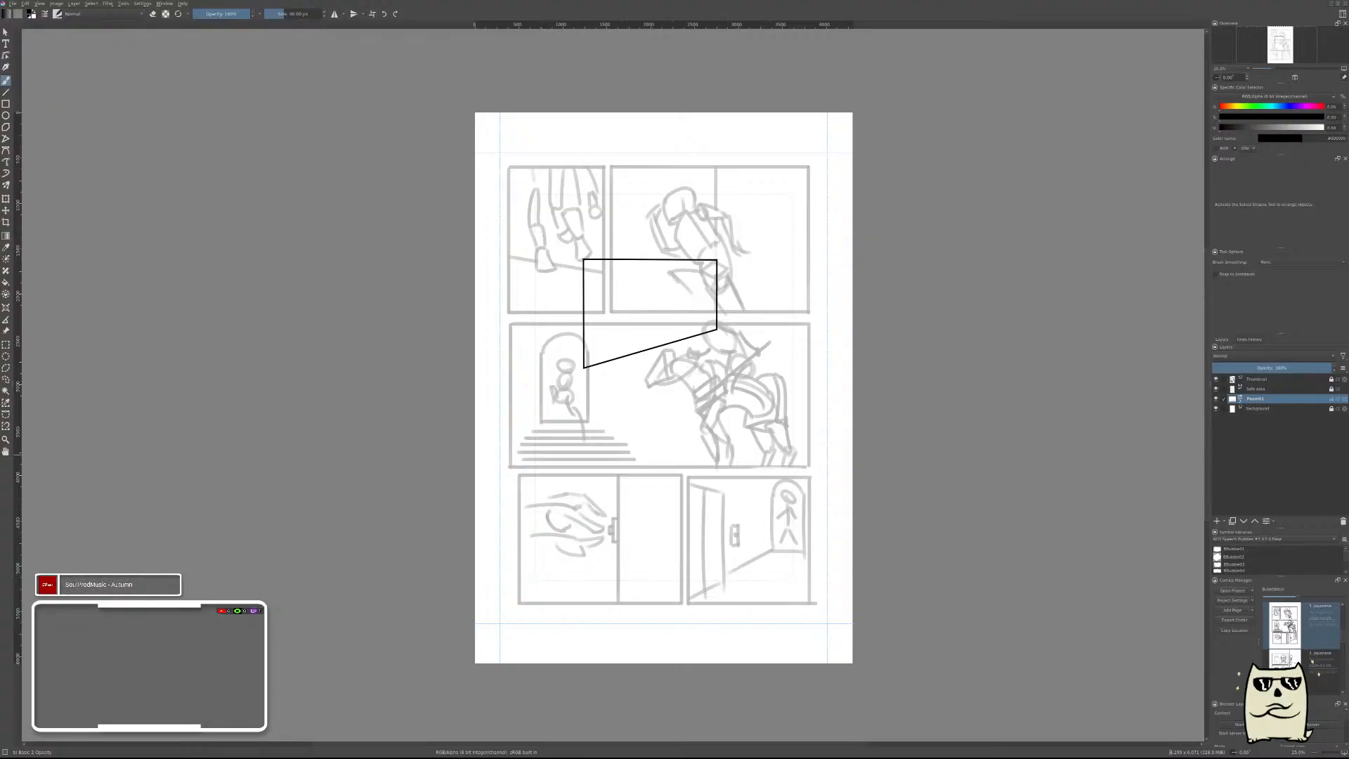
Paste four copies of the panel group above the background layer, making five panel groups, and save the page.
click(1254, 409)
key(ctrl+v)
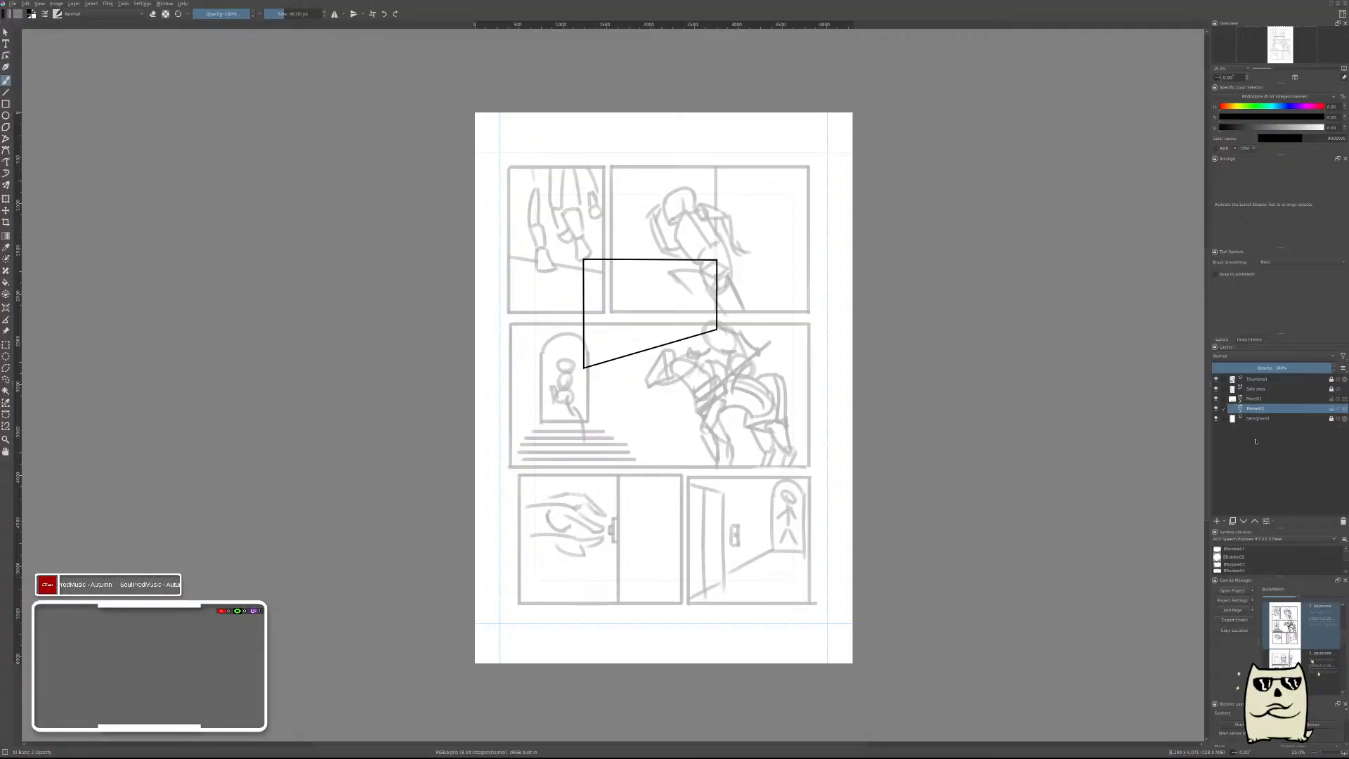
key(ctrl+v)
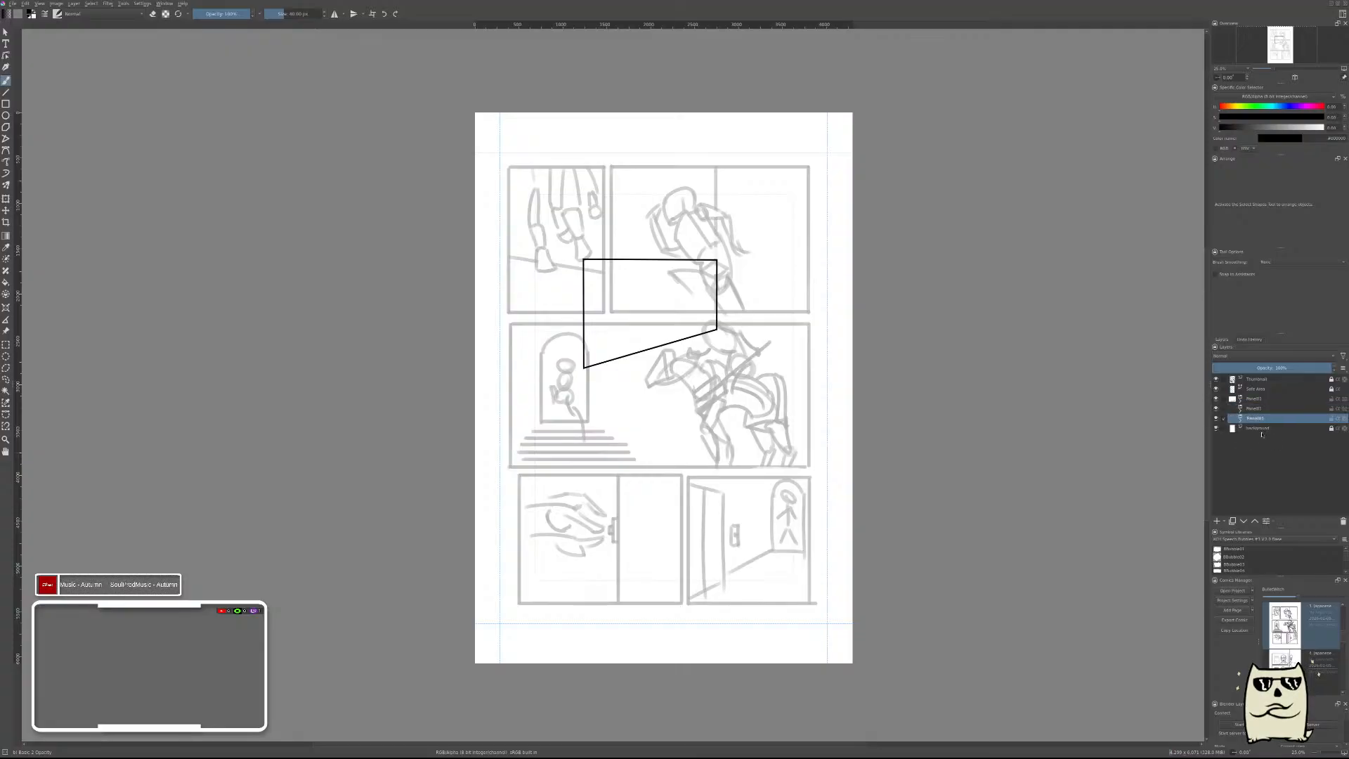
click(1260, 427)
key(ctrl+v)
key(ctrl+v)
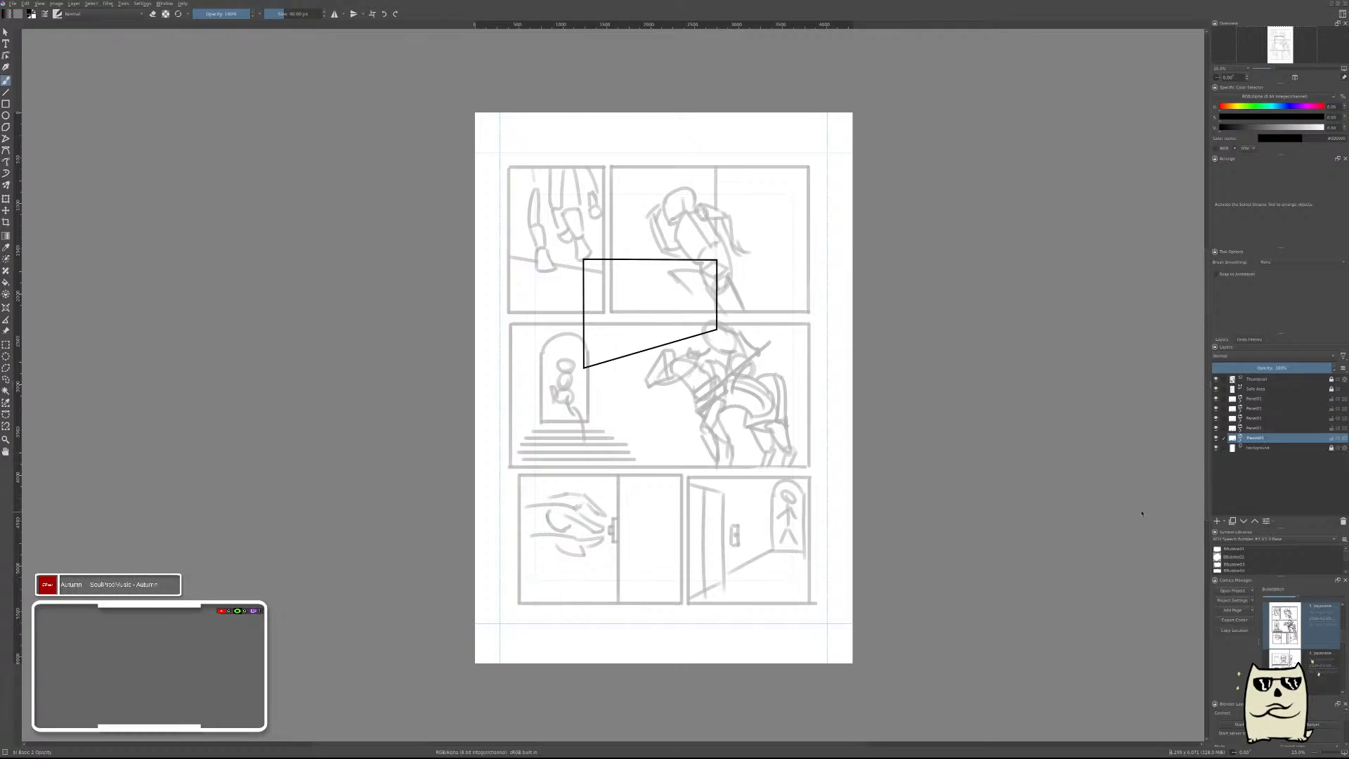
key(ctrl+s)
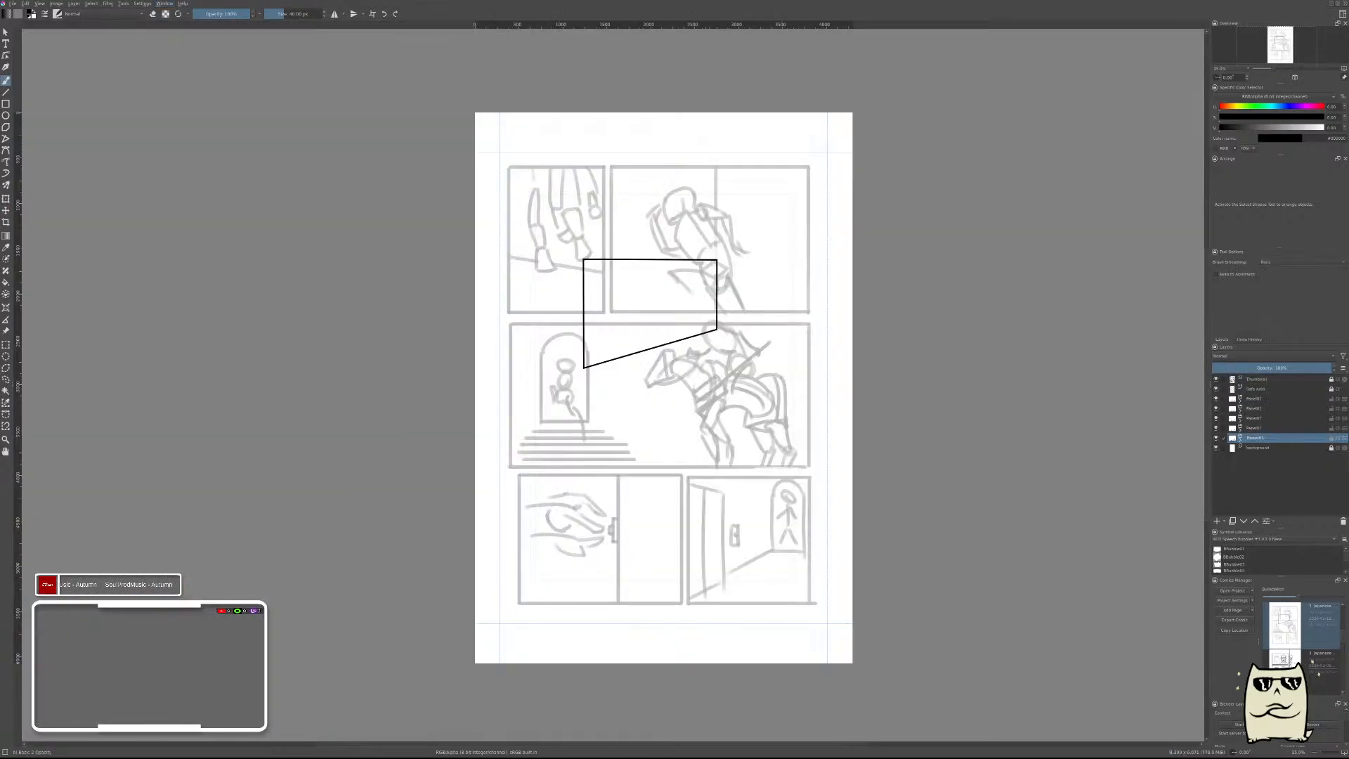
Check the previous page's layer list, then renumber this page's second and third panel groups as 2 and 3.
click(230, 93)
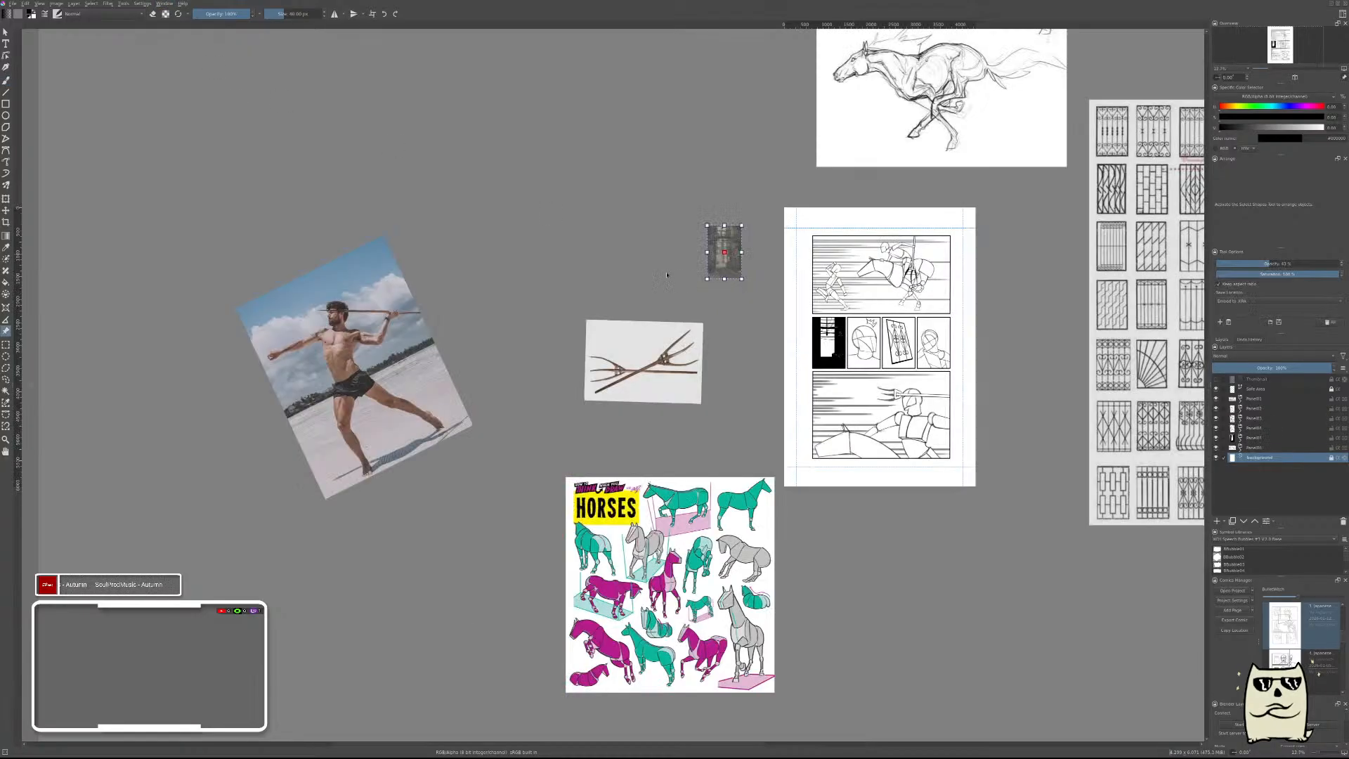
key(ctrl+Tab)
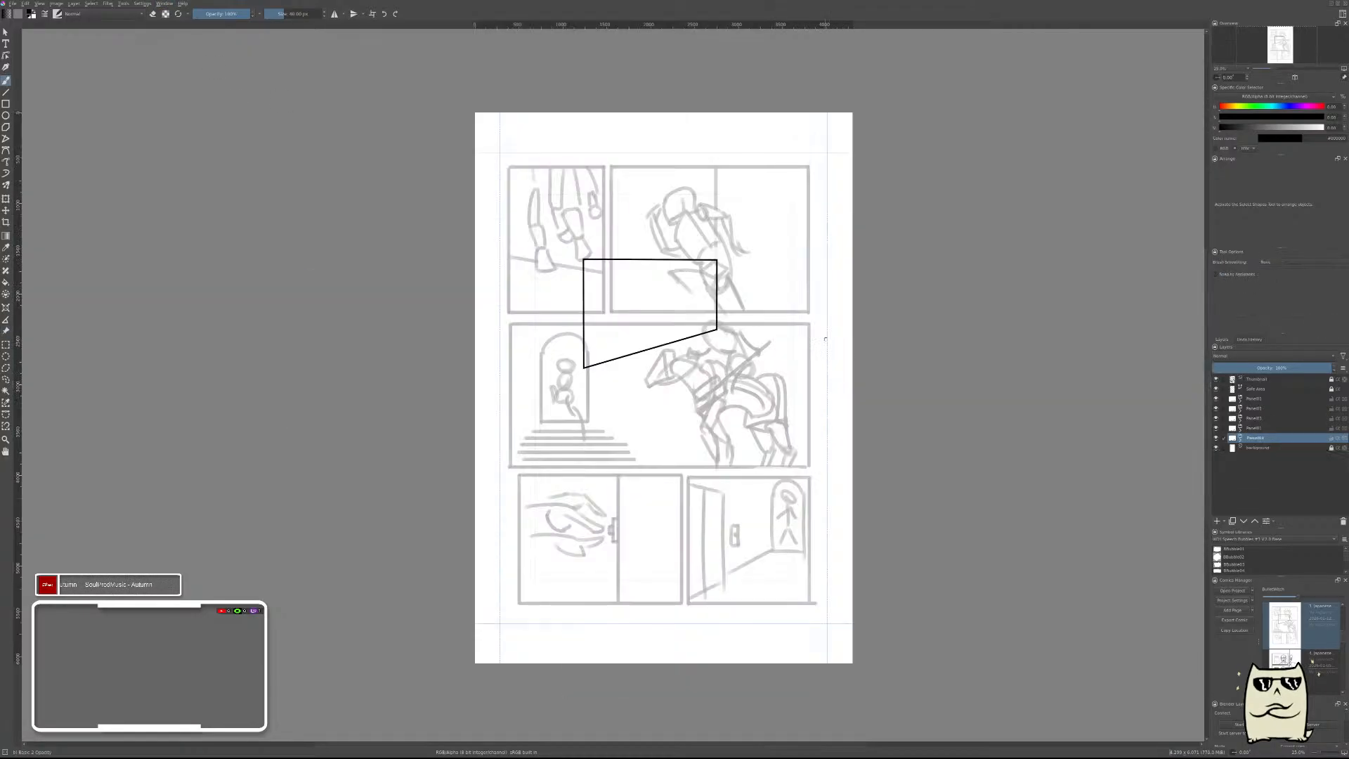
double_click(1275, 407)
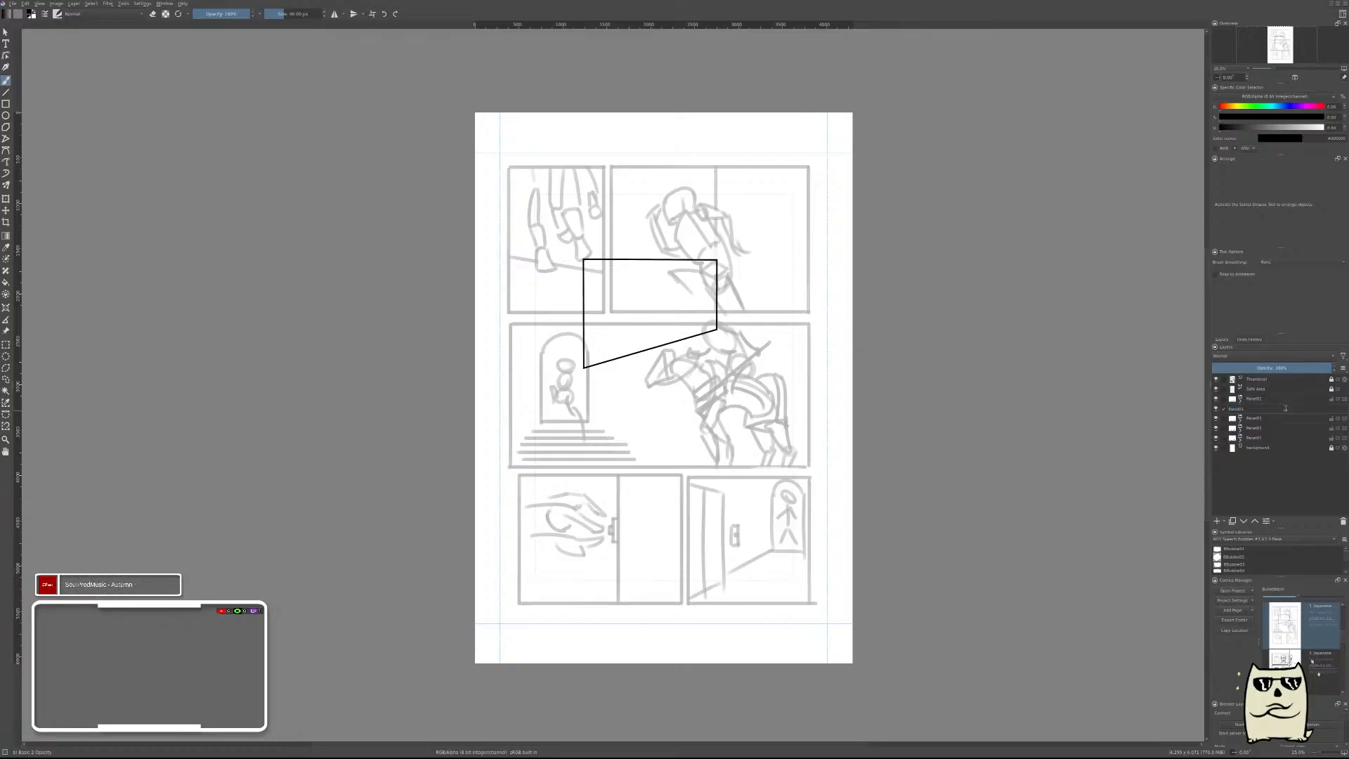
key(BackSpace)
text(2)
key(Return)
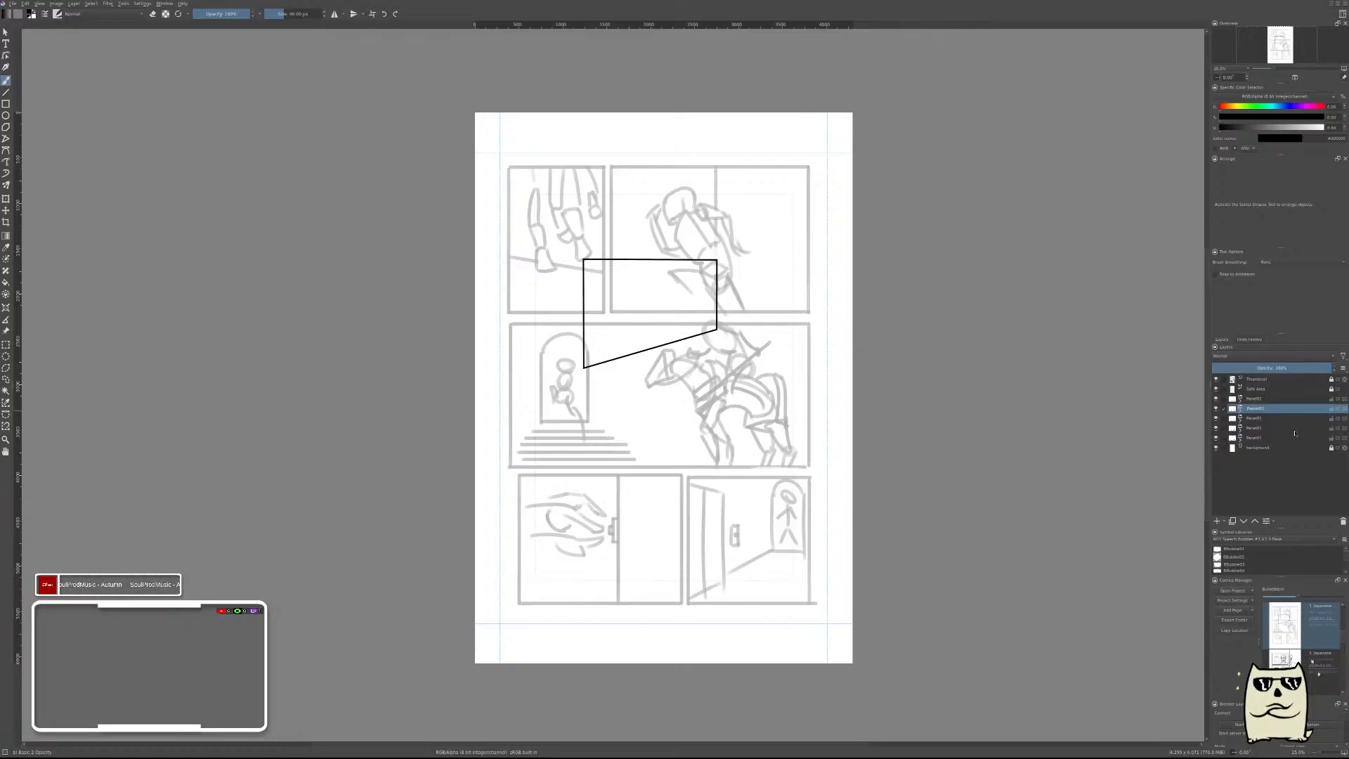
double_click(1287, 418)
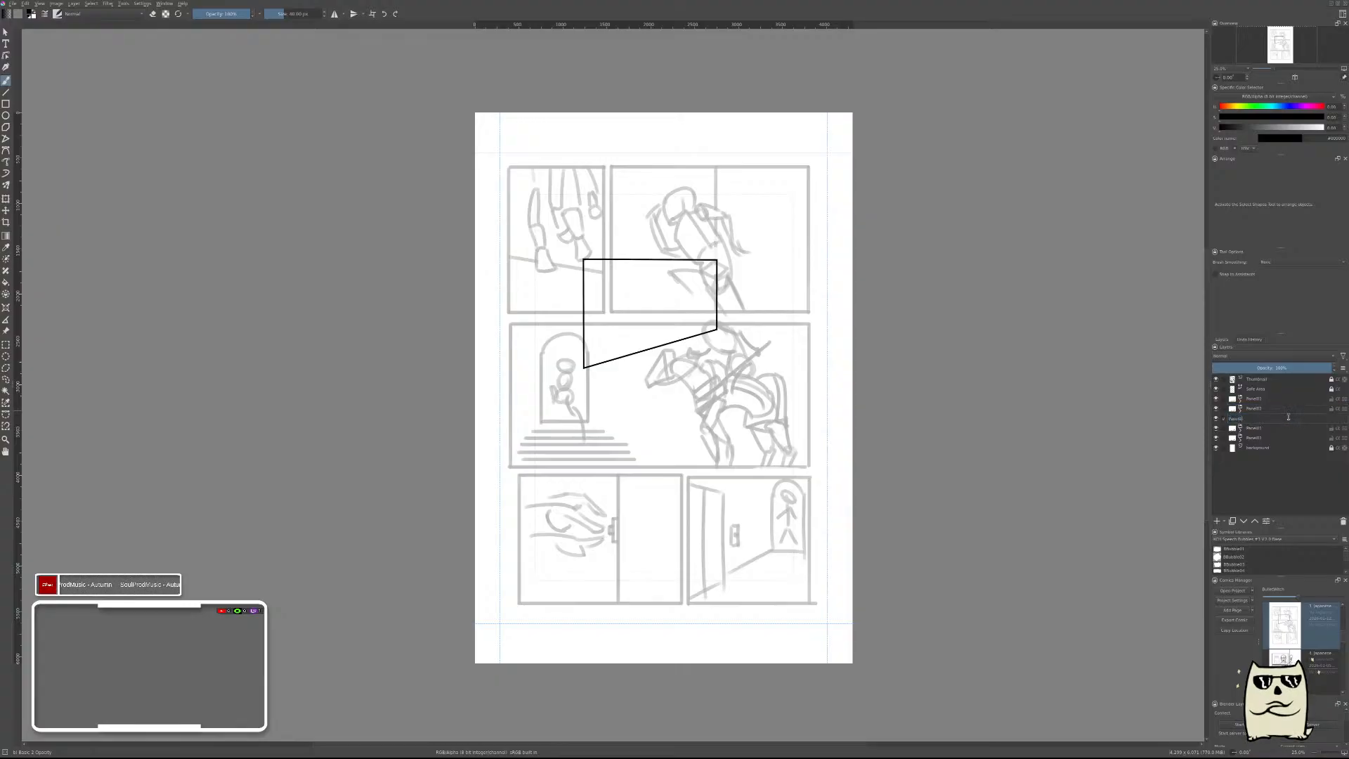
key(BackSpace)
text(3)
key(Return)
Renumber the fourth and fifth panel groups as 4 and 5.
double_click(1285, 429)
key(BackSpace)
text(4)
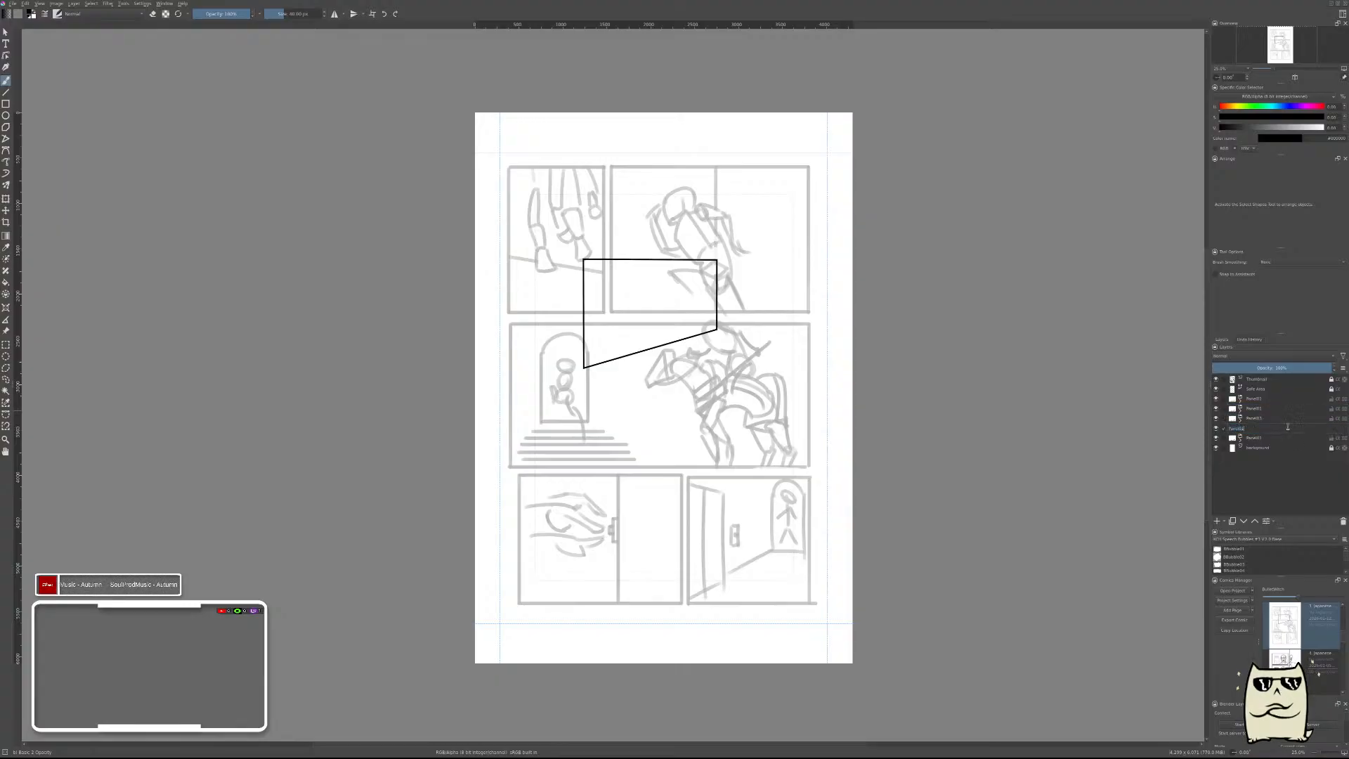
key(Return)
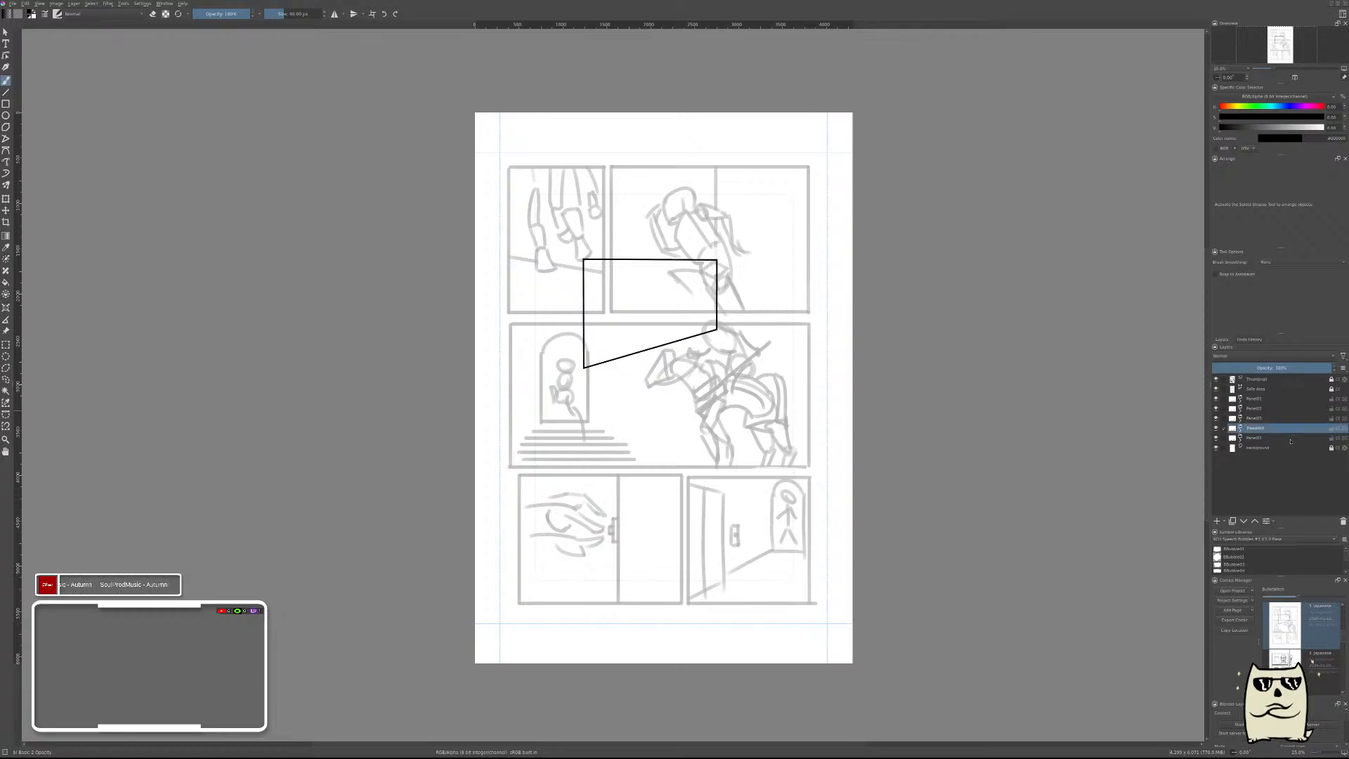
click(1288, 437)
double_click(1290, 438)
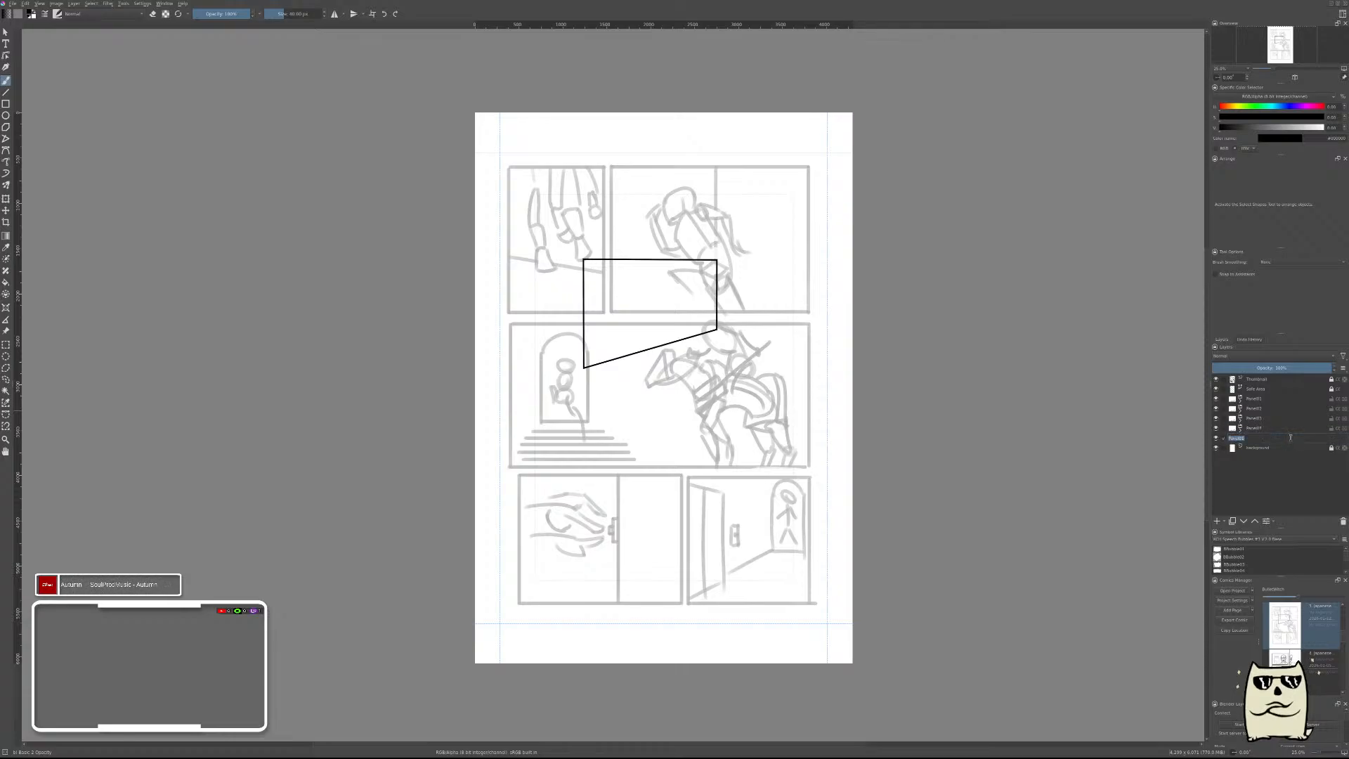
click(1289, 438)
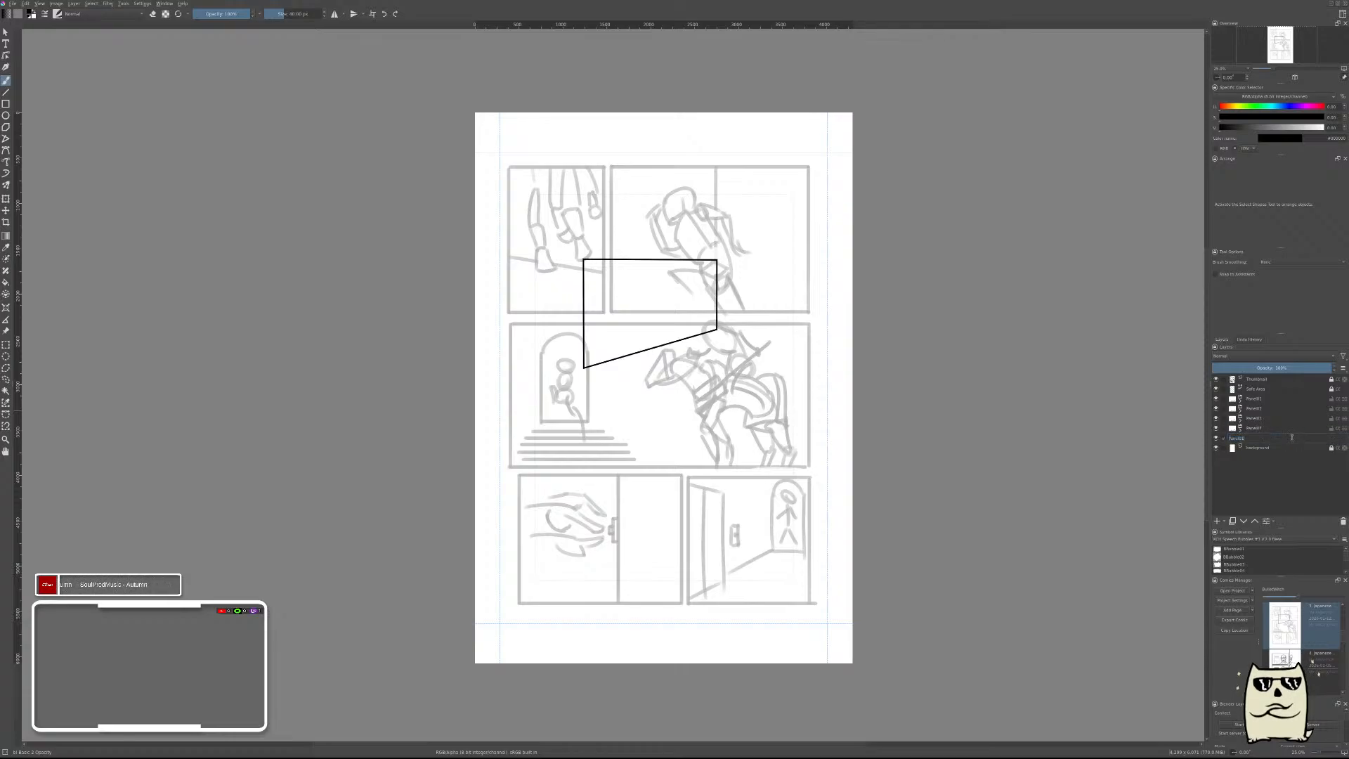
key(BackSpace)
text(5)
key(Return)
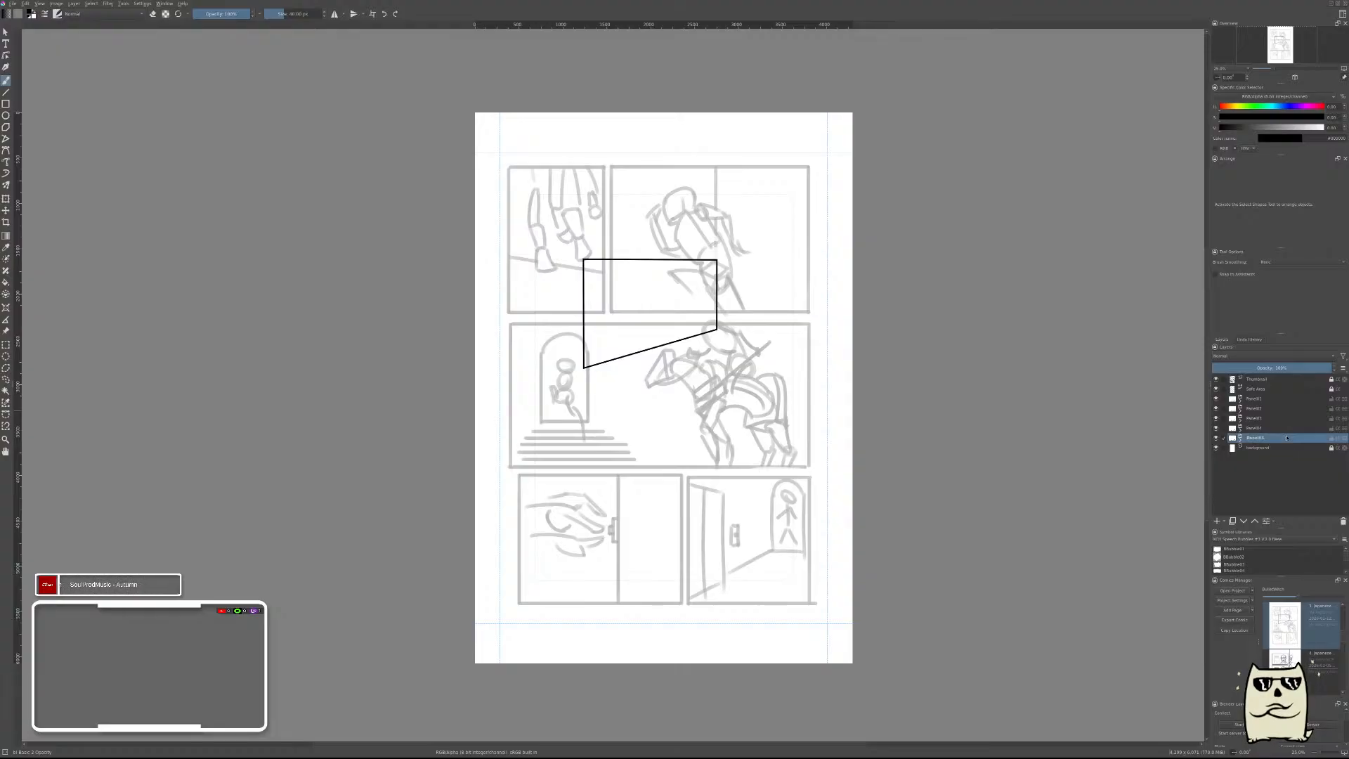
Move the first panel group's frame onto the top-row right thumbnail panel and the second group's frame onto the top-row left one.
click(1267, 401)
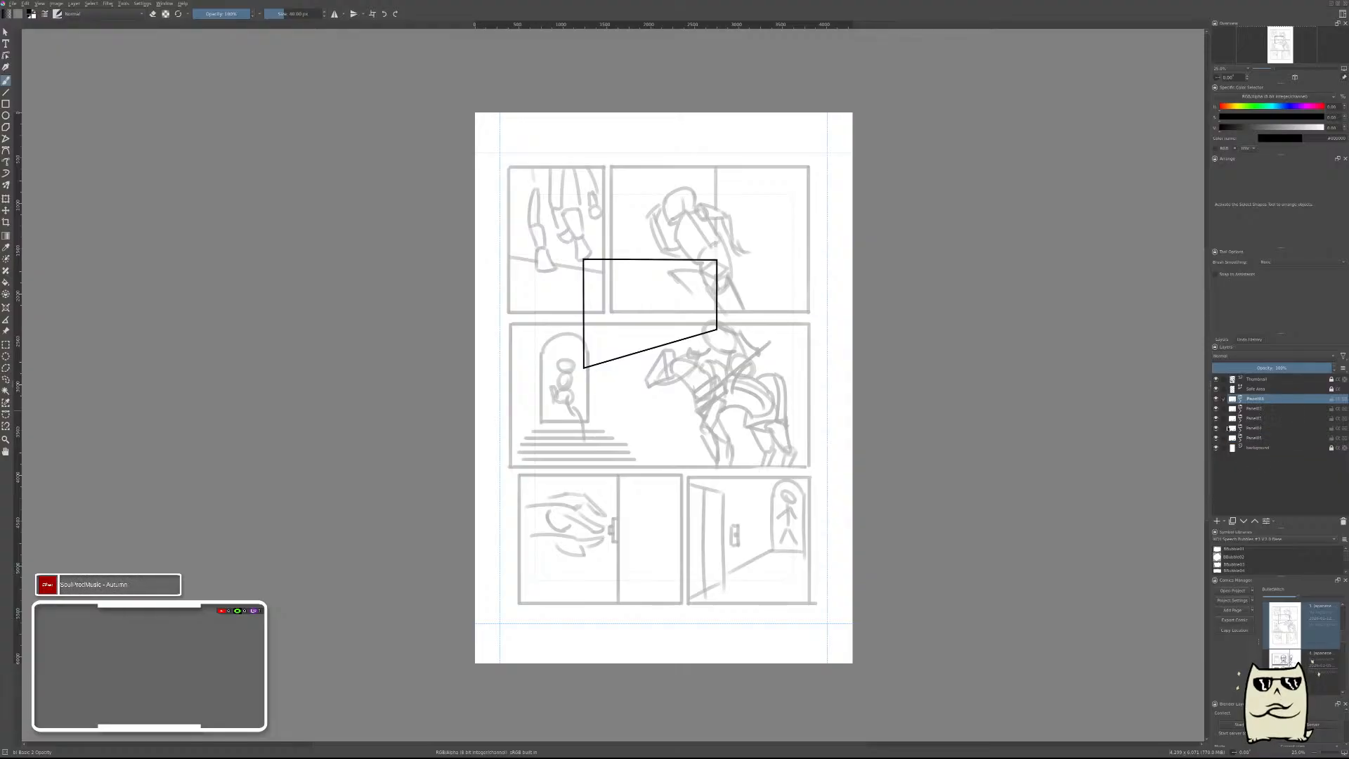
drag(717, 249, 724, 211)
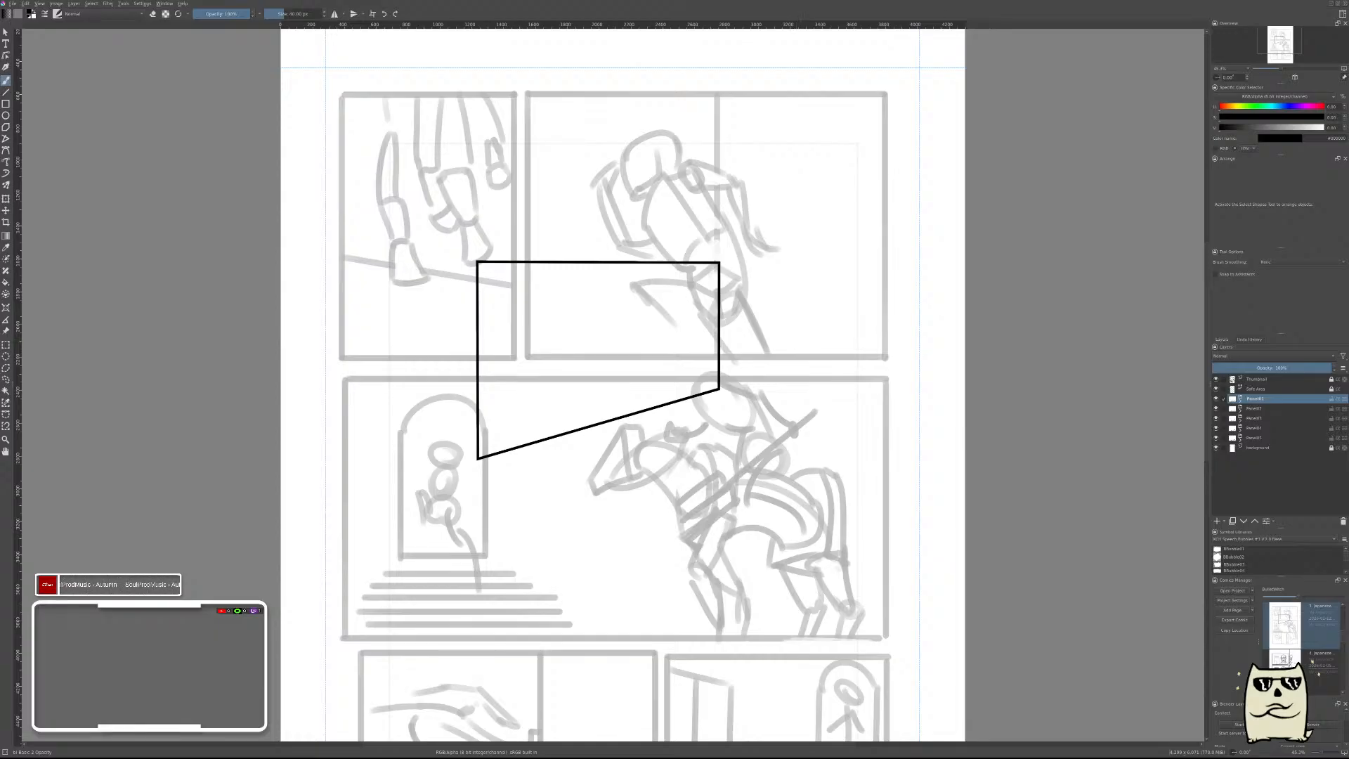
key(t)
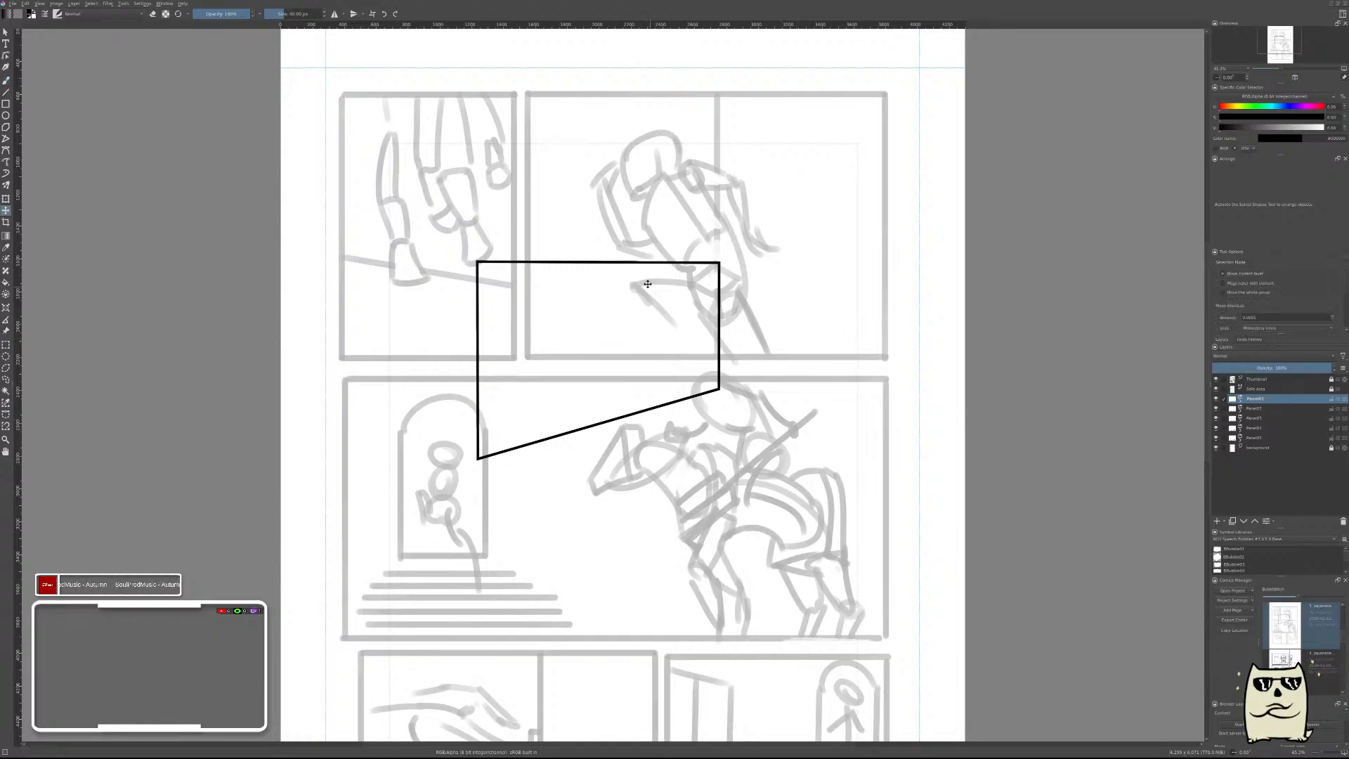
mouse_move(693, 249)
mouse_down()
mouse_move(760, 177)
mouse_move(829, 139)
mouse_move(808, 168)
mouse_up()
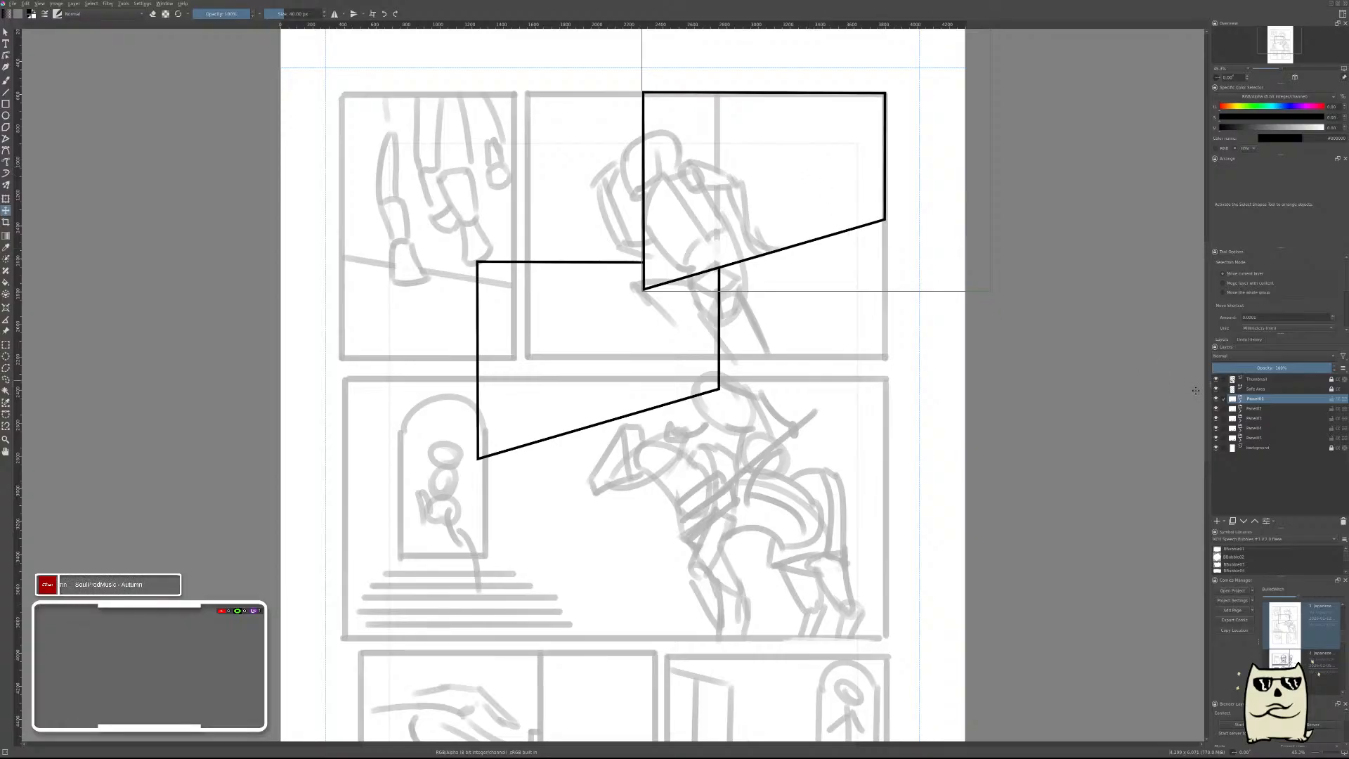
click(1258, 408)
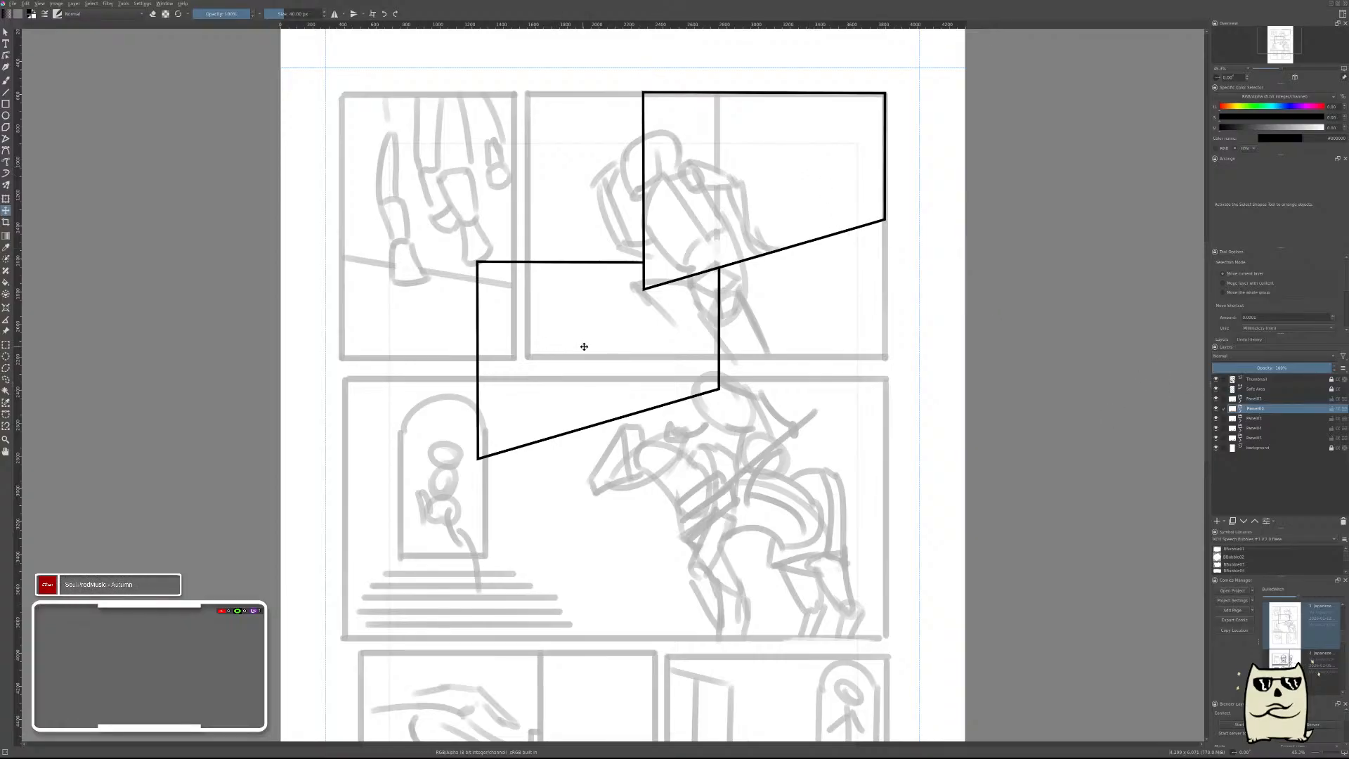
drag(609, 343, 402, 185)
Move the third panel group's frame onto the horse rider's panel and the fourth group's frame onto the doorway panel in the bottom row.
drag(767, 485, 835, 314)
click(1260, 418)
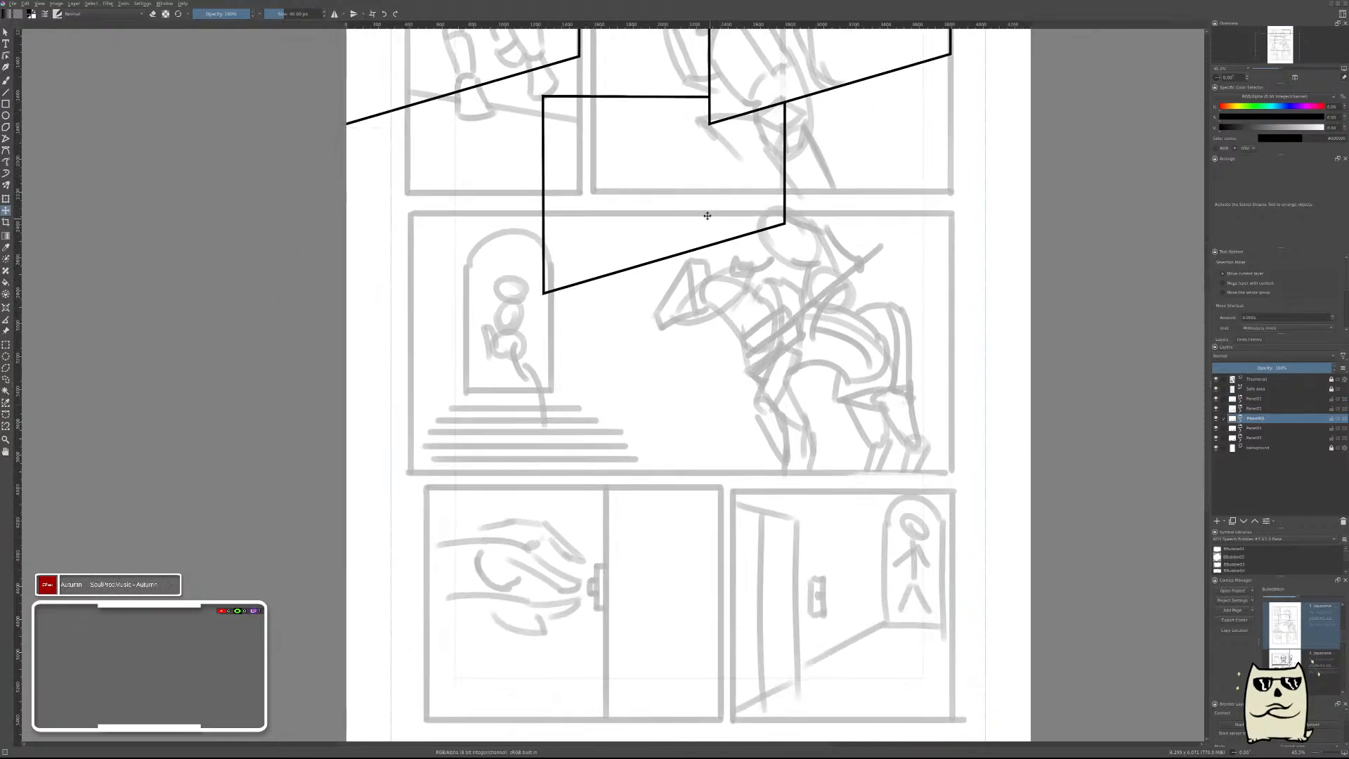
drag(707, 215, 870, 328)
click(1271, 430)
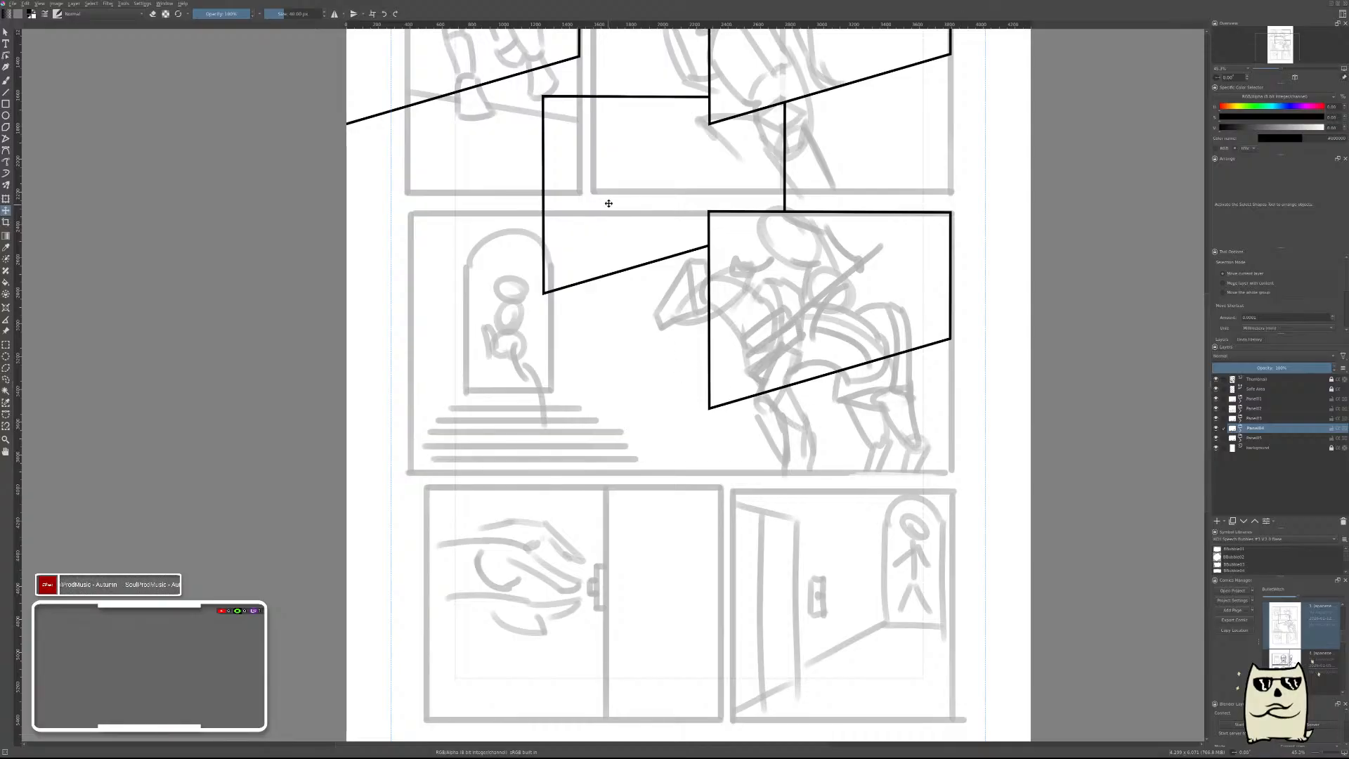
drag(626, 200, 795, 583)
Move the fifth panel group's frame onto the hand panel in the bottom row, aligned with its upper left corner.
scroll(1067, 474, down, 3)
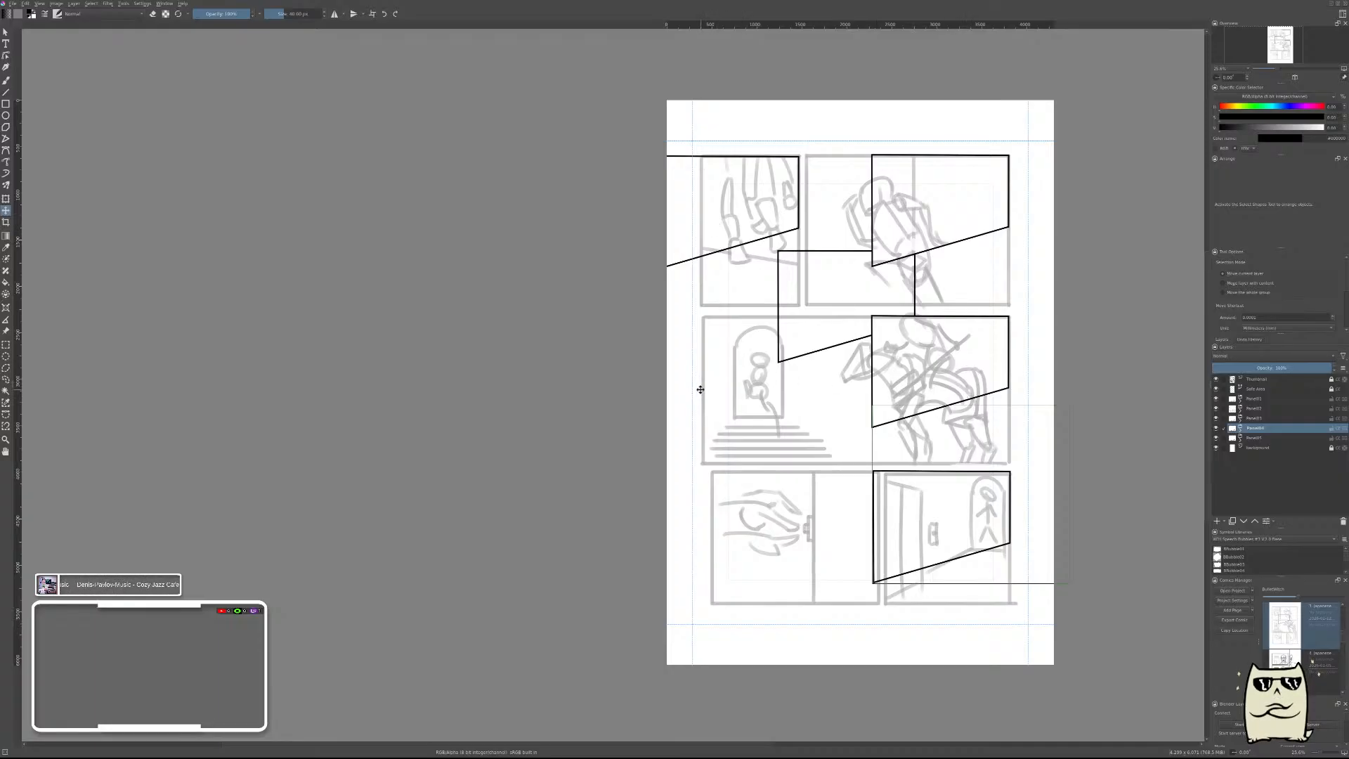
drag(1039, 471, 1033, 395)
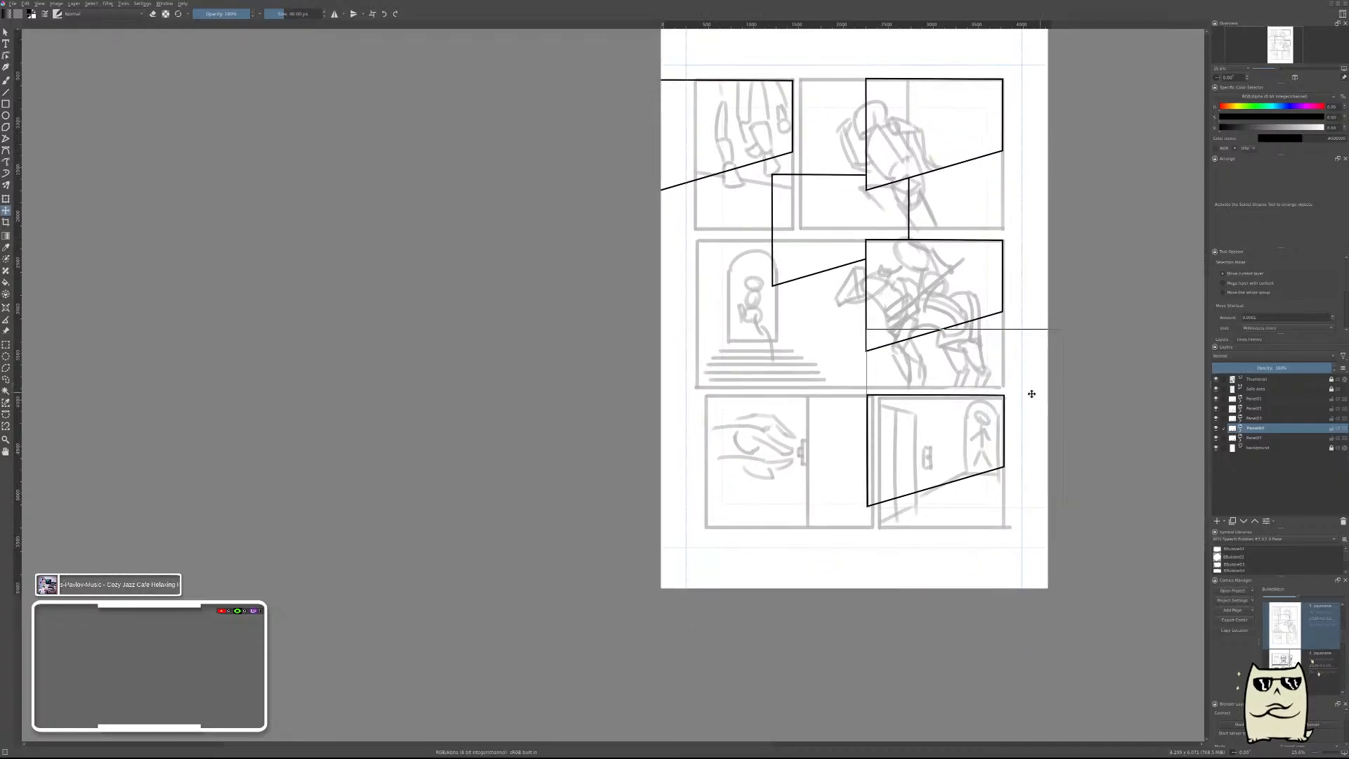
click(1256, 438)
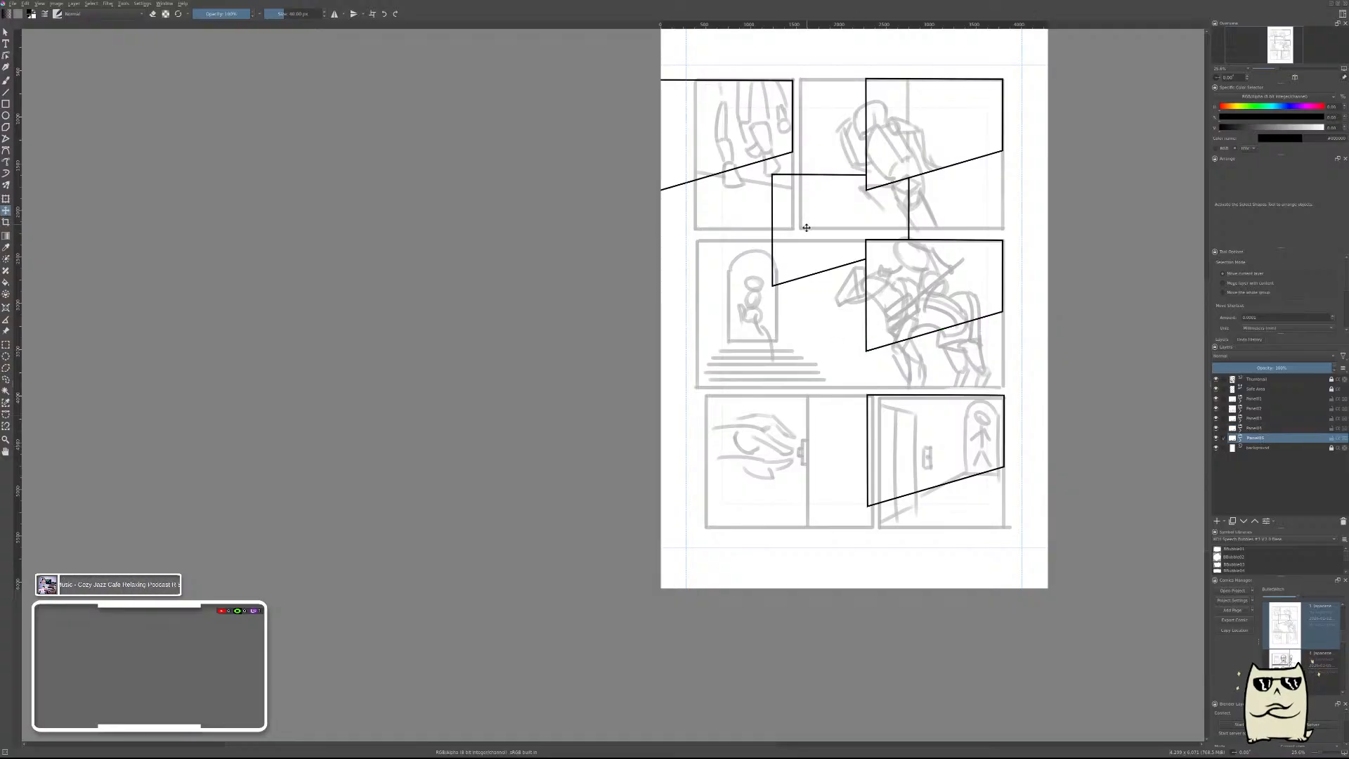
drag(801, 226, 742, 445)
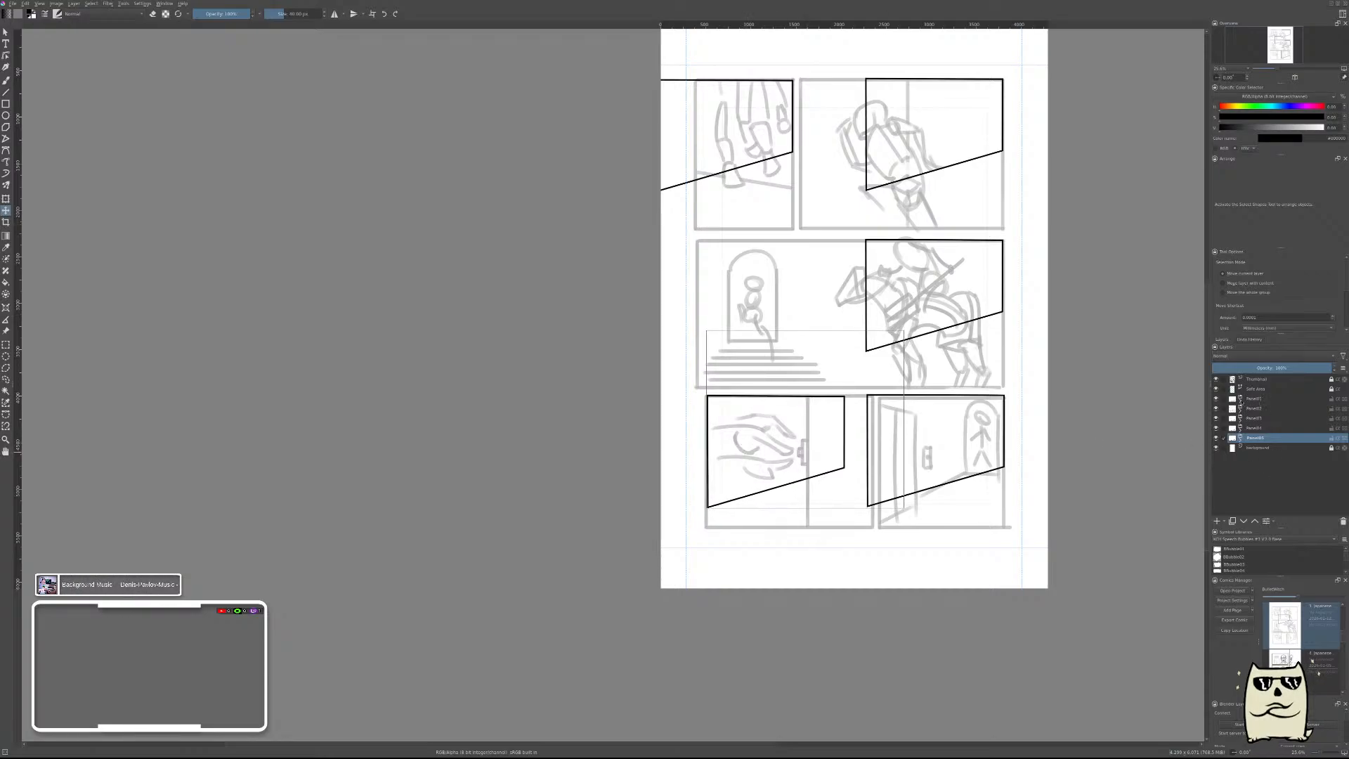
Edit the points of the first panel group's frame and pull its lower right corner down to the top-row right thumbnail panel's corner.
click(1240, 400)
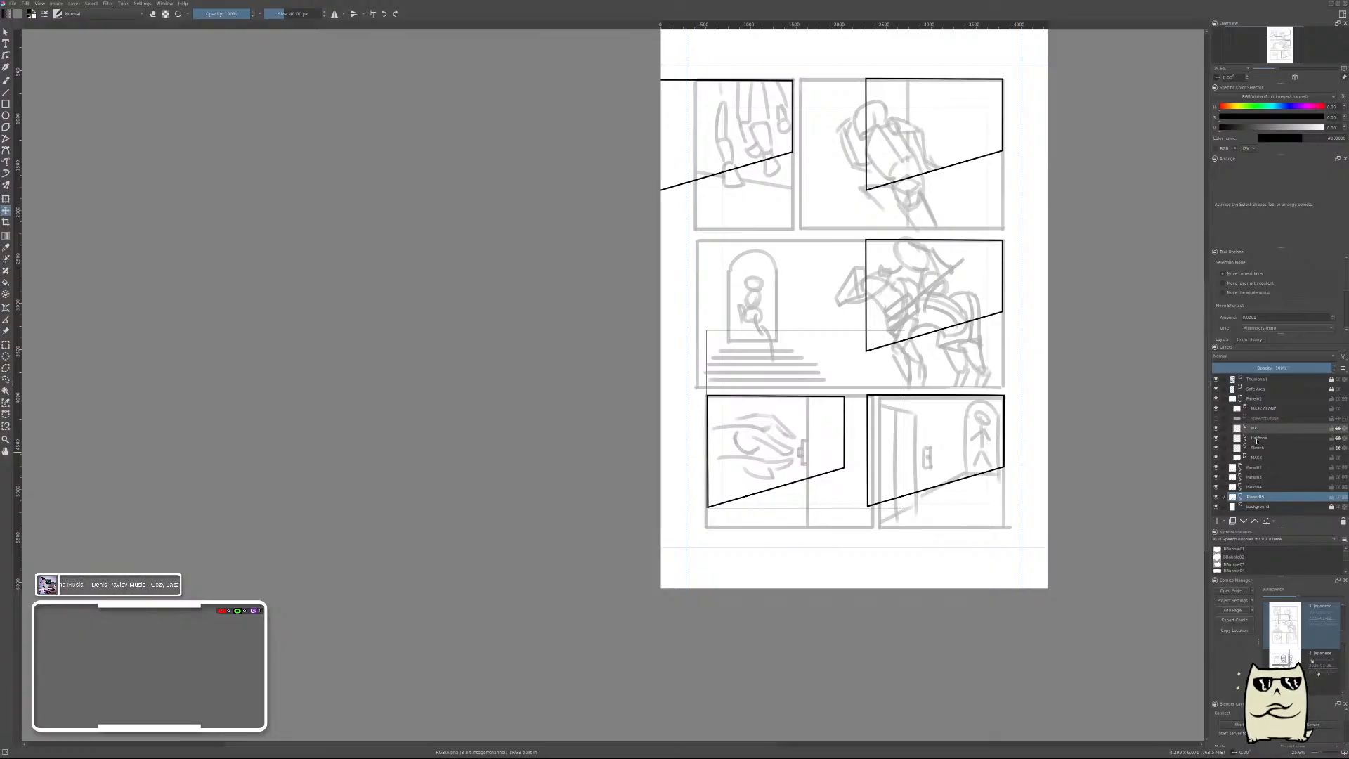
click(1258, 457)
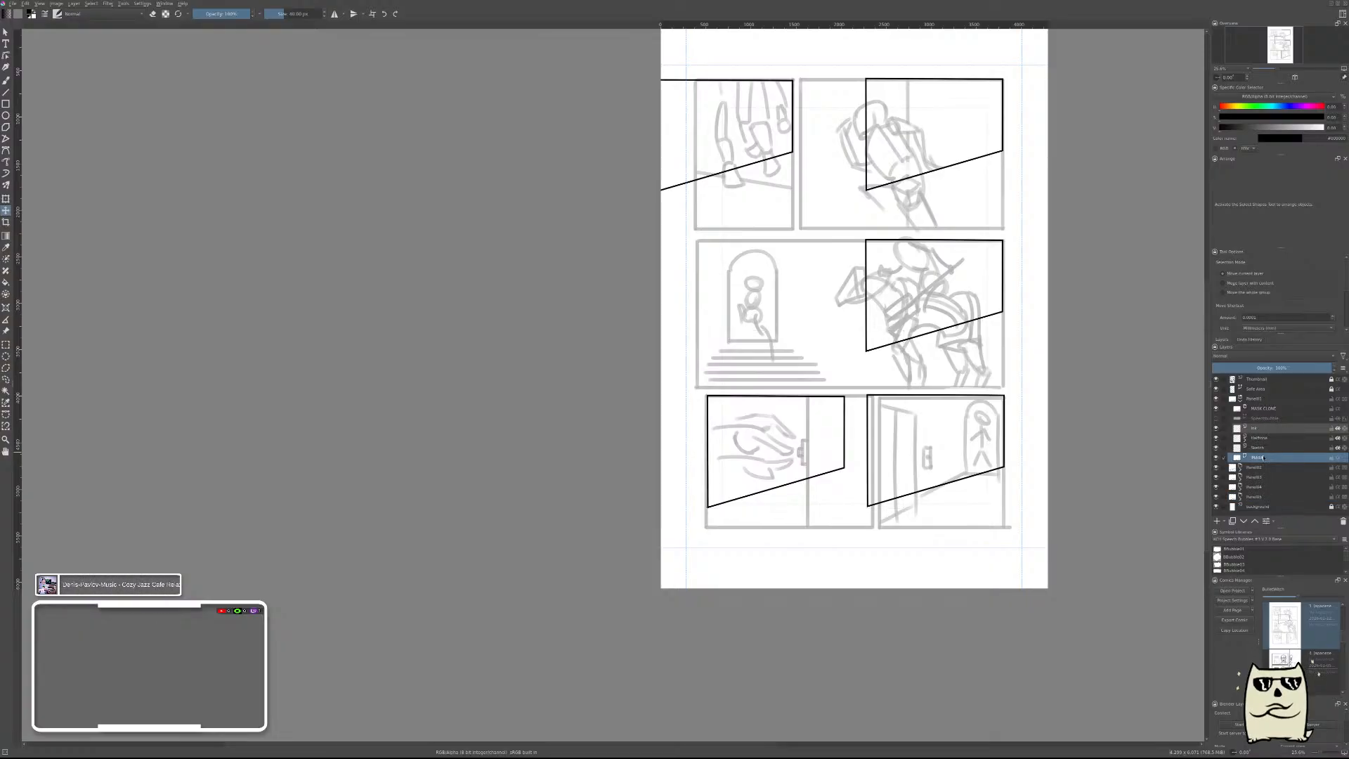
click(5, 32)
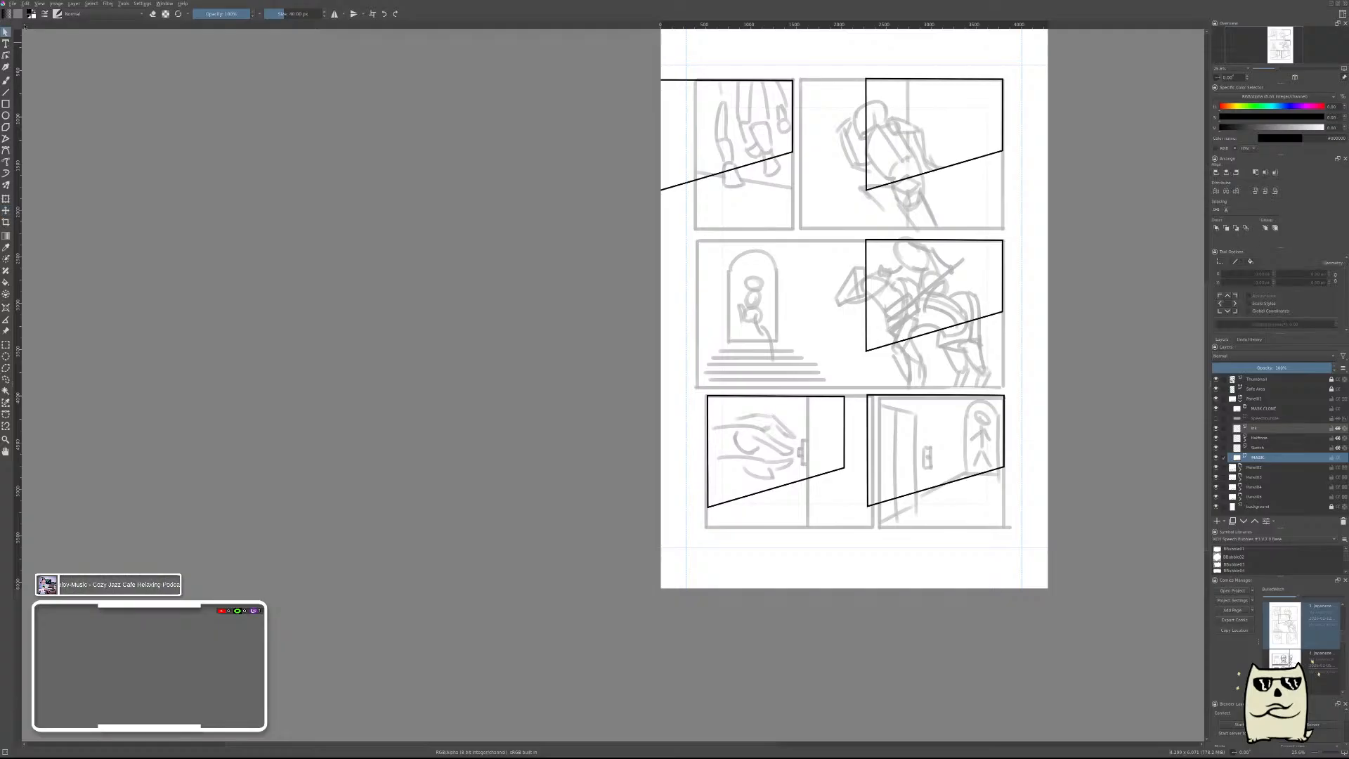
scroll(1010, 151, up, 3)
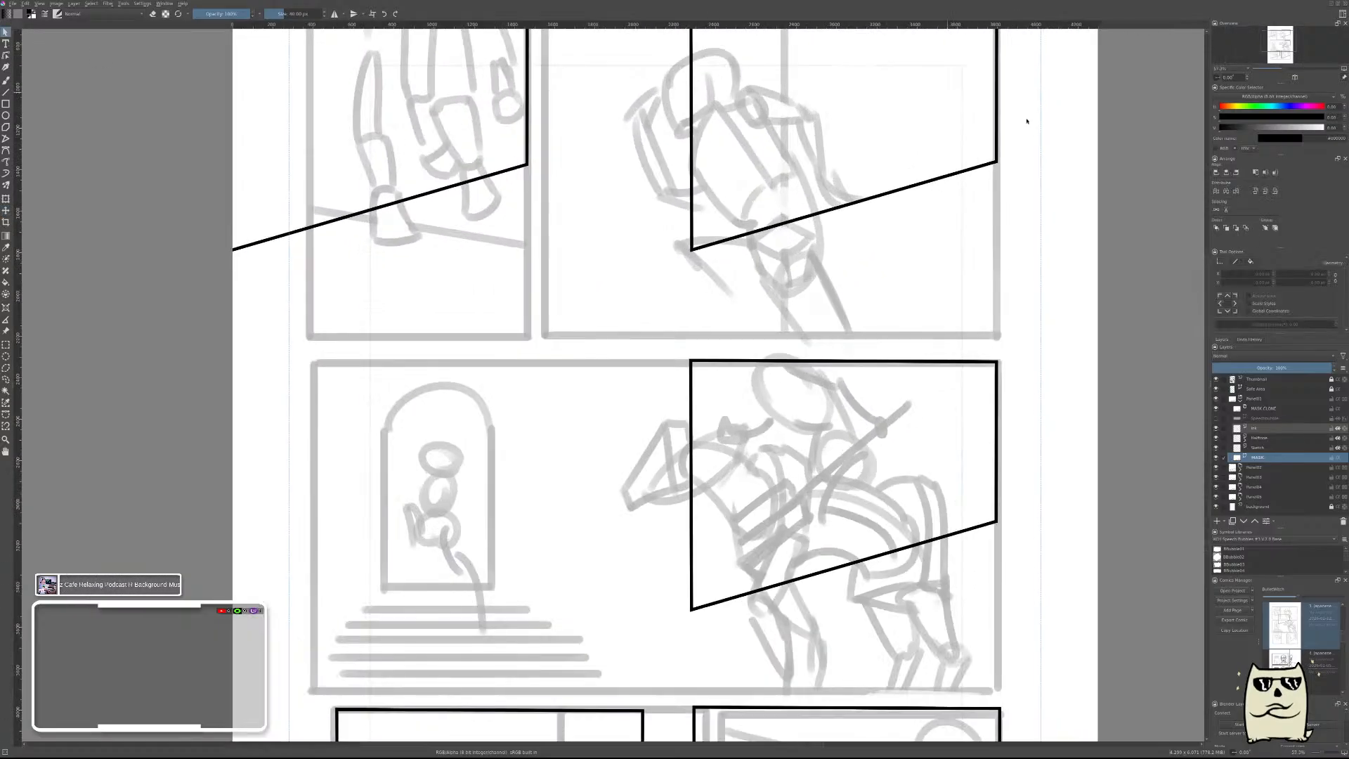
drag(921, 284, 689, 629)
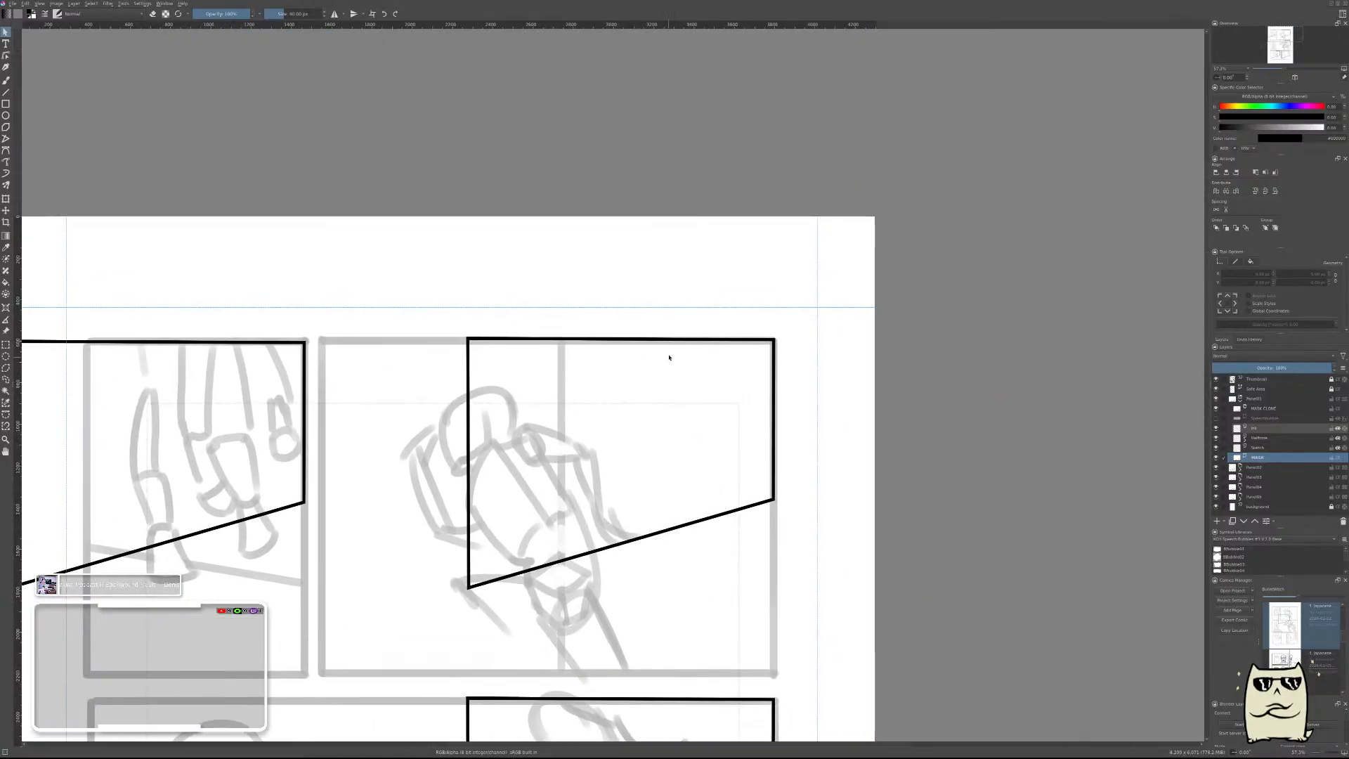
click(687, 340)
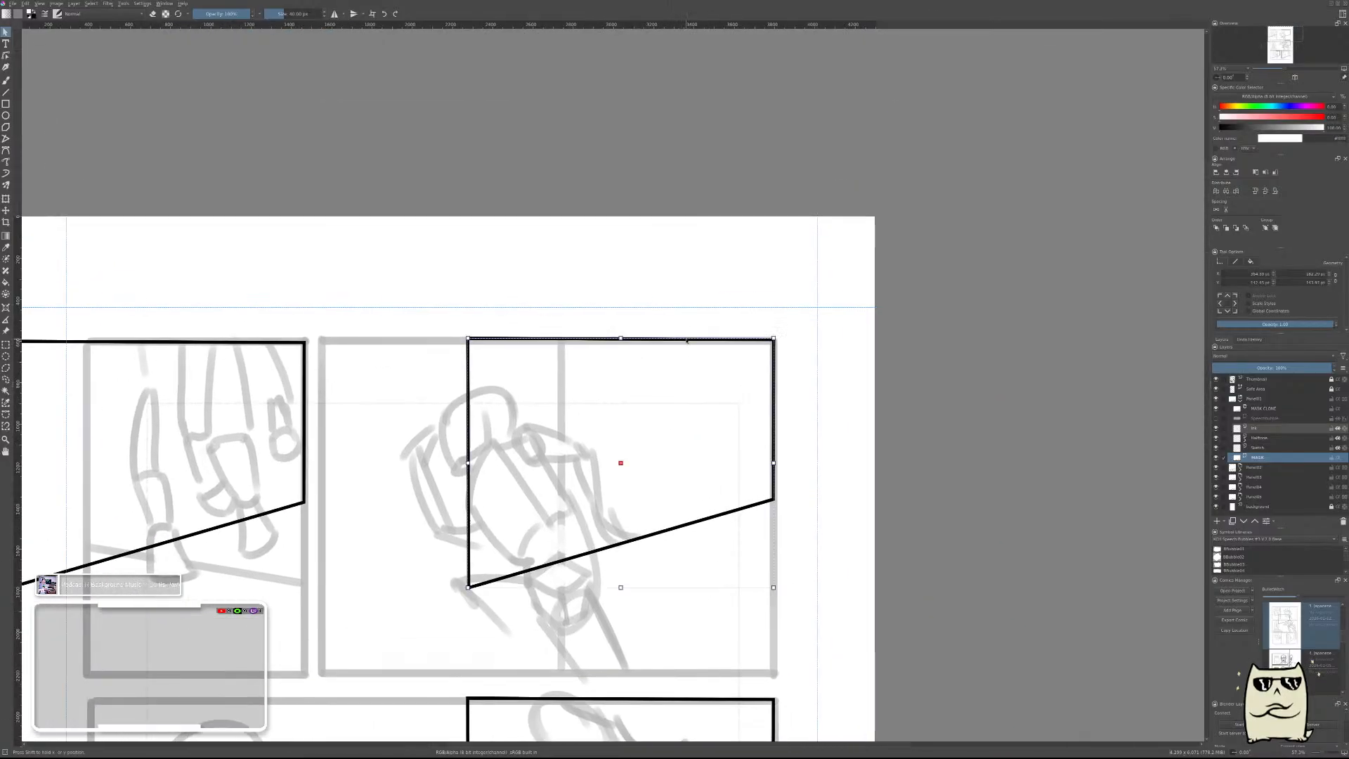
double_click(570, 340)
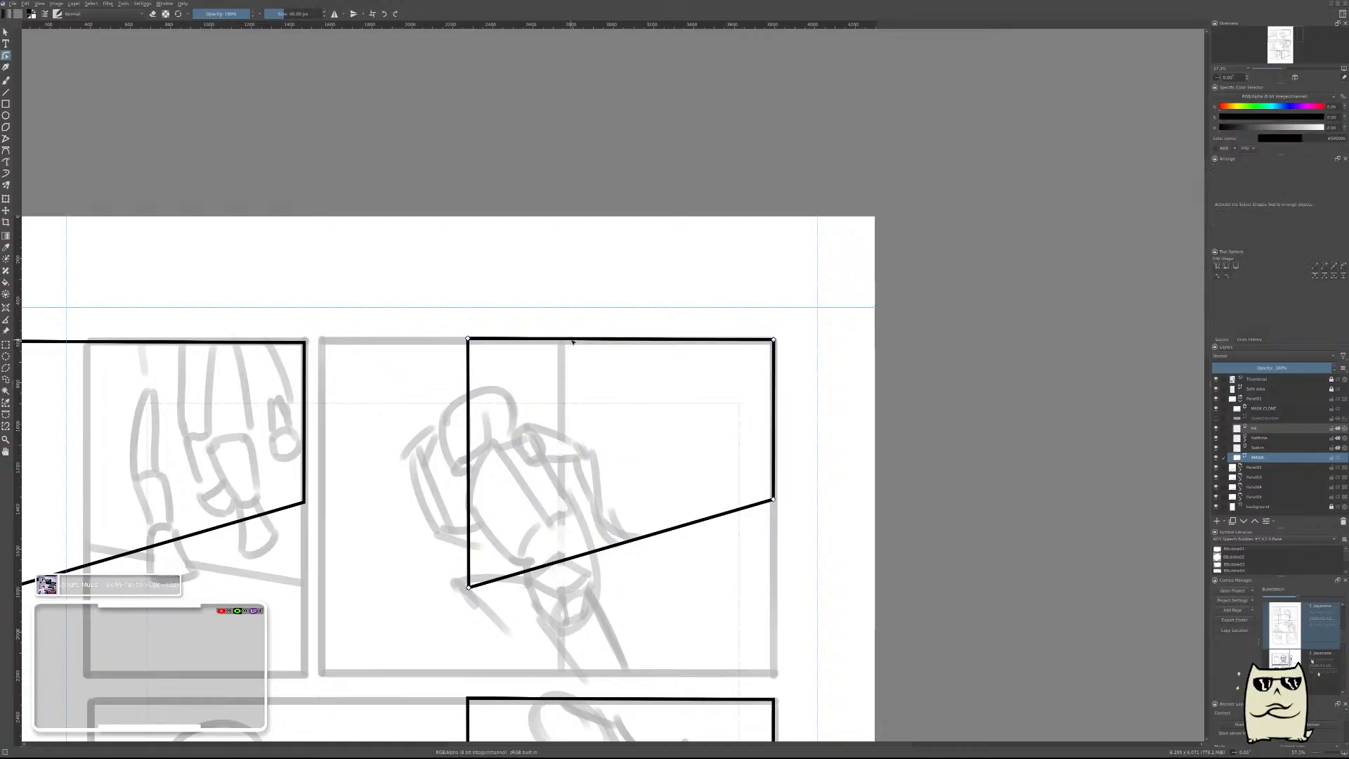
drag(808, 593, 971, 307)
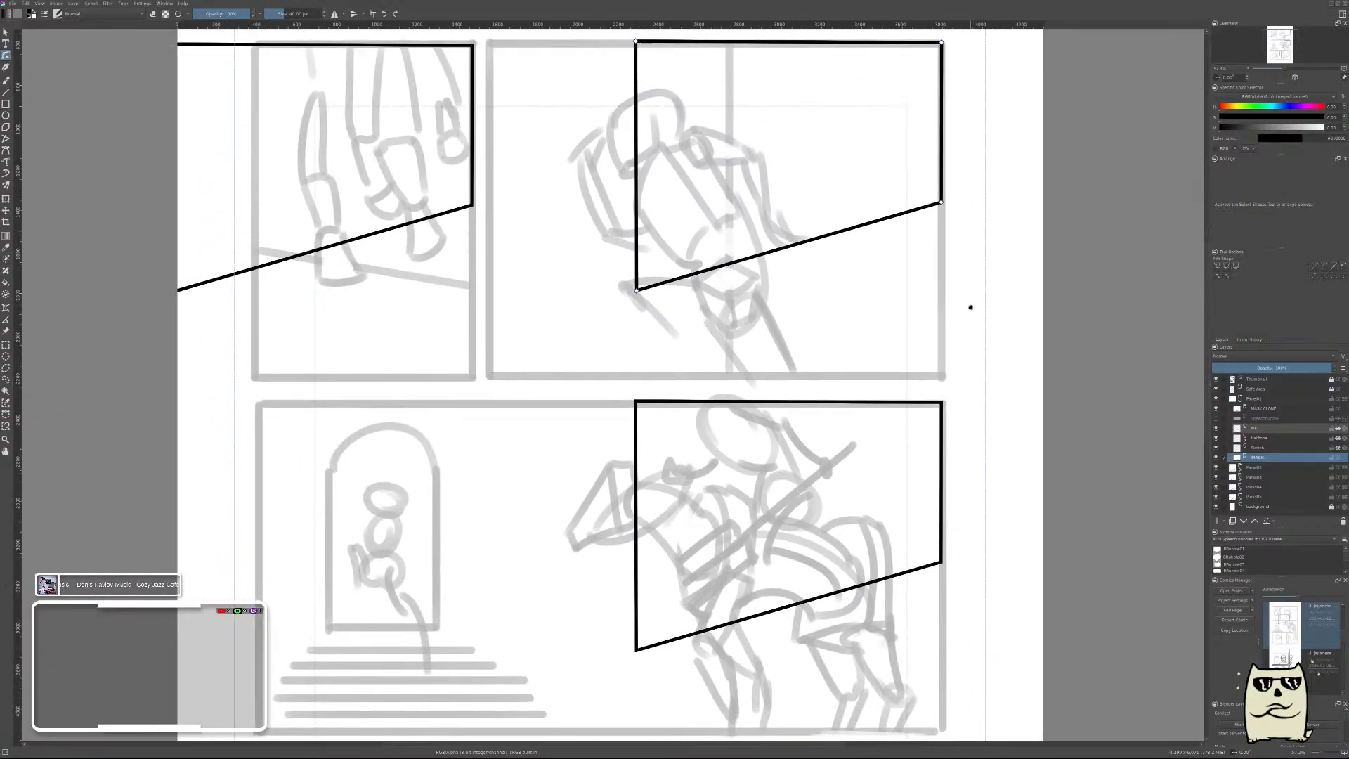
scroll(993, 281, up, 2)
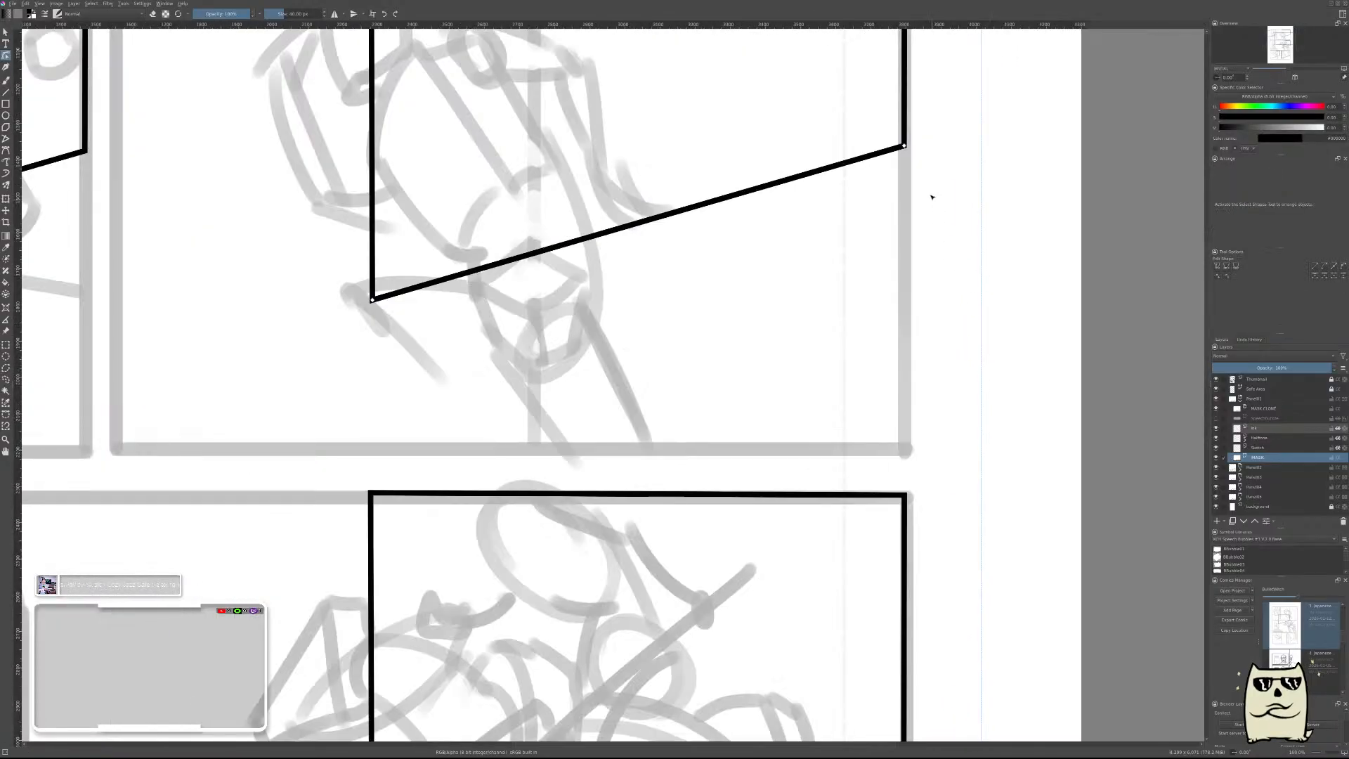
drag(904, 146, 907, 451)
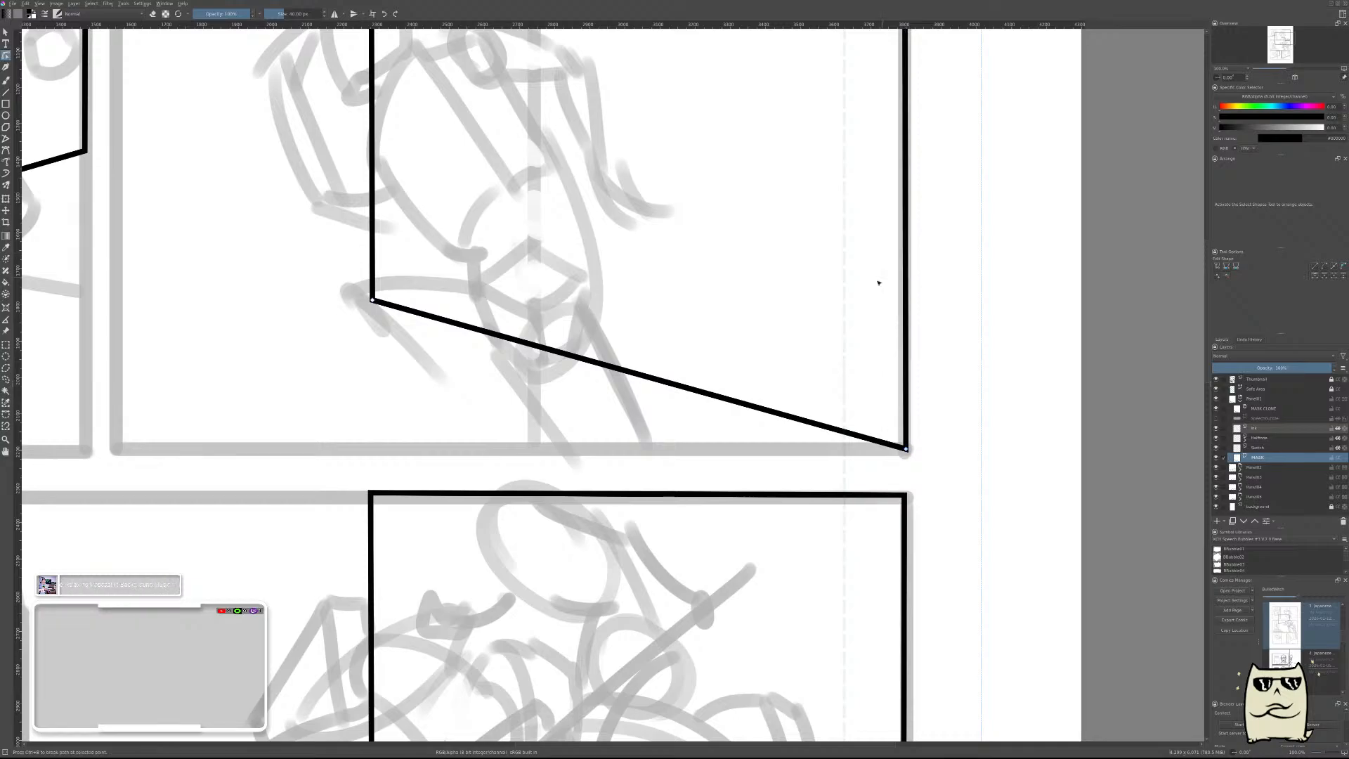
Extend the first frame's left edge to the thumbnail panel's left border and lower its bottom left corner to the panel's bottom border.
drag(647, 306, 912, 354)
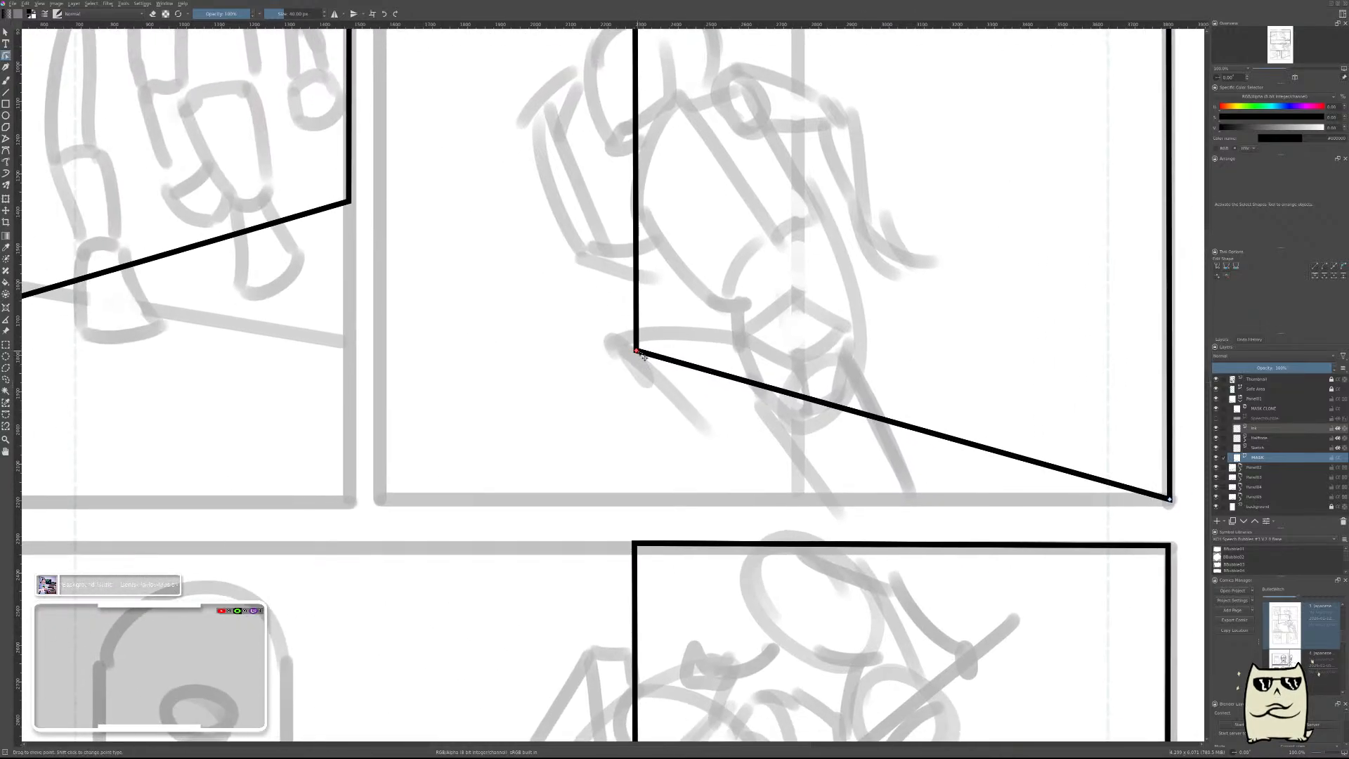
scroll(644, 357, down, 2)
drag(598, 104, 671, 352)
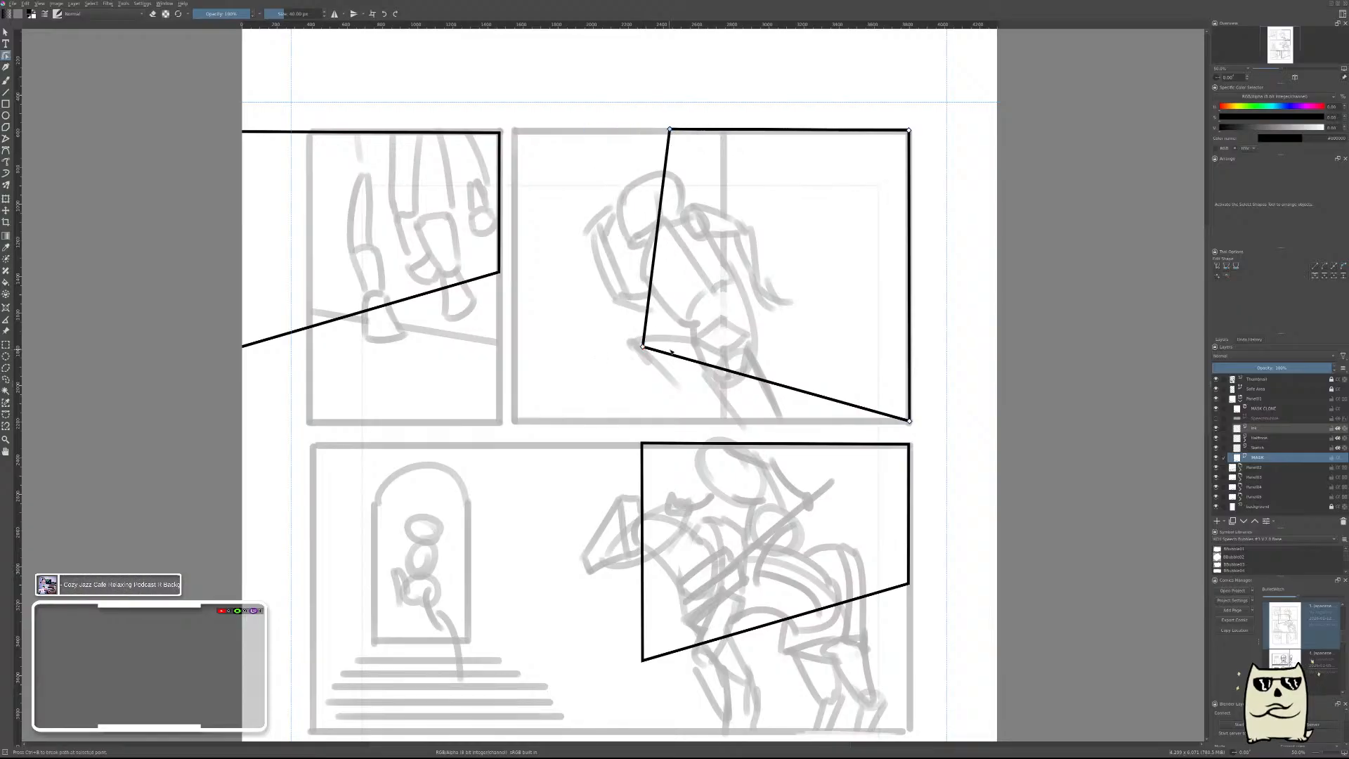
key(ctrl+z)
drag(584, 114, 678, 361)
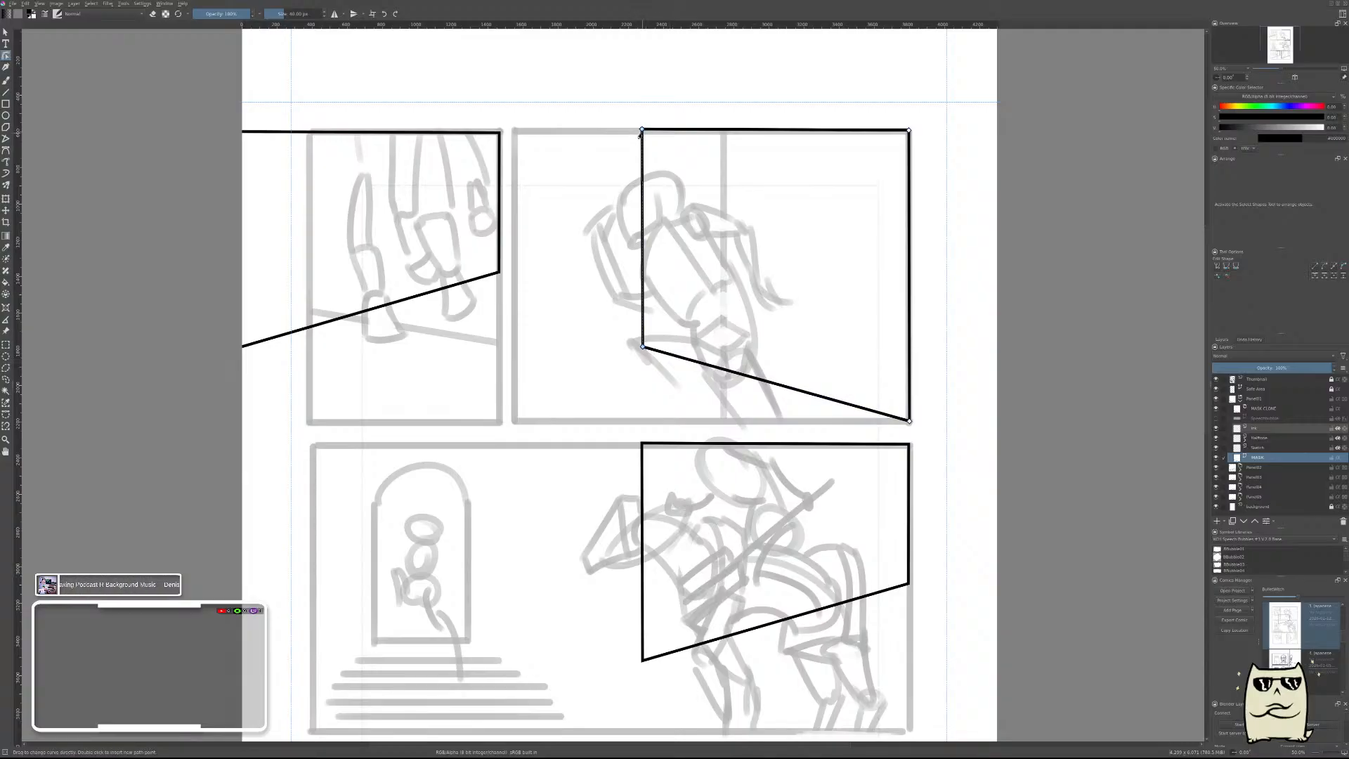
drag(649, 138, 521, 139)
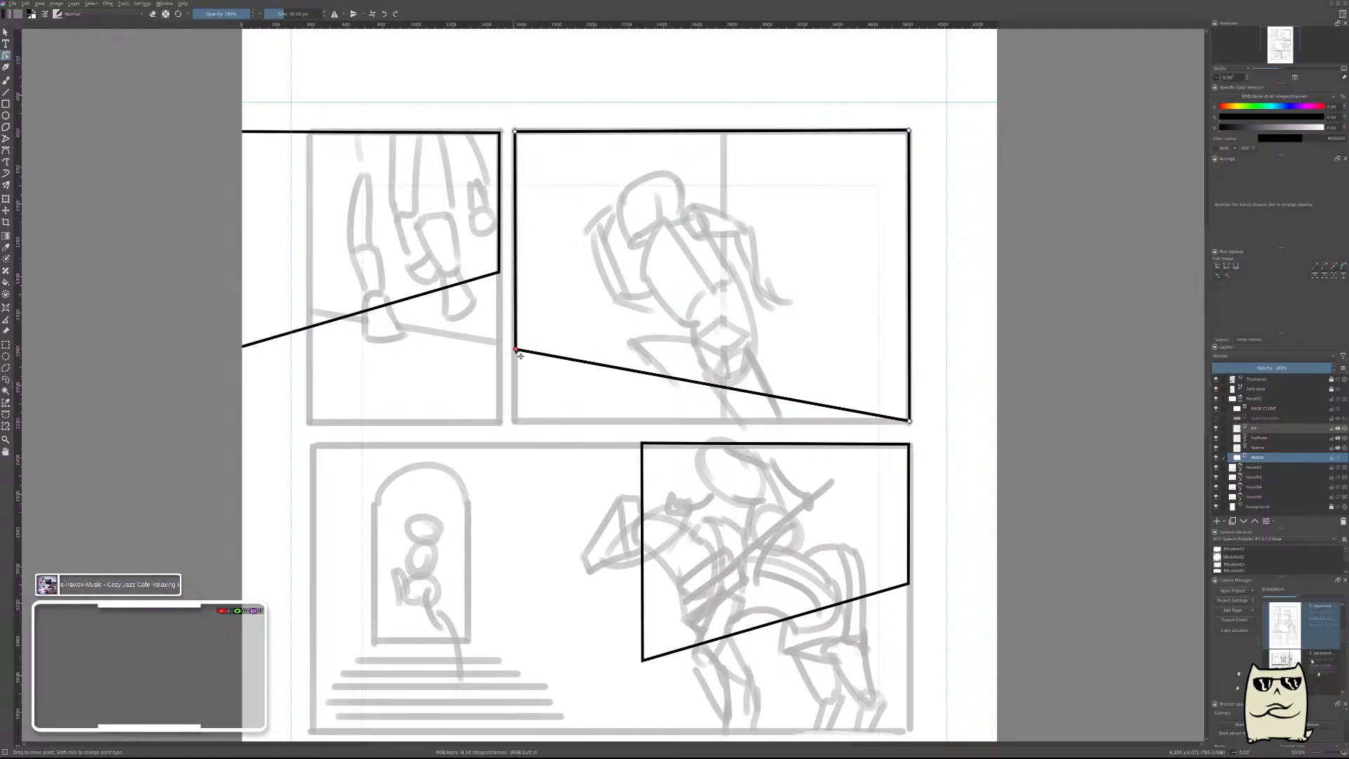
drag(516, 350, 515, 425)
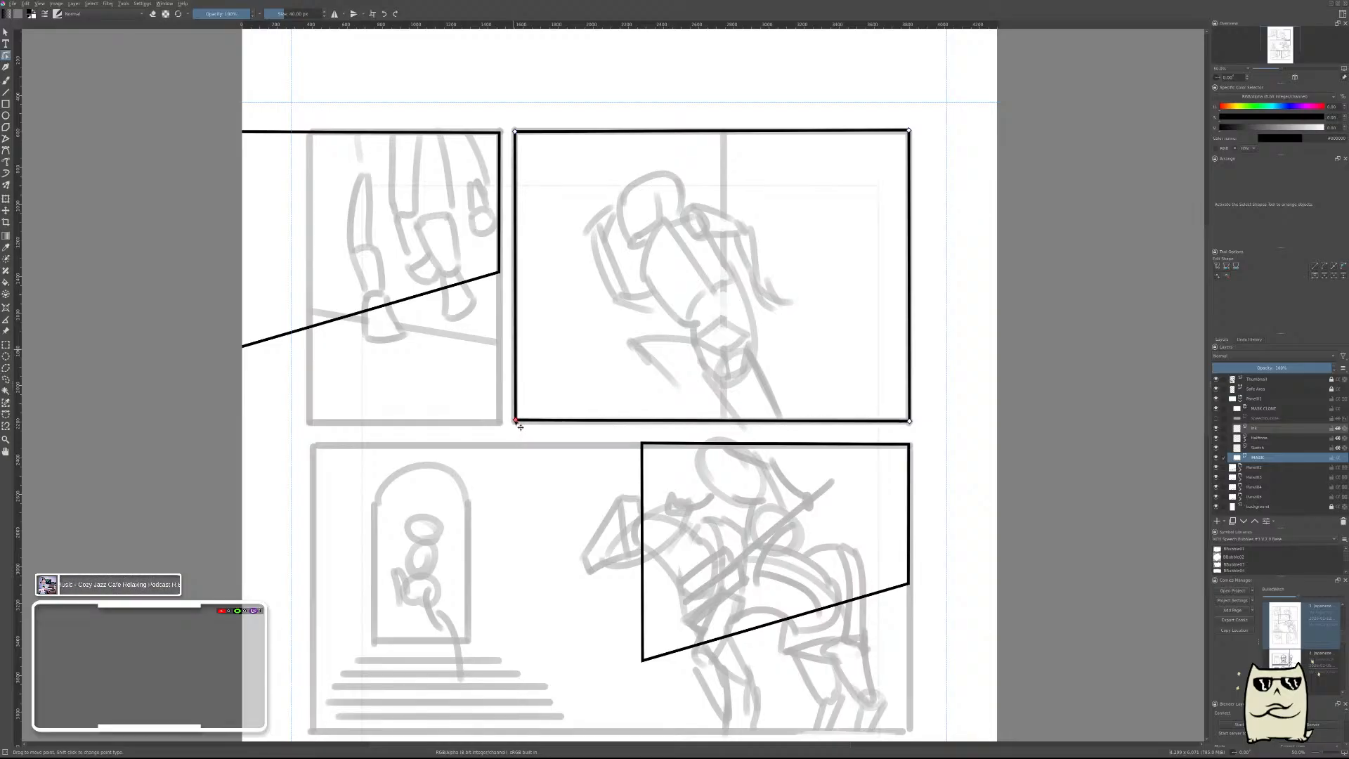
Fine-tune the first frame's lower left corner so it sits centred on the thumbnail's border line.
scroll(515, 431, up, 4)
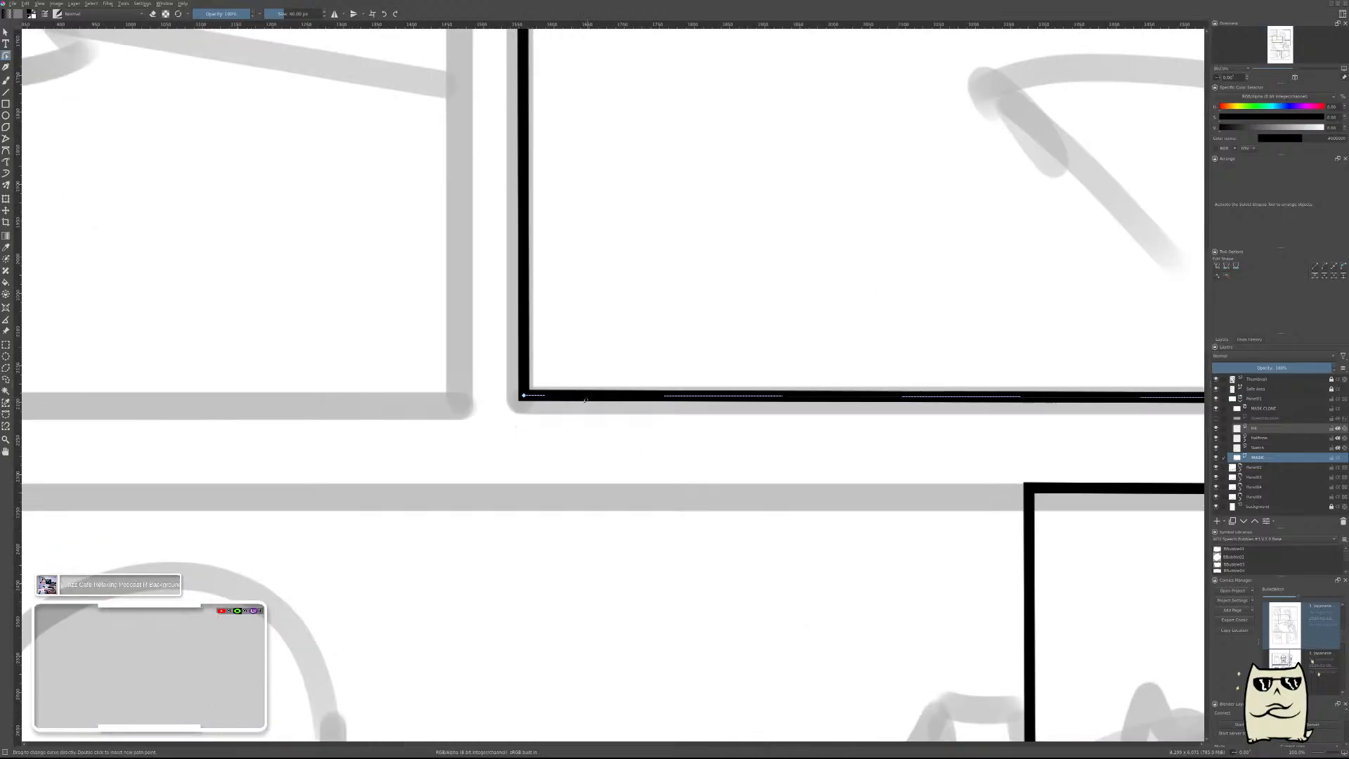
scroll(537, 405, up, 3)
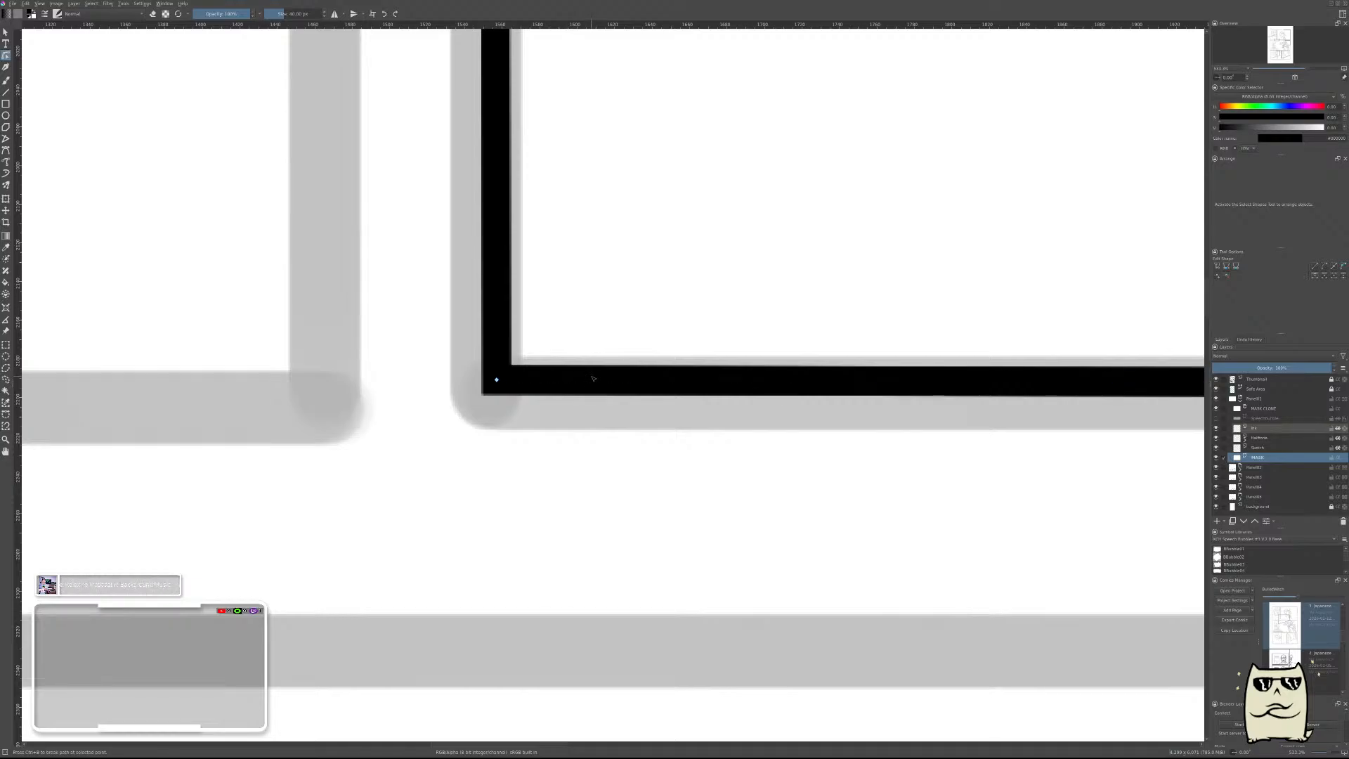
drag(497, 381, 501, 389)
scroll(500, 389, down, 8)
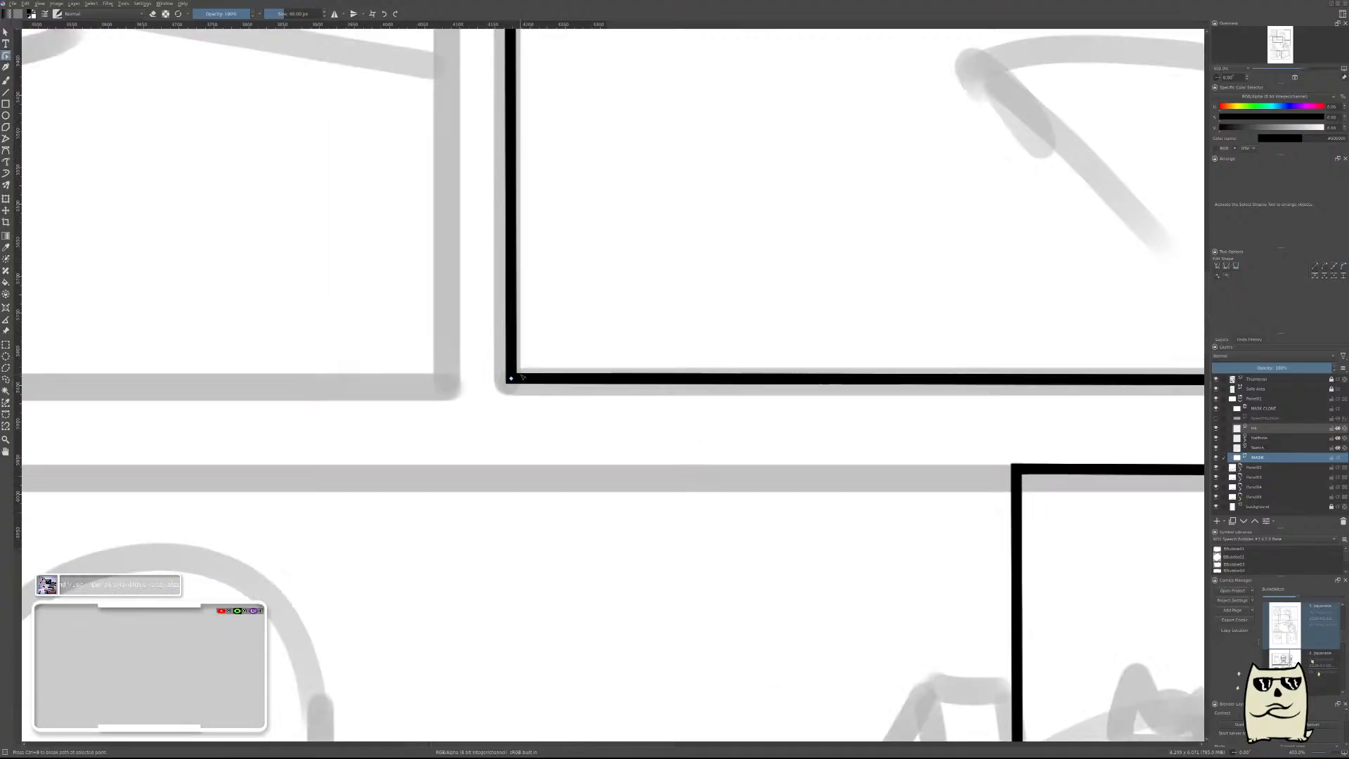
scroll(614, 344, up, 3)
scroll(613, 344, down, 2)
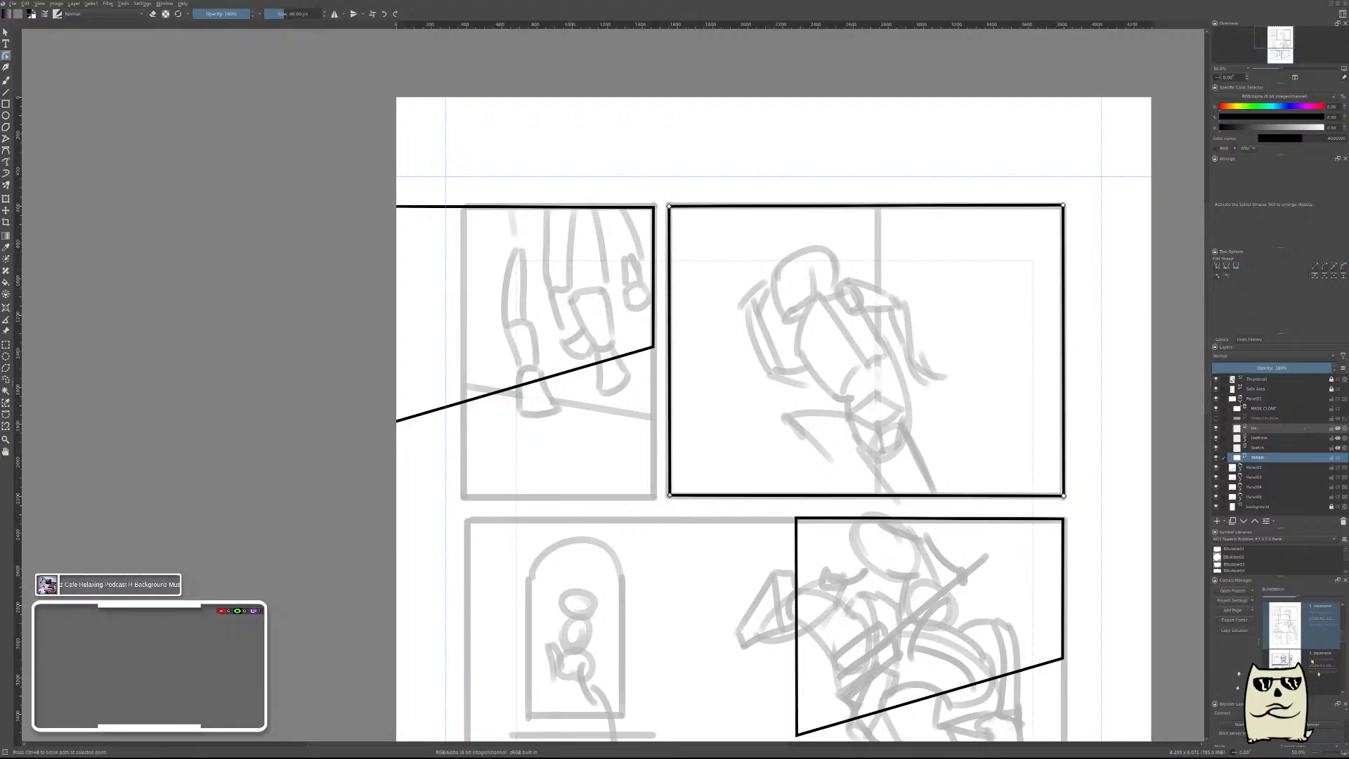
Reshape the second panel group's frame by its corner points into a rectangle matching the walking legs thumbnail panel in the top row.
click(1240, 399)
click(1240, 409)
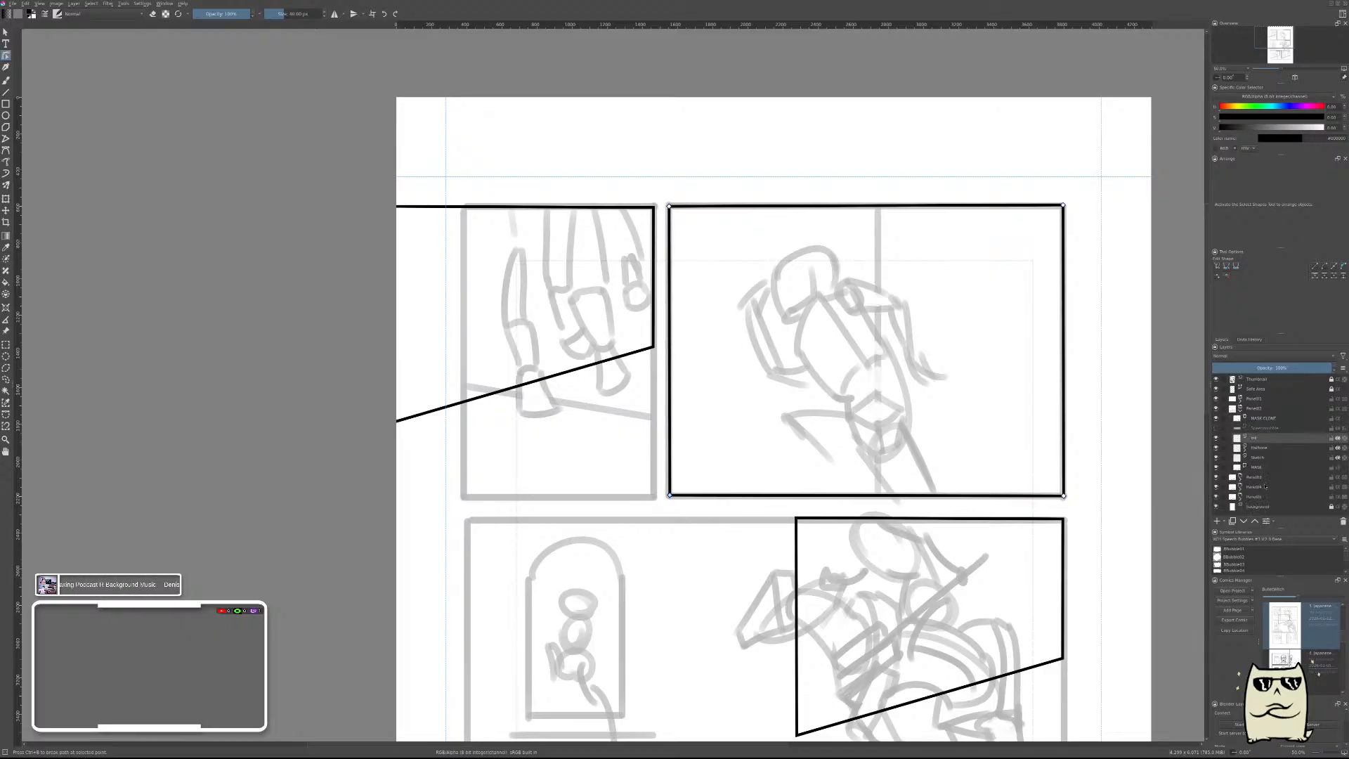
click(1261, 467)
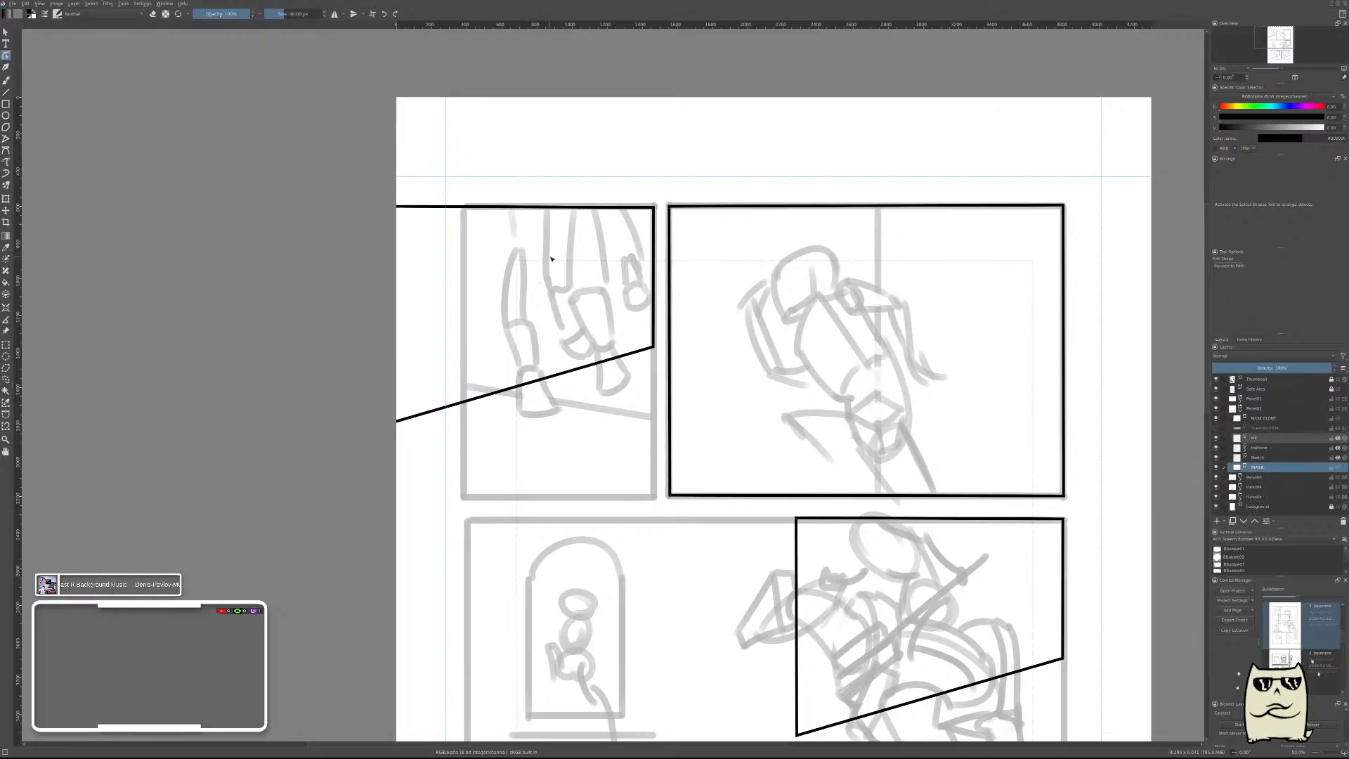
click(654, 280)
key(Return)
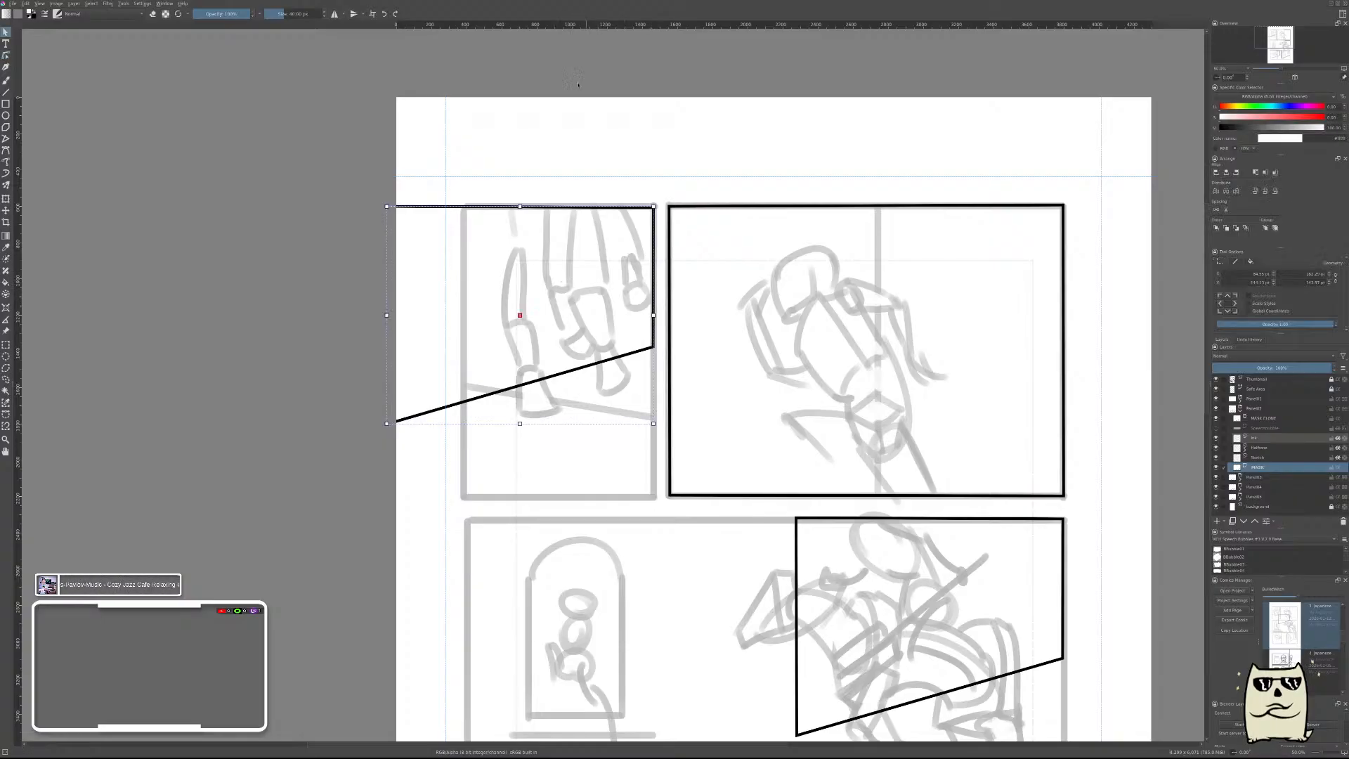
click(582, 86)
click(655, 234)
key(Return)
drag(324, 193, 437, 465)
drag(396, 216, 472, 214)
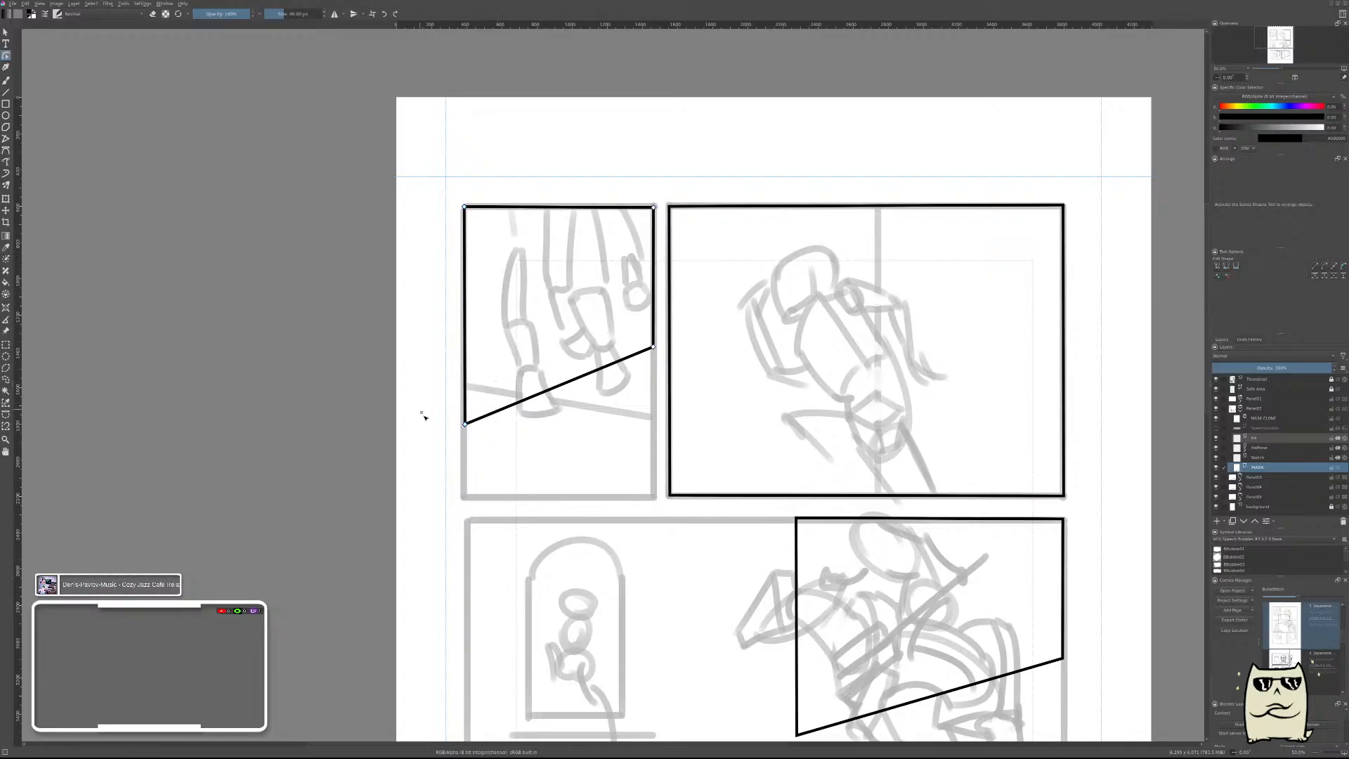
drag(465, 423, 465, 497)
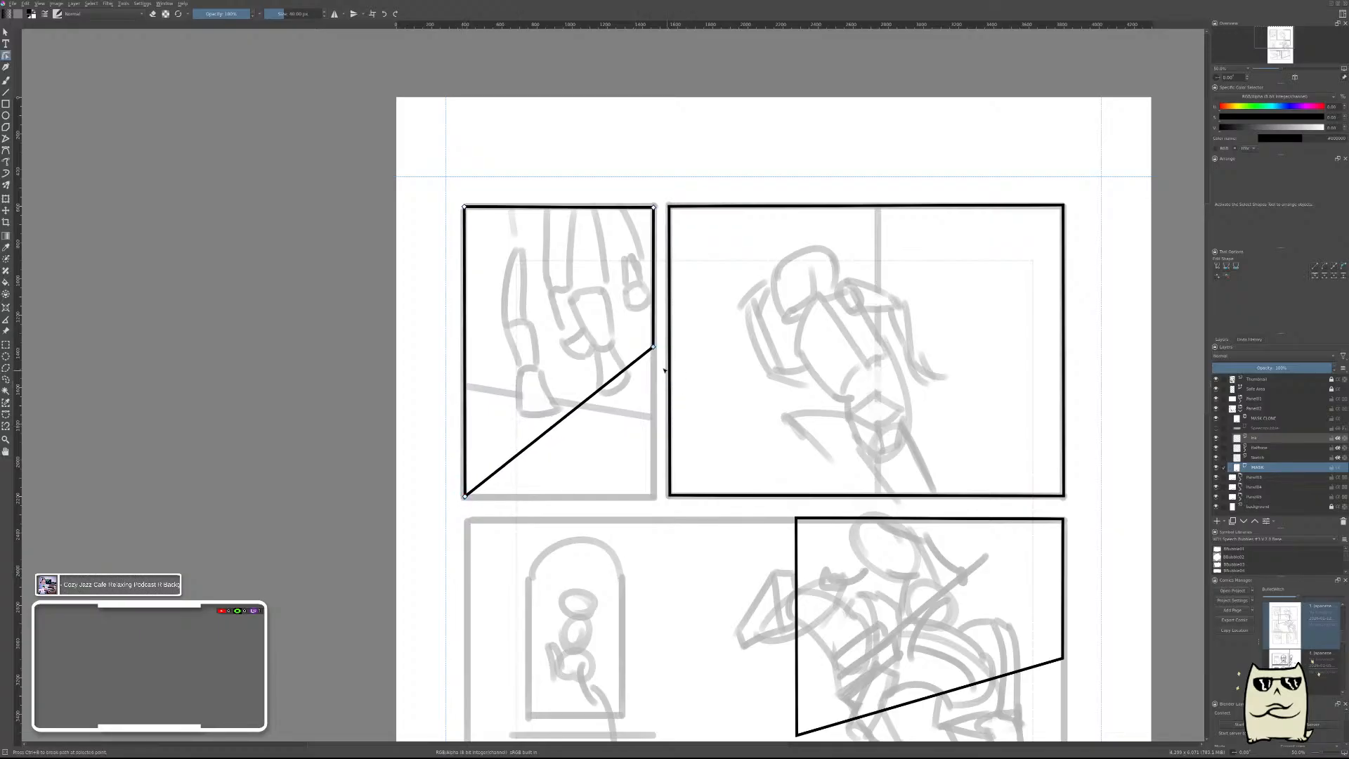
drag(652, 347, 654, 497)
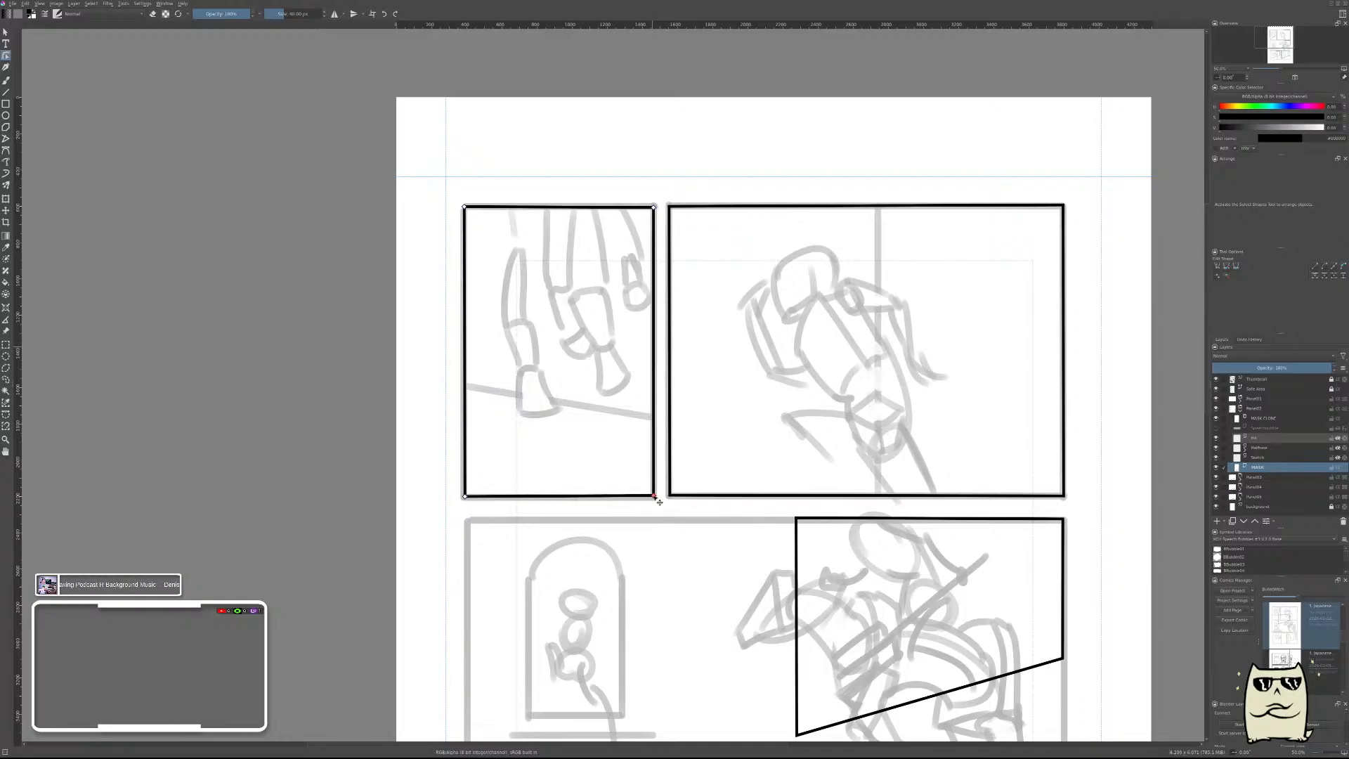
Reshape the third panel group's frame by its corner points into a wide rectangle covering the whole middle-row thumbnail panel.
scroll(775, 427, down, 2)
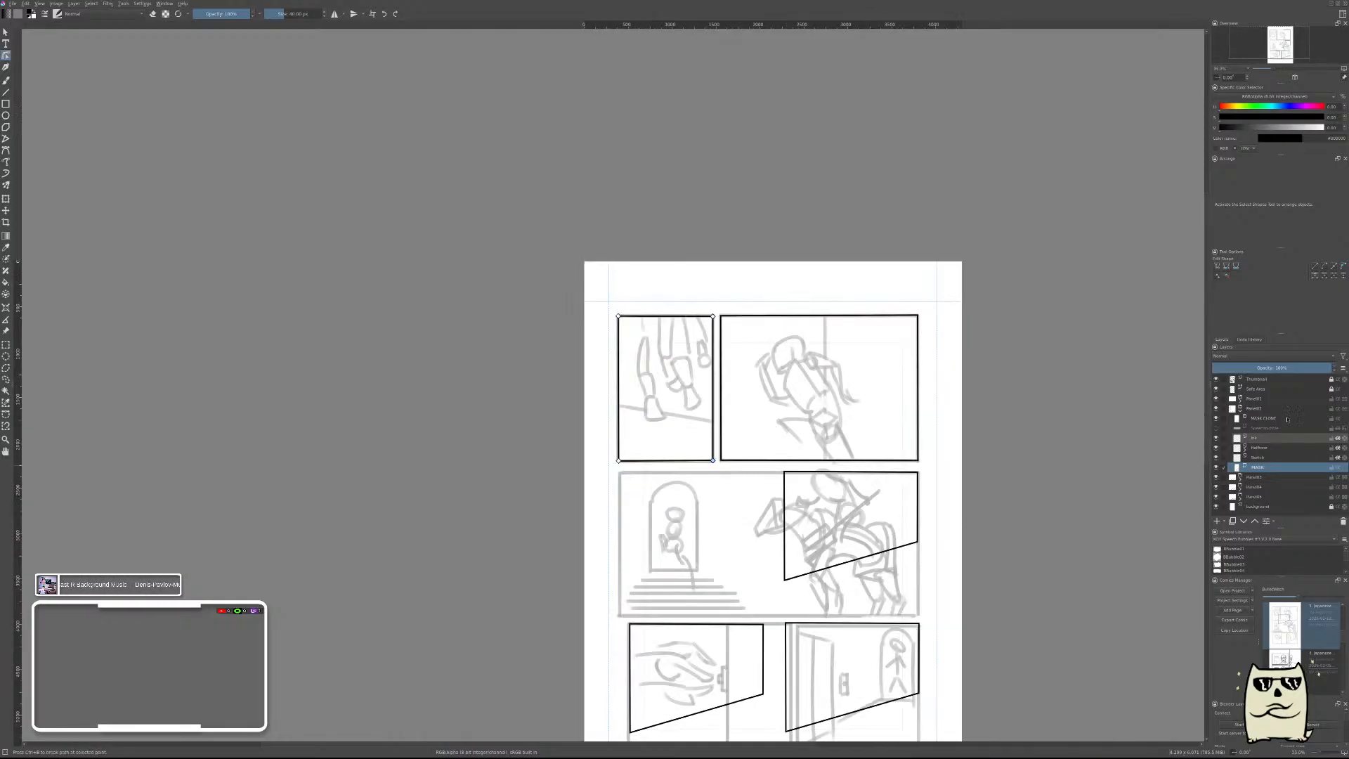
click(1240, 411)
click(1249, 418)
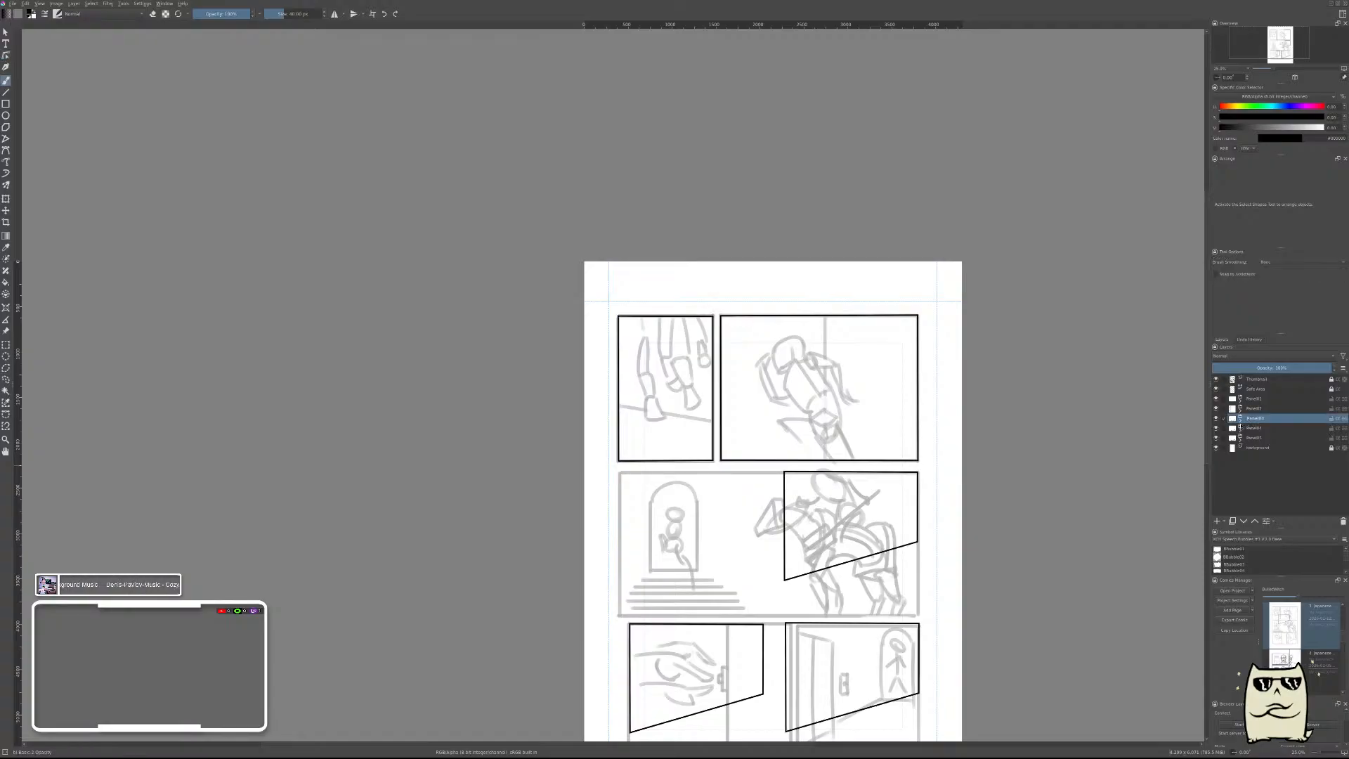
click(1241, 418)
click(1253, 479)
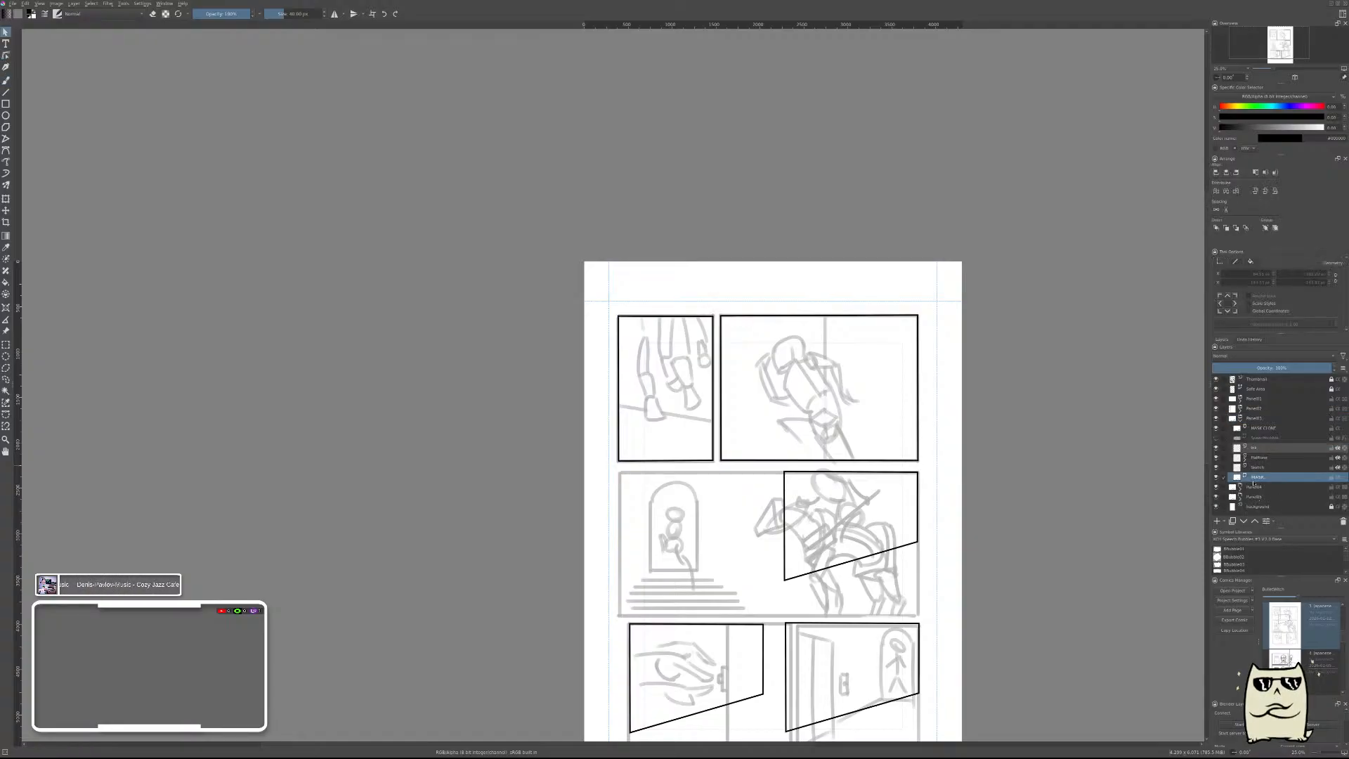
click(894, 476)
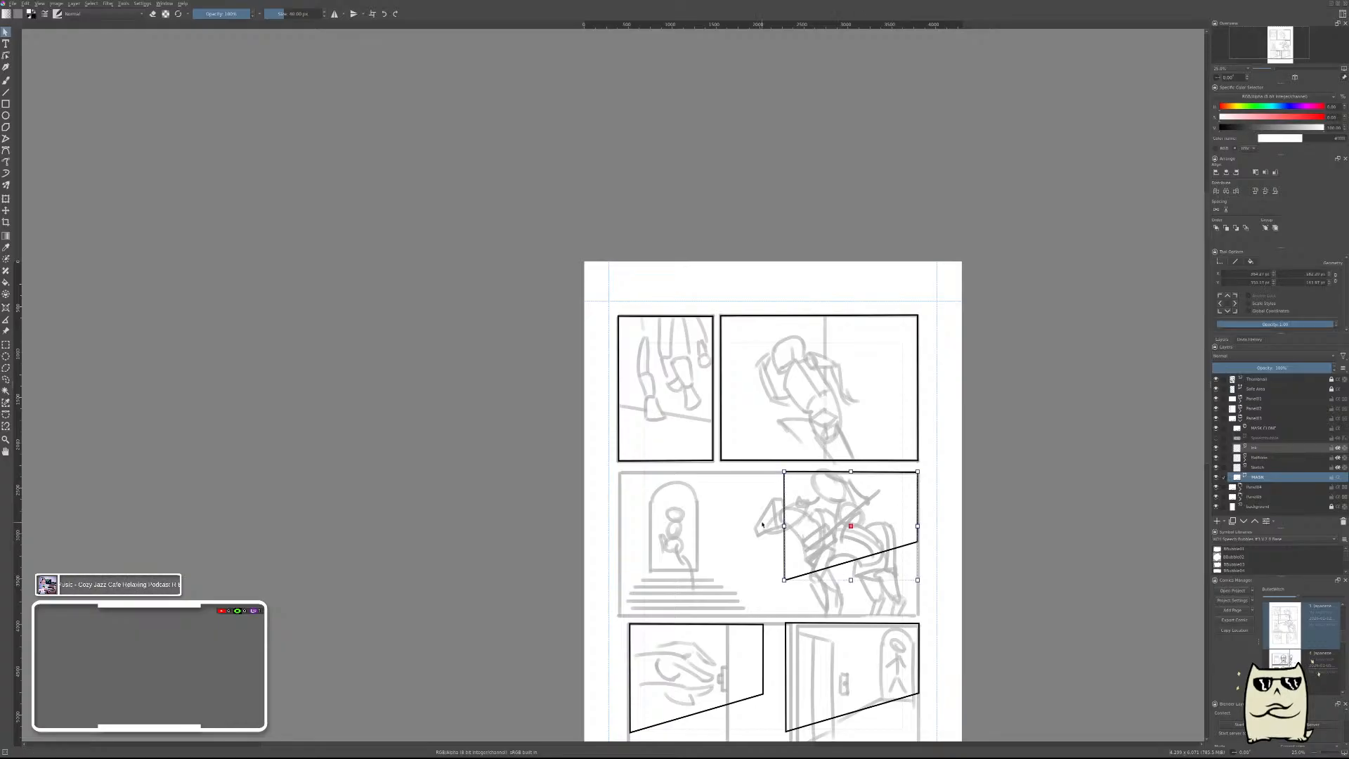
scroll(843, 555, up, 3)
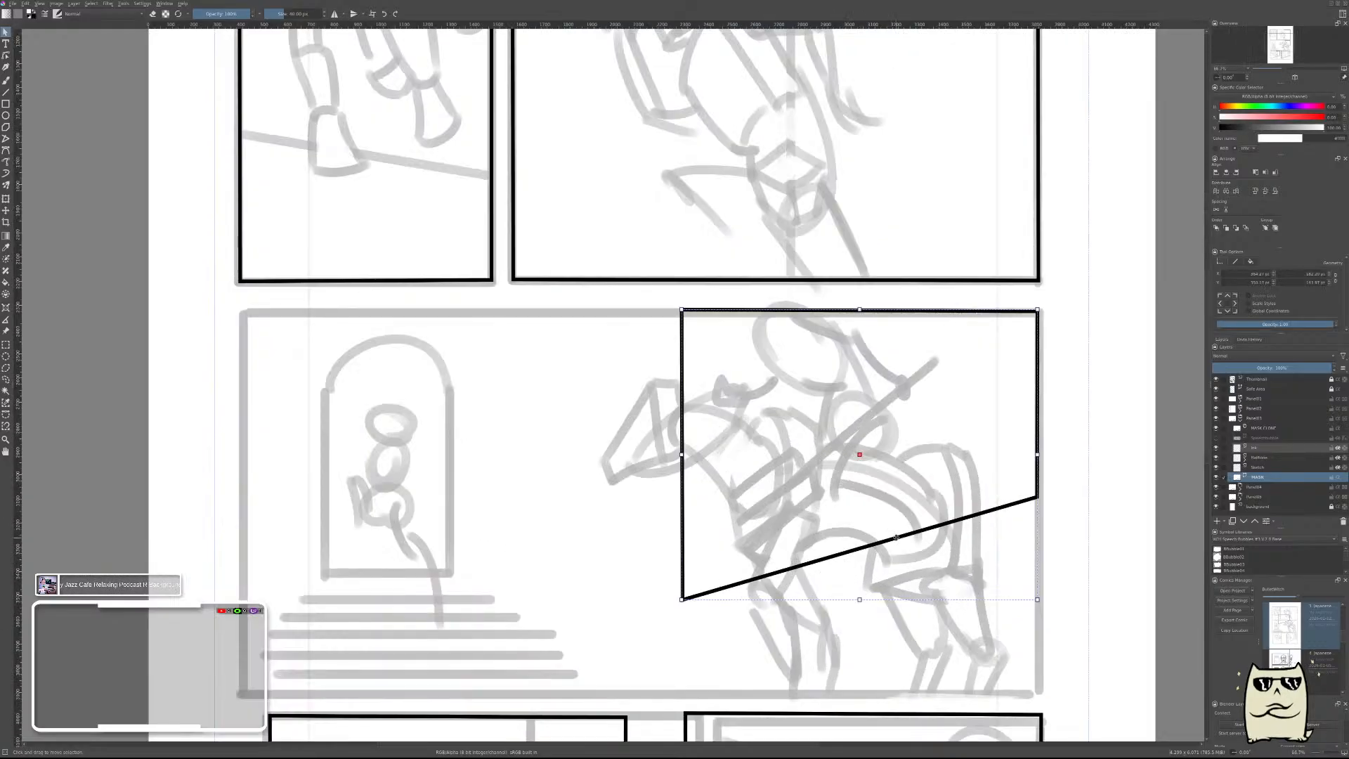
double_click(896, 540)
scroll(926, 574, down, 1)
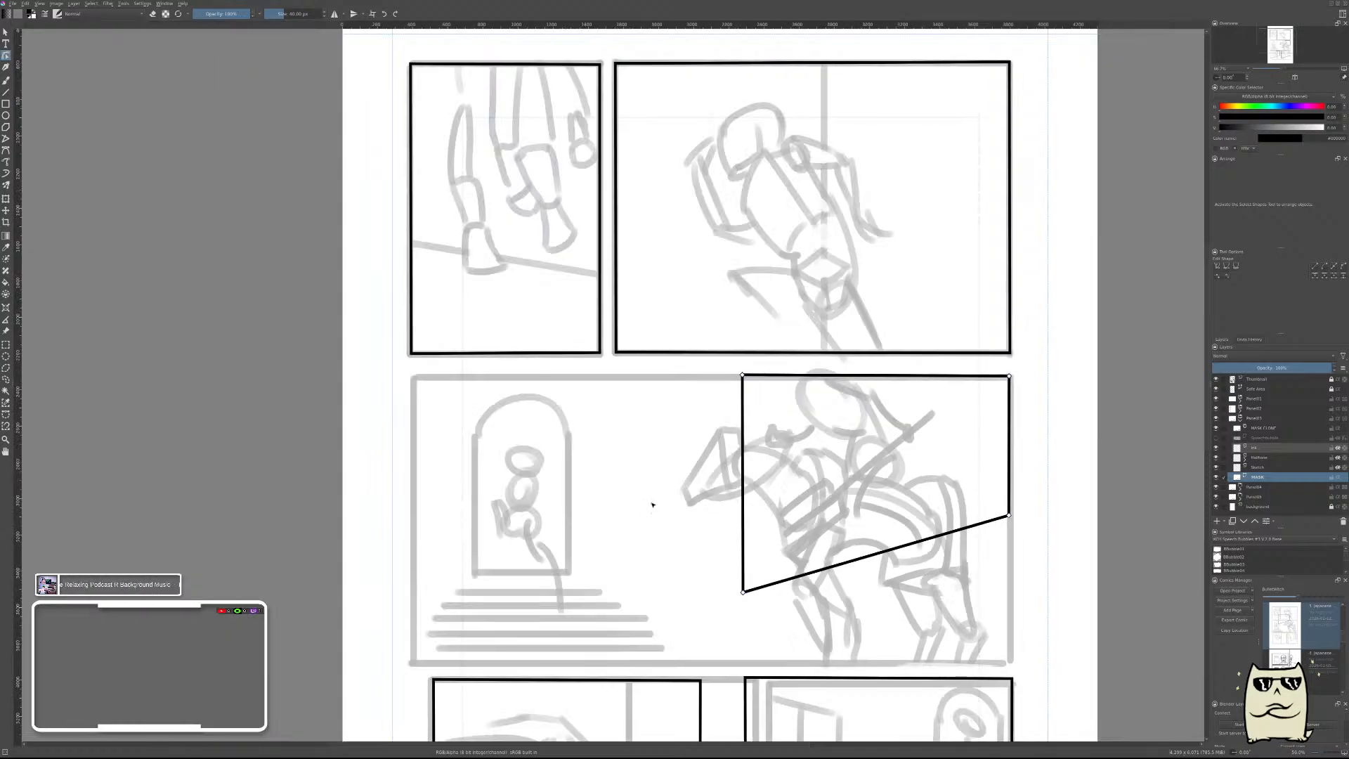
drag(685, 368, 826, 630)
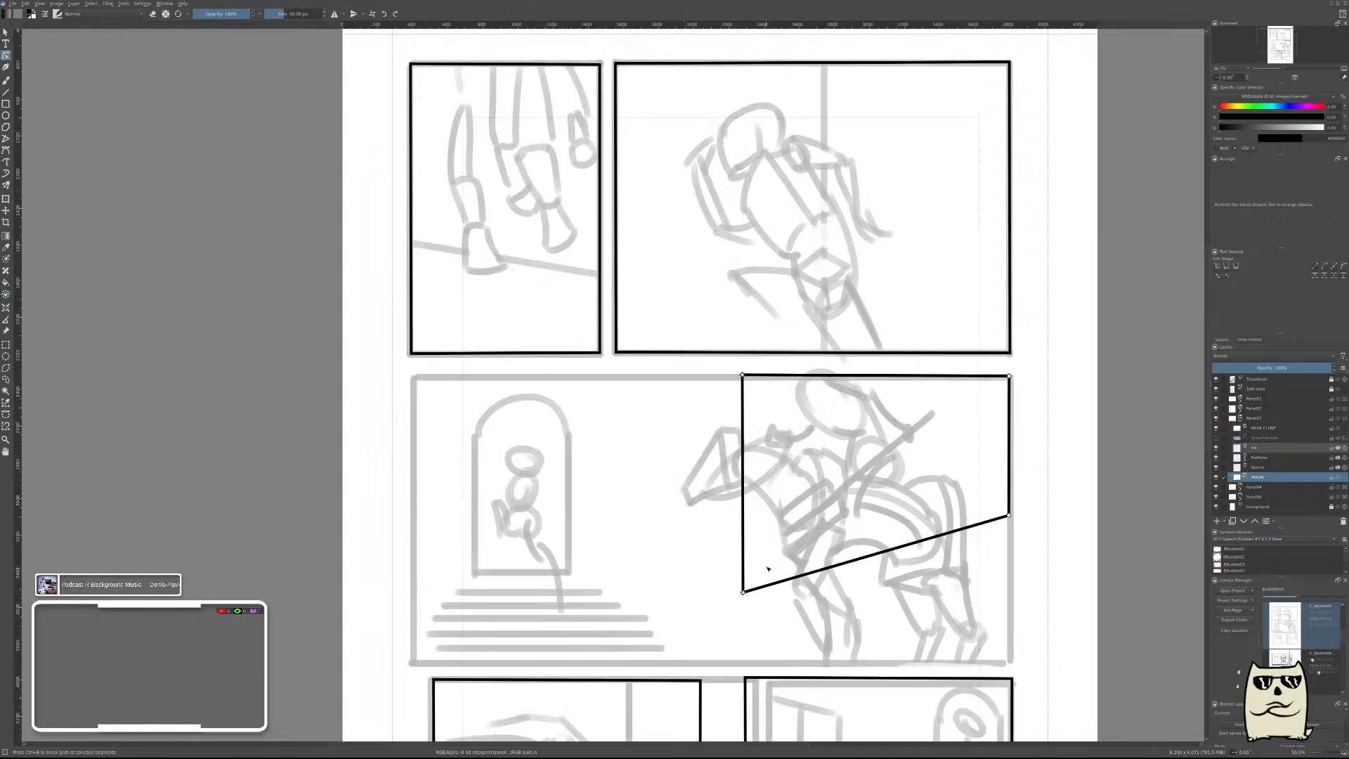
drag(743, 592, 415, 596)
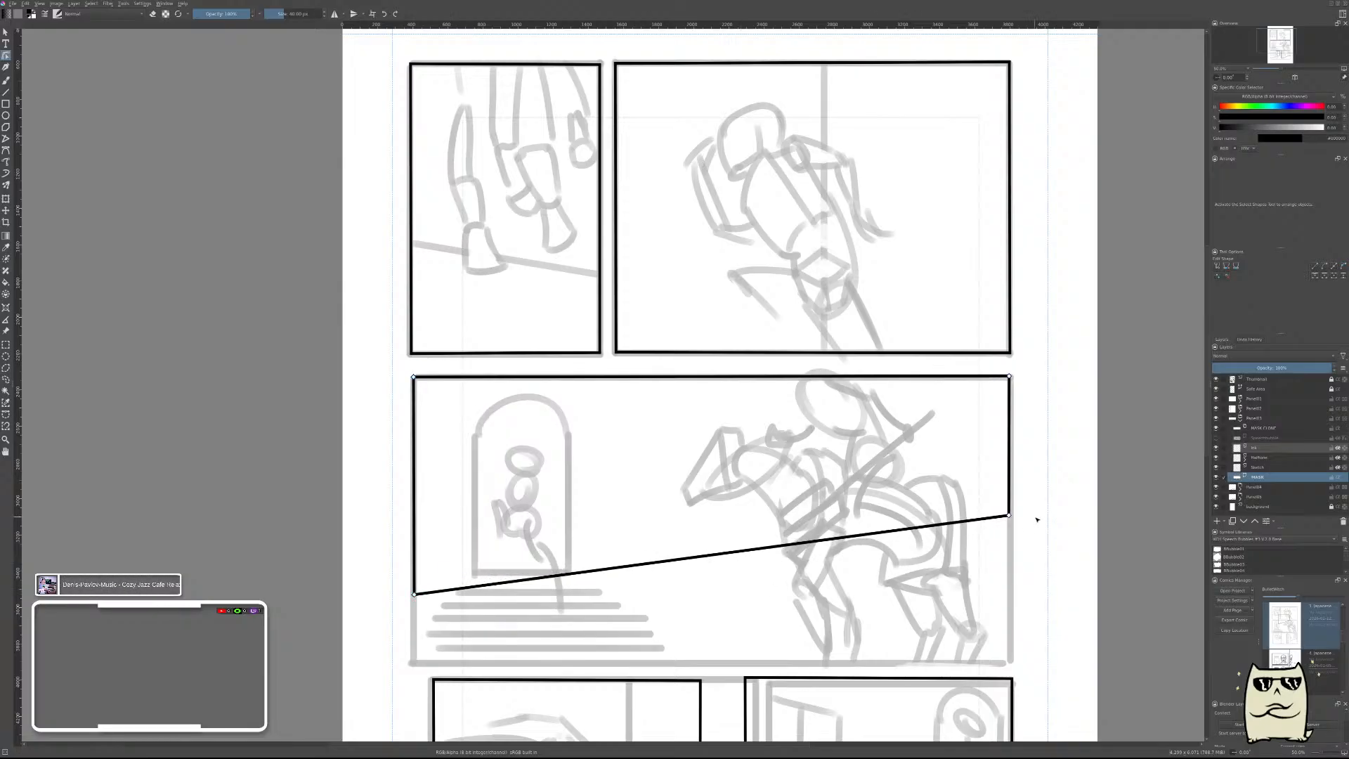
drag(1033, 502, 1013, 673)
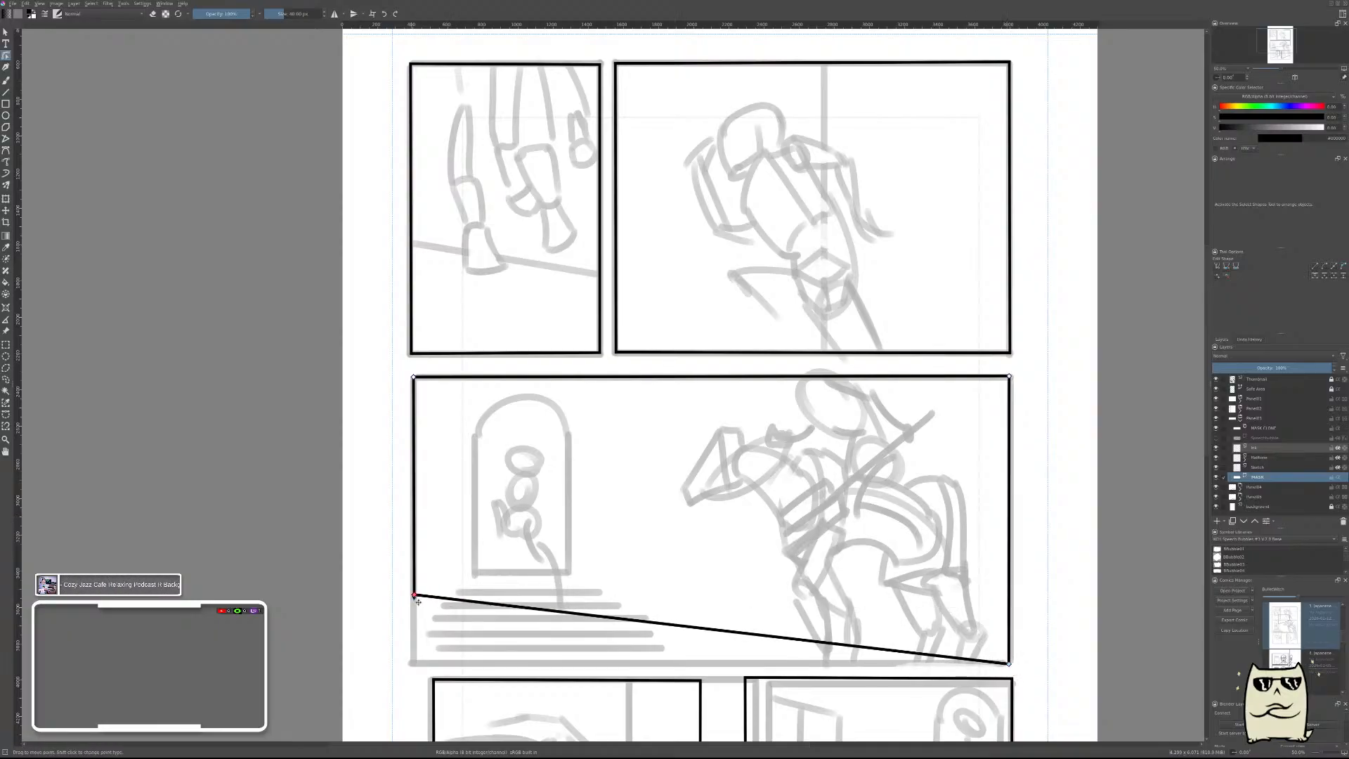
drag(416, 599, 419, 671)
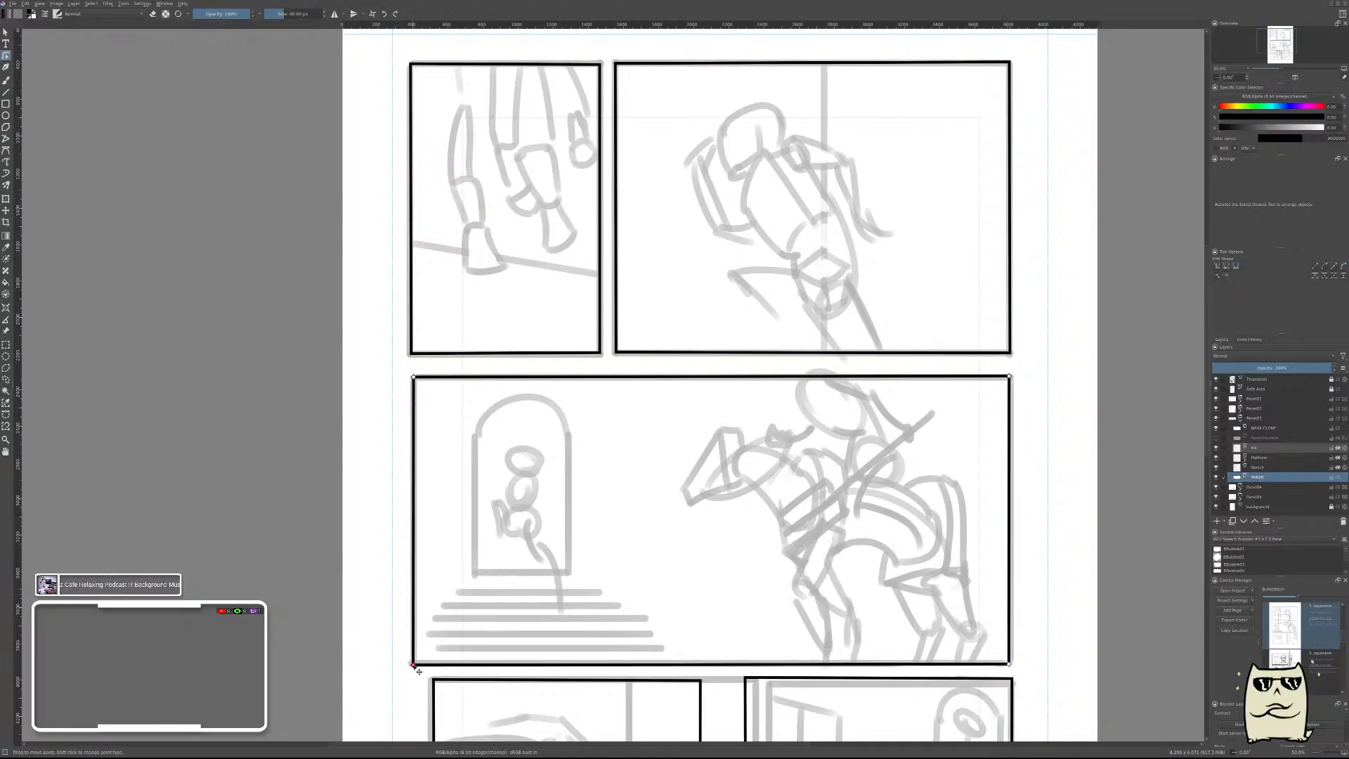
Reshape the fourth panel group's frame by its corner points into a rectangle matching the open door thumbnail panel in the bottom row.
scroll(647, 512, down, 2)
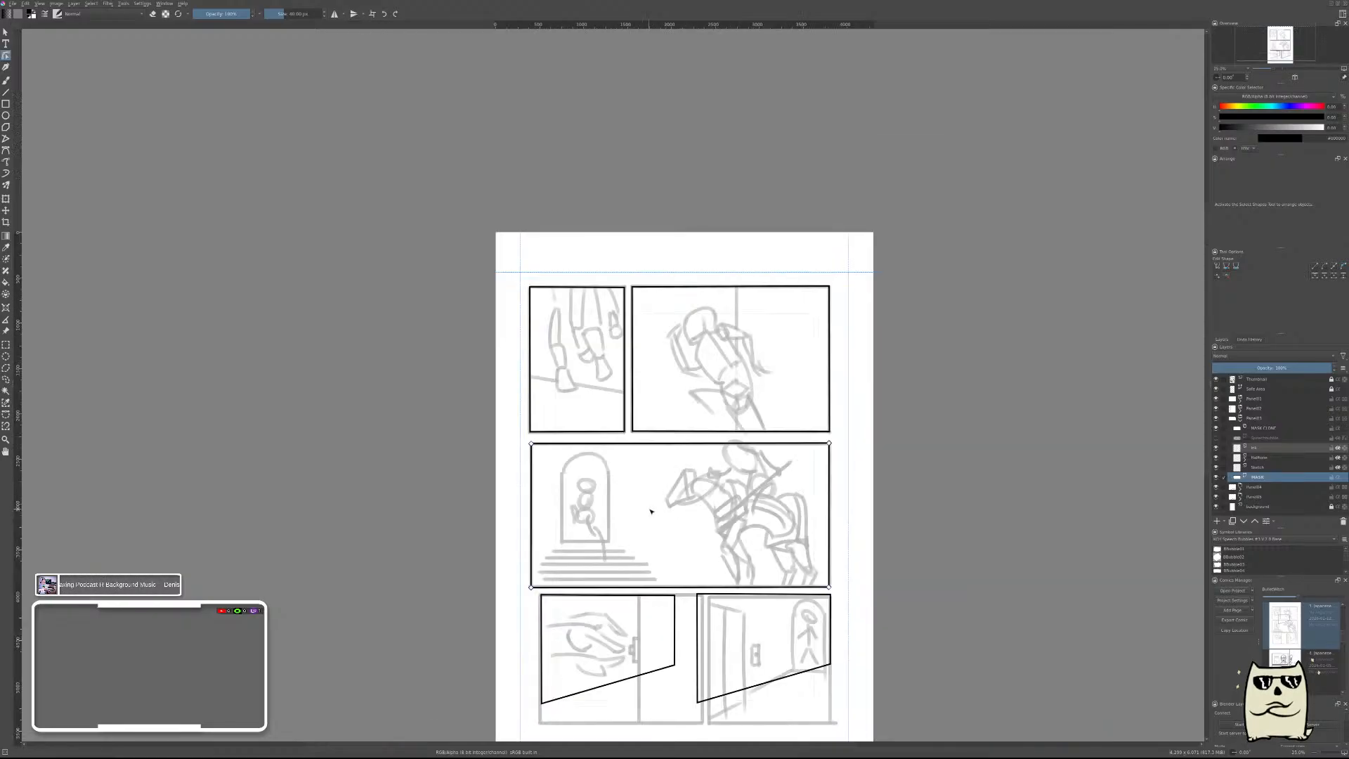
key(Return)
scroll(667, 512, up, 2)
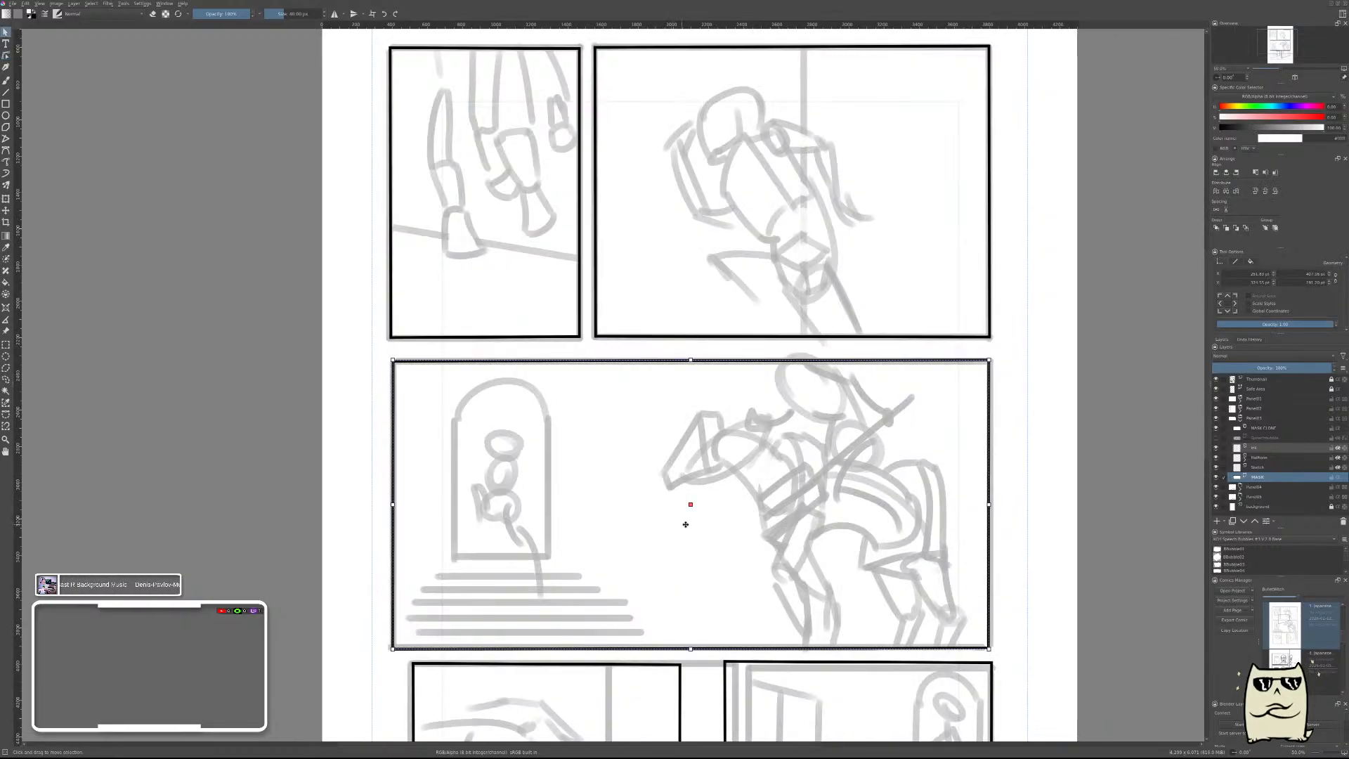
drag(771, 563, 772, 308)
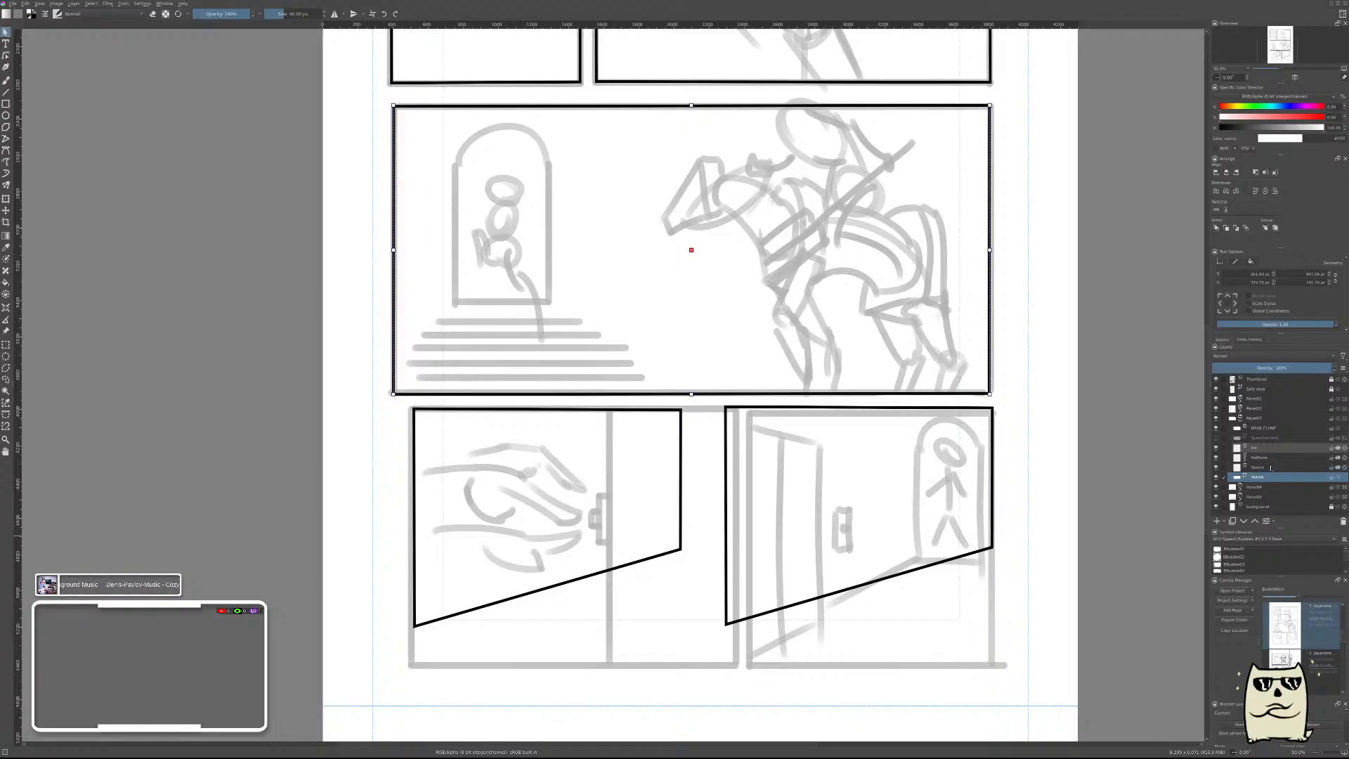
click(1224, 419)
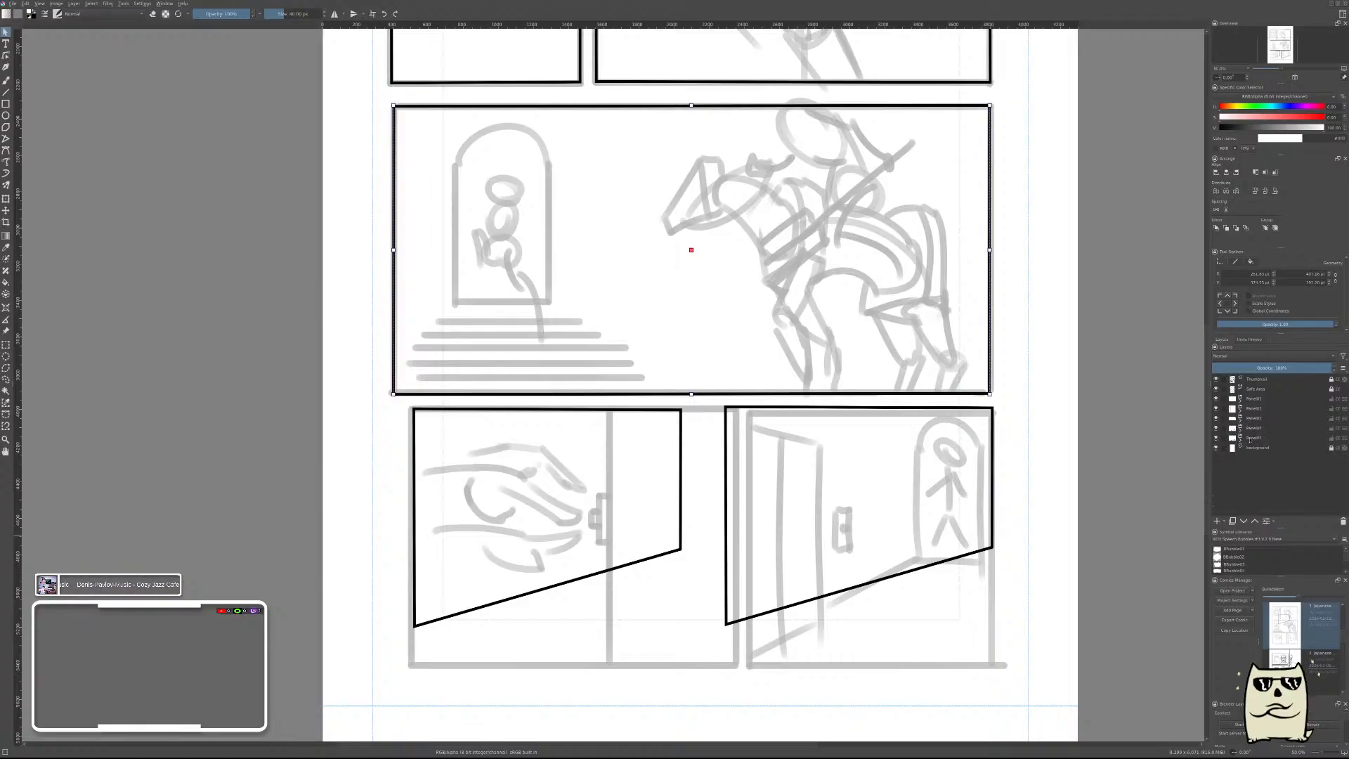
click(1224, 428)
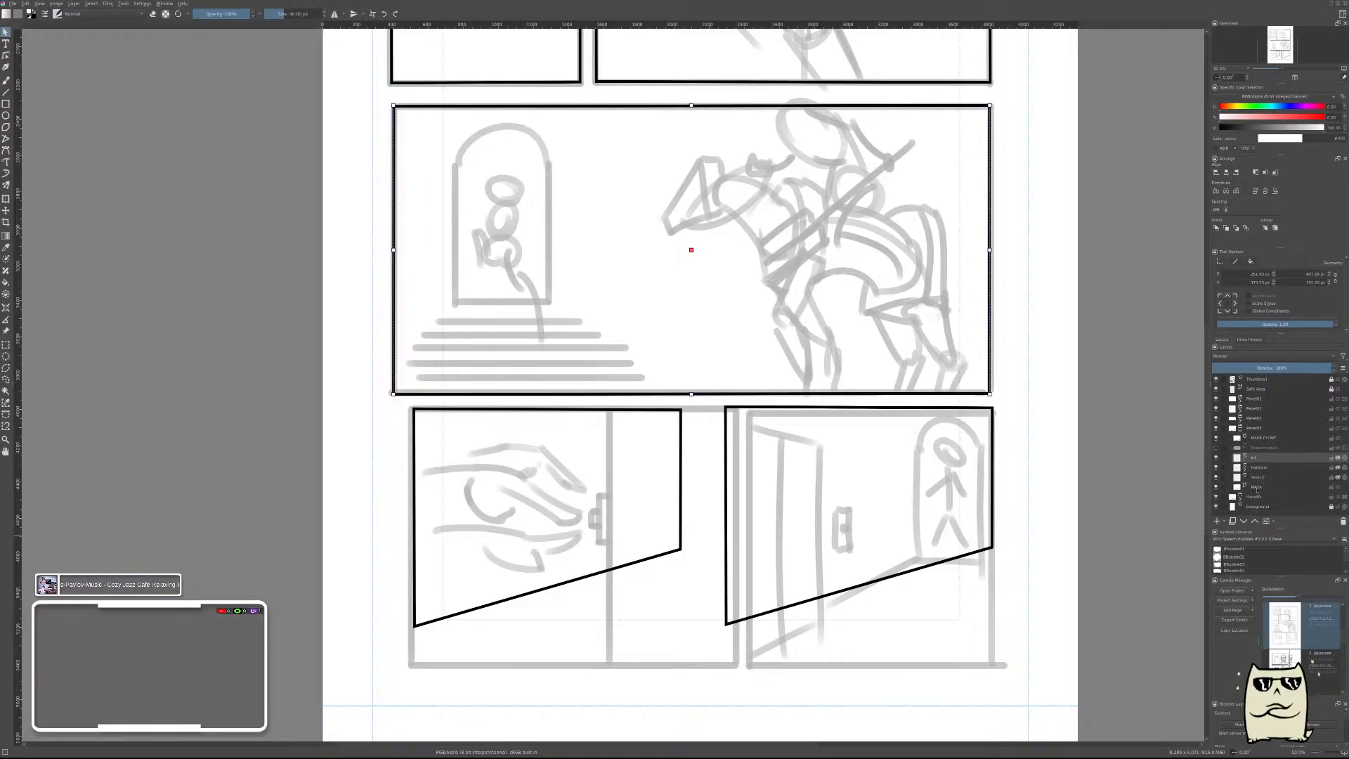
click(1264, 487)
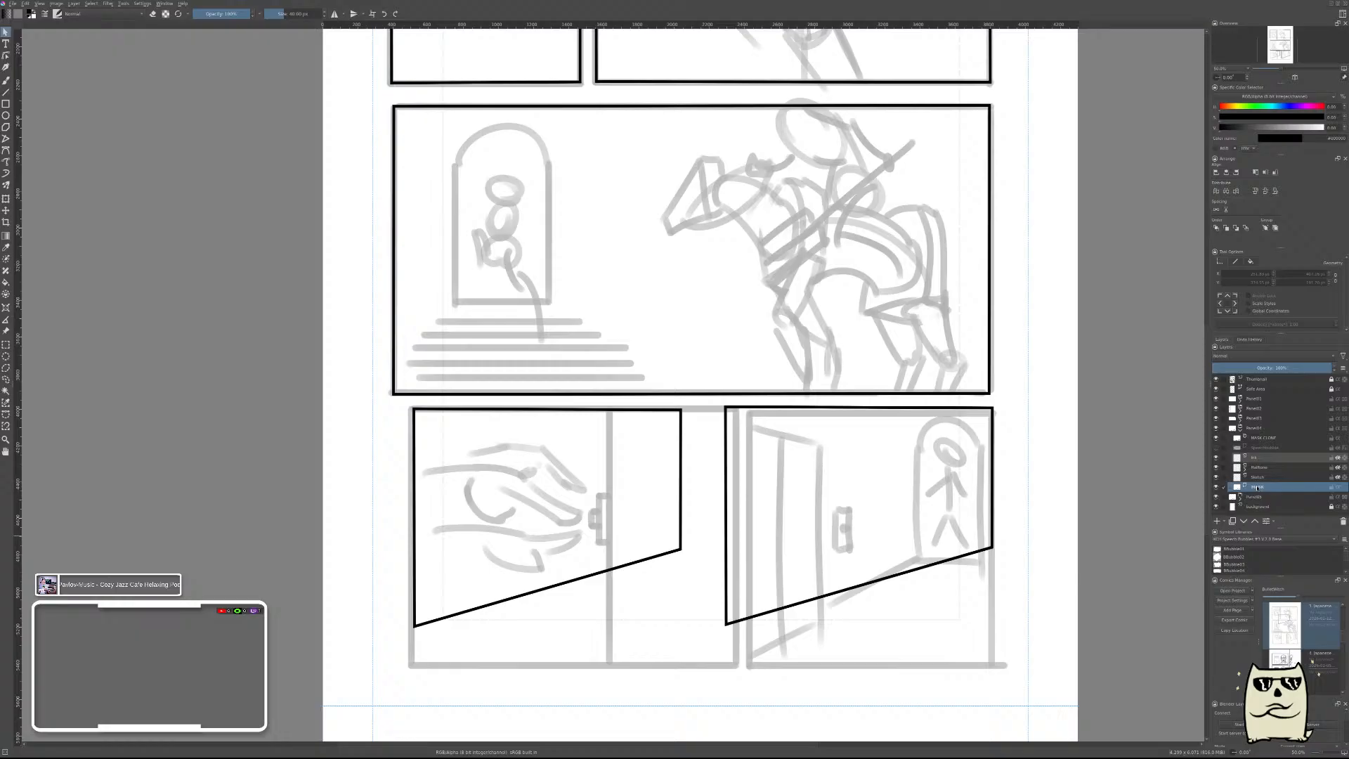
click(993, 443)
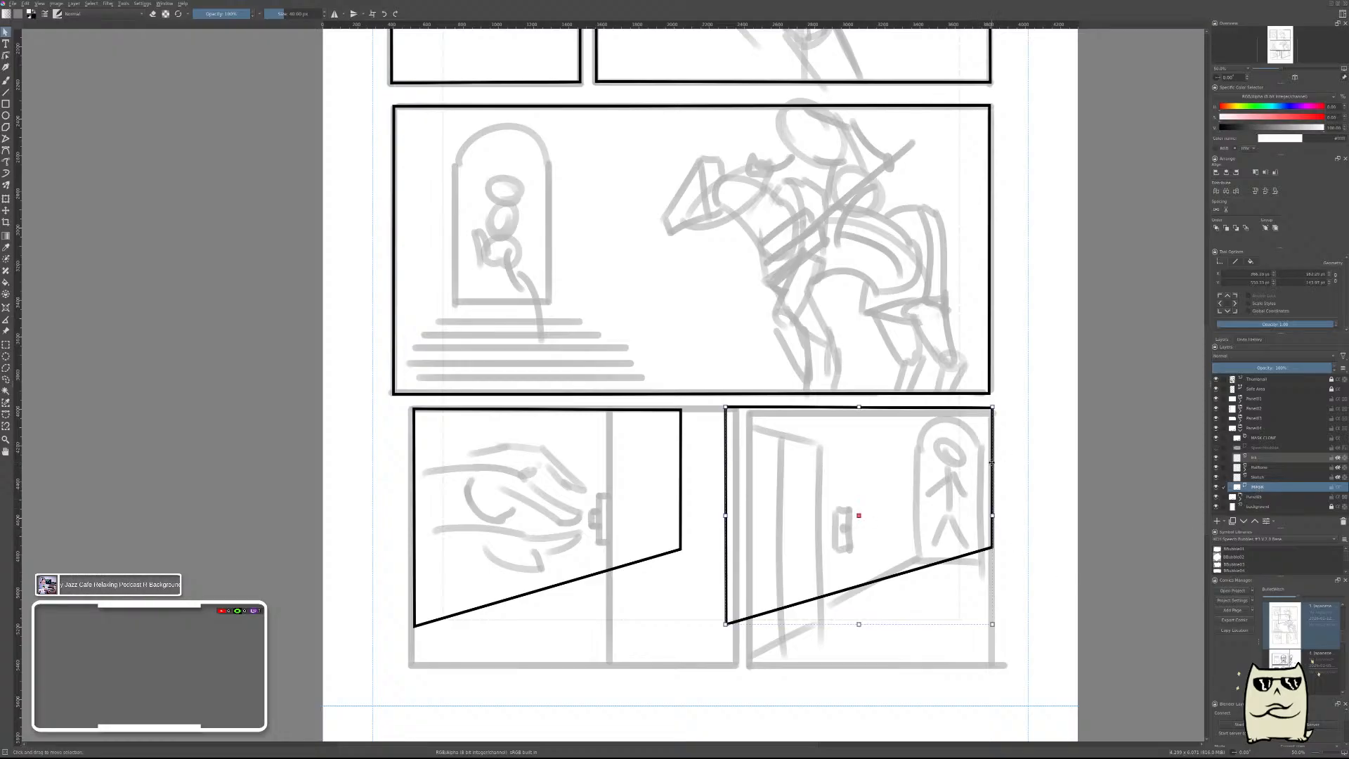
double_click(991, 462)
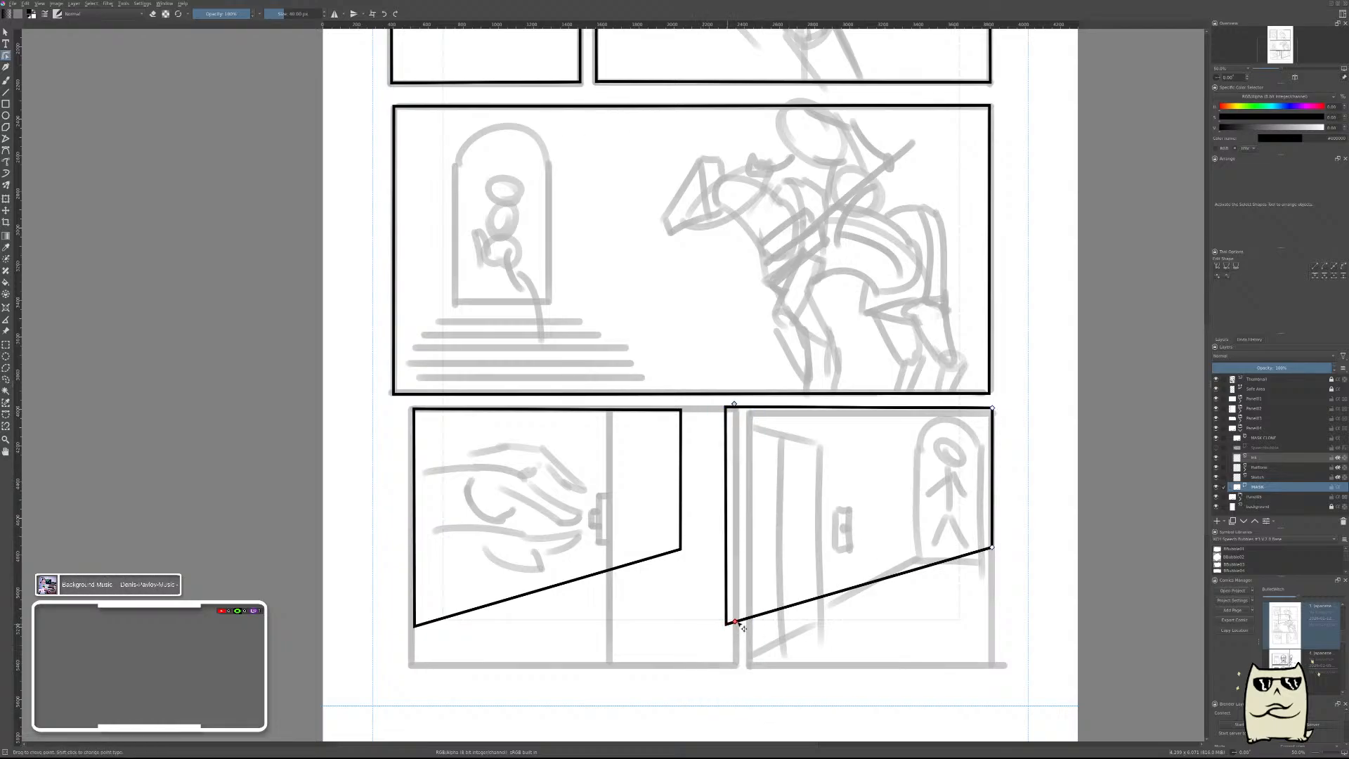
drag(734, 630, 758, 637)
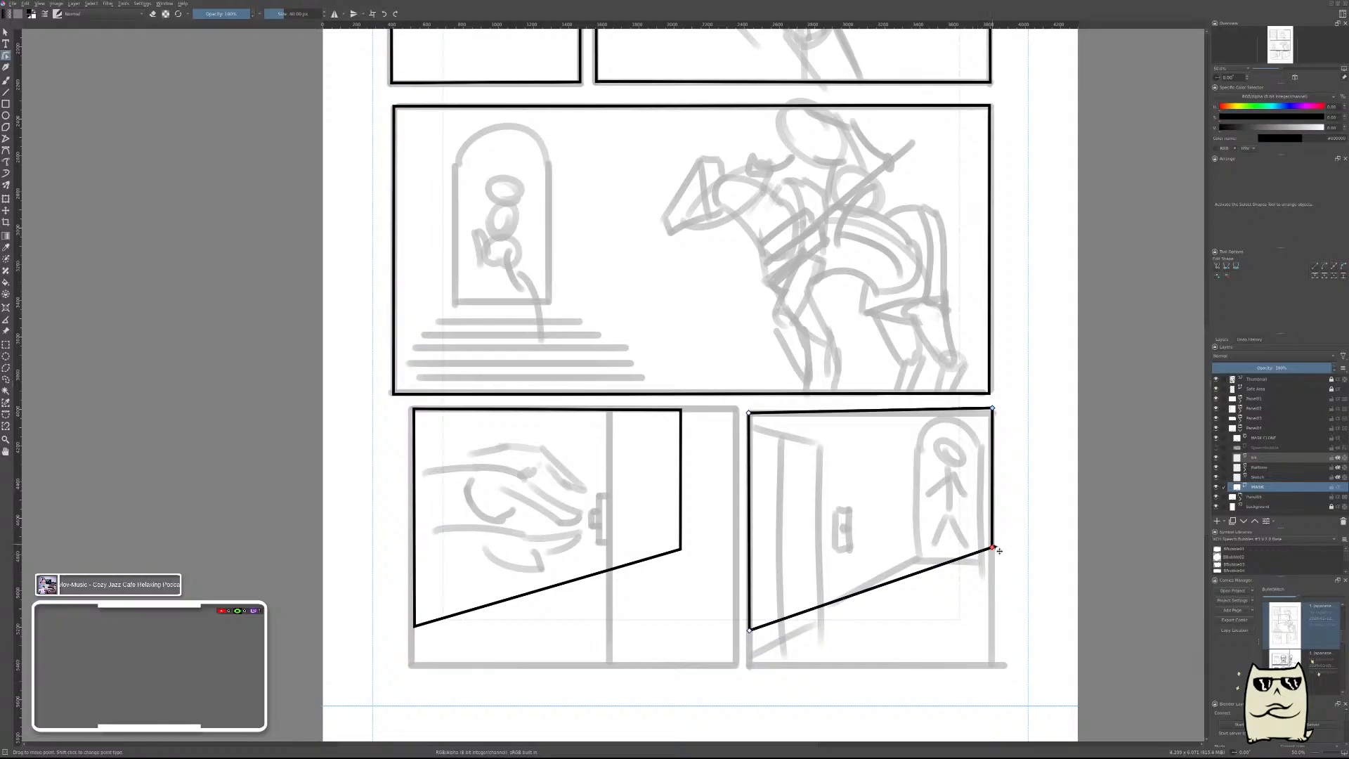
drag(992, 553, 999, 673)
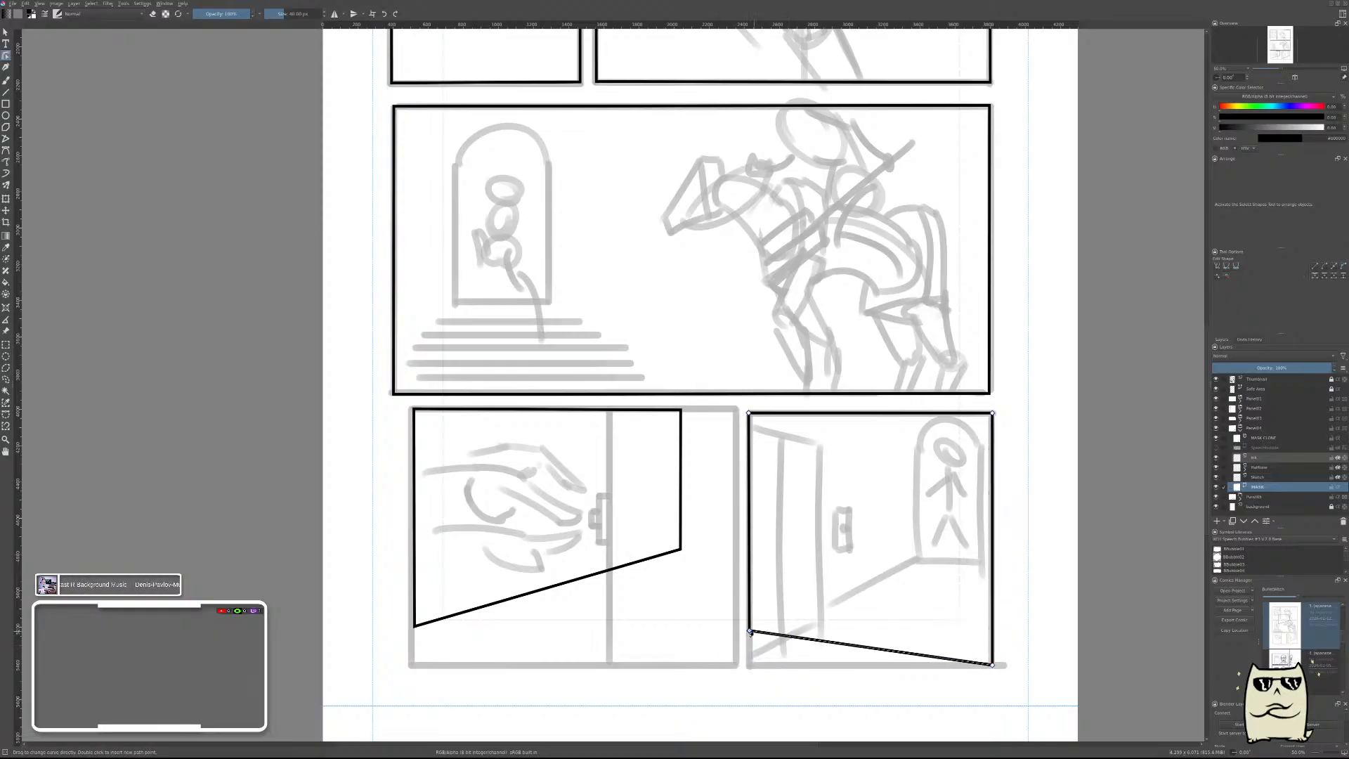
drag(756, 637, 751, 668)
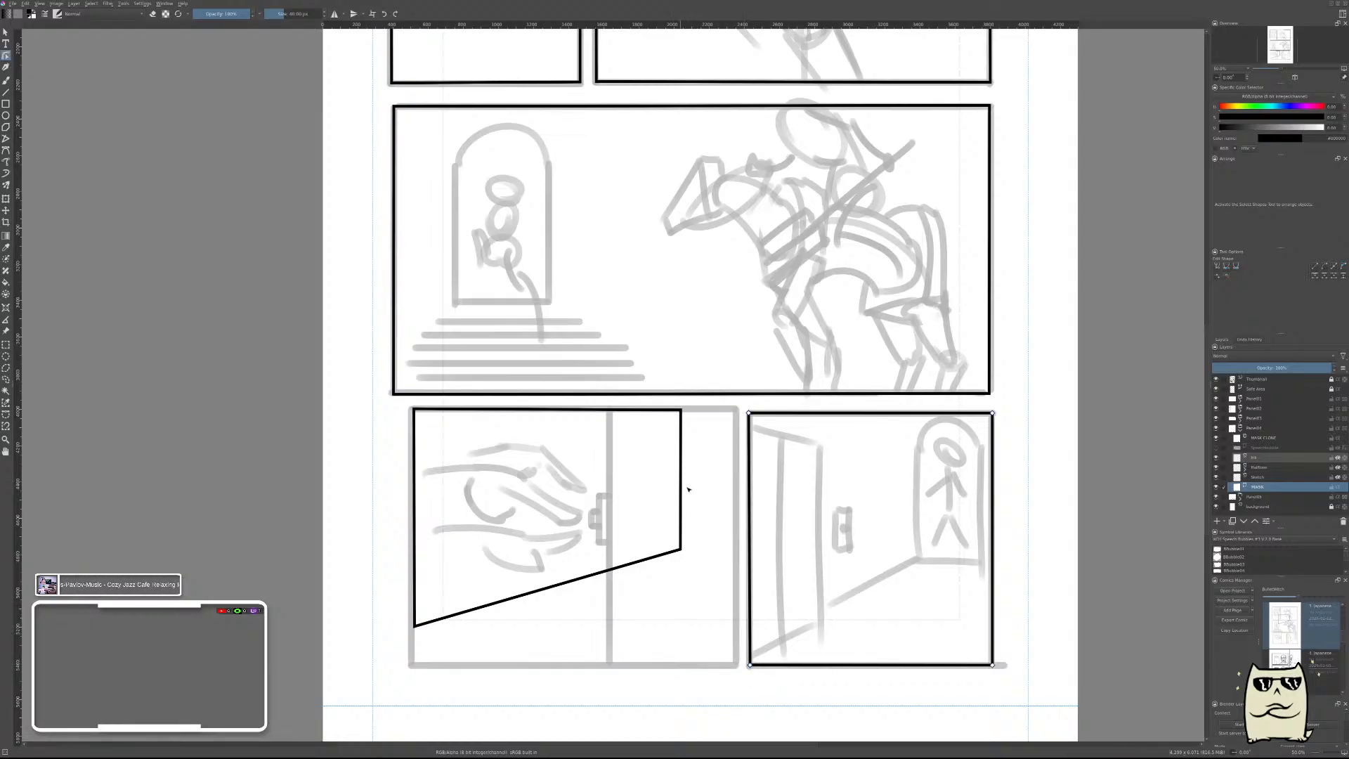
Reshape the fifth panel group's frame by its corner points into a rectangle covering the hand-and-door-handle thumbnail panel, and save the page.
click(1242, 430)
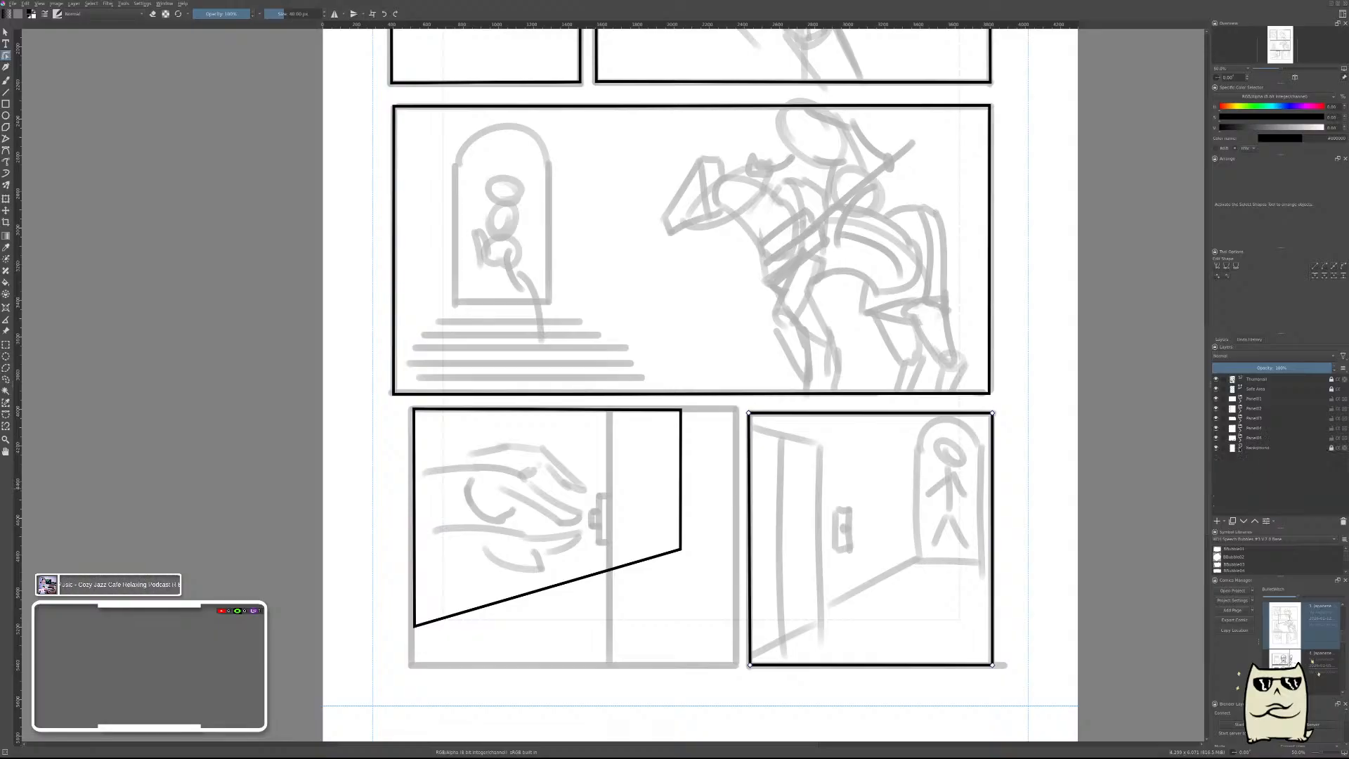
click(1240, 440)
click(1258, 497)
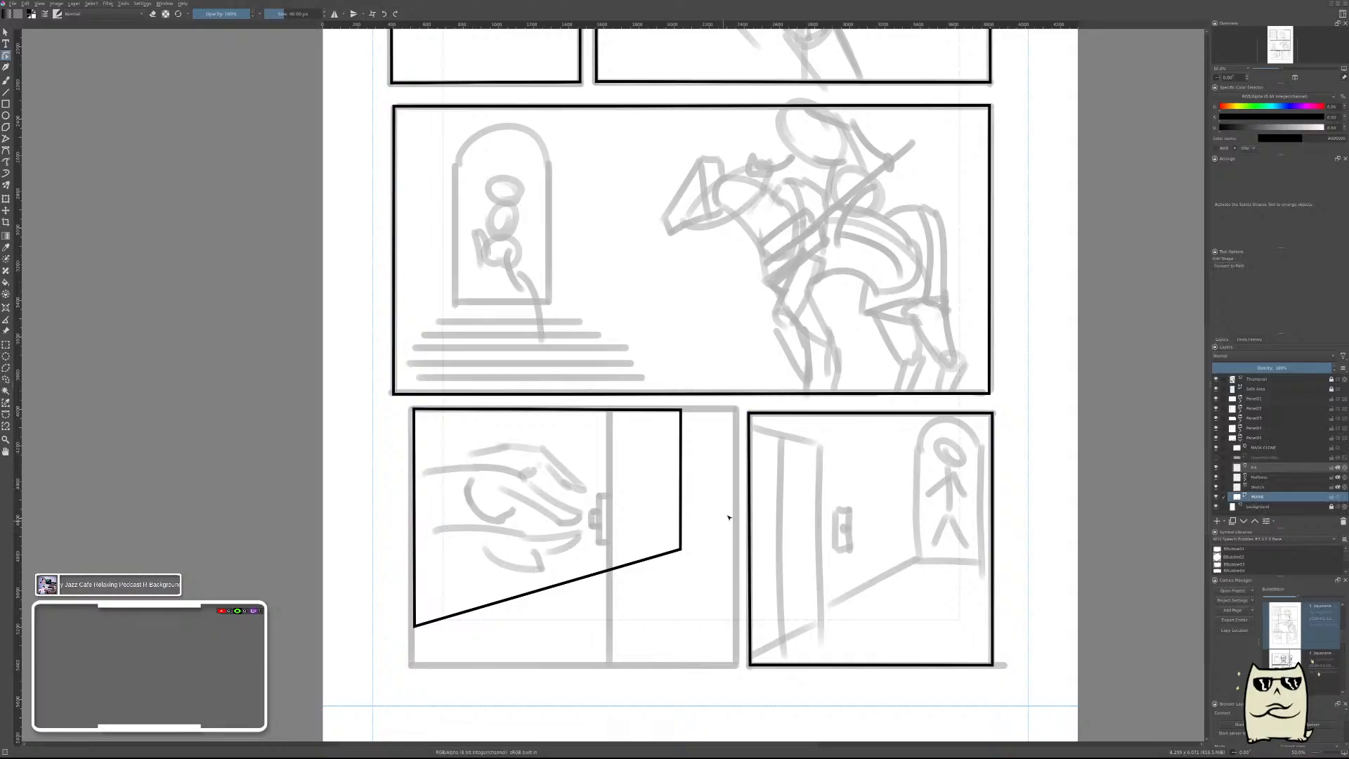
click(680, 461)
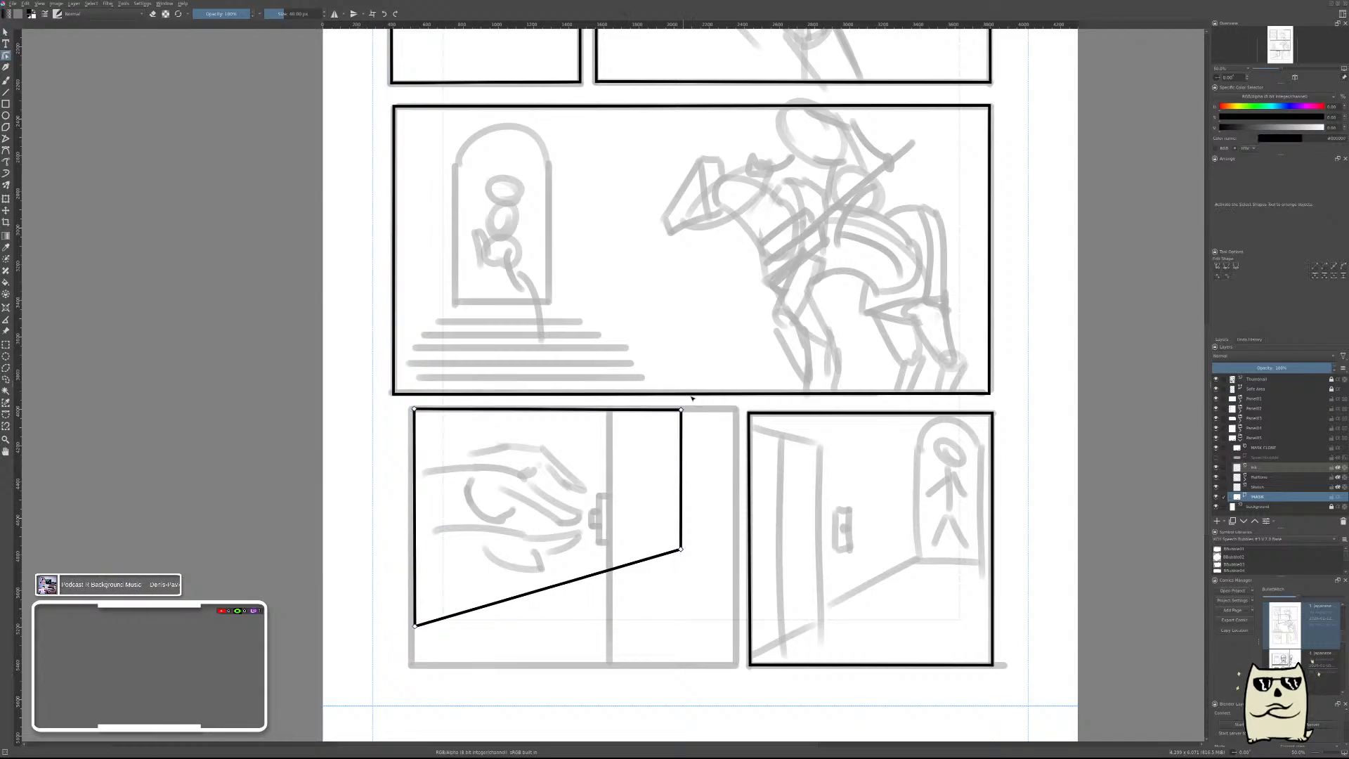
drag(688, 558, 741, 557)
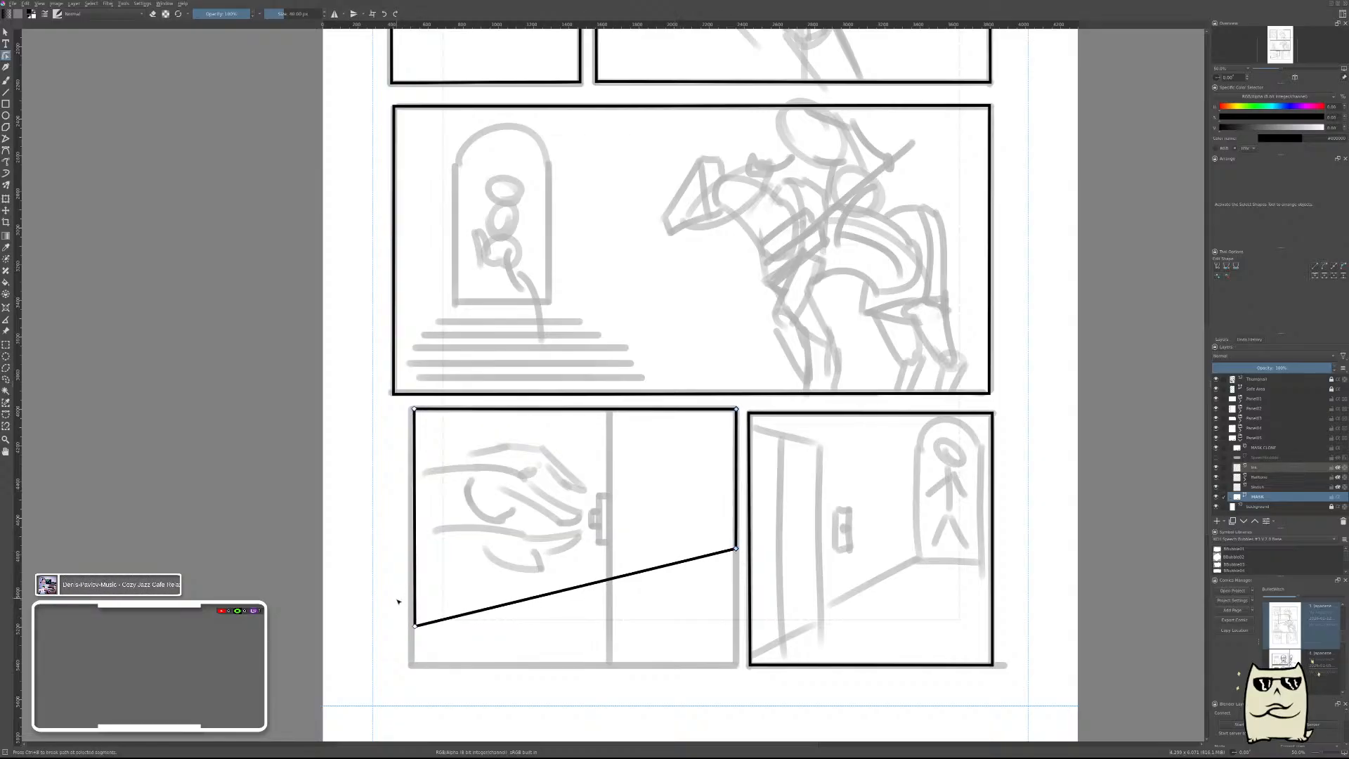
drag(394, 605, 434, 683)
drag(419, 631, 418, 671)
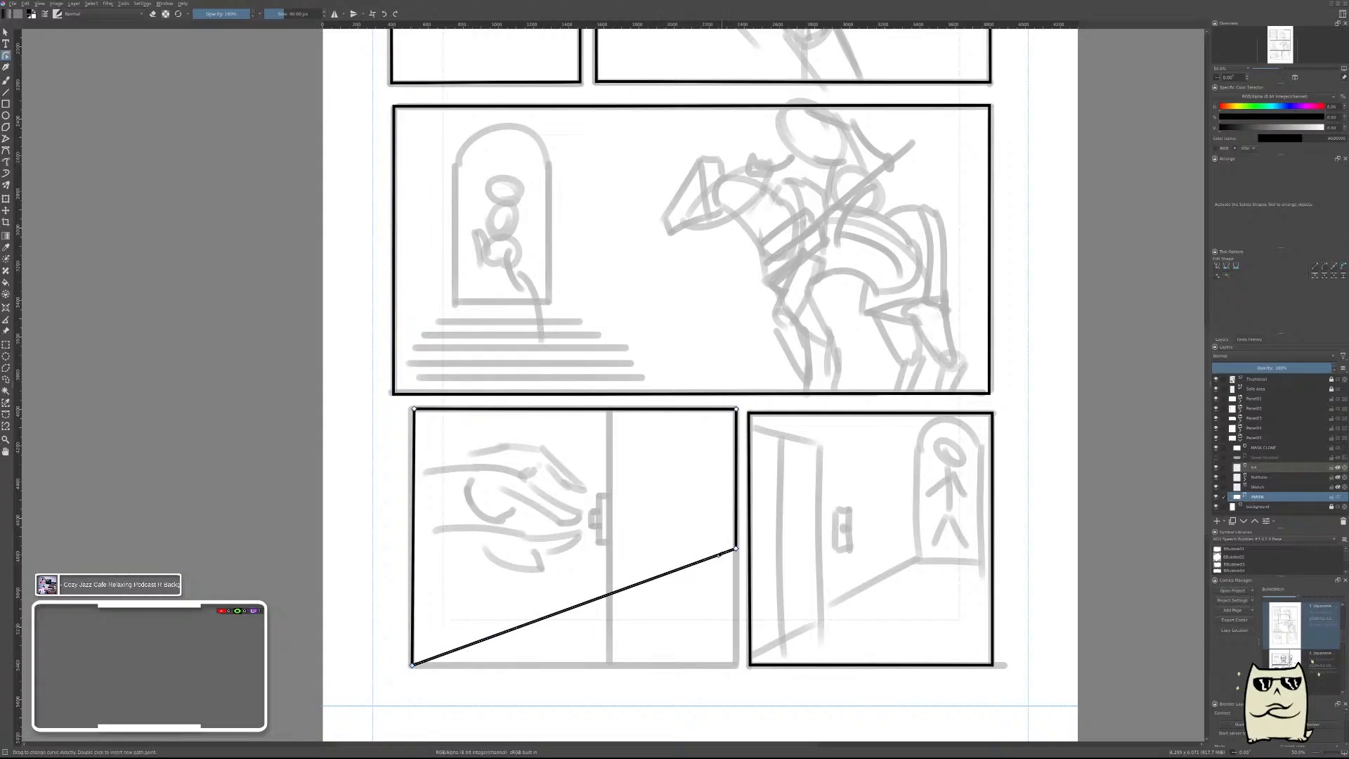
drag(725, 541, 736, 666)
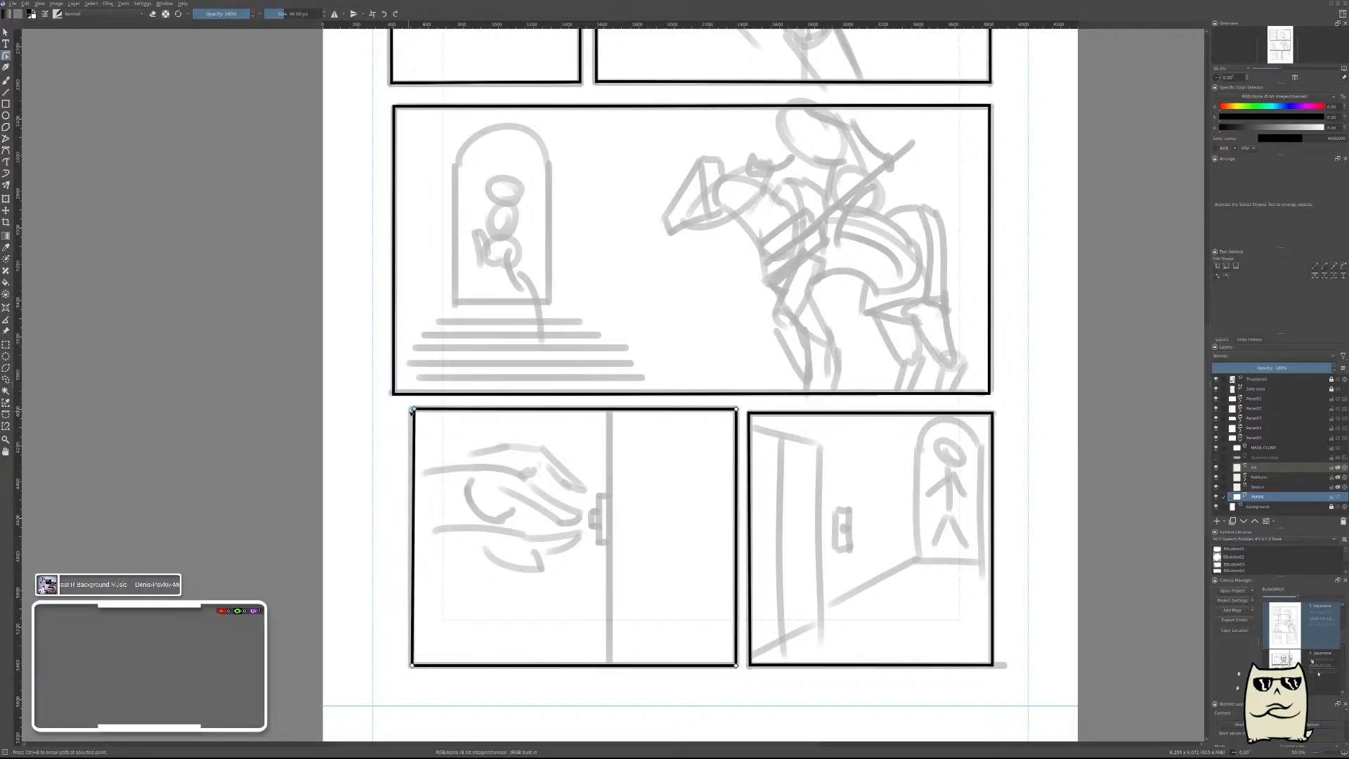
click(412, 410)
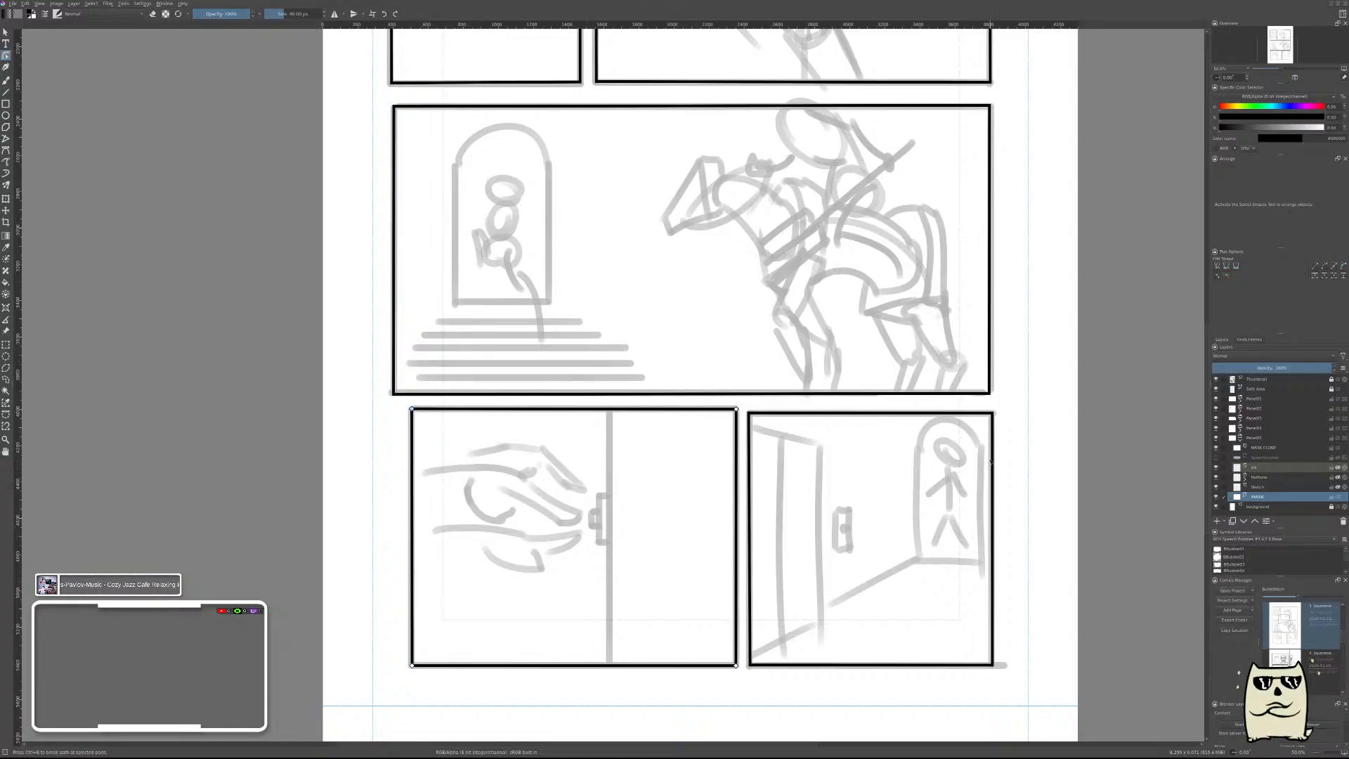
key(ctrl+s)
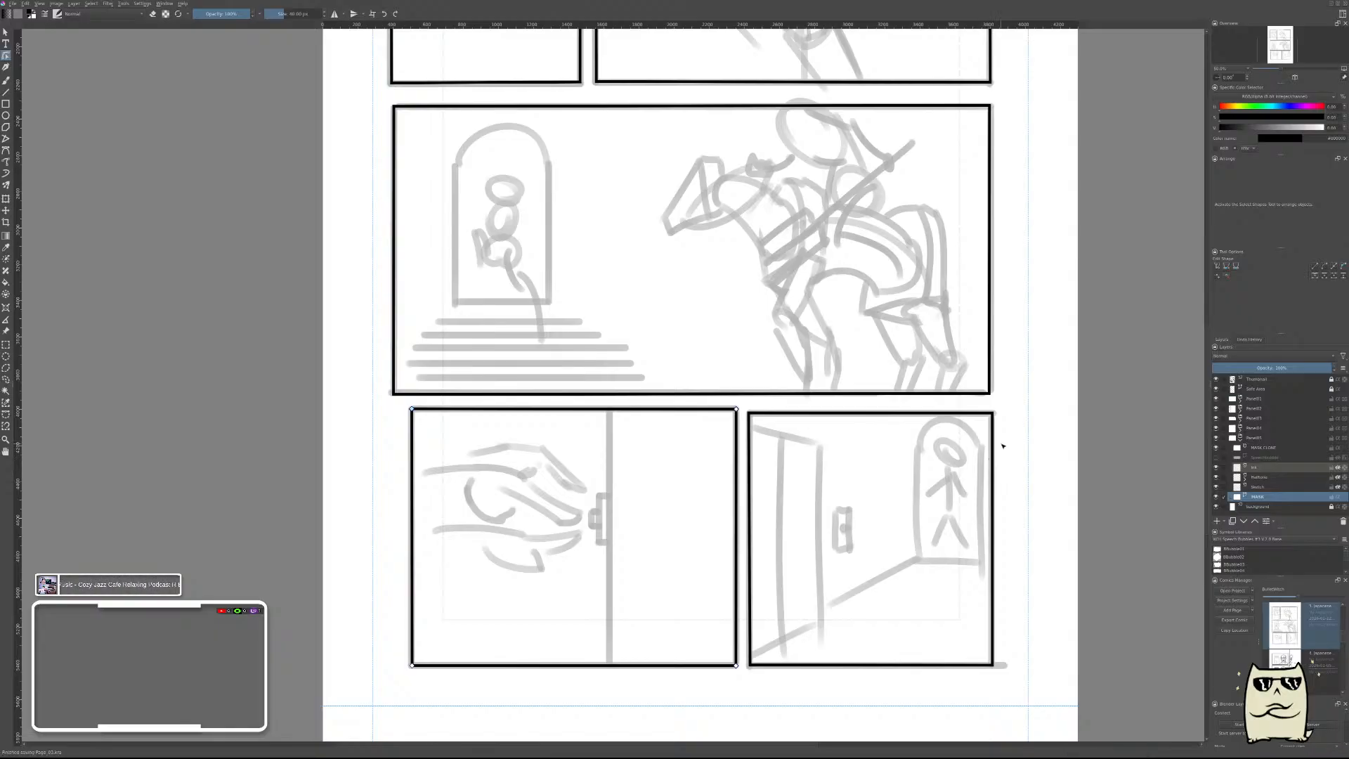
Fine-tune the fifth frame's four corners so its edges sit on the hand thumbnail panel's border lines.
ctrl+scroll(1003, 446, down, 2)
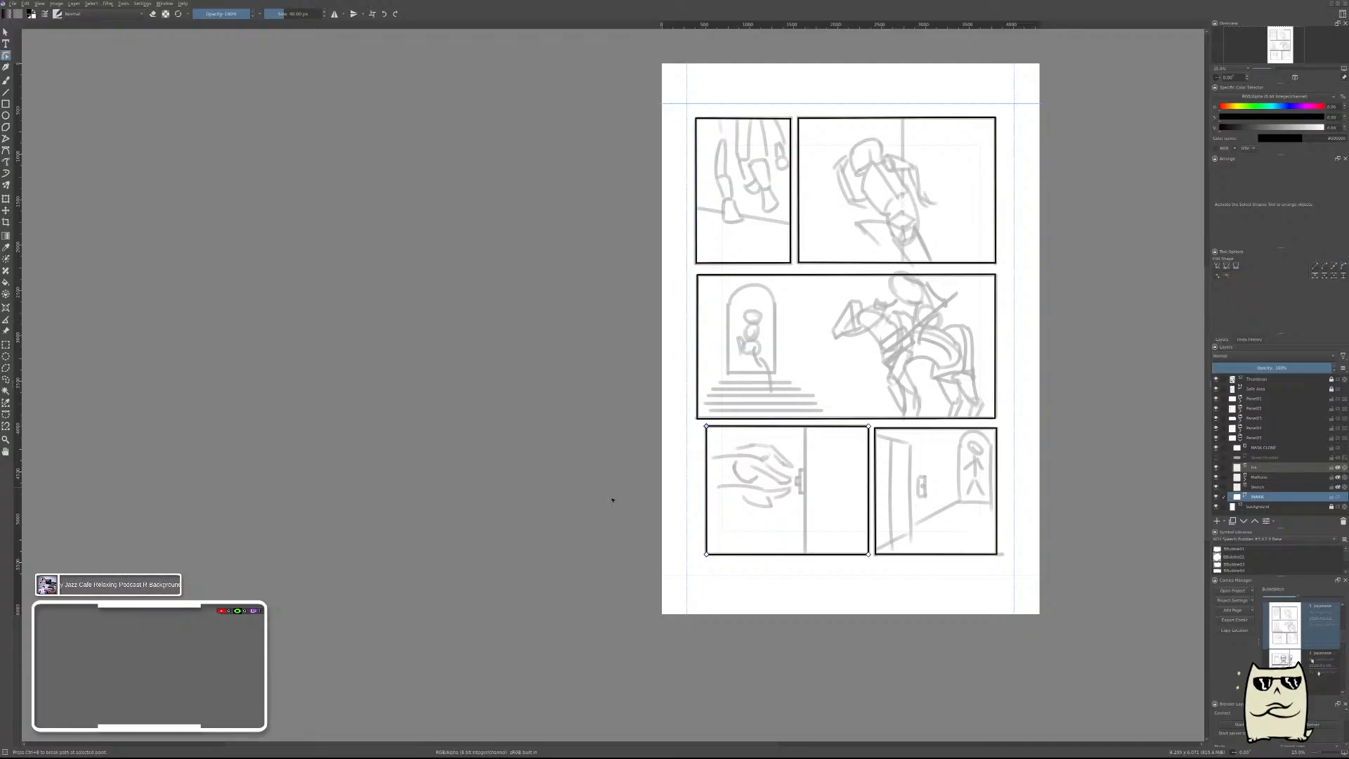
scroll(1013, 270, up, 3)
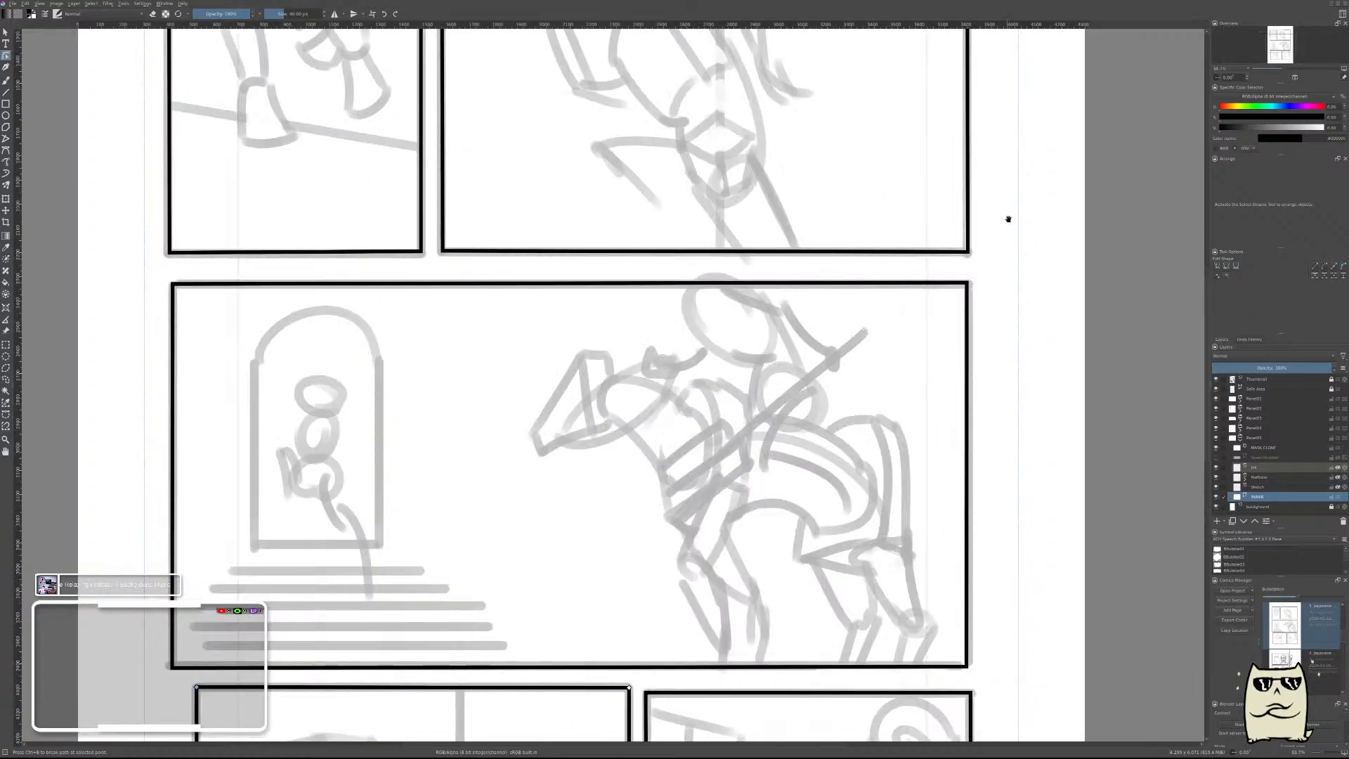
drag(1010, 215, 864, 499)
scroll(880, 388, down, 2)
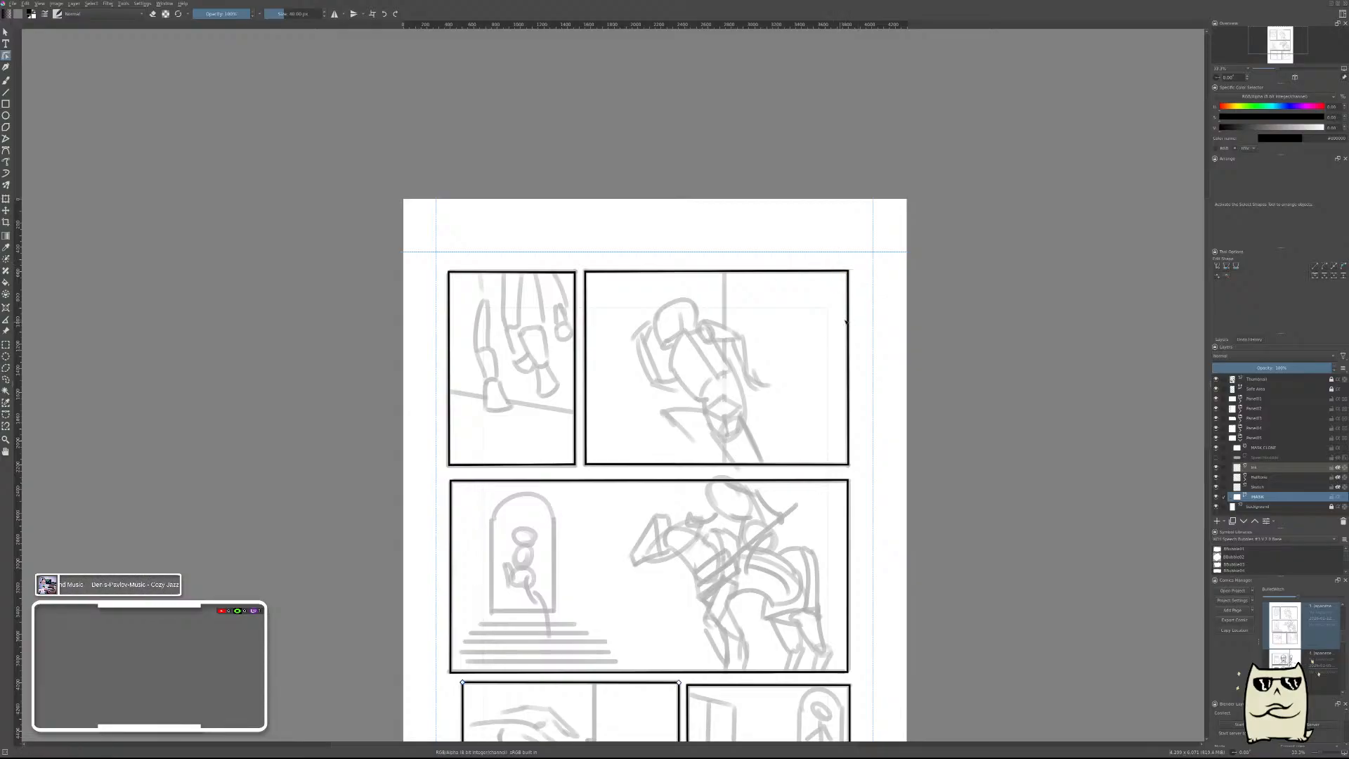
drag(817, 634, 904, 260)
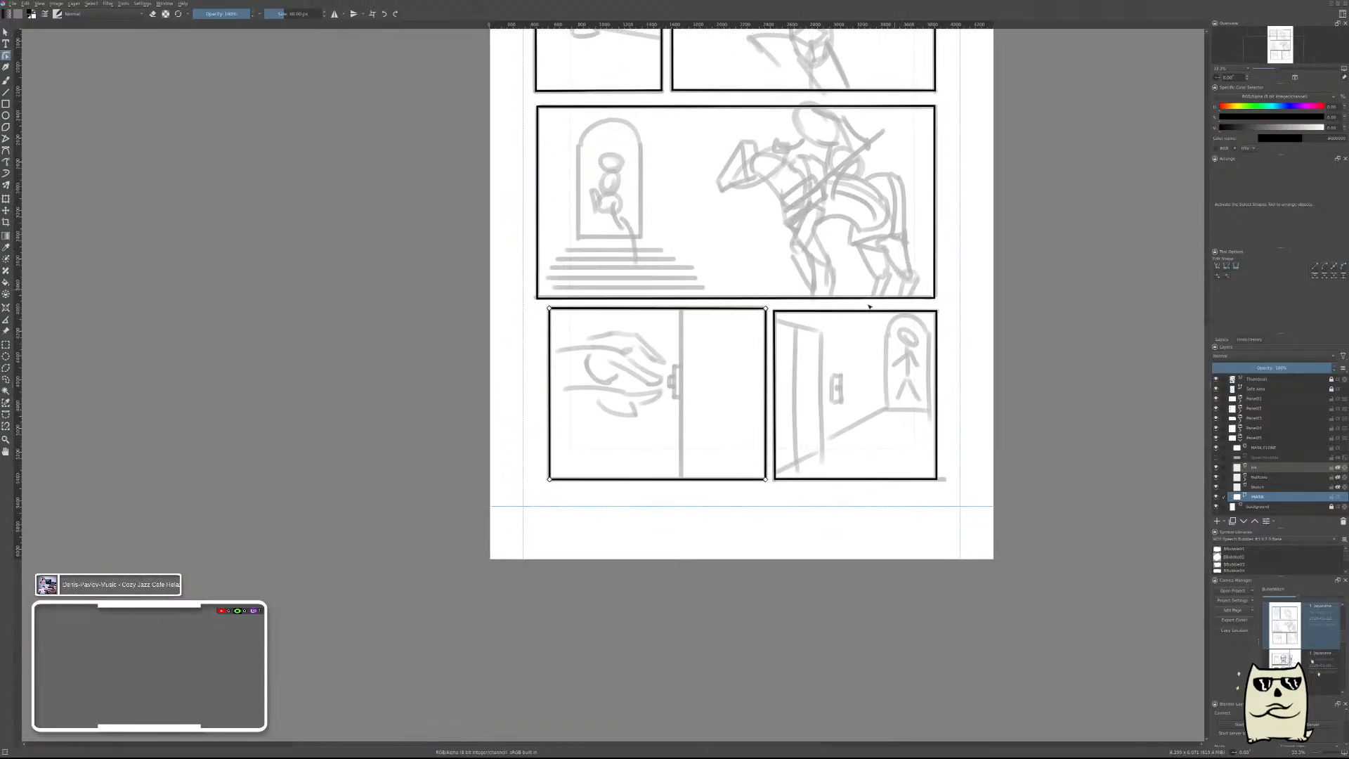
scroll(796, 262, up, 2)
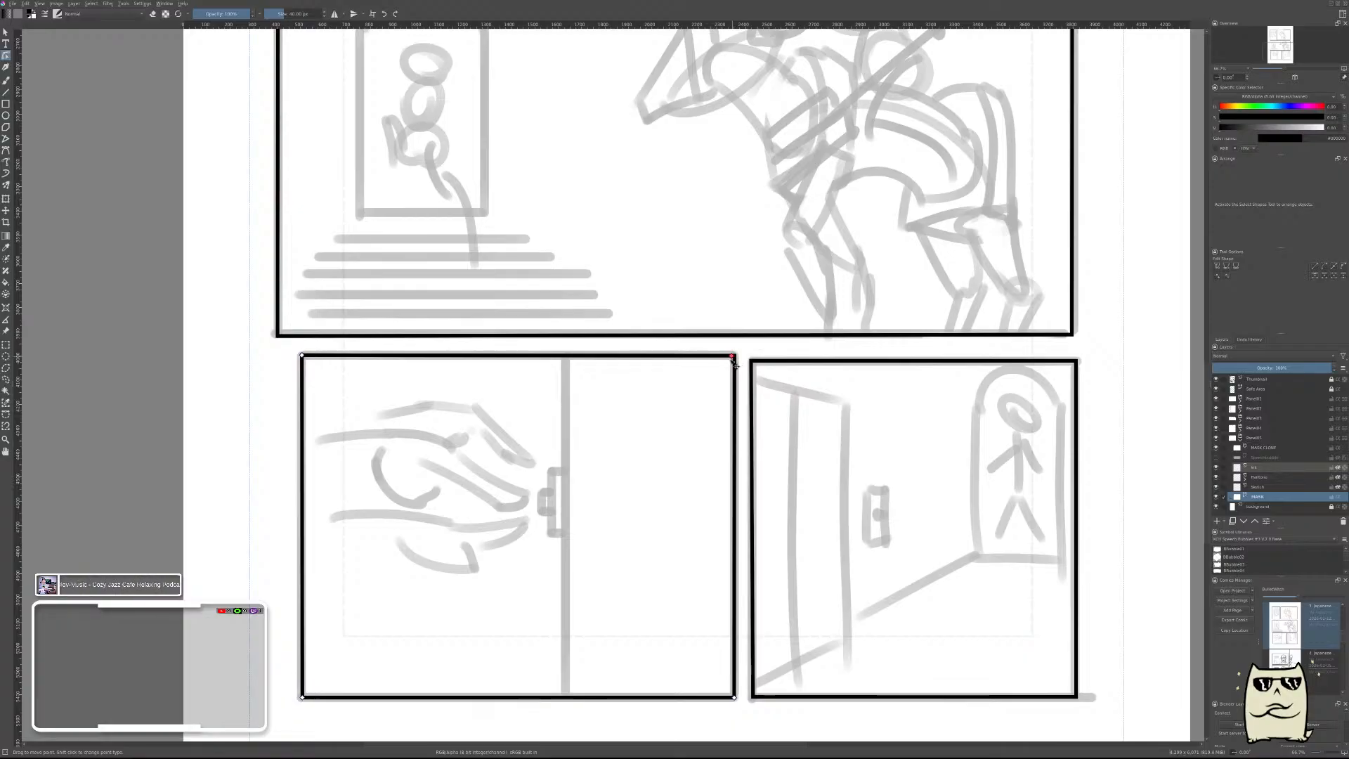
drag(734, 355, 732, 356)
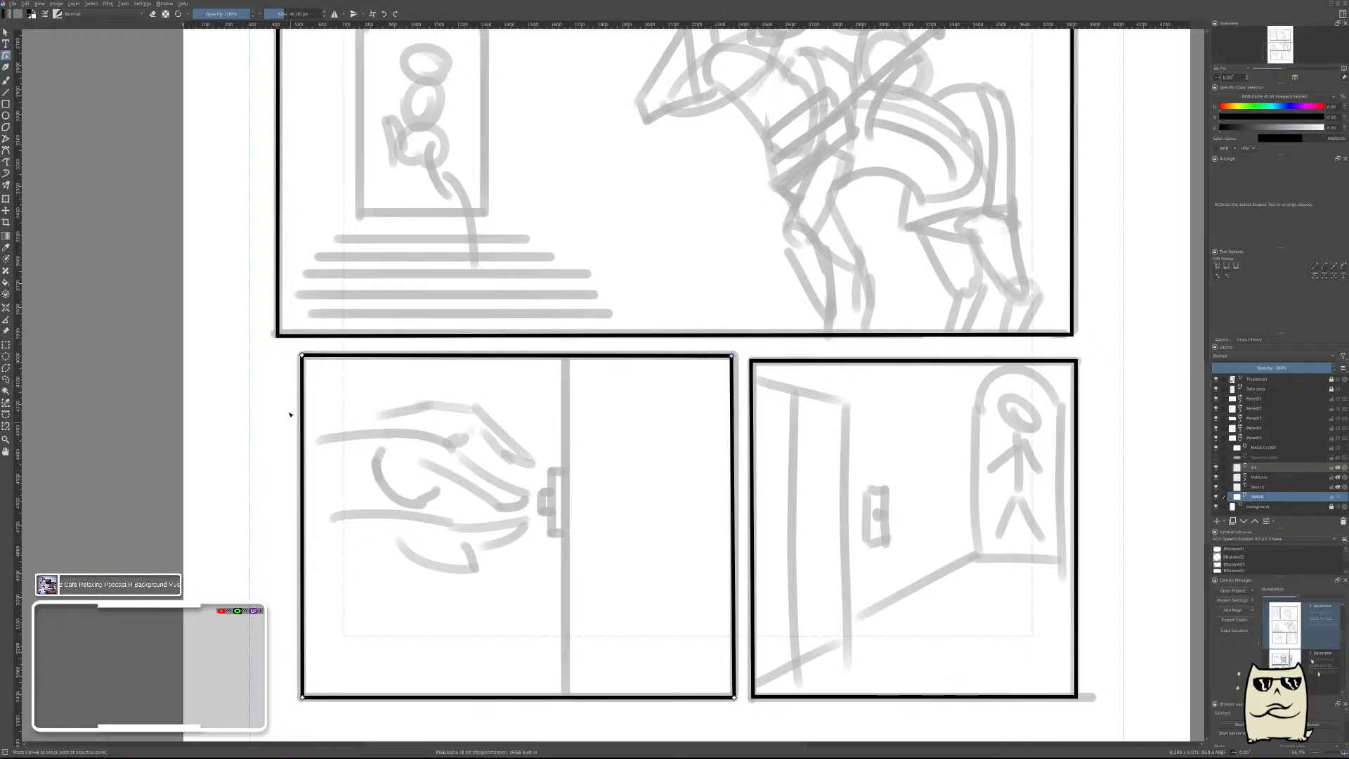
drag(302, 357, 304, 361)
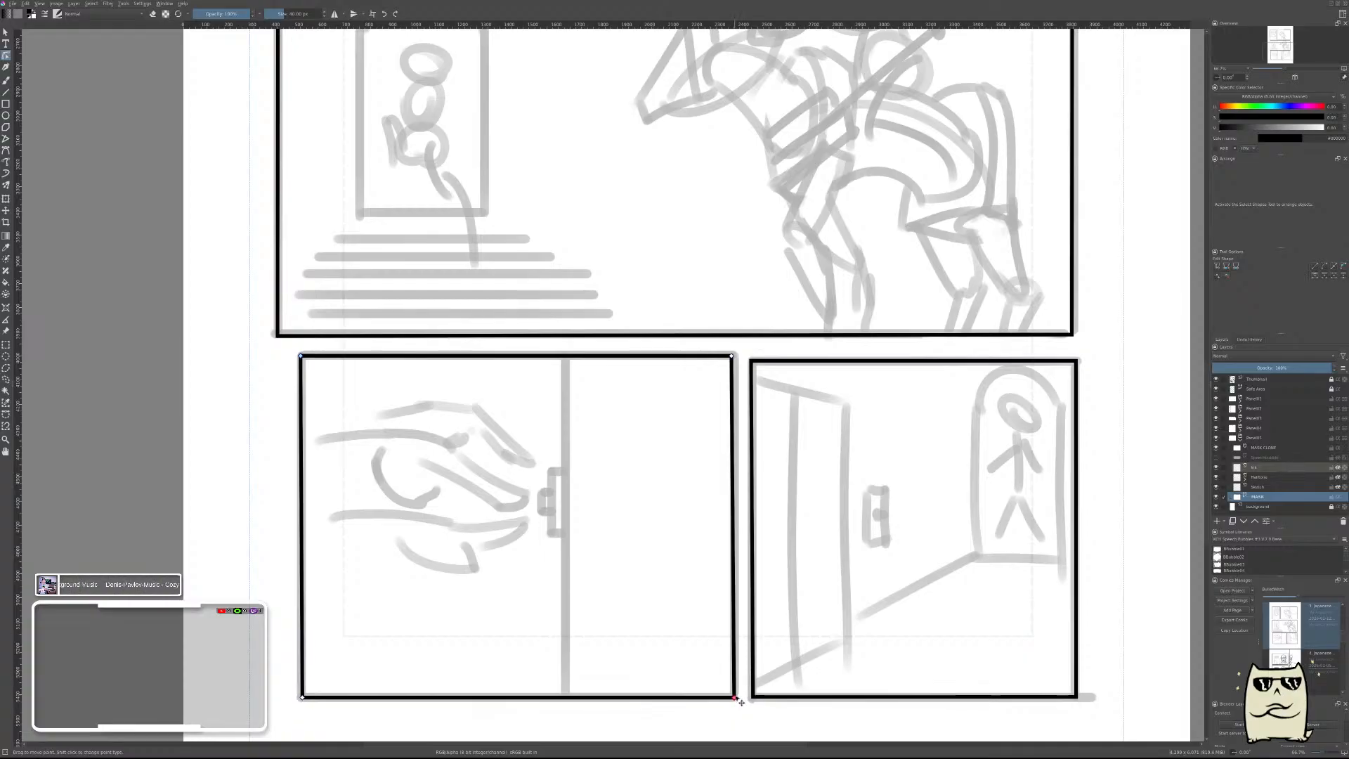
drag(735, 697, 735, 697)
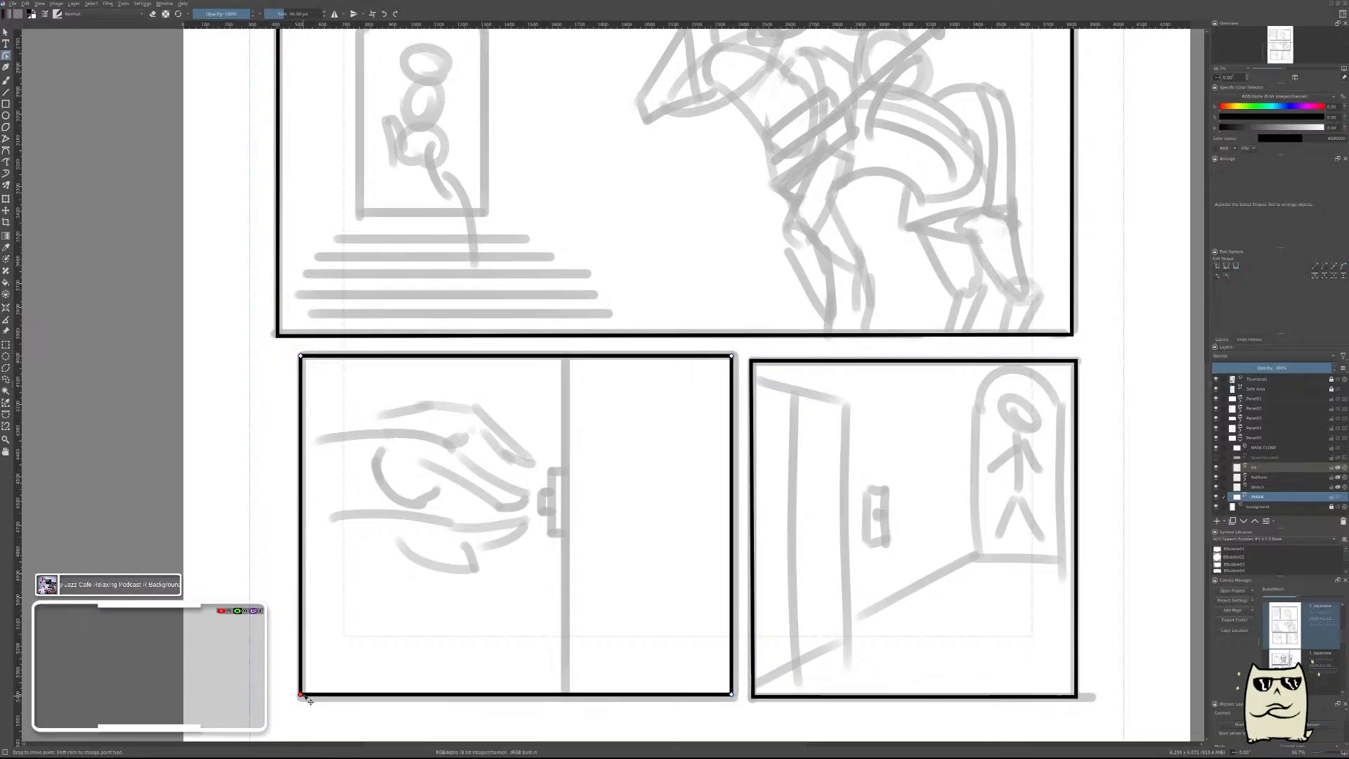
drag(303, 695, 305, 695)
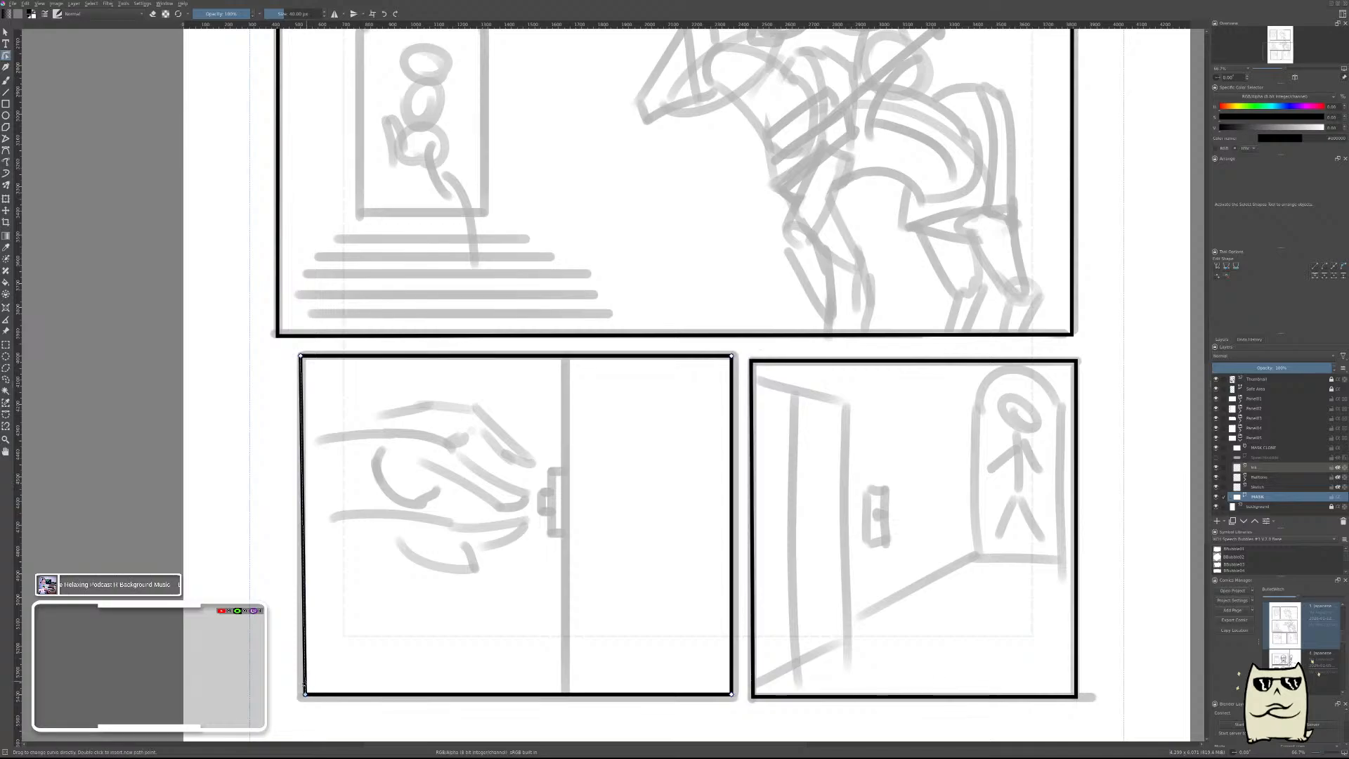
Straighten the fifth frame's left edge by nudging its lower left corner onto the thumbnail's border line.
scroll(304, 685, up, 4)
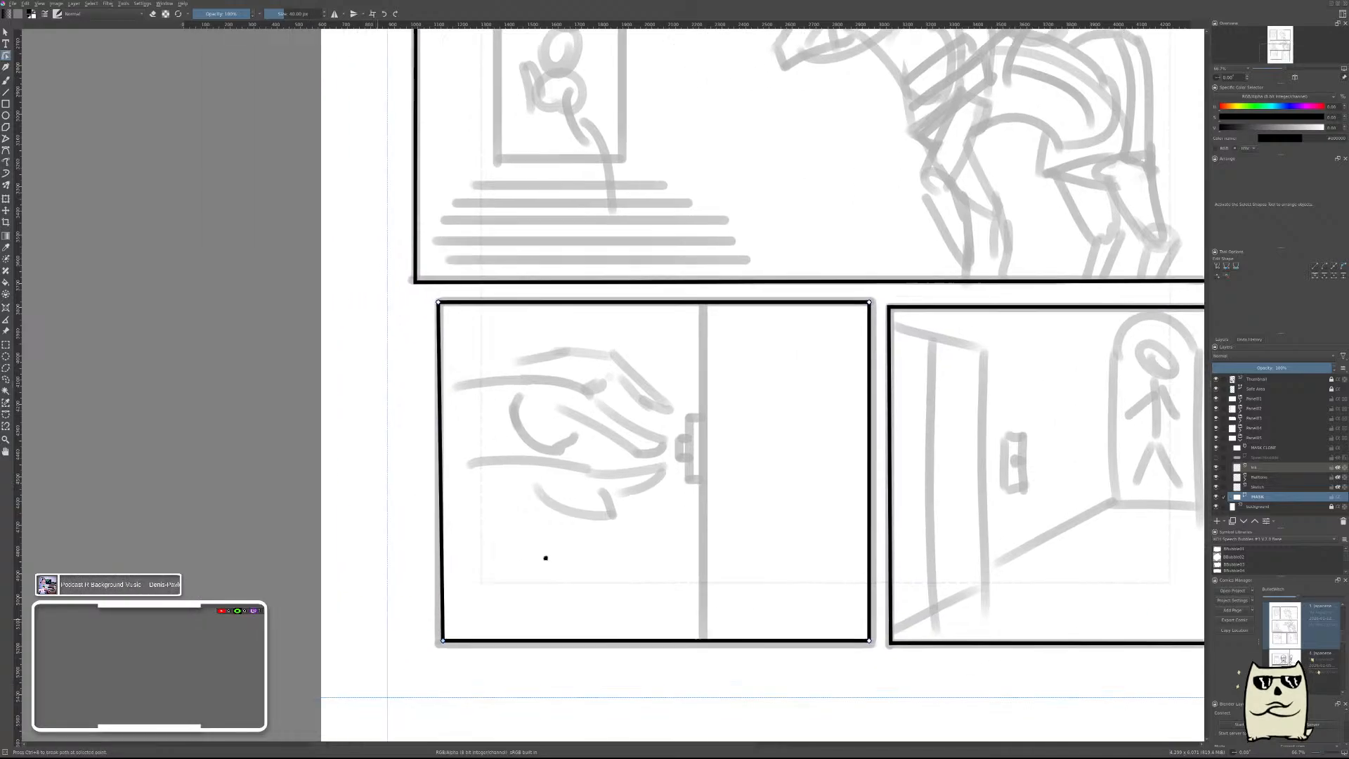
scroll(510, 455, down, 2)
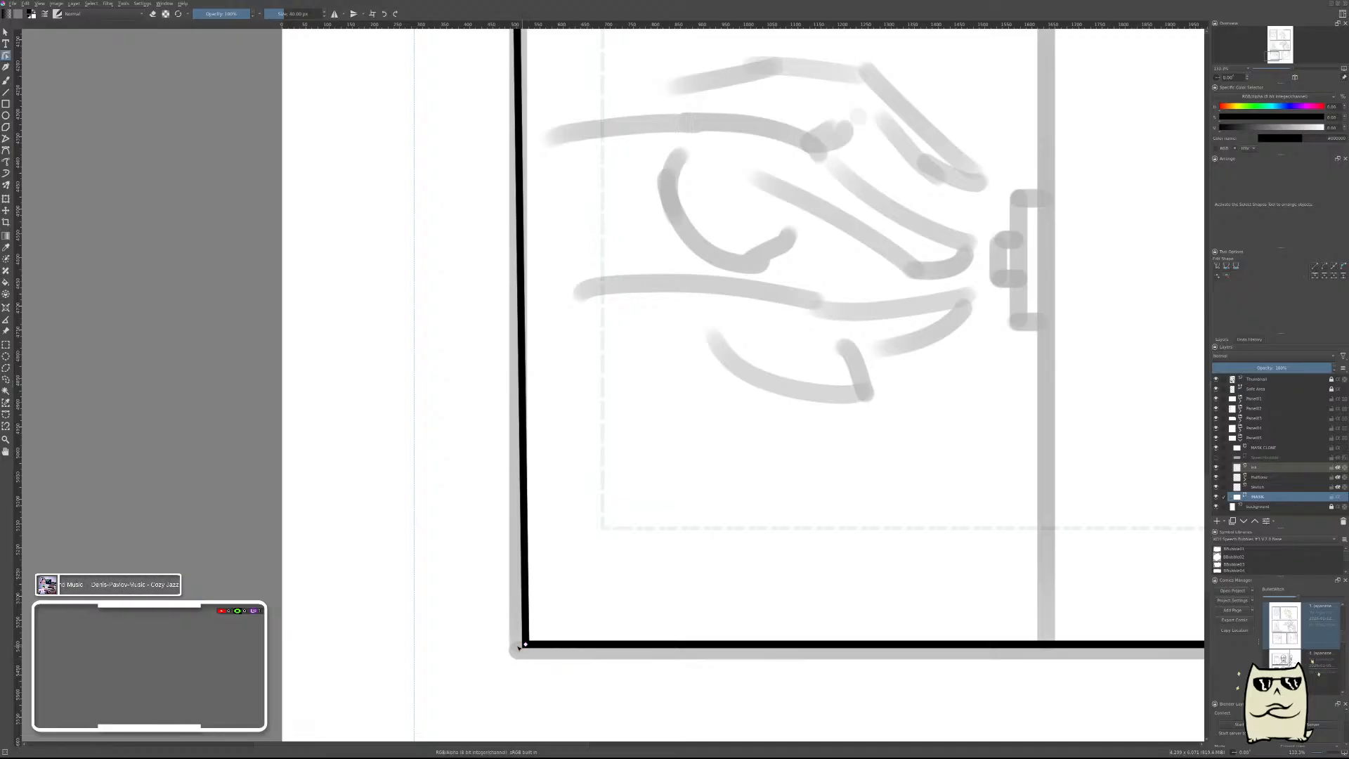
drag(525, 644, 518, 645)
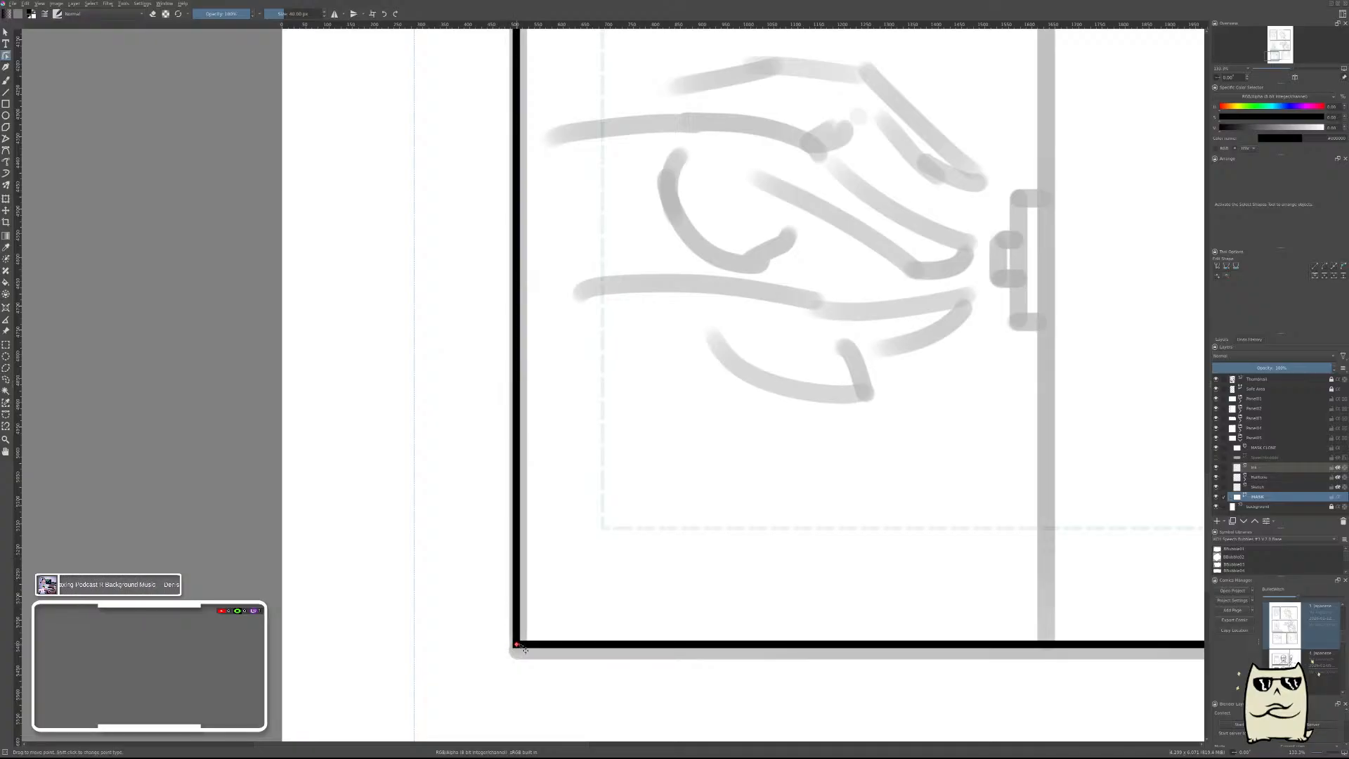
drag(525, 649, 531, 648)
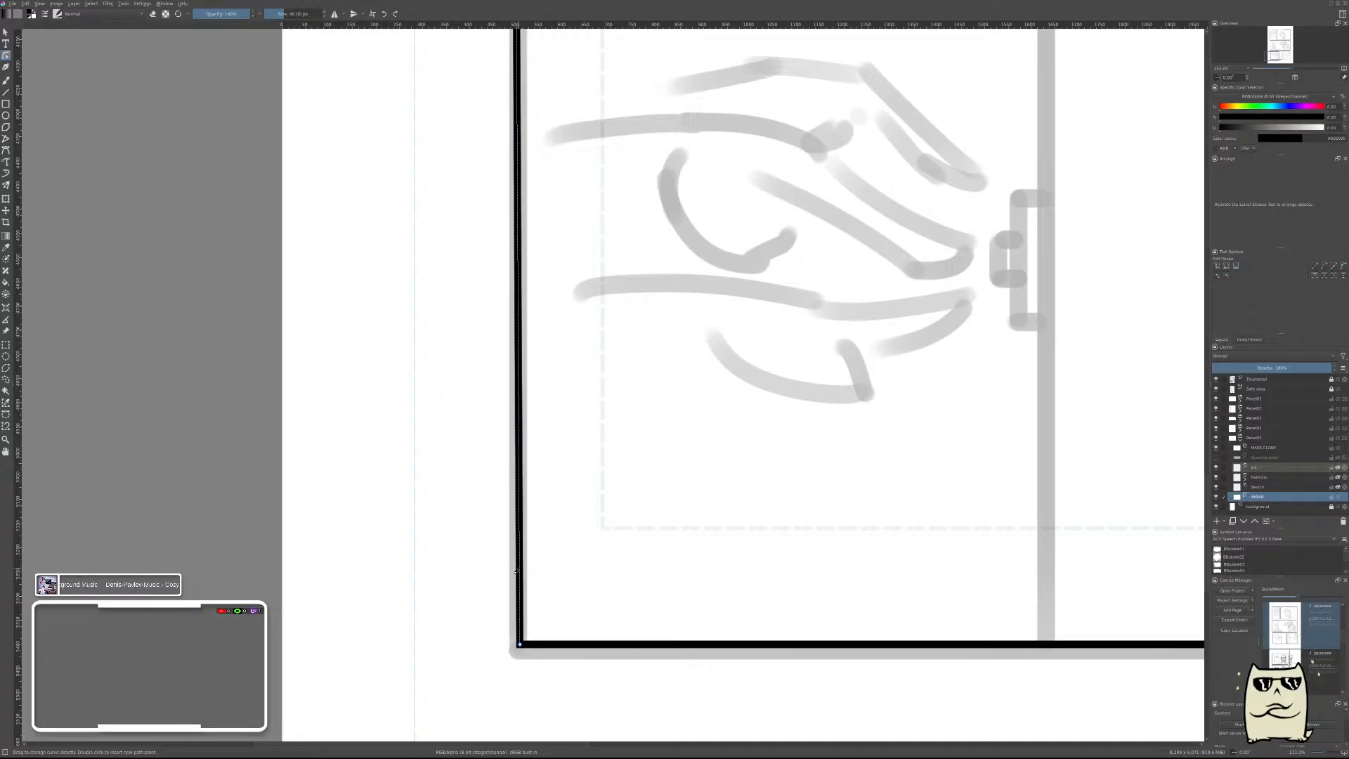
scroll(516, 573, down, 3)
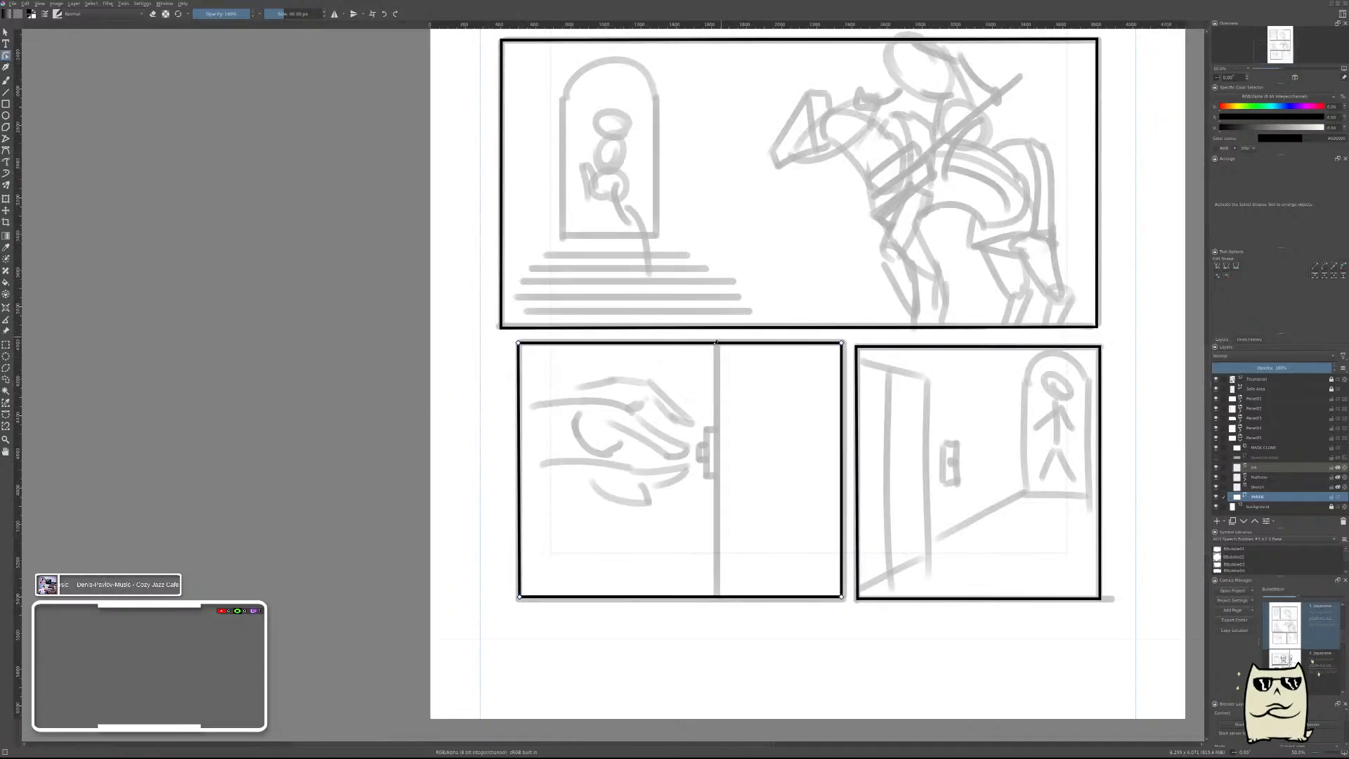
scroll(716, 343, up, 4)
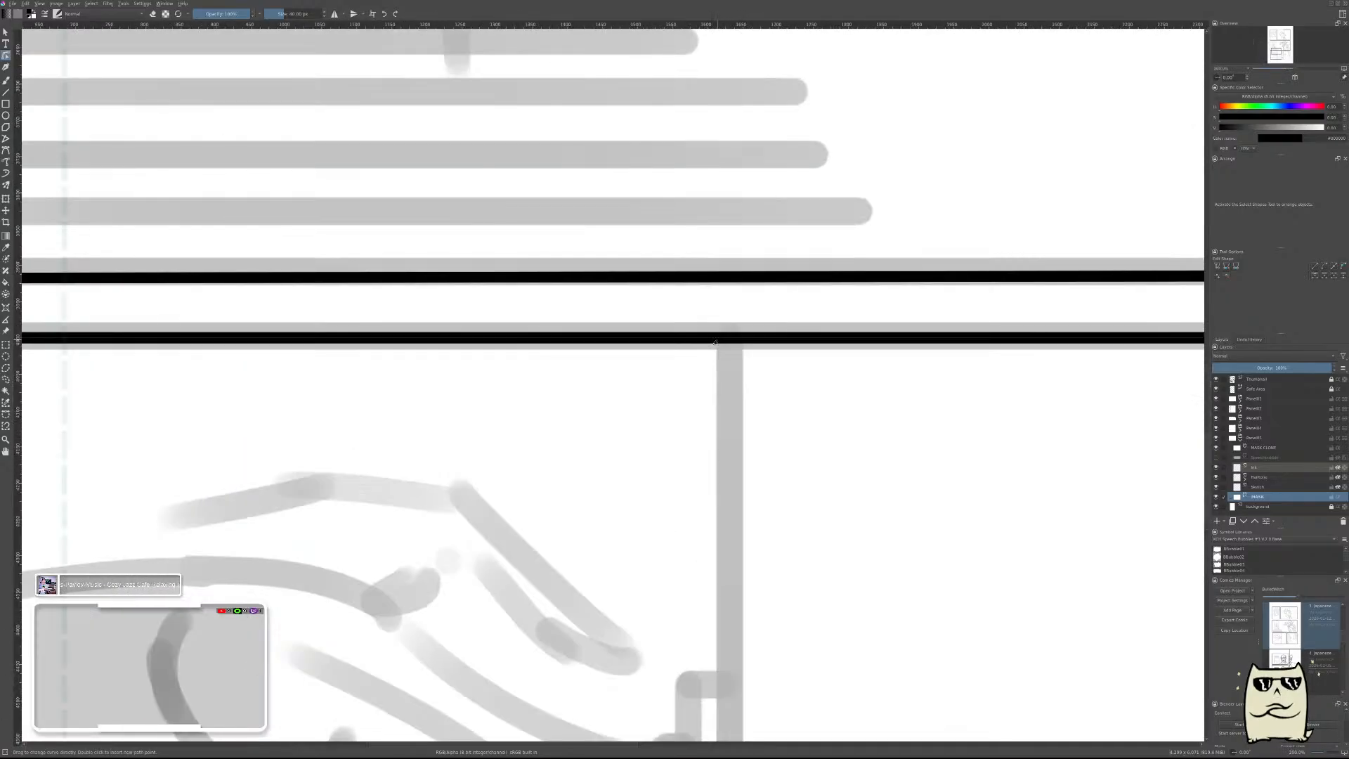
scroll(715, 343, down, 4)
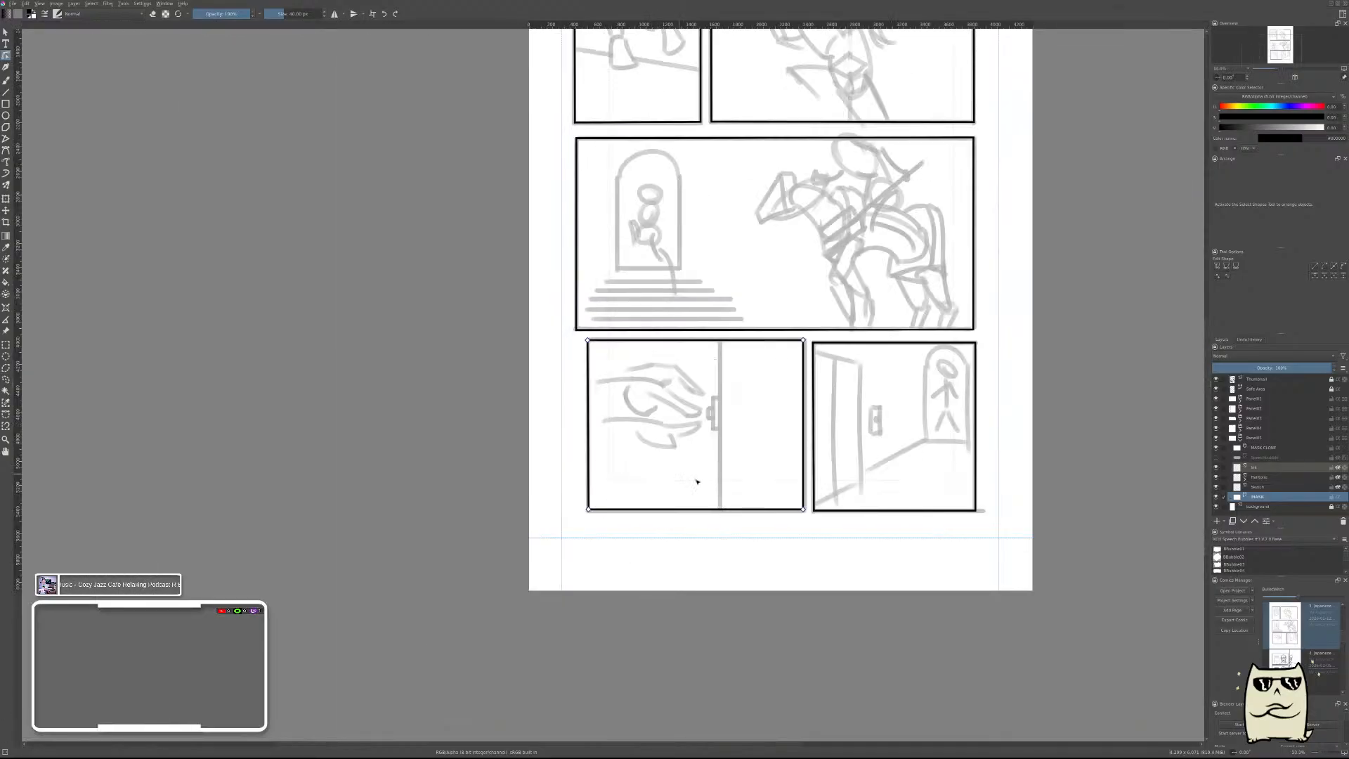
Try nudging the fifth frame's upper left corner slightly outward, then undo the change.
scroll(801, 451, up, 3)
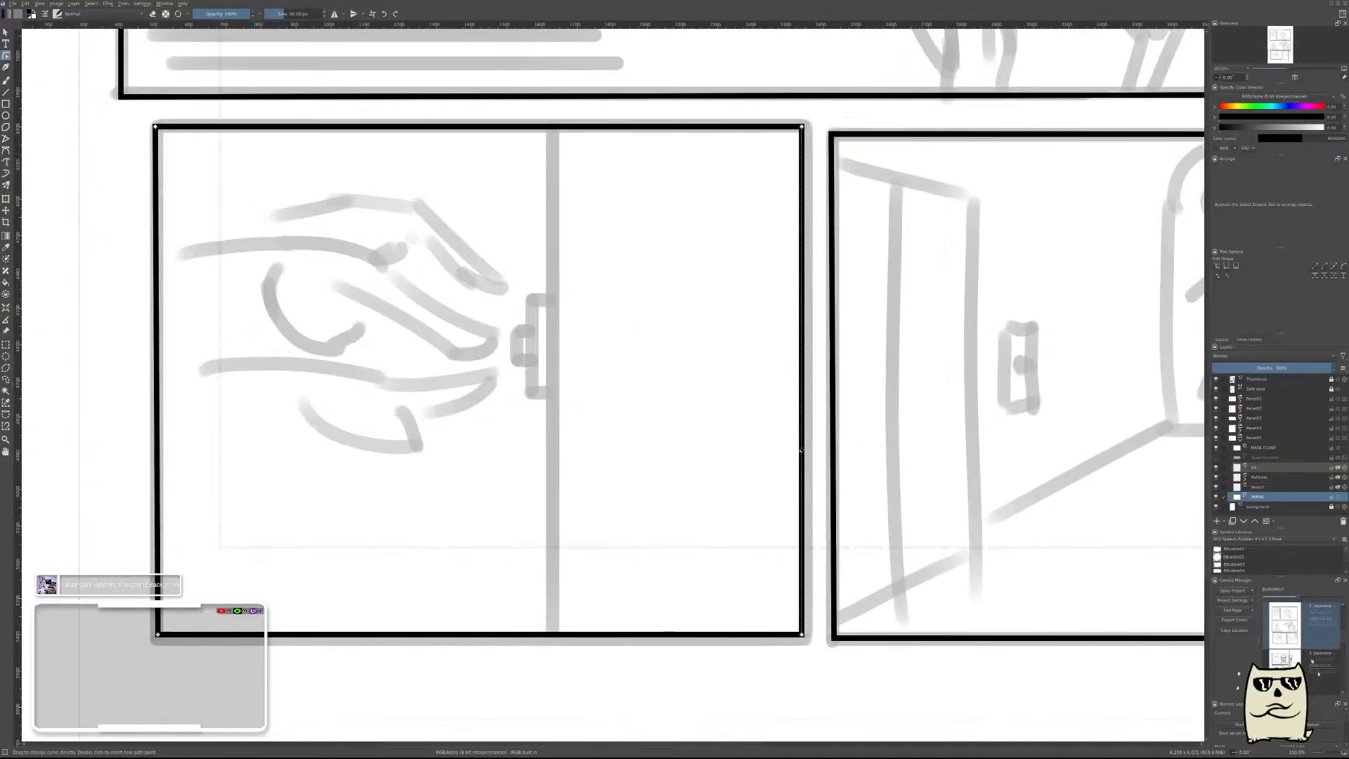
scroll(801, 451, down, 2)
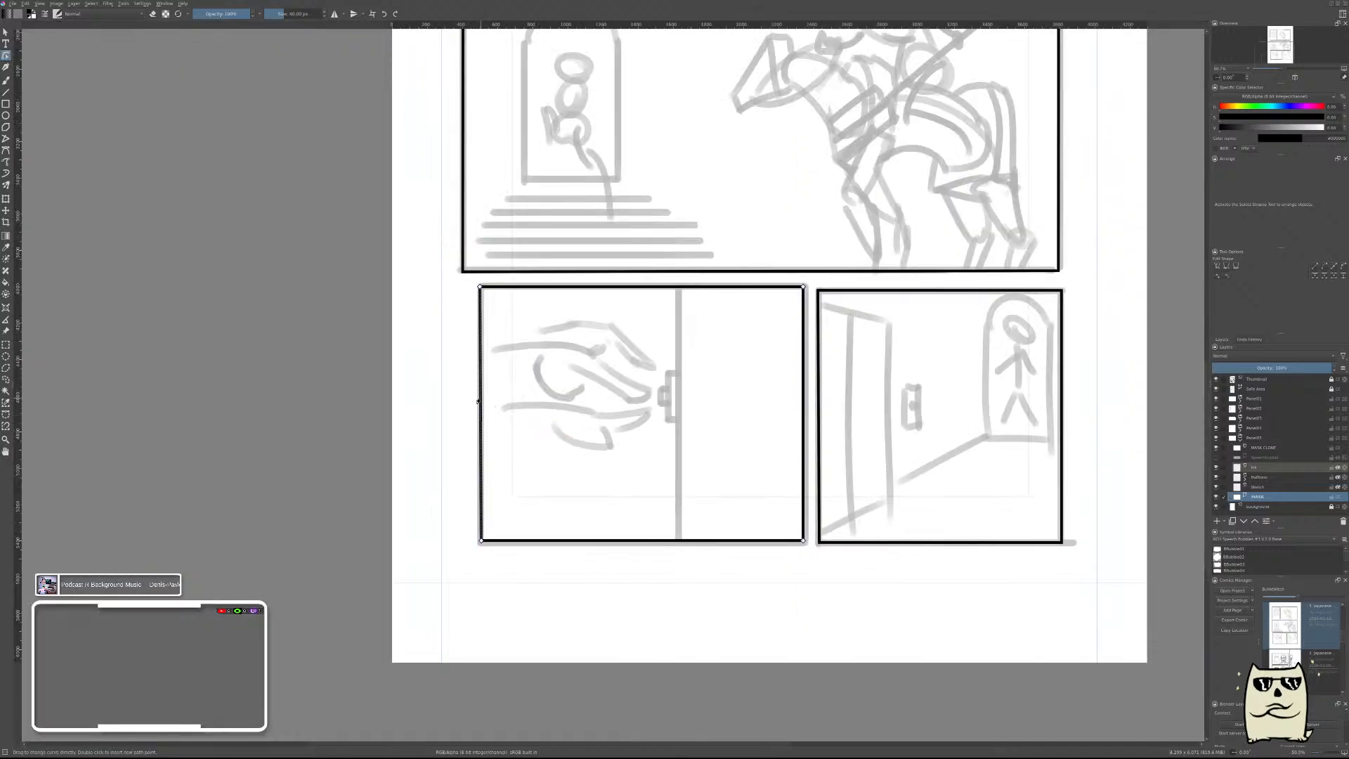
scroll(478, 402, up, 3)
scroll(478, 402, down, 1)
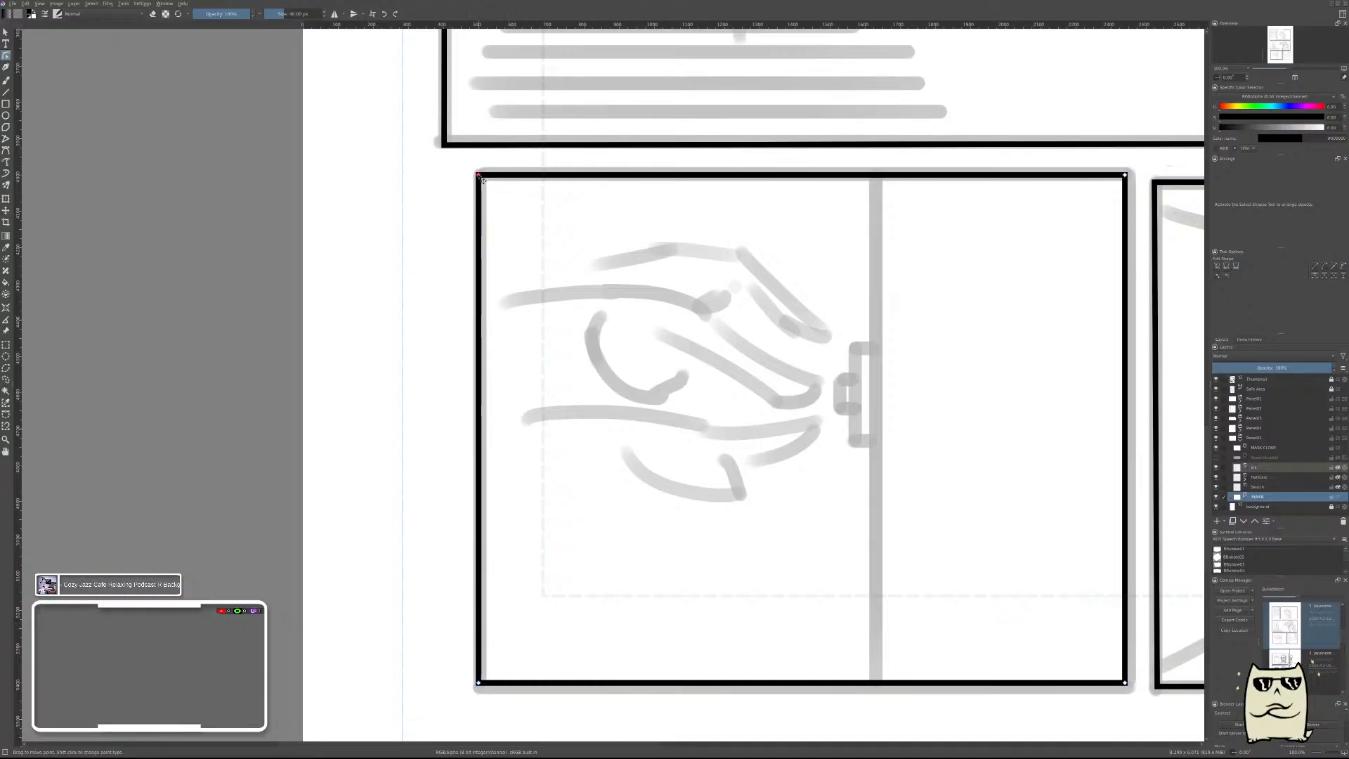
drag(486, 180, 482, 182)
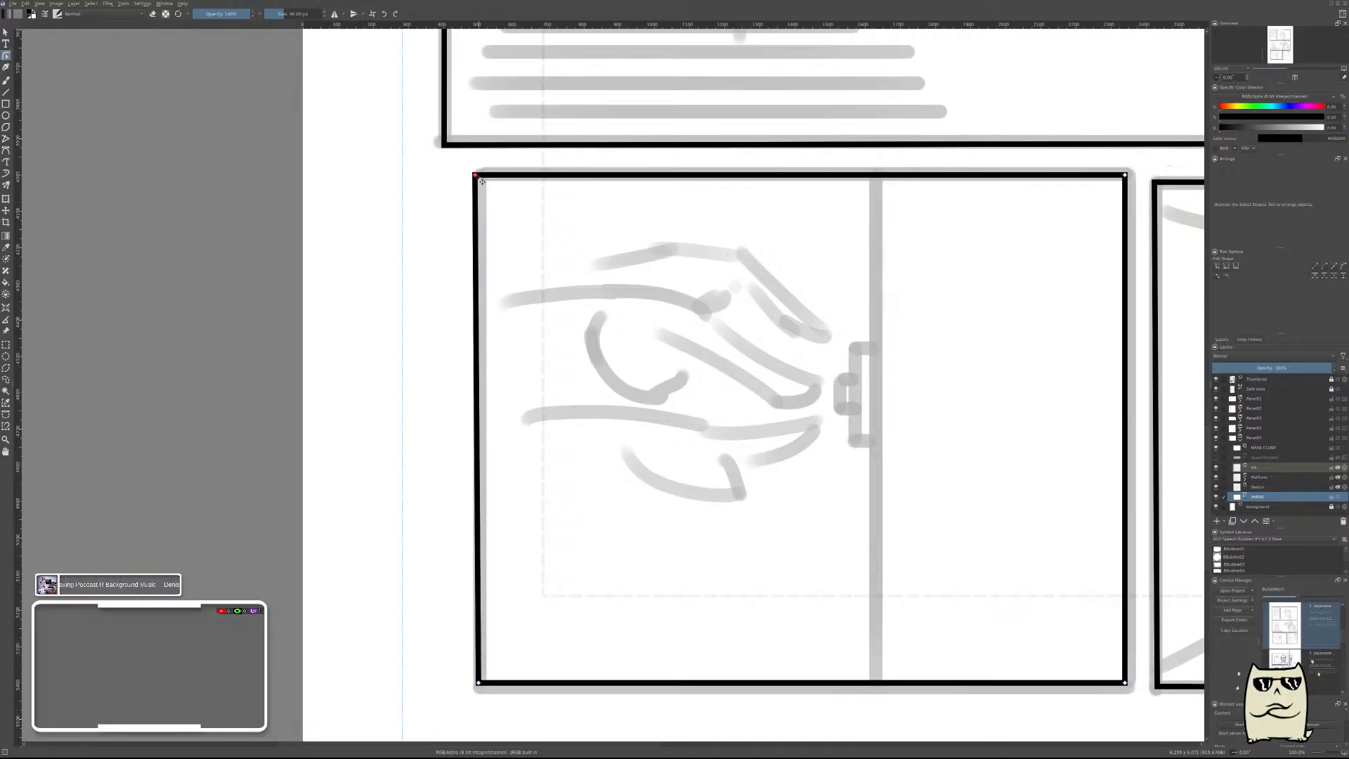
key(ctrl+z)
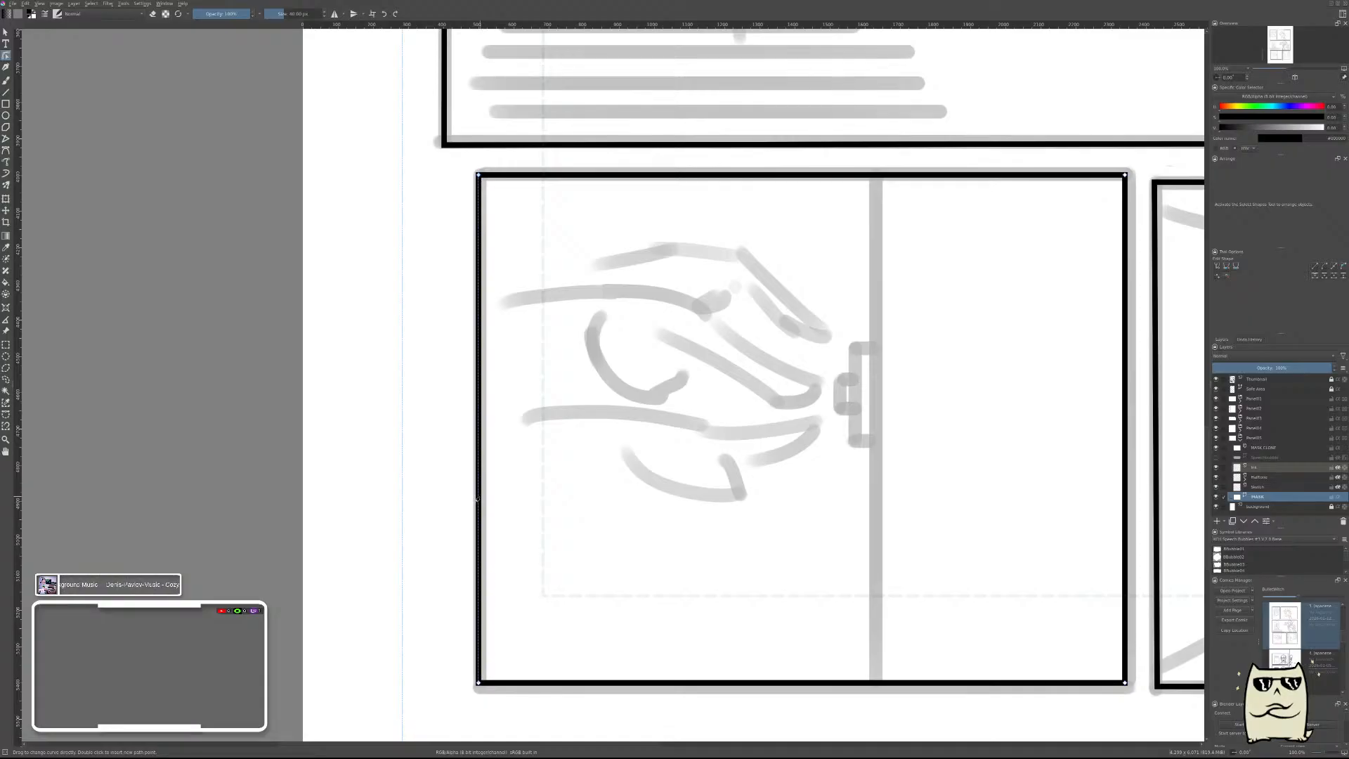
scroll(478, 498, up, 1)
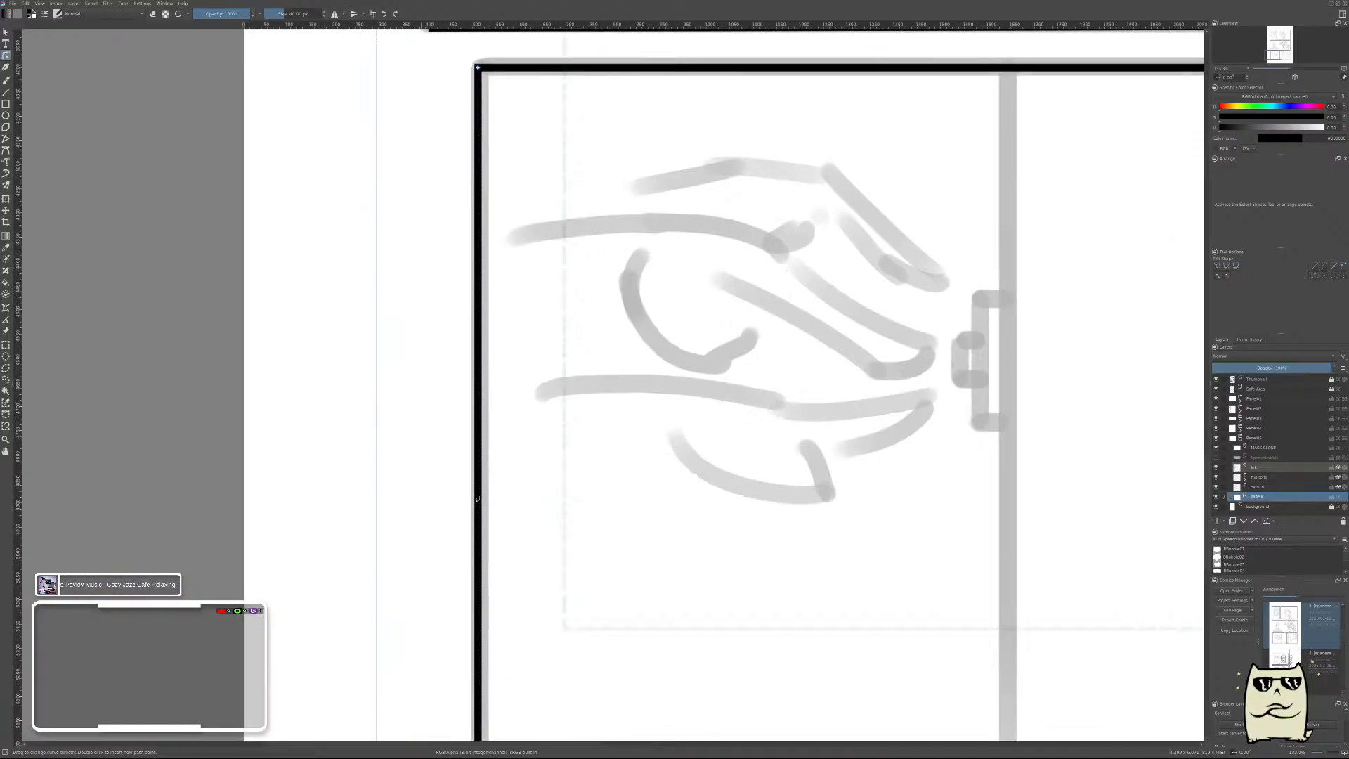
scroll(478, 499, down, 1)
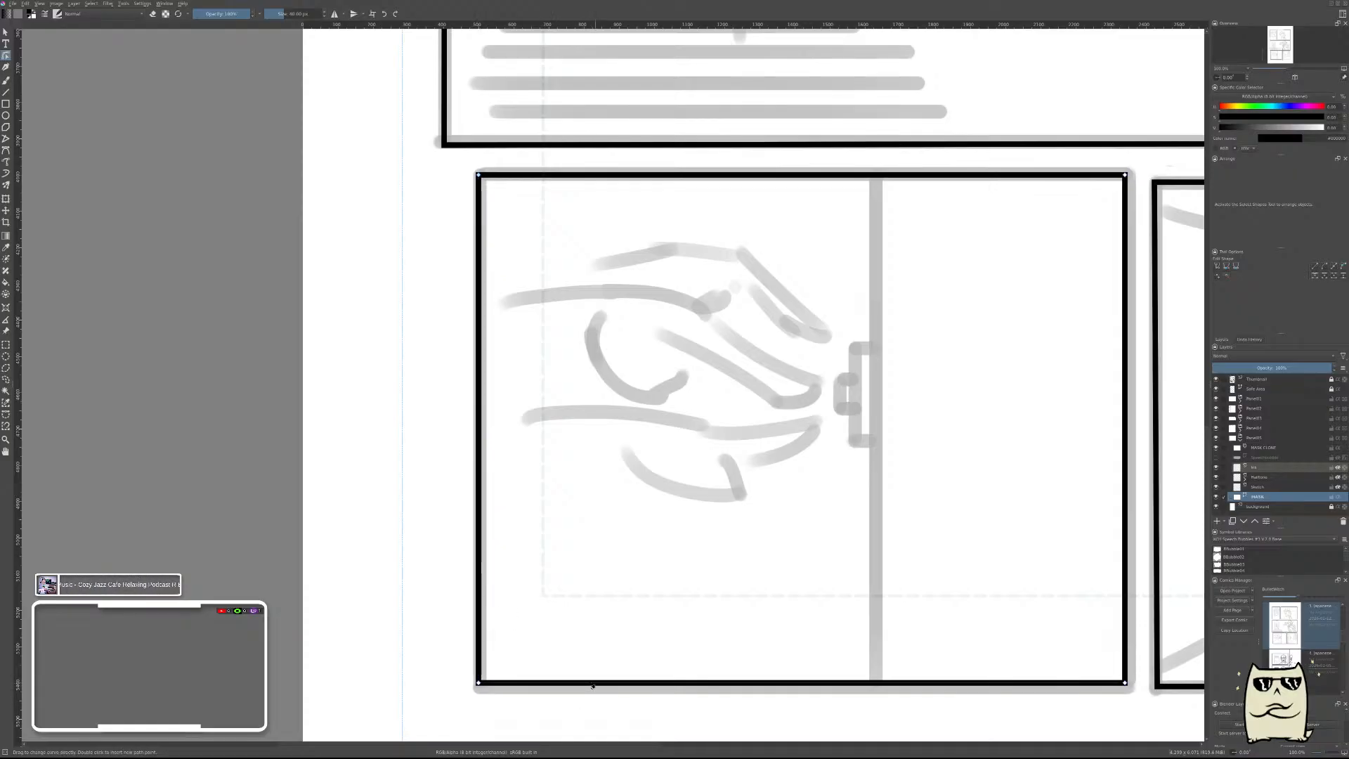
scroll(815, 527, down, 2)
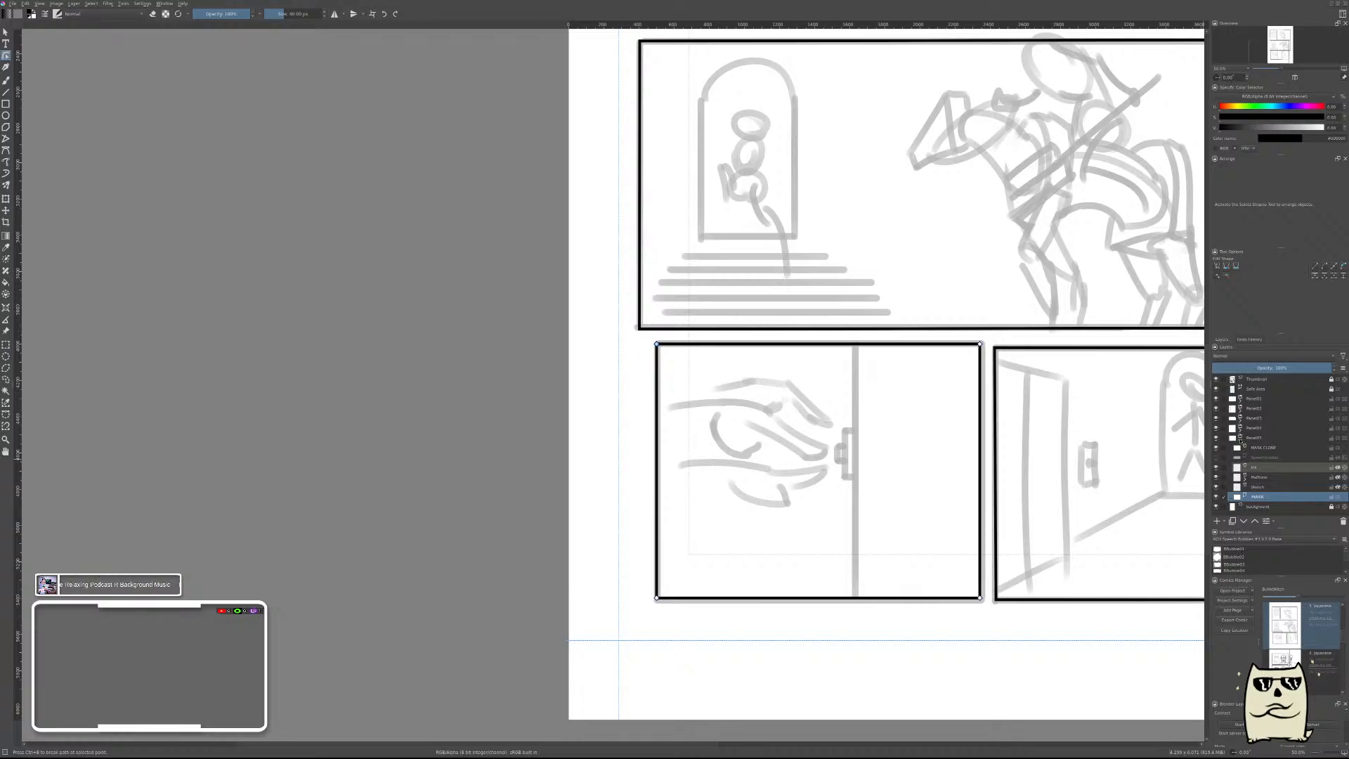
Select the open door panel's frame in the fourth panel group and level its two lower corners with the hand panel's lower edge.
click(1240, 439)
click(1240, 428)
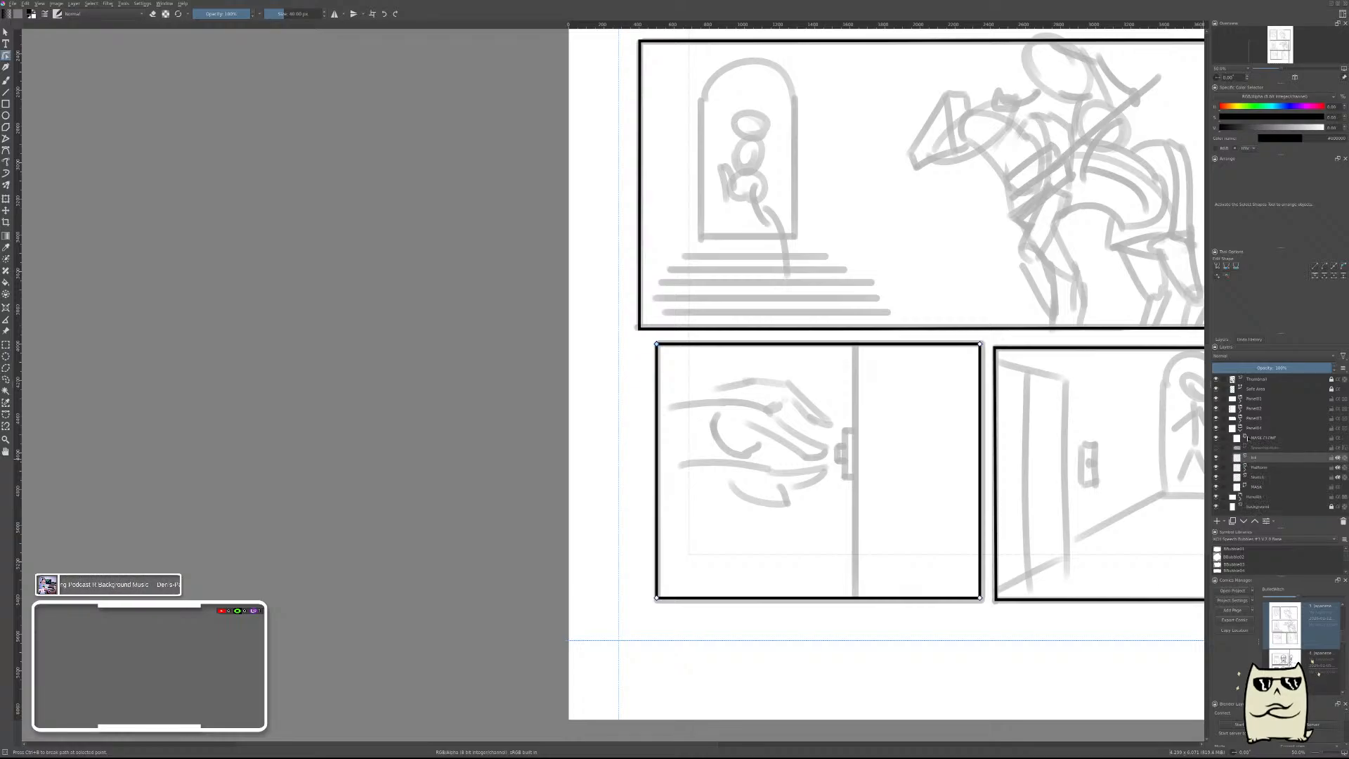
click(1256, 487)
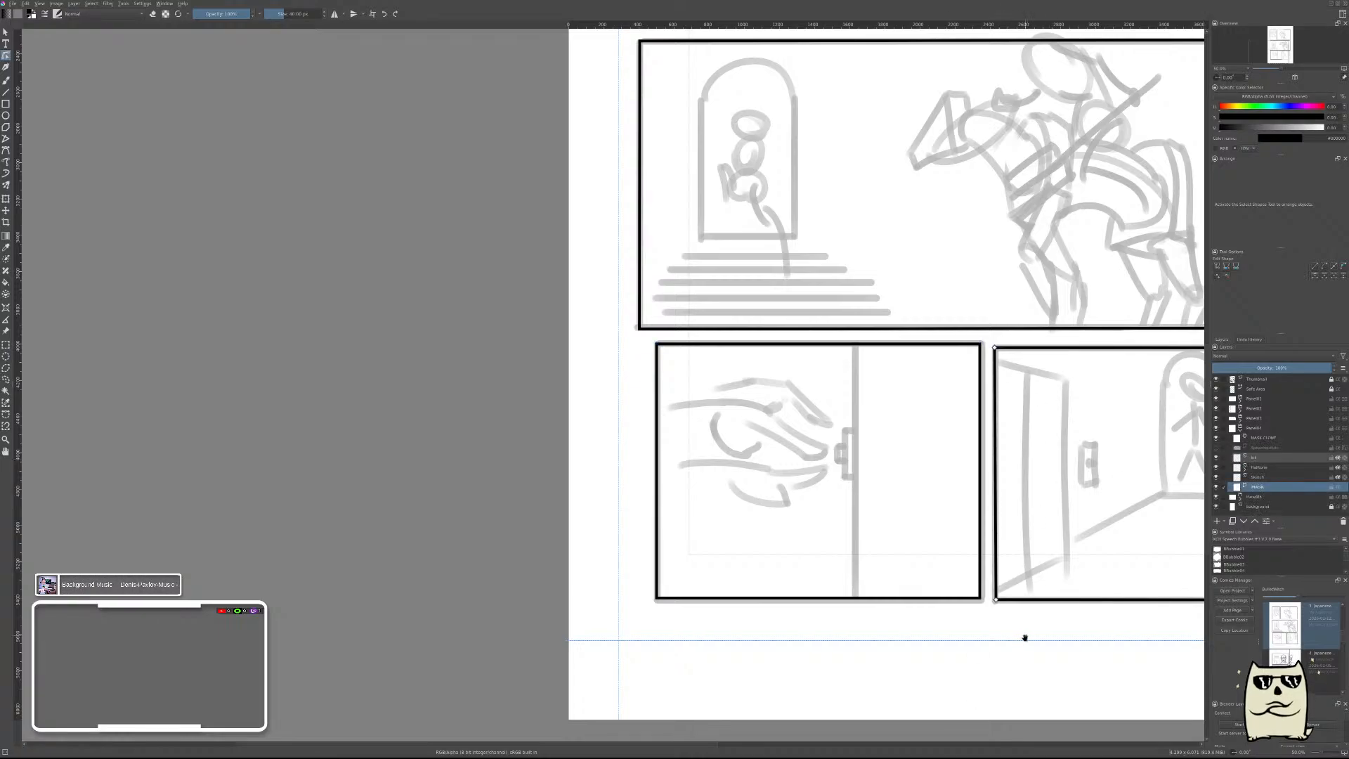
drag(1025, 637, 759, 600)
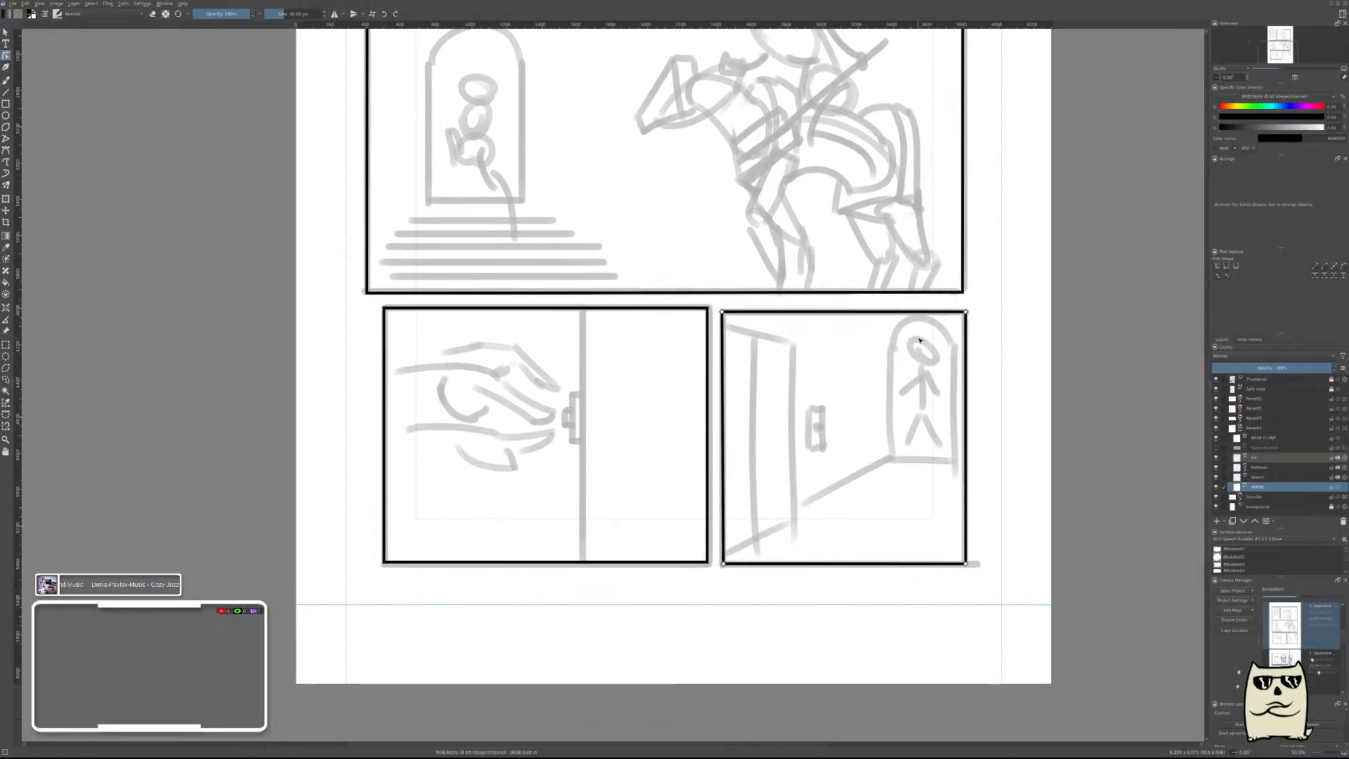
scroll(919, 340, up, 2)
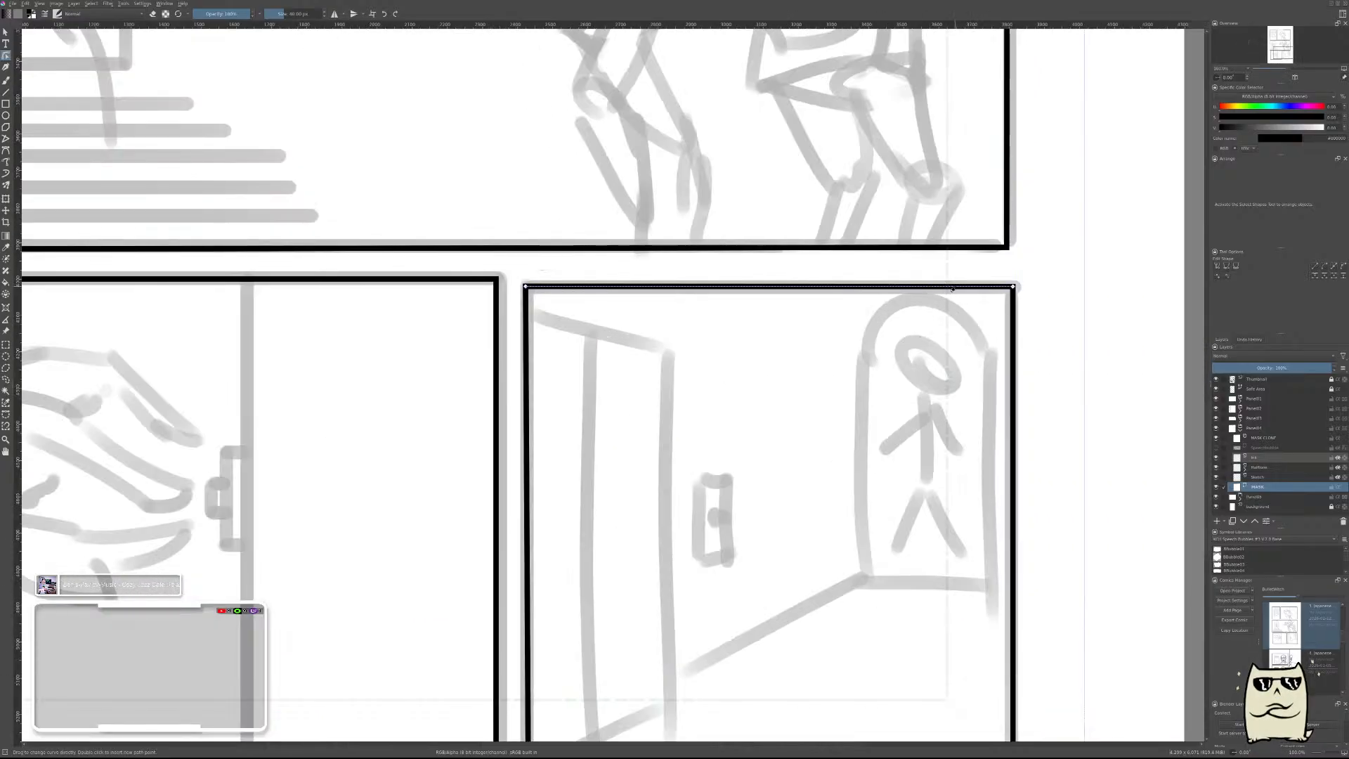
drag(728, 512, 815, 334)
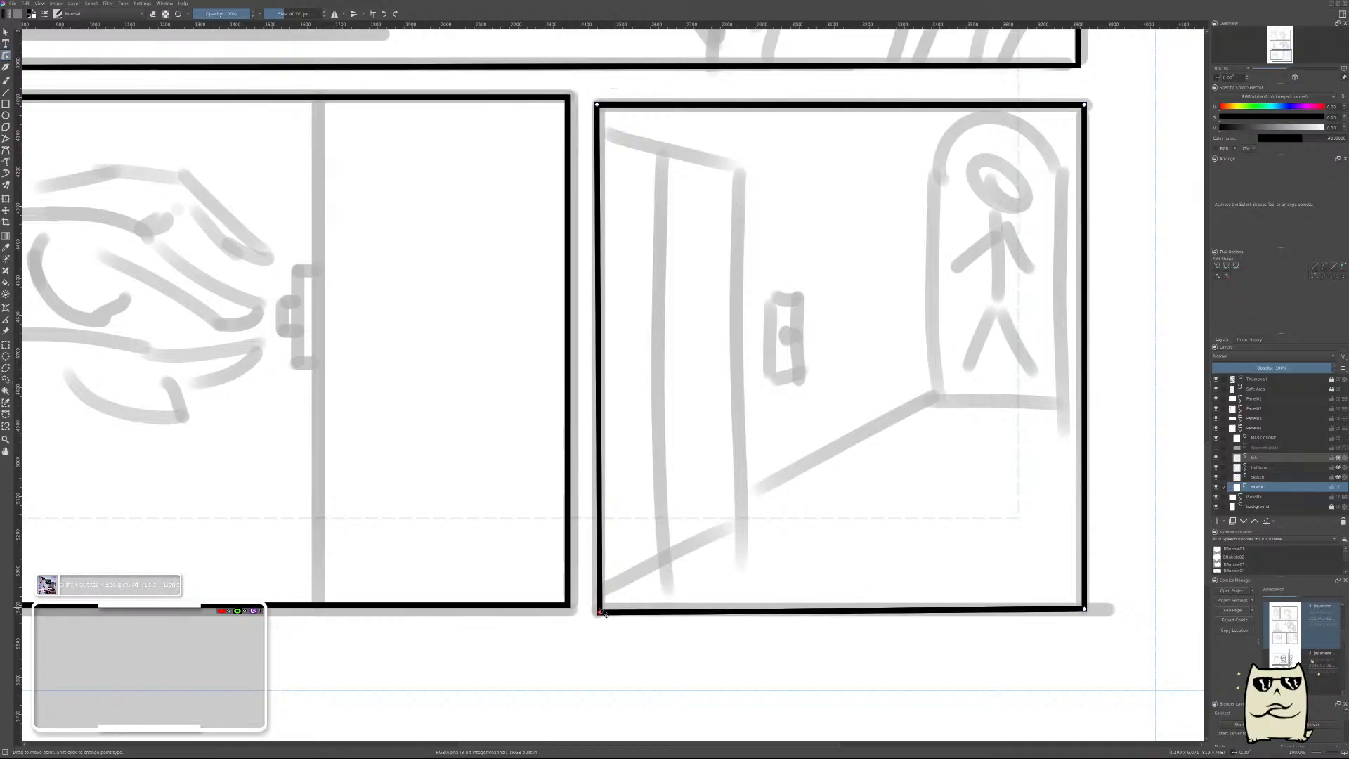
drag(605, 614, 605, 608)
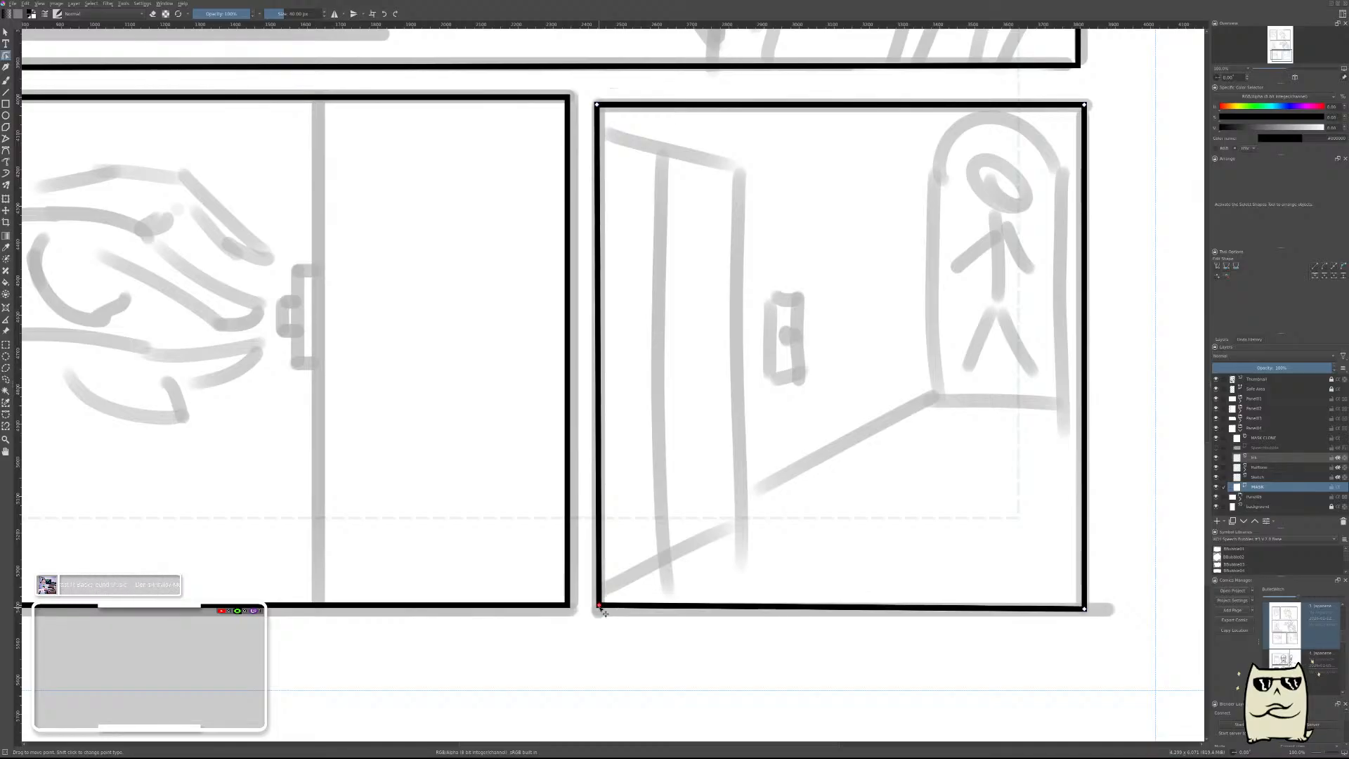
drag(1091, 618, 1088, 611)
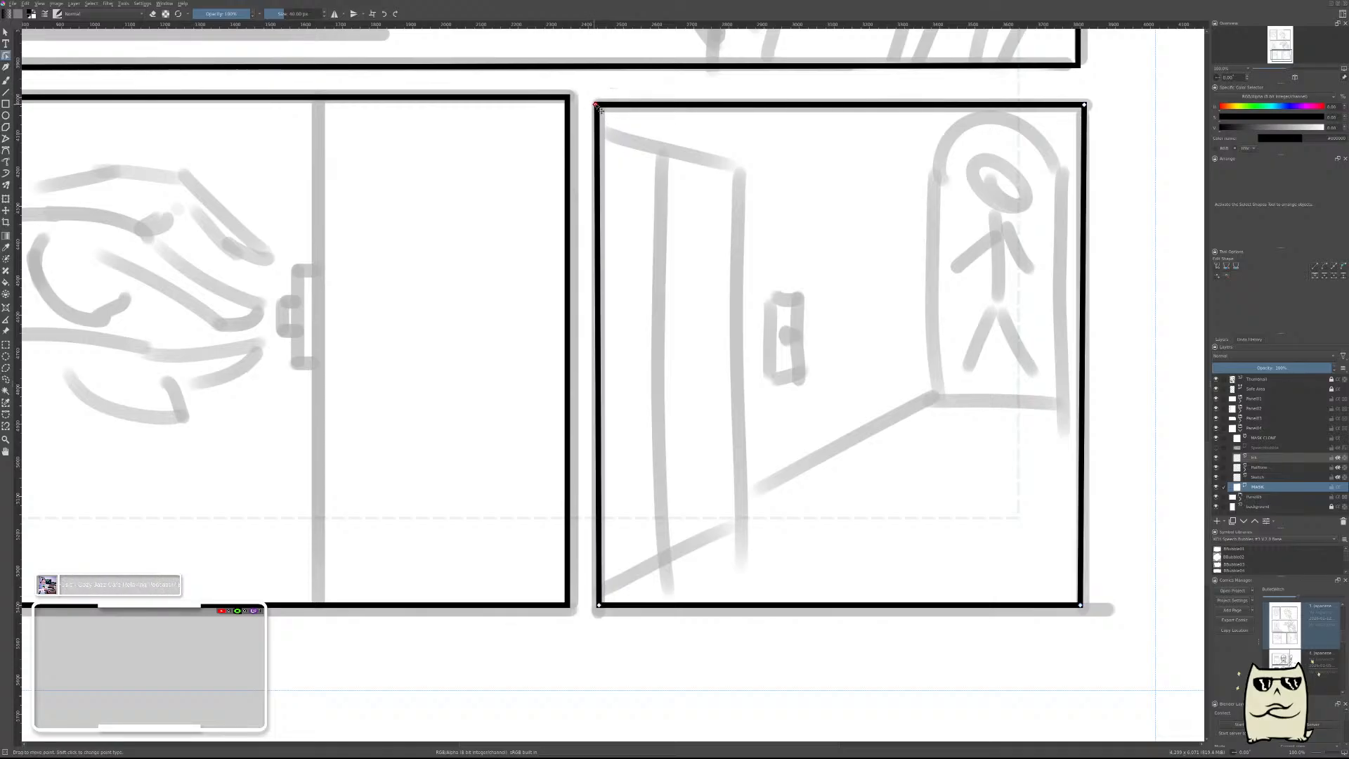
Raise the open door frame's two upper corners to the hand panel's upper edge and straighten its right side.
drag(596, 105, 595, 97)
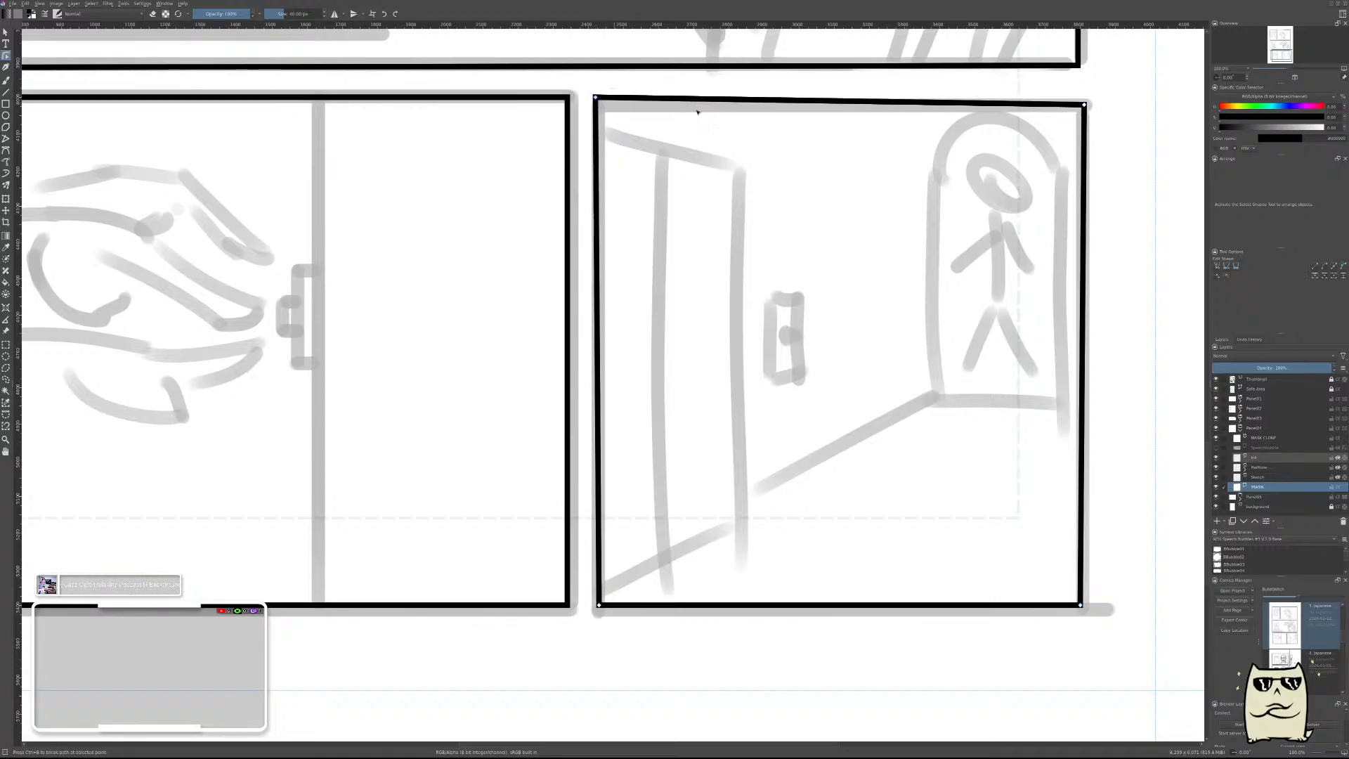
drag(1085, 104, 1084, 97)
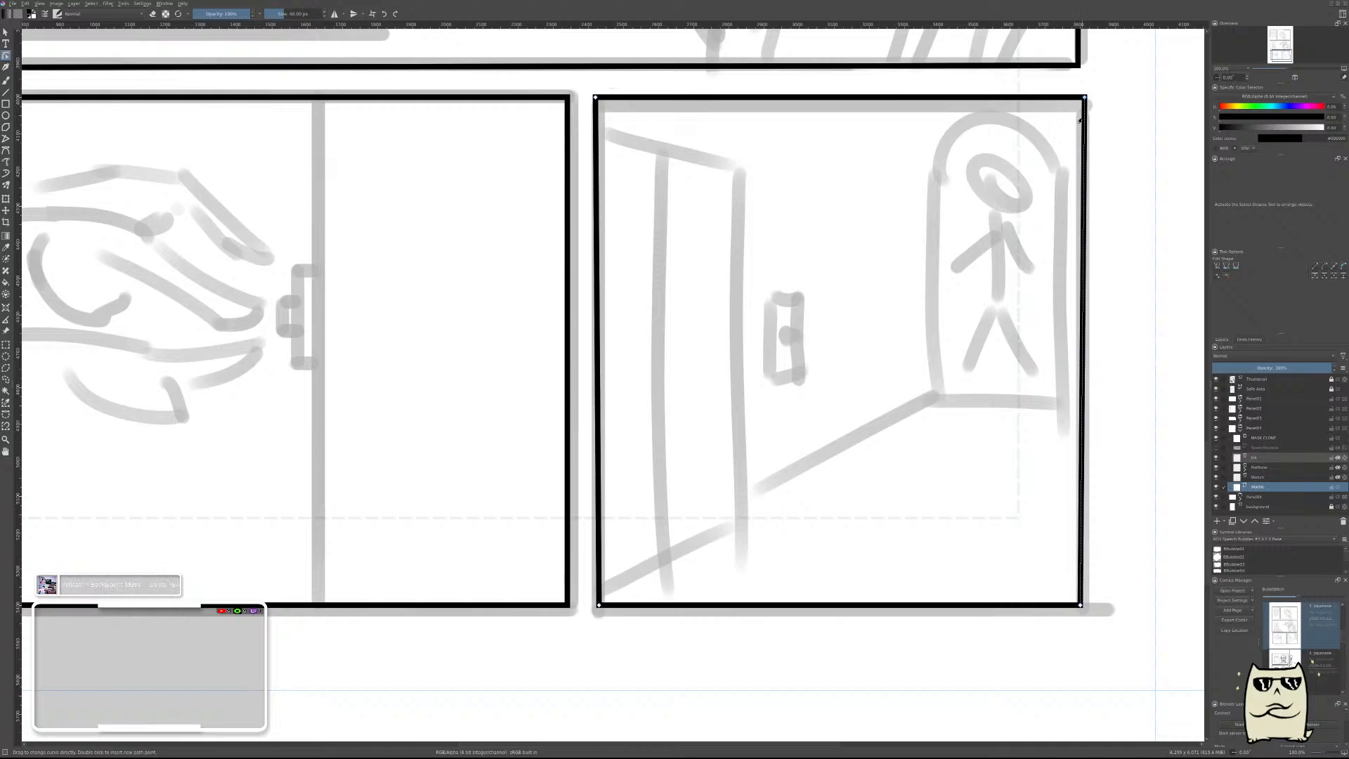
drag(1087, 98, 1083, 99)
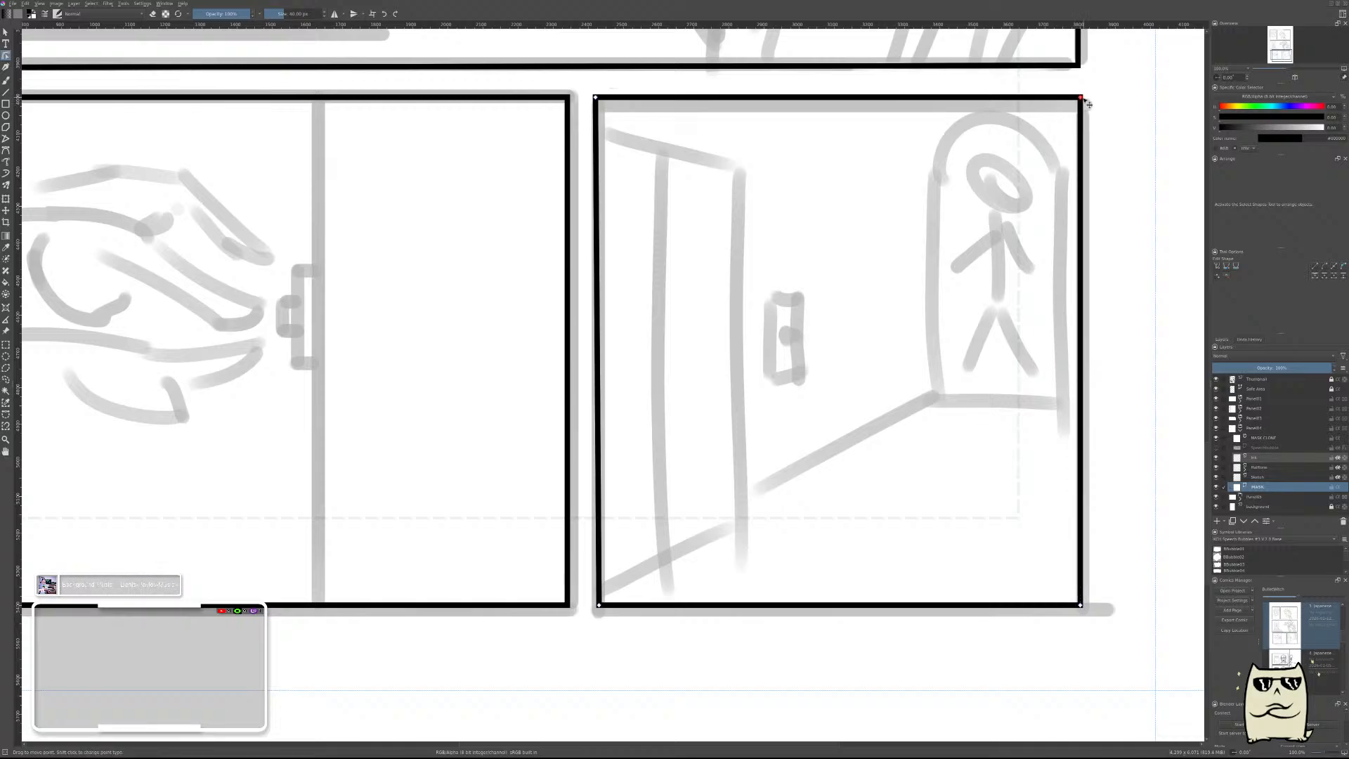
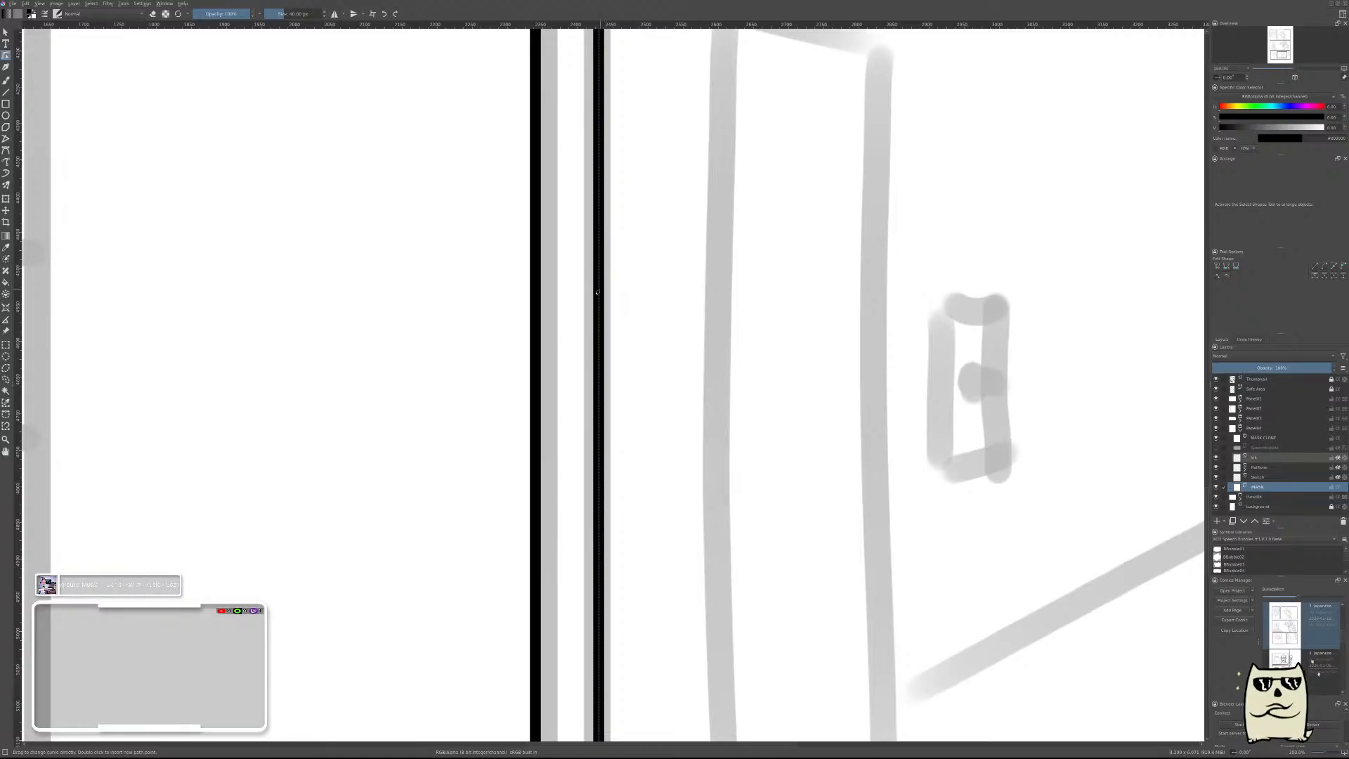
Close the fourth panel group and select the wide horse rider panel's frame in the third panel group.
scroll(597, 292, up, 4)
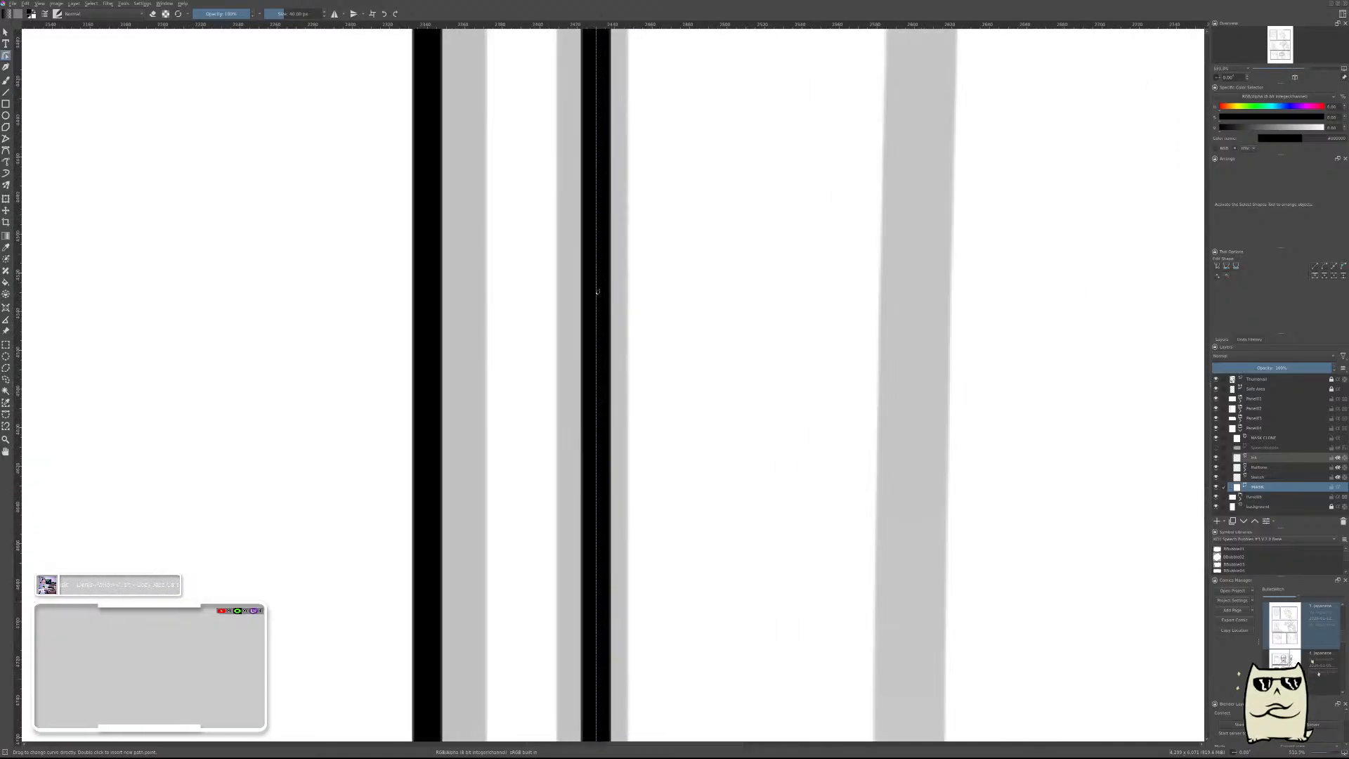
scroll(597, 291, down, 7)
scroll(597, 291, up, 3)
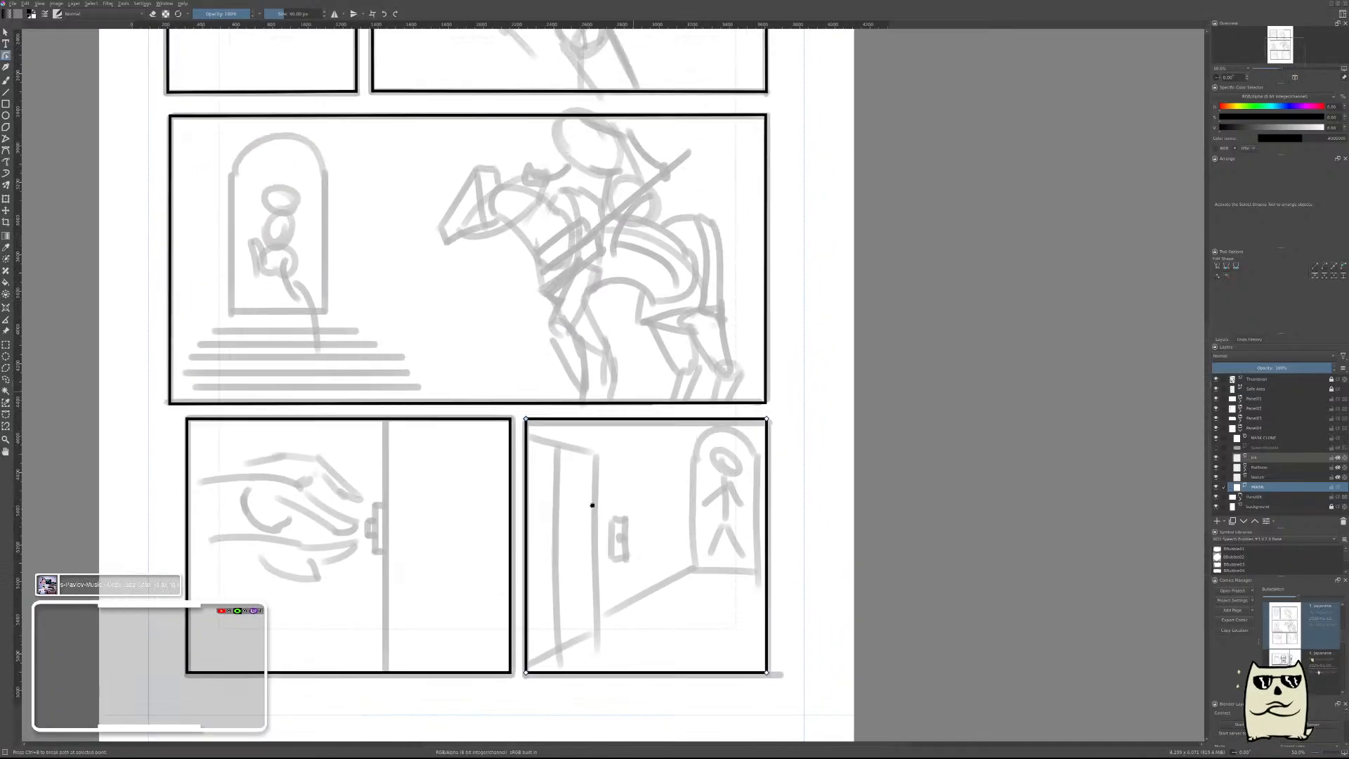
click(1240, 428)
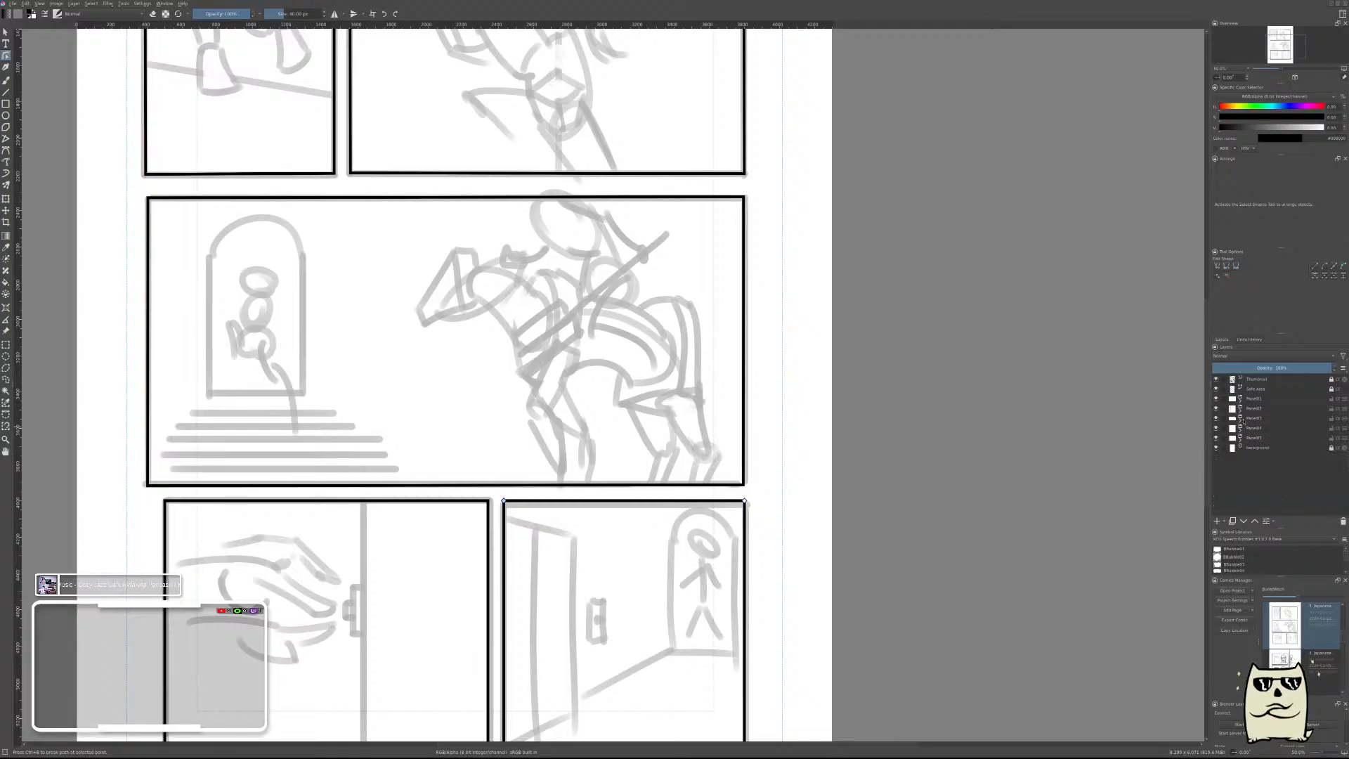
click(1240, 418)
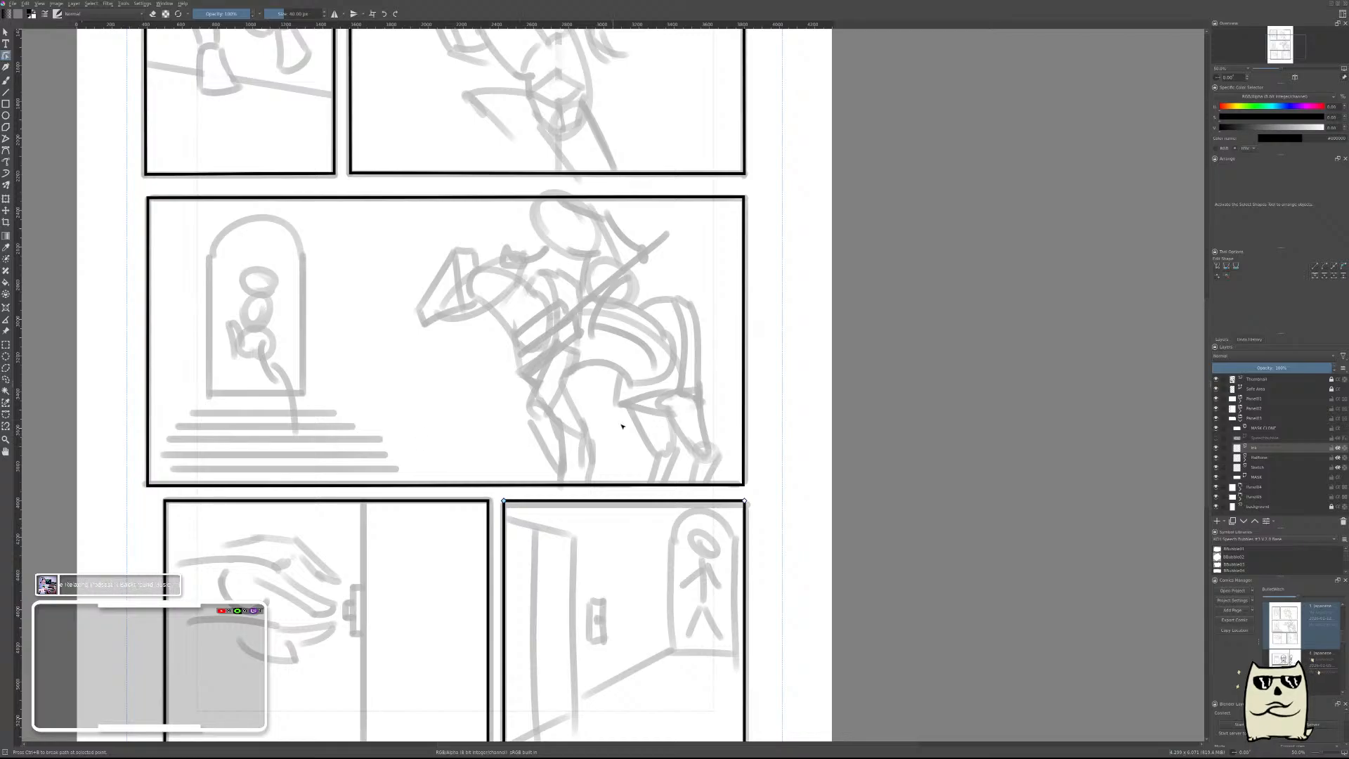
click(1257, 477)
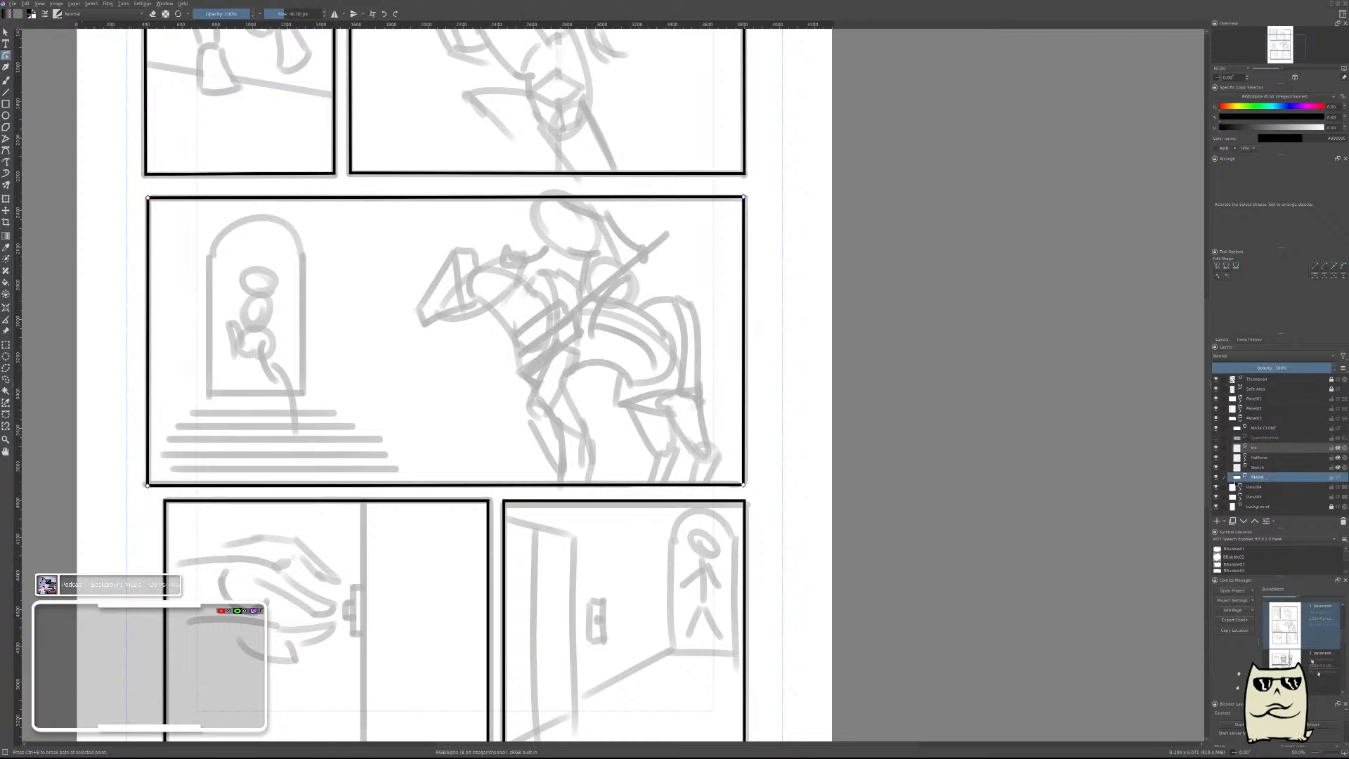
Move the rider frame's lower left corner inward, in line with the hand panel's left edge below it.
drag(440, 248, 574, 283)
scroll(882, 280, up, 2)
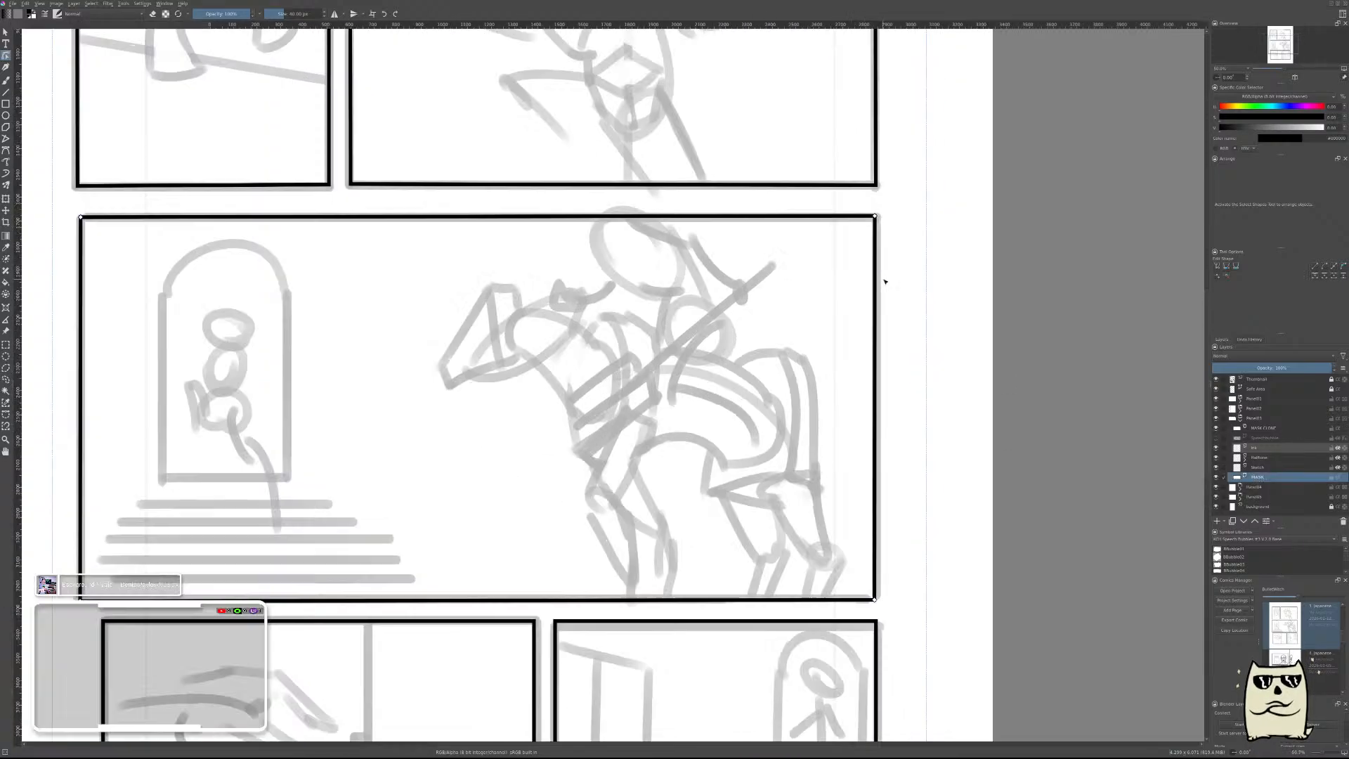
scroll(870, 208, down, 2)
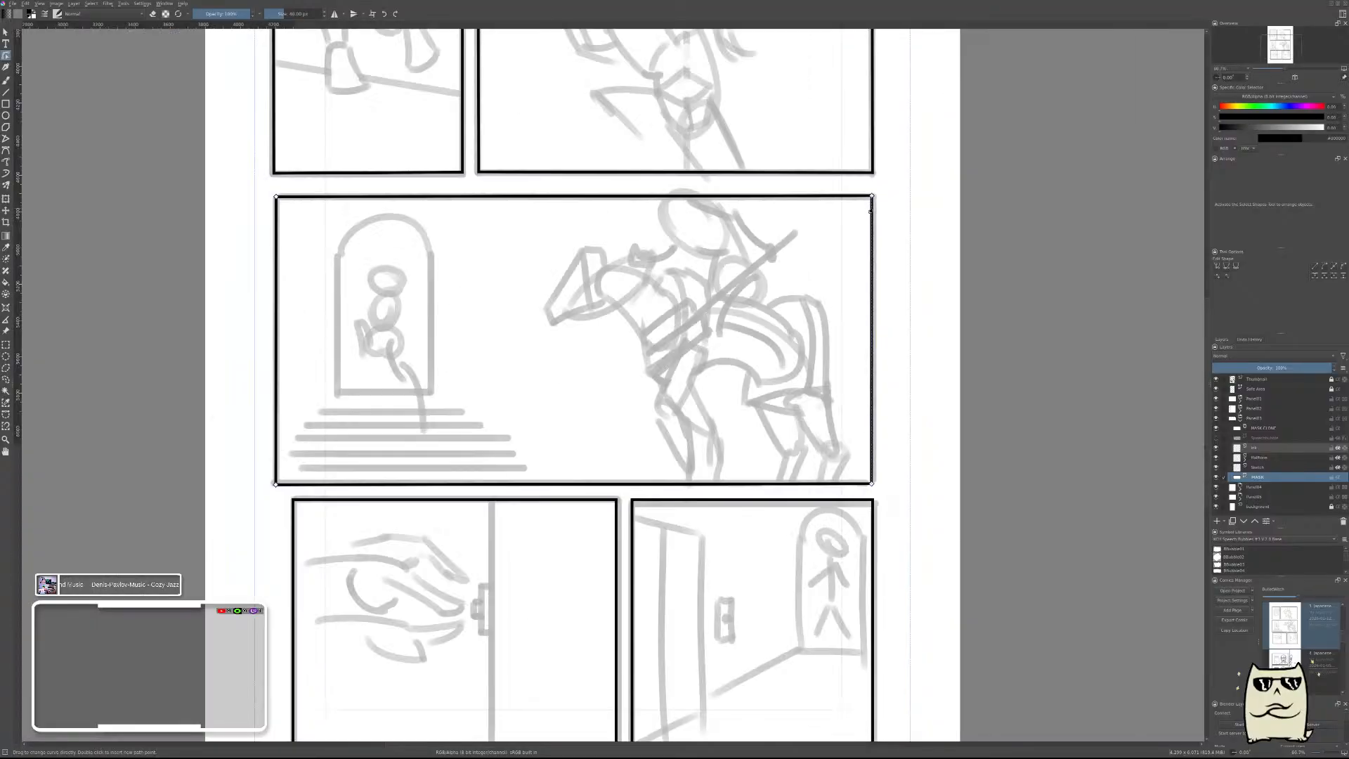
drag(412, 464, 645, 485)
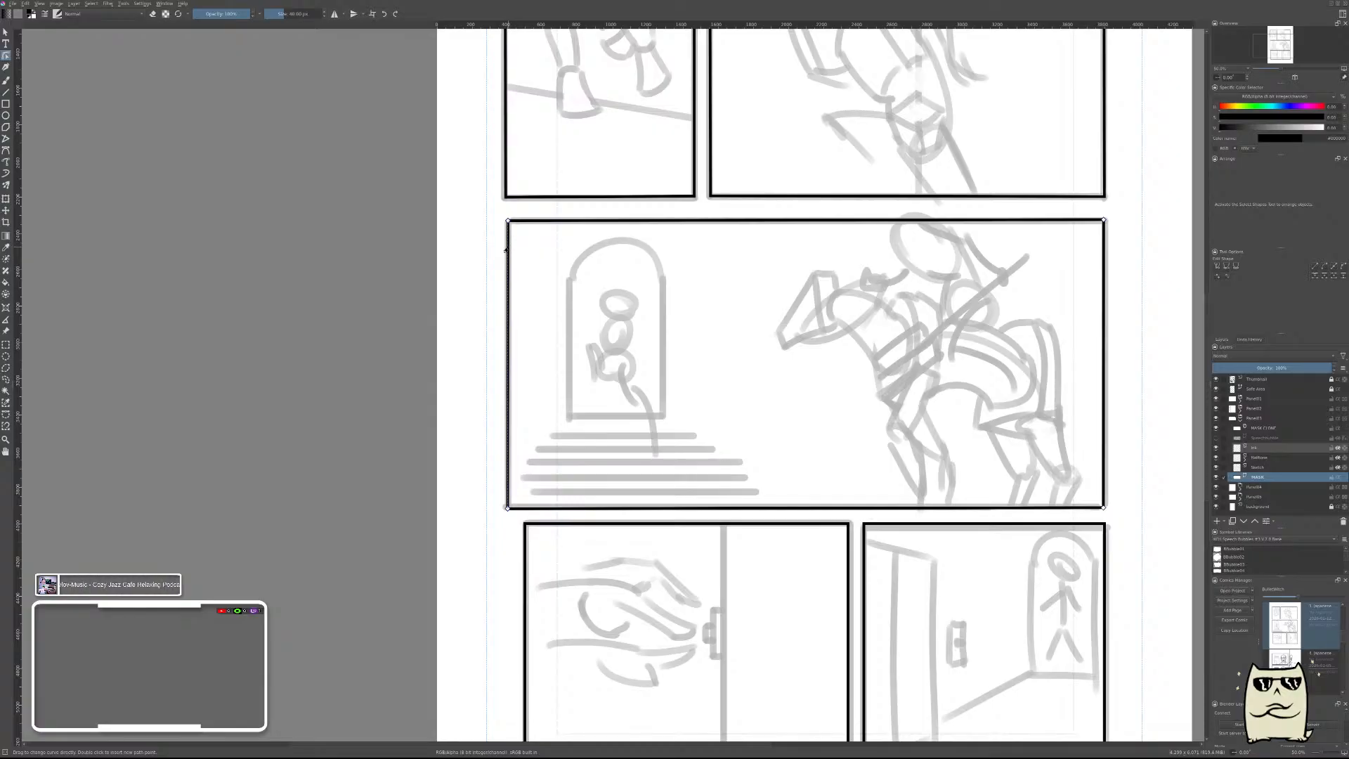
scroll(505, 249, up, 3)
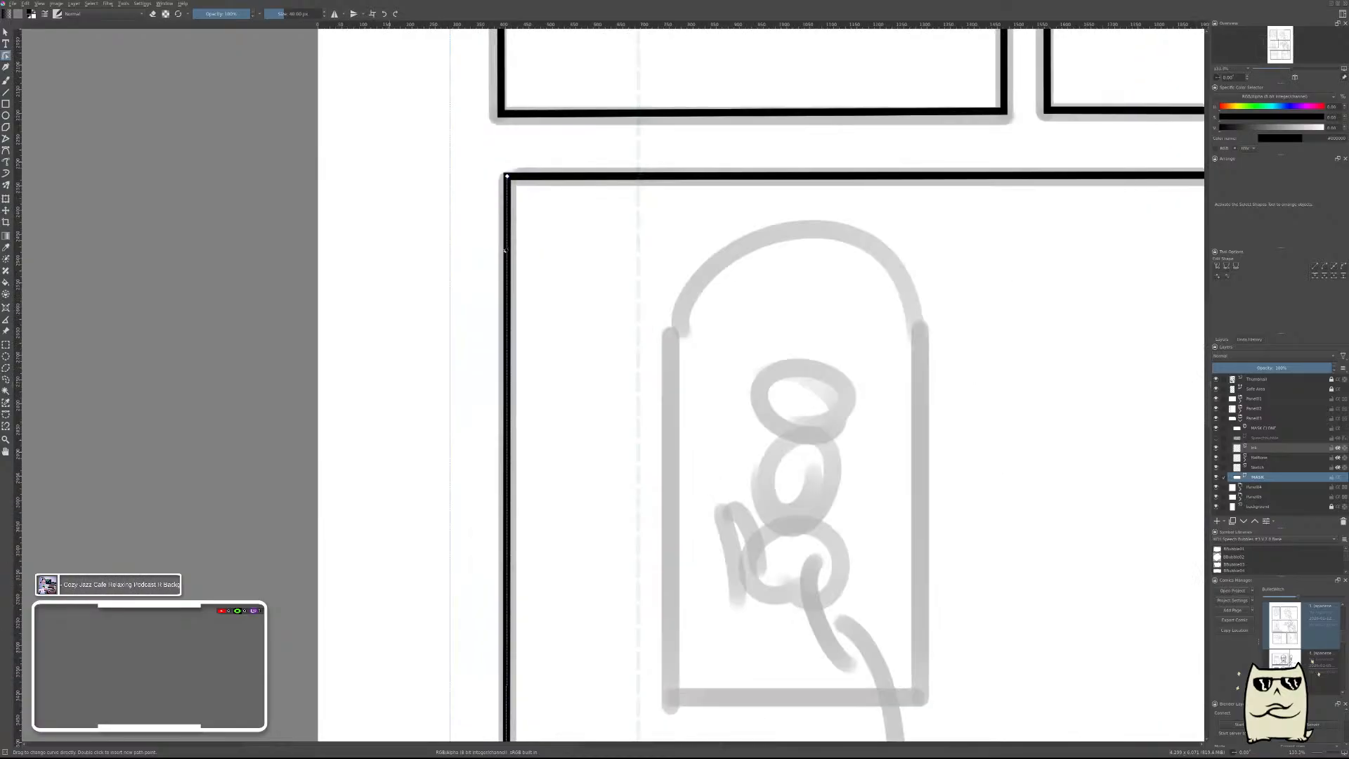
scroll(505, 248, down, 4)
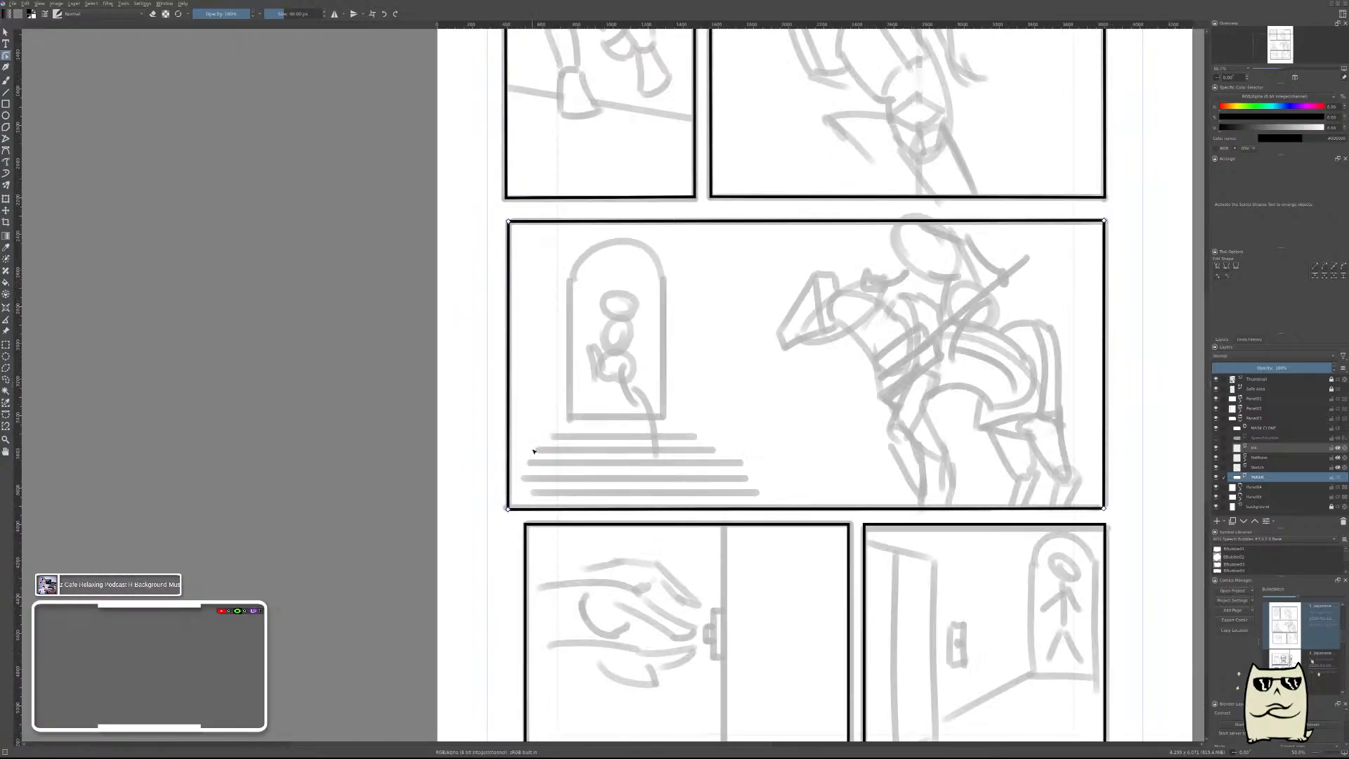
scroll(504, 534, up, 2)
scroll(509, 501, up, 2)
drag(520, 473, 567, 477)
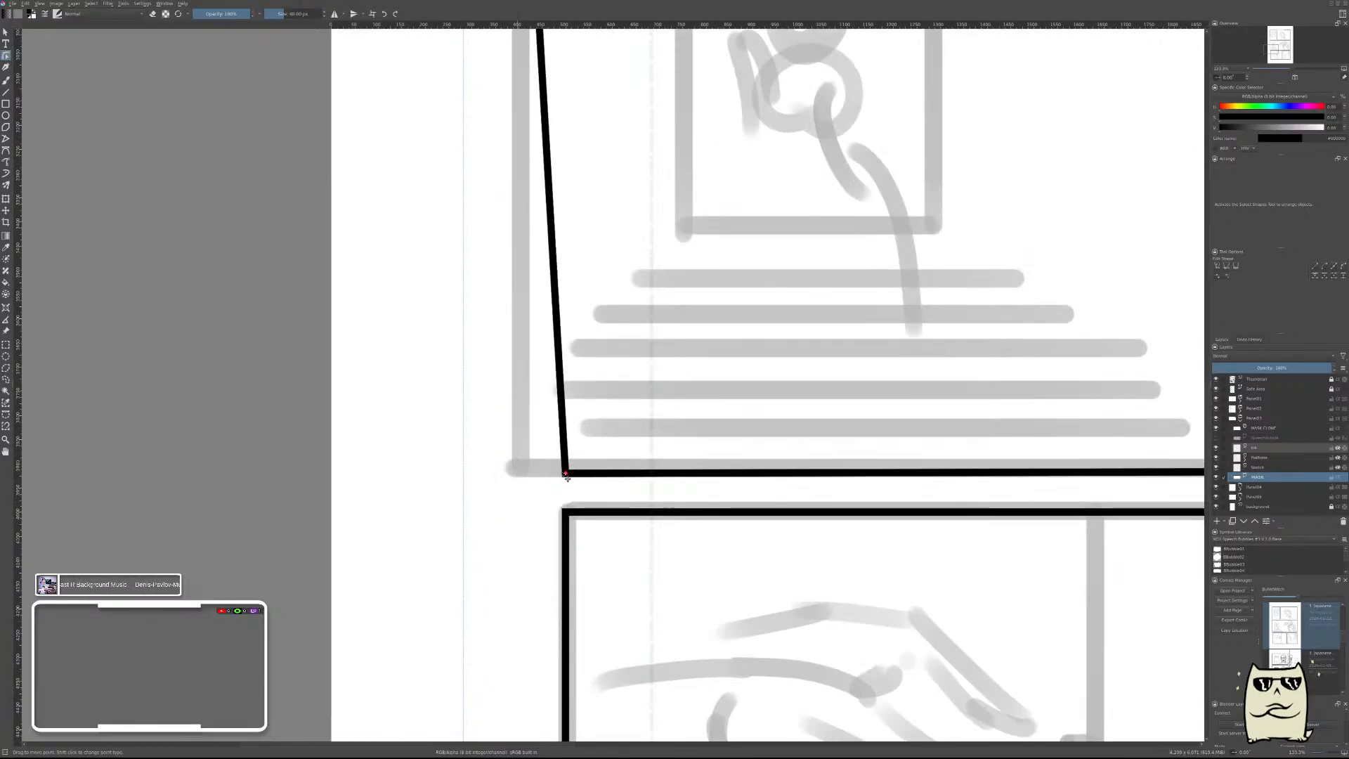
Move the rider frame's upper left corner inward above its lower left corner so the left side stands vertical.
drag(690, 359, 656, 702)
drag(624, 302, 624, 363)
scroll(690, 373, down, 2)
scroll(692, 373, up, 2)
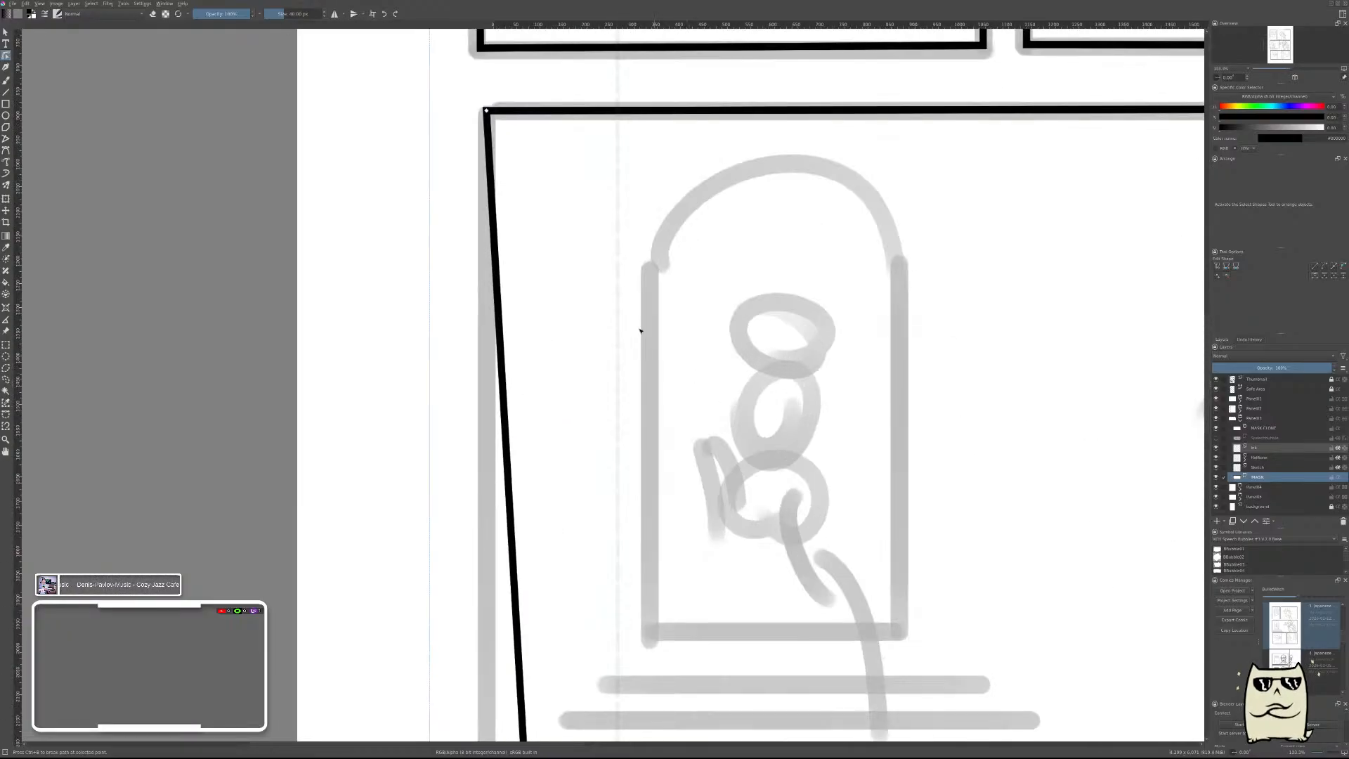
drag(485, 111, 531, 114)
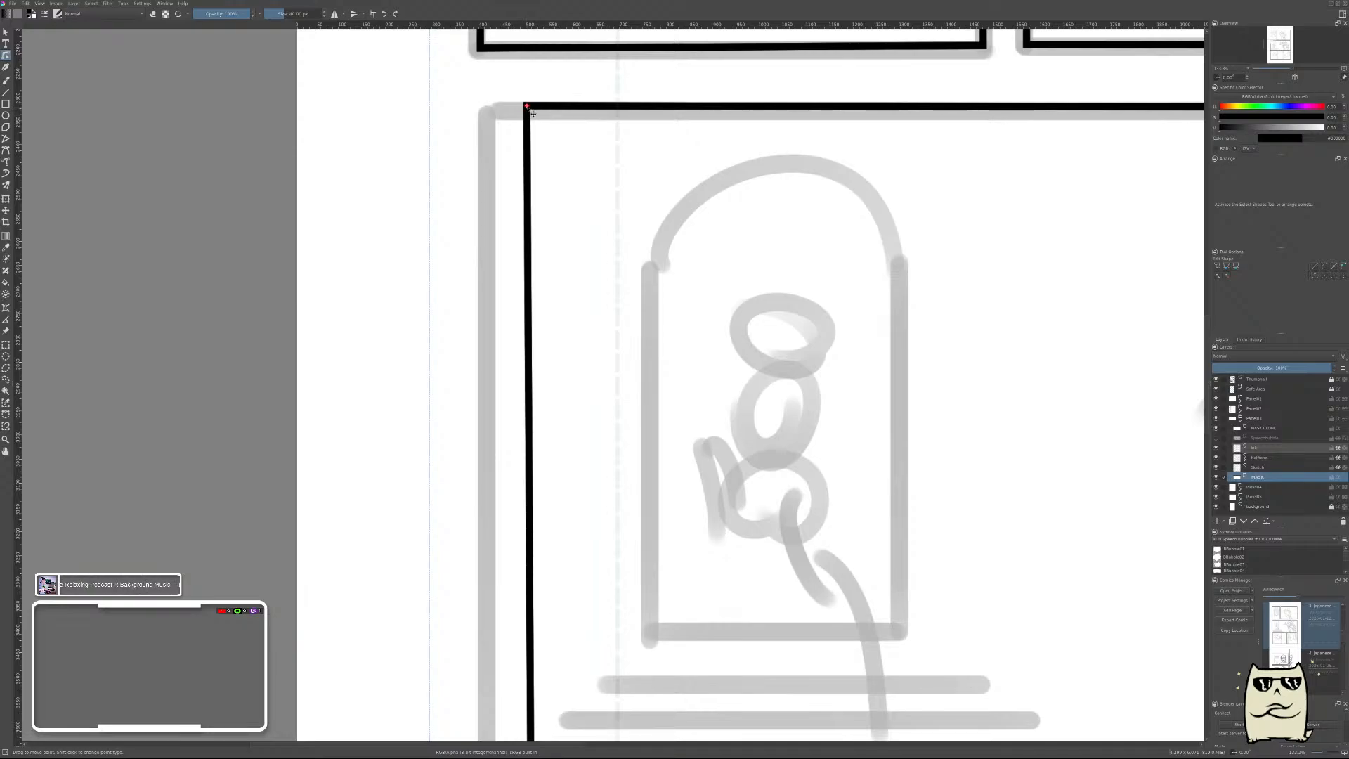
drag(526, 109, 531, 110)
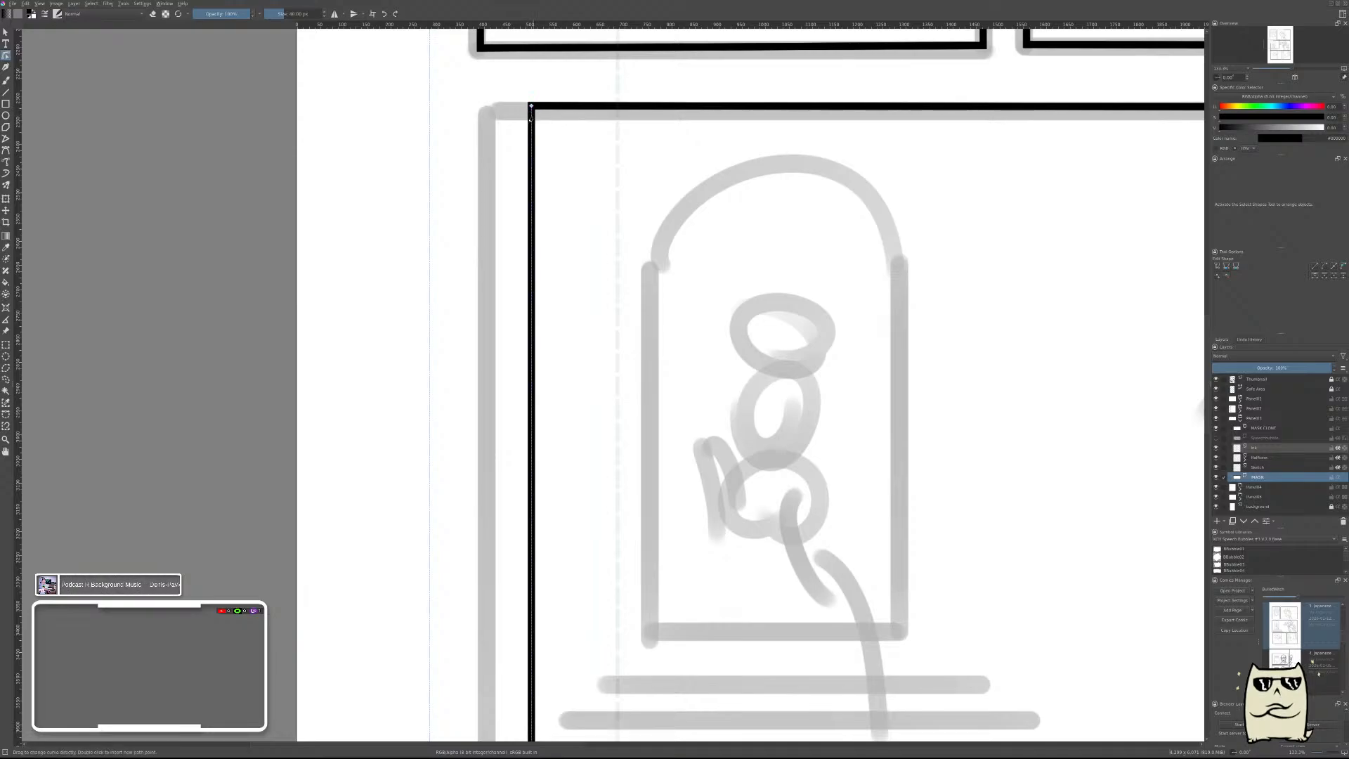
scroll(601, 361, down, 3)
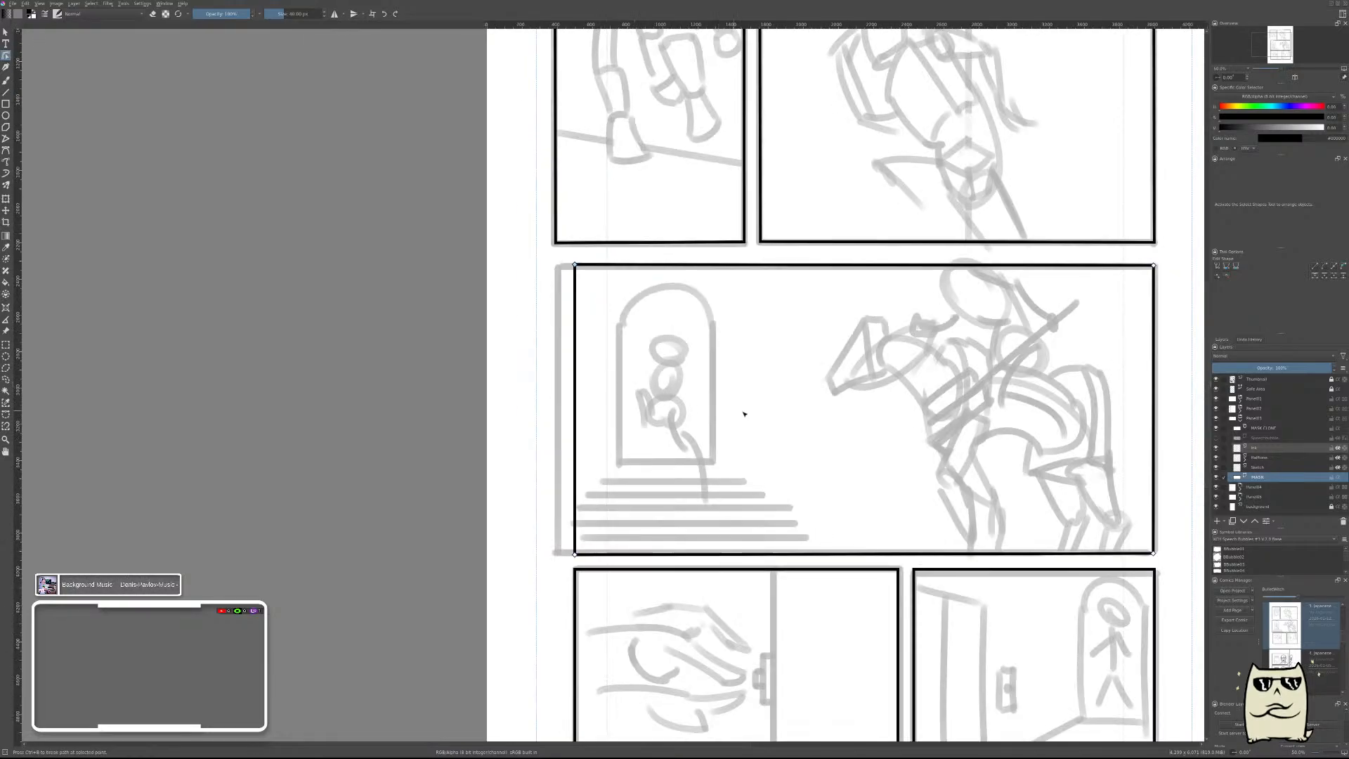
Fine-tune the rider frame's lower right and lower left corners to make its bottom edge level.
drag(1061, 347, 804, 337)
scroll(904, 503, up, 2)
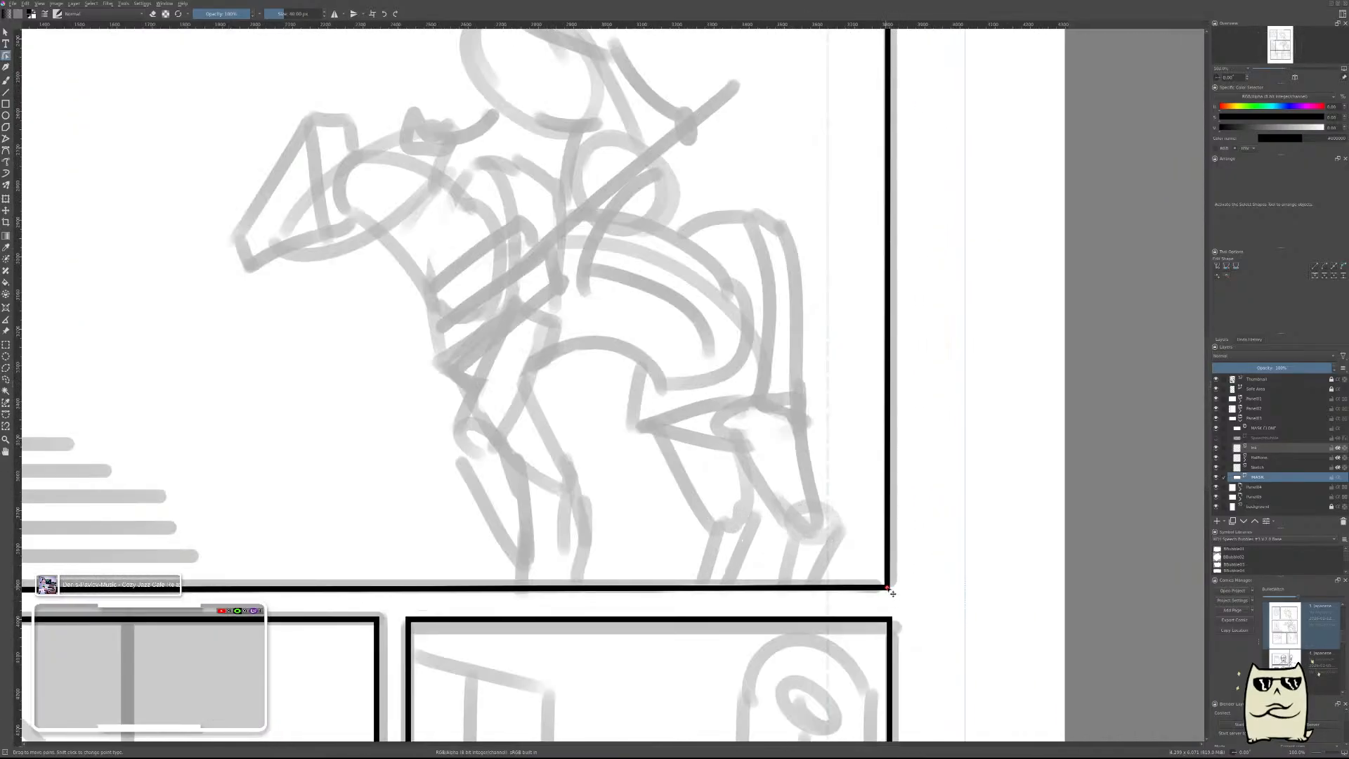
drag(892, 593, 895, 591)
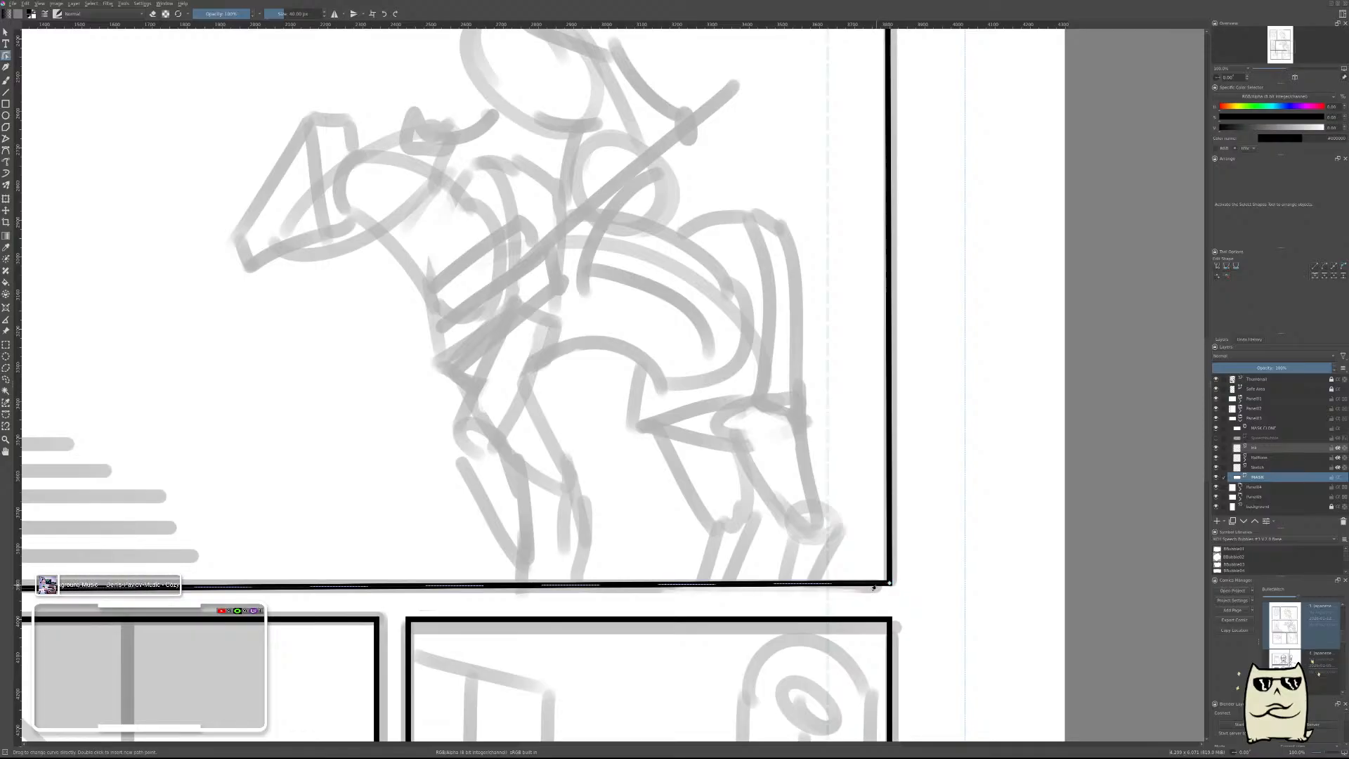
click(895, 592)
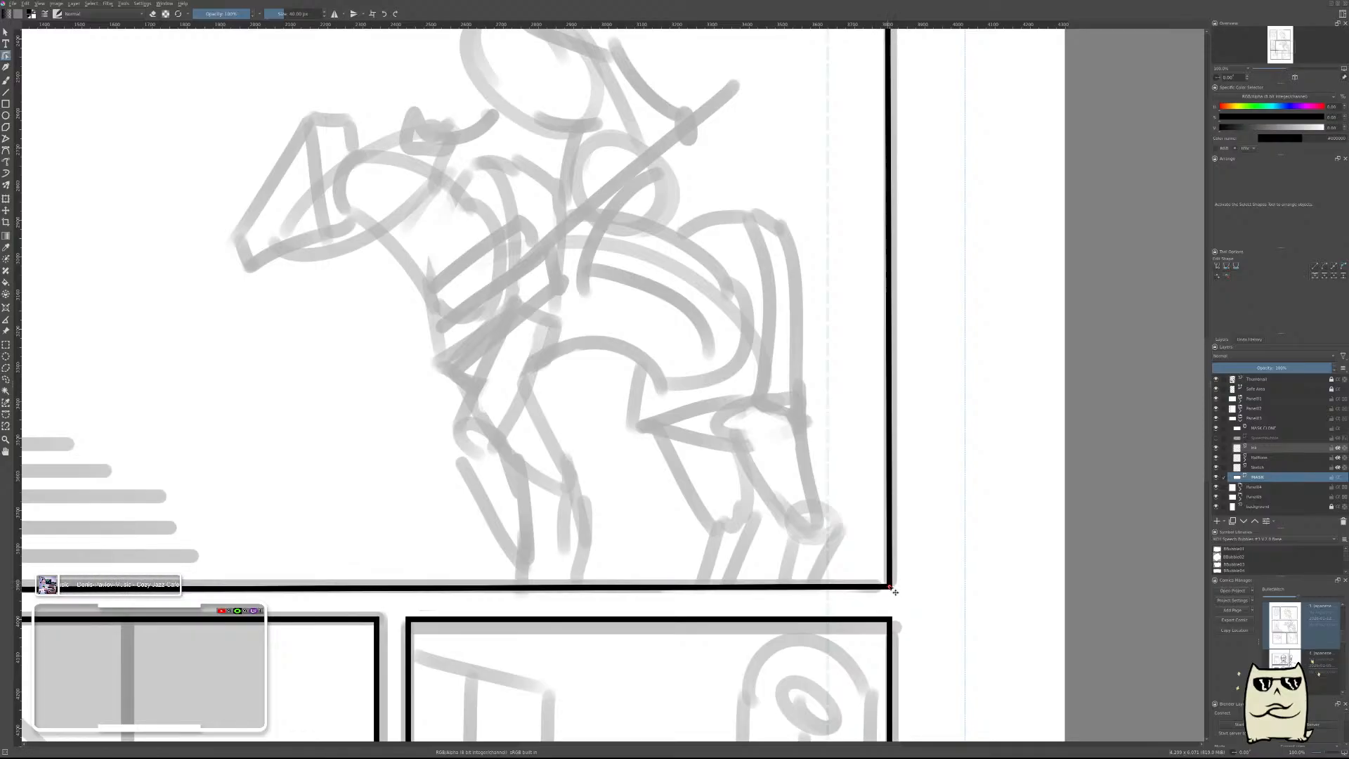
drag(296, 537, 1018, 497)
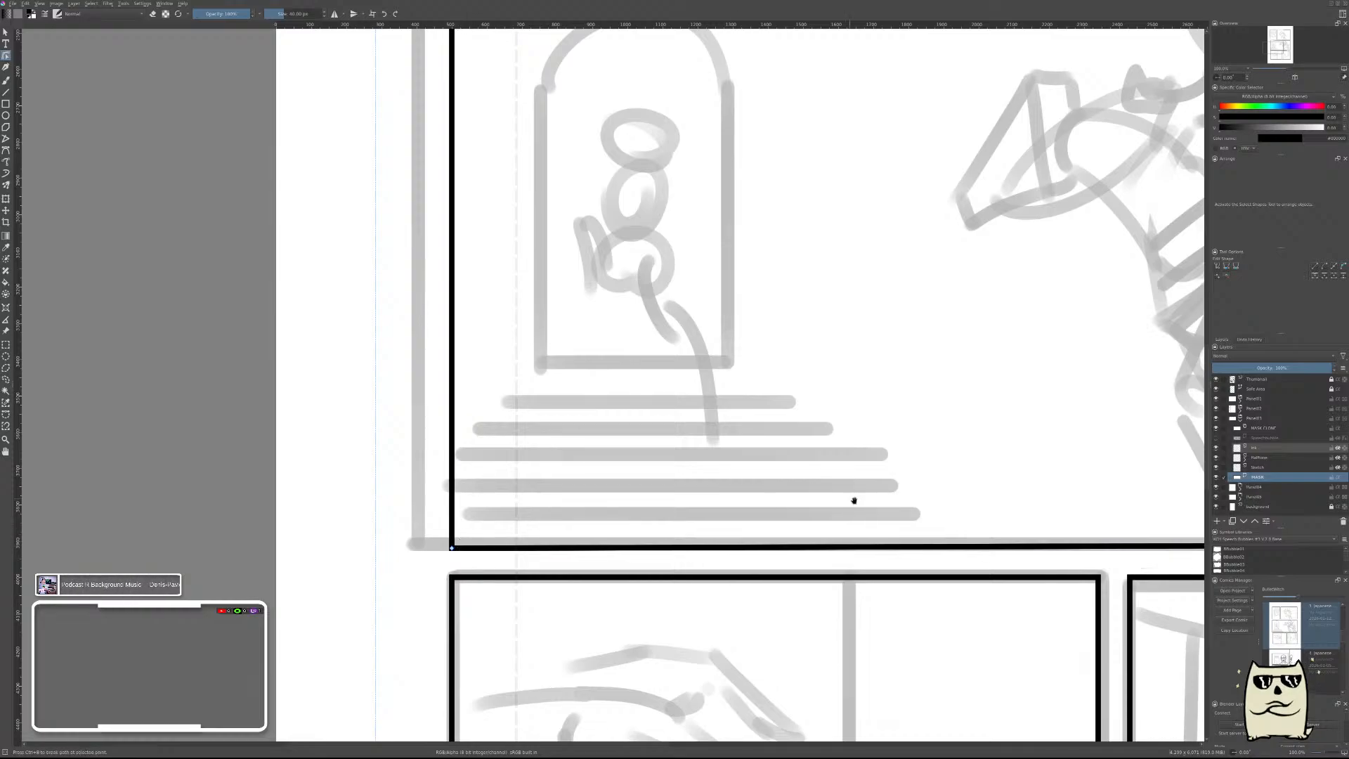
drag(852, 500, 402, 455)
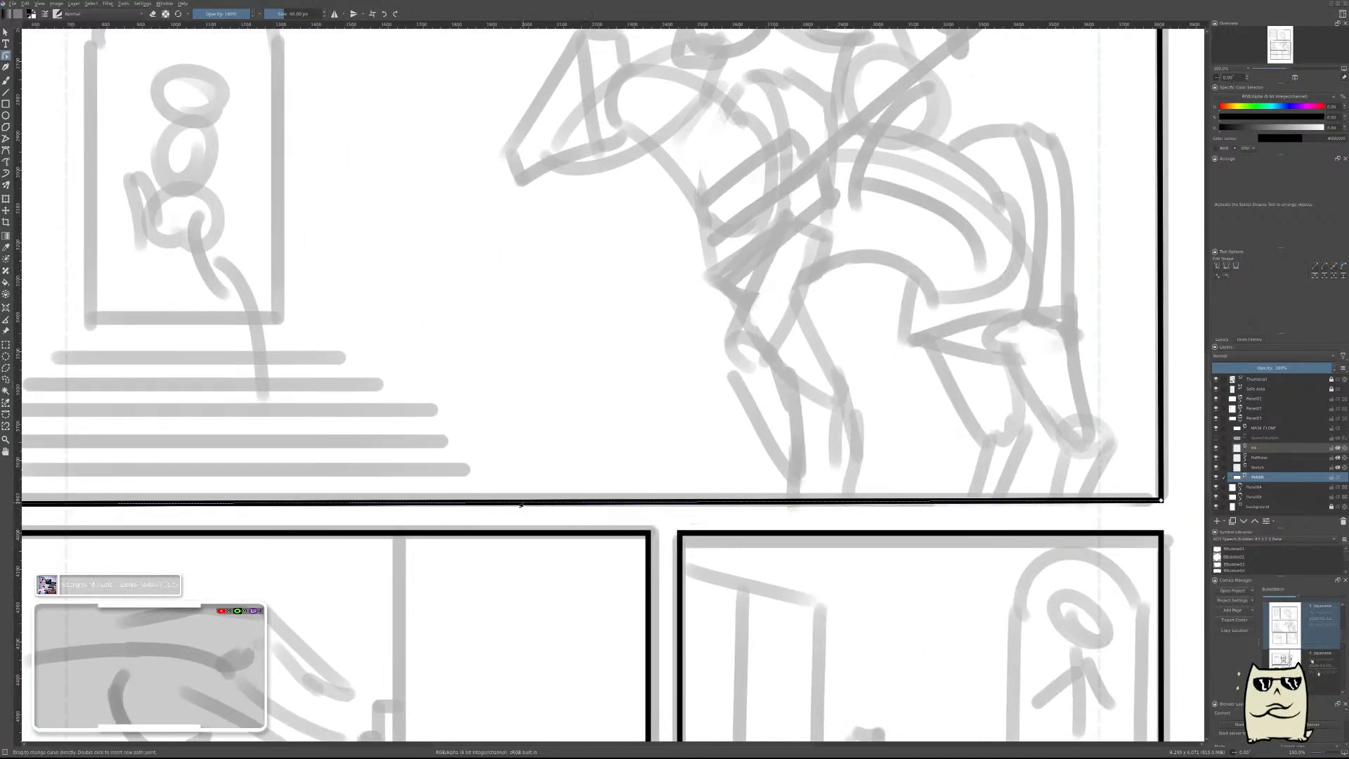
drag(357, 502, 668, 496)
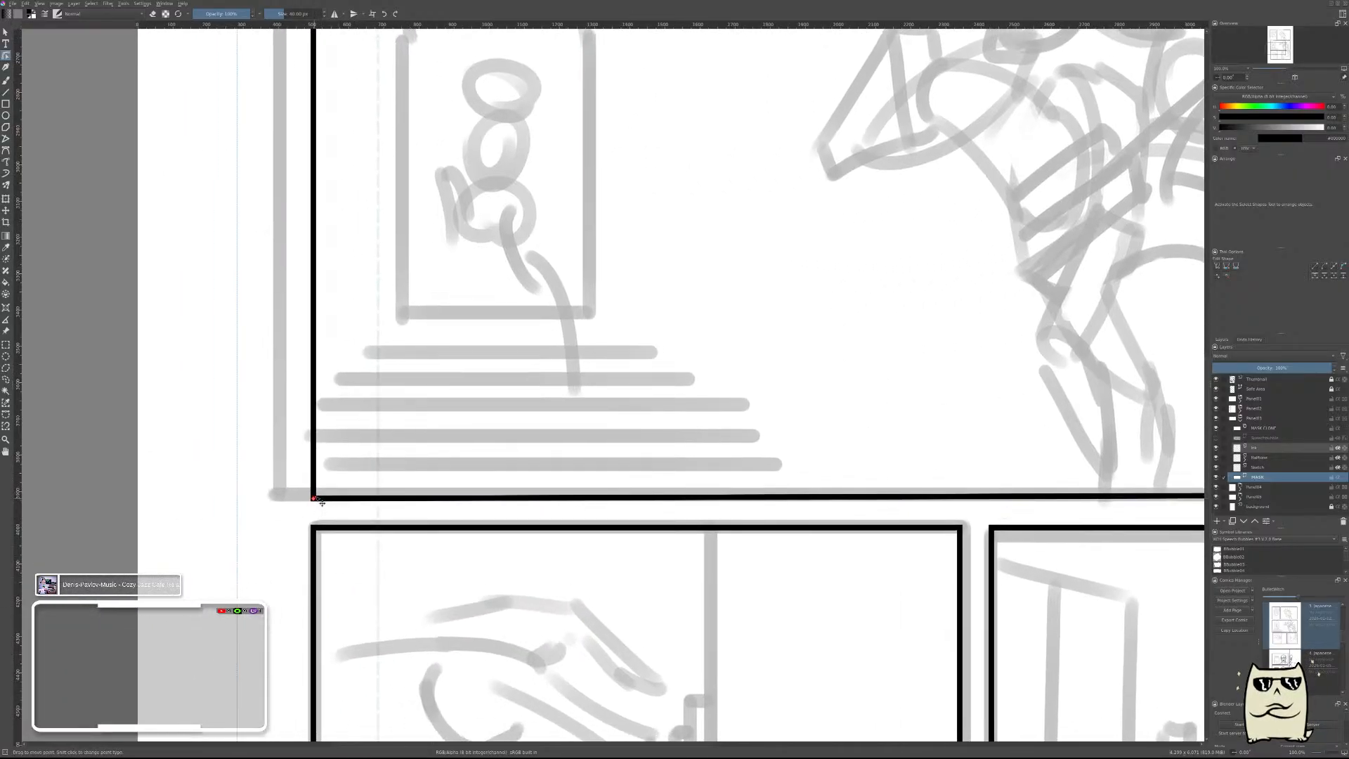
drag(320, 500, 322, 496)
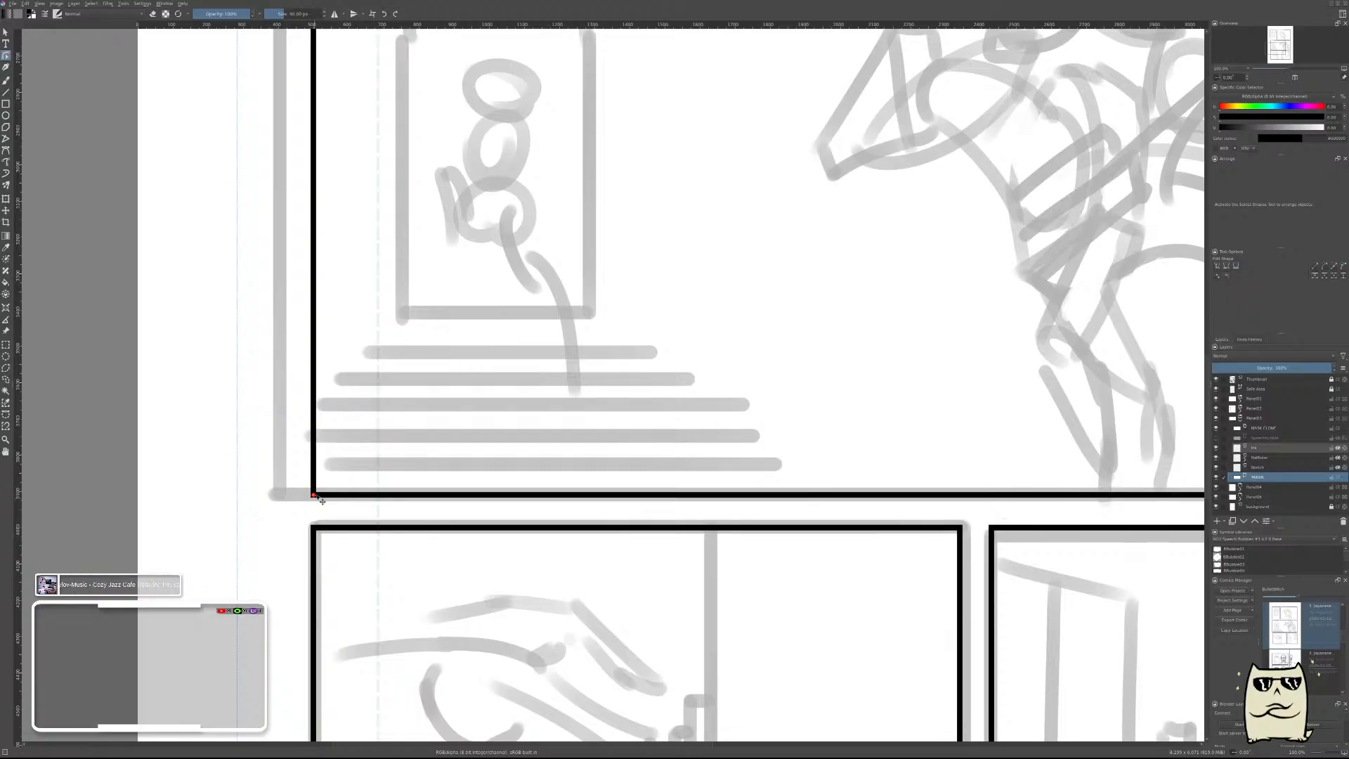
Nudge the rider frame's upper right corner slightly up and outward to square its top and right edges.
drag(779, 401, 756, 709)
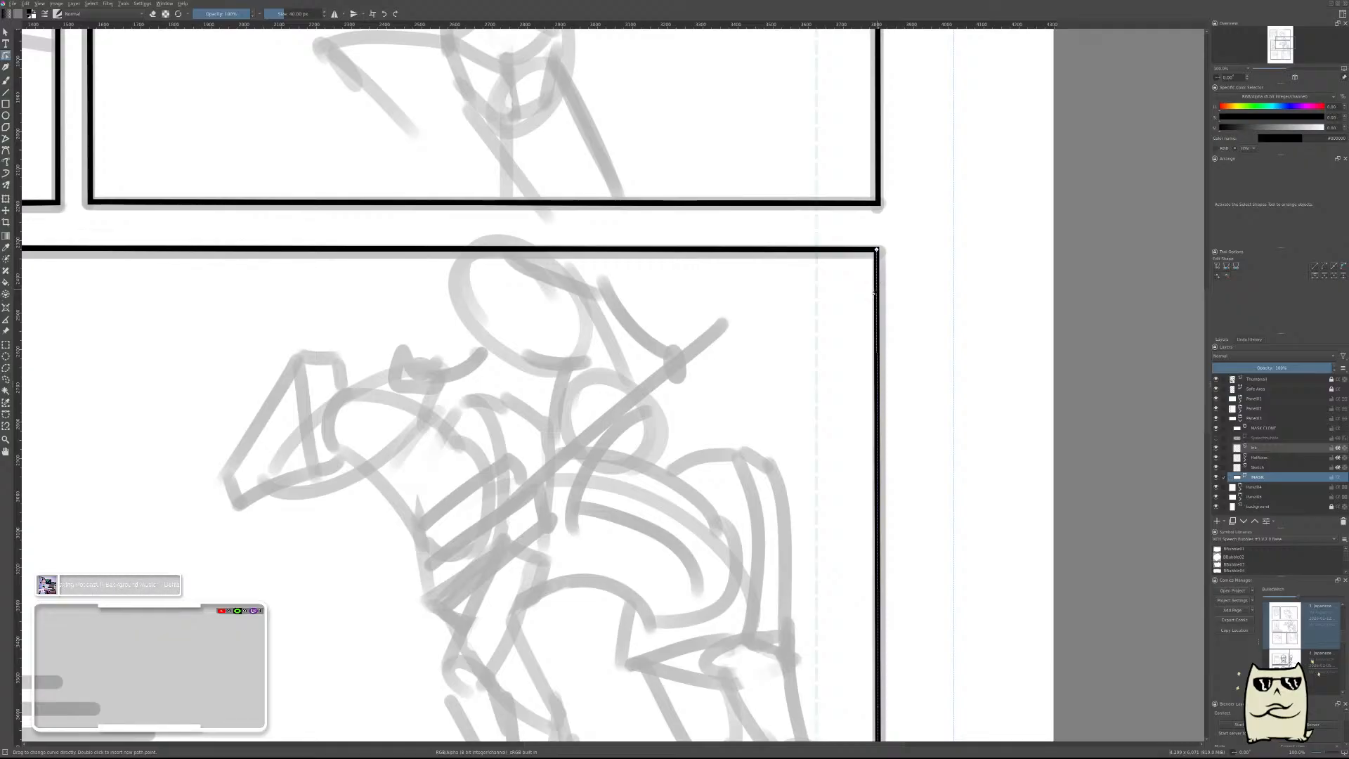
drag(877, 250, 879, 249)
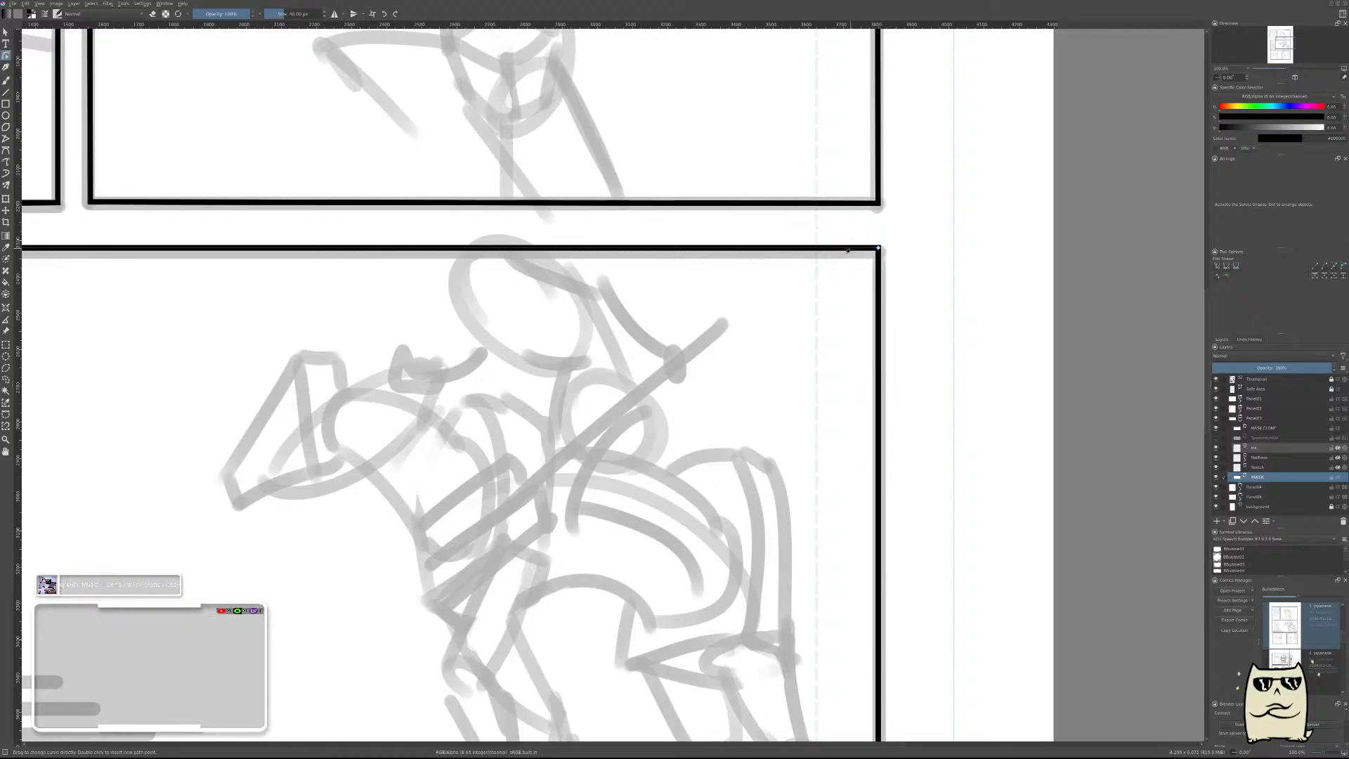
scroll(773, 328, down, 3)
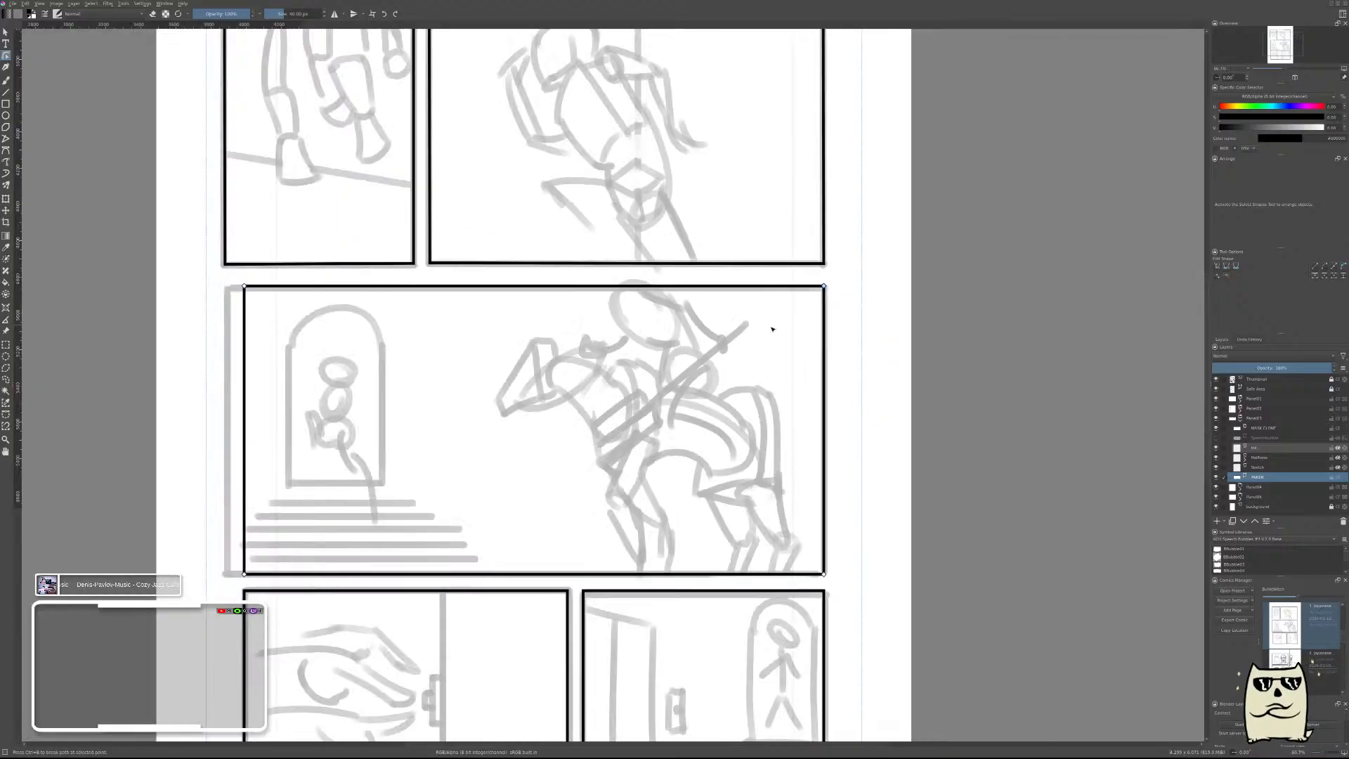
drag(640, 377, 682, 498)
scroll(858, 297, up, 2)
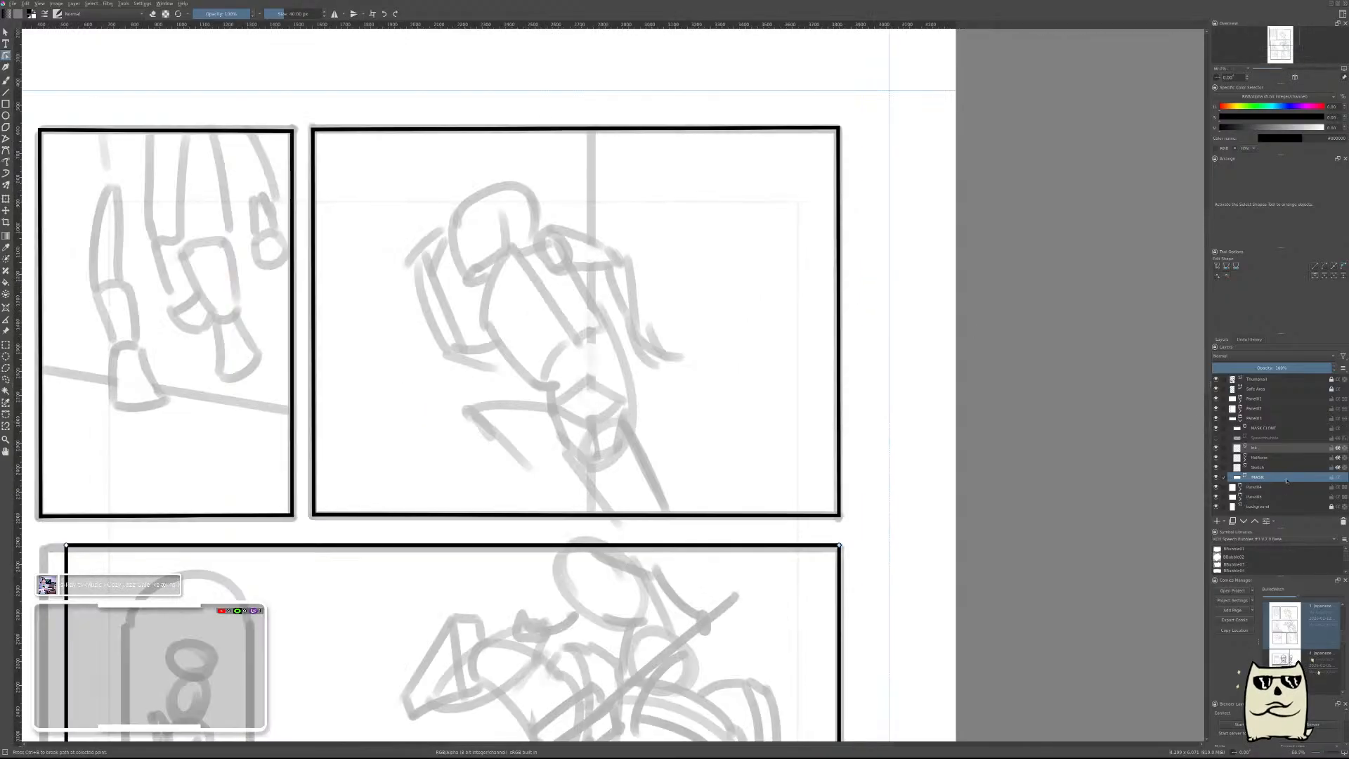
Select the walking legs panel's frame in the second panel group and move its lower left corner in to the rider frame's left edge.
click(1240, 419)
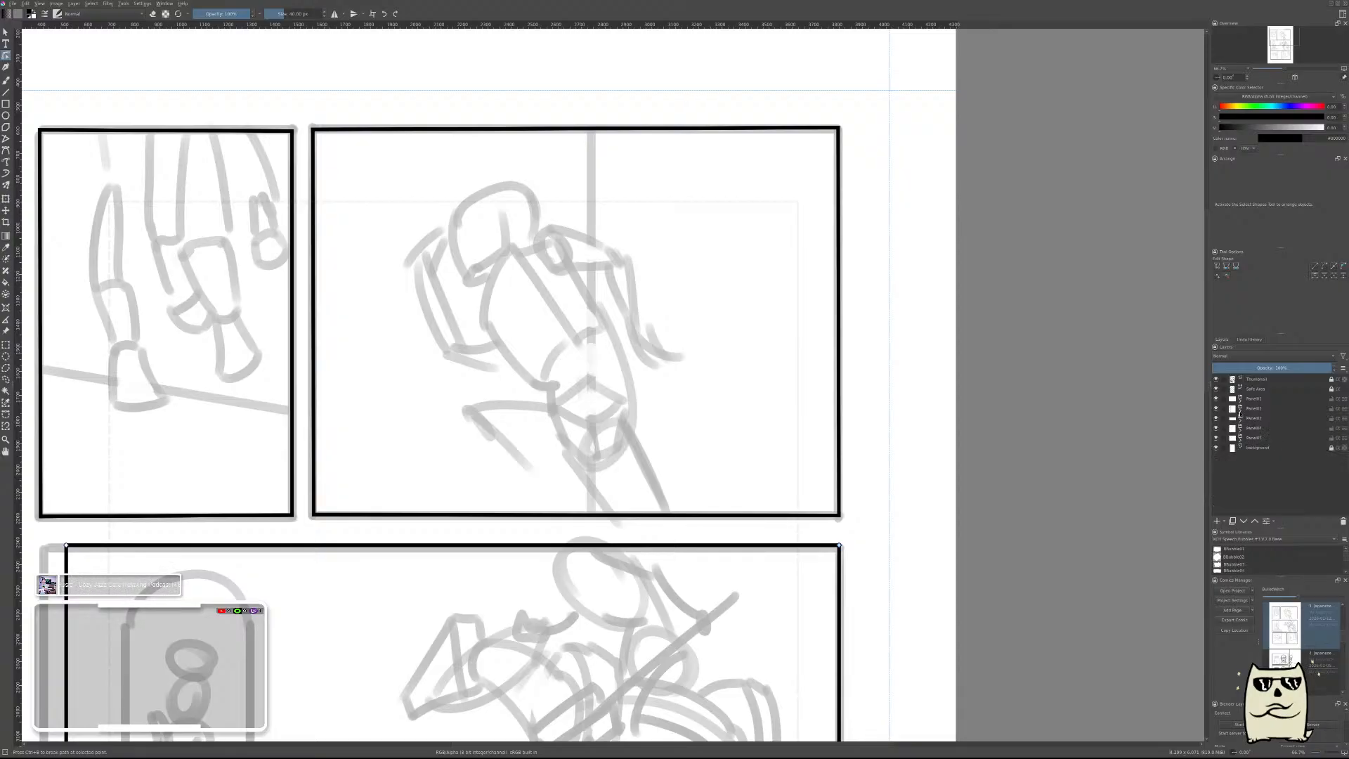
click(1240, 410)
click(1257, 467)
drag(330, 250, 1065, 367)
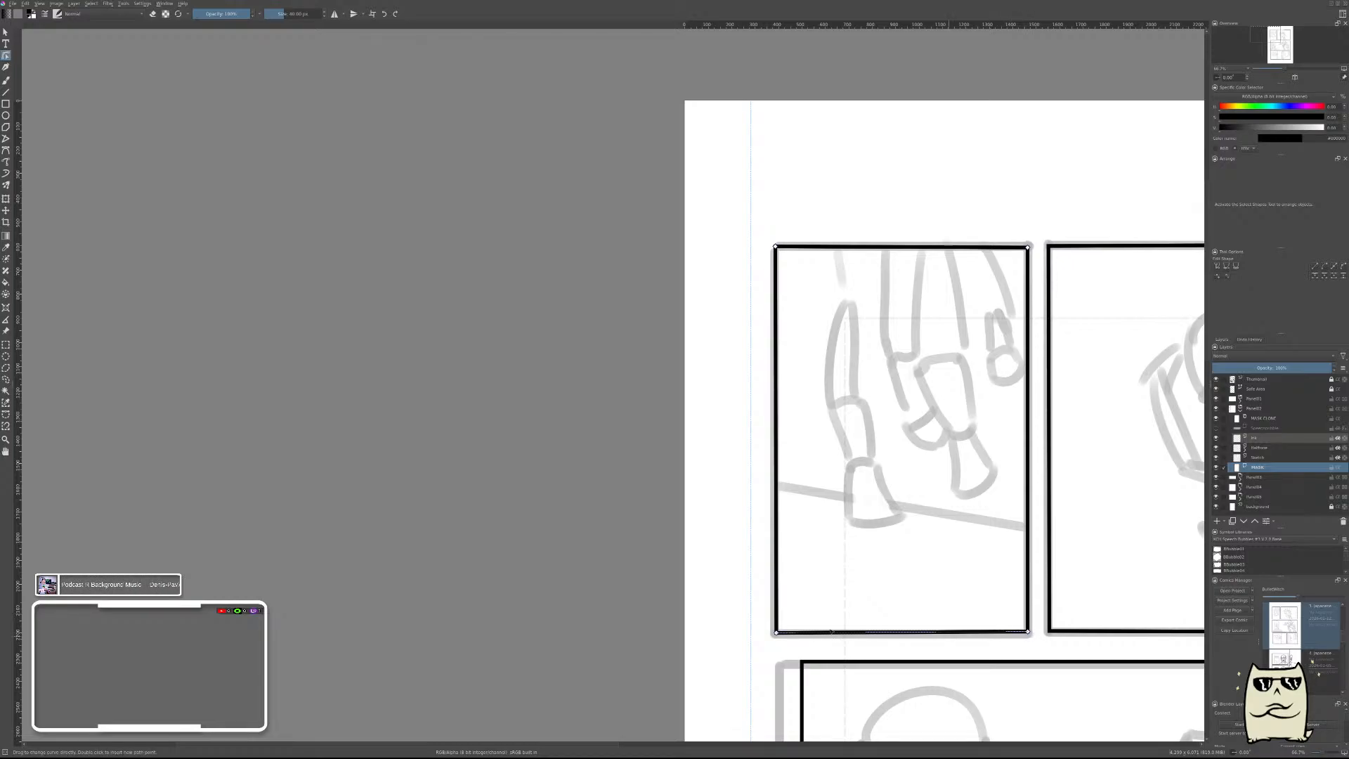
drag(783, 640, 809, 639)
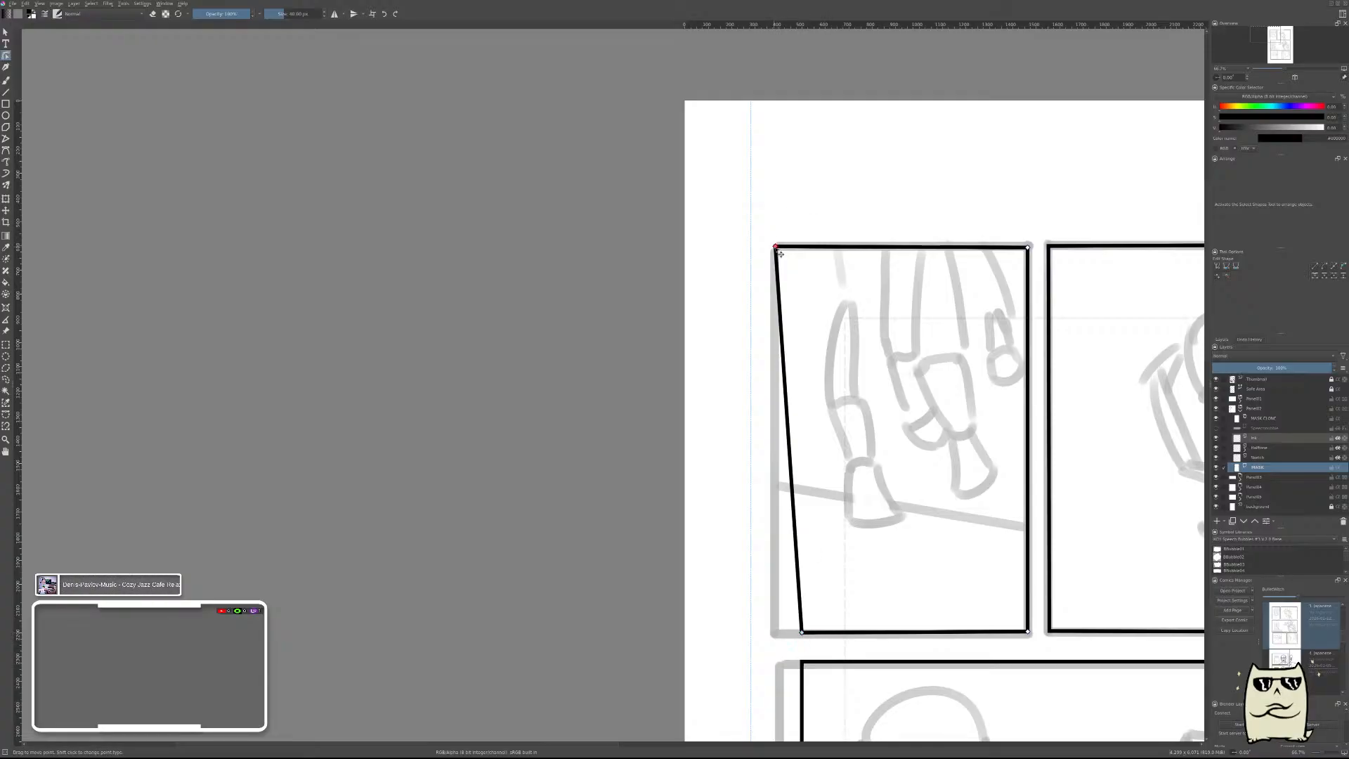
Move the legs frame's upper left corner inward to straighten its left side and lower the upper right corner to level the top.
drag(781, 252, 804, 252)
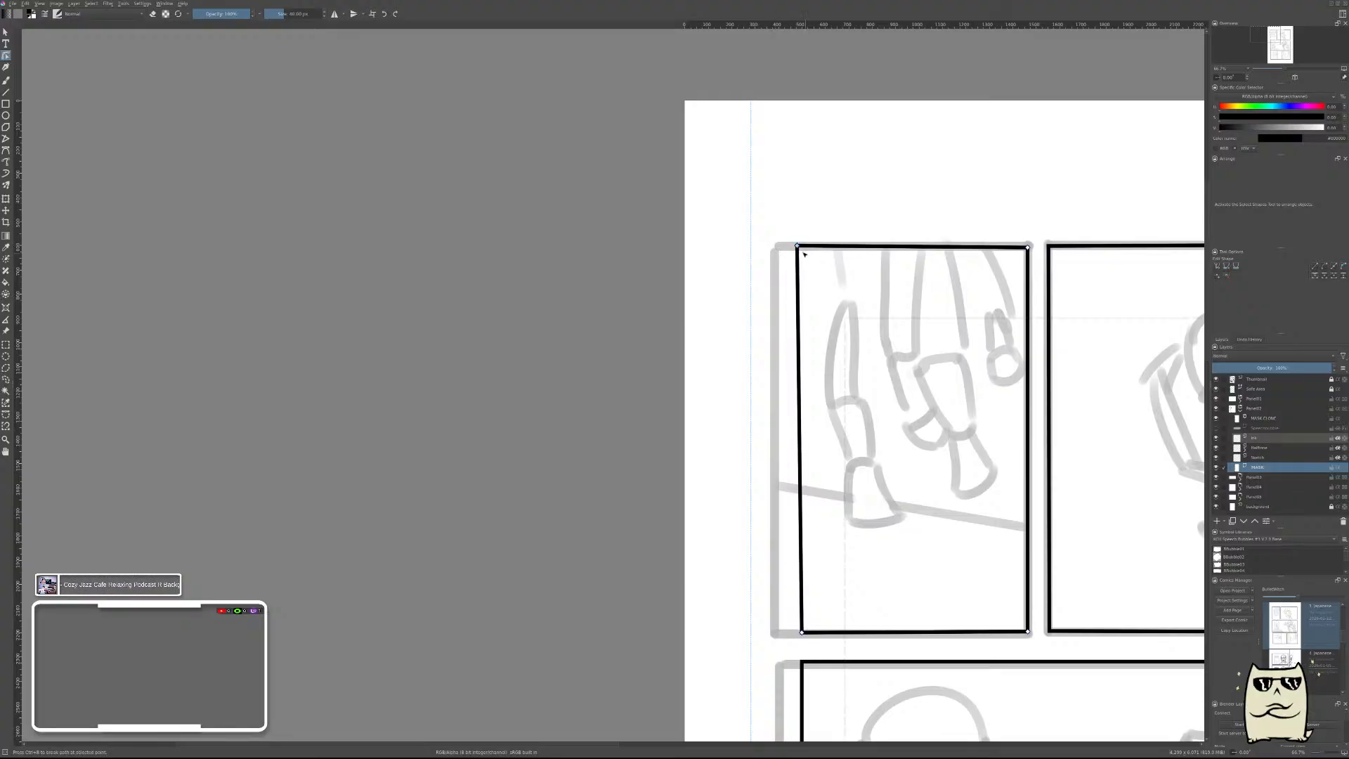
drag(805, 253, 807, 258)
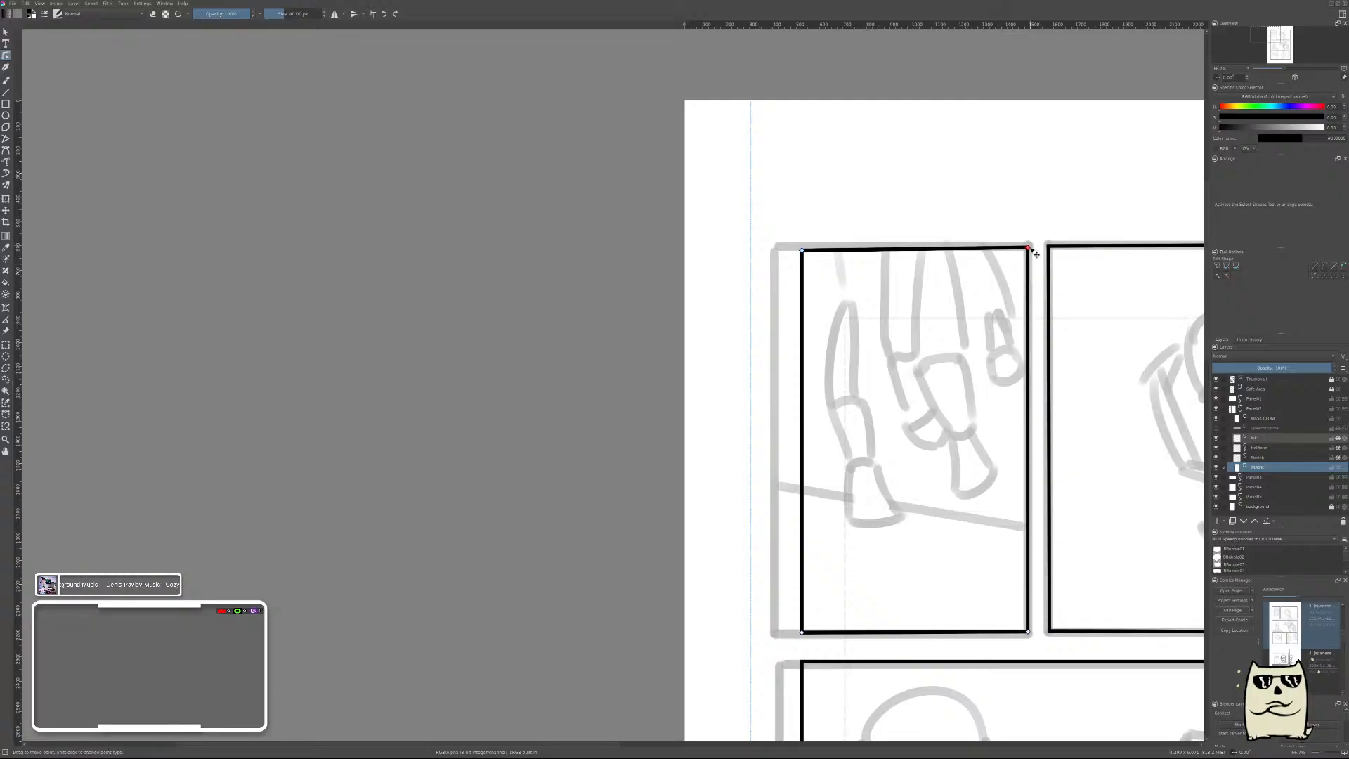
drag(1034, 255, 1034, 259)
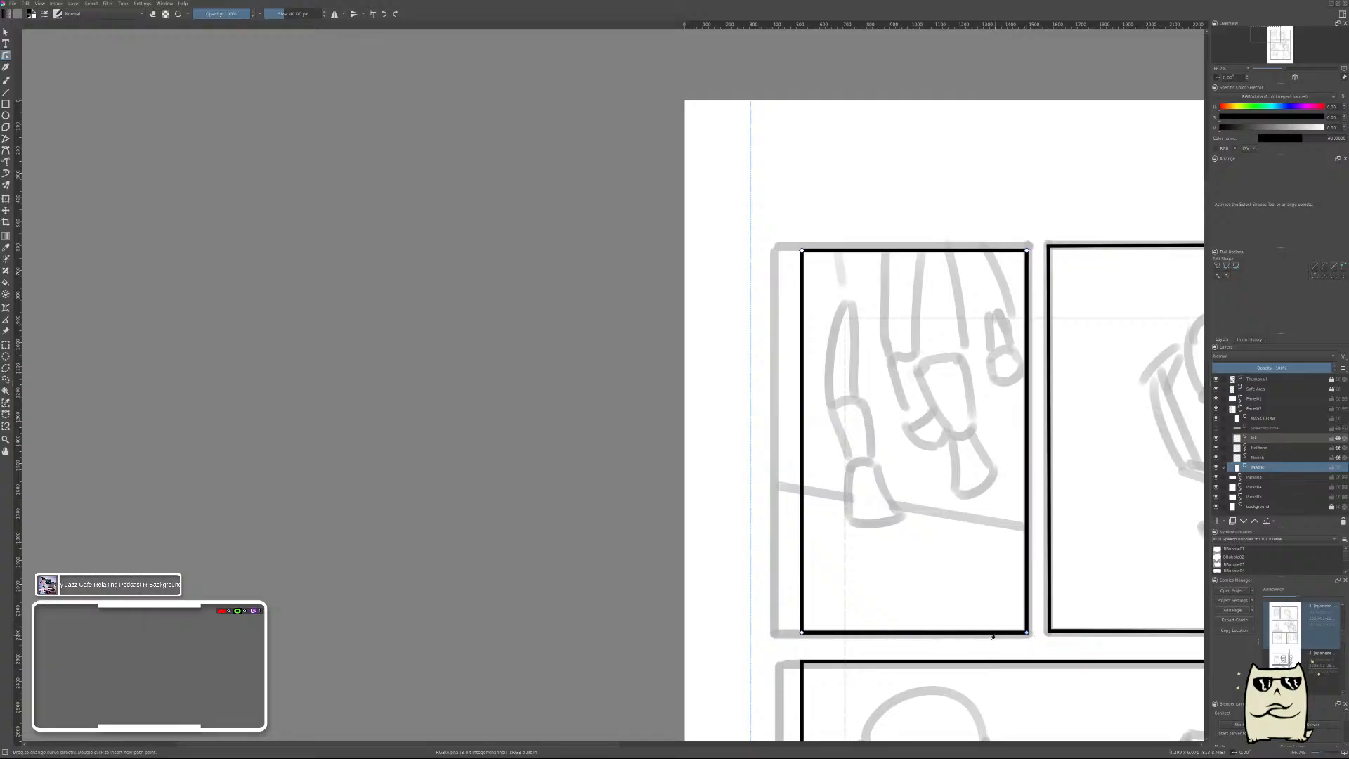
drag(997, 633, 570, 560)
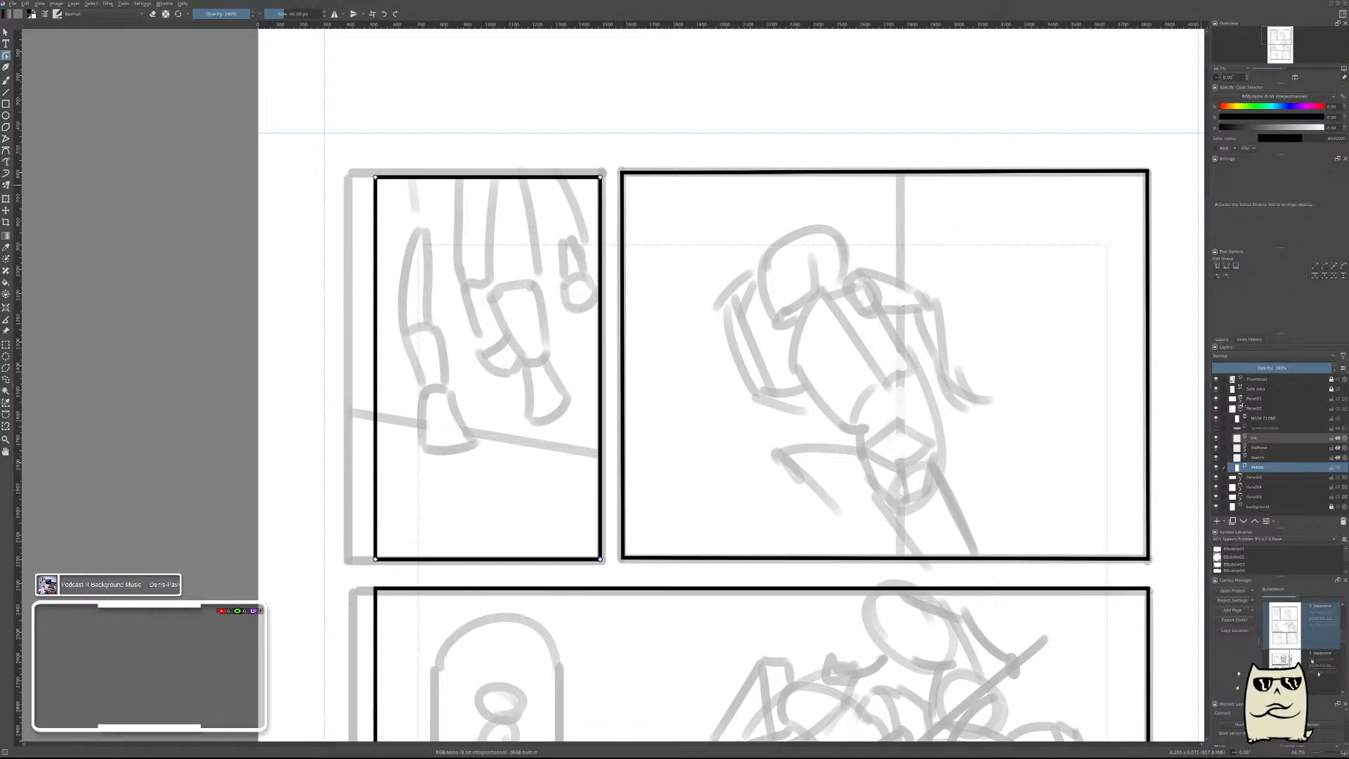
Select the climbing figure panel's frame in the first panel group and lower its upper left corner level with the legs frame.
click(1241, 410)
click(1241, 399)
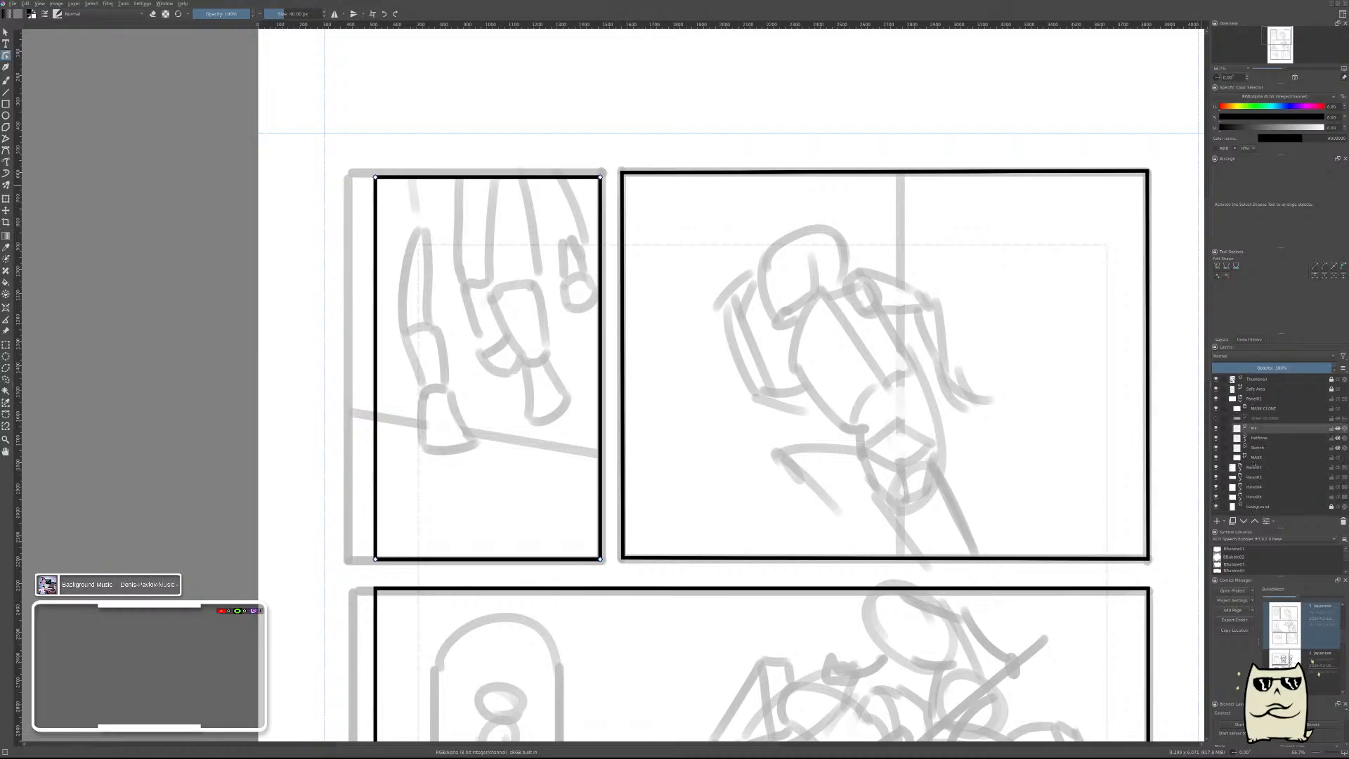
click(1254, 458)
click(873, 281)
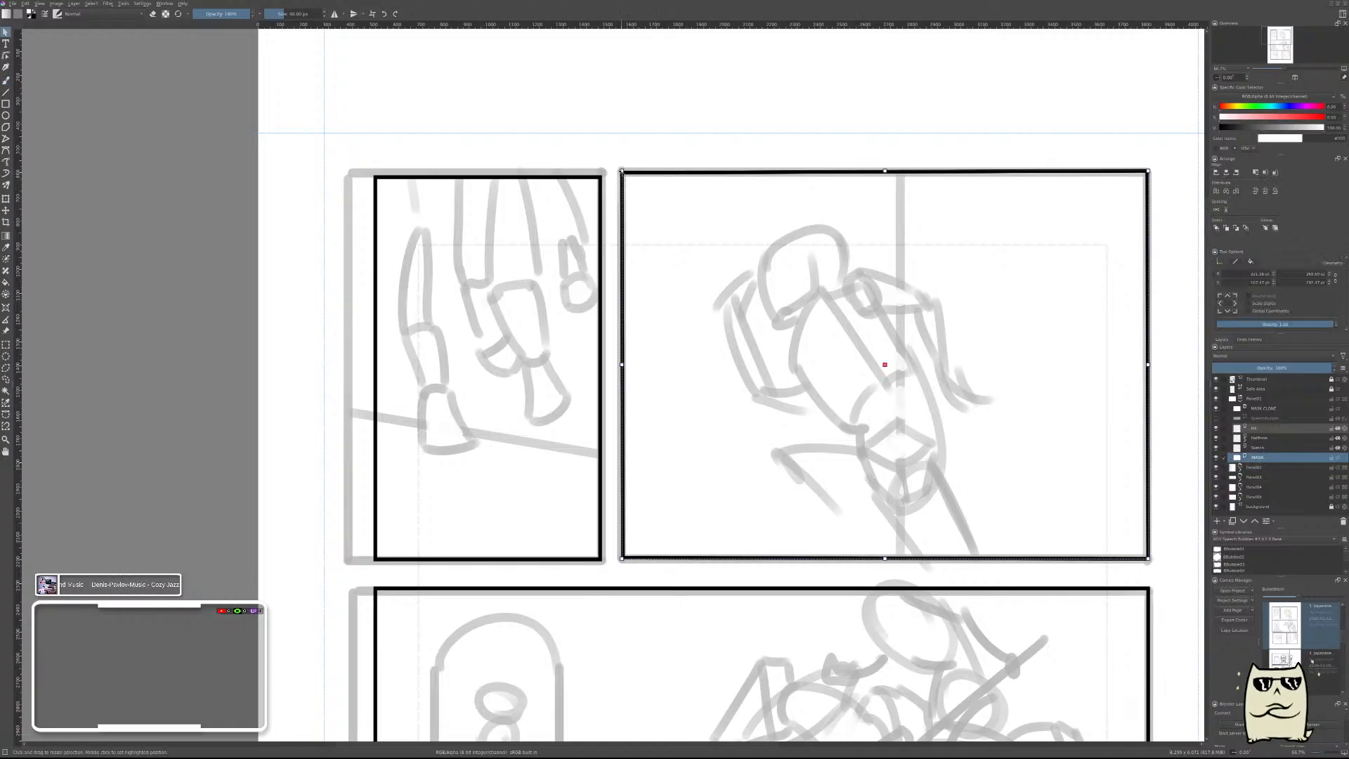
double_click(778, 173)
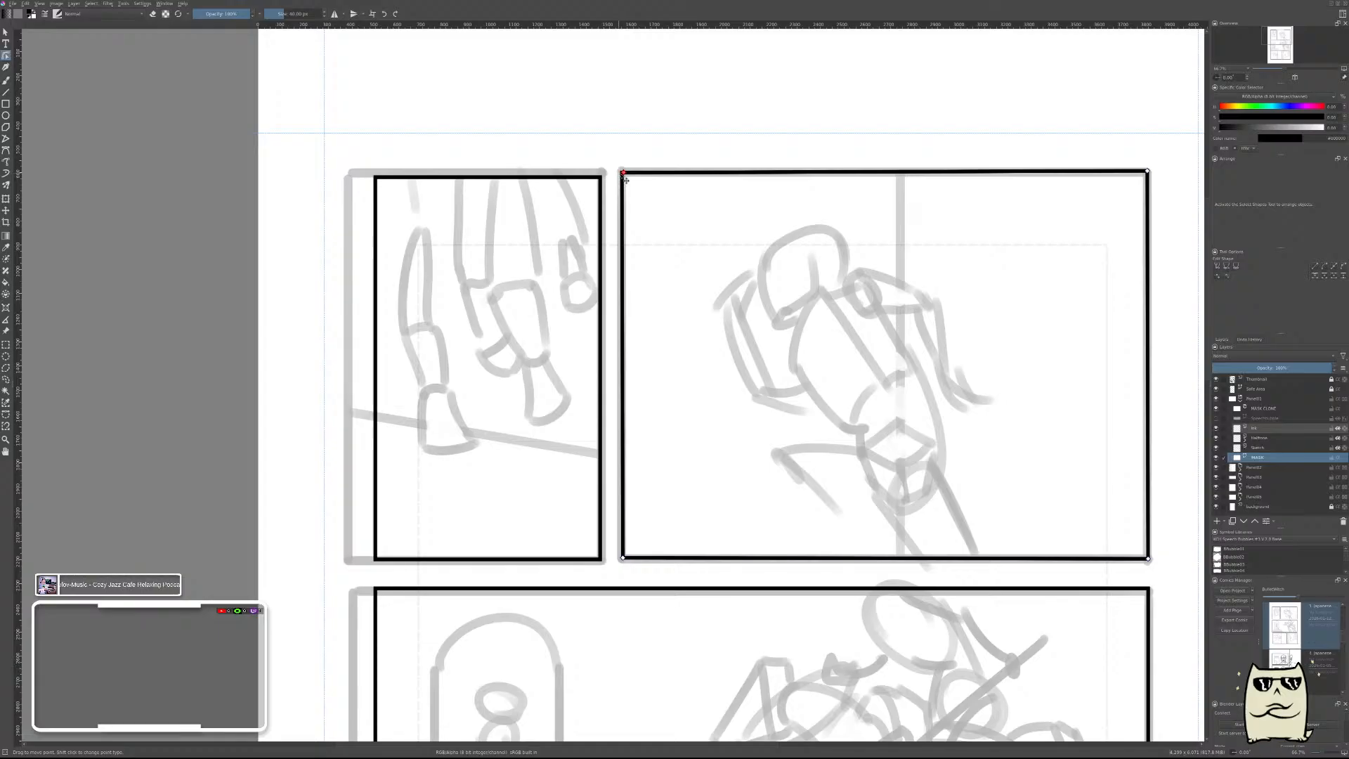
drag(623, 177, 626, 183)
Lower the figure frame's upper right corner to level its top edge while keeping its right side vertical, and finish the shape edit.
click(1151, 181)
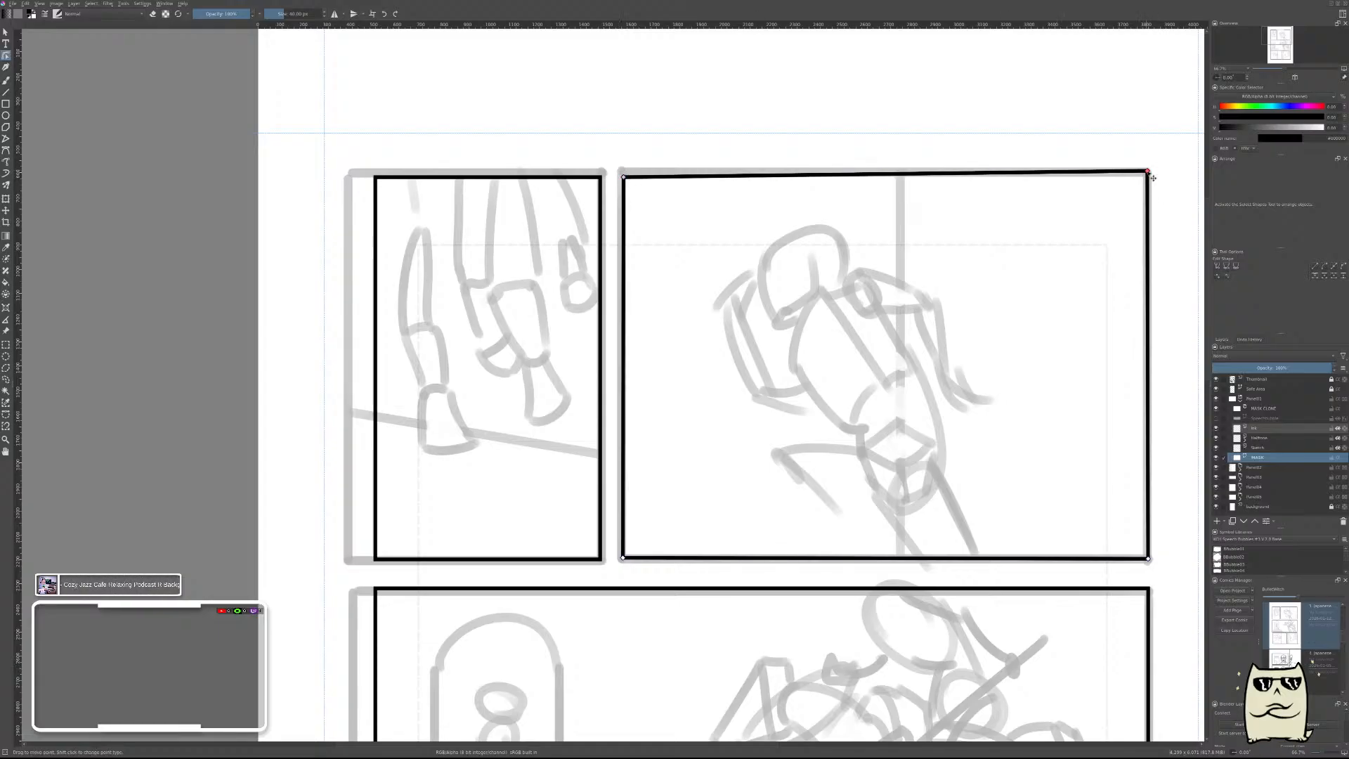
drag(1153, 182, 1146, 182)
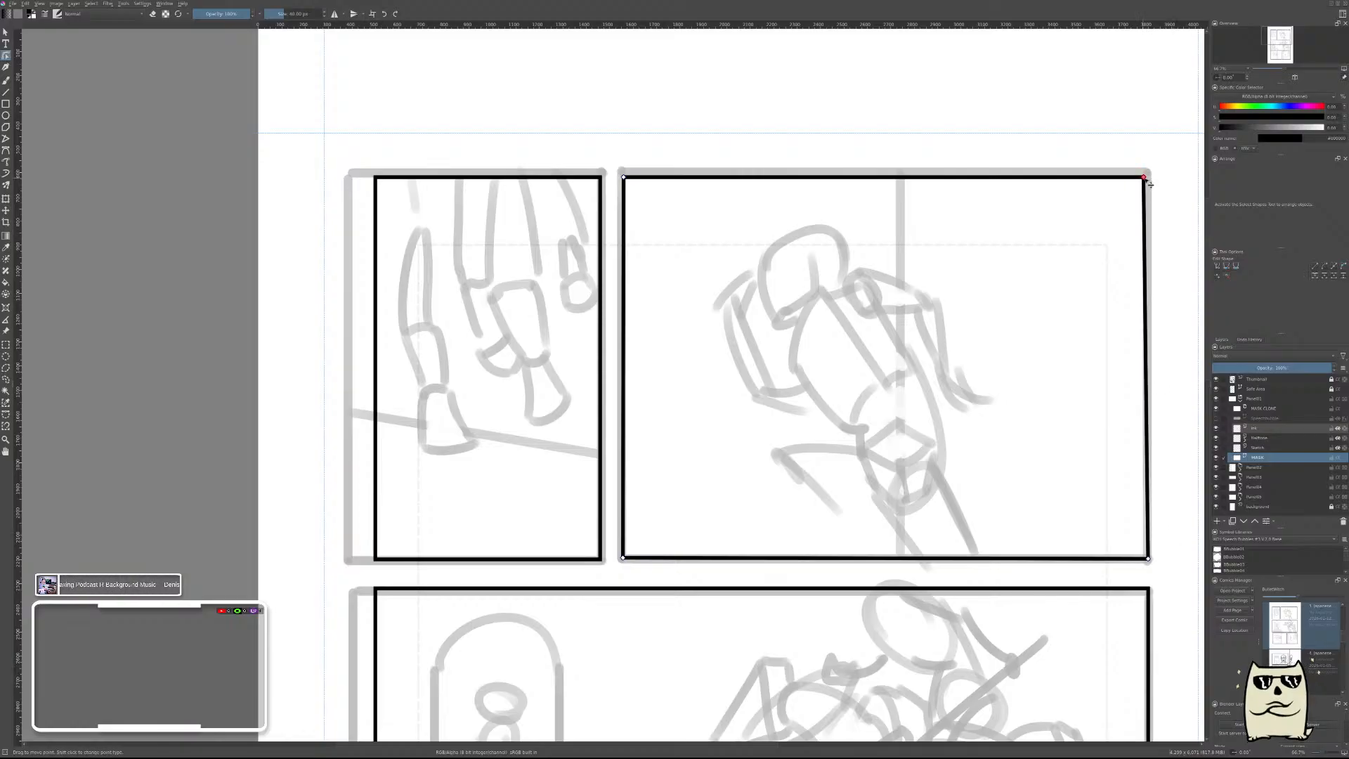
key(ctrl+z)
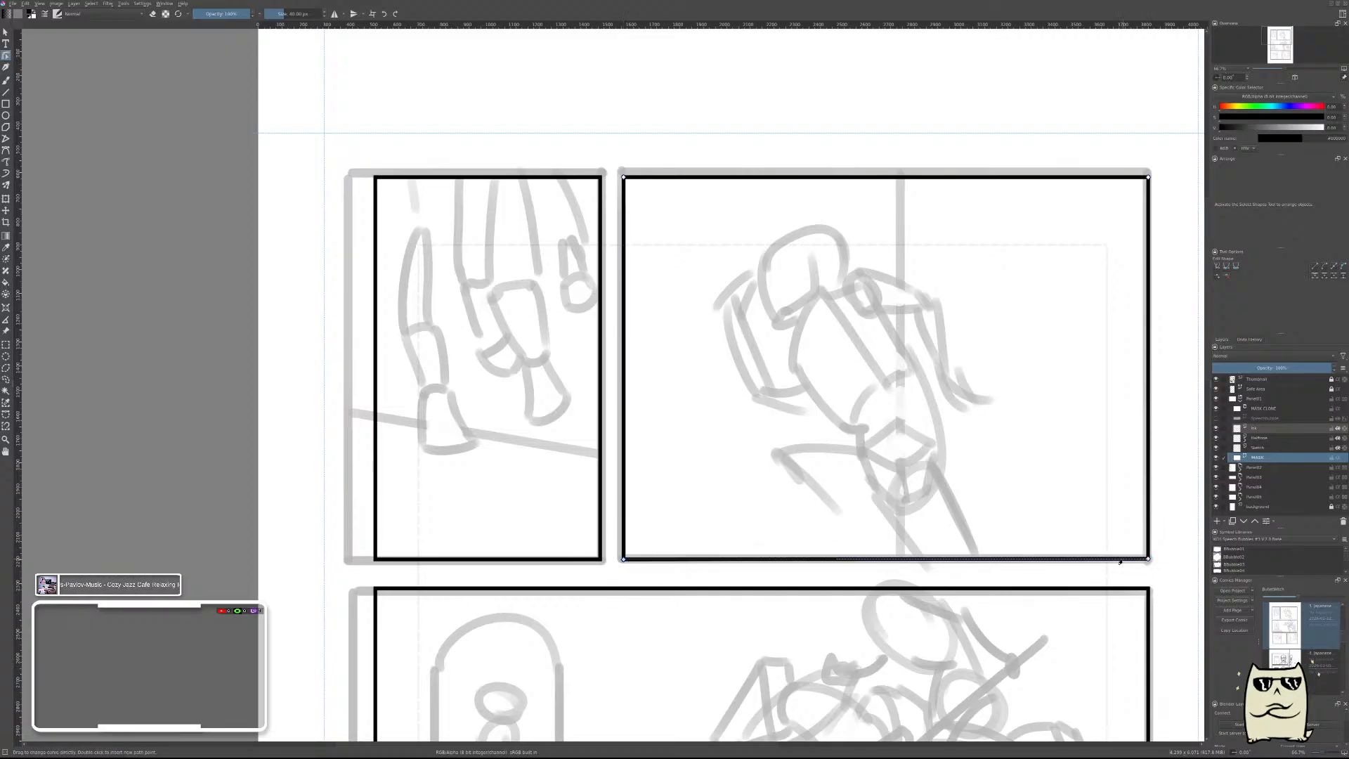
scroll(1048, 427, down, 4)
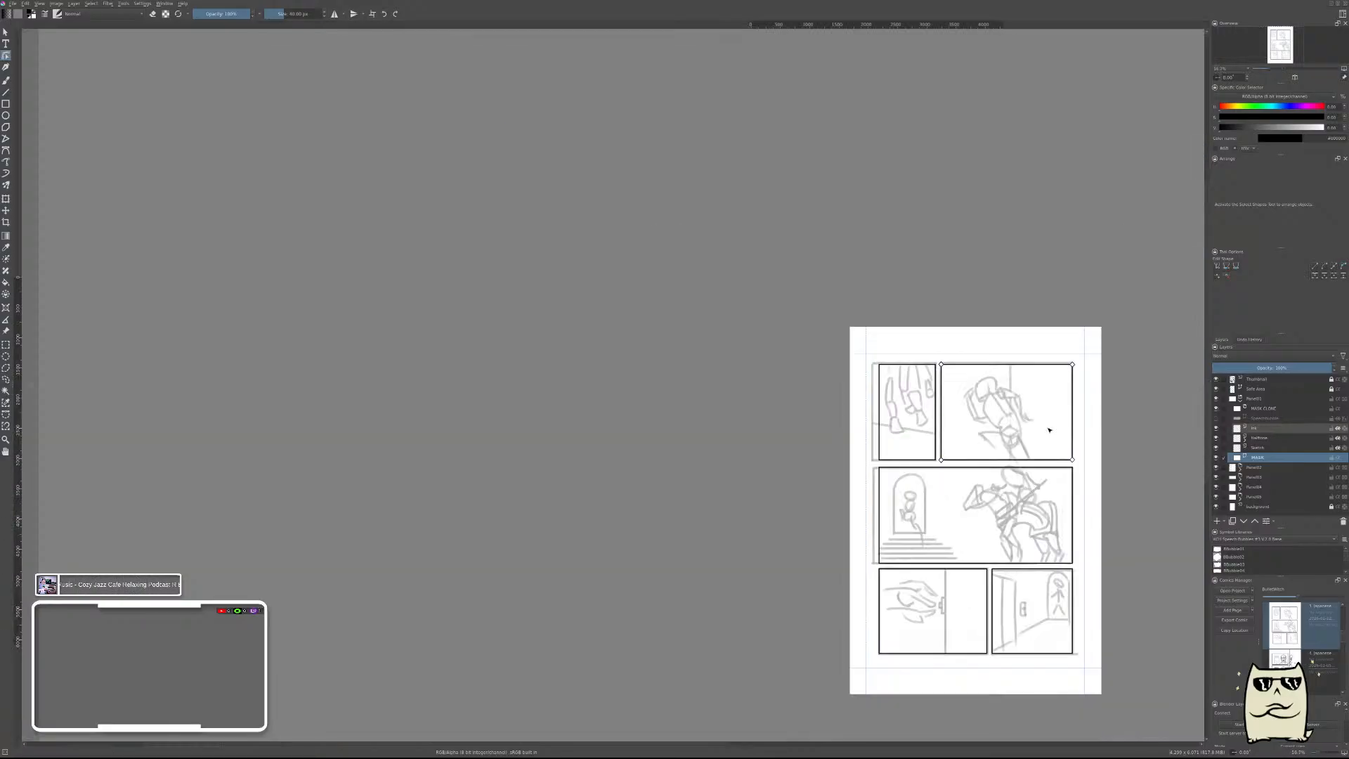
key(Return)
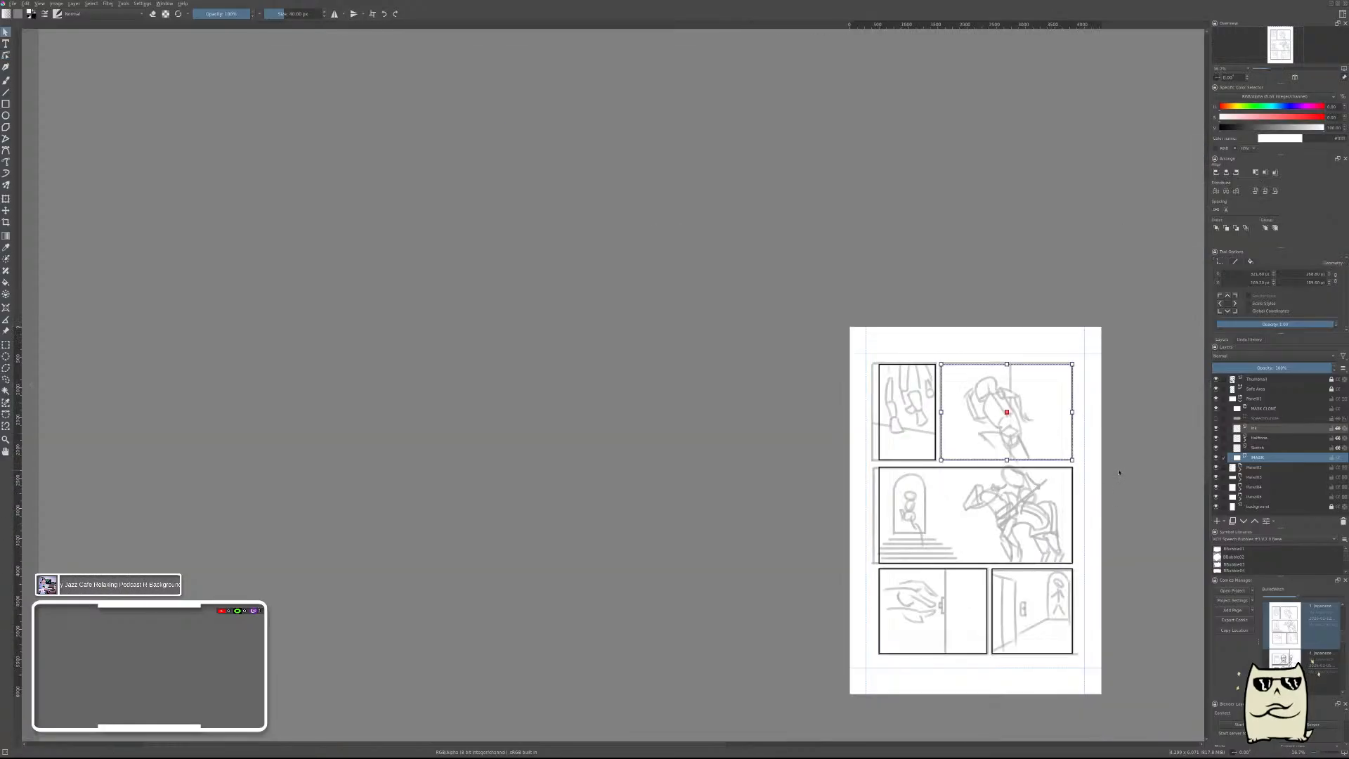
Make the sketch layer inside the first panel group active for drawing with the freehand brush.
scroll(1119, 472, up, 1)
click(1240, 399)
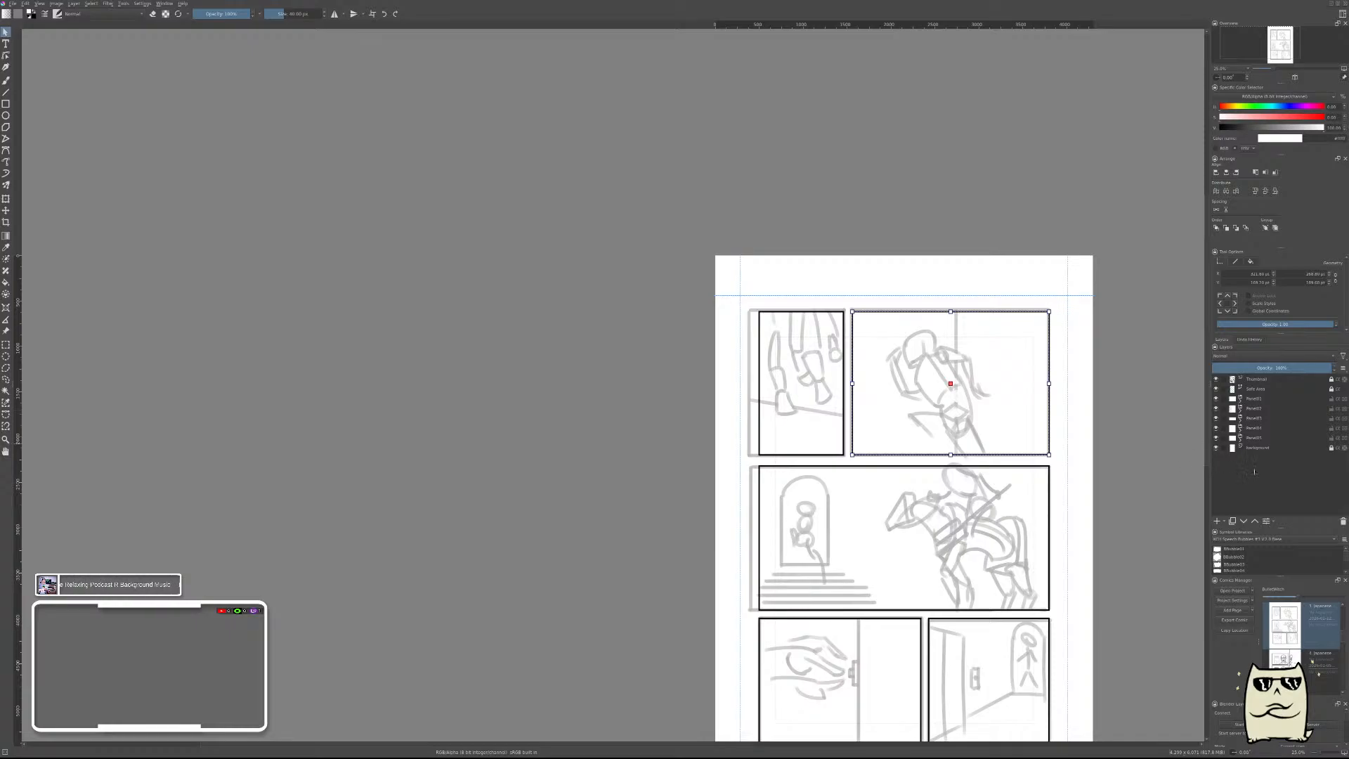
click(1257, 448)
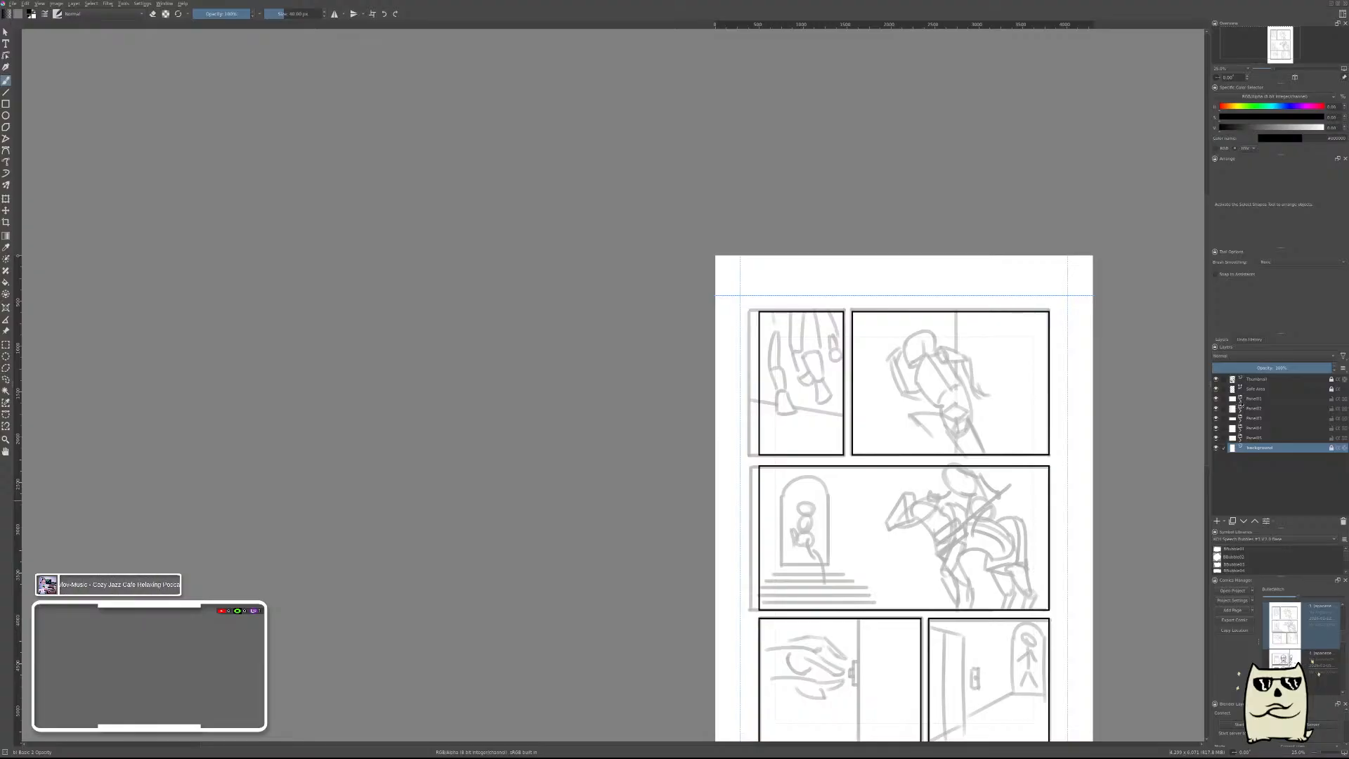
click(1226, 398)
click(1259, 450)
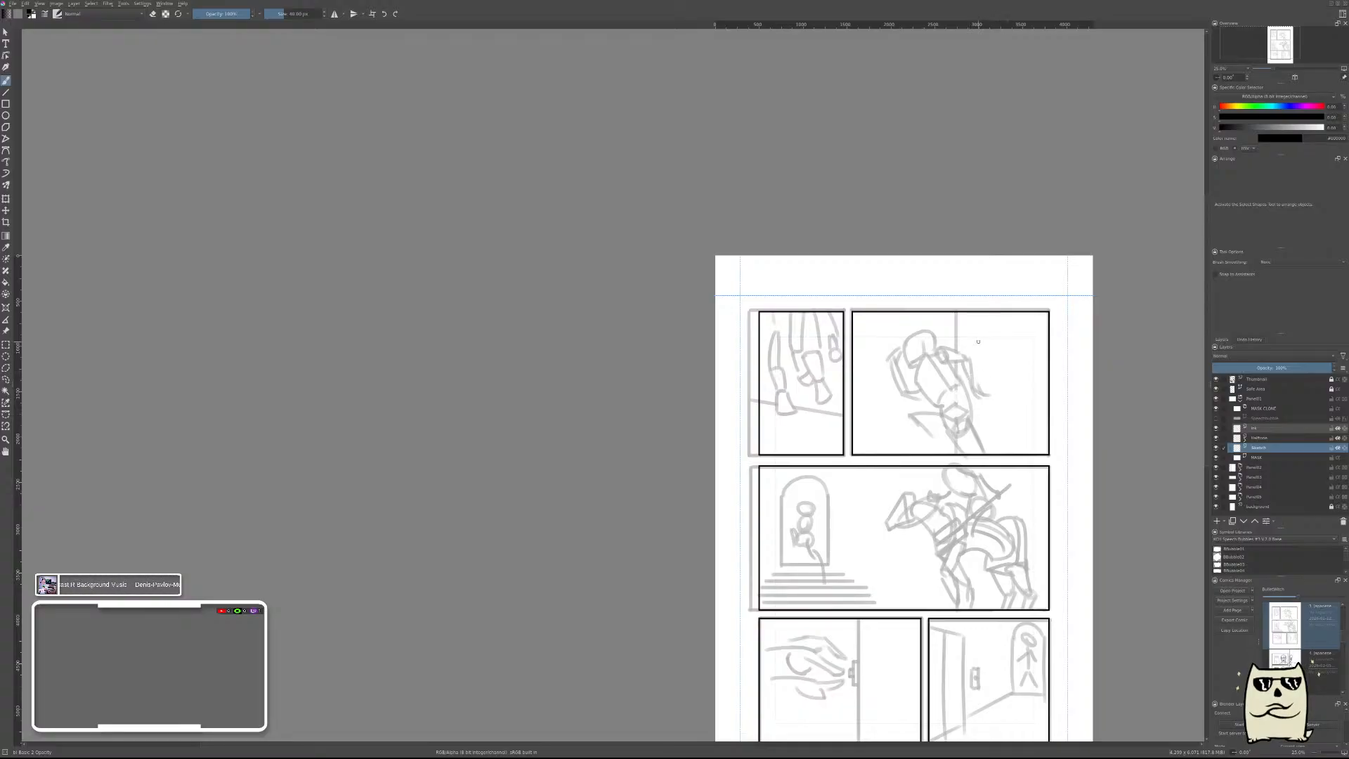
right_click(876, 379)
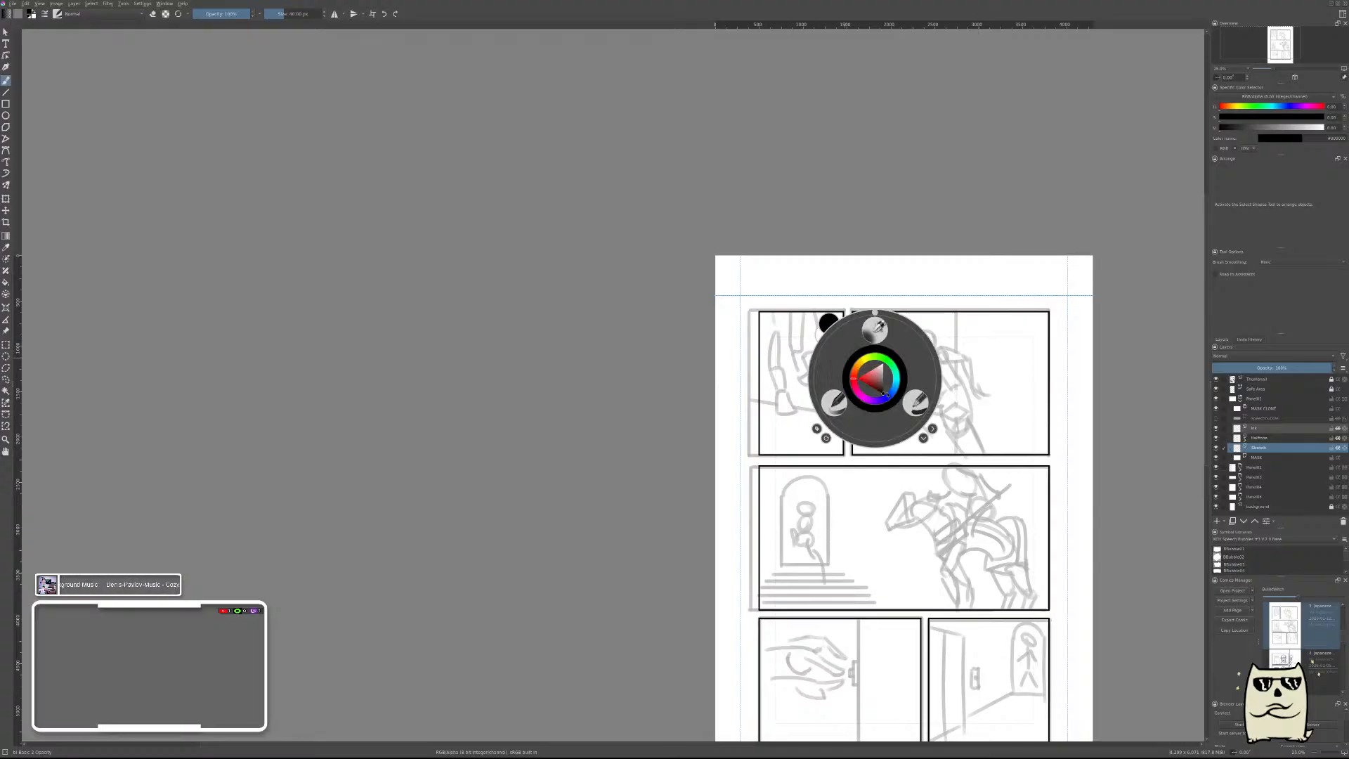
click(944, 406)
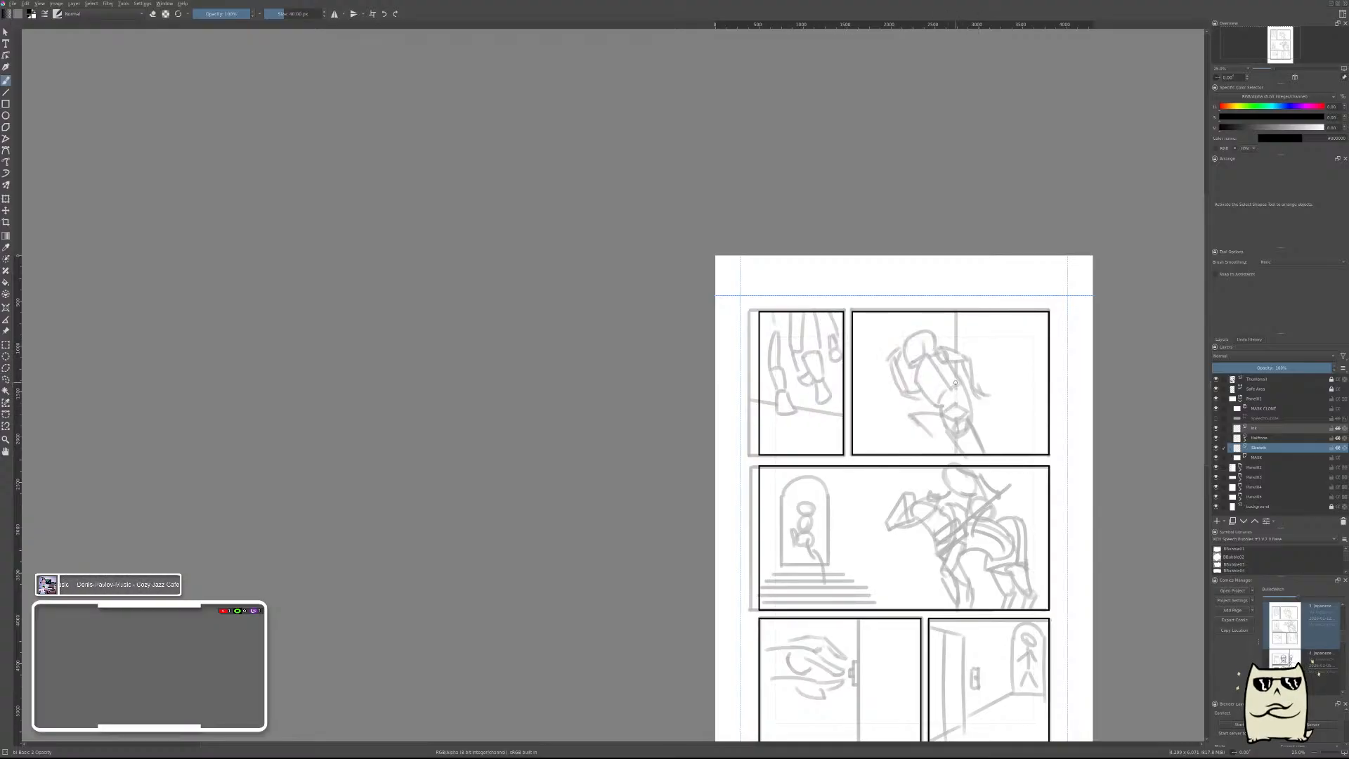
Try a straight vertical guide line through the figure's head across the height of the panel.
drag(940, 390, 1016, 418)
key(ctrl+z)
scroll(957, 415, up, 3)
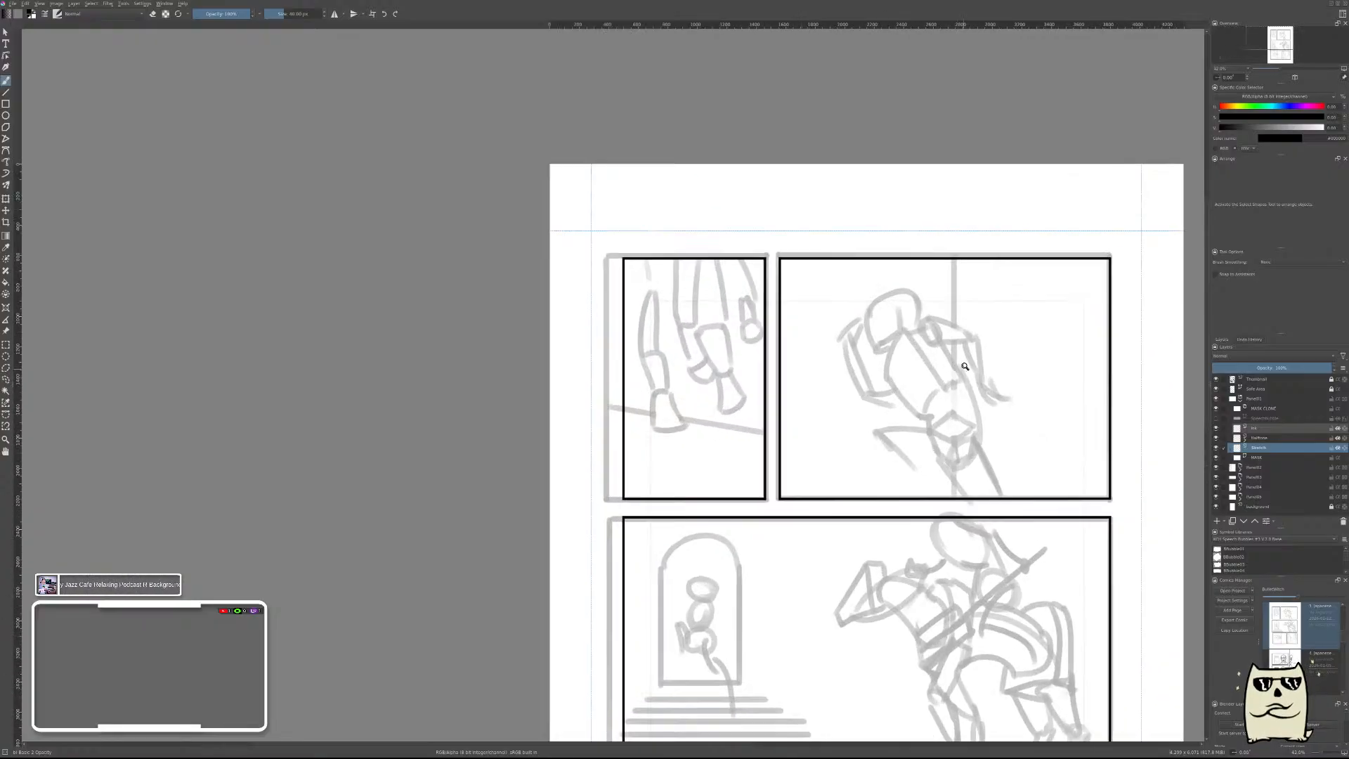
drag(982, 332, 880, 309)
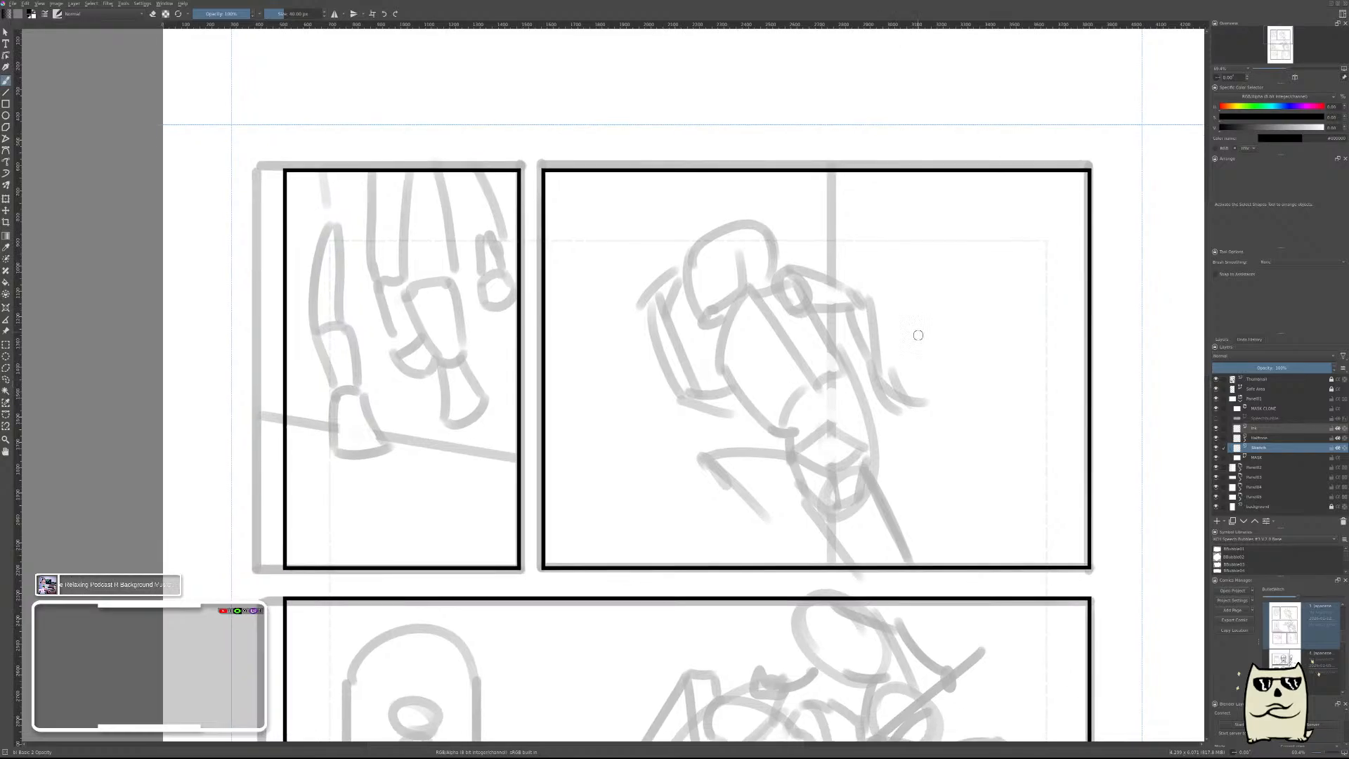
key(v)
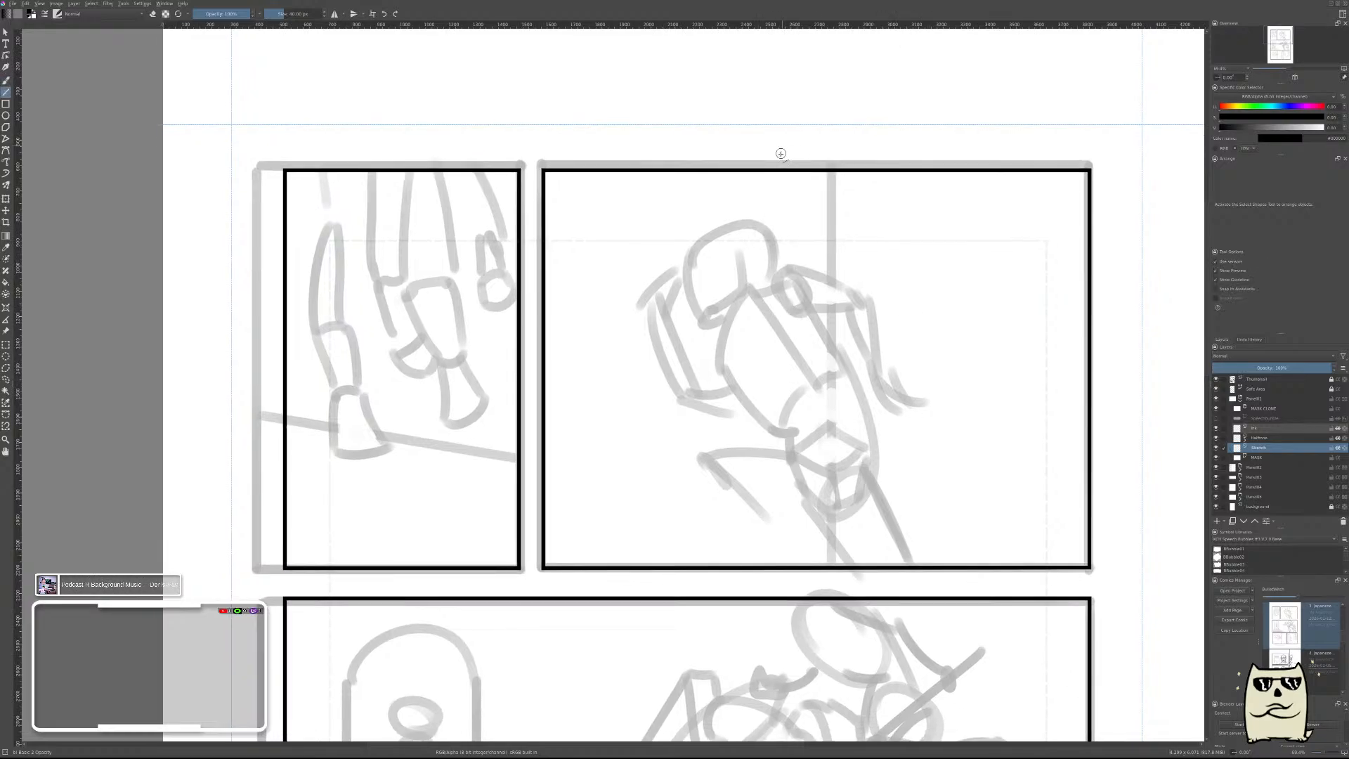
drag(749, 150, 768, 587)
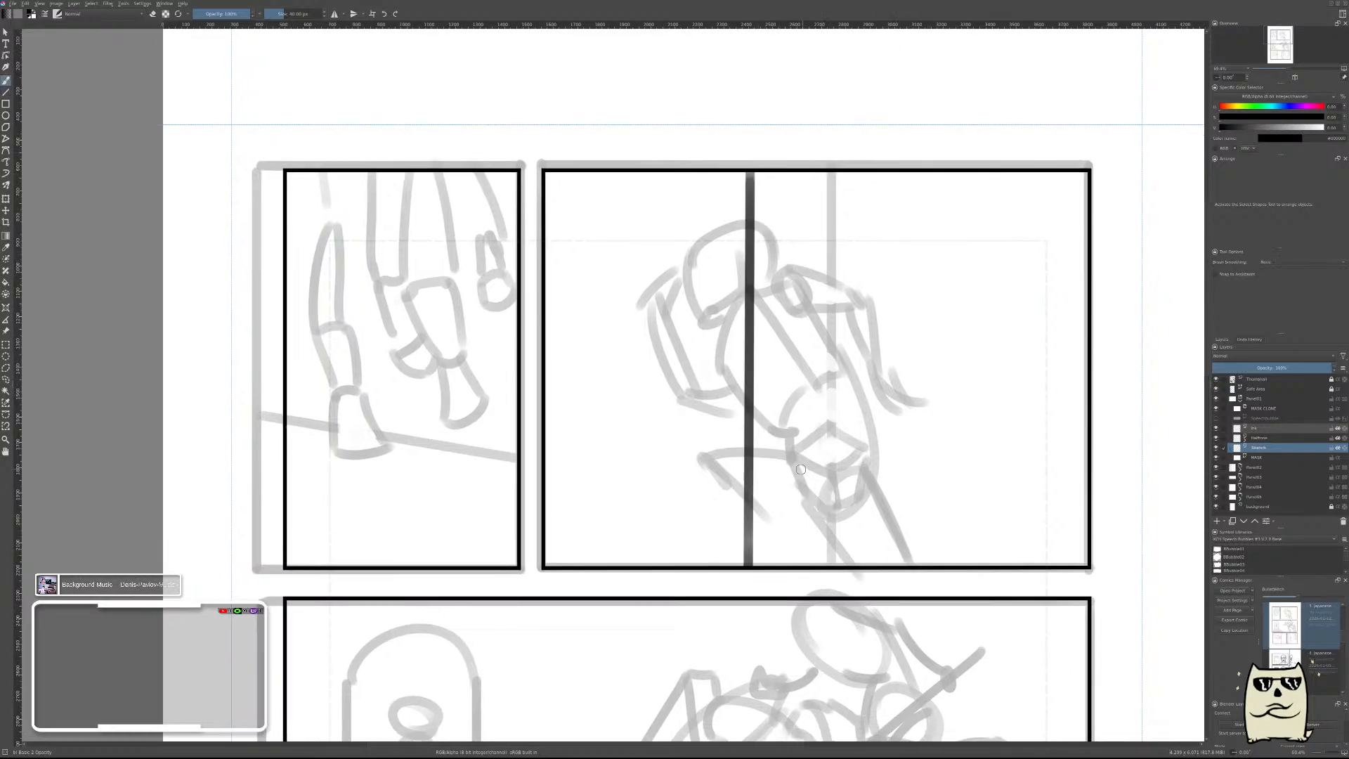
key(ctrl+z)
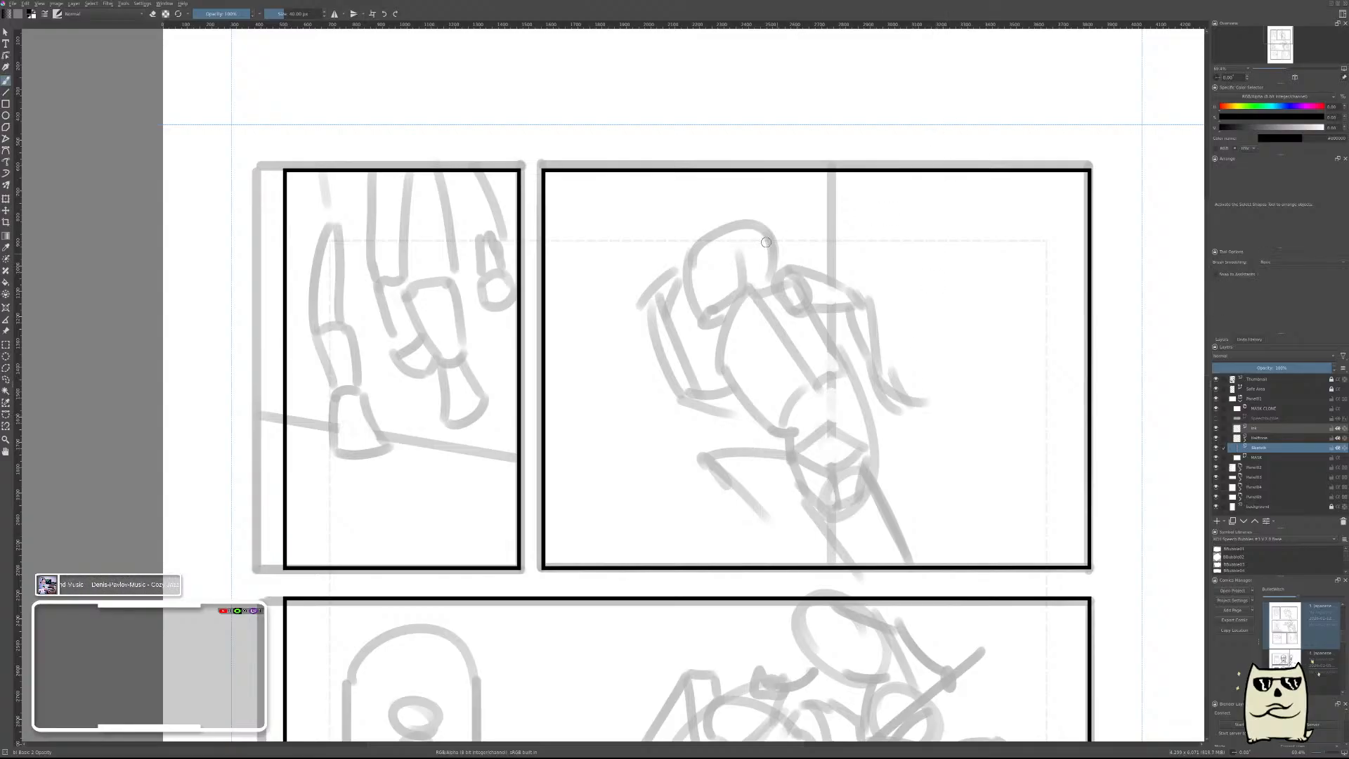
Try two straight vertical guide lines splitting the figure panel roughly into thirds.
key(v)
drag(738, 144, 738, 583)
drag(911, 325, 909, 657)
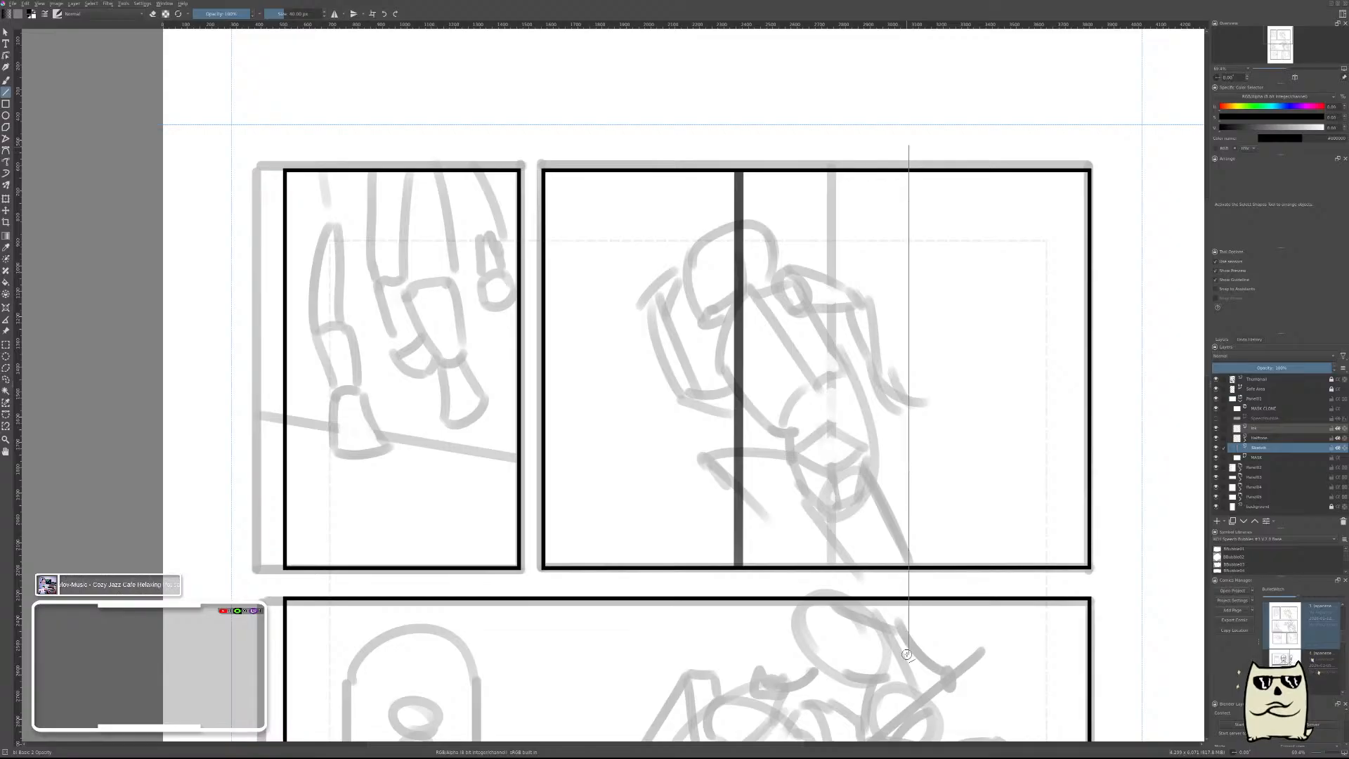
key(b)
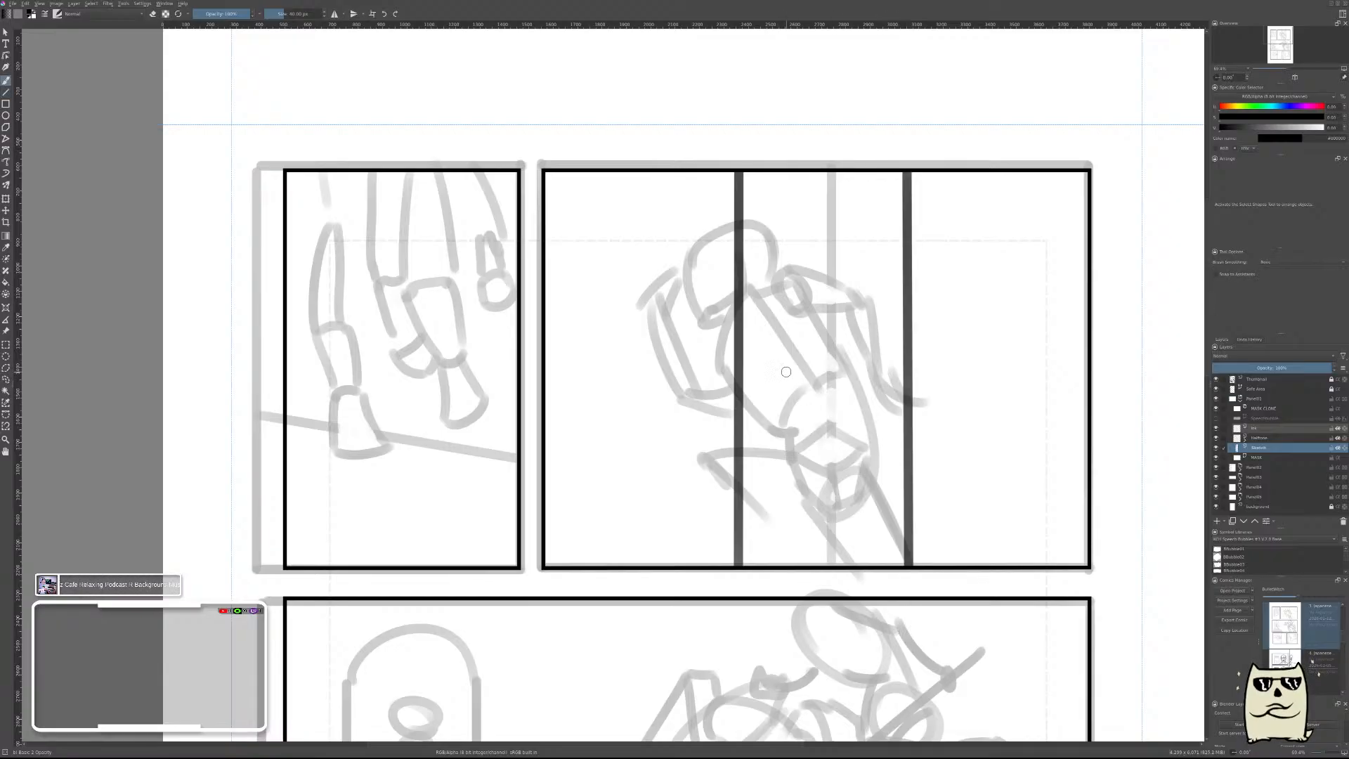
key(ctrl+z)
key(ctrl+z)
Try two corner-to-corner diagonal guide lines crossing at the centre of the figure panel.
key(v)
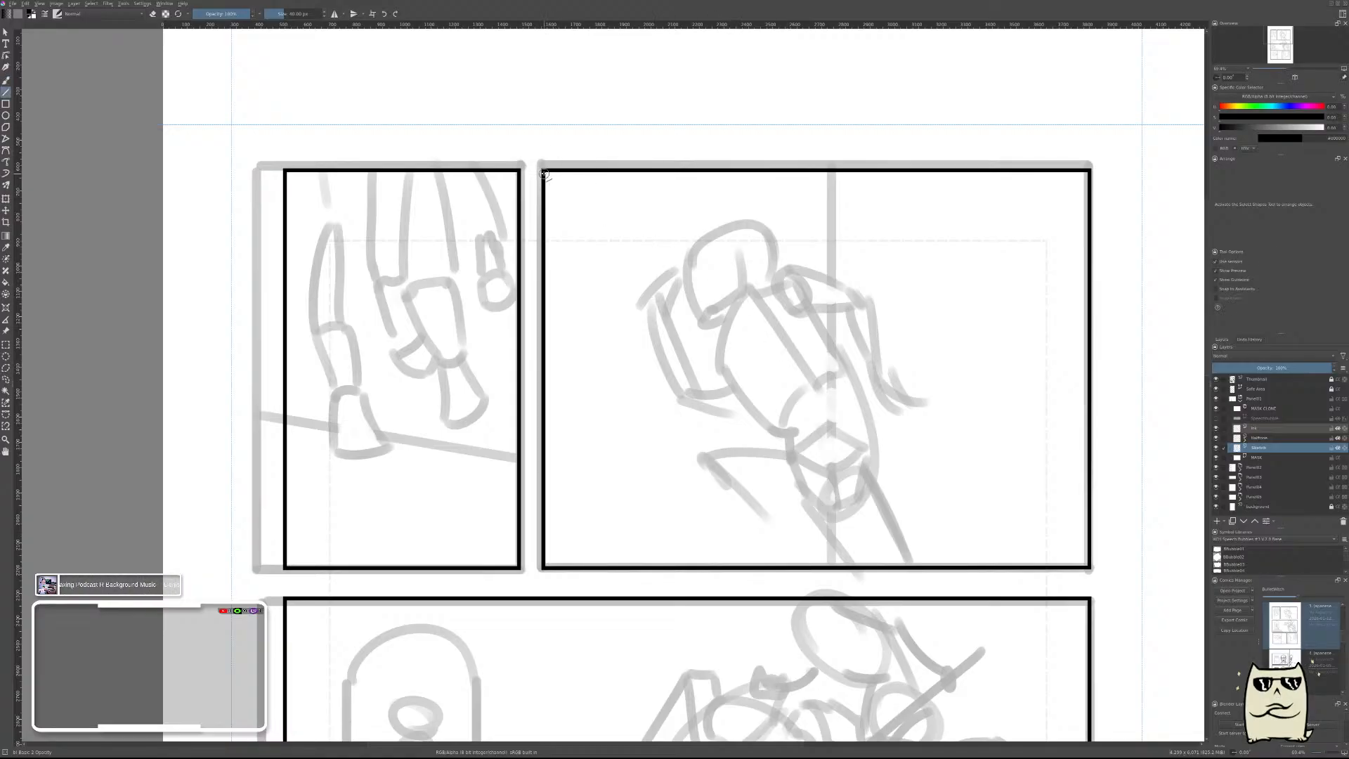
drag(545, 171, 1090, 567)
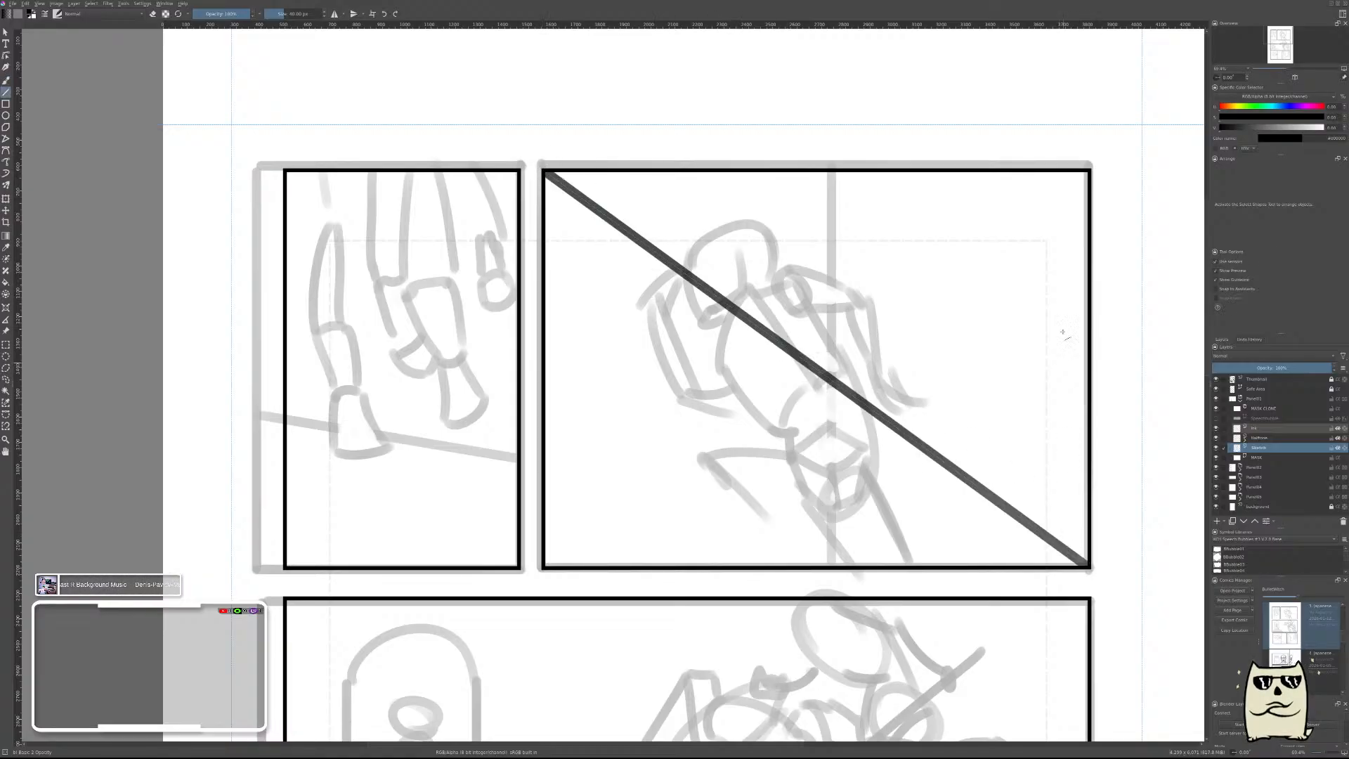
drag(1088, 171, 551, 564)
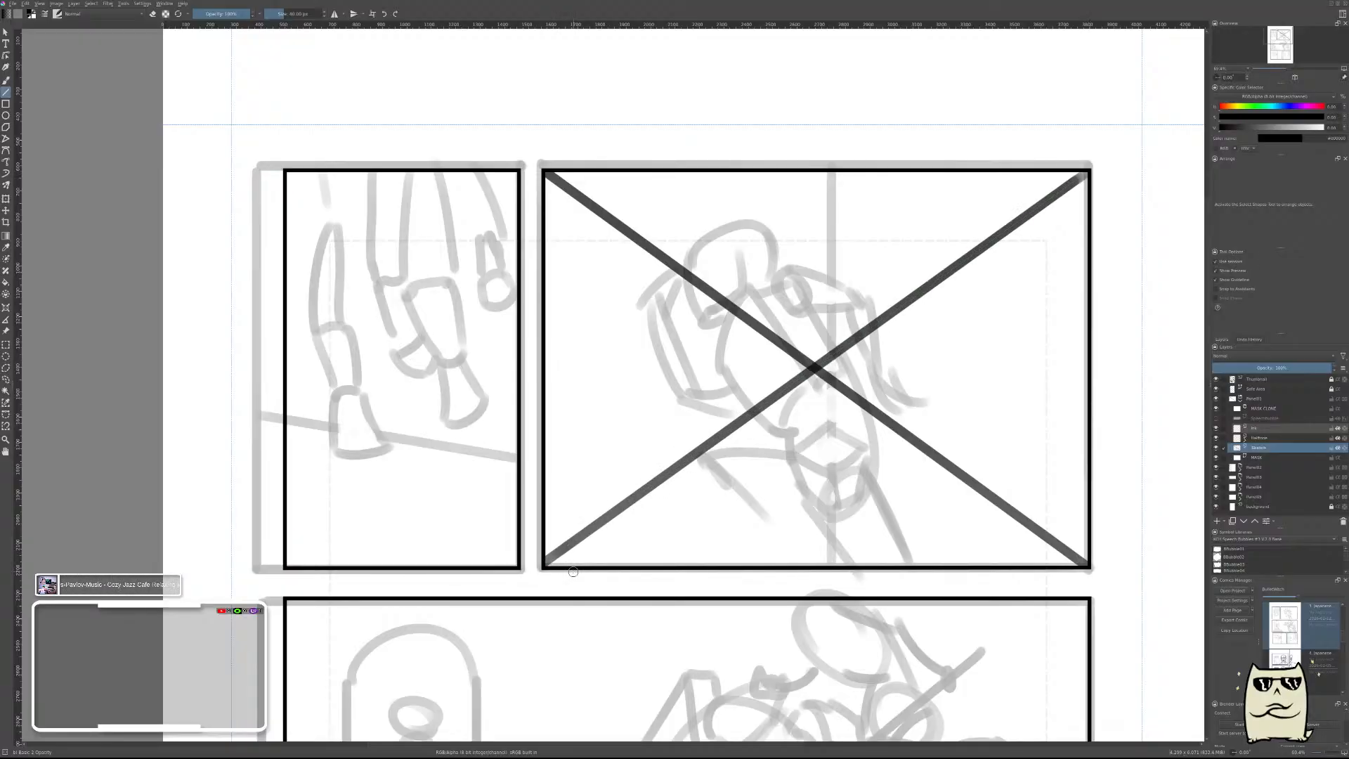
key(b)
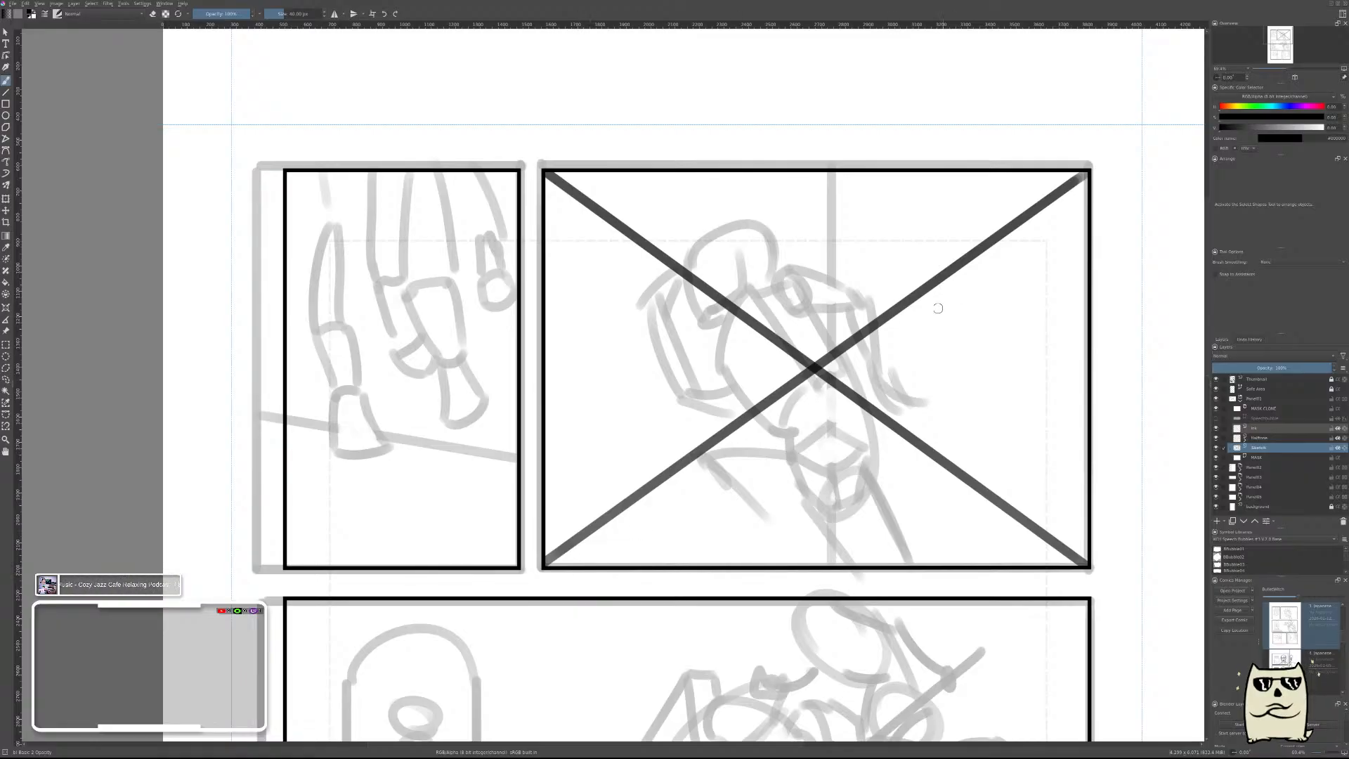
key(ctrl+z)
key(ctrl+z)
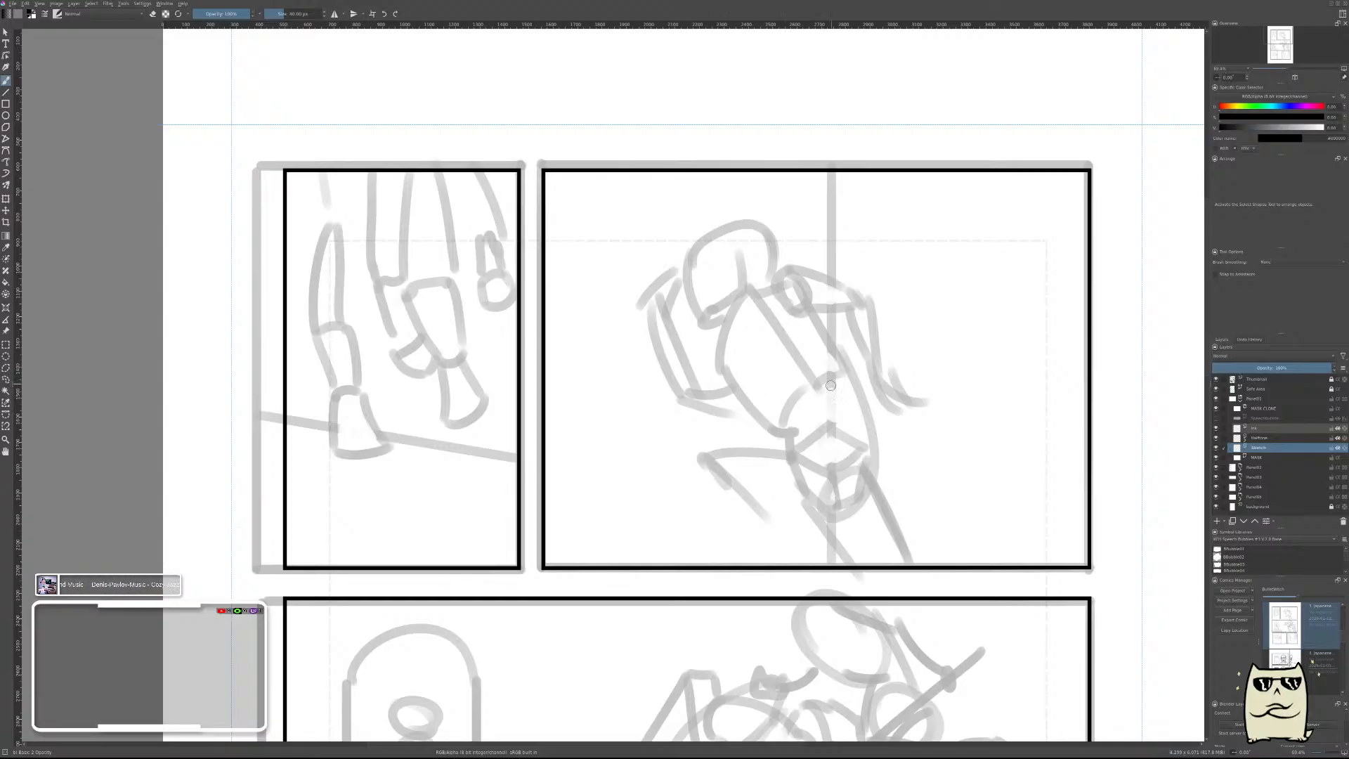
Rough in the figure's ribcage as a tilted oval, with a slanted shoulder line and a circle for each shoulder.
mouse_move(833, 374)
mouse_down()
mouse_move(775, 386)
mouse_move(836, 347)
mouse_up()
key(ctrl+z)
mouse_move(720, 362)
mouse_down()
mouse_move(784, 414)
mouse_move(807, 302)
mouse_up()
key(ctrl+z)
mouse_move(771, 405)
mouse_down()
mouse_move(809, 234)
mouse_move(797, 292)
mouse_move(806, 278)
mouse_move(753, 311)
mouse_move(776, 398)
mouse_up()
key(ctrl+z)
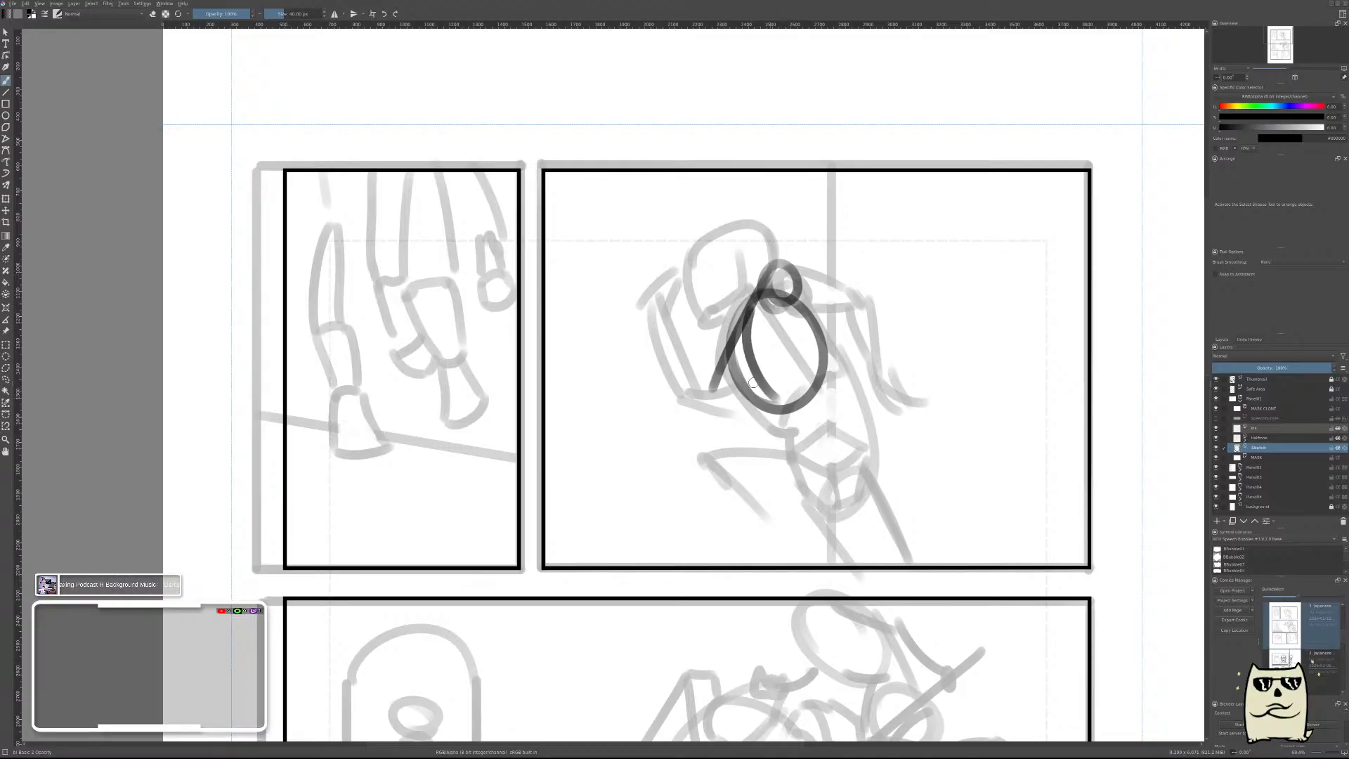
mouse_move(731, 346)
mouse_down()
mouse_move(715, 390)
mouse_move(746, 355)
mouse_up()
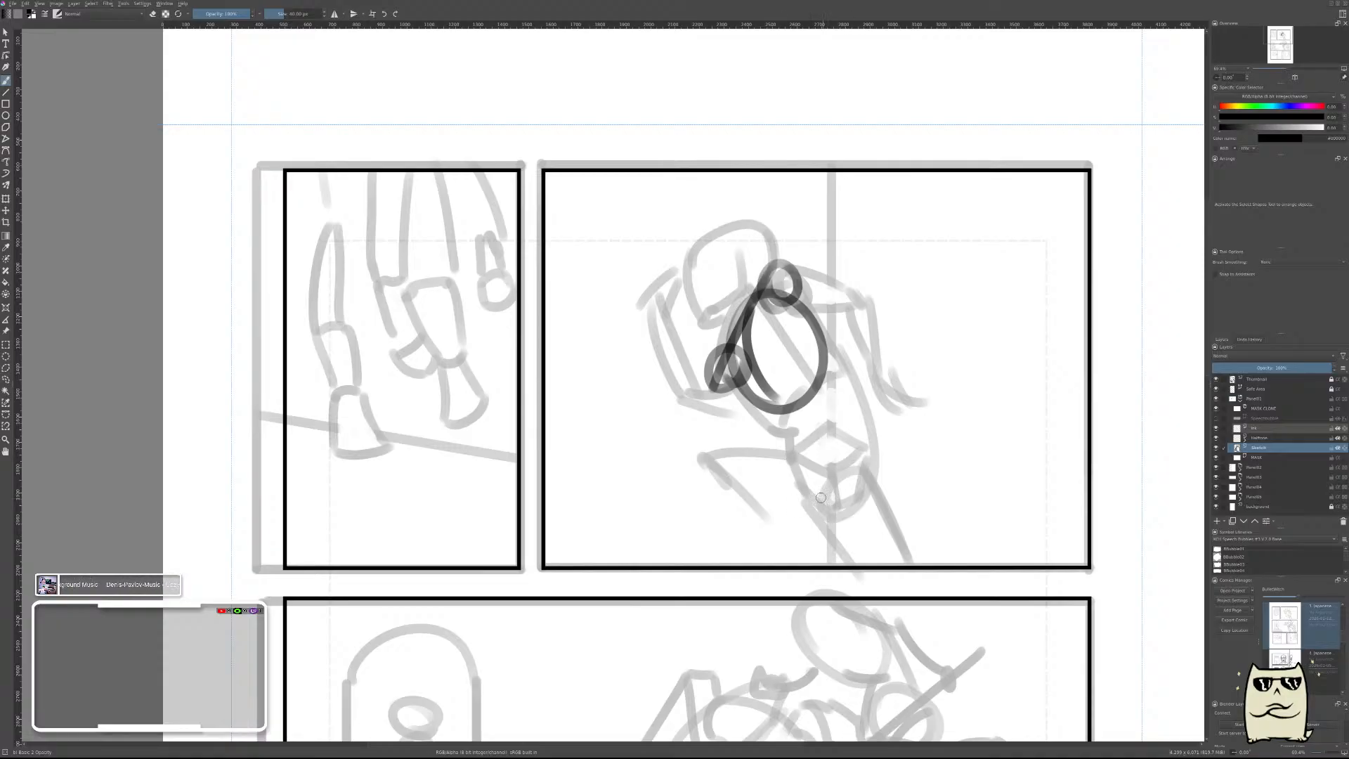
Sketch a circle for the pelvis below the ribcage and connect the two with contour lines along both sides of the torso.
mouse_move(856, 468)
mouse_down()
mouse_move(815, 502)
mouse_move(861, 461)
mouse_move(851, 507)
mouse_up()
key(ctrl+z)
key(ctrl+z)
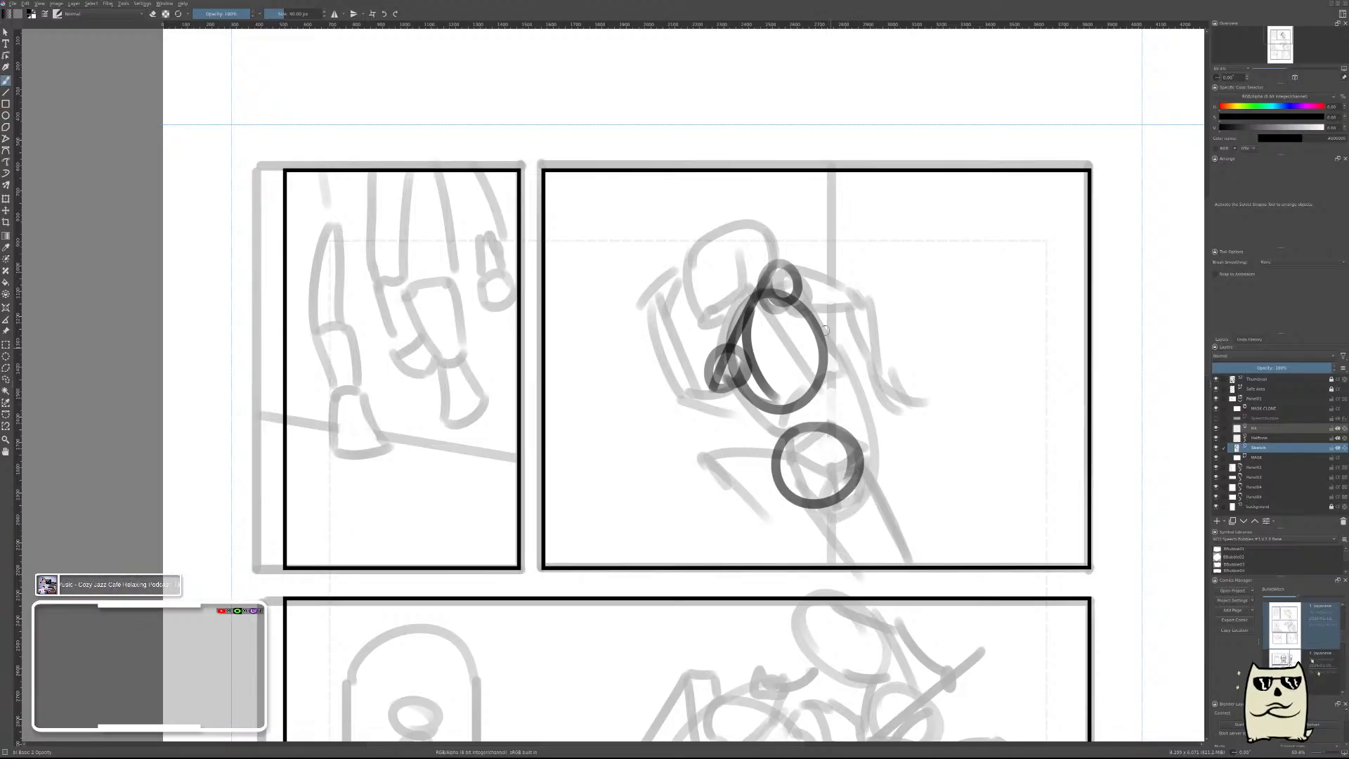
drag(817, 309, 846, 498)
key(ctrl+z)
drag(808, 289, 854, 472)
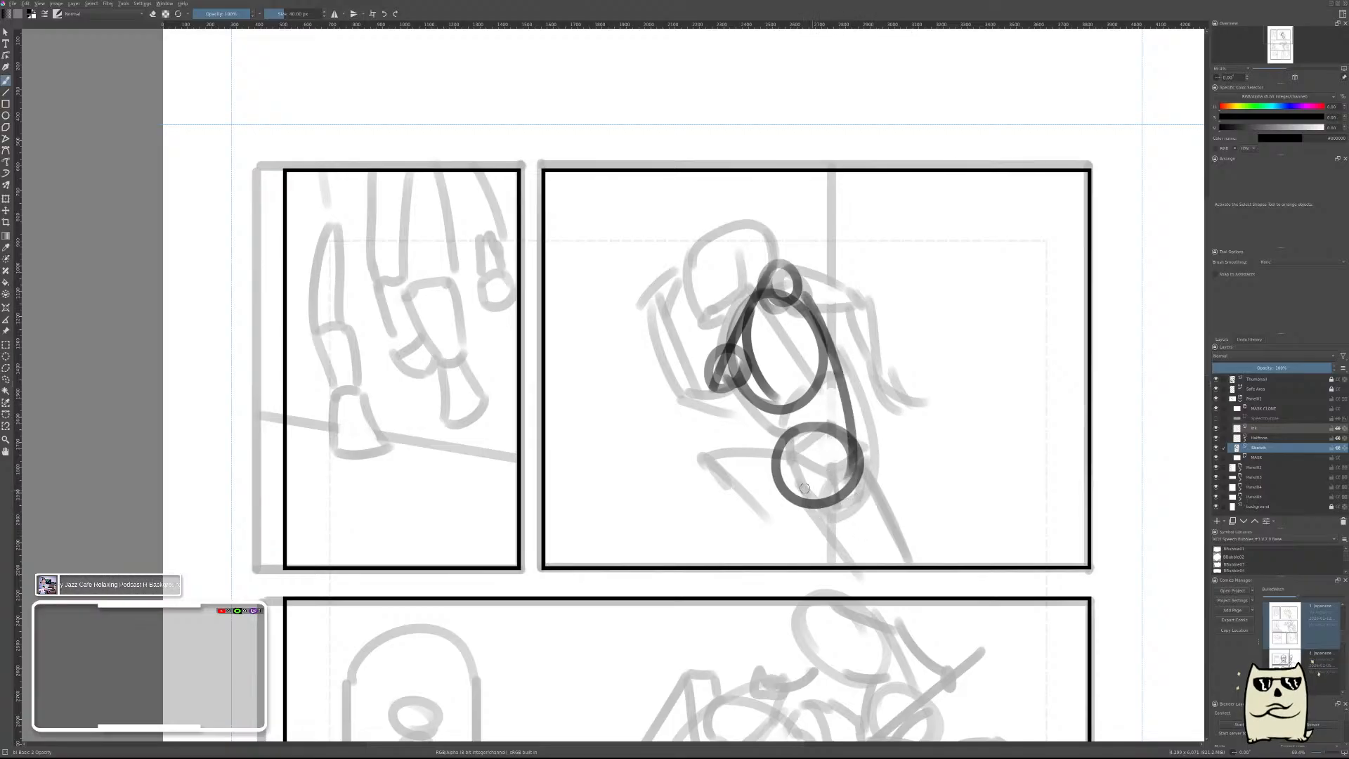
drag(745, 406, 794, 415)
drag(781, 430, 767, 458)
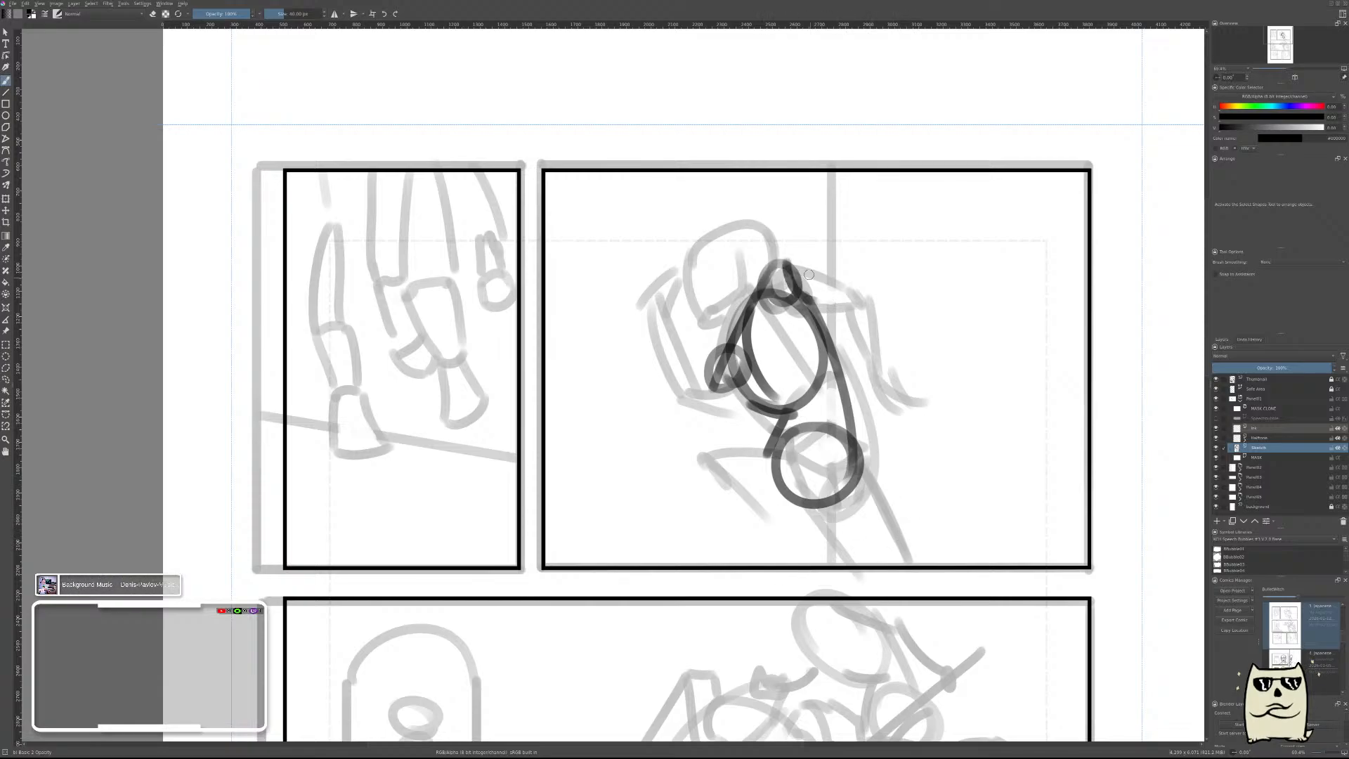
Sketch the figure's bent arm from the upper shoulder circle to the elbow and down the forearm.
mouse_move(797, 267)
mouse_down()
mouse_move(815, 292)
mouse_move(865, 301)
mouse_move(883, 401)
mouse_up()
key(ctrl+z)
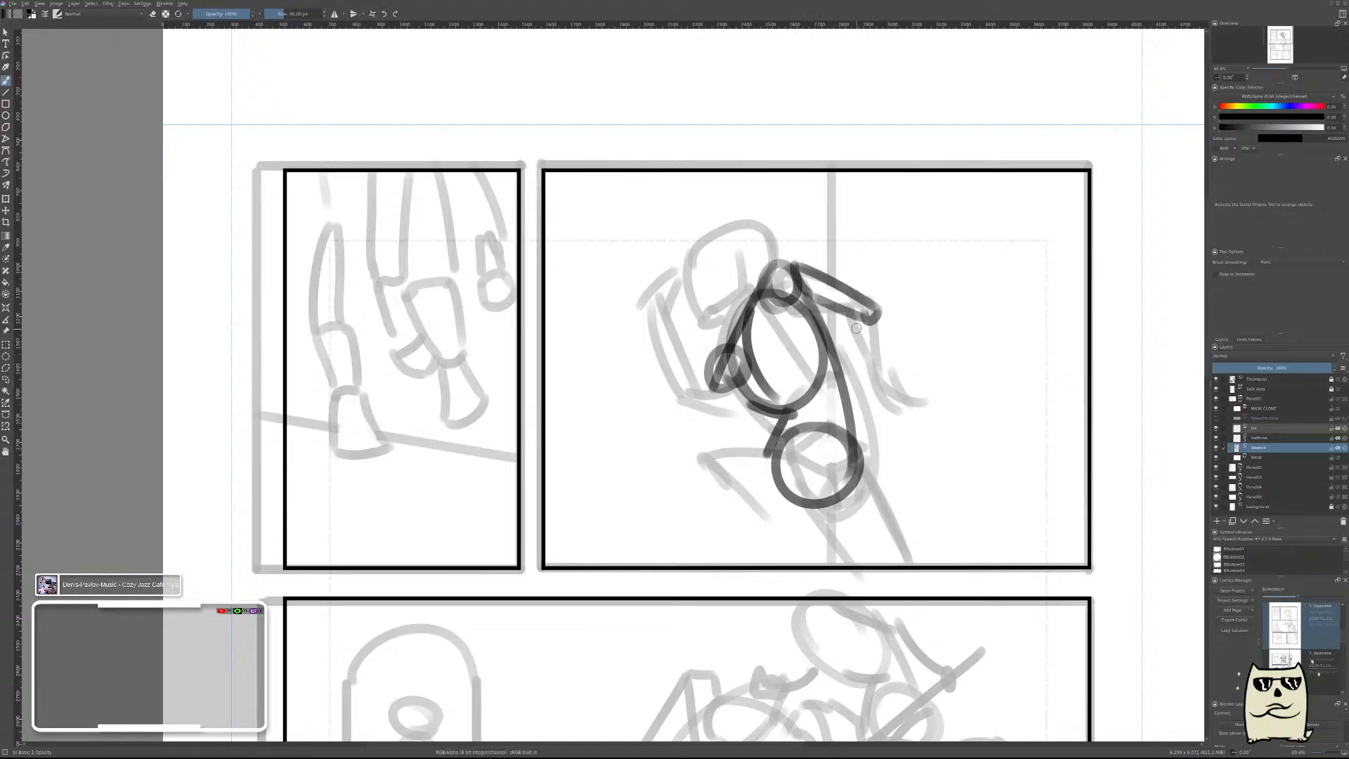
drag(855, 320, 894, 390)
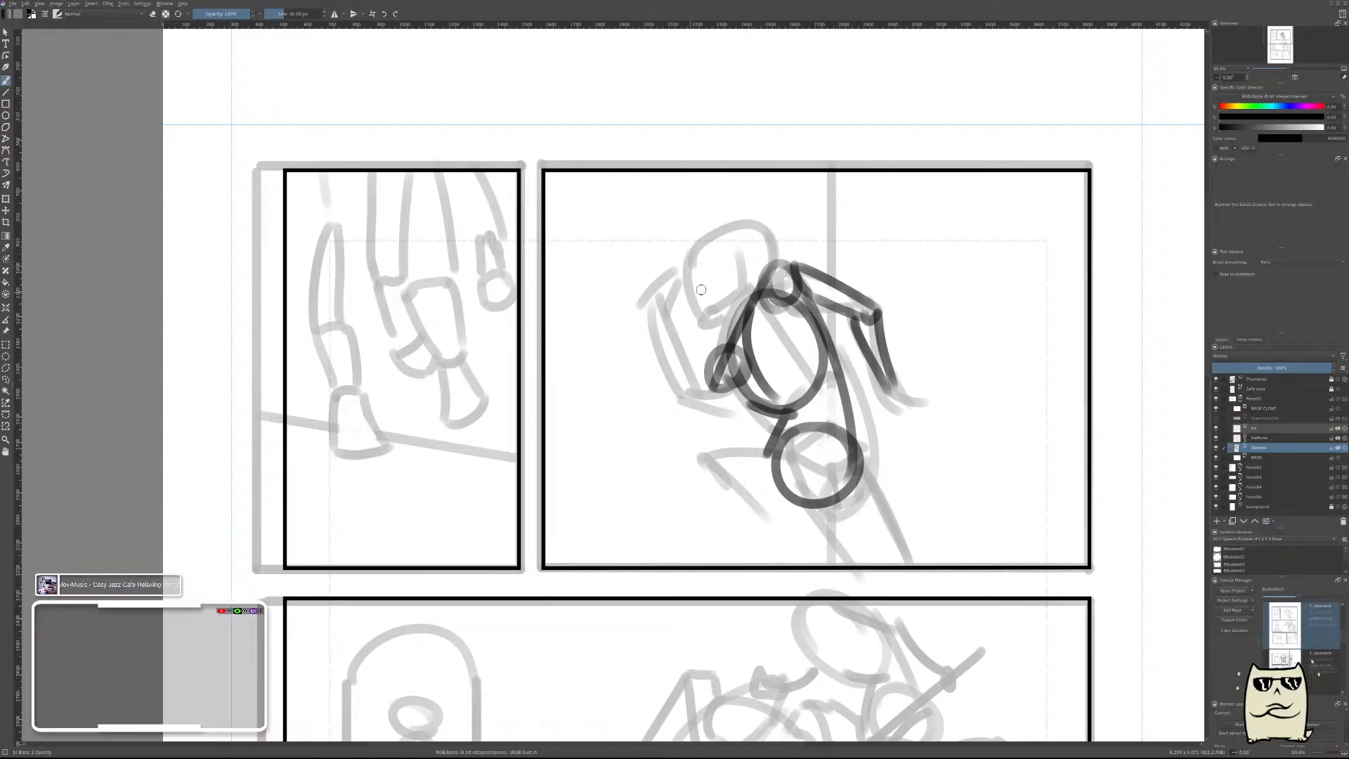
Try several jawline strokes for the figure's tilted head beside the upper shoulder.
mouse_move(681, 265)
mouse_down()
mouse_move(705, 325)
mouse_move(745, 294)
mouse_move(759, 249)
mouse_up()
key(ctrl+z)
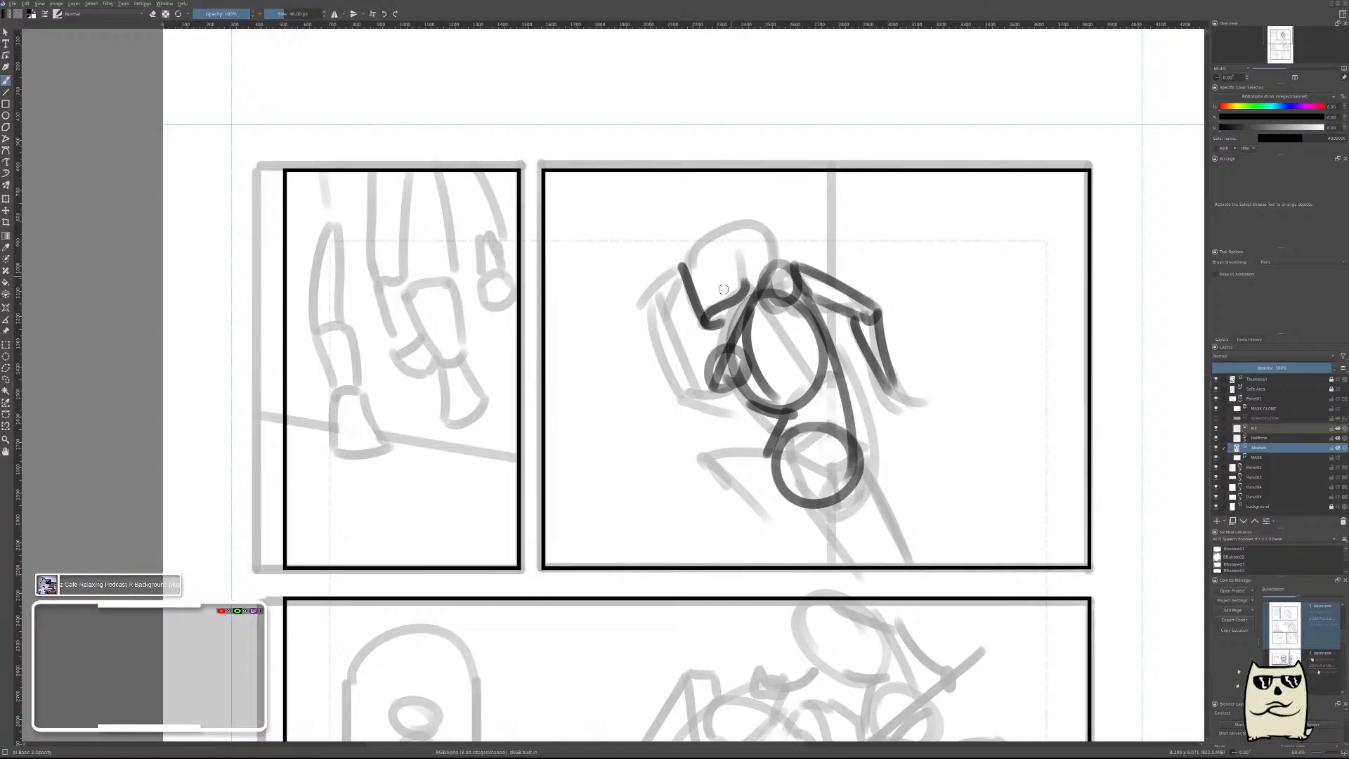
mouse_move(692, 282)
mouse_down()
mouse_move(686, 249)
mouse_move(759, 250)
mouse_up()
key(ctrl+z)
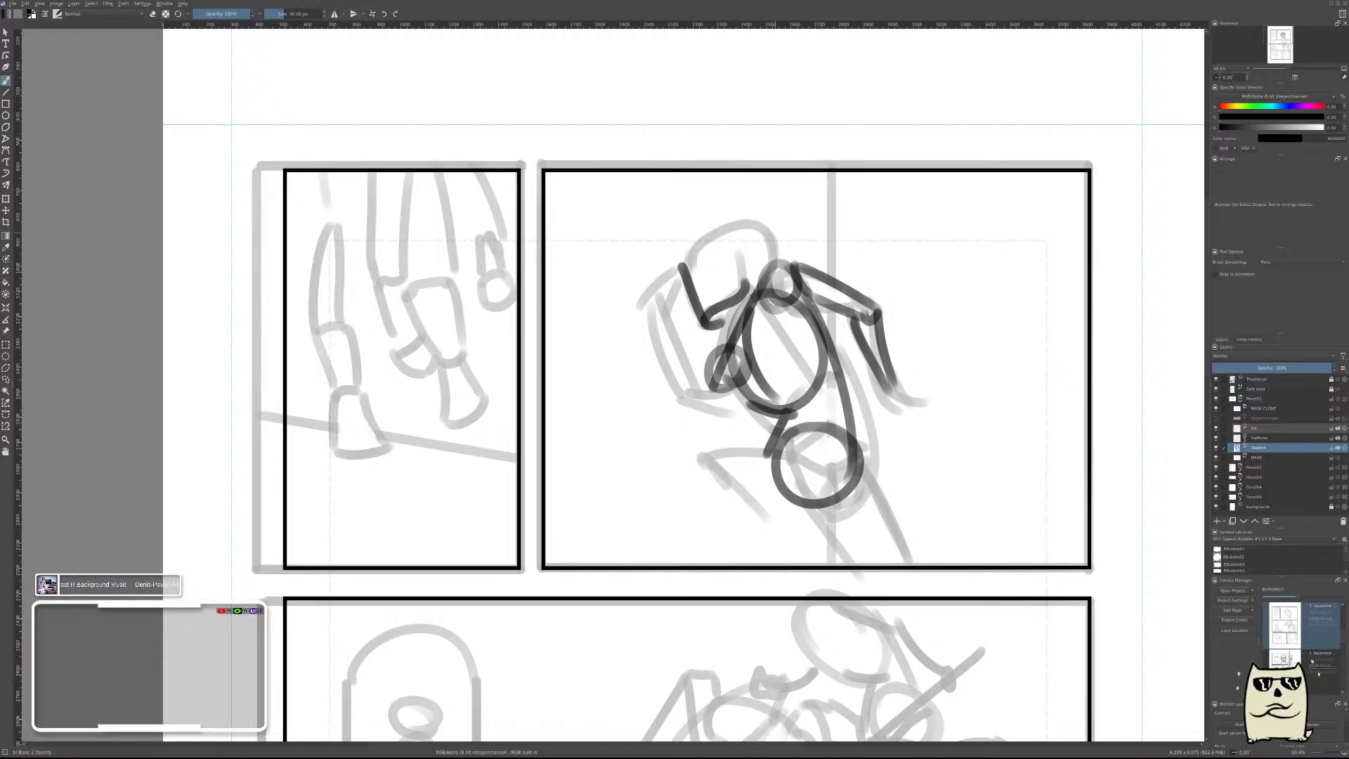
key(ctrl+z)
key(ctrl+z)
mouse_move(682, 248)
mouse_down()
mouse_move(699, 308)
mouse_move(689, 267)
mouse_move(702, 298)
mouse_up()
key(ctrl+z)
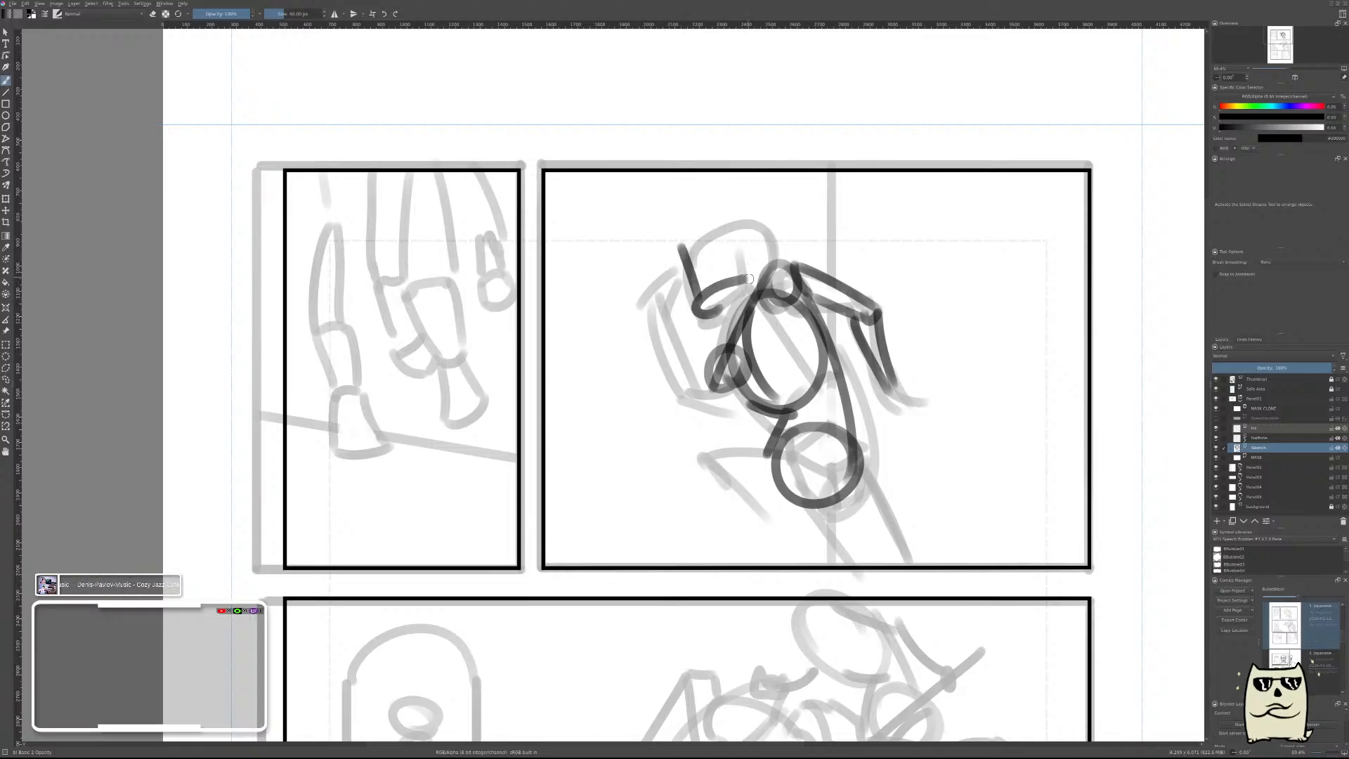
key(ctrl+z)
Sketch the figure's head with a rounded skull, an angular jaw, a curve inside it and a neck line to the torso.
key(ctrl+z)
mouse_move(678, 247)
mouse_down()
mouse_move(687, 298)
mouse_move(719, 290)
mouse_up()
mouse_move(716, 292)
mouse_down()
mouse_move(736, 253)
mouse_move(751, 261)
mouse_move(753, 212)
mouse_move(761, 263)
mouse_up()
key(ctrl+z)
key(ctrl+z)
key(ctrl+z)
mouse_move(753, 213)
mouse_down()
mouse_move(727, 337)
mouse_move(743, 317)
mouse_move(735, 229)
mouse_move(716, 261)
mouse_move(745, 276)
mouse_up()
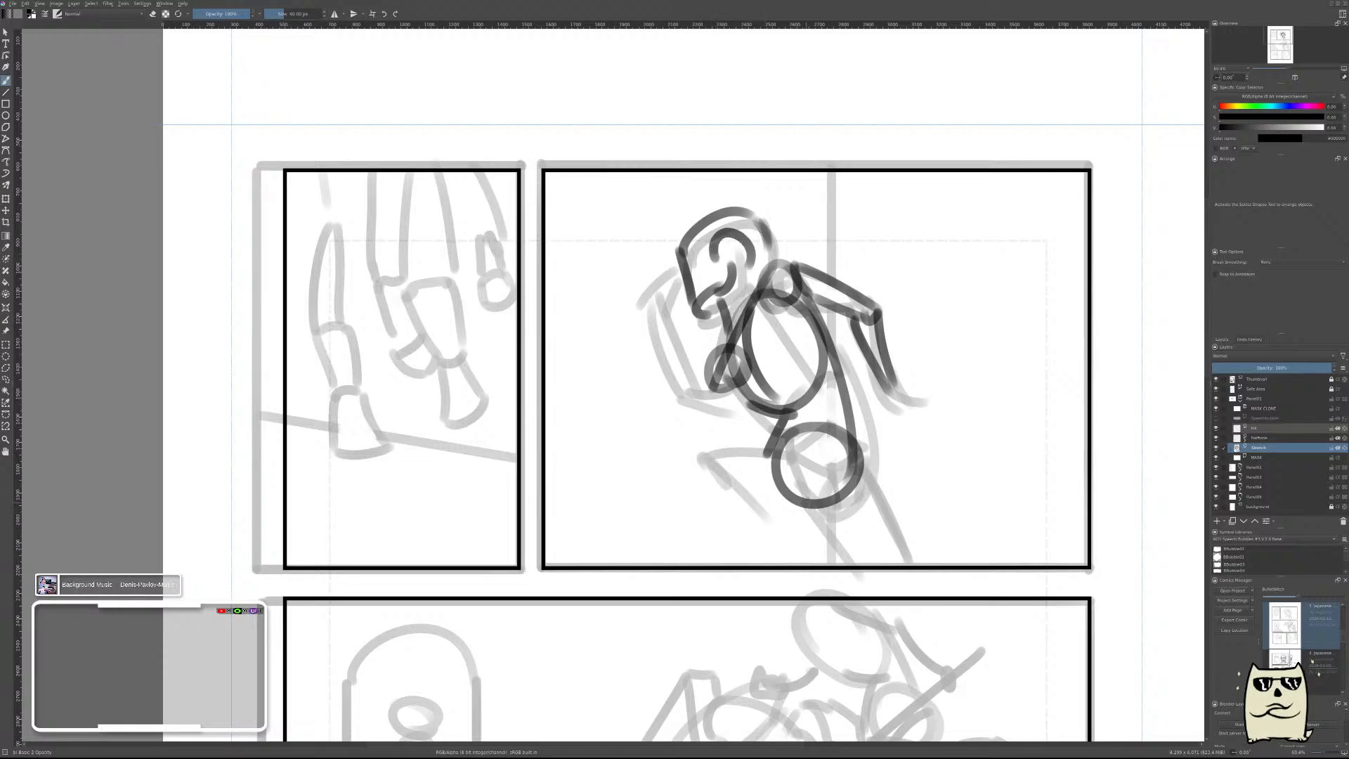
Sketch the front arm from the lower shoulder circle down to the elbow, with the forearm raised toward the face.
drag(728, 422, 767, 352)
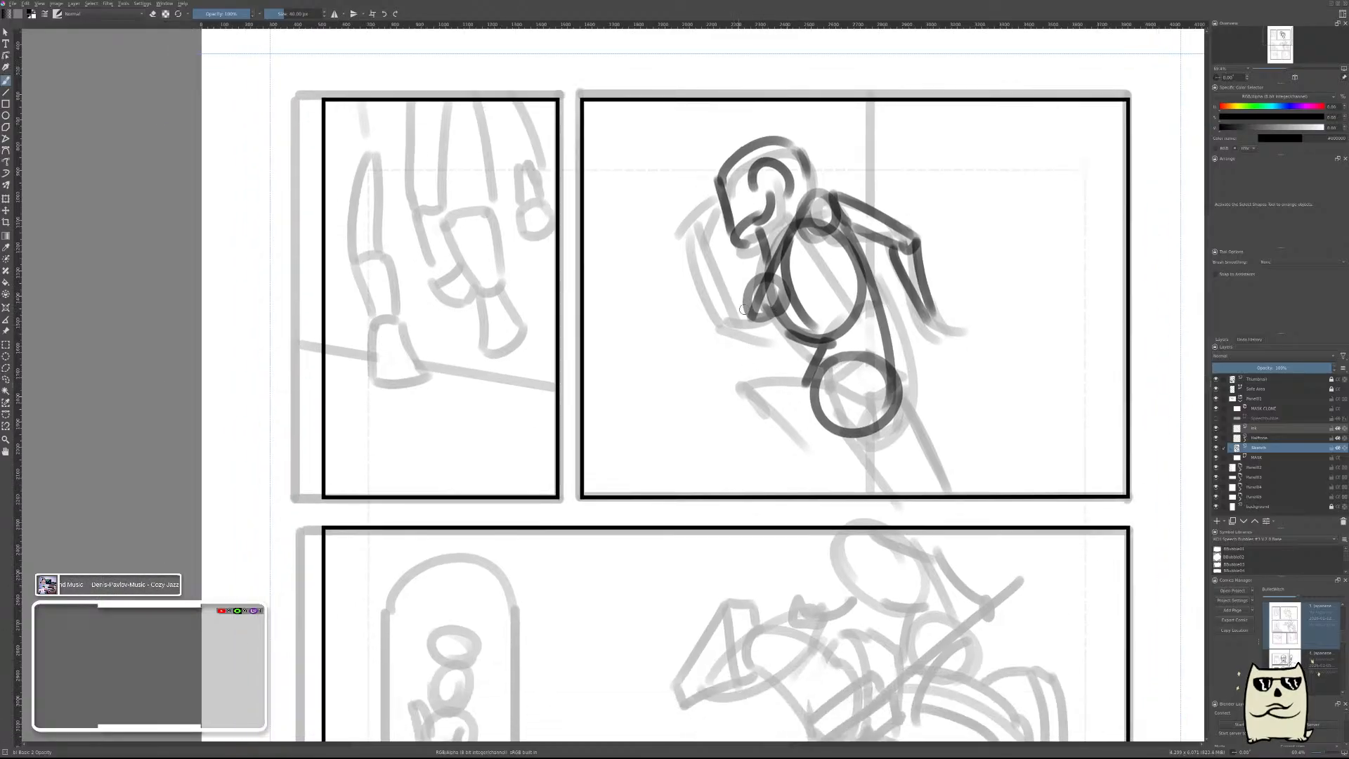
mouse_move(753, 287)
mouse_down()
mouse_move(727, 305)
mouse_move(755, 335)
mouse_up()
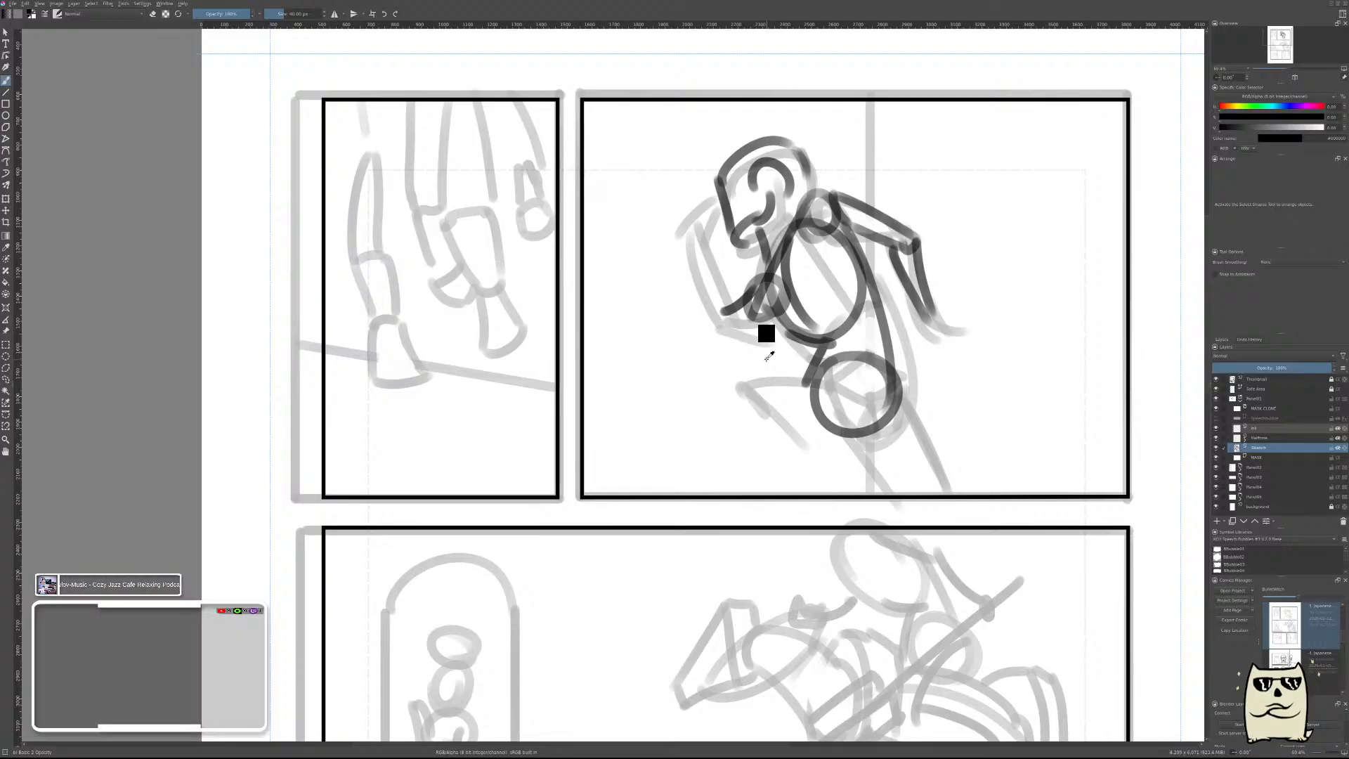
key(ctrl+z)
drag(749, 320, 706, 360)
key(ctrl+z)
drag(750, 295, 721, 353)
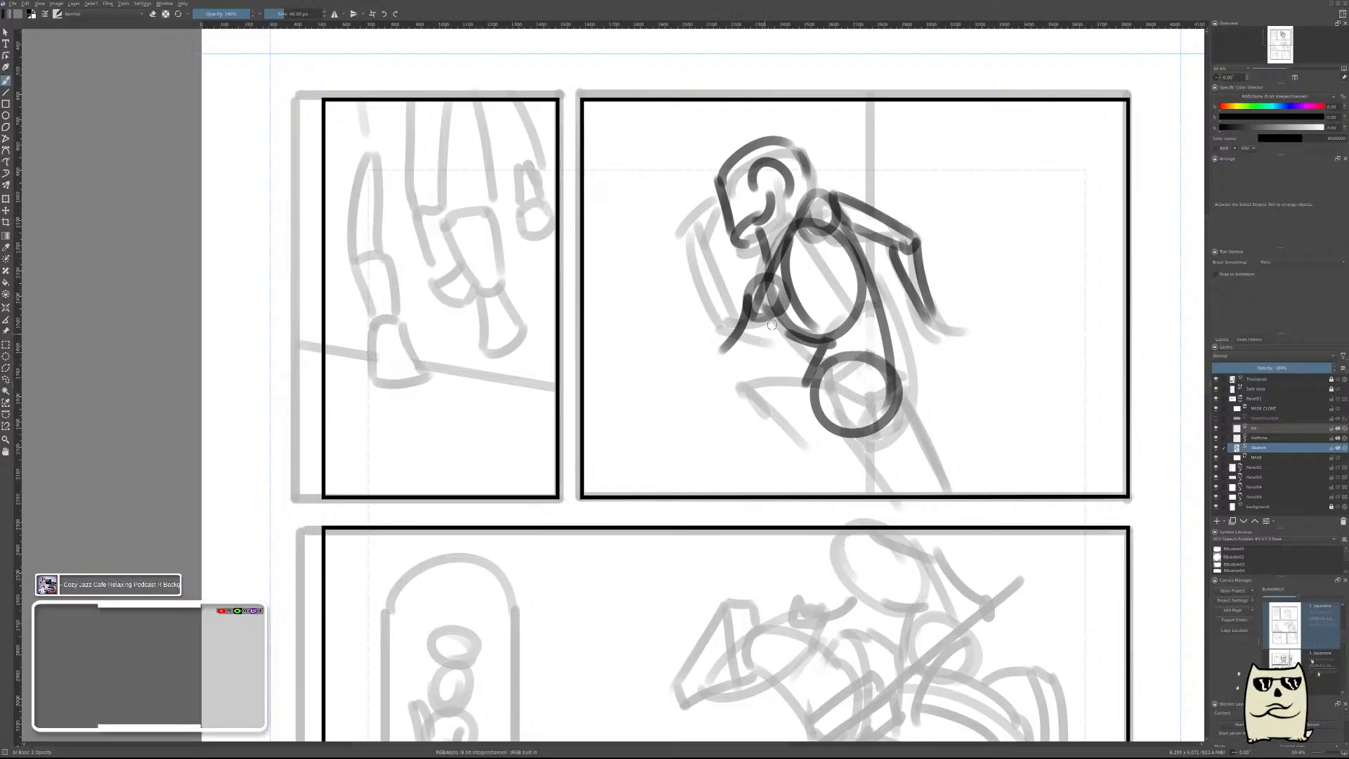
mouse_move(776, 318)
mouse_down()
mouse_move(755, 348)
mouse_move(729, 347)
mouse_move(744, 345)
mouse_move(712, 323)
mouse_move(720, 229)
mouse_move(711, 293)
mouse_move(700, 237)
mouse_move(713, 239)
mouse_move(729, 332)
mouse_up()
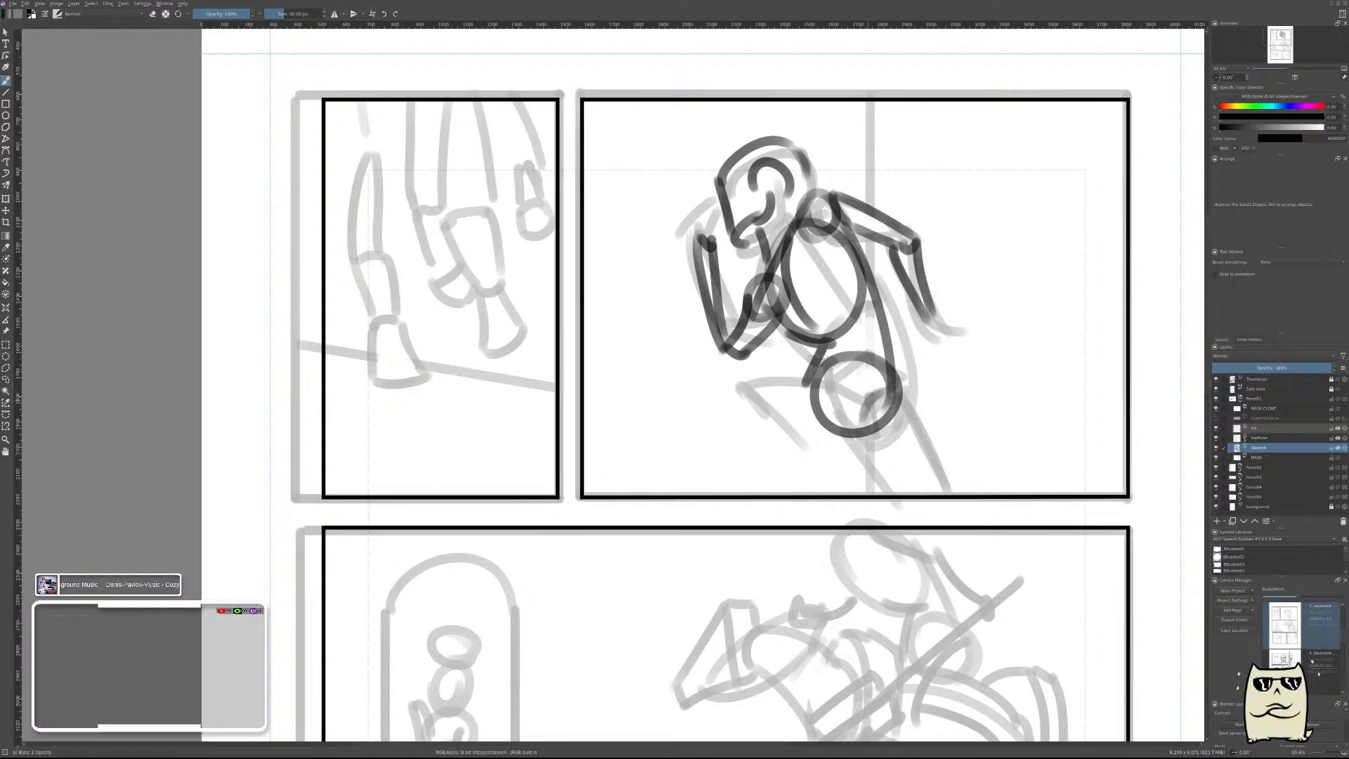
Sketch the rear leg slanting from the pelvis to the panel's lower frame and the front leg bent at a raised knee.
mouse_move(851, 426)
mouse_down()
mouse_move(896, 383)
mouse_move(959, 494)
mouse_move(906, 505)
mouse_up()
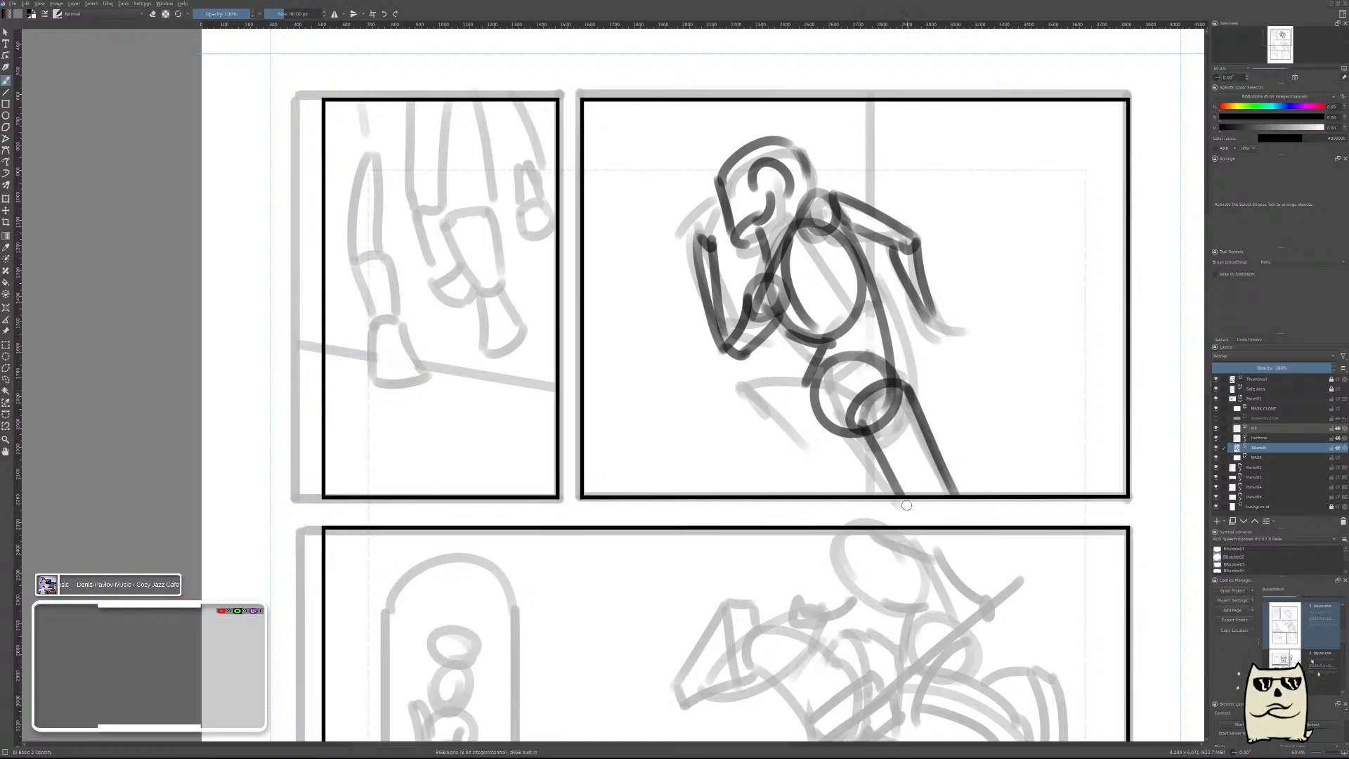
drag(823, 372, 734, 399)
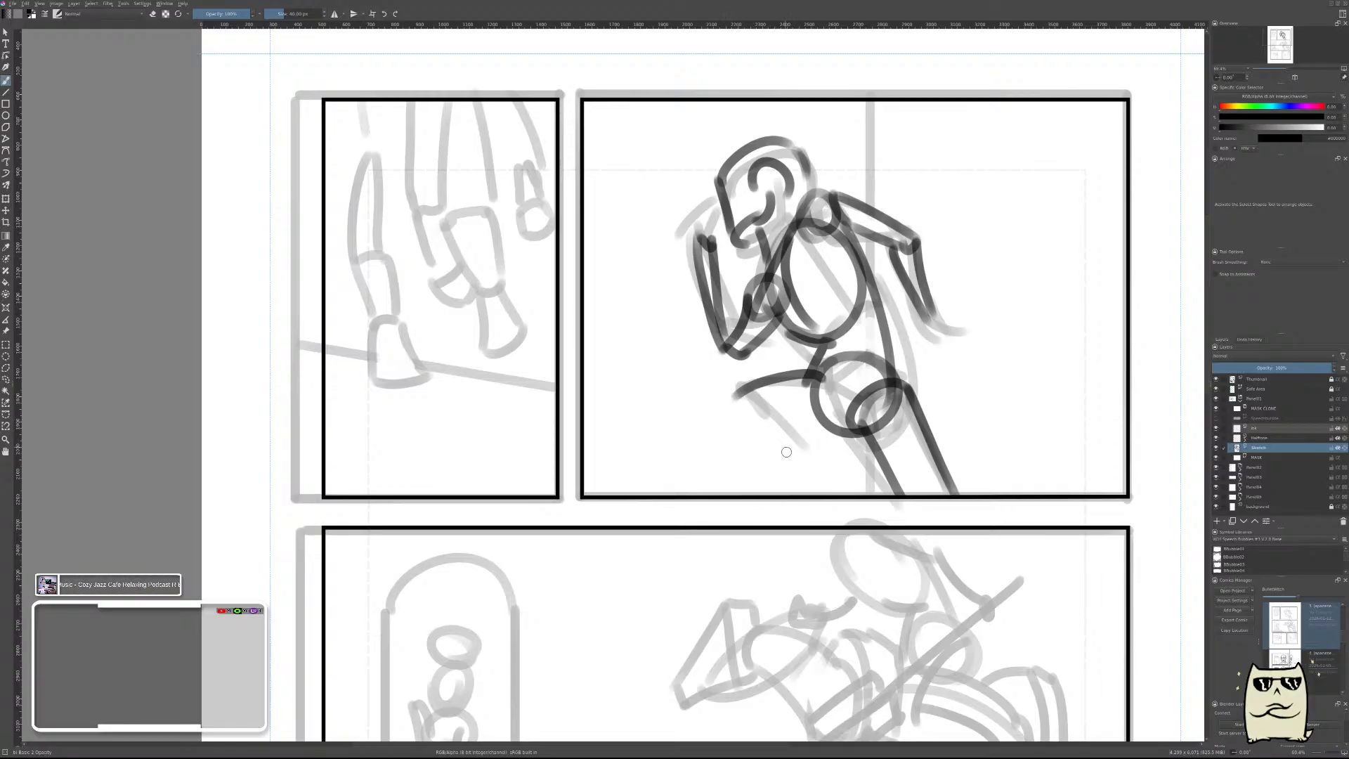
mouse_move(773, 424)
mouse_down()
mouse_move(751, 407)
mouse_move(767, 421)
mouse_move(843, 423)
mouse_up()
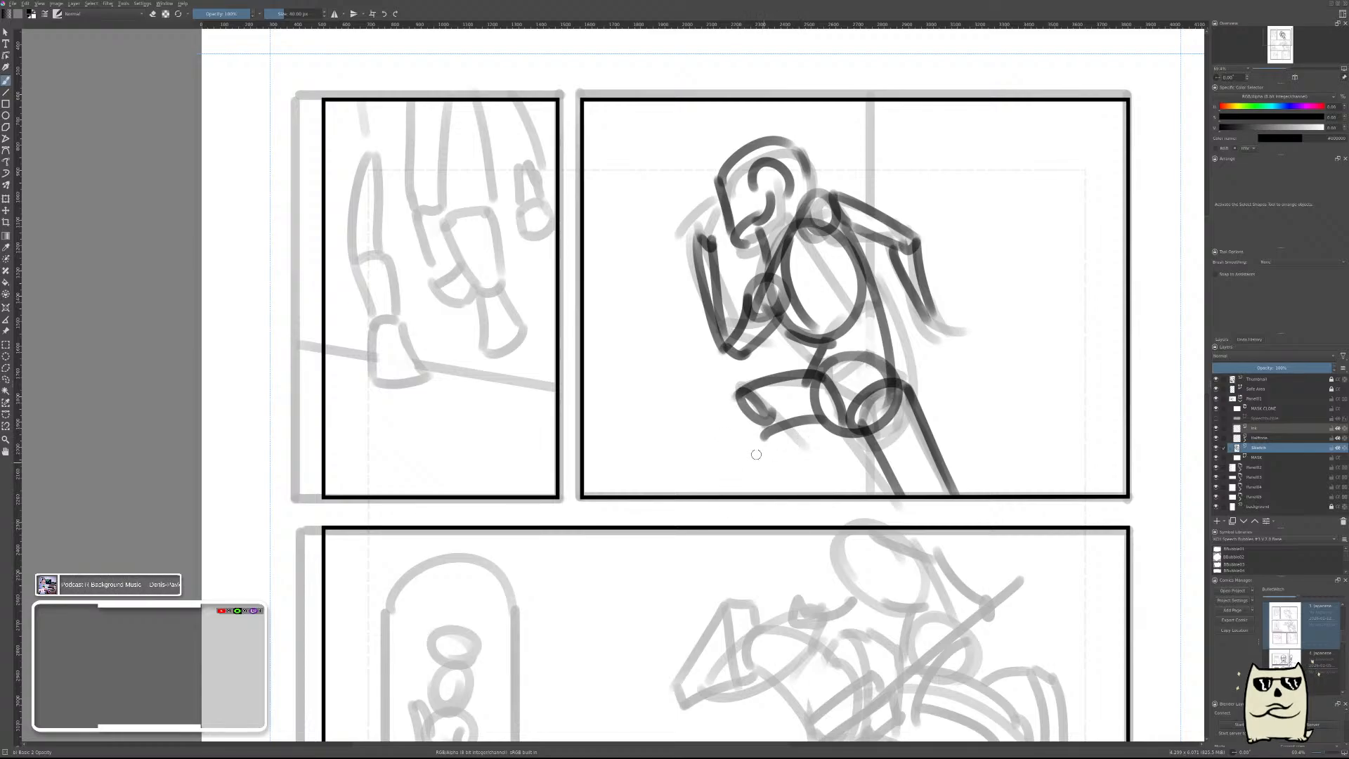
drag(732, 401, 801, 492)
drag(788, 425, 813, 492)
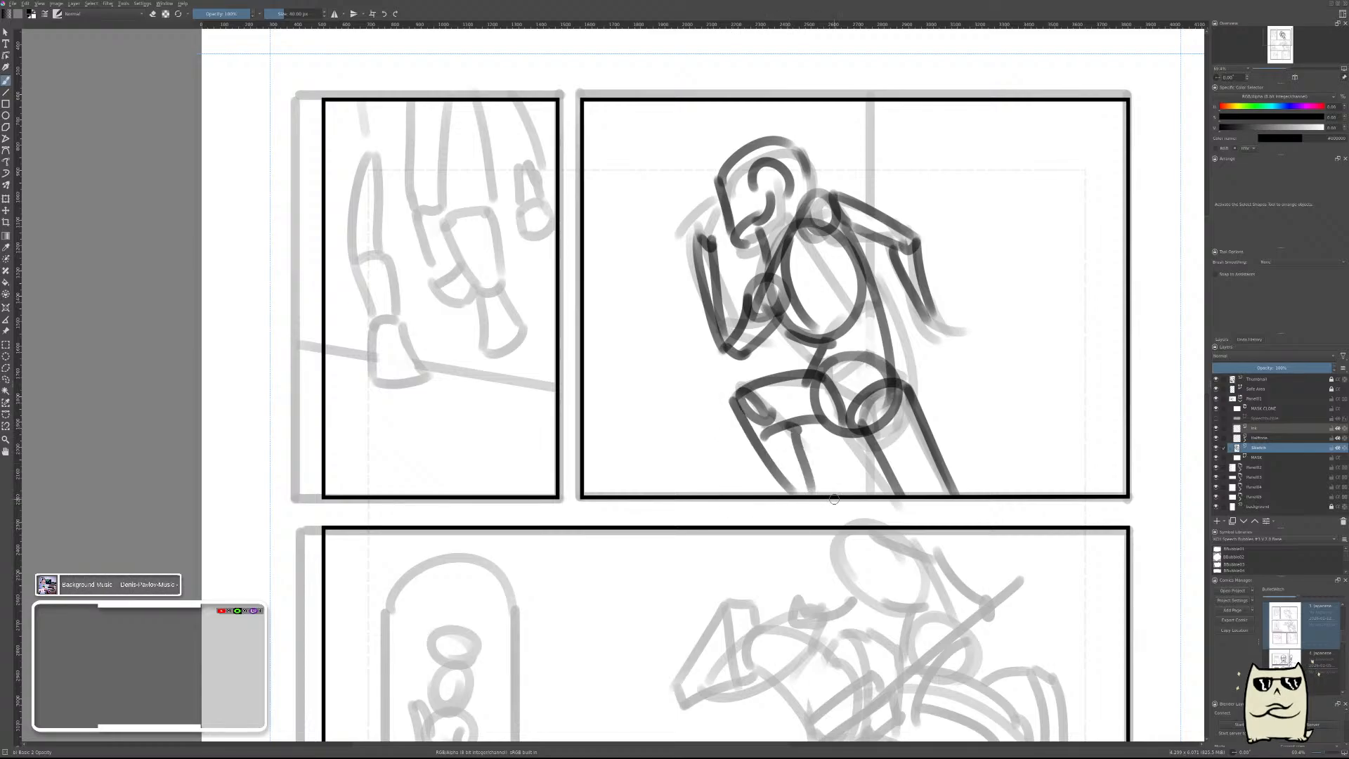
Clear the whole rough figure construction from the sketch layer, leaving only the grey thumbnail underneath.
mouse_move(958, 366)
mouse_down()
mouse_move(959, 393)
mouse_move(944, 284)
mouse_move(949, 302)
mouse_up()
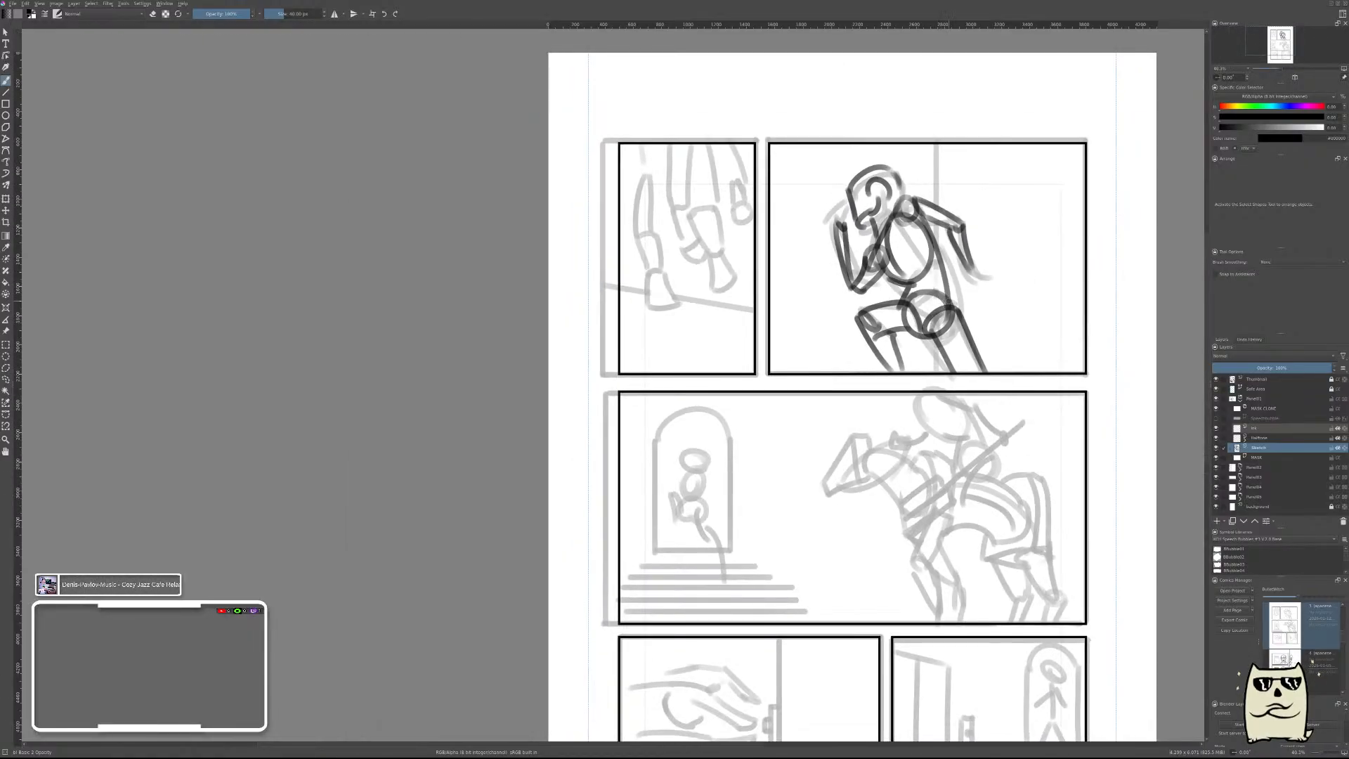
key(Delete)
Draw the curved left edge of a boxy ribcage over the grey thumbnail torso and thin it with the eraser.
mouse_move(876, 240)
mouse_down()
mouse_move(943, 208)
mouse_move(828, 350)
mouse_up()
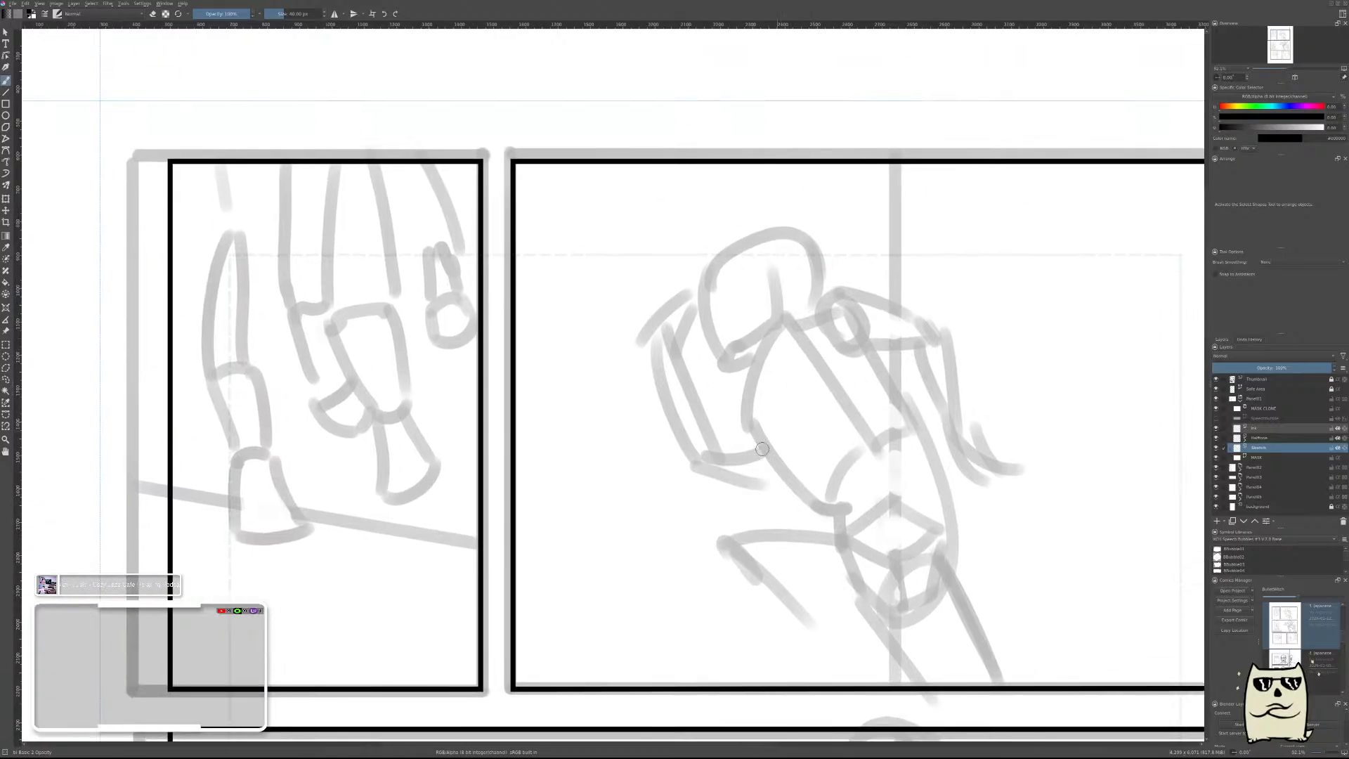
drag(757, 431, 777, 320)
key(ctrl+z)
key(ctrl+z)
key(ctrl+z)
drag(747, 425, 778, 319)
key(ctrl+z)
drag(754, 437, 782, 327)
right_click(792, 347)
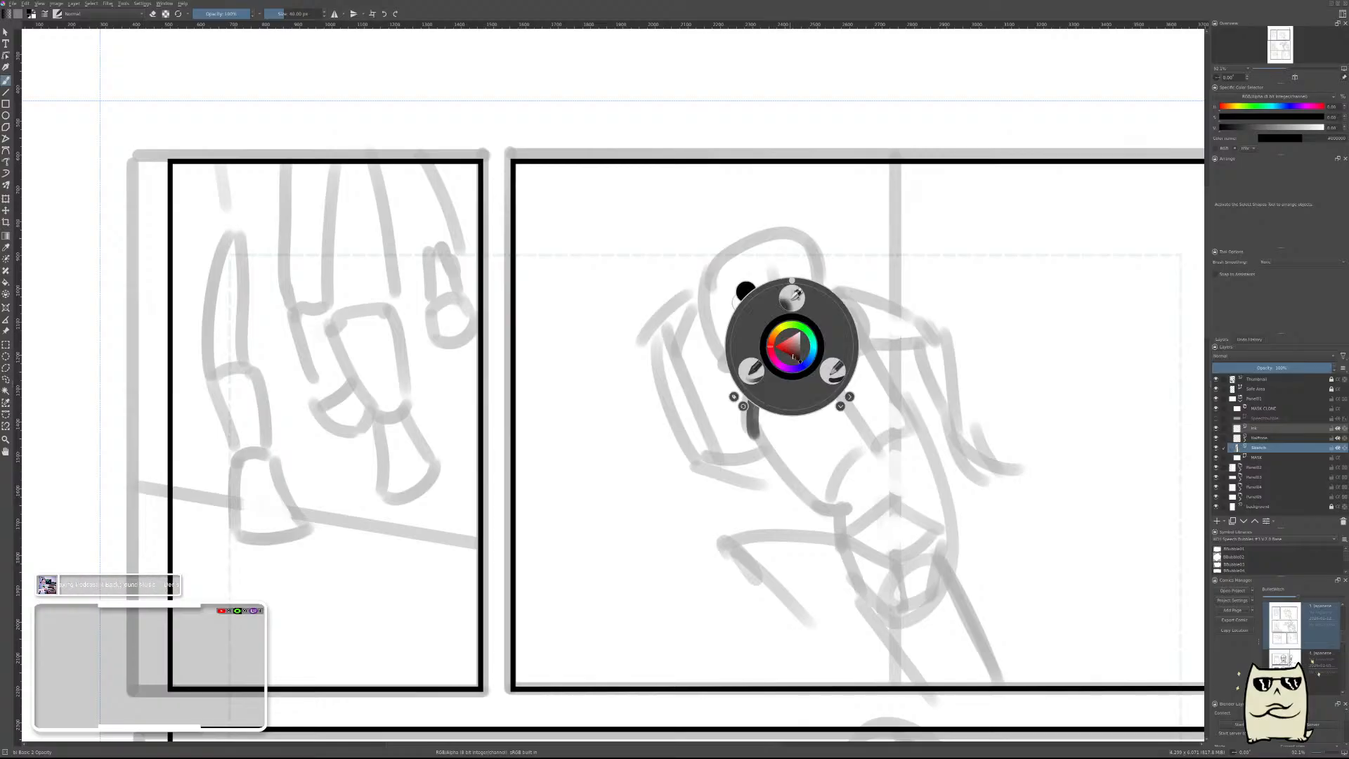
right_click(757, 386)
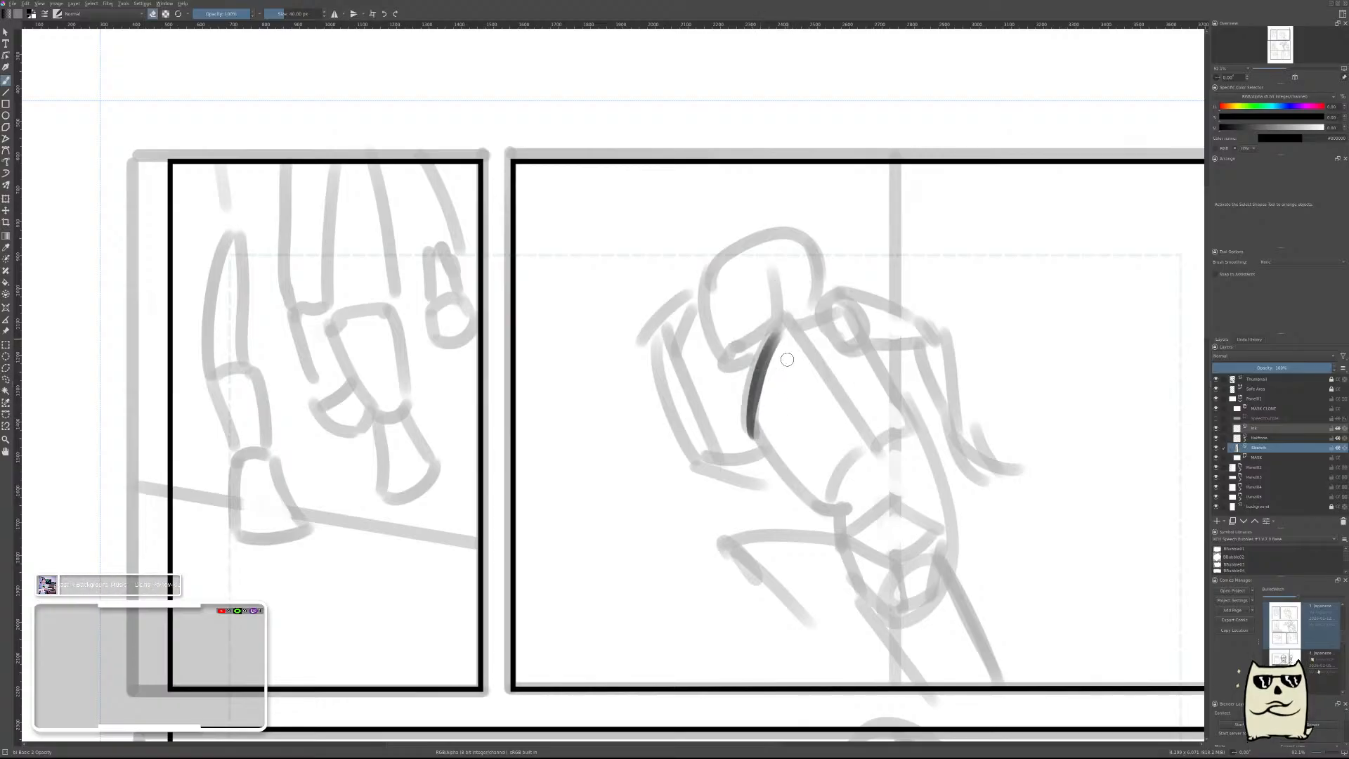
mouse_move(766, 442)
mouse_down()
mouse_move(787, 404)
mouse_move(784, 330)
mouse_up()
Draw the ribcage box's upper edge curving across to the far shoulder and thin the stroke by erasing.
mouse_move(763, 436)
mouse_down()
mouse_move(792, 328)
mouse_move(781, 337)
mouse_move(864, 314)
mouse_up()
drag(780, 336, 841, 311)
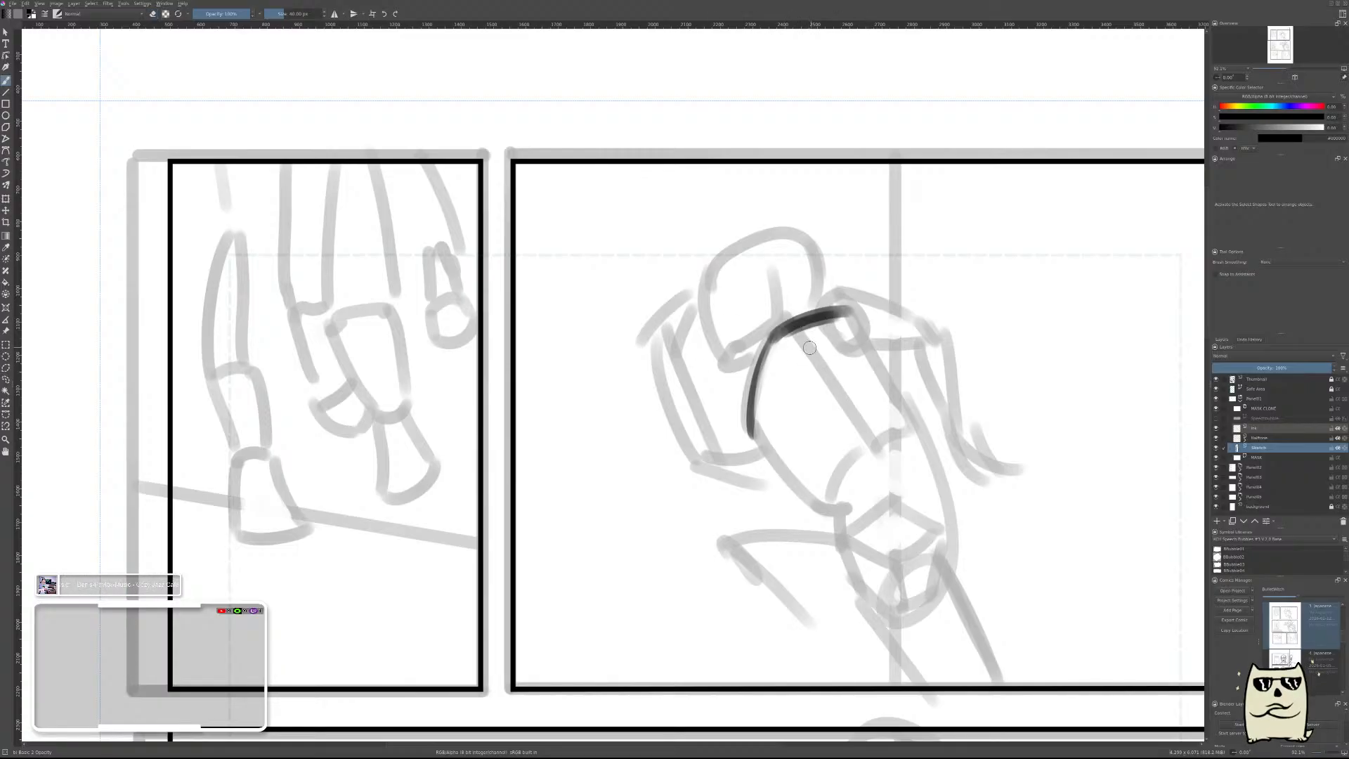
mouse_move(781, 345)
mouse_down()
mouse_move(874, 317)
mouse_move(774, 345)
mouse_move(873, 317)
mouse_move(804, 337)
mouse_move(819, 314)
mouse_move(801, 339)
mouse_move(859, 314)
mouse_up()
key(ctrl+z)
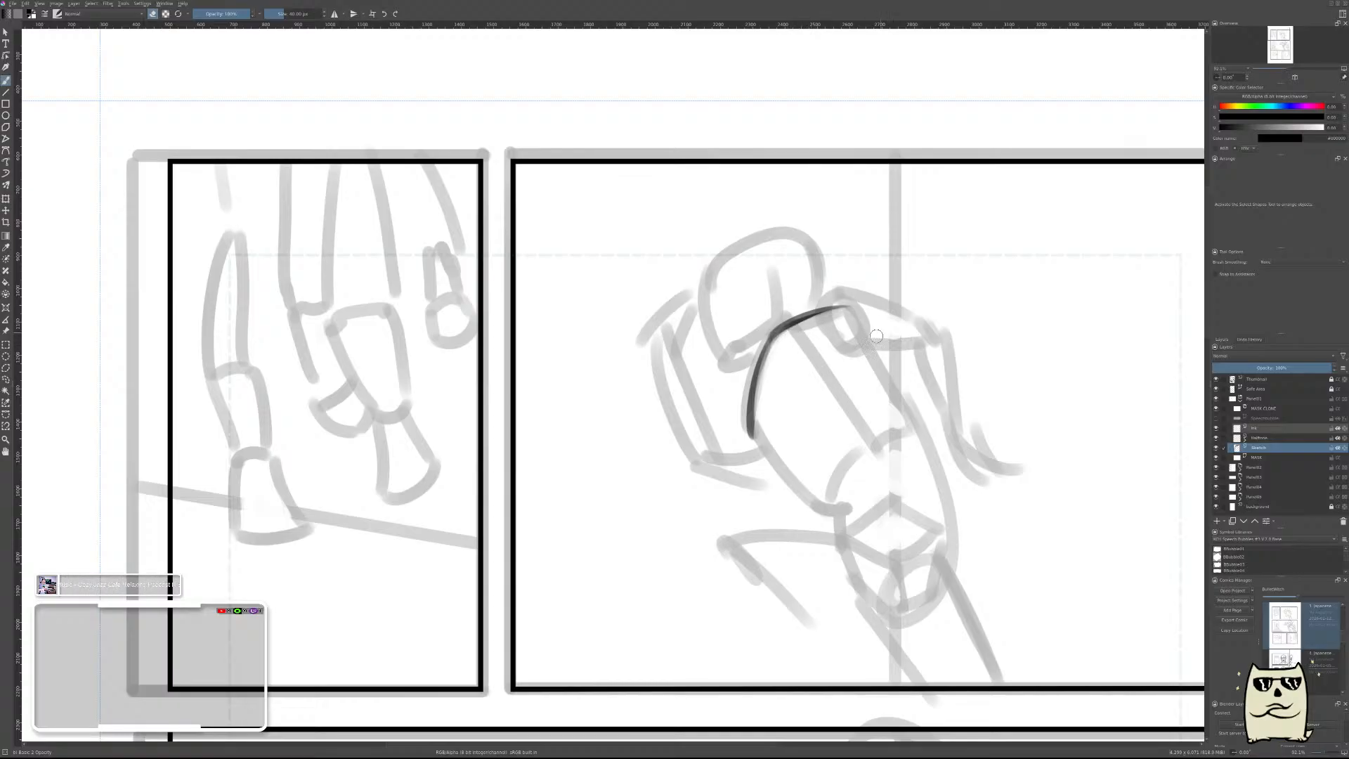
Draw the ribcage box's long middle edge from the upper corner down to the waist, eraser-thinned to a fine line.
key(e)
drag(777, 339, 822, 413)
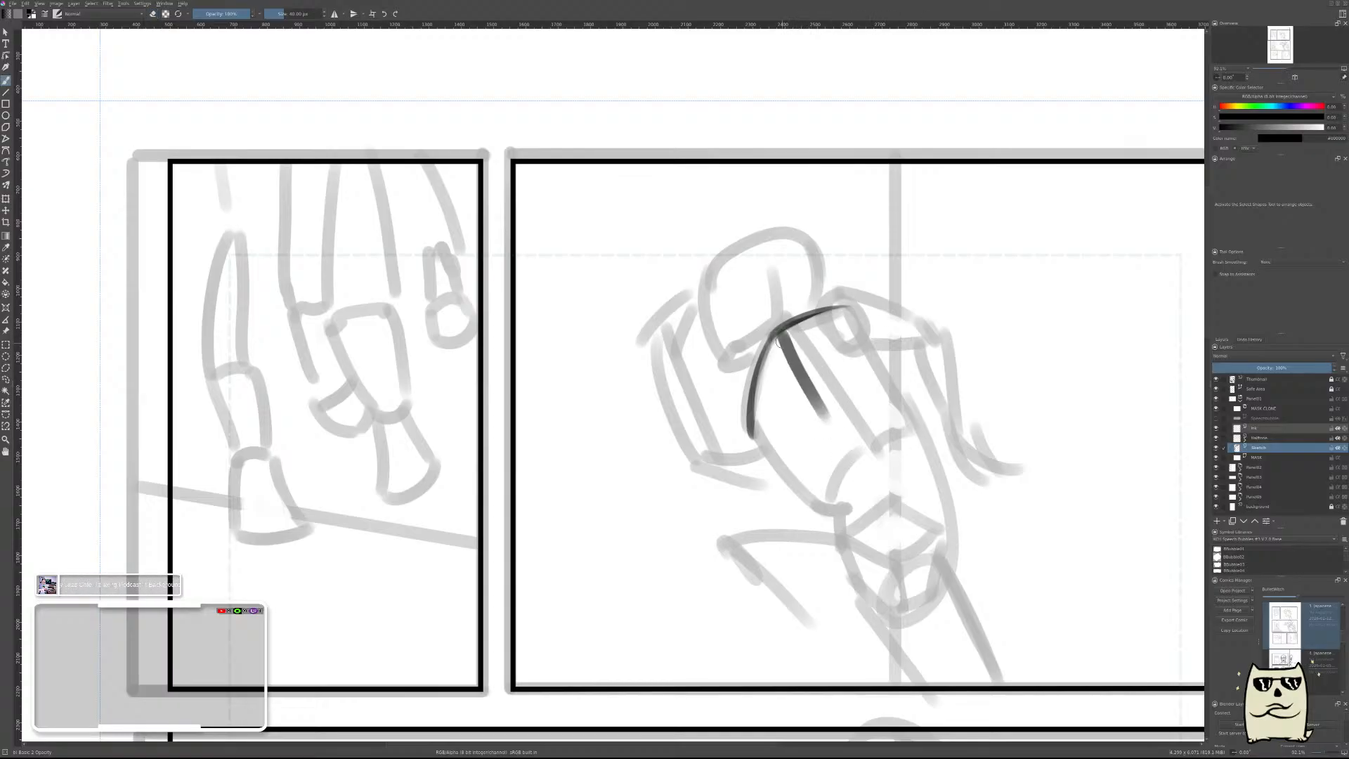
drag(778, 342, 850, 437)
mouse_move(789, 334)
mouse_down()
mouse_move(863, 460)
mouse_move(855, 448)
mouse_up()
key(e)
Draw the far side edge of the ribcage box down from the shoulder corner and erase it to a thinner line.
drag(850, 309, 907, 406)
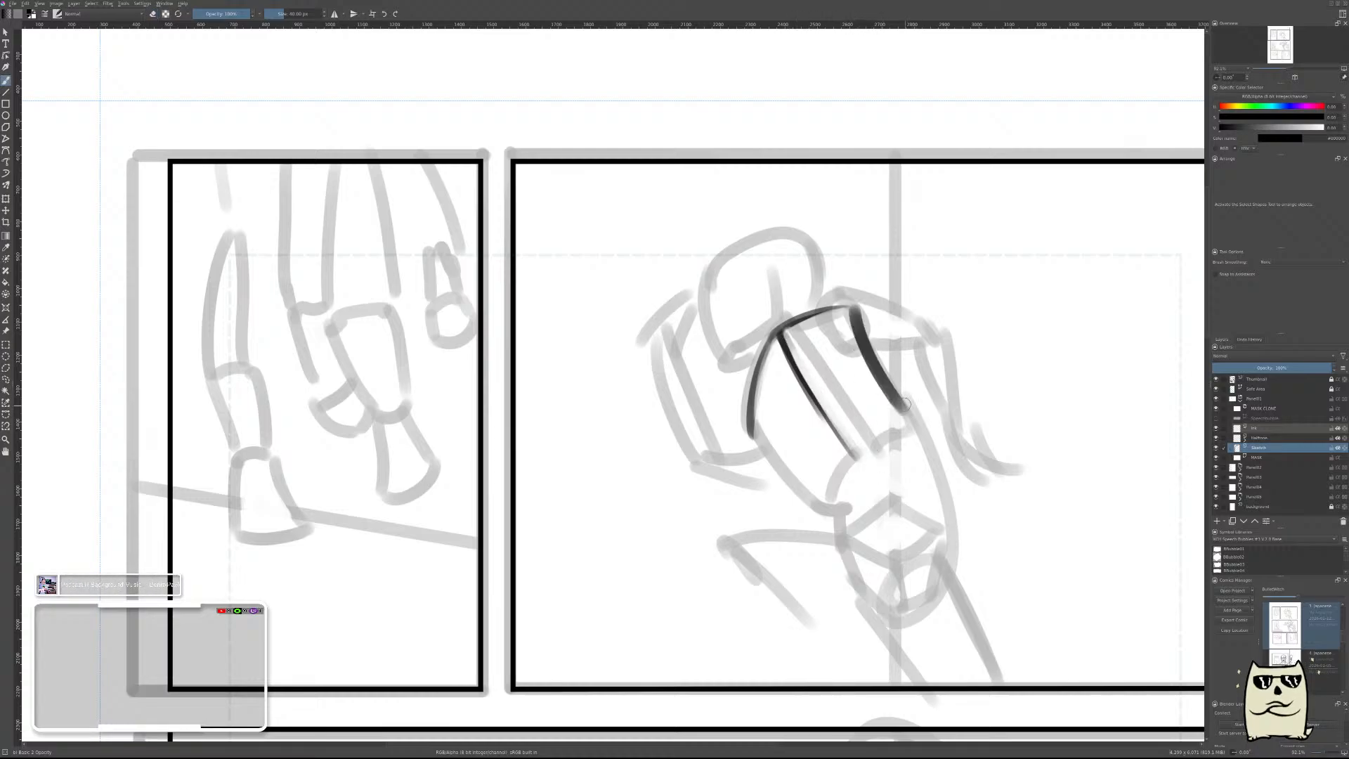
key(e)
drag(863, 321, 905, 404)
drag(855, 312, 905, 403)
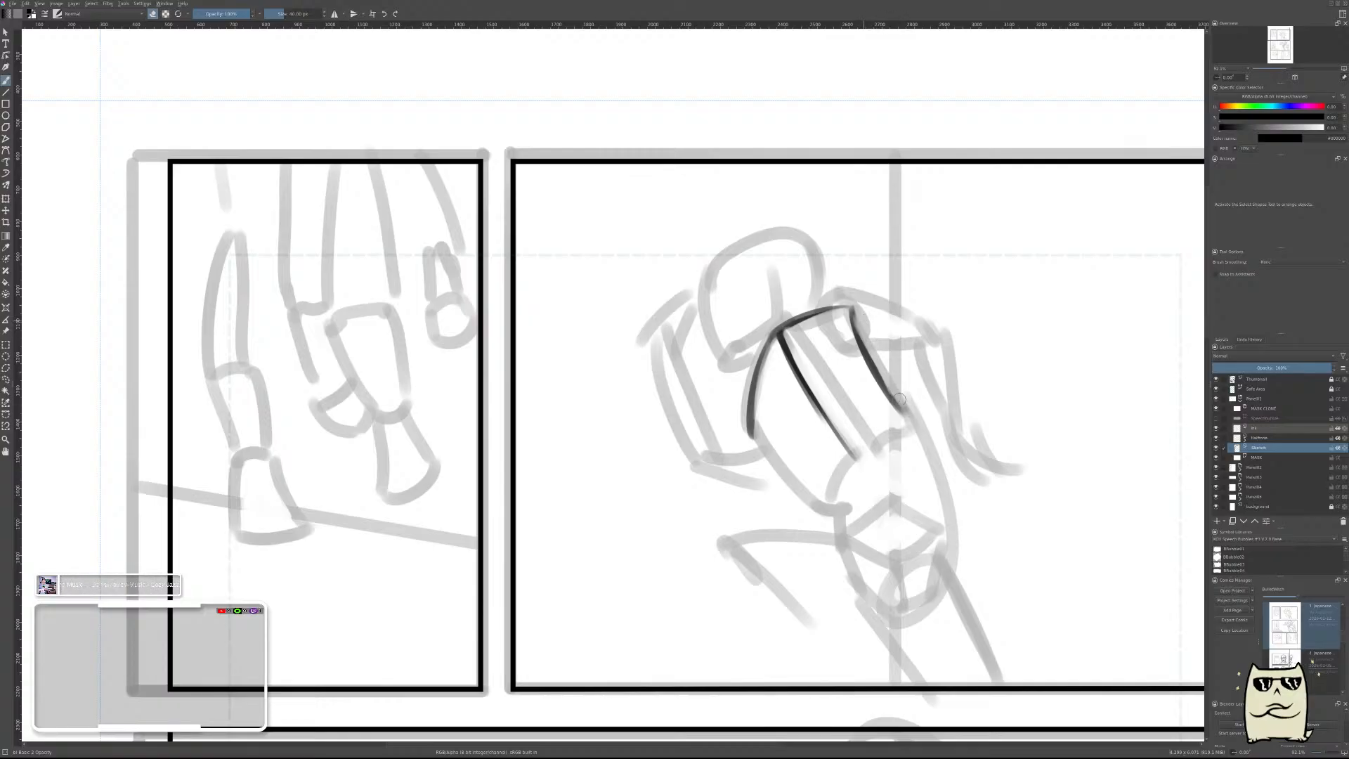
Draw the ribcage box's lower edges, bending at the middle edge down toward the waist, and thin them with the eraser.
key(e)
mouse_move(907, 420)
mouse_down()
mouse_move(850, 456)
mouse_move(907, 422)
mouse_move(850, 460)
mouse_move(816, 519)
mouse_up()
key(e)
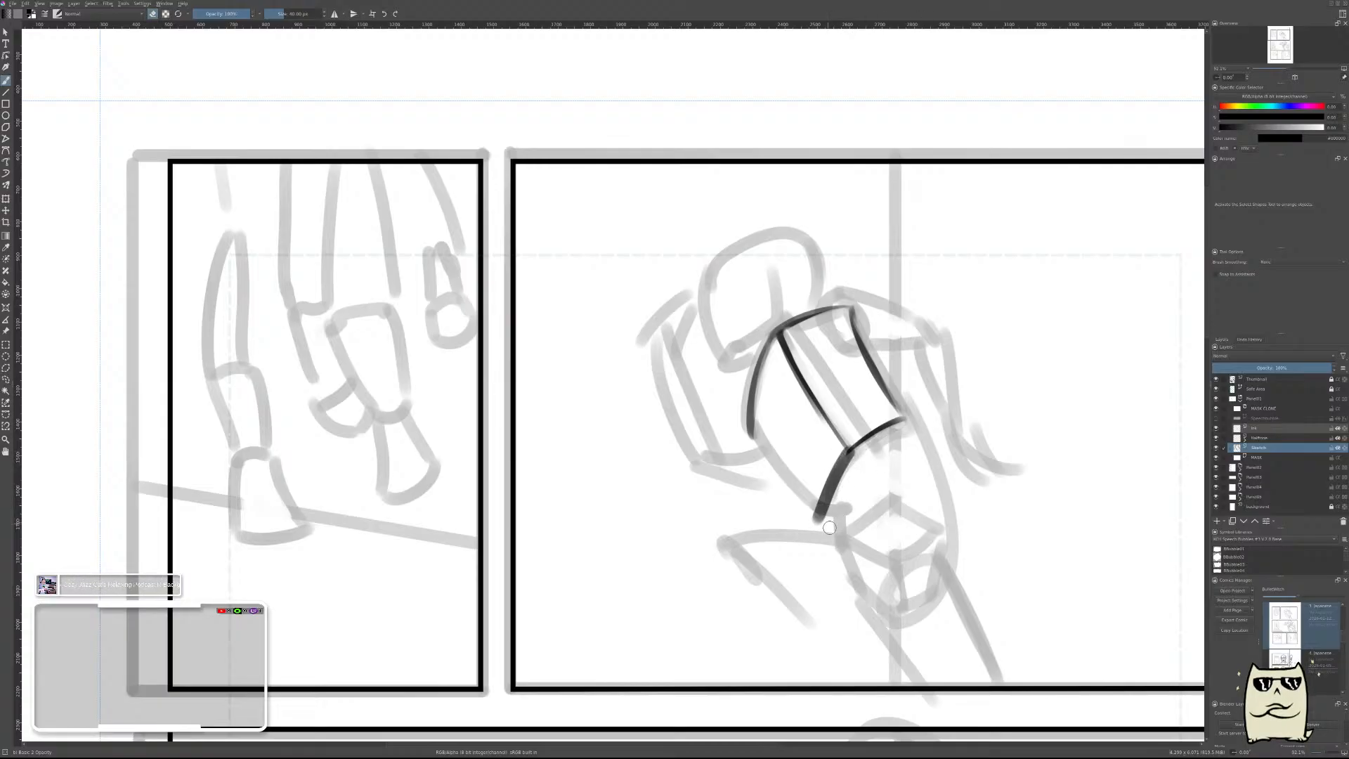
drag(855, 456, 824, 517)
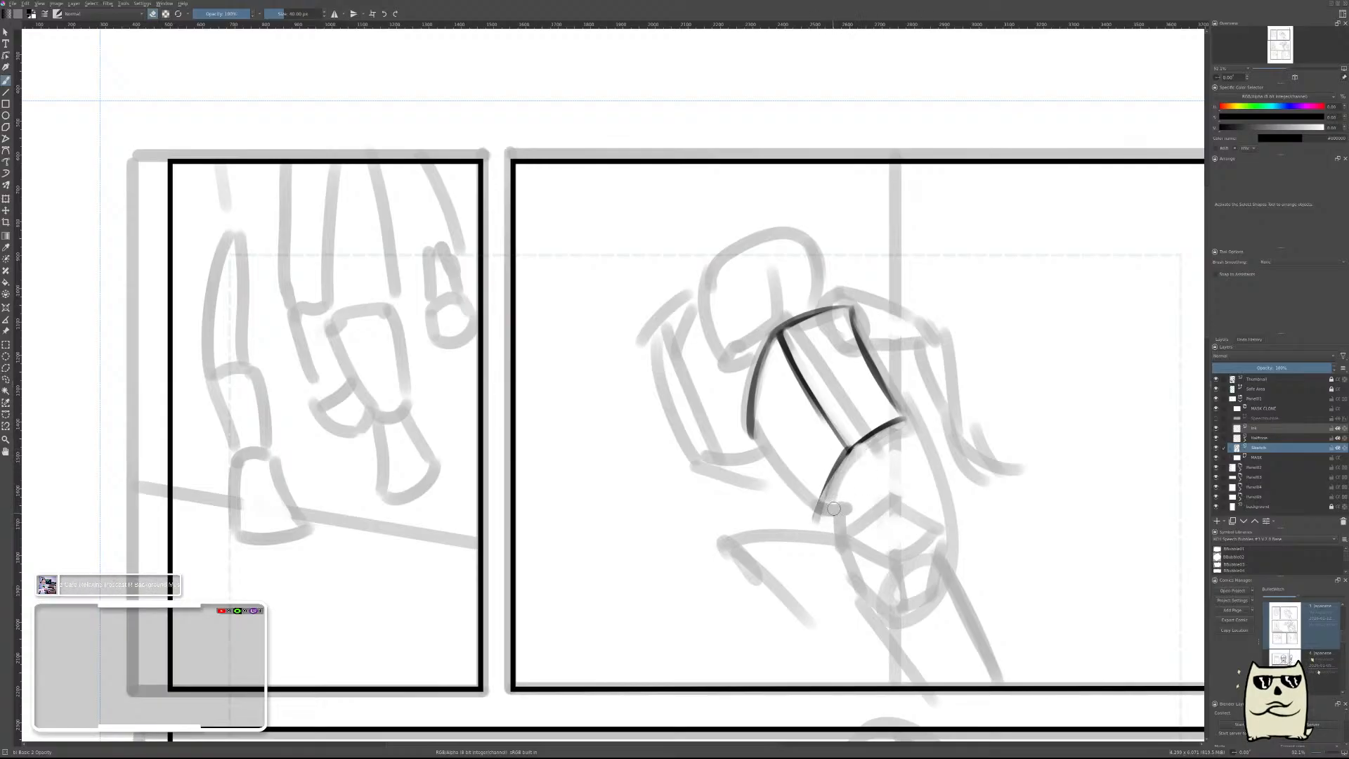
Close the ribcage's side plane with a slanted edge down to the waist corner, trimming the line with the eraser.
drag(746, 416, 812, 499)
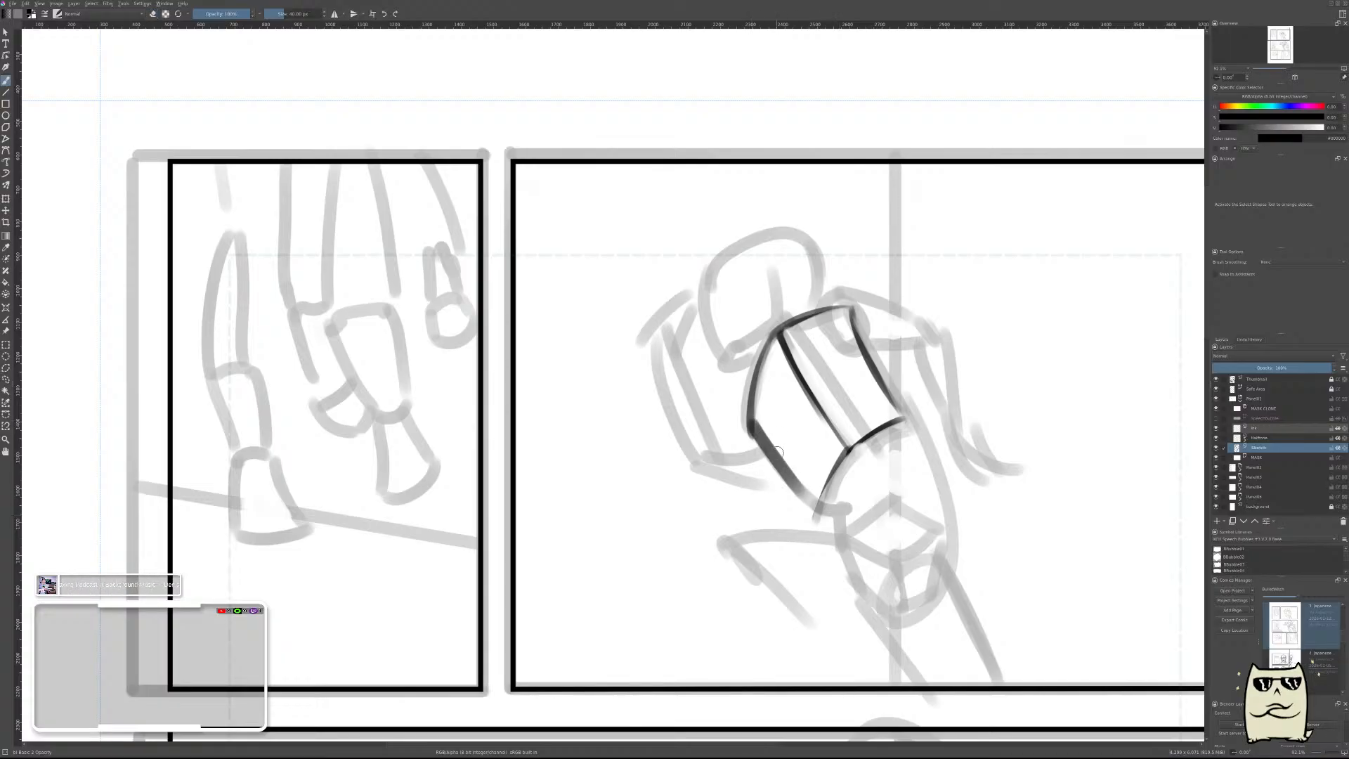
key(ctrl+z)
drag(745, 422, 841, 521)
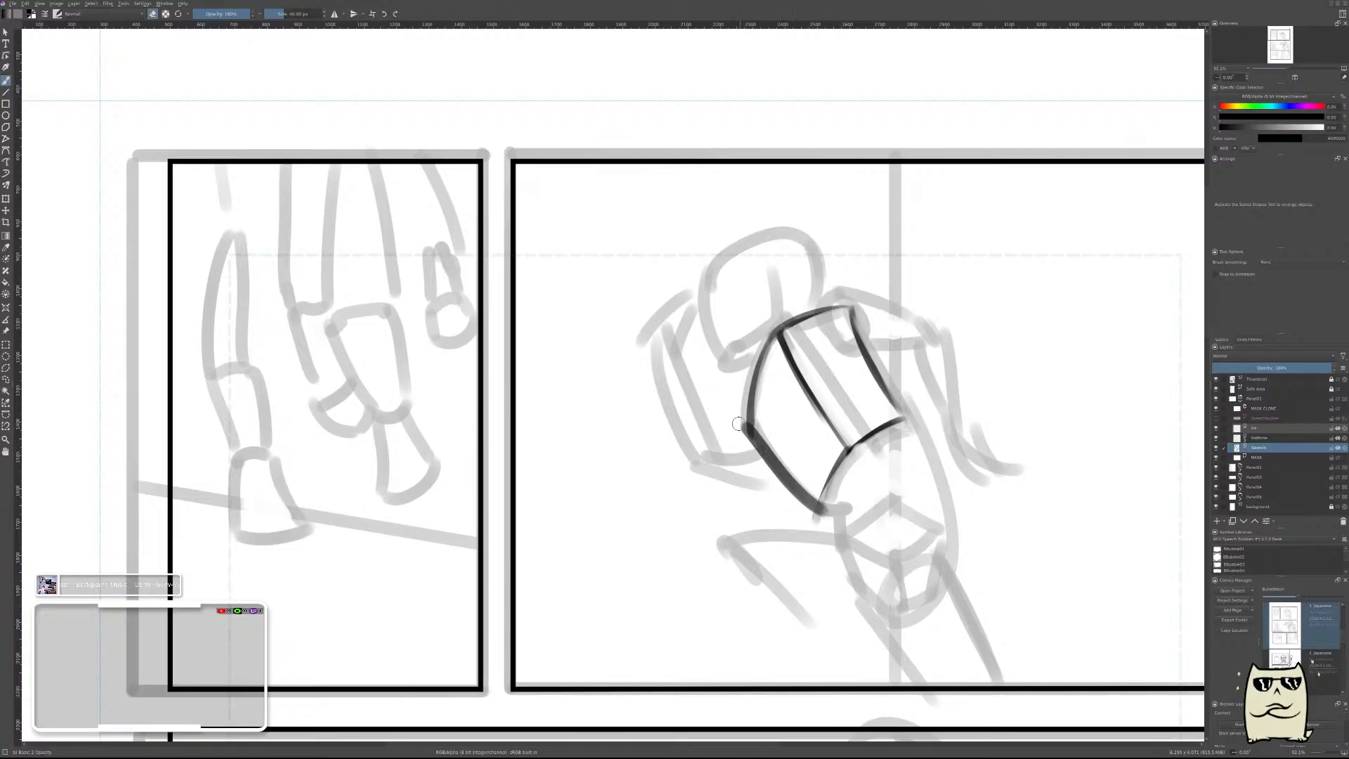
drag(737, 423, 819, 516)
drag(762, 398, 758, 418)
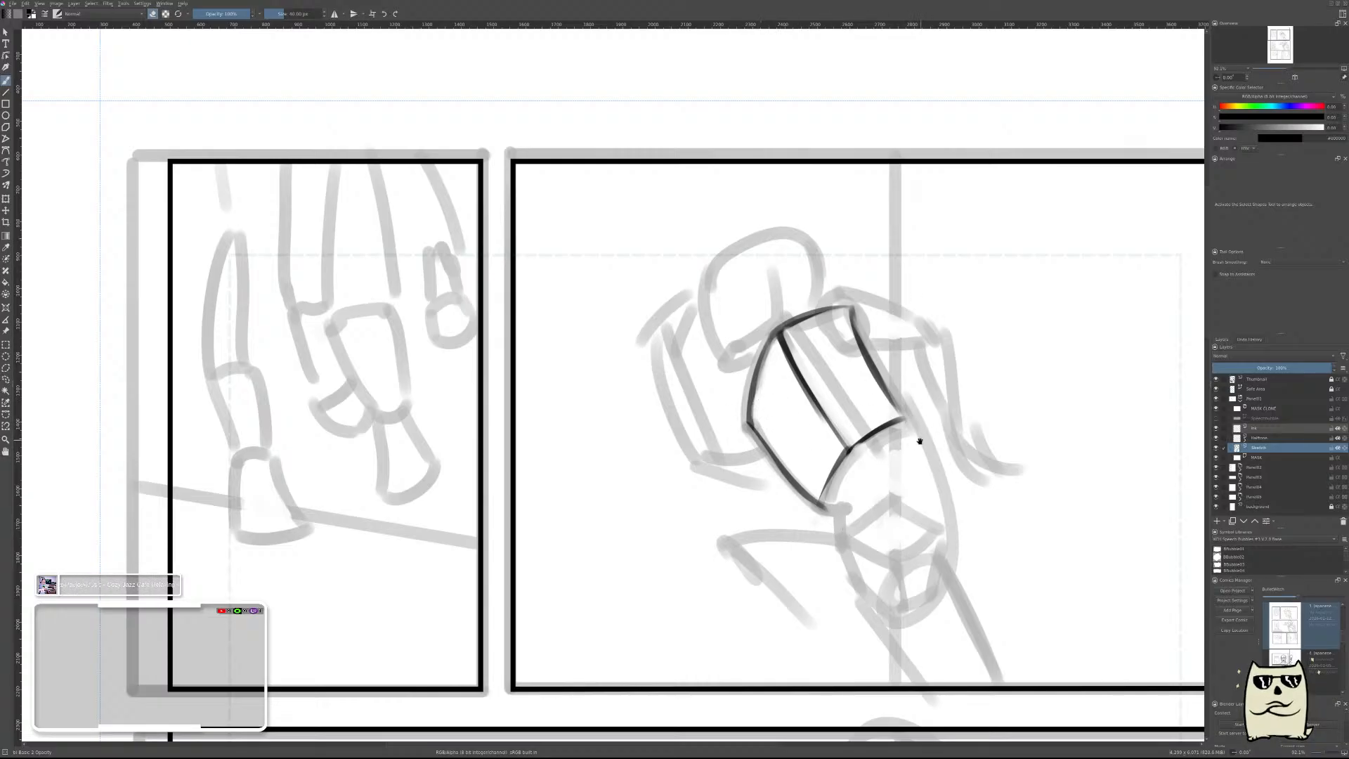
Add the underside plane of the ribcage box with two edges joining the far lower corner to the waist corner.
mouse_move(919, 441)
mouse_down()
mouse_move(898, 384)
mouse_move(839, 433)
mouse_up()
key(ctrl+z)
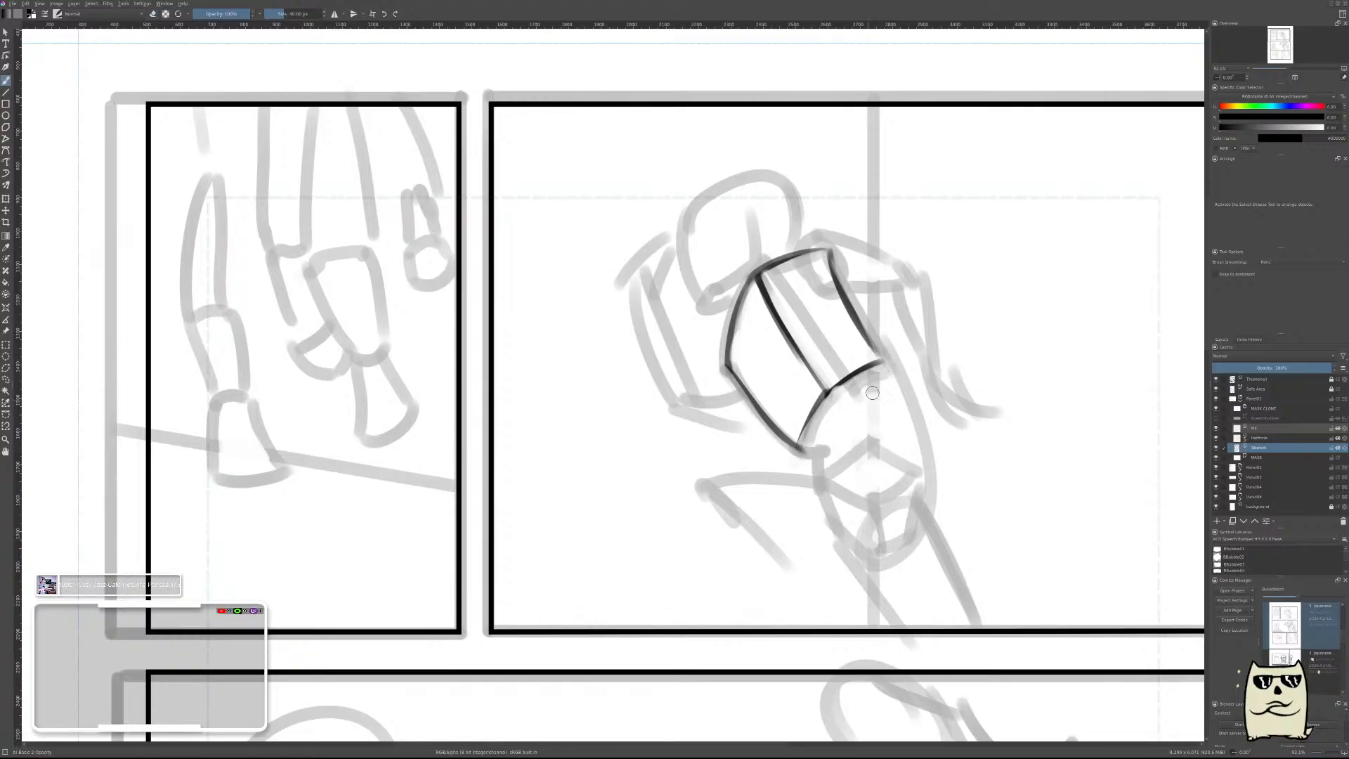
drag(890, 360, 852, 421)
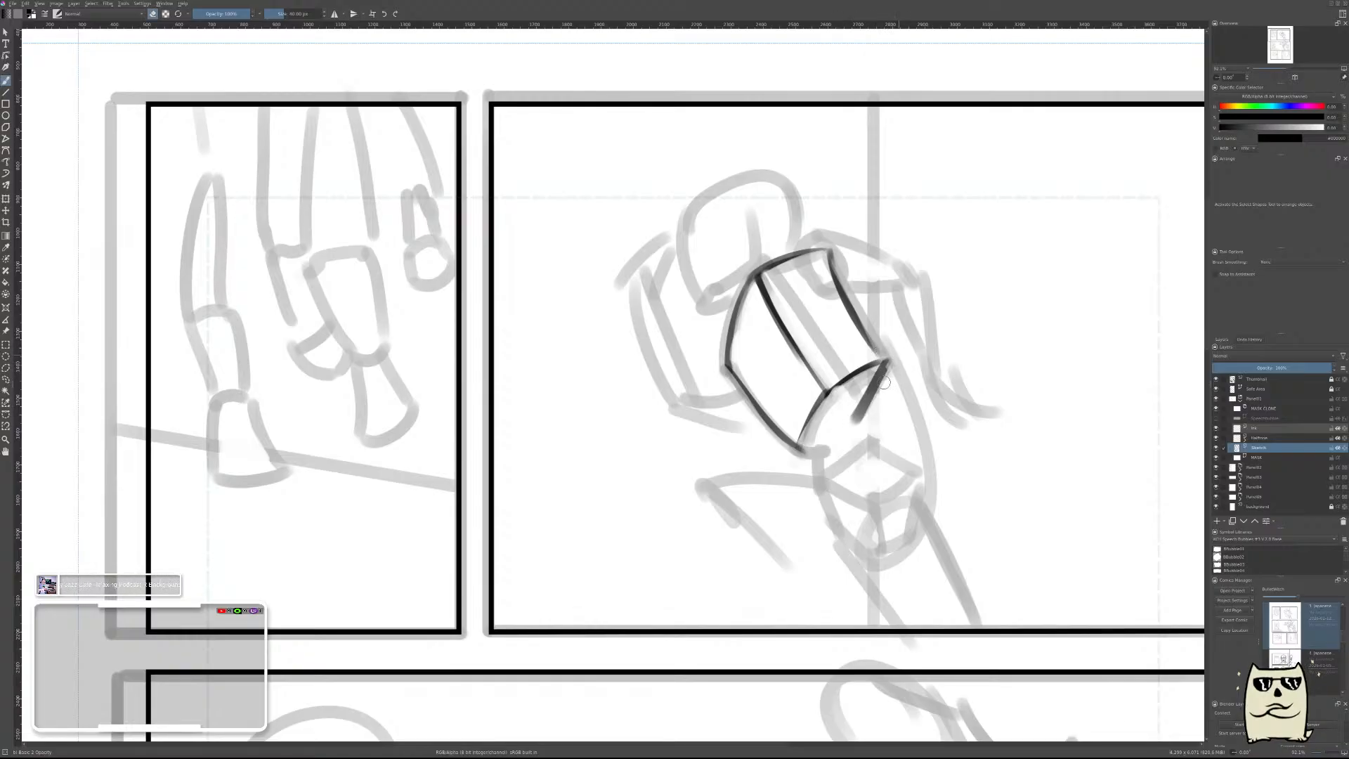
key(ctrl+z)
mouse_move(886, 361)
mouse_down()
mouse_move(851, 422)
mouse_move(867, 417)
mouse_up()
key(ctrl+z)
key(e)
mouse_move(799, 461)
mouse_down()
mouse_move(872, 412)
mouse_move(858, 417)
mouse_up()
Draw the pelvis top plane's front-left edge sloping down to its front corner below the ribcage, and thin the line.
mouse_move(971, 369)
mouse_down()
mouse_move(943, 415)
mouse_move(972, 357)
mouse_up()
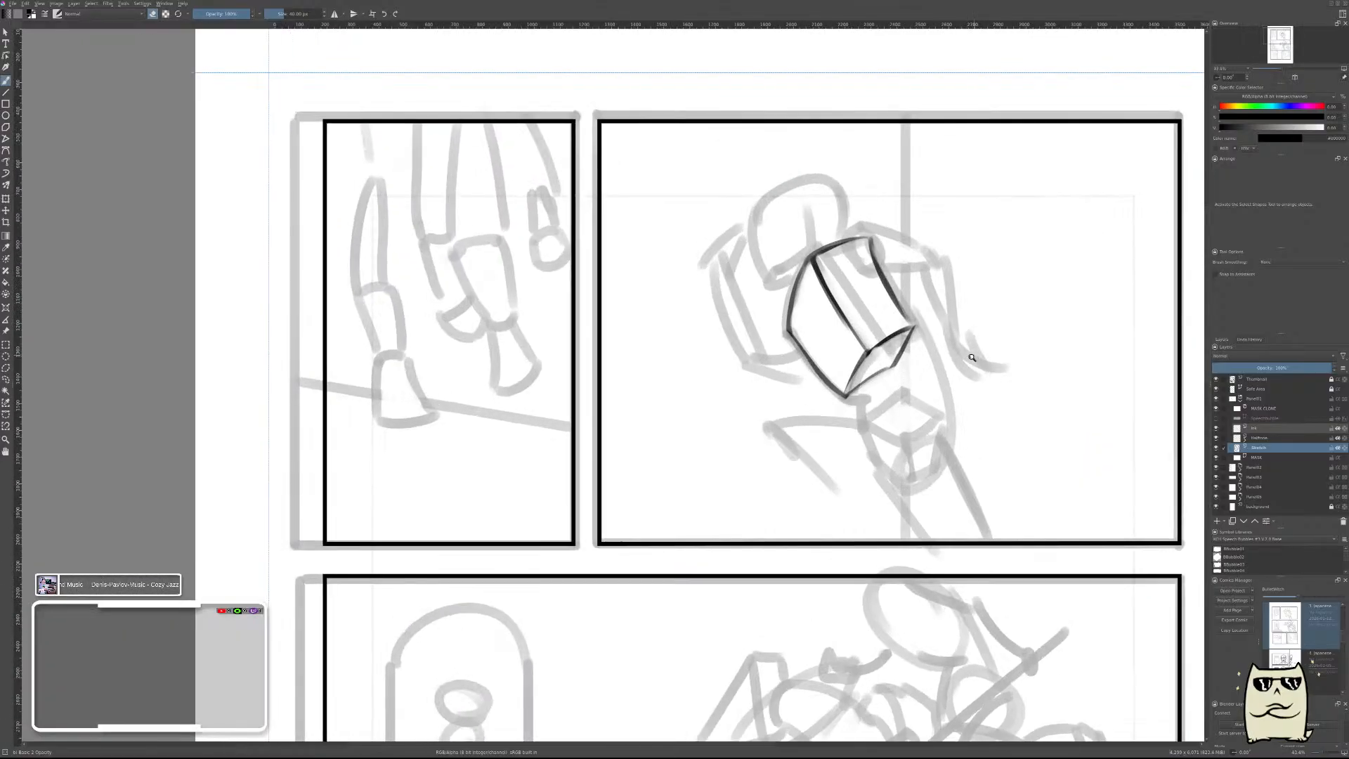
scroll(894, 422, up, 2)
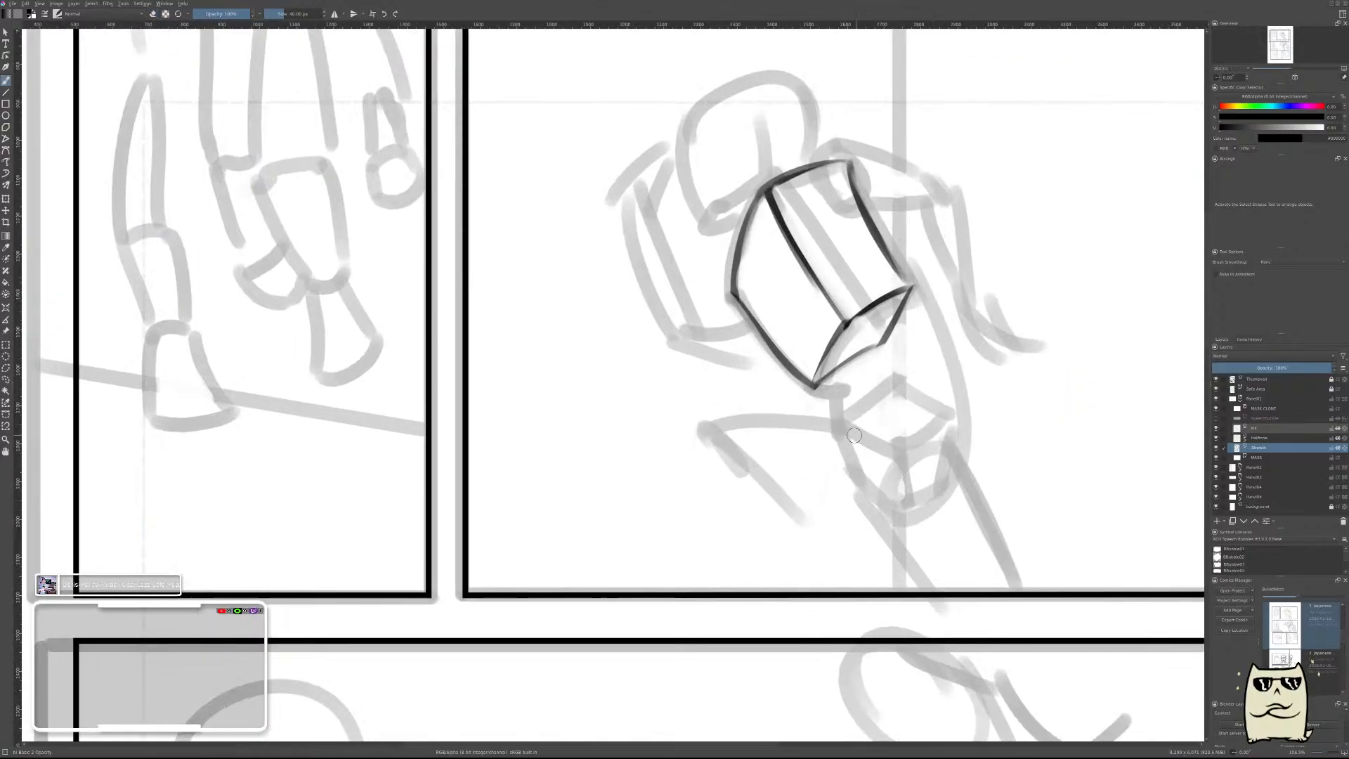
drag(828, 409, 889, 467)
key(ctrl+z)
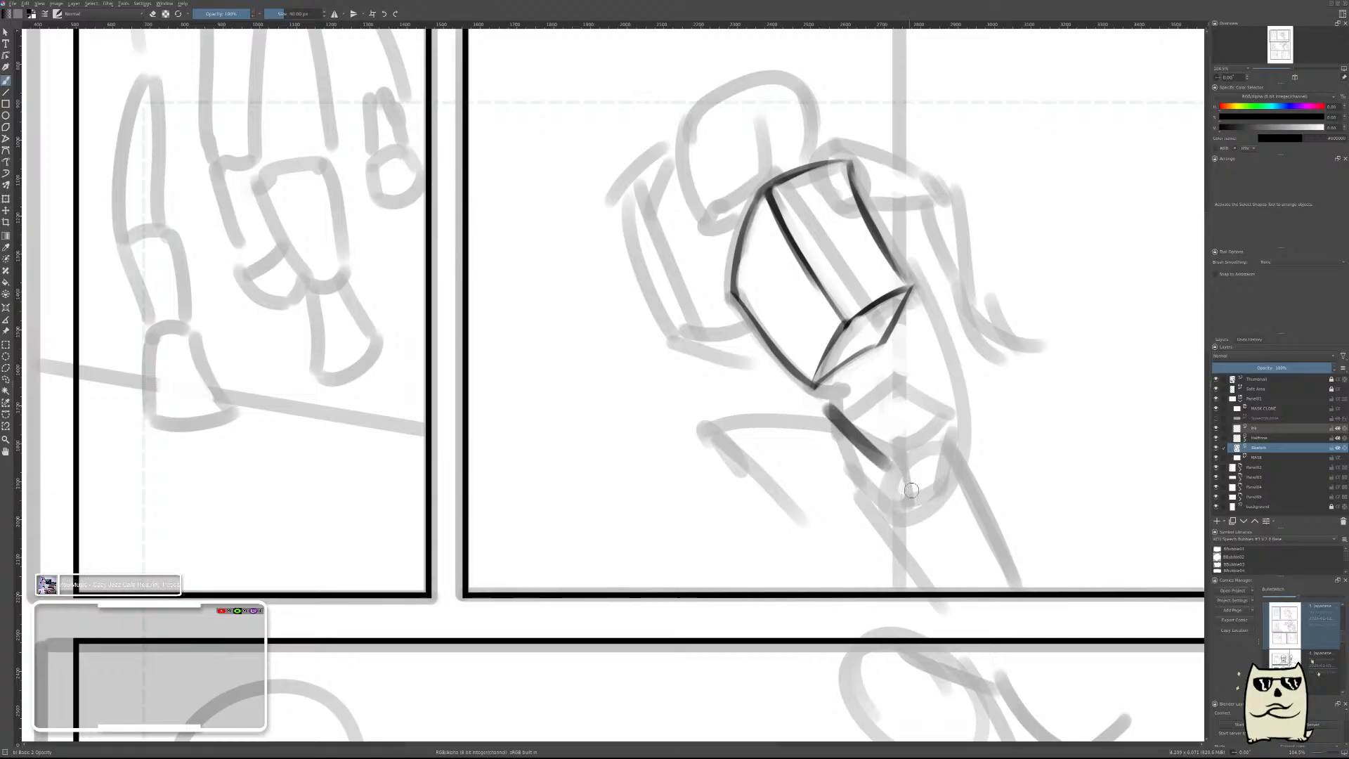
key(ctrl+z)
mouse_move(819, 425)
mouse_down()
mouse_move(913, 500)
mouse_move(874, 458)
mouse_move(894, 478)
mouse_up()
key(ctrl+z)
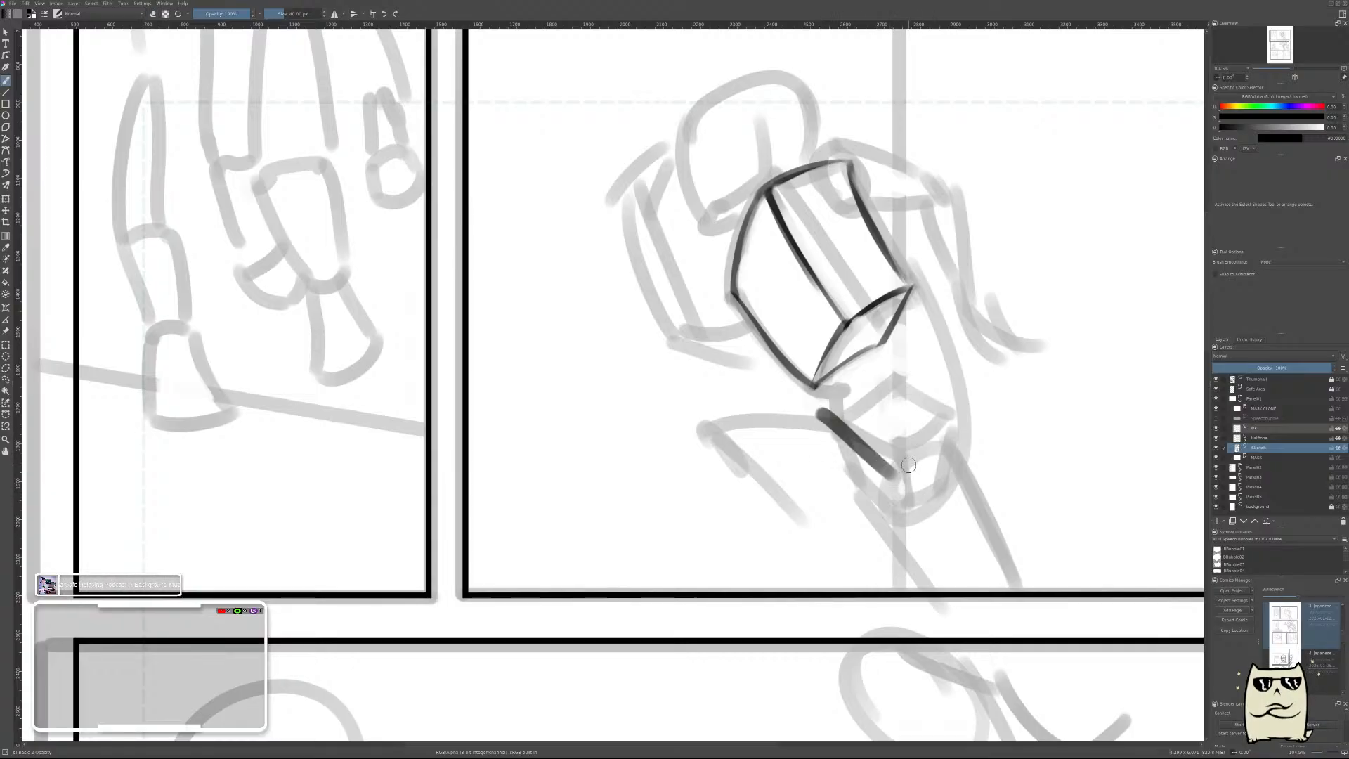
key(ctrl+z)
mouse_move(819, 413)
mouse_down()
mouse_move(902, 490)
mouse_move(959, 420)
mouse_up()
key(e)
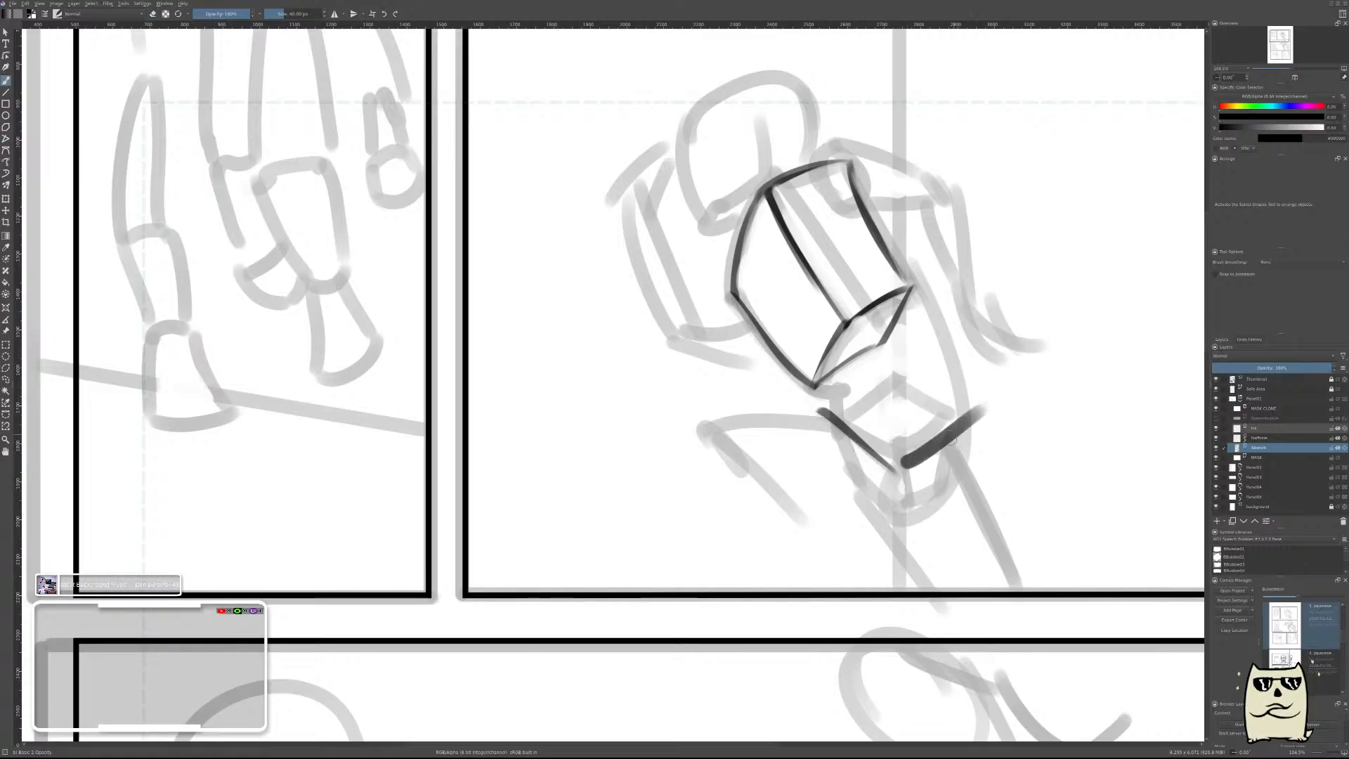
Redraw the pelvis top plane's front-right edge rising from the front corner and erase it to a fine line.
key(ctrl+z)
drag(888, 475, 960, 420)
key(e)
mouse_move(889, 477)
mouse_down()
mouse_move(979, 419)
mouse_move(962, 422)
mouse_up()
Close the pelvis top plane with its back-right and back-left edges, trimming both to fine lines.
drag(889, 364, 967, 415)
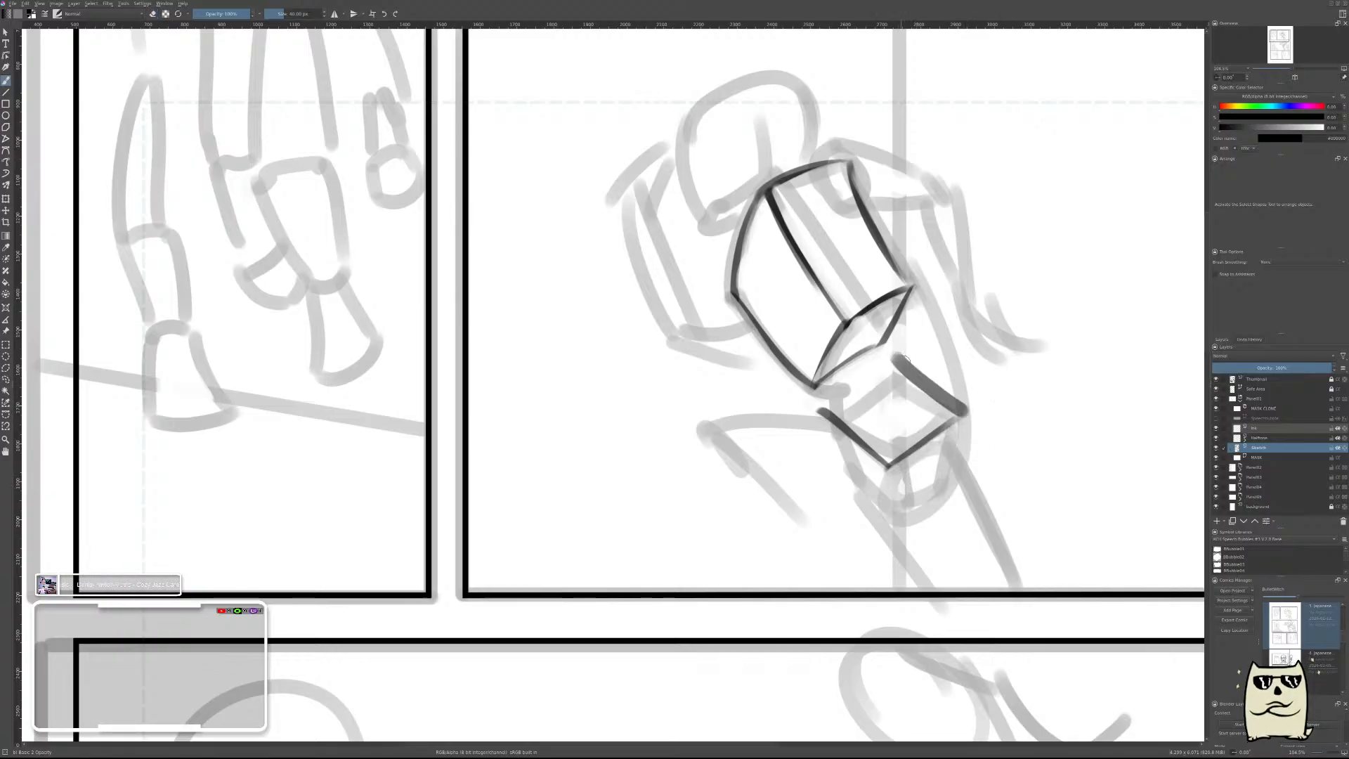
key(ctrl+z)
drag(888, 363, 968, 412)
drag(894, 358, 974, 412)
key(e)
drag(822, 415, 916, 359)
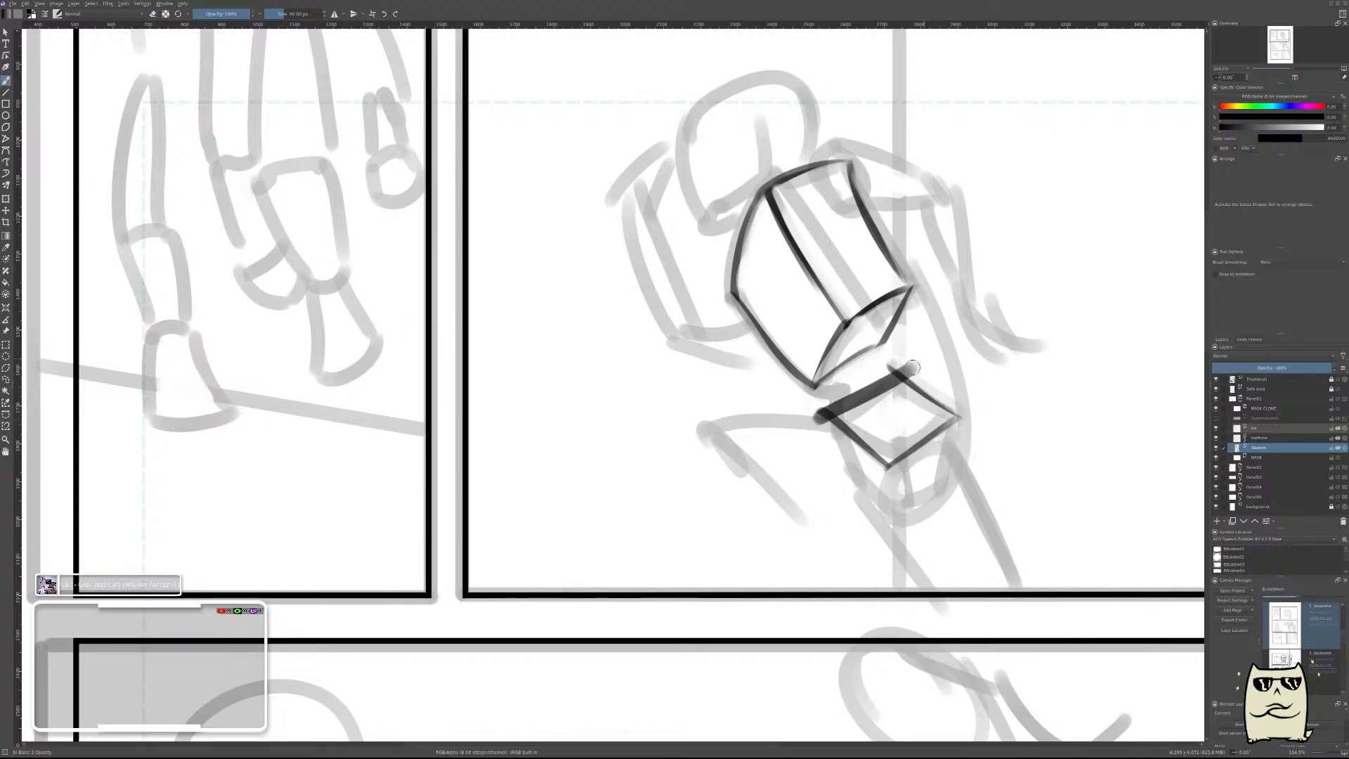
key(ctrl+z)
mouse_move(821, 414)
mouse_down()
mouse_move(917, 356)
mouse_move(818, 410)
mouse_up()
key(ctrl+z)
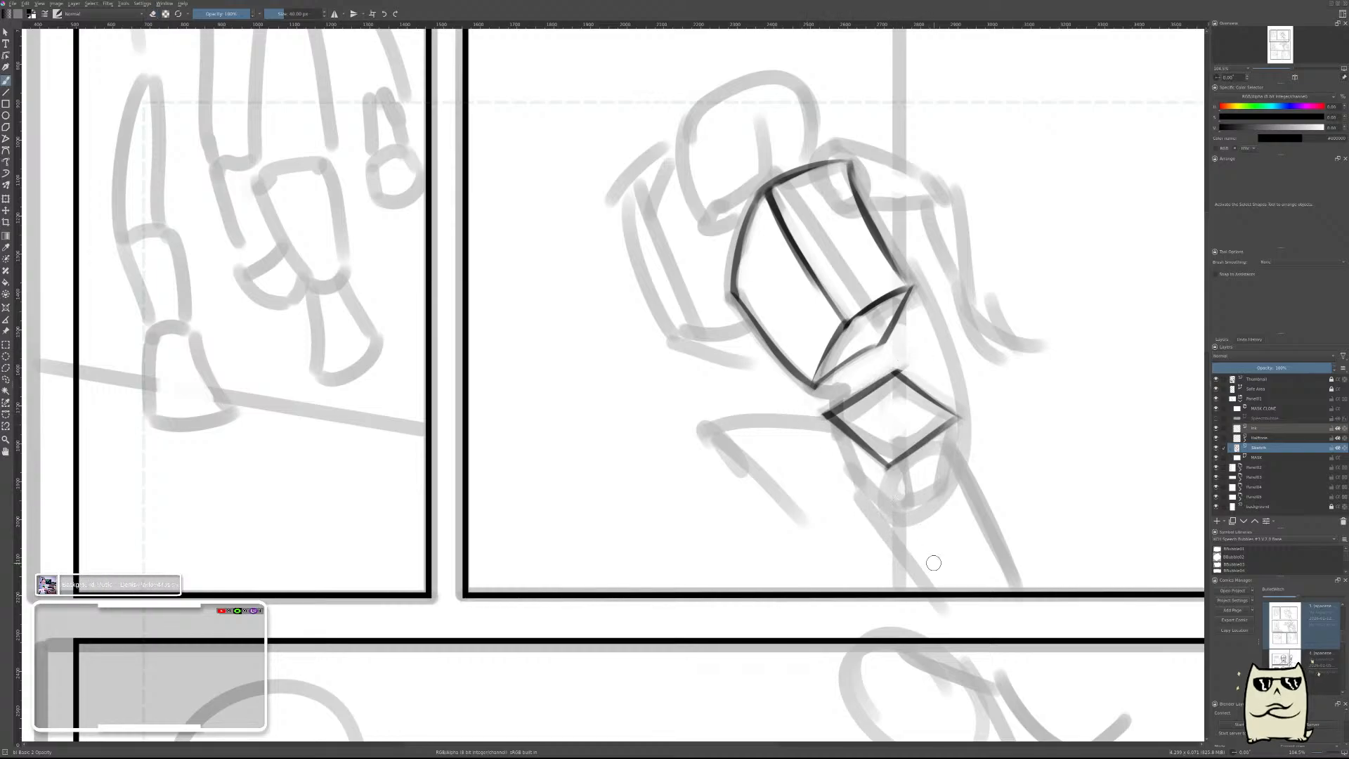
Draw the pelvis box's side edges down from the top plane's front and right corners and thin them.
drag(887, 465, 883, 545)
key(ctrl+z)
drag(880, 468, 887, 534)
drag(960, 416, 970, 476)
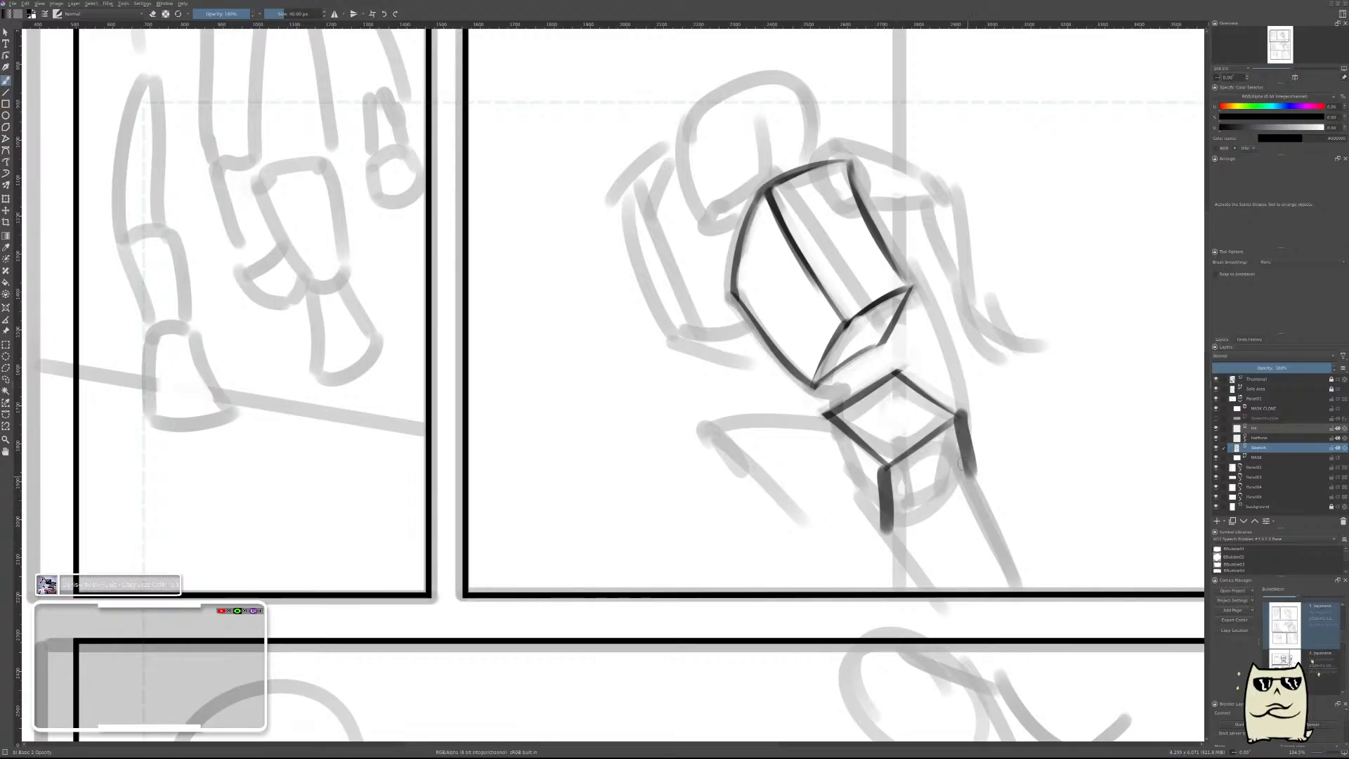
key(e)
drag(966, 409, 976, 481)
drag(868, 464, 879, 534)
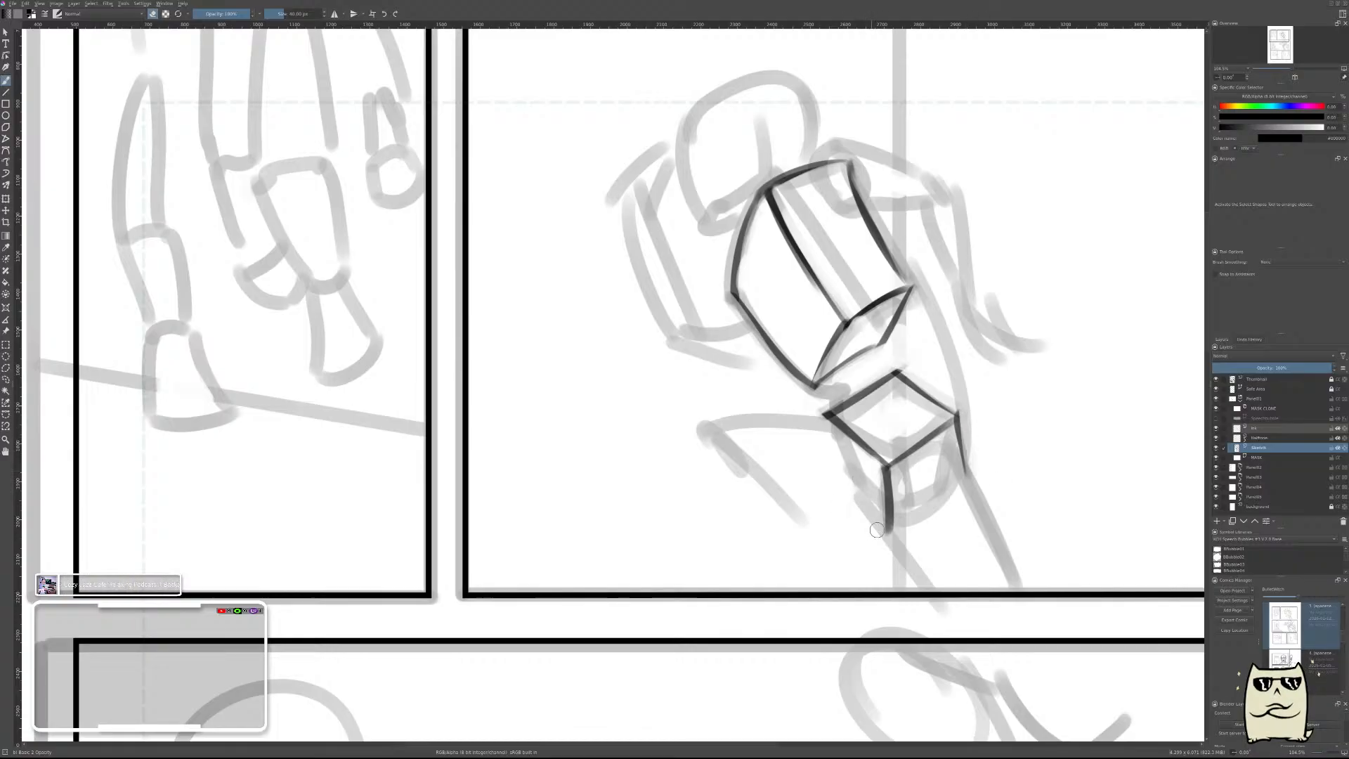
Close the pelvis box's right face with a bottom edge joining the front and right side edges, erased to a fine line.
mouse_move(874, 467)
mouse_down()
mouse_move(880, 533)
mouse_move(998, 464)
mouse_up()
key(e)
key(ctrl+z)
drag(890, 530, 969, 475)
key(e)
drag(883, 539, 974, 482)
drag(903, 532, 974, 479)
key(e)
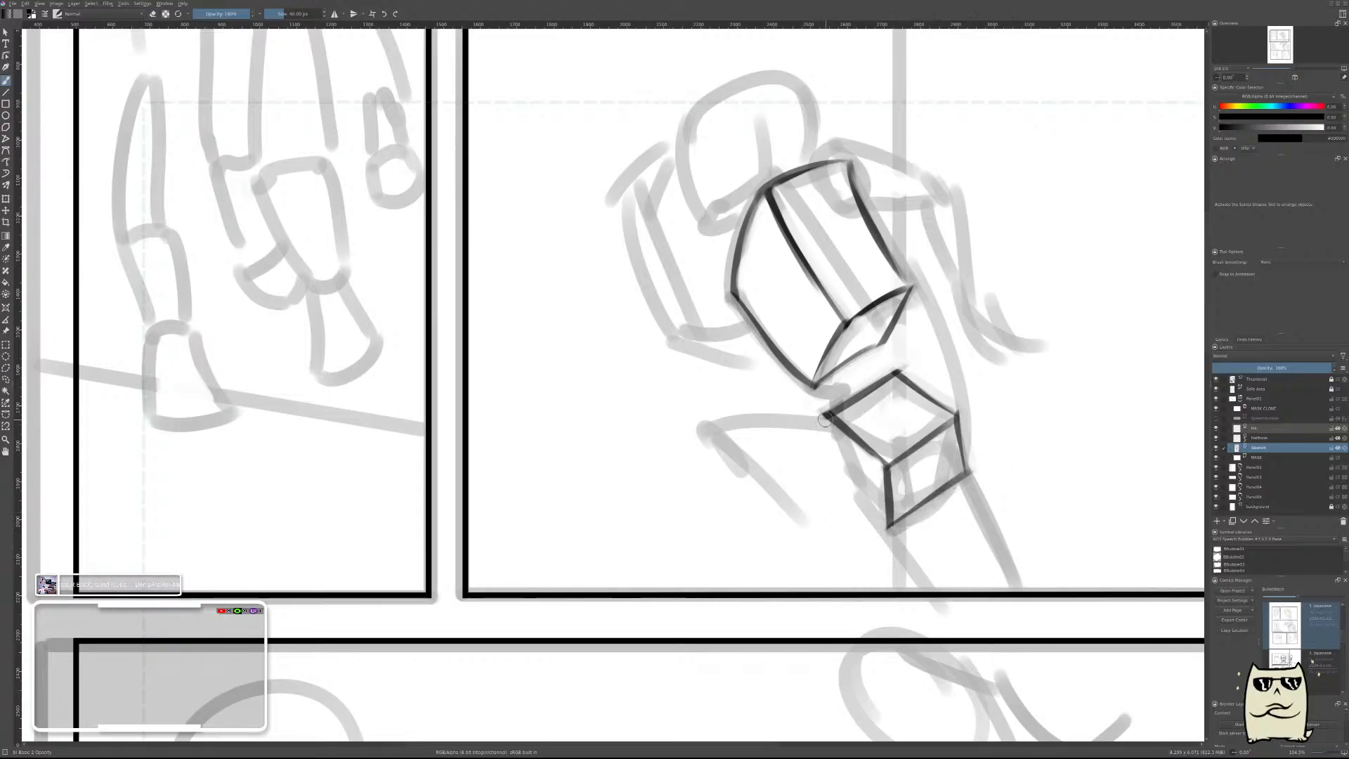
Complete the pelvis box's left face with a side edge and a bottom edge meeting at the front corner, trimming the lines.
drag(825, 419, 829, 481)
drag(816, 415, 826, 484)
mouse_move(820, 416)
mouse_down()
mouse_move(825, 482)
mouse_move(888, 528)
mouse_up()
key(e)
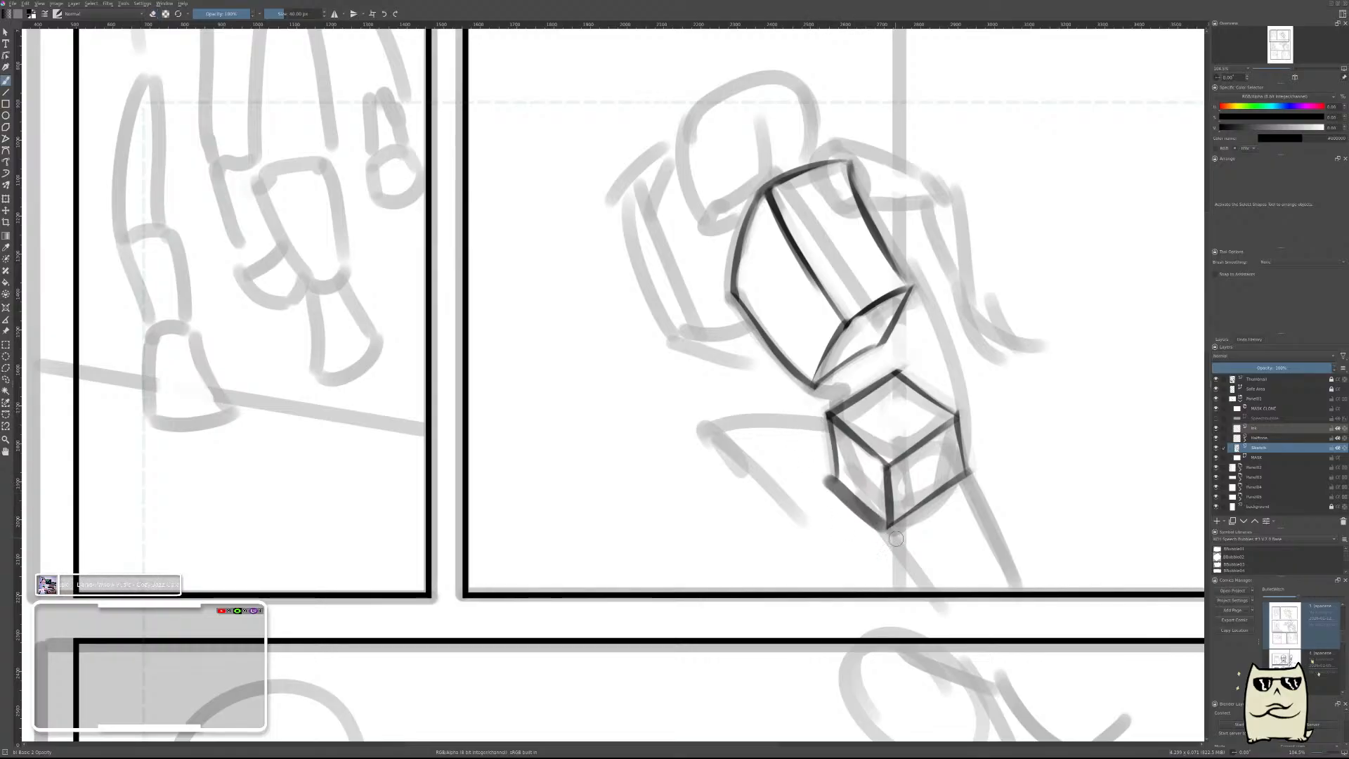
key(e)
drag(819, 477, 881, 533)
drag(824, 482, 879, 529)
key(ctrl+z)
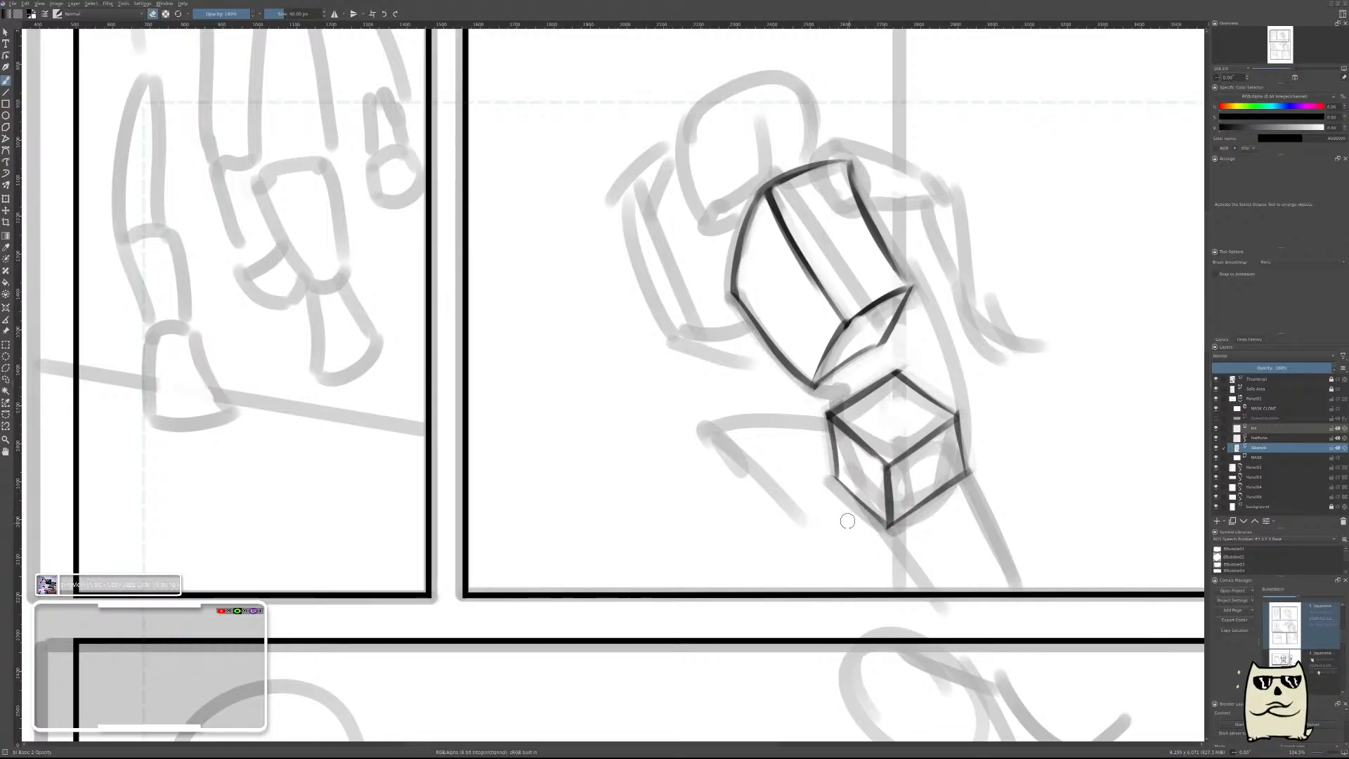
key(ctrl+z)
drag(819, 482, 893, 545)
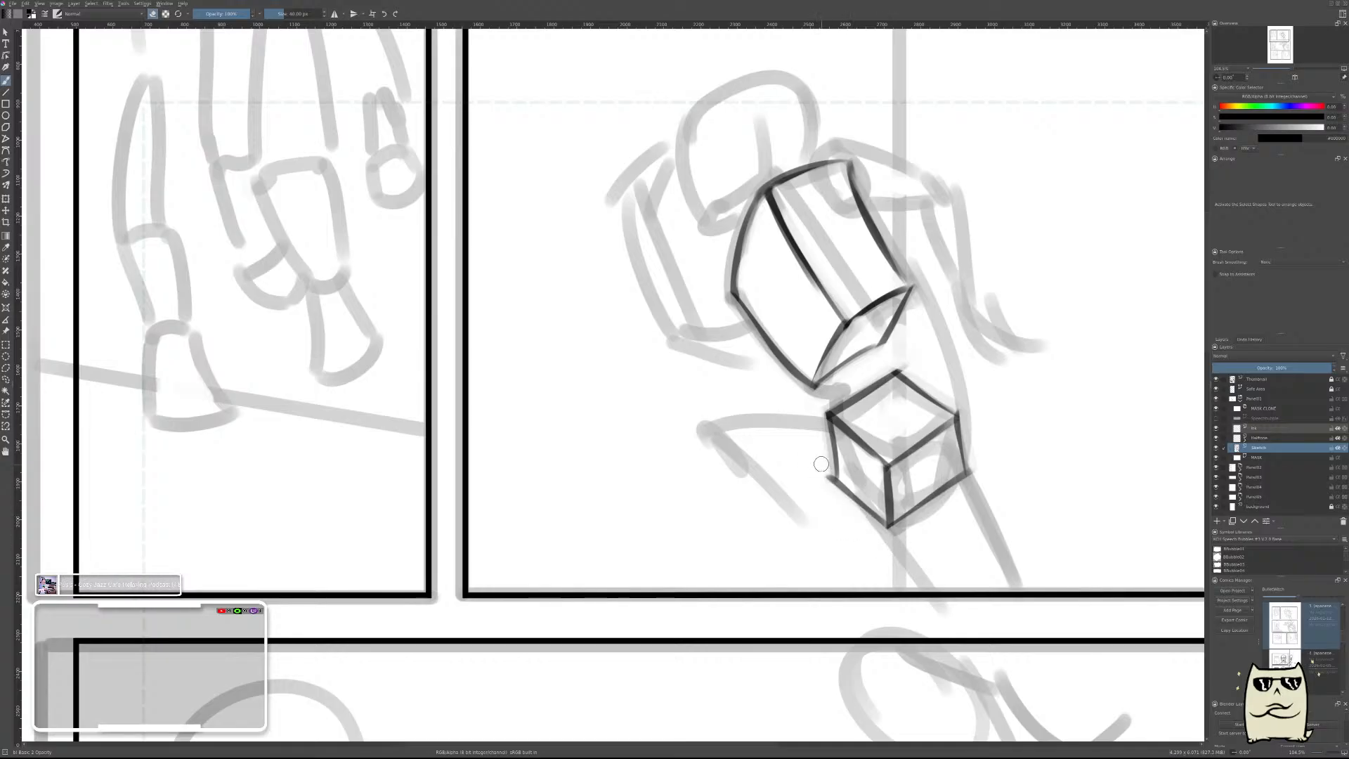
Try rotating the selected pelvis box slightly counterclockwise, and clear the whole box from the sketch.
drag(999, 363, 1002, 377)
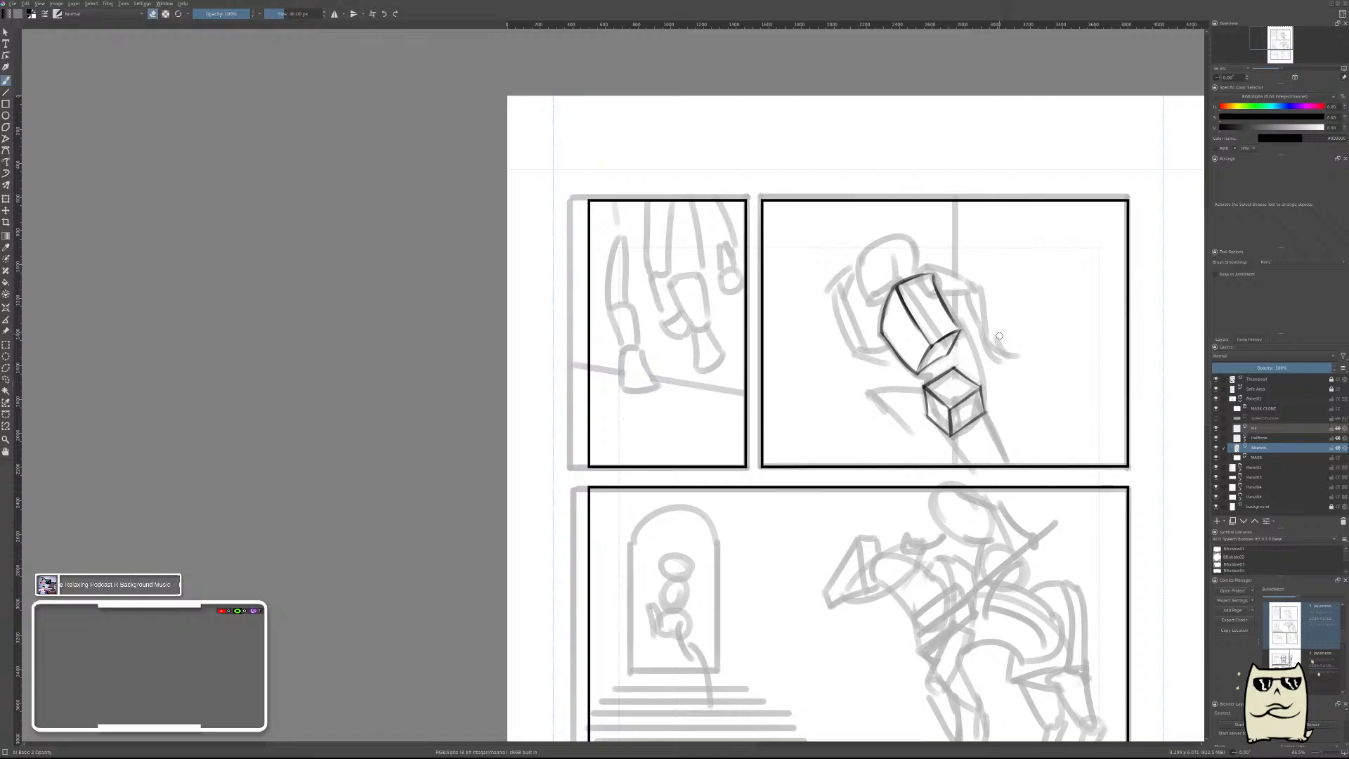
drag(991, 384, 1007, 361)
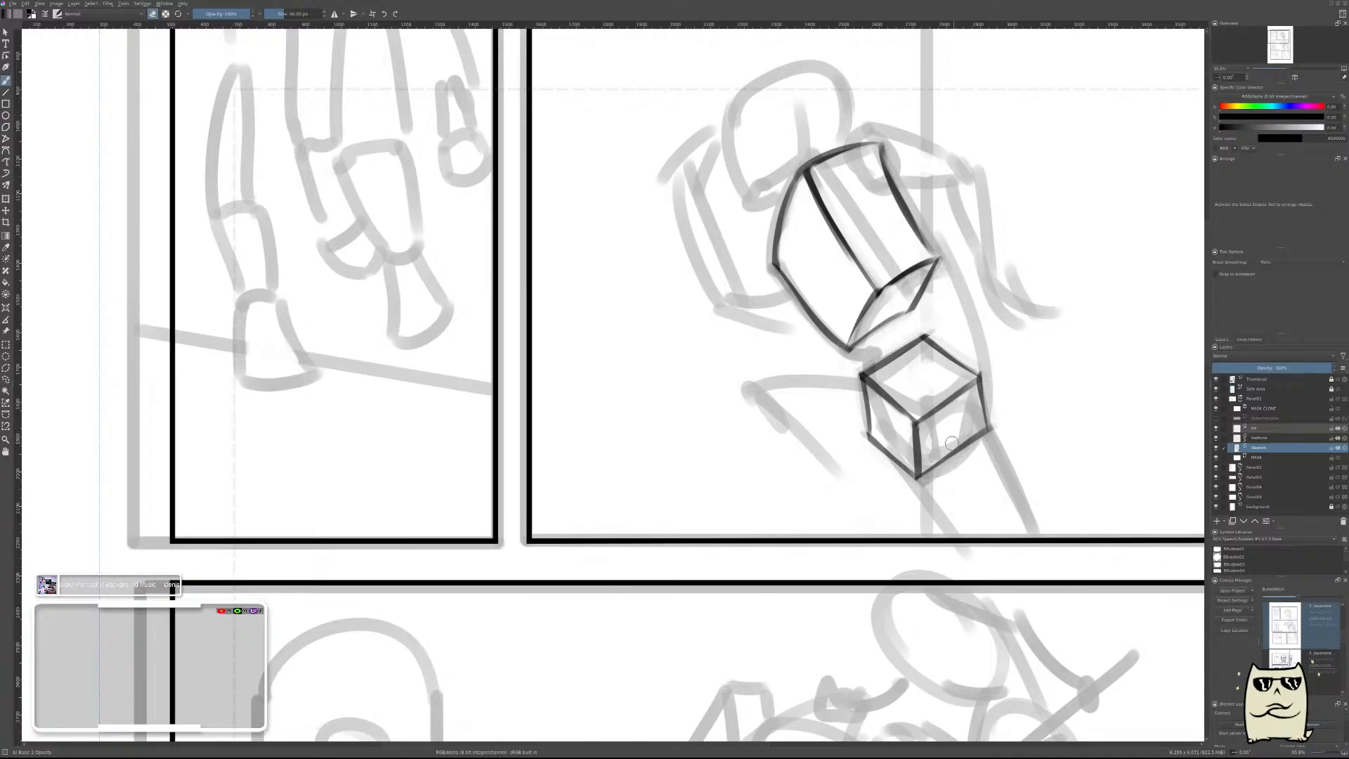
key(l)
mouse_move(872, 484)
mouse_down()
mouse_move(858, 362)
mouse_move(956, 317)
mouse_move(991, 499)
mouse_up()
key(ctrl+t)
drag(1133, 414, 1109, 351)
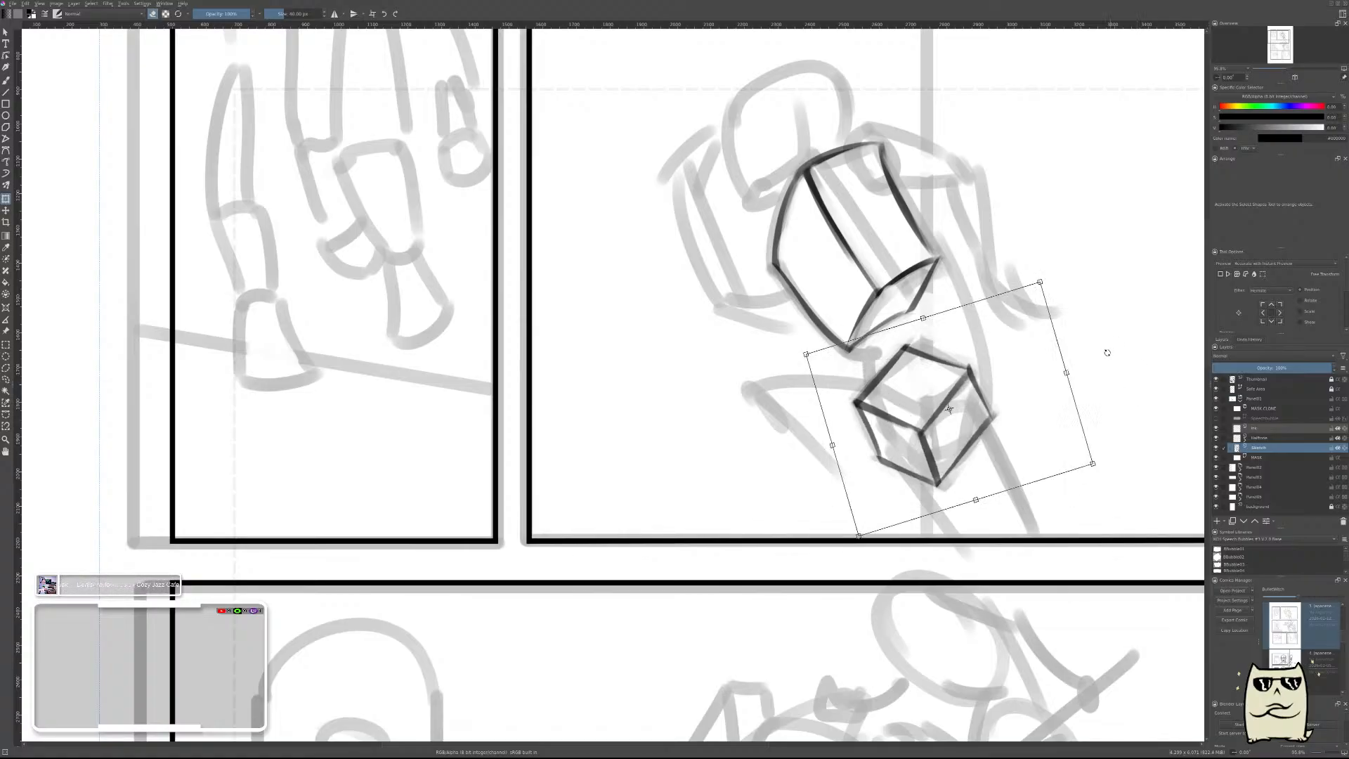
key(Return)
key(ctrl+shift+a)
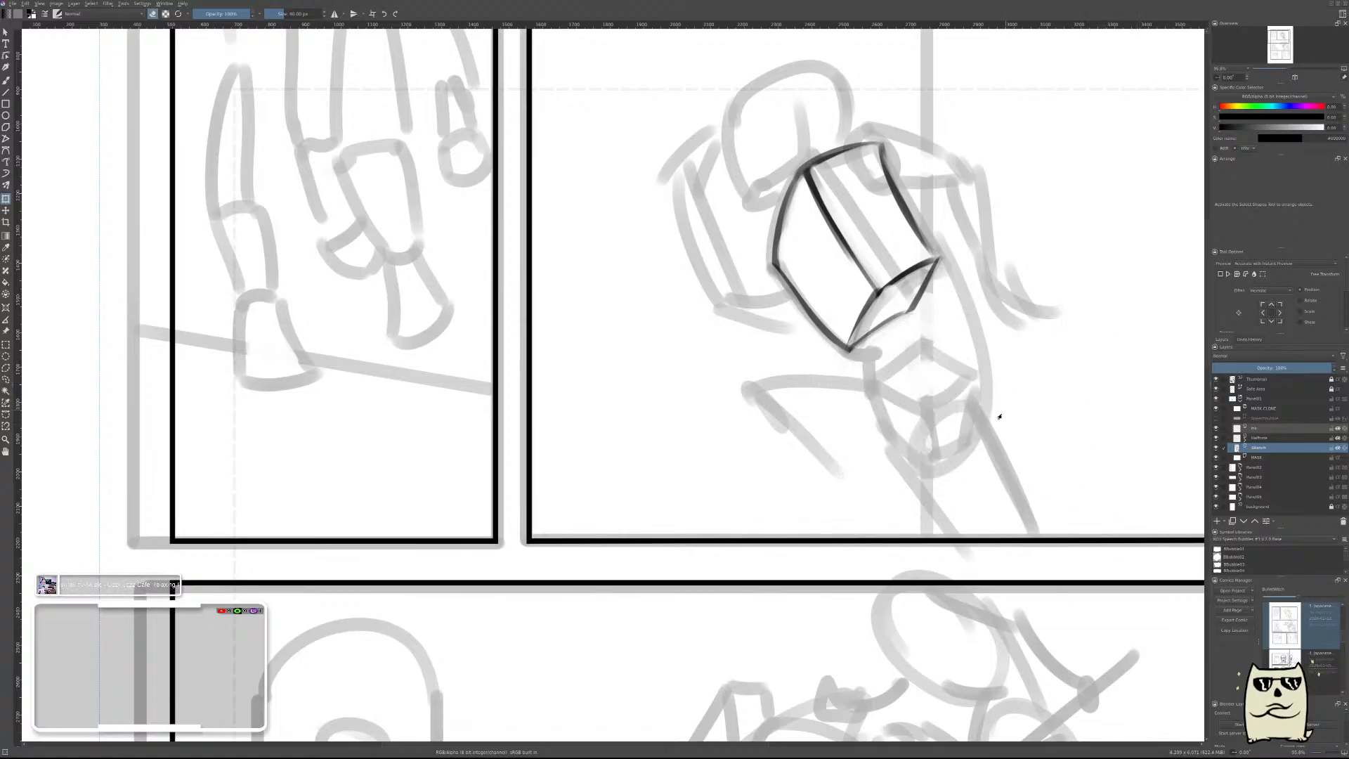
key(b)
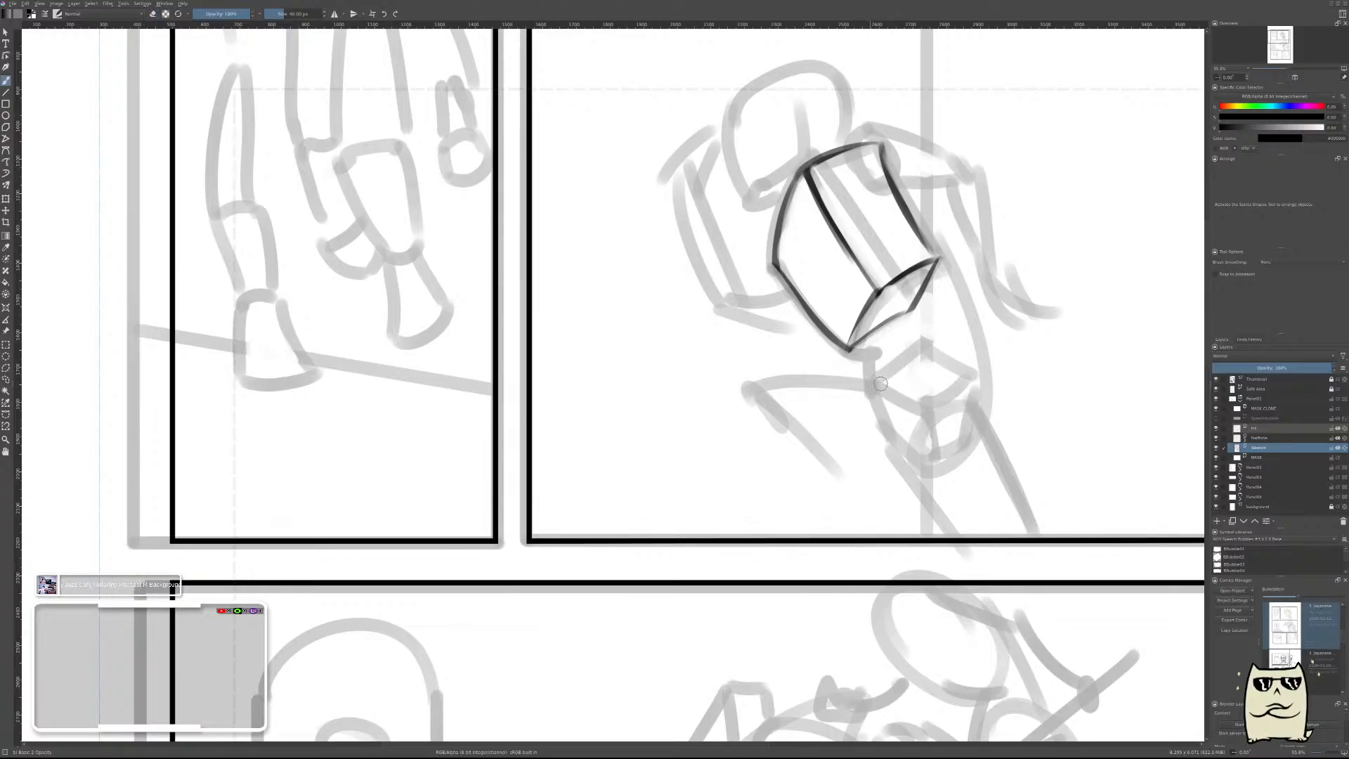
drag(863, 398, 920, 339)
key(ctrl+z)
mouse_move(852, 386)
mouse_down()
mouse_move(946, 451)
mouse_move(911, 433)
mouse_up()
key(ctrl+z)
drag(859, 395, 917, 340)
key(ctrl+z)
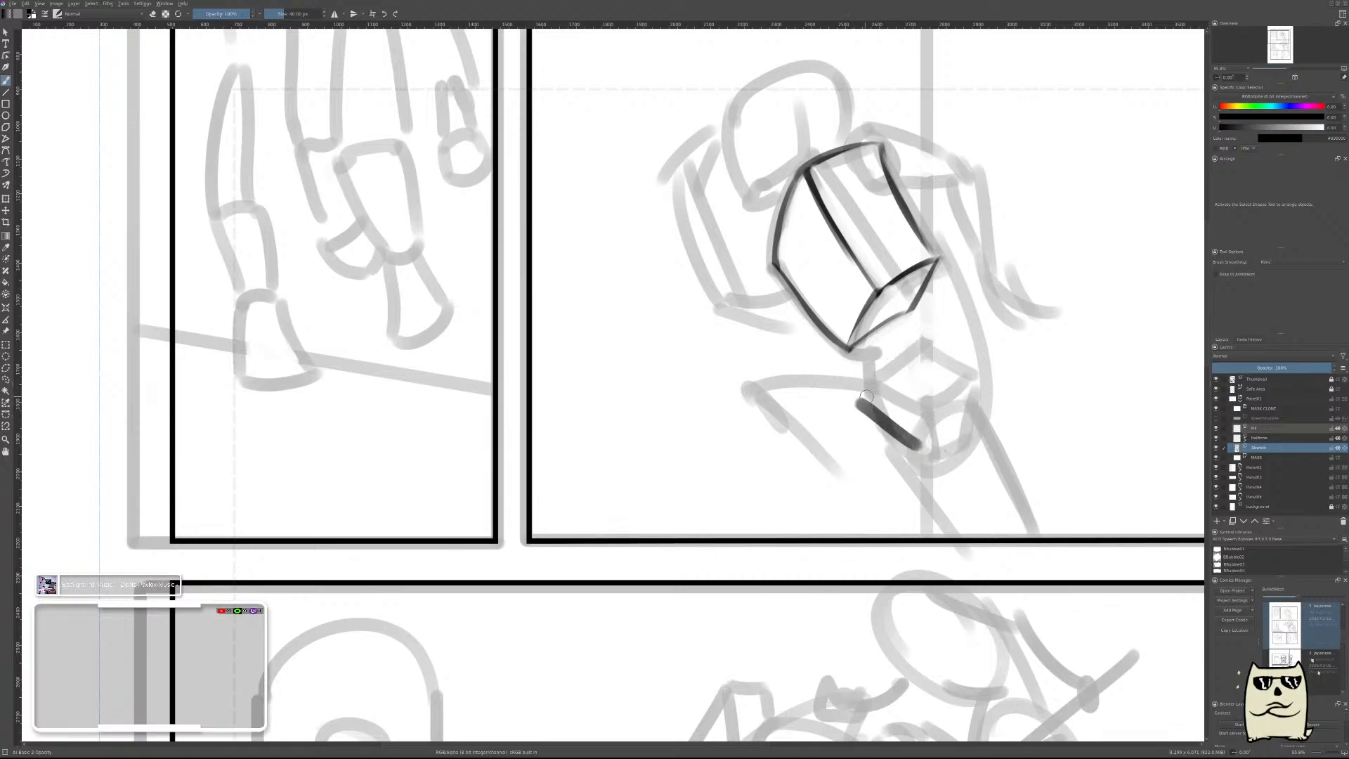
key(ctrl+z)
drag(855, 411, 944, 364)
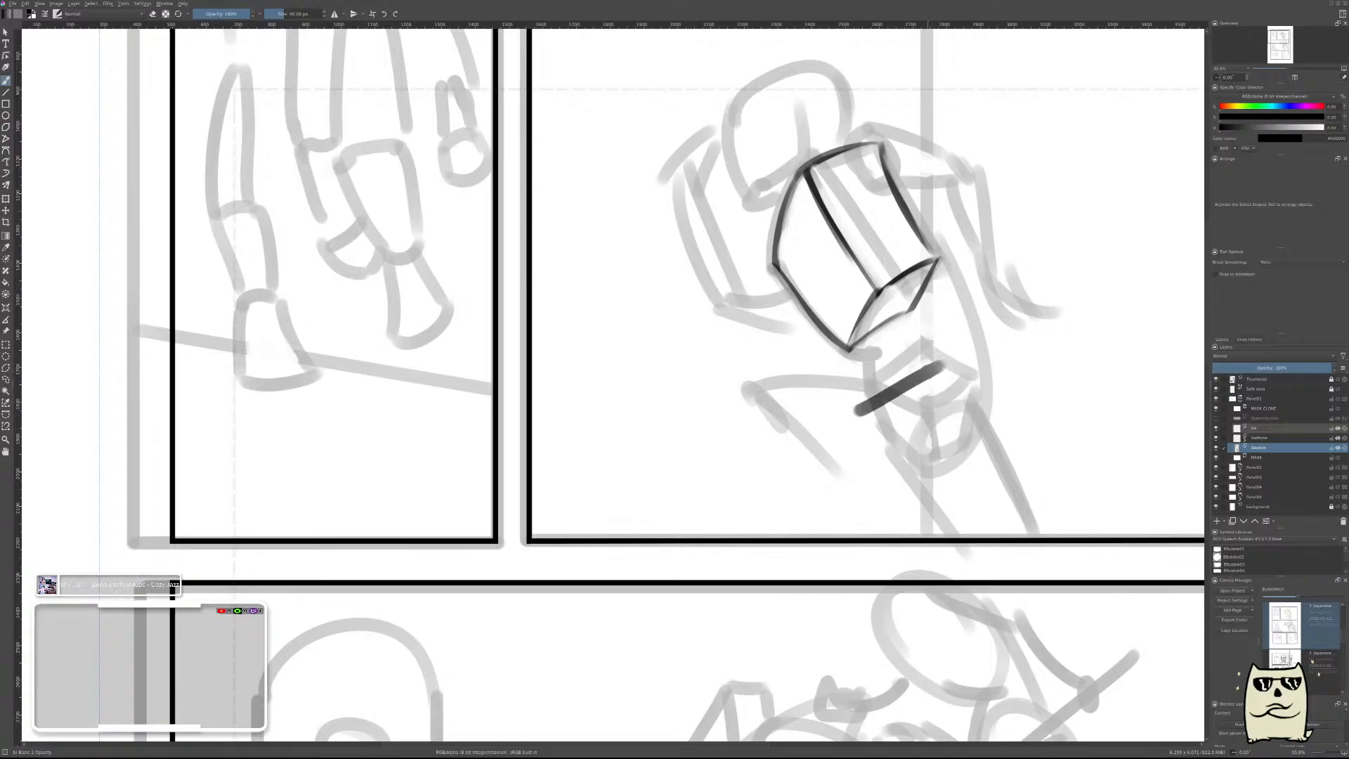
key(ctrl+z)
drag(862, 414, 921, 377)
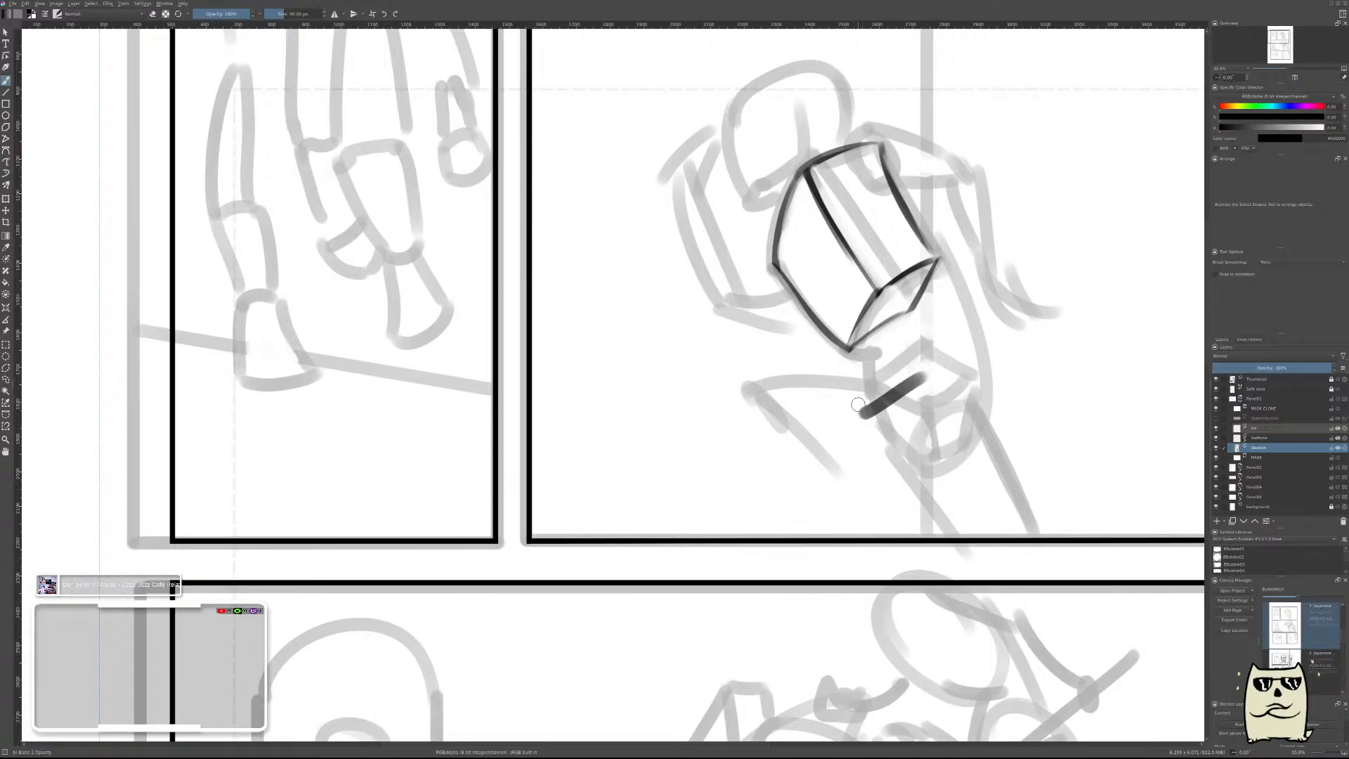
drag(855, 408, 898, 348)
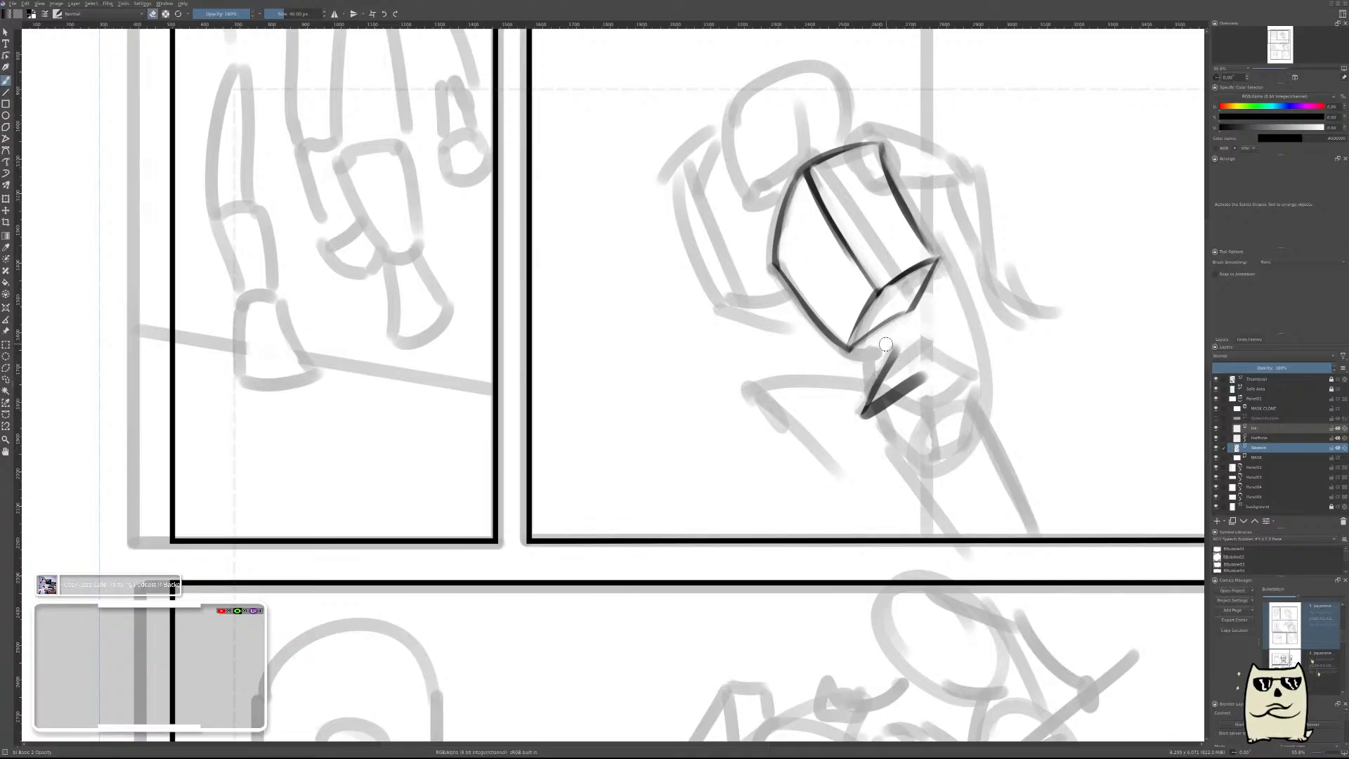
key(ctrl+z)
key(ctrl+z)
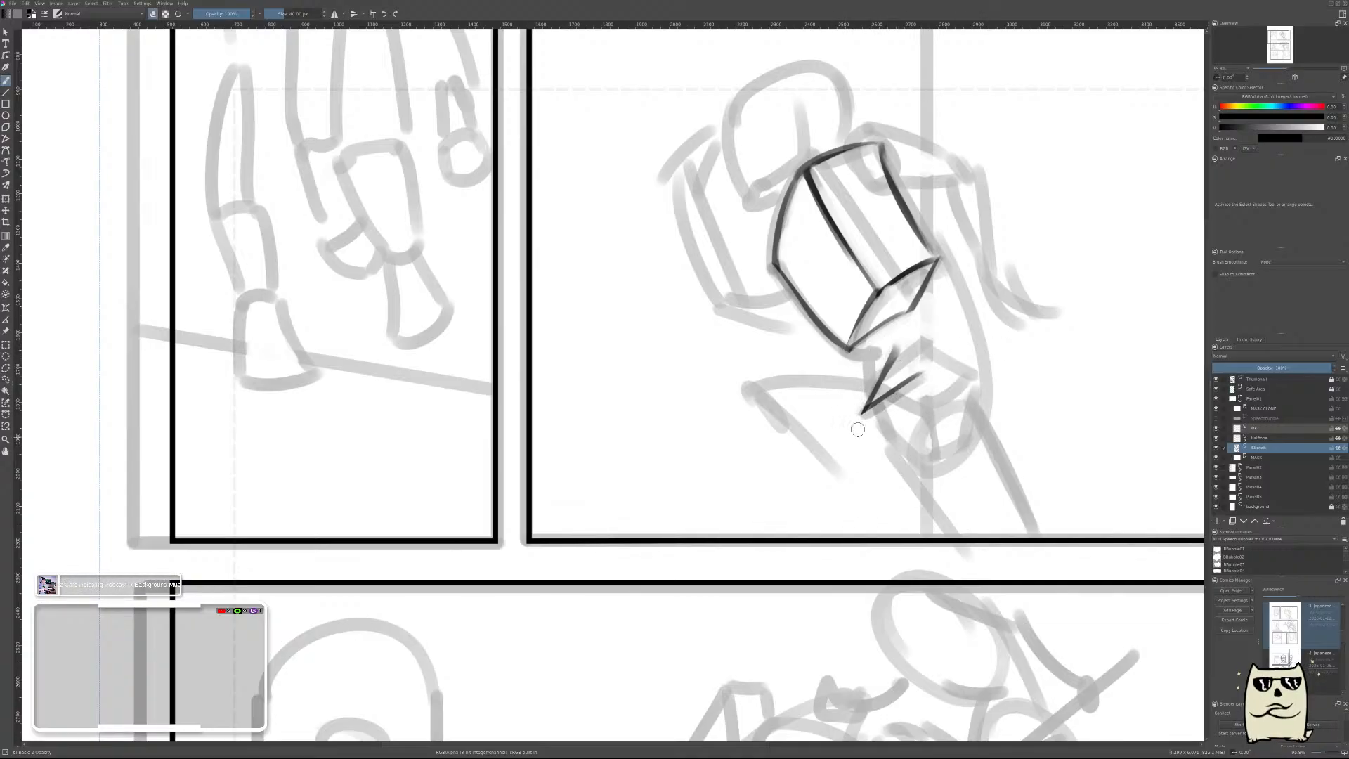
key(ctrl+z)
key(ctrl+shift+z)
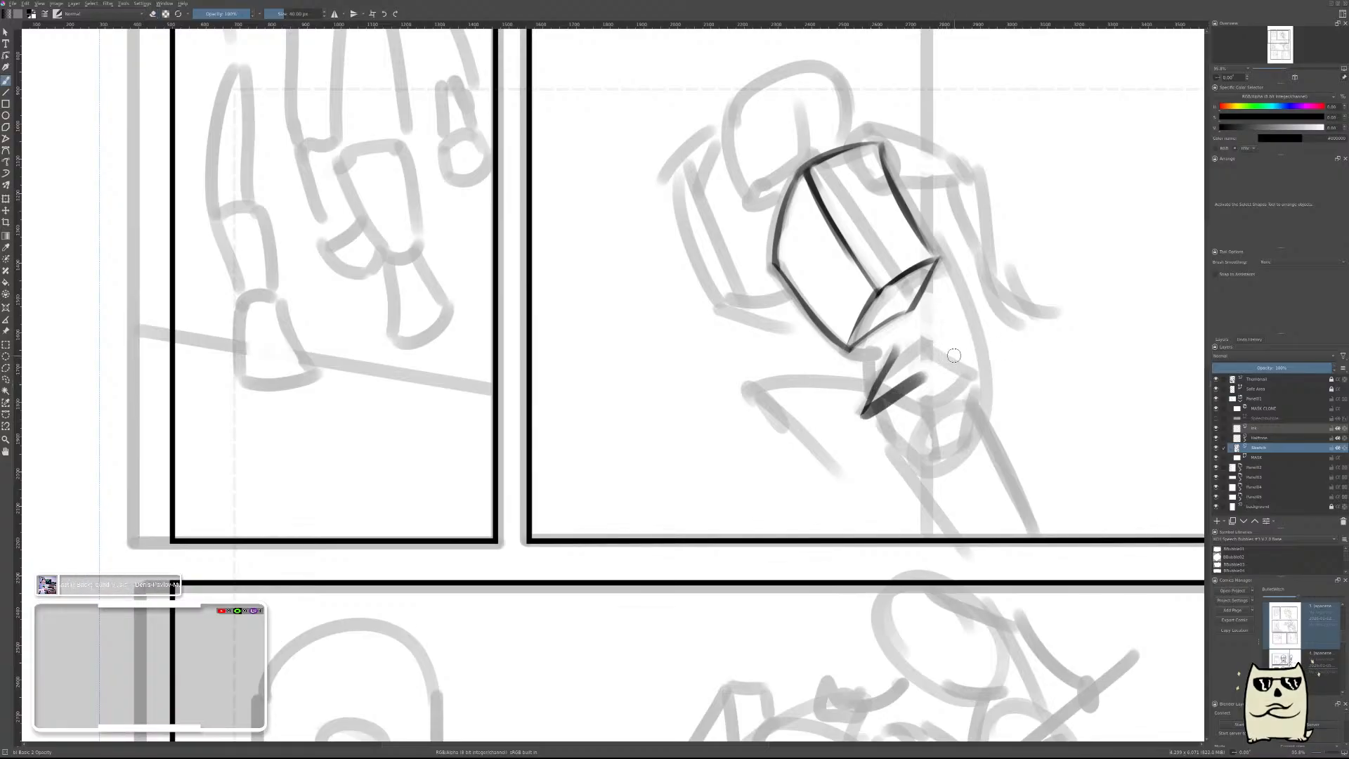
key(ctrl+z)
key(ctrl+z)
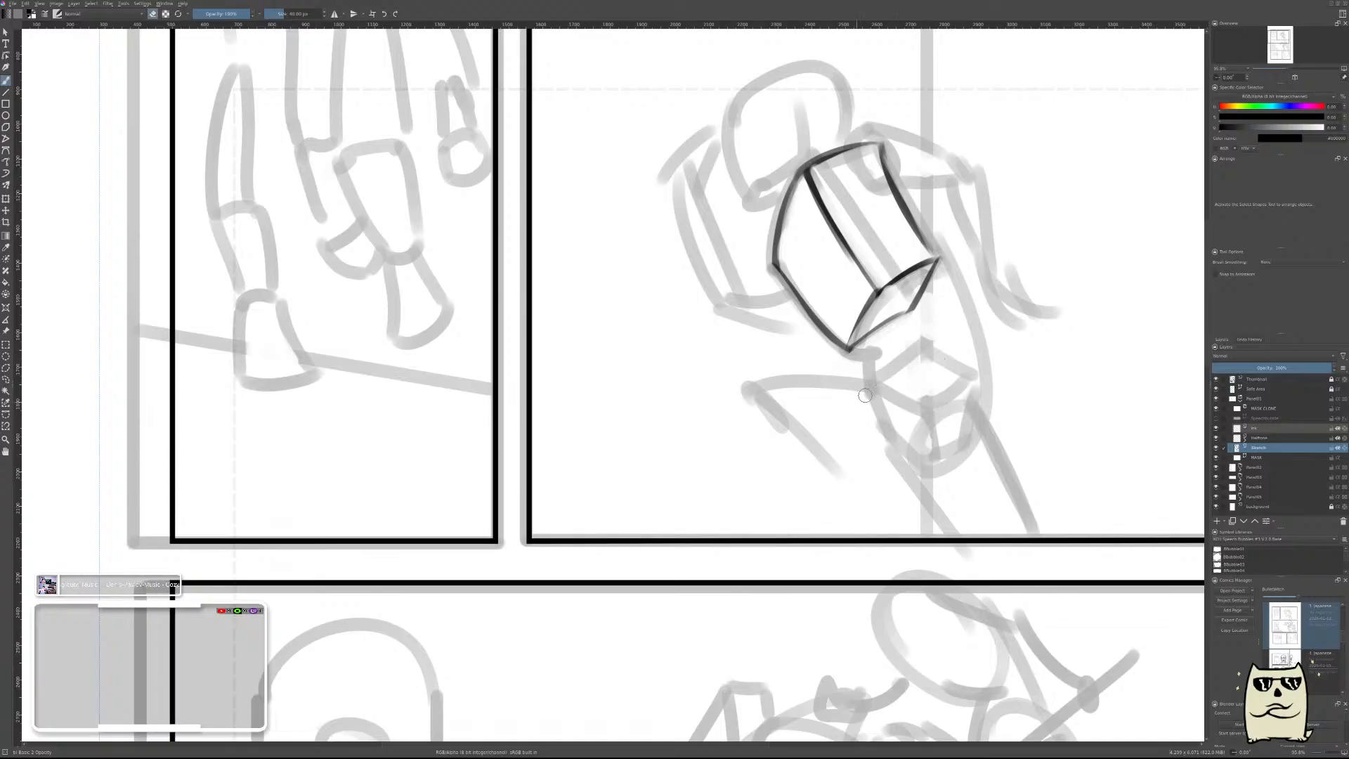
drag(852, 405, 922, 338)
key(ctrl+z)
drag(907, 349, 858, 421)
key(ctrl+z)
drag(906, 342, 847, 420)
key(ctrl+z)
drag(926, 325, 876, 416)
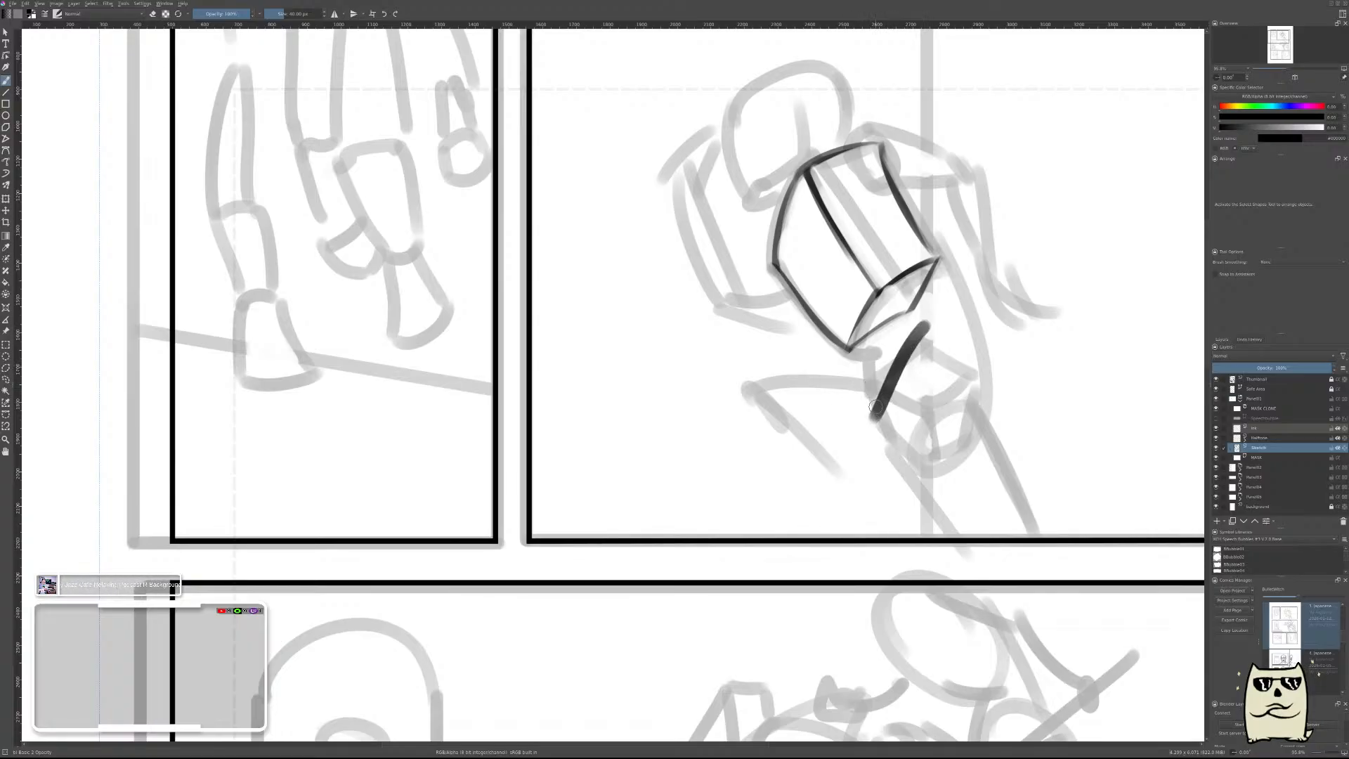
key(ctrl+z)
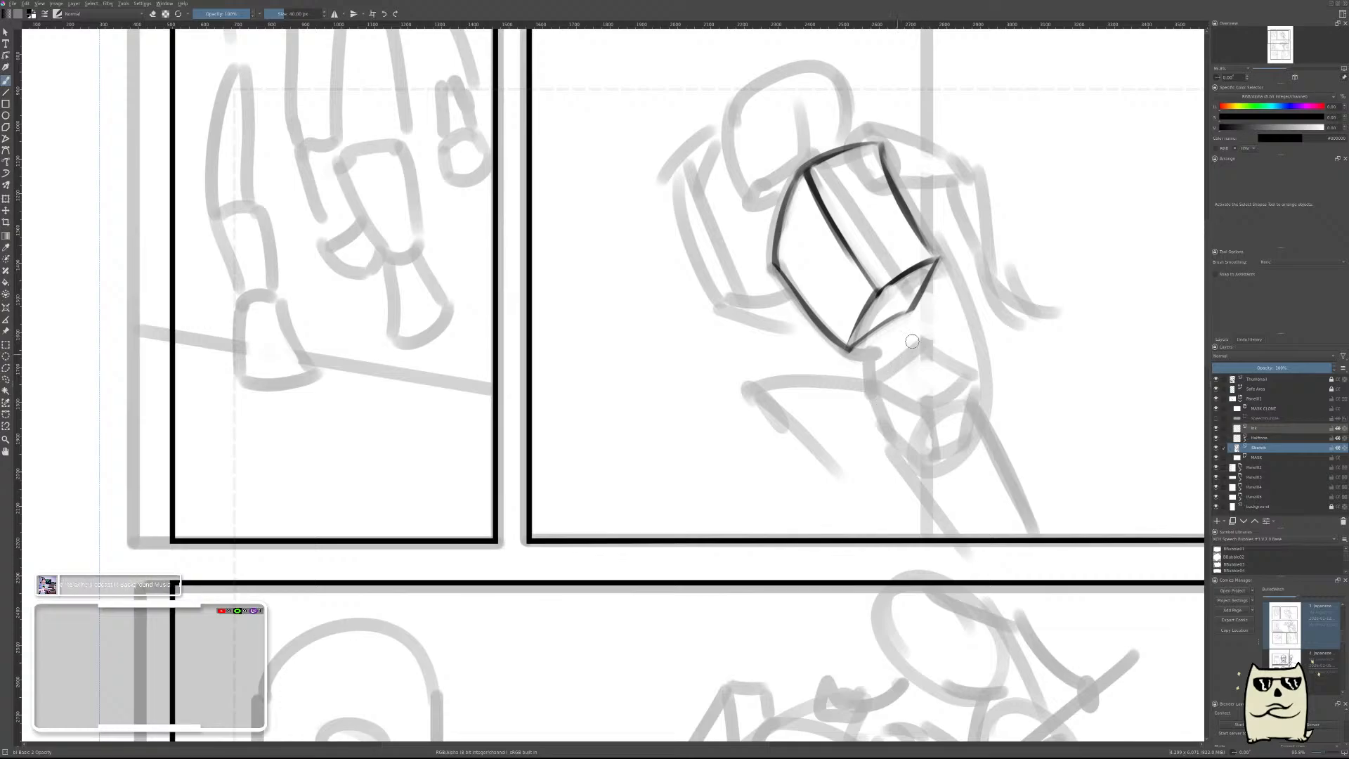
mouse_move(940, 318)
mouse_down()
mouse_move(853, 402)
mouse_move(926, 455)
mouse_up()
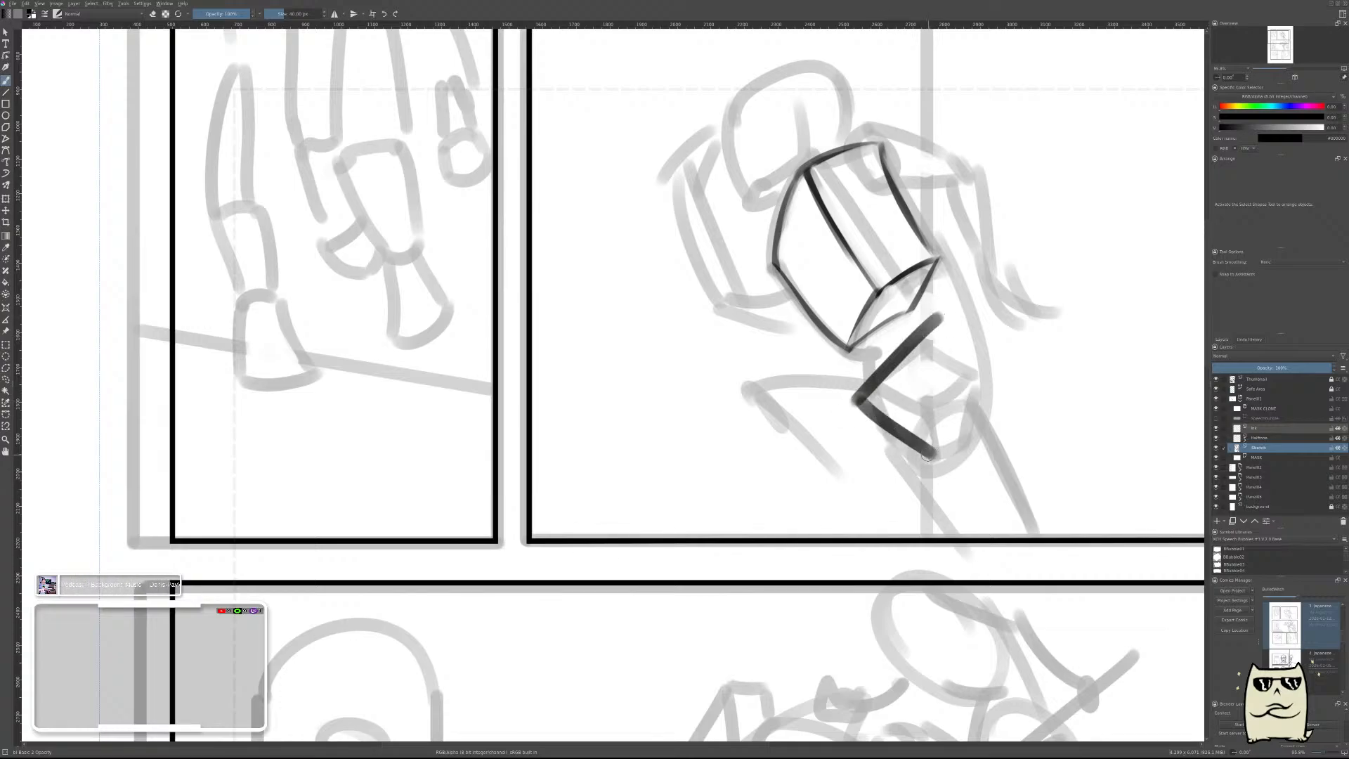
key(ctrl+z)
drag(856, 402, 935, 450)
key(ctrl+z)
mouse_move(858, 398)
mouse_down()
mouse_move(897, 463)
mouse_move(998, 371)
mouse_up()
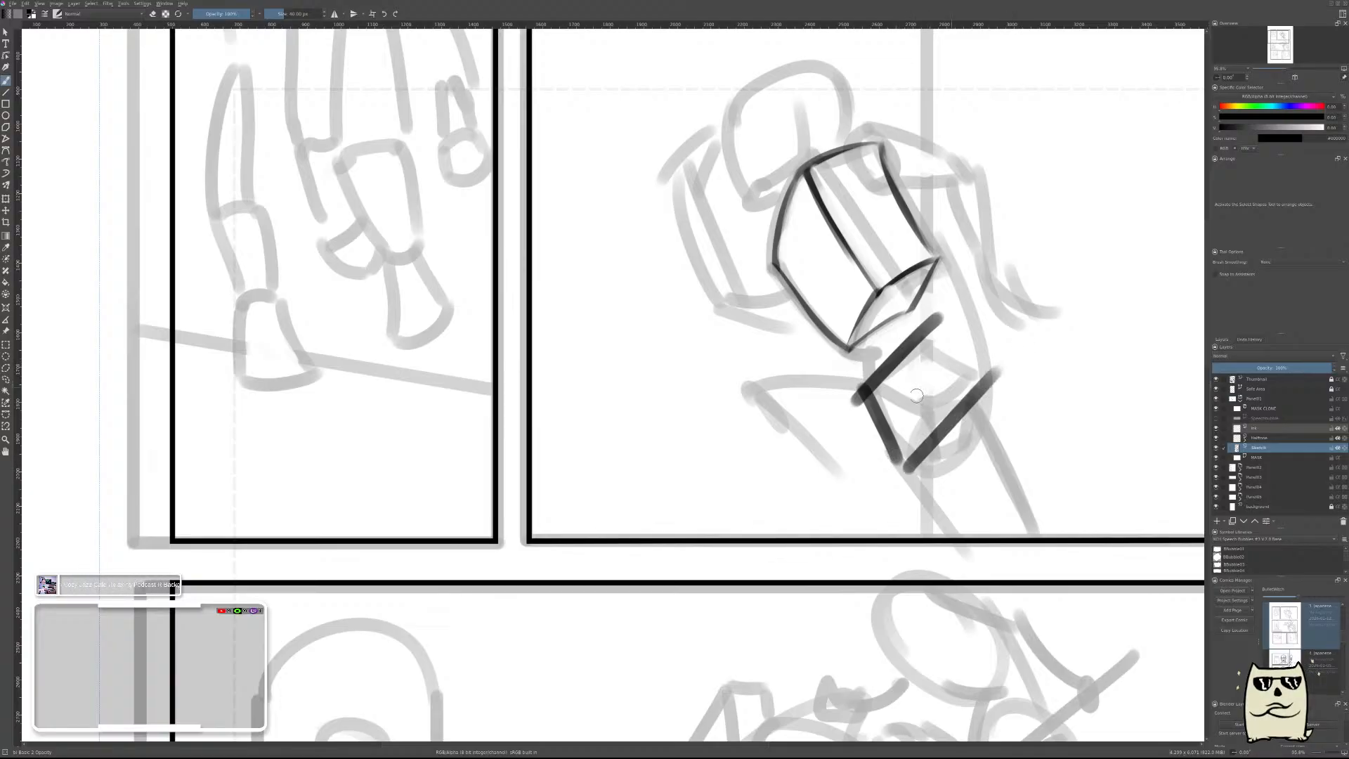
drag(811, 417, 871, 386)
key(ctrl+z)
key(ctrl+z)
key(ctrl+z)
key(ctrl+z)
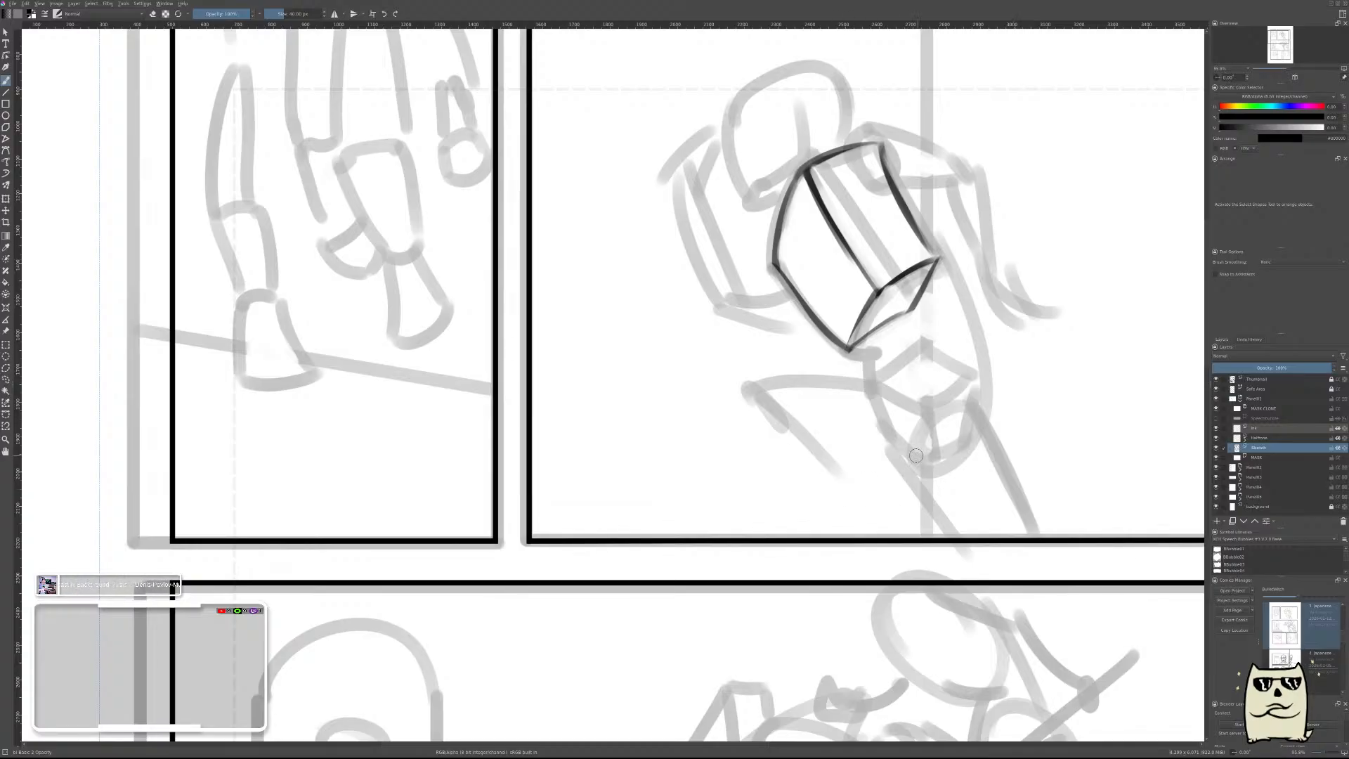
Draw a new, tilted pelvis box's short front side edge plus the top plane's front-left and back-left edges below the ribcage.
drag(902, 411, 901, 480)
key(ctrl+z)
drag(907, 414, 904, 468)
drag(907, 419, 858, 383)
key(ctrl+z)
drag(912, 418, 870, 369)
key(ctrl+z)
mouse_move(908, 418)
mouse_down()
mouse_move(869, 376)
mouse_move(913, 416)
mouse_up()
key(ctrl+z)
mouse_move(876, 372)
mouse_down()
mouse_move(925, 425)
mouse_move(912, 474)
mouse_up()
drag(915, 422, 902, 489)
mouse_move(922, 336)
mouse_down()
mouse_move(867, 371)
mouse_move(927, 329)
mouse_up()
Add the pelvis top plane's front-right edge rising from the front corner and thin it with the eraser.
key(e)
drag(909, 423, 978, 378)
key(e)
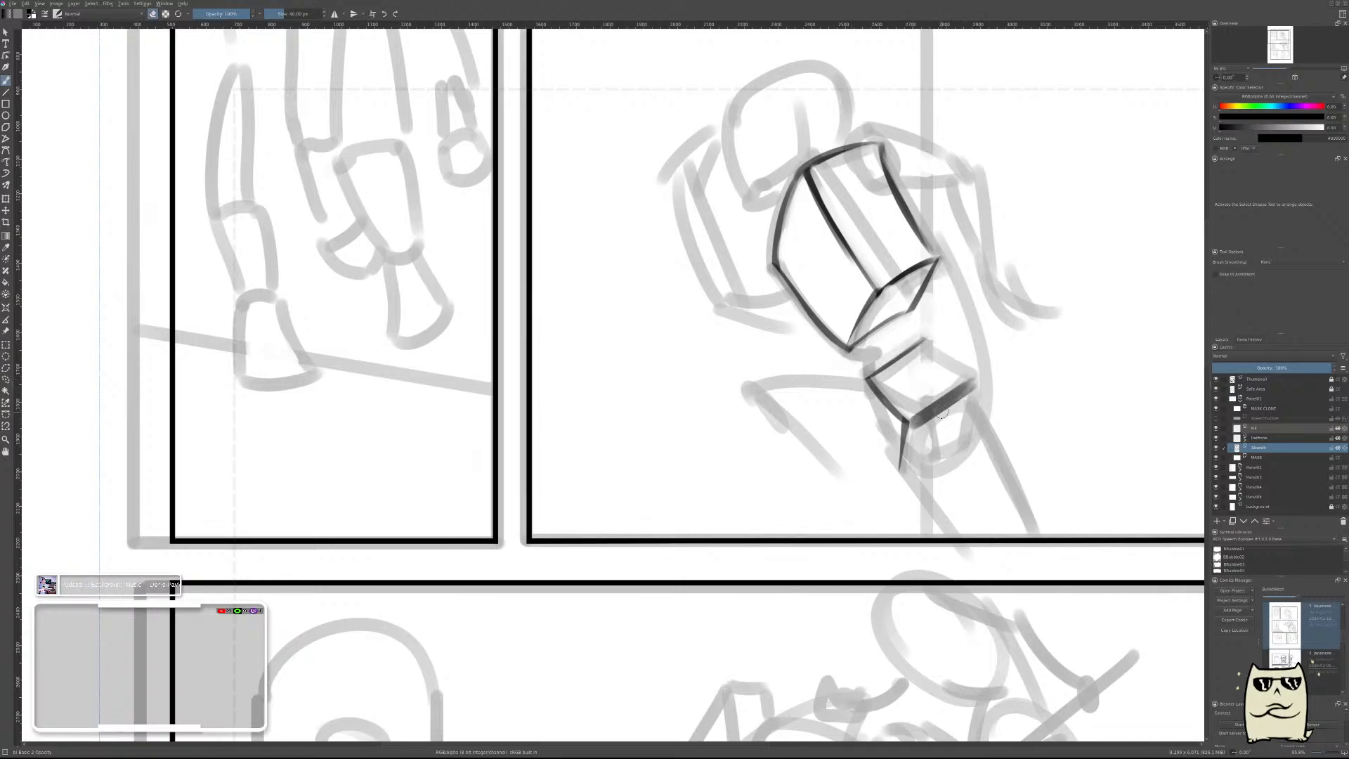
mouse_move(921, 430)
mouse_down()
mouse_move(985, 383)
mouse_move(945, 442)
mouse_up()
key(e)
Complete the pelvis box's right face with an inward-slanting side edge and a trimmed bottom edge.
mouse_move(993, 374)
mouse_down()
mouse_move(952, 449)
mouse_move(908, 474)
mouse_move(976, 418)
mouse_up()
key(e)
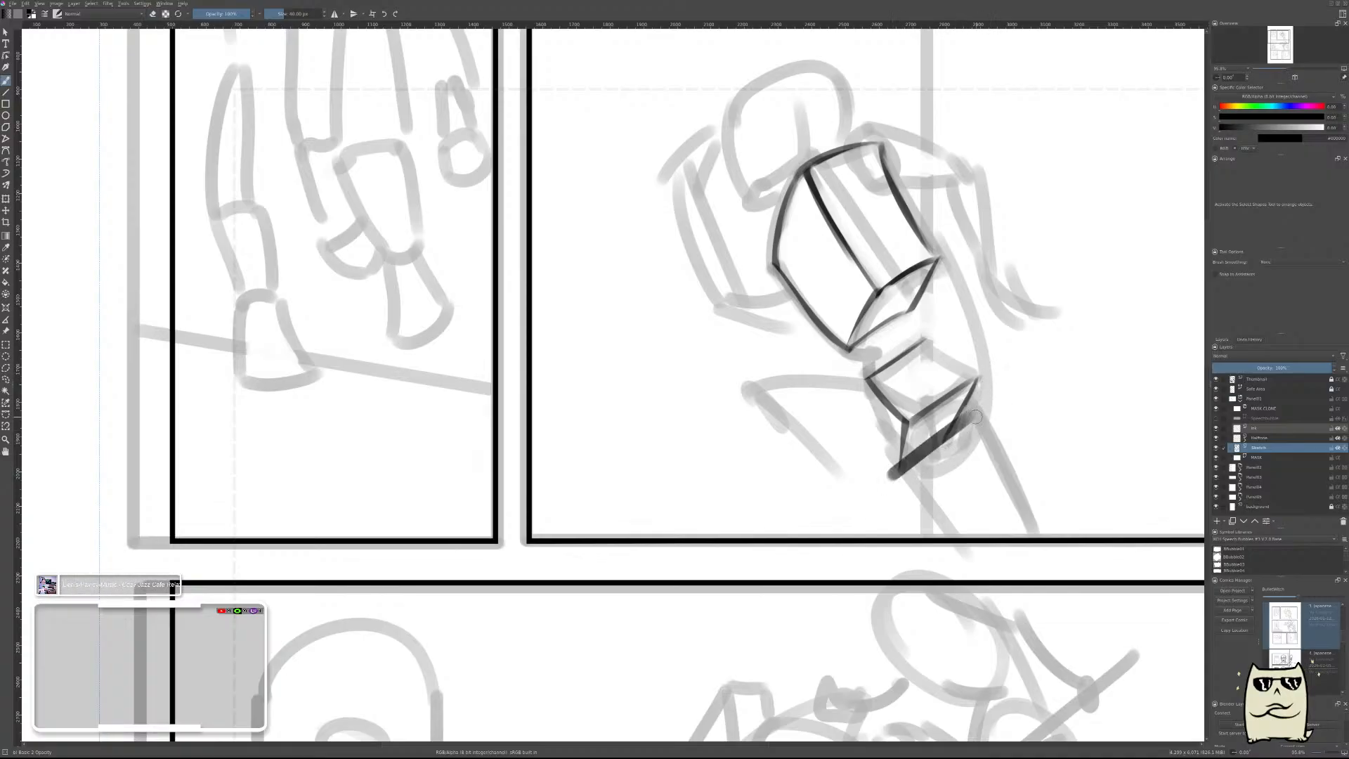
mouse_move(882, 495)
mouse_down()
mouse_move(1012, 395)
mouse_move(887, 488)
mouse_move(943, 445)
mouse_up()
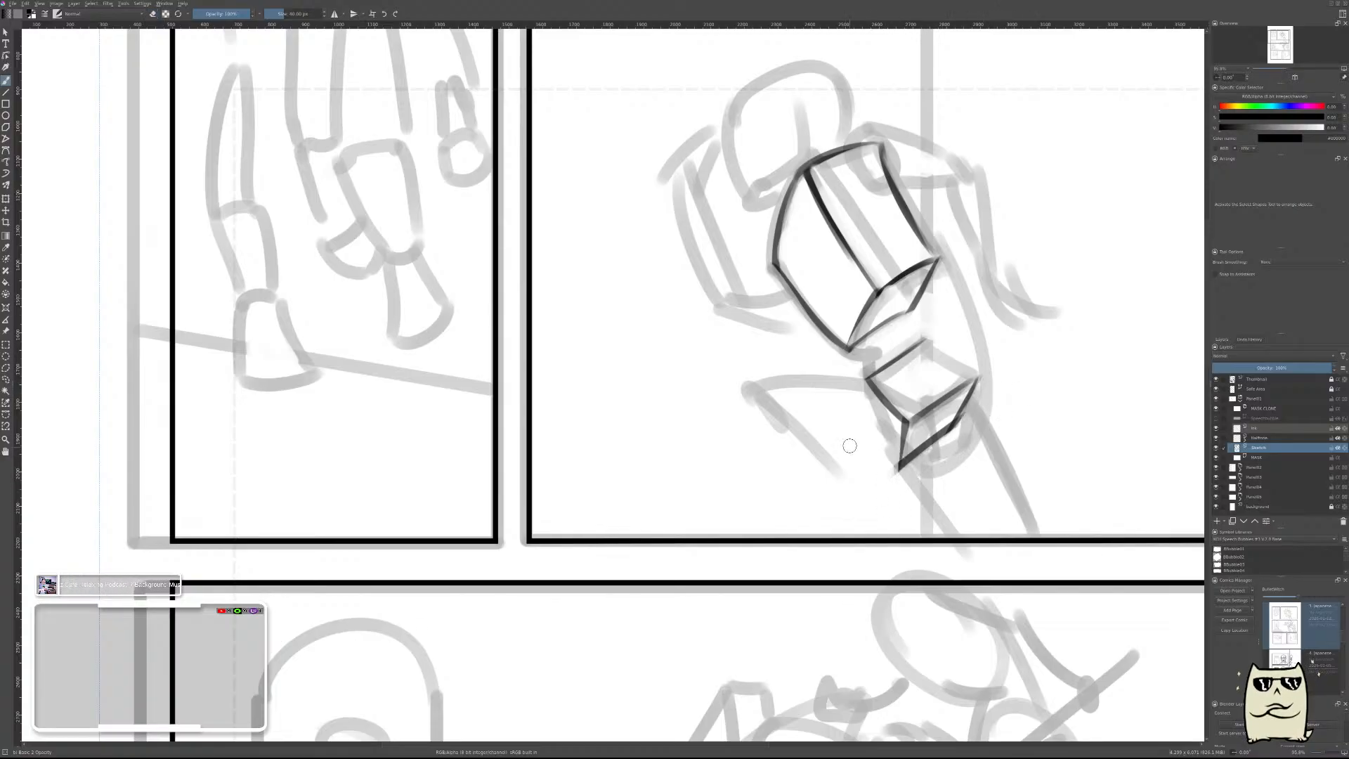
Draw the pelvis box's left side edge slanting down and outward from the top plane's left corner, and thin it.
drag(862, 379, 852, 435)
key(ctrl+z)
drag(870, 372, 846, 434)
mouse_move(864, 358)
mouse_down()
mouse_move(838, 443)
mouse_move(854, 380)
mouse_up()
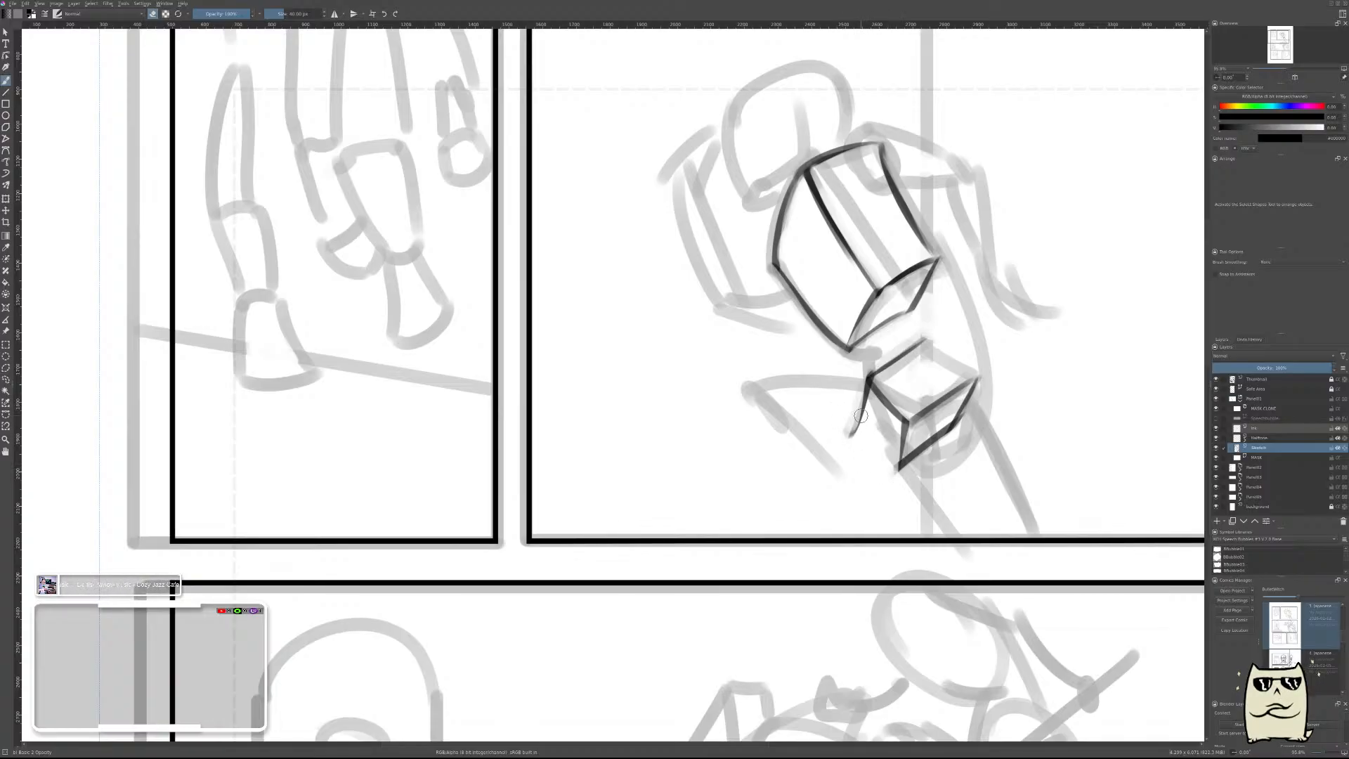
Close the pelvis box's left face with a bottom edge running to the front corner, trimming the line and excess ends.
drag(864, 403, 906, 478)
key(ctrl+z)
drag(848, 396, 899, 465)
drag(851, 390, 848, 430)
mouse_move(851, 373)
mouse_down()
mouse_move(842, 418)
mouse_move(892, 478)
mouse_up()
key(ctrl+z)
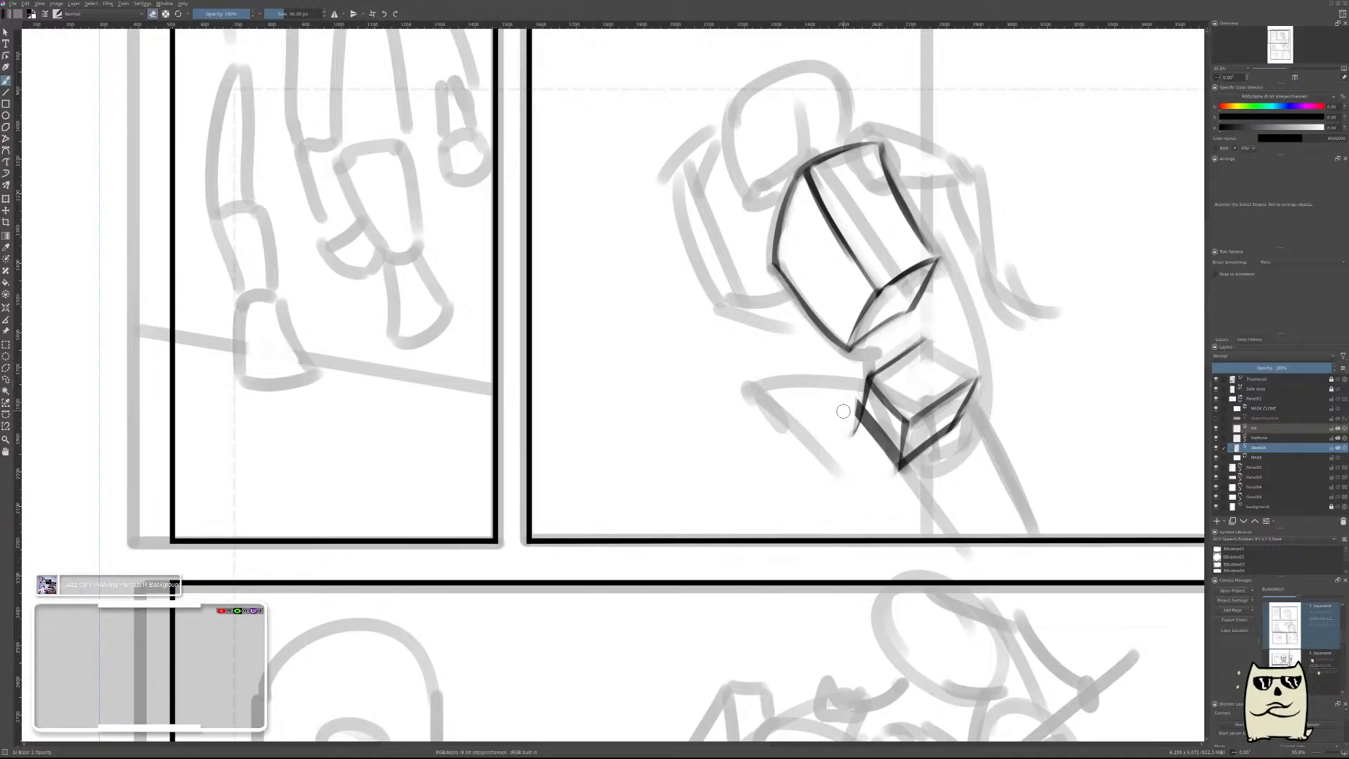
drag(847, 410, 900, 475)
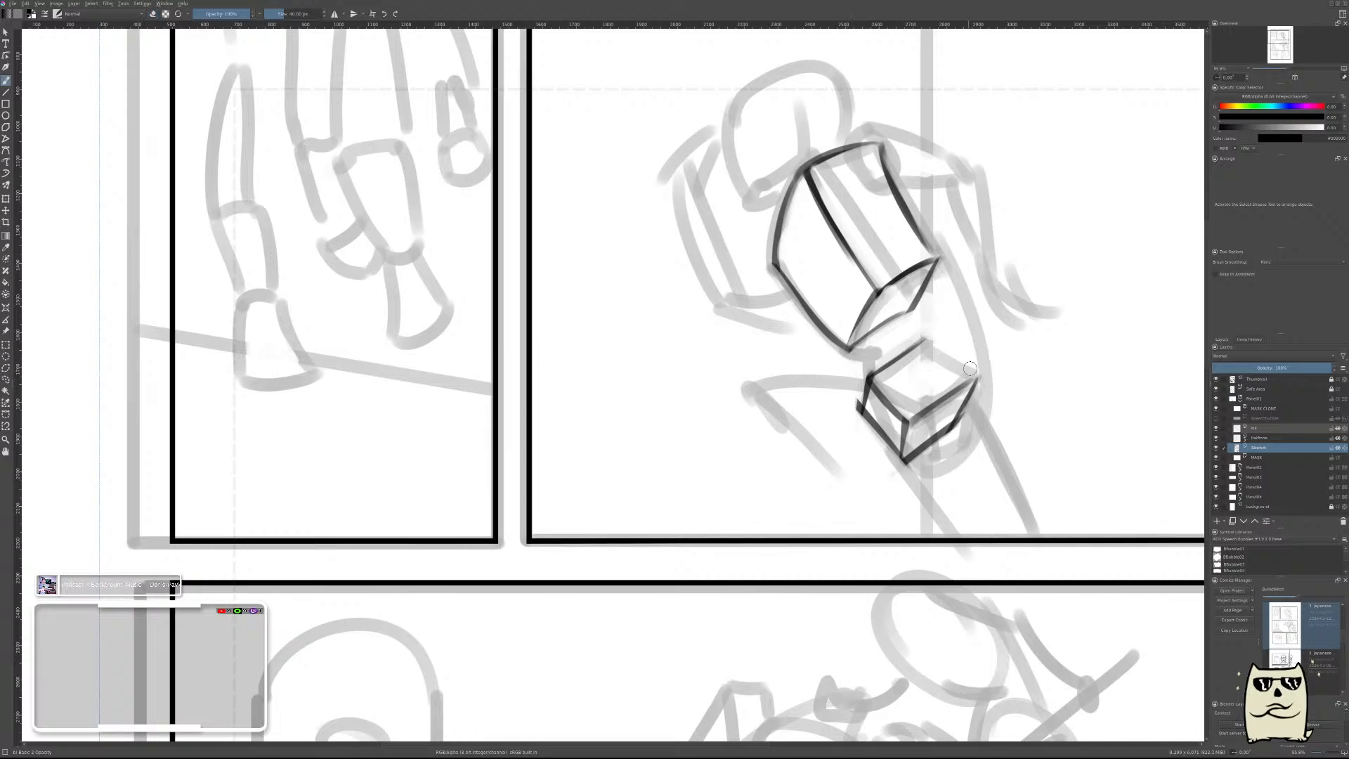
Close the pelvis top plane with its back-right edge and clean up the back corner.
key(e)
drag(922, 343, 993, 394)
key(ctrl+z)
mouse_move(903, 335)
mouse_down()
mouse_move(979, 375)
mouse_move(984, 396)
mouse_move(919, 331)
mouse_up()
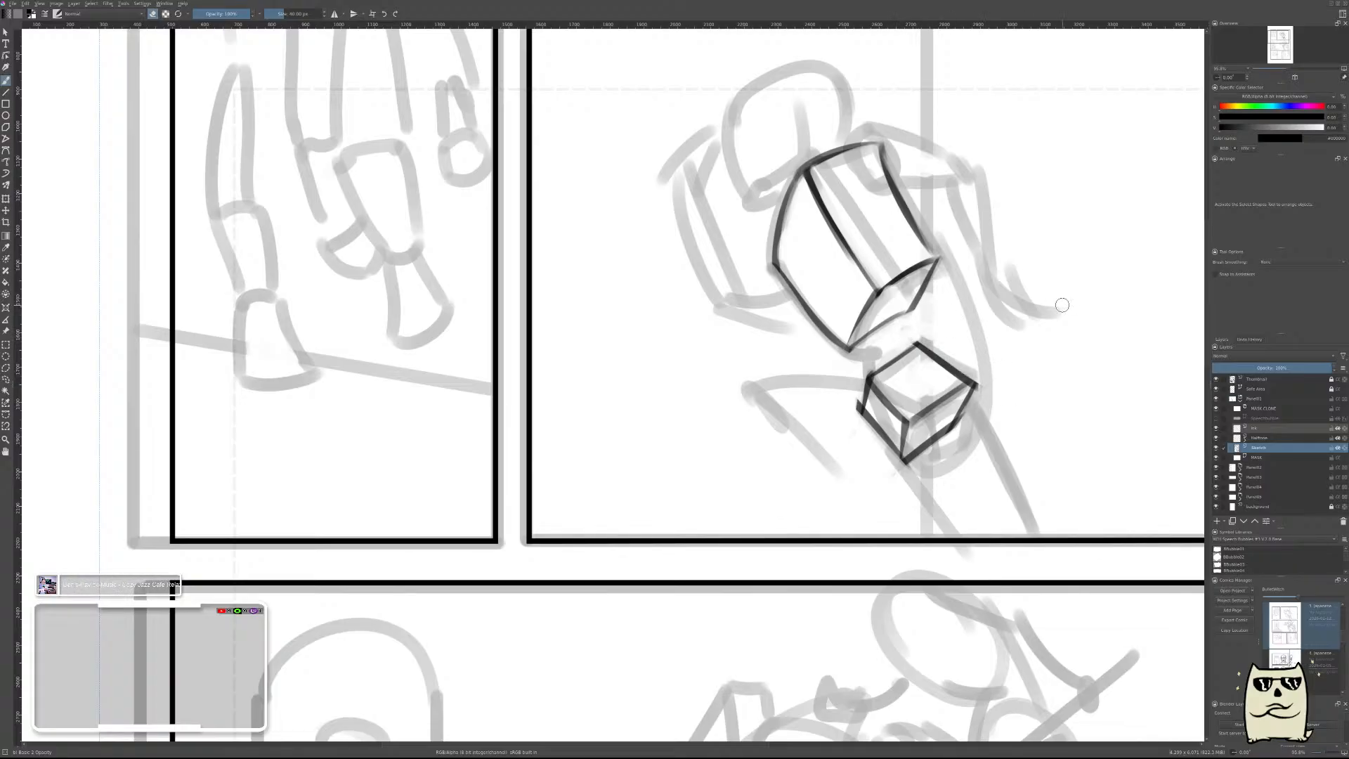
Fade the thumbnail layer by lowering its opacity, and return to the sketch layer with the canvas mirrored.
click(1236, 379)
click(1229, 368)
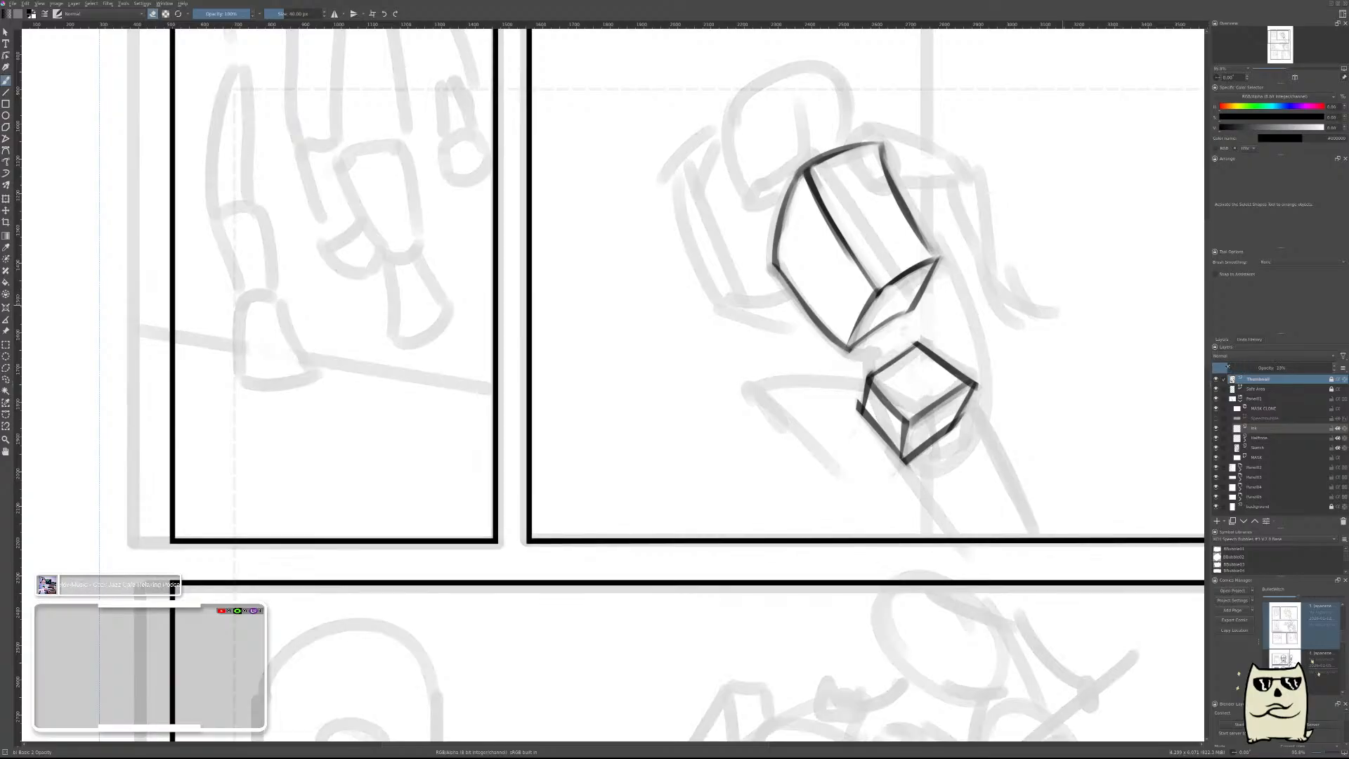
click(1247, 450)
key(m)
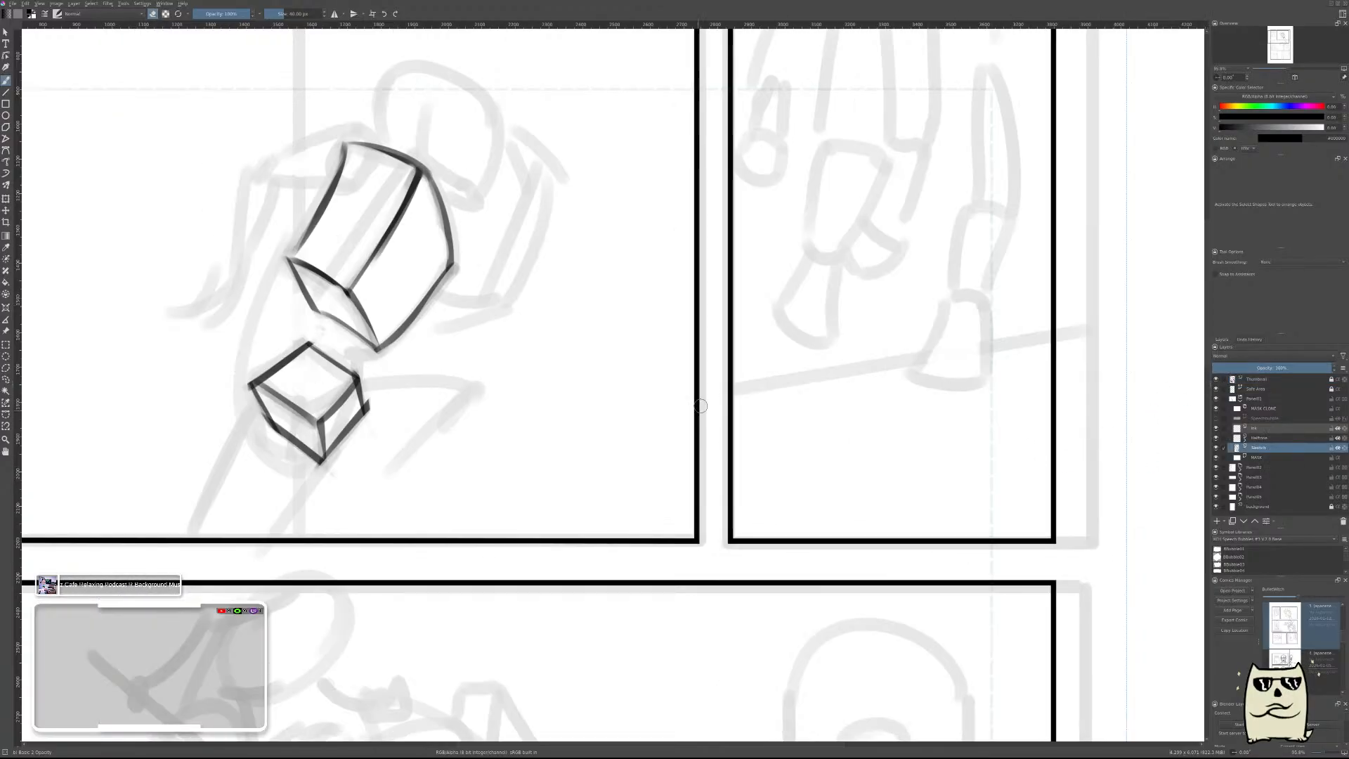
scroll(560, 385, down, 5)
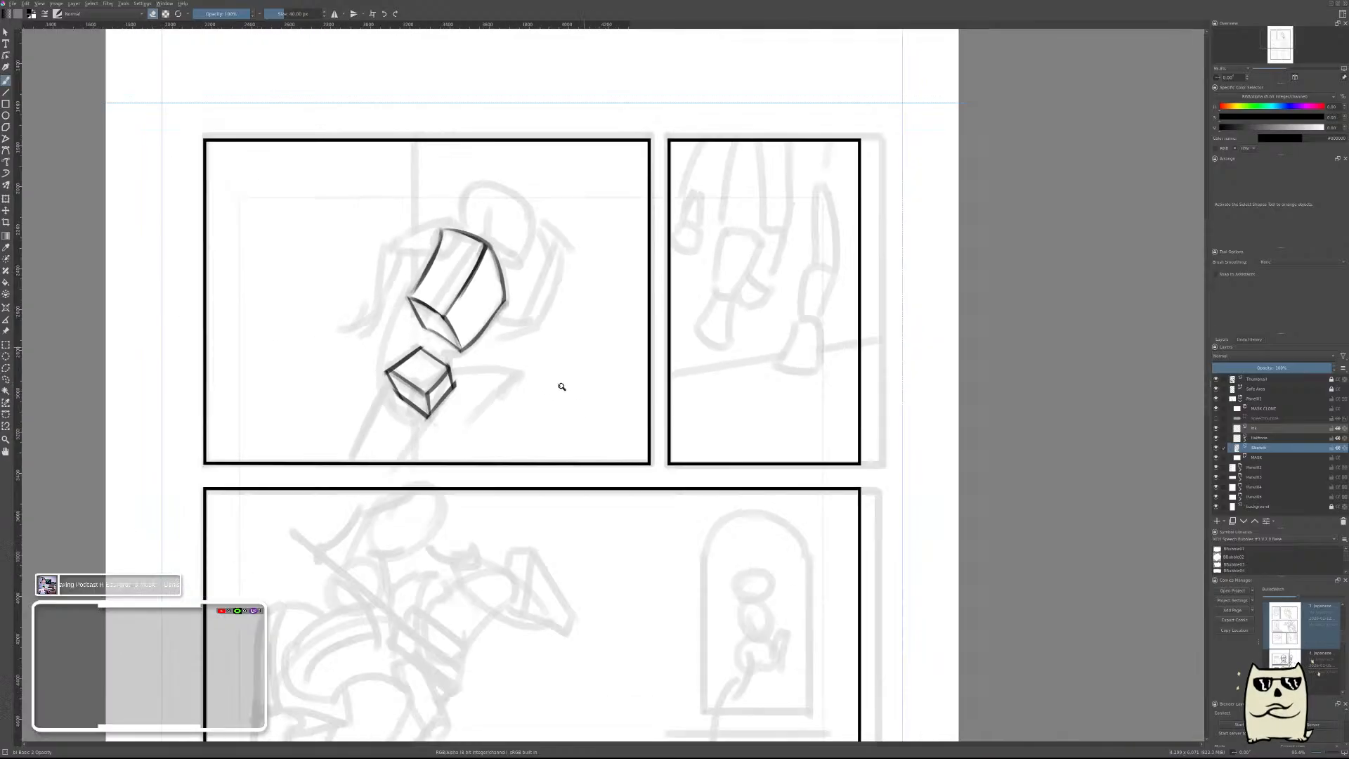
scroll(572, 364, up, 5)
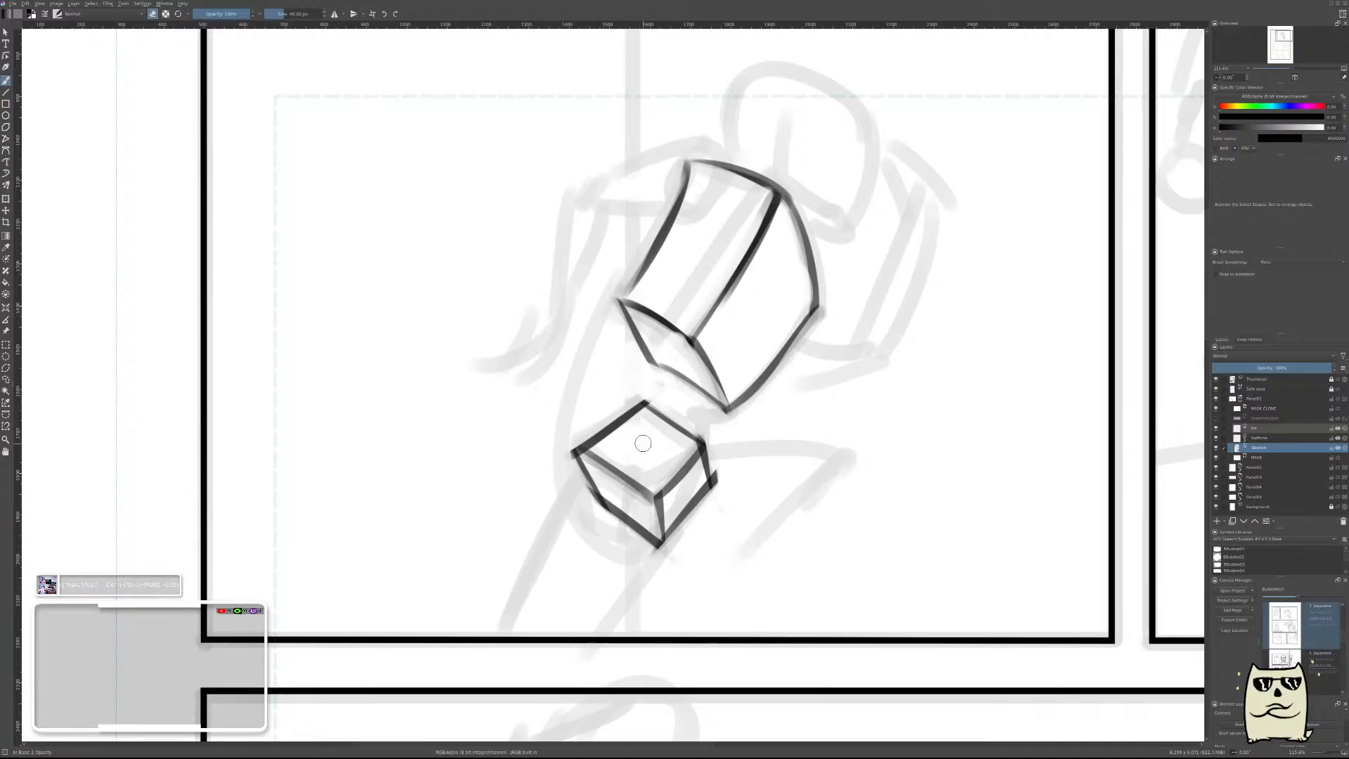
drag(664, 460, 610, 438)
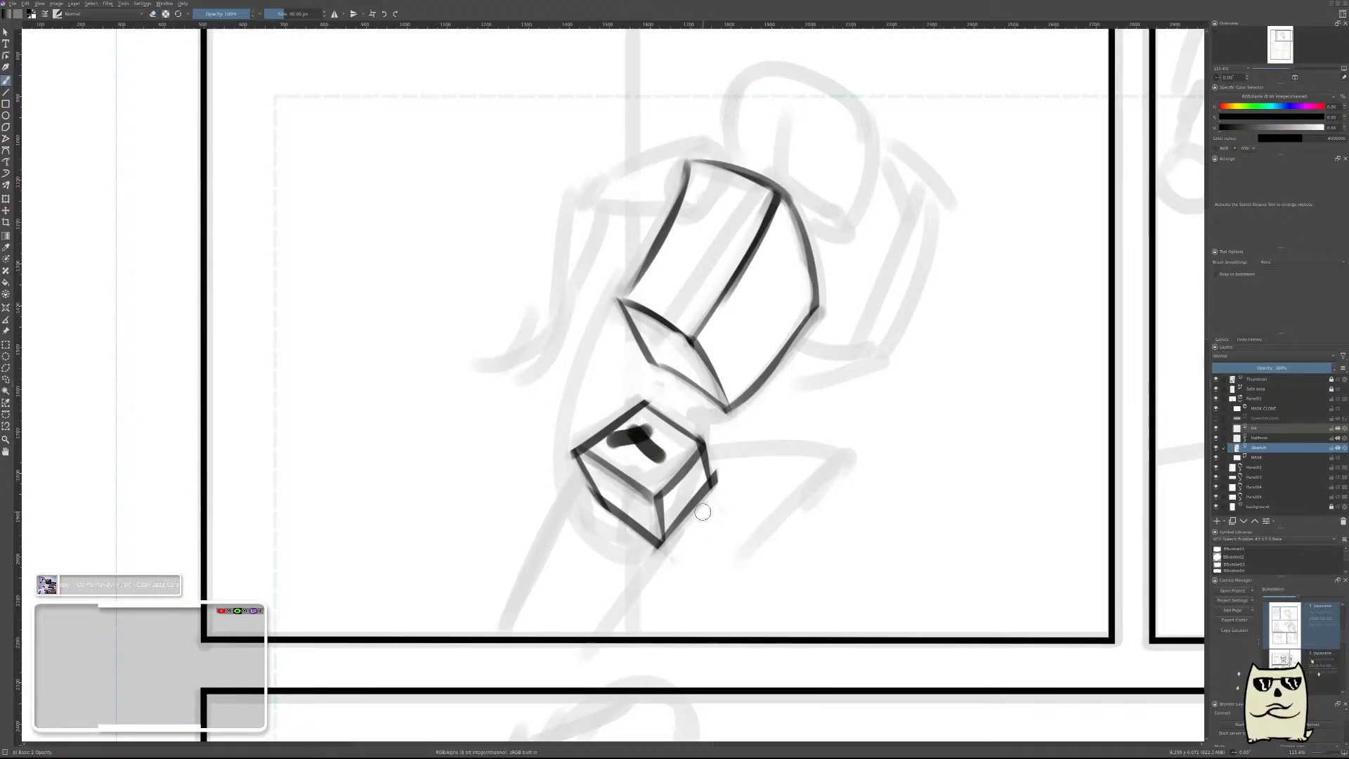
key(ctrl+z)
key(ctrl+z)
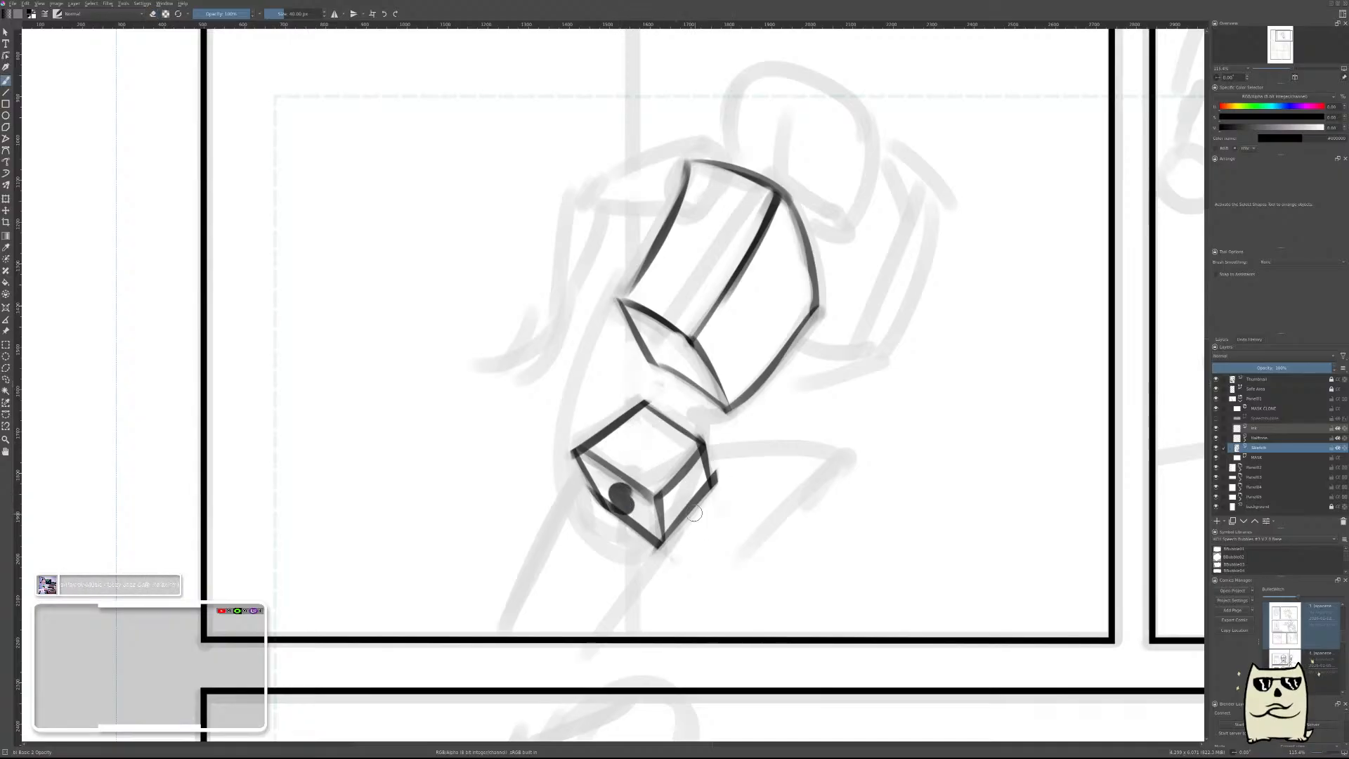
key(ctrl+z)
drag(689, 498, 685, 483)
key(ctrl+z)
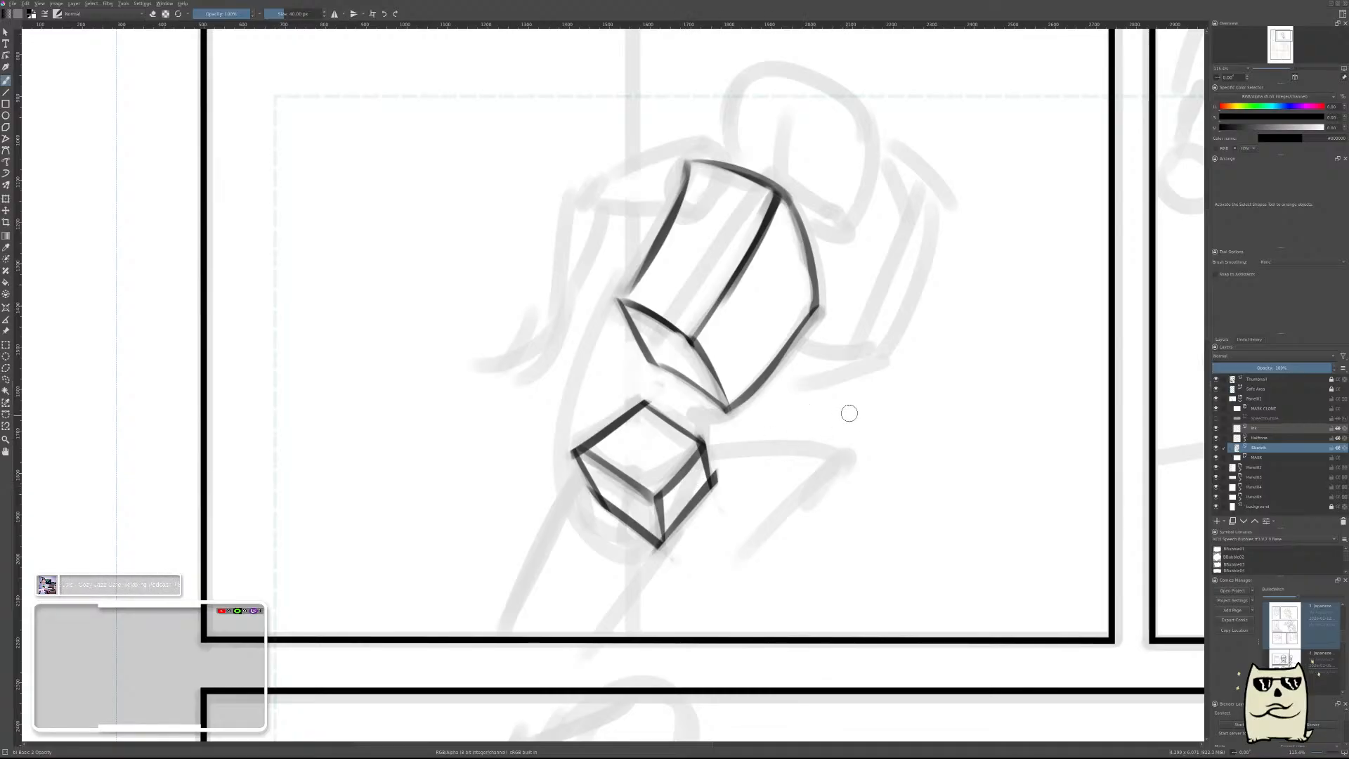
Unmirror the canvas and draw a round shoulder ball over the ribcage's upper corner, clearing the ribcage lines inside it.
scroll(846, 413, down, 5)
key(m)
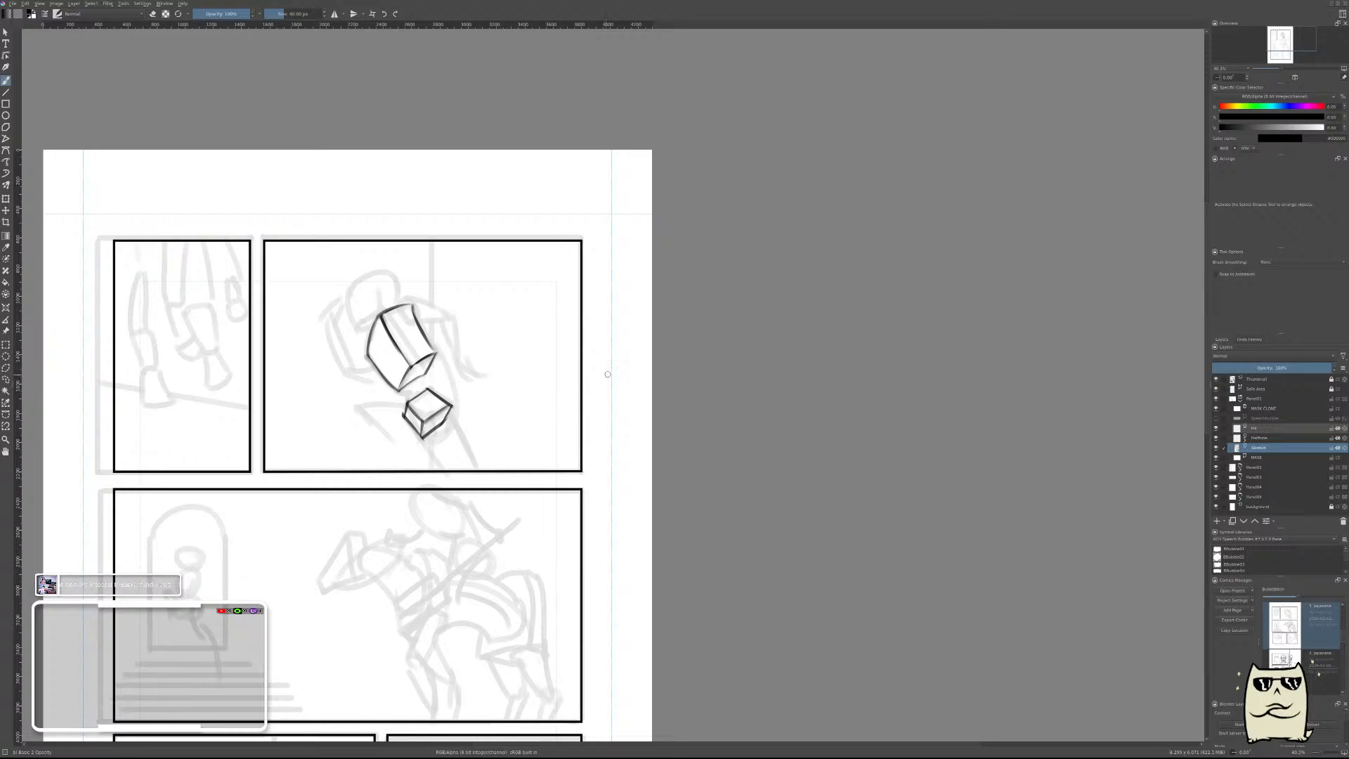
drag(607, 374, 853, 378)
scroll(692, 339, up, 3)
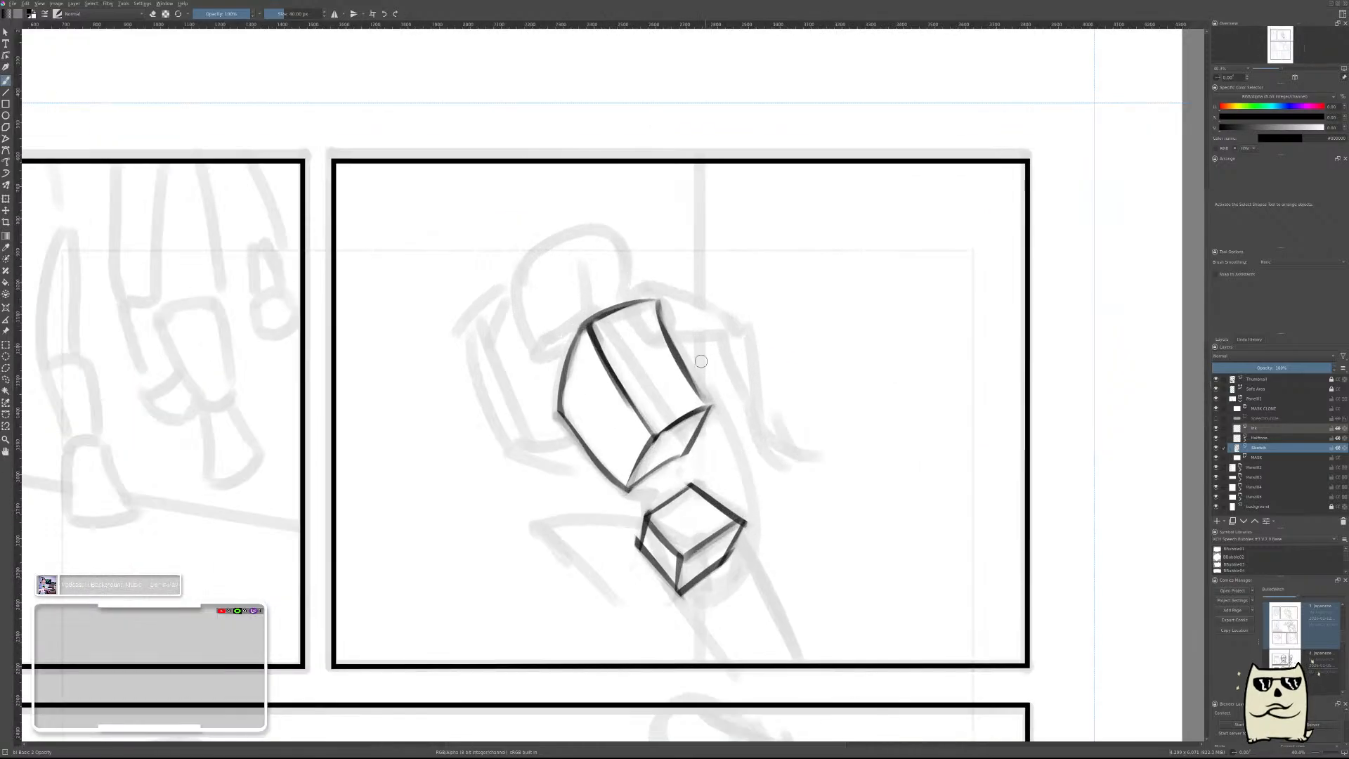
scroll(680, 274, up, 2)
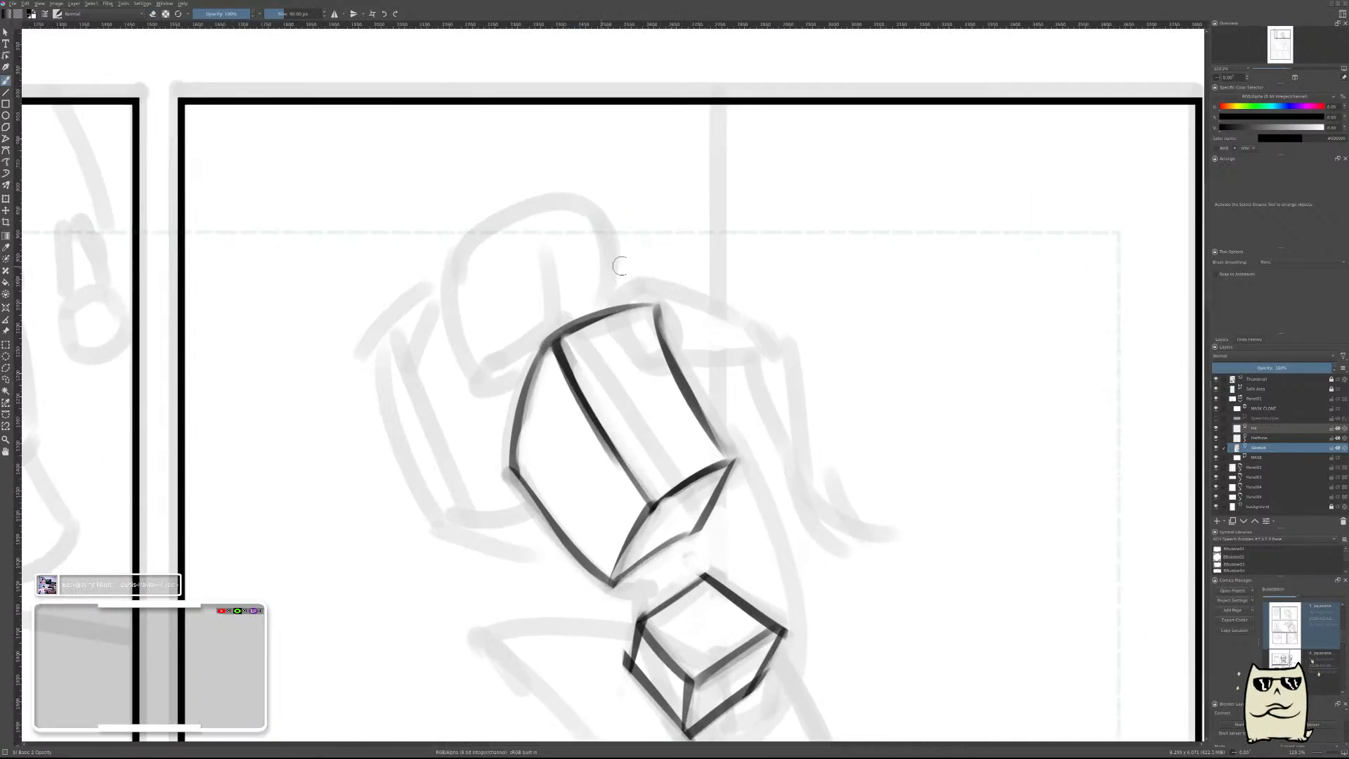
mouse_move(631, 281)
mouse_down()
mouse_move(632, 365)
mouse_move(682, 327)
mouse_move(646, 278)
mouse_move(608, 344)
mouse_move(658, 348)
mouse_move(638, 301)
mouse_move(610, 320)
mouse_move(639, 317)
mouse_move(611, 302)
mouse_move(620, 339)
mouse_move(646, 325)
mouse_move(650, 307)
mouse_move(618, 299)
mouse_move(648, 316)
mouse_move(632, 287)
mouse_move(605, 309)
mouse_move(603, 333)
mouse_move(635, 343)
mouse_move(643, 329)
mouse_move(650, 311)
mouse_move(615, 300)
mouse_move(610, 319)
mouse_move(653, 328)
mouse_move(627, 306)
mouse_up()
key(ctrl+z)
key(e)
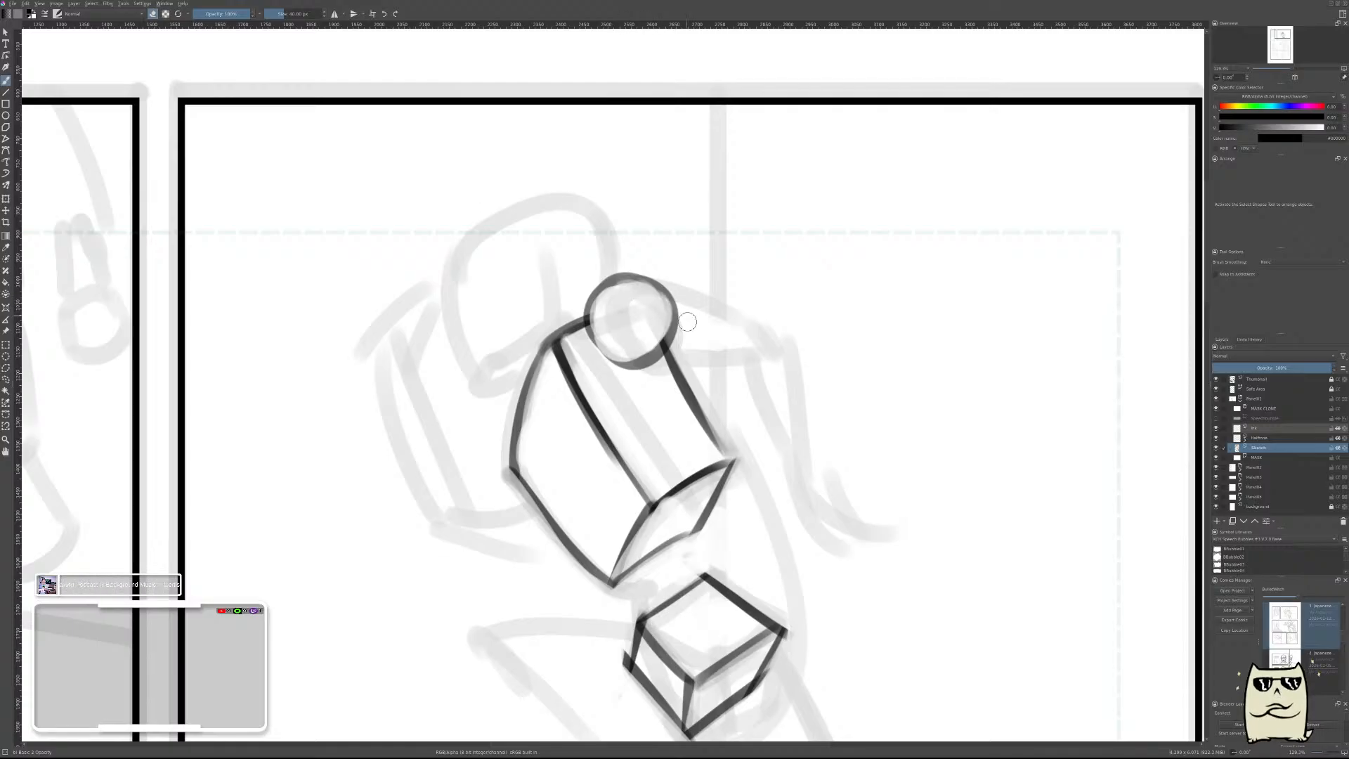
Draw the upper arm's top and bottom edges tapering from the shoulder ball toward the elbow, and thin both lines.
mouse_move(621, 282)
mouse_down()
mouse_move(661, 331)
mouse_move(649, 307)
mouse_move(615, 307)
mouse_move(631, 289)
mouse_move(618, 318)
mouse_move(762, 331)
mouse_up()
key(e)
key(e)
drag(629, 267, 777, 344)
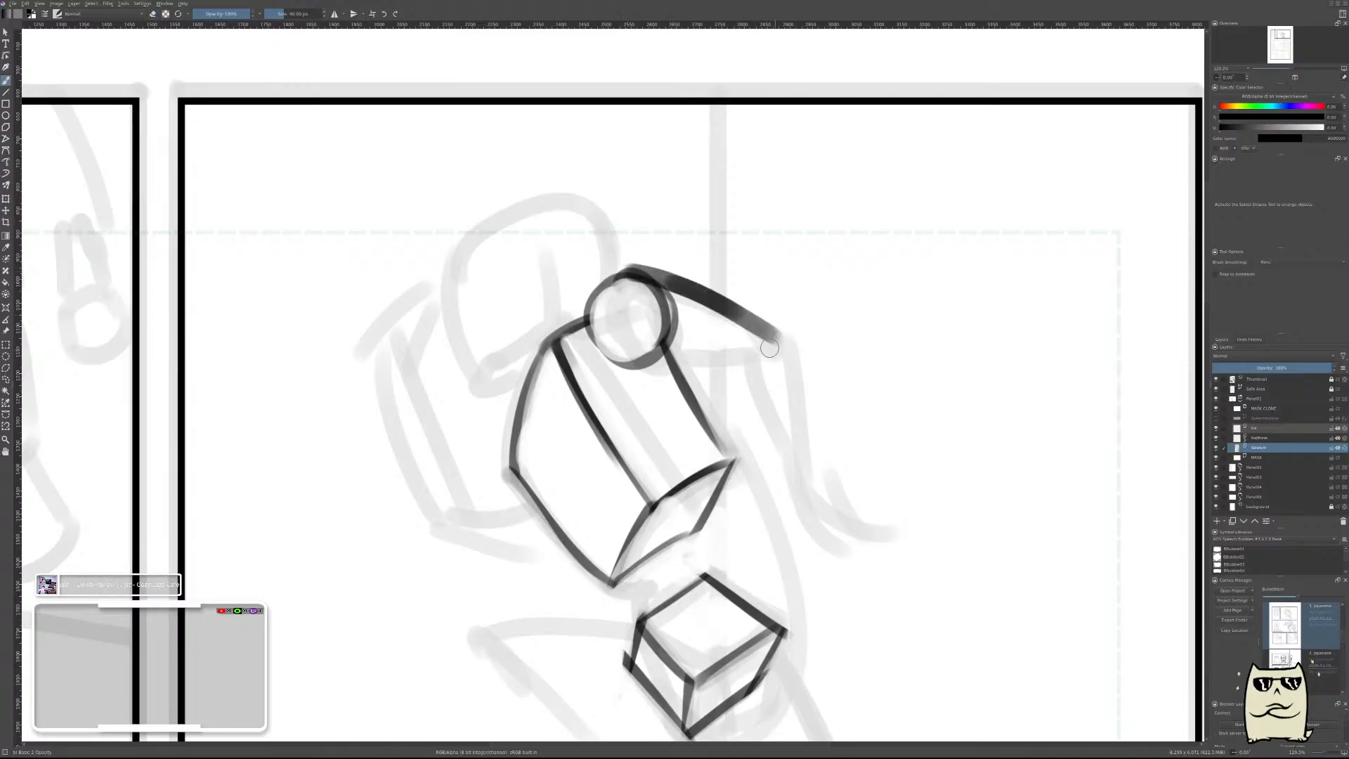
key(e)
key(e)
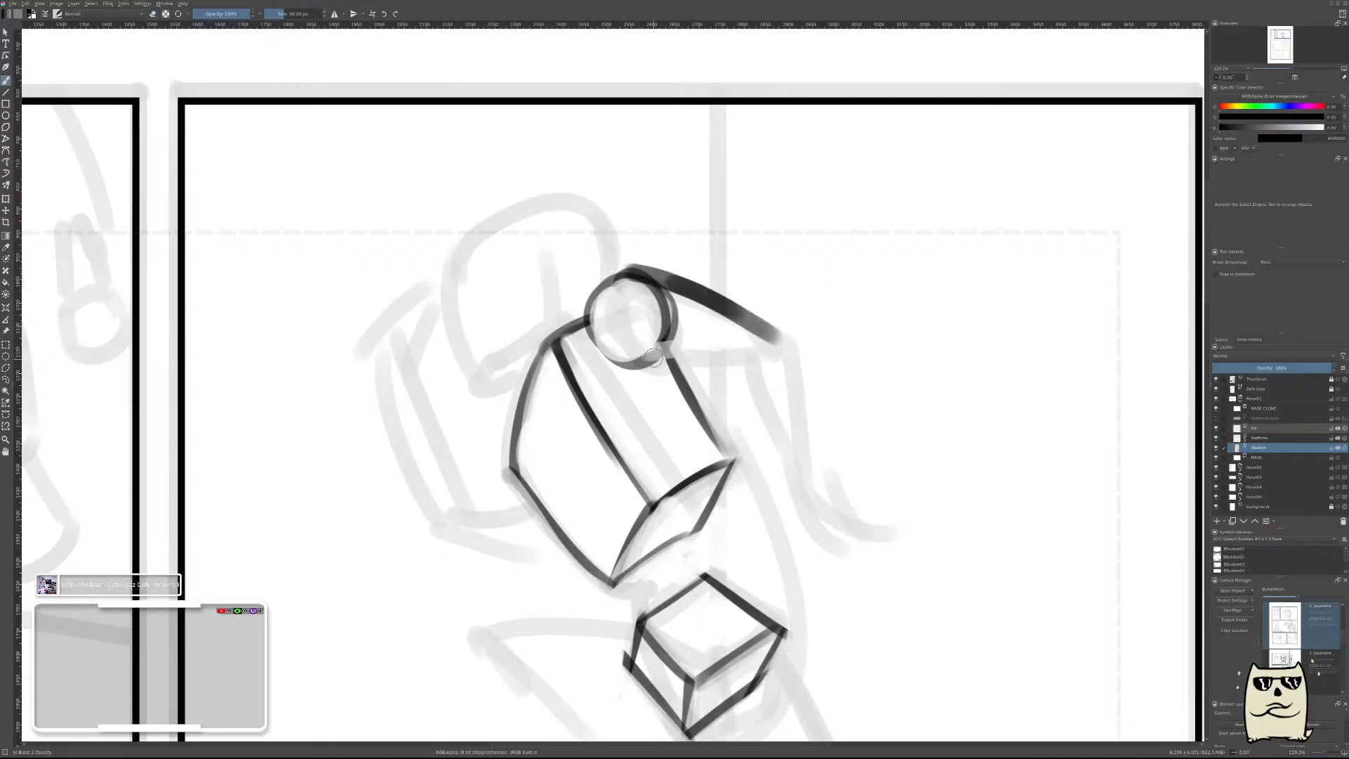
drag(636, 353, 773, 344)
Redraw the shoulder ball's outer edge and add a thin curved contour inside it to mark the joint's direction.
key(e)
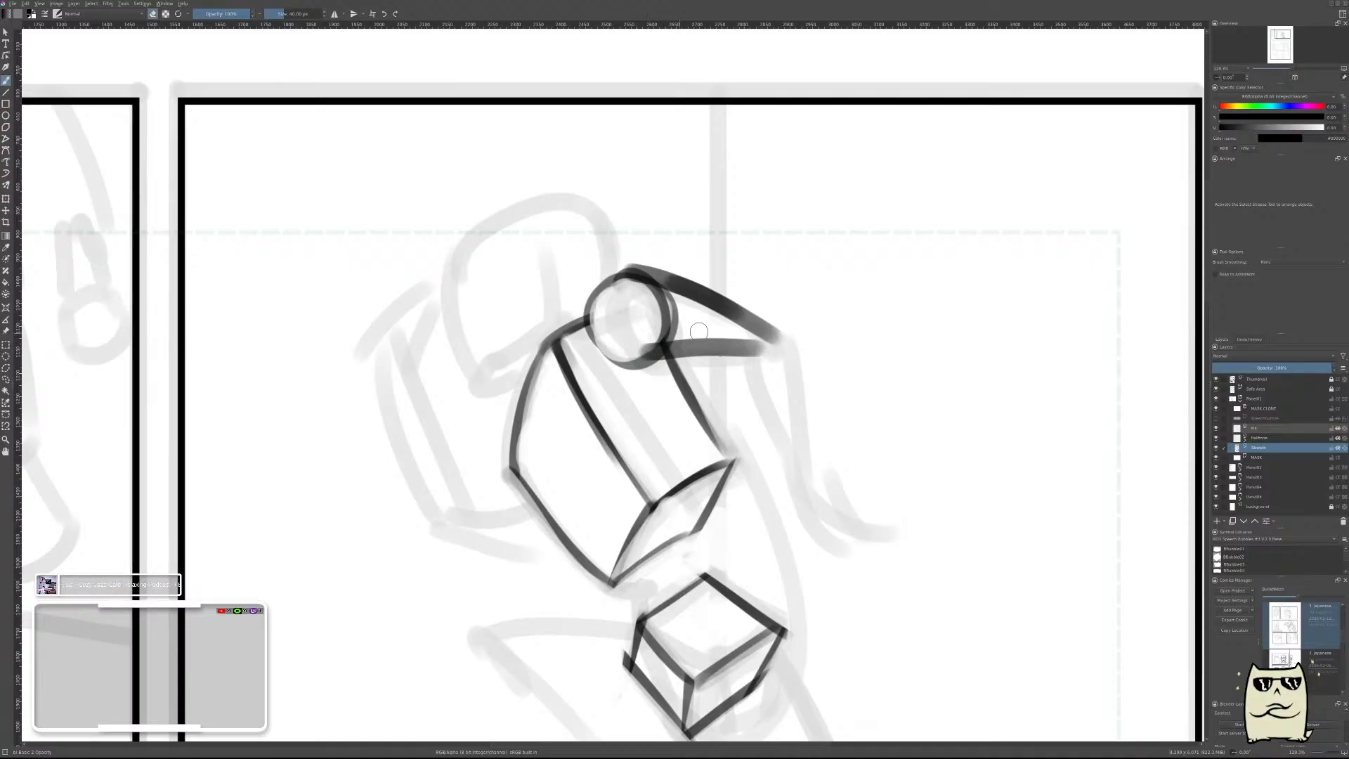
drag(636, 284, 770, 337)
drag(650, 334, 752, 339)
mouse_move(653, 297)
mouse_down()
mouse_move(665, 320)
mouse_move(675, 309)
mouse_move(633, 283)
mouse_move(648, 341)
mouse_up()
key(e)
key(ctrl+z)
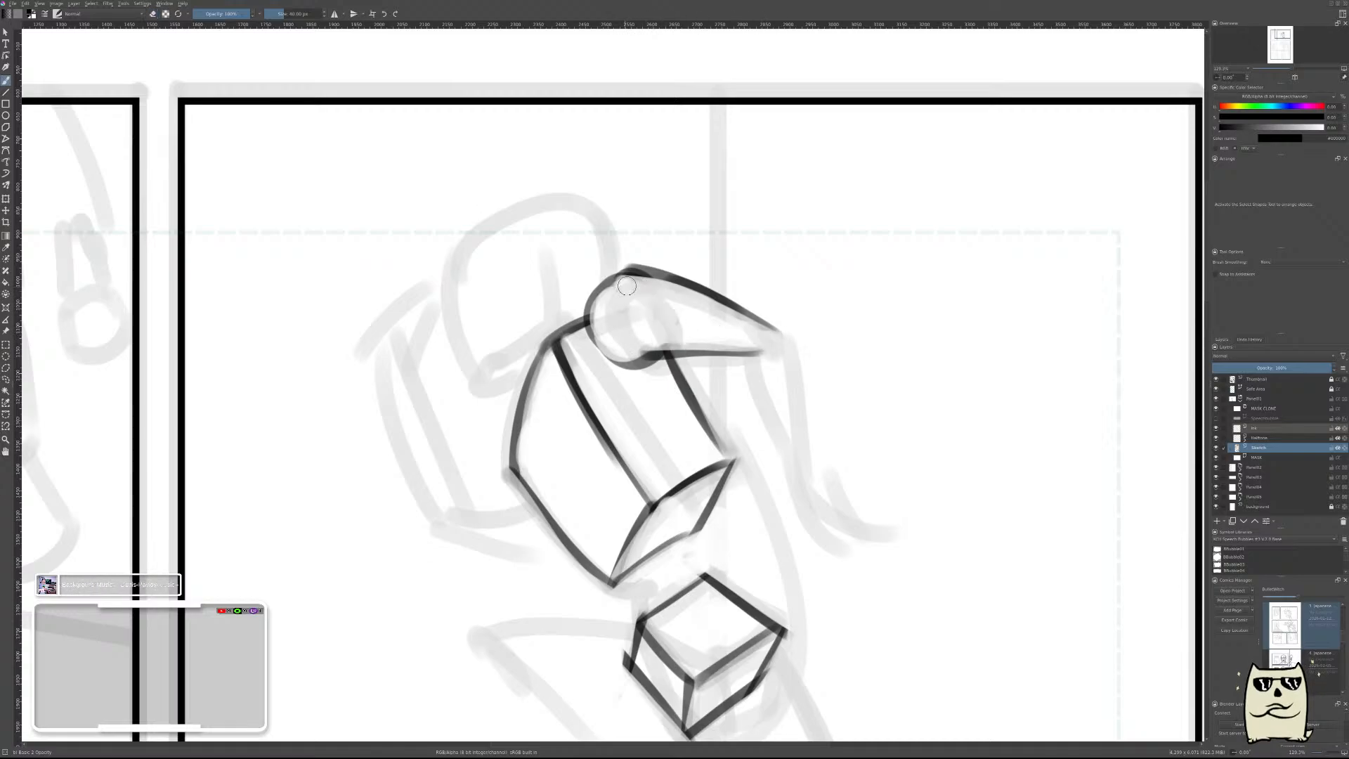
drag(621, 278, 645, 349)
key(ctrl+z)
mouse_move(621, 276)
mouse_down()
mouse_move(666, 320)
mouse_move(645, 349)
mouse_move(656, 323)
mouse_move(651, 336)
mouse_up()
key(e)
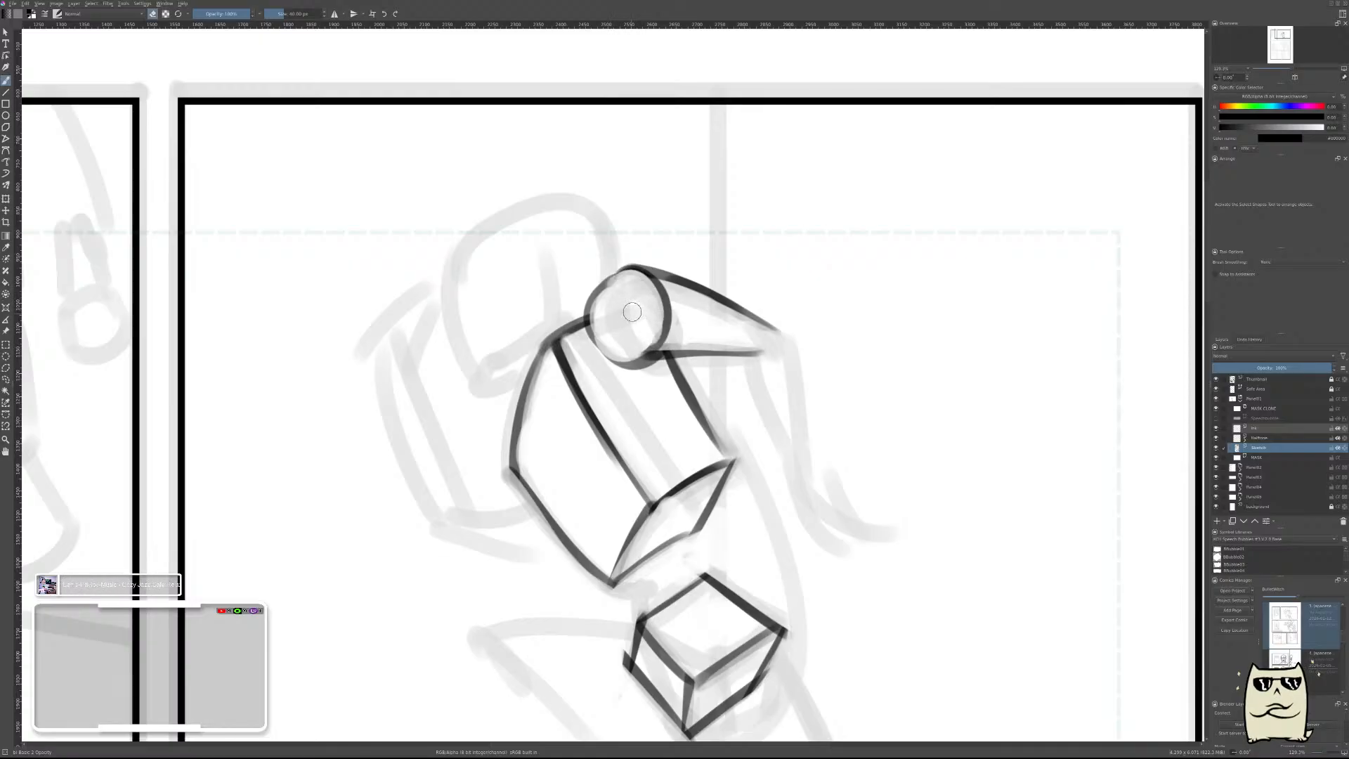
key(e)
drag(606, 285, 653, 349)
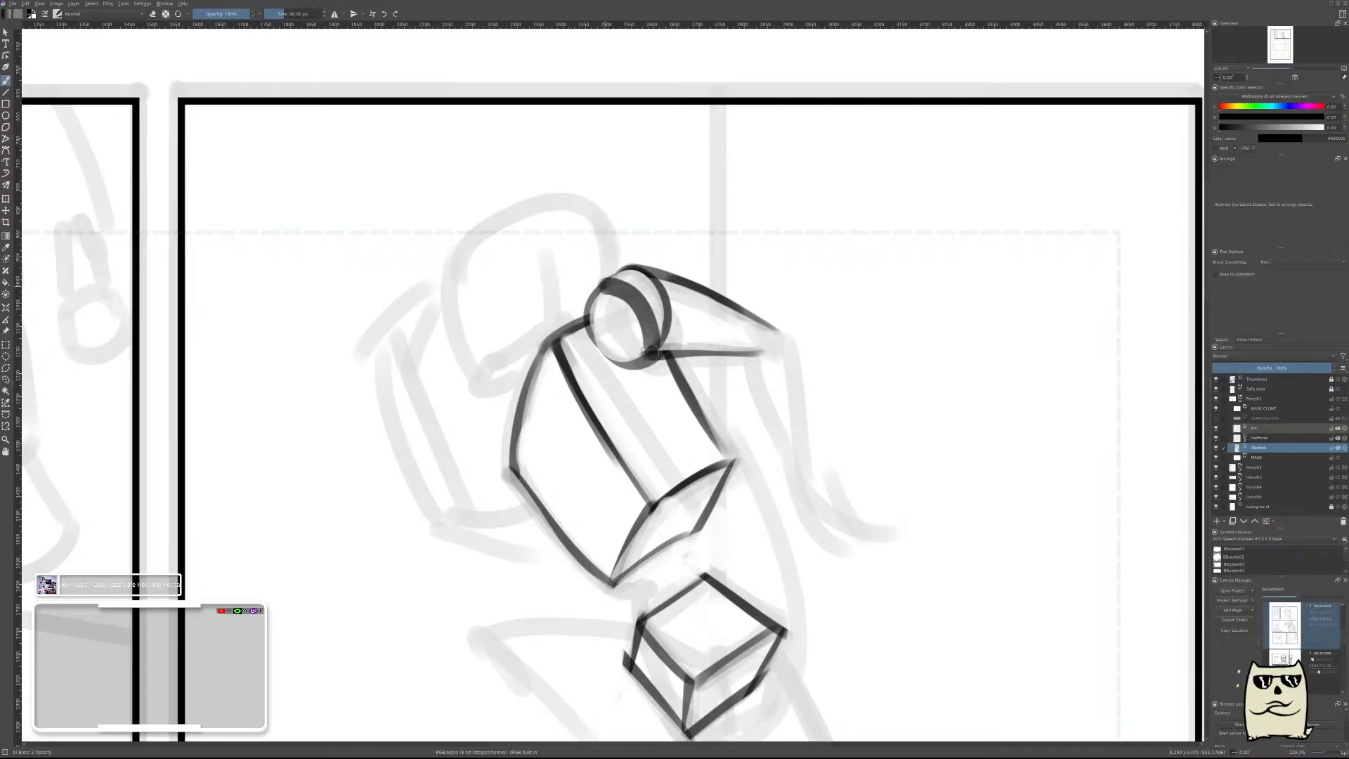
key(e)
drag(602, 301, 652, 355)
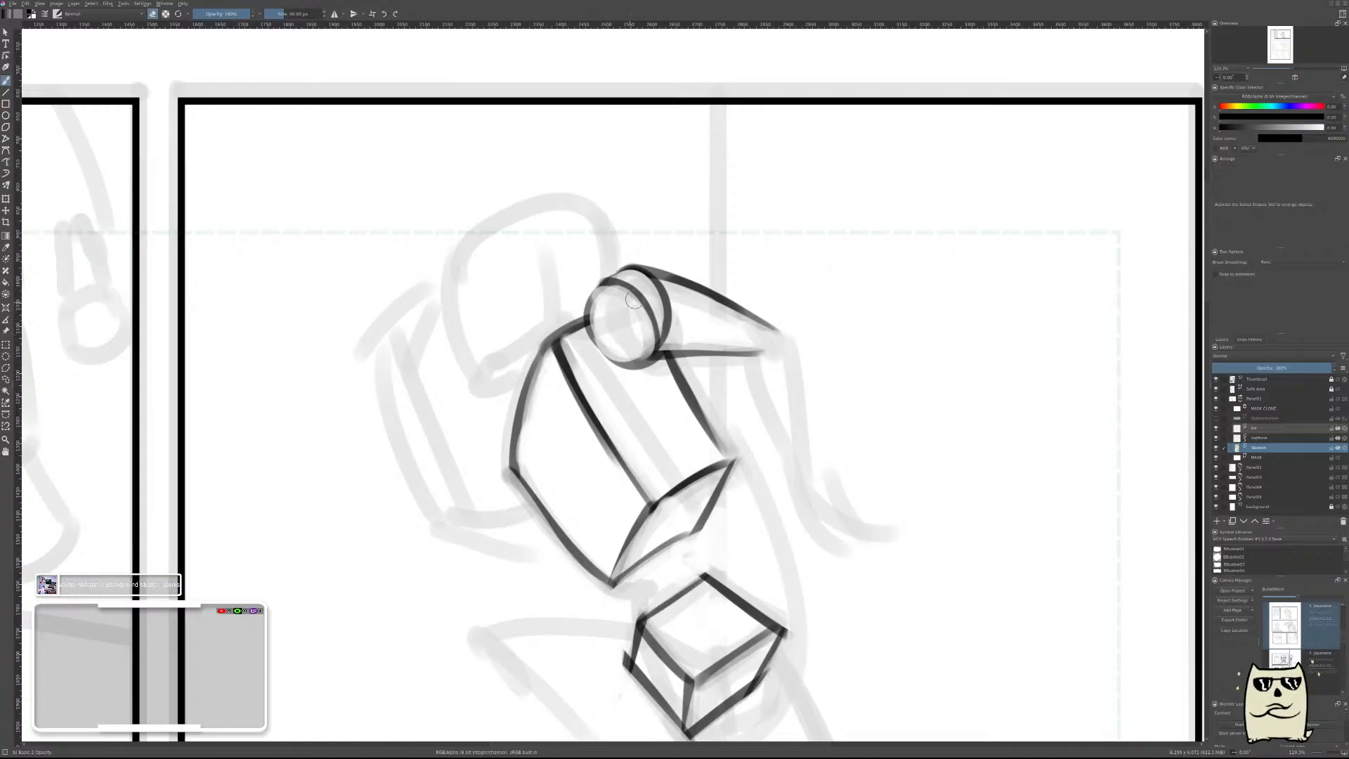
Round off the upper arm's elbow end and draw the forearm's inner edge slanting down from it as a thin line.
scroll(800, 368, down, 5)
scroll(800, 368, up, 5)
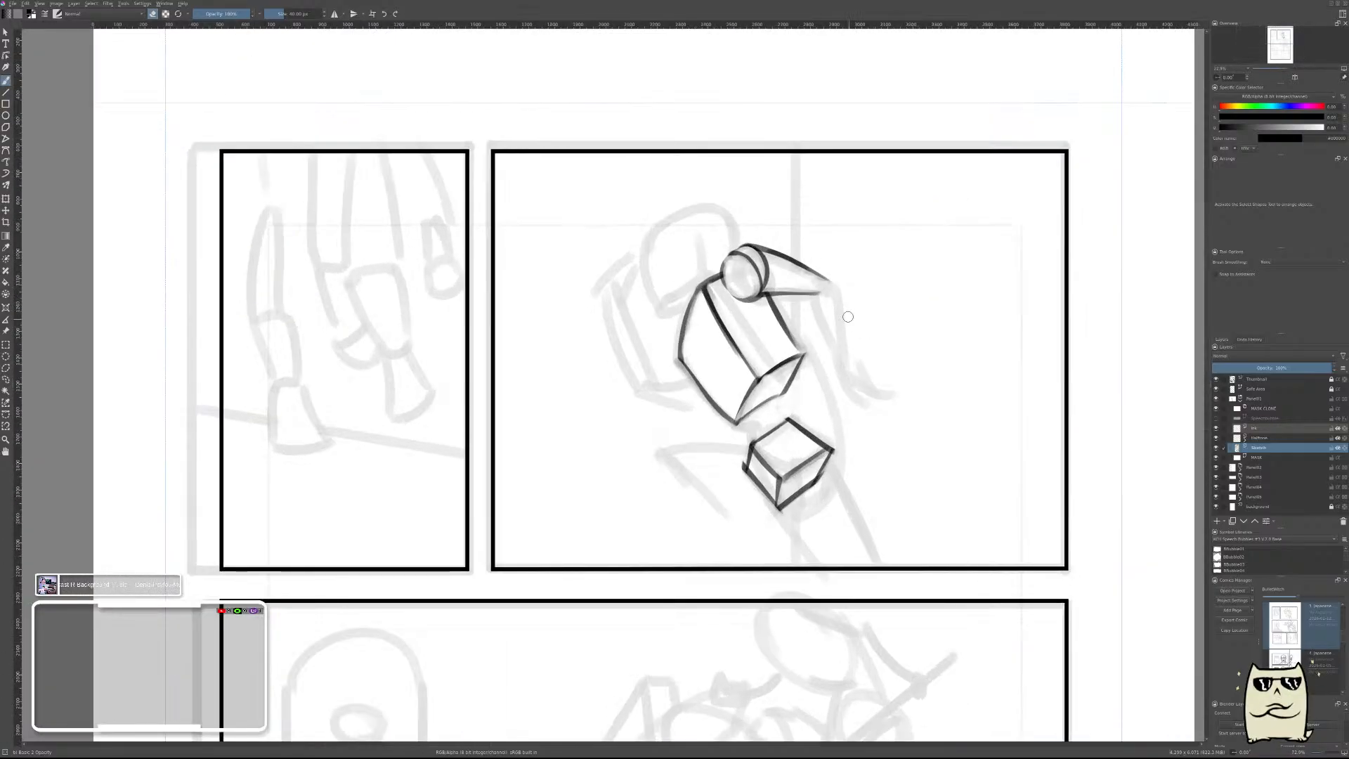
scroll(797, 274, up, 2)
mouse_move(797, 272)
mouse_down()
mouse_move(826, 270)
mouse_move(813, 277)
mouse_up()
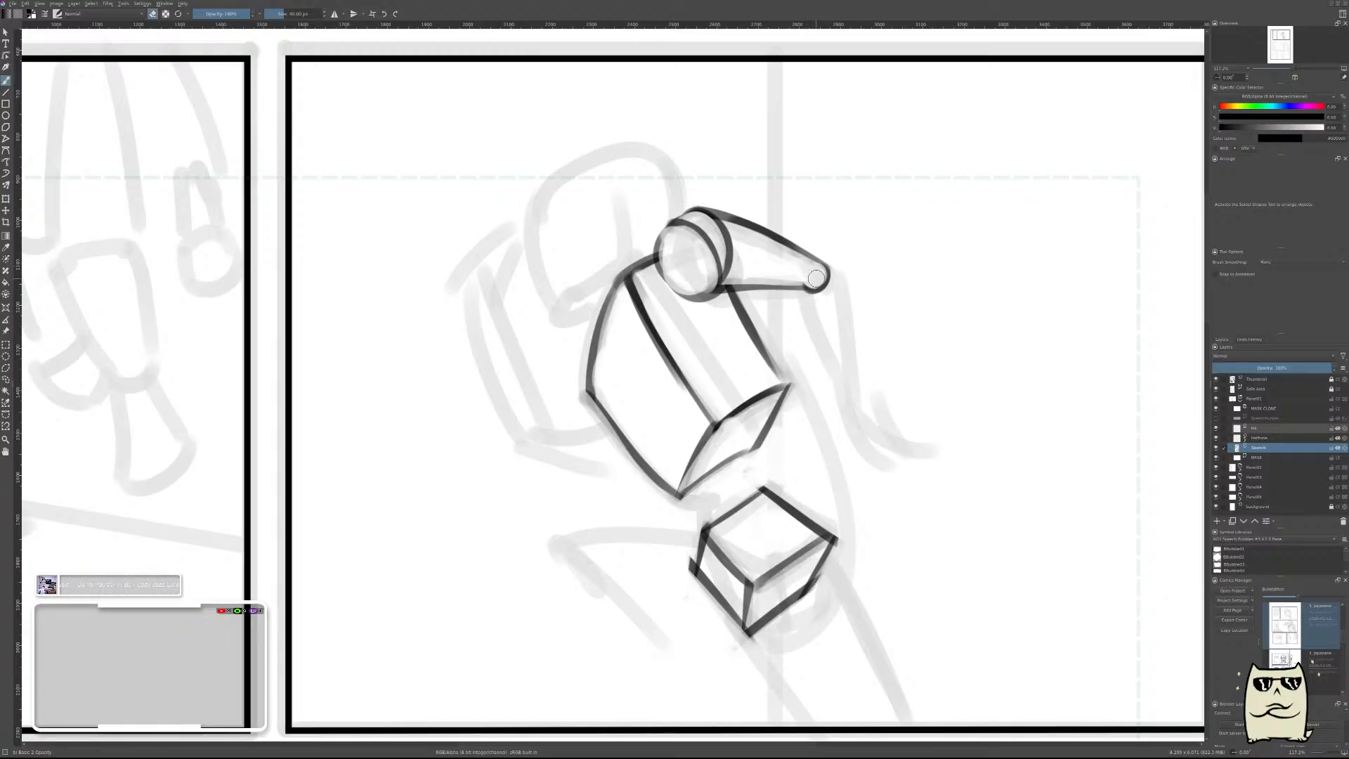
drag(801, 305, 836, 378)
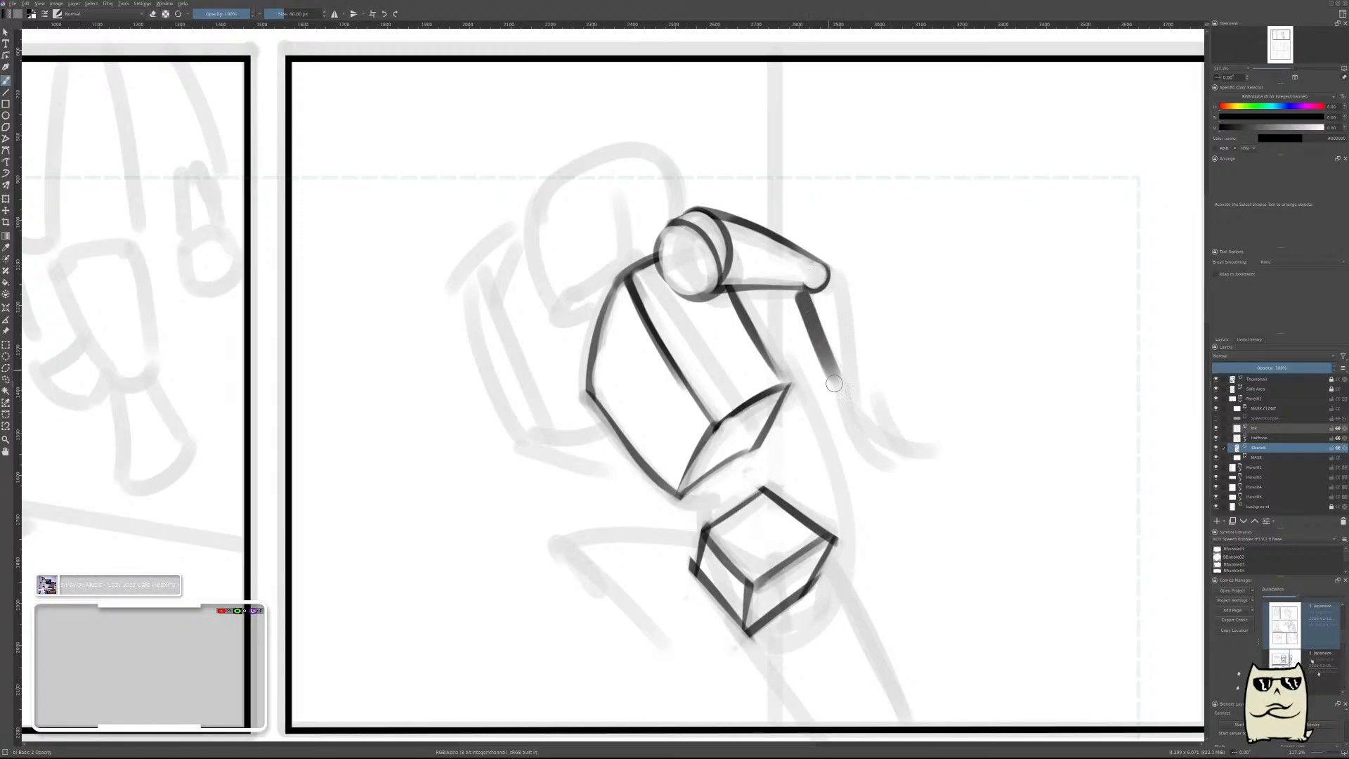
drag(802, 310, 847, 411)
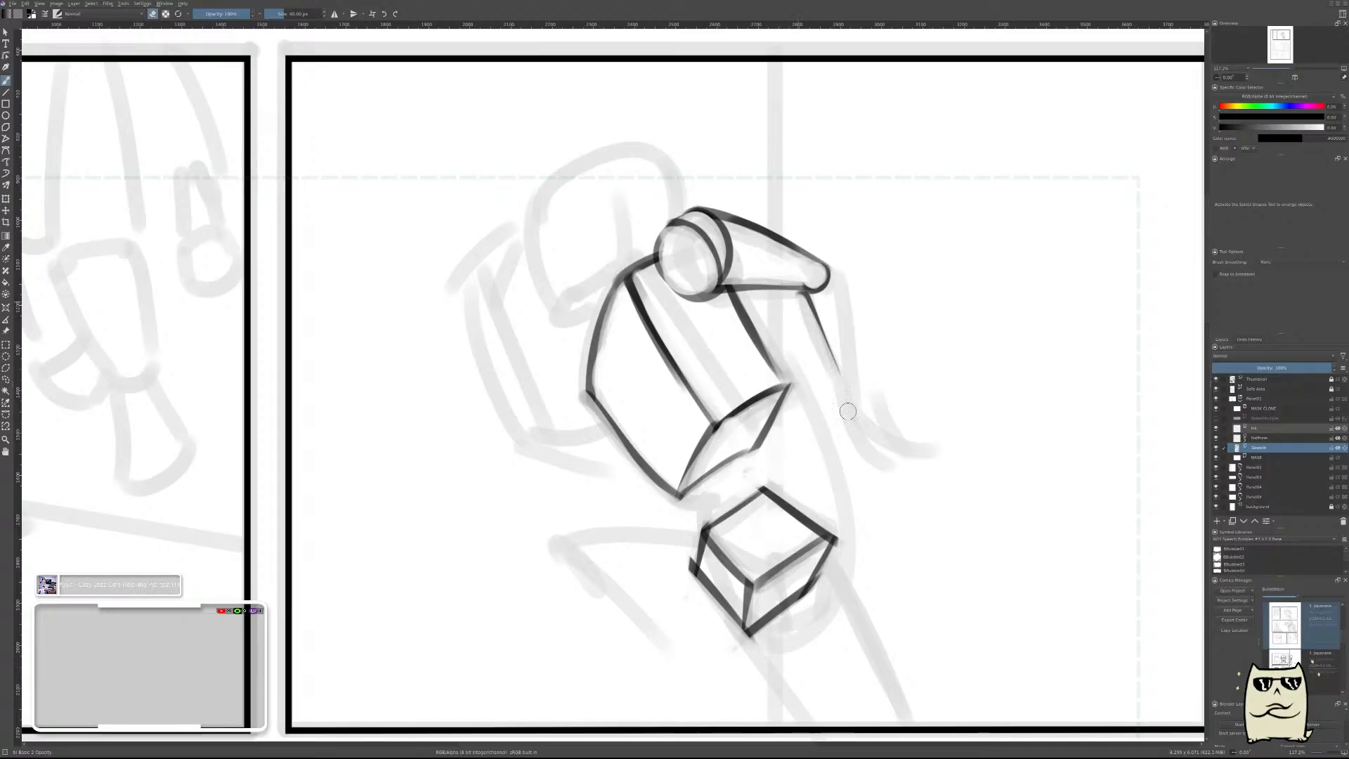
key(ctrl+z)
drag(799, 295, 836, 379)
key(ctrl+z)
drag(798, 294, 851, 414)
drag(792, 301, 841, 413)
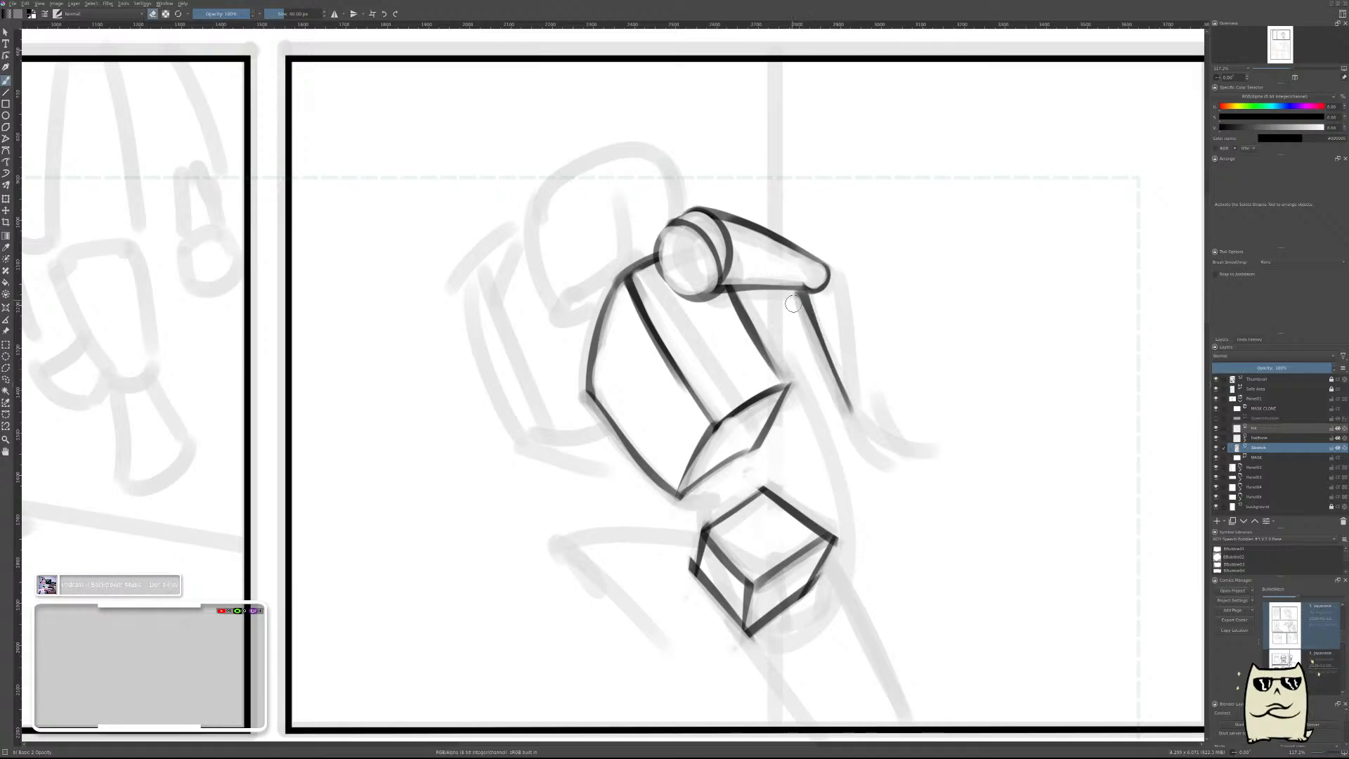
drag(791, 303, 841, 410)
key(e)
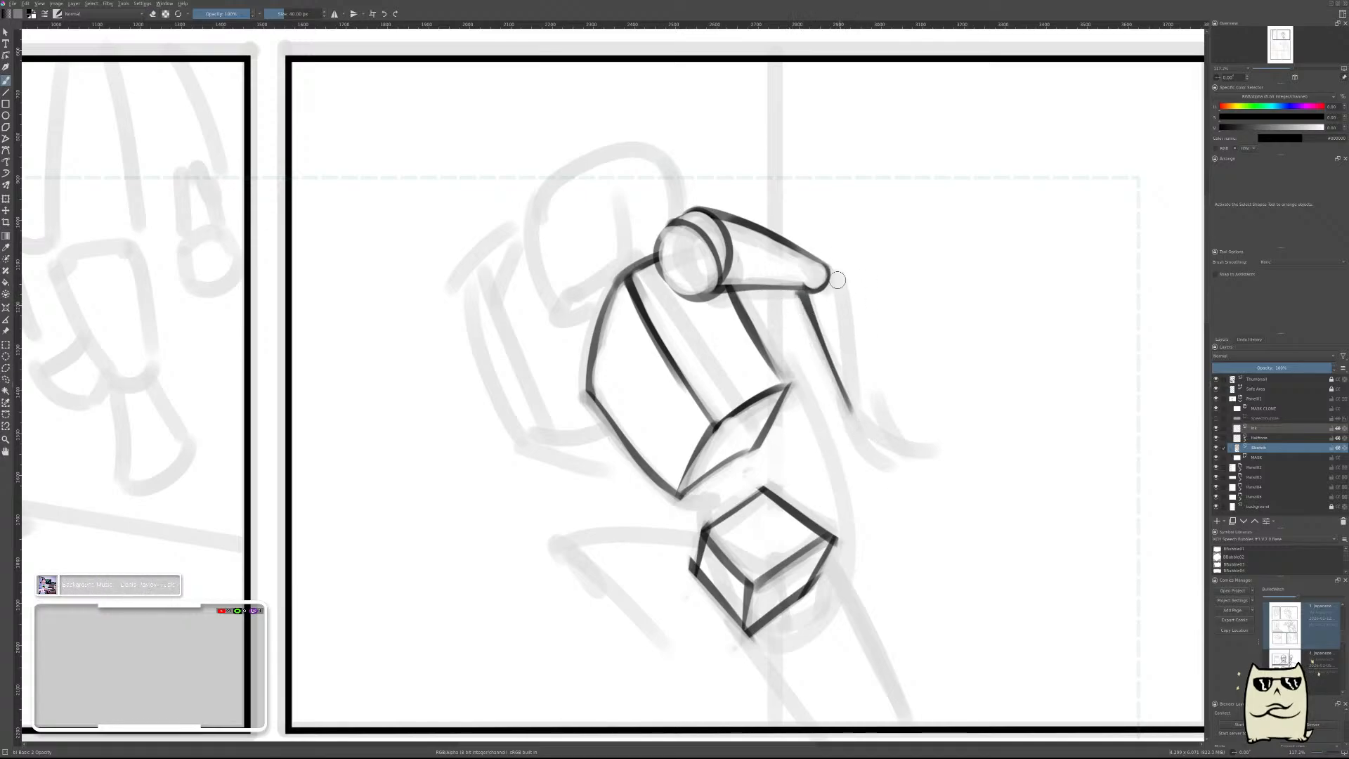
Add a small elbow ball at the upper arm's end and draw the forearm's thin outer edge down from it.
drag(834, 275, 838, 286)
key(e)
click(836, 280)
key(e)
drag(836, 283, 861, 370)
key(ctrl+z)
drag(836, 287, 855, 380)
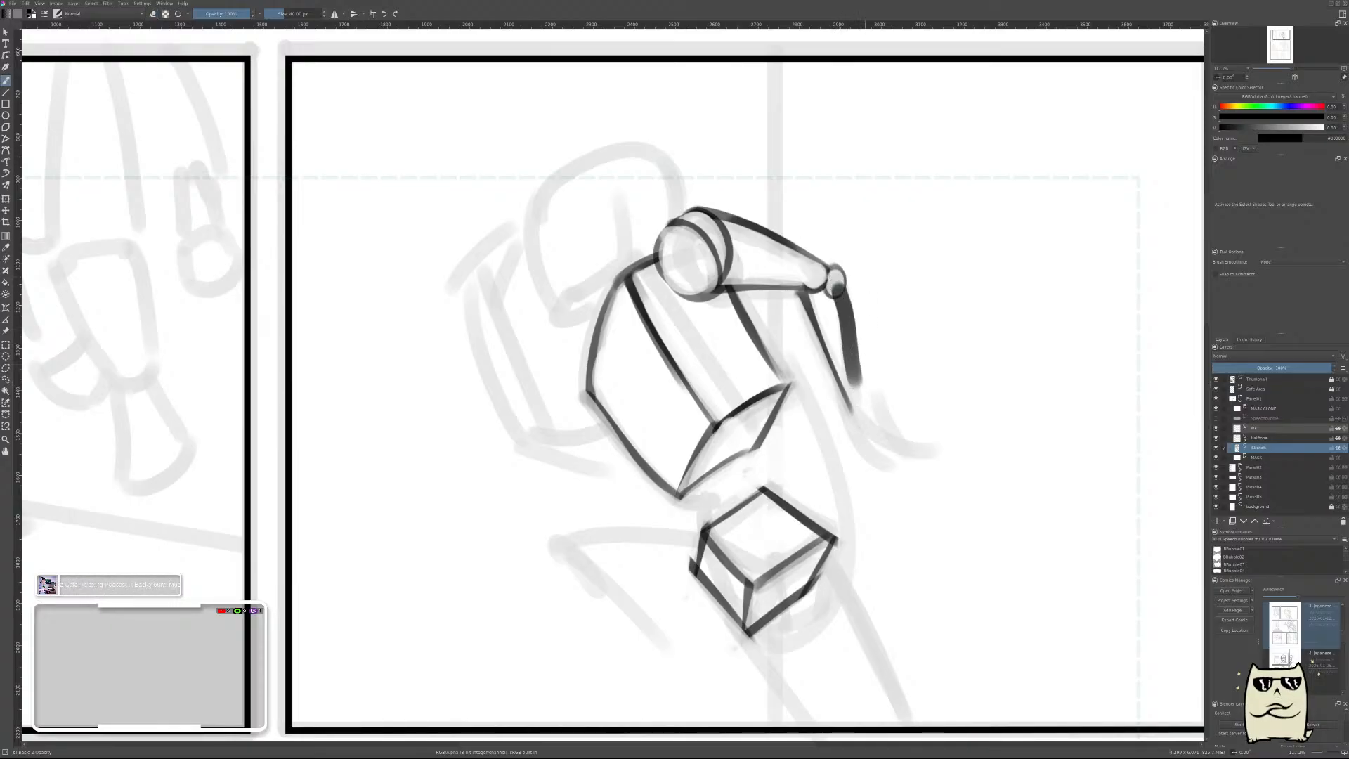
key(ctrl+z)
drag(836, 284, 869, 397)
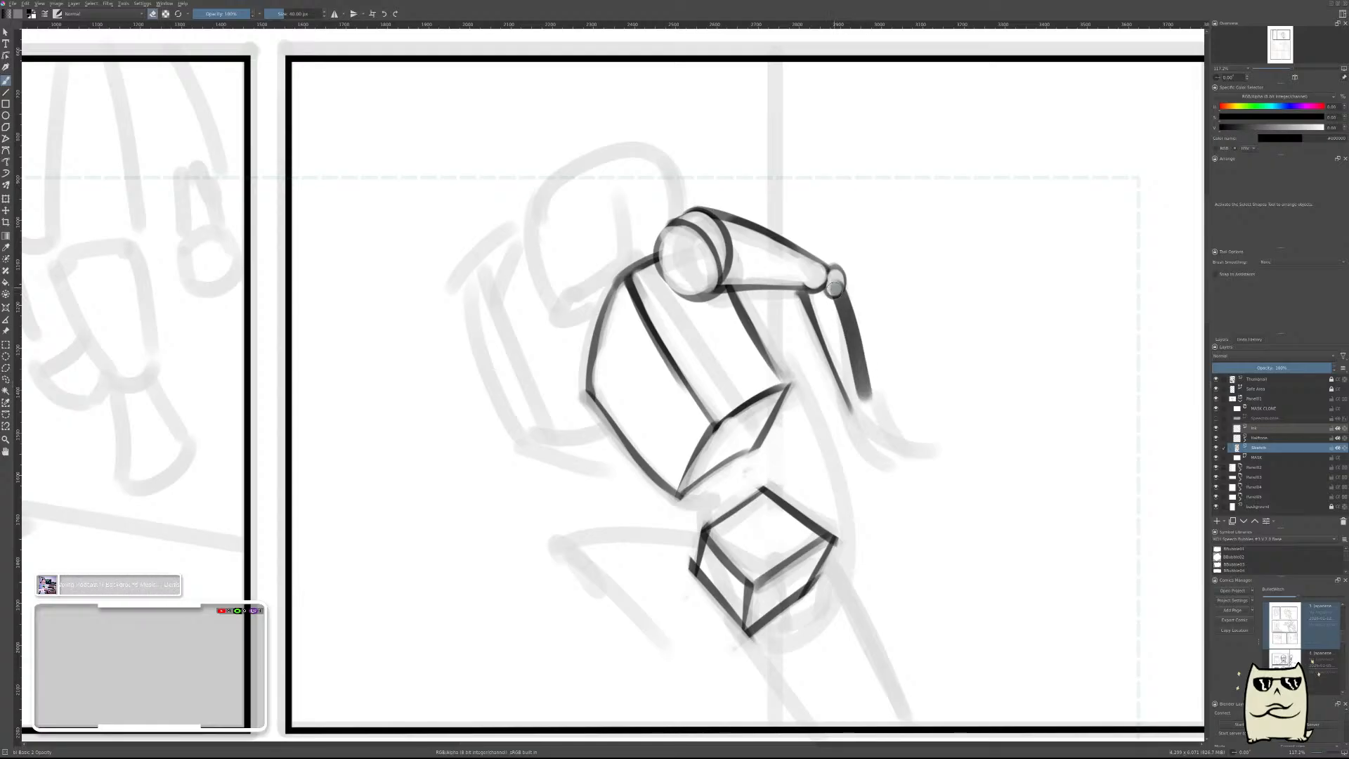
key(ctrl+z)
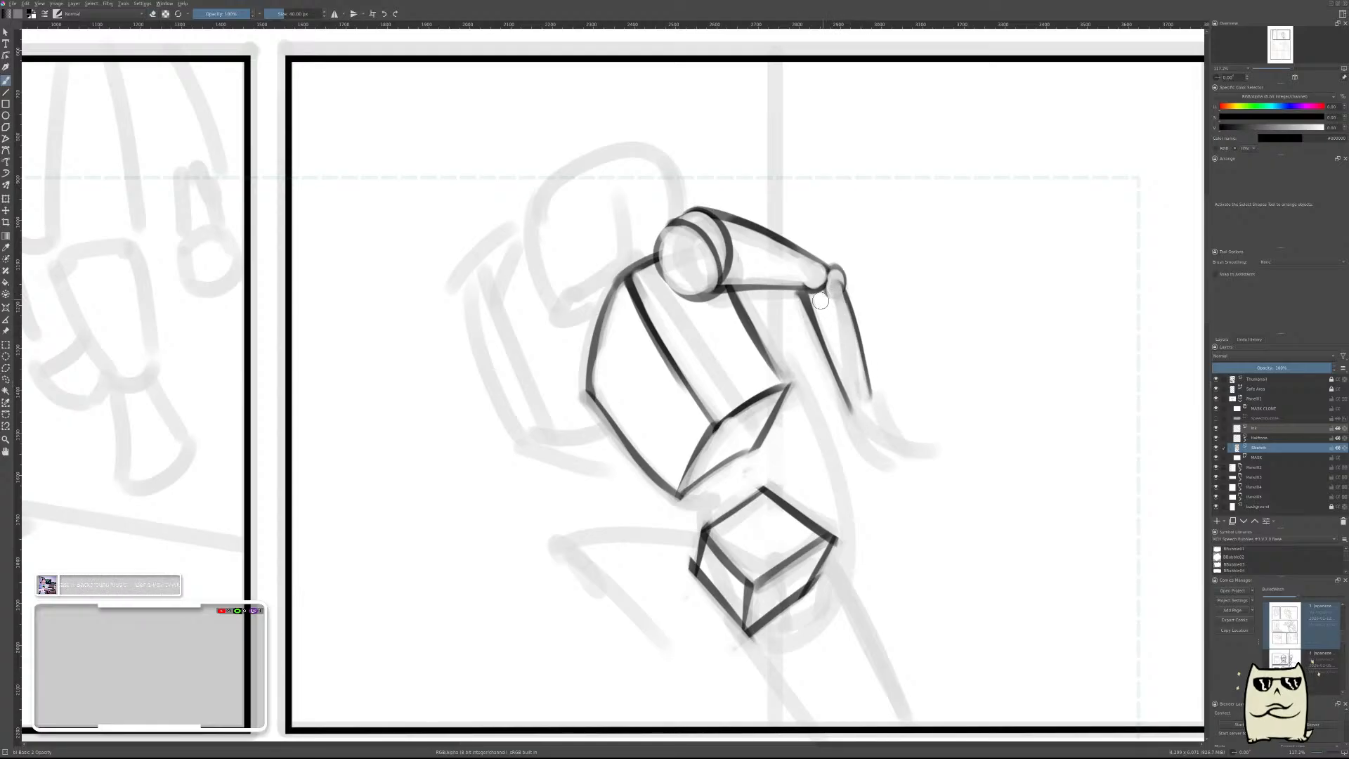
drag(848, 283, 813, 304)
Close the forearm's lower end with a short wrist line.
scroll(935, 309, down, 5)
scroll(929, 321, up, 3)
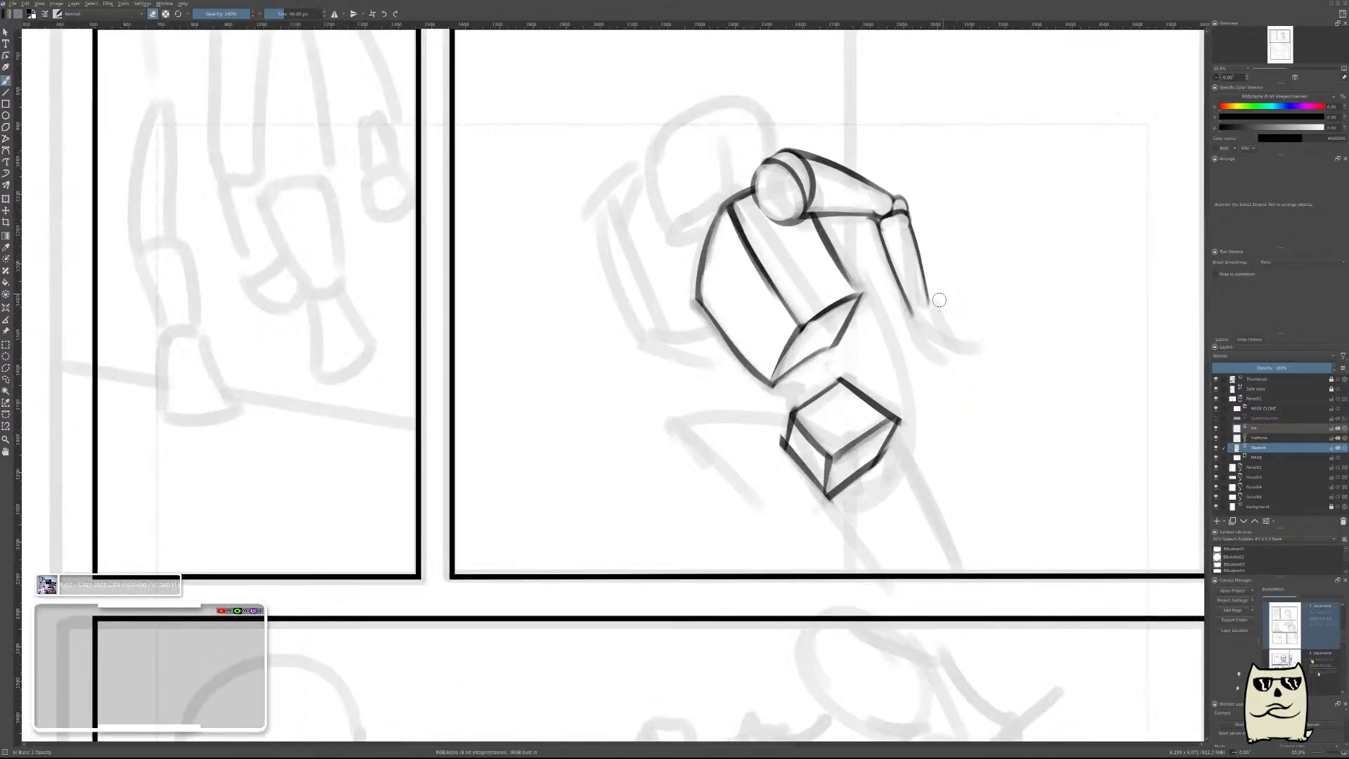
key(e)
scroll(953, 309, down, 3)
scroll(991, 274, up, 2)
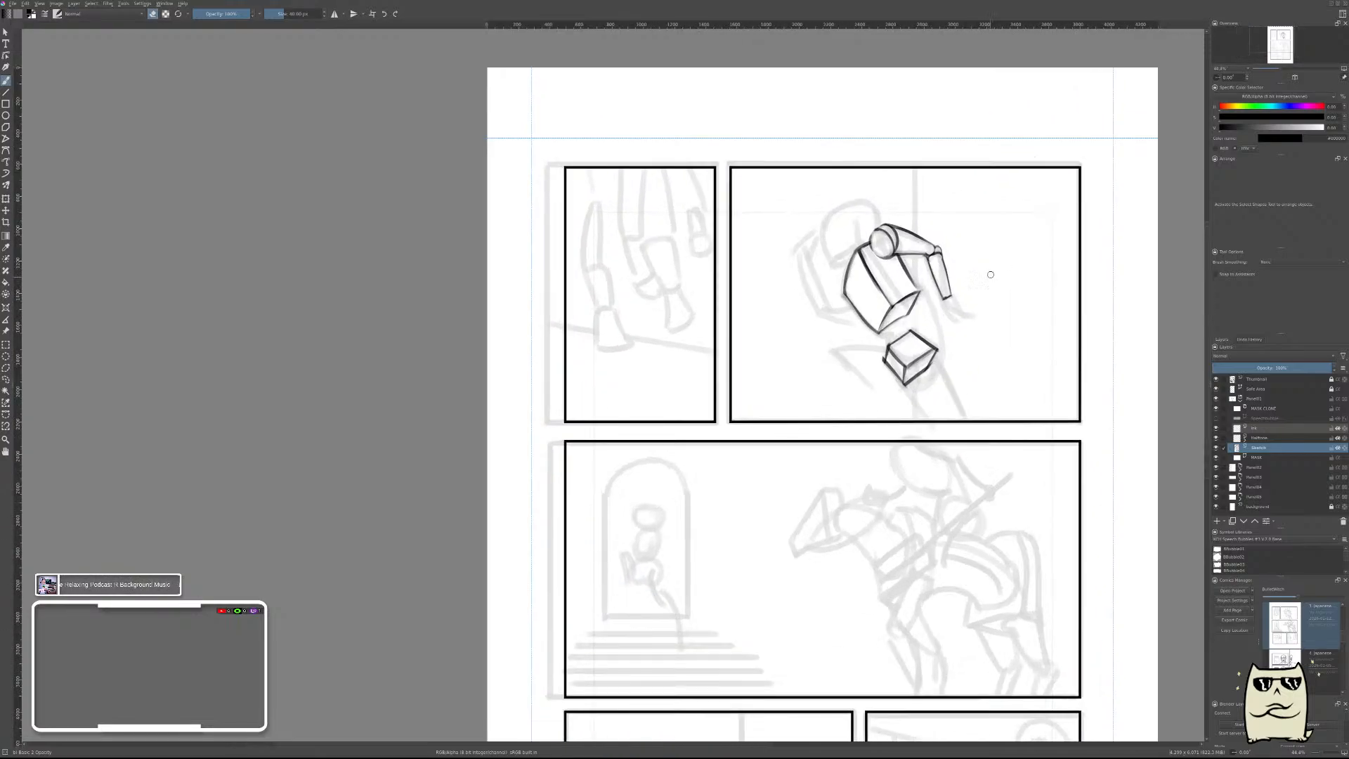
Check the figure in the mirrored view, return to the normal view, and clear the whole construction sketch from the sketch layer.
key(m)
drag(621, 365, 1024, 467)
scroll(833, 417, up, 3)
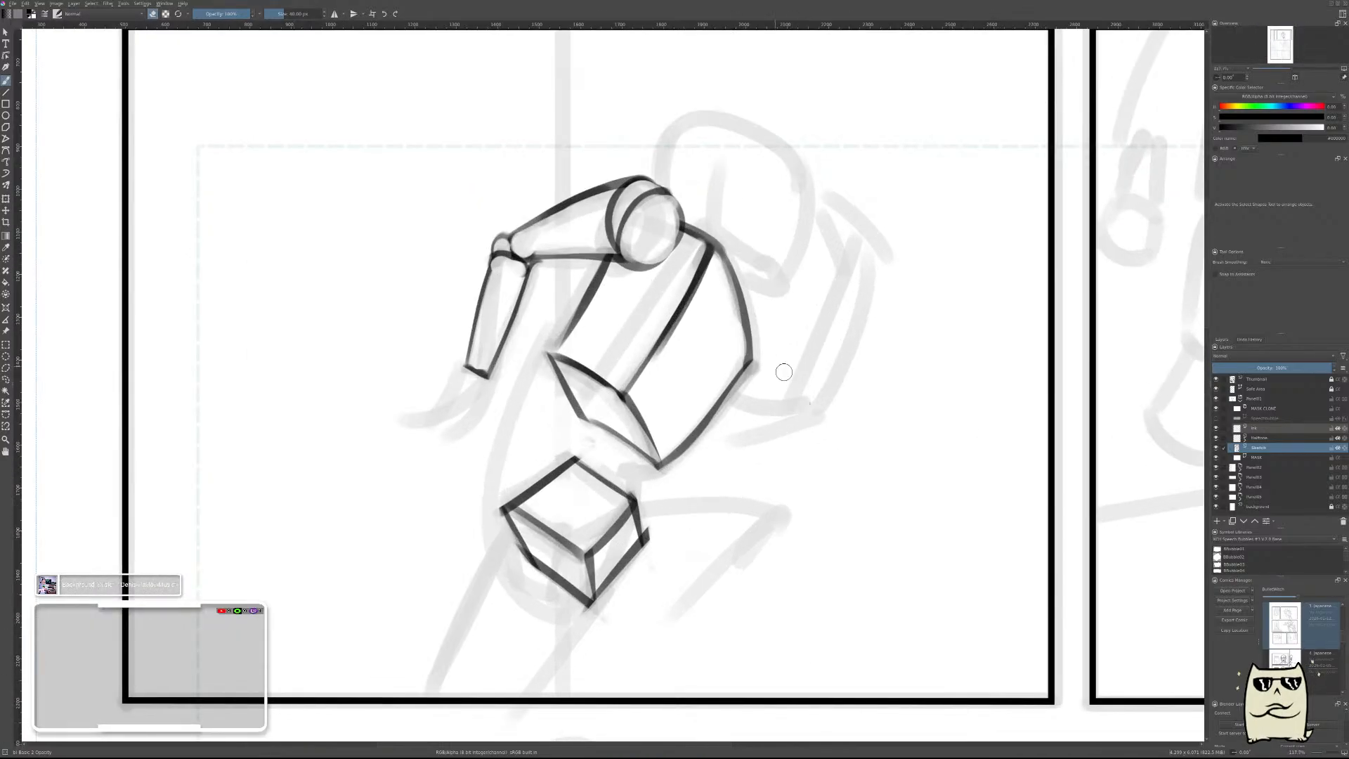
scroll(833, 394, down, 3)
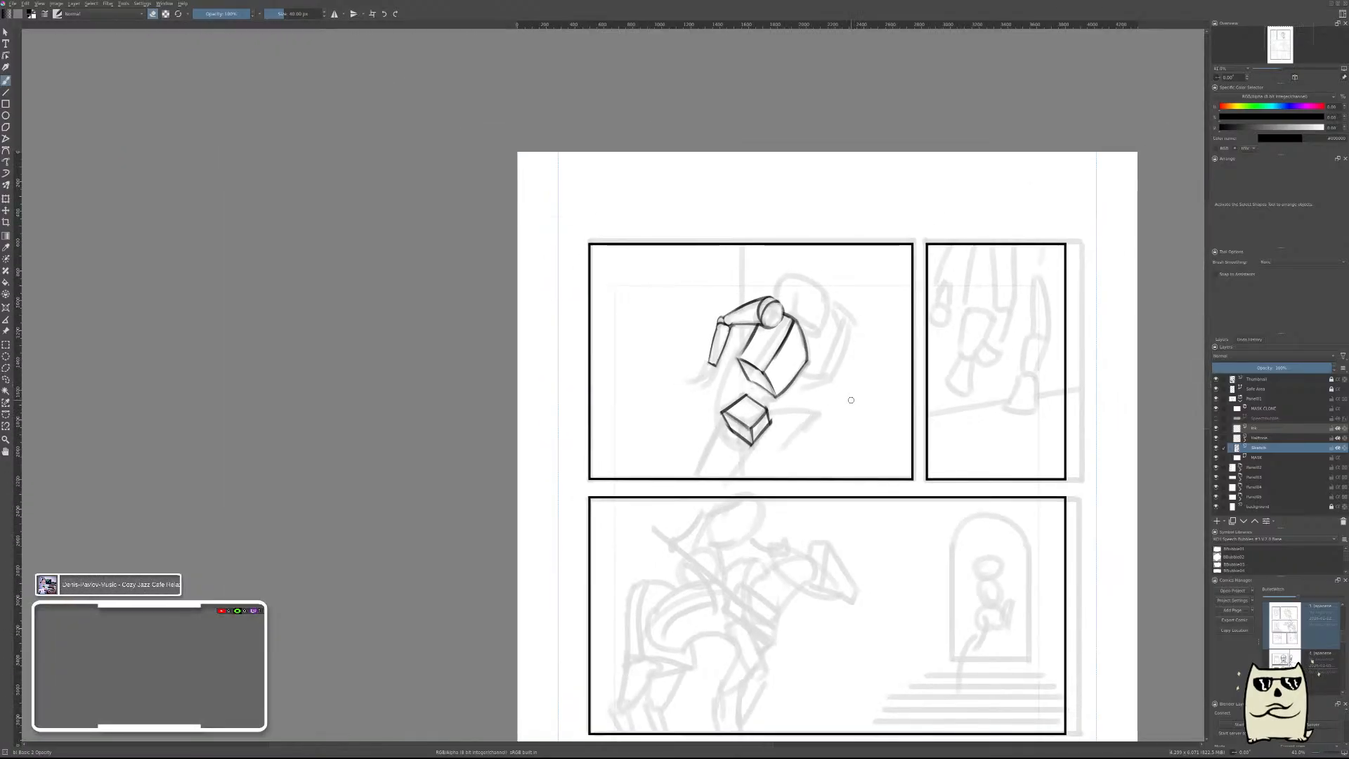
key(m)
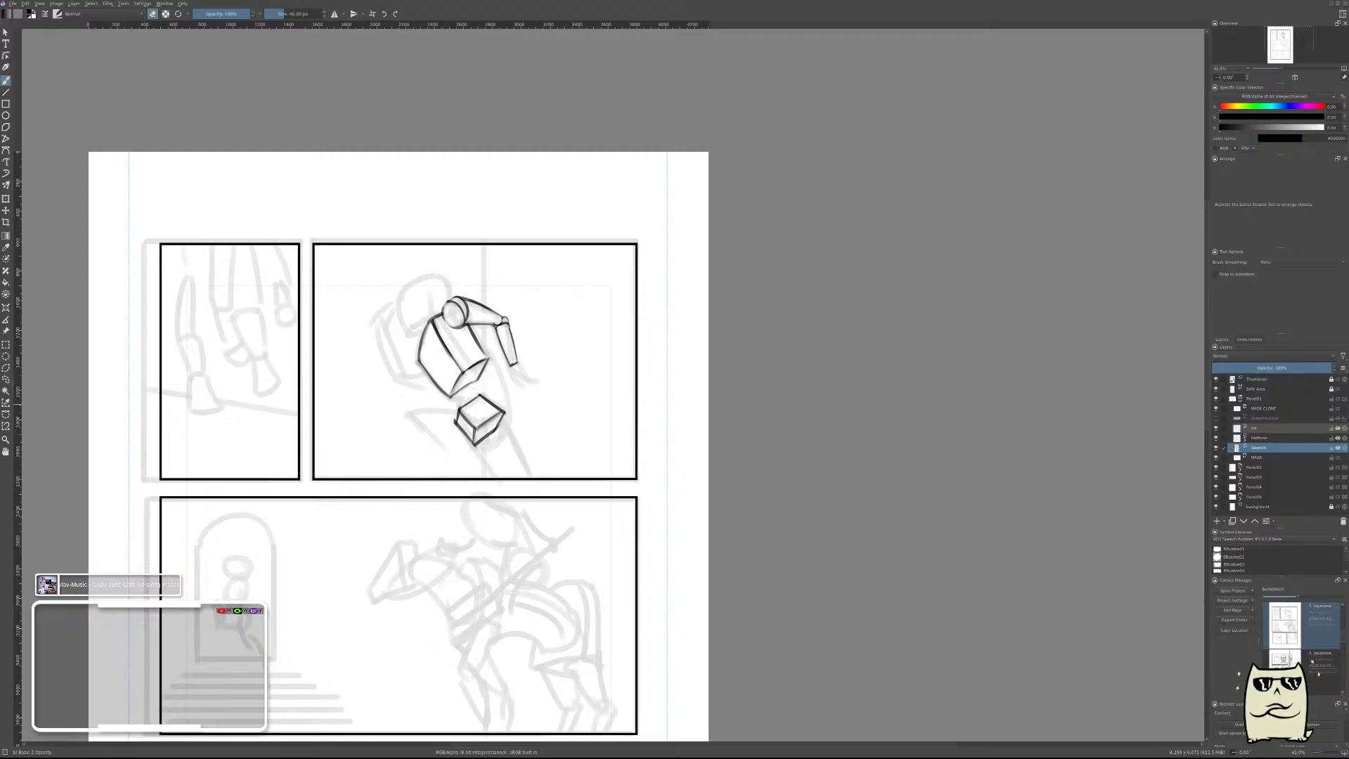
key(Delete)
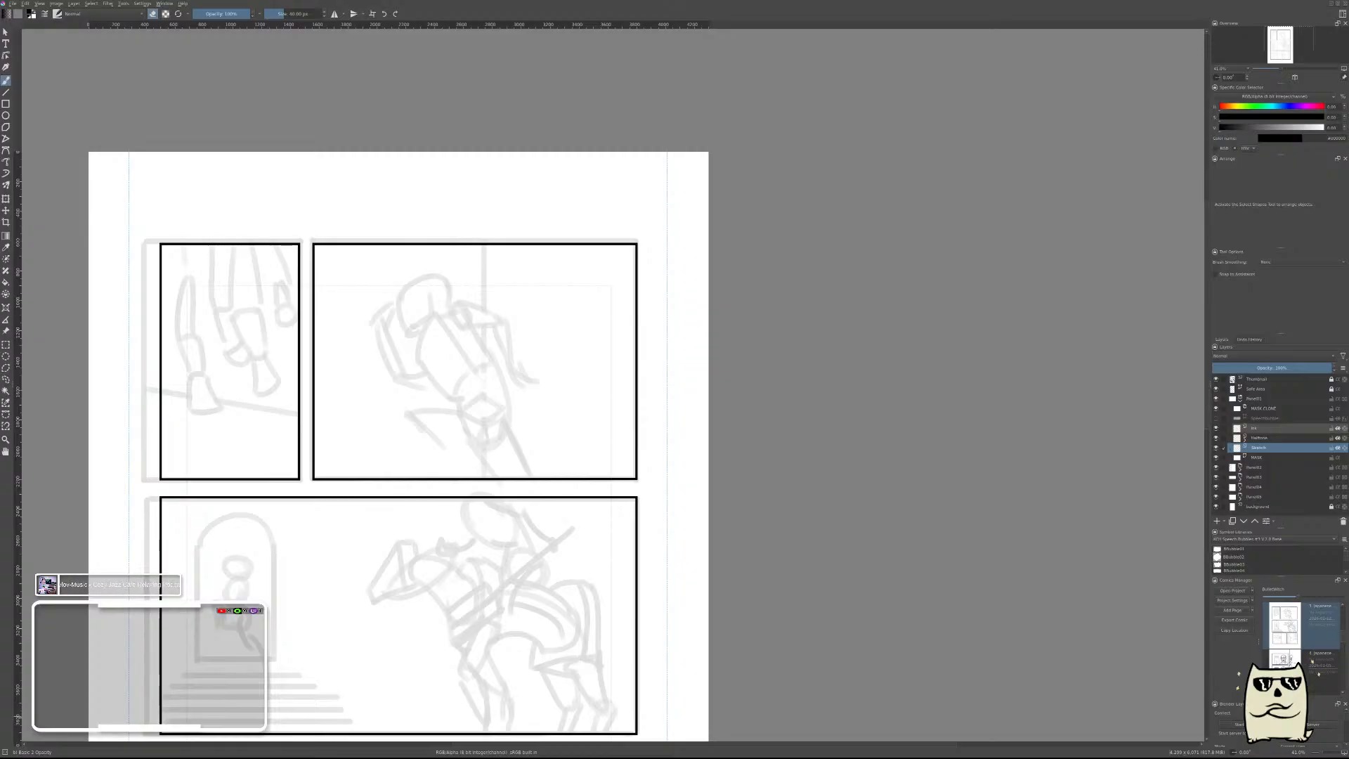
Try the posed mannequin reference image beside the thumbnail figure in the large upper panel, and remove it.
key(ctrl+shift+r)
scroll(582, 419, down, 3)
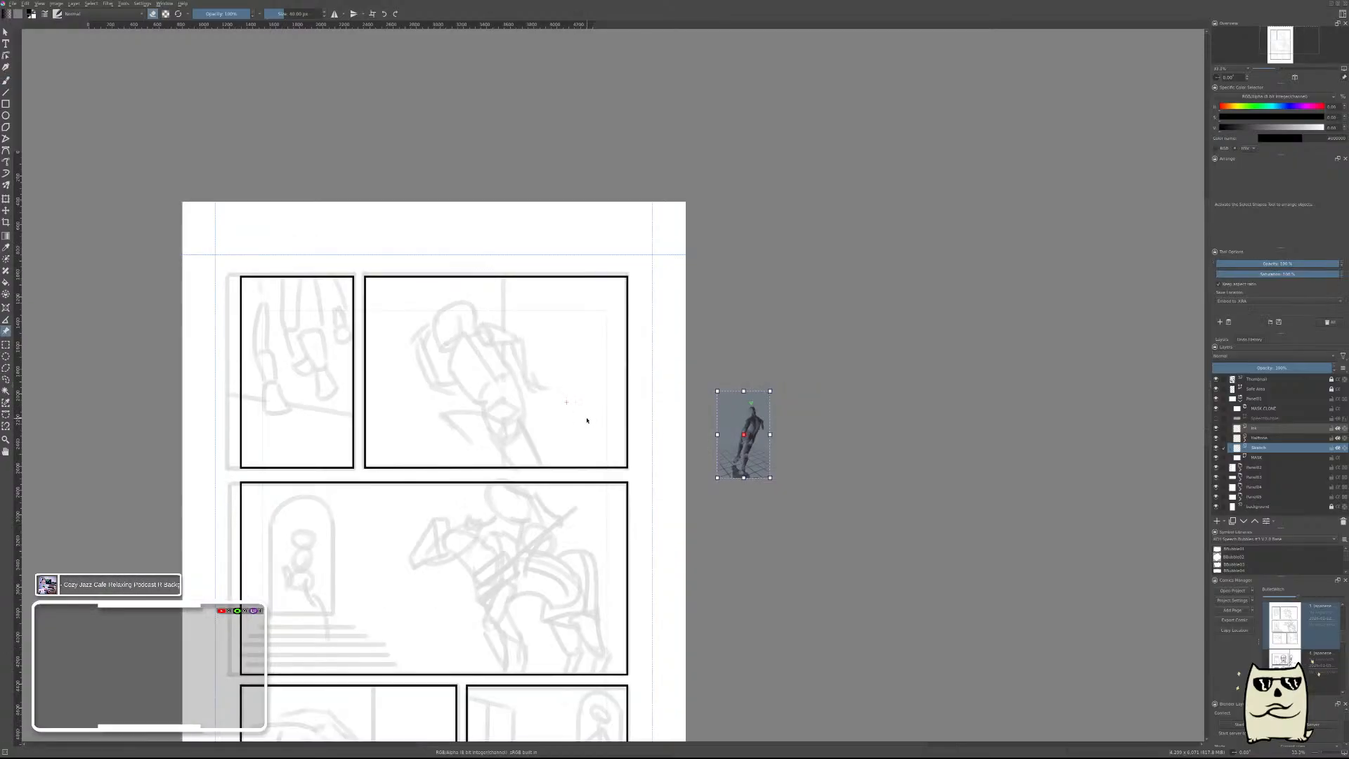
scroll(588, 421, up, 2)
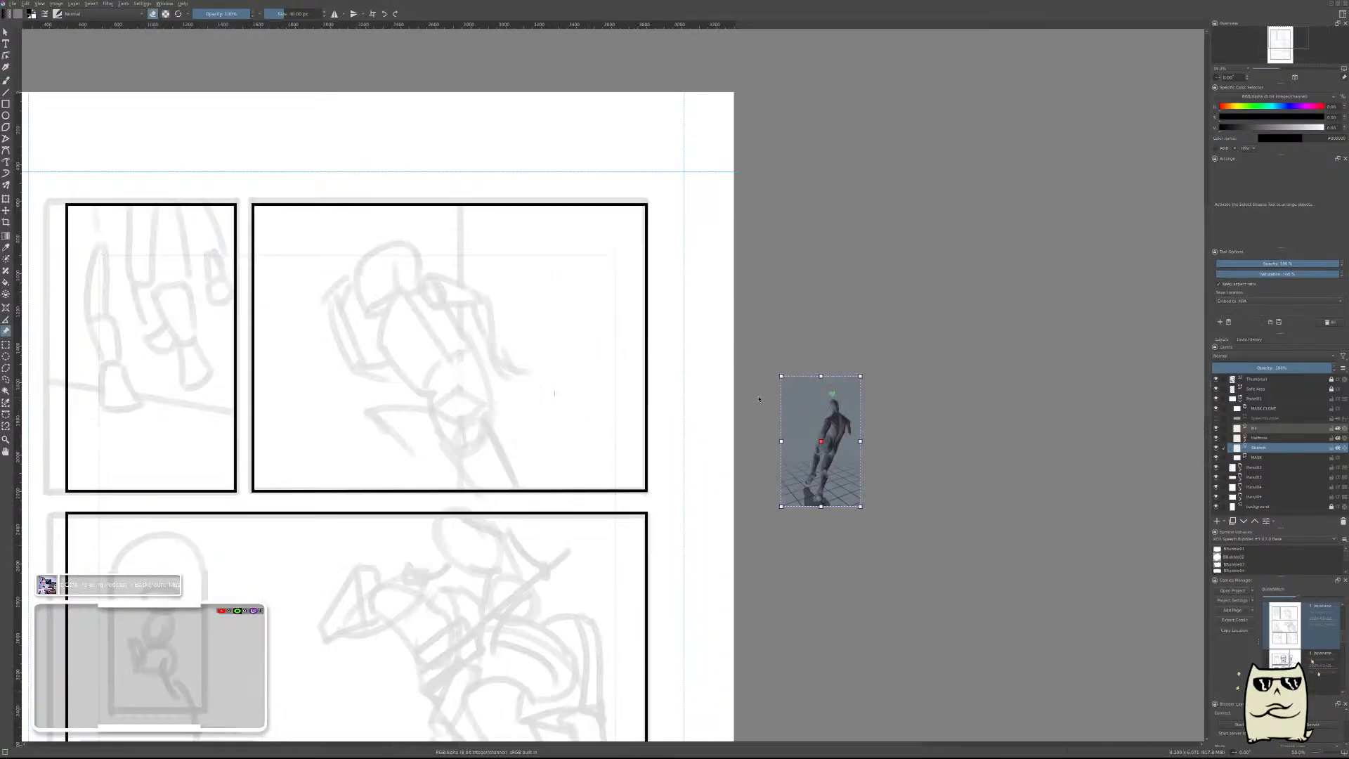
drag(817, 407, 541, 342)
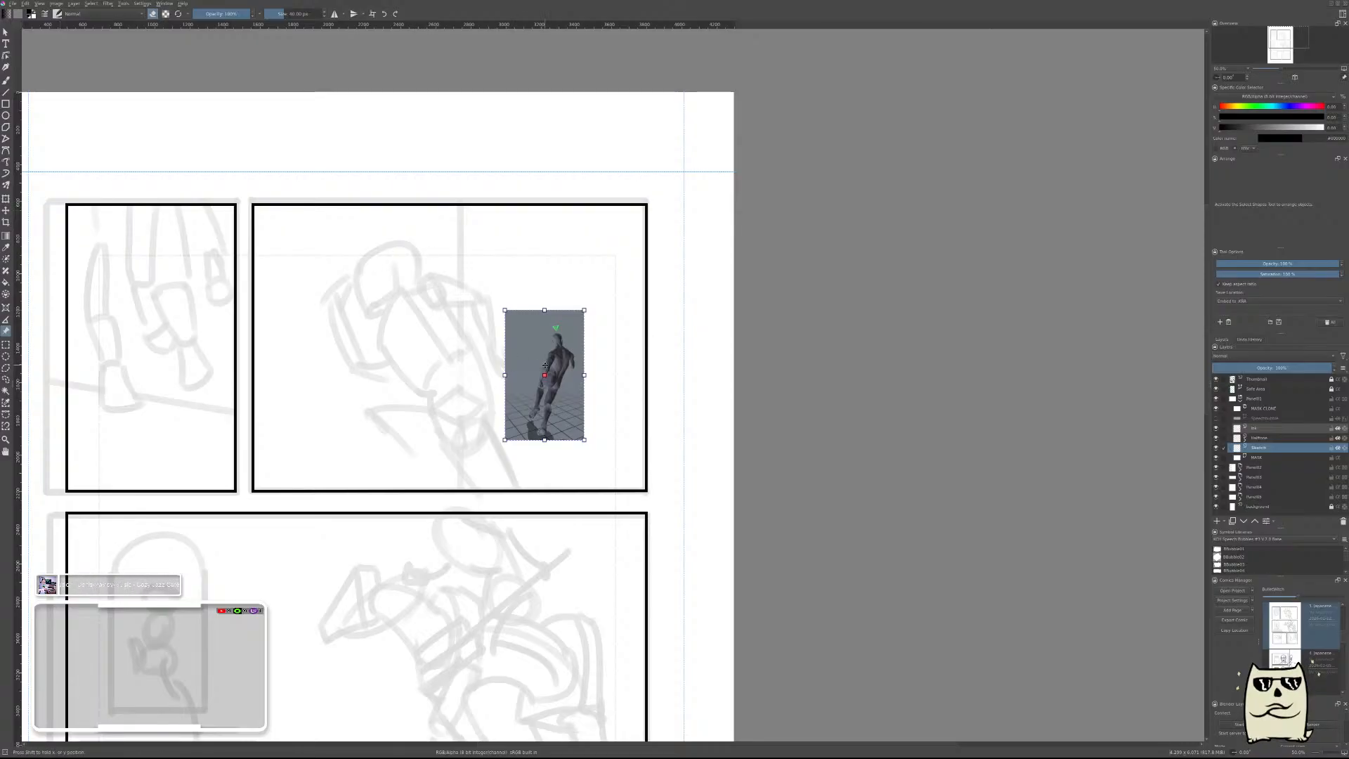
key(Delete)
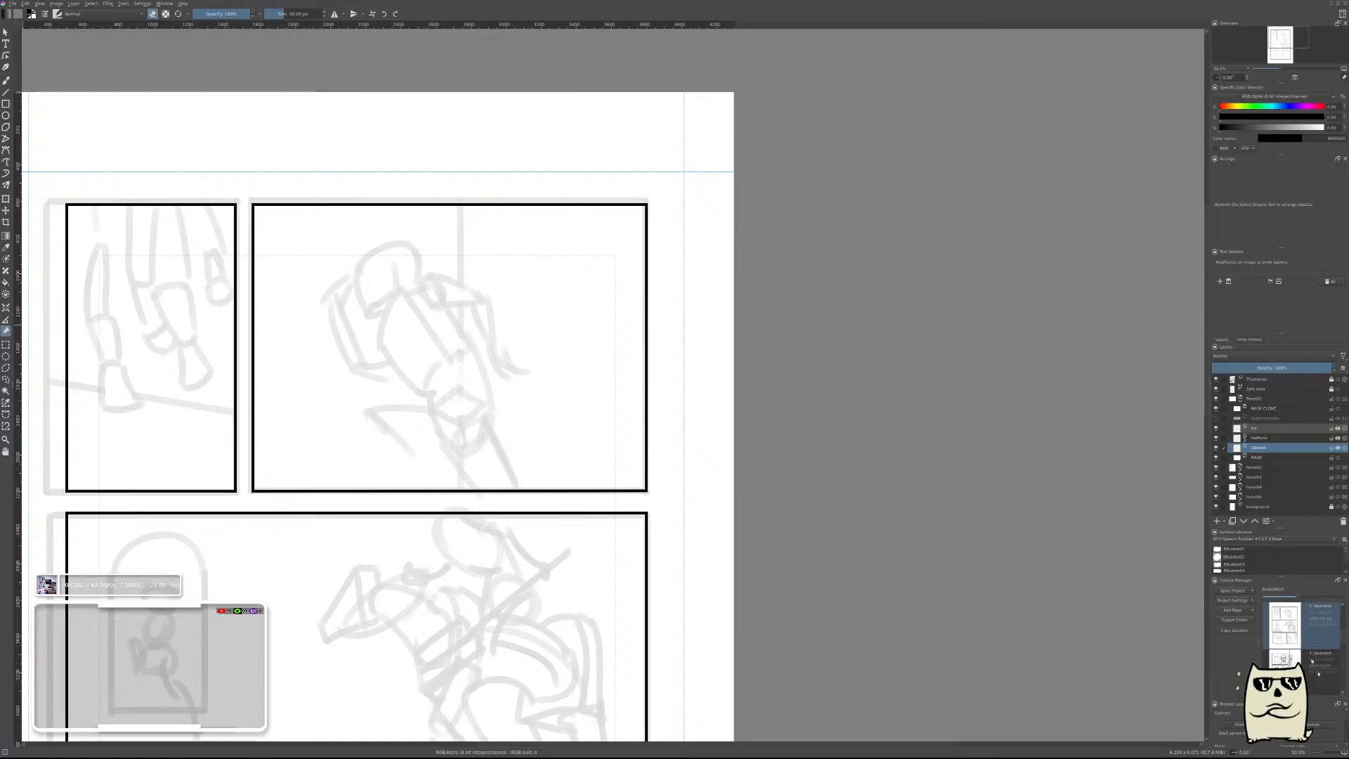
Open the comic page with the horse chase, look over its finished panel sketches, and return to the current page.
scroll(561, 361, down, 1)
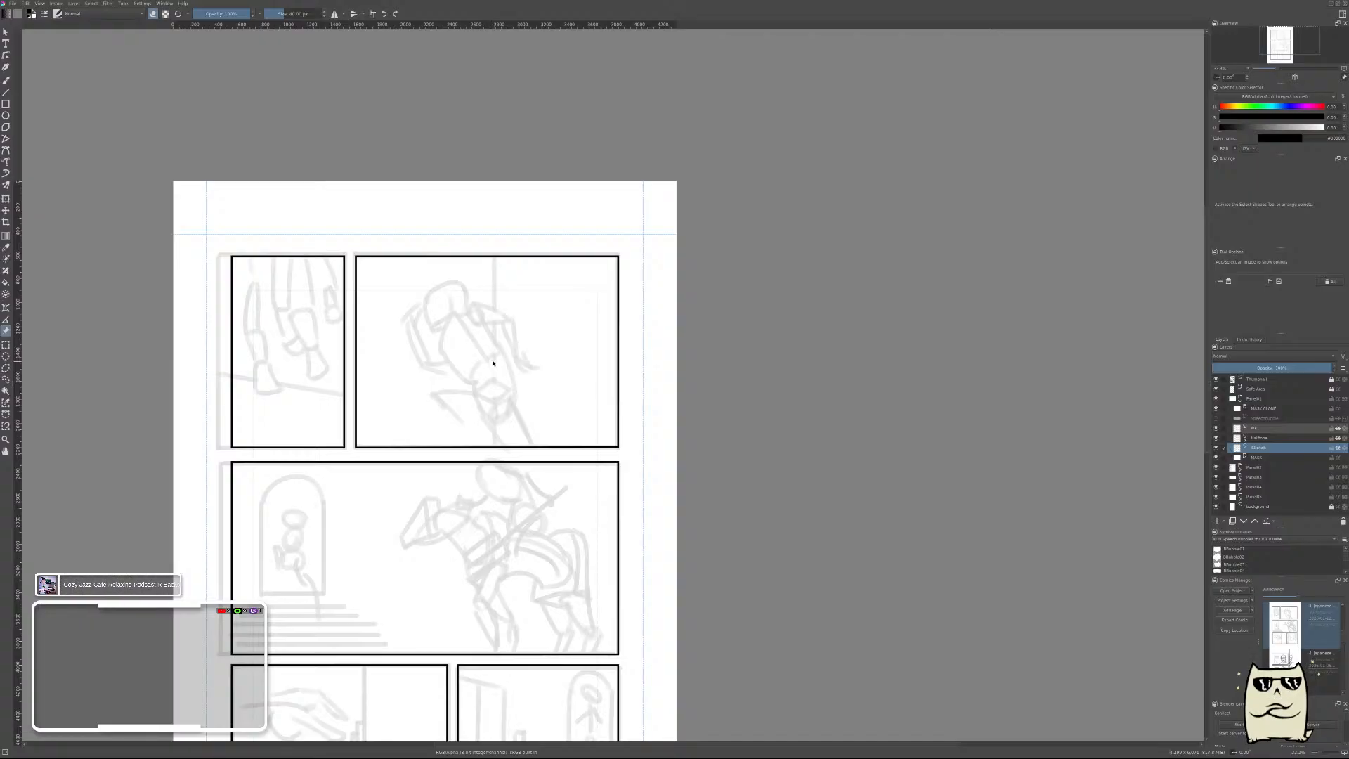
click(1292, 626)
double_click(1288, 626)
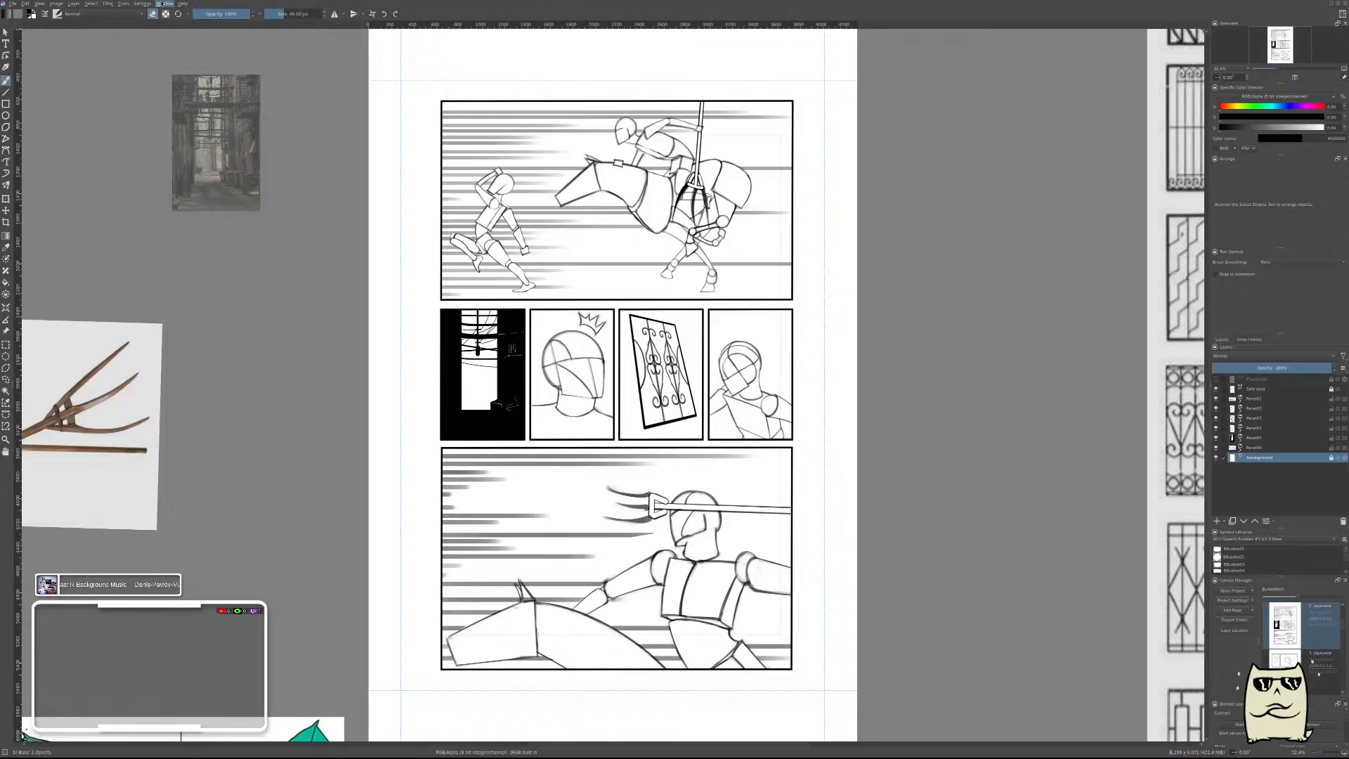
click(186, 93)
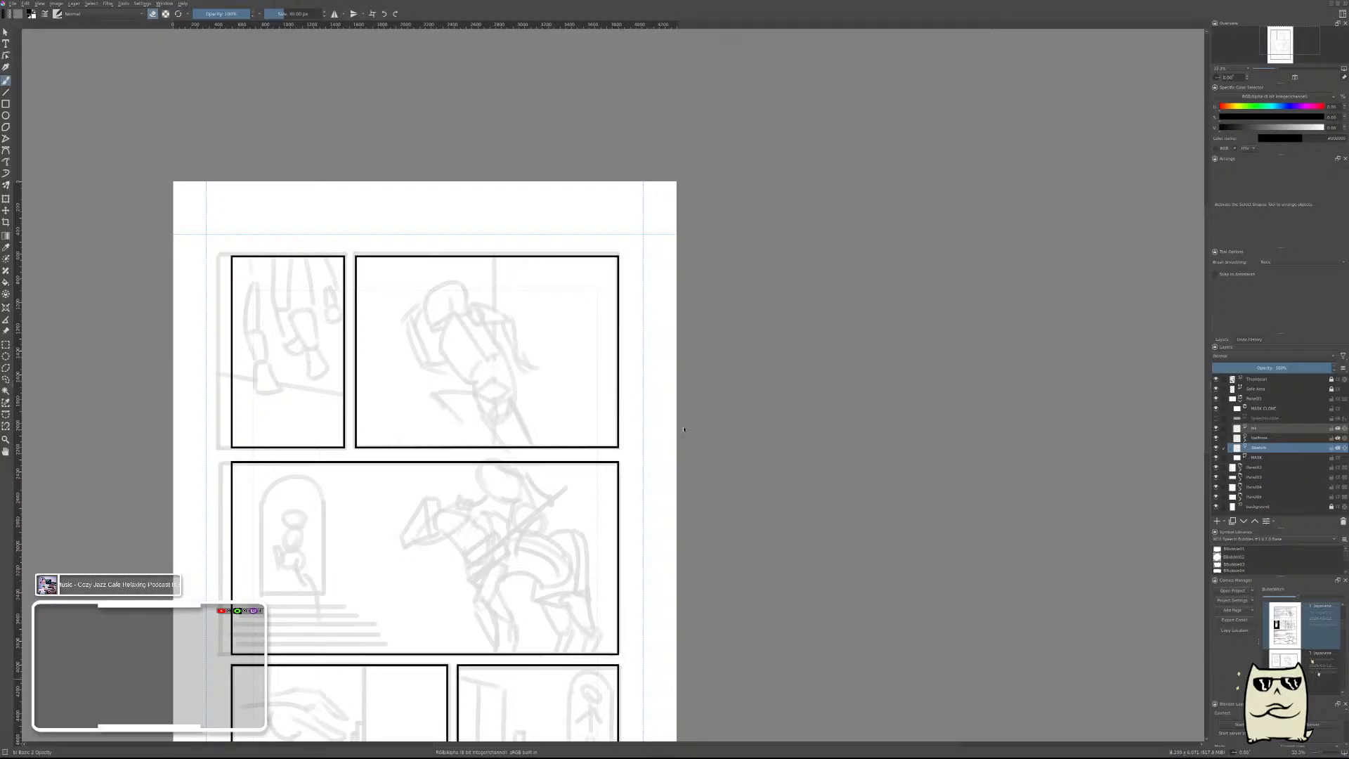
Try a small dark mannequin reference image over the figure in the large upper panel, and remove it.
key(ctrl+shift+r)
drag(662, 441, 466, 359)
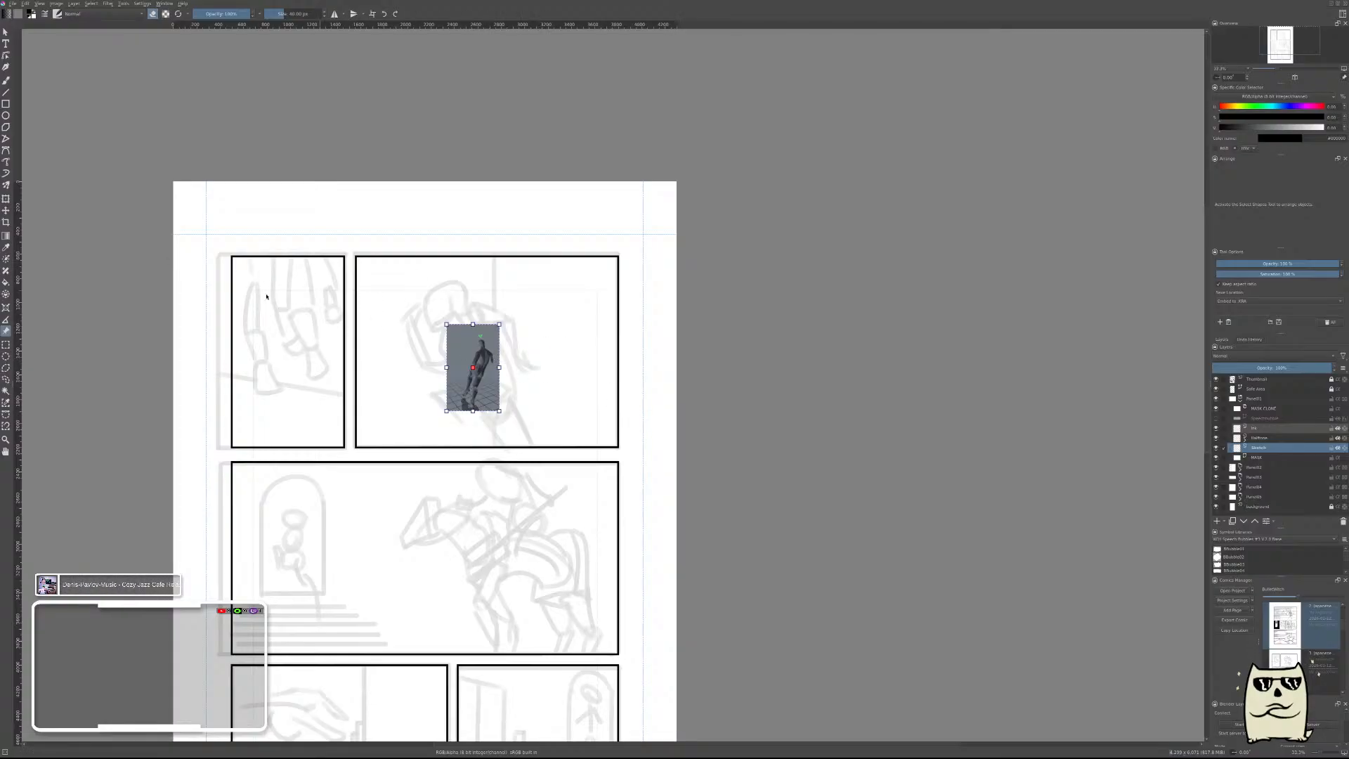
key(Delete)
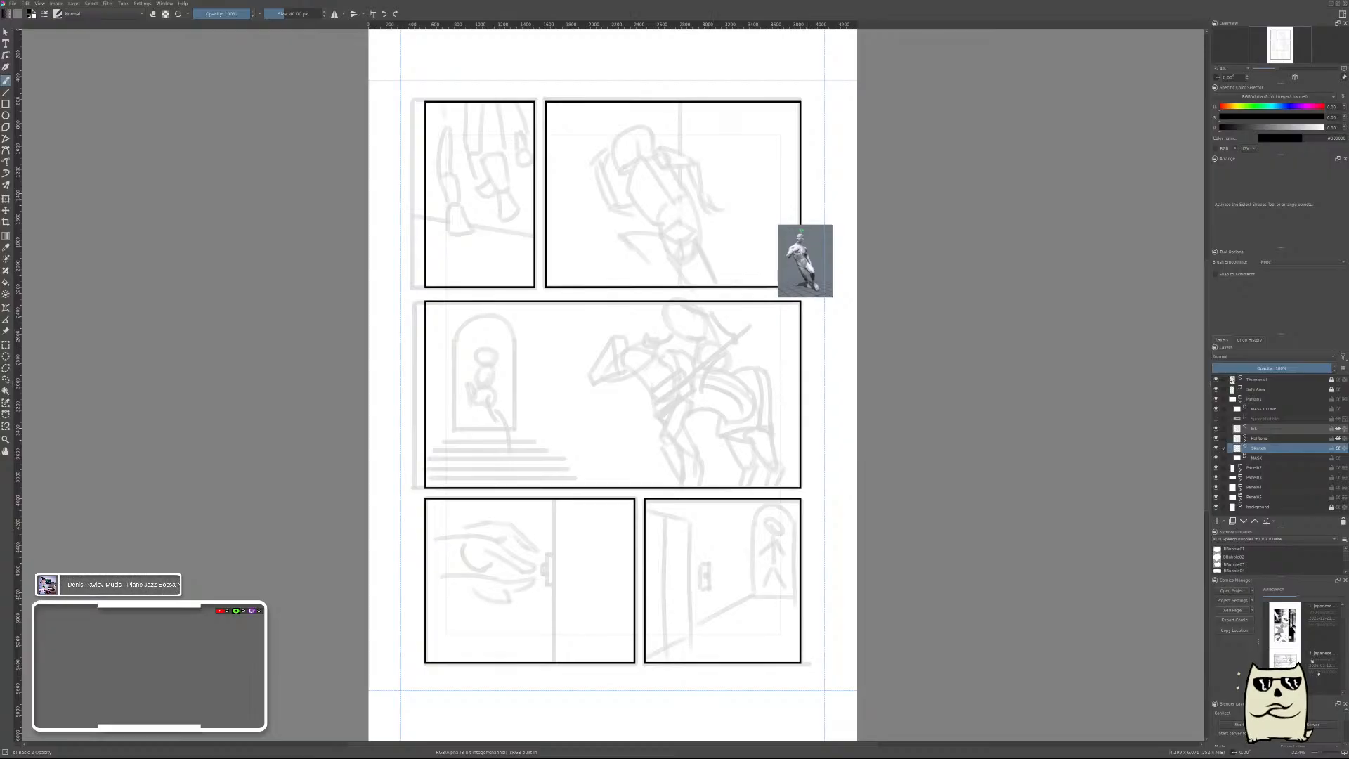
Enlarge the new muscular mannequin reference image proportionally and place it over the large upper panel and part of the panel below.
scroll(753, 216, up, 2)
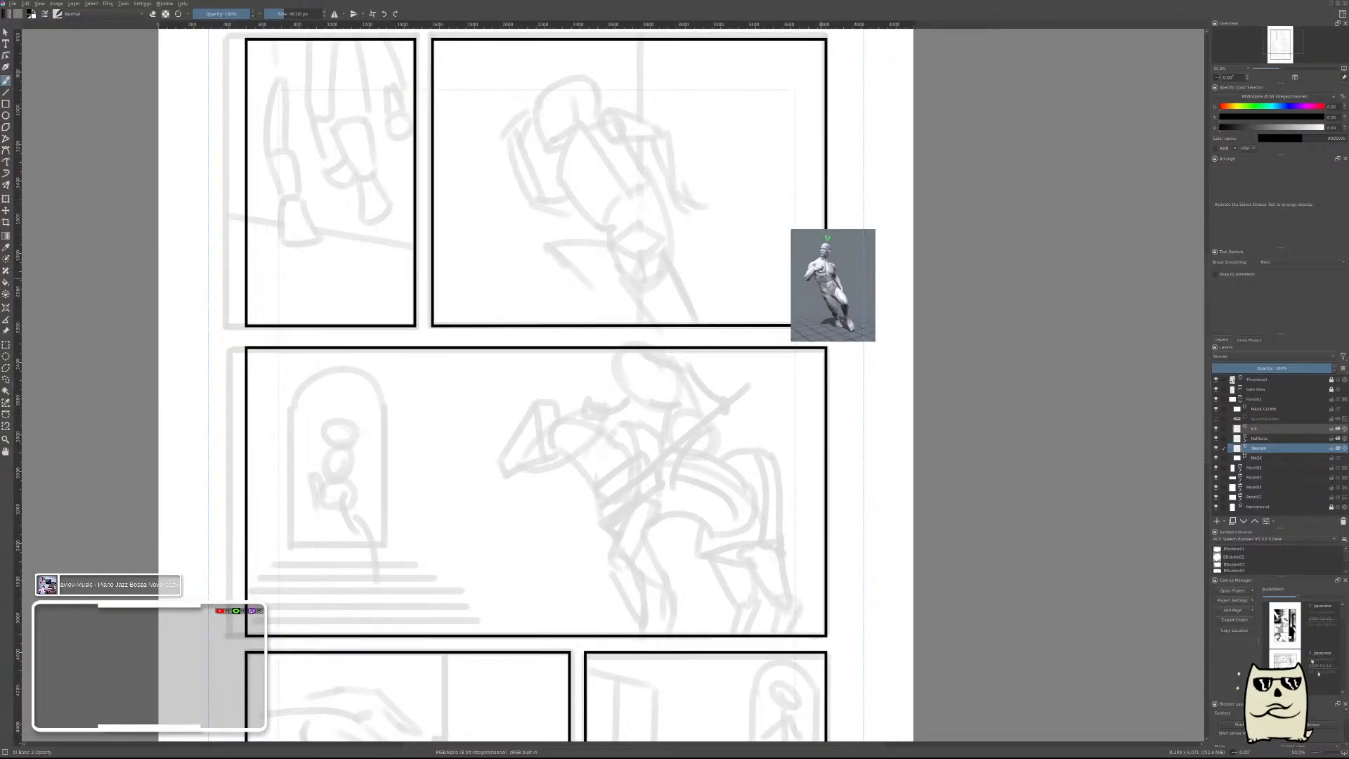
key(r)
drag(740, 222, 787, 333)
scroll(790, 331, down, 1)
scroll(789, 331, down, 1)
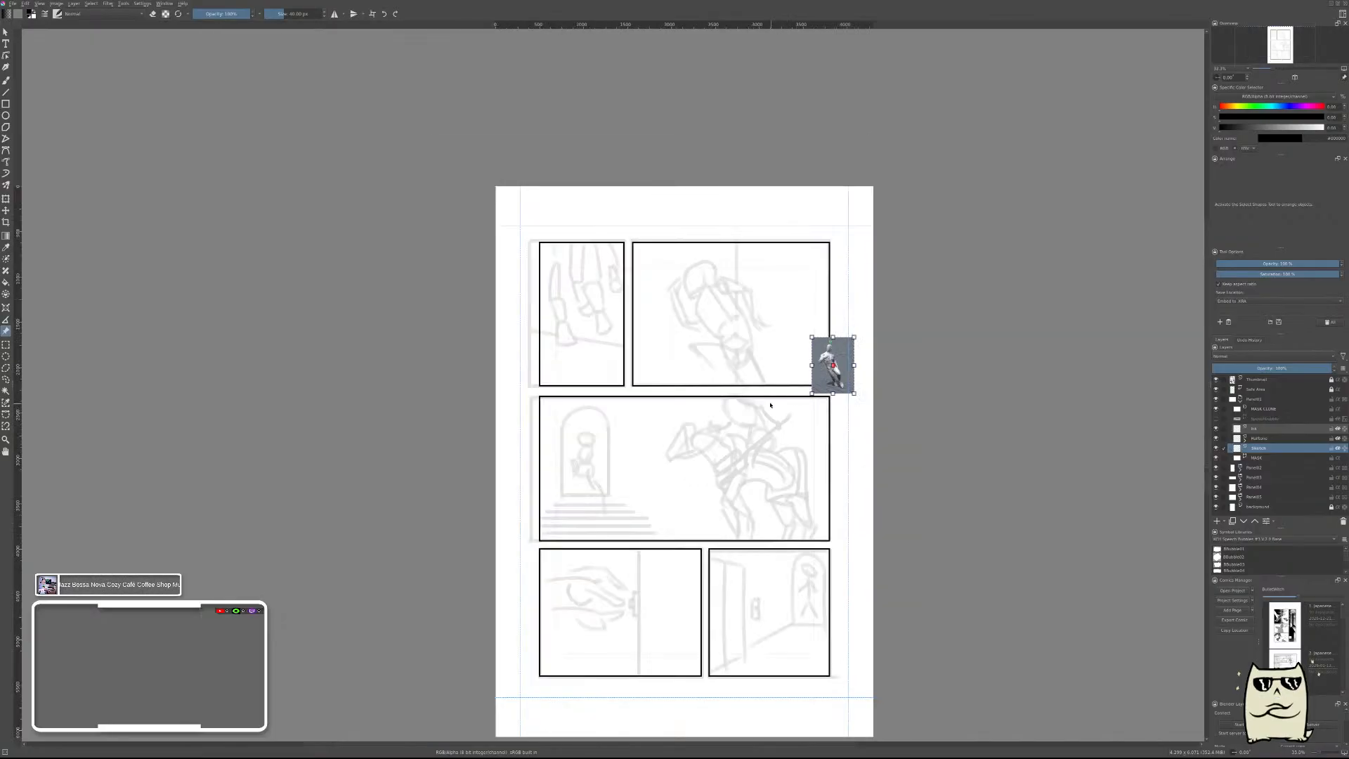
drag(808, 393, 747, 478)
drag(767, 430, 711, 320)
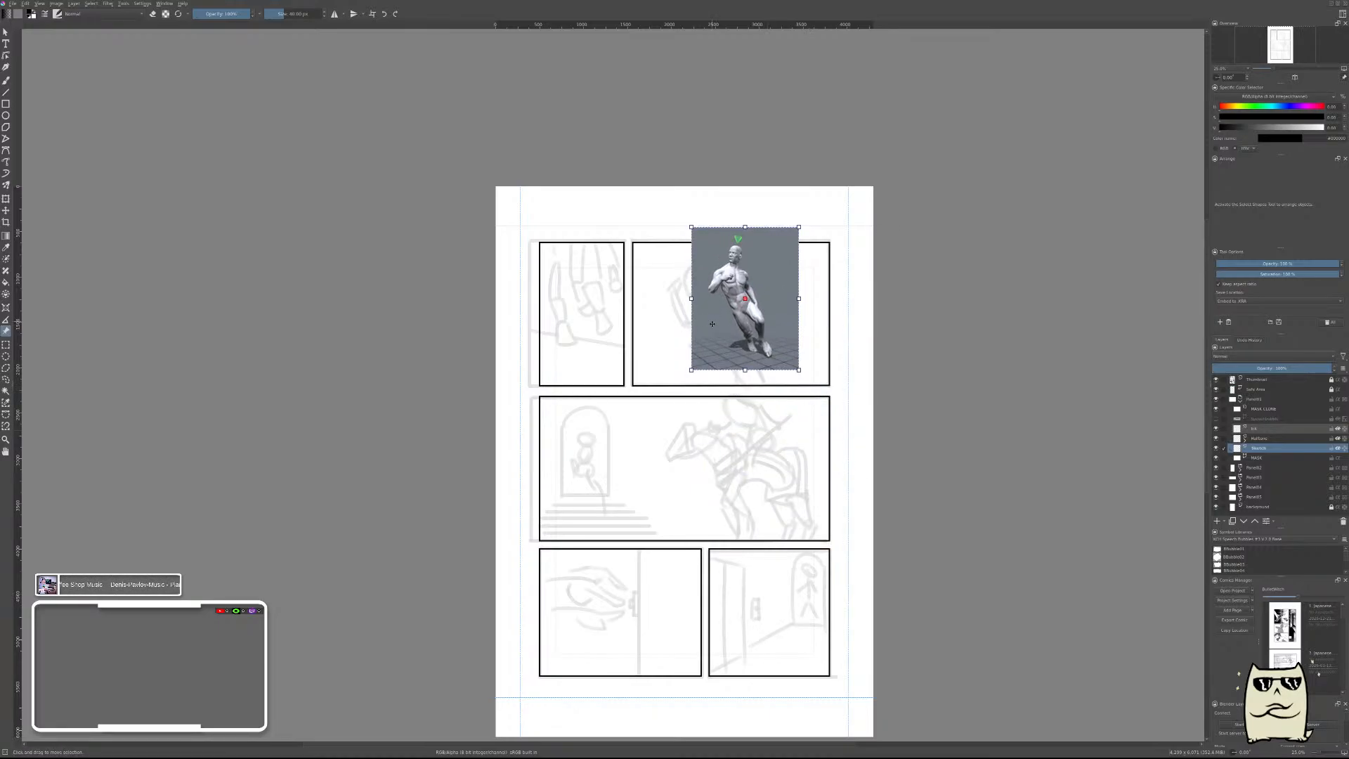
drag(691, 370, 589, 506)
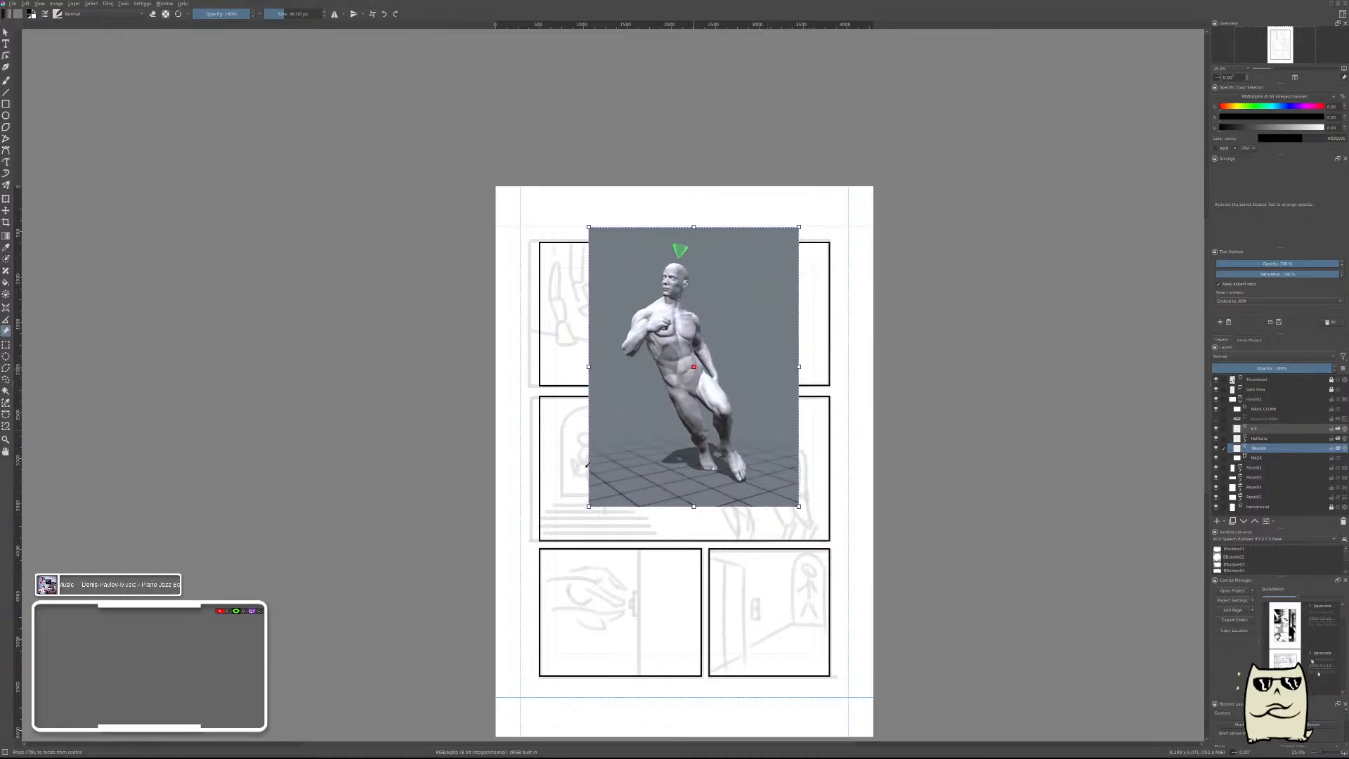
drag(652, 423, 691, 404)
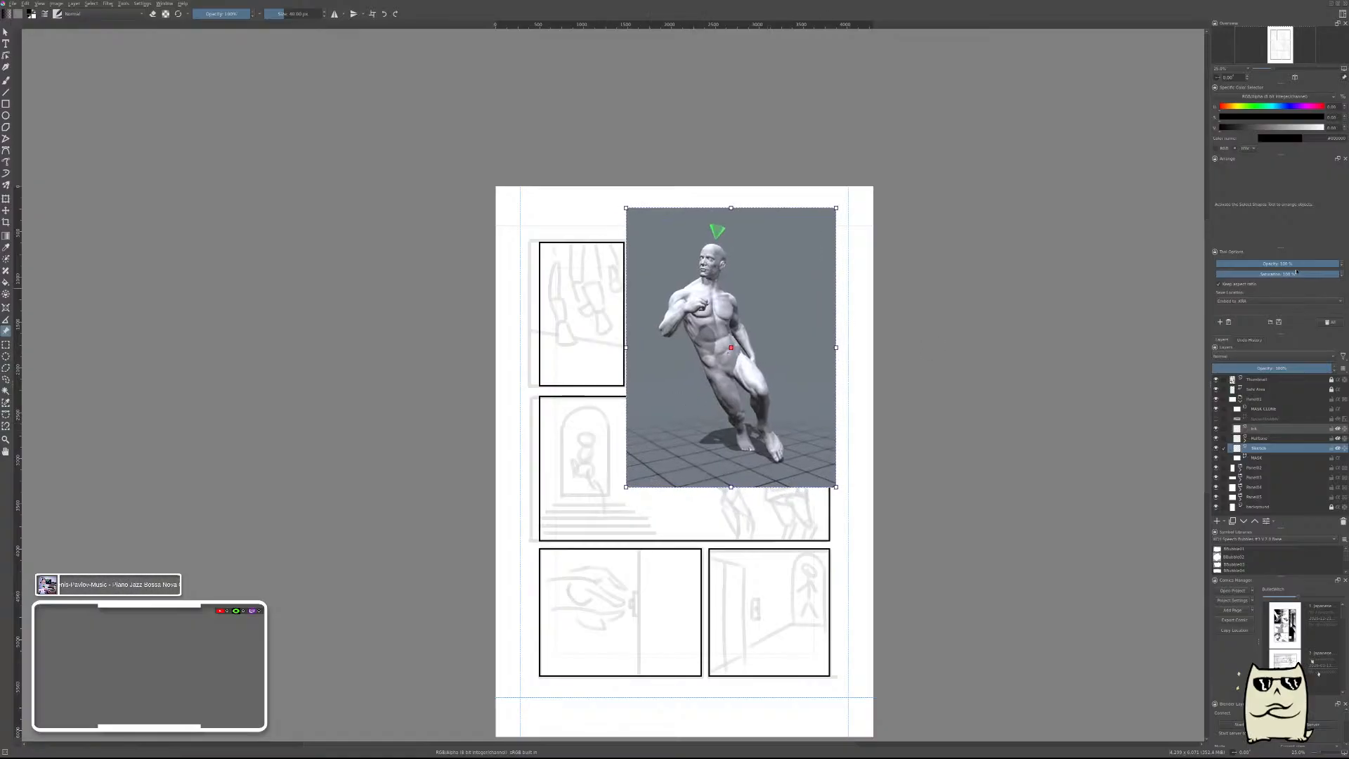
Fade the mannequin reference to about 25% opacity, scale it down slightly, and align its torso with the thumbnail figure.
click(1247, 263)
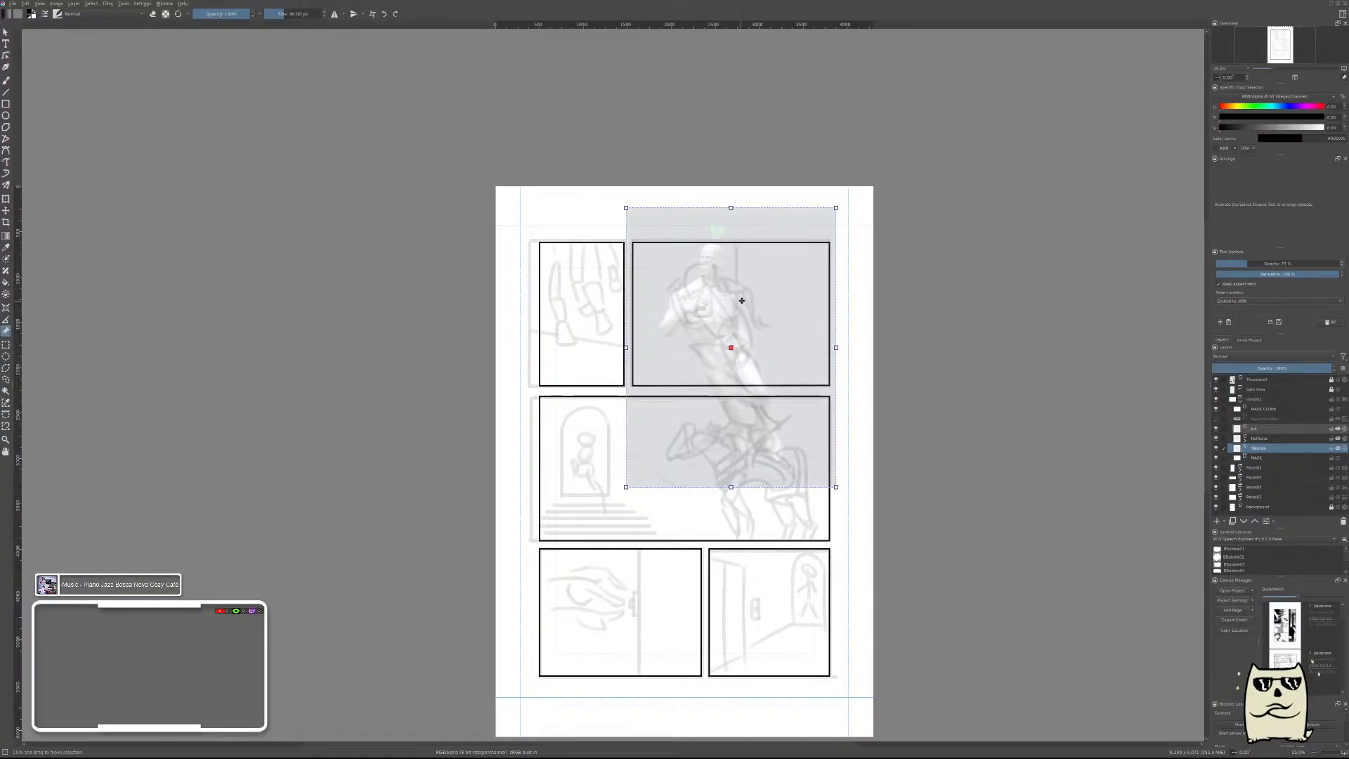
scroll(742, 301, up, 2)
mouse_move(725, 353)
mouse_down()
mouse_move(751, 350)
mouse_move(733, 340)
mouse_up()
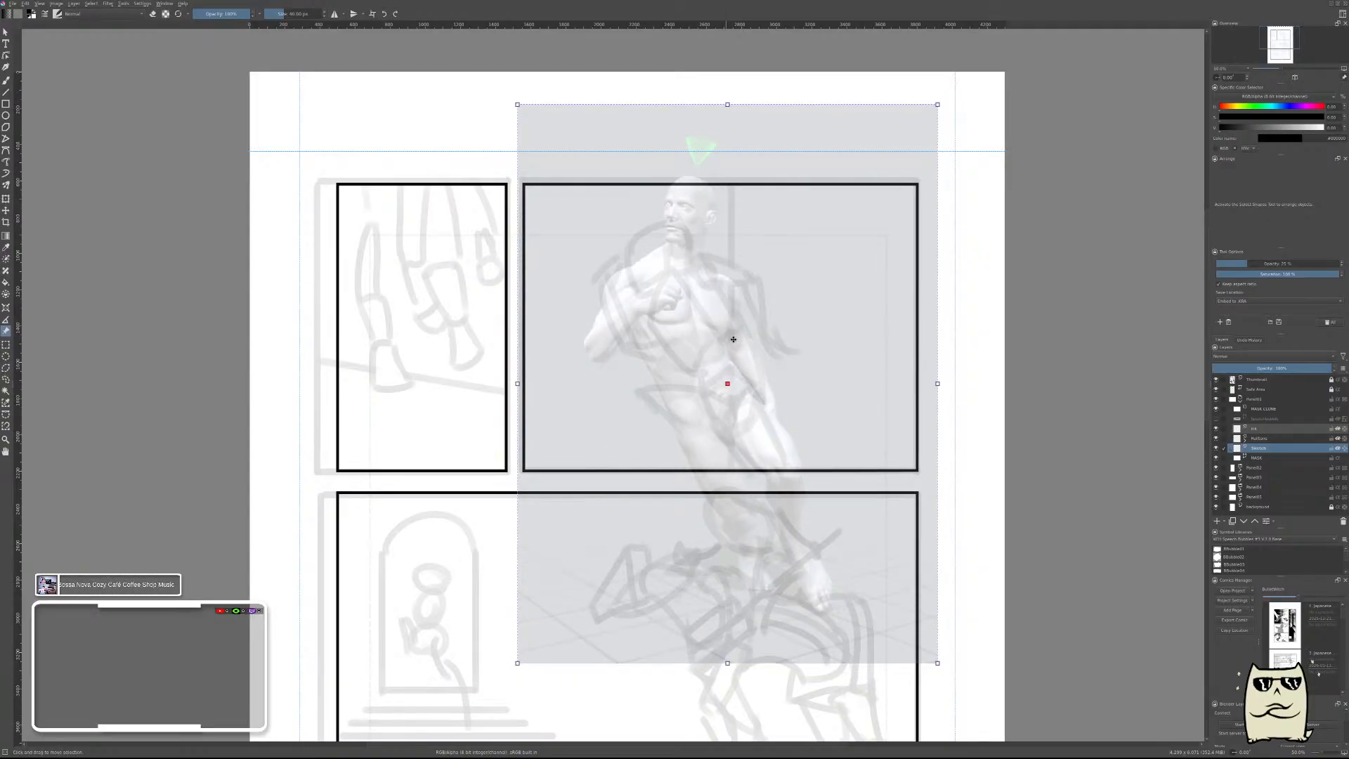
drag(780, 356, 800, 379)
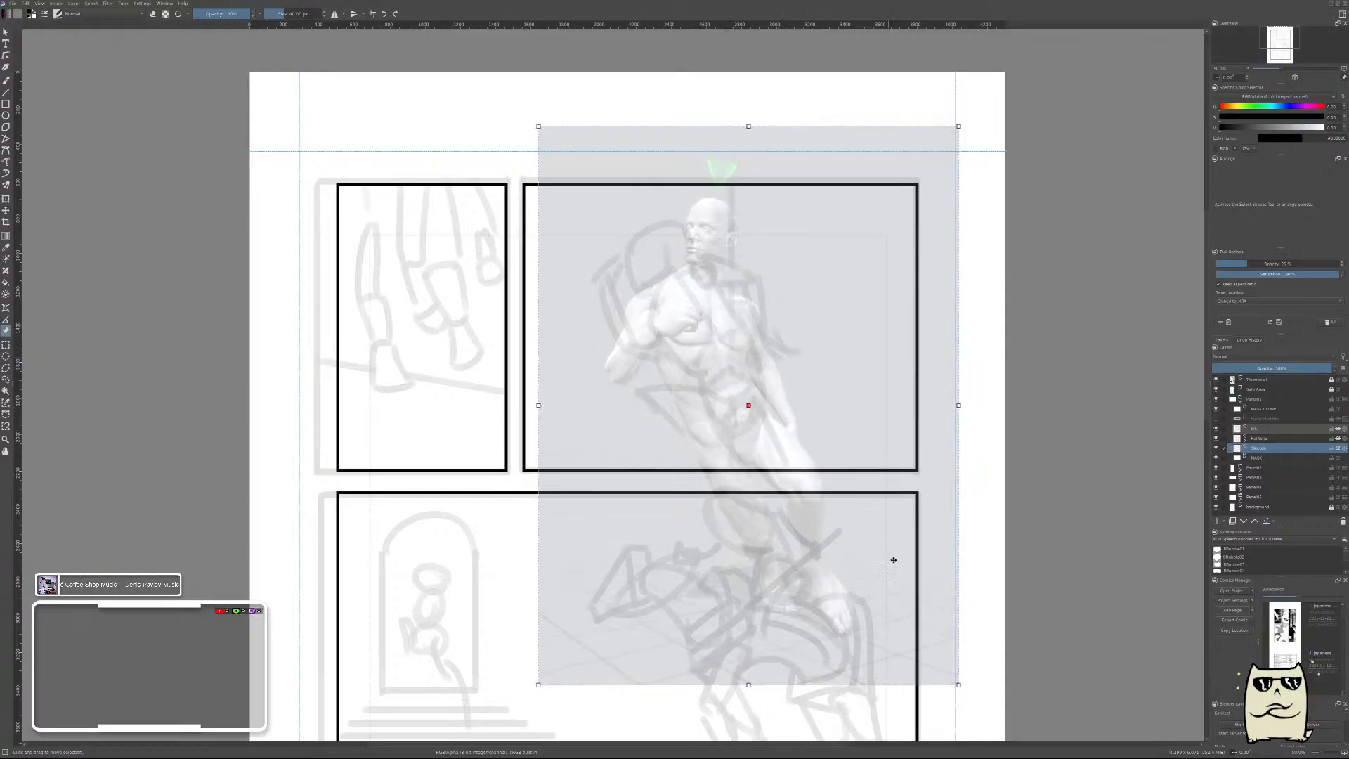
drag(957, 685, 928, 634)
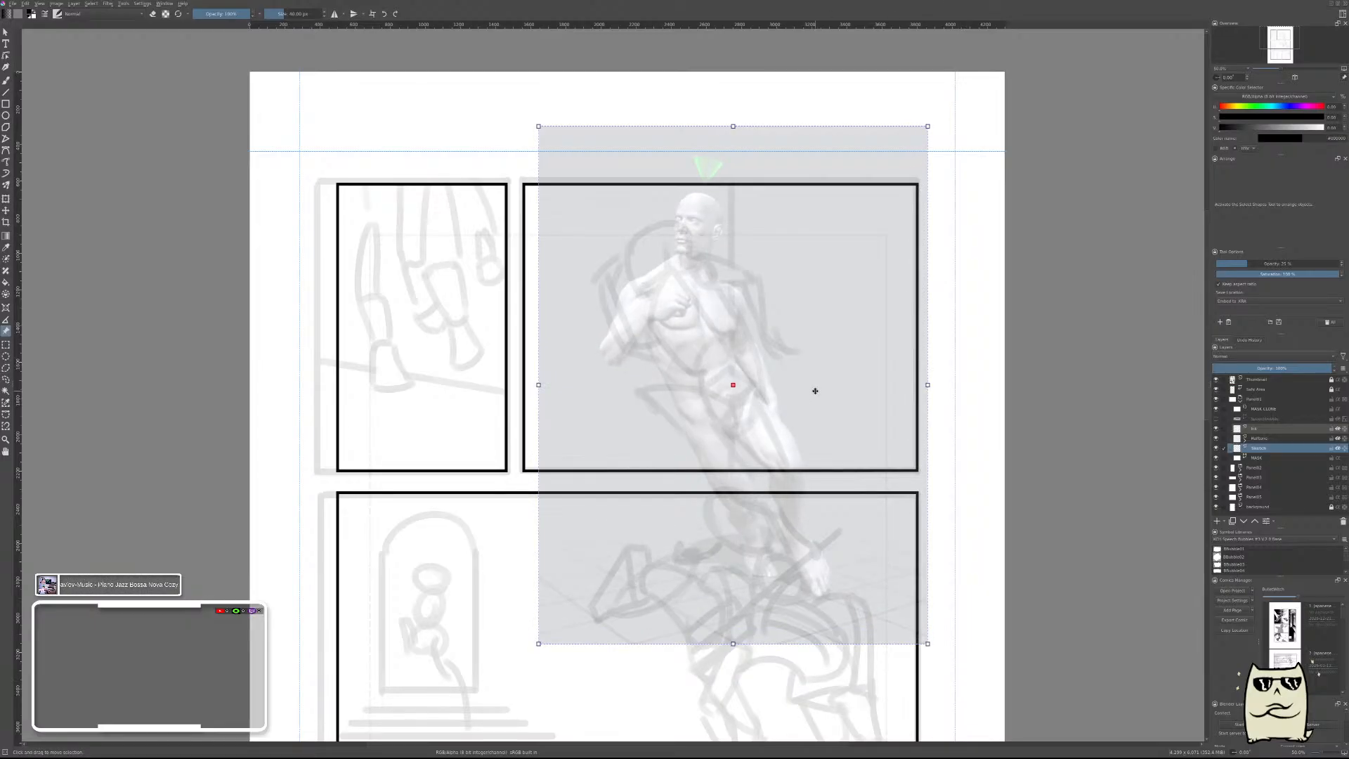
drag(816, 392, 836, 406)
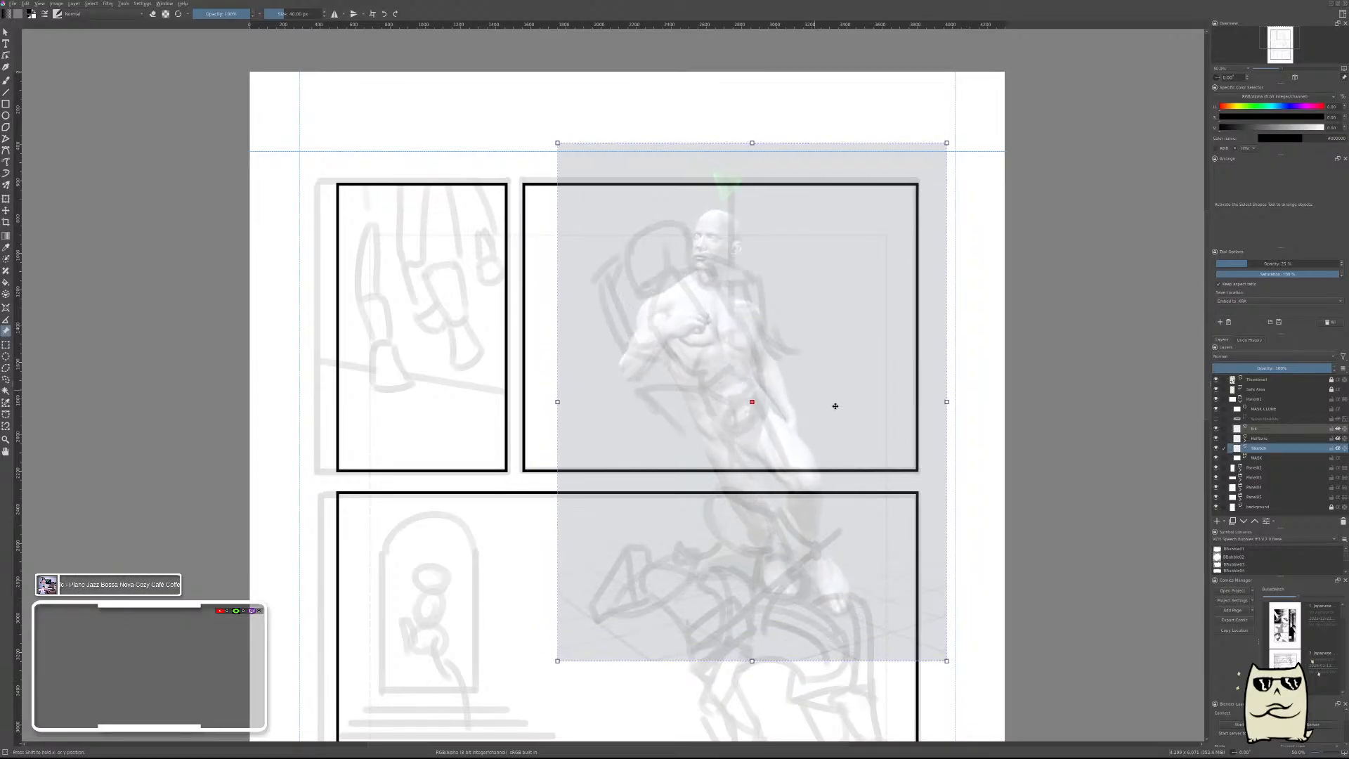
Raise the mannequin reference's opacity while keeping it see-through over the thumbnail, and switch to the freehand brush.
key(v)
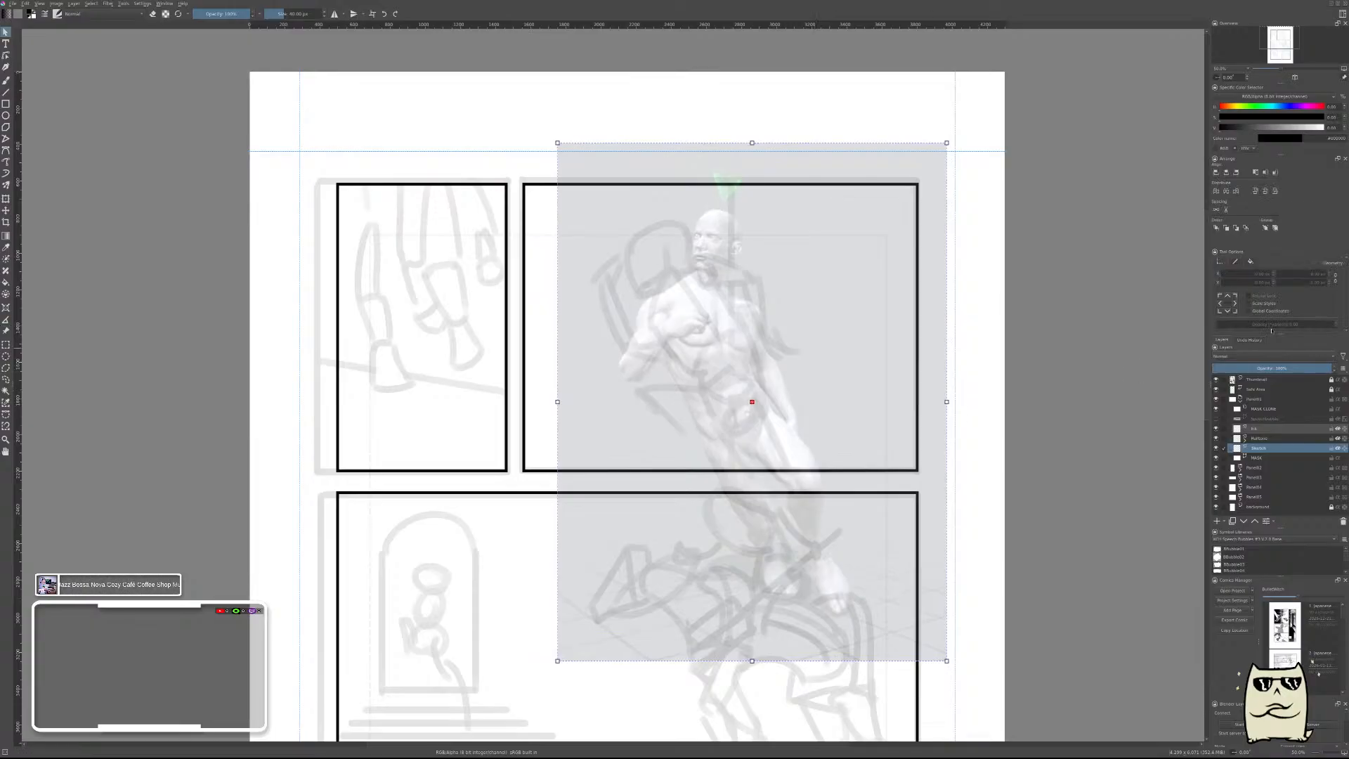
key(shift+r)
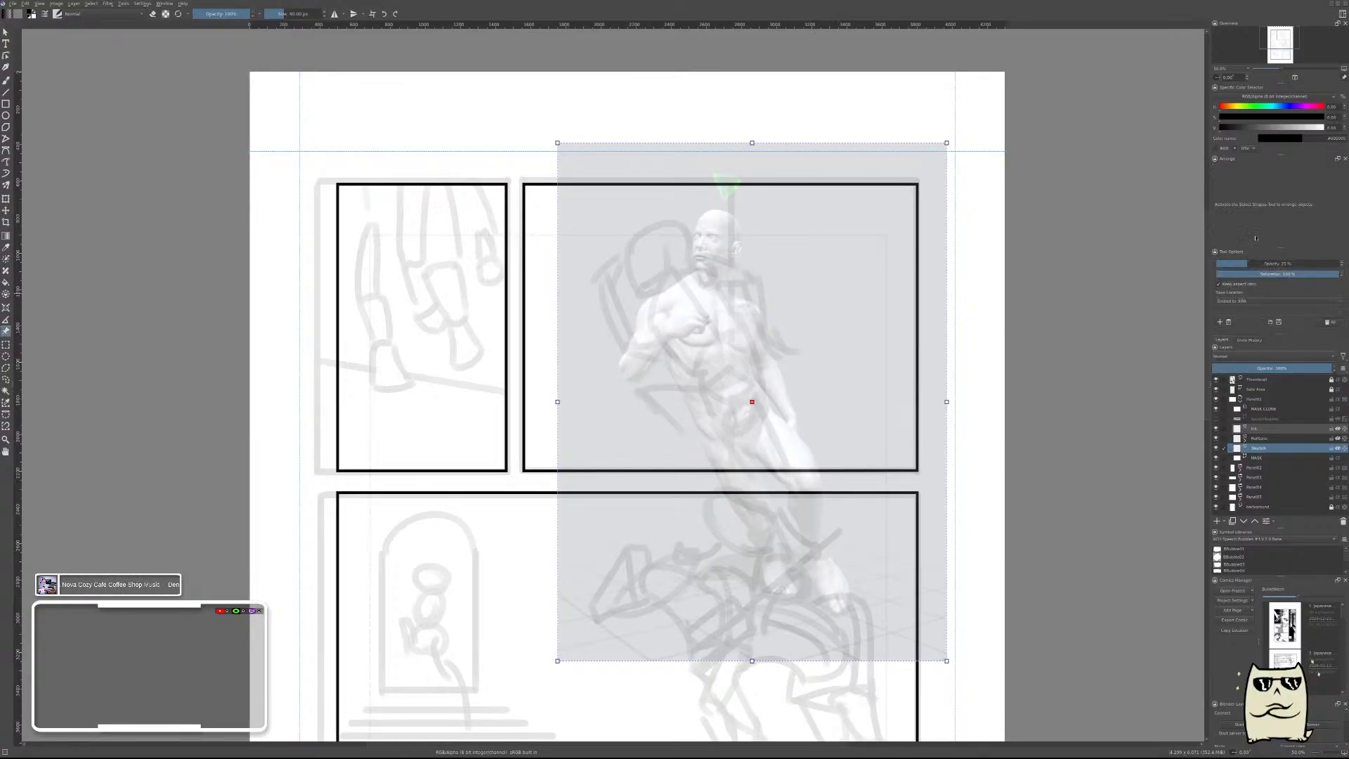
click(1269, 264)
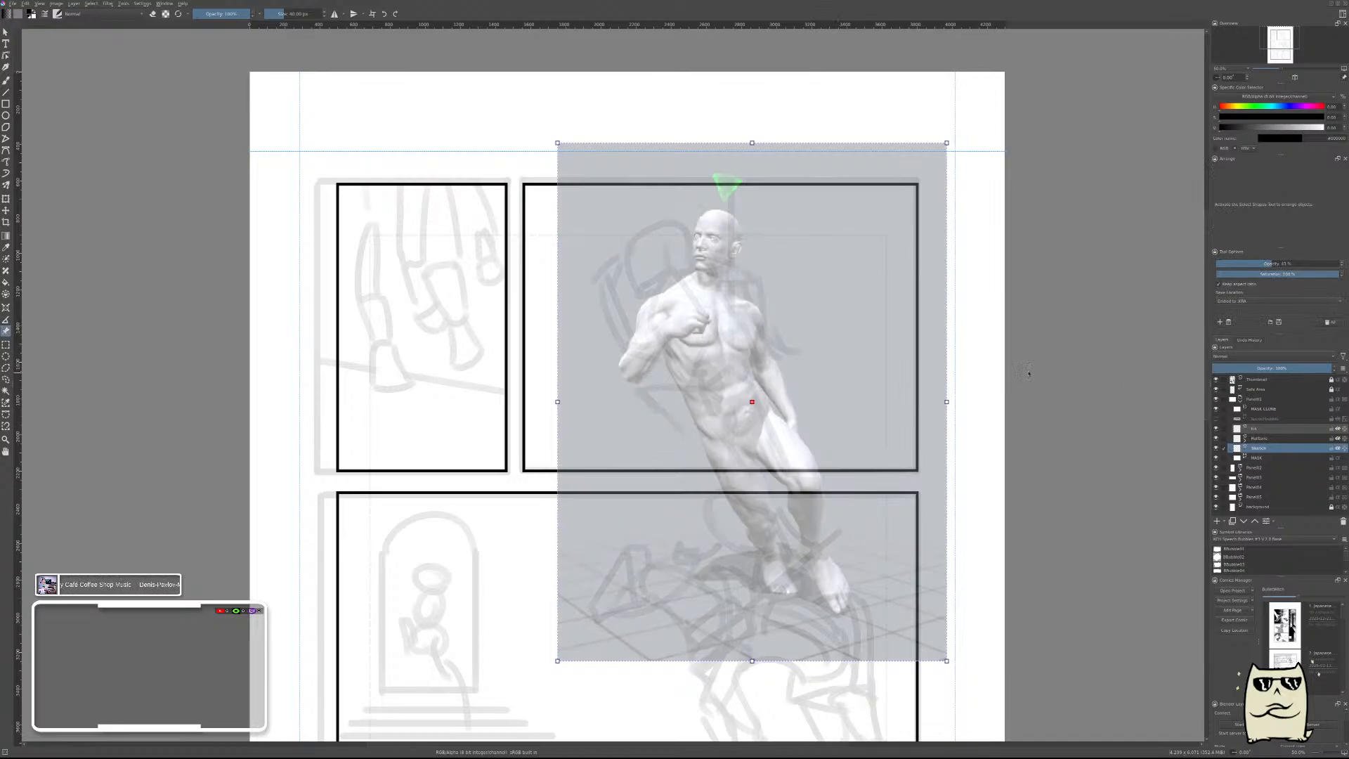
key(b)
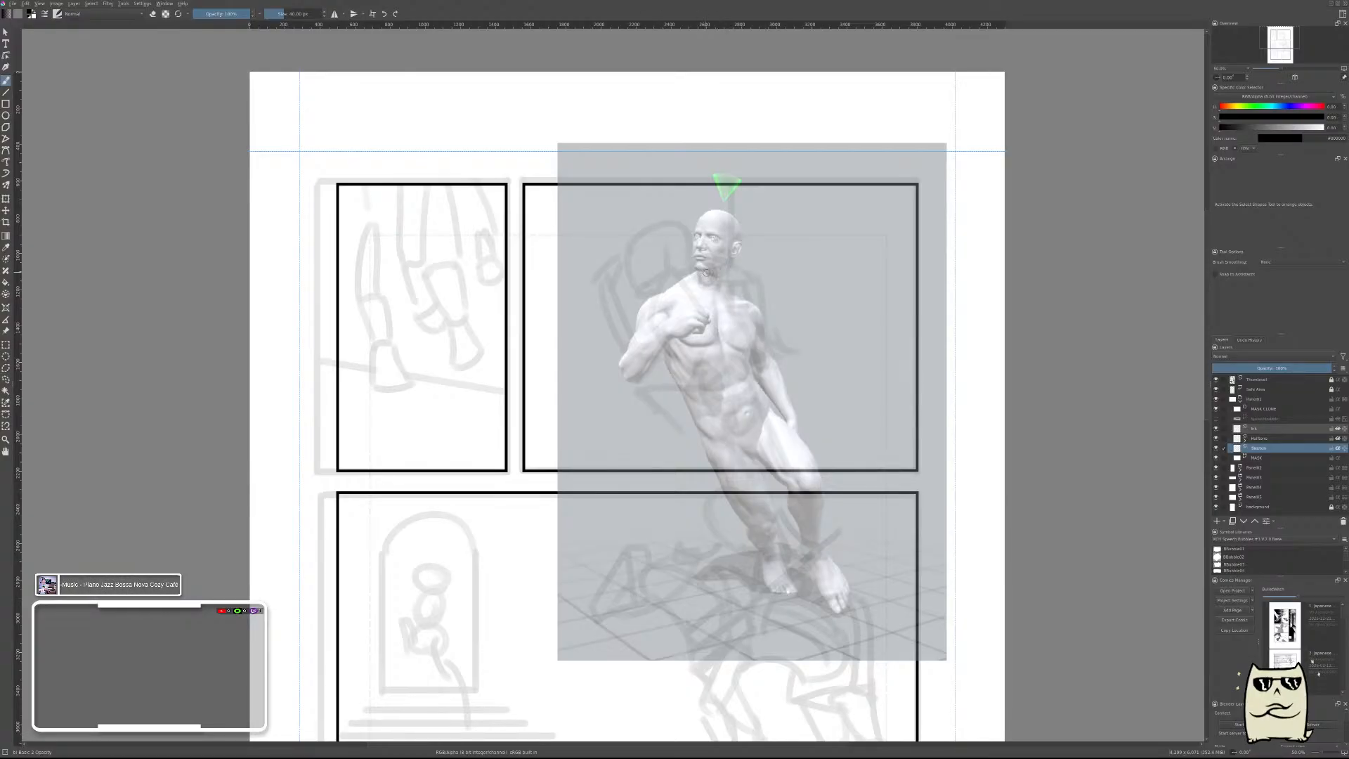
Sketch the cranium outline around the mannequin's head with a rounded stroke and thin it by erasing along its inner edge.
drag(728, 253, 757, 233)
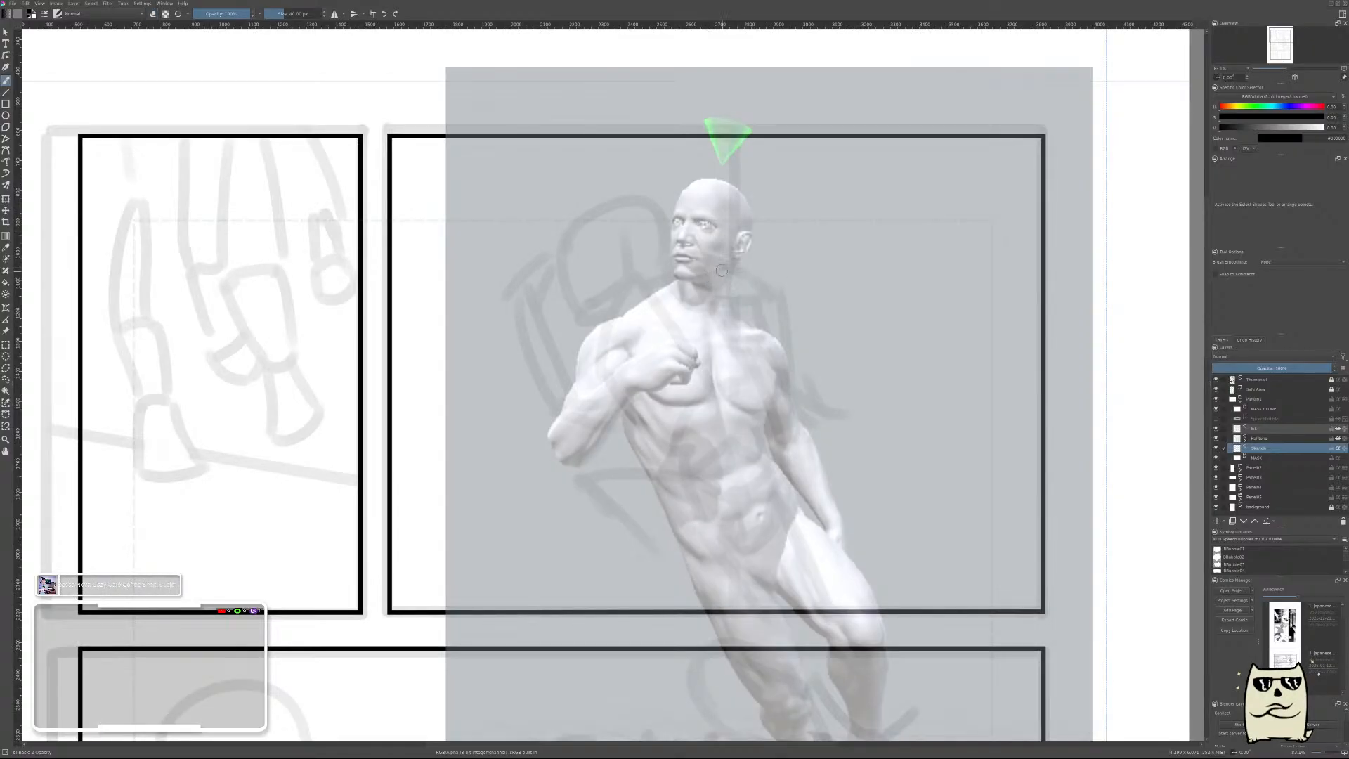
click(669, 257)
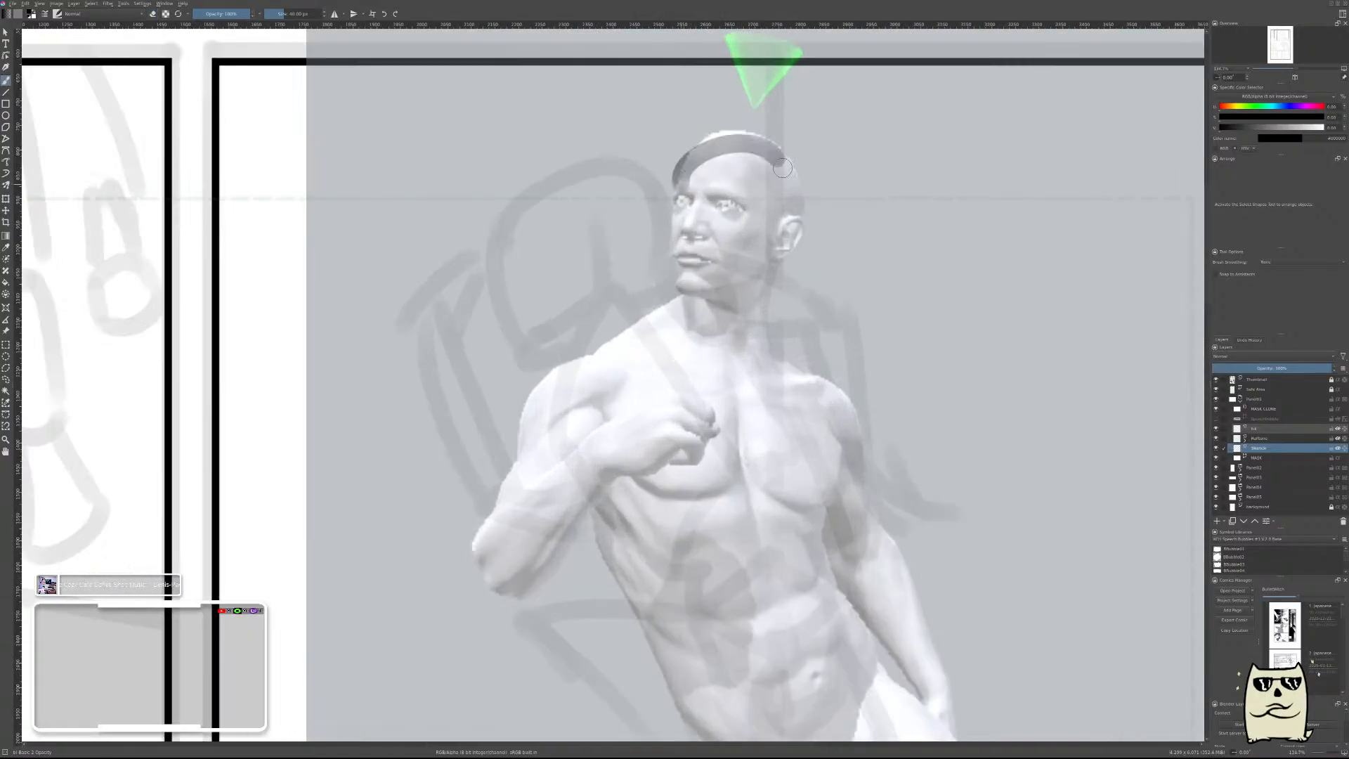
mouse_move(744, 149)
mouse_down()
mouse_move(709, 234)
mouse_move(779, 184)
mouse_up()
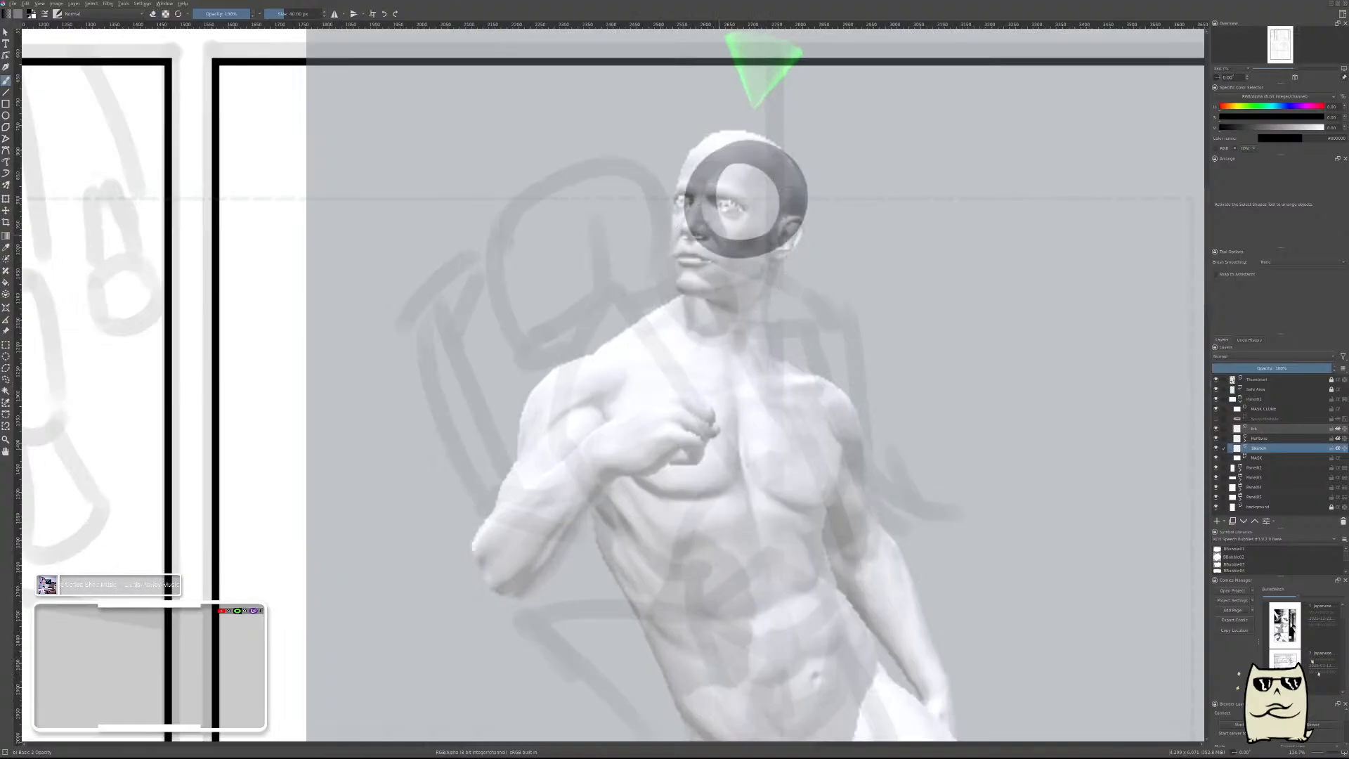
key(ctrl+z)
mouse_move(676, 172)
mouse_down()
mouse_move(728, 237)
mouse_move(727, 168)
mouse_up()
mouse_move(683, 201)
mouse_down()
mouse_move(719, 224)
mouse_move(742, 173)
mouse_move(704, 163)
mouse_move(716, 187)
mouse_move(776, 180)
mouse_move(738, 153)
mouse_move(735, 177)
mouse_move(773, 190)
mouse_move(765, 170)
mouse_move(708, 246)
mouse_move(732, 226)
mouse_move(701, 189)
mouse_move(696, 237)
mouse_move(702, 206)
mouse_move(688, 177)
mouse_move(695, 254)
mouse_move(705, 262)
mouse_move(756, 208)
mouse_move(769, 218)
mouse_move(730, 231)
mouse_move(757, 220)
mouse_up()
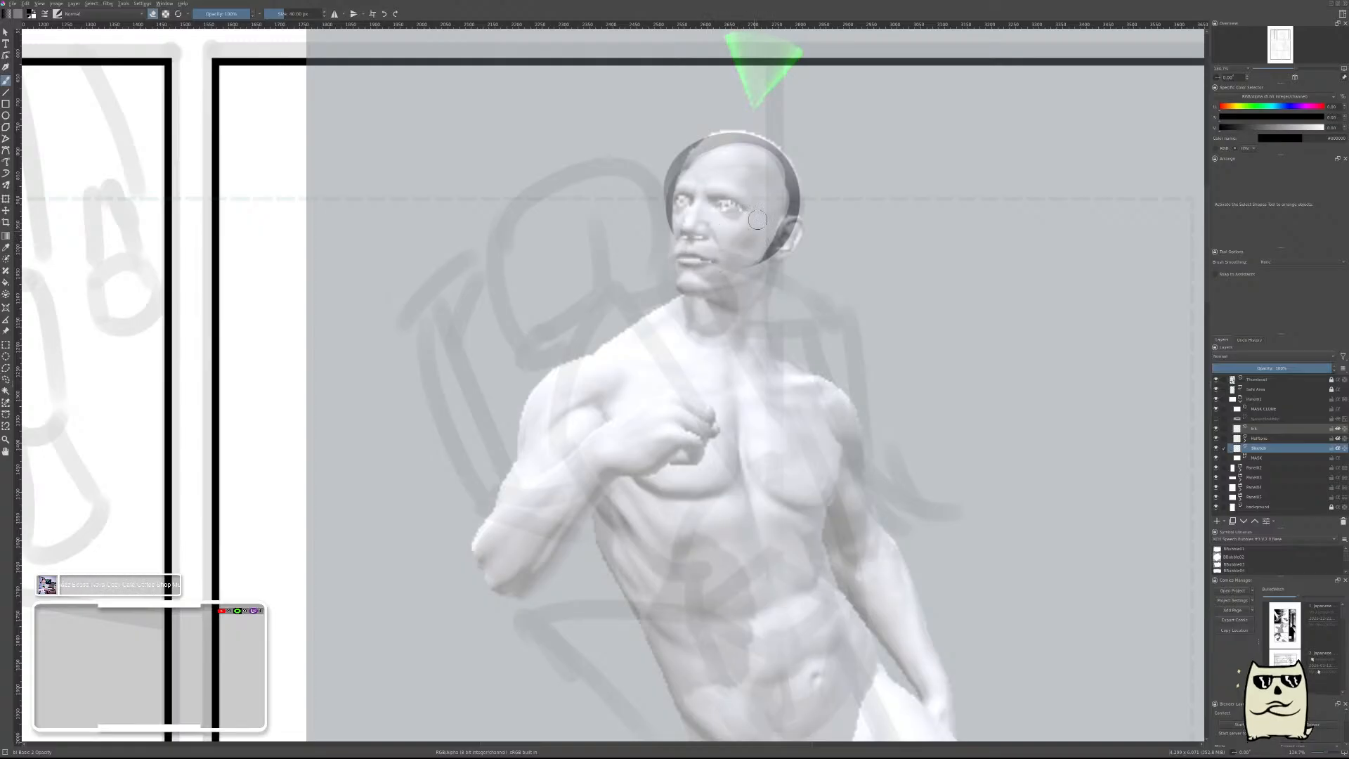
Draw the front edge of the face and the jawline up to the ear, and erase their inner edges into thinner lines.
drag(686, 191, 685, 293)
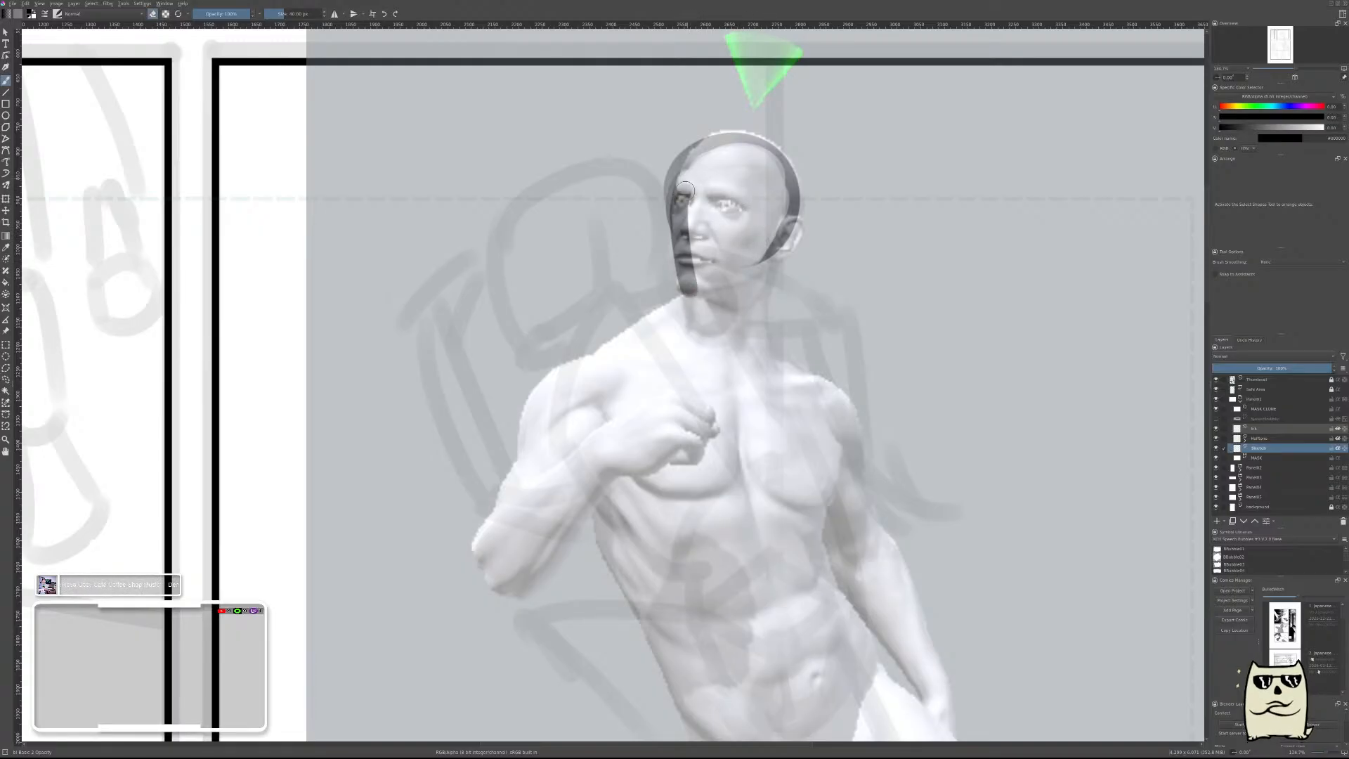
key(ctrl+z)
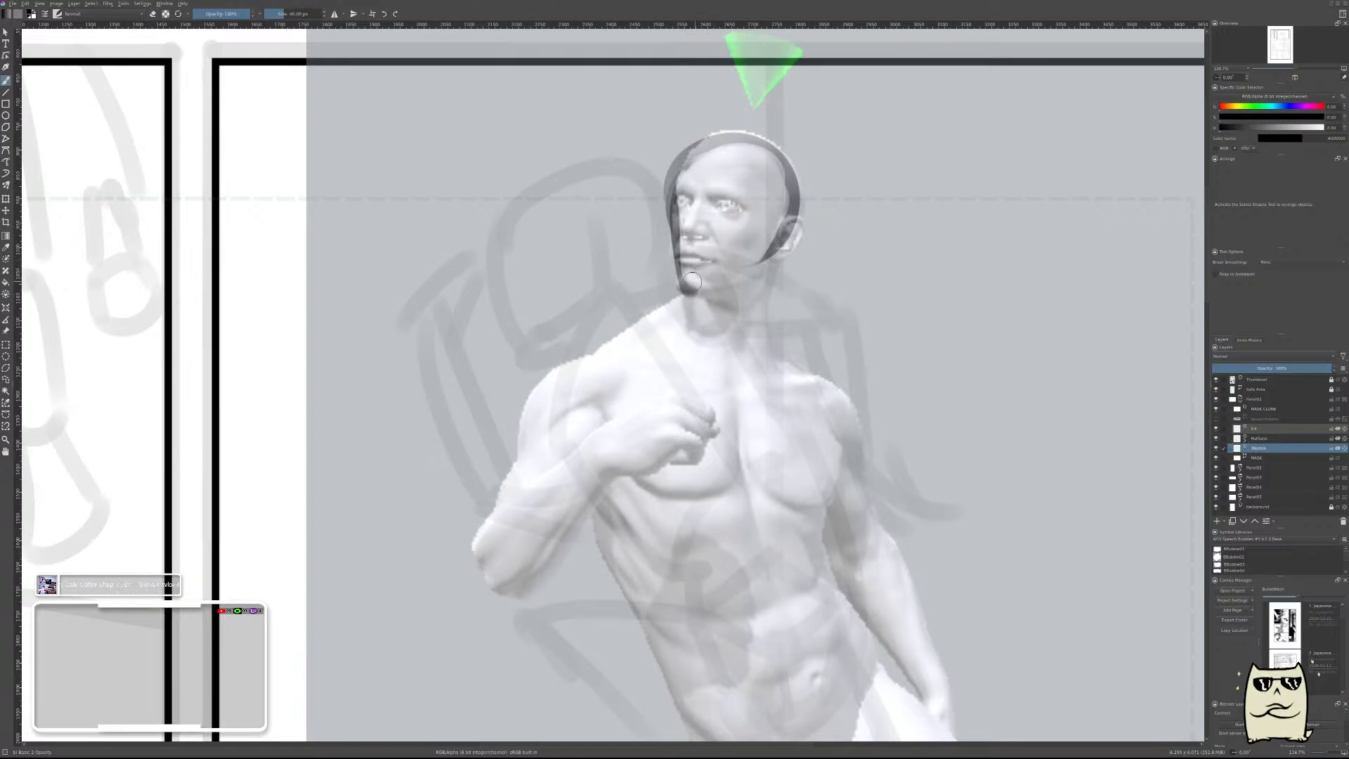
drag(692, 281, 777, 261)
drag(773, 207, 774, 270)
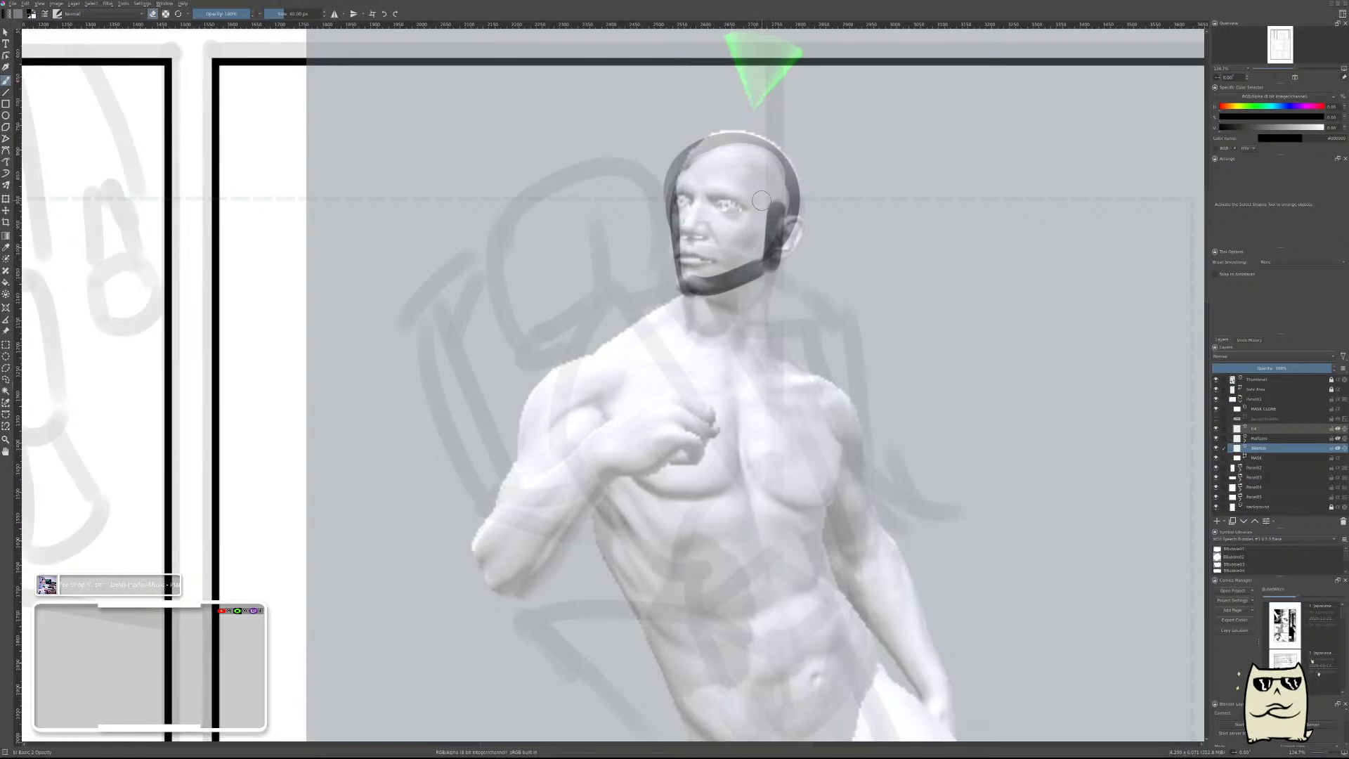
drag(762, 200, 762, 247)
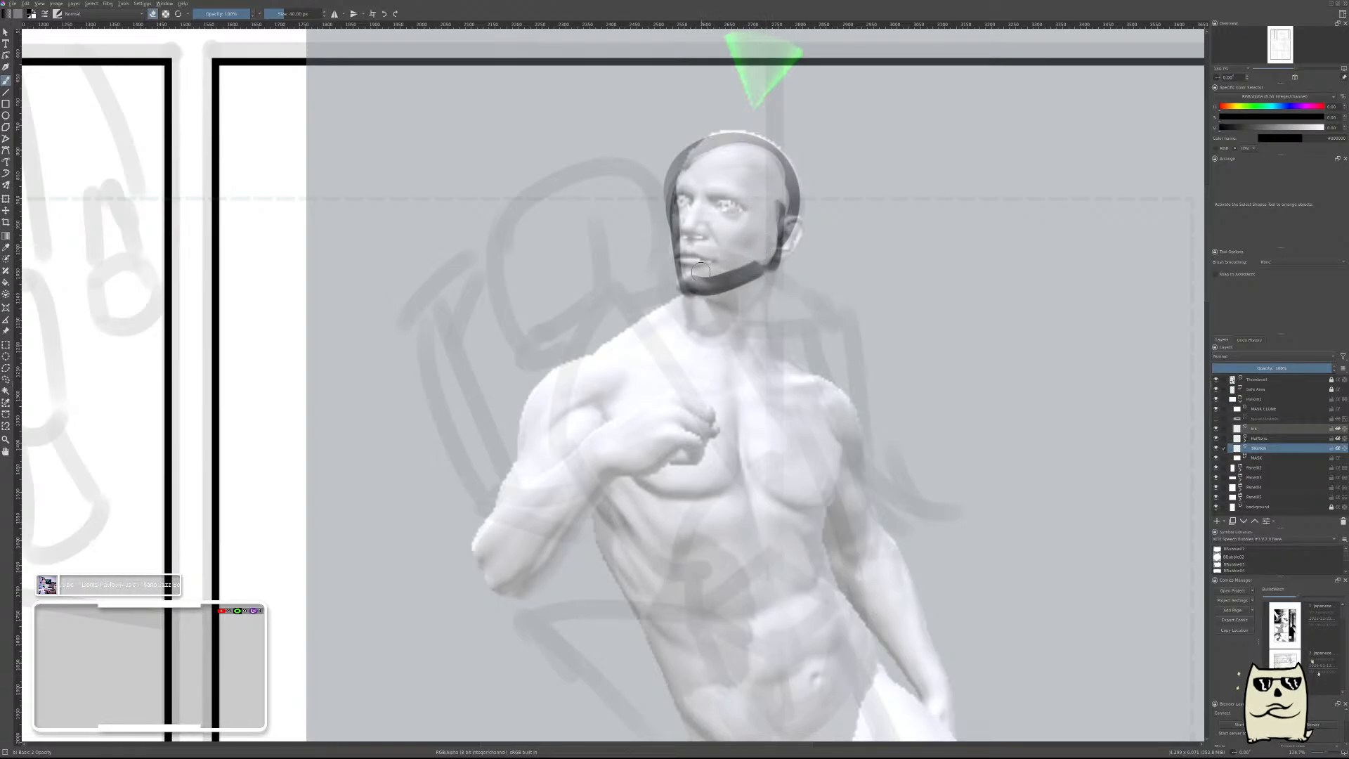
drag(694, 274, 764, 257)
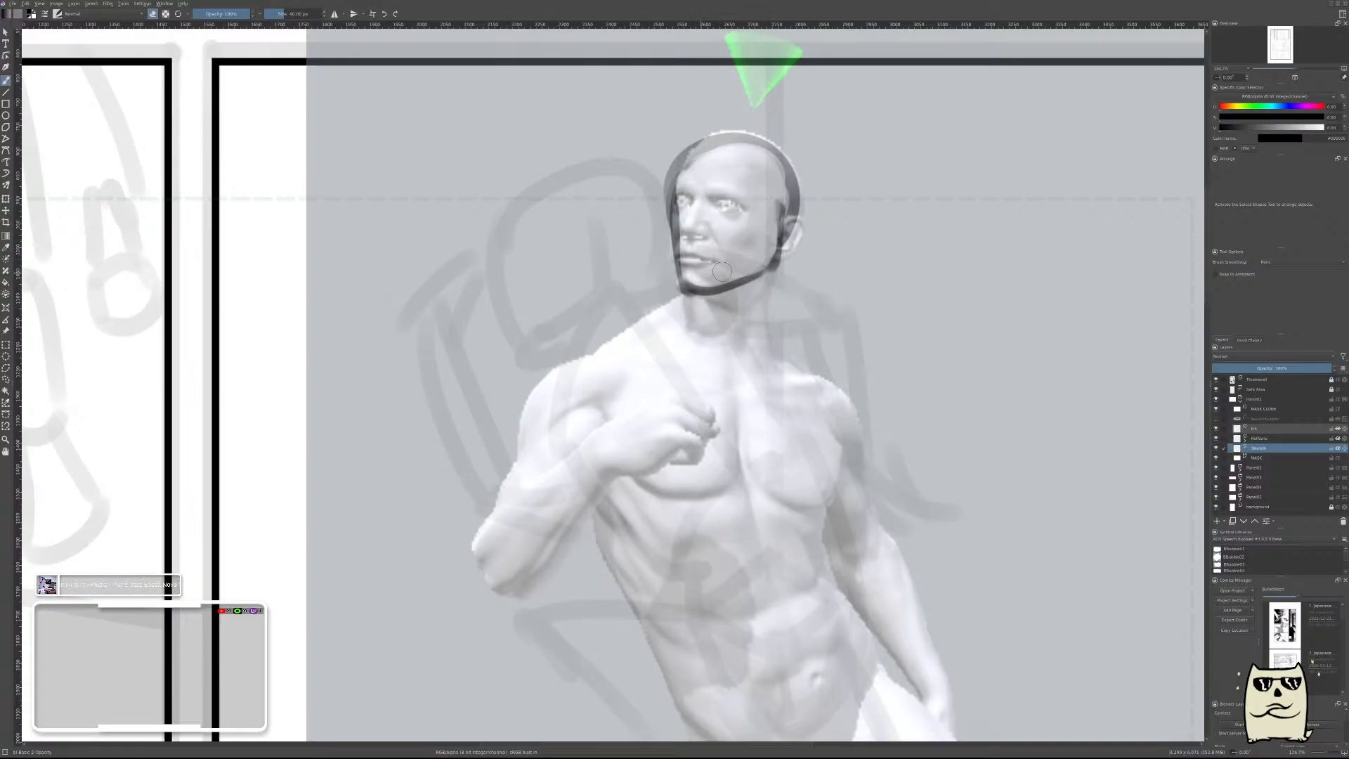
Draw a brow line across the face to the ear and add a vertical guide line down the middle of the face.
key(e)
drag(678, 198, 794, 208)
key(e)
key(e)
key(e)
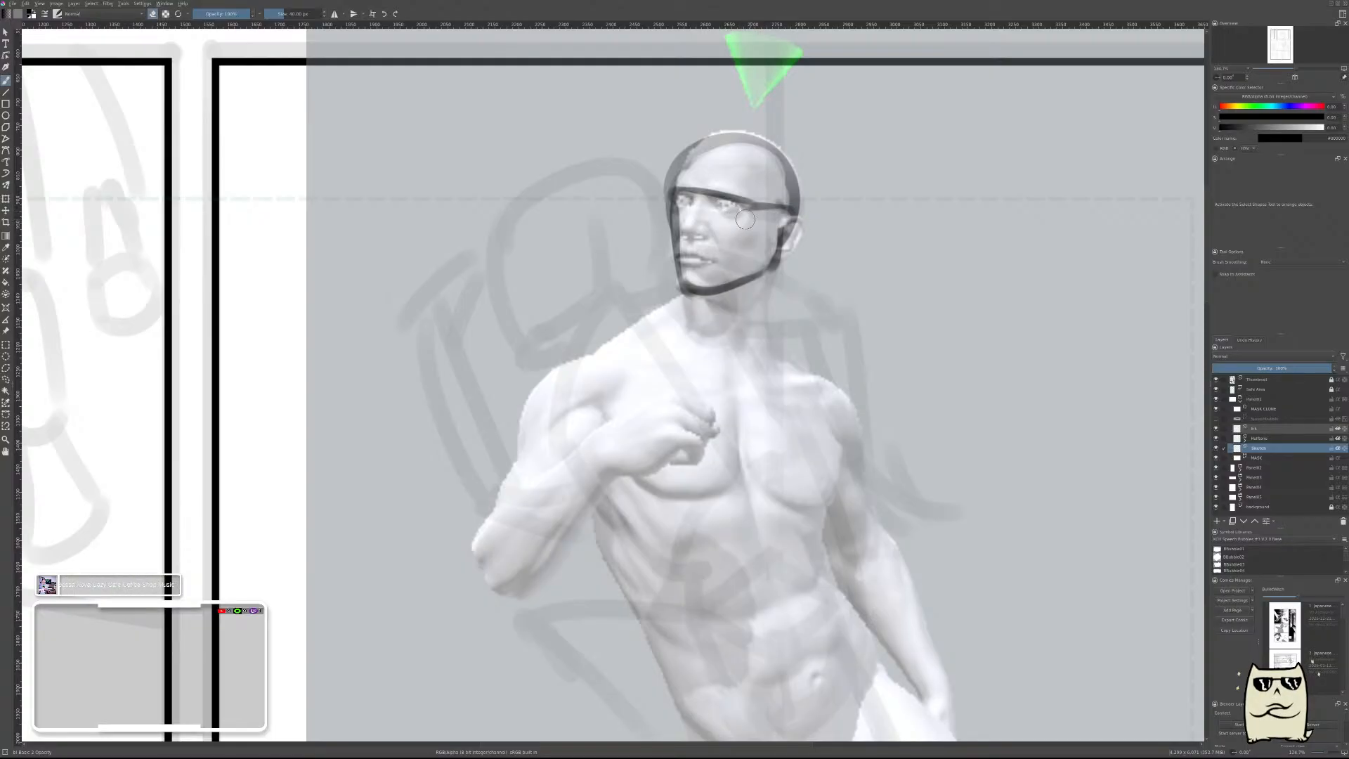
mouse_move(860, 253)
mouse_down()
mouse_move(842, 302)
mouse_move(811, 268)
mouse_up()
Draw the back of the neck from below the ear down to the shoulders and trim it into a thin line.
key(e)
drag(763, 193, 764, 257)
key(ctrl+z)
key(ctrl+z)
mouse_move(759, 195)
mouse_down()
mouse_move(760, 260)
mouse_move(769, 204)
mouse_move(762, 255)
mouse_move(768, 208)
mouse_move(760, 248)
mouse_move(765, 209)
mouse_move(803, 322)
mouse_up()
key(e)
key(e)
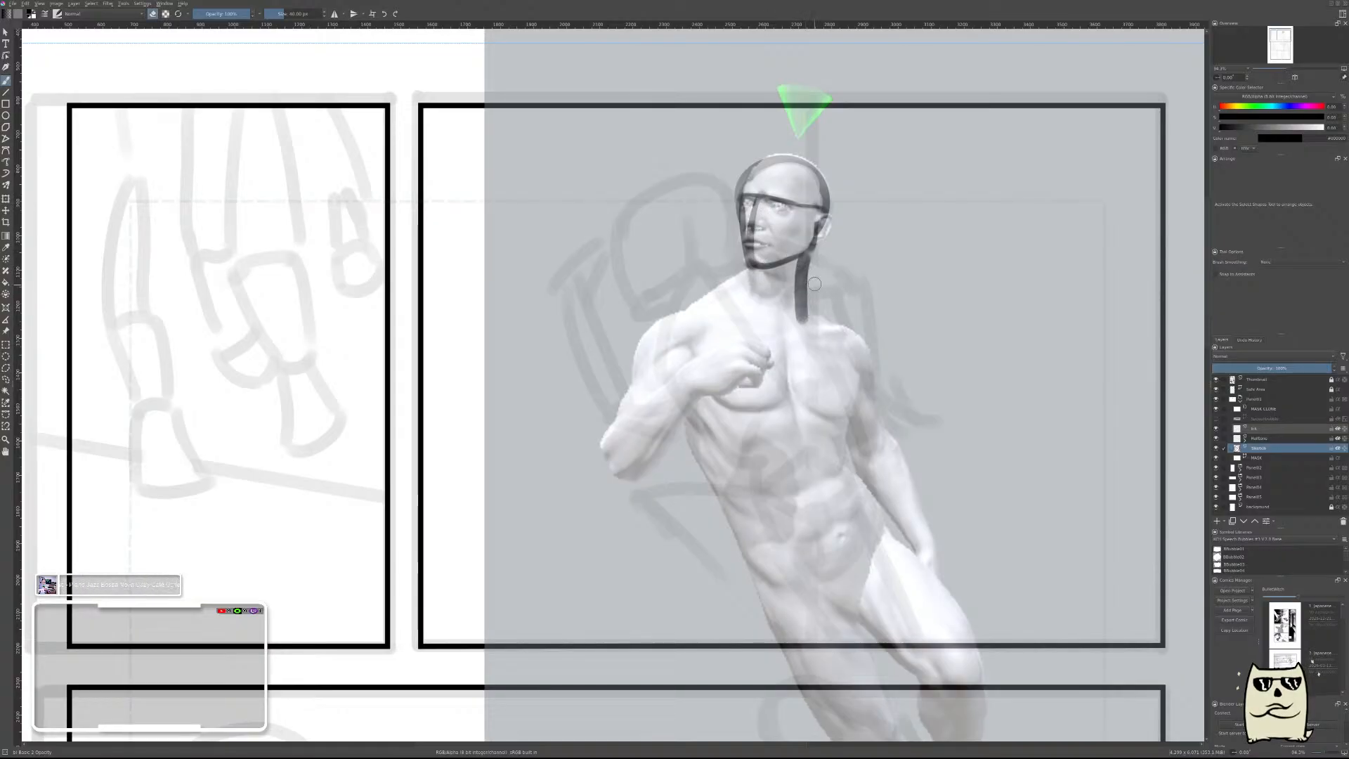
key(ctrl+z)
drag(811, 247, 819, 309)
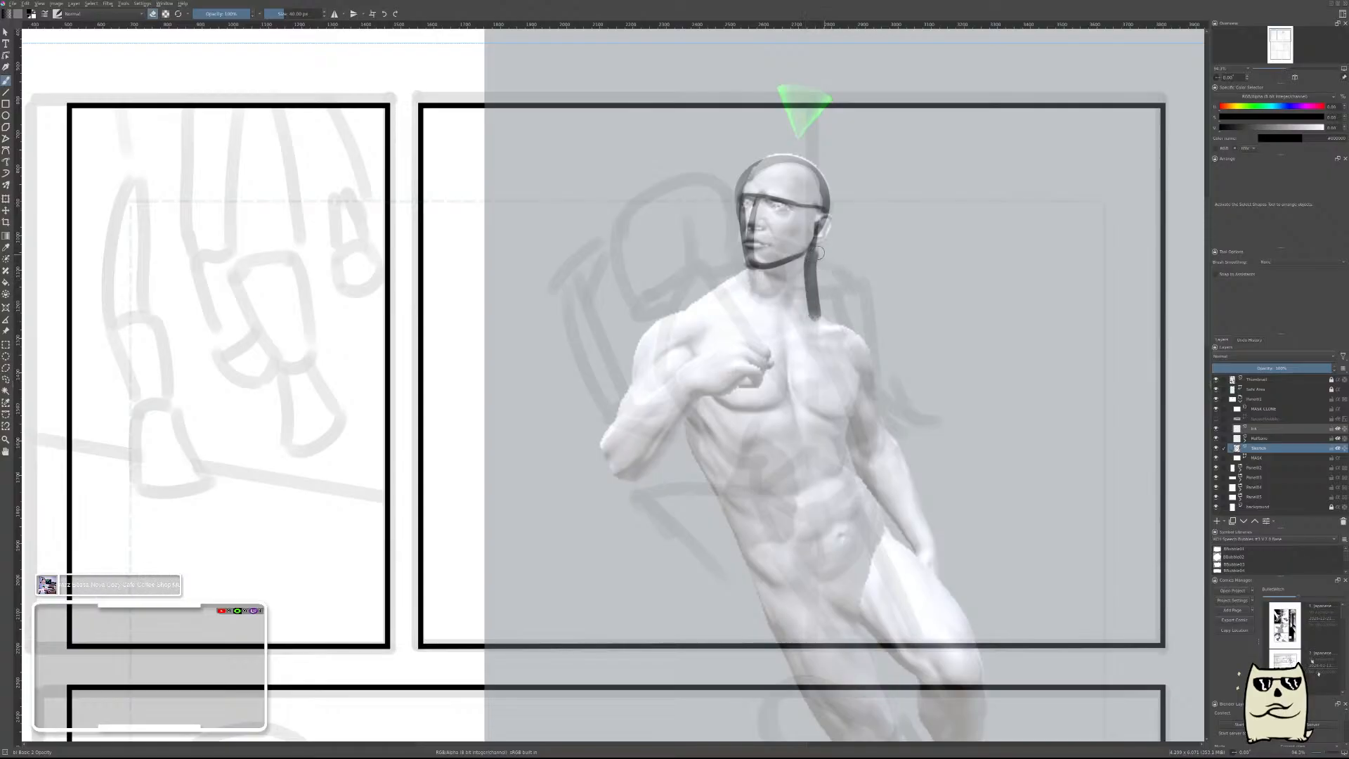
drag(822, 249, 818, 304)
drag(822, 258, 822, 309)
Try a curved neckline around the base of the neck, thinned with the eraser.
key(e)
drag(734, 290, 814, 320)
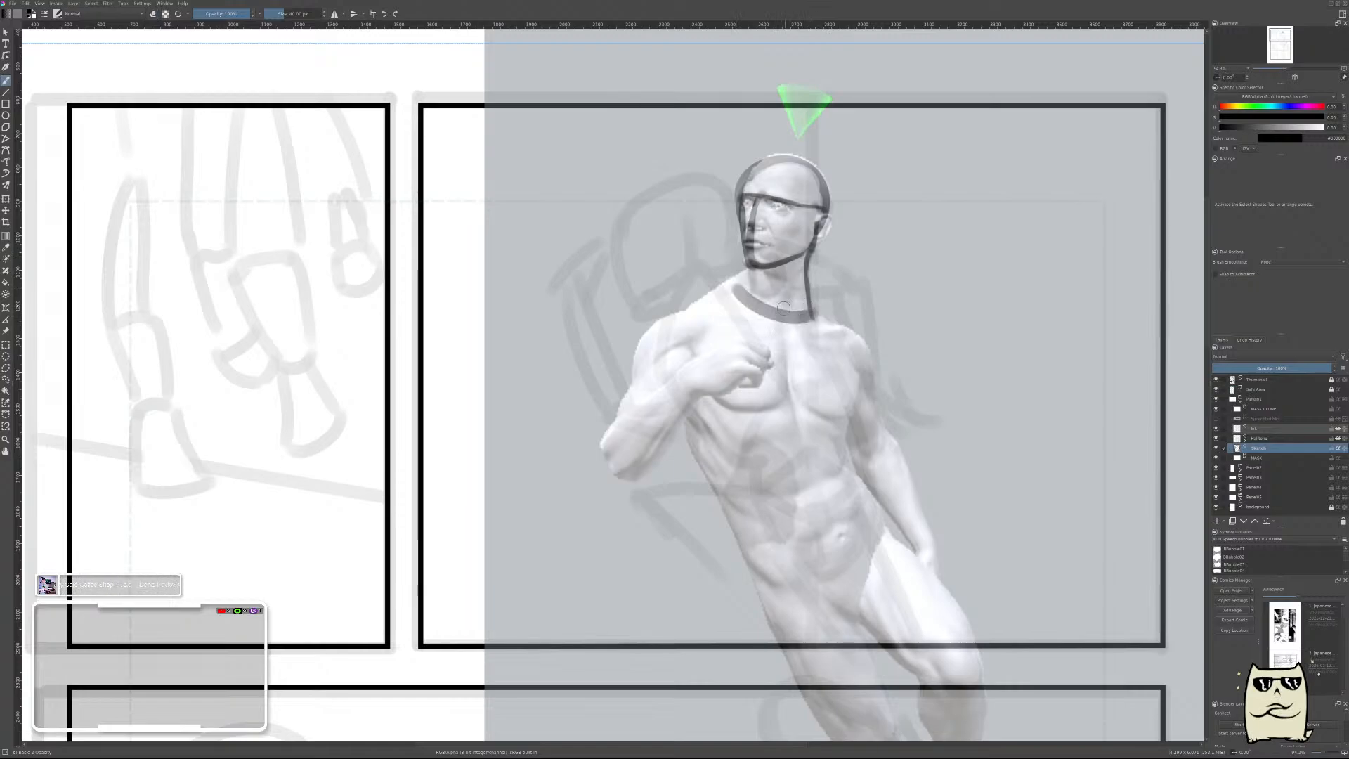
key(e)
mouse_move(745, 268)
mouse_down()
mouse_move(736, 289)
mouse_move(800, 310)
mouse_up()
key(e)
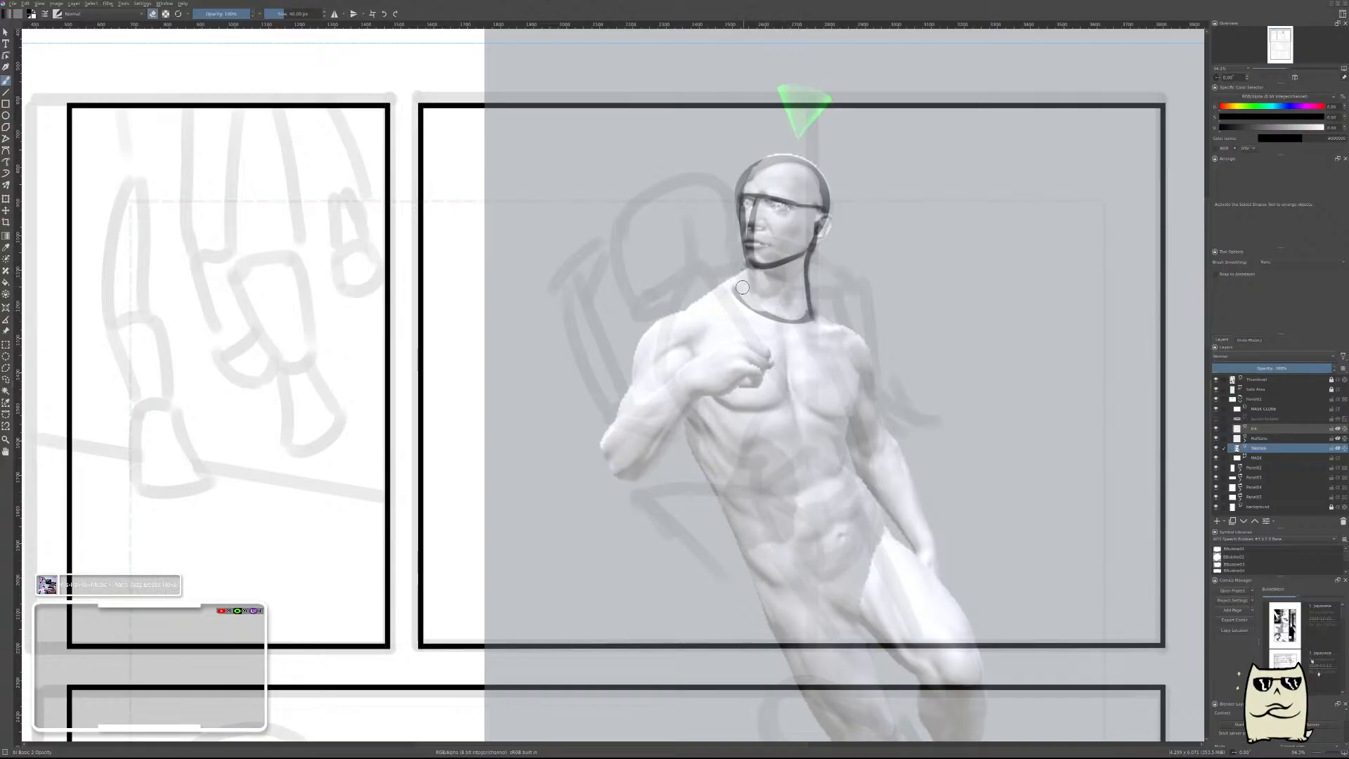
Try a sloping line from the jaw to the bent-arm shoulder several times, and undo it together with the curved neckline.
mouse_move(741, 258)
mouse_down()
mouse_move(742, 273)
mouse_move(673, 307)
mouse_up()
key(ctrl+z)
key(ctrl+z)
key(ctrl+z)
key(ctrl+z)
drag(742, 276, 778, 310)
key(e)
drag(741, 267, 683, 303)
key(ctrl+z)
drag(741, 267, 685, 305)
key(e)
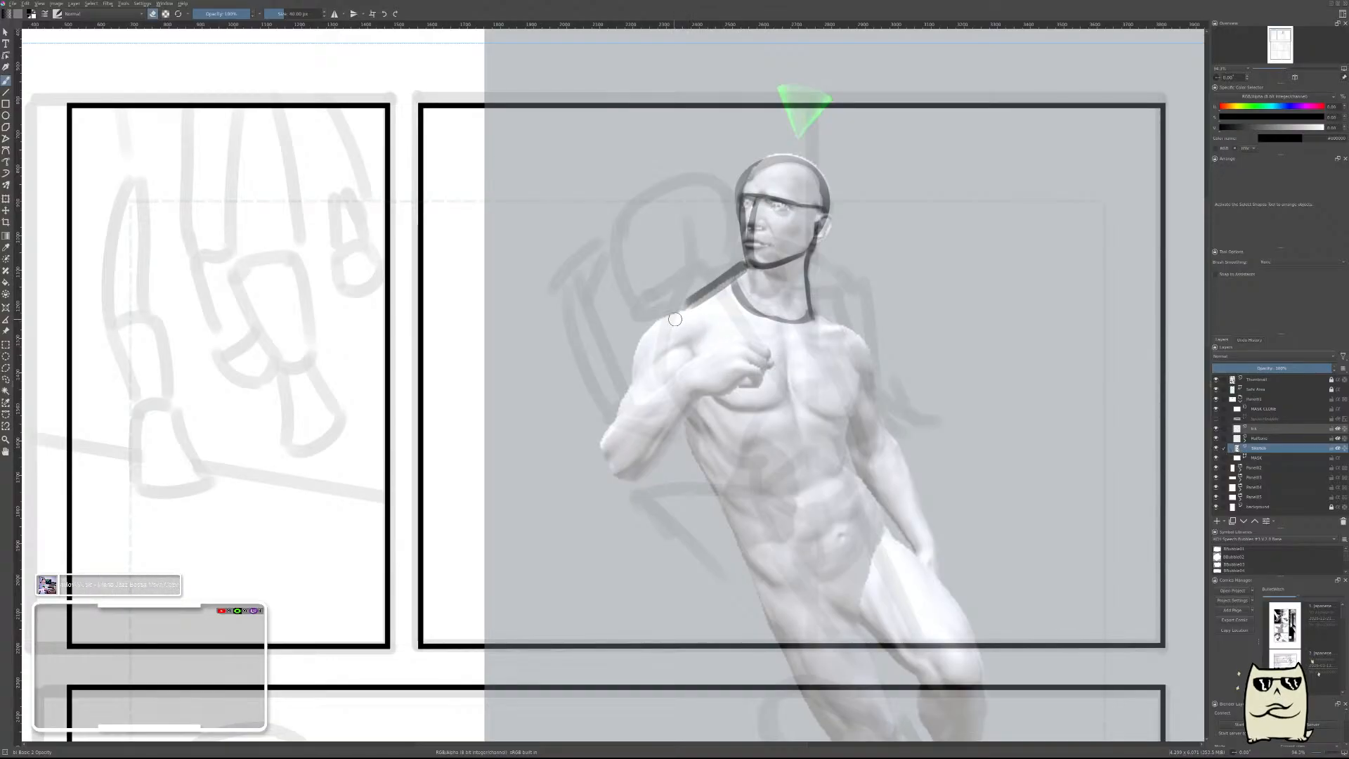
key(ctrl+z)
key(ctrl+z)
key(ctrl+z)
key(ctrl+z)
key(ctrl+z)
key(ctrl+z)
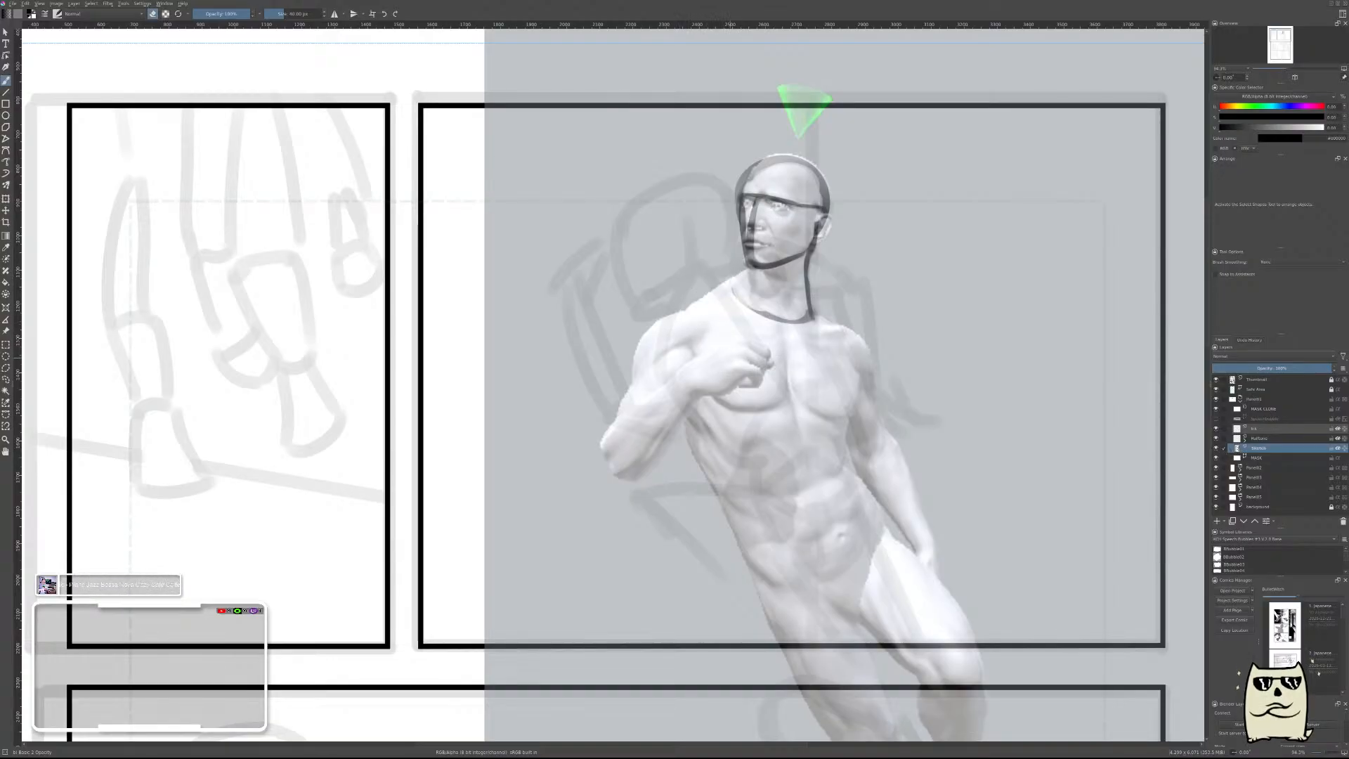
key(ctrl+z)
key(ctrl+z)
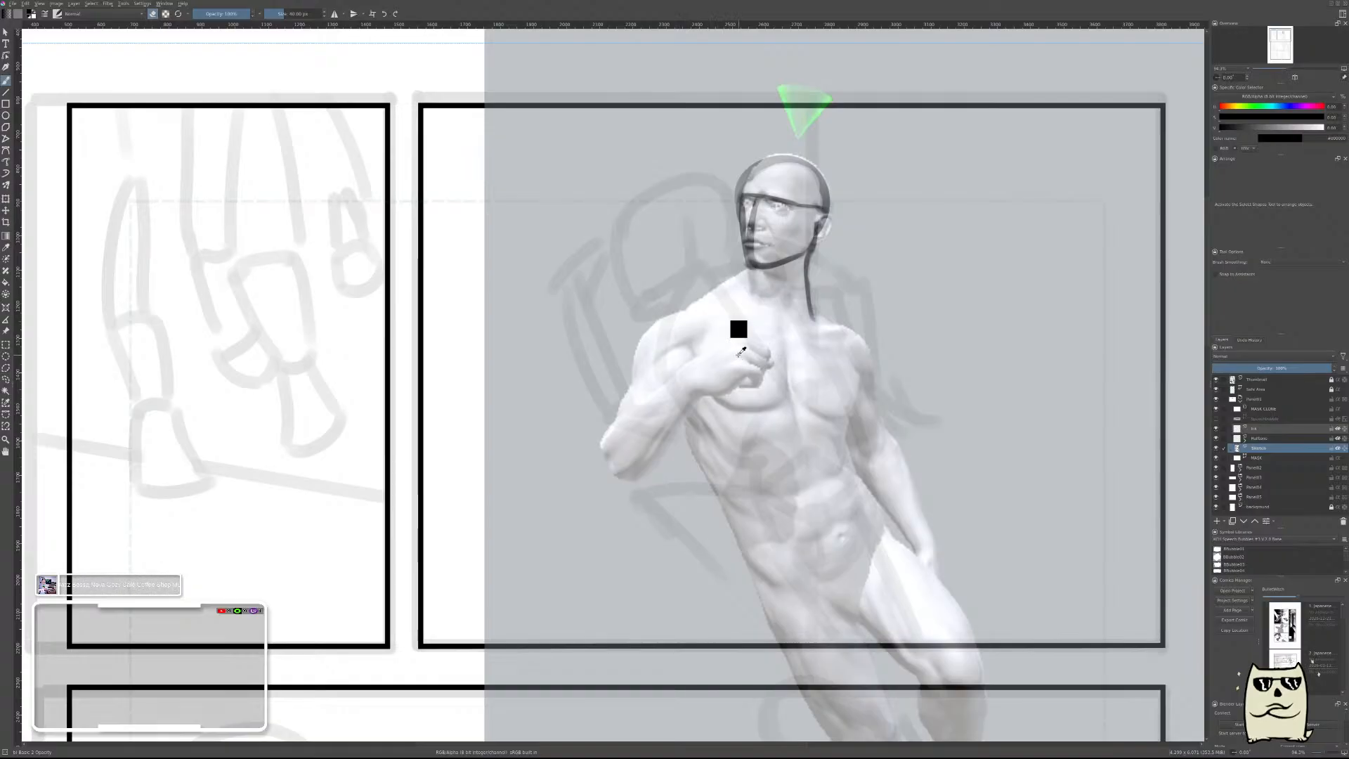
Draw a slightly arched shoulder line across the upper chest from shoulder to shoulder, and thin it while viewing the canvas mirrored.
key(e)
mouse_move(669, 322)
mouse_down()
mouse_move(718, 315)
mouse_move(859, 338)
mouse_up()
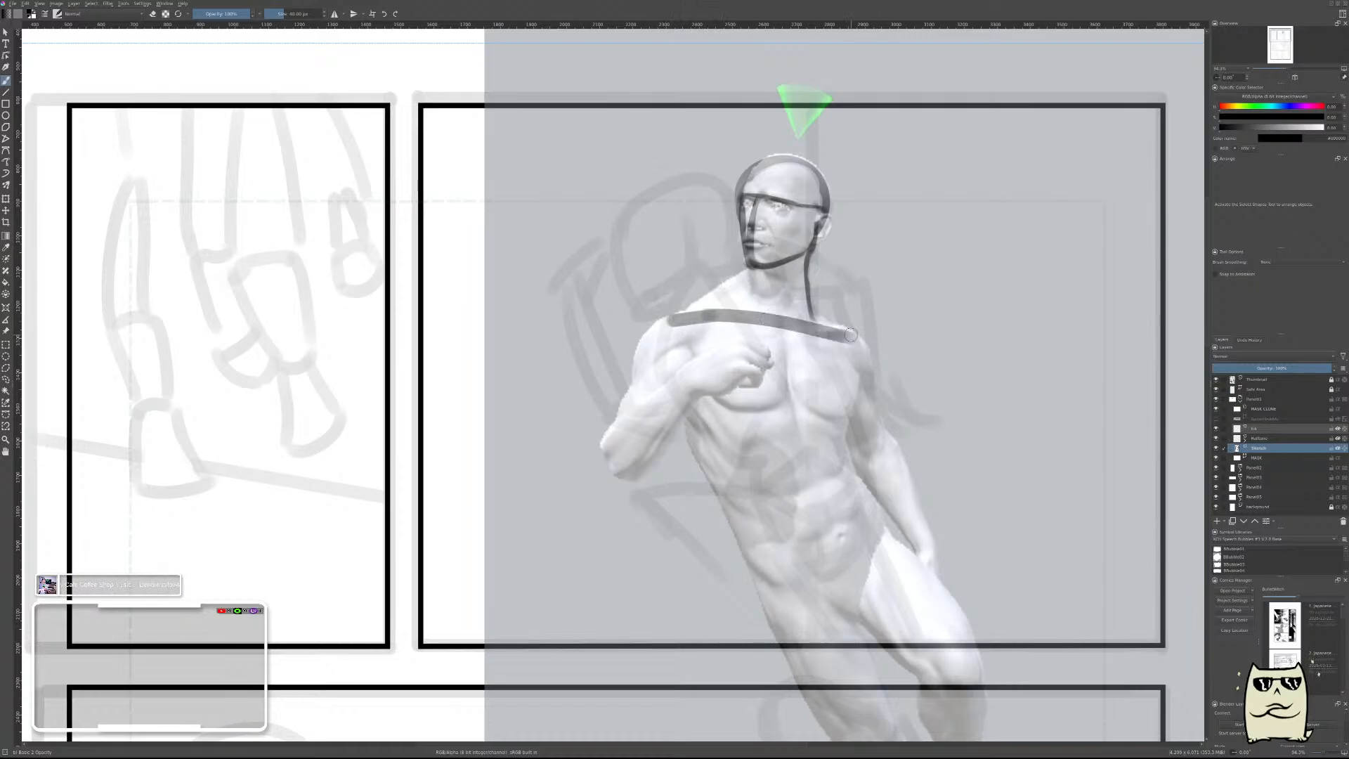
key(ctrl+z)
drag(698, 318, 840, 341)
key(e)
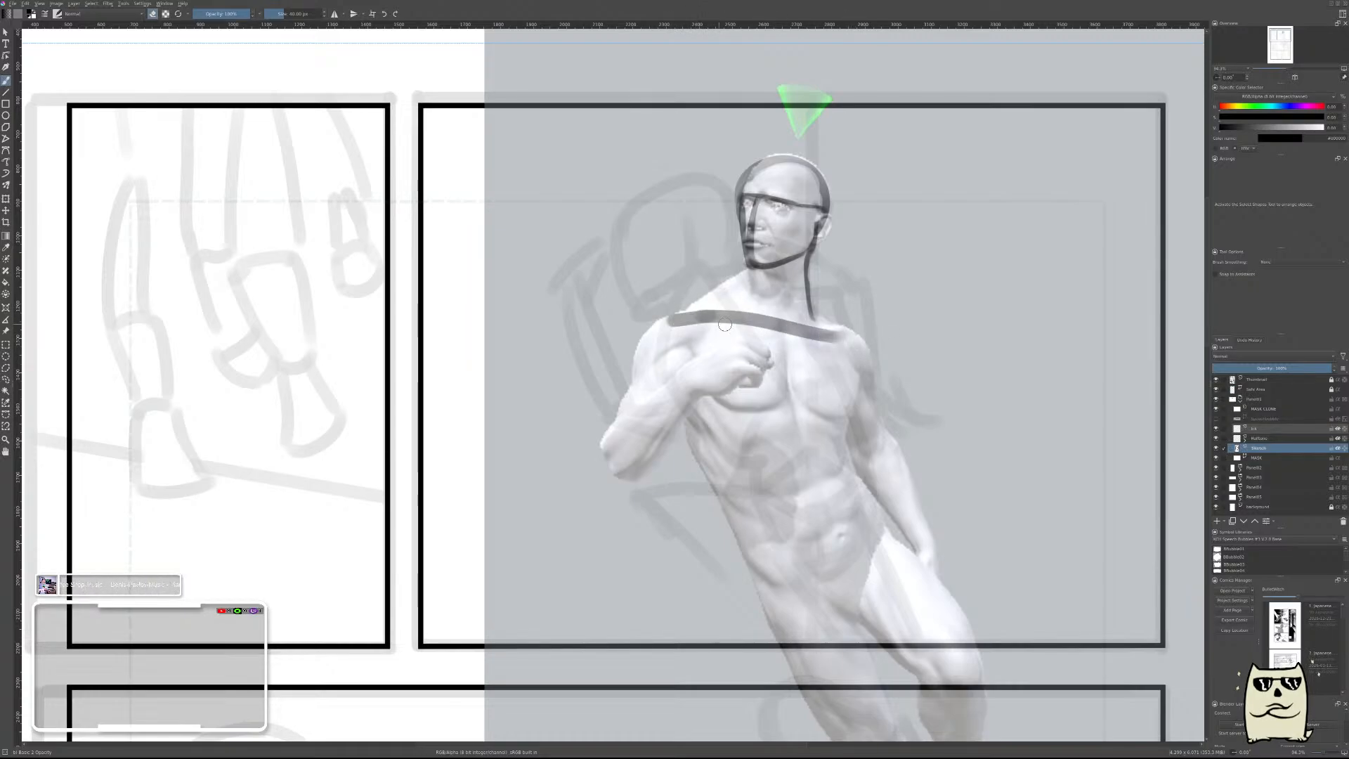
key(m)
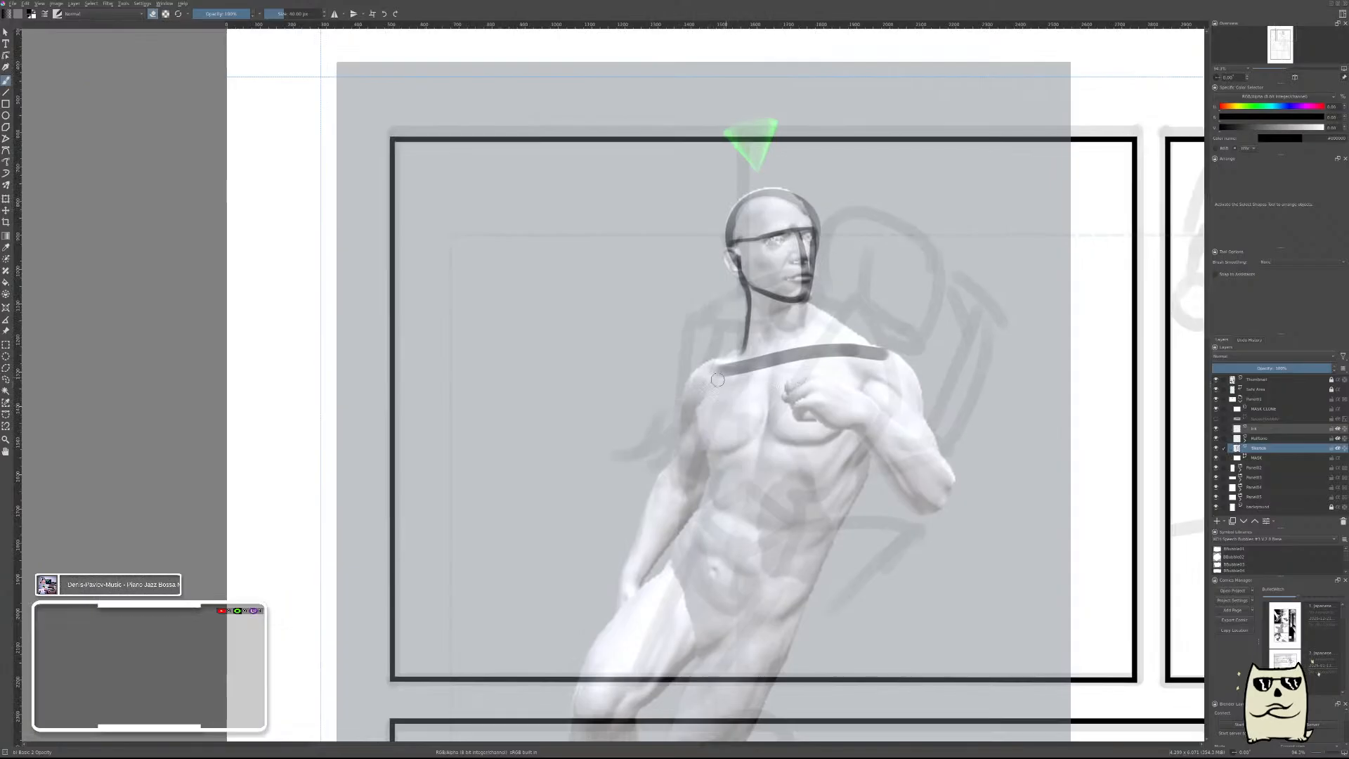
mouse_move(718, 380)
mouse_down()
mouse_move(841, 355)
mouse_move(917, 366)
mouse_move(778, 565)
mouse_up()
key(e)
key(ctrl+z)
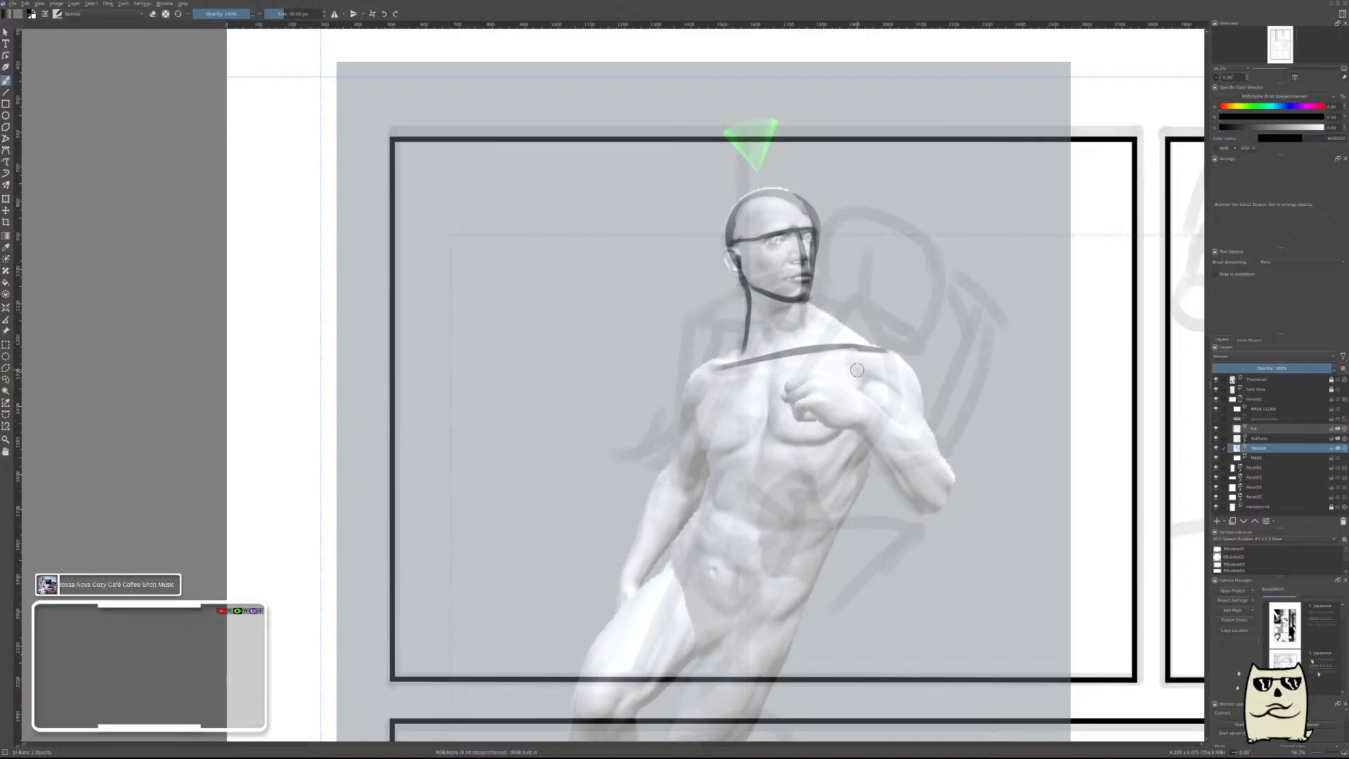
Try several slanted strokes from the shoulder line down past the fist for the chest's front edge, undoing each one.
drag(863, 352, 798, 571)
key(ctrl+z)
drag(858, 351, 808, 496)
key(ctrl+z)
drag(854, 350, 814, 524)
key(ctrl+z)
drag(861, 349, 827, 496)
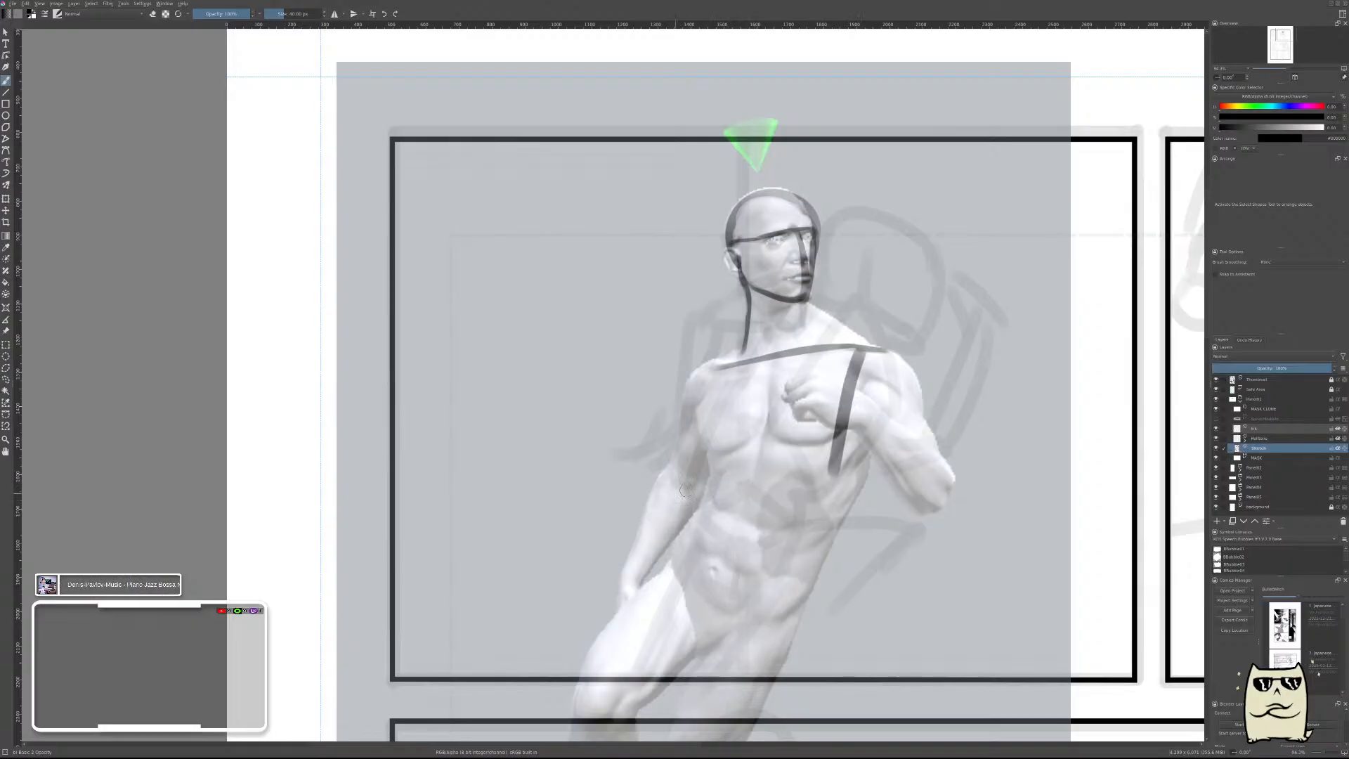
key(ctrl+z)
Draw a slanted chest line from the shoulder line past the fist to the lower ribs, and thin it with the eraser.
drag(863, 350, 813, 489)
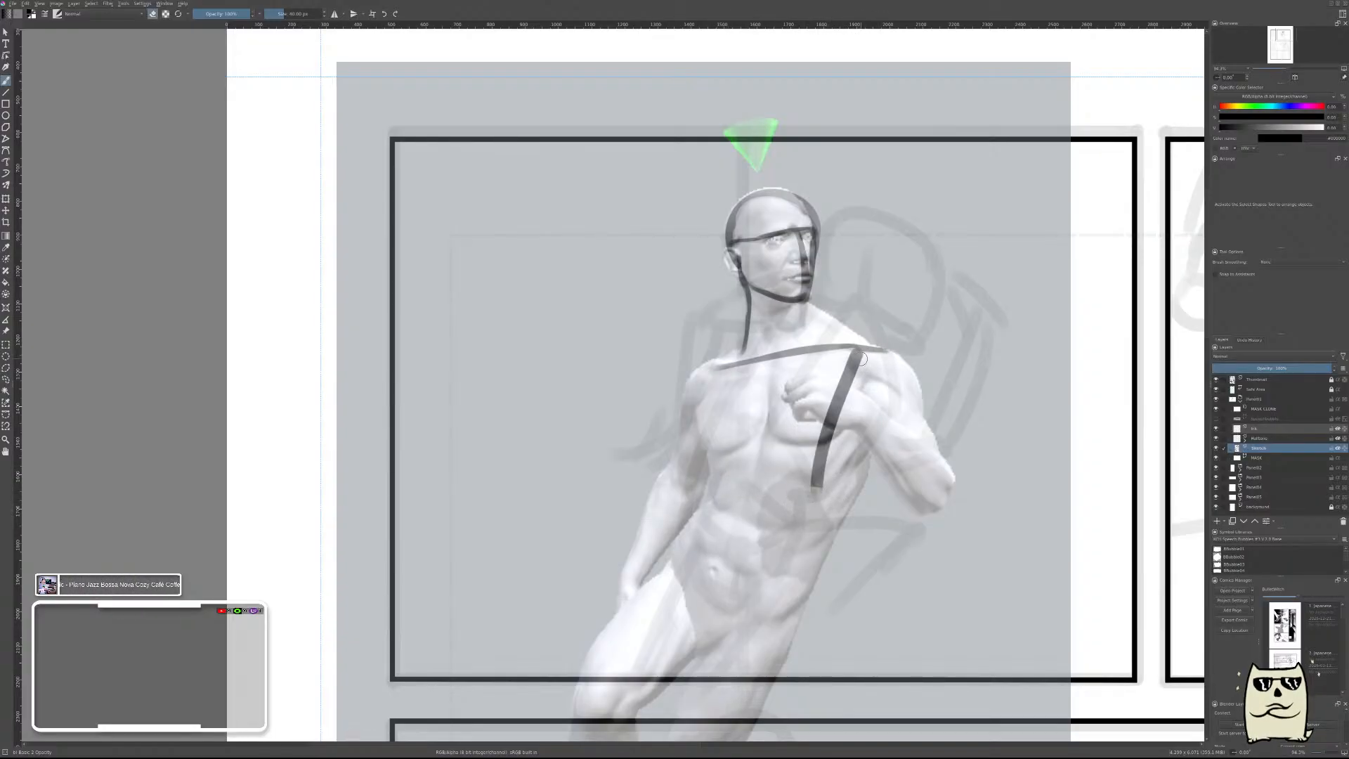
drag(864, 357, 822, 487)
drag(863, 360, 822, 482)
key(ctrl+z)
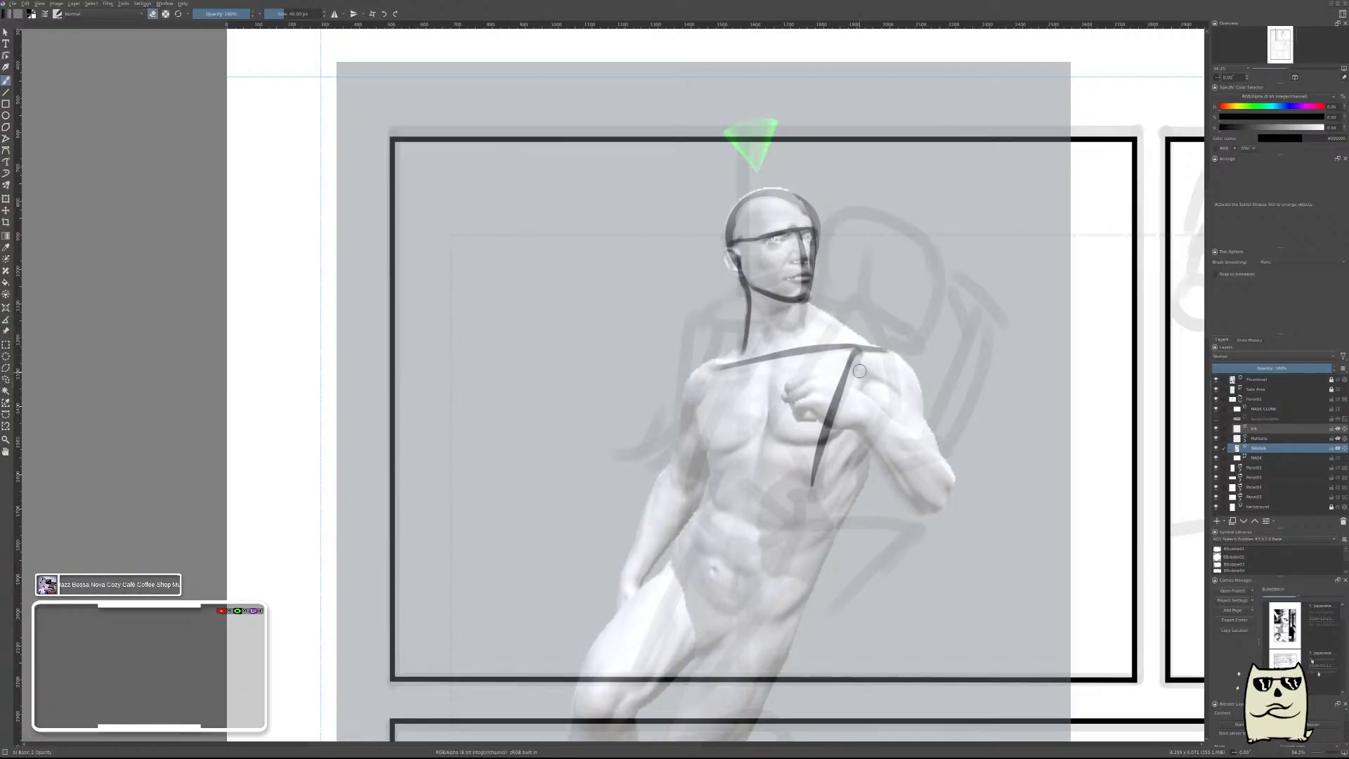
drag(864, 358, 831, 458)
drag(857, 378, 824, 487)
Unmirror the canvas, draw a near-horizontal line across the bottom of the chest from the slanted line, and thin it.
key(m)
drag(692, 485, 965, 478)
key(e)
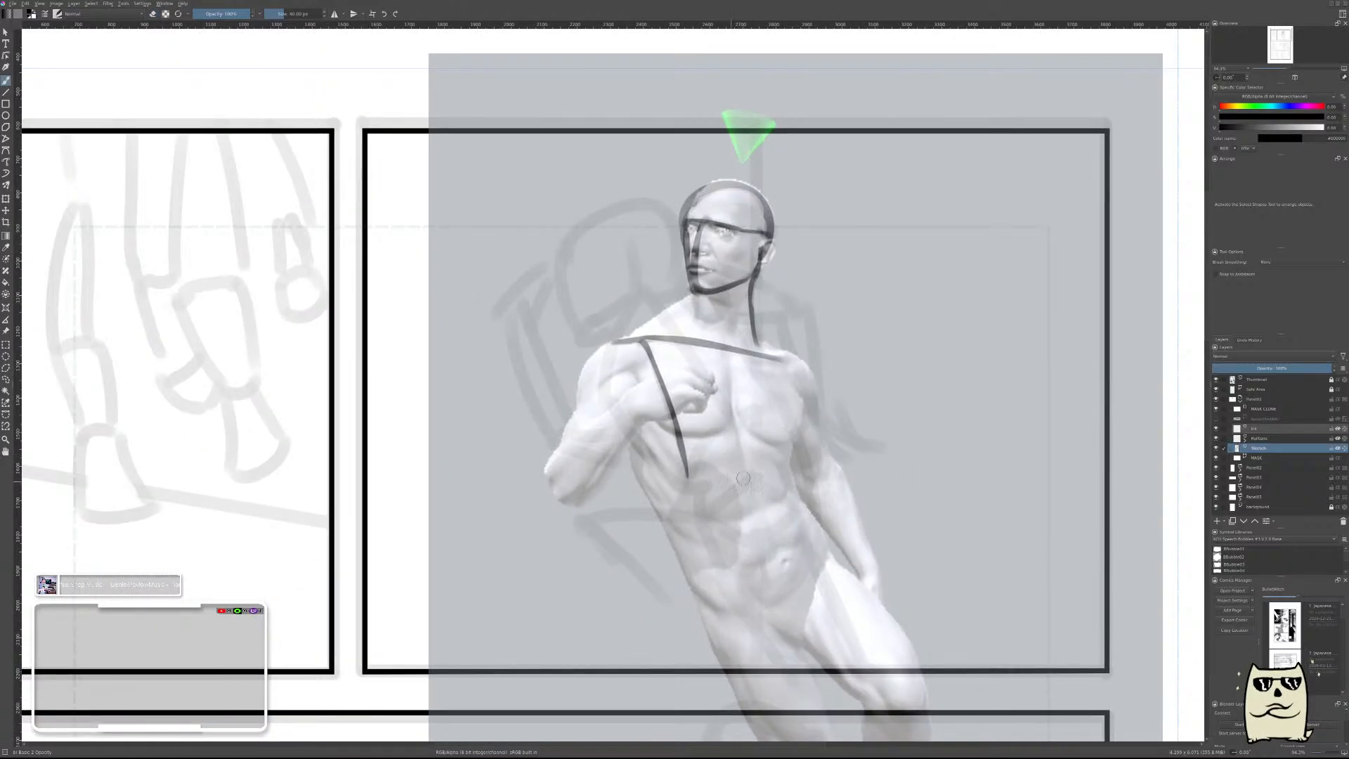
drag(685, 484, 791, 485)
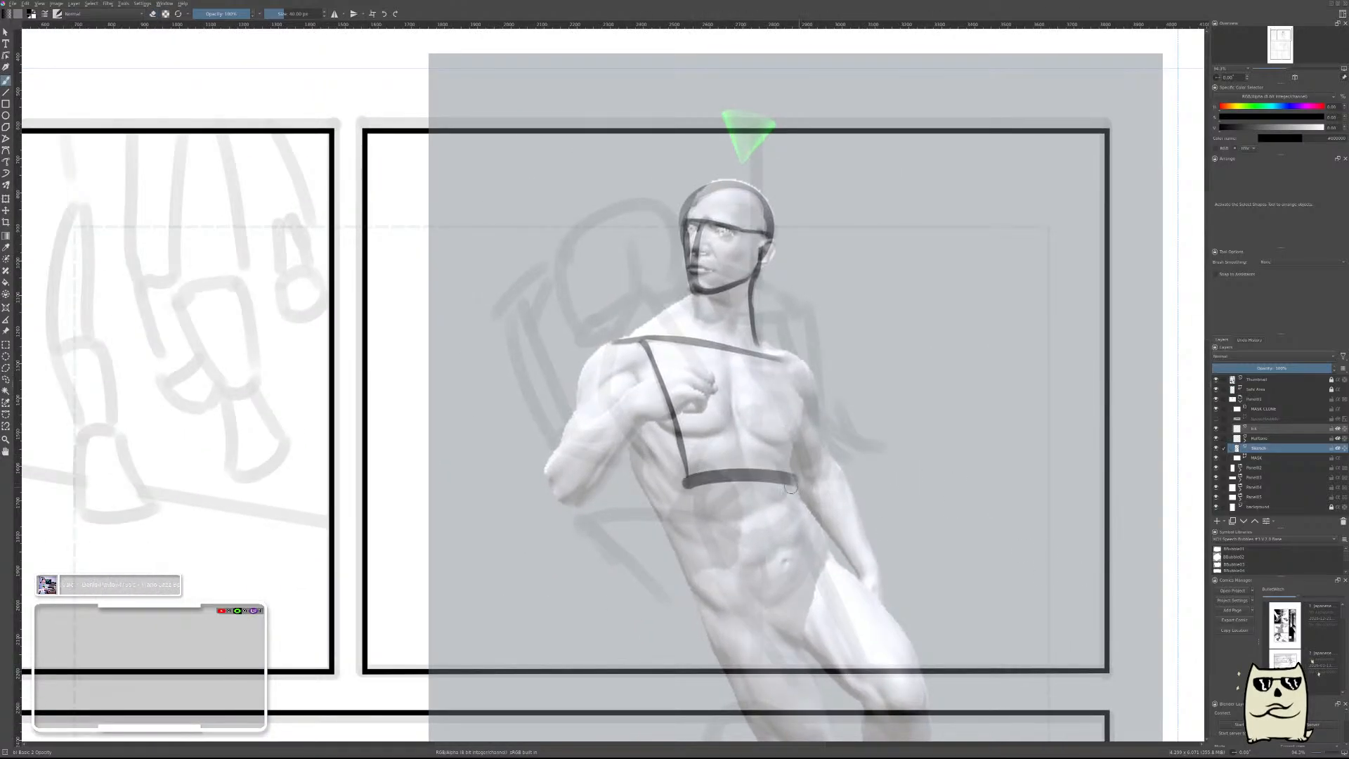
key(ctrl+z)
drag(695, 484, 803, 479)
key(ctrl+z)
drag(690, 485, 792, 482)
key(ctrl+z)
drag(692, 485, 779, 481)
key(e)
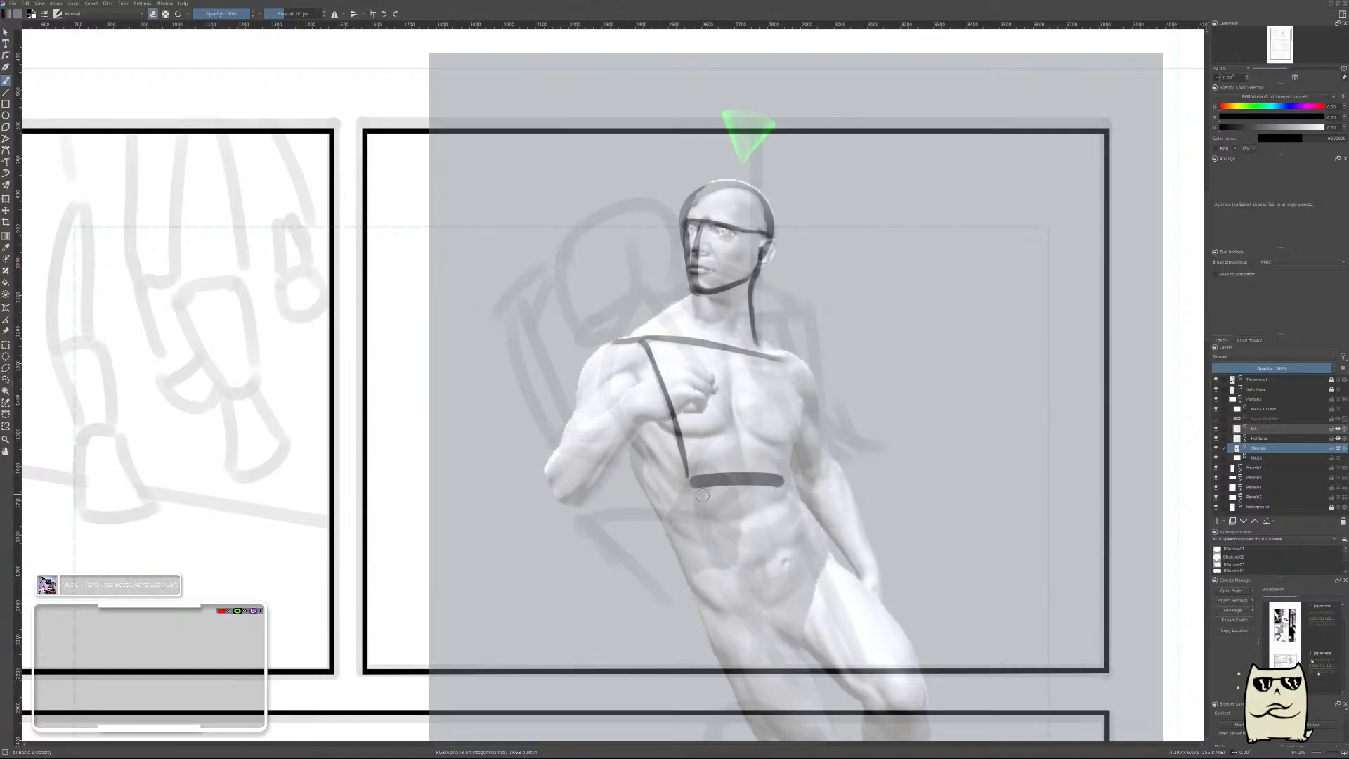
drag(690, 489, 780, 485)
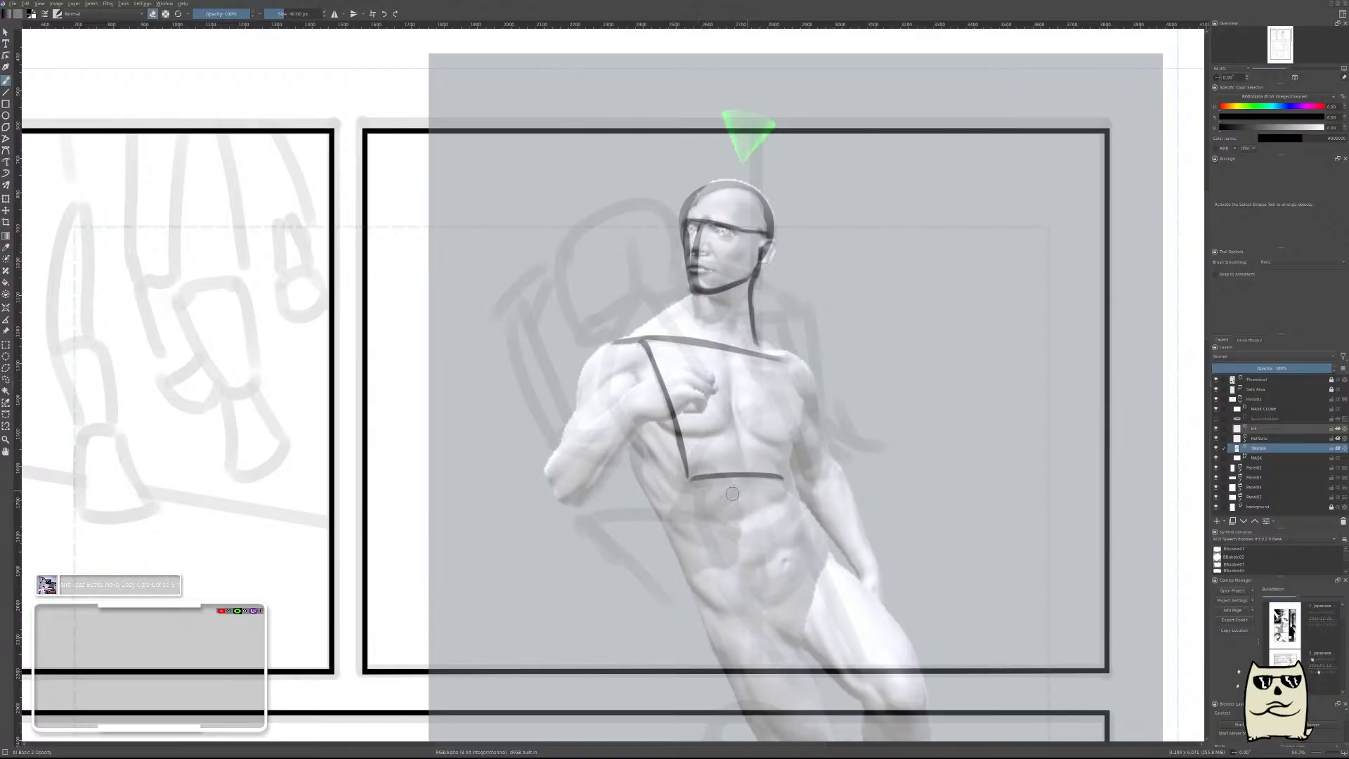
Try a long side line from the bent-arm shoulder down the flank, and undo it.
key(e)
drag(606, 344, 654, 492)
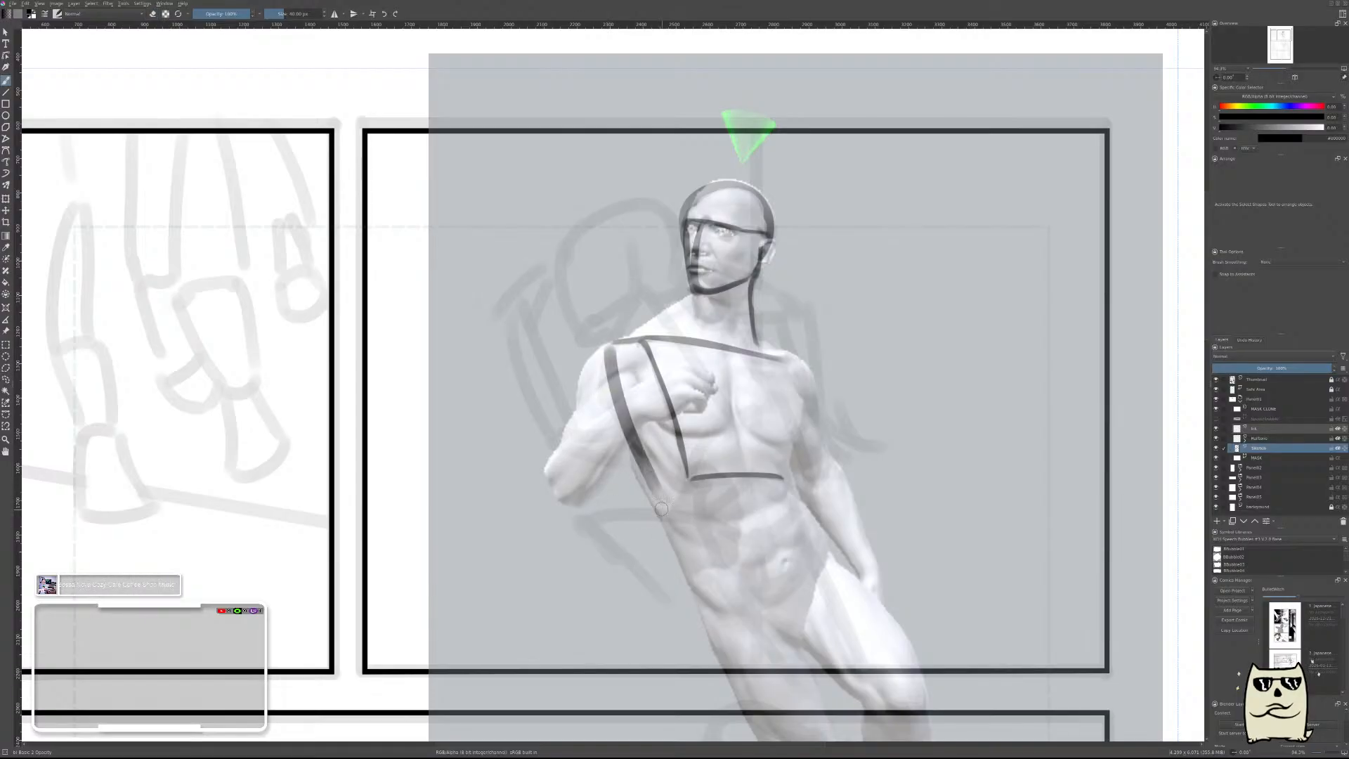
key(ctrl+z)
drag(607, 344, 654, 490)
key(ctrl+z)
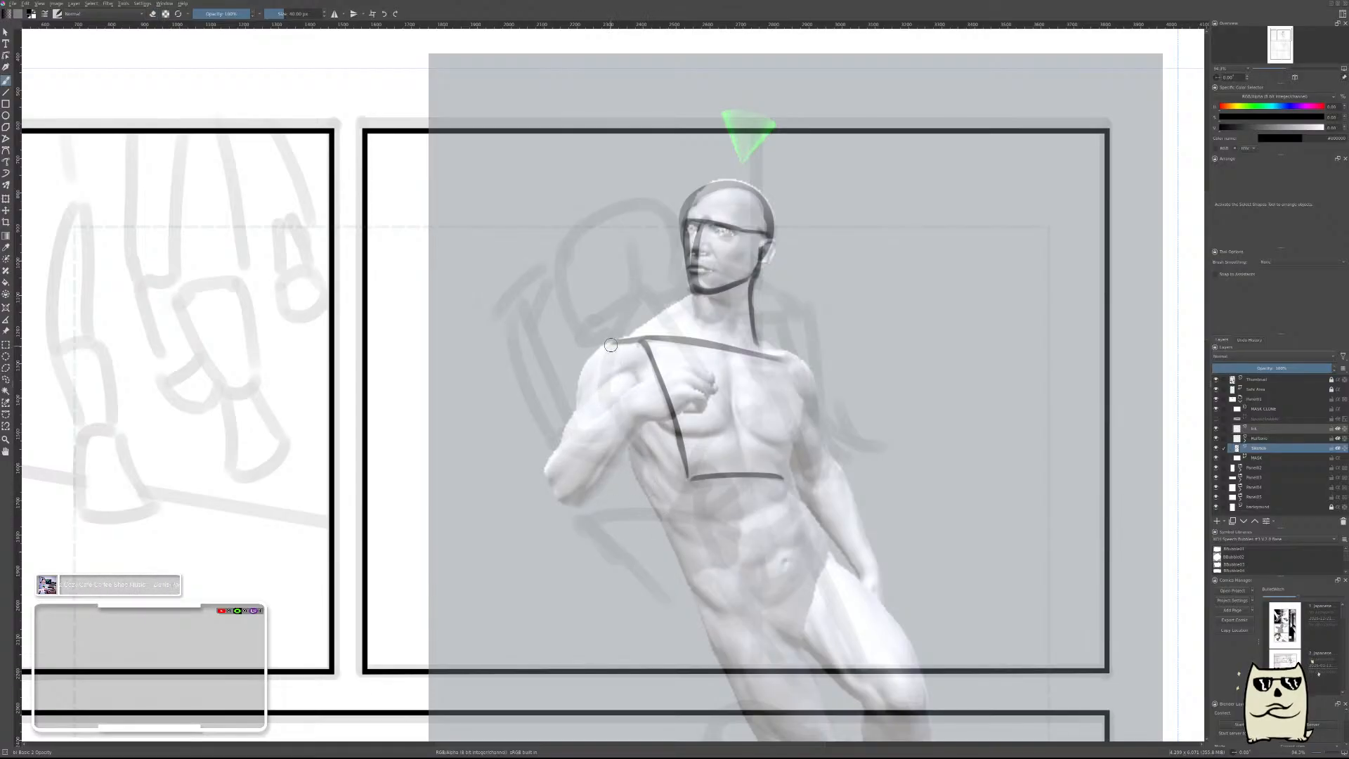
key(ctrl+shift+z)
key(ctrl+z)
Try a short line slanting down from the chest's lower corner to the flank, and undo it.
key(e)
key(e)
drag(691, 485, 651, 515)
key(e)
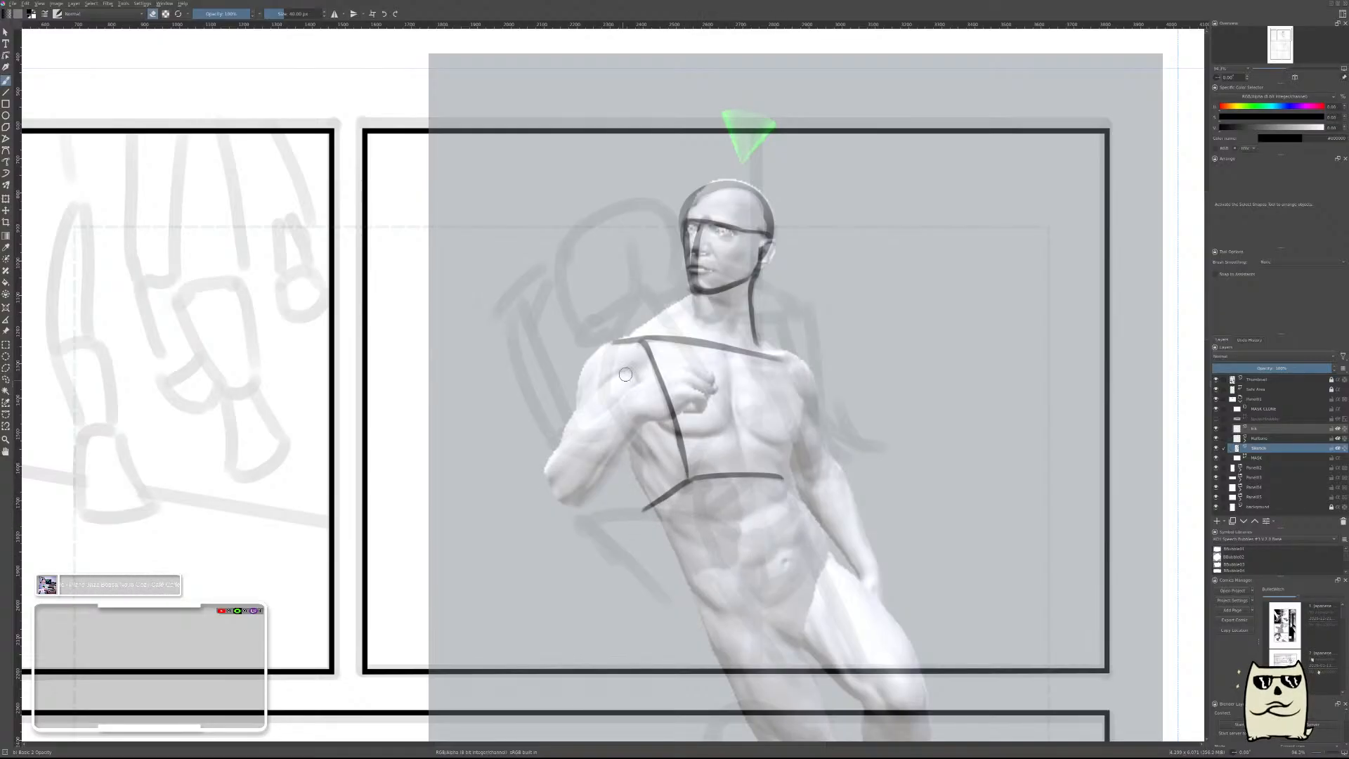
key(e)
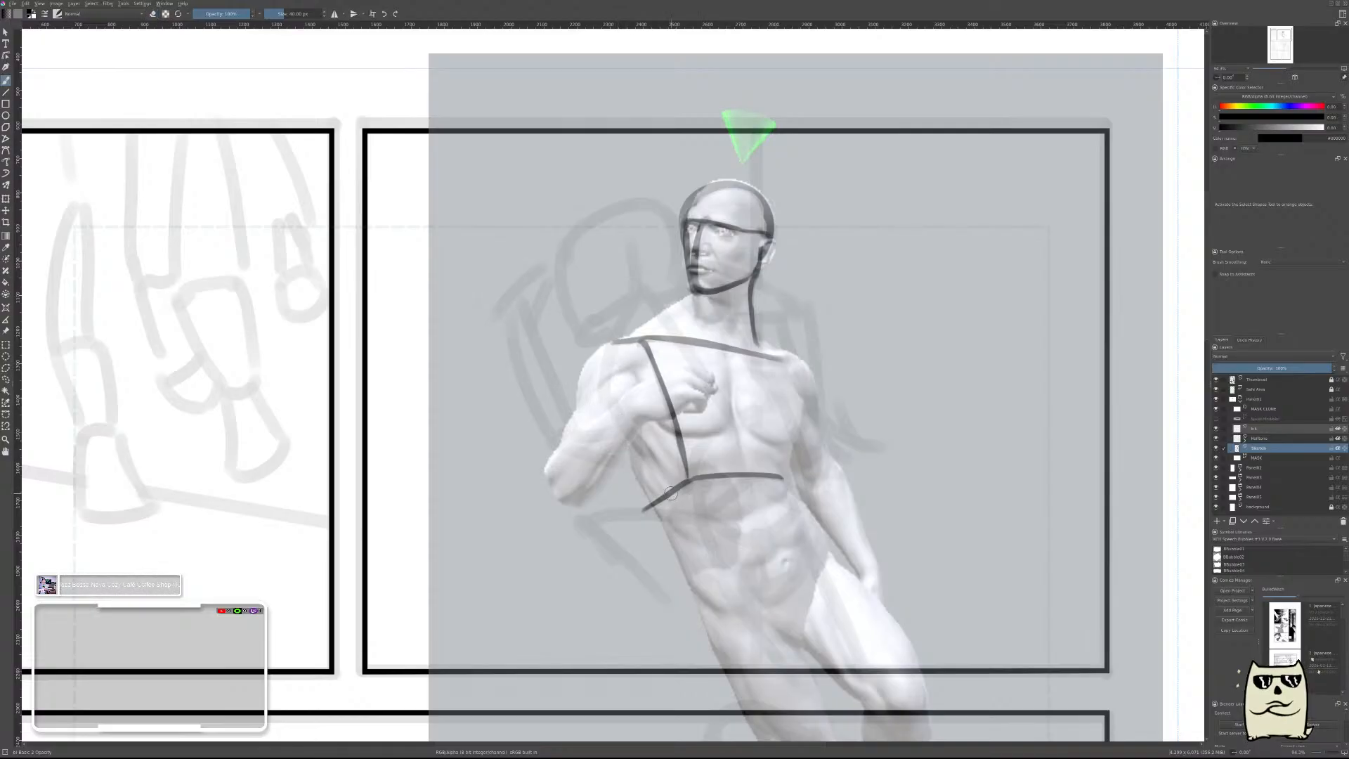
key(ctrl+z)
key(ctrl+z)
key(ctrl+z)
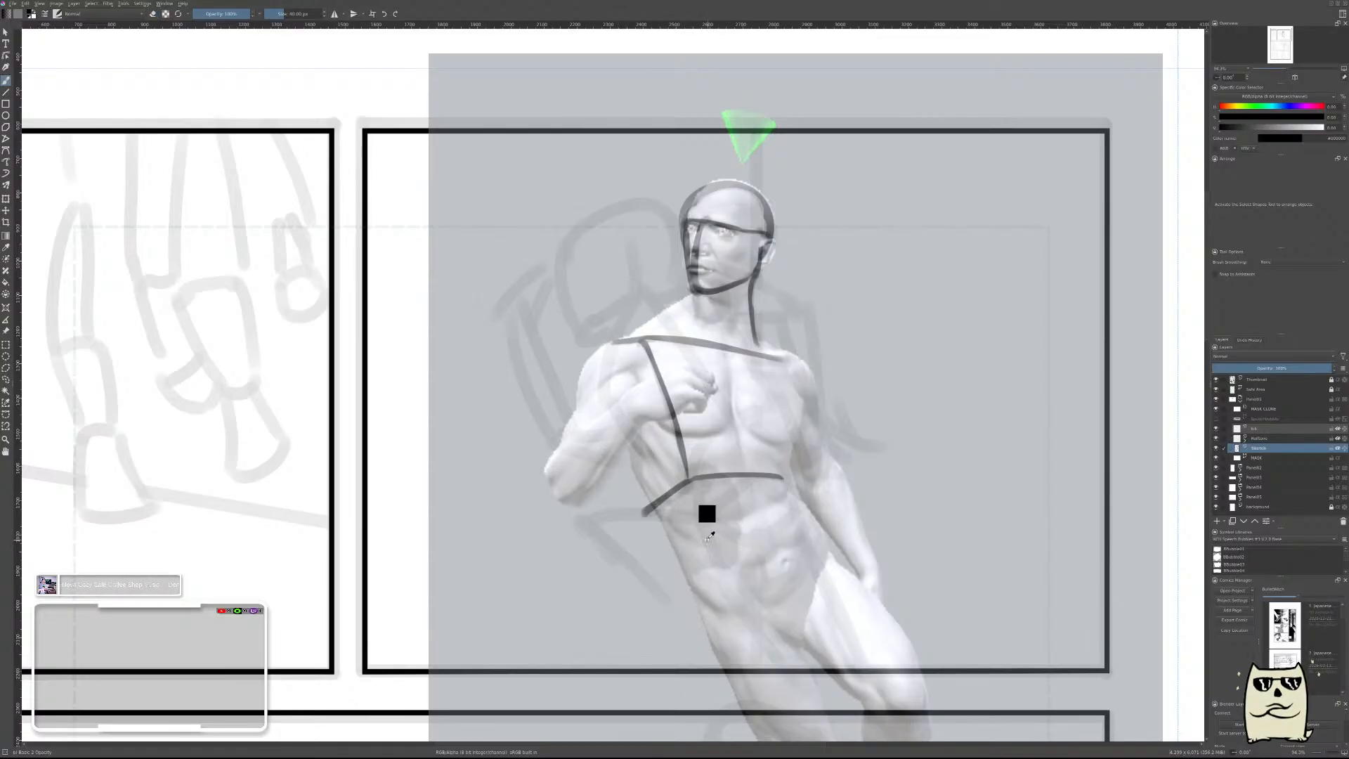
Extend the chest's bottom line horizontally from the slanted chest line to the flank under the bent arm.
key(e)
drag(694, 484, 629, 476)
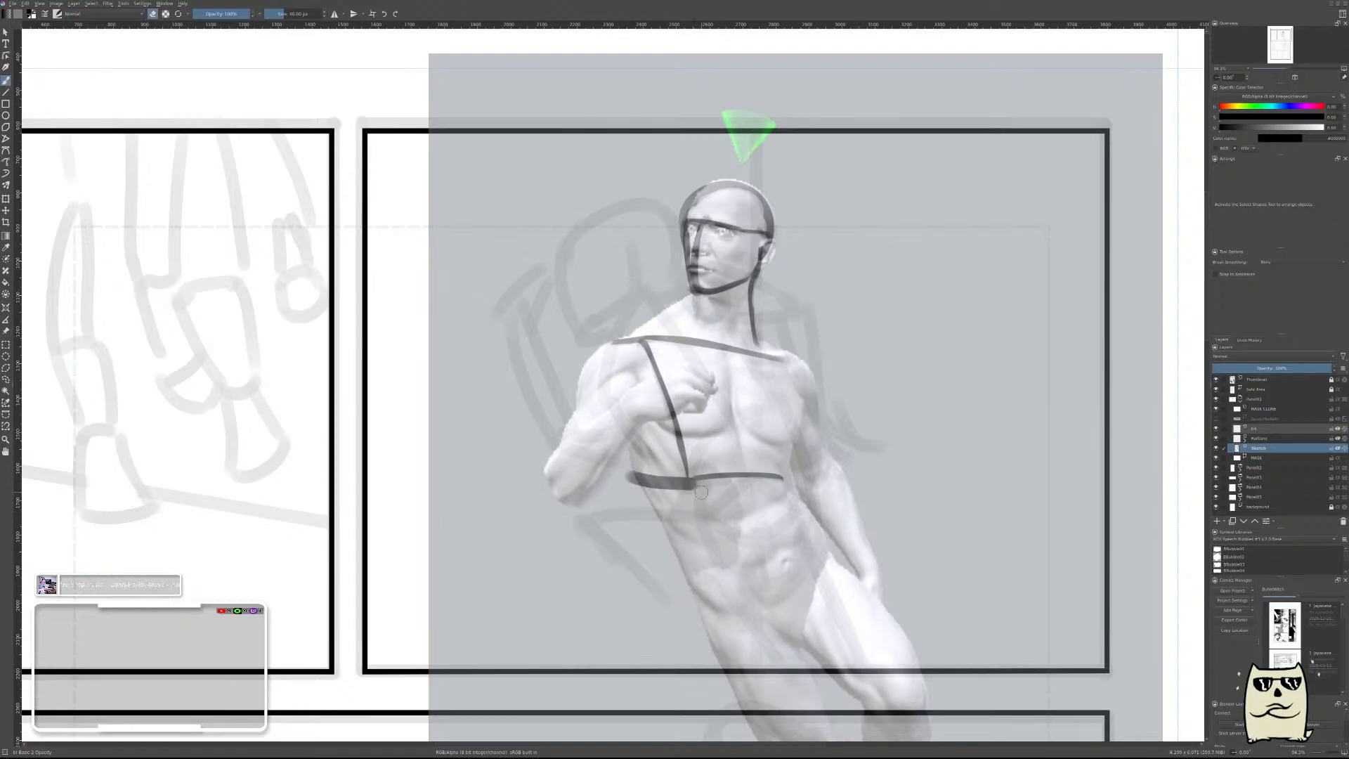
key(ctrl+z)
Draw the chest's side line from the bent-arm shoulder down to the bottom line's outer end, and thin it with the eraser.
drag(610, 346, 652, 479)
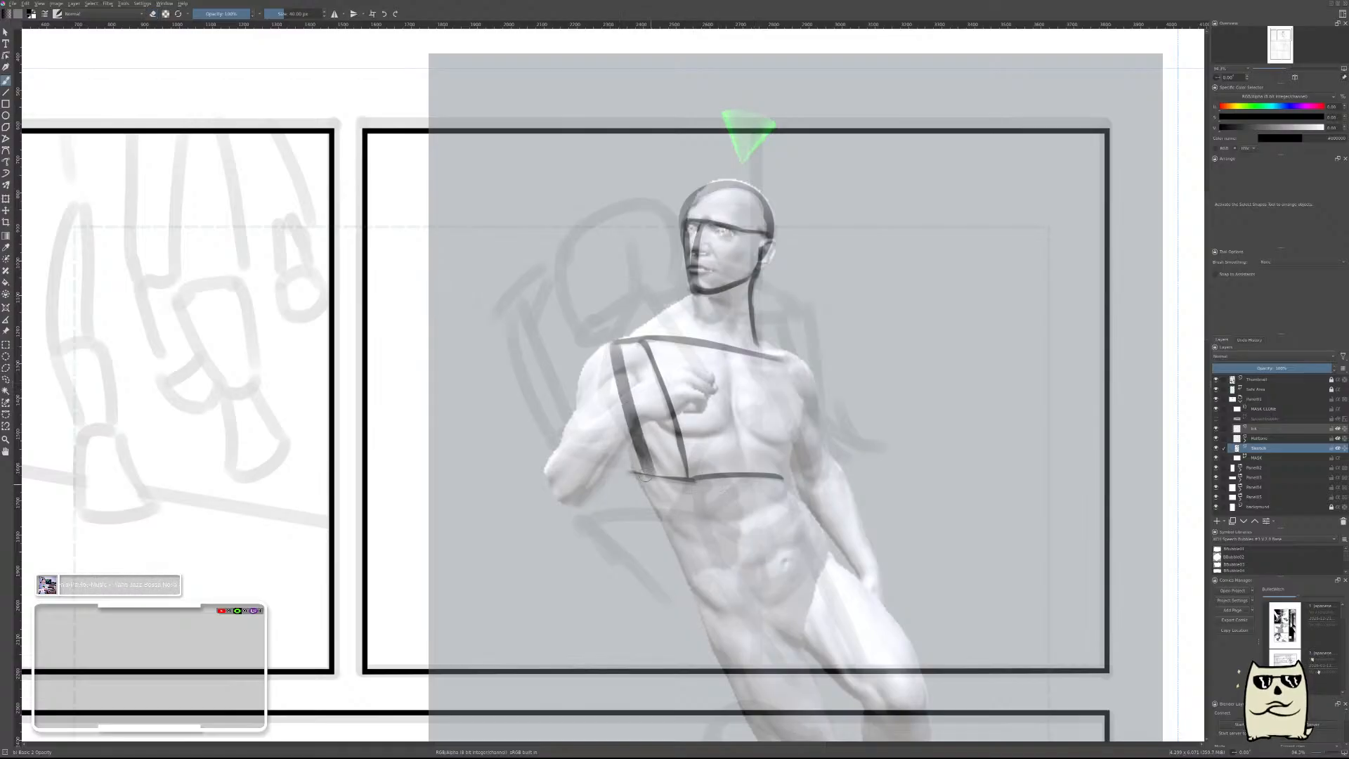
key(ctrl+z)
drag(607, 351, 648, 486)
key(e)
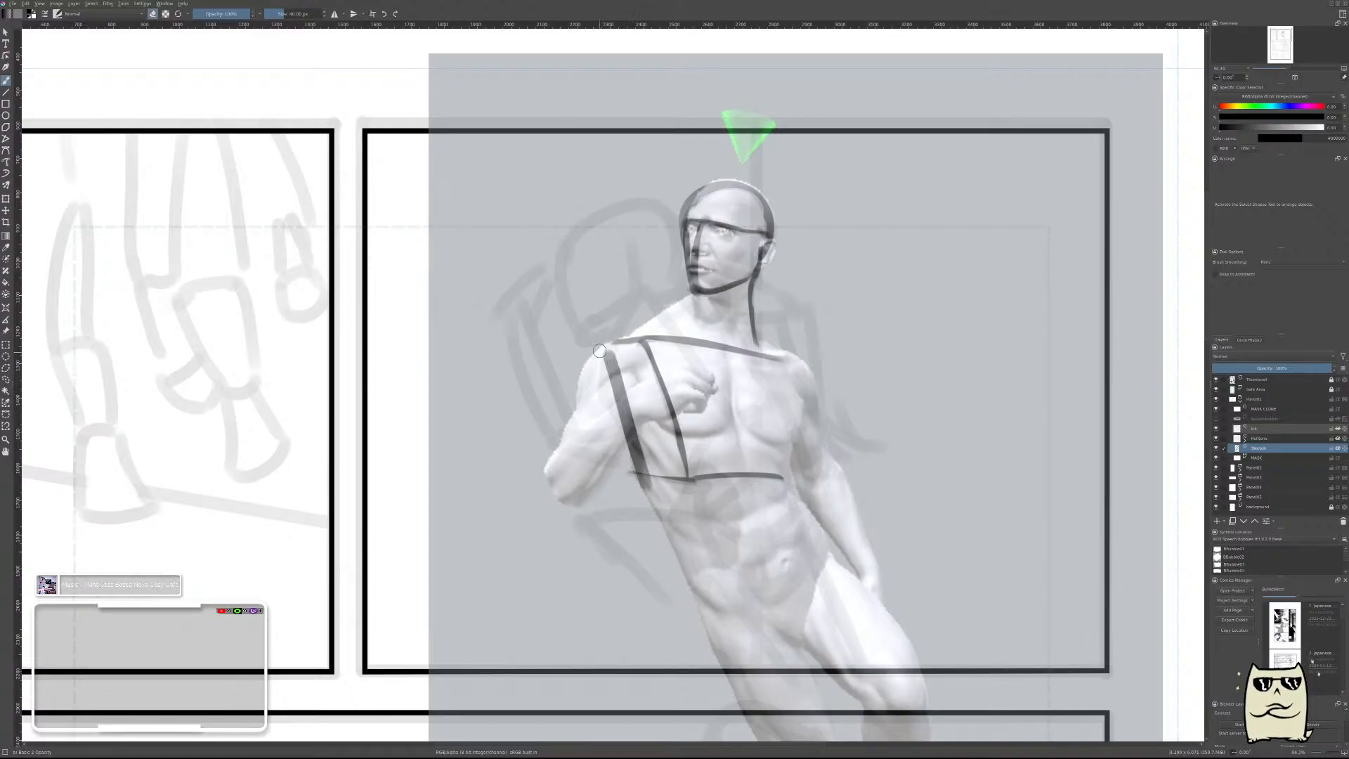
drag(599, 351, 642, 485)
key(ctrl+z)
drag(600, 390, 641, 504)
mouse_move(599, 338)
mouse_down()
mouse_move(641, 507)
mouse_move(625, 479)
mouse_up()
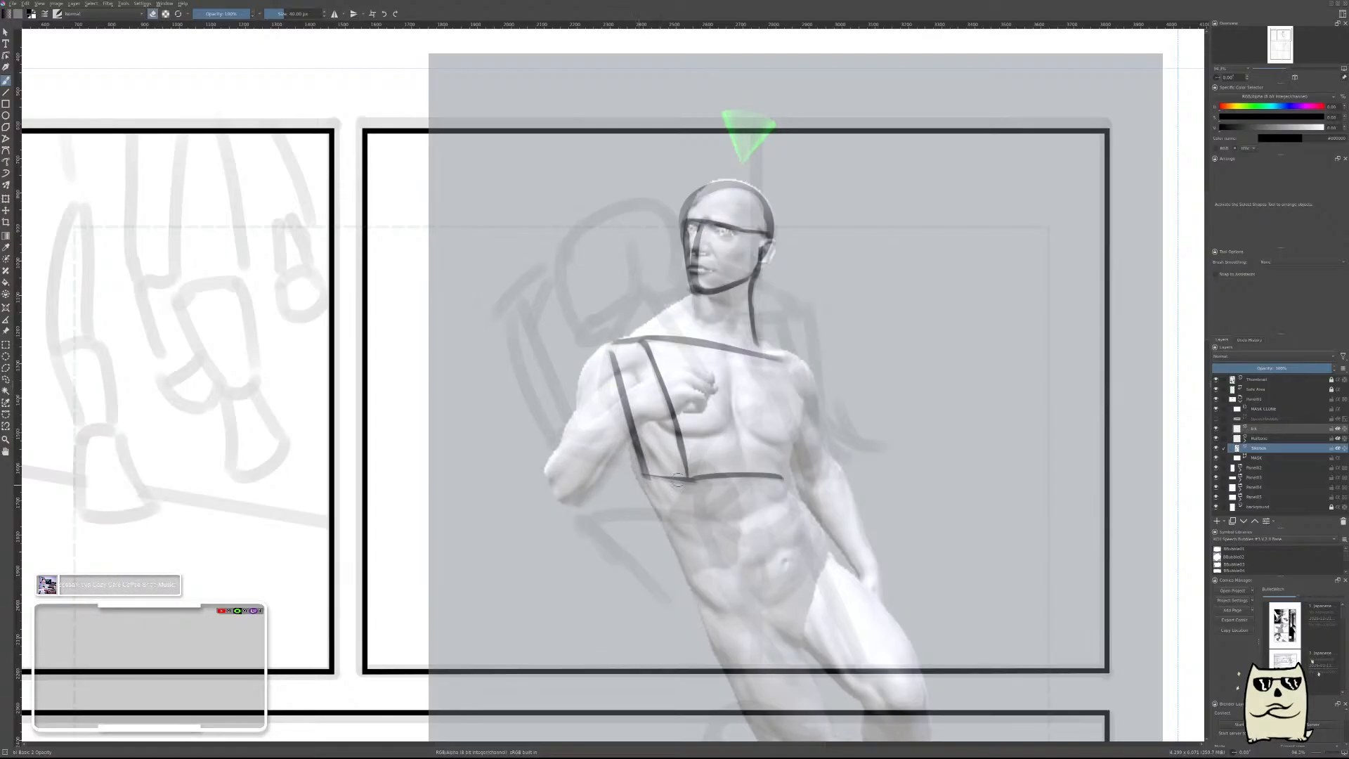
Draw and thin the opposite chest side line down from the straight-arm shoulder, and extend the bottom line to meet it.
drag(780, 354, 802, 492)
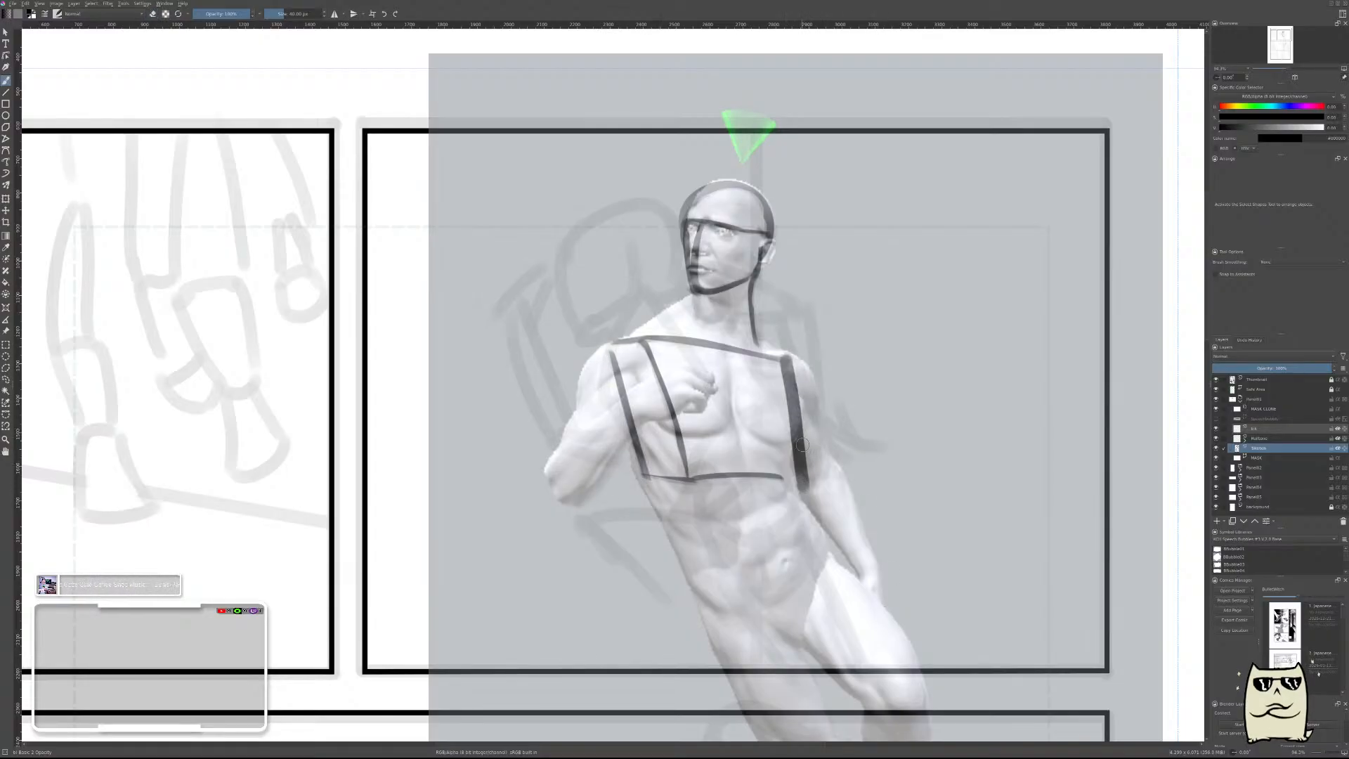
key(ctrl+z)
drag(782, 345, 800, 480)
key(e)
drag(789, 345, 806, 473)
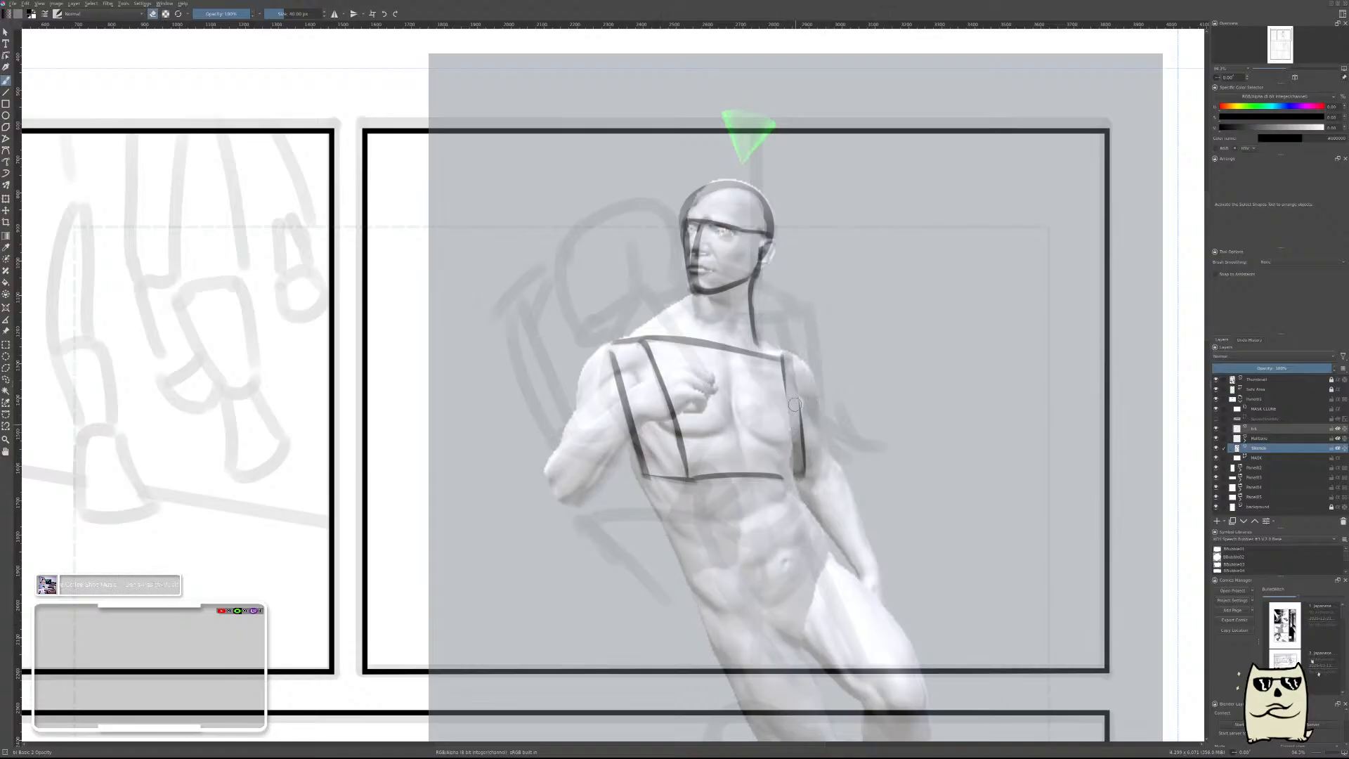
key(ctrl+z)
drag(792, 342, 803, 478)
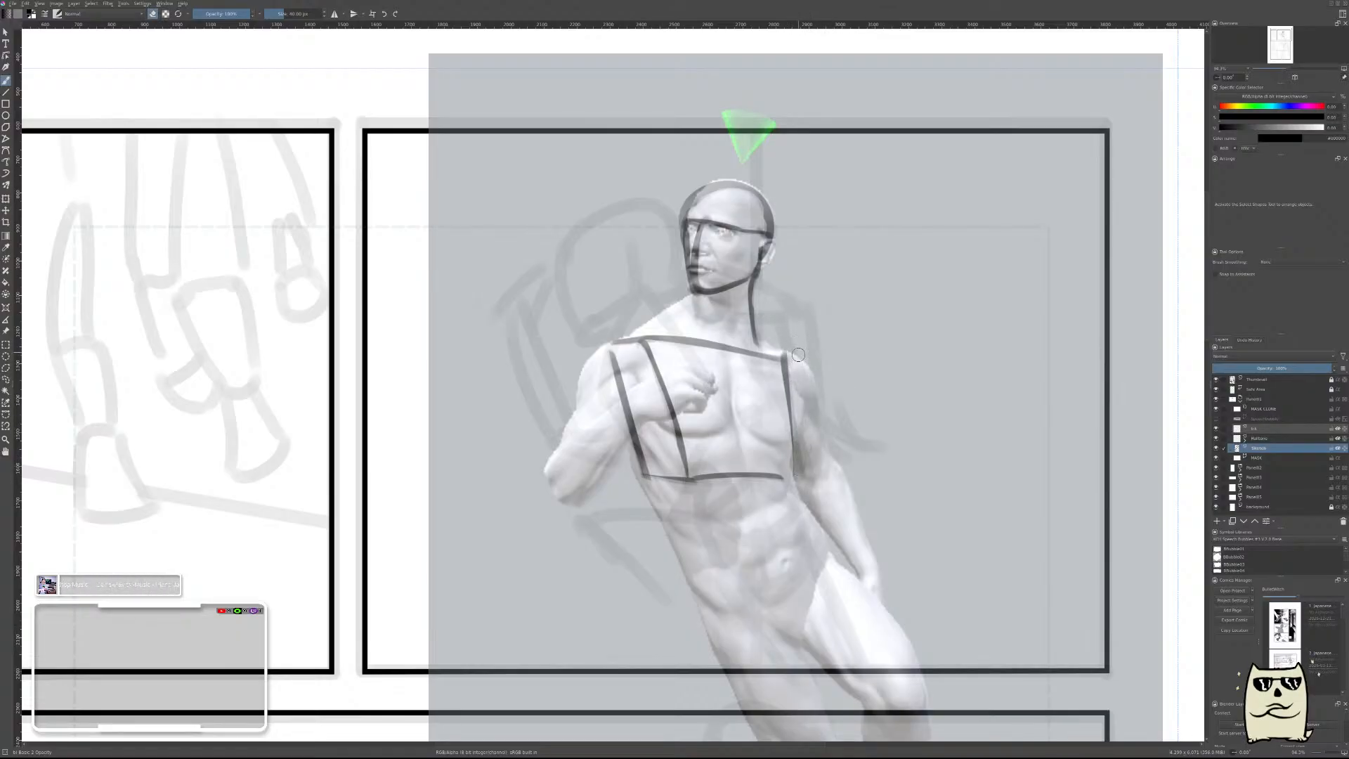
key(ctrl+z)
drag(794, 349, 806, 485)
drag(802, 414, 818, 491)
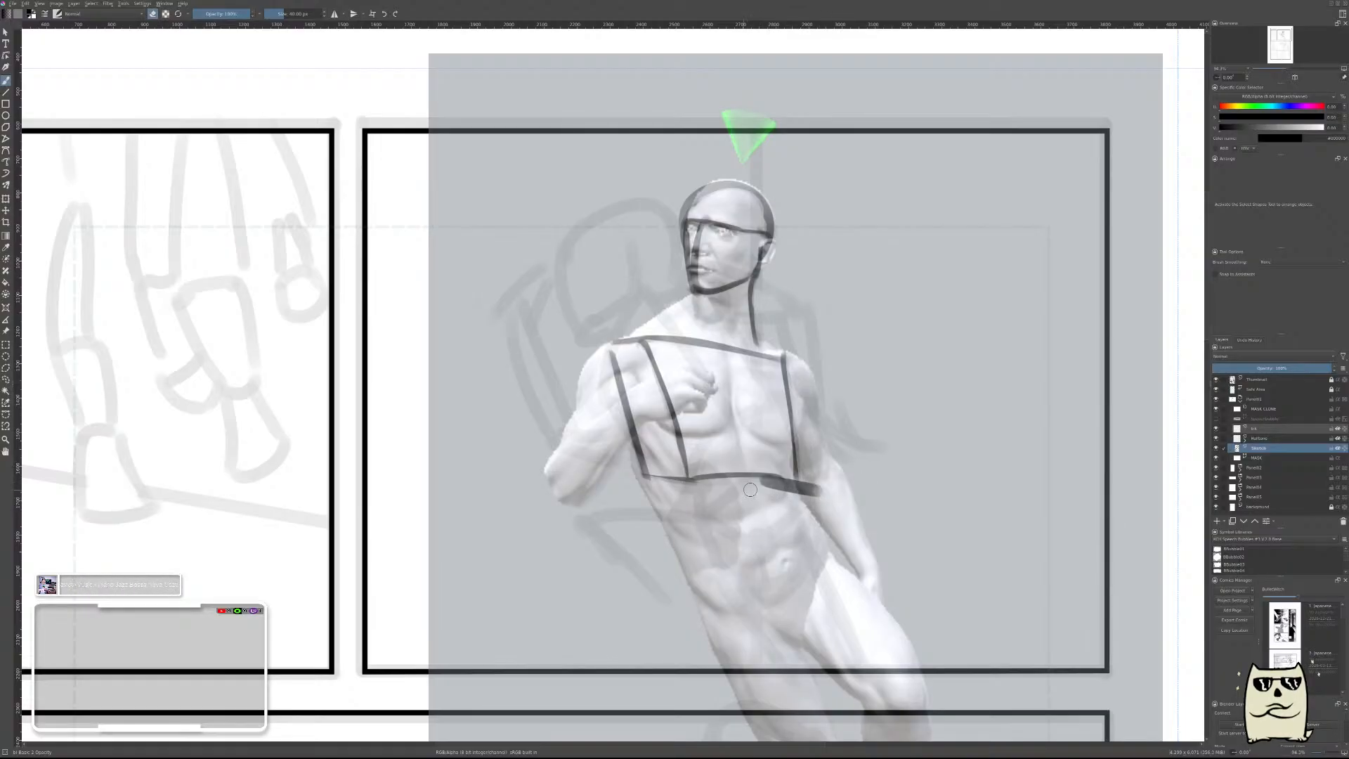
key(ctrl+z)
Mirror the canvas and draw a thin front neck line from the chin down to the shoulder line.
key(m)
drag(694, 461, 931, 478)
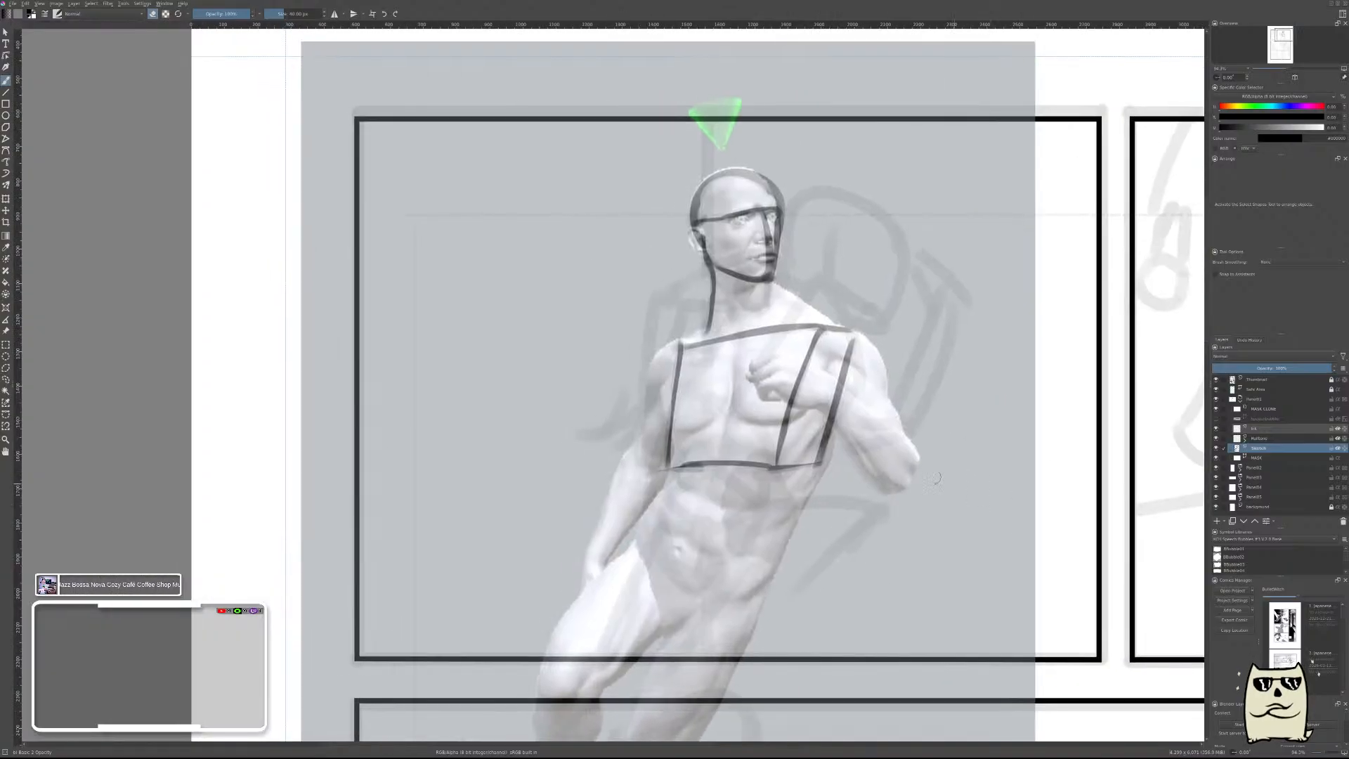
key(e)
drag(771, 277, 776, 336)
key(ctrl+z)
drag(771, 280, 776, 326)
scroll(912, 373, down, 5)
scroll(903, 320, up, 1)
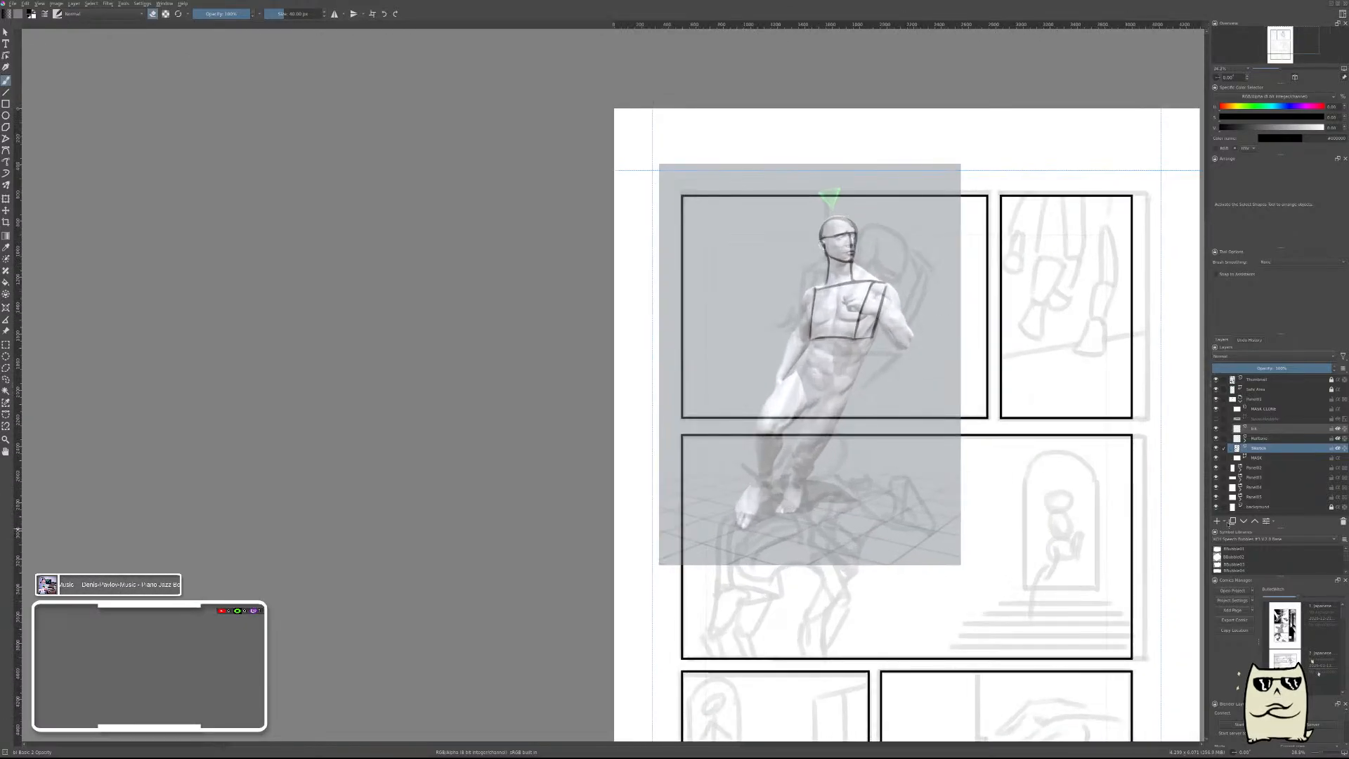
Unmirror the canvas and draw a circle over the bent arm's shoulder.
key(m)
drag(533, 452, 872, 507)
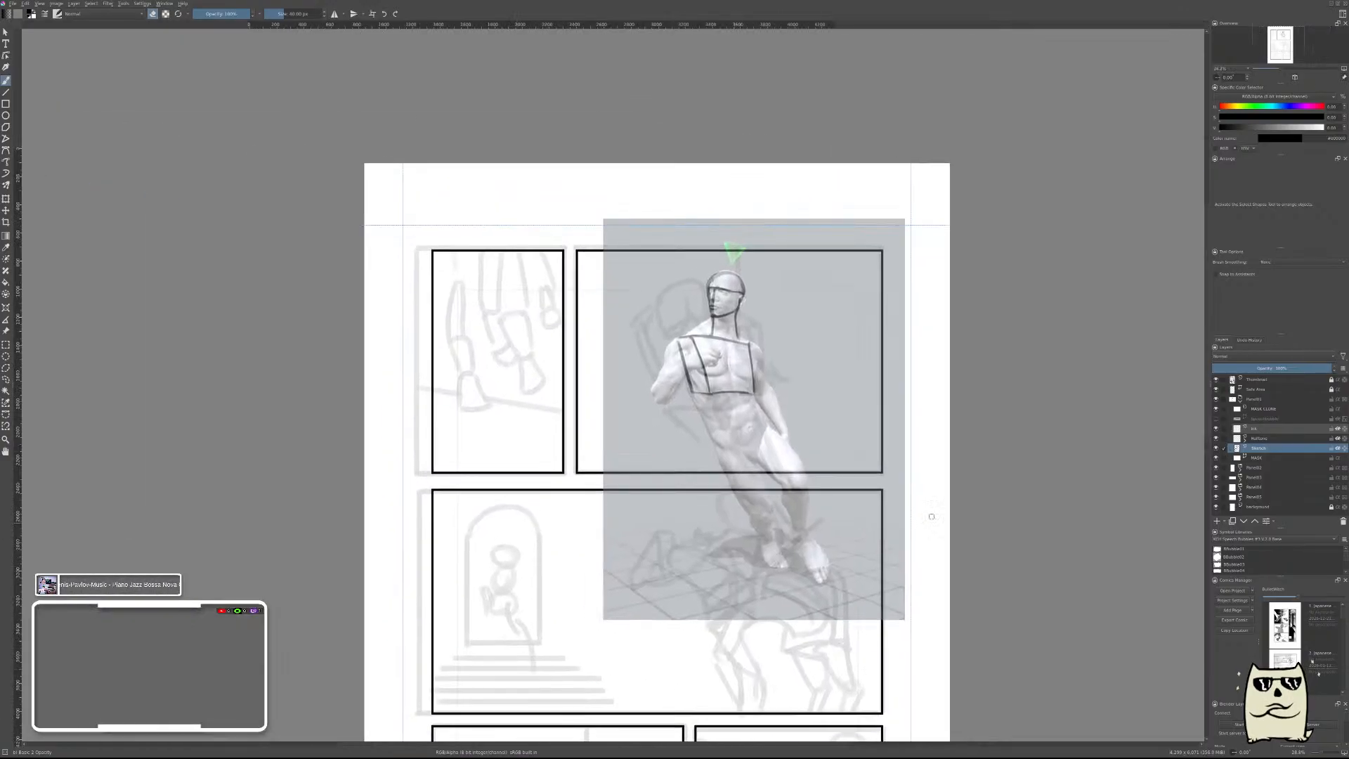
scroll(820, 377, up, 4)
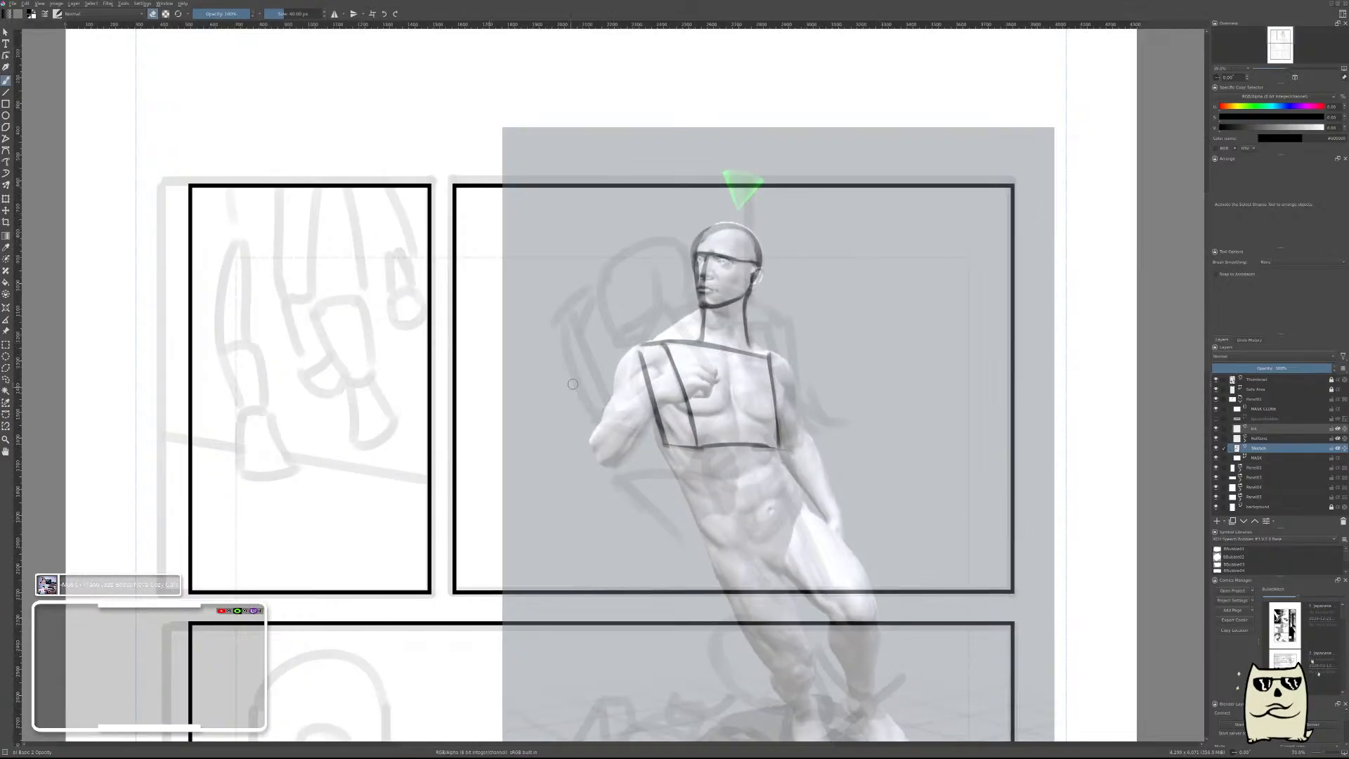
mouse_move(620, 380)
mouse_down()
mouse_move(749, 368)
mouse_move(737, 323)
mouse_move(800, 325)
mouse_move(772, 331)
mouse_up()
scroll(734, 351, up, 2)
key(e)
mouse_move(739, 377)
mouse_down()
mouse_move(776, 333)
mouse_move(729, 343)
mouse_move(769, 375)
mouse_move(751, 339)
mouse_up()
key(ctrl+z)
key(ctrl+z)
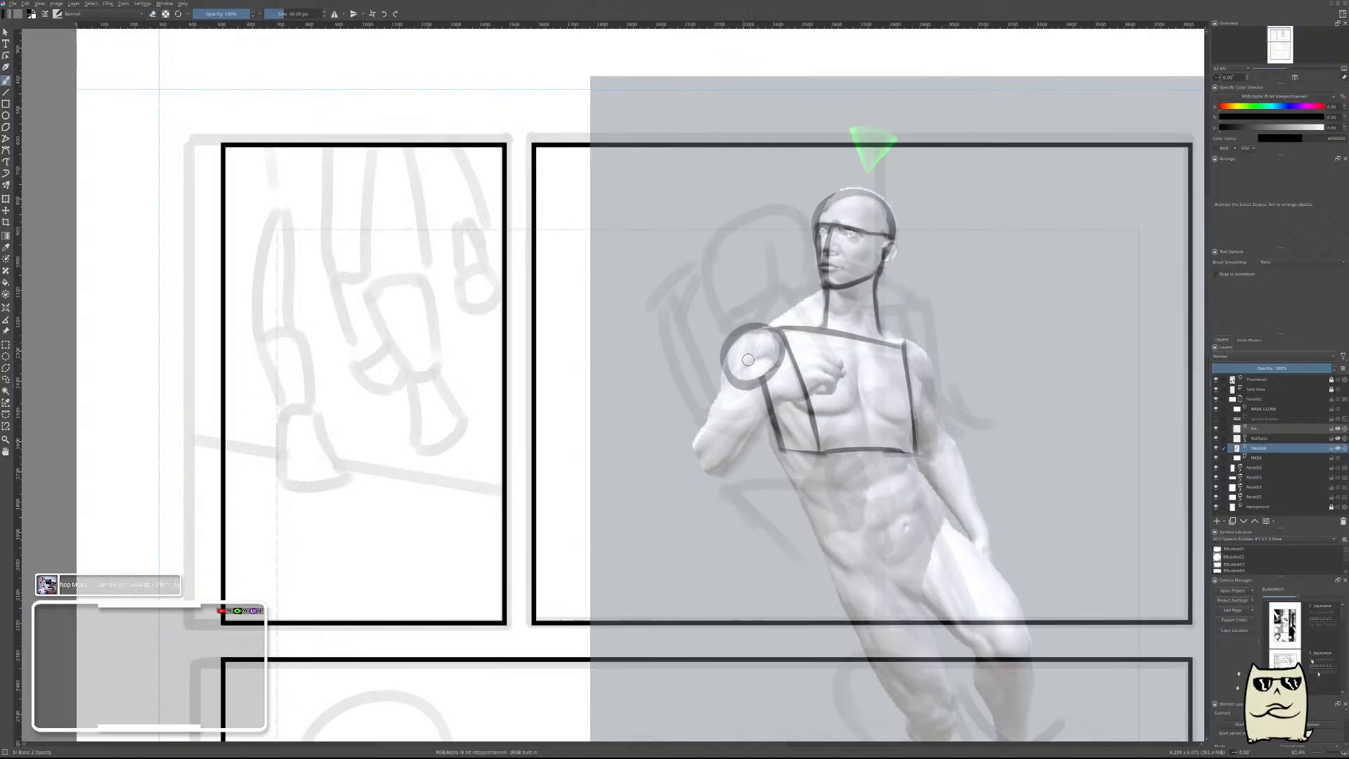
Draw an arc across the bent arm's shoulder and the upper arm's outer edge to the elbow, and erase the circle's lower part.
mouse_move(718, 368)
mouse_down()
mouse_move(753, 378)
mouse_move(743, 368)
mouse_move(713, 409)
mouse_move(724, 403)
mouse_move(712, 386)
mouse_move(750, 363)
mouse_move(721, 364)
mouse_move(771, 364)
mouse_move(723, 361)
mouse_move(771, 375)
mouse_move(754, 359)
mouse_move(760, 374)
mouse_move(720, 375)
mouse_move(724, 360)
mouse_move(709, 442)
mouse_up()
key(e)
key(e)
key(ctrl+z)
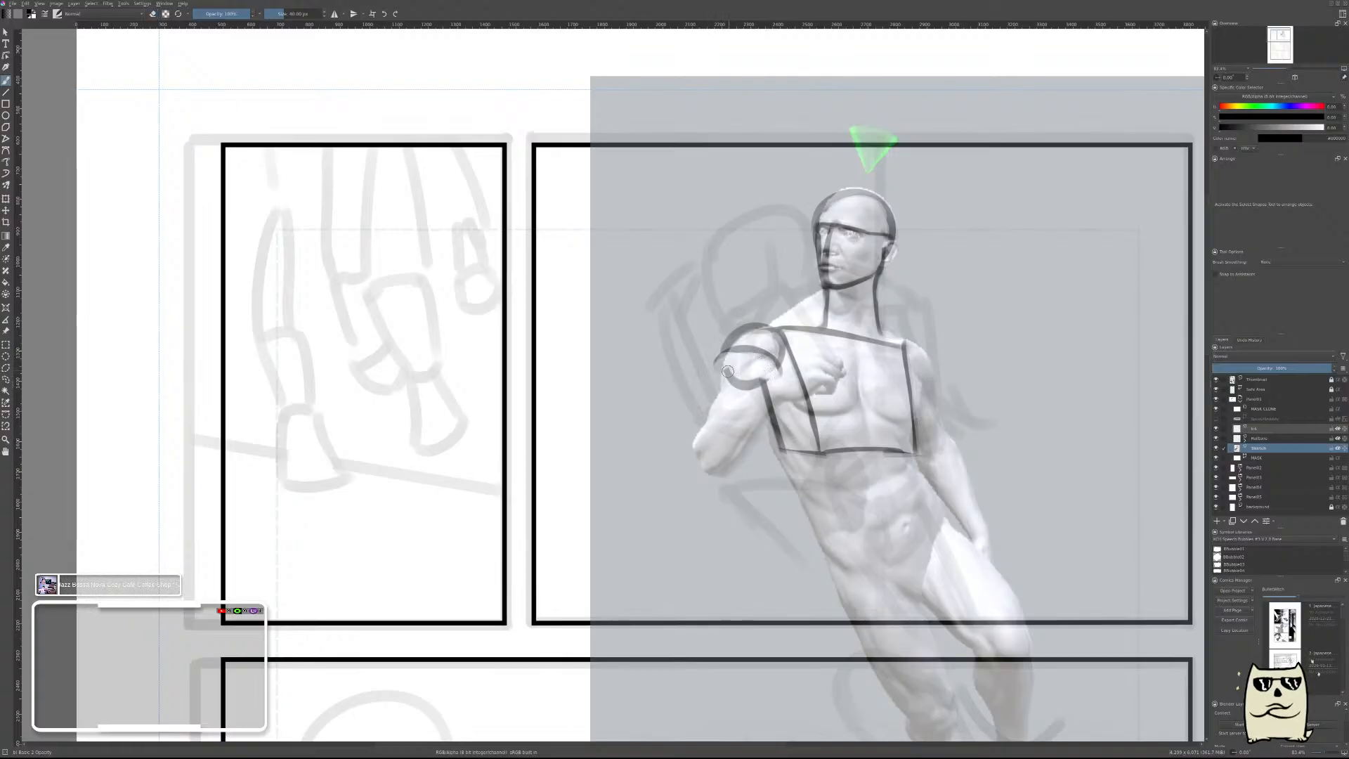
drag(726, 355, 695, 456)
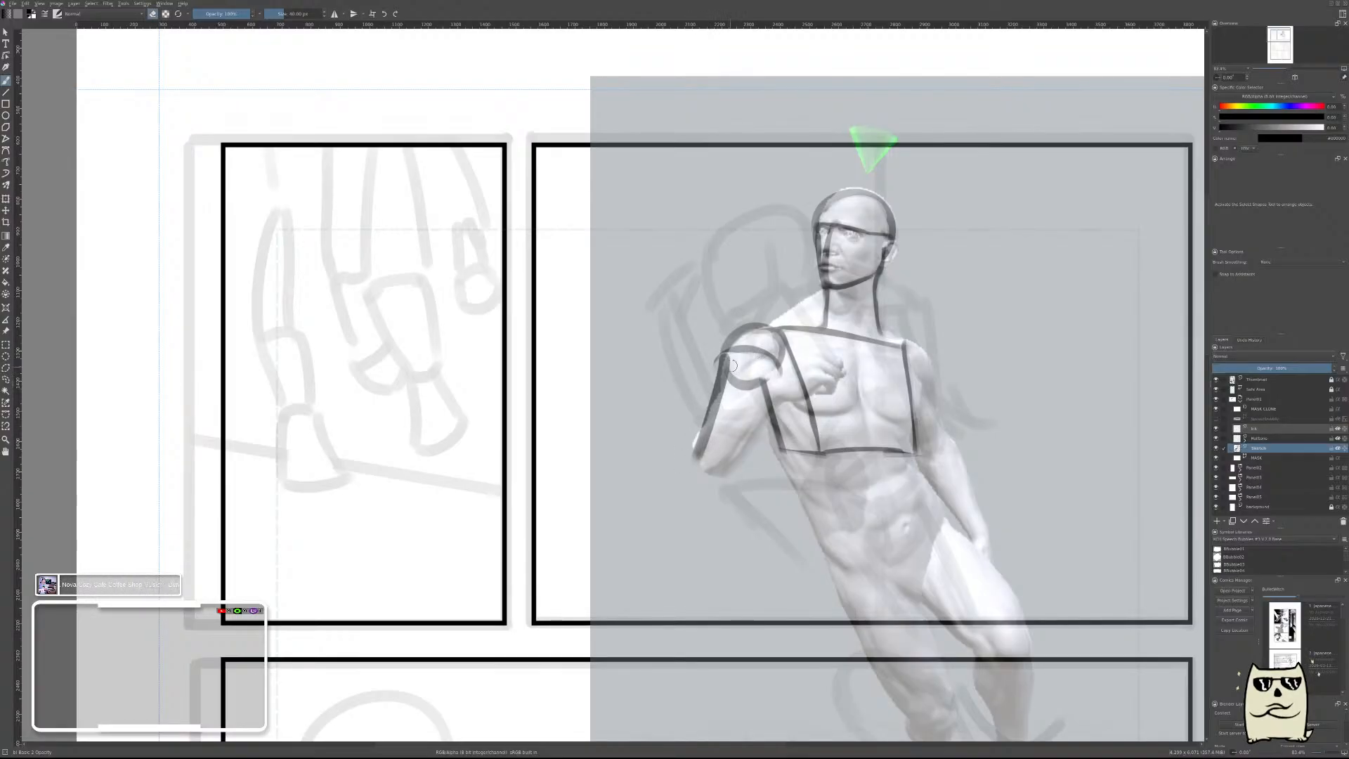
mouse_move(732, 365)
mouse_down()
mouse_move(711, 434)
mouse_move(735, 377)
mouse_up()
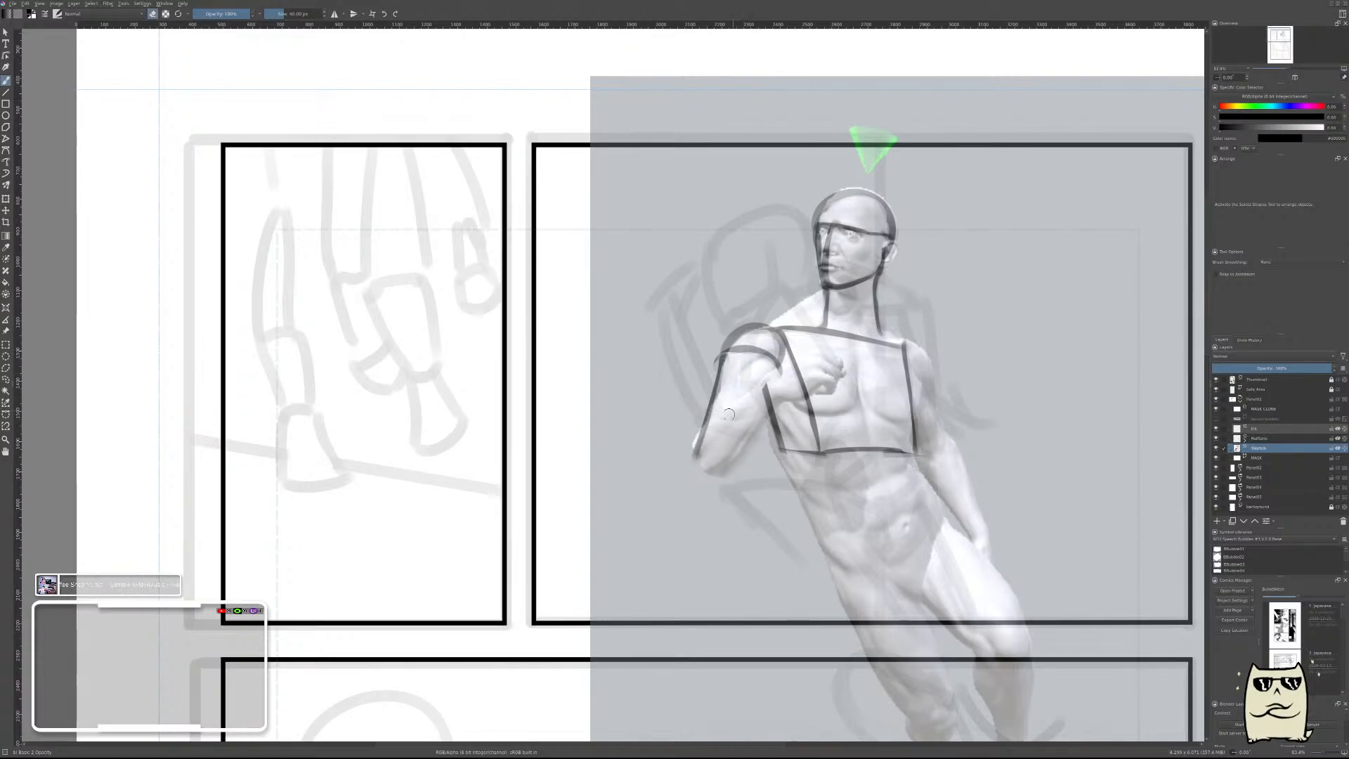
Draw a rounded elbow curve at the lower end of the bent arm's outer edge.
key(e)
mouse_move(699, 437)
mouse_down()
mouse_move(731, 468)
mouse_move(705, 466)
mouse_move(716, 467)
mouse_up()
key(ctrl+z)
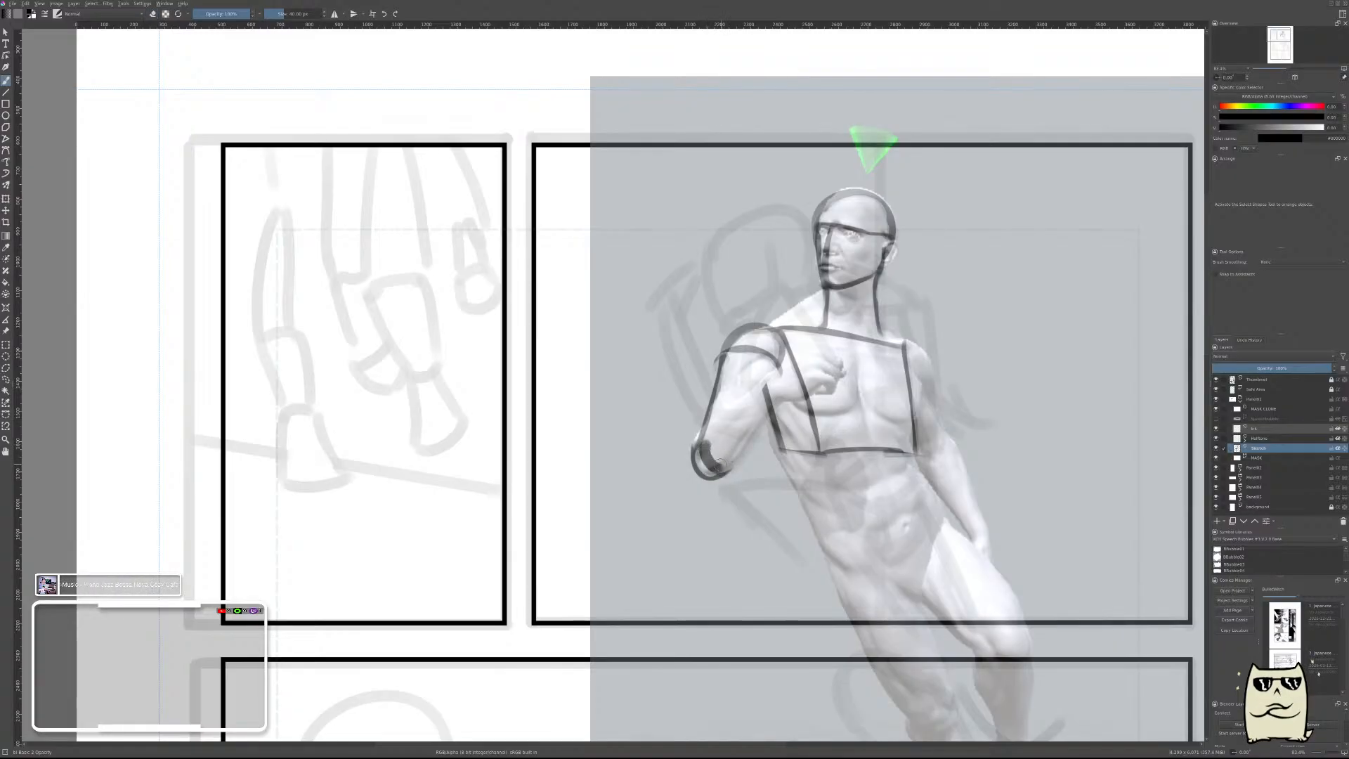
Draw the bent forearm's upper and lower edges from the elbow to the wrist, and thin both lines with the eraser.
key(e)
drag(702, 450, 755, 389)
key(ctrl+z)
drag(706, 442, 771, 377)
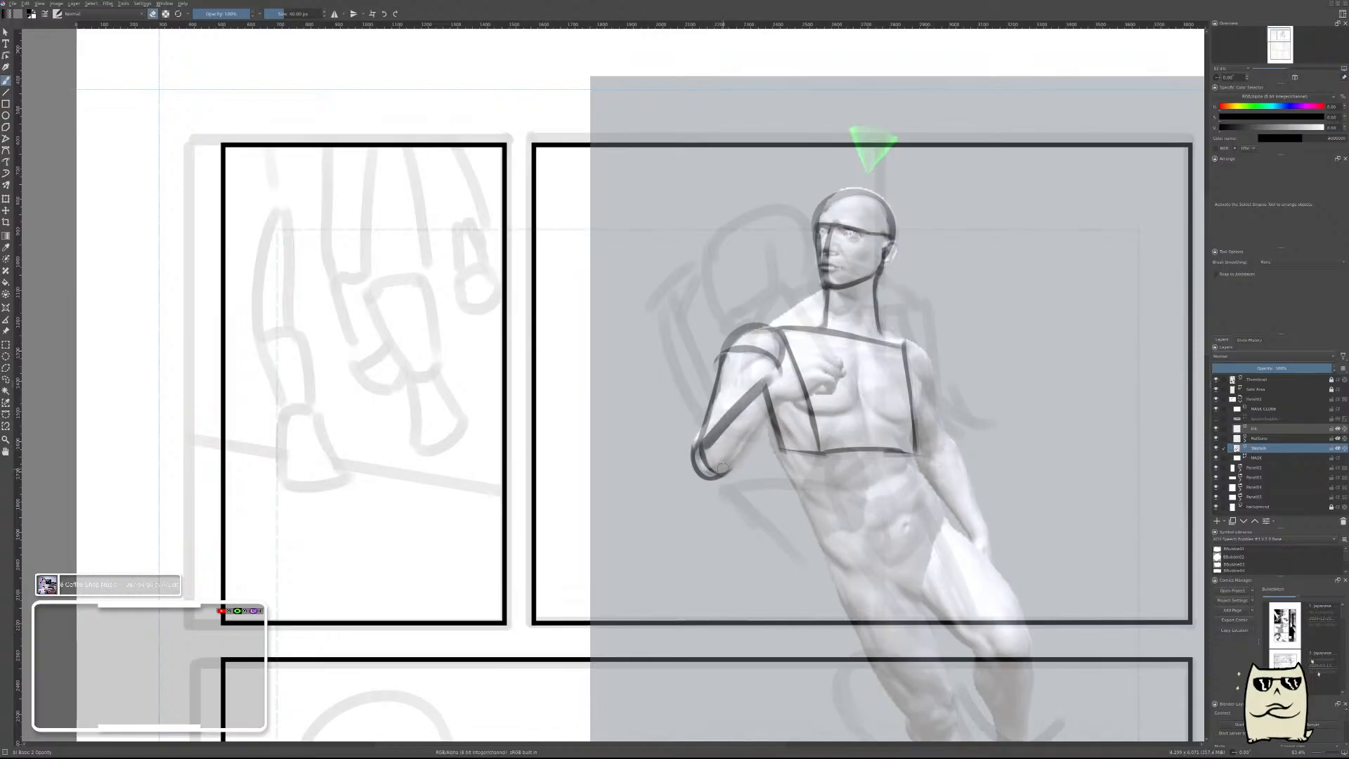
drag(725, 471, 775, 391)
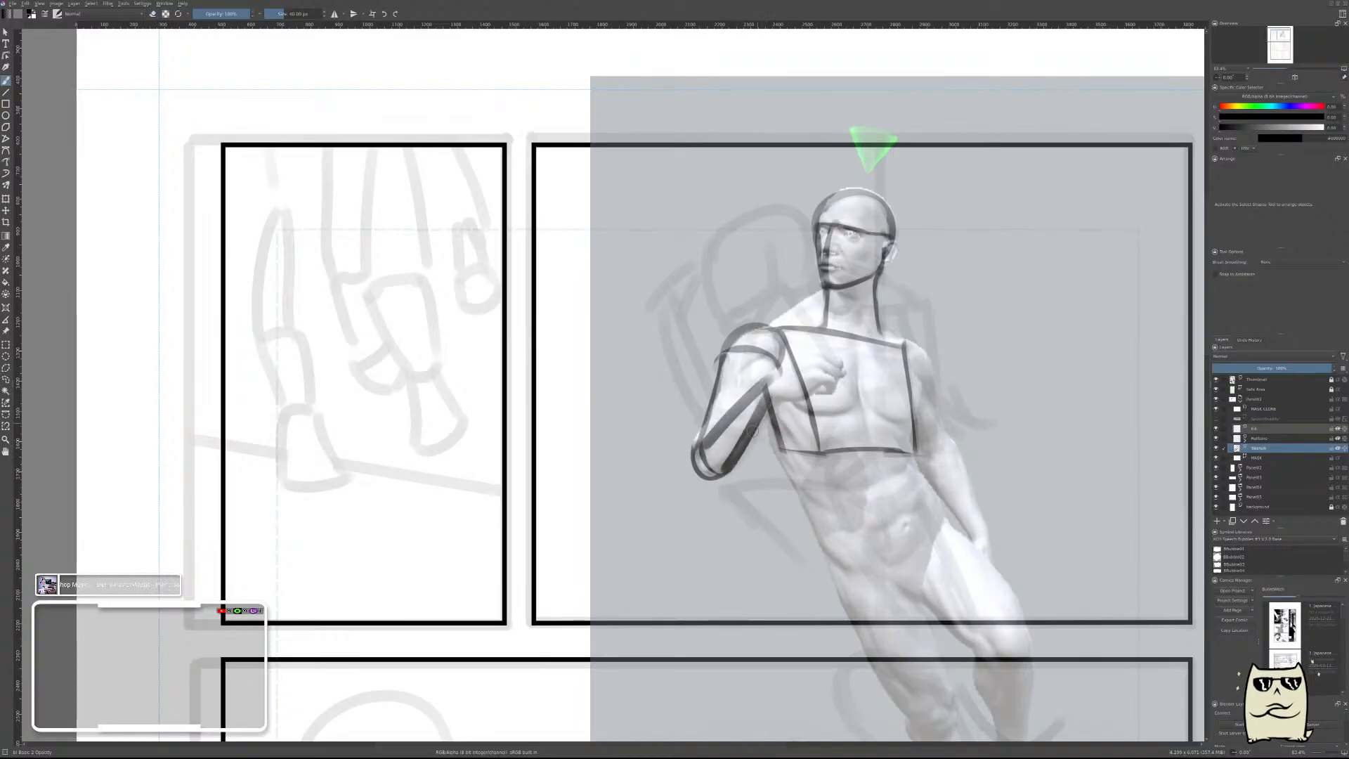
key(ctrl+z)
drag(724, 470, 782, 393)
key(e)
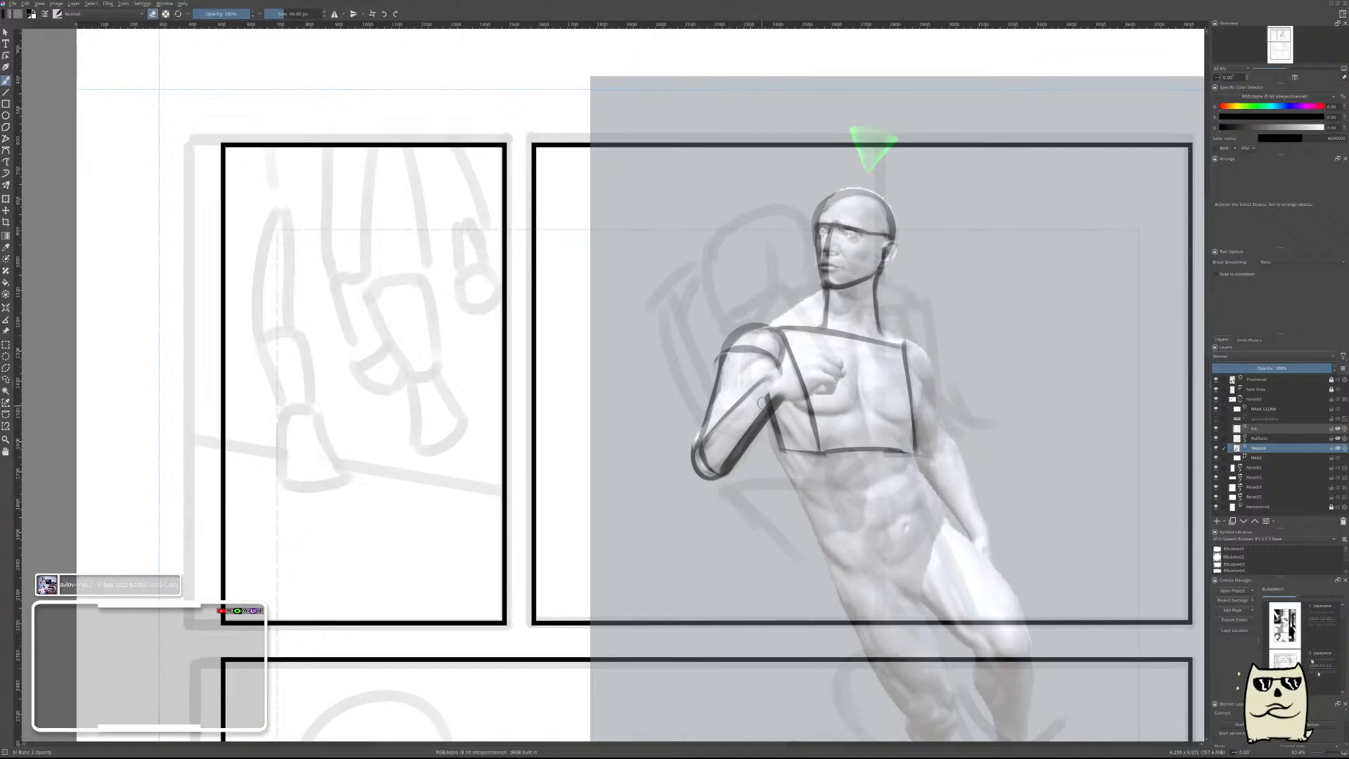
drag(767, 388, 727, 456)
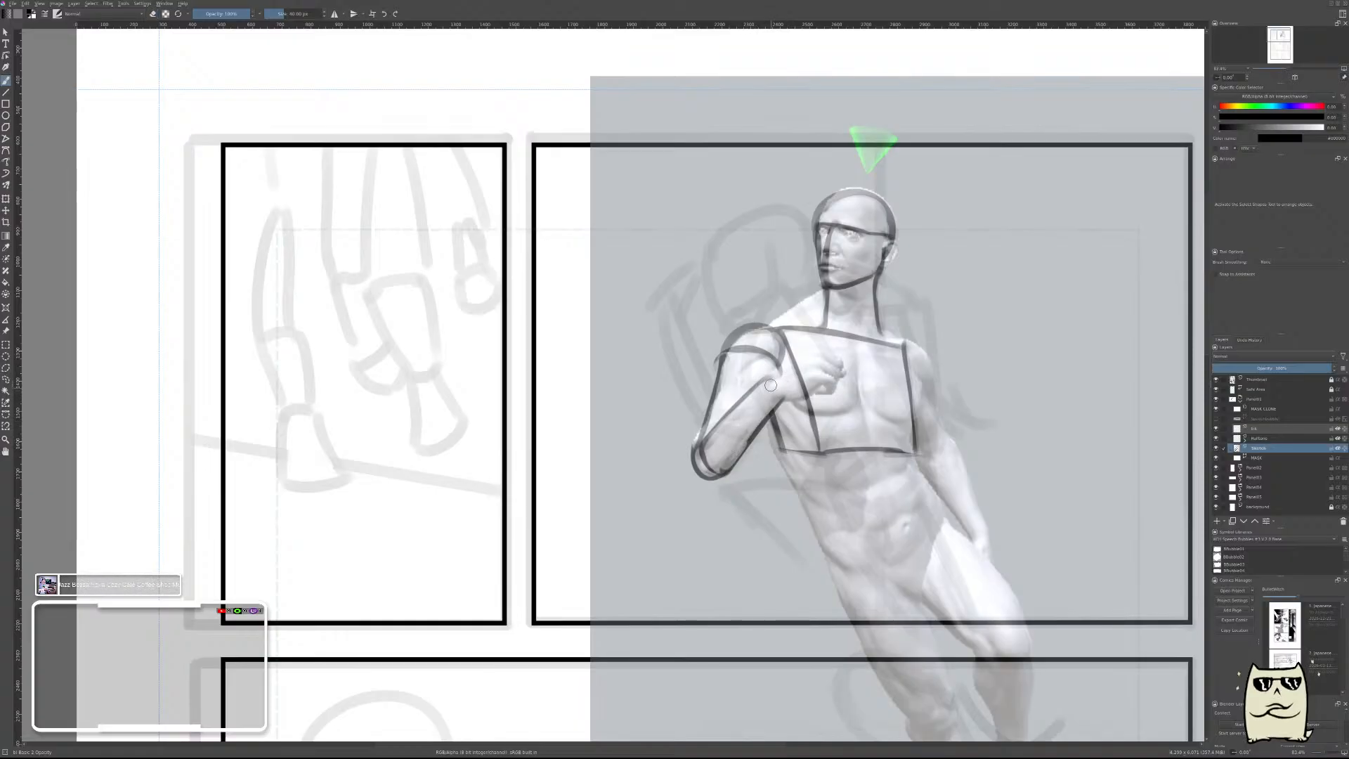
Draw the bent arm's wrist curve, the top edge of the hand and the first fist edges, thinning the strokes.
drag(767, 379, 782, 396)
key(e)
key(e)
drag(768, 382, 829, 354)
drag(779, 378, 827, 355)
mouse_move(826, 343)
mouse_down()
mouse_move(807, 366)
mouse_move(812, 342)
mouse_move(818, 383)
mouse_move(806, 380)
mouse_move(846, 381)
mouse_move(846, 367)
mouse_move(833, 394)
mouse_move(856, 374)
mouse_move(851, 359)
mouse_move(842, 396)
mouse_move(860, 358)
mouse_move(842, 384)
mouse_up()
key(e)
key(e)
Mirror the canvas and complete the angular block shape of the fist in front of the chest.
key(m)
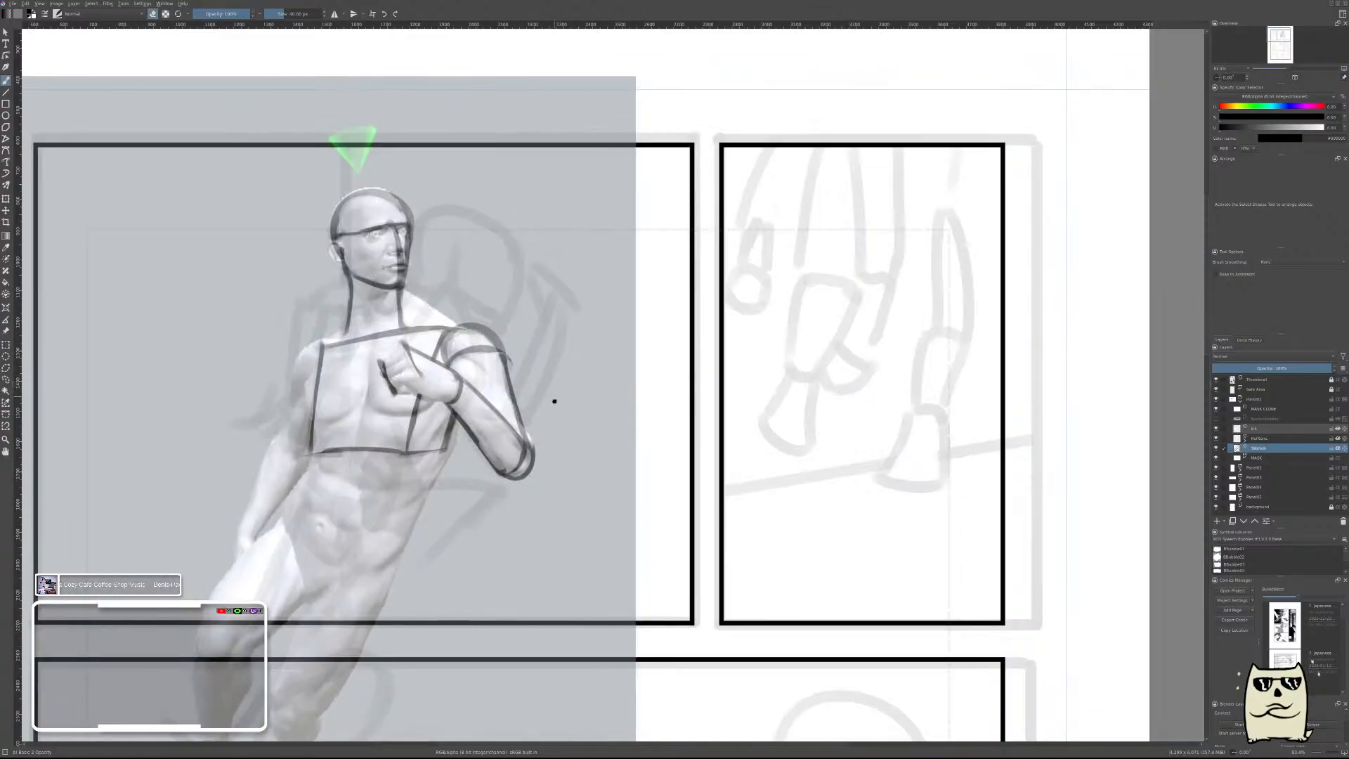
mouse_move(737, 341)
mouse_down()
mouse_move(694, 374)
mouse_move(707, 362)
mouse_move(736, 395)
mouse_move(764, 380)
mouse_move(735, 397)
mouse_up()
key(e)
key(e)
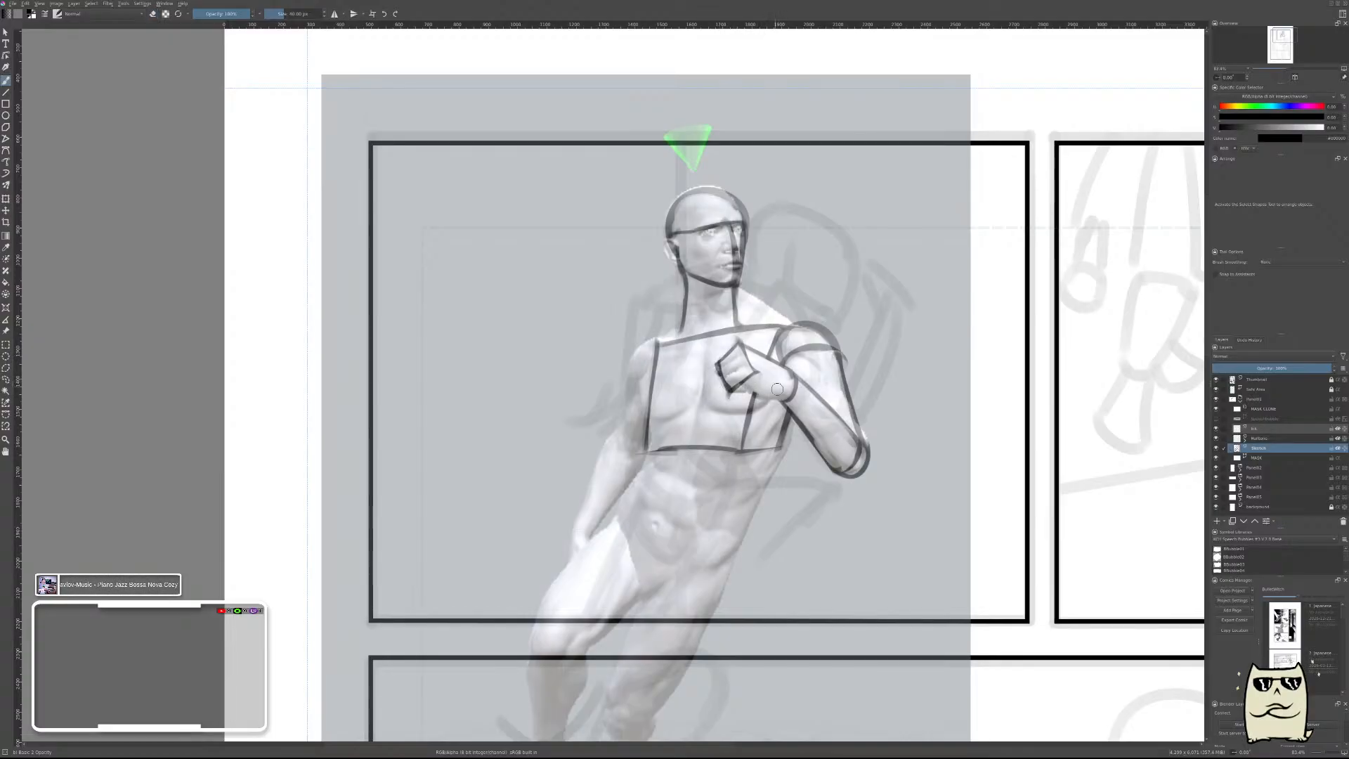
Unmirror the canvas, draw the hand's underside from fist to wrist, and erase the slanted chest line inside the hand.
key(m)
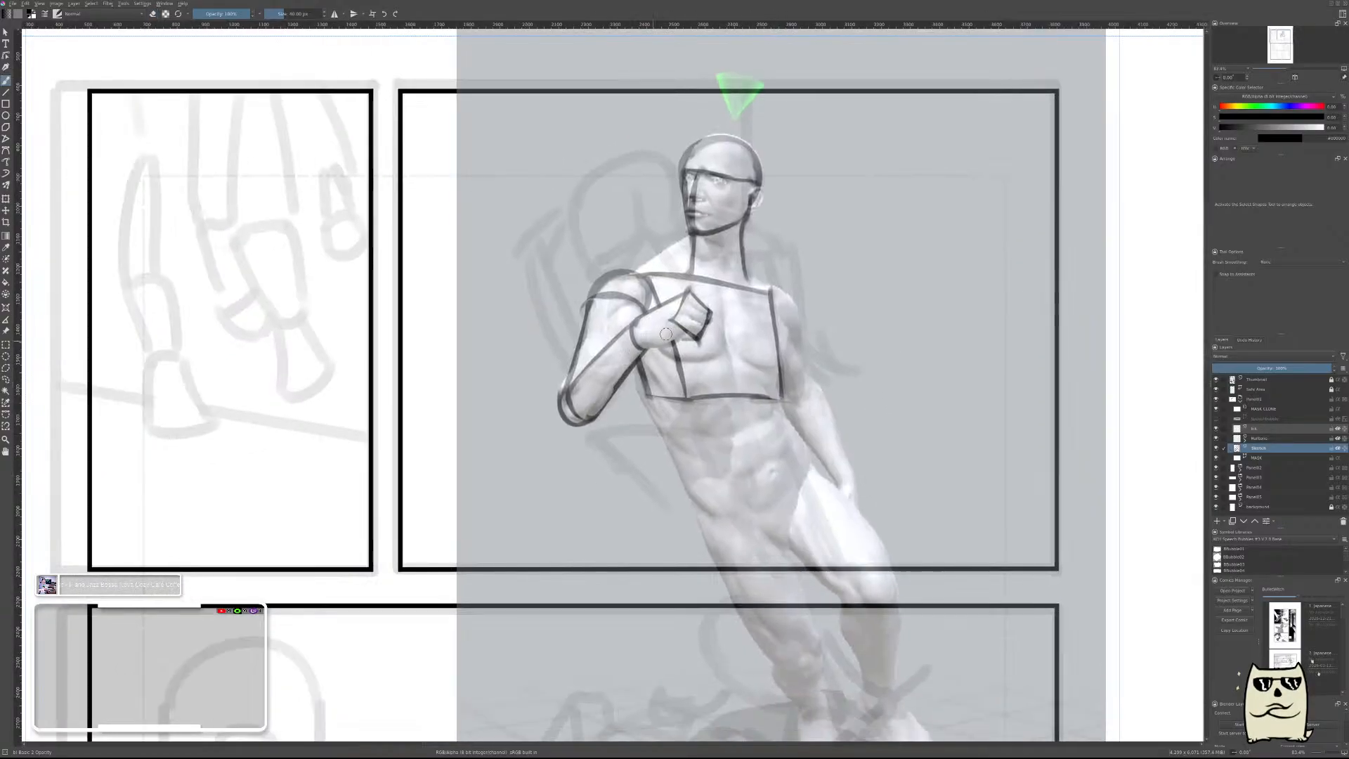
mouse_move(673, 327)
mouse_down()
mouse_move(647, 330)
mouse_move(680, 340)
mouse_up()
key(e)
mouse_move(649, 344)
mouse_down()
mouse_move(703, 340)
mouse_move(693, 347)
mouse_up()
key(ctrl+z)
key(e)
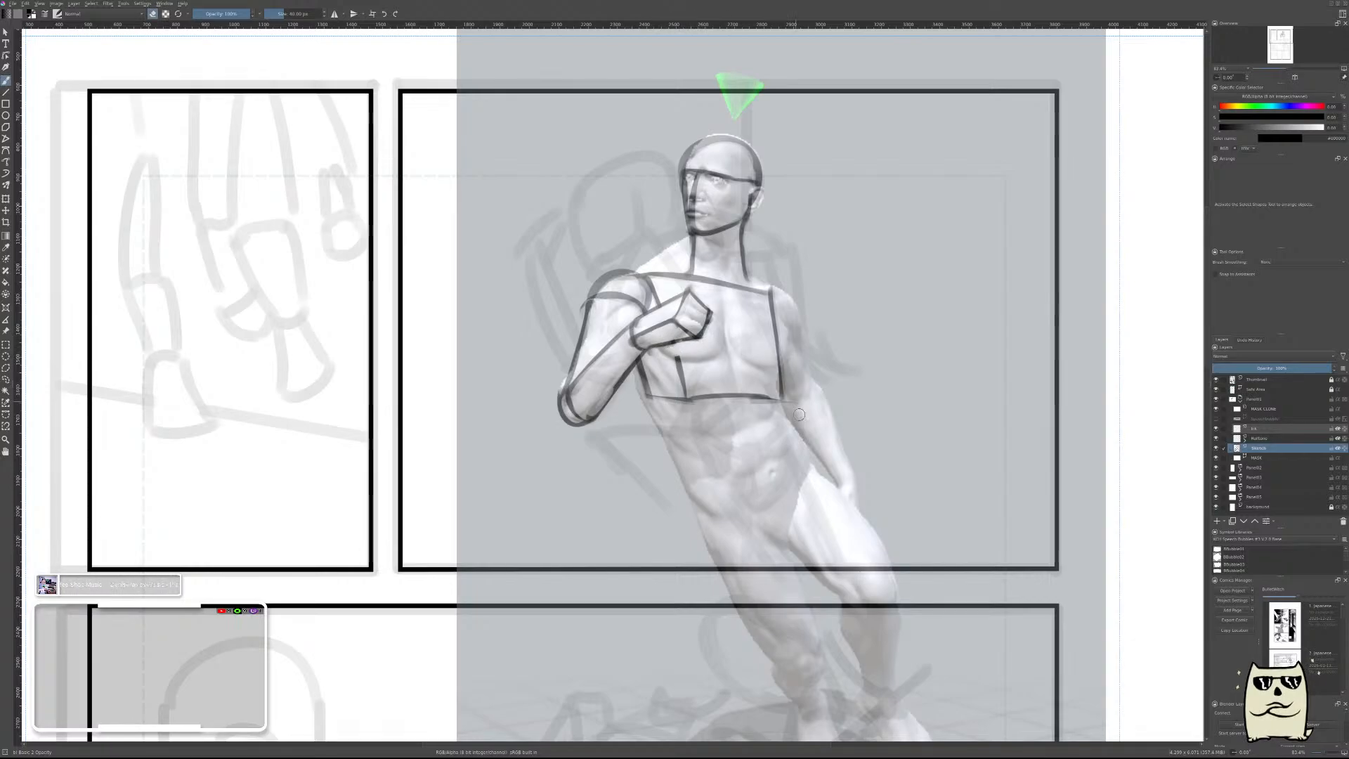
Mirror the canvas and draw a rounded outline around the straight arm's shoulder, thinning it with the eraser.
scroll(819, 378, down, 3)
drag(822, 381, 823, 361)
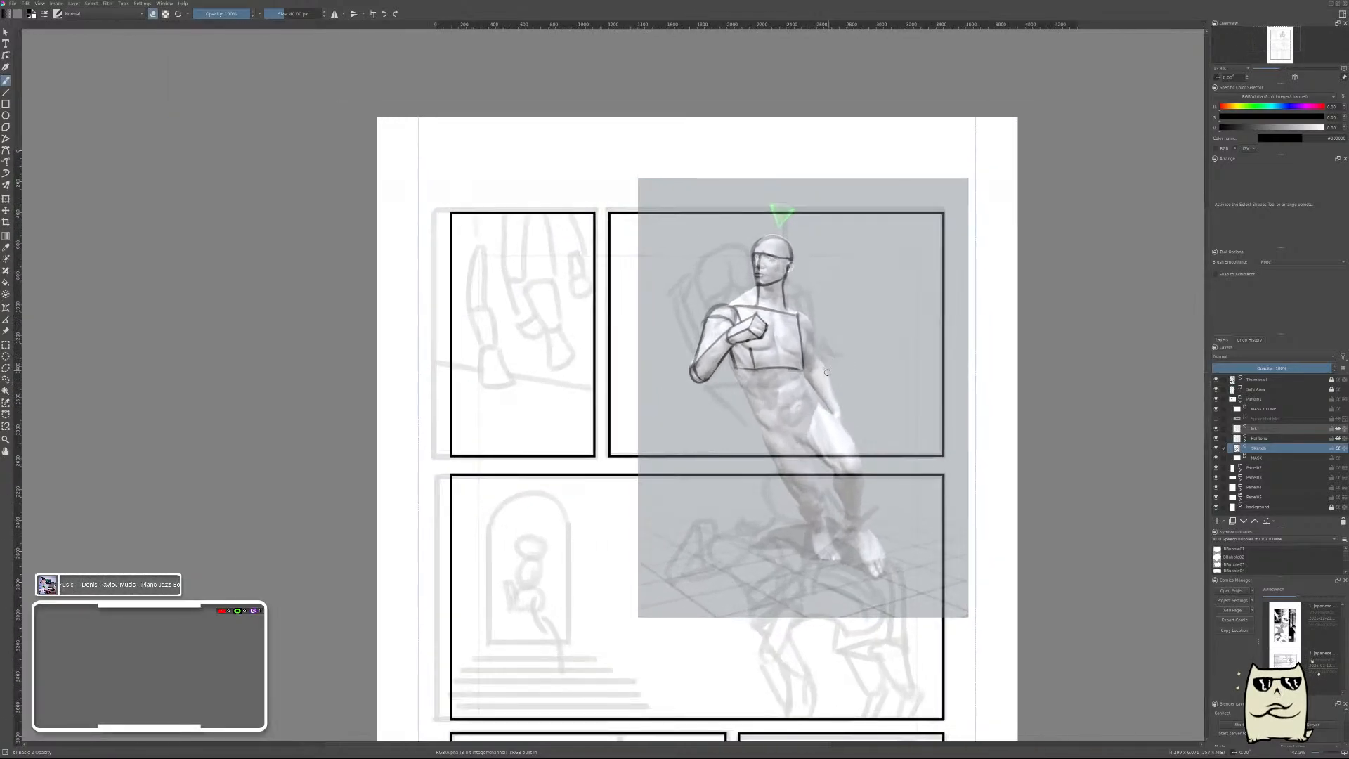
key(m)
drag(621, 433, 822, 429)
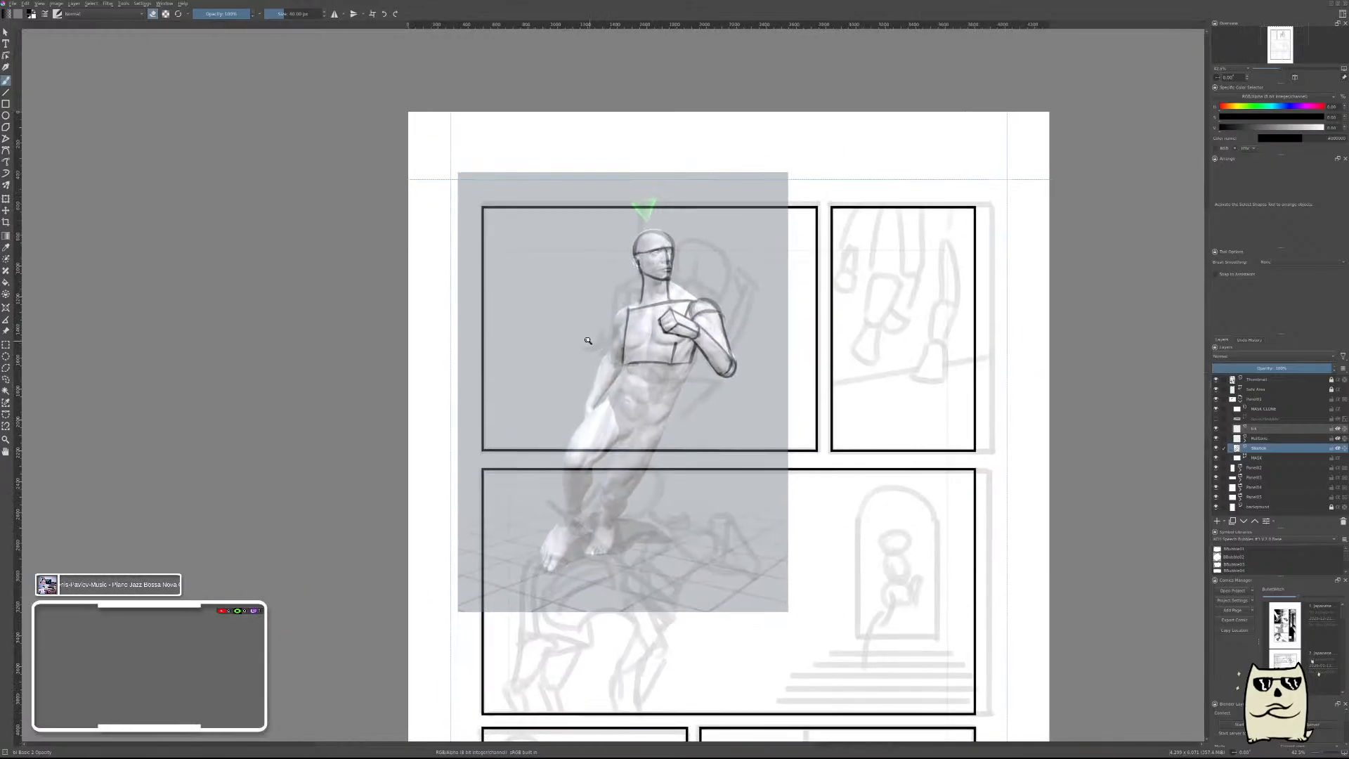
scroll(616, 354, up, 5)
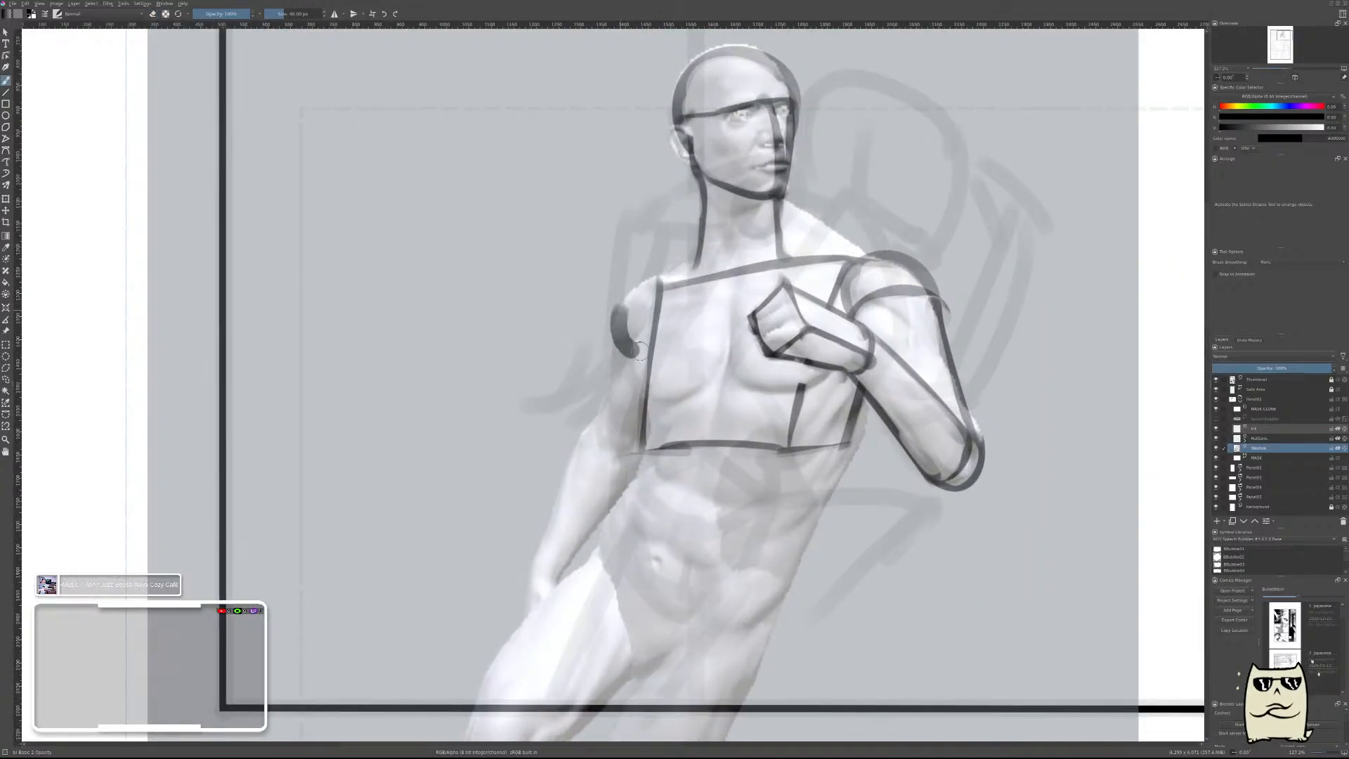
mouse_move(632, 355)
mouse_down()
mouse_move(664, 265)
mouse_move(677, 270)
mouse_move(643, 302)
mouse_move(632, 340)
mouse_move(627, 317)
mouse_up()
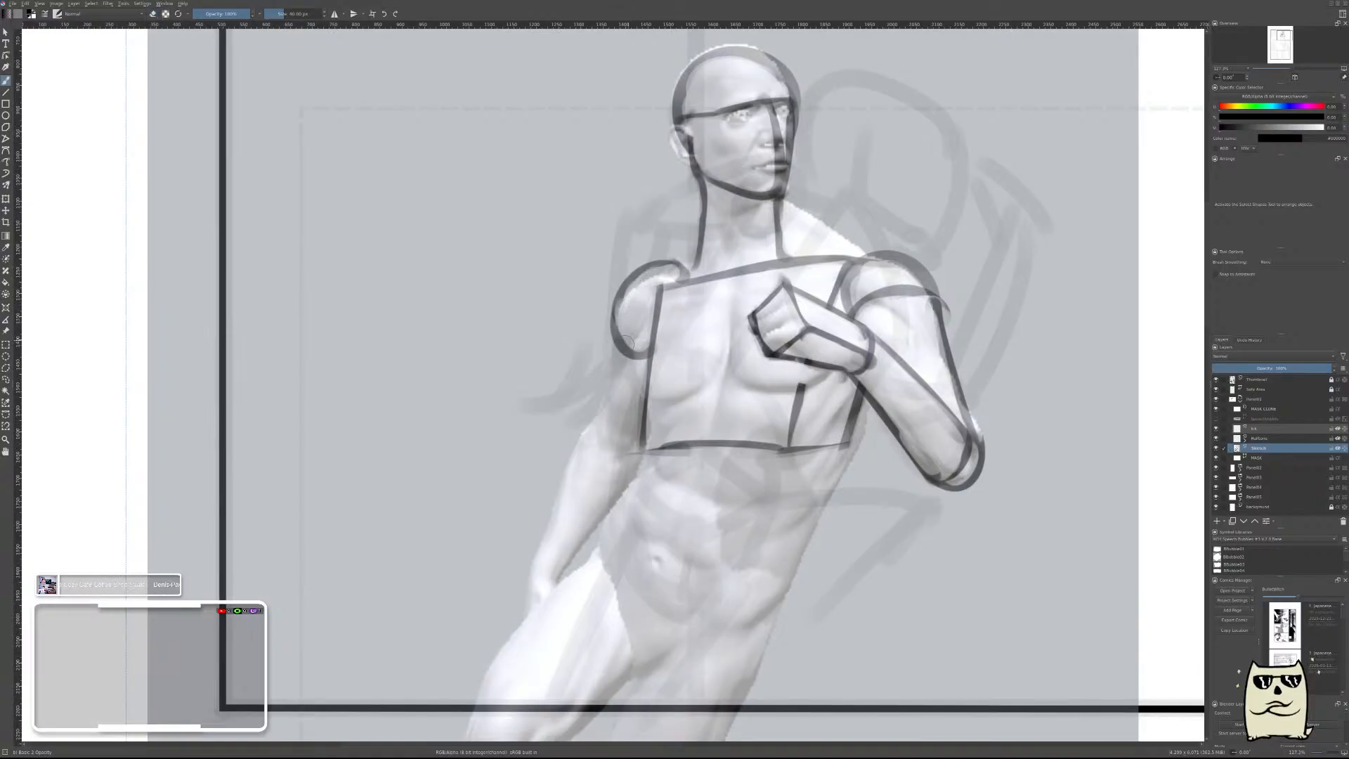
key(e)
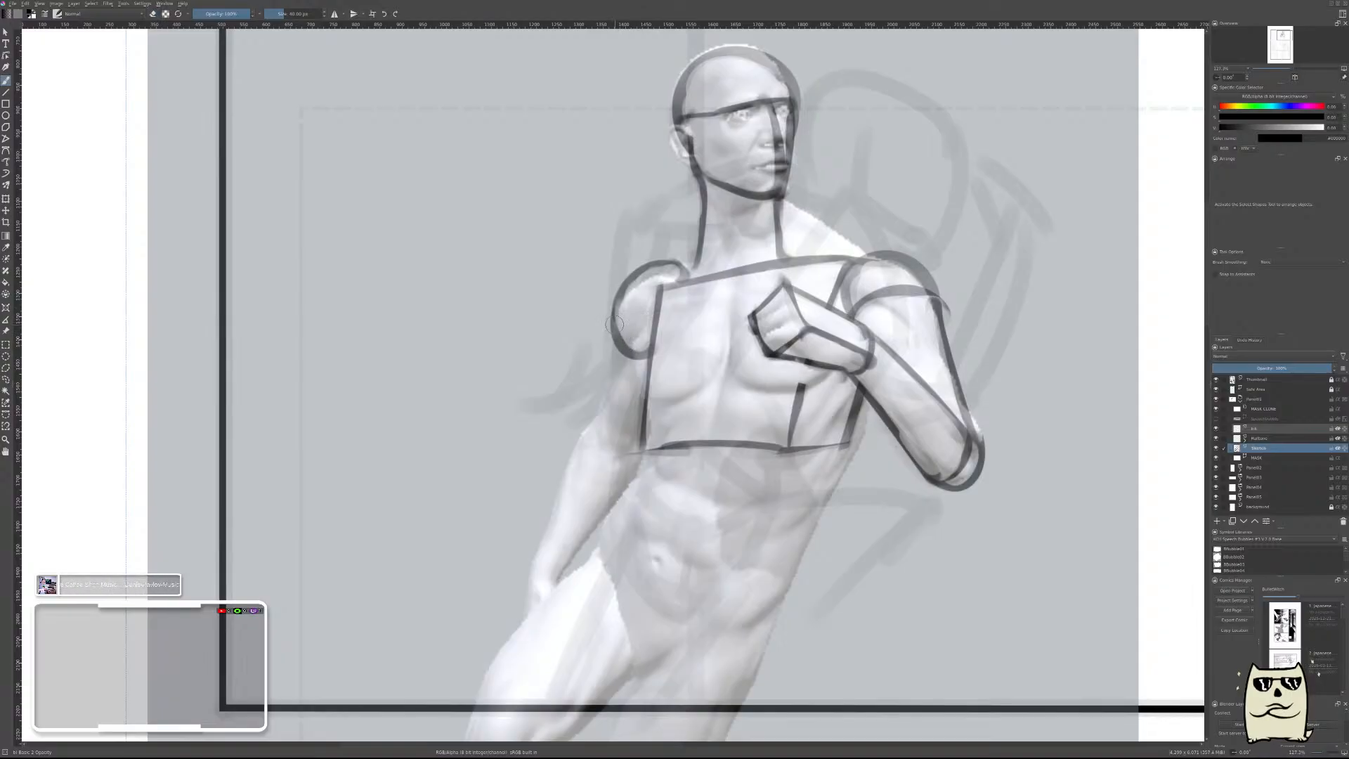
Draw the straight upper arm's outer edge from the shoulder to the elbow, thin it, and close it with a curve at the elbow.
mouse_move(602, 323)
mouse_down()
mouse_move(653, 327)
mouse_move(626, 313)
mouse_move(636, 351)
mouse_move(602, 423)
mouse_up()
key(e)
key(e)
key(e)
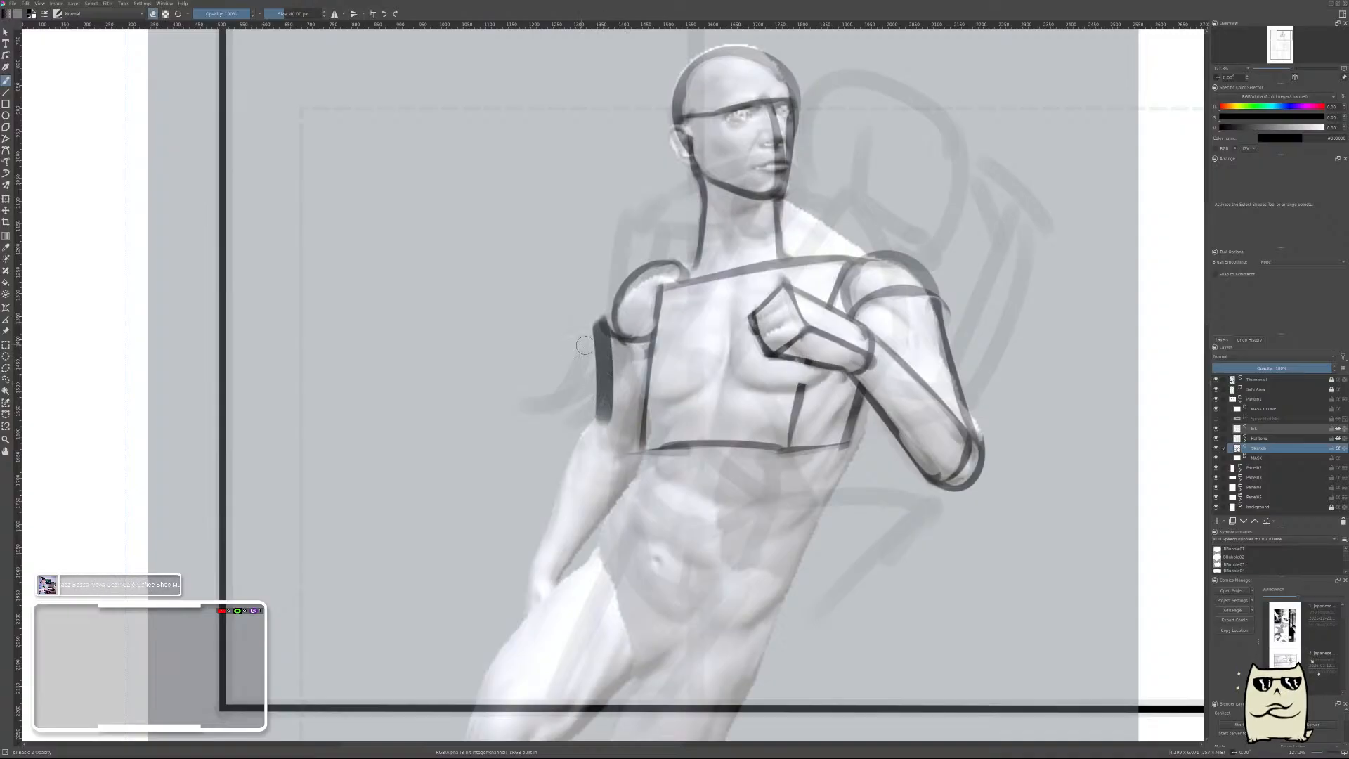
drag(595, 315, 596, 422)
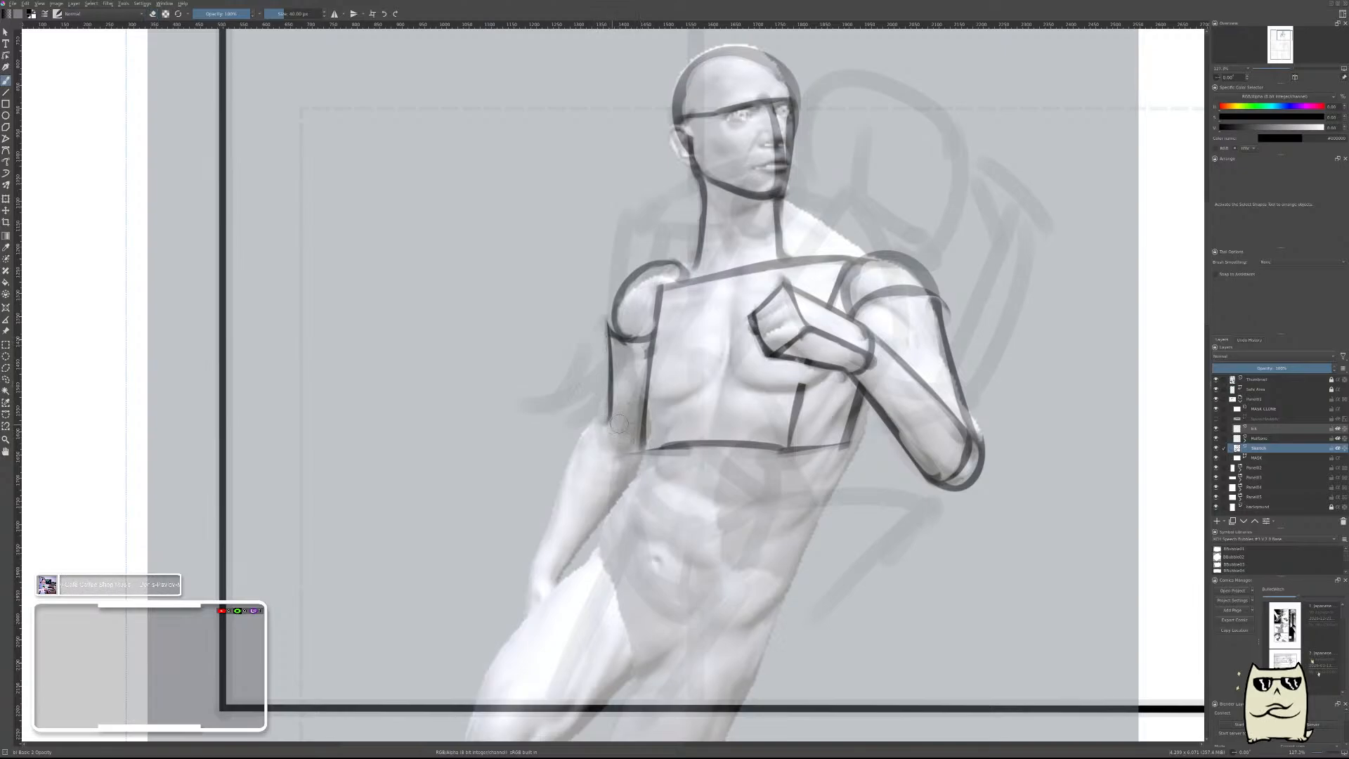
key(e)
mouse_move(612, 412)
mouse_down()
mouse_move(641, 430)
mouse_move(624, 410)
mouse_up()
Flip the canvas view horizontally and start the lowered arm's forearm with a curved elbow end, undoing the stray strokes.
drag(840, 377, 855, 573)
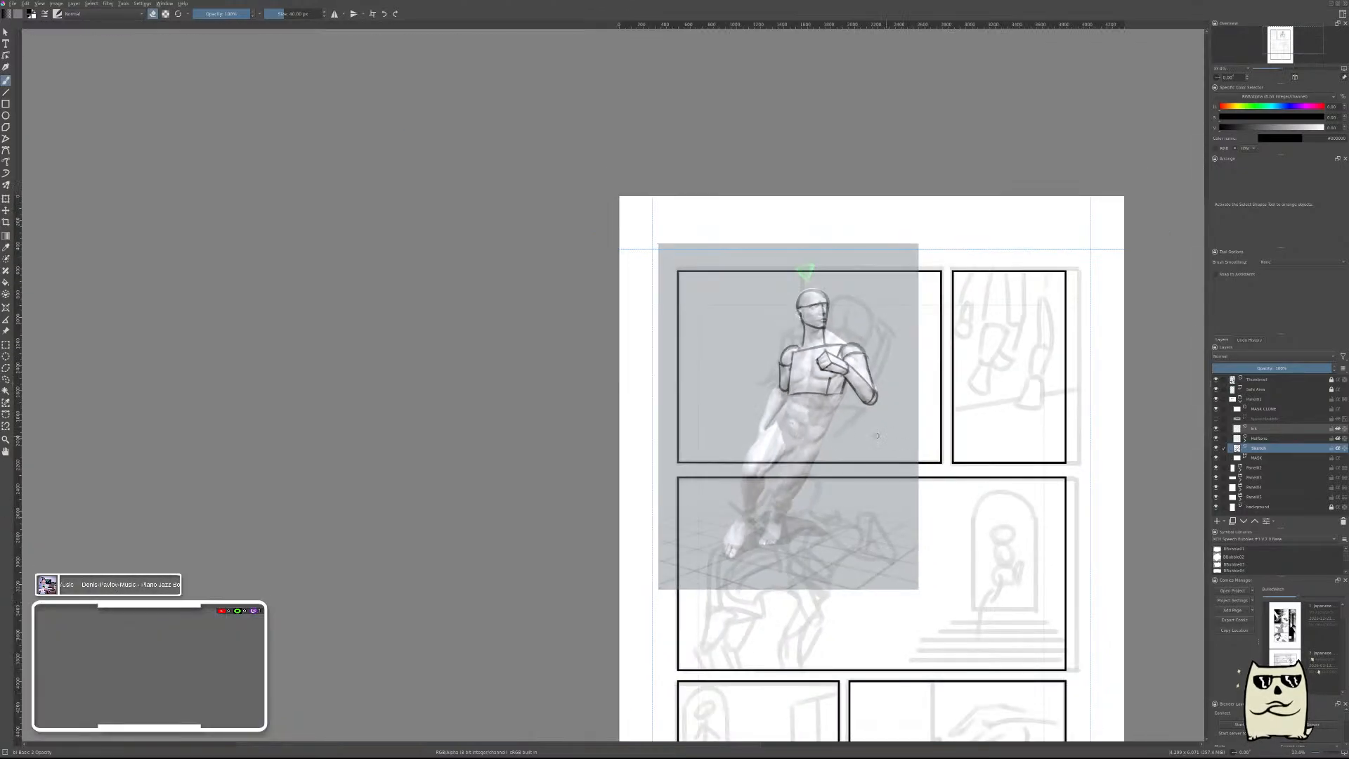
key(m)
drag(579, 423, 817, 458)
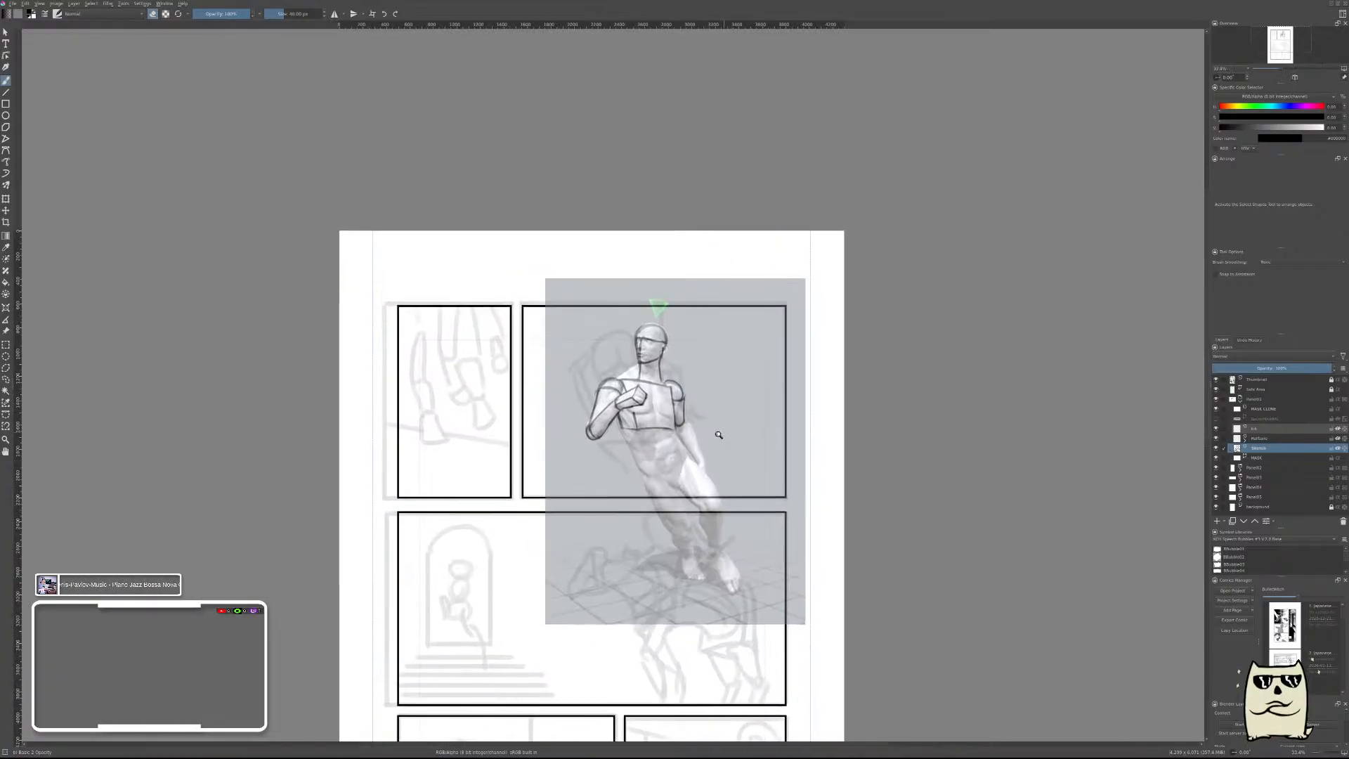
drag(716, 434, 723, 302)
mouse_move(684, 433)
mouse_down()
mouse_move(681, 414)
mouse_move(639, 413)
mouse_move(617, 439)
mouse_move(693, 551)
mouse_up()
key(e)
key(ctrl+z)
Draw the lowered forearm's outer edge from the elbow to the wrist and thin it with the eraser.
key(ctrl+z)
drag(646, 409, 706, 548)
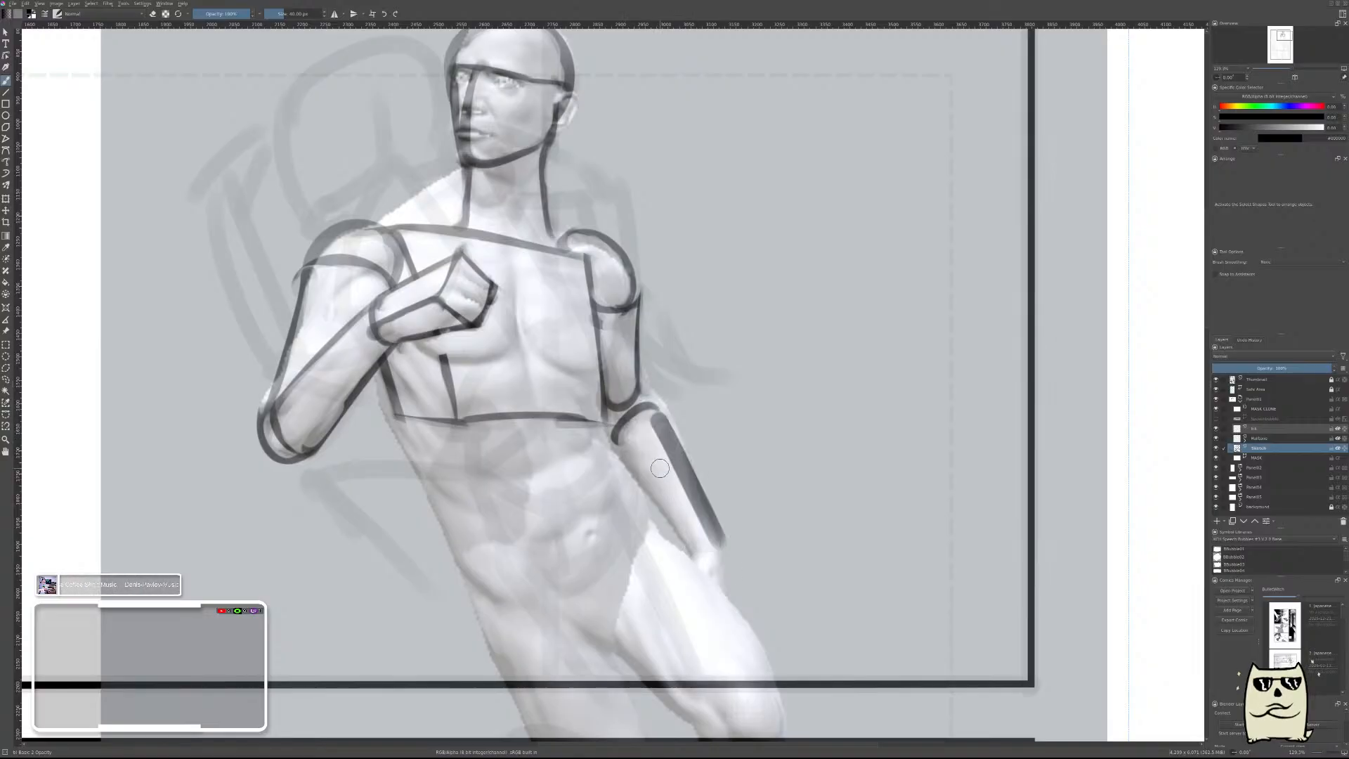
key(ctrl+z)
drag(652, 410, 704, 529)
key(e)
drag(647, 426, 694, 530)
key(e)
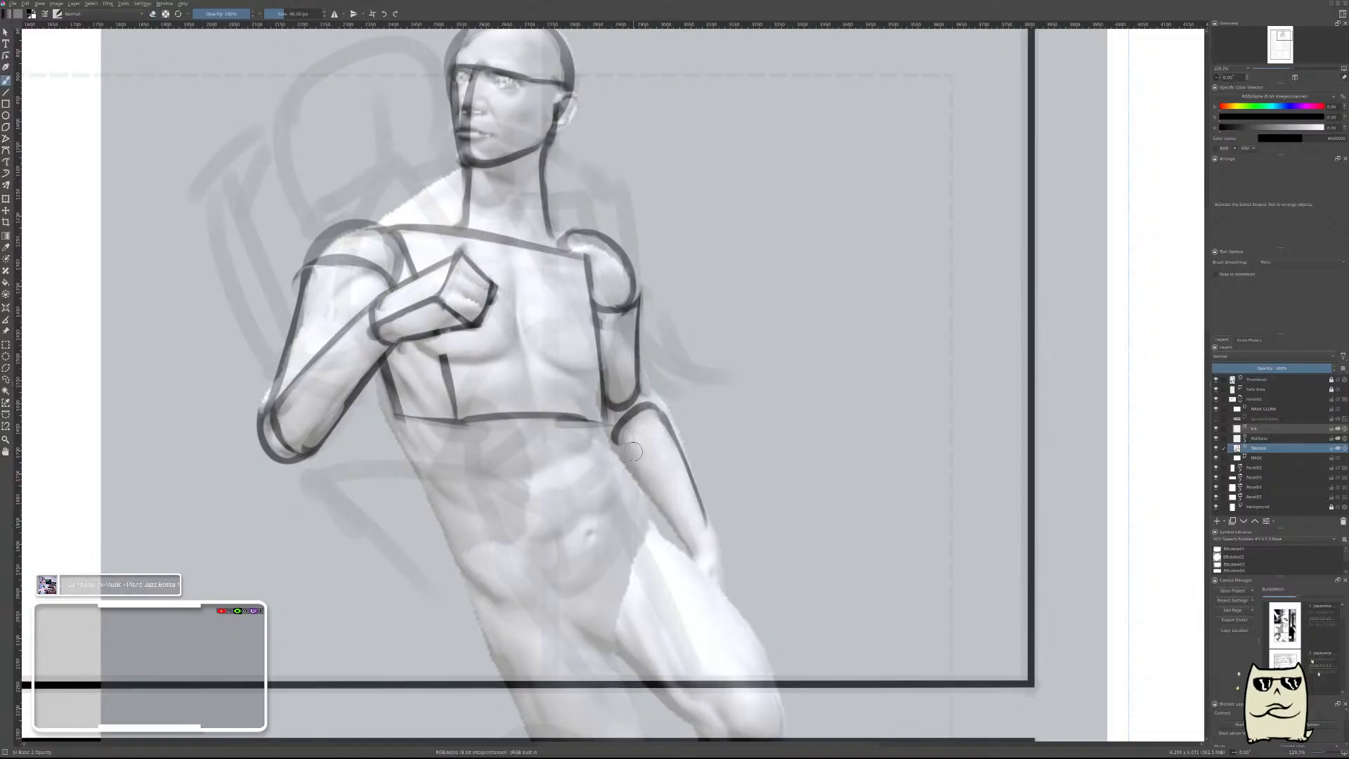
Draw the lowered forearm's inner edge from the elbow toward the wrist and thin it with the eraser.
drag(621, 430, 685, 524)
key(e)
drag(643, 434, 678, 520)
drag(641, 452, 680, 514)
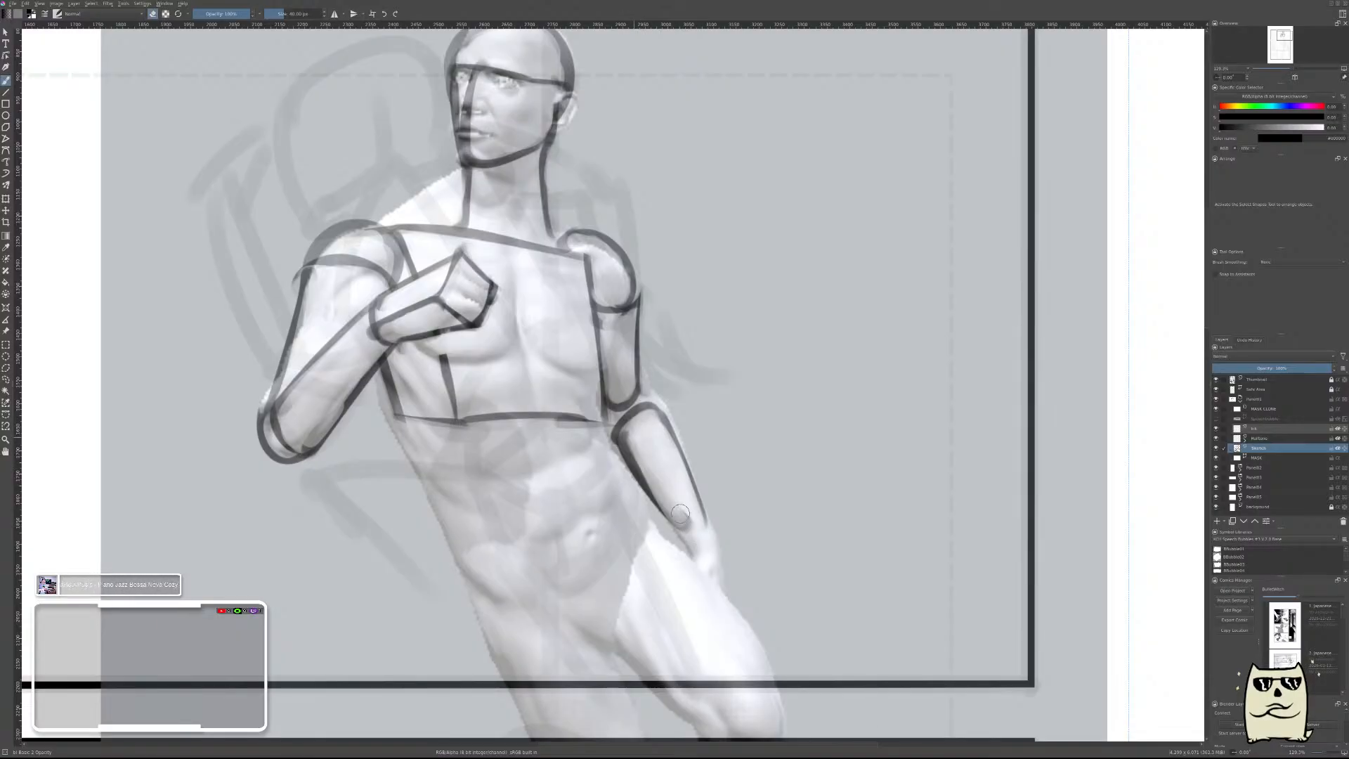
Close the lowered forearm at the wrist with a thin rounded end.
drag(636, 431, 692, 533)
mouse_move(643, 453)
mouse_down()
mouse_move(684, 531)
mouse_move(699, 528)
mouse_up()
key(e)
key(ctrl+z)
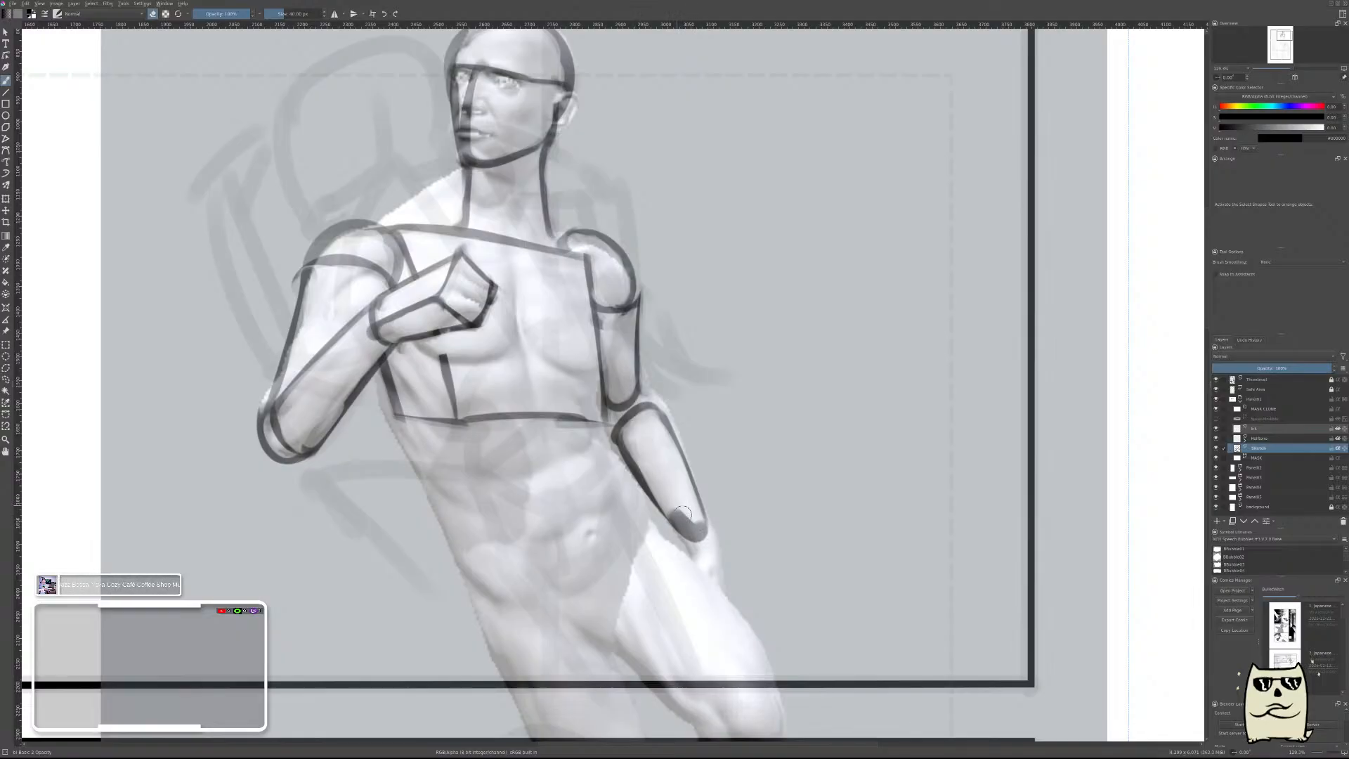
key(ctrl+z)
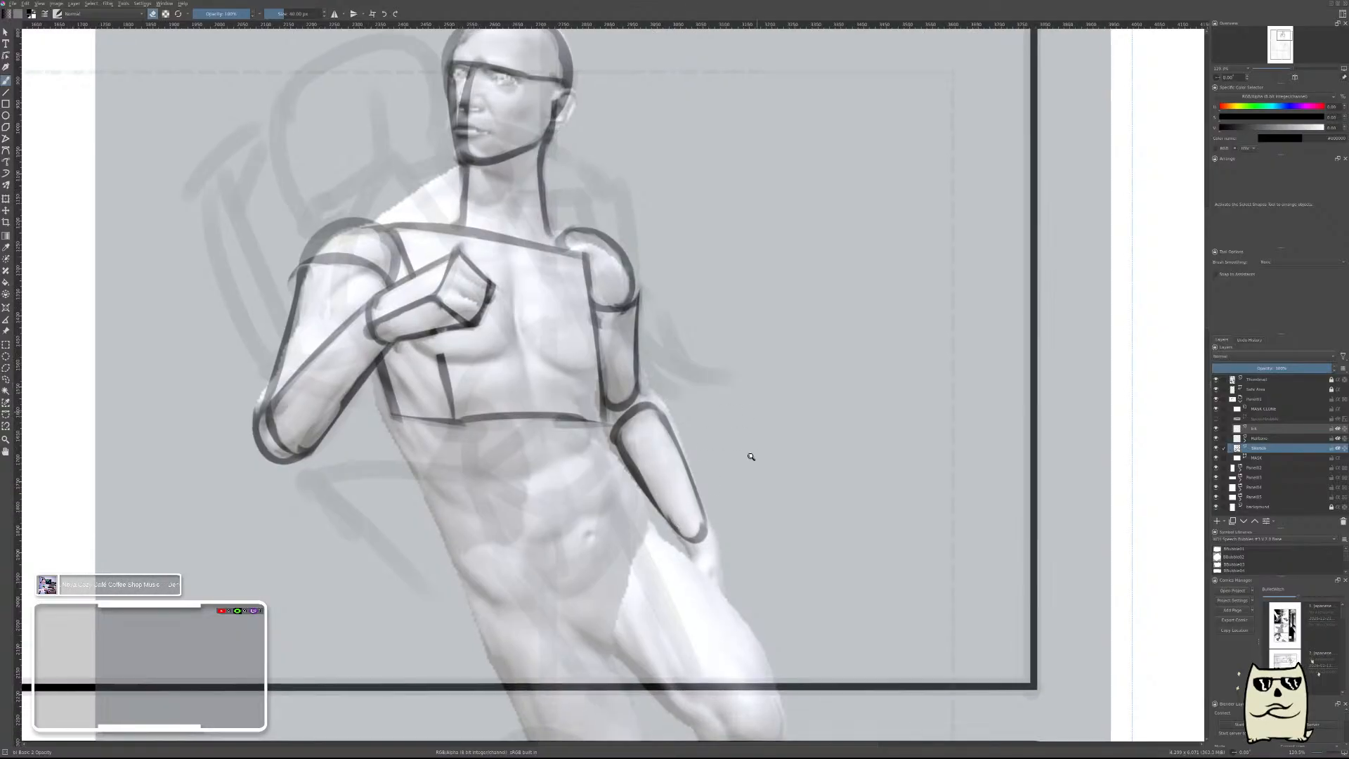
Draw the lowered hand's outer edge down from the wrist, thin it, and add a short line on its inner side.
drag(750, 455, 764, 520)
mouse_move(766, 450)
mouse_down()
mouse_move(773, 419)
mouse_move(732, 352)
mouse_move(731, 455)
mouse_up()
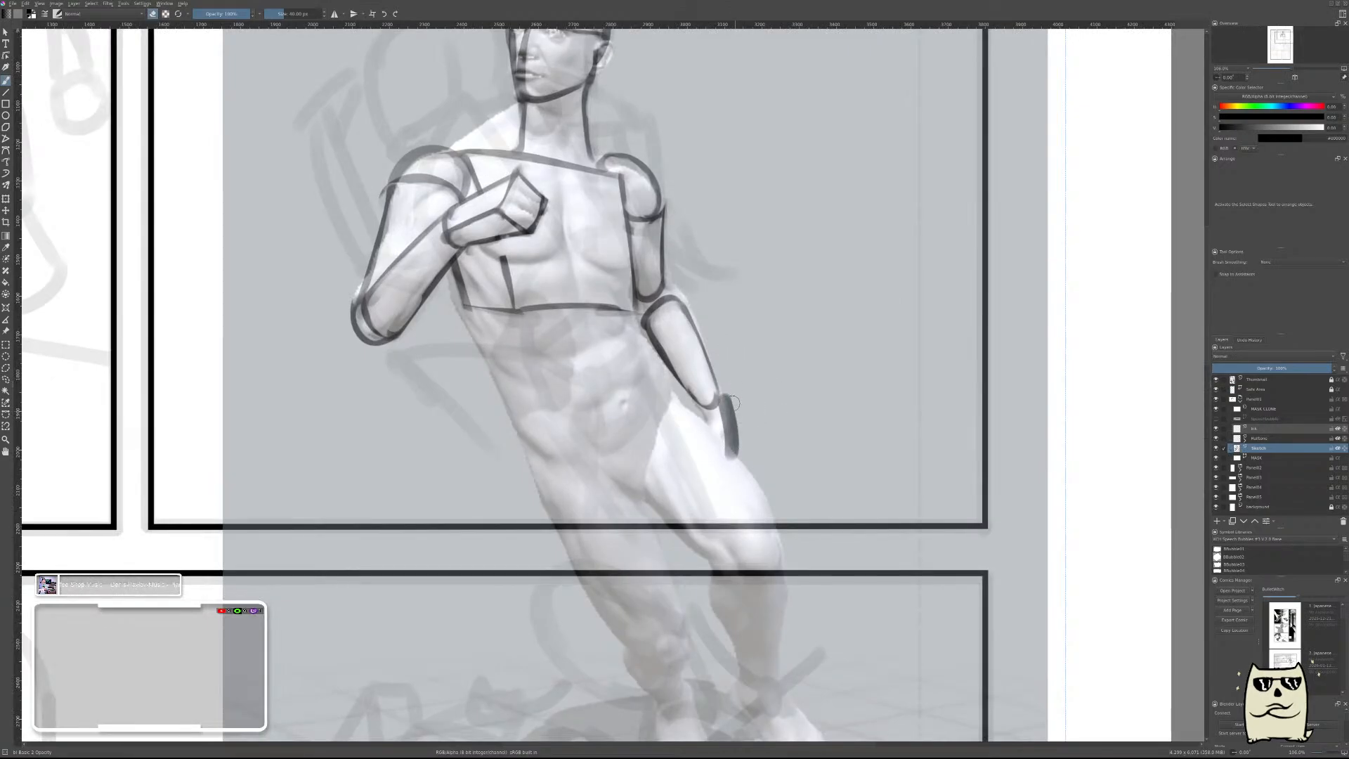
key(ctrl+z)
key(e)
drag(733, 389, 738, 445)
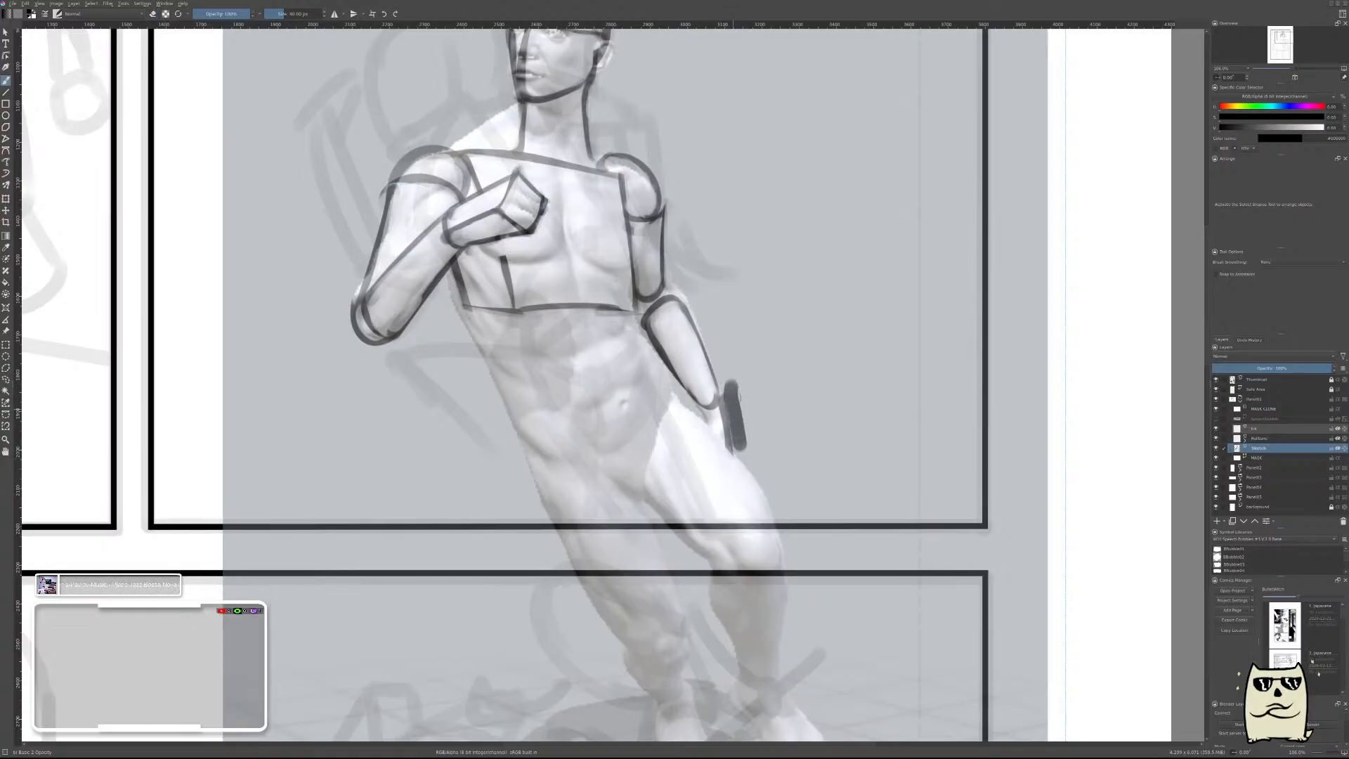
key(ctrl+z)
key(e)
drag(729, 382, 737, 456)
key(e)
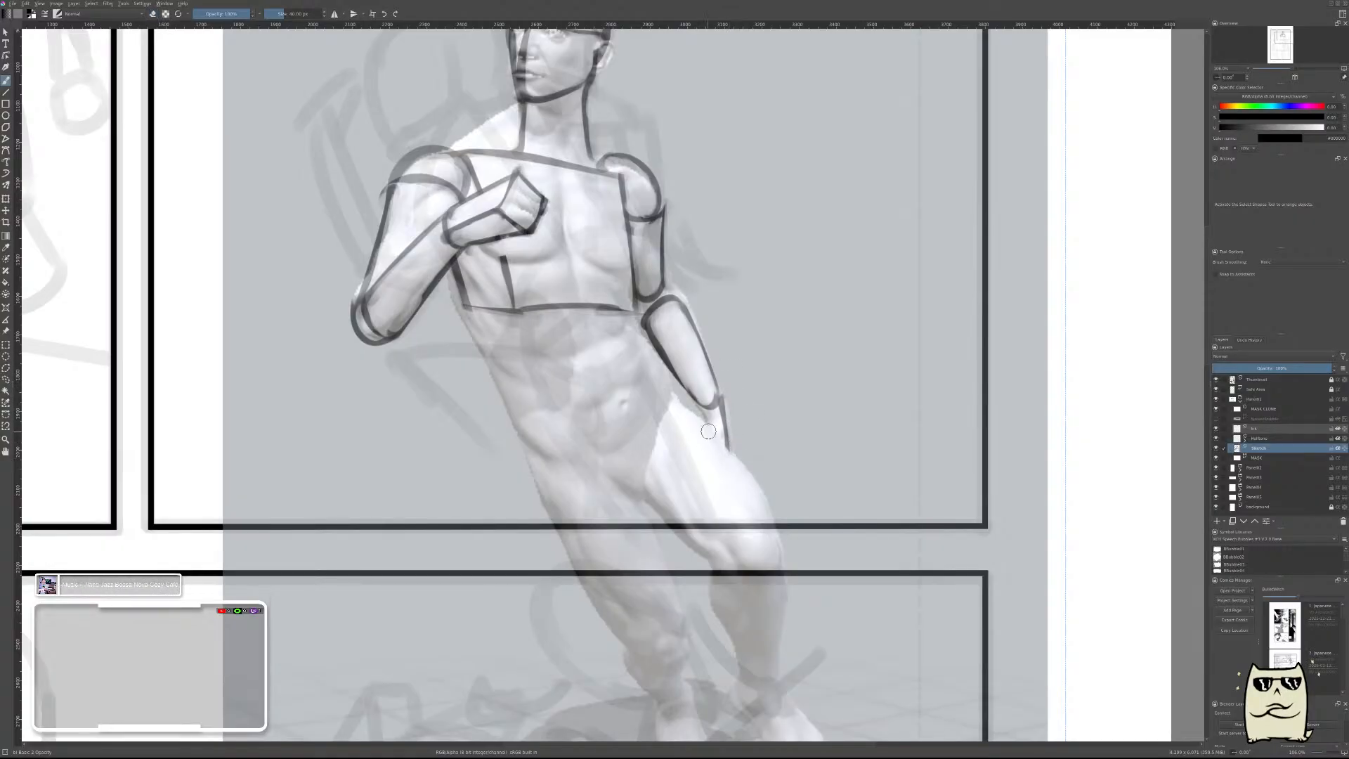
drag(696, 410, 699, 427)
key(e)
Flip the canvas view and draw the pelvis block's front upper edges as a V across the hips, thinning the shorter side.
scroll(773, 402, down, 4)
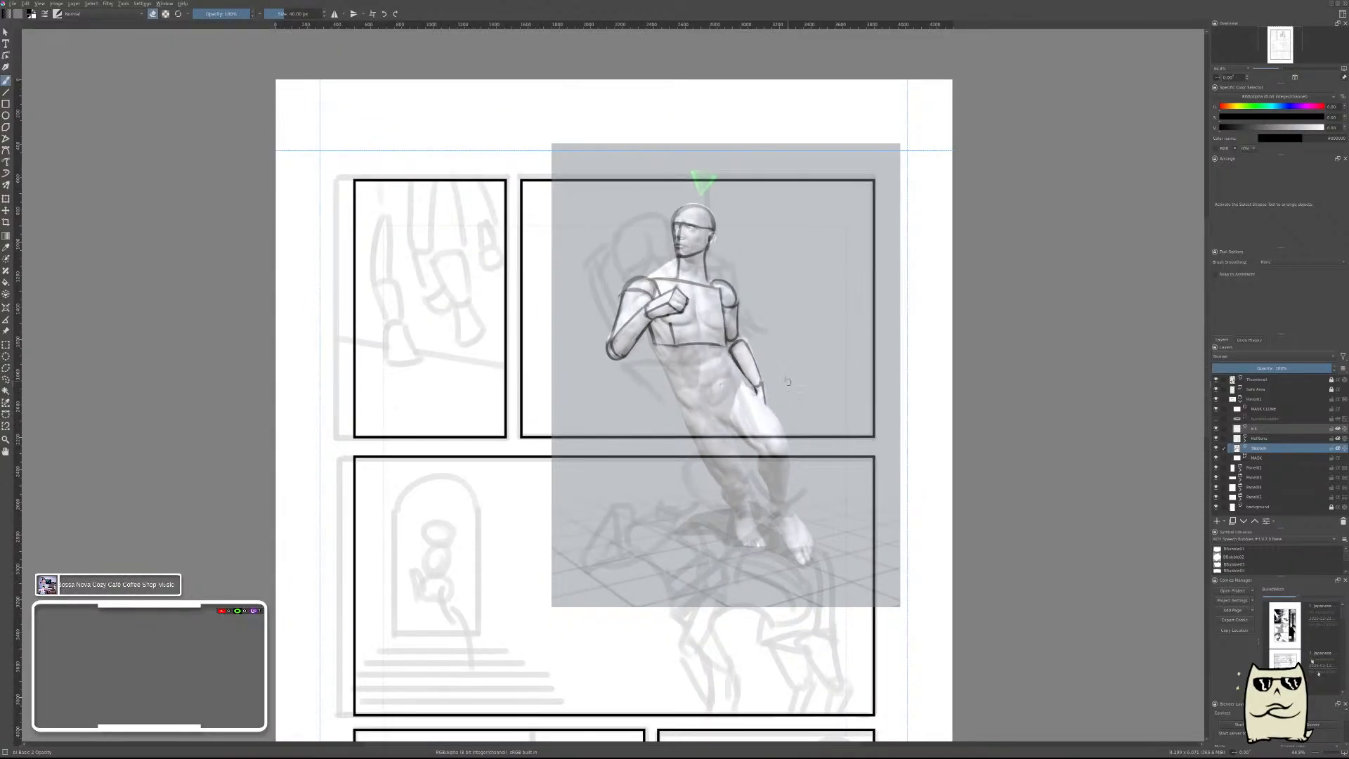
key(m)
drag(650, 431, 909, 472)
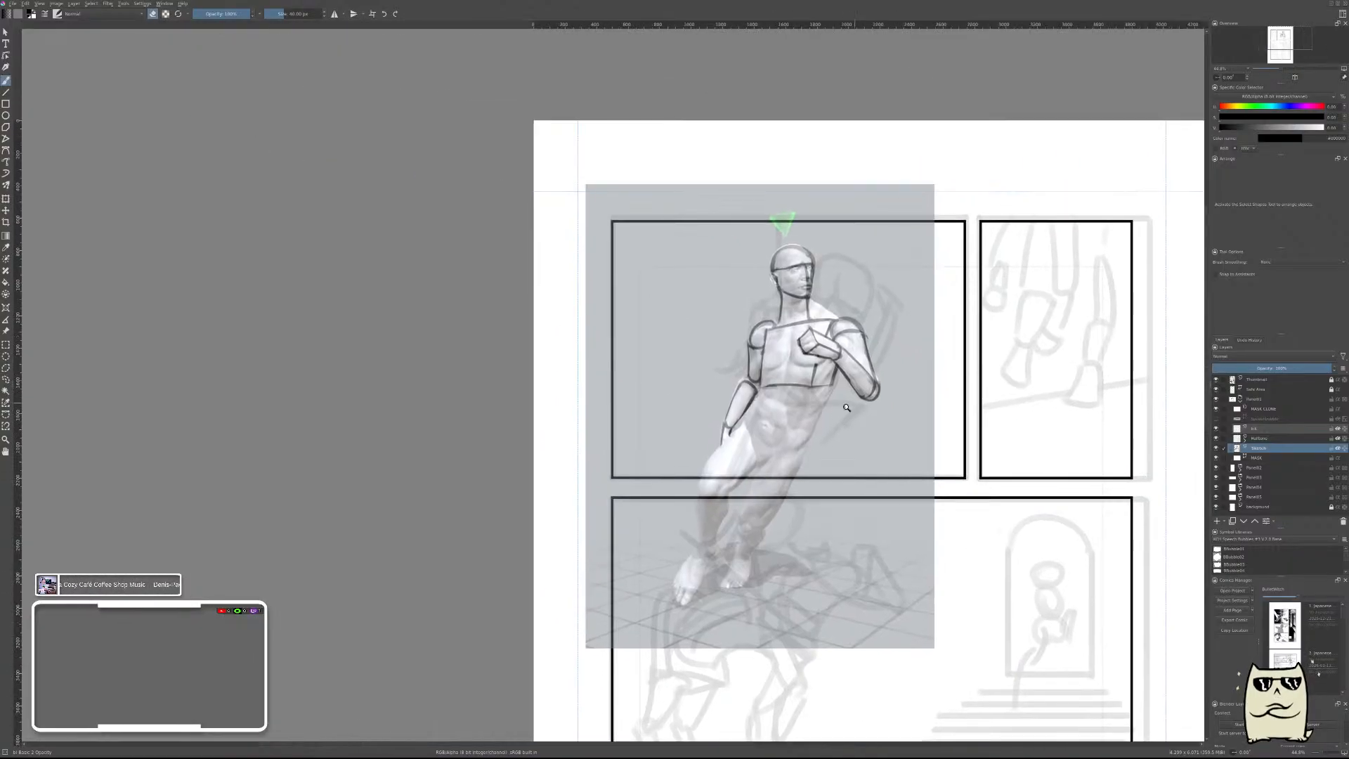
scroll(847, 408, up, 2)
scroll(756, 431, up, 2)
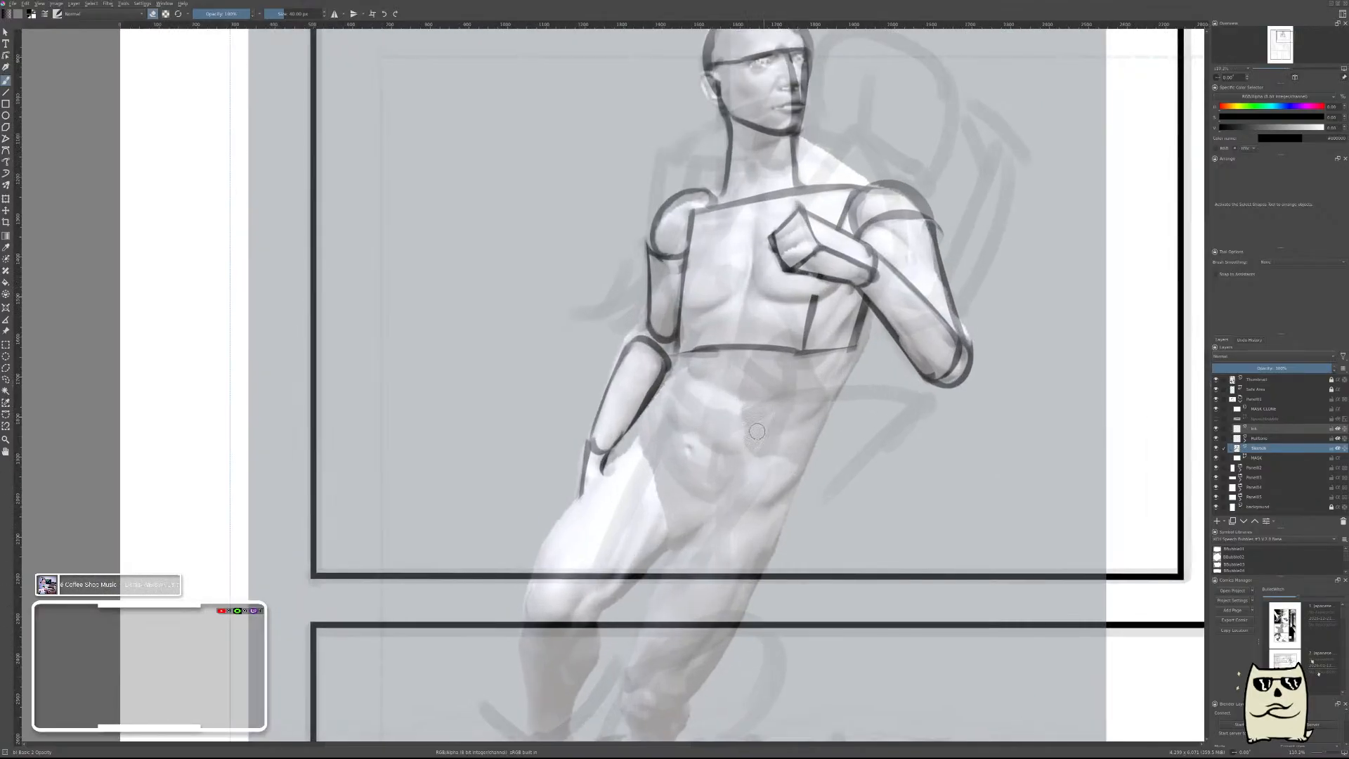
key(e)
drag(649, 417, 794, 484)
key(ctrl+z)
drag(654, 415, 768, 480)
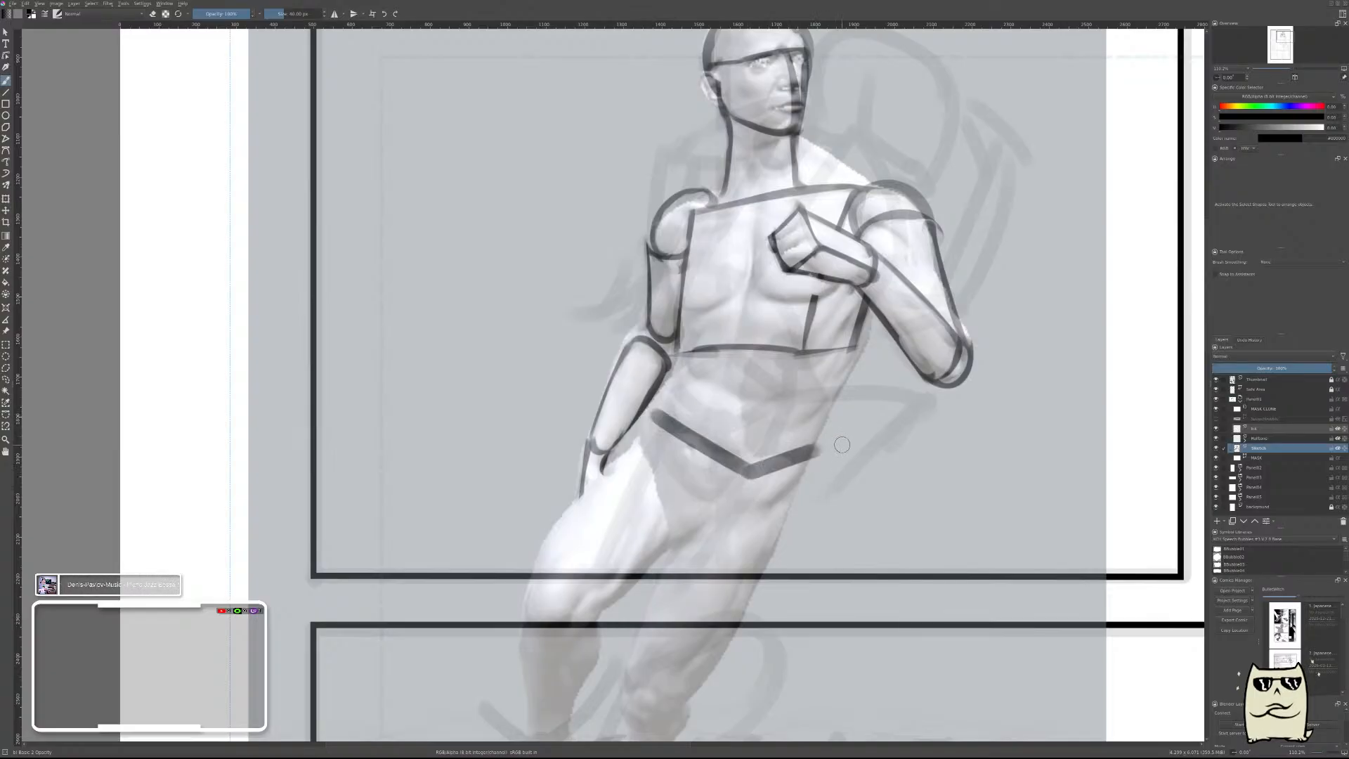
key(e)
drag(754, 482, 818, 453)
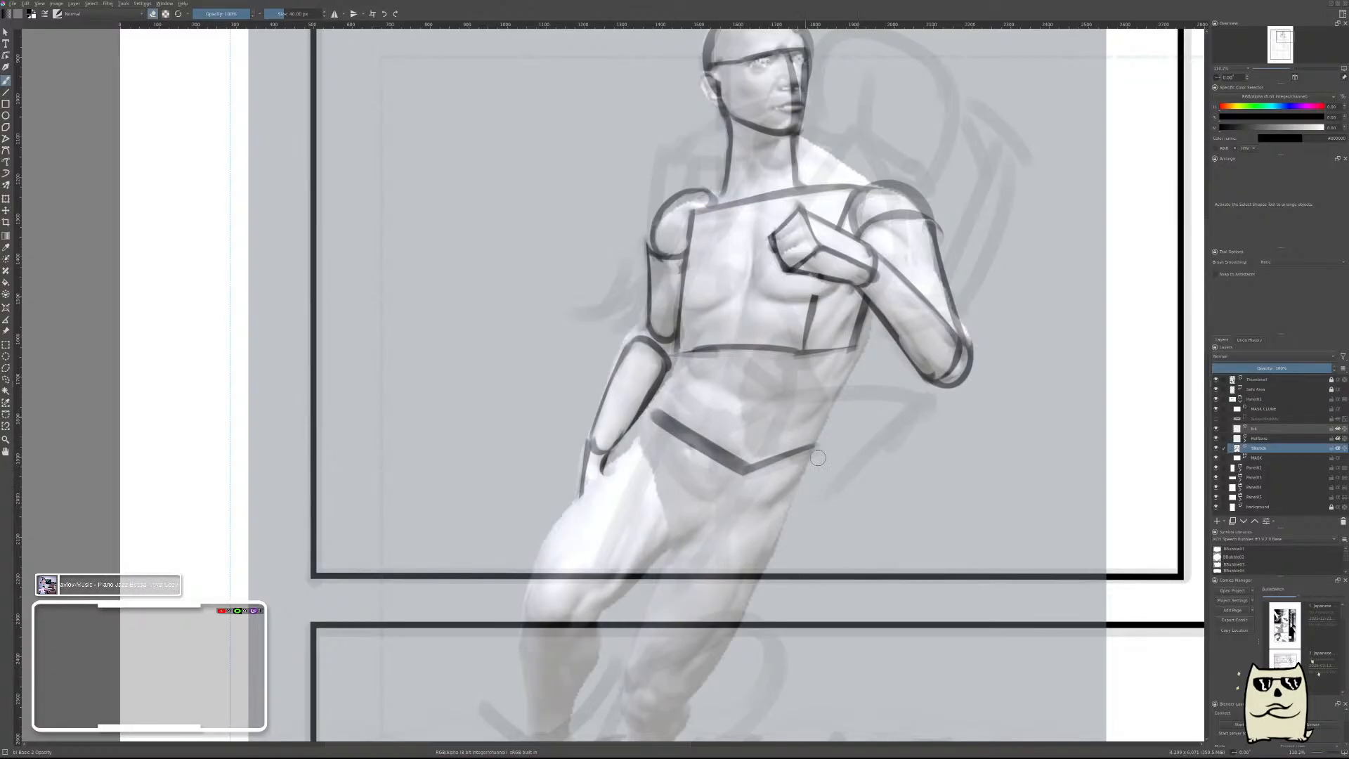
Flip the canvas view, thin the V's longer side, and draw the pelvis block's front corner edge down from its point.
key(m)
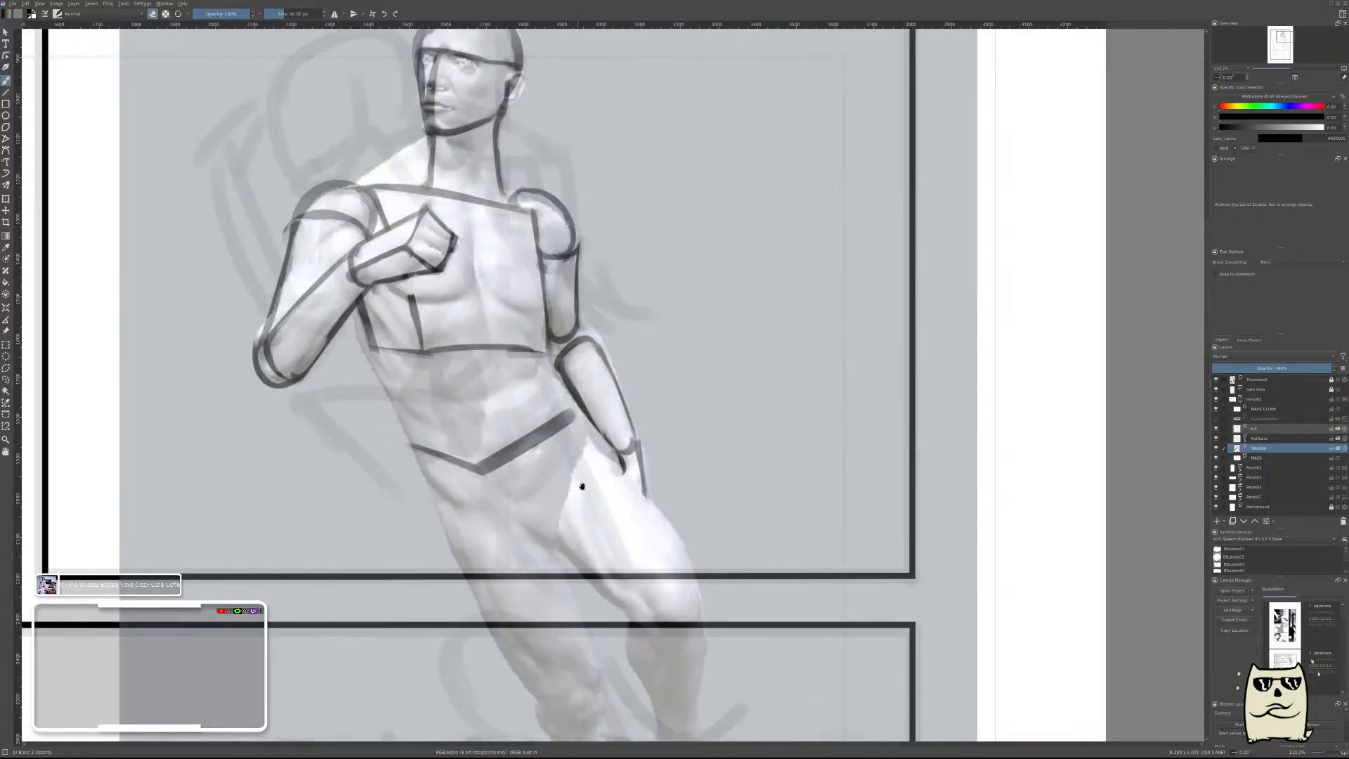
mouse_move(721, 389)
mouse_down()
mouse_move(669, 421)
mouse_move(702, 406)
mouse_up()
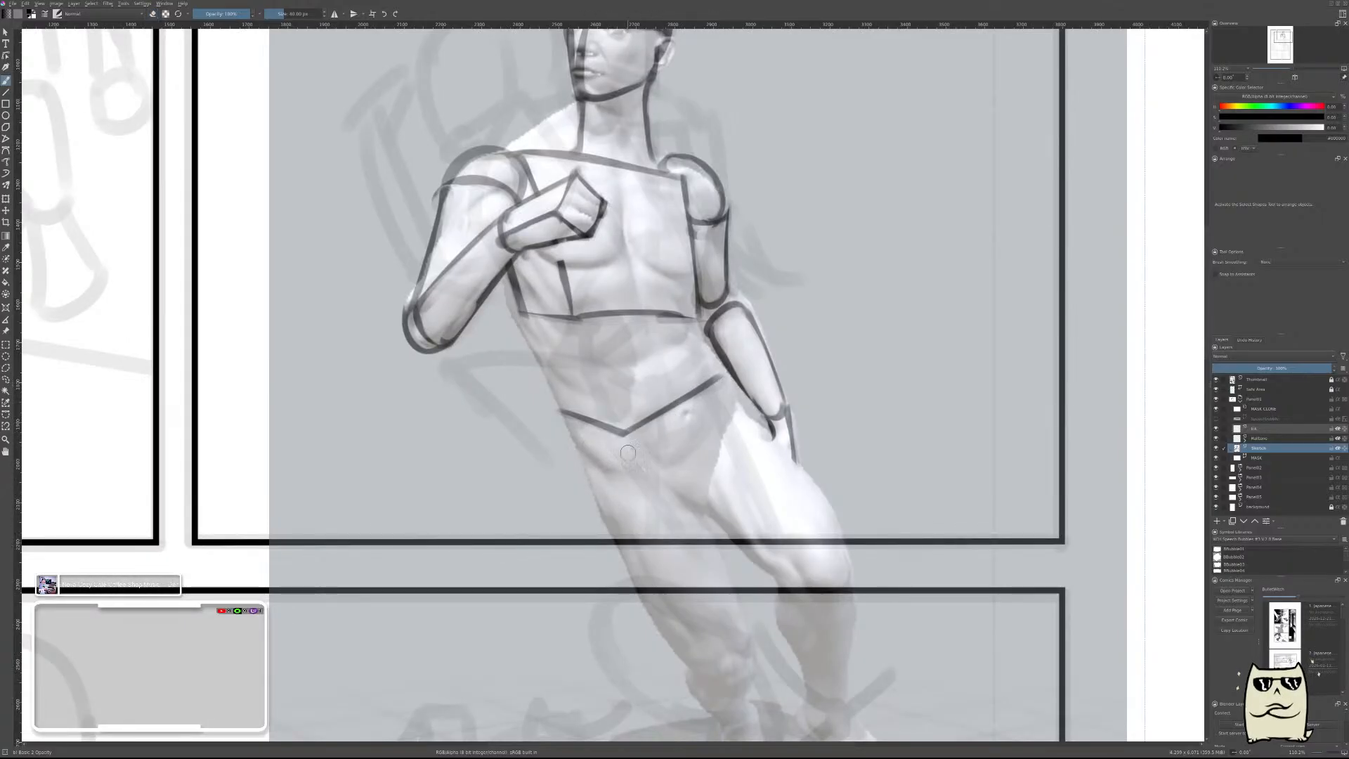
drag(625, 437, 657, 501)
key(ctrl+z)
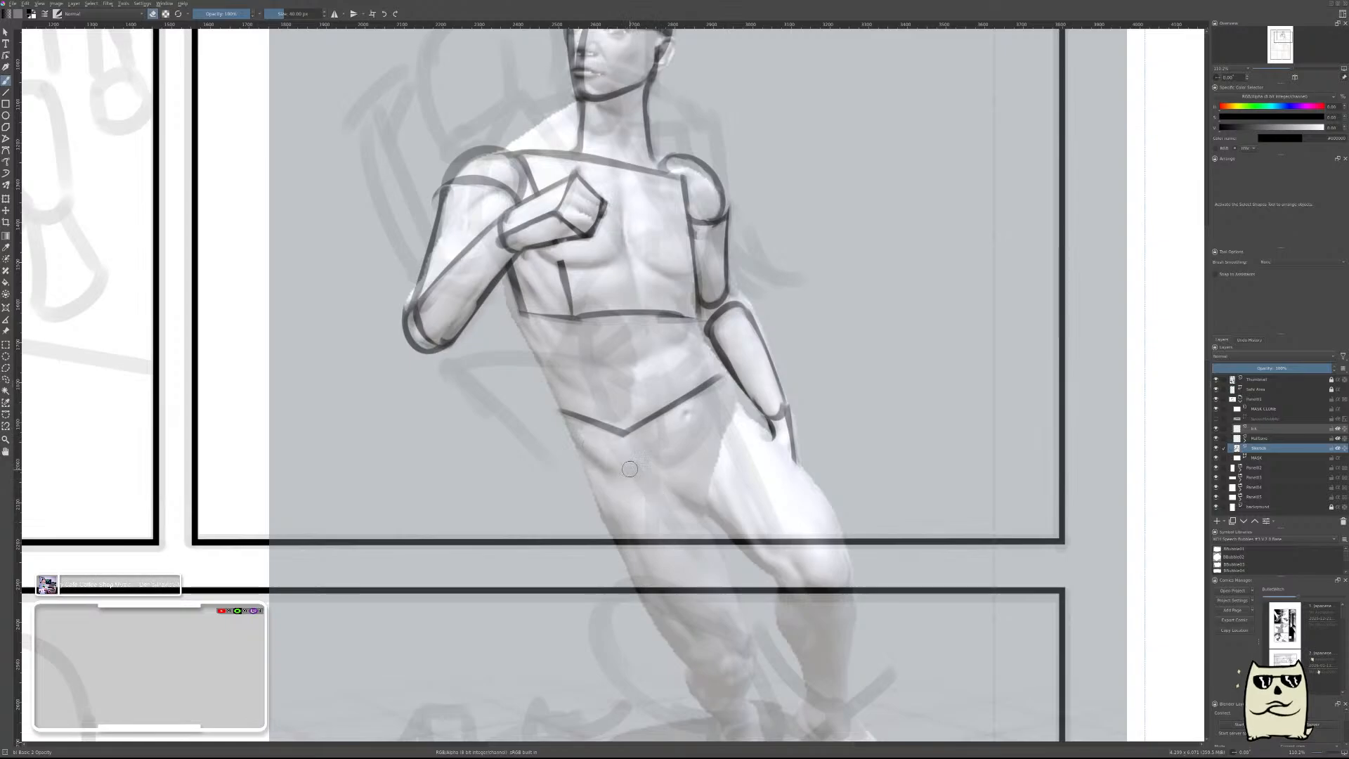
drag(616, 435, 646, 503)
drag(613, 443, 647, 508)
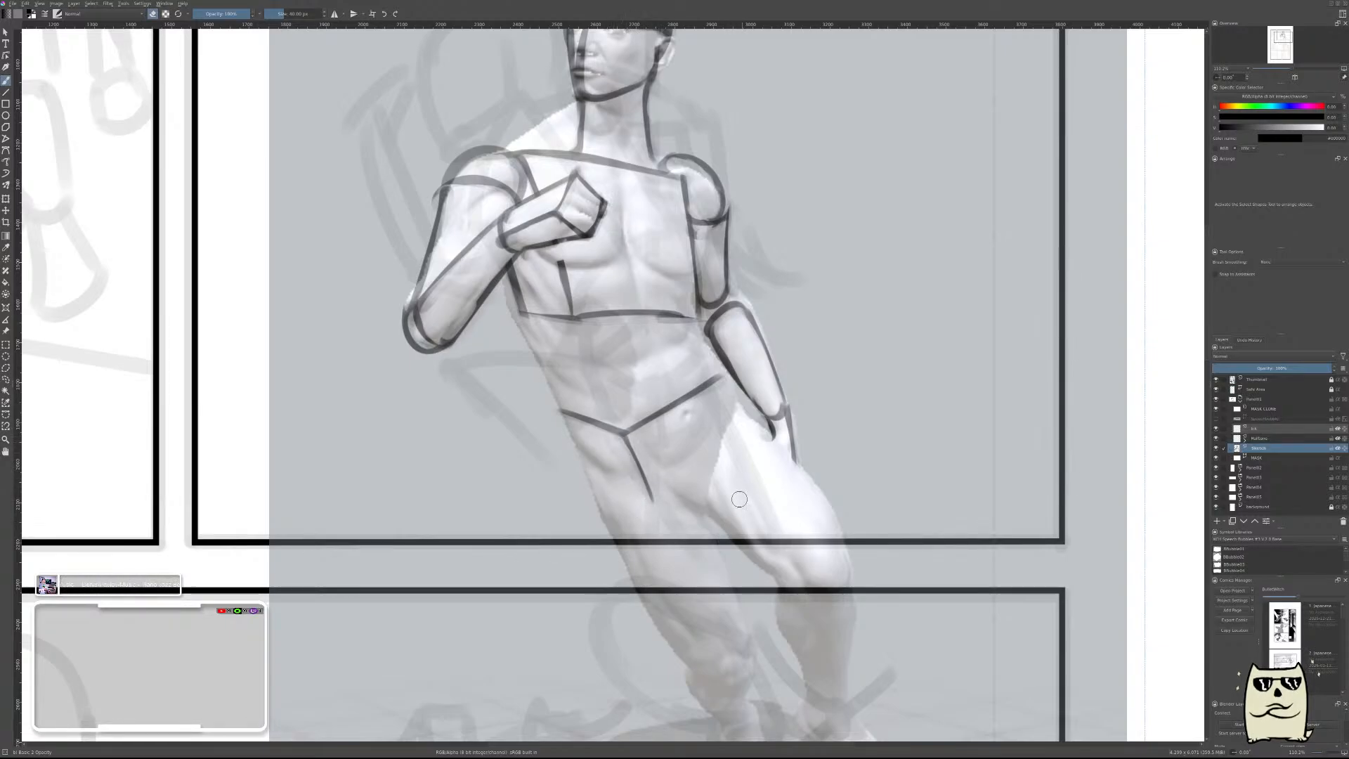
Draw the lower edge of the pelvis block's front face and erase it down to a thin line.
drag(657, 511, 744, 464)
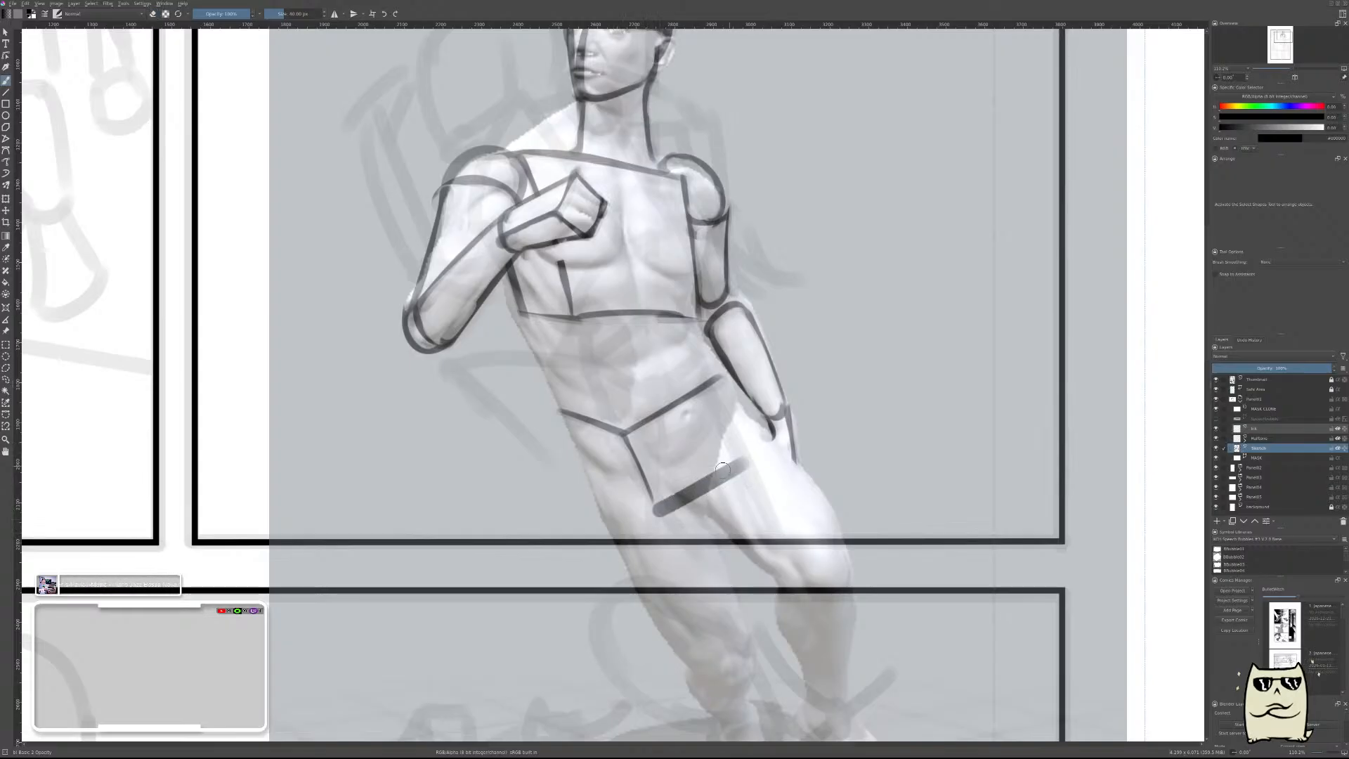
drag(661, 522, 760, 461)
drag(659, 518, 752, 466)
drag(659, 517, 760, 460)
key(ctrl+z)
drag(658, 515, 766, 455)
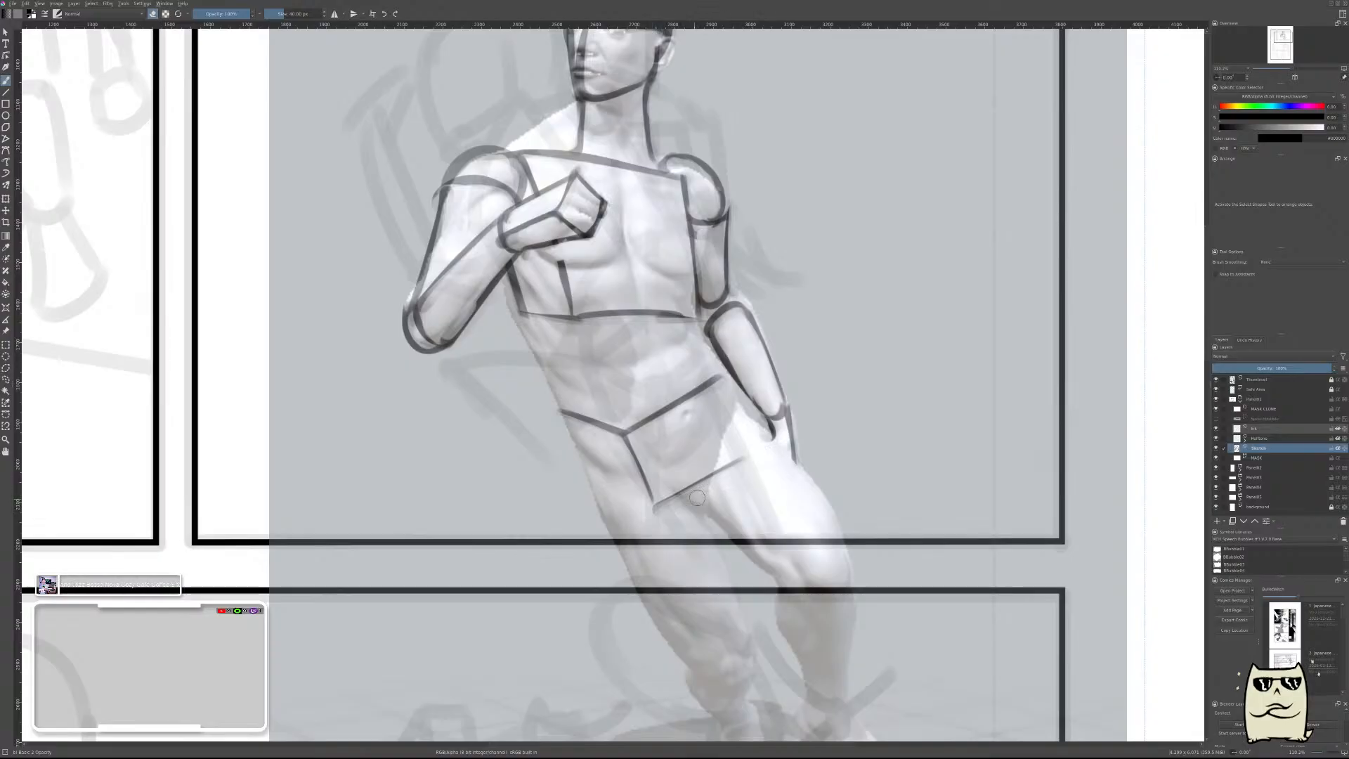
key(ctrl+z)
drag(660, 519, 768, 446)
Close the pelvis block's front face with a thin side edge next to the lowered hand.
key(e)
drag(718, 377, 759, 460)
key(ctrl+z)
drag(725, 377, 755, 457)
key(e)
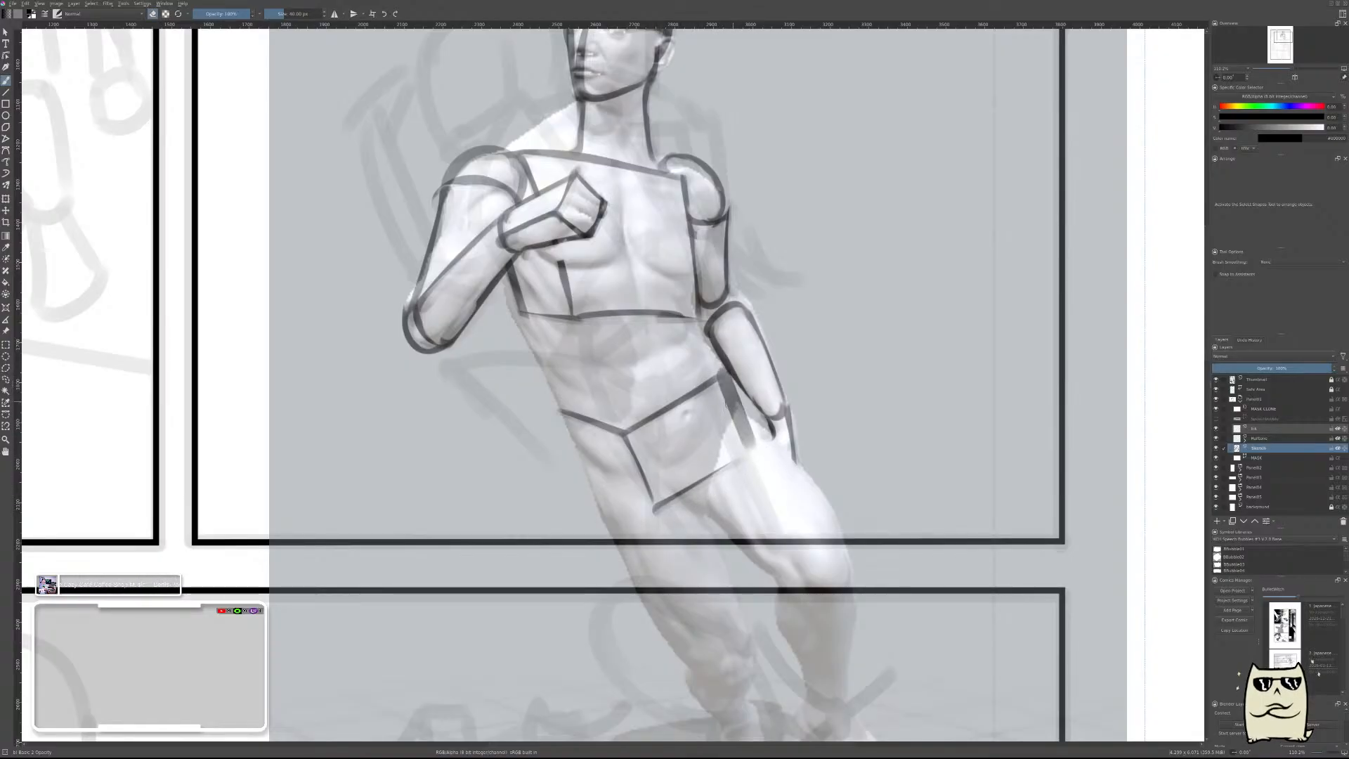
drag(735, 372, 763, 451)
key(ctrl+z)
key(ctrl+z)
key(e)
drag(717, 377, 748, 467)
drag(714, 391, 742, 458)
Flip the canvas view and complete the pelvis block's narrow side face with a lower edge and an outer edge.
key(m)
drag(642, 487, 835, 455)
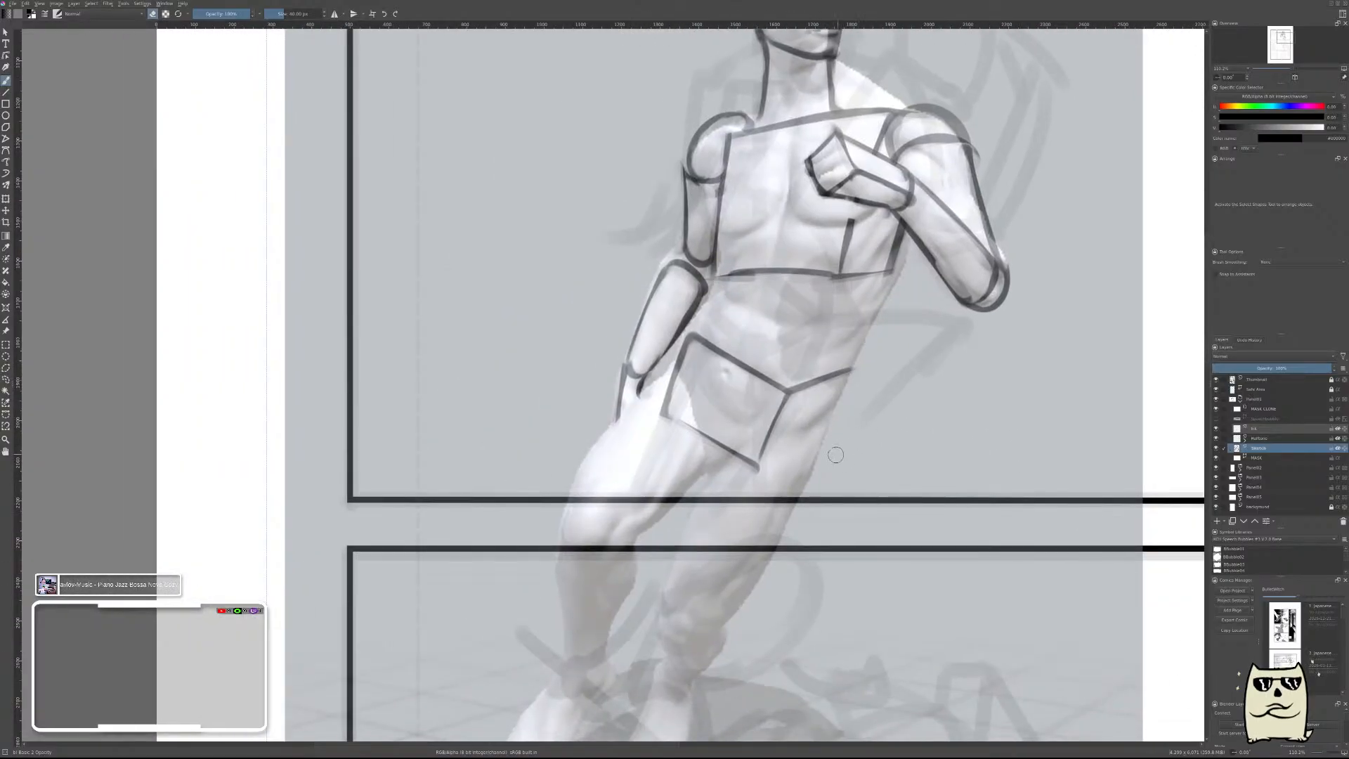
drag(756, 472, 843, 430)
key(ctrl+z)
drag(755, 472, 836, 436)
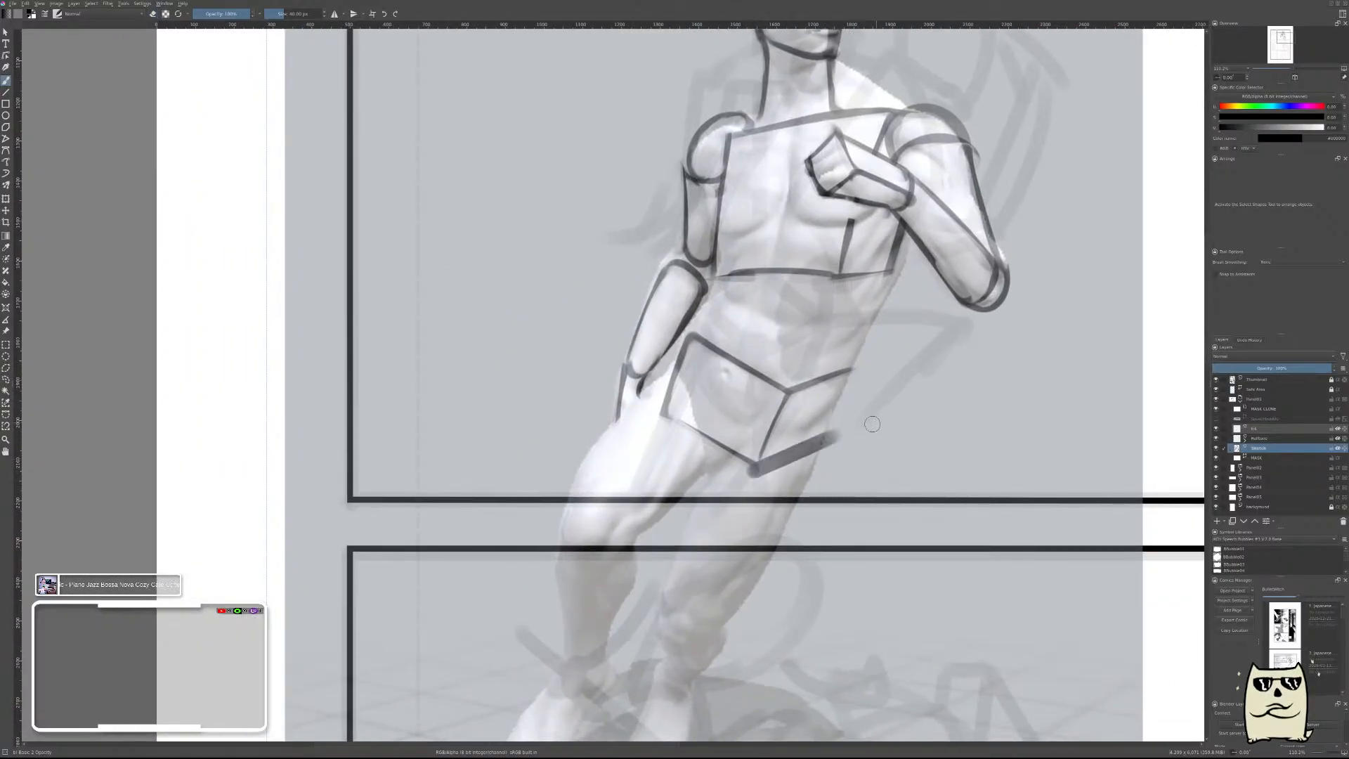
key(ctrl+z)
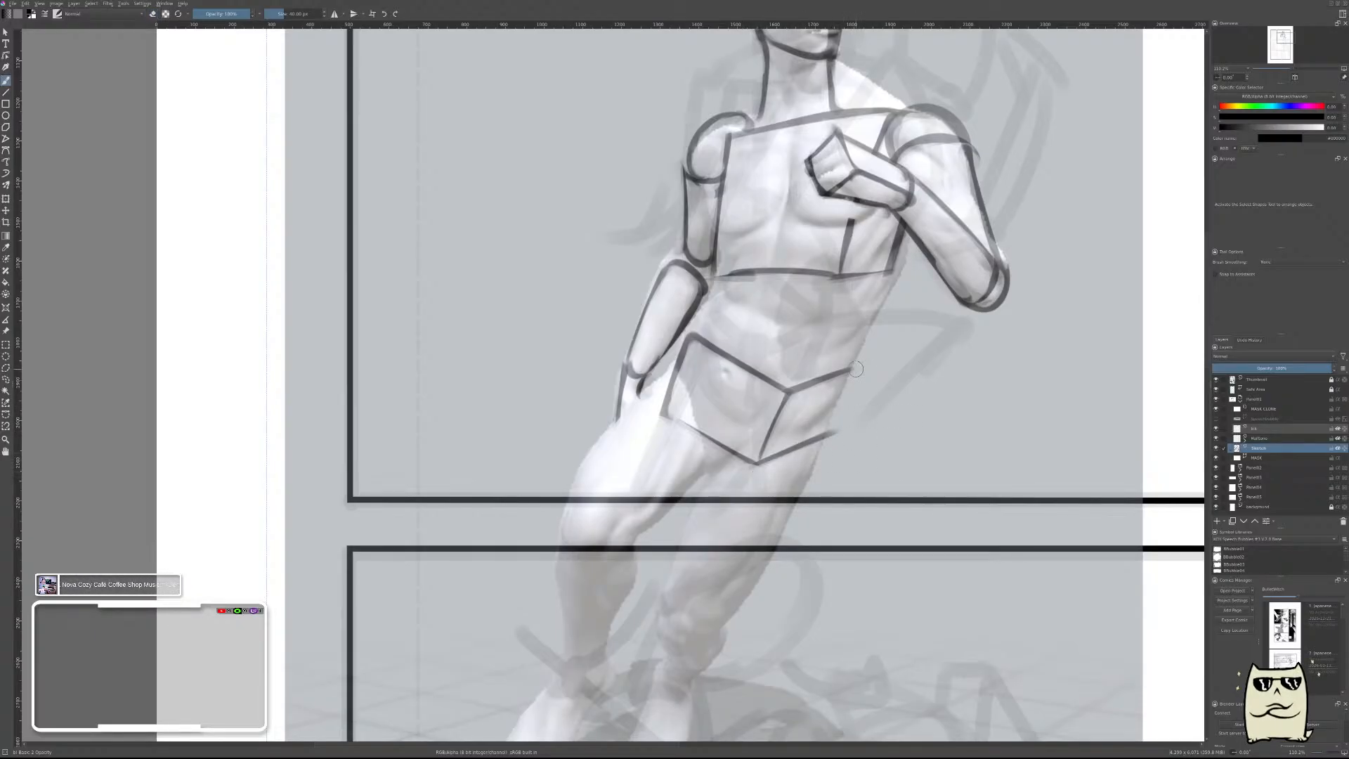
drag(856, 369, 828, 437)
key(ctrl+z)
key(ctrl+z)
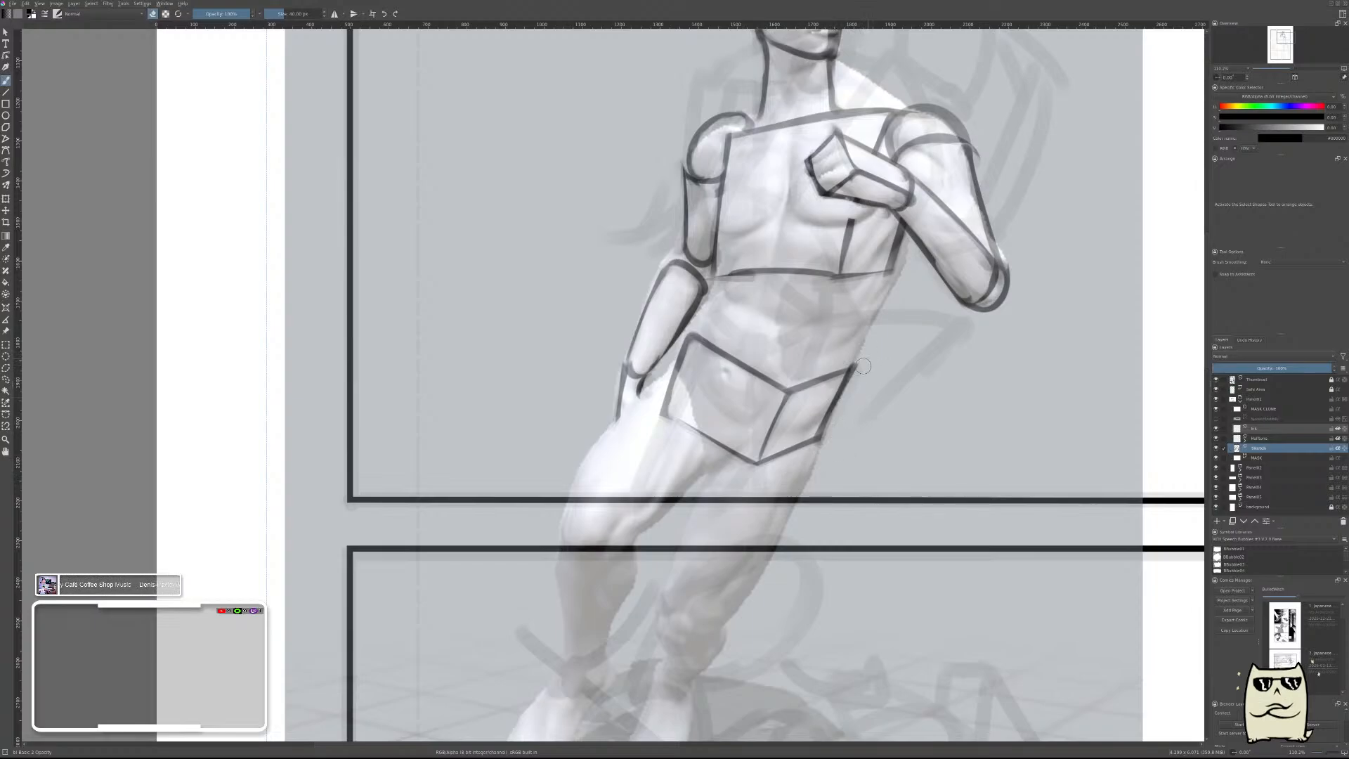
Flip the canvas view and draw a thin back edge for the pelvis block's top plane, parallel to the long front edge.
key(m)
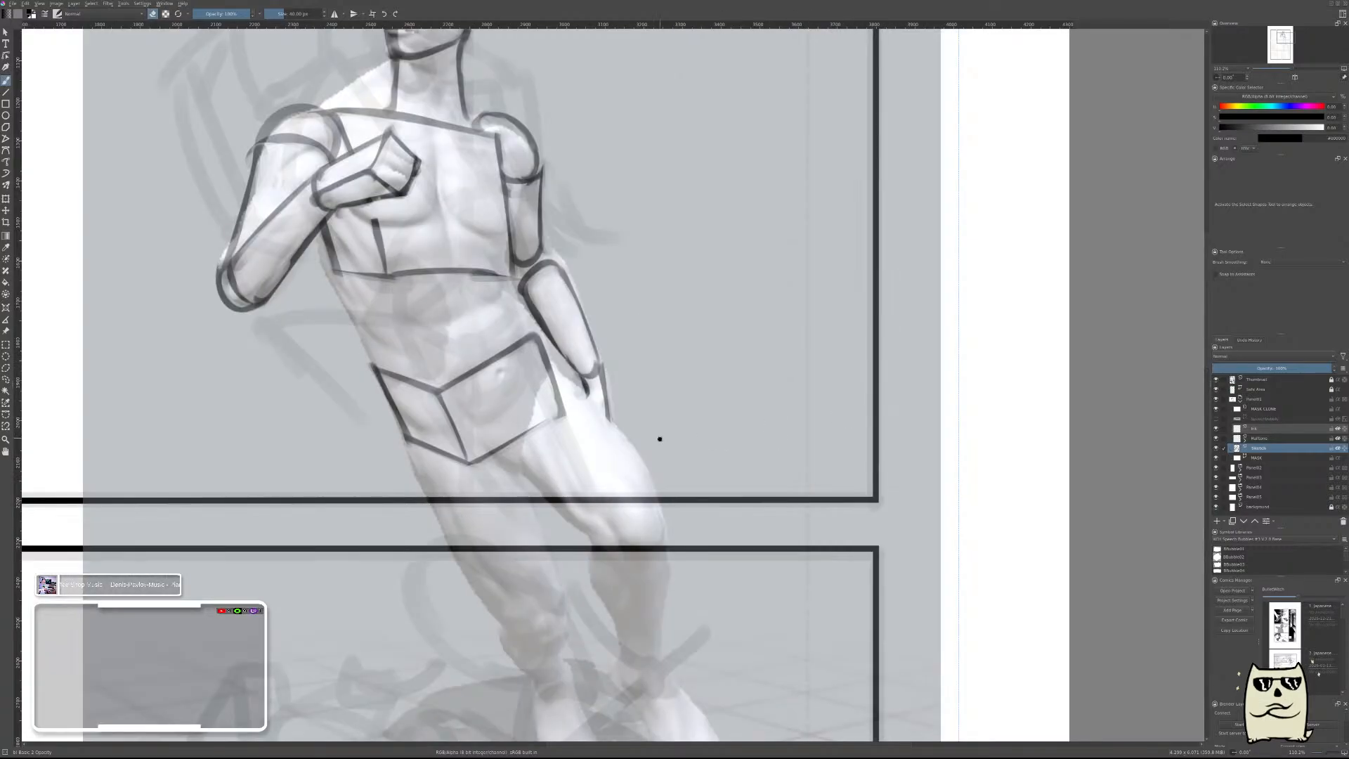
drag(660, 440, 905, 435)
key(e)
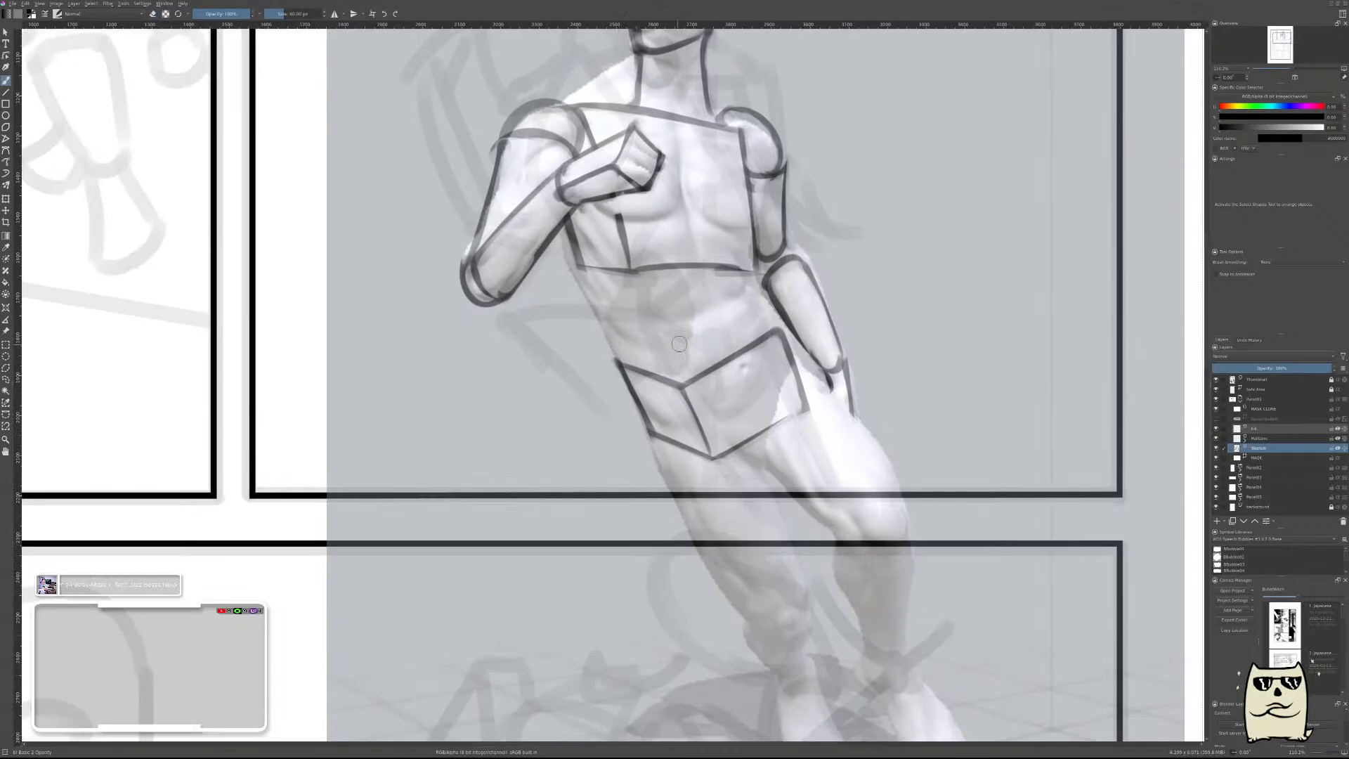
drag(619, 362, 715, 332)
key(ctrl+z)
drag(620, 362, 733, 324)
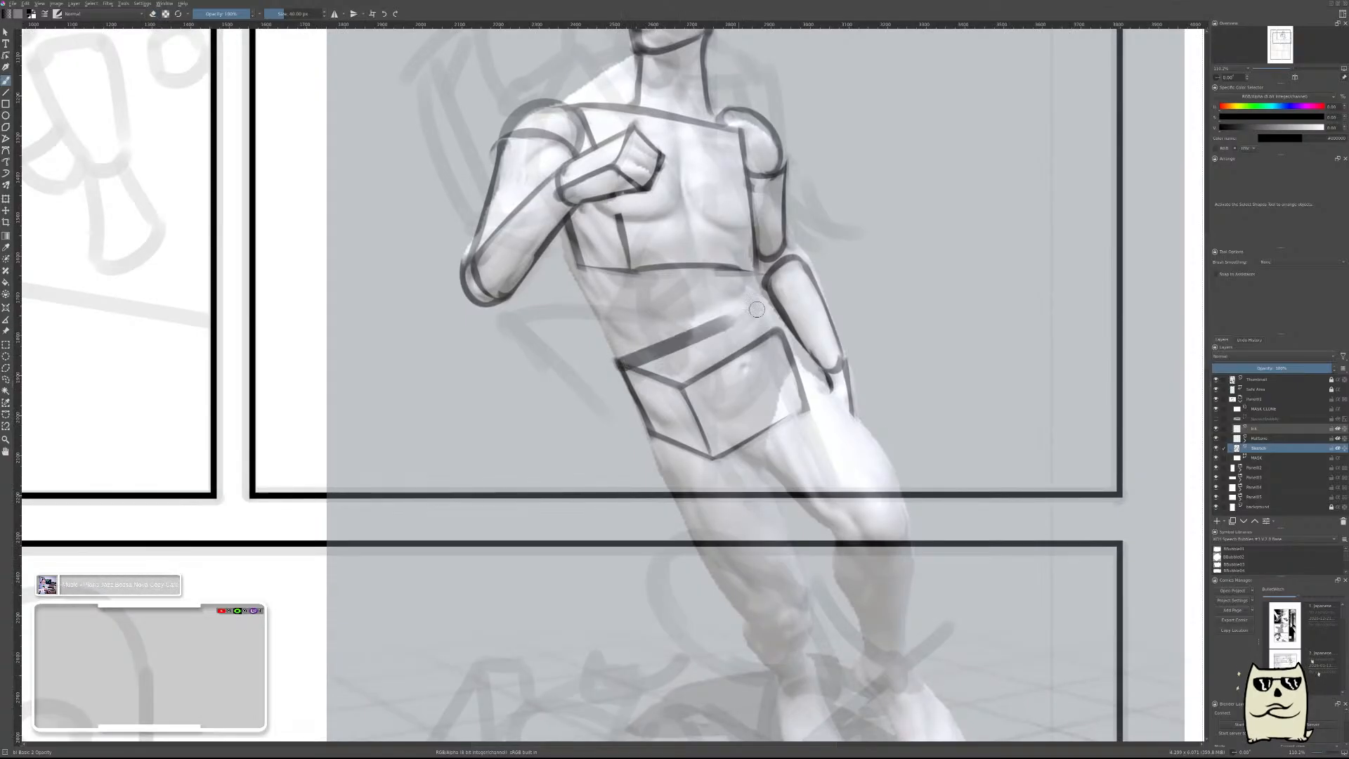
key(ctrl+z)
key(e)
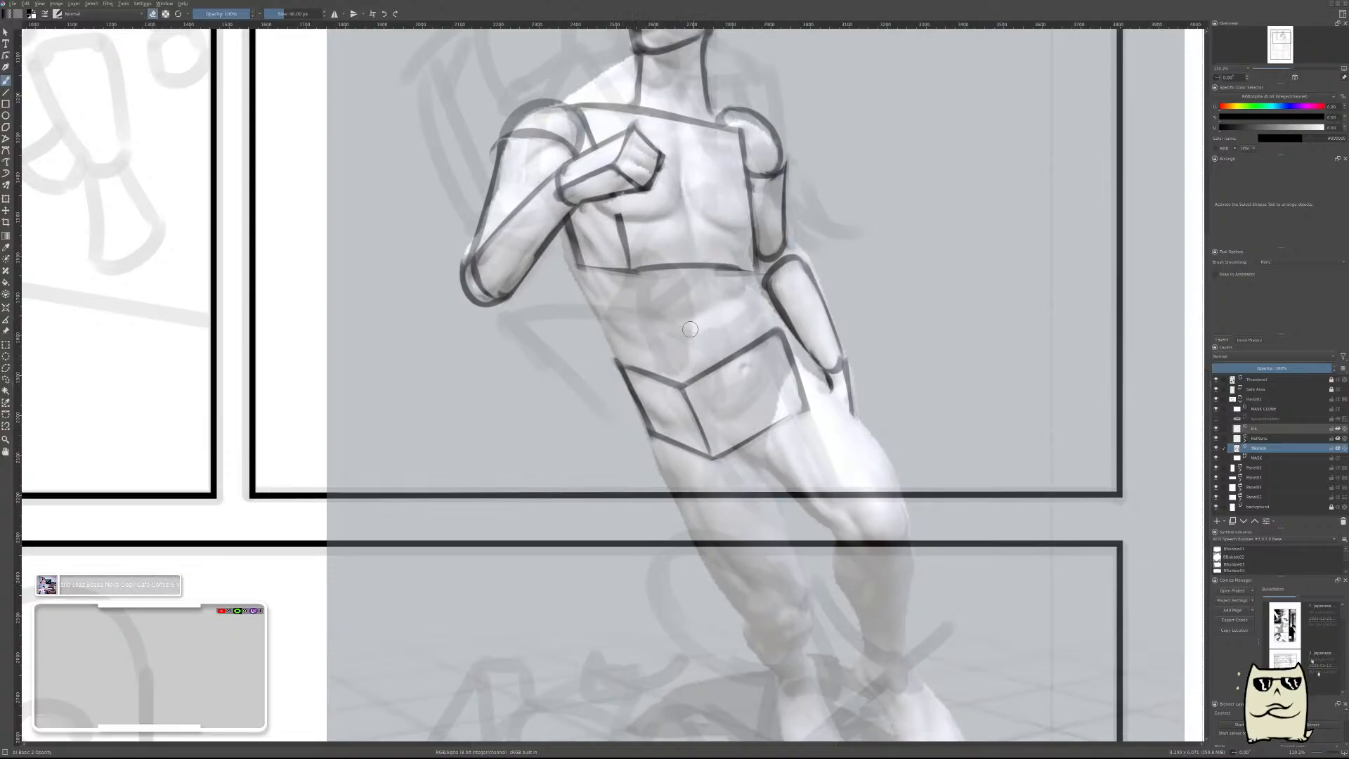
key(e)
drag(615, 364, 719, 318)
key(ctrl+z)
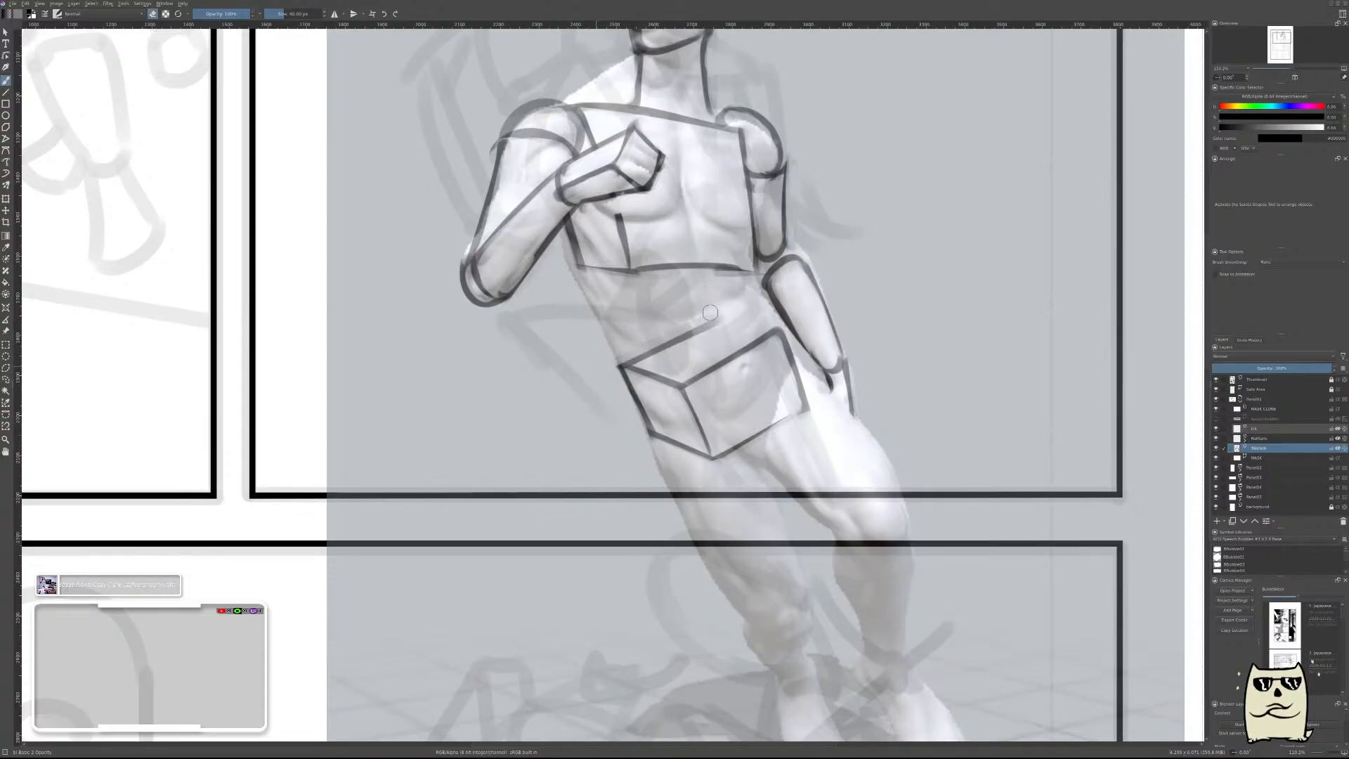
Flip the canvas view and close the pelvis block's top plane with a thin short edge near the lowered forearm.
key(m)
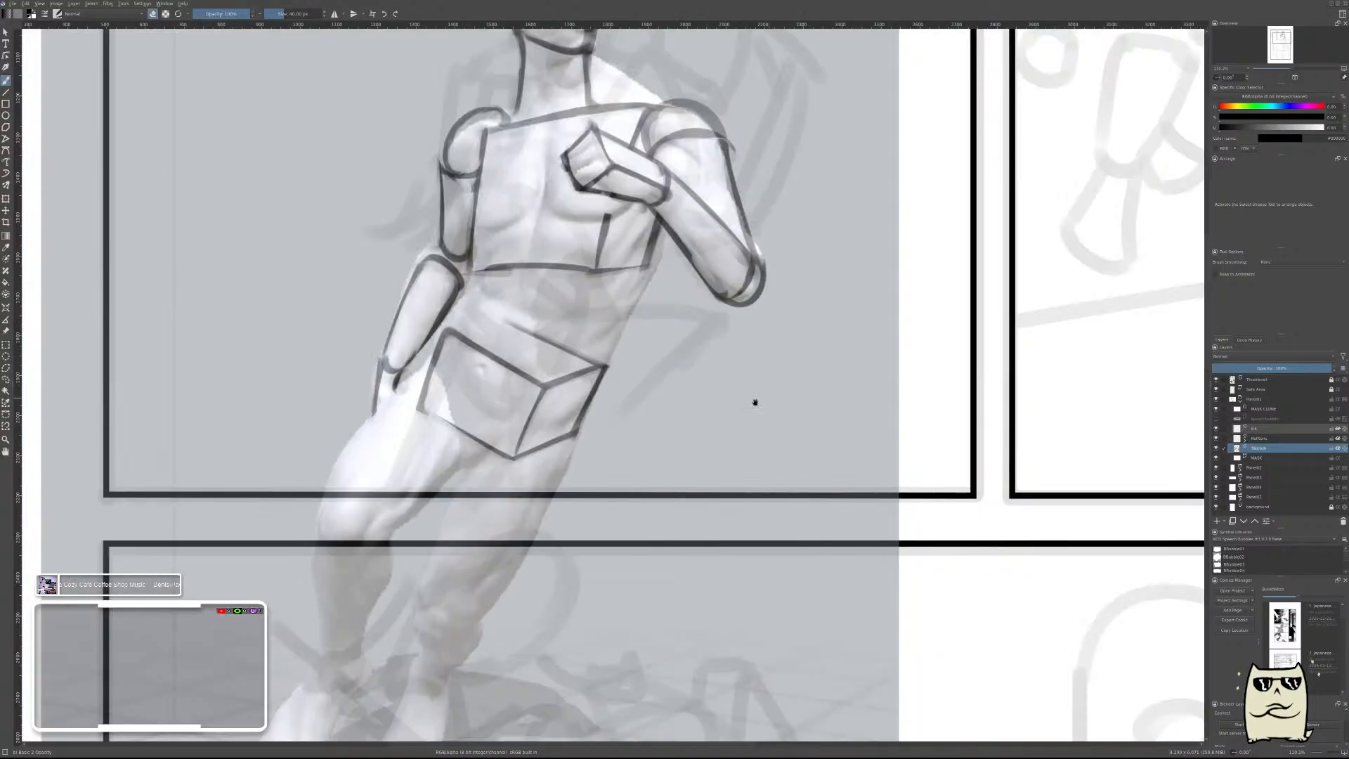
drag(704, 324, 778, 308)
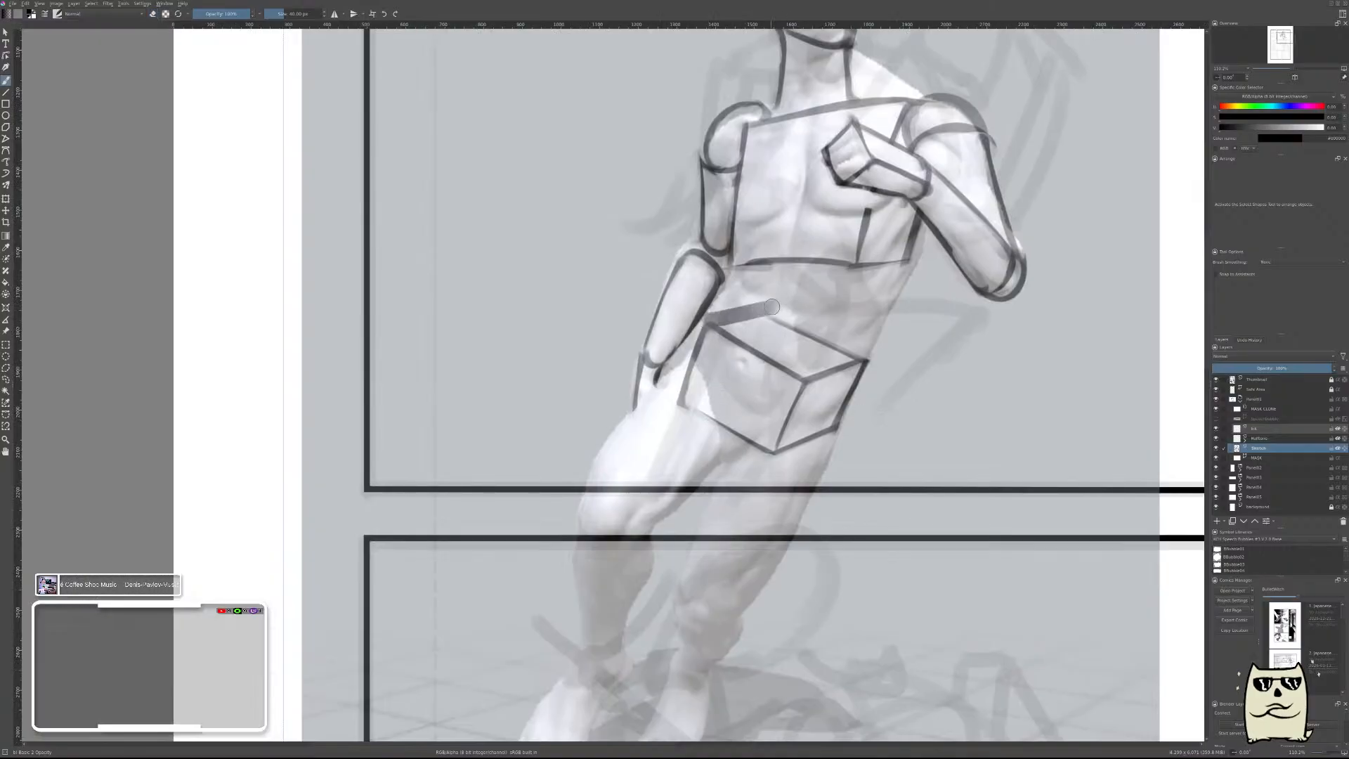
key(ctrl+z)
drag(702, 324, 794, 302)
key(ctrl+z)
drag(712, 315, 781, 304)
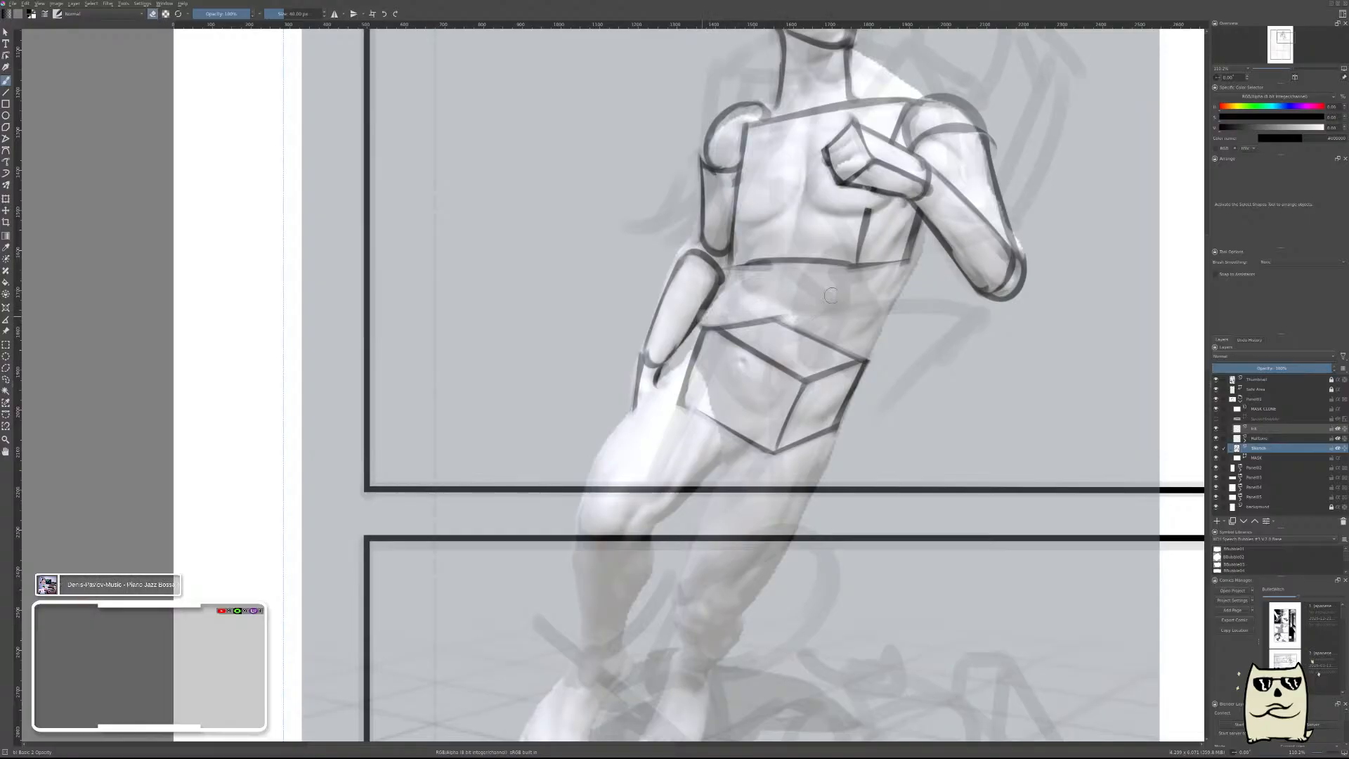
scroll(981, 457, down, 3)
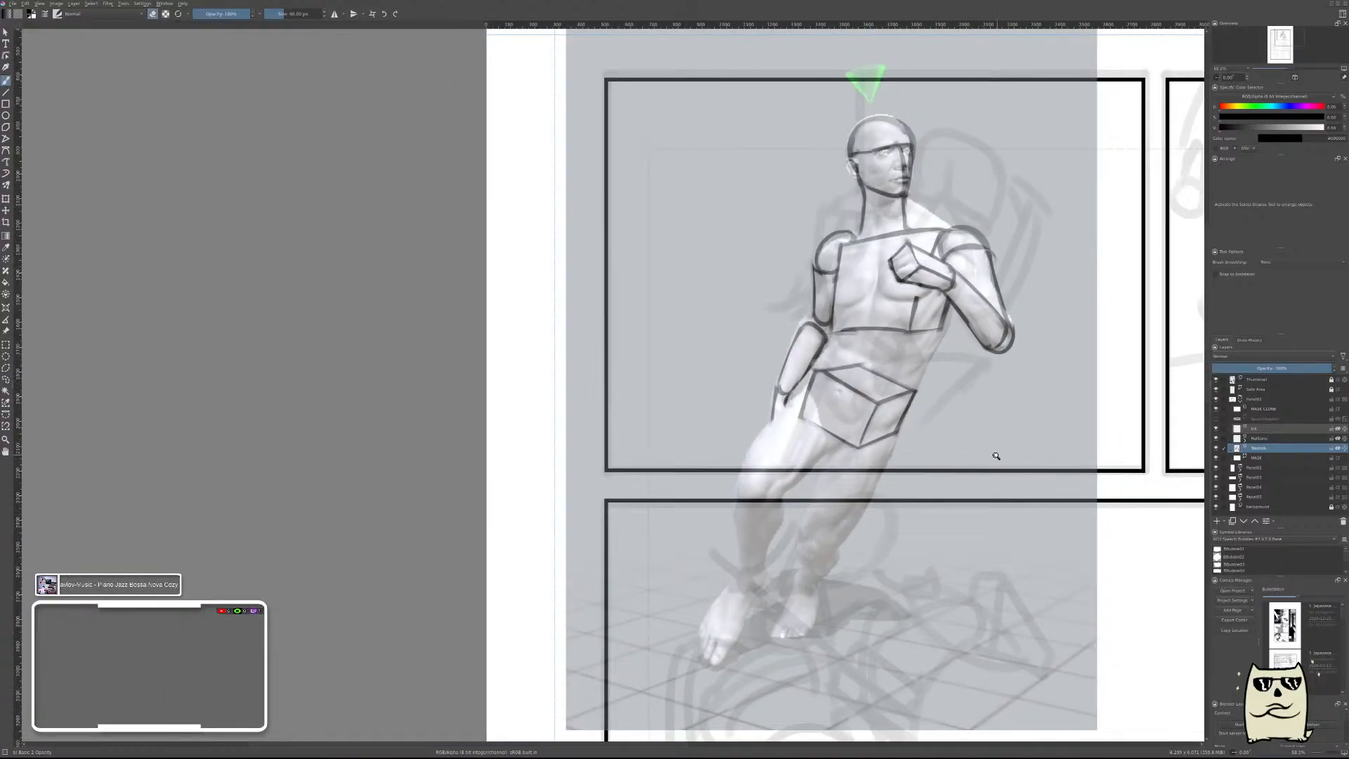
Draw a curved top for the thigh beside the lowered hand and erase the pelvis block's lines inside it.
key(m)
drag(678, 454, 891, 477)
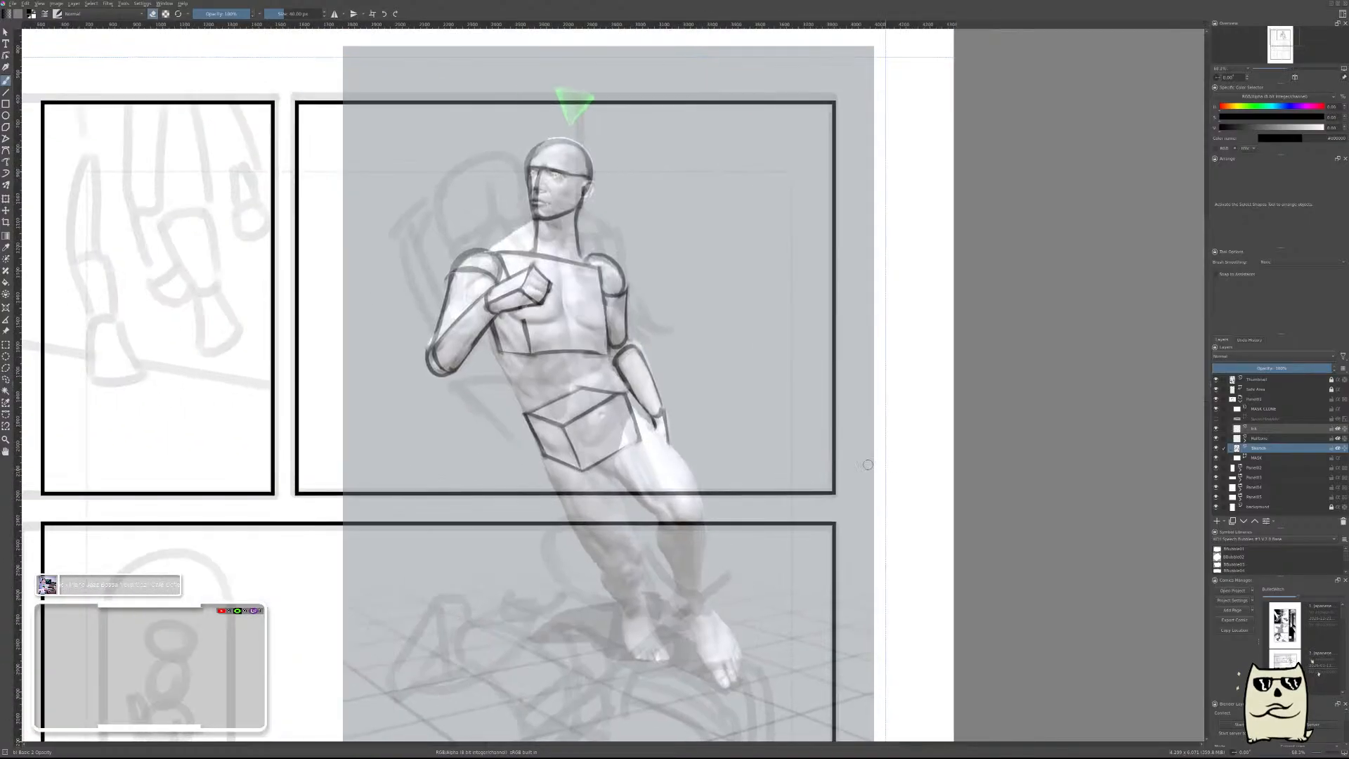
scroll(633, 450, up, 4)
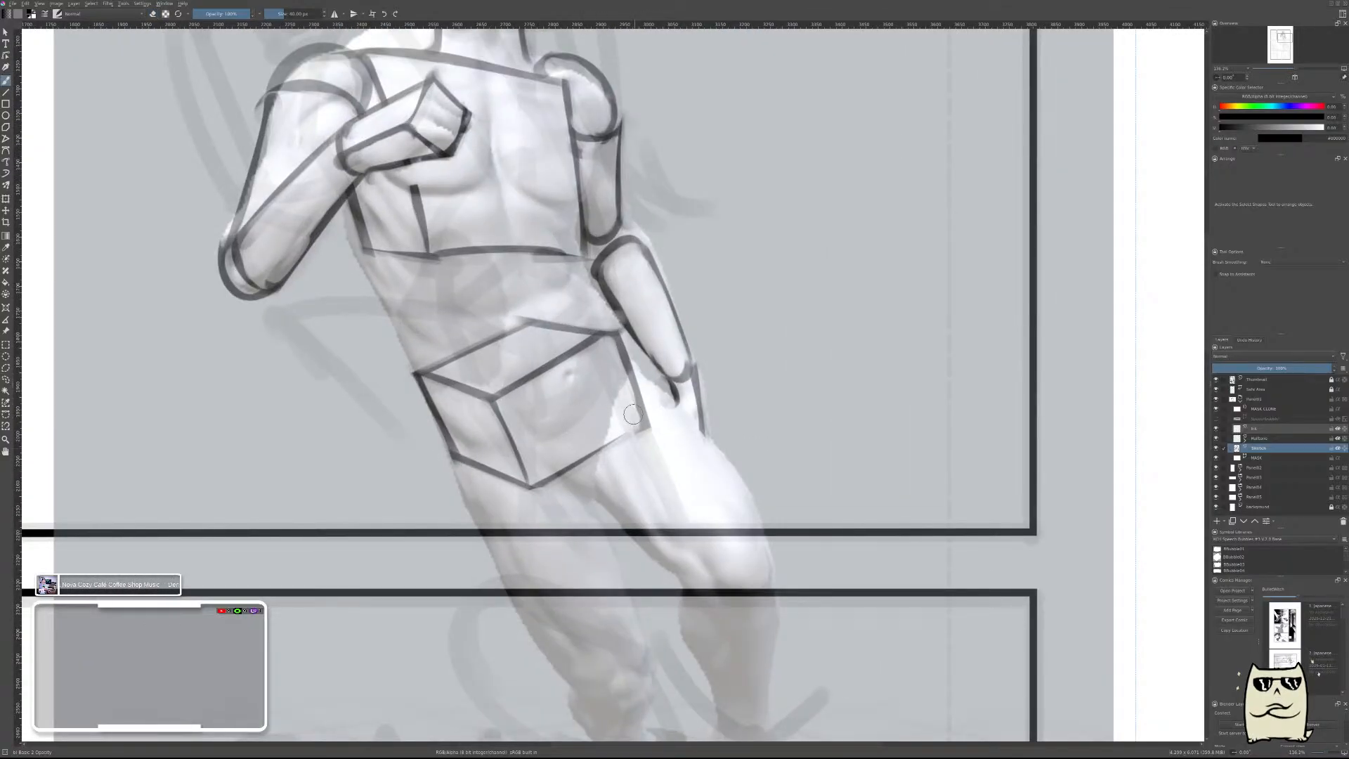
scroll(666, 411, down, 5)
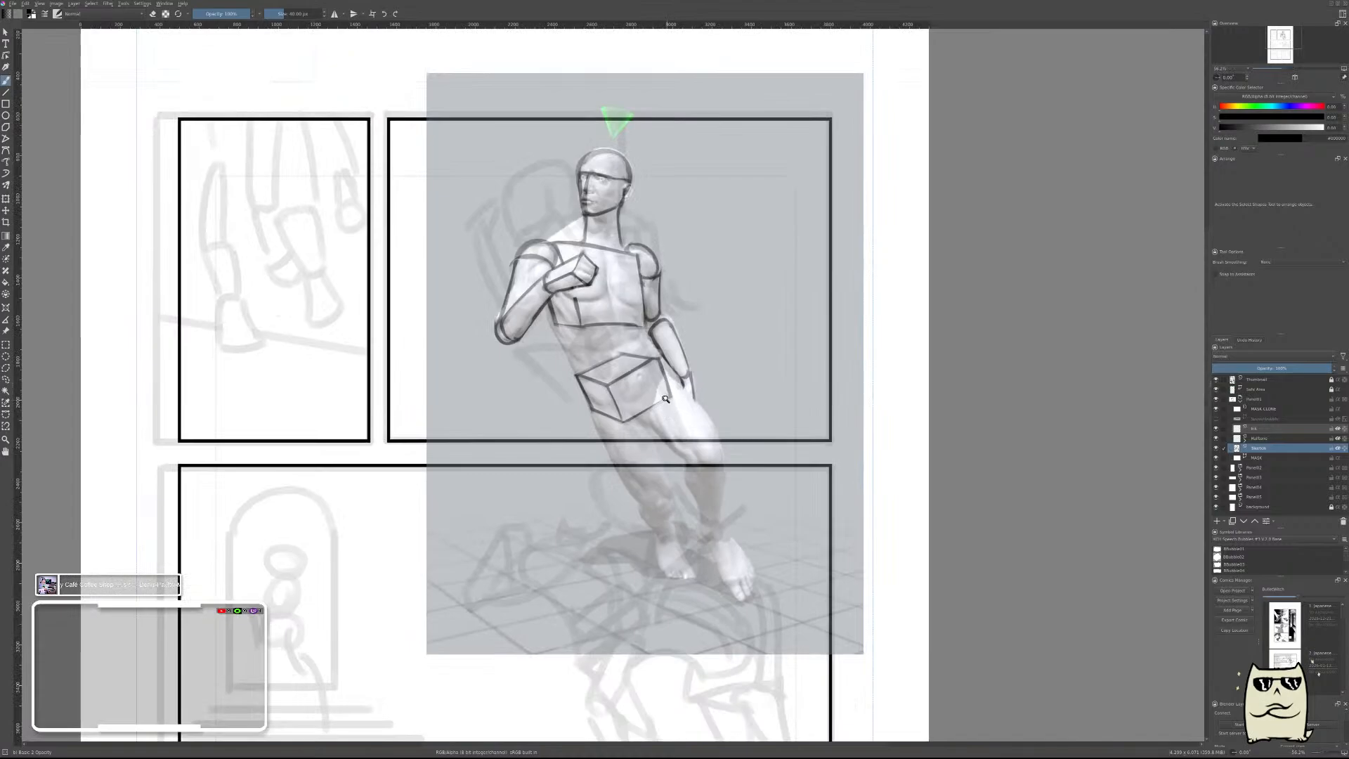
scroll(666, 399, up, 3)
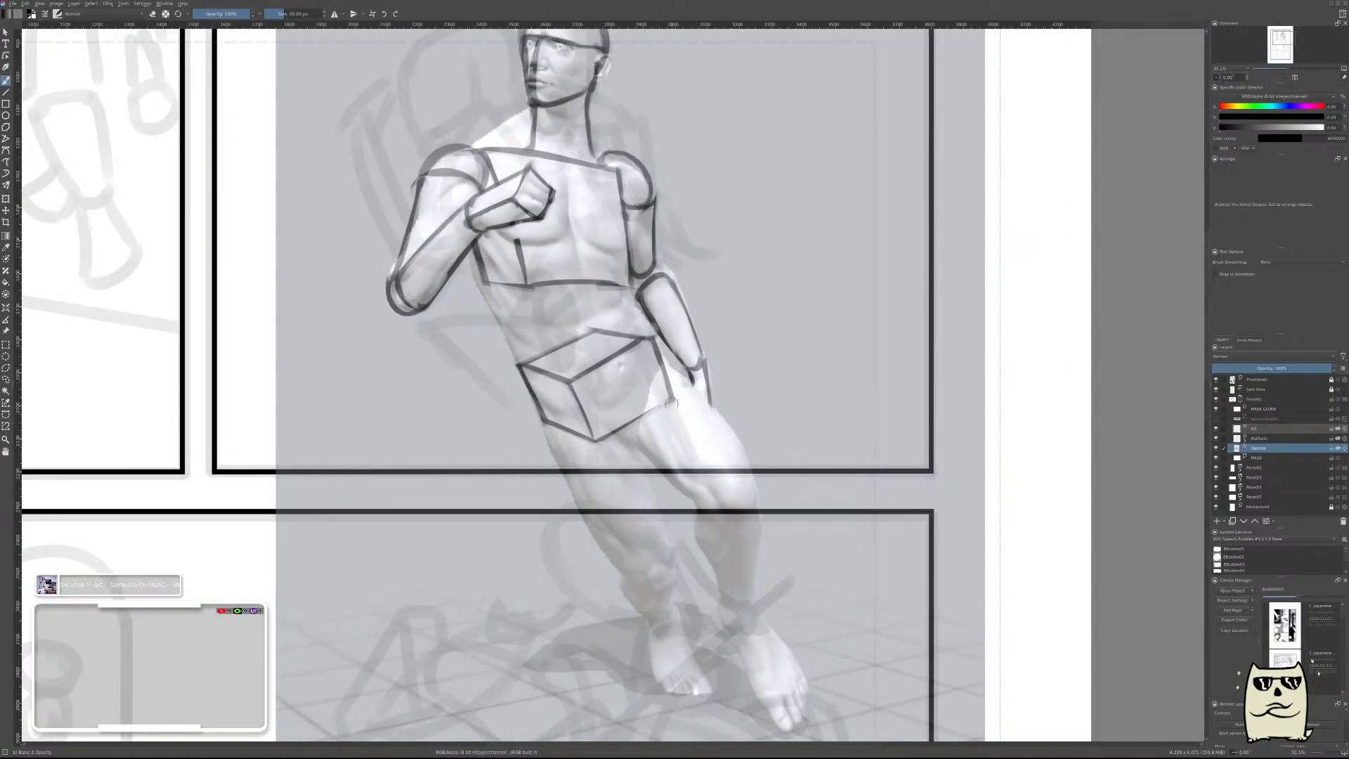
drag(664, 434, 680, 366)
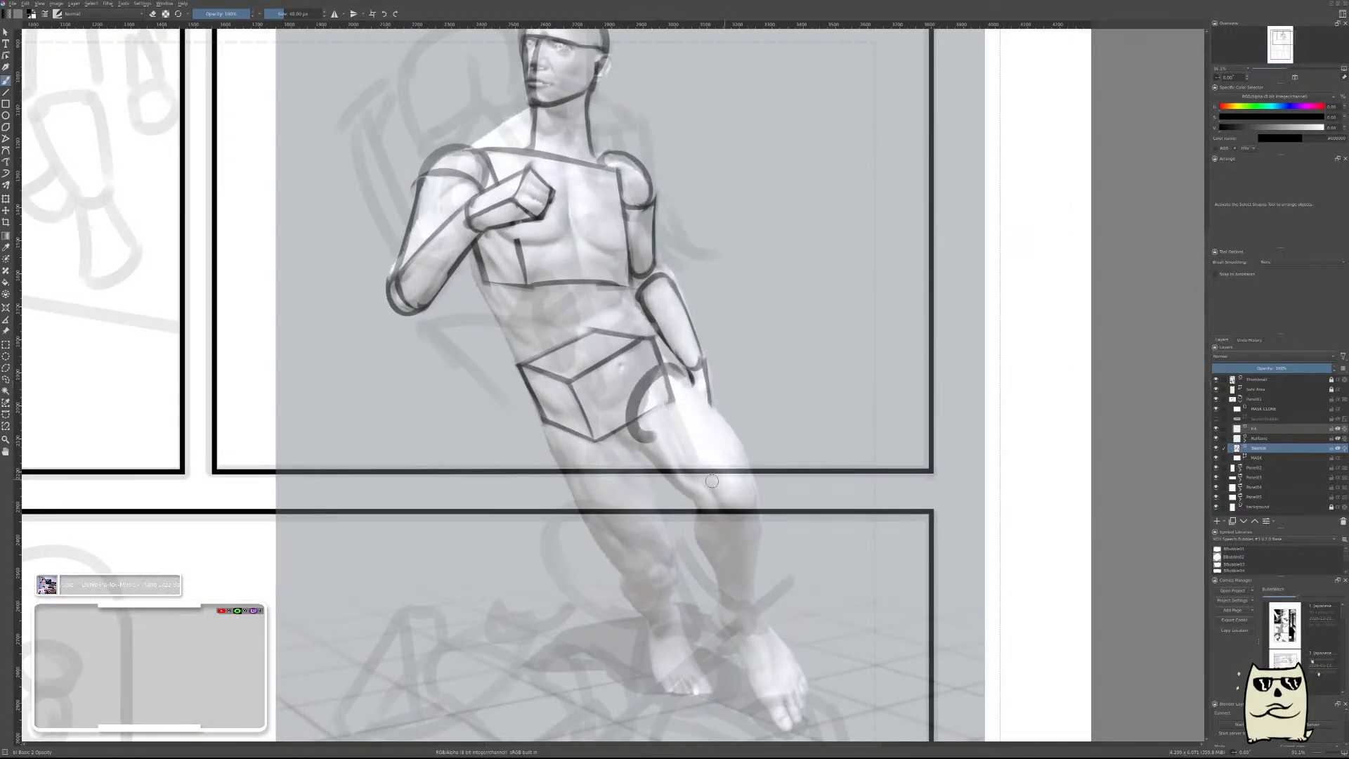
scroll(650, 414, up, 2)
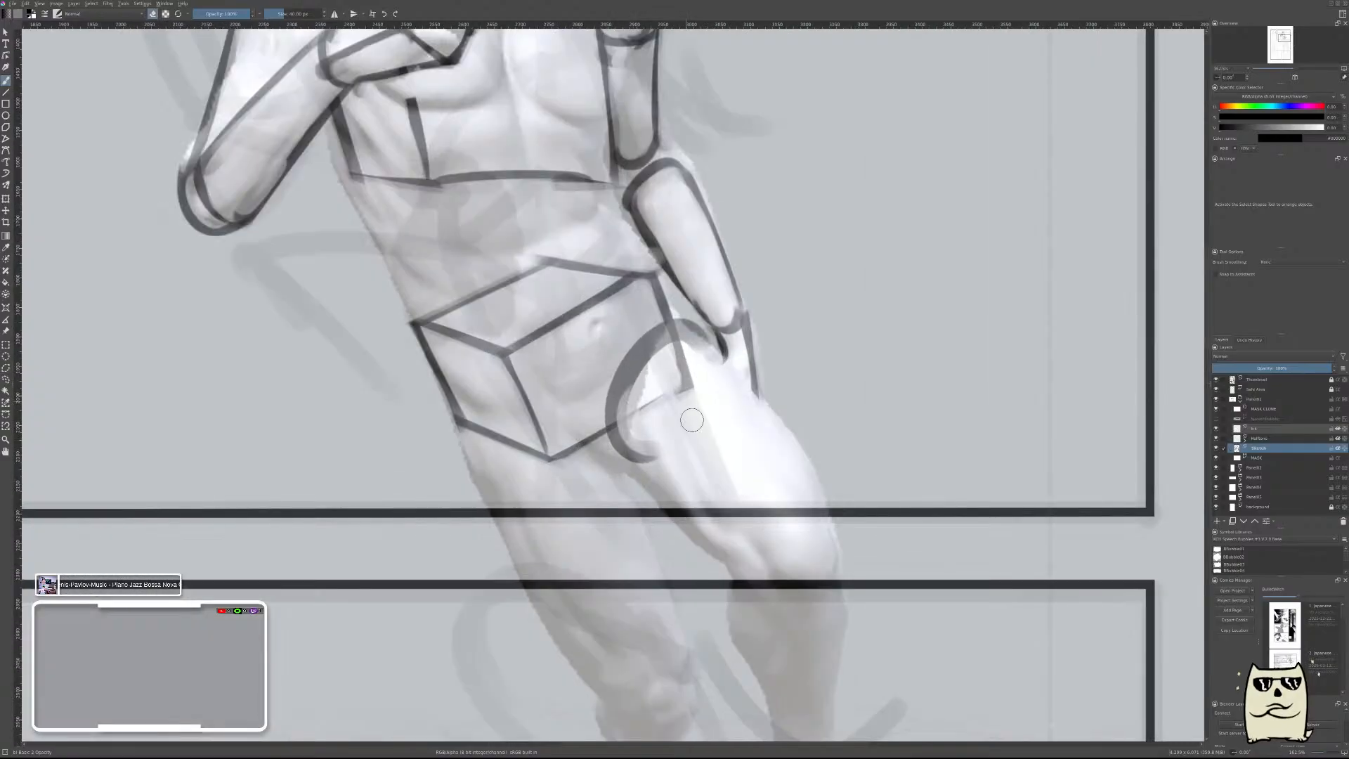
mouse_move(691, 419)
mouse_down()
mouse_move(678, 367)
mouse_move(631, 395)
mouse_move(653, 446)
mouse_move(699, 390)
mouse_move(687, 346)
mouse_move(647, 377)
mouse_move(708, 383)
mouse_move(676, 368)
mouse_move(696, 343)
mouse_move(689, 389)
mouse_move(669, 393)
mouse_move(692, 346)
mouse_up()
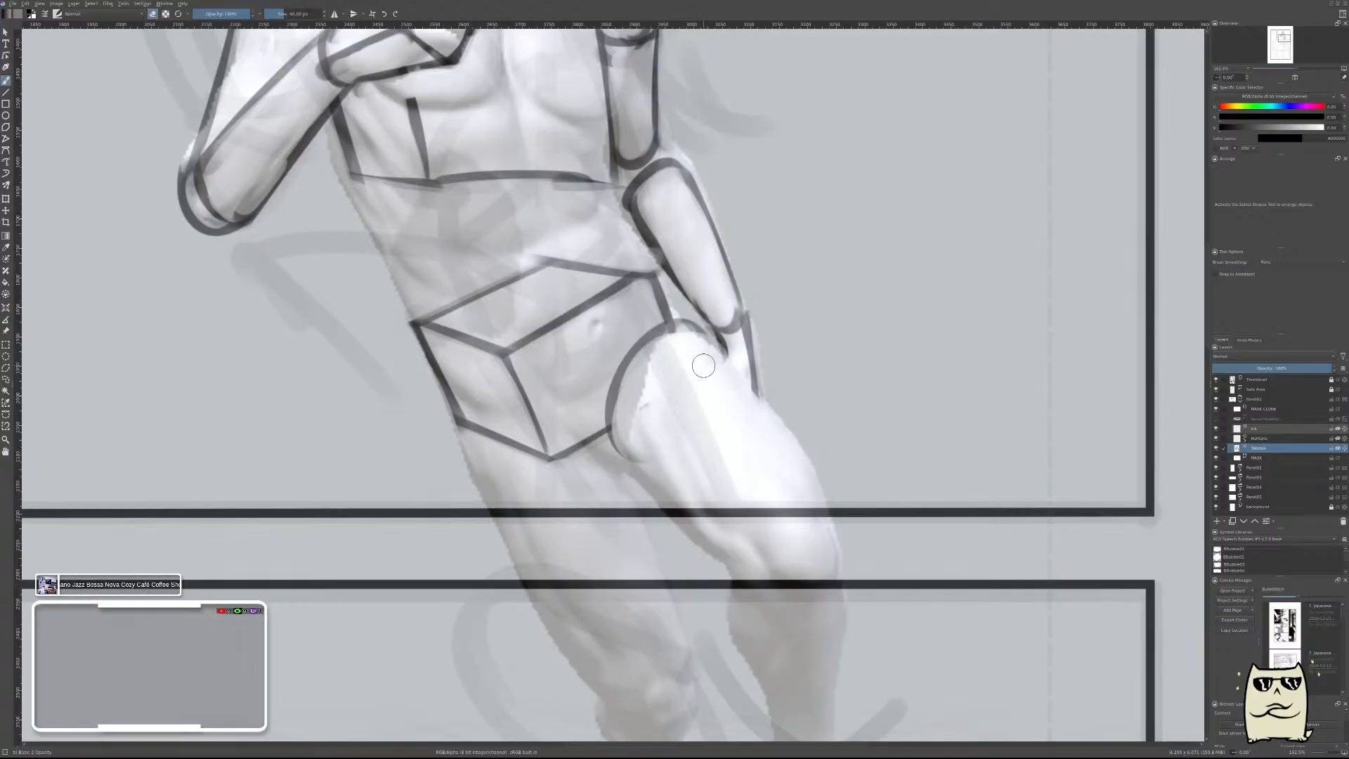
Draw the same thigh's thin inner and outer edges from the hip to the panel's lower border.
drag(606, 434, 703, 508)
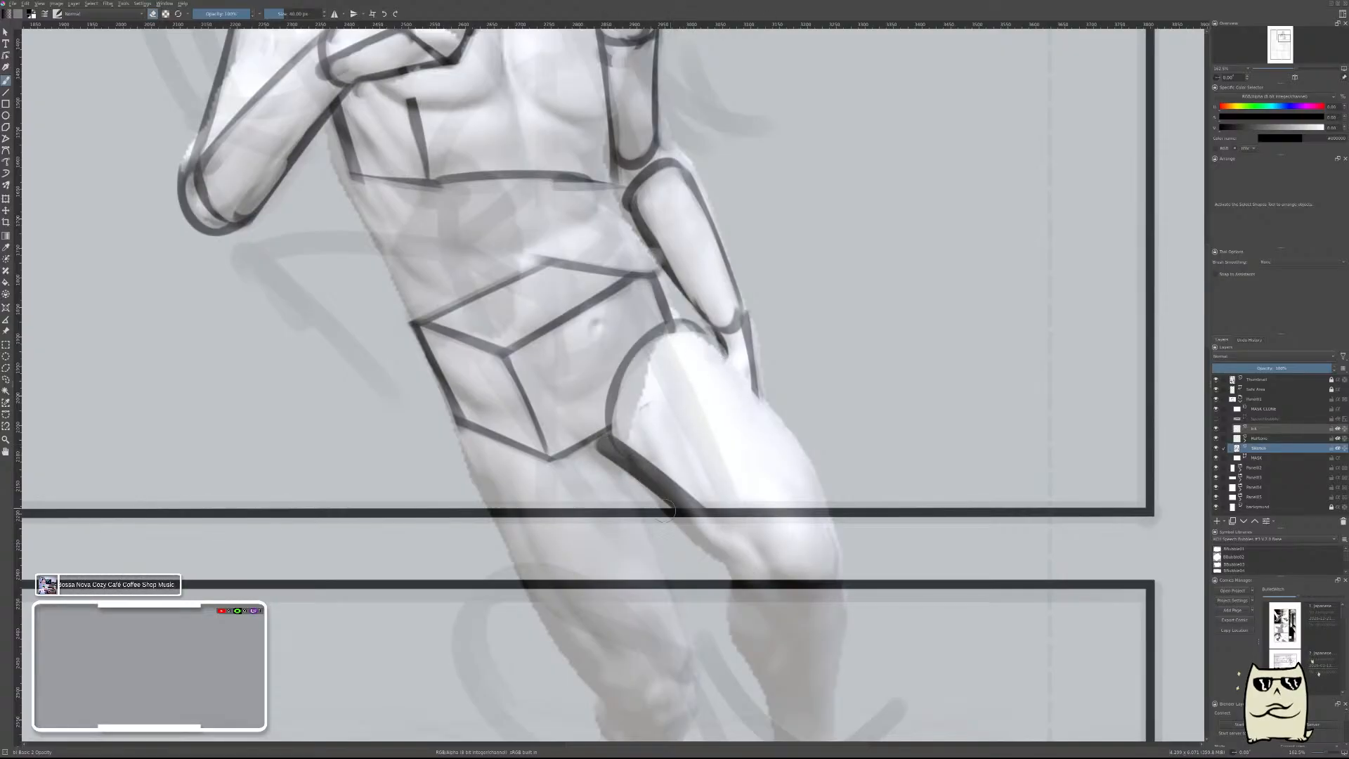
key(ctrl+z)
mouse_move(605, 459)
mouse_down()
mouse_move(677, 501)
mouse_move(677, 518)
mouse_up()
key(e)
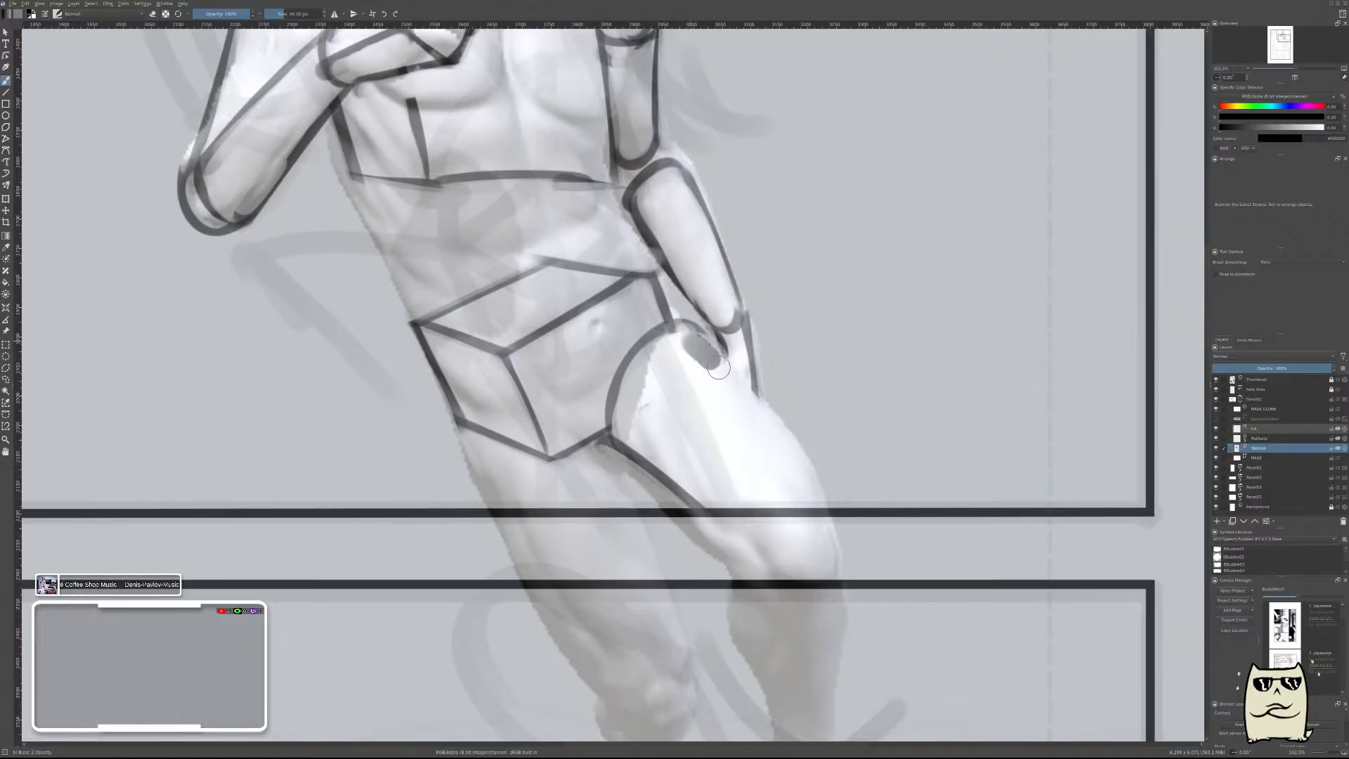
drag(701, 355, 818, 506)
key(ctrl+z)
mouse_move(676, 338)
mouse_down()
mouse_move(778, 425)
mouse_move(841, 505)
mouse_up()
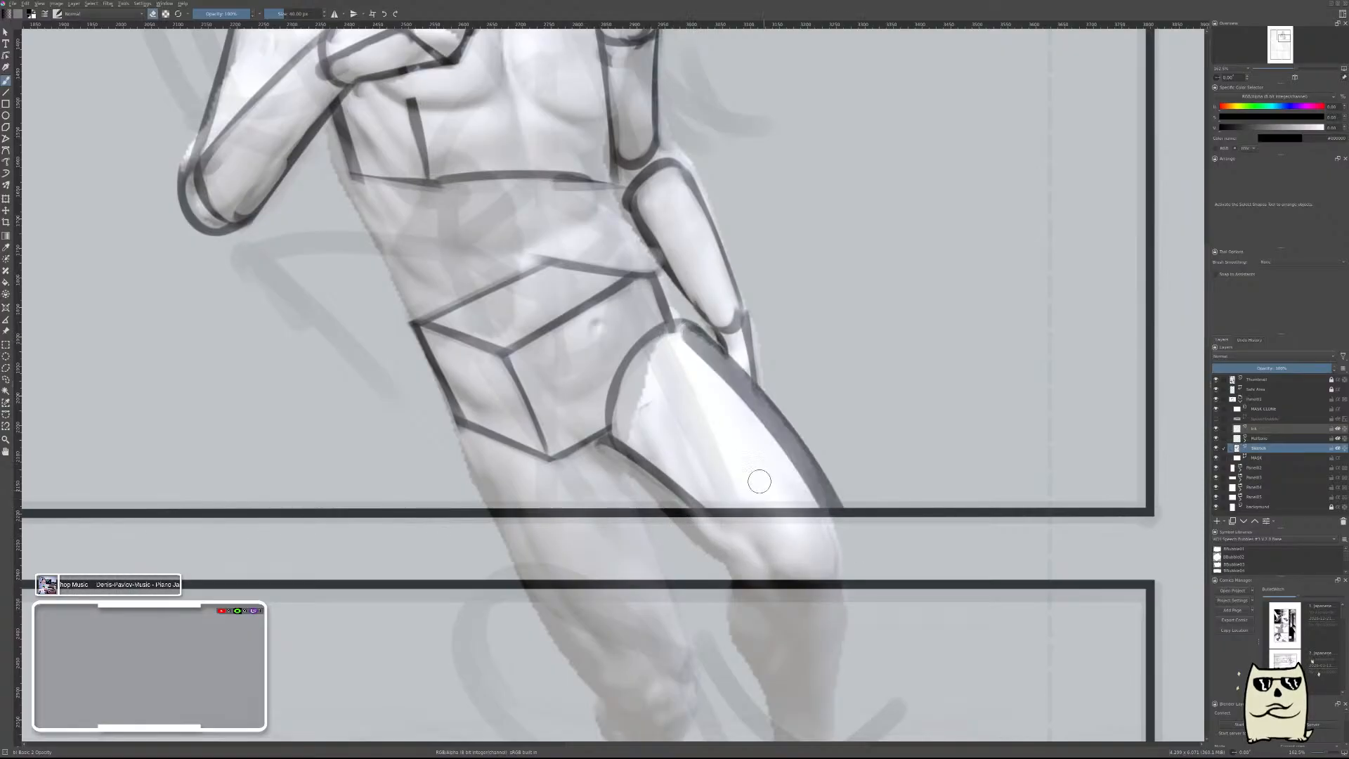
drag(753, 422, 830, 523)
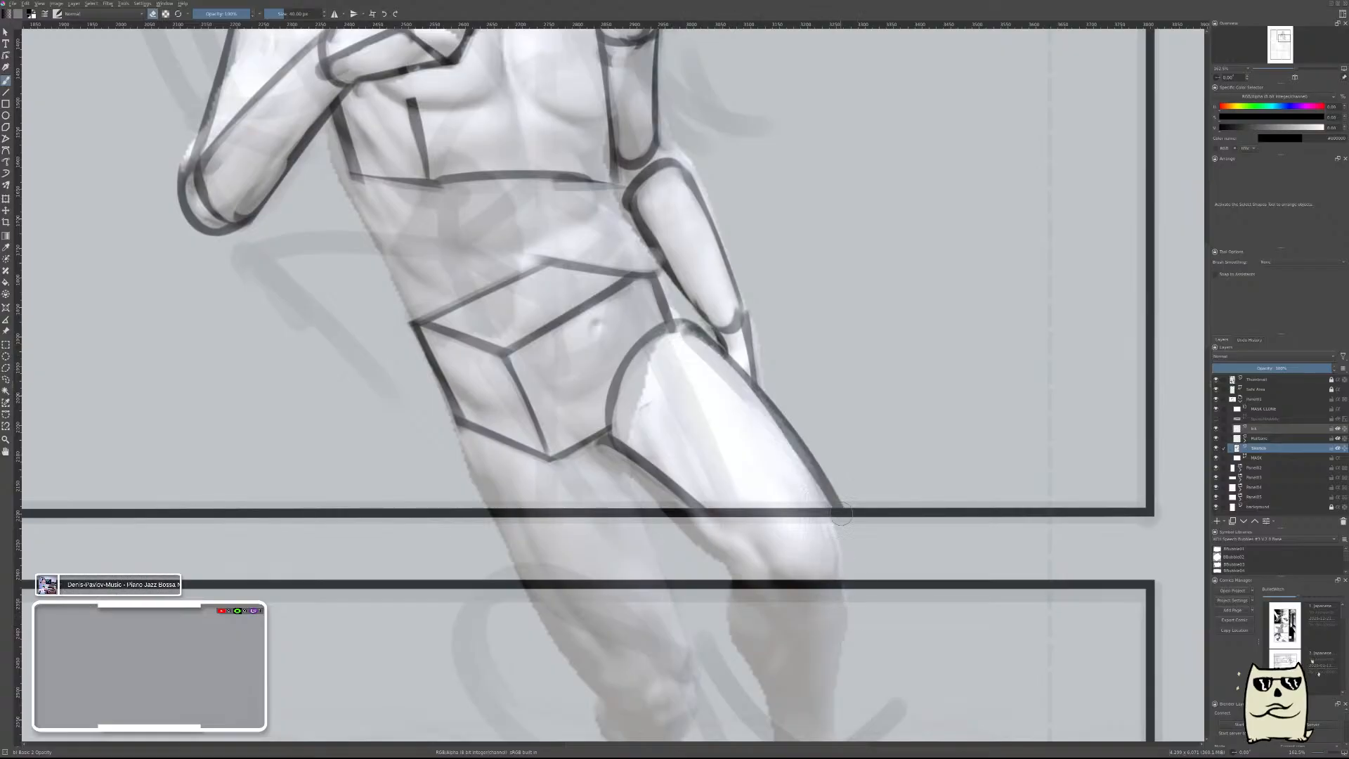
Flip the canvas view, draw a thin arc for the other thigh's top, and erase the pelvis block's lower corner beneath it.
drag(902, 397, 929, 469)
key(m)
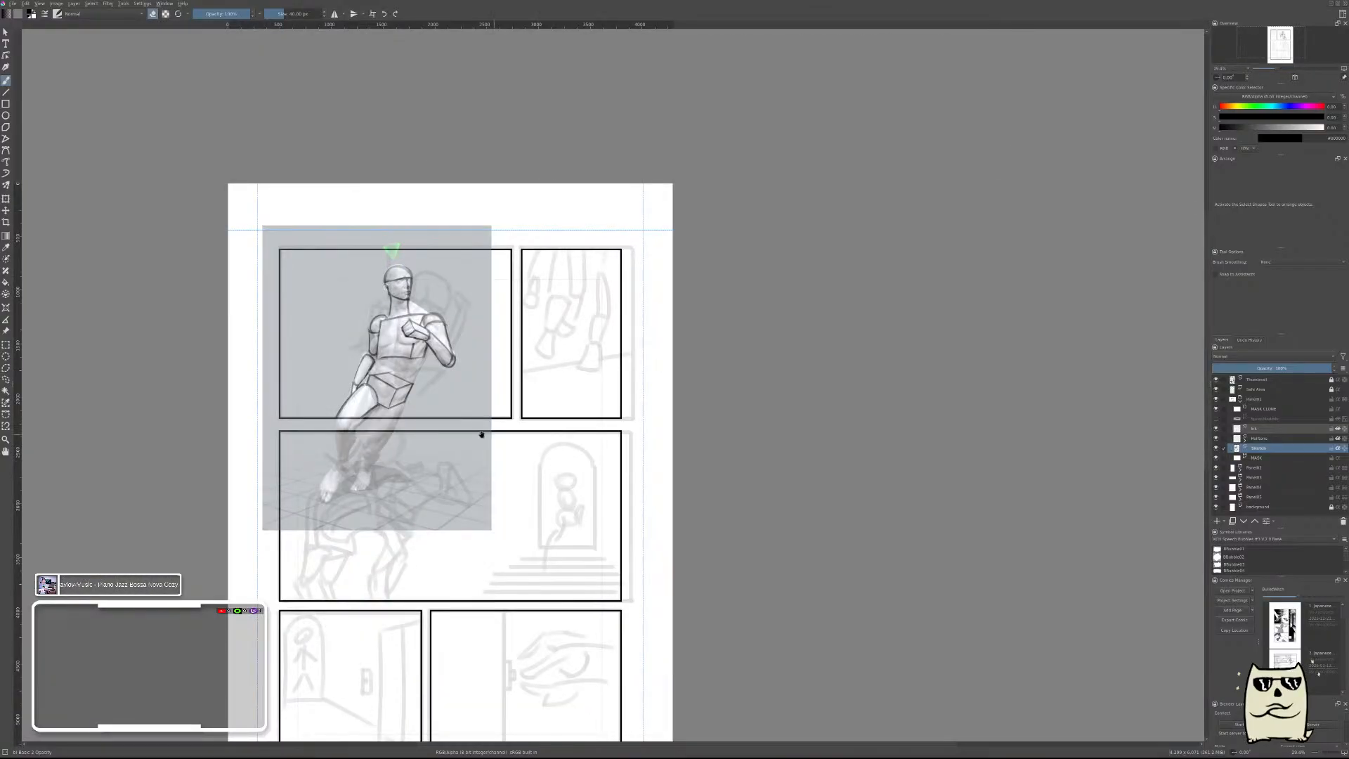
mouse_move(482, 437)
mouse_down()
mouse_move(739, 463)
mouse_move(690, 428)
mouse_move(716, 425)
mouse_up()
key(e)
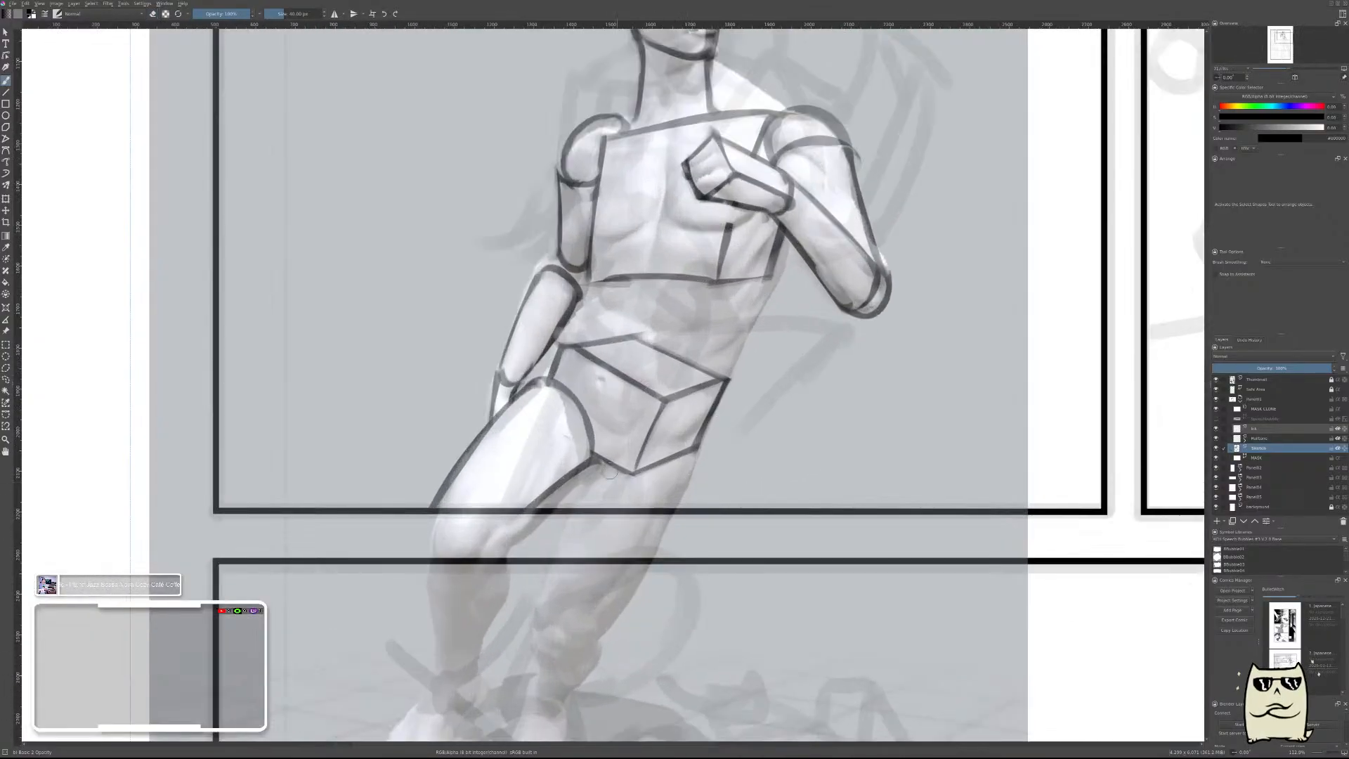
drag(603, 466, 695, 466)
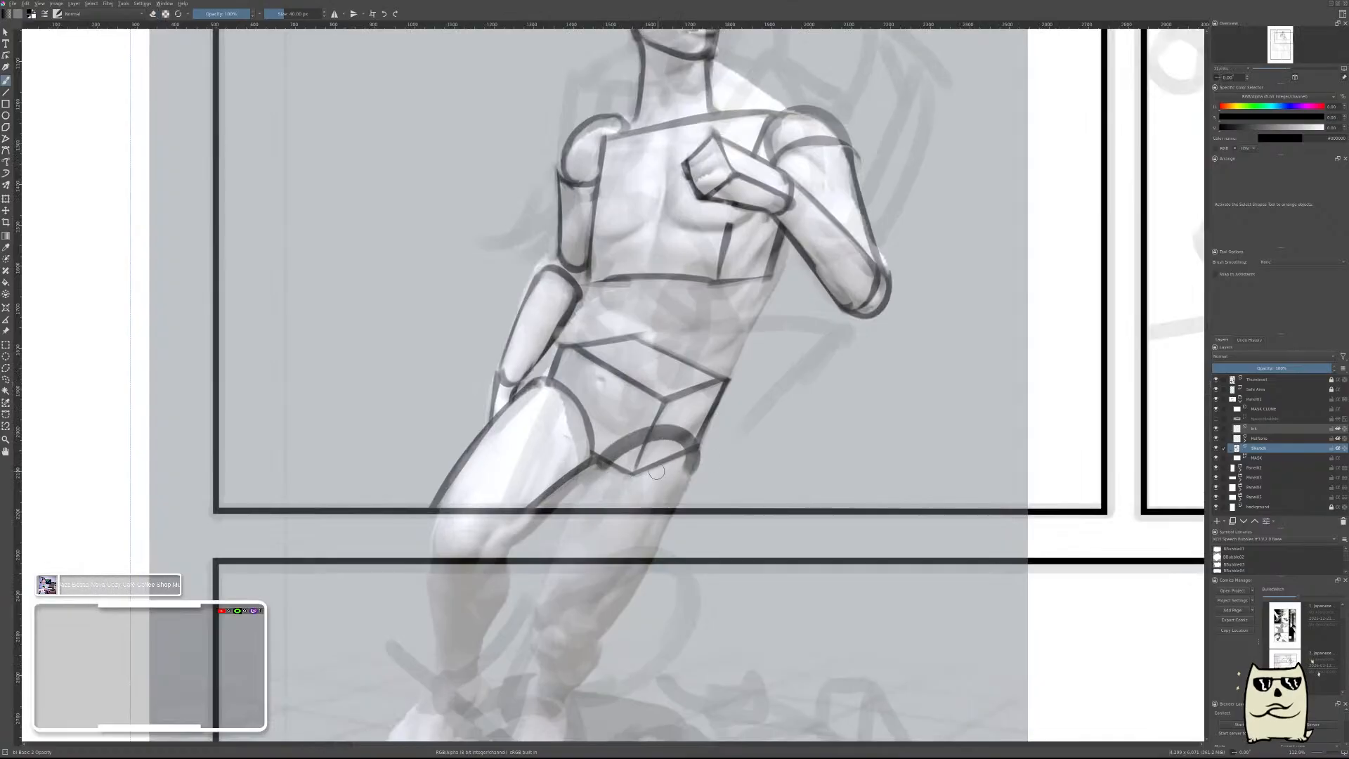
key(ctrl+z)
mouse_move(601, 470)
mouse_down()
mouse_move(632, 450)
mouse_move(690, 481)
mouse_up()
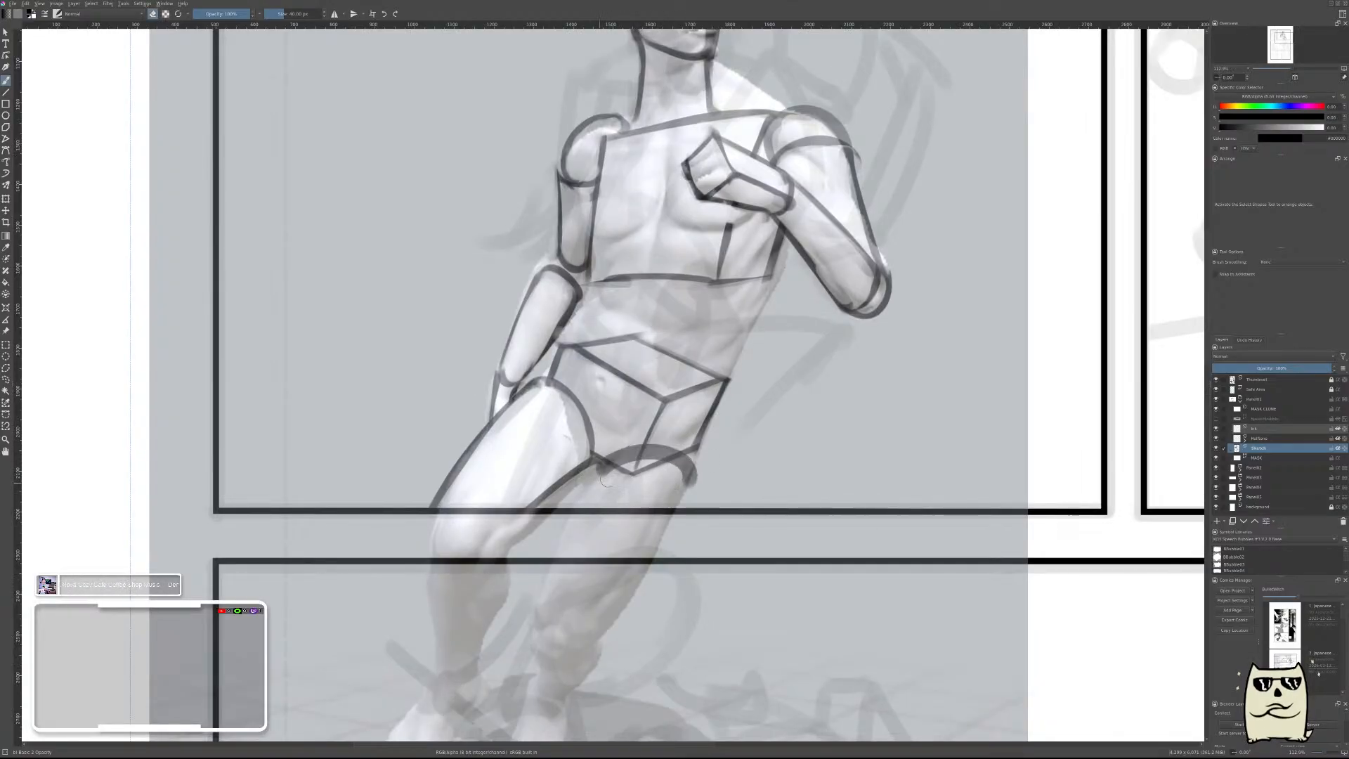
key(e)
mouse_move(601, 465)
mouse_down()
mouse_move(674, 480)
mouse_move(653, 462)
mouse_move(627, 488)
mouse_move(696, 496)
mouse_up()
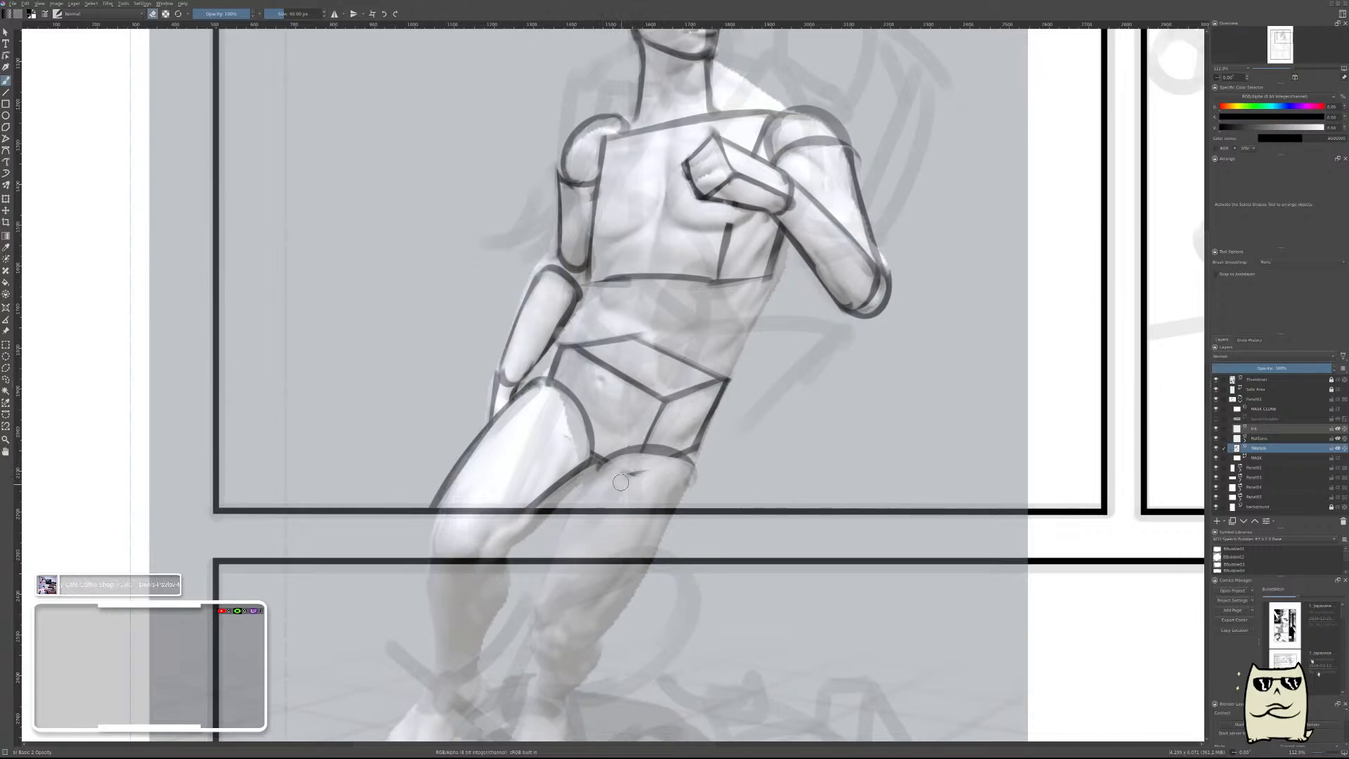
drag(622, 476, 689, 490)
Draw the second thigh's thin inner and outer edges from the hip arc to the panel's lower border.
drag(608, 467, 584, 522)
key(ctrl+z)
drag(609, 468, 574, 513)
key(e)
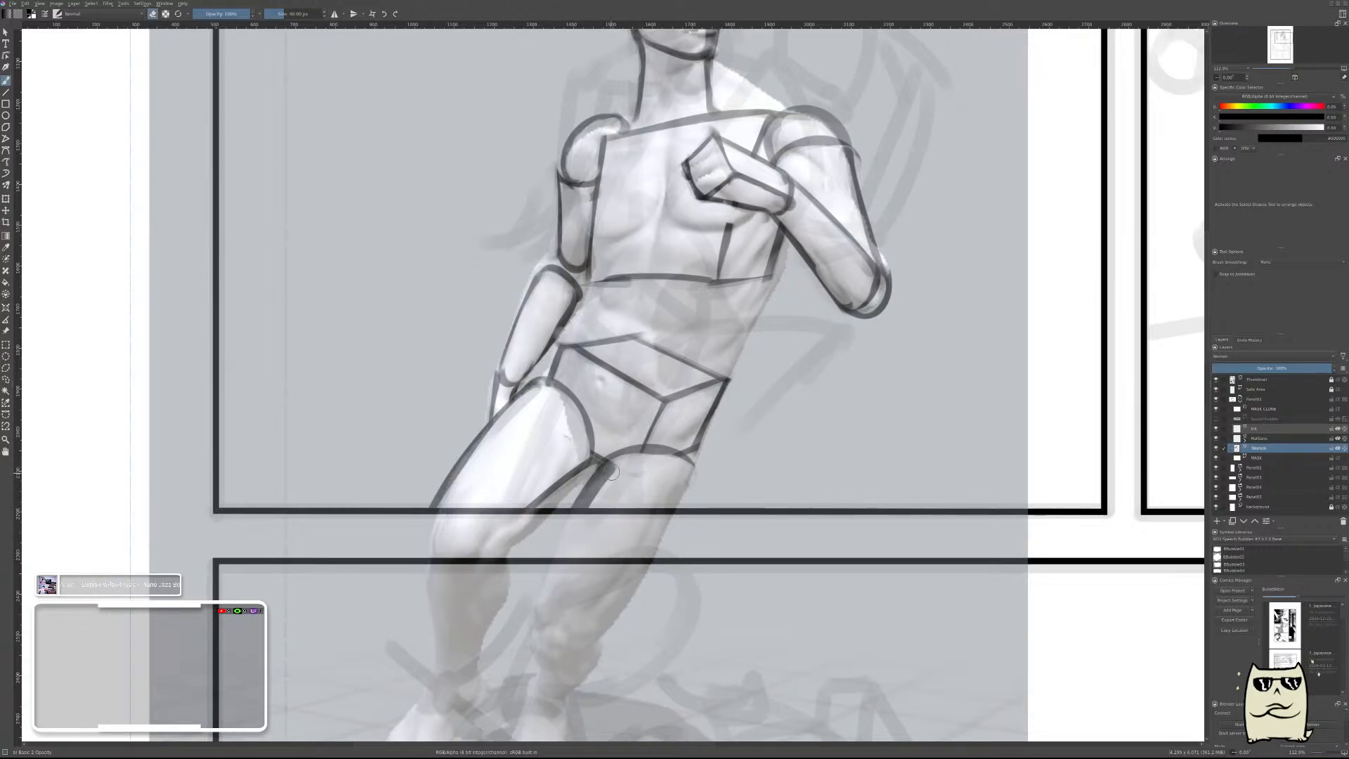
drag(614, 471, 585, 515)
key(e)
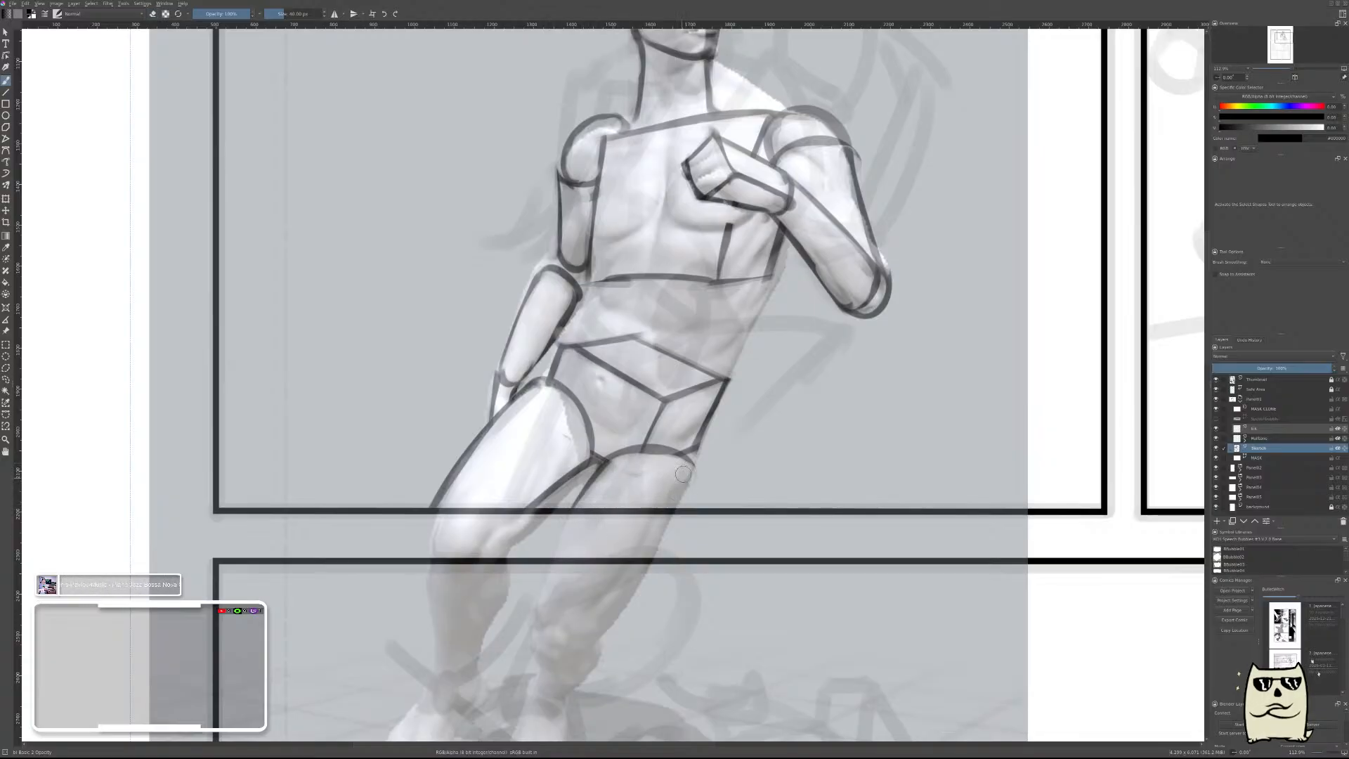
drag(688, 462, 671, 507)
key(e)
Flip the canvas view and move the mannequin pose reference off the figure to the empty area beside the page.
drag(822, 417, 843, 480)
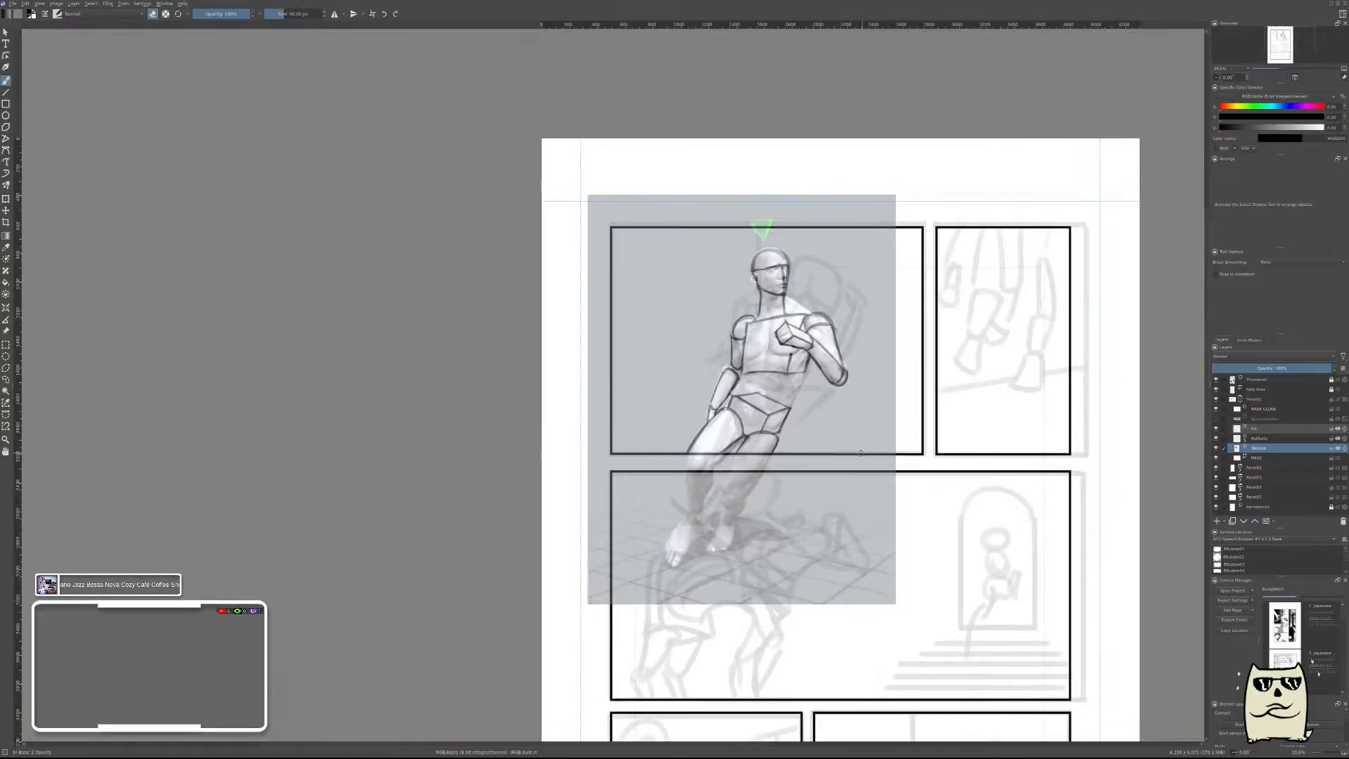
key(m)
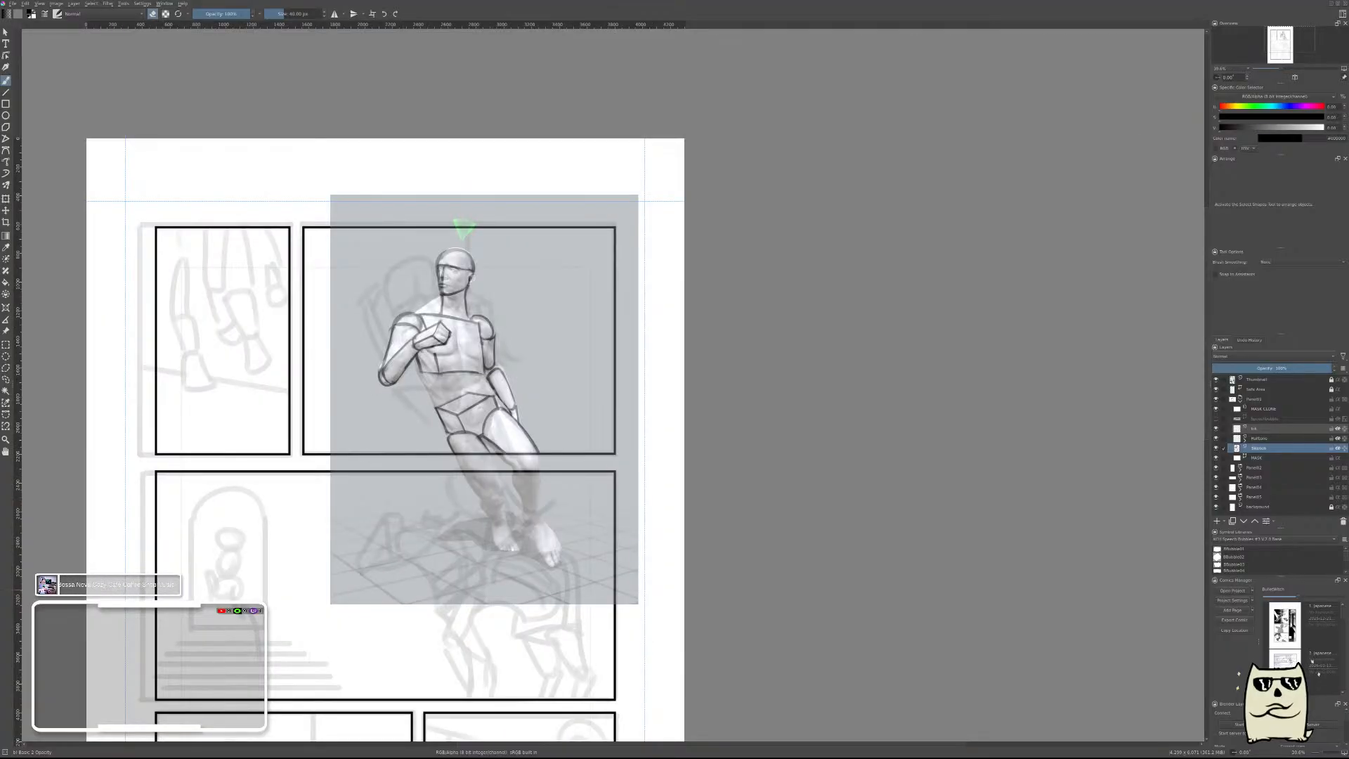
drag(793, 439, 1006, 472)
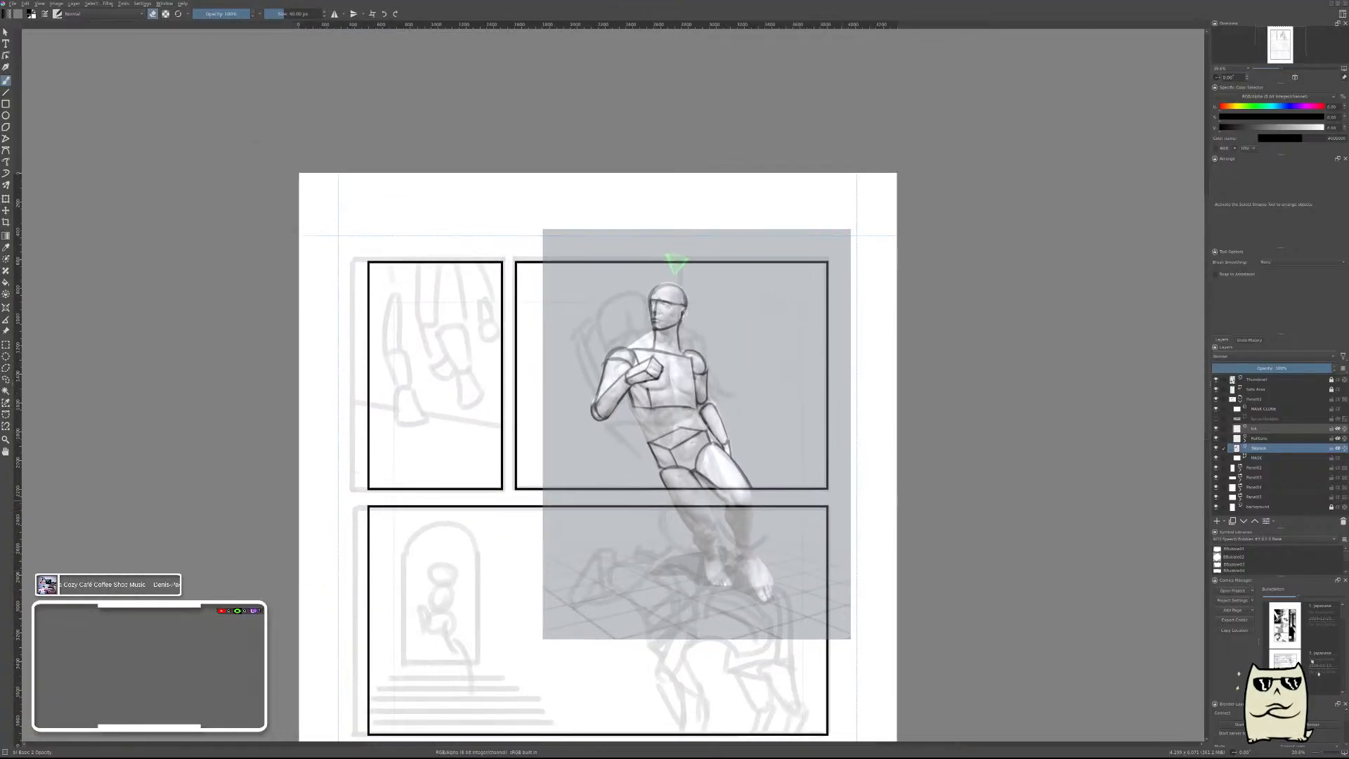
click(6, 331)
drag(753, 359, 1104, 344)
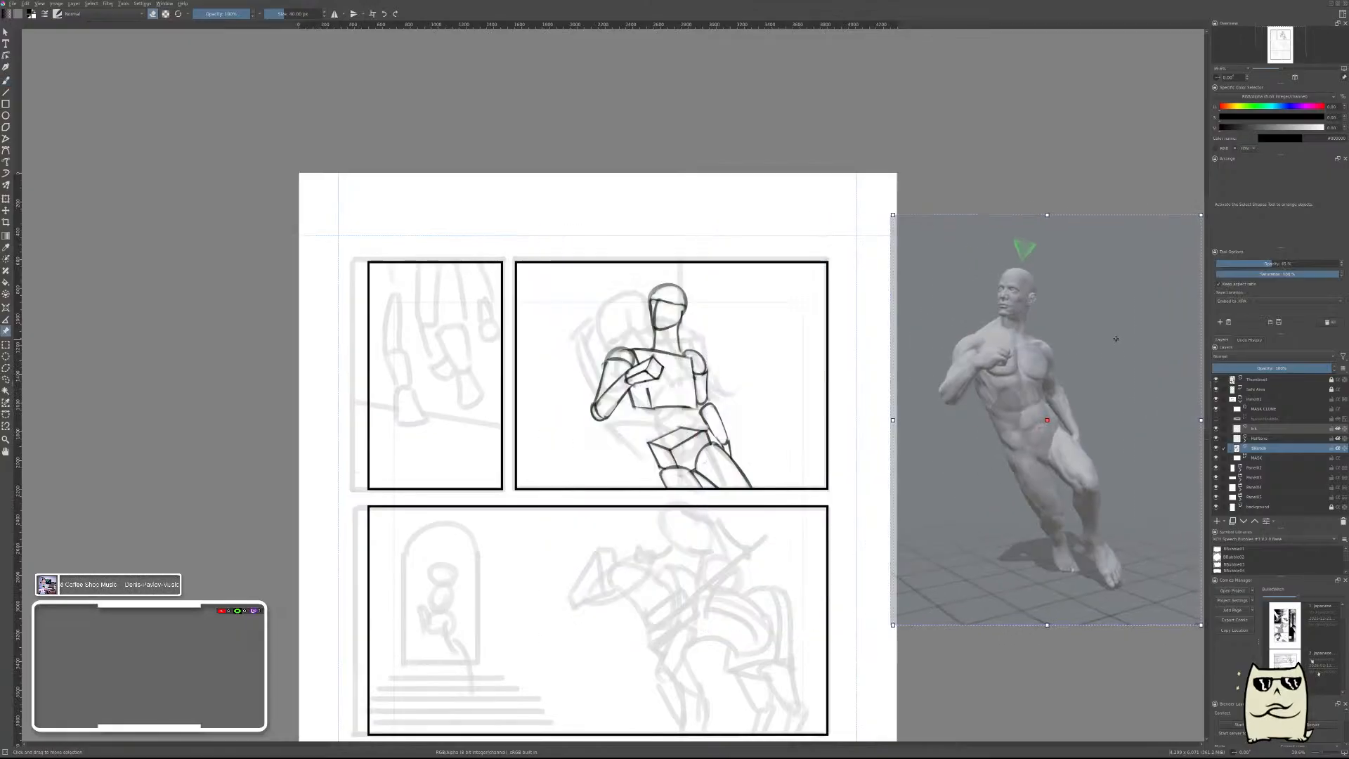
Redraw the head's front edge slightly farther out as a thin straight line and erase the old face lines inside it.
scroll(678, 339, up, 5)
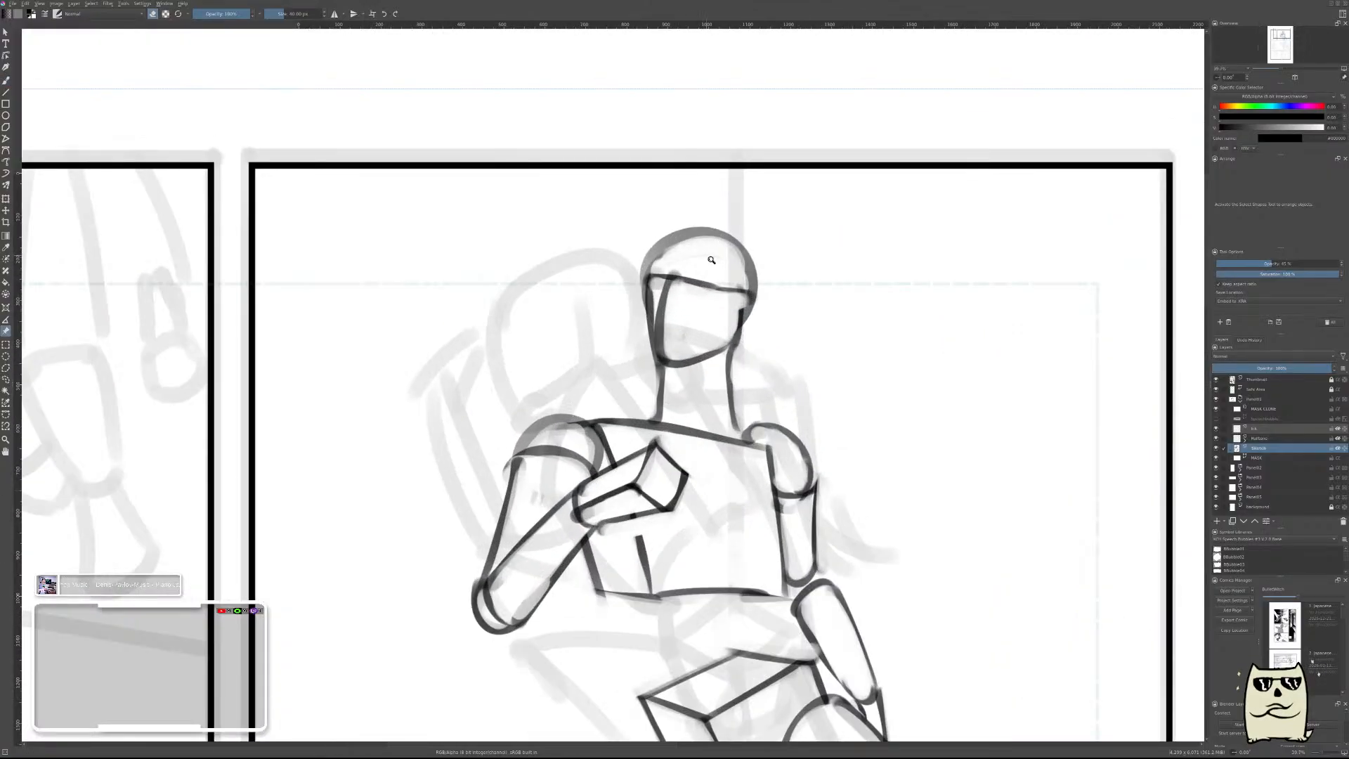
key(b)
right_click(633, 304)
click(596, 327)
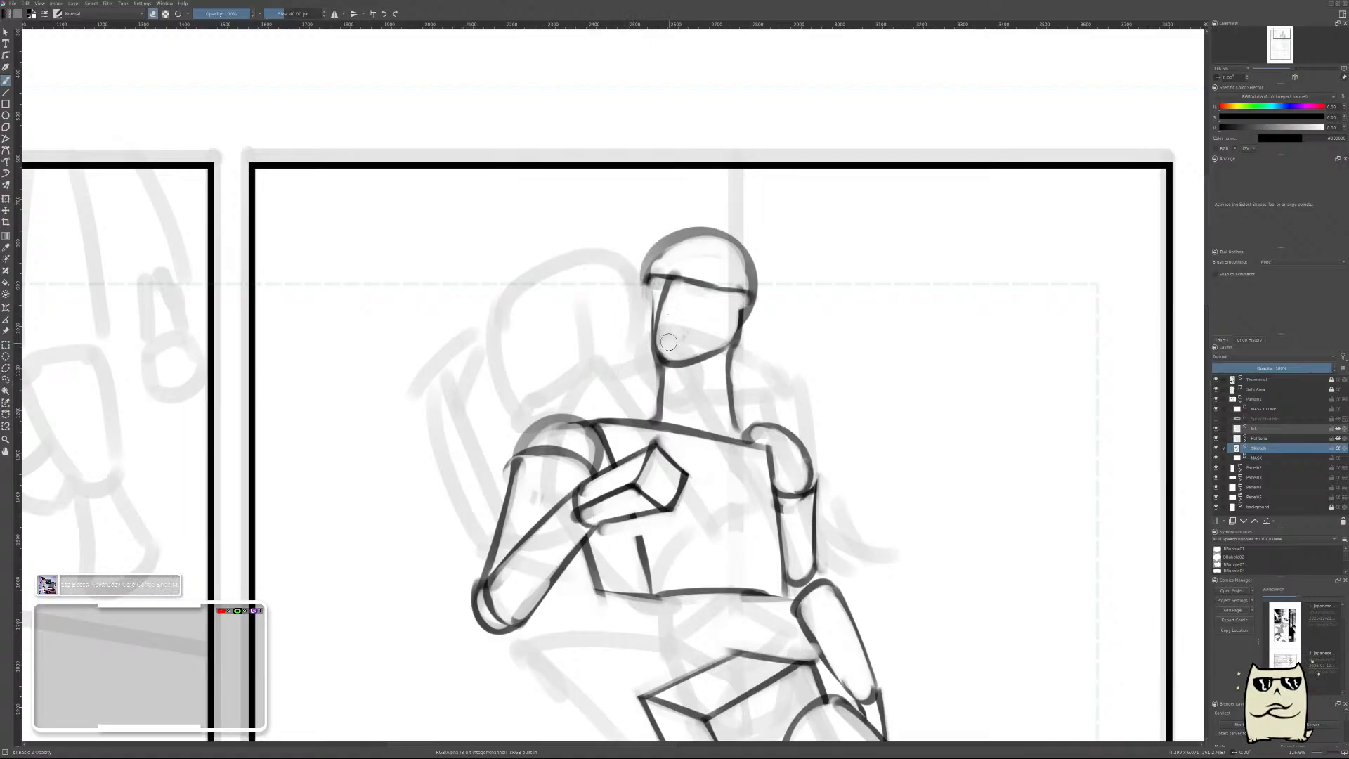
mouse_move(643, 281)
mouse_down()
mouse_move(639, 356)
mouse_move(658, 360)
mouse_up()
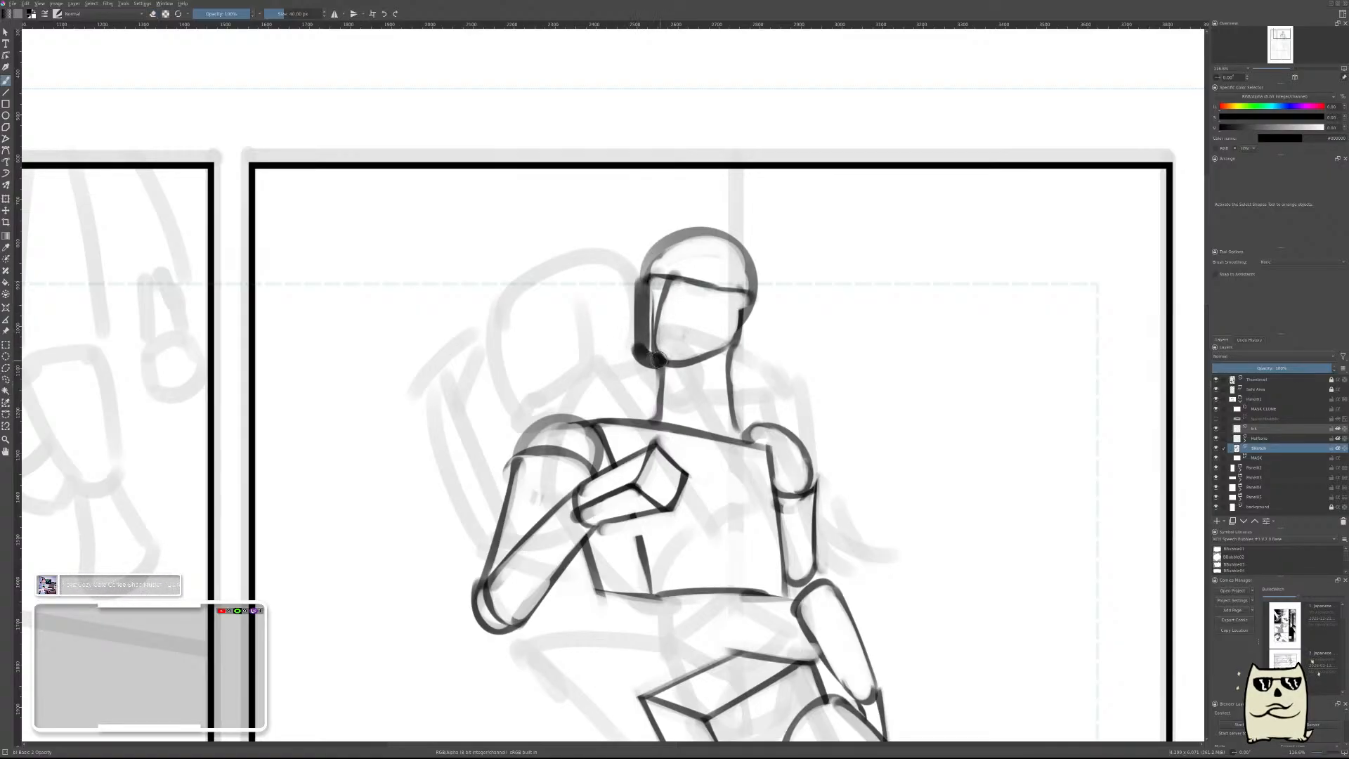
key(ctrl+z)
mouse_move(664, 292)
mouse_down()
mouse_move(648, 369)
mouse_move(655, 340)
mouse_up()
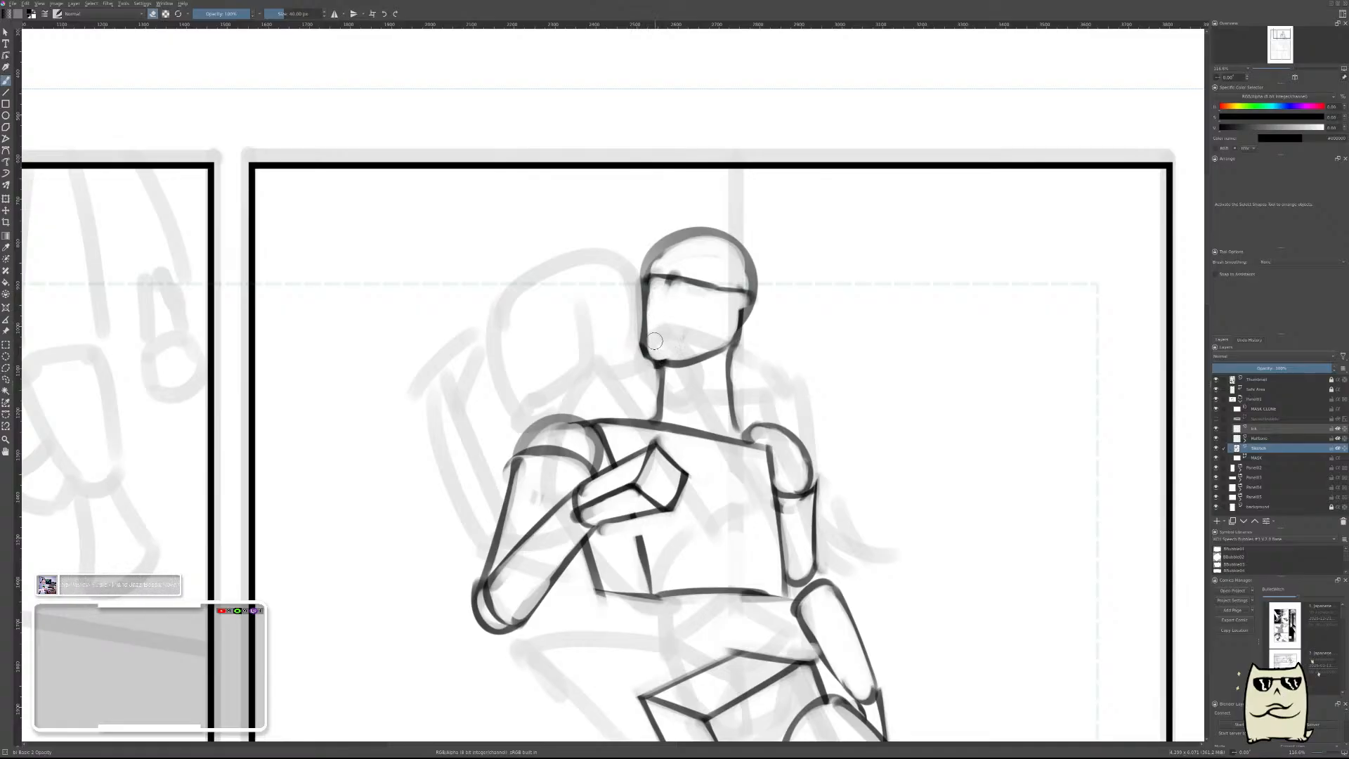
Examine the block figure within the whole page in mirrored and normal views, toggling its sketch layer to compare with the thumbnail.
drag(879, 305, 852, 312)
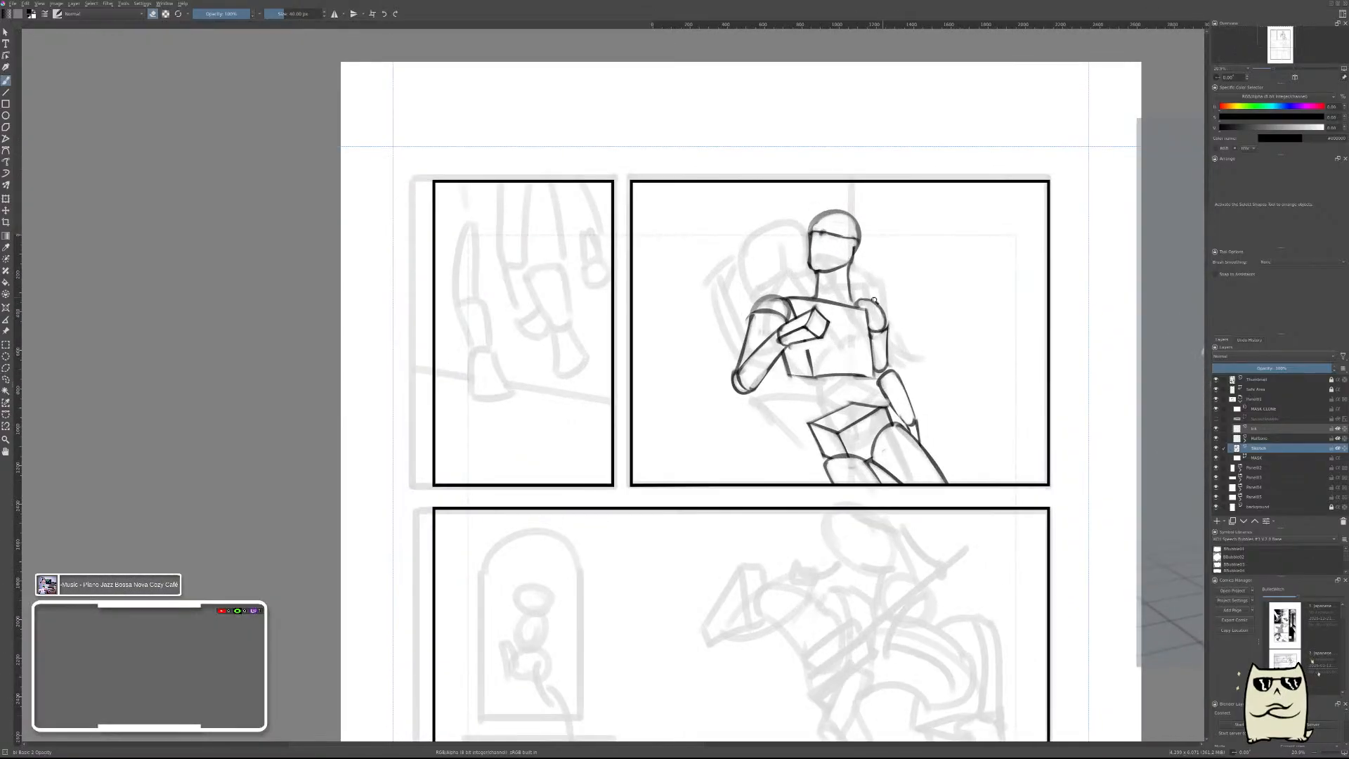
drag(835, 401, 836, 338)
drag(760, 281, 763, 323)
drag(859, 254, 907, 355)
drag(900, 273, 913, 233)
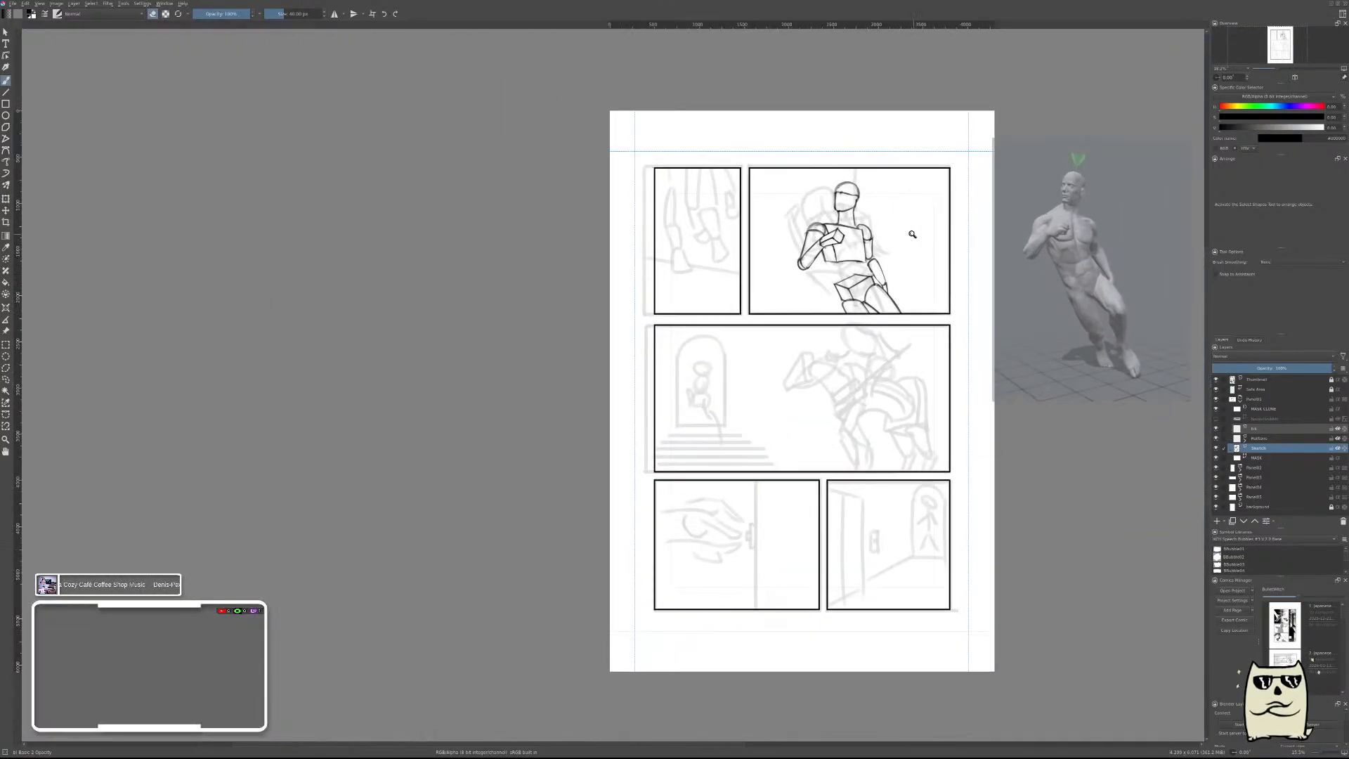
key(m)
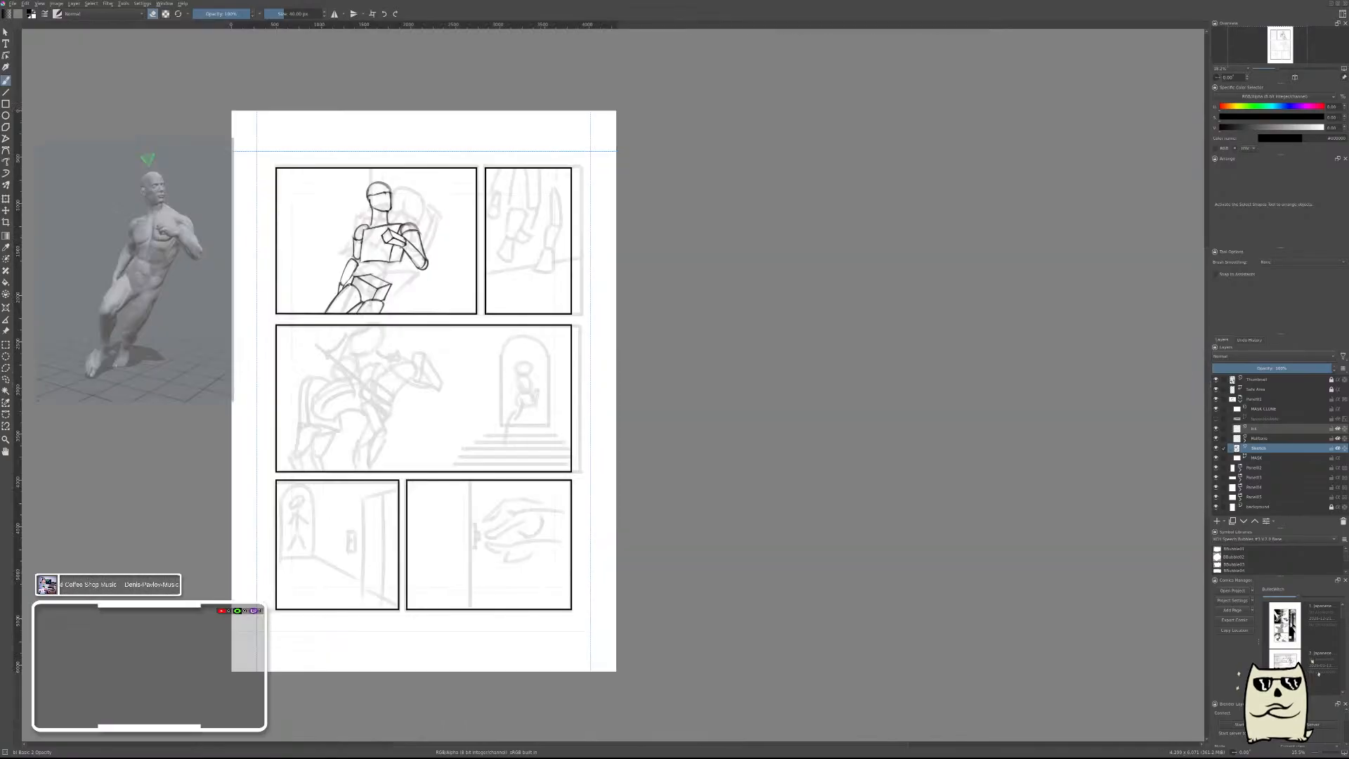
drag(644, 323, 995, 483)
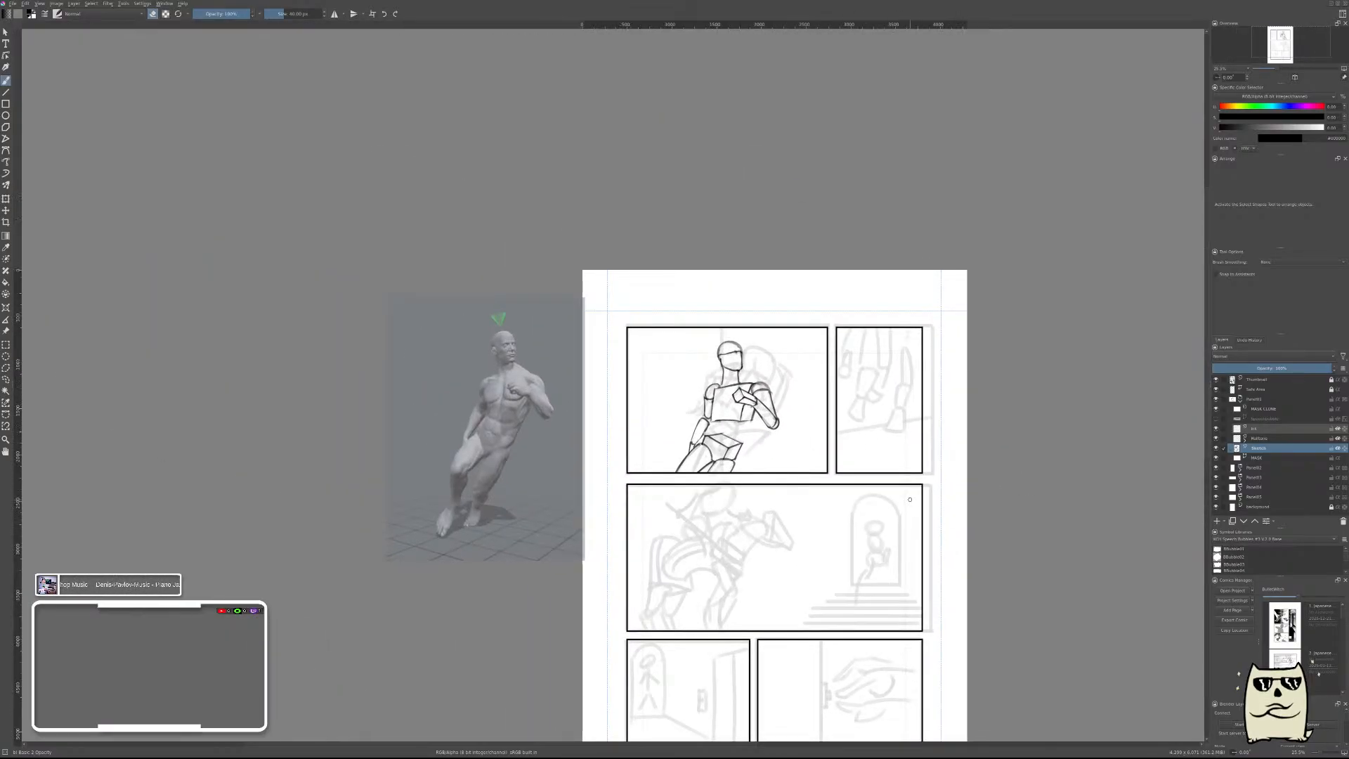
key(m)
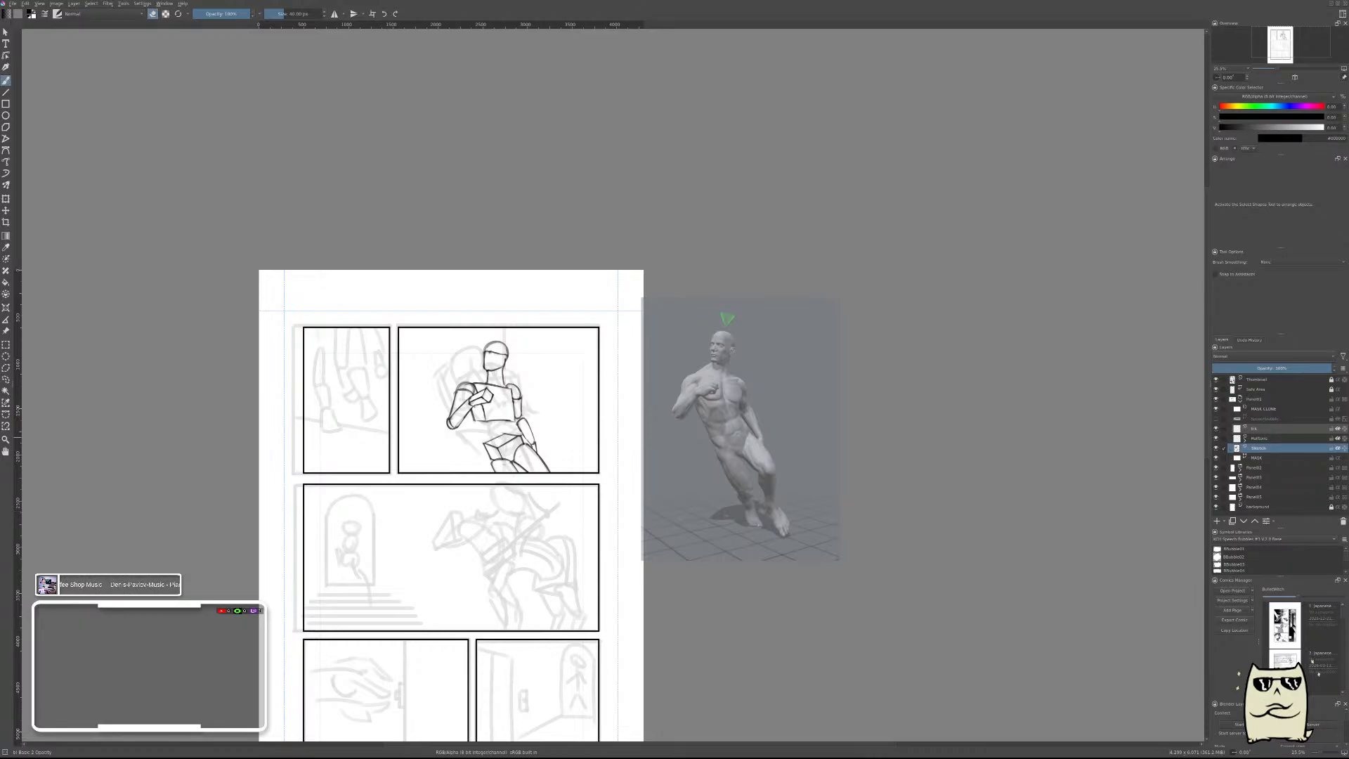
scroll(567, 377, up, 3)
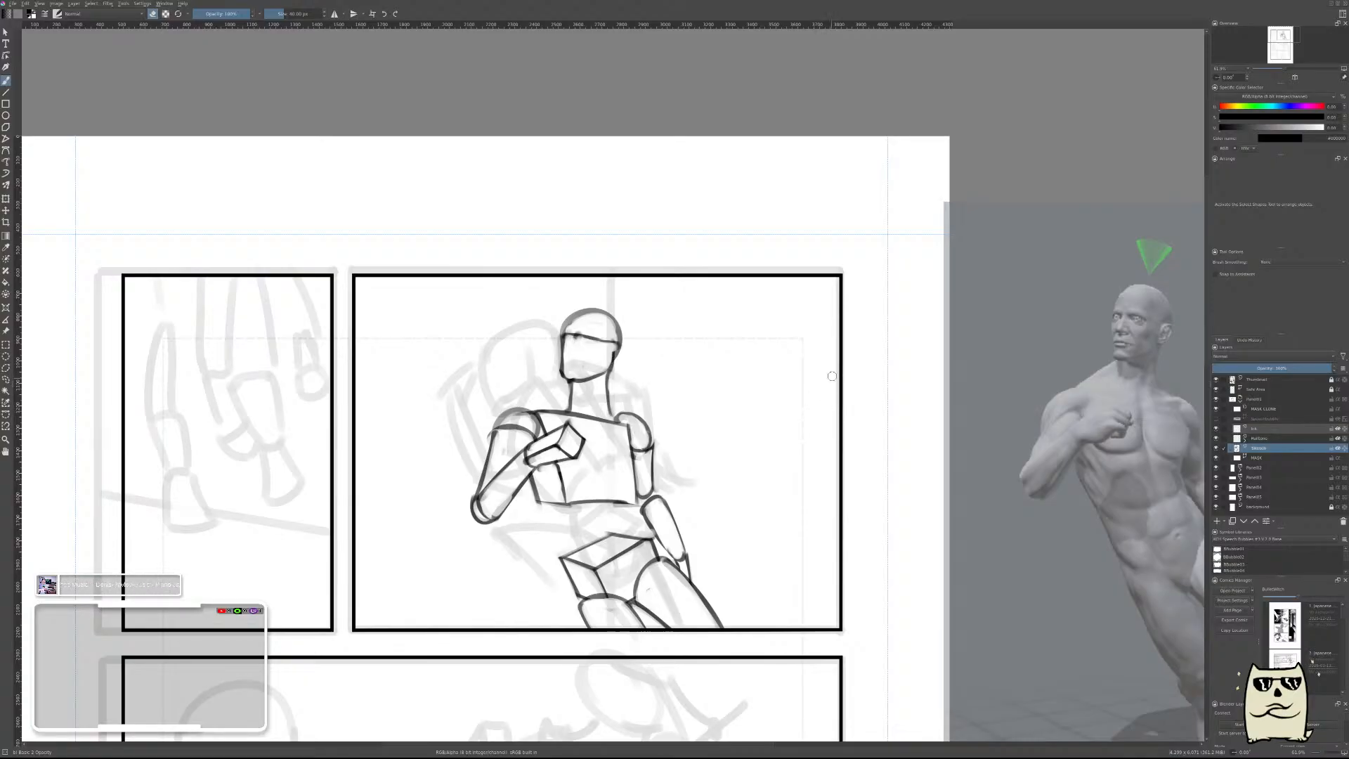
scroll(832, 376, down, 3)
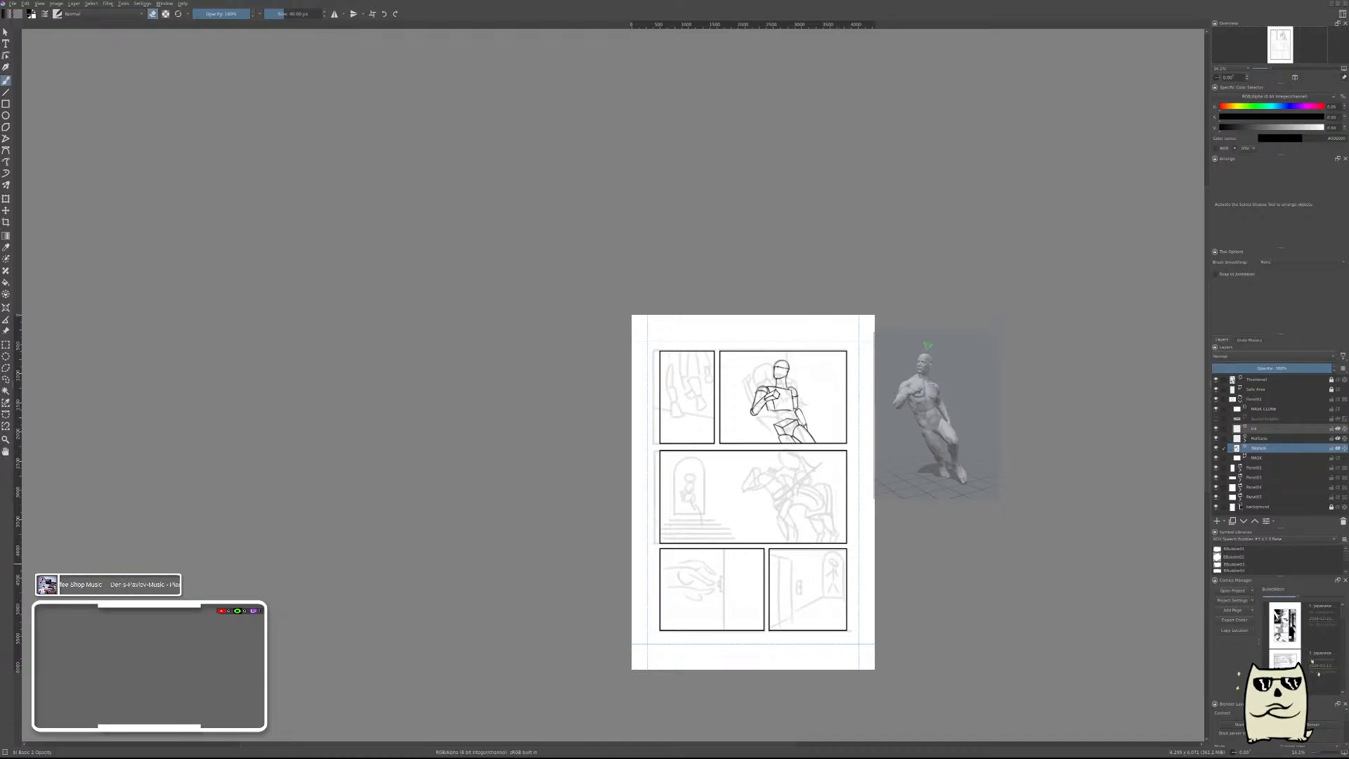
click(1217, 448)
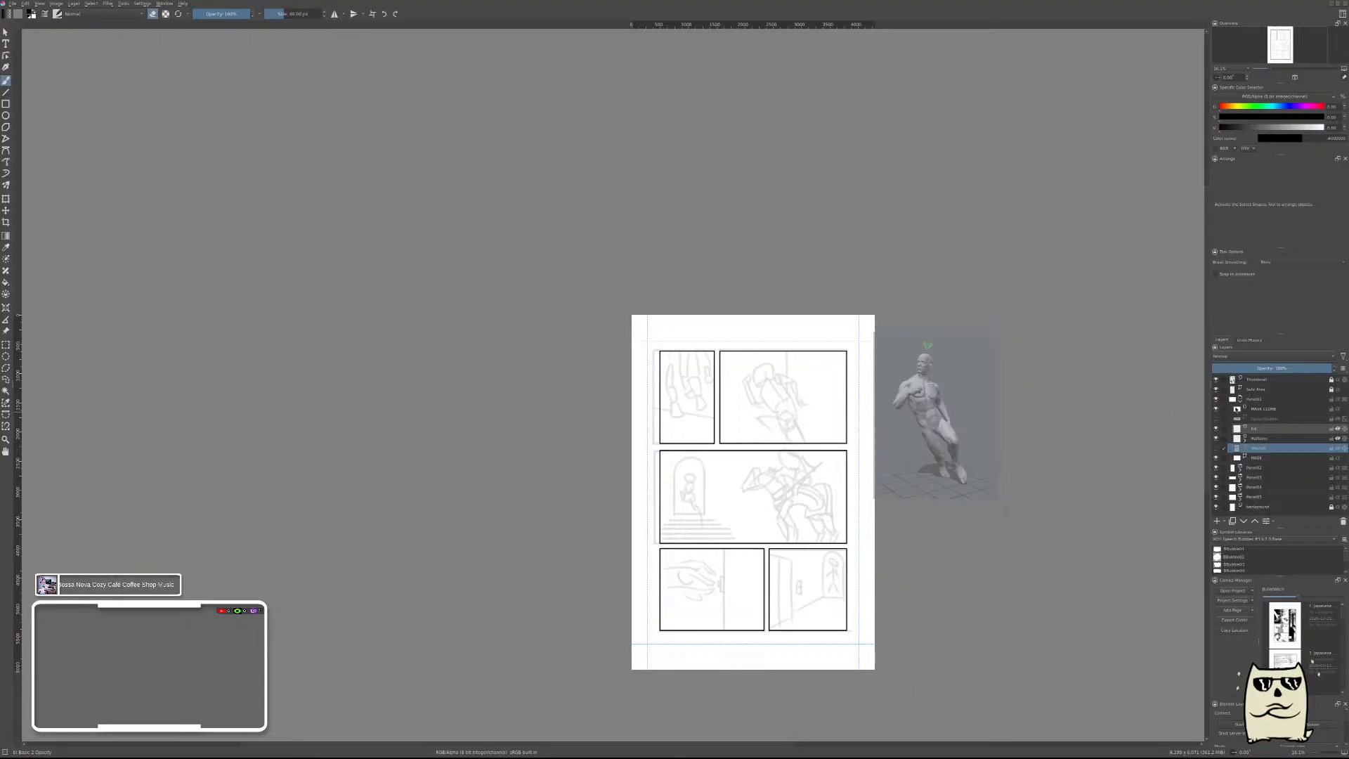
click(1216, 448)
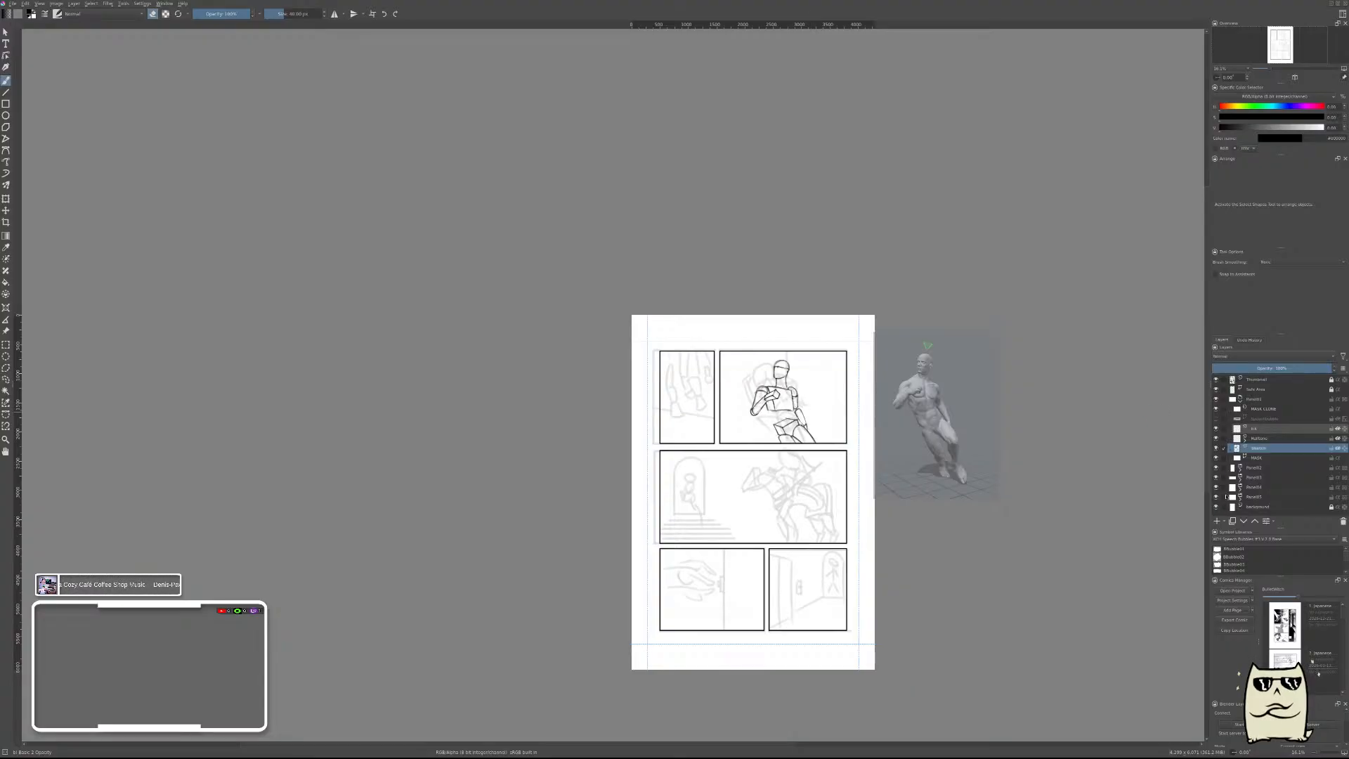
Collapse the upper panel's layer group, expand the wide middle panel's group and make its sketch layer active.
click(1240, 401)
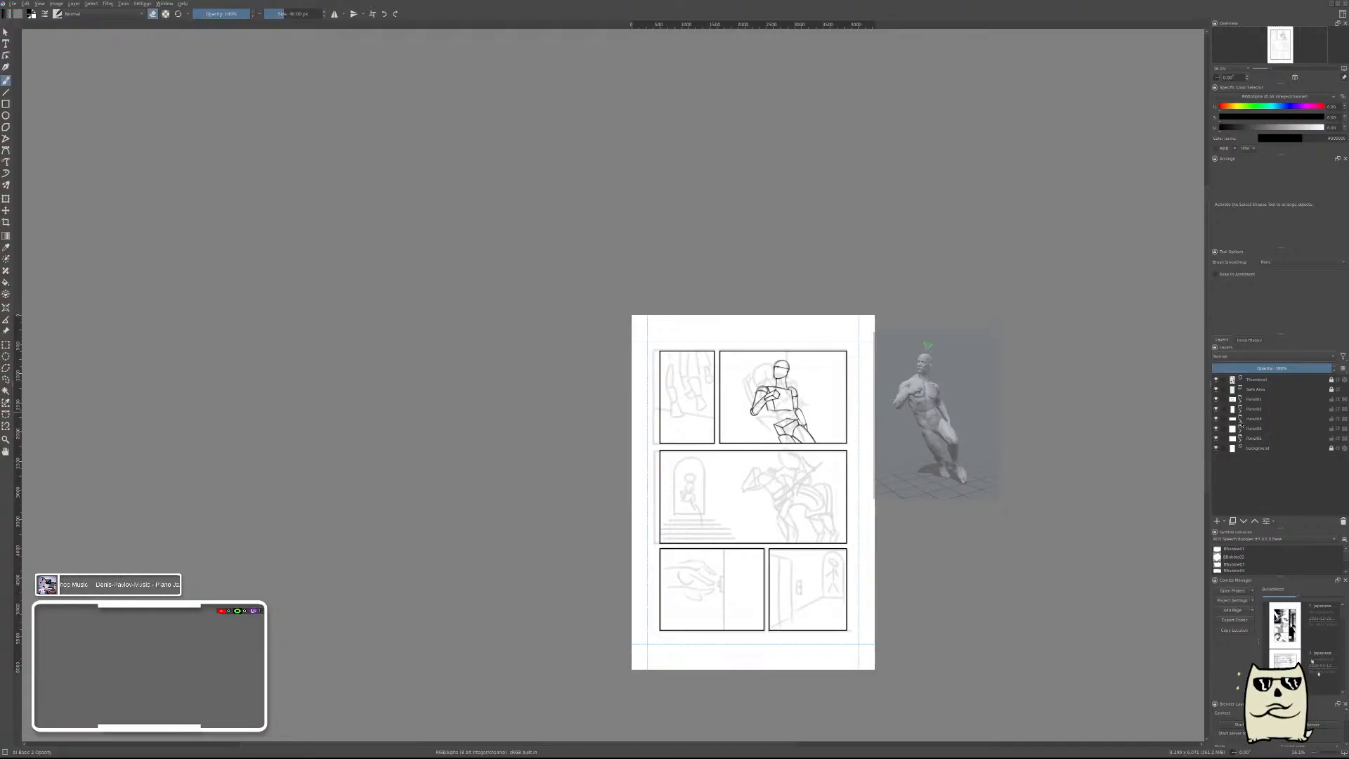
click(1240, 419)
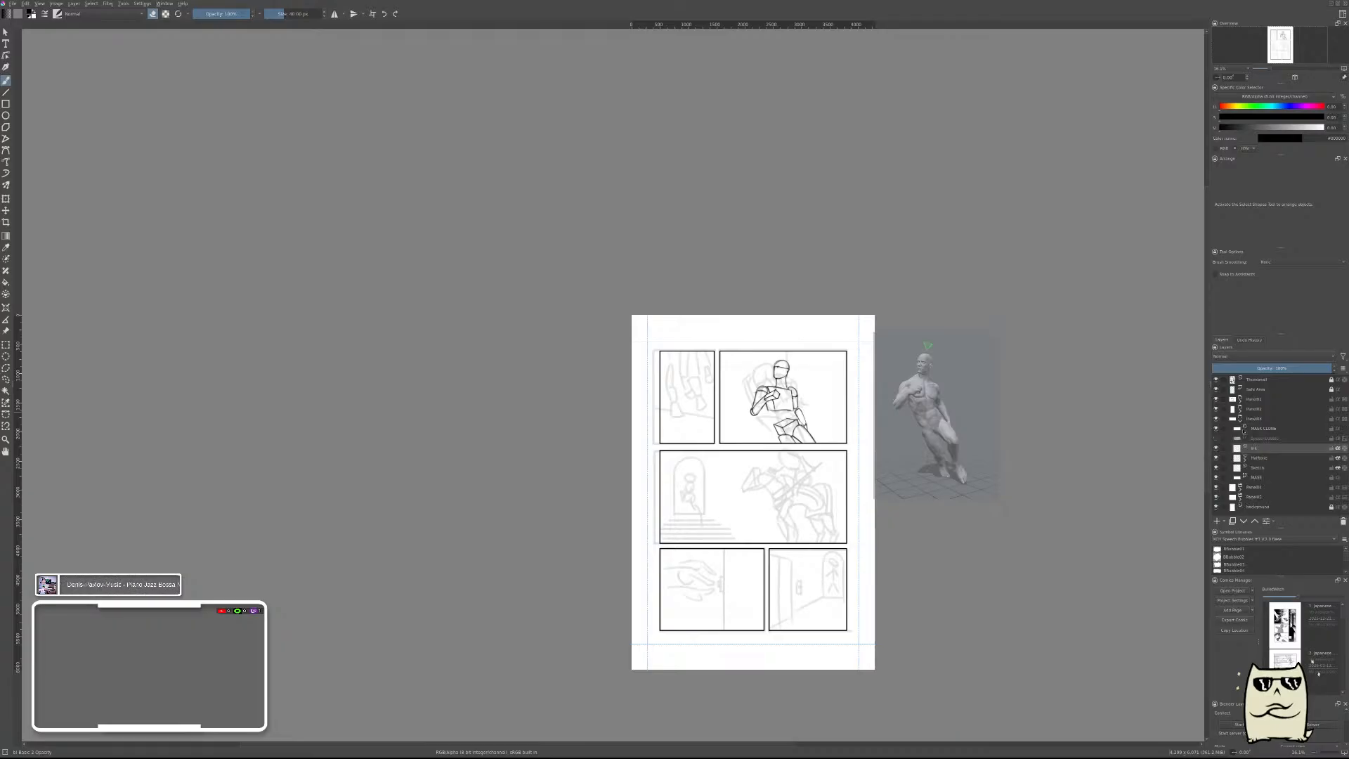
click(1259, 468)
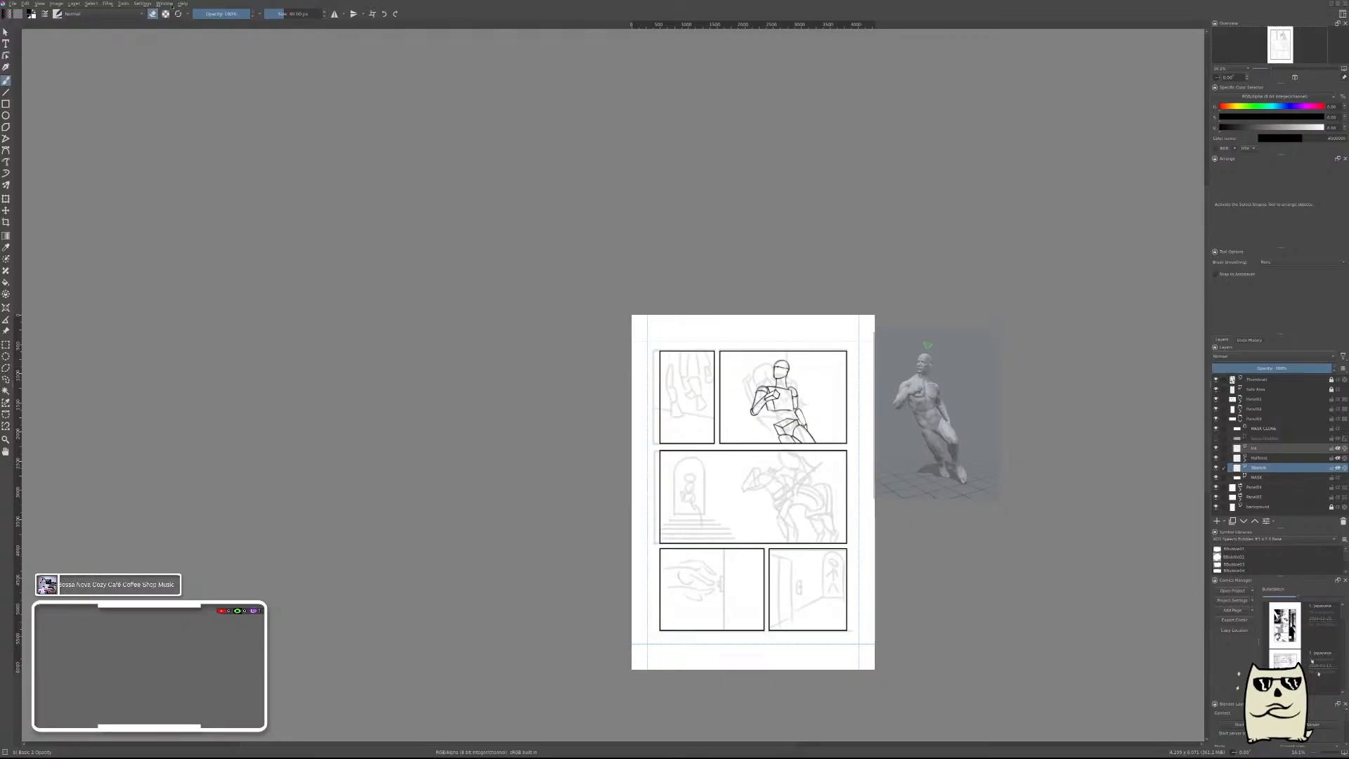
Copy the horse reference image from the previous page, try pasting it into the current page and undo the paste.
click(1294, 633)
double_click(1295, 632)
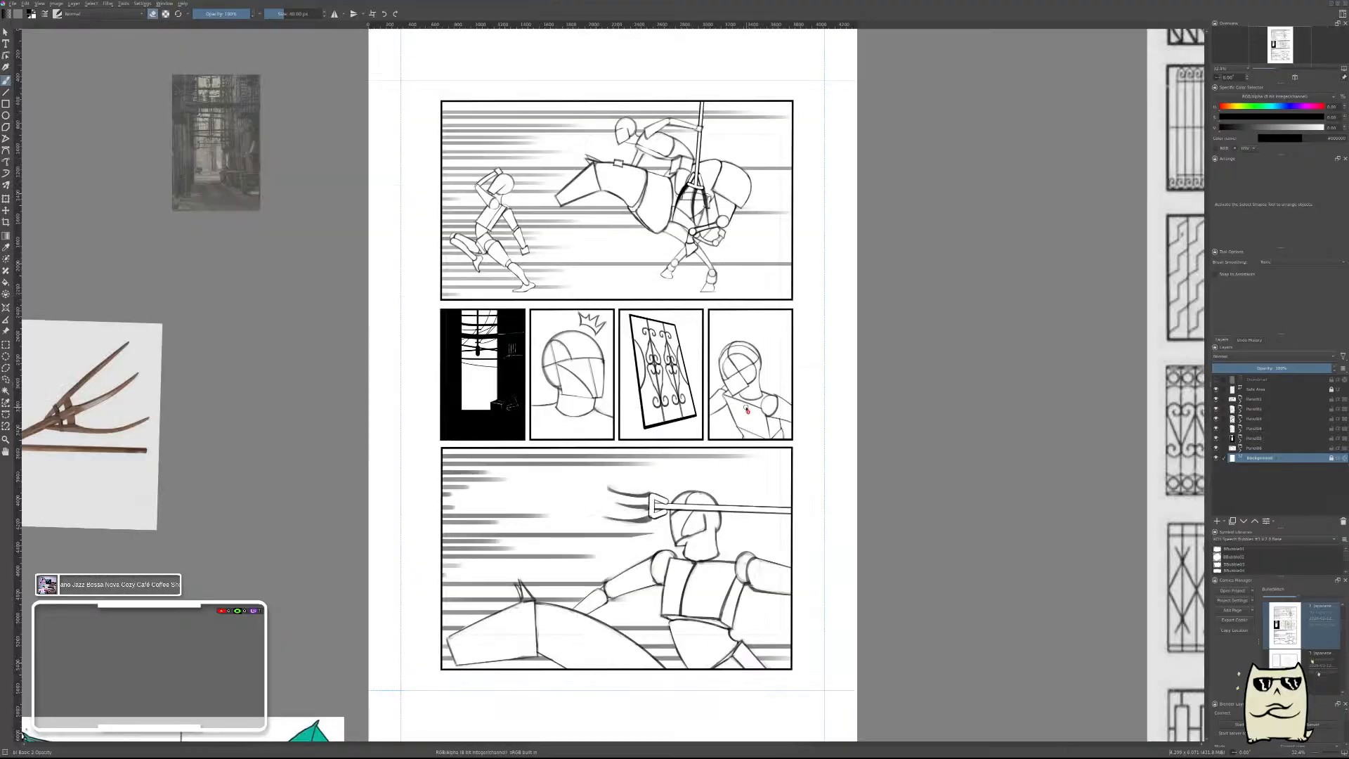
scroll(747, 408, down, 2)
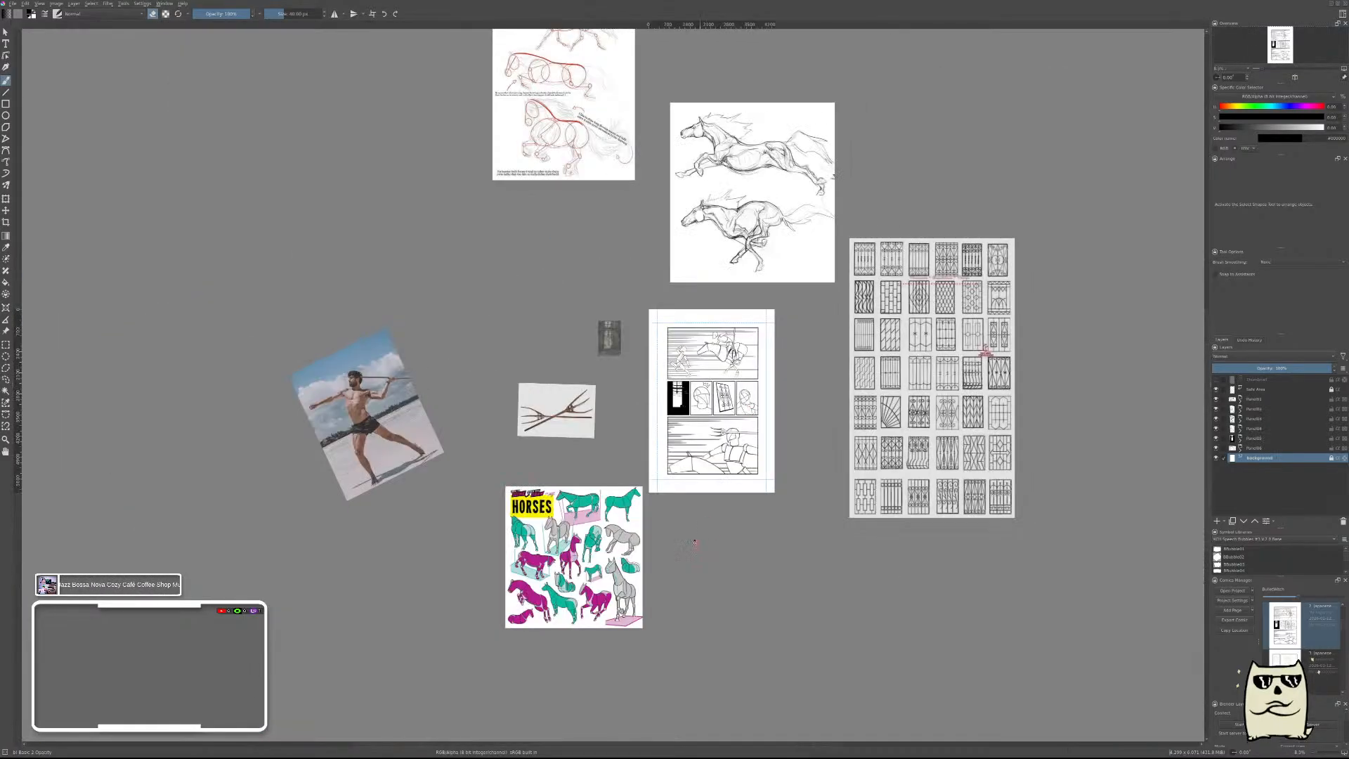
key(r)
click(608, 554)
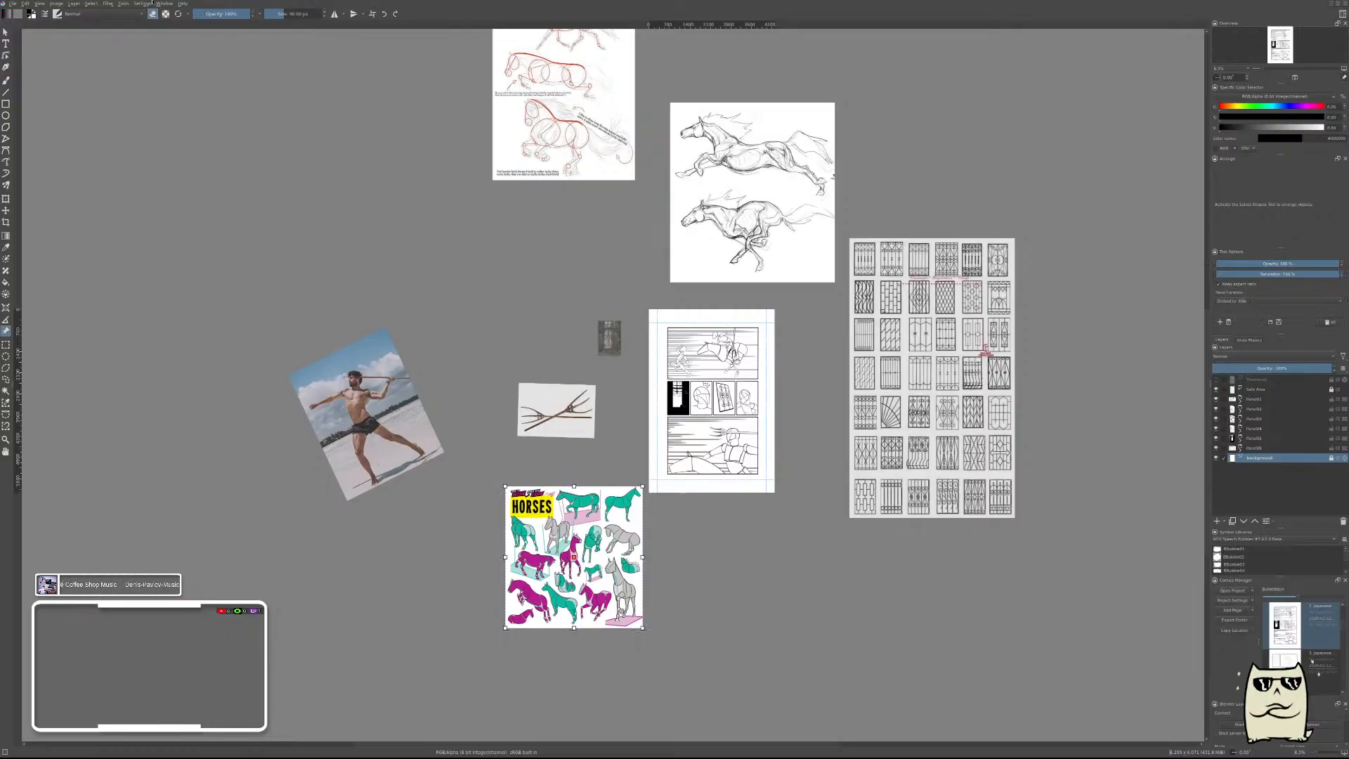
click(215, 93)
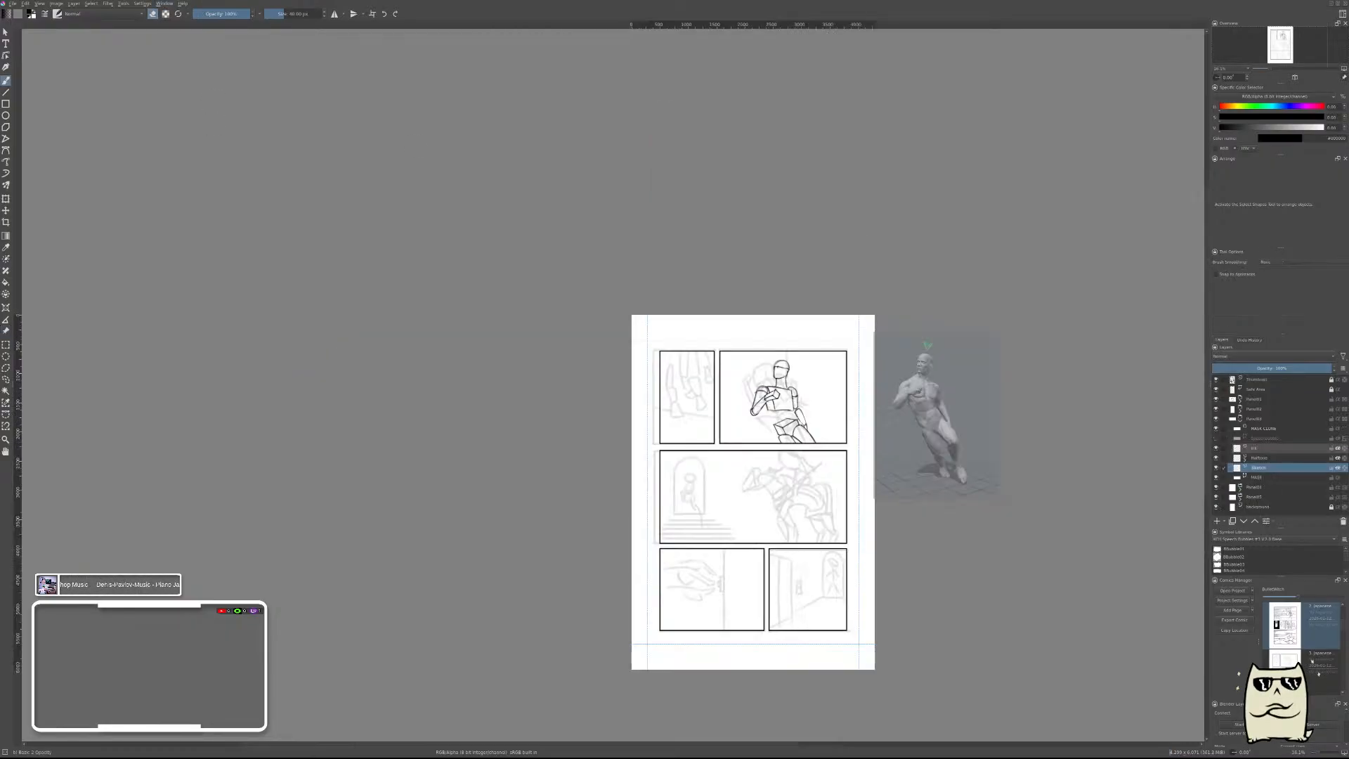
key(ctrl+v)
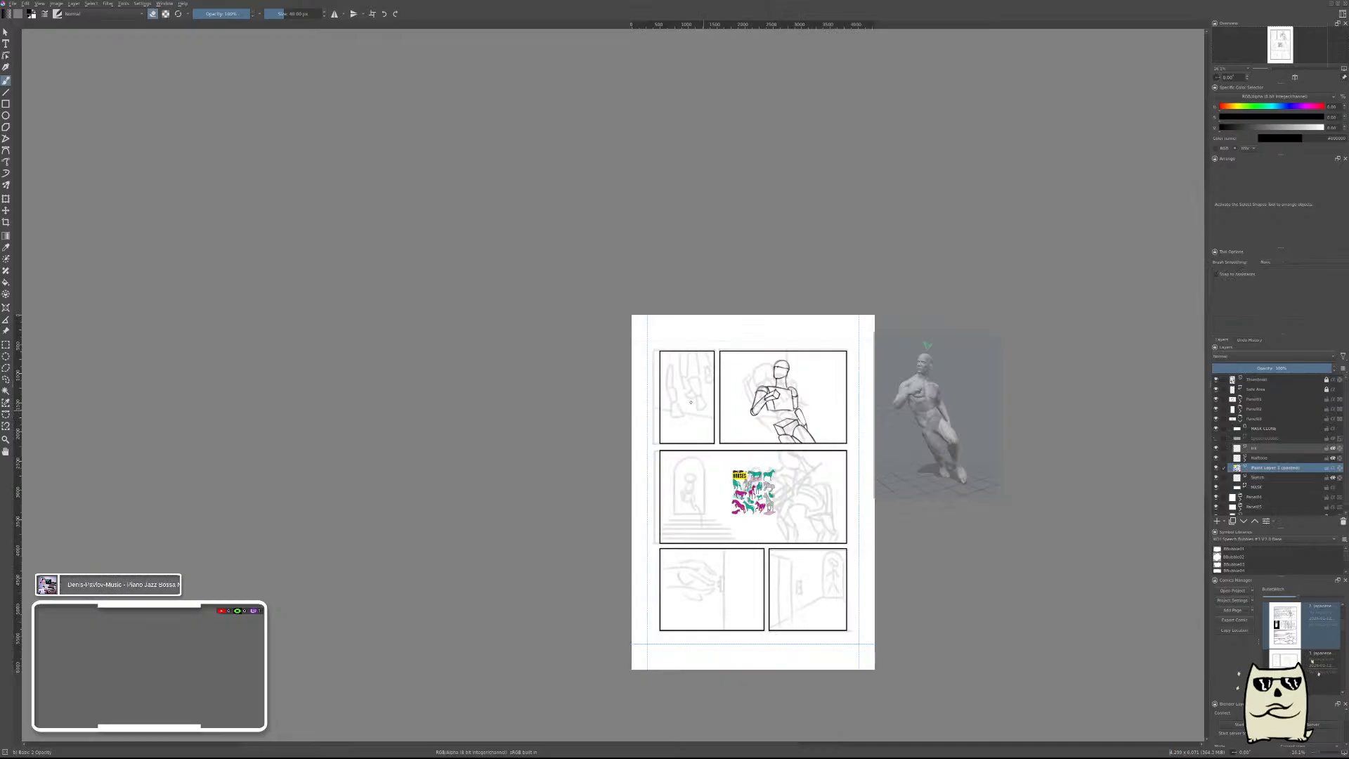
key(ctrl+z)
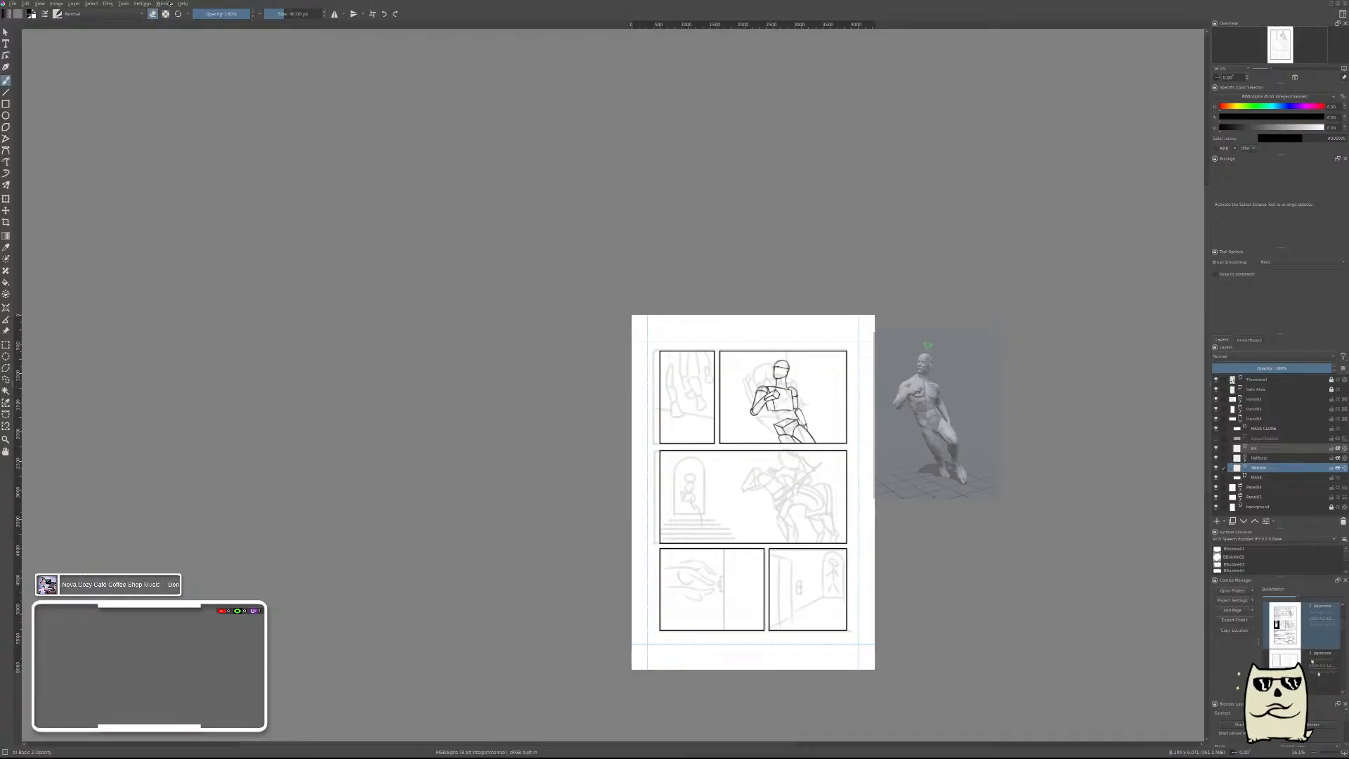
Restore both page documents from full size and arrange them as overlapping floating windows.
click(169, 2)
click(206, 95)
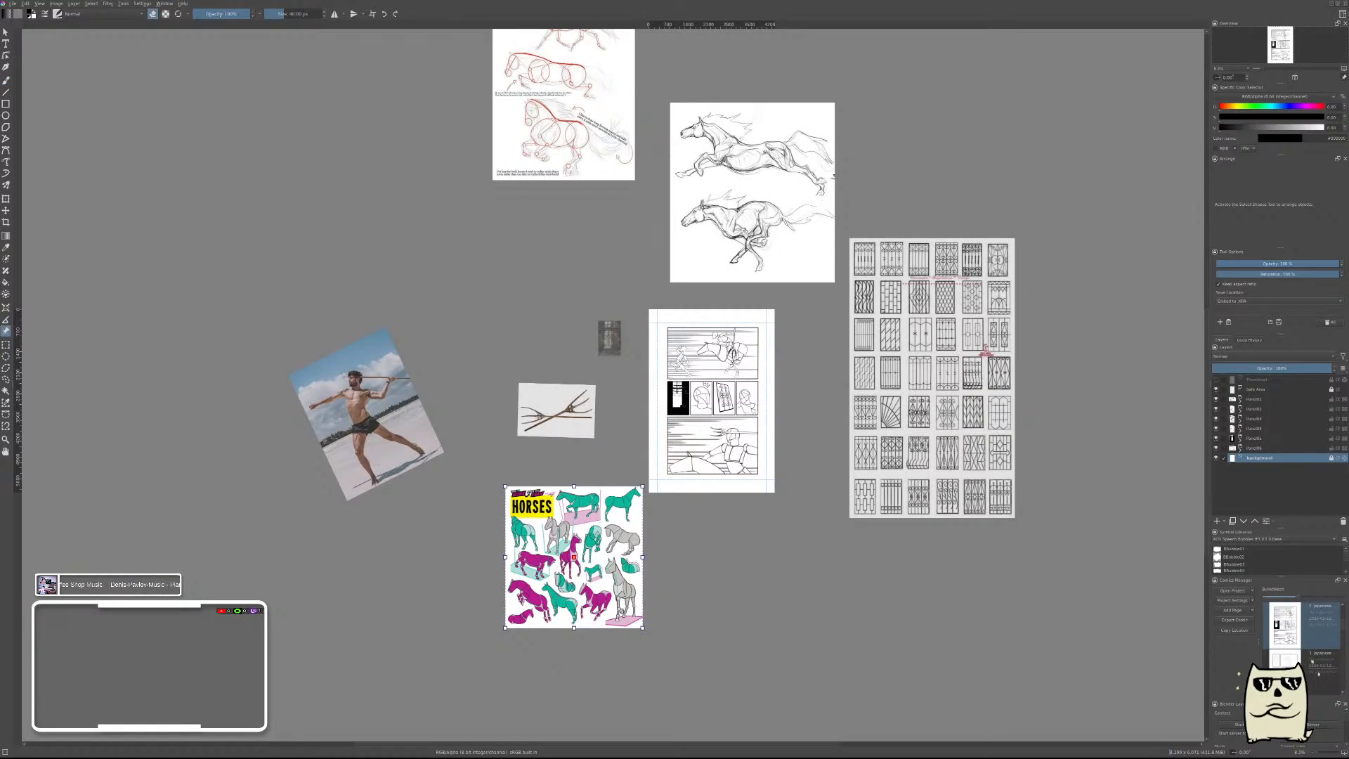
click(1332, 5)
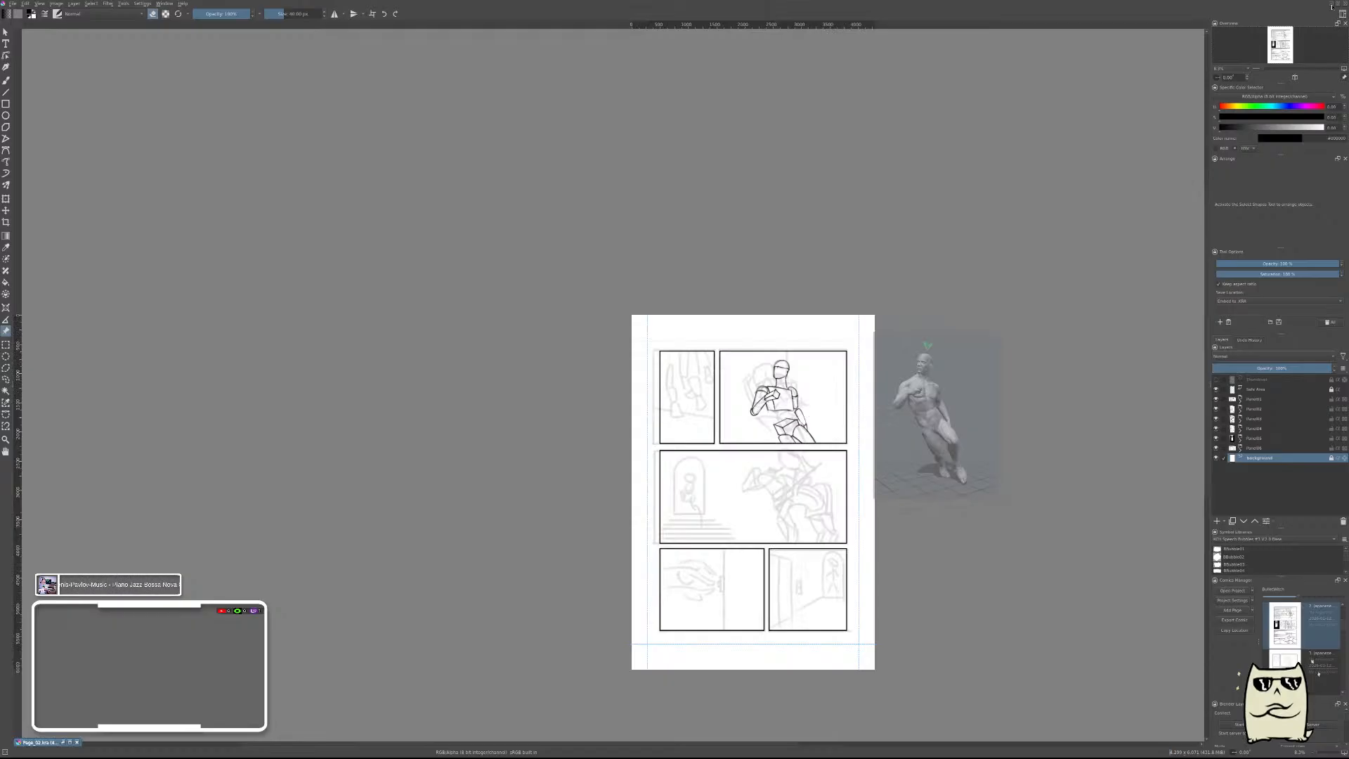
click(1332, 7)
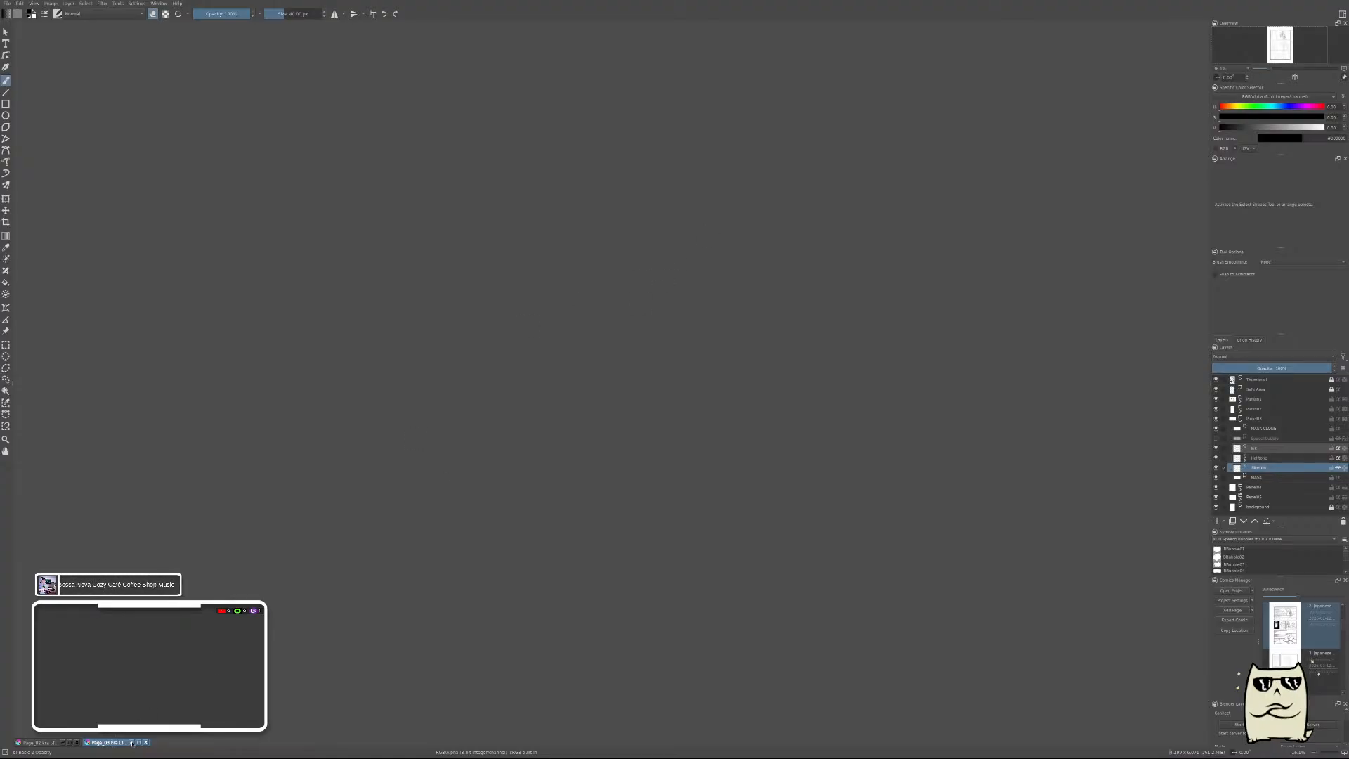
click(138, 742)
drag(83, 27, 944, 160)
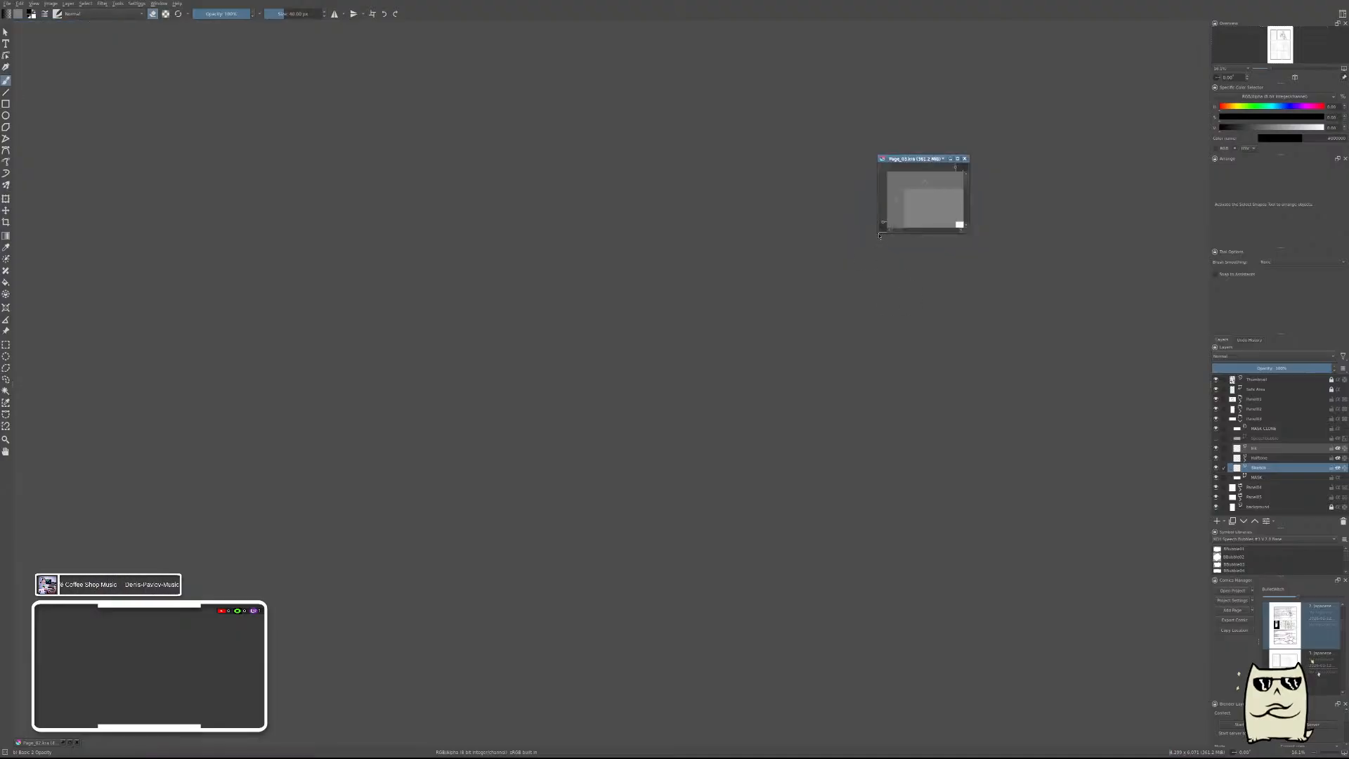
drag(879, 233, 407, 598)
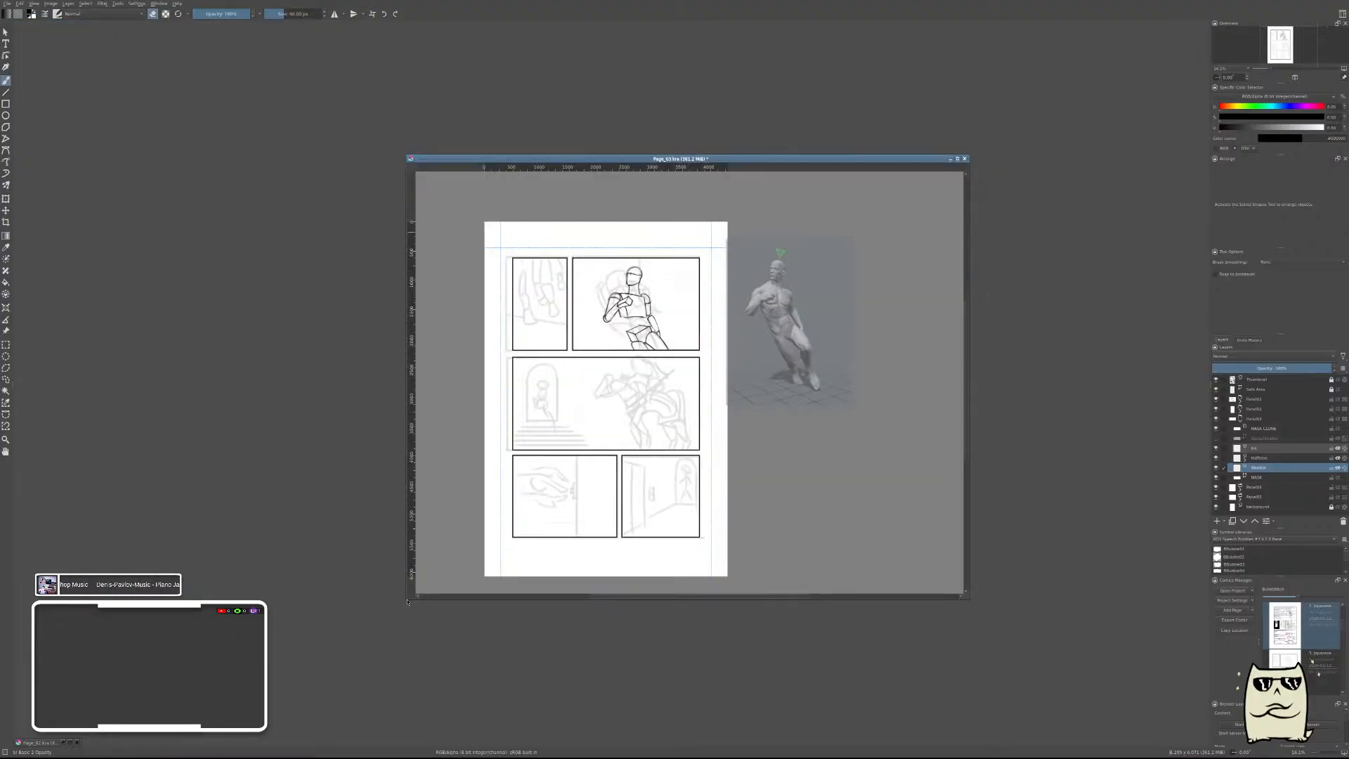
click(64, 743)
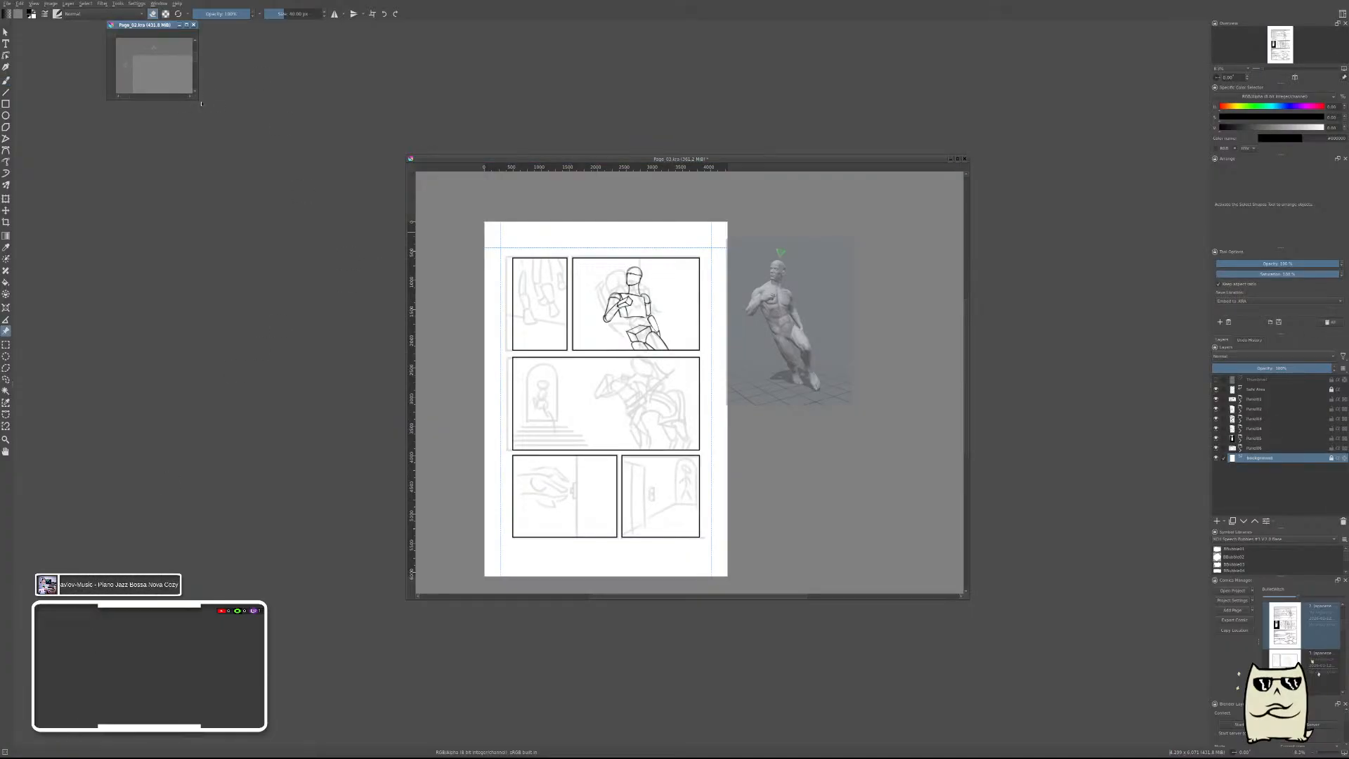
drag(197, 98, 726, 636)
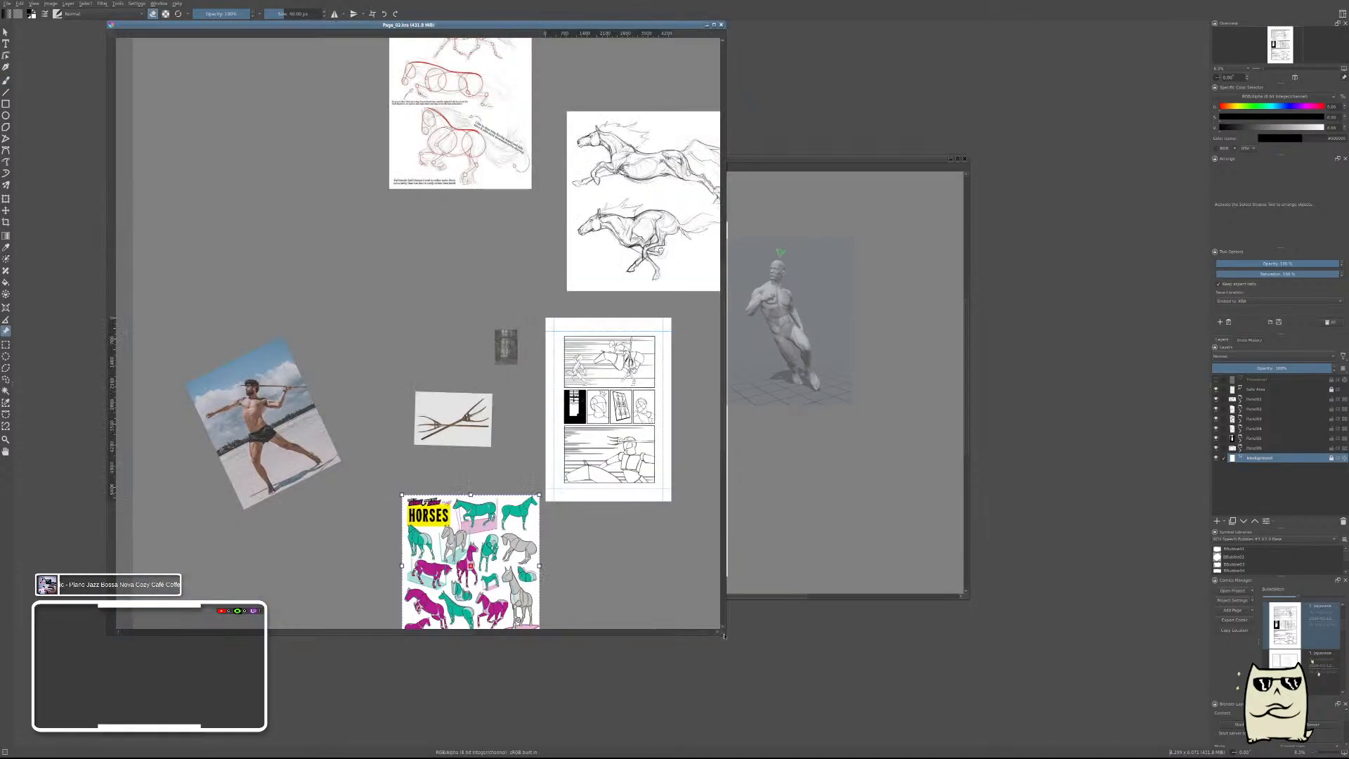
Try to move the horse reference image across to the other page's window, put it back below its page, and maximize the current page.
drag(477, 561, 352, 457)
scroll(383, 485, down, 3)
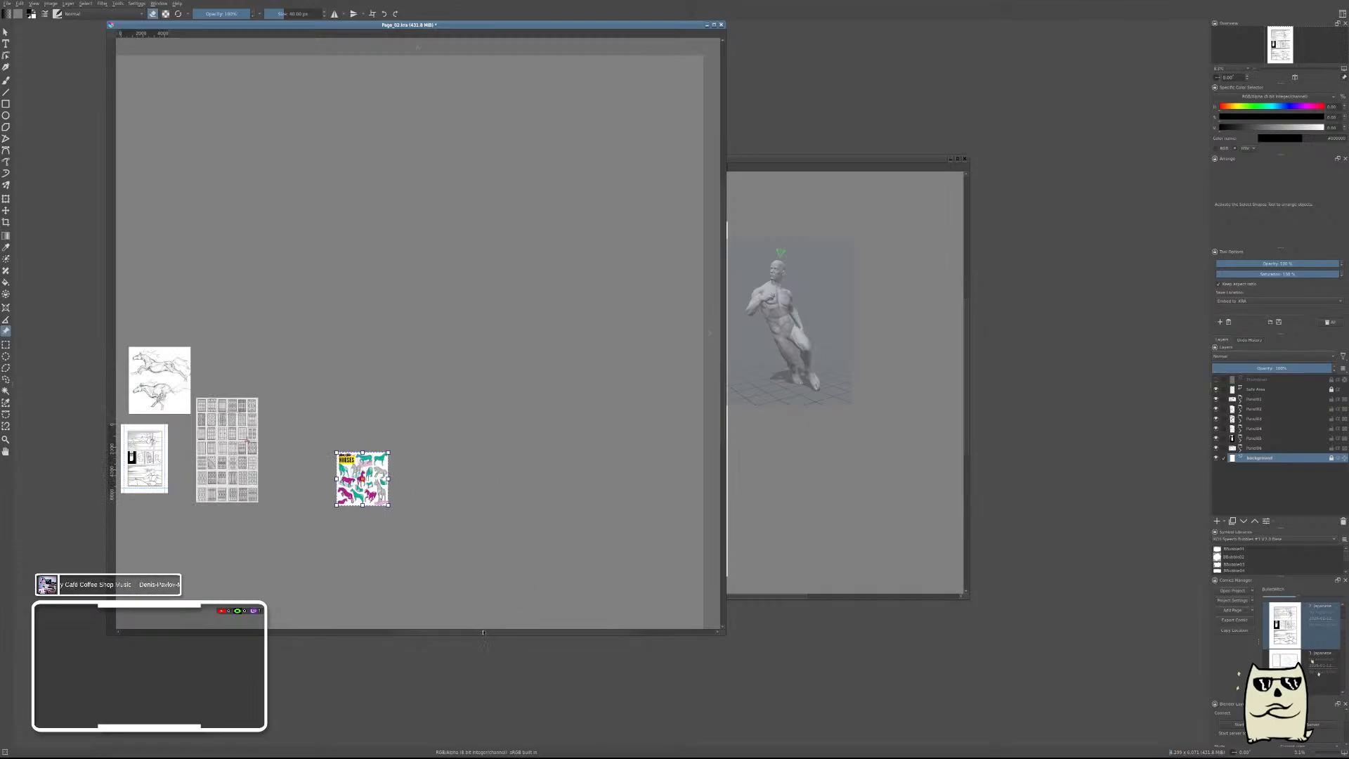
drag(483, 632, 387, 632)
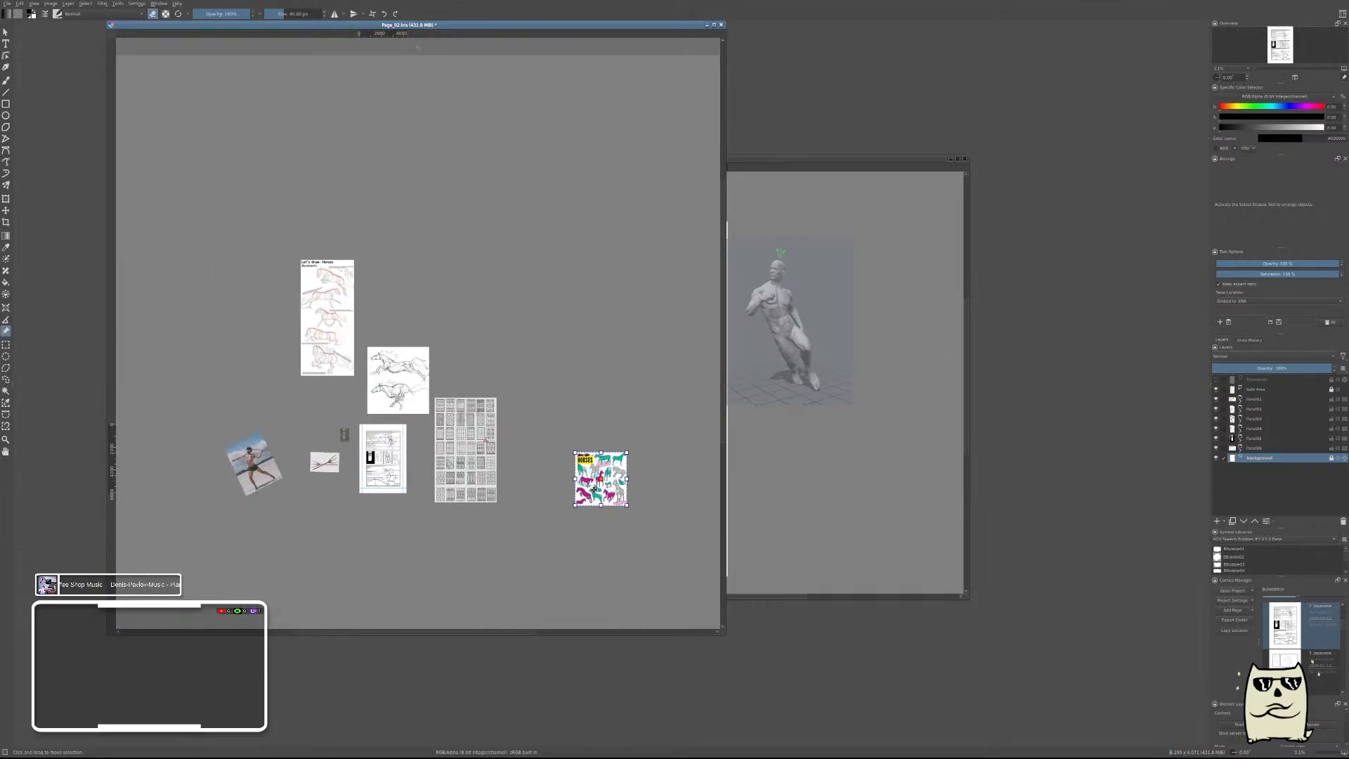
drag(594, 490, 377, 547)
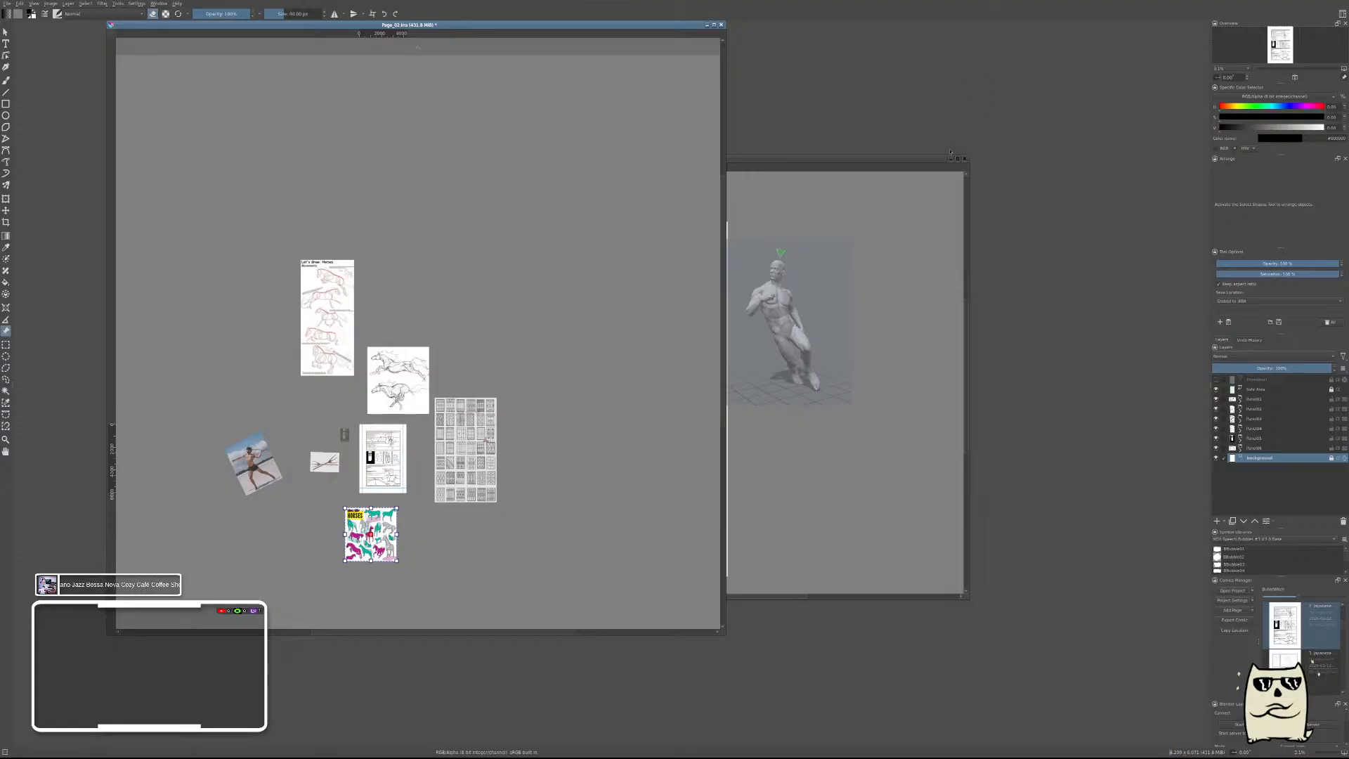
click(833, 159)
click(362, 531)
click(687, 376)
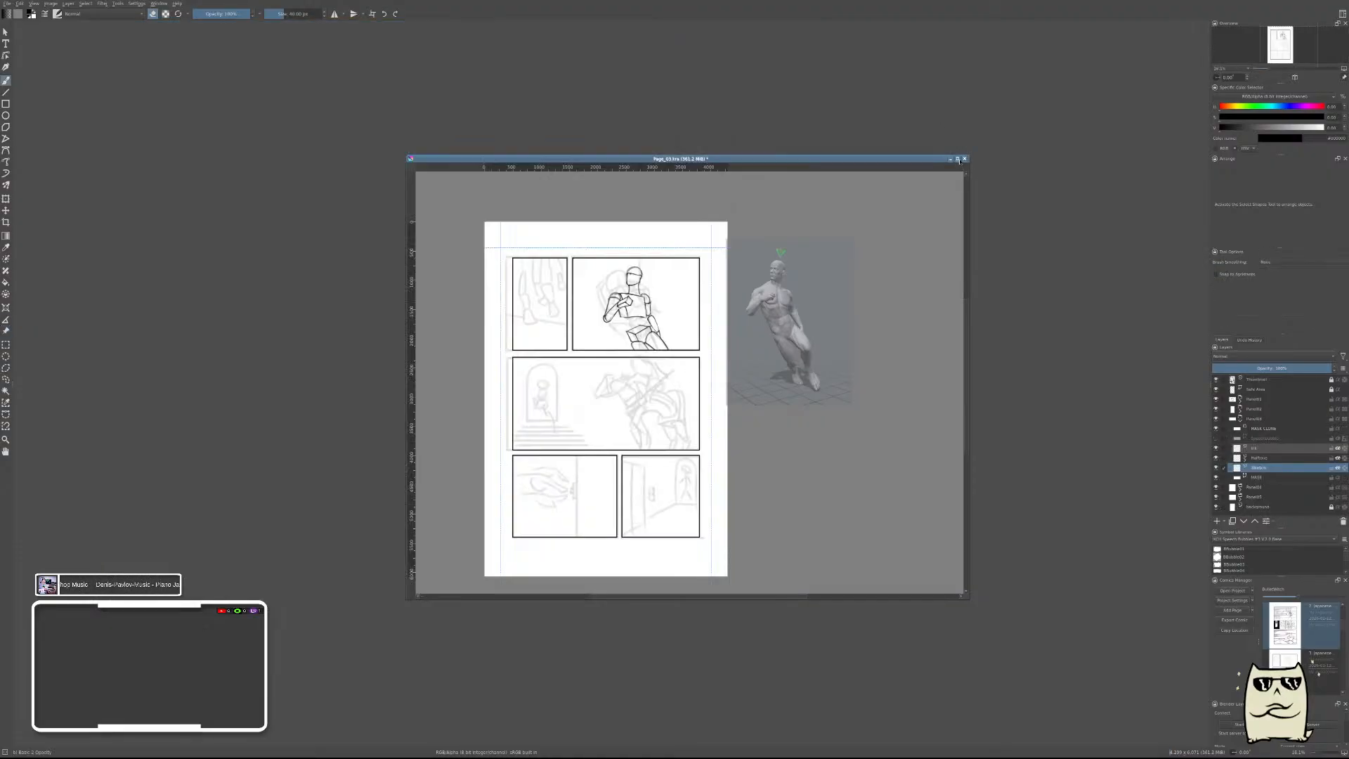
click(958, 159)
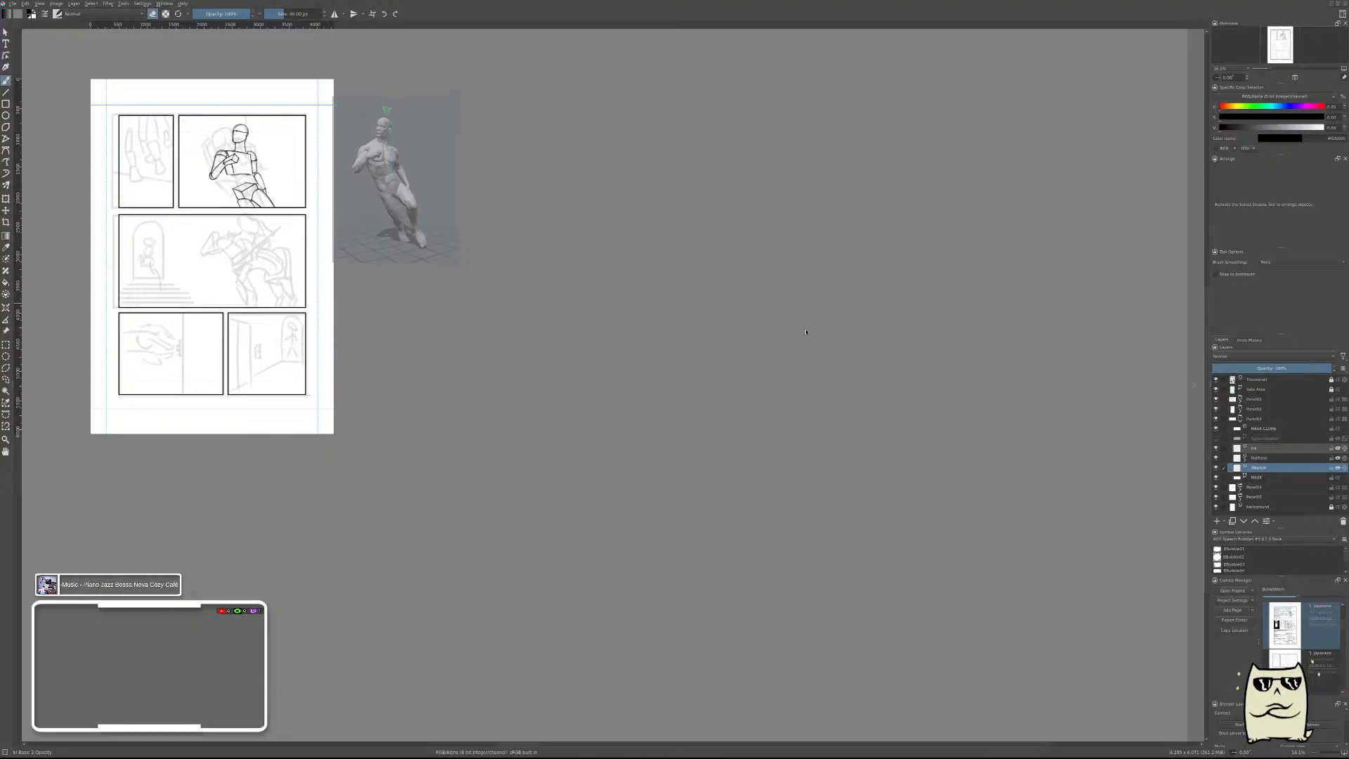
Paste the two-part Basic Horses tutorial sheet as a reference image and enlarge it until its text is readable.
key(ctrl+shift+r)
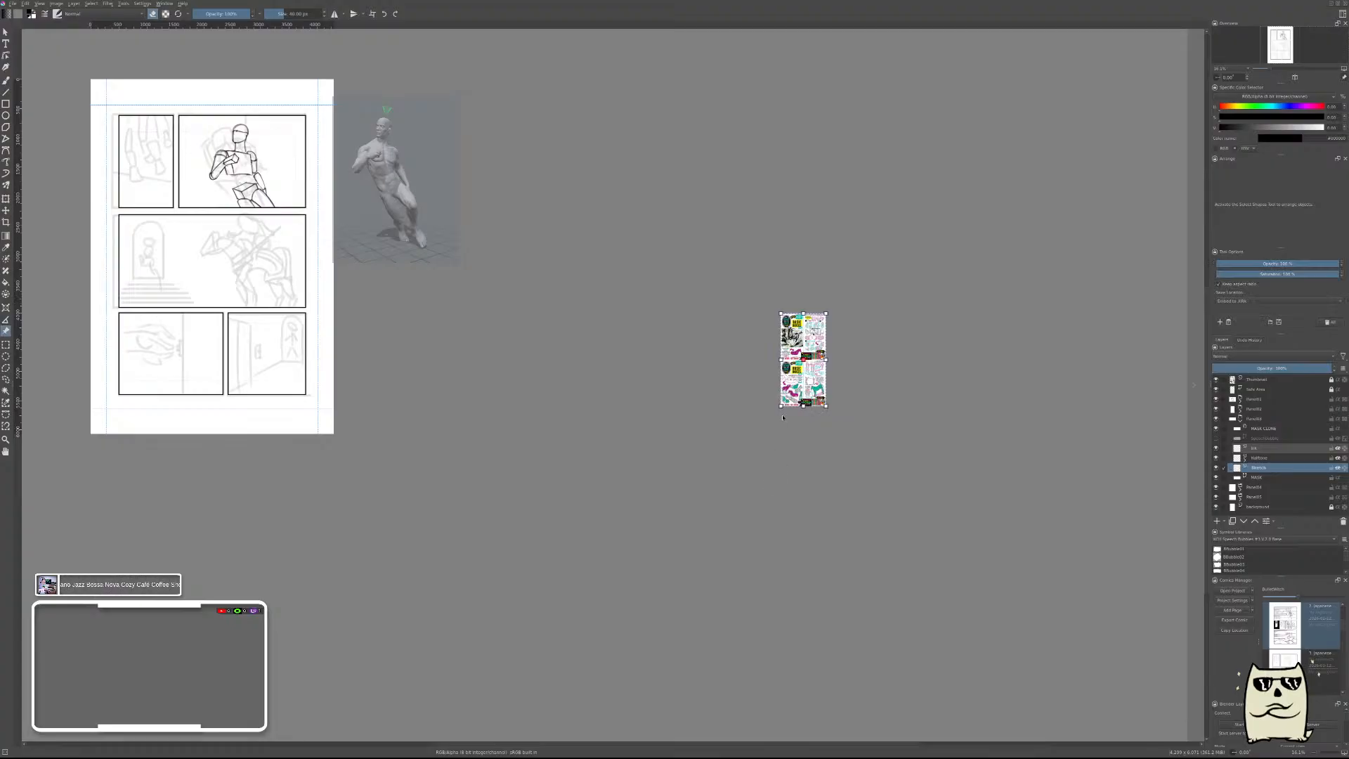
drag(781, 406, 530, 737)
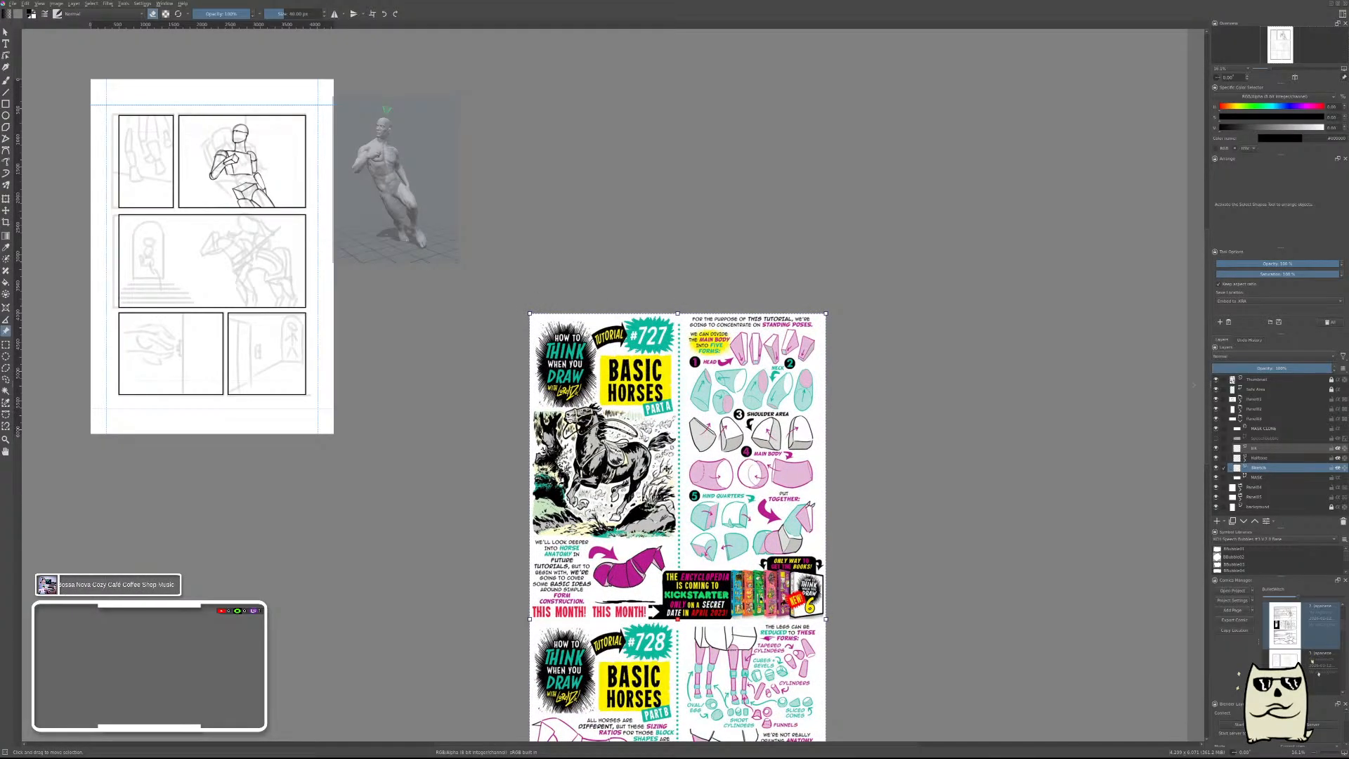
drag(670, 455, 744, 179)
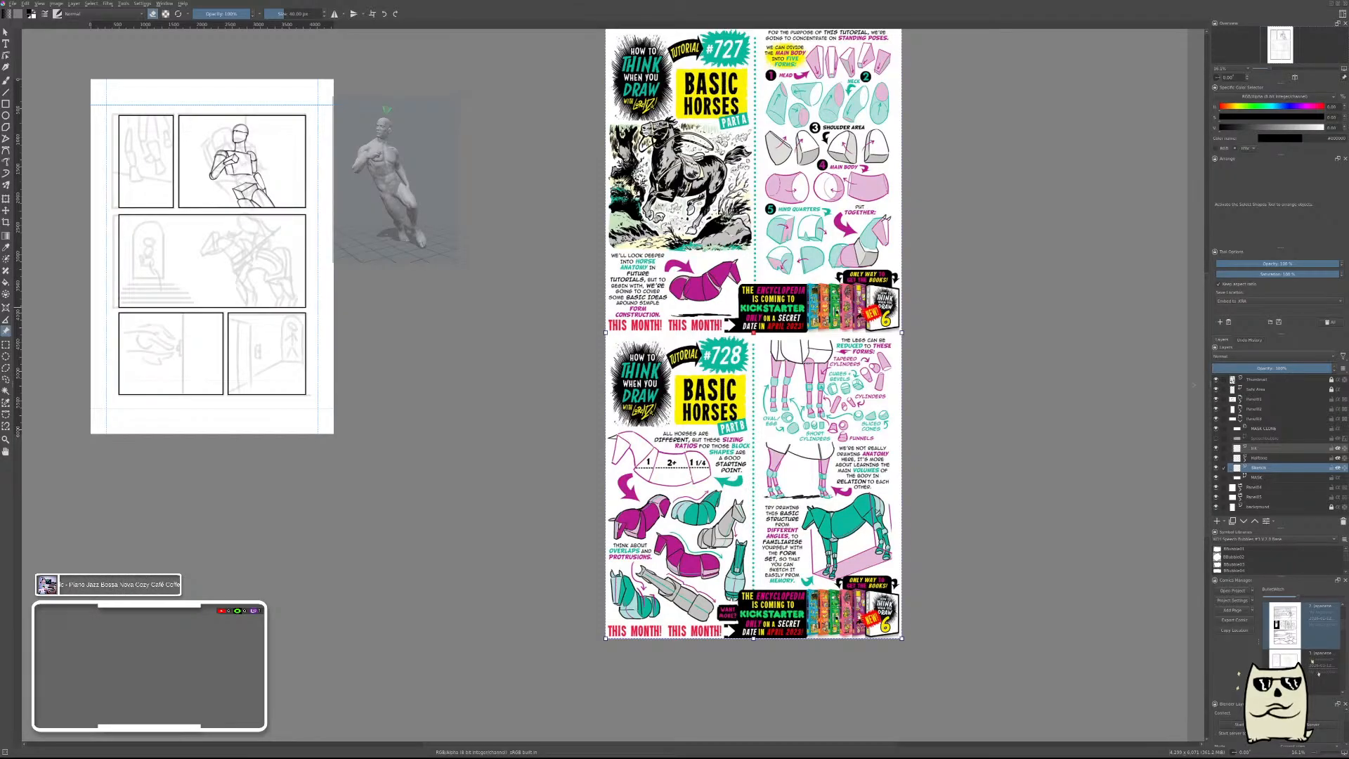
key(b)
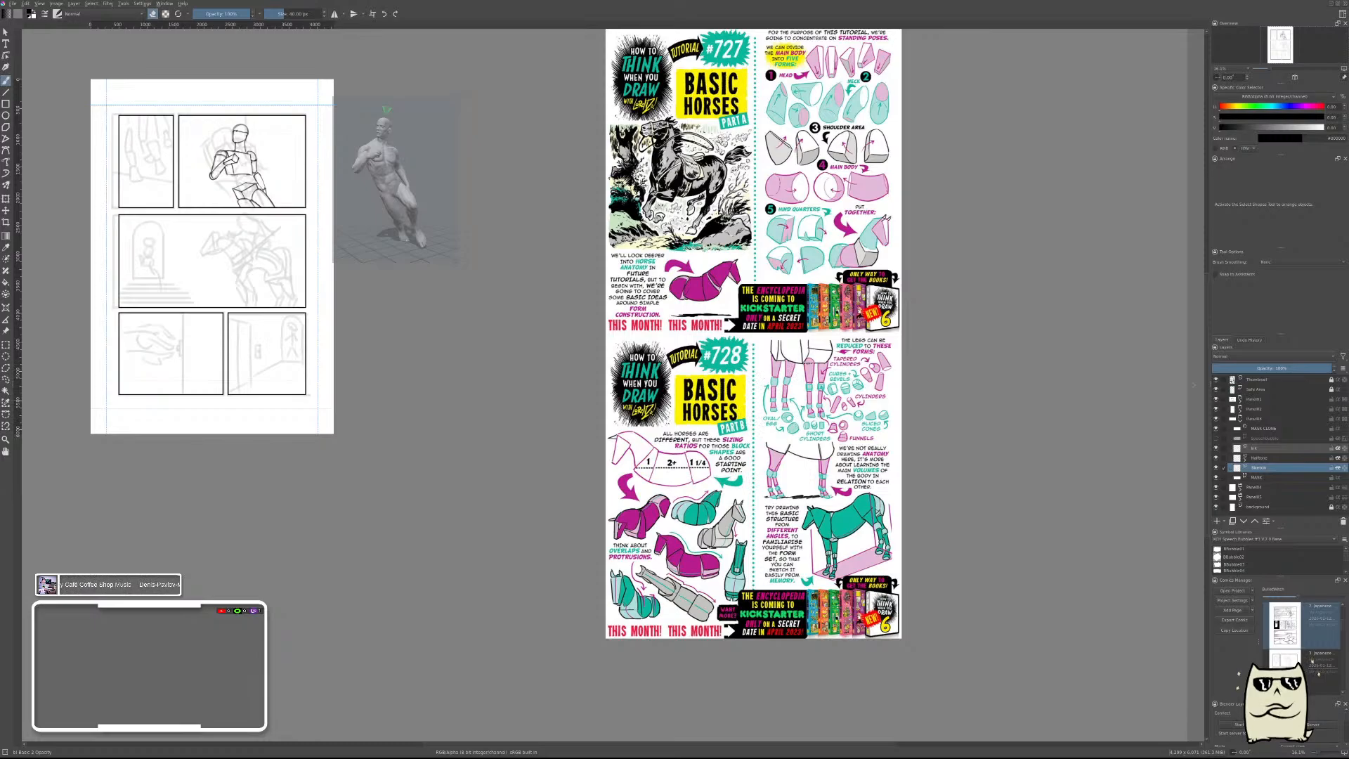
Move the Basic Horses reference to the side of the page opposite the mannequin, against the page edge.
drag(295, 281, 540, 300)
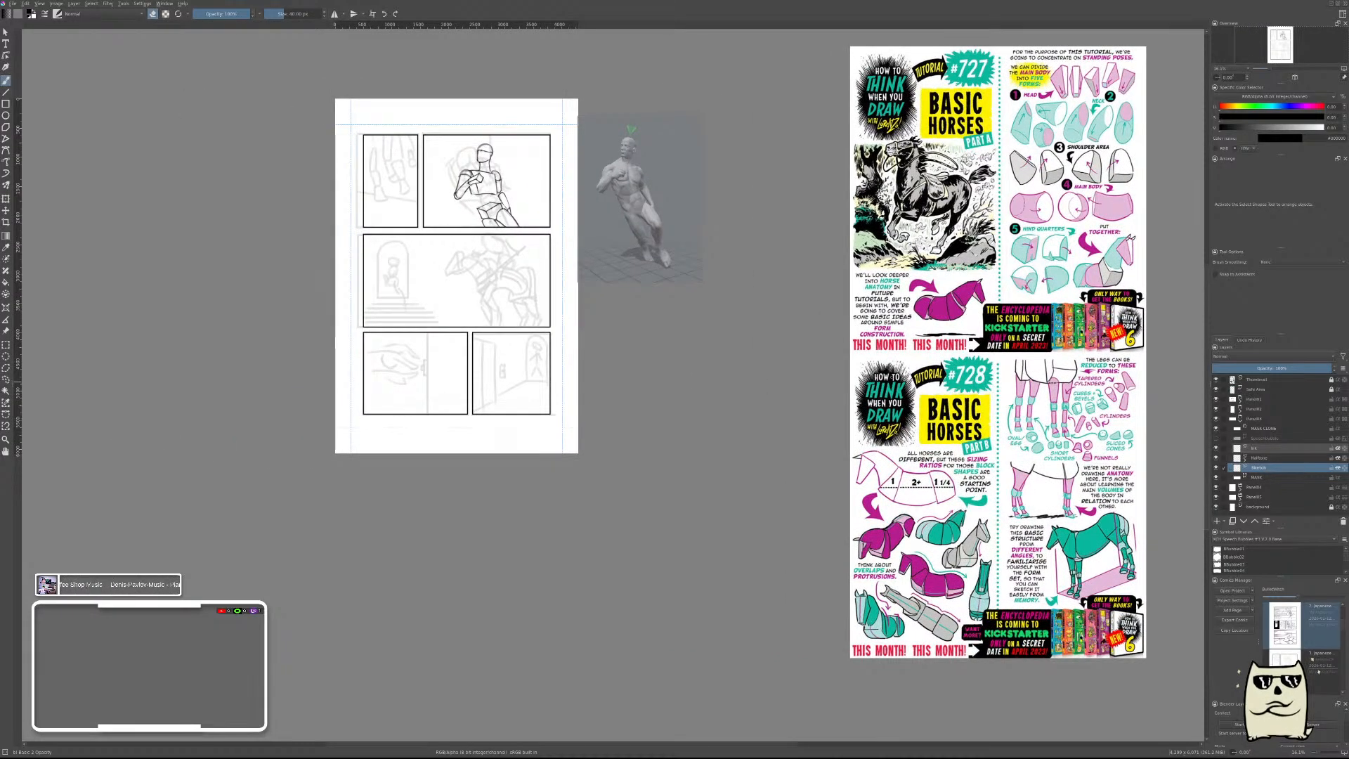
click(5, 330)
drag(966, 320, 172, 324)
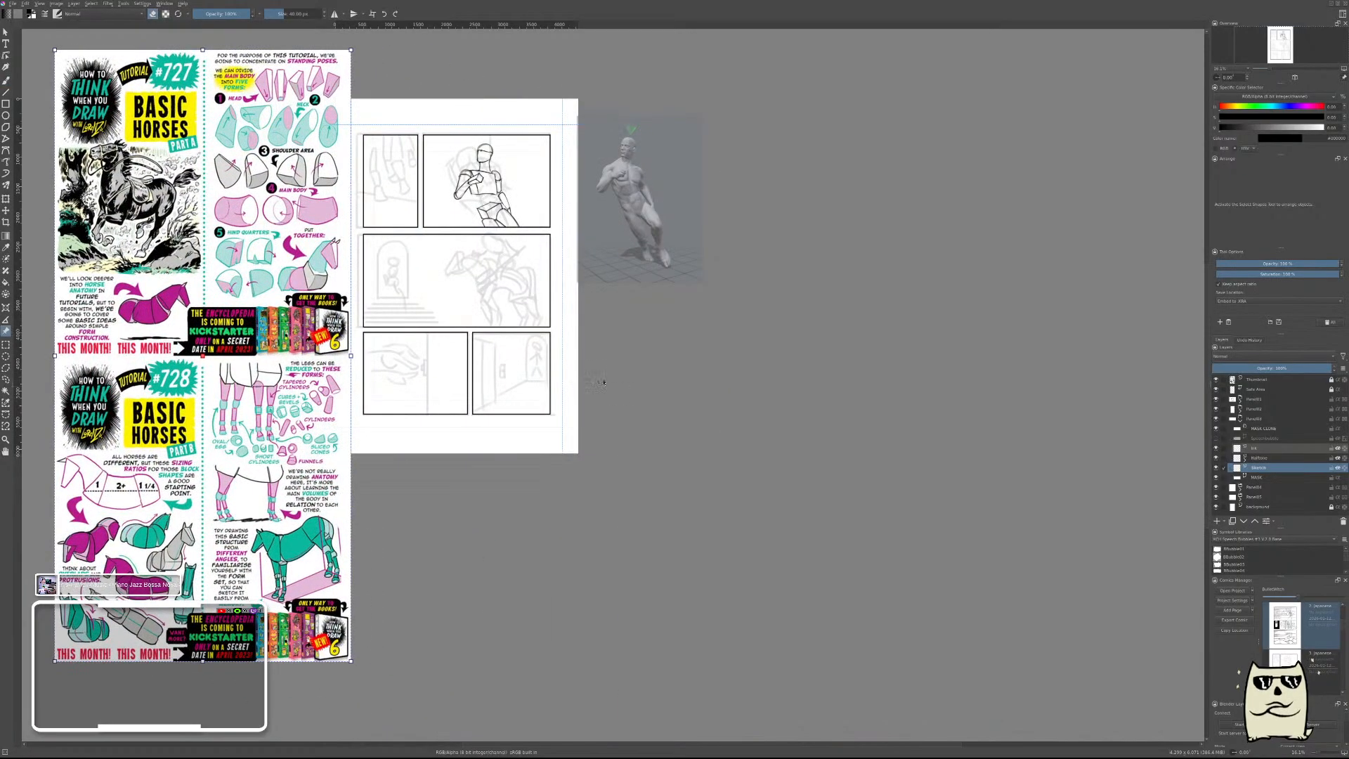
drag(605, 383, 909, 376)
scroll(836, 342, up, 2)
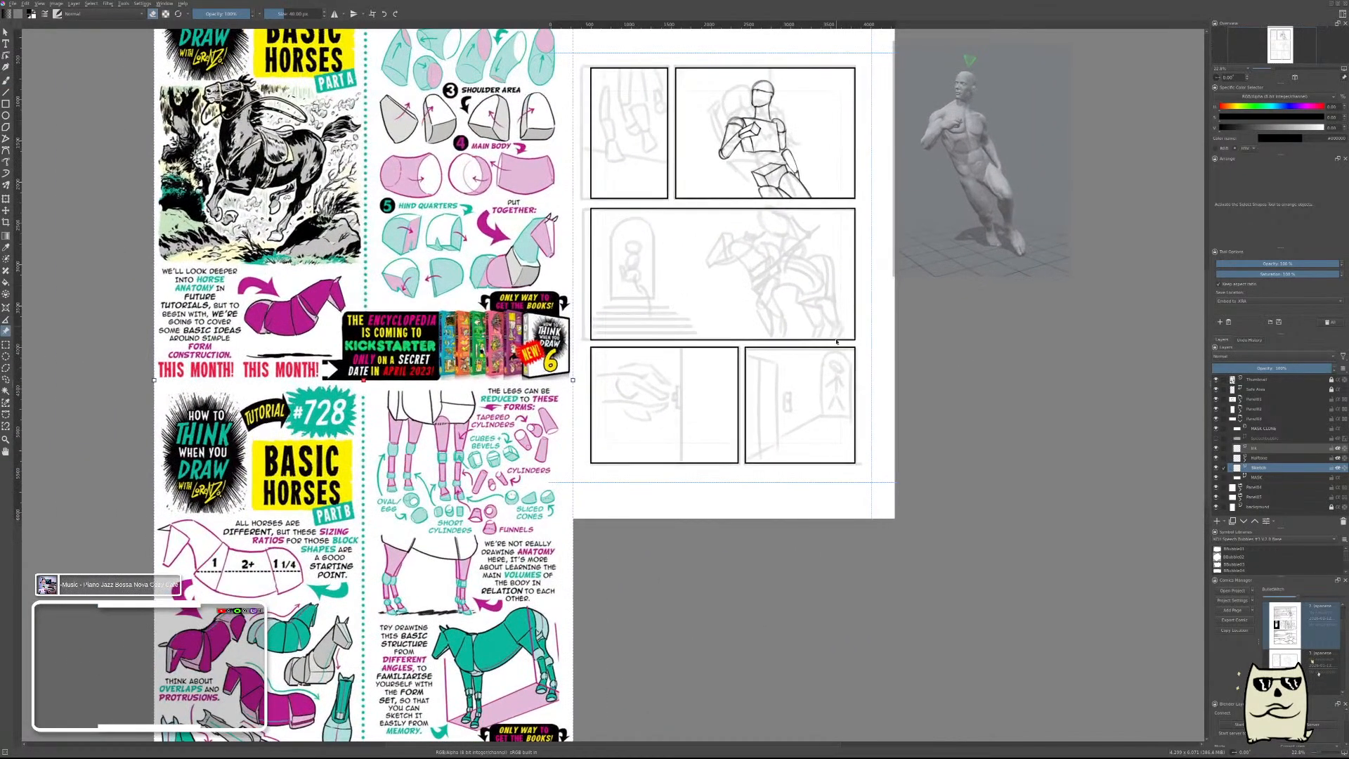
Draw a short upward curve over the middle panel's horse thumbnail for the top front of its shoulder, redoing it until it fits.
key(b)
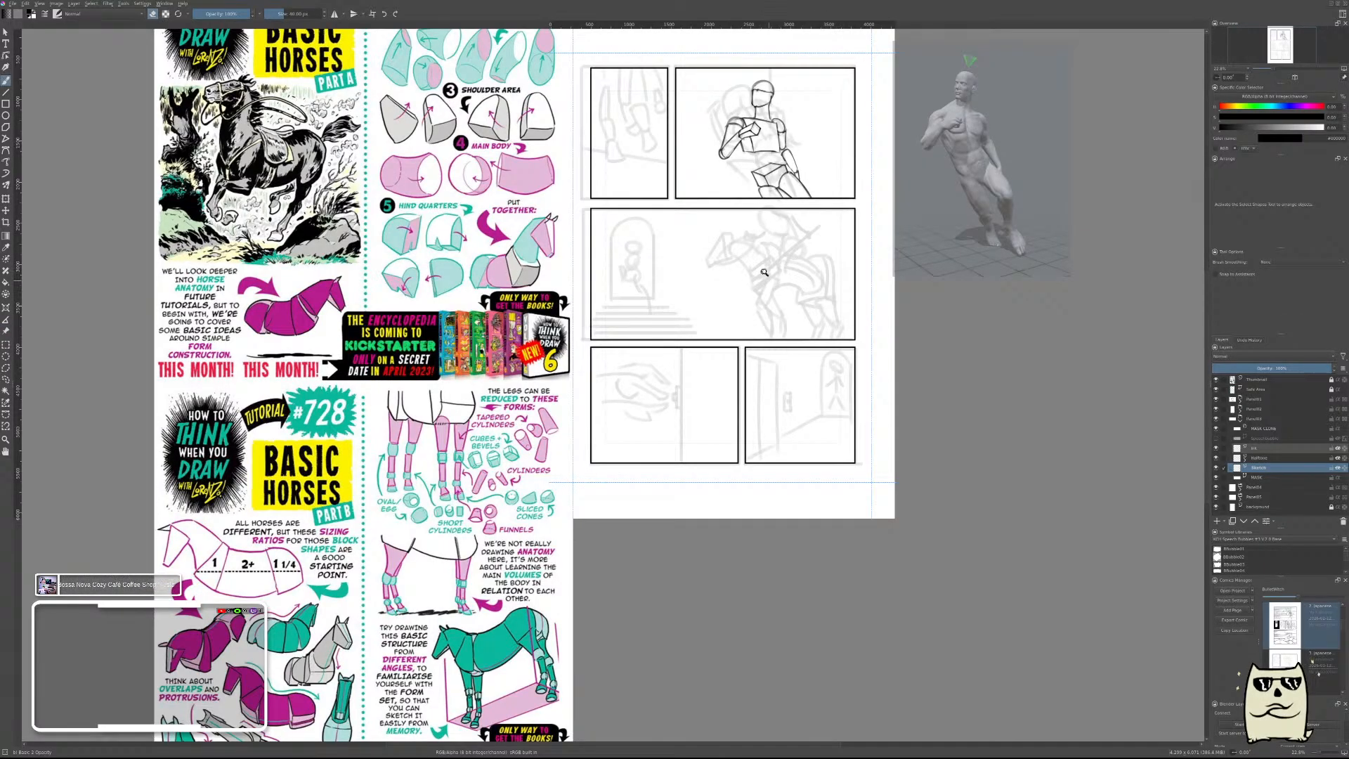
scroll(764, 272, up, 4)
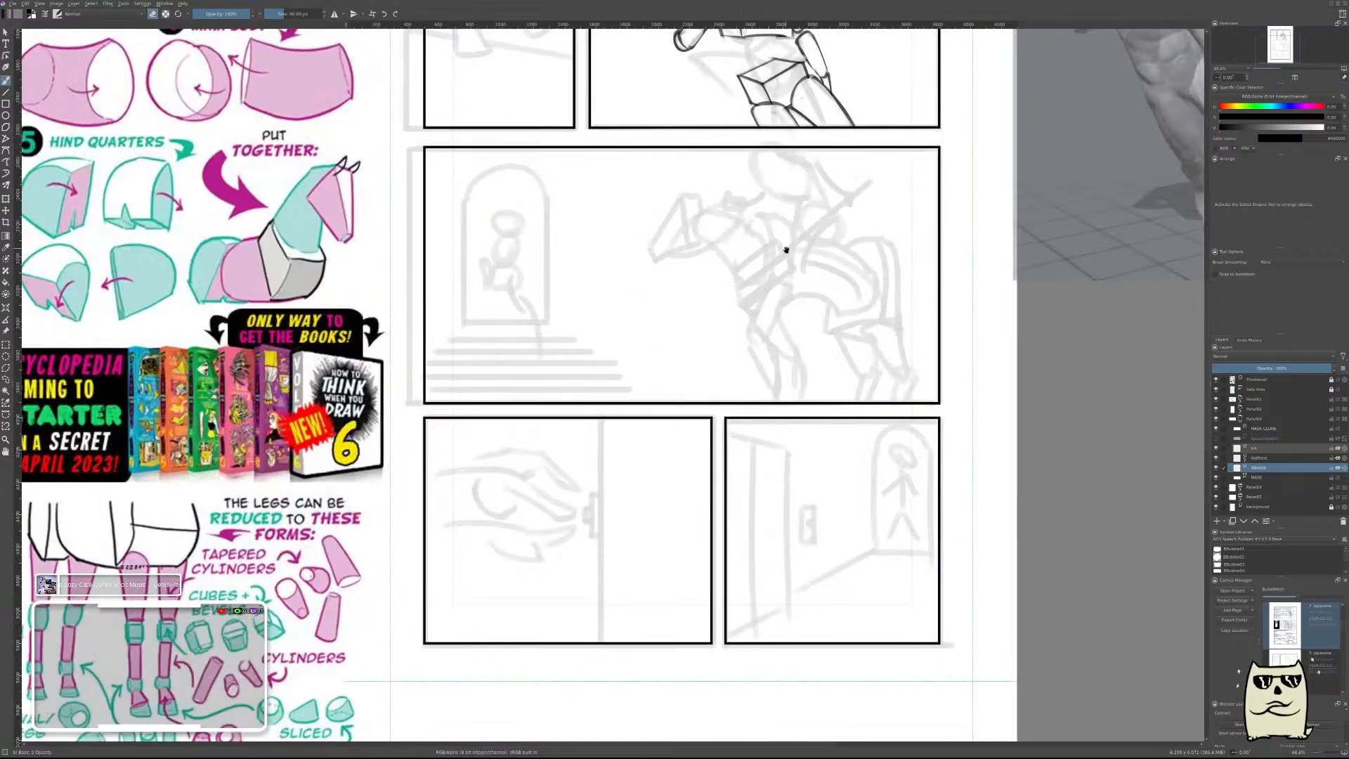
scroll(786, 249, down, 4)
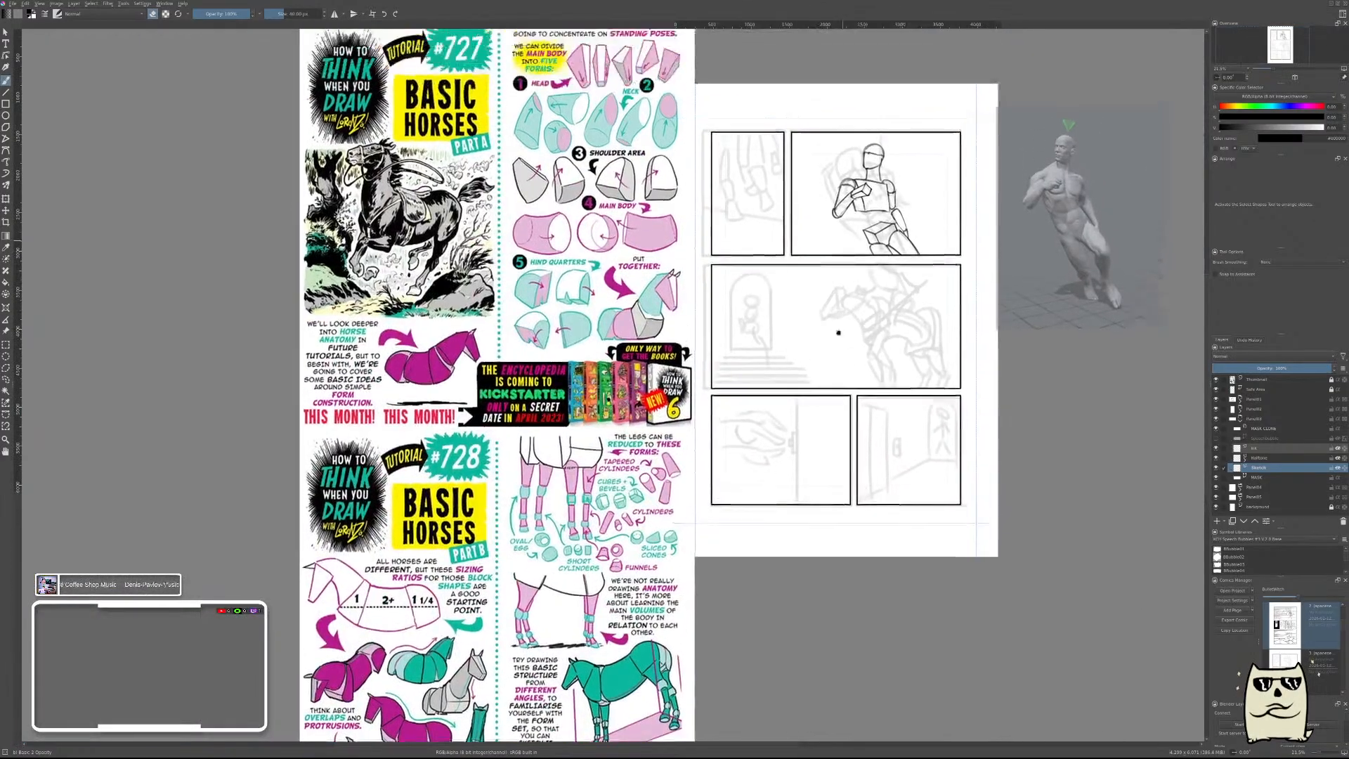
drag(838, 332, 836, 335)
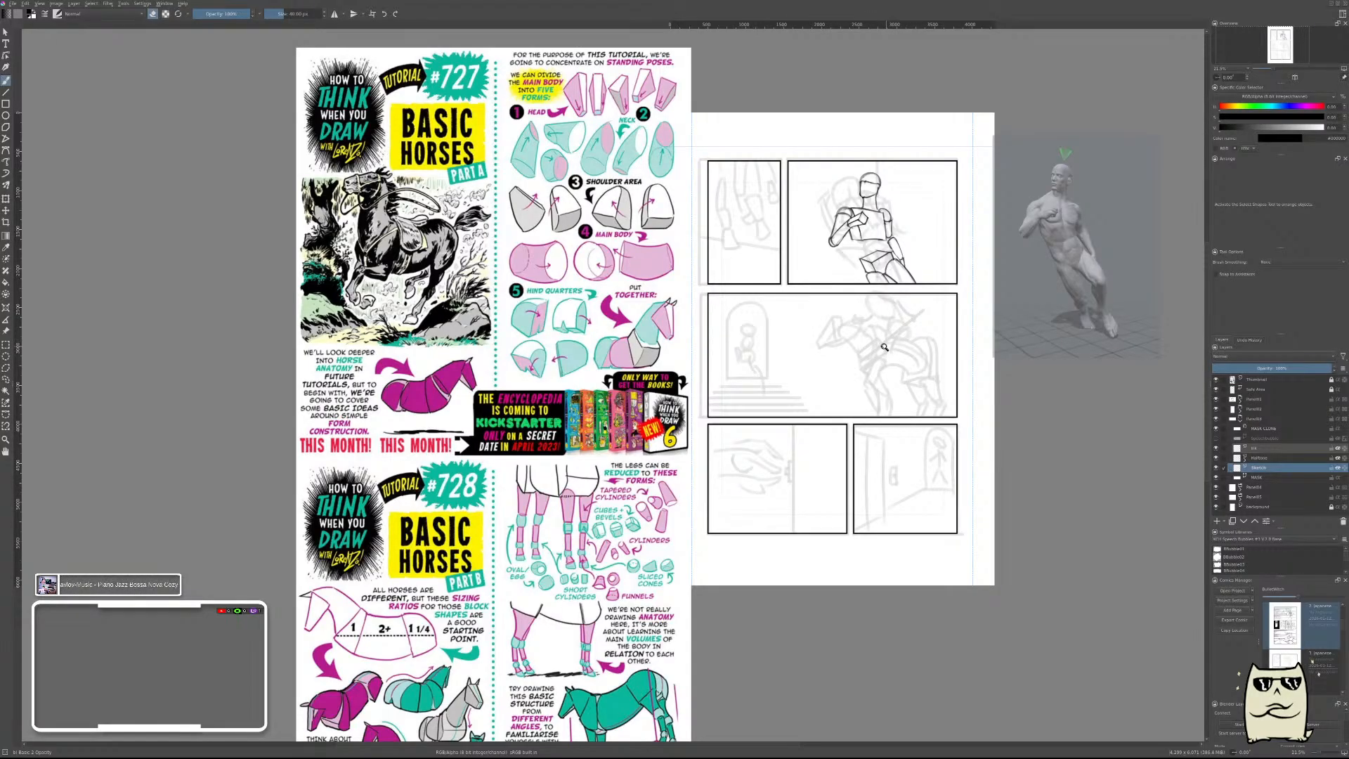
scroll(884, 347, up, 4)
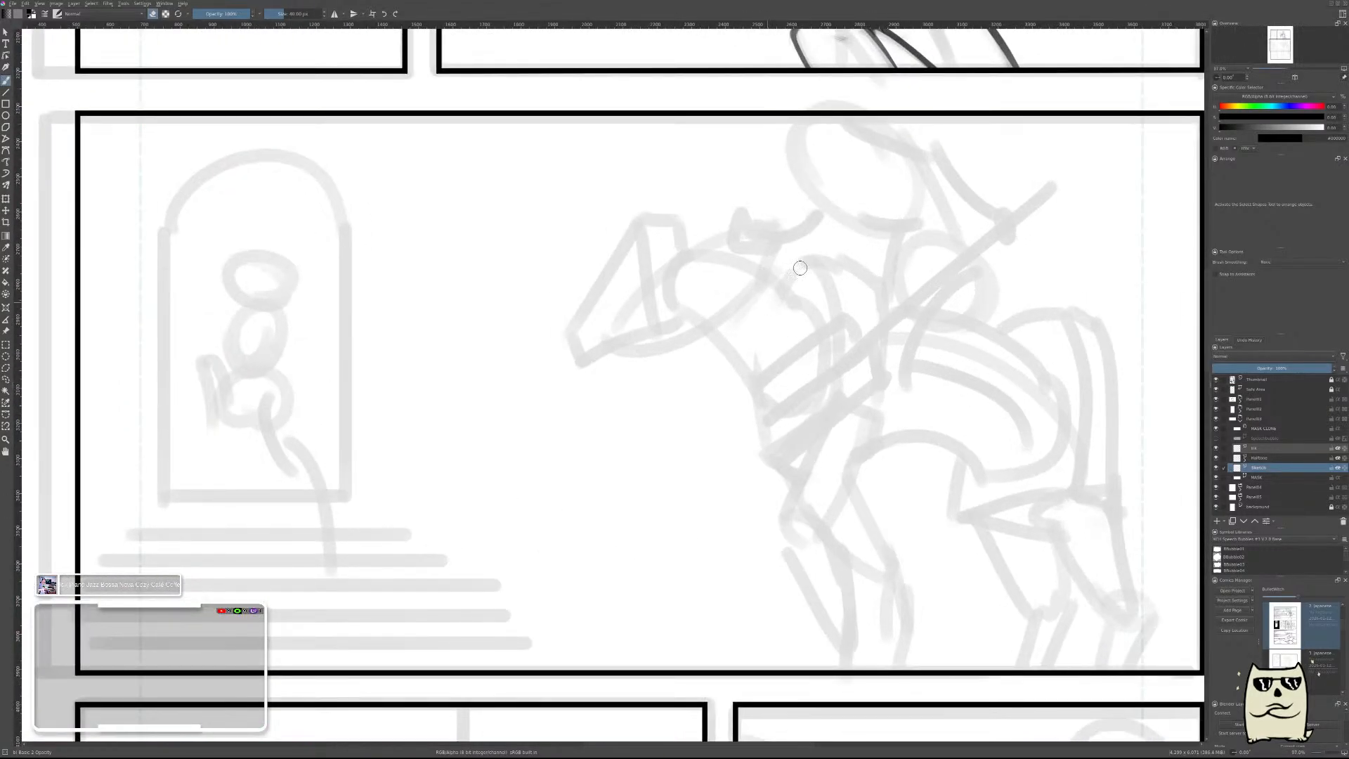
key(e)
drag(771, 303, 817, 256)
key(ctrl+z)
drag(769, 313, 820, 256)
key(ctrl+z)
drag(756, 304, 822, 254)
Draw the rear edge of the horse's shoulder as a long arc running down from the top of the short curve.
key(e)
mouse_move(768, 310)
mouse_down()
mouse_move(822, 263)
mouse_move(847, 351)
mouse_up()
key(e)
key(ctrl+z)
drag(821, 257, 839, 399)
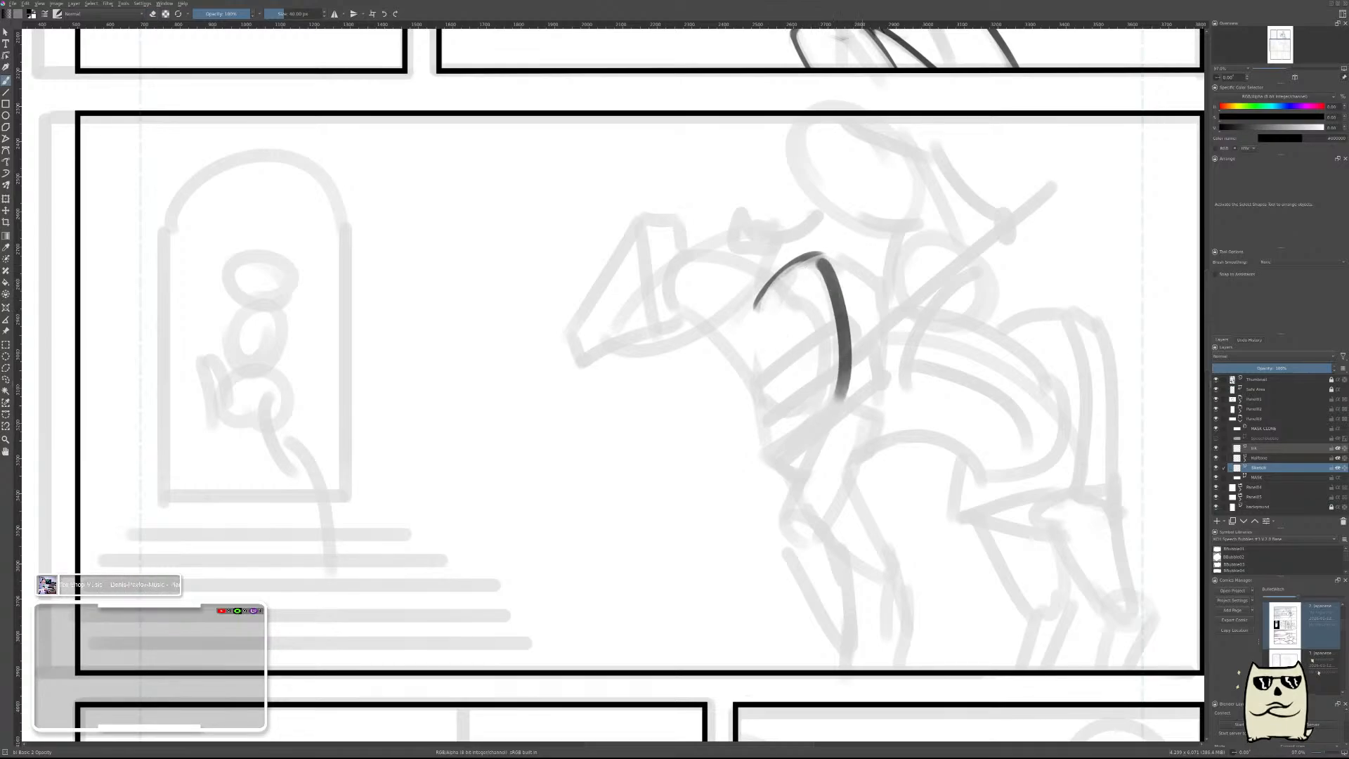
scroll(886, 294, down, 4)
drag(915, 276, 926, 347)
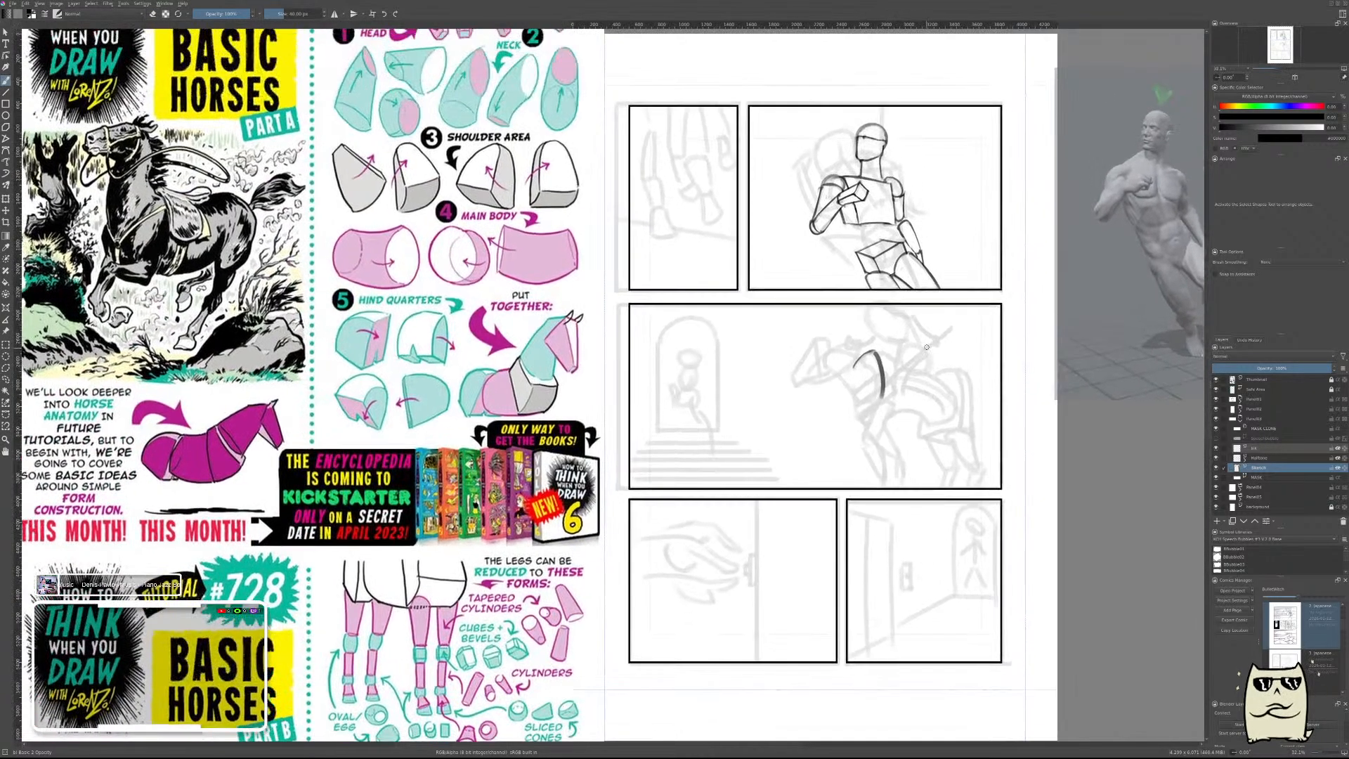
Replace the horse shoulder's long rear arc with a shorter line running down from the peak of the short curve and bending slightly forward.
scroll(923, 327, up, 4)
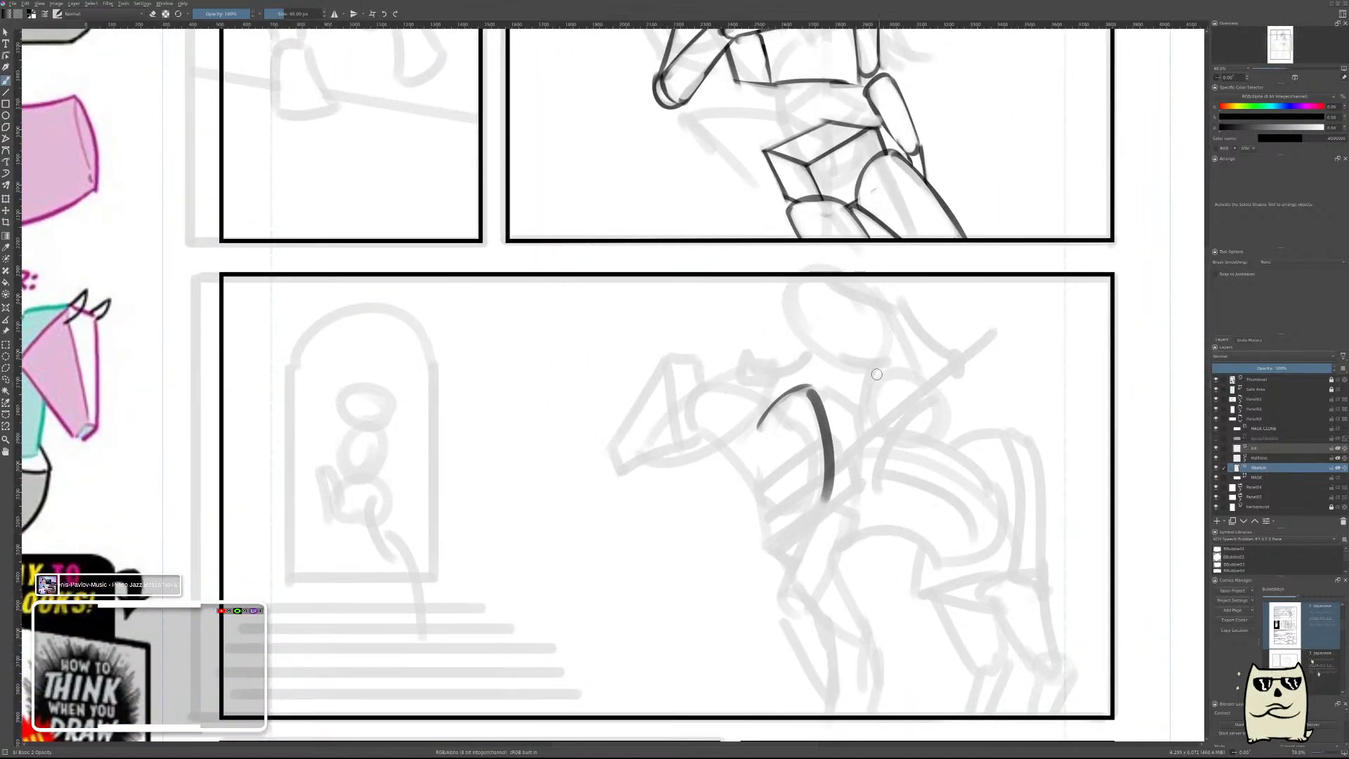
key(ctrl+z)
drag(808, 394, 786, 478)
key(ctrl+z)
key(ctrl+z)
drag(812, 387, 796, 469)
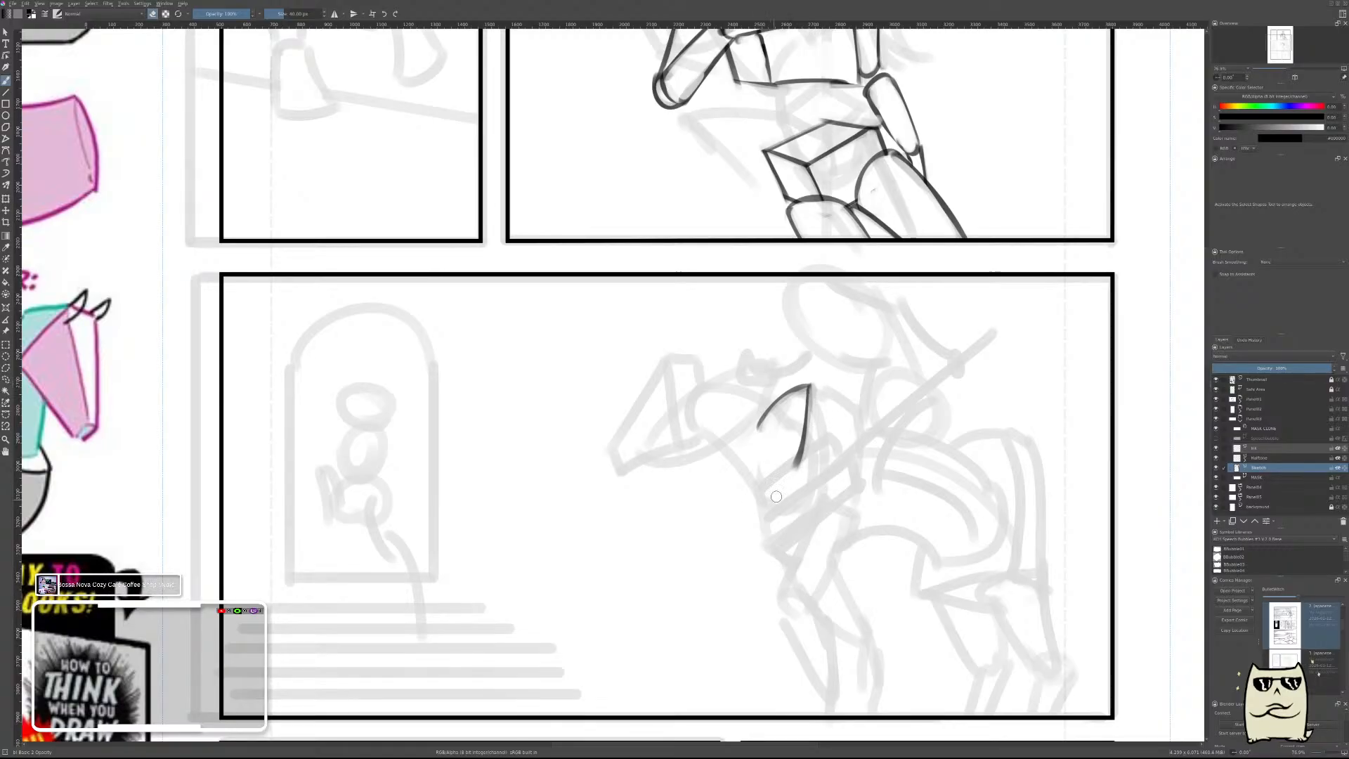
Draw the lower edge of the shoulder's front face, curving forward and down from the end of the inner line, and erase it to a thin stroke.
drag(801, 464, 749, 513)
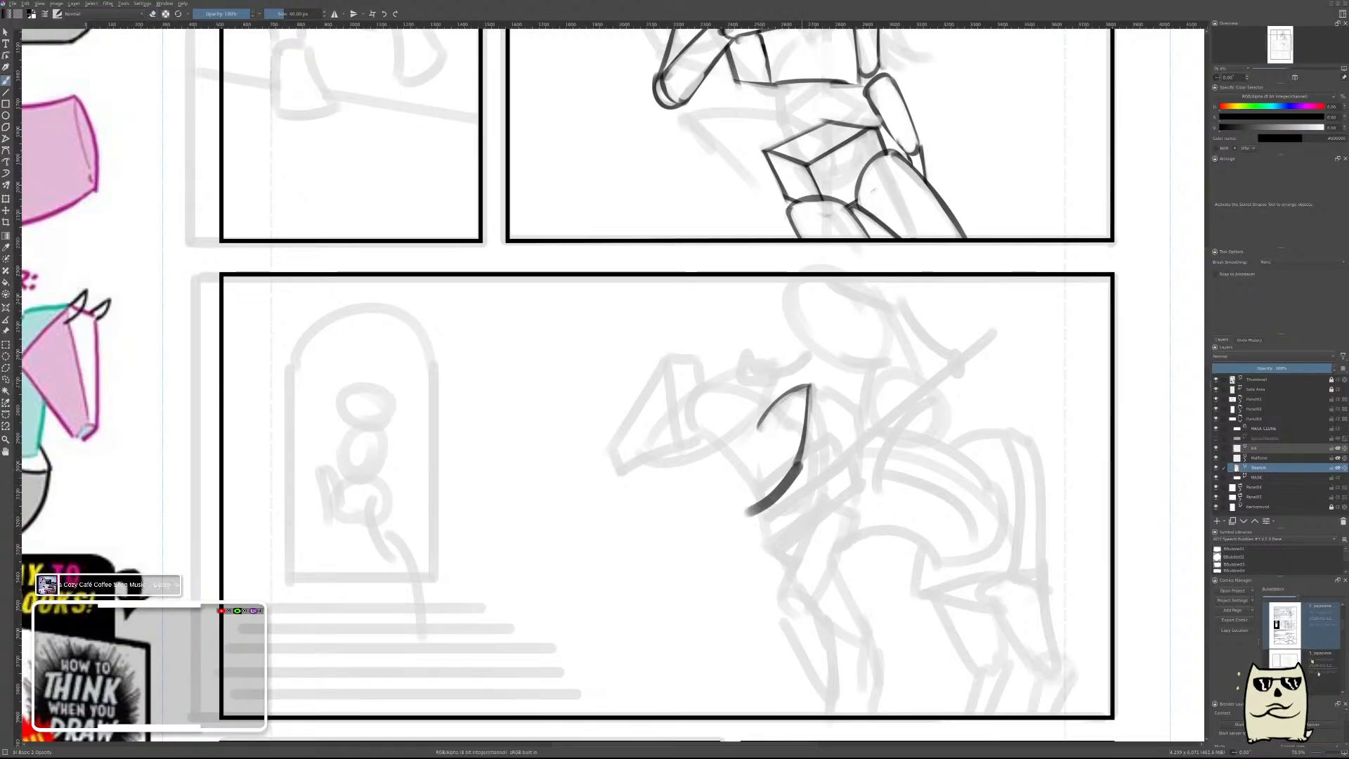
key(ctrl+z)
drag(801, 464, 742, 501)
key(e)
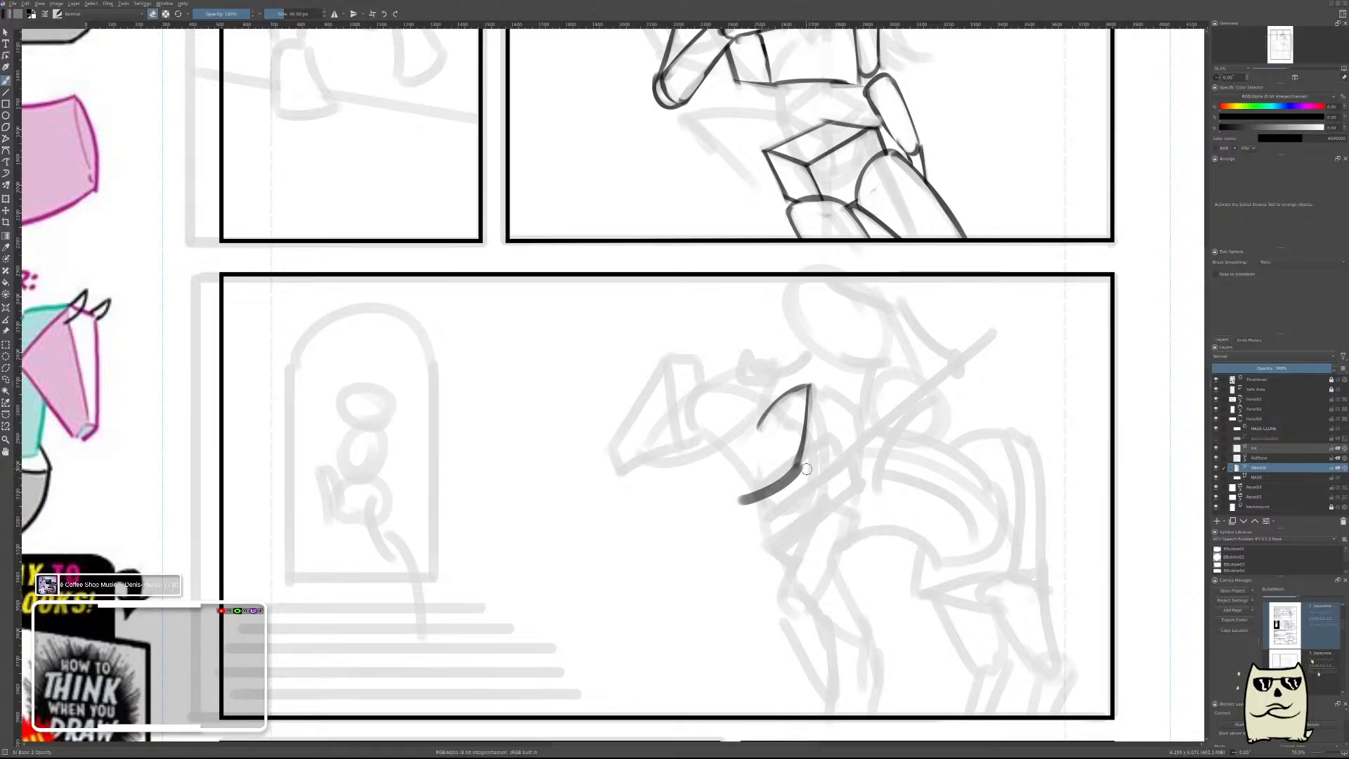
mouse_move(808, 469)
mouse_down()
mouse_move(739, 517)
mouse_move(739, 506)
mouse_up()
drag(806, 467, 743, 505)
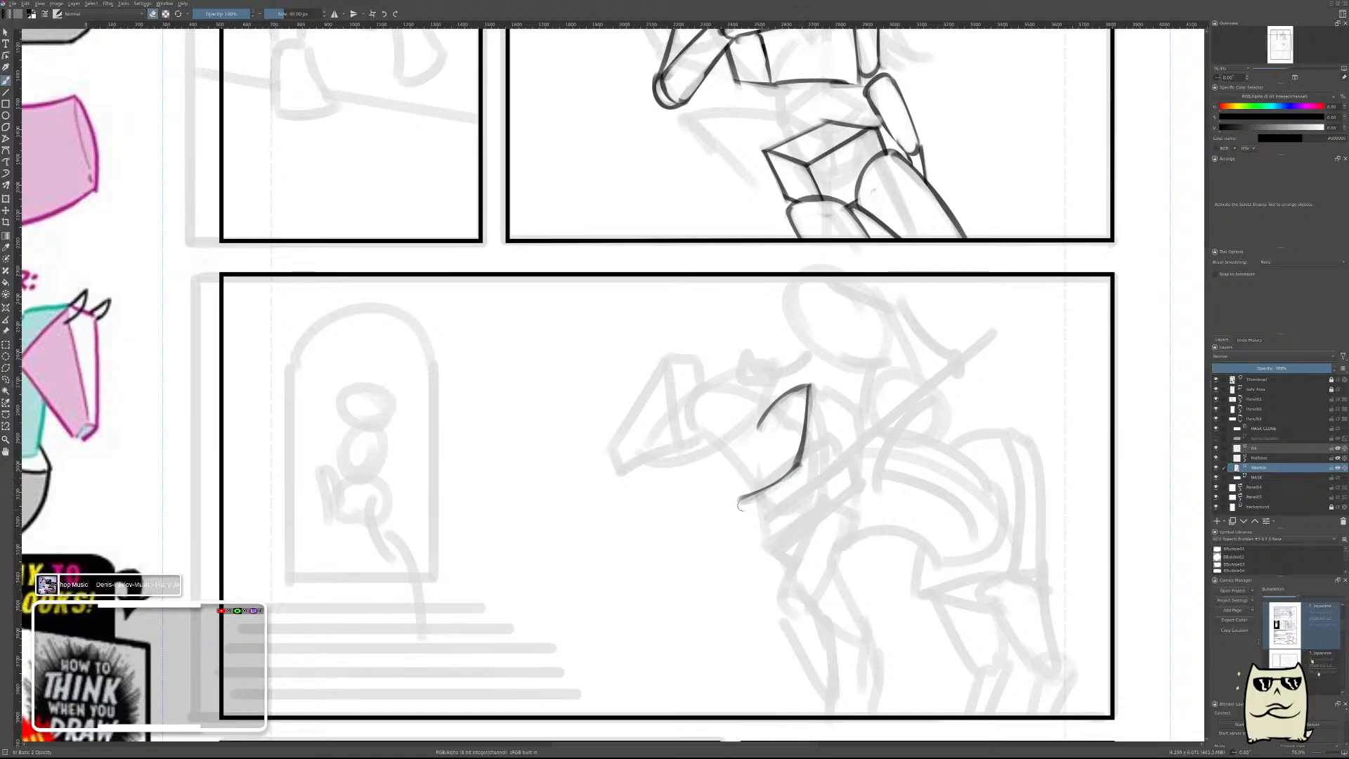
Close the shoulder's front face with a line from the short curve down to the lower edge's front tip, and trim the overshoot.
key(e)
drag(765, 424, 746, 484)
key(ctrl+z)
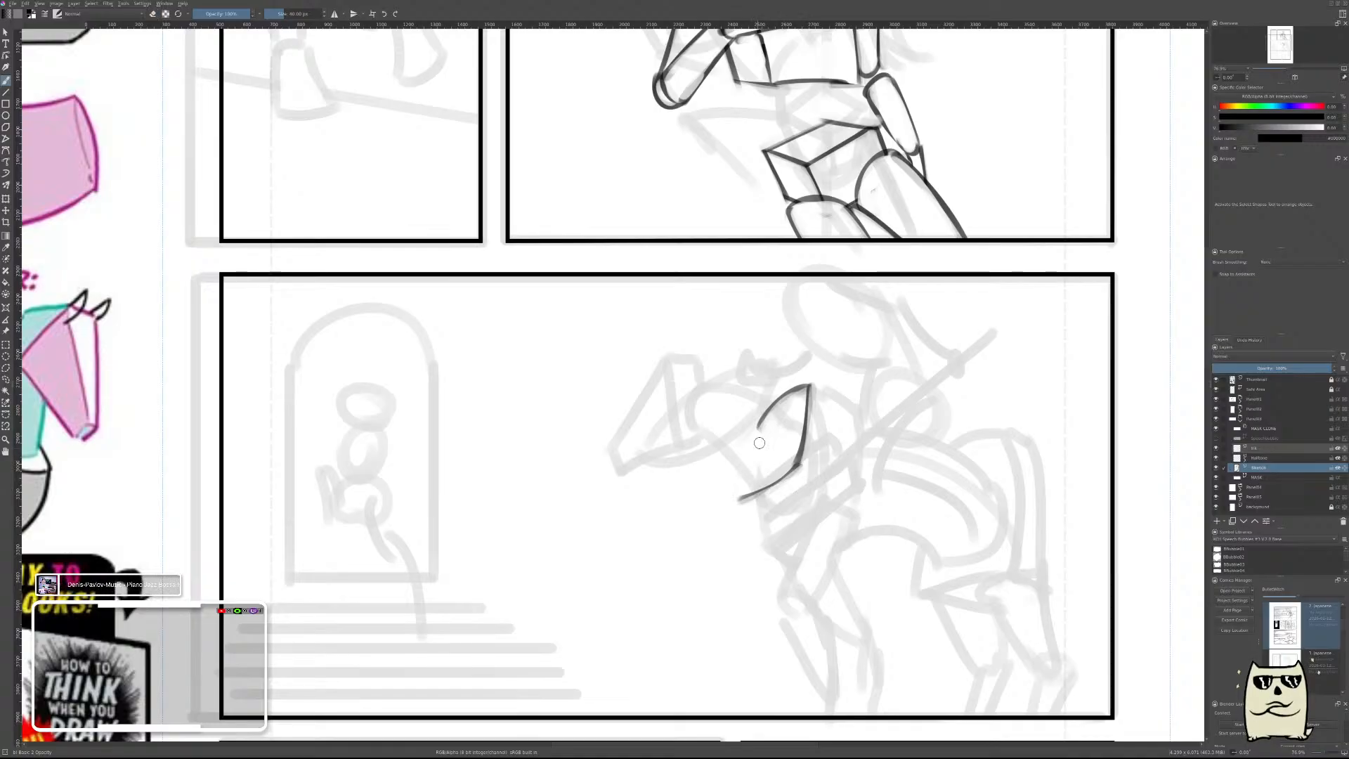
mouse_move(764, 426)
mouse_down()
mouse_move(740, 498)
mouse_move(766, 444)
mouse_move(750, 485)
mouse_up()
key(e)
mouse_move(767, 430)
mouse_down()
mouse_move(762, 458)
mouse_move(764, 429)
mouse_move(777, 475)
mouse_move(732, 509)
mouse_move(812, 465)
mouse_up()
key(e)
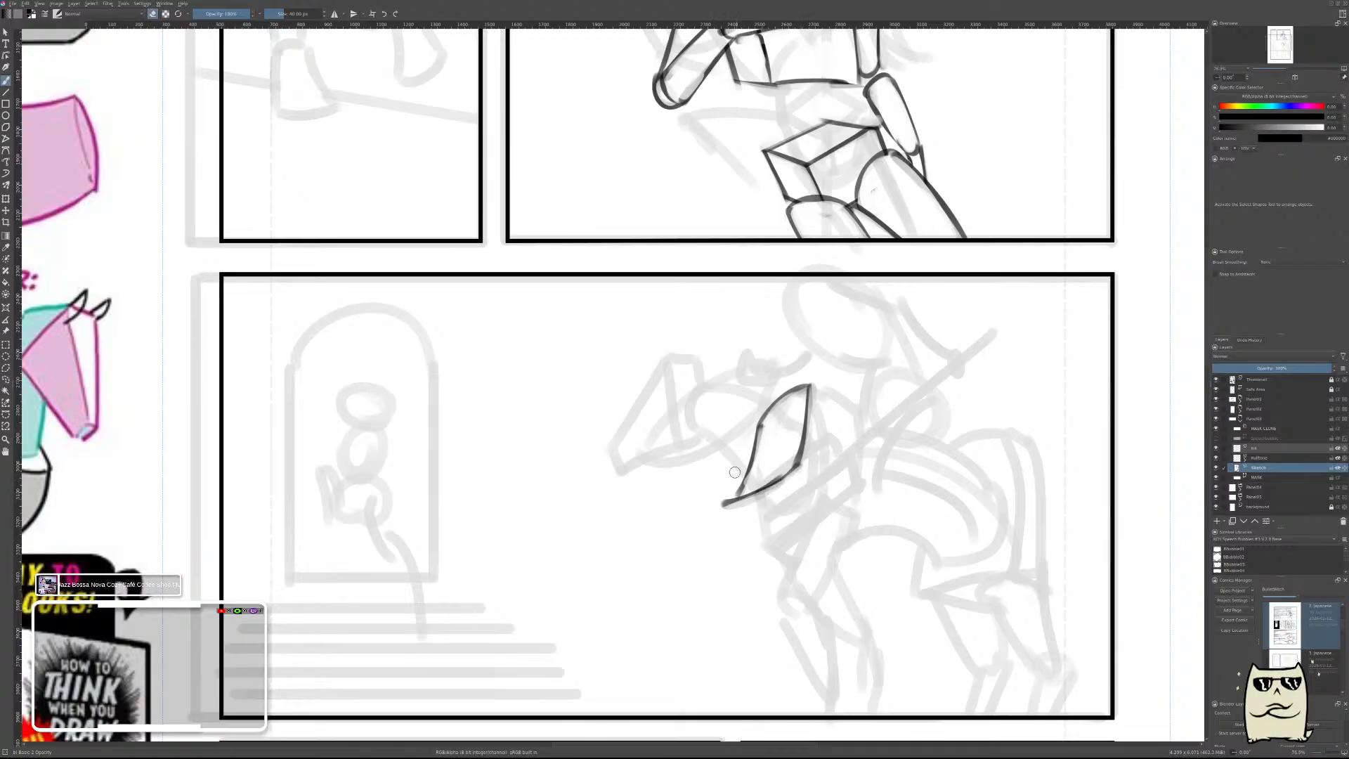
drag(730, 485, 712, 520)
Draw two roughly parallel curves running back and down from the front face's two lower corners, and thin both with the eraser.
mouse_move(849, 436)
mouse_down()
mouse_move(834, 489)
mouse_move(833, 450)
mouse_move(827, 479)
mouse_up()
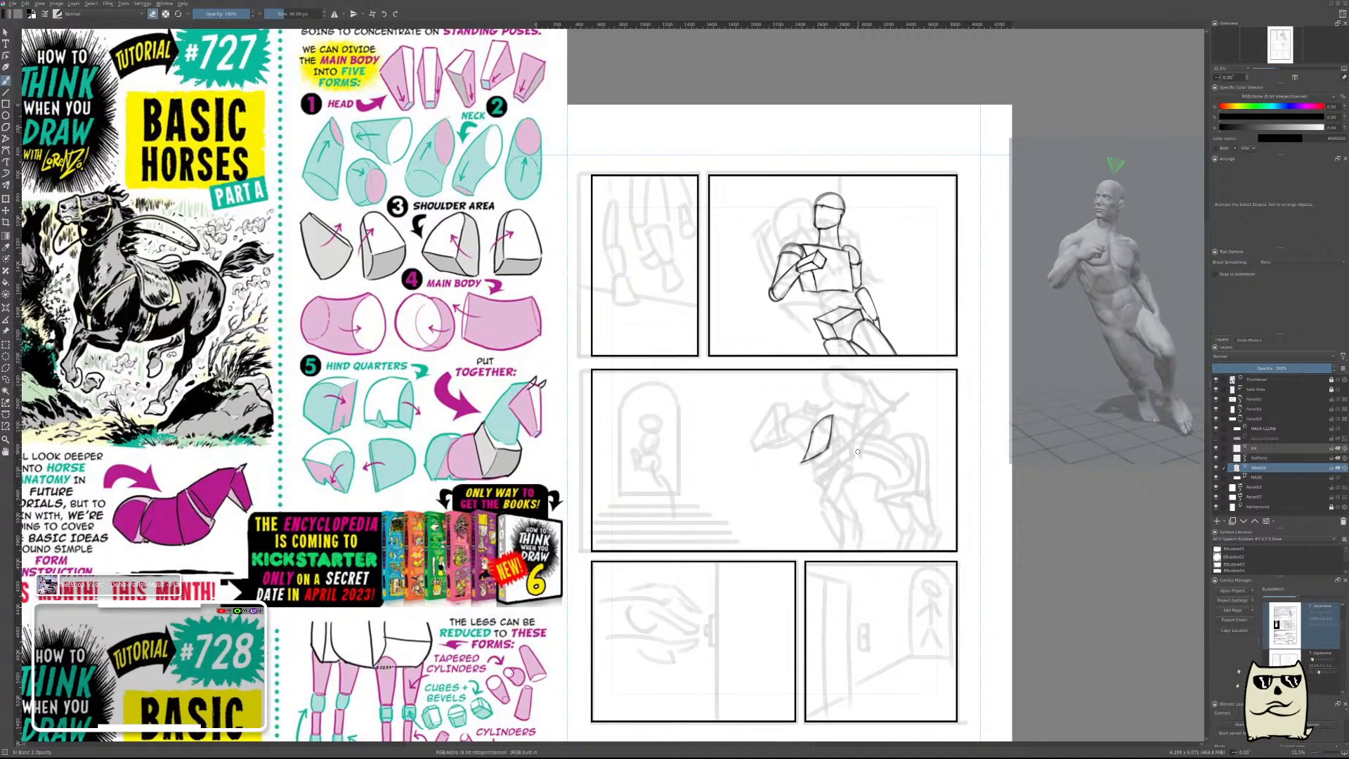
drag(855, 451, 855, 371)
key(e)
drag(753, 440, 853, 489)
key(ctrl+z)
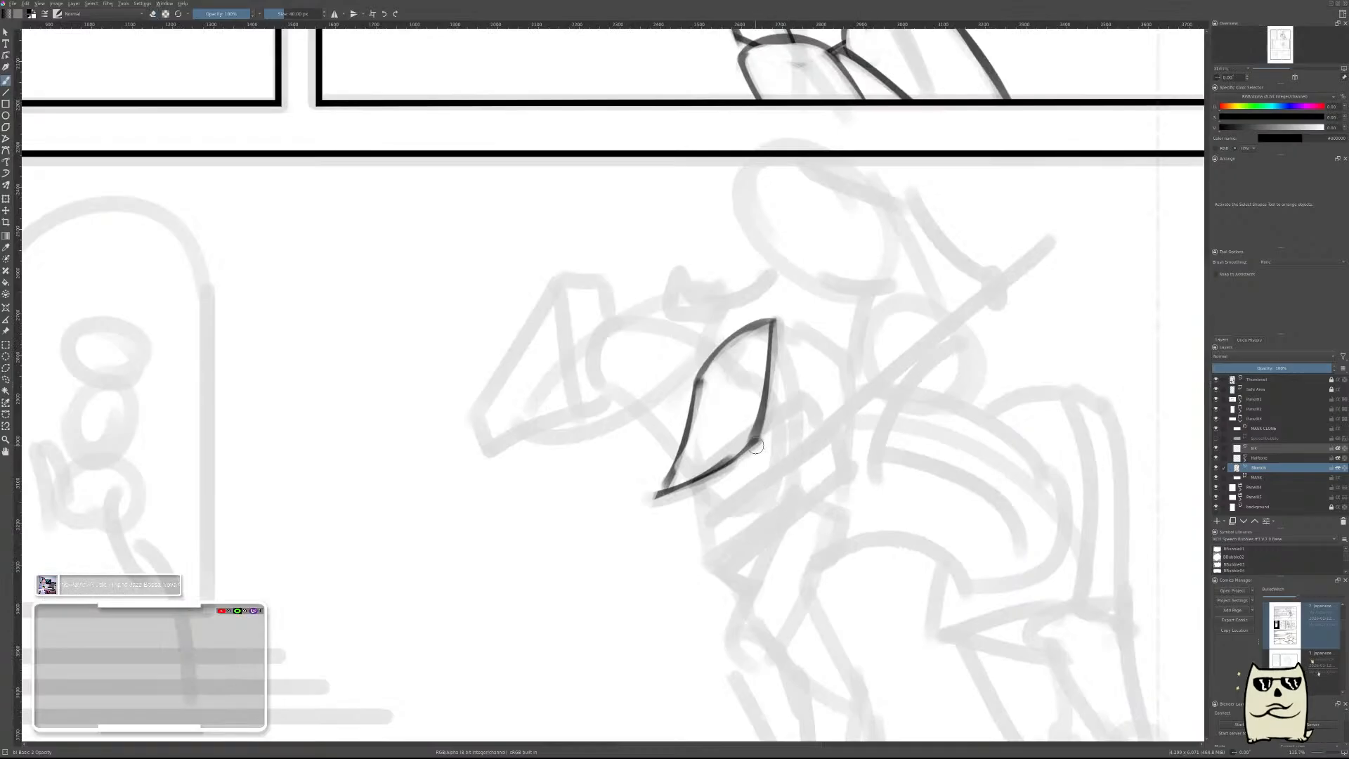
drag(754, 441, 838, 492)
drag(655, 497, 747, 560)
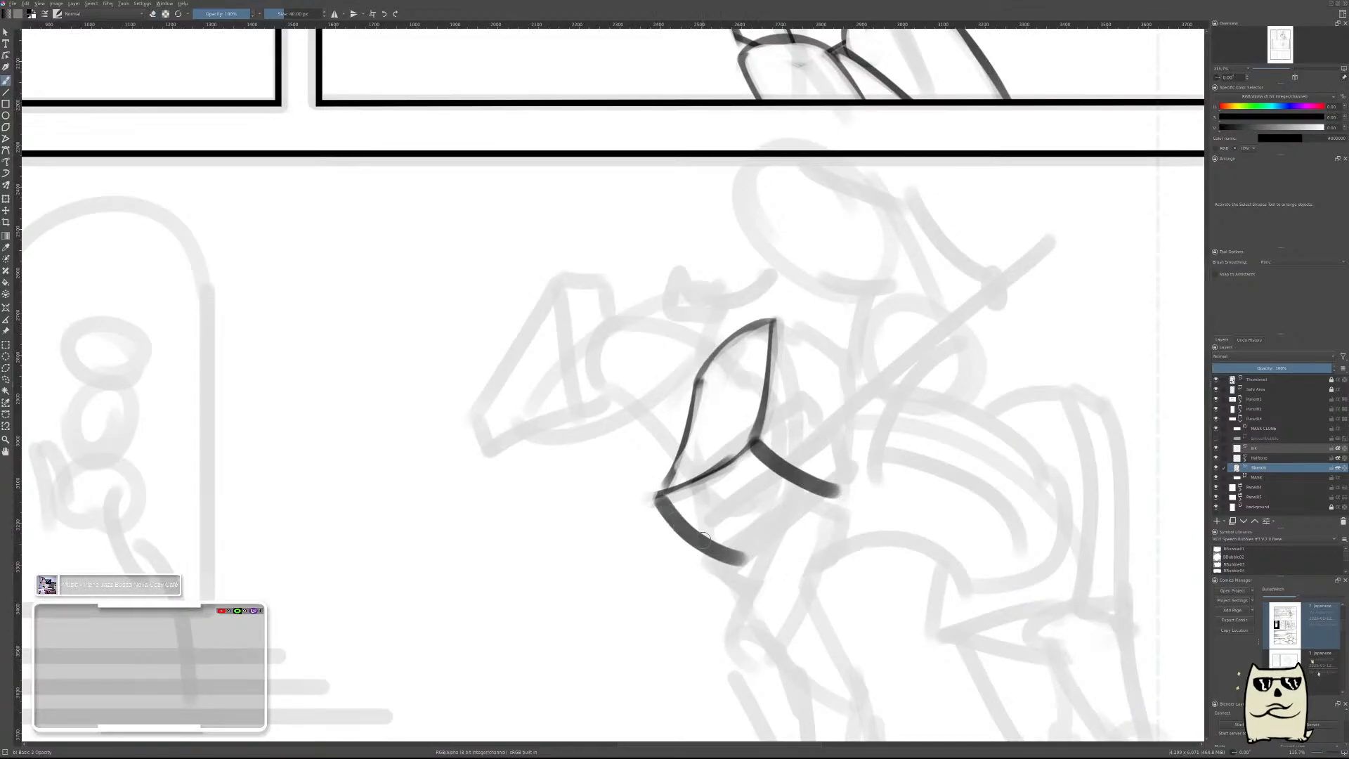
key(ctrl+z)
drag(647, 498, 740, 557)
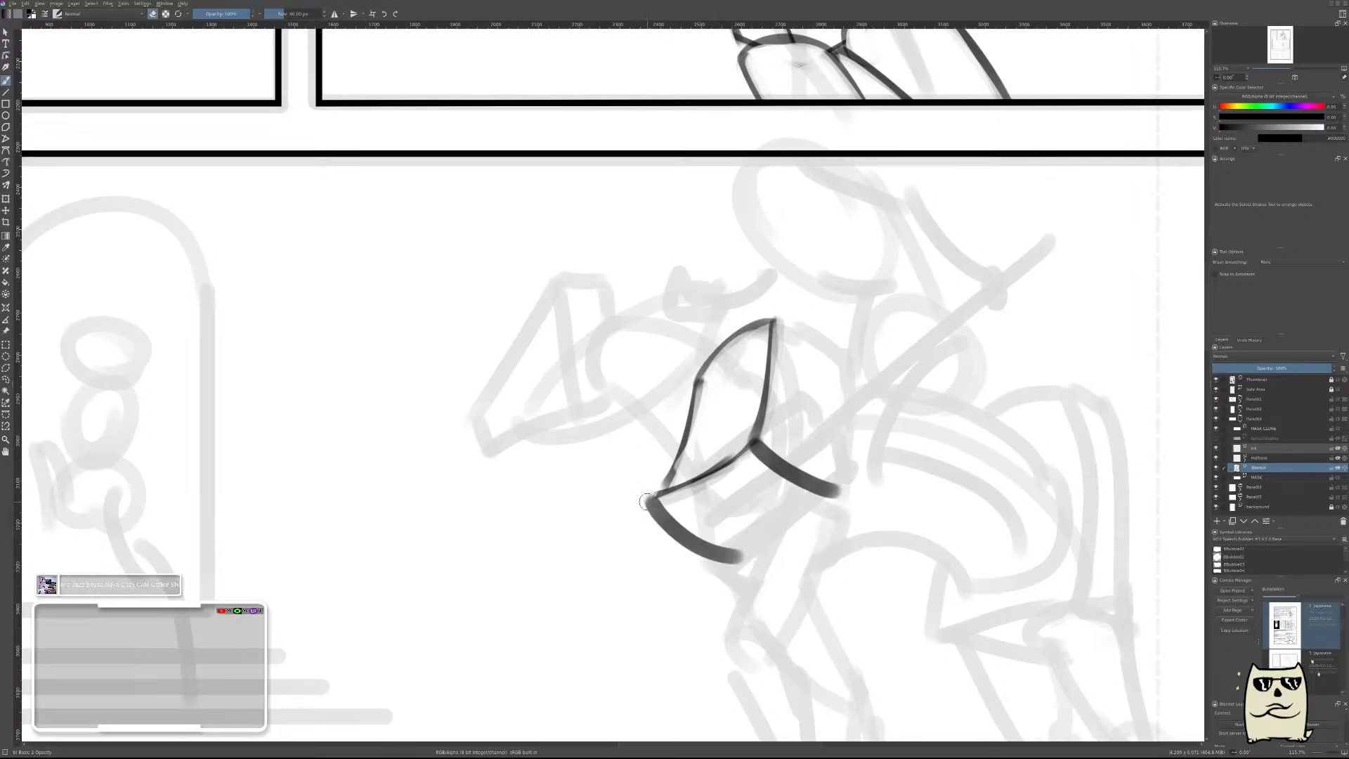
mouse_move(647, 501)
mouse_down()
mouse_move(694, 555)
mouse_move(639, 507)
mouse_move(721, 568)
mouse_move(696, 555)
mouse_move(751, 572)
mouse_up()
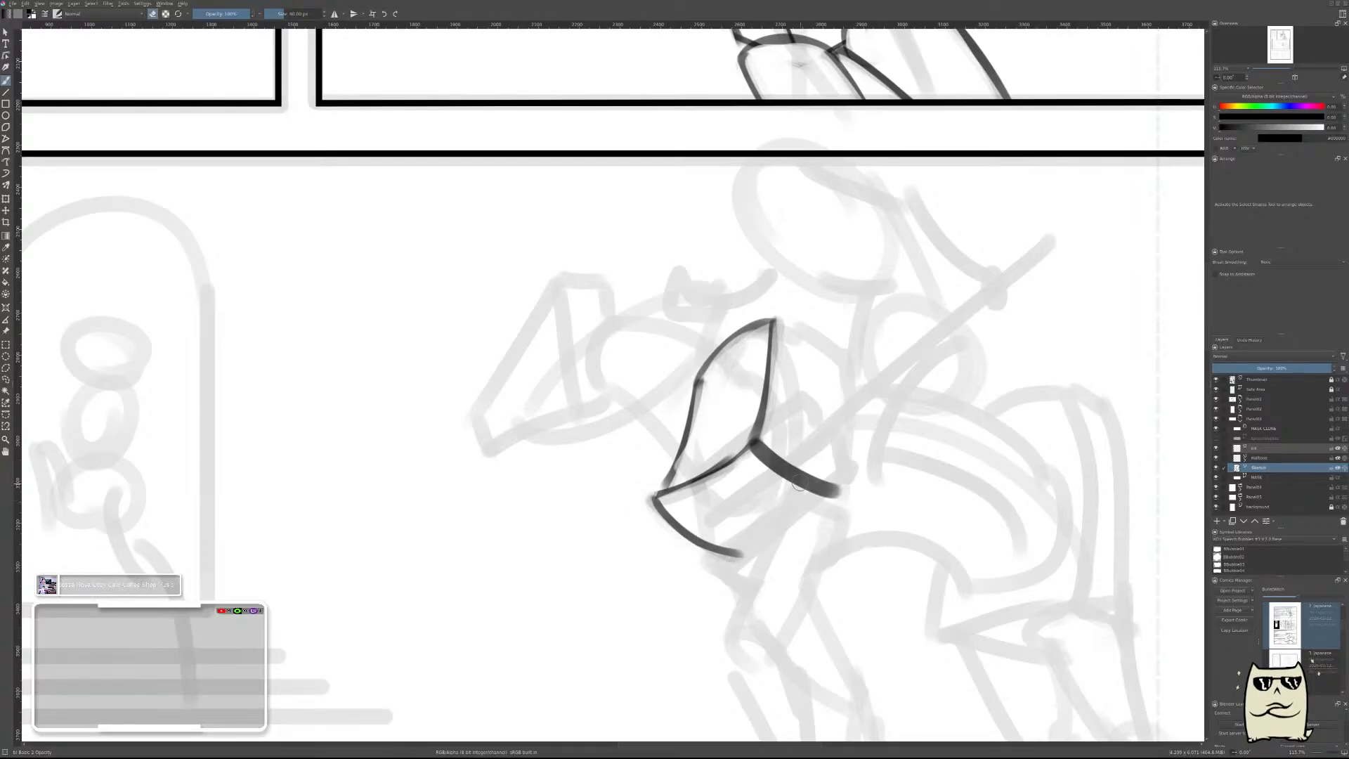
mouse_move(773, 449)
mouse_down()
mouse_move(836, 470)
mouse_move(848, 512)
mouse_up()
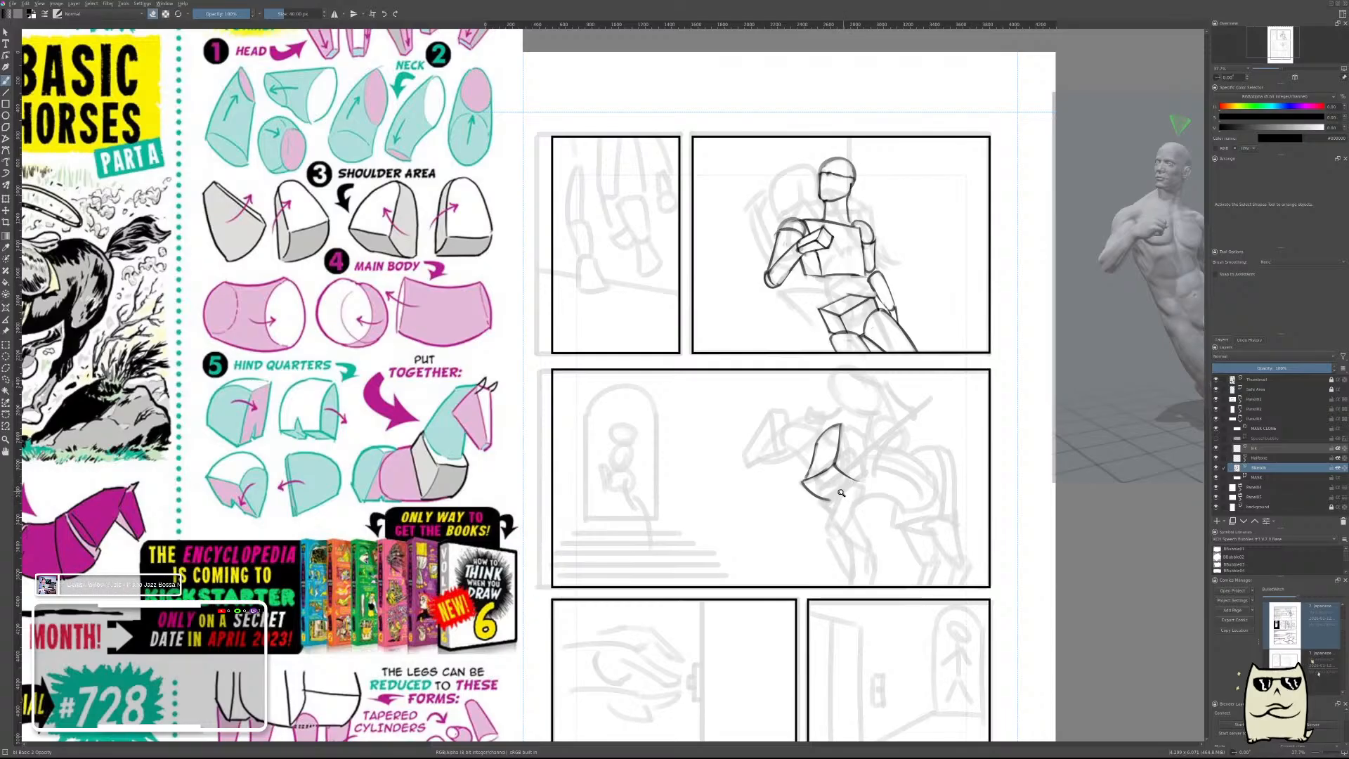
Join the ends of the two receding curves with the bottom rear edge of the shoulder block, redoing the stroke until it fits.
mouse_move(841, 492)
mouse_down()
mouse_move(841, 469)
mouse_move(877, 472)
mouse_up()
key(e)
key(ctrl+z)
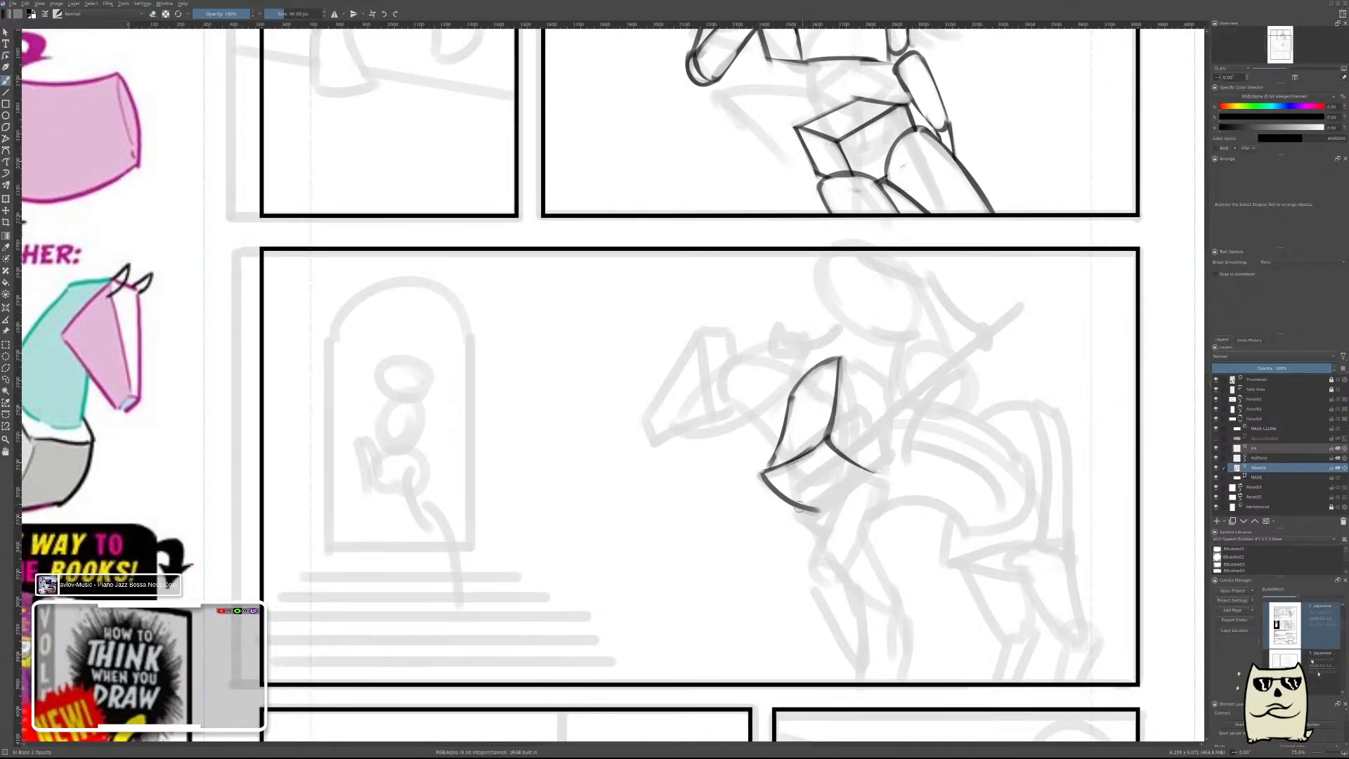
drag(799, 508, 873, 452)
key(ctrl+z)
drag(806, 513, 872, 450)
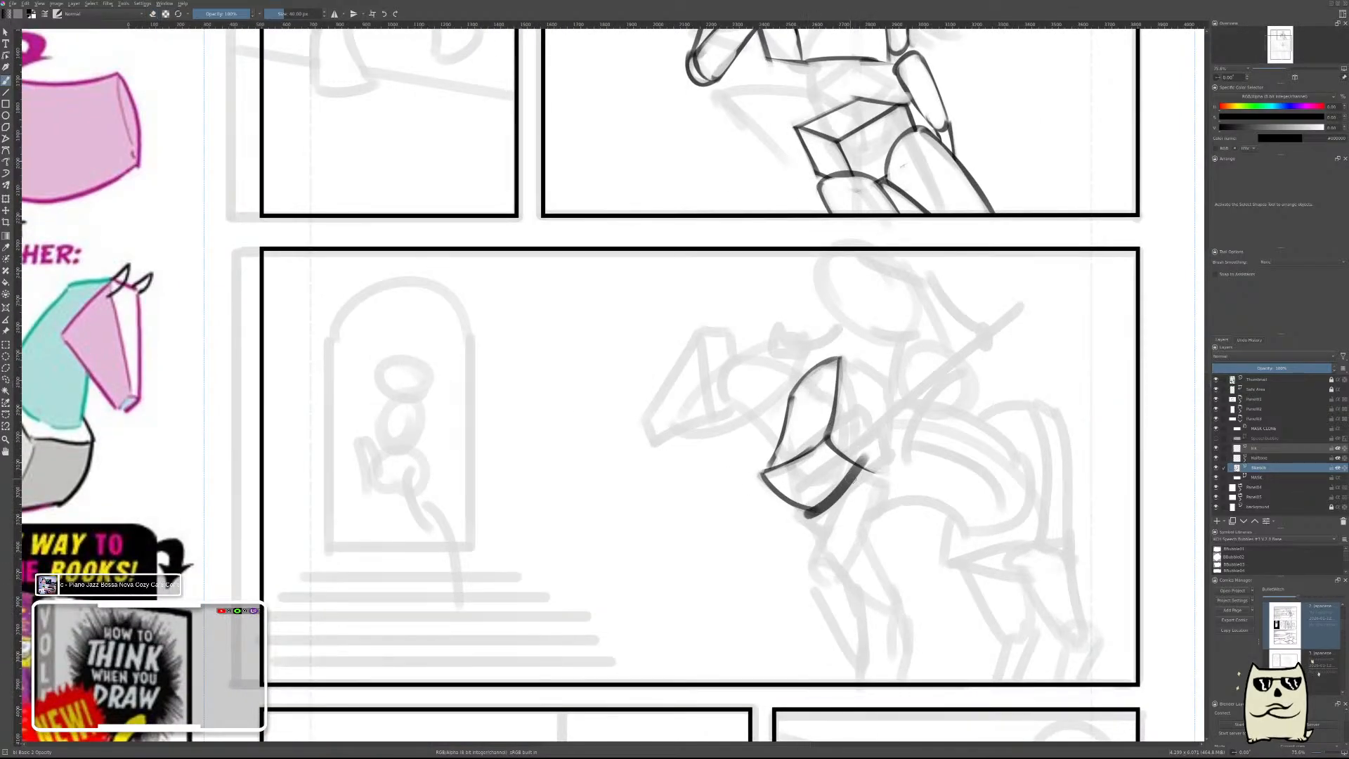
key(ctrl+z)
drag(802, 511, 875, 450)
key(ctrl+z)
drag(812, 502, 882, 455)
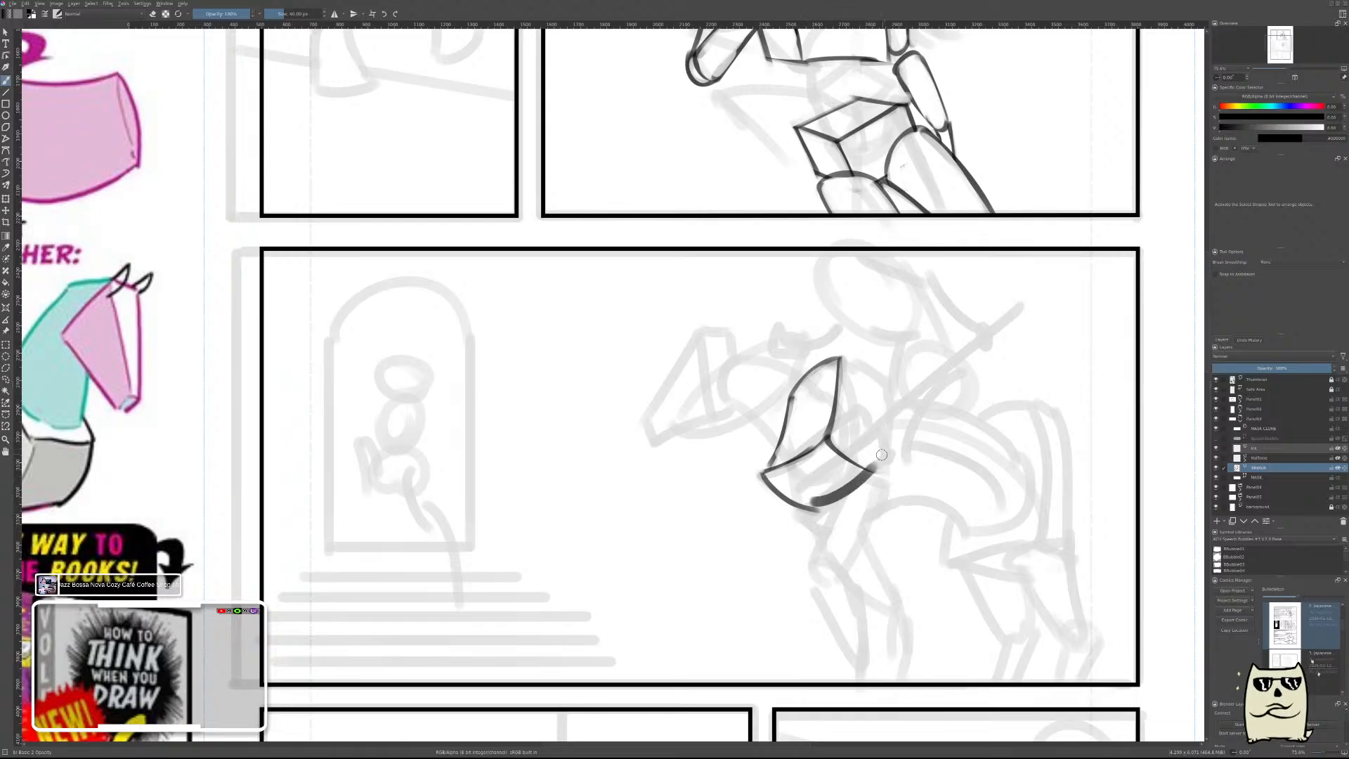
key(ctrl+z)
drag(801, 511, 885, 453)
key(ctrl+z)
drag(803, 509, 886, 451)
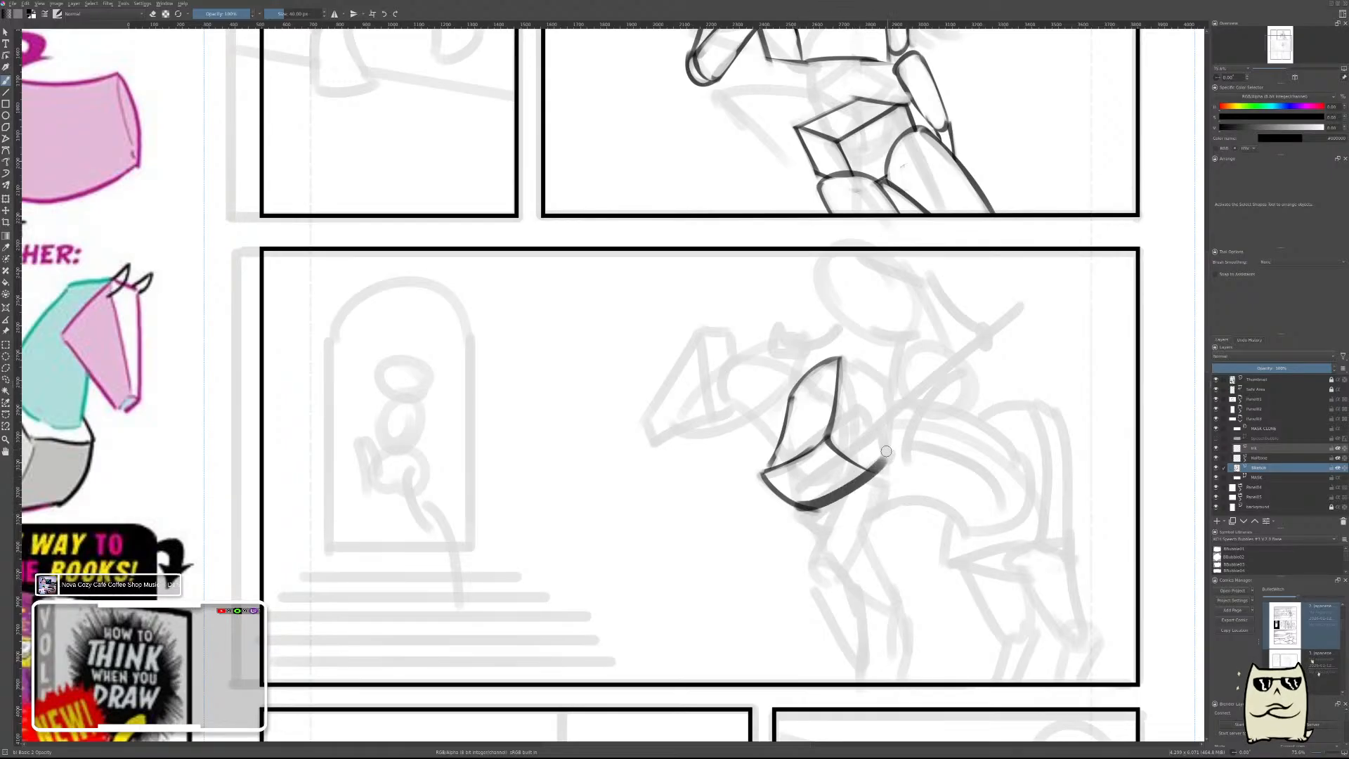
key(ctrl+z)
drag(801, 510, 884, 455)
key(ctrl+z)
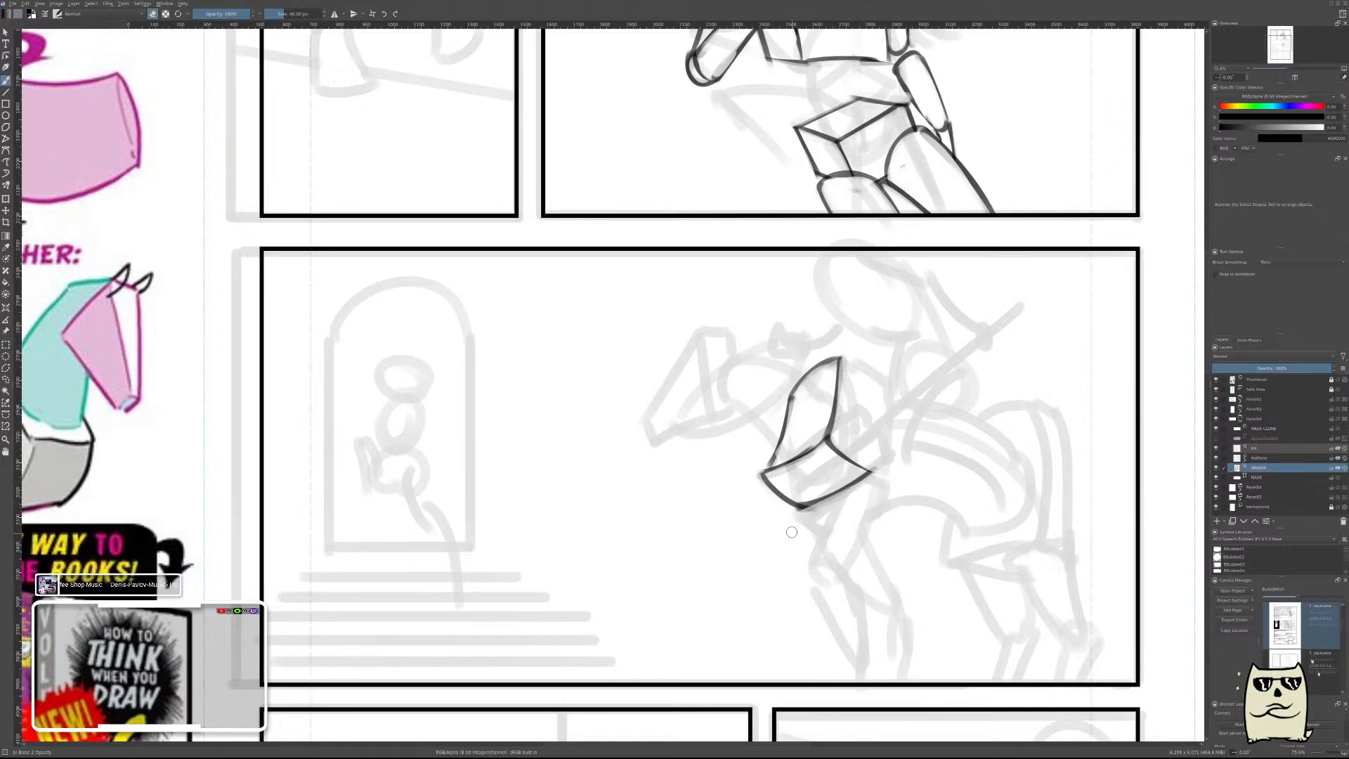
Draw a short thin edge sloping back and down from the peak of the shoulder block.
drag(907, 421, 897, 389)
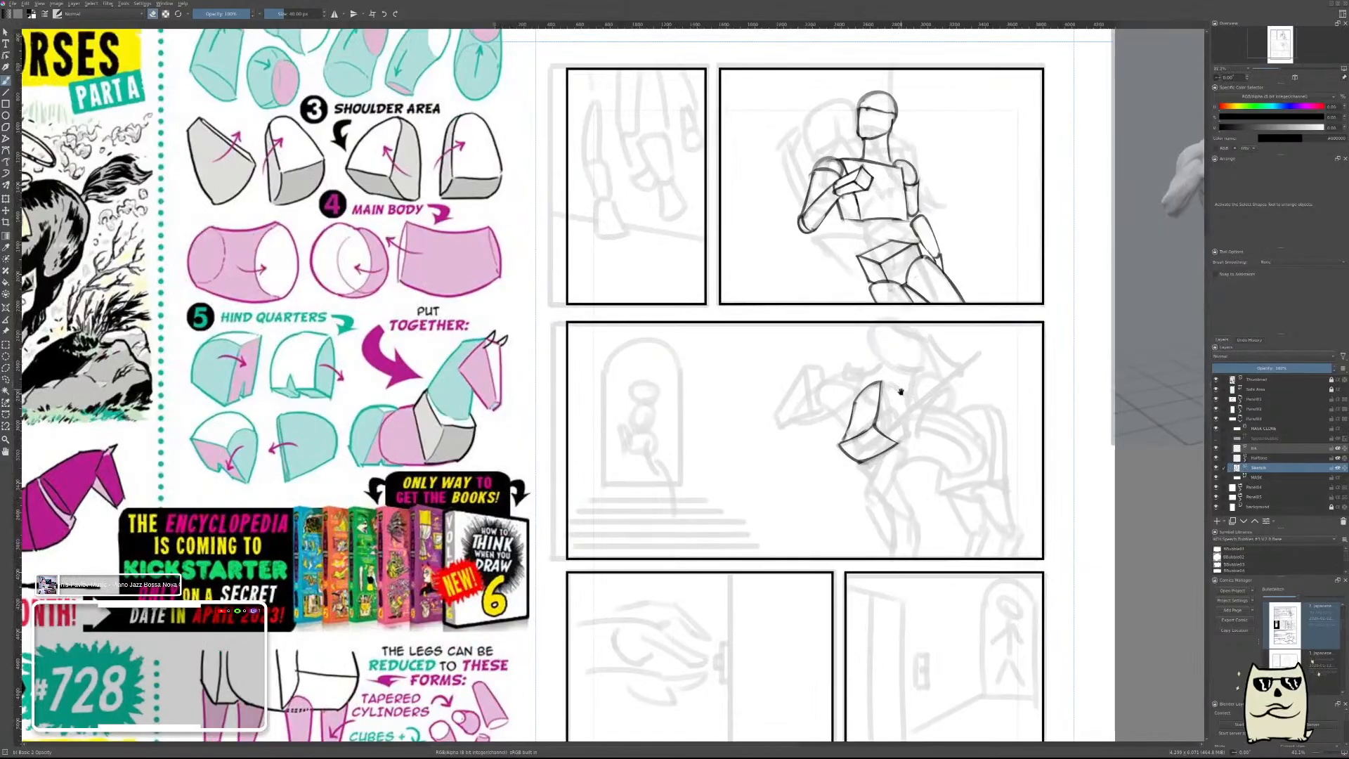
mouse_move(893, 396)
mouse_down()
mouse_move(921, 373)
mouse_move(881, 384)
mouse_move(888, 402)
mouse_up()
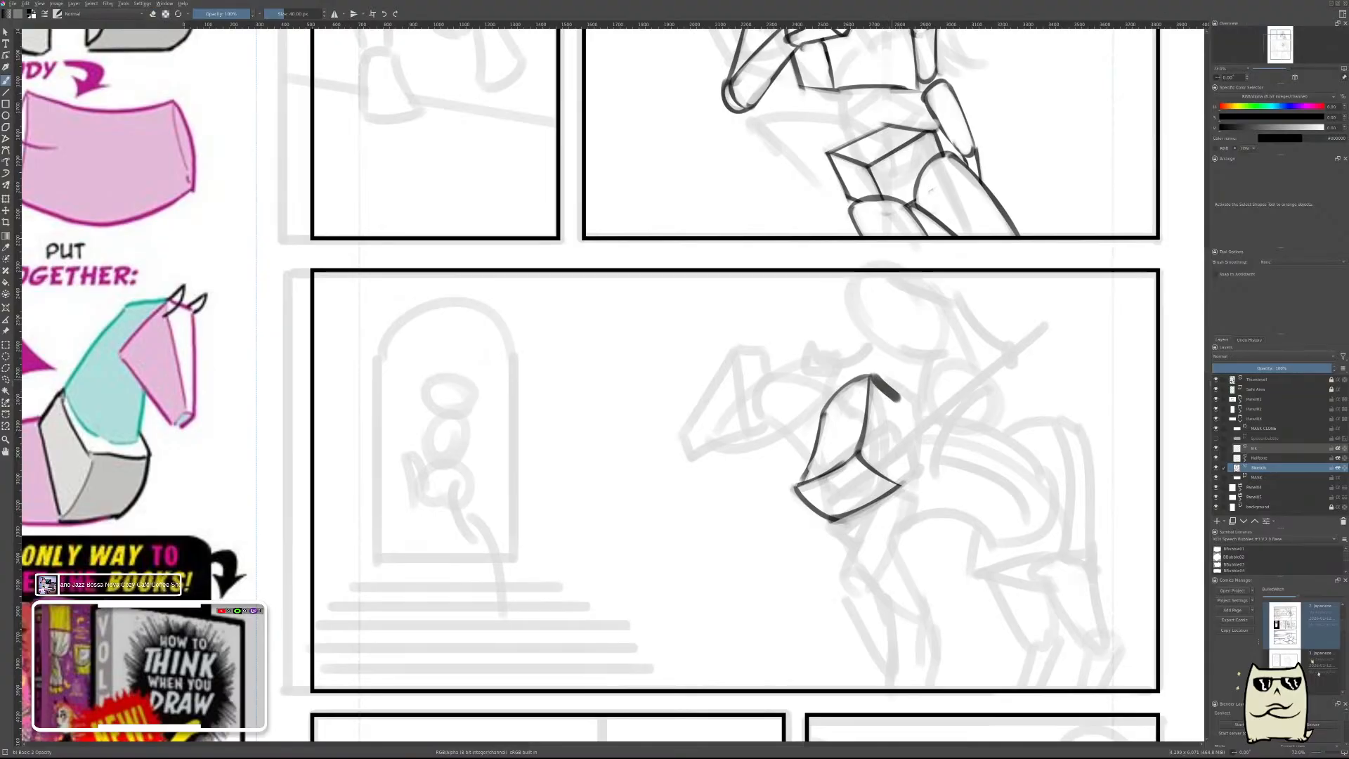
key(ctrl+z)
key(e)
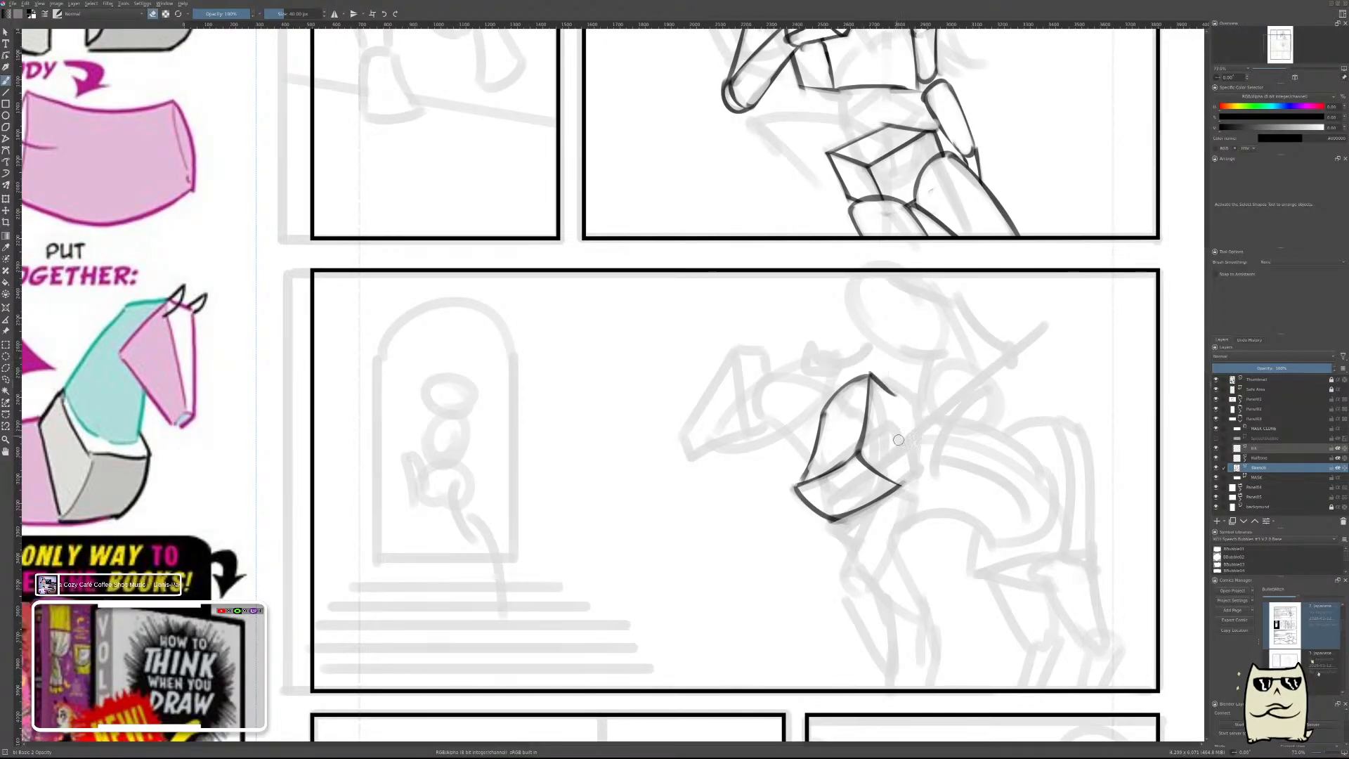
Close the shoulder block with a curved rear edge from the short top edge to its rear lower corner, thinned with the eraser.
key(e)
drag(889, 393, 904, 485)
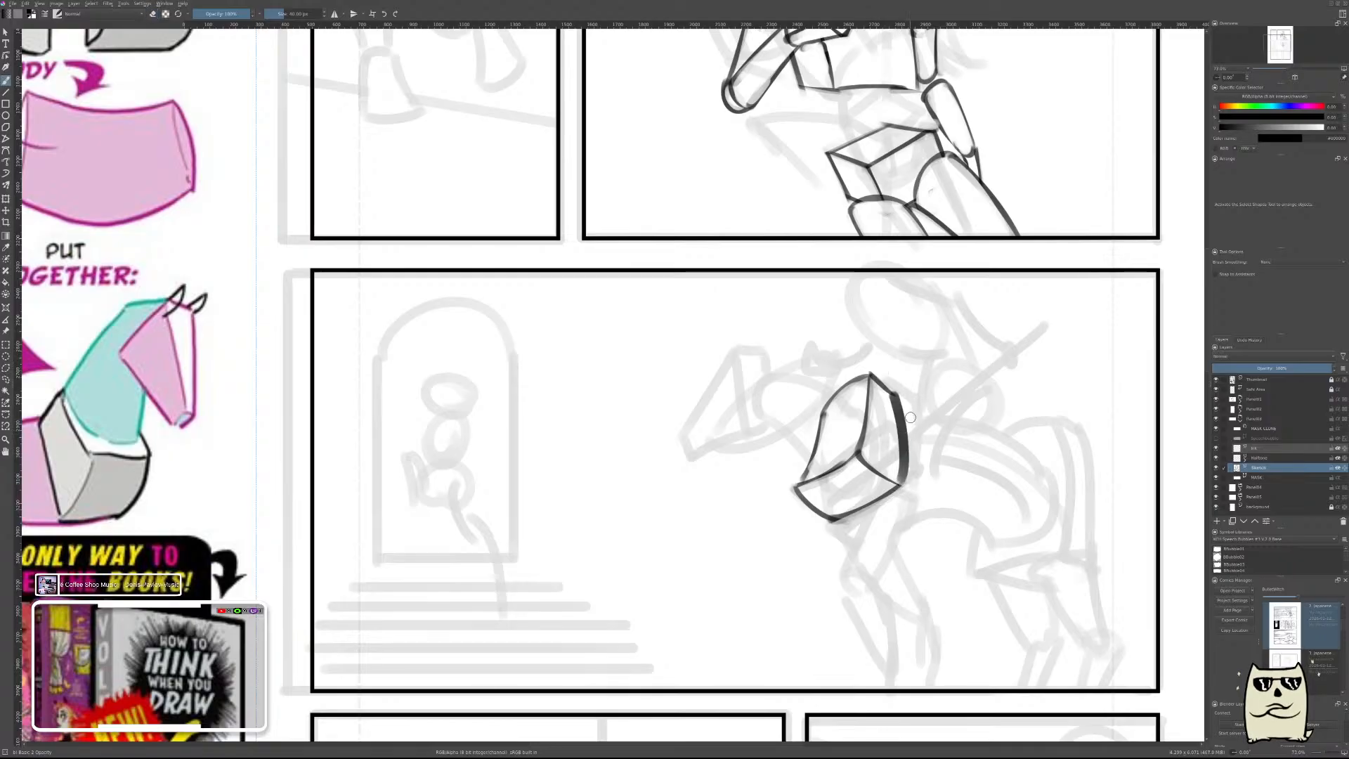
key(ctrl+z)
key(ctrl+shift+z)
key(ctrl+z)
drag(895, 391, 900, 489)
key(ctrl+z)
drag(897, 393, 902, 495)
key(e)
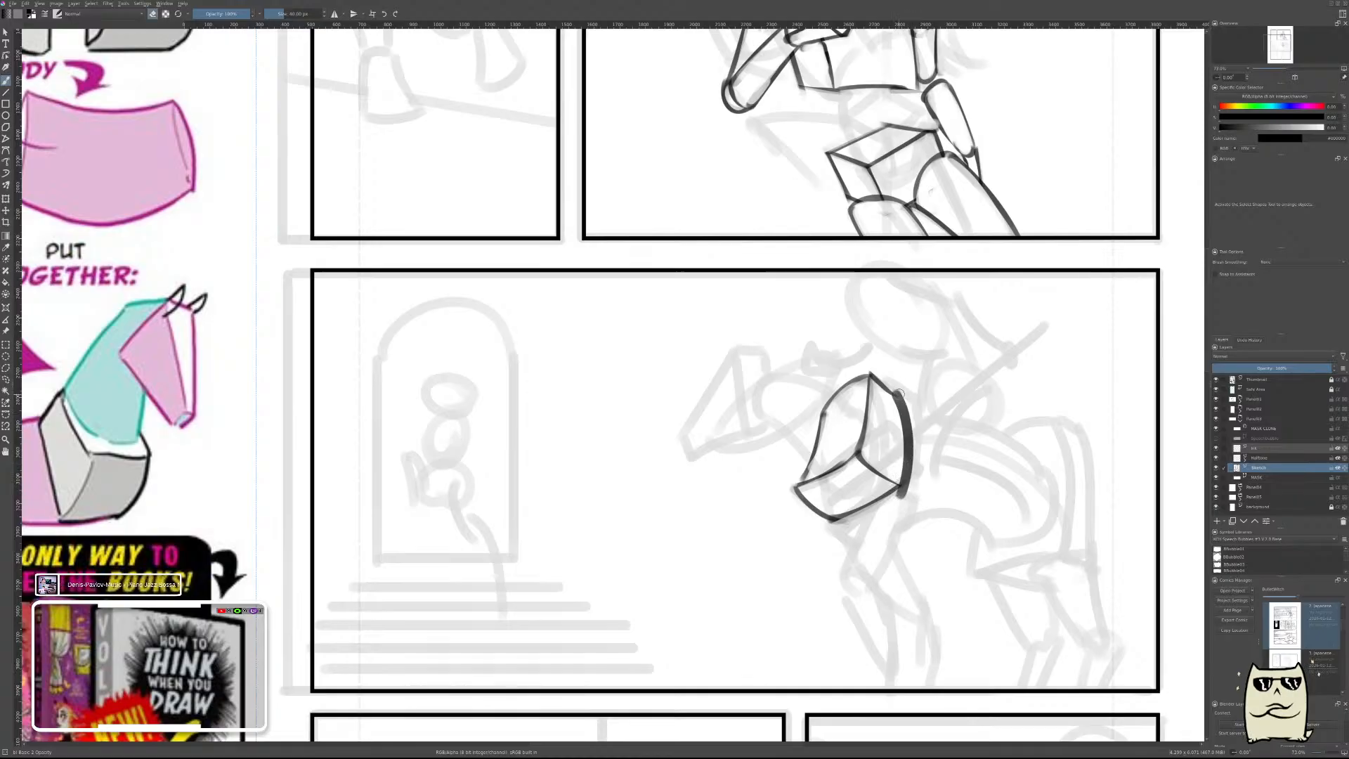
drag(902, 395, 908, 503)
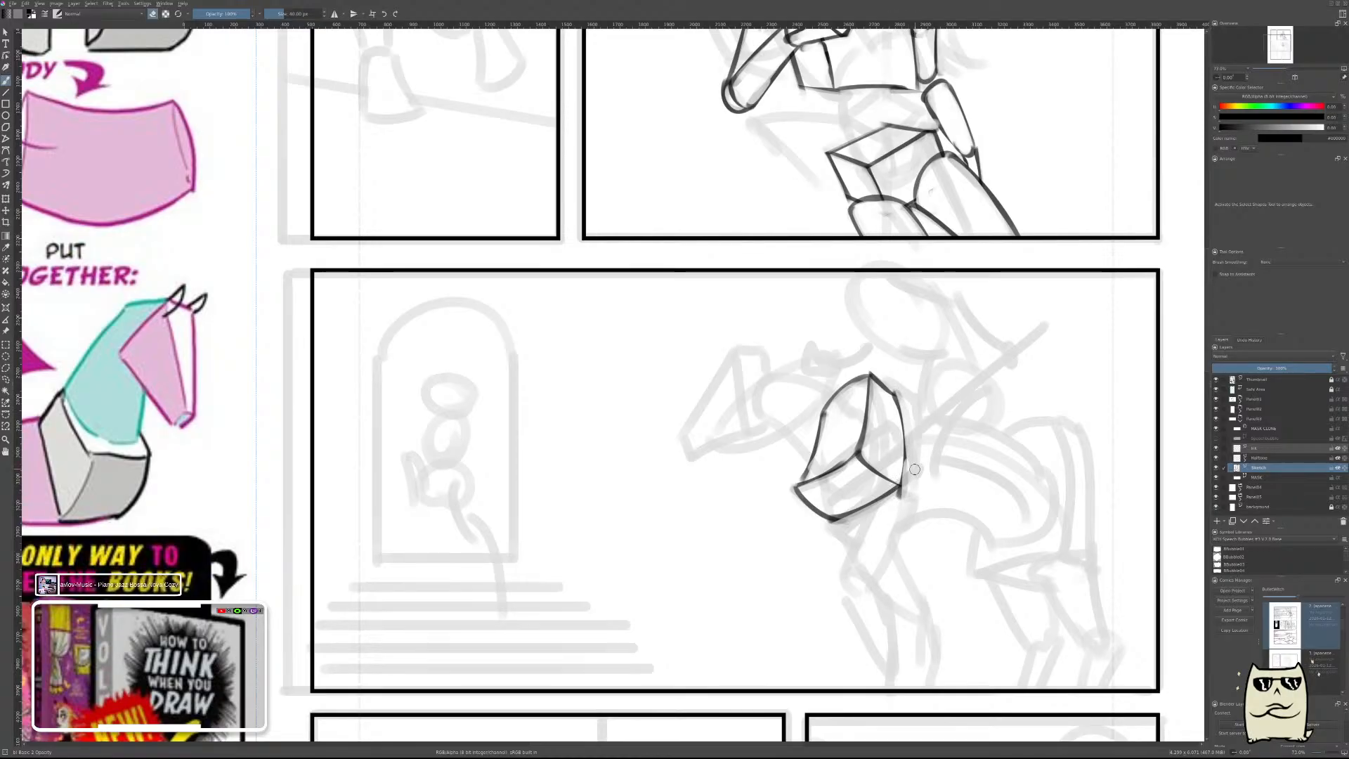
key(ctrl+z)
drag(915, 453, 902, 498)
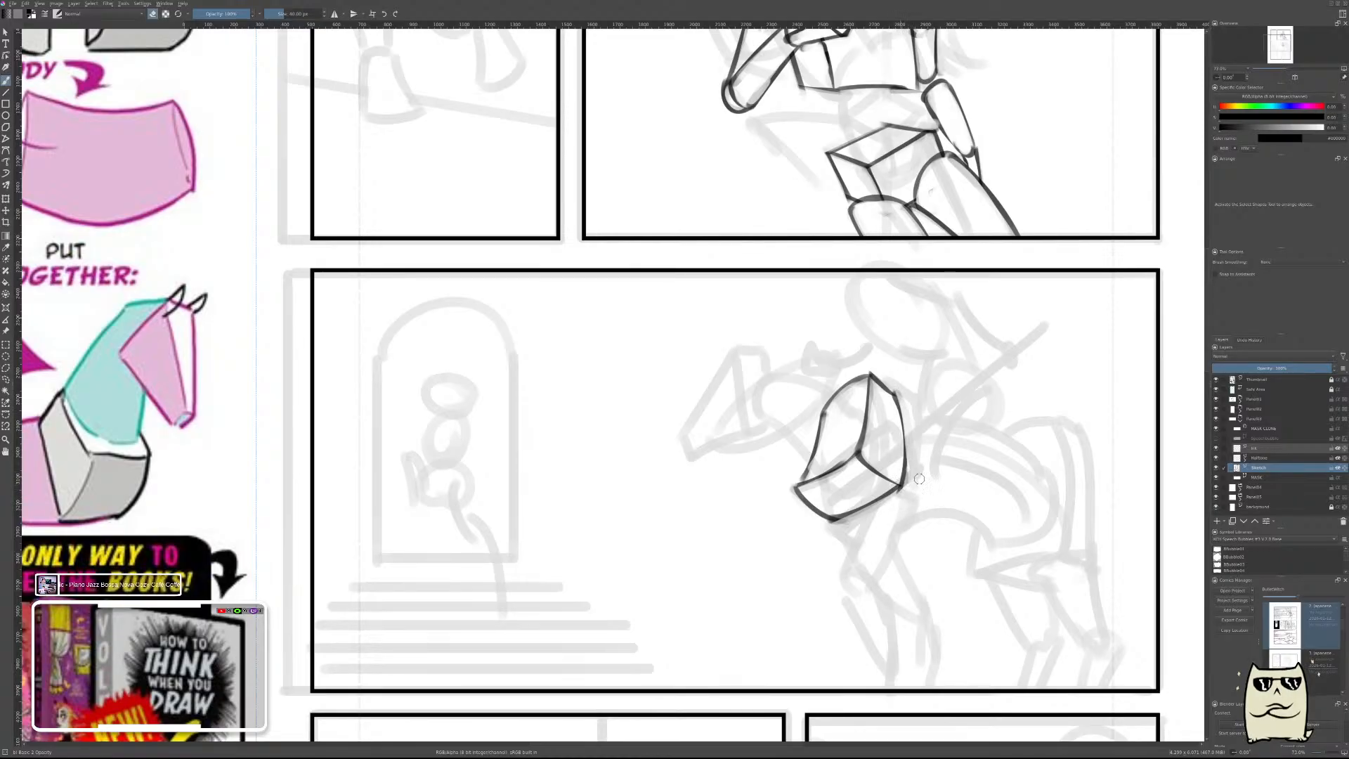
Draw a short forward-bulging curve behind the horse's thumbnail head for the head end of the neck, redoing it until it fits.
mouse_move(952, 387)
mouse_down()
mouse_move(950, 413)
mouse_move(949, 328)
mouse_up()
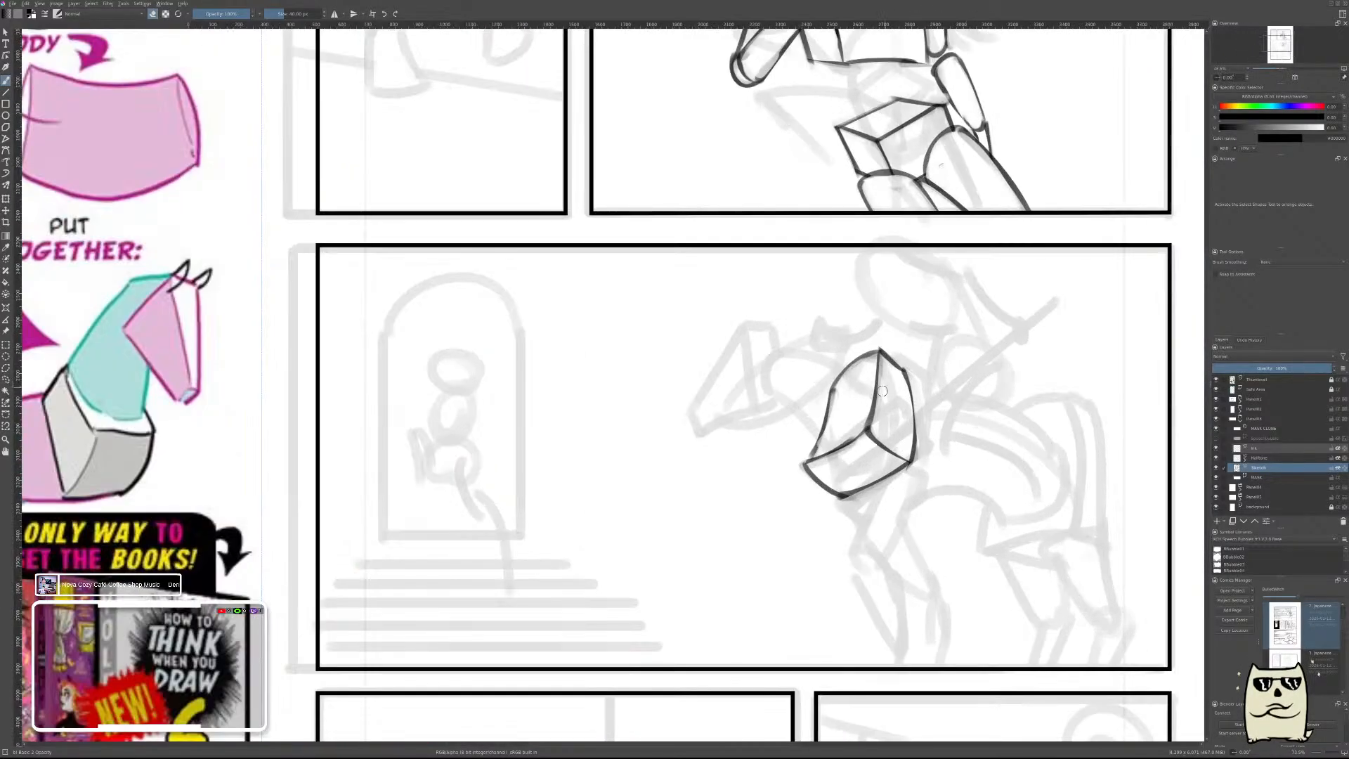
mouse_move(821, 396)
mouse_down()
mouse_move(929, 424)
mouse_move(920, 395)
mouse_up()
key(e)
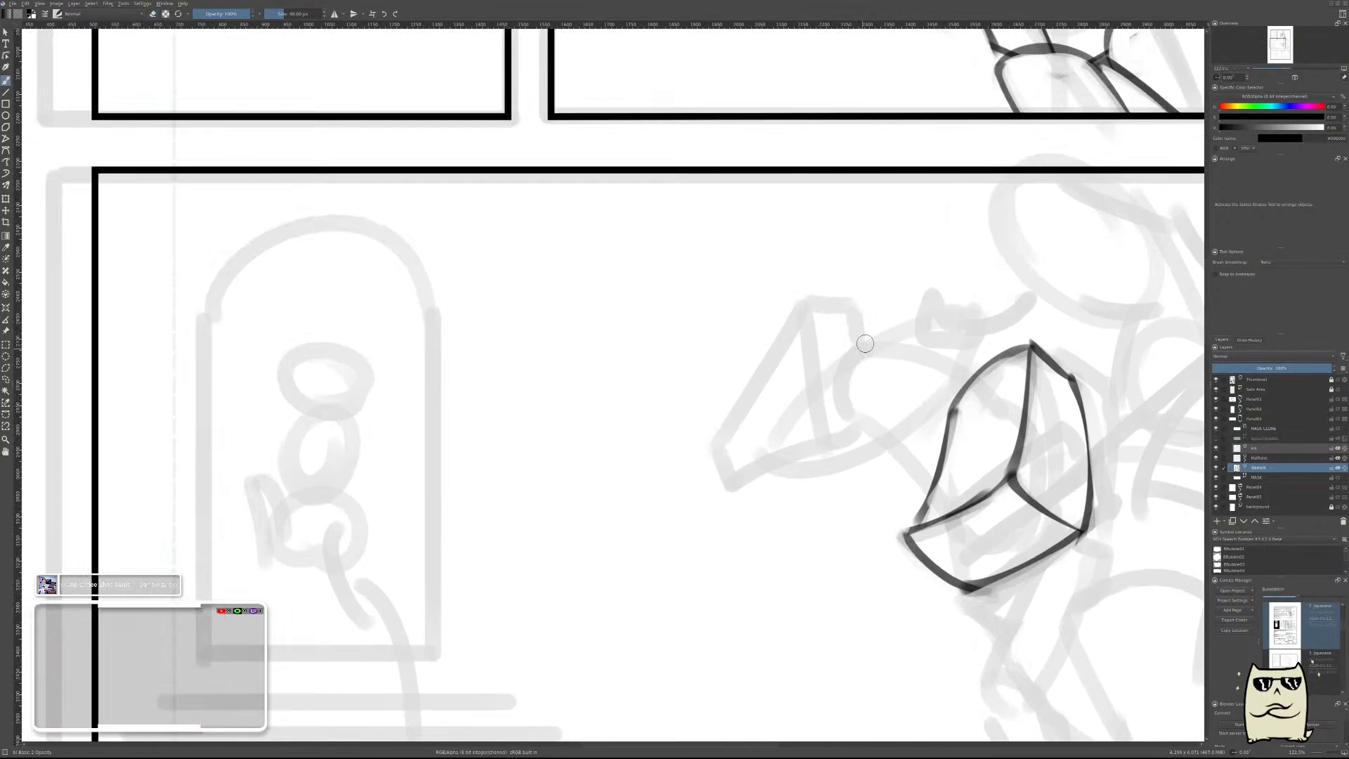
drag(878, 313, 847, 416)
key(ctrl+z)
drag(874, 317, 850, 422)
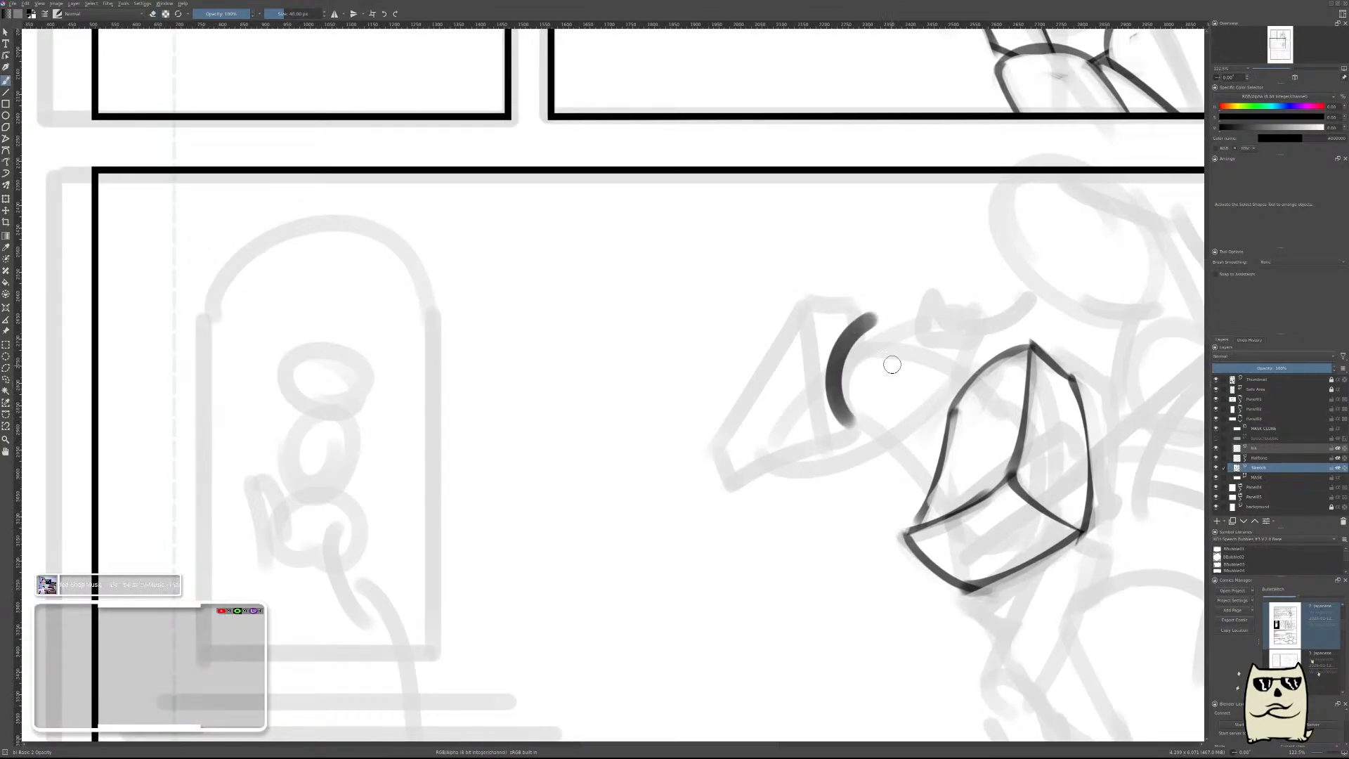
key(ctrl+z)
drag(871, 314, 848, 416)
key(ctrl+z)
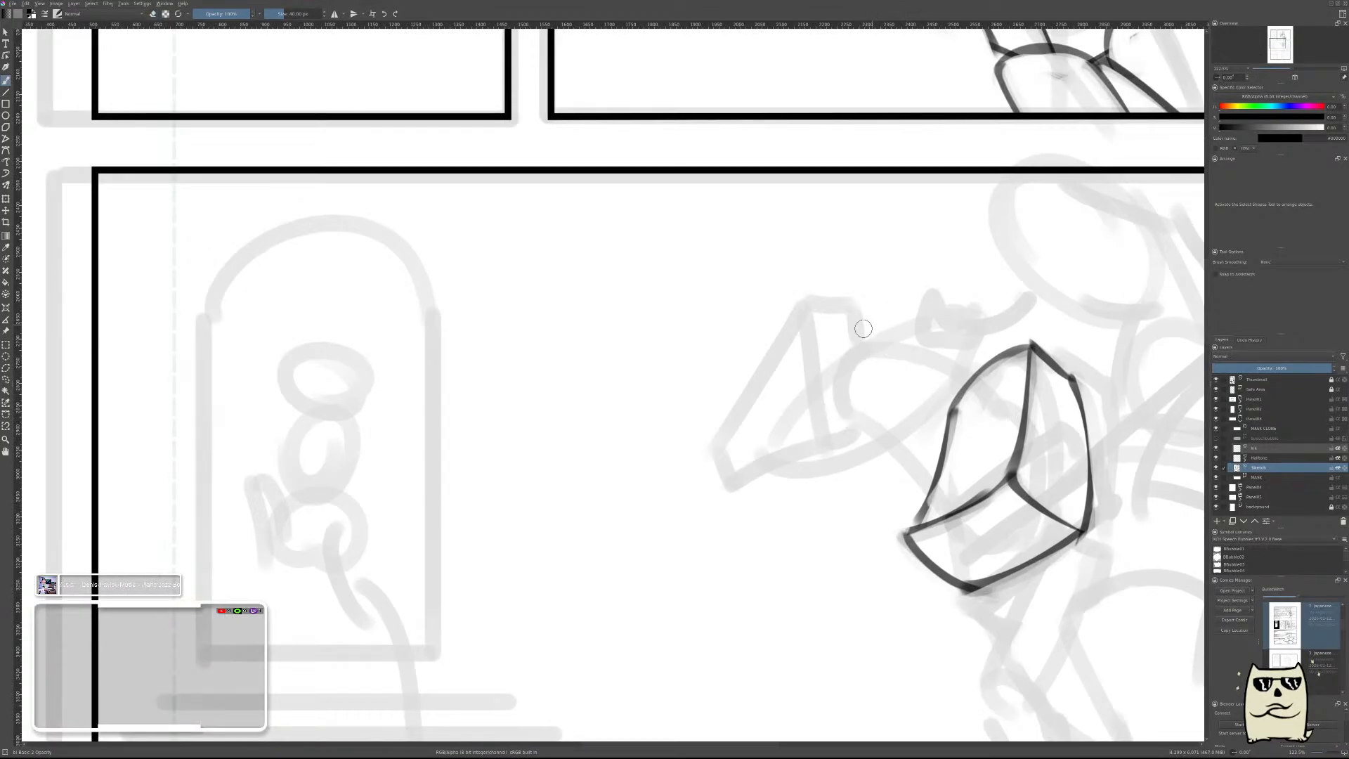
mouse_move(875, 318)
mouse_down()
mouse_move(848, 418)
mouse_move(852, 361)
mouse_move(850, 420)
mouse_up()
key(ctrl+z)
key(ctrl+z)
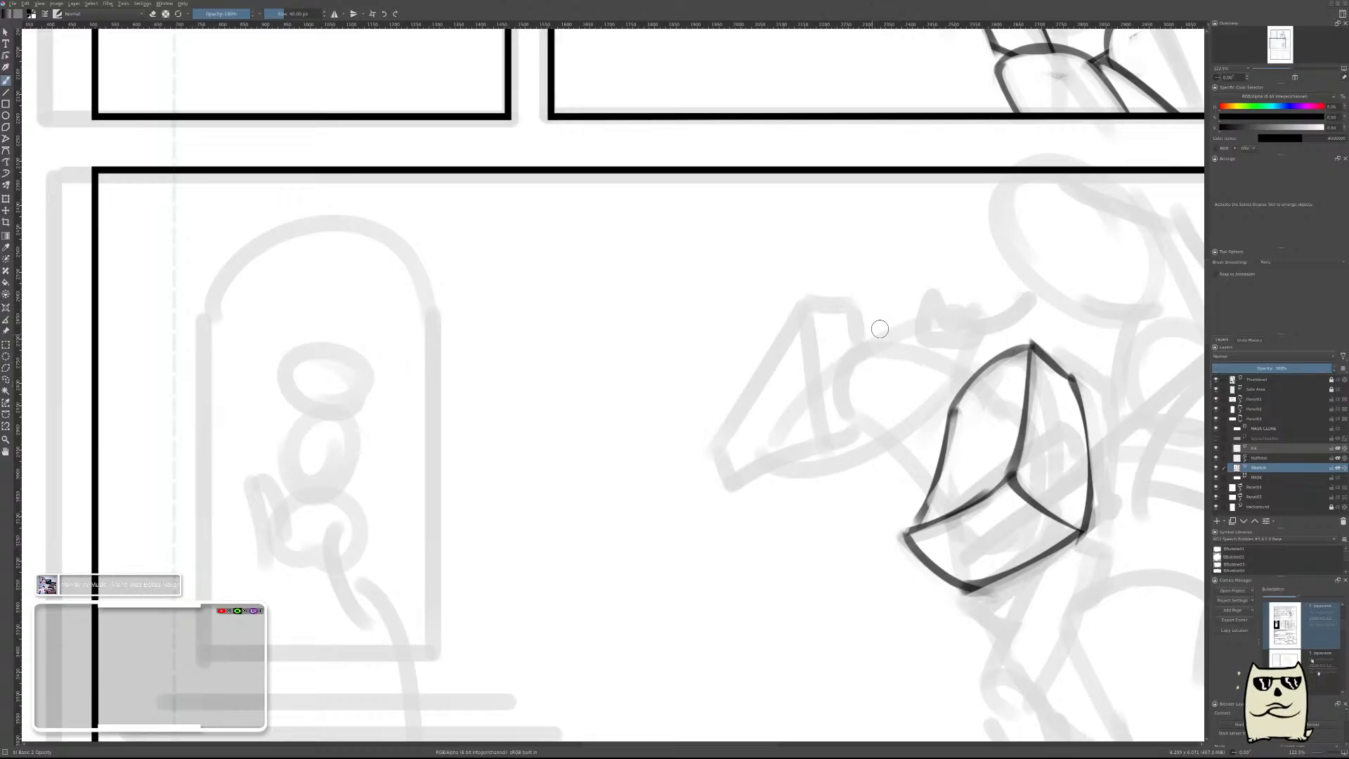
drag(877, 317, 851, 415)
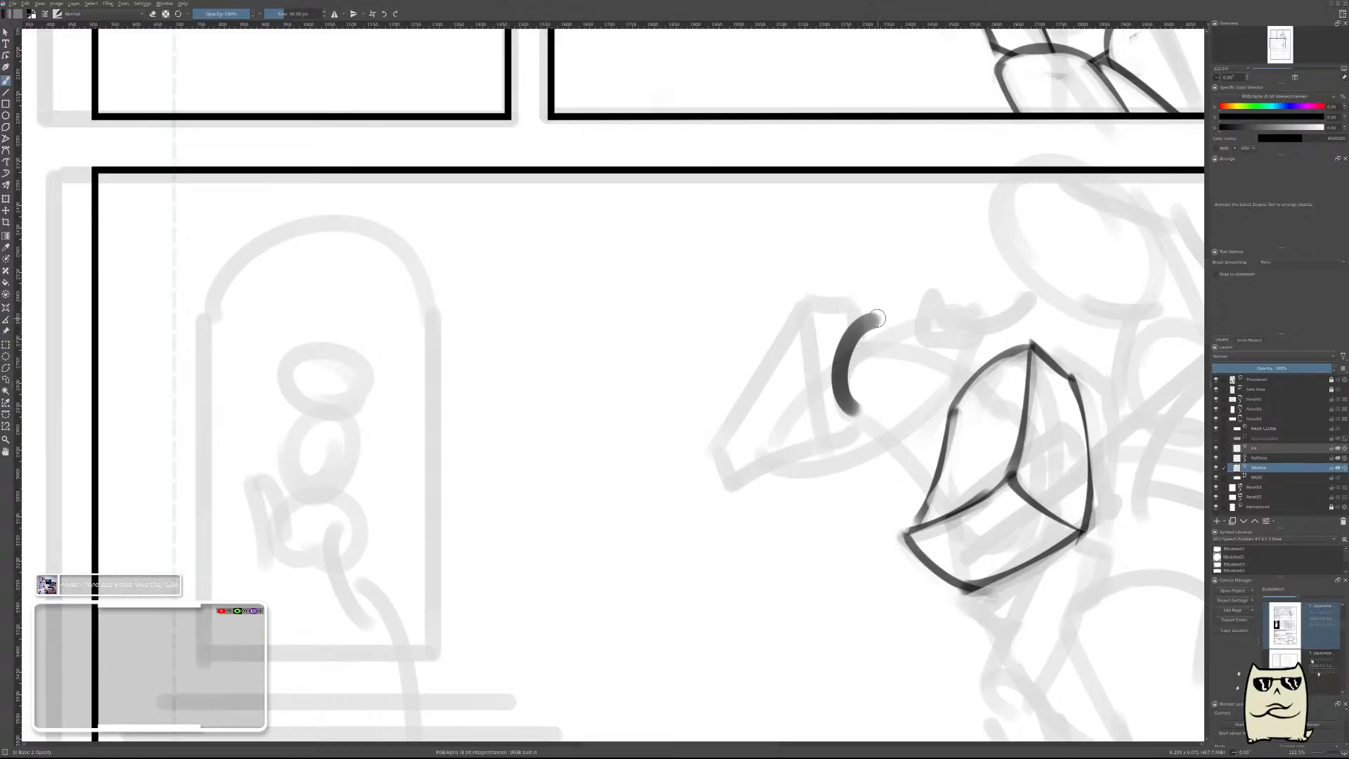
Draw a curve inside the shoulder block's front face for the base of the neck, and erase it to a thin line.
drag(877, 318, 996, 422)
key(ctrl+z)
mouse_move(1001, 374)
mouse_down()
mouse_move(1015, 429)
mouse_move(977, 480)
mouse_up()
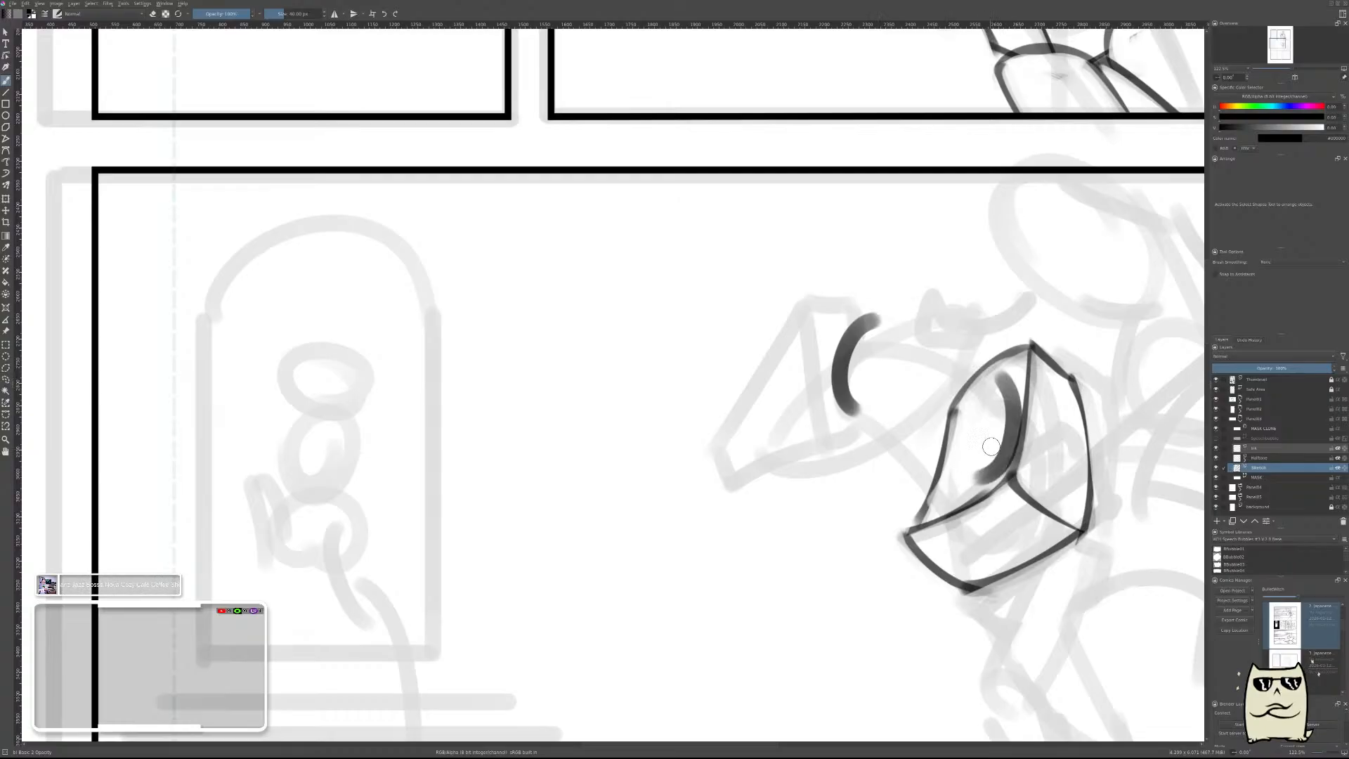
key(ctrl+z)
drag(1001, 374, 963, 488)
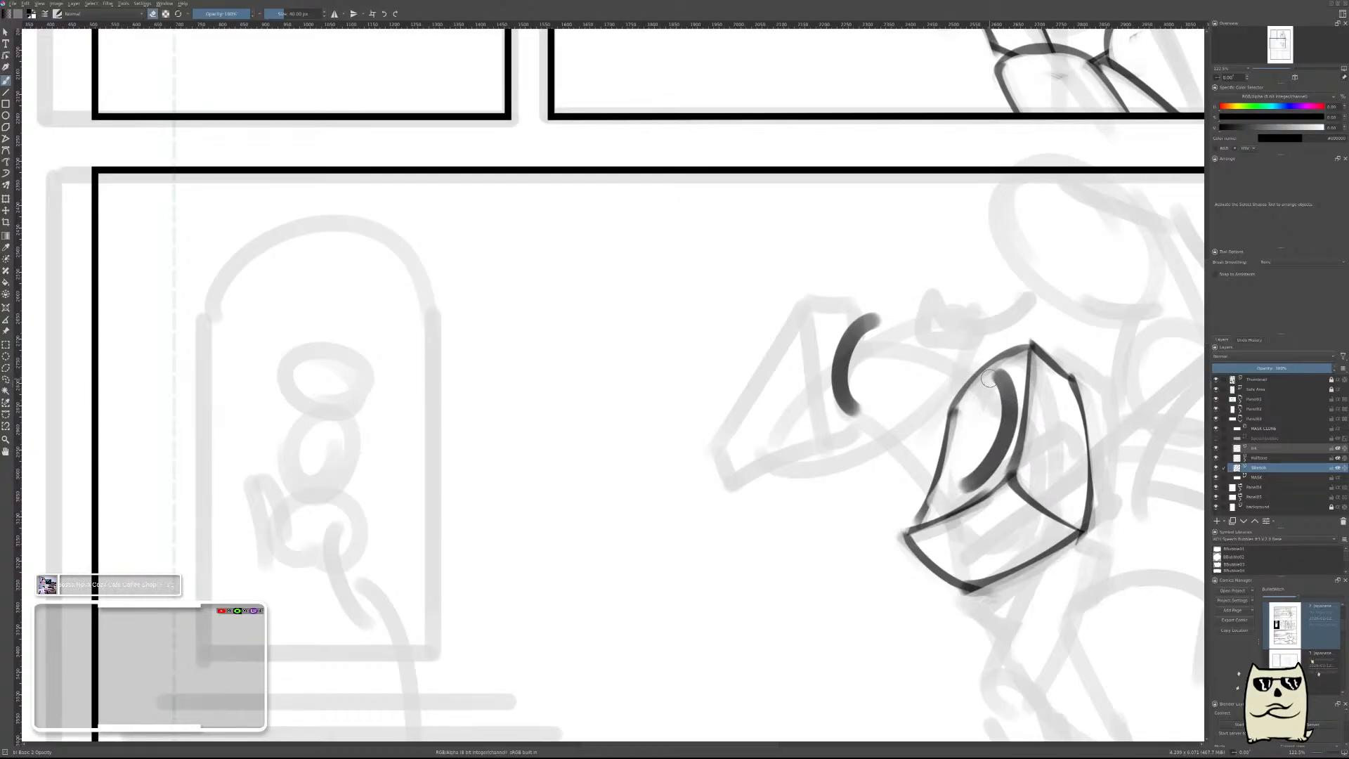
drag(991, 379, 990, 457)
key(ctrl+z)
mouse_move(991, 377)
mouse_down()
mouse_move(975, 475)
mouse_move(999, 388)
mouse_move(982, 464)
mouse_move(954, 478)
mouse_up()
key(e)
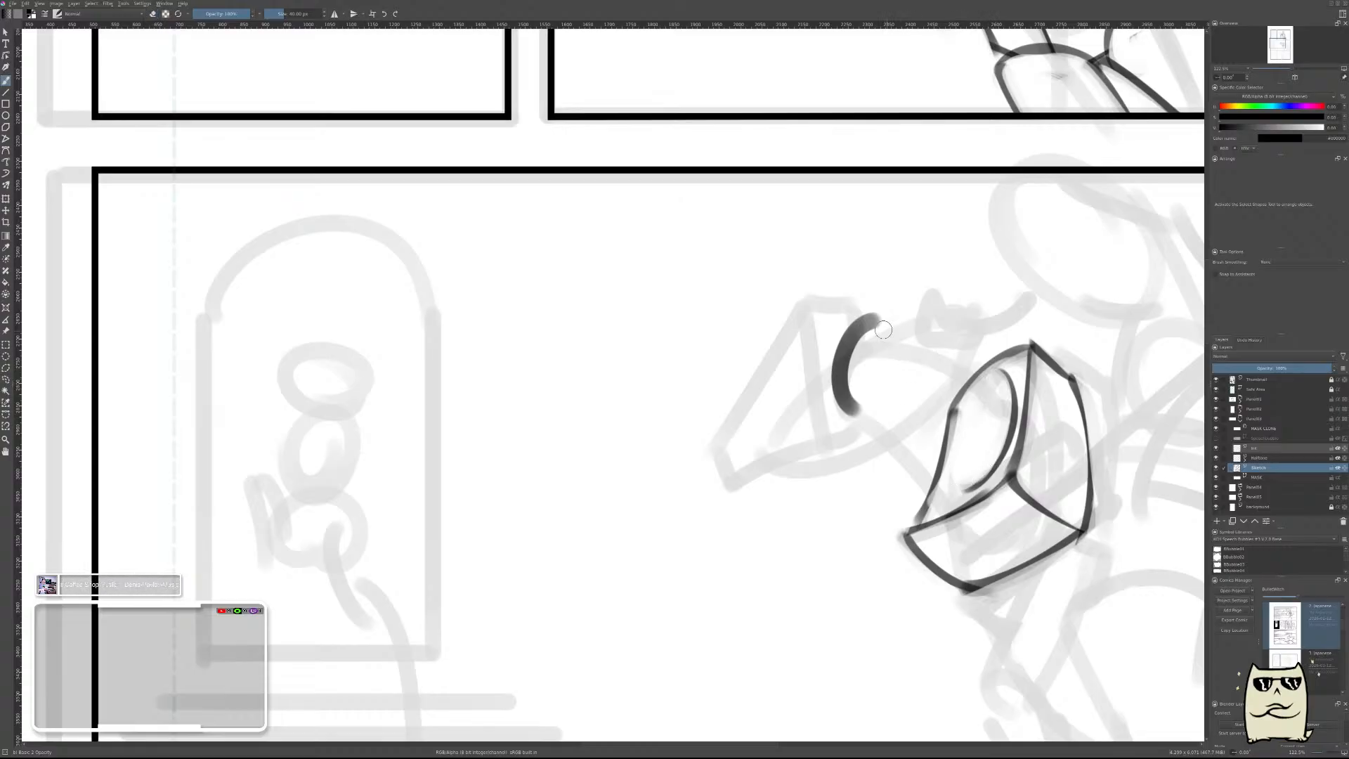
Draw the neck's arched upper contour from the head end to the base curve, thin it, and erase the shoulder block's line inside the neck.
mouse_move(883, 329)
mouse_down()
mouse_move(997, 394)
mouse_move(903, 326)
mouse_move(984, 383)
mouse_up()
key(ctrl+z)
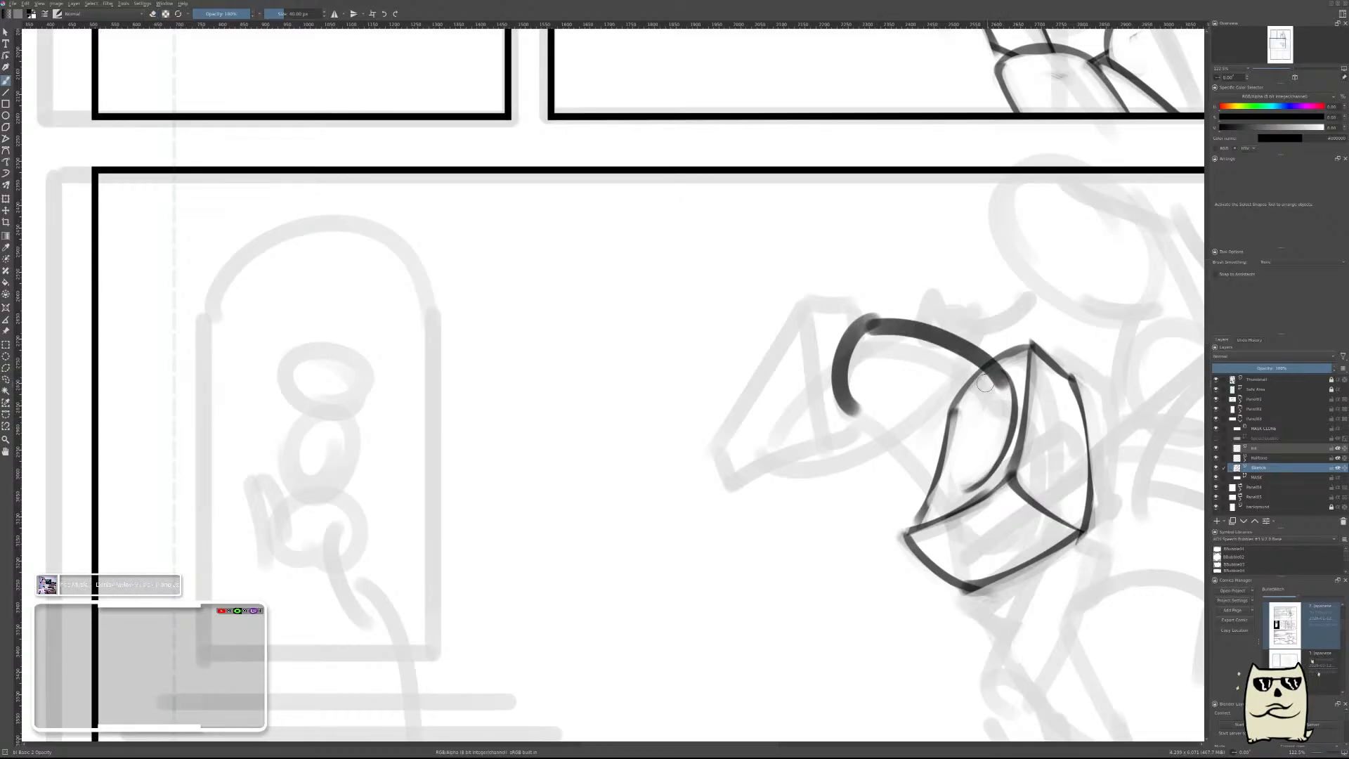
key(e)
drag(868, 336, 957, 362)
mouse_move(957, 357)
mouse_down()
mouse_move(999, 387)
mouse_move(989, 380)
mouse_move(996, 394)
mouse_move(974, 417)
mouse_move(931, 388)
mouse_move(975, 369)
mouse_move(945, 387)
mouse_up()
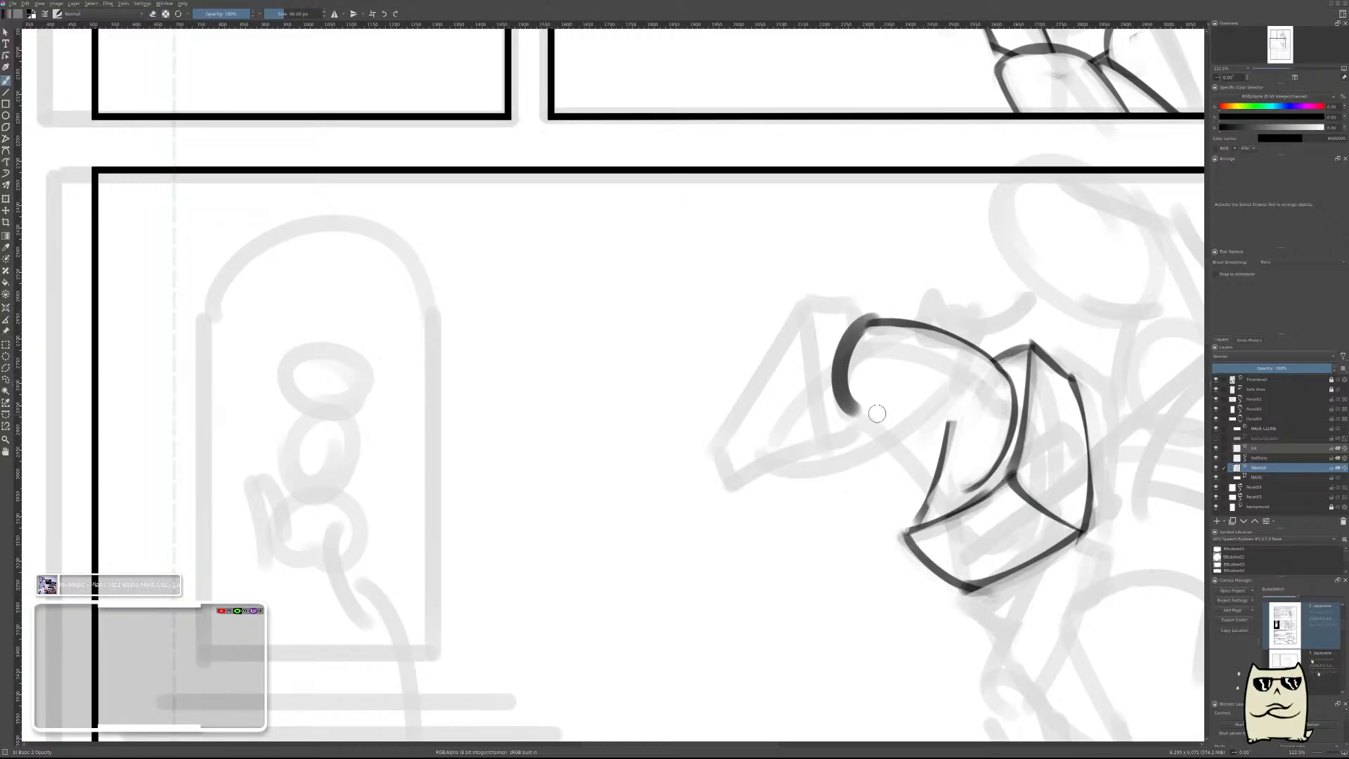
Erase the thick curve at the head end of the neck down to a thin line.
key(e)
click(865, 341)
mouse_move(879, 333)
mouse_down()
mouse_move(860, 374)
mouse_move(848, 365)
mouse_move(903, 409)
mouse_move(887, 343)
mouse_move(874, 340)
mouse_move(909, 336)
mouse_up()
key(e)
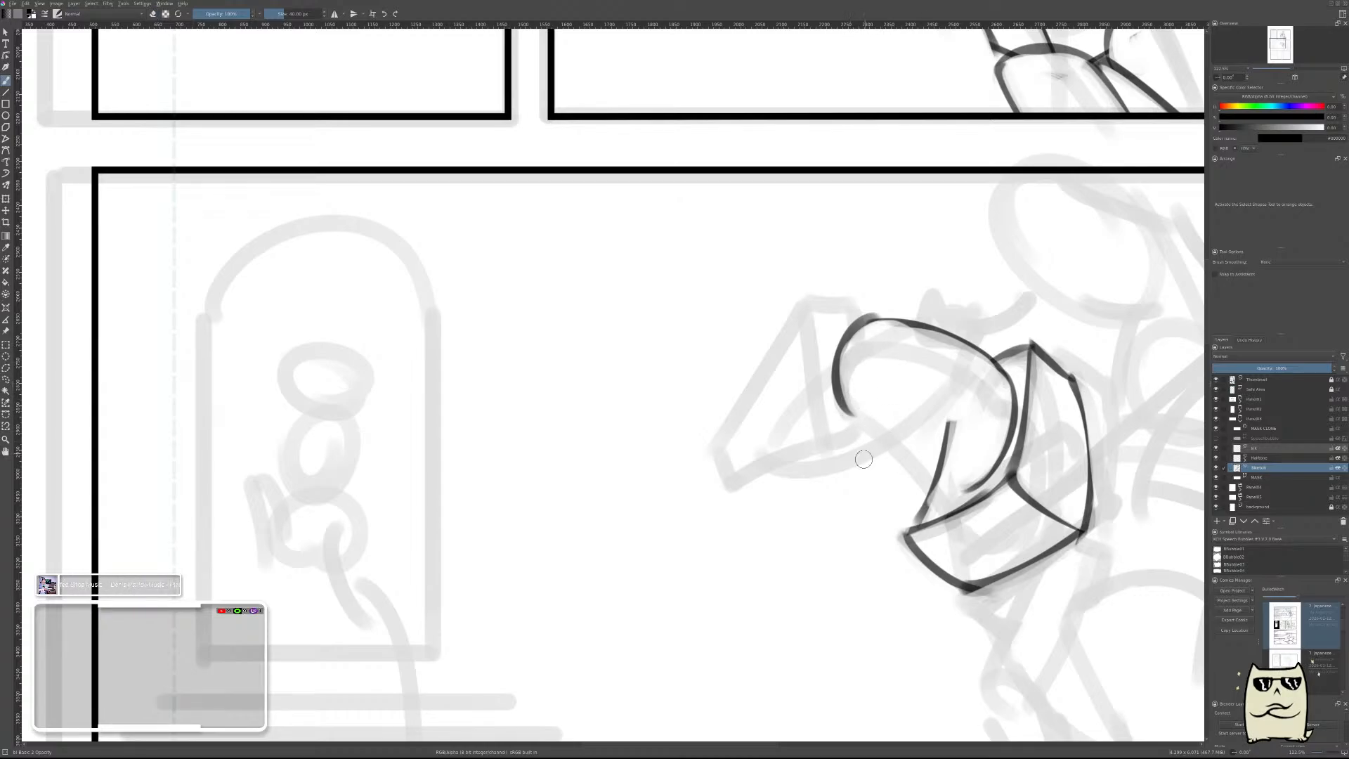
drag(829, 422, 962, 494)
key(e)
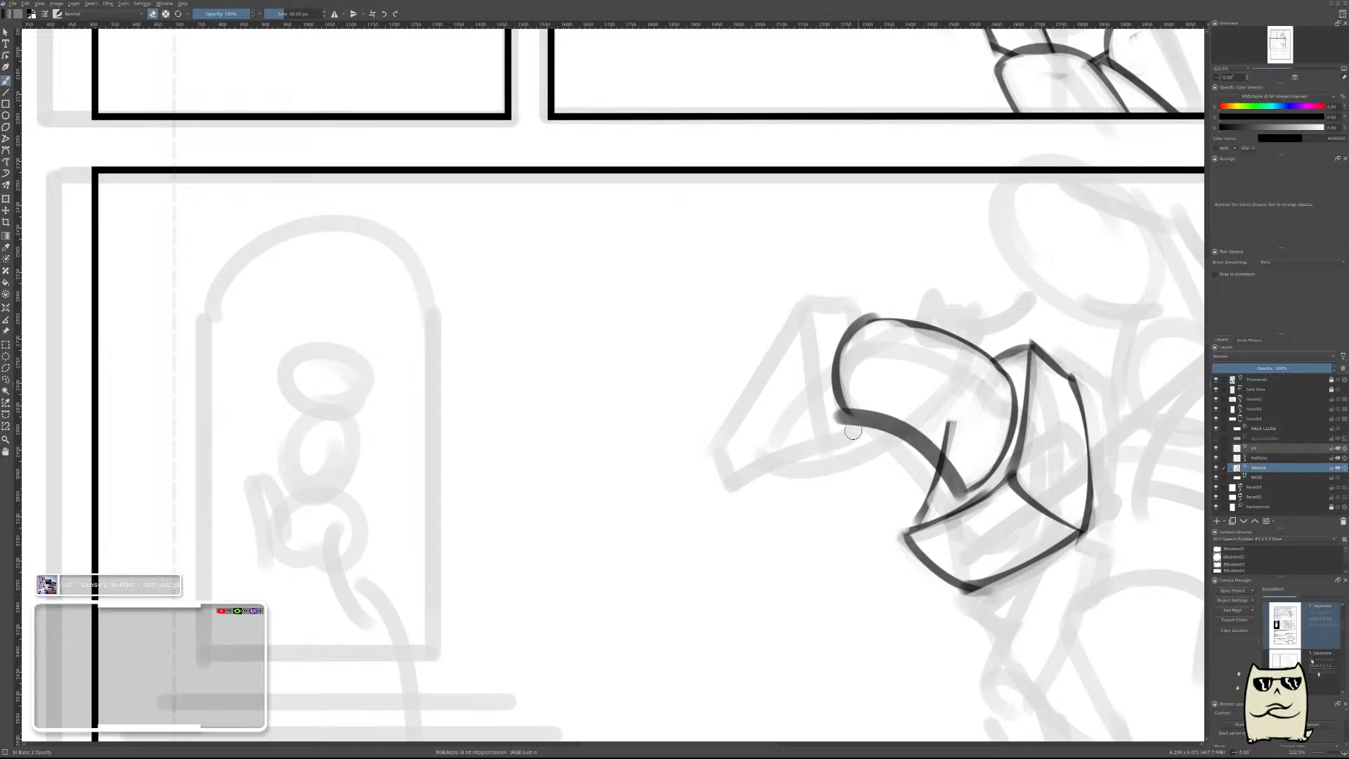
mouse_move(886, 441)
mouse_down()
mouse_move(835, 419)
mouse_move(939, 480)
mouse_move(911, 471)
mouse_move(909, 454)
mouse_move(950, 492)
mouse_up()
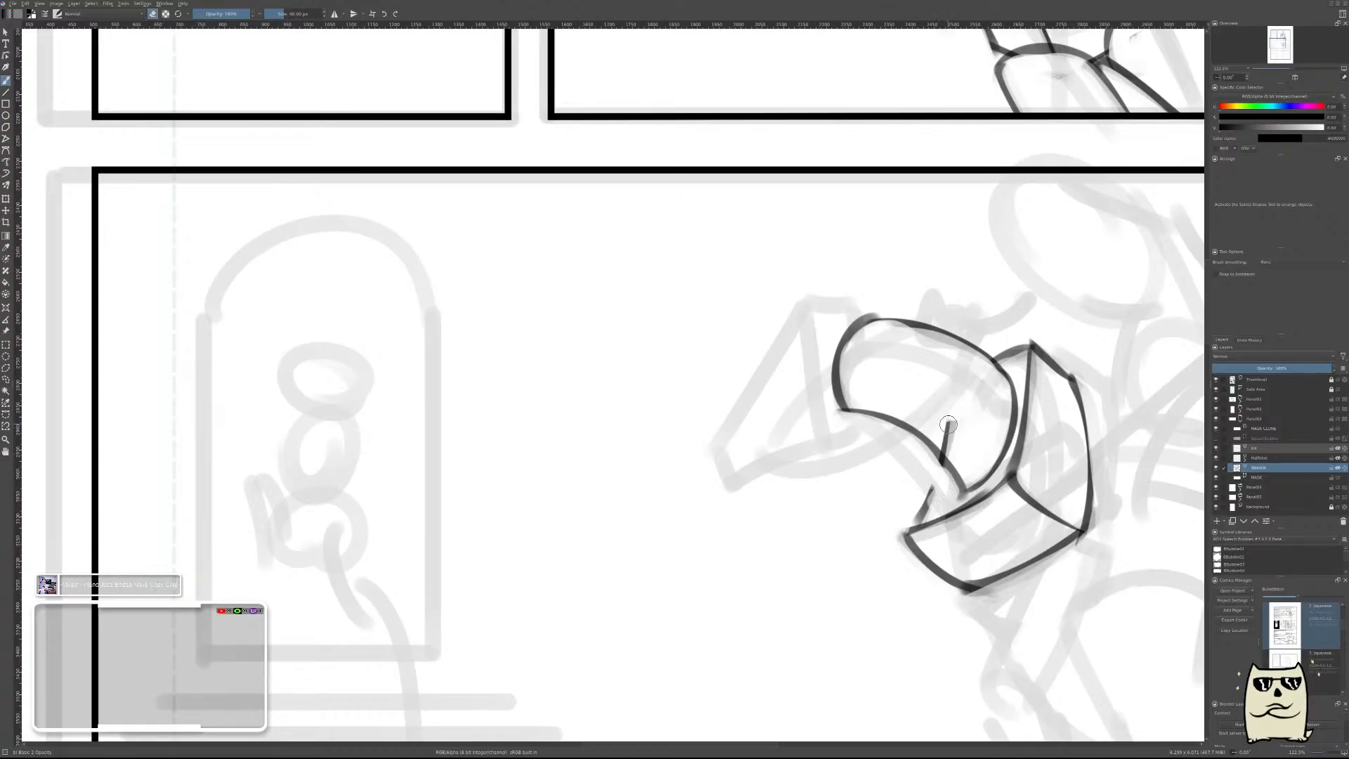
mouse_move(948, 425)
mouse_down()
mouse_move(962, 453)
mouse_move(936, 426)
mouse_move(914, 459)
mouse_move(948, 484)
mouse_up()
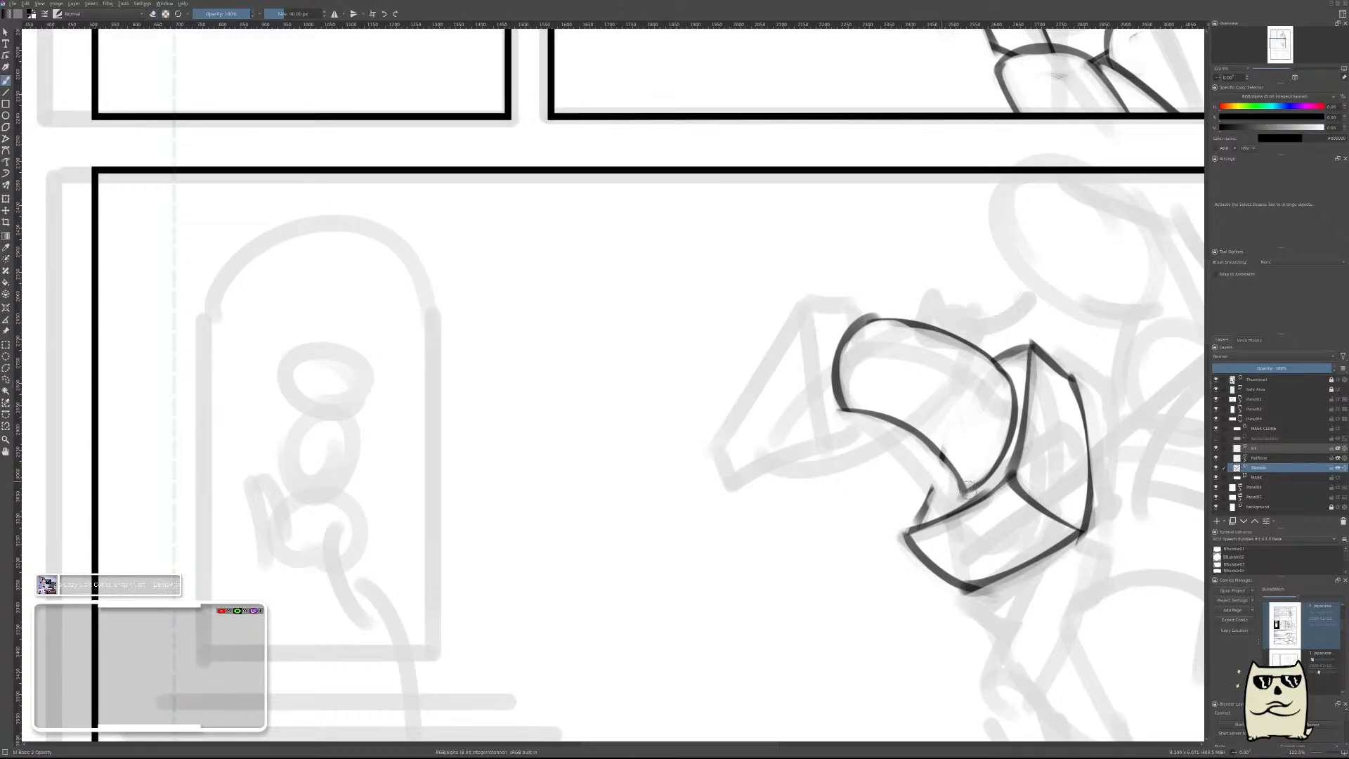
mouse_move(935, 484)
mouse_down()
mouse_move(972, 490)
mouse_move(948, 436)
mouse_up()
key(ctrl+z)
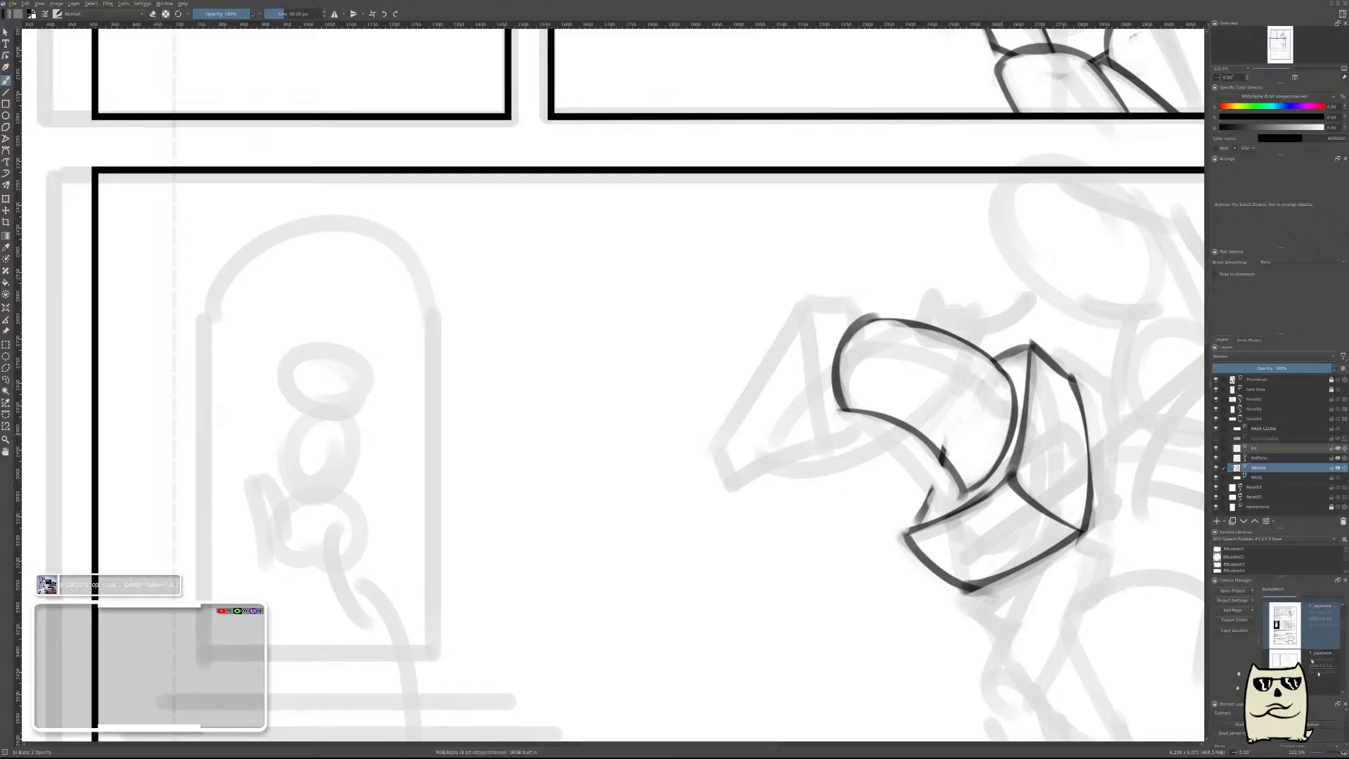
key(ctrl+z)
key(ctrl+z)
key(ctrl+z)
key(ctrl+z)
key(ctrl+z)
key(ctrl+z)
key(ctrl+z)
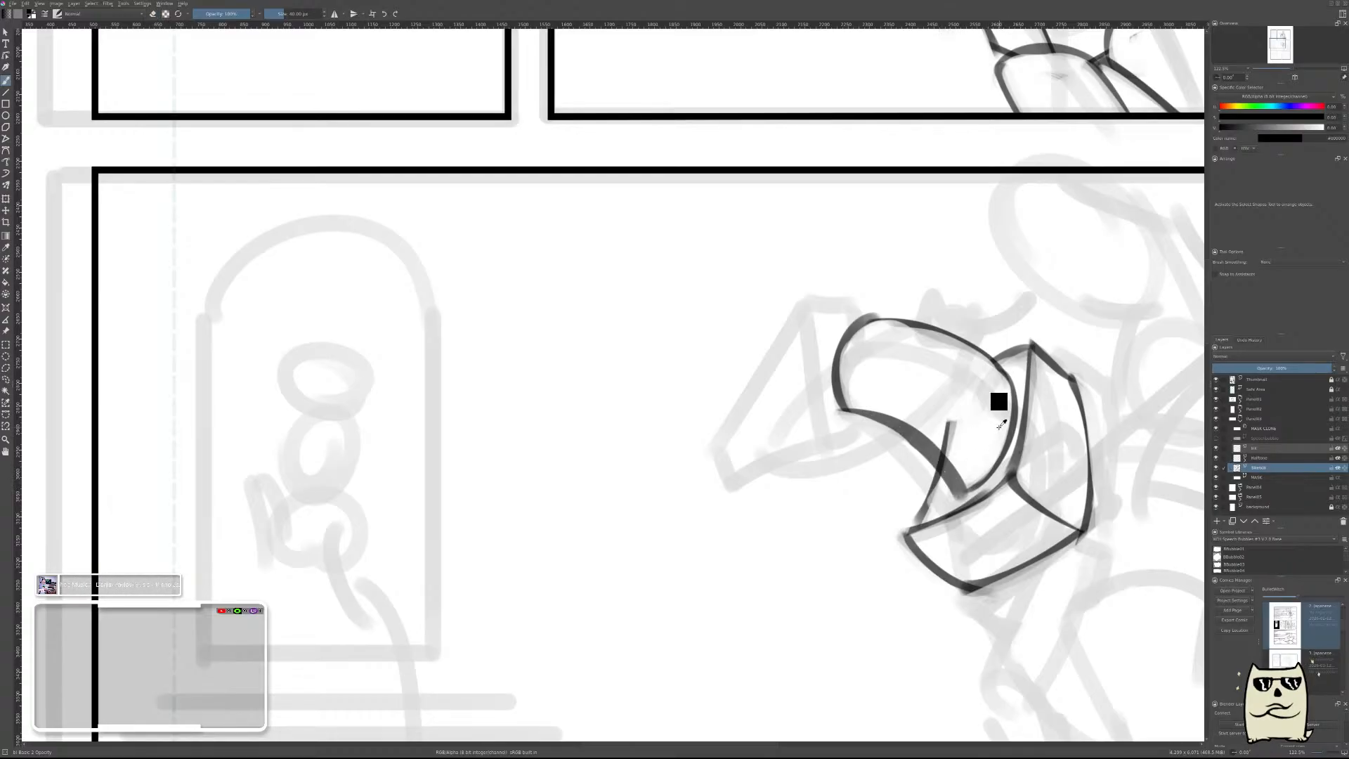
key(ctrl+z)
Draw the neck's curved underside from the head end to the base curve, redoing it until it fits, and clean up the overlapping shoulder line.
key(e)
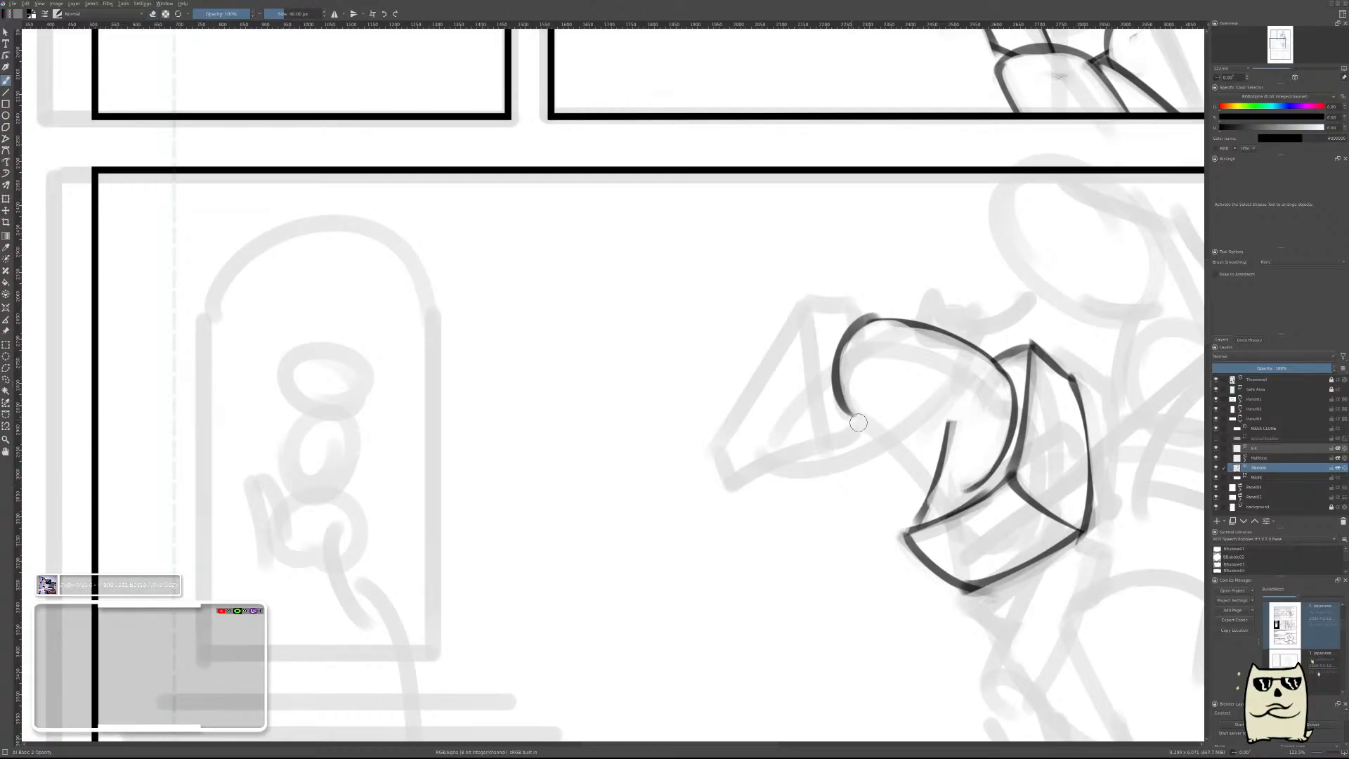
drag(852, 418, 950, 488)
key(ctrl+z)
mouse_move(852, 409)
mouse_down()
mouse_move(920, 446)
mouse_move(942, 488)
mouse_up()
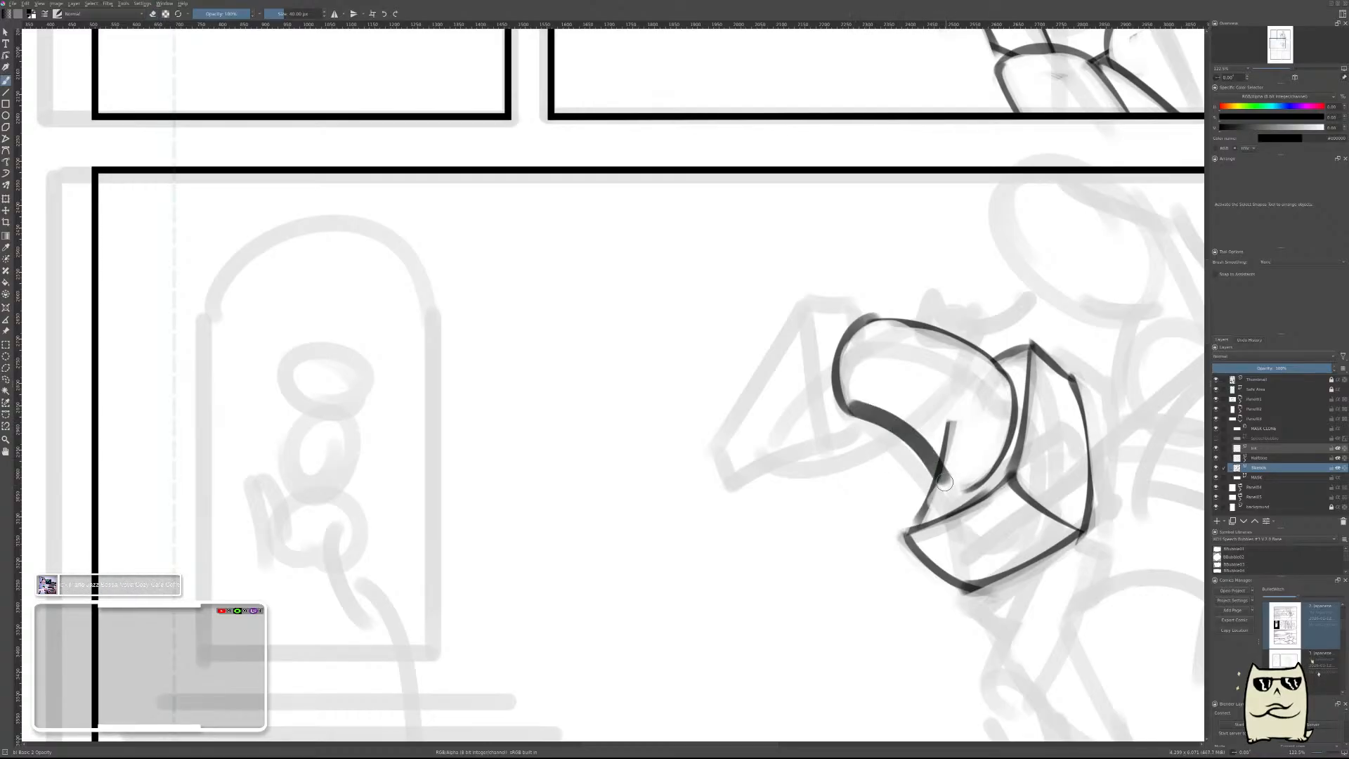
key(ctrl+z)
drag(851, 411, 945, 495)
key(ctrl+z)
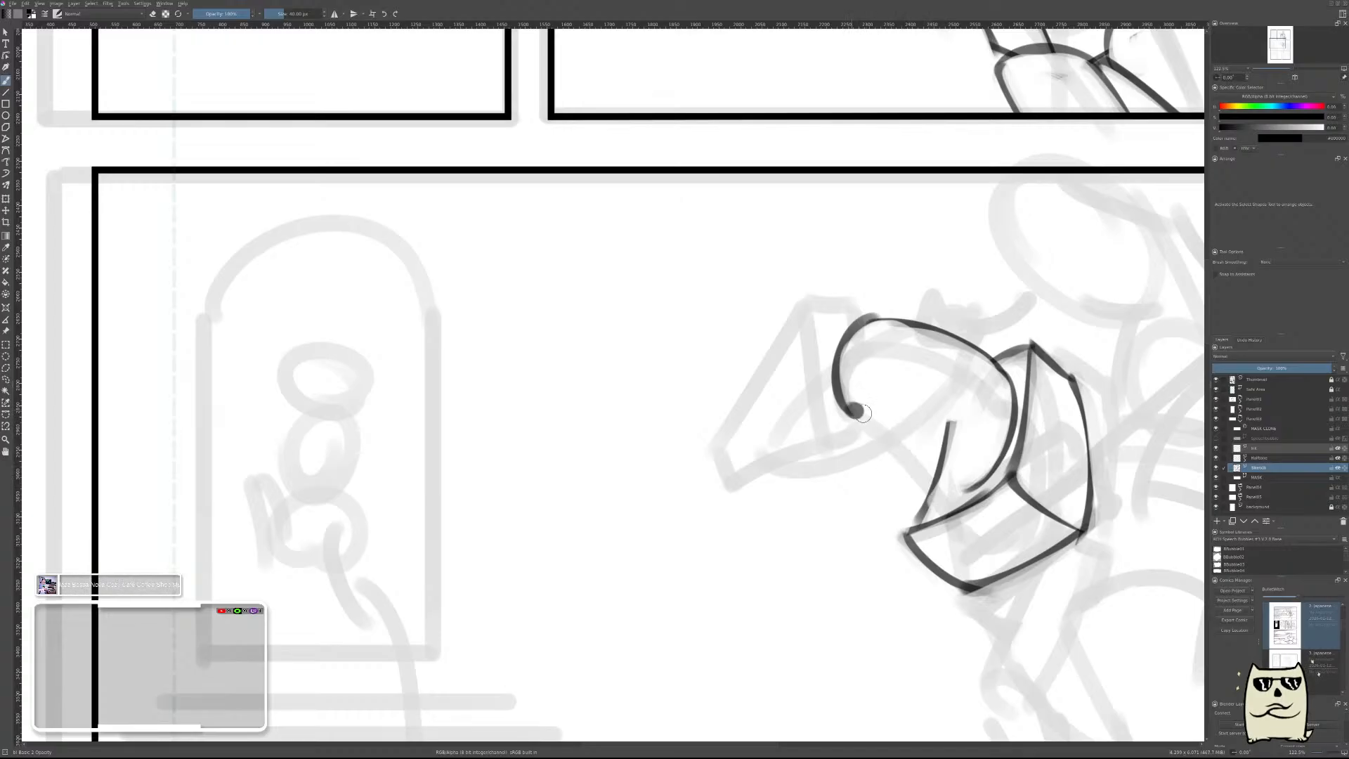
drag(851, 408, 940, 490)
mouse_move(857, 401)
mouse_down()
mouse_move(899, 428)
mouse_move(859, 404)
mouse_move(928, 461)
mouse_move(900, 428)
mouse_move(944, 484)
mouse_move(952, 419)
mouse_move(938, 486)
mouse_move(979, 462)
mouse_move(935, 475)
mouse_move(985, 463)
mouse_up()
Draw a short thin edge above the head end of the neck for the top of the head block.
key(e)
mouse_move(987, 396)
mouse_down()
mouse_move(980, 428)
mouse_move(979, 351)
mouse_move(957, 320)
mouse_move(954, 335)
mouse_move(914, 326)
mouse_move(975, 339)
mouse_up()
key(ctrl+z)
Draw a near-vertical edge down from the head block's short top edge, redoing it until it fits, and erase it to a thin line.
key(ctrl+z)
key(e)
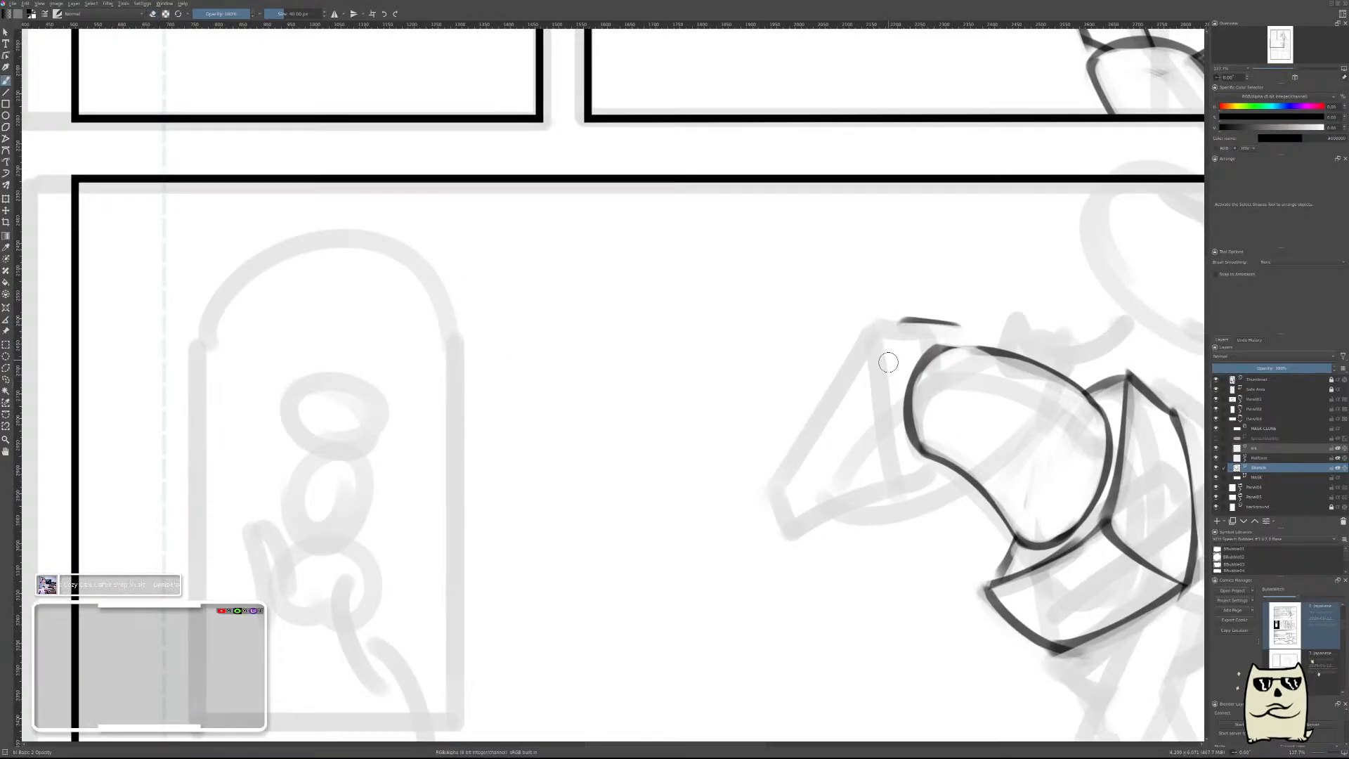
drag(897, 322, 893, 450)
key(ctrl+z)
drag(897, 319, 886, 489)
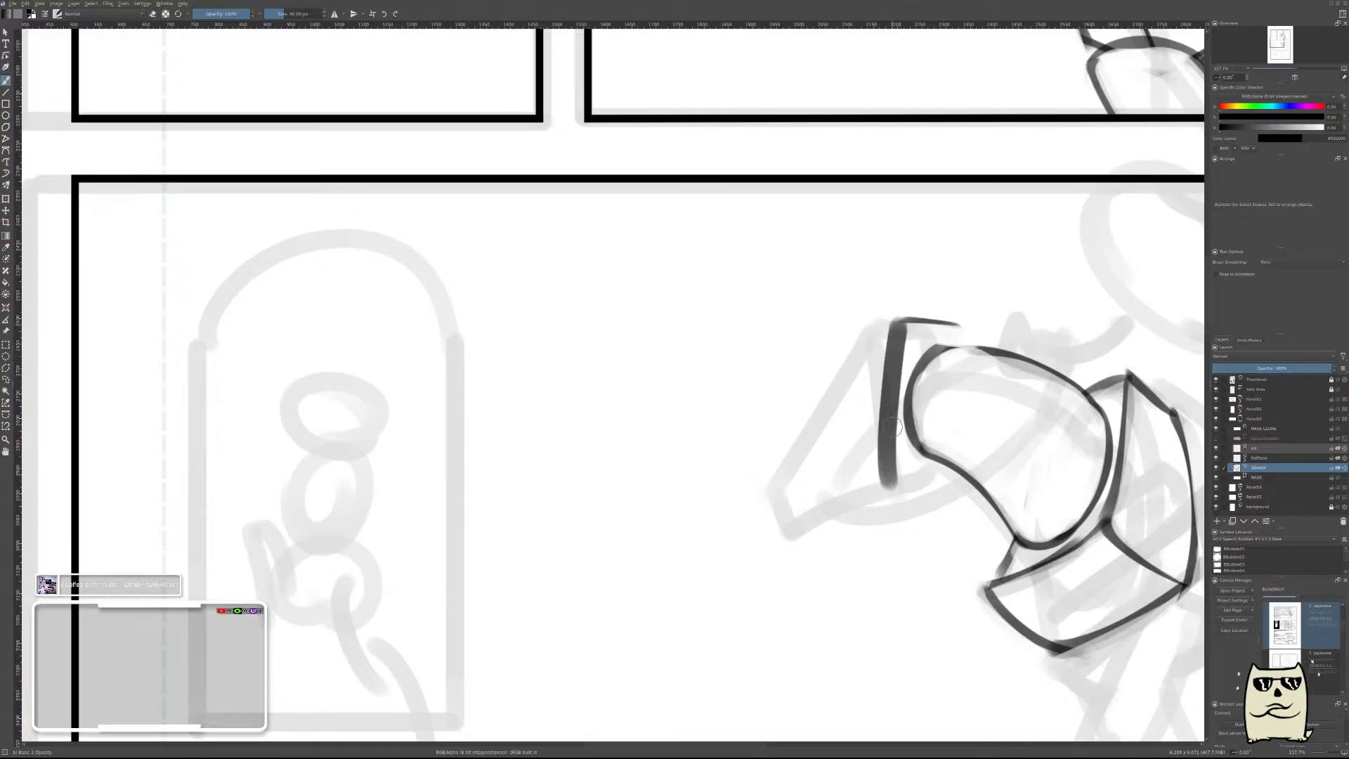
key(ctrl+z)
drag(890, 319, 896, 481)
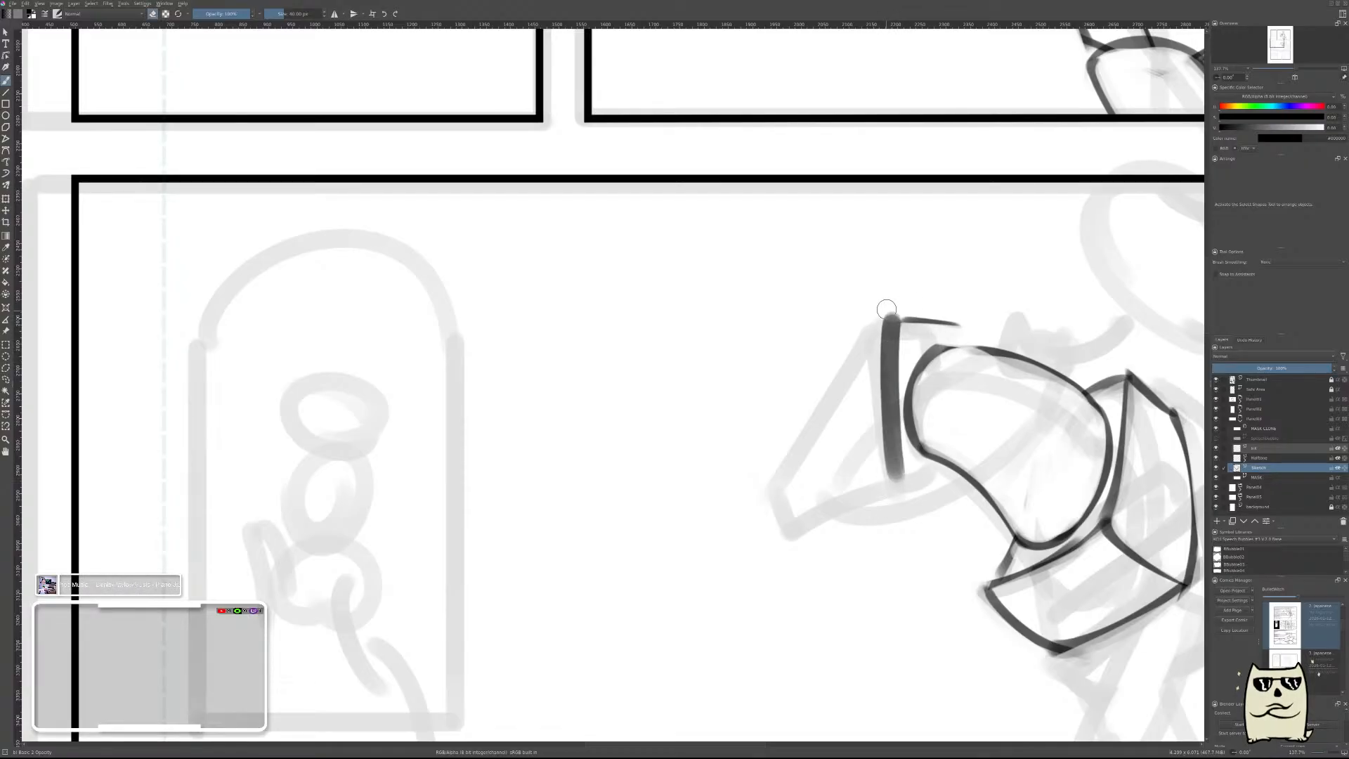
drag(887, 309, 886, 464)
drag(883, 358, 891, 473)
mouse_move(884, 419)
mouse_down()
mouse_move(957, 480)
mouse_move(900, 481)
mouse_move(956, 487)
mouse_move(906, 483)
mouse_up()
Join the head block's vertical edge to the neck with short thin edges at its upper rear and lower end.
key(e)
key(ctrl+z)
drag(964, 337, 971, 373)
drag(971, 328, 968, 373)
mouse_move(968, 331)
mouse_down()
mouse_move(968, 385)
mouse_move(1000, 360)
mouse_move(968, 355)
mouse_move(1004, 359)
mouse_move(1020, 379)
mouse_move(1004, 464)
mouse_up()
key(e)
key(ctrl+z)
key(e)
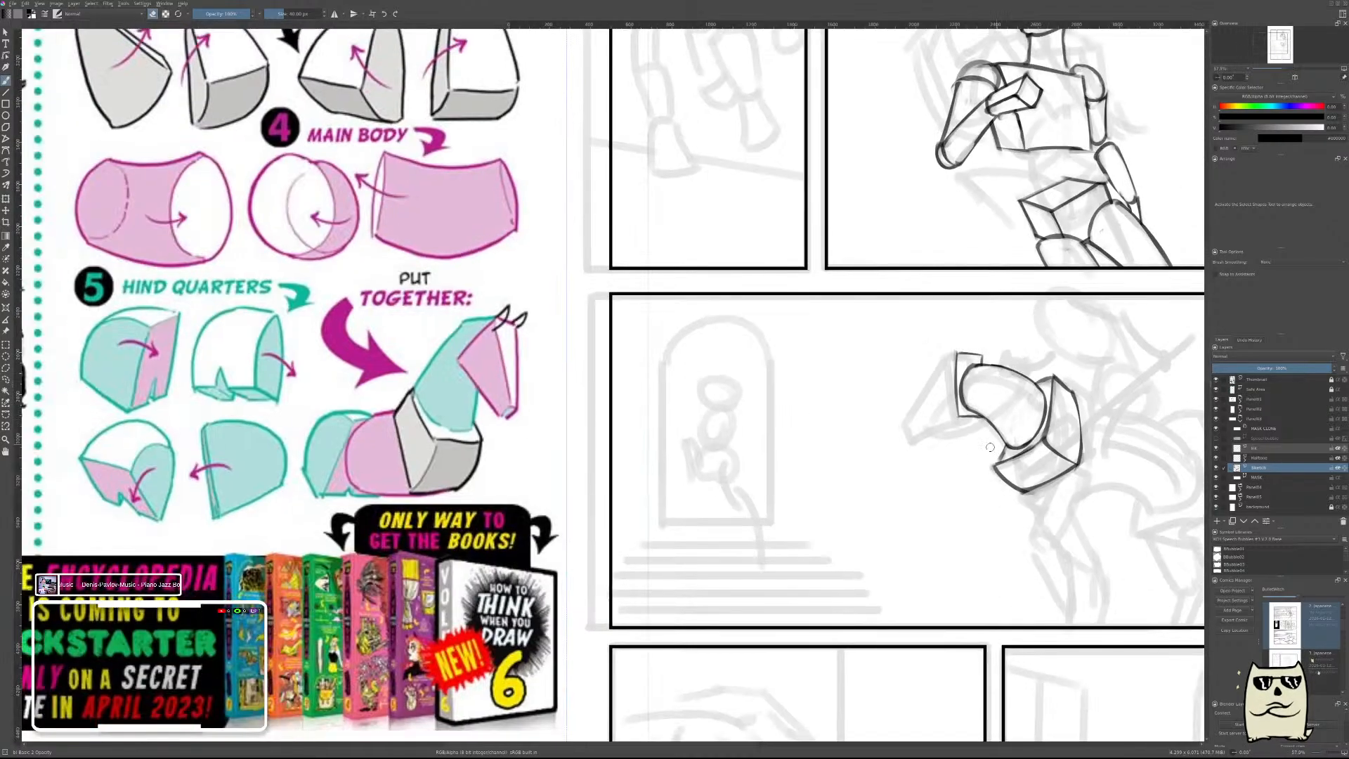
Extend the top of the head block forward with a short edge from the upper end of its vertical edge.
drag(993, 365, 991, 302)
key(e)
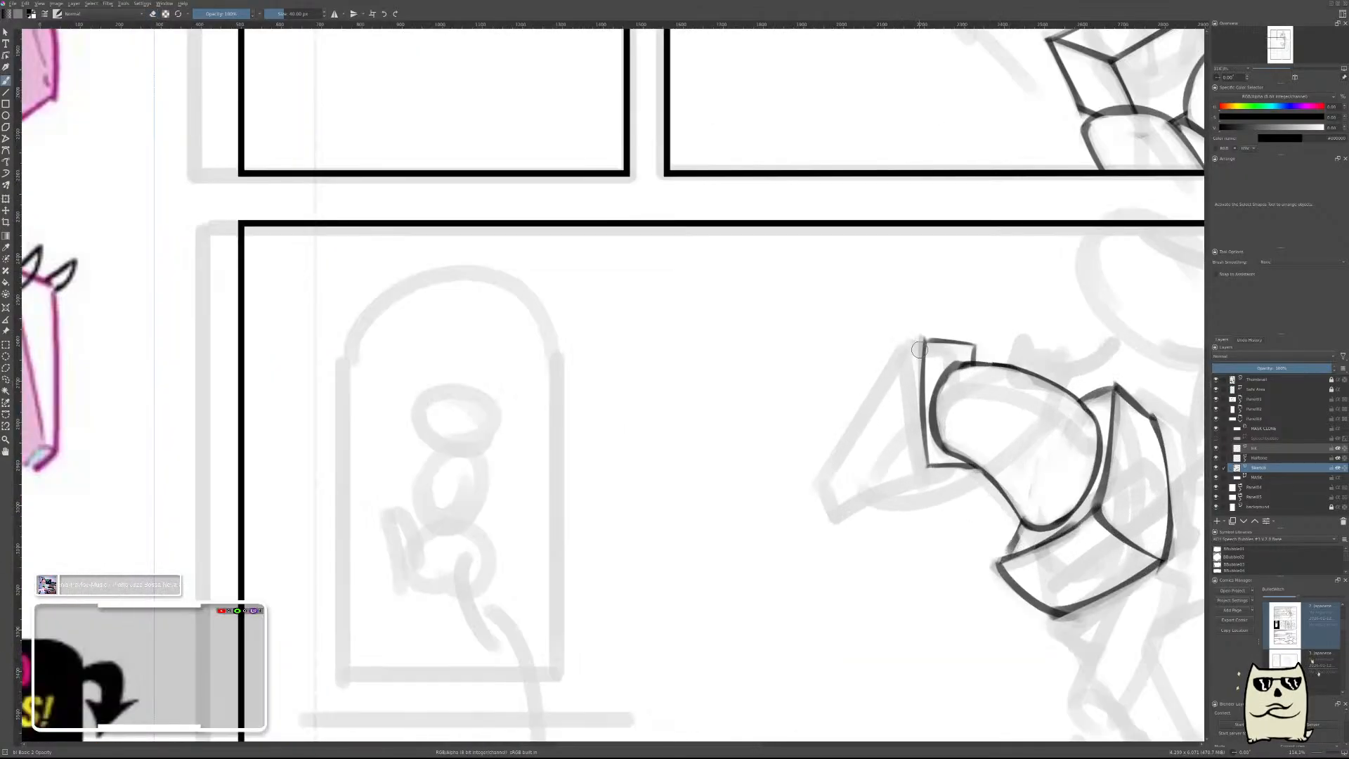
mouse_move(922, 351)
mouse_down()
mouse_move(894, 345)
mouse_move(902, 332)
mouse_up()
key(ctrl+z)
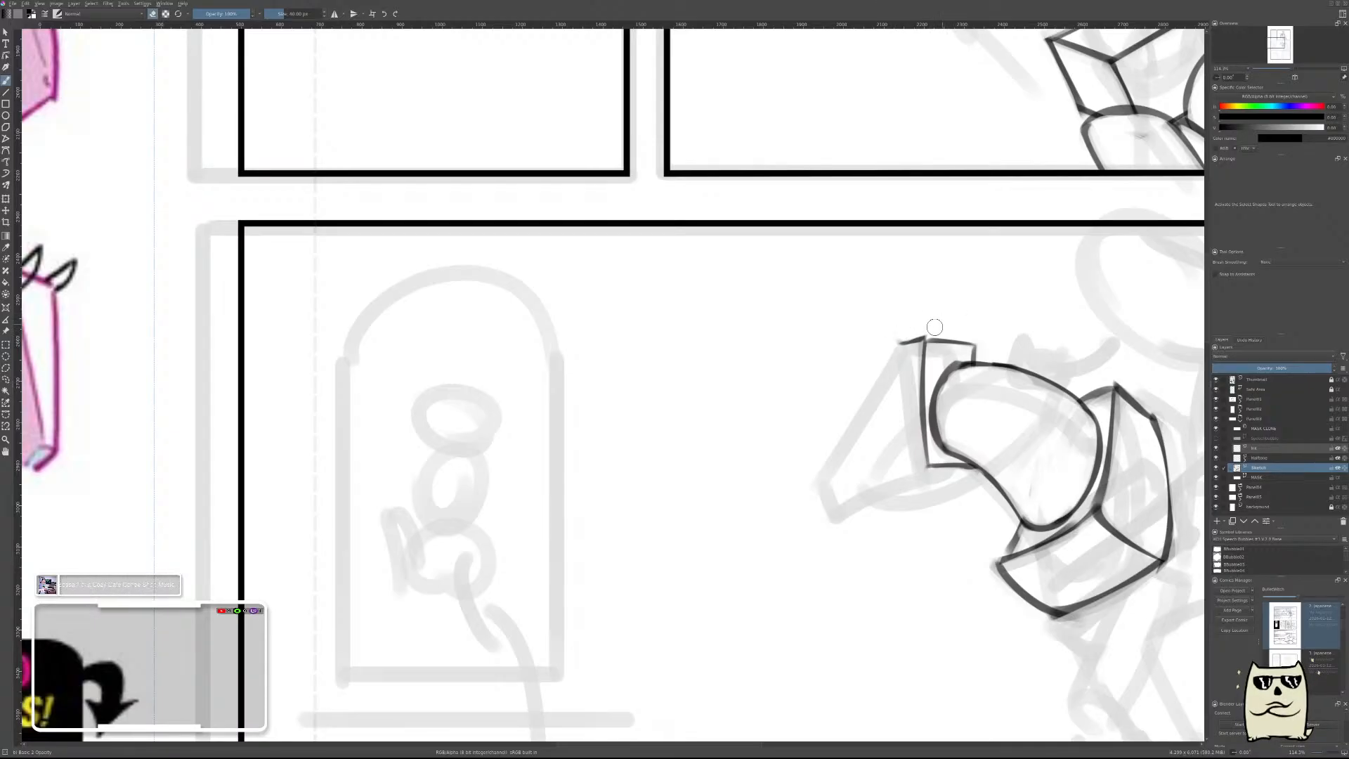
Draw the head block's long sloping front edge from the short top edge down to the muzzle, and erase it to a thin line.
drag(902, 343, 819, 472)
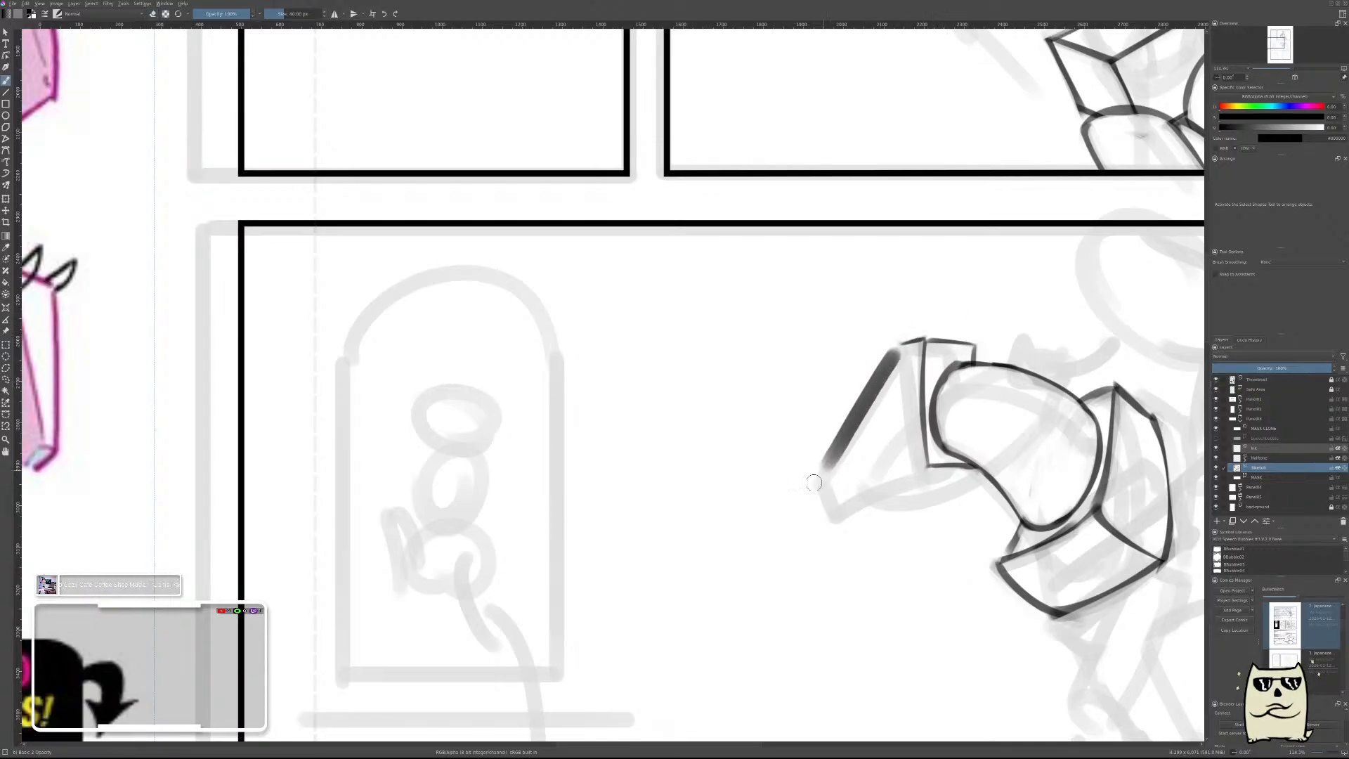
key(ctrl+z)
drag(898, 337, 791, 507)
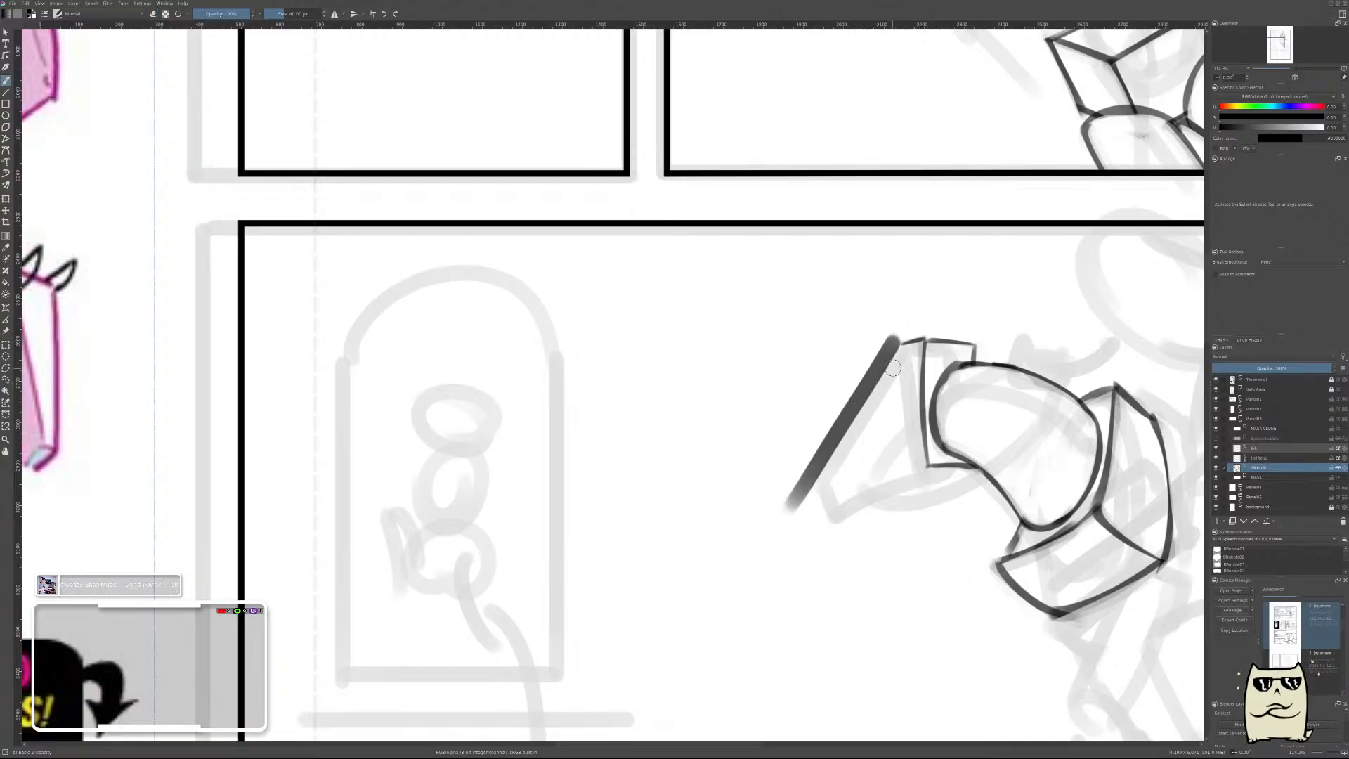
key(e)
mouse_move(894, 328)
mouse_down()
mouse_move(806, 435)
mouse_move(899, 321)
mouse_move(801, 479)
mouse_up()
drag(866, 383, 787, 502)
mouse_move(858, 371)
mouse_down()
mouse_move(772, 536)
mouse_move(812, 454)
mouse_move(813, 480)
mouse_up()
key(e)
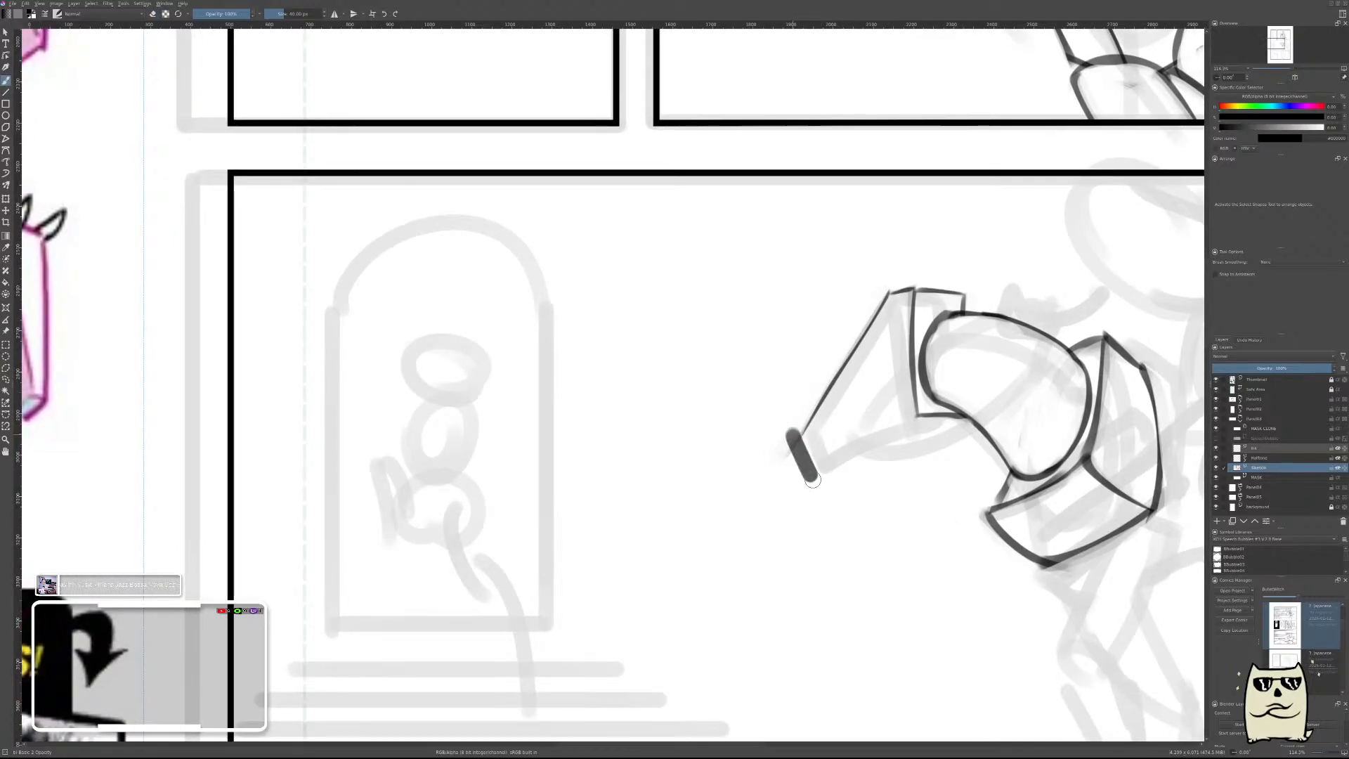
Draw a short slanted edge for the muzzle end, redoing it until it fits, and trim it and the front edge's overshoot.
key(ctrl+z)
drag(789, 427, 810, 481)
key(ctrl+z)
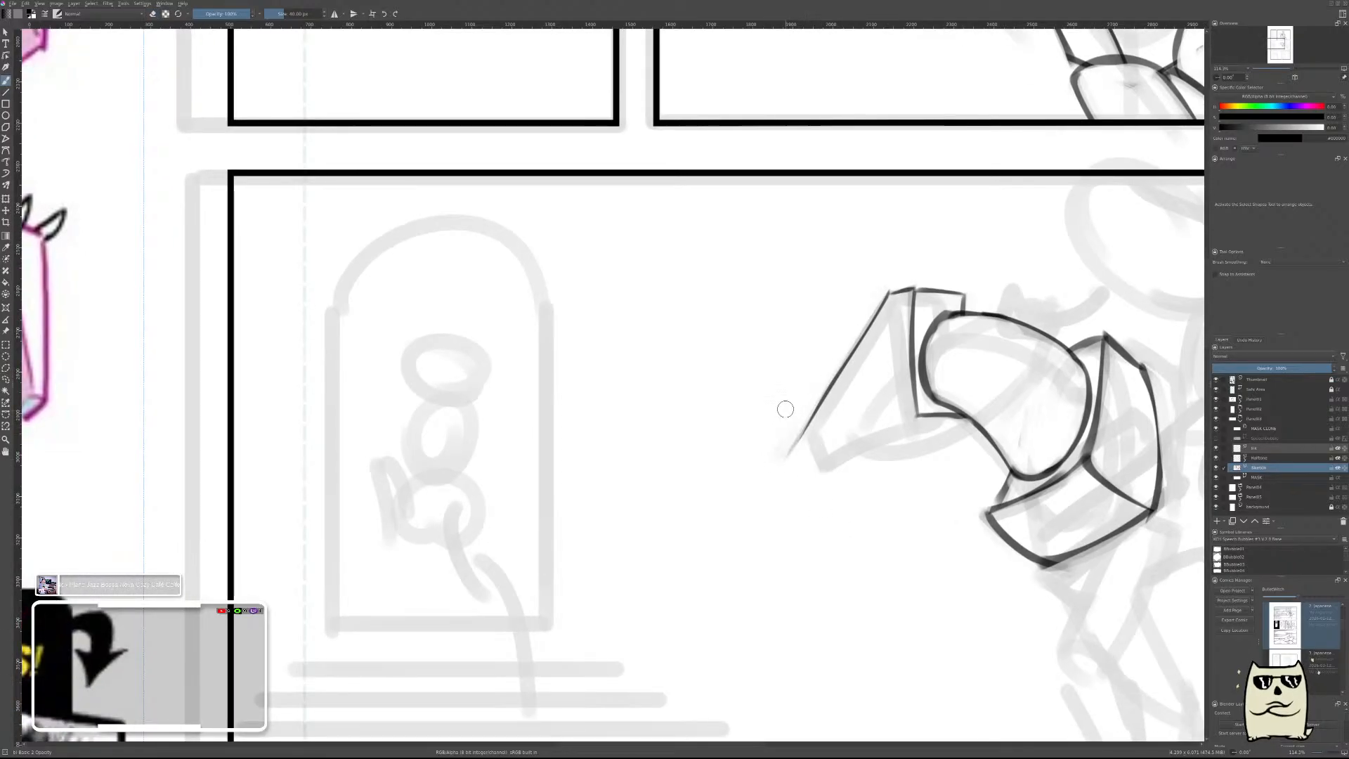
drag(787, 407, 815, 492)
key(ctrl+z)
drag(790, 422, 818, 491)
key(ctrl+z)
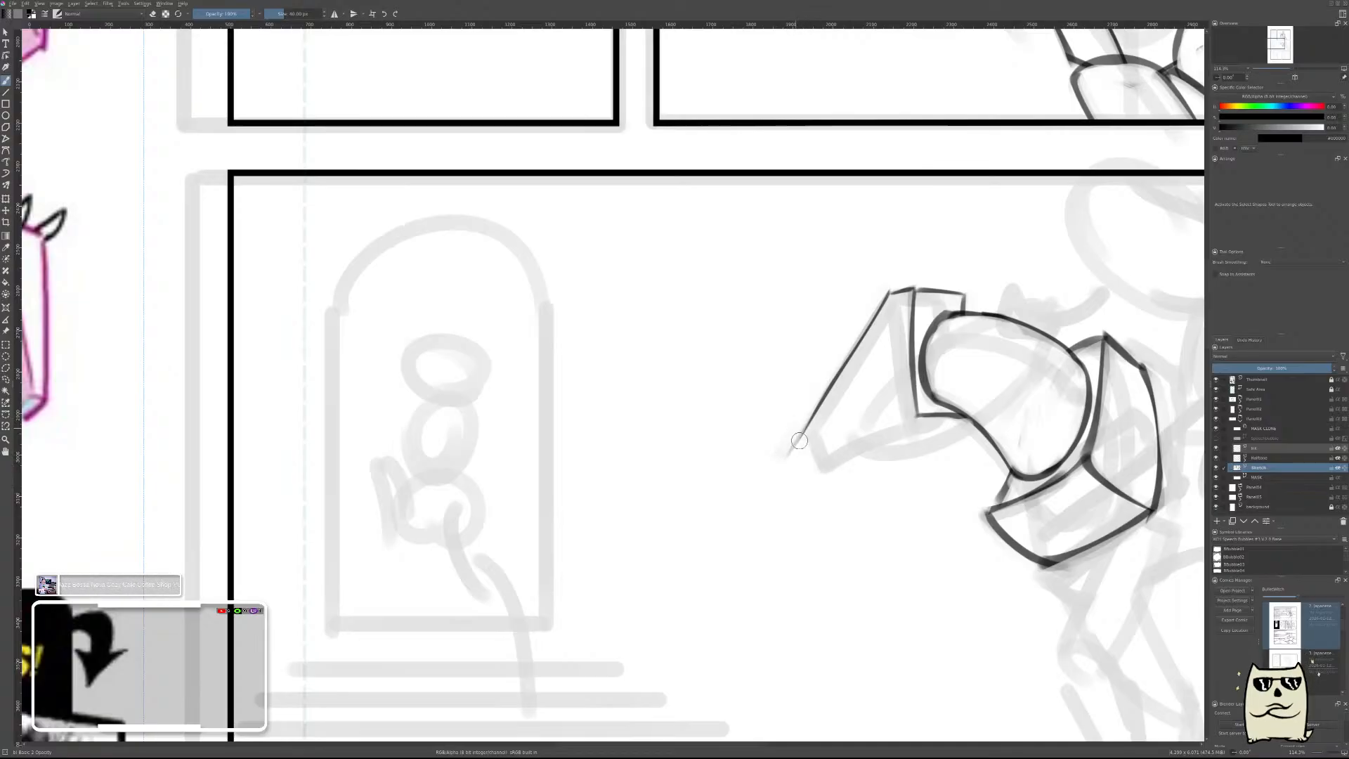
drag(792, 434, 815, 478)
key(e)
mouse_move(793, 430)
mouse_down()
mouse_move(816, 488)
mouse_move(810, 469)
mouse_up()
drag(805, 406, 791, 424)
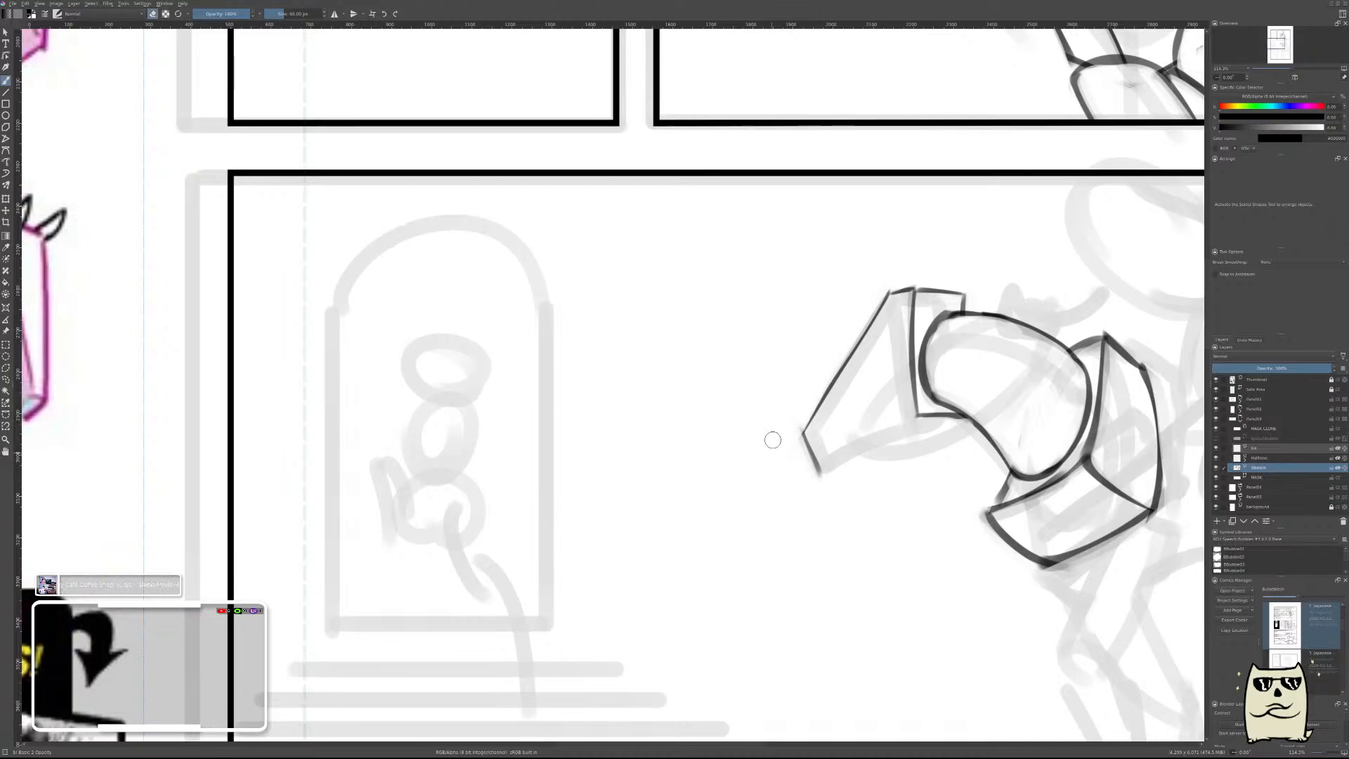
Draw the head block's curved jaw edge from the cheek corner to the muzzle in a mirrored view, then restore the view and thin the line.
drag(877, 430, 882, 476)
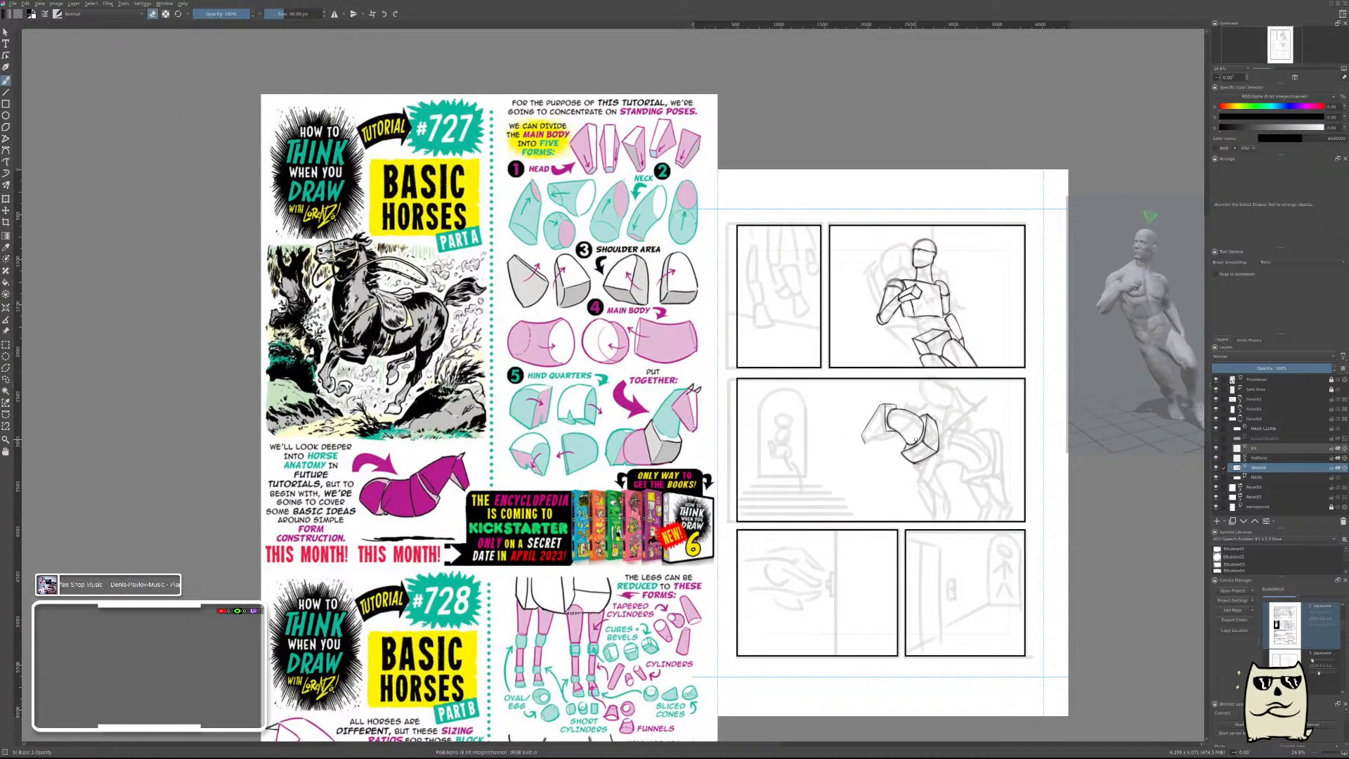
key(m)
drag(317, 455, 670, 498)
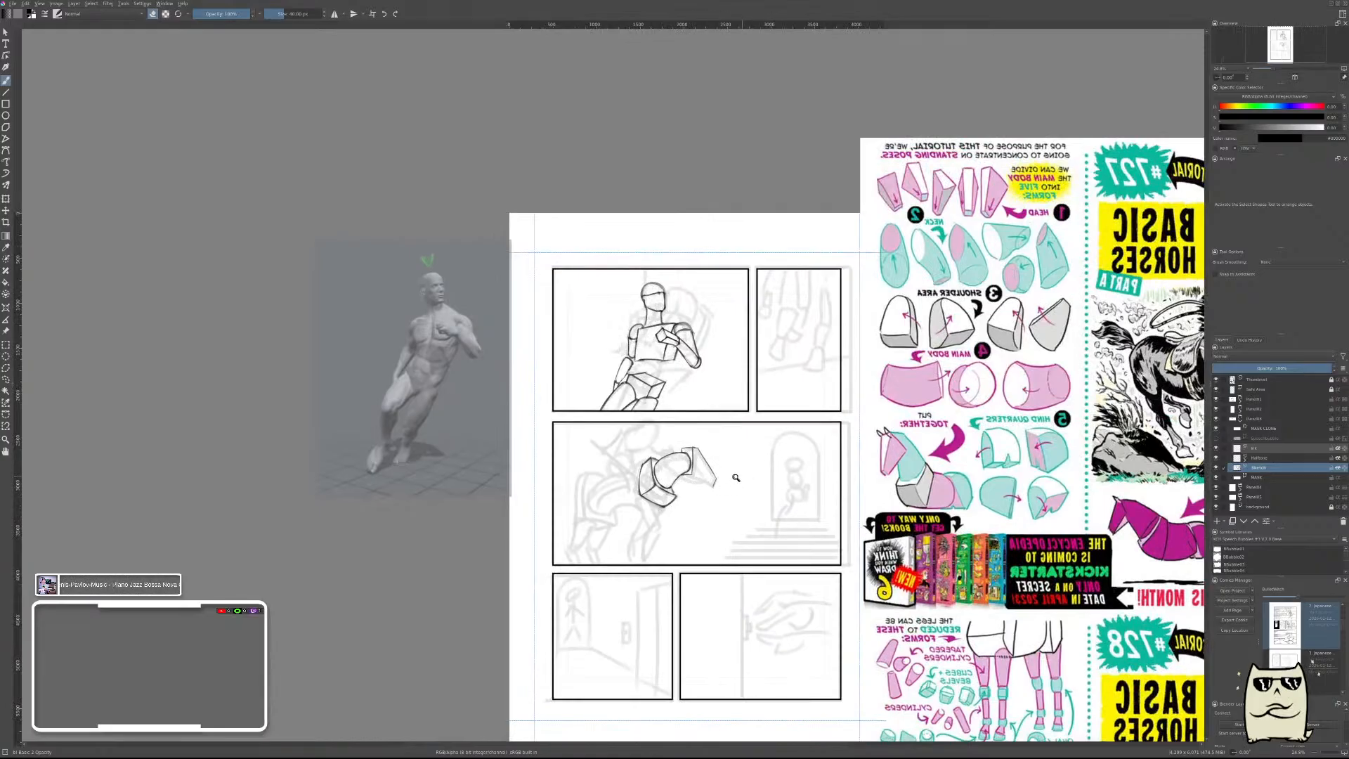
mouse_move(732, 474)
mouse_down()
mouse_move(759, 445)
mouse_move(761, 473)
mouse_move(597, 498)
mouse_up()
mouse_move(538, 460)
mouse_down()
mouse_move(630, 497)
mouse_move(678, 532)
mouse_up()
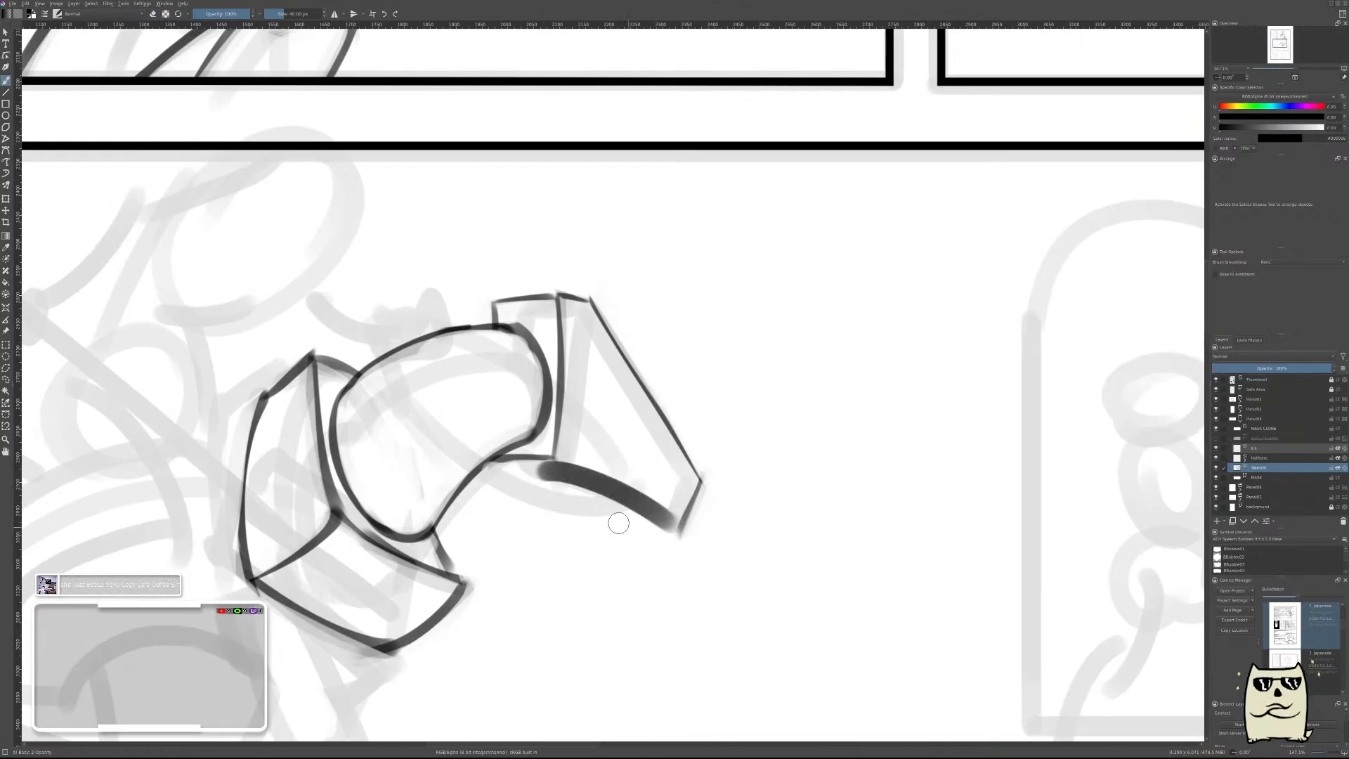
key(ctrl+z)
mouse_move(554, 464)
mouse_down()
mouse_move(709, 552)
mouse_move(756, 508)
mouse_move(788, 502)
mouse_up()
key(m)
key(e)
mouse_move(794, 452)
mouse_down()
mouse_move(739, 484)
mouse_move(786, 469)
mouse_move(758, 466)
mouse_move(623, 548)
mouse_move(719, 481)
mouse_move(659, 532)
mouse_up()
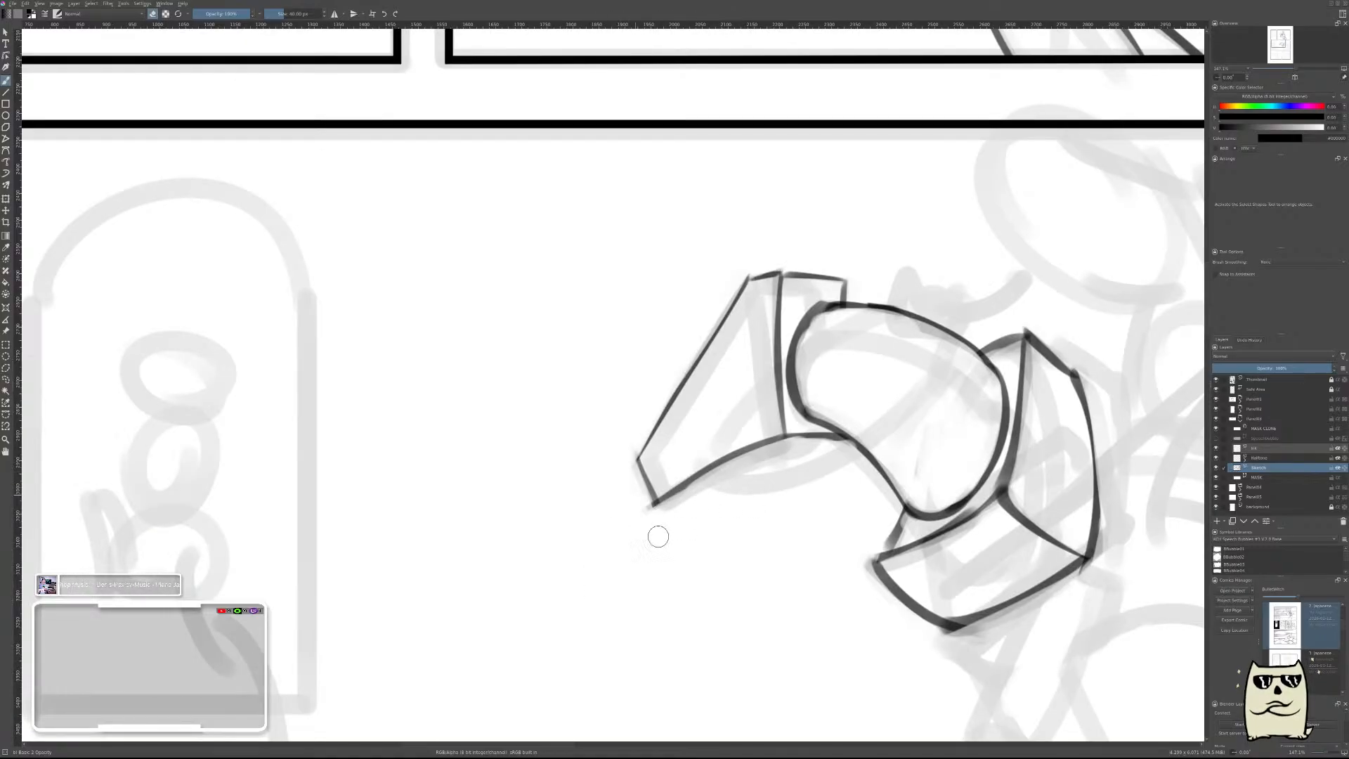
key(e)
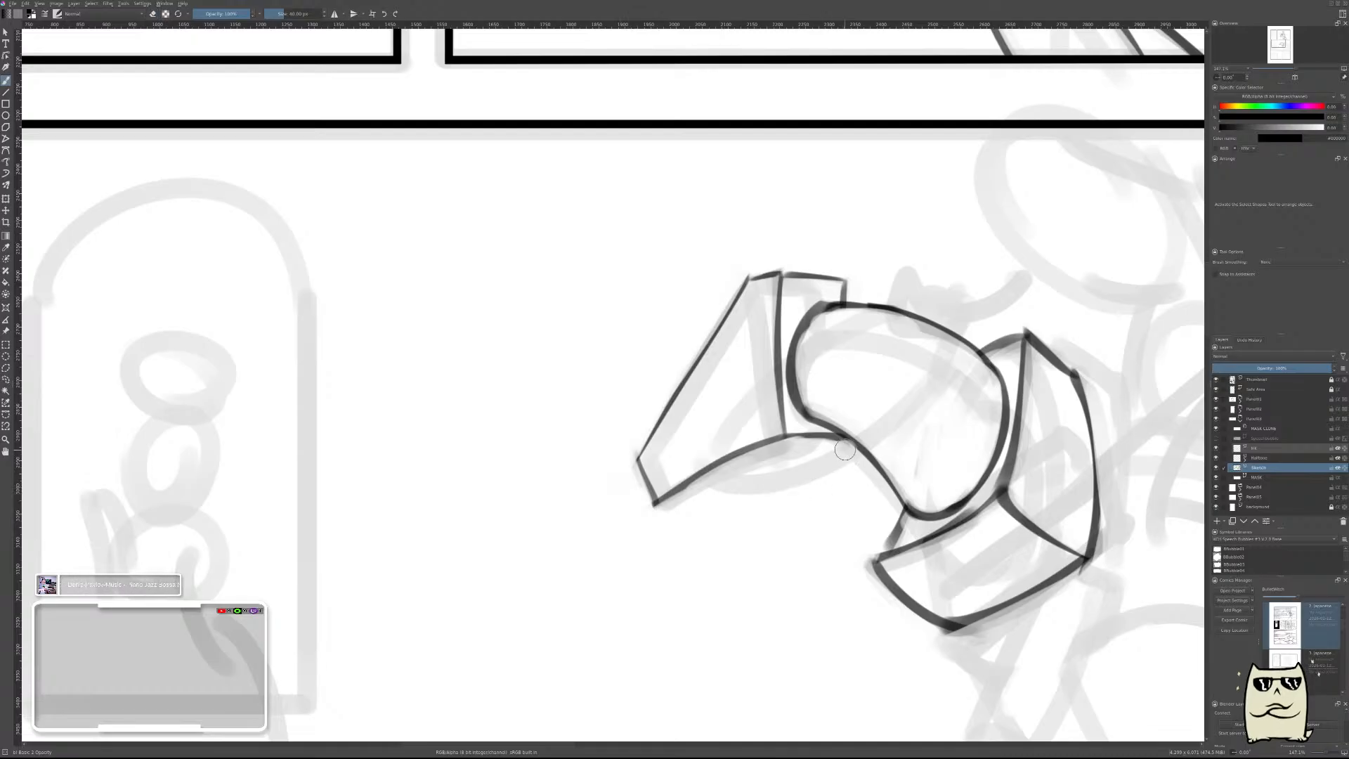
Add the head block's underside with a second curved edge from the neck to a short edge at the muzzle, thinned with the eraser.
mouse_move(850, 449)
mouse_down()
mouse_move(671, 522)
mouse_move(741, 521)
mouse_up()
key(ctrl+z)
key(e)
drag(633, 518, 749, 521)
mouse_move(845, 450)
mouse_down()
mouse_move(697, 507)
mouse_move(800, 483)
mouse_up()
key(e)
drag(710, 518, 840, 471)
mouse_move(709, 513)
mouse_down()
mouse_move(852, 456)
mouse_move(723, 506)
mouse_up()
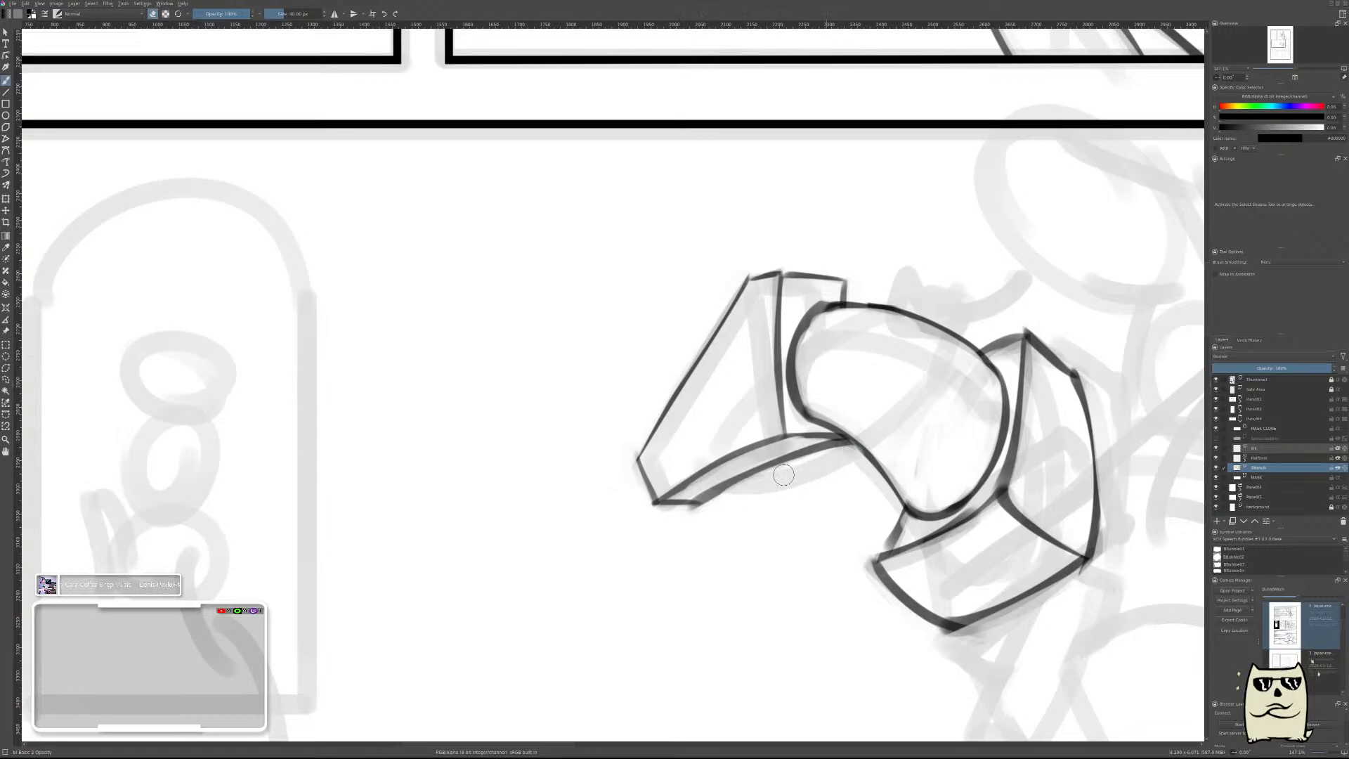
drag(791, 475, 698, 518)
Mirror the canvas view and examine the horse's head, neck and shoulder blocks against the whole panel.
scroll(724, 541, down, 4)
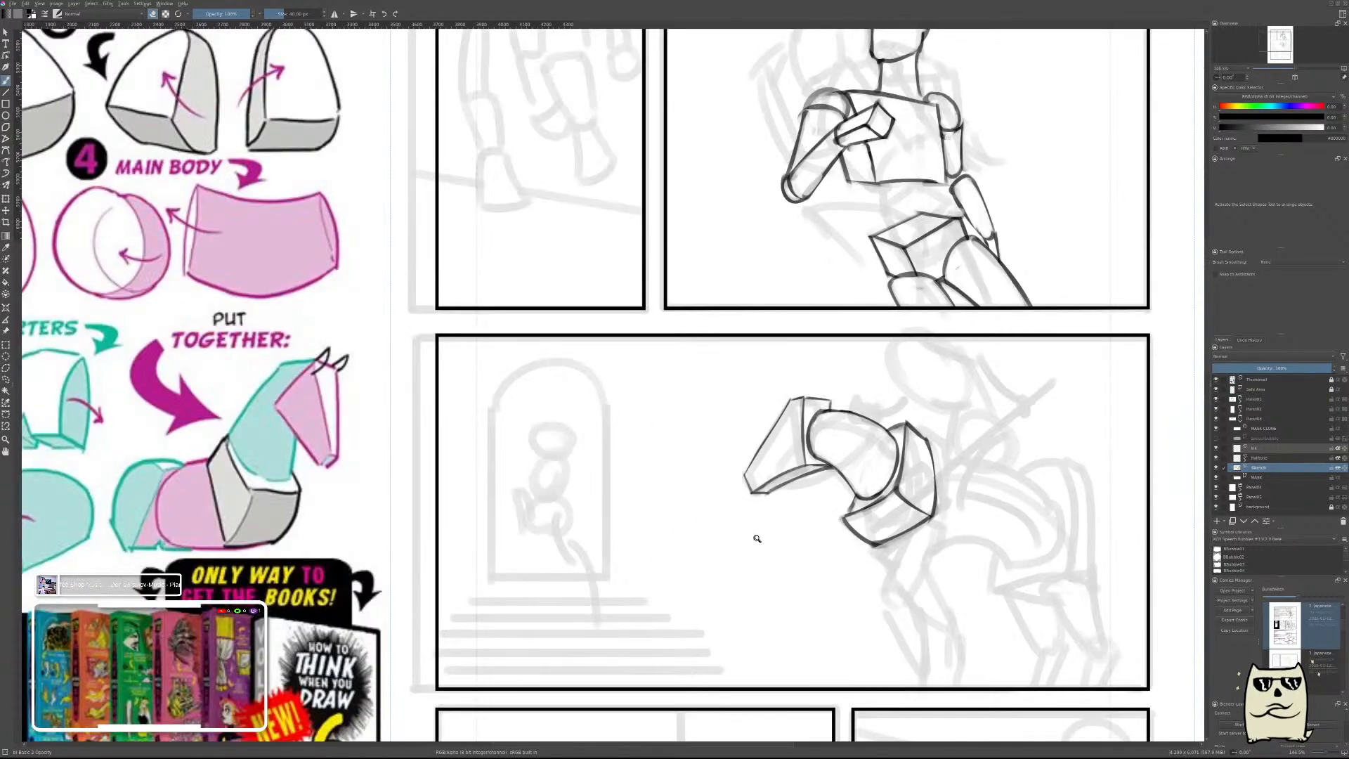
scroll(962, 500, down, 3)
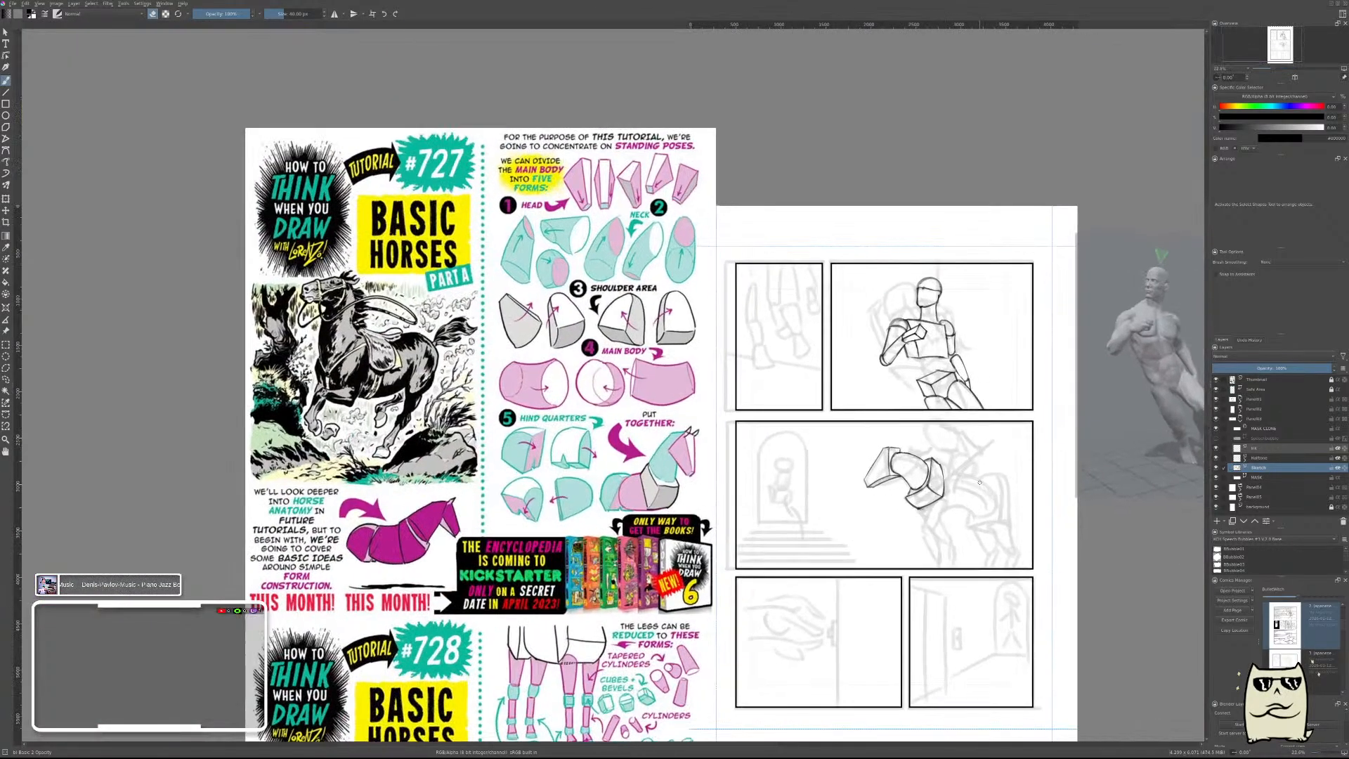
key(m)
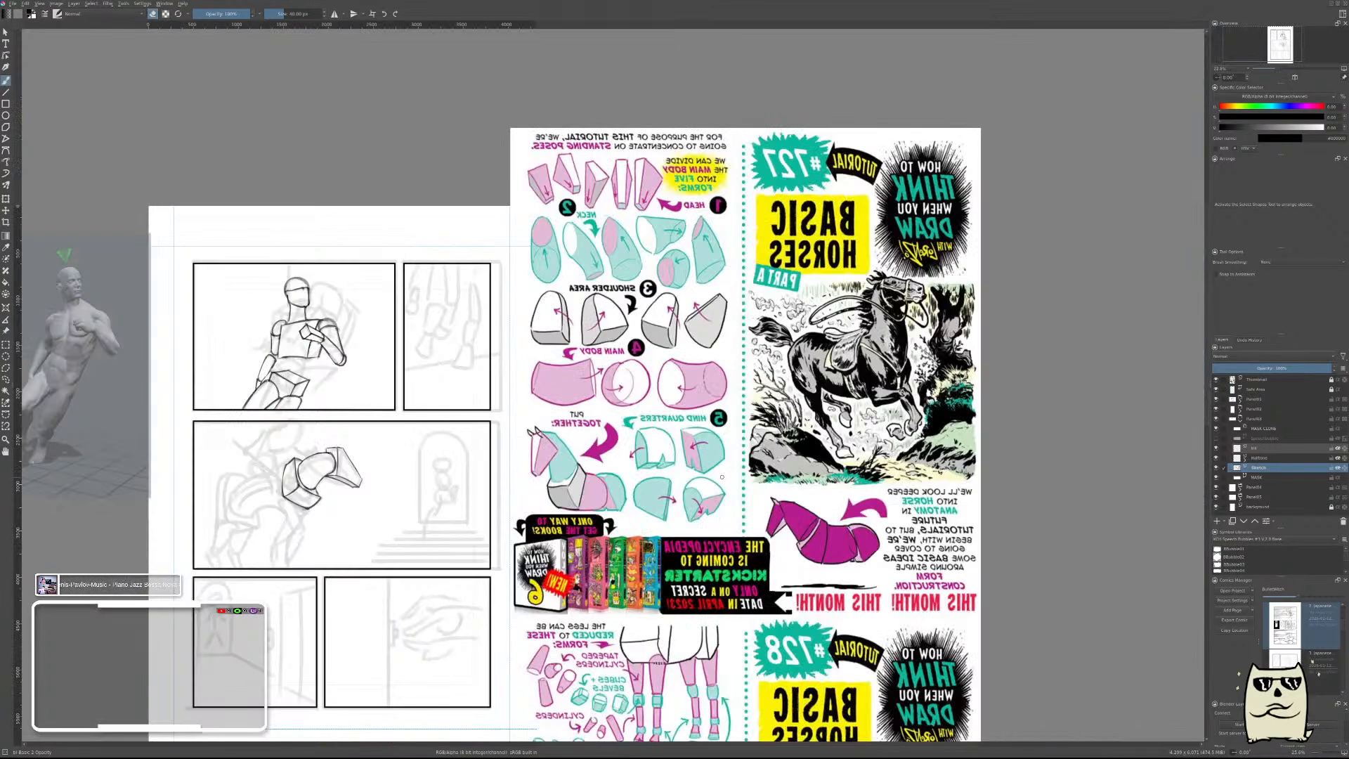
drag(516, 487, 697, 470)
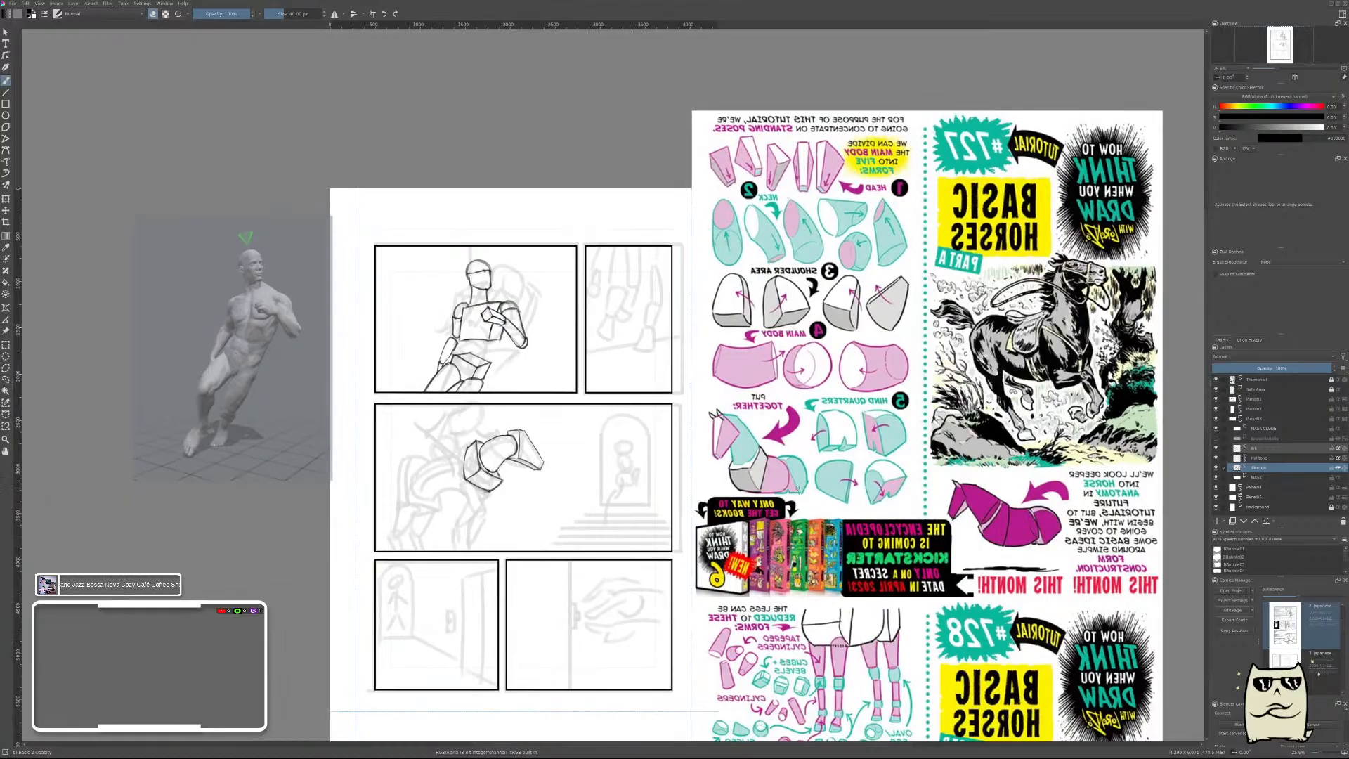
drag(552, 506, 748, 423)
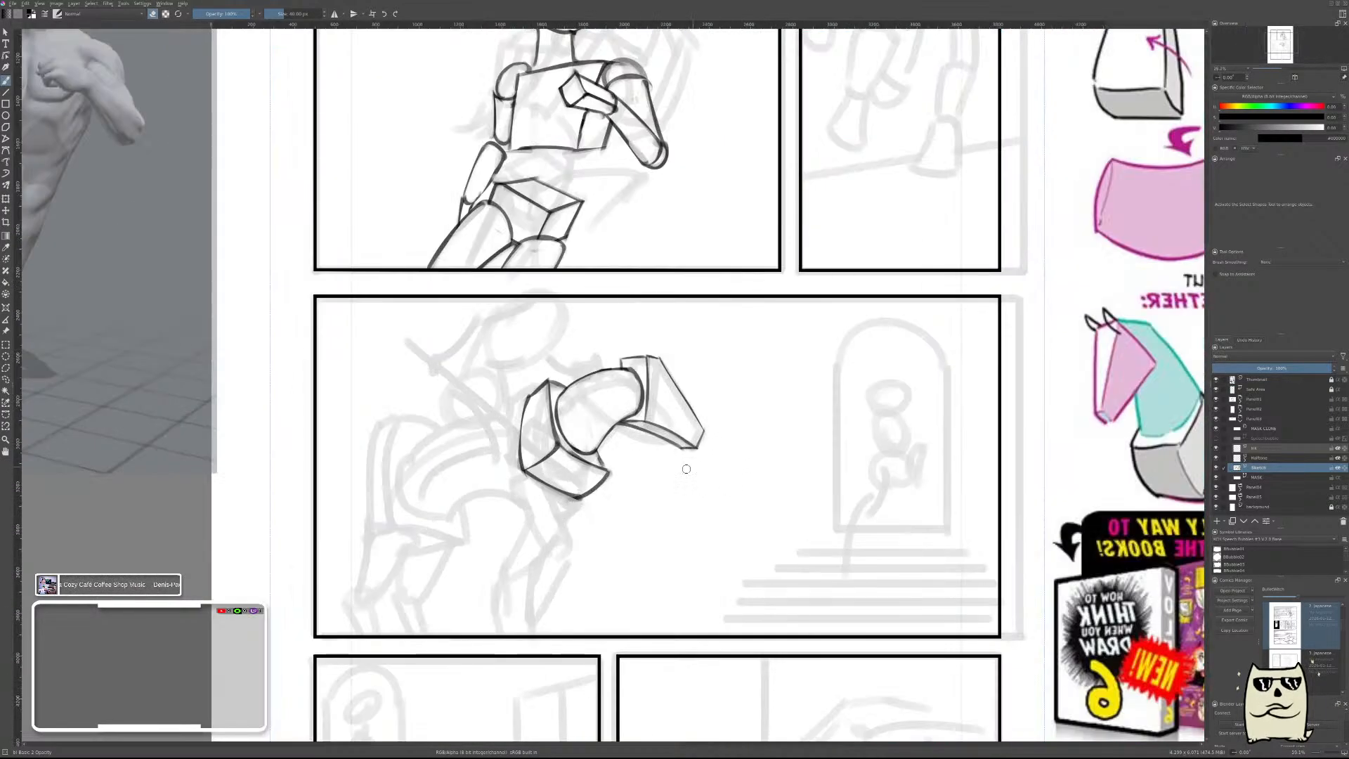
drag(856, 471, 986, 492)
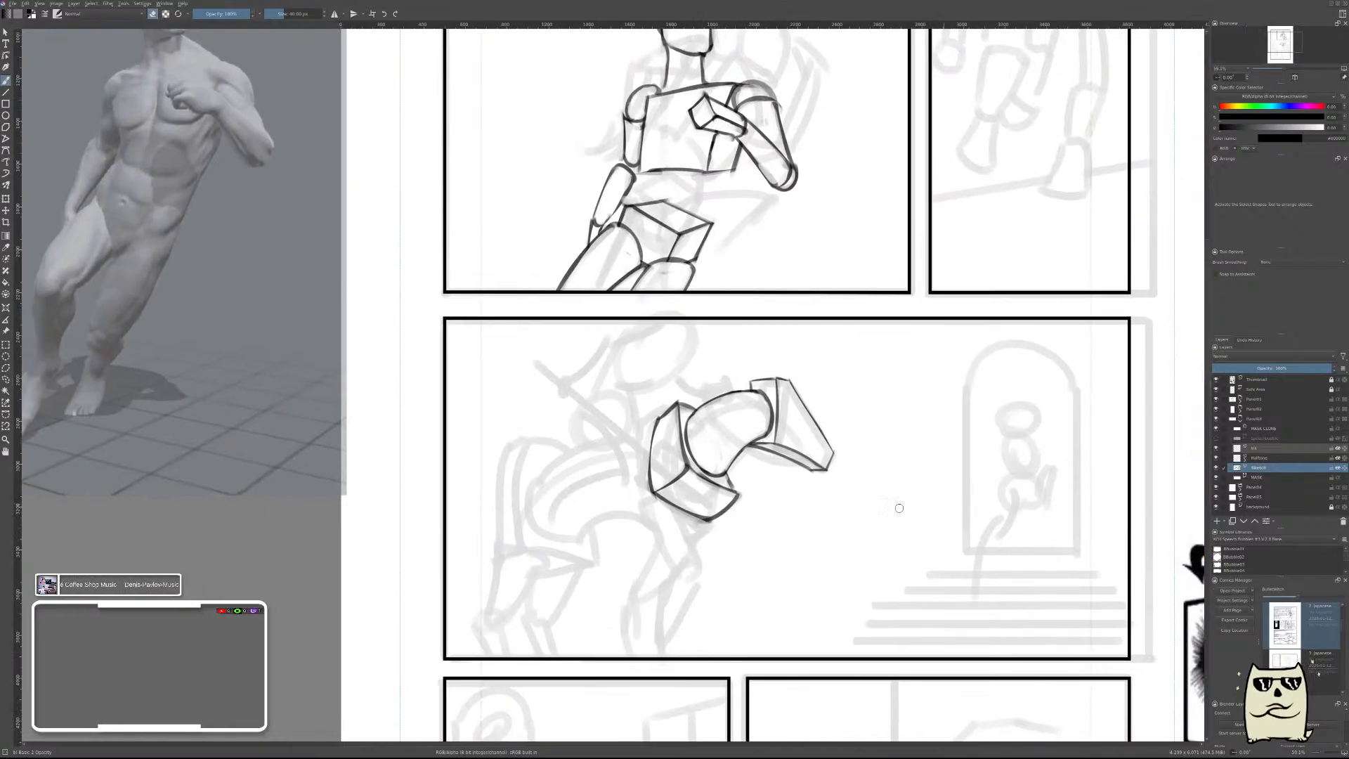
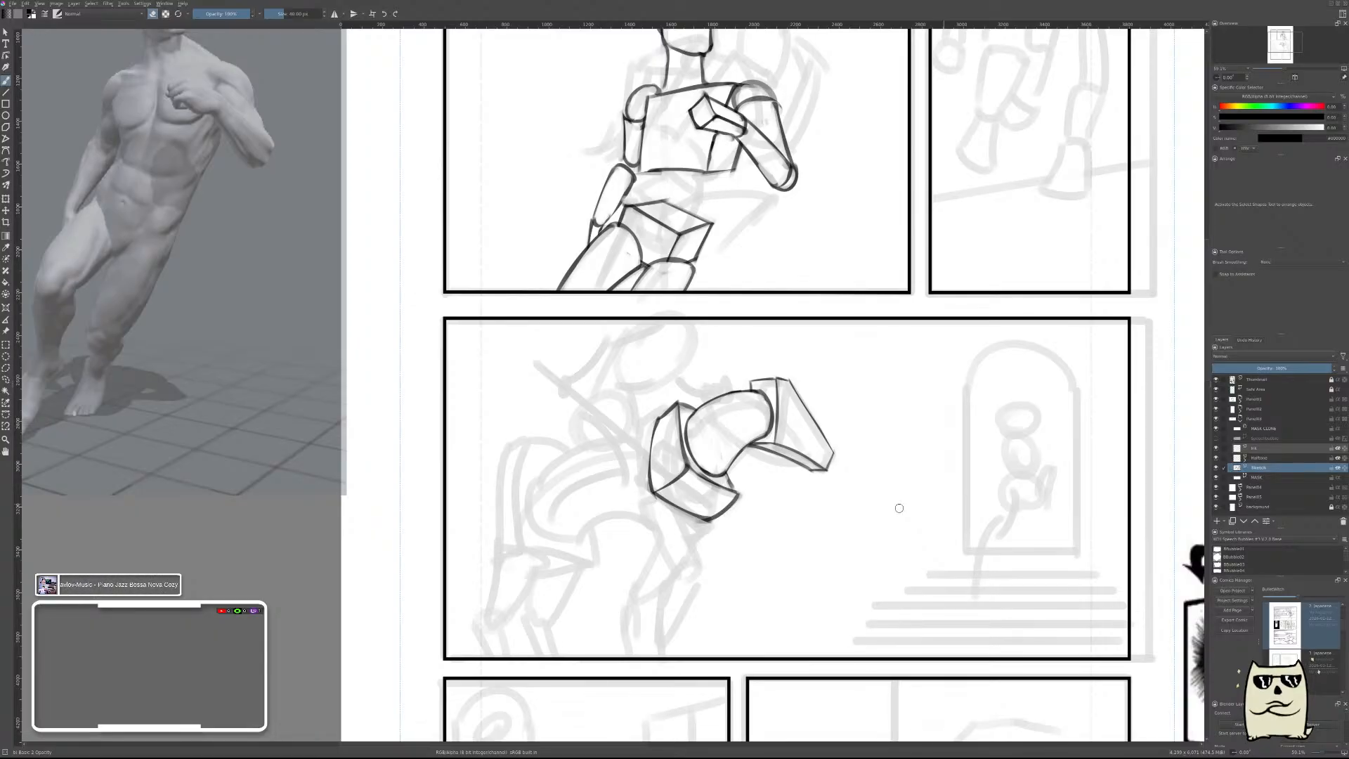
Restore the unmirrored view, check the horse tutorial reference, and draw a small oval shoulder joint at the shoulder block's lower rear corner.
key(m)
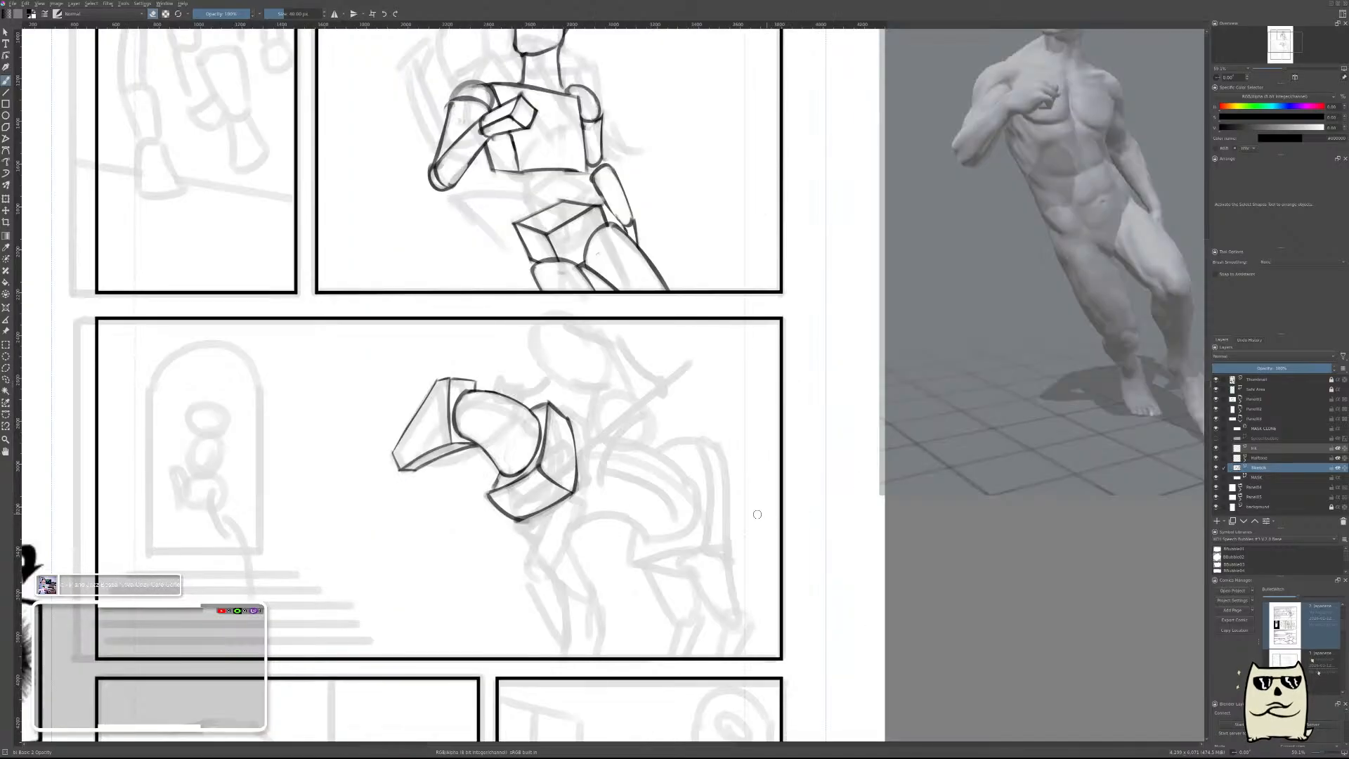
drag(799, 492, 776, 526)
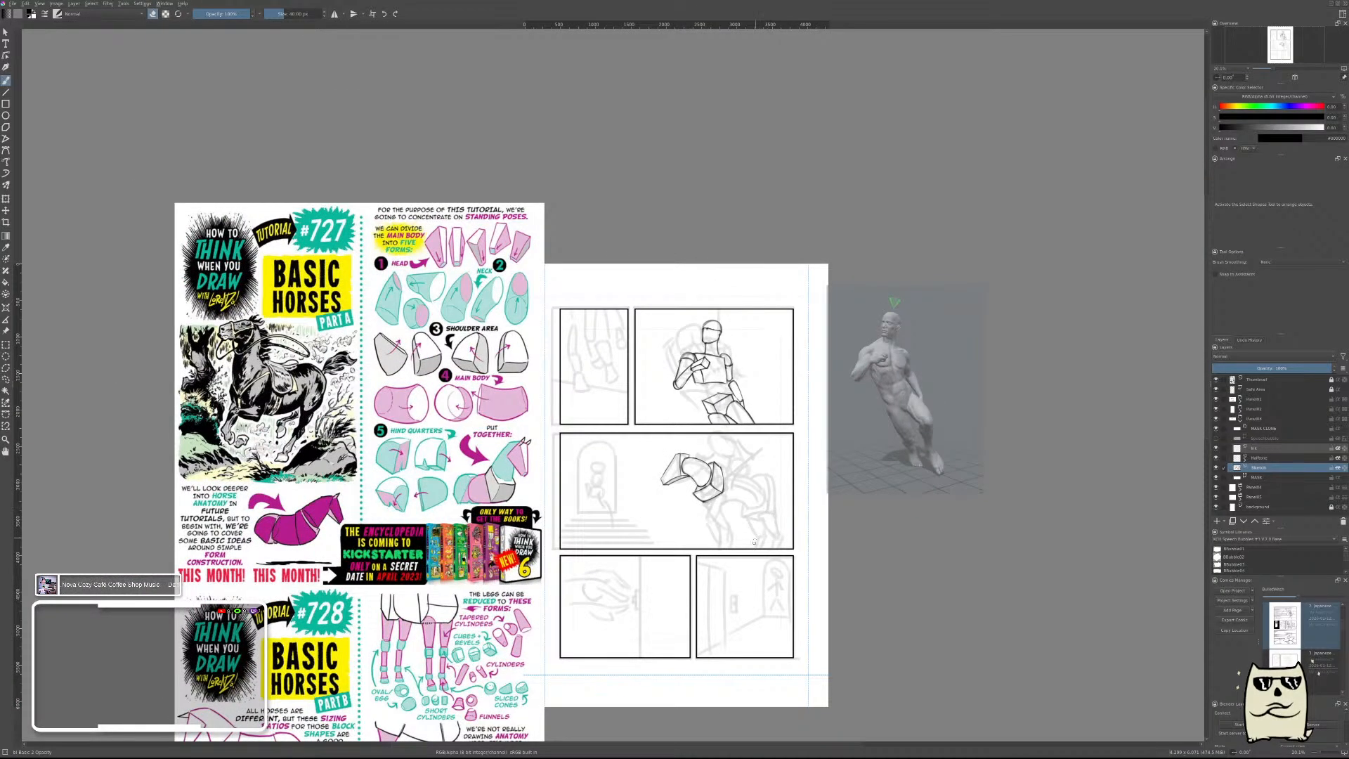
drag(740, 559, 816, 482)
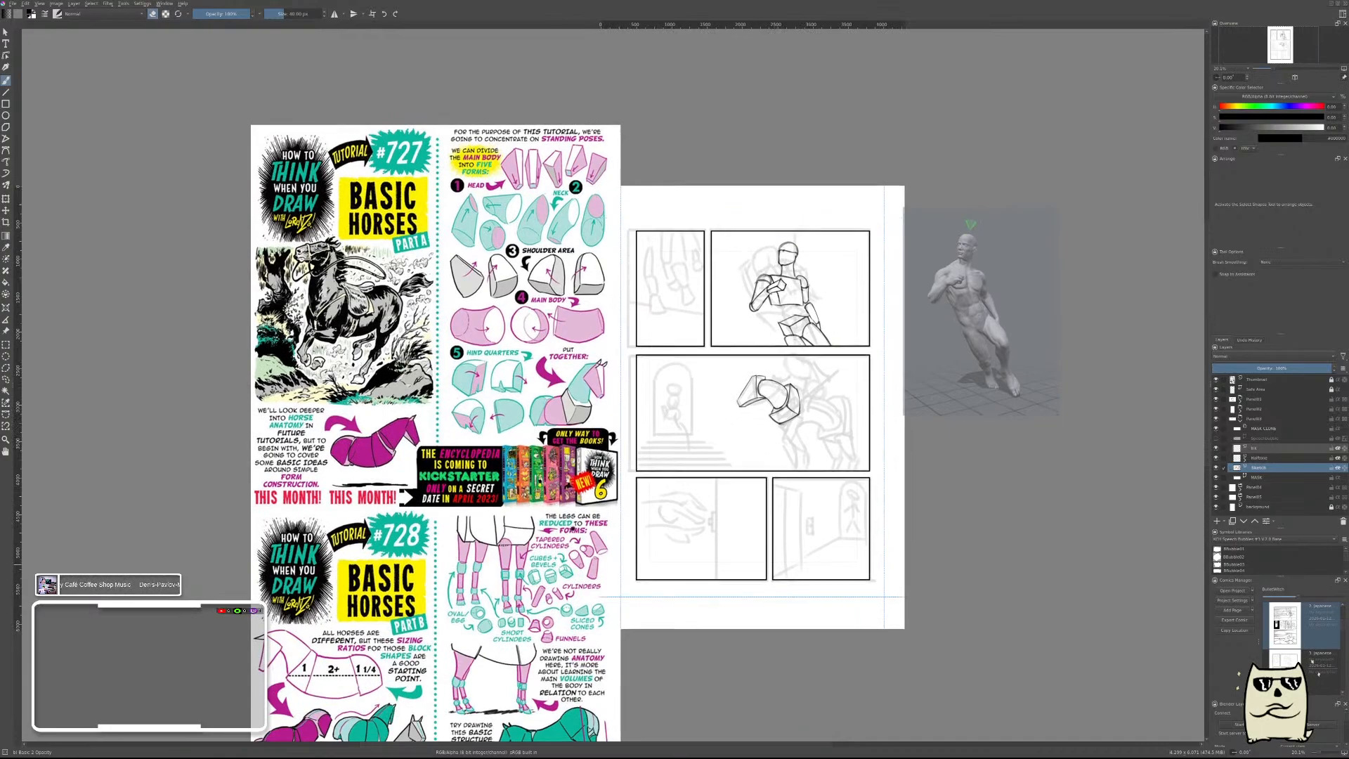
drag(566, 564, 588, 522)
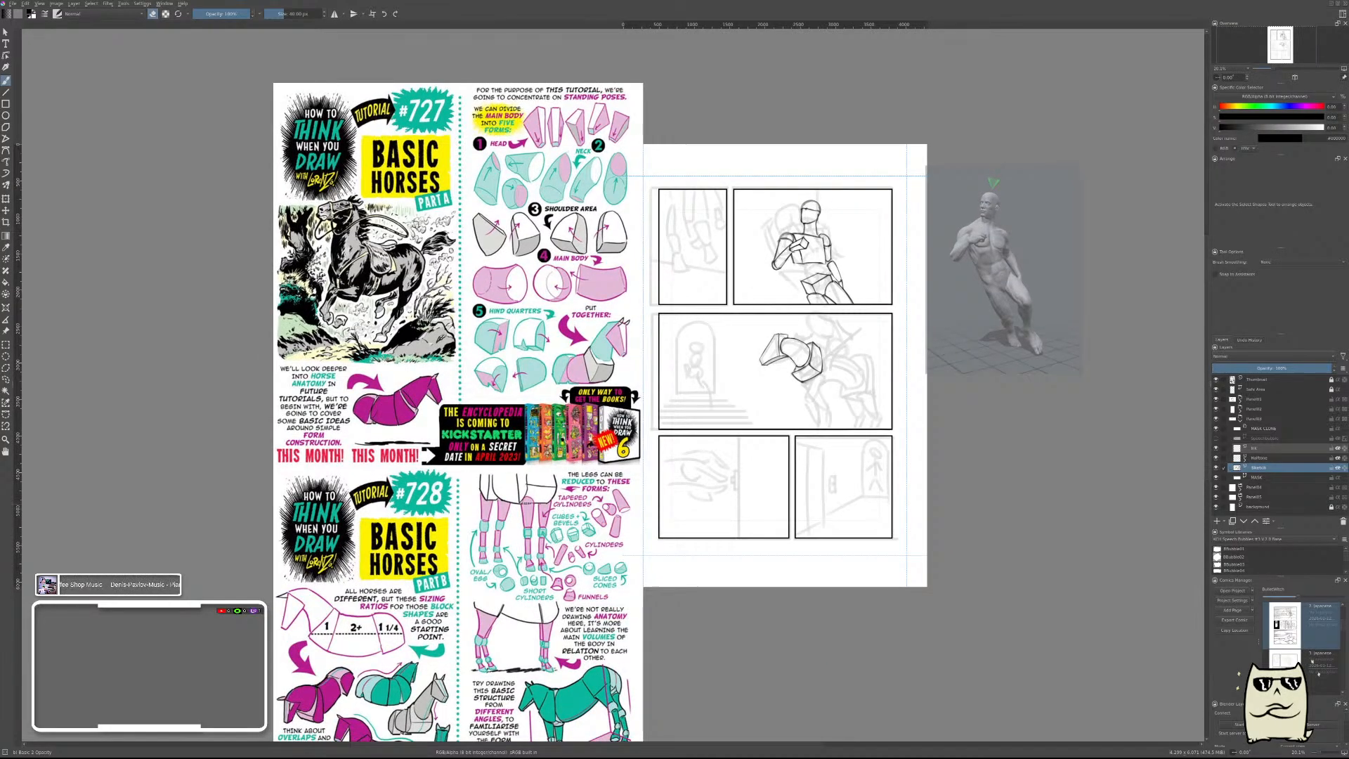
scroll(808, 359, up, 8)
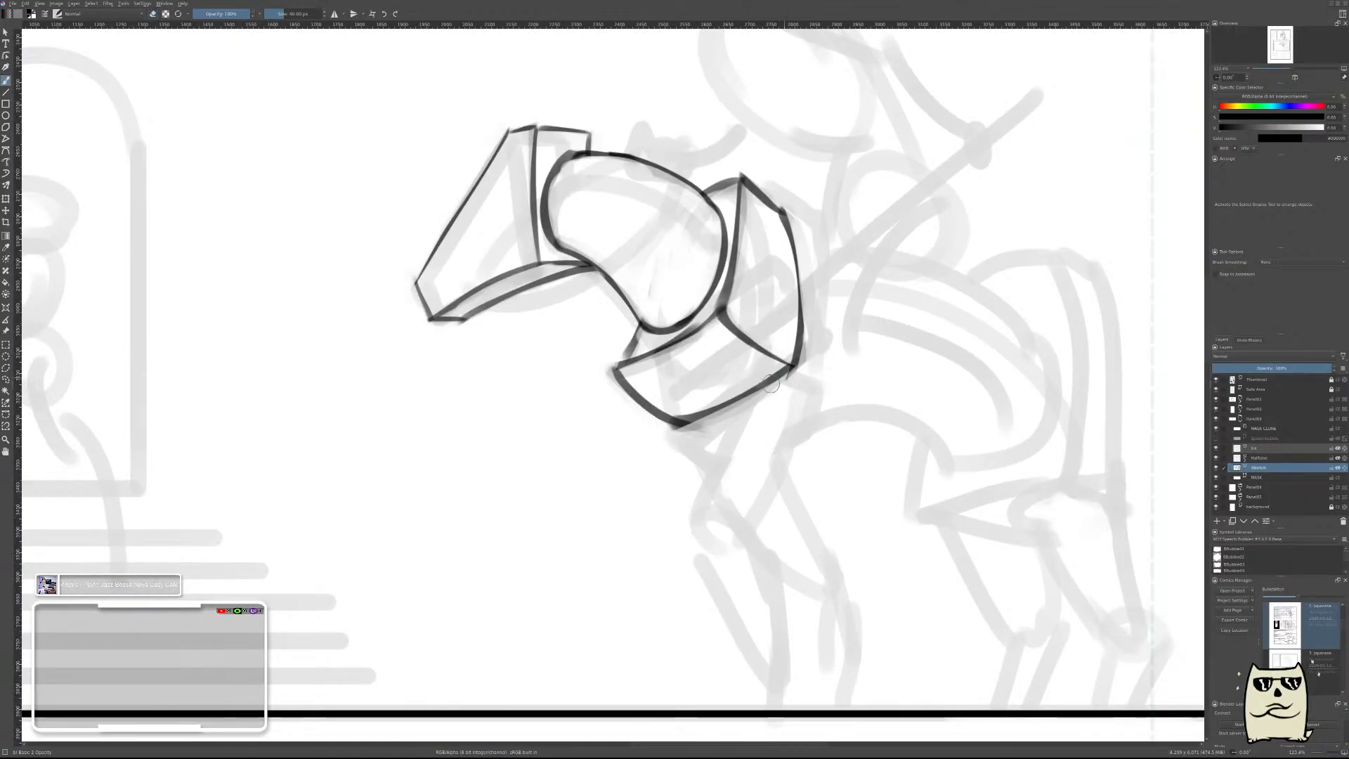
key(e)
drag(781, 362, 755, 371)
key(e)
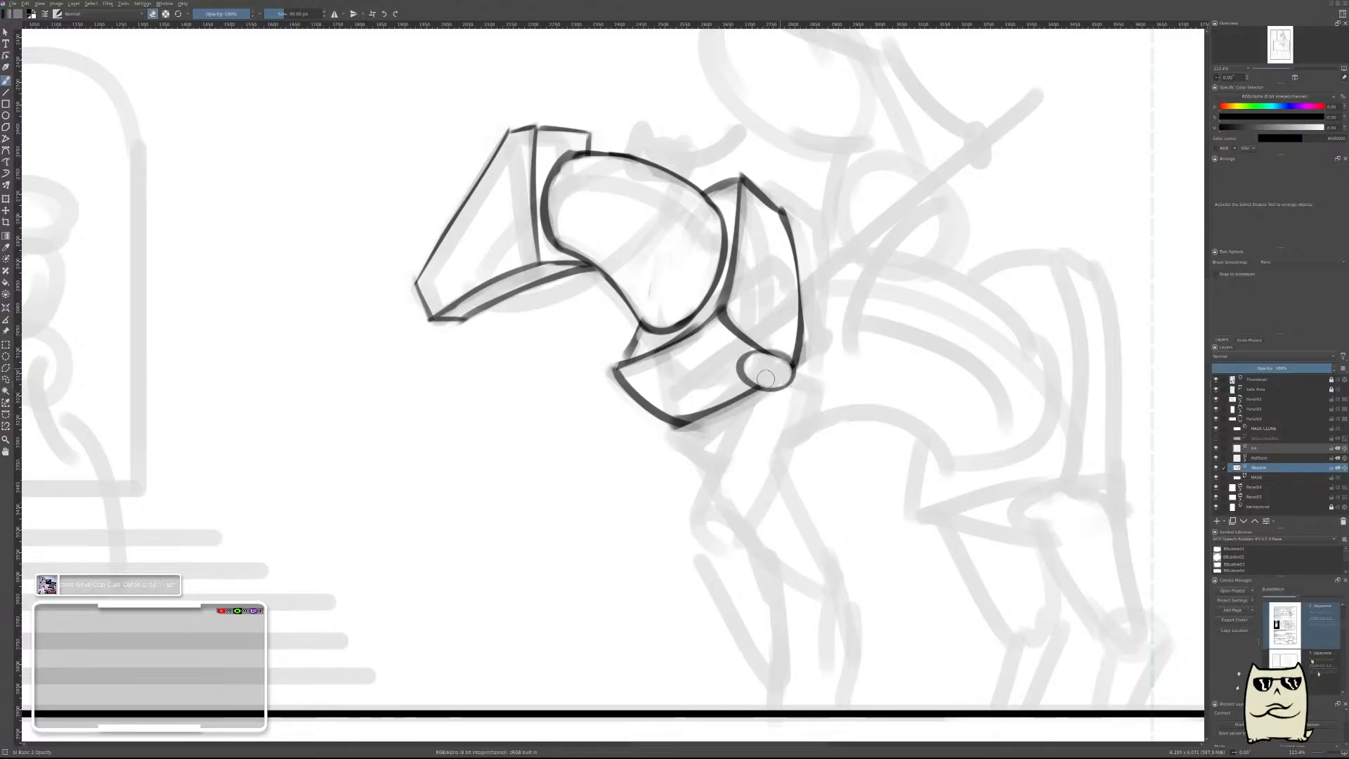
Draw the upper foreleg's front edge from the shoulder joint to the knee, redoing it until it fits, and erase the overlapped block and joint lines.
key(e)
drag(743, 364, 699, 527)
key(ctrl+z)
drag(744, 364, 700, 516)
key(ctrl+z)
drag(750, 360, 705, 502)
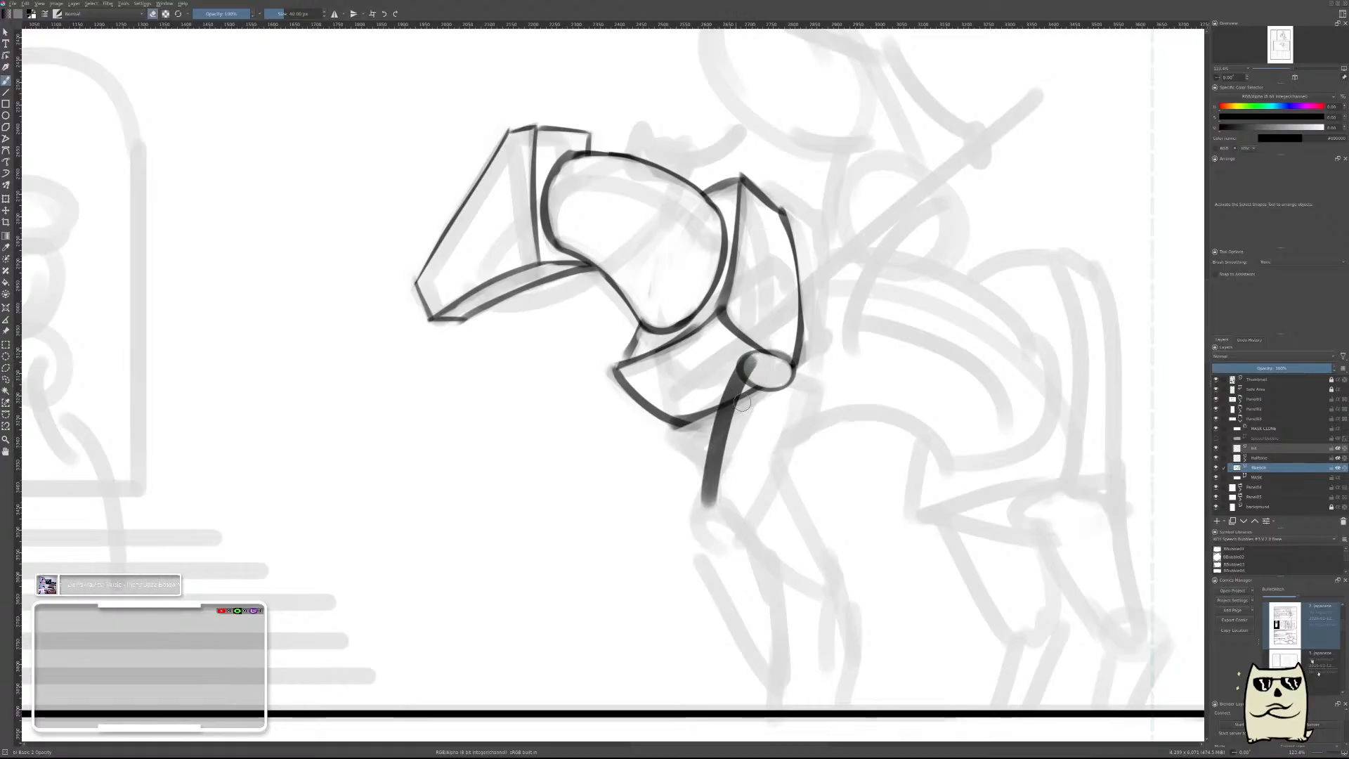
mouse_move(750, 373)
mouse_down()
mouse_move(722, 463)
mouse_move(756, 362)
mouse_up()
drag(739, 413, 710, 496)
mouse_move(741, 416)
mouse_down()
mouse_move(757, 383)
mouse_move(716, 502)
mouse_up()
key(ctrl+z)
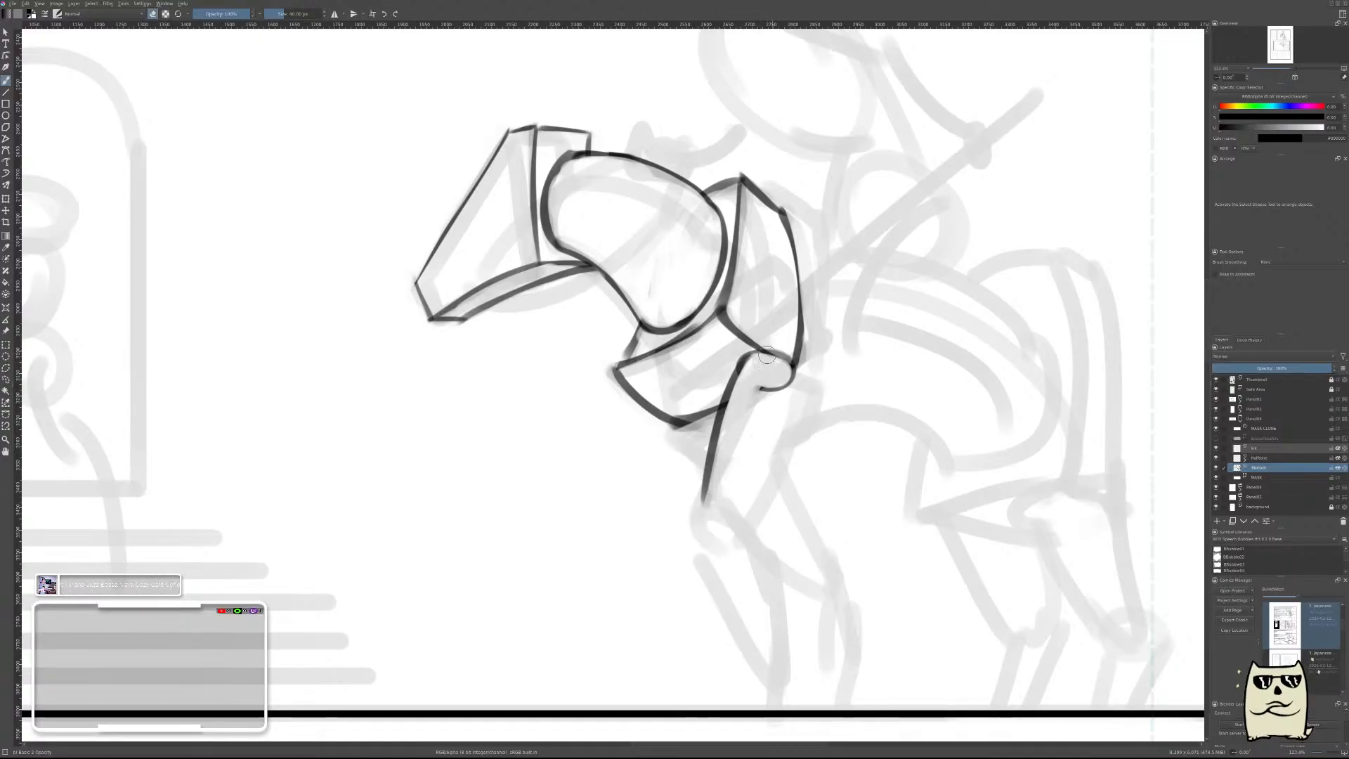
drag(756, 365, 717, 483)
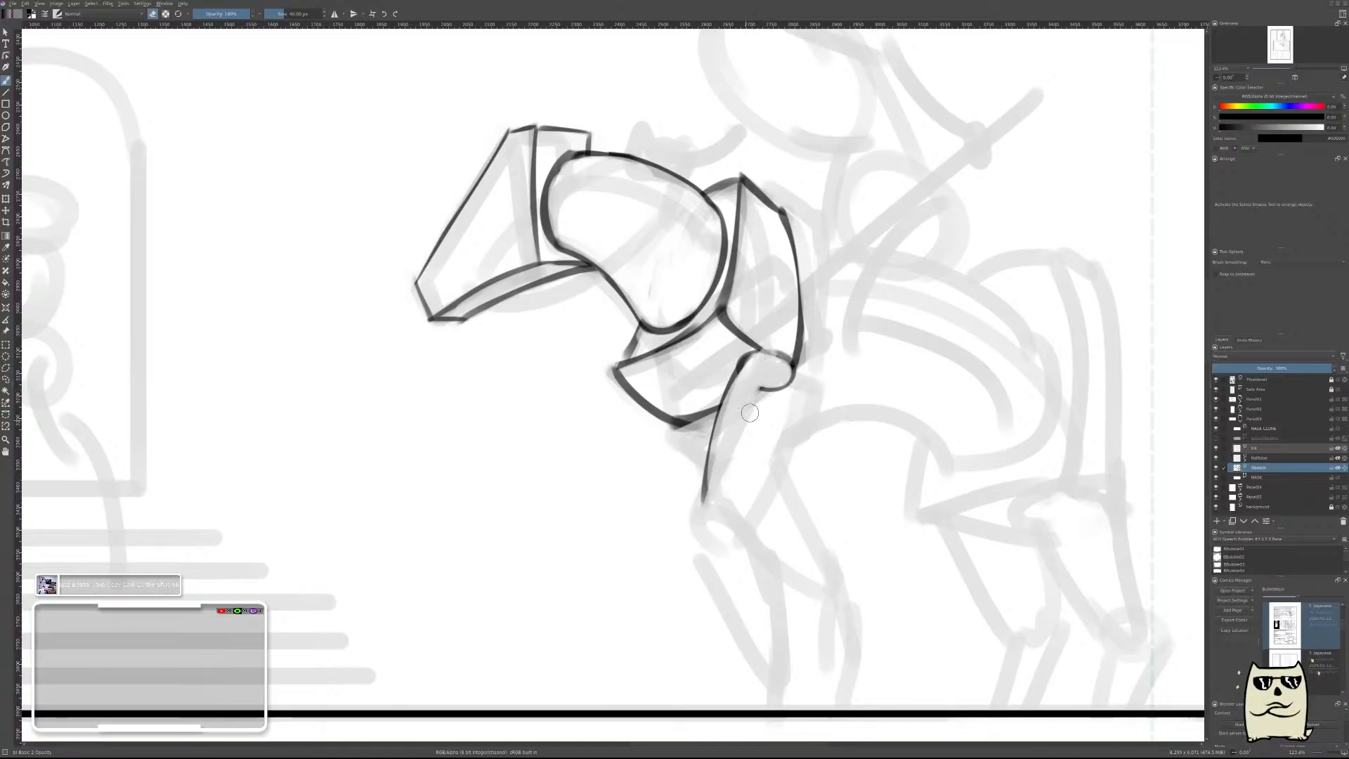
key(ctrl+z)
key(ctrl+z)
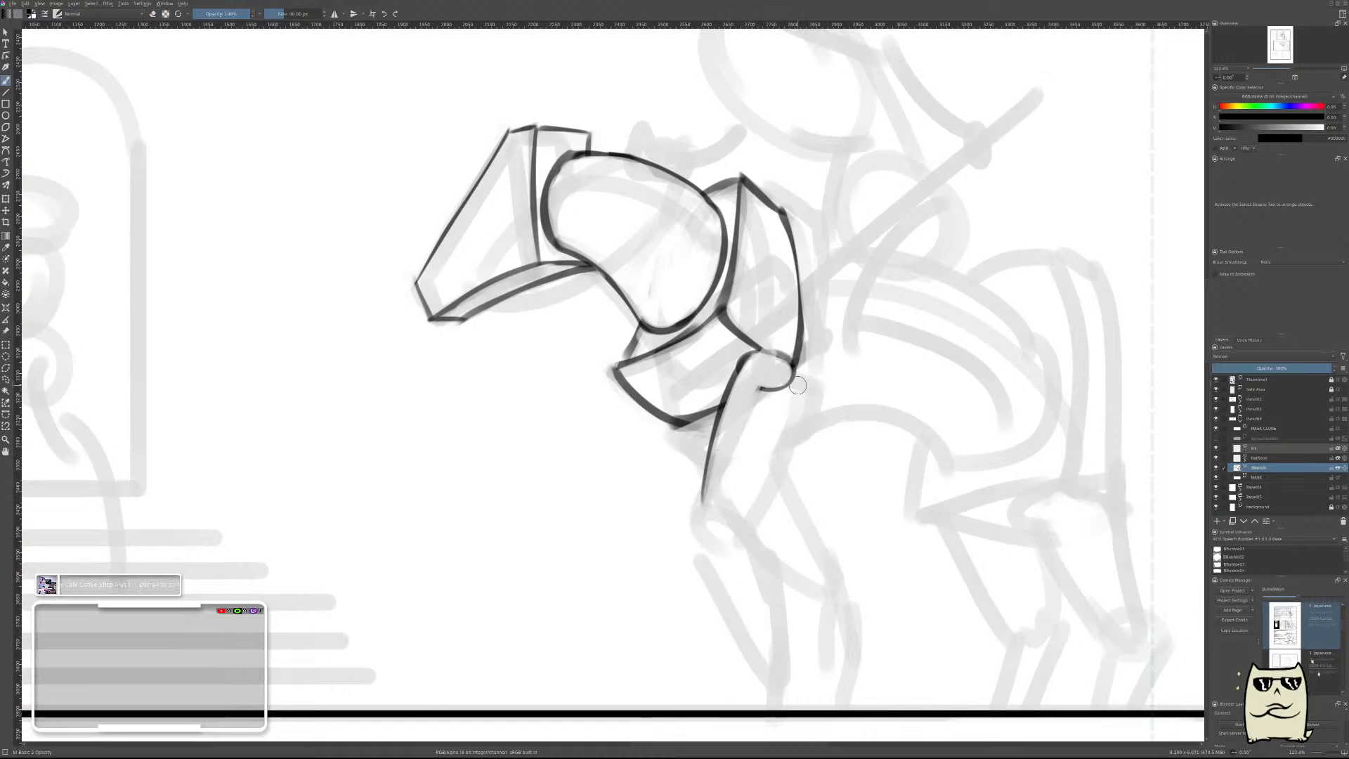
Draw the upper foreleg's rear edge down to the knee, thin it with the eraser, and clear the joint's leftover arc.
drag(797, 385, 749, 514)
key(ctrl+z)
drag(799, 380, 730, 524)
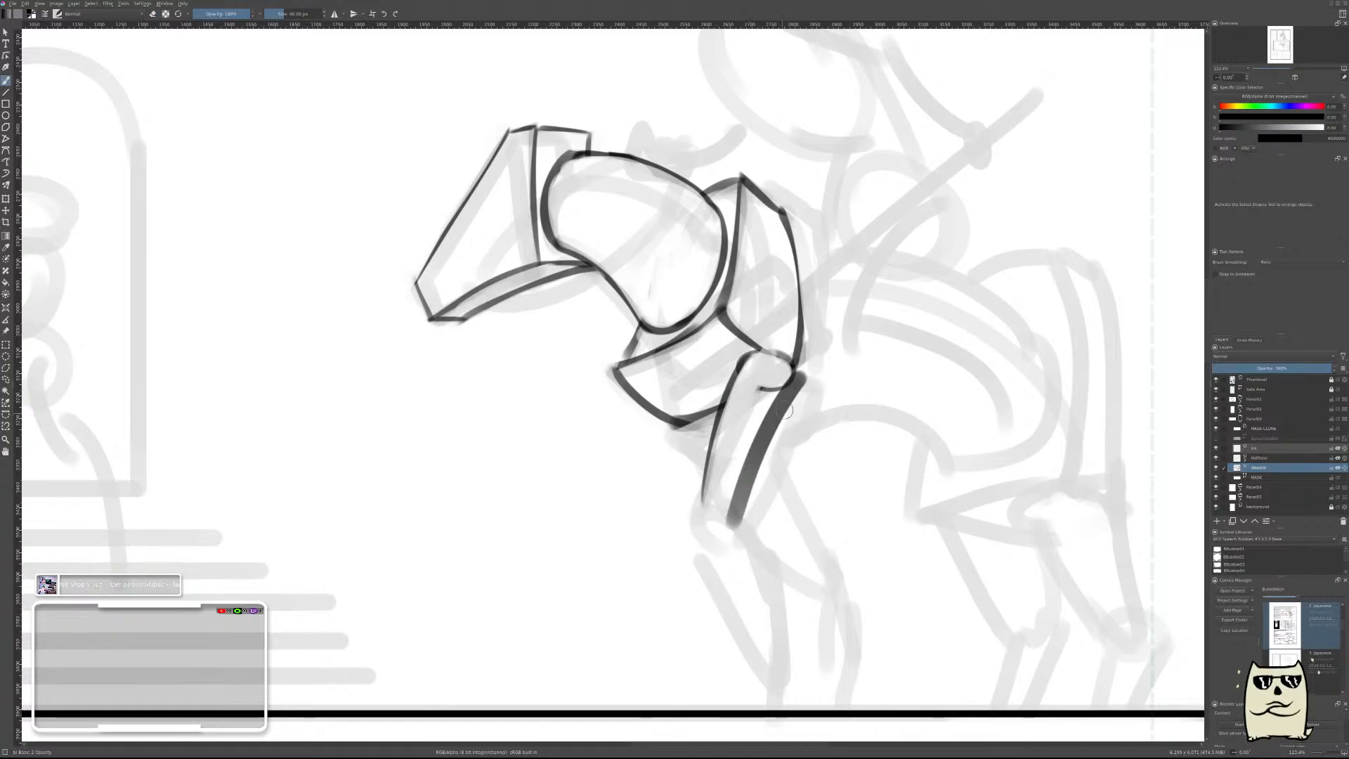
key(e)
drag(805, 381, 739, 522)
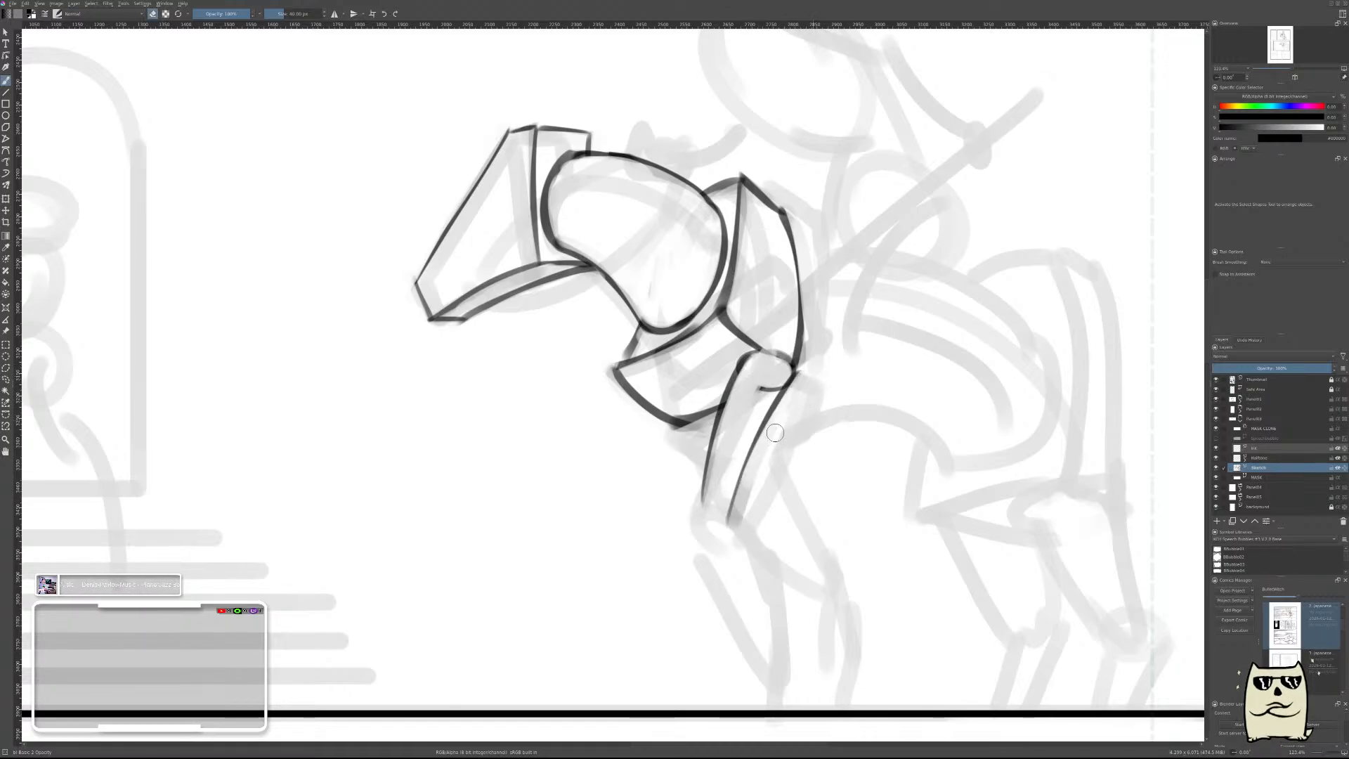
drag(775, 433, 740, 519)
drag(778, 381, 750, 408)
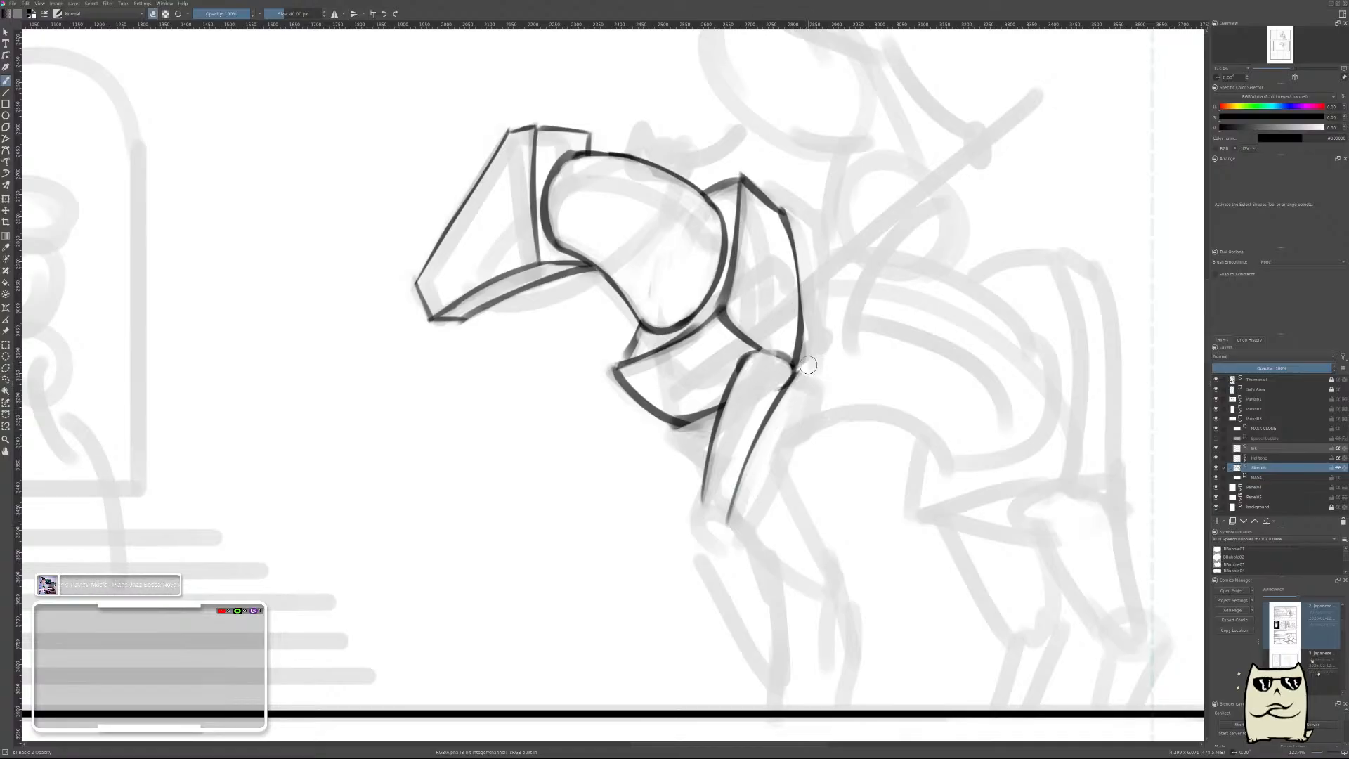
drag(808, 364, 801, 387)
Close the upper foreleg's lower end with a short curved cap.
key(e)
drag(702, 518, 709, 522)
key(ctrl+z)
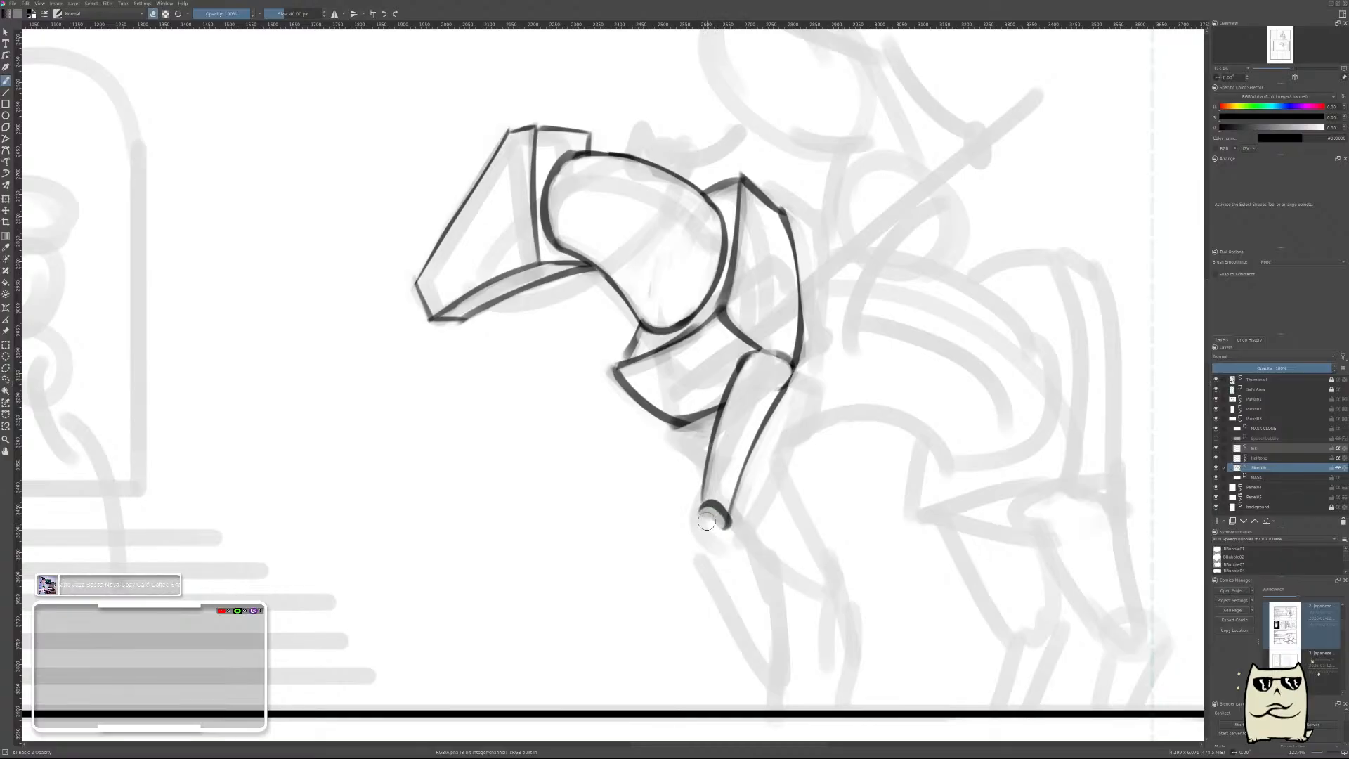
key(ctrl+z)
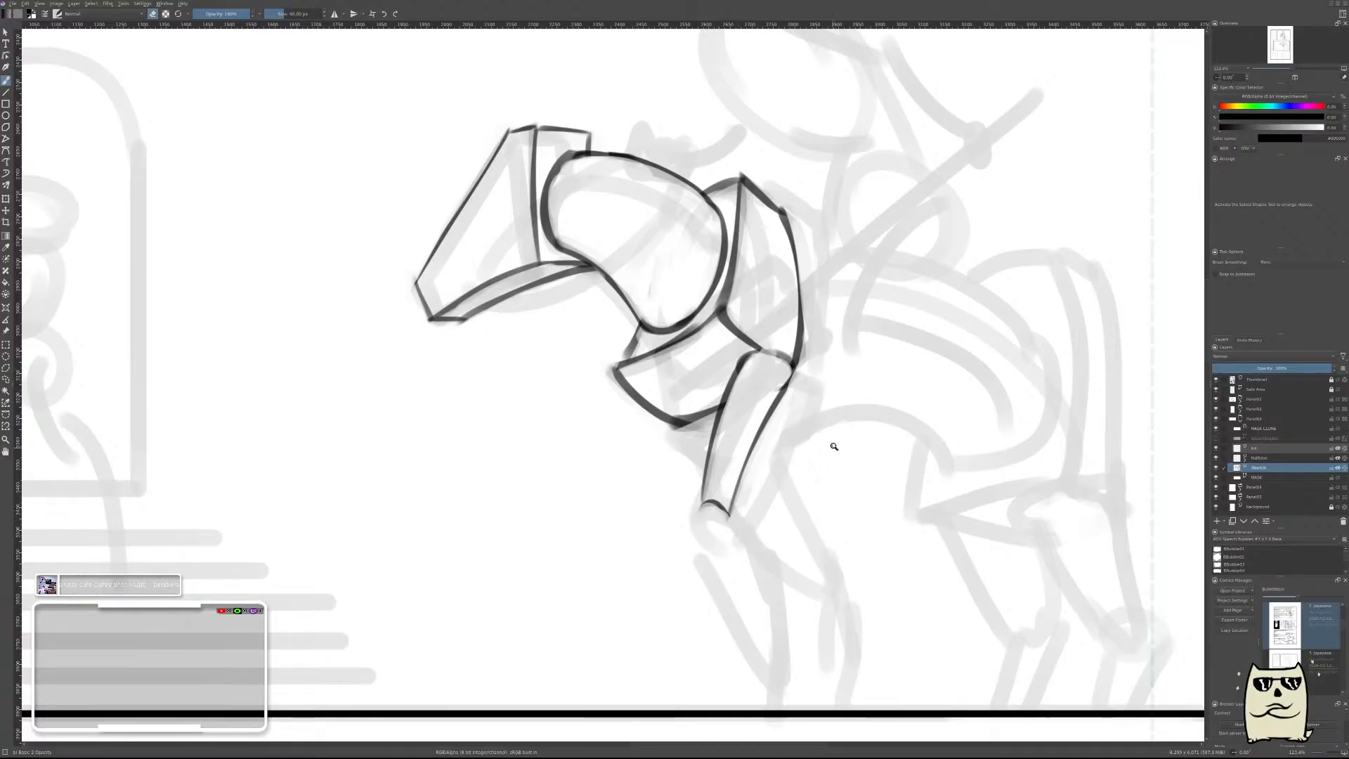
Check the reference's leg forms and start the knee block with a short slanted front edge and a top edge across the leg's end.
drag(834, 446, 854, 424)
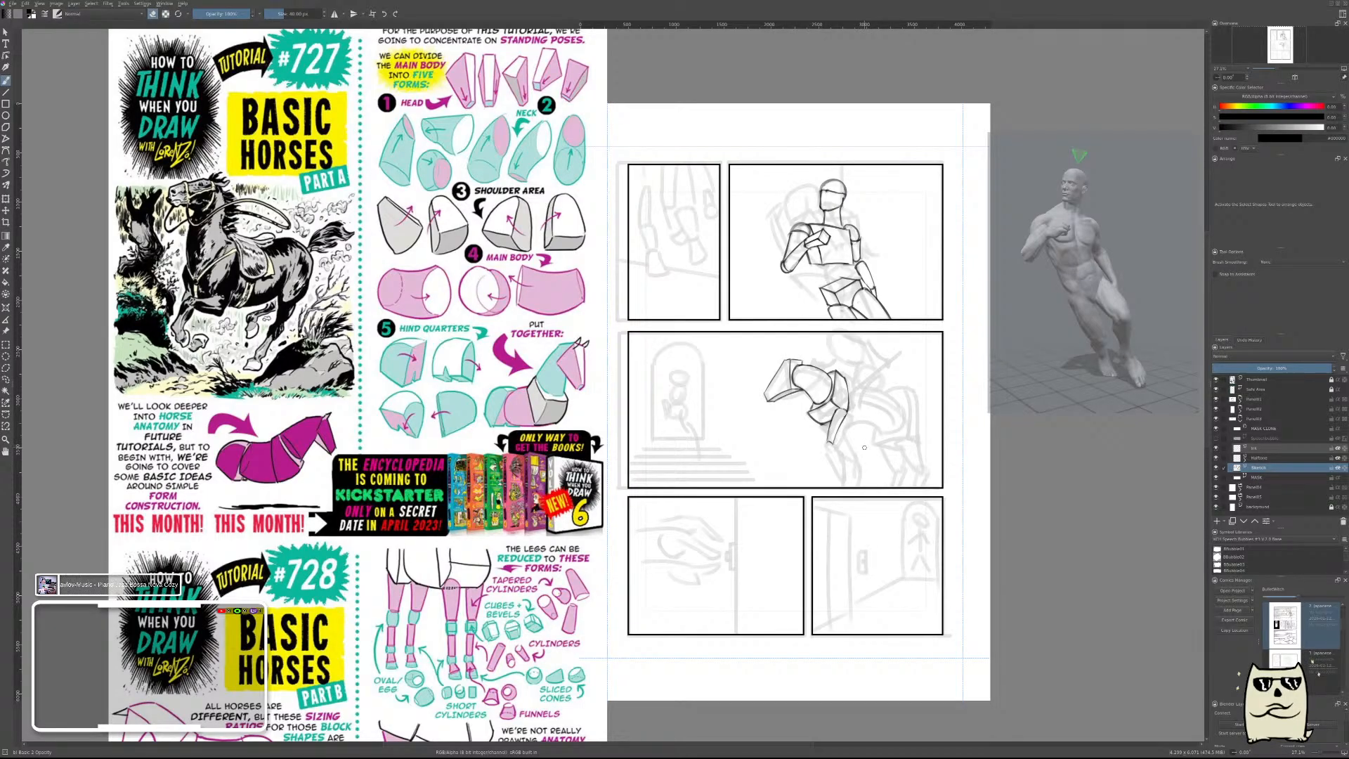
drag(842, 467, 864, 317)
key(e)
mouse_move(761, 457)
mouse_down()
mouse_move(774, 424)
mouse_move(760, 470)
mouse_up()
key(ctrl+z)
key(ctrl+z)
key(e)
key(e)
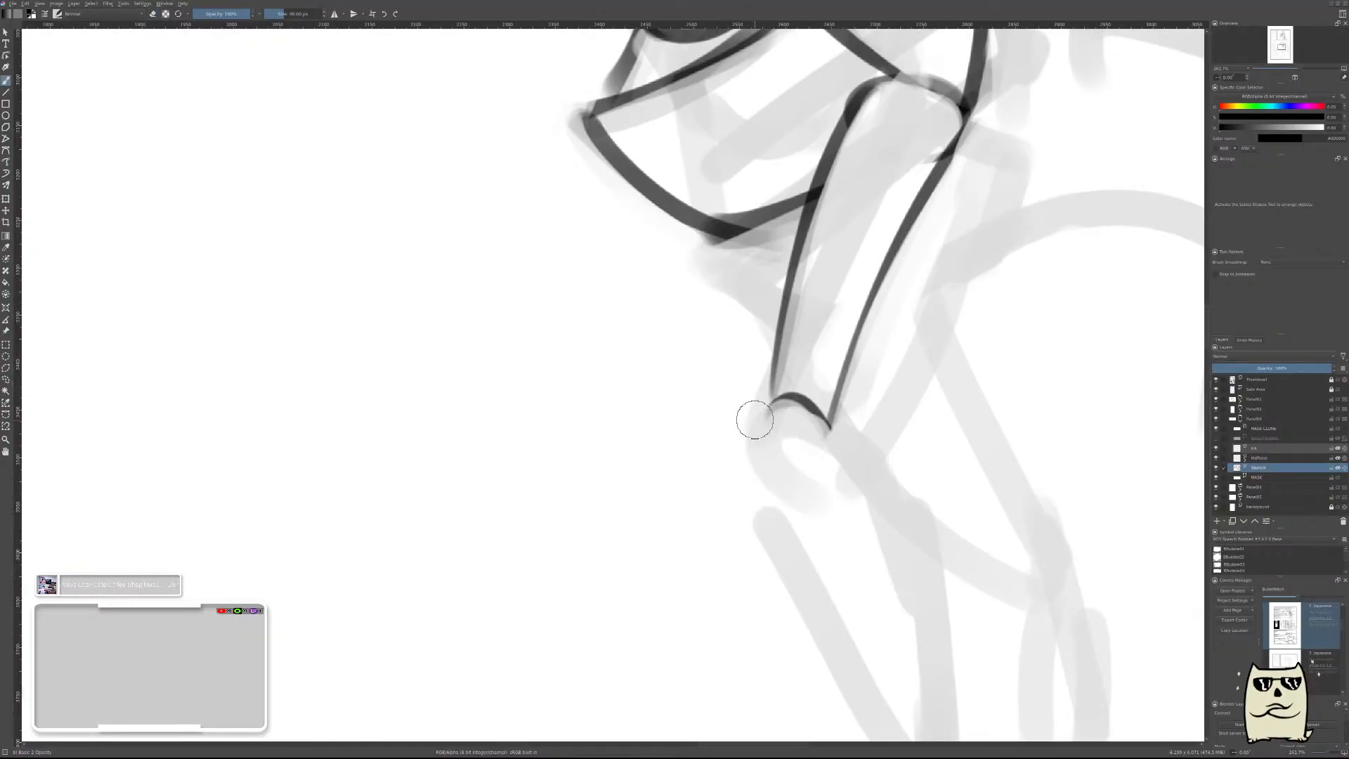
drag(751, 418, 732, 462)
key(e)
drag(743, 385, 704, 472)
drag(742, 387, 733, 438)
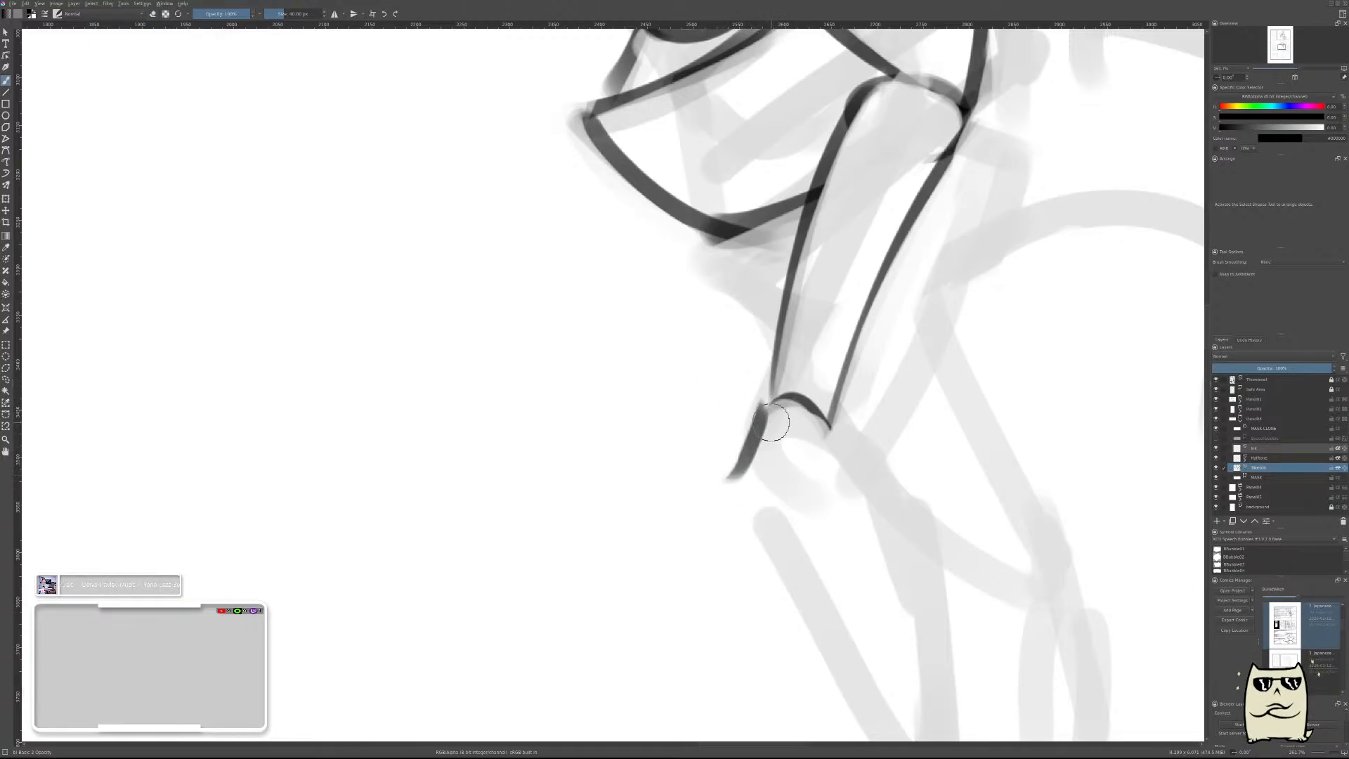
mouse_move(766, 420)
mouse_down()
mouse_move(805, 446)
mouse_move(774, 433)
mouse_move(859, 443)
mouse_move(774, 436)
mouse_move(841, 441)
mouse_move(776, 441)
mouse_move(749, 497)
mouse_up()
key(e)
key(e)
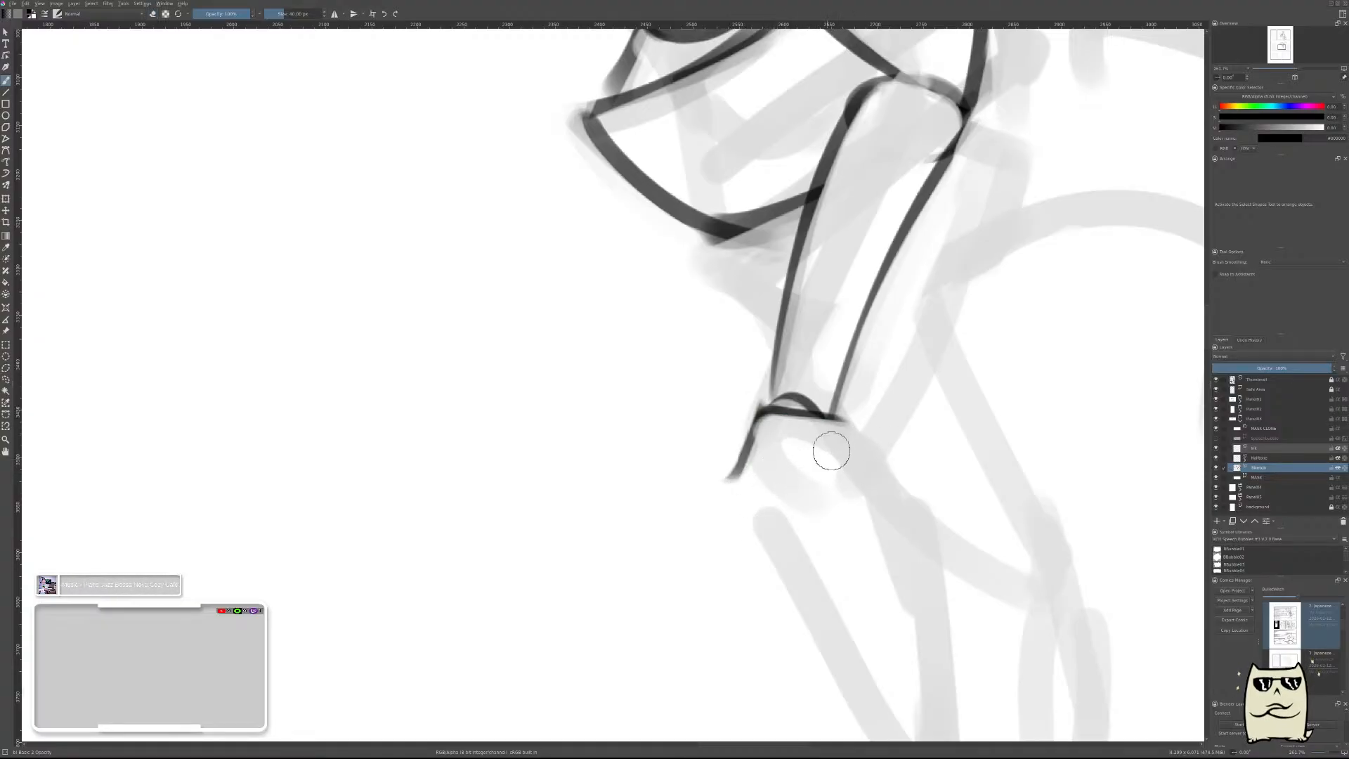
Draw the rear edge of the knee block's upper face, parallel to its front edge, and thin it with the eraser.
drag(832, 426, 808, 478)
key(ctrl+z)
drag(831, 425, 807, 480)
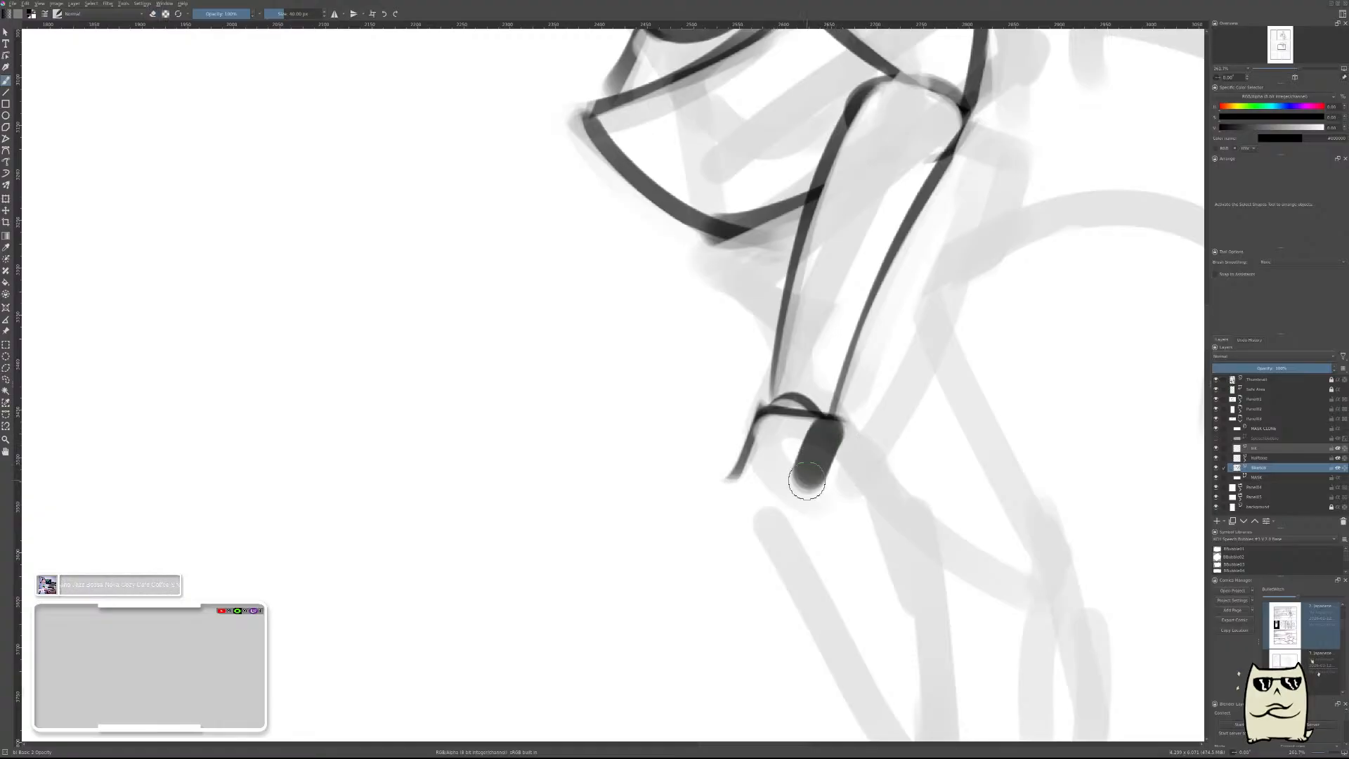
key(e)
mouse_move(862, 428)
mouse_down()
mouse_move(821, 499)
mouse_move(846, 435)
mouse_move(822, 496)
mouse_move(836, 458)
mouse_move(798, 436)
mouse_move(863, 446)
mouse_move(843, 439)
mouse_move(802, 514)
mouse_move(828, 483)
mouse_up()
key(e)
key(e)
Close the knee block's upper face with a bottom edge, trim its overshoot, and draw two short edges slanting back beneath it.
drag(687, 489, 921, 510)
drag(837, 482, 816, 496)
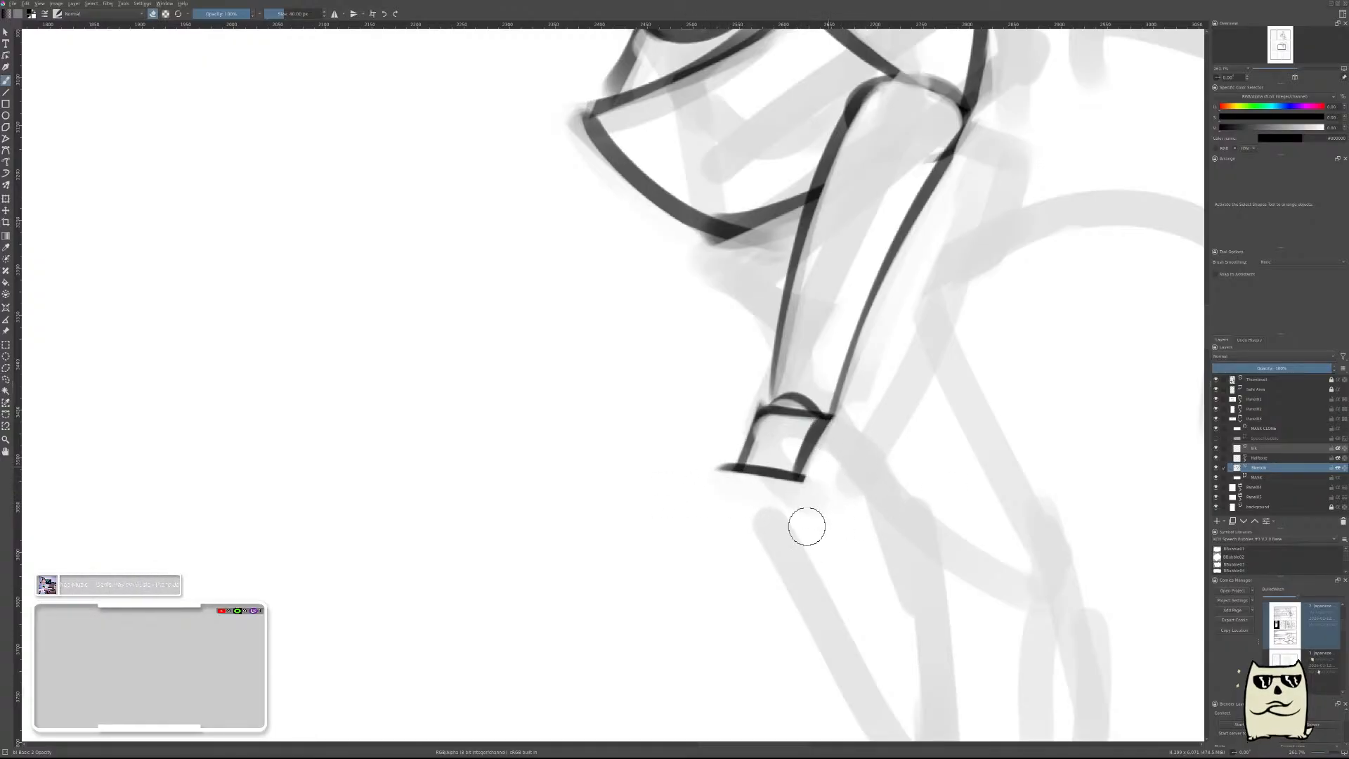
mouse_move(715, 465)
mouse_down()
mouse_move(746, 521)
mouse_move(722, 473)
mouse_move(745, 506)
mouse_up()
key(e)
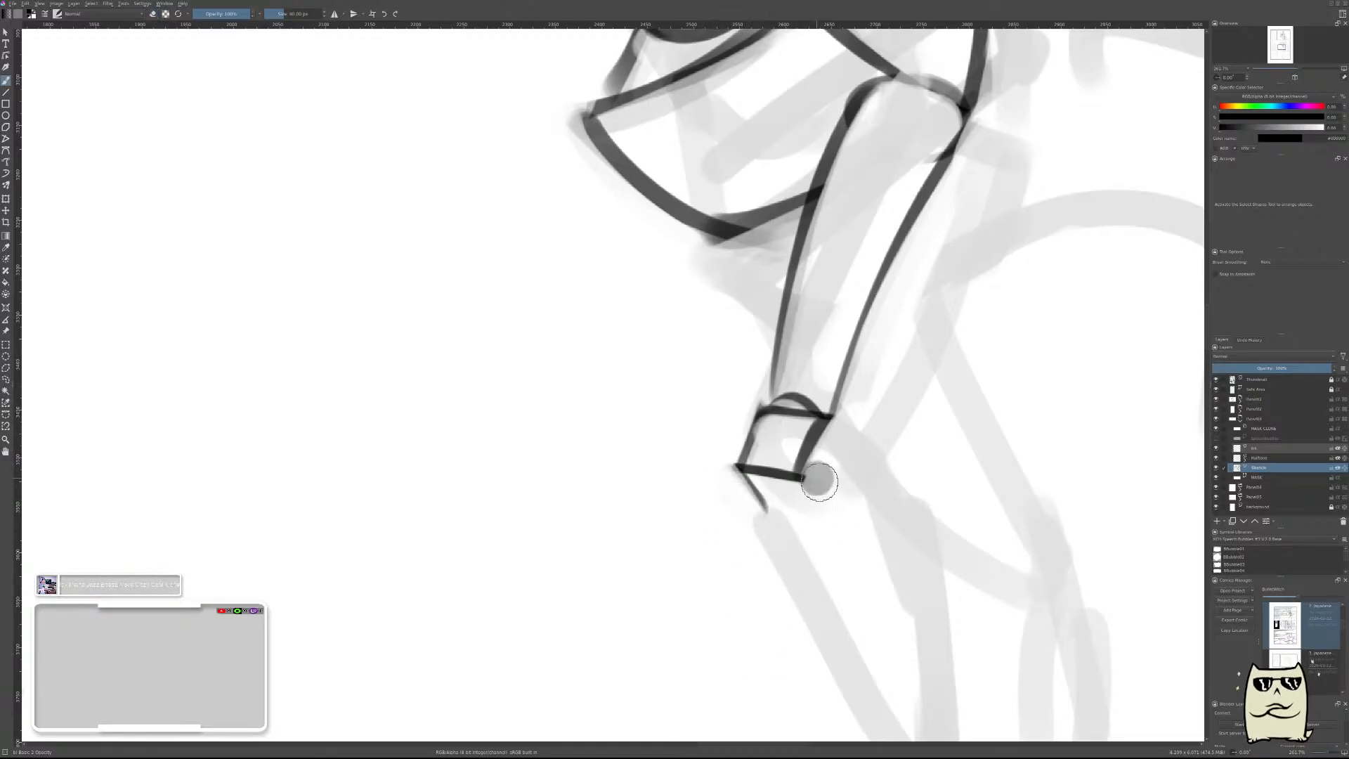
key(e)
drag(819, 482, 851, 520)
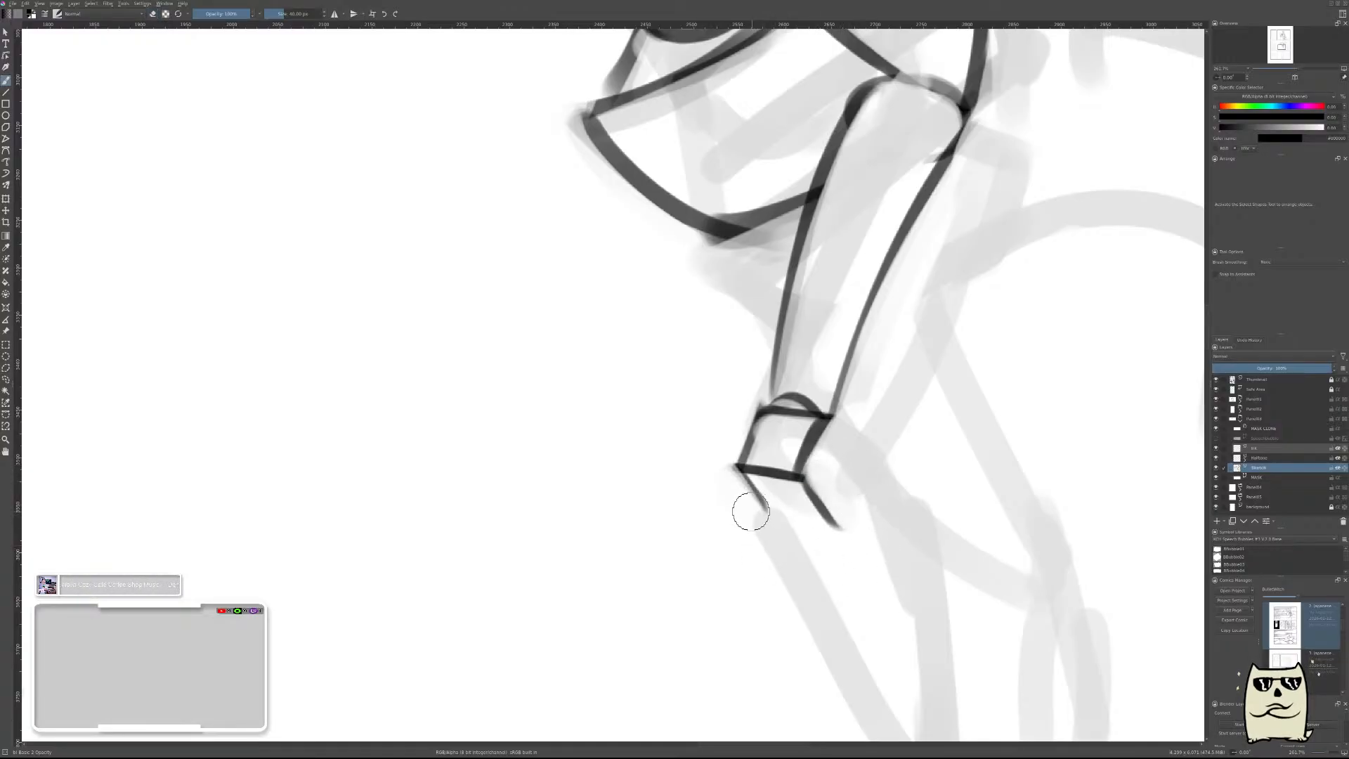
Close the knee block's underside with a lower edge, redoing it until it fits, and trim the overshoots at both ends.
drag(739, 495, 843, 537)
key(ctrl+z)
drag(743, 496, 852, 527)
key(ctrl+z)
drag(751, 509, 847, 524)
key(e)
mouse_move(735, 517)
mouse_down()
mouse_move(890, 550)
mouse_move(747, 535)
mouse_move(840, 541)
mouse_up()
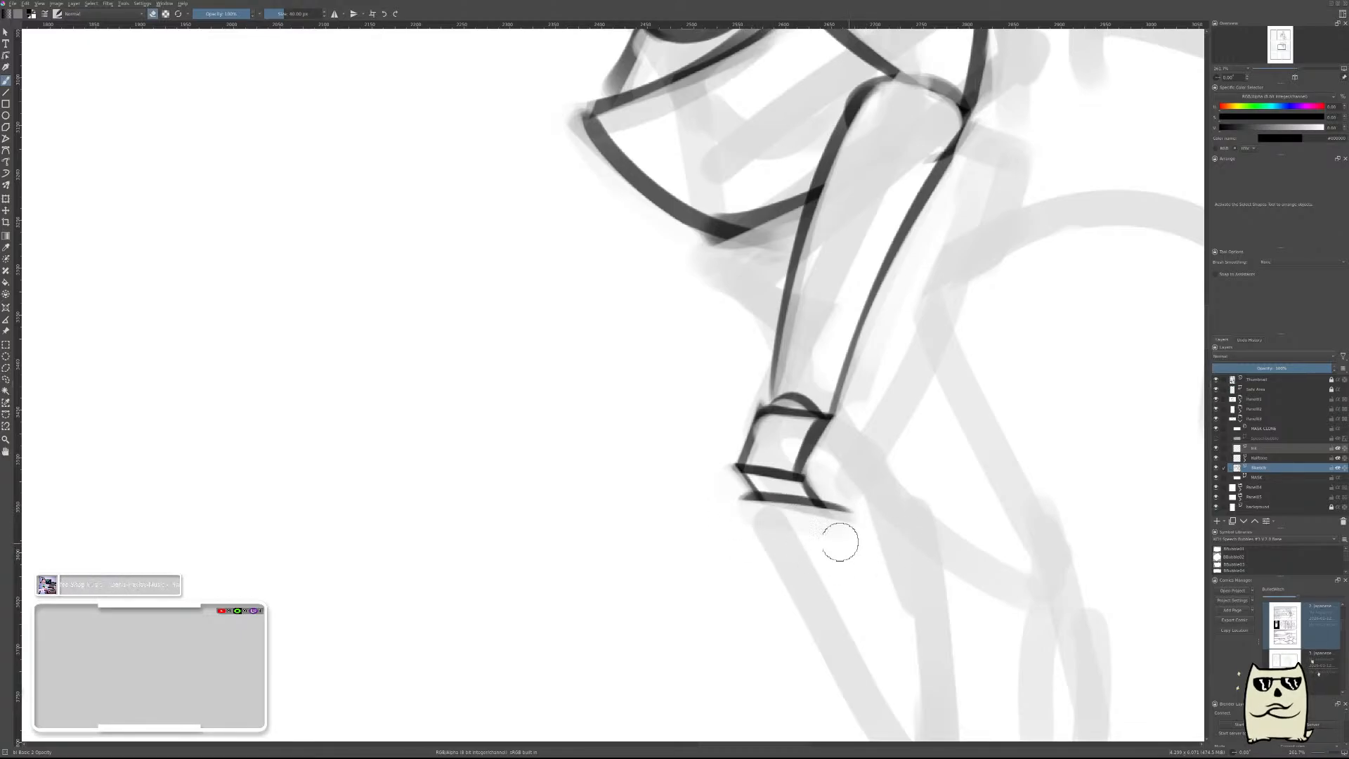
drag(836, 481, 861, 540)
drag(717, 479, 760, 544)
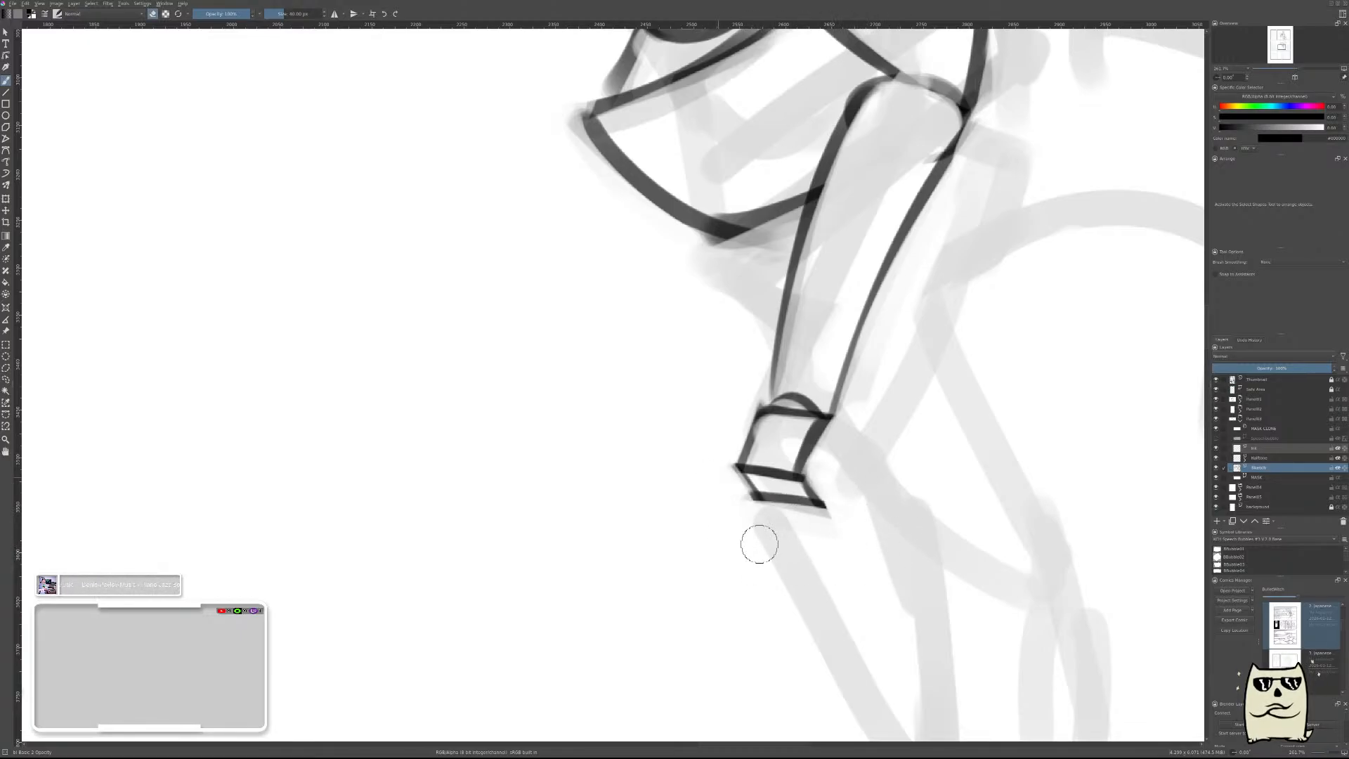
Add the knee block's side face with two short edges joining its rear upper and lower corners, and clean up the outer lines.
scroll(926, 482, down, 4)
scroll(895, 461, up, 3)
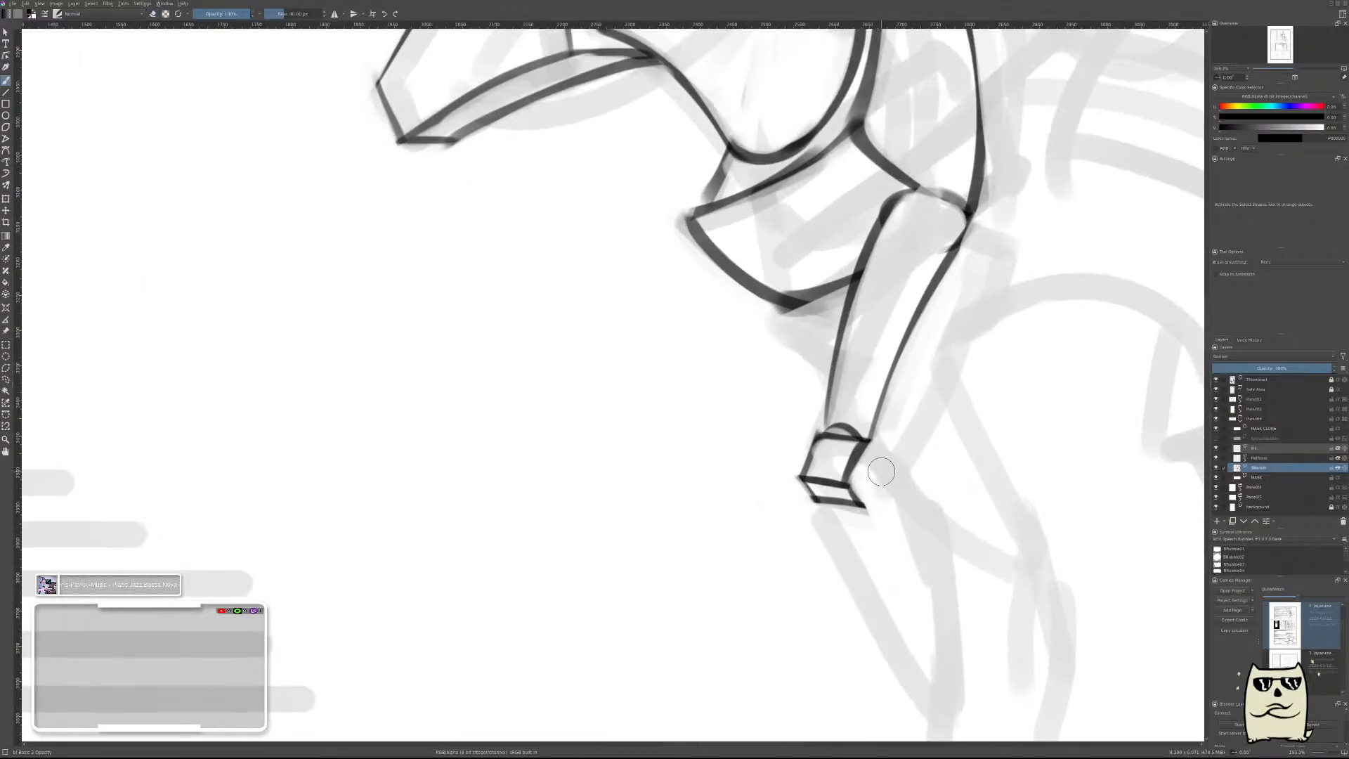
mouse_move(881, 471)
mouse_down()
mouse_move(876, 445)
mouse_move(886, 470)
mouse_move(899, 458)
mouse_move(887, 436)
mouse_move(896, 474)
mouse_move(884, 442)
mouse_move(884, 506)
mouse_move(870, 508)
mouse_move(891, 460)
mouse_up()
key(e)
key(ctrl+z)
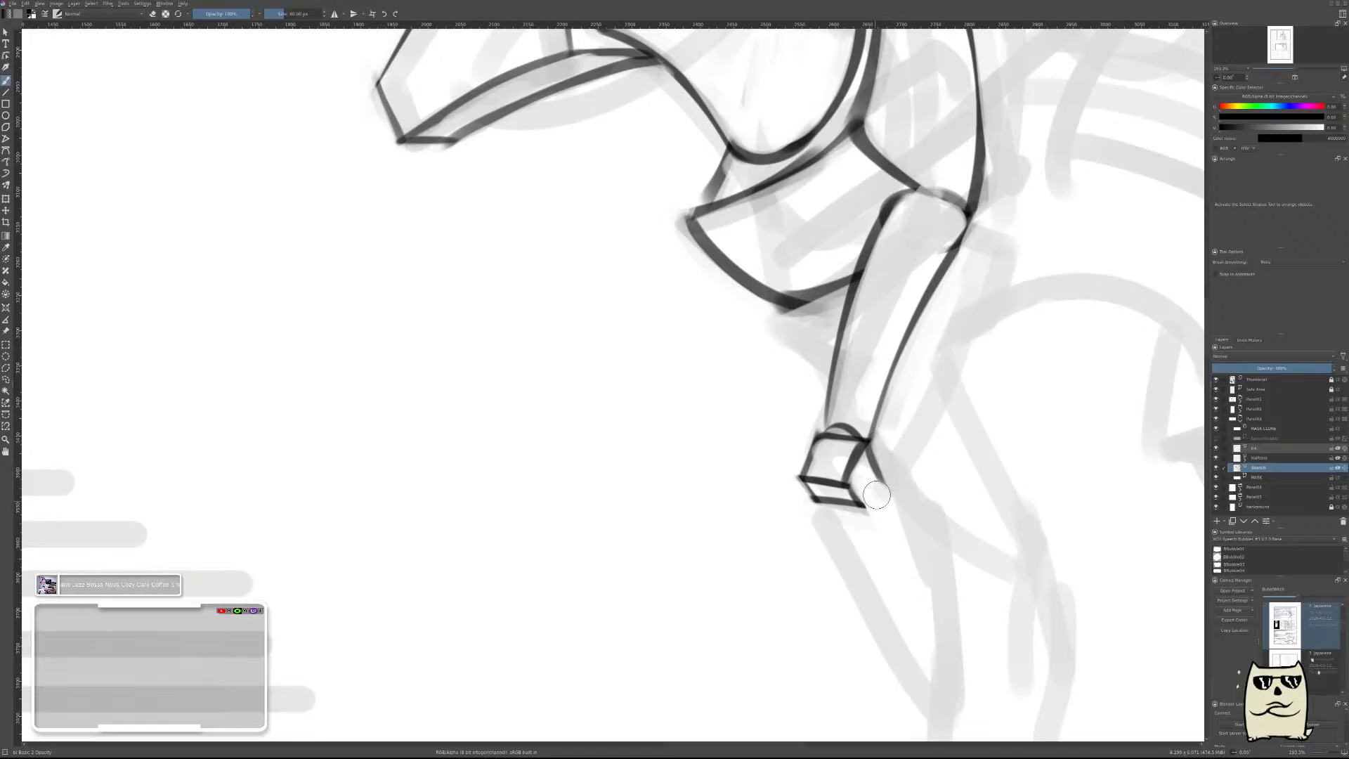
drag(869, 513, 894, 456)
mouse_move(866, 539)
mouse_down()
mouse_move(905, 457)
mouse_move(874, 514)
mouse_up()
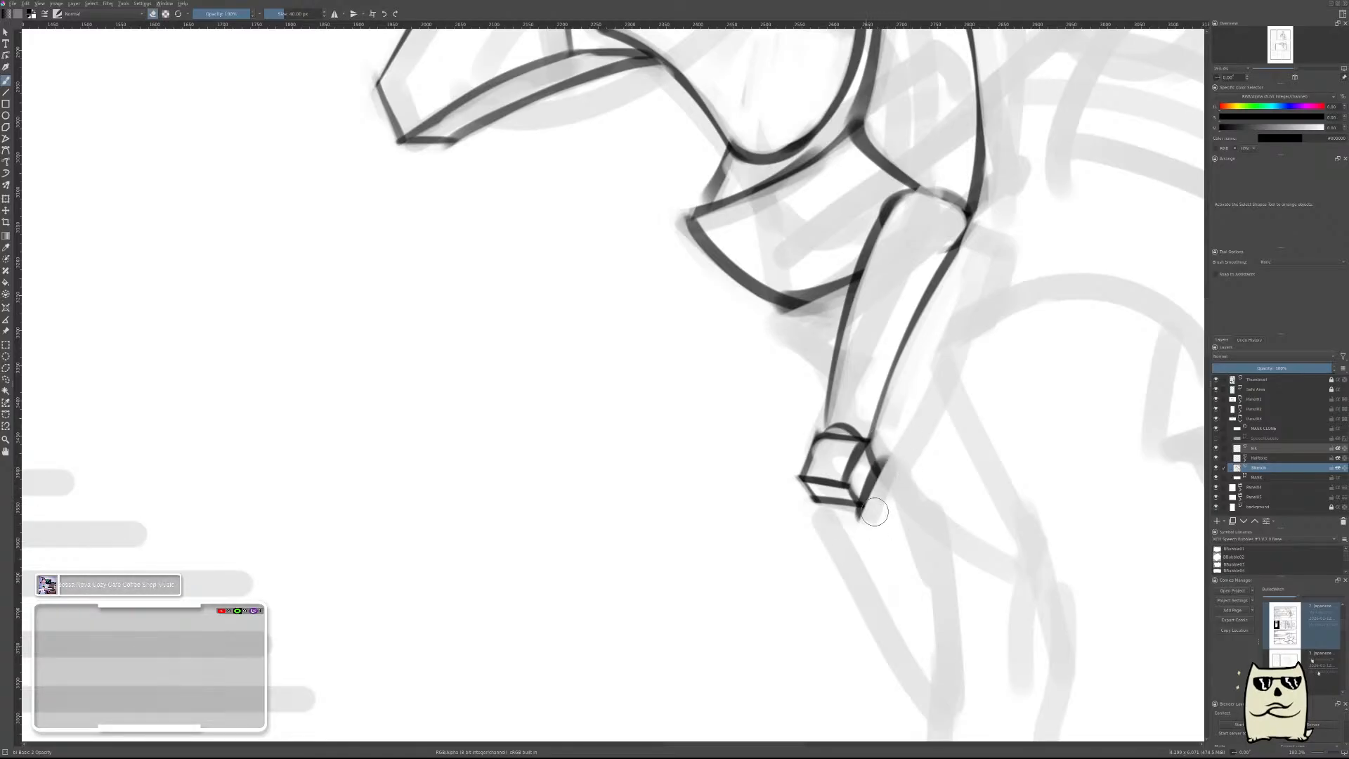
drag(892, 470, 870, 527)
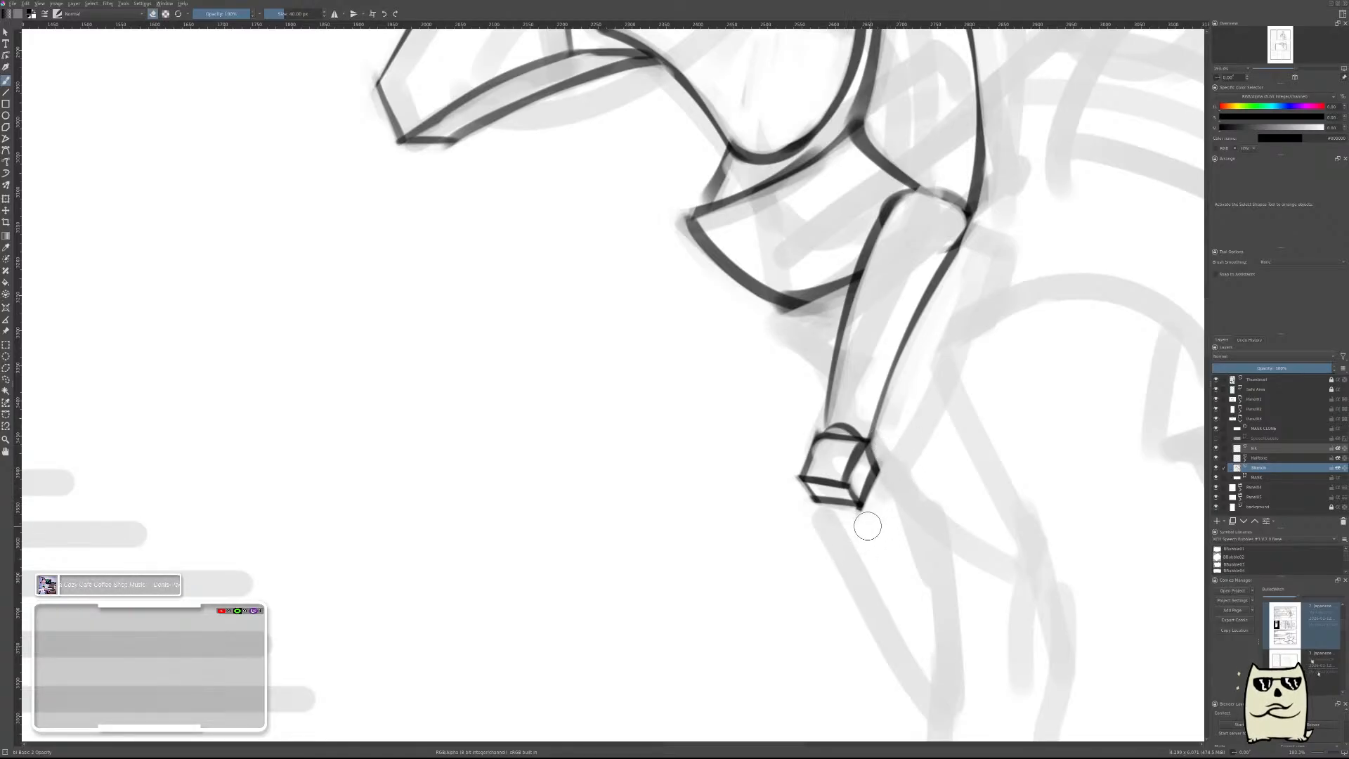
Check the leg reference, add a new paint layer, and draw a rounded arc beneath the knee block, redoing it until it fits.
scroll(942, 454, down, 5)
scroll(959, 473, down, 3)
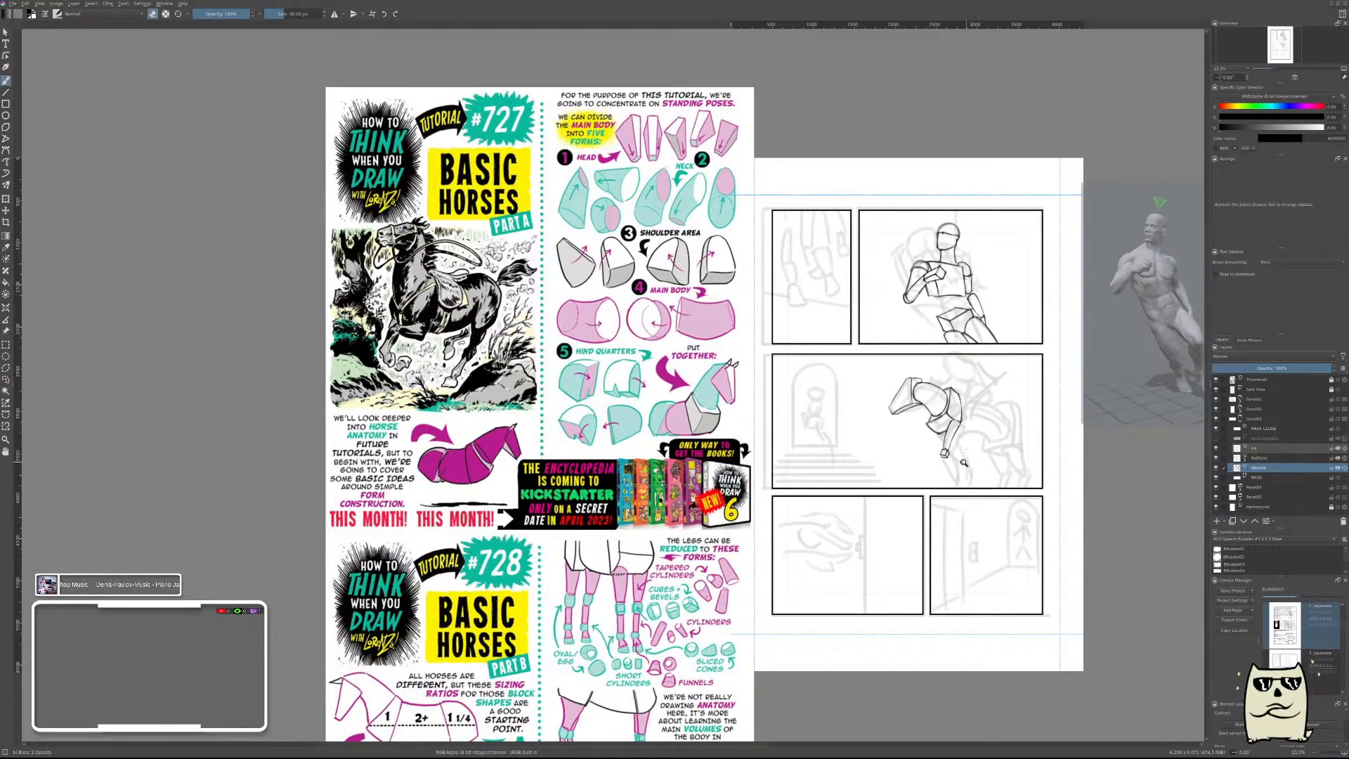
scroll(964, 463, up, 4)
scroll(976, 414, down, 2)
scroll(975, 444, up, 6)
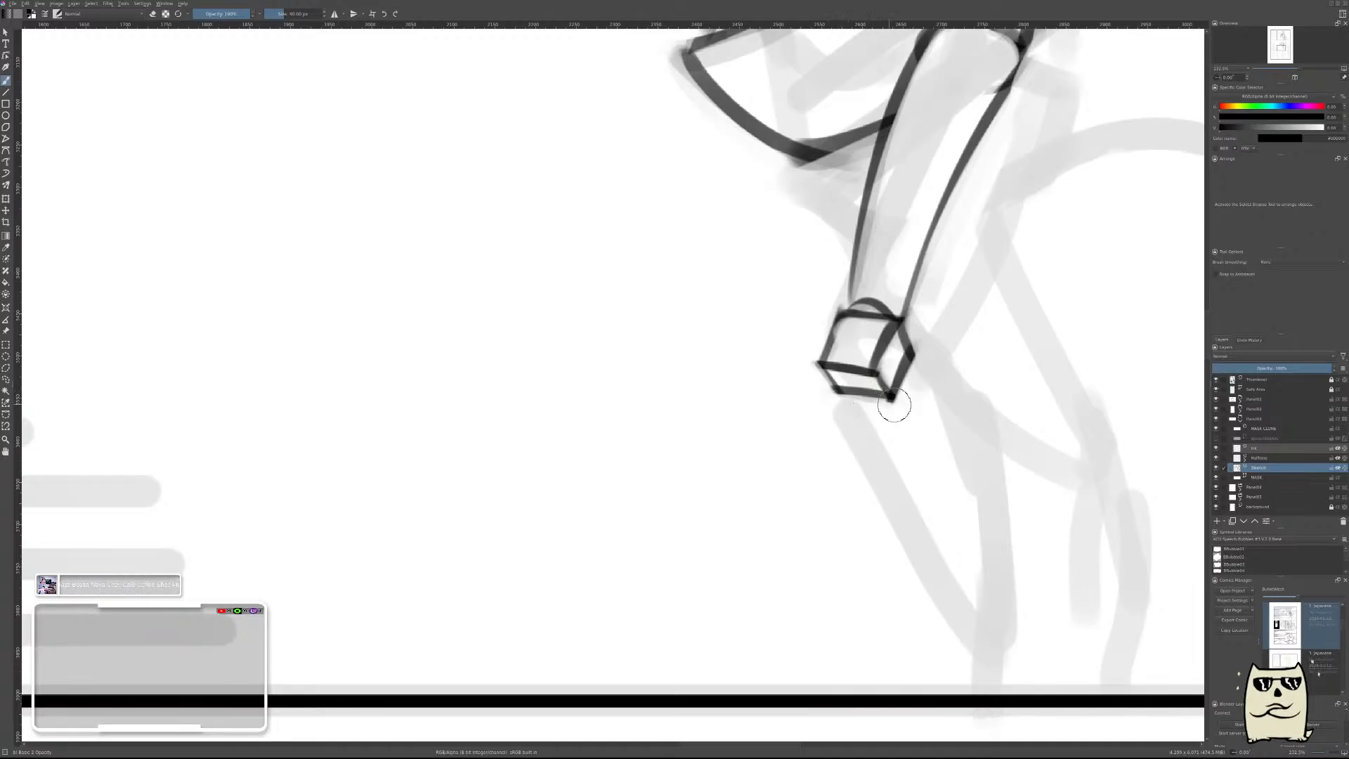
key(Insert)
drag(850, 408, 923, 351)
key(ctrl+z)
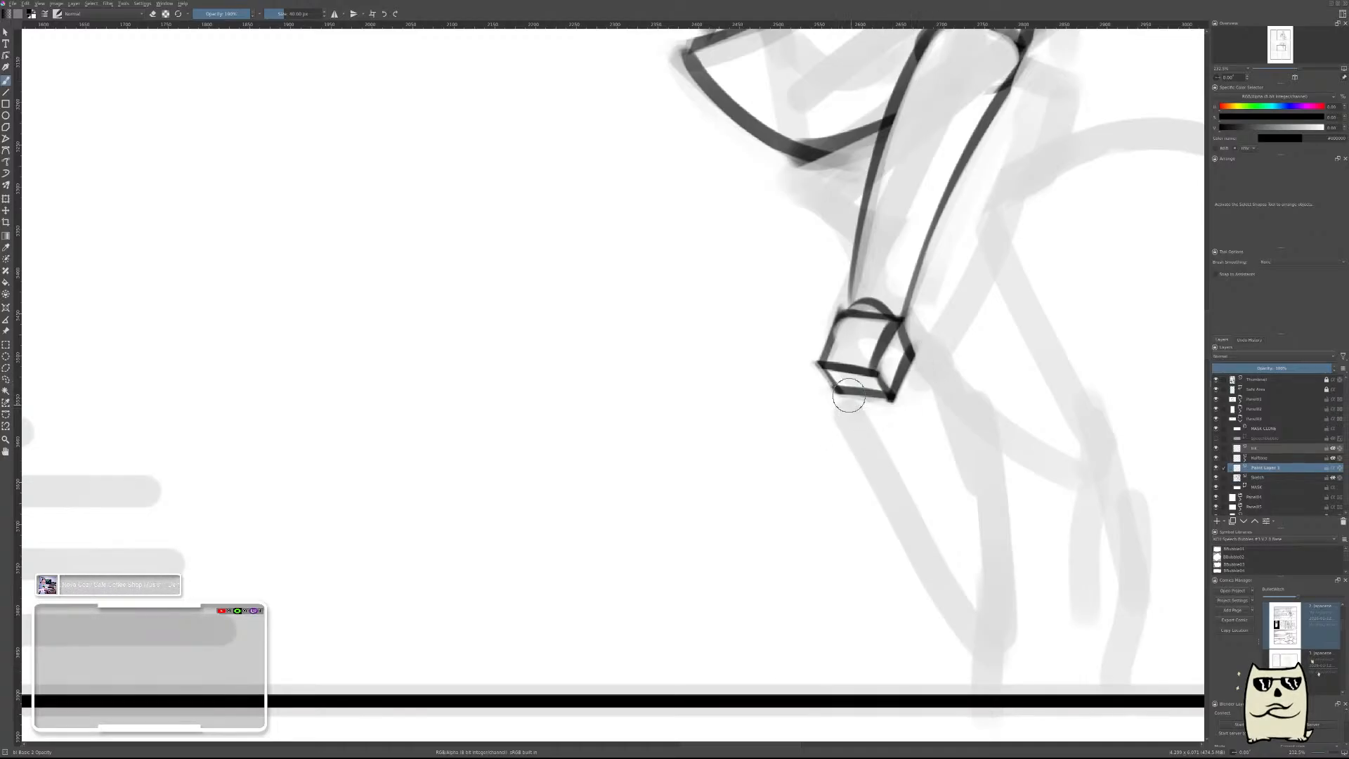
drag(840, 404, 912, 346)
key(ctrl+z)
drag(851, 411, 880, 369)
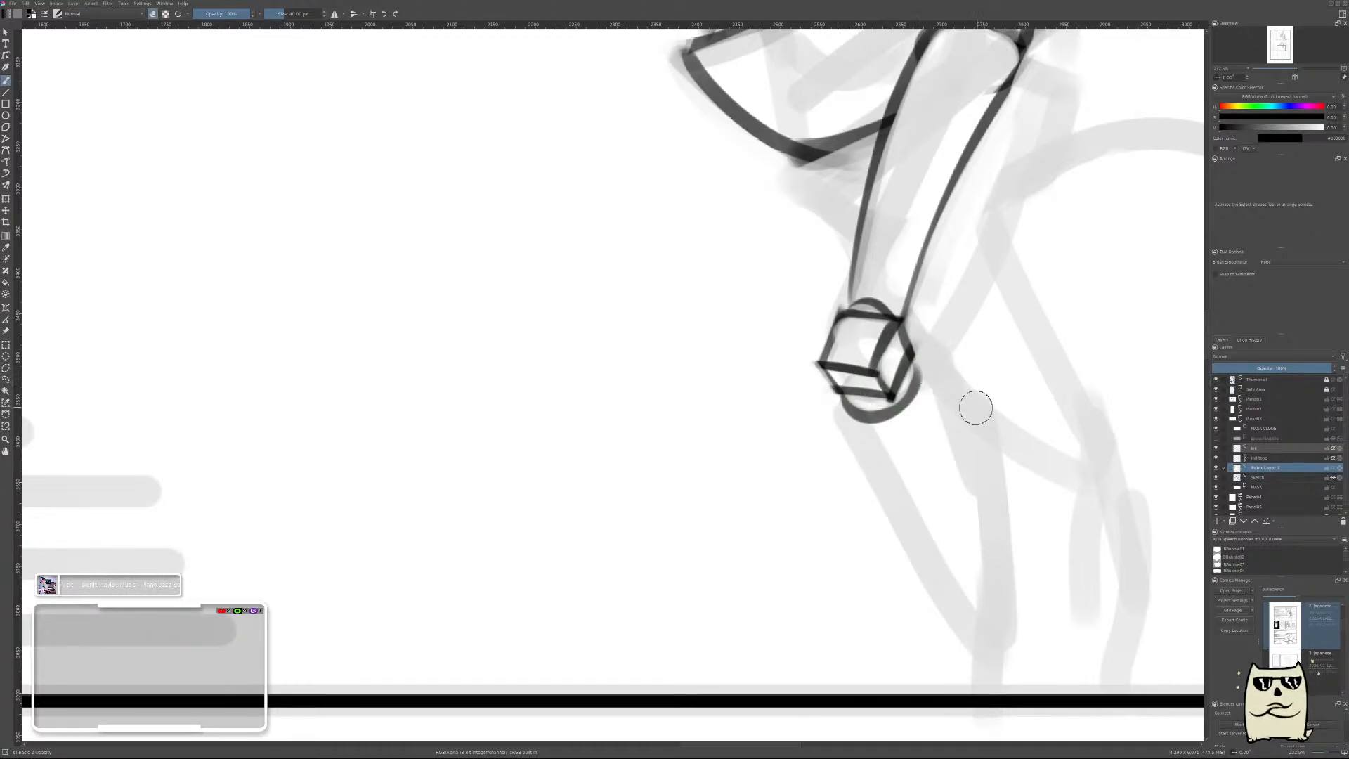
Nudge the new arc to sit closer against the knee block, and return to the brush.
key(t)
drag(954, 401, 959, 396)
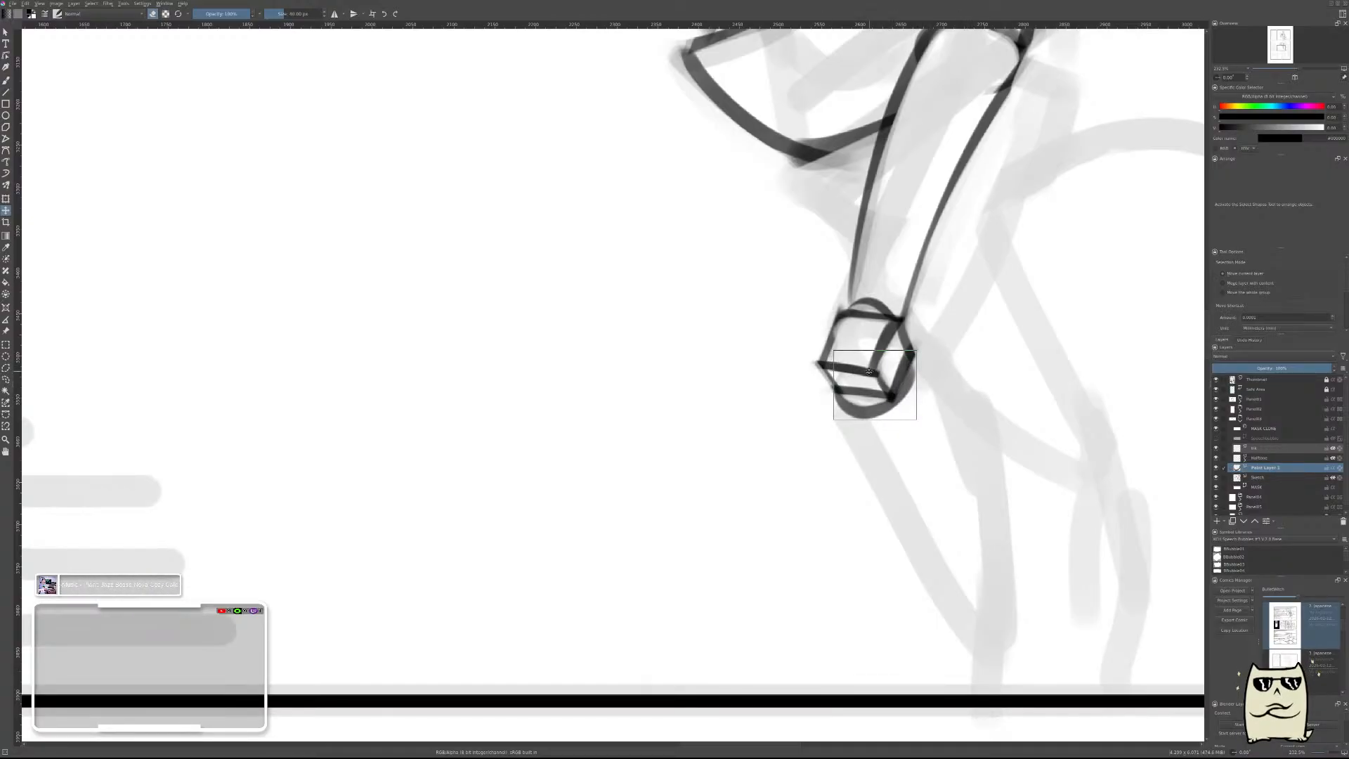
key(b)
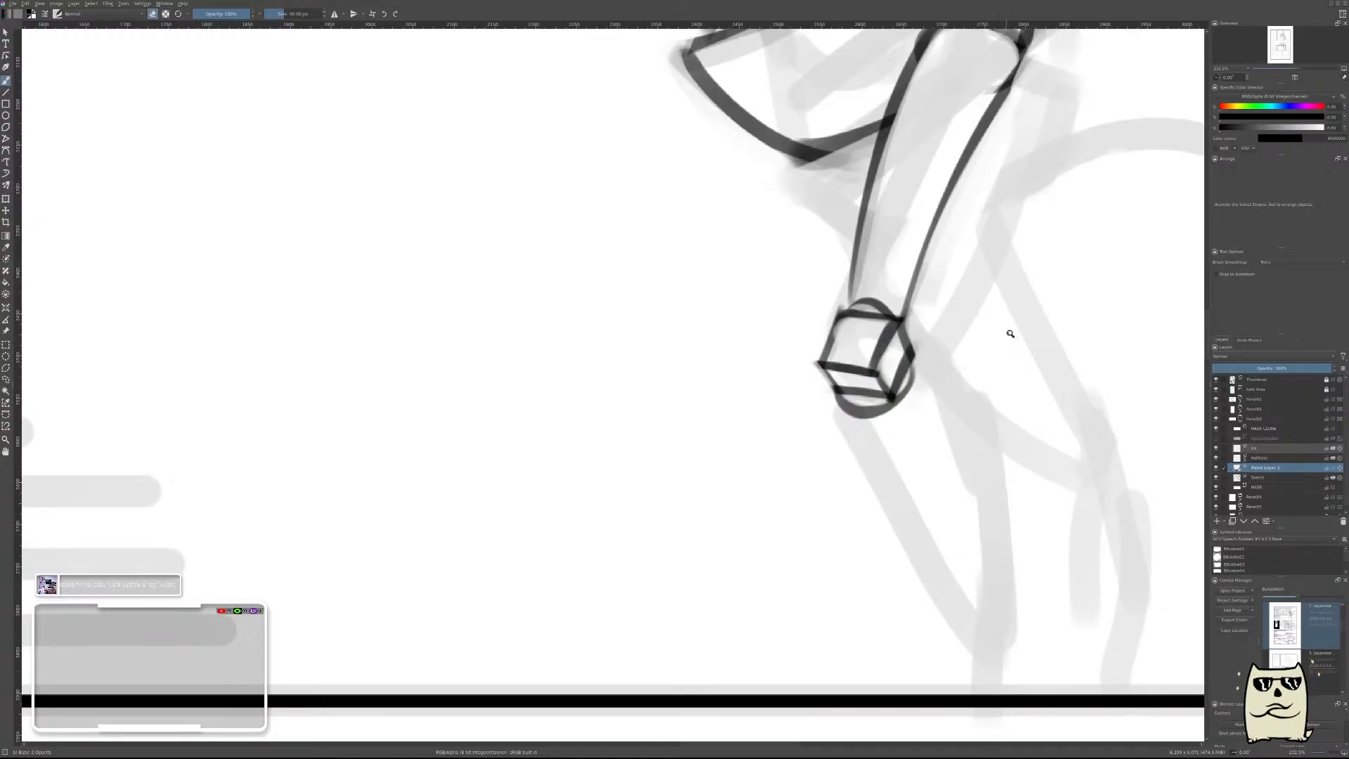
Merge the arc's layer down into the sketch layer and draw the lower leg's front edge slanting down from the knee, redoing it once.
drag(1010, 334, 1007, 360)
key(ctrl+e)
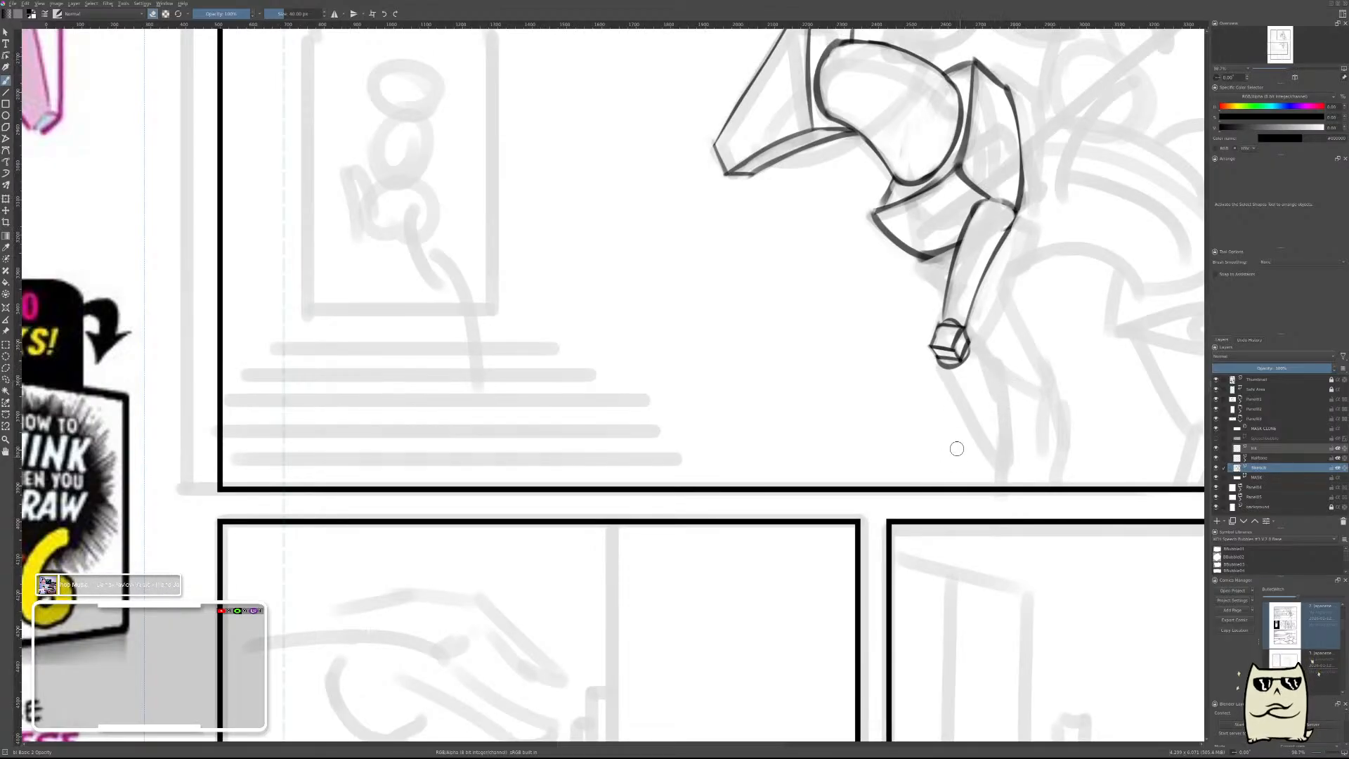
drag(1002, 387, 902, 323)
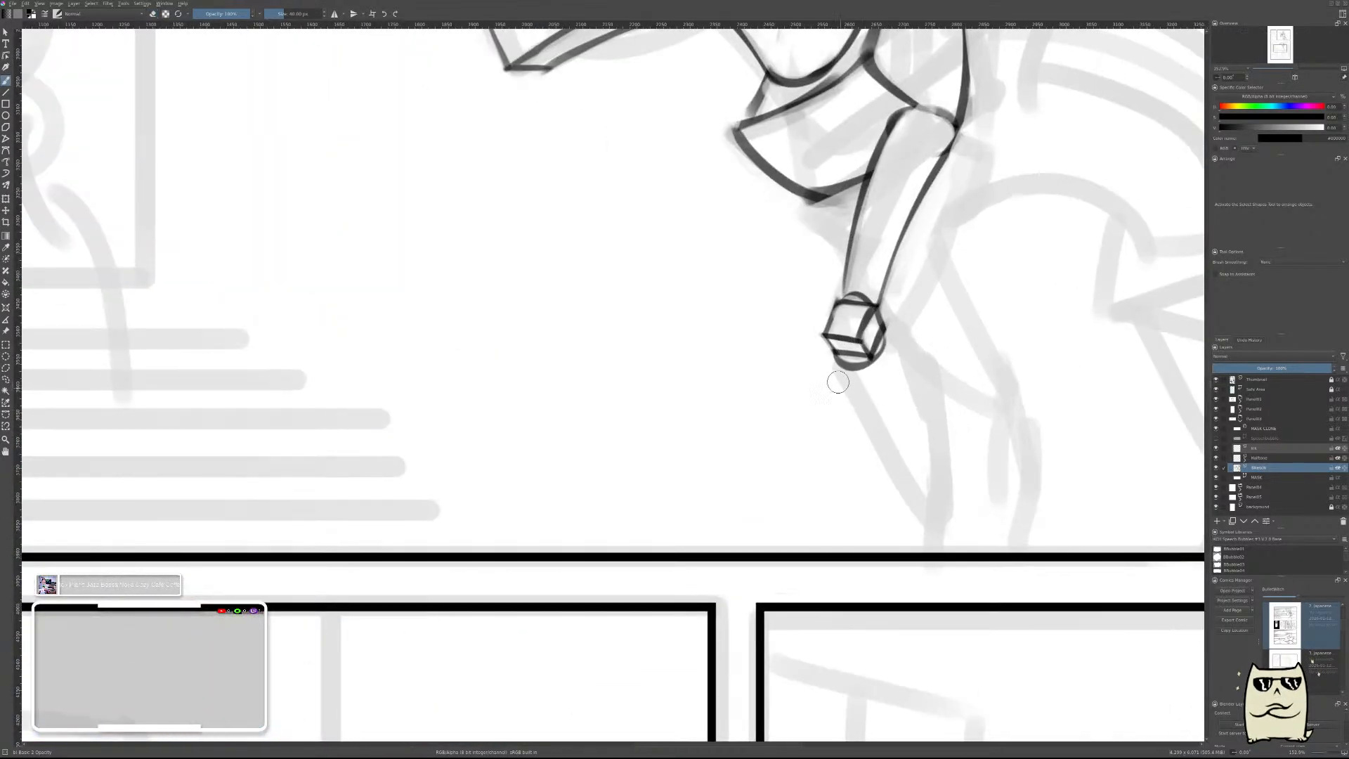
drag(832, 370, 905, 479)
mouse_move(829, 379)
mouse_down()
mouse_move(856, 445)
mouse_move(819, 369)
mouse_move(875, 455)
mouse_move(826, 362)
mouse_move(880, 447)
mouse_up()
key(ctrl+z)
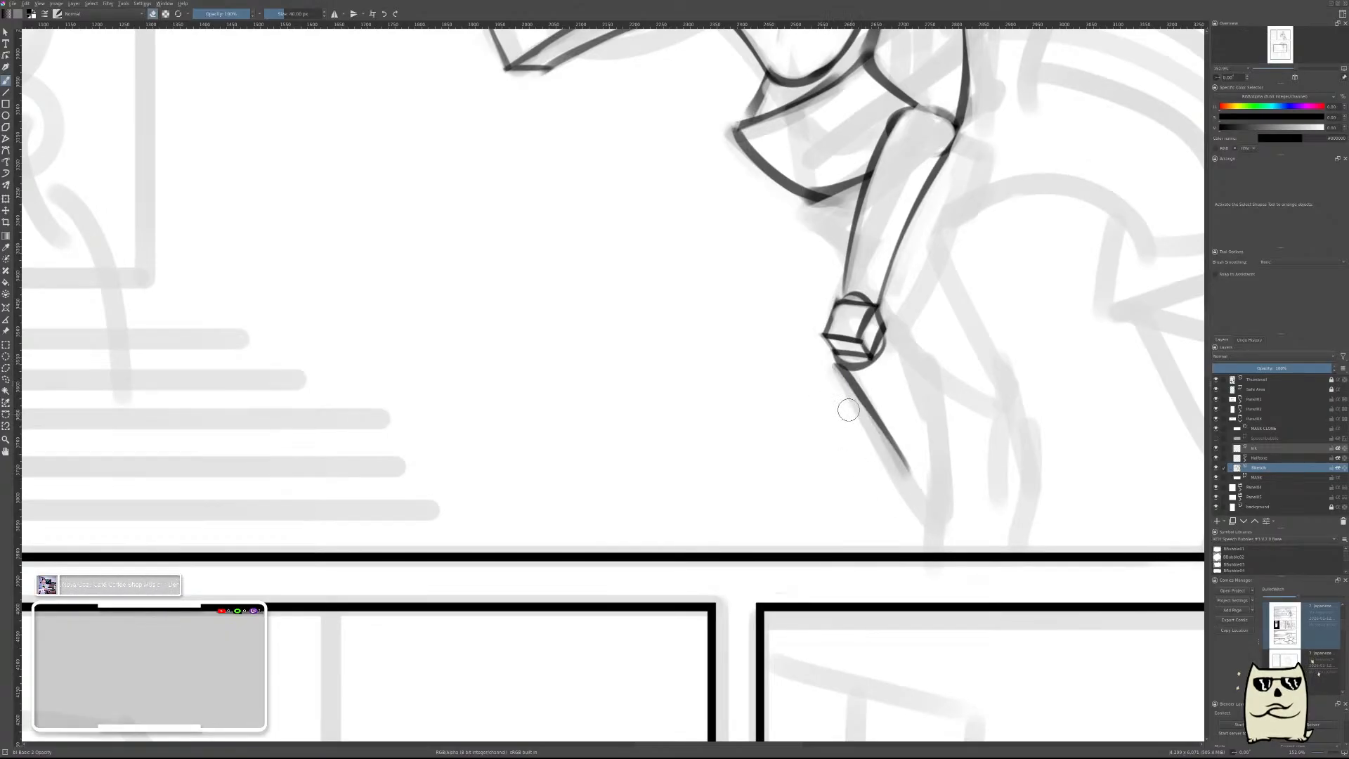
drag(826, 371, 911, 492)
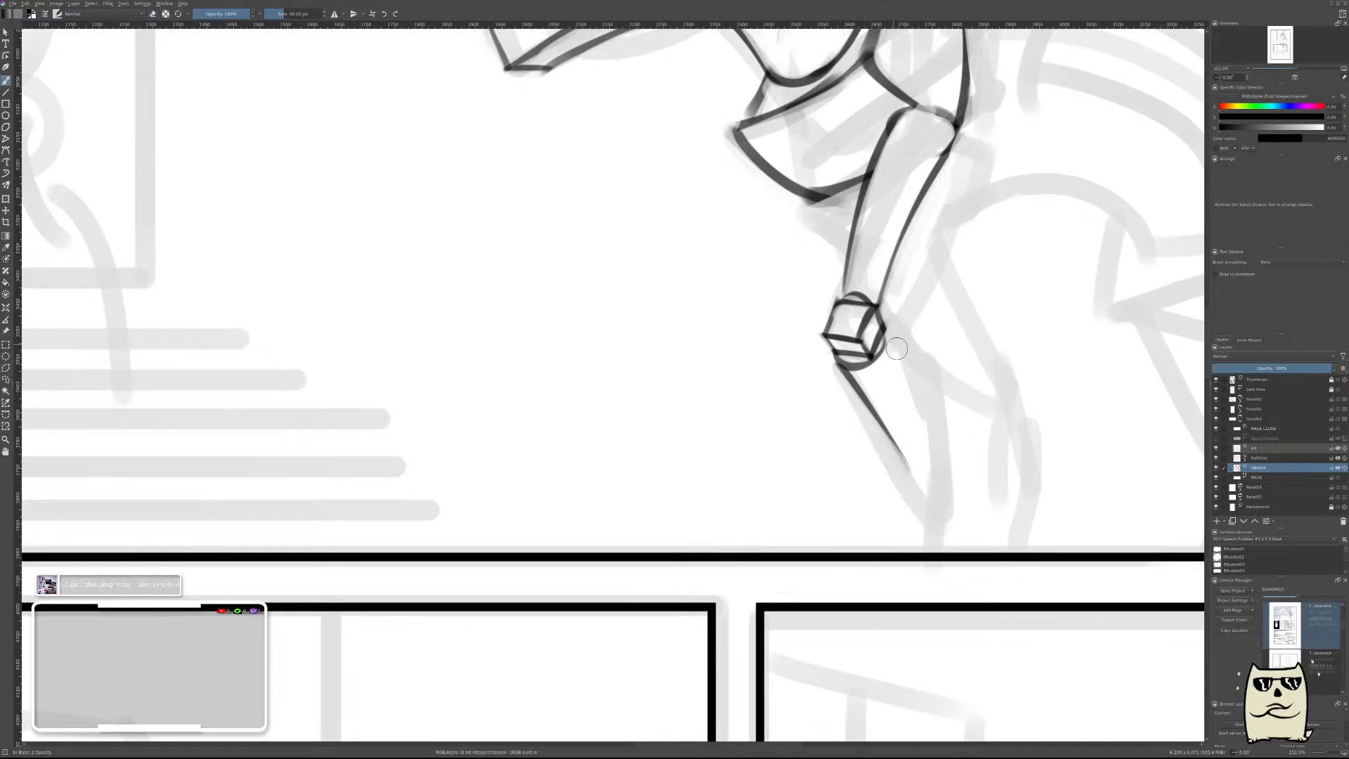
Draw the lower leg's rear edge tapering down from the knee block and thin the line from its outer side.
drag(892, 338, 941, 458)
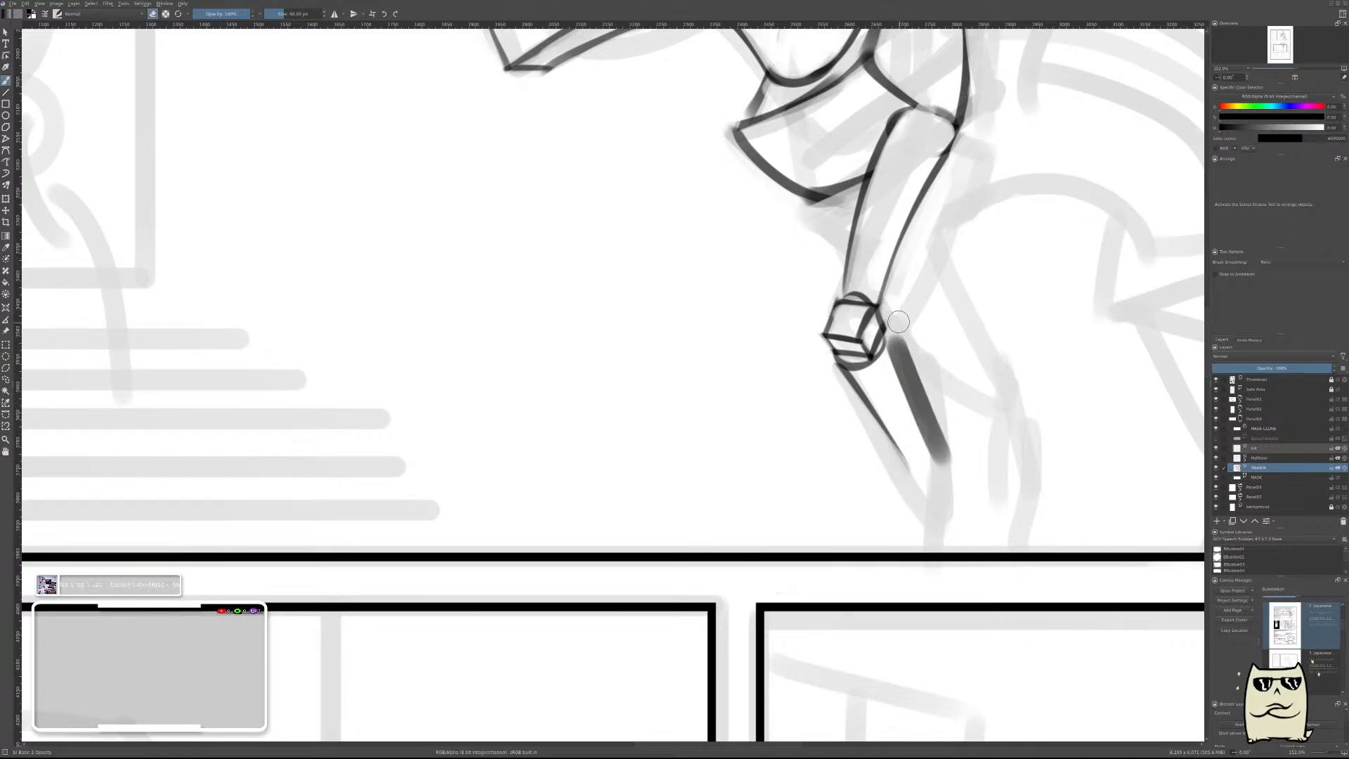
drag(896, 329, 949, 464)
drag(911, 355, 959, 471)
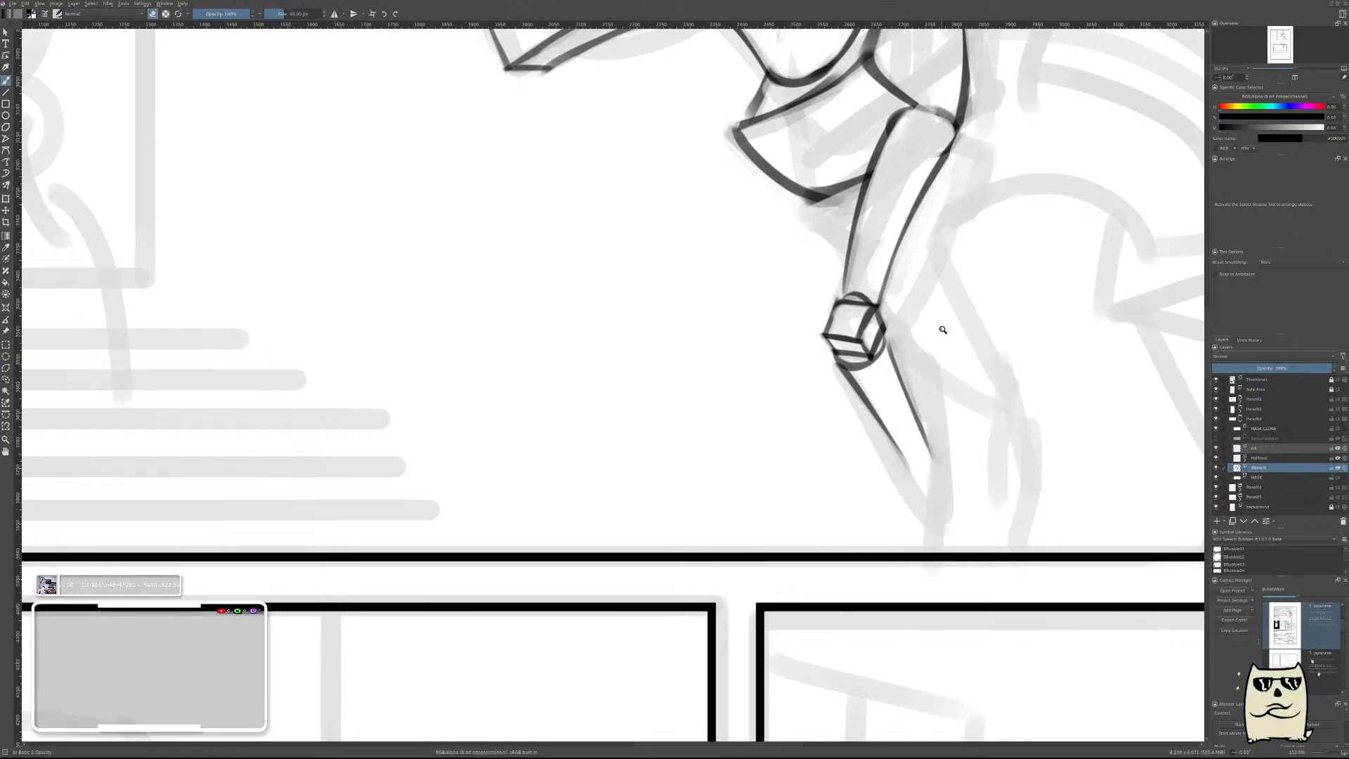
Check the leg reference and start a short fetlock cylinder with a small circle and a lower edge at the leg's end.
drag(943, 329, 959, 355)
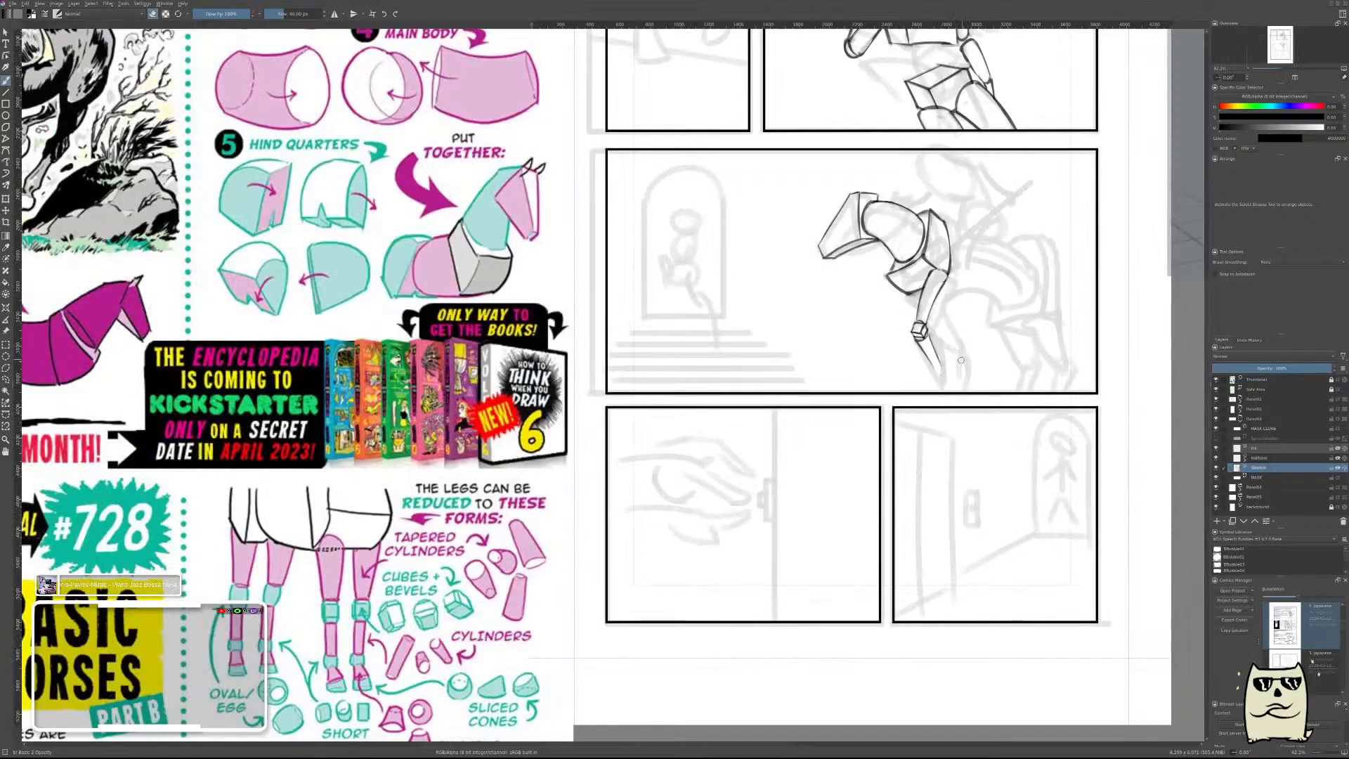
mouse_move(944, 371)
mouse_down()
mouse_move(970, 319)
mouse_move(978, 275)
mouse_move(946, 314)
mouse_move(967, 271)
mouse_up()
key(e)
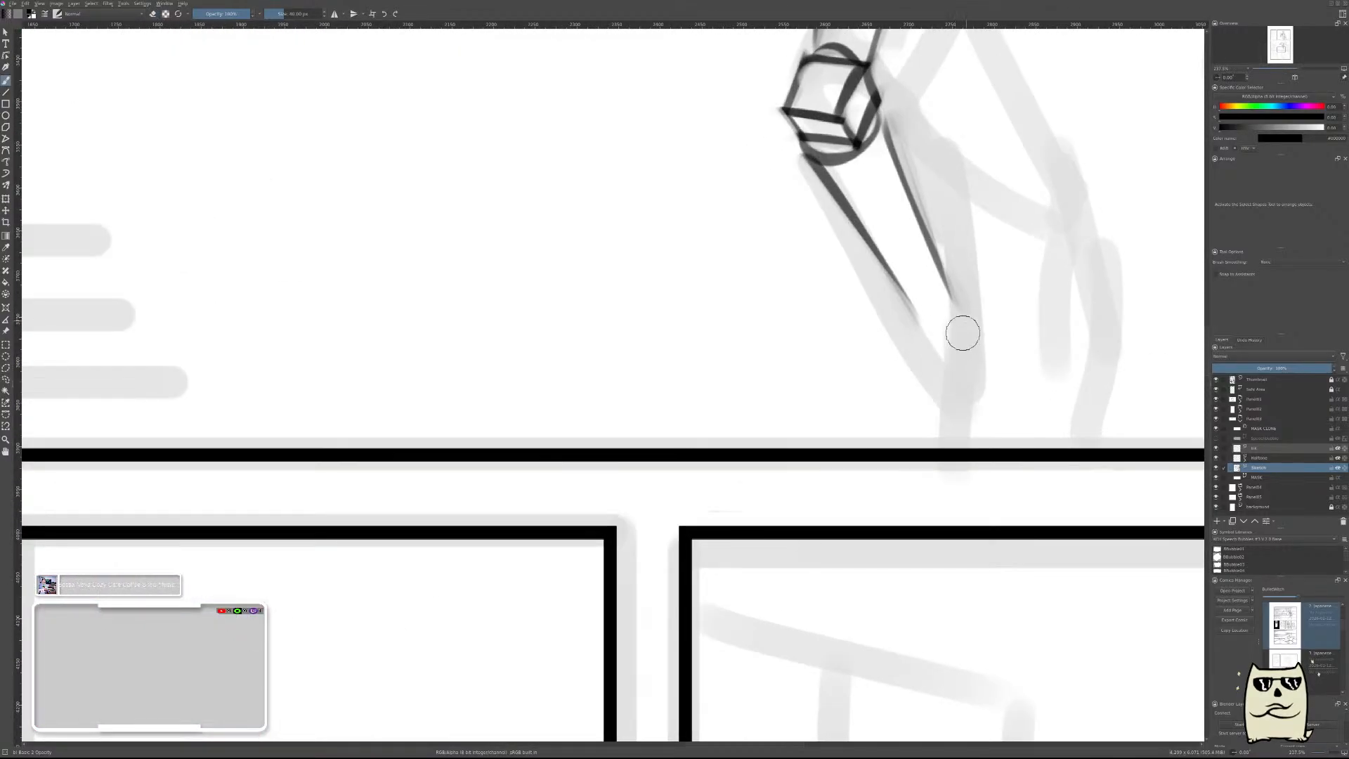
click(959, 318)
key(ctrl+z)
click(955, 317)
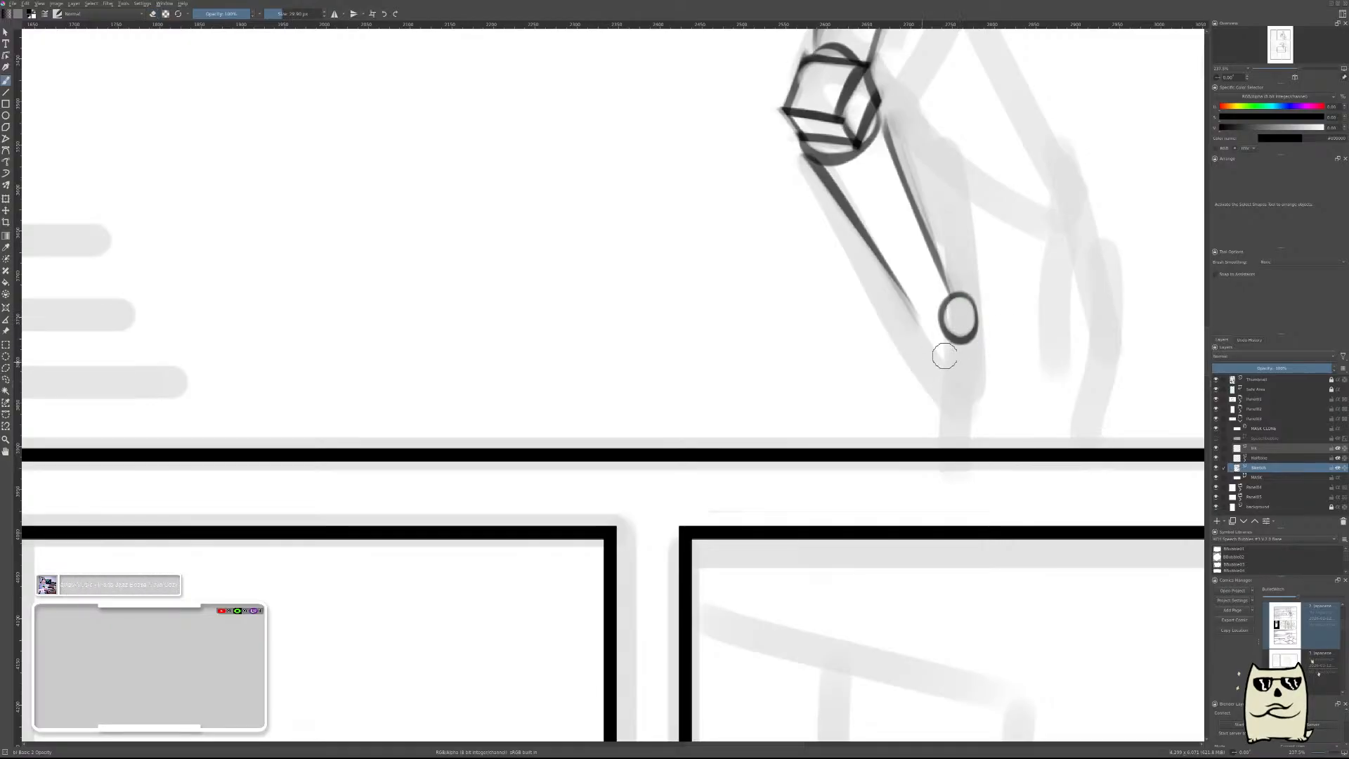
drag(959, 355, 913, 353)
key(ctrl+z)
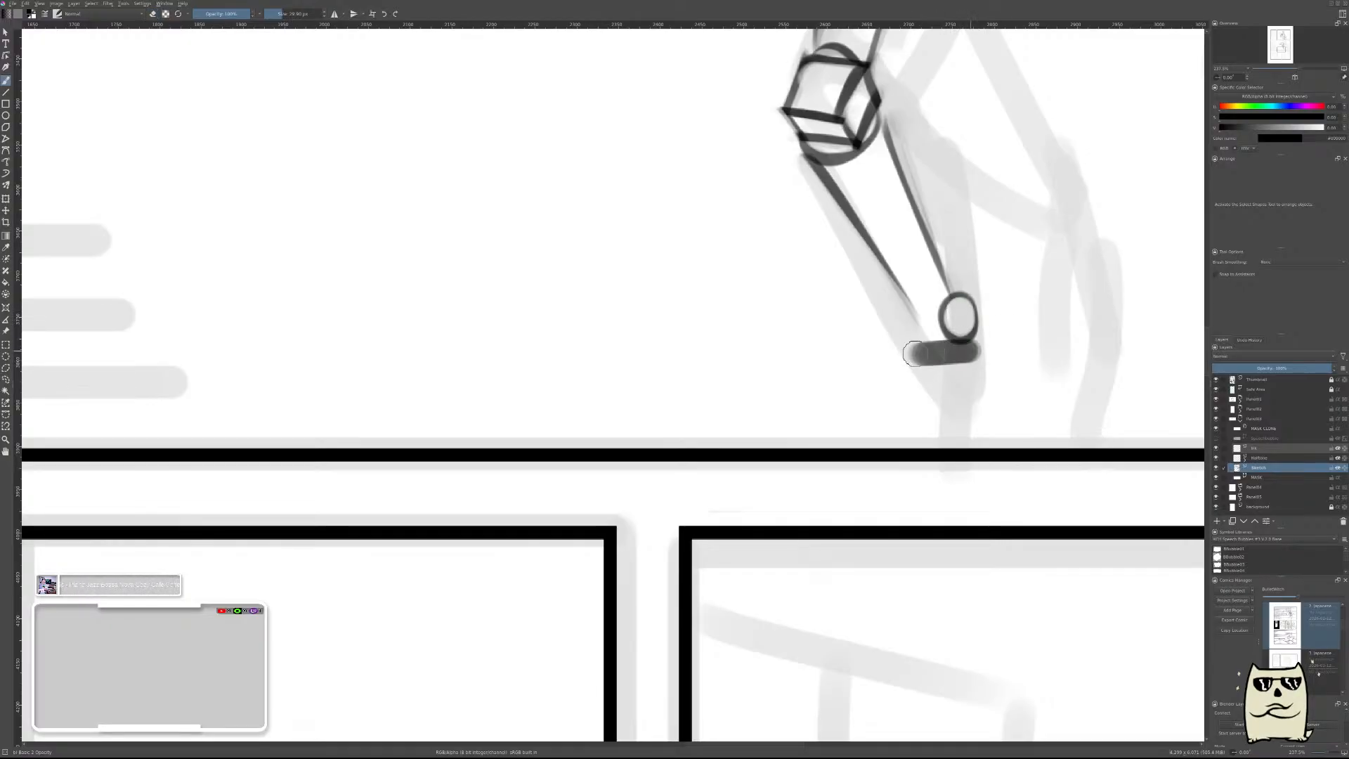
key(ctrl+z)
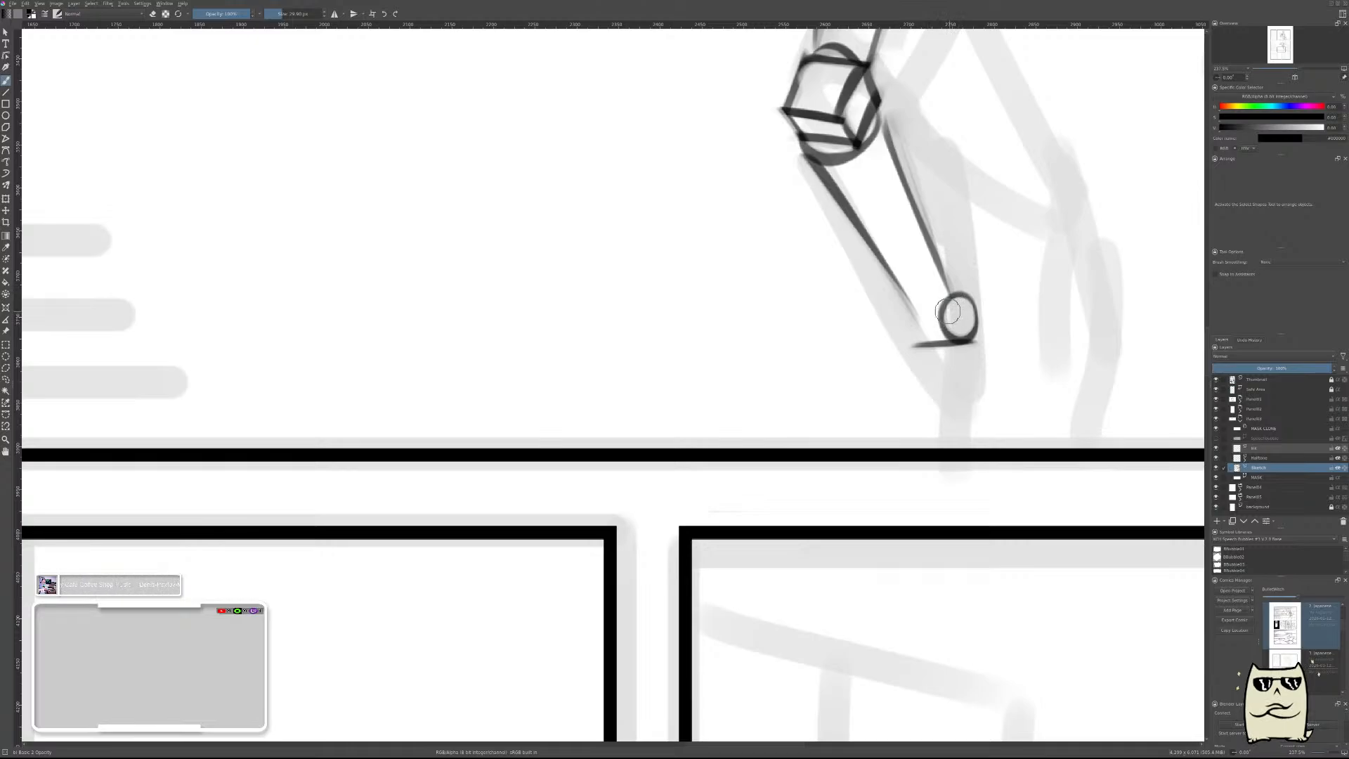
Add the fetlock cylinder's upper edge and rounded front end on a new paint layer, and merge it into the sketch layer.
key(Insert)
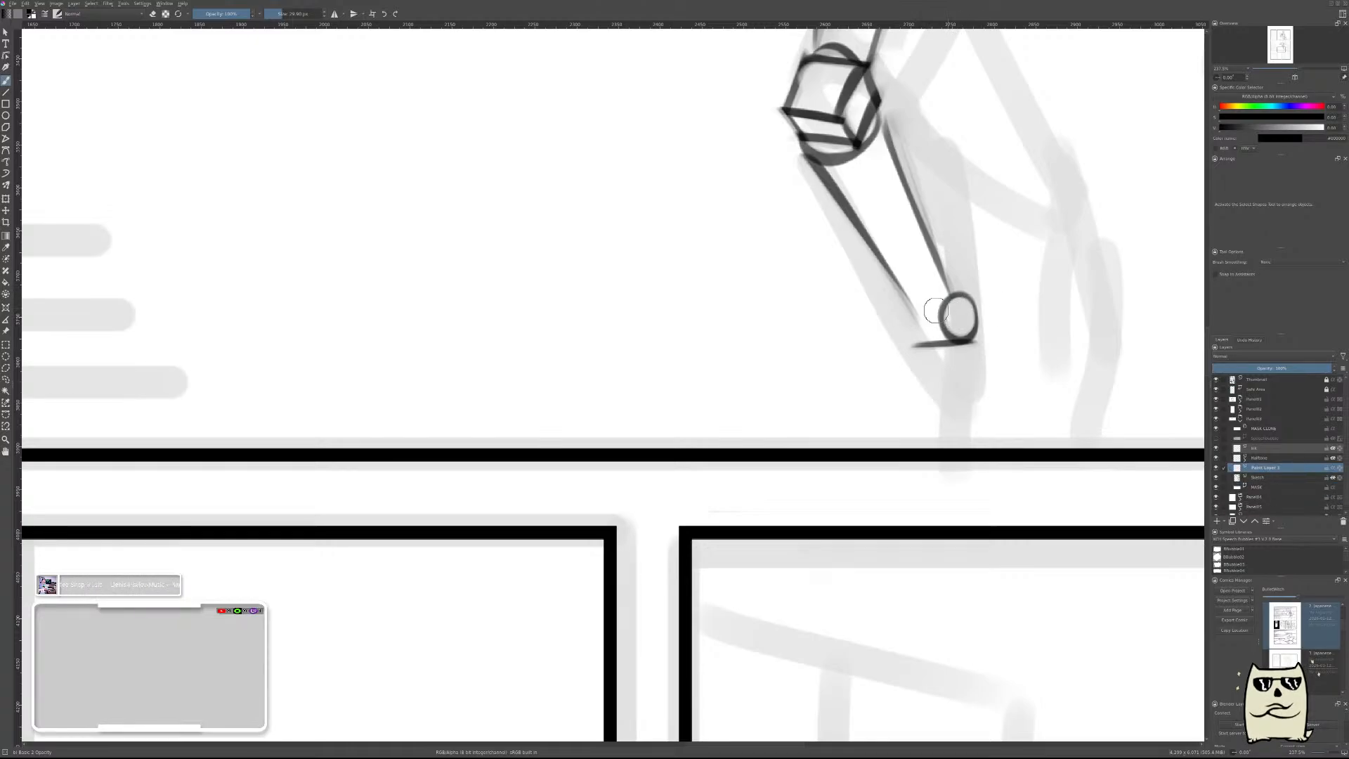
mouse_move(962, 303)
mouse_down()
mouse_move(901, 315)
mouse_move(933, 308)
mouse_up()
key(ctrl+z)
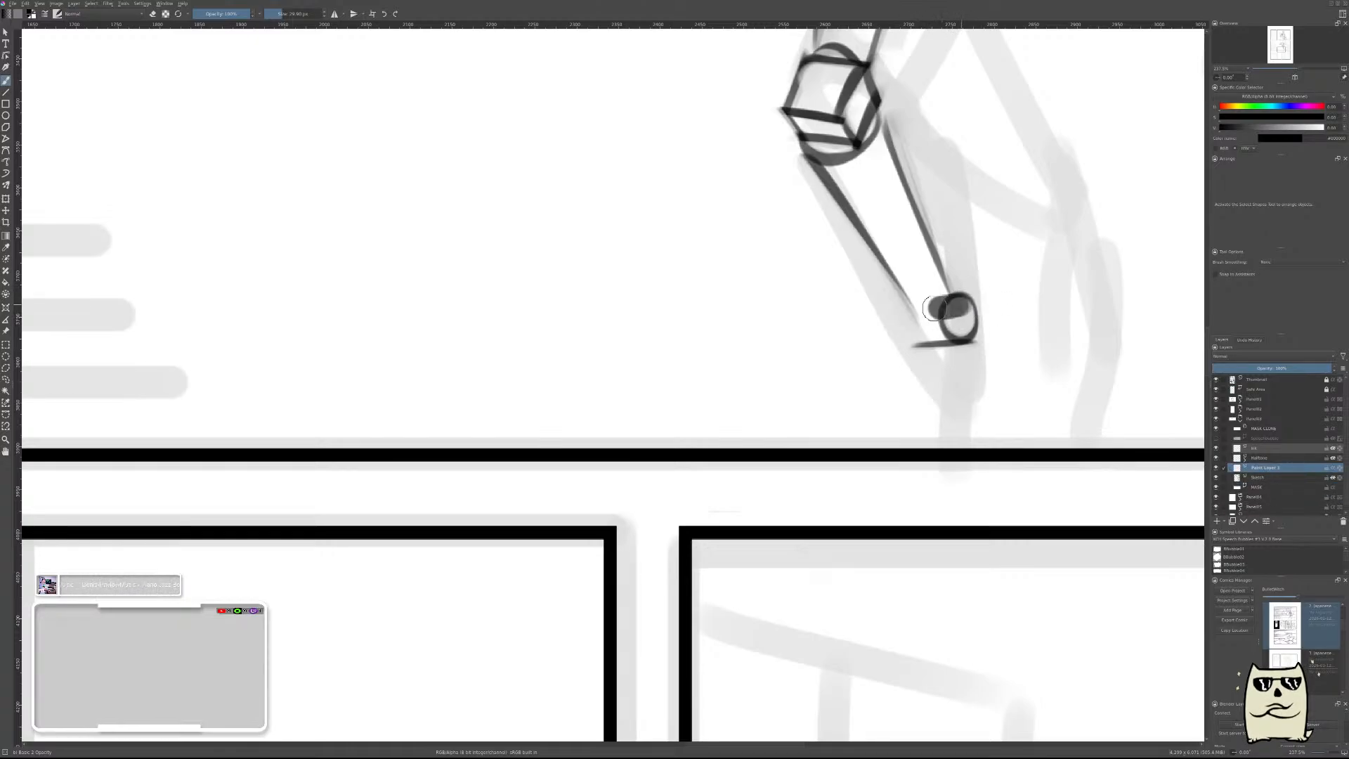
key(ctrl+z)
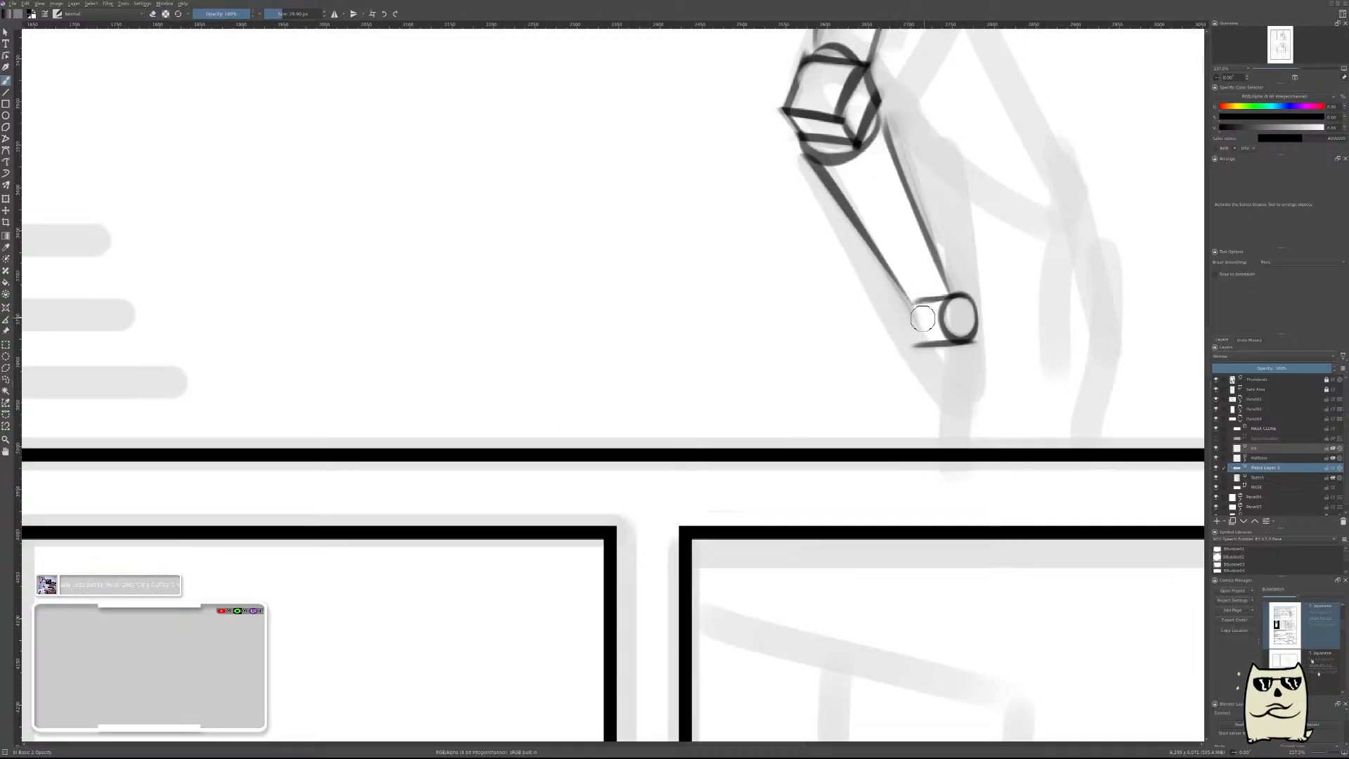
drag(915, 321, 921, 334)
key(ctrl+z)
scroll(1026, 326, down, 5)
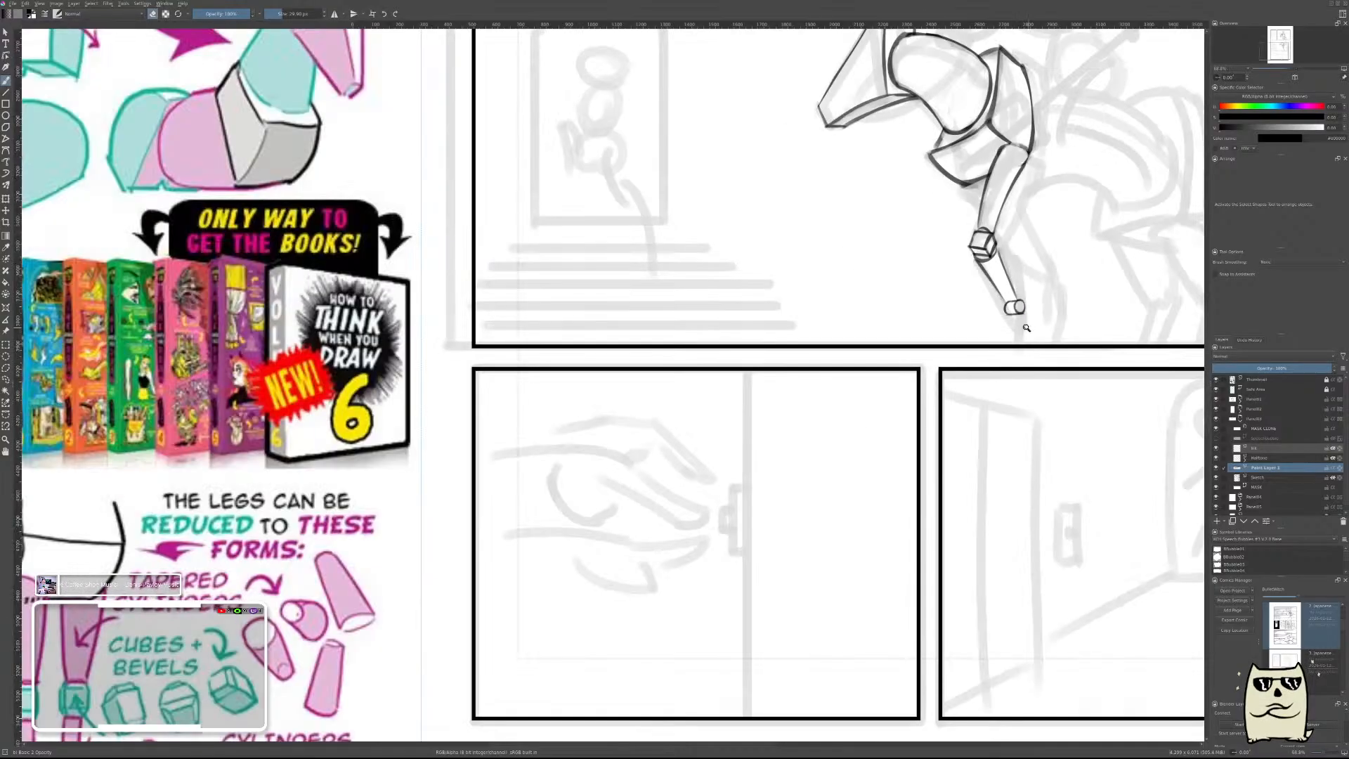
scroll(1003, 356, up, 4)
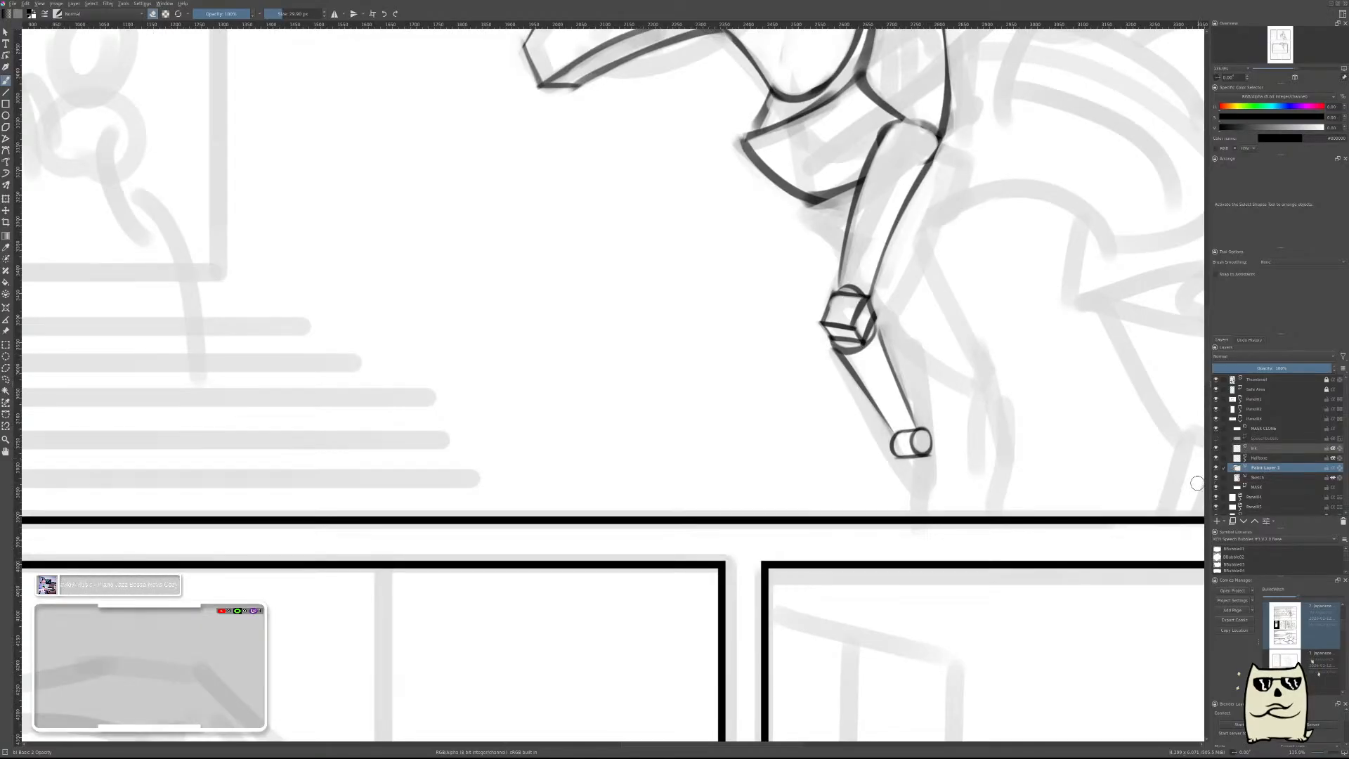
key(ctrl+e)
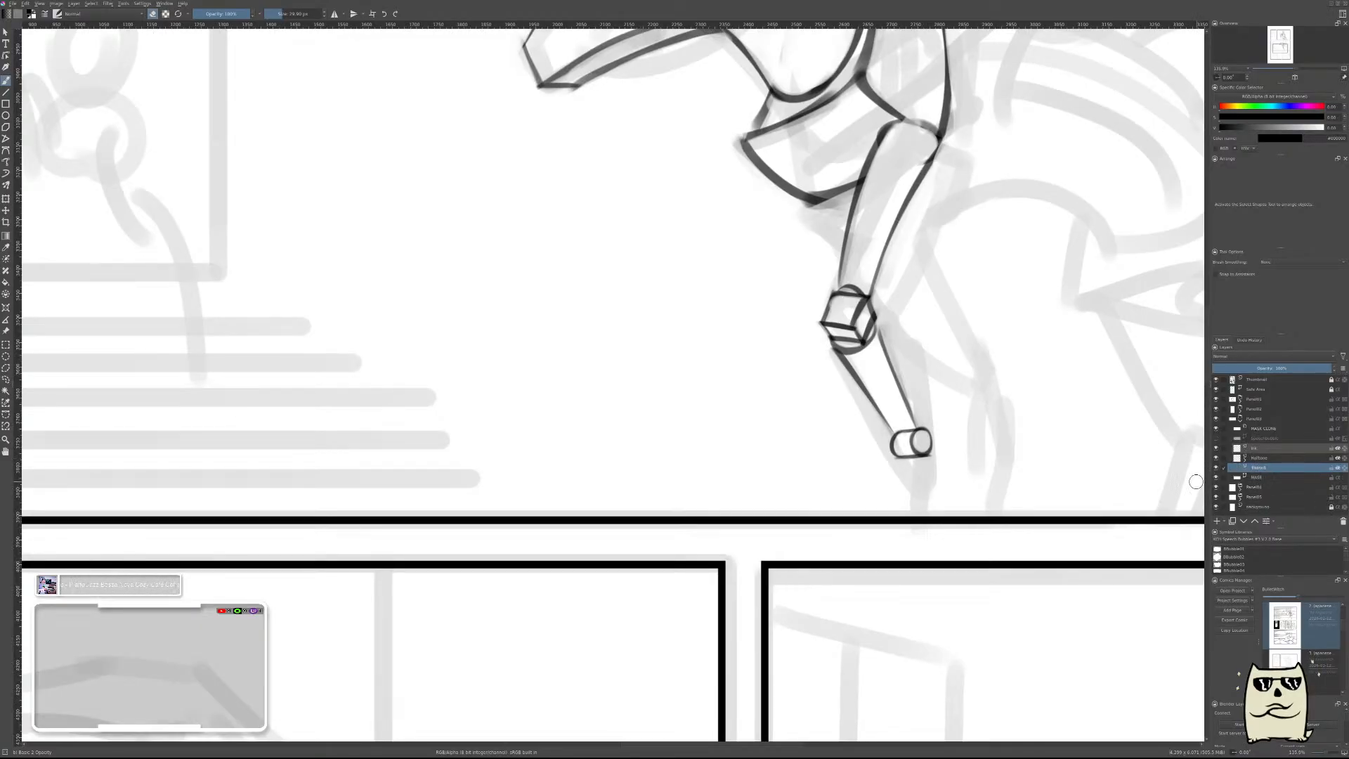
Compare the leg with the reference, remove the fetlock cylinder's newest lines, erase its circle and lower edge, and return to the drawing brush.
mouse_move(1021, 399)
mouse_down()
mouse_move(1018, 414)
mouse_move(1032, 411)
mouse_move(1047, 378)
mouse_up()
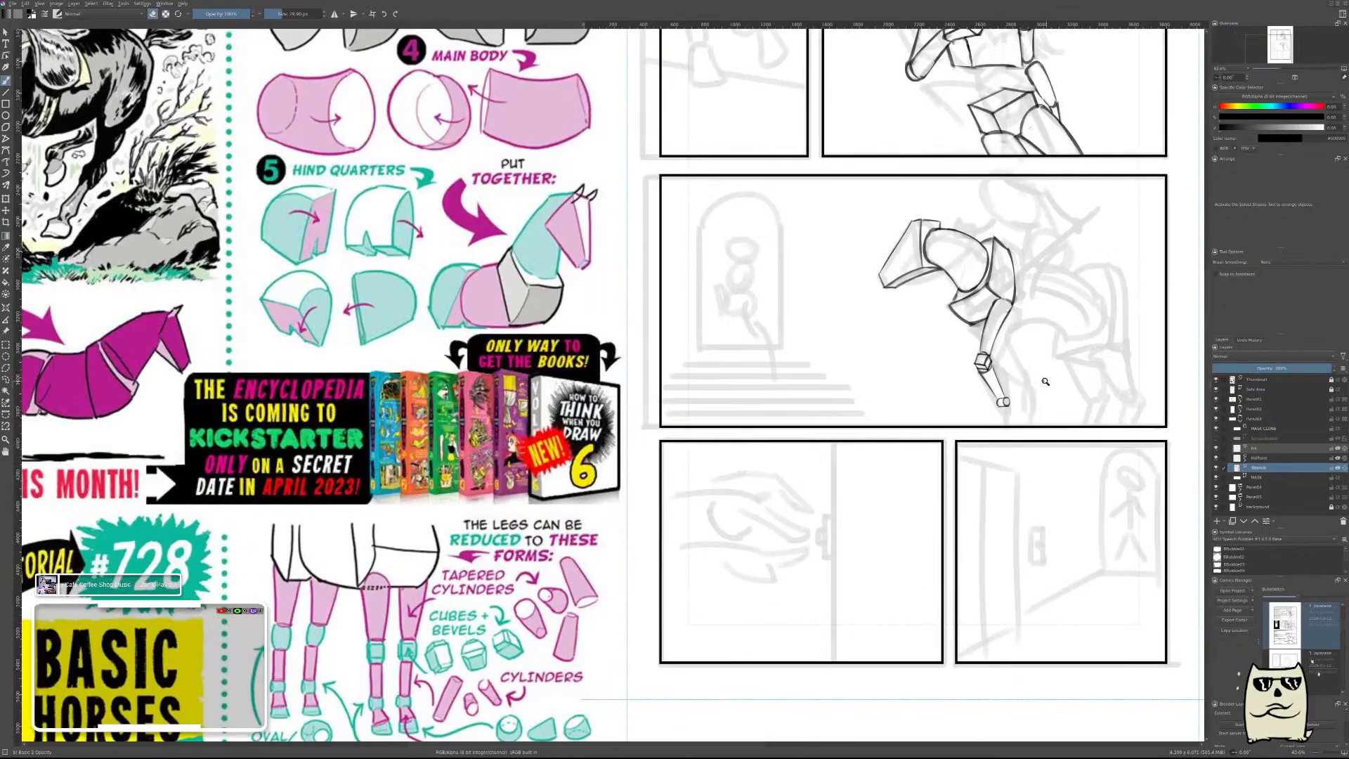
key(Insert)
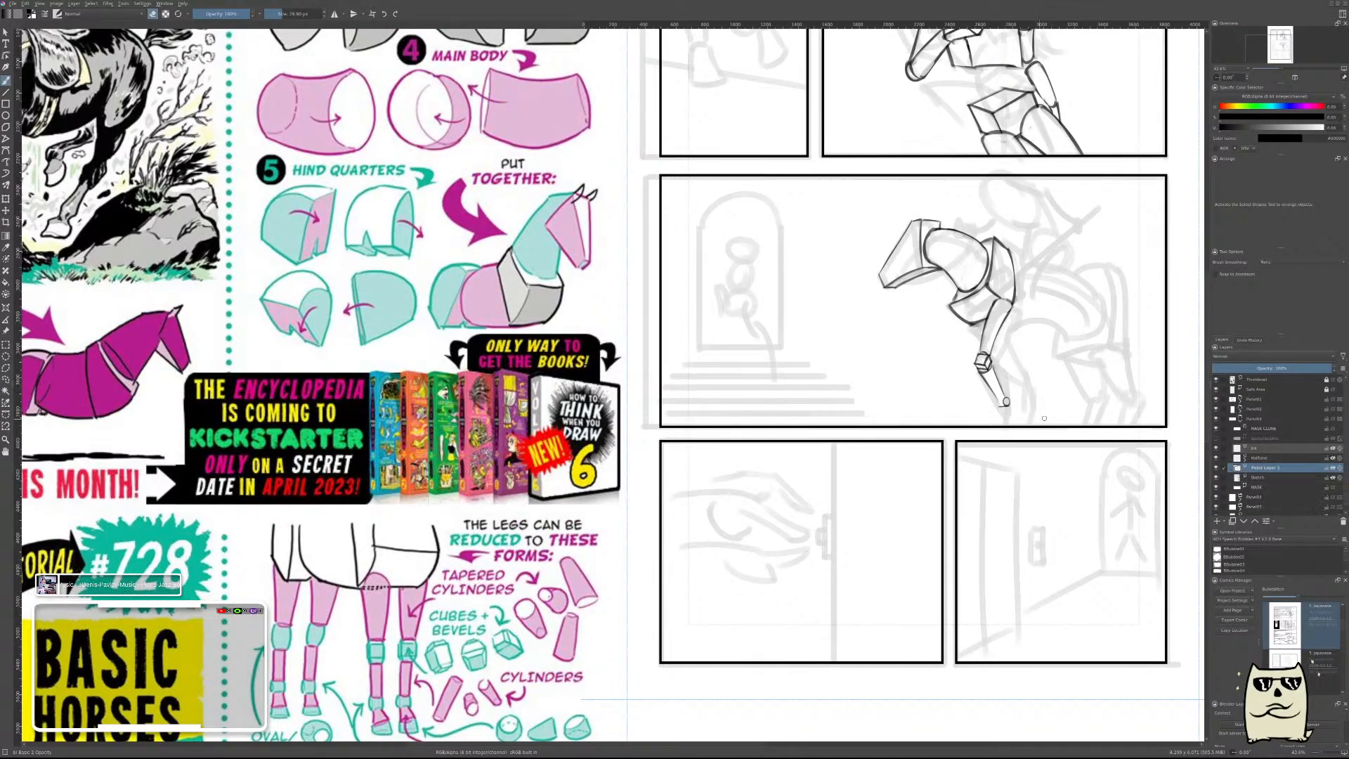
drag(1046, 408, 1163, 376)
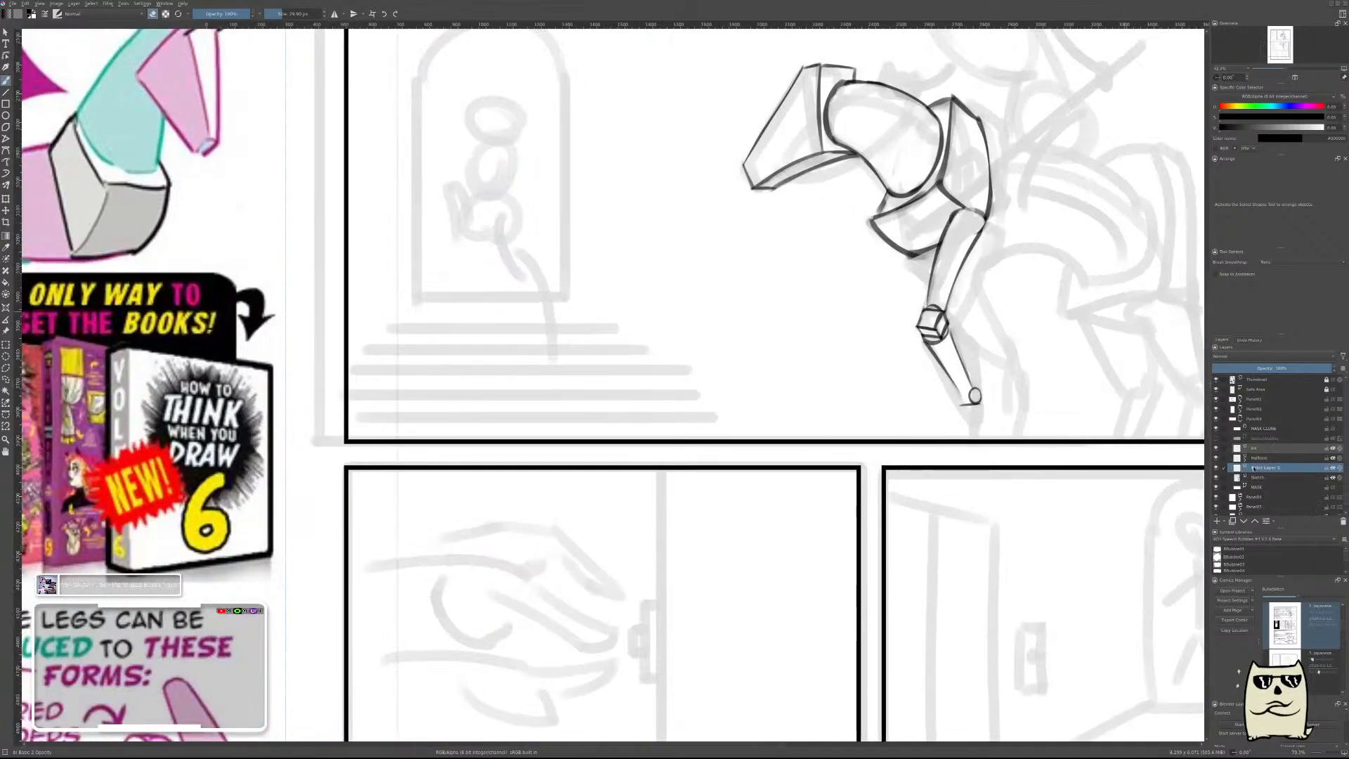
key(ctrl+e)
drag(1042, 415, 1129, 349)
right_click(888, 360)
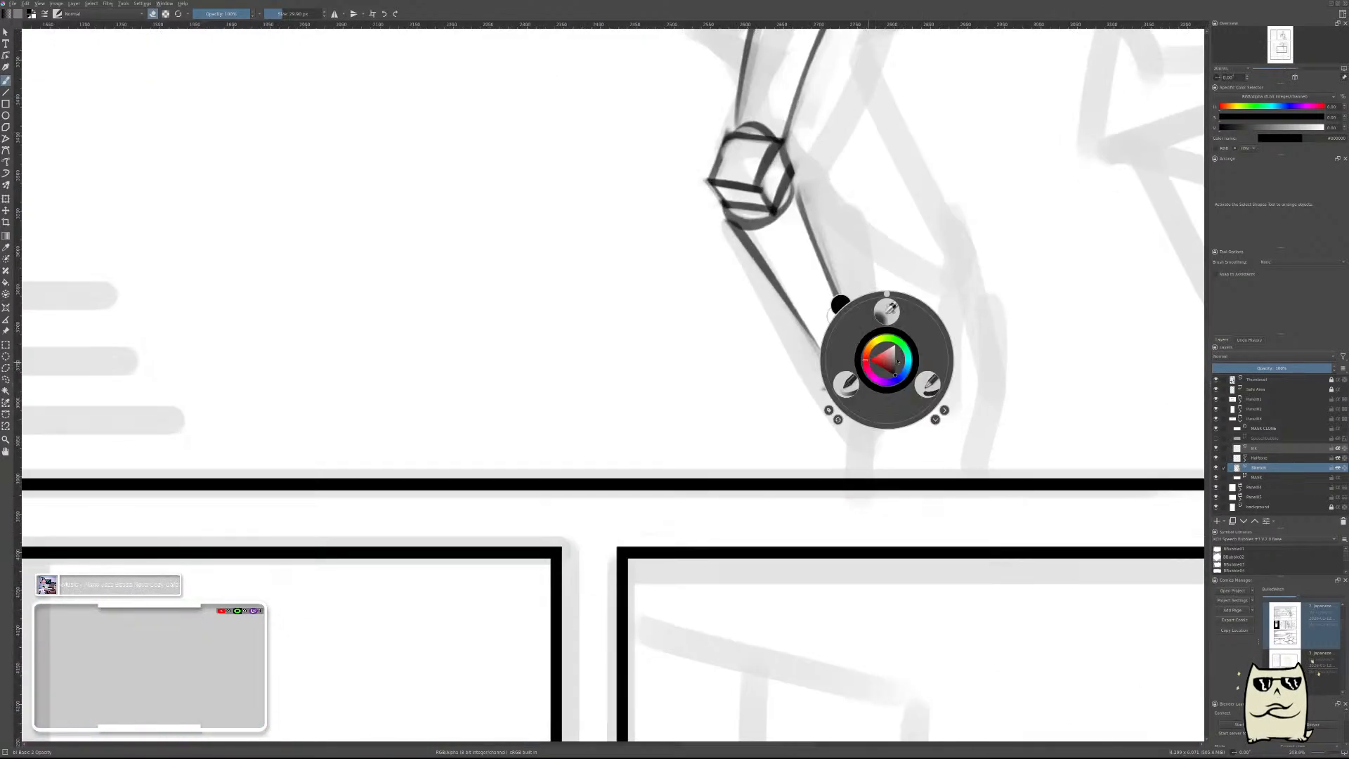
click(850, 383)
right_click(909, 355)
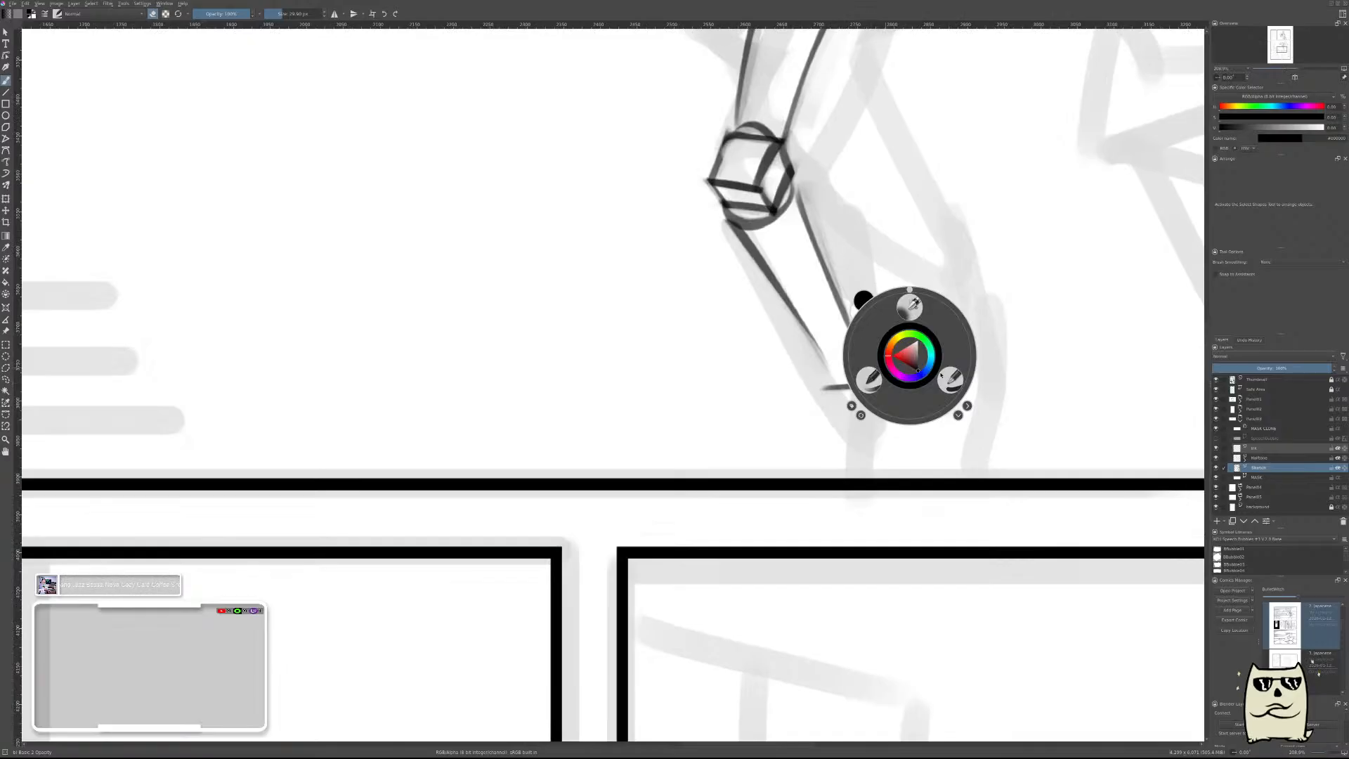
click(947, 380)
key(e)
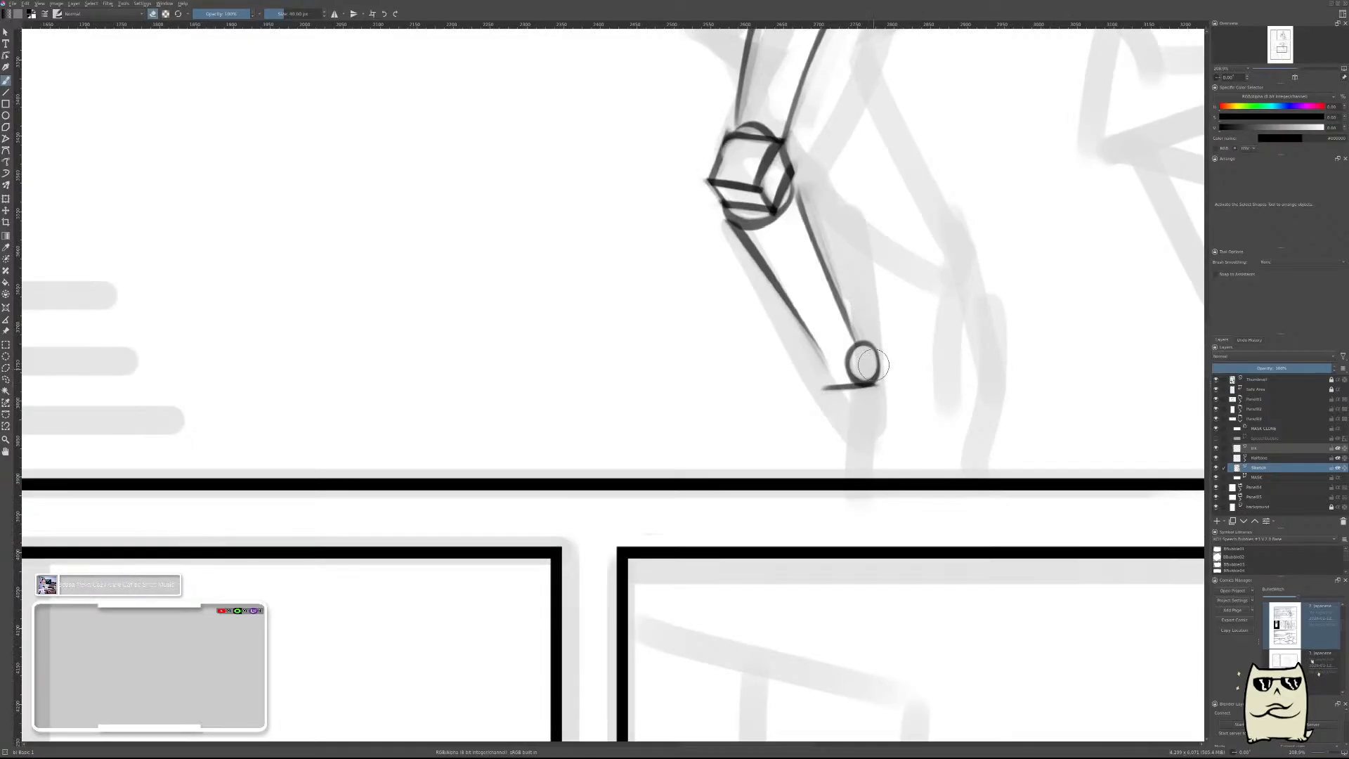
mouse_move(873, 364)
mouse_down()
mouse_move(864, 346)
mouse_move(810, 391)
mouse_move(876, 374)
mouse_up()
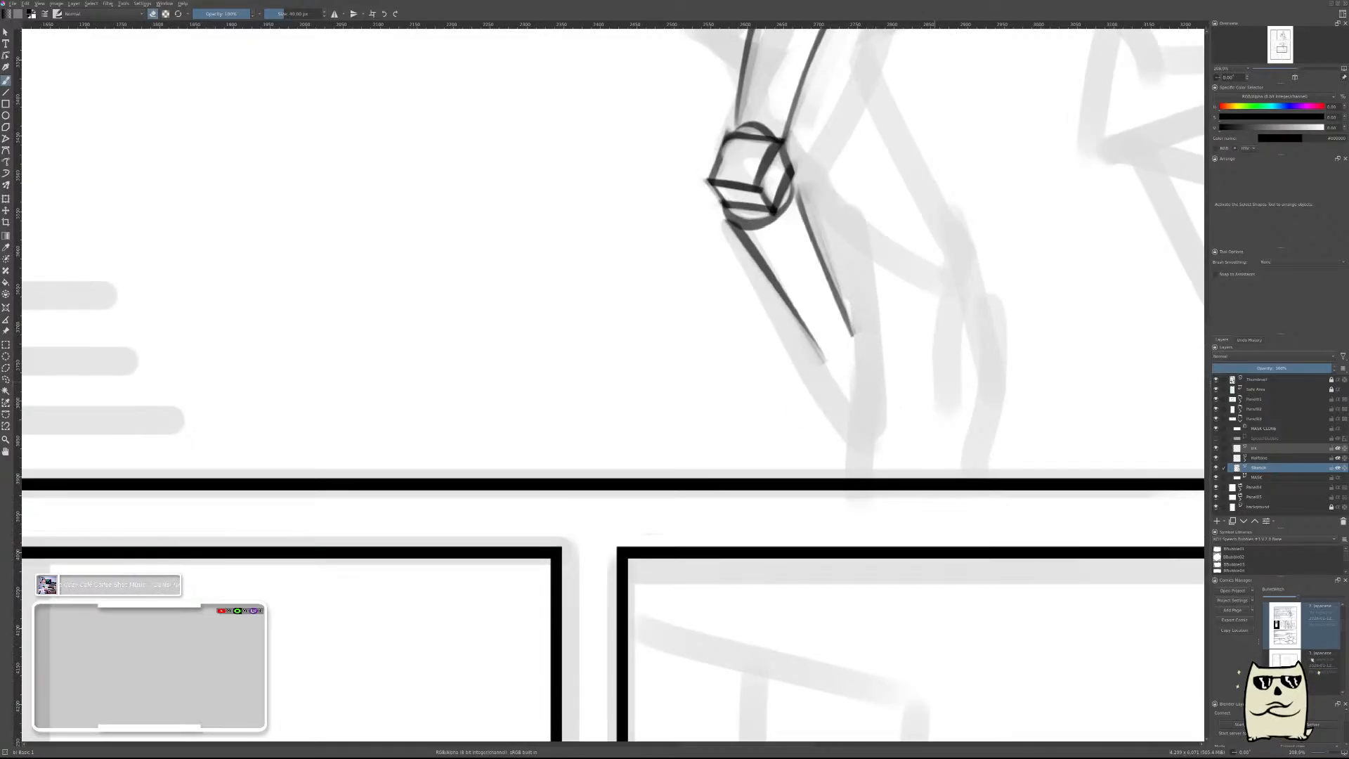
right_click(934, 385)
click(894, 401)
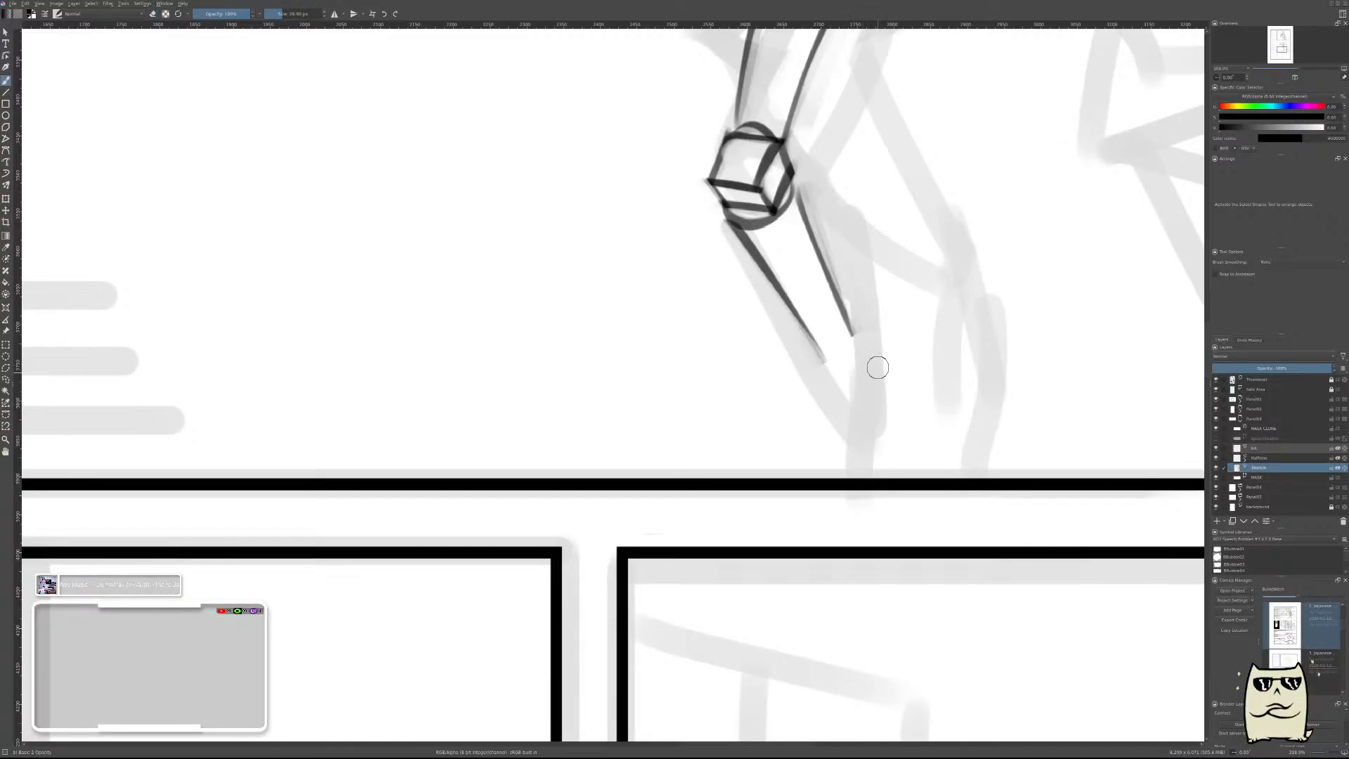
Lengthen the lower leg's front edge toward the ground, redoing the stroke once, and thin the join with the eraser.
drag(811, 315, 859, 387)
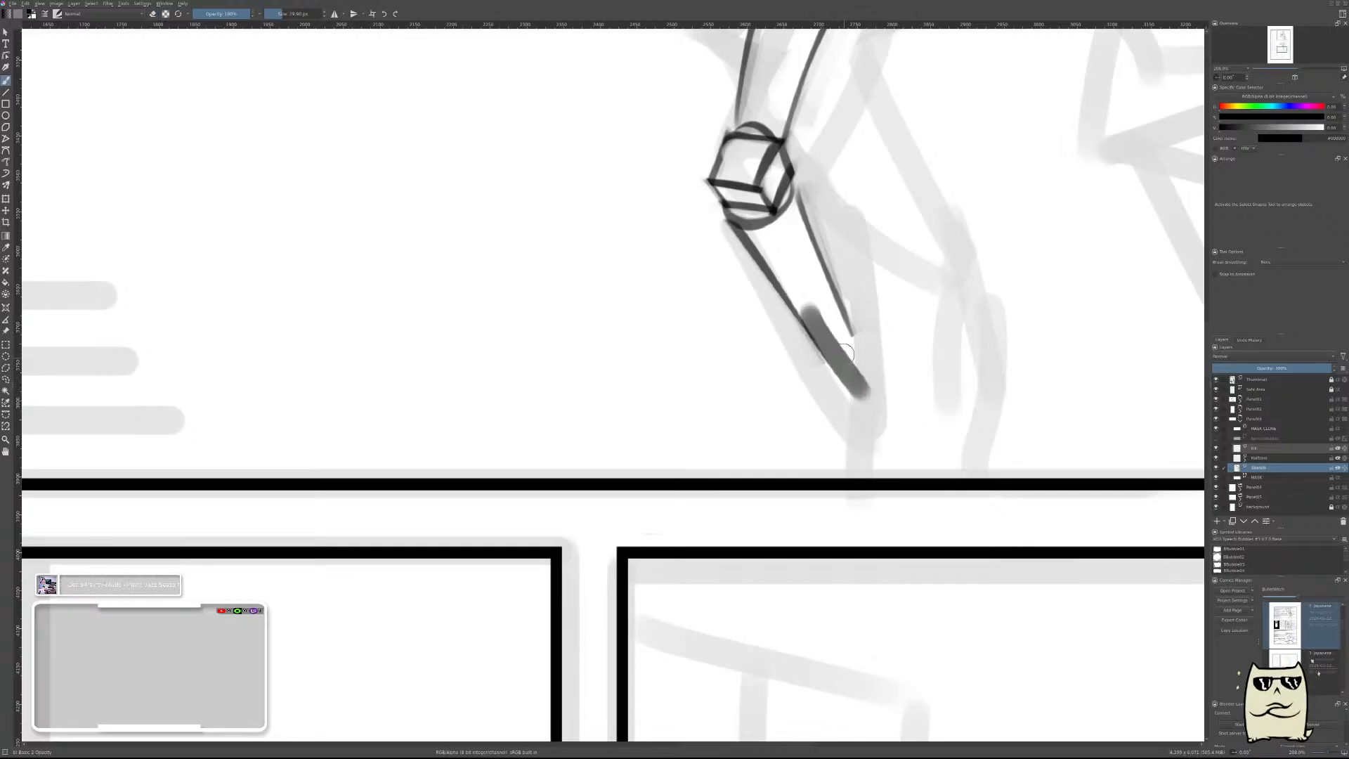
key(ctrl+z)
drag(815, 320, 854, 389)
key(e)
mouse_move(803, 294)
mouse_down()
mouse_move(848, 376)
mouse_move(846, 352)
mouse_up()
key(e)
Lengthen the lower leg's rear edge to match the front one, redoing it once, and erase the thick outer side into a clean line.
drag(850, 286, 883, 386)
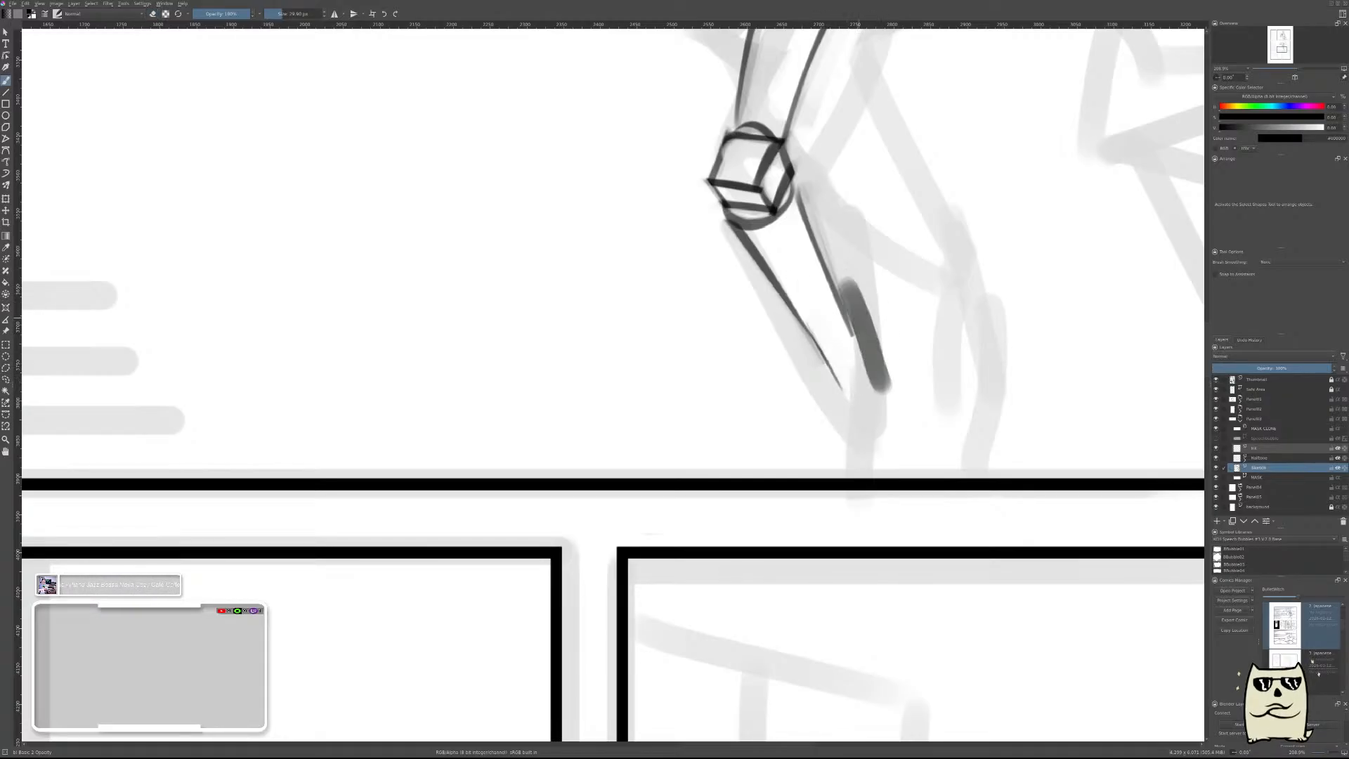
key(ctrl+z)
drag(838, 263, 885, 388)
mouse_move(846, 258)
mouse_down()
mouse_move(886, 362)
mouse_move(871, 338)
mouse_up()
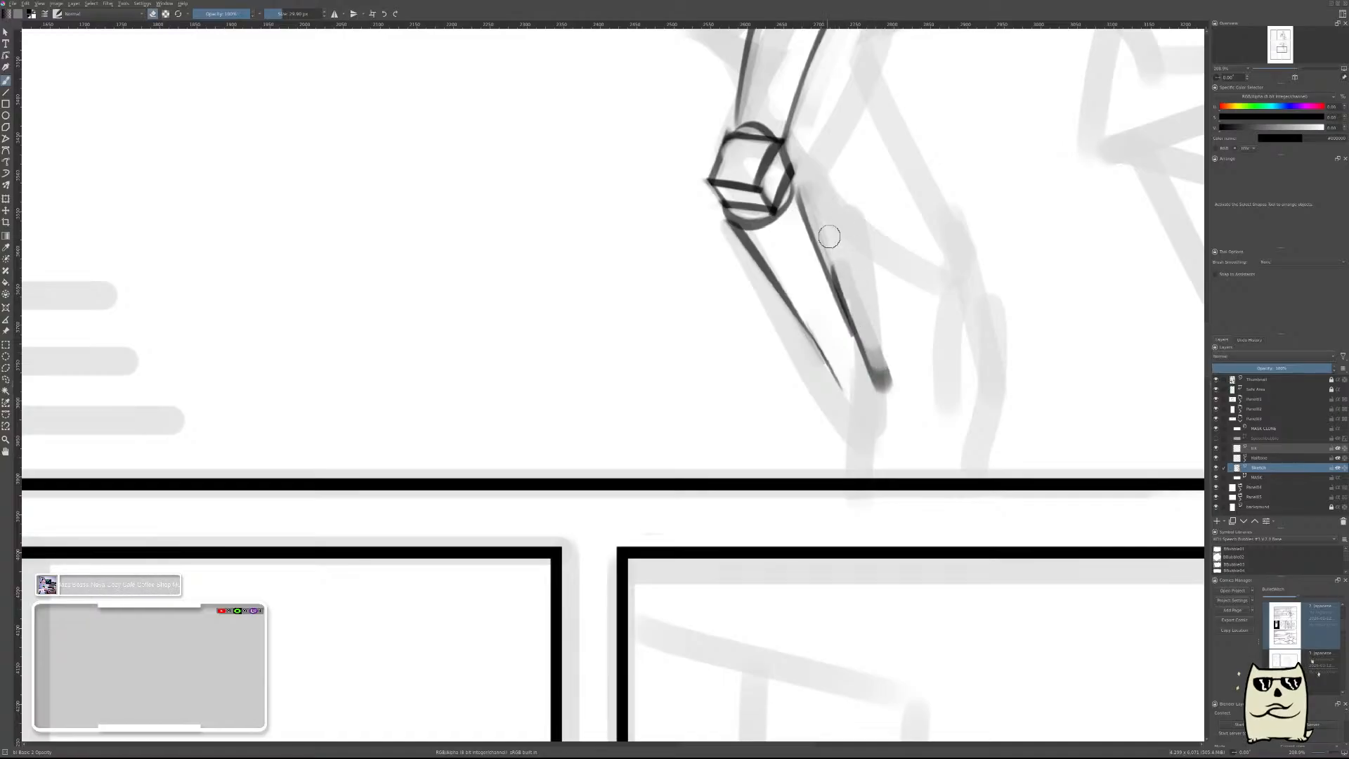
drag(830, 236, 883, 369)
drag(849, 272, 886, 376)
drag(869, 323, 894, 405)
Close the lower leg's bottom end with a small rounded curve, redoing it until it fits, and compare the leg with the reference.
scroll(926, 302, down, 5)
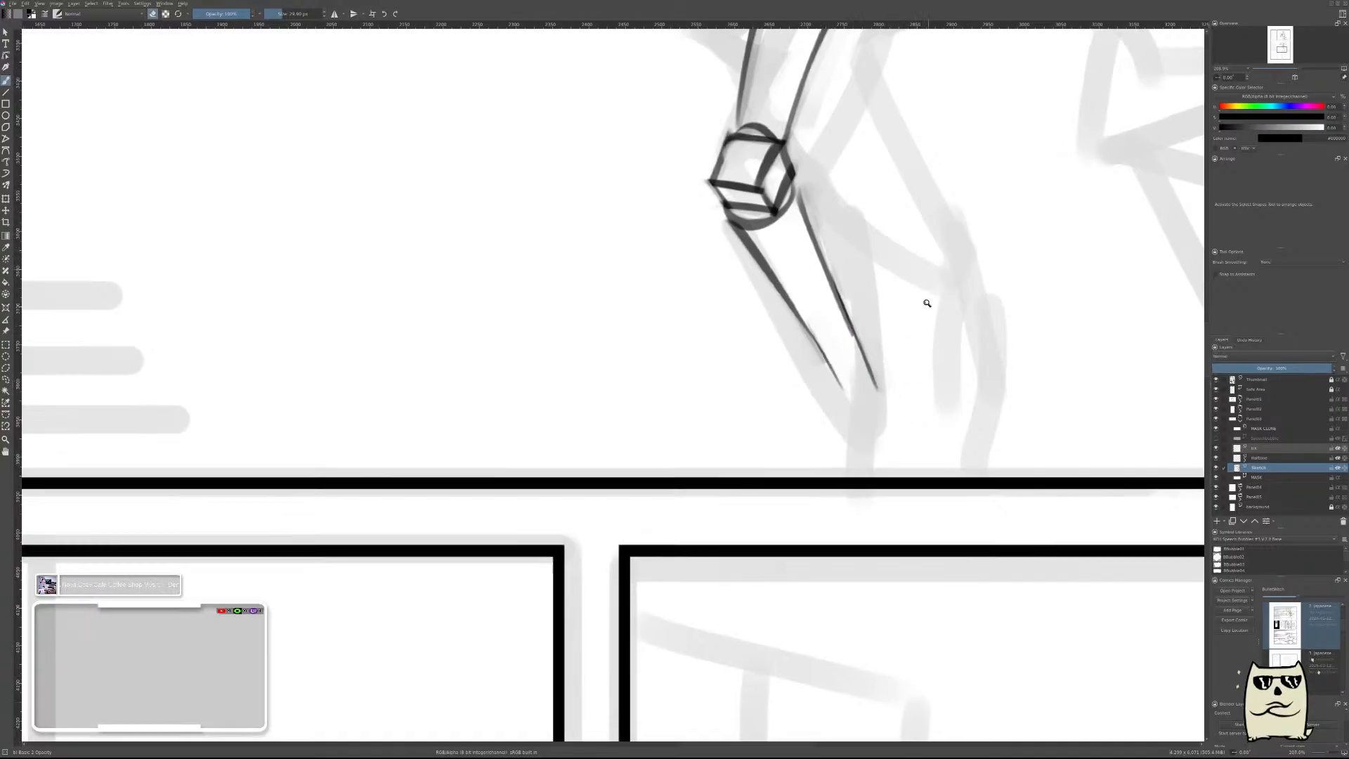
scroll(931, 312, up, 4)
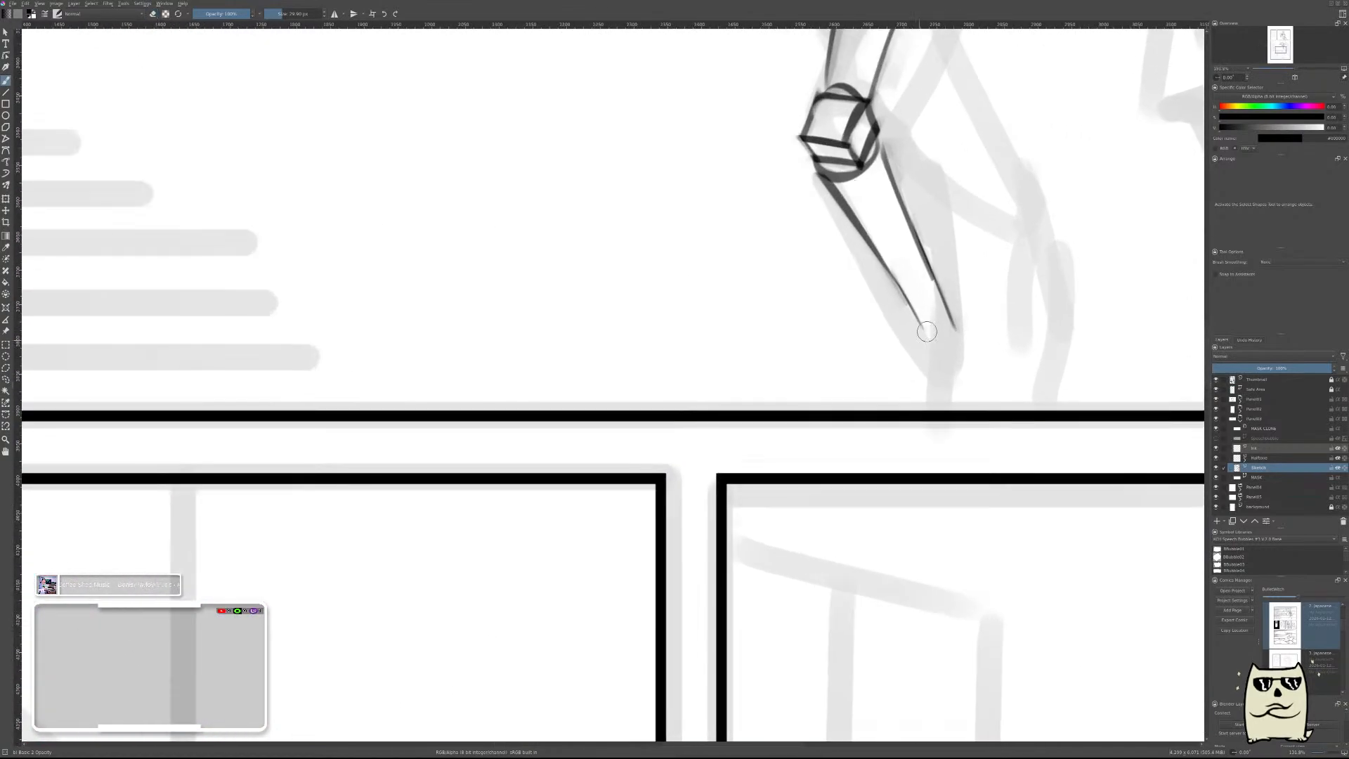
drag(927, 331, 940, 328)
key(ctrl+z)
scroll(1020, 265, down, 5)
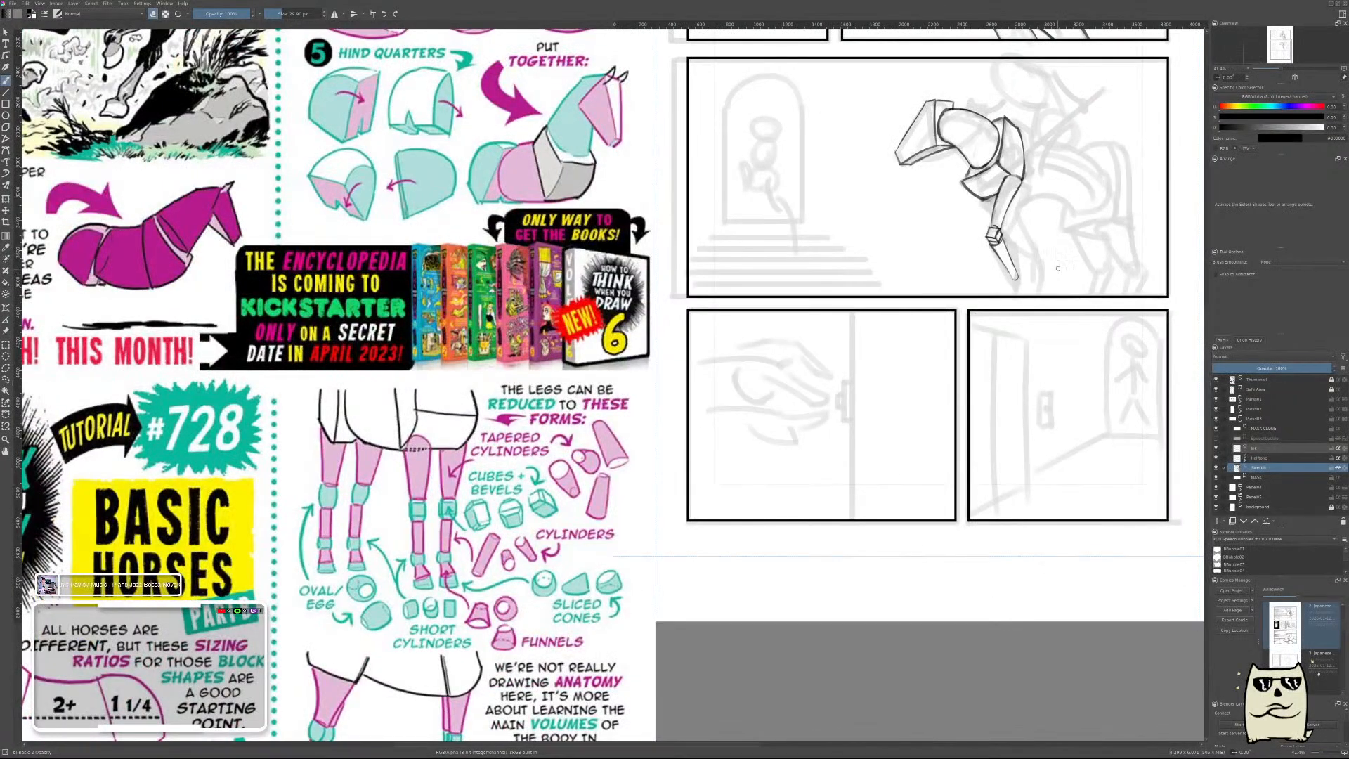
scroll(1019, 286, up, 5)
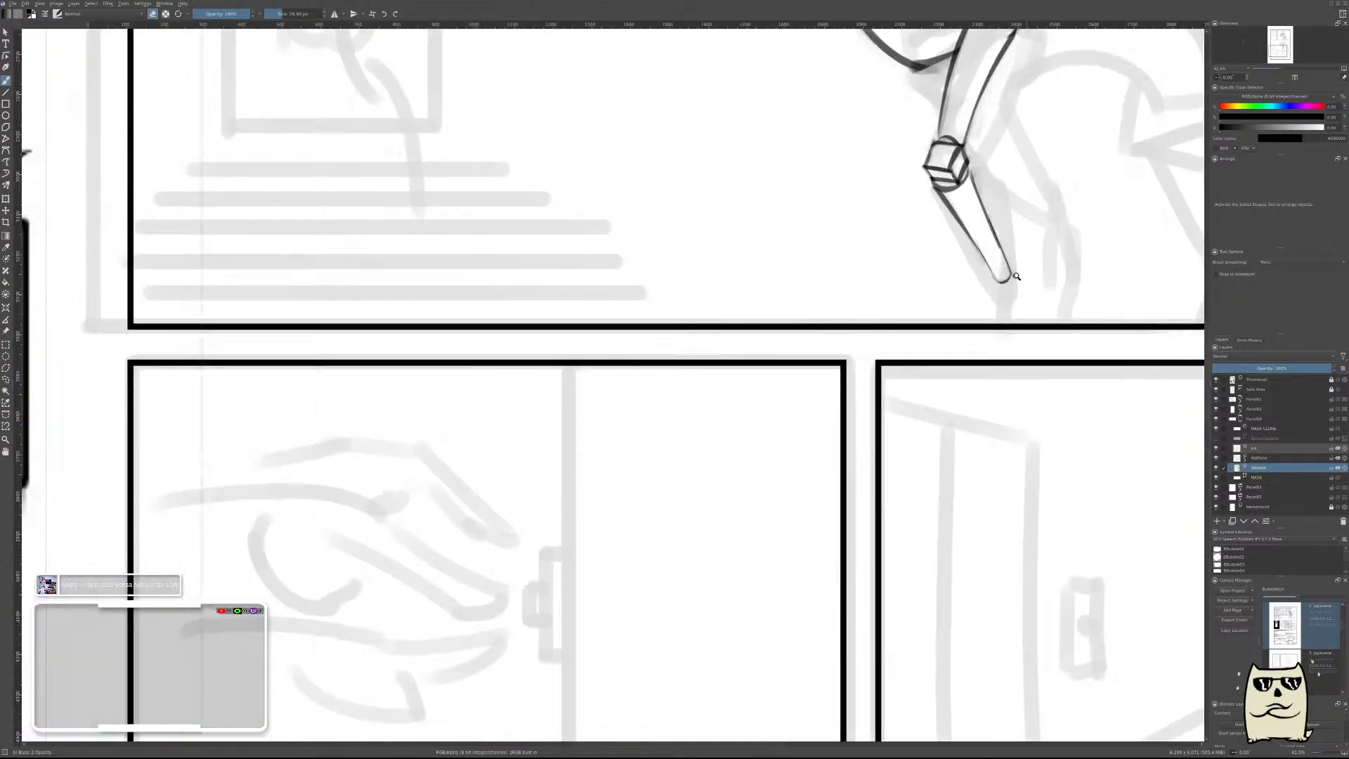
Draw a short front edge for the pastern, running down from the lower leg's rounded end, and check it at page scale.
click(973, 290)
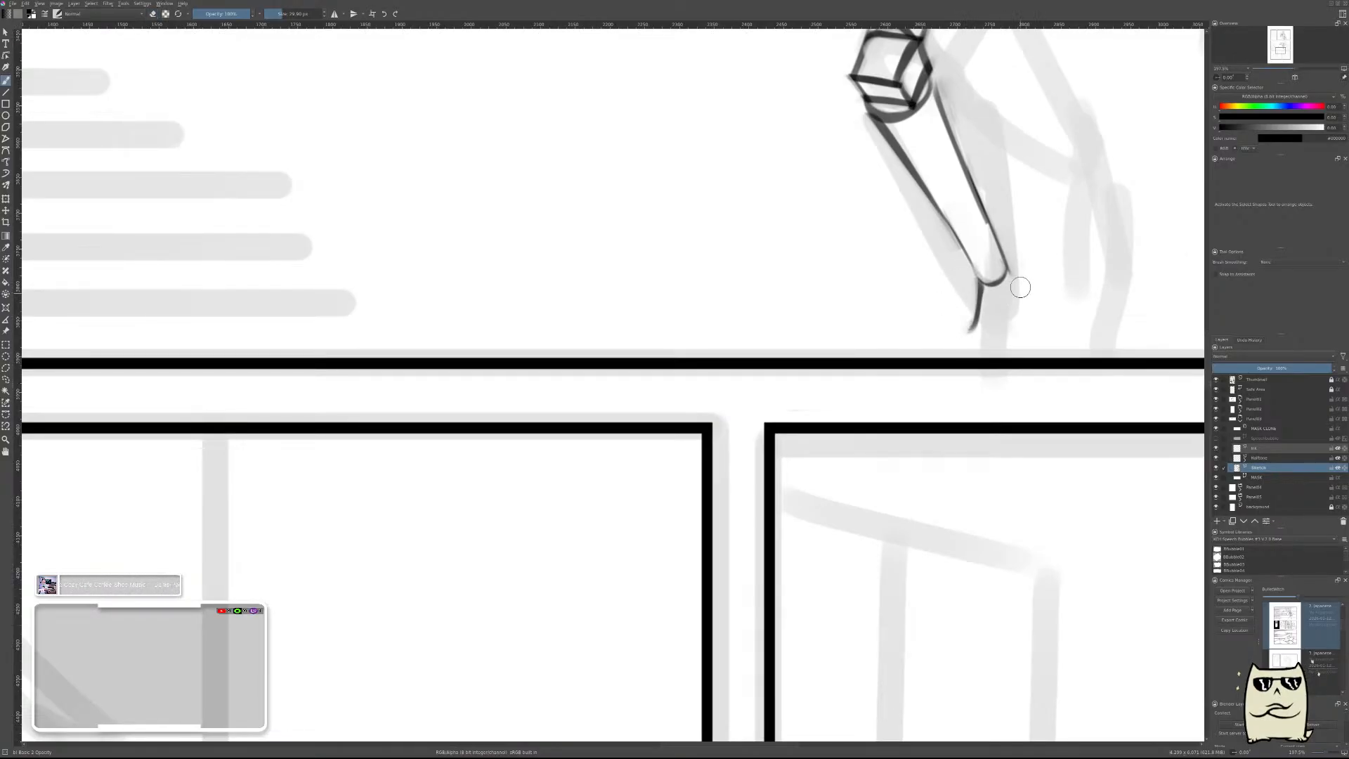
scroll(1037, 277, down, 4)
scroll(1049, 274, up, 6)
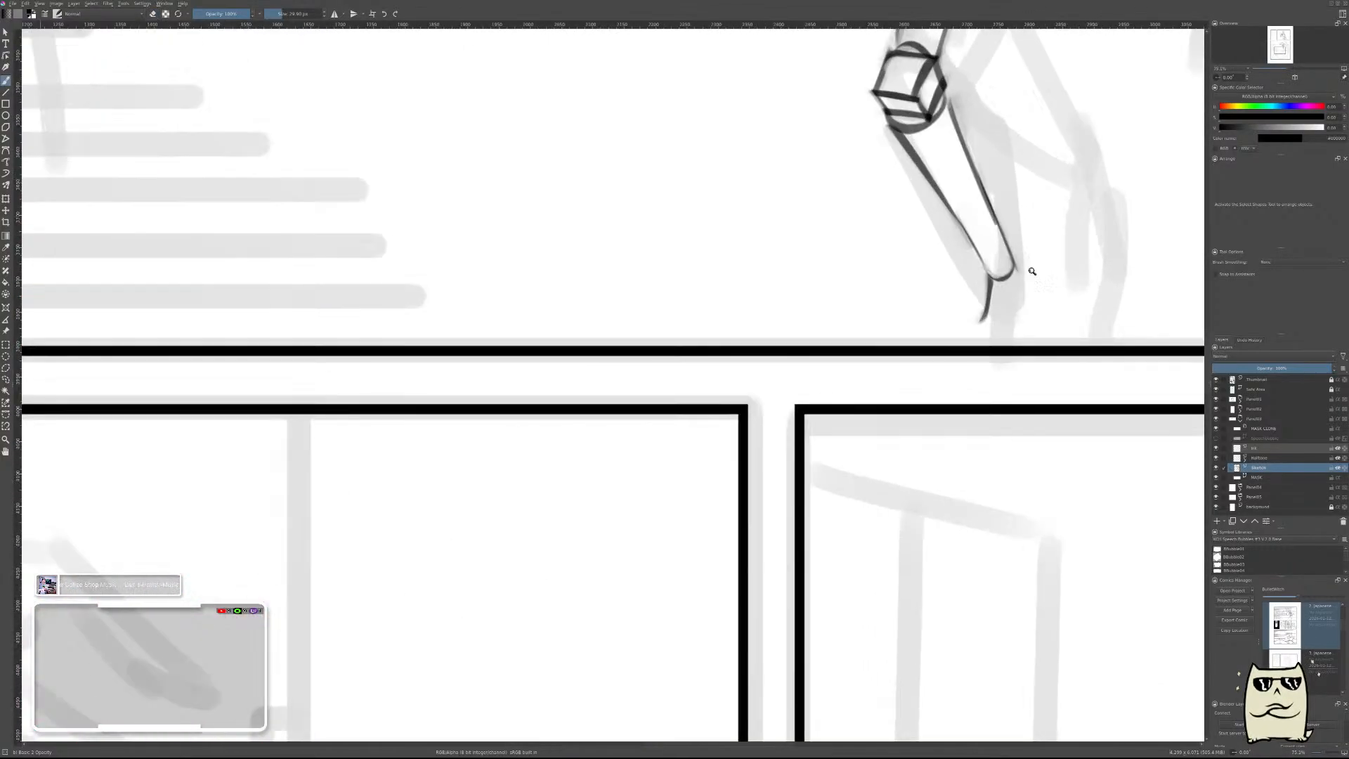
Draw the pastern's rear edge down from the lower leg's rounded end, redoing it as needed, and erase its outer side into a thin line.
drag(1023, 256, 1012, 330)
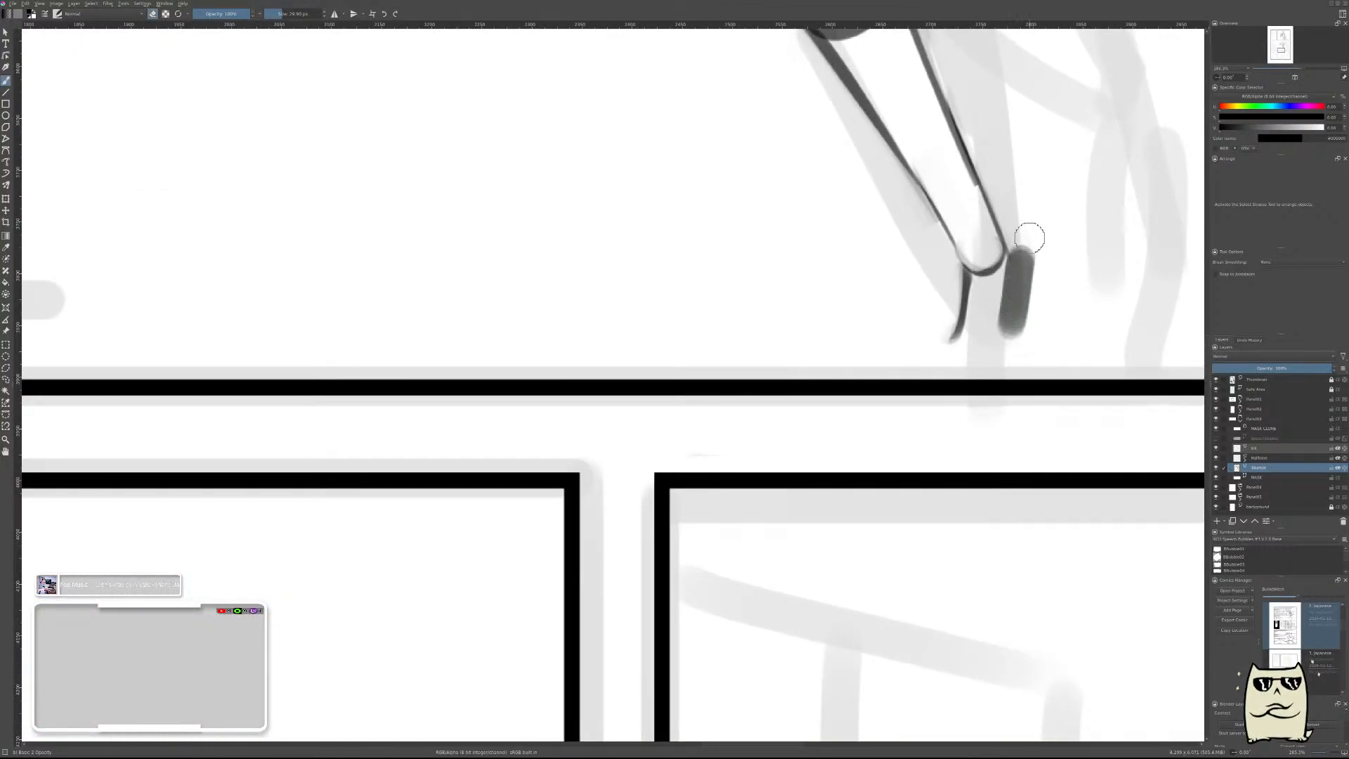
mouse_move(1029, 239)
mouse_down()
mouse_move(1026, 336)
mouse_move(1027, 324)
mouse_up()
key(ctrl+z)
key(ctrl+z)
key(ctrl+z)
Close the pastern's lower end with a small rounded curve and check the leg against the reference and in mirrored view.
key(ctrl+z)
key(e)
drag(1017, 257, 1021, 339)
key(e)
mouse_move(1027, 247)
mouse_down()
mouse_move(1025, 339)
mouse_move(1026, 256)
mouse_move(1016, 337)
mouse_move(964, 338)
mouse_move(959, 320)
mouse_move(963, 345)
mouse_move(983, 323)
mouse_move(984, 357)
mouse_move(962, 337)
mouse_move(1009, 329)
mouse_move(976, 344)
mouse_up()
key(e)
key(ctrl+z)
key(ctrl+z)
key(ctrl+z)
key(e)
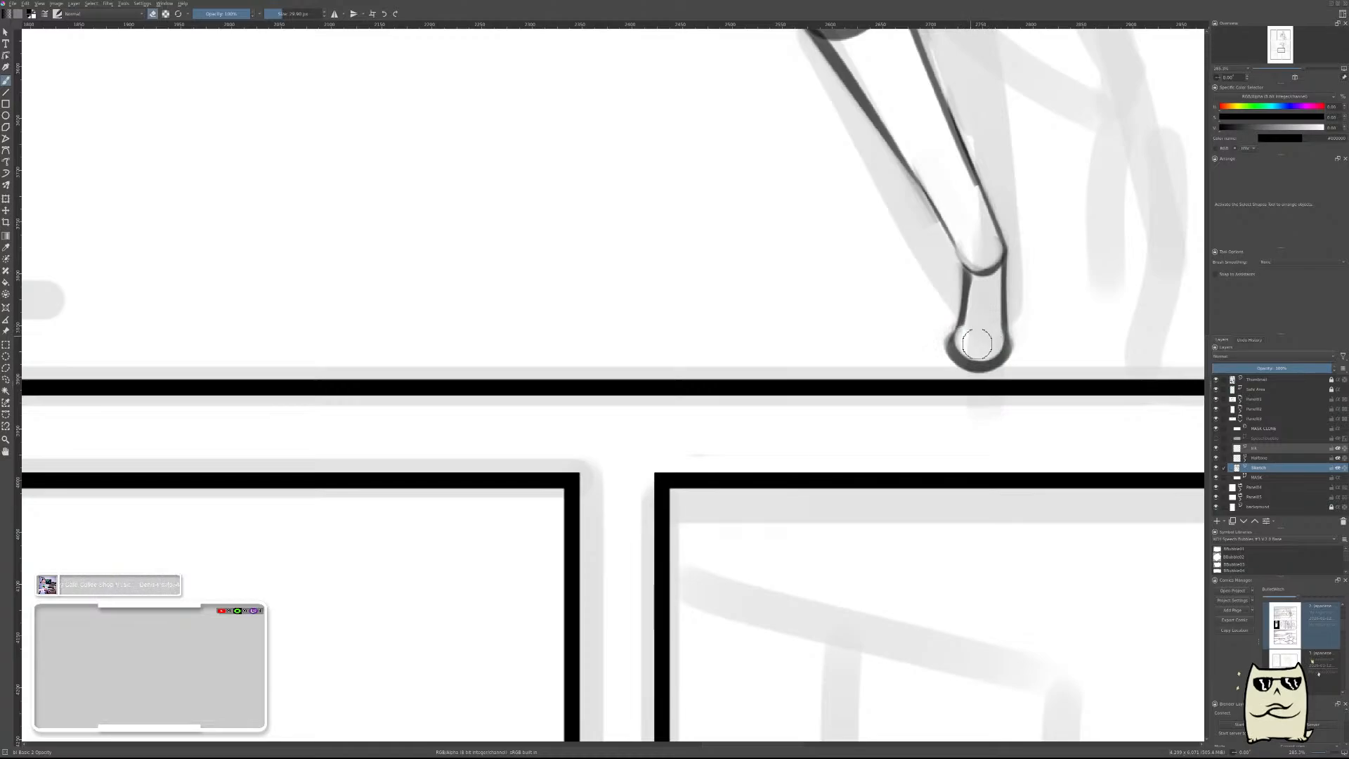
scroll(1044, 277, down, 10)
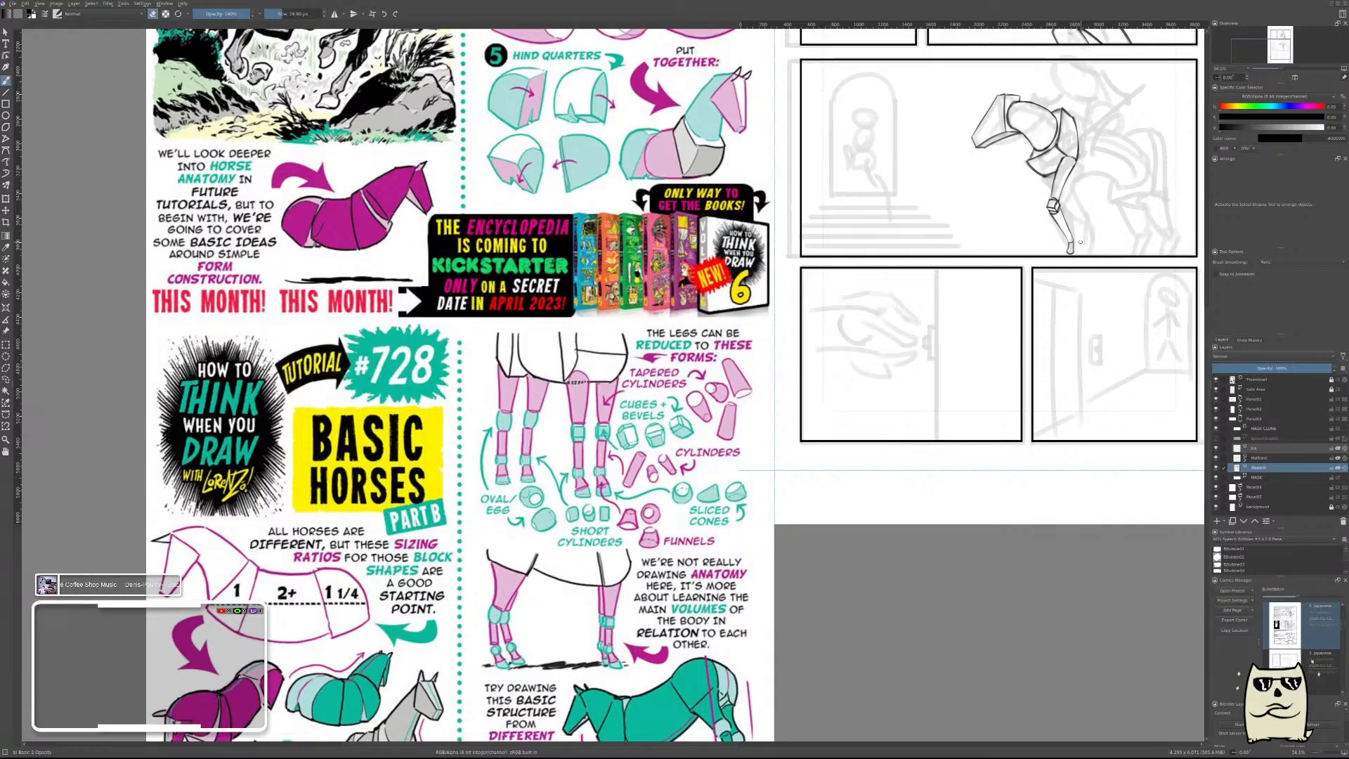
drag(1073, 260, 930, 360)
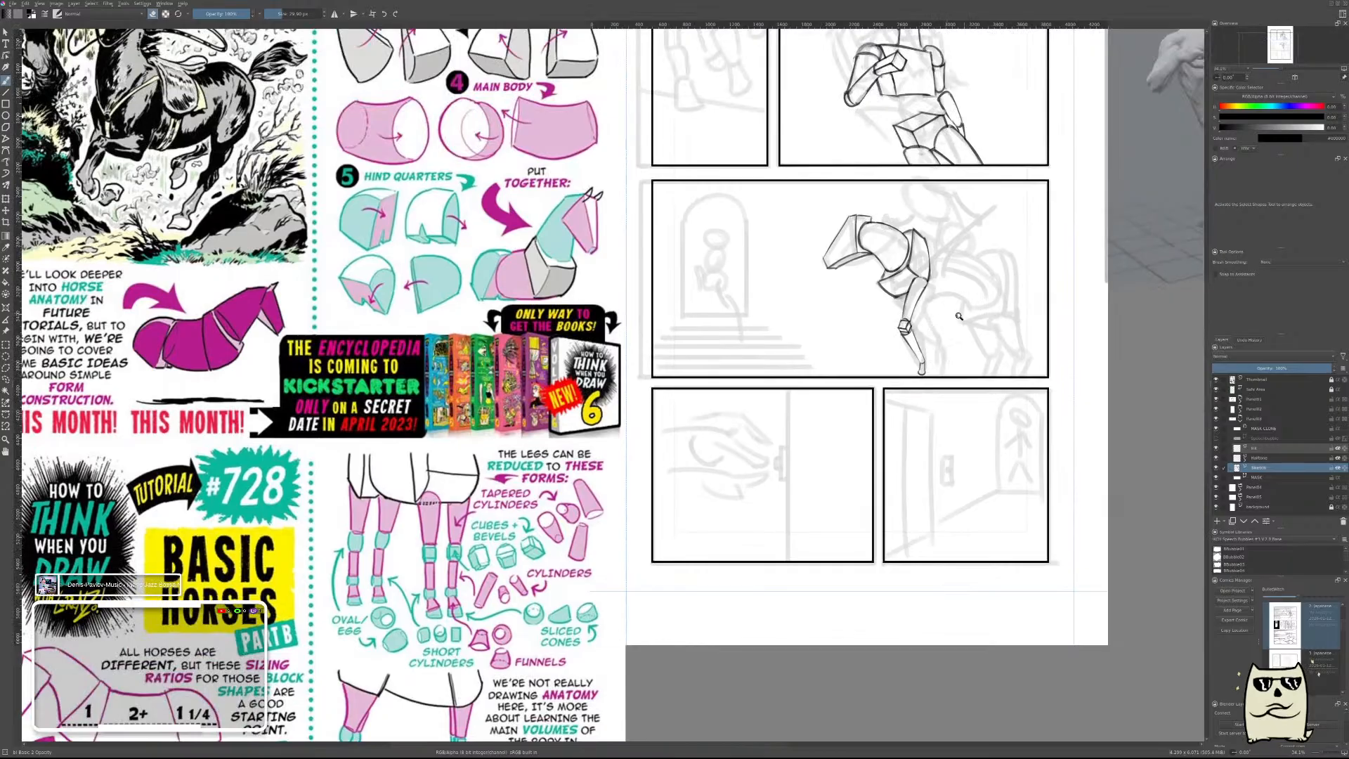
drag(959, 317, 973, 272)
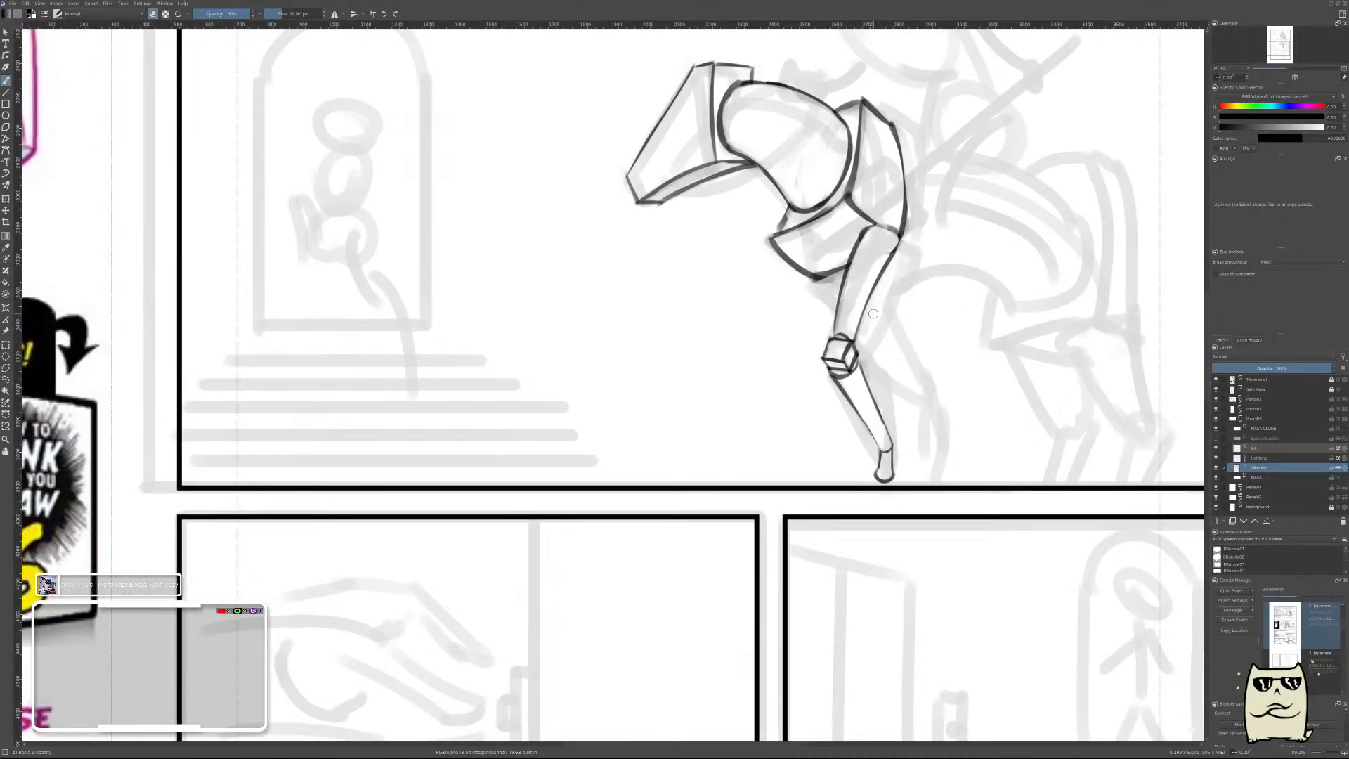
key(m)
key(m)
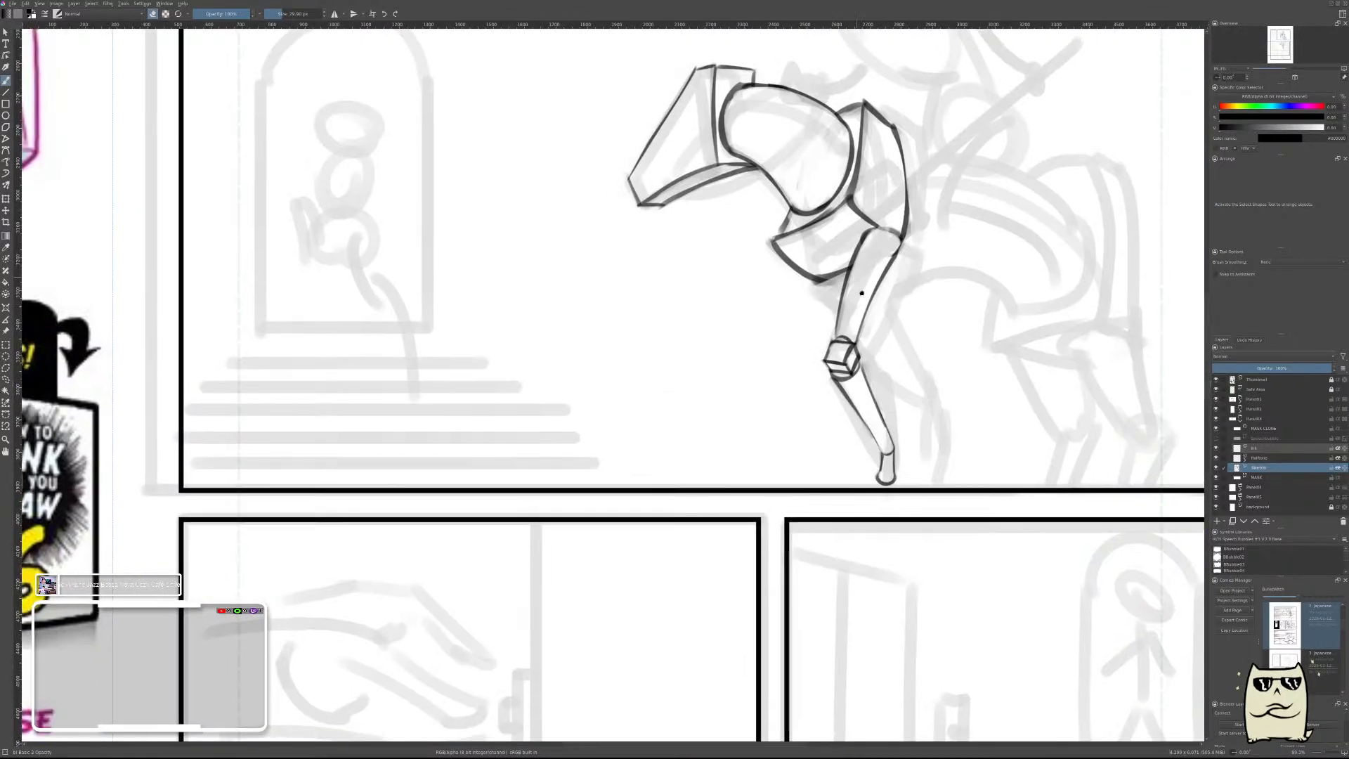
Sketch the far foreleg's top as a small oval at the chest's lower edge, in front of the near leg, redoing strokes as needed.
key(e)
mouse_move(862, 293)
mouse_down()
mouse_move(793, 452)
mouse_move(760, 374)
mouse_up()
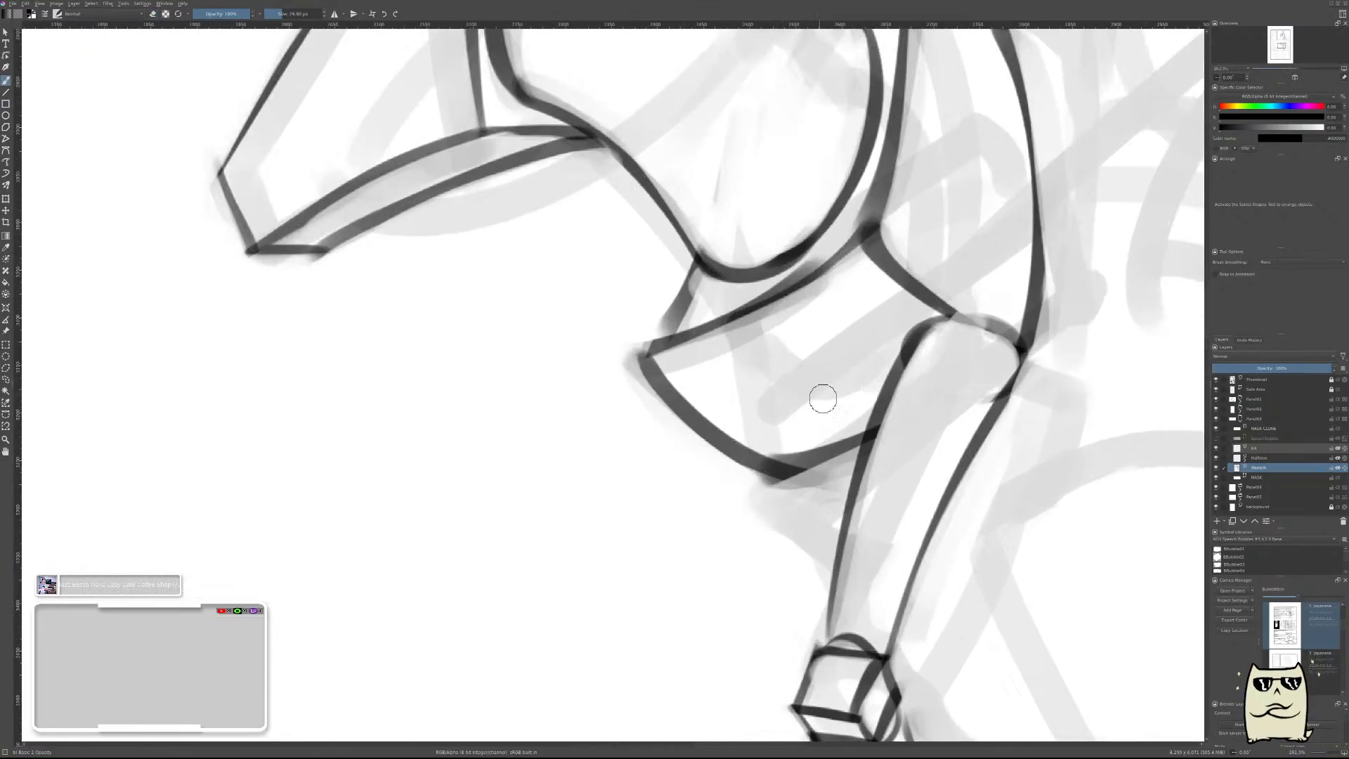
mouse_move(834, 436)
mouse_down()
mouse_move(736, 461)
mouse_move(836, 434)
mouse_move(811, 470)
mouse_move(810, 439)
mouse_move(870, 412)
mouse_move(847, 417)
mouse_move(843, 496)
mouse_move(875, 533)
mouse_up()
key(ctrl+z)
key(ctrl+z)
key(ctrl+z)
key(e)
Draw the far foreleg's front edge sloping down toward the knee, and add a new paint layer for its continuation.
key(ctrl+z)
drag(820, 420, 871, 513)
key(ctrl+z)
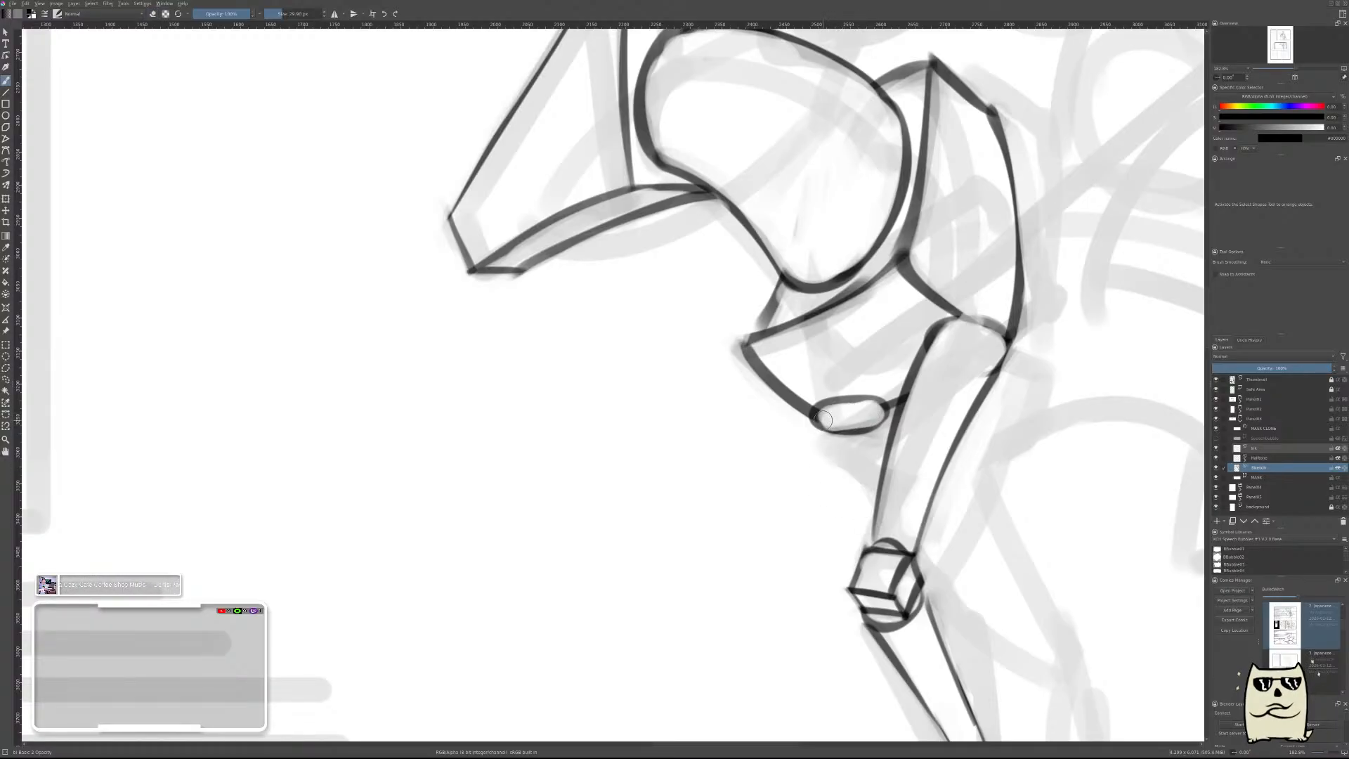
drag(819, 423, 871, 518)
mouse_move(833, 425)
mouse_down()
mouse_move(868, 507)
mouse_move(855, 492)
mouse_up()
key(ctrl+z)
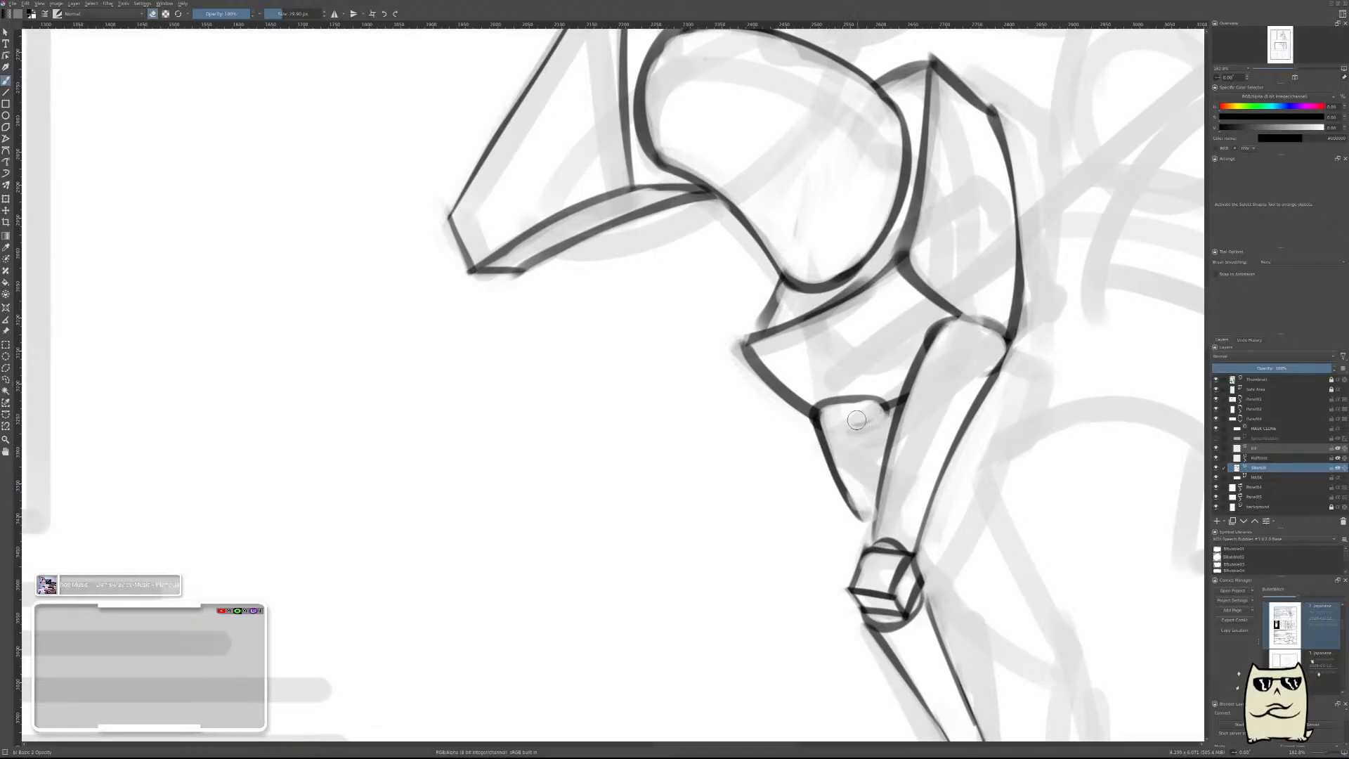
mouse_move(849, 471)
mouse_down()
mouse_move(838, 430)
mouse_move(865, 521)
mouse_move(840, 468)
mouse_move(815, 493)
mouse_move(819, 470)
mouse_move(849, 528)
mouse_move(834, 516)
mouse_move(867, 516)
mouse_up()
key(ctrl+z)
key(Insert)
Extend the far foreleg's front edge down to the knee on the new layer and thin it with the eraser.
key(e)
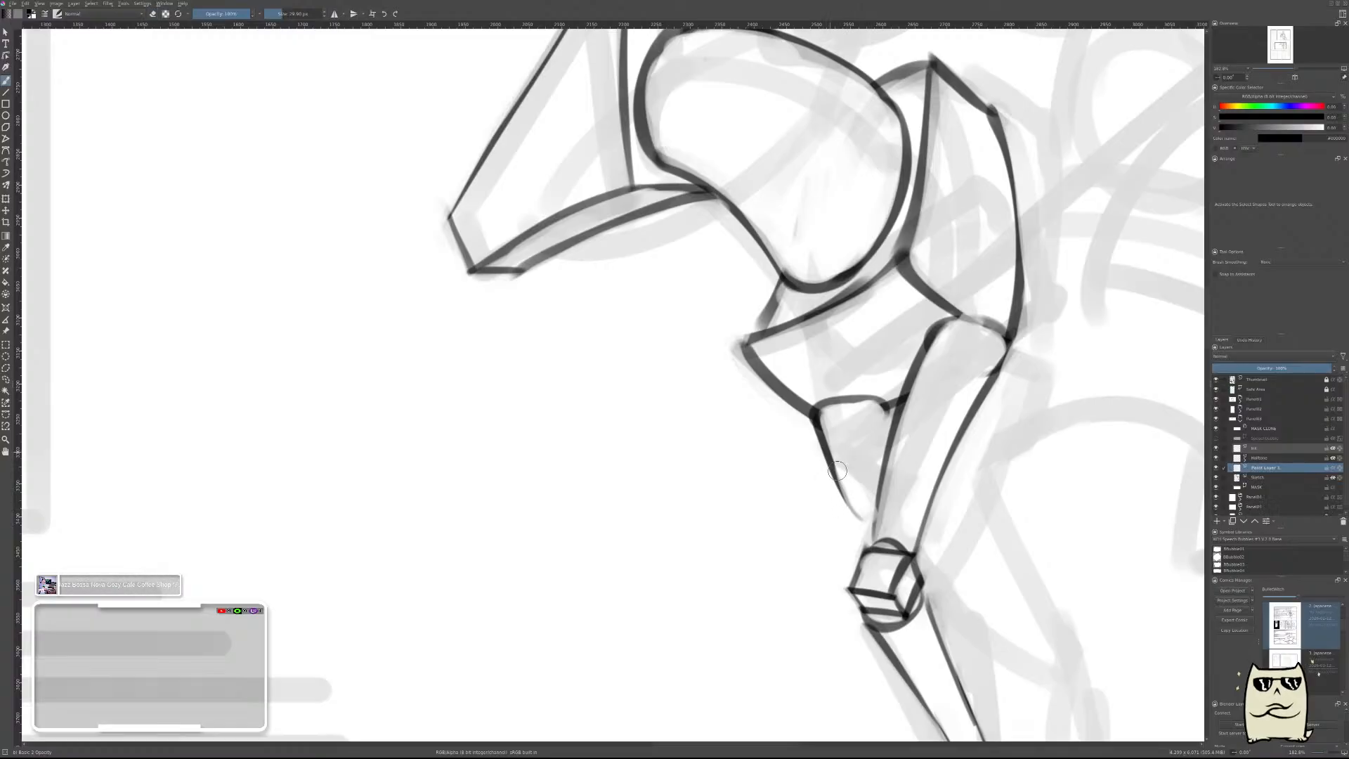
drag(817, 430, 889, 546)
drag(831, 422, 874, 523)
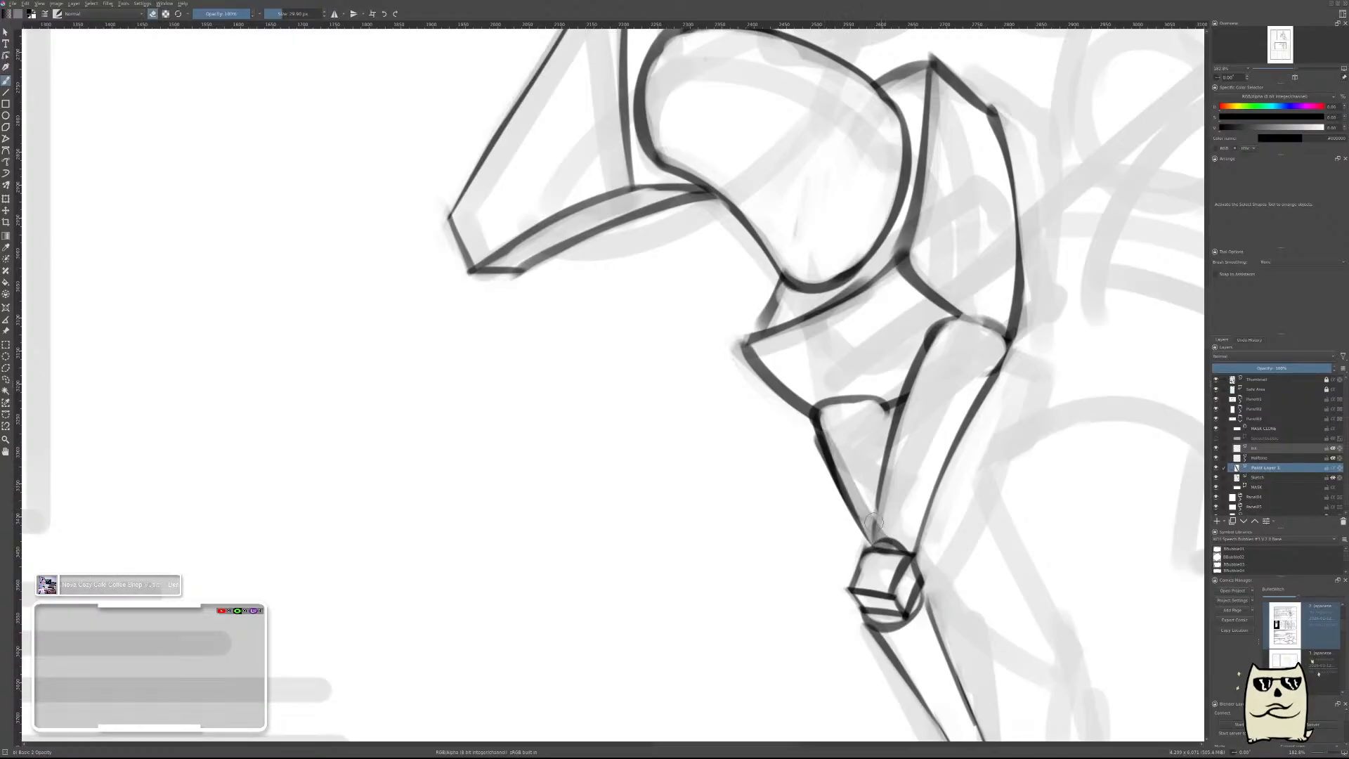
key(ctrl+z)
drag(833, 437, 879, 535)
drag(836, 441, 893, 546)
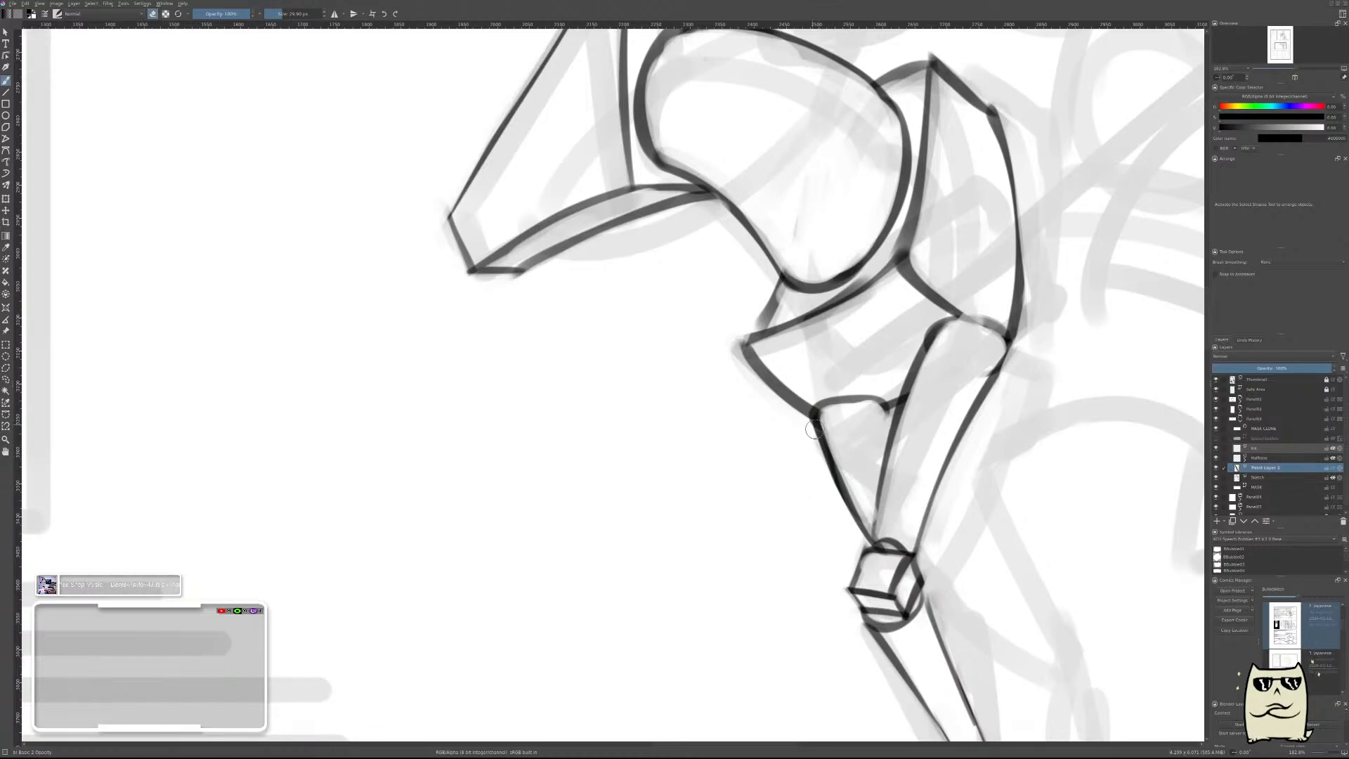
drag(846, 458, 880, 523)
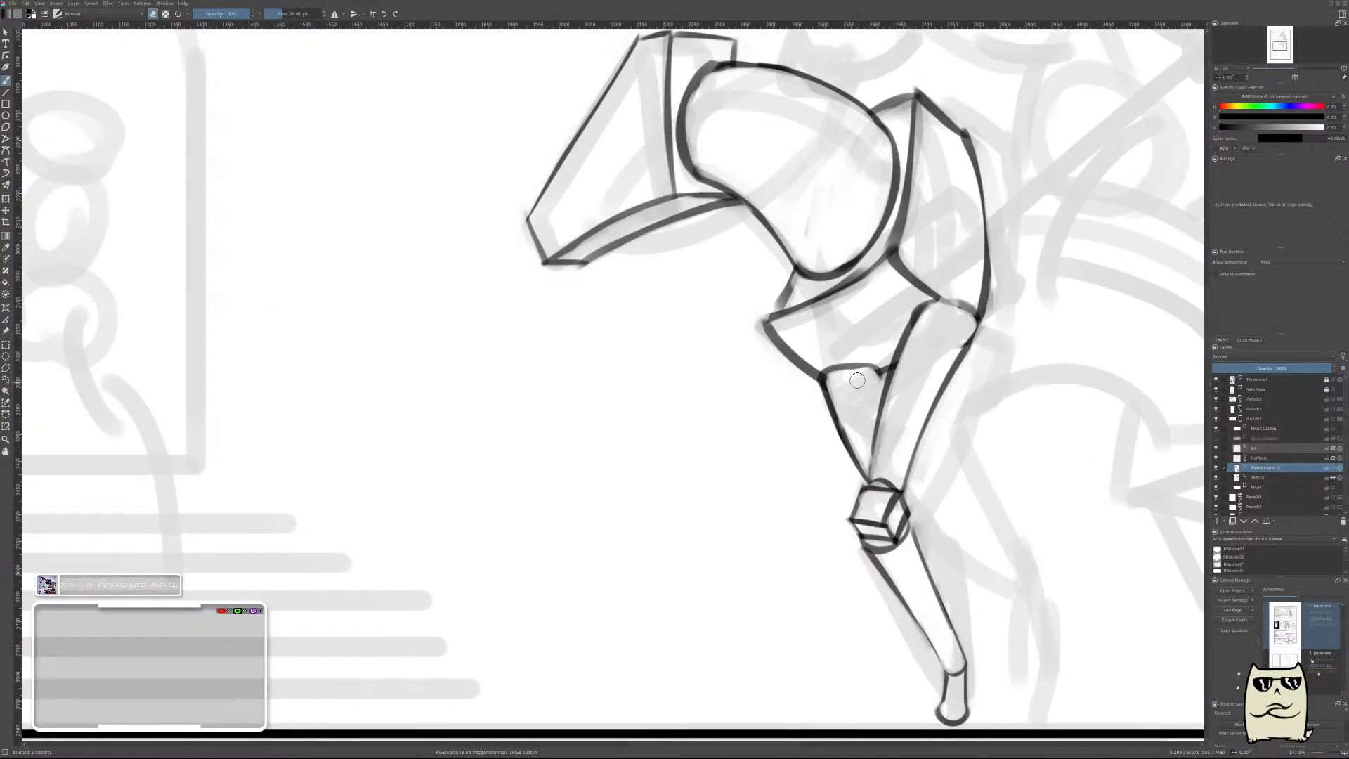
Draw the far foreleg's short rear edge running behind the near leg, redoing it once, and thin it with the eraser.
key(e)
drag(871, 371, 888, 427)
key(ctrl+z)
drag(875, 371, 894, 437)
key(e)
drag(873, 383, 898, 441)
scroll(891, 422, down, 5)
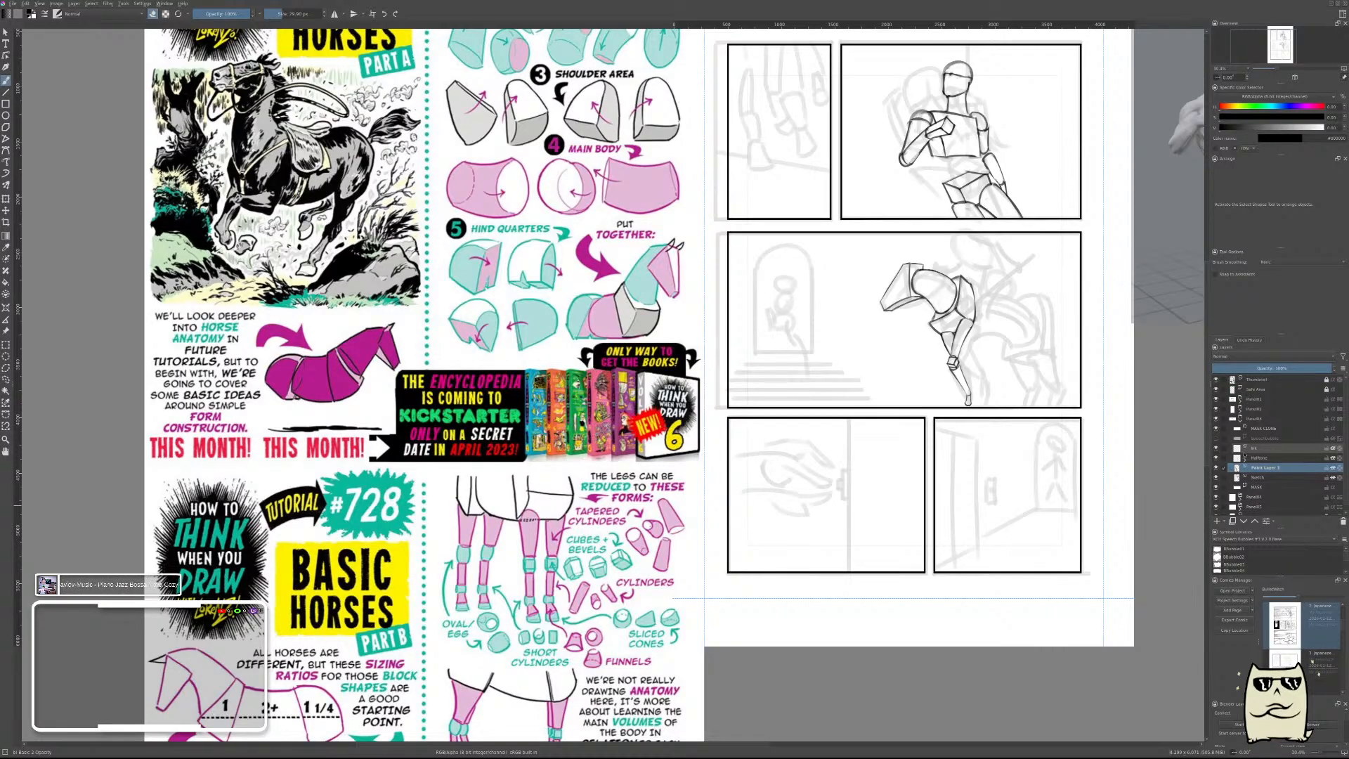
Merge the far leg's layer into the sketch layer, check the page in mirrored view, and add a new paint layer.
key(ctrl+e)
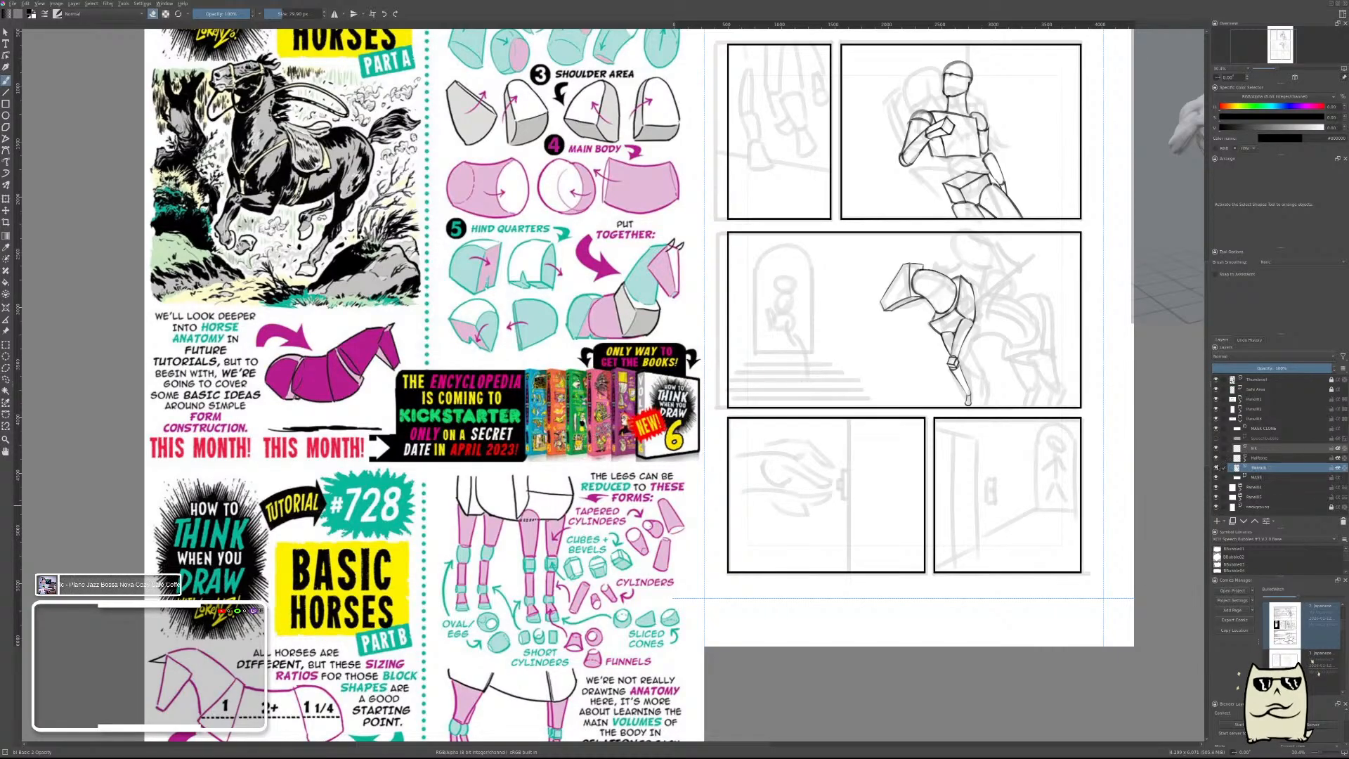
key(m)
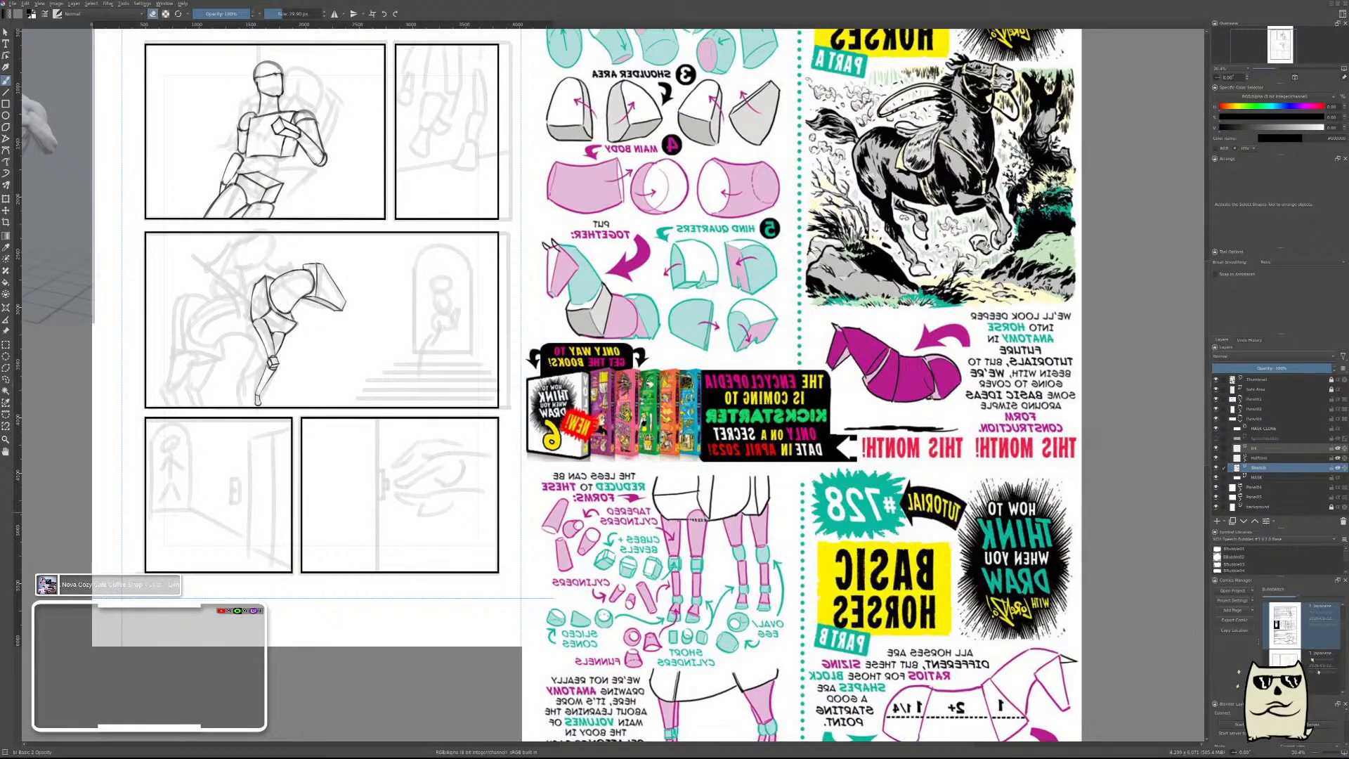
key(m)
key(Insert)
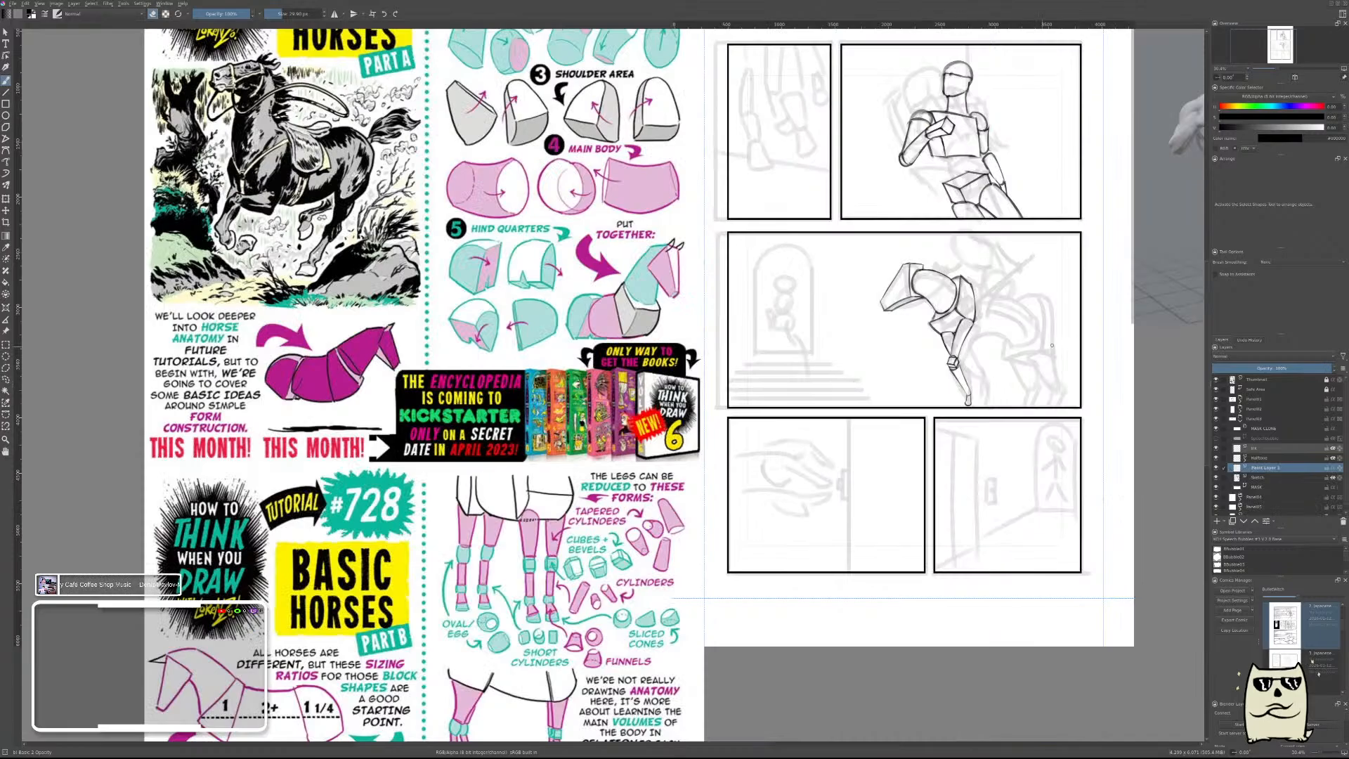
Try to draw the horse's back in mirrored view as a raised arch from the shoulder to the hindquarters.
key(m)
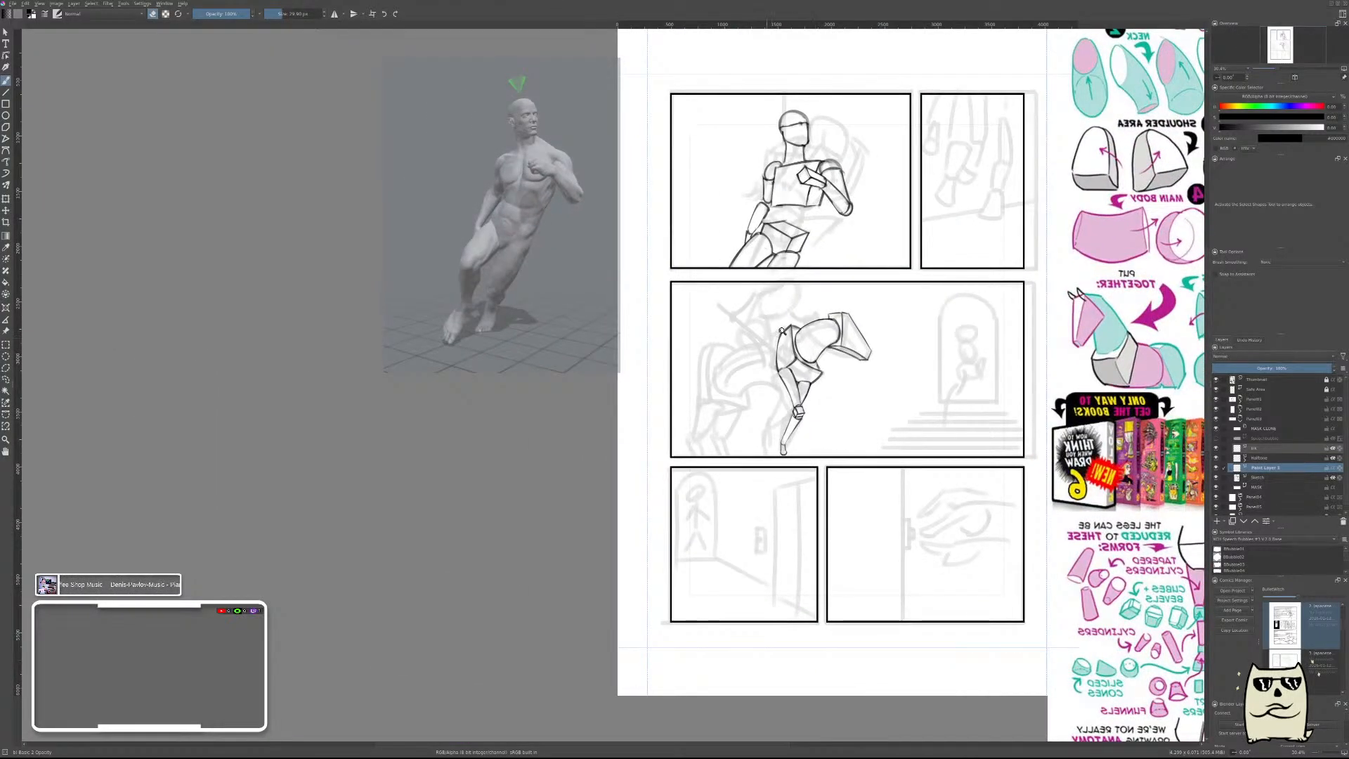
scroll(781, 331, up, 6)
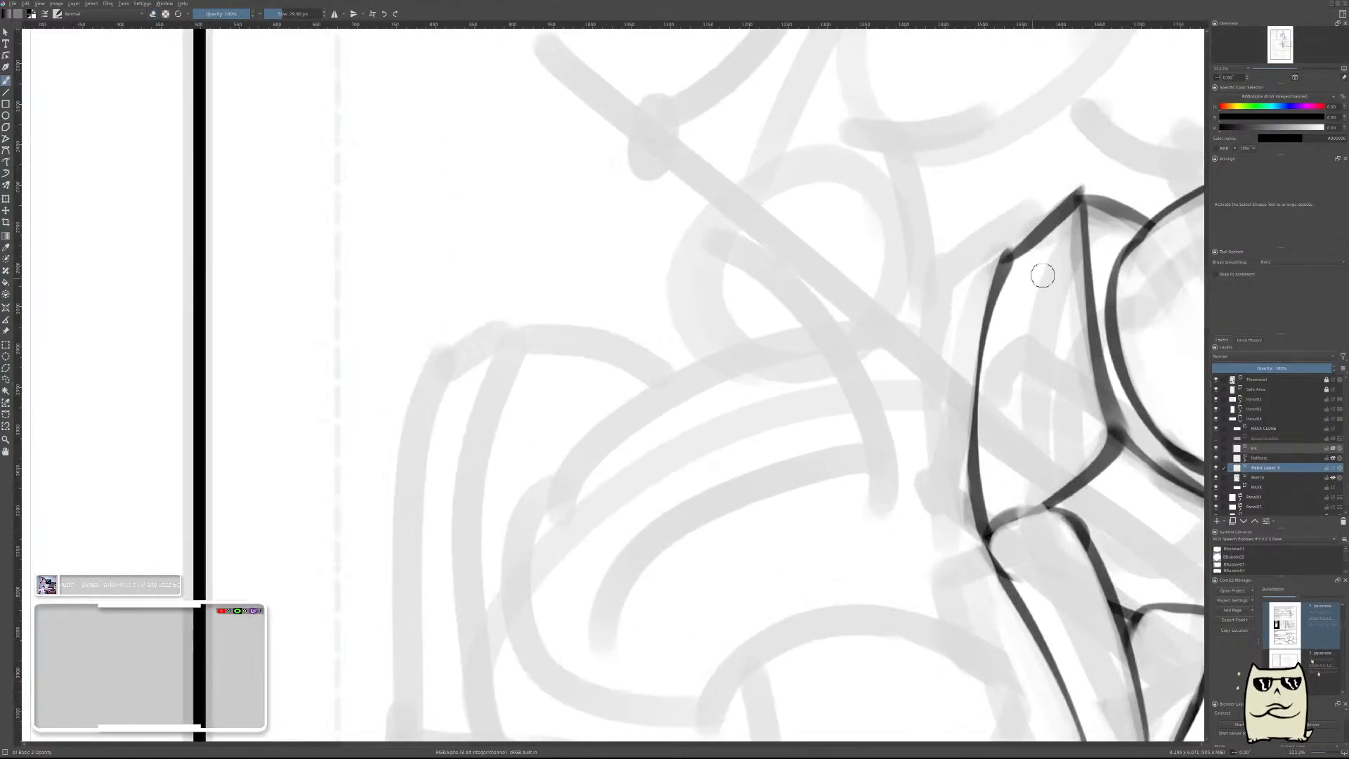
drag(1009, 279, 588, 466)
key(ctrl+z)
mouse_move(1037, 280)
mouse_down()
mouse_move(961, 280)
mouse_move(573, 416)
mouse_up()
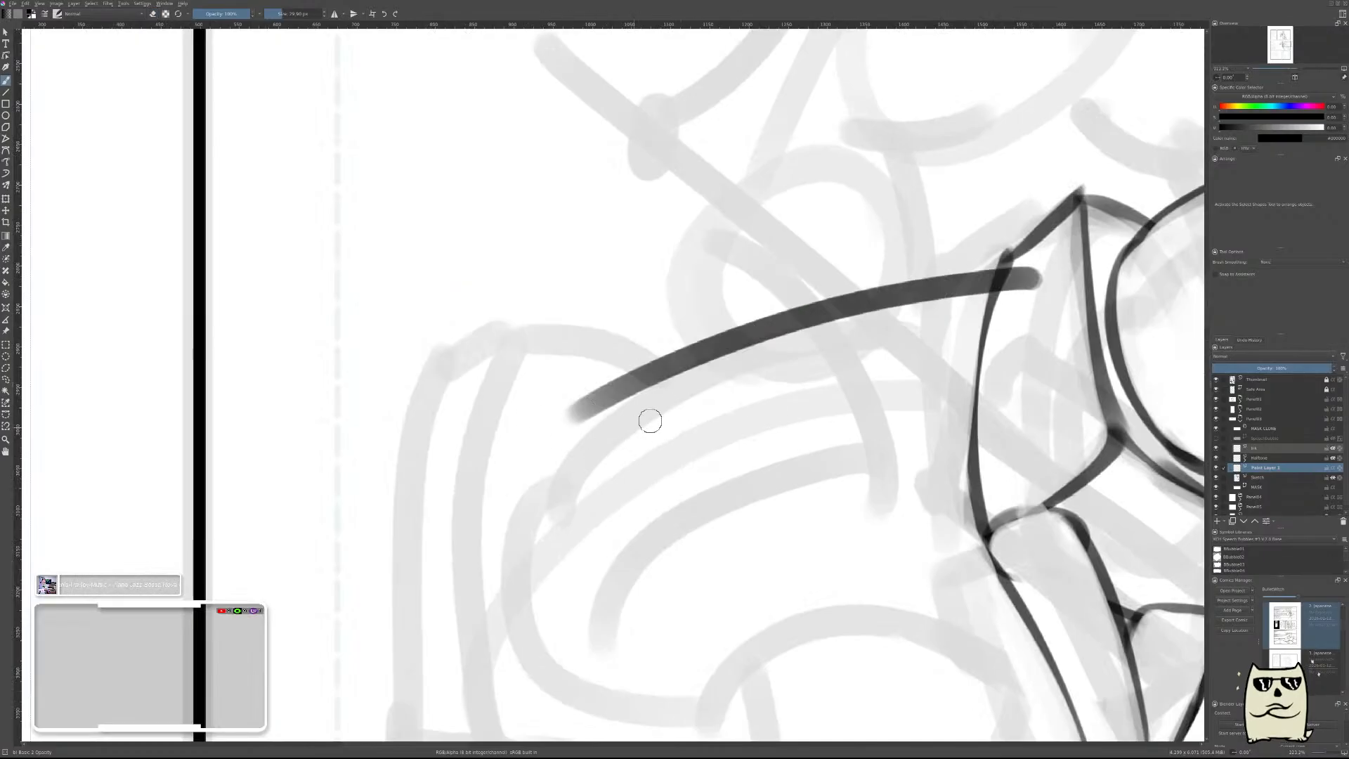
key(ctrl+z)
mouse_move(1037, 280)
mouse_down()
mouse_move(934, 286)
mouse_move(618, 430)
mouse_move(856, 303)
mouse_move(638, 411)
mouse_move(933, 300)
mouse_move(686, 385)
mouse_move(1016, 310)
mouse_move(845, 322)
mouse_move(950, 315)
mouse_move(1019, 289)
mouse_move(902, 323)
mouse_move(1043, 276)
mouse_move(1030, 302)
mouse_up()
key(e)
drag(914, 449, 817, 525)
drag(1035, 487, 596, 452)
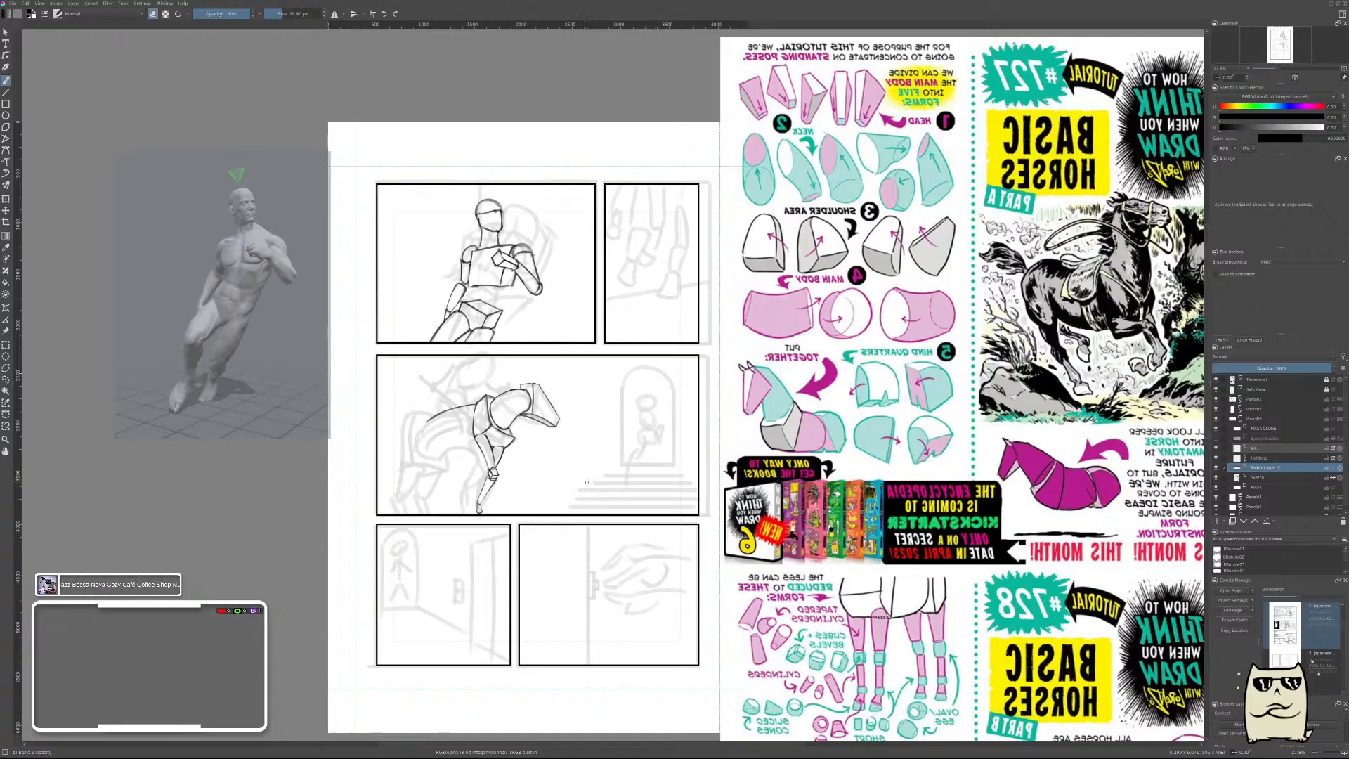
key(ctrl+z)
Draw the horse's back as one gently sagging curve between the hindquarters and the shoulder, redoing the stroke once.
drag(551, 461, 904, 444)
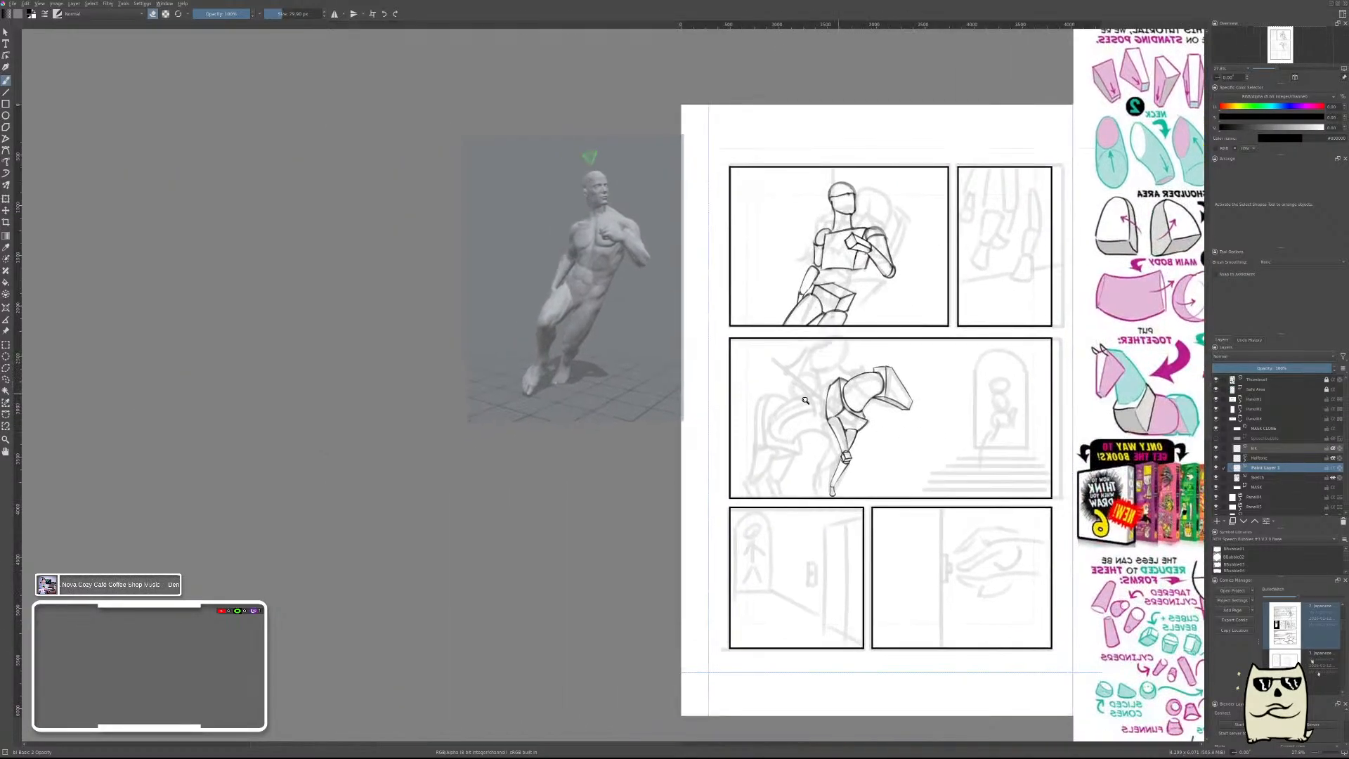
mouse_move(787, 403)
mouse_down()
mouse_move(1028, 340)
mouse_move(777, 398)
mouse_up()
key(e)
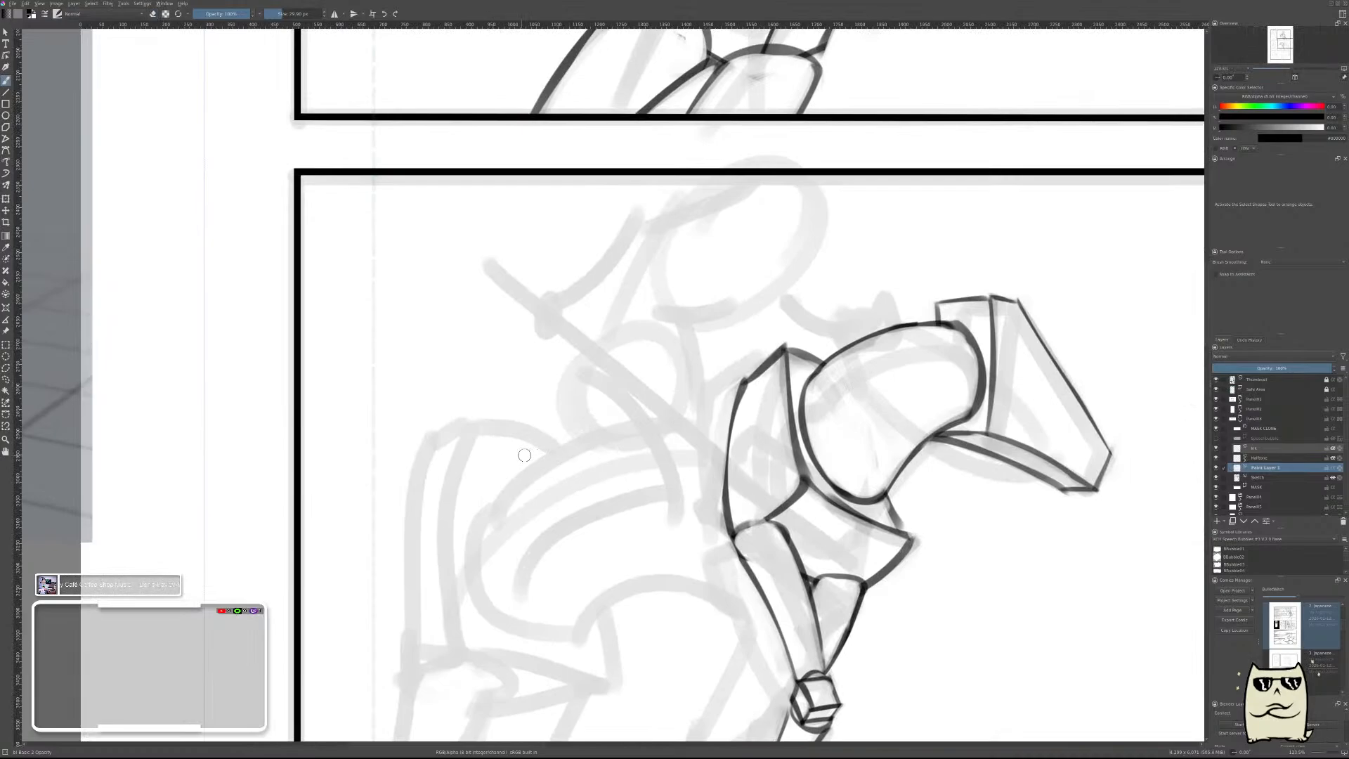
drag(510, 449, 780, 379)
key(ctrl+z)
mouse_move(497, 457)
mouse_down()
mouse_move(723, 410)
mouse_move(772, 381)
mouse_up()
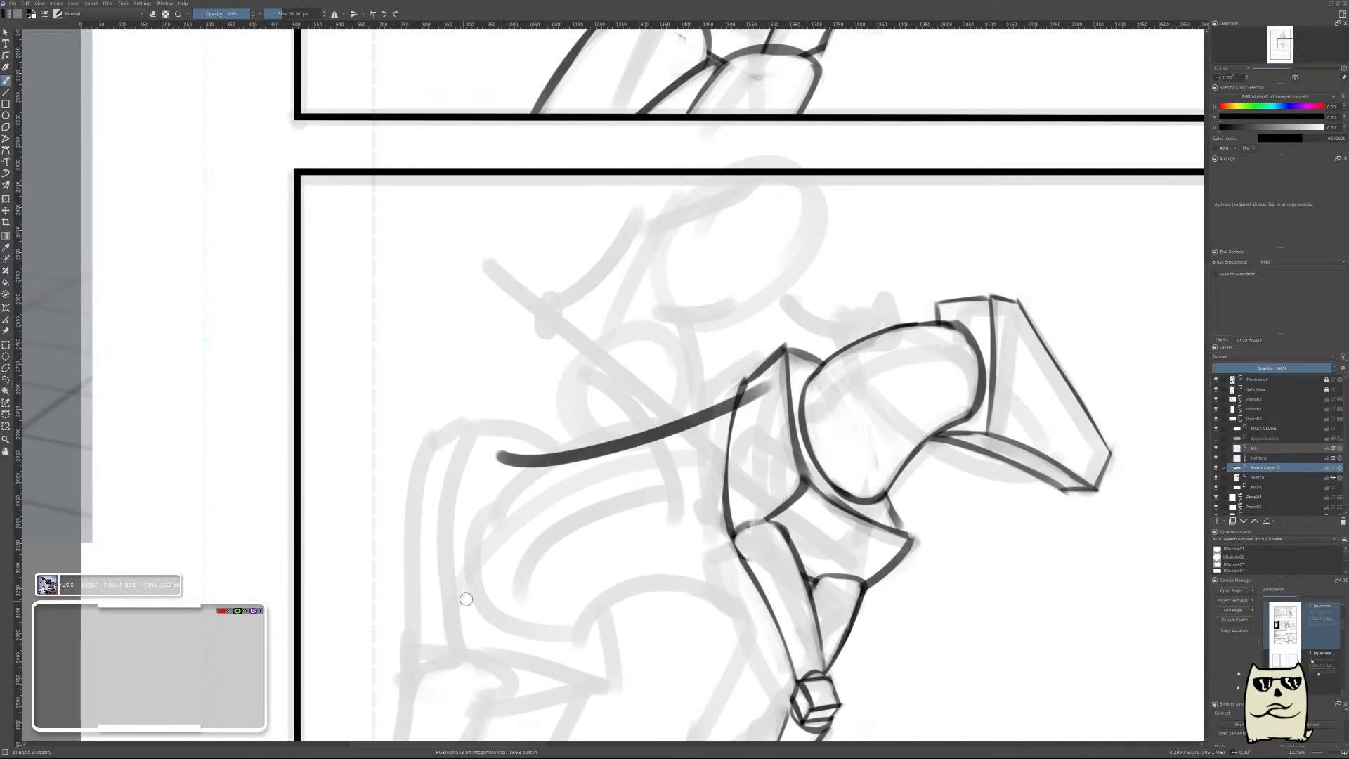
drag(640, 468, 667, 441)
Erase the upper side of the back line from the hindquarters toward the shoulder to slim the stroke.
key(e)
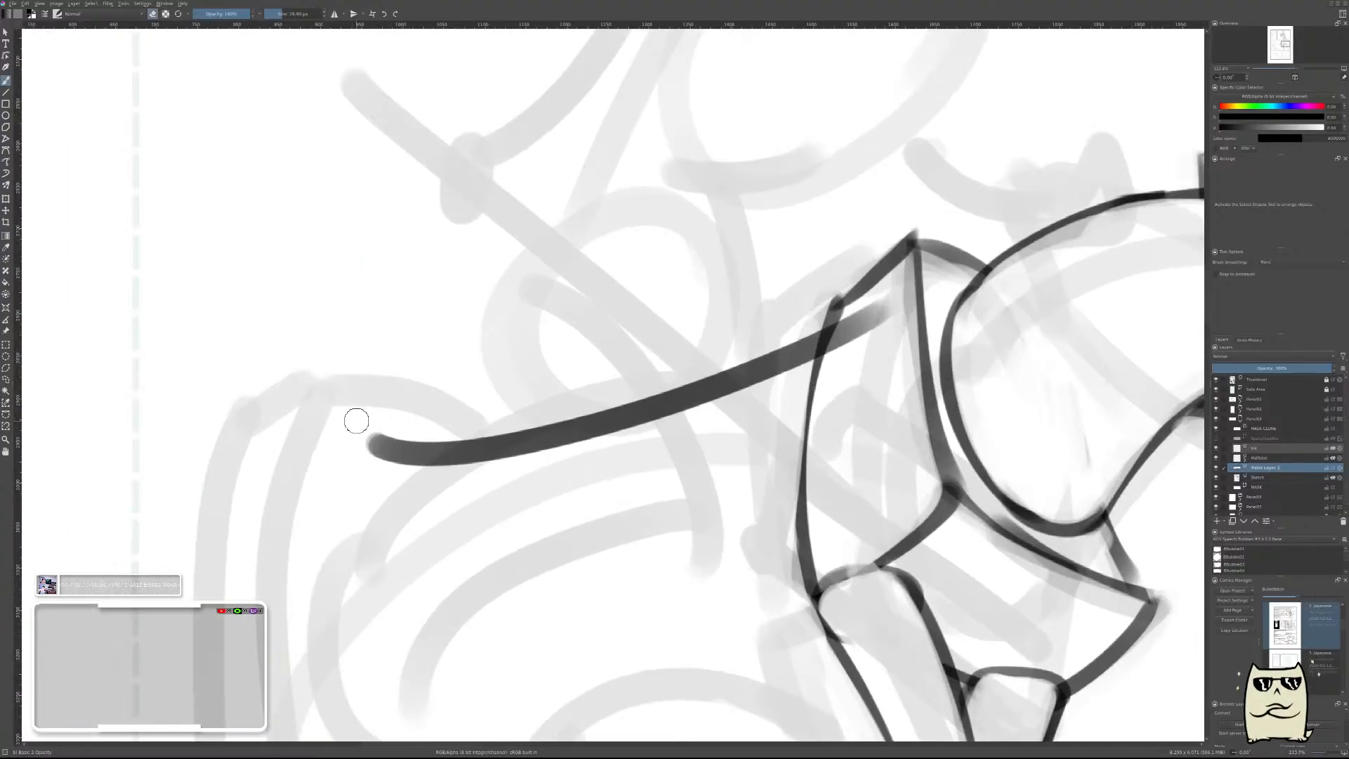
mouse_move(358, 422)
mouse_down()
mouse_move(549, 417)
mouse_move(590, 378)
mouse_move(390, 428)
mouse_move(459, 436)
mouse_move(756, 345)
mouse_up()
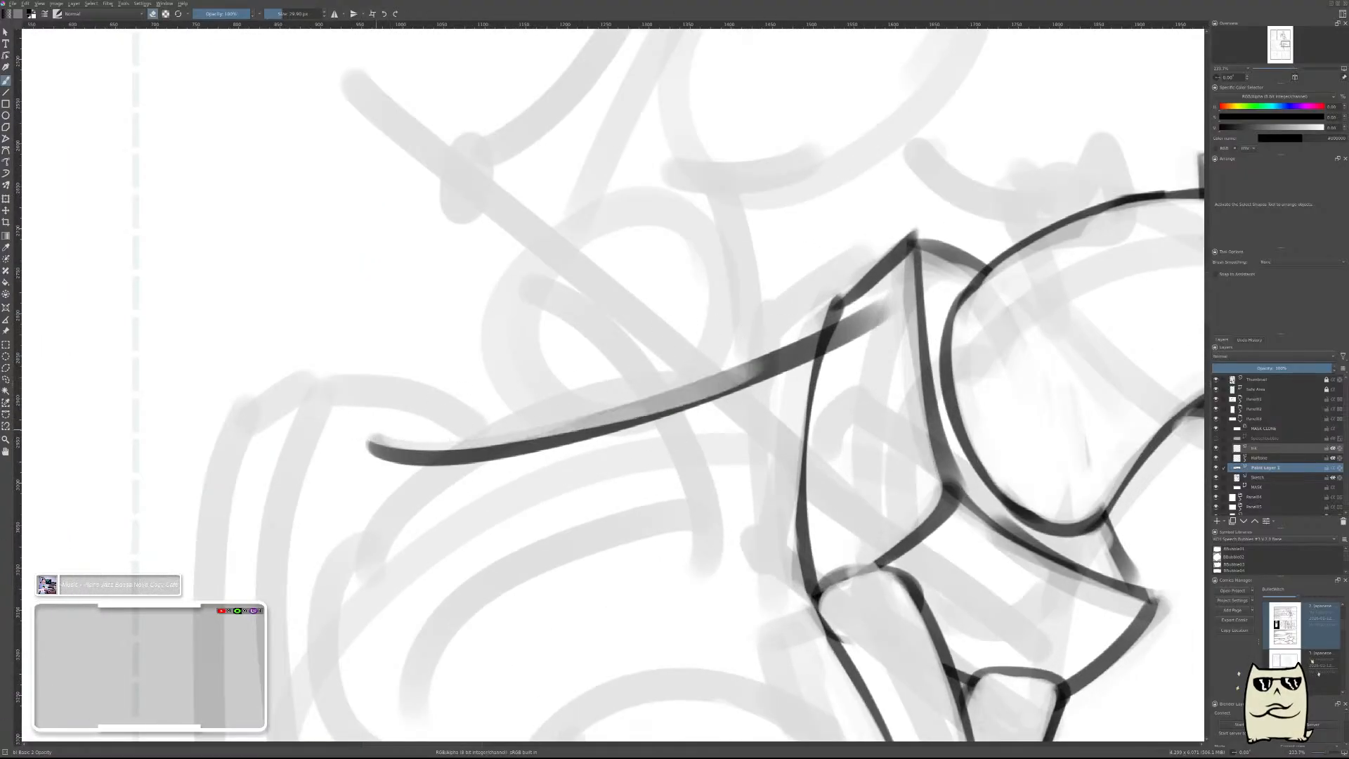
key(ctrl+z)
drag(368, 423, 551, 429)
mouse_move(475, 426)
mouse_down()
mouse_move(591, 425)
mouse_move(666, 362)
mouse_move(466, 430)
mouse_move(683, 380)
mouse_up()
key(ctrl+z)
drag(548, 423, 790, 346)
drag(690, 380, 805, 344)
drag(628, 406, 805, 347)
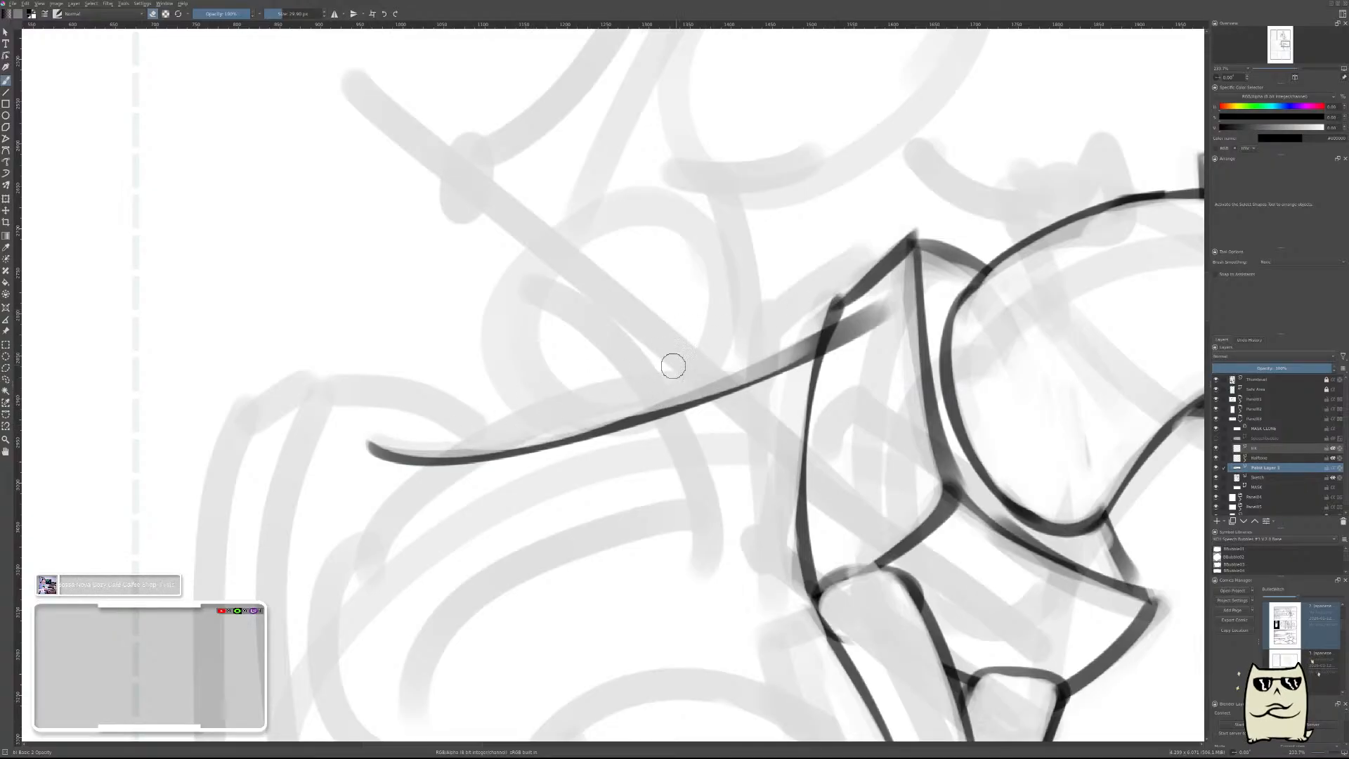
Finish thinning the back line near the shoulder, erase the part overlapping the shoulder block, and check it at page scale.
drag(666, 393, 880, 311)
drag(748, 348, 933, 274)
drag(884, 320, 838, 345)
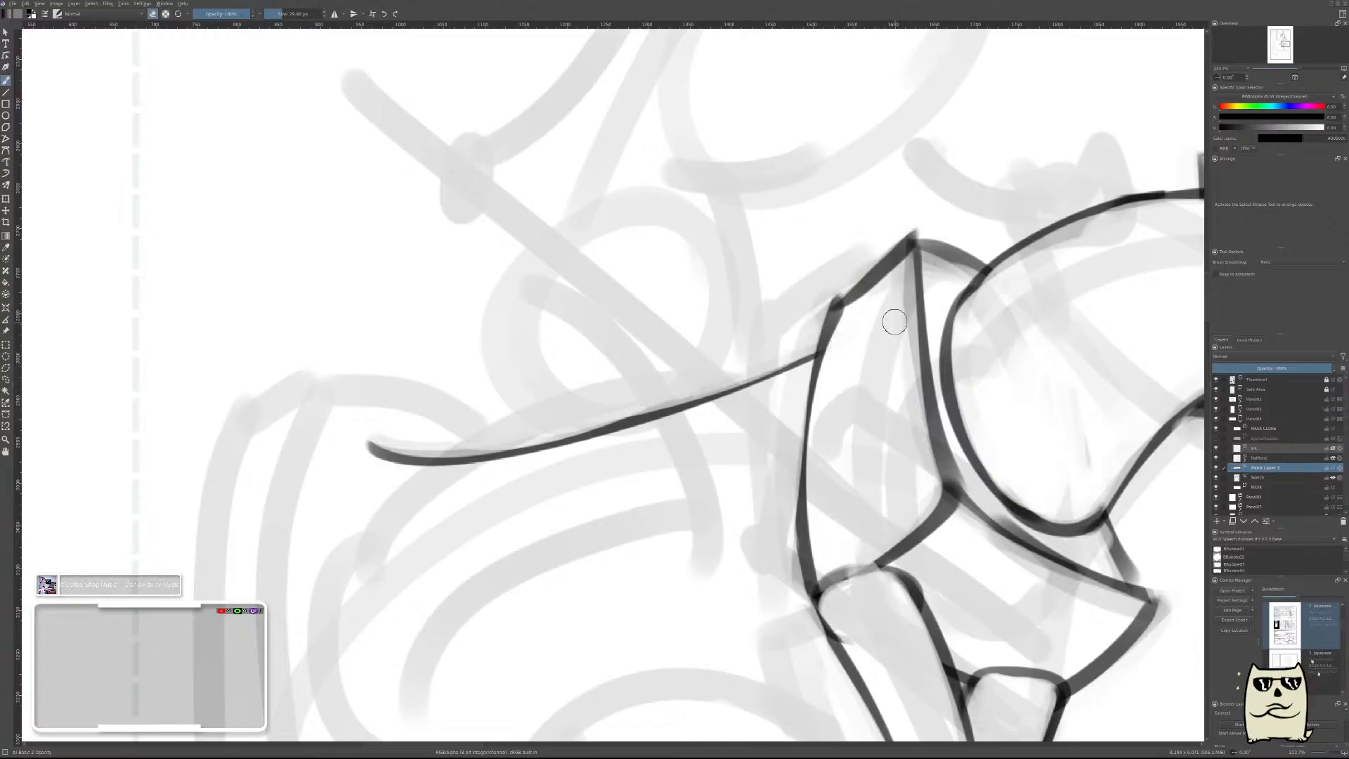
drag(603, 415, 694, 384)
scroll(864, 310, down, 4)
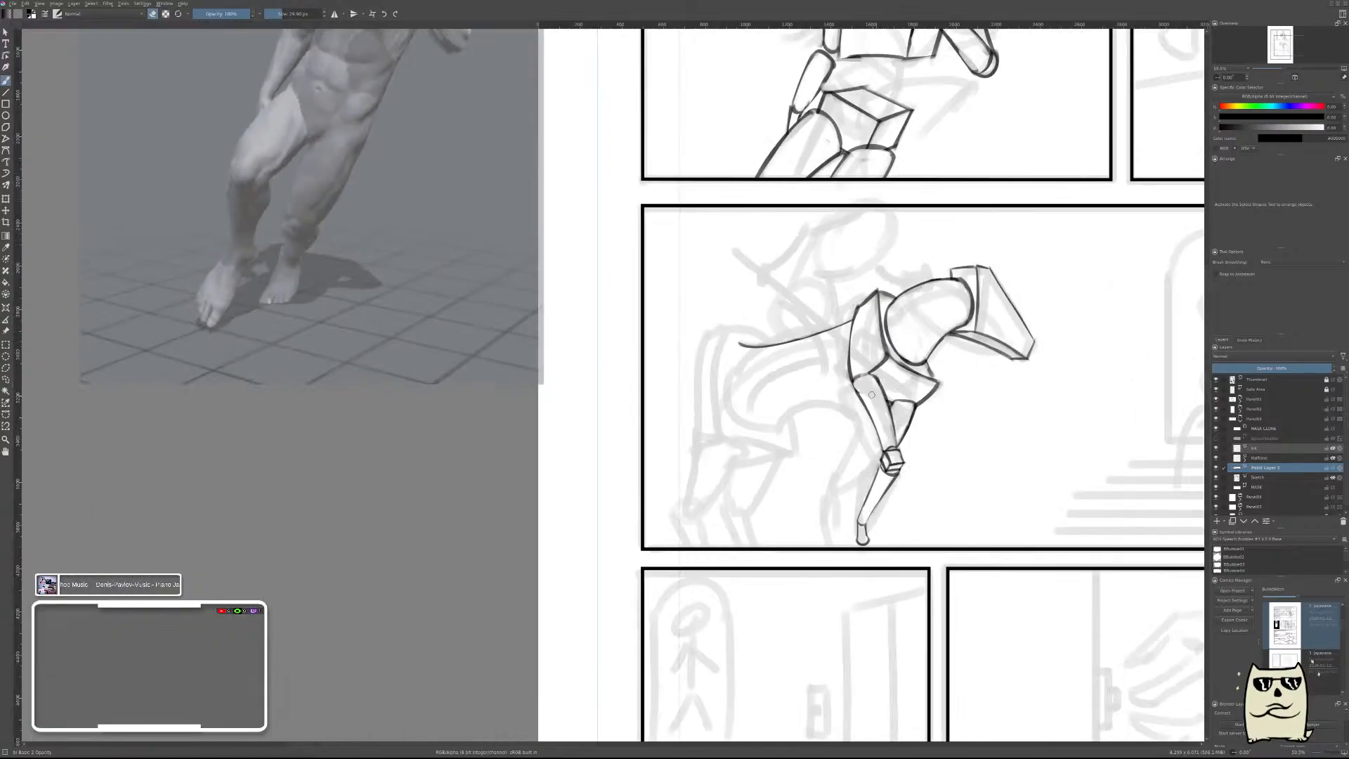
Draw the belly as a downward-bowed curve from the near foreleg's top to the hindquarters, redoing the stroke once.
key(m)
drag(681, 459, 977, 457)
scroll(726, 390, up, 3)
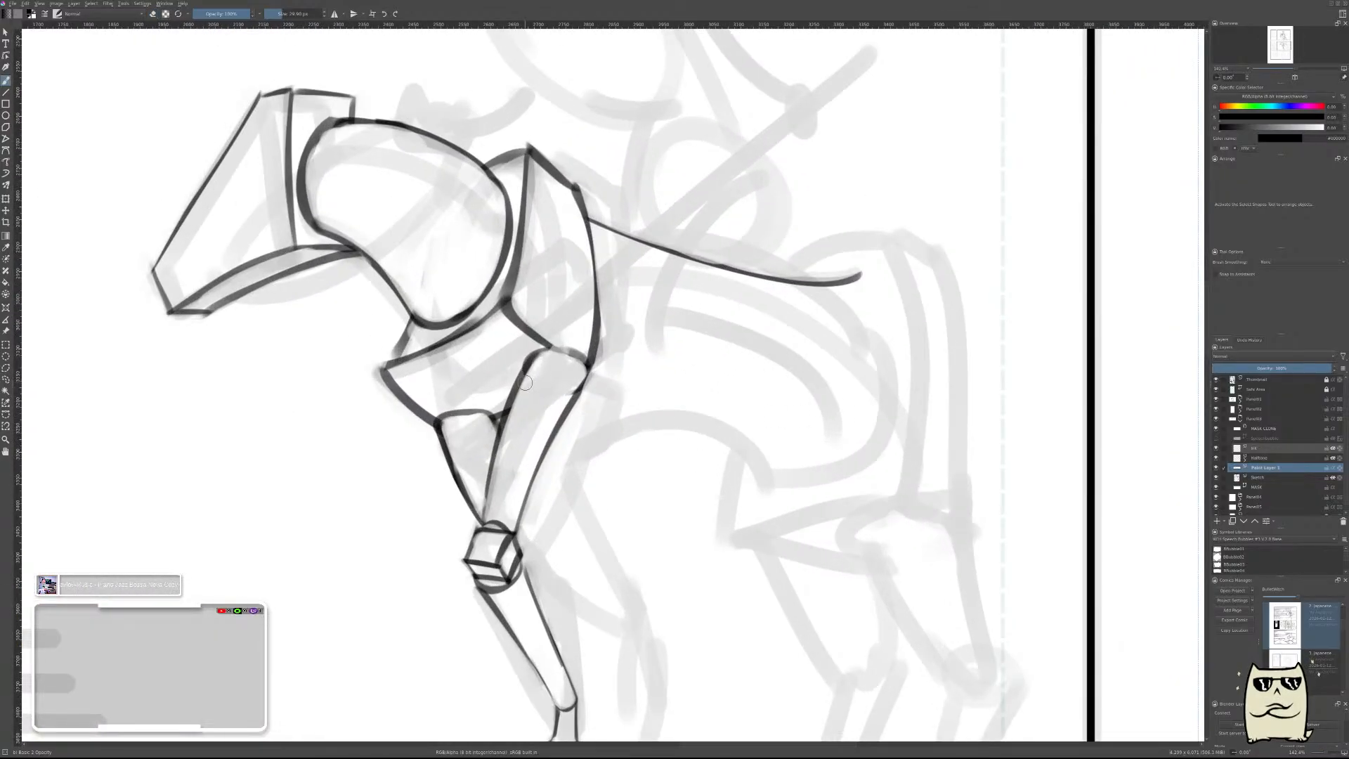
drag(526, 383, 926, 479)
key(ctrl+z)
mouse_move(536, 361)
mouse_down()
mouse_move(558, 383)
mouse_move(888, 446)
mouse_up()
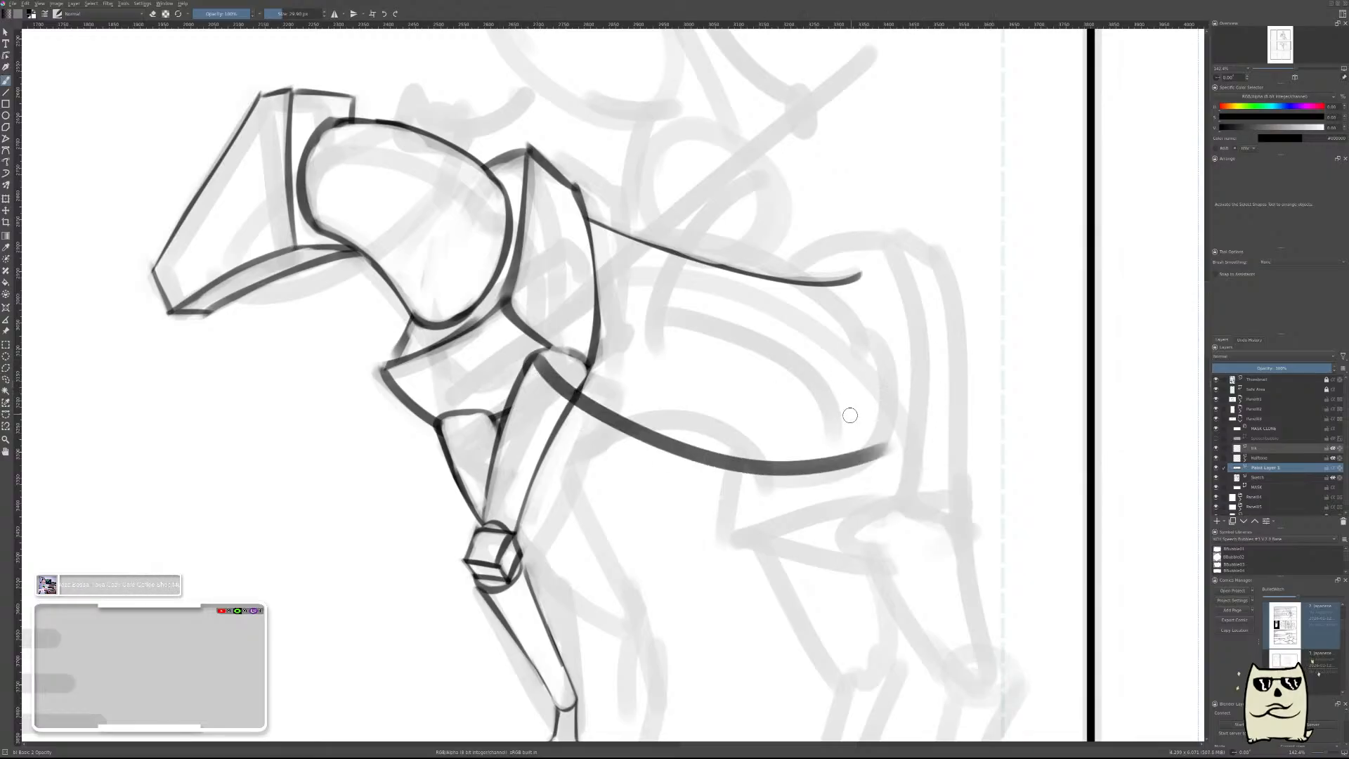
Erase the upper side of the belly line from the hindquarters to the foreleg to slim the stroke.
key(m)
mouse_move(758, 456)
mouse_down()
mouse_move(1106, 404)
mouse_move(1084, 413)
mouse_move(1060, 397)
mouse_move(1089, 356)
mouse_up()
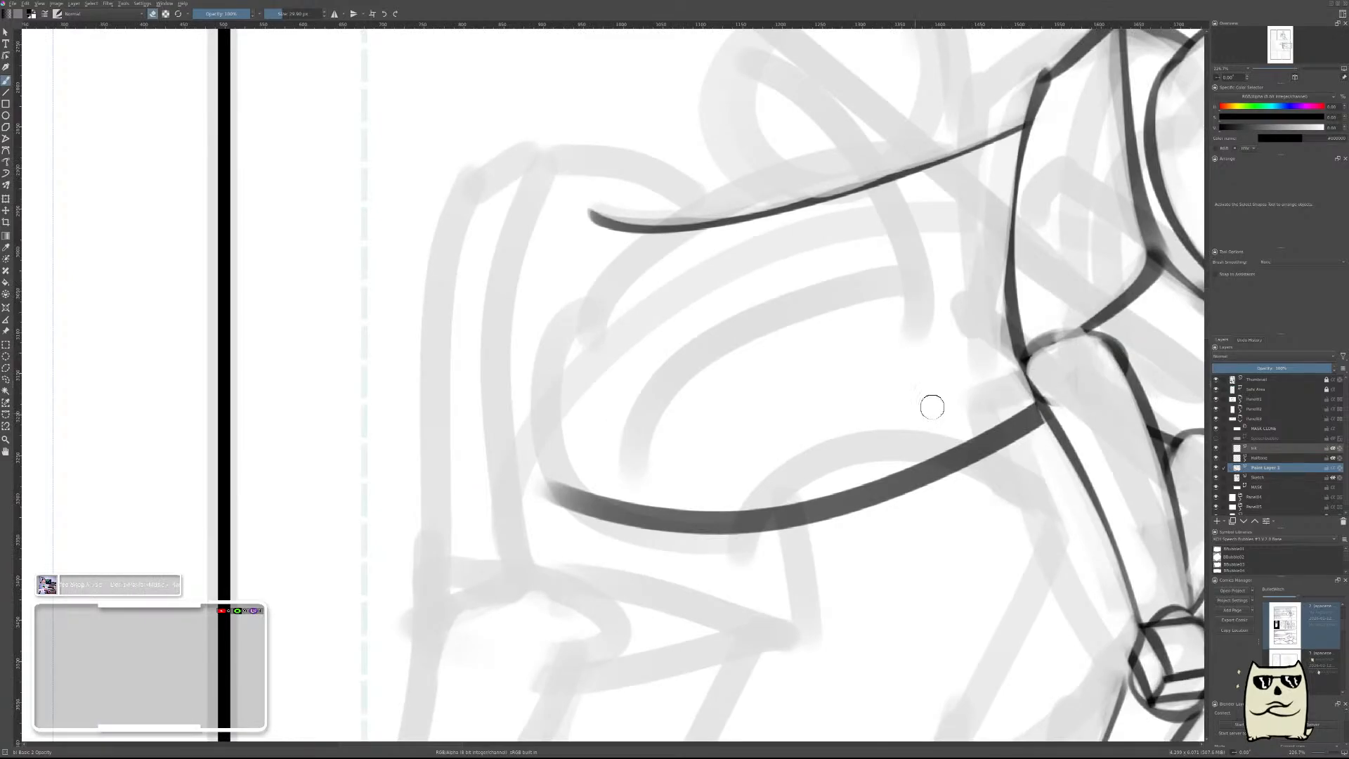
drag(558, 482, 876, 466)
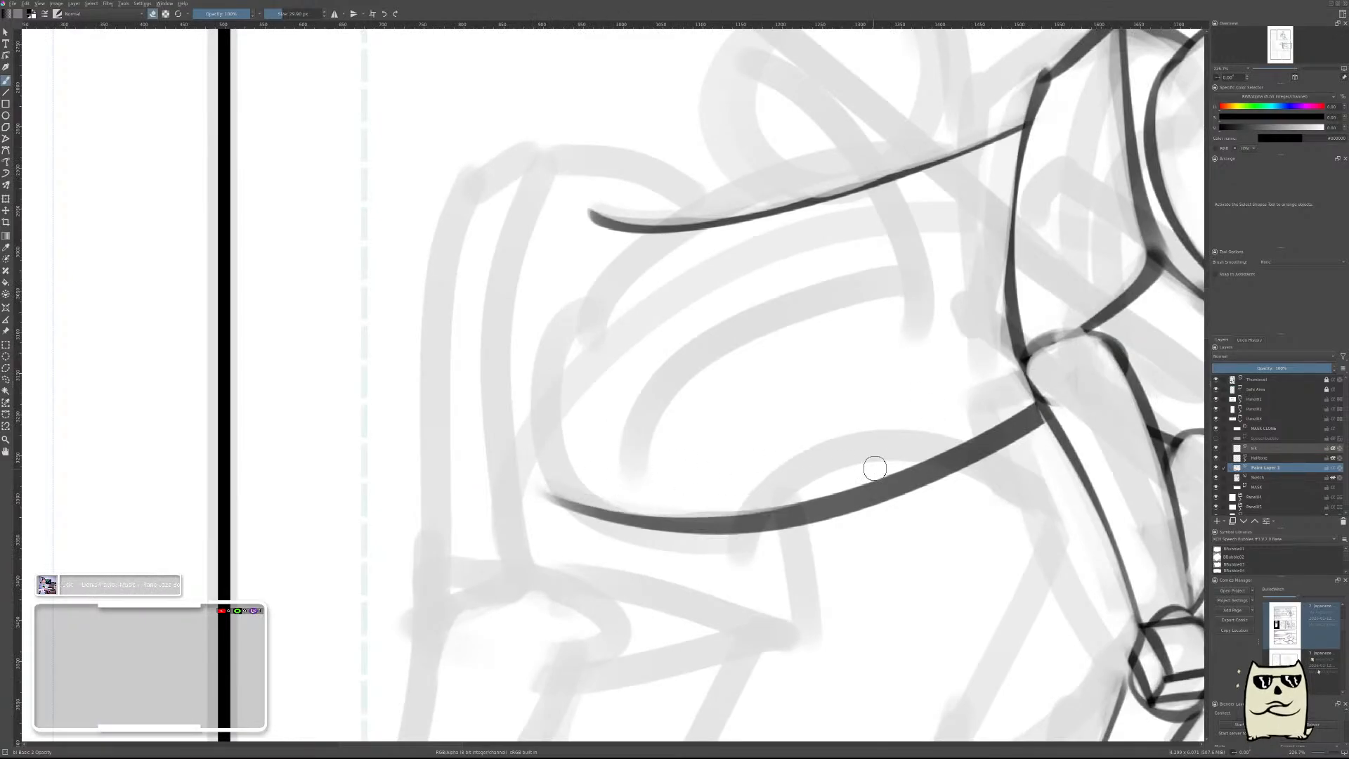
mouse_move(590, 485)
mouse_down()
mouse_move(901, 469)
mouse_move(743, 506)
mouse_move(927, 460)
mouse_up()
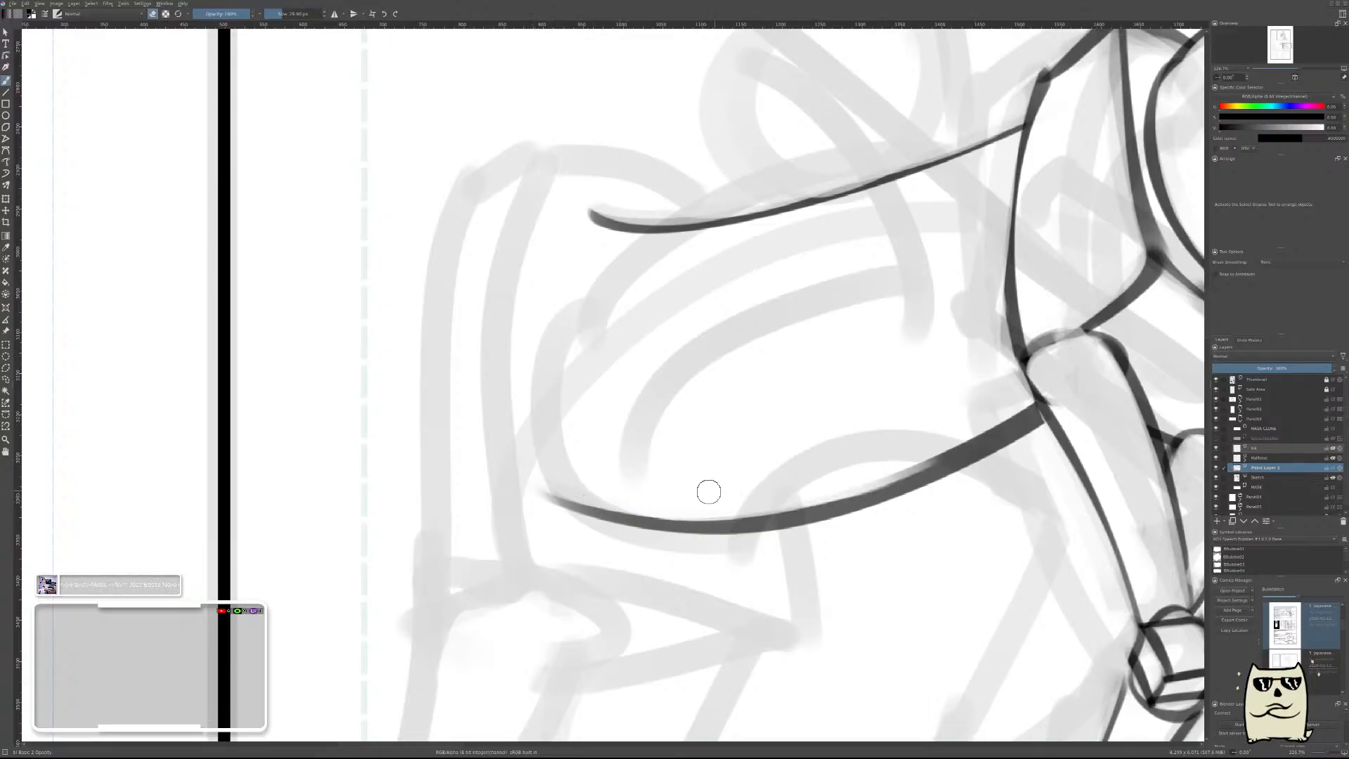
drag(724, 506, 973, 437)
mouse_move(1044, 401)
mouse_down()
mouse_move(898, 445)
mouse_move(945, 448)
mouse_move(834, 451)
mouse_move(702, 499)
mouse_move(783, 488)
mouse_move(671, 503)
mouse_move(739, 496)
mouse_up()
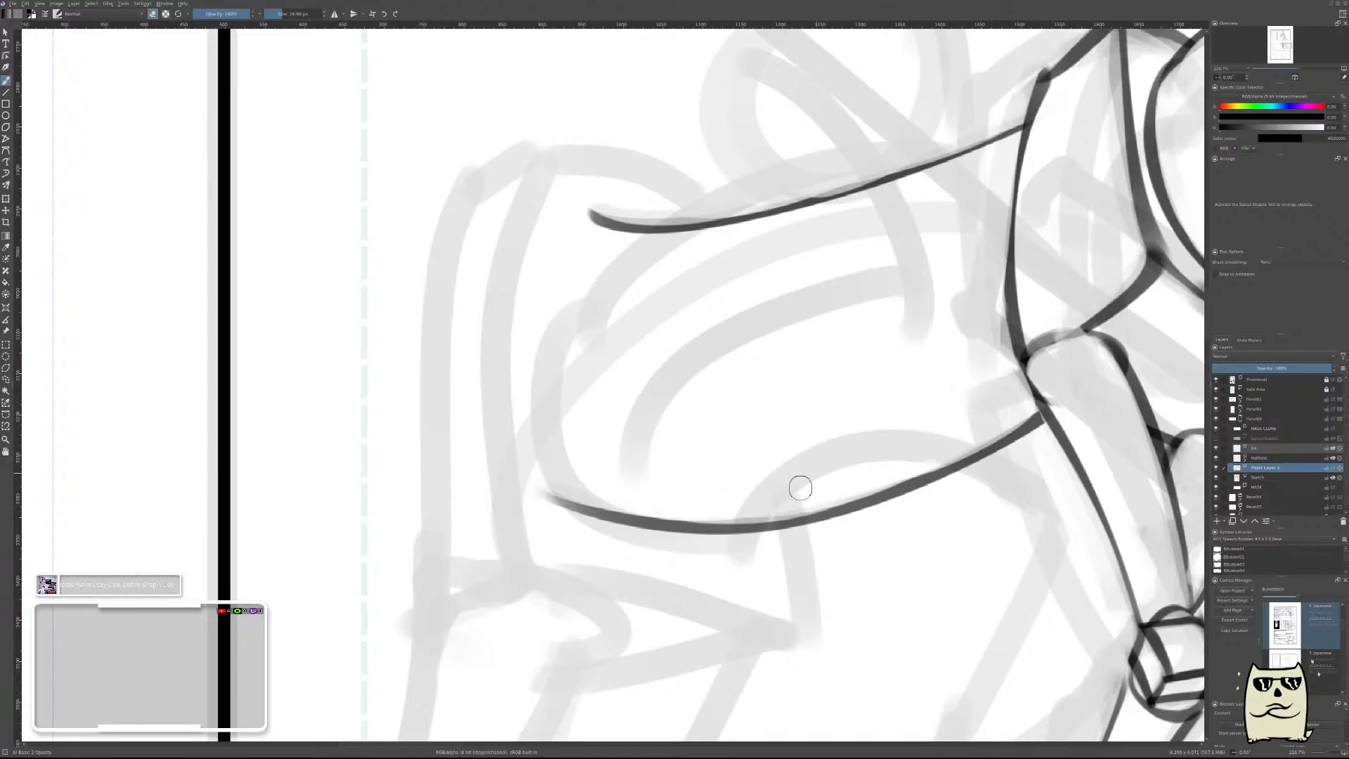
drag(1063, 331, 1021, 406)
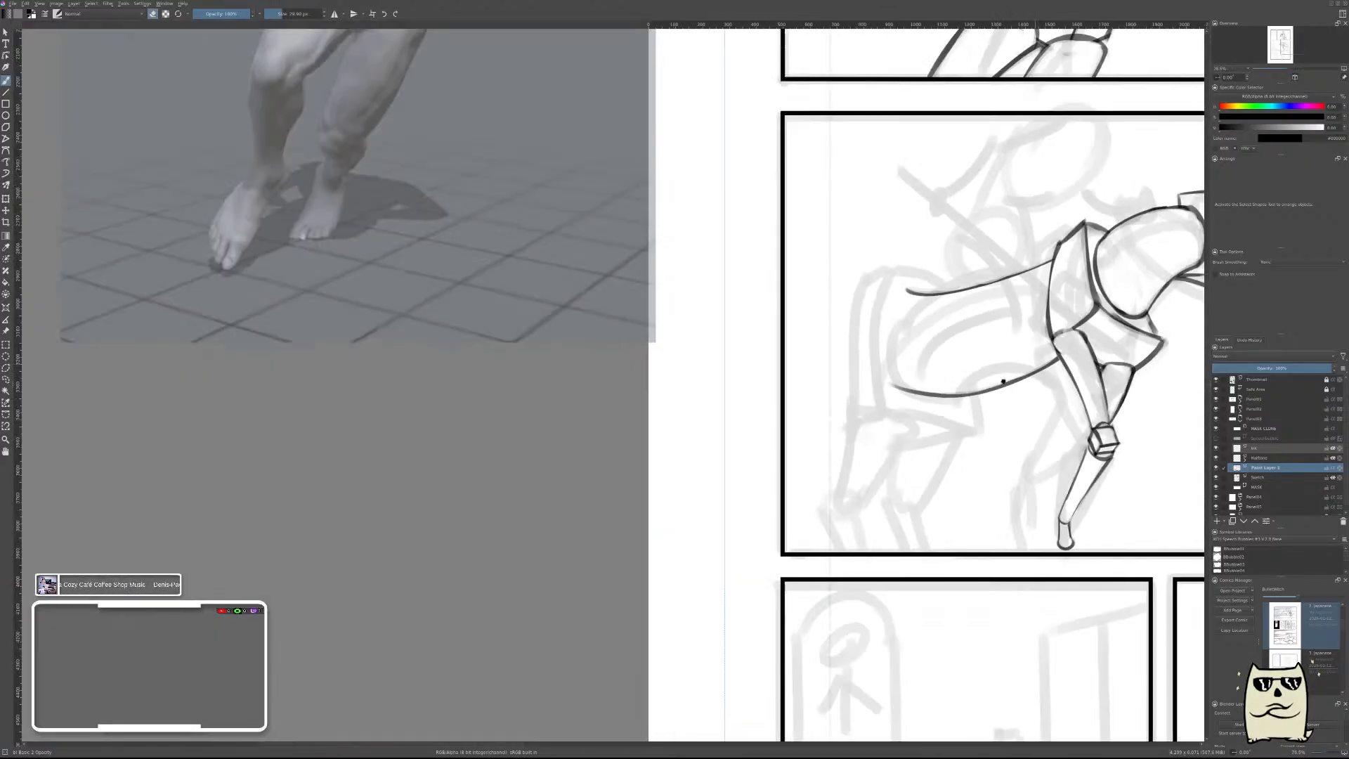
Check the horse at page scale and nudge the layer holding the back and belly lines slightly toward the shoulder.
drag(1054, 340, 801, 573)
key(m)
drag(721, 441, 756, 411)
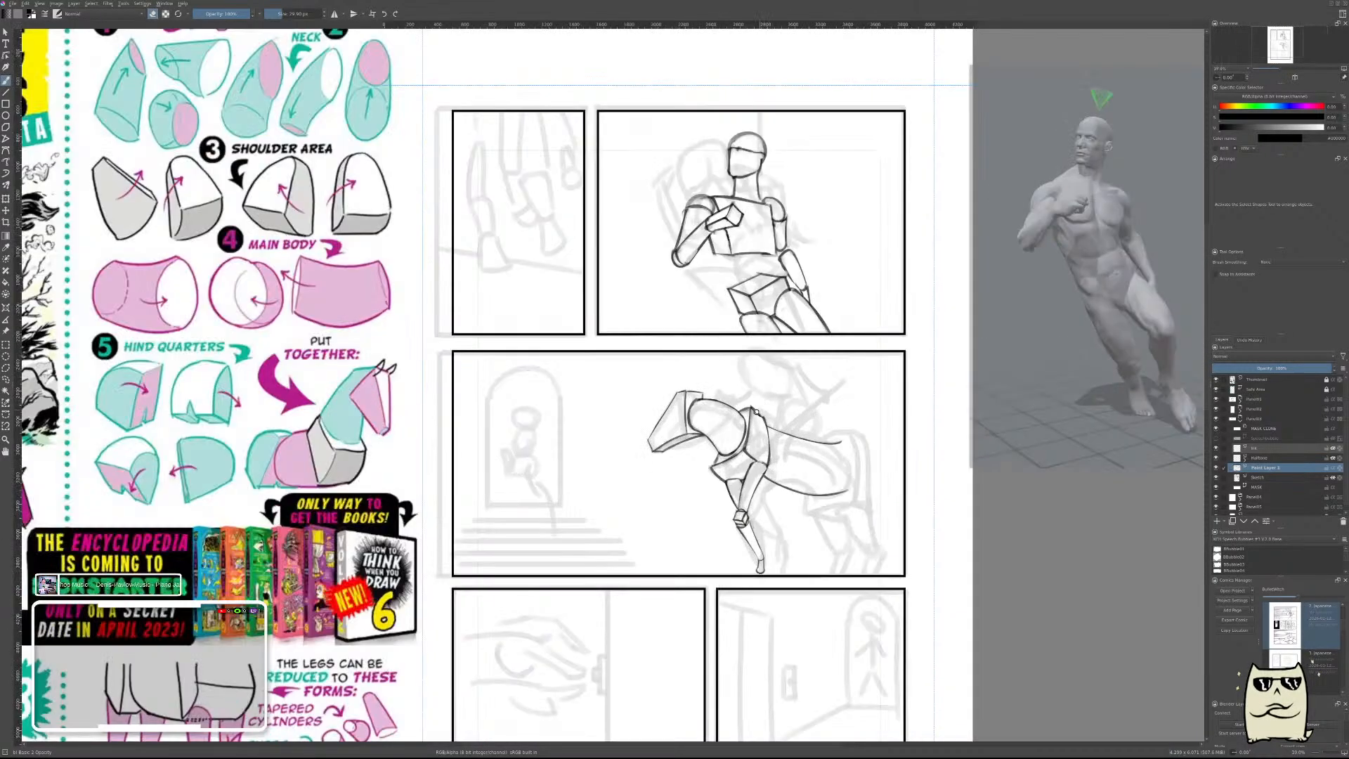
drag(834, 456, 925, 457)
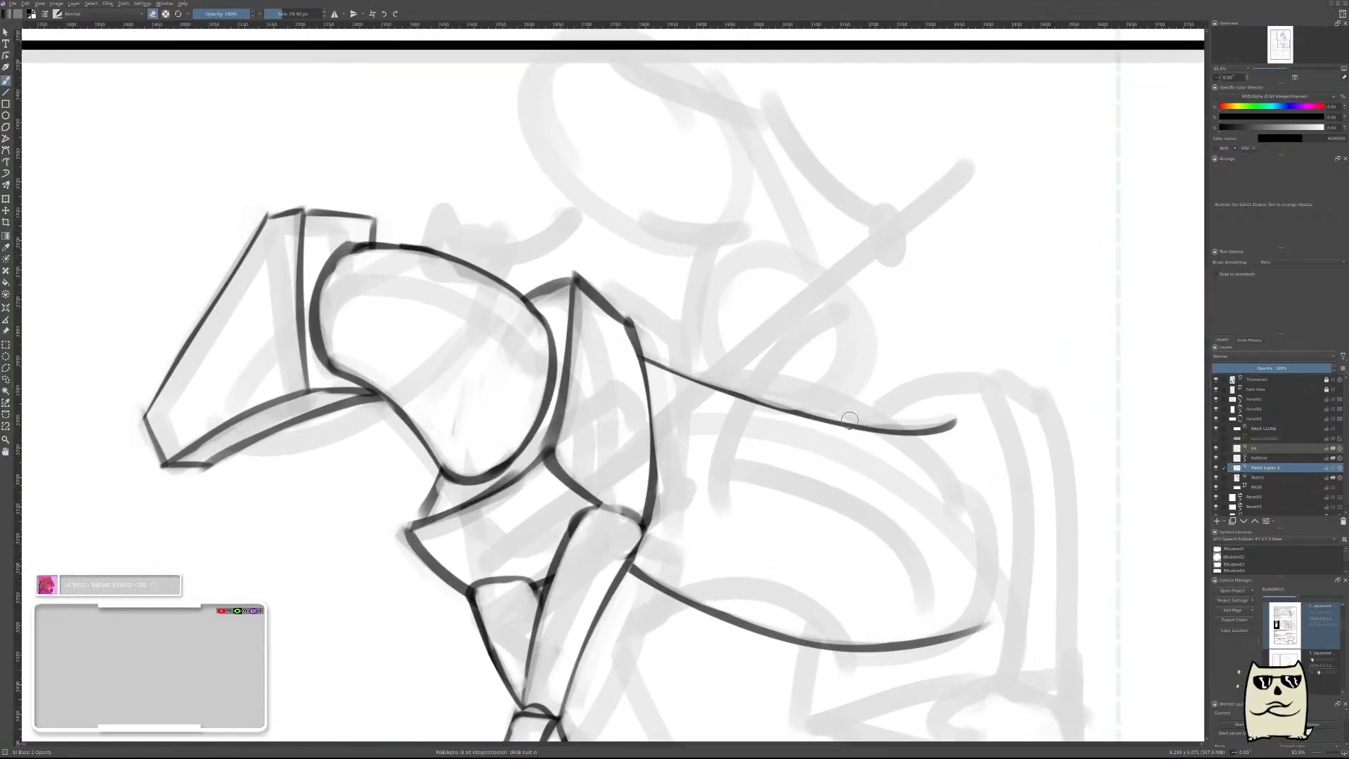
drag(1015, 521, 872, 481)
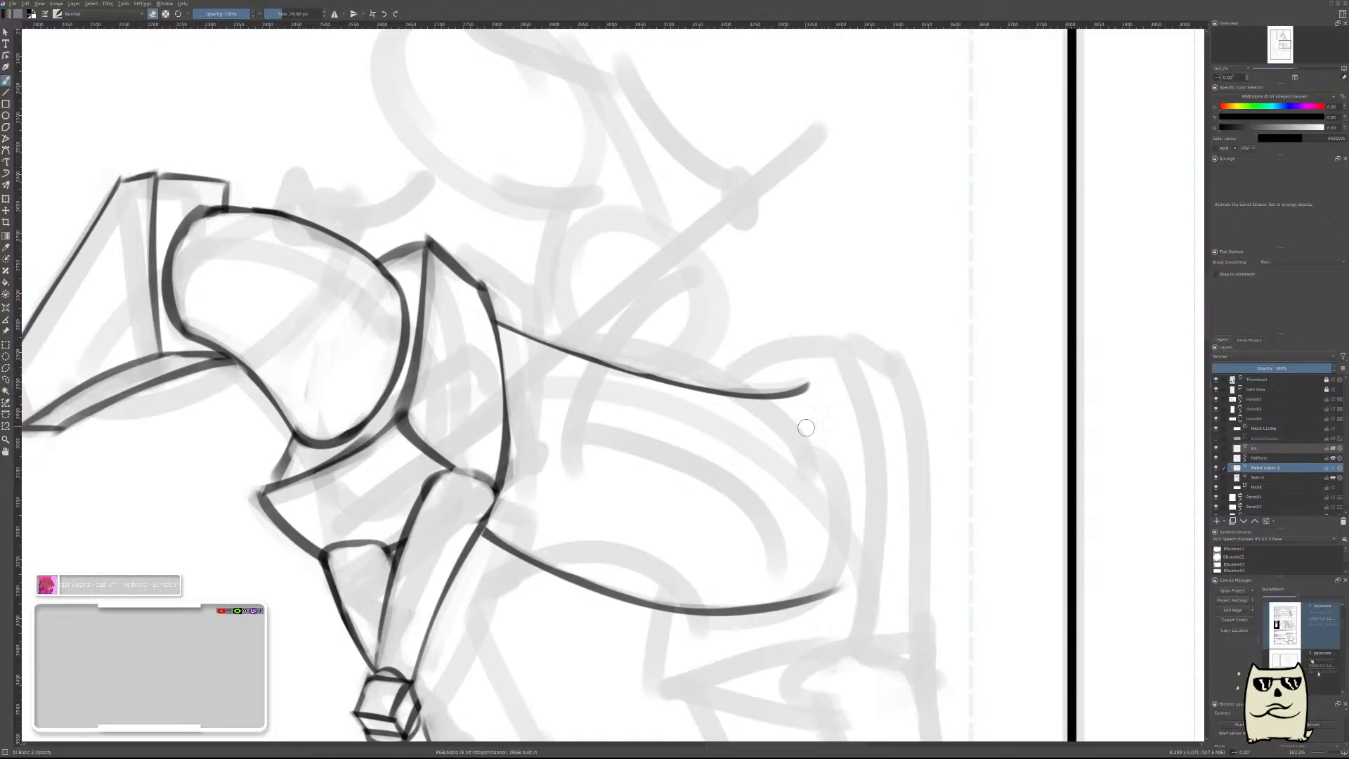
key(t)
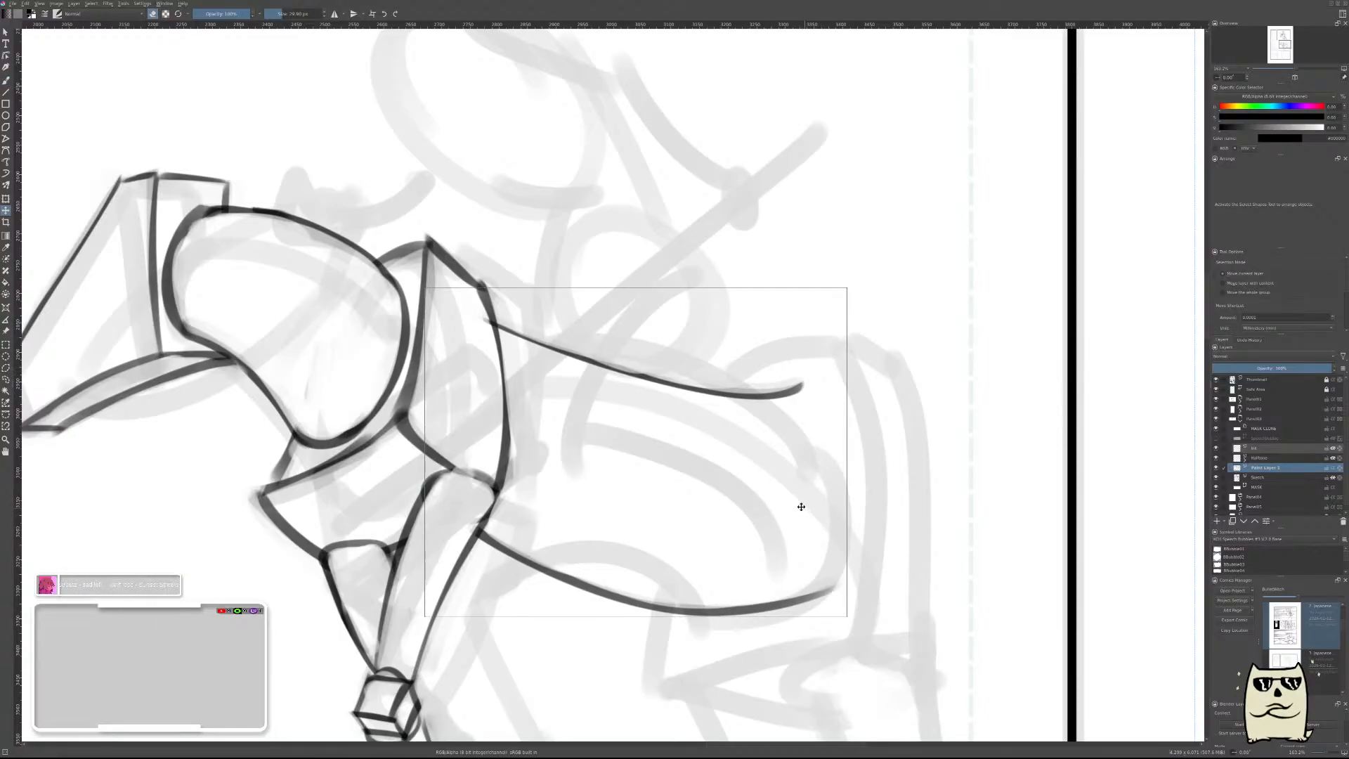
key(b)
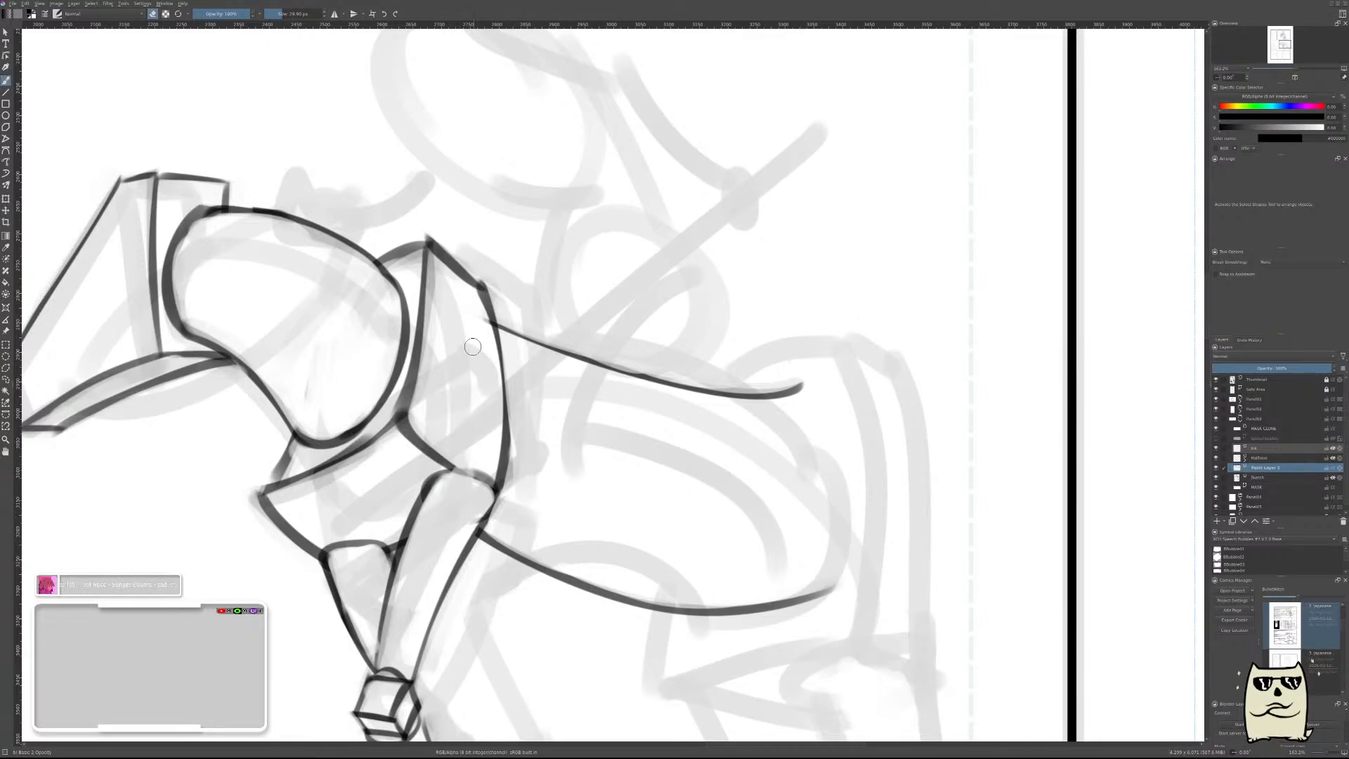
Merge the back and belly line layer down into the sketch layer and add a new paint layer above it.
scroll(916, 449, down, 6)
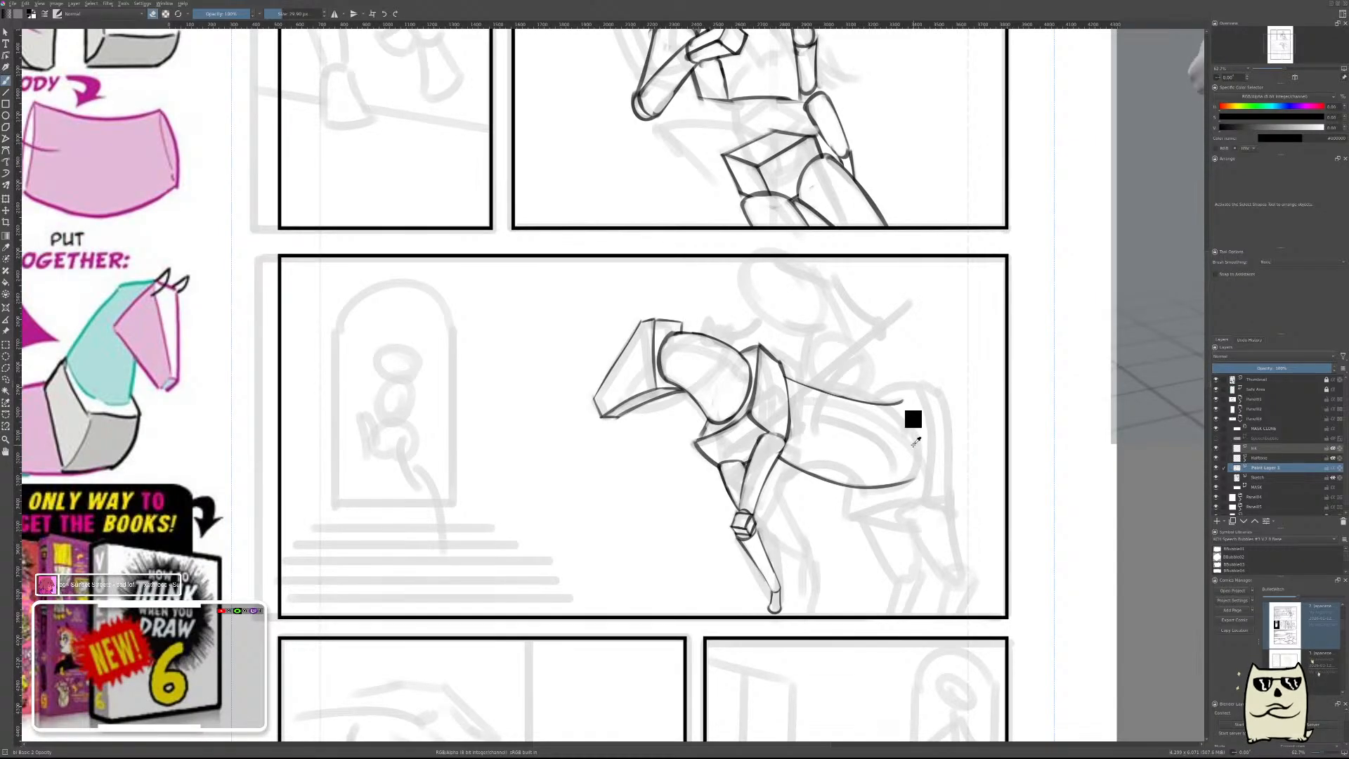
key(ctrl+e)
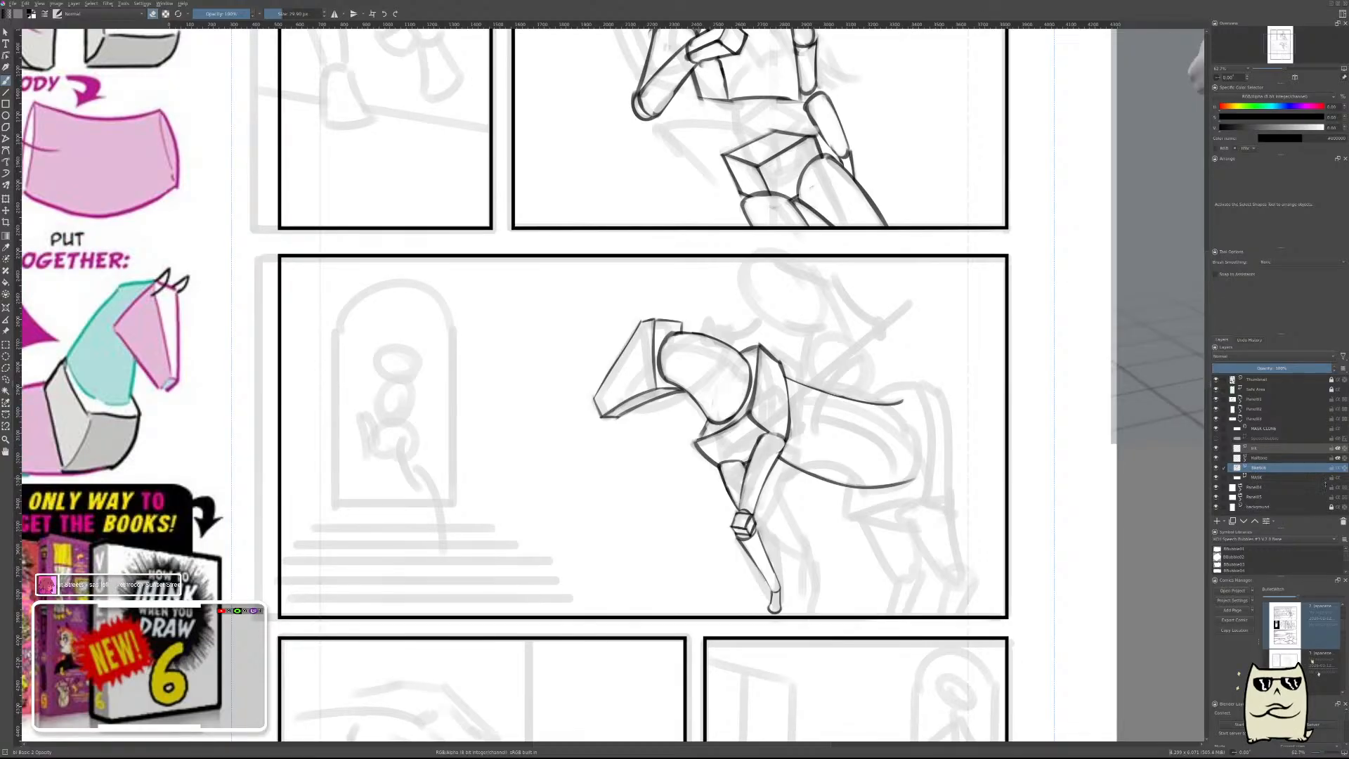
key(m)
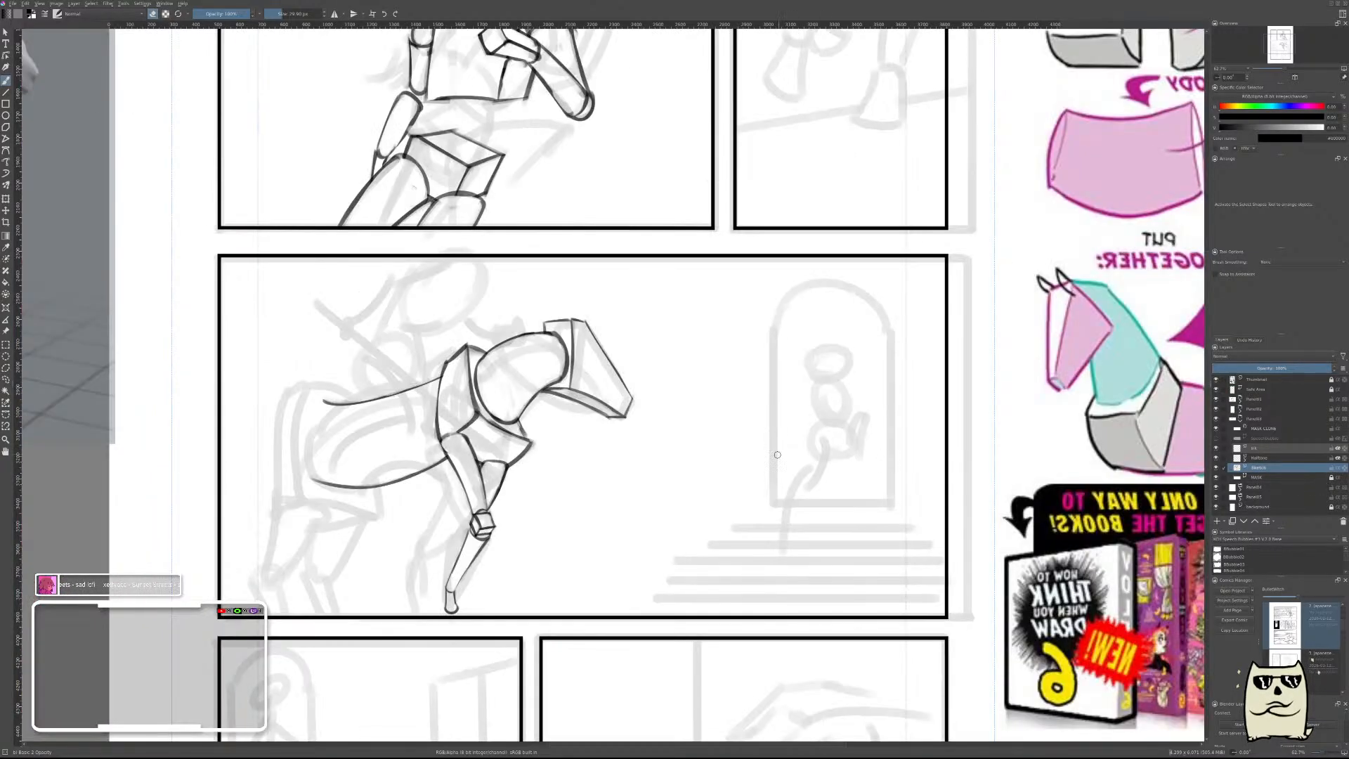
key(Insert)
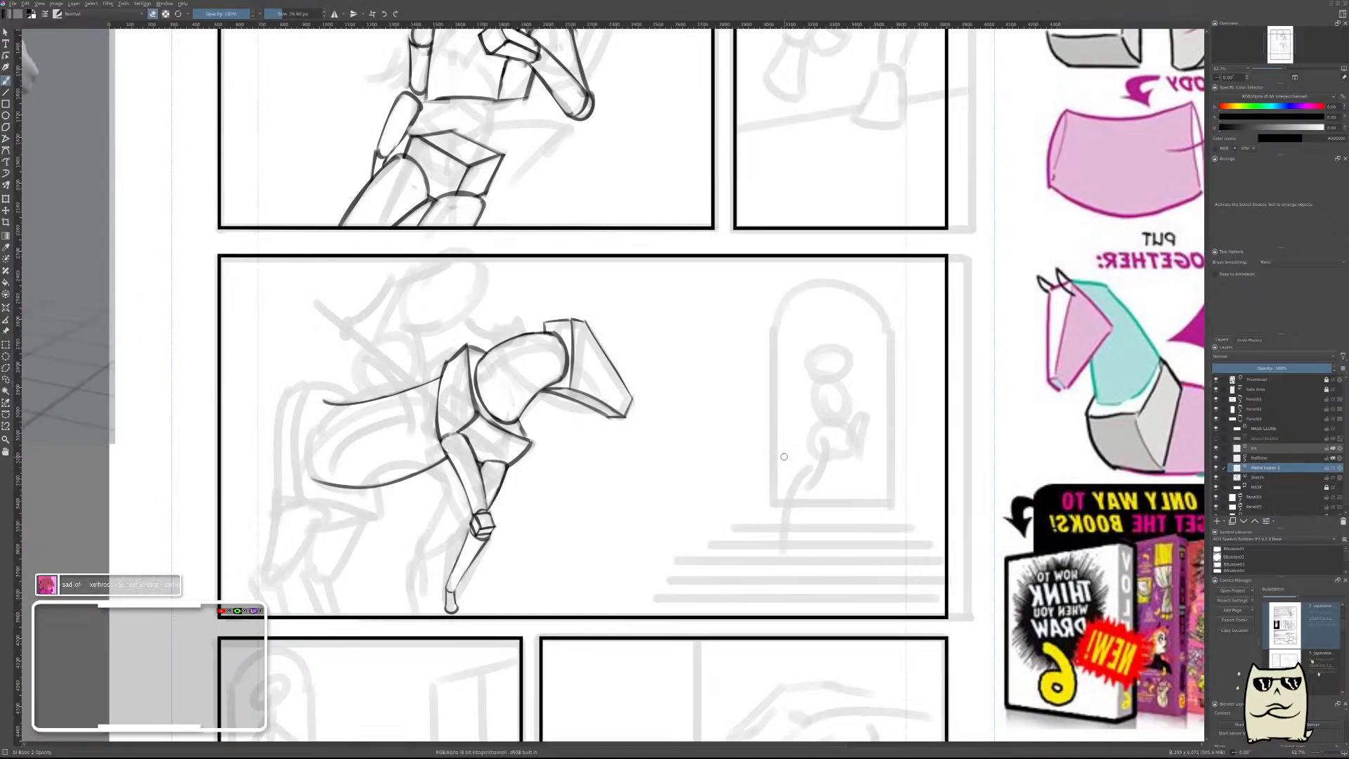
Draw a short stroke rising from the rear end of the back line toward the rump, redoing it as needed.
drag(642, 392, 942, 391)
key(m)
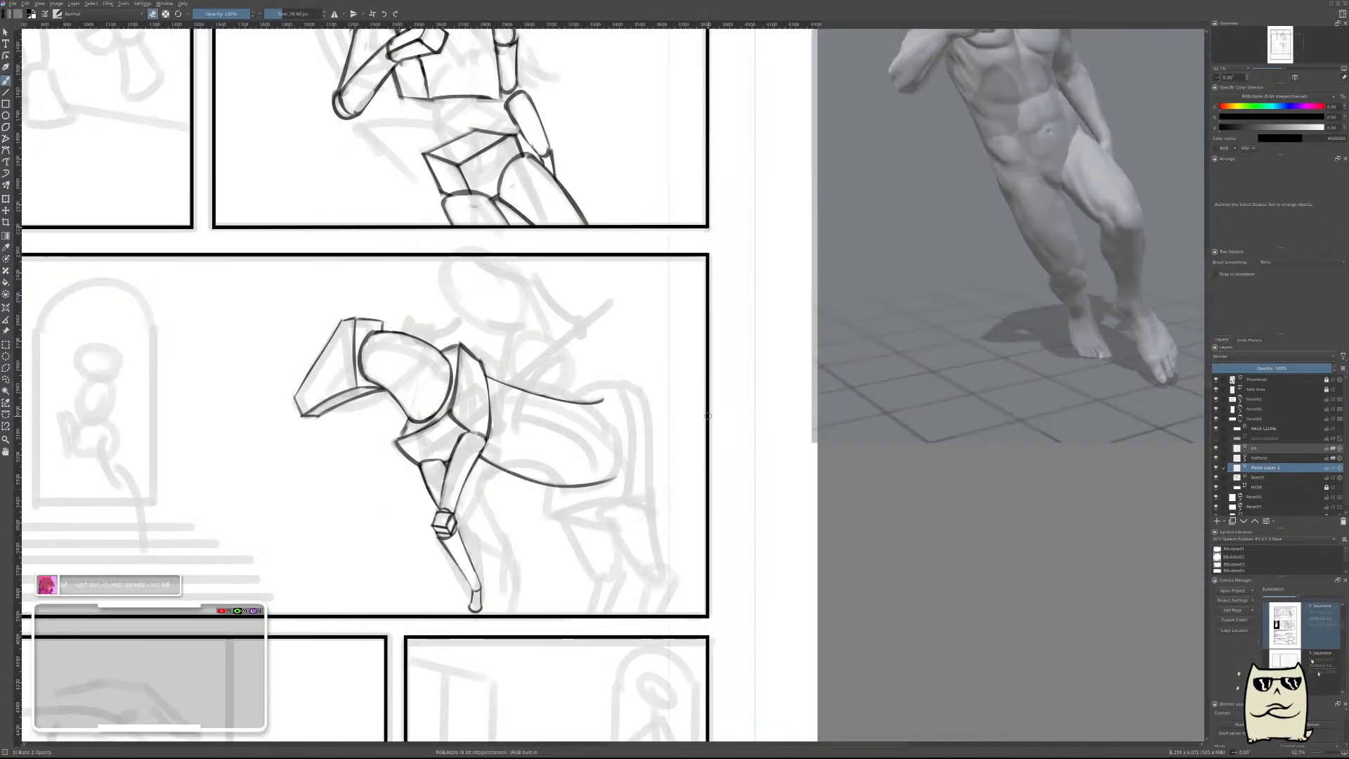
drag(621, 404, 723, 353)
drag(530, 410, 576, 371)
key(e)
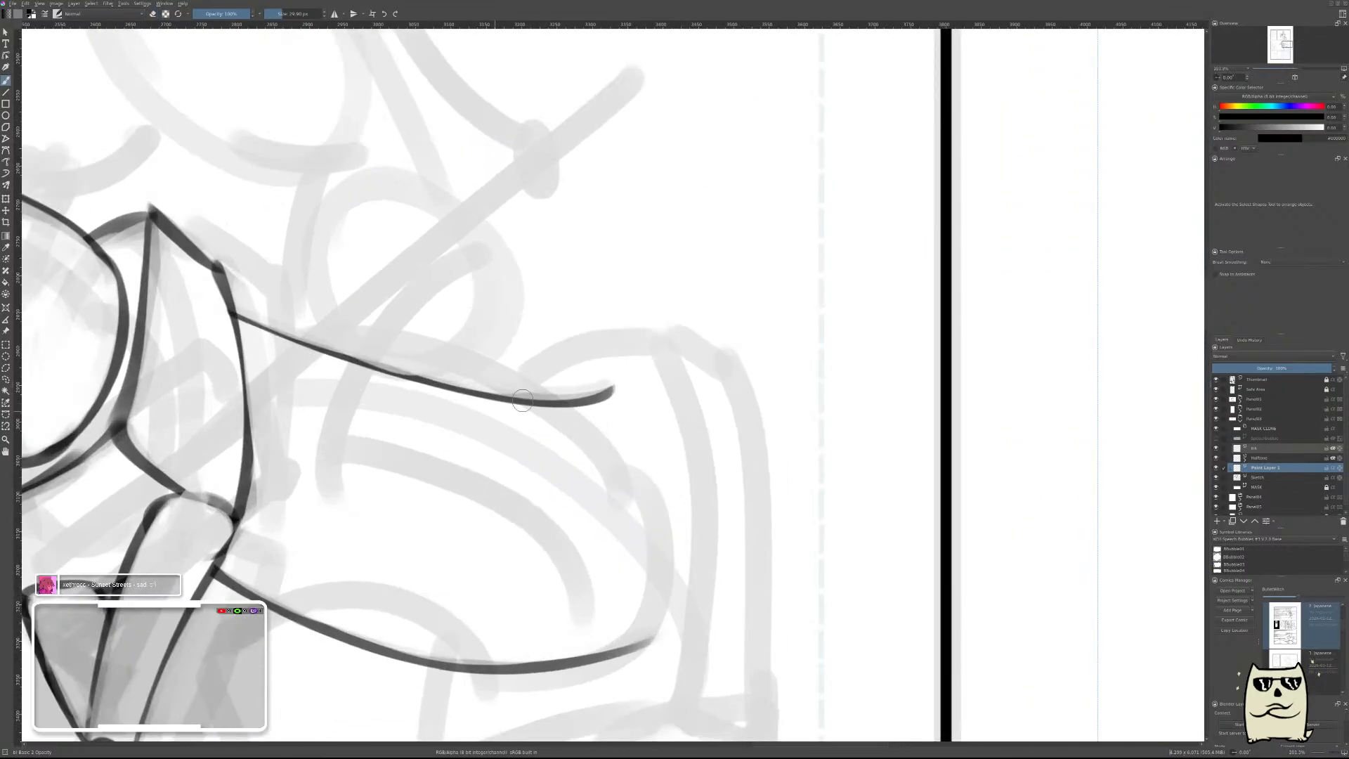
mouse_move(656, 361)
mouse_down()
mouse_move(689, 407)
mouse_move(661, 416)
mouse_move(647, 363)
mouse_up()
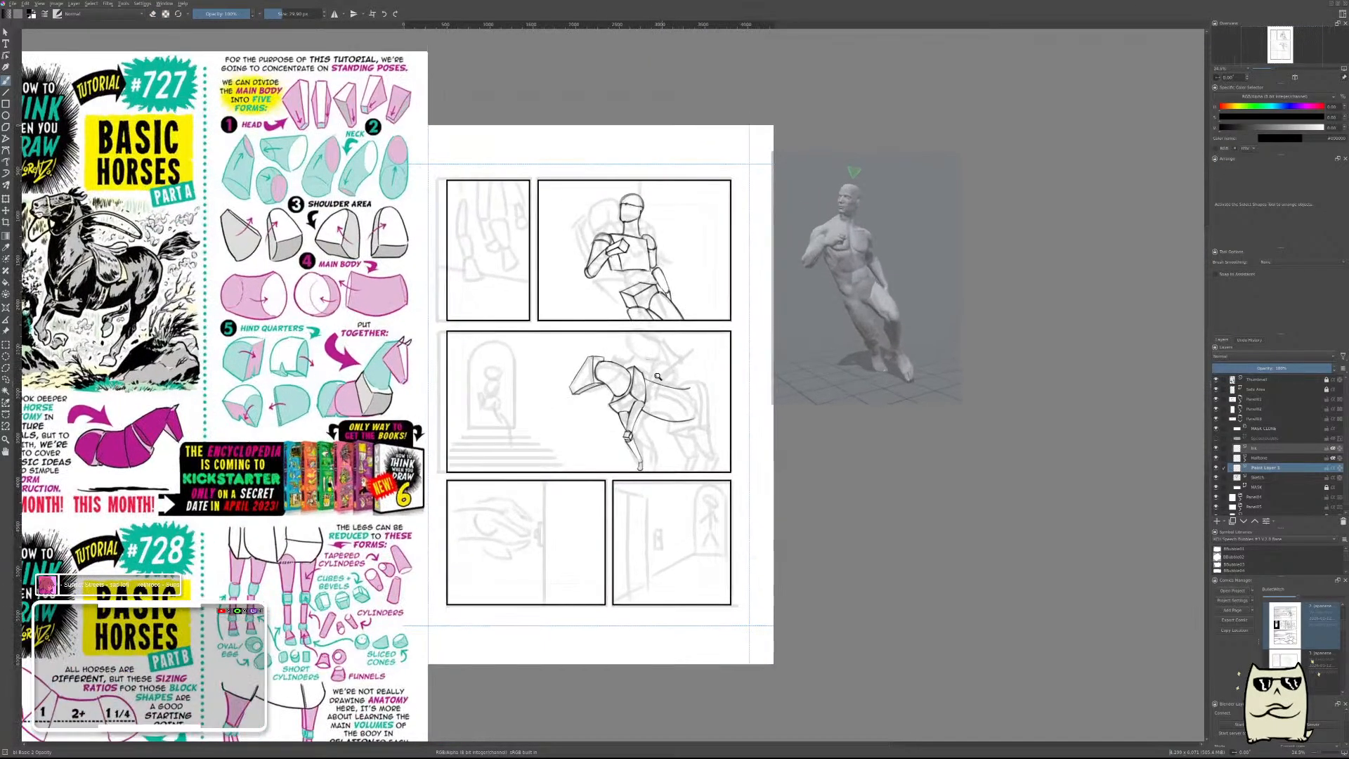
mouse_move(690, 380)
mouse_down()
mouse_move(767, 335)
mouse_move(647, 382)
mouse_move(730, 350)
mouse_move(704, 374)
mouse_move(776, 413)
mouse_up()
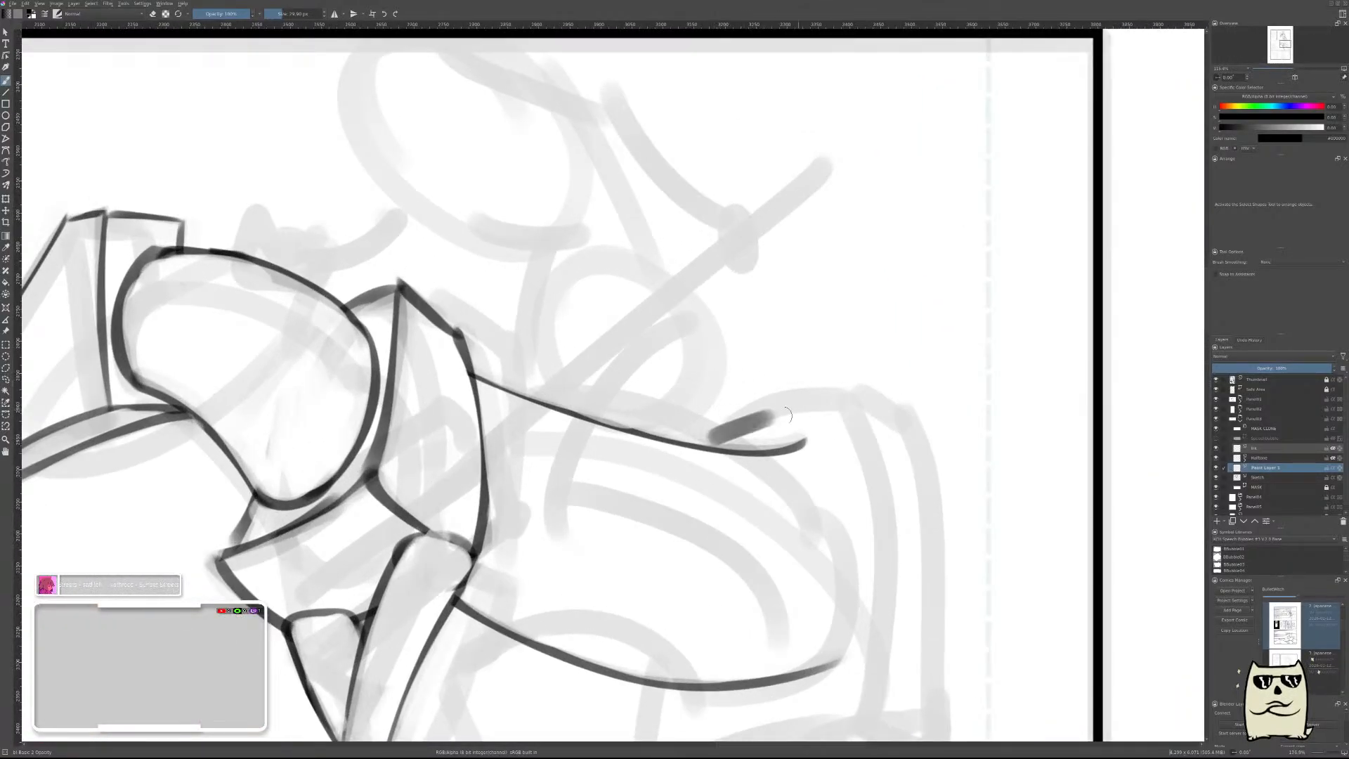
key(ctrl+z)
drag(720, 449, 831, 413)
key(ctrl+z)
key(e)
drag(719, 457, 849, 419)
drag(754, 441, 819, 422)
drag(717, 446, 836, 413)
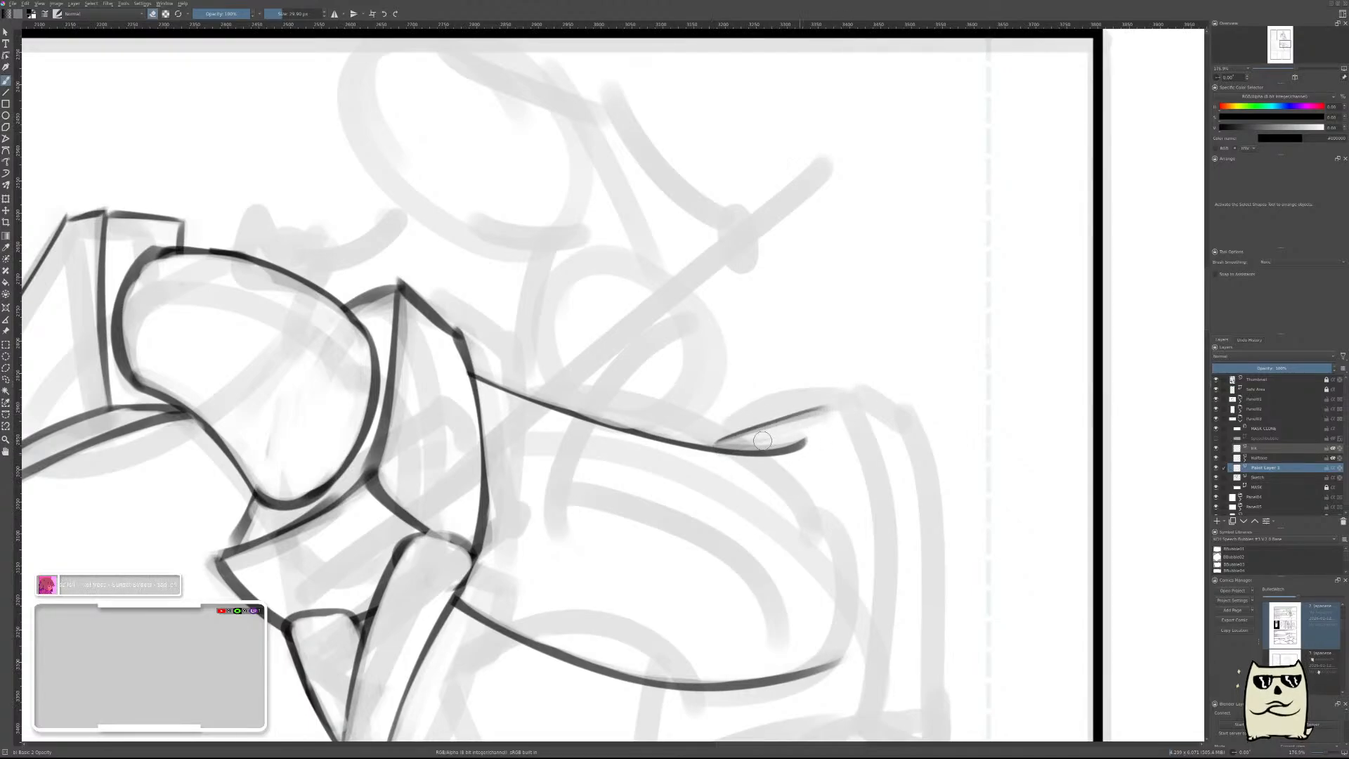
key(ctrl+z)
Erase the upper side of the short rising rump stroke to slim it into a thin line.
key(ctrl+z)
key(ctrl+z)
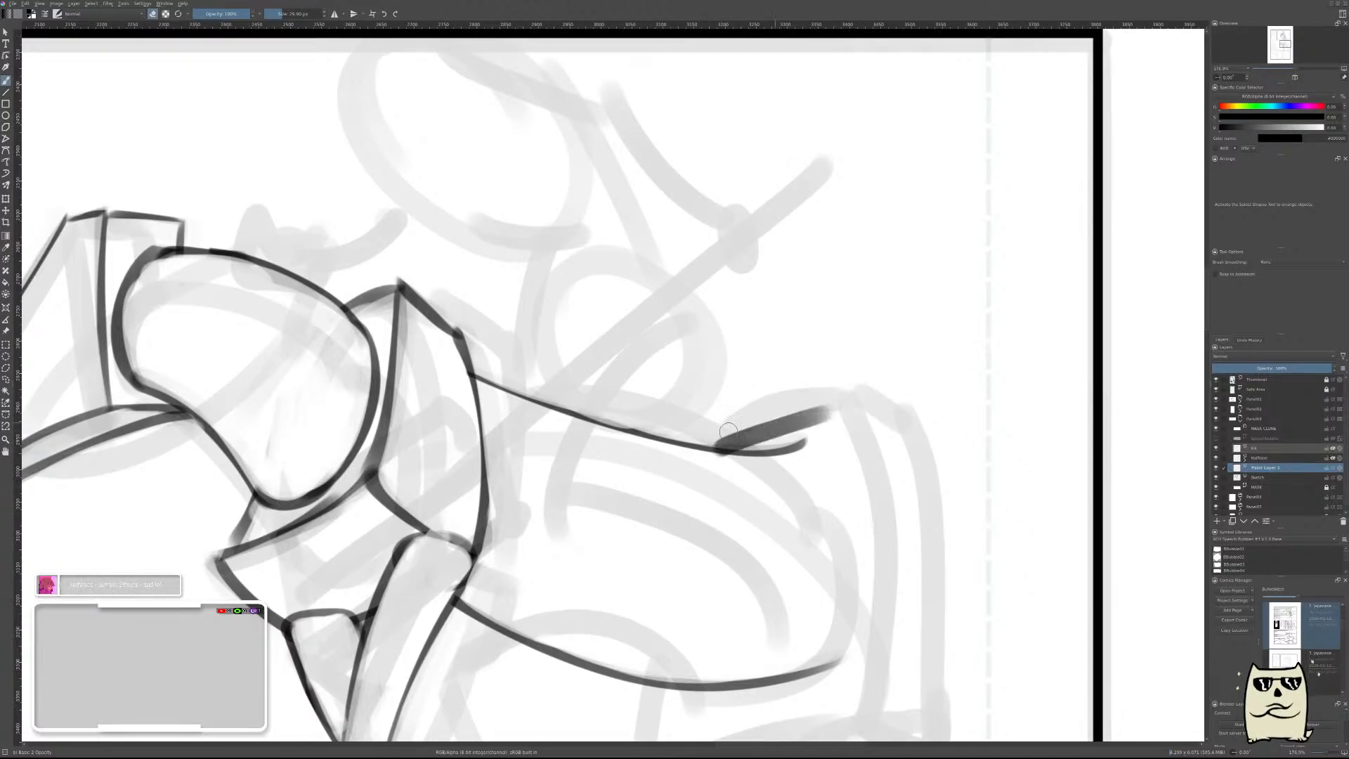
key(e)
drag(683, 453, 869, 380)
key(ctrl+z)
key(e)
drag(726, 430, 833, 412)
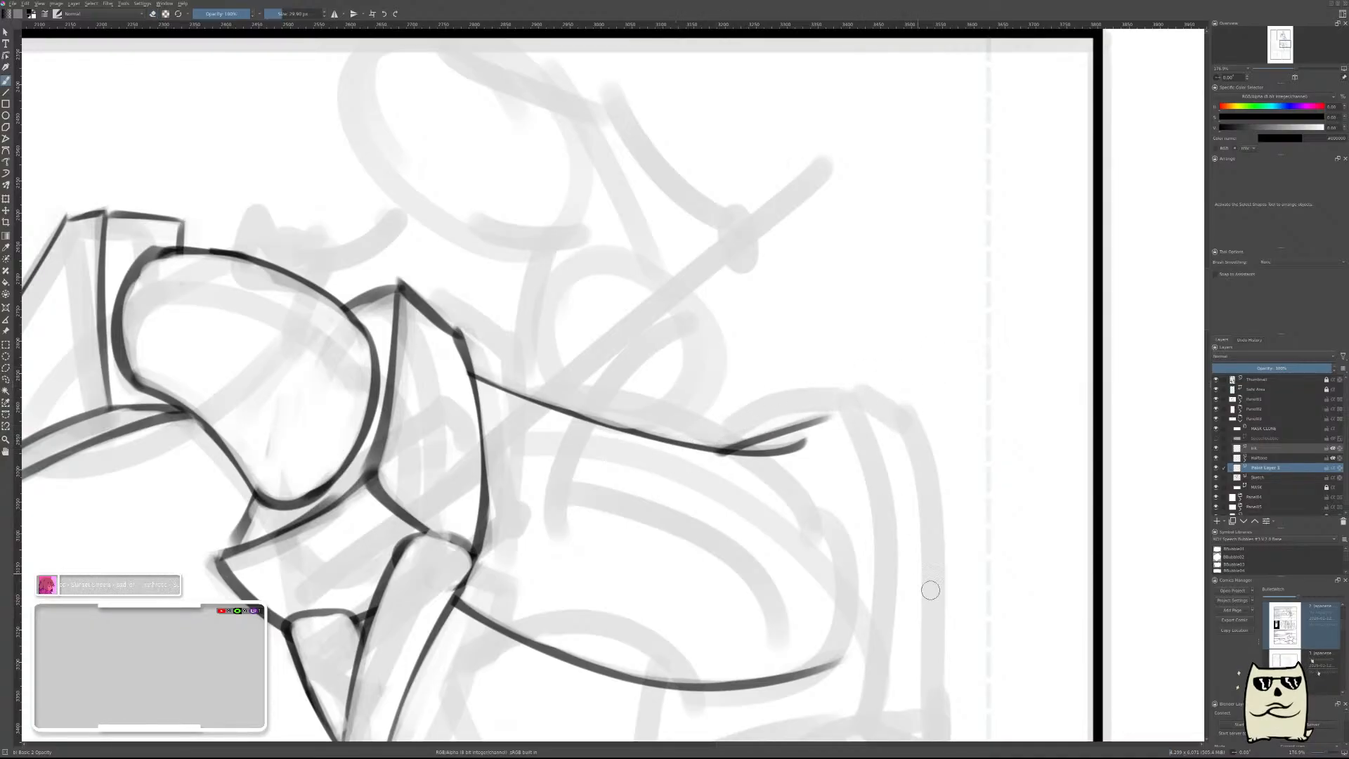
Extend the rump line with a short arch over the top of the hindquarters, redoing the stroke until it fits.
scroll(922, 486, down, 4)
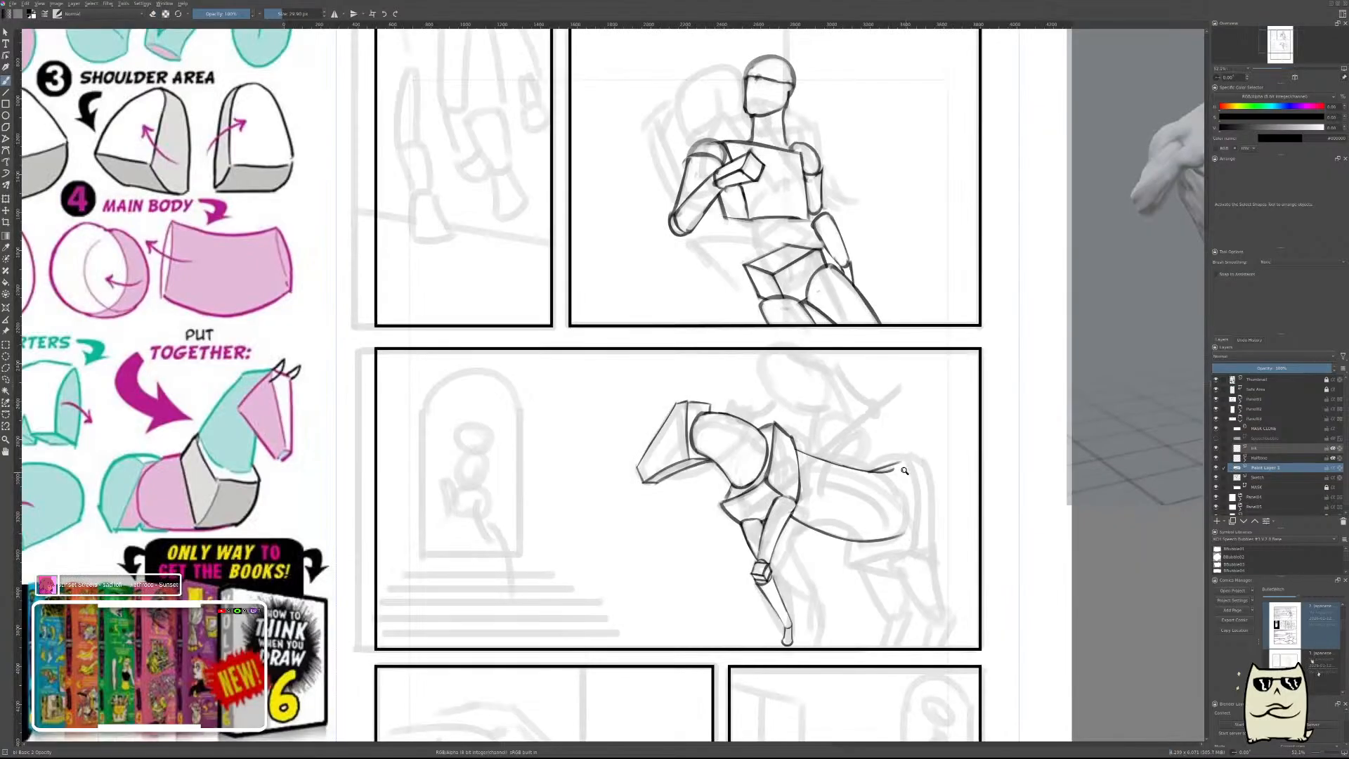
scroll(904, 470, up, 4)
scroll(902, 460, up, 2)
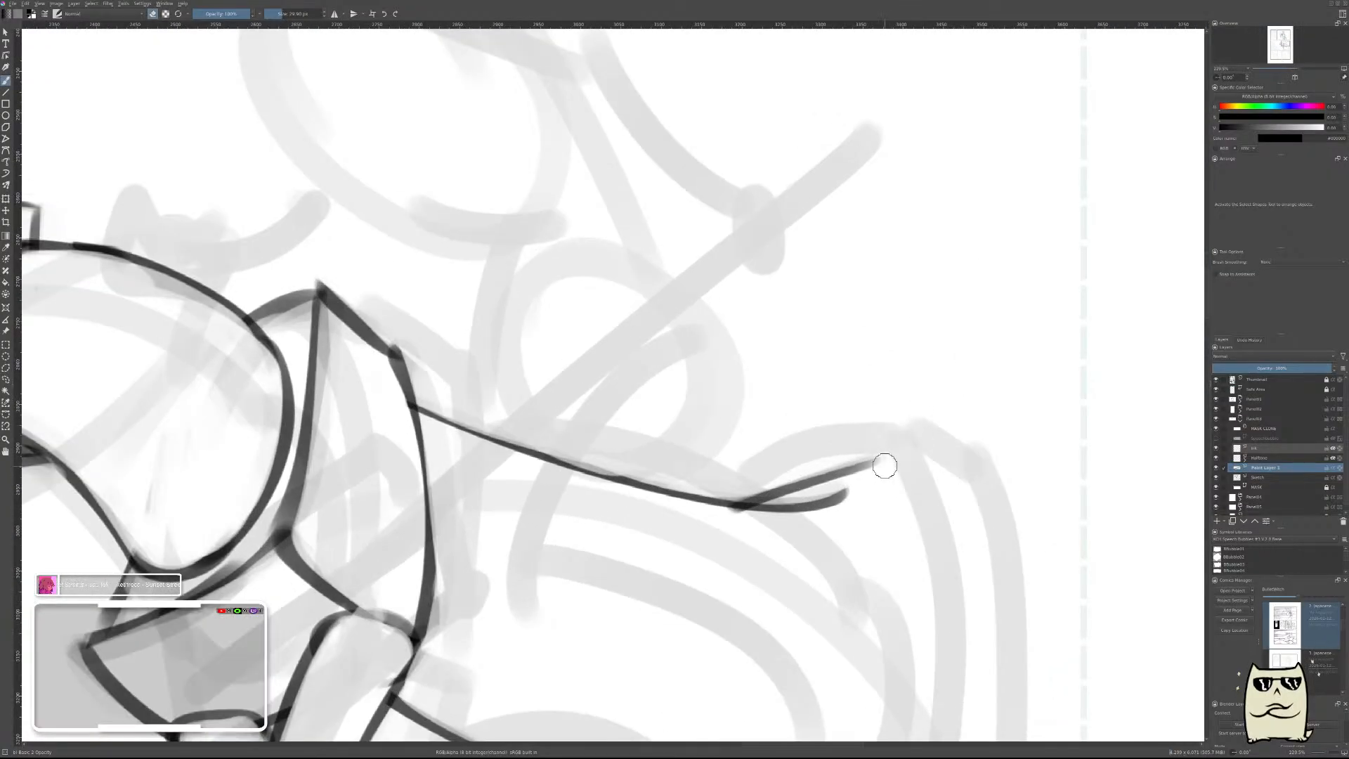
key(e)
drag(884, 469, 966, 446)
key(ctrl+z)
mouse_move(881, 472)
mouse_down()
mouse_move(952, 463)
mouse_move(966, 432)
mouse_up()
key(ctrl+z)
key(ctrl+z)
key(ctrl+z)
drag(870, 470, 966, 432)
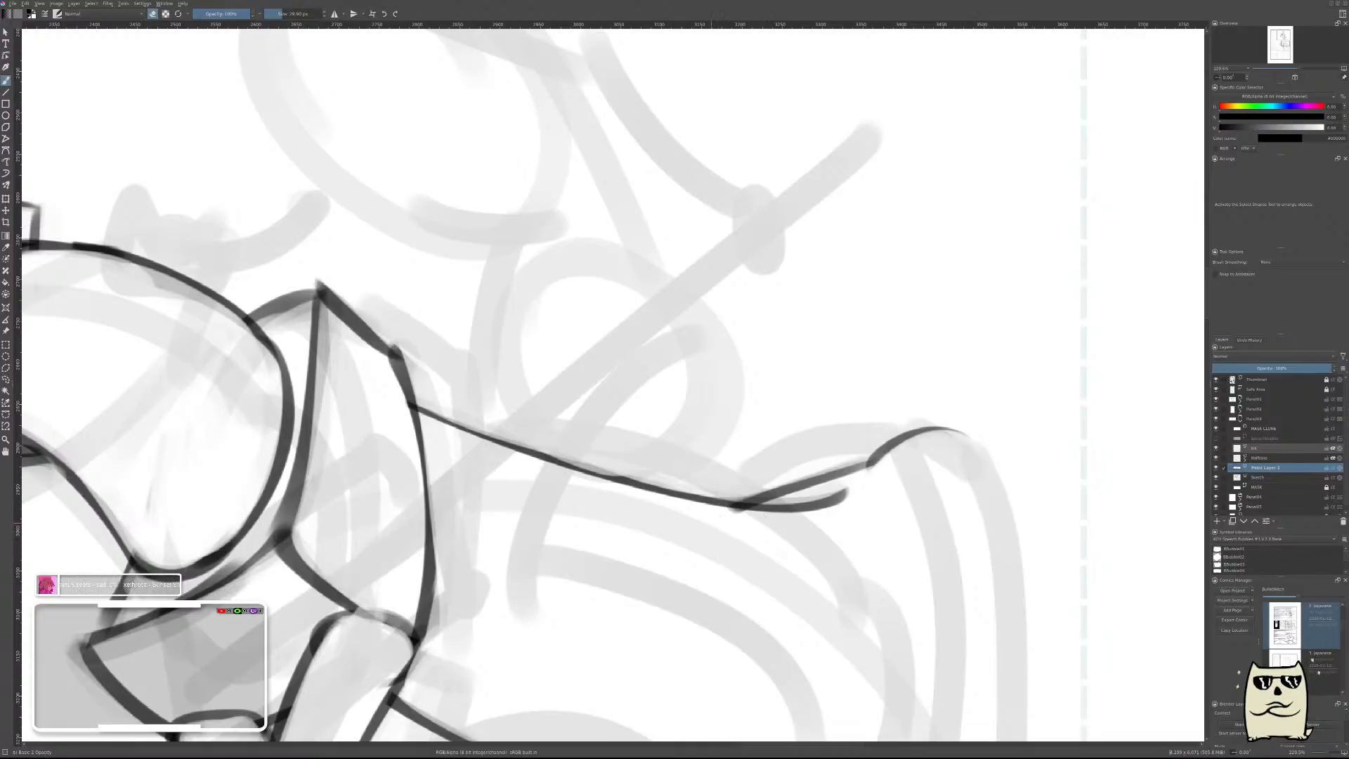
key(ctrl+e)
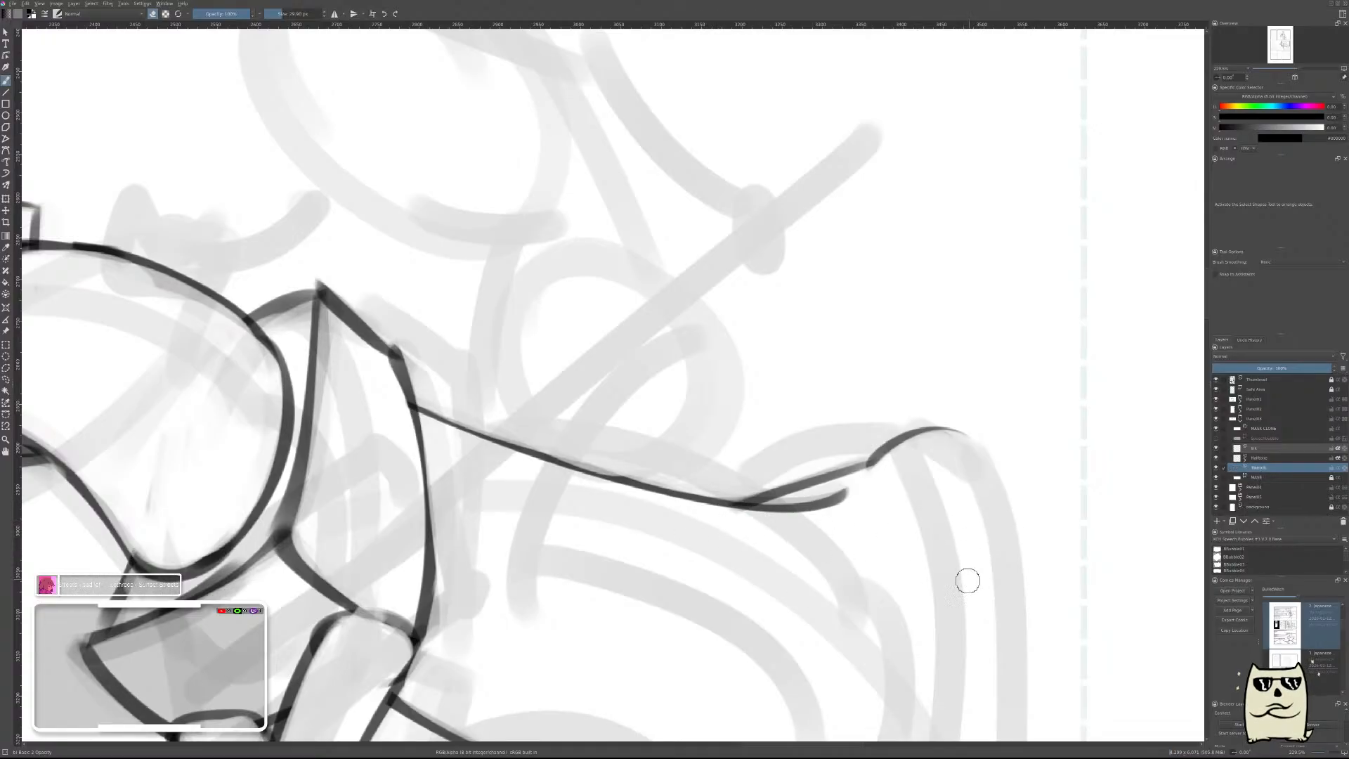
key(ctrl+z)
In the mirrored view, draw one long arch from the top of the rump down across the back line, redoing the stroke.
key(m)
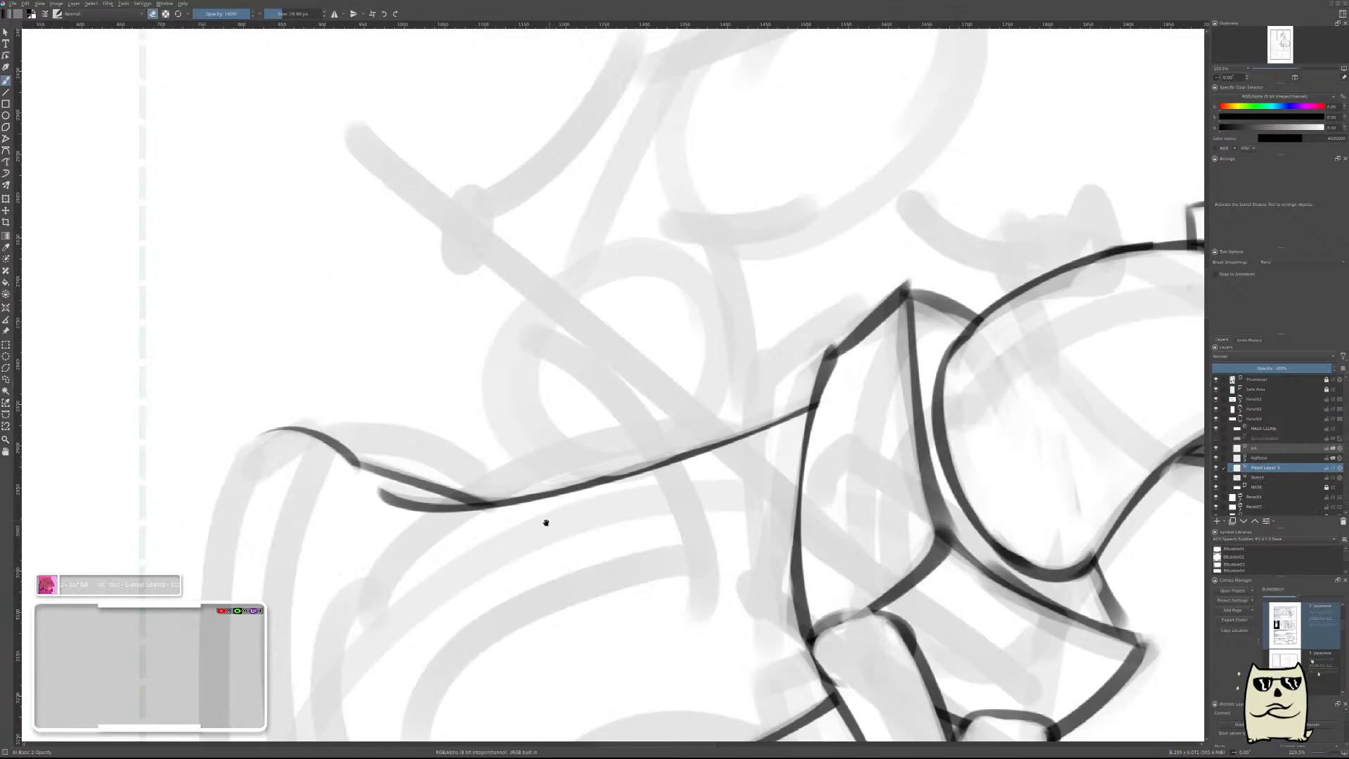
drag(546, 523, 884, 555)
mouse_move(587, 469)
mouse_down()
mouse_move(766, 500)
mouse_move(871, 583)
mouse_up()
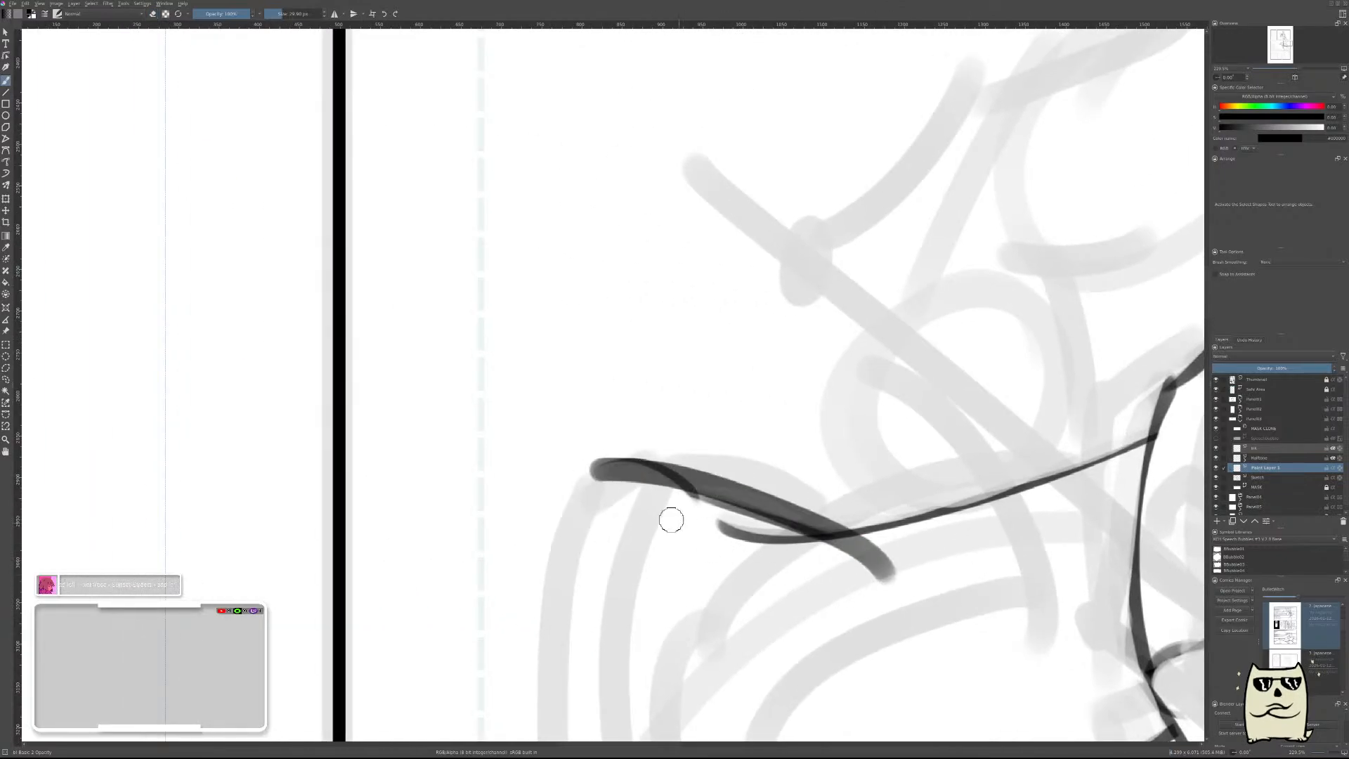
key(ctrl+z)
drag(597, 465, 882, 584)
key(ctrl+z)
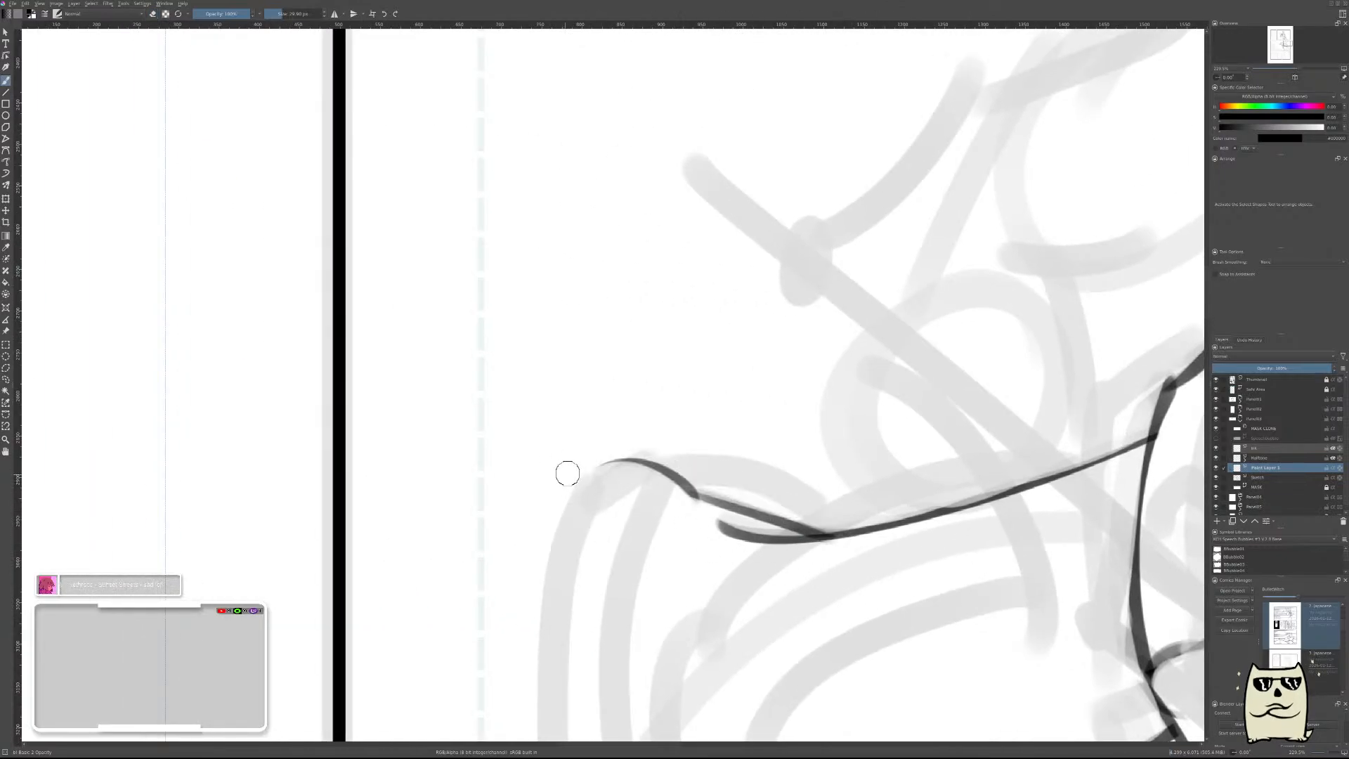
drag(567, 473, 886, 572)
Rotate the long rump arch slightly to raise its shoulder-side end, and restore the unmirrored view.
key(ctrl+t)
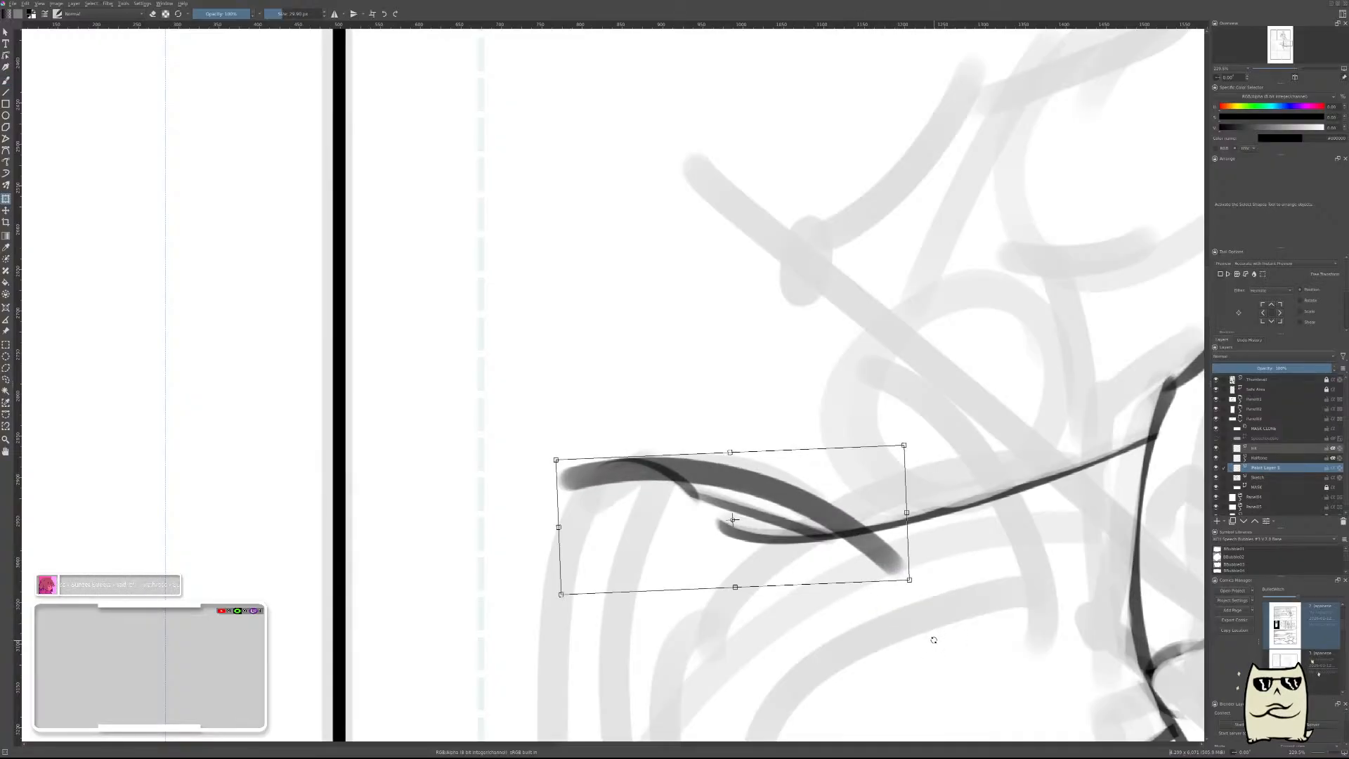
key(m)
key(b)
Erase the underside of the rump arch from the back line toward the top of the hindquarters to slim the stroke.
drag(590, 544, 912, 530)
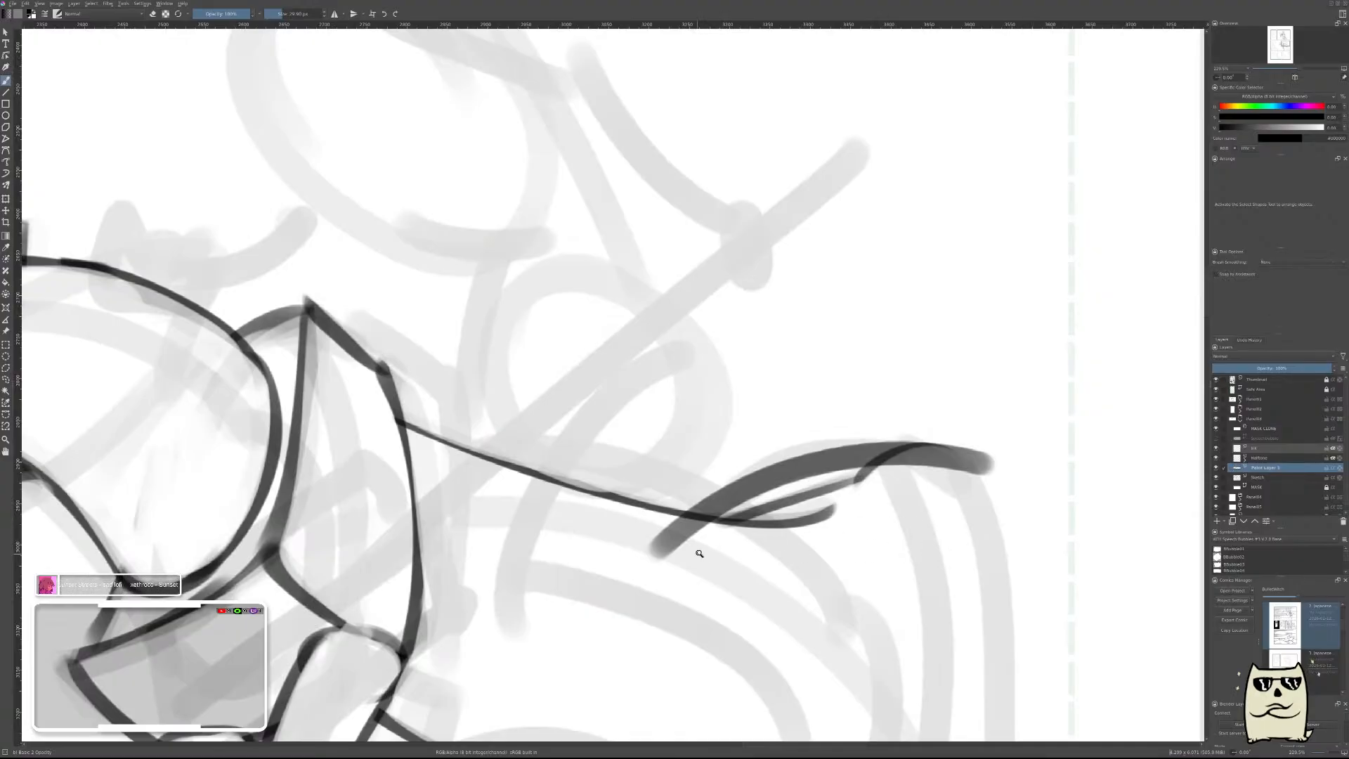
drag(699, 554, 726, 529)
key(e)
drag(639, 581, 764, 482)
drag(652, 564, 759, 486)
drag(678, 576, 790, 481)
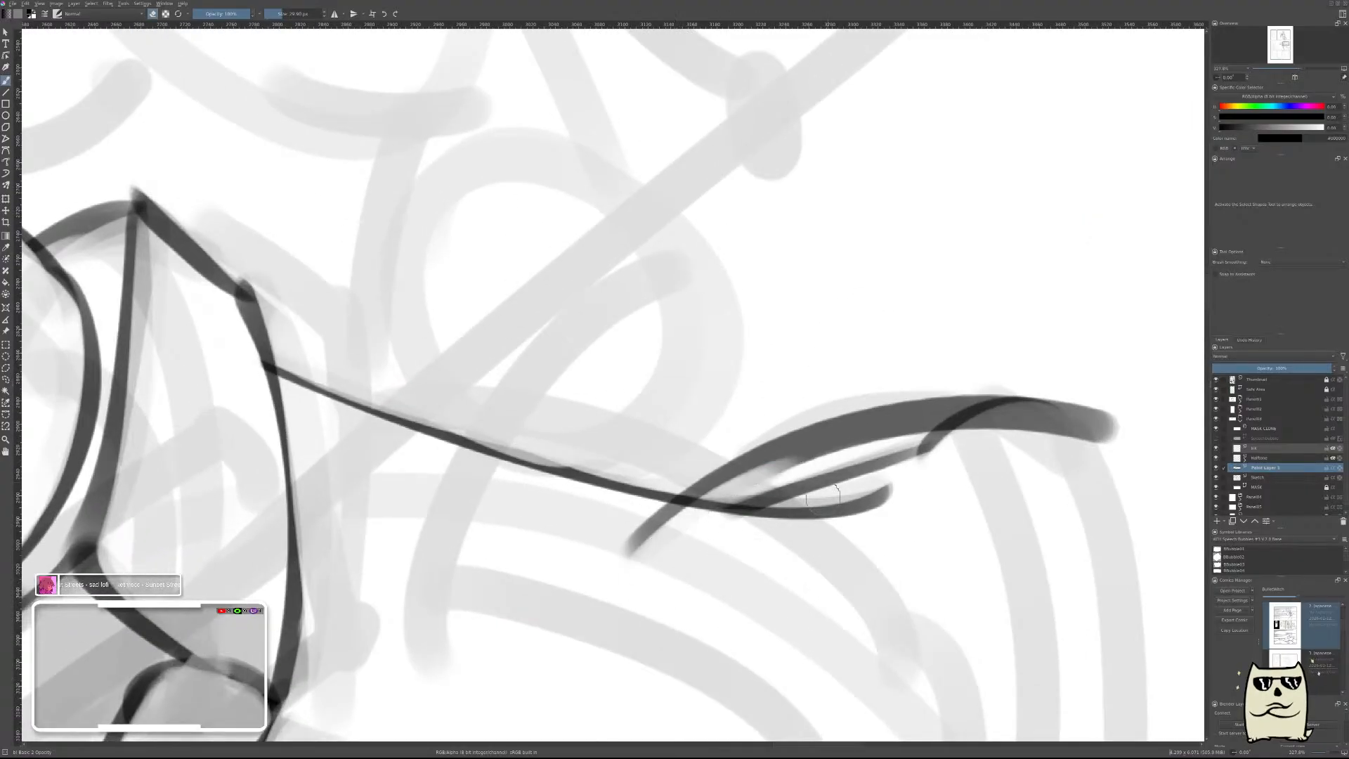
drag(692, 532, 776, 478)
drag(660, 559, 843, 452)
mouse_move(745, 495)
mouse_down()
mouse_move(815, 455)
mouse_move(732, 537)
mouse_move(913, 449)
mouse_move(747, 490)
mouse_move(899, 487)
mouse_move(956, 429)
mouse_up()
drag(836, 449, 988, 430)
drag(914, 433, 1023, 444)
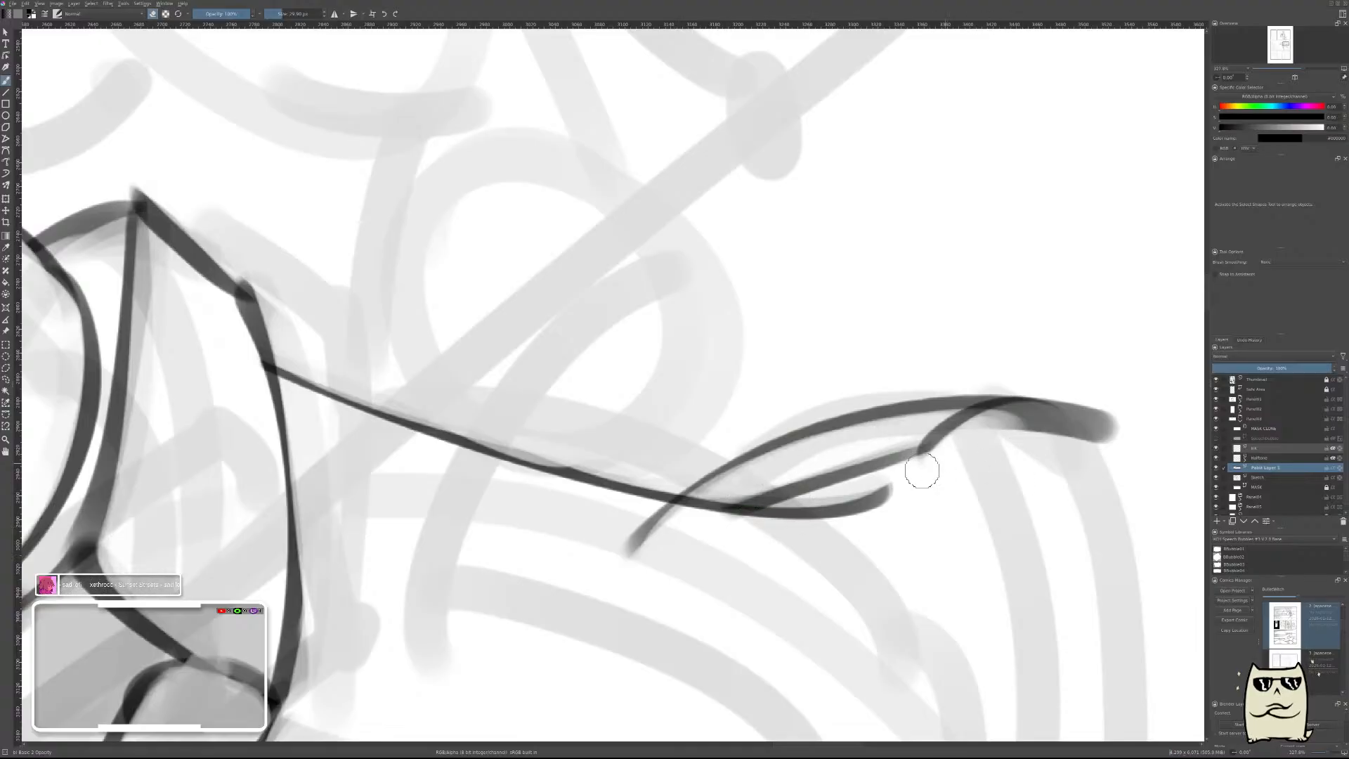
Finish thinning the rump arch, erase its thick rear end and trim its front tip, checking the horse in mirrored view.
drag(762, 472, 926, 430)
mouse_move(836, 446)
mouse_down()
mouse_move(1064, 428)
mouse_move(1153, 441)
mouse_up()
mouse_move(977, 436)
mouse_down()
mouse_move(1047, 438)
mouse_move(1127, 437)
mouse_up()
drag(994, 423, 1133, 421)
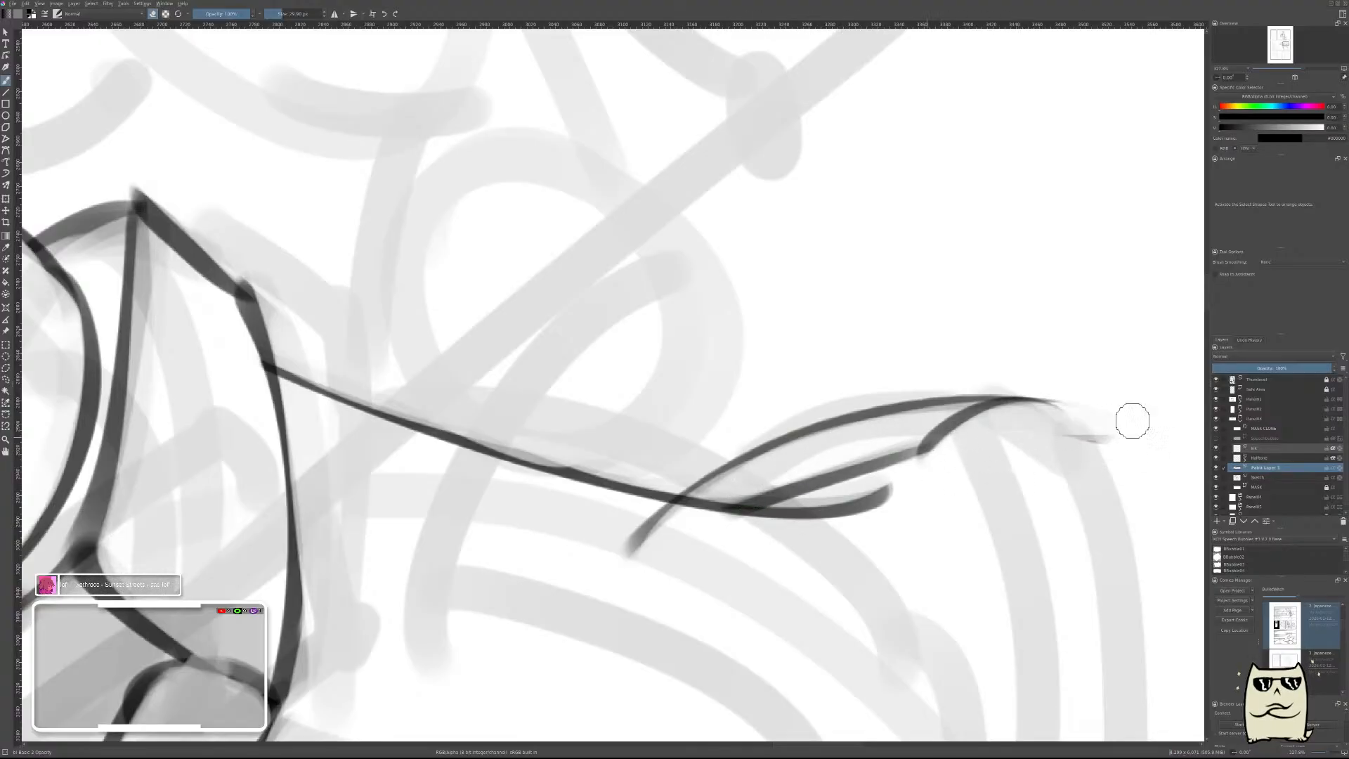
drag(933, 449, 1159, 452)
mouse_move(638, 560)
mouse_down()
mouse_move(714, 535)
mouse_move(603, 530)
mouse_move(620, 517)
mouse_move(746, 522)
mouse_move(623, 531)
mouse_move(694, 528)
mouse_move(819, 457)
mouse_move(615, 575)
mouse_move(678, 518)
mouse_up()
drag(962, 476, 987, 527)
key(m)
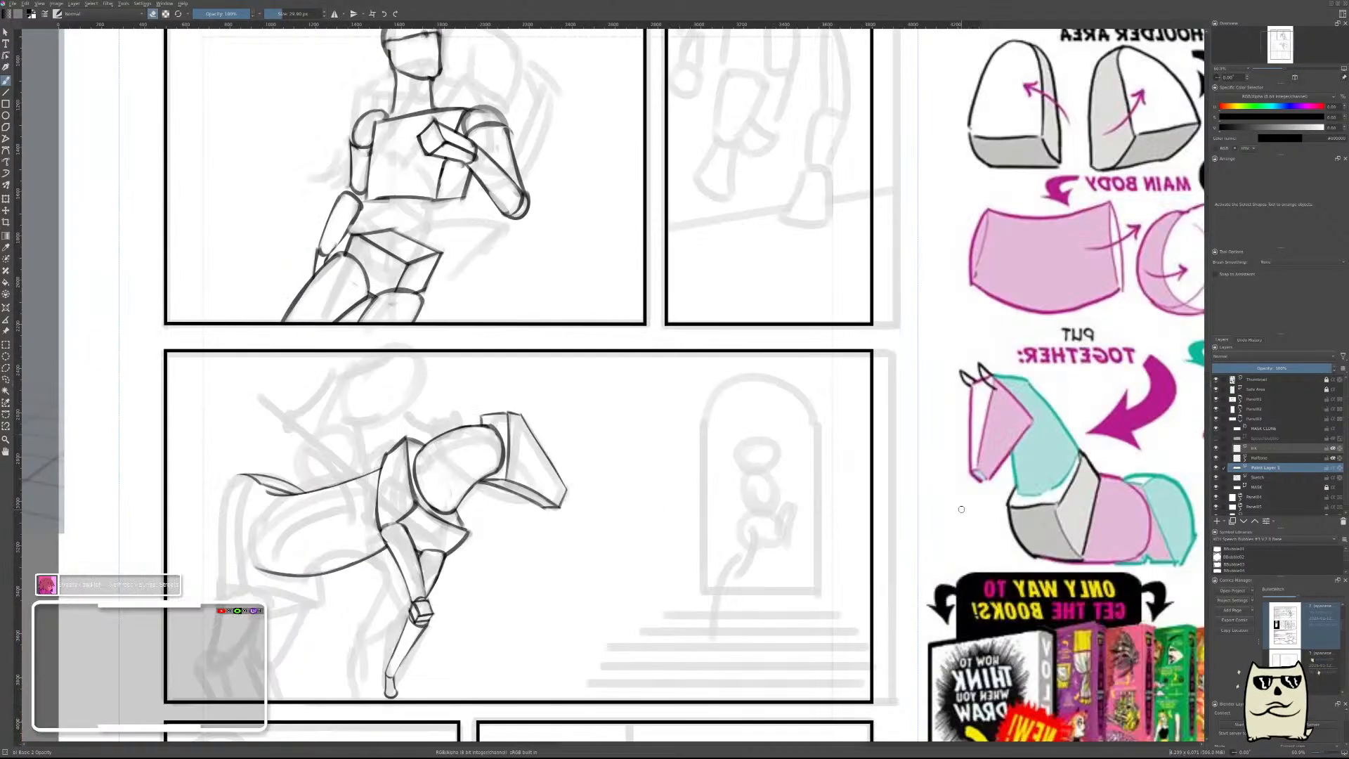
drag(624, 525, 985, 485)
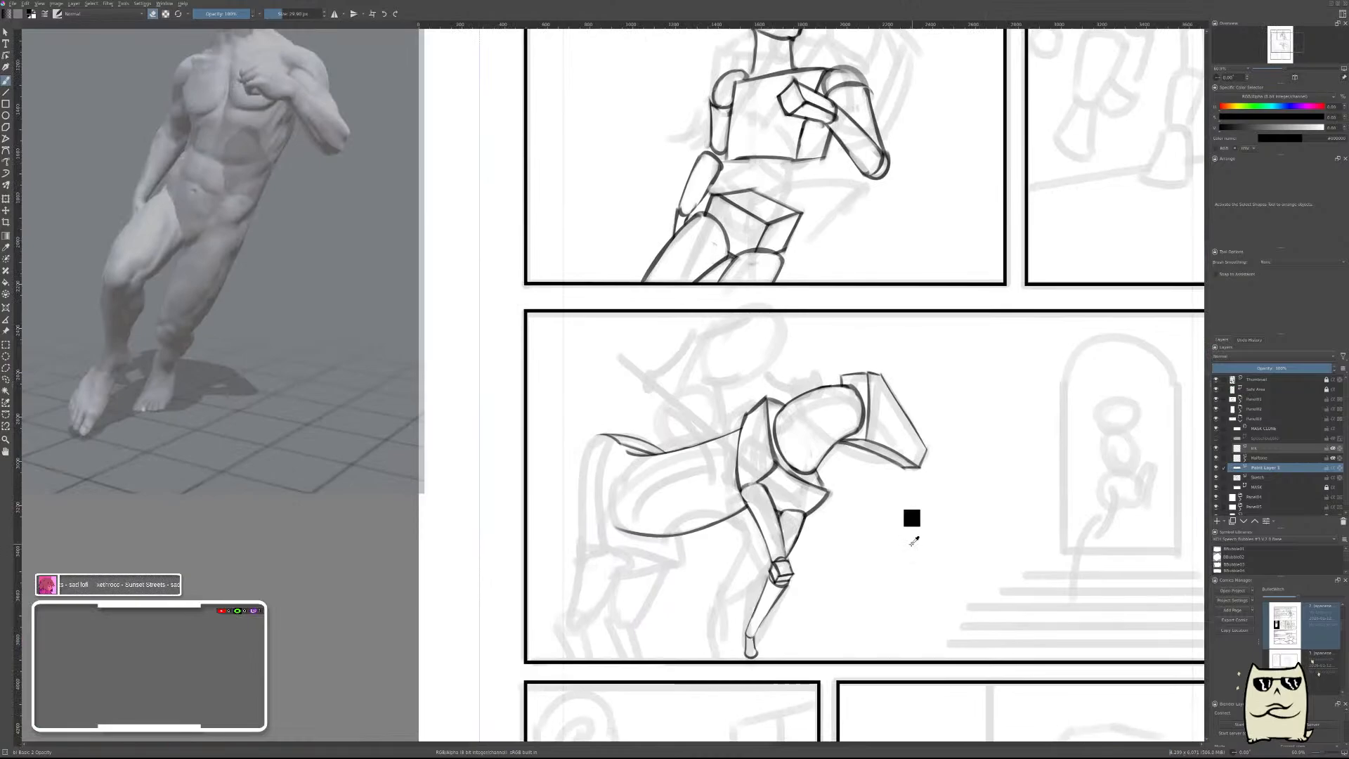
Merge the rump arch's paint layer down into the sketch layer.
key(shift+Delete)
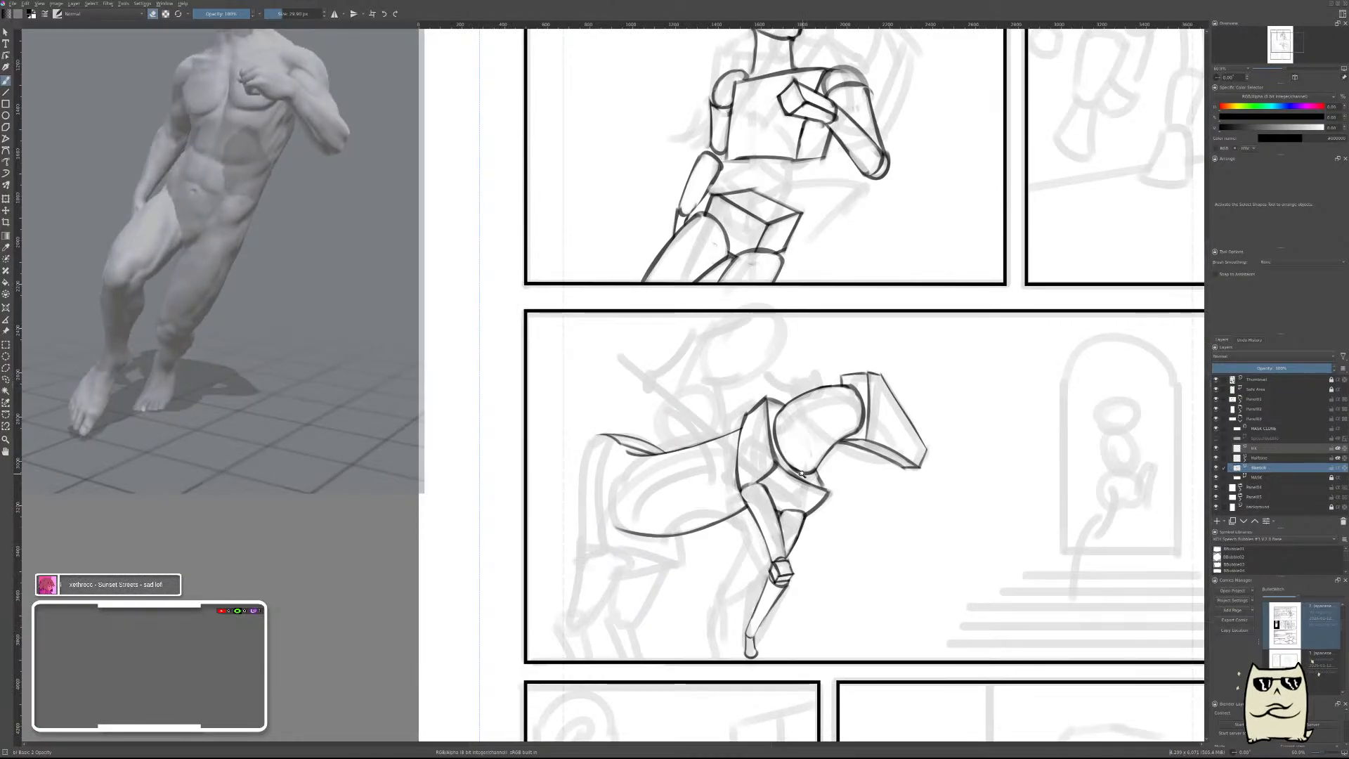
scroll(801, 473, down, 5)
scroll(801, 473, up, 1)
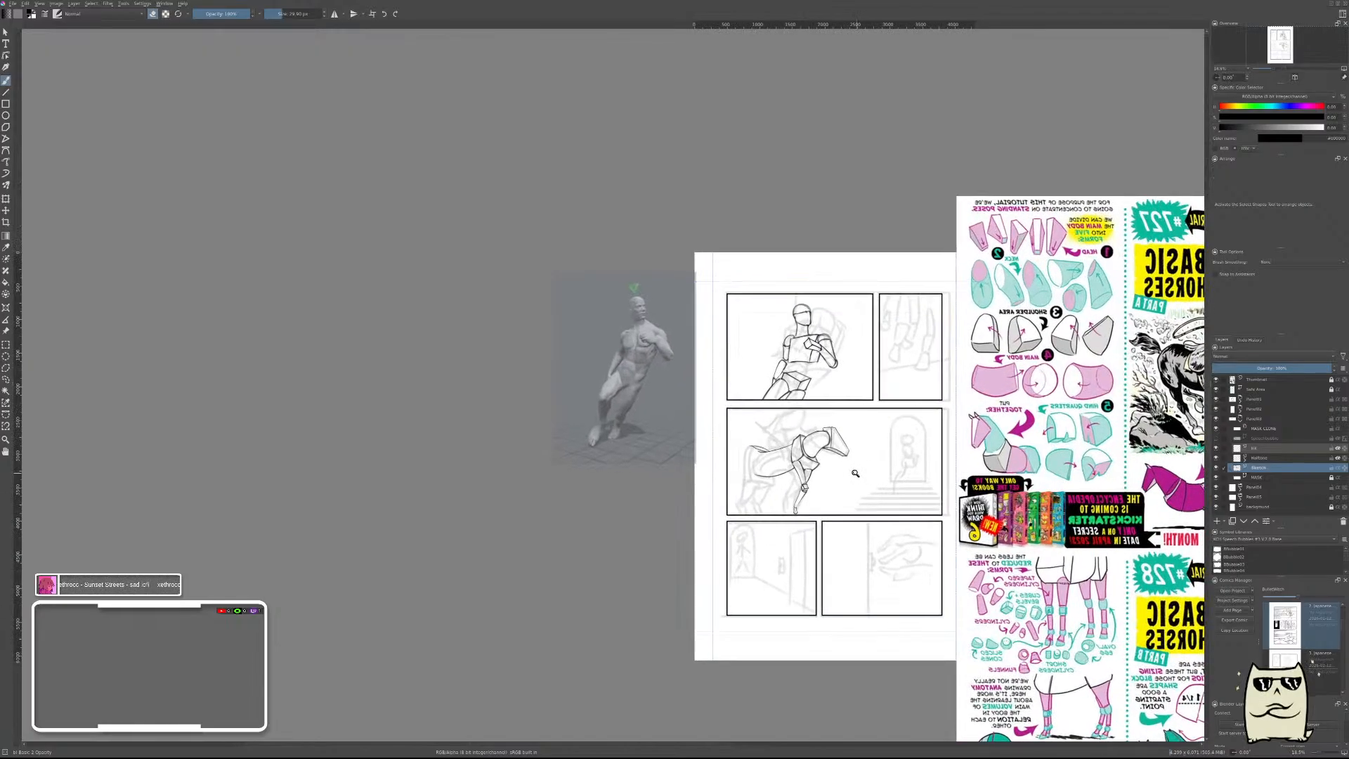
scroll(846, 487, up, 7)
drag(699, 467, 1003, 452)
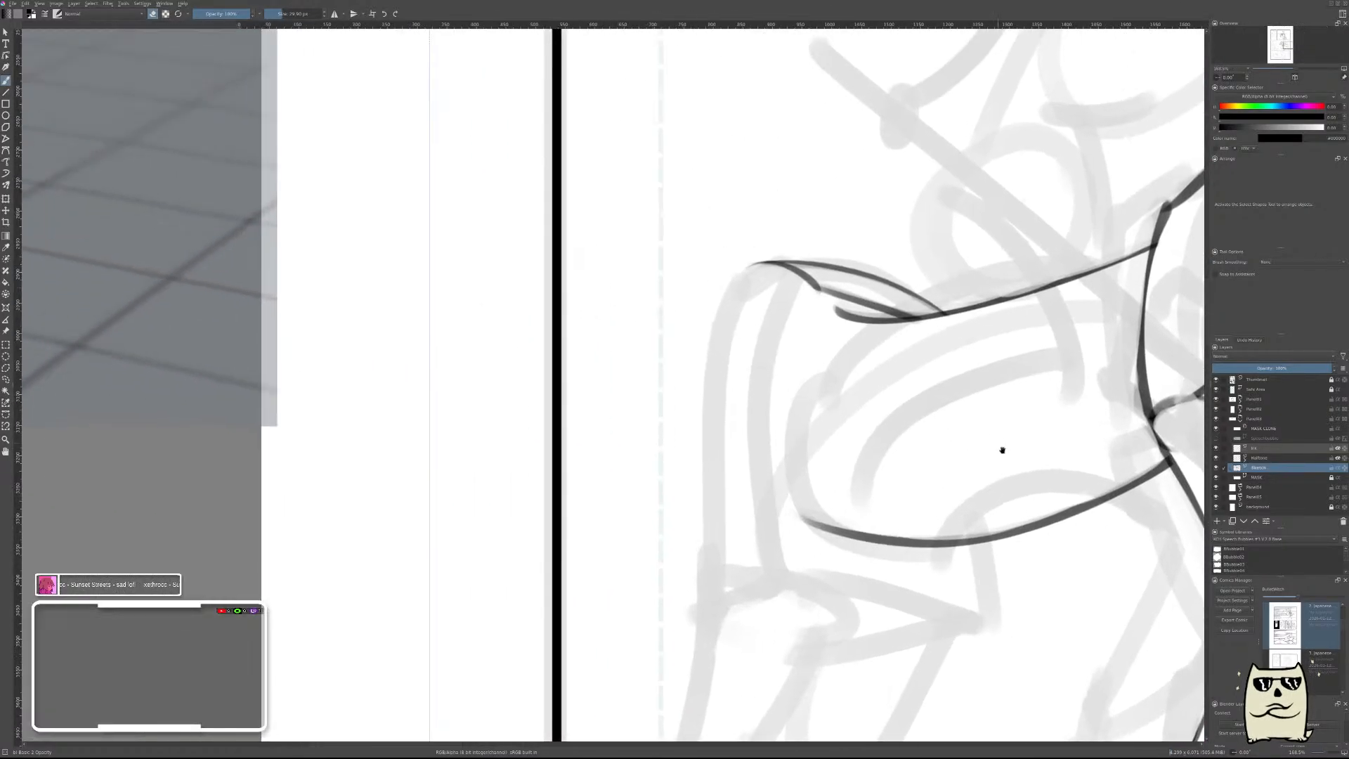
Try a straight rear edge for the hindquarters, slanting down and back from the kink under the rump arch.
drag(822, 284, 731, 505)
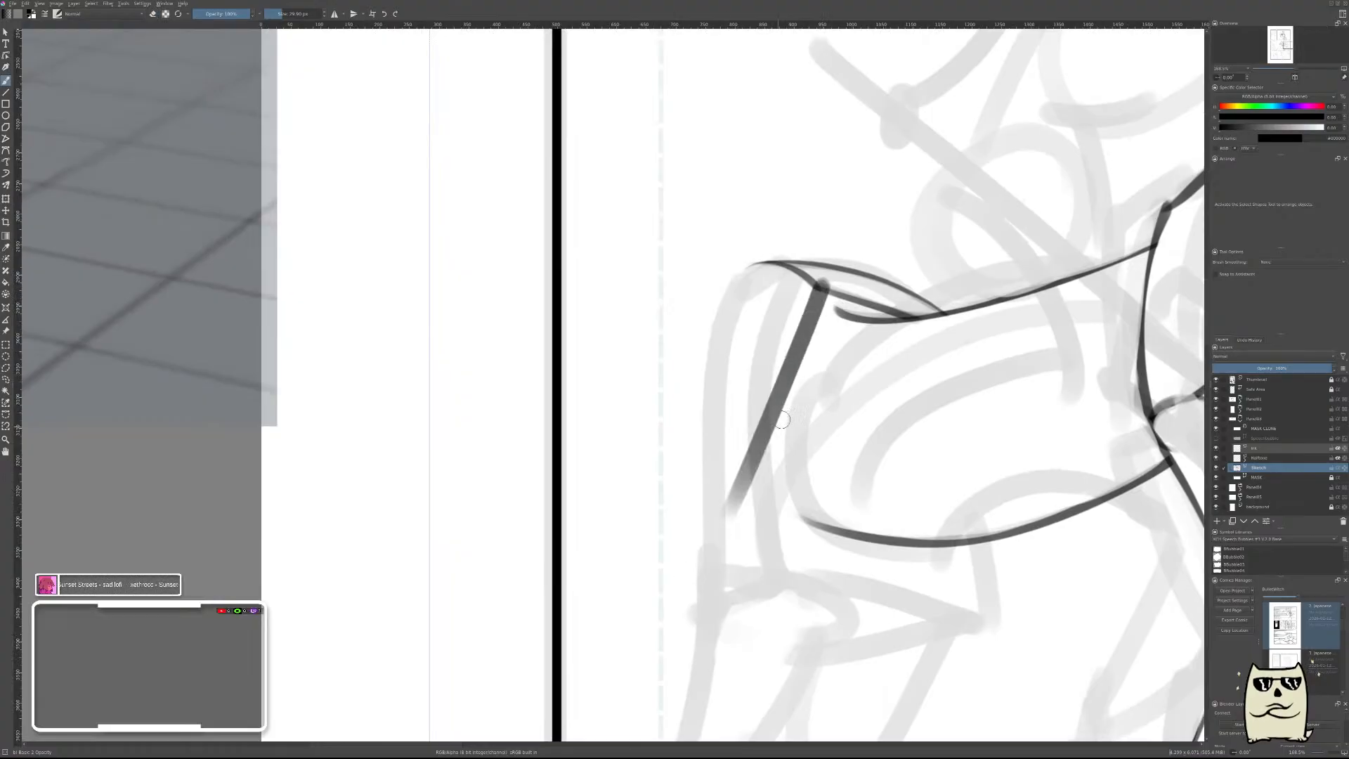
key(ctrl+z)
drag(814, 288, 662, 553)
key(ctrl+z)
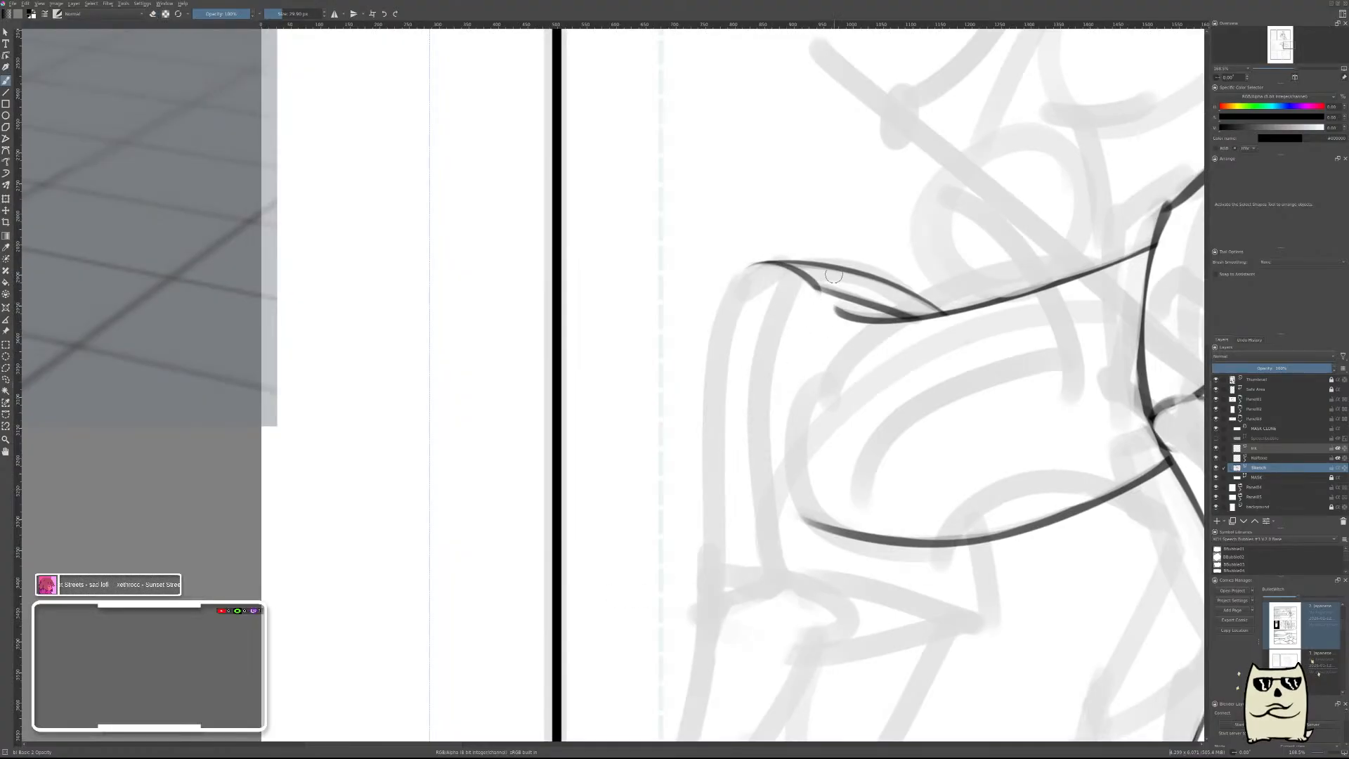
drag(816, 286, 676, 522)
key(ctrl+z)
drag(820, 283, 724, 500)
key(e)
drag(835, 285, 746, 481)
key(ctrl+z)
key(ctrl+z)
key(ctrl+z)
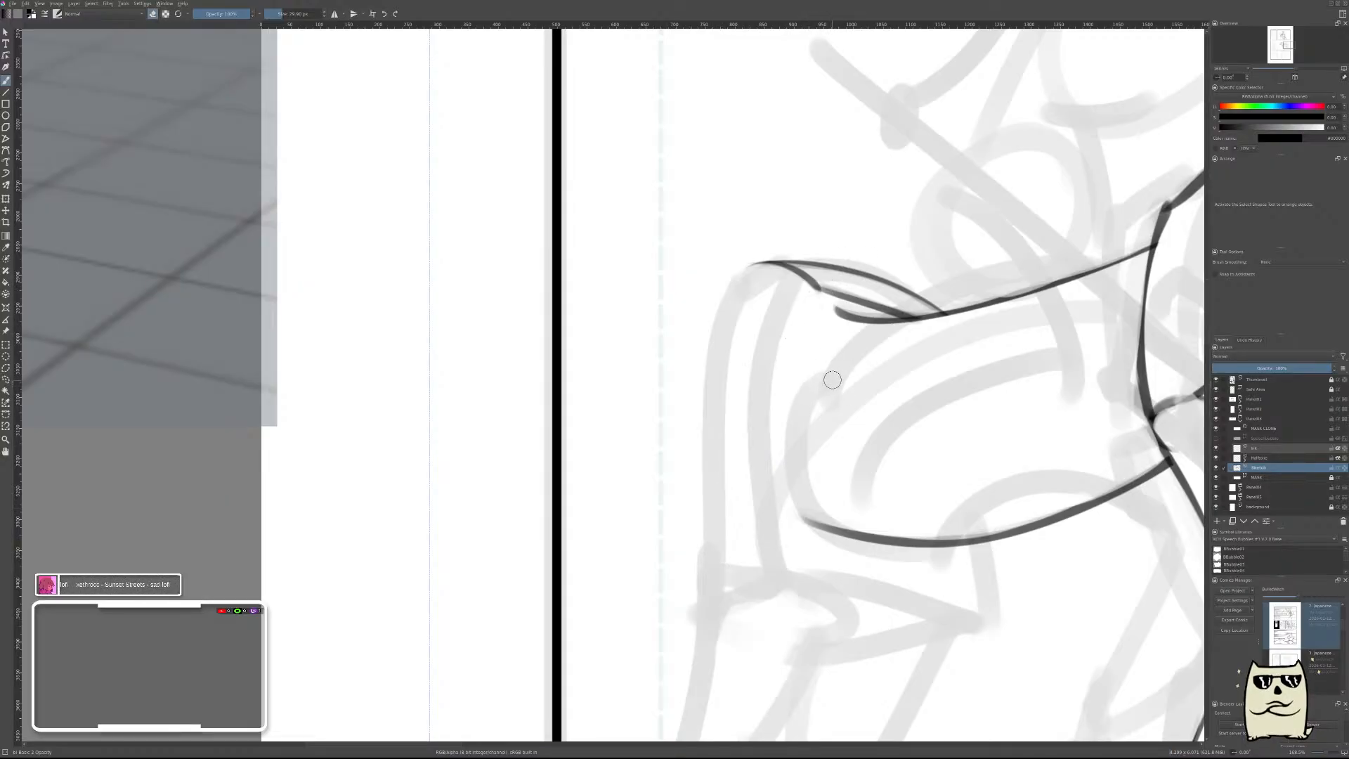
Retry the hindquarters' rear edge with longer slanted strokes starting above the rump arch, and undo them.
key(e)
mouse_move(866, 244)
mouse_down()
mouse_move(778, 376)
mouse_move(708, 534)
mouse_up()
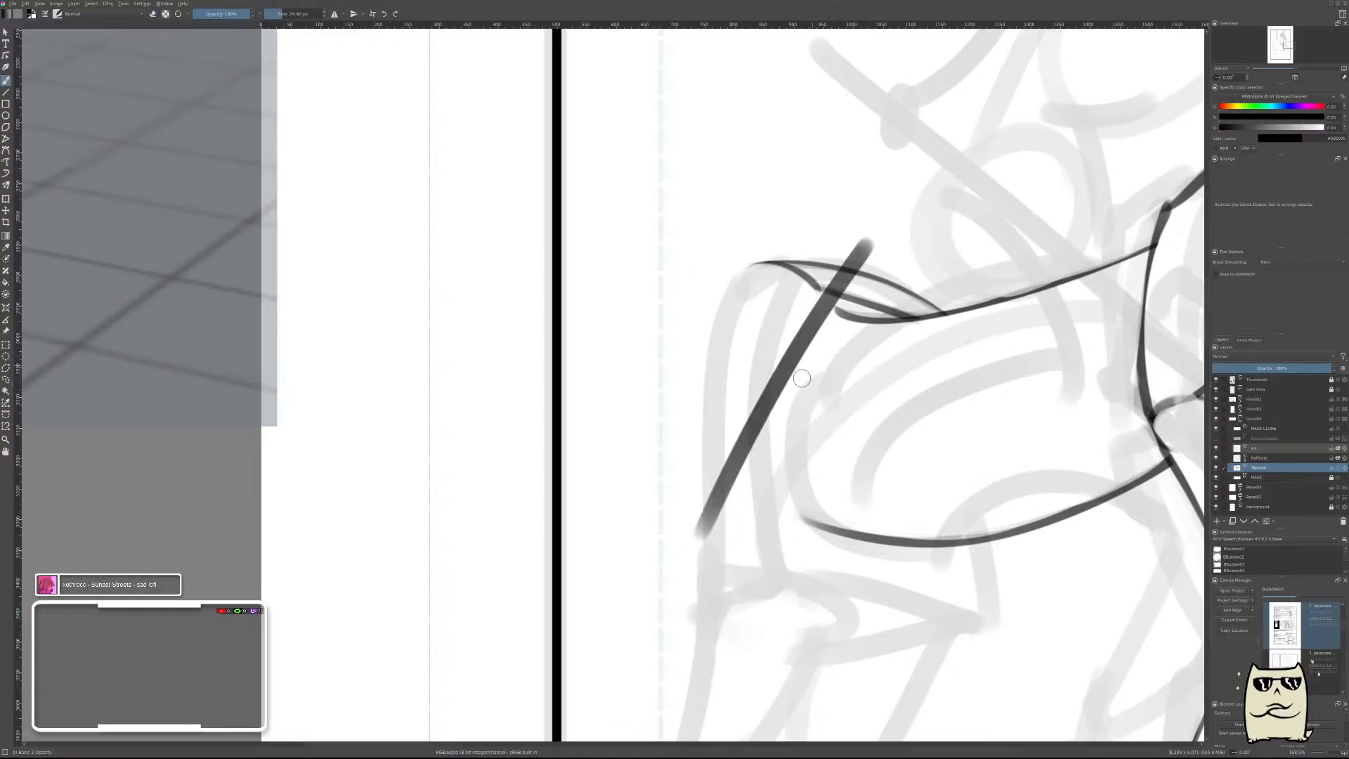
key(ctrl+z)
drag(874, 199, 707, 554)
key(ctrl+z)
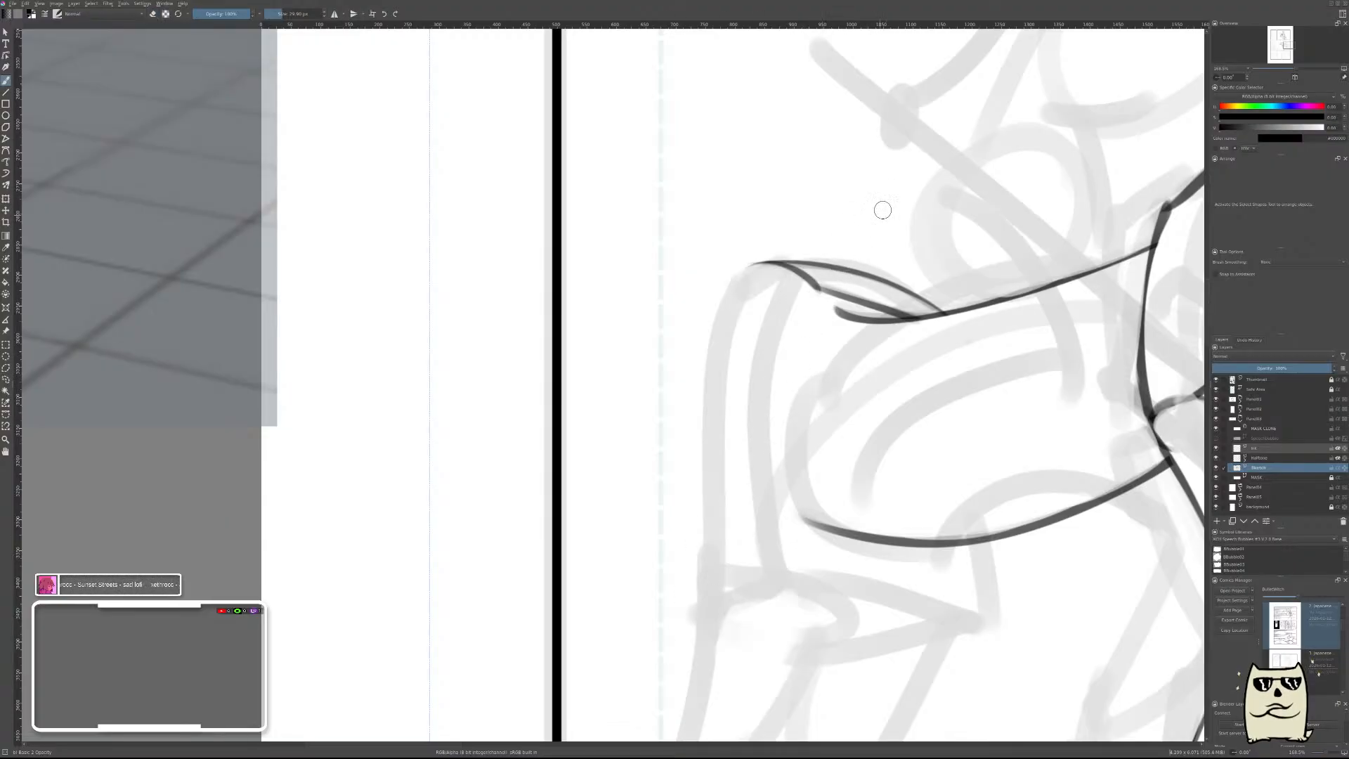
drag(883, 206, 680, 540)
key(e)
mouse_move(887, 205)
mouse_down()
mouse_move(759, 417)
mouse_move(887, 205)
mouse_up()
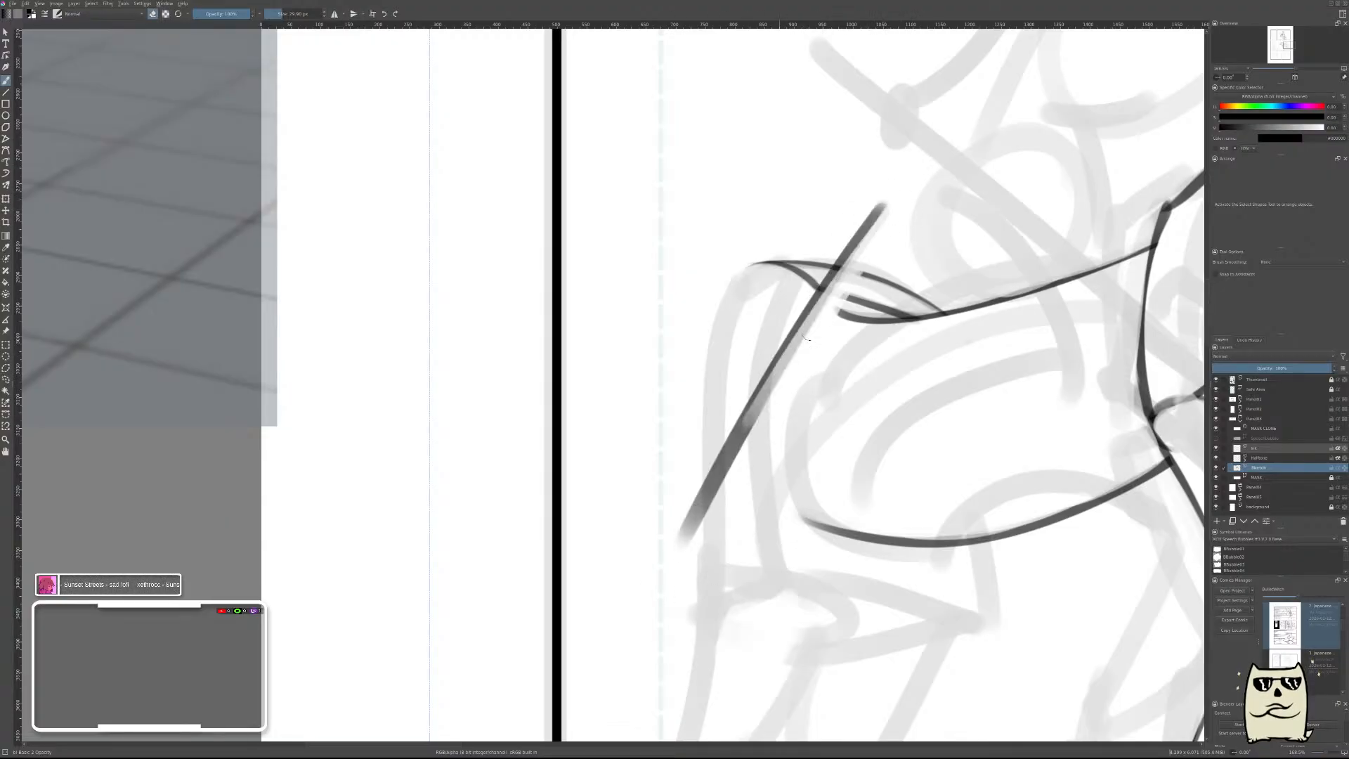
key(ctrl+z)
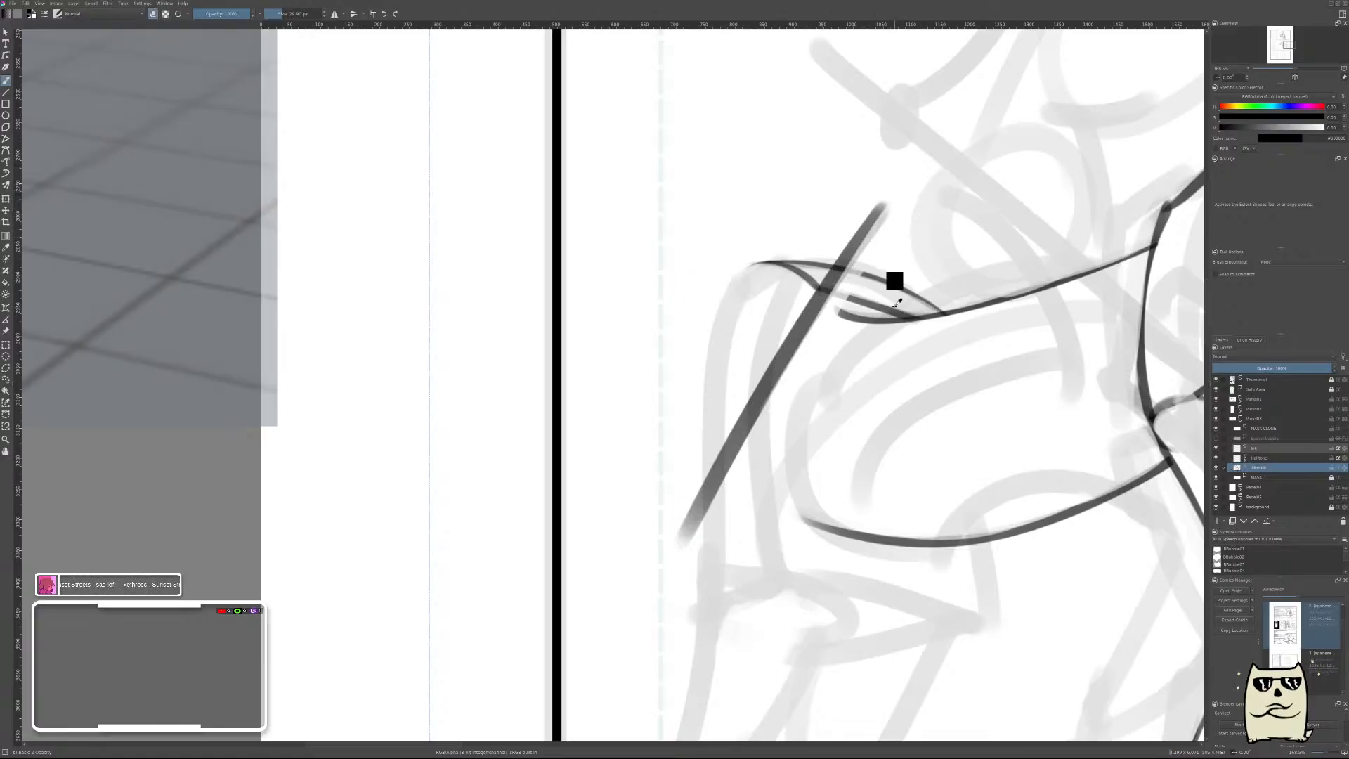
key(ctrl+z)
key(ctrl+z)
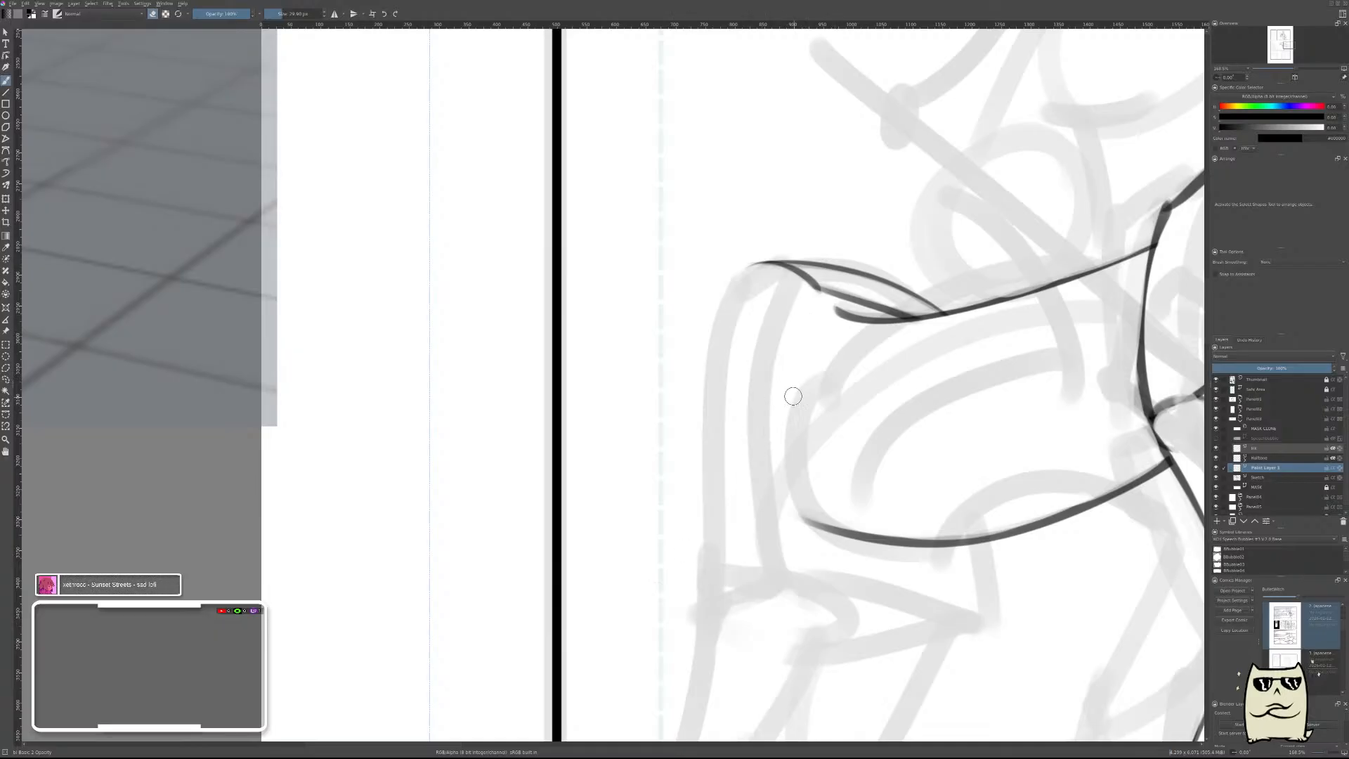
On a new layer, draw the slanted rear line through the rump arch, thin it and trim its upper end at the arch.
drag(852, 234, 705, 520)
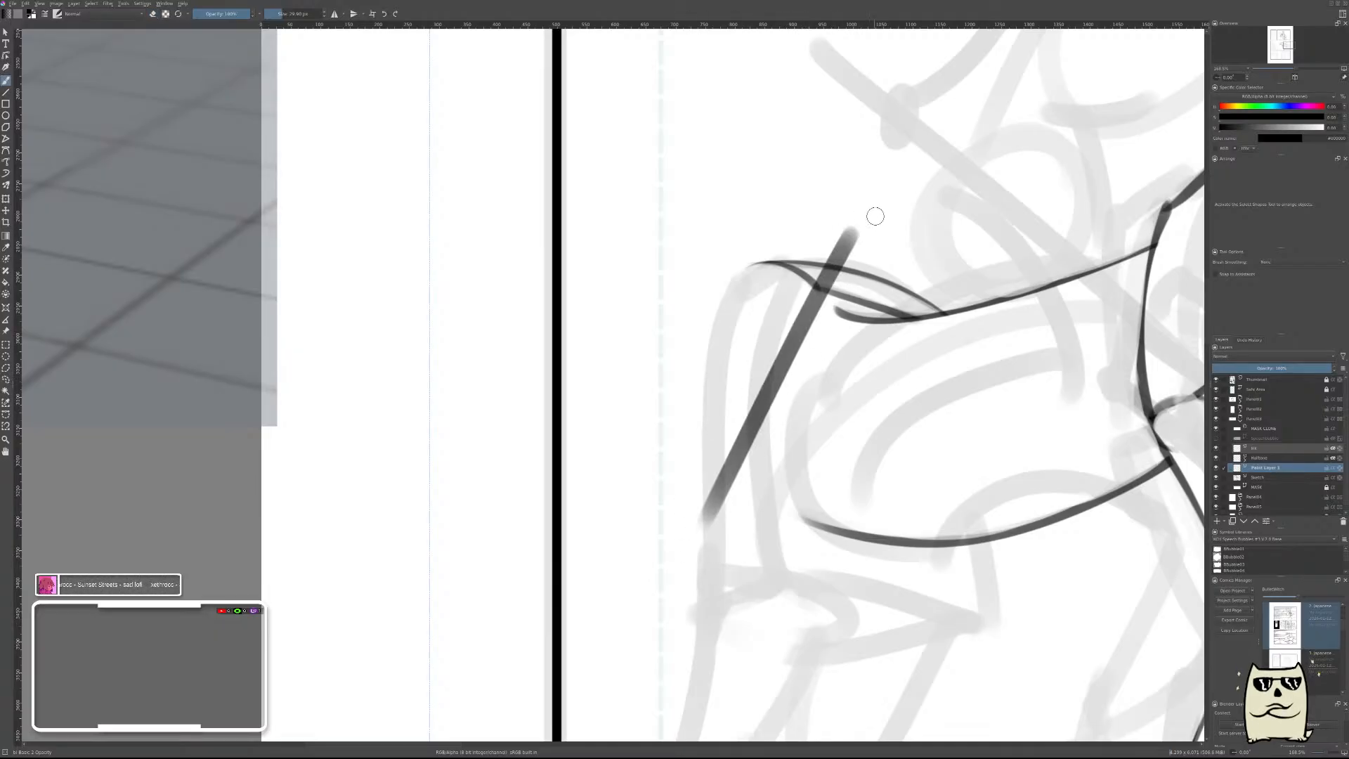
key(ctrl+z)
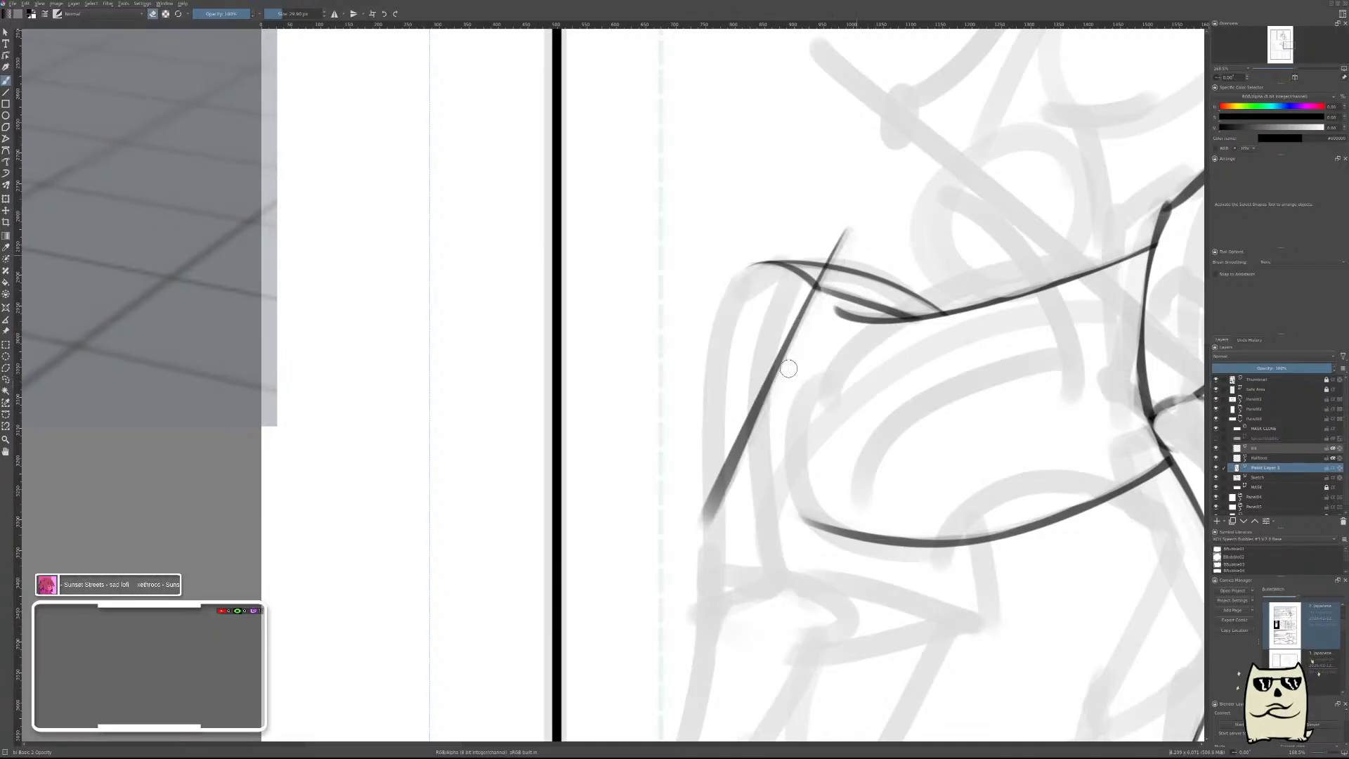
key(ctrl+z)
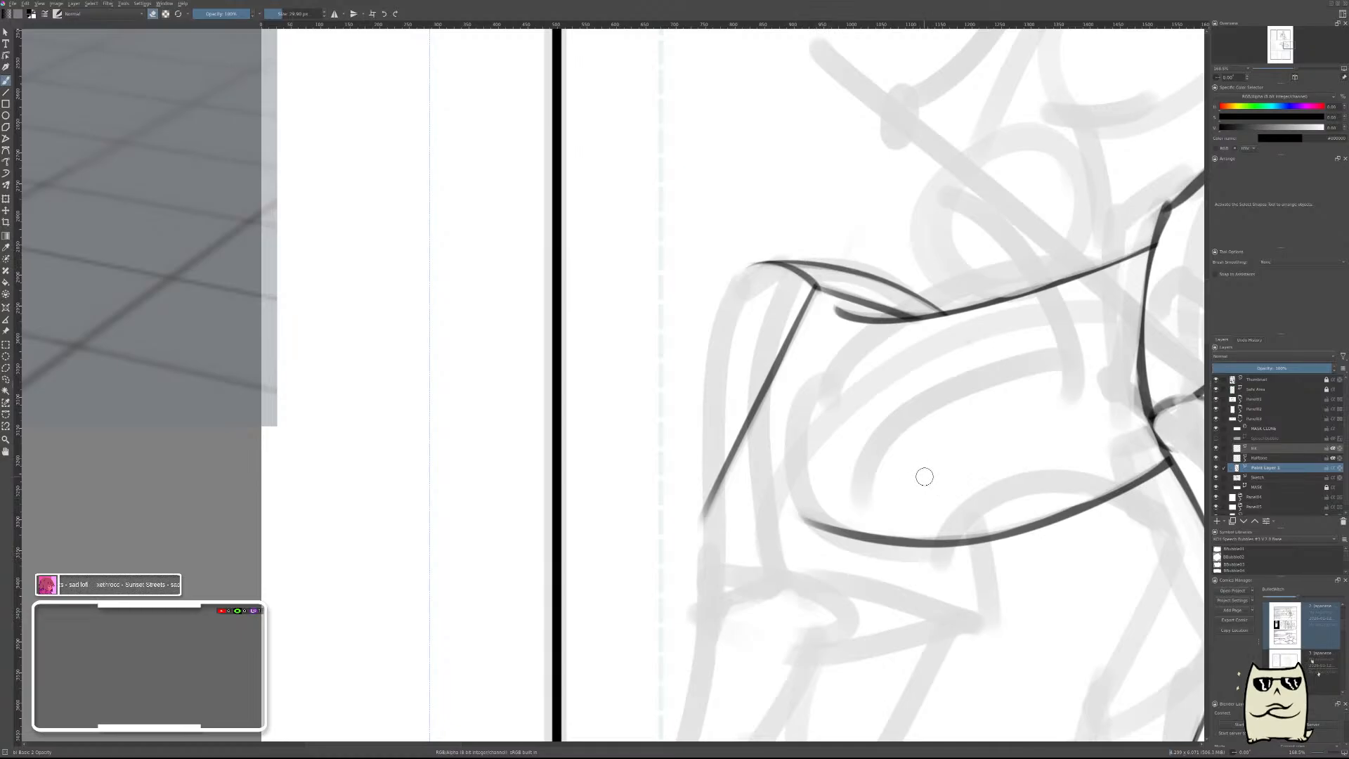
Examine the horse's proportions in mirrored view beside the hindquarters and main body forms on the horse reference sheet.
scroll(973, 400, down, 5)
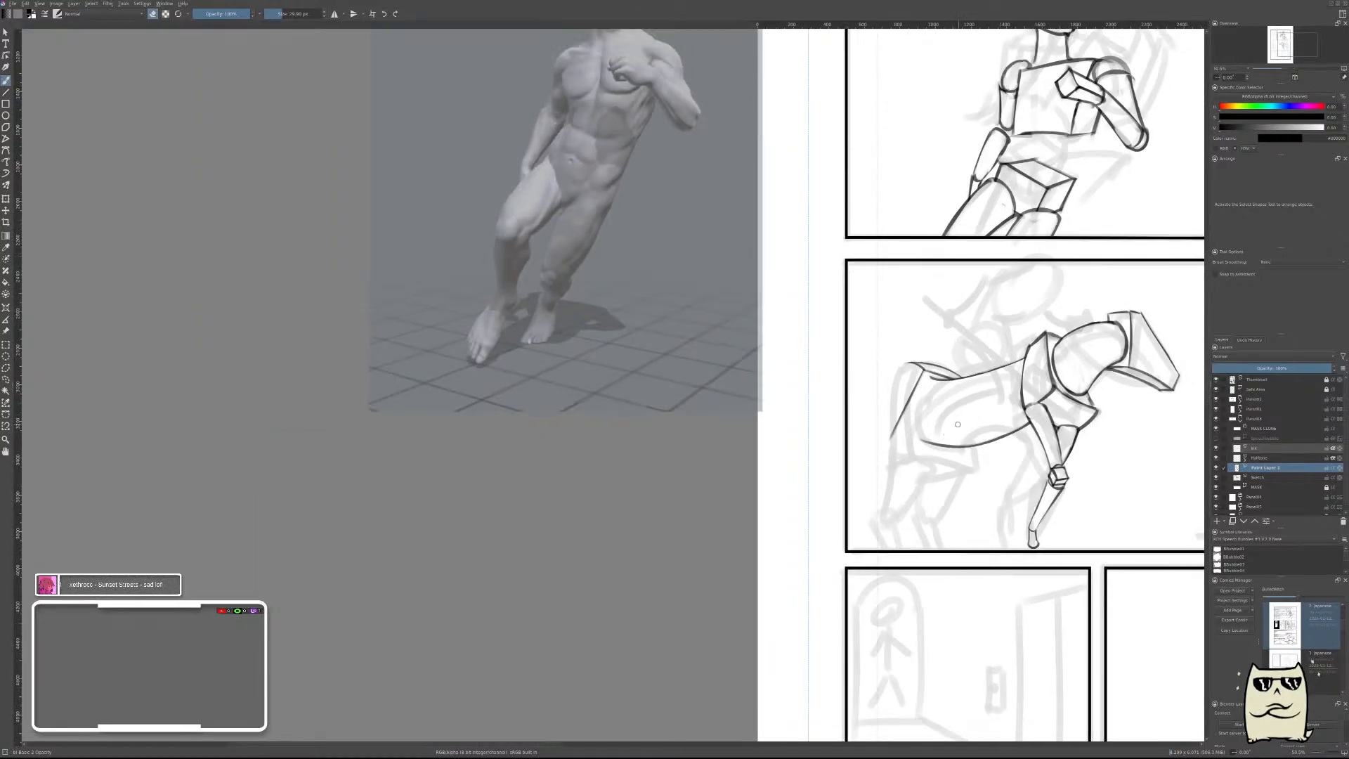
key(m)
drag(602, 473, 949, 494)
drag(751, 436, 918, 343)
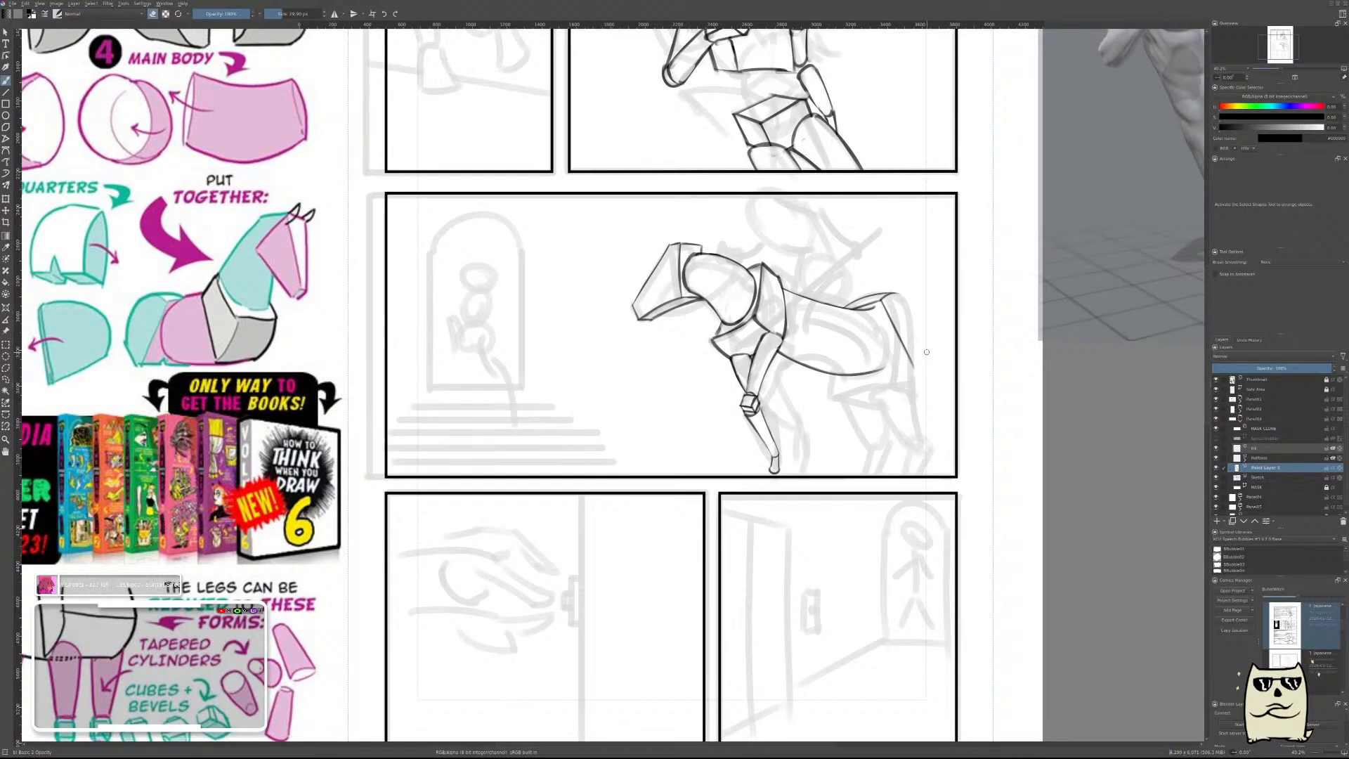
mouse_move(907, 301)
mouse_down()
mouse_move(908, 273)
mouse_move(915, 303)
mouse_up()
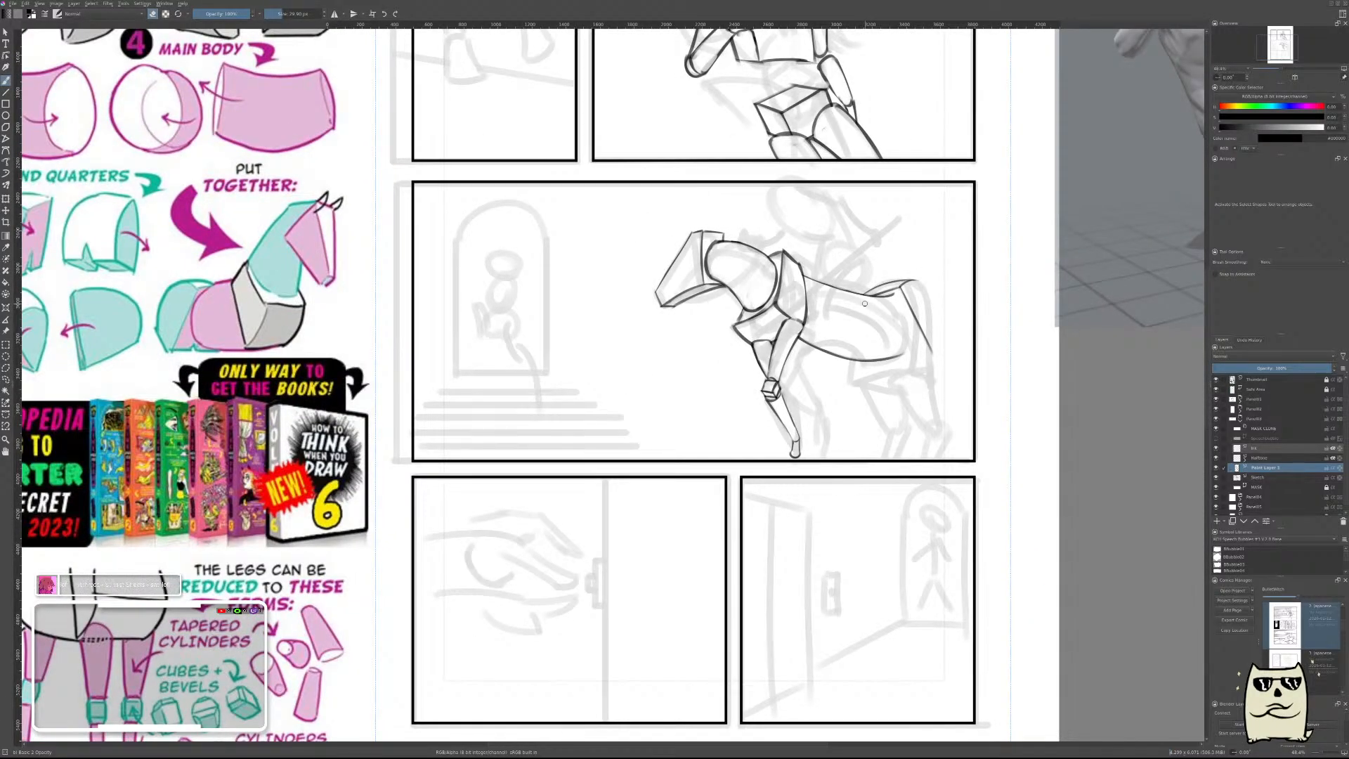
drag(784, 363, 915, 412)
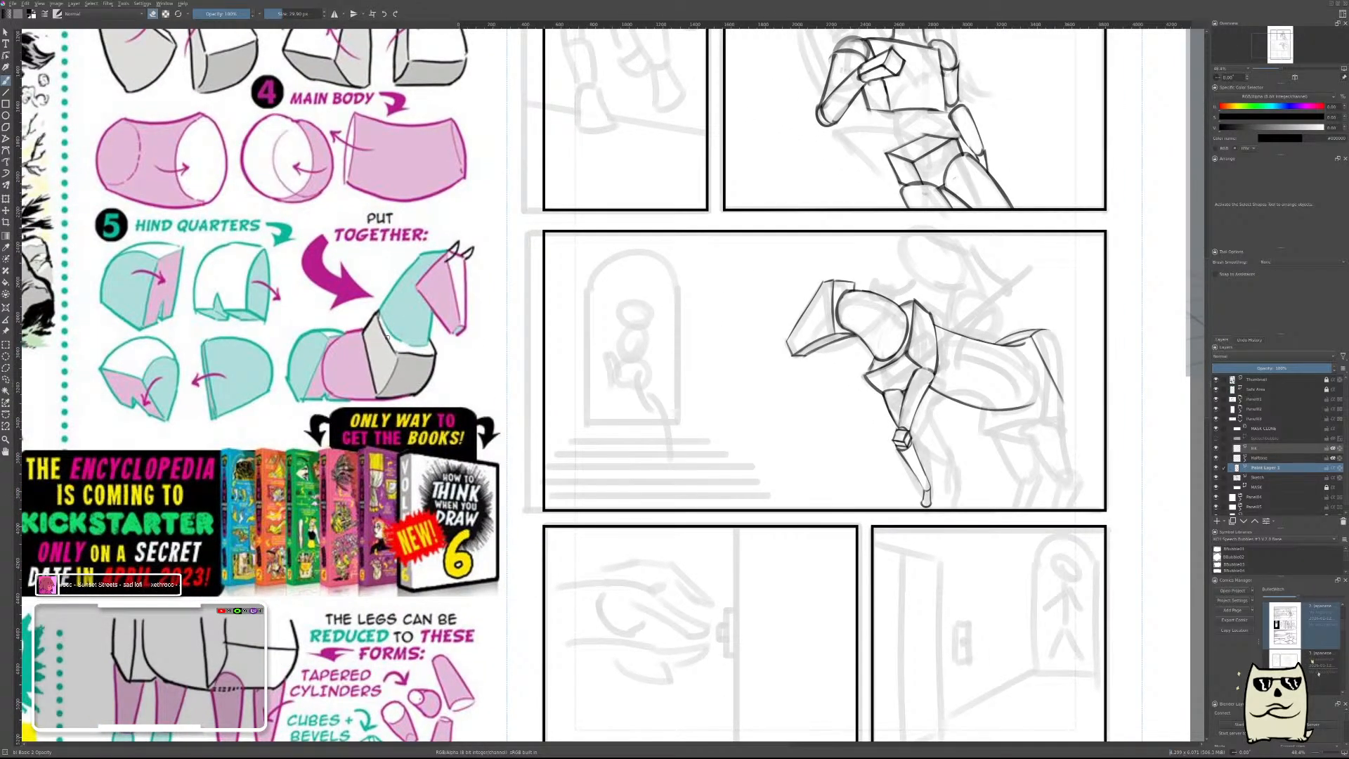
drag(995, 366, 997, 307)
drag(1008, 368, 881, 378)
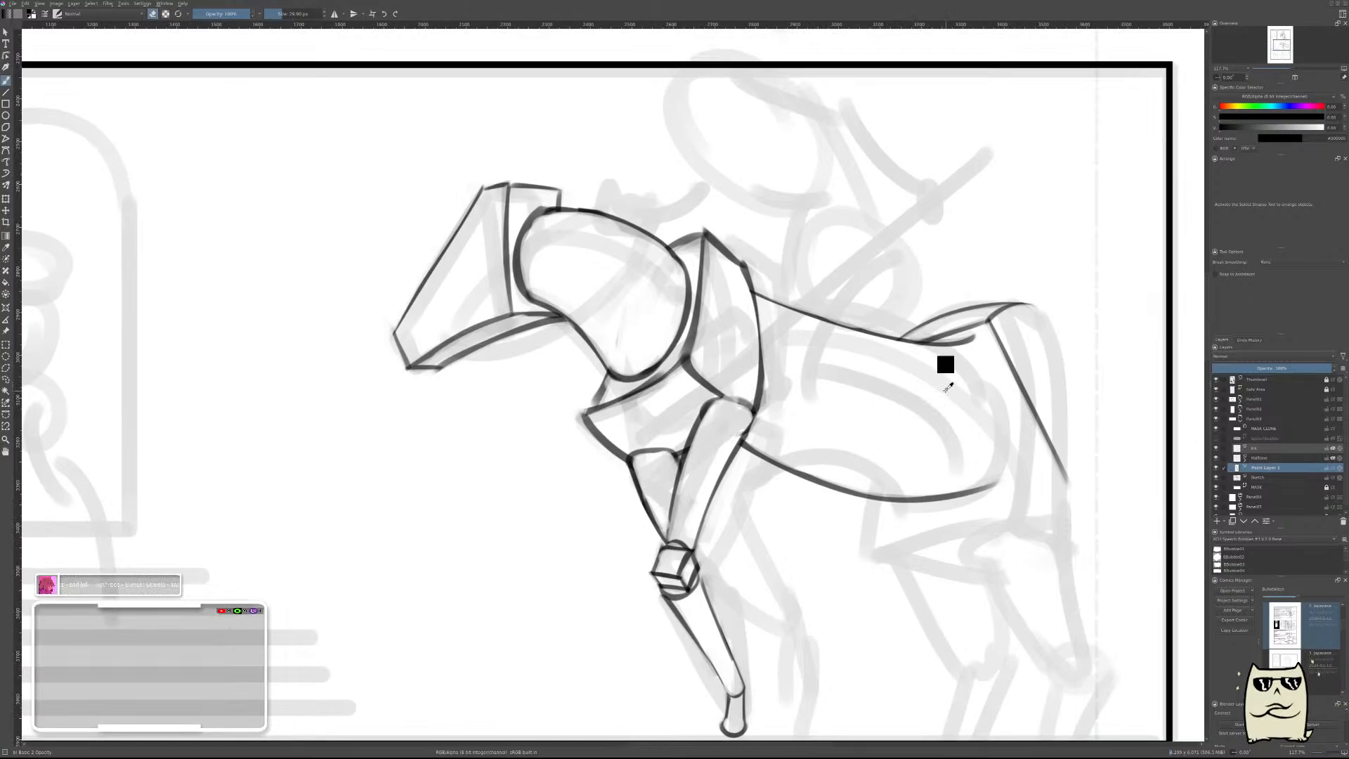
Merge the rear line into the sketch layer, lasso the rump arch and rear line, and try shifting them toward the shoulder.
key(ctrl+e)
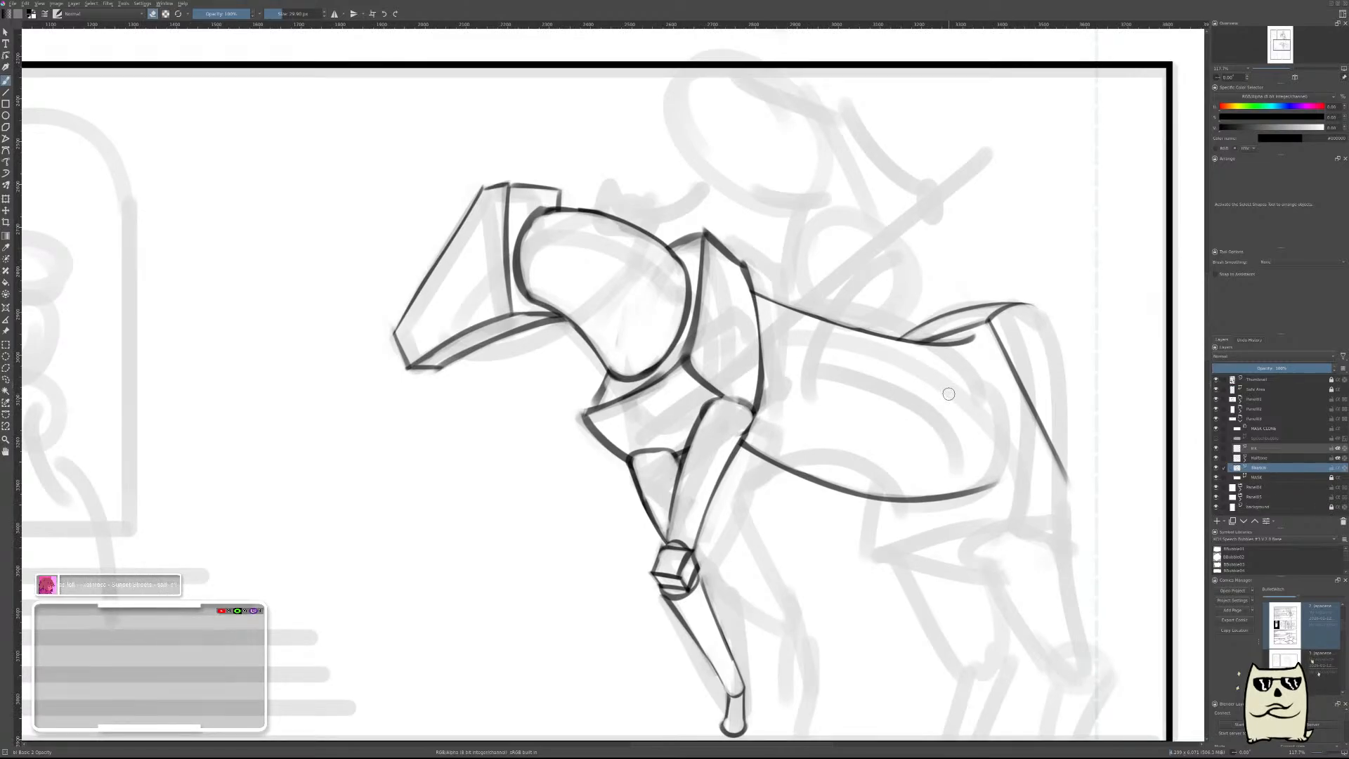
key(l)
mouse_move(893, 370)
mouse_down()
mouse_move(1056, 300)
mouse_move(1125, 414)
mouse_move(1062, 552)
mouse_move(929, 492)
mouse_up()
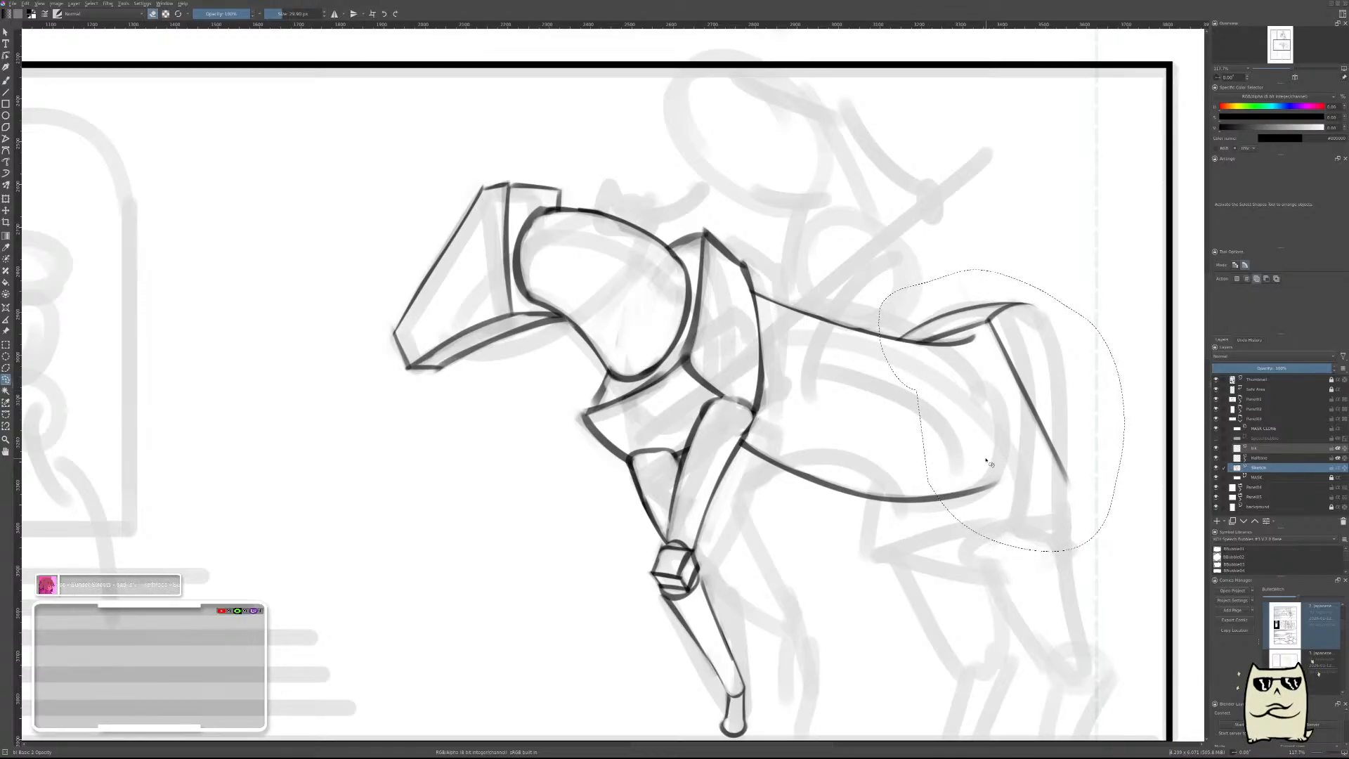
key(ctrl+shift+a)
mouse_move(894, 336)
mouse_down()
mouse_move(1027, 291)
mouse_move(1074, 316)
mouse_move(1111, 422)
mouse_move(1085, 497)
mouse_up()
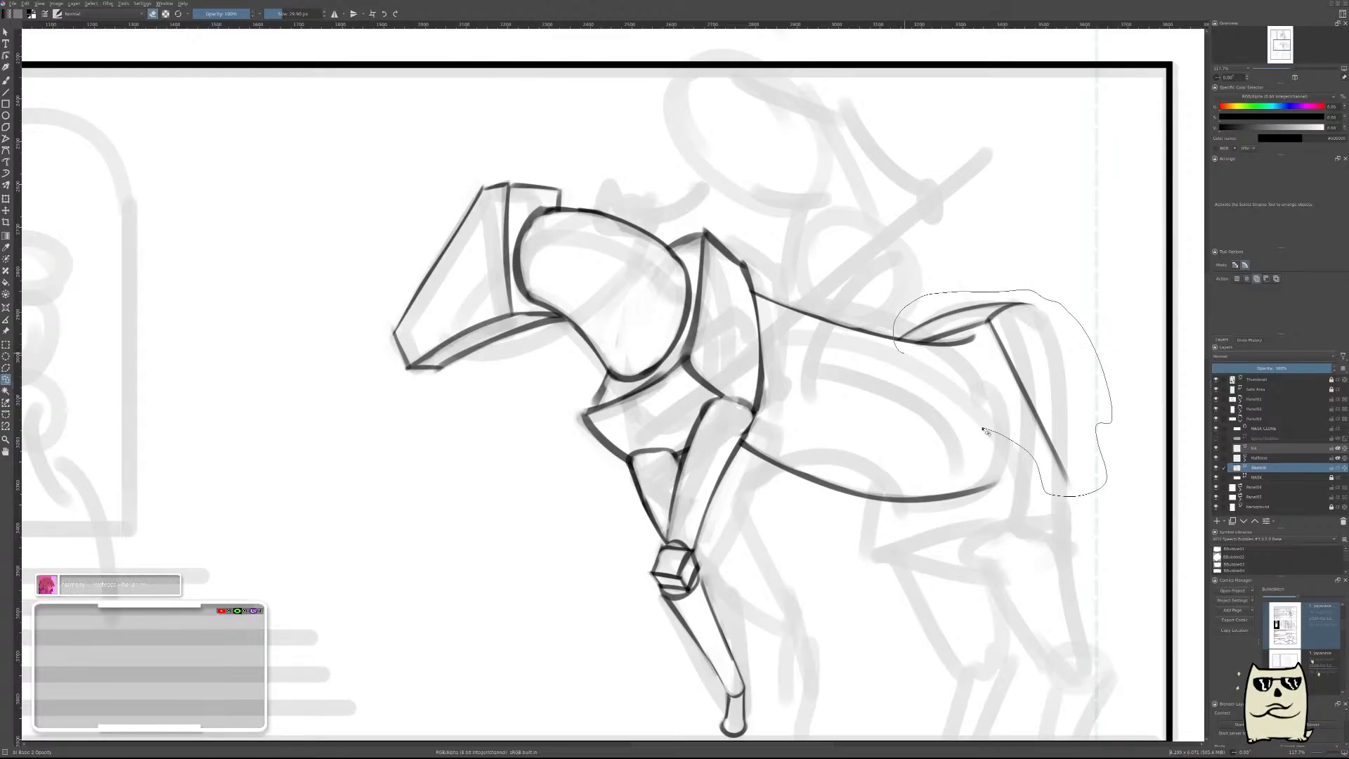
mouse_move(920, 365)
mouse_down()
mouse_move(913, 355)
mouse_move(941, 394)
mouse_up()
key(ctrl+t)
key(Return)
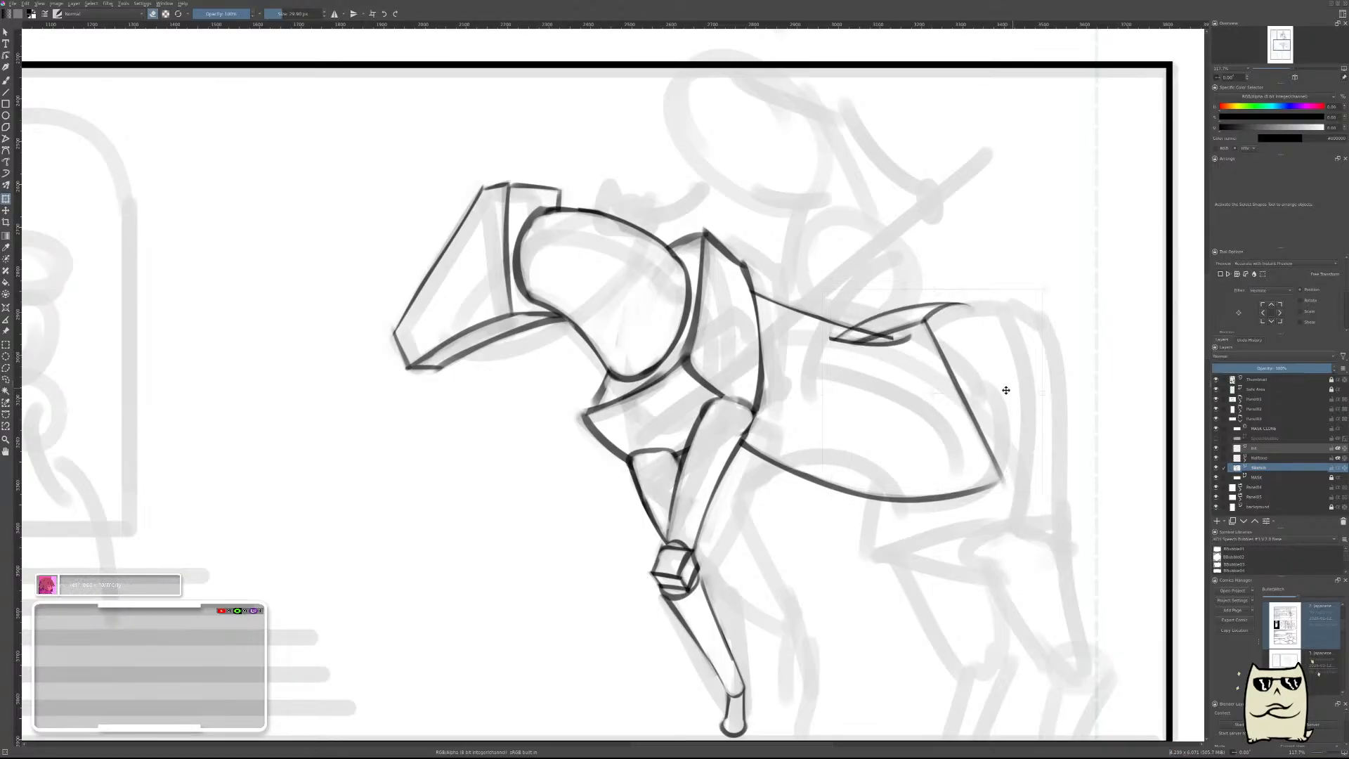
key(ctrl+t)
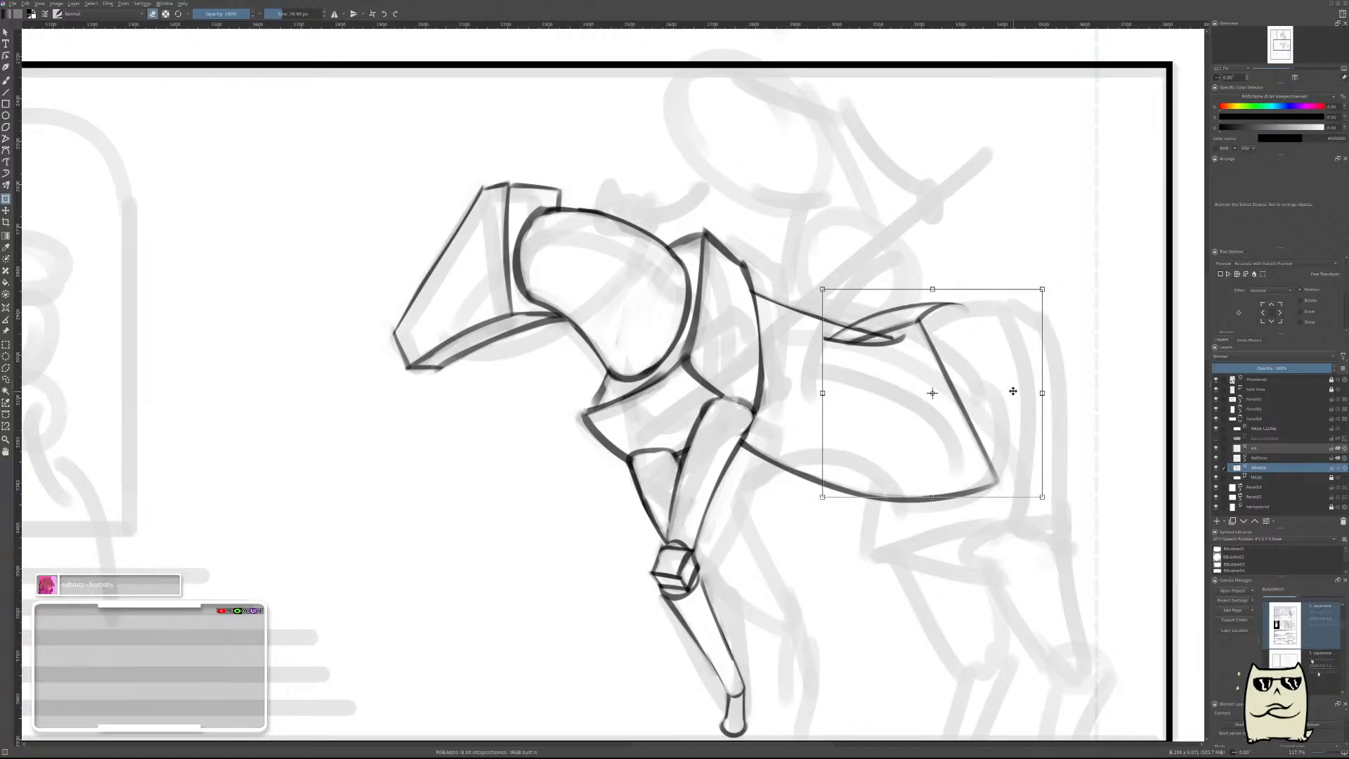
key(shift+Right)
key(shift+Right)
key(shift+Right)
key(shift+Right)
key(shift+Right)
key(shift+Right)
key(shift+Right)
key(shift+Right)
key(shift+Right)
key(shift+Right)
key(shift+Right)
key(shift+Right)
key(shift+Right)
key(shift+Right)
key(shift+Right)
key(shift+Right)
key(shift+Right)
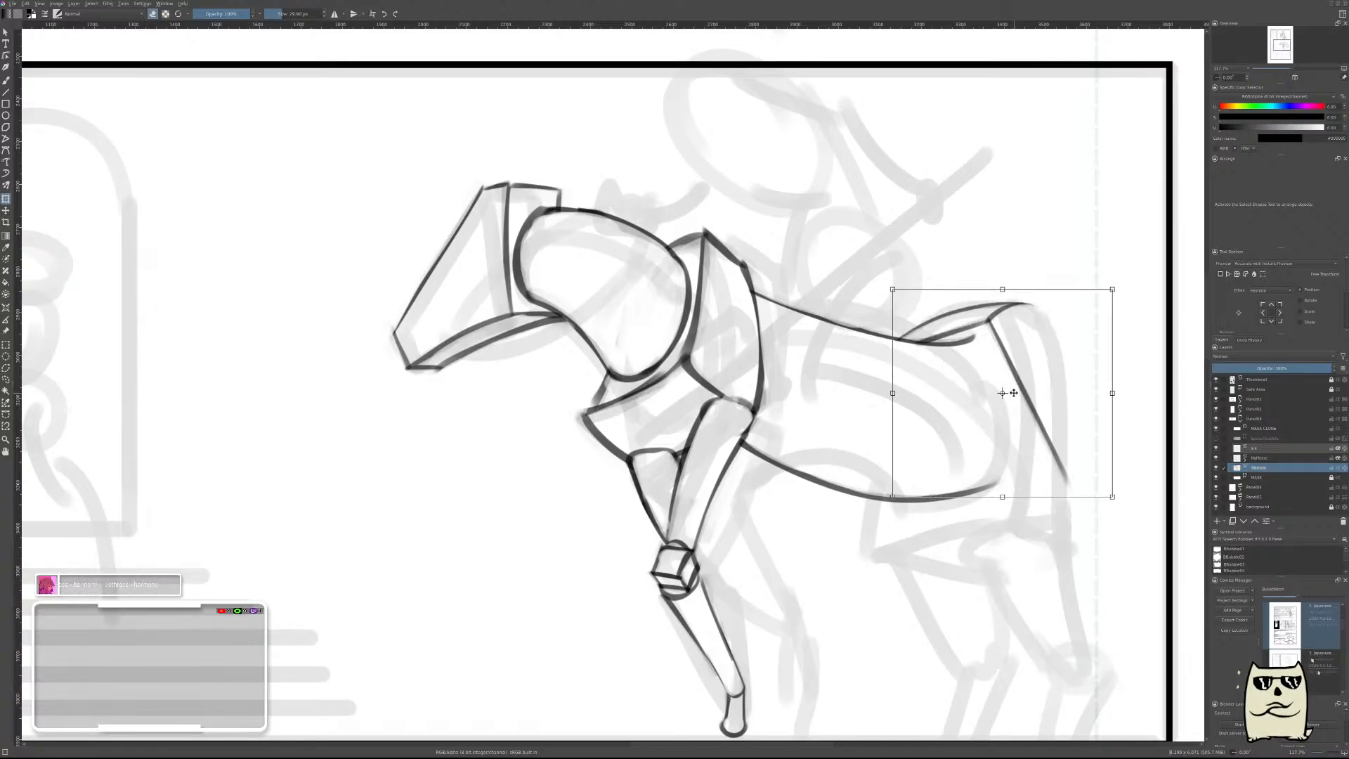
key(Return)
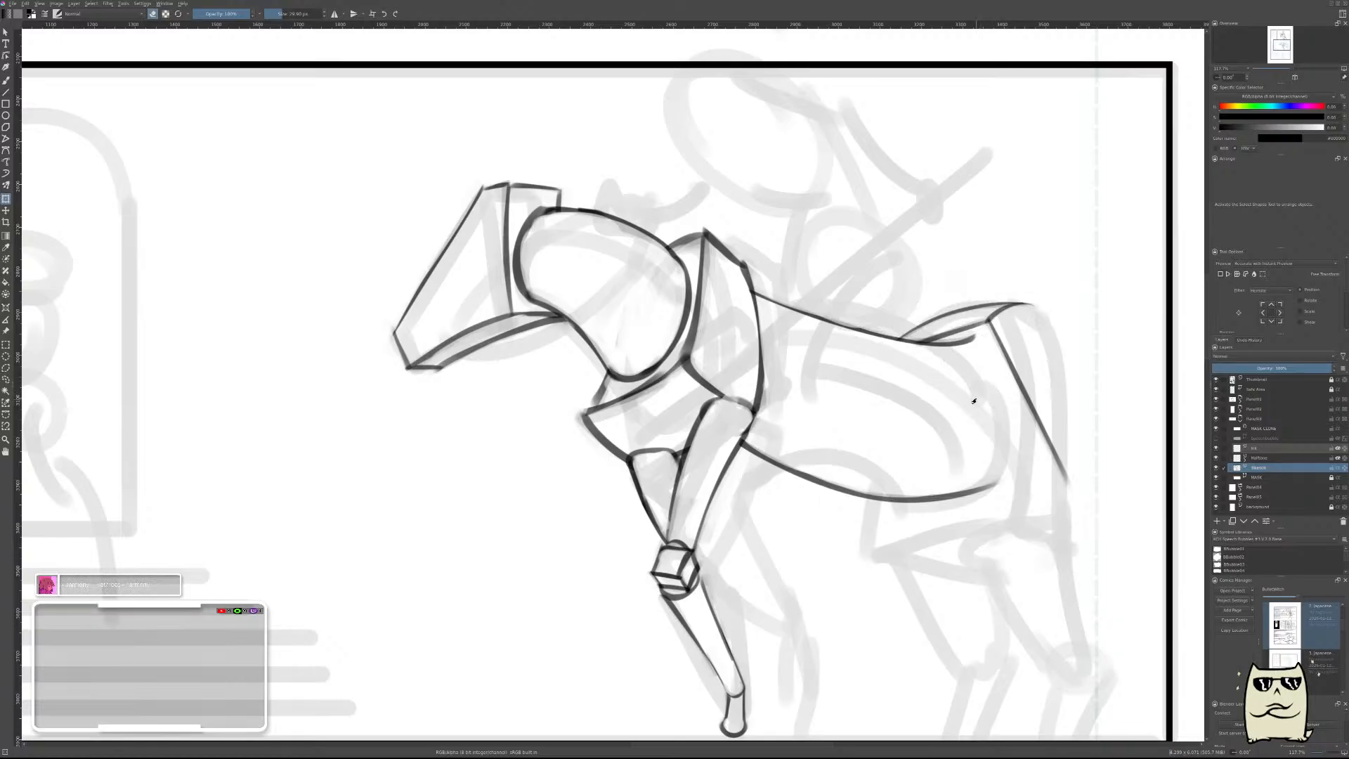
Erase the rump arch and the hindquarters' slanted rear line with a large eraser, keeping the back and belly lines.
key(b)
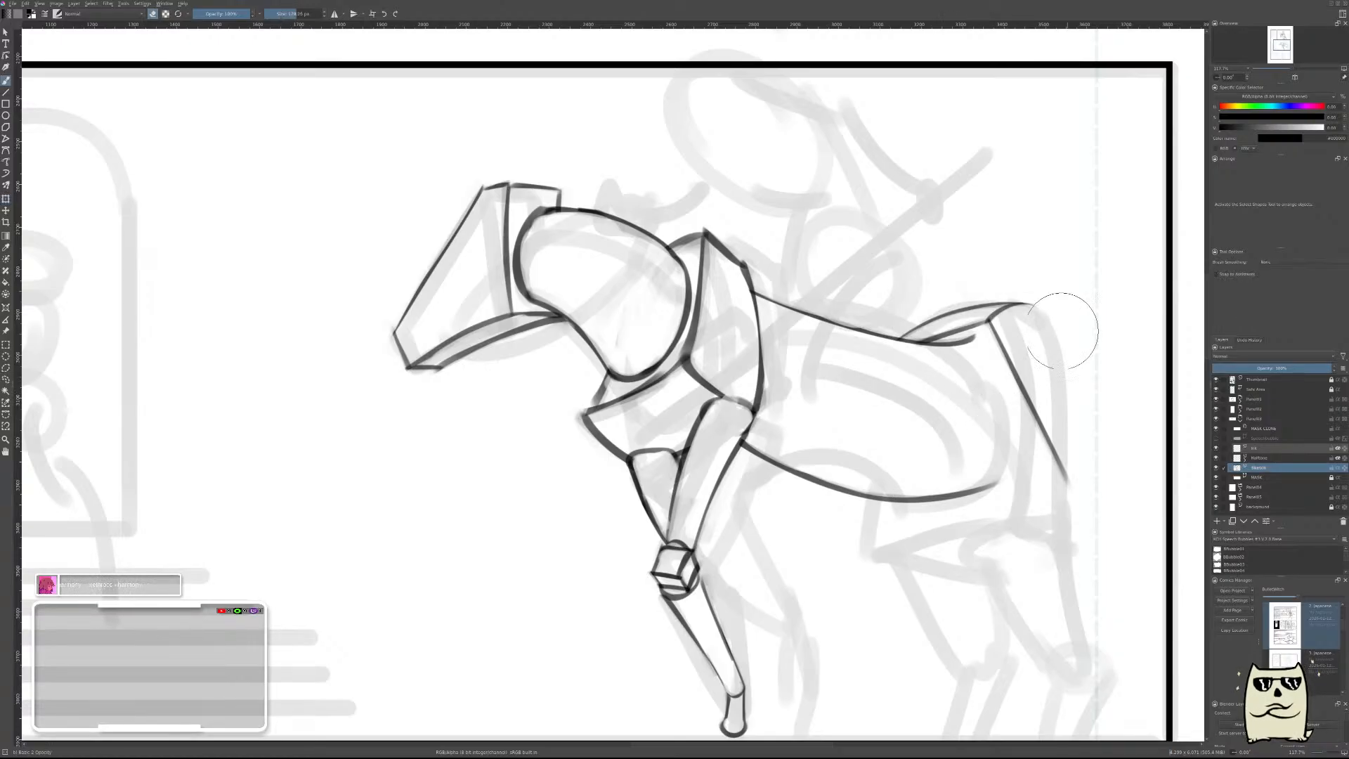
drag(905, 319, 983, 313)
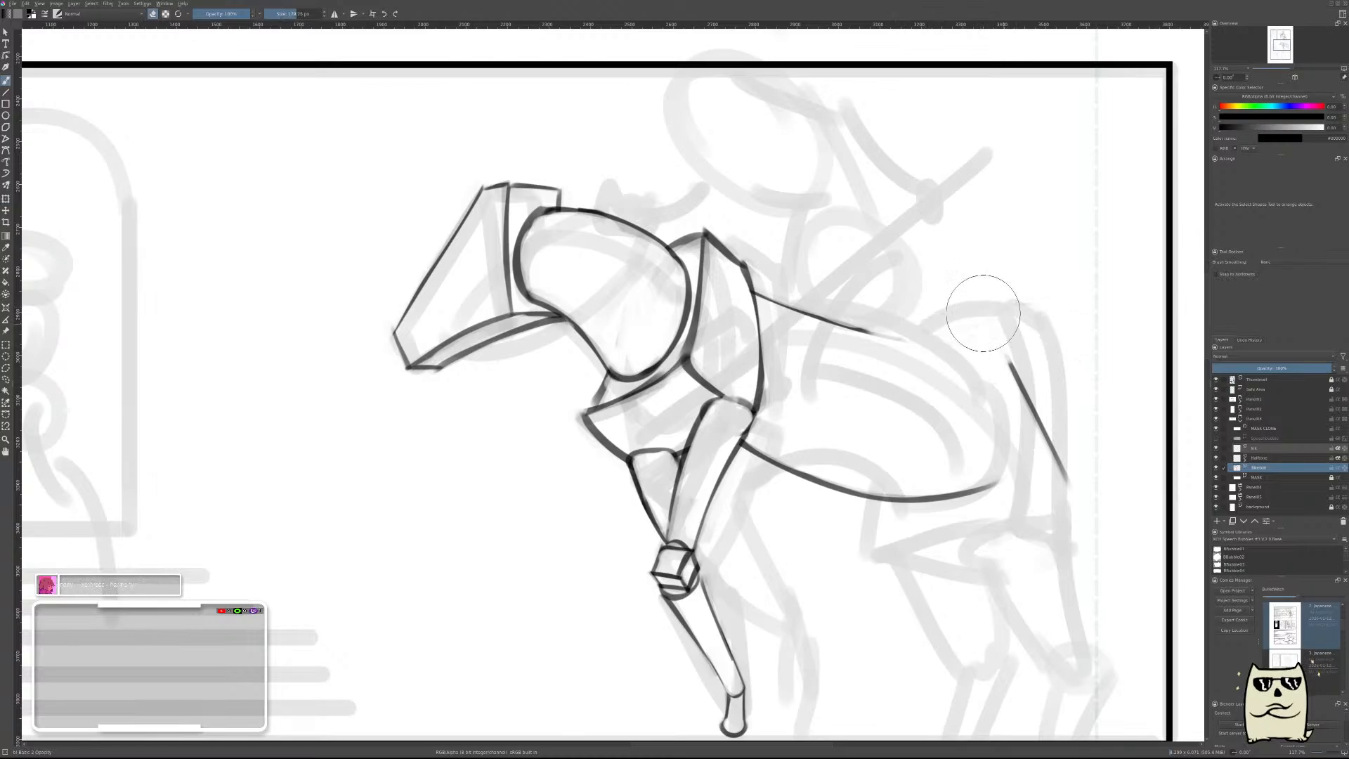
drag(1012, 358, 1053, 420)
key(ctrl+z)
key(ctrl+z)
key(ctrl+z)
key(ctrl+z)
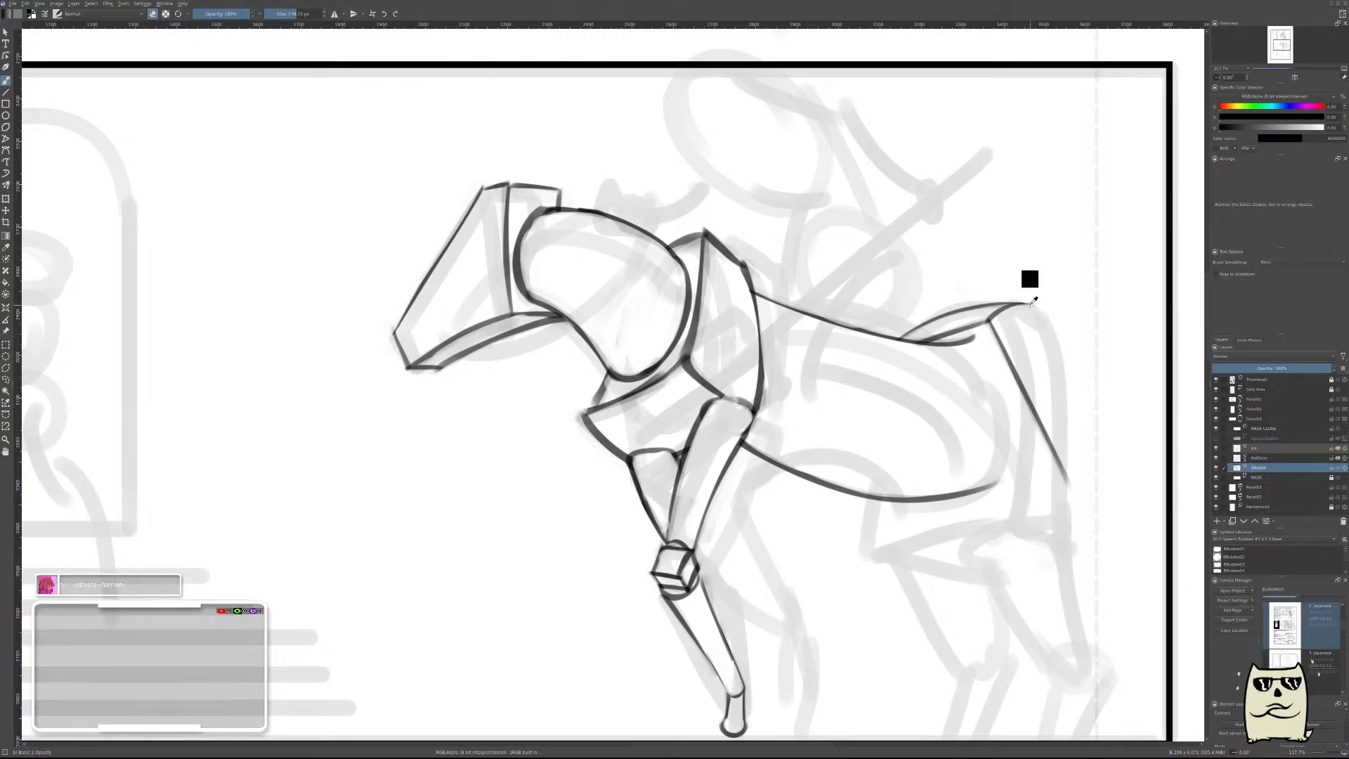
mouse_move(933, 301)
mouse_down()
mouse_move(945, 334)
mouse_move(1022, 317)
mouse_move(1069, 452)
mouse_up()
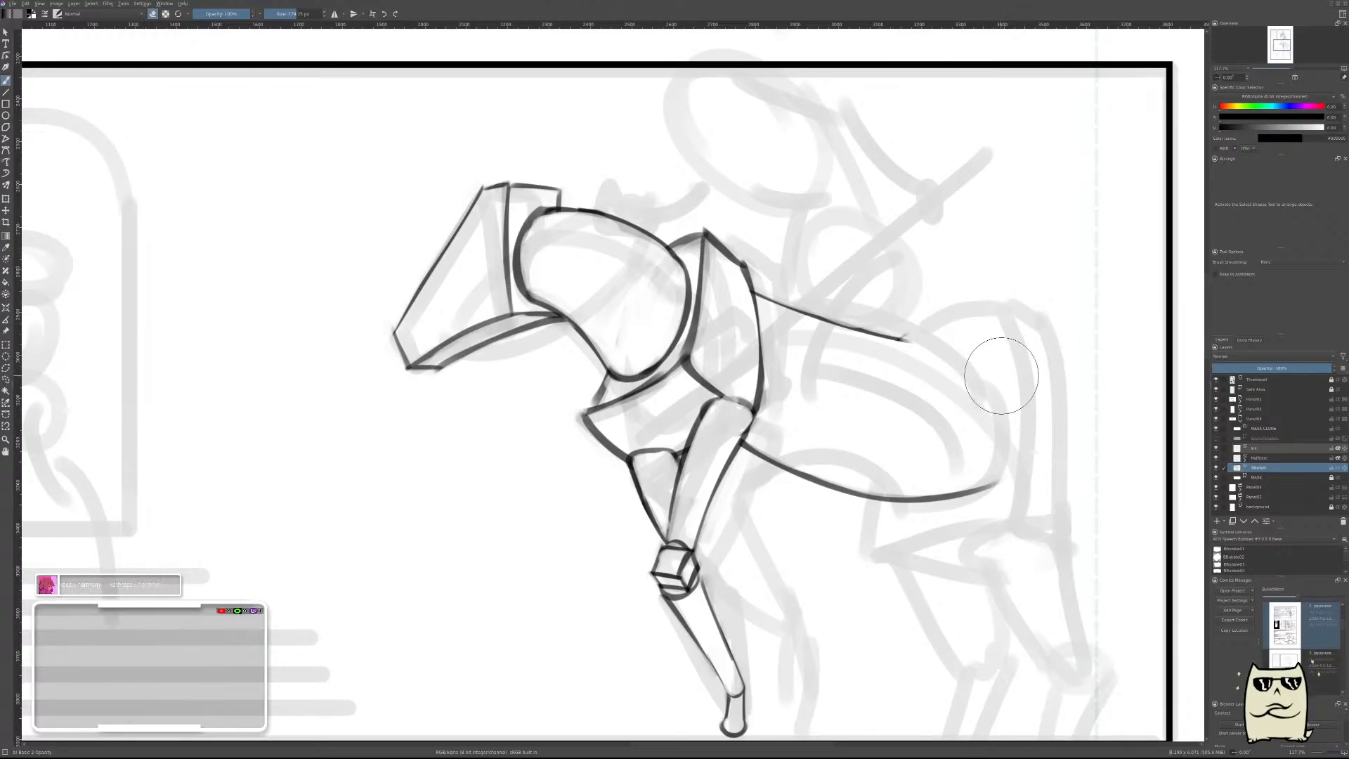
In the unmirrored view, draw a thick curve closing the barrel's rear from the back line's end down to the belly line.
key(e)
key(m)
drag(632, 527, 906, 565)
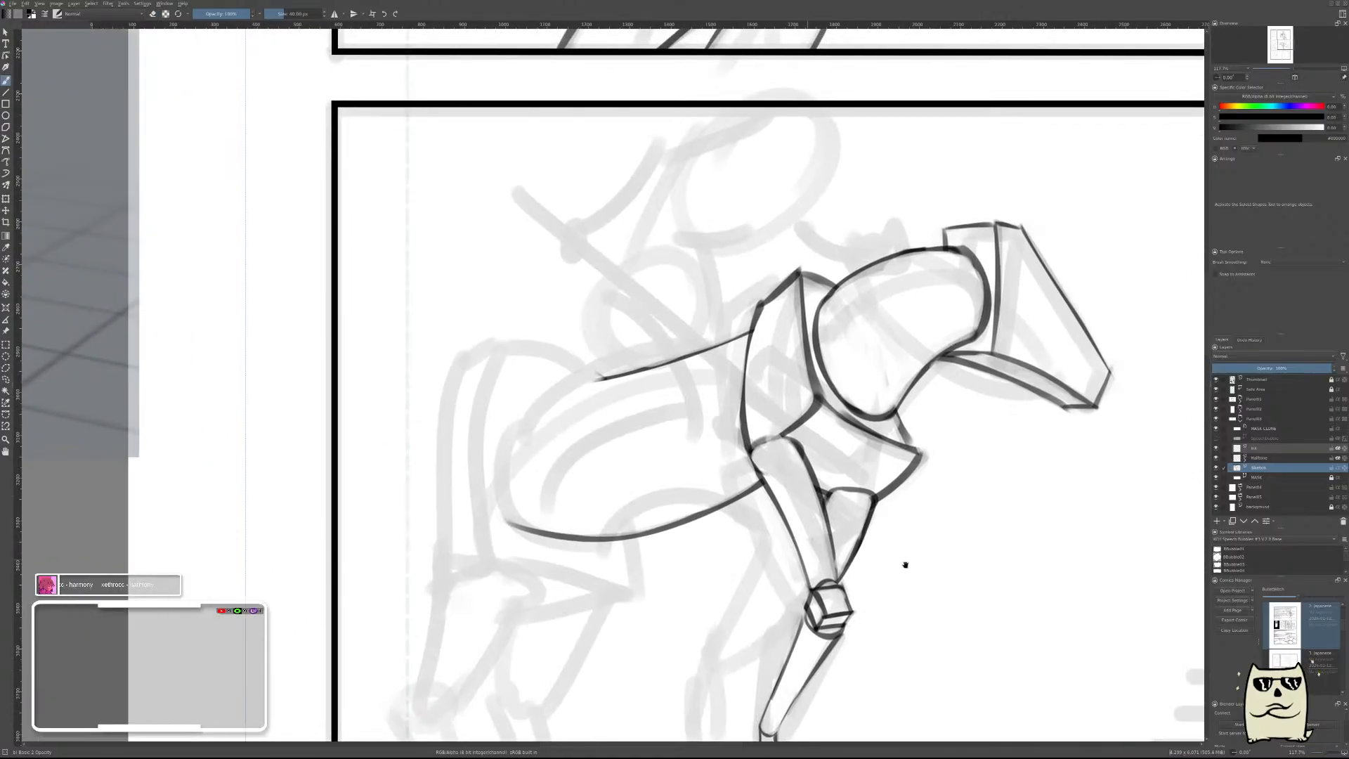
scroll(654, 464, up, 4)
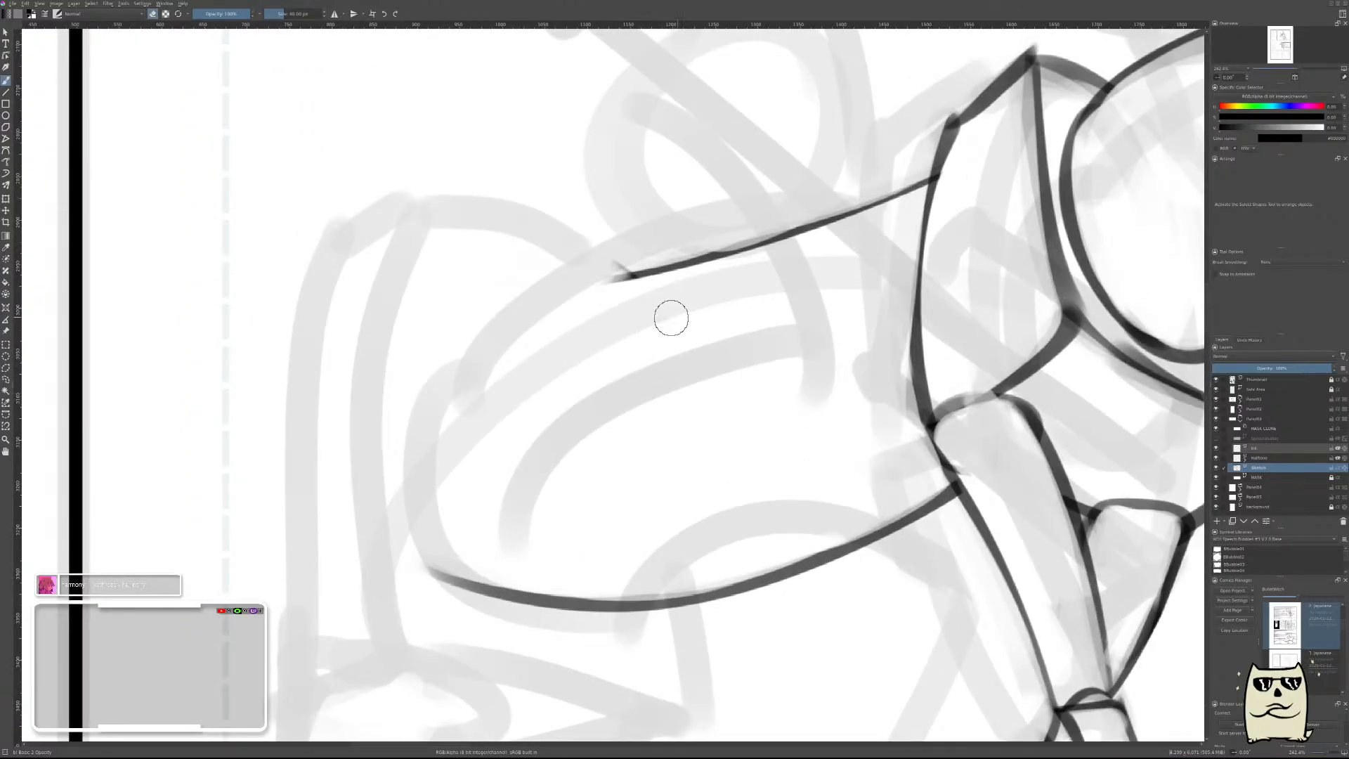
drag(641, 277, 582, 536)
key(ctrl+z)
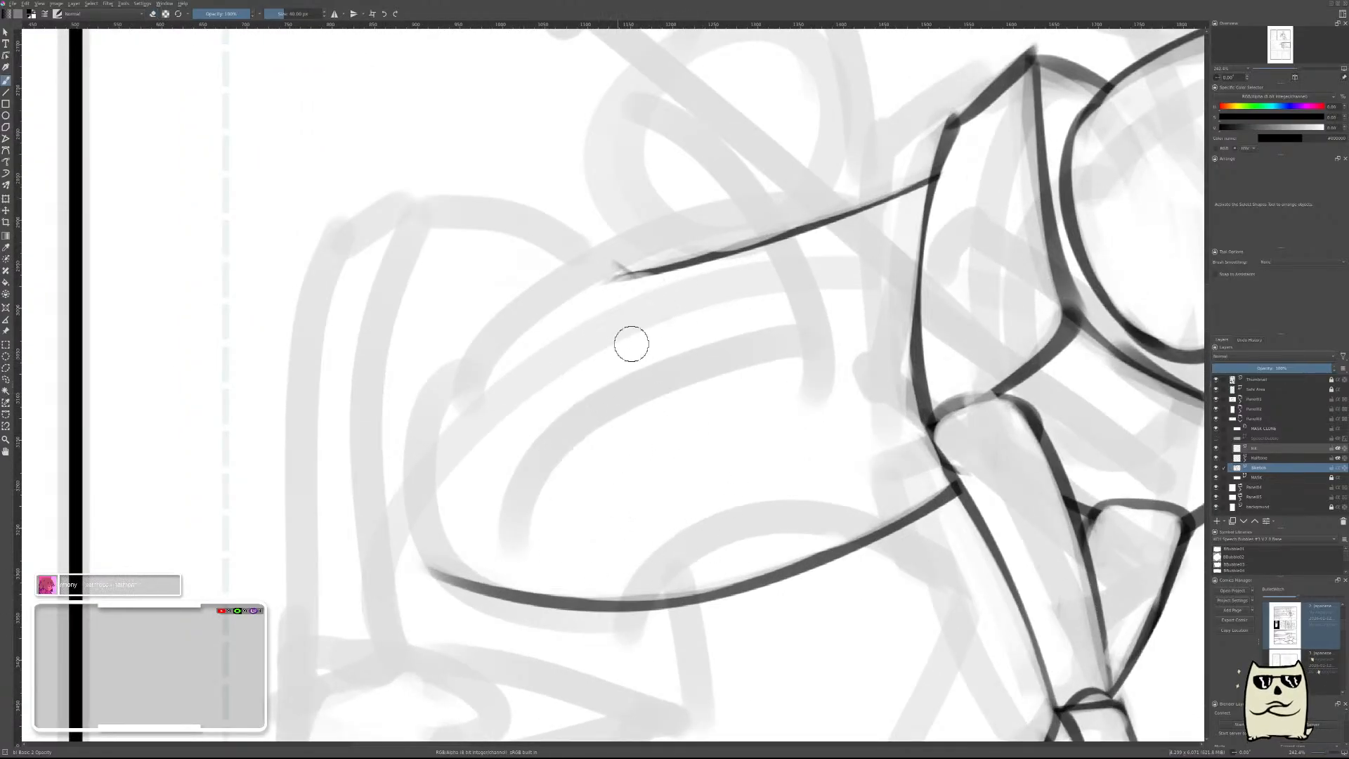
mouse_move(655, 286)
mouse_down()
mouse_move(624, 294)
mouse_move(618, 601)
mouse_up()
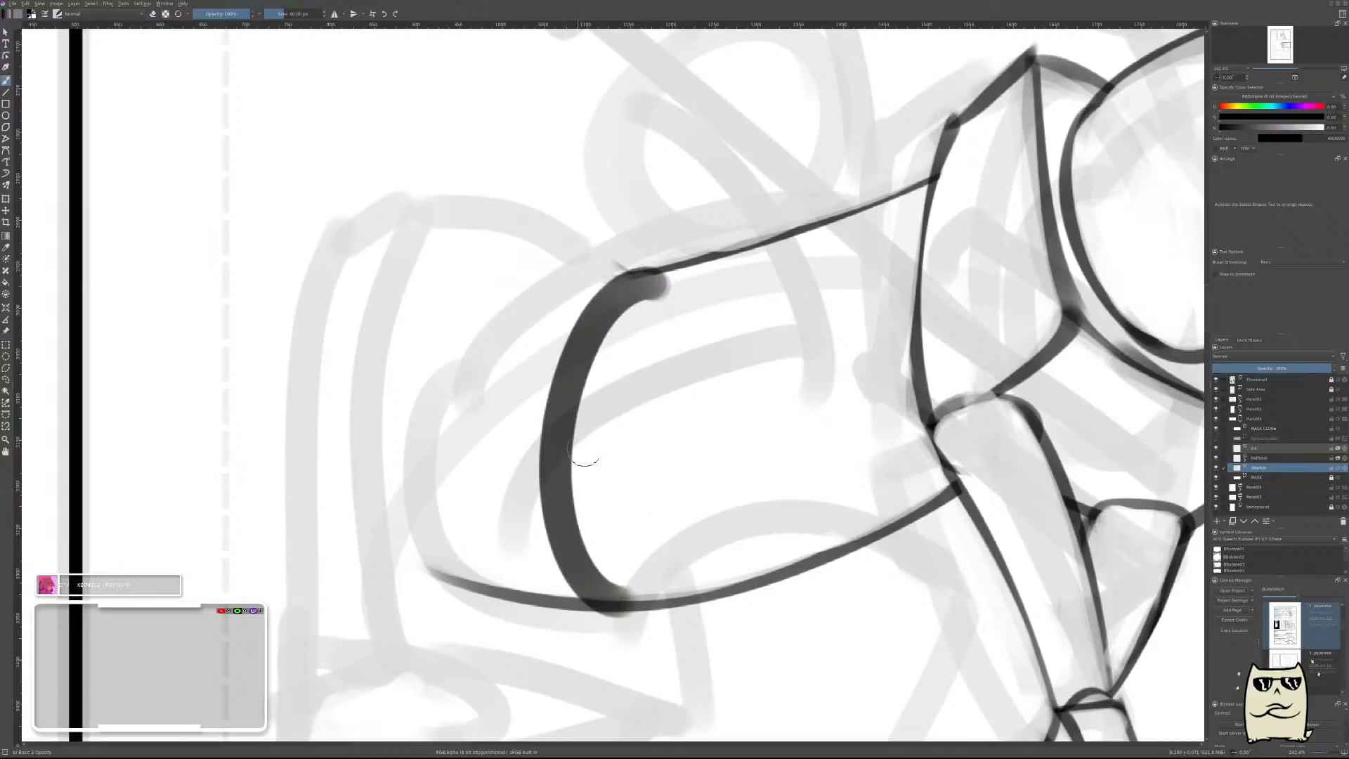
Erase along the inner side of the barrel's rear curve to slim the stroke between the back and belly lines.
key(e)
mouse_move(645, 313)
mouse_down()
mouse_move(623, 365)
mouse_move(605, 323)
mouse_move(579, 442)
mouse_up()
key(ctrl+z)
mouse_move(660, 289)
mouse_down()
mouse_move(593, 374)
mouse_move(644, 296)
mouse_move(587, 442)
mouse_move(607, 339)
mouse_move(602, 433)
mouse_move(566, 446)
mouse_move(625, 393)
mouse_move(585, 548)
mouse_move(587, 431)
mouse_move(622, 551)
mouse_move(584, 541)
mouse_move(581, 493)
mouse_move(629, 560)
mouse_up()
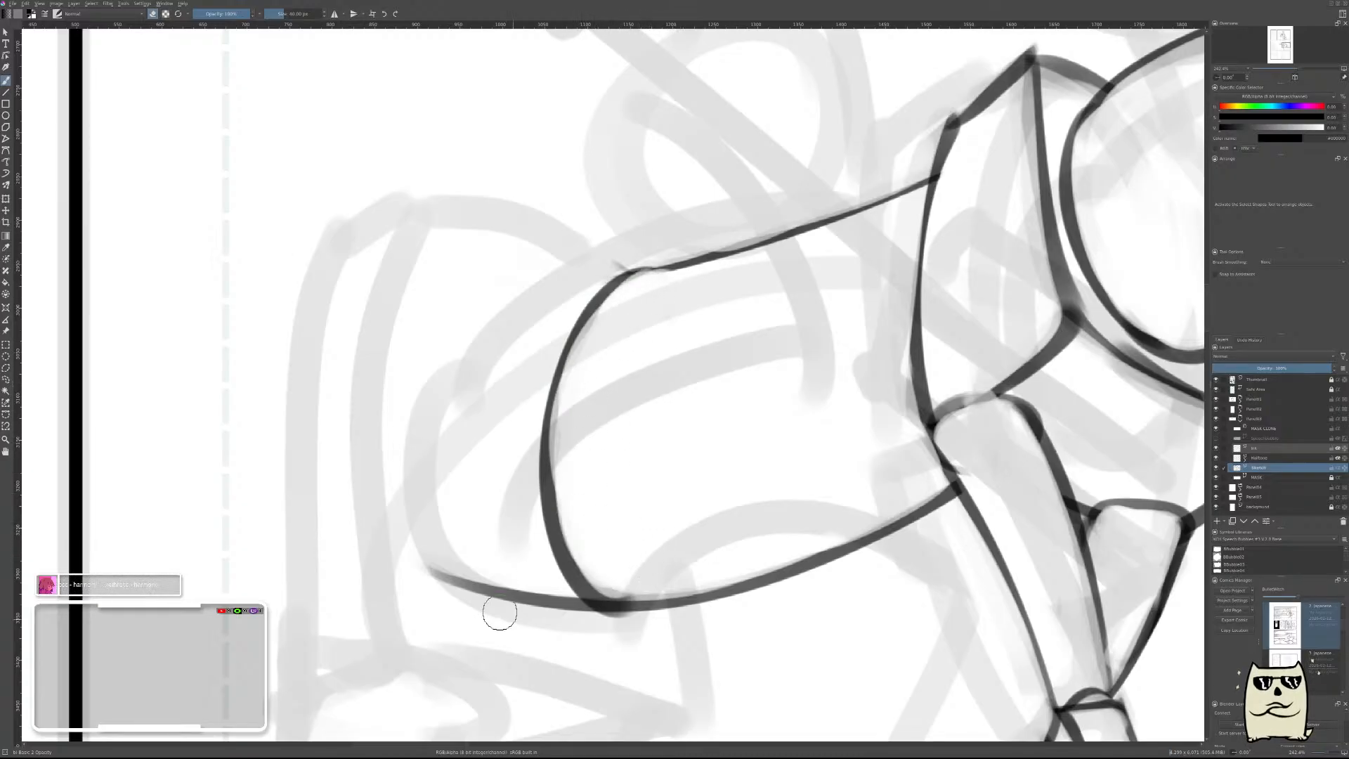
Erase the belly line's overshoot beyond the barrel's rear curve and return to the unmirrored view of the horse.
mouse_move(415, 551)
mouse_down()
mouse_move(591, 628)
mouse_move(530, 599)
mouse_move(607, 623)
mouse_up()
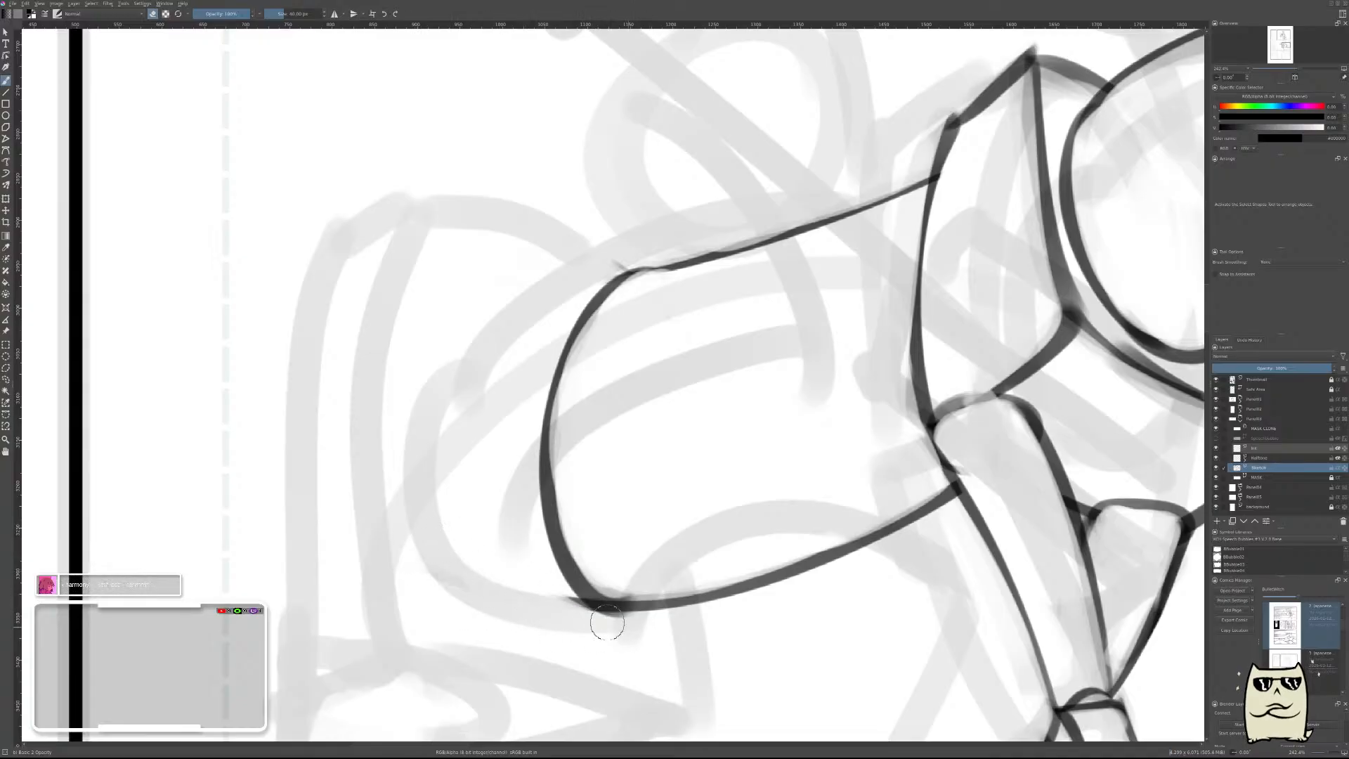
drag(744, 411, 758, 411)
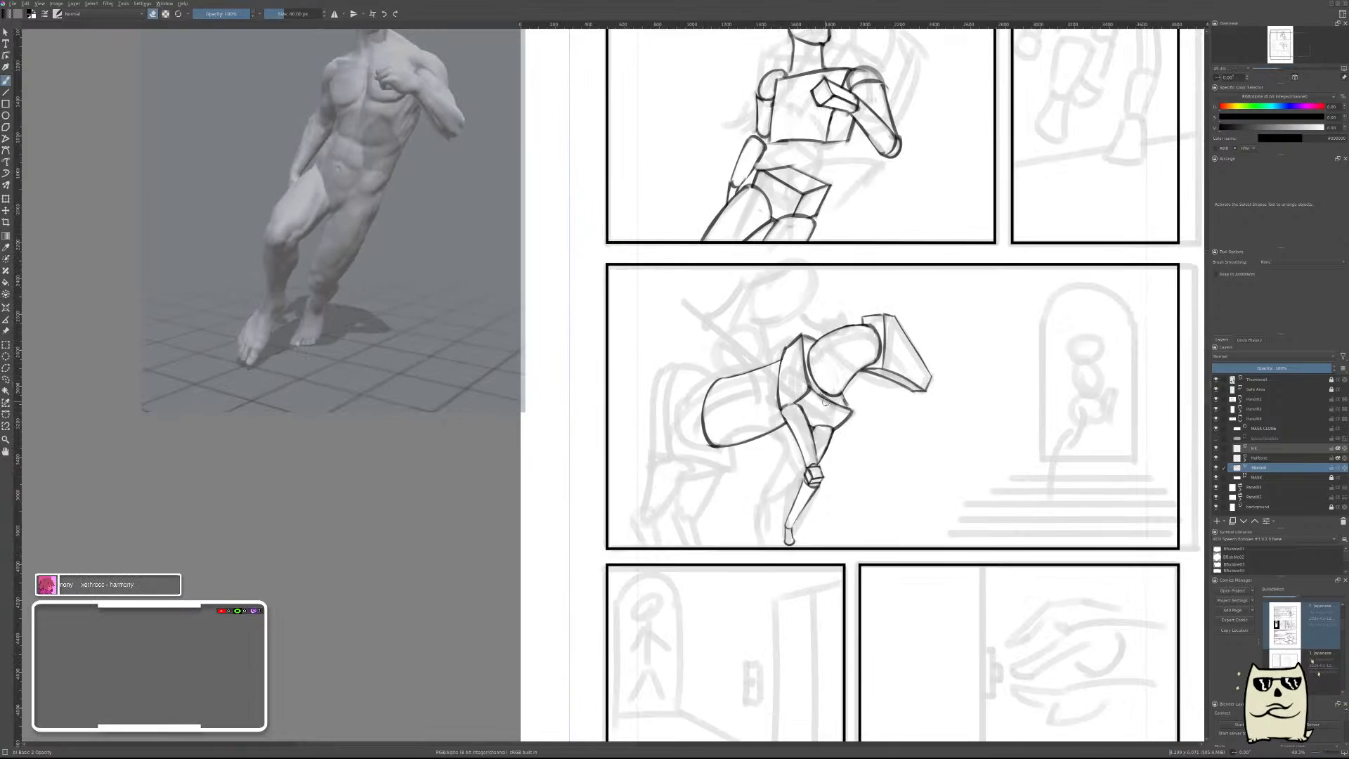
key(m)
mouse_move(779, 429)
mouse_down()
mouse_move(1010, 407)
mouse_move(1090, 381)
mouse_up()
drag(848, 315, 904, 286)
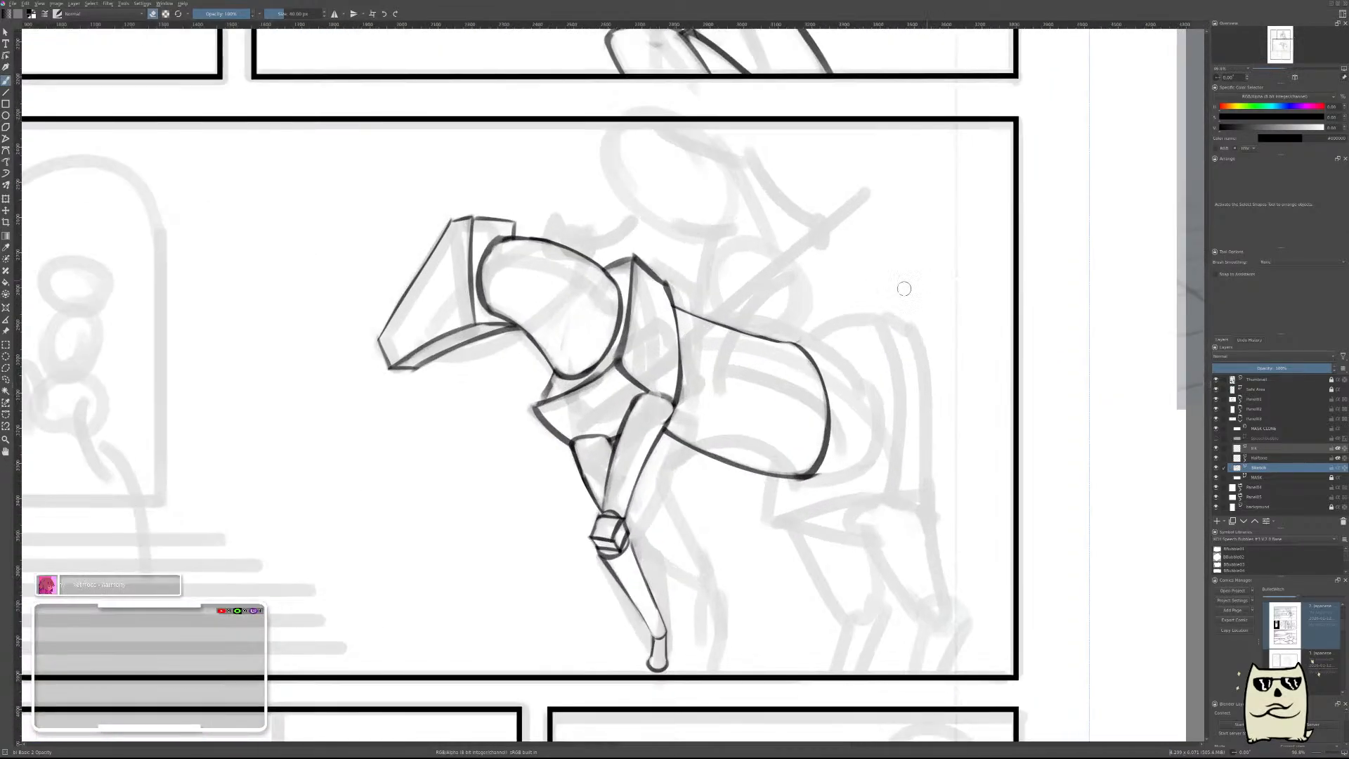
Draw a thin rump arch rising from the rear end of the back line and curving down behind the barrel.
key(e)
drag(804, 334, 900, 294)
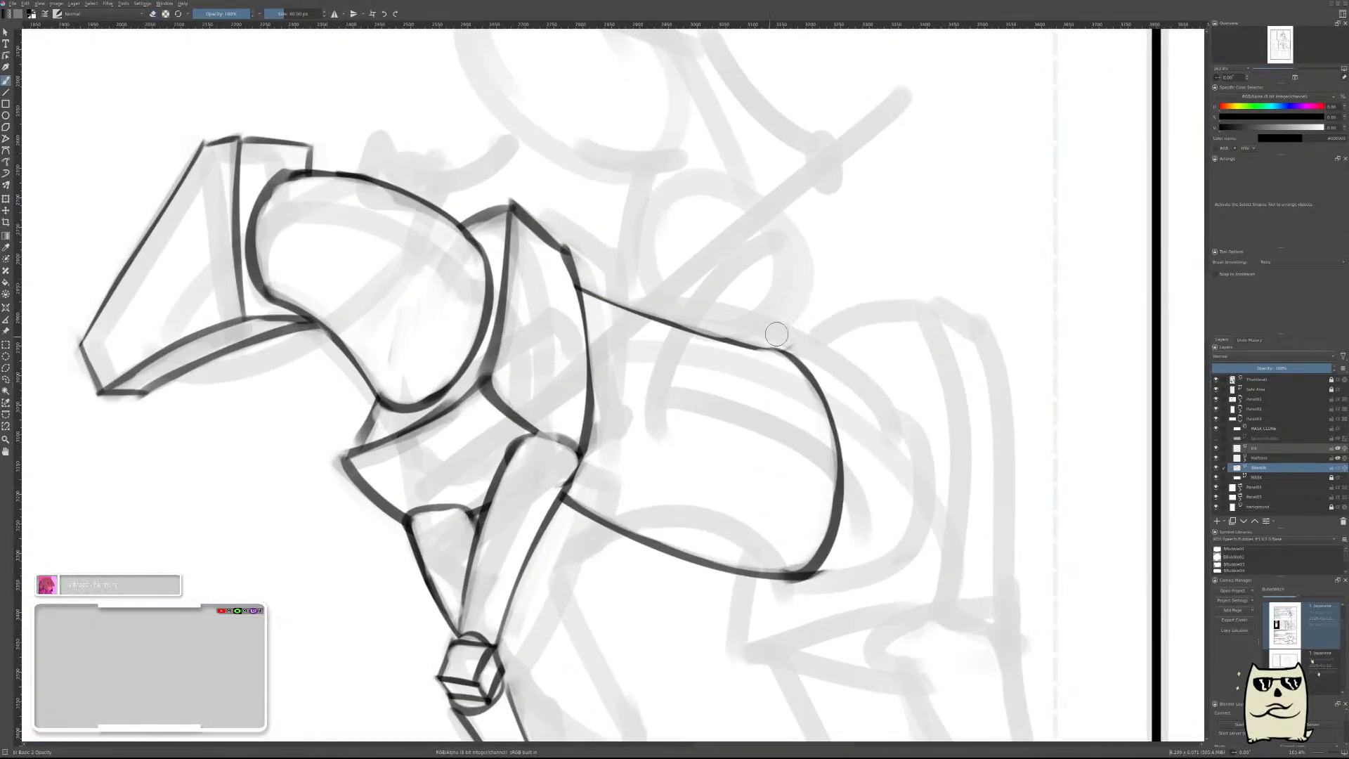
drag(761, 332, 836, 300)
key(ctrl+z)
drag(739, 335, 833, 301)
drag(737, 330, 867, 283)
key(e)
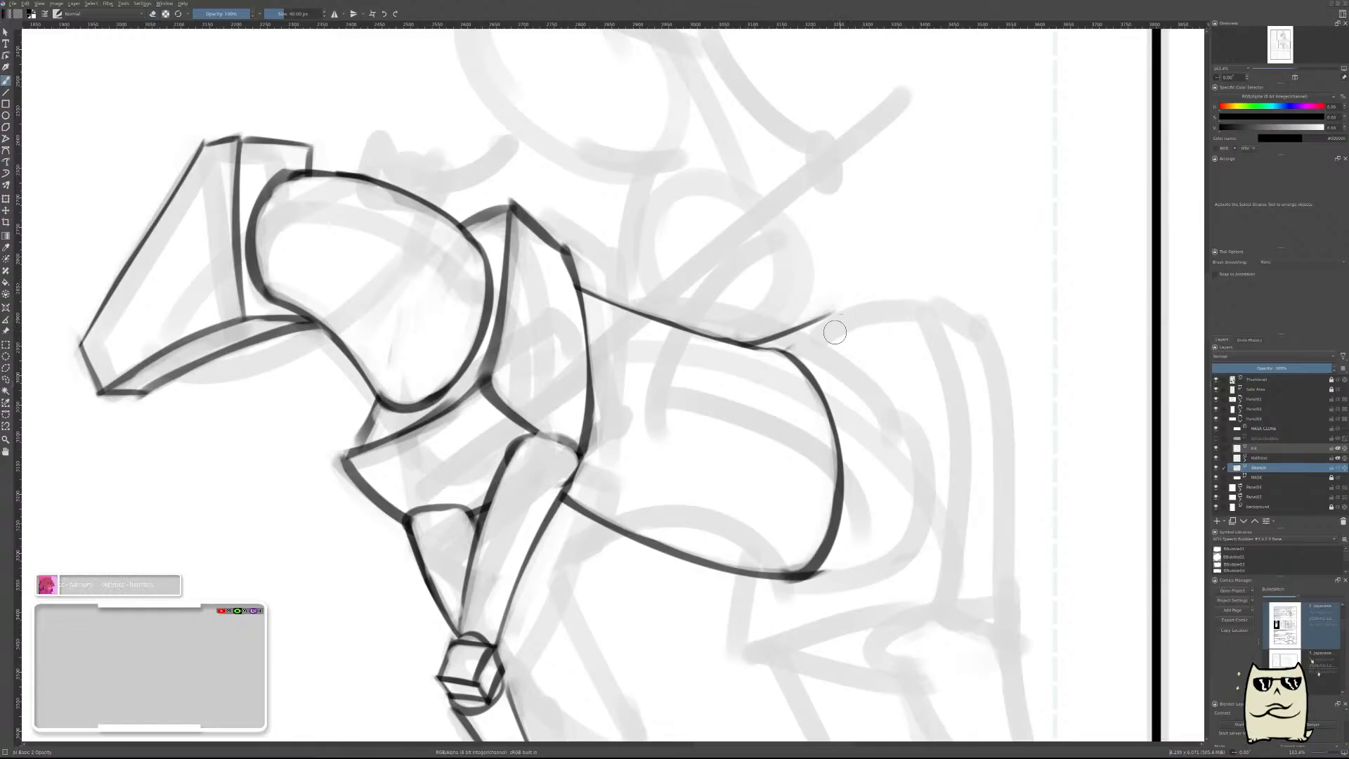
mouse_move(815, 322)
mouse_down()
mouse_move(889, 357)
mouse_move(875, 357)
mouse_move(879, 370)
mouse_up()
key(e)
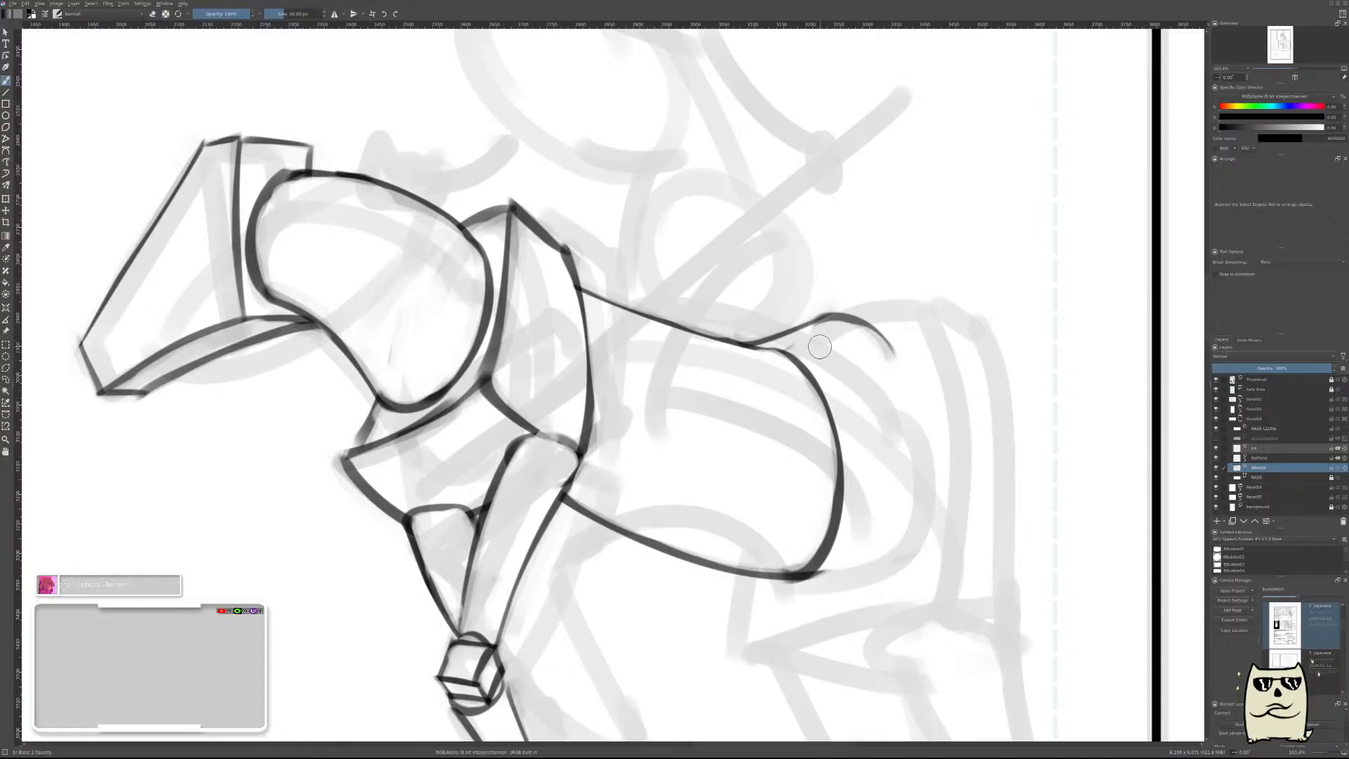
Draw a straight slanted line from the rump arch down behind the barrel, and erase along its edge to slim it.
drag(815, 338, 917, 535)
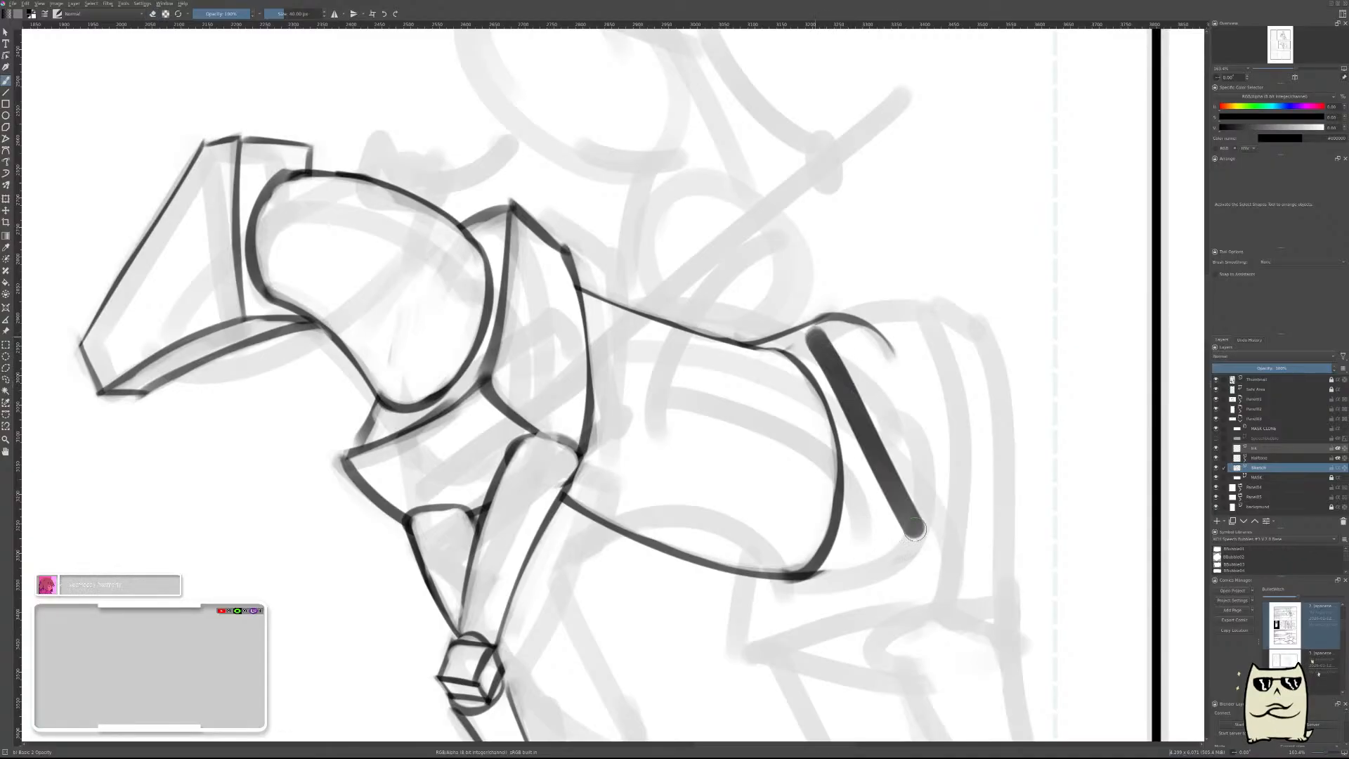
key(ctrl+z)
drag(814, 334, 901, 555)
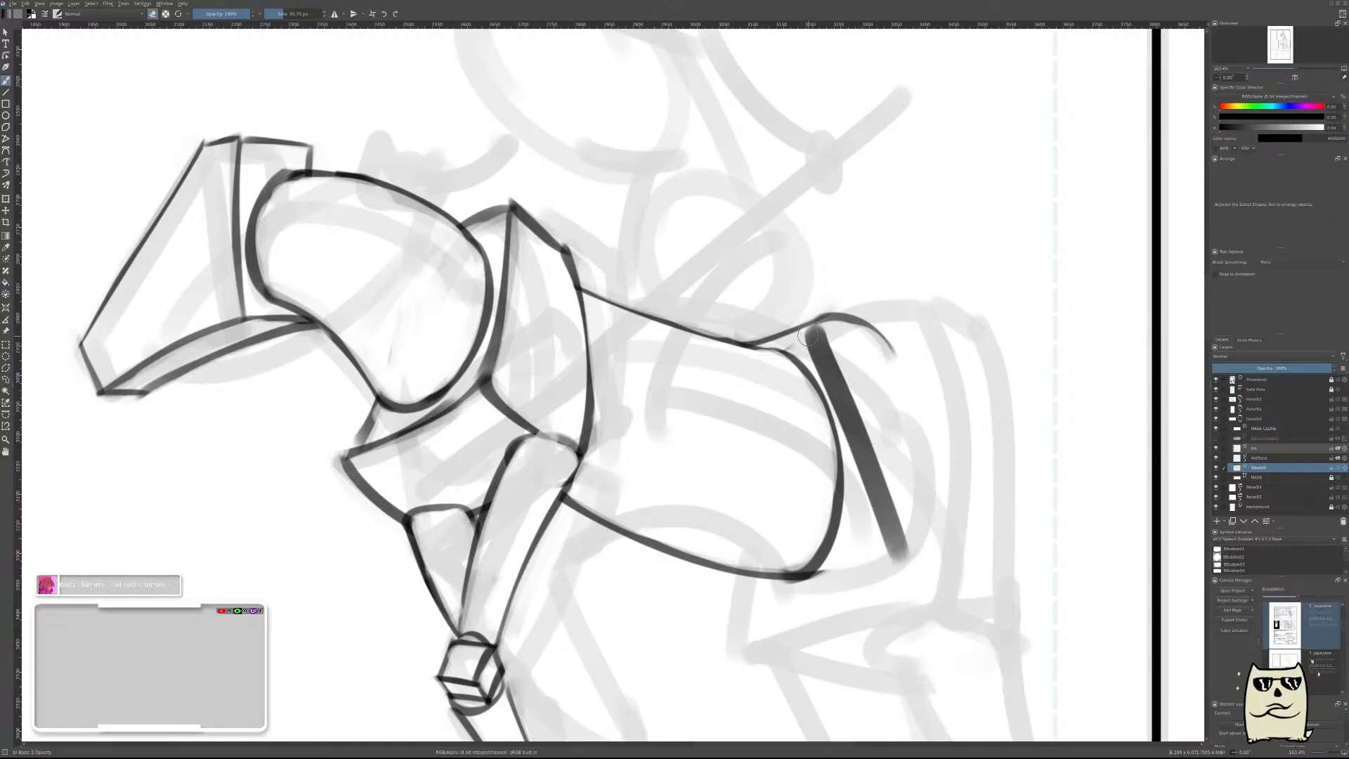
drag(808, 336, 880, 519)
drag(854, 447, 892, 554)
drag(867, 488, 908, 578)
drag(850, 428, 906, 580)
Draw a short line rising rearward from the slanted line's lower end, and slim it with the eraser to form a V.
scroll(999, 527, down, 3)
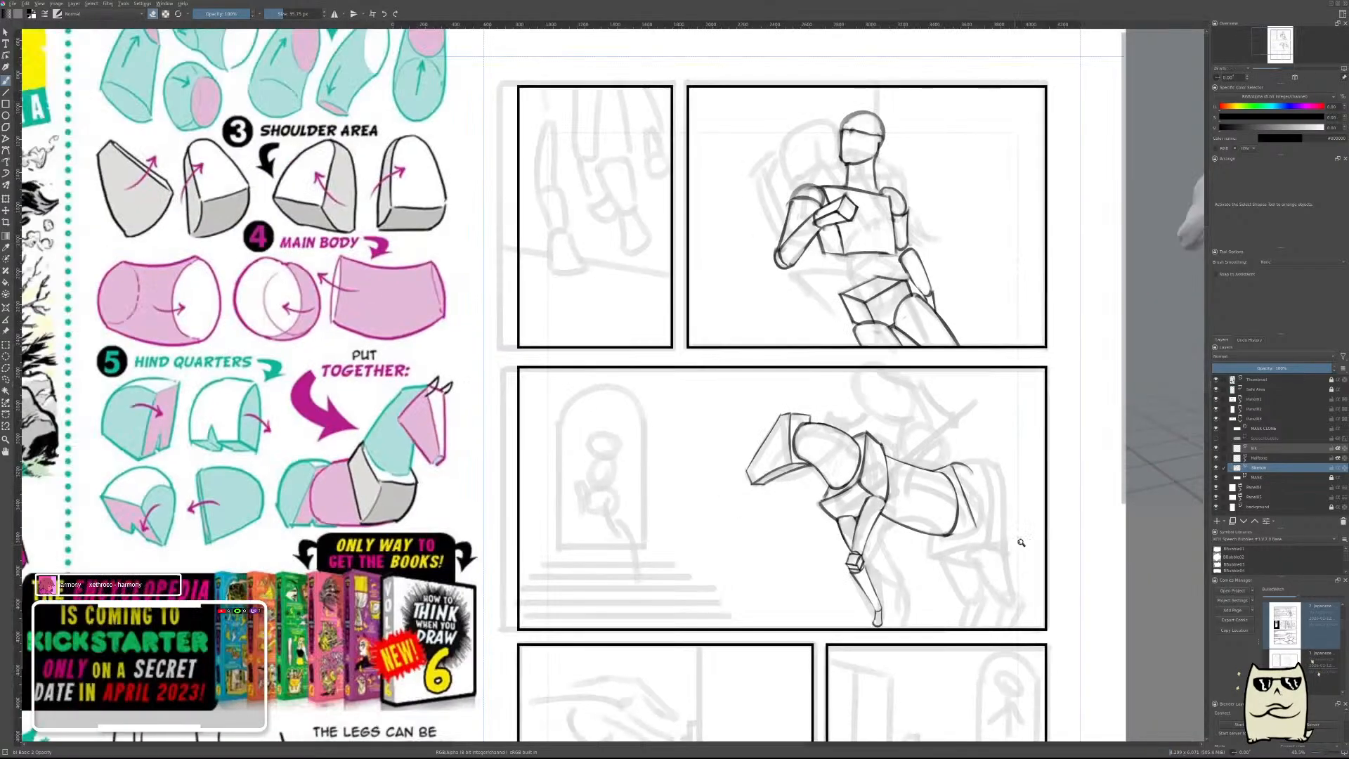
scroll(1023, 509, down, 2)
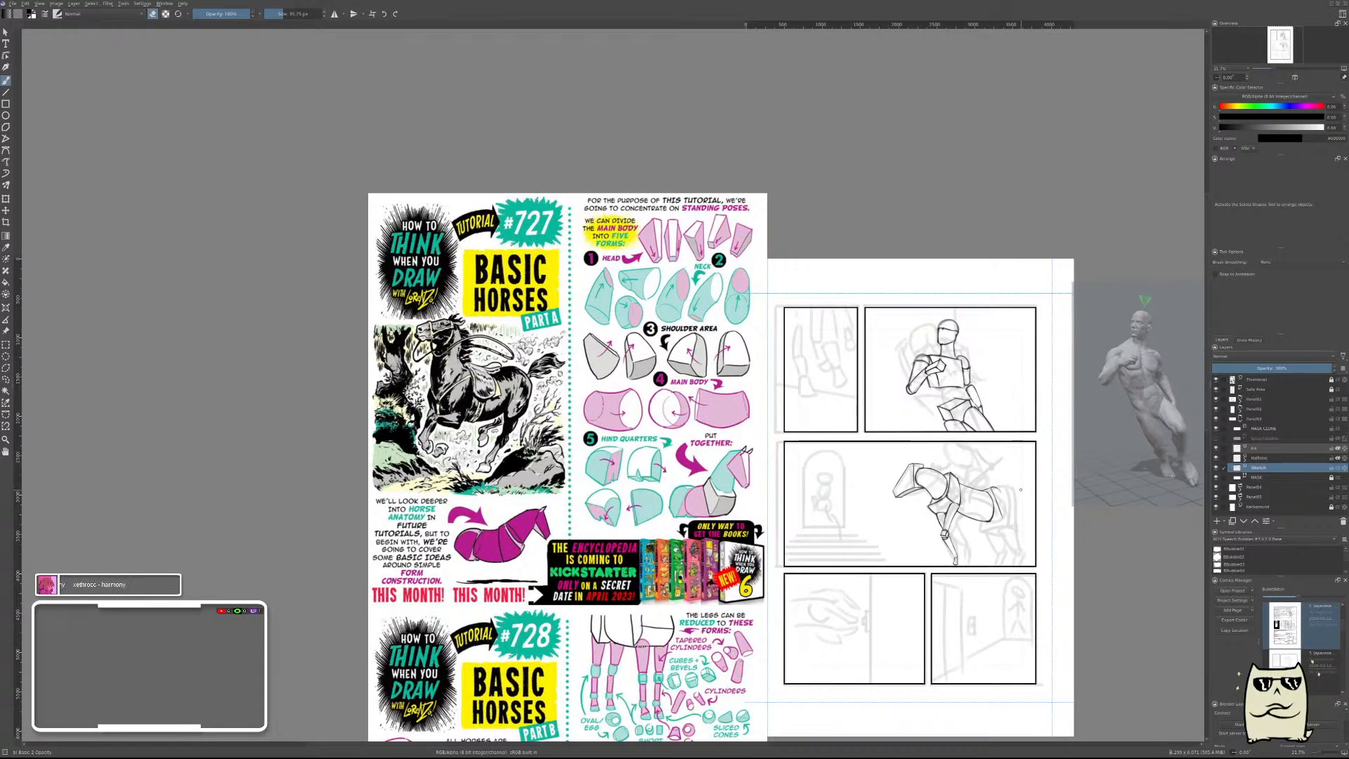
scroll(1000, 506, up, 2)
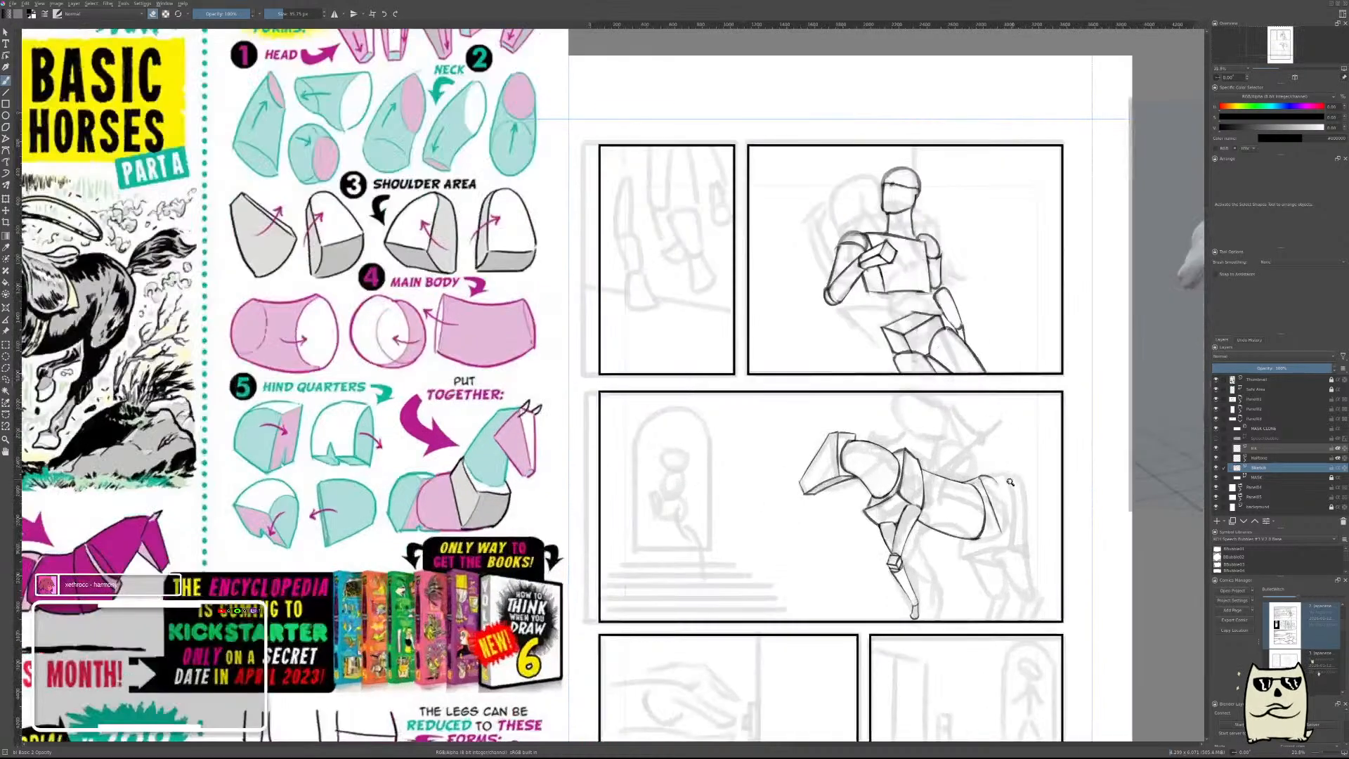
scroll(1009, 523, up, 5)
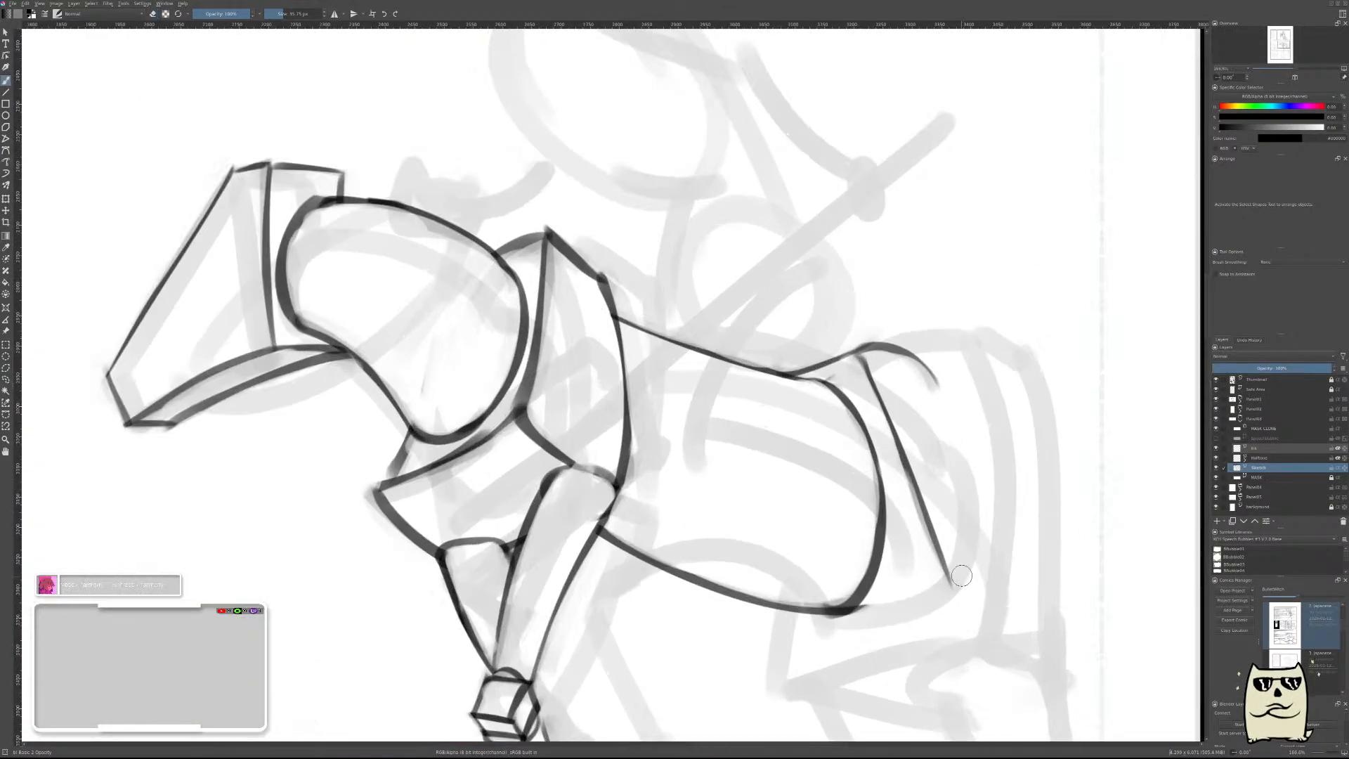
drag(961, 579, 990, 532)
key(ctrl+z)
drag(957, 581, 988, 505)
key(e)
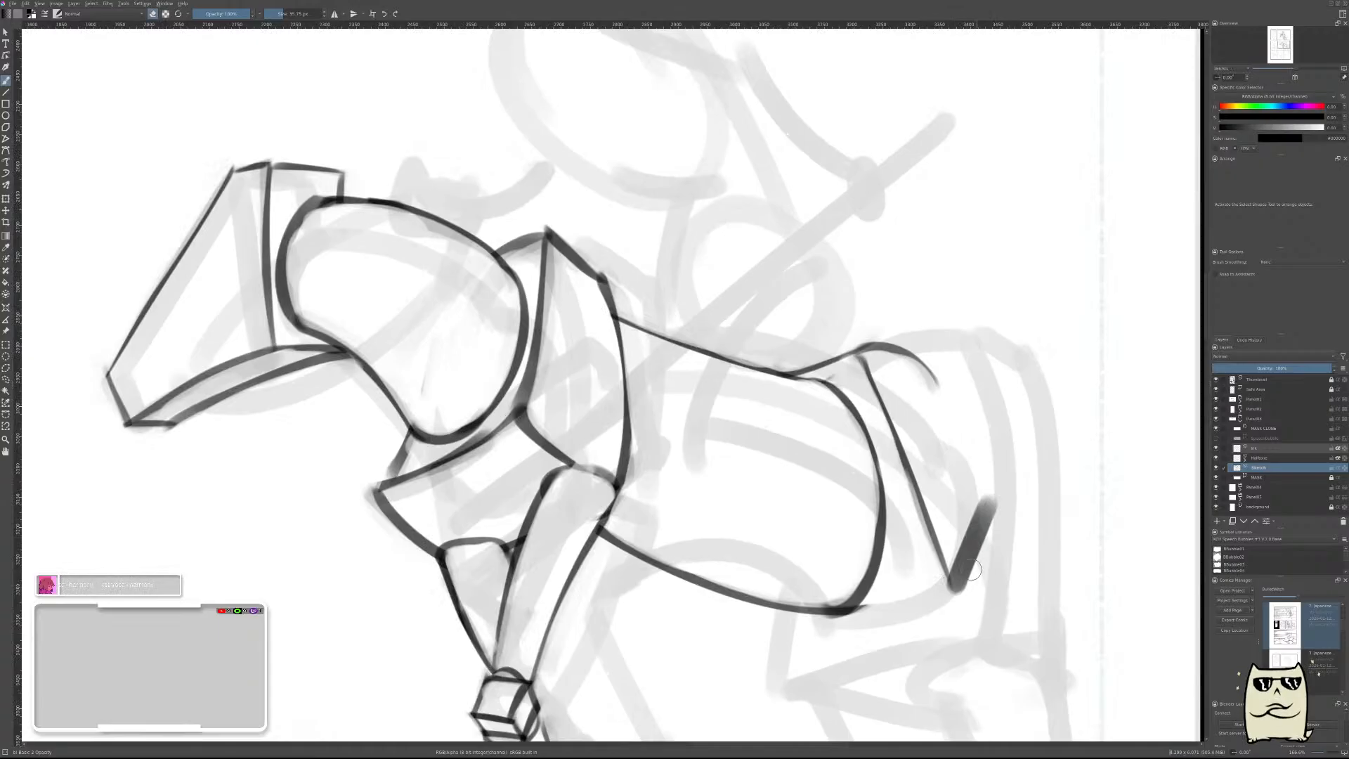
mouse_move(971, 587)
mouse_down()
mouse_move(1011, 491)
mouse_move(968, 576)
mouse_up()
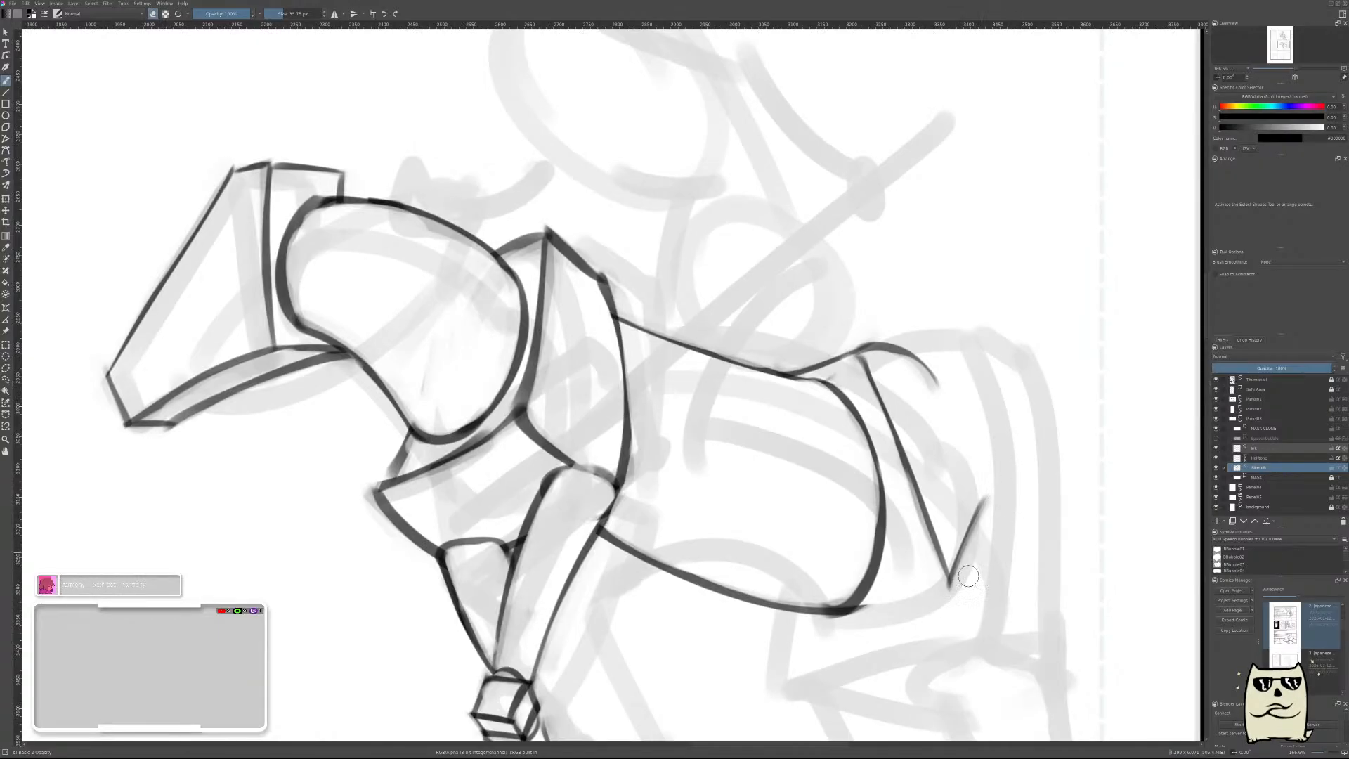
Examine the hindquarters in mirrored and unmirrored views against the horse form reference sheet.
key(m)
drag(567, 548, 928, 523)
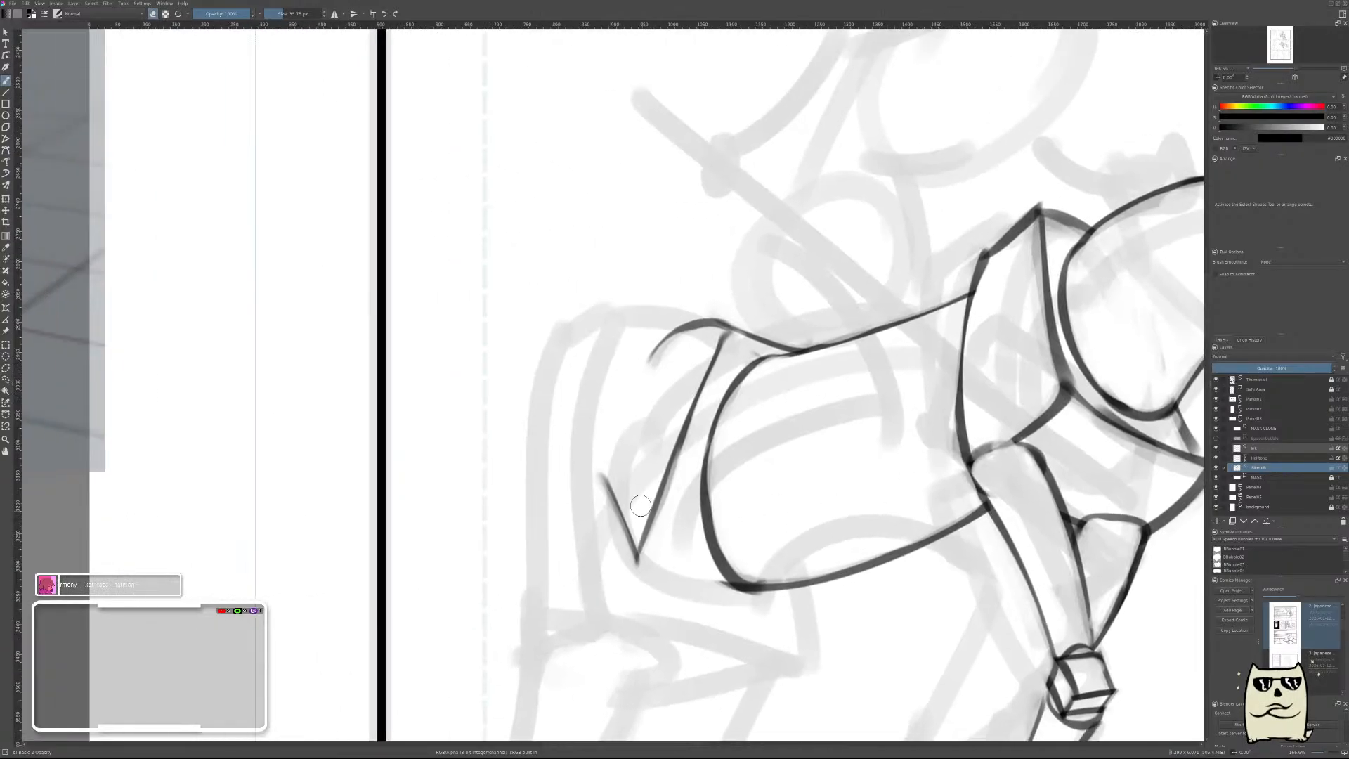
key(e)
drag(685, 369, 687, 424)
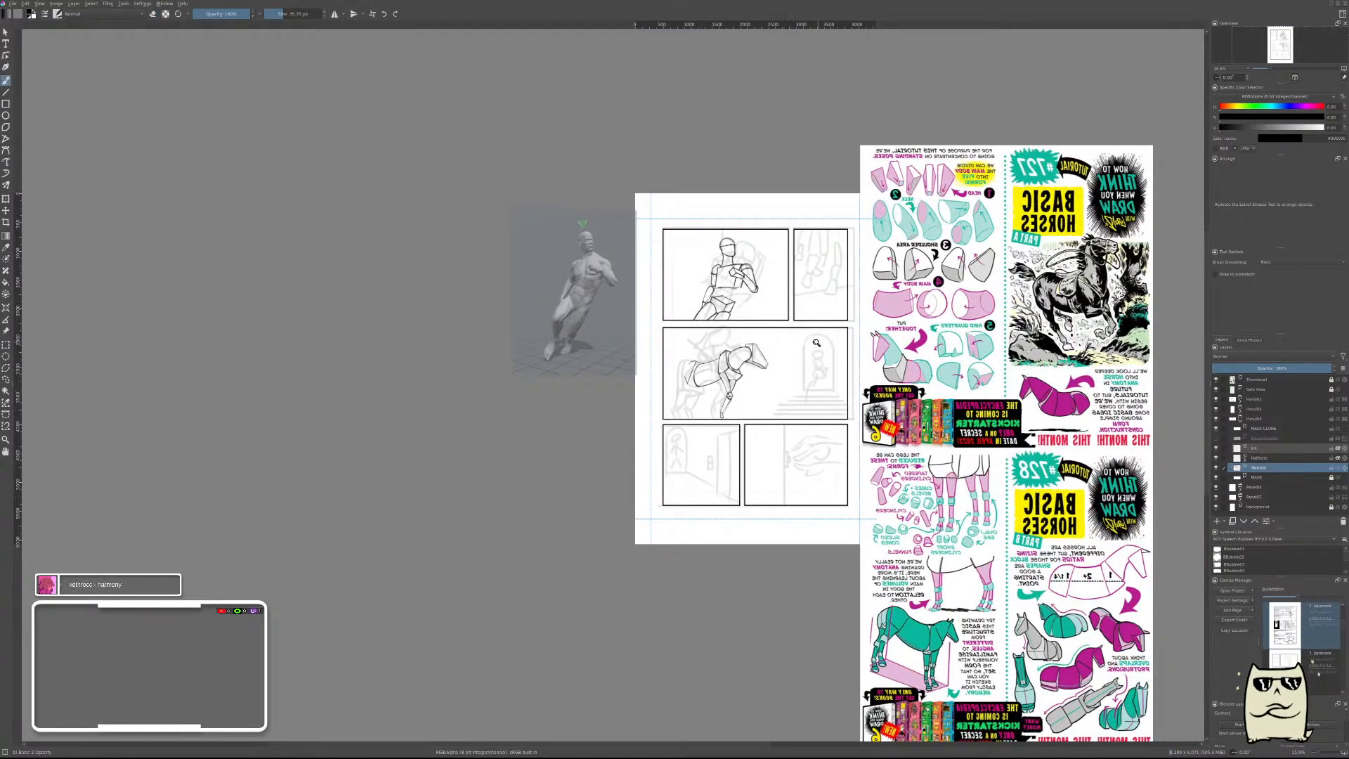
drag(755, 364, 662, 406)
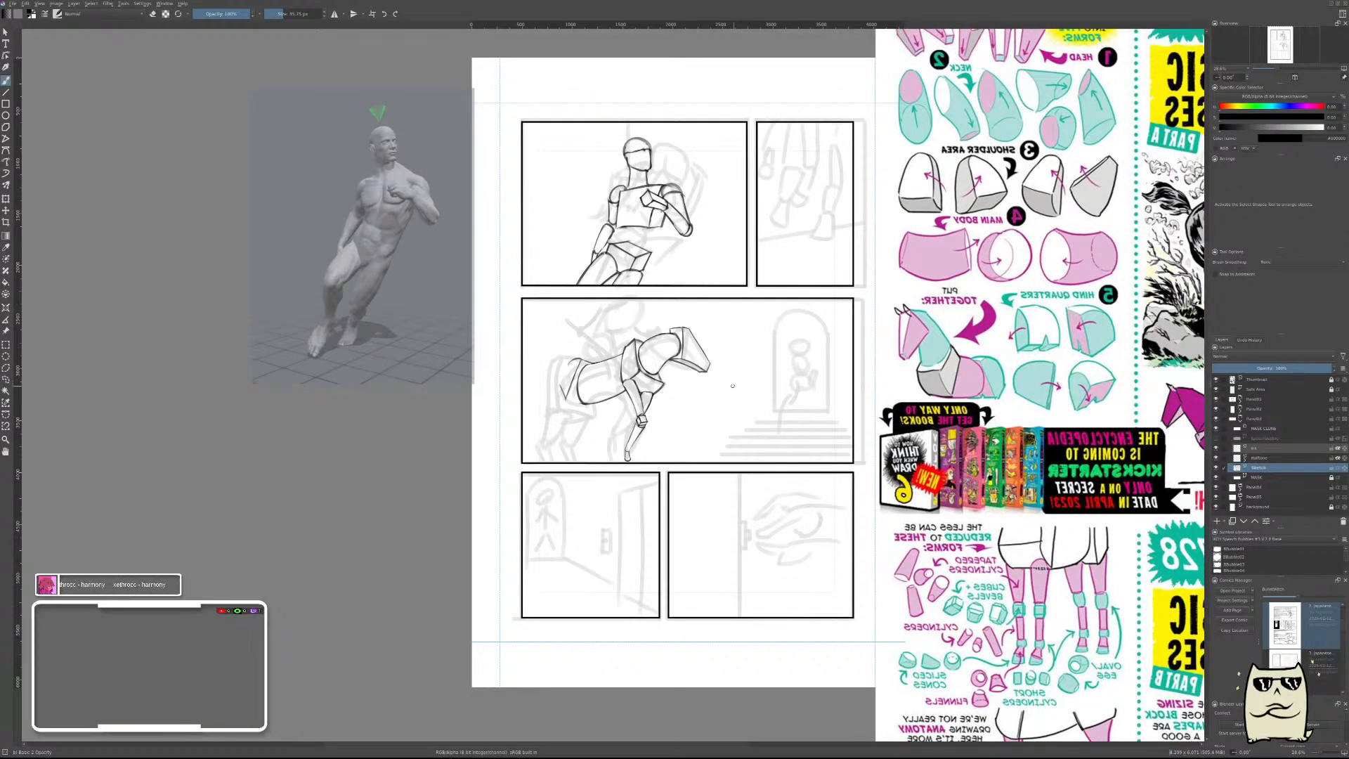
key(m)
drag(588, 434, 767, 420)
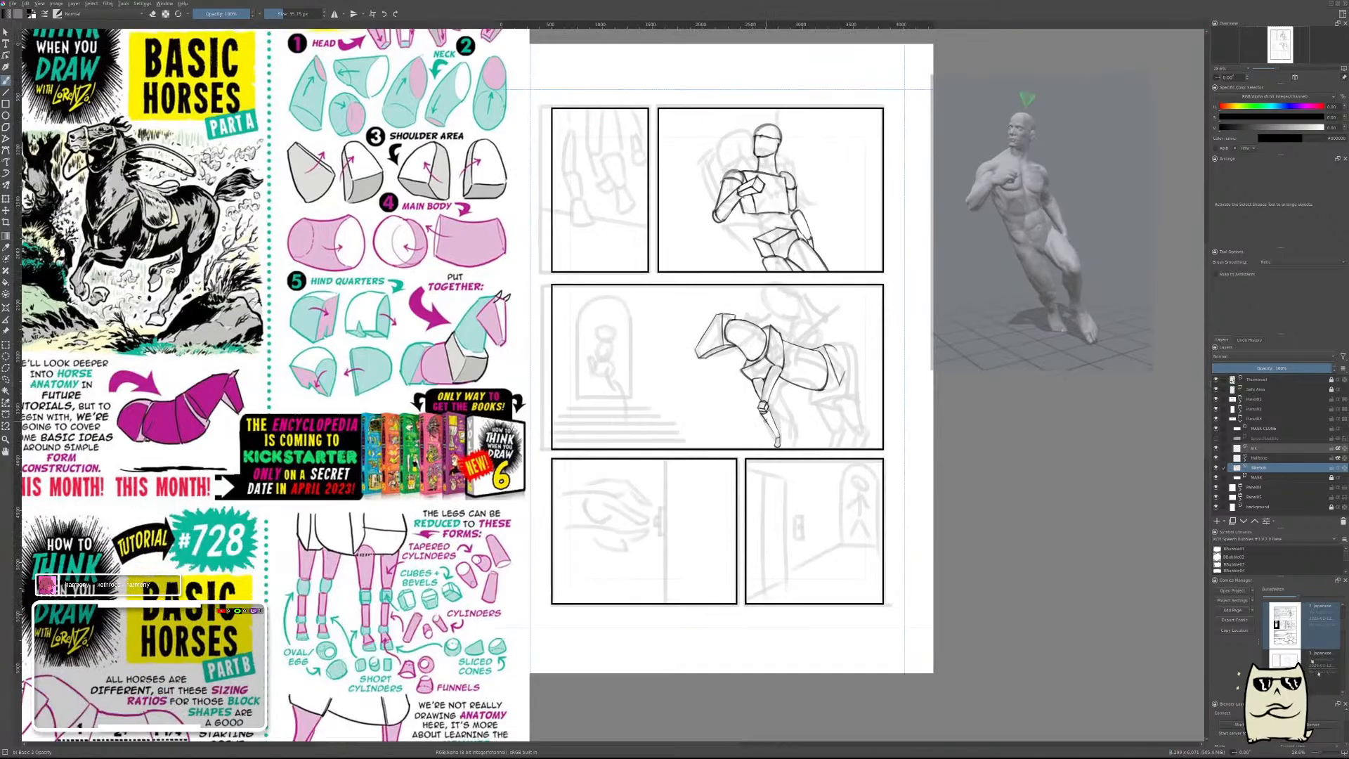
scroll(793, 390, up, 2)
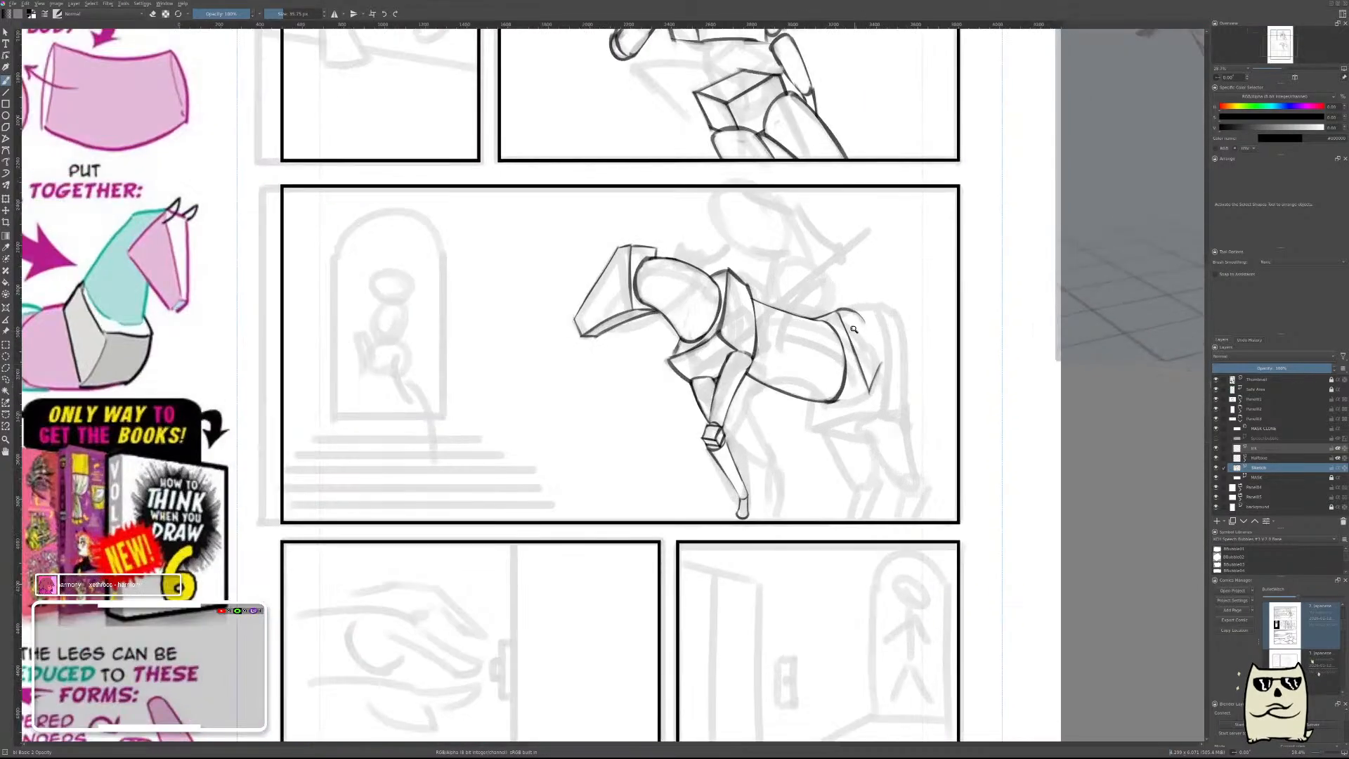
scroll(829, 351, down, 2)
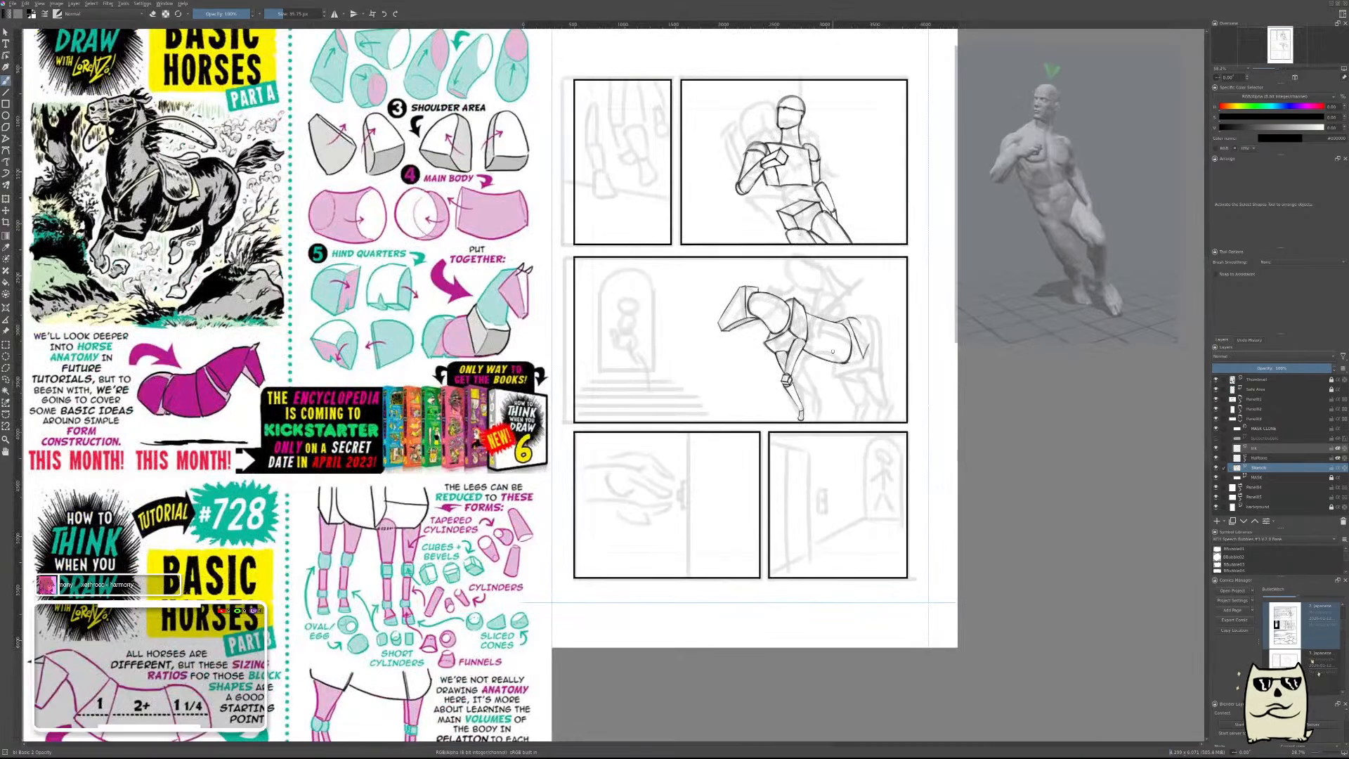
In the mirrored view, draw a thick curve closing the hindquarters from the rump arch down to the short line's upper end.
key(m)
drag(582, 402, 955, 436)
mouse_move(711, 384)
mouse_down()
mouse_move(847, 284)
mouse_move(853, 304)
mouse_up()
key(e)
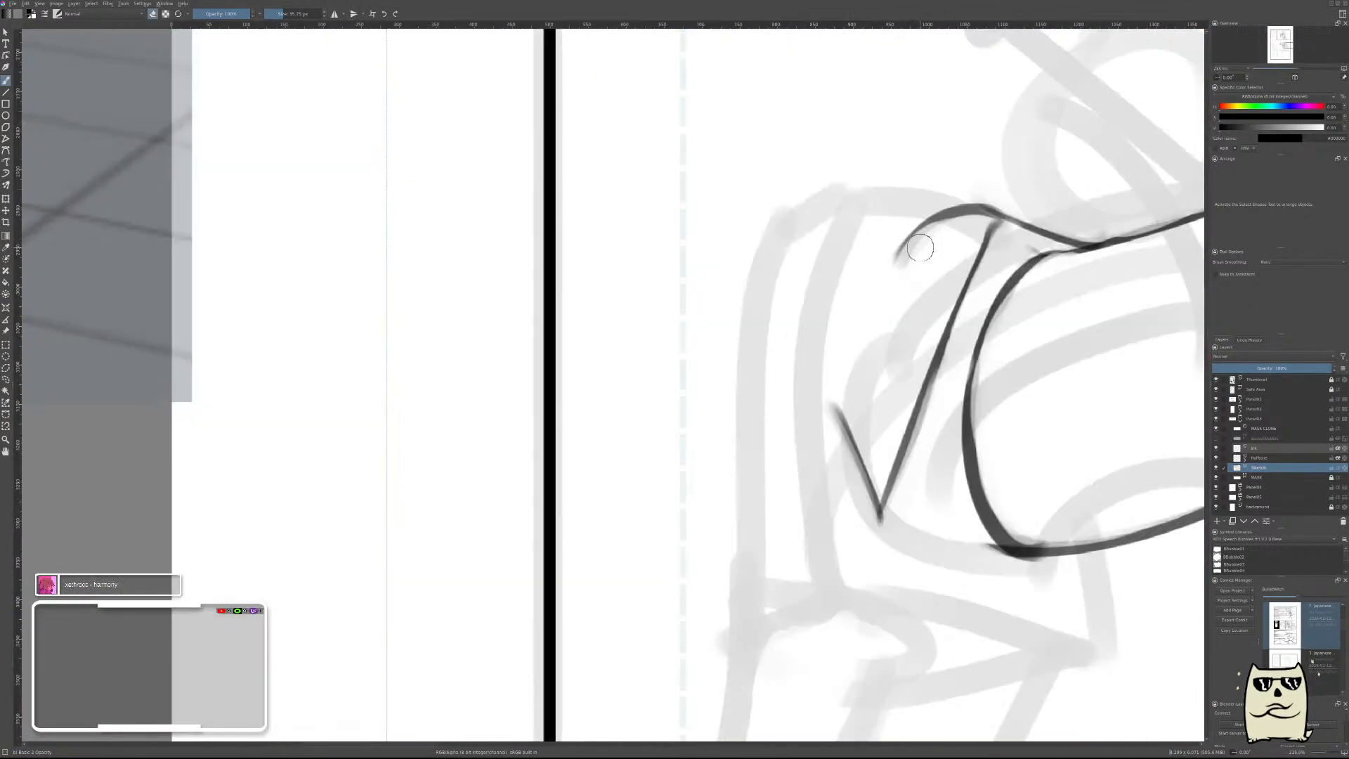
drag(925, 236, 900, 262)
key(ctrl+z)
key(e)
drag(946, 223, 829, 415)
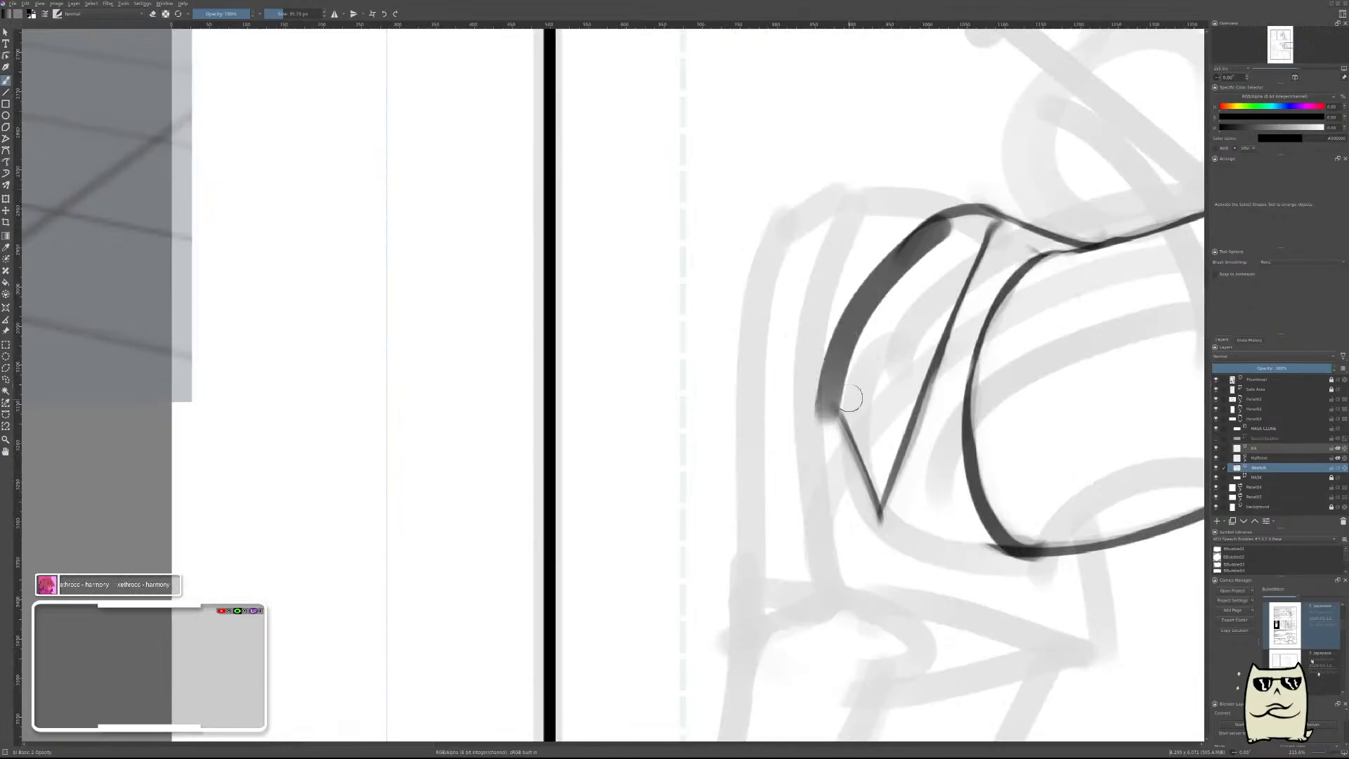
key(ctrl+z)
mouse_move(962, 221)
mouse_down()
mouse_move(855, 333)
mouse_move(846, 404)
mouse_up()
key(e)
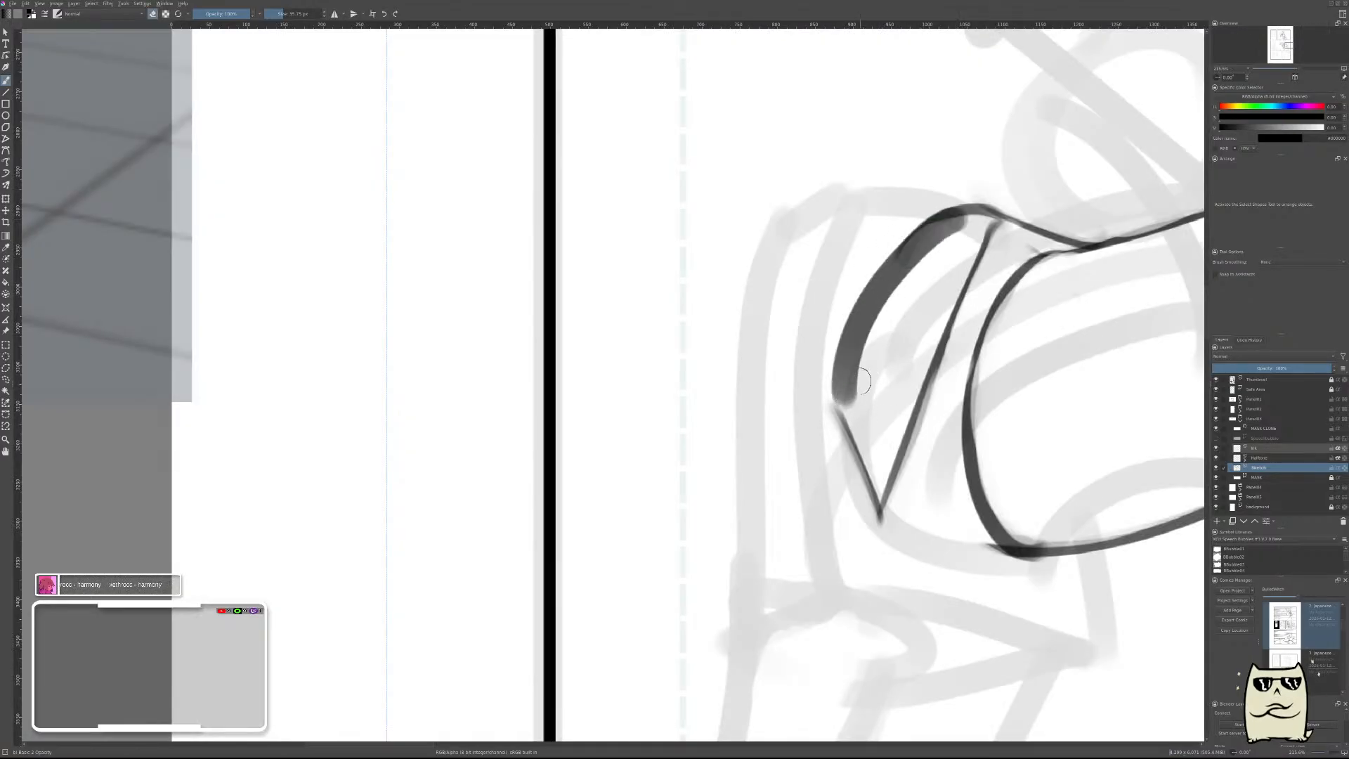
Erase along the inner side of the hindquarters' rear curve to slim it to a thin outline.
mouse_move(872, 335)
mouse_down()
mouse_move(859, 408)
mouse_move(917, 265)
mouse_up()
mouse_move(869, 341)
mouse_down()
mouse_move(924, 292)
mouse_move(959, 232)
mouse_move(864, 336)
mouse_up()
drag(936, 249, 870, 342)
mouse_move(870, 342)
mouse_down()
mouse_move(885, 283)
mouse_move(862, 319)
mouse_move(852, 412)
mouse_up()
key(e)
key(e)
mouse_move(906, 281)
mouse_down()
mouse_move(885, 336)
mouse_move(909, 271)
mouse_move(860, 361)
mouse_move(902, 273)
mouse_move(861, 357)
mouse_move(857, 346)
mouse_move(857, 415)
mouse_up()
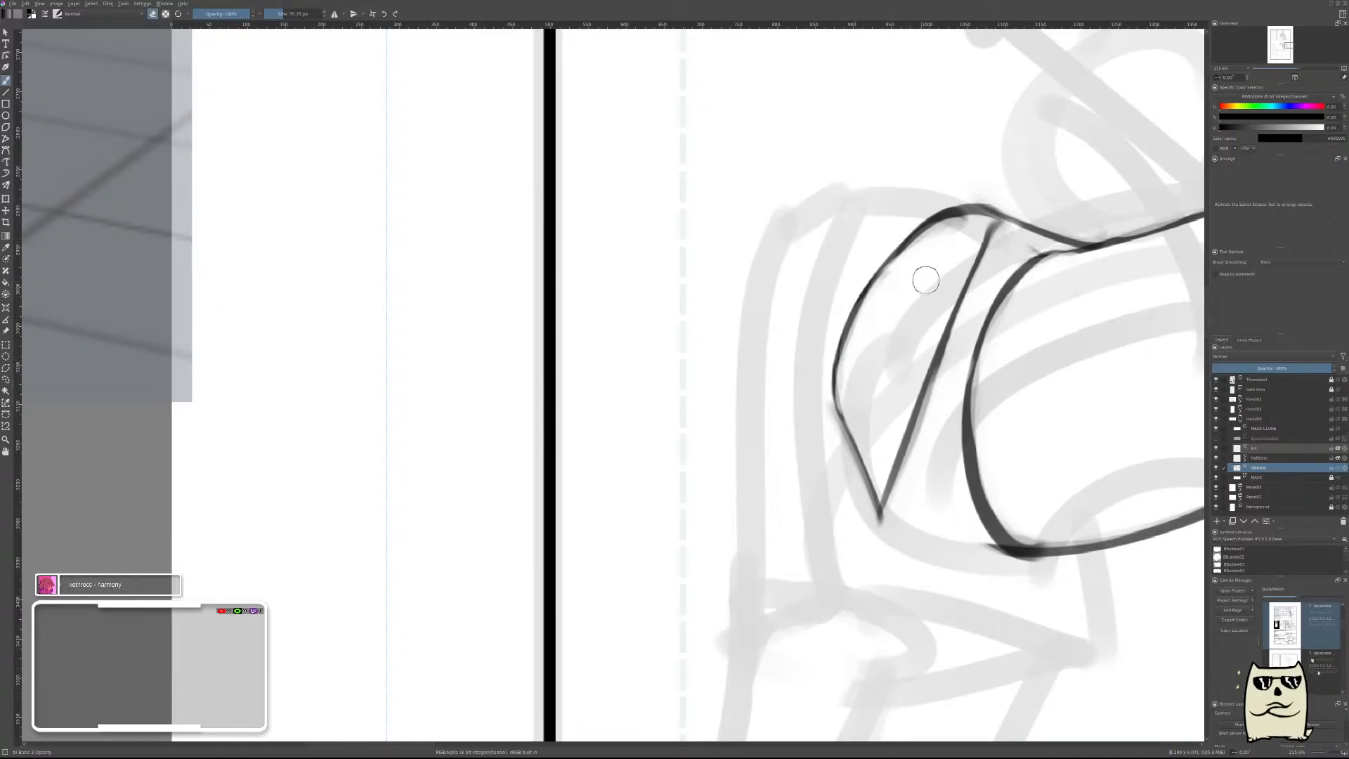
drag(957, 247, 960, 294)
In the unmirrored view, draw a thin line from the hindquarters' lower corner slanting forward and down beneath the belly.
key(m)
drag(611, 364, 1012, 453)
drag(660, 398, 801, 338)
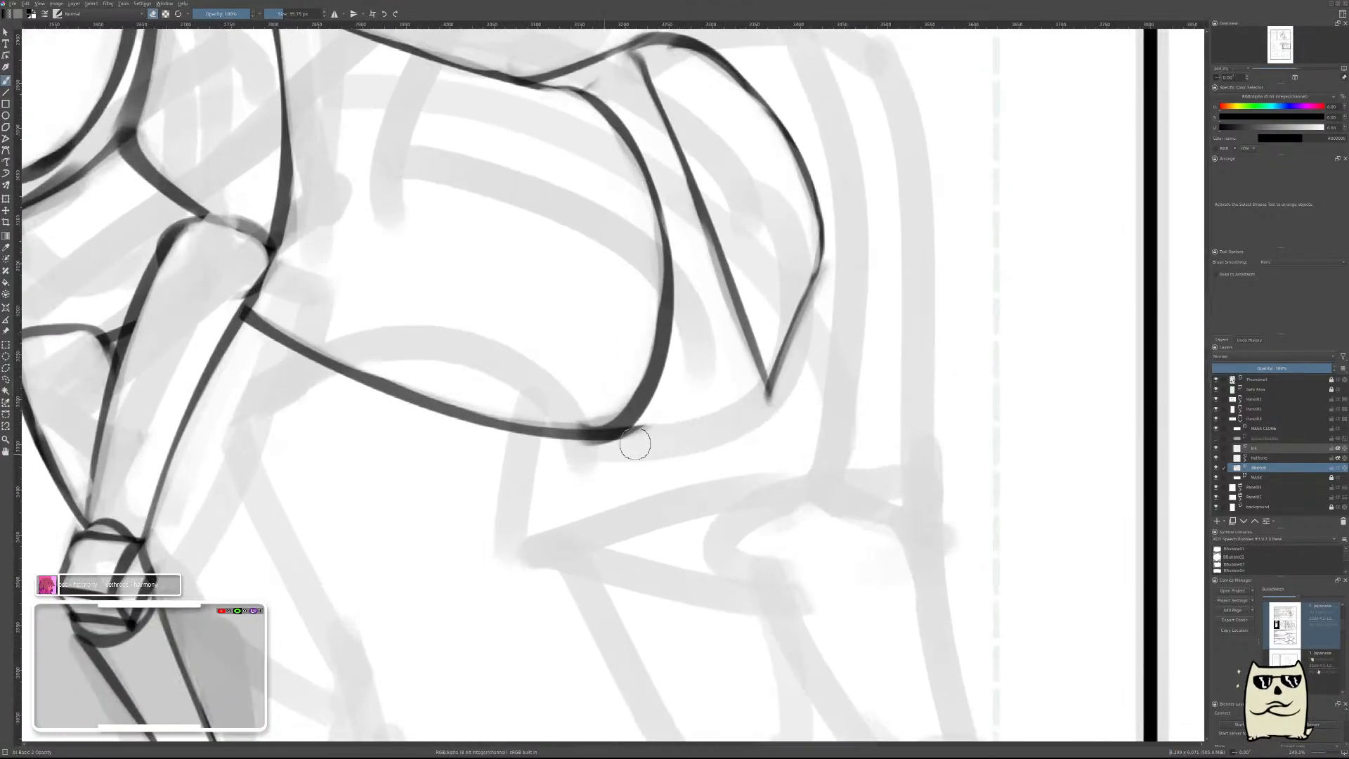
key(e)
mouse_move(764, 394)
mouse_down()
mouse_move(760, 415)
mouse_move(763, 390)
mouse_move(730, 421)
mouse_move(843, 313)
mouse_up()
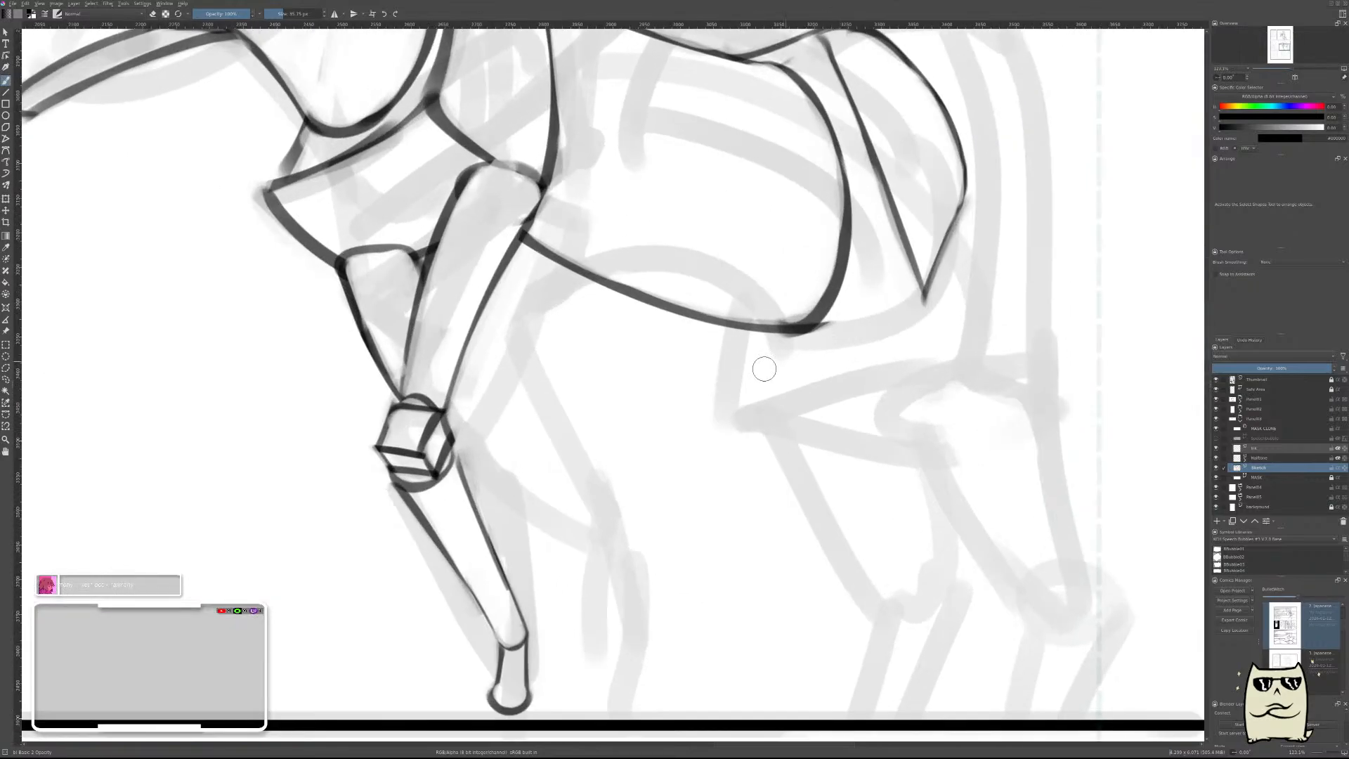
drag(737, 378, 941, 309)
key(ctrl+z)
drag(727, 381, 926, 307)
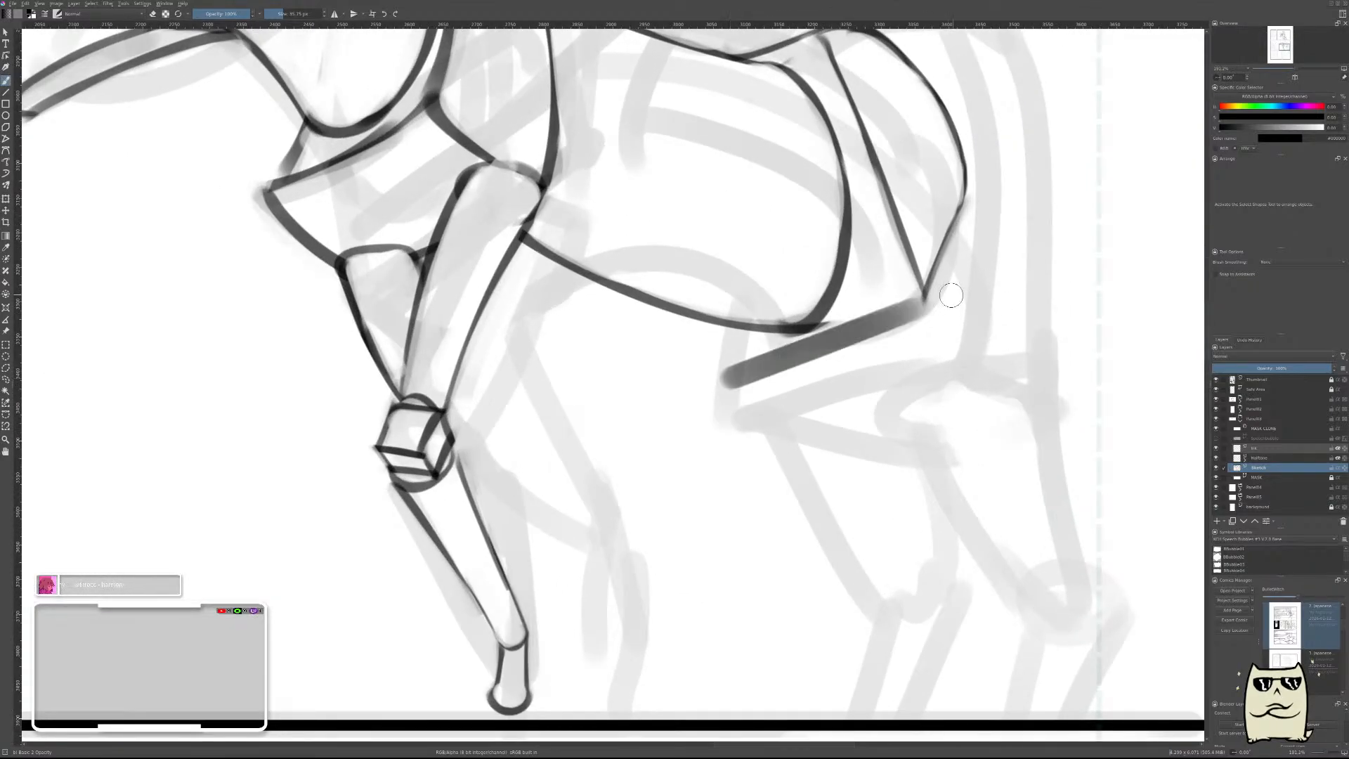
key(ctrl+z)
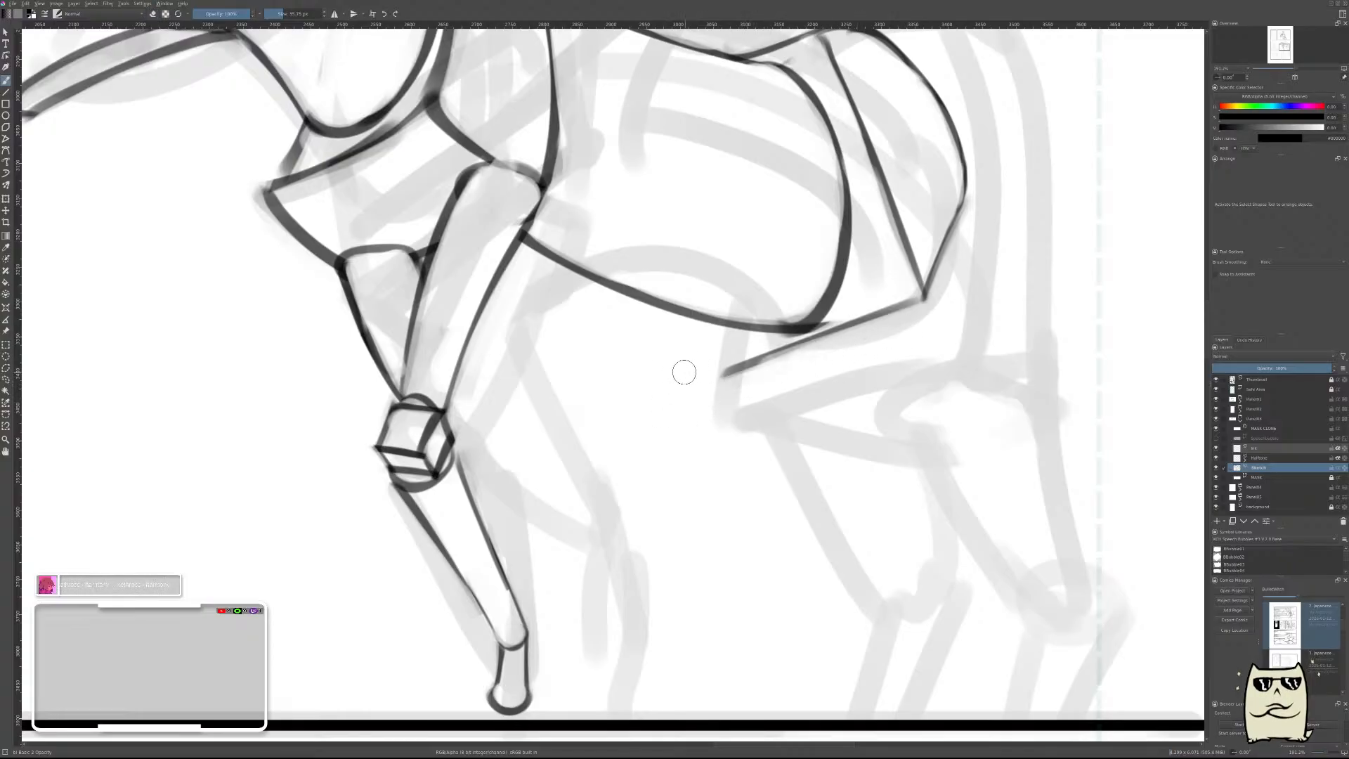
On a new paint layer, draw a short thick line from above the belly line down past the slanting line's front end.
drag(708, 335, 726, 371)
key(ctrl+z)
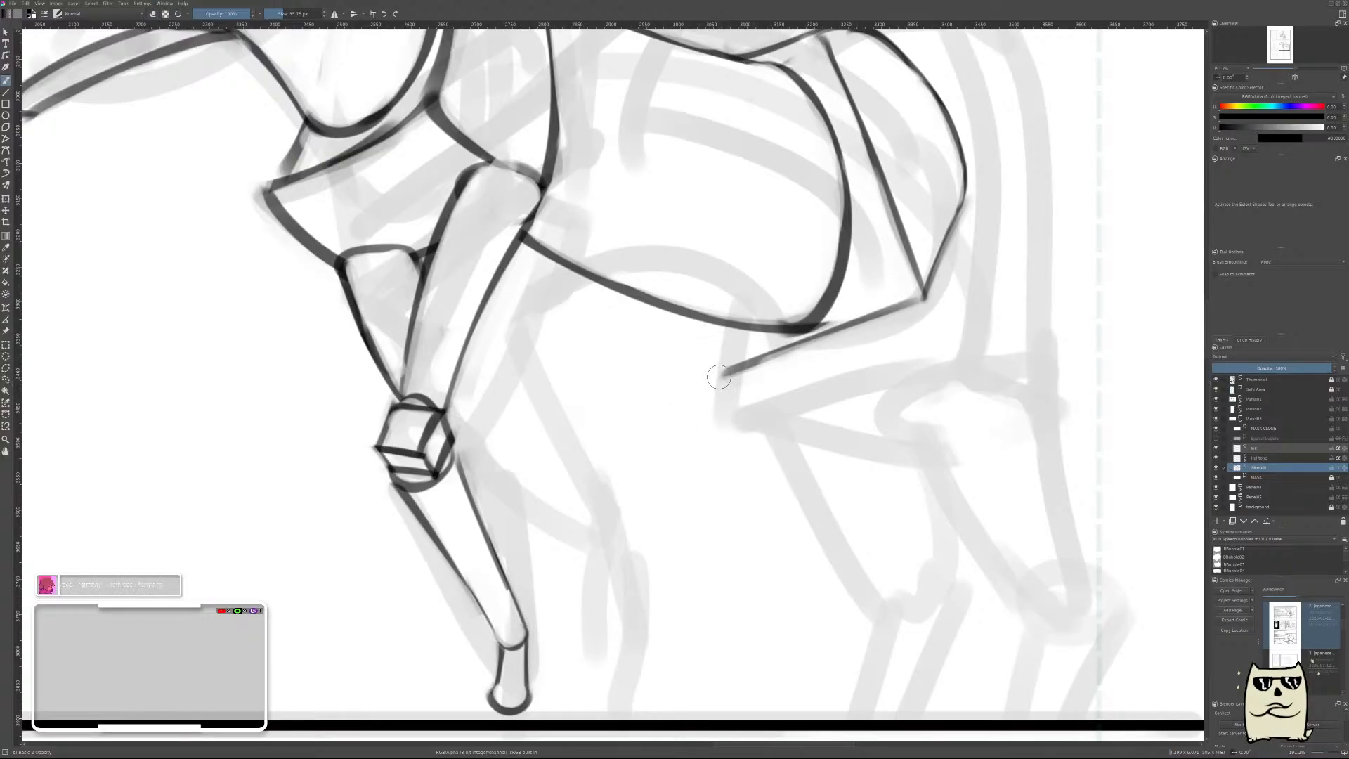
key(Insert)
drag(699, 295, 745, 422)
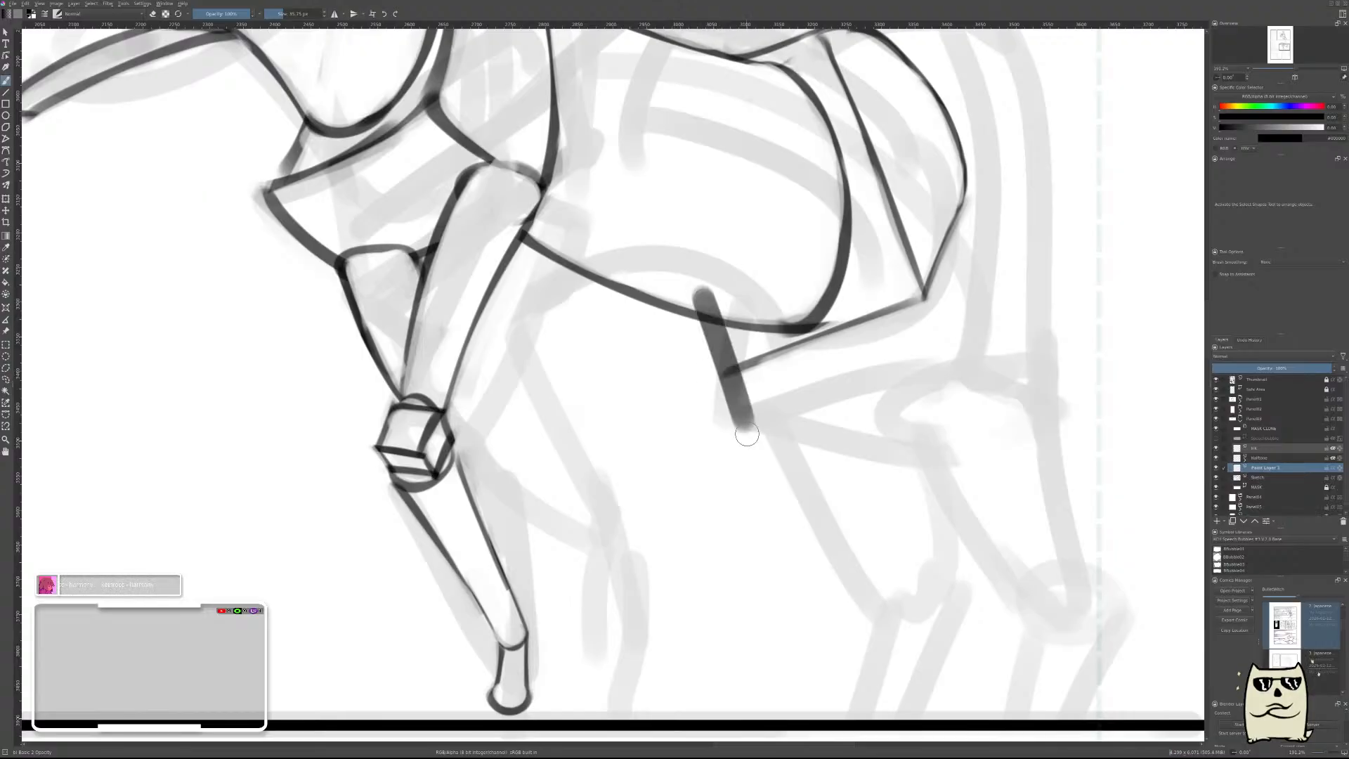
Slim the short stroke, trim its ends to the belly line and the slanting line, and merge it into the sketch layer.
key(e)
mouse_move(693, 291)
mouse_down()
mouse_move(693, 324)
mouse_move(726, 404)
mouse_up()
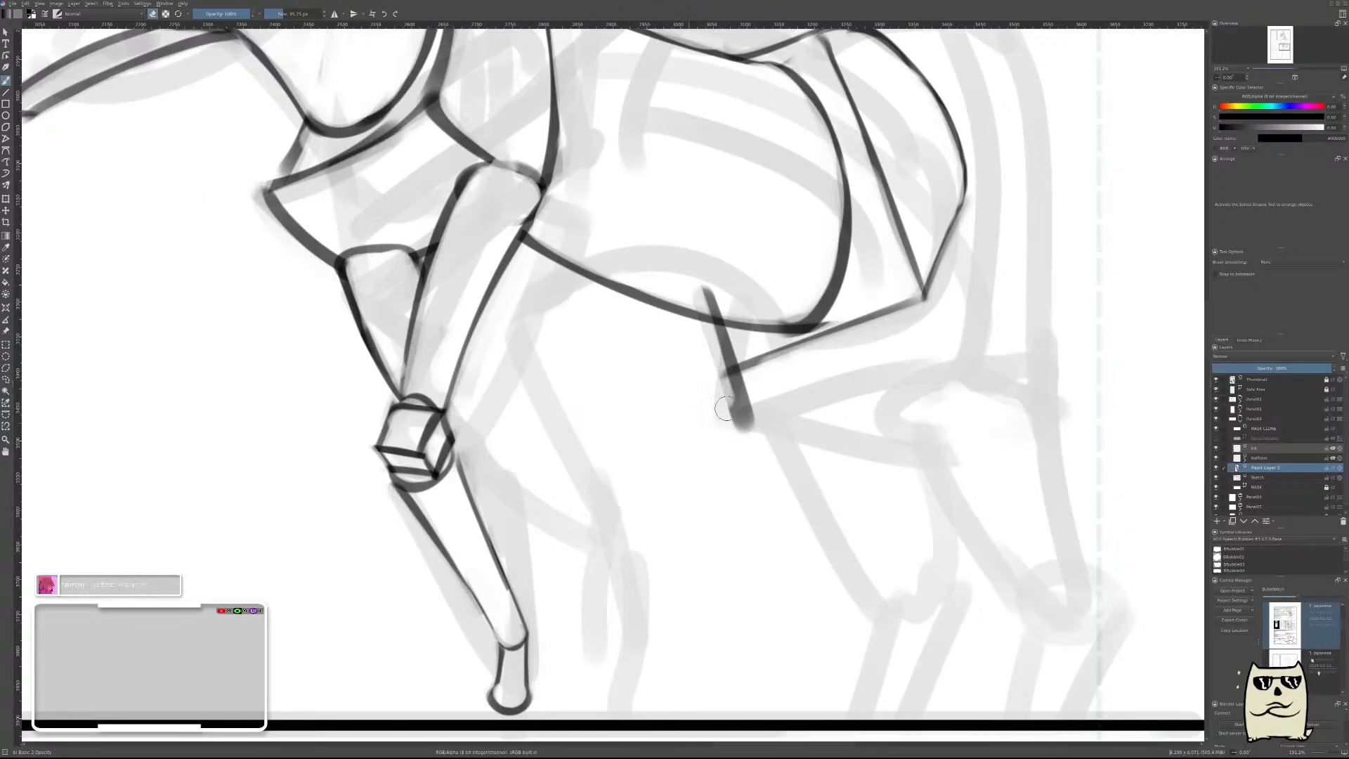
drag(703, 327, 732, 414)
drag(695, 299, 735, 441)
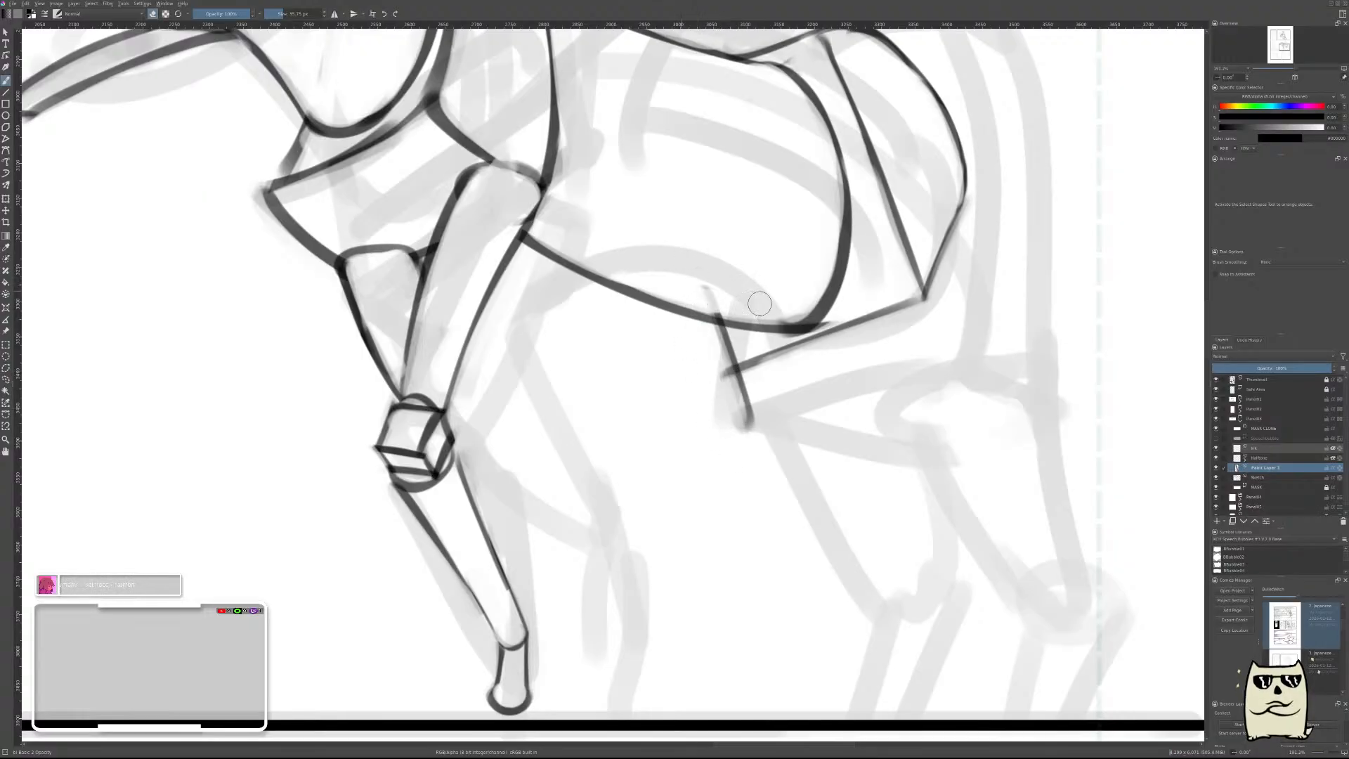
mouse_move(701, 286)
mouse_down()
mouse_move(722, 303)
mouse_move(712, 301)
mouse_up()
mouse_move(716, 375)
mouse_down()
mouse_move(735, 434)
mouse_move(750, 408)
mouse_move(746, 394)
mouse_move(718, 421)
mouse_up()
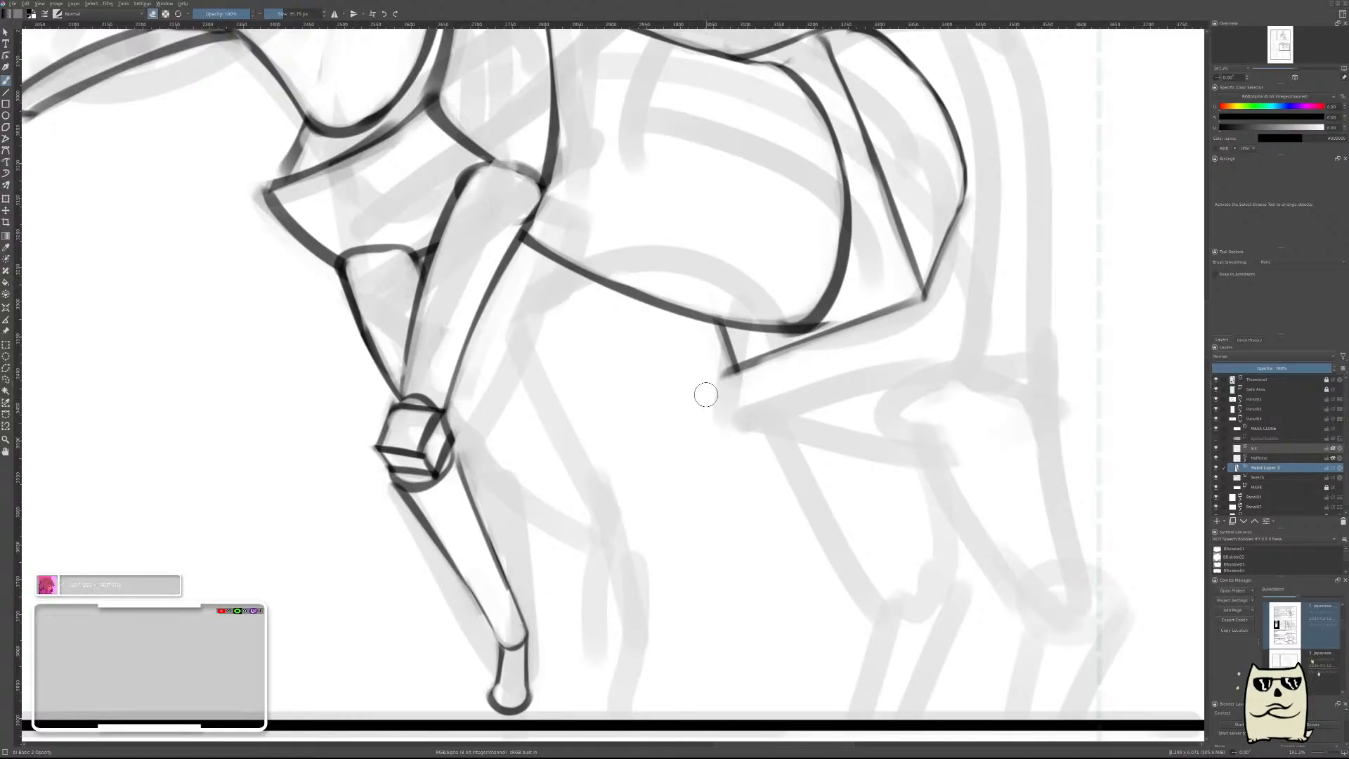
key(ctrl+e)
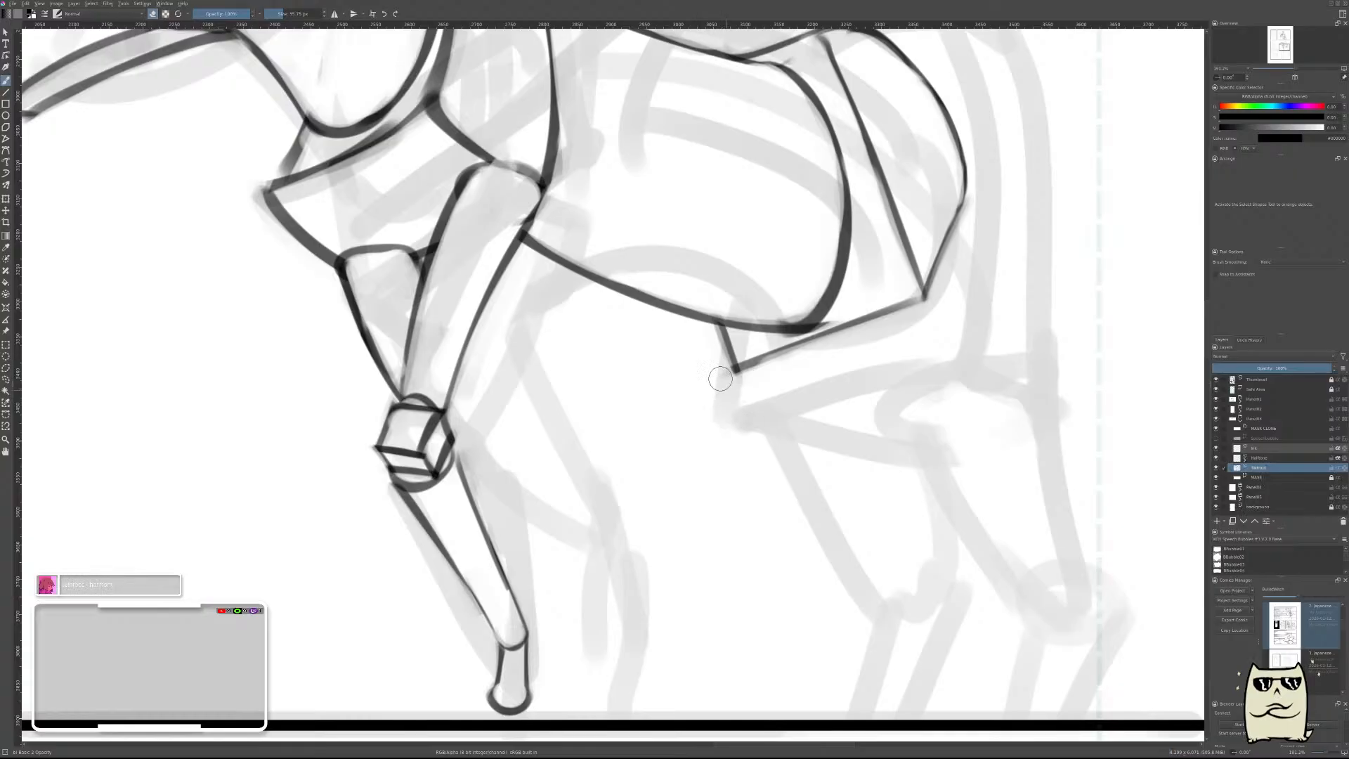
drag(815, 351, 850, 422)
drag(909, 298, 940, 359)
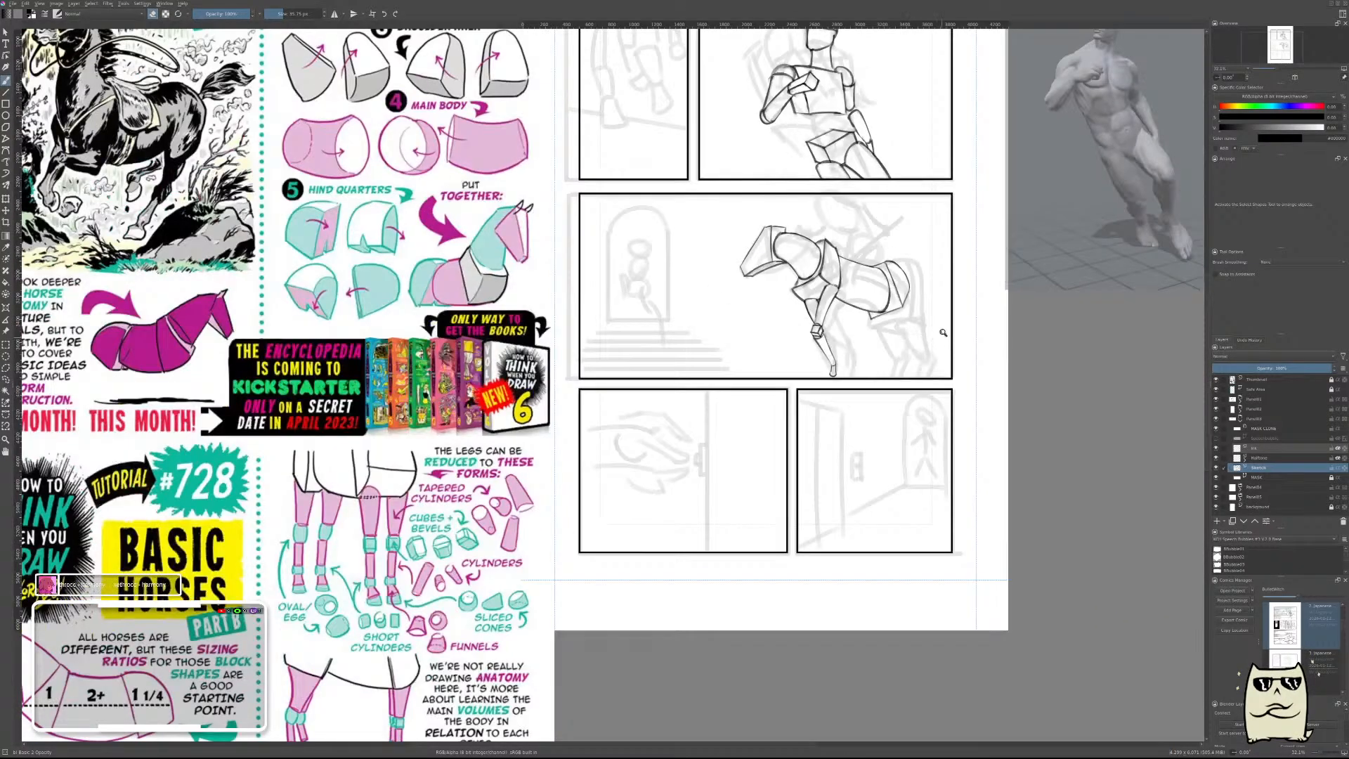
Examine the middle panel's horse construction in mirrored and unmirrored views, both close up and at page scale.
drag(952, 294, 952, 254)
key(m)
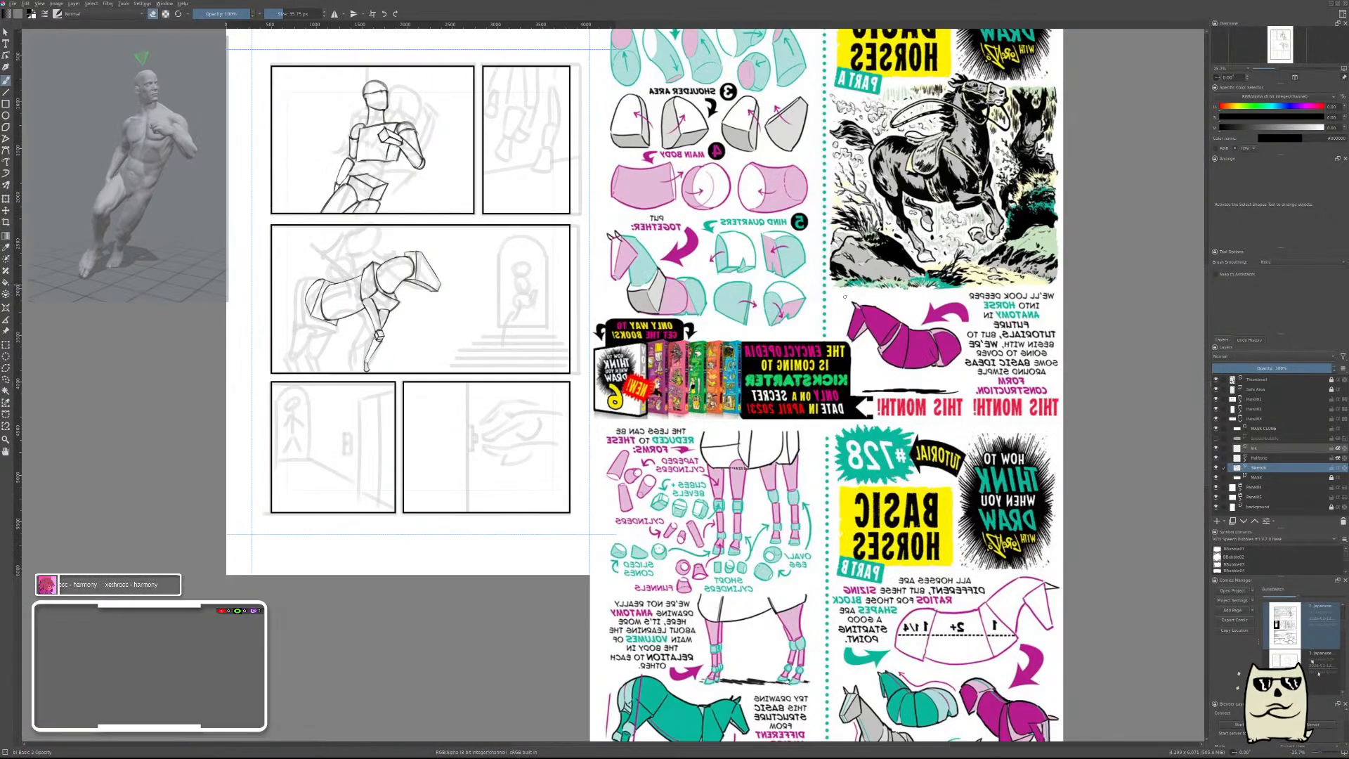
drag(547, 324, 836, 385)
drag(759, 353, 852, 398)
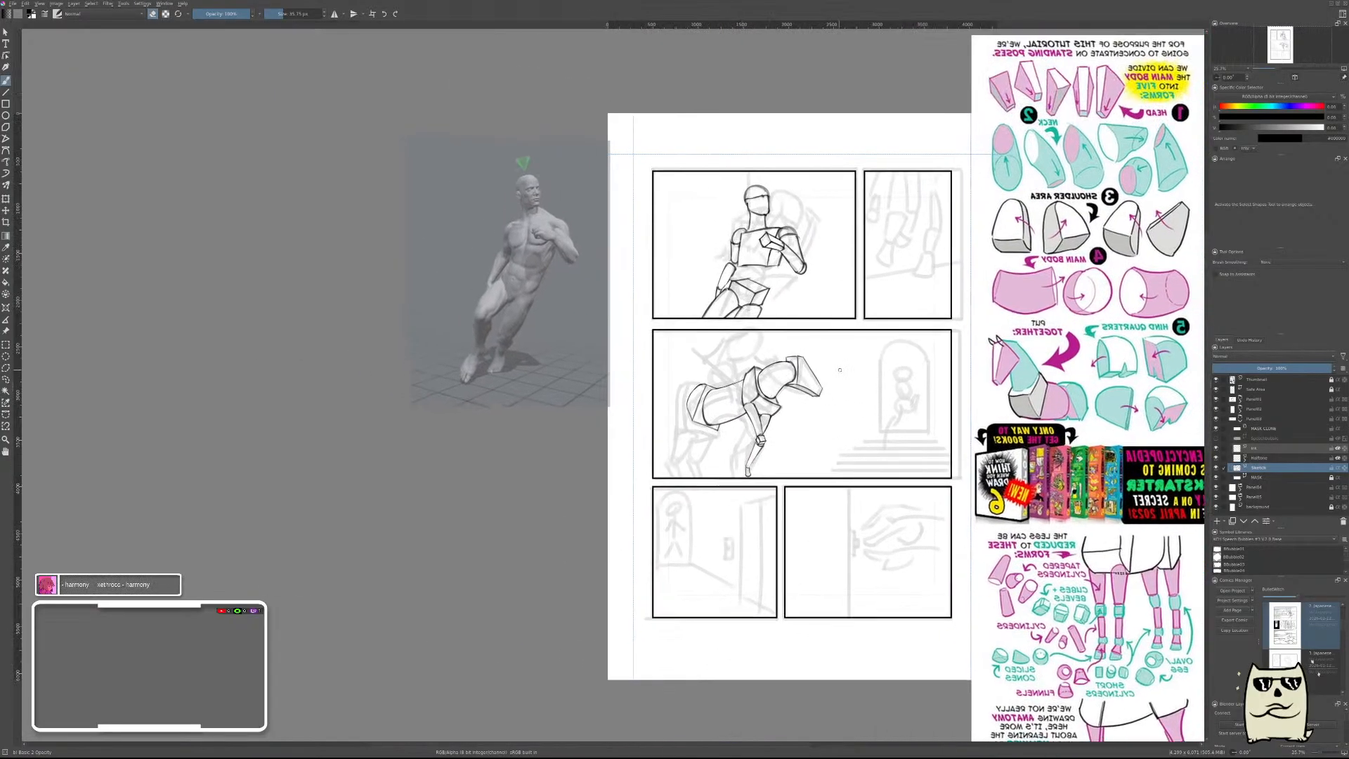
drag(749, 421, 815, 408)
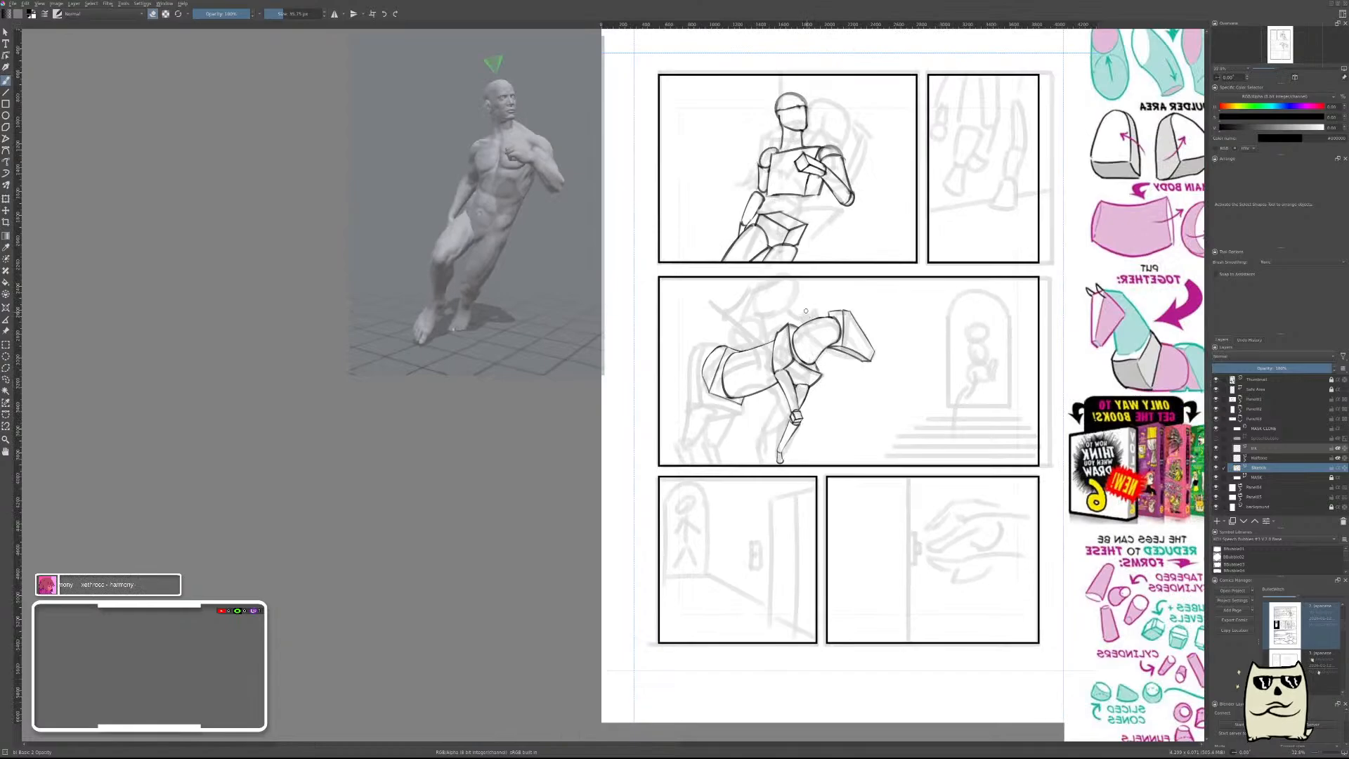
drag(790, 360, 882, 411)
drag(885, 358, 891, 389)
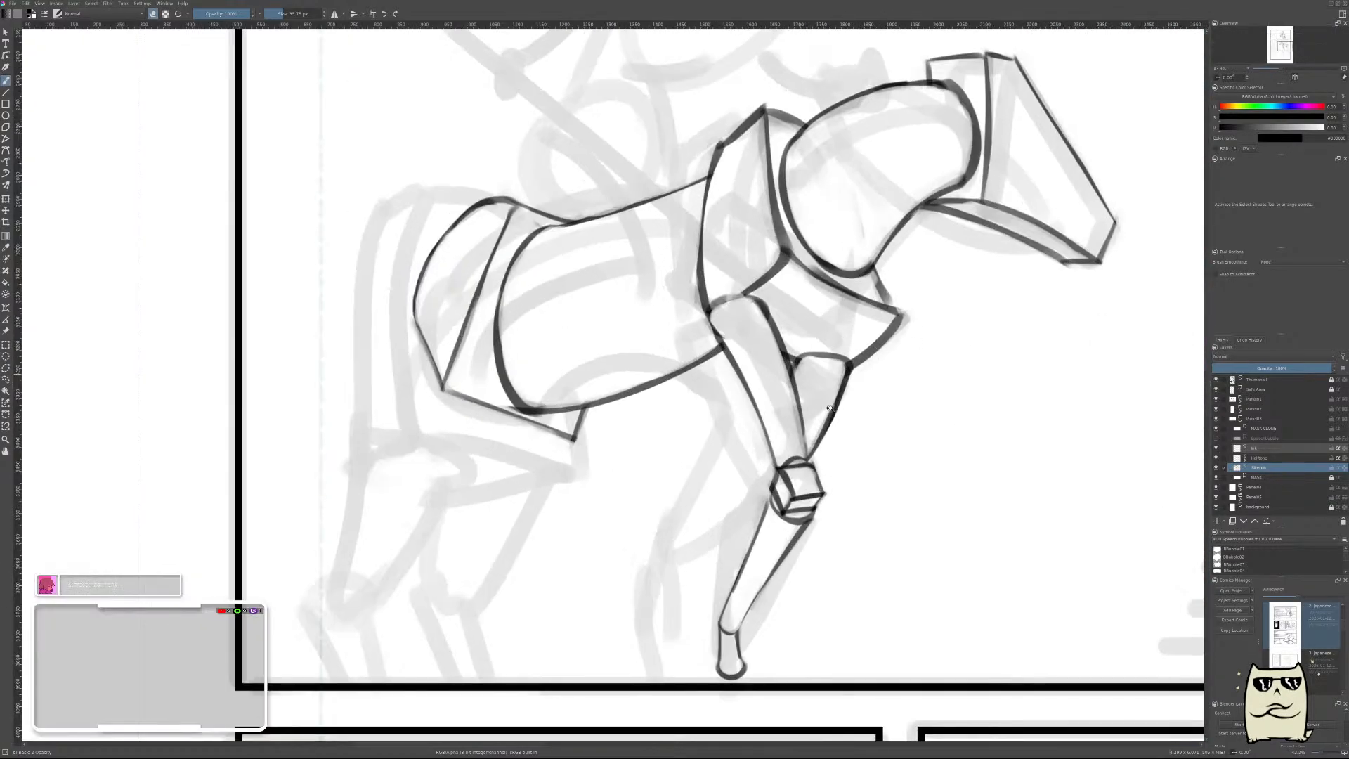
scroll(921, 361, down, 4)
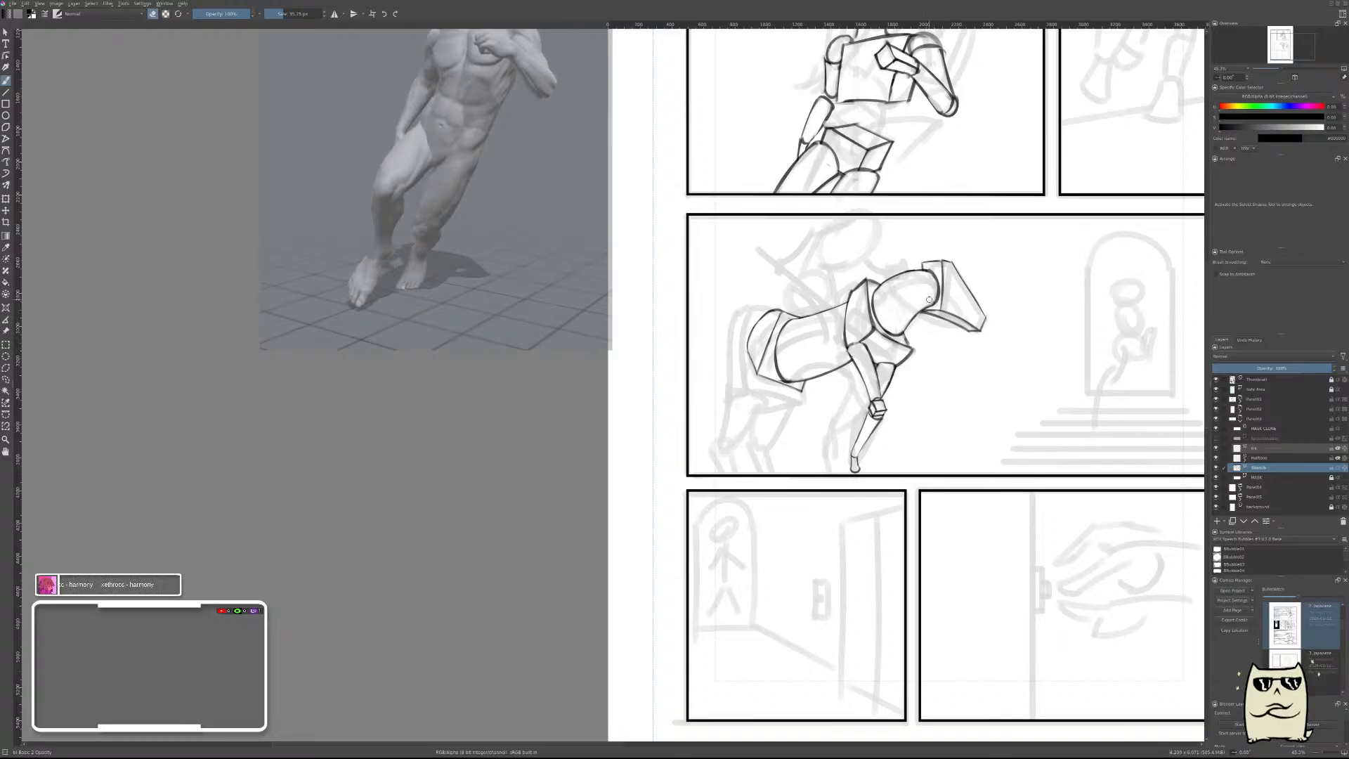
key(m)
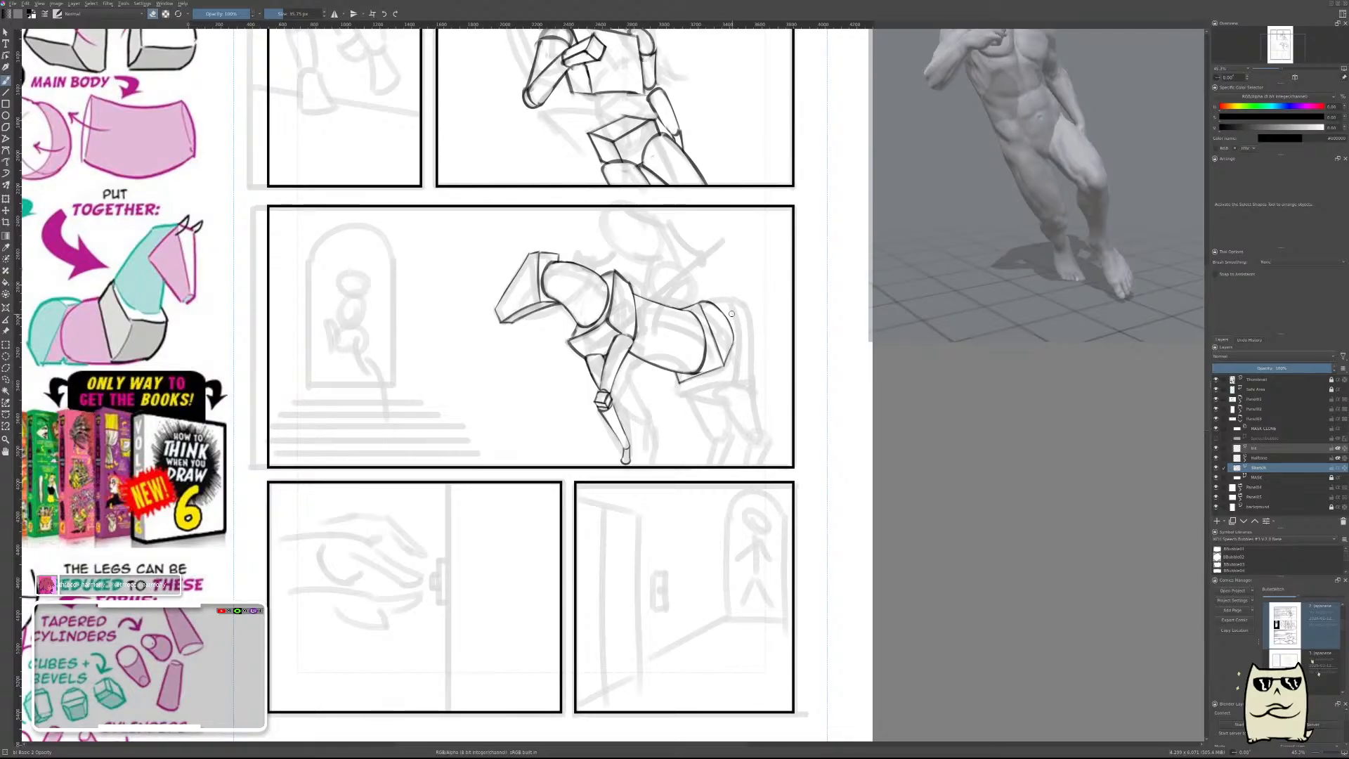
scroll(801, 317, down, 3)
drag(773, 338, 838, 395)
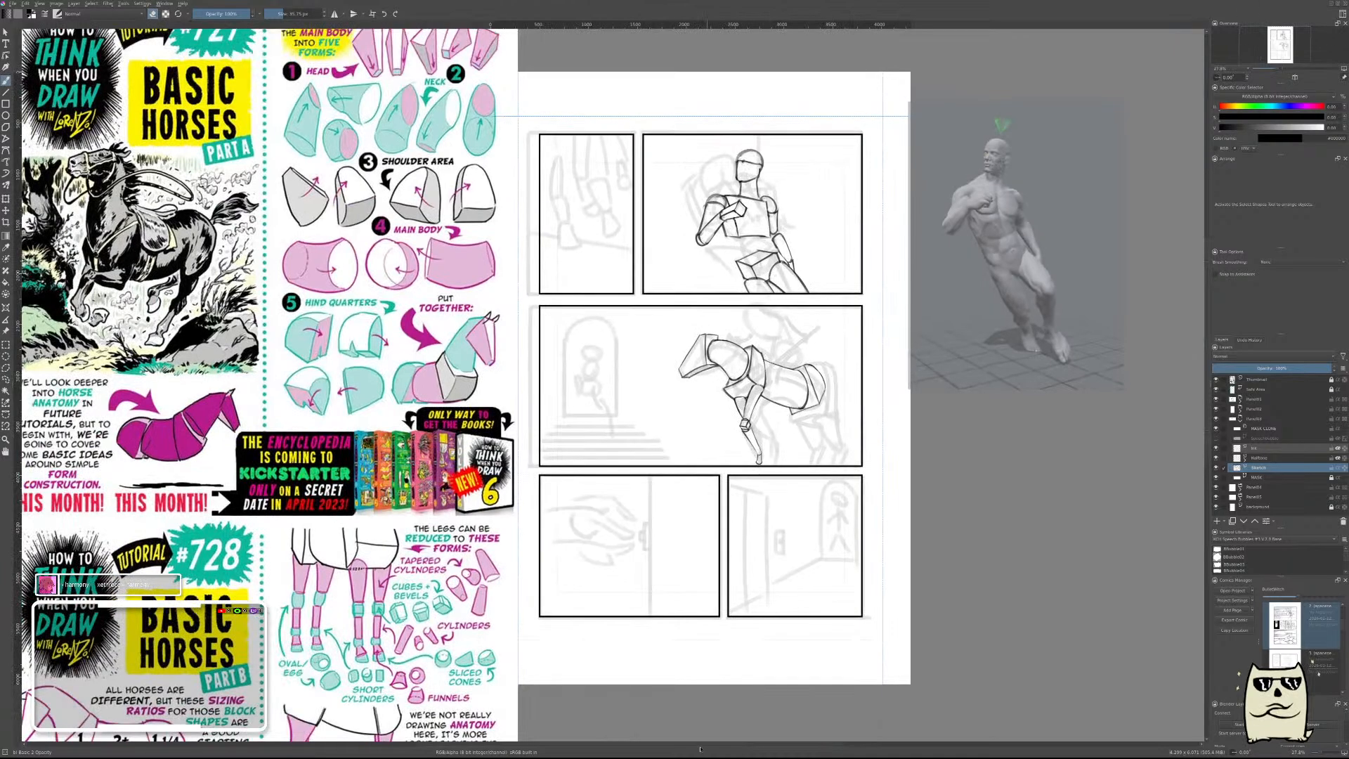
Compare the horse sketch with the whole page and the horse reference sheets at several magnifications and in mirrored view.
scroll(627, 265, down, 2)
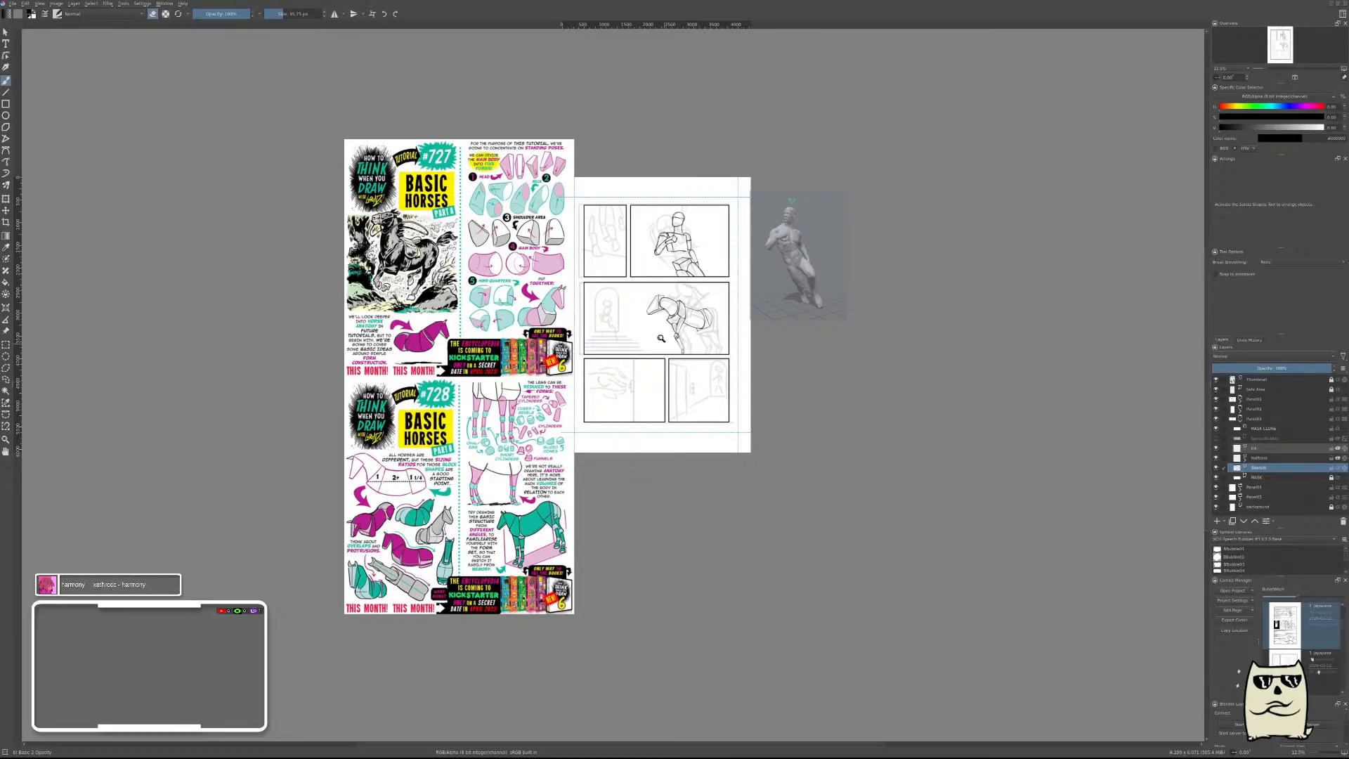
scroll(668, 311, up, 3)
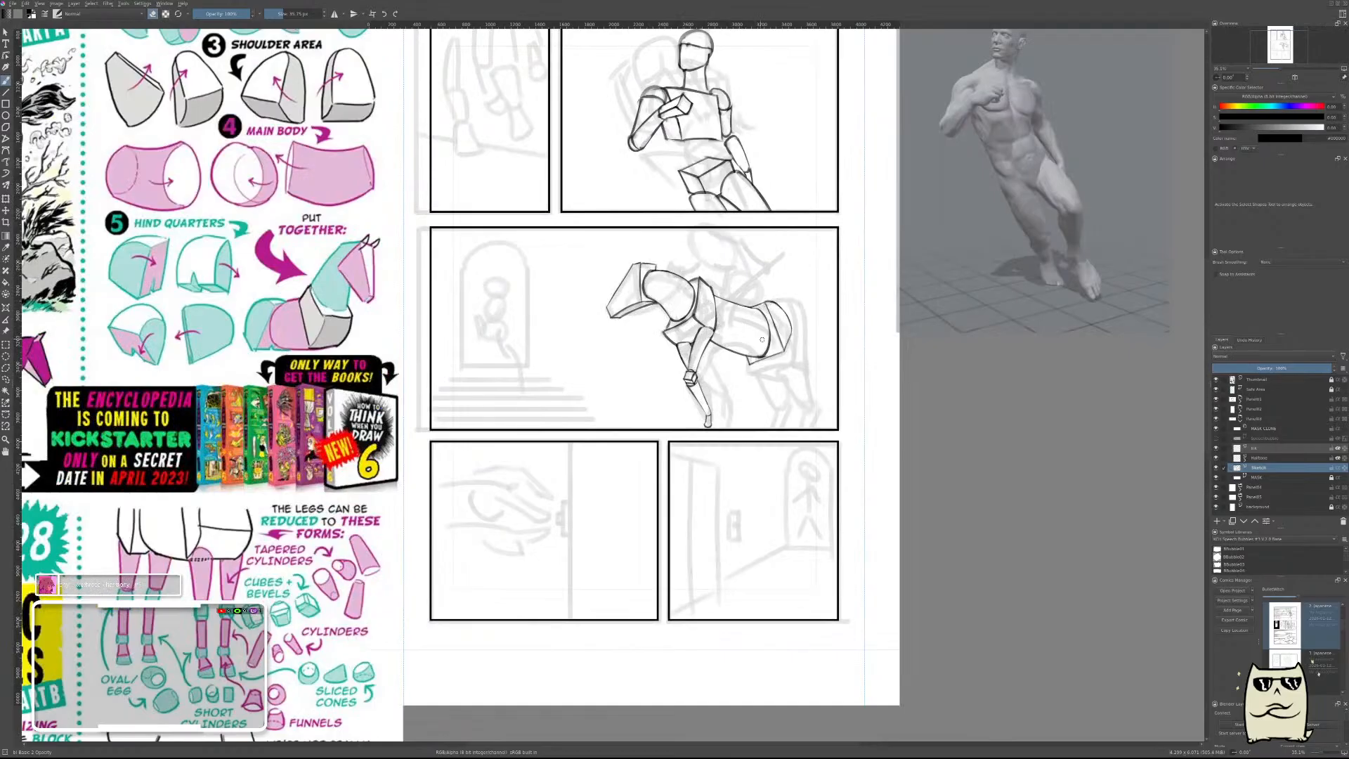
scroll(762, 340, down, 2)
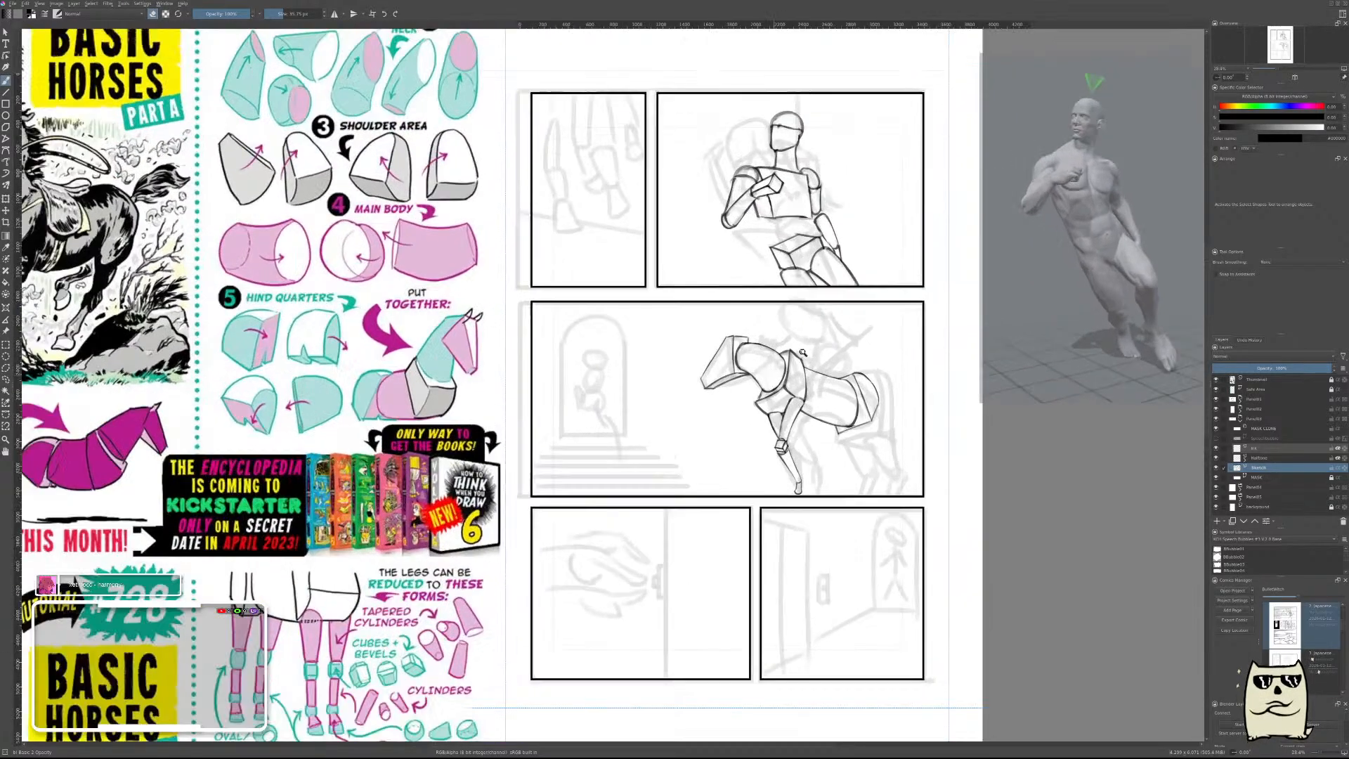
scroll(802, 353, up, 3)
scroll(808, 350, down, 3)
scroll(827, 343, up, 2)
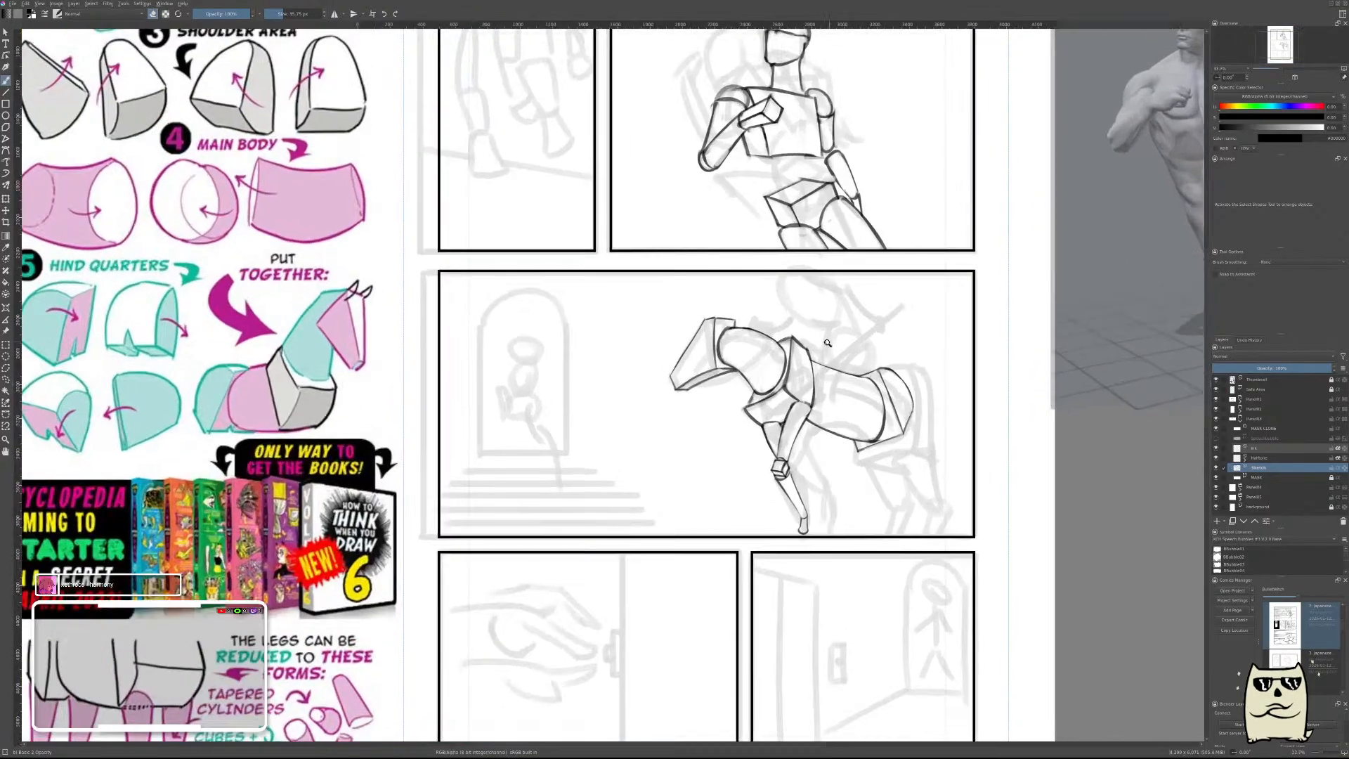
scroll(829, 349, down, 2)
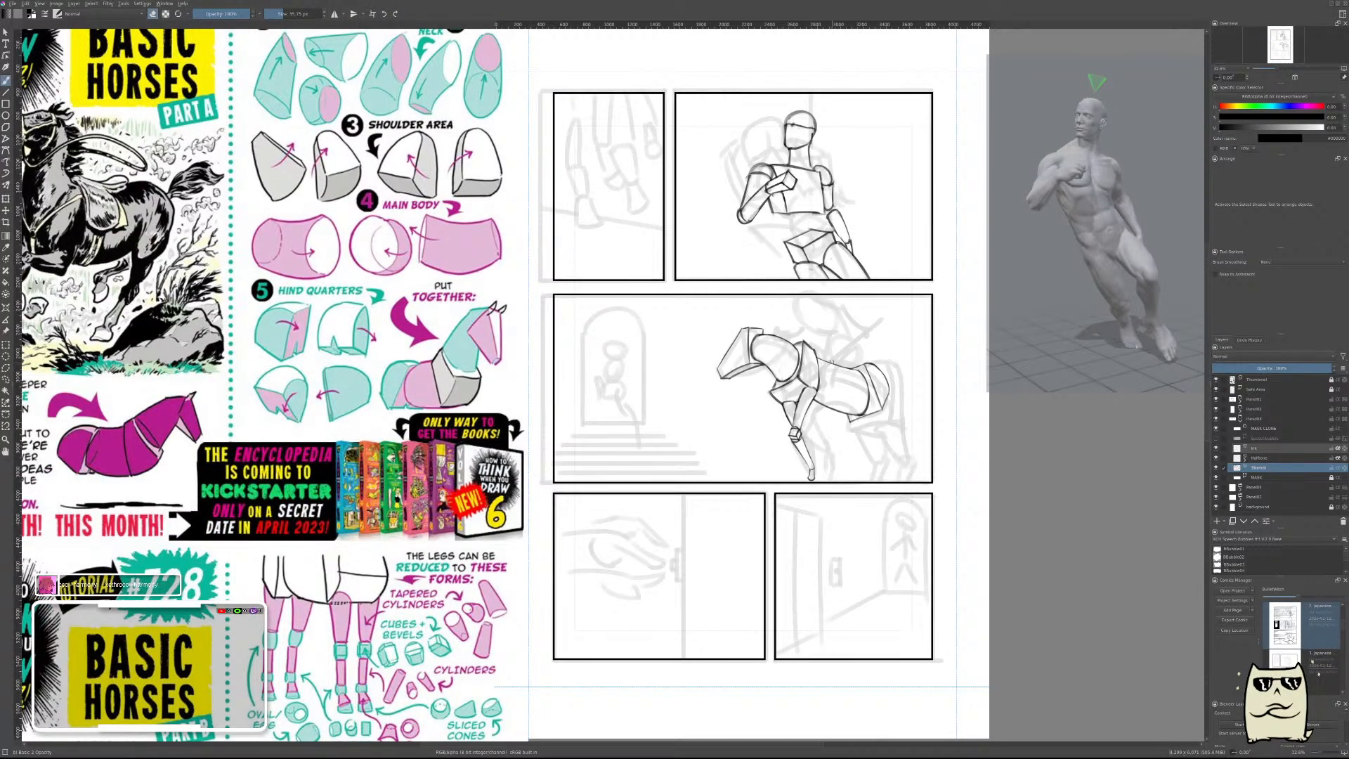
scroll(836, 349, down, 4)
scroll(817, 378, up, 2)
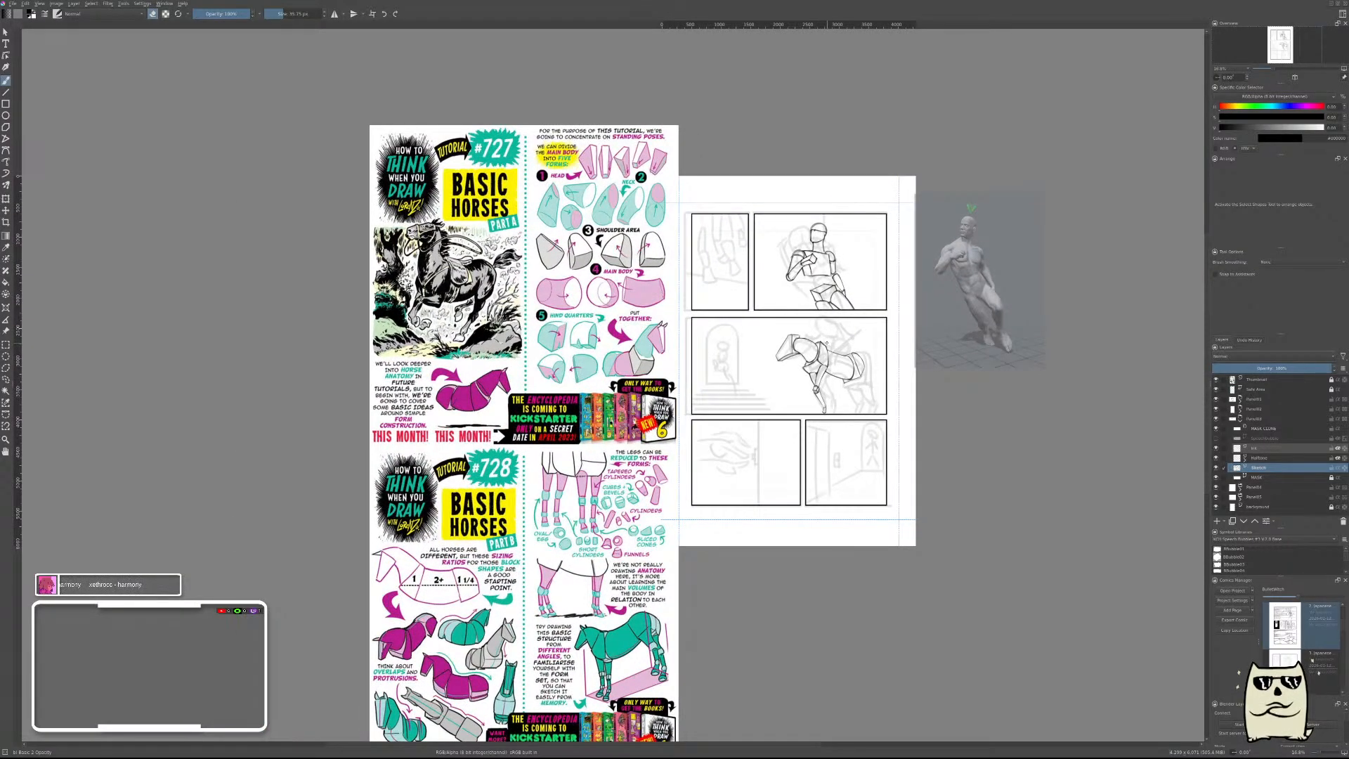
key(r)
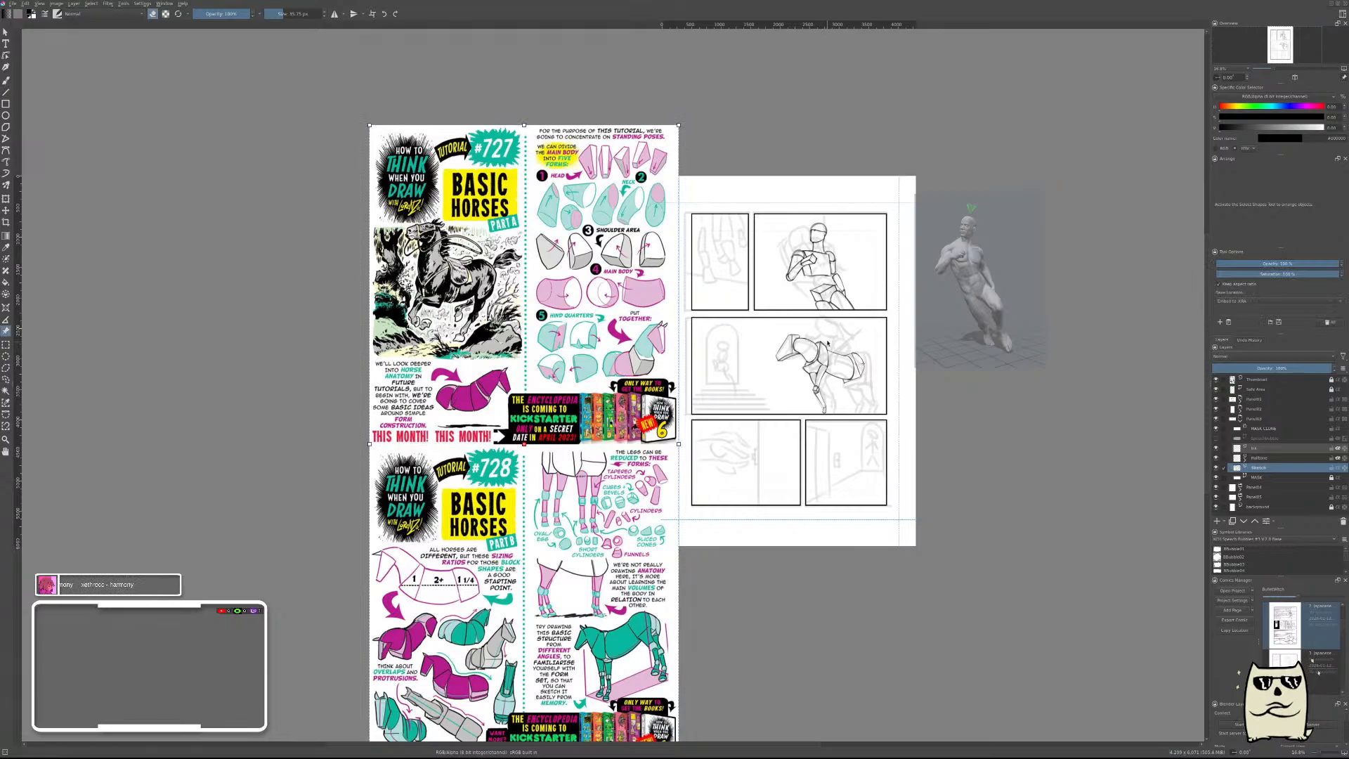
key(m)
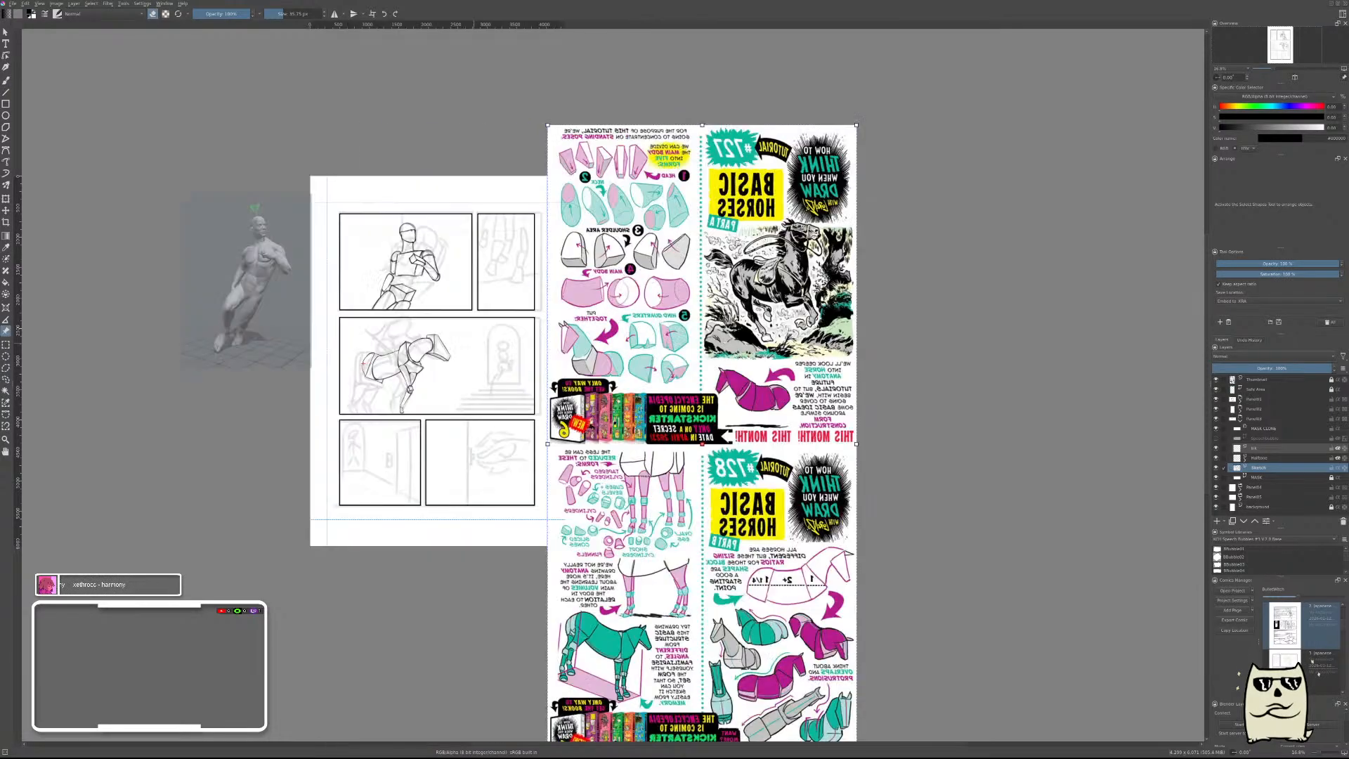
key(m)
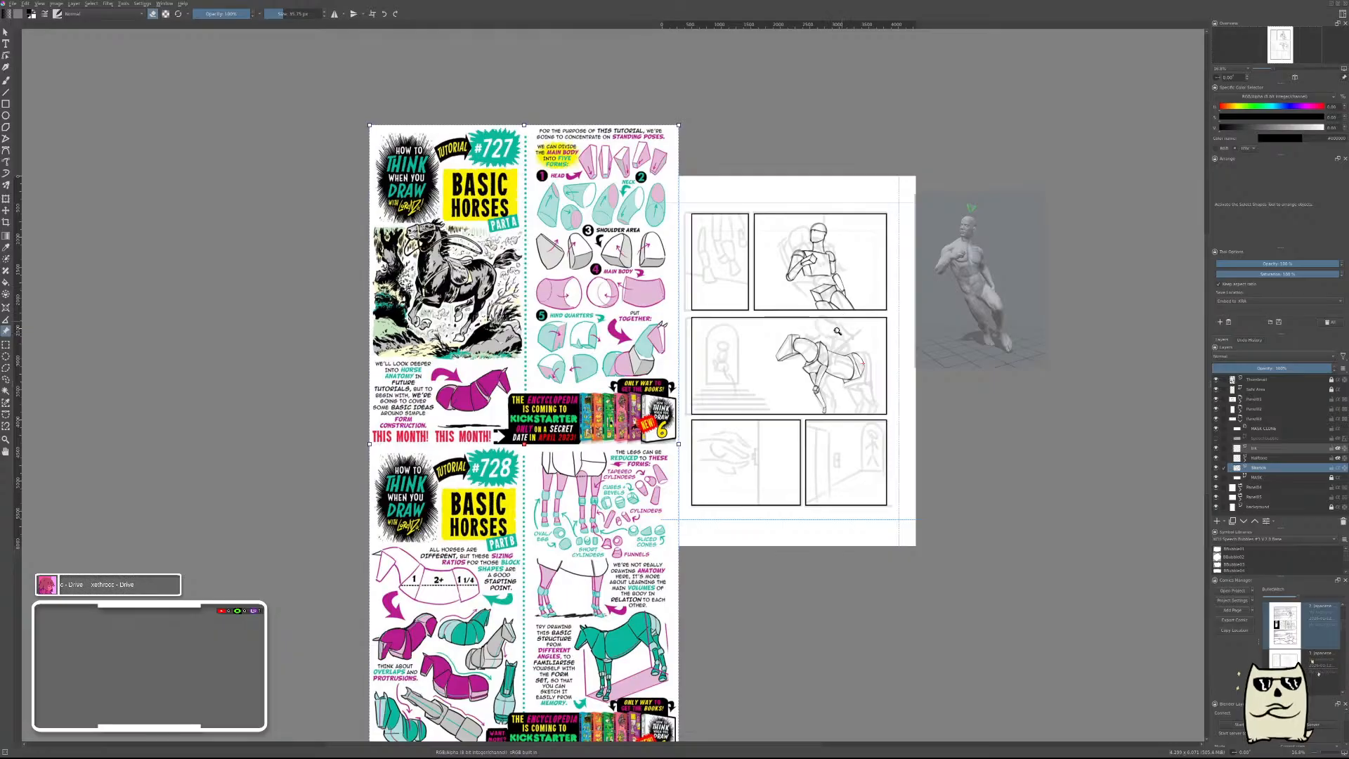
Study the block sizing ratios on the Basic Horses Part B sheet and check the sketched horse's body proportions against them.
drag(521, 518, 656, 319)
drag(545, 373, 562, 257)
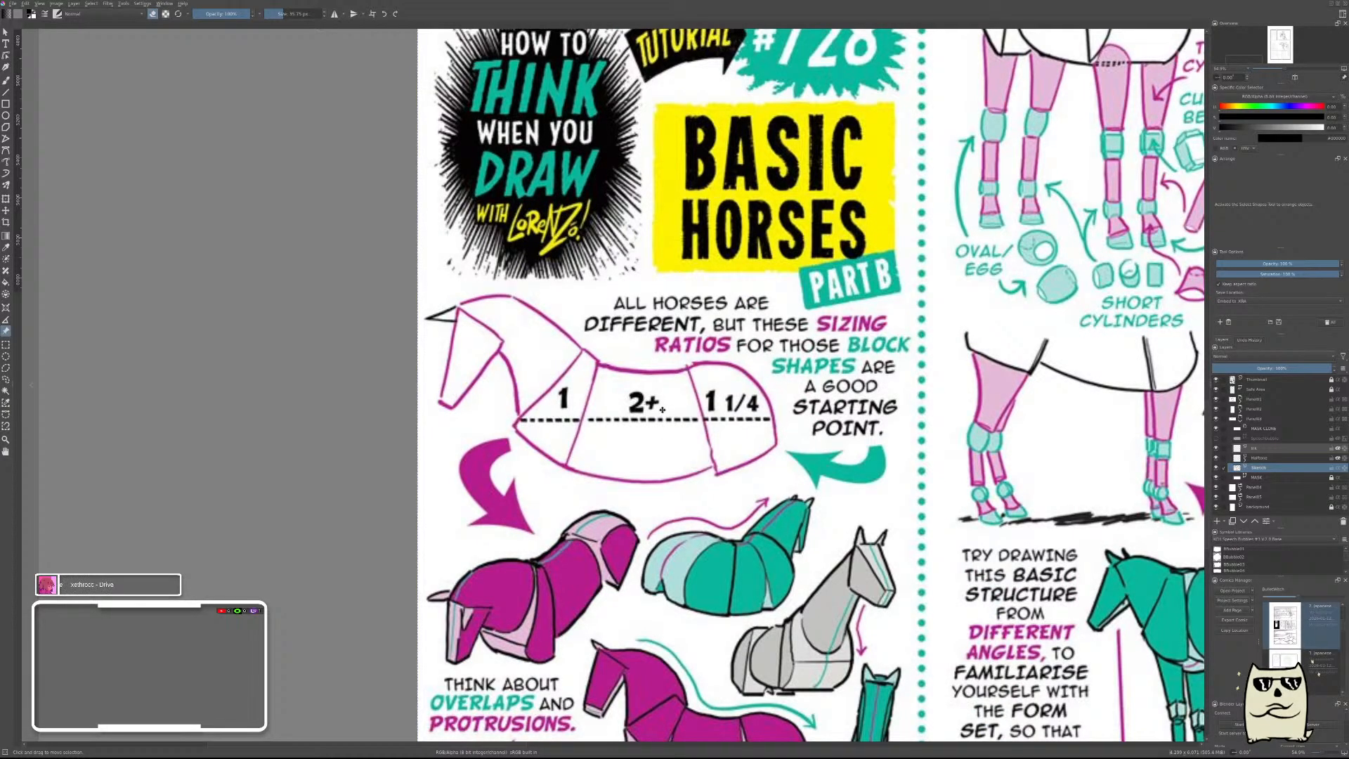
drag(786, 397, 792, 496)
drag(1014, 326, 645, 527)
drag(872, 331, 874, 211)
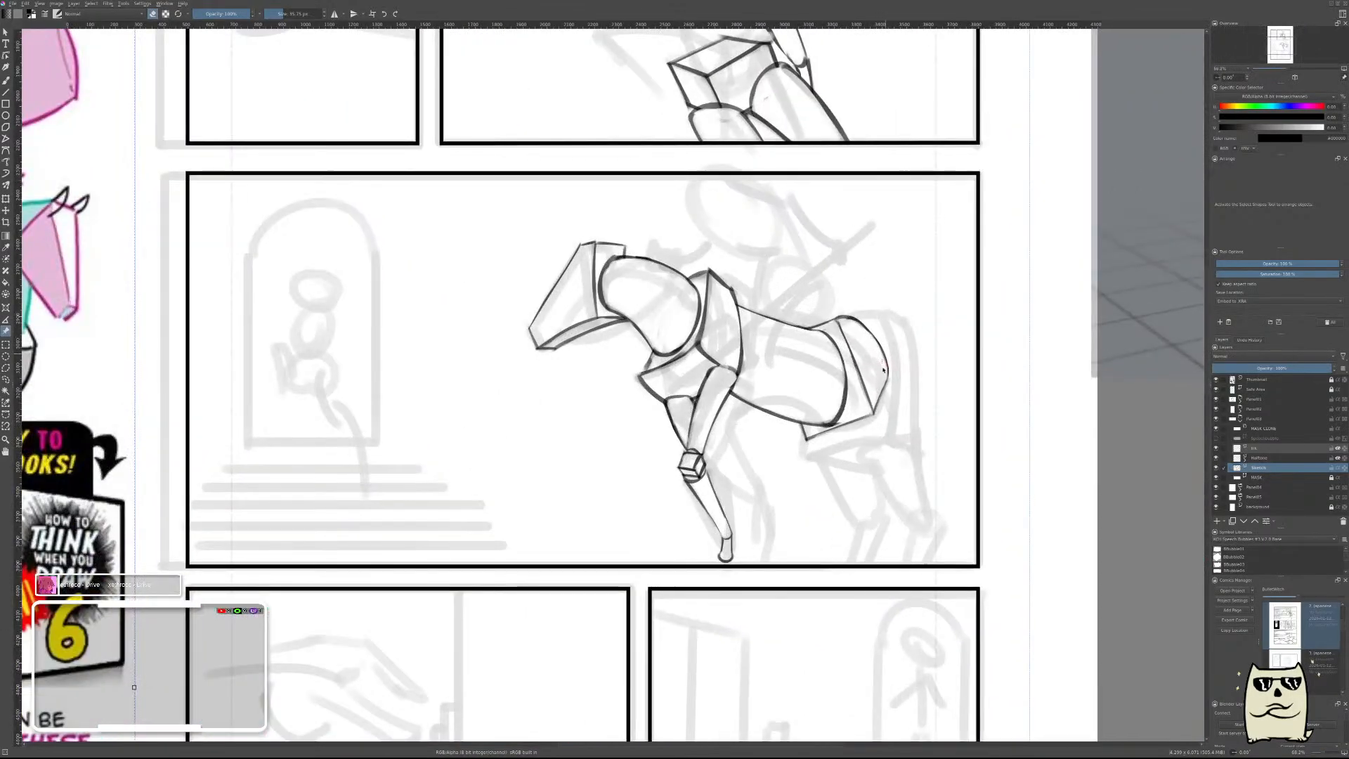
key(b)
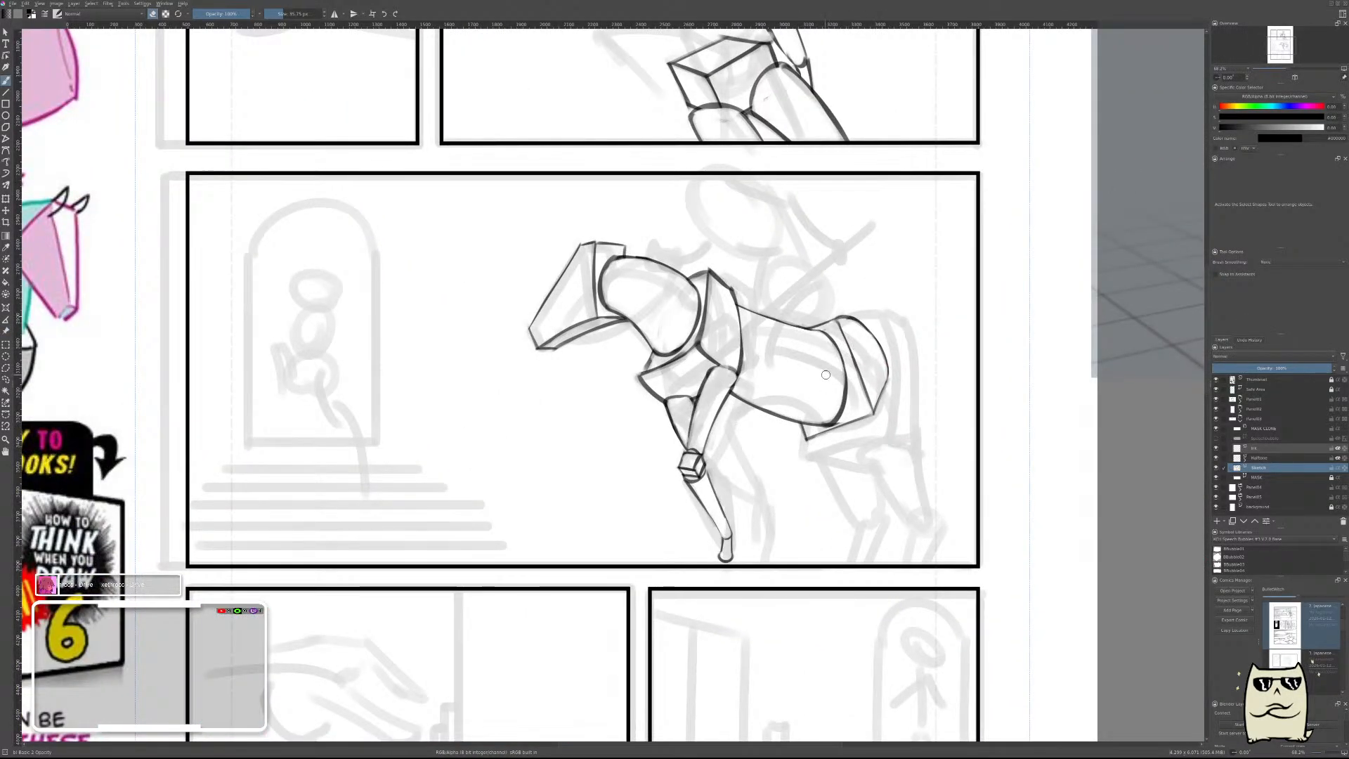
scroll(824, 350, down, 4)
scroll(824, 350, up, 3)
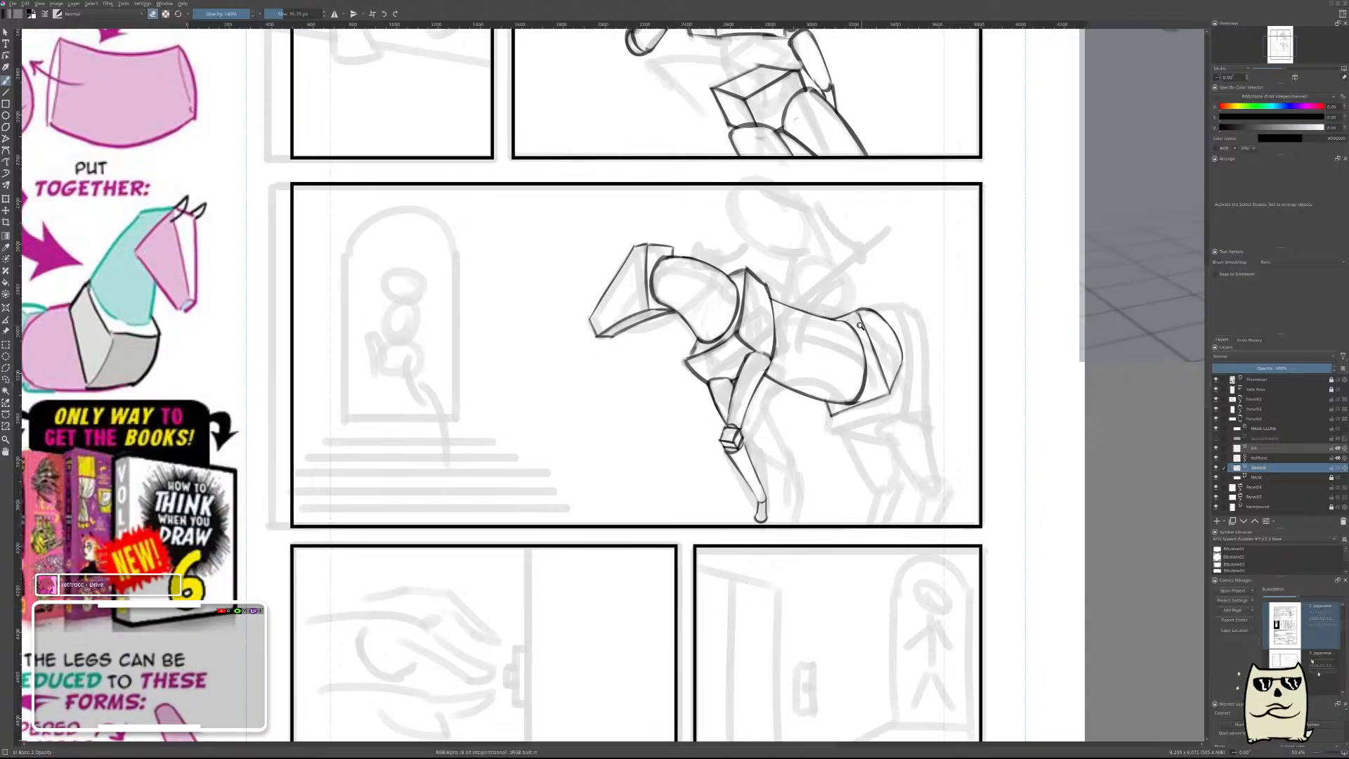
scroll(883, 371, down, 5)
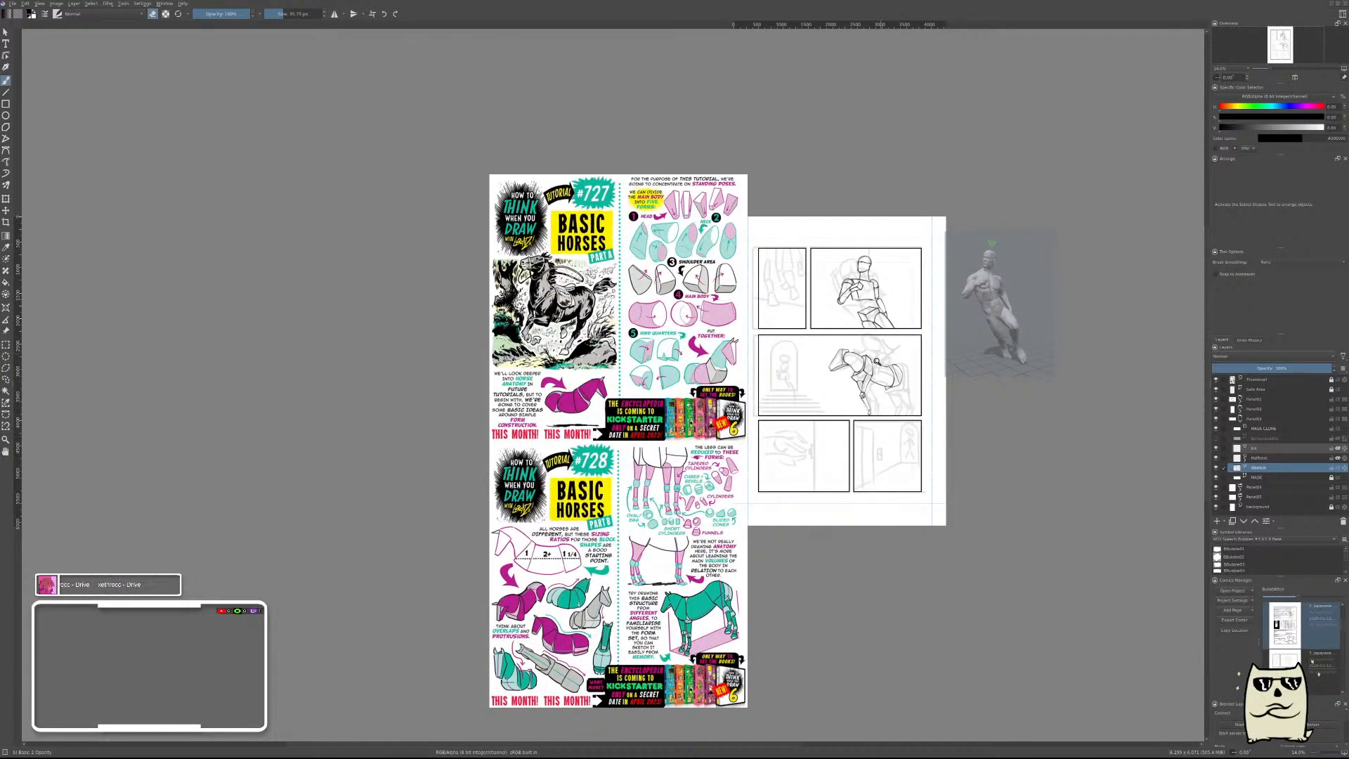
drag(879, 359, 887, 407)
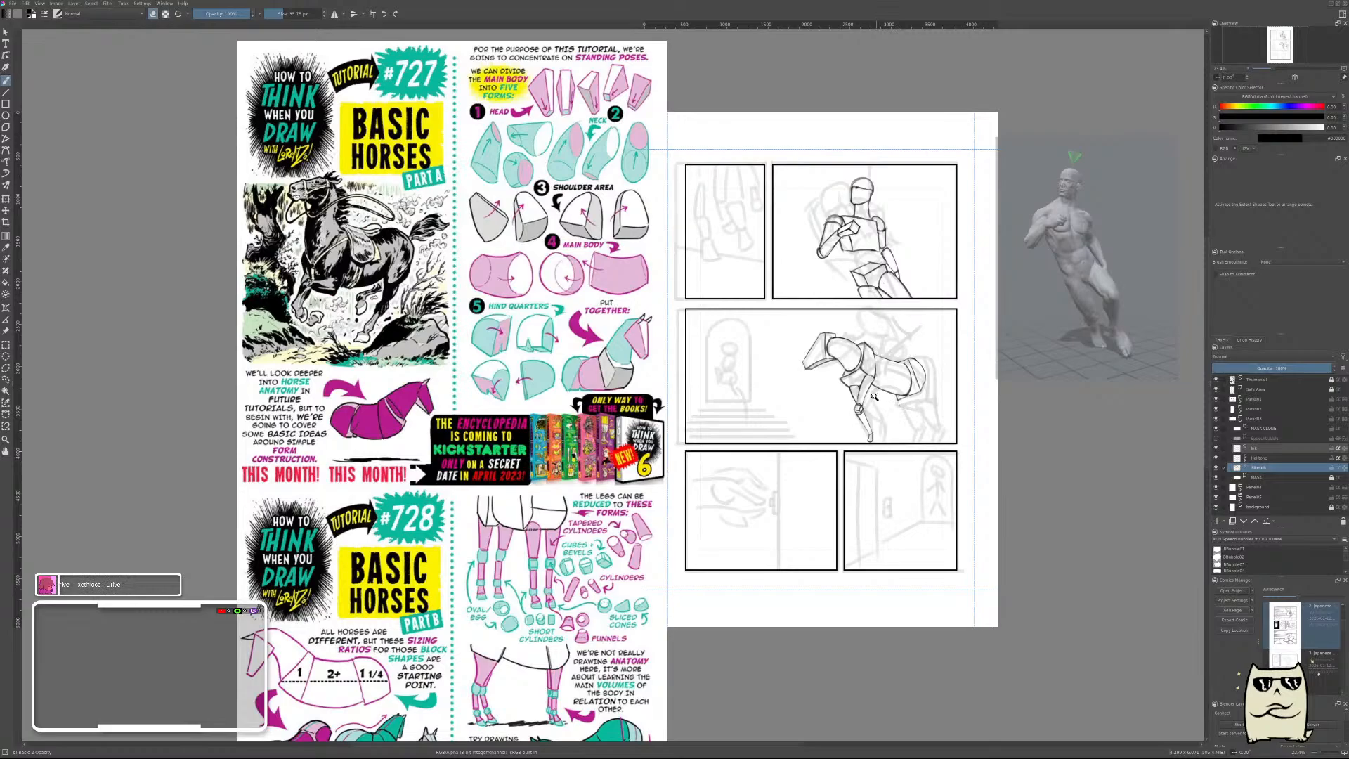
drag(874, 397, 902, 377)
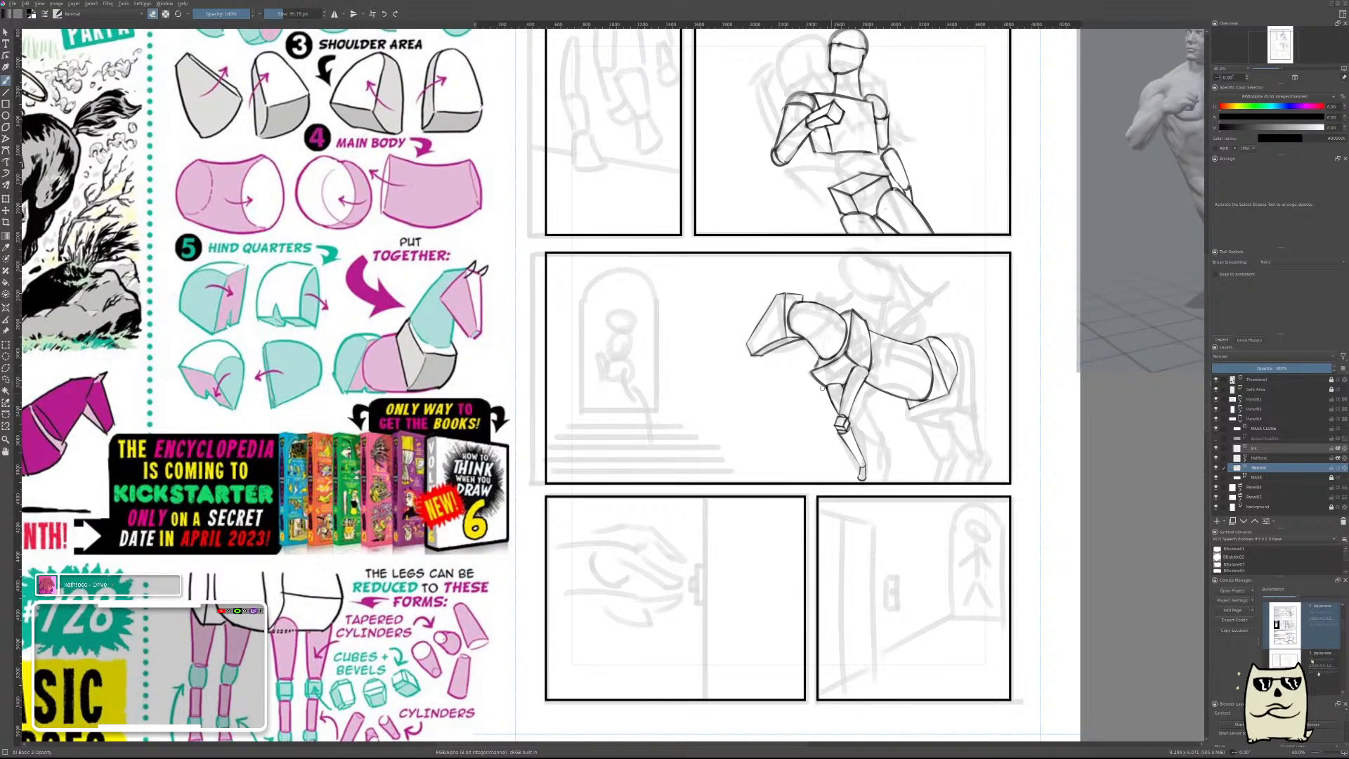
scroll(834, 390, up, 3)
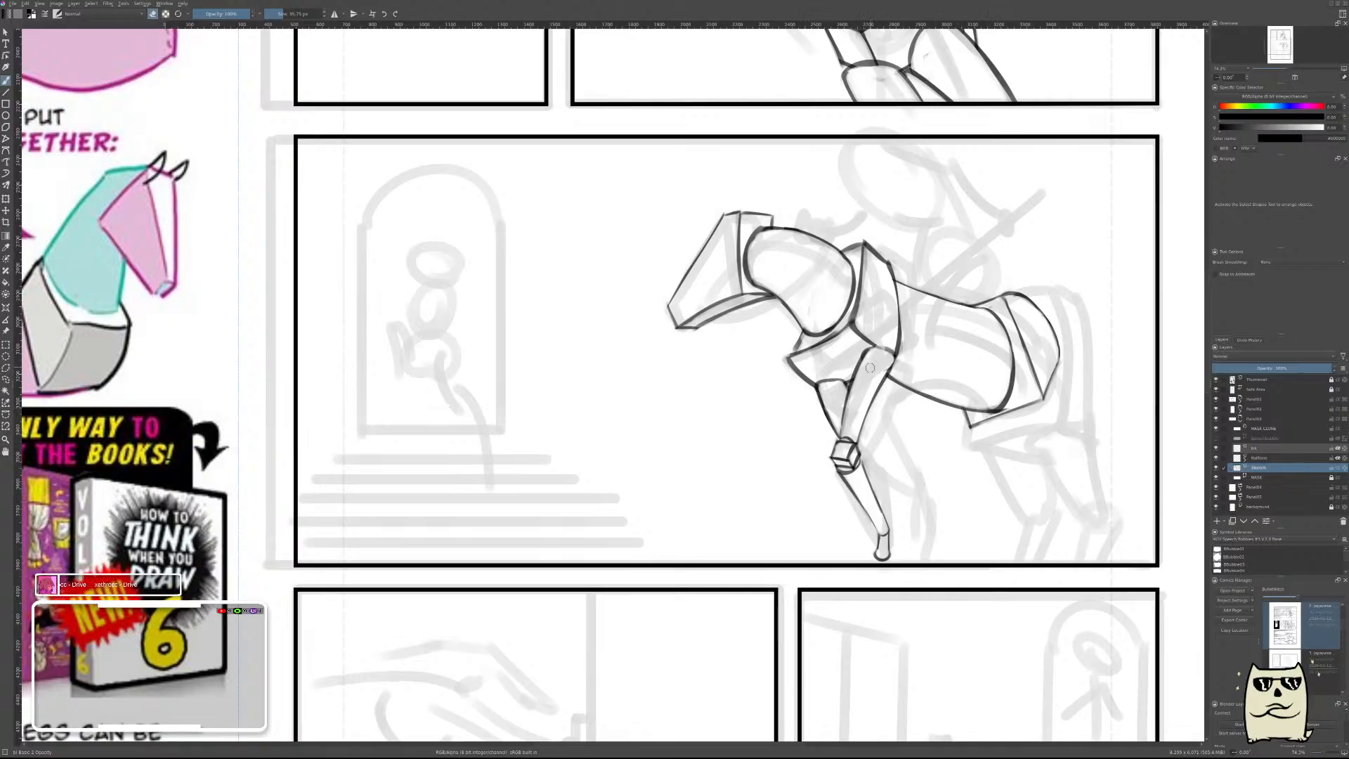
Add a new paint layer above the horse sketch layer and mirror the view around the horse's body.
key(Insert)
key(m)
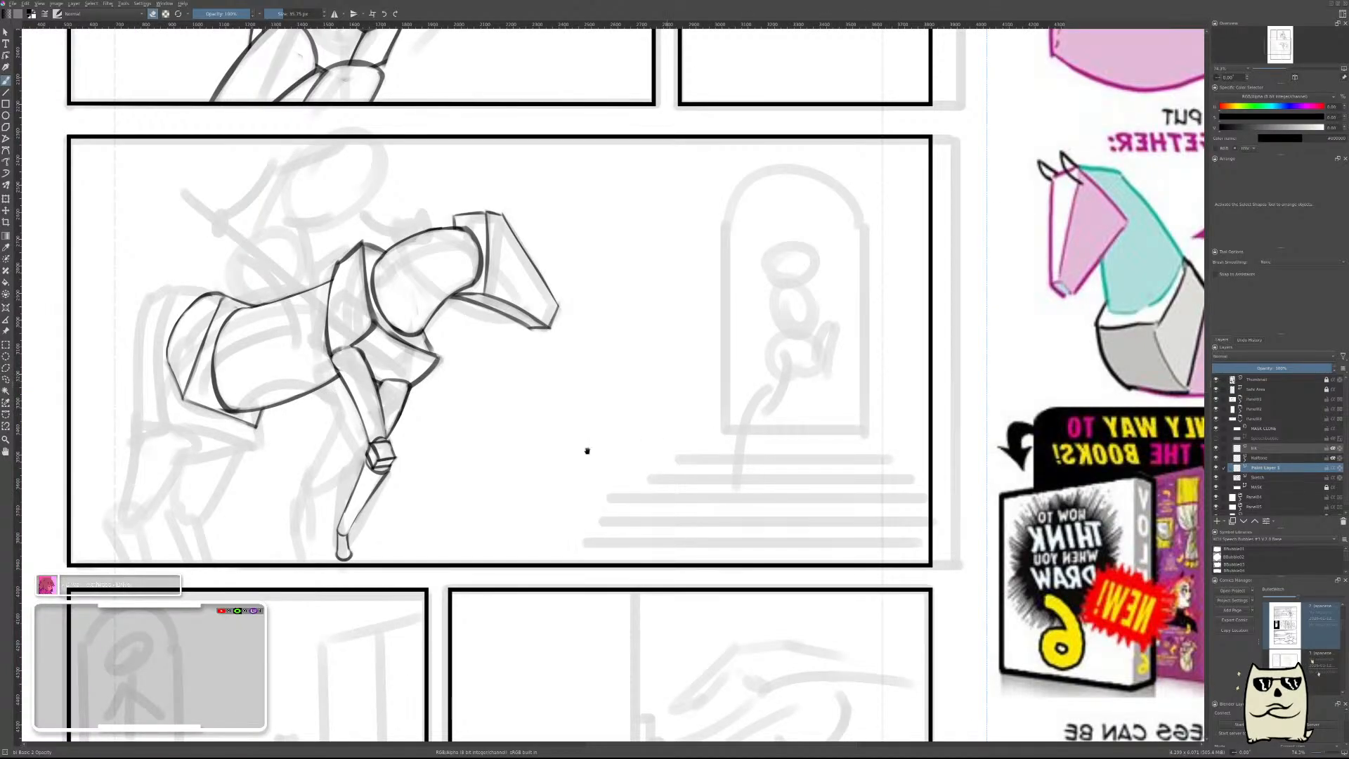
drag(587, 452, 912, 478)
scroll(879, 397, up, 3)
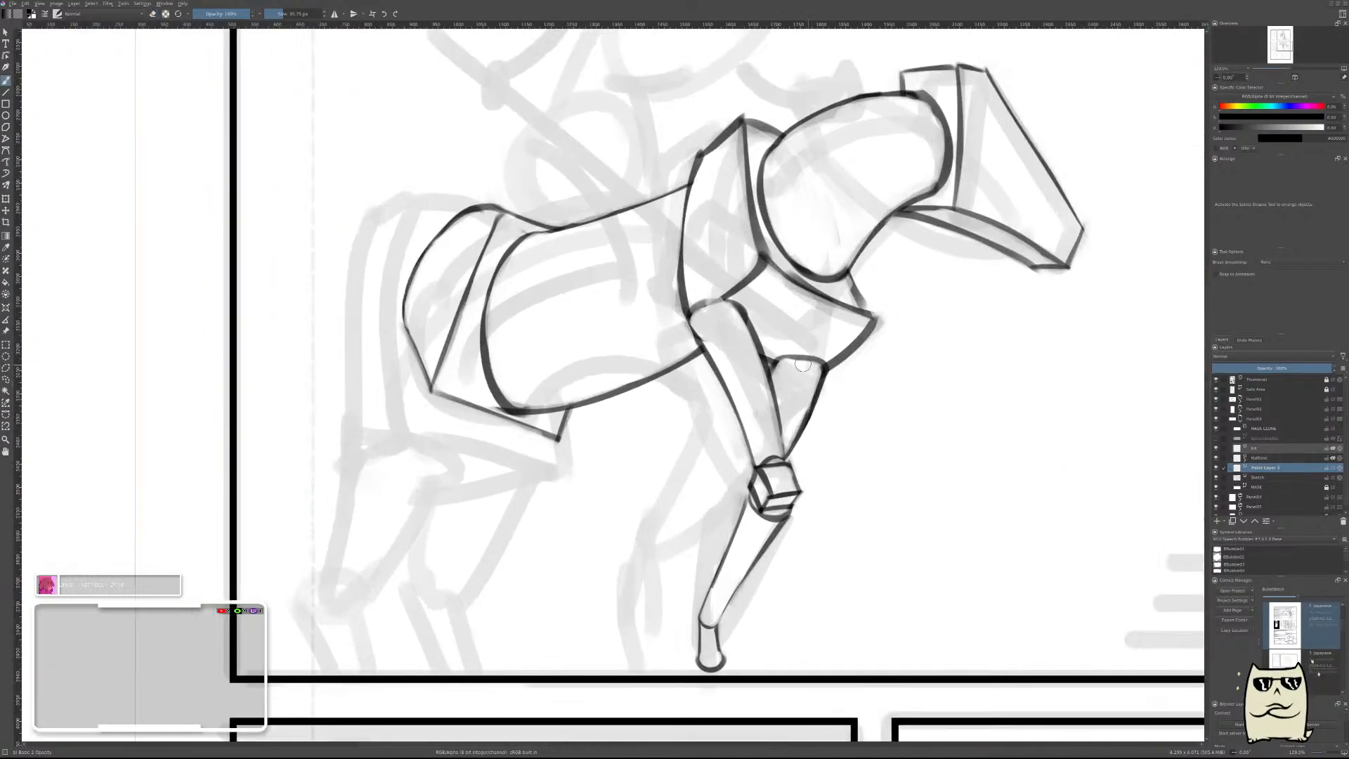
drag(829, 357, 566, 415)
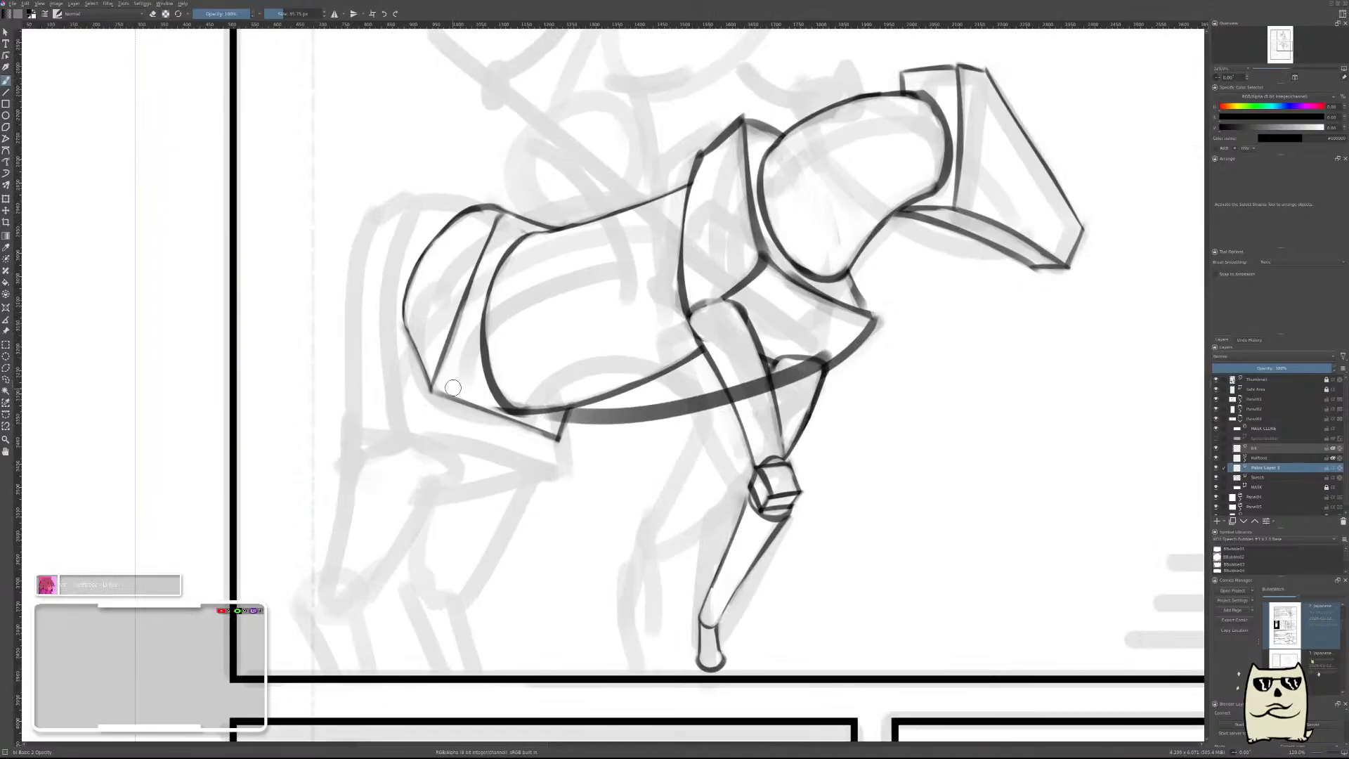
key(ctrl+z)
key(ctrl+shift+z)
key(ctrl+z)
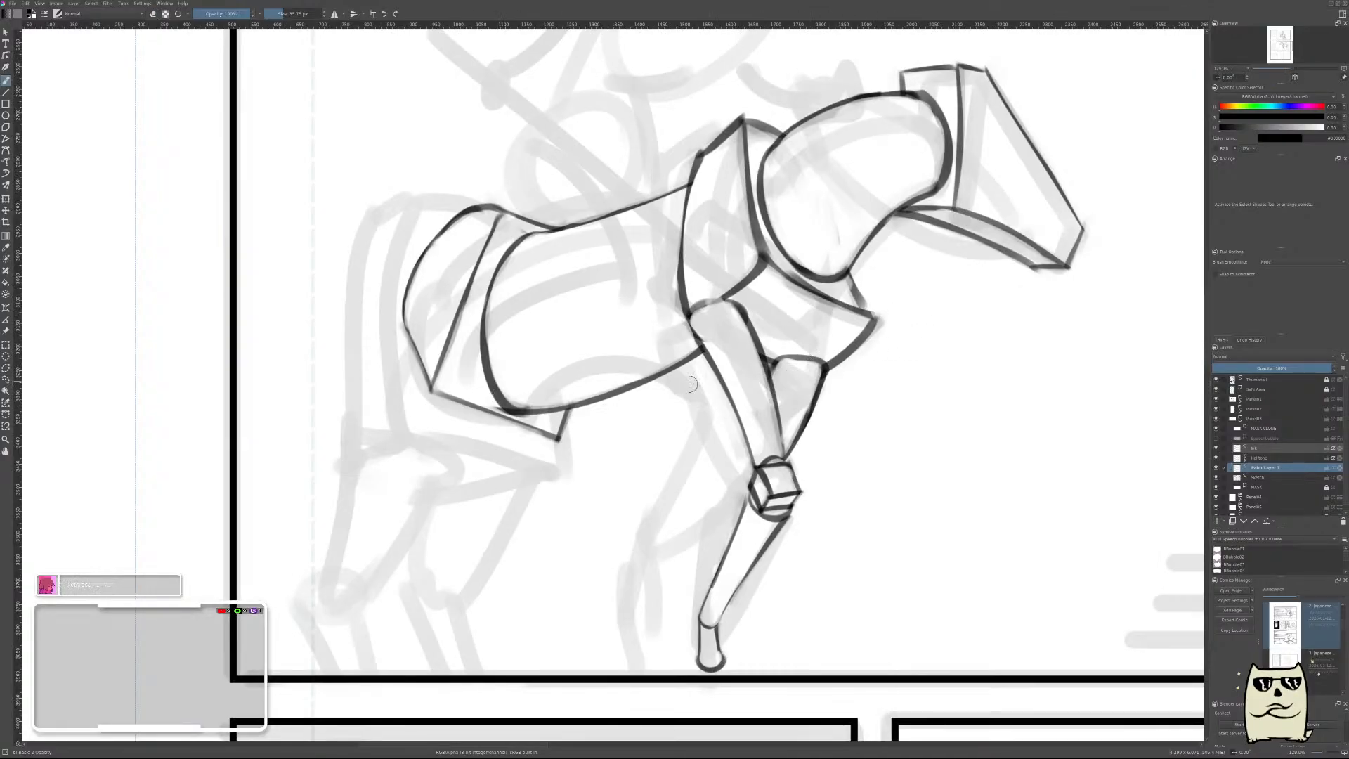
drag(508, 391, 526, 399)
key(ctrl+z)
drag(506, 392, 826, 366)
key(ctrl+z)
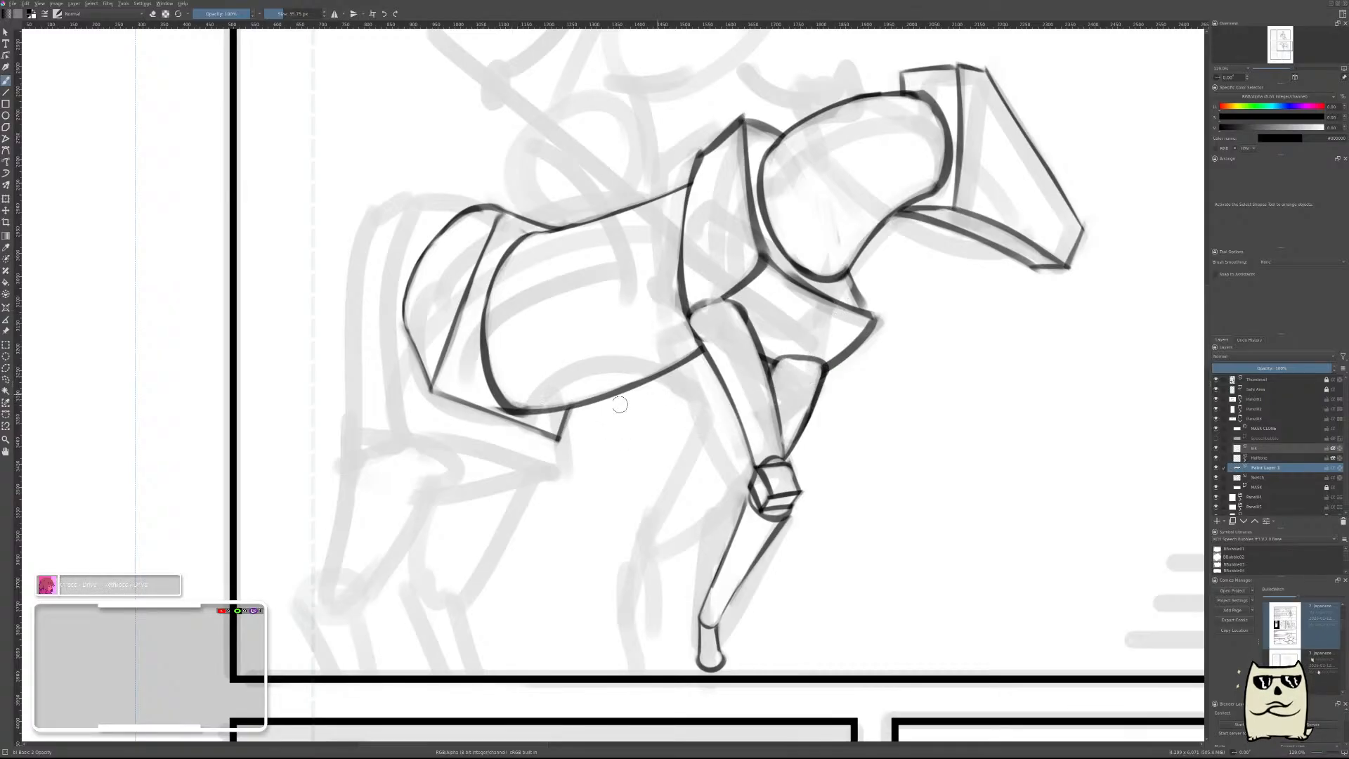
Draw a thick sagging curve beneath the belly from the hindquarters to the chest, stretch it forward to the chest's lower edge, and unmirror the view.
drag(508, 393, 798, 359)
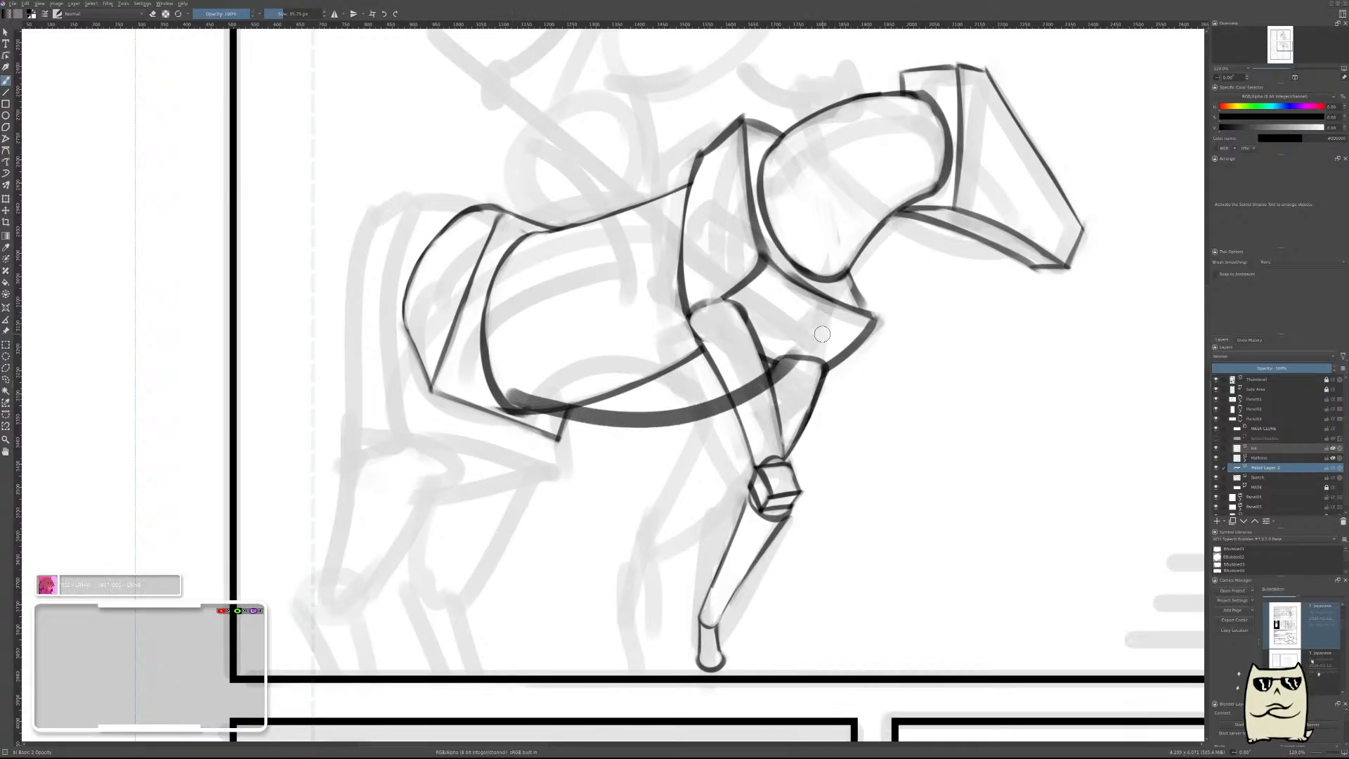
key(ctrl+t)
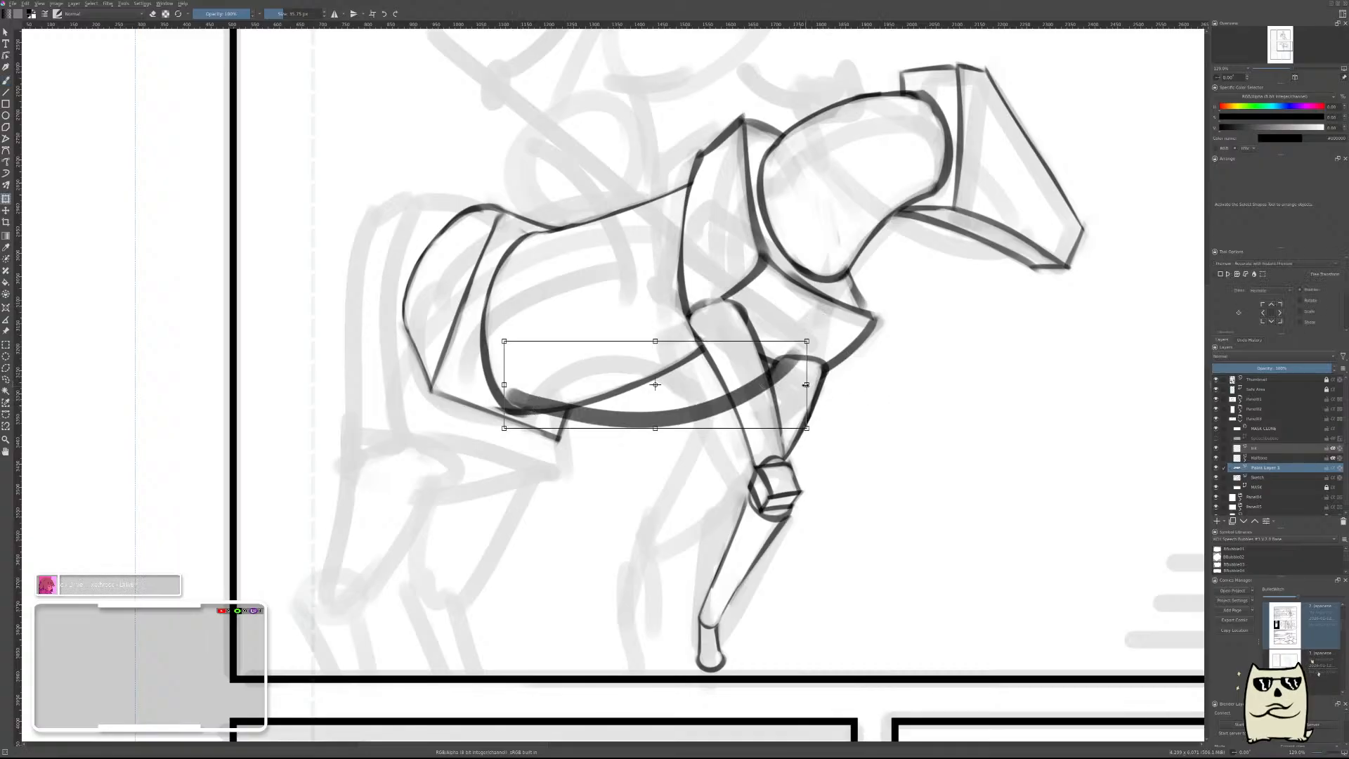
drag(815, 384, 843, 381)
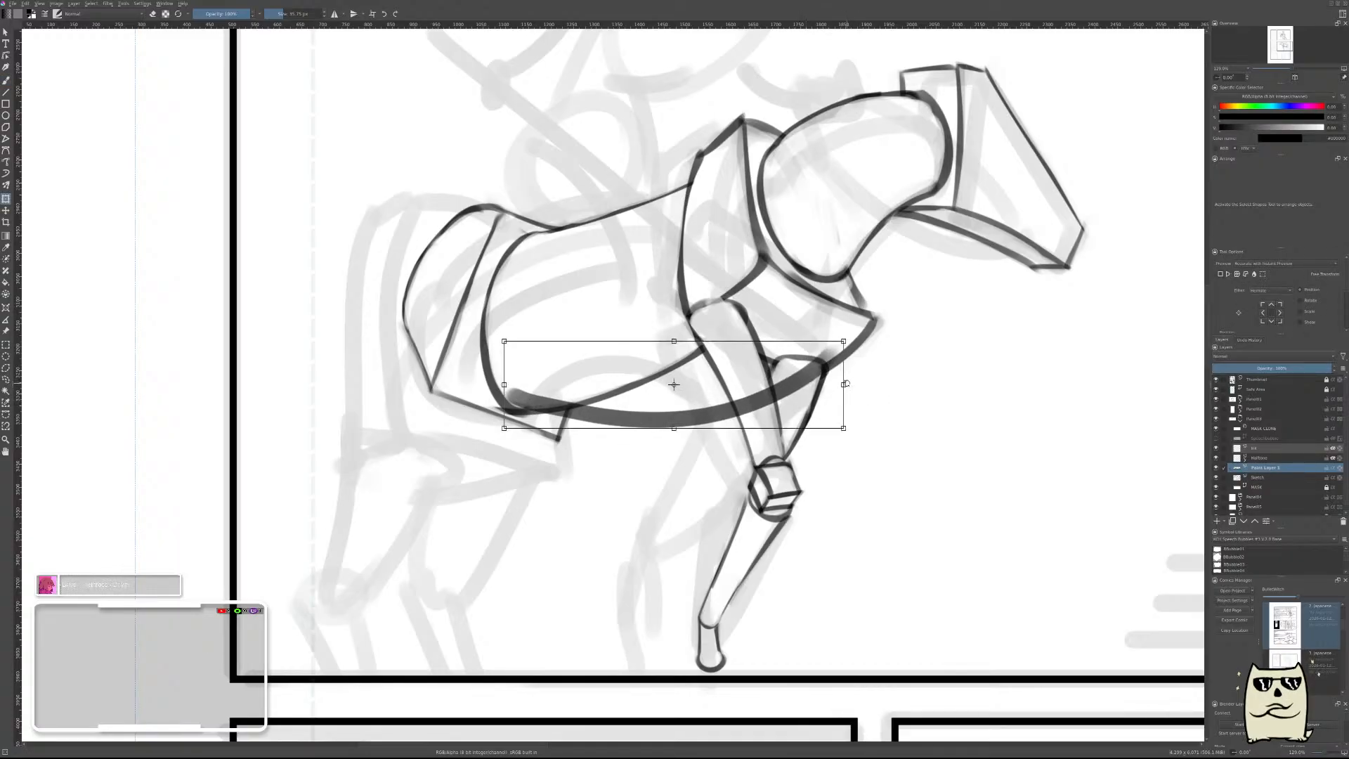
key(m)
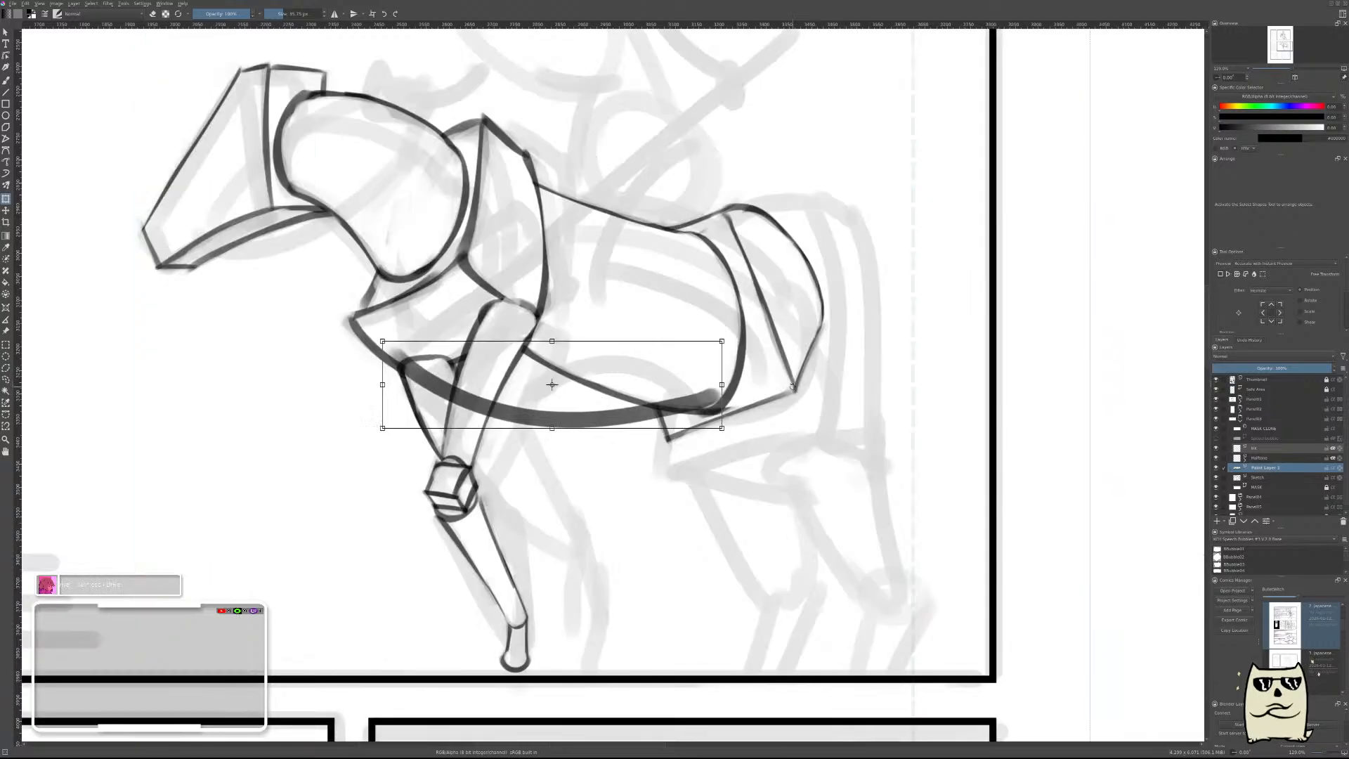
key(b)
mouse_move(804, 385)
mouse_down()
mouse_move(889, 421)
mouse_move(998, 424)
mouse_up()
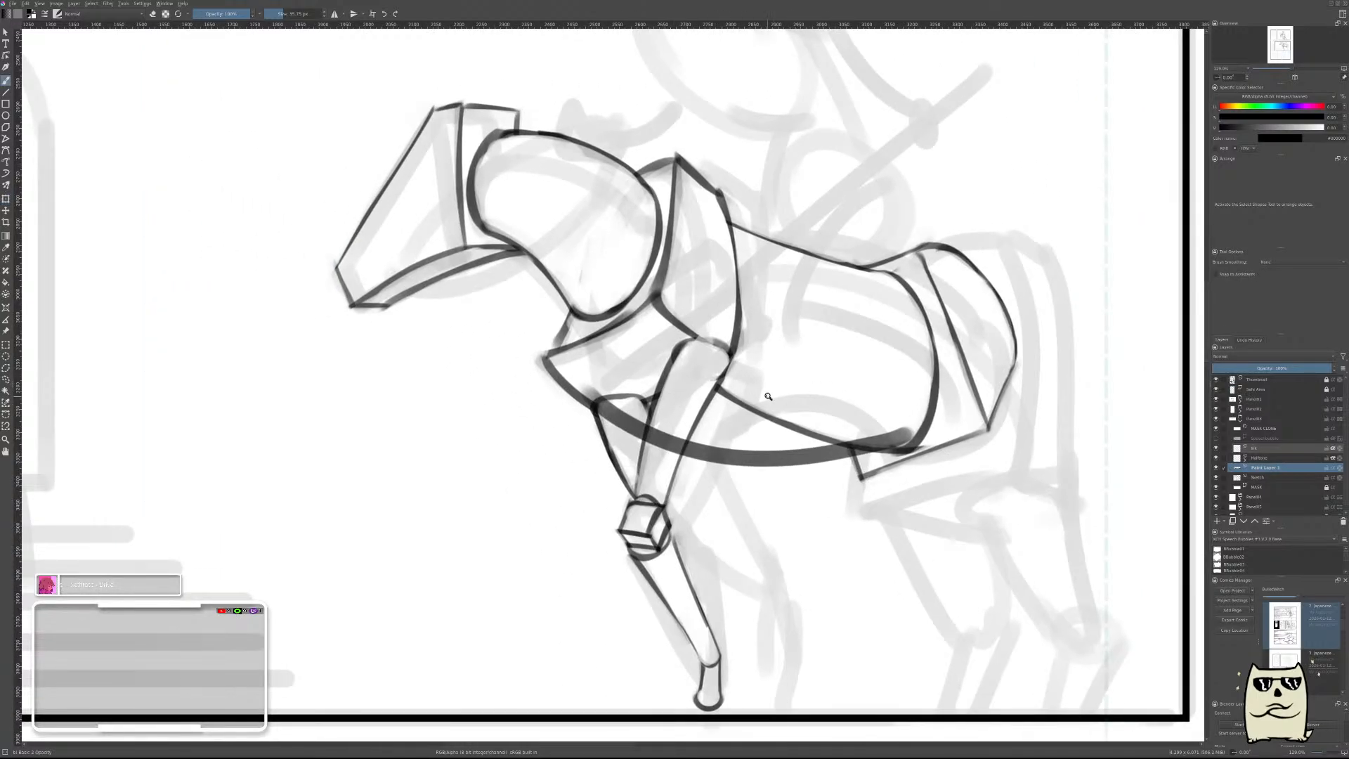
scroll(768, 397, up, 3)
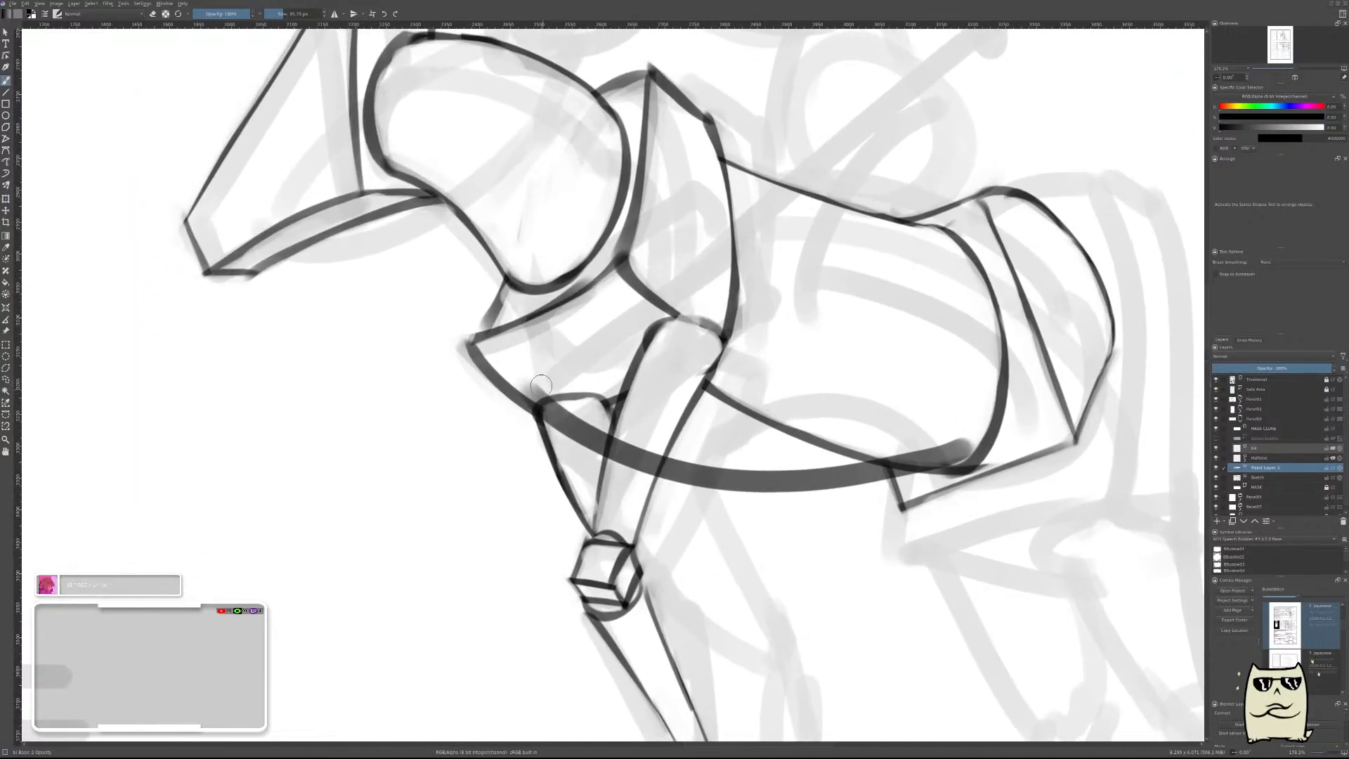
Erase the thick belly curve where it crosses the horse's chest and front leg, mirroring the view for the work and restoring it.
key(e)
key(m)
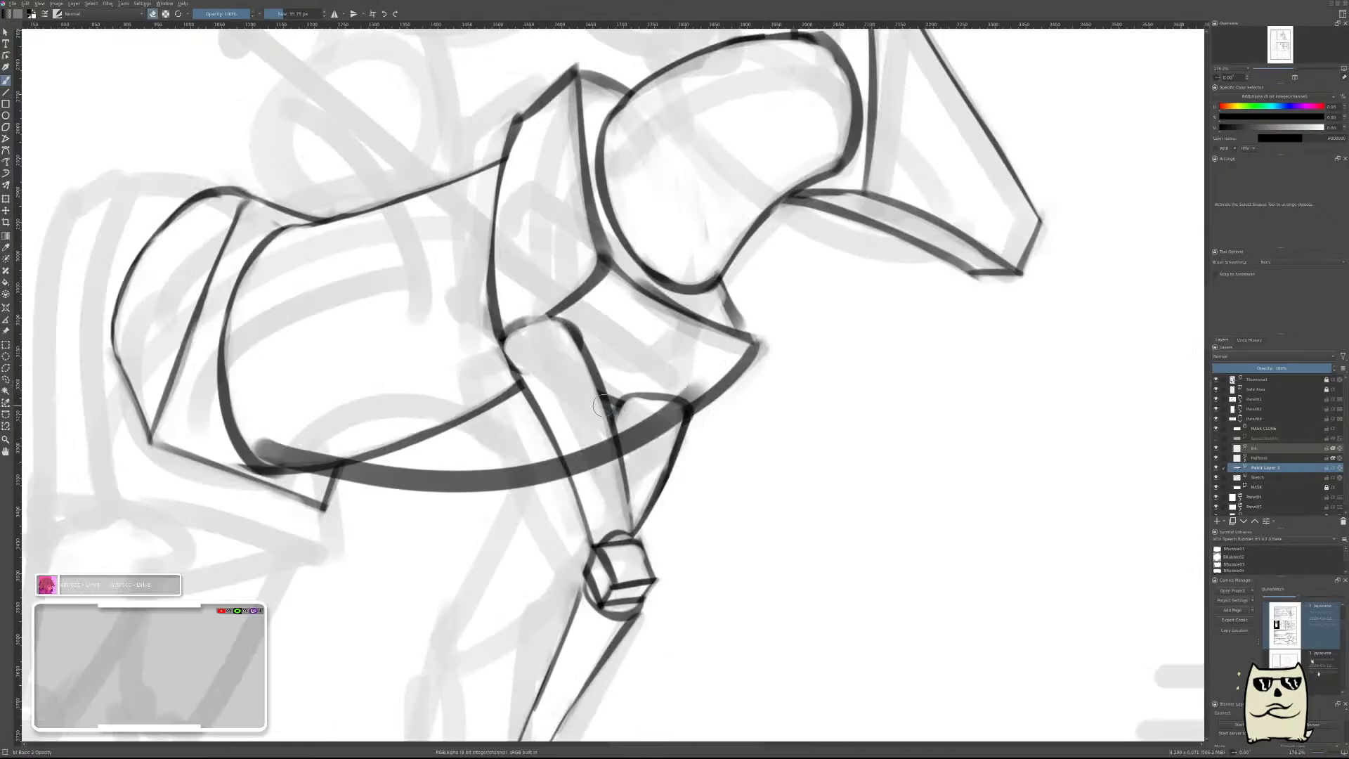
drag(691, 395, 583, 450)
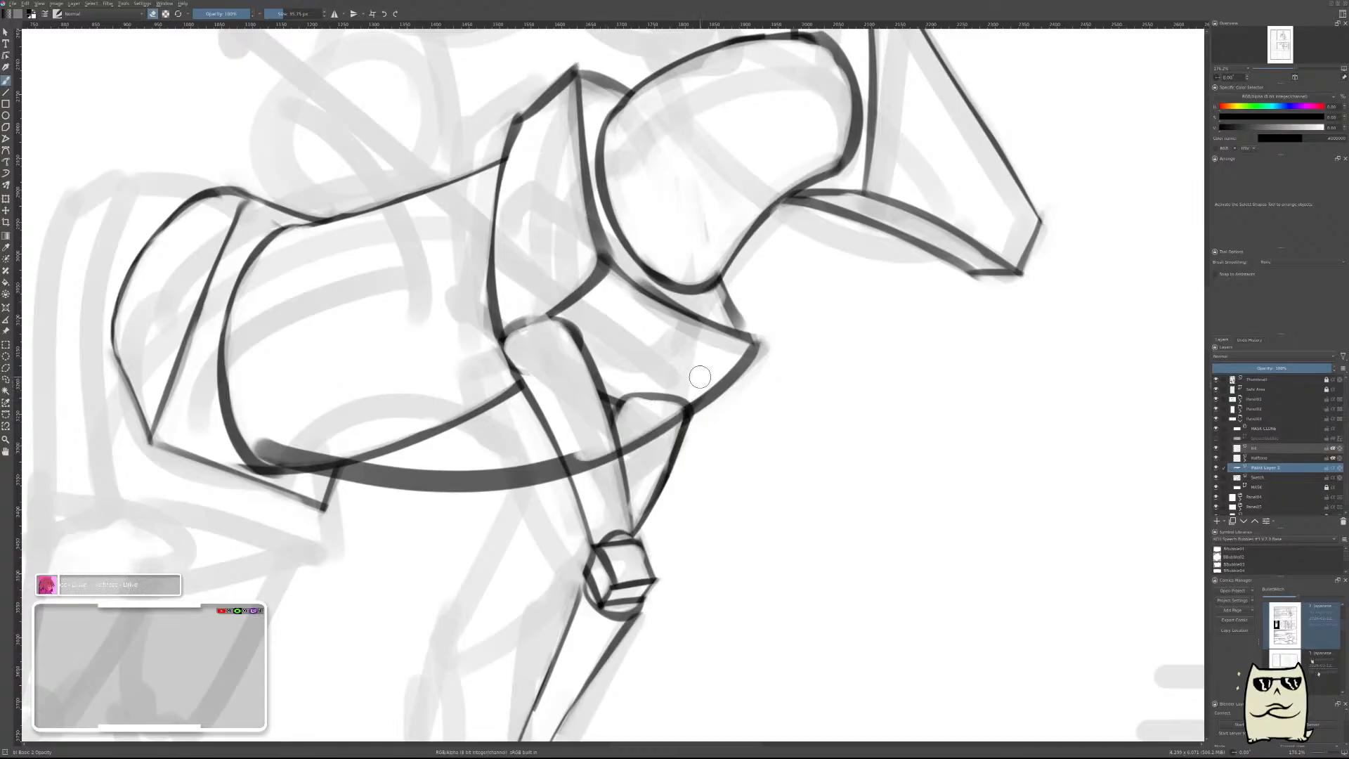
mouse_move(688, 400)
mouse_down()
mouse_move(664, 440)
mouse_move(669, 426)
mouse_move(587, 466)
mouse_up()
drag(563, 422, 577, 467)
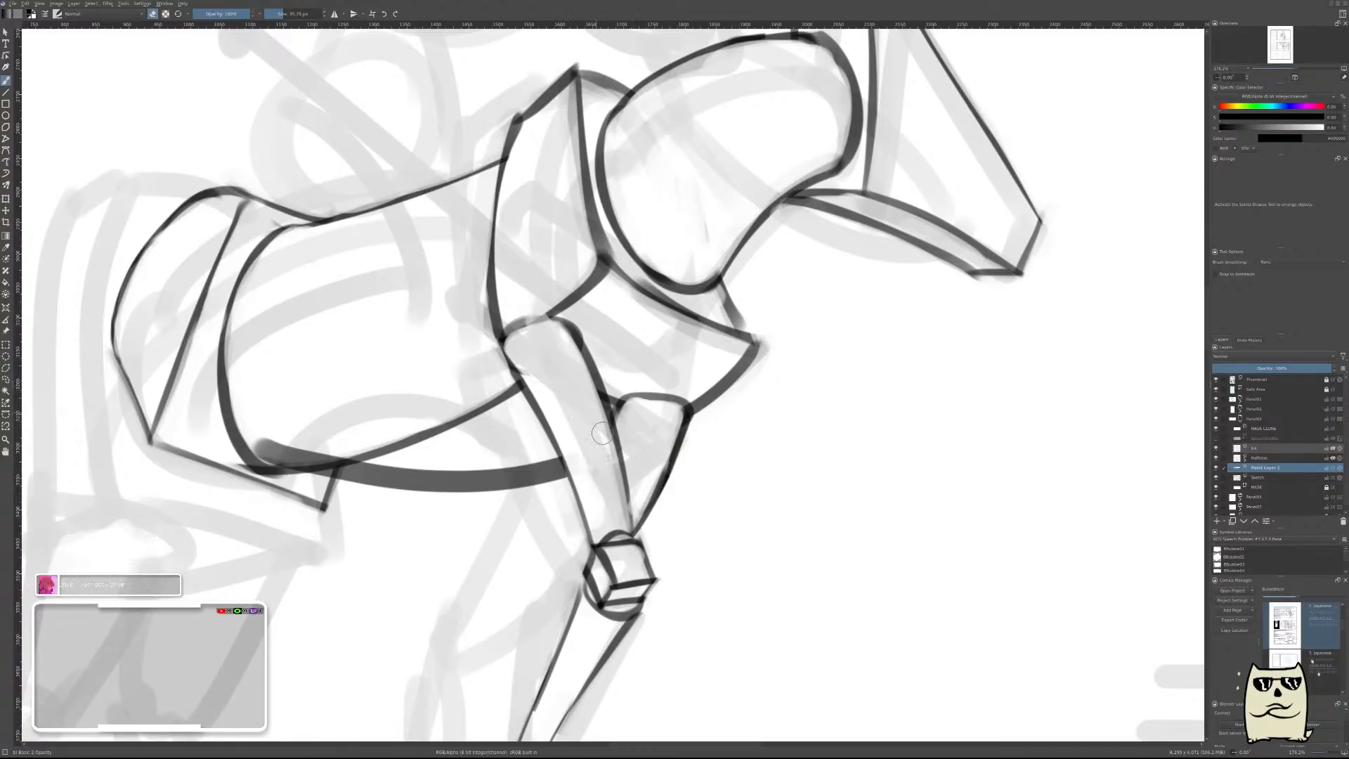
key(m)
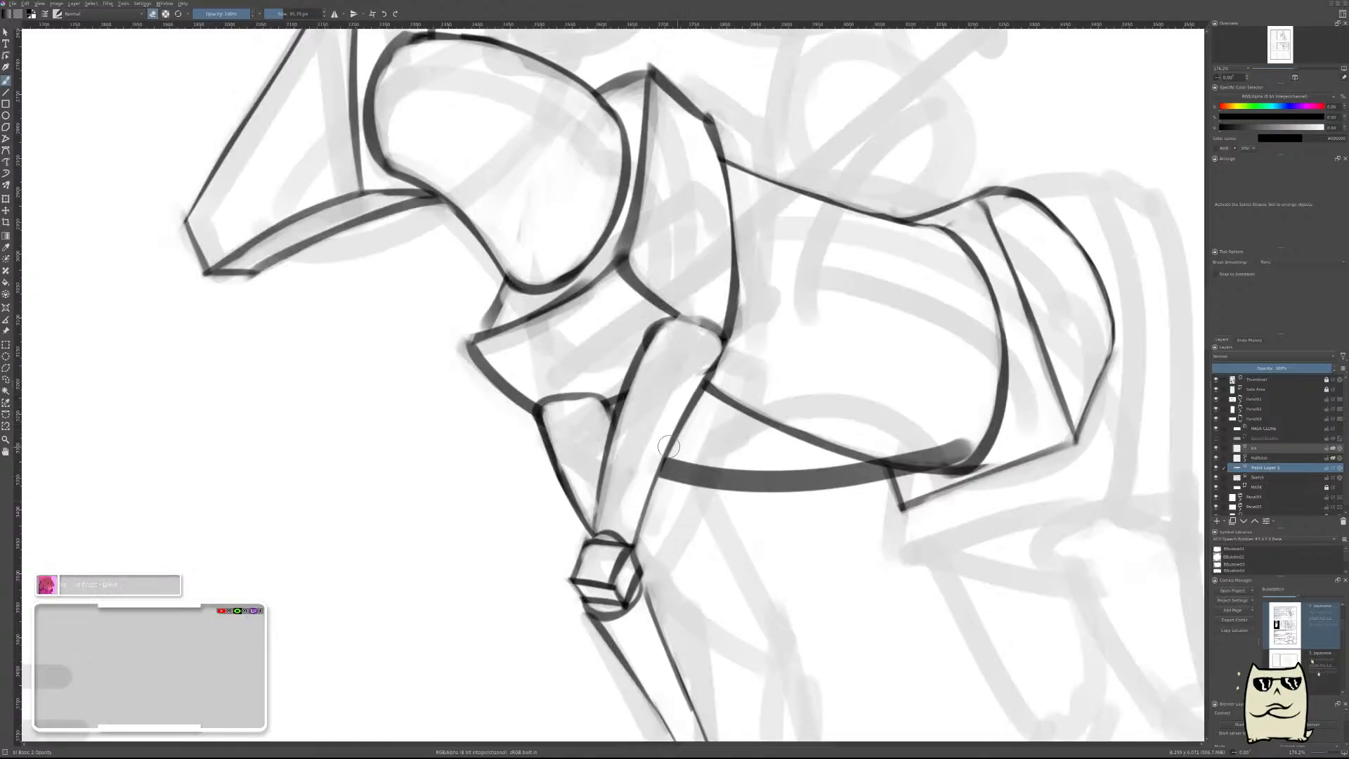
Thin the belly curve by erasing along its upper edge, and remove its excess end inside the rear of the body.
drag(665, 450, 833, 453)
mouse_move(659, 458)
mouse_down()
mouse_move(859, 458)
mouse_move(668, 454)
mouse_move(926, 466)
mouse_up()
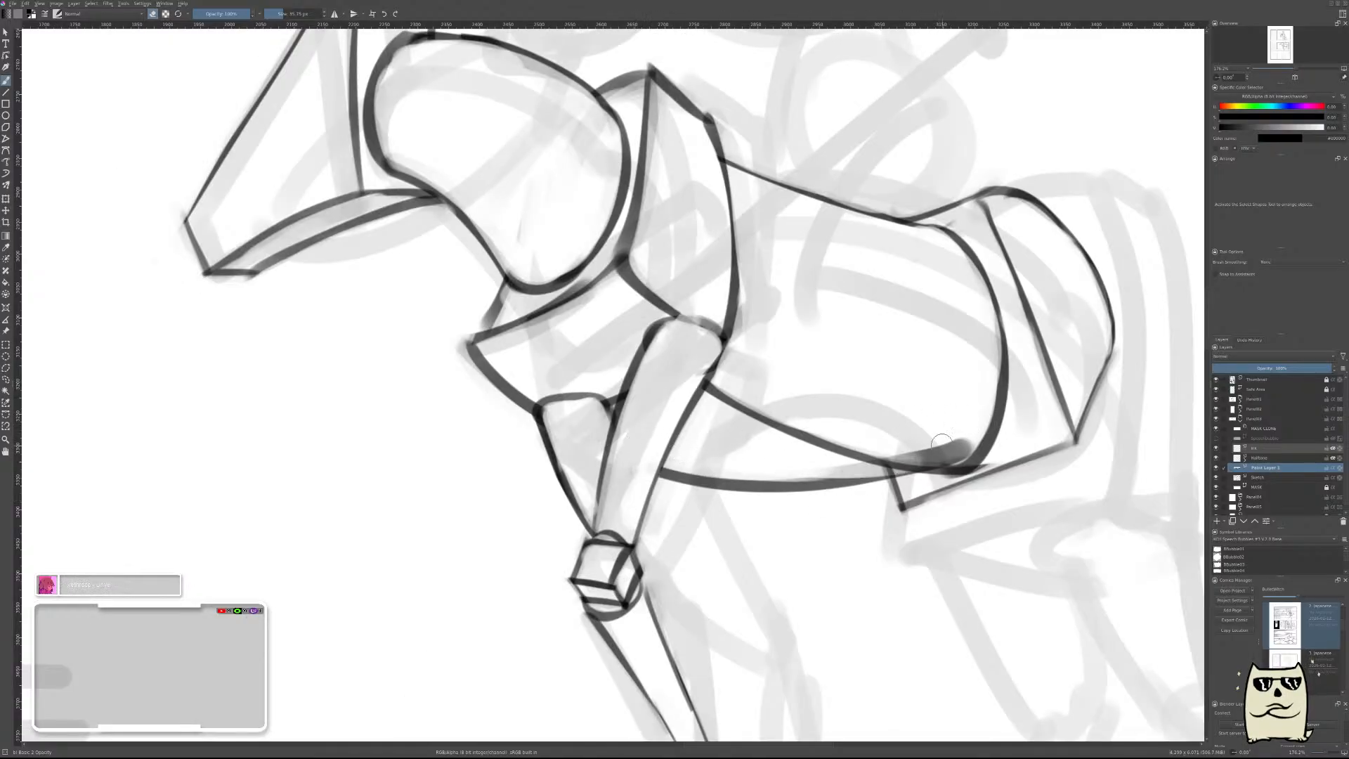
drag(723, 458, 959, 453)
mouse_move(861, 465)
mouse_down()
mouse_move(963, 444)
mouse_move(933, 446)
mouse_move(937, 456)
mouse_move(918, 443)
mouse_up()
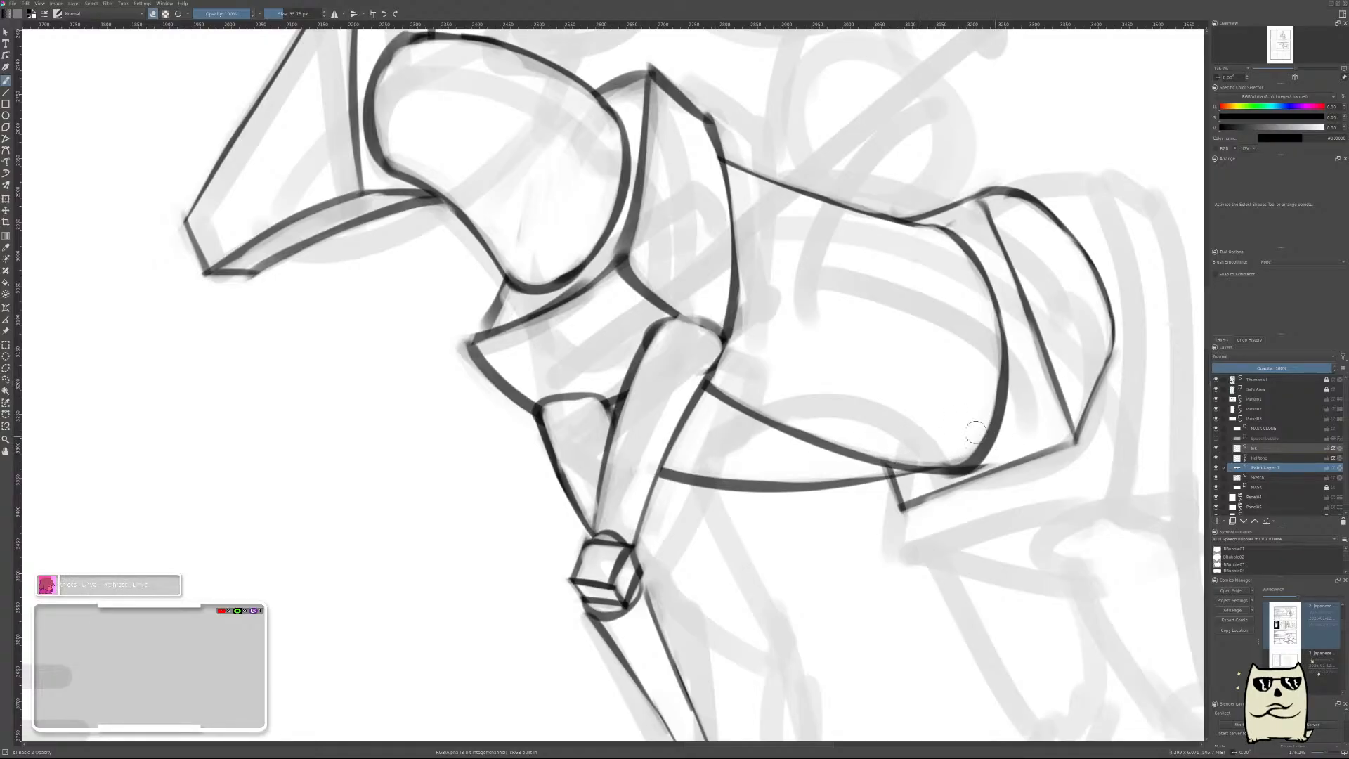
In mirrored view, switch to the horse sketch layer and erase the old belly line between the front leg and the hindquarters.
key(m)
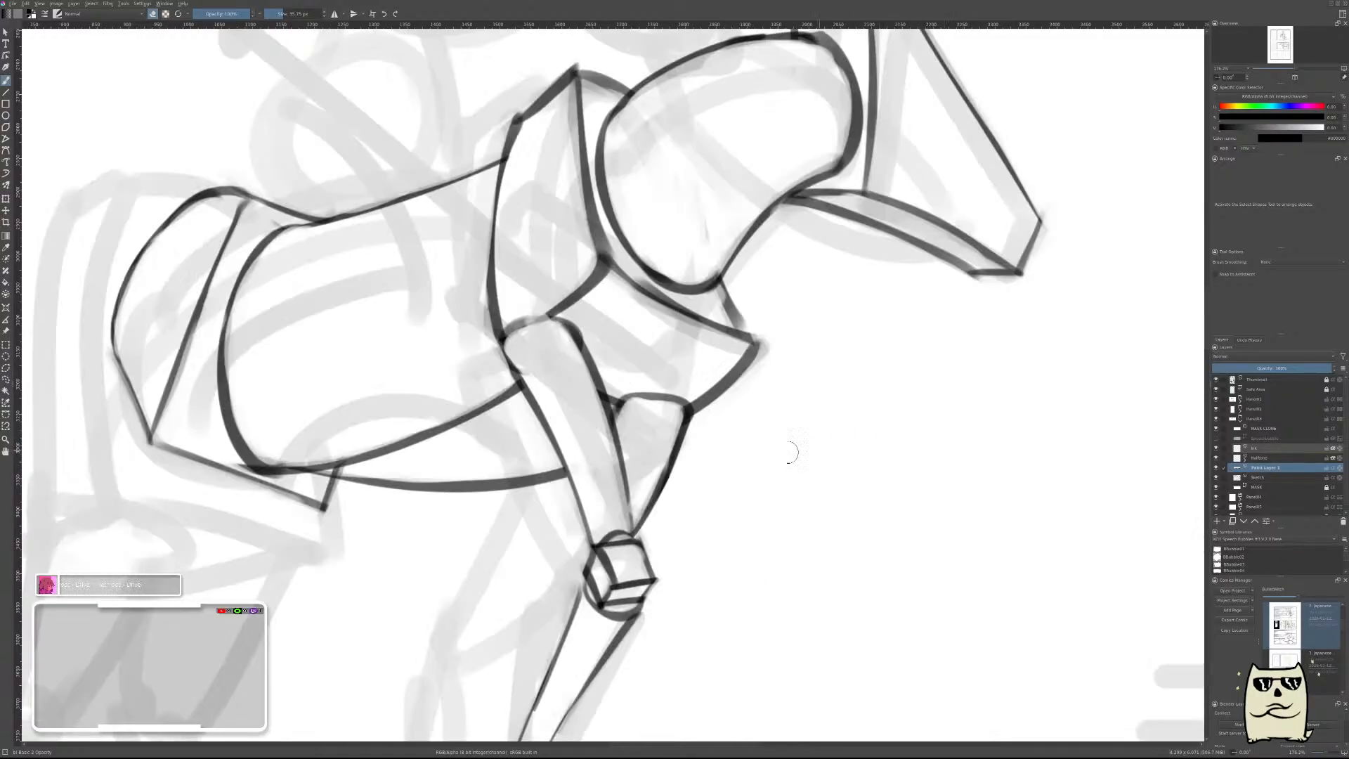
drag(792, 453, 980, 435)
click(1264, 479)
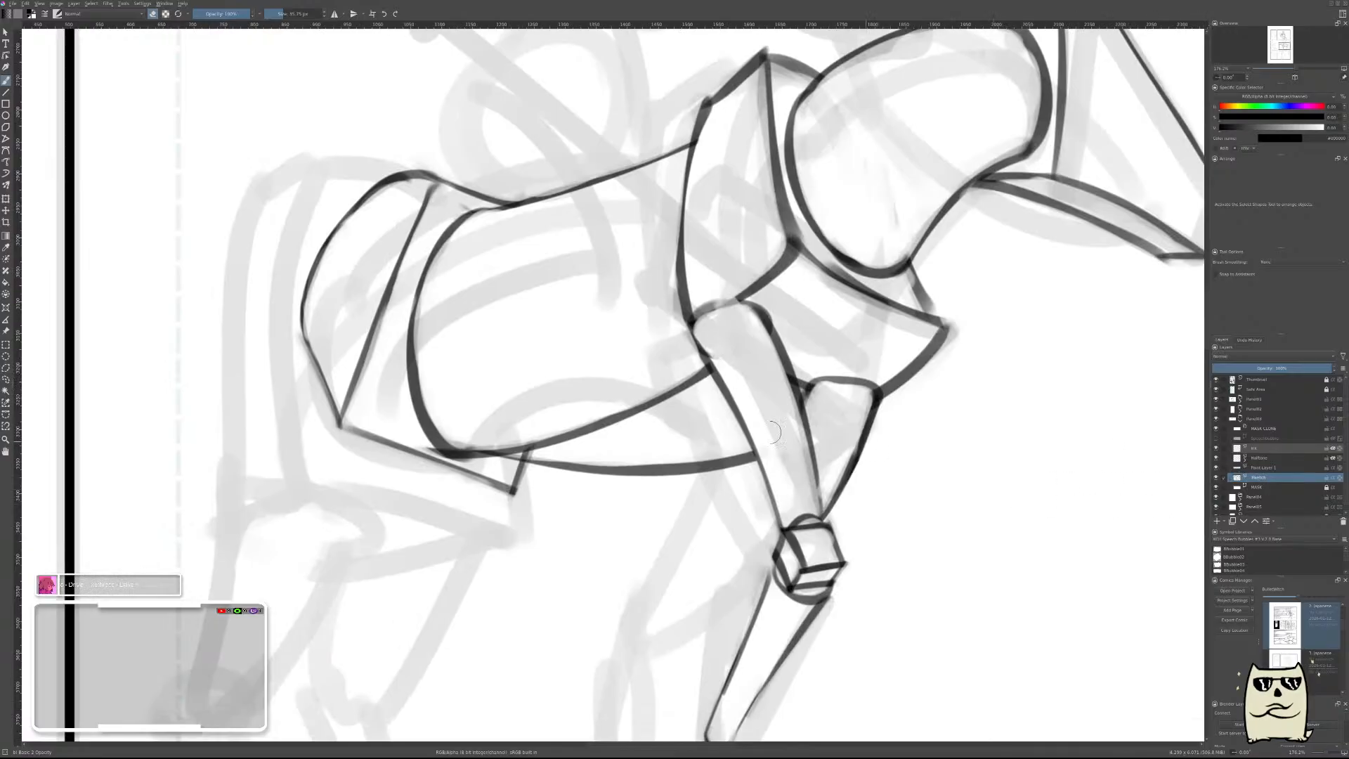
mouse_move(705, 391)
mouse_down()
mouse_move(803, 432)
mouse_move(781, 433)
mouse_move(784, 418)
mouse_move(653, 472)
mouse_move(591, 471)
mouse_move(662, 482)
mouse_move(578, 473)
mouse_move(651, 475)
mouse_move(602, 467)
mouse_up()
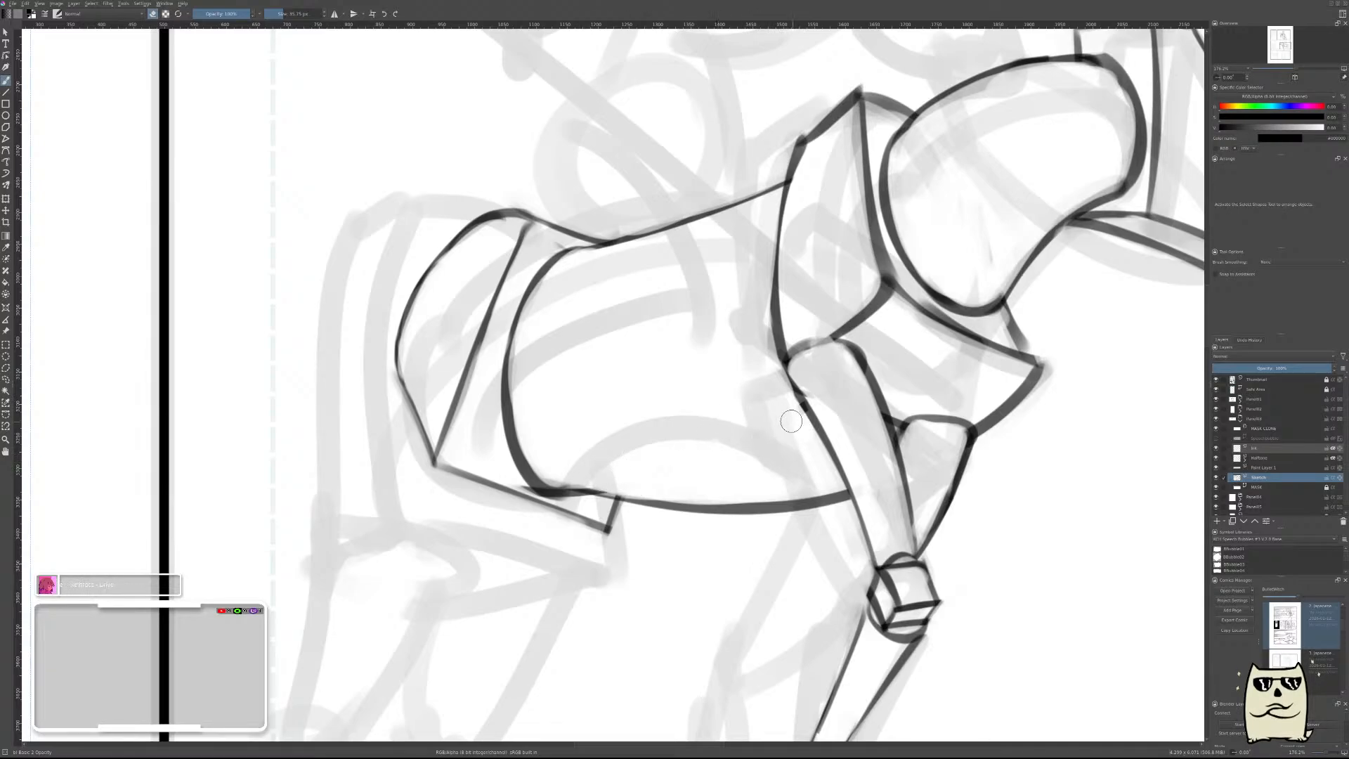
scroll(657, 402, down, 6)
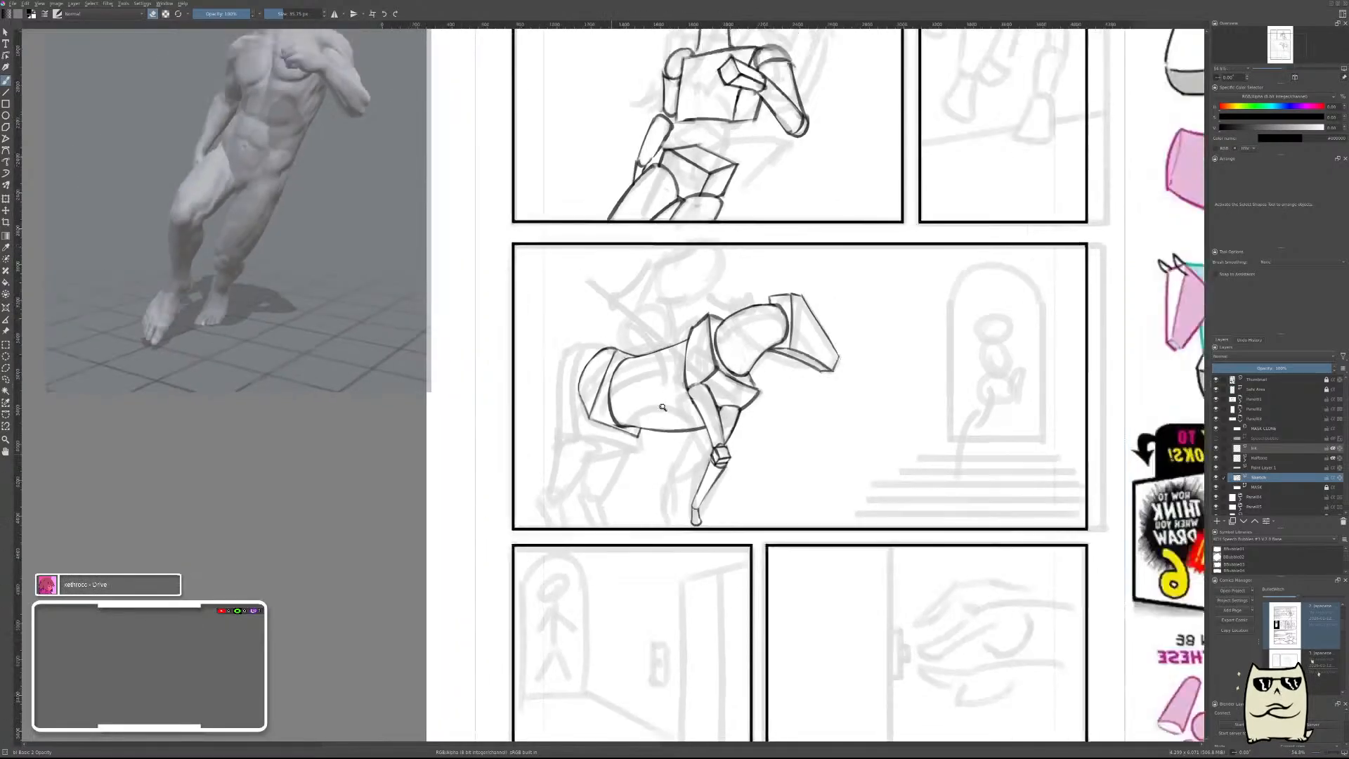
scroll(778, 377, up, 2)
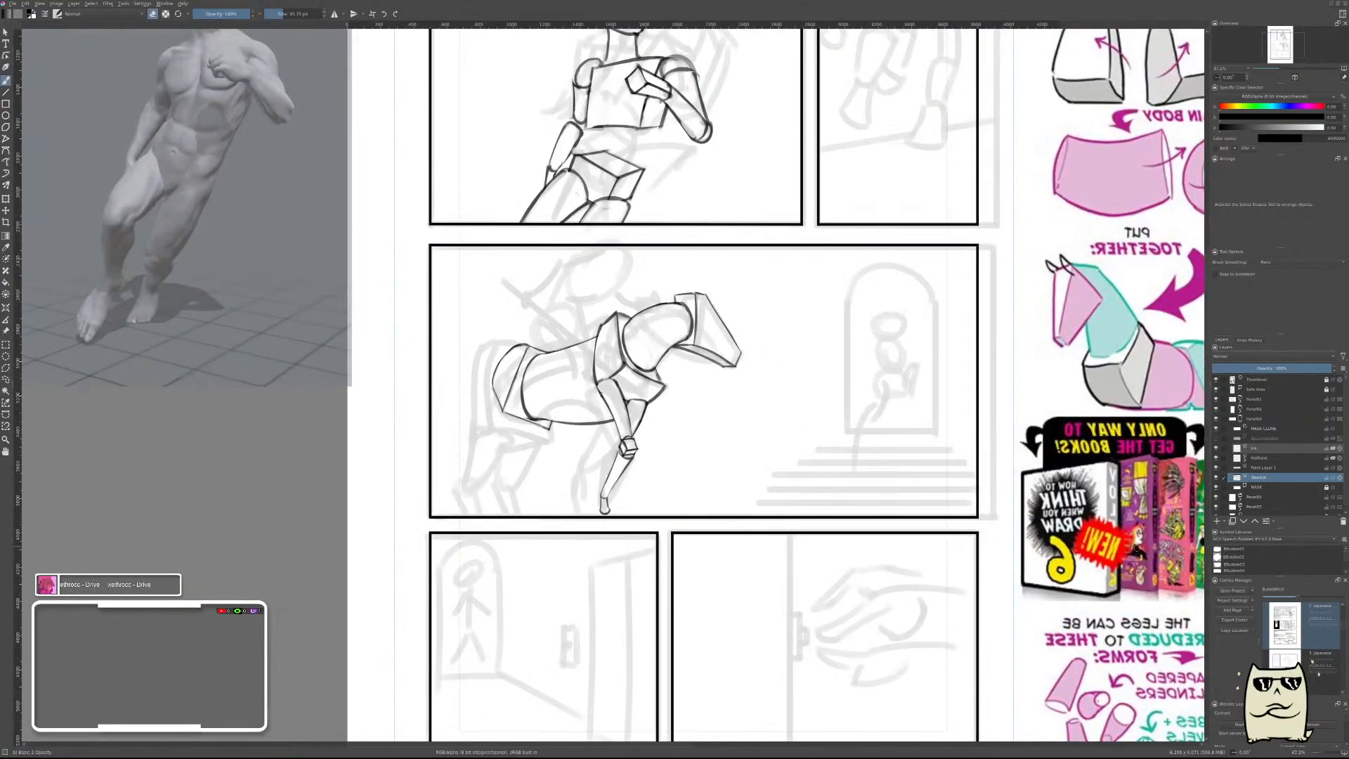
Merge the paint layer holding the new belly curve into the horse sketch layer and unmirror the view.
click(1271, 469)
key(shift+Delete)
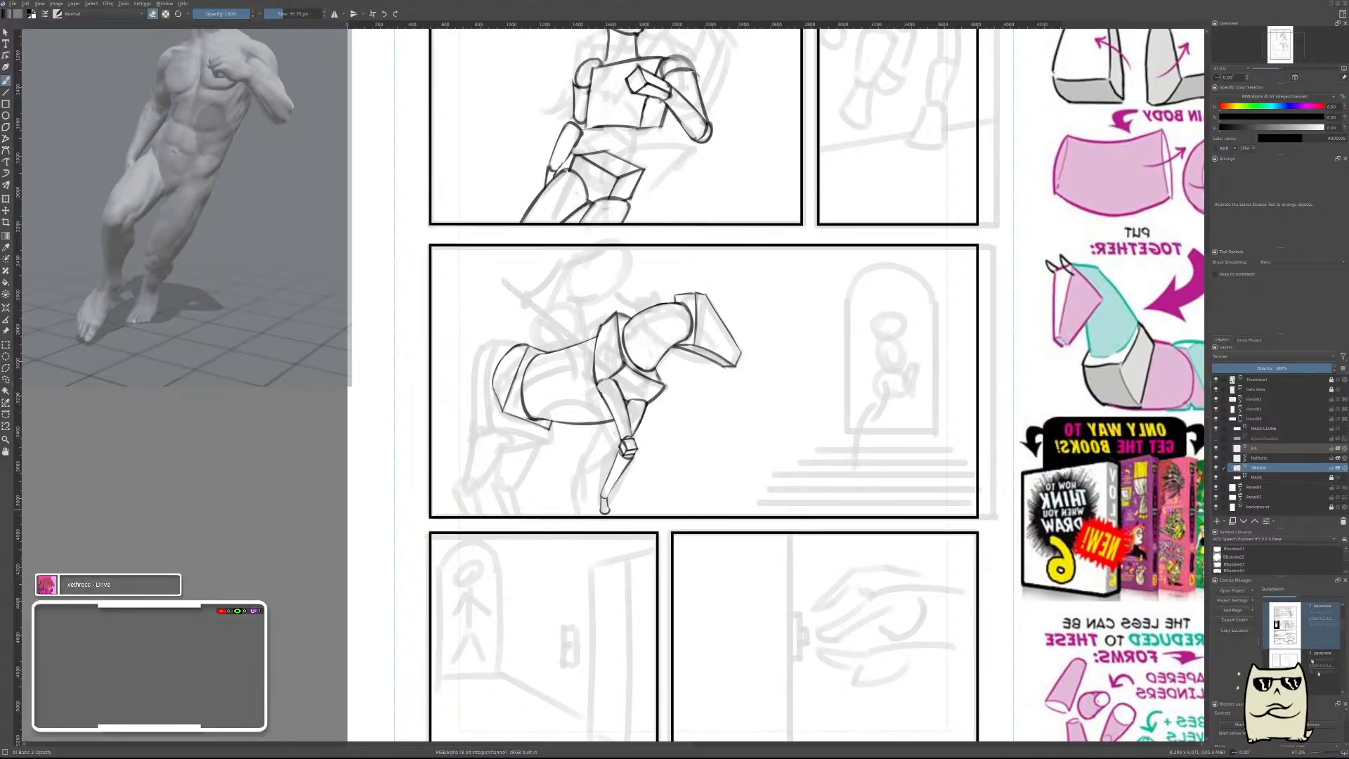
key(m)
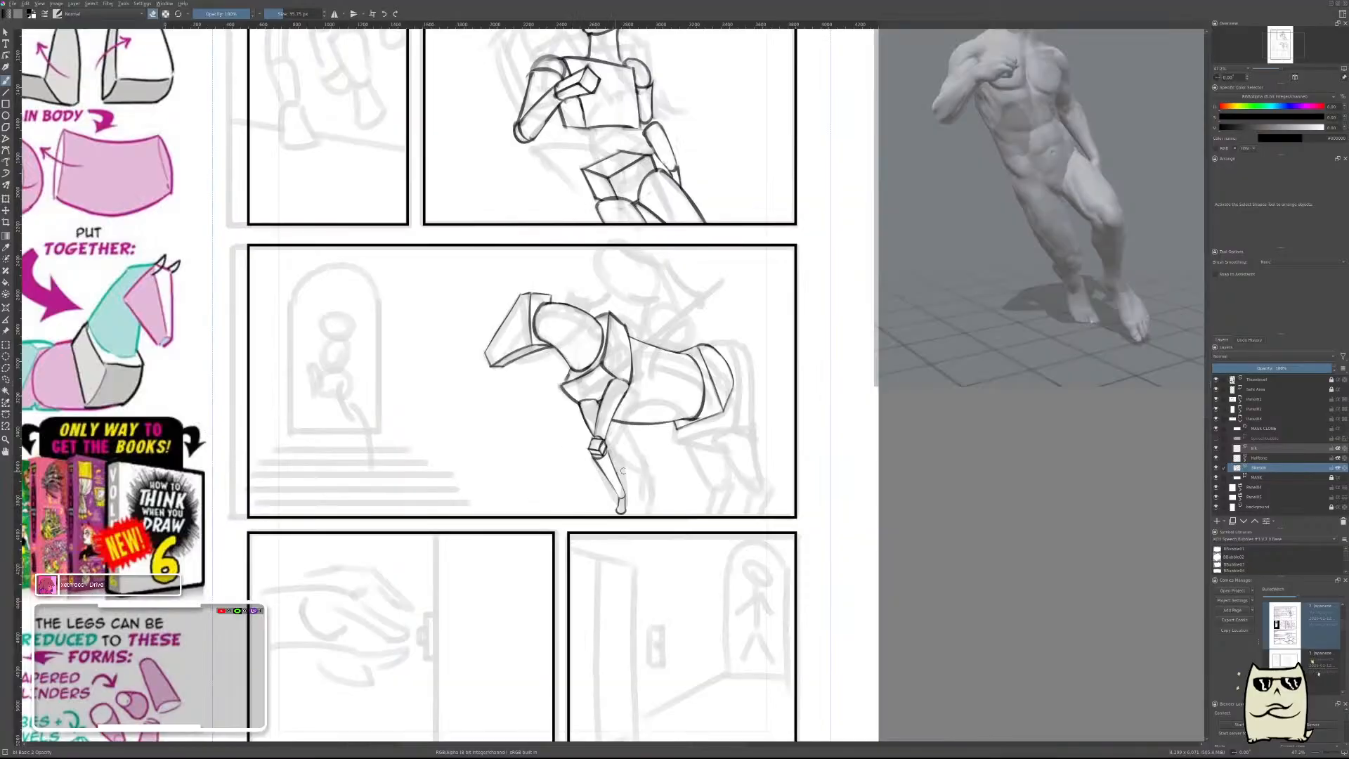
Compare the corrected horse body with the whole page and the Basic Horses reference sheets at several magnifications.
scroll(772, 408, down, 6)
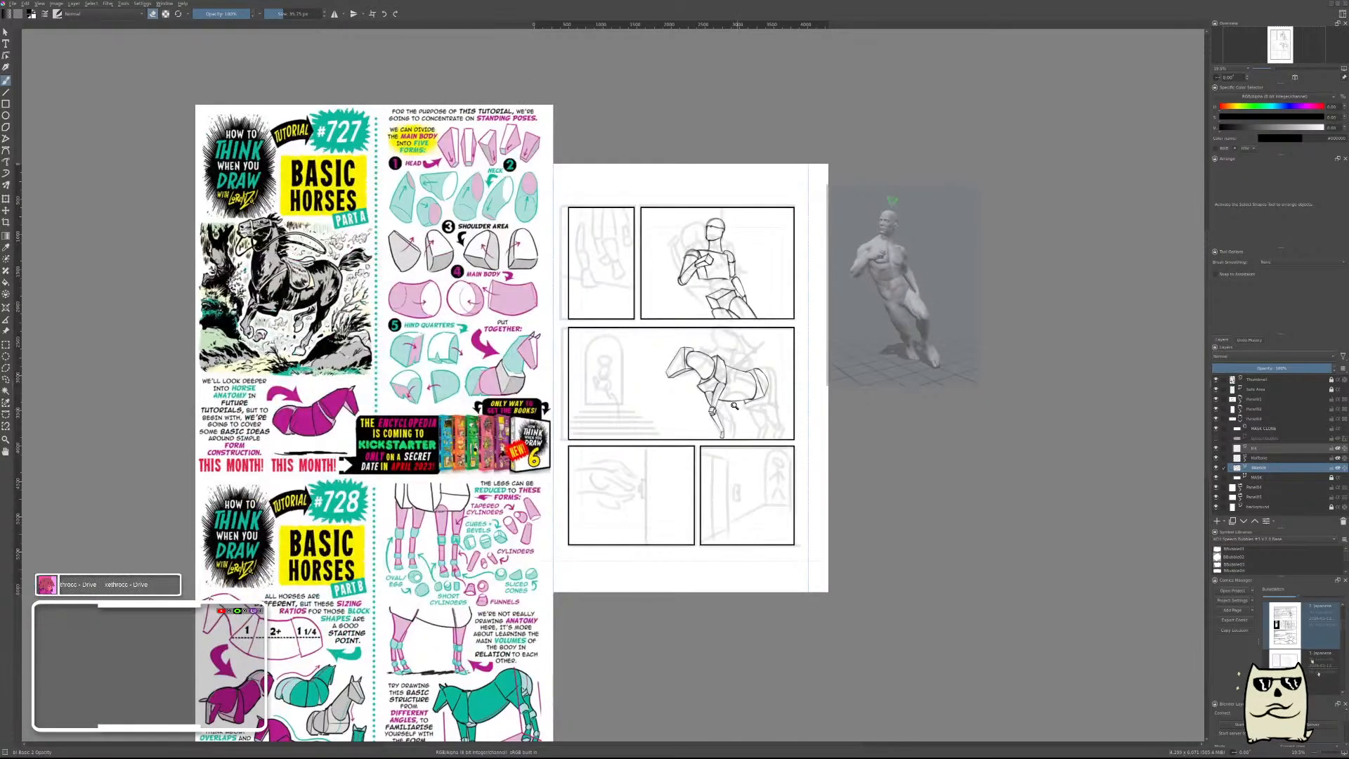
scroll(732, 408, up, 1)
drag(767, 430, 829, 355)
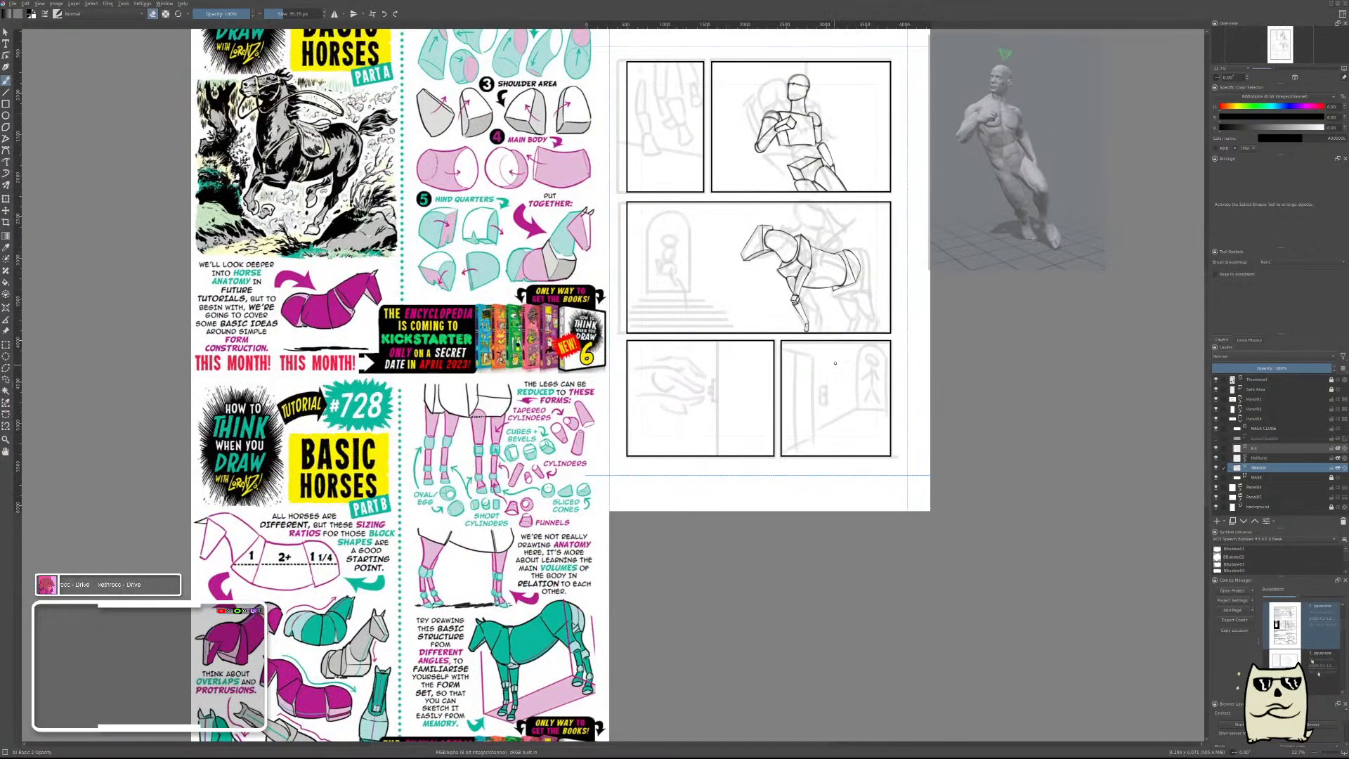
scroll(843, 345, up, 3)
scroll(890, 321, up, 2)
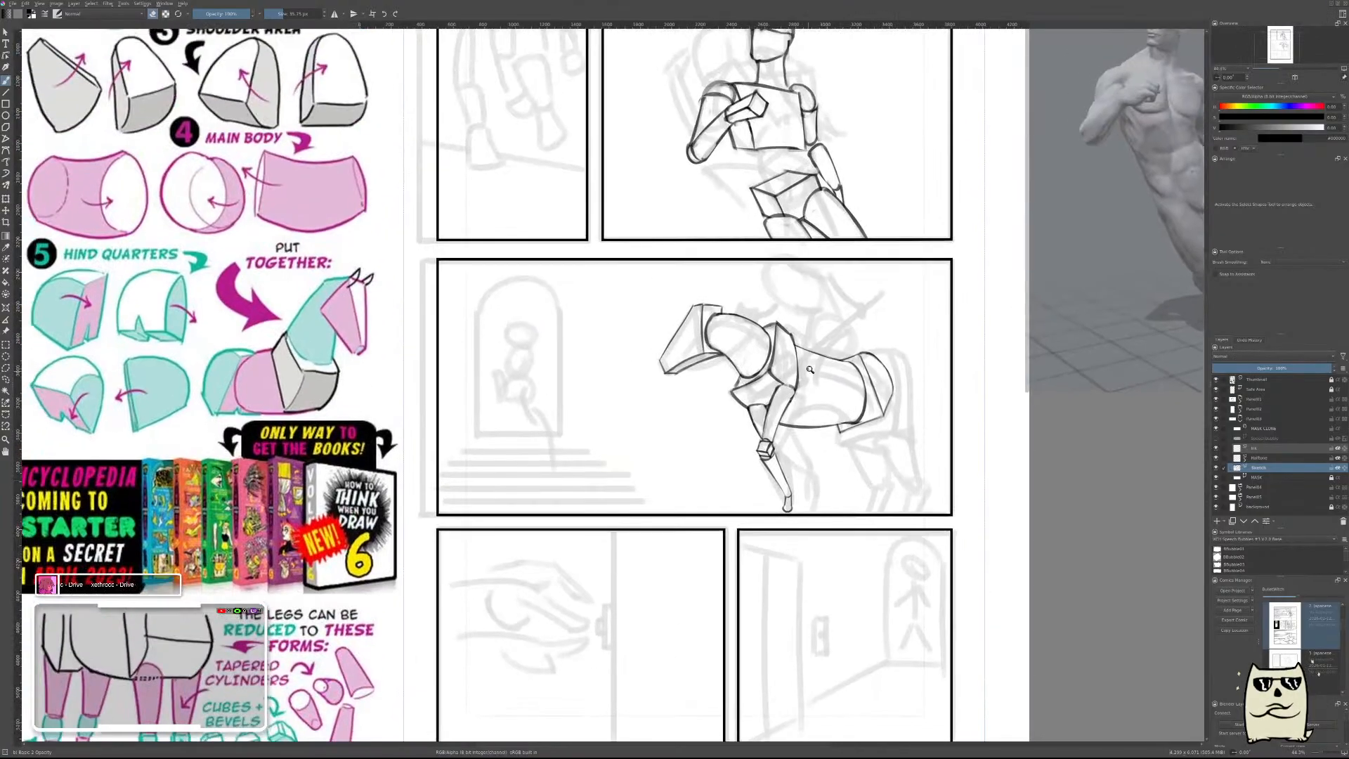
scroll(887, 338, up, 4)
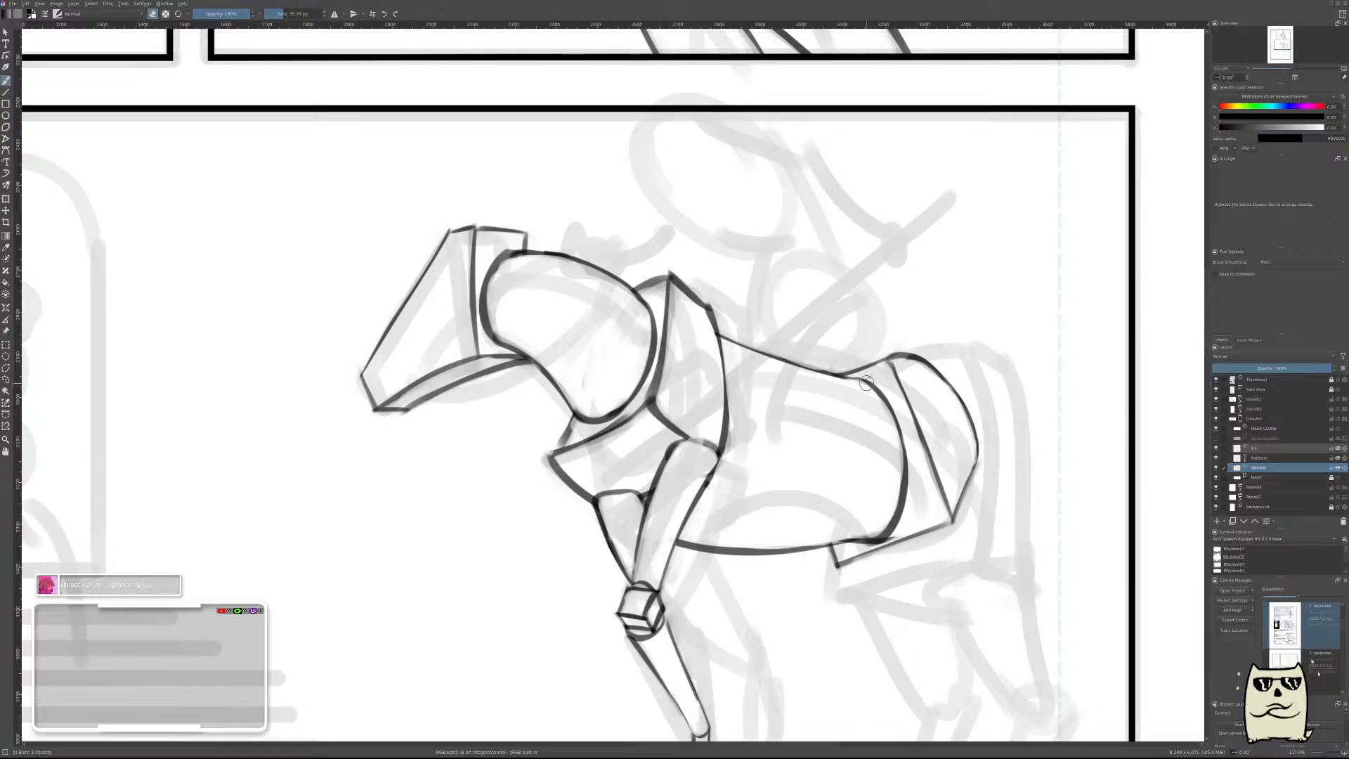
scroll(934, 439, down, 2)
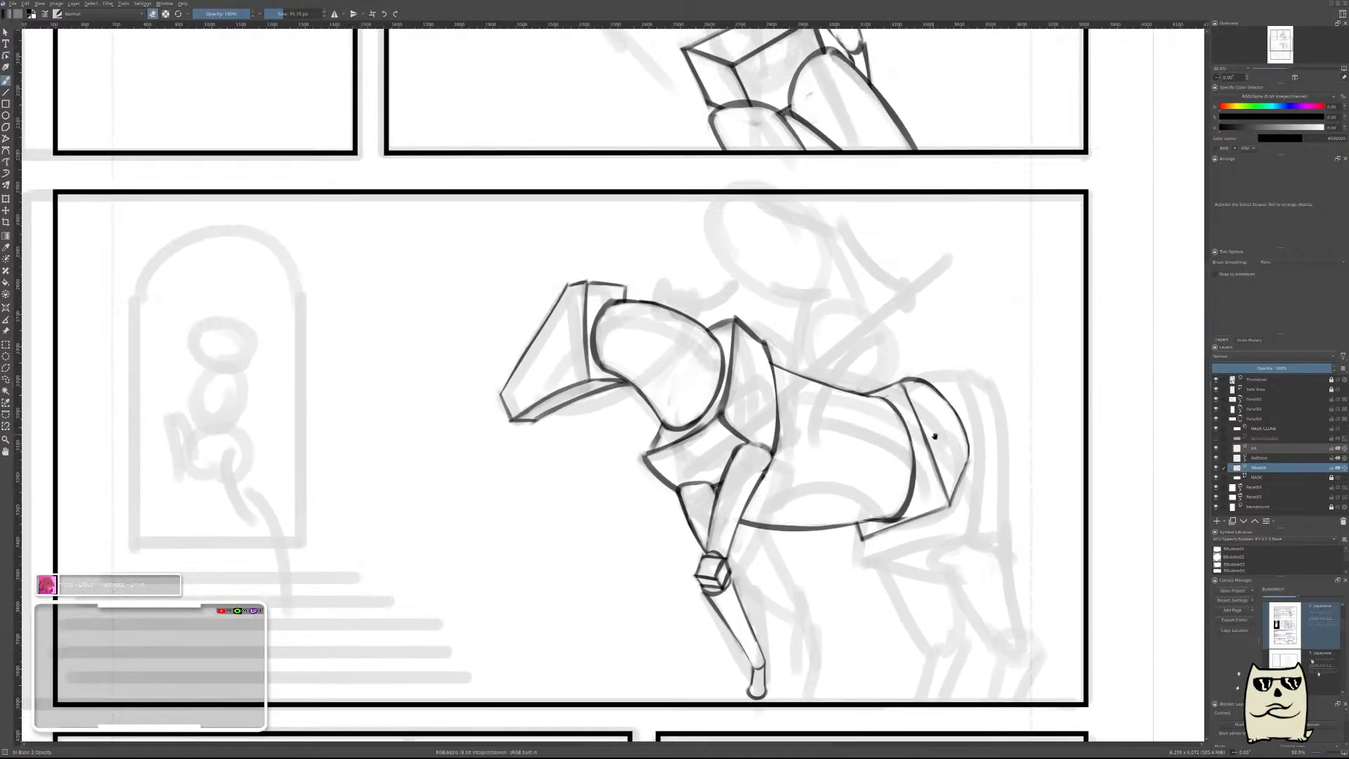
drag(935, 436, 1045, 392)
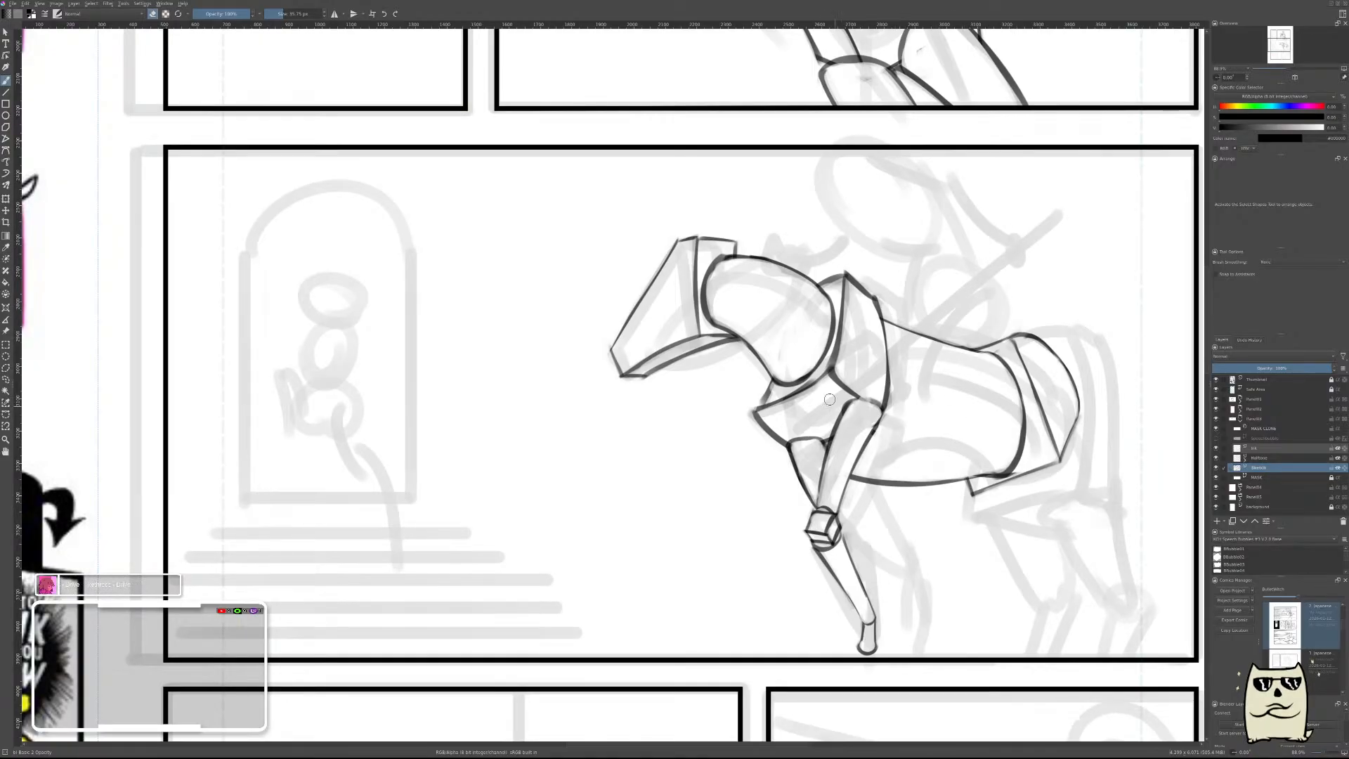
scroll(975, 248, down, 4)
scroll(975, 250, up, 2)
drag(985, 230, 904, 399)
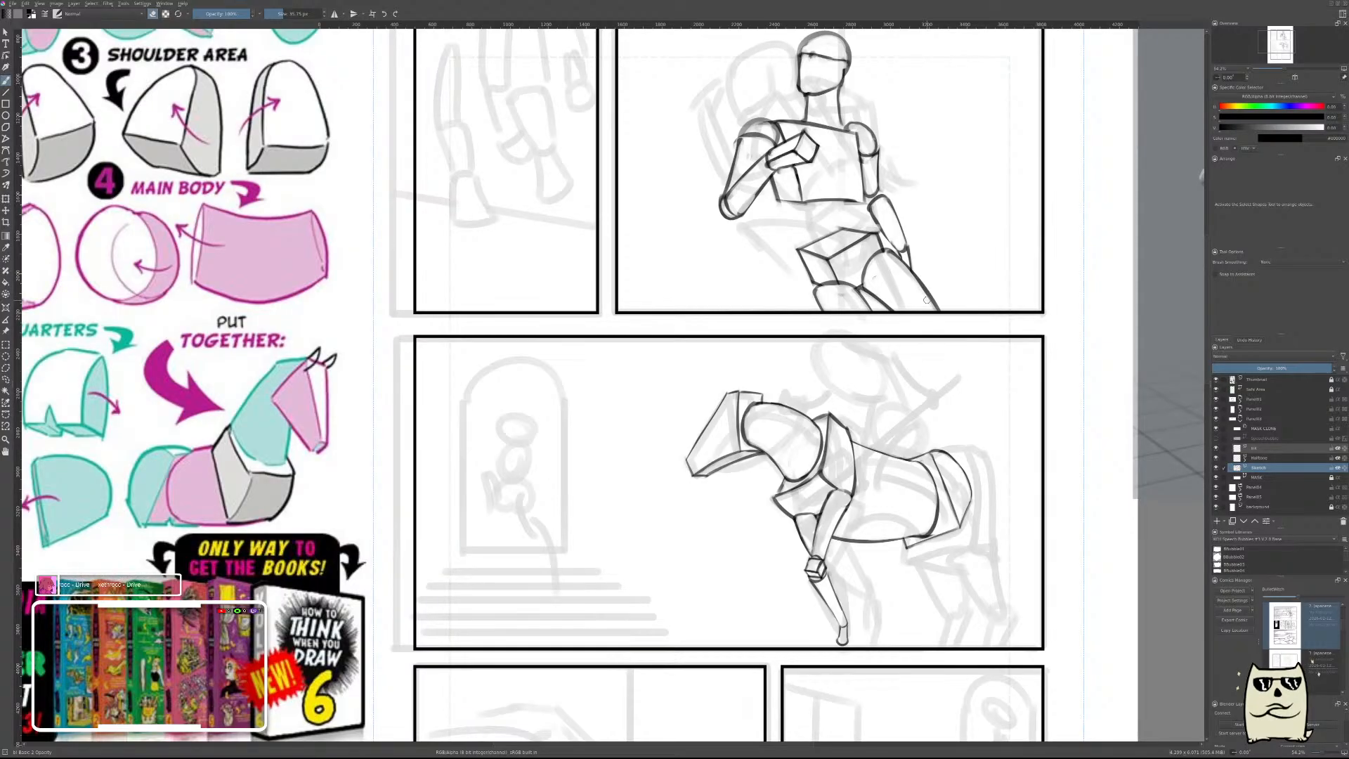
scroll(997, 274, down, 4)
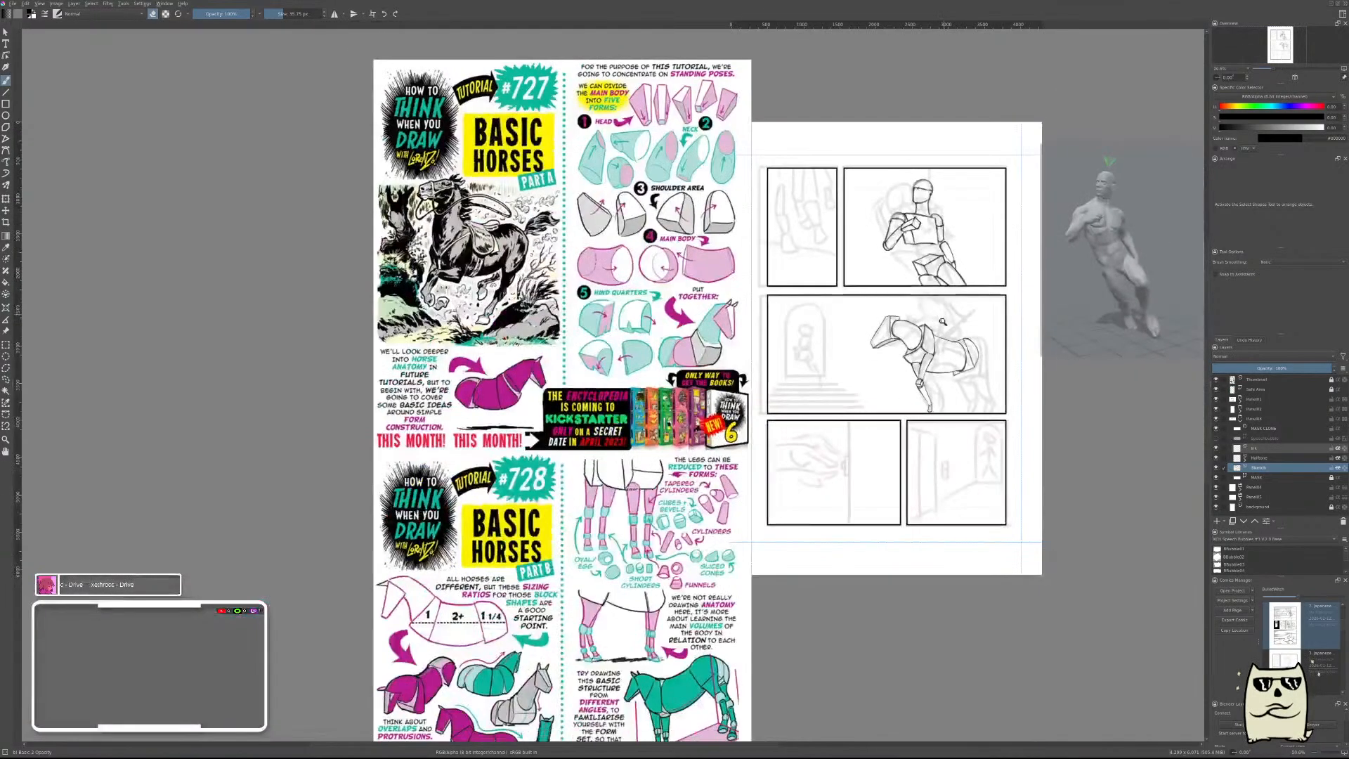
scroll(974, 276, up, 2)
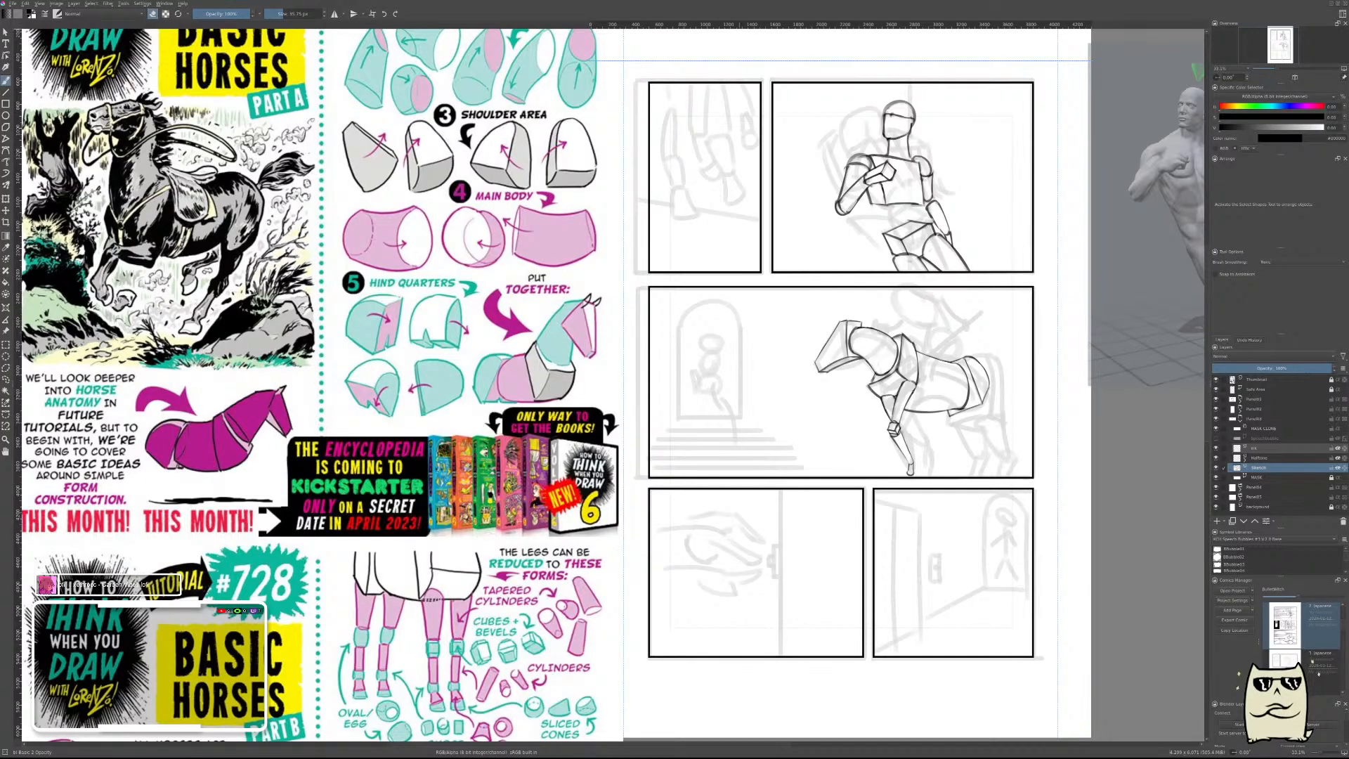
Save the document and draw a curved contour down the horse's barrel, from the back line to the belly, ahead of the existing rear curve.
key(ctrl+s)
mouse_move(975, 383)
mouse_down()
mouse_move(975, 341)
mouse_move(966, 415)
mouse_move(1009, 313)
mouse_up()
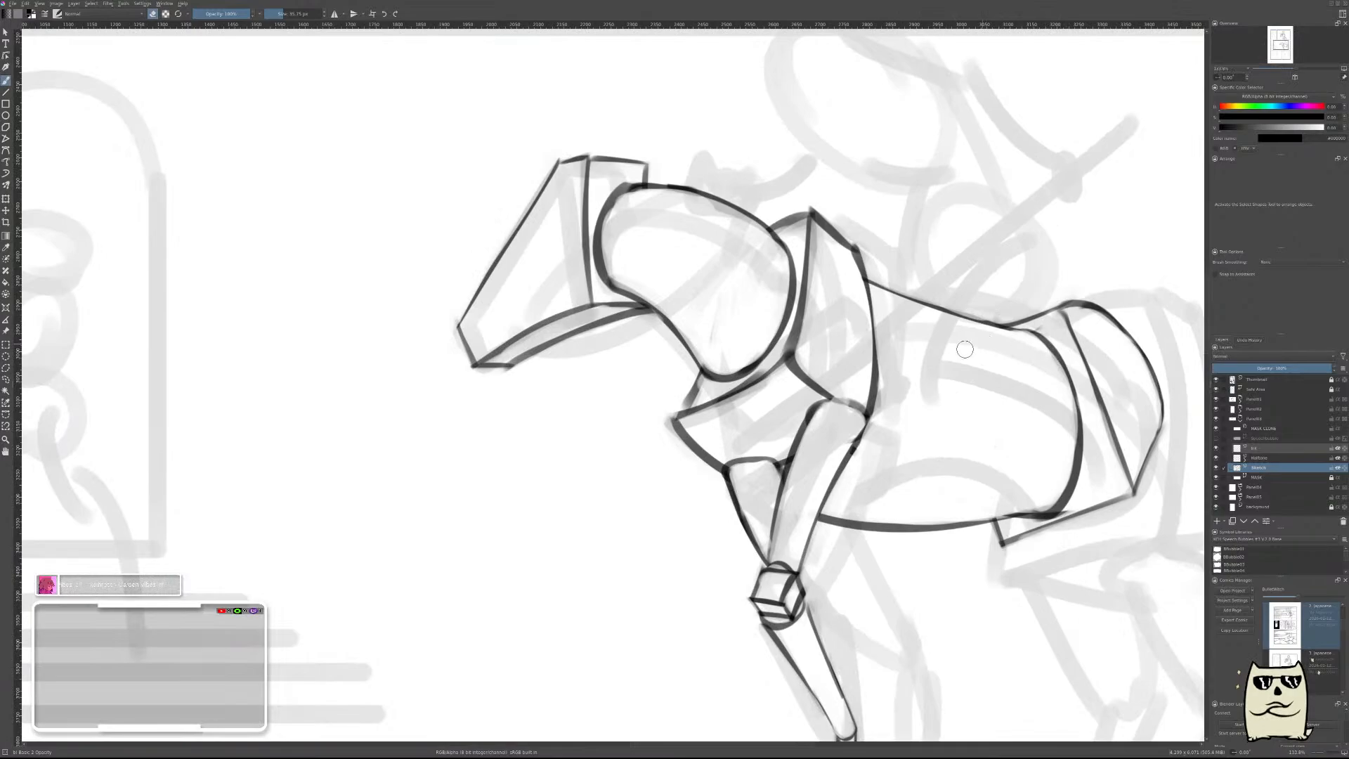
drag(975, 327, 975, 453)
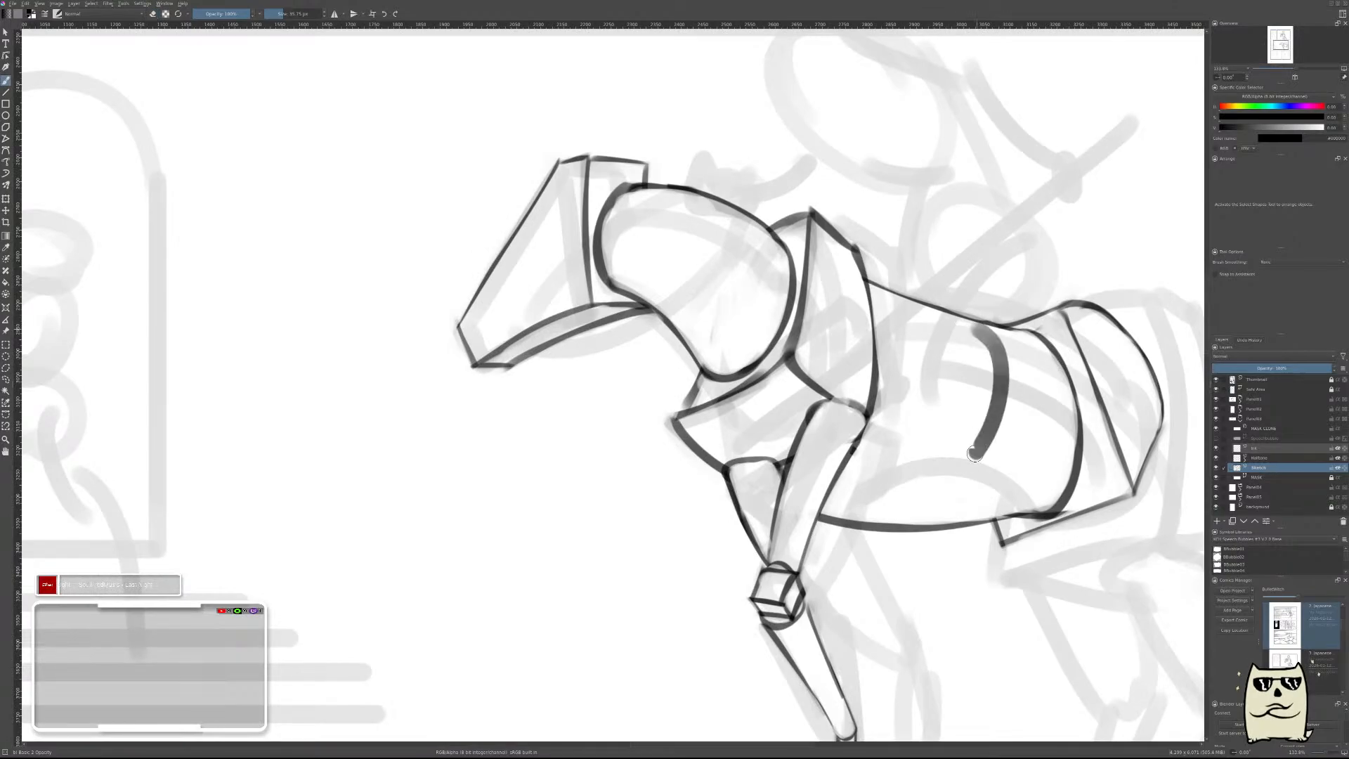
key(ctrl+z)
drag(953, 321, 948, 515)
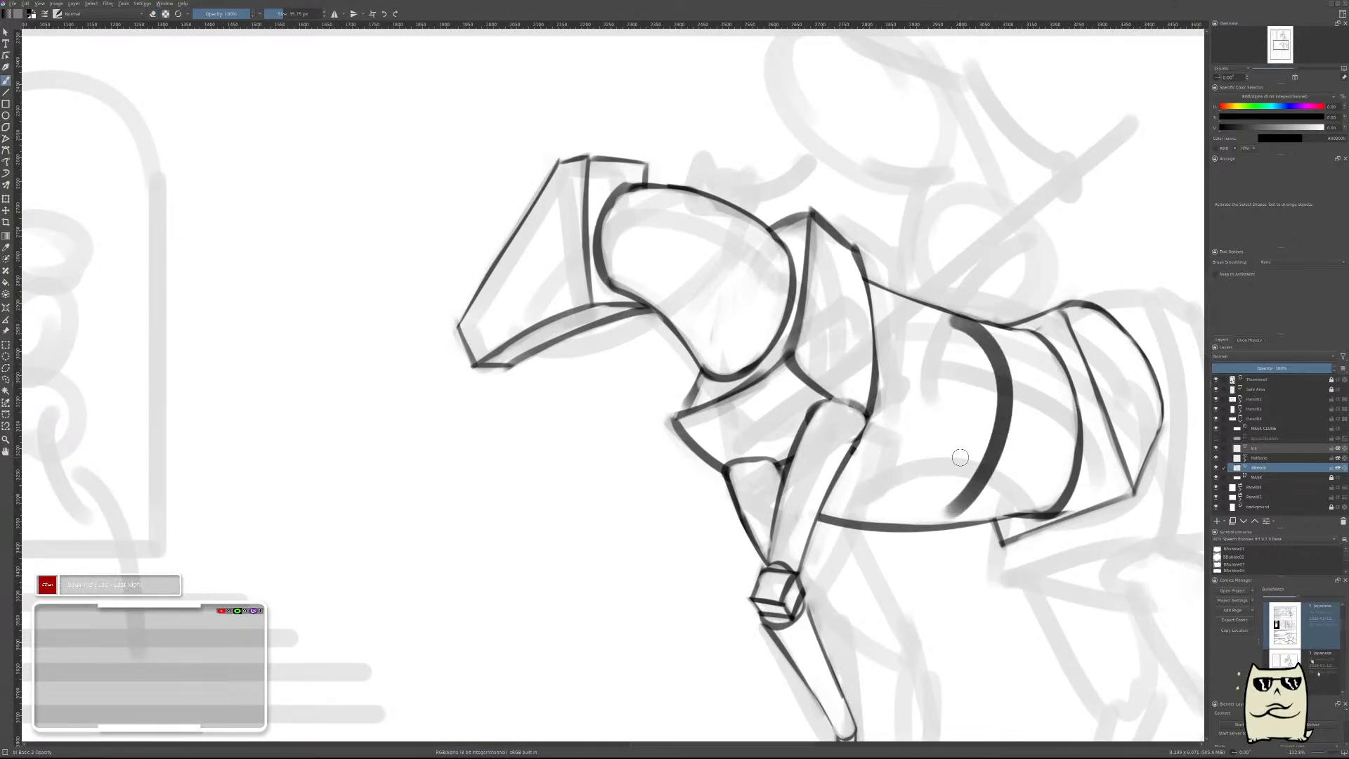
key(ctrl+z)
drag(958, 320, 967, 528)
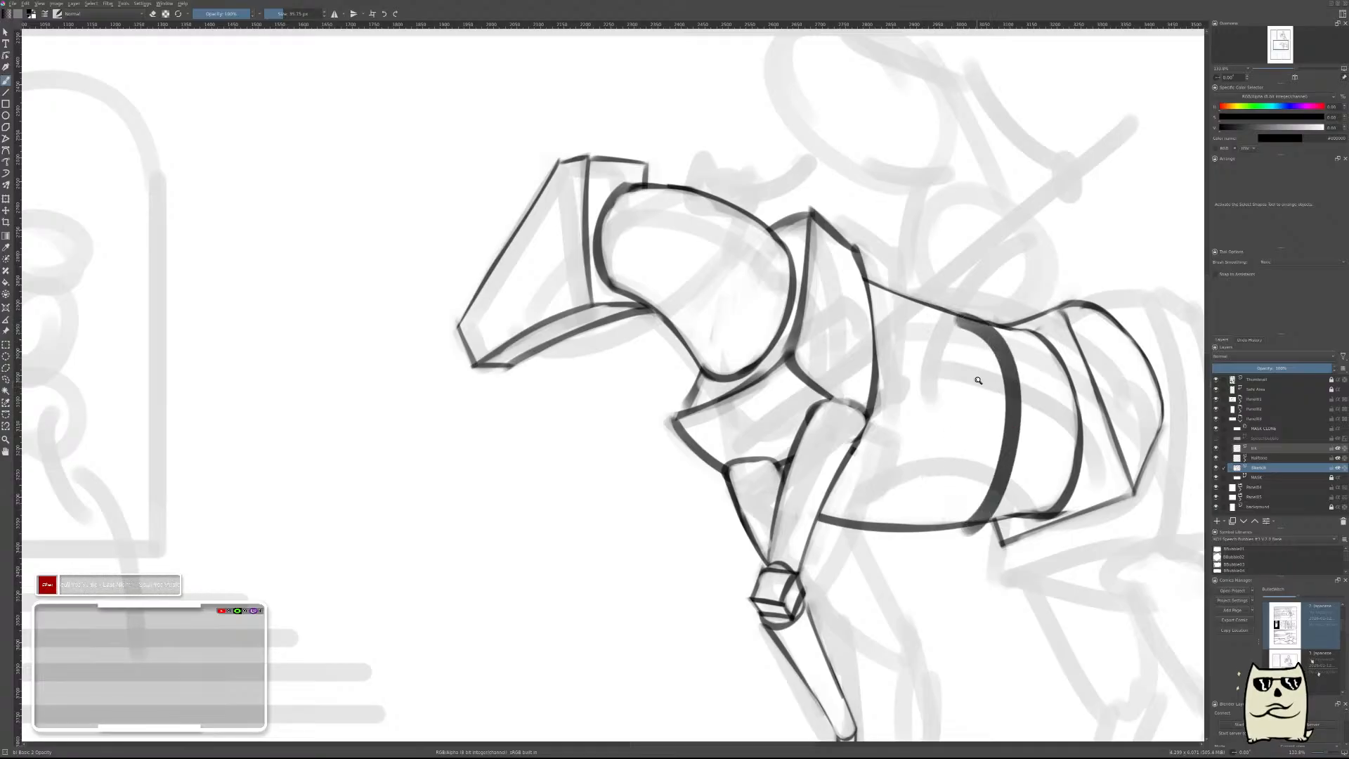
drag(978, 380, 977, 369)
mouse_move(955, 317)
mouse_down()
mouse_move(998, 361)
mouse_move(992, 447)
mouse_up()
key(ctrl+z)
Erase along the inner side of the new barrel contour to thin it to a clean line.
key(e)
drag(1000, 355, 1004, 466)
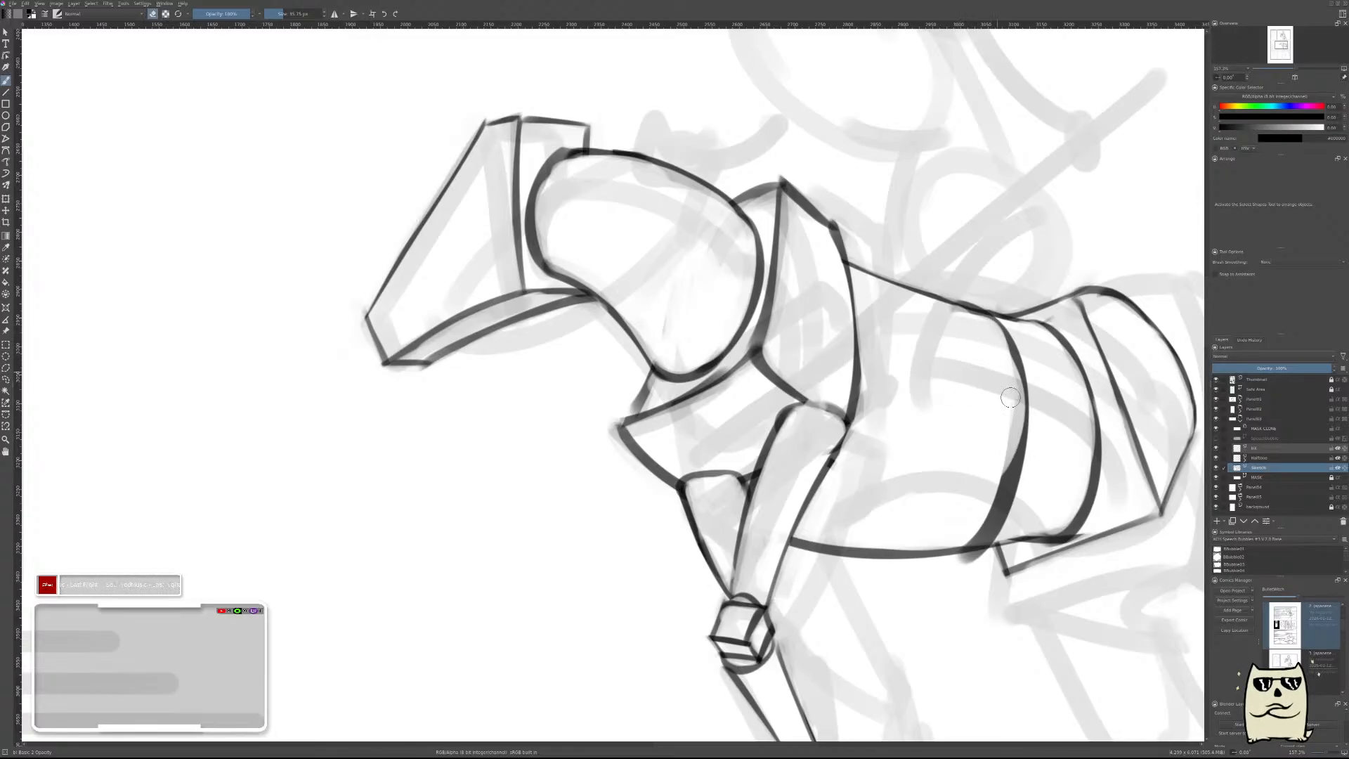
mouse_move(1010, 398)
mouse_down()
mouse_move(969, 472)
mouse_move(997, 523)
mouse_up()
drag(1012, 457, 974, 545)
drag(990, 499, 985, 560)
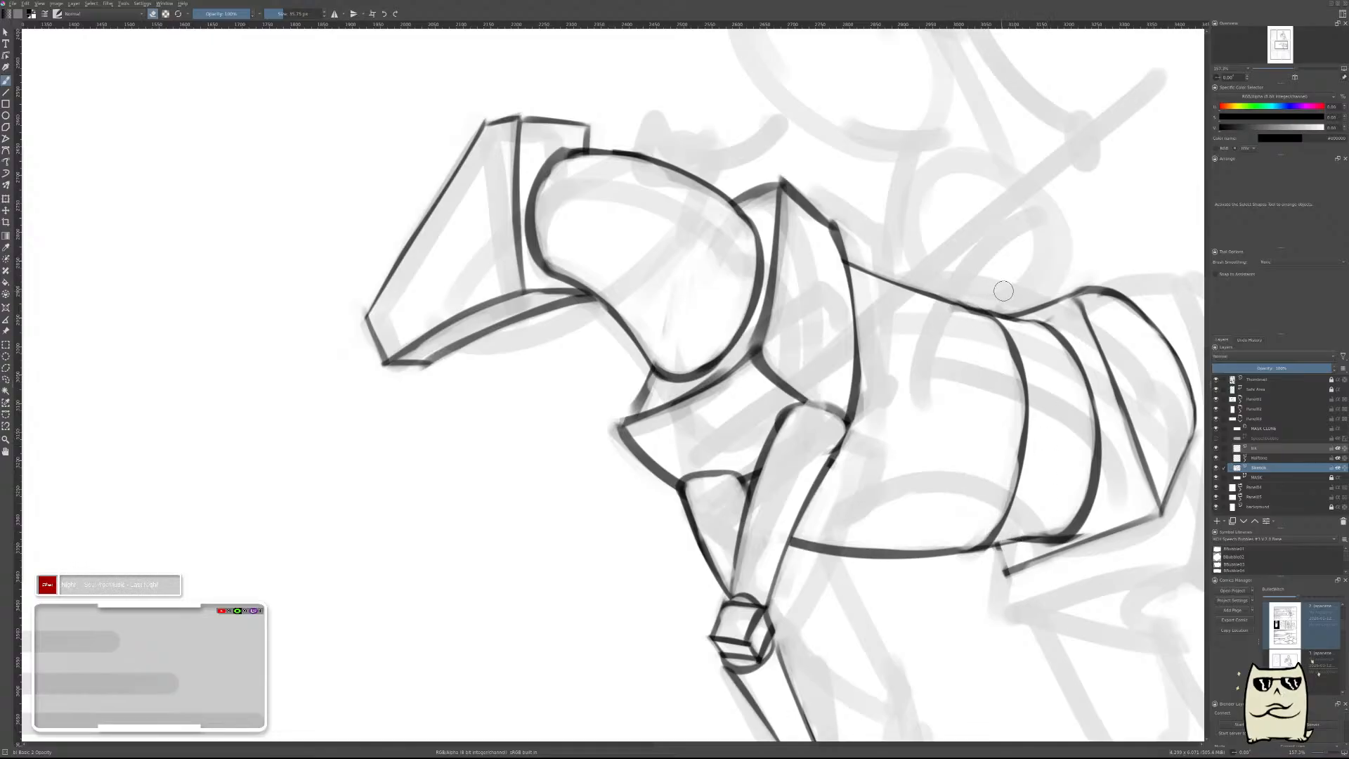
Enlarge the eraser and remove the old hindquarter lines behind the new barrel contour.
shift+drag(1066, 375, 1096, 375)
mouse_move(1025, 299)
mouse_down()
mouse_move(1056, 332)
mouse_move(1038, 247)
mouse_move(1080, 266)
mouse_move(1131, 339)
mouse_move(1164, 447)
mouse_move(1173, 414)
mouse_move(1166, 324)
mouse_move(1098, 427)
mouse_move(1085, 539)
mouse_move(1105, 471)
mouse_move(1044, 533)
mouse_move(1029, 573)
mouse_up()
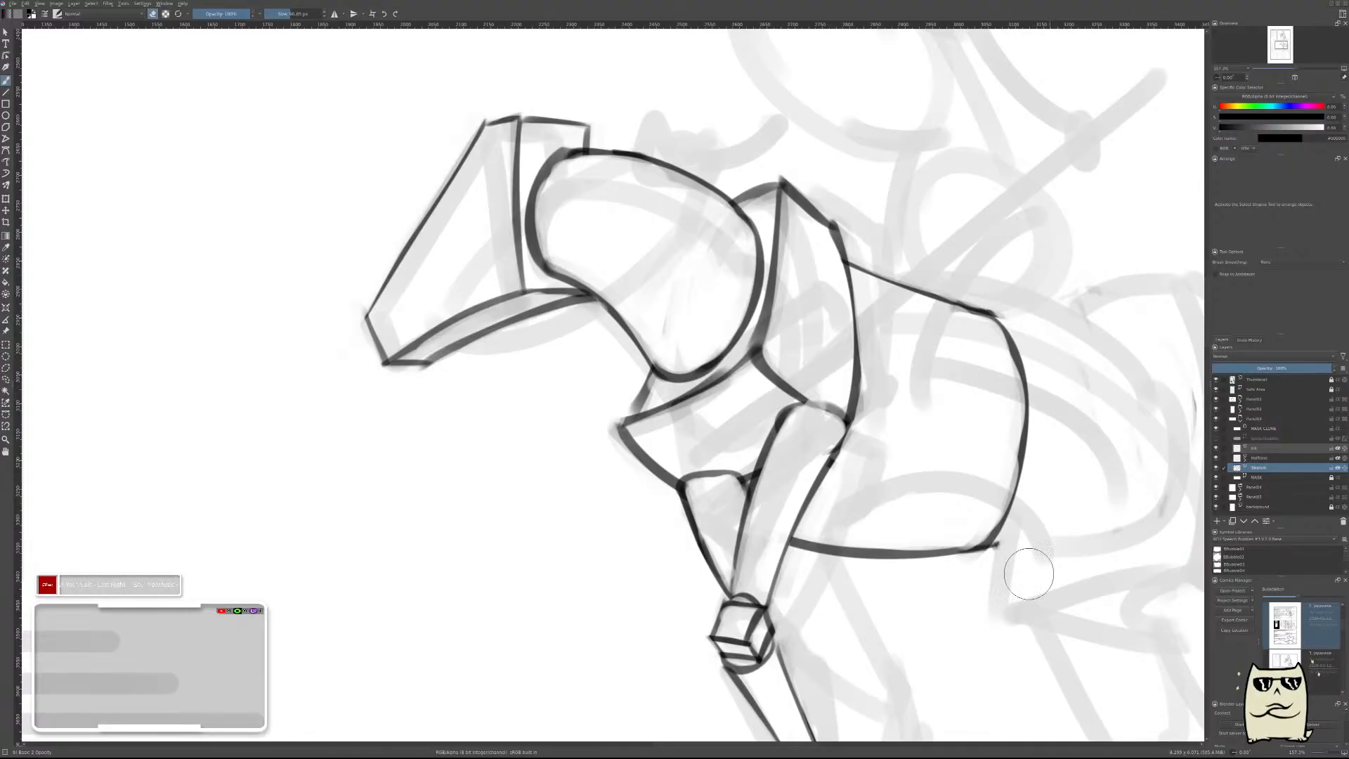
ctrl+drag(1086, 475, 1019, 650)
ctrl+drag(1096, 490, 1138, 419)
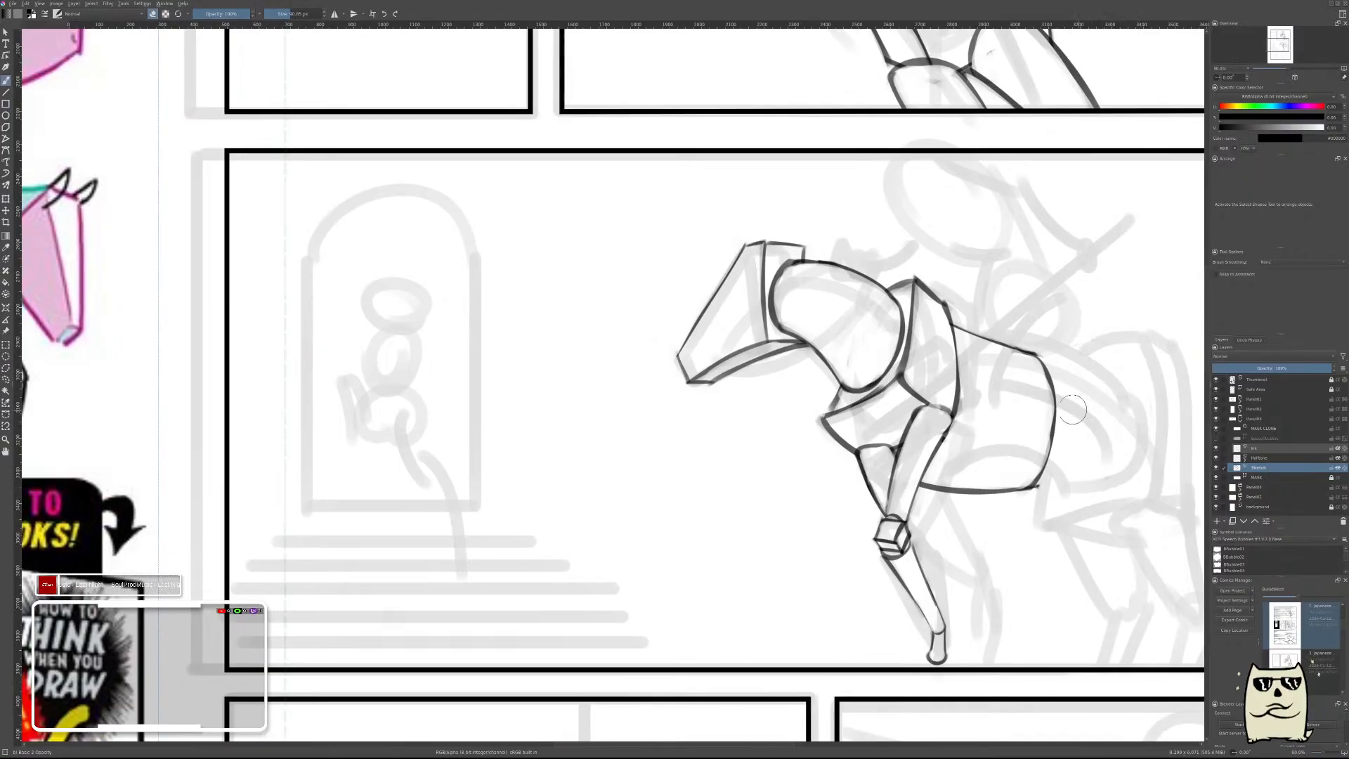
Save the document and merge a newly added empty paint layer down into the sketch layer.
key(Insert)
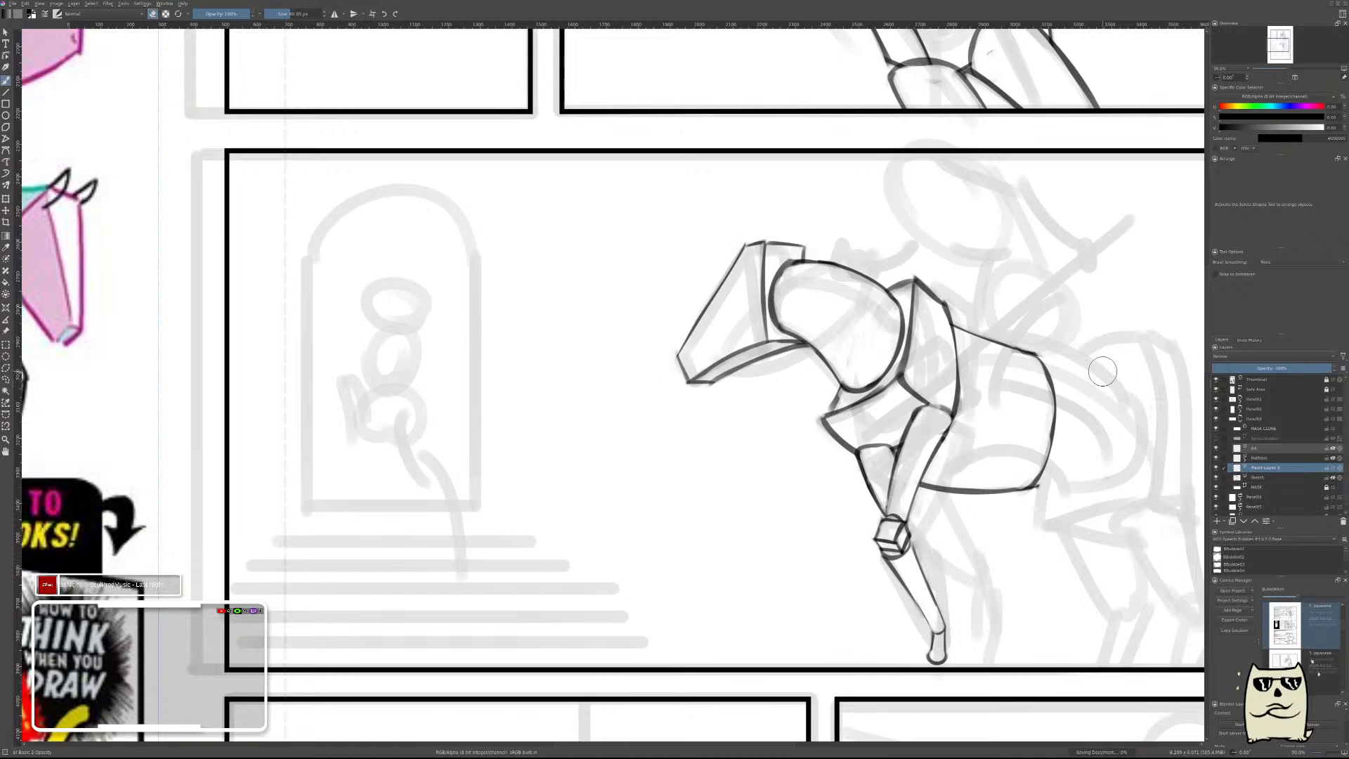
key(ctrl+s)
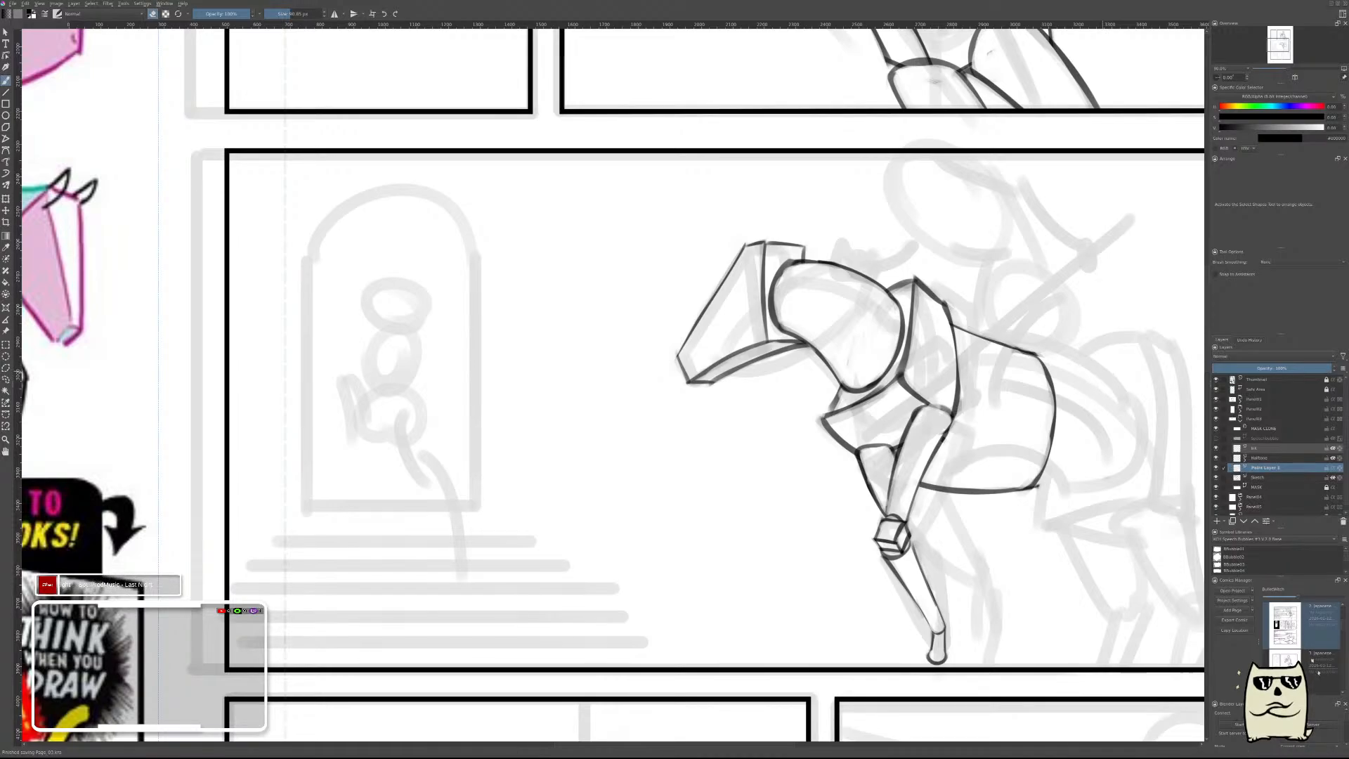
key(ctrl+e)
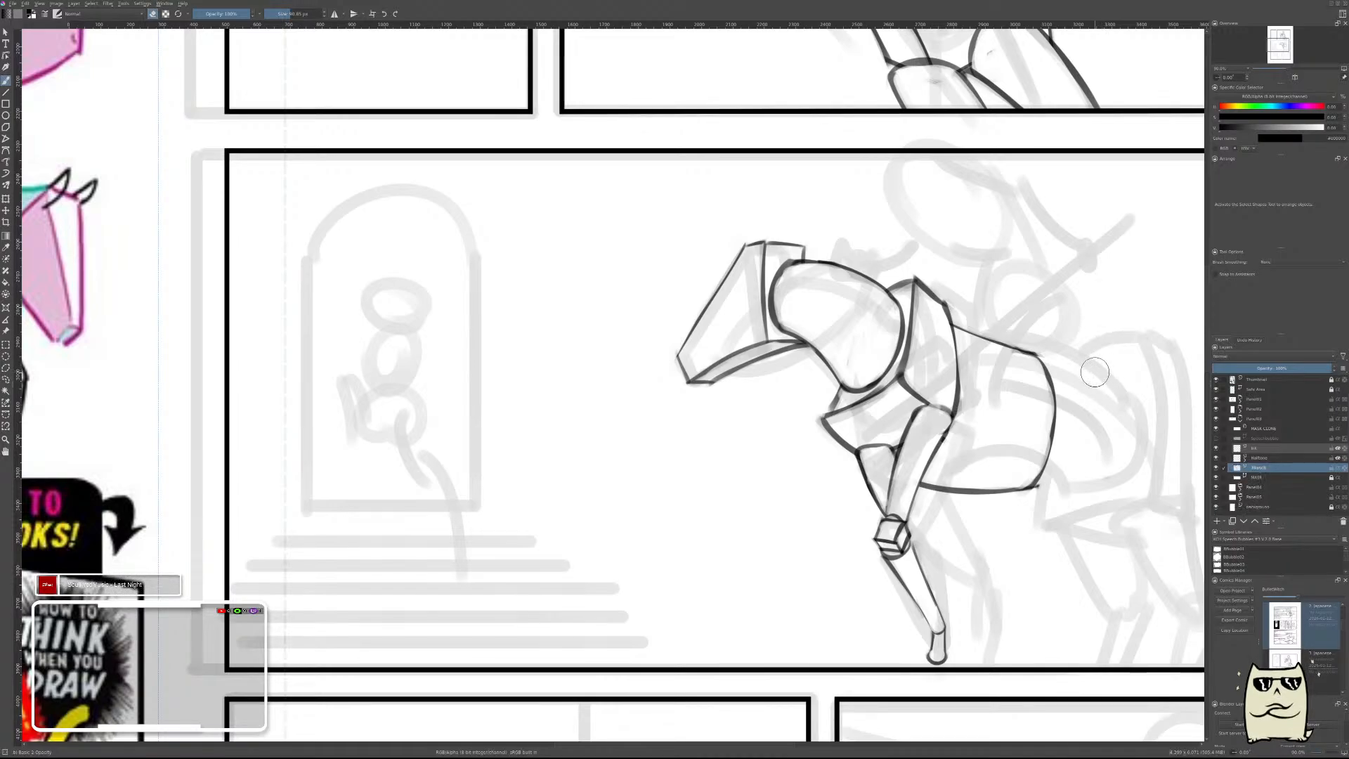
key(m)
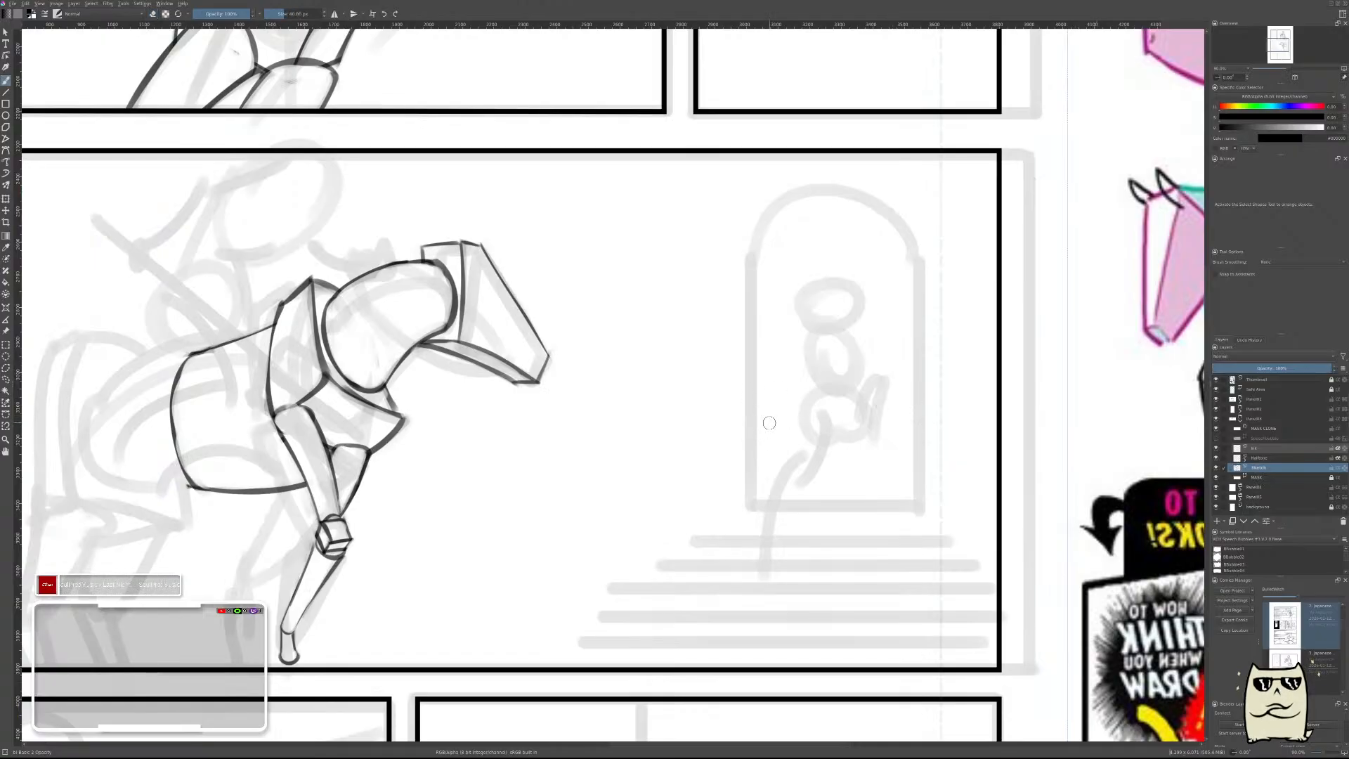
drag(675, 434, 1055, 470)
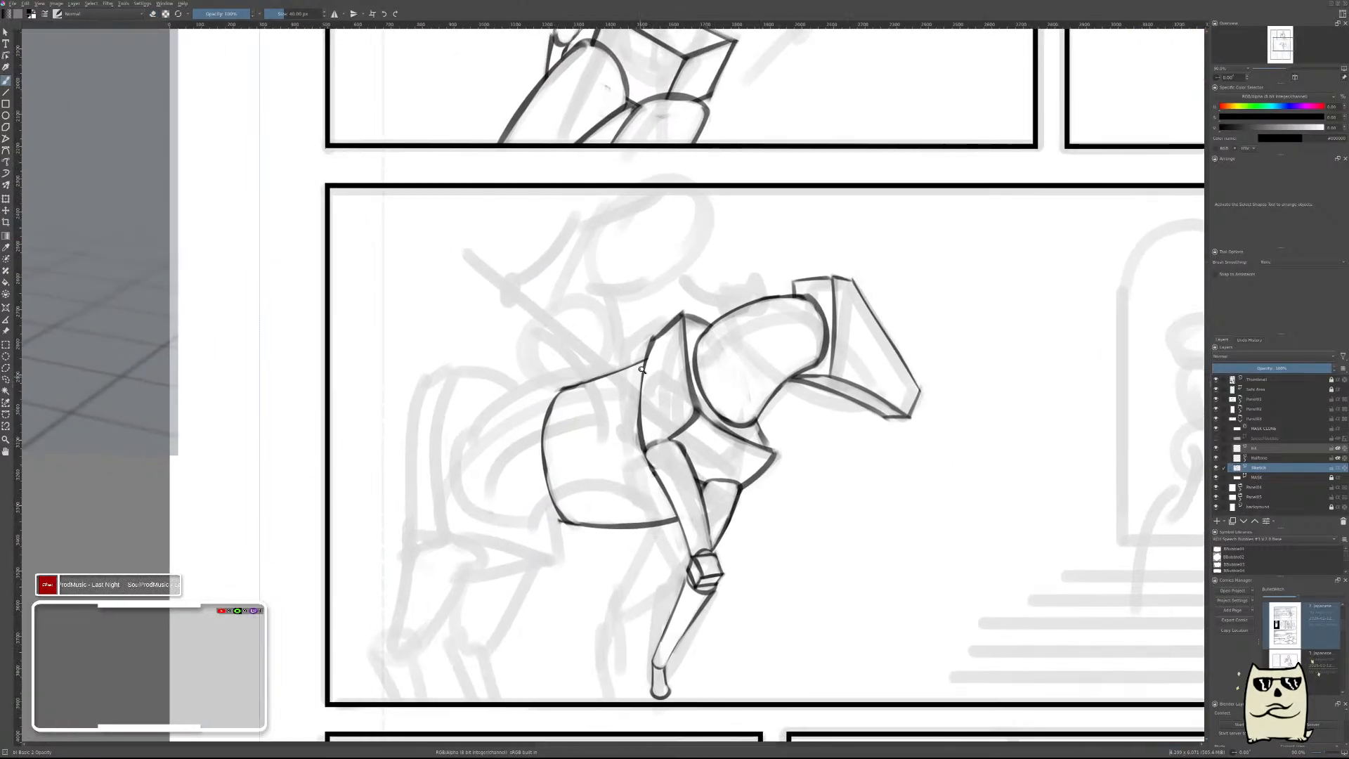
drag(643, 371, 710, 346)
drag(534, 374, 762, 393)
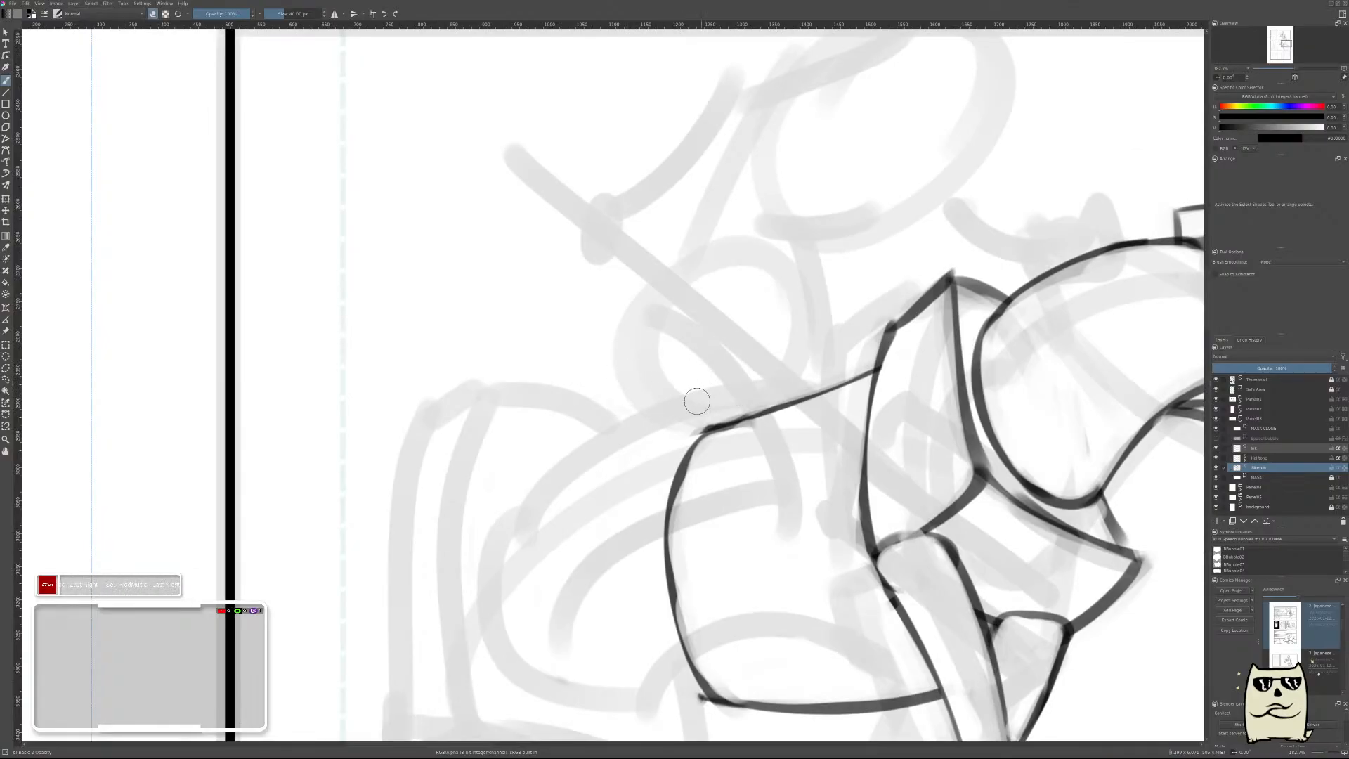
key(e)
key(e)
drag(622, 400, 757, 422)
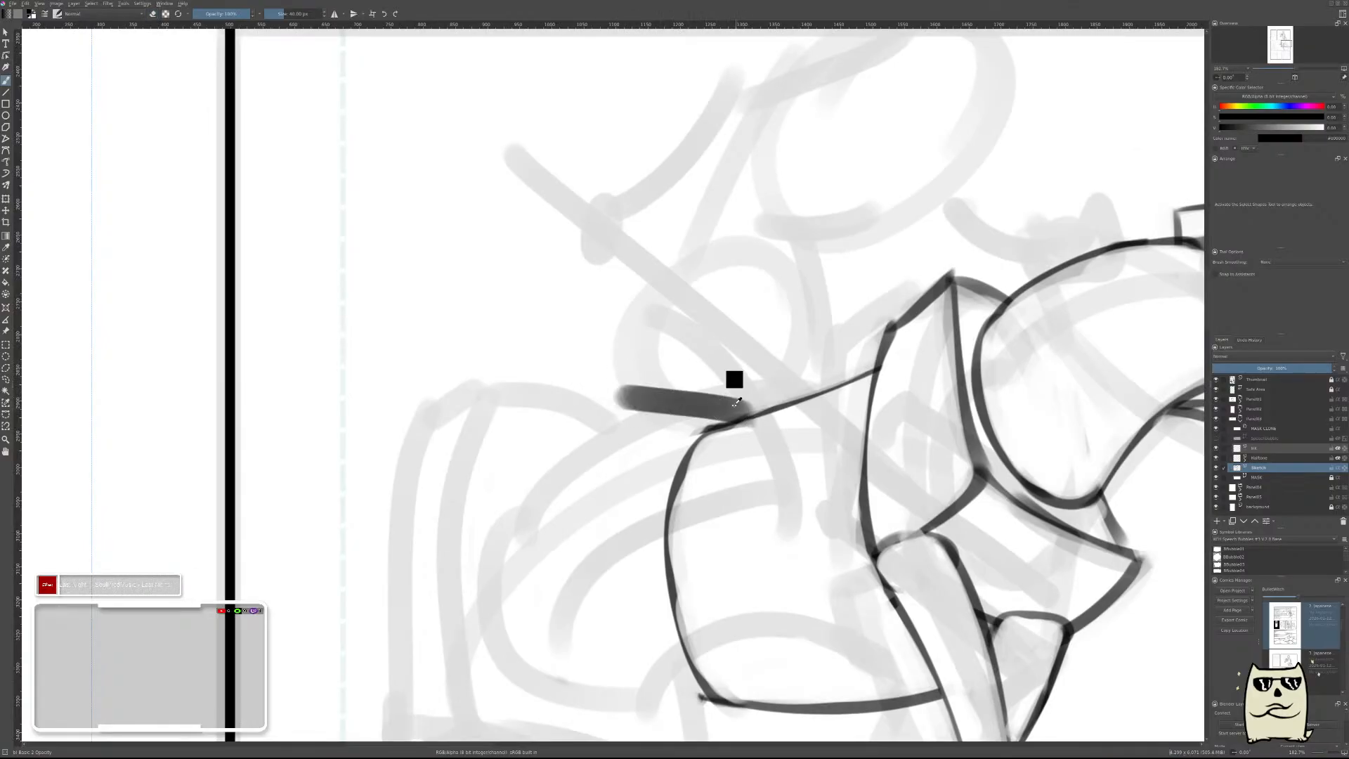
key(ctrl+z)
key(m)
Draw the short top edge of the hindquarters, rising backward from the rear end of the horse's back line.
drag(636, 405, 945, 400)
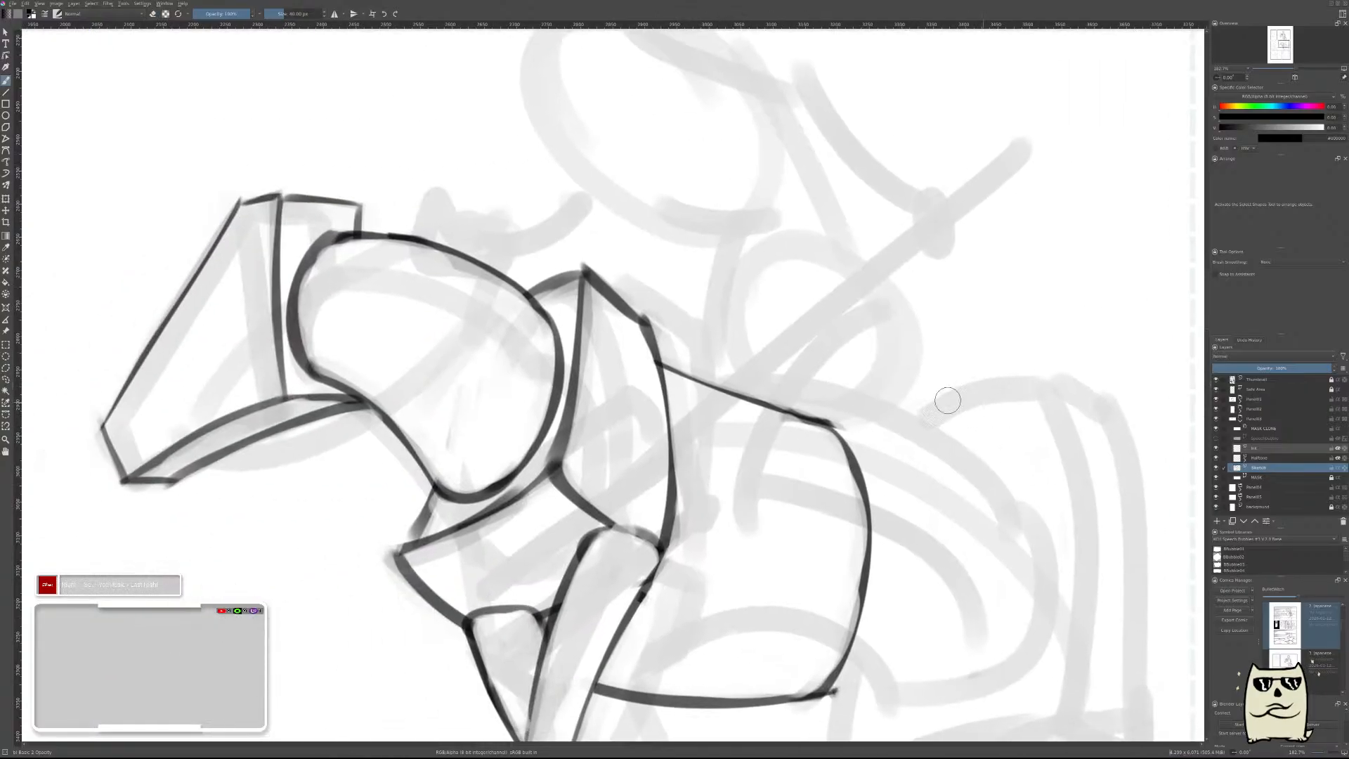
mouse_move(794, 402)
mouse_down()
mouse_move(899, 384)
mouse_move(827, 387)
mouse_move(891, 376)
mouse_up()
key(ctrl+z)
click(815, 402)
key(ctrl+z)
key(e)
Draw a straight slanted edge down from the end of the hindquarters' top line and erase it to a thin stroke.
mouse_move(801, 390)
mouse_down()
mouse_move(920, 368)
mouse_move(778, 394)
mouse_move(974, 343)
mouse_move(912, 377)
mouse_move(939, 421)
mouse_move(926, 502)
mouse_move(879, 477)
mouse_move(933, 545)
mouse_move(912, 455)
mouse_move(945, 594)
mouse_up()
key(e)
key(ctrl+z)
drag(882, 399, 937, 657)
key(ctrl+z)
drag(891, 388, 964, 696)
key(e)
key(ctrl+z)
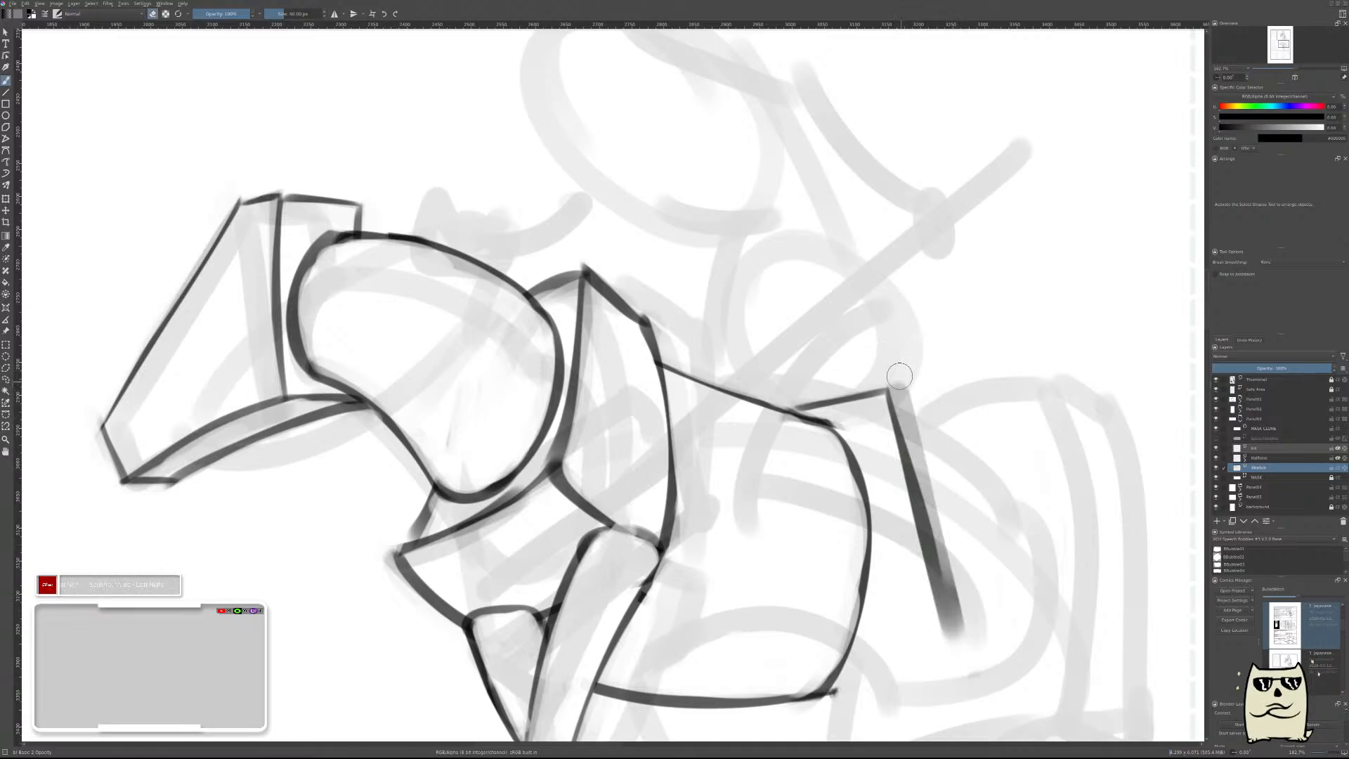
drag(888, 389, 951, 642)
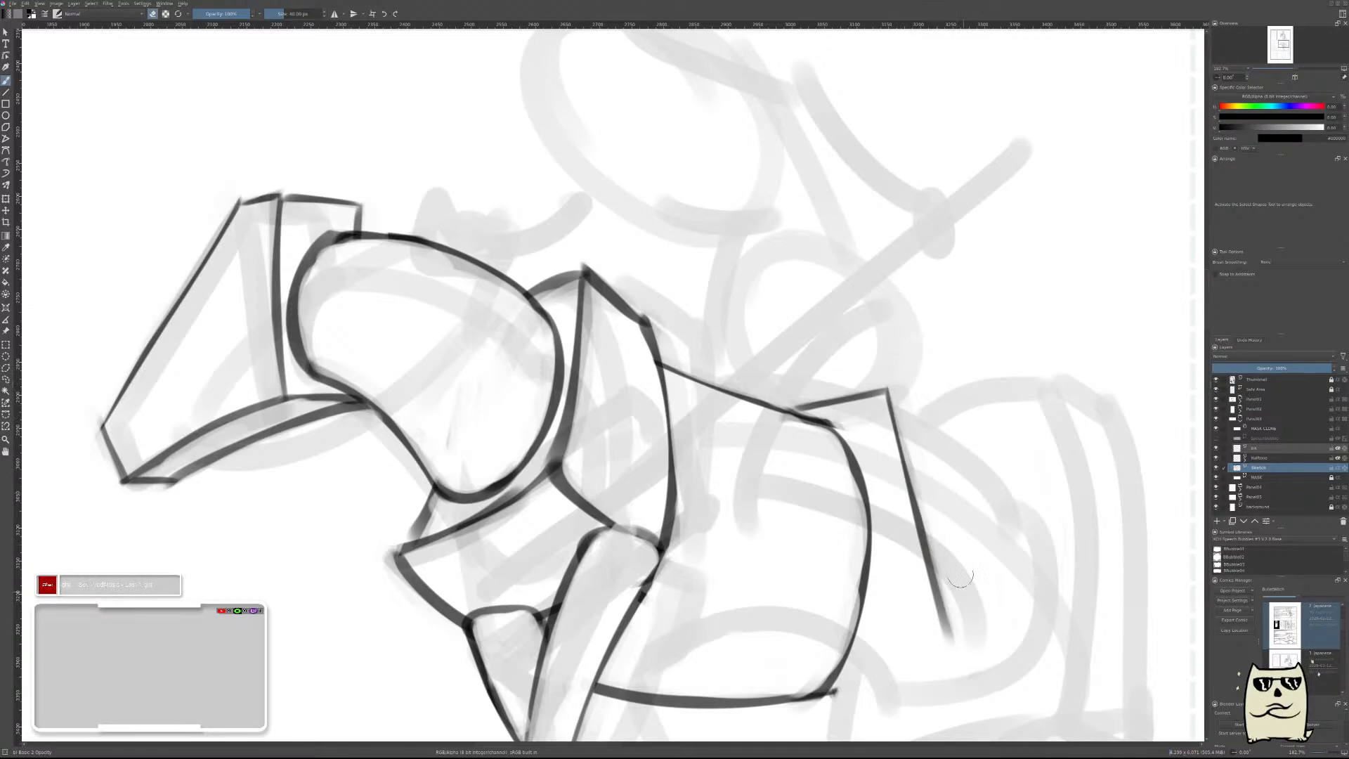
Redraw the slanted hindquarter edge down to belly level with a bolder stroke, then thin it by erasing along its outer side.
mouse_move(890, 385)
mouse_down()
mouse_move(959, 709)
mouse_move(900, 408)
mouse_move(969, 703)
mouse_up()
key(ctrl+z)
drag(968, 609, 909, 418)
key(e)
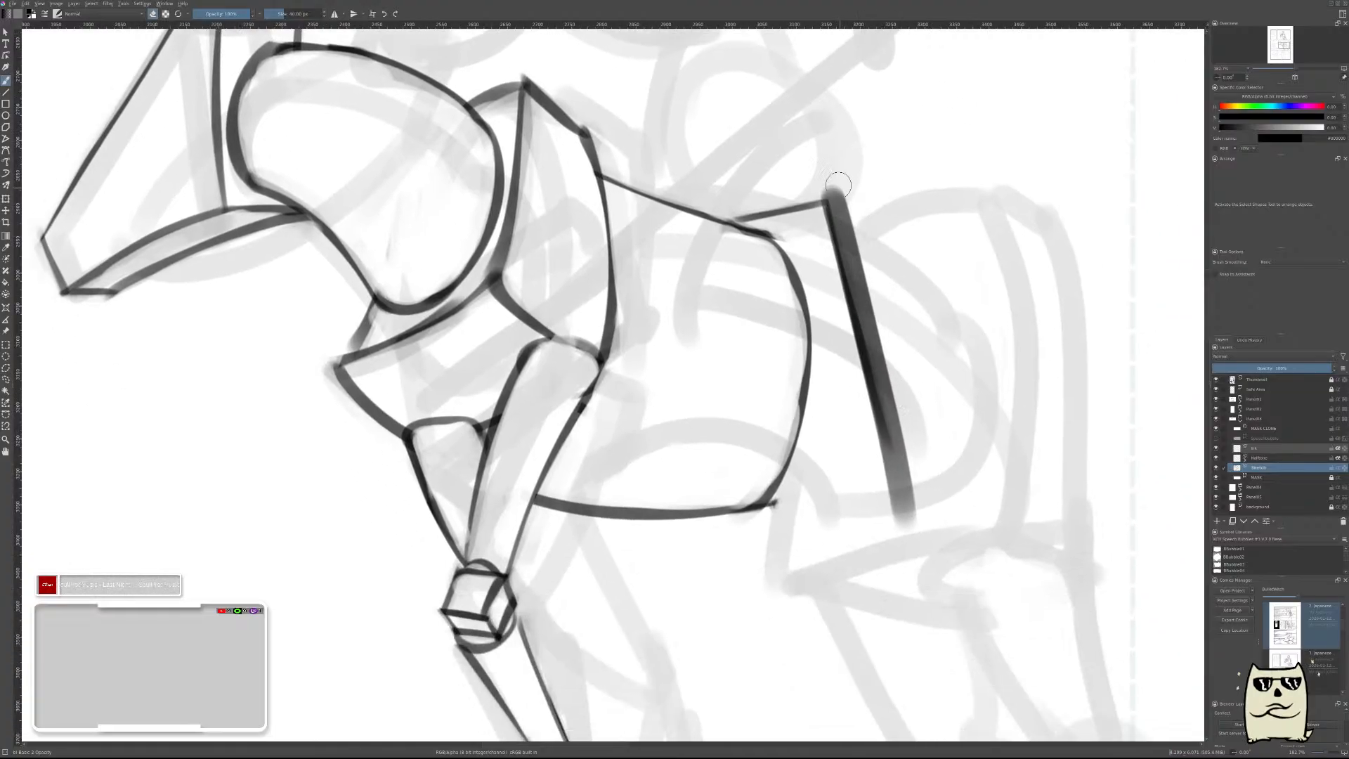
mouse_move(838, 184)
mouse_down()
mouse_move(863, 295)
mouse_move(828, 164)
mouse_move(880, 334)
mouse_up()
drag(854, 247, 915, 460)
drag(865, 297, 906, 470)
drag(884, 357, 916, 513)
drag(890, 404, 921, 520)
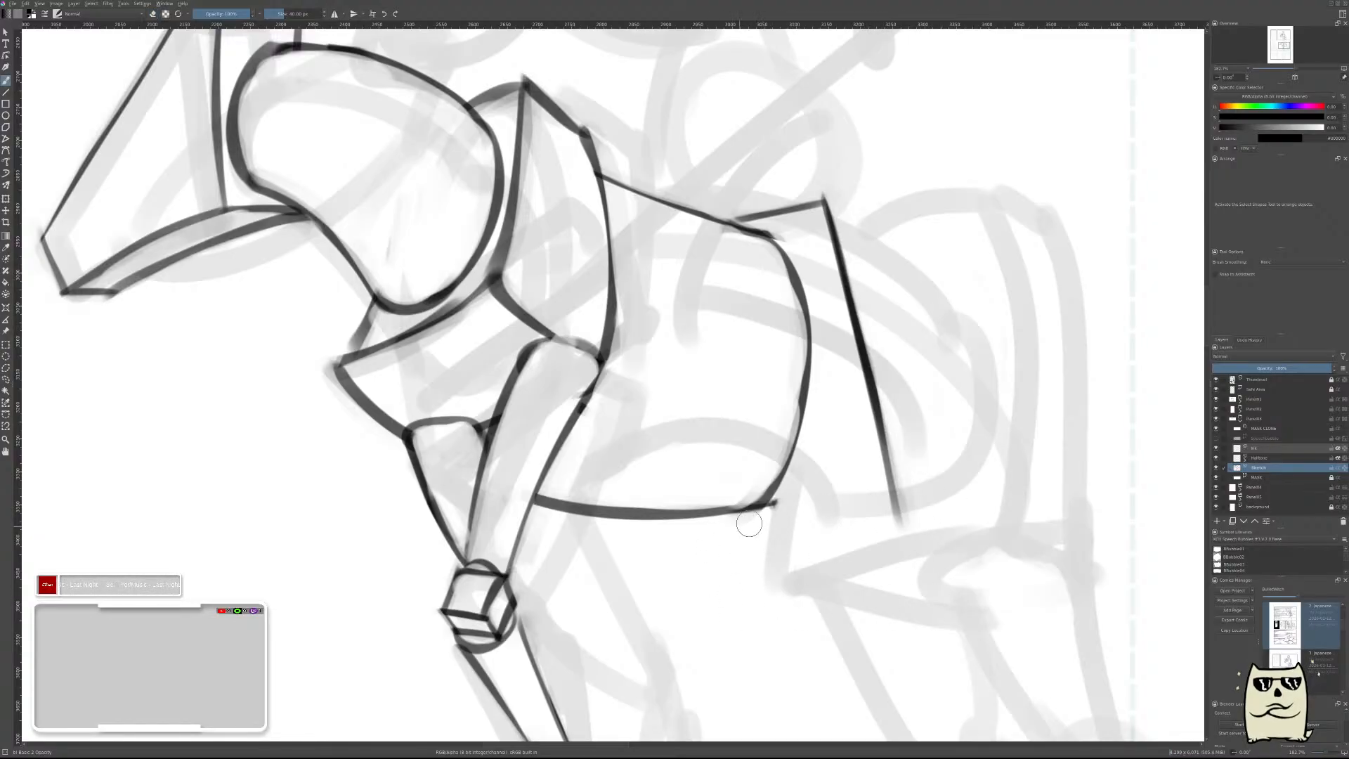
Draw the hindquarters' bottom edge and, on a new layer, the short edge closing it to the belly, then merge the layer down.
drag(713, 542, 924, 488)
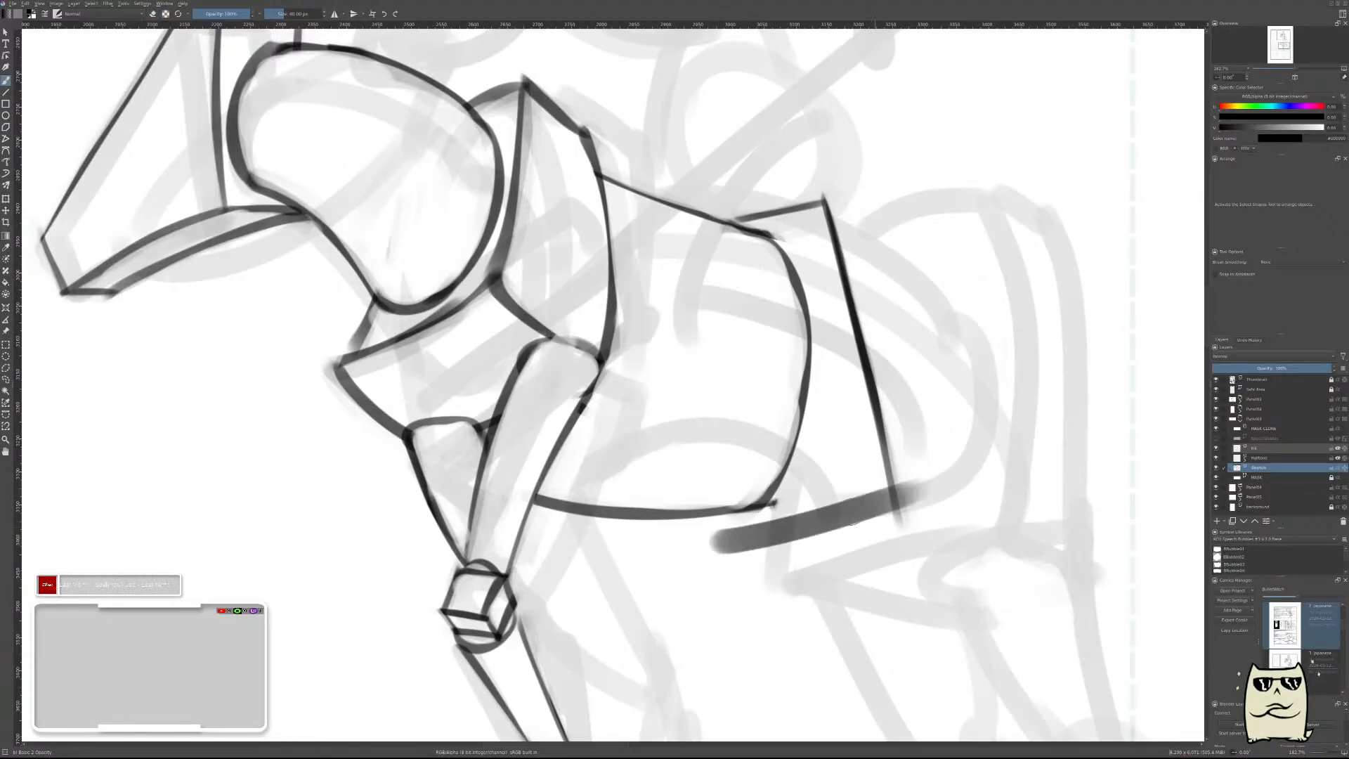
key(ctrl+z)
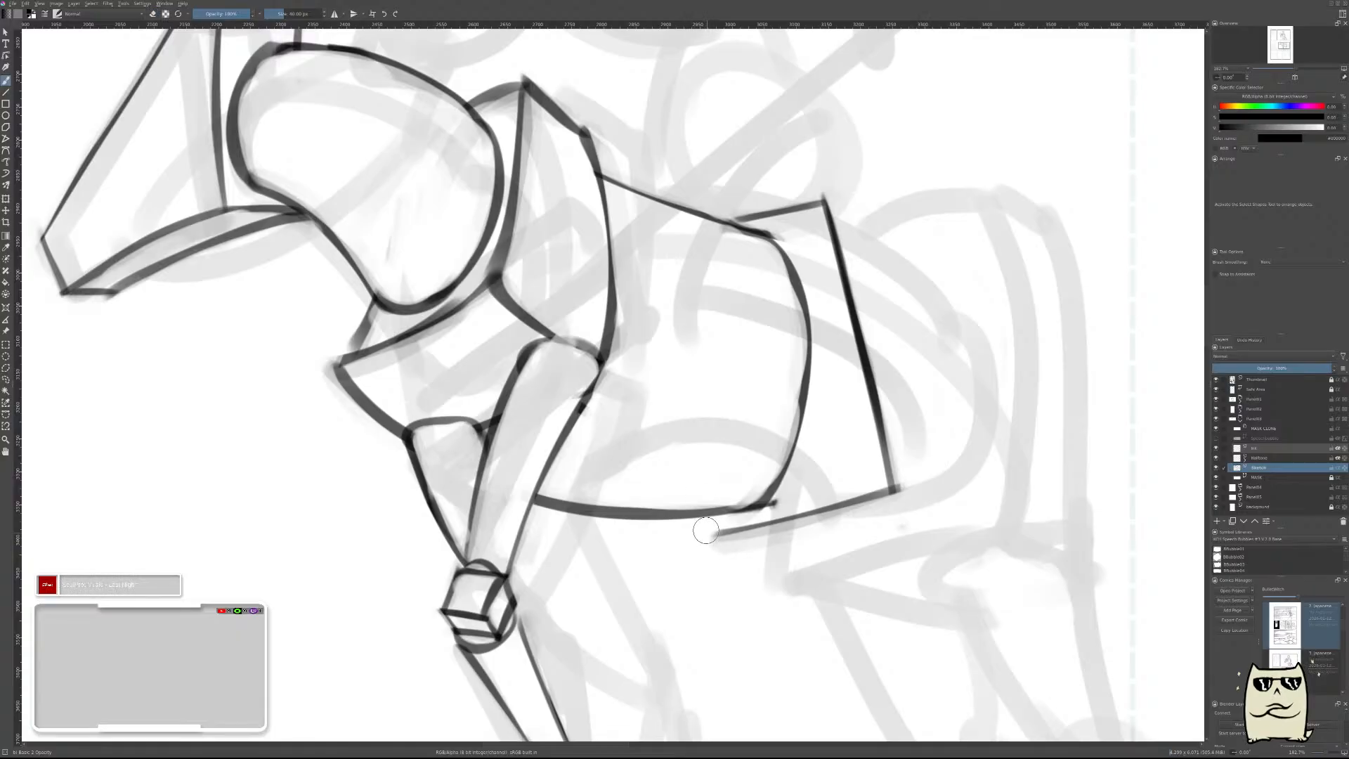
key(Insert)
drag(697, 479, 712, 554)
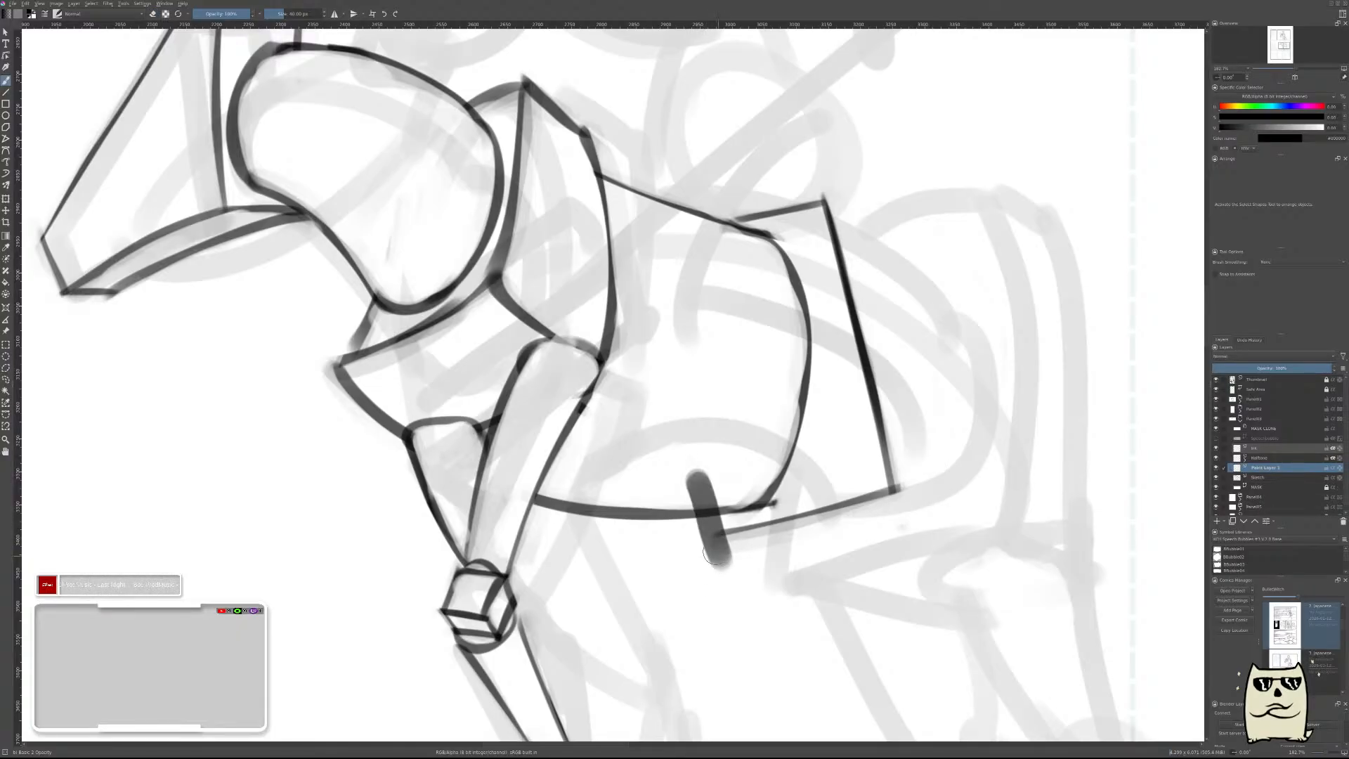
drag(681, 465, 715, 565)
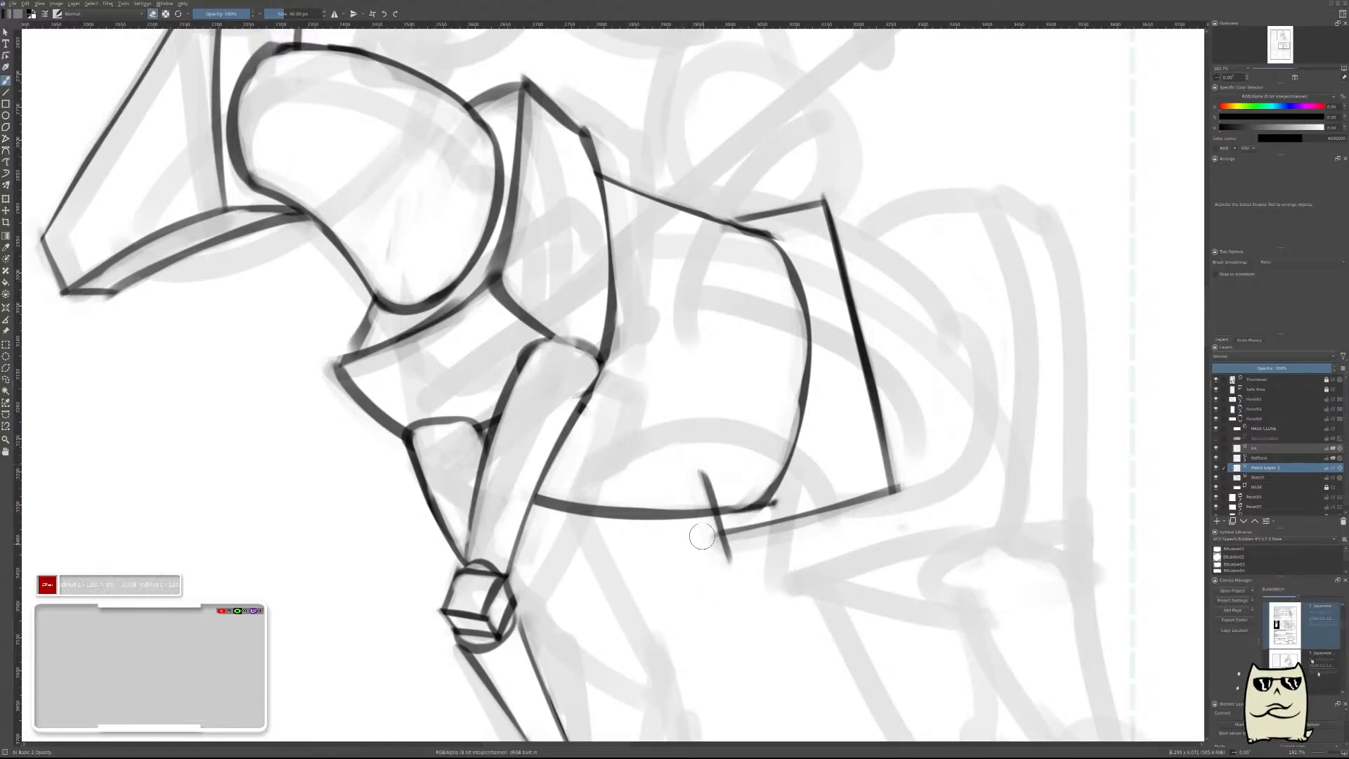
drag(684, 485, 742, 472)
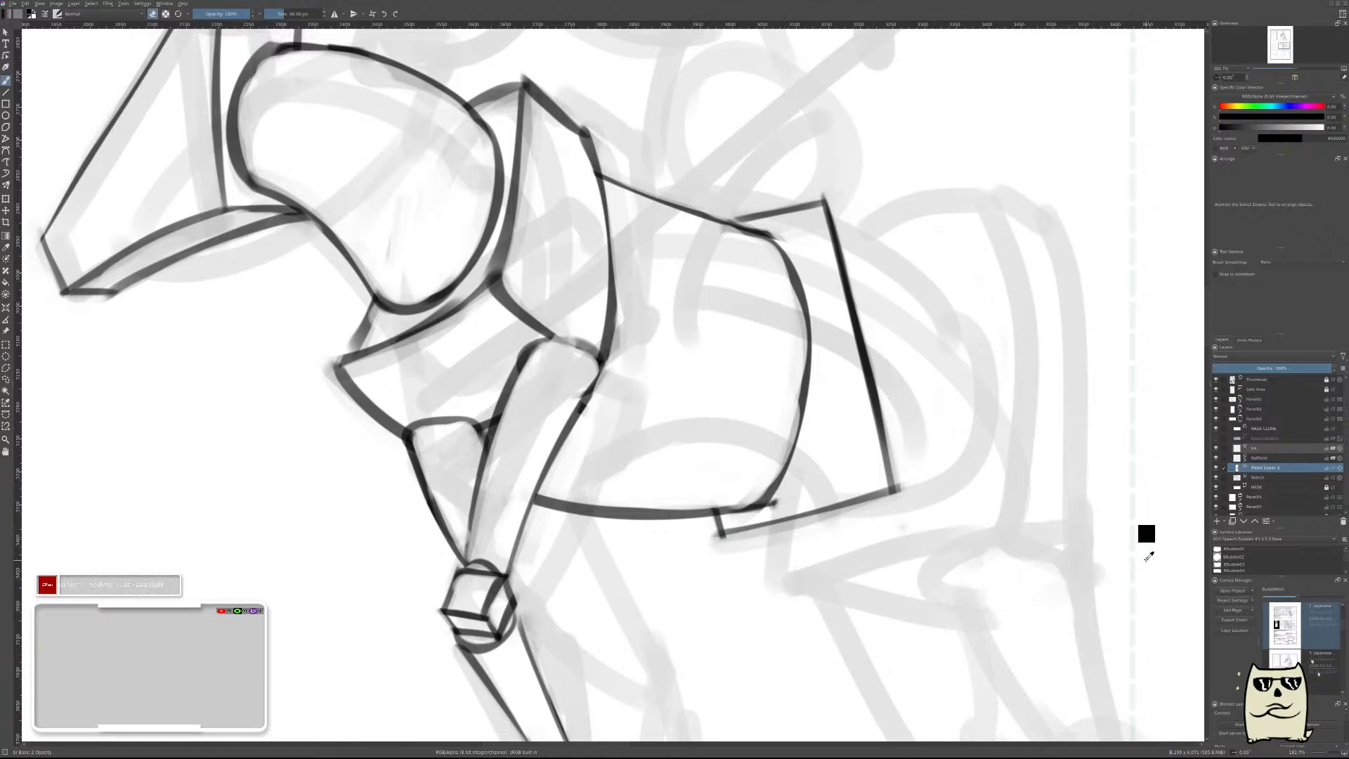
key(ctrl+e)
Erase a gap in the hindquarters' bottom edge just behind the lower end of the barrel contour.
drag(994, 391, 894, 489)
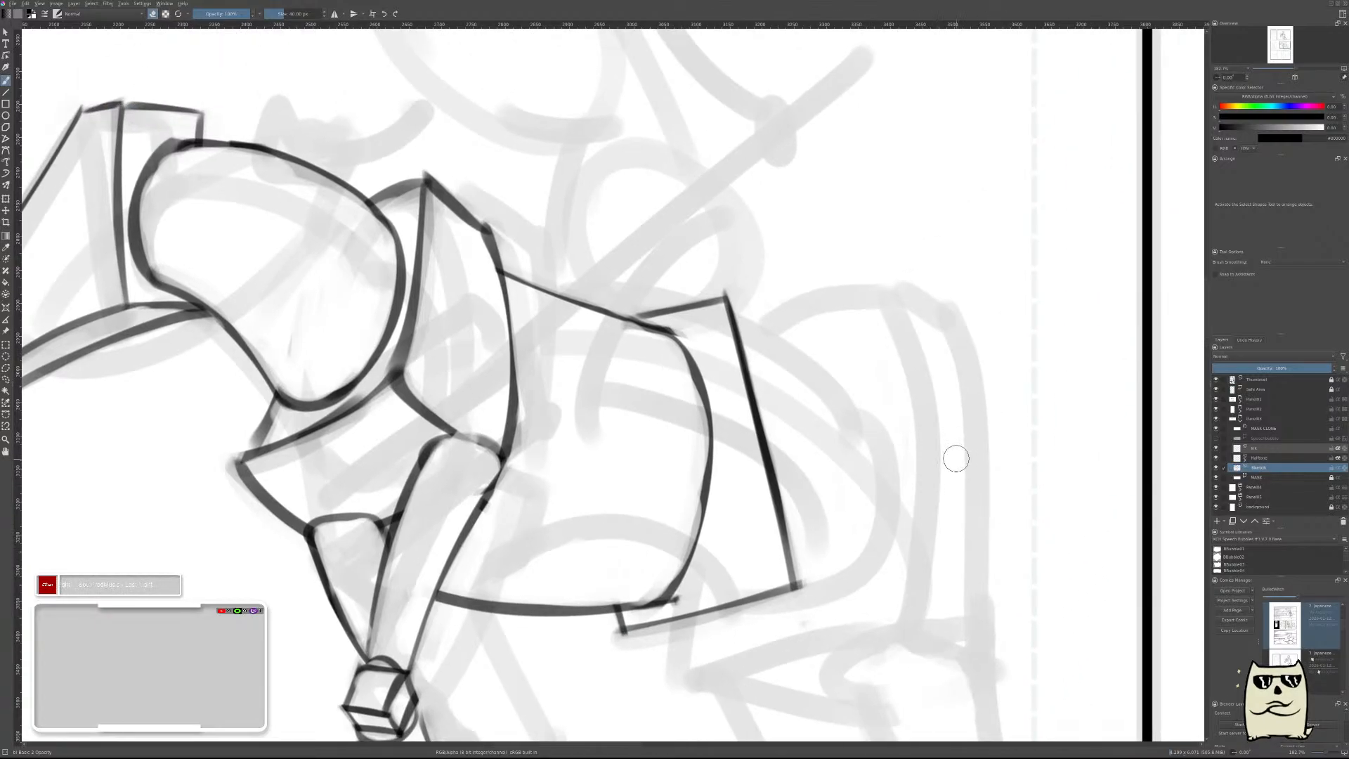
drag(959, 456, 925, 487)
drag(915, 396, 949, 434)
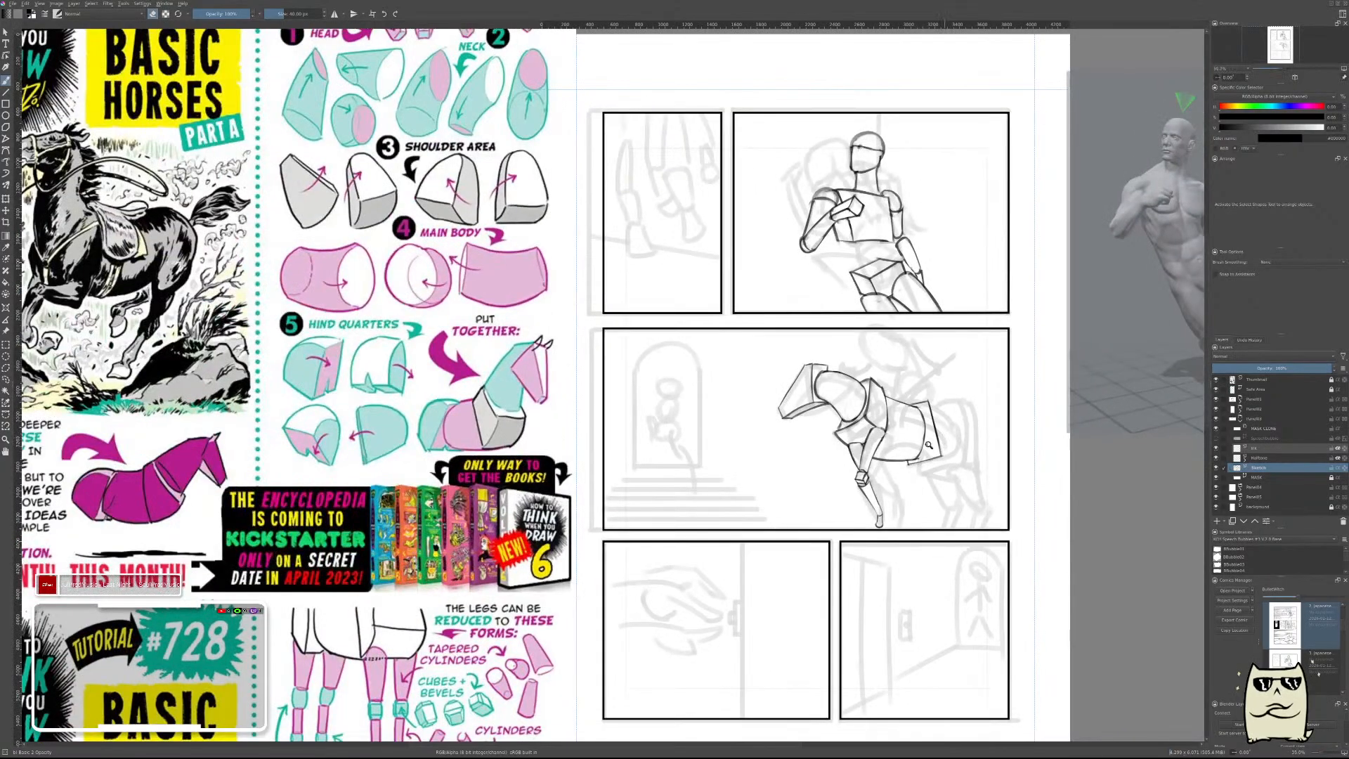
drag(961, 453, 1006, 407)
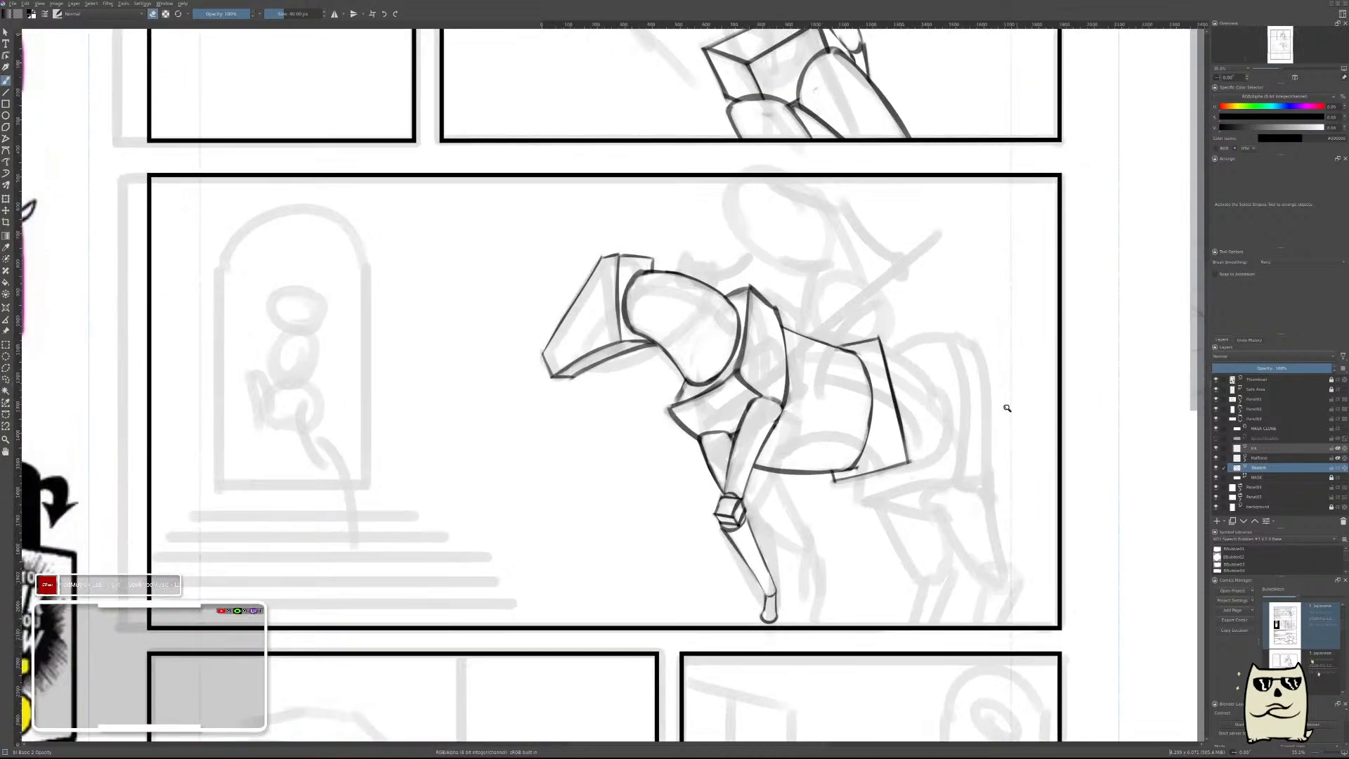
drag(892, 460, 899, 420)
mouse_move(777, 518)
mouse_down()
mouse_move(749, 528)
mouse_move(759, 555)
mouse_up()
key(ctrl+z)
key(e)
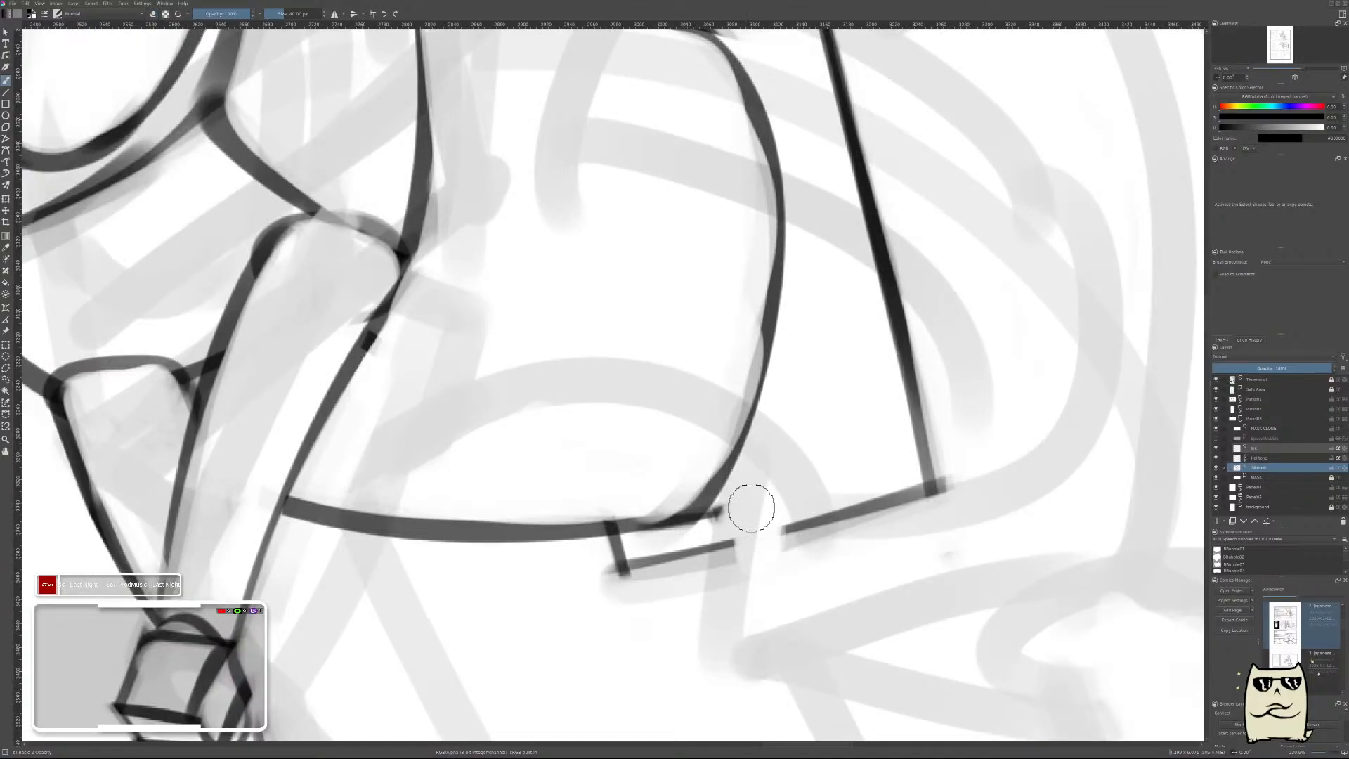
On a new layer, draw two thin slanted lines forming an inverted-V notch over the gap, then merge the layer down.
key(Insert)
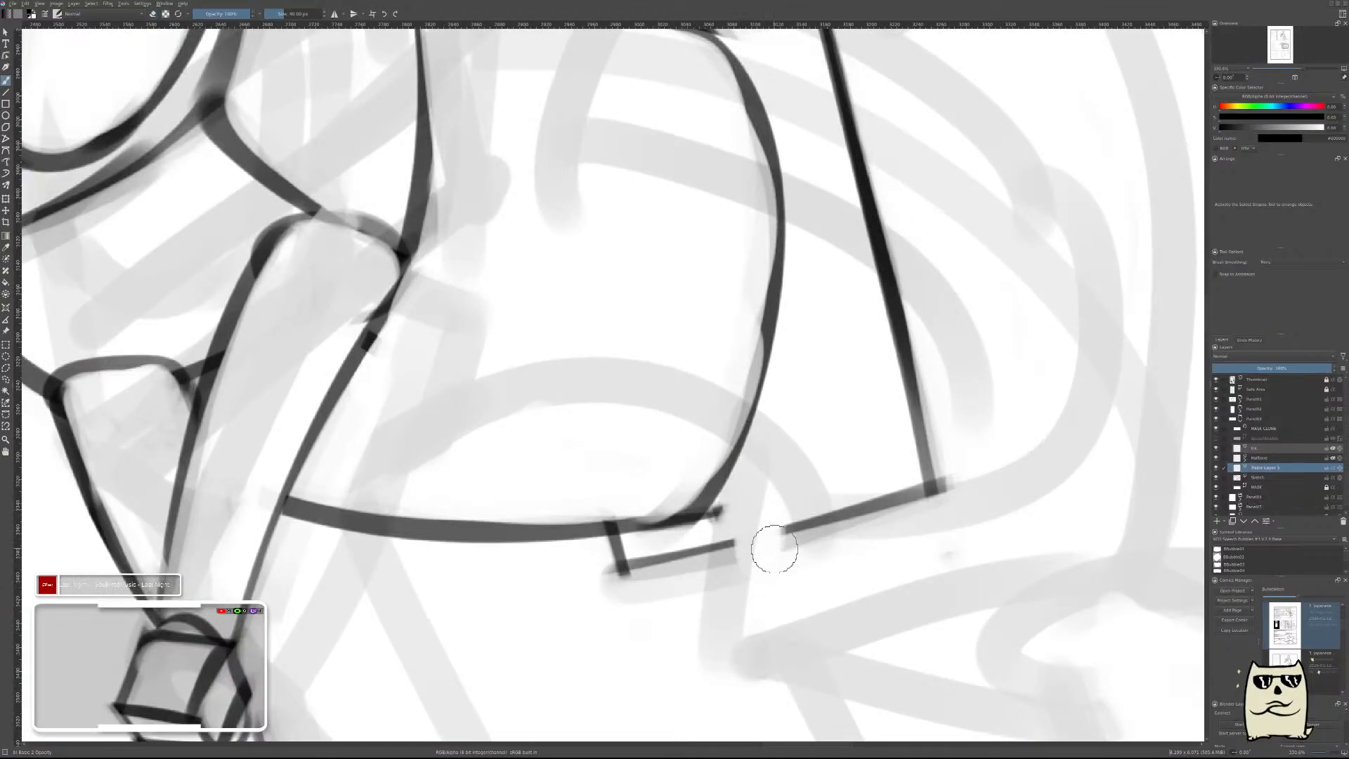
mouse_move(774, 549)
mouse_down()
mouse_move(743, 496)
mouse_move(768, 541)
mouse_up()
mouse_move(724, 486)
mouse_down()
mouse_move(783, 589)
mouse_move(727, 489)
mouse_move(773, 579)
mouse_move(826, 551)
mouse_up()
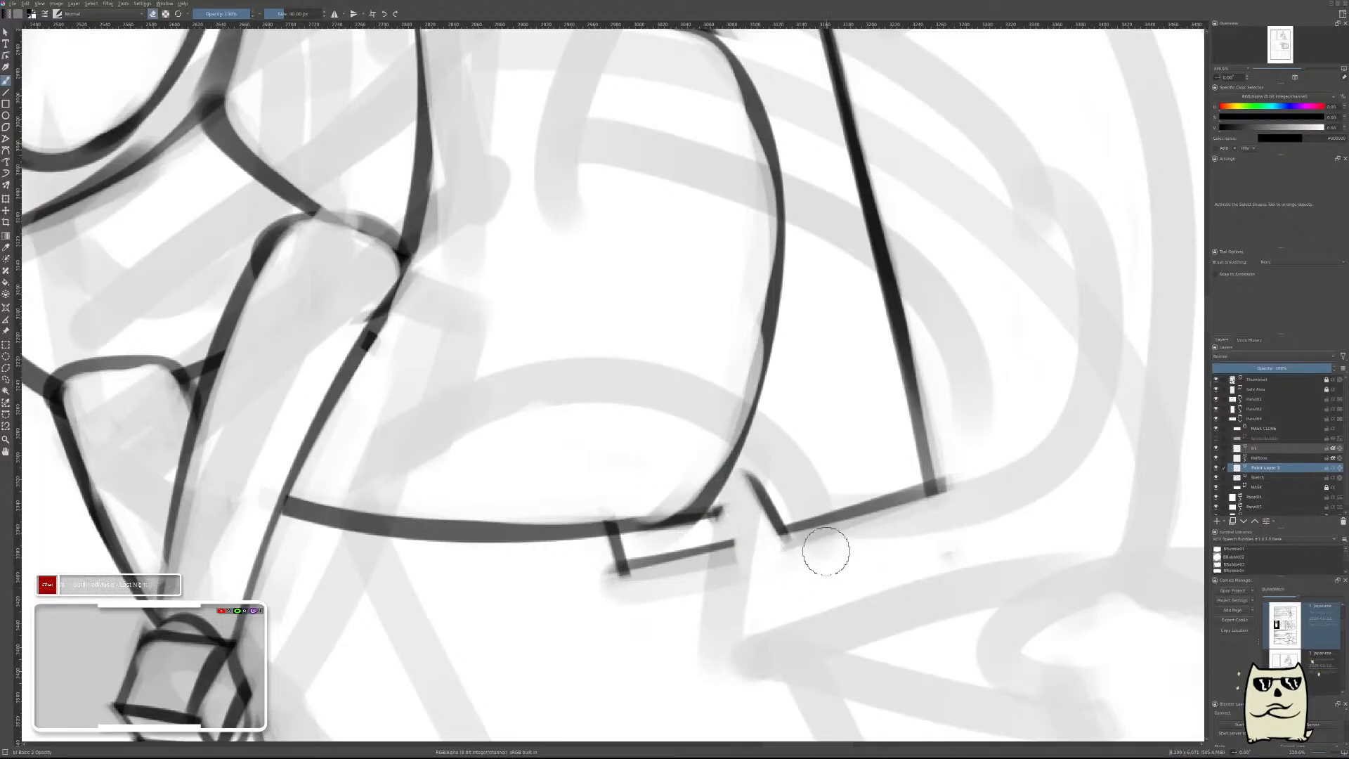
drag(729, 480, 717, 548)
key(e)
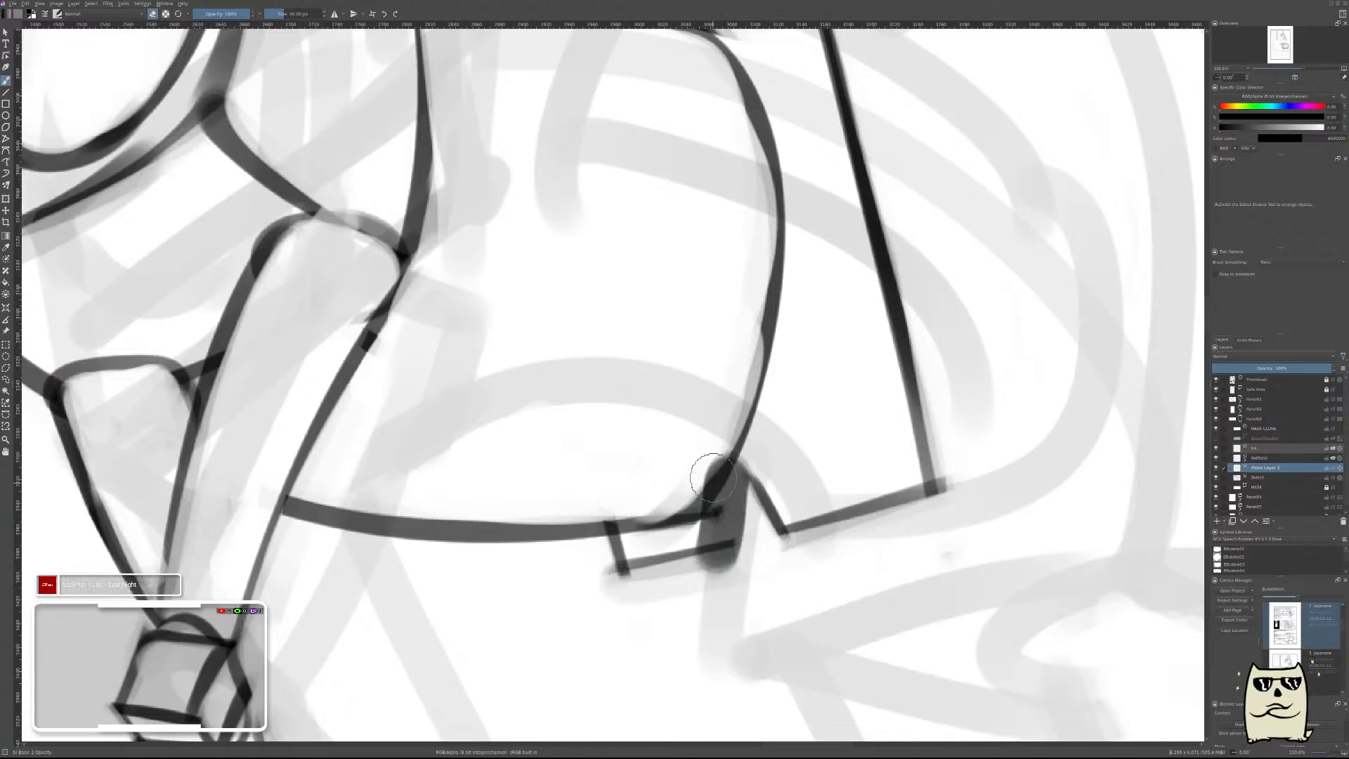
mouse_move(715, 451)
mouse_down()
mouse_move(704, 544)
mouse_move(710, 511)
mouse_move(683, 586)
mouse_up()
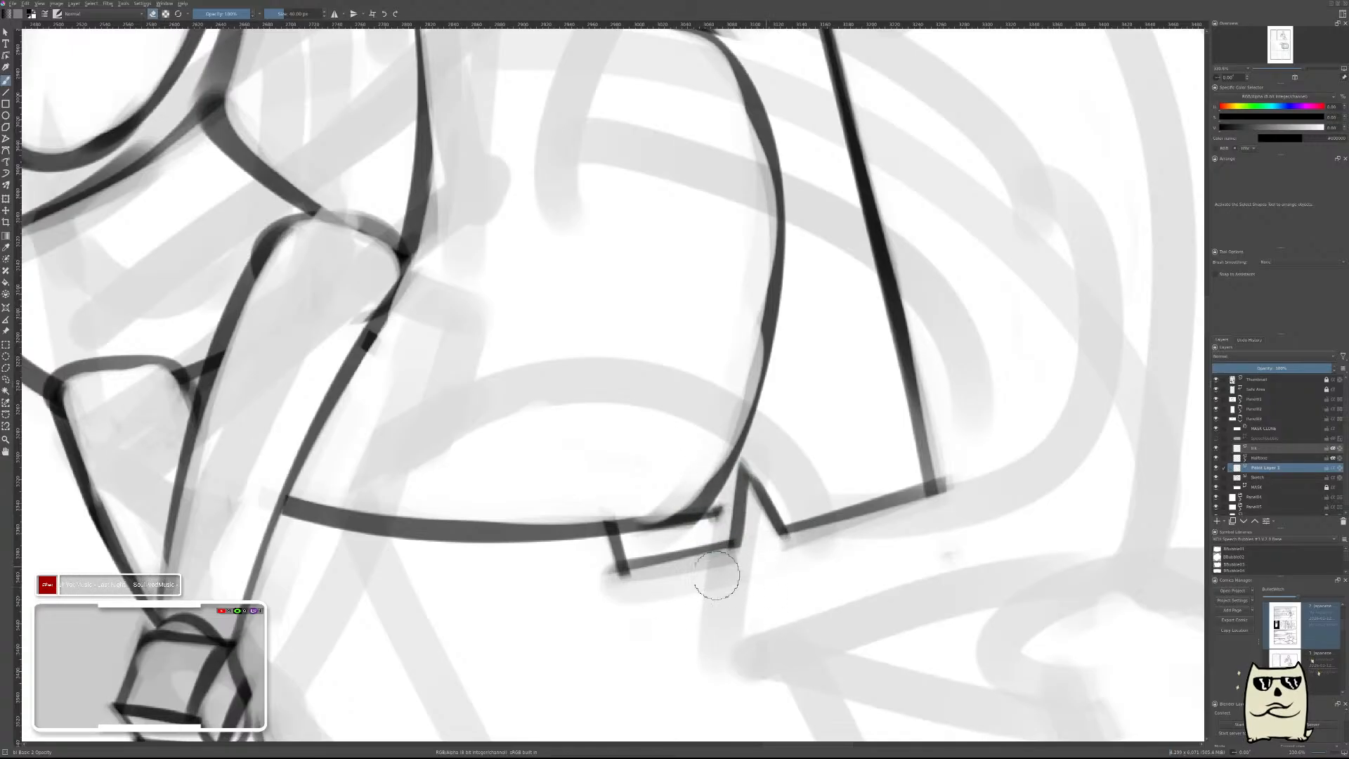
drag(954, 413, 910, 485)
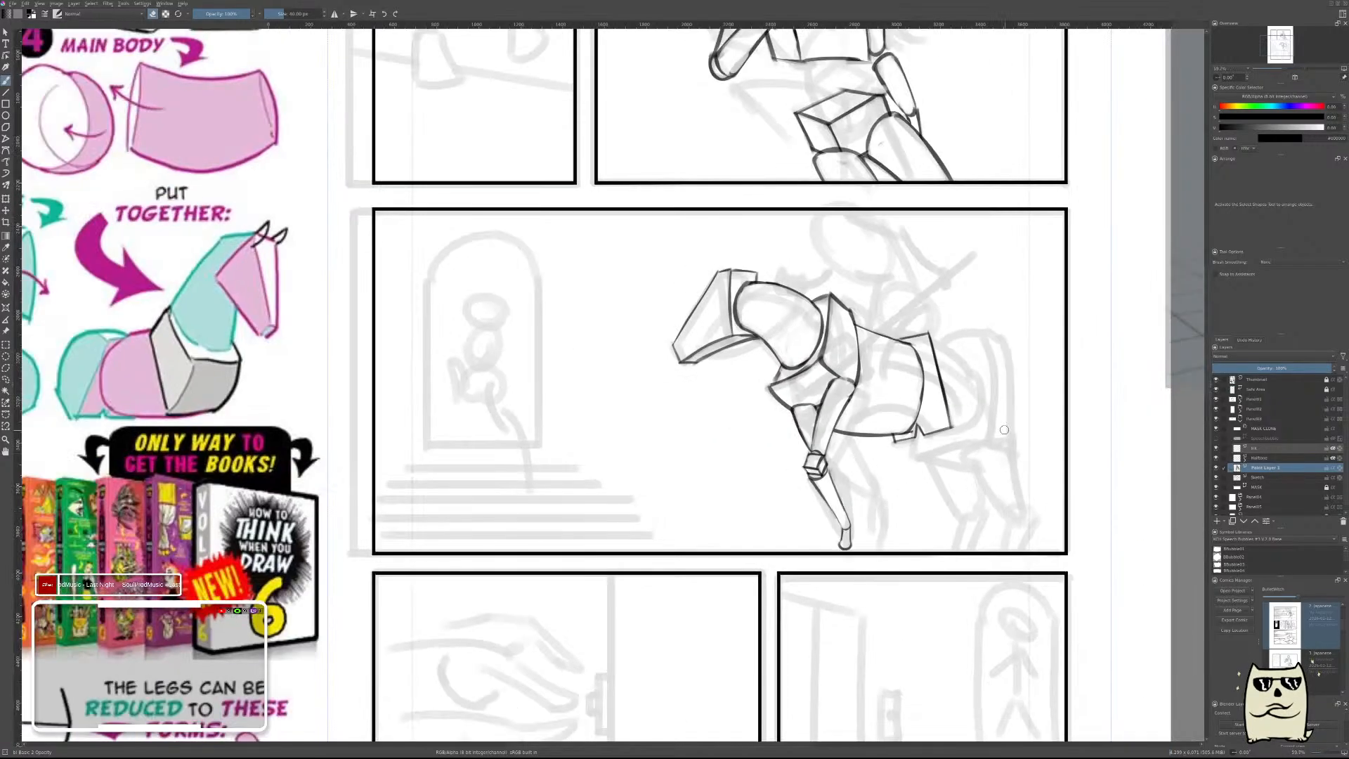
key(ctrl+e)
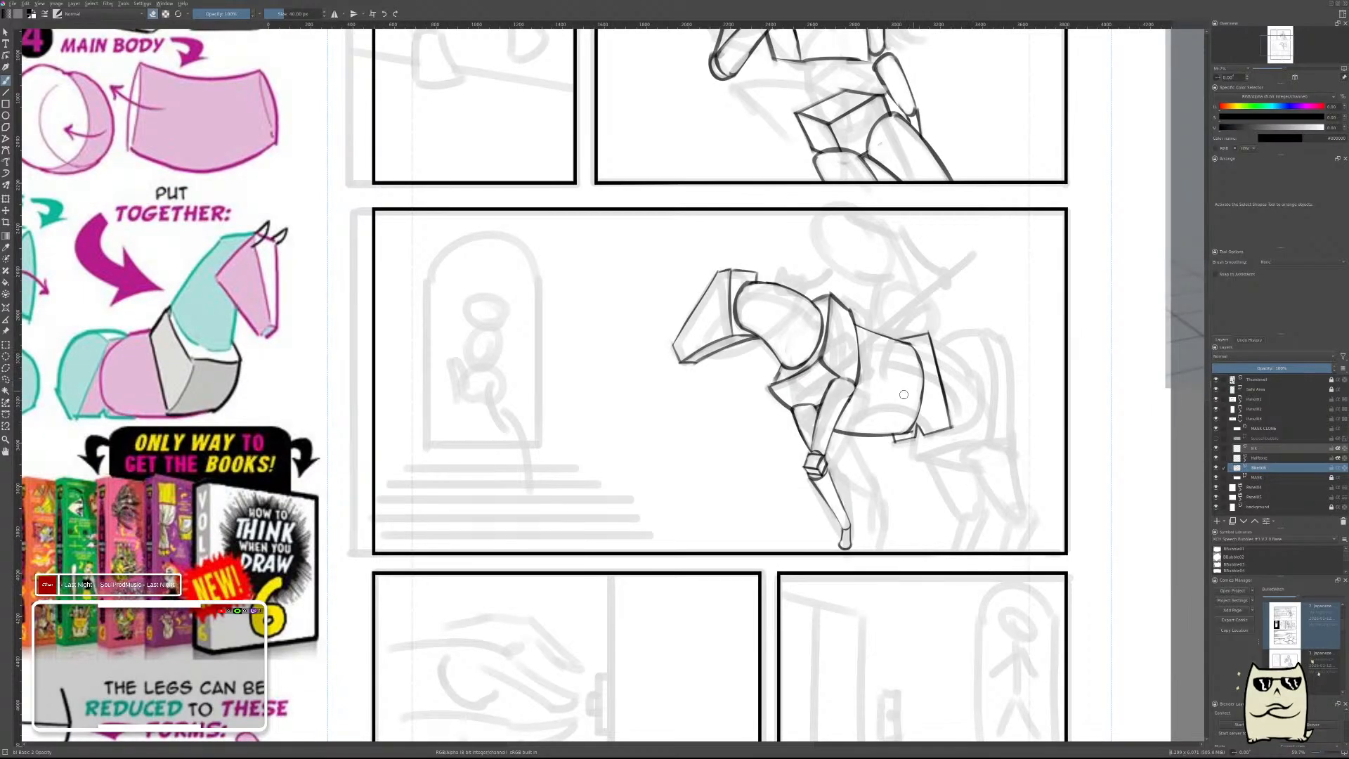
Draw the horse's rounded rump as a bold curve from the top of the hindquarters' slanted edge backward and down.
mouse_move(903, 395)
mouse_down()
mouse_move(993, 321)
mouse_move(997, 333)
mouse_move(897, 377)
mouse_move(843, 377)
mouse_move(882, 380)
mouse_up()
key(ctrl+z)
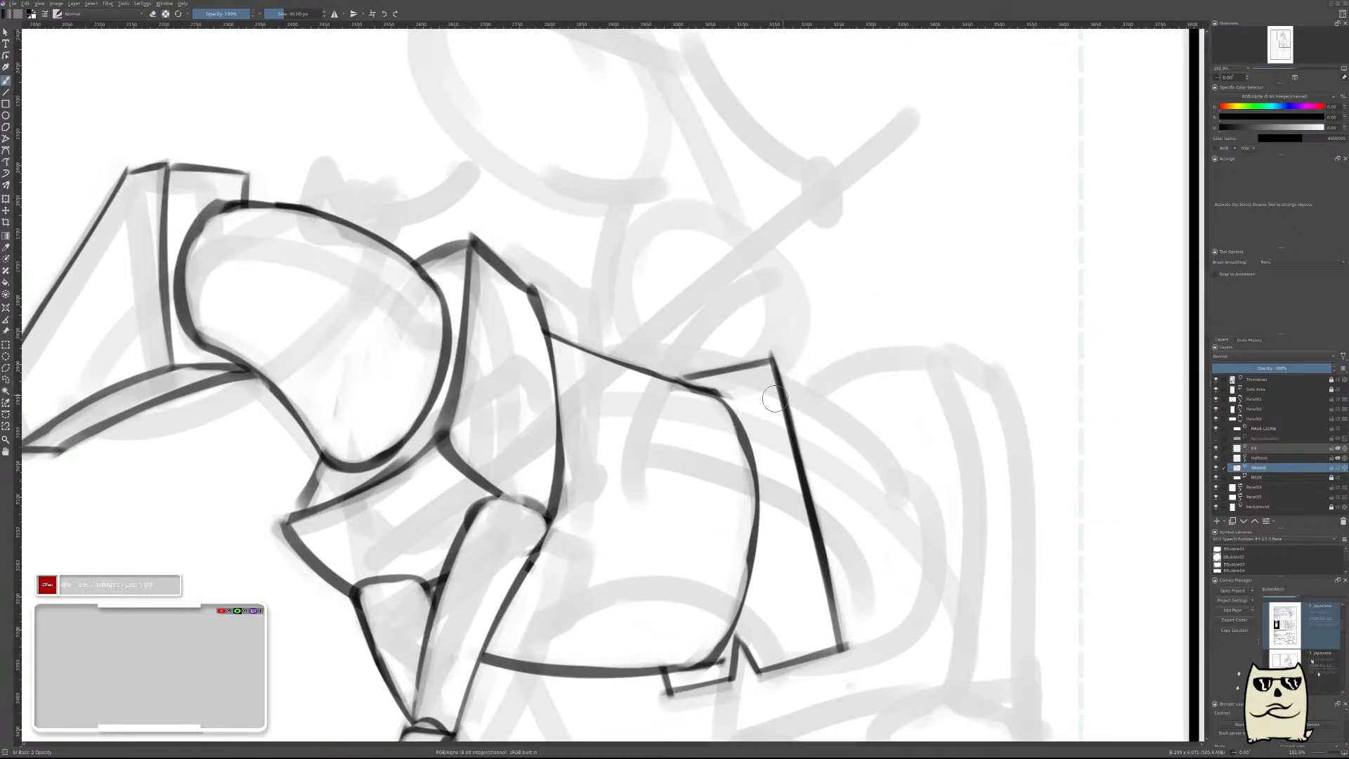
drag(766, 371, 920, 573)
key(ctrl+z)
drag(747, 377, 929, 569)
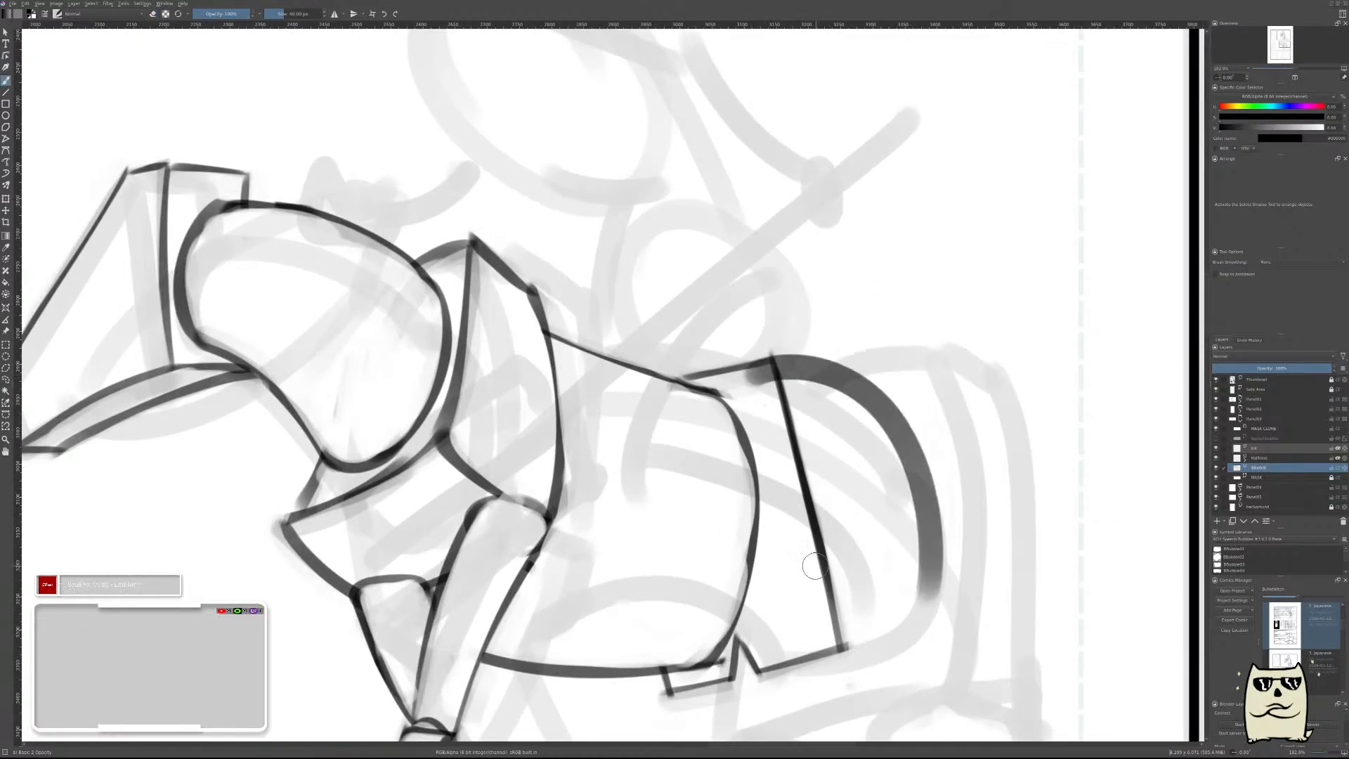
Thin the bold rump curve by erasing along its inner side, keeping the hindquarters' slanted edge intact.
drag(878, 526, 843, 567)
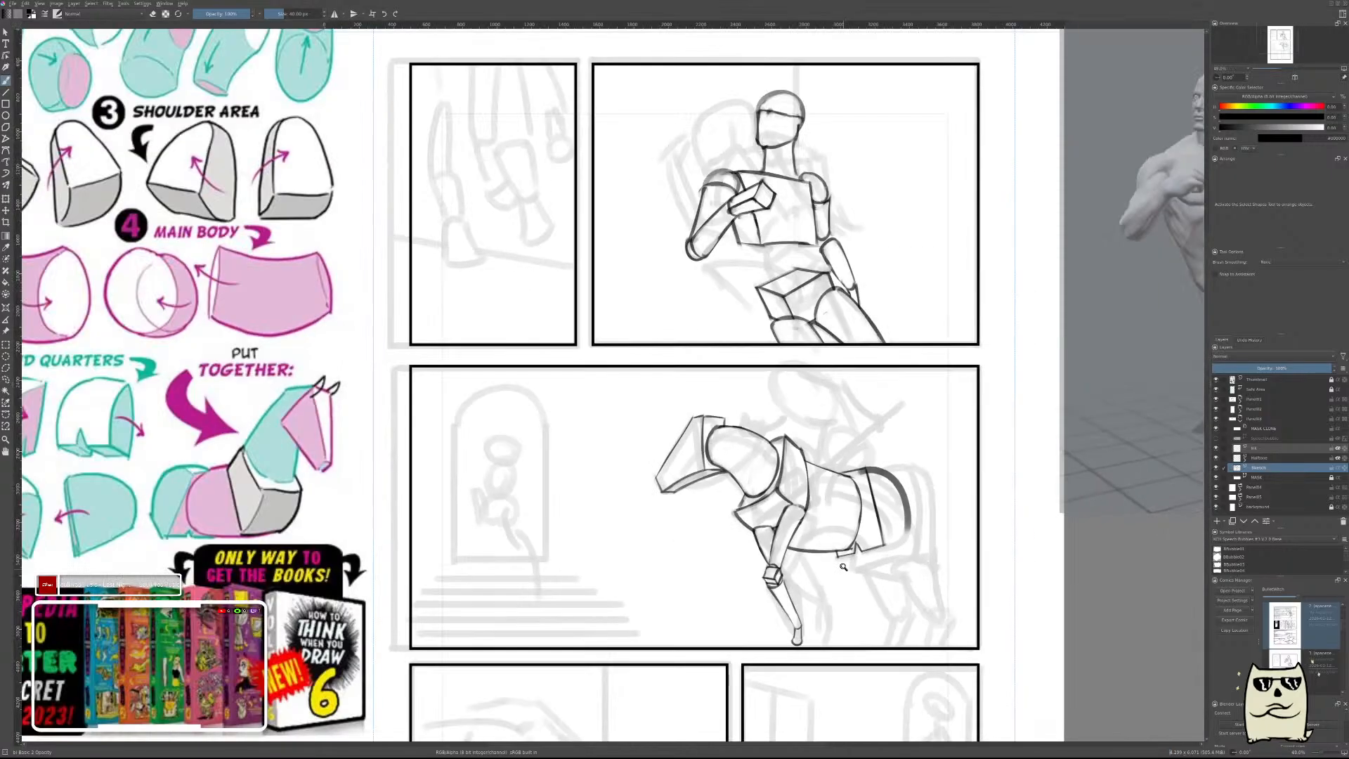
key(m)
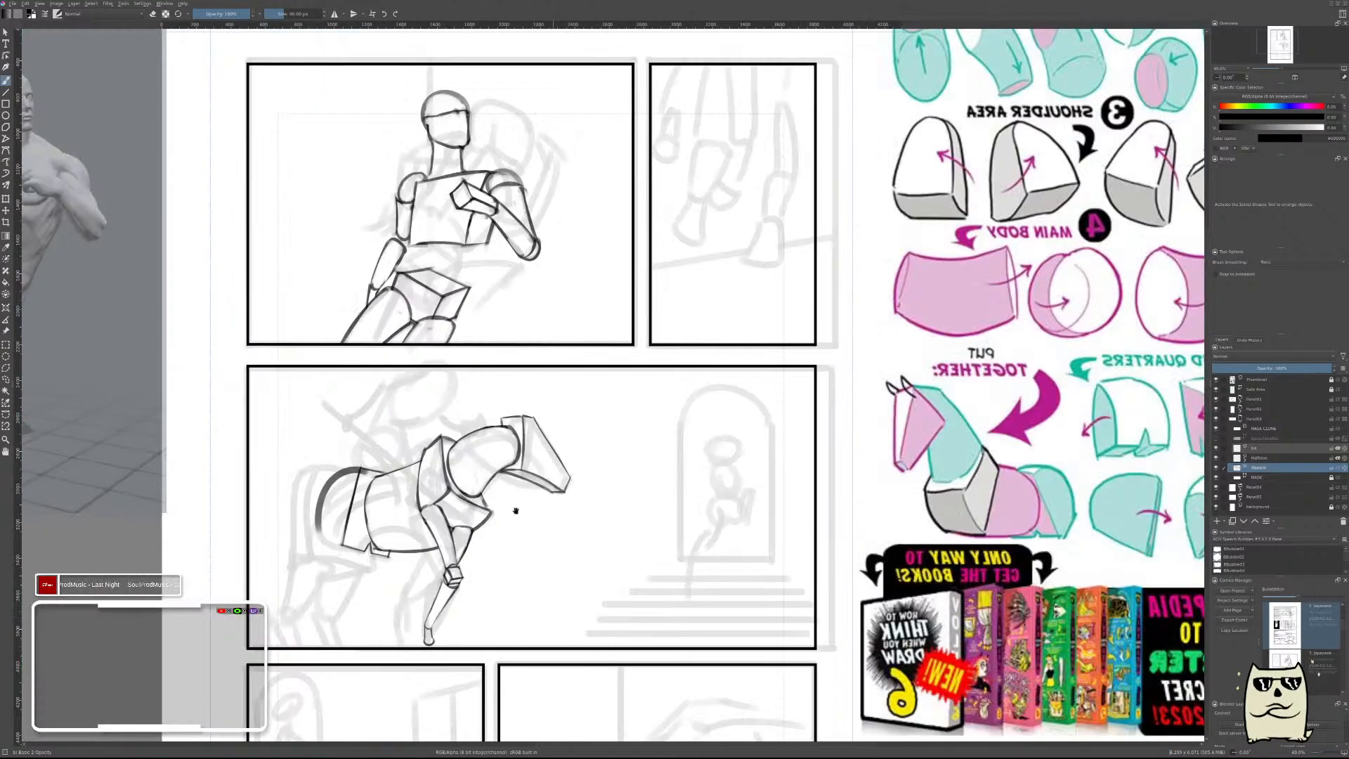
drag(516, 511, 876, 485)
drag(674, 478, 734, 323)
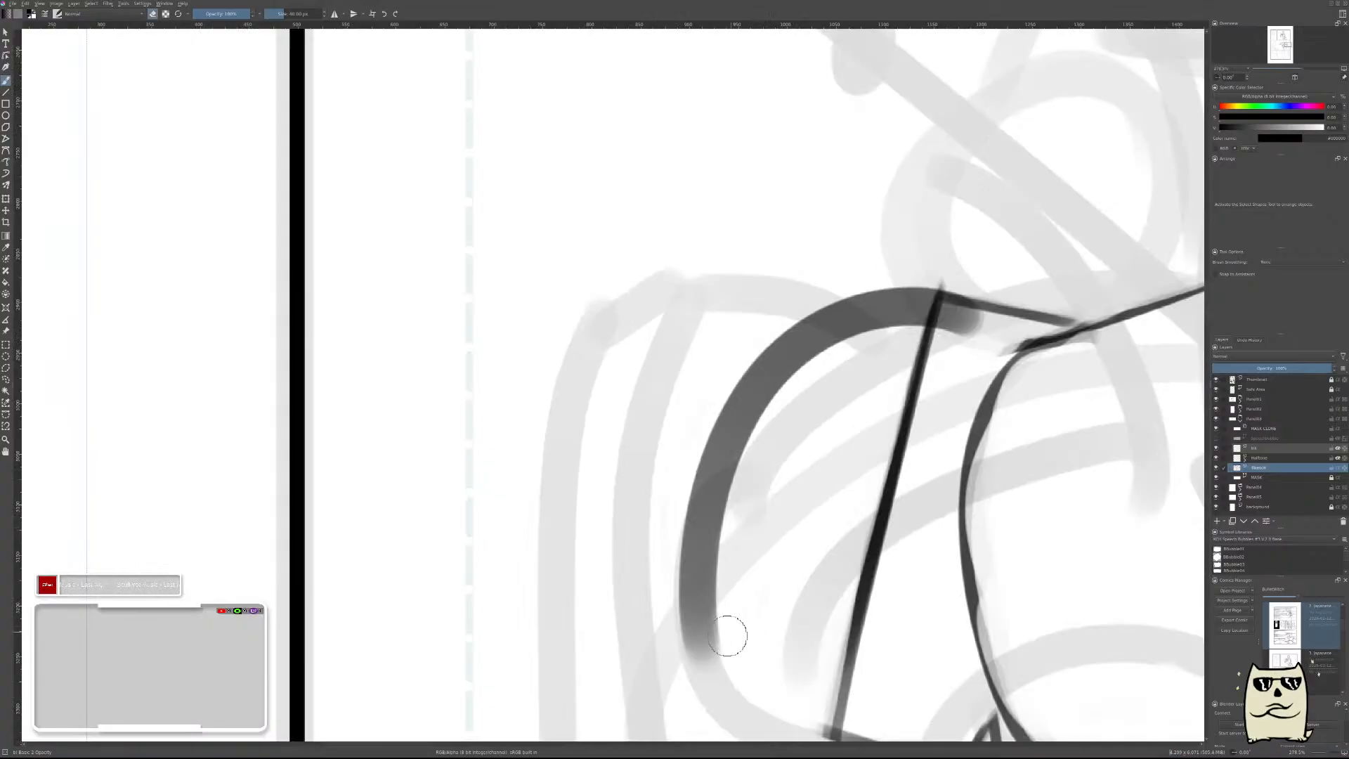
mouse_move(720, 666)
mouse_down()
mouse_move(714, 518)
mouse_move(783, 497)
mouse_move(750, 609)
mouse_move(735, 453)
mouse_move(831, 427)
mouse_move(753, 536)
mouse_move(813, 346)
mouse_move(897, 402)
mouse_move(819, 424)
mouse_move(851, 392)
mouse_up()
key(ctrl+z)
key(ctrl+z)
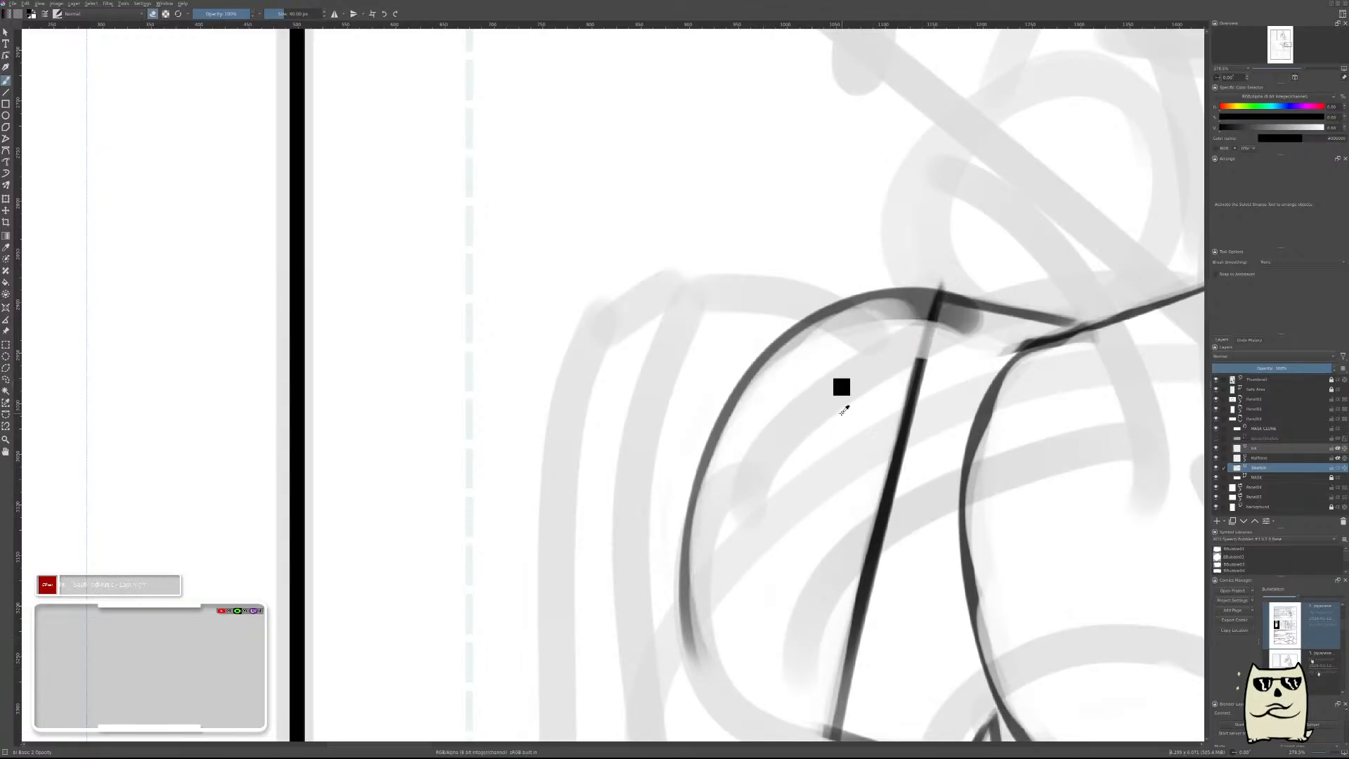
Erase the rump stroke's excess thickness on both sides of the slanted edge's upper end.
mouse_move(830, 389)
mouse_down()
mouse_move(896, 324)
mouse_move(845, 343)
mouse_move(878, 327)
mouse_up()
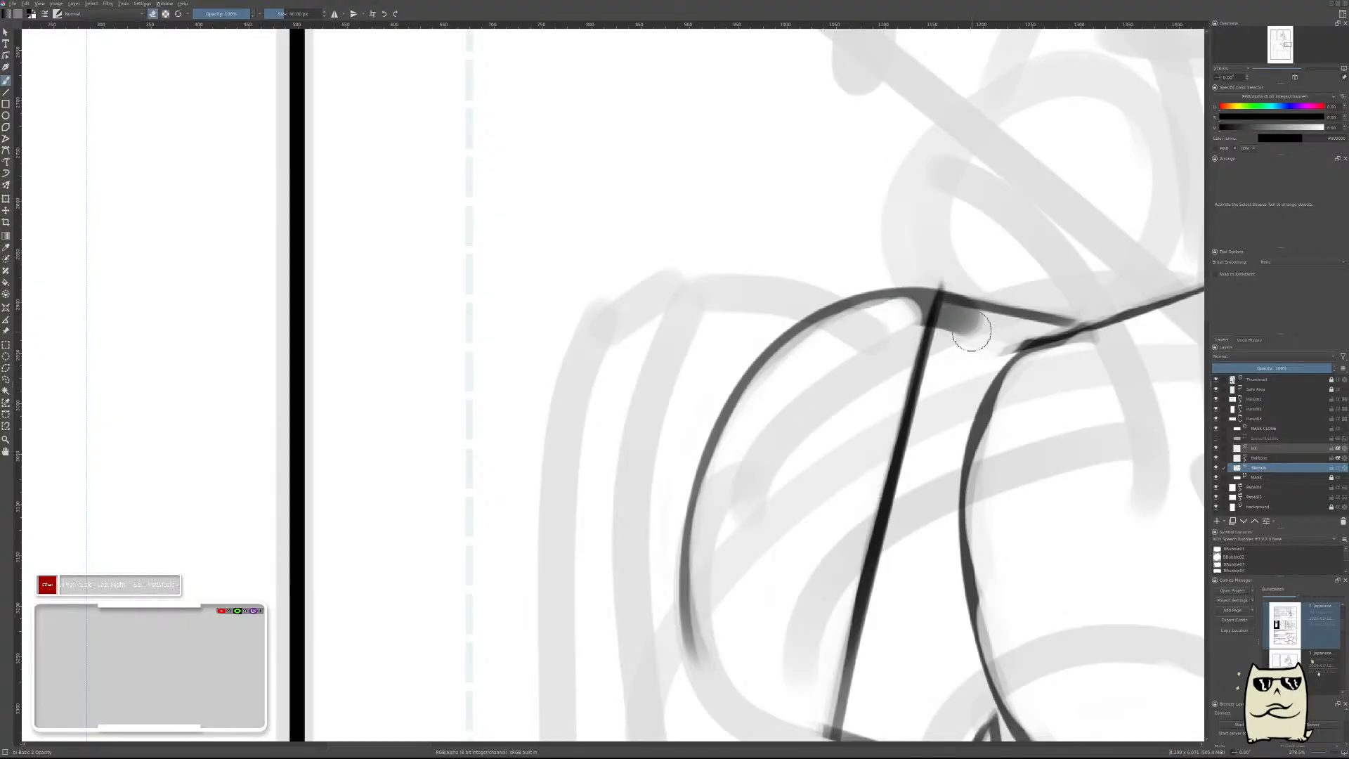
drag(971, 332, 951, 319)
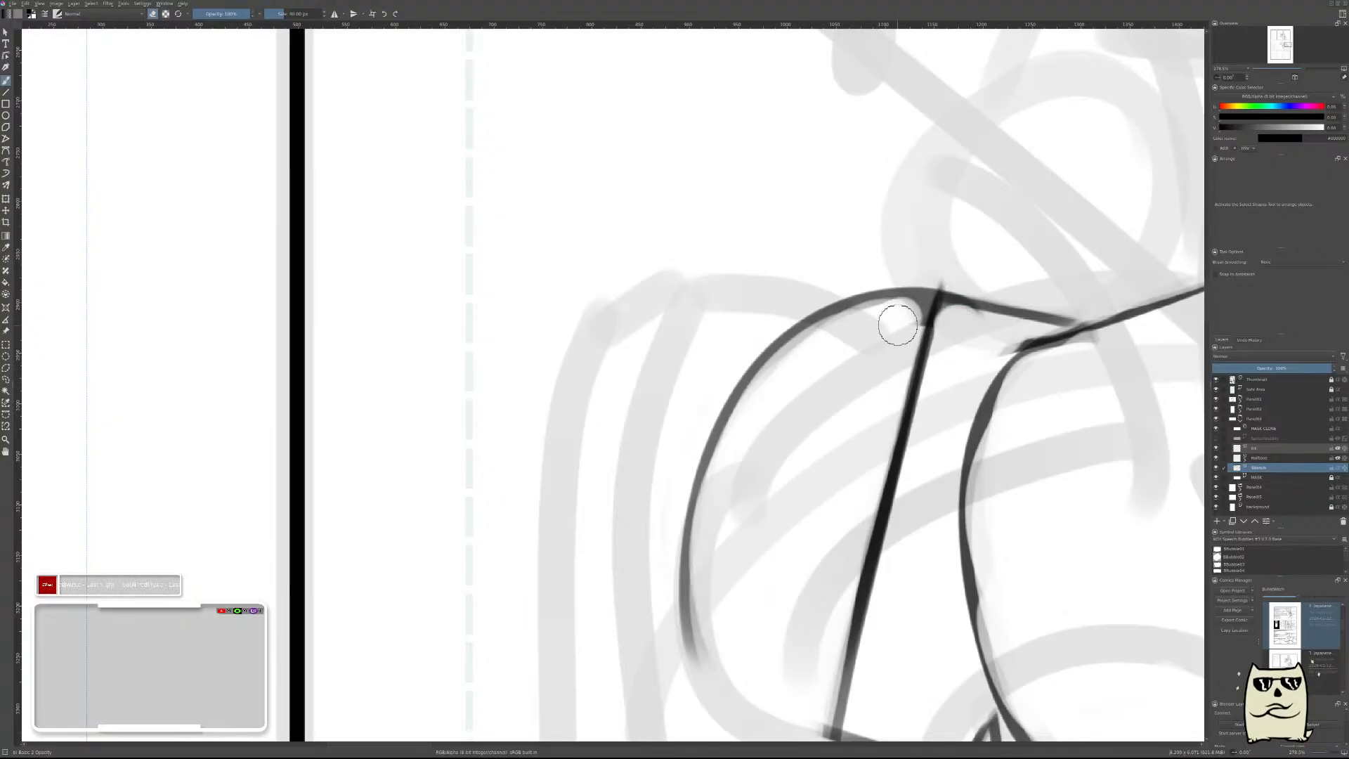
key(ctrl+z)
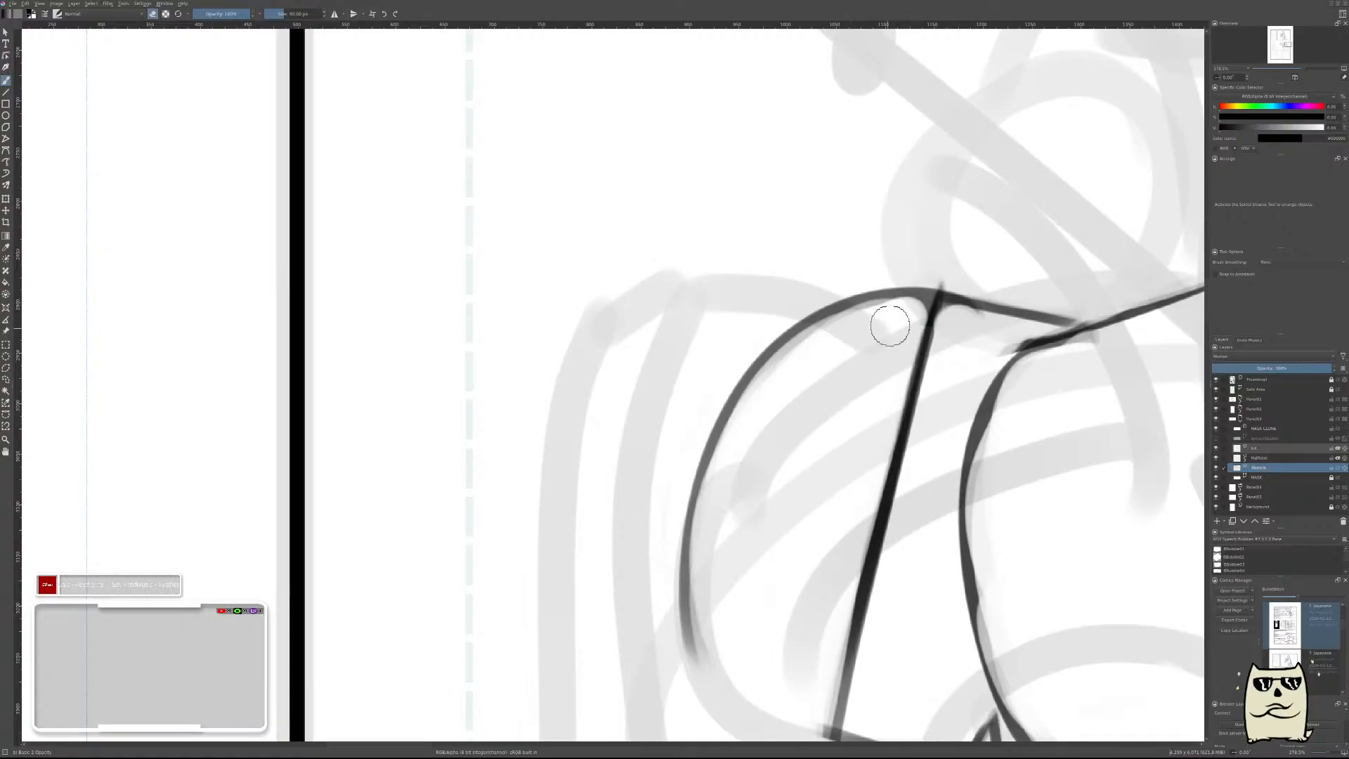
drag(875, 334, 928, 324)
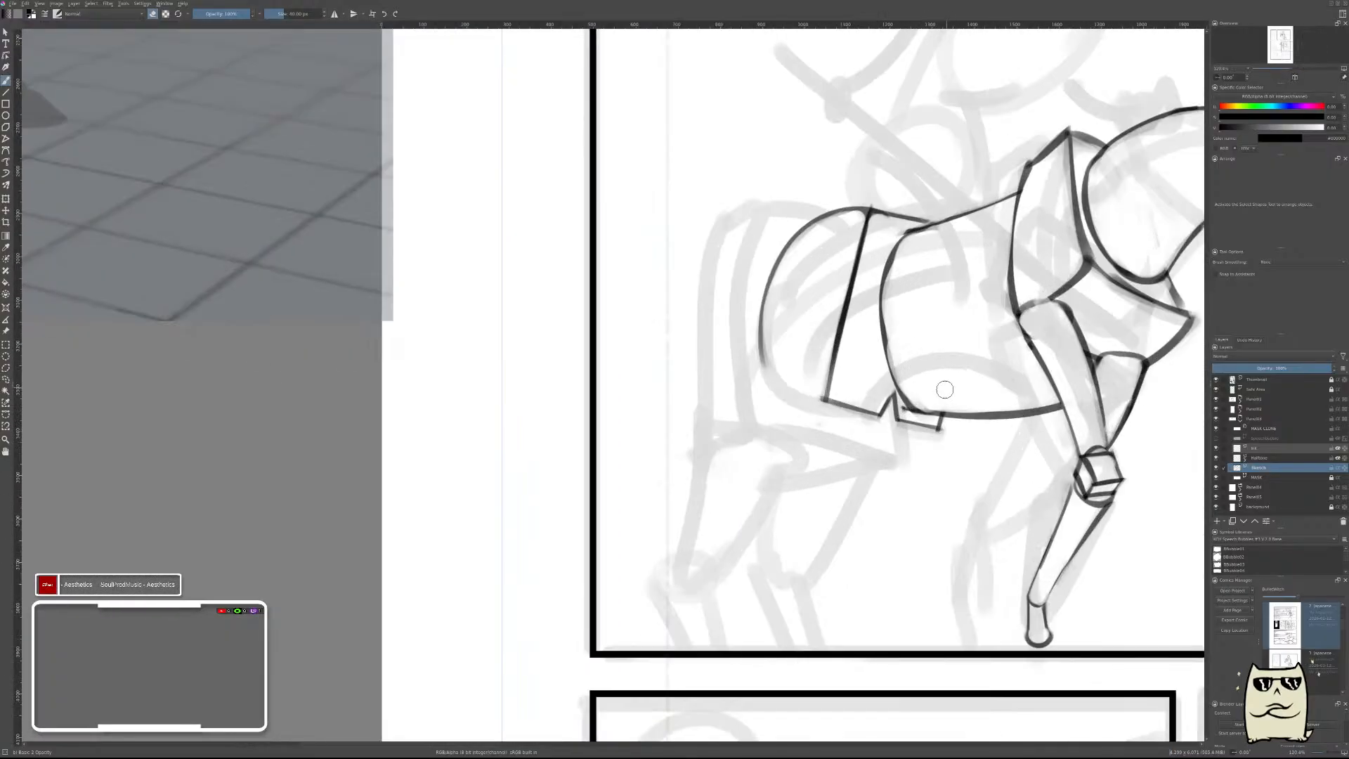
Draw a bold straight line from the slanted edge's lower end diagonally up past the end of the rump curve.
key(m)
drag(722, 435, 973, 420)
drag(697, 376, 696, 361)
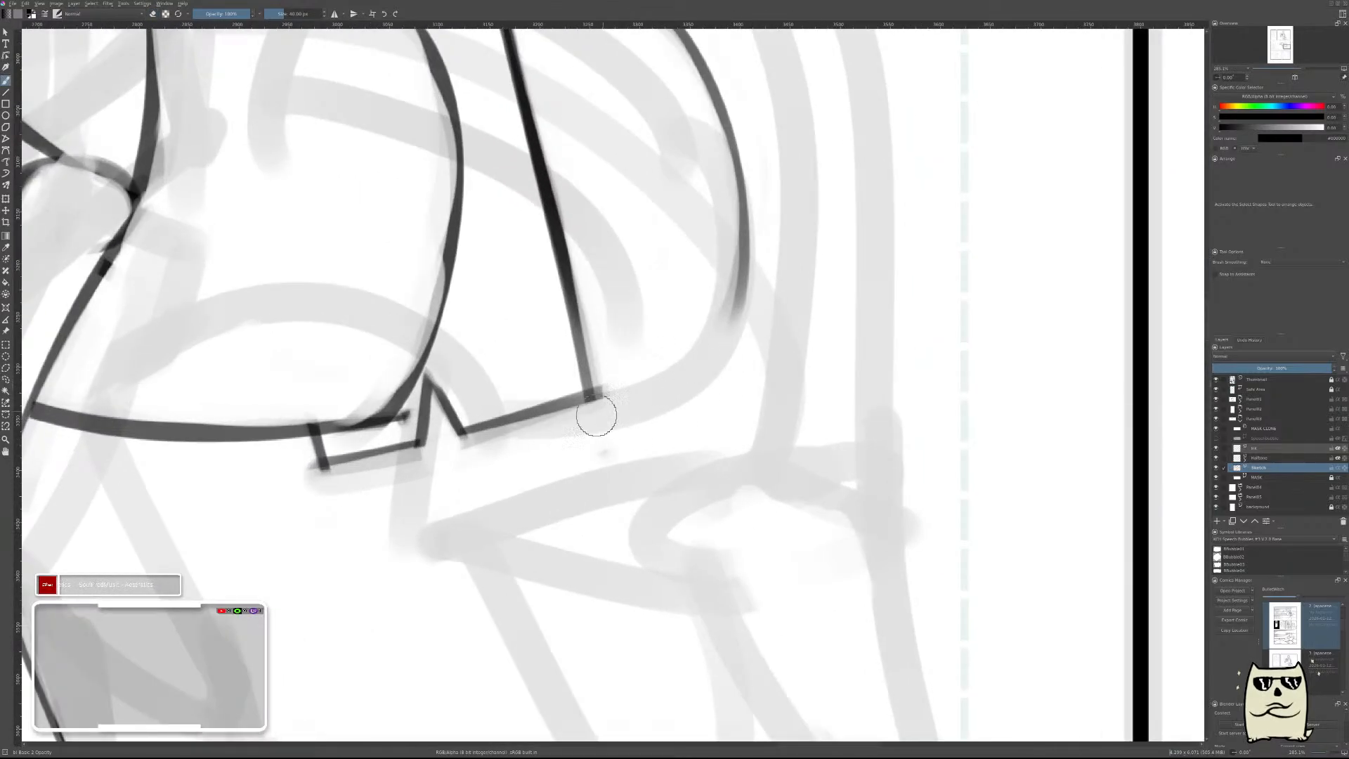
drag(590, 412, 811, 265)
key(ctrl+z)
drag(587, 415, 854, 218)
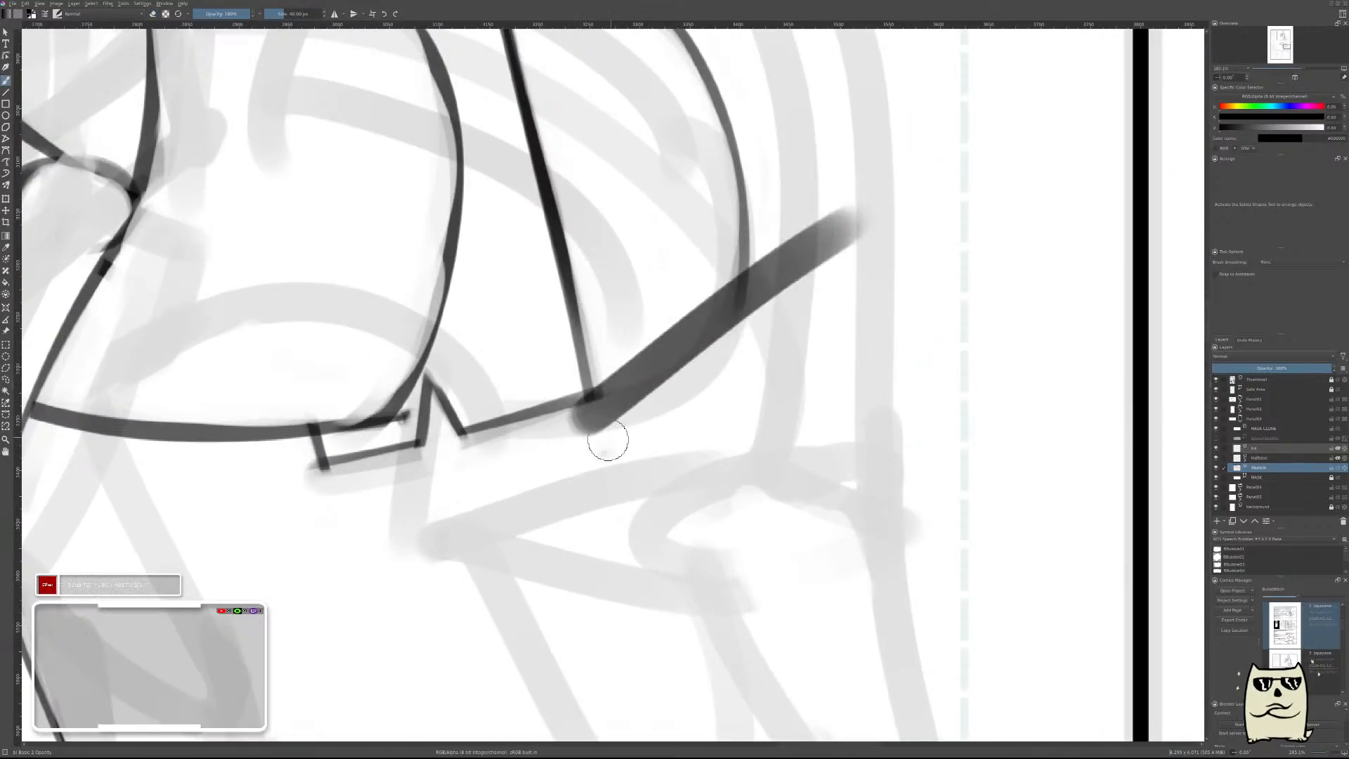
Thin the diagonal line by erasing along its underside and trim the part extending beyond the rump curve.
mouse_move(594, 433)
mouse_down()
mouse_move(876, 229)
mouse_move(856, 246)
mouse_up()
key(ctrl+z)
key(ctrl+z)
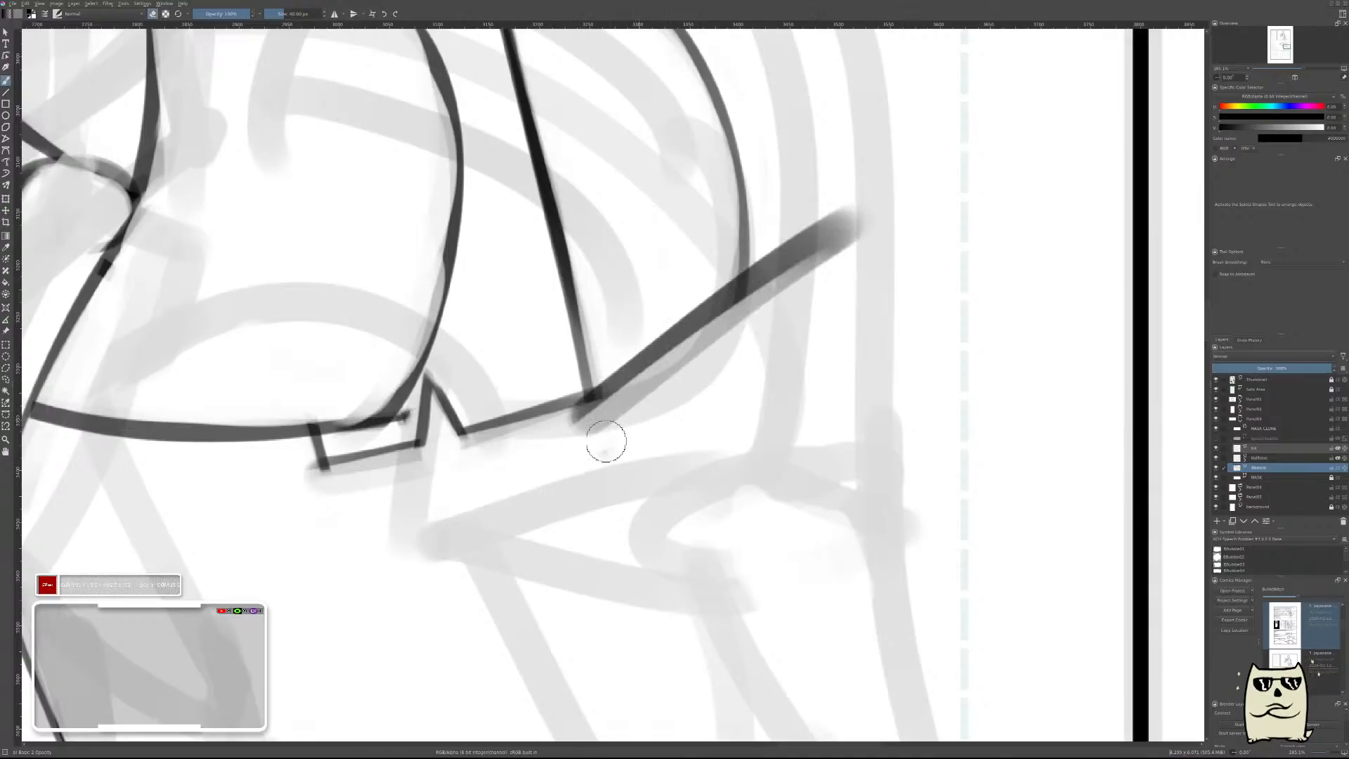
drag(605, 444, 855, 253)
mouse_move(661, 385)
mouse_down()
mouse_move(893, 227)
mouse_move(897, 207)
mouse_move(883, 172)
mouse_move(819, 211)
mouse_move(768, 318)
mouse_move(786, 199)
mouse_up()
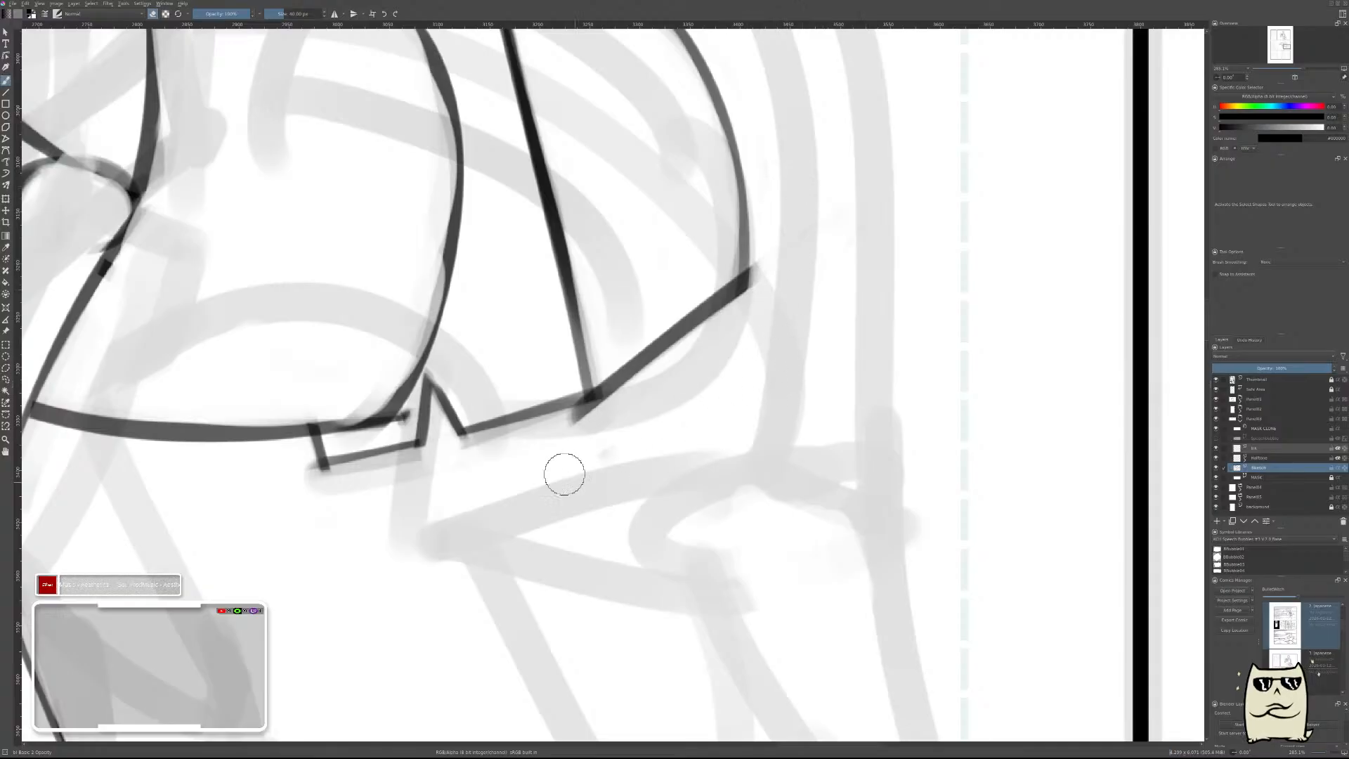
Add a new paint layer above the horse sketch's layer.
scroll(843, 340, down, 6)
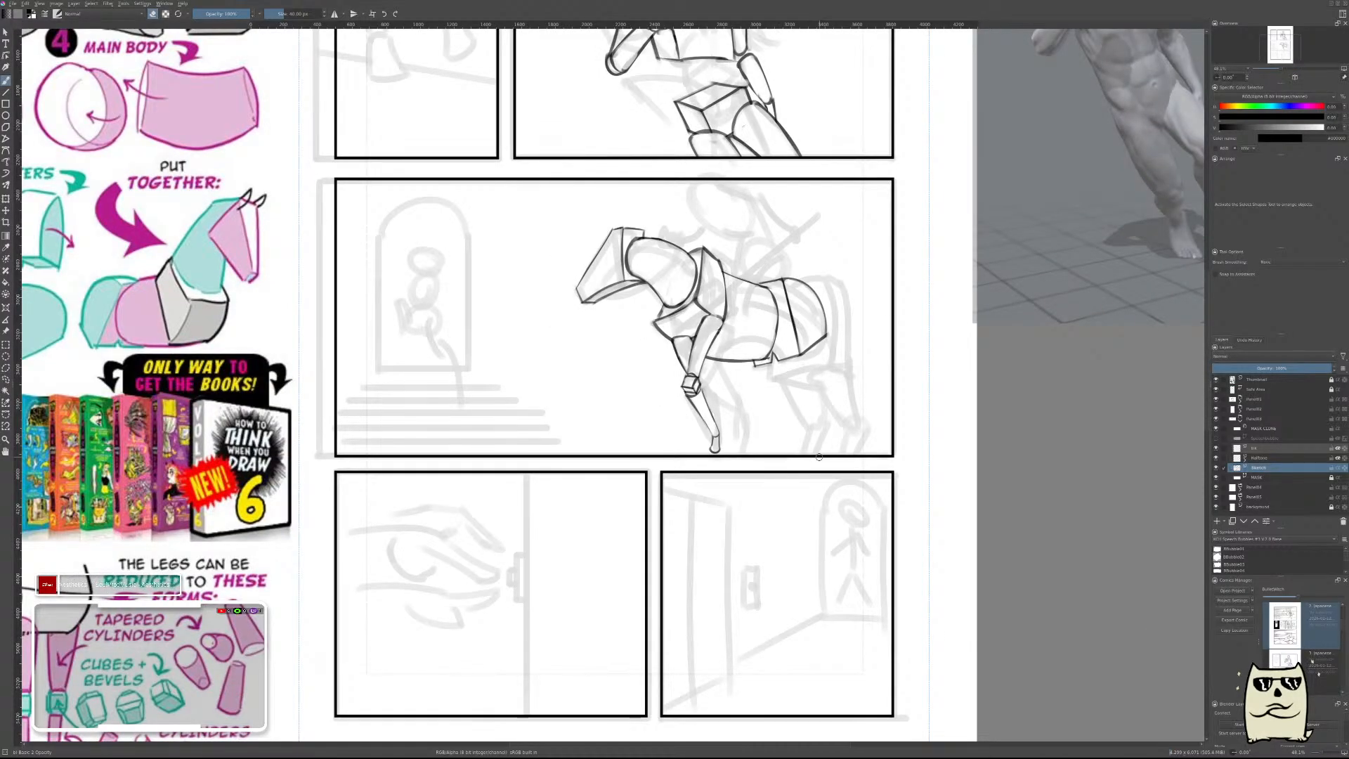
drag(799, 331, 735, 349)
scroll(763, 392, up, 4)
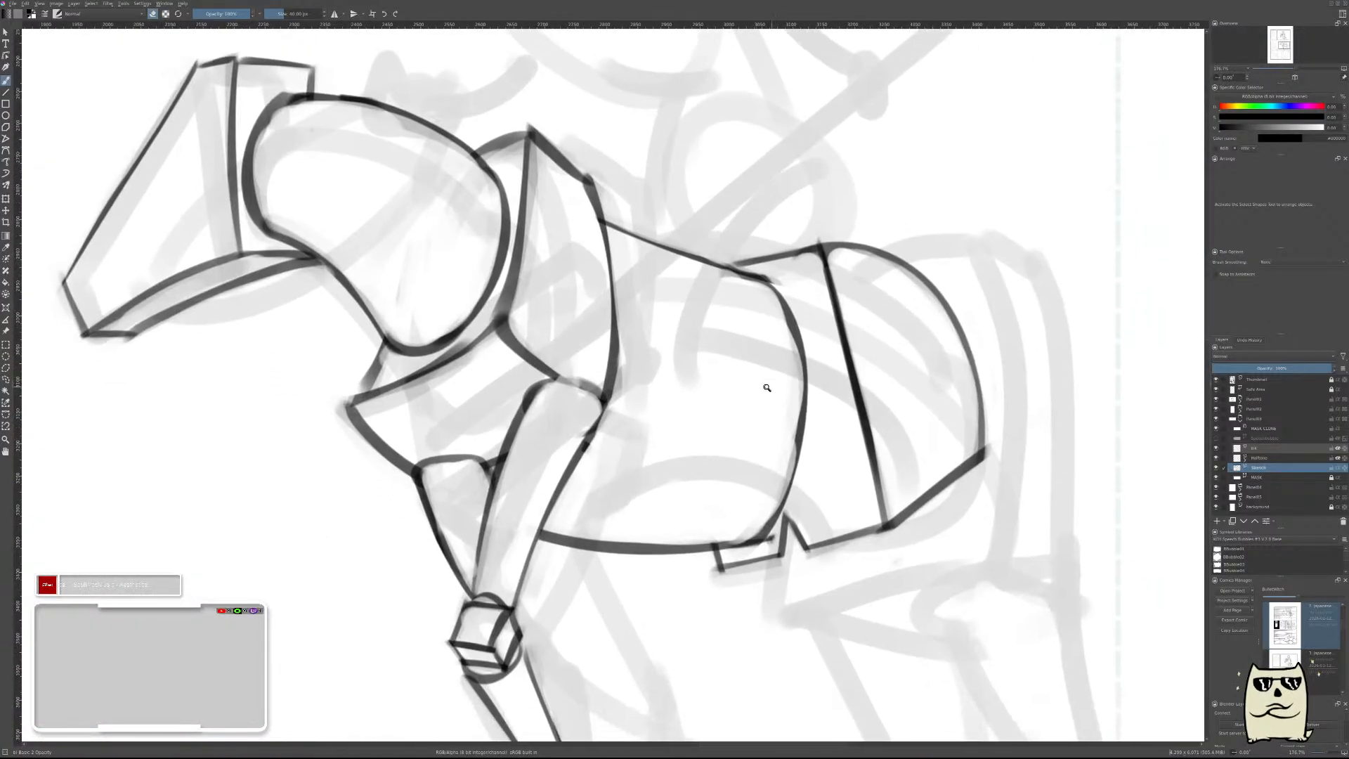
scroll(765, 383, up, 1)
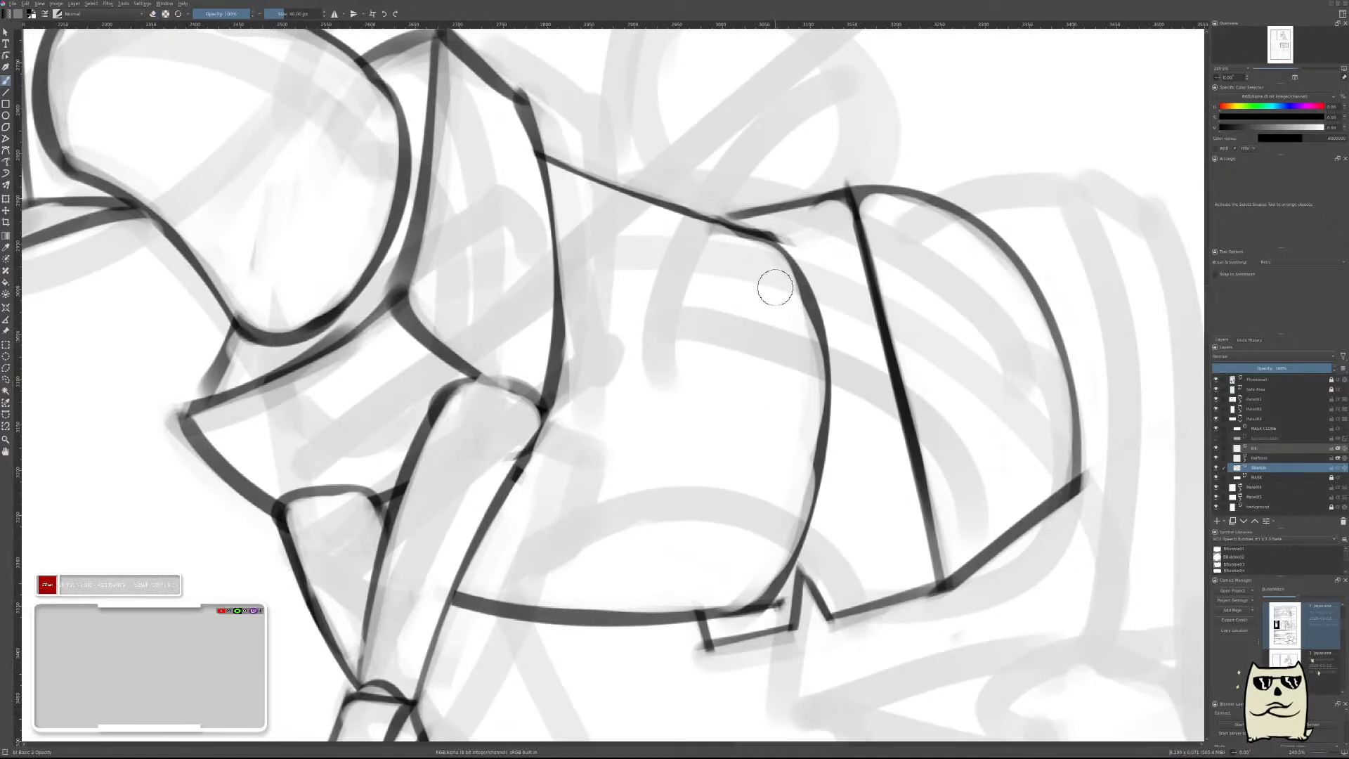
key(Insert)
Compare the horse sketch with the Basic Horses tutorial sheets, examining the body construction, sizing ratios and hindquarter forms.
key(m)
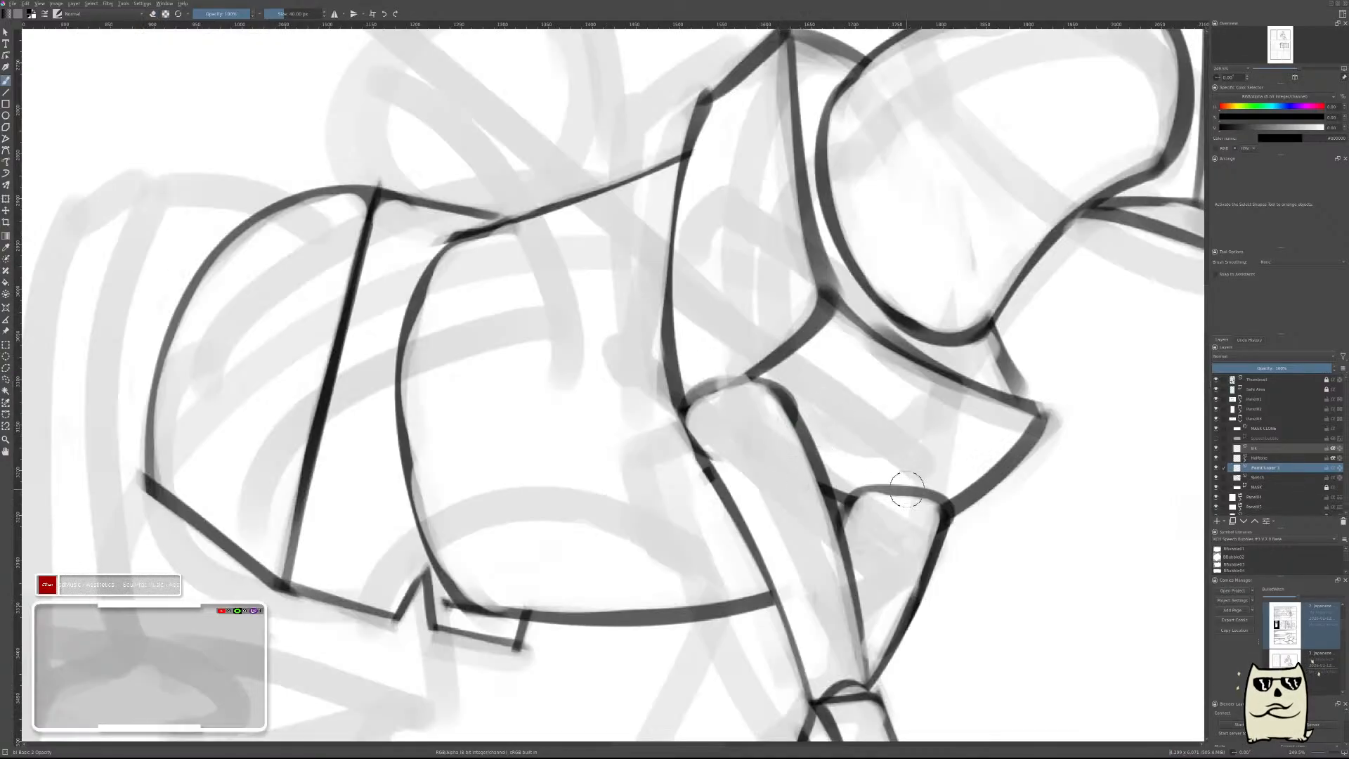
scroll(530, 406, down, 6)
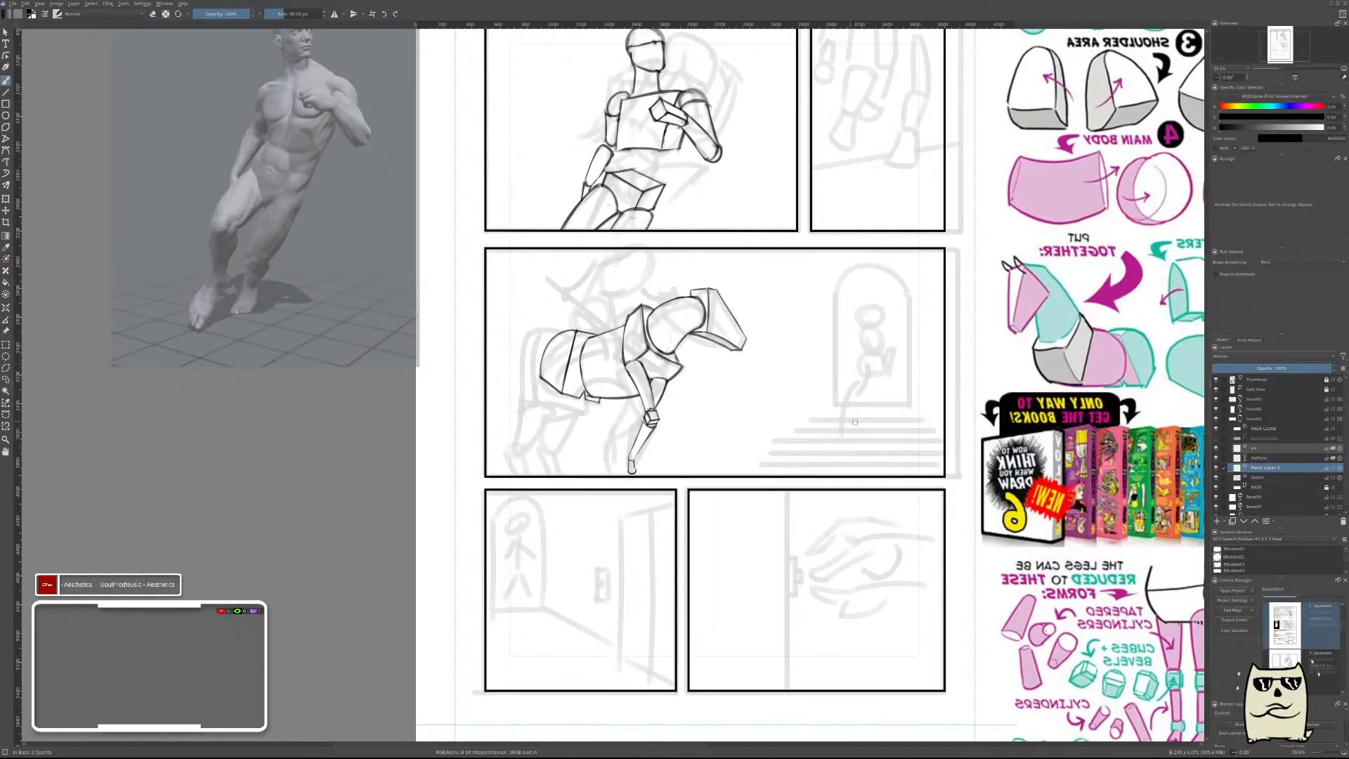
drag(859, 420, 530, 326)
key(m)
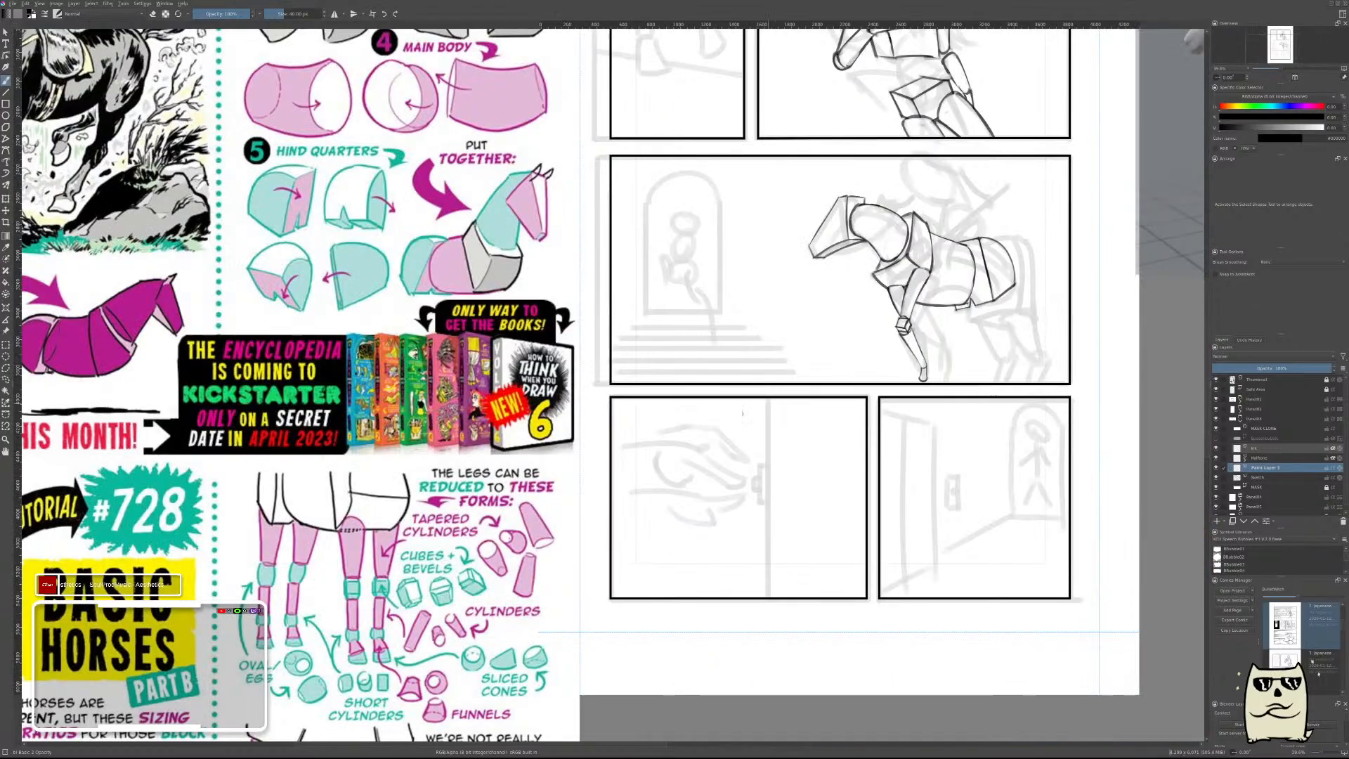
drag(593, 458, 1203, 312)
drag(691, 659, 728, 488)
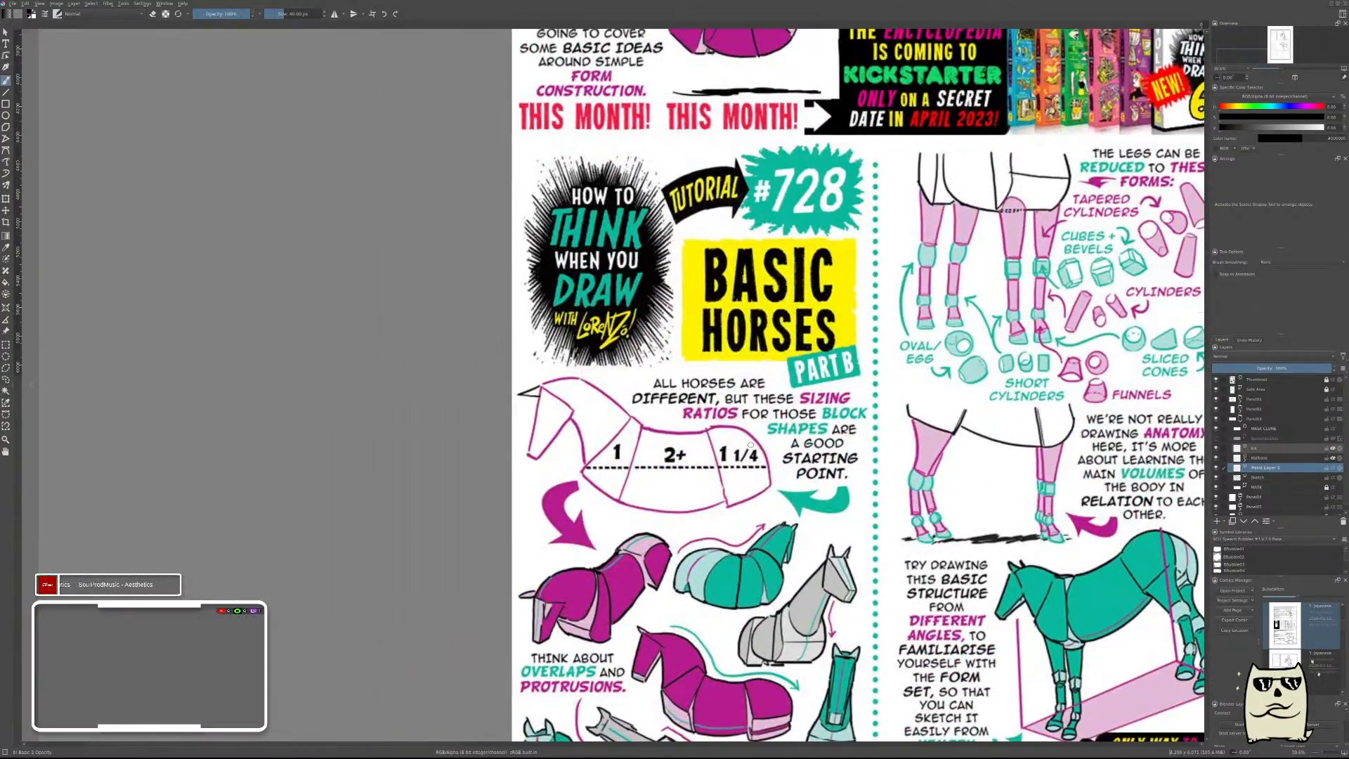
drag(649, 709, 652, 484)
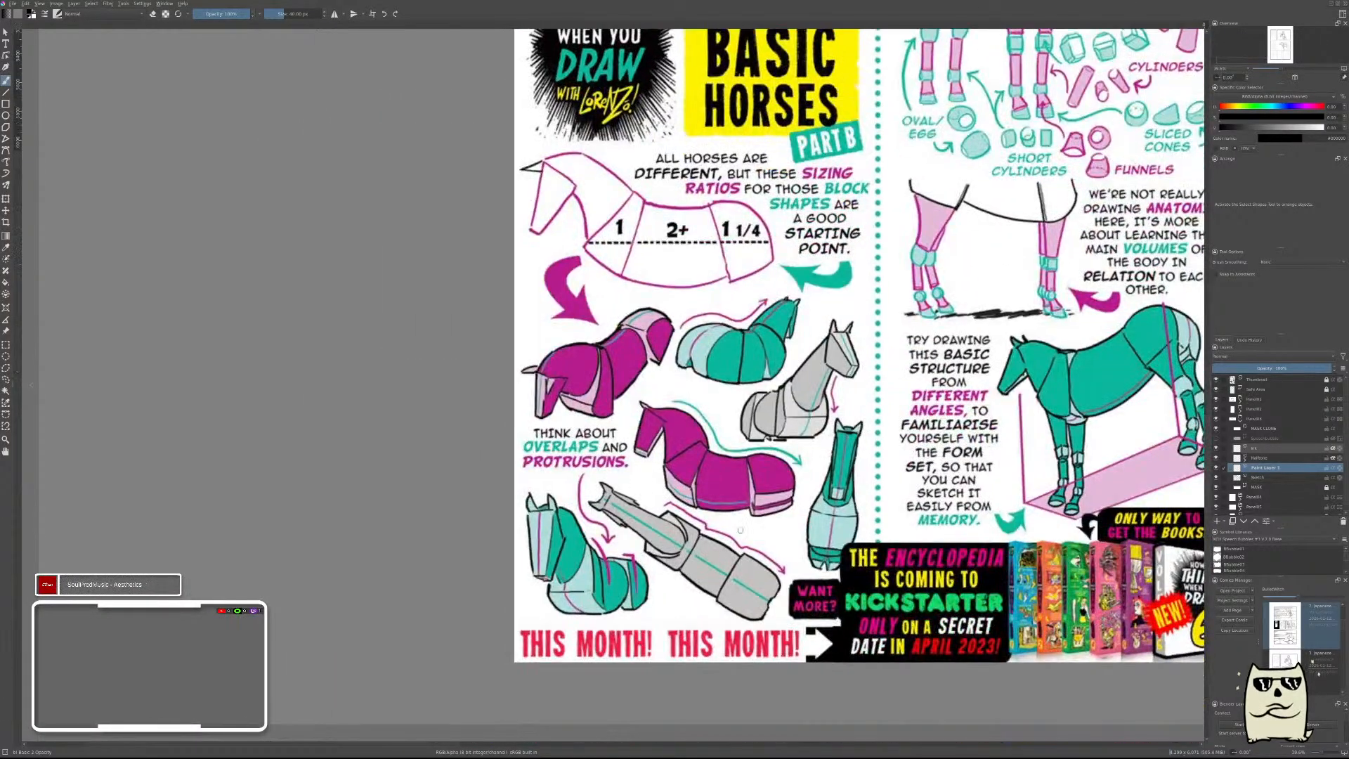
drag(892, 204, 657, 604)
mouse_move(984, 175)
mouse_down()
mouse_move(734, 560)
mouse_move(596, 650)
mouse_up()
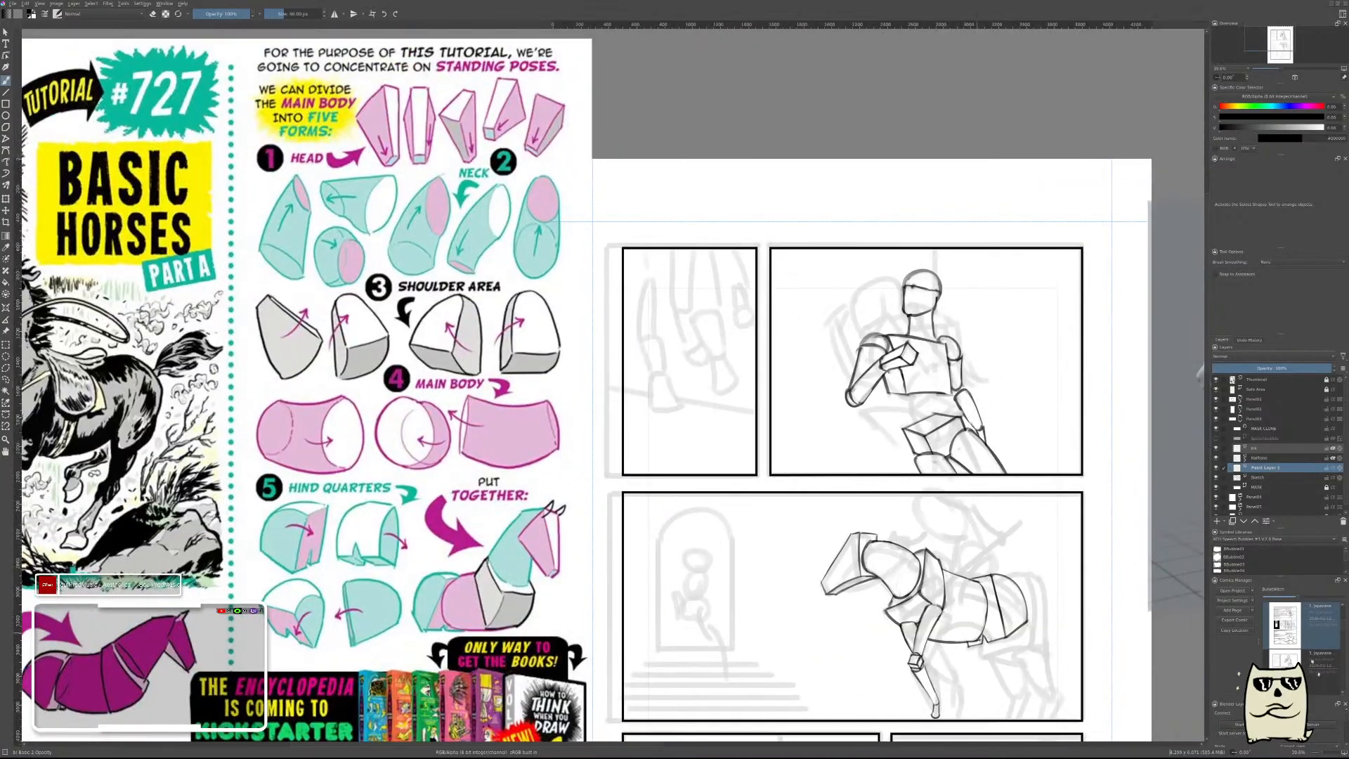
Draw a bold, rounder curve for the barrel's rear end, bulging toward the hindquarters' slanted edge and returning to the belly.
mouse_move(979, 617)
mouse_down()
mouse_move(853, 456)
mouse_move(949, 348)
mouse_up()
mouse_move(957, 418)
mouse_down()
mouse_move(887, 408)
mouse_move(735, 340)
mouse_up()
ctrl+drag(691, 301, 747, 304)
drag(701, 262, 828, 542)
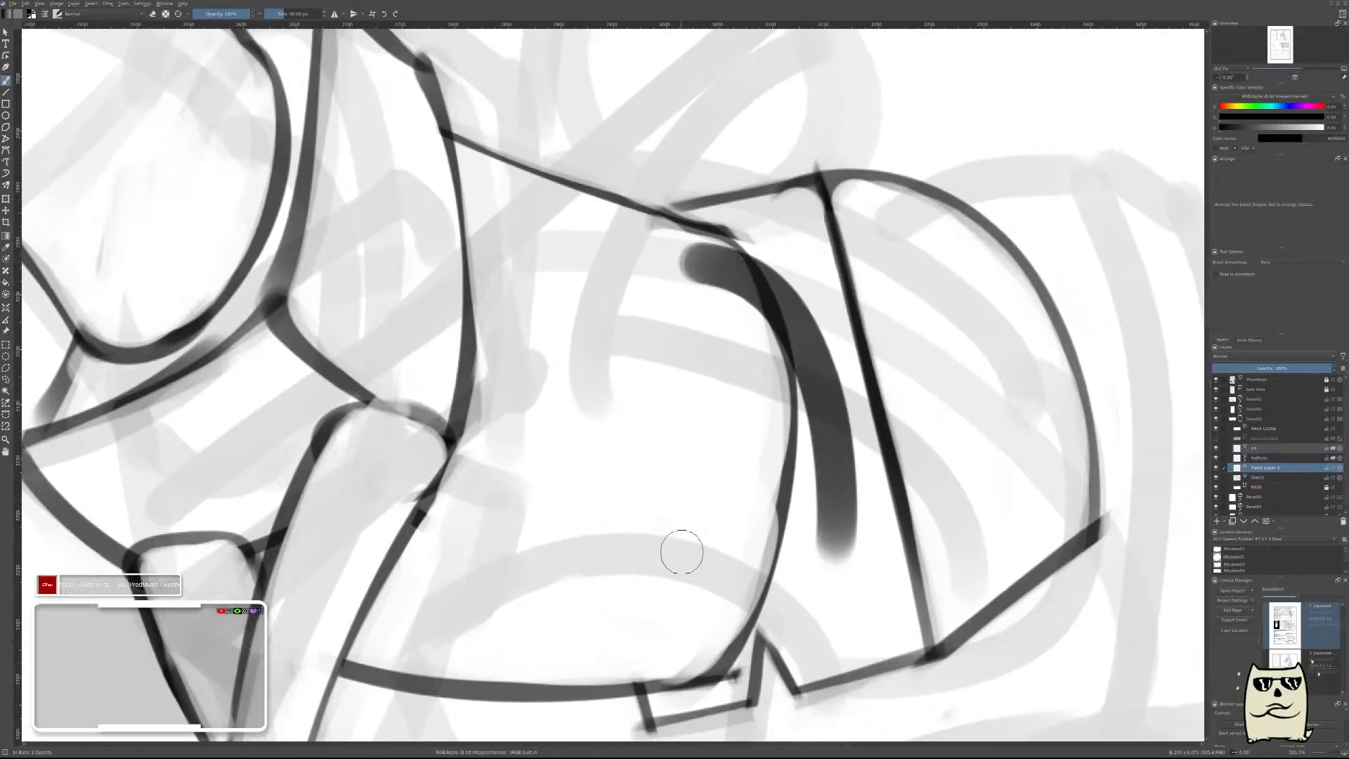
key(ctrl+z)
drag(671, 259, 615, 667)
key(ctrl+z)
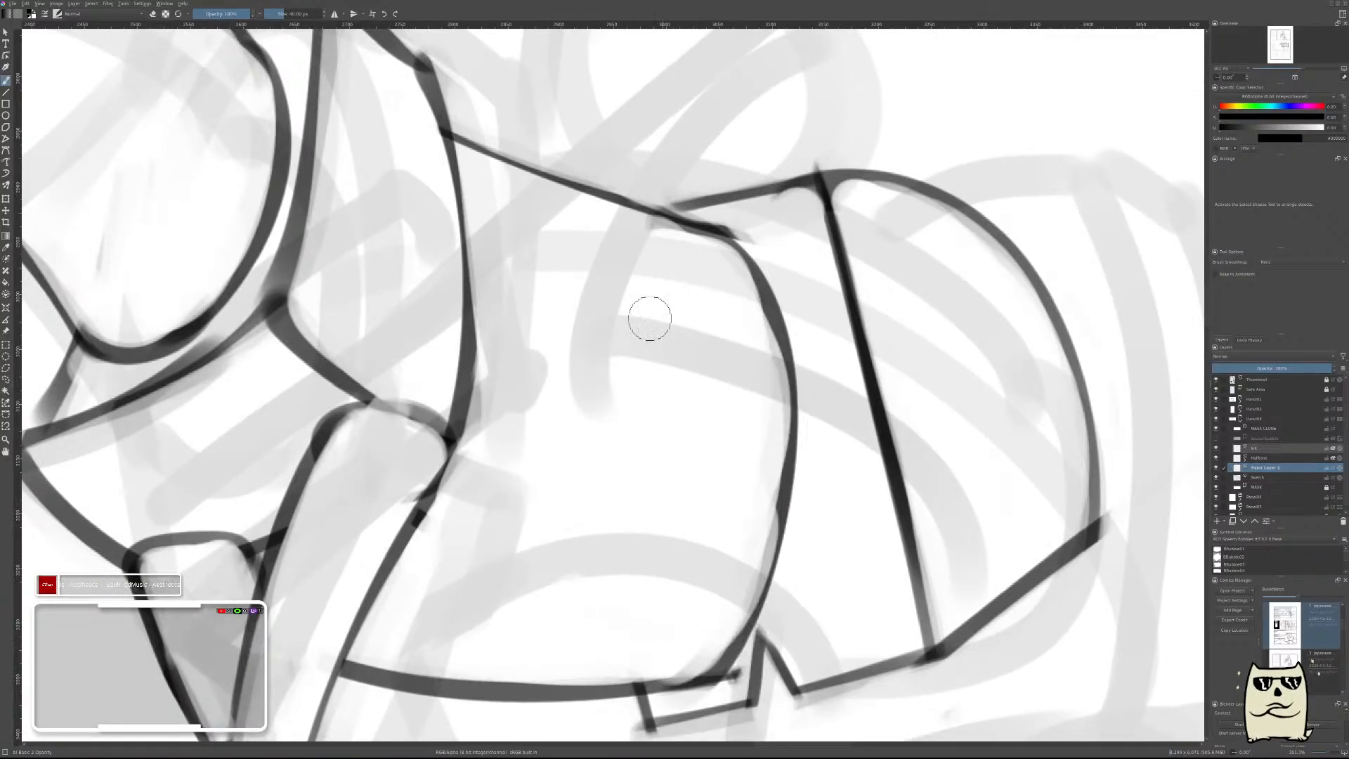
mouse_move(587, 258)
mouse_down()
mouse_move(819, 315)
mouse_move(699, 692)
mouse_up()
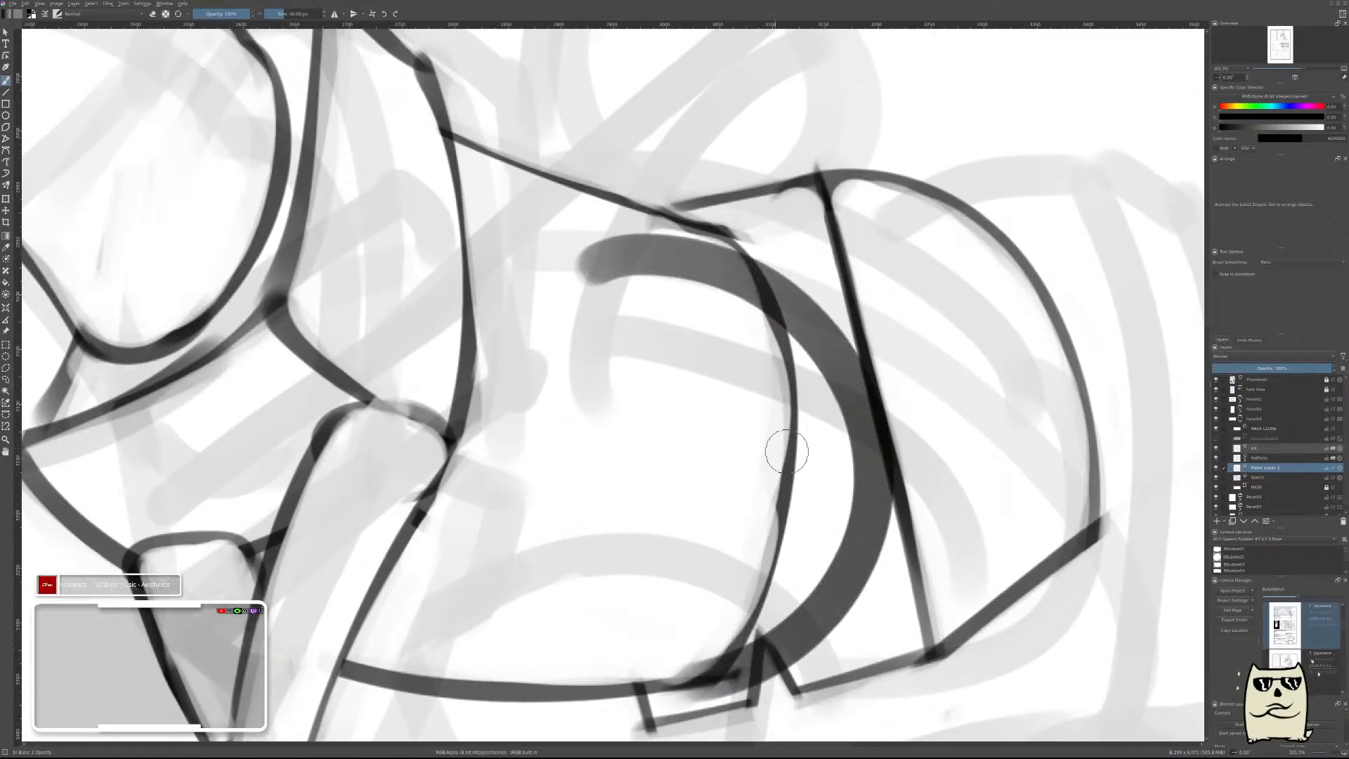
Move the new barrel curve slightly forward and up, then stretch its height to span from the back line to the belly.
key(t)
mouse_move(727, 448)
mouse_down()
mouse_move(695, 428)
mouse_move(701, 437)
mouse_up()
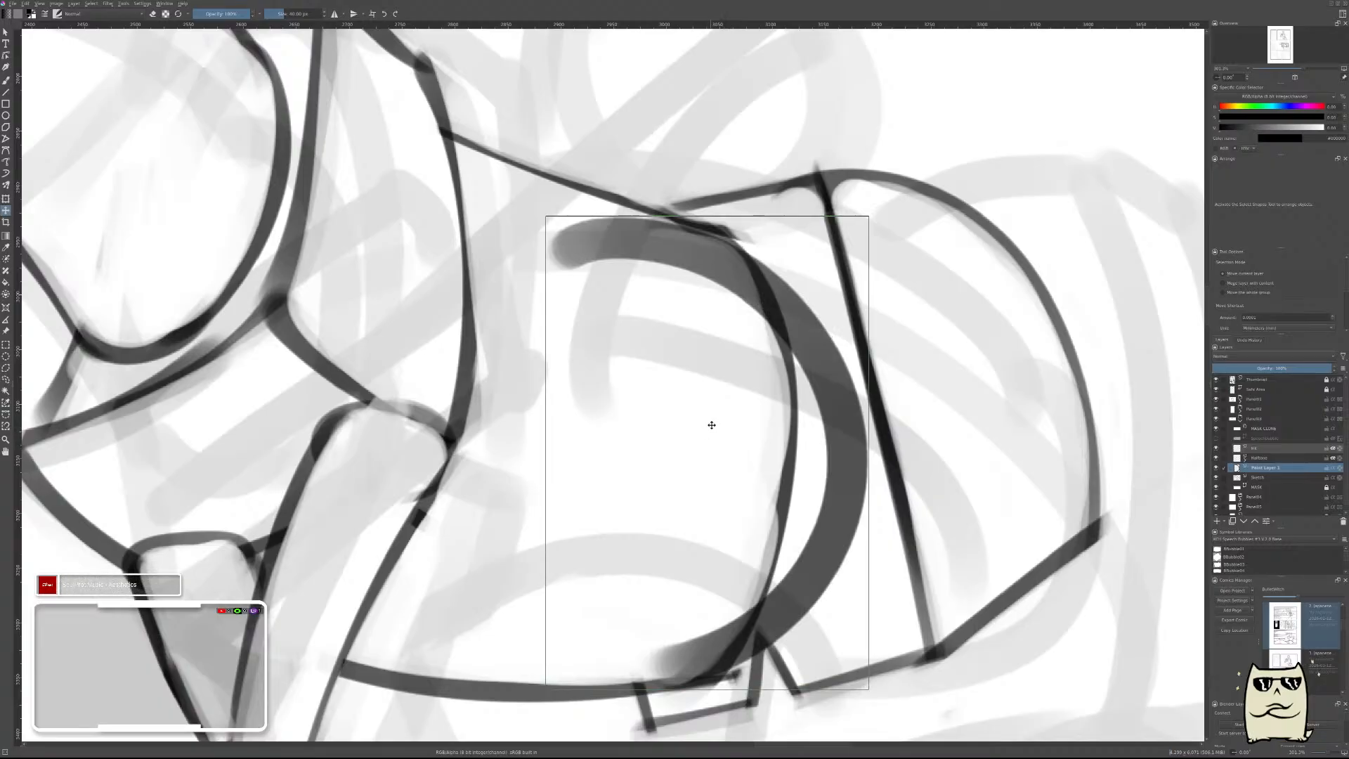
key(ctrl+t)
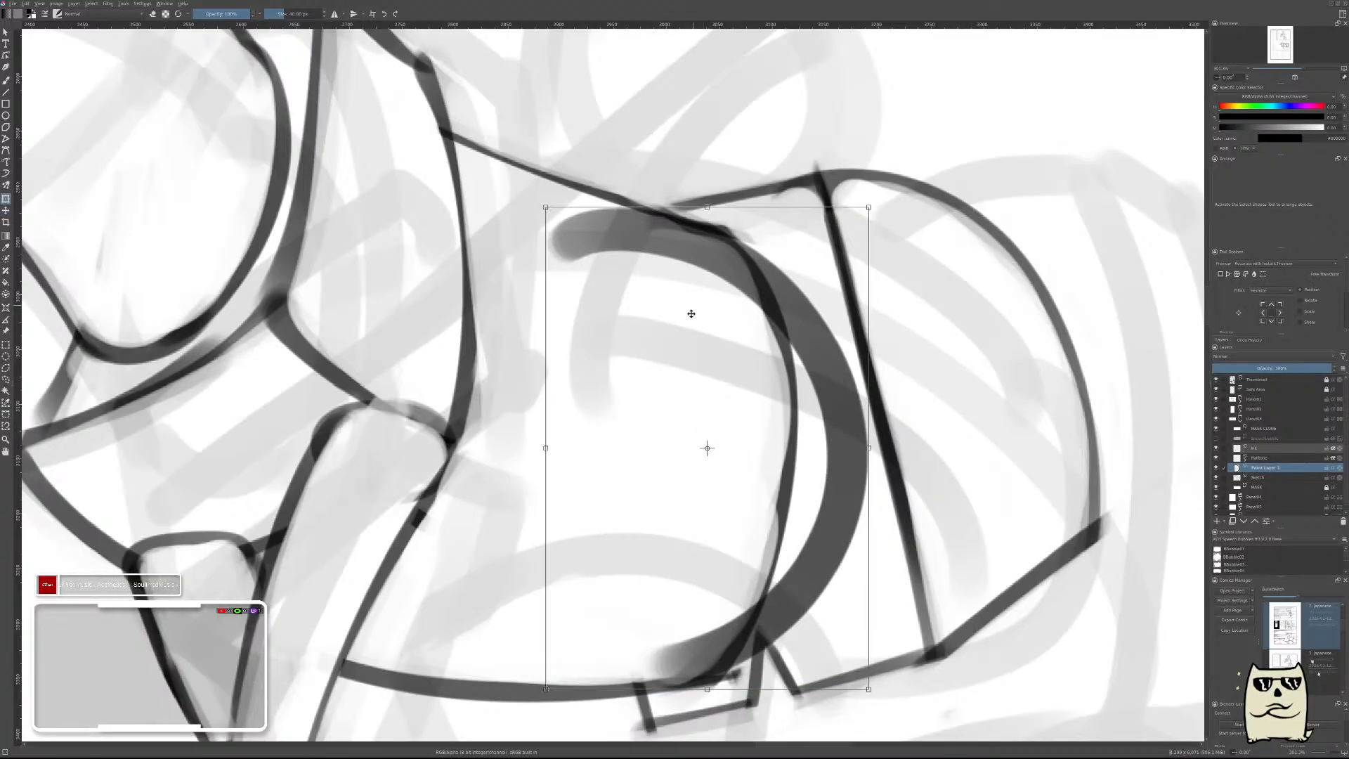
drag(707, 689, 707, 698)
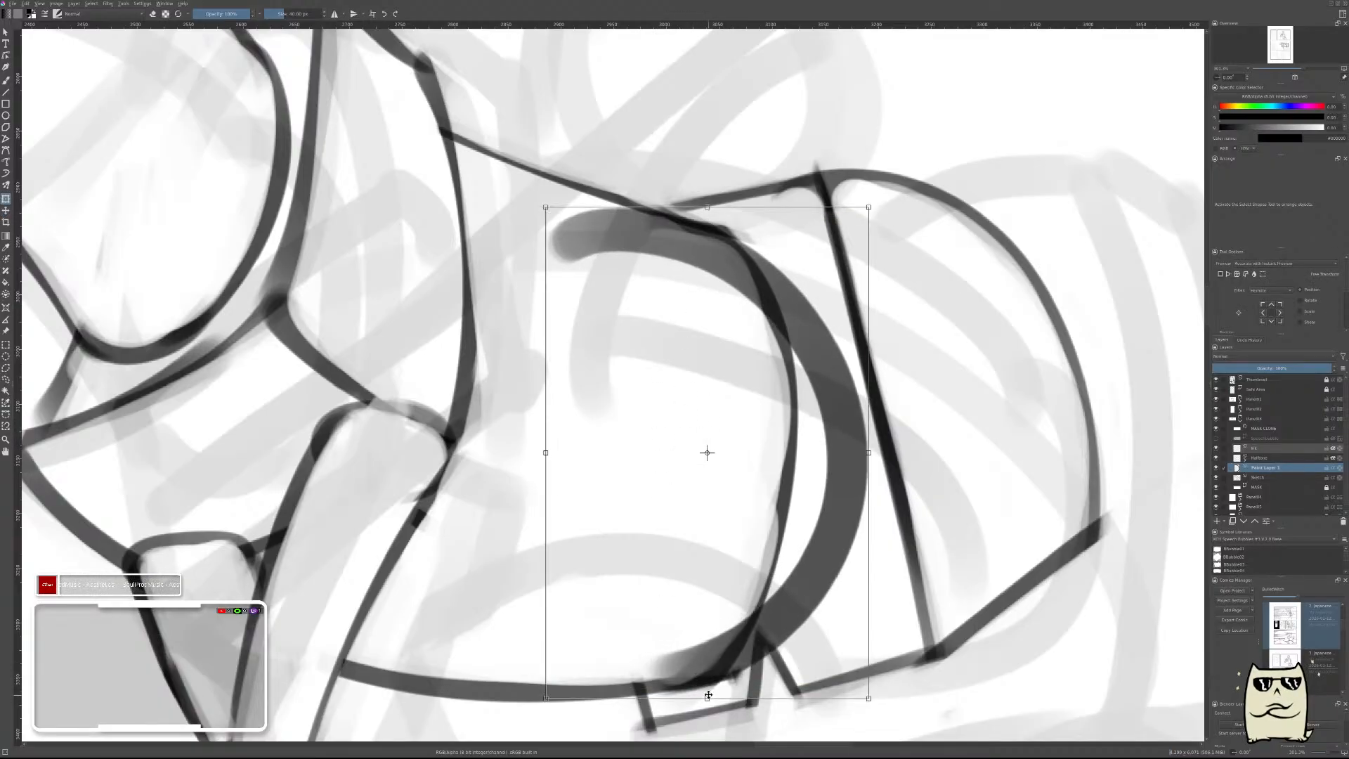
key(m)
key(b)
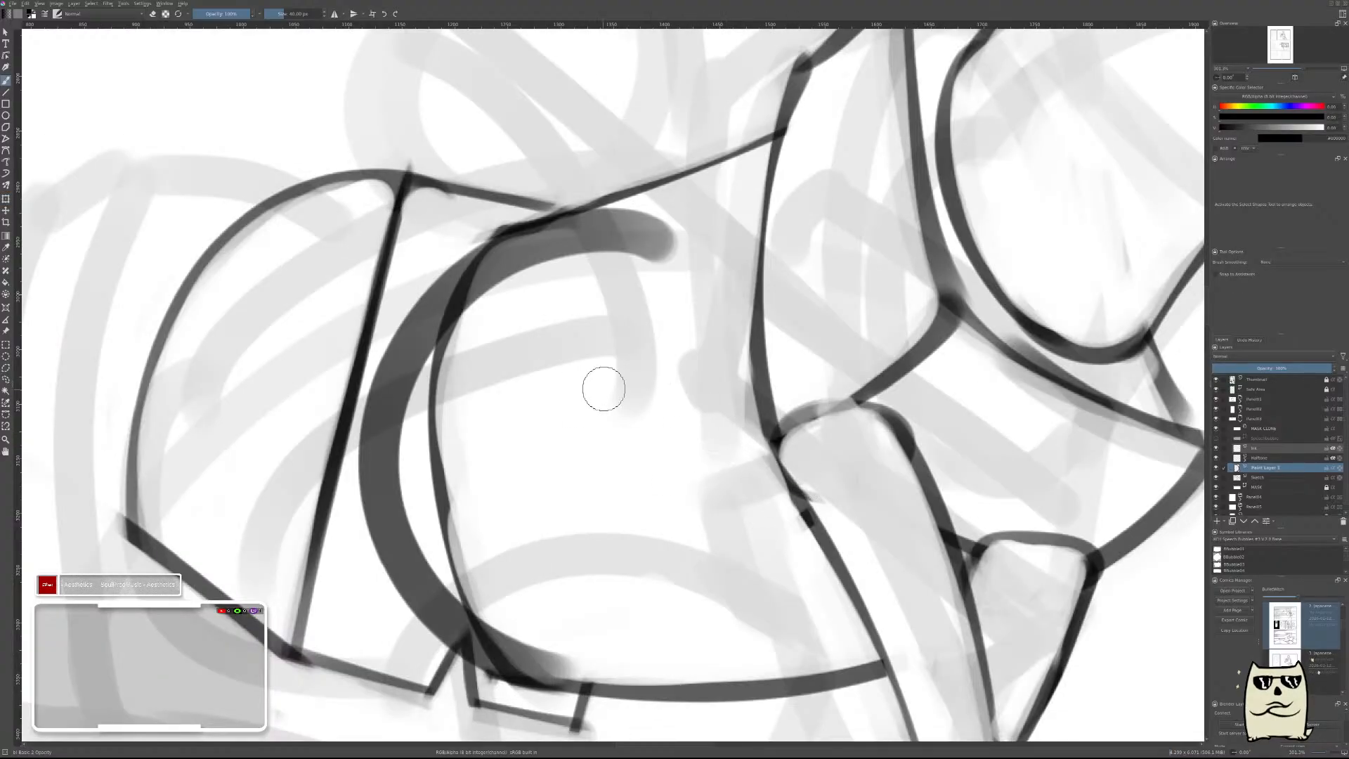
Thin the new barrel curve by erasing along its inner side and clearing its thick ends.
drag(611, 364, 846, 323)
mouse_move(930, 292)
mouse_down()
mouse_move(782, 289)
mouse_move(831, 277)
mouse_move(957, 286)
mouse_move(808, 265)
mouse_move(985, 239)
mouse_up()
mouse_move(812, 278)
mouse_down()
mouse_move(717, 310)
mouse_move(675, 372)
mouse_move(686, 404)
mouse_move(717, 356)
mouse_move(714, 383)
mouse_move(644, 485)
mouse_move(669, 443)
mouse_move(674, 512)
mouse_move(723, 562)
mouse_move(665, 557)
mouse_move(650, 505)
mouse_move(662, 554)
mouse_move(661, 533)
mouse_move(723, 623)
mouse_move(845, 668)
mouse_up()
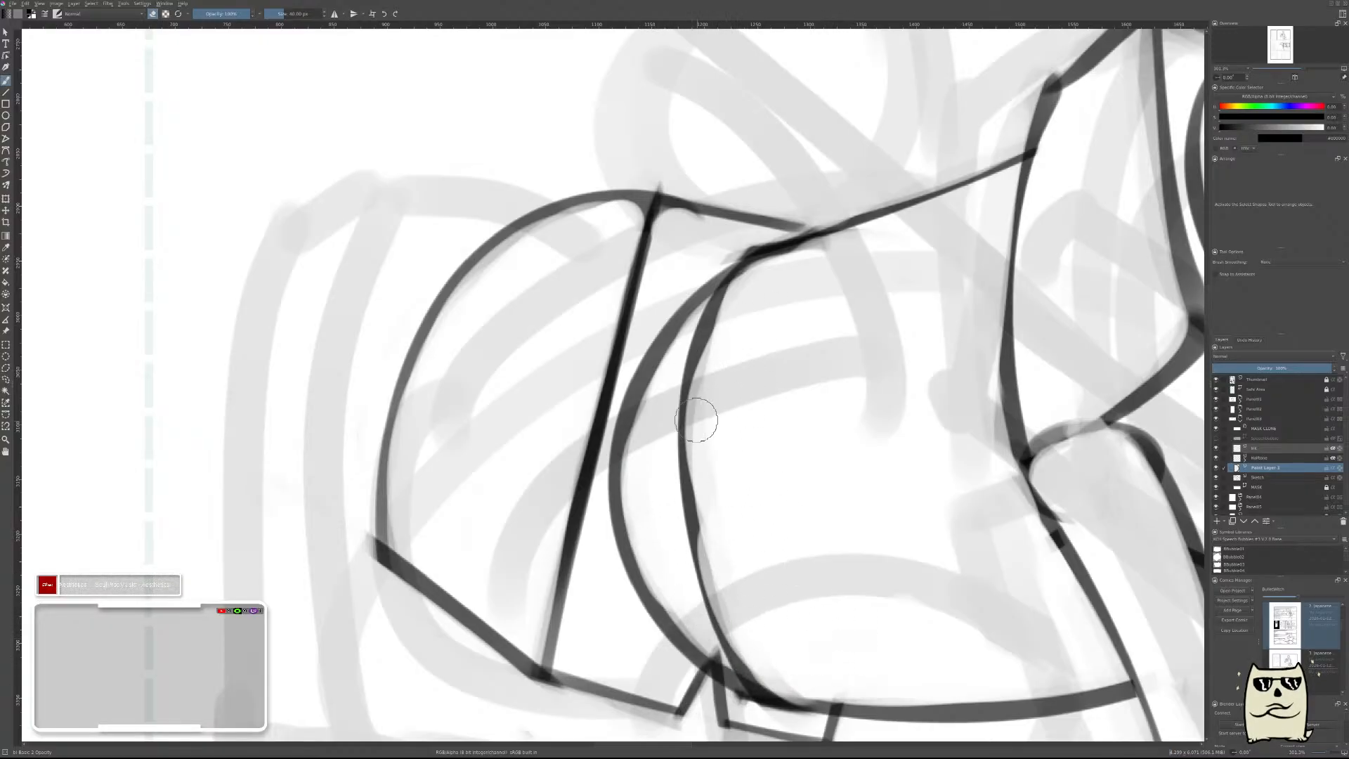
mouse_move(959, 310)
mouse_down()
mouse_move(950, 368)
mouse_move(936, 310)
mouse_up()
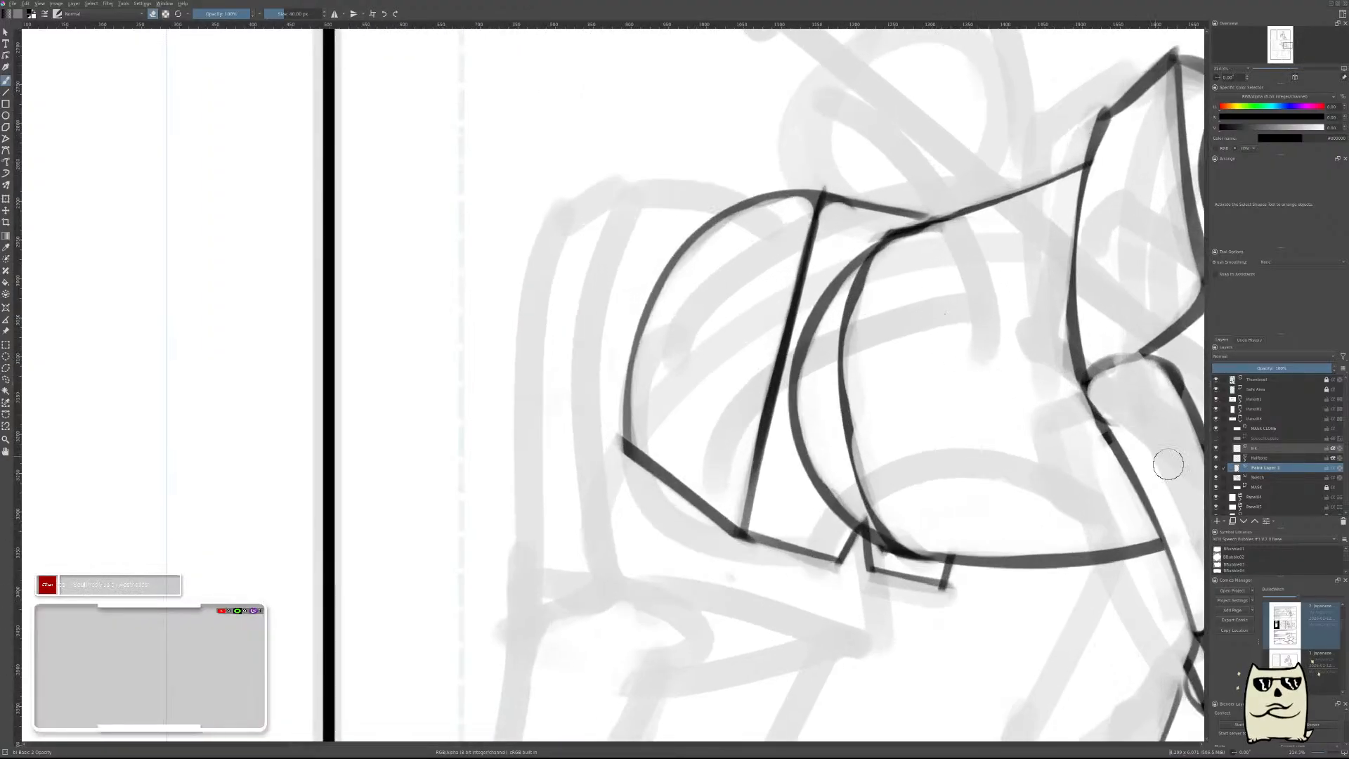
On the horse sketch's layer, erase the old flatter rear contour of the barrel inside the new curve.
click(1259, 477)
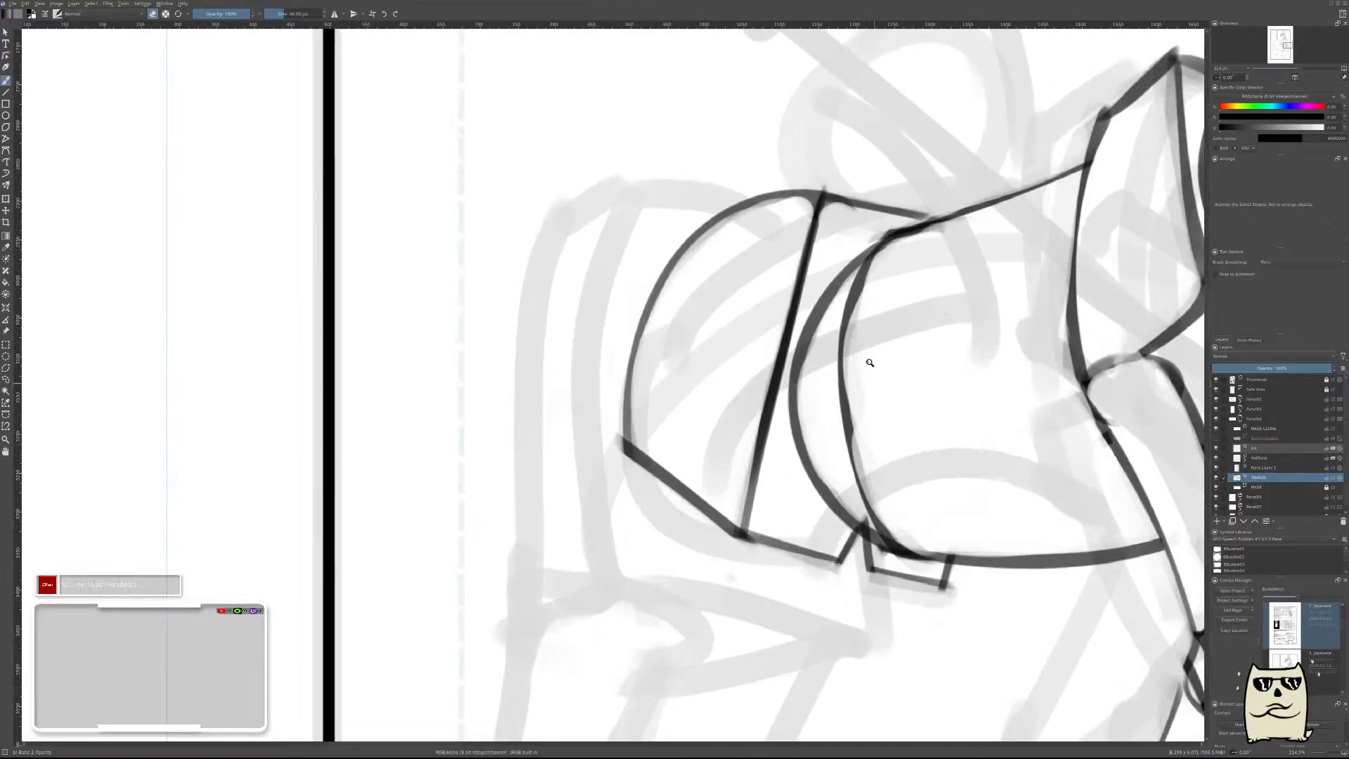
mouse_move(870, 363)
mouse_down()
mouse_move(880, 281)
mouse_move(853, 287)
mouse_move(876, 251)
mouse_move(811, 386)
mouse_move(867, 647)
mouse_move(789, 287)
mouse_up()
mouse_move(764, 366)
mouse_down()
mouse_move(768, 356)
mouse_move(853, 444)
mouse_move(941, 452)
mouse_up()
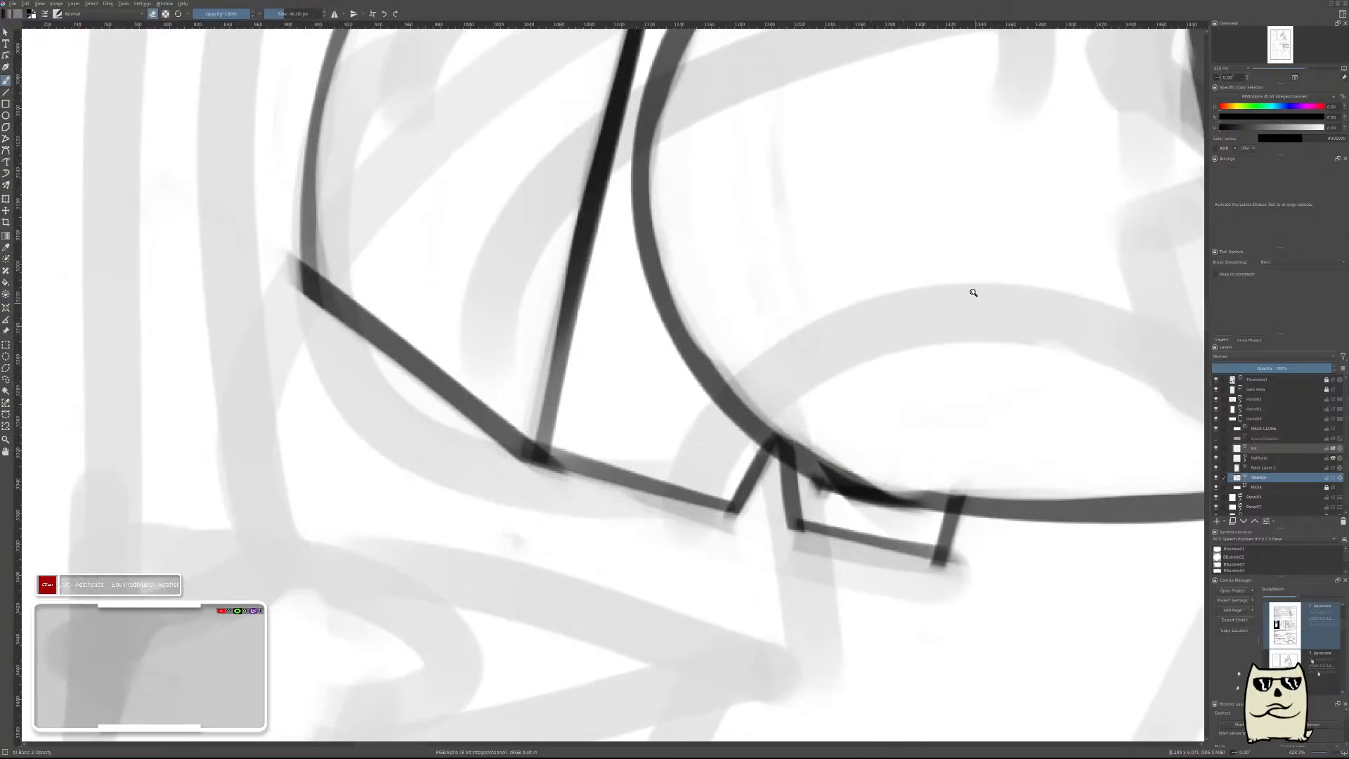
mouse_move(980, 291)
mouse_down()
mouse_move(1013, 235)
mouse_move(858, 383)
mouse_up()
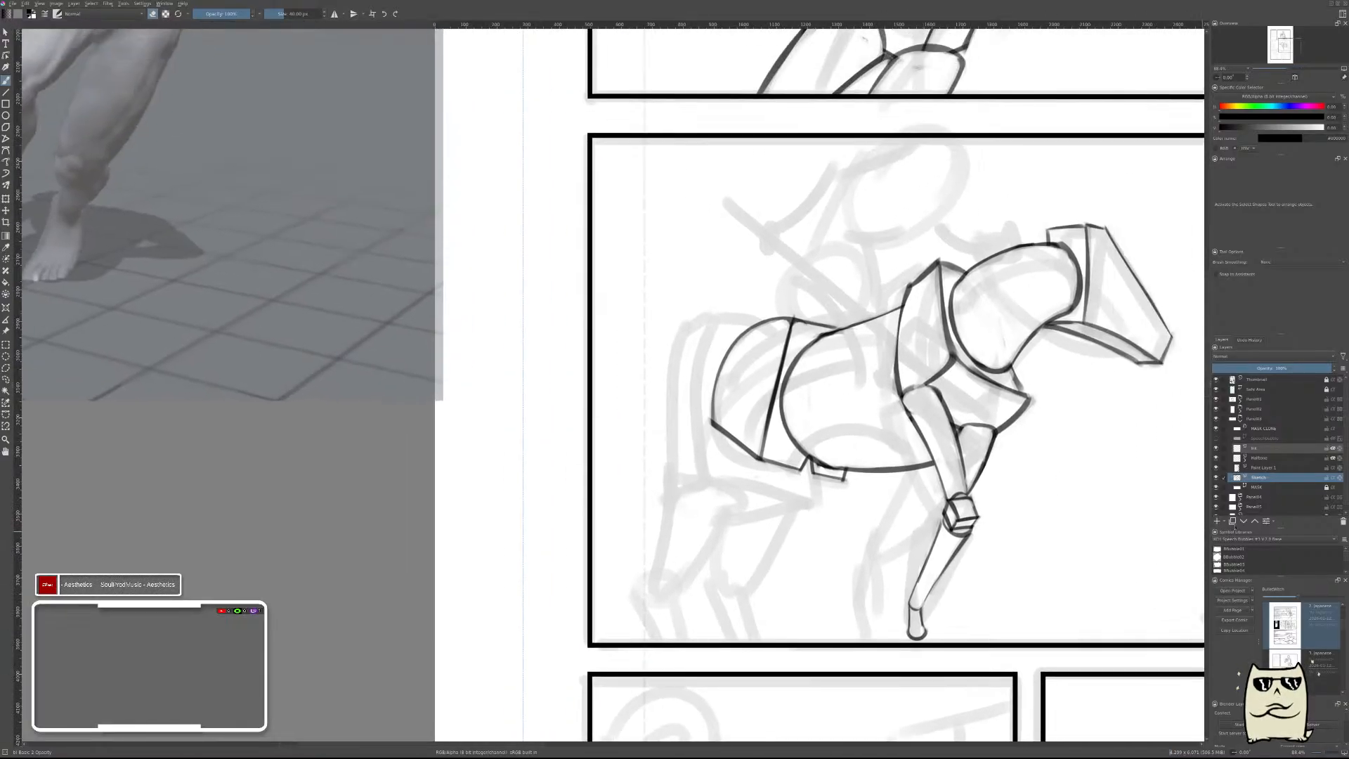
Merge the barrel curve's layer into the horse sketch layer below and flip the canvas view horizontally.
click(1273, 468)
key(ctrl+e)
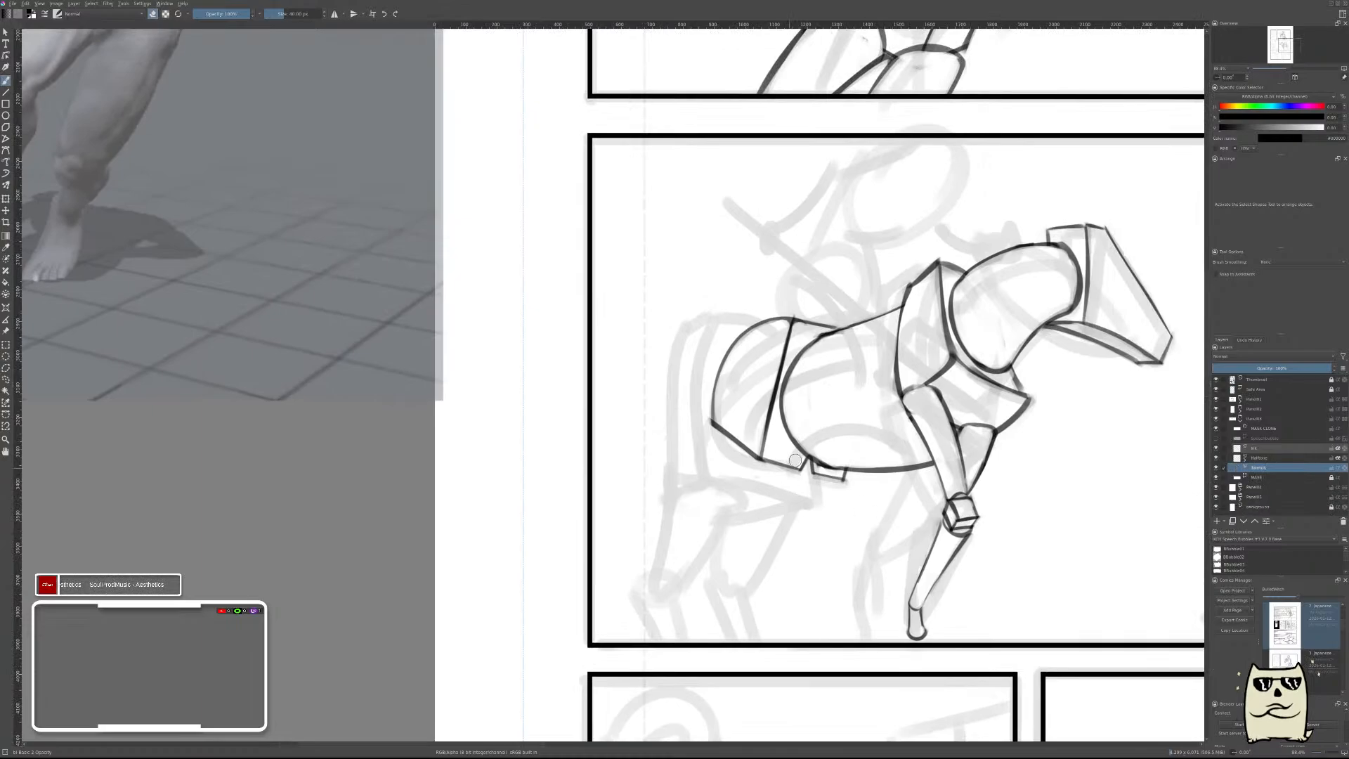
key(m)
drag(539, 452, 914, 446)
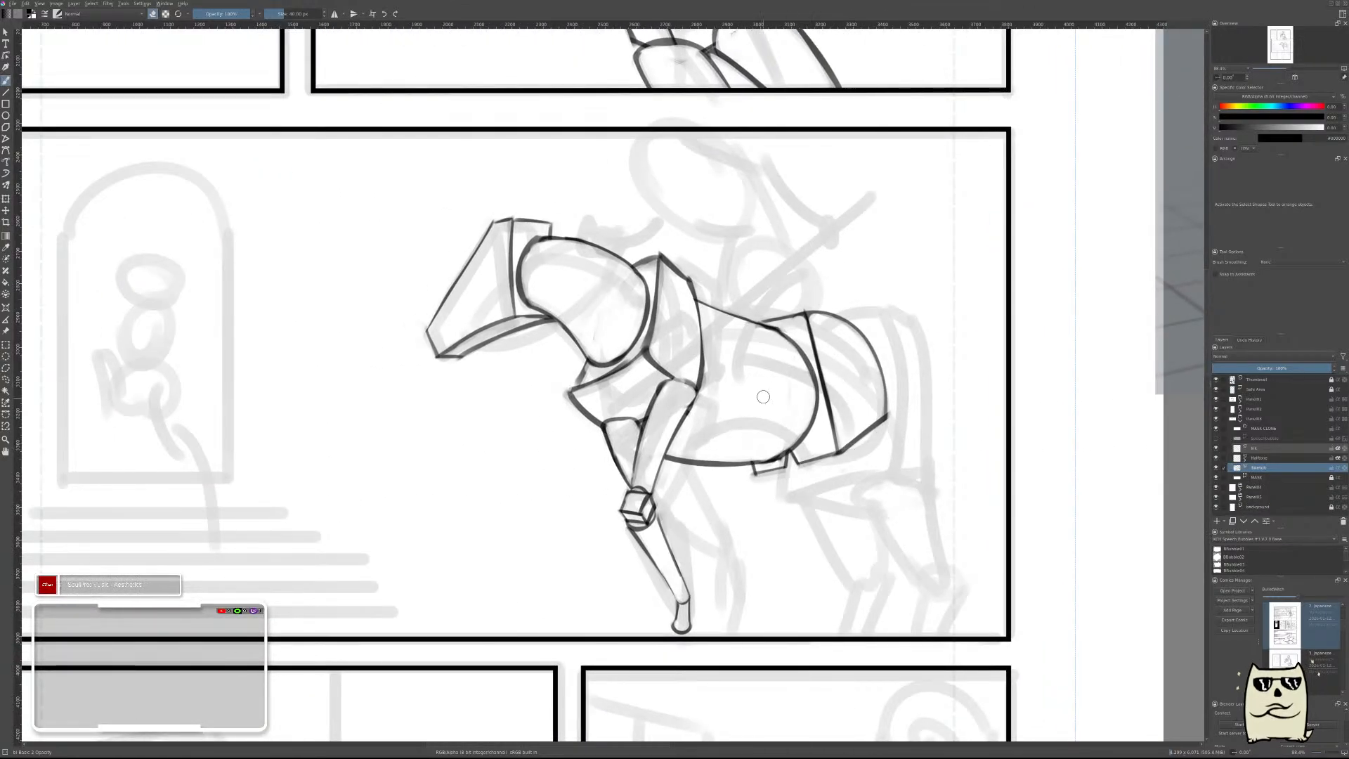
Examine the horse's overall proportions on the page against the body and leg forms in the Basic Horses reference sheets.
mouse_move(806, 376)
mouse_down()
mouse_move(822, 401)
mouse_move(853, 409)
mouse_move(866, 341)
mouse_up()
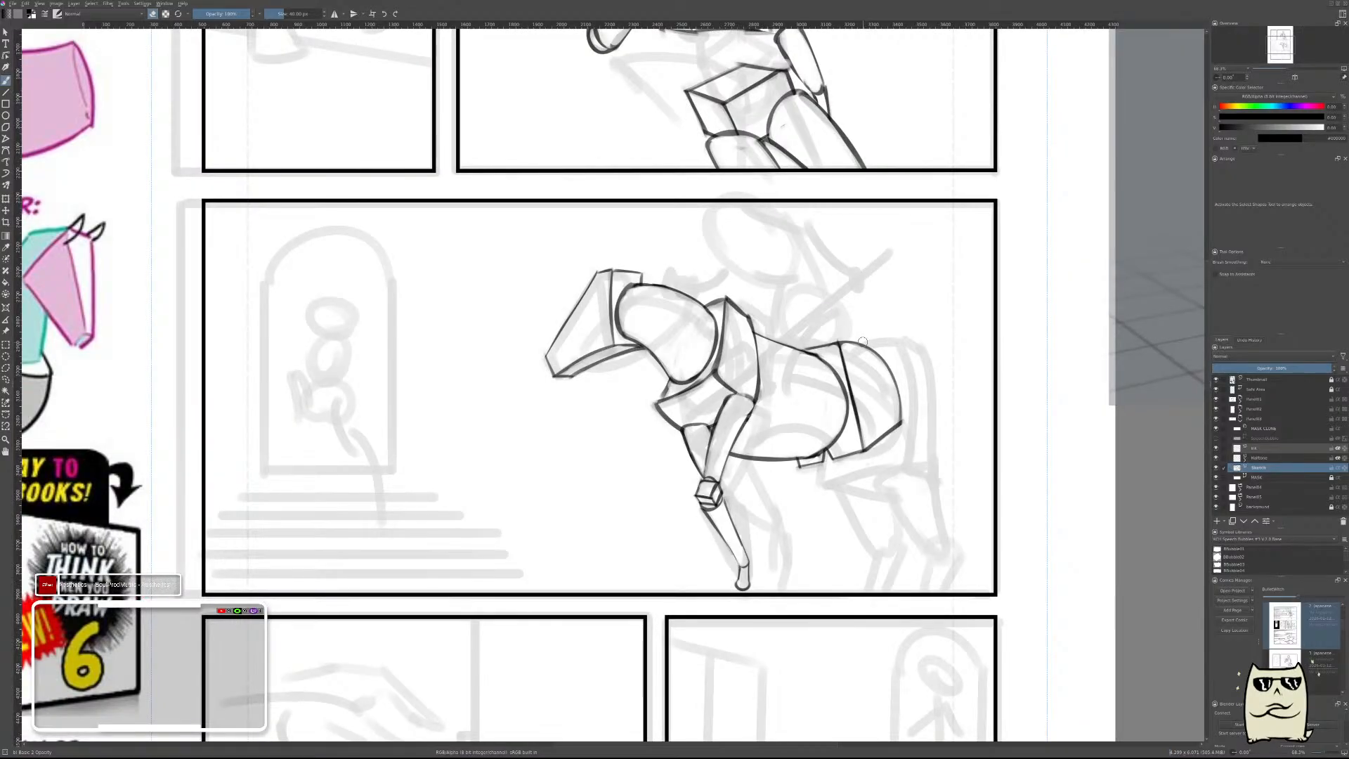
drag(863, 342, 728, 394)
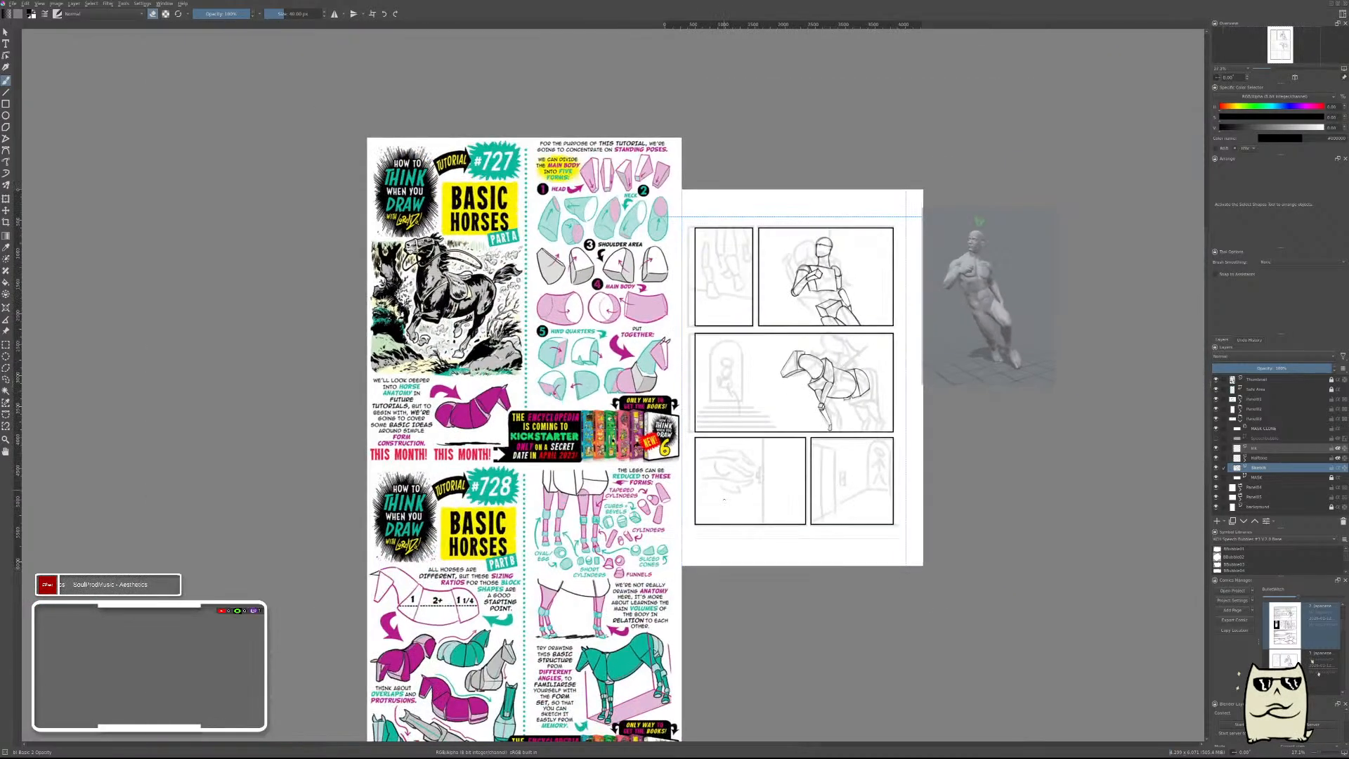
drag(724, 499, 801, 403)
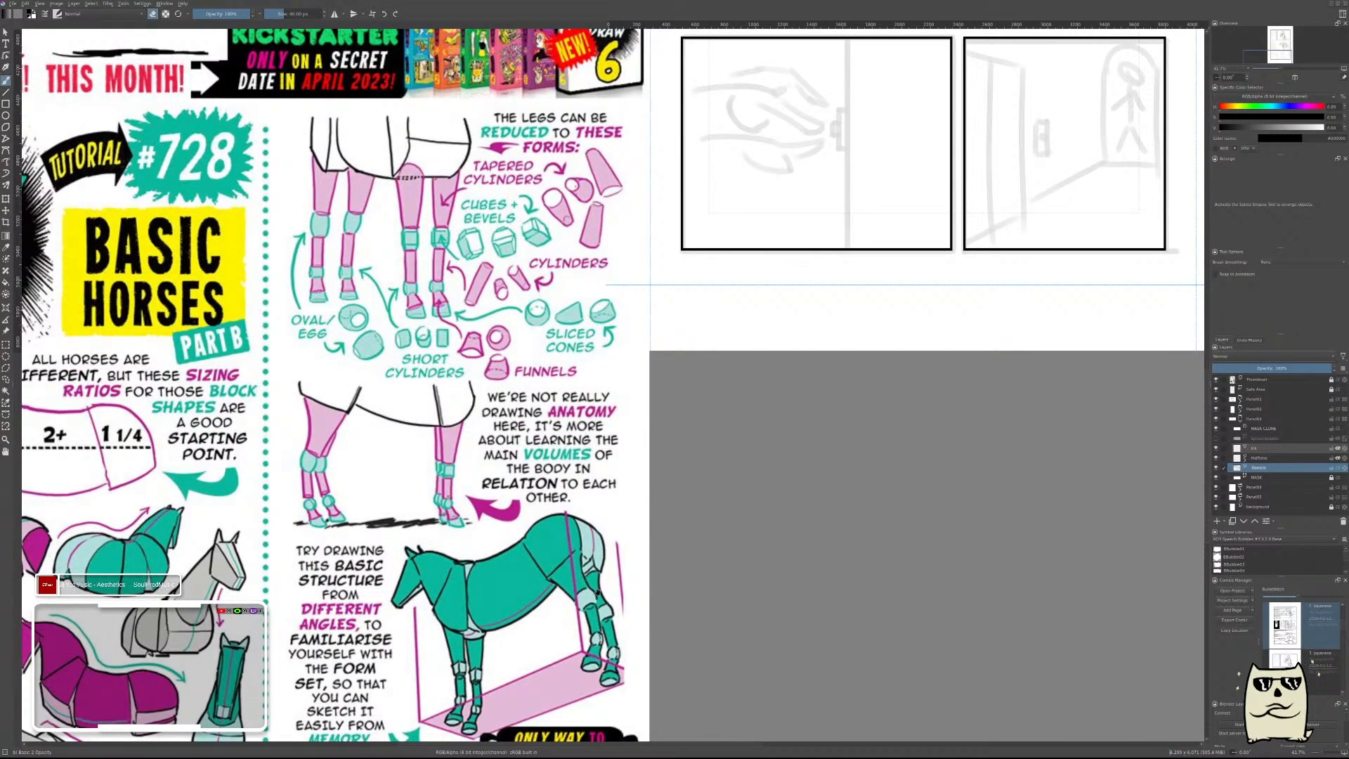
drag(597, 592, 701, 444)
drag(973, 252, 645, 436)
drag(900, 274, 797, 507)
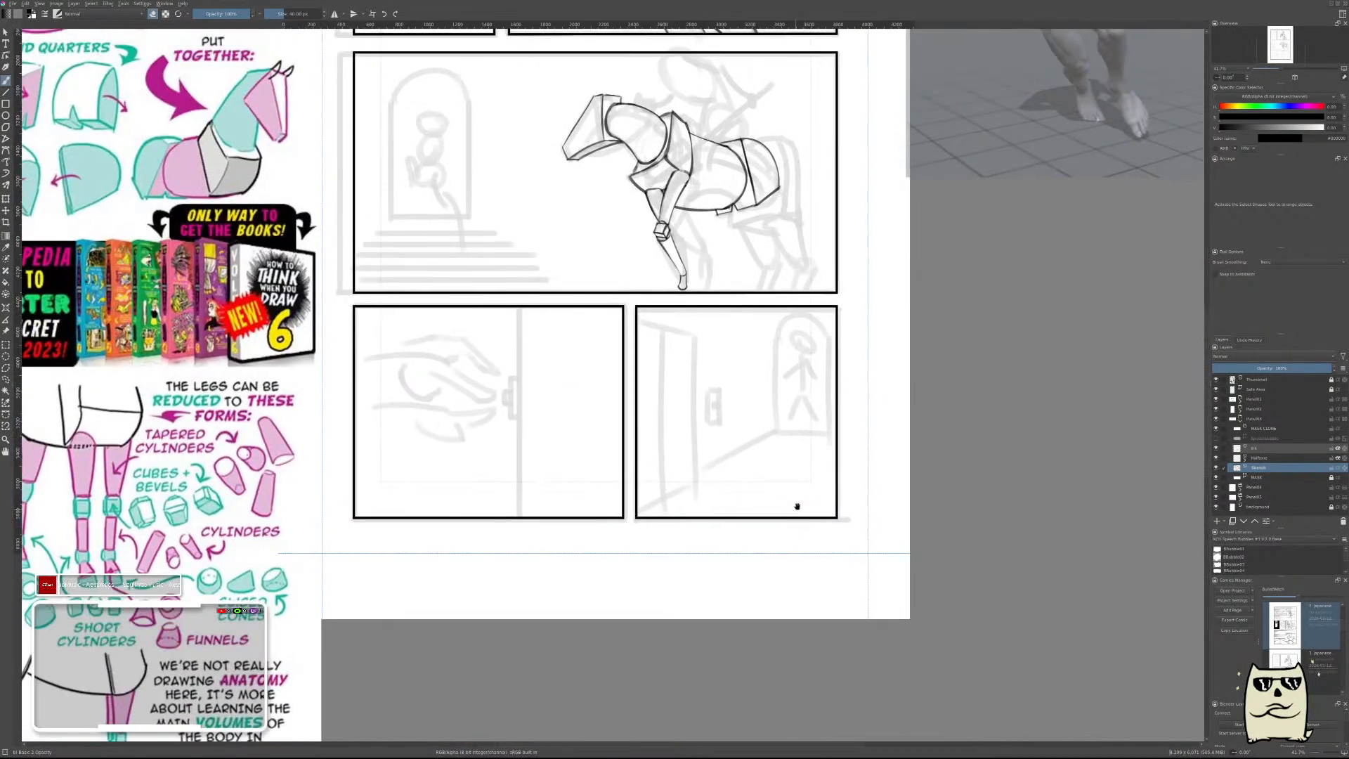
scroll(794, 450, up, 3)
scroll(792, 386, up, 3)
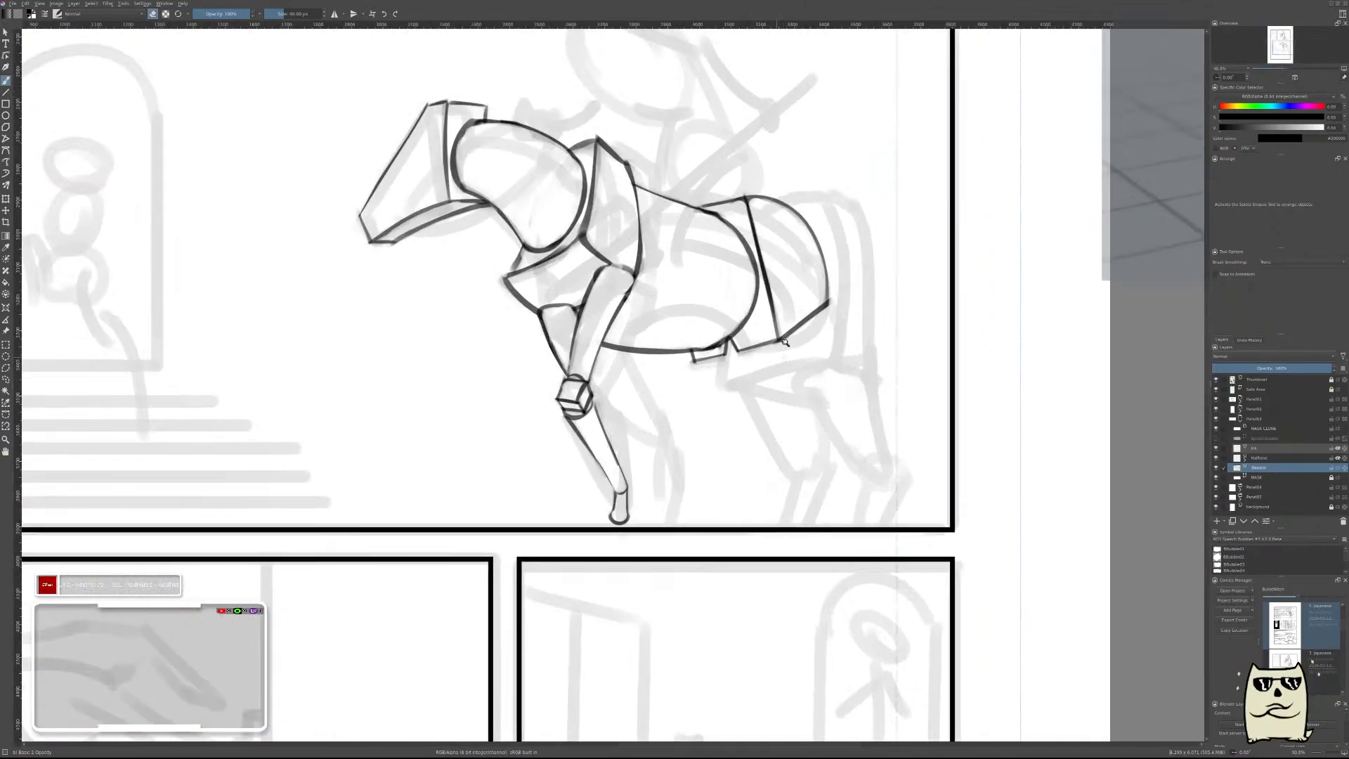
scroll(785, 342, up, 3)
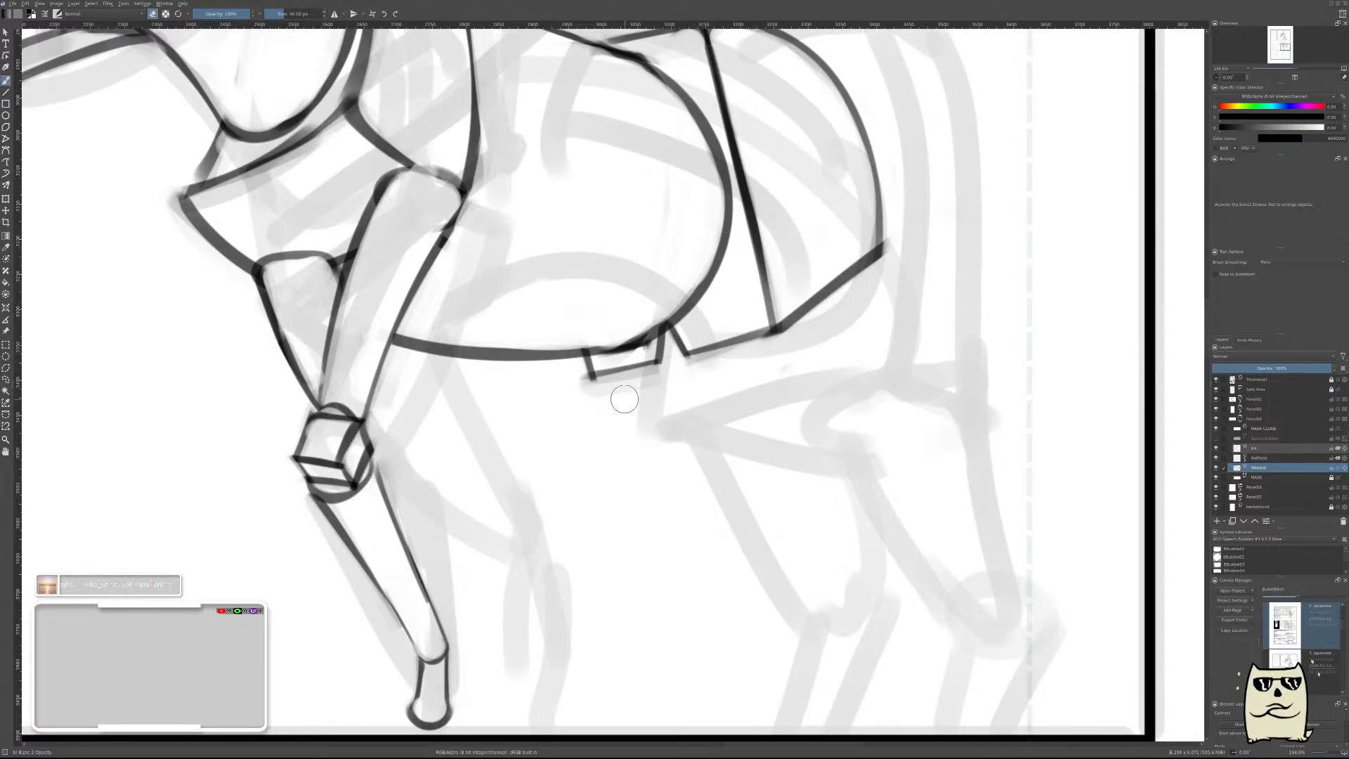
scroll(888, 351, down, 5)
scroll(878, 359, up, 2)
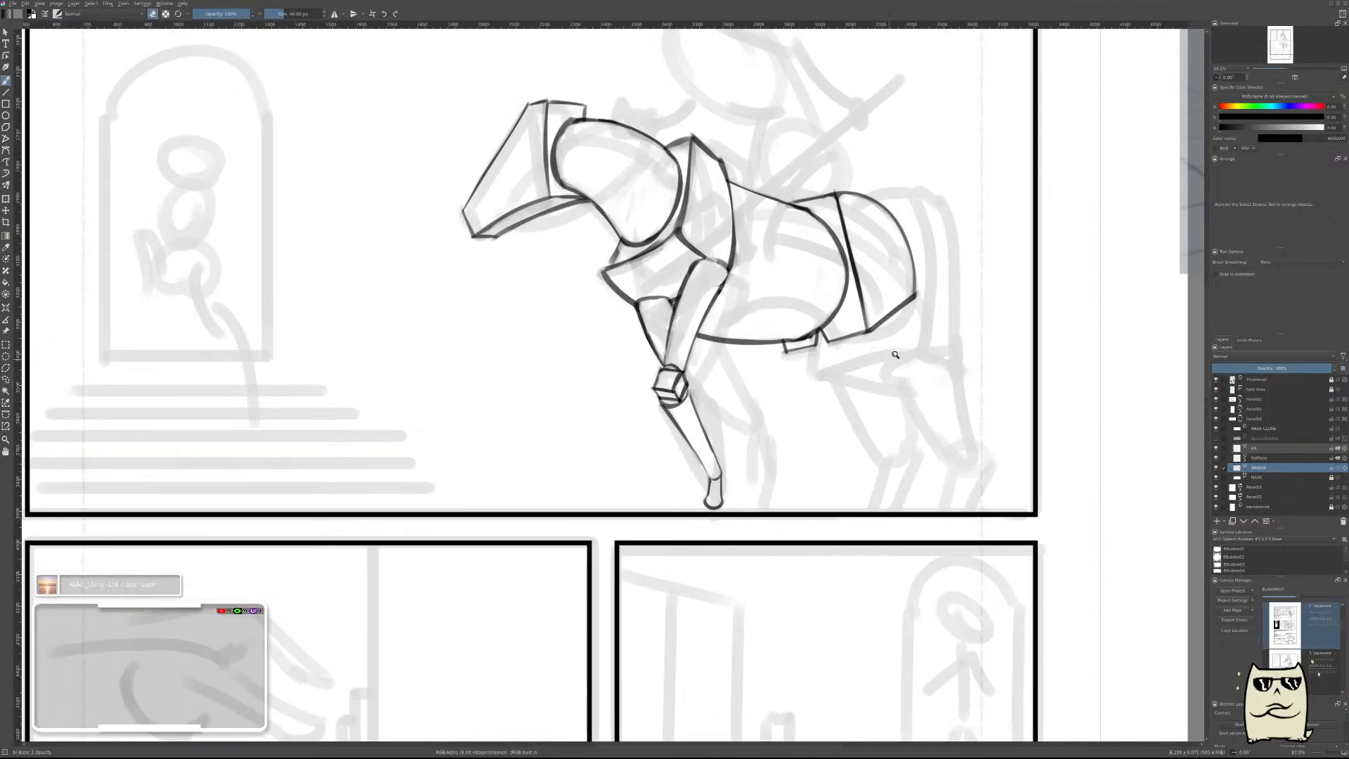
scroll(886, 385, down, 3)
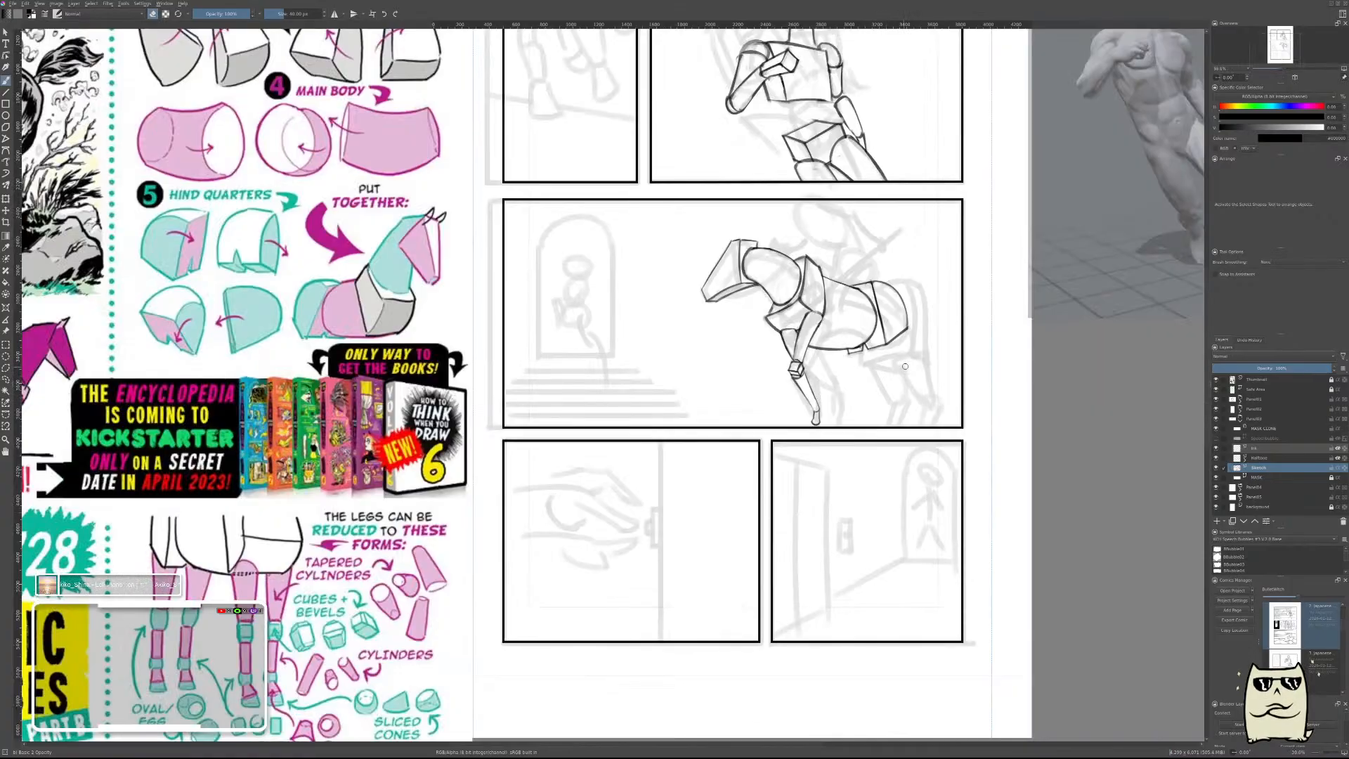
scroll(867, 341, down, 2)
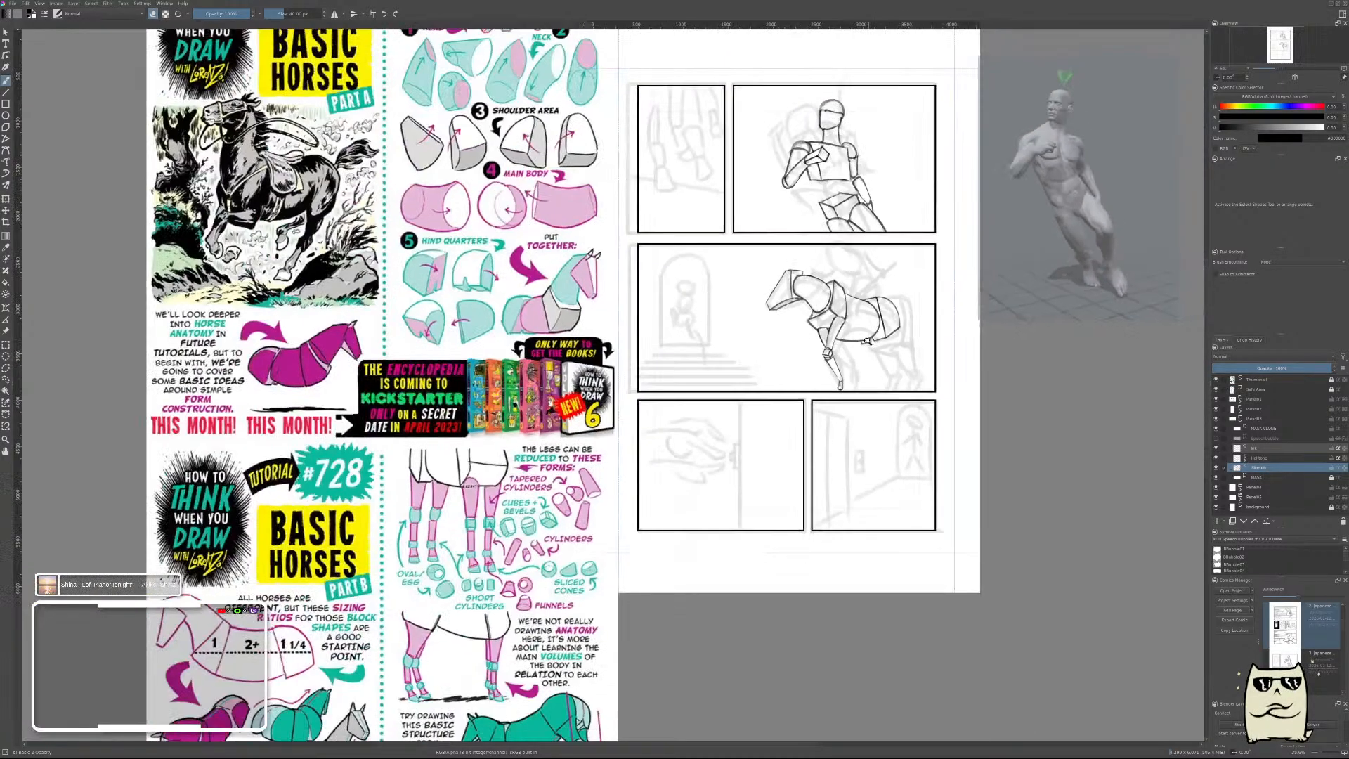
scroll(866, 331, up, 3)
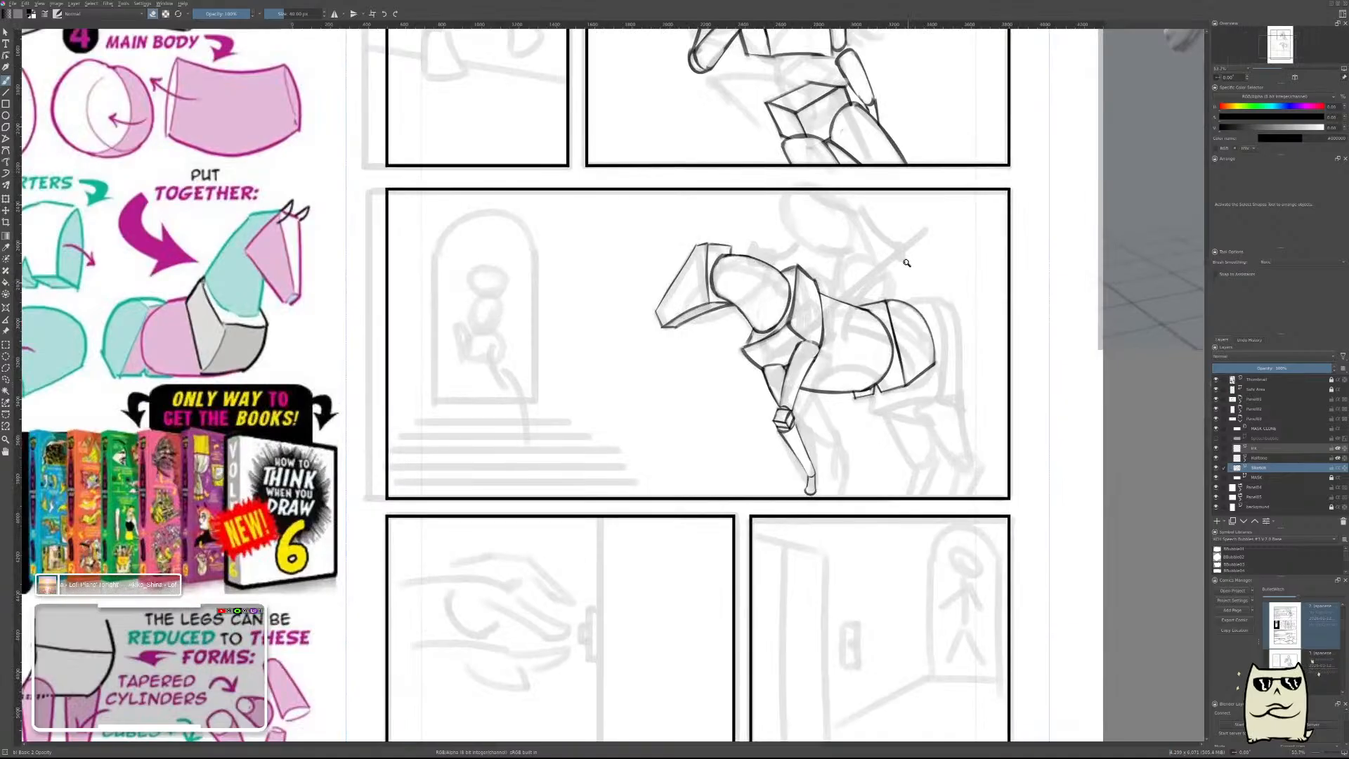
scroll(907, 263, down, 2)
drag(885, 302, 910, 383)
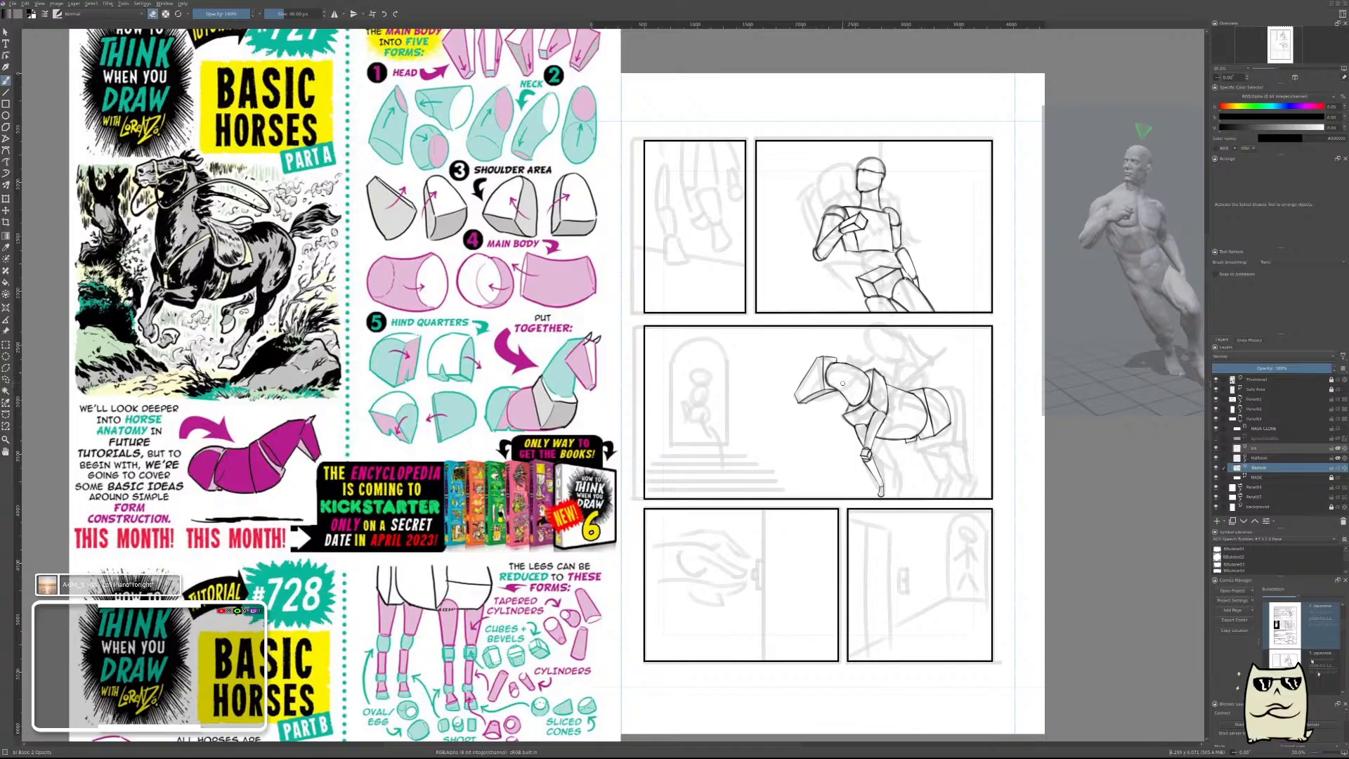
Erase the straight back line between the shoulder block and the barrel's rear curve, and add a new layer above the sketch.
key(m)
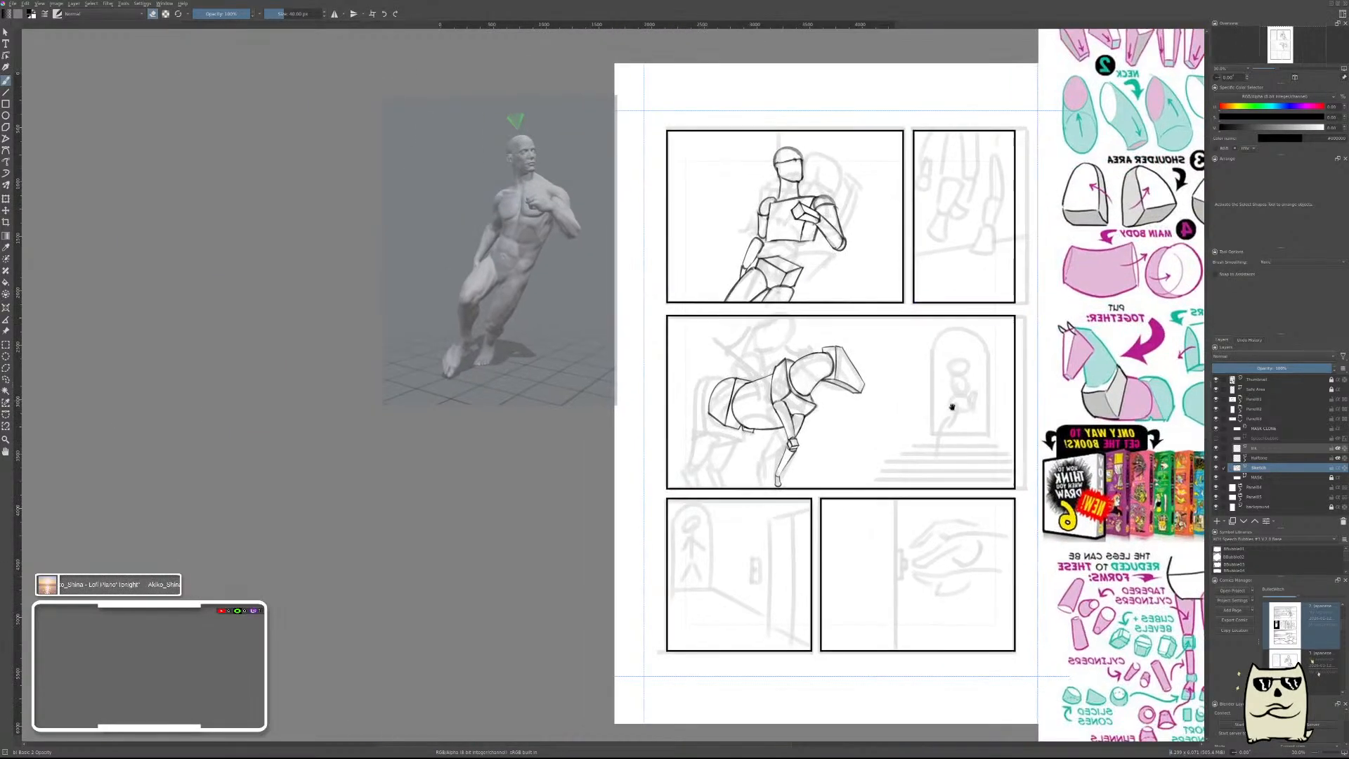
scroll(730, 389, up, 11)
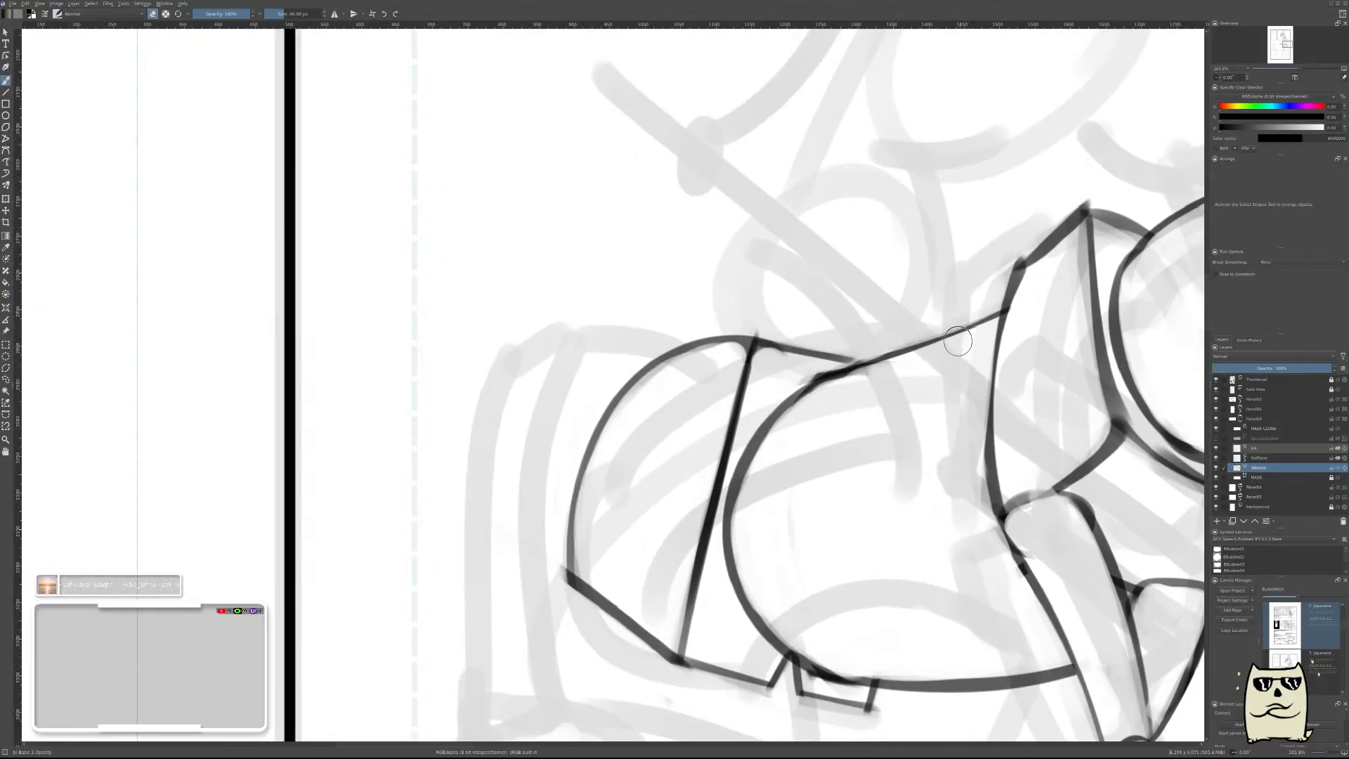
drag(991, 311, 897, 361)
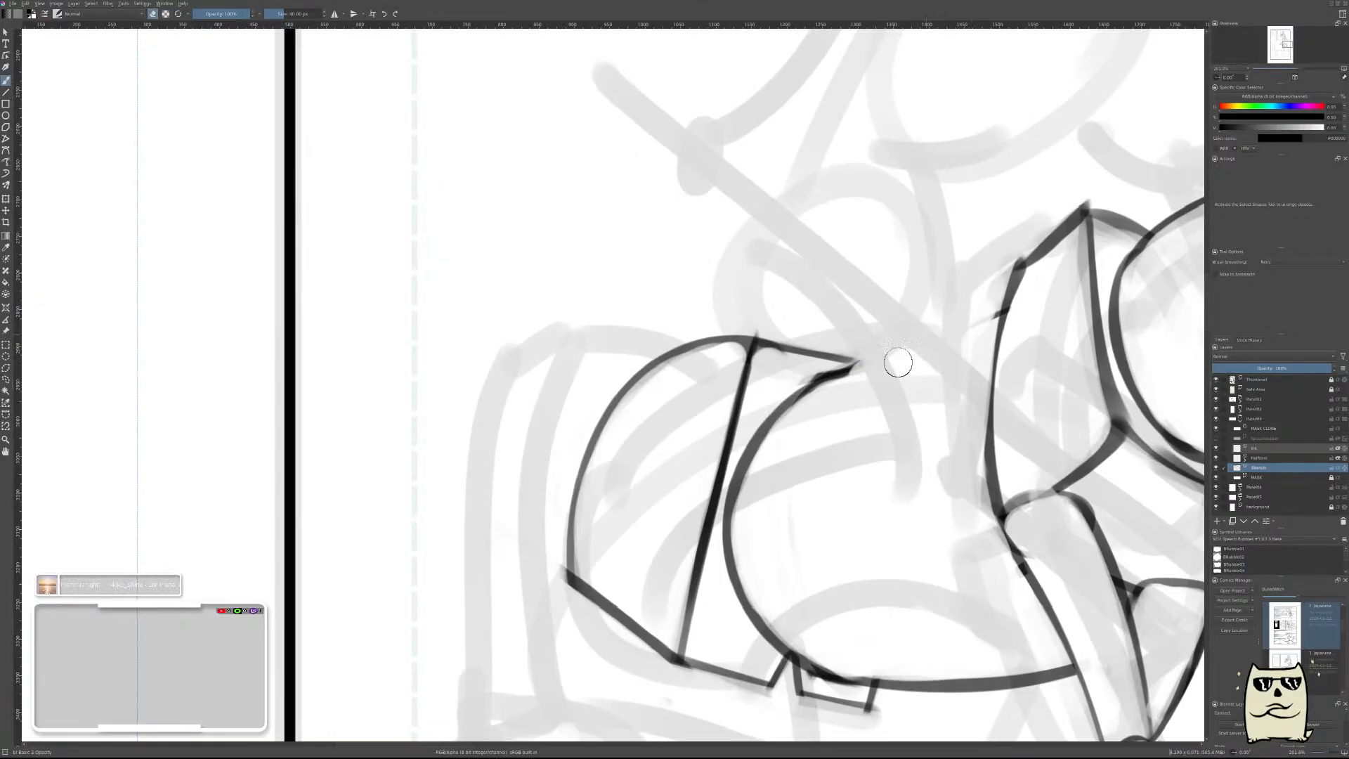
key(e)
key(Insert)
mouse_move(829, 361)
mouse_down()
mouse_move(976, 330)
mouse_move(1006, 309)
mouse_up()
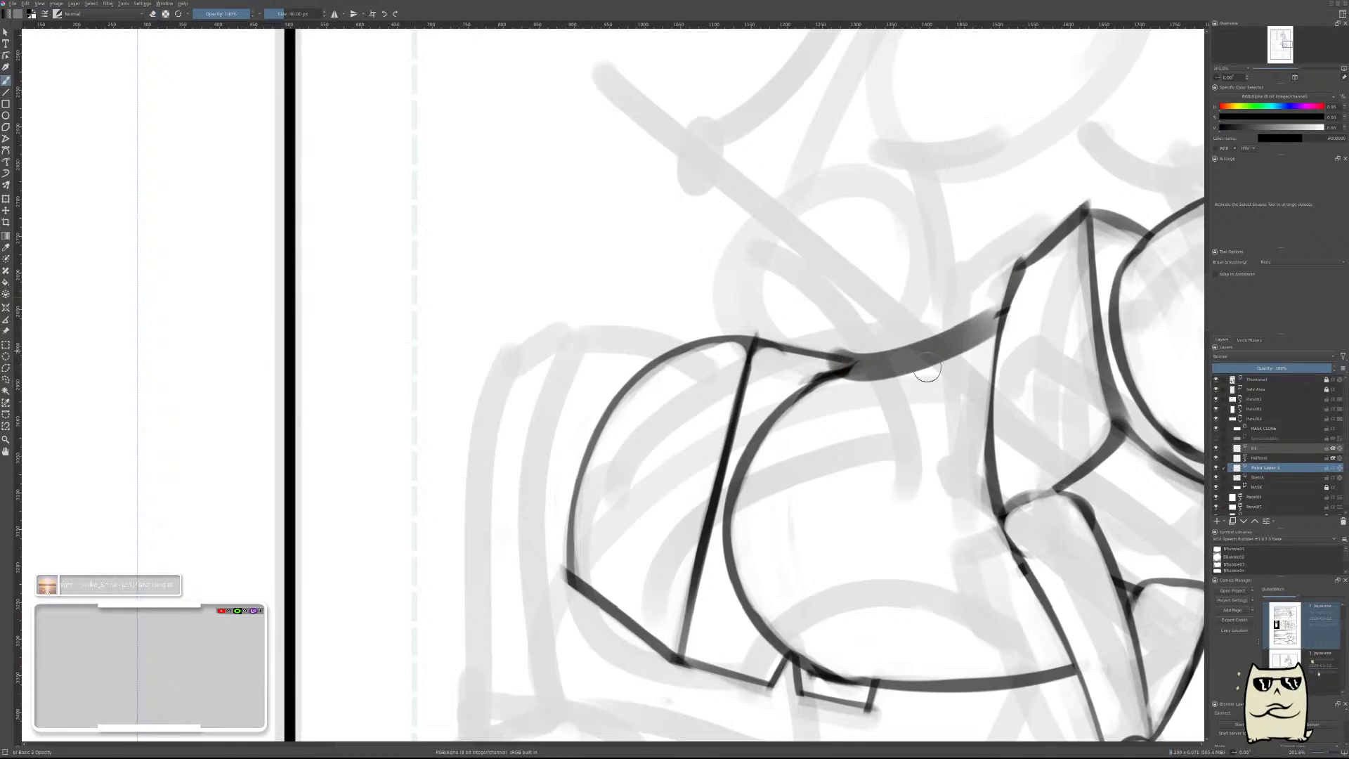
key(ctrl+z)
drag(823, 348, 1005, 311)
key(ctrl+z)
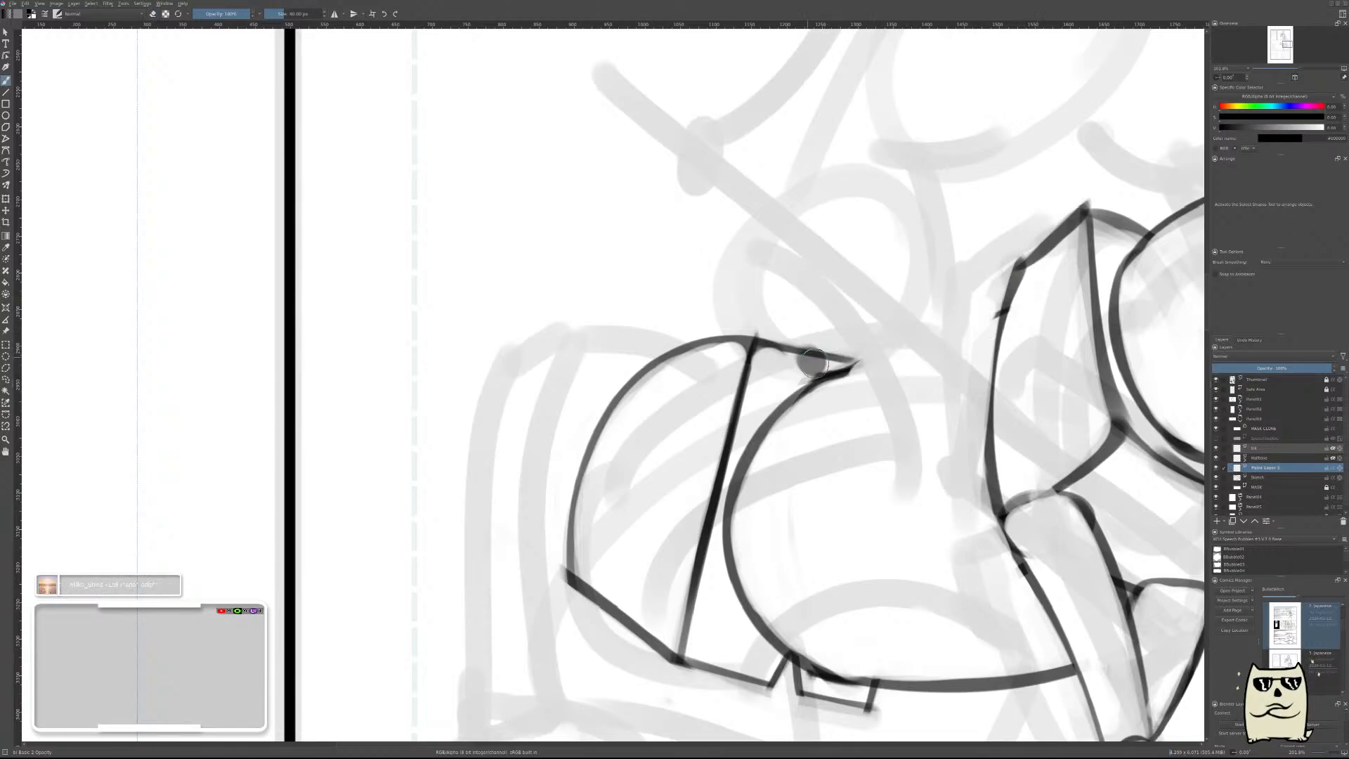
key(ctrl+shift+z)
key(ctrl+z)
drag(833, 380, 1075, 259)
key(ctrl+z)
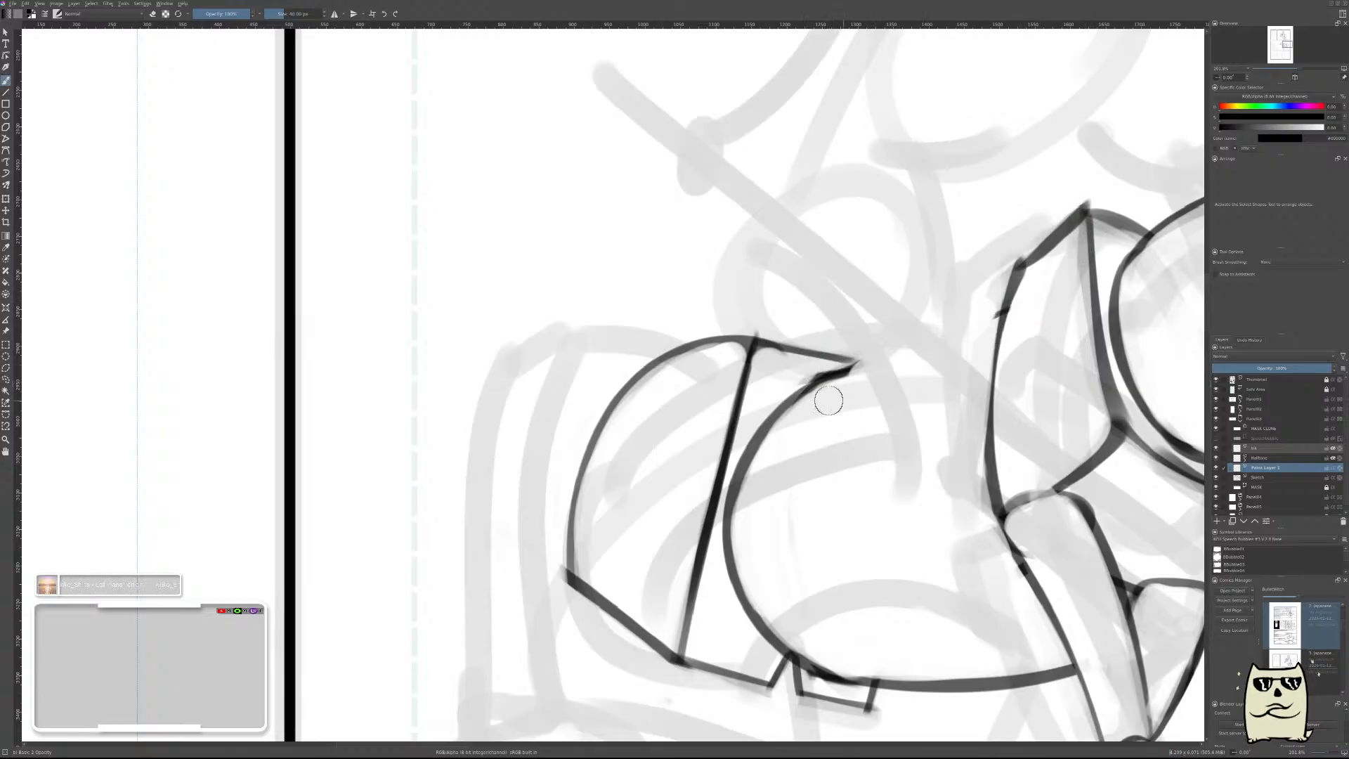
Draw a sagging back curve from the barrel's upper rear end into the shoulder block, and thin it by erasing along its upper side.
drag(800, 376, 1050, 298)
key(e)
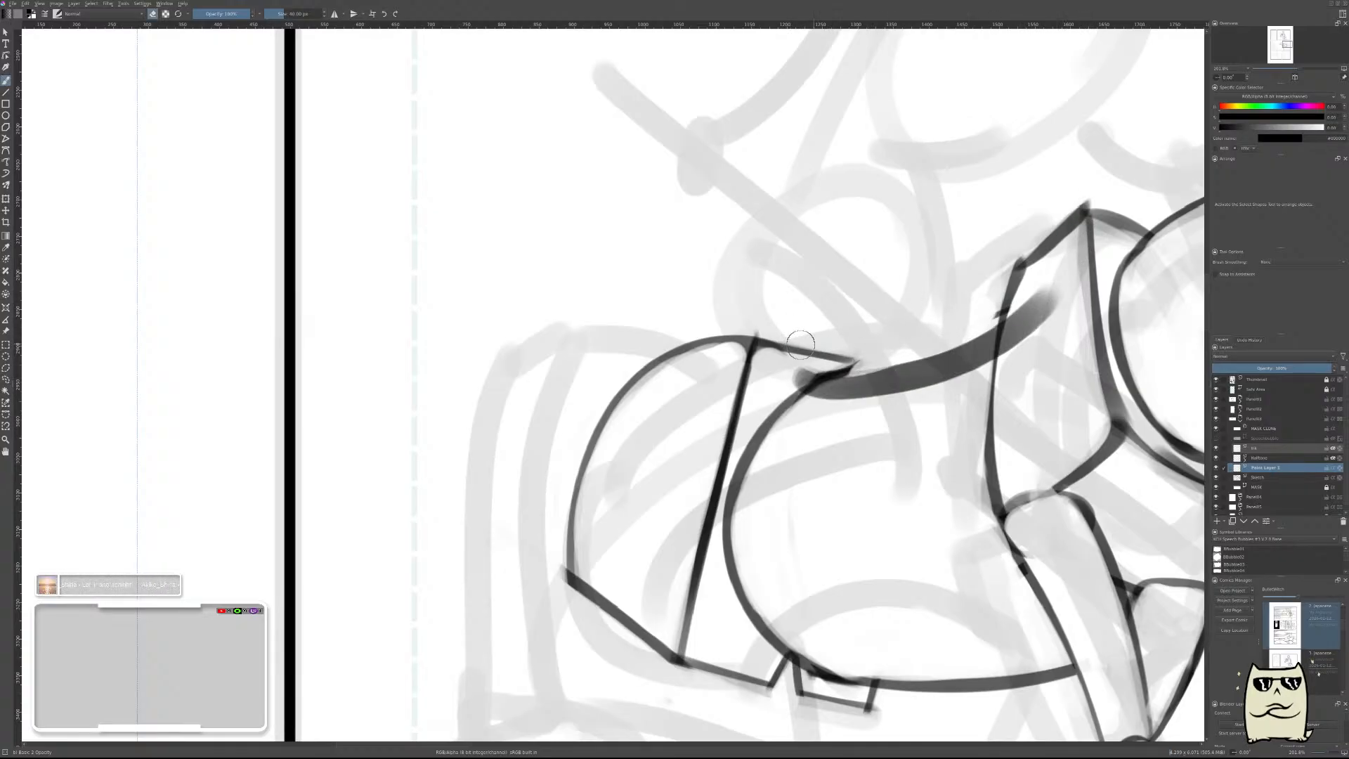
drag(798, 337, 954, 316)
drag(793, 367, 950, 320)
drag(865, 363, 1044, 287)
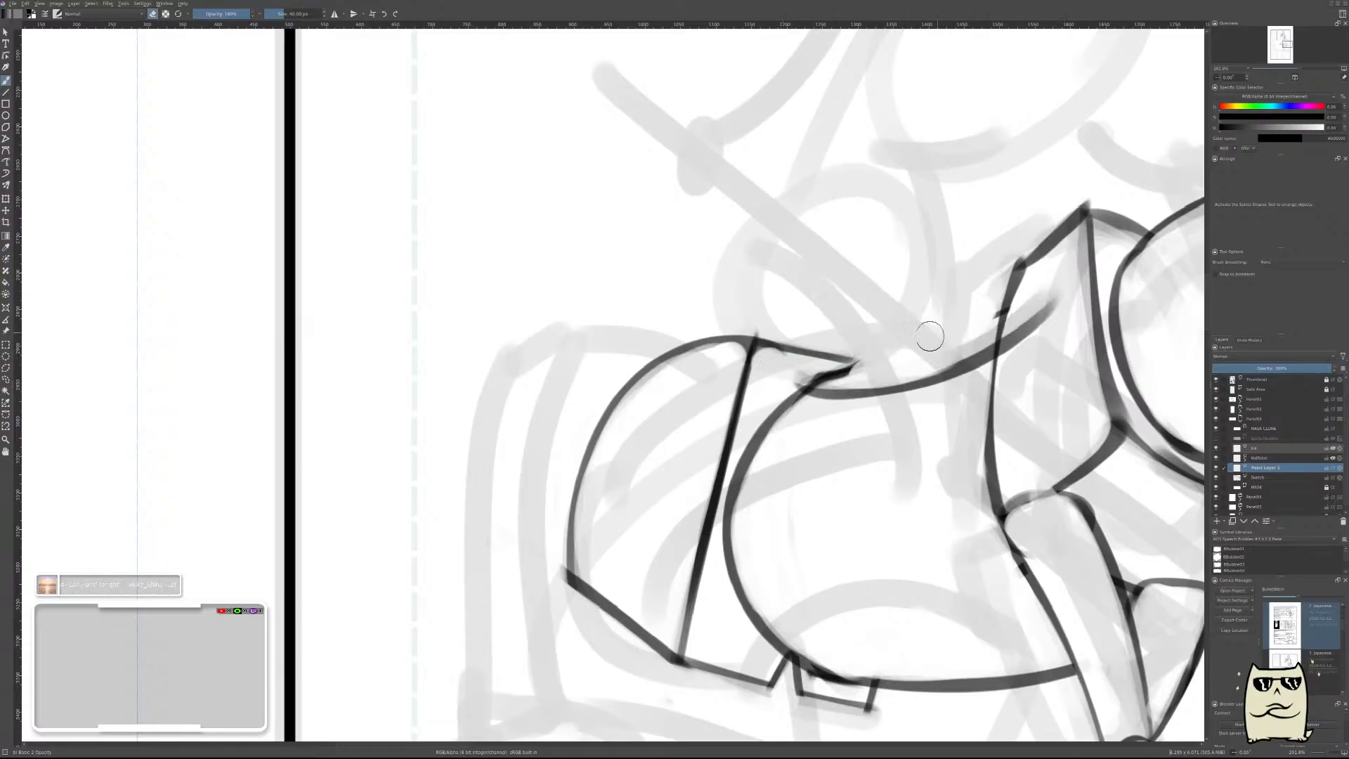
drag(929, 336, 1044, 298)
drag(935, 360, 1059, 279)
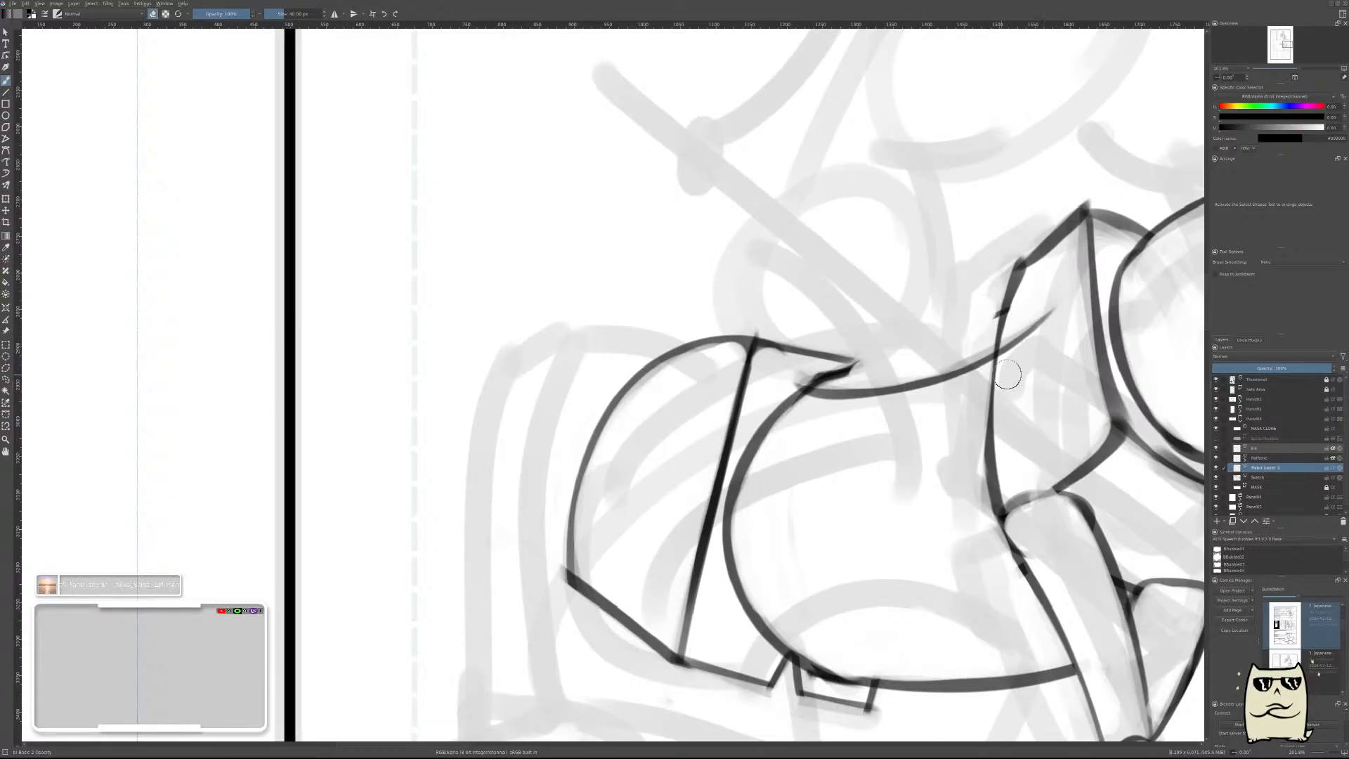
Move the back curve up and slightly toward the shoulder, and erase its overshoot inside the shoulder block.
key(t)
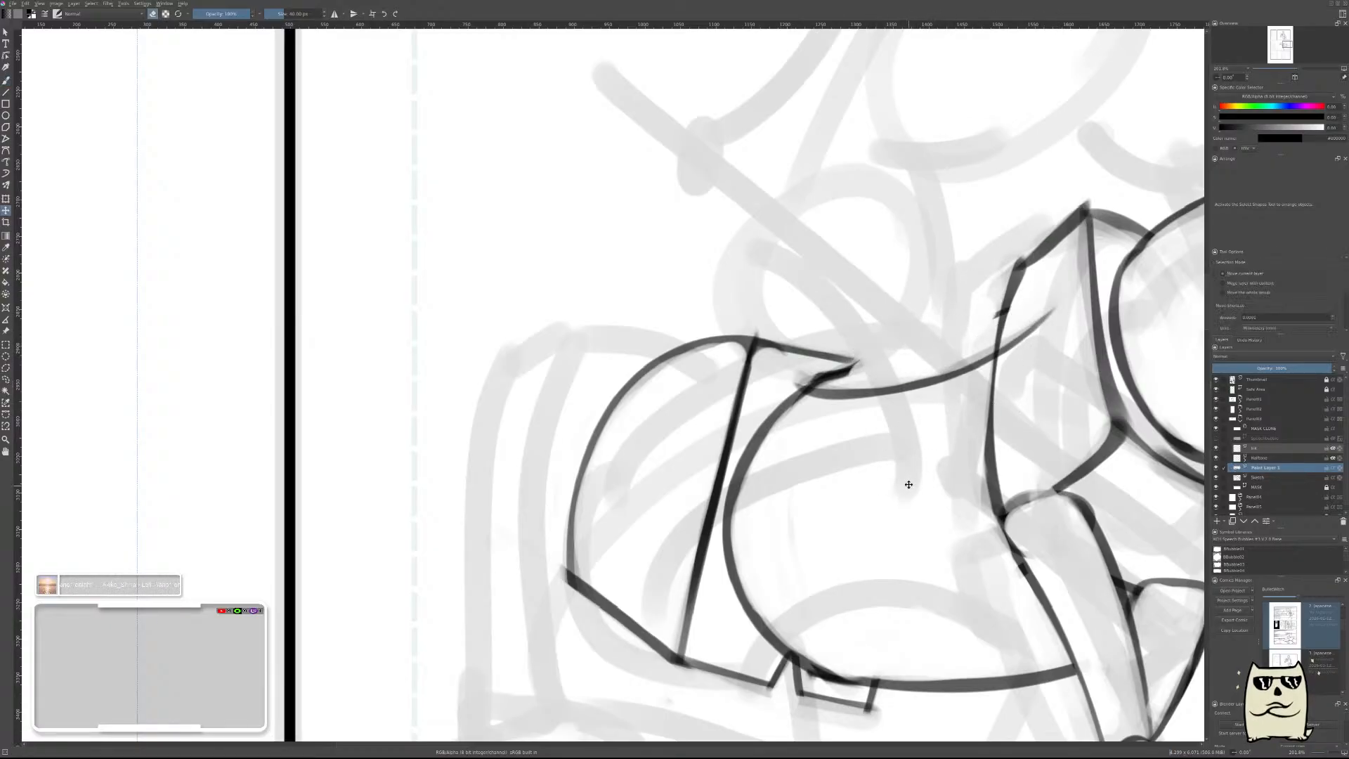
drag(928, 457, 926, 459)
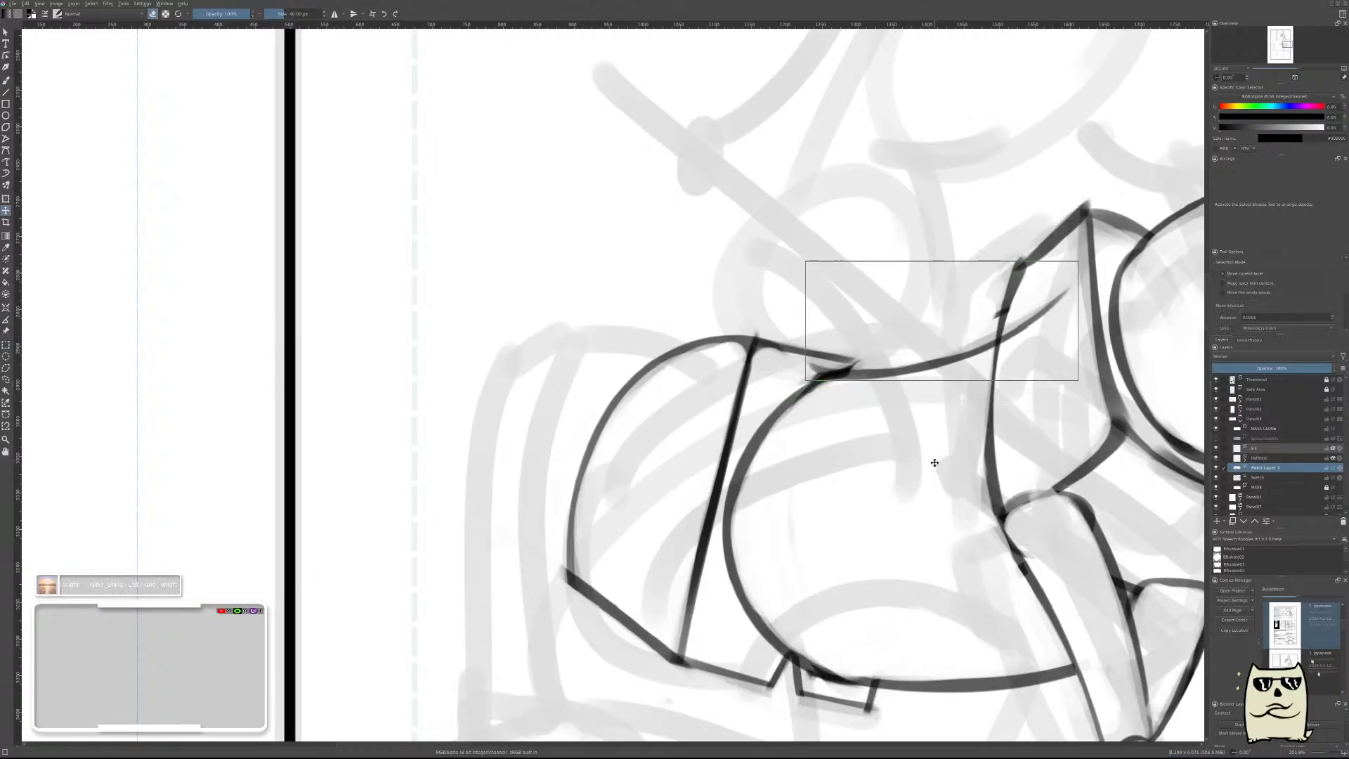
key(b)
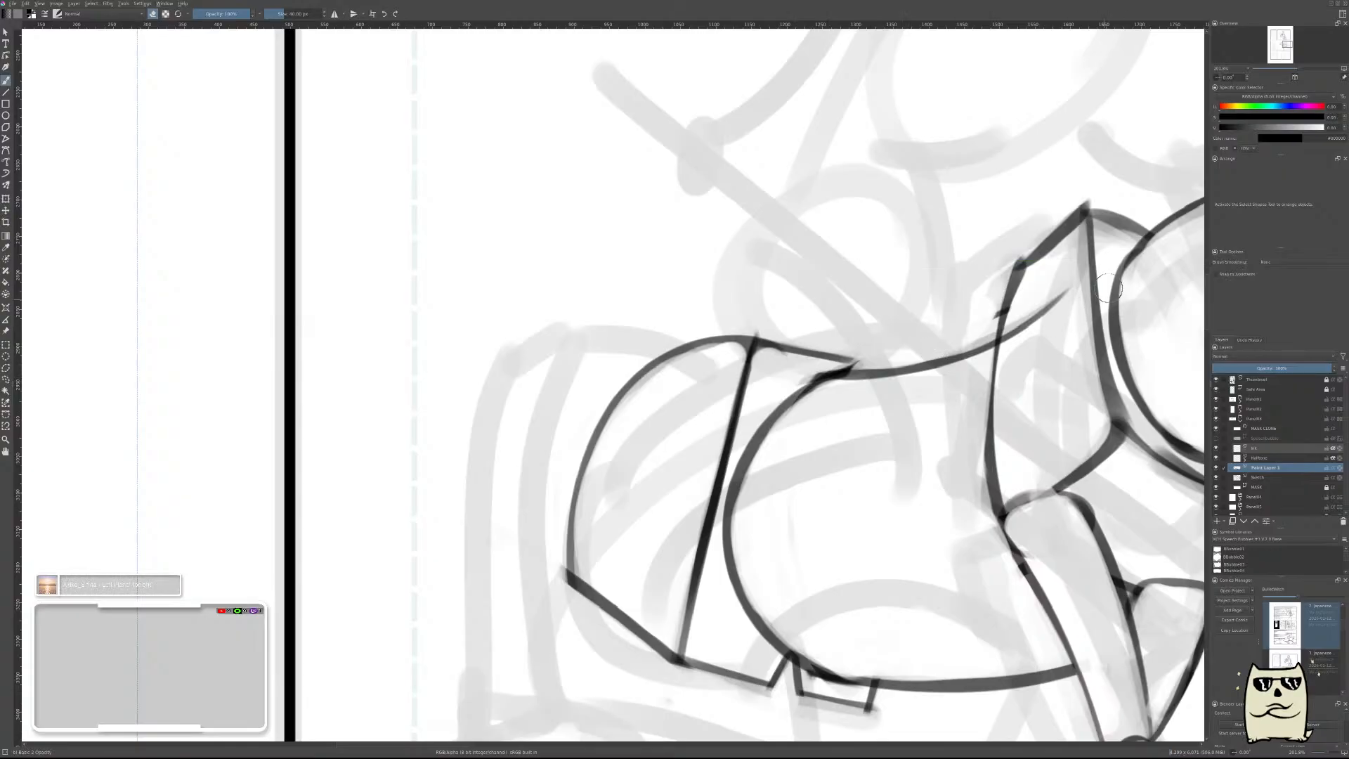
mouse_move(1070, 292)
mouse_down()
mouse_move(1024, 333)
mouse_move(1026, 307)
mouse_move(1039, 336)
mouse_up()
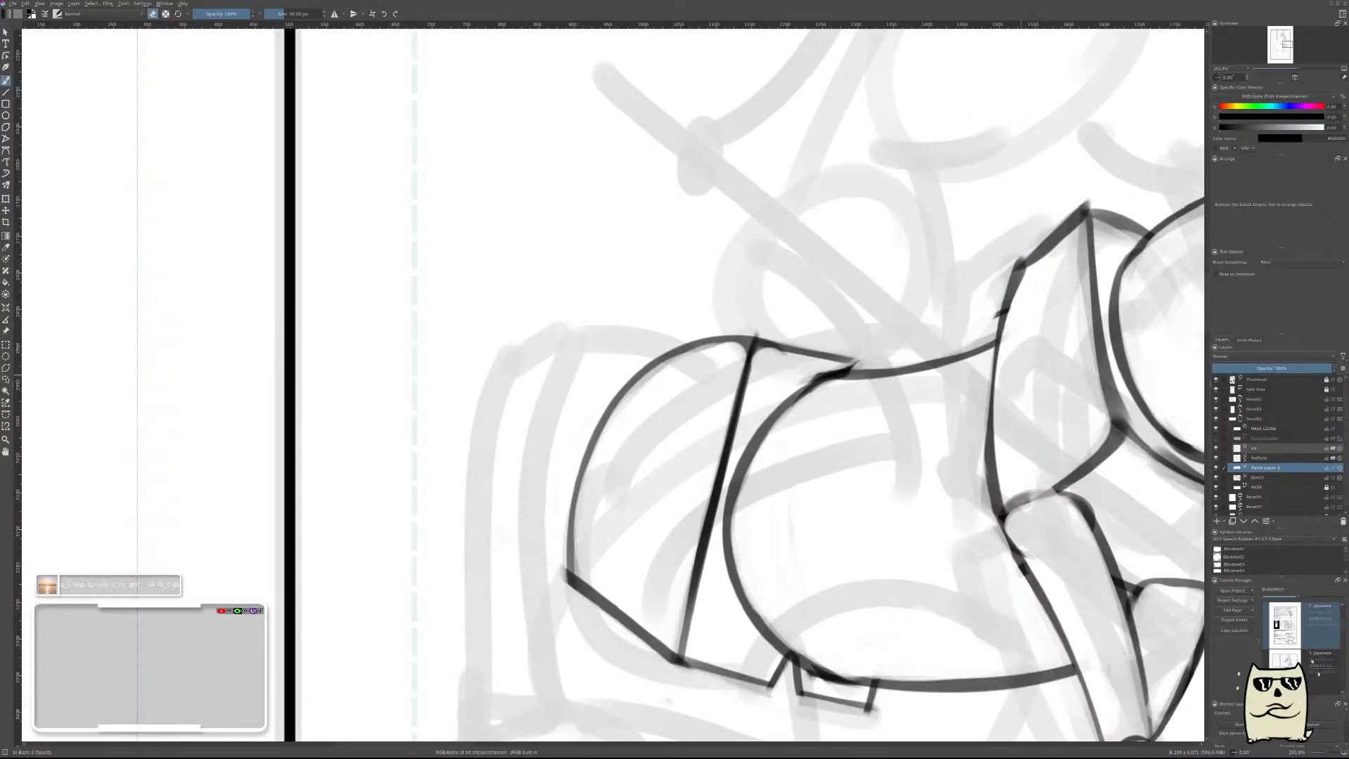
Merge the back curve's layer into the horse sketch layer and return the canvas view to its normal orientation.
key(ctrl+e)
key(m)
drag(464, 416, 785, 449)
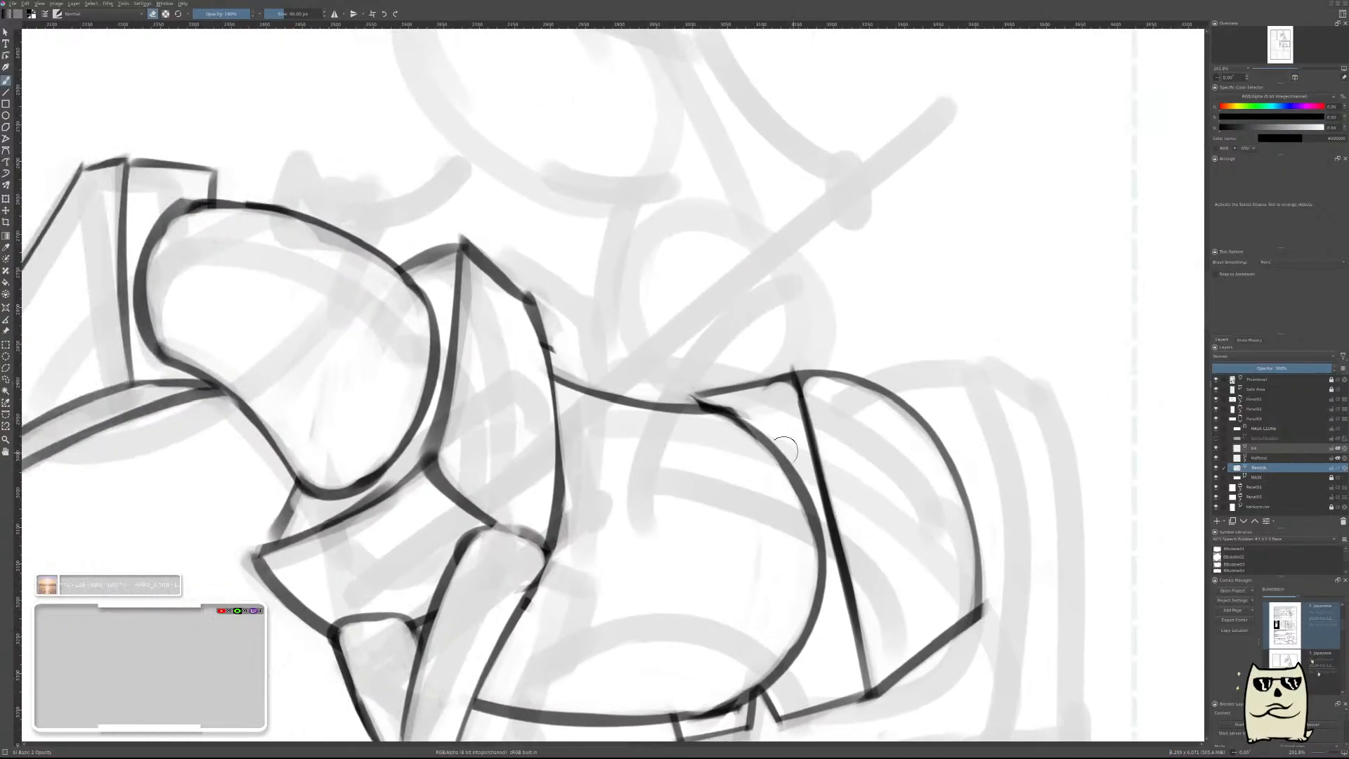
Bridge the gap between the back curve and the croup line with a short stroke, thinned by erasing and merged into the sketch layer.
key(e)
drag(649, 434, 699, 406)
key(Insert)
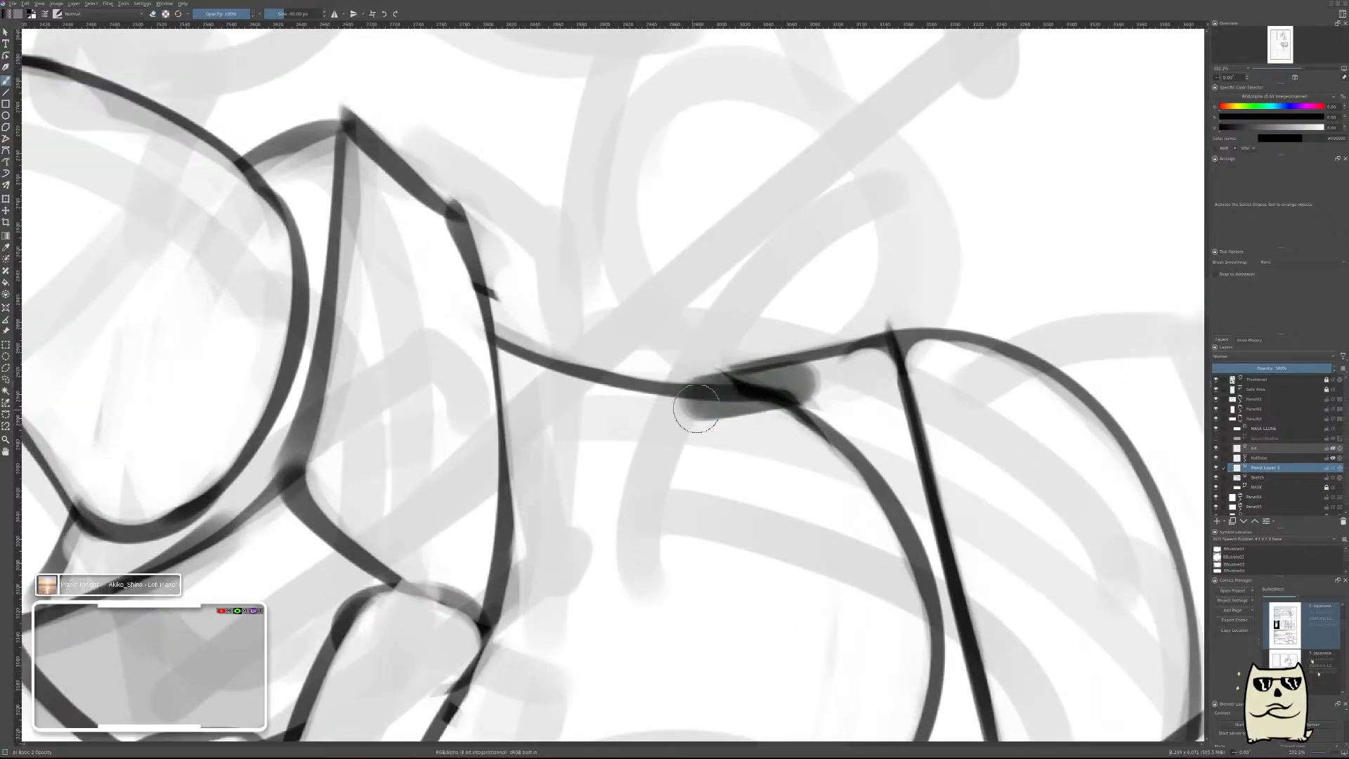
key(e)
mouse_move(849, 391)
mouse_down()
mouse_move(645, 421)
mouse_move(841, 381)
mouse_move(718, 404)
mouse_up()
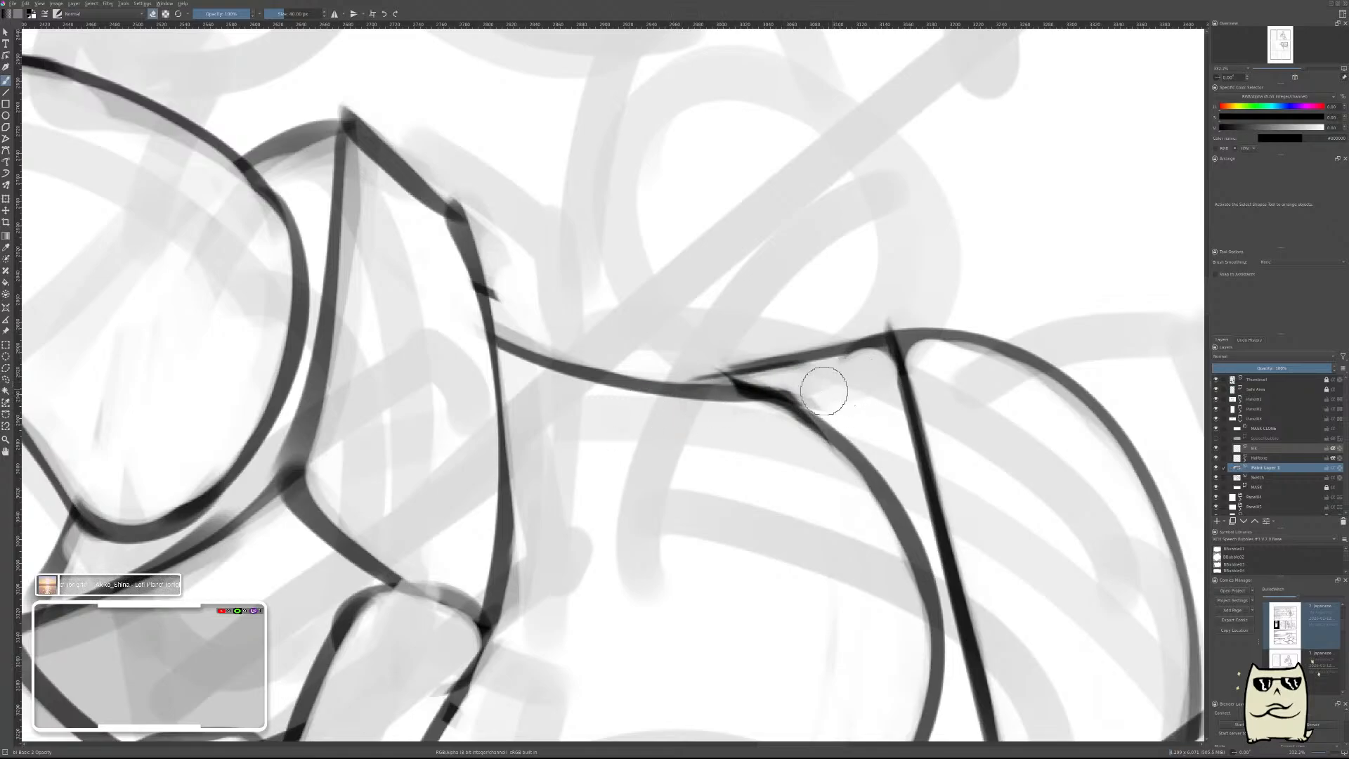
key(ctrl+z)
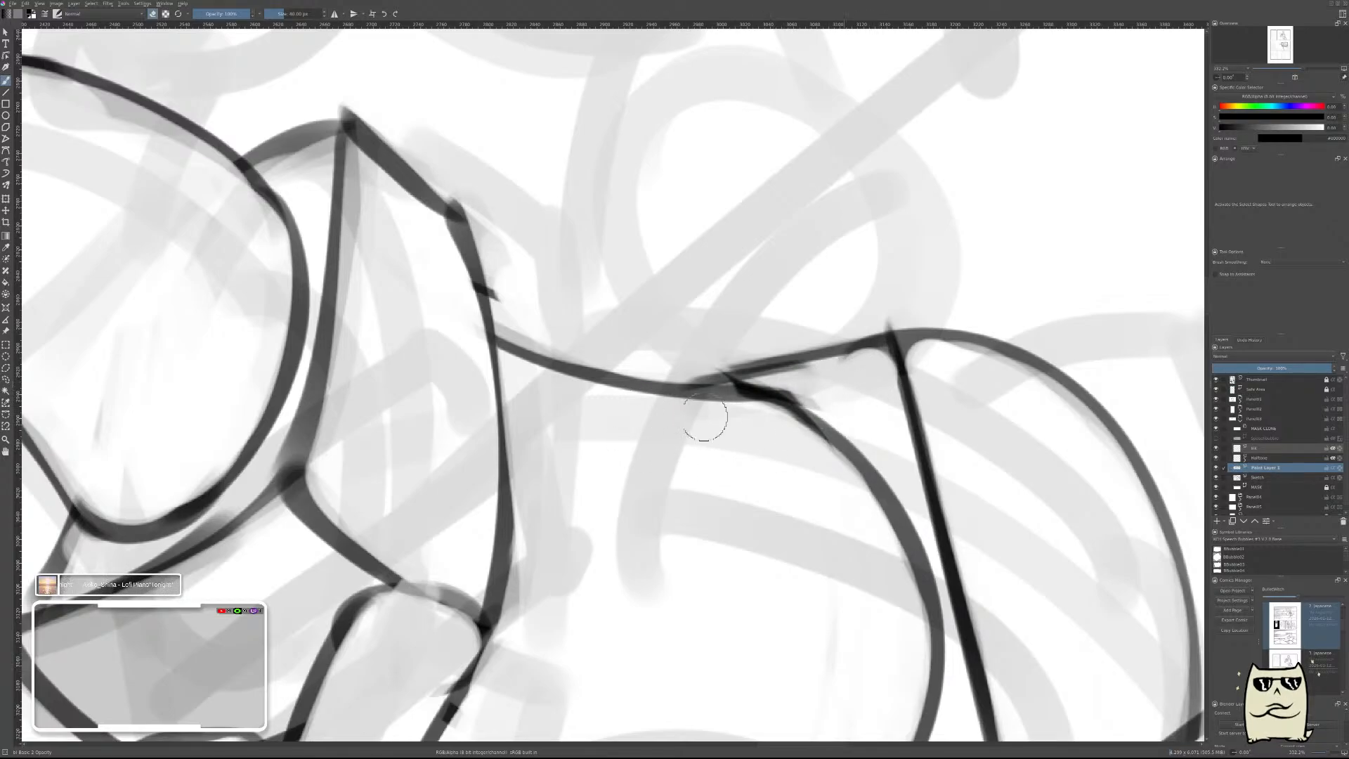
drag(861, 378, 751, 399)
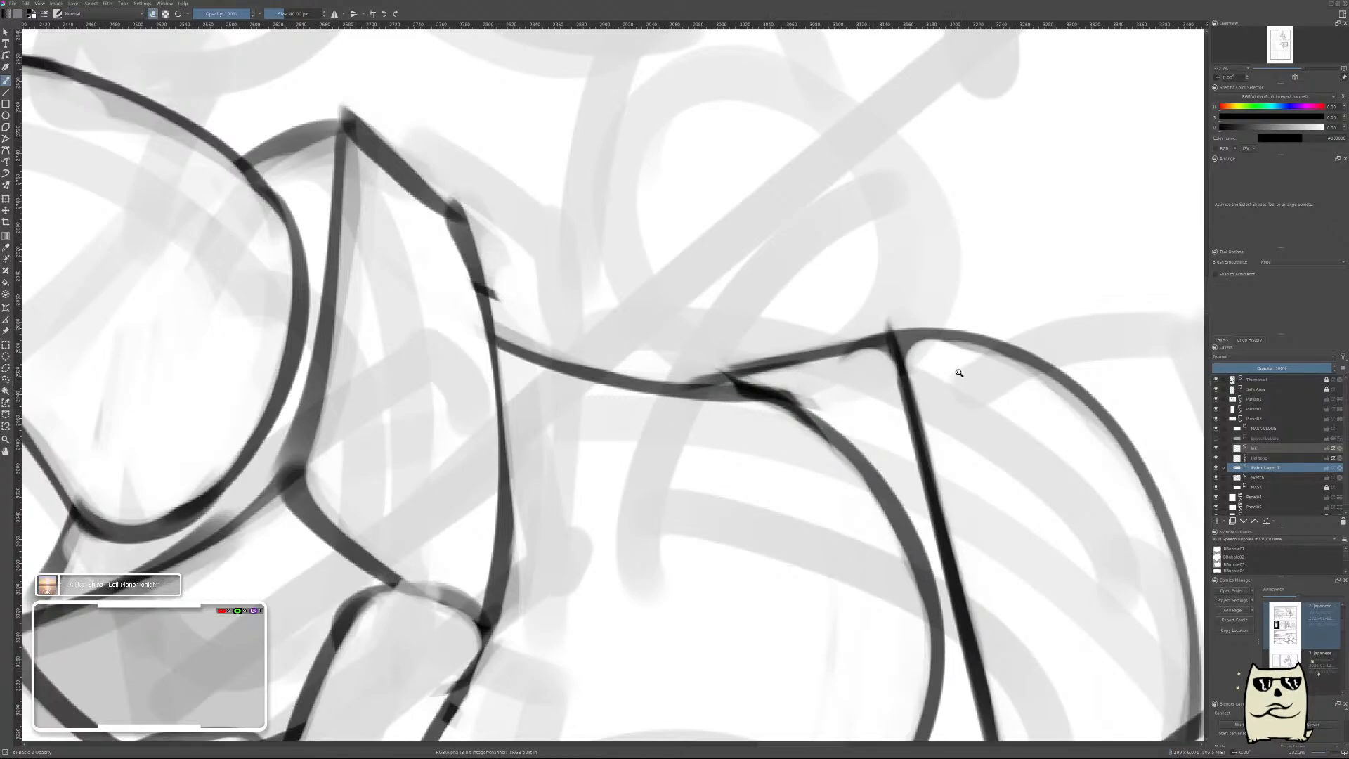
drag(959, 372, 987, 439)
key(ctrl+e)
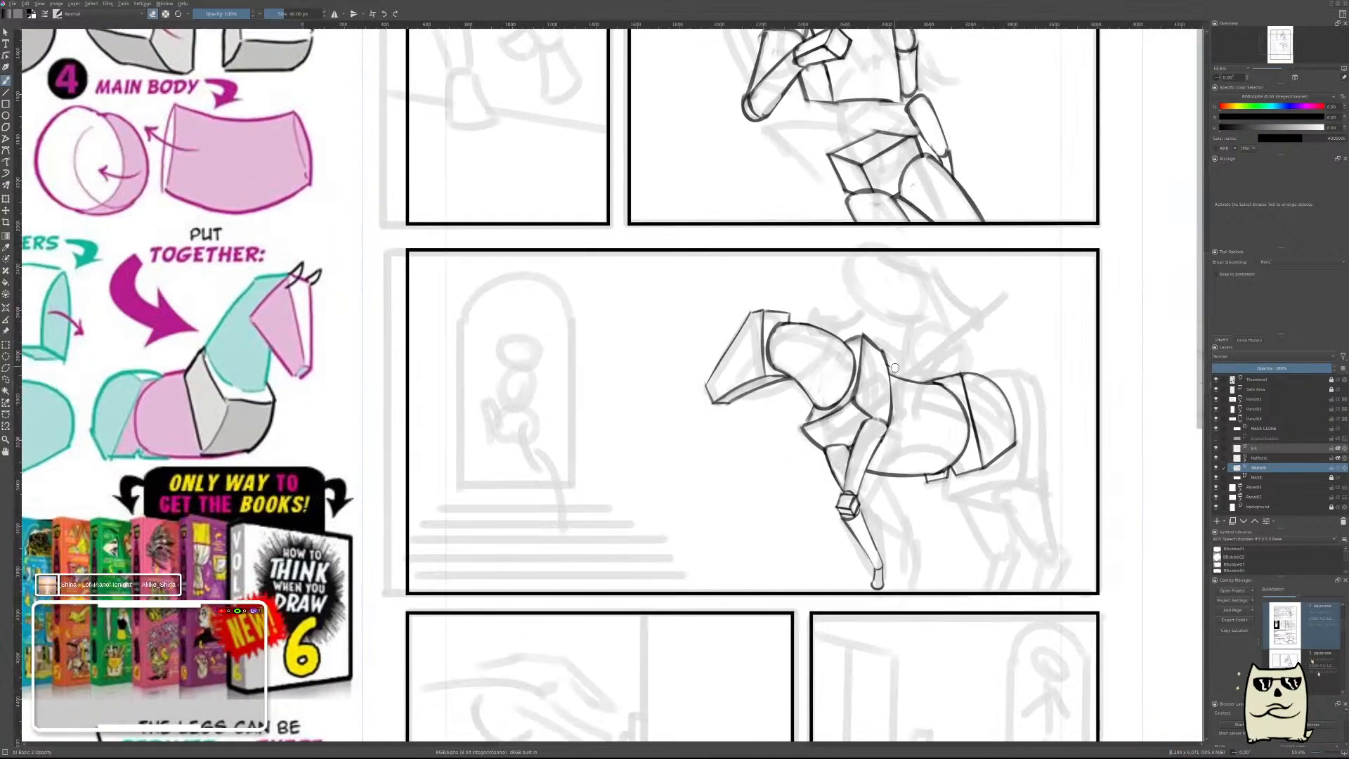
Check the horse in normal and mirrored view against the assembled forms on the reference sheet.
mouse_move(1025, 376)
mouse_down()
mouse_move(1007, 417)
mouse_move(1002, 373)
mouse_up()
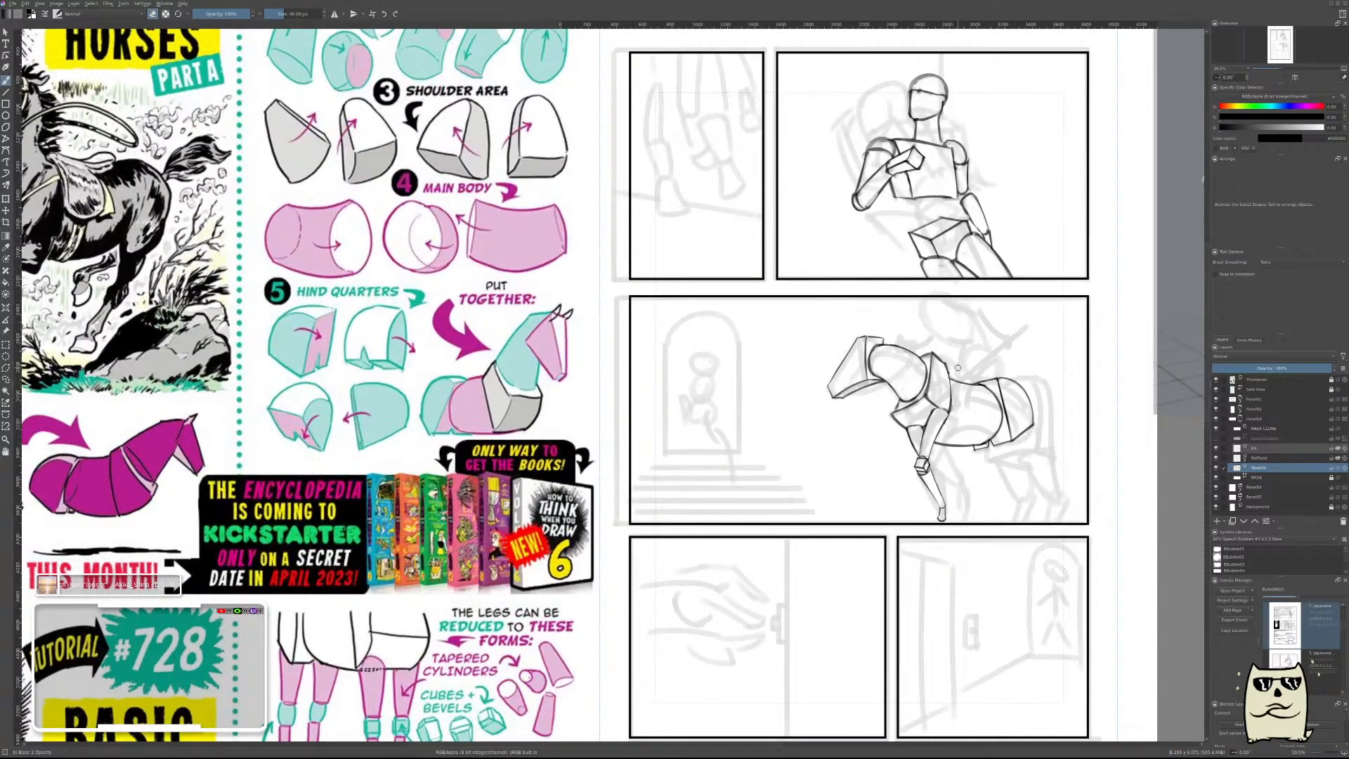
key(m)
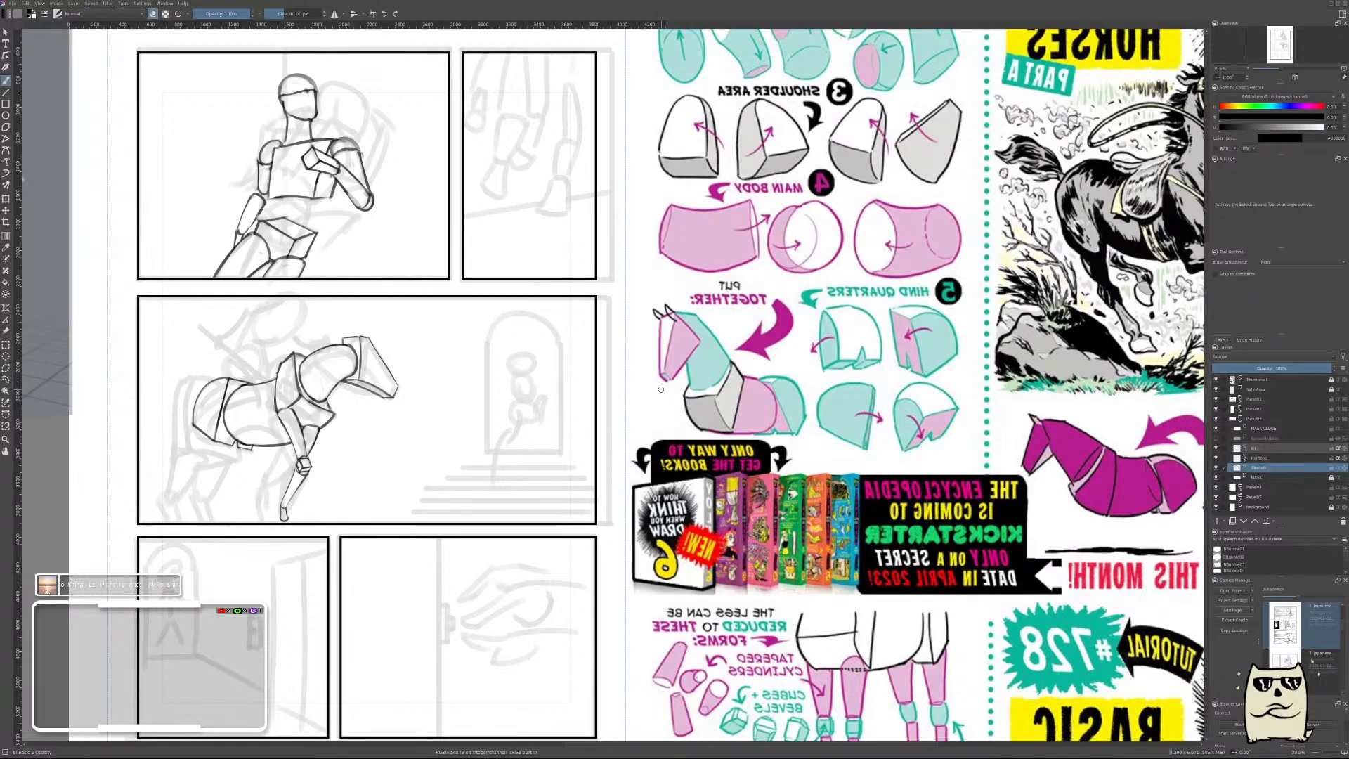
key(m)
drag(852, 371, 1083, 325)
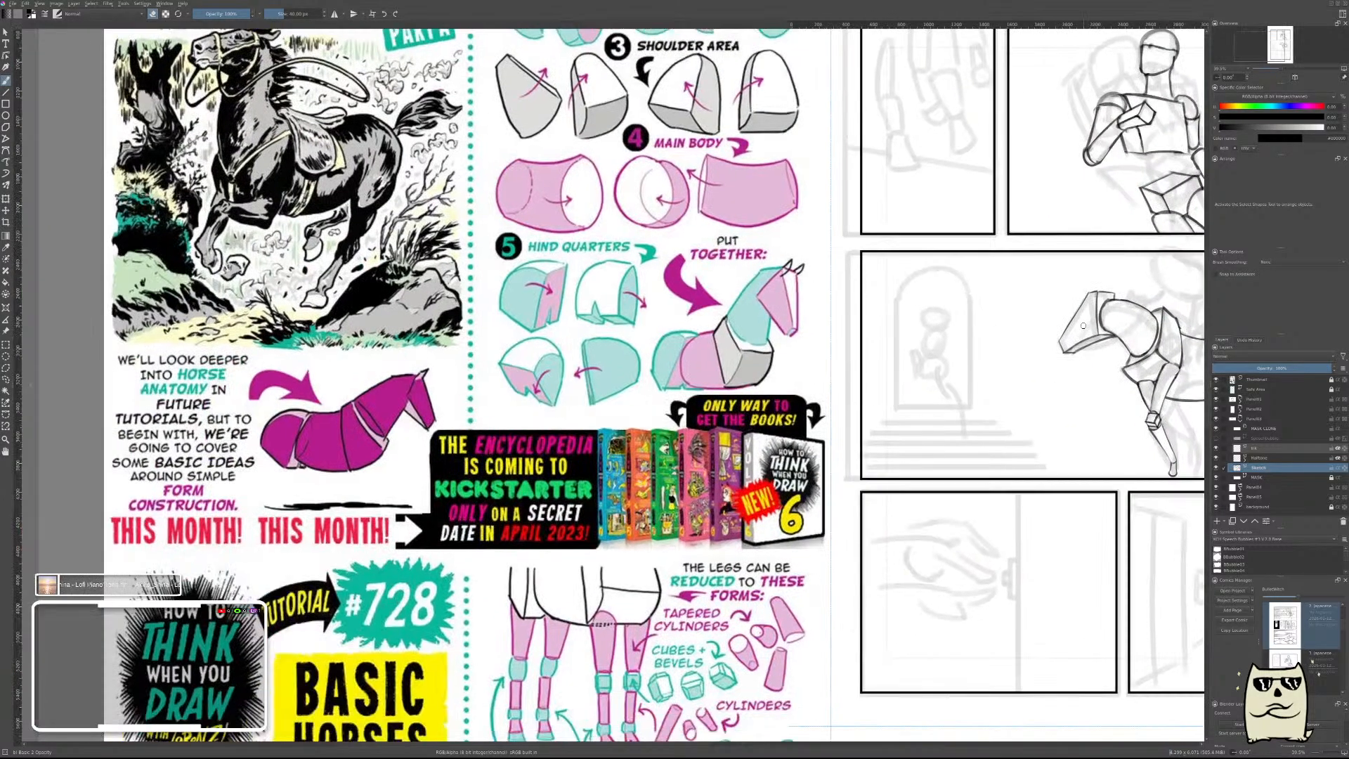
Study the hind leg forms and proportions on the reference sheet against the horse sketch.
drag(1000, 393, 663, 366)
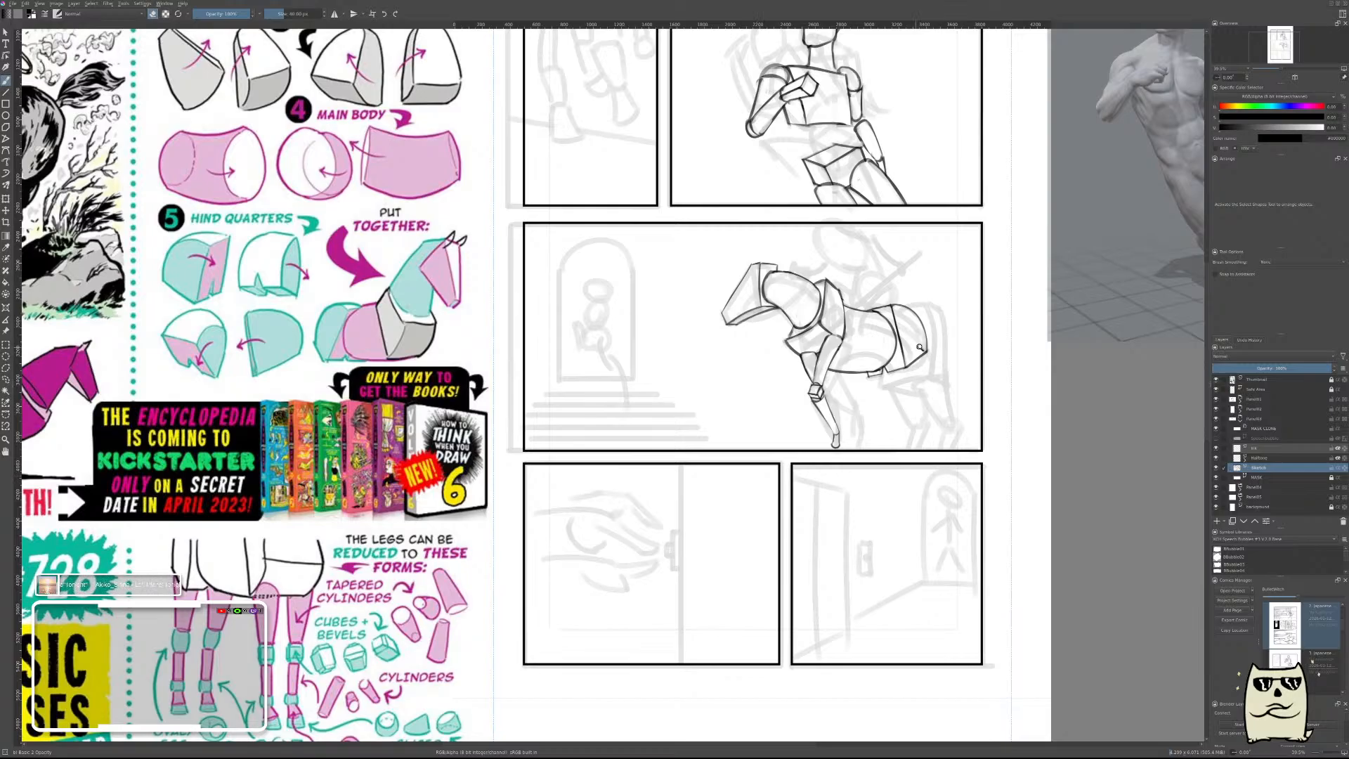
scroll(920, 347, up, 5)
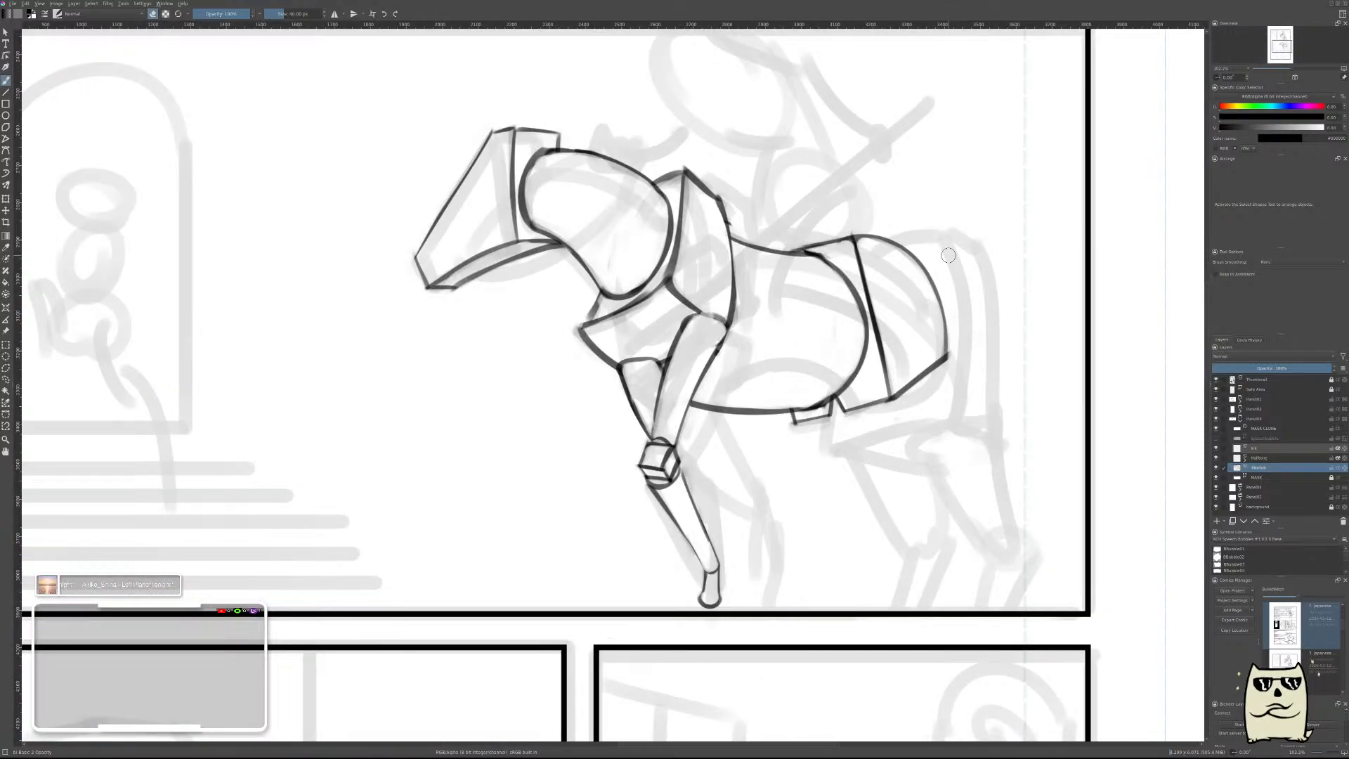
scroll(949, 402, down, 5)
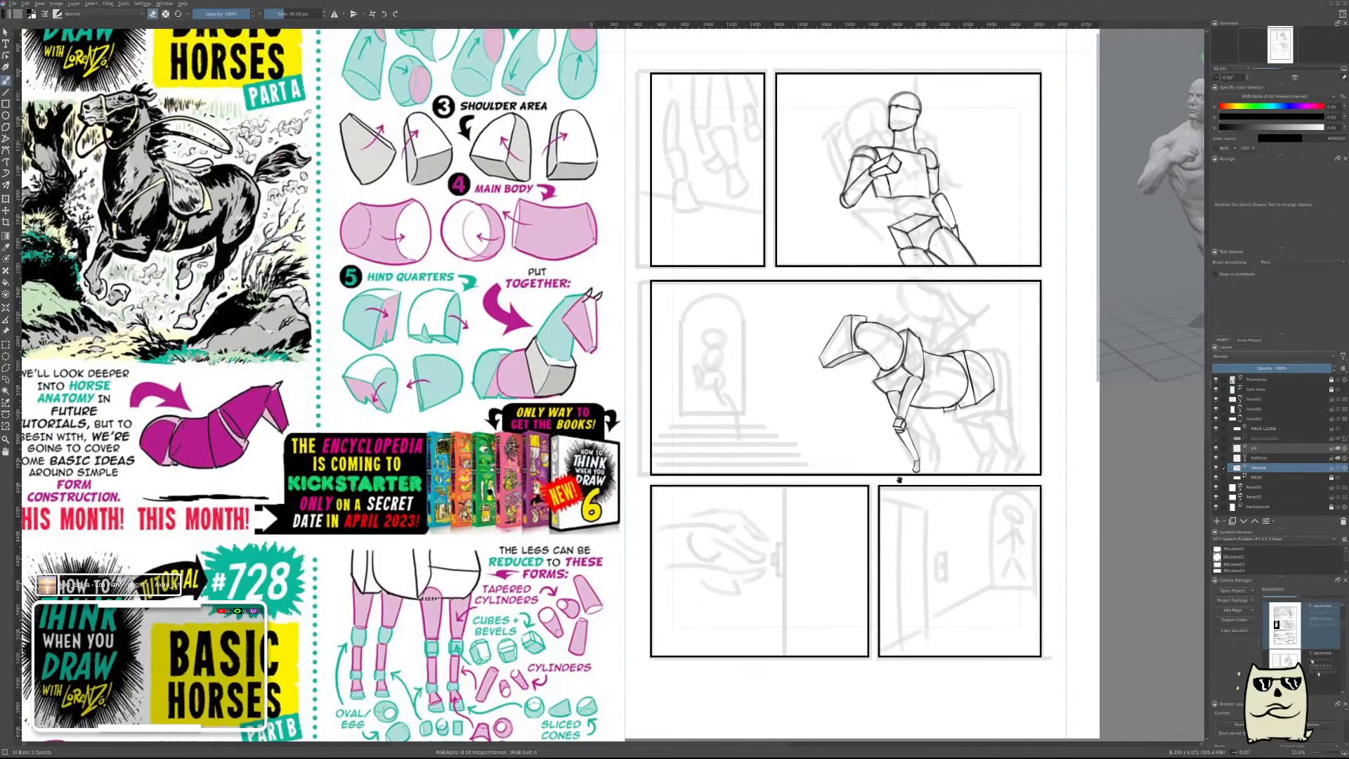
drag(900, 480, 990, 516)
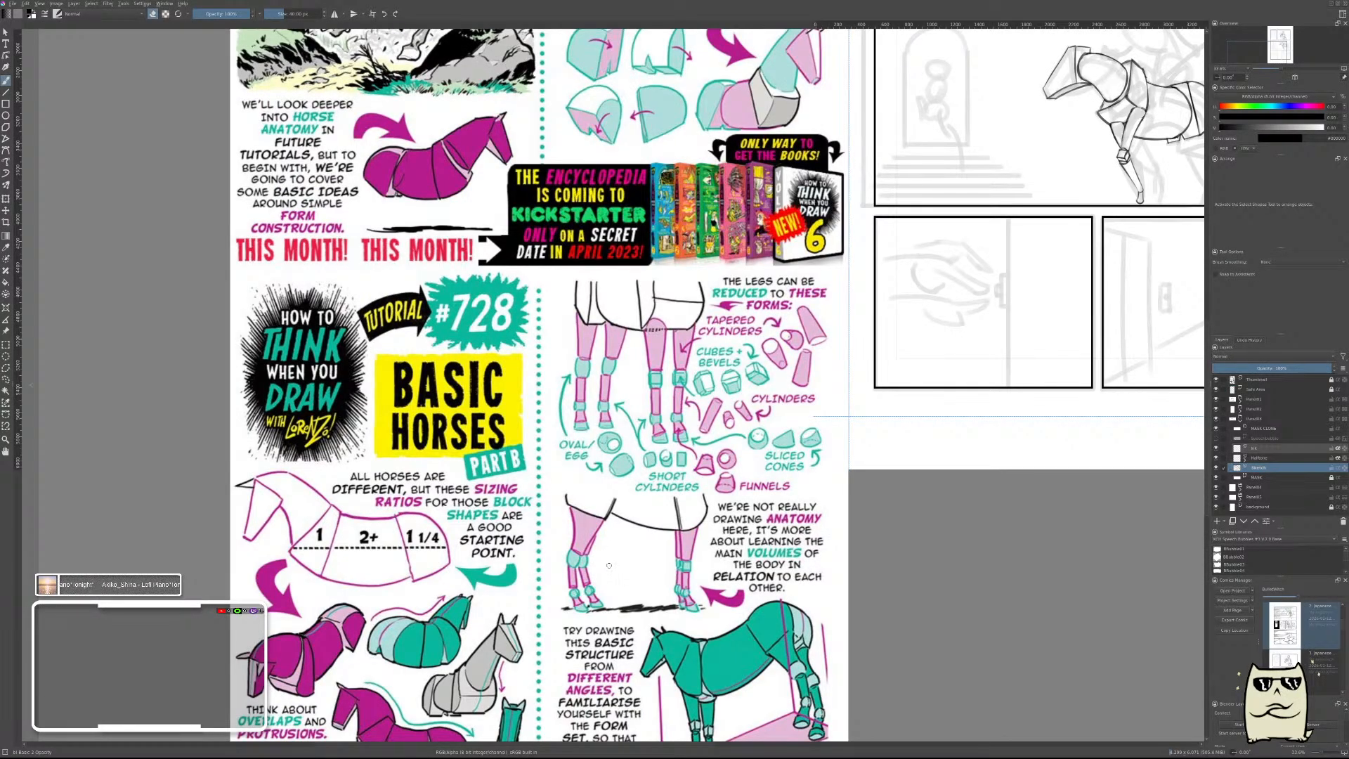
drag(609, 564, 604, 527)
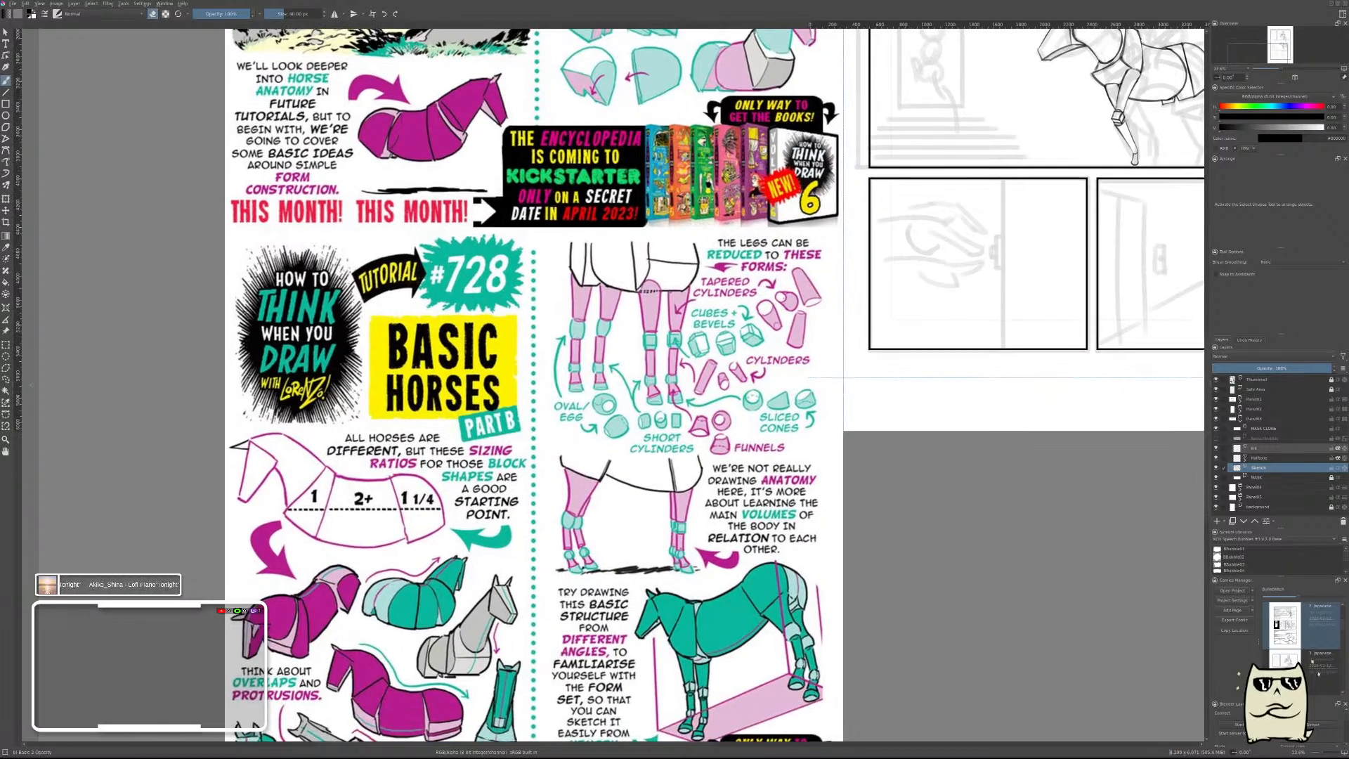
drag(742, 489, 529, 529)
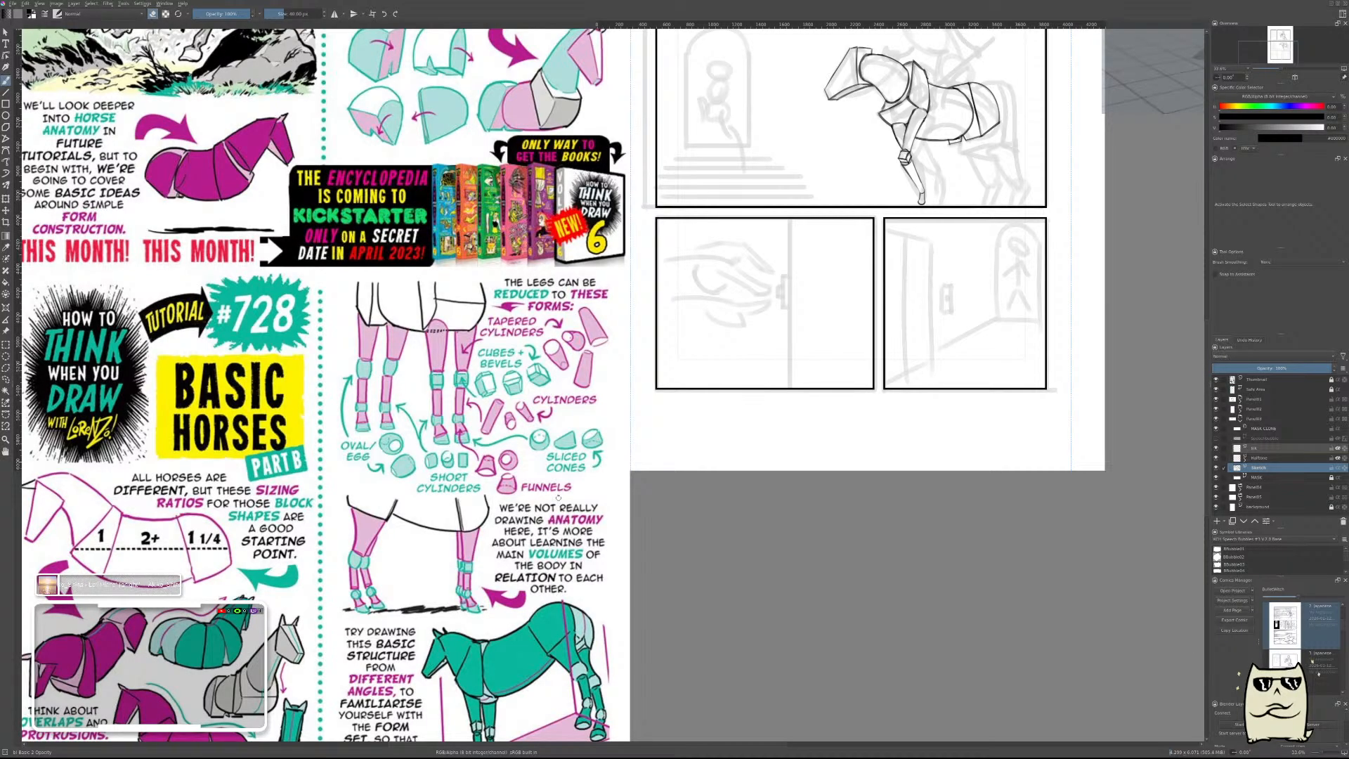
drag(683, 447, 531, 516)
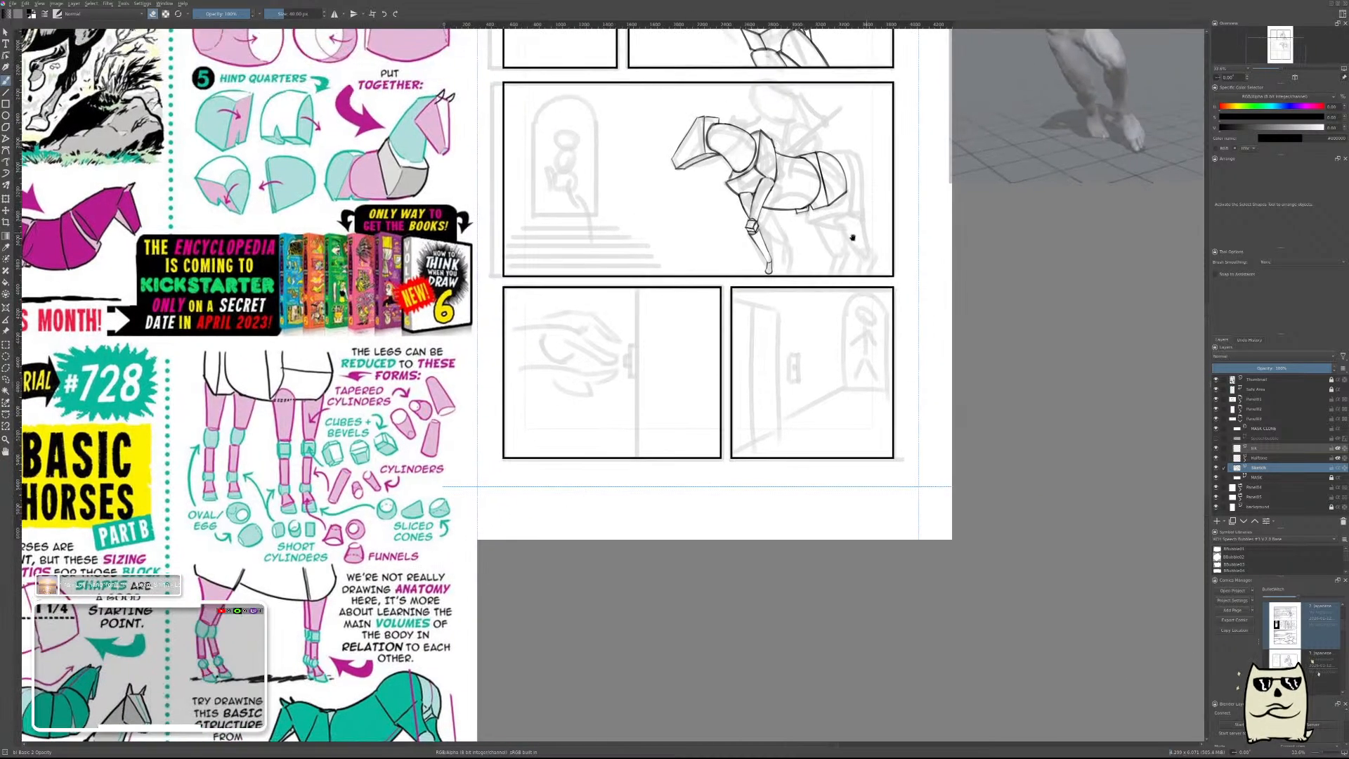
scroll(872, 234, up, 10)
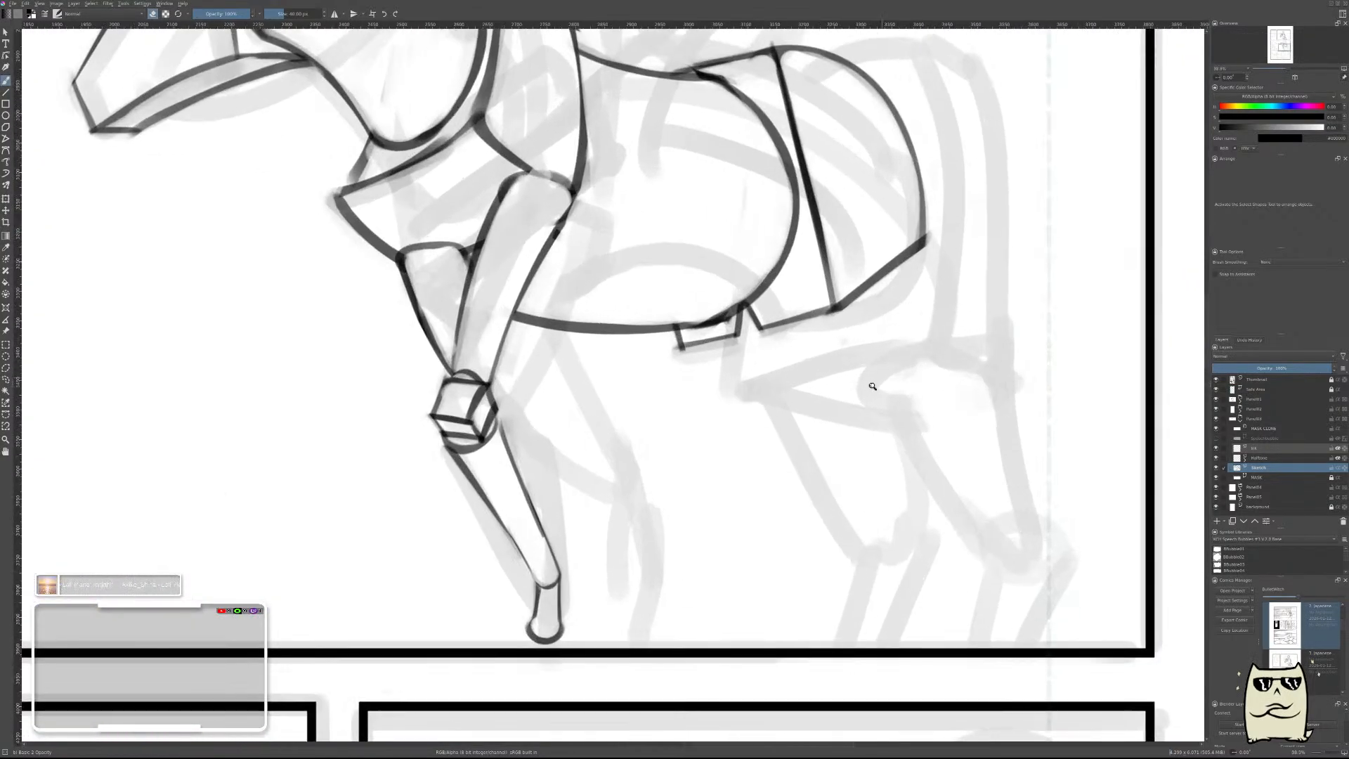
Add a new paint layer above the horse sketch and try out the front line of the hind leg.
key(Insert)
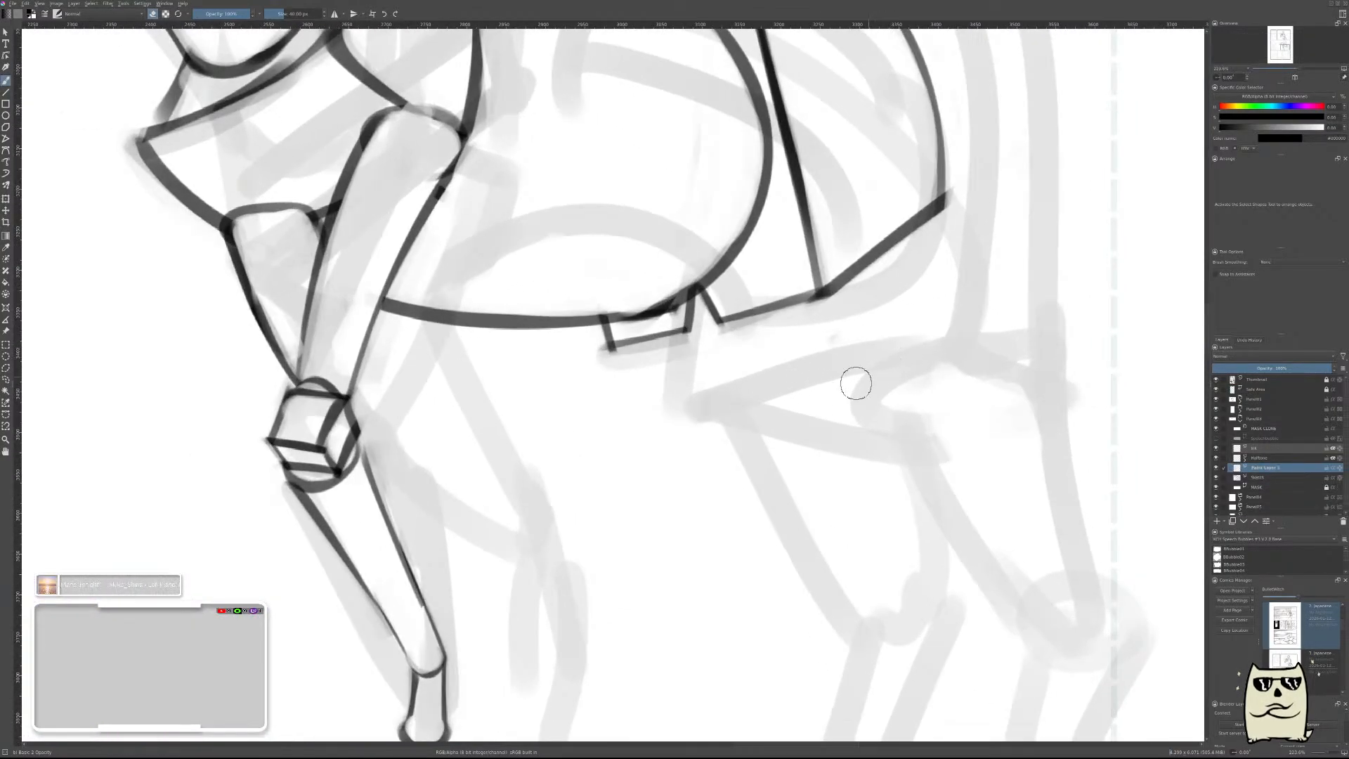
drag(727, 302, 847, 491)
key(ctrl+z)
scroll(844, 408, down, 10)
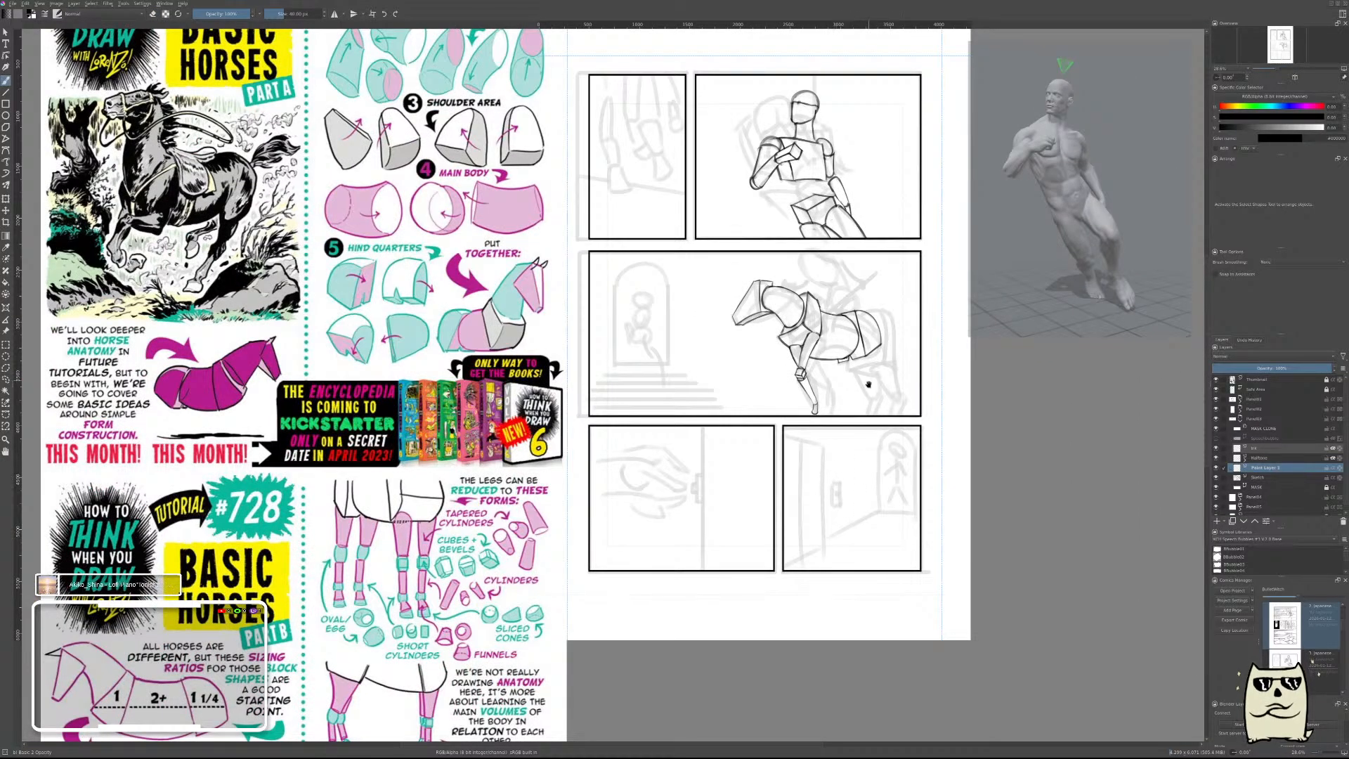
drag(869, 385, 788, 357)
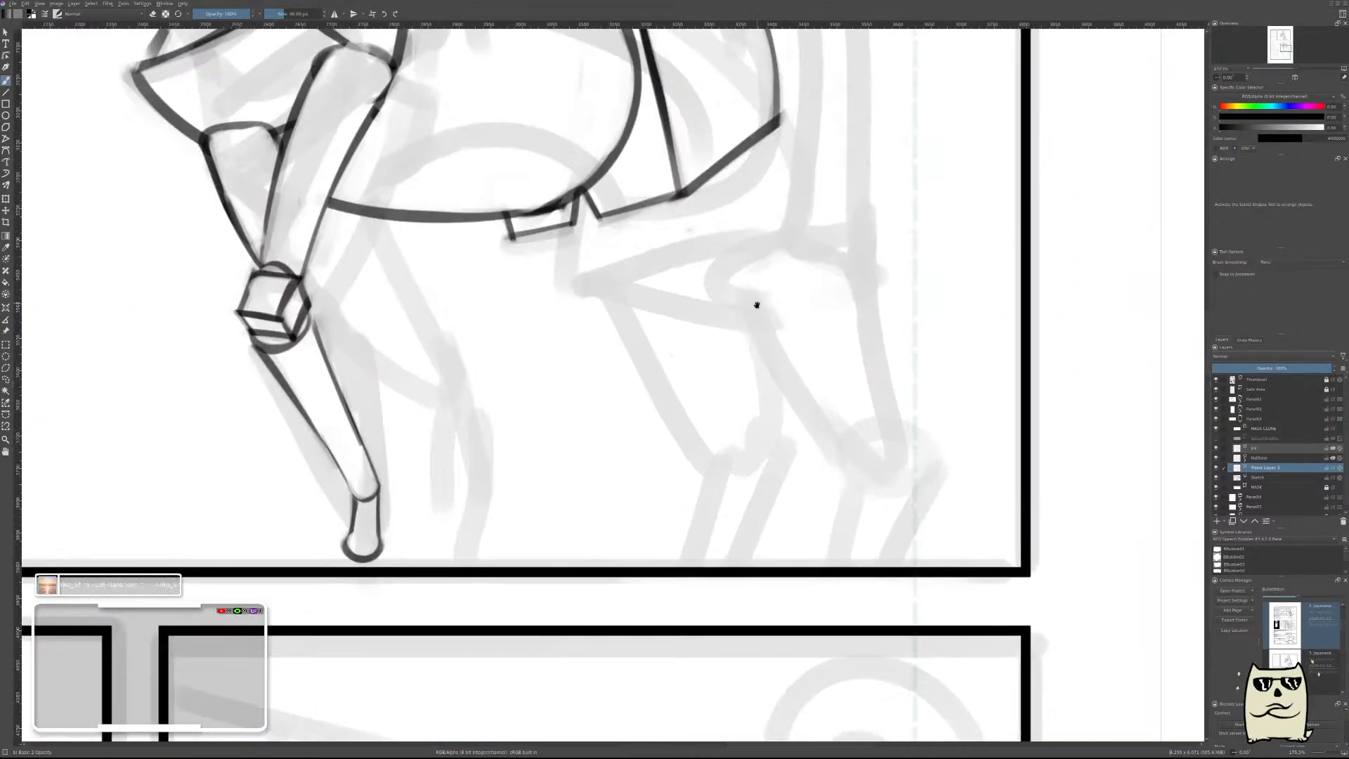
drag(756, 305, 803, 386)
drag(654, 281, 827, 514)
key(ctrl+z)
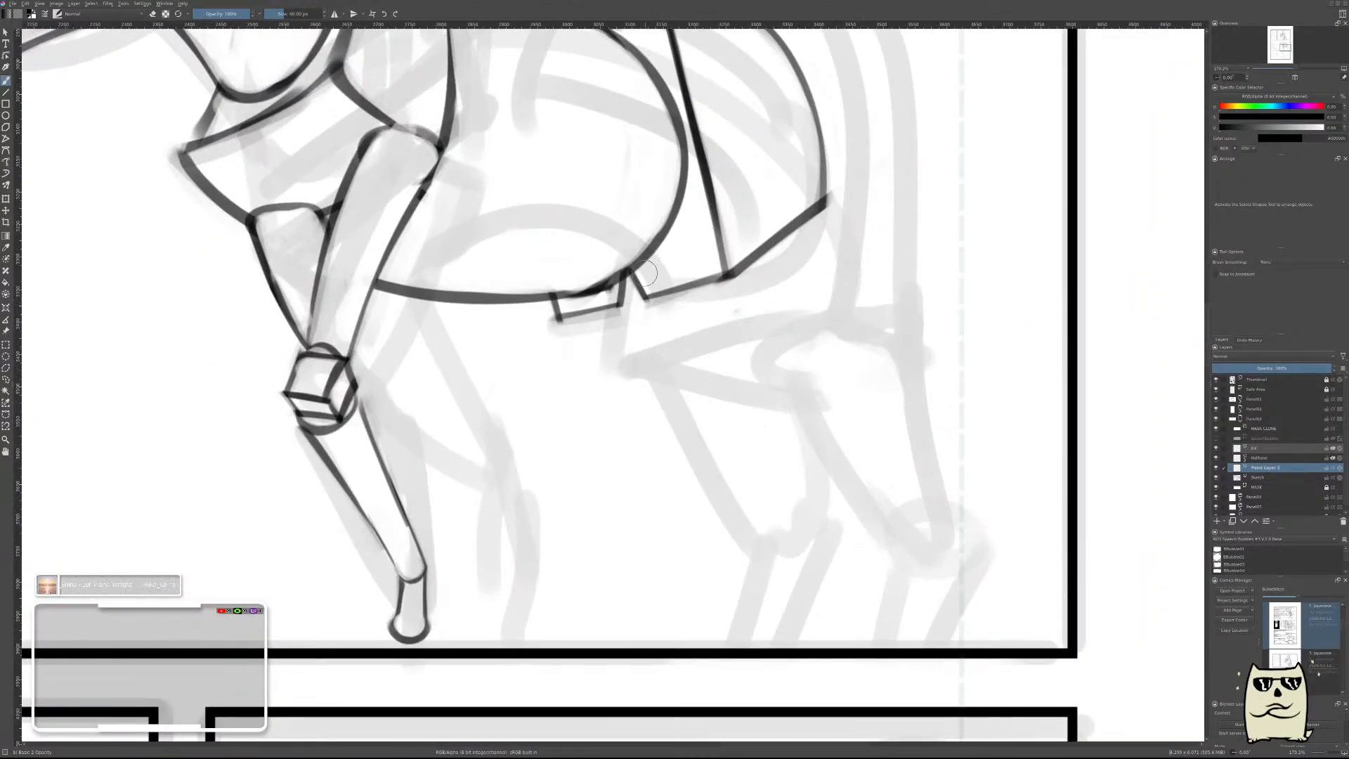
Draw the hind leg's front line slanting down and back from the hindquarters' front lower corner, then thin and trim it by erasing.
mouse_move(646, 273)
mouse_down()
mouse_move(808, 465)
mouse_move(874, 506)
mouse_up()
drag(646, 260, 782, 421)
drag(643, 250, 791, 414)
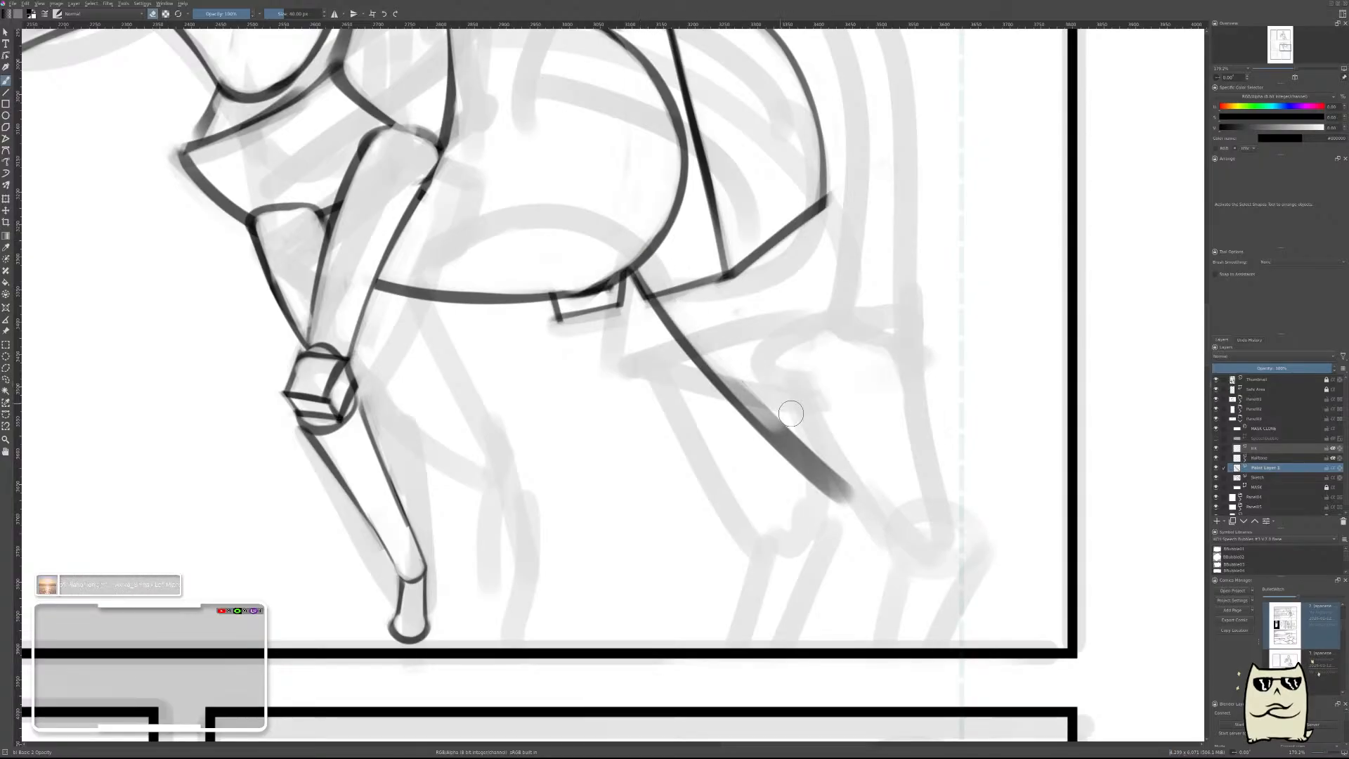
drag(673, 276, 808, 445)
drag(715, 350, 852, 495)
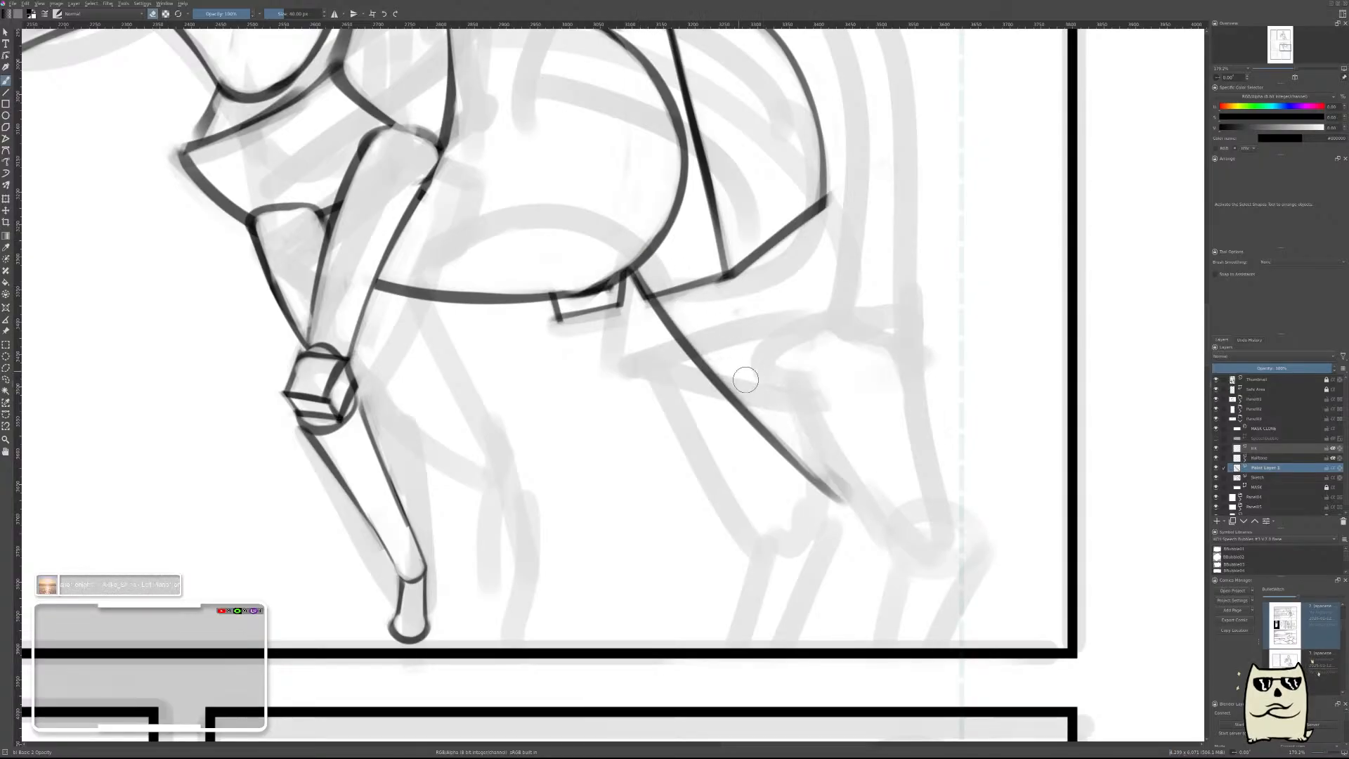
drag(746, 380, 860, 485)
key(t)
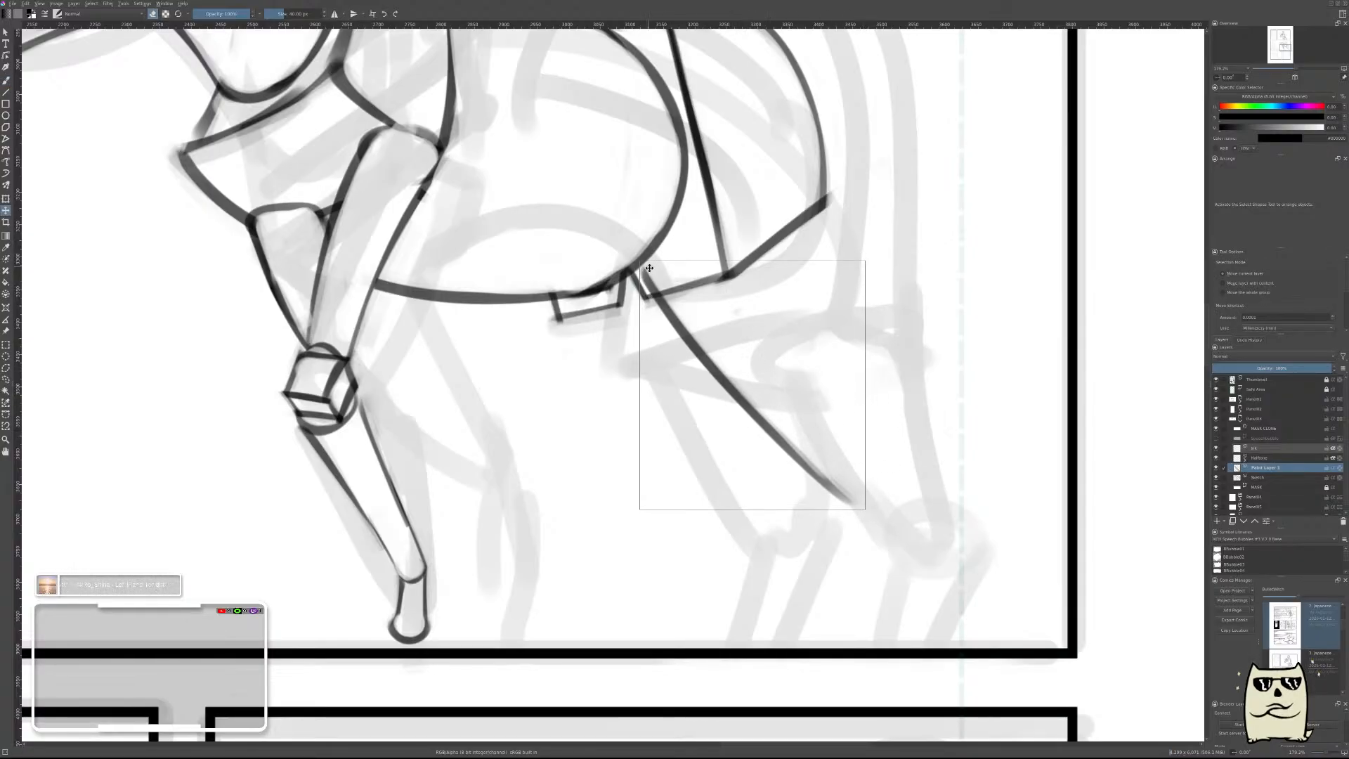
key(b)
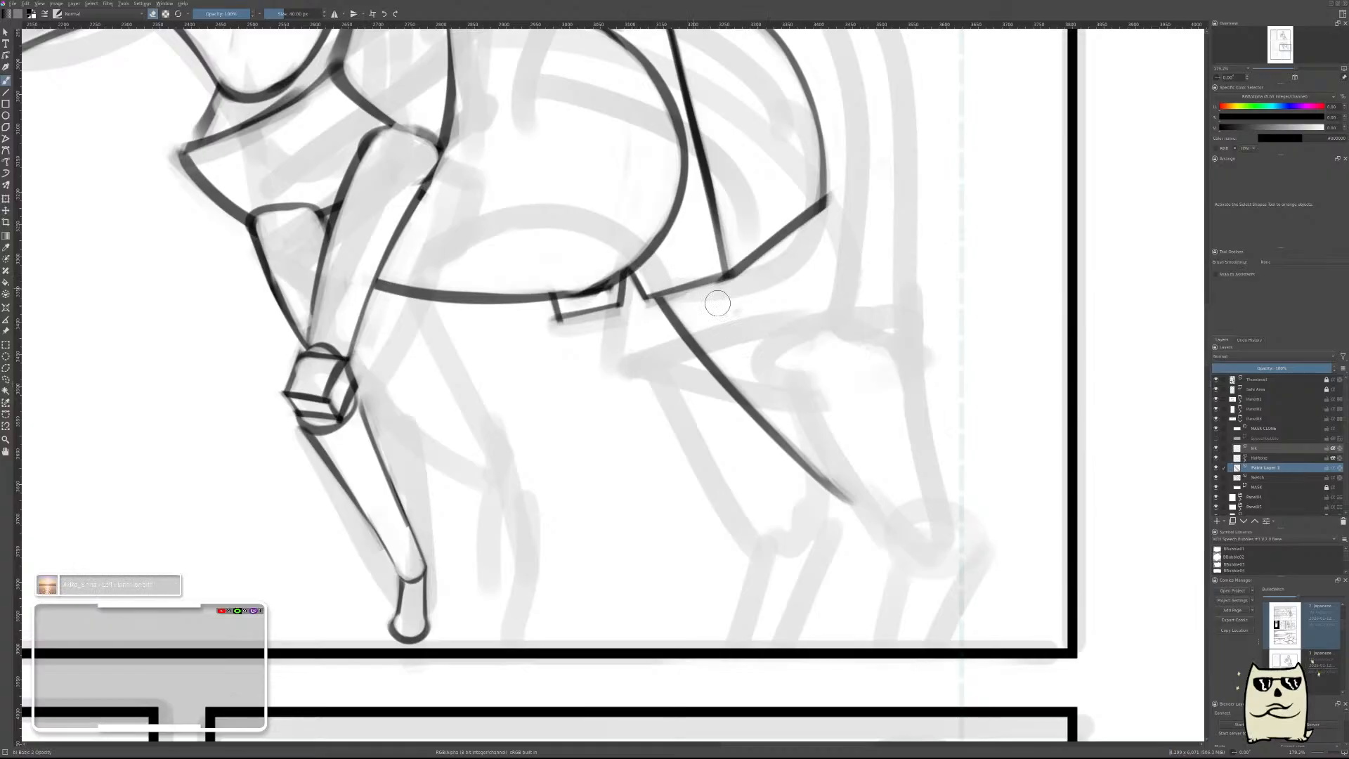
Check the slant and length of the new hind leg line in the whole page against the reference sheet.
scroll(978, 495, down, 3)
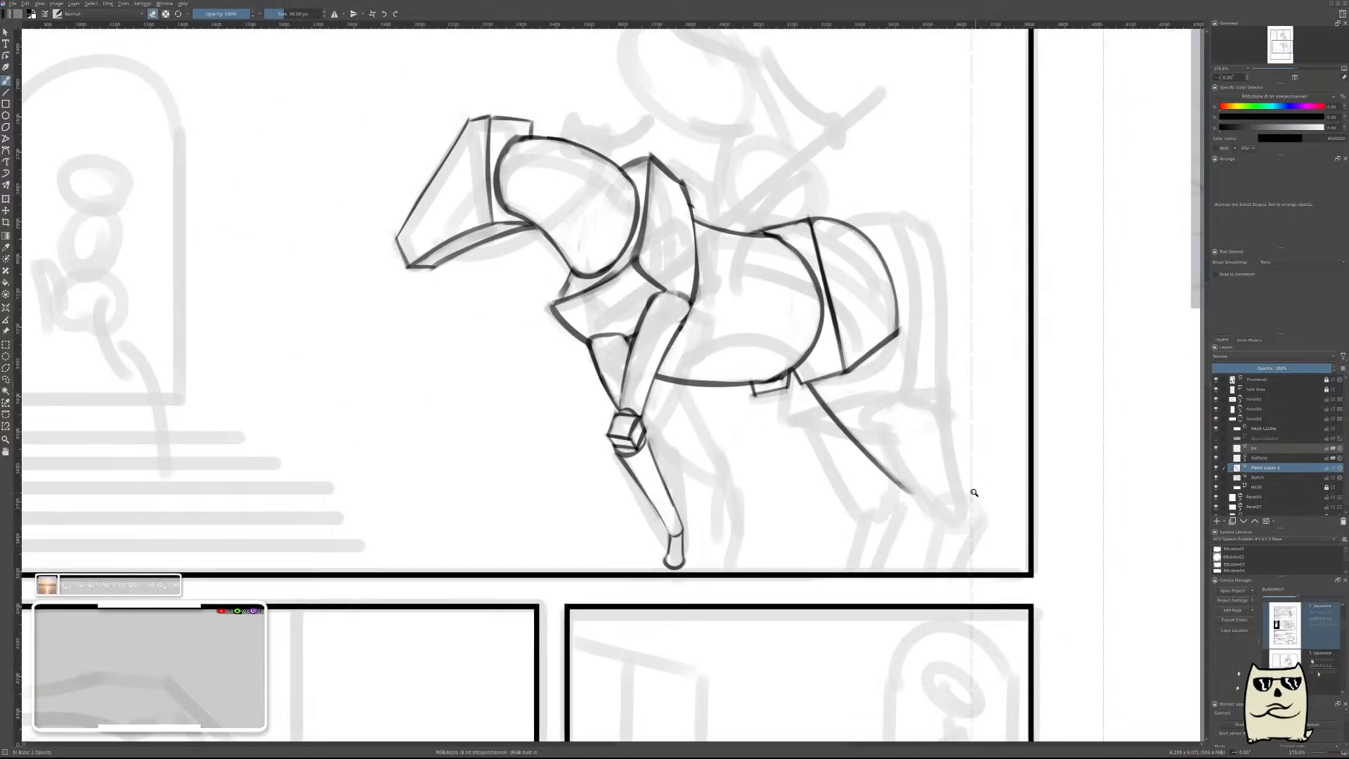
scroll(972, 431, down, 3)
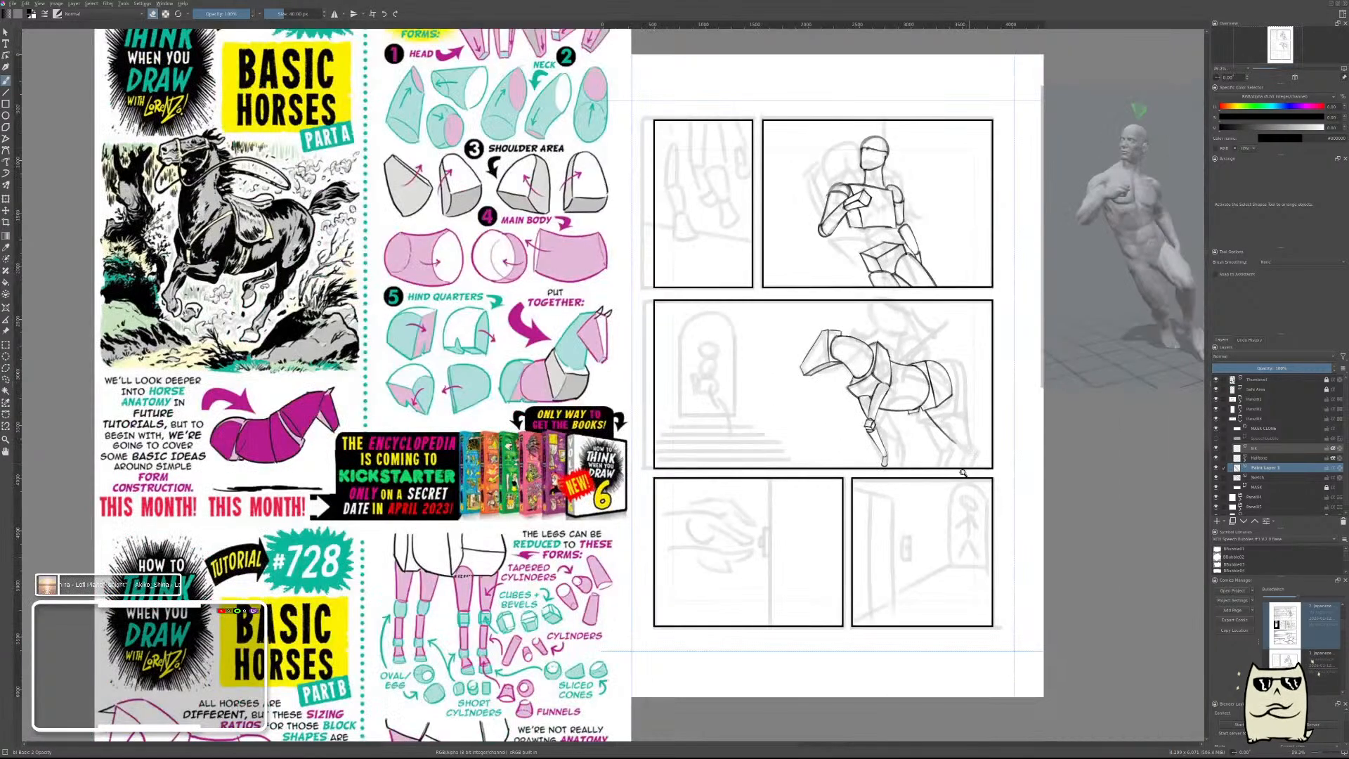
scroll(964, 473, down, 3)
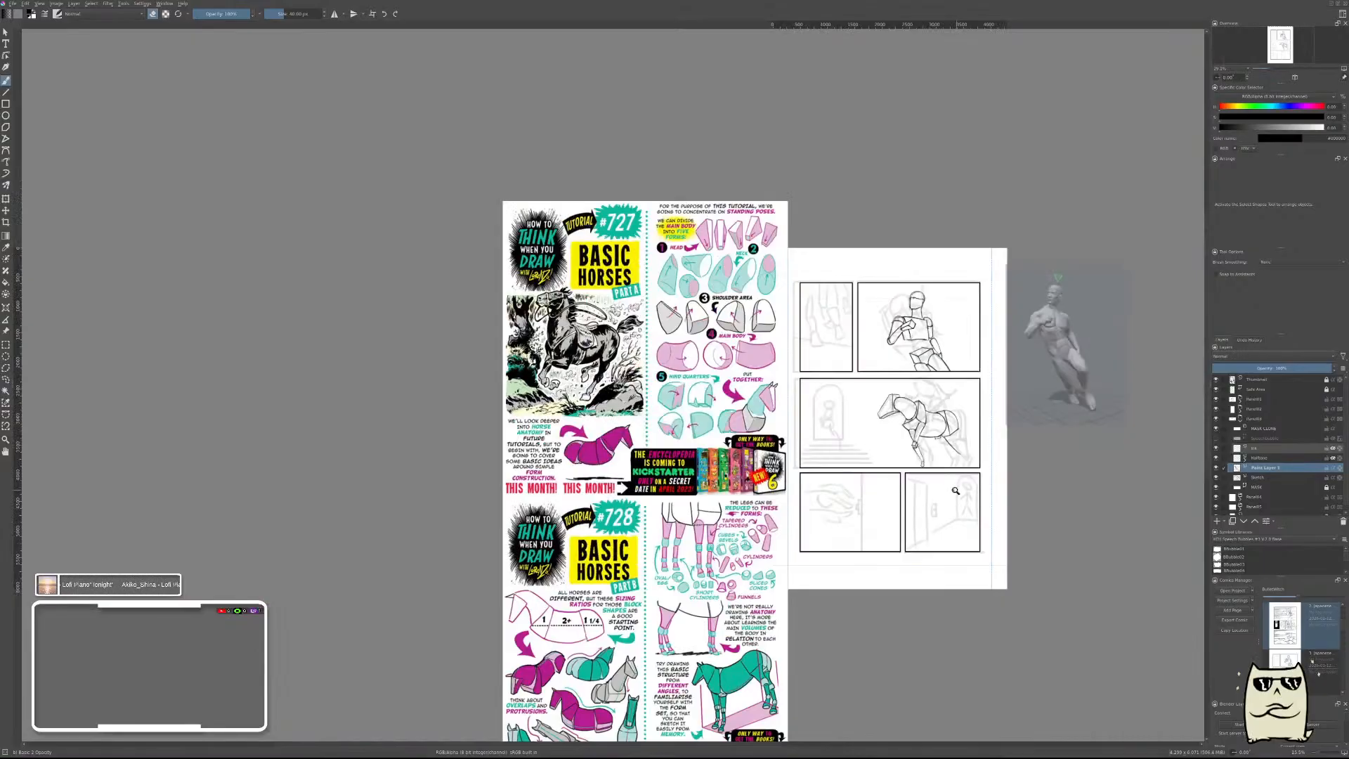
scroll(955, 491, up, 3)
scroll(975, 399, up, 2)
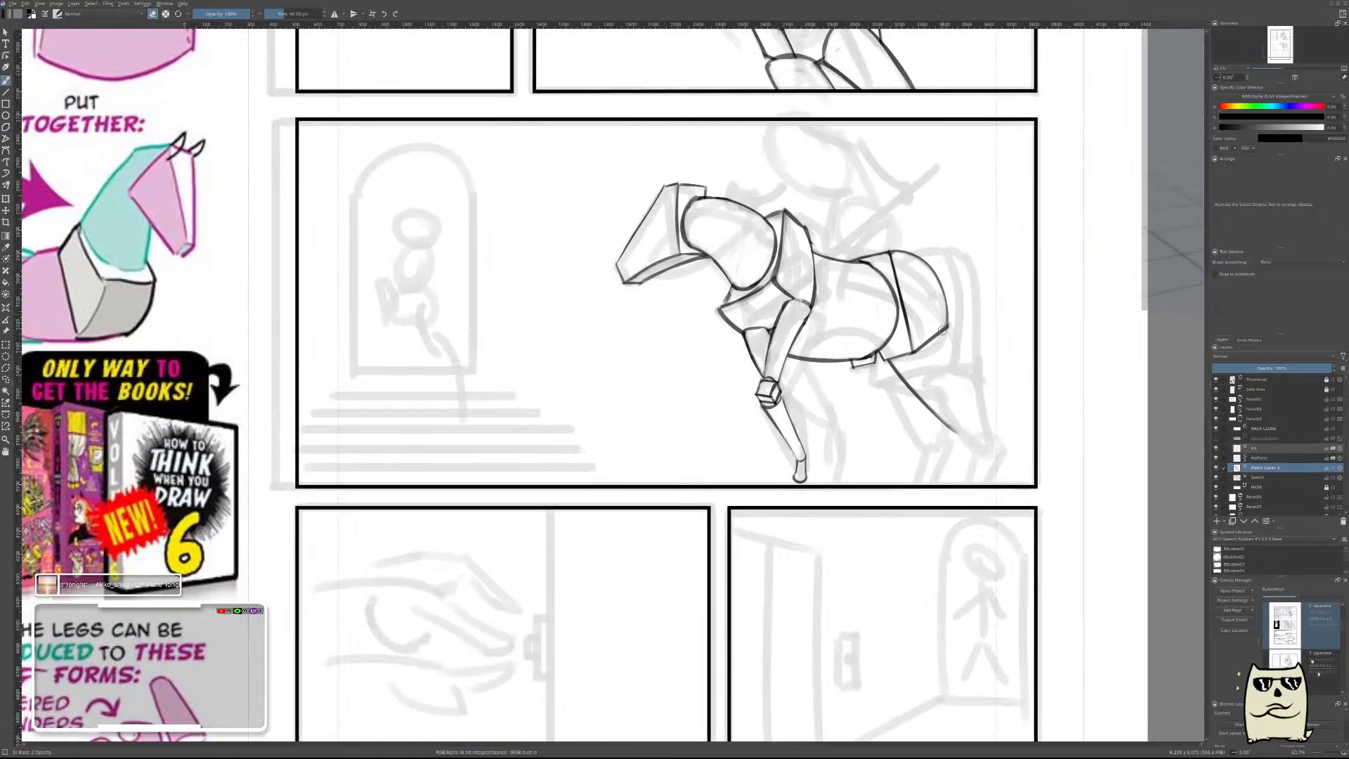
key(shift+Delete)
key(ctrl+z)
scroll(962, 379, down, 5)
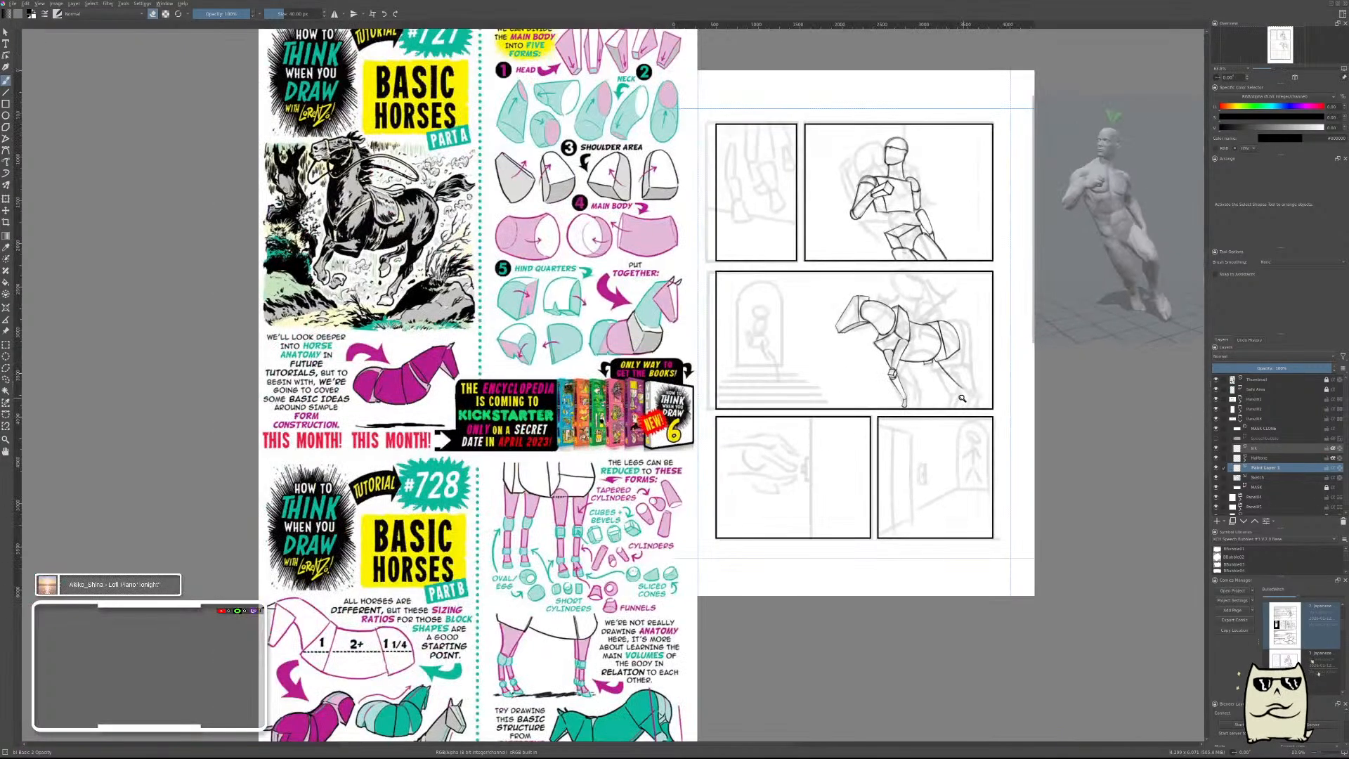
scroll(968, 376, up, 4)
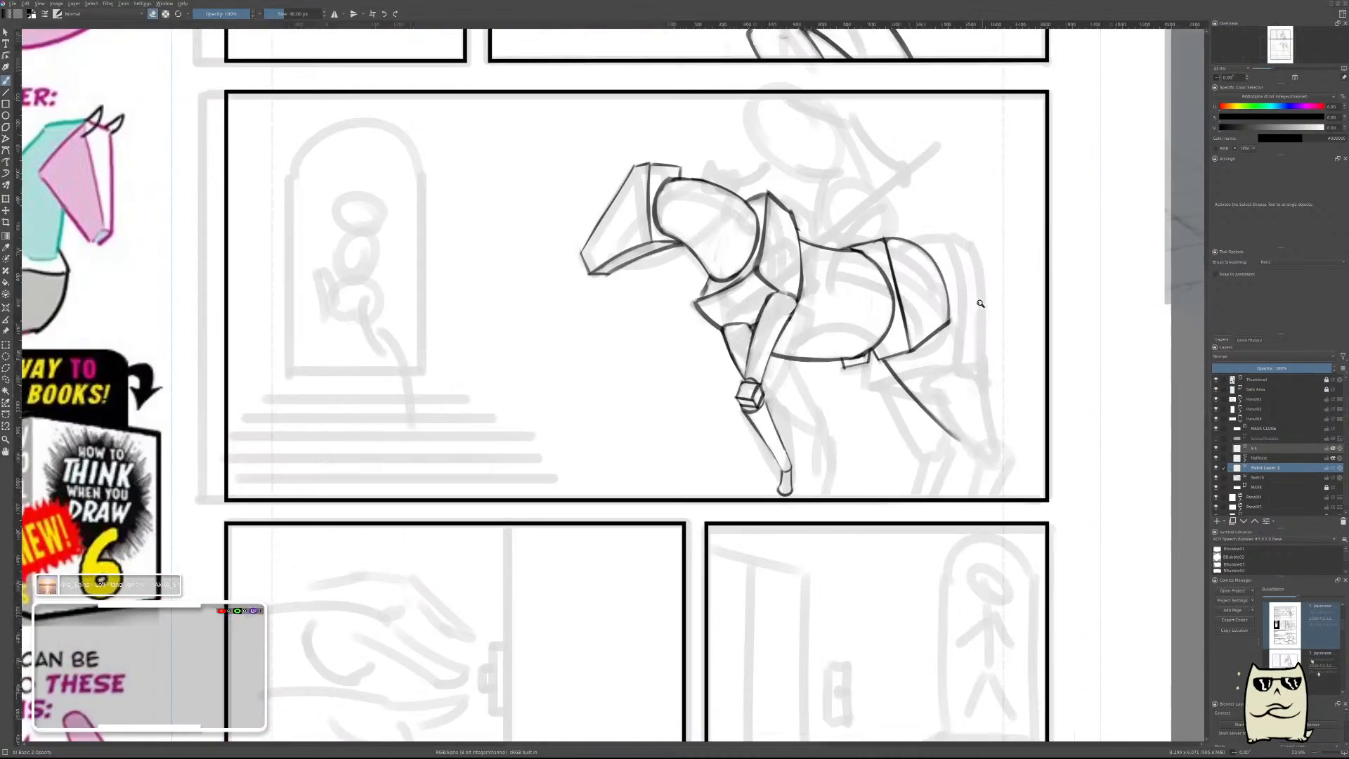
key(e)
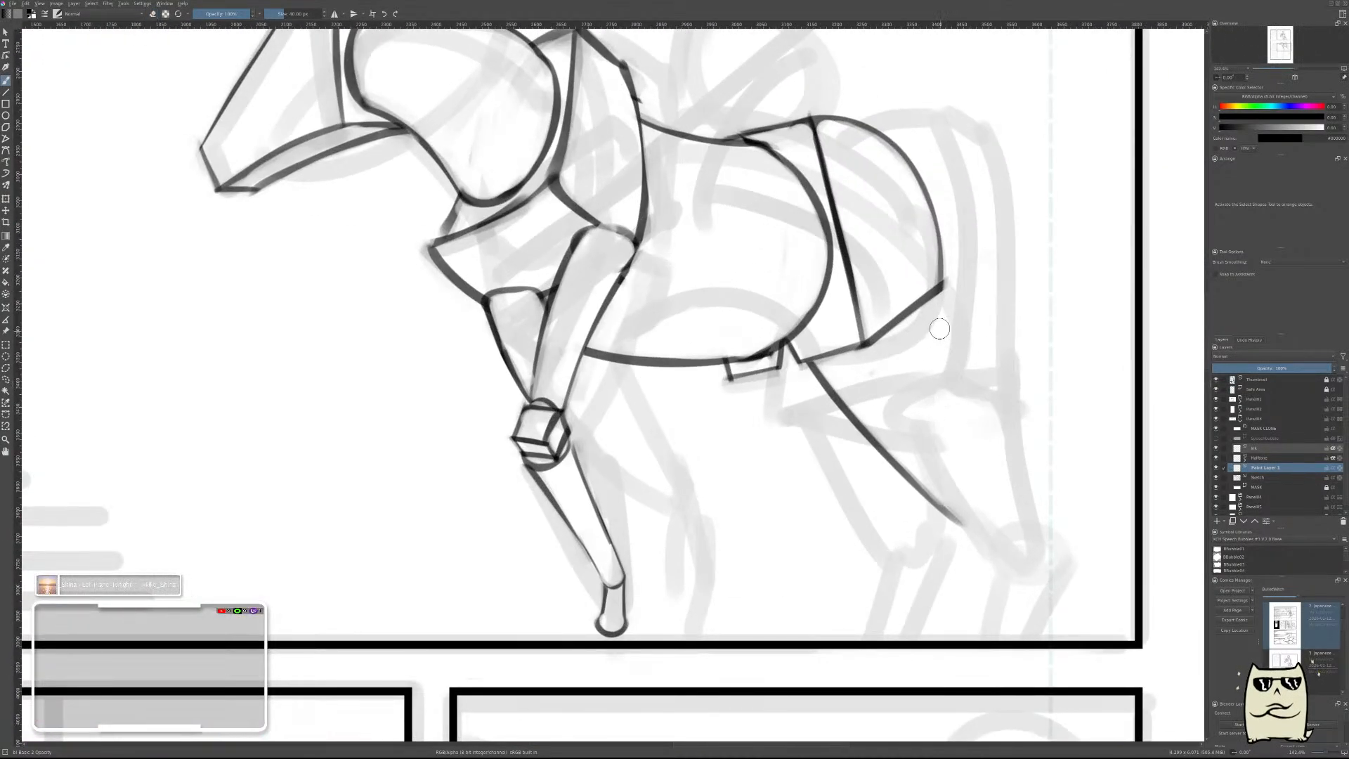
drag(925, 288, 935, 361)
key(ctrl+z)
drag(922, 281, 933, 336)
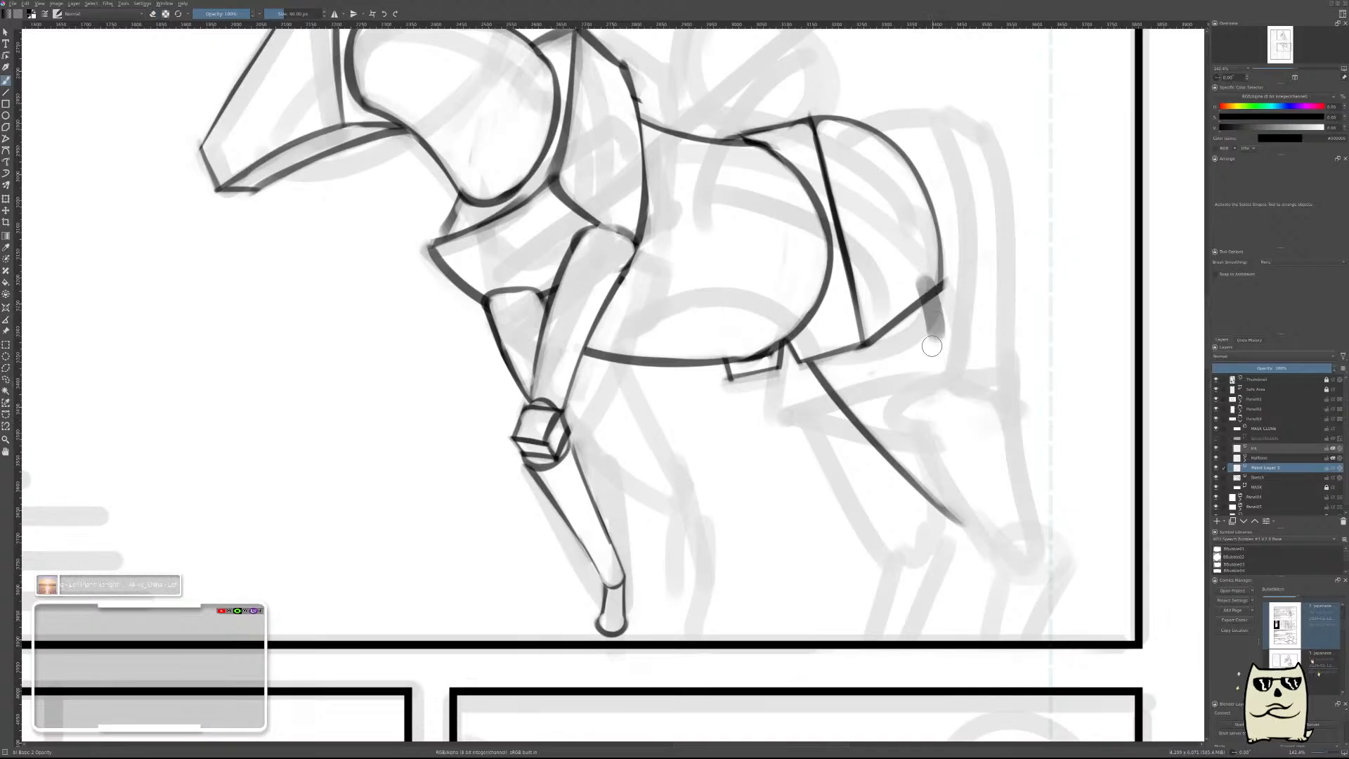
key(ctrl+z)
drag(922, 280, 931, 340)
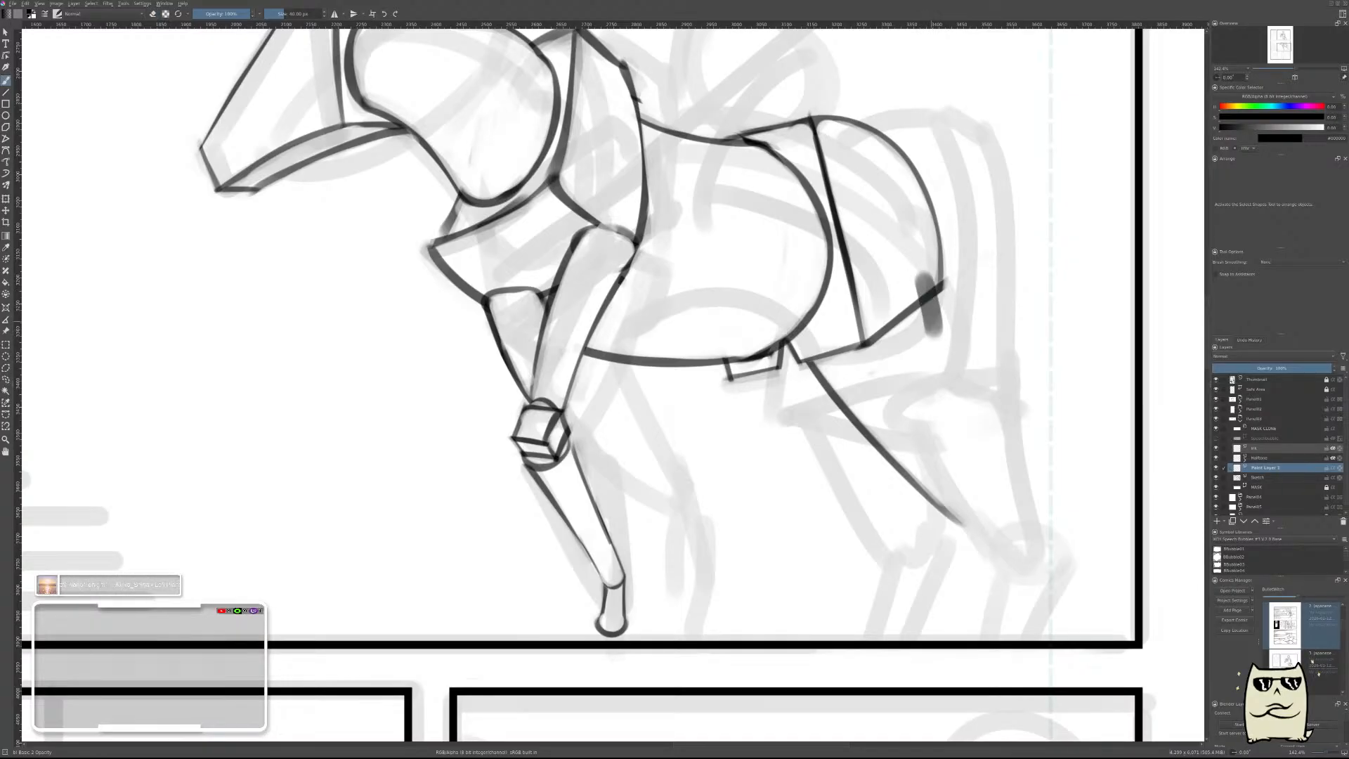
key(ctrl+z)
drag(917, 274, 938, 341)
mouse_move(977, 299)
mouse_down()
mouse_move(979, 345)
mouse_move(1000, 236)
mouse_up()
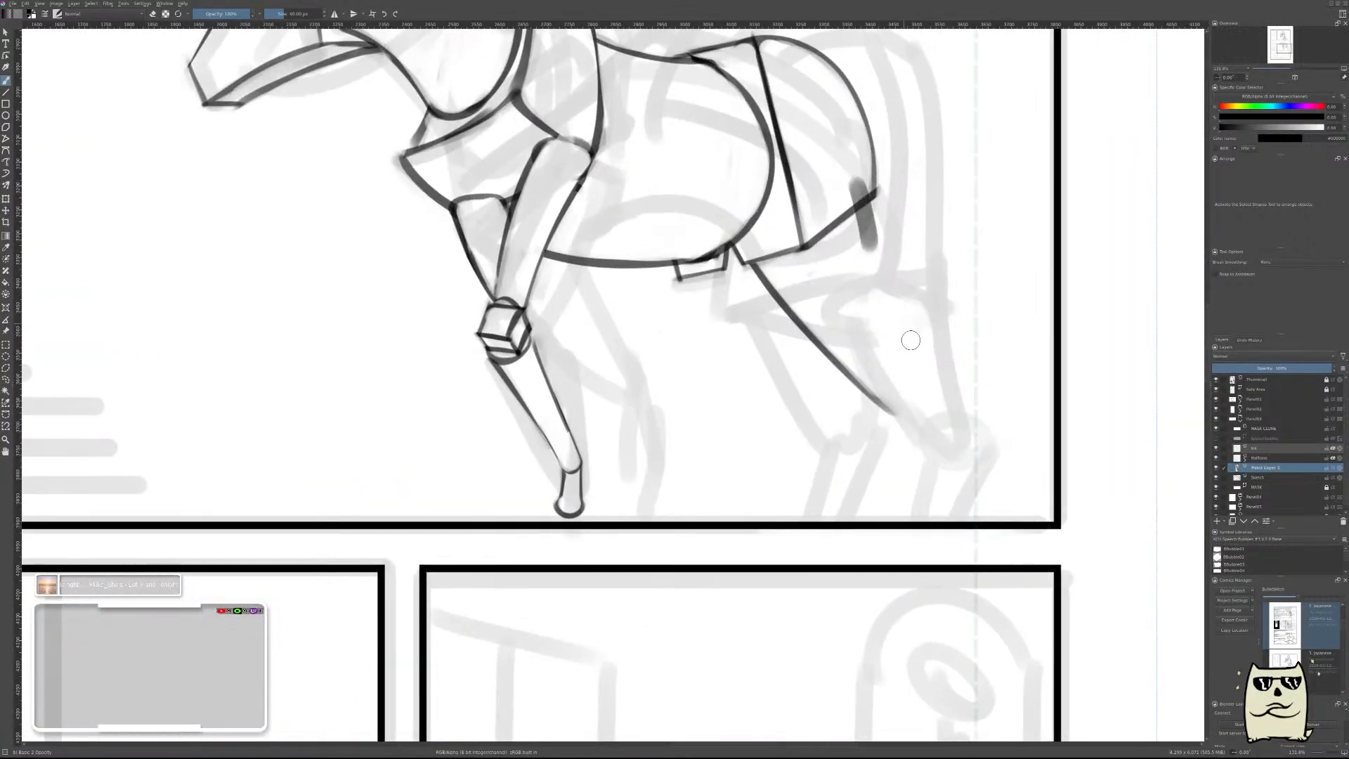
key(ctrl+z)
drag(879, 237, 938, 402)
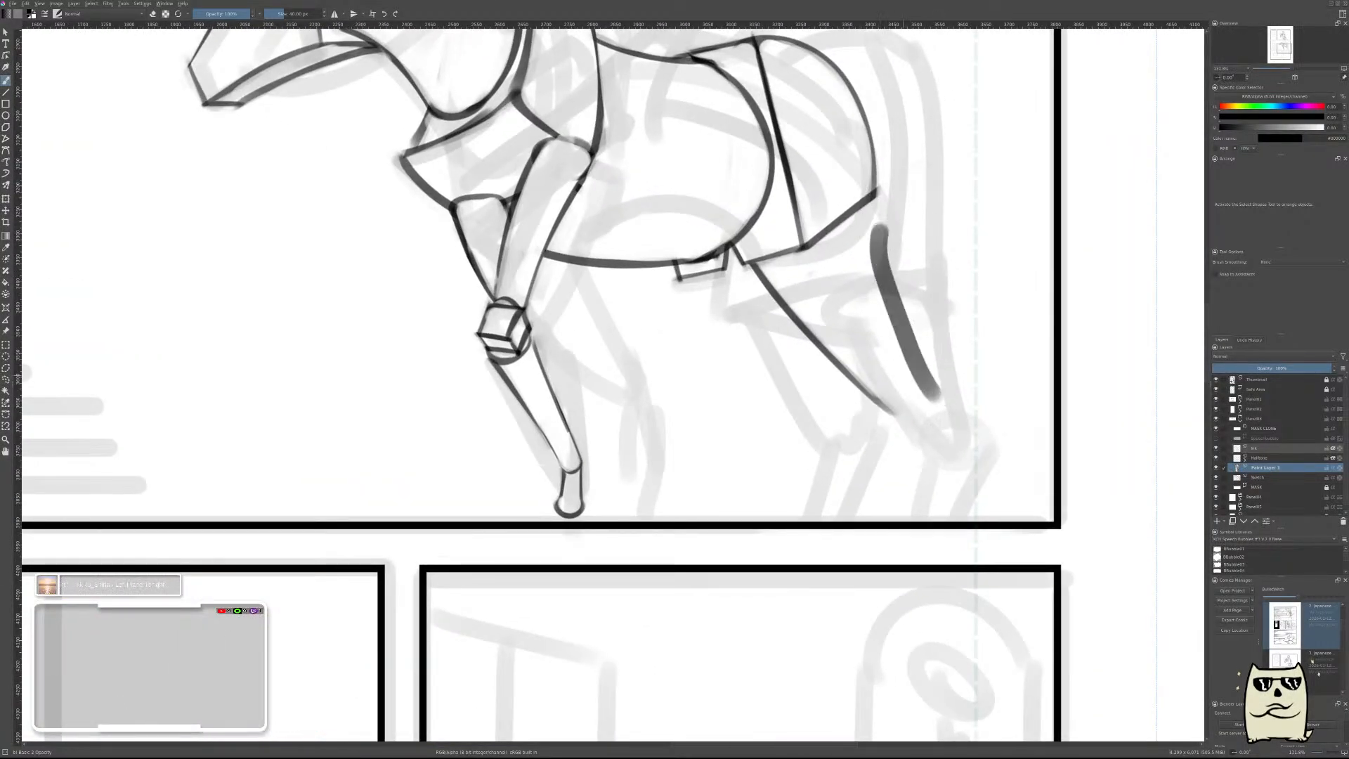
key(ctrl+z)
Draw the hind leg's rear line as a curve tapering toward the front line's lower end, and thin it by erasing along its outer side.
drag(873, 239, 929, 396)
key(e)
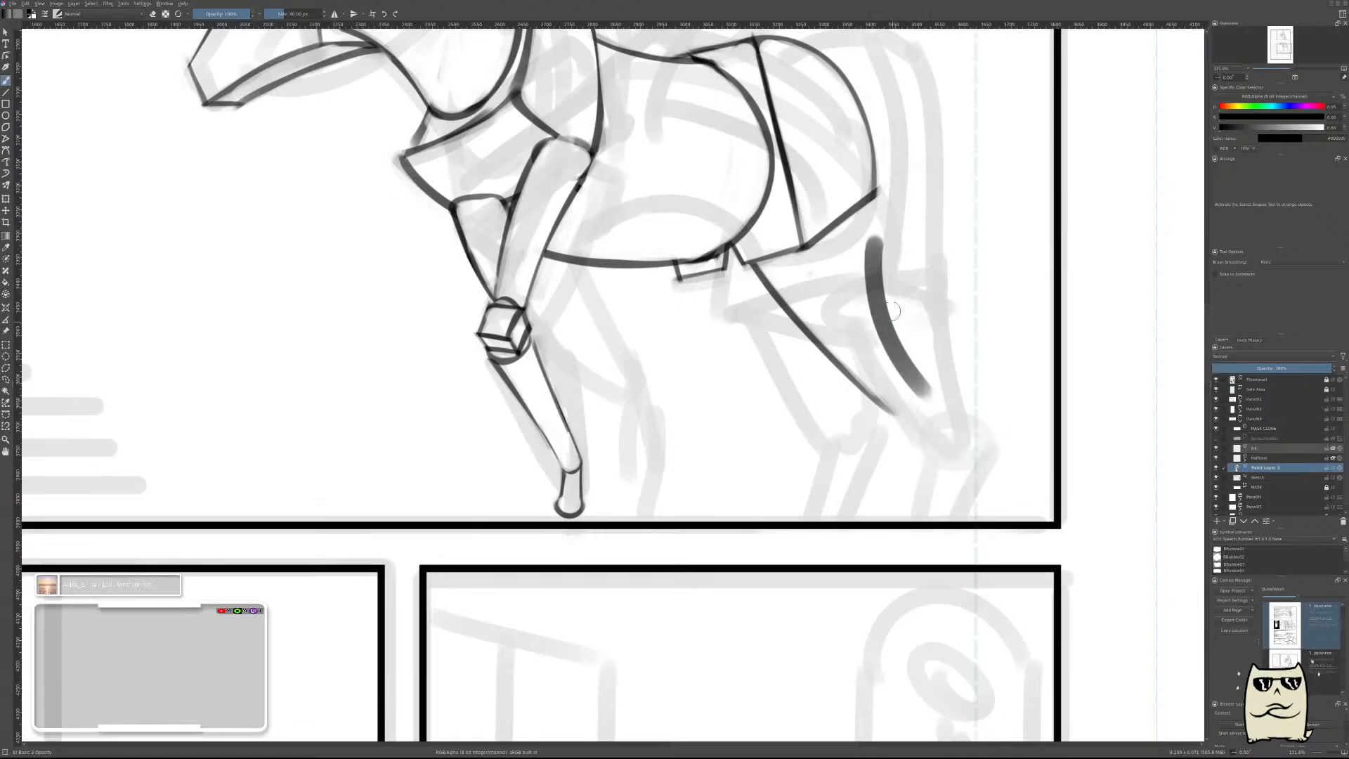
mouse_move(885, 237)
mouse_down()
mouse_move(884, 279)
mouse_move(899, 252)
mouse_move(886, 237)
mouse_move(924, 371)
mouse_up()
drag(883, 263, 933, 396)
drag(892, 329, 931, 386)
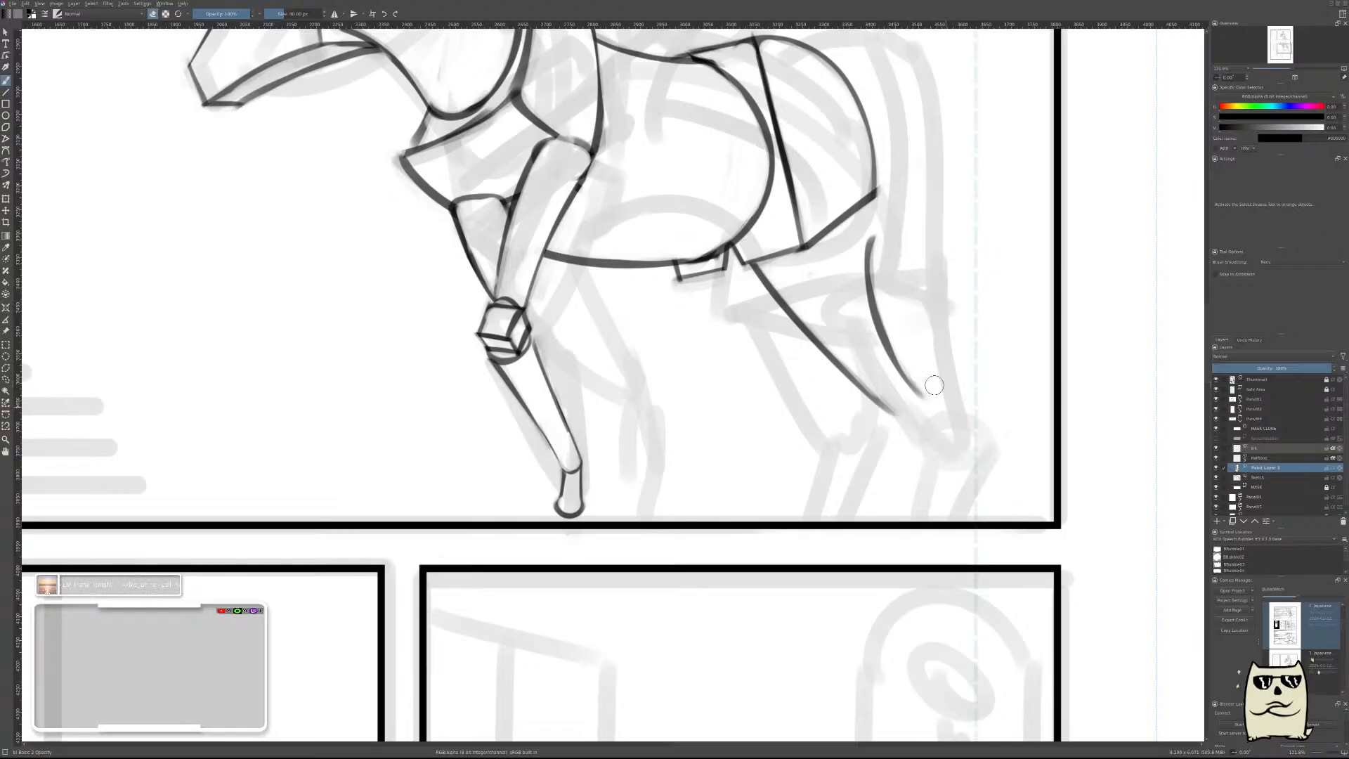
drag(884, 279, 903, 319)
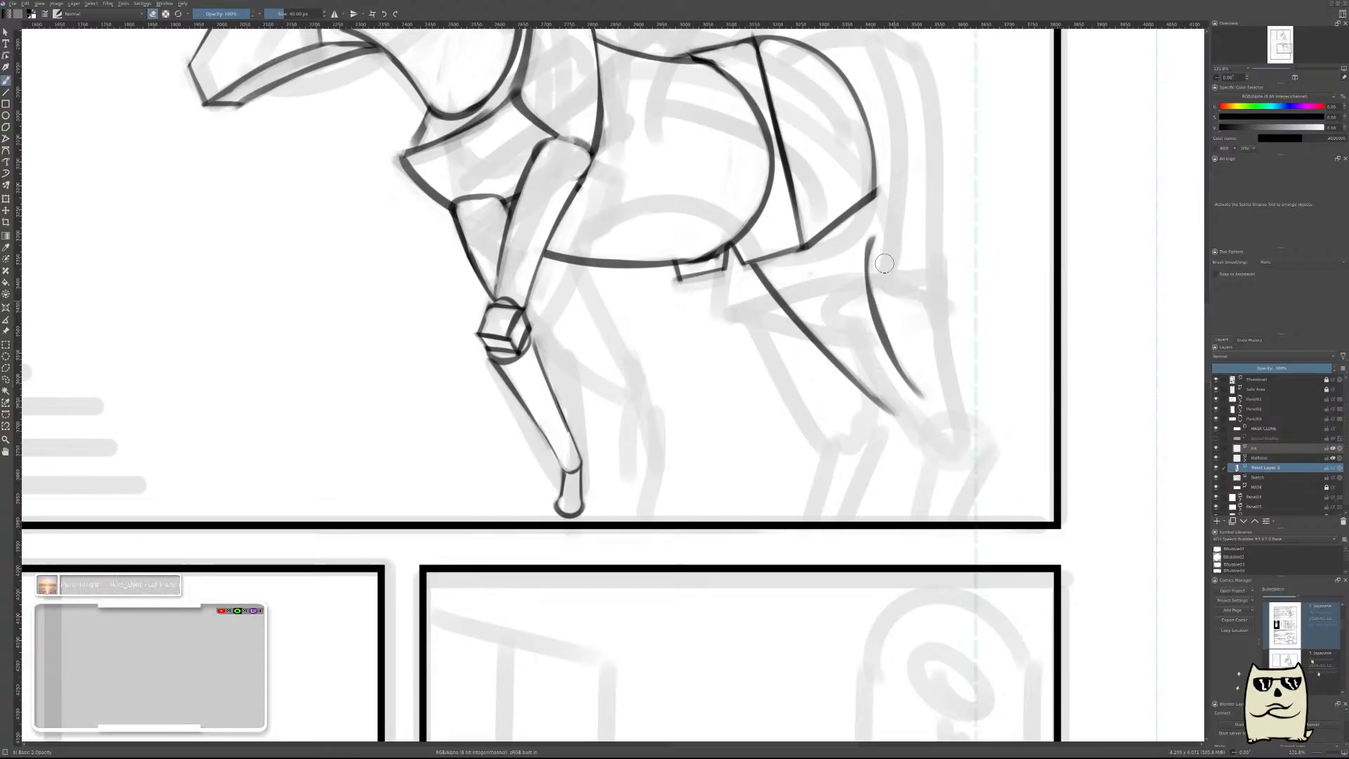
Connect the top of the hind leg's rear line to the hindquarters' rear lower corner with a short curved stroke.
key(e)
drag(865, 191, 861, 236)
key(ctrl+z)
key(ctrl+z)
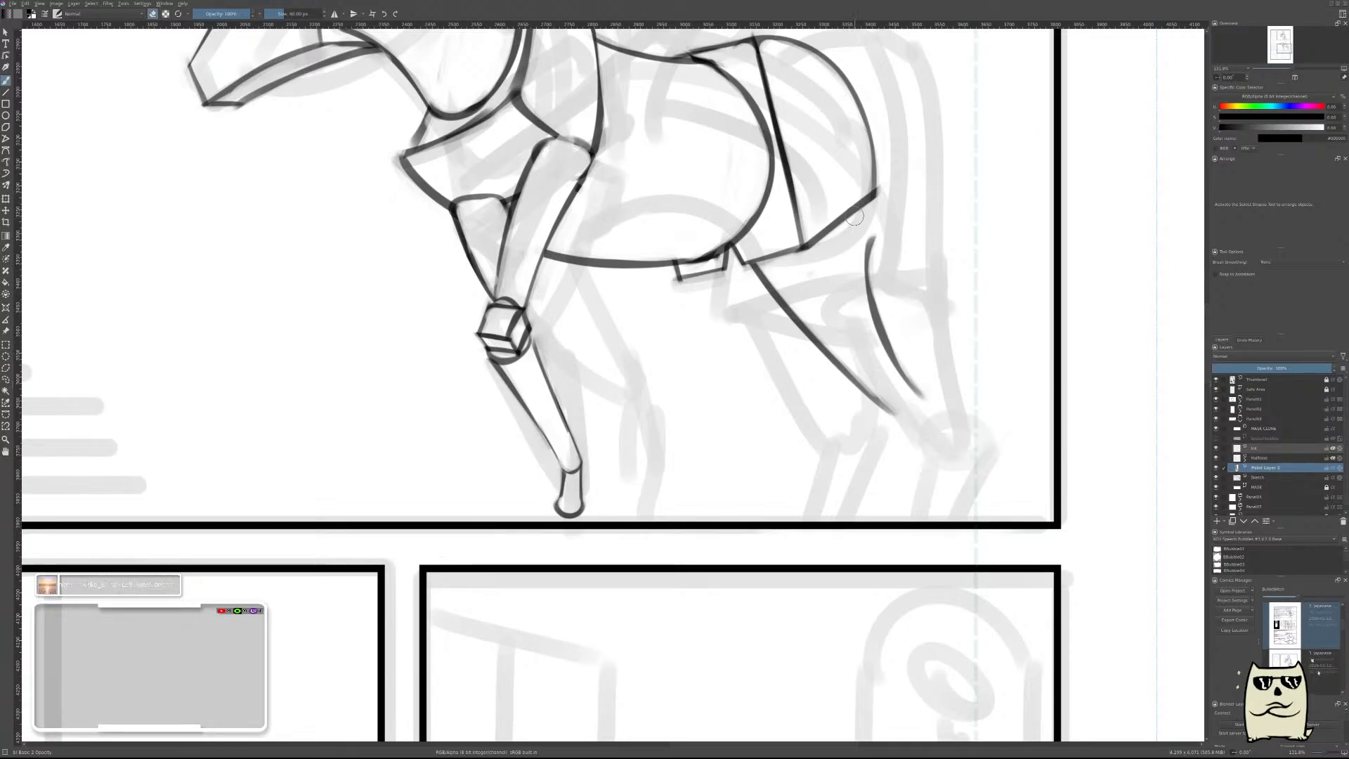
drag(862, 190, 849, 246)
key(ctrl+z)
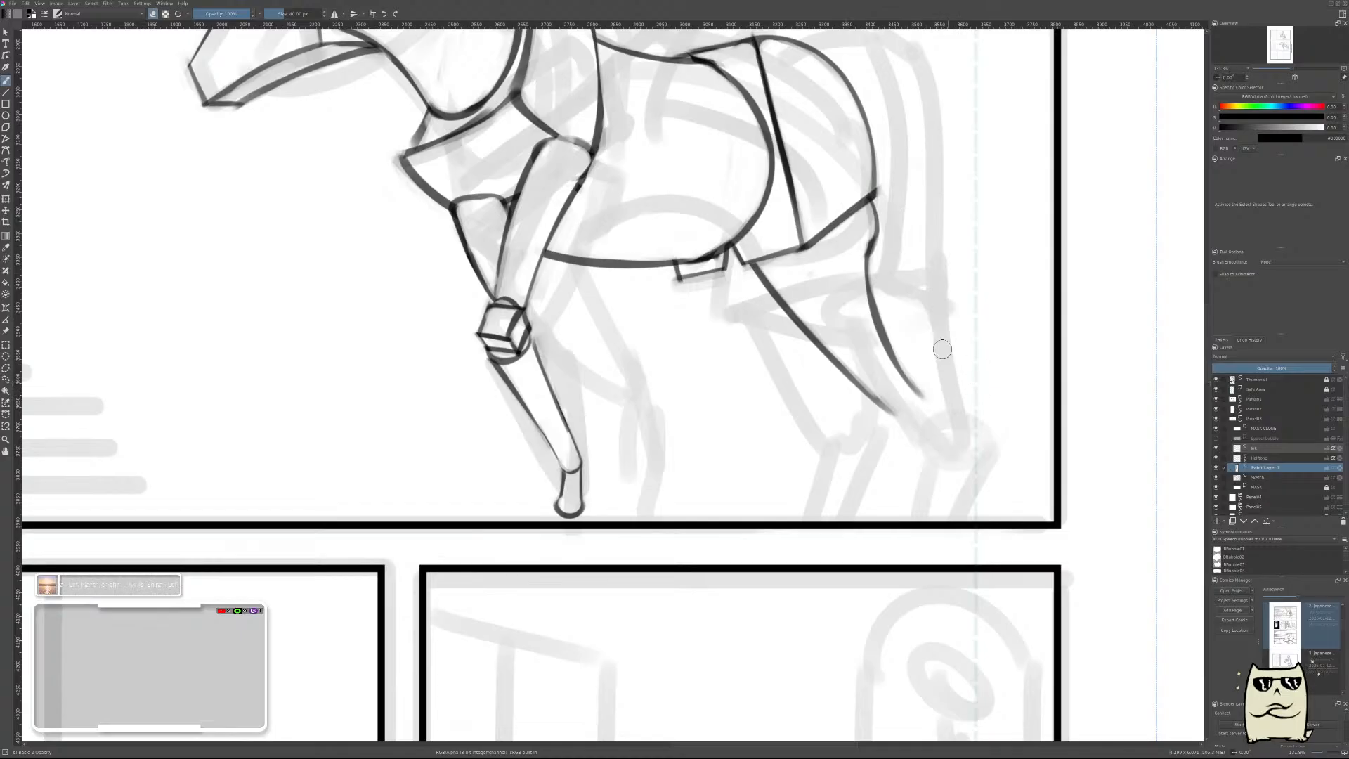
Close the lower end of the hind leg's upper segment with a rounded stroke joining its front and rear lines.
scroll(973, 314, down, 5)
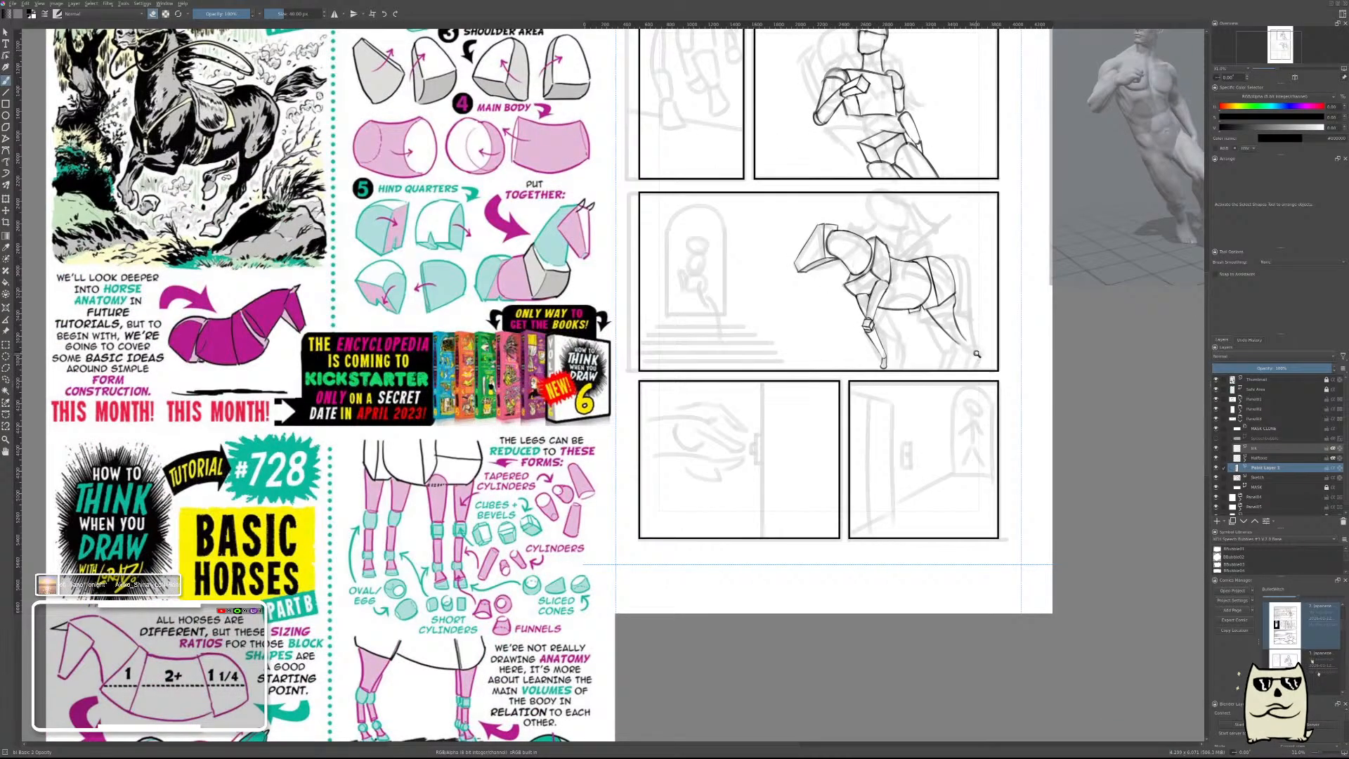
scroll(977, 354, up, 5)
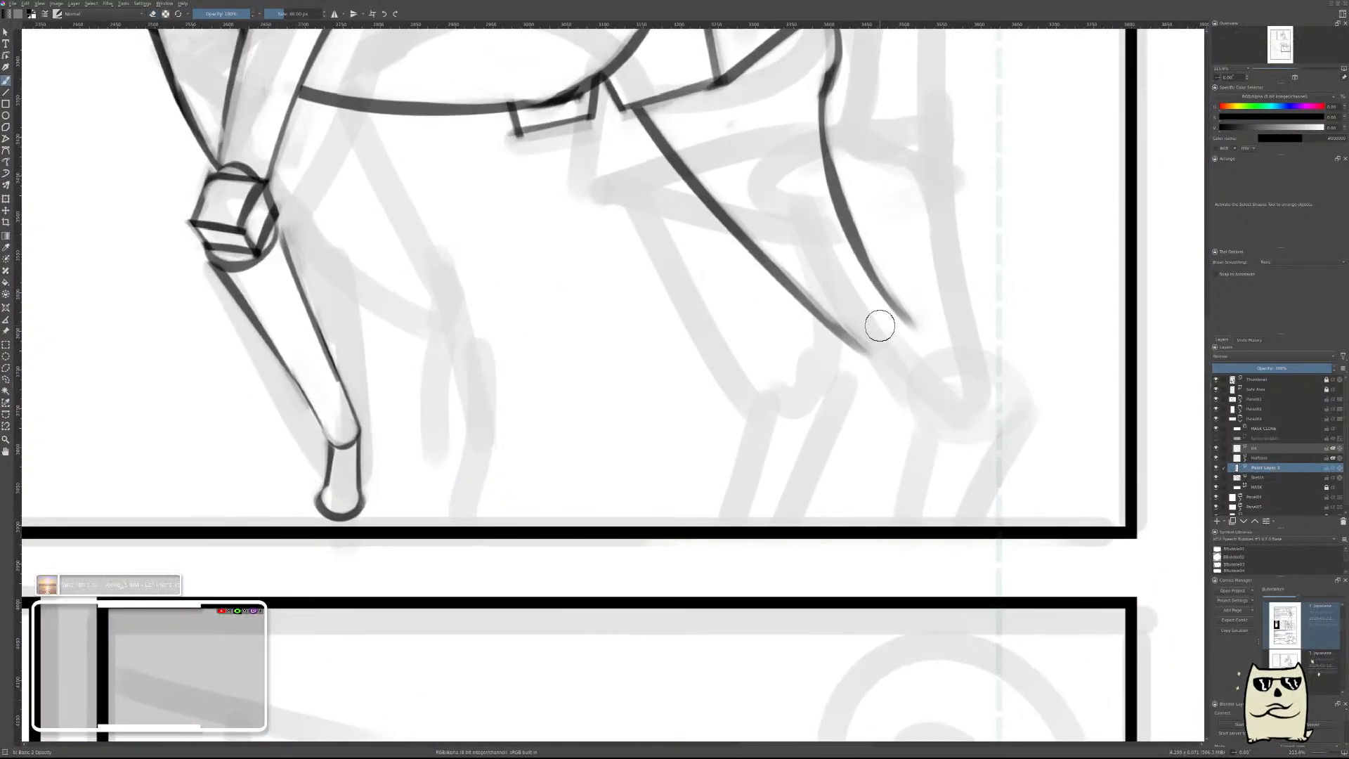
mouse_move(877, 341)
mouse_down()
mouse_move(891, 307)
mouse_move(873, 322)
mouse_move(881, 331)
mouse_up()
key(ctrl+z)
key(e)
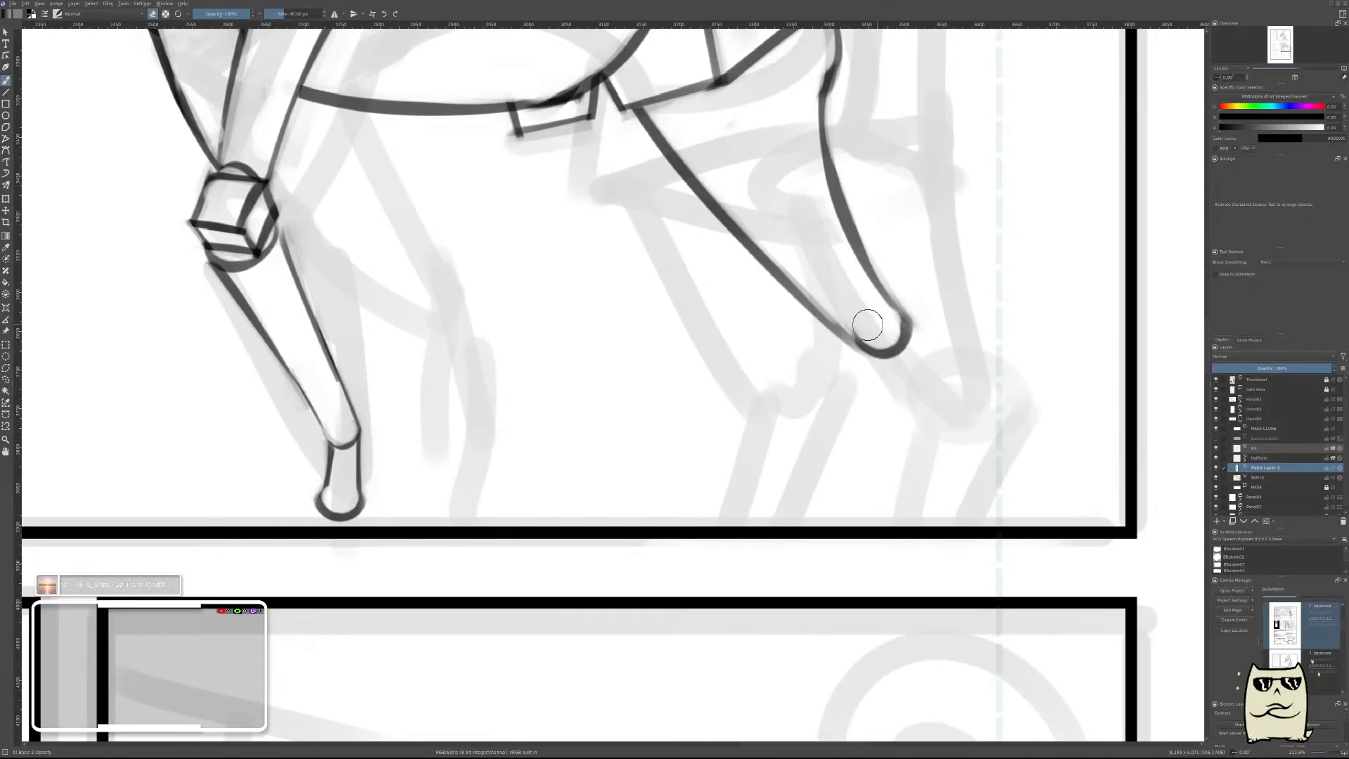
scroll(953, 272, down, 3)
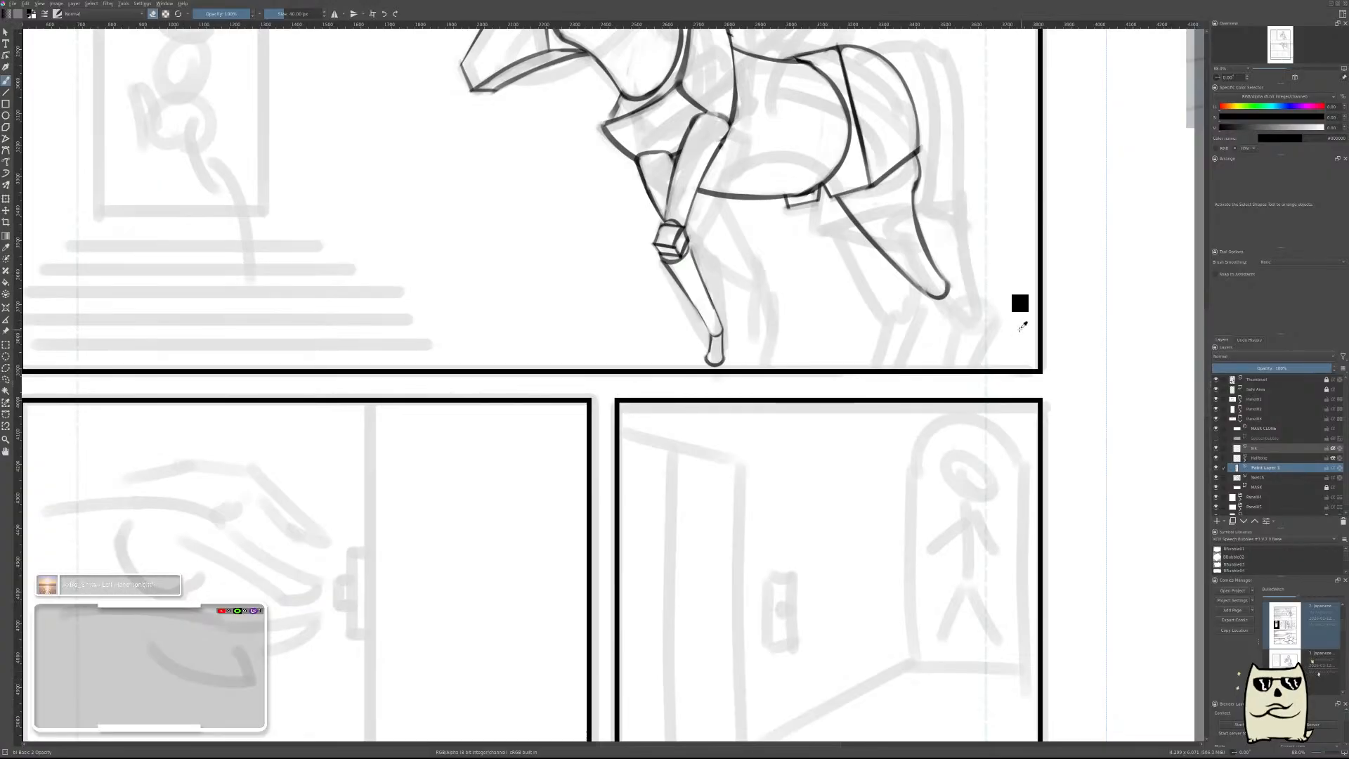
Merge the near hind leg's paint layer into the sketch layer and add a new paint layer.
key(ctrl+e)
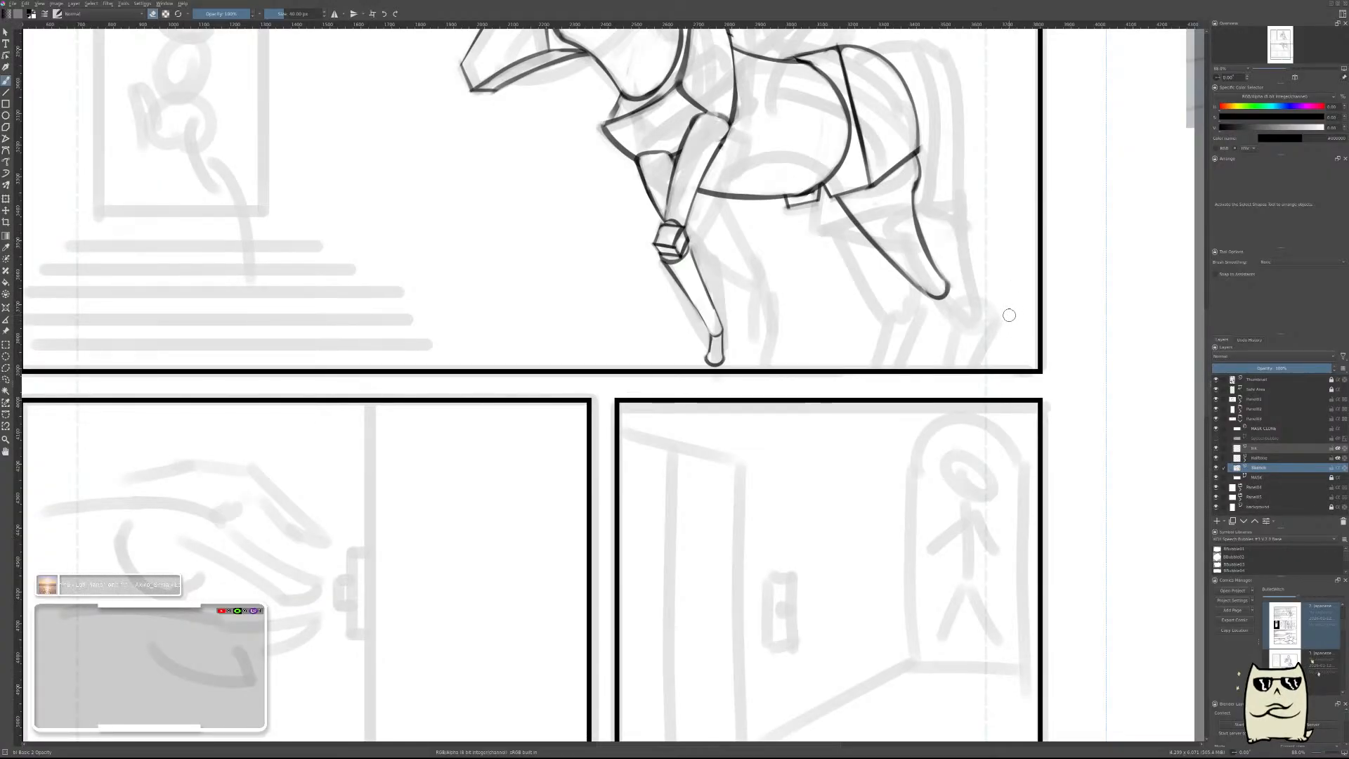
key(ctrl+z)
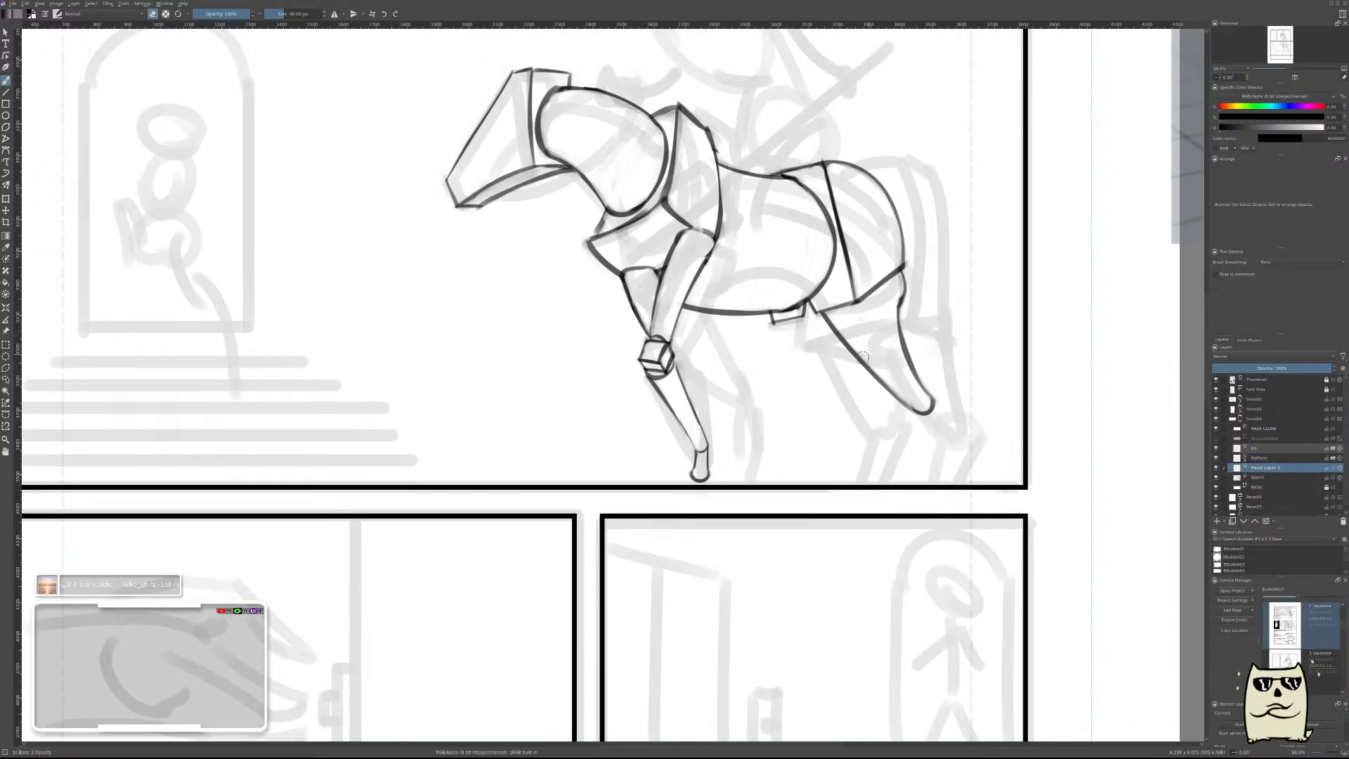
mouse_move(828, 337)
mouse_down()
mouse_move(882, 285)
mouse_move(873, 274)
mouse_up()
Draw the far hind leg's front line from the small block under the belly downward with a slight rearward slant.
key(e)
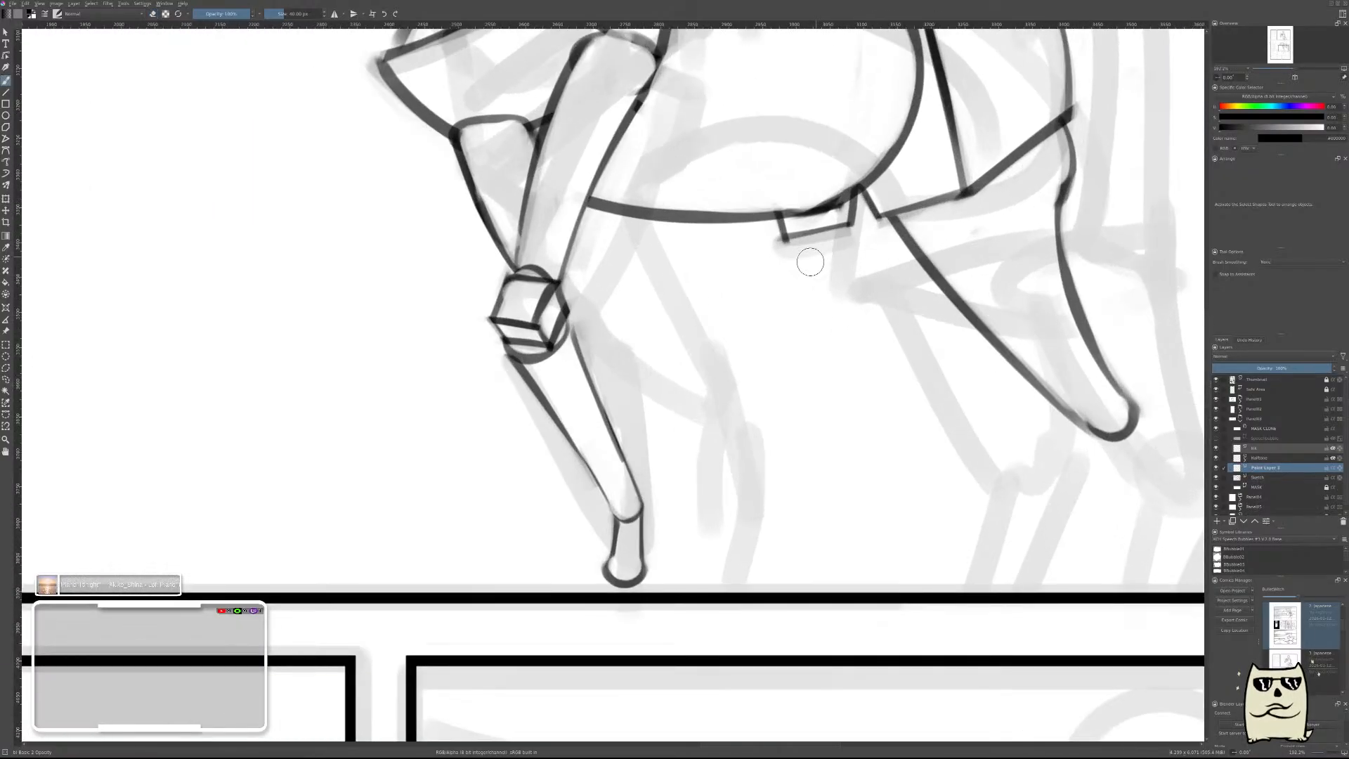
mouse_move(808, 232)
mouse_down()
mouse_move(812, 439)
mouse_move(806, 395)
mouse_move(801, 413)
mouse_up()
key(ctrl+z)
key(ctrl+z)
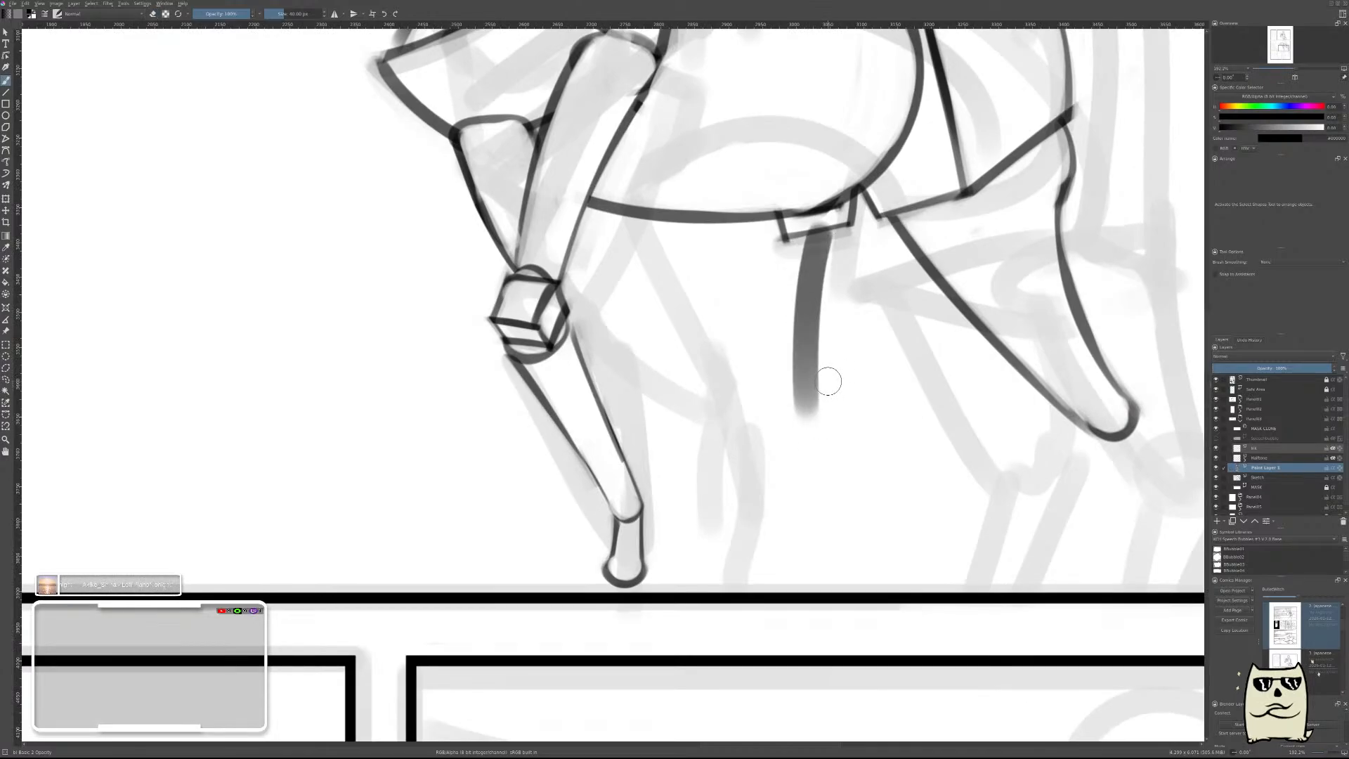
key(ctrl+z)
mouse_move(801, 222)
mouse_down()
mouse_move(814, 436)
mouse_move(800, 235)
mouse_move(825, 439)
mouse_up()
key(ctrl+z)
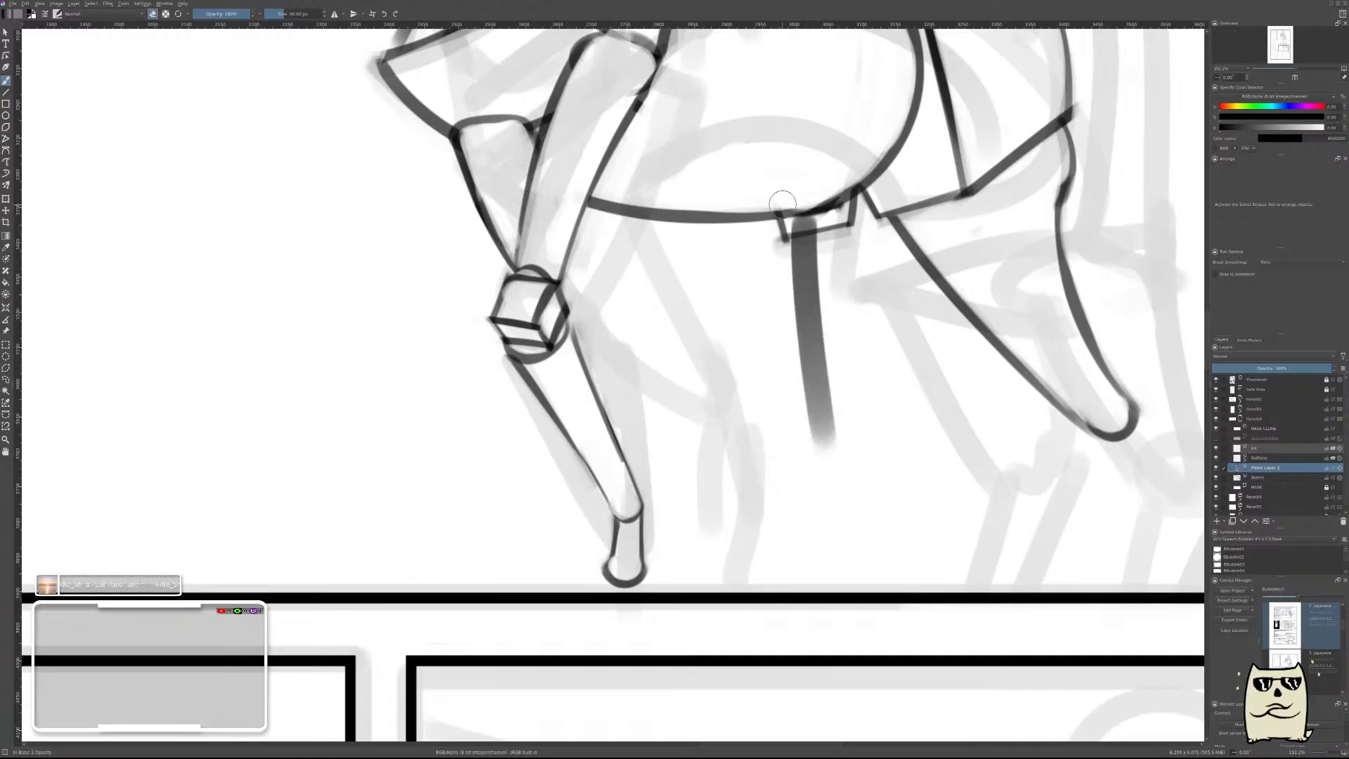
Thin the far hind leg's front line to a fine, slightly curved contour by erasing along its sides and trimming its lower end.
mouse_move(784, 208)
mouse_down()
mouse_move(817, 215)
mouse_move(826, 404)
mouse_up()
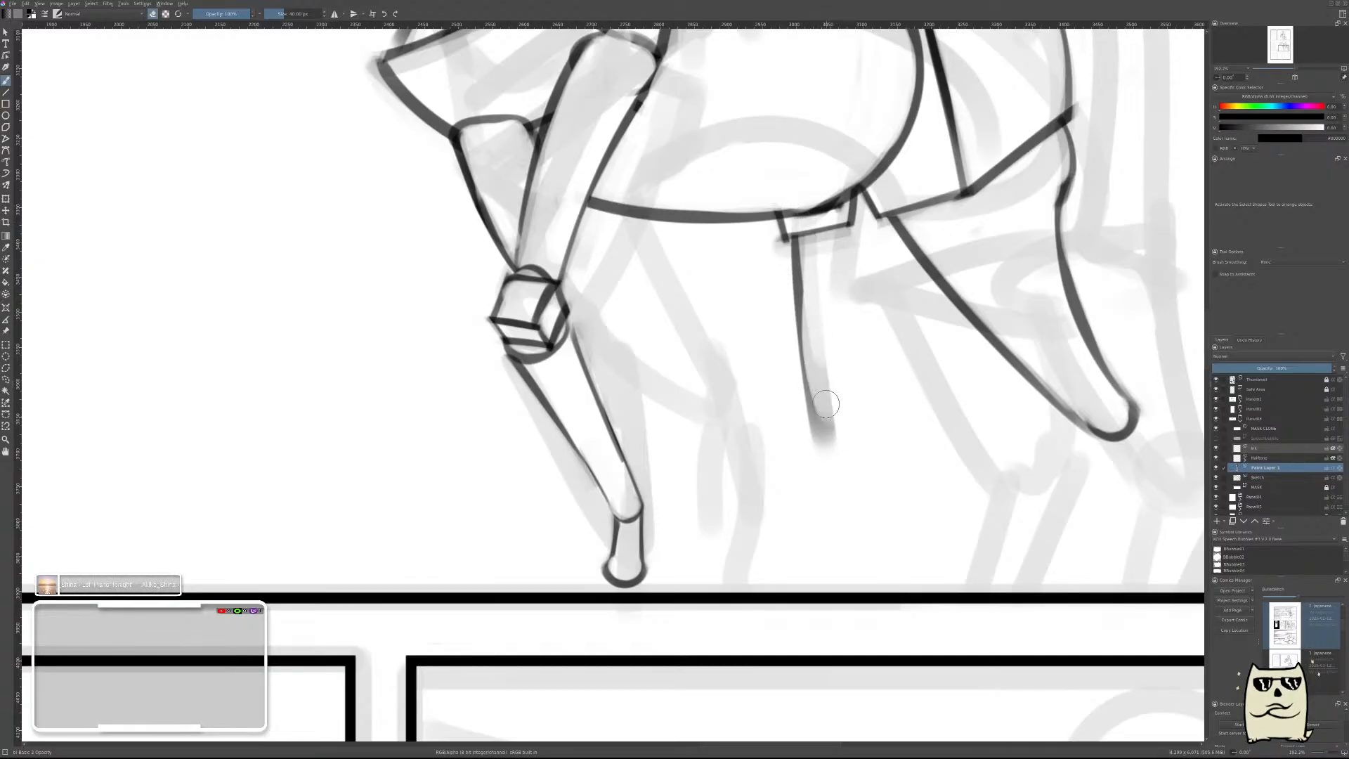
drag(823, 241, 828, 434)
key(ctrl+z)
key(ctrl+z)
drag(818, 246, 824, 463)
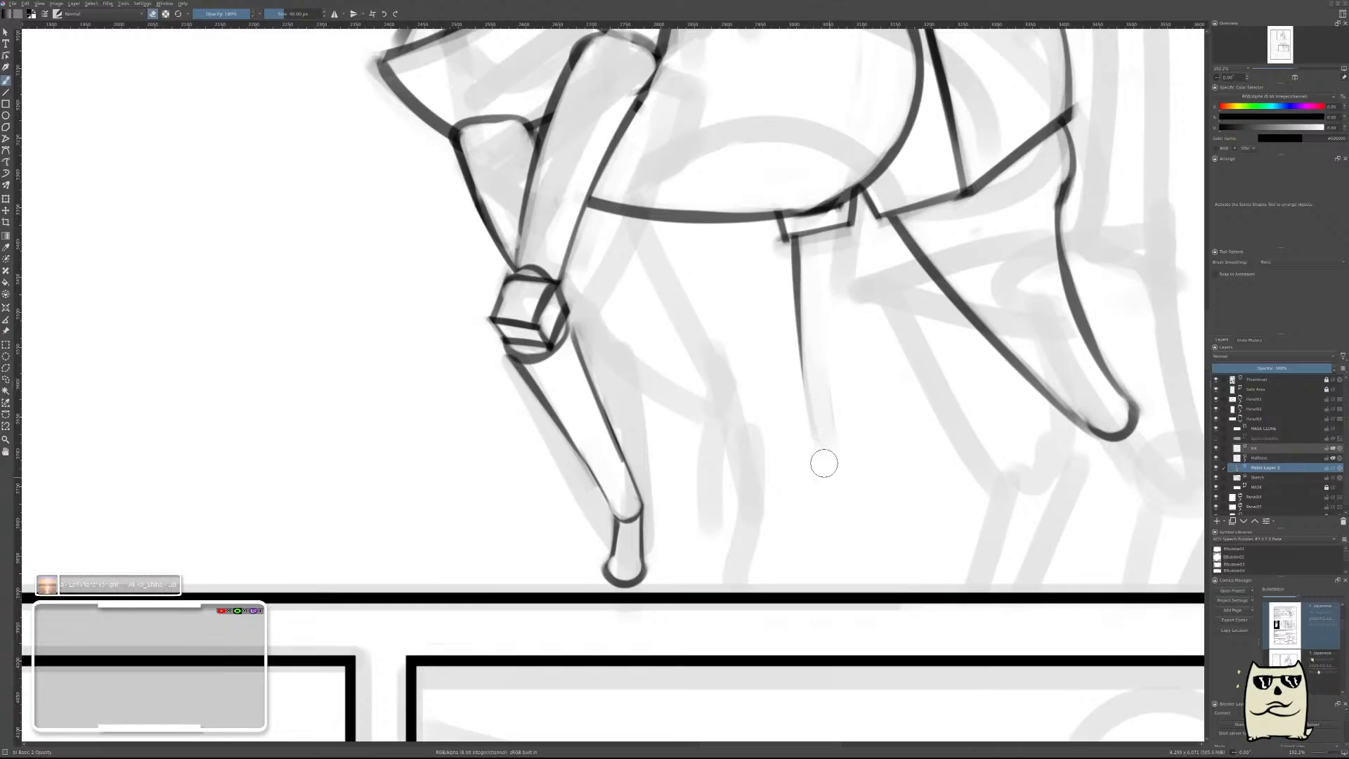
key(ctrl+z)
key(ctrl+z)
drag(822, 218, 845, 433)
drag(822, 243, 825, 421)
drag(824, 355, 833, 464)
drag(815, 301, 854, 452)
mouse_move(869, 325)
mouse_down()
mouse_move(868, 357)
mouse_move(888, 375)
mouse_move(912, 307)
mouse_up()
drag(890, 382, 914, 324)
Draw a small rounded stroke closing the lower end of the far hind leg's upper segment.
key(e)
drag(785, 367, 797, 343)
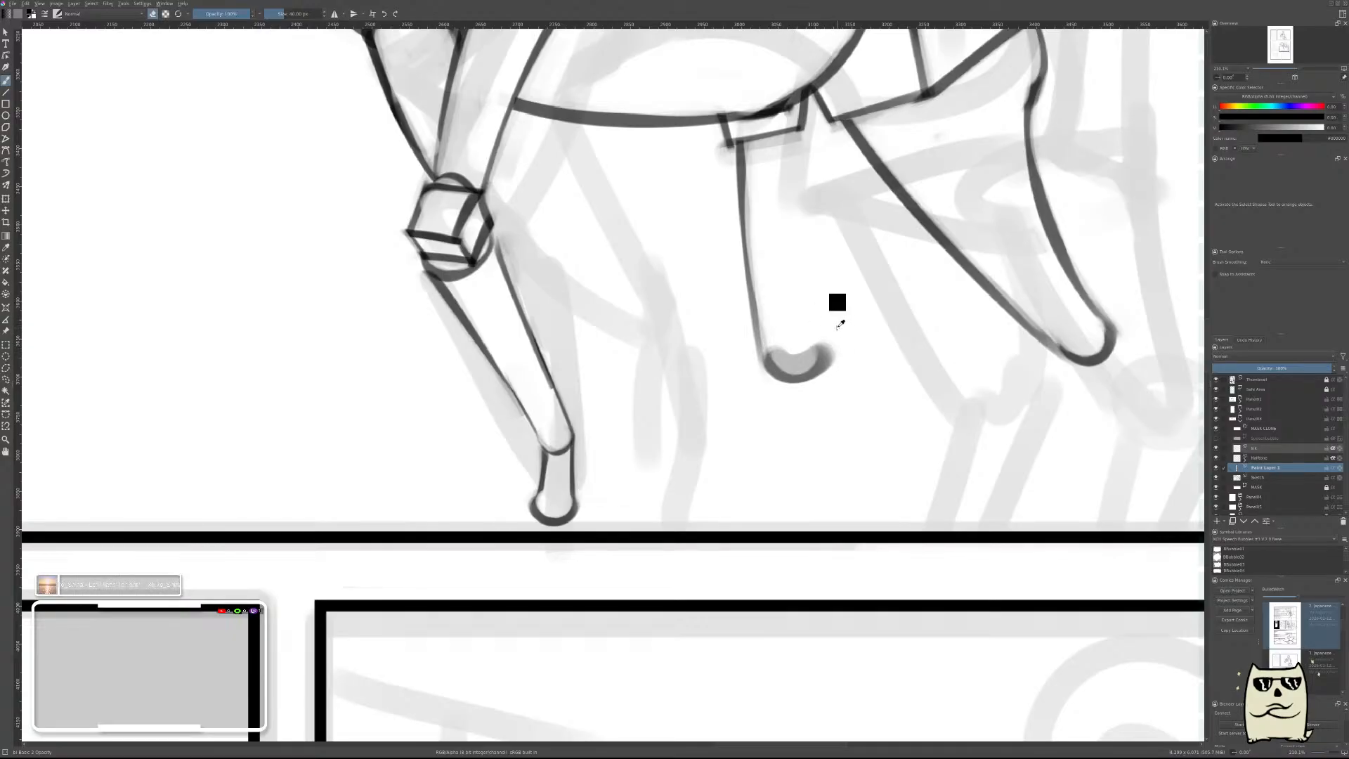
key(ctrl+z)
drag(792, 356, 777, 343)
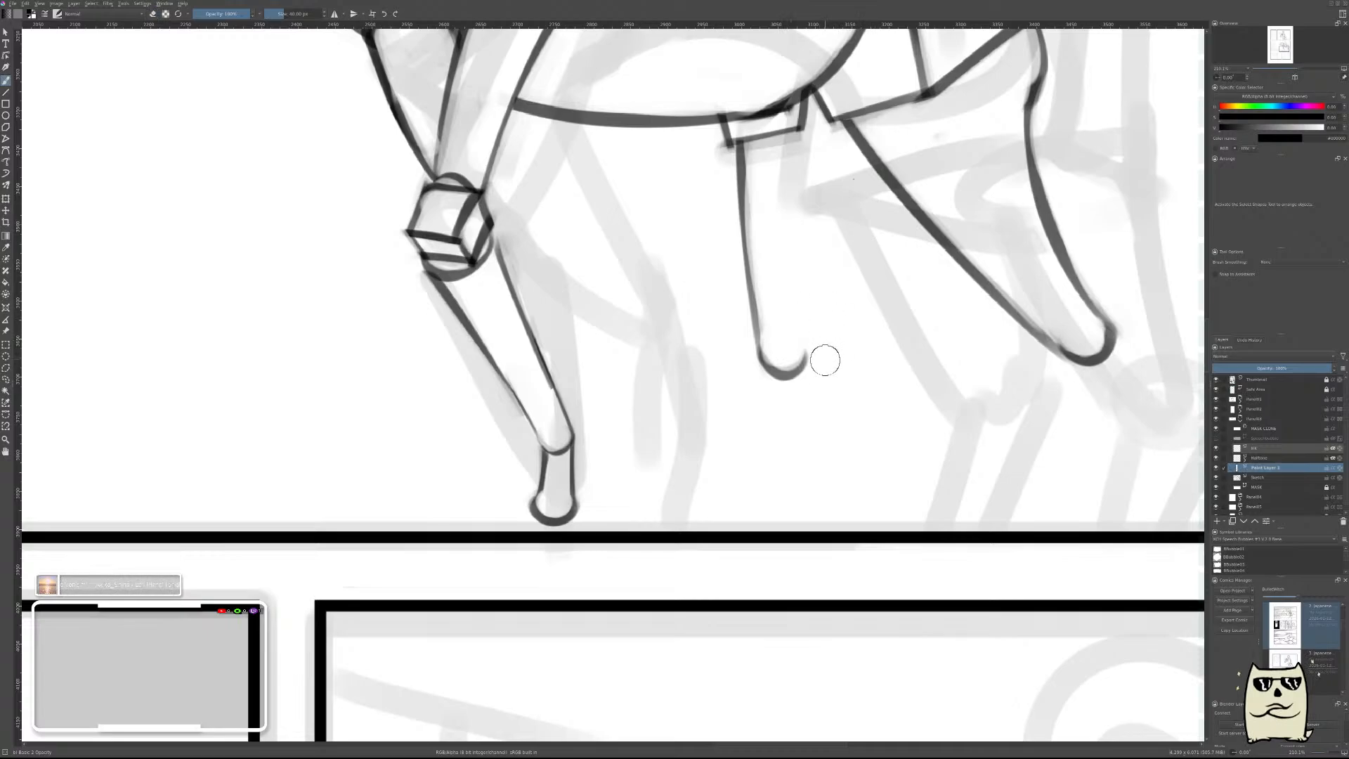
Draw the far hind leg's rear line from the rounded end up to the near leg, thin it, and erase the part overlapping that leg.
mouse_move(817, 371)
mouse_down()
mouse_move(813, 302)
mouse_move(871, 163)
mouse_up()
key(ctrl+z)
drag(815, 364, 894, 126)
key(e)
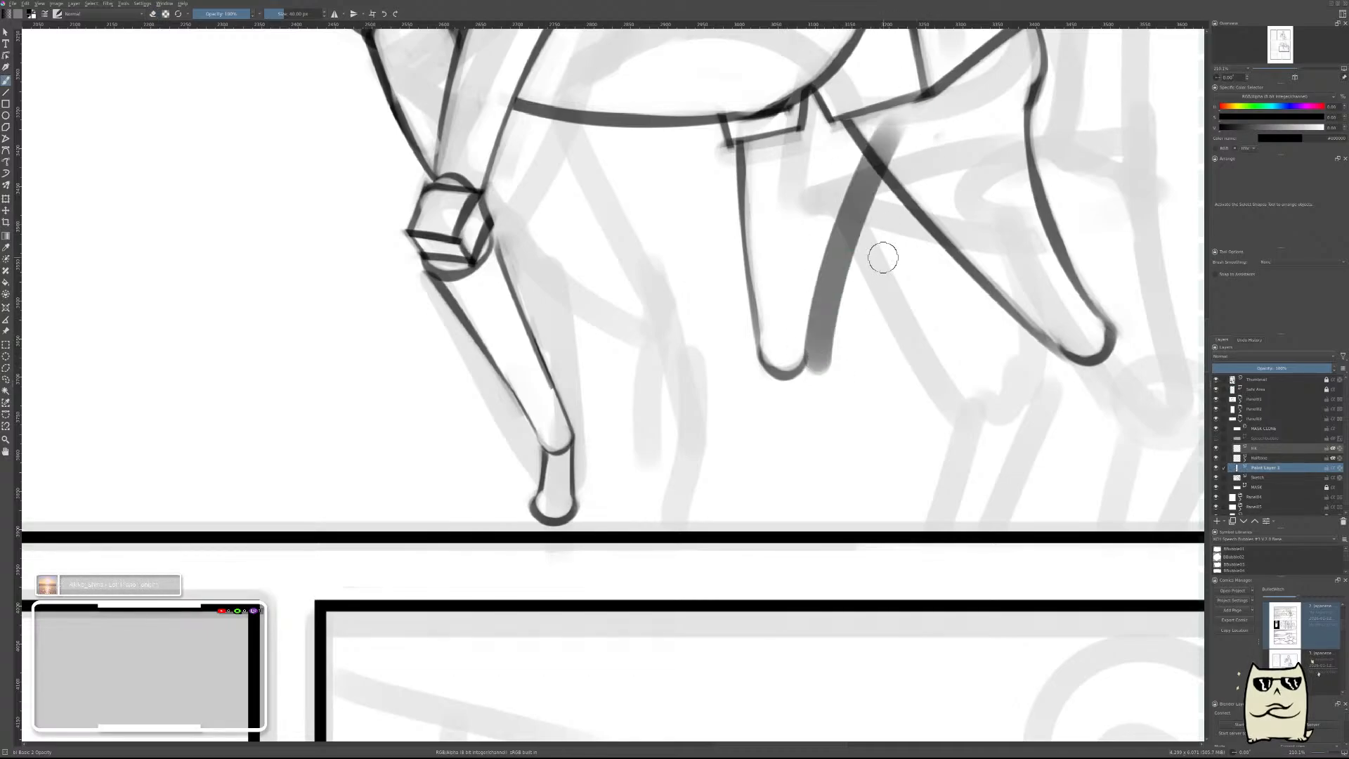
mouse_move(830, 392)
mouse_down()
mouse_move(876, 289)
mouse_move(869, 237)
mouse_move(824, 399)
mouse_move(882, 283)
mouse_move(859, 251)
mouse_move(853, 347)
mouse_move(909, 184)
mouse_move(883, 168)
mouse_move(859, 306)
mouse_move(938, 135)
mouse_up()
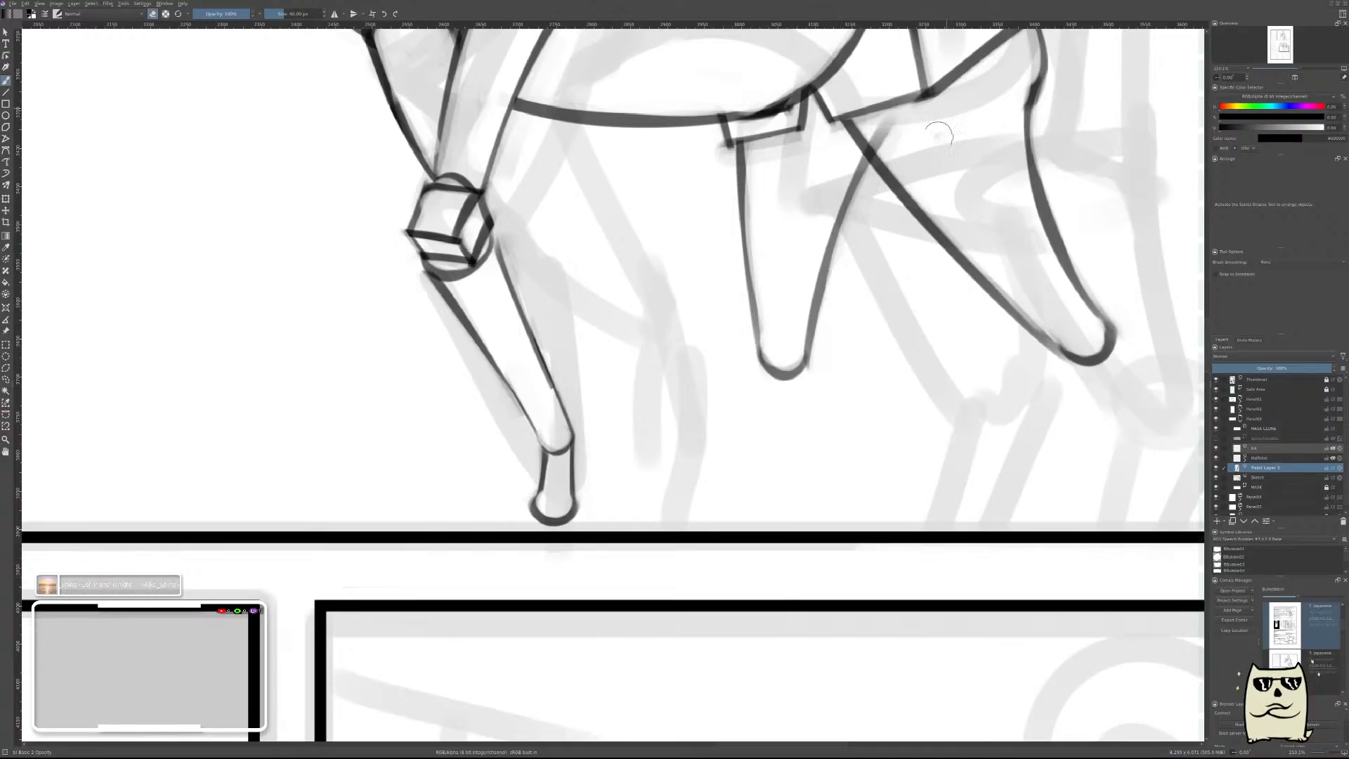
drag(867, 256, 872, 106)
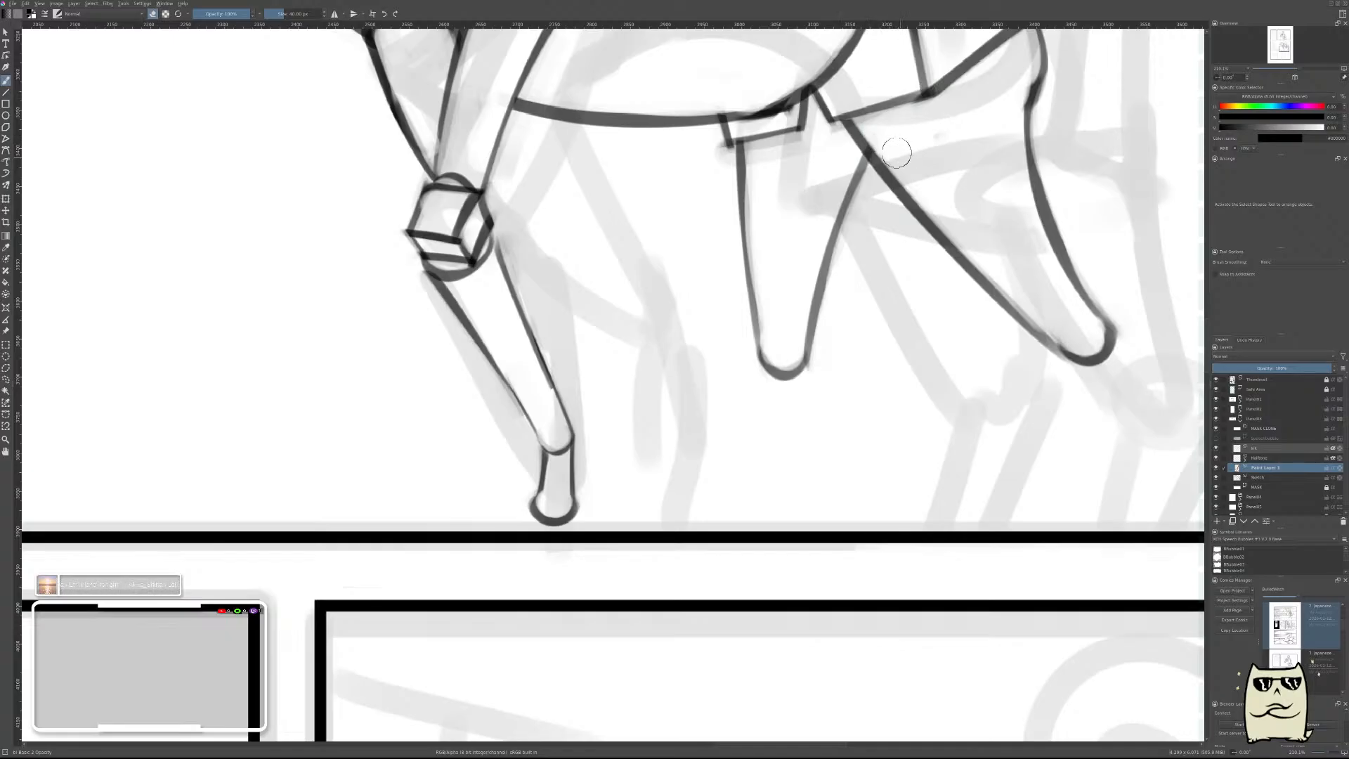
Add a rounded joint form just beyond the lower end of the near hind leg's upper segment.
scroll(926, 138, down, 7)
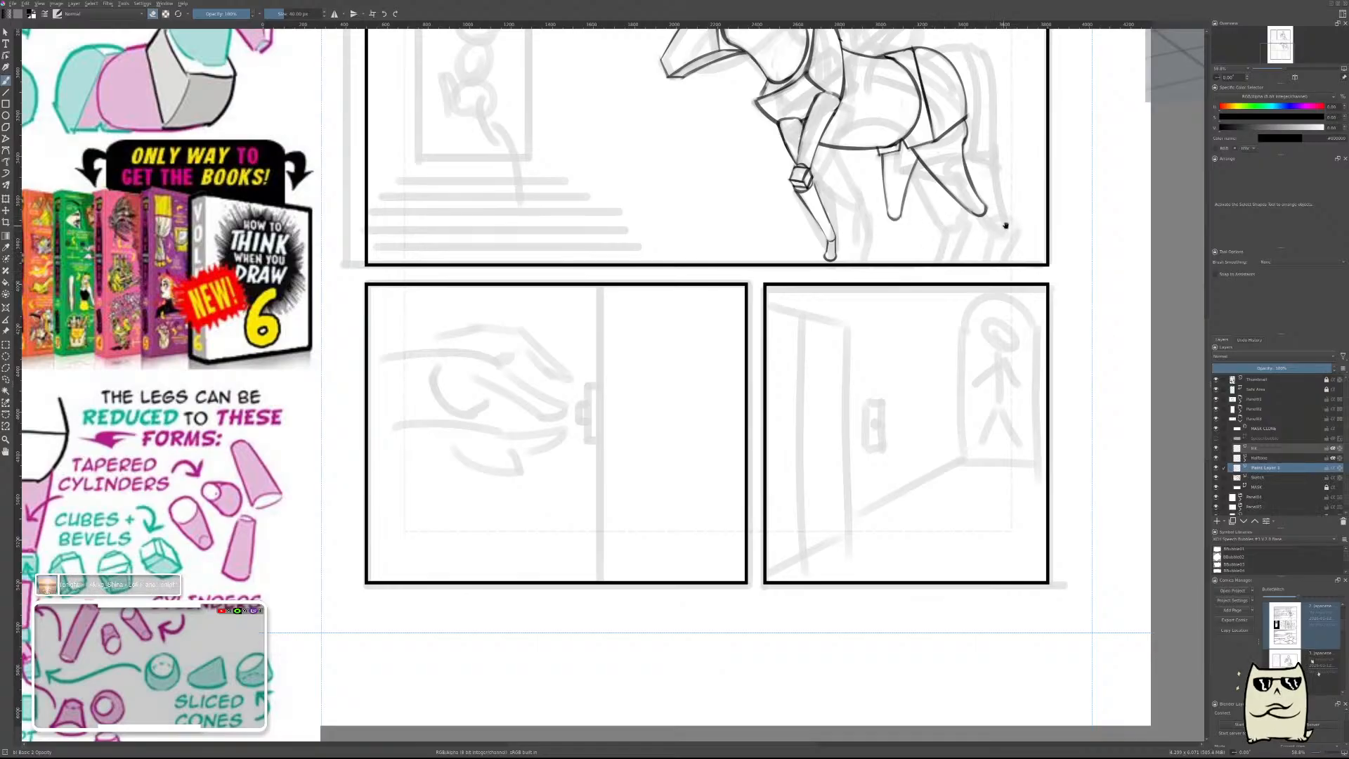
scroll(966, 225, up, 6)
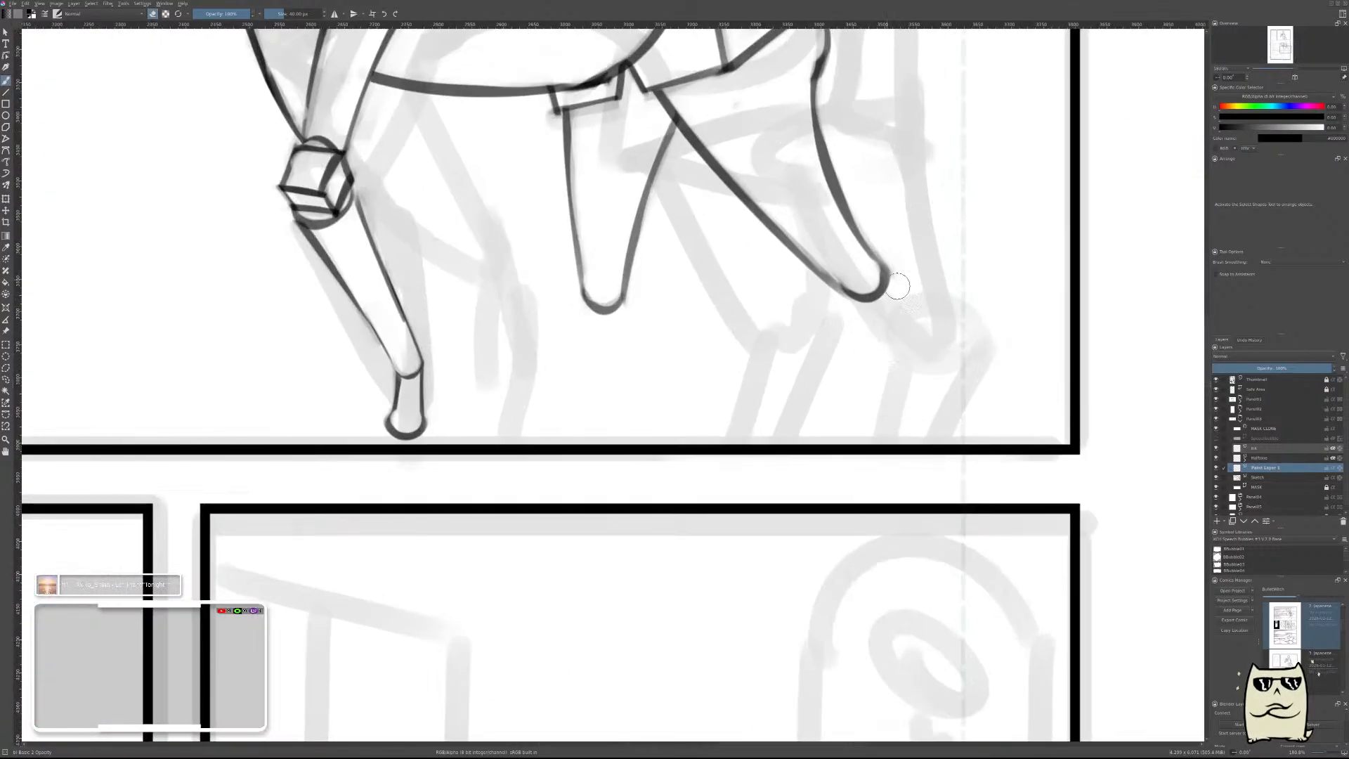
mouse_move(885, 281)
mouse_down()
mouse_move(888, 306)
mouse_move(862, 305)
mouse_move(855, 238)
mouse_move(855, 277)
mouse_up()
key(e)
key(e)
key(ctrl+z)
key(e)
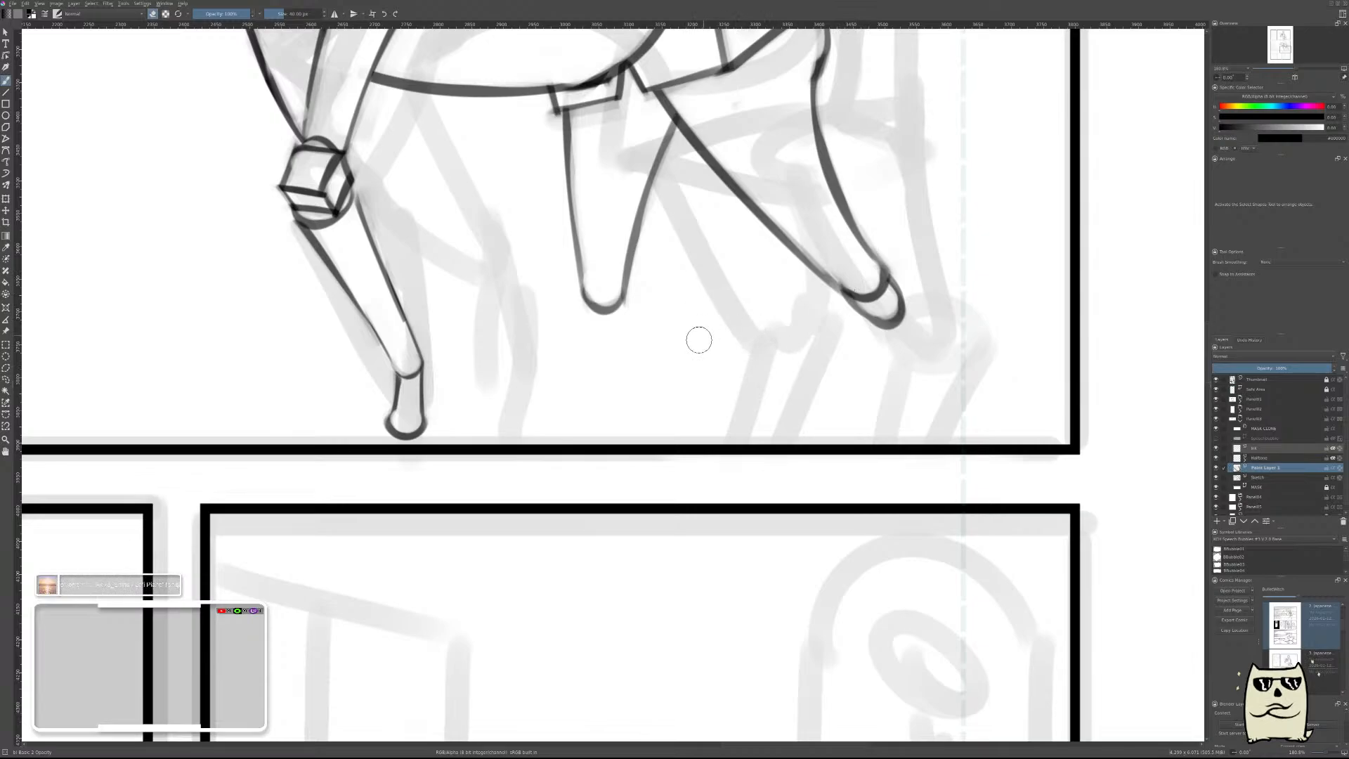
Draw a small rounded joint at the far hind leg's lower end, lasso it, and move it down to sit beneath the upper segment.
drag(699, 340, 805, 322)
mouse_move(724, 265)
mouse_down()
mouse_move(721, 302)
mouse_move(722, 285)
mouse_up()
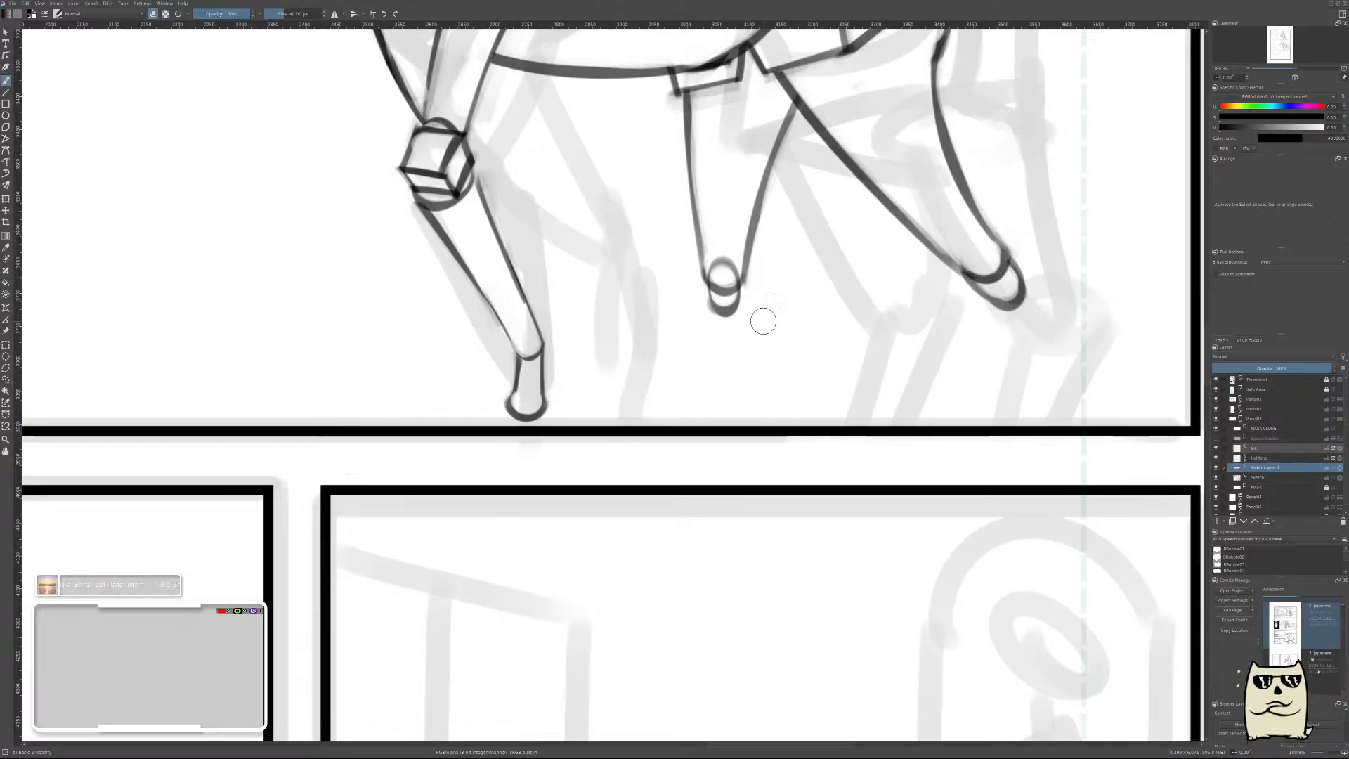
key(l)
mouse_move(712, 345)
mouse_down()
mouse_move(725, 345)
mouse_move(723, 325)
mouse_move(711, 343)
mouse_up()
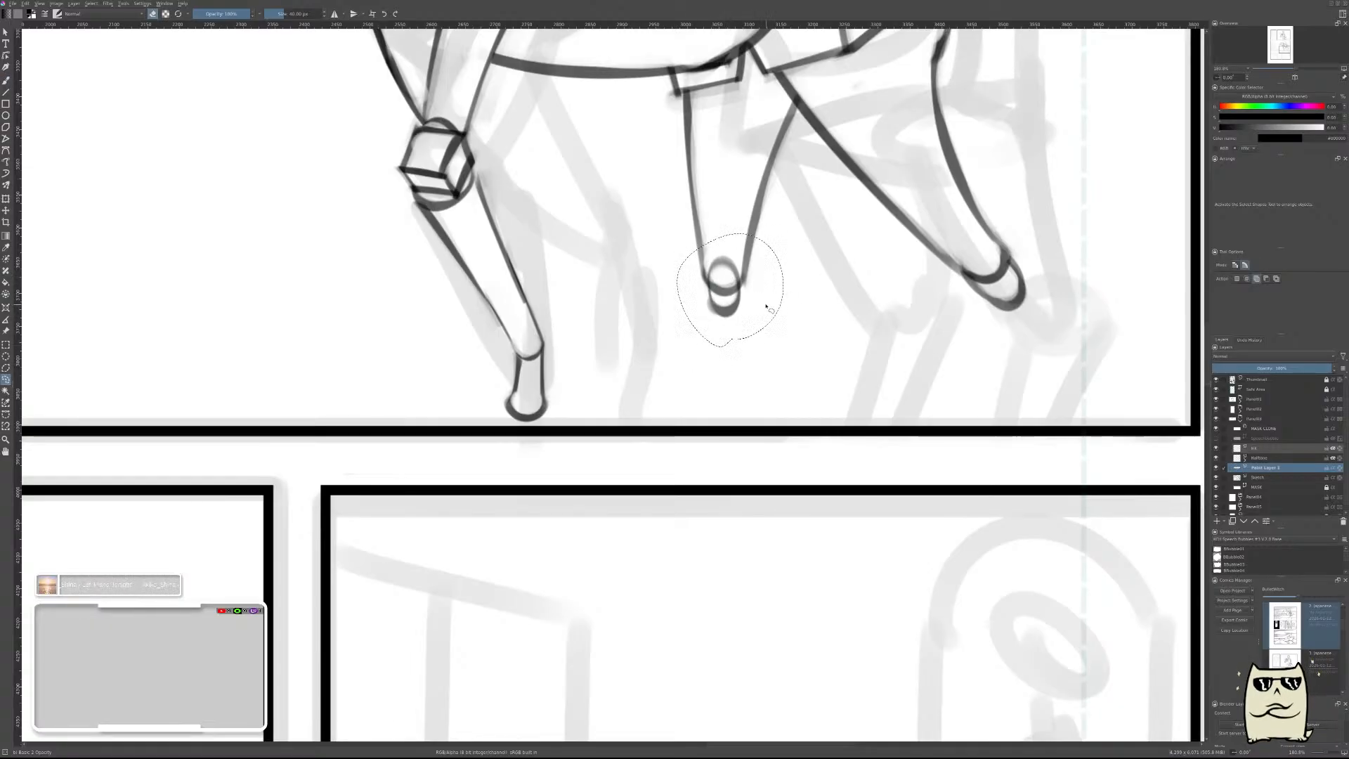
key(ctrl+t)
drag(744, 295, 750, 307)
key(b)
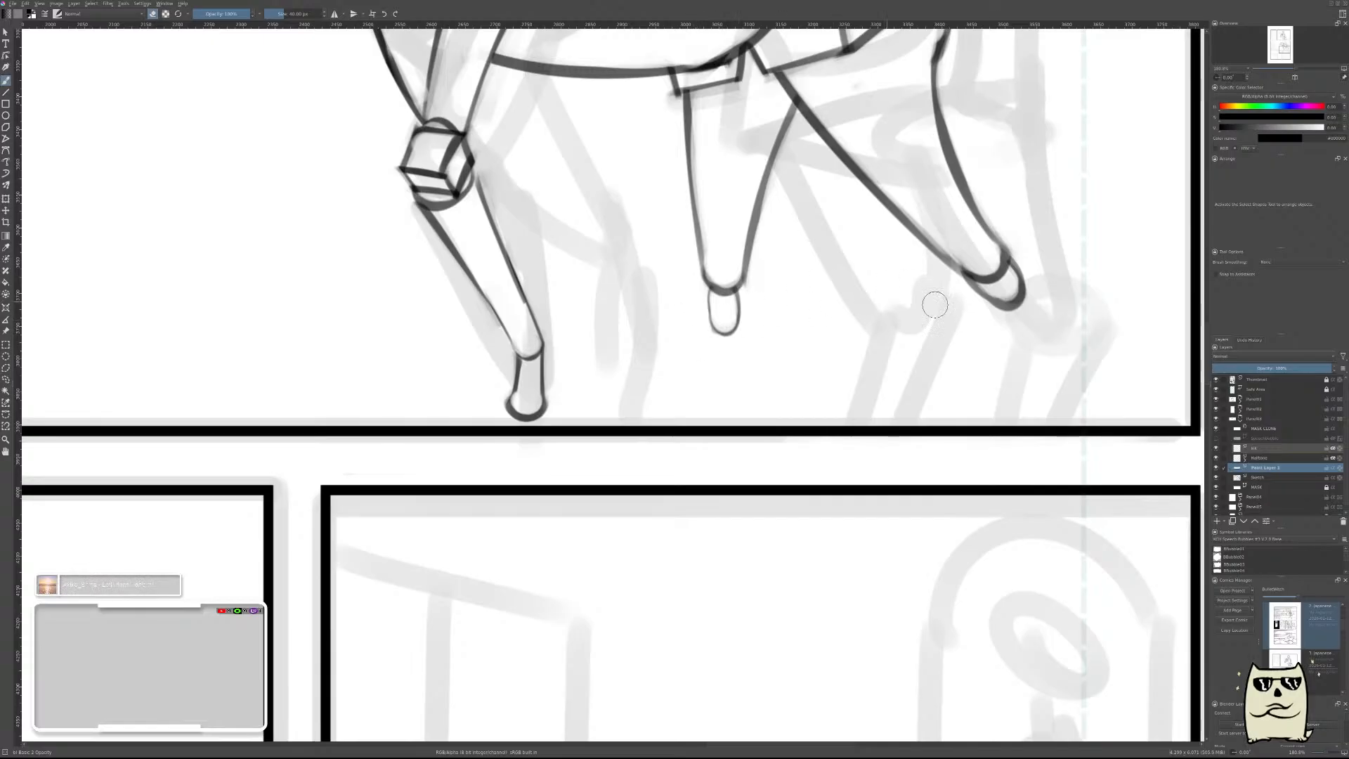
Refine the near hind leg's joint outline by erasing its edge, and add a new paint layer above the merged sketch.
mouse_move(1025, 304)
mouse_down()
mouse_move(1024, 316)
mouse_move(1032, 274)
mouse_move(978, 270)
mouse_up()
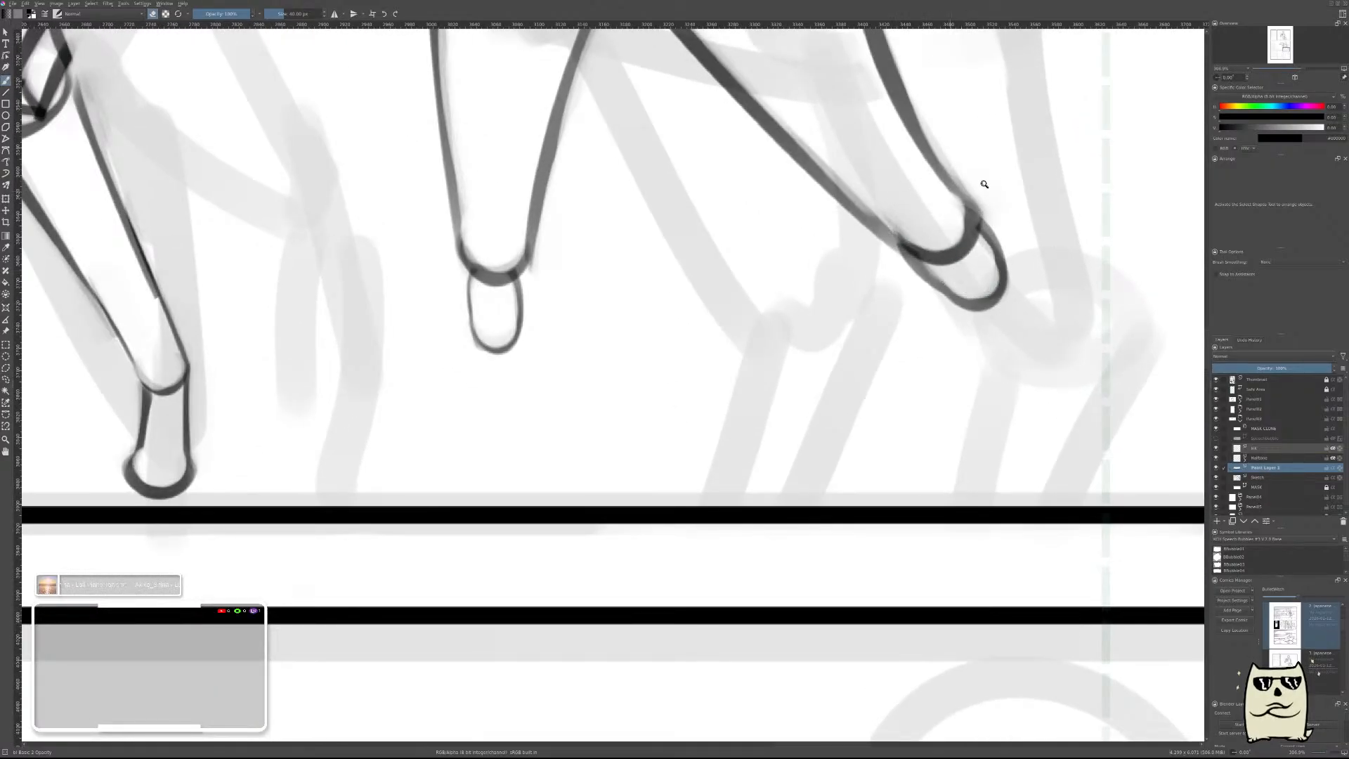
drag(1016, 179, 1034, 270)
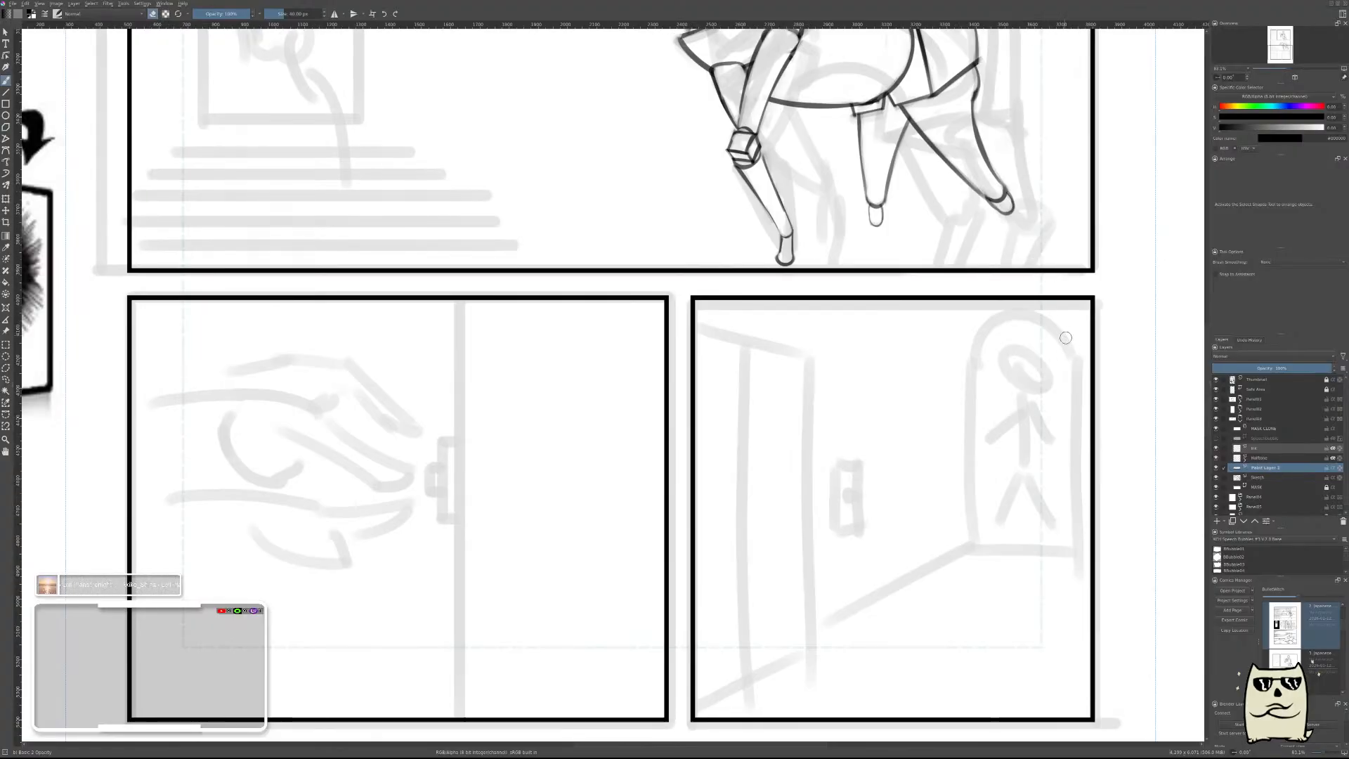
drag(783, 432, 746, 473)
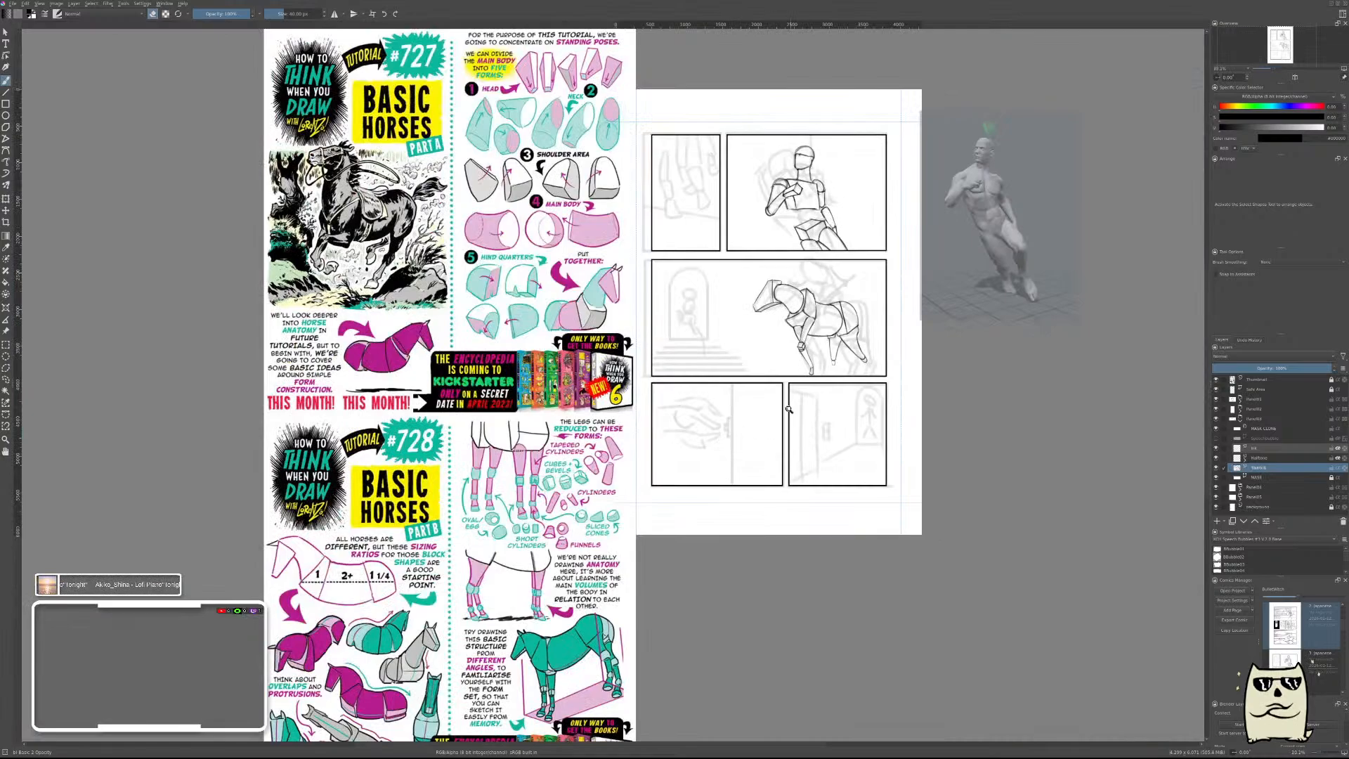
mouse_move(821, 371)
mouse_down()
mouse_move(897, 308)
mouse_move(918, 341)
mouse_move(928, 332)
mouse_move(846, 374)
mouse_up()
key(Insert)
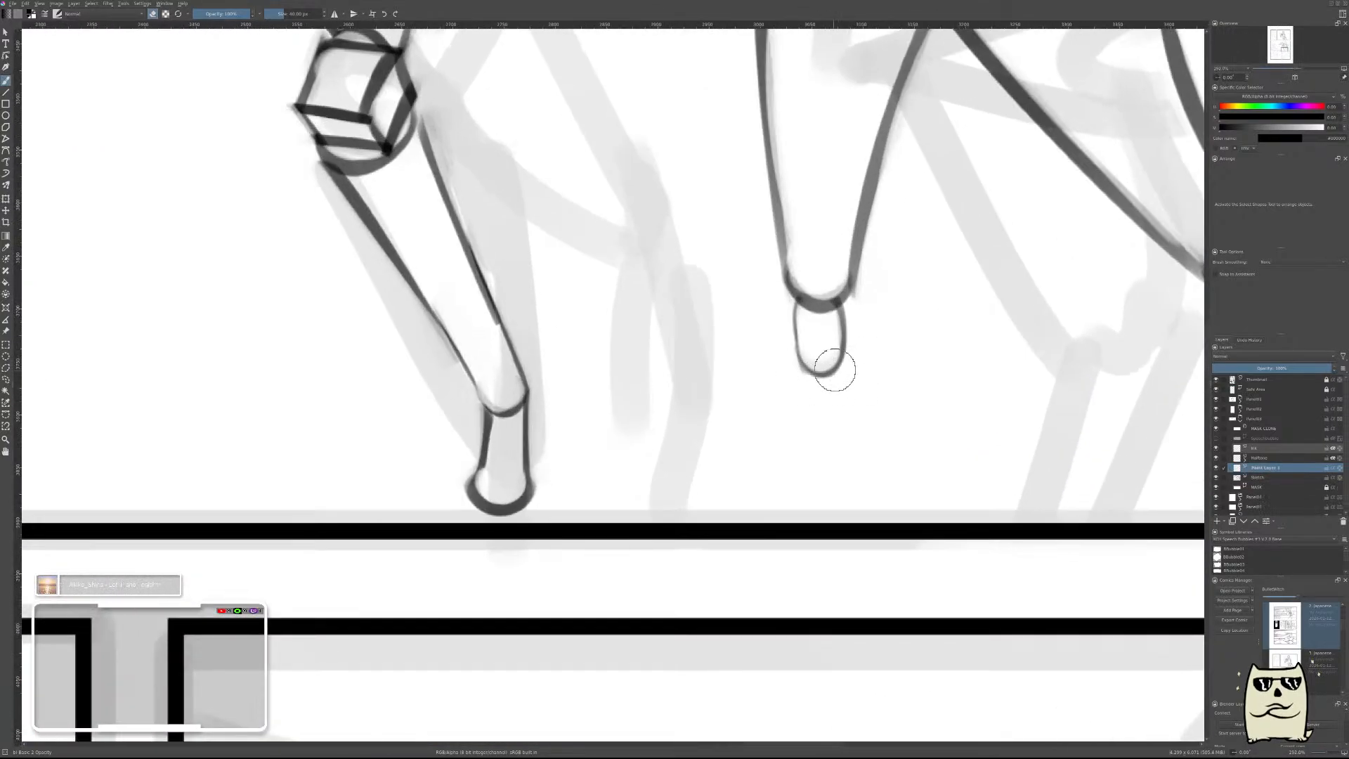
Draw a short arched stroke across the far hind leg's joint as the top of the lower segment.
mouse_move(818, 371)
mouse_down()
mouse_move(807, 369)
mouse_move(826, 360)
mouse_up()
key(ctrl+z)
key(ctrl+z)
key(ctrl+z)
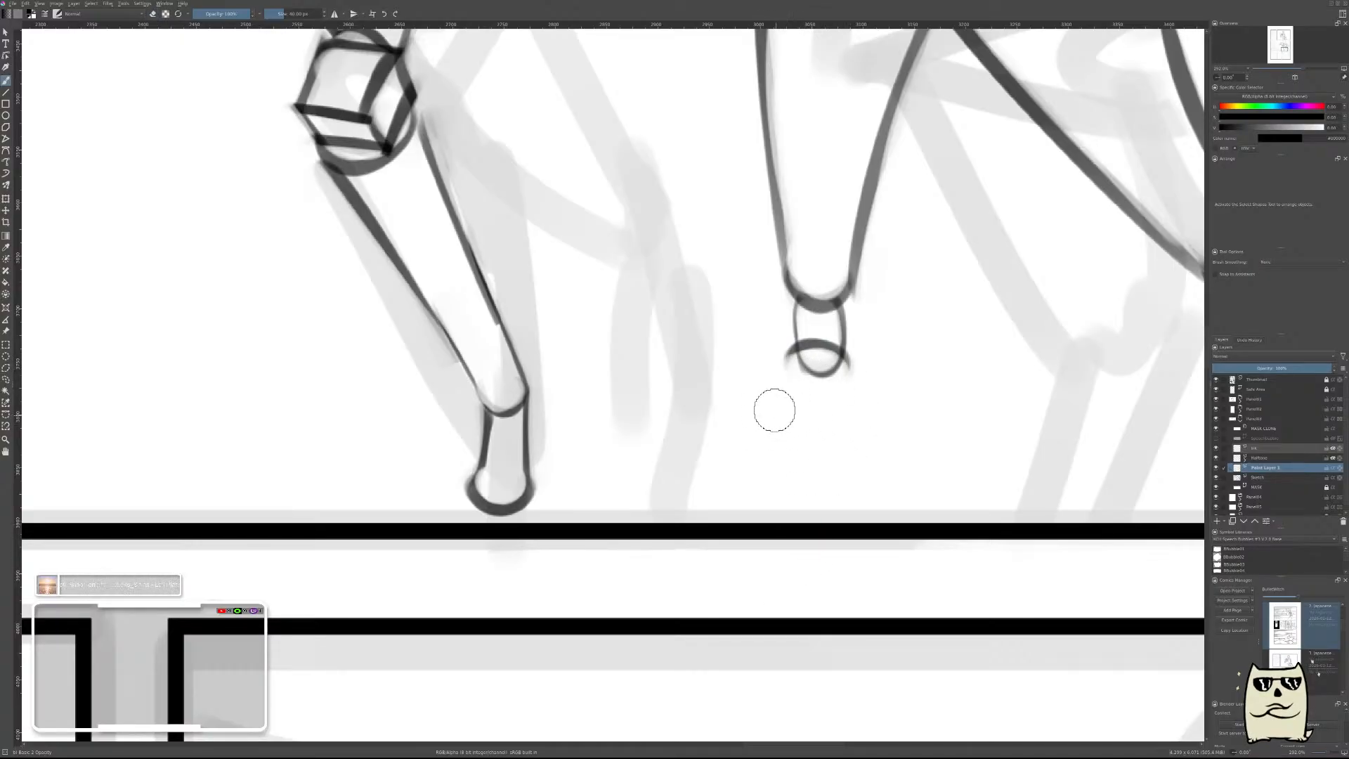
Draw the front line of the far hind leg's lower segment slanting forward past the panel border, and thin it by erasing its outer side.
drag(769, 345, 723, 519)
key(ctrl+z)
drag(771, 348, 720, 559)
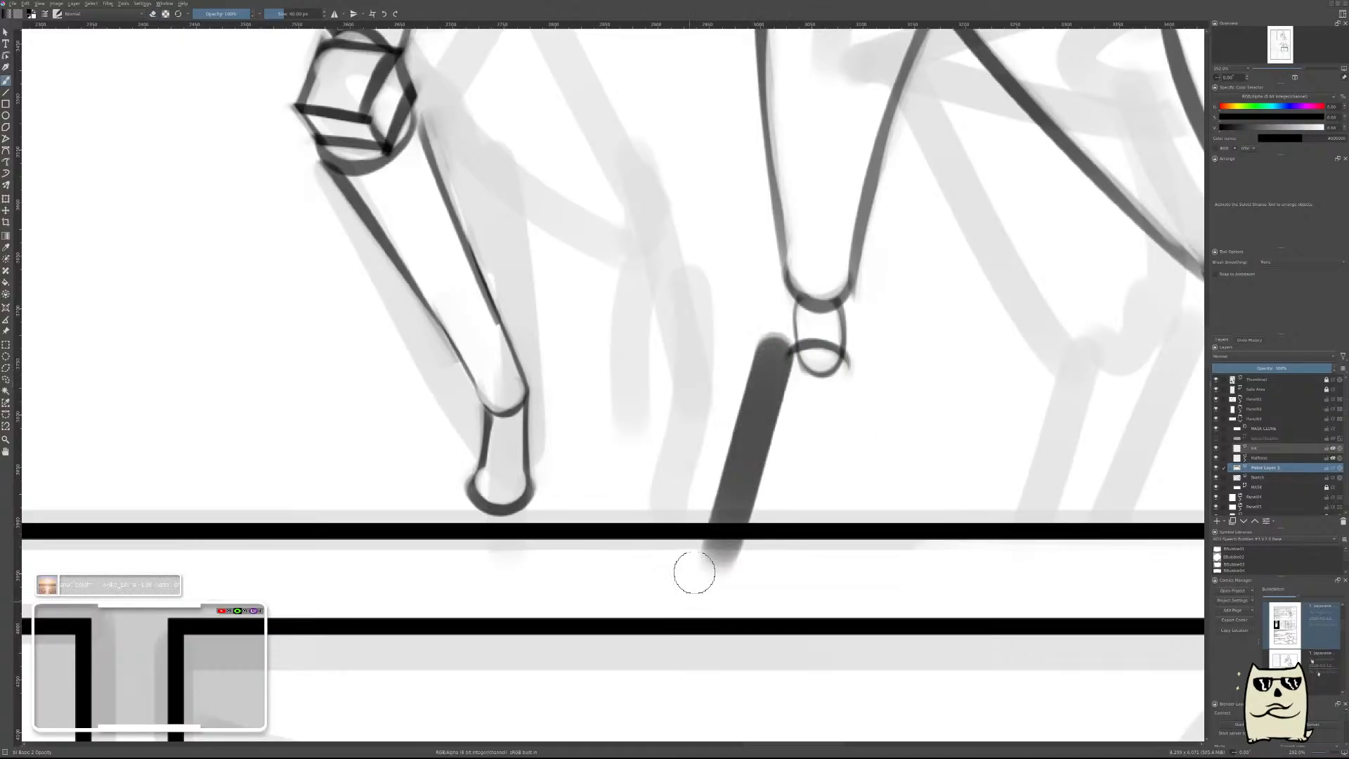
mouse_move(753, 337)
mouse_down()
mouse_move(711, 515)
mouse_move(726, 506)
mouse_up()
mouse_move(746, 394)
mouse_down()
mouse_move(702, 538)
mouse_move(711, 552)
mouse_move(683, 584)
mouse_up()
key(e)
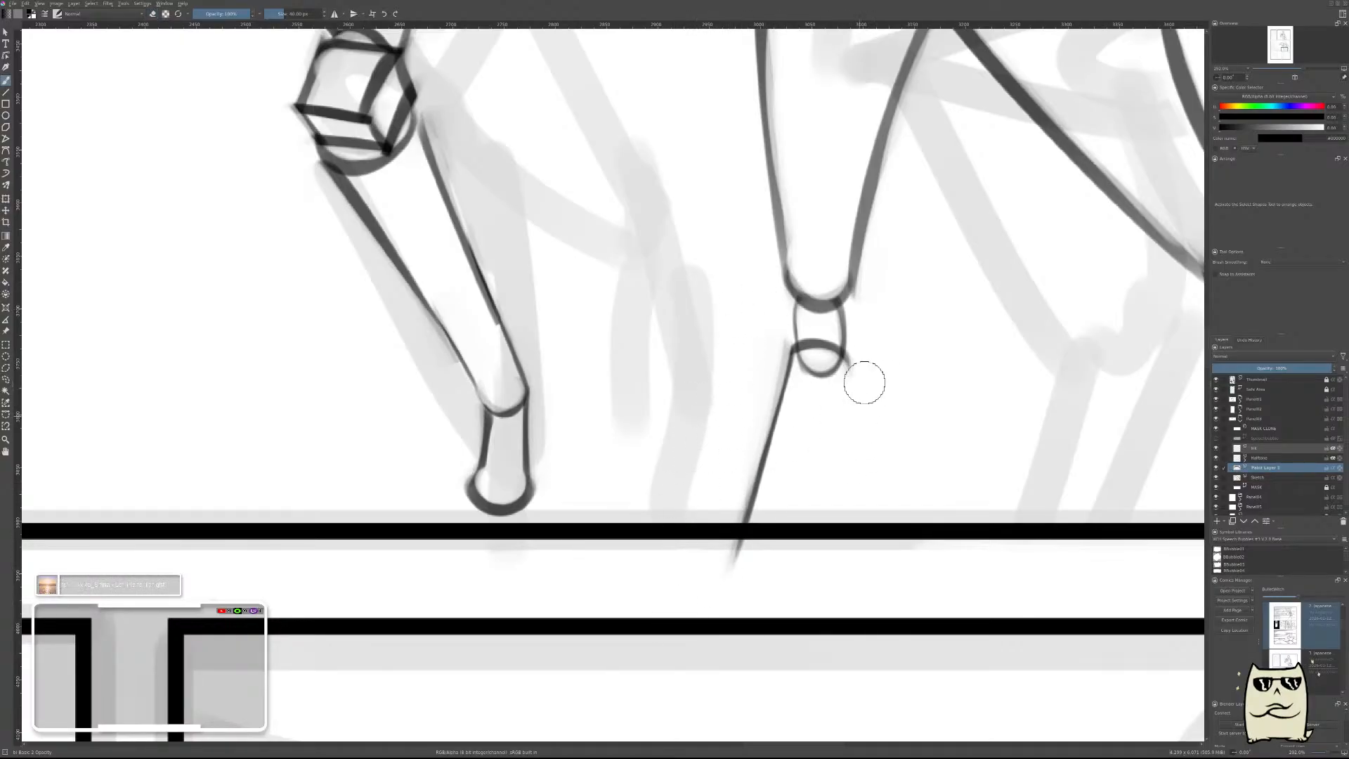
Draw the rear line of the far hind leg's lower segment, thin it by erasing, and trim the ends extending past the panel border.
drag(864, 361, 790, 520)
key(ctrl+z)
drag(860, 369, 788, 572)
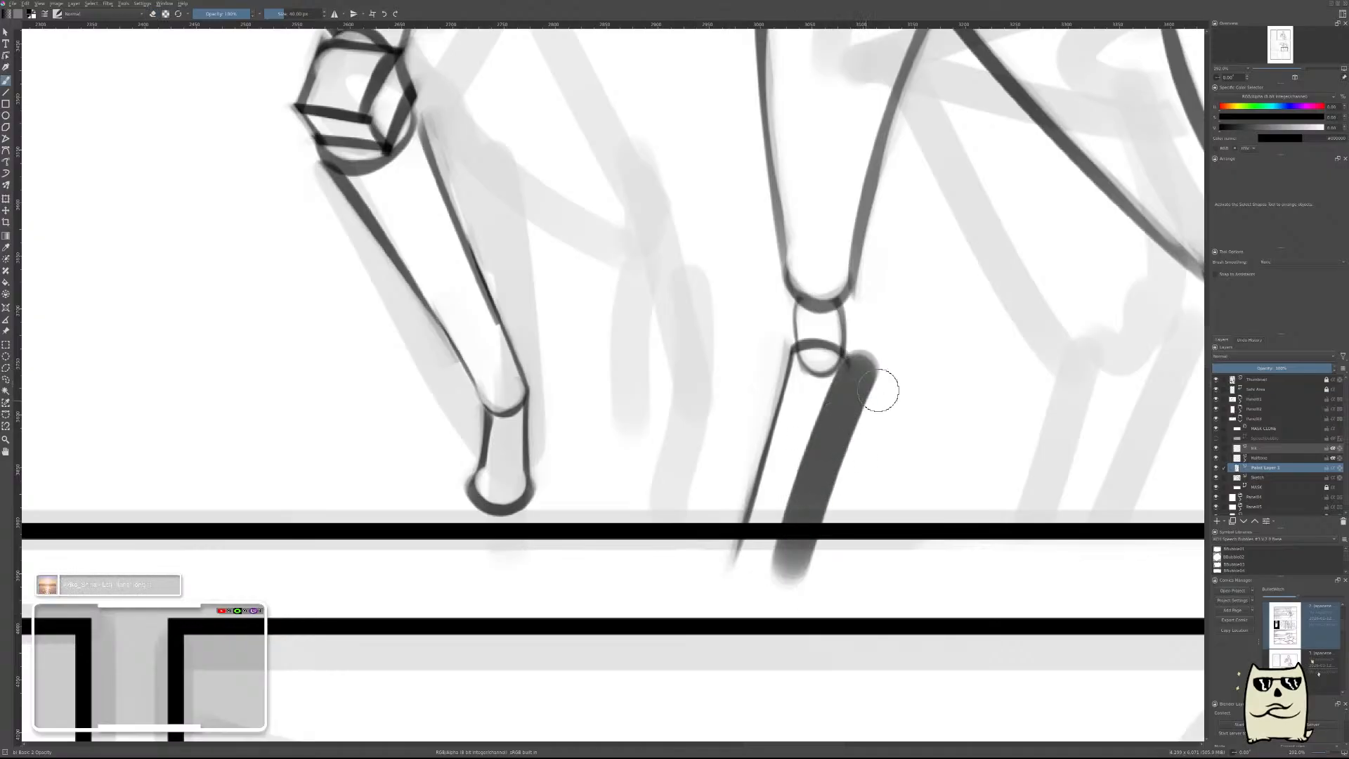
key(e)
drag(886, 350, 795, 566)
drag(867, 379, 783, 603)
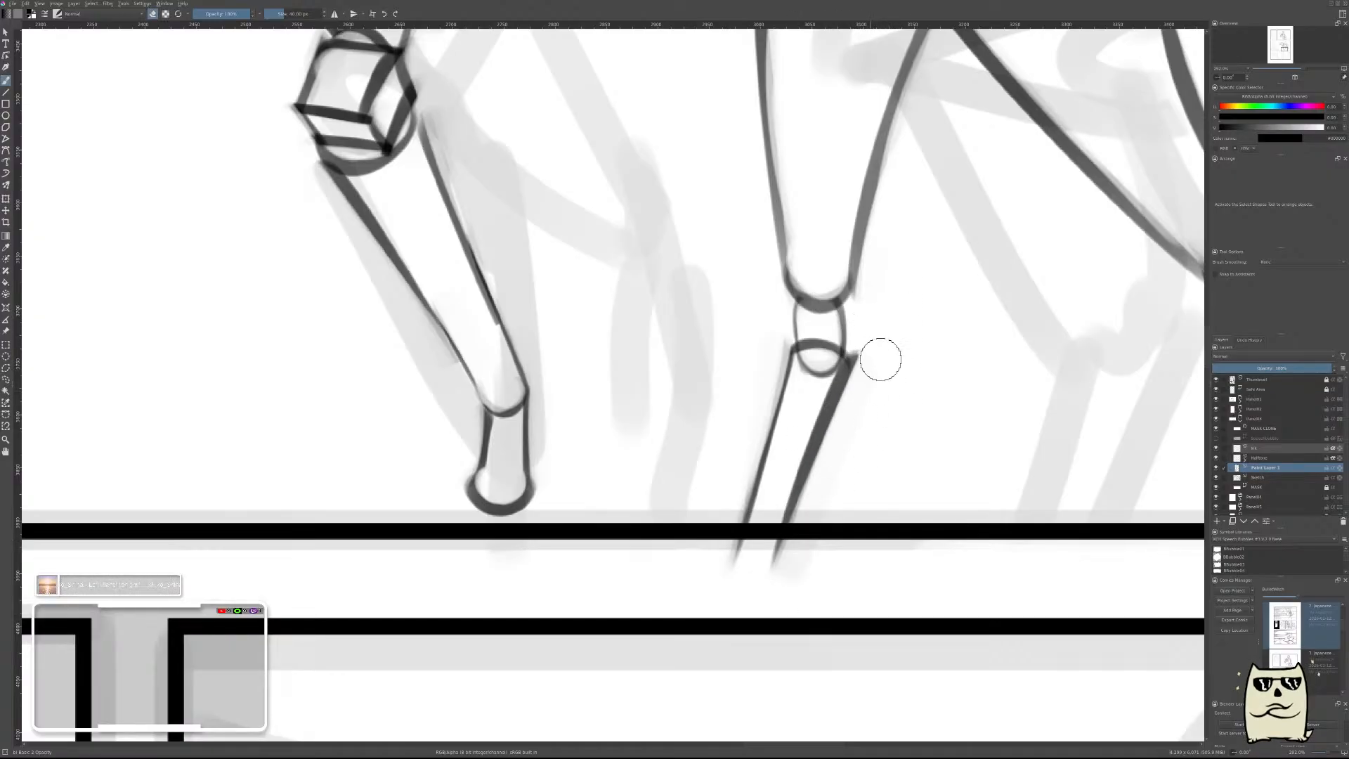
mouse_move(878, 355)
mouse_down()
mouse_move(804, 552)
mouse_move(758, 566)
mouse_move(782, 563)
mouse_up()
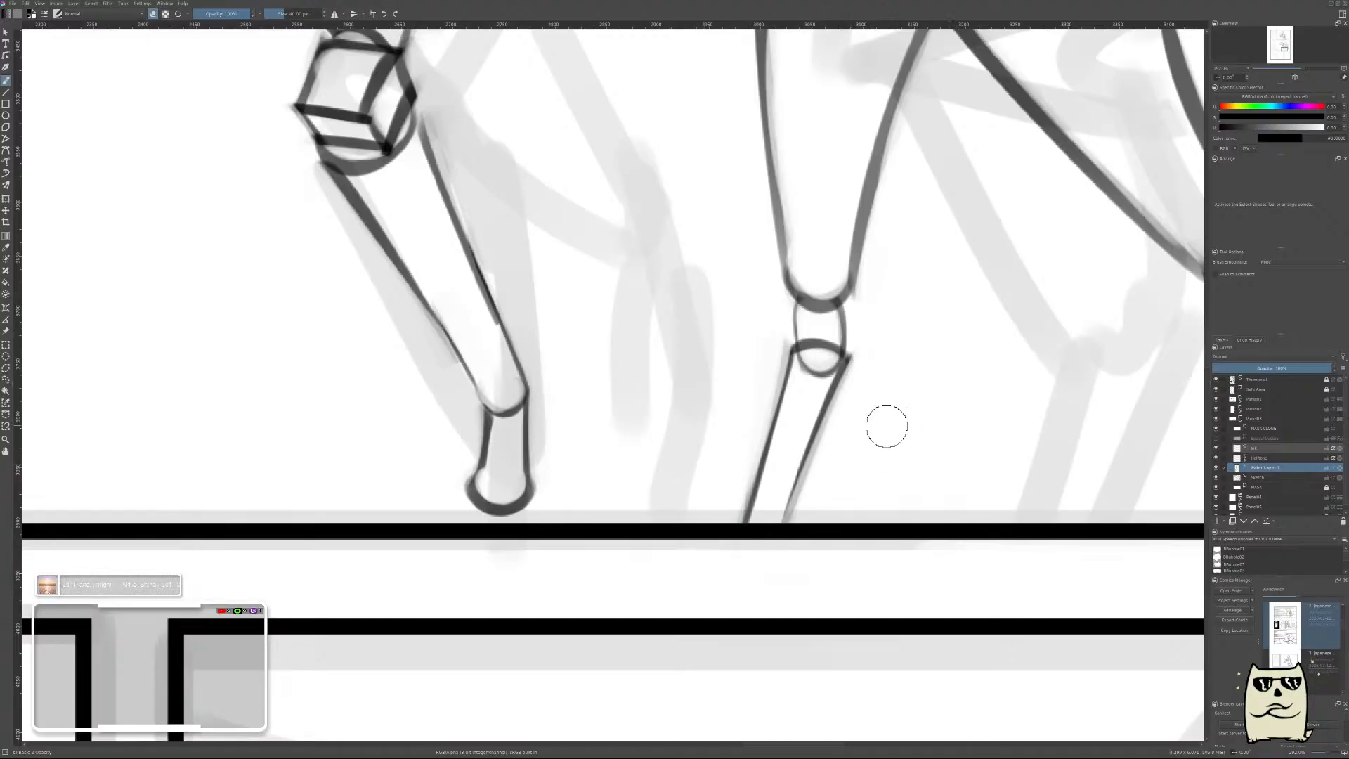
On the sketch layer, erase the joint's lower arc inside the far hind leg's lower segment.
click(1267, 477)
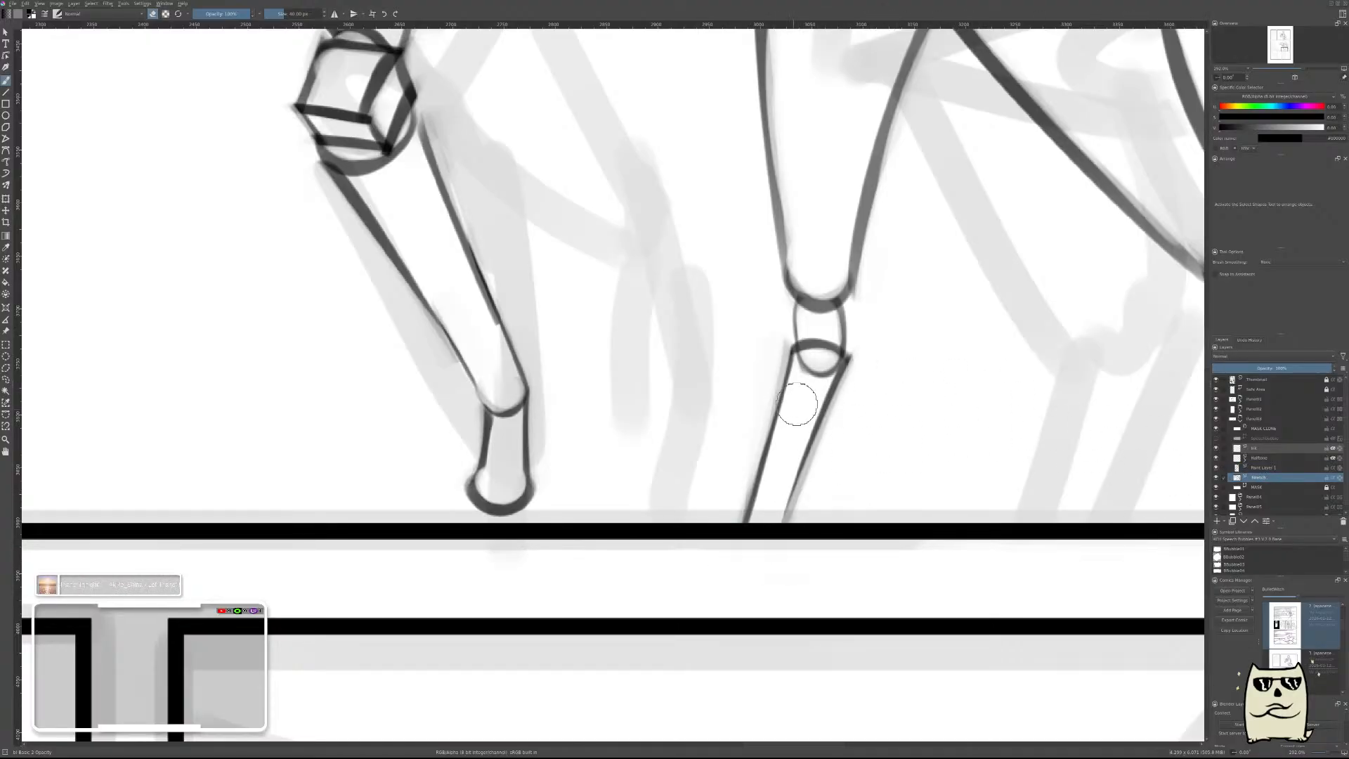
mouse_move(815, 394)
mouse_down()
mouse_move(821, 375)
mouse_move(798, 376)
mouse_move(813, 373)
mouse_up()
mouse_move(948, 366)
mouse_down()
mouse_move(914, 410)
mouse_move(797, 422)
mouse_up()
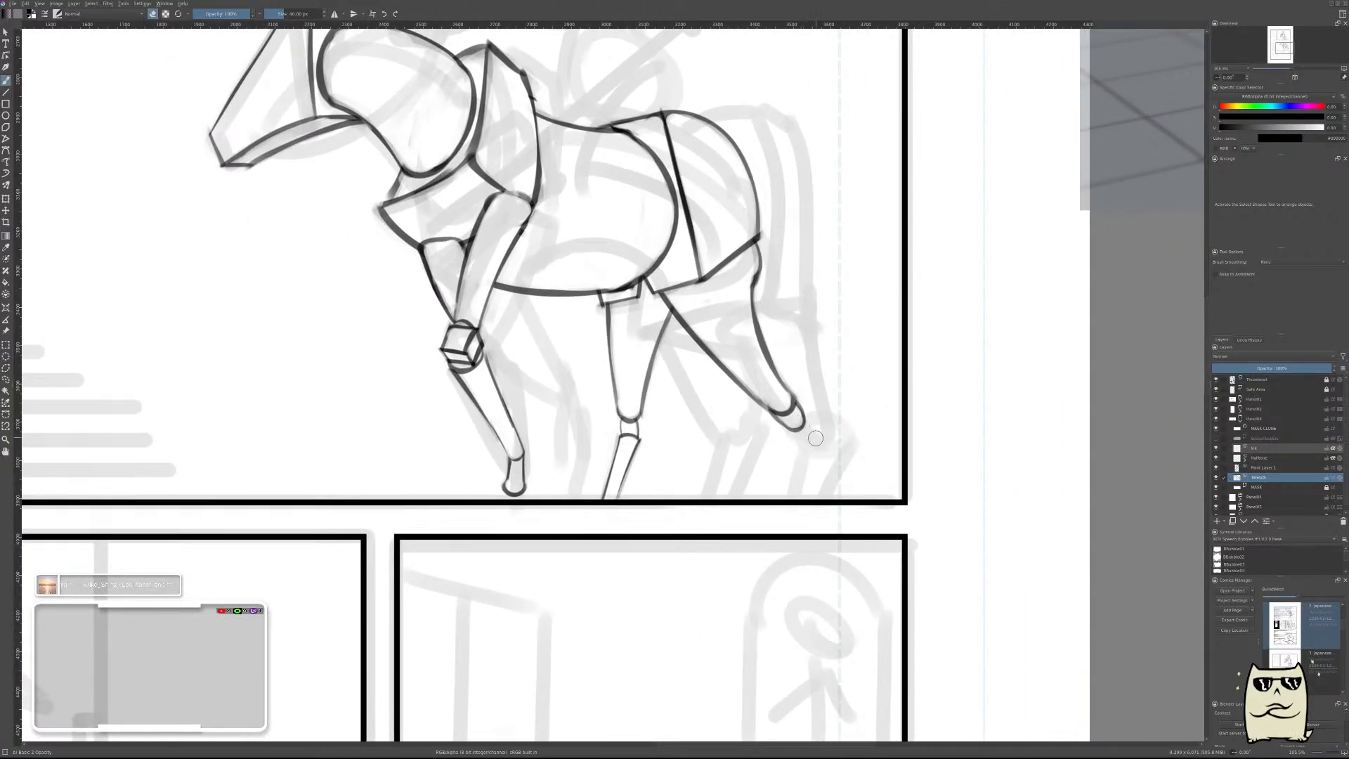
Merge the far hind leg's lower-segment layer into the sketch layer and start a fresh paint layer.
click(1263, 468)
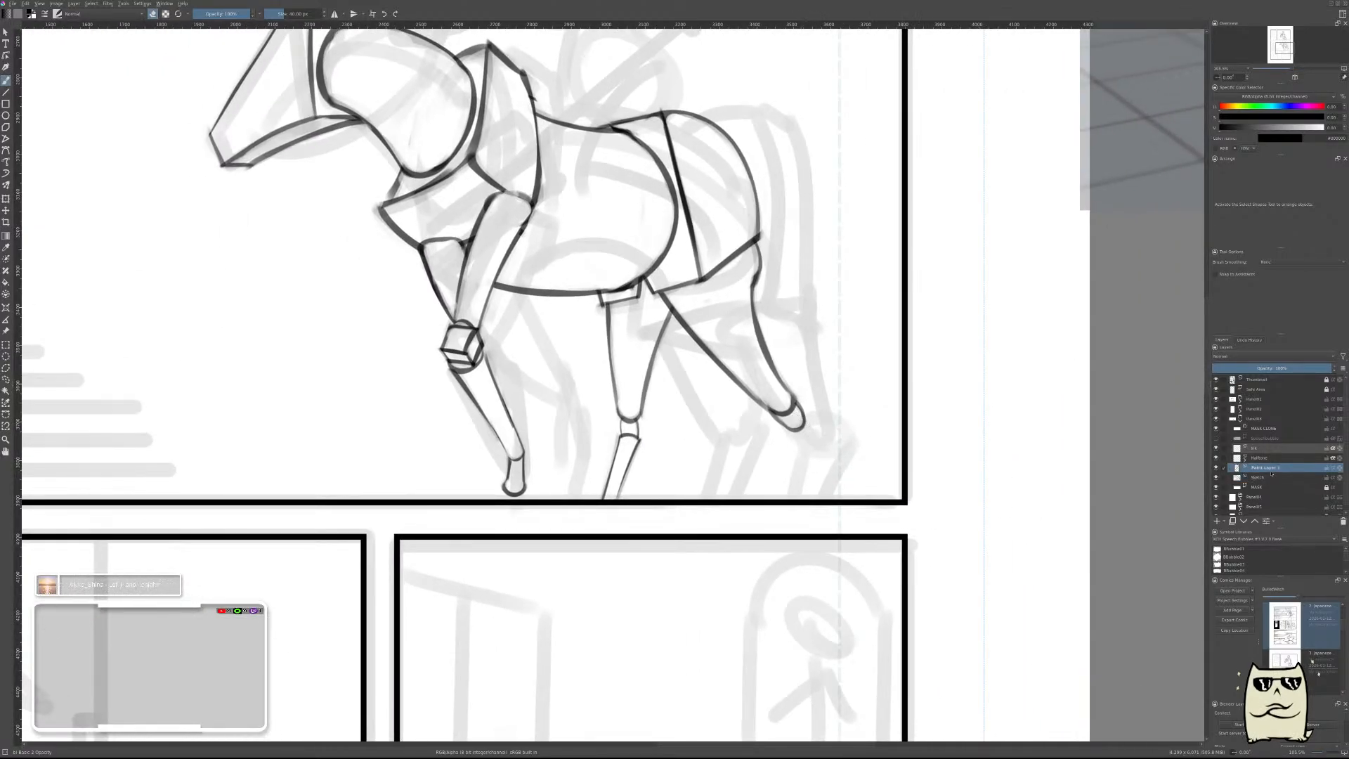
key(ctrl+e)
key(ctrl+z)
In a mirrored view, draw the near hind leg's lower segment down to the panel border, with an arched top and thinned front and rear lines.
key(m)
drag(671, 449, 921, 436)
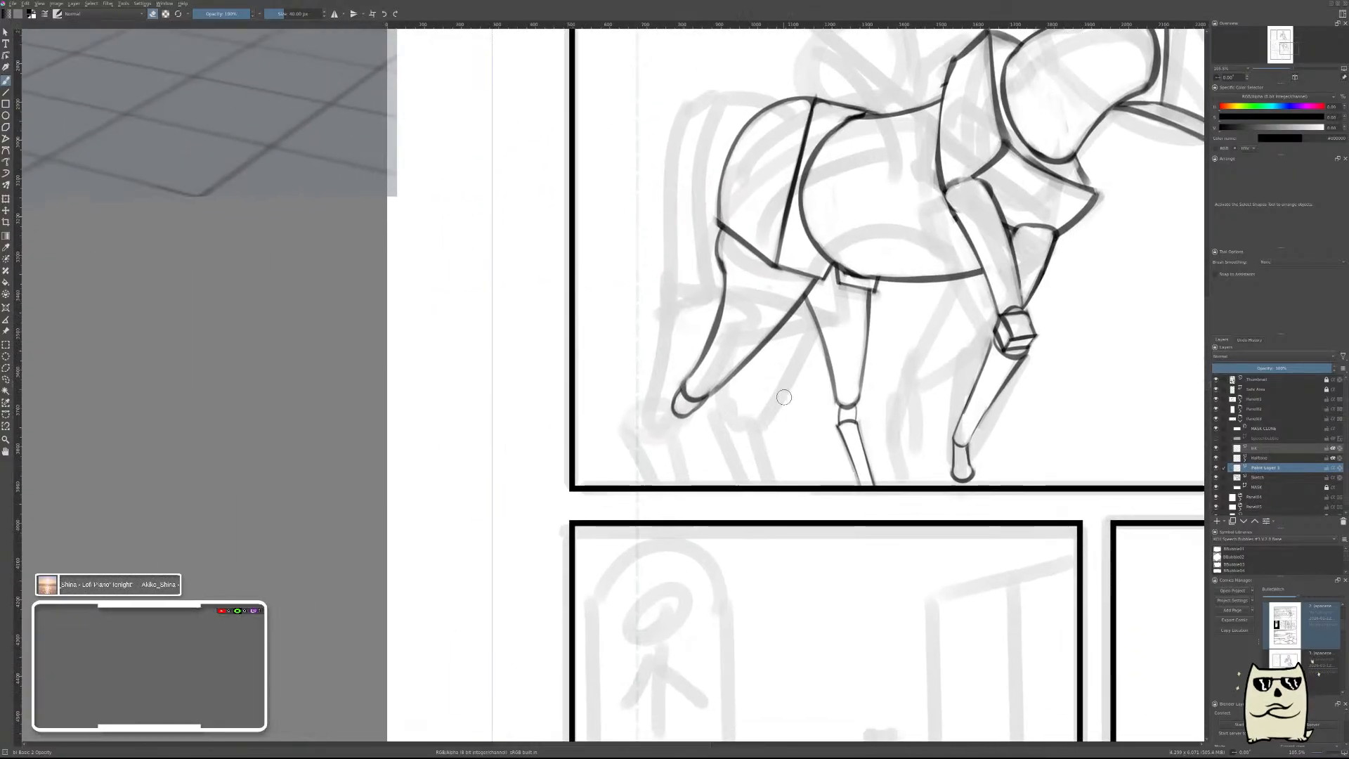
scroll(787, 390, up, 4)
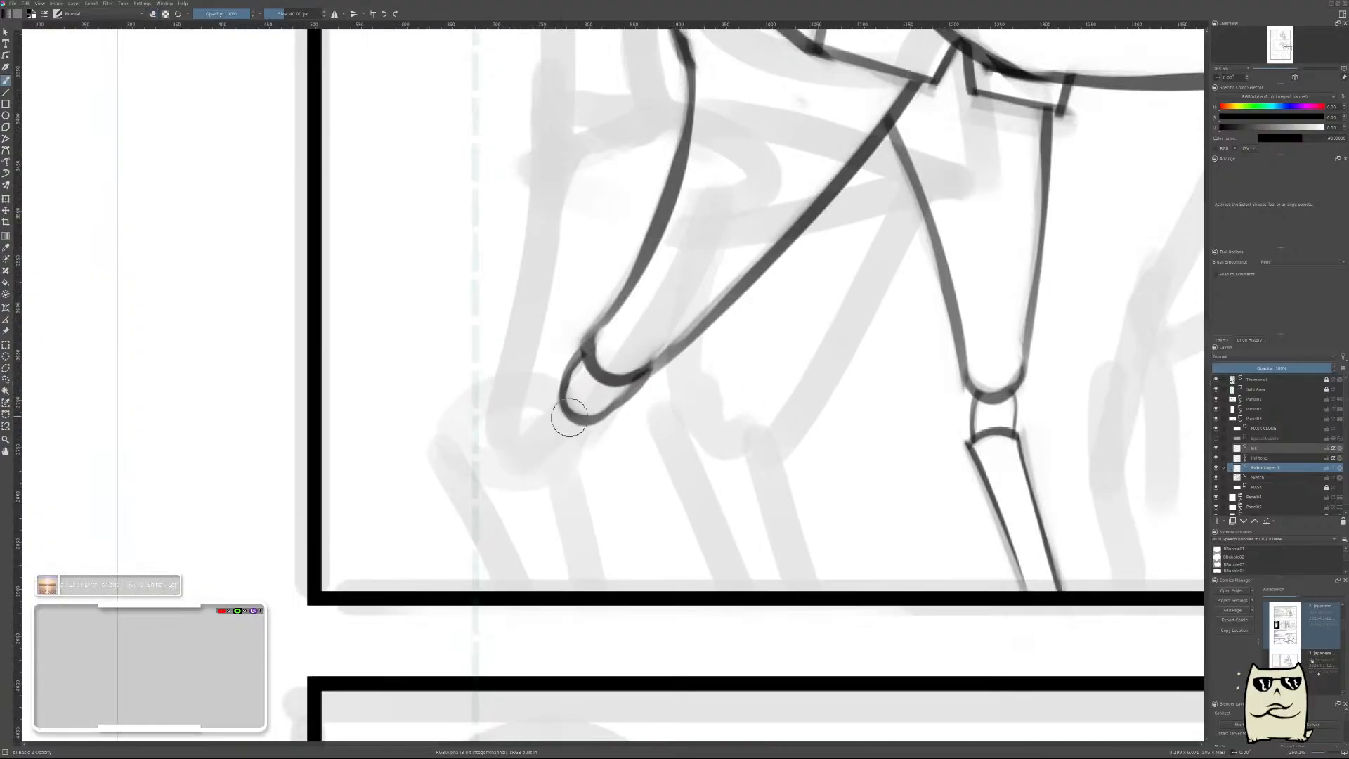
mouse_move(560, 424)
mouse_down()
mouse_move(623, 417)
mouse_move(592, 413)
mouse_move(621, 425)
mouse_move(597, 442)
mouse_move(610, 430)
mouse_move(566, 438)
mouse_move(561, 422)
mouse_move(643, 404)
mouse_move(592, 417)
mouse_move(627, 491)
mouse_move(606, 587)
mouse_up()
key(ctrl+z)
key(e)
key(ctrl+z)
key(e)
mouse_move(632, 463)
mouse_down()
mouse_move(630, 432)
mouse_move(633, 487)
mouse_move(653, 401)
mouse_move(598, 594)
mouse_up()
drag(562, 397, 525, 592)
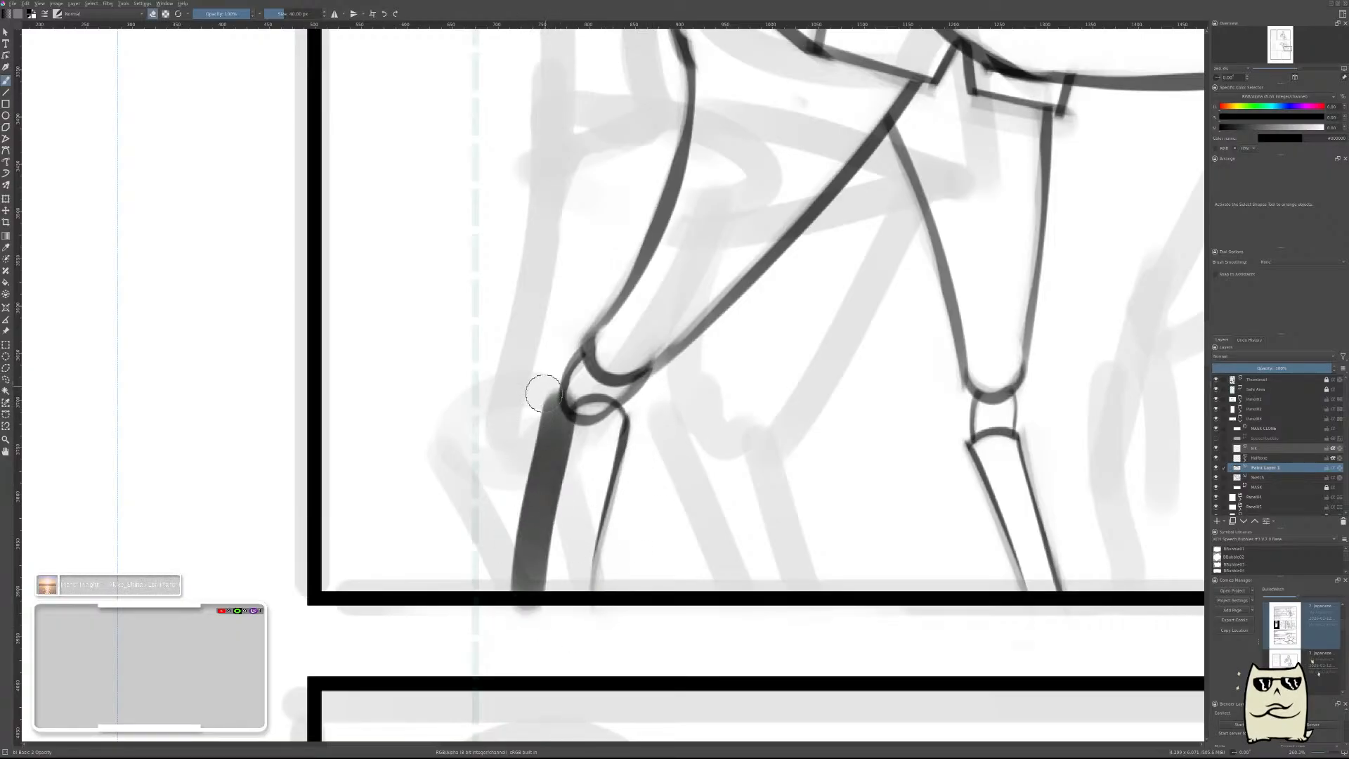
mouse_move(543, 394)
mouse_down()
mouse_move(506, 614)
mouse_move(541, 431)
mouse_move(510, 590)
mouse_up()
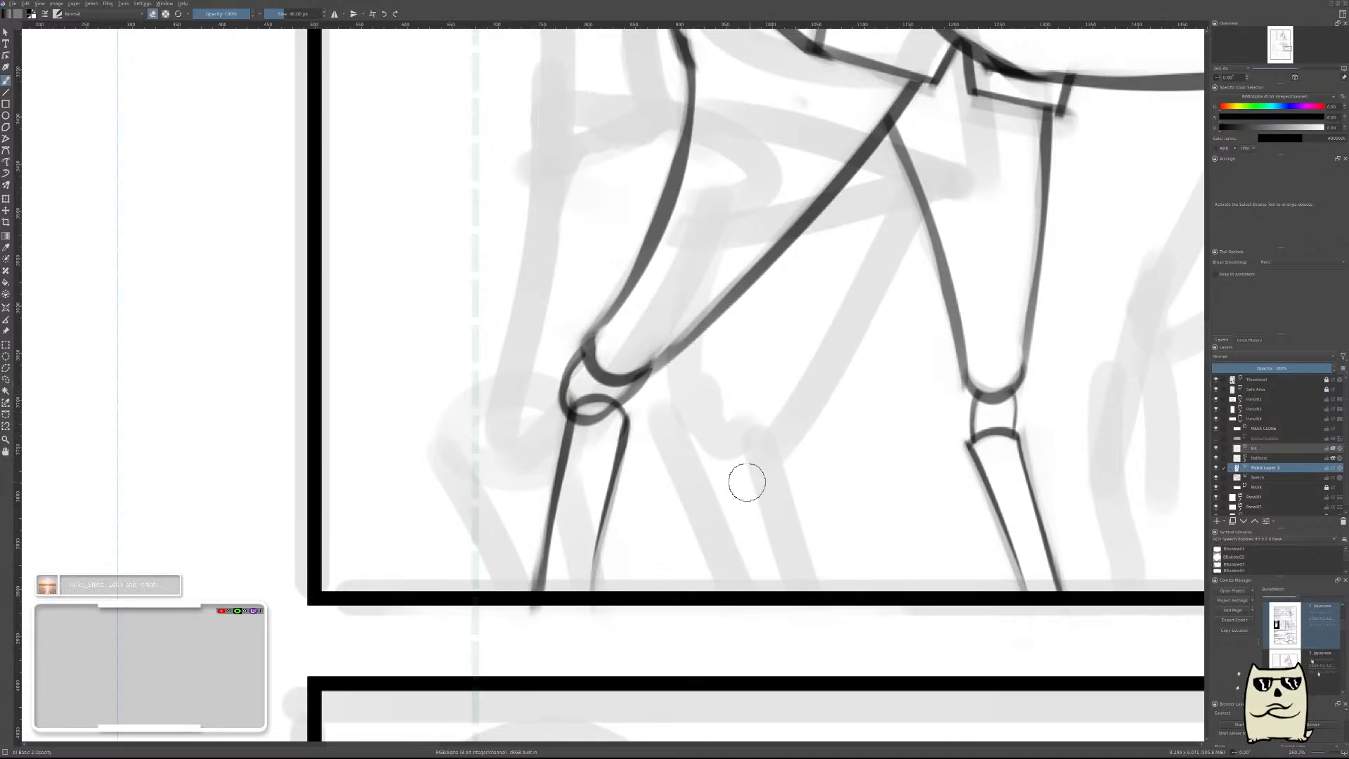
Shift the near hind leg's lower segment slightly toward the horse's rear so its arched top fits the joint.
key(t)
mouse_move(752, 471)
mouse_down()
mouse_move(740, 467)
mouse_move(761, 483)
mouse_up()
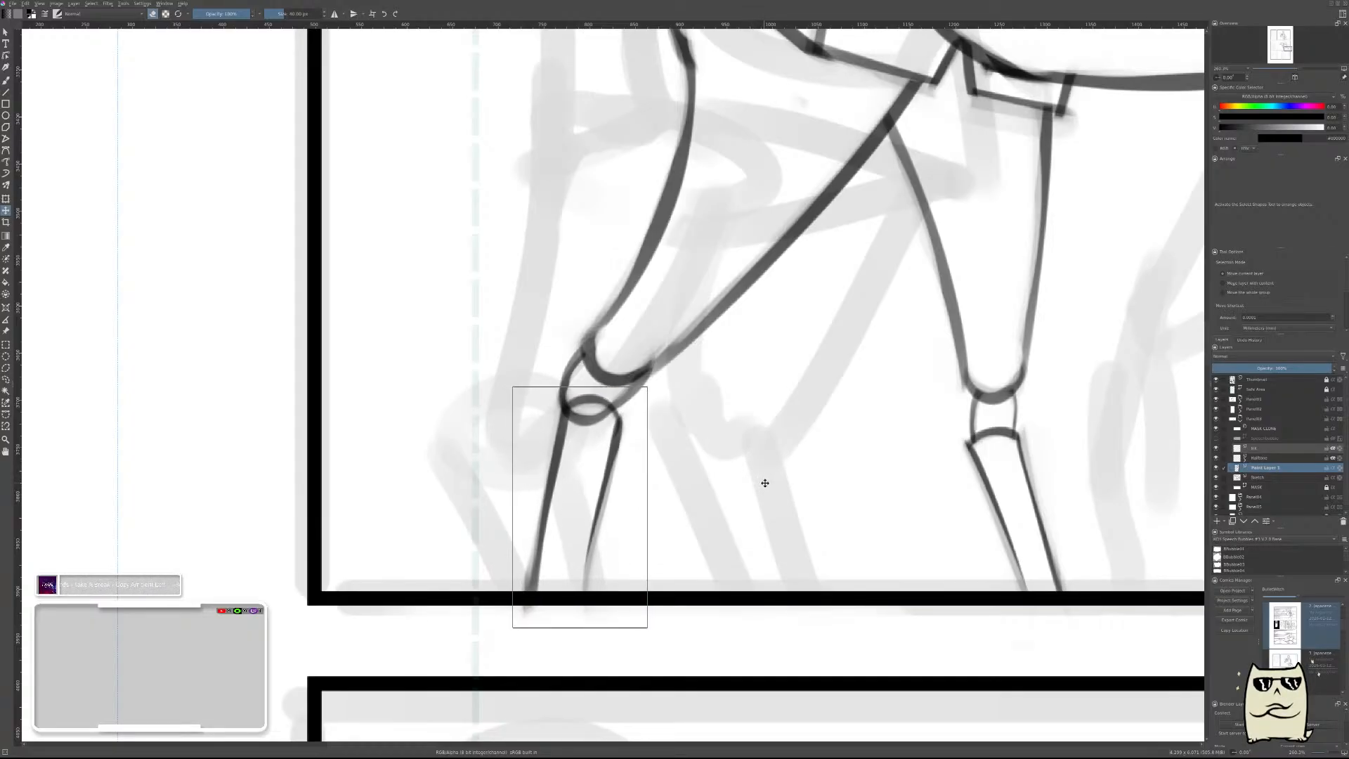
key(b)
click(1272, 477)
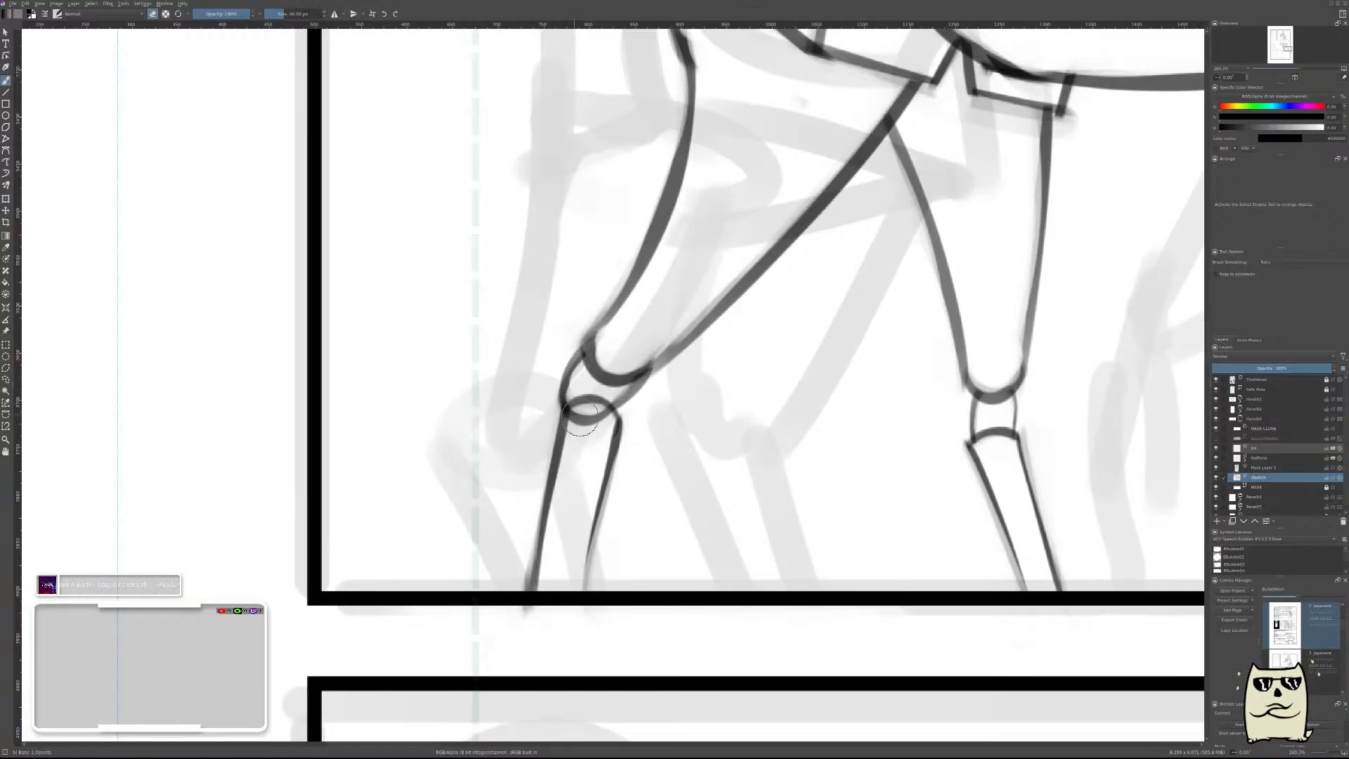
scroll(859, 479, down, 5)
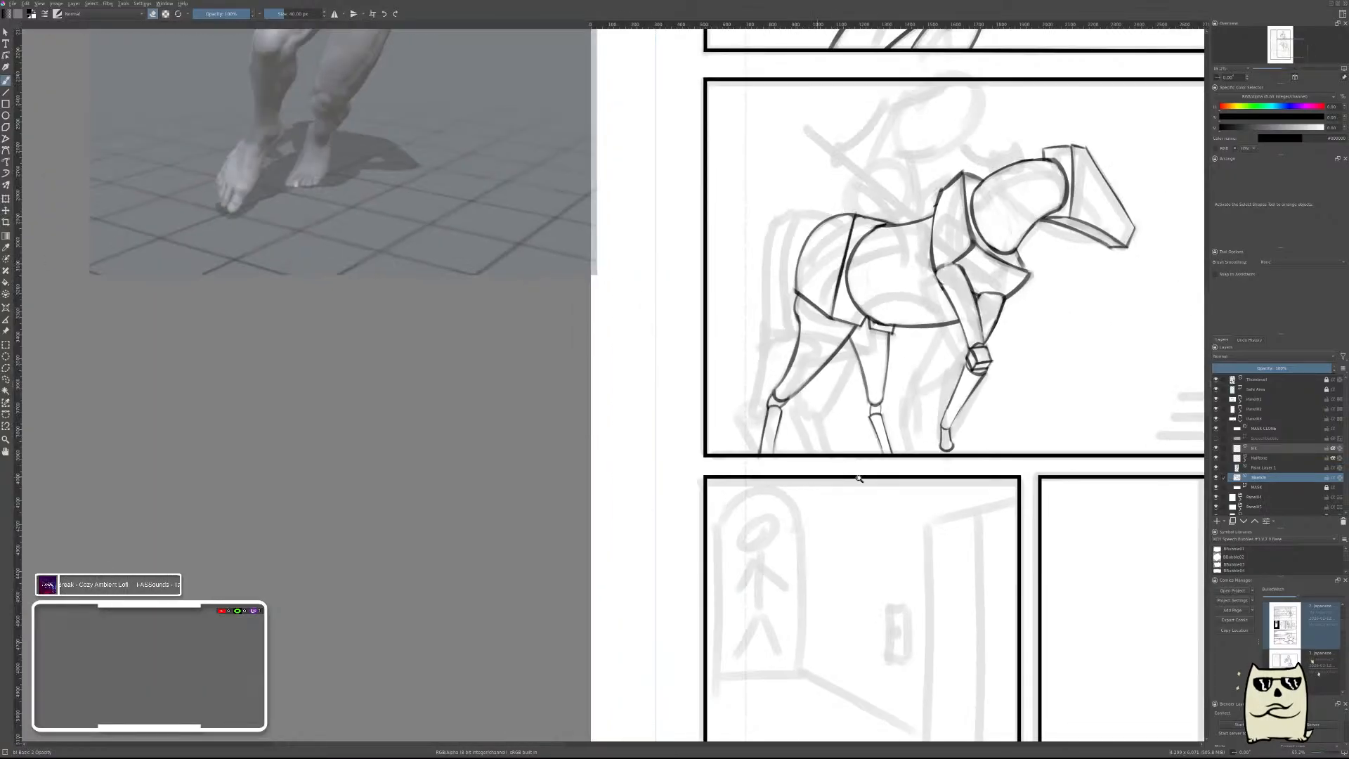
Merge the near hind leg's lower-segment layer into the sketch layer and save the document.
click(1270, 468)
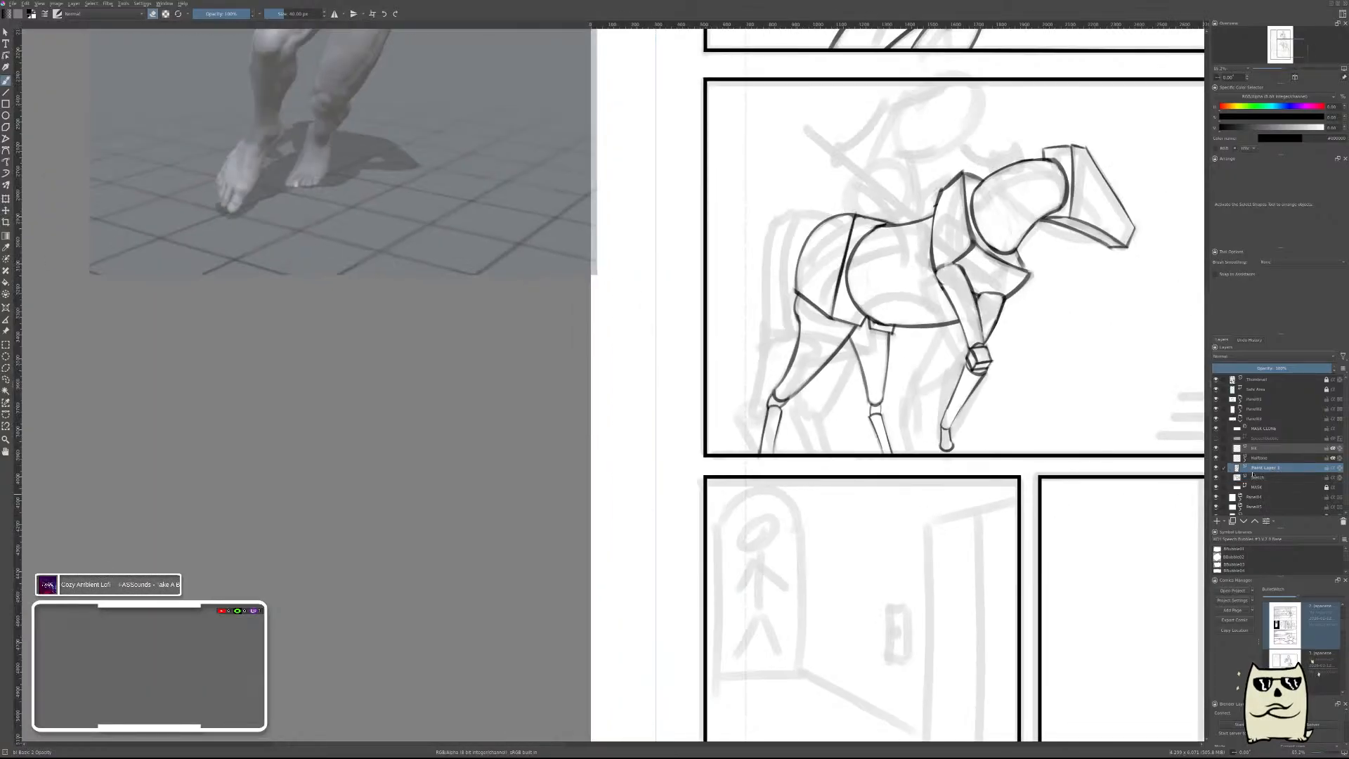
key(ctrl+e)
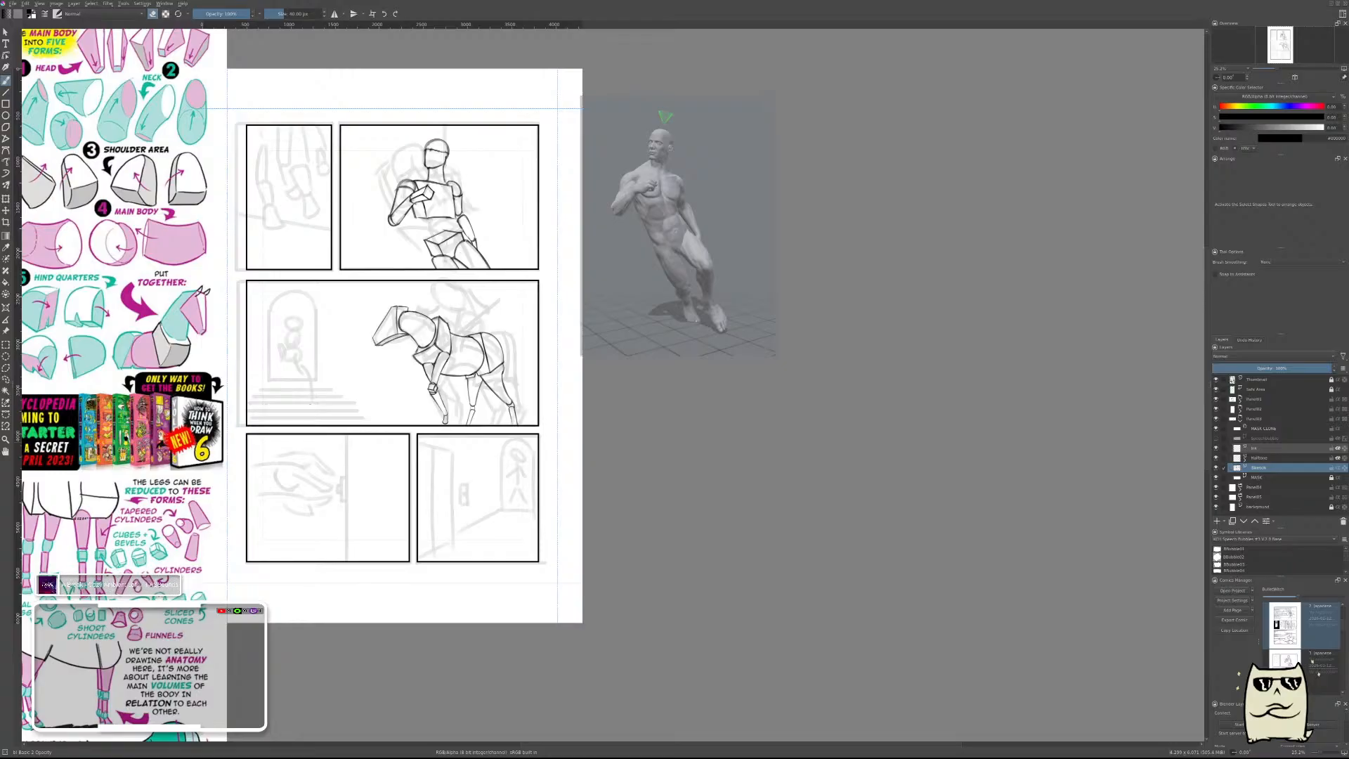
drag(486, 402, 676, 397)
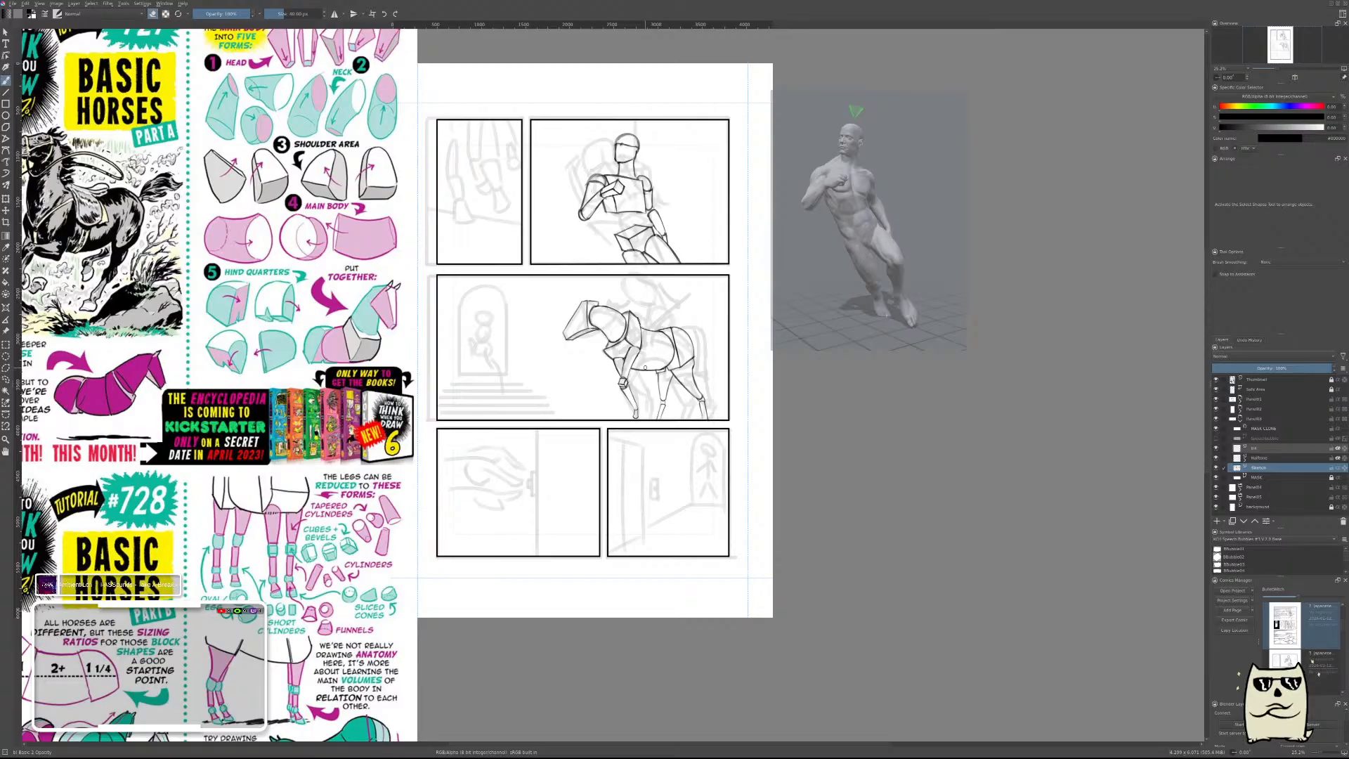
key(ctrl+s)
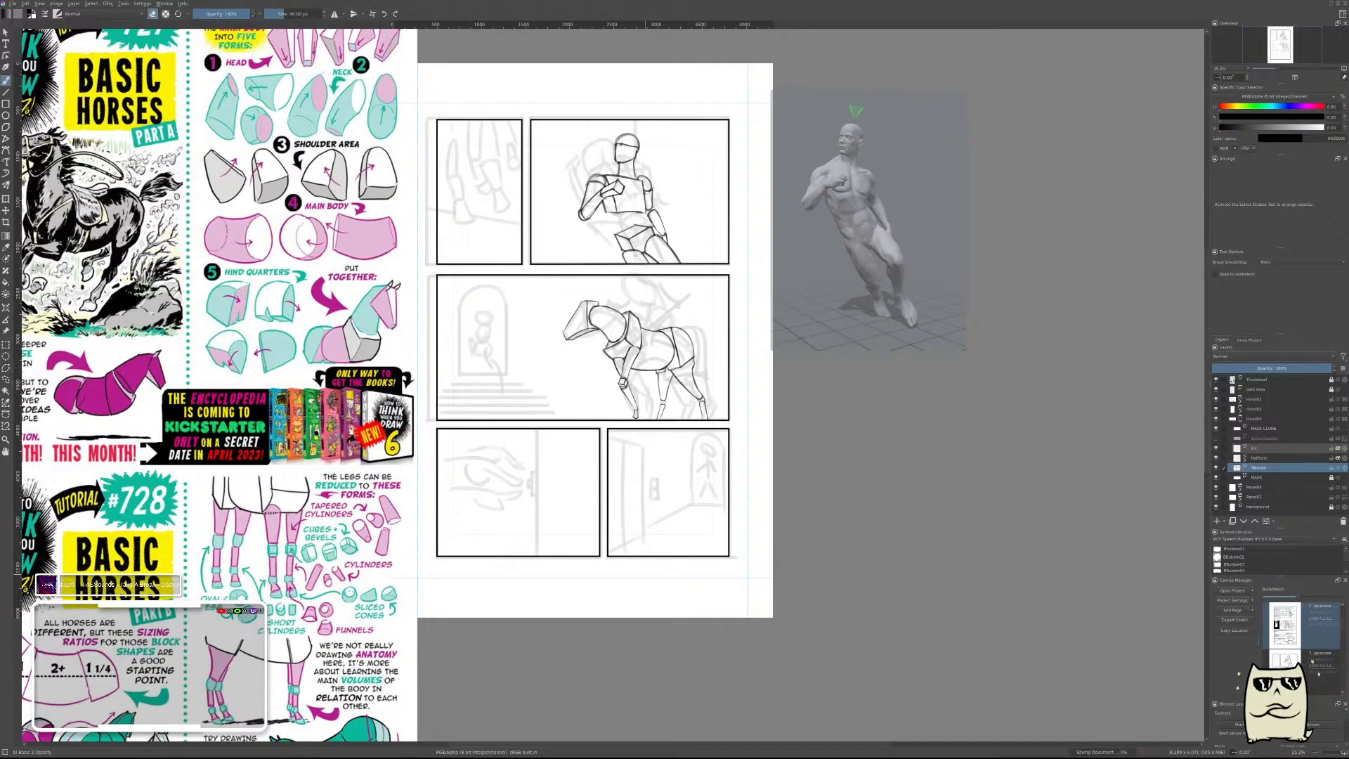